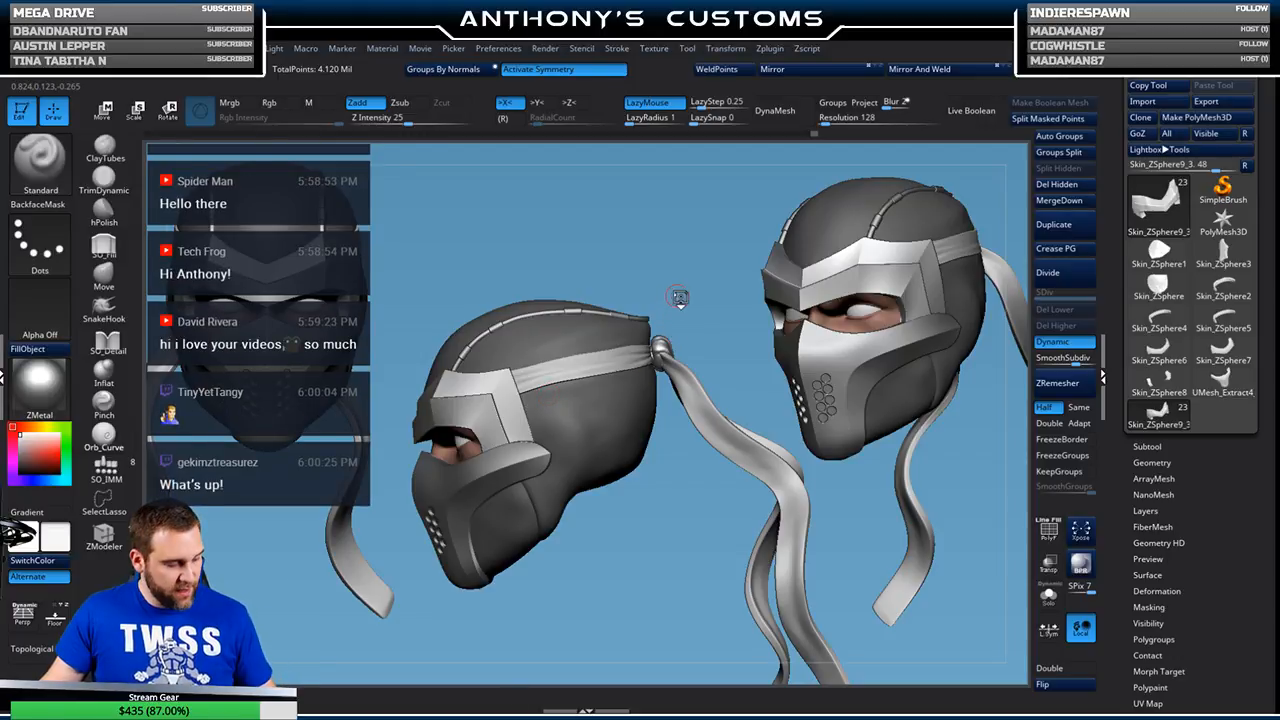
- Clear the leftover copies of the masked head from the canvas and turn the model to a front view
key(ctrl)
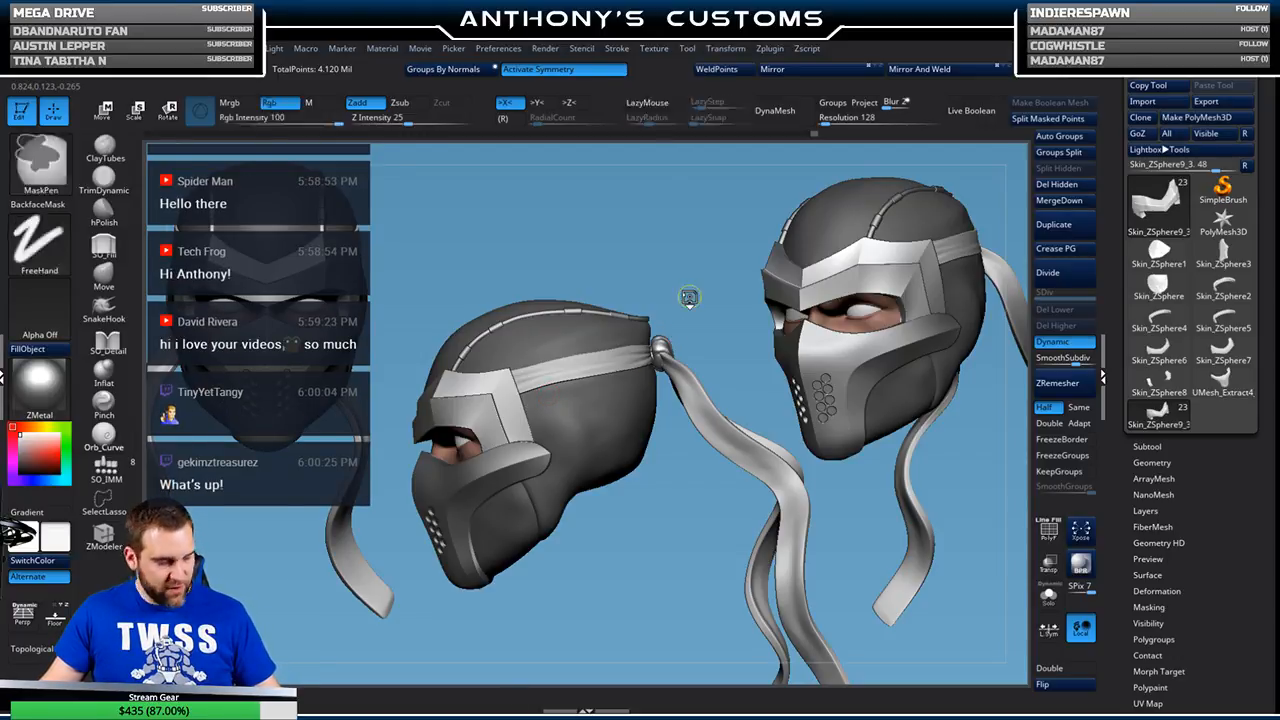
key(ctrl+n)
drag(677, 281, 782, 229)
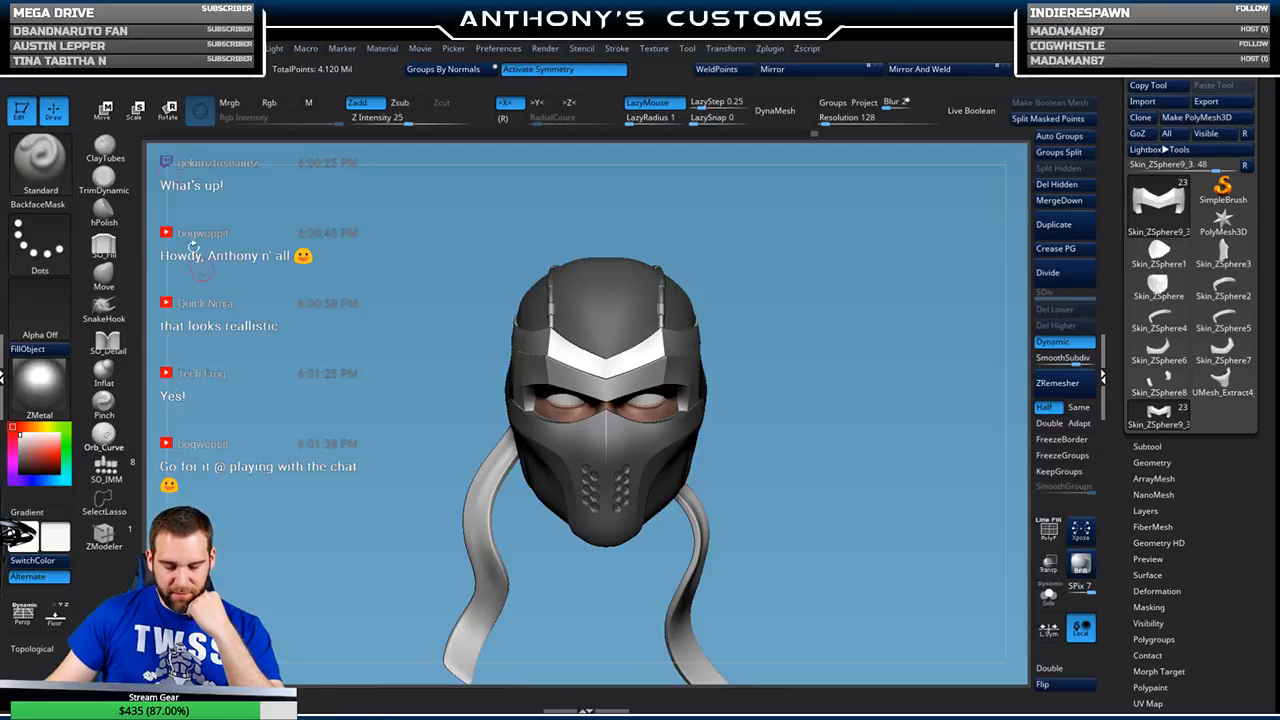
- Change the document background to a light sky blue sampled from the screen
click(127, 48)
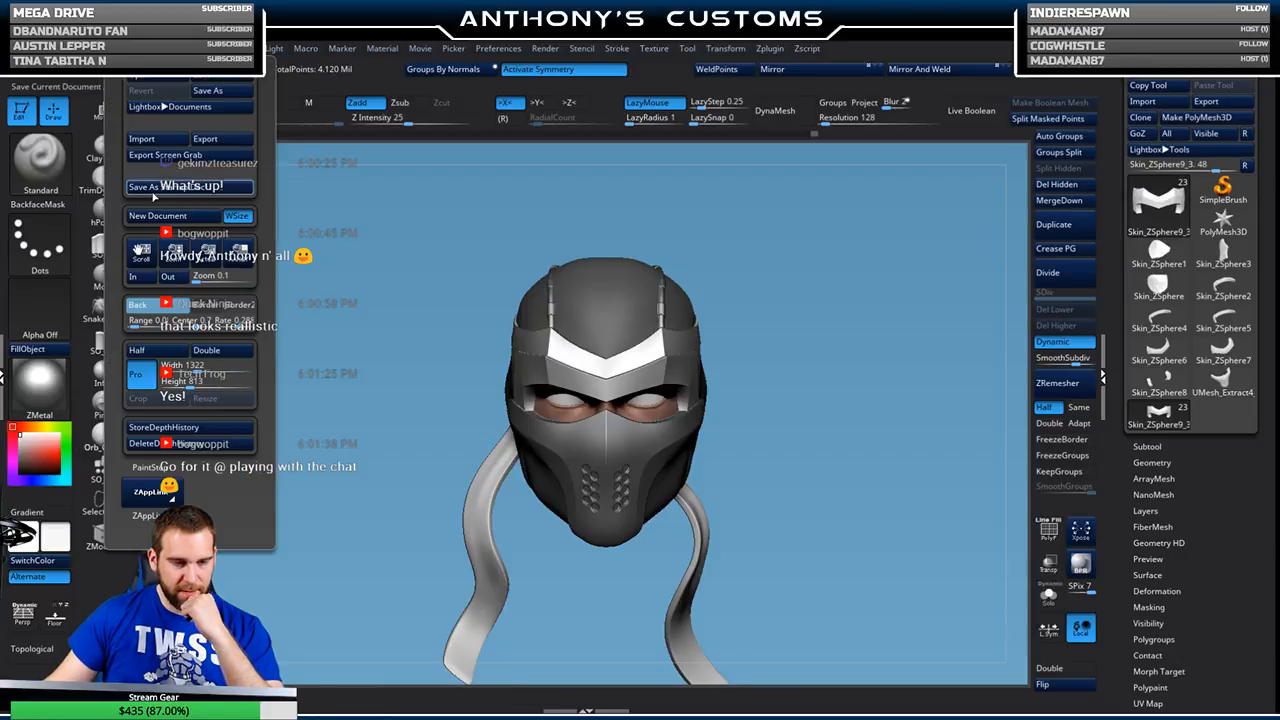
drag(133, 305, 63, 347)
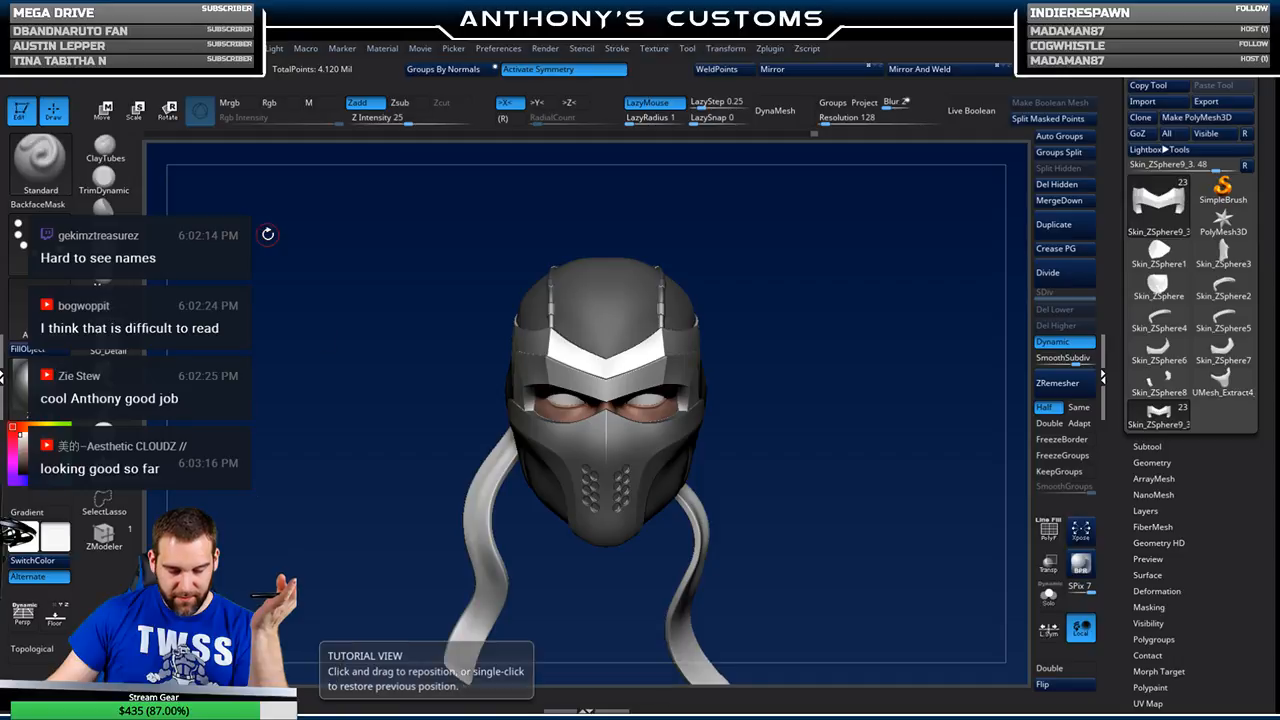
mouse_move(127, 48)
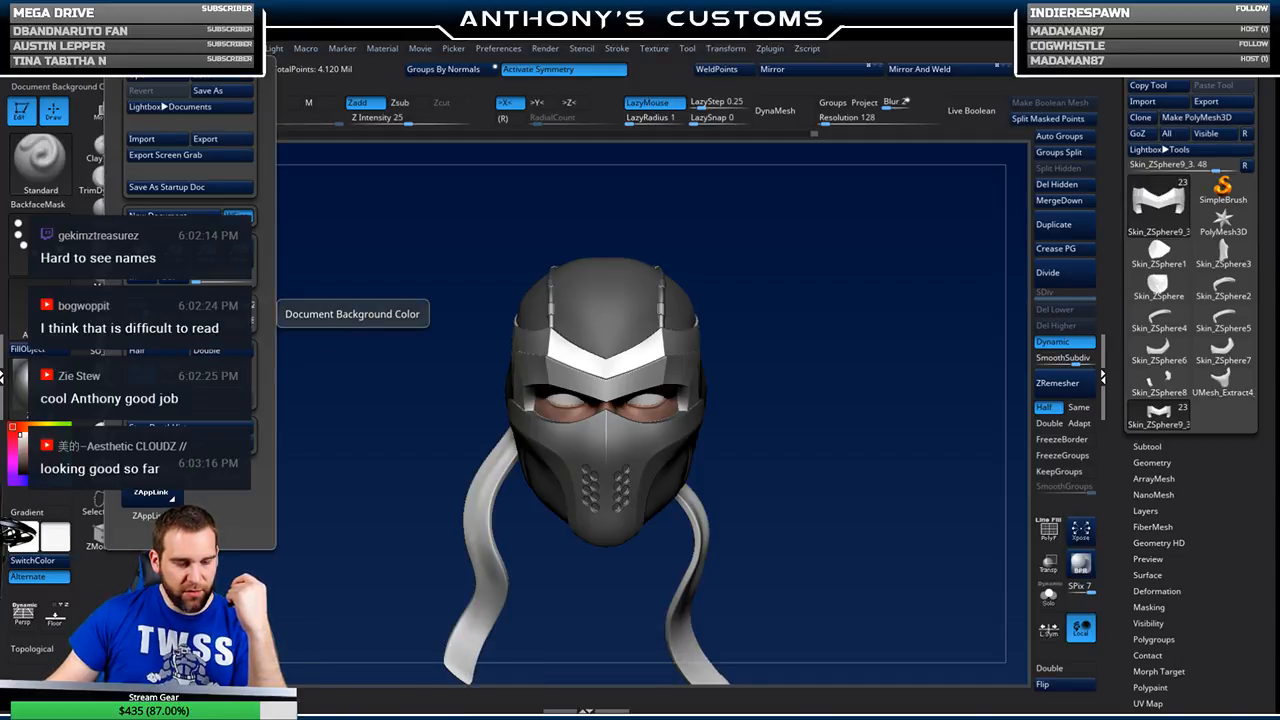
click(147, 313)
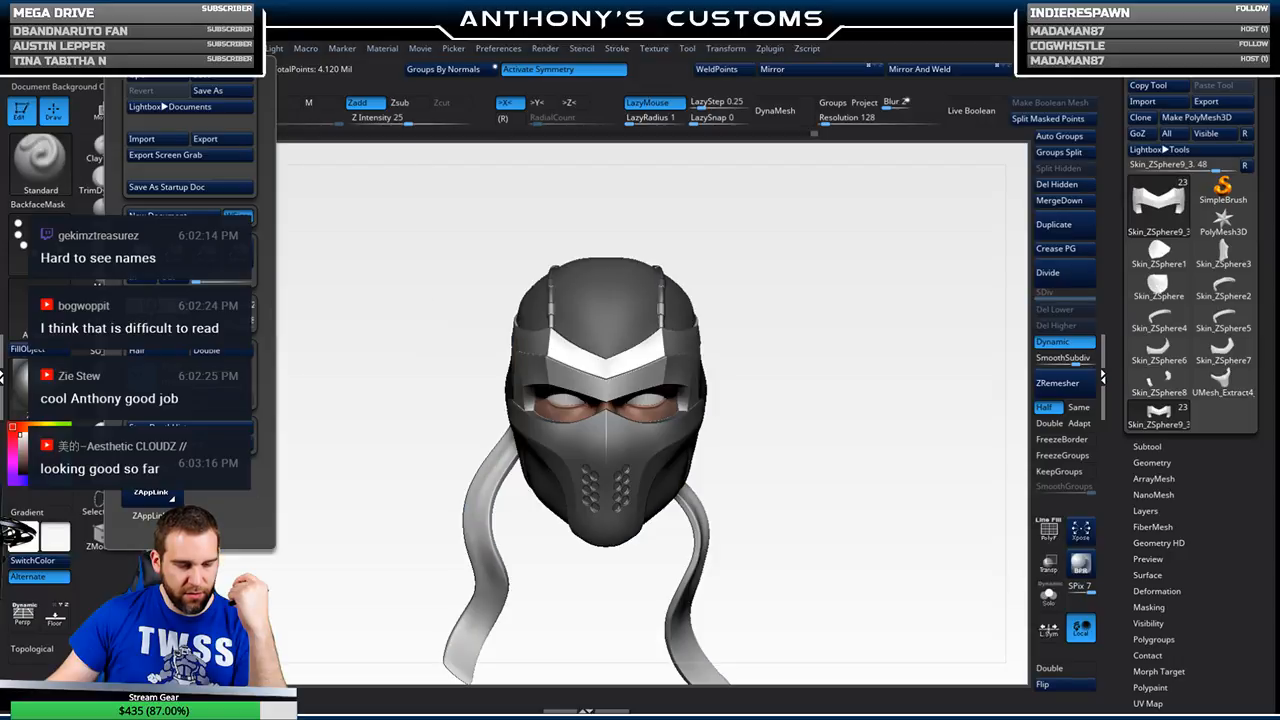
drag(147, 313, 238, 215)
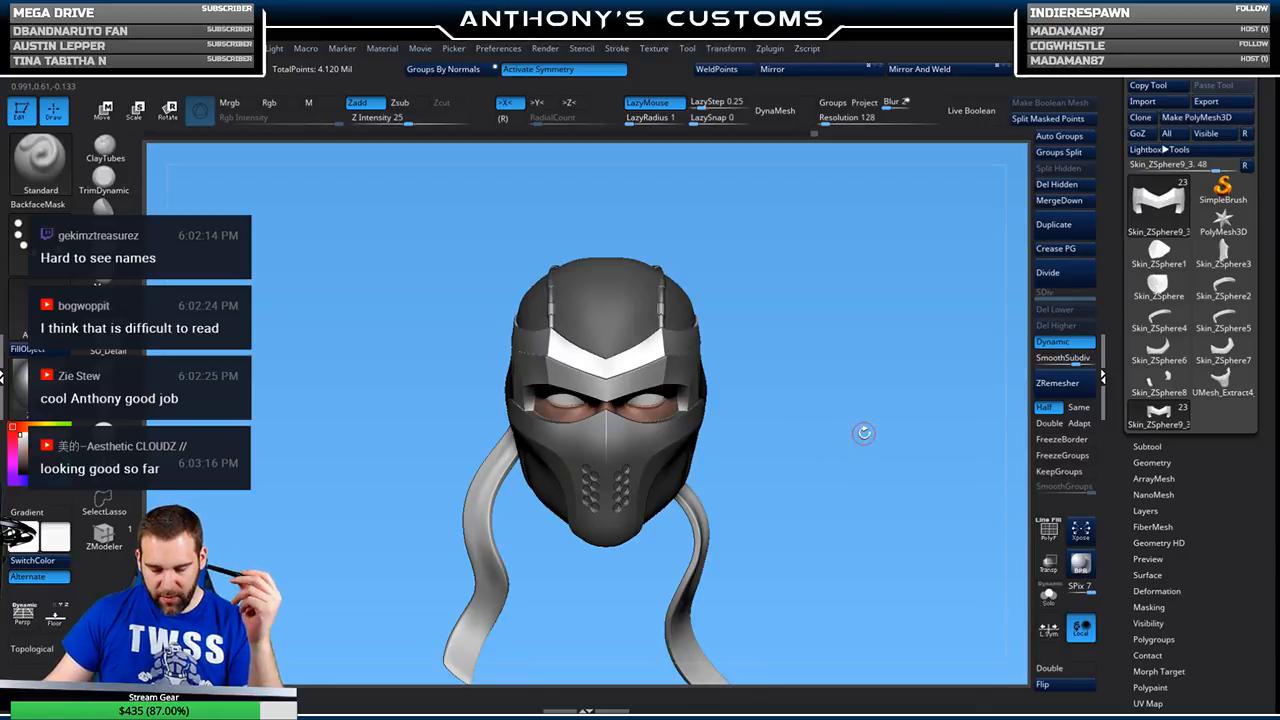
- Browse the saved head projects in the Lightbox document library, then close the library
drag(866, 436, 923, 414)
key(comma)
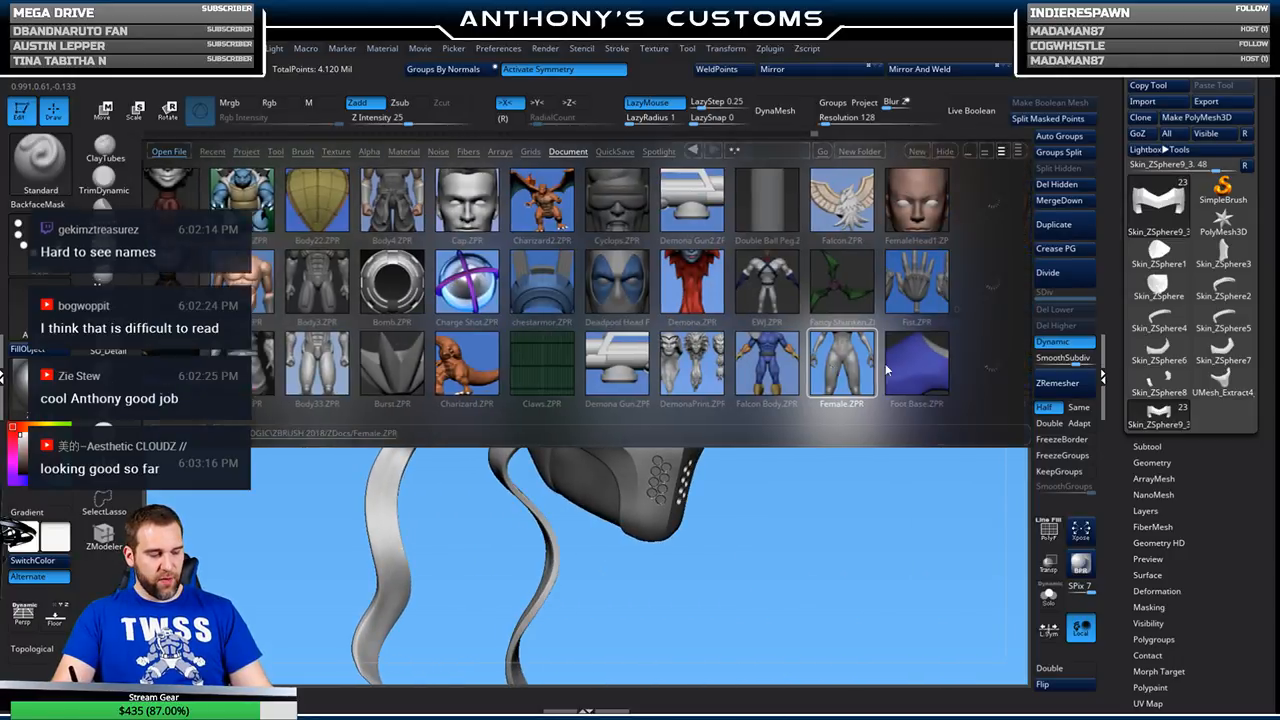
scroll(885, 363, down, 10)
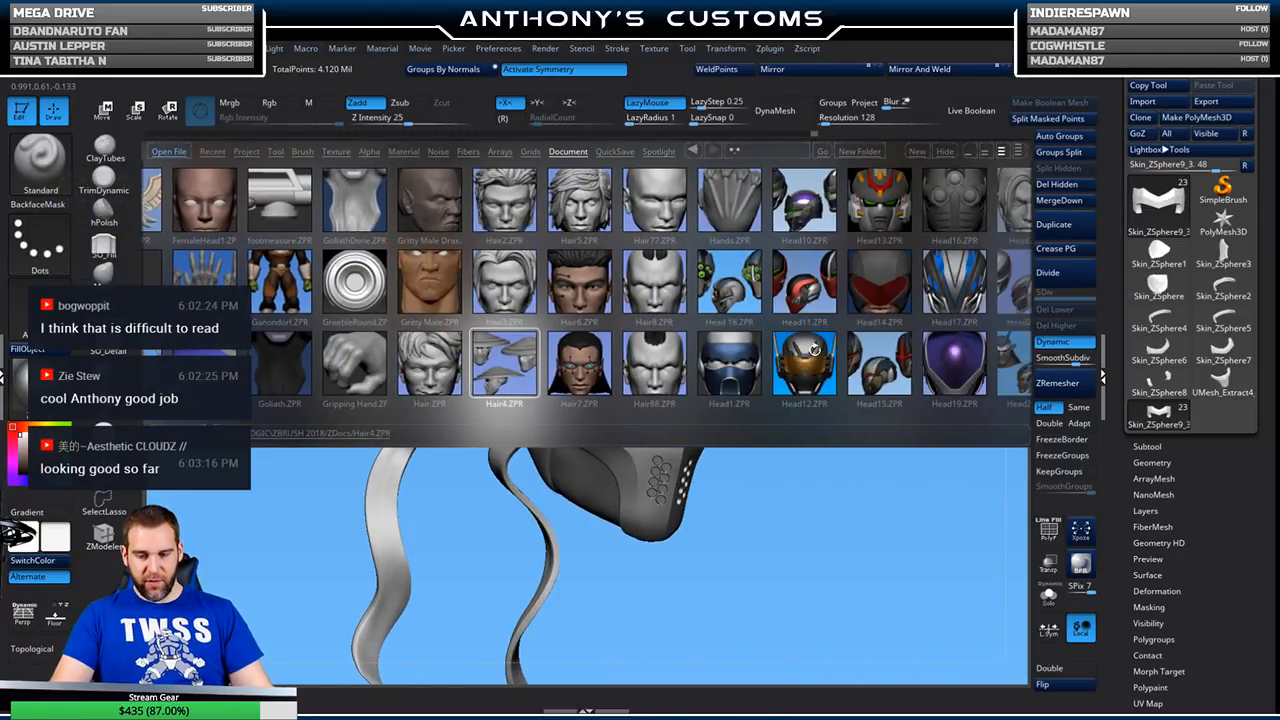
scroll(815, 347, down, 5)
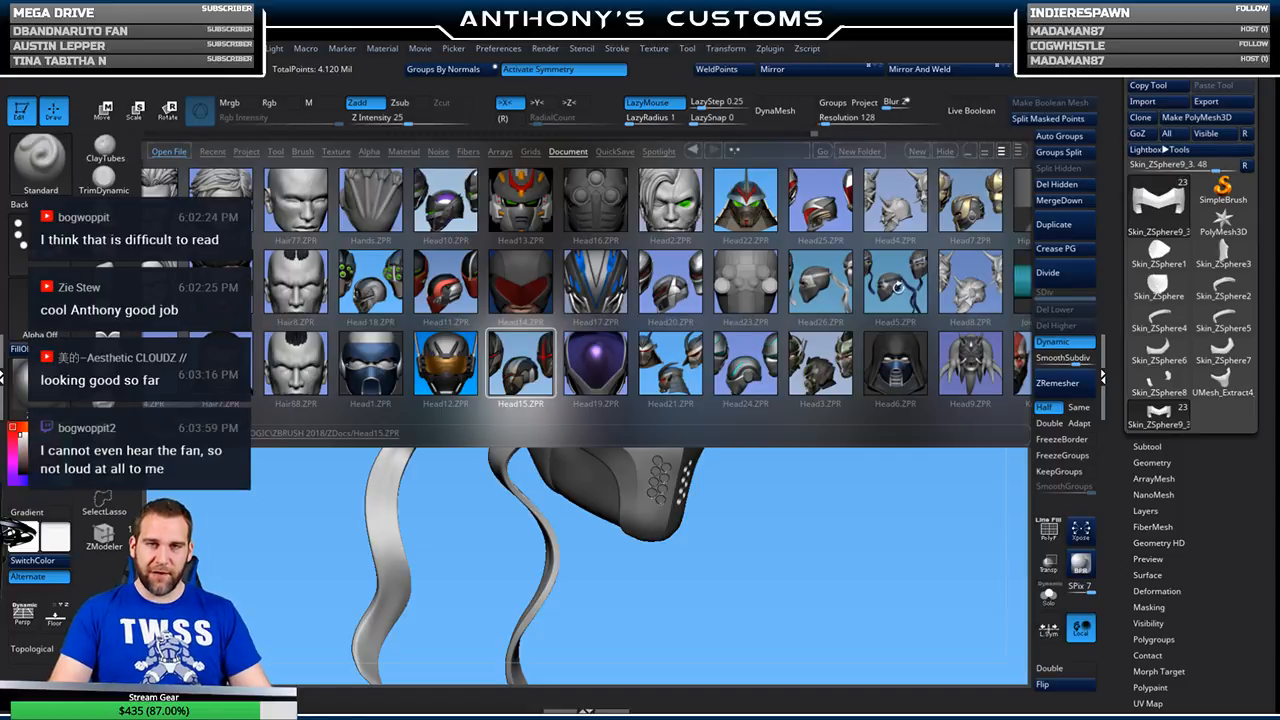
drag(827, 420, 803, 508)
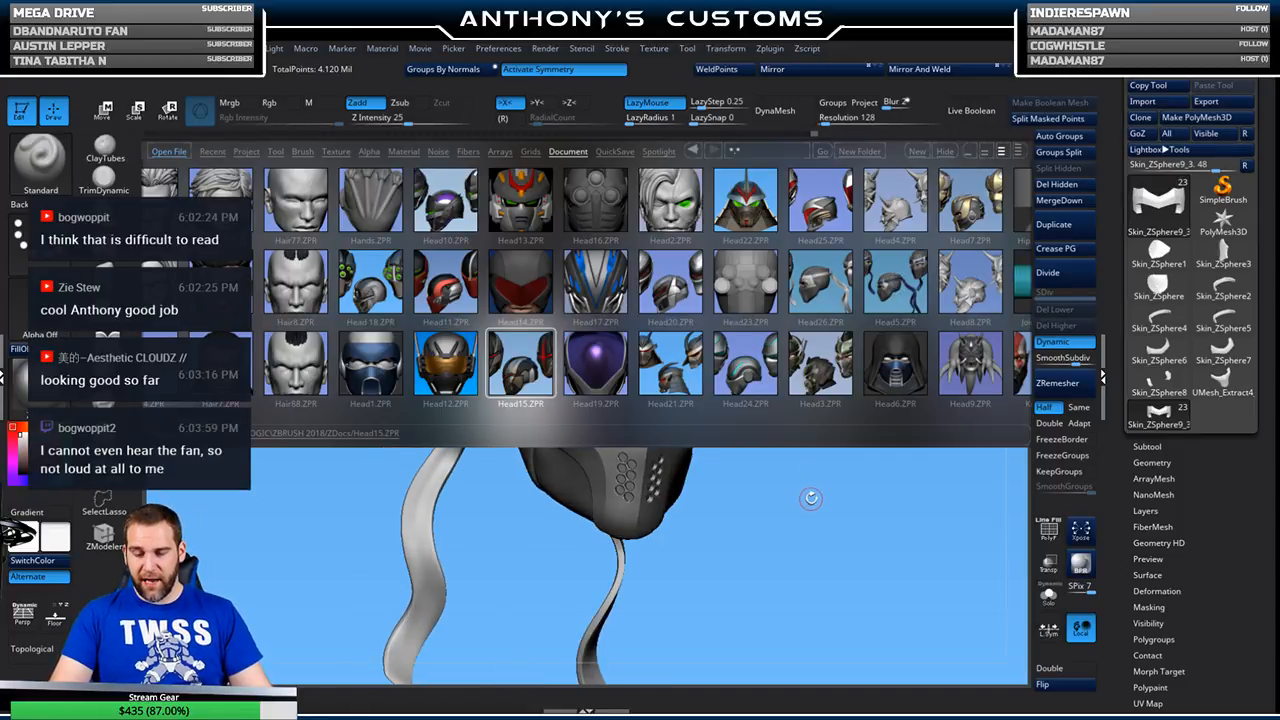
key(comma)
- Hide the two raised seam strips that run over the top of the hood
drag(876, 493, 856, 369)
drag(837, 469, 865, 407)
drag(823, 451, 786, 437)
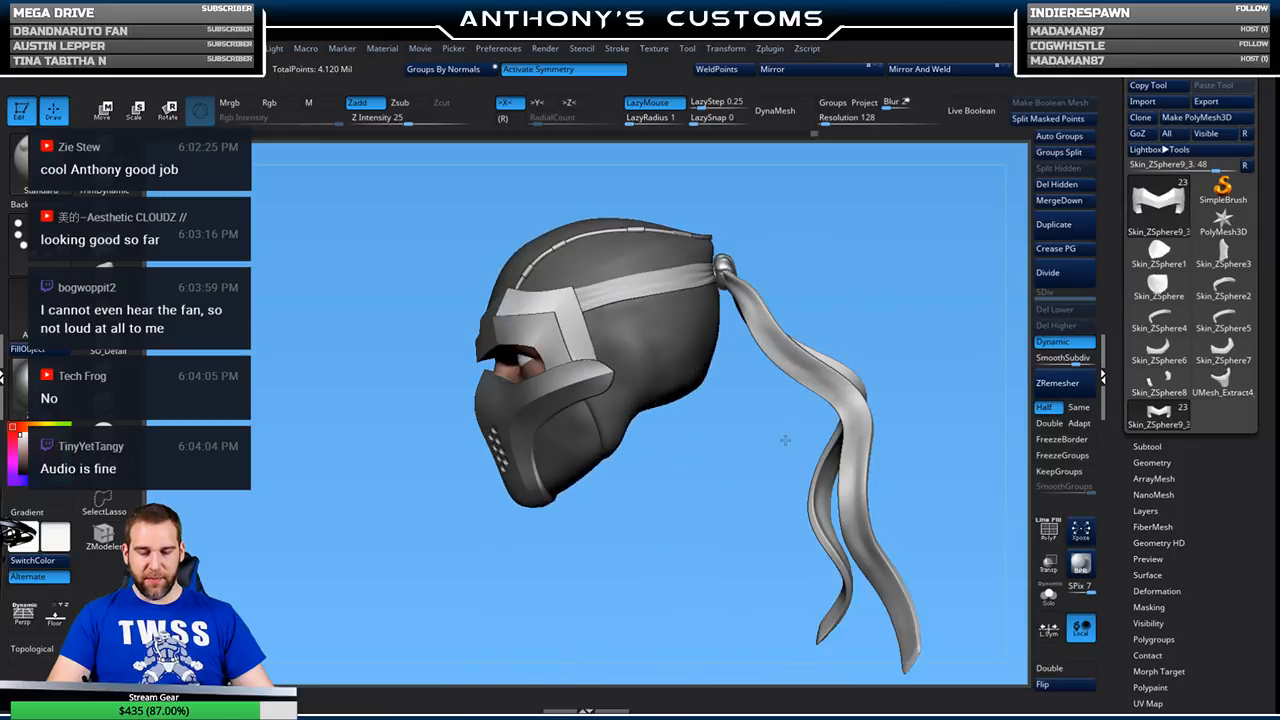
mouse_move(777, 508)
mouse_down()
mouse_move(733, 523)
mouse_move(769, 520)
mouse_move(774, 554)
mouse_move(836, 496)
mouse_move(873, 496)
mouse_move(800, 531)
mouse_move(909, 516)
mouse_up()
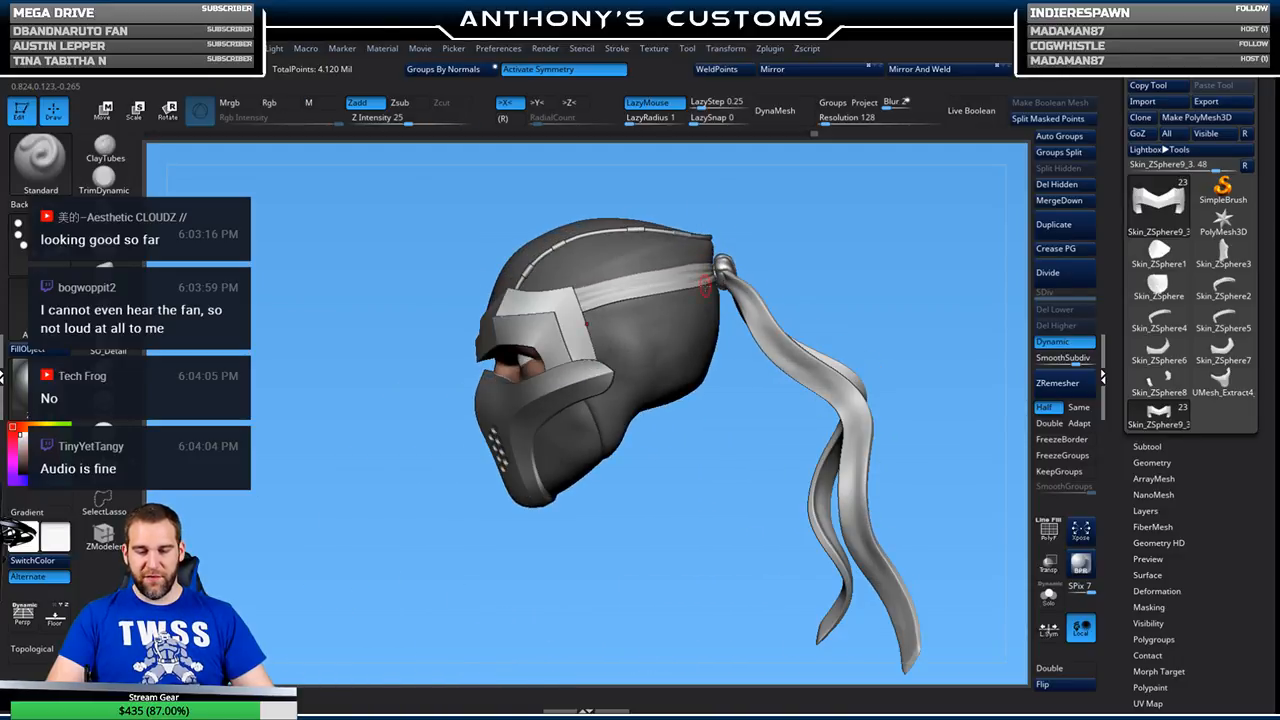
alt+click(633, 230)
key(shift+f)
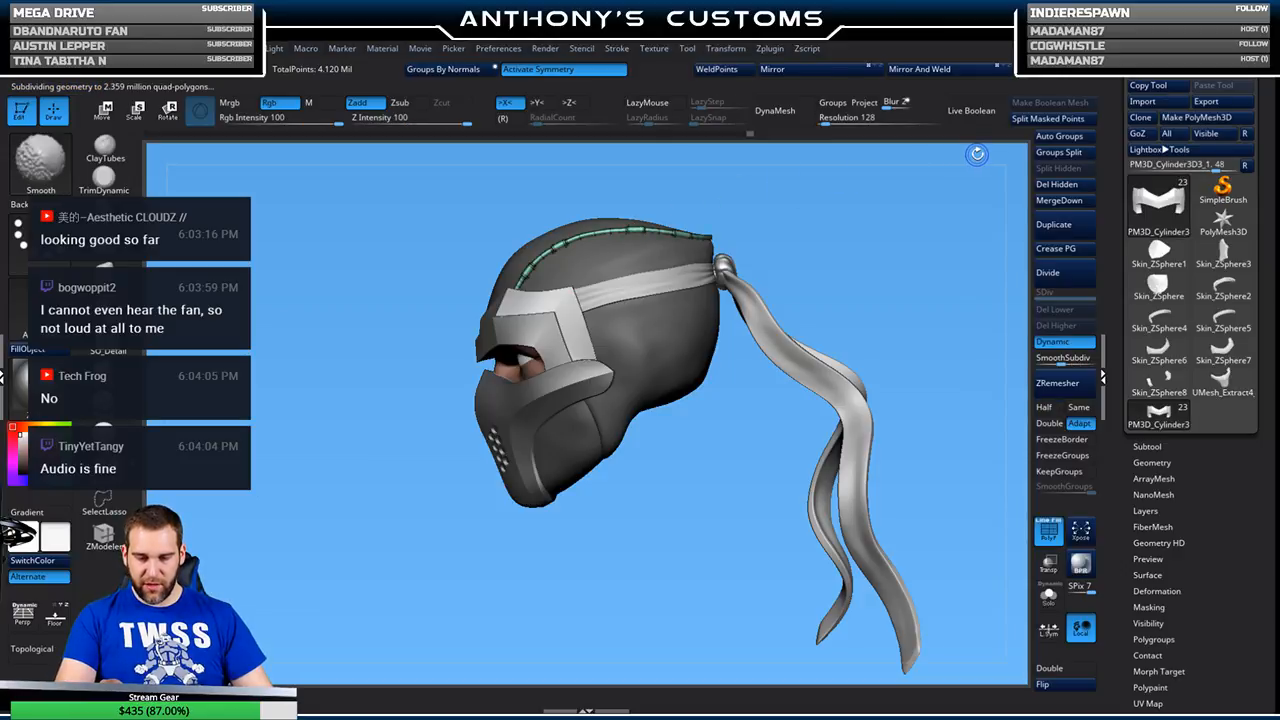
click(1257, 446)
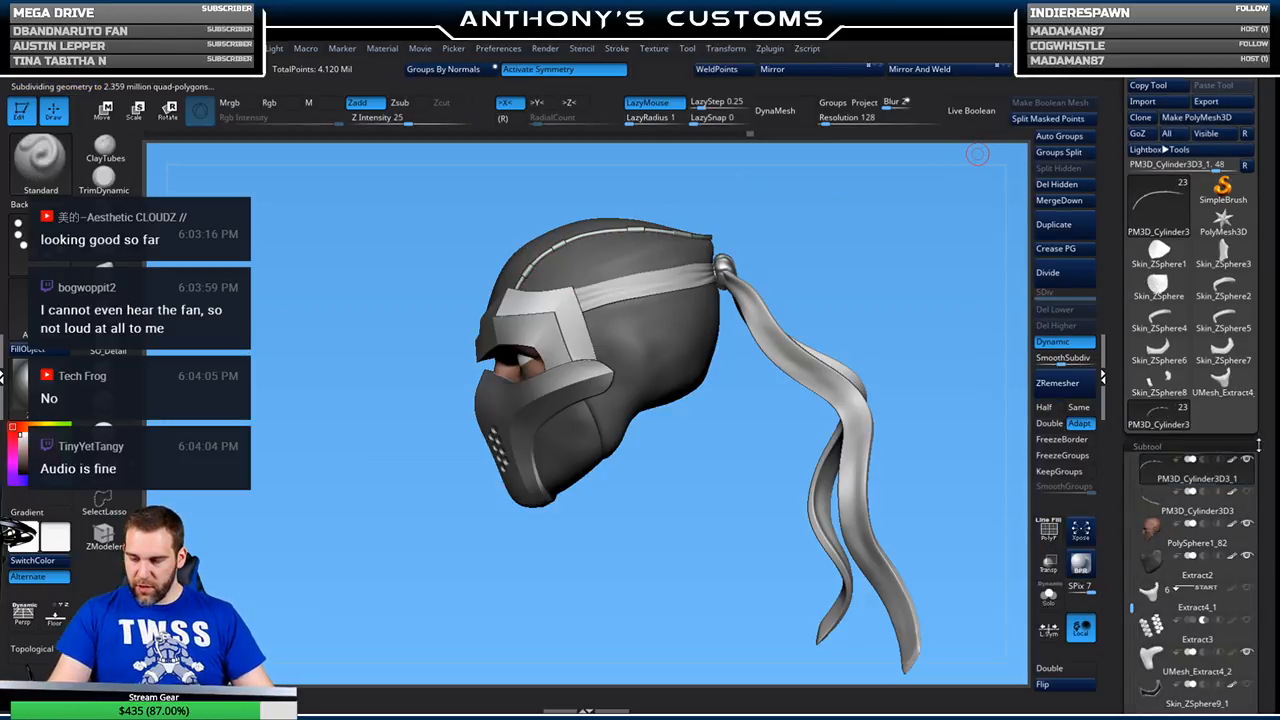
- Select the dark hood subtool and isolate it in Solo mode
alt+click(669, 346)
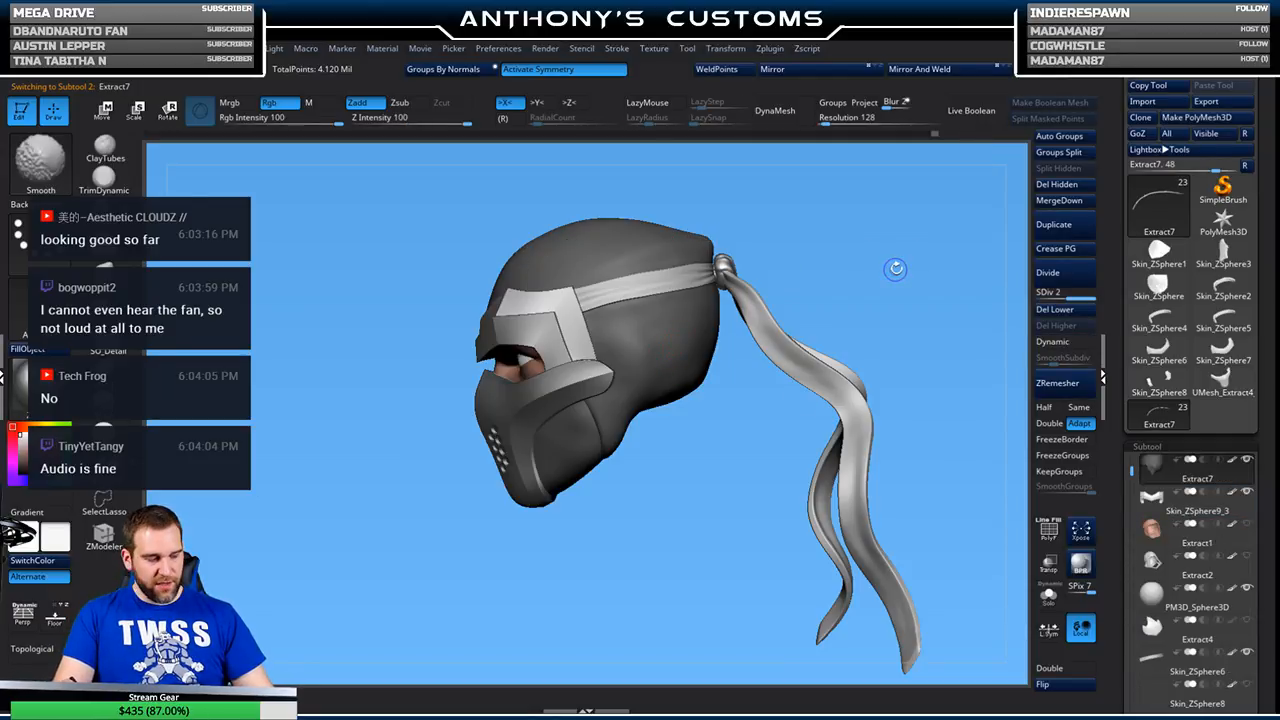
key(shift+f)
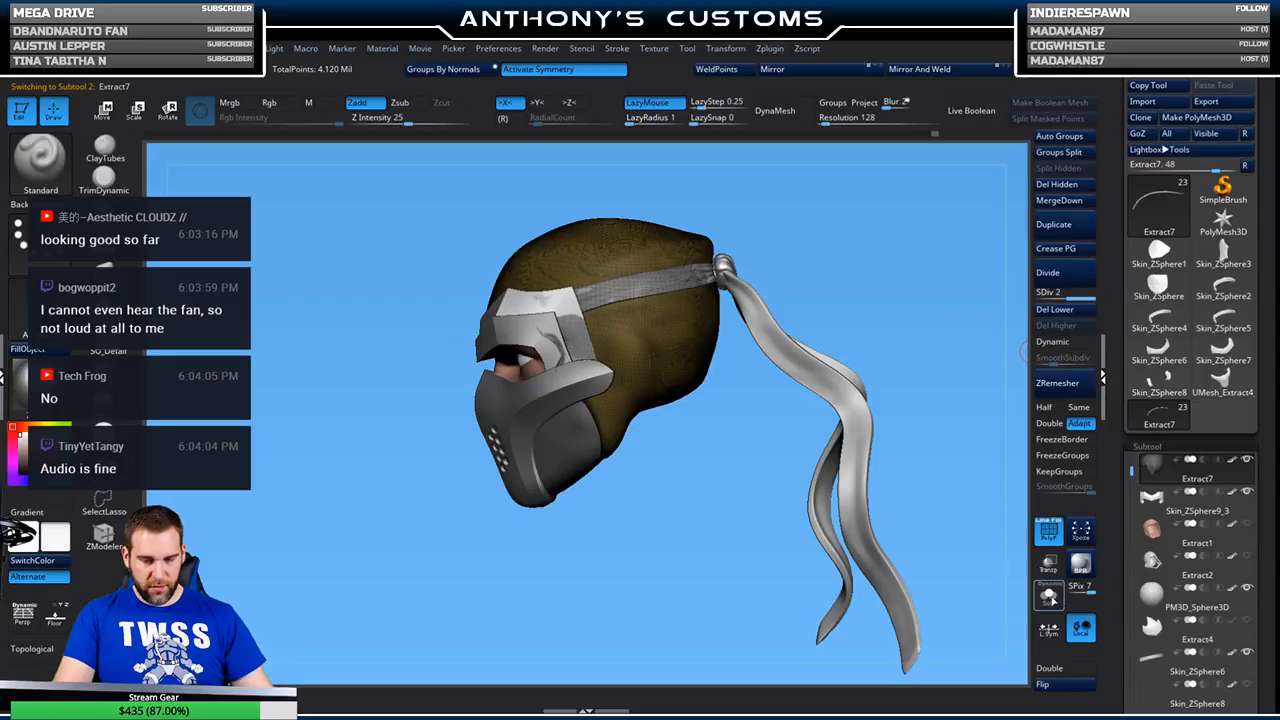
click(1049, 597)
drag(927, 437, 873, 455)
- Choose the Move brush and examine the isolated hood from its open underside and from behind
key(b)
key(m)
key(v)
mouse_move(777, 336)
mouse_down()
mouse_move(807, 332)
mouse_move(794, 345)
mouse_move(784, 278)
mouse_move(770, 282)
mouse_up()
key(space)
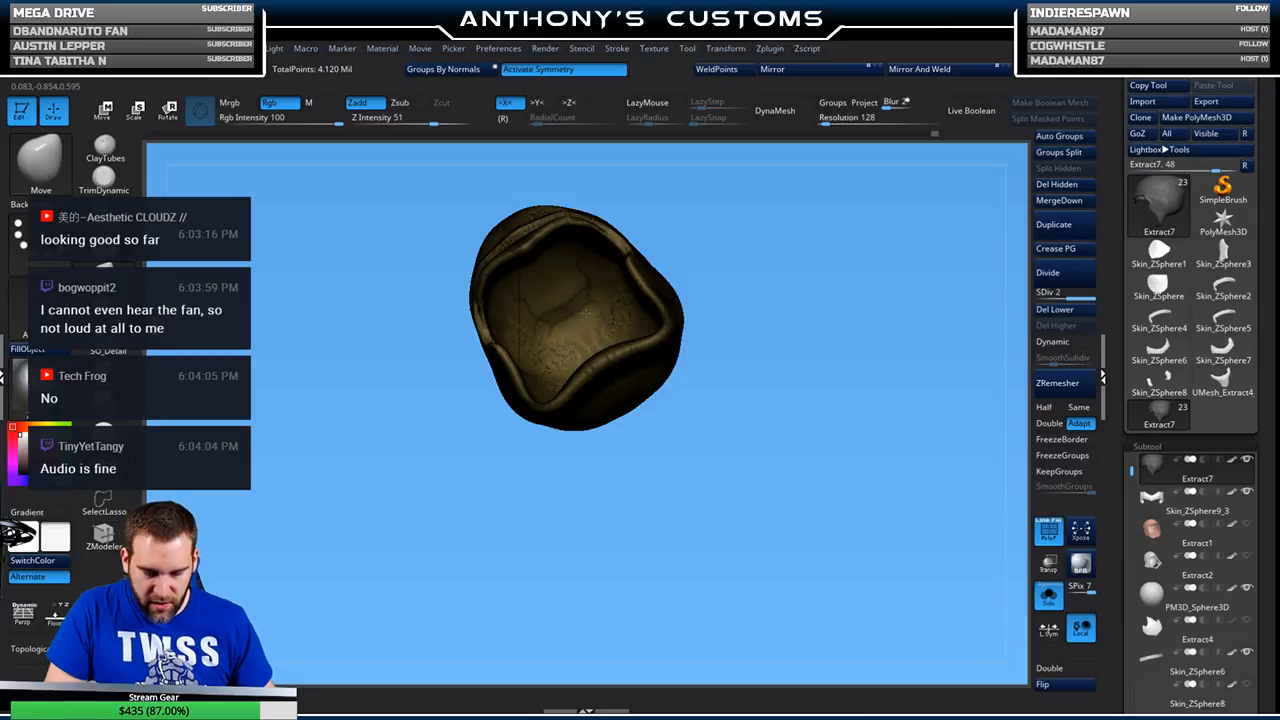
mouse_move(745, 255)
mouse_down()
mouse_move(757, 349)
mouse_move(710, 428)
mouse_move(751, 323)
mouse_move(809, 371)
mouse_move(829, 329)
mouse_move(867, 378)
mouse_move(874, 346)
mouse_move(860, 334)
mouse_up()
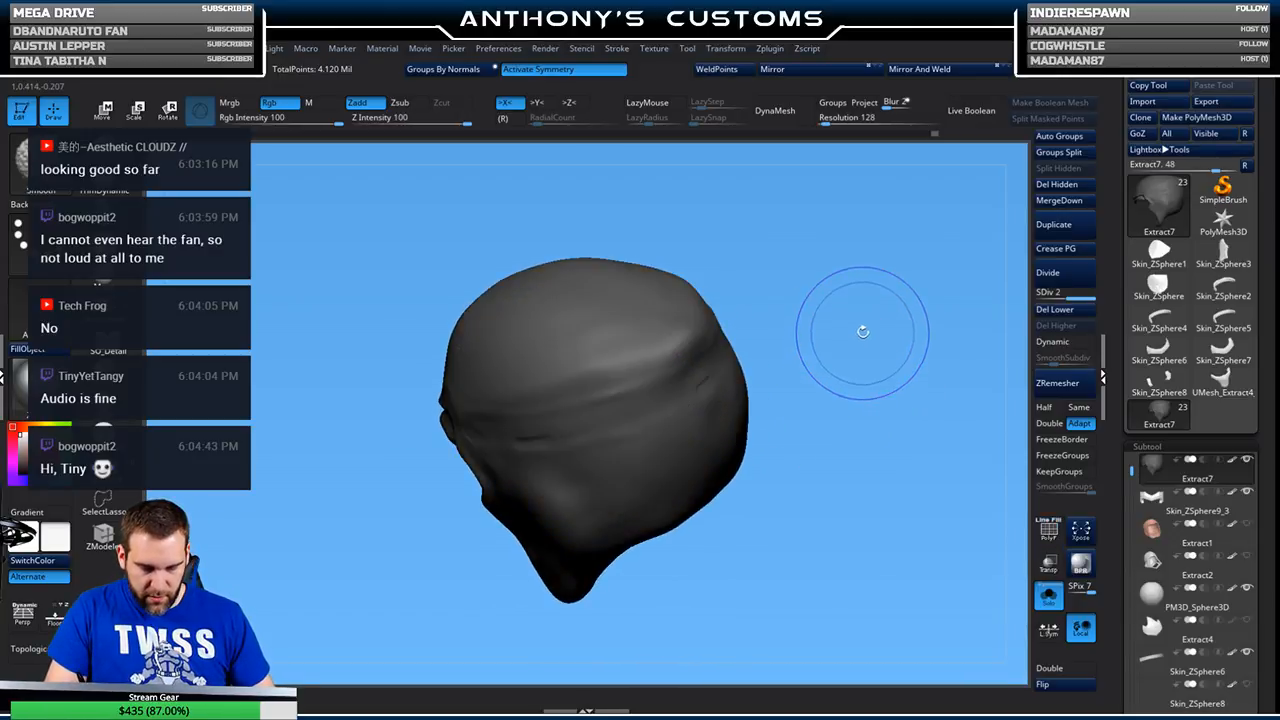
- Flatten the raised ridges around the upper rear of the hood with the TrimDynamic brush
drag(803, 302, 762, 312)
key(space)
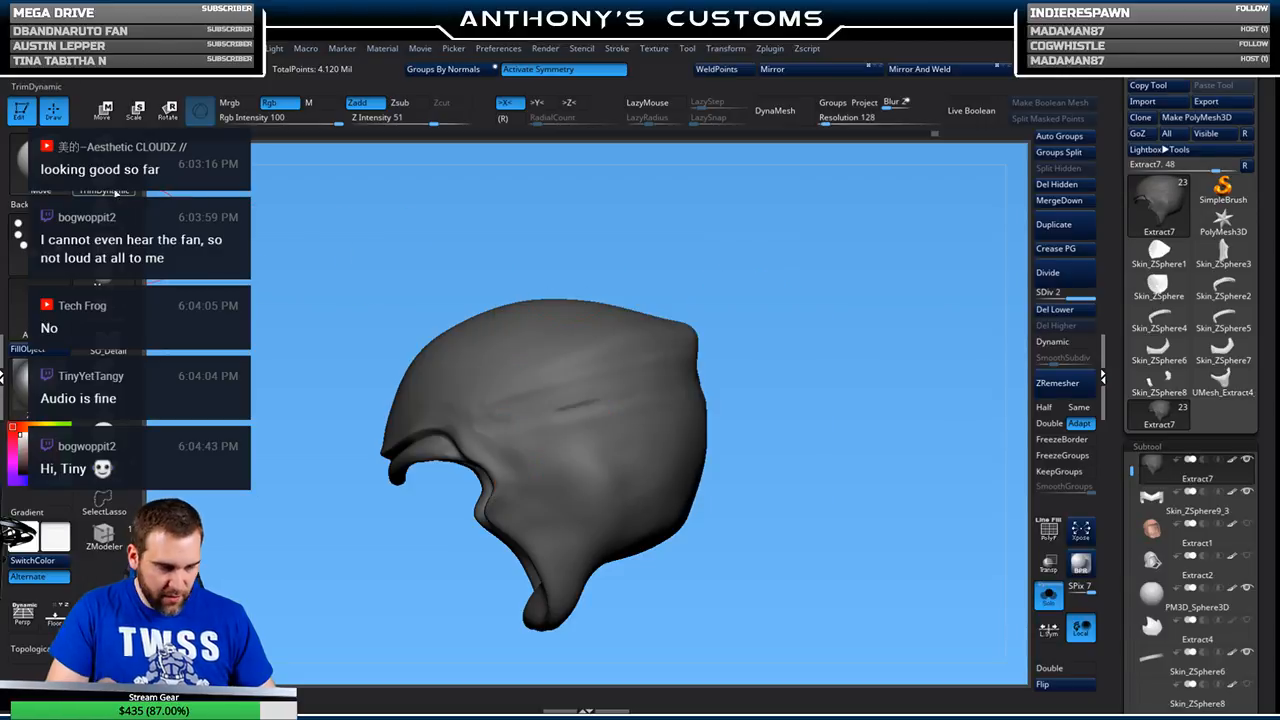
click(116, 192)
drag(824, 276, 786, 338)
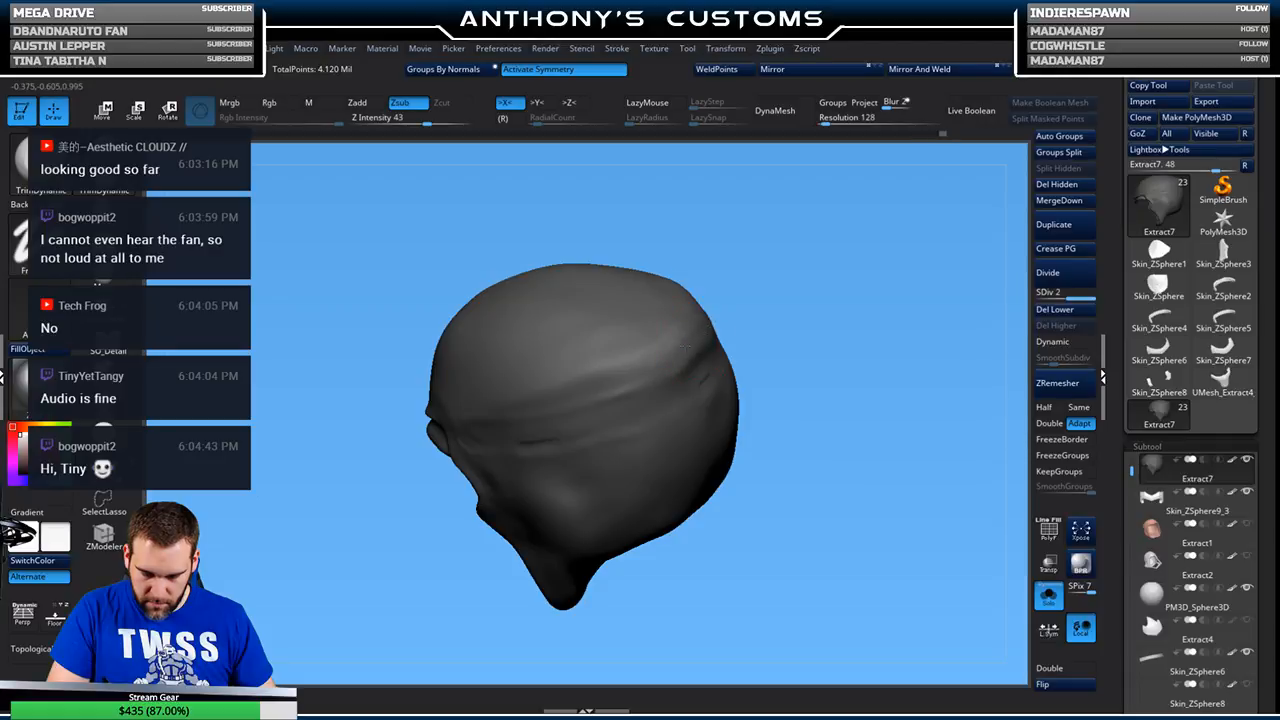
mouse_move(808, 268)
mouse_down()
mouse_move(820, 328)
mouse_move(816, 284)
mouse_up()
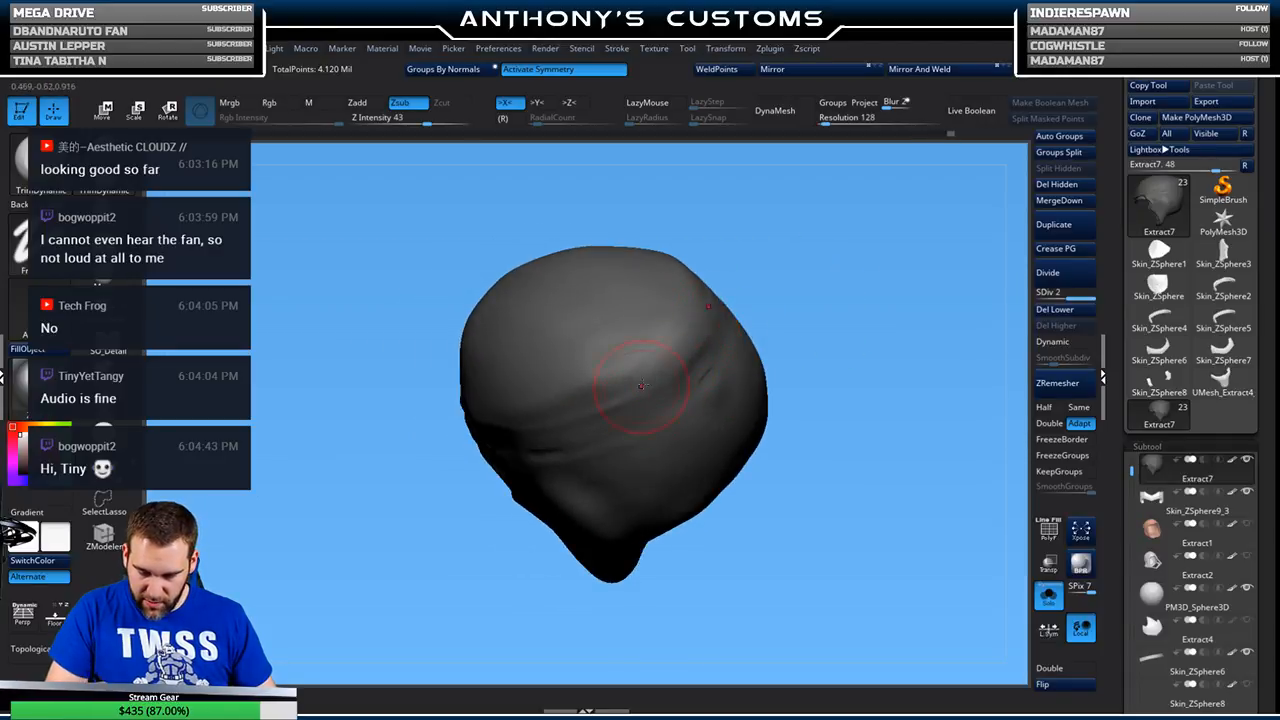
drag(820, 310, 660, 290)
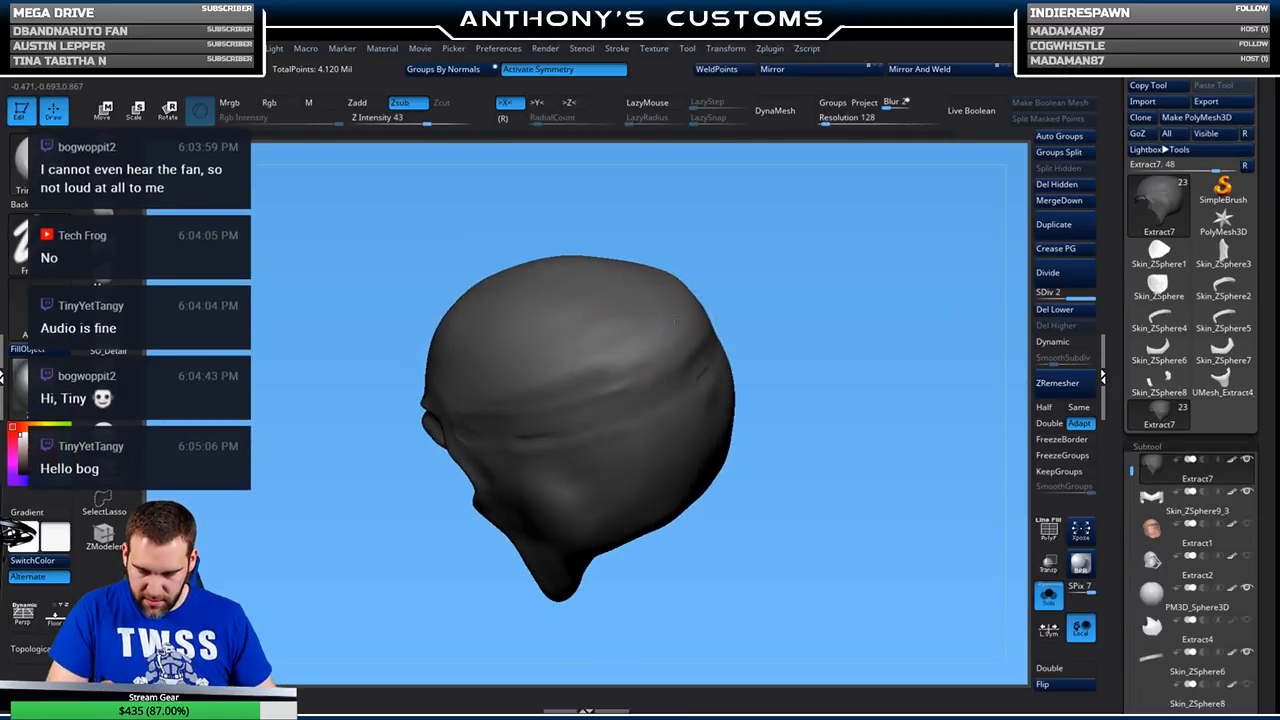
drag(800, 350, 645, 390)
drag(581, 526, 656, 462)
mouse_move(852, 304)
mouse_down()
mouse_move(870, 307)
mouse_move(667, 348)
mouse_up()
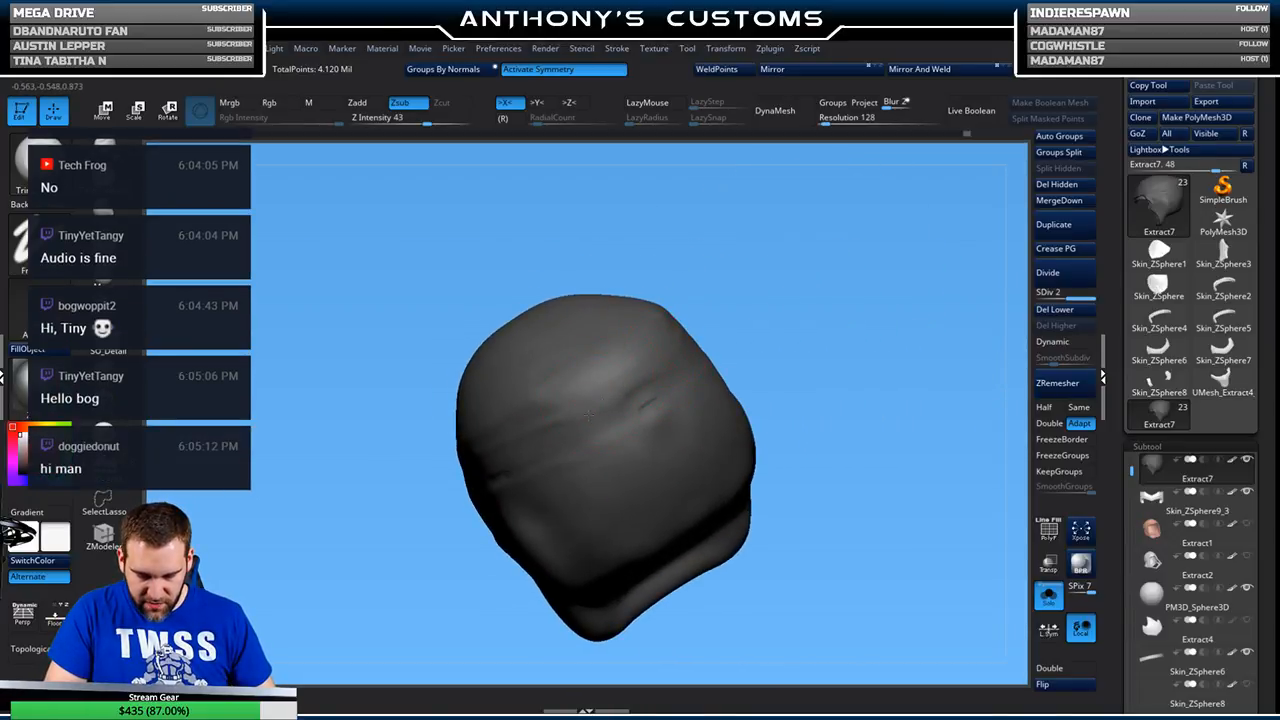
- Soften the pointed rear corner of the crown and smooth the surface around it
drag(814, 298, 831, 280)
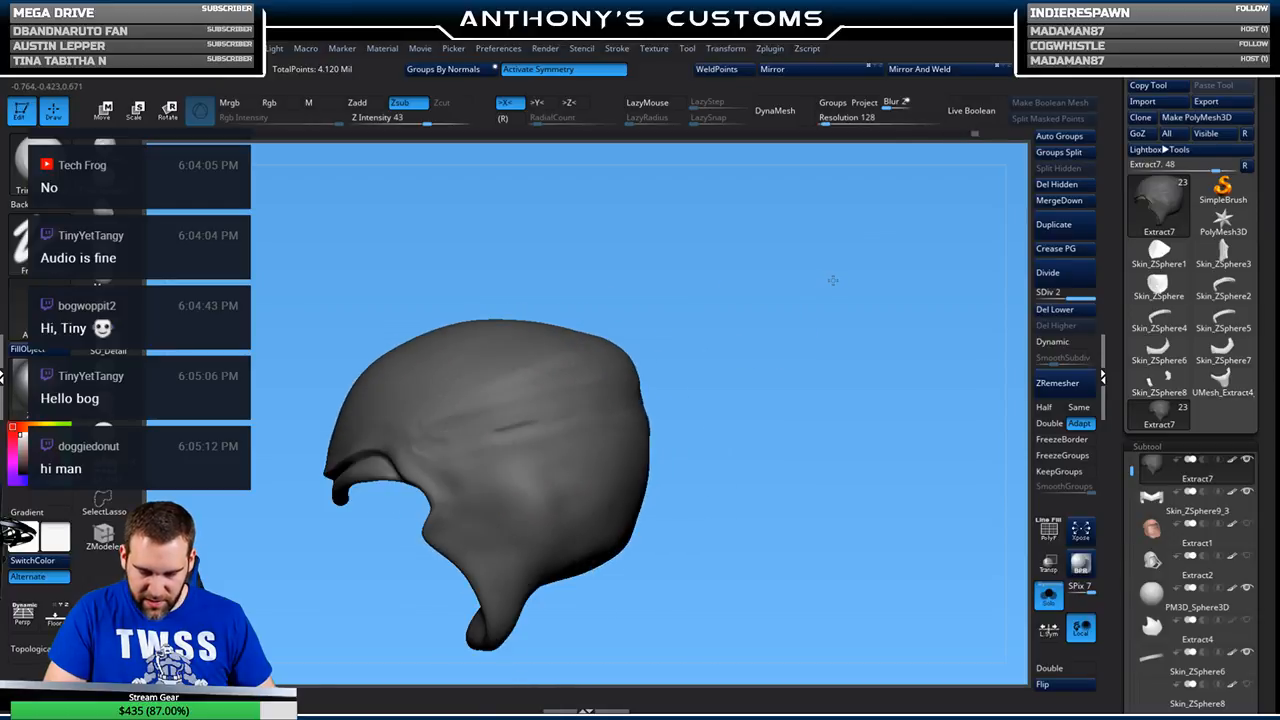
mouse_move(748, 318)
mouse_down()
mouse_move(828, 280)
mouse_move(786, 386)
mouse_move(690, 309)
mouse_up()
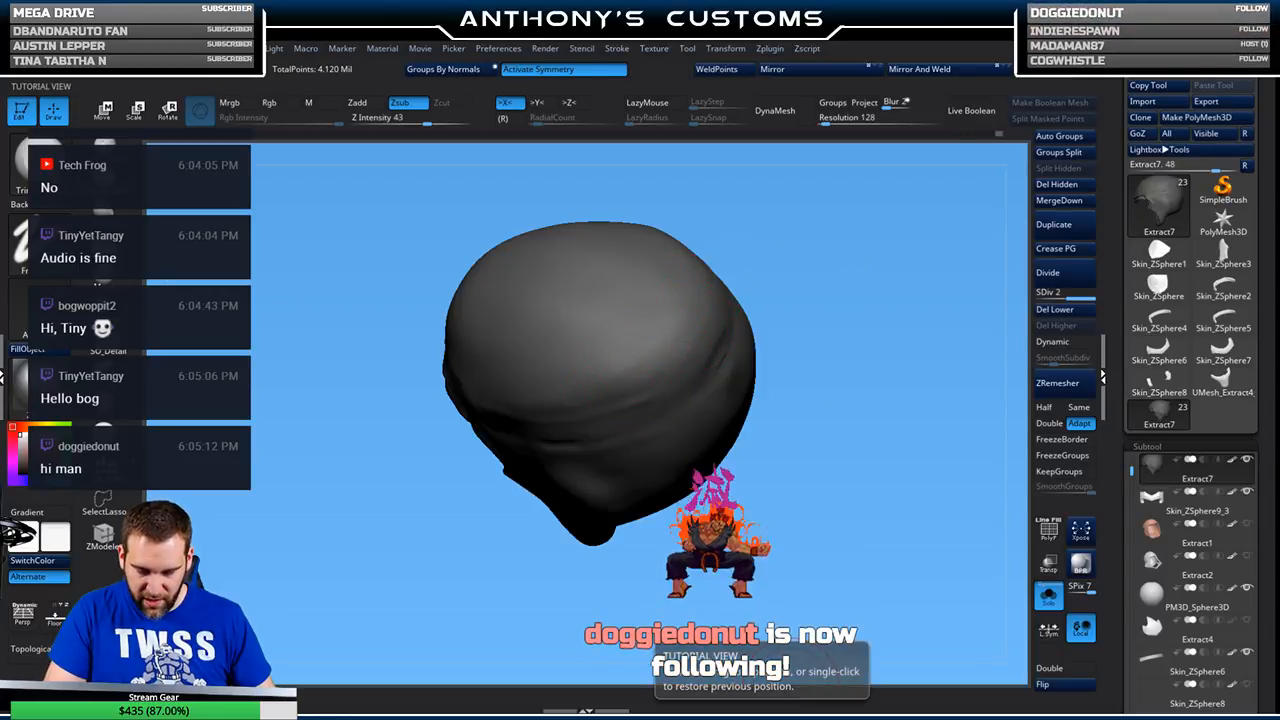
mouse_move(808, 346)
mouse_down()
mouse_move(814, 337)
mouse_move(800, 381)
mouse_up()
key(shift)
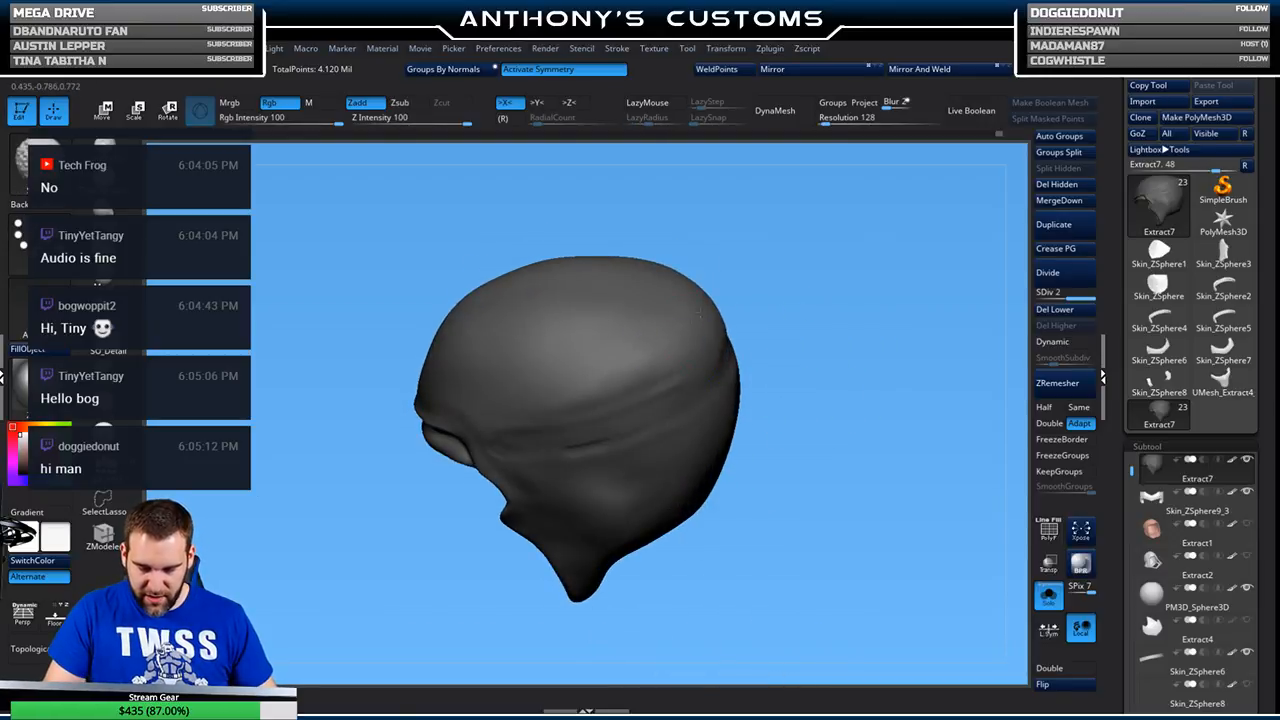
- Show the complete mask again and check the reshaped hood against the headband and other parts from a distance
click(1049, 600)
drag(881, 296, 897, 268)
alt+drag(901, 350, 781, 369)
key(2)
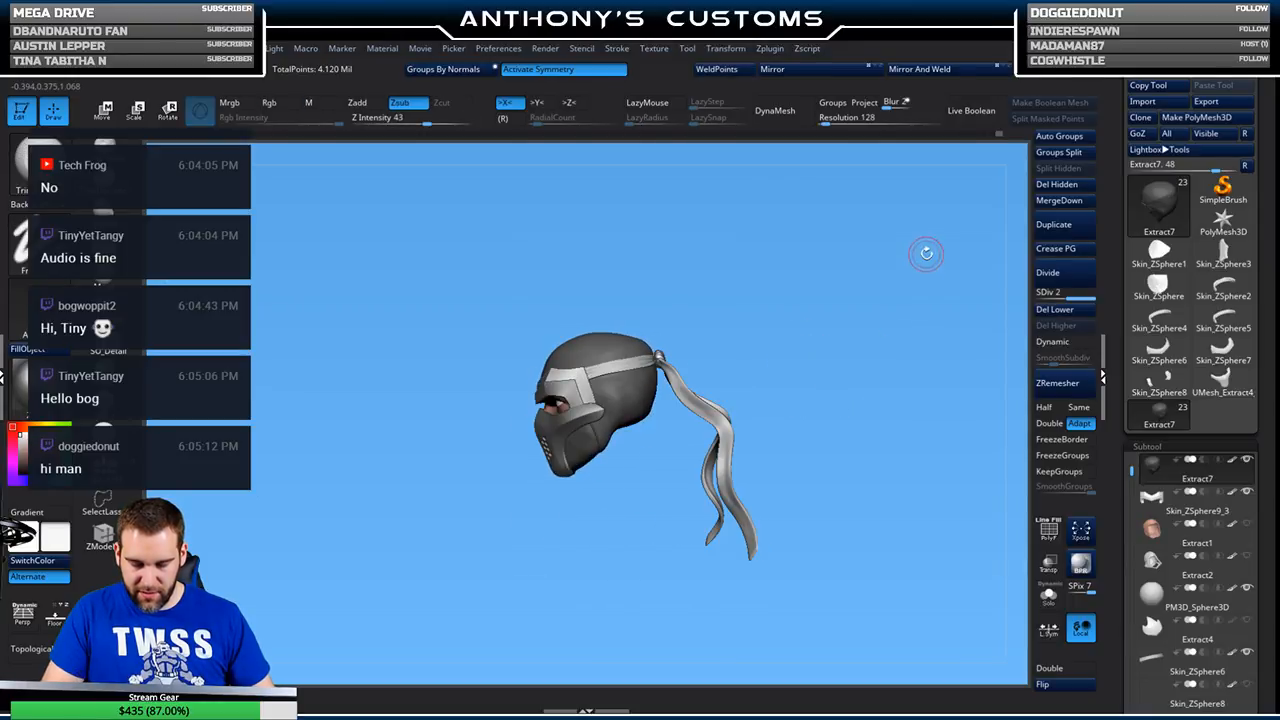
- Isolate the hood again and round off the rear edge of its crown with TrimDynamic
click(1048, 597)
drag(932, 512, 880, 480)
alt+drag(828, 408, 857, 434)
mouse_move(857, 434)
mouse_down()
mouse_move(866, 429)
mouse_move(852, 425)
mouse_up()
alt+drag(723, 374, 794, 303)
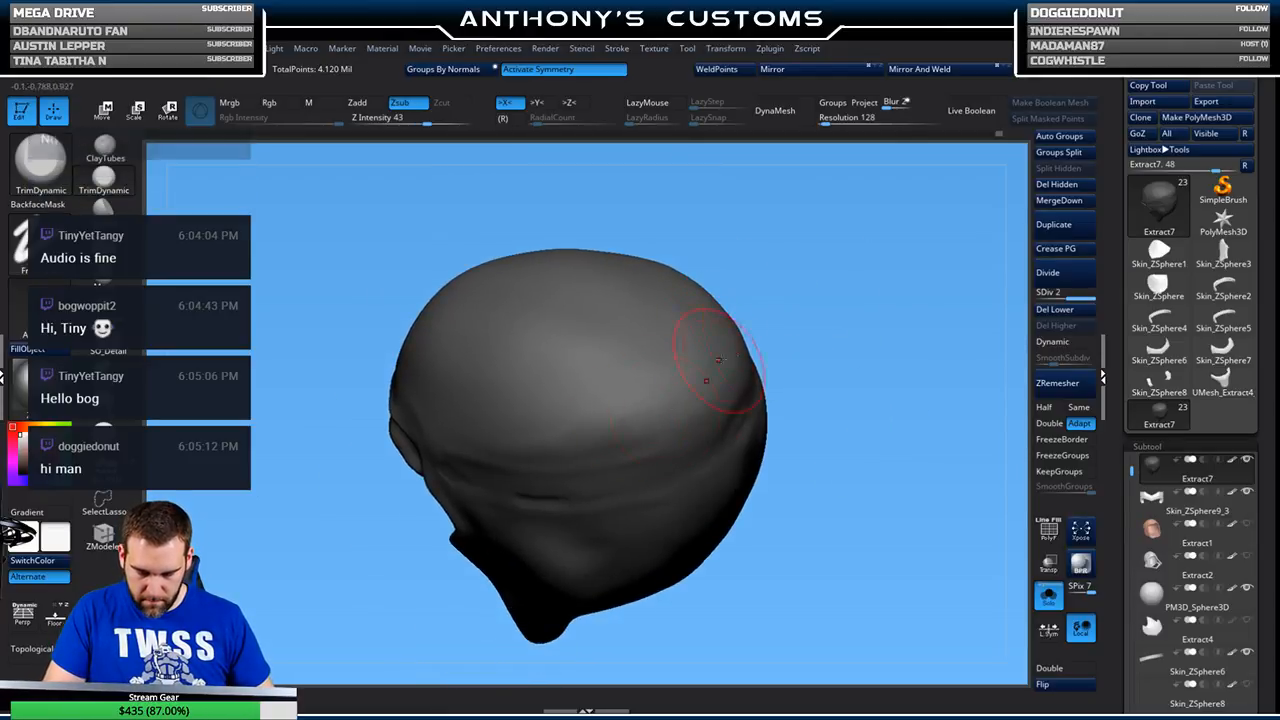
drag(896, 576, 918, 508)
click(1066, 686)
mouse_move(899, 580)
mouse_down()
mouse_move(874, 607)
mouse_move(932, 557)
mouse_move(914, 560)
mouse_move(874, 371)
mouse_move(840, 457)
mouse_up()
drag(874, 371, 877, 339)
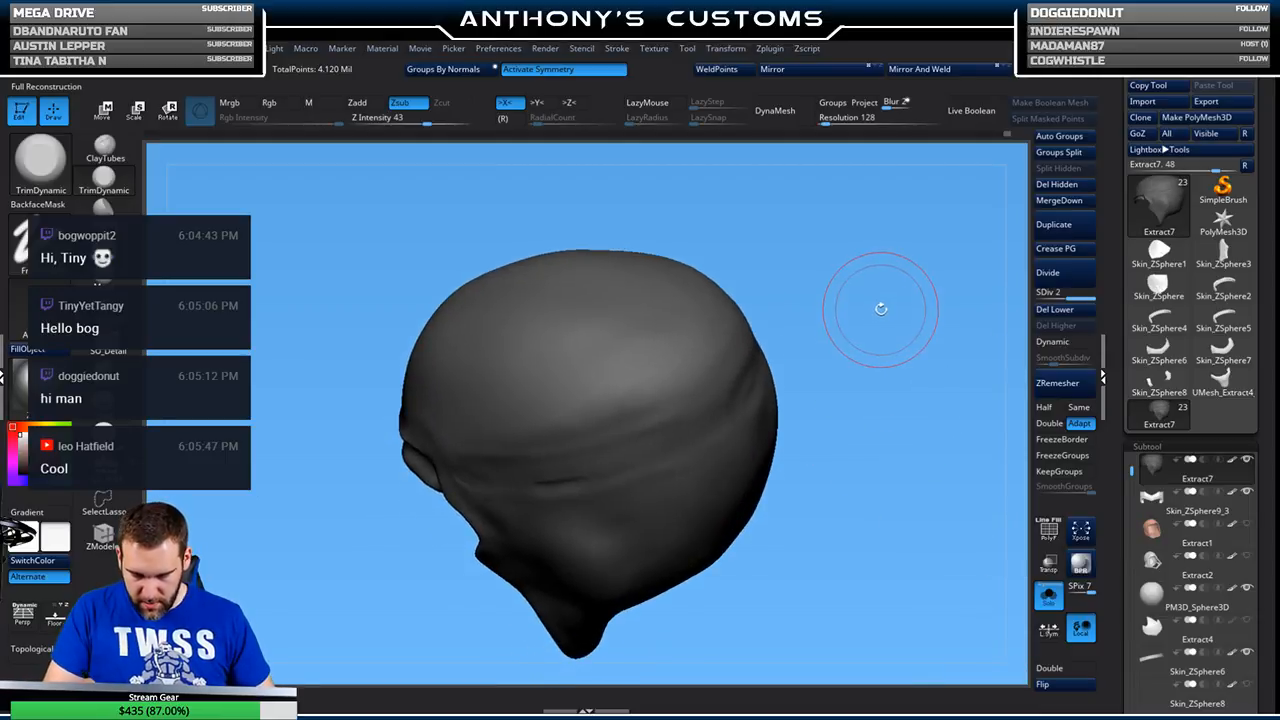
- Trim and smooth the side and rear of the isolated hood's crown into an even, rounded surface with TrimDynamic
drag(798, 330, 826, 337)
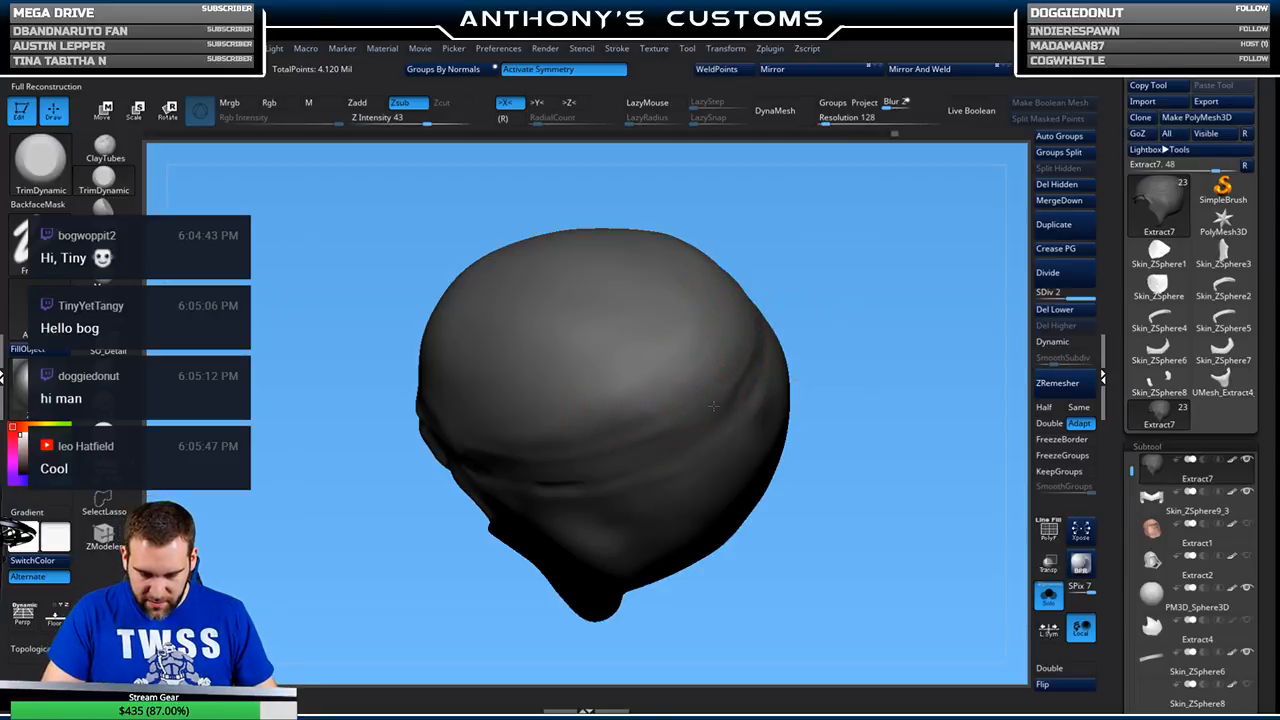
drag(865, 320, 863, 302)
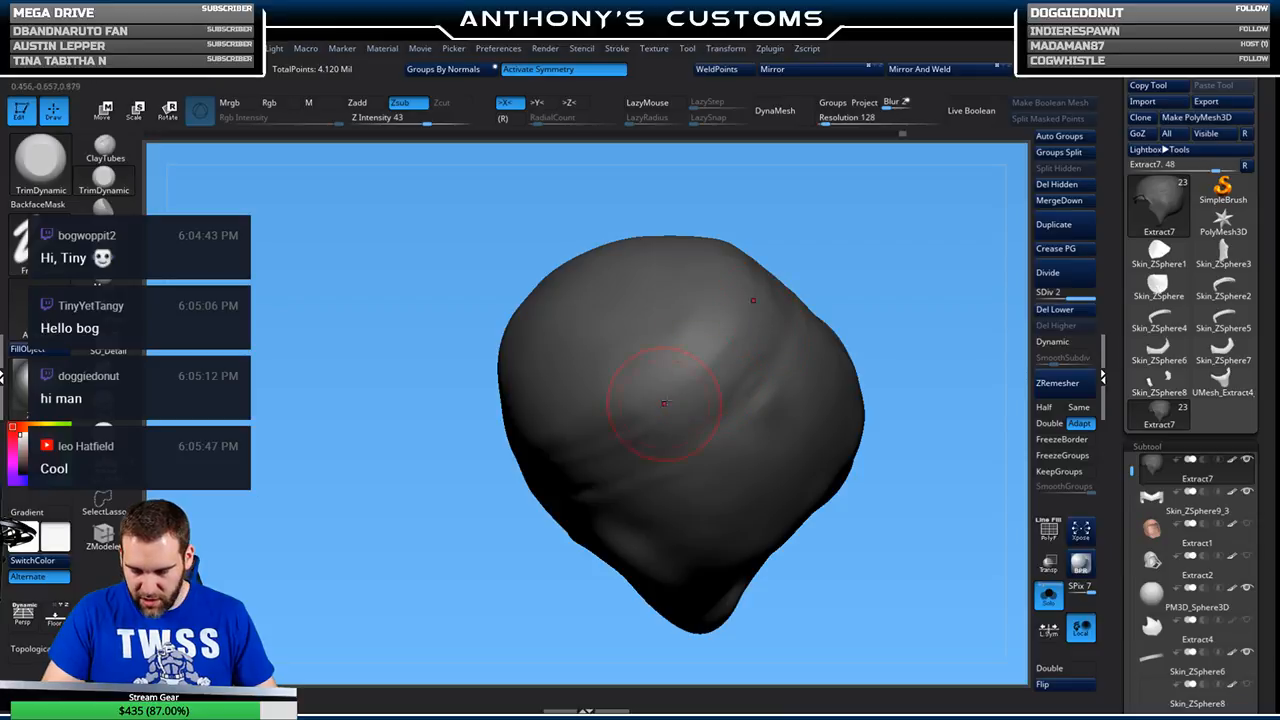
mouse_move(856, 304)
mouse_down()
mouse_move(861, 265)
mouse_move(894, 251)
mouse_move(843, 354)
mouse_up()
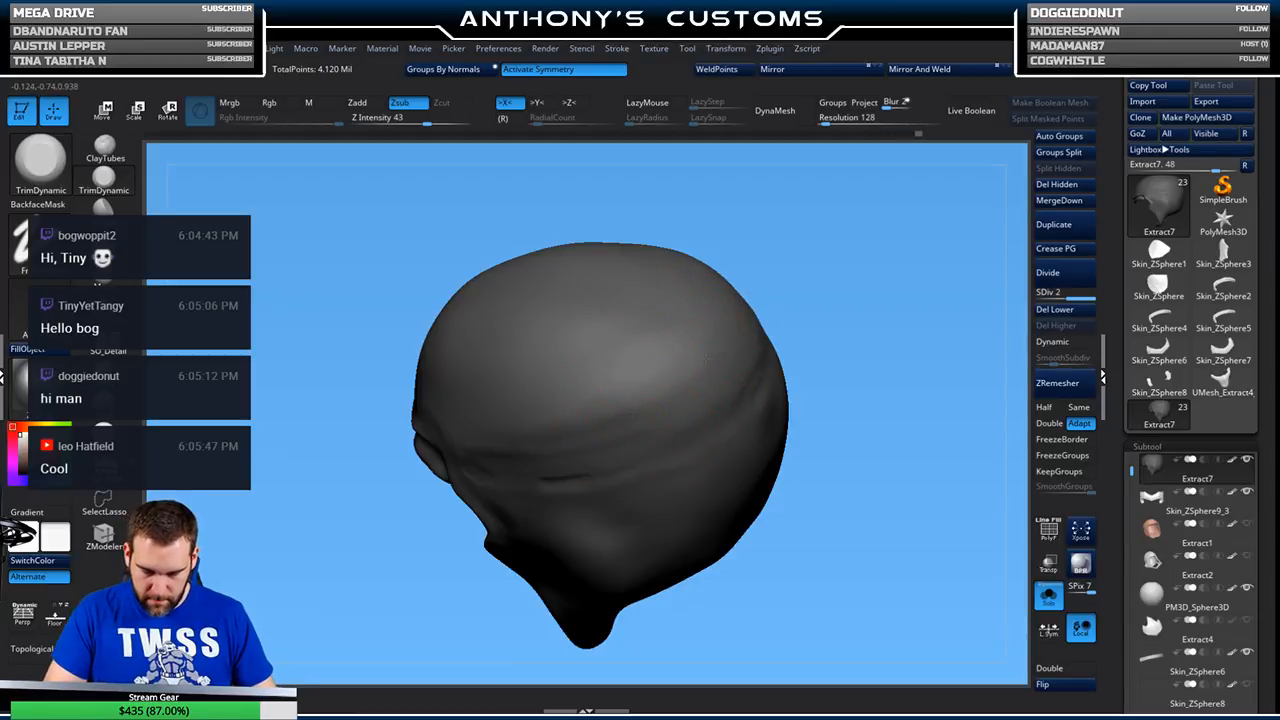
mouse_move(866, 310)
mouse_down()
mouse_move(880, 271)
mouse_move(859, 331)
mouse_move(773, 355)
mouse_up()
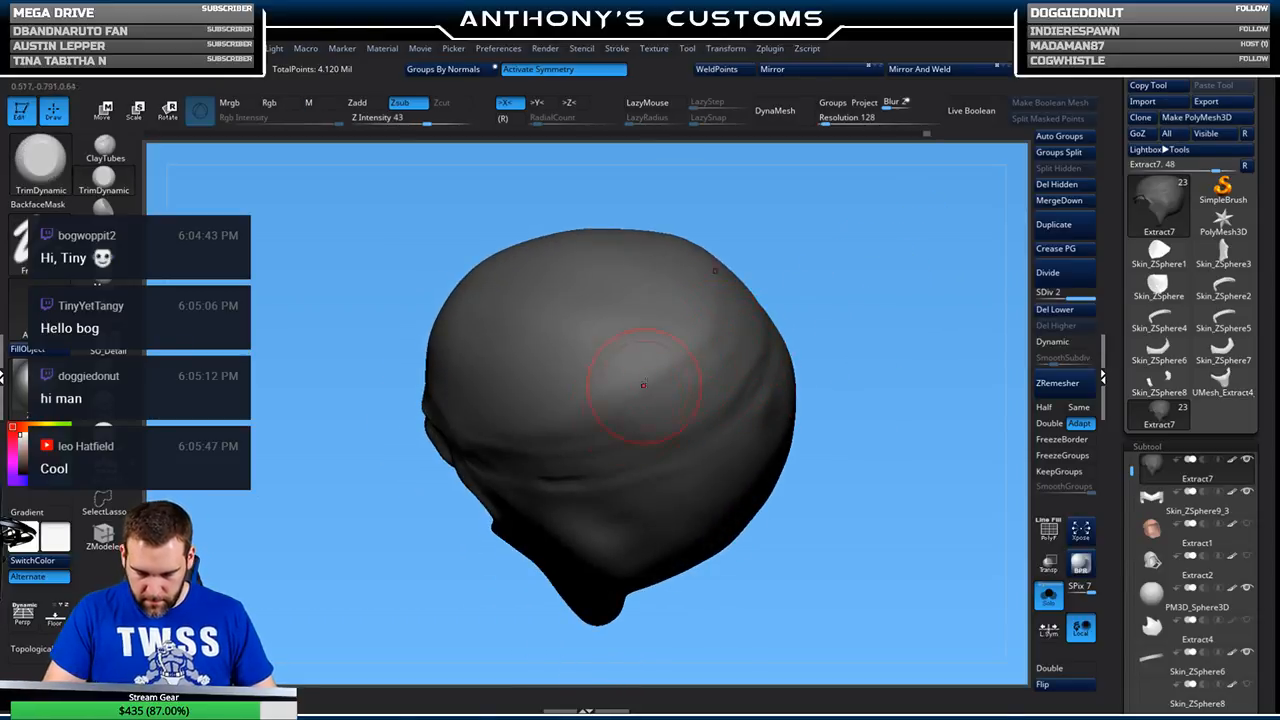
drag(848, 338, 876, 318)
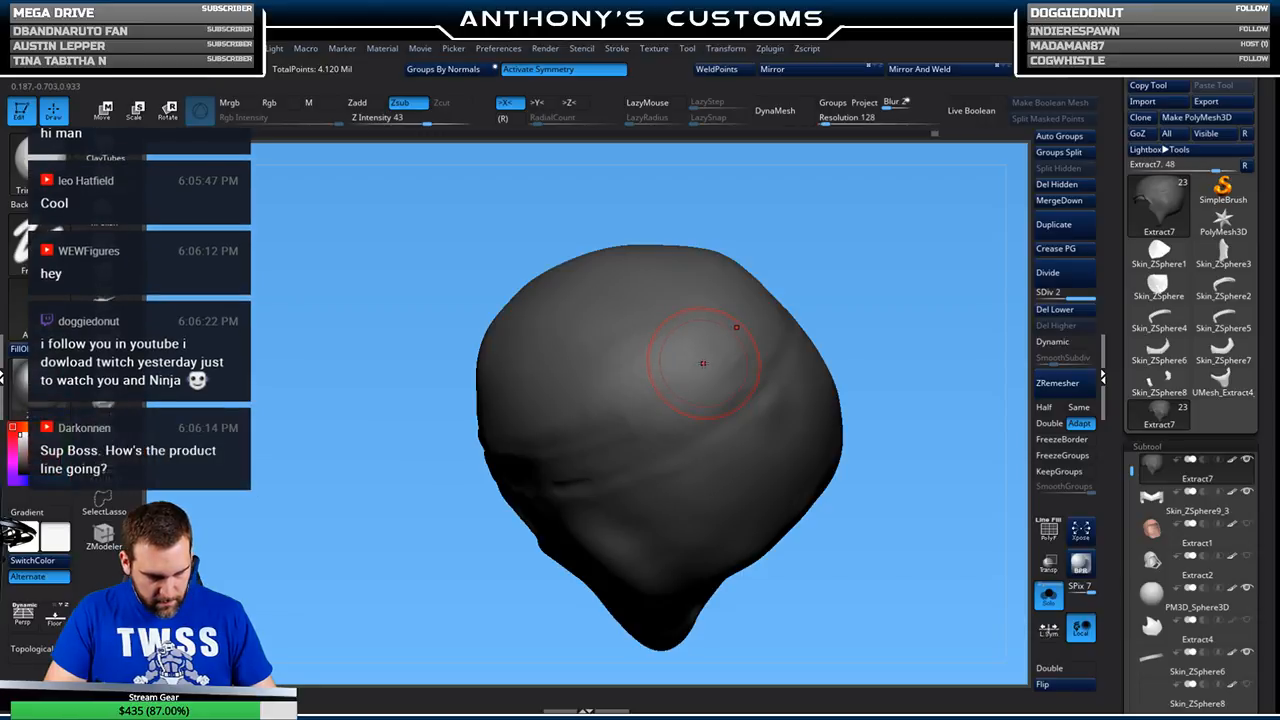
mouse_move(849, 286)
mouse_down()
mouse_move(830, 379)
mouse_move(720, 290)
mouse_up()
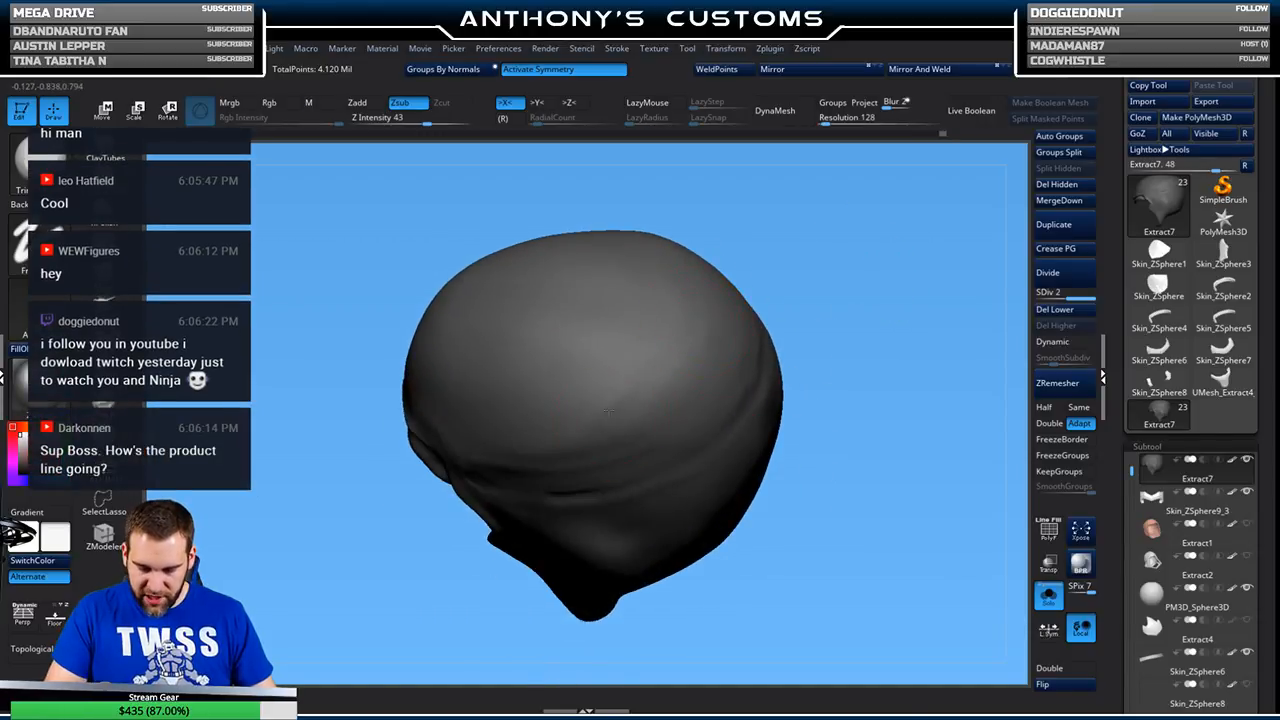
key(shift)
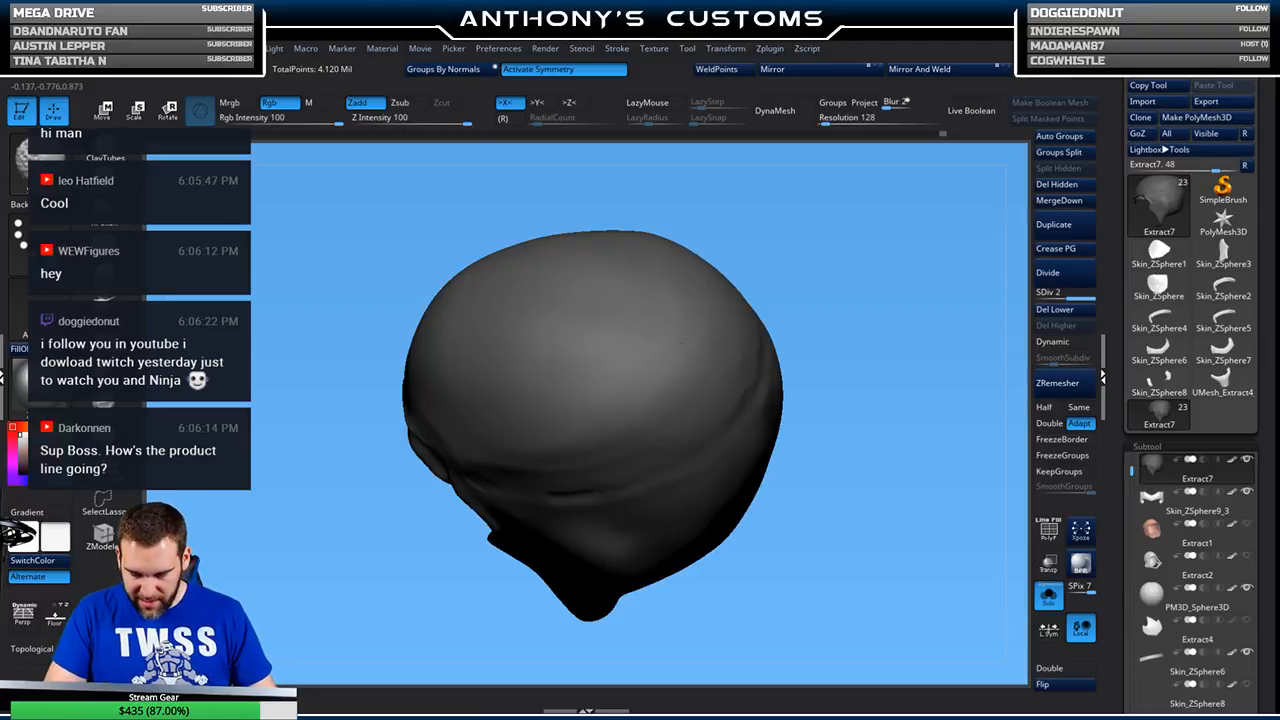
drag(851, 310, 920, 268)
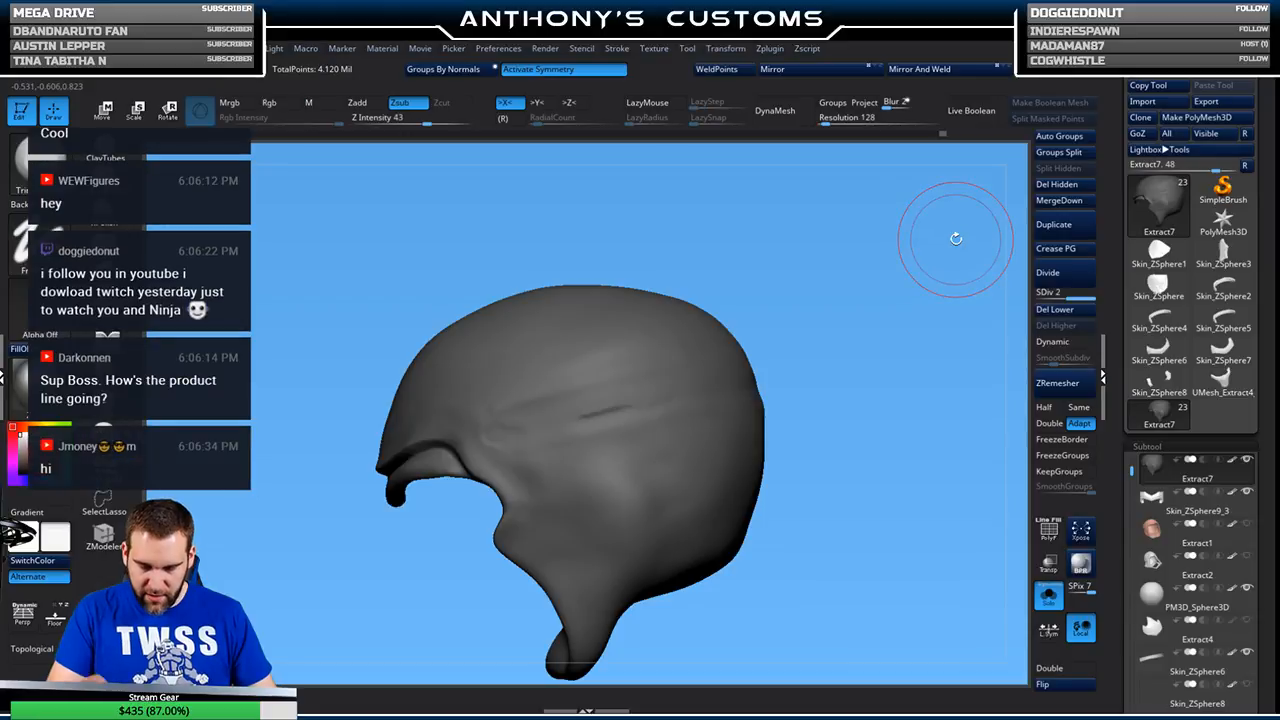
- Show all mask parts again and check the rounded hood from the side and front
click(1050, 595)
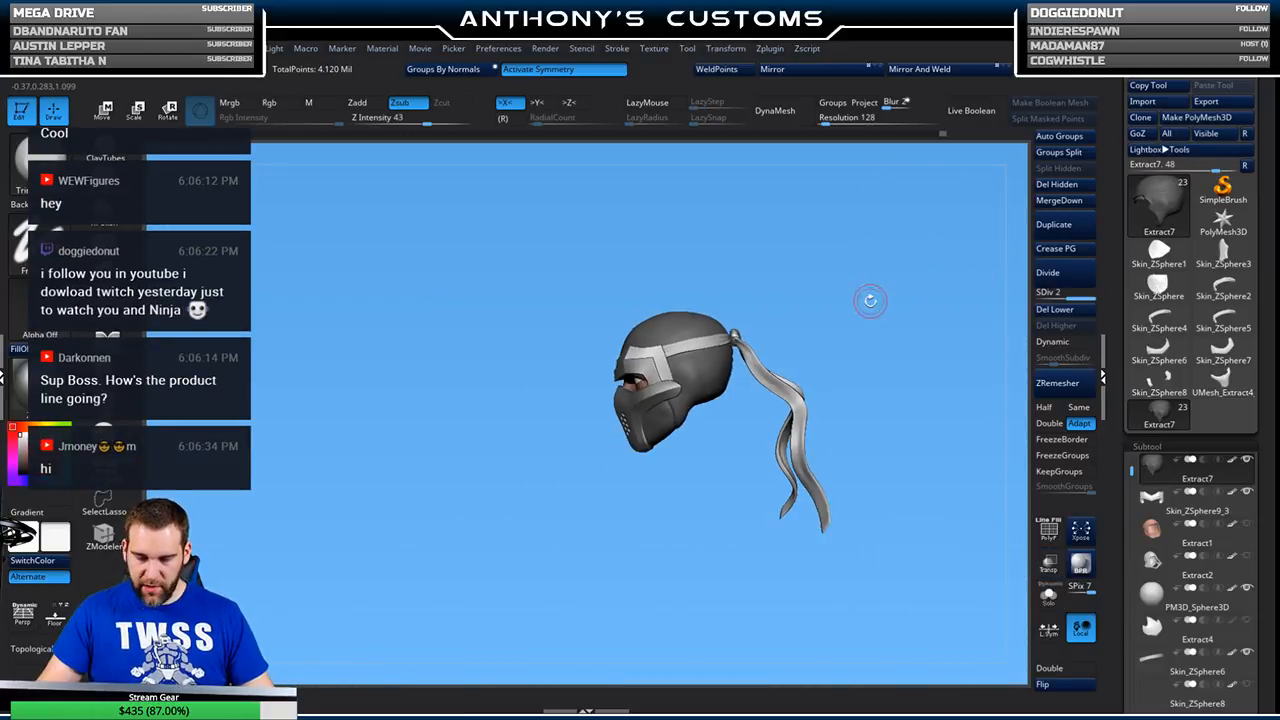
shift+drag(956, 300, 974, 276)
alt+drag(912, 354, 828, 348)
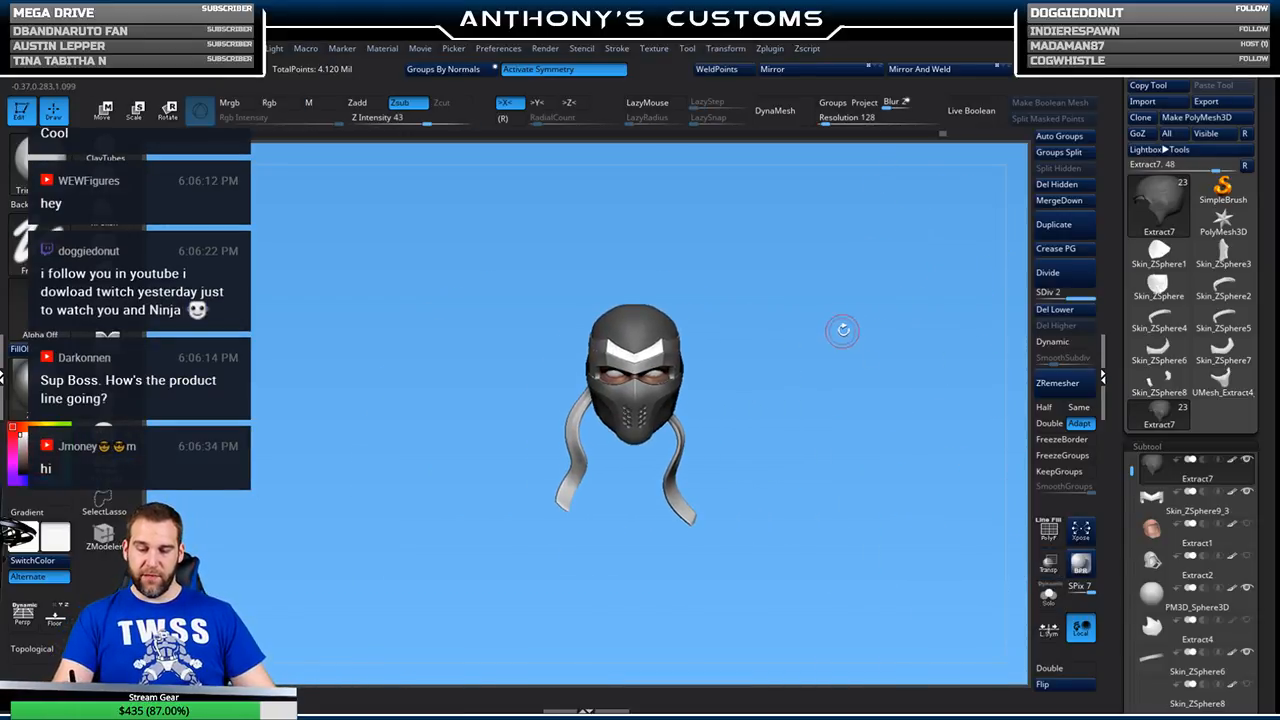
alt+drag(861, 367, 817, 412)
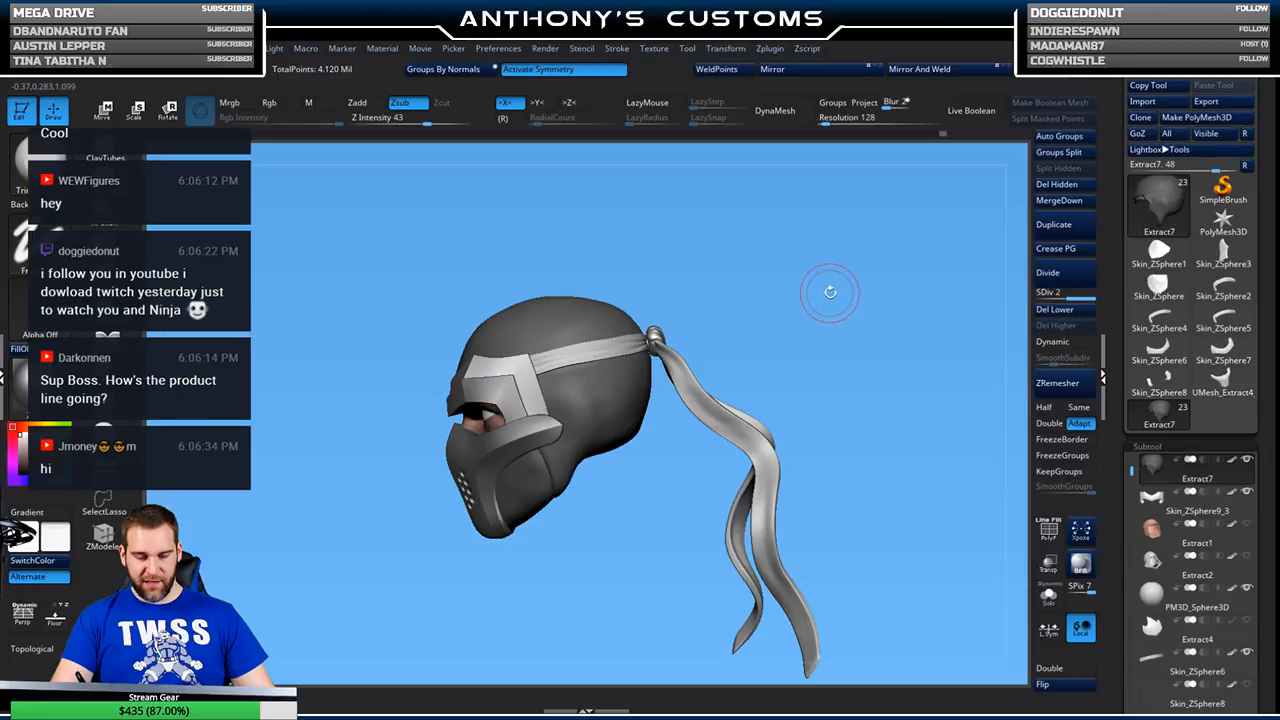
alt+drag(842, 391, 882, 313)
drag(866, 355, 818, 358)
- Show the hidden PM3D_Cylinder3D3_1 piece to judge it on the mask, and hide it again to compare the look without it
drag(1133, 468, 1137, 541)
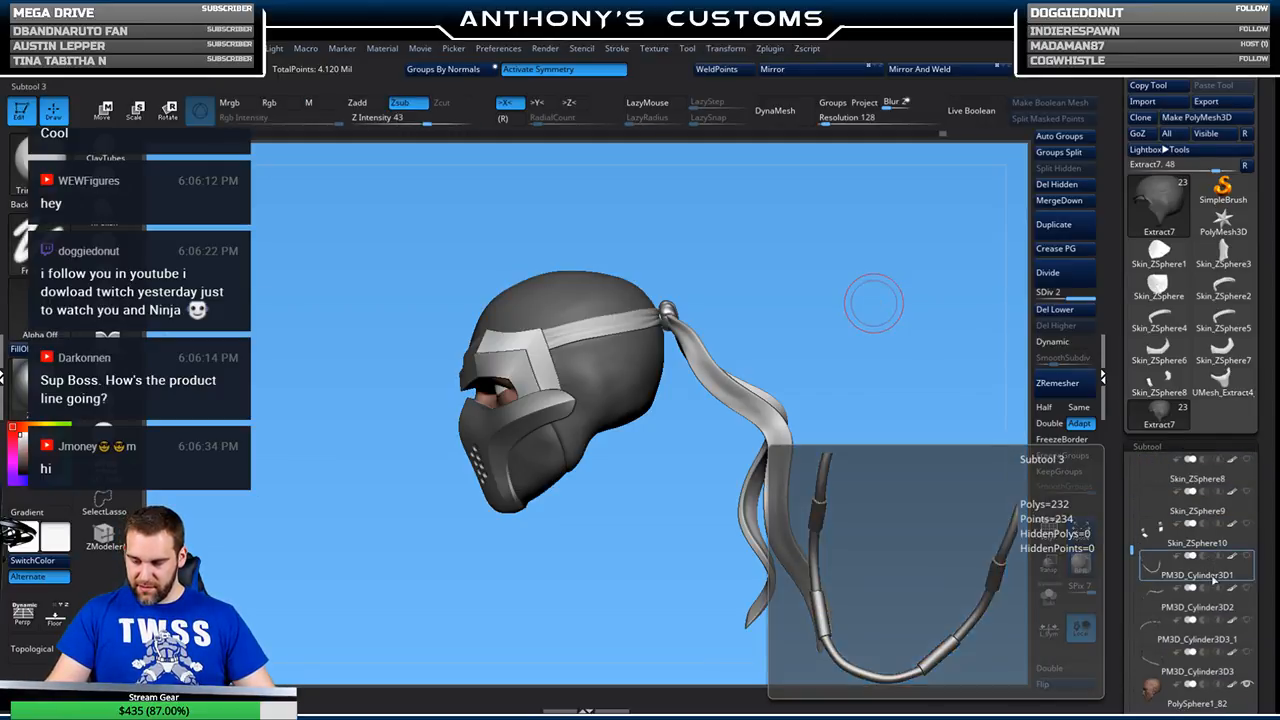
mouse_move(1233, 626)
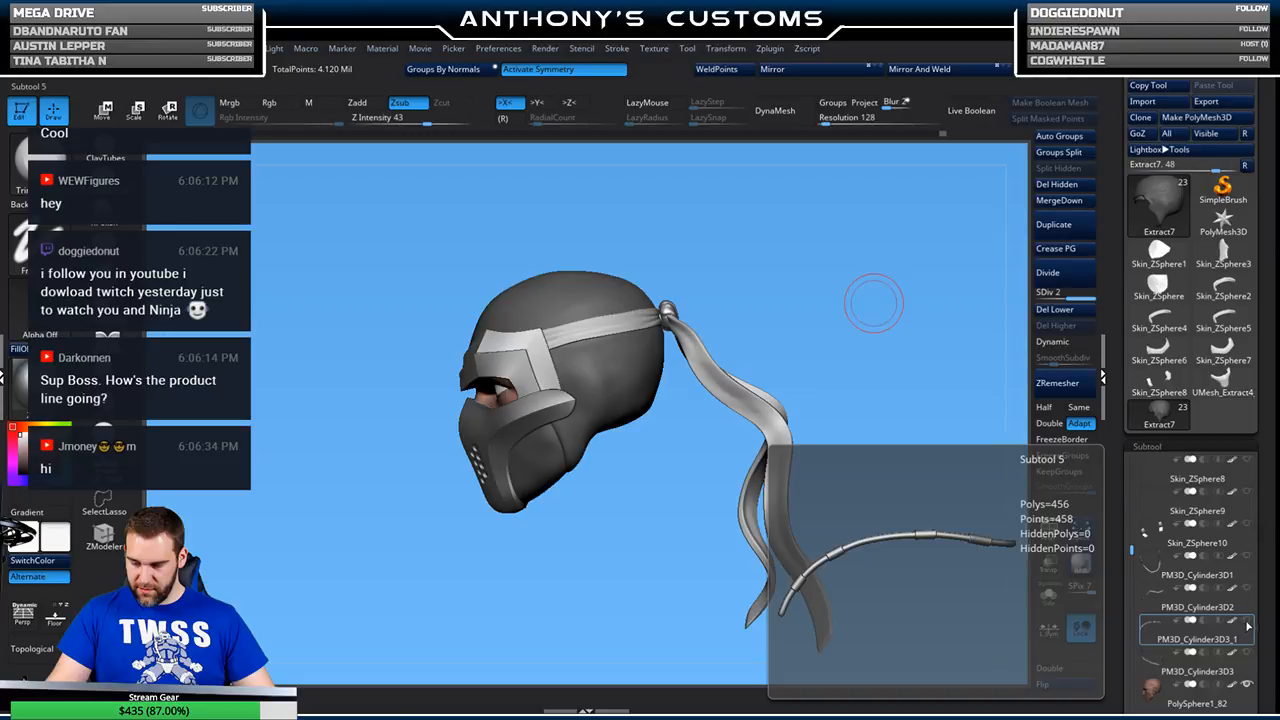
drag(921, 387, 960, 345)
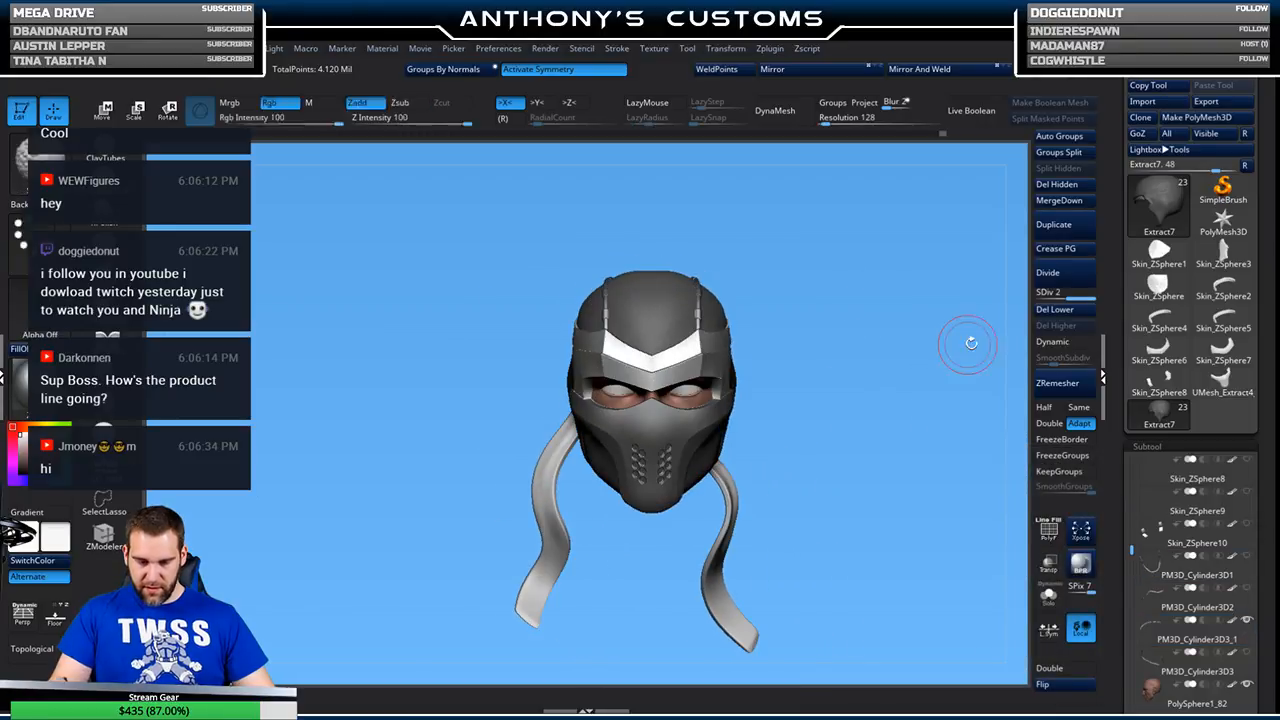
drag(908, 500, 881, 478)
drag(881, 490, 964, 434)
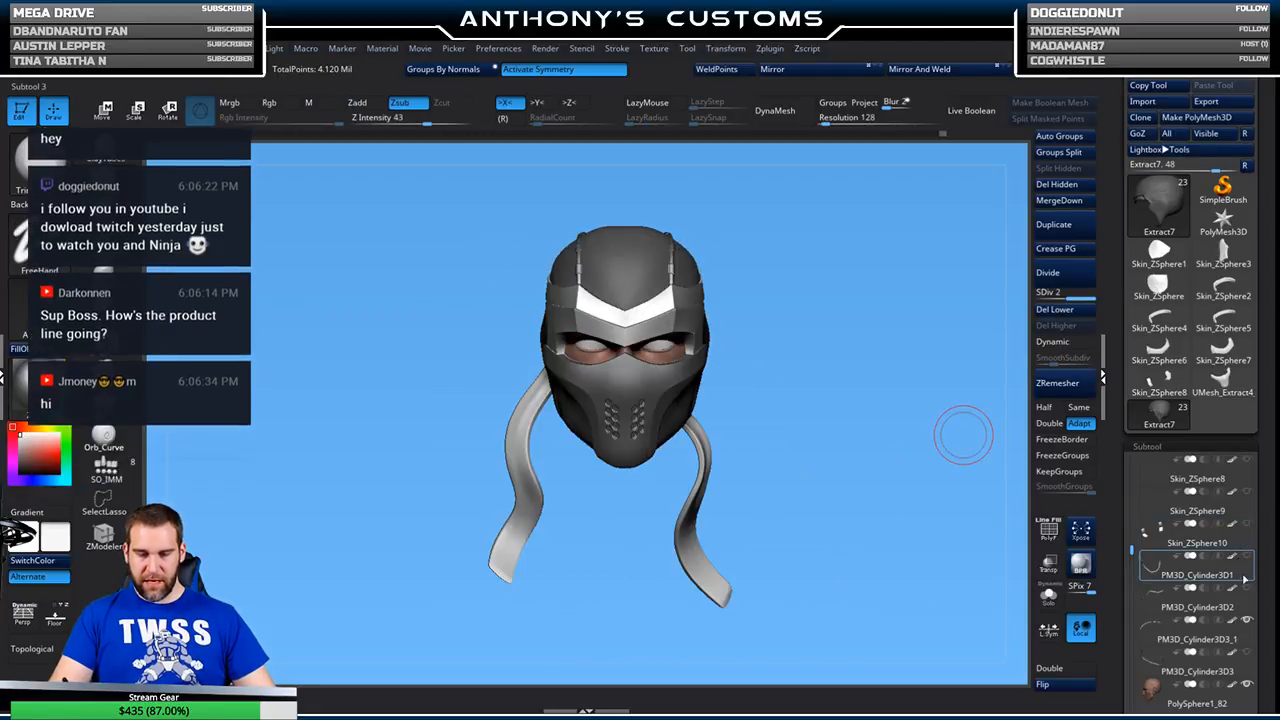
mouse_move(1246, 625)
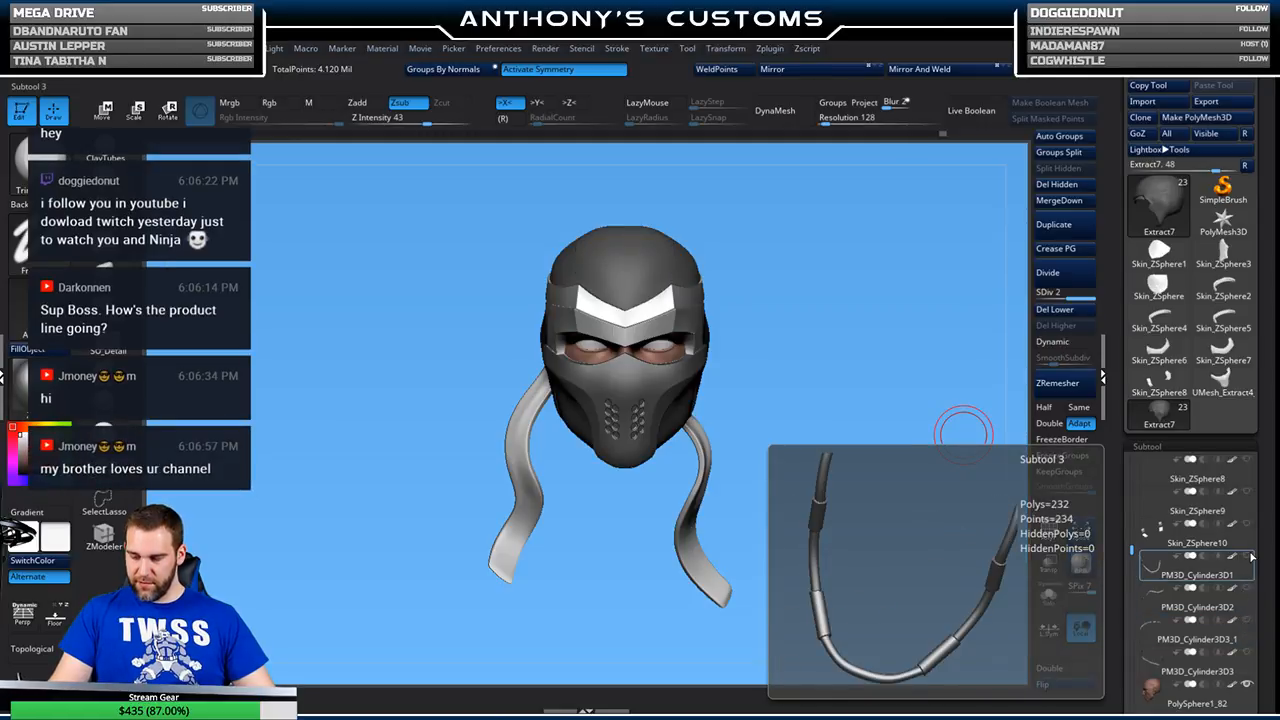
drag(880, 434, 829, 432)
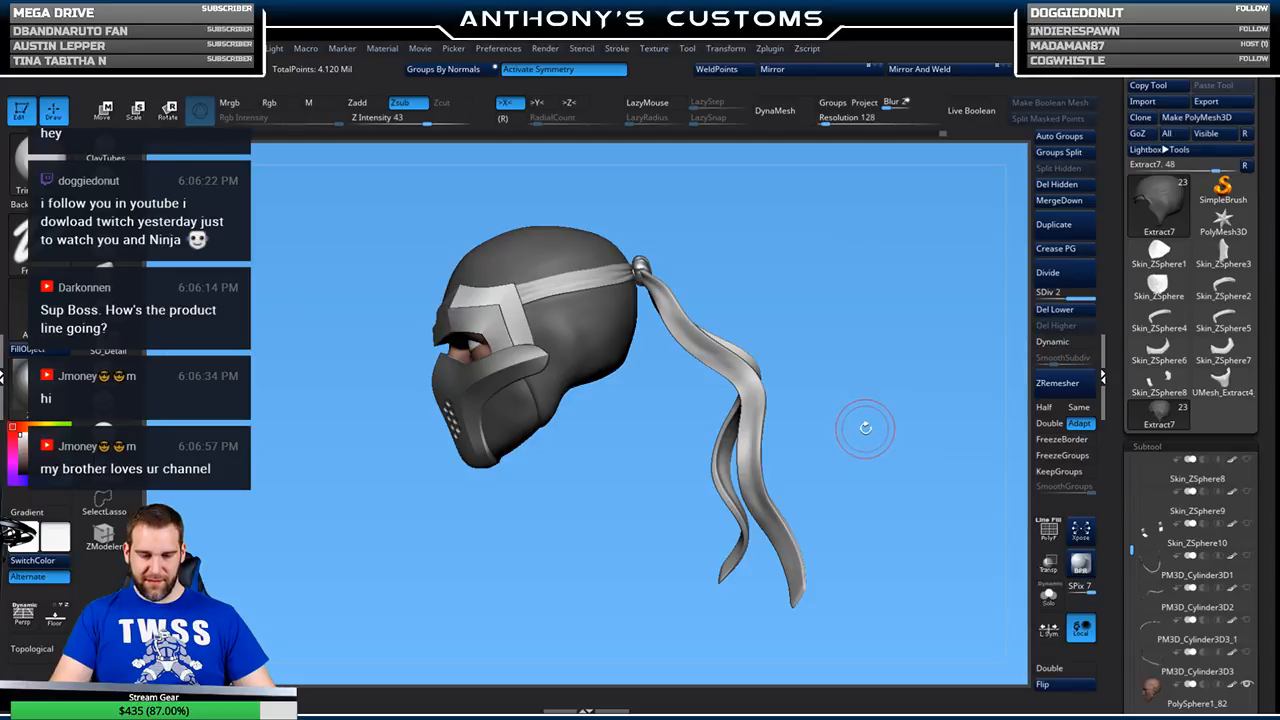
drag(868, 356, 863, 410)
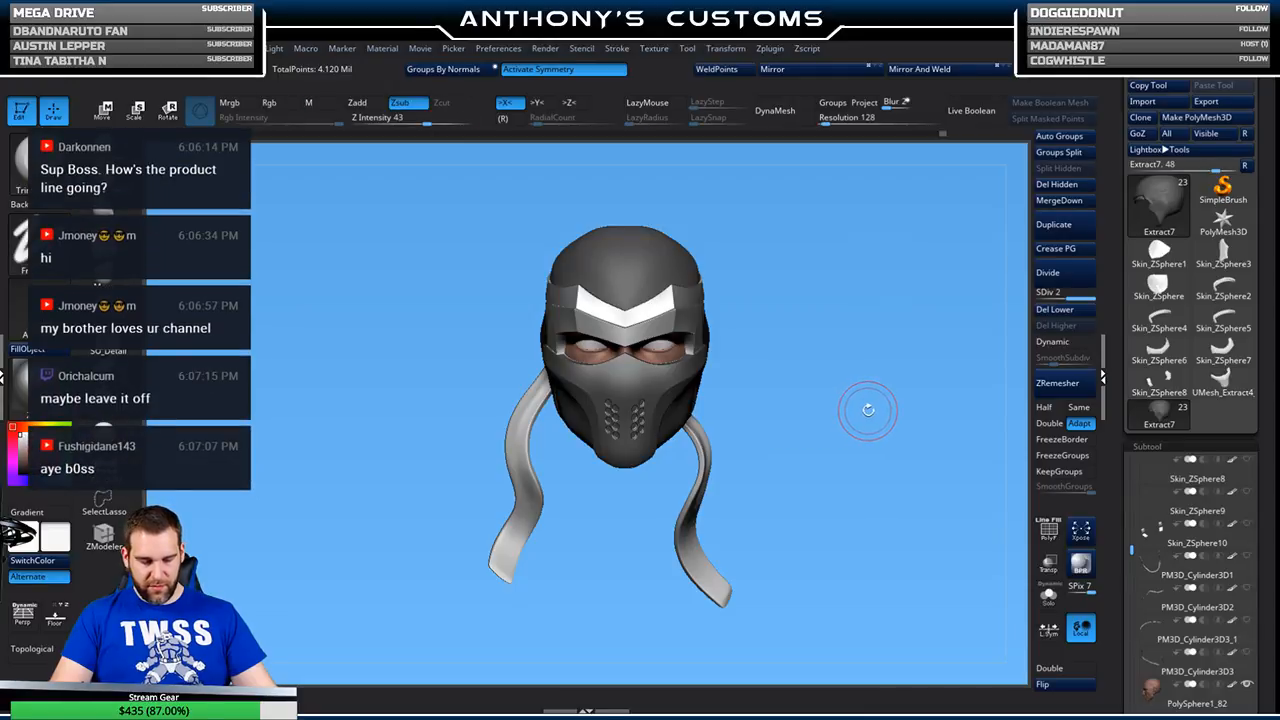
mouse_move(871, 411)
mouse_down()
mouse_move(868, 458)
mouse_move(880, 420)
mouse_up()
- Even out the top and front of the hood's crown inside the headband with TrimDynamic
drag(884, 299, 913, 372)
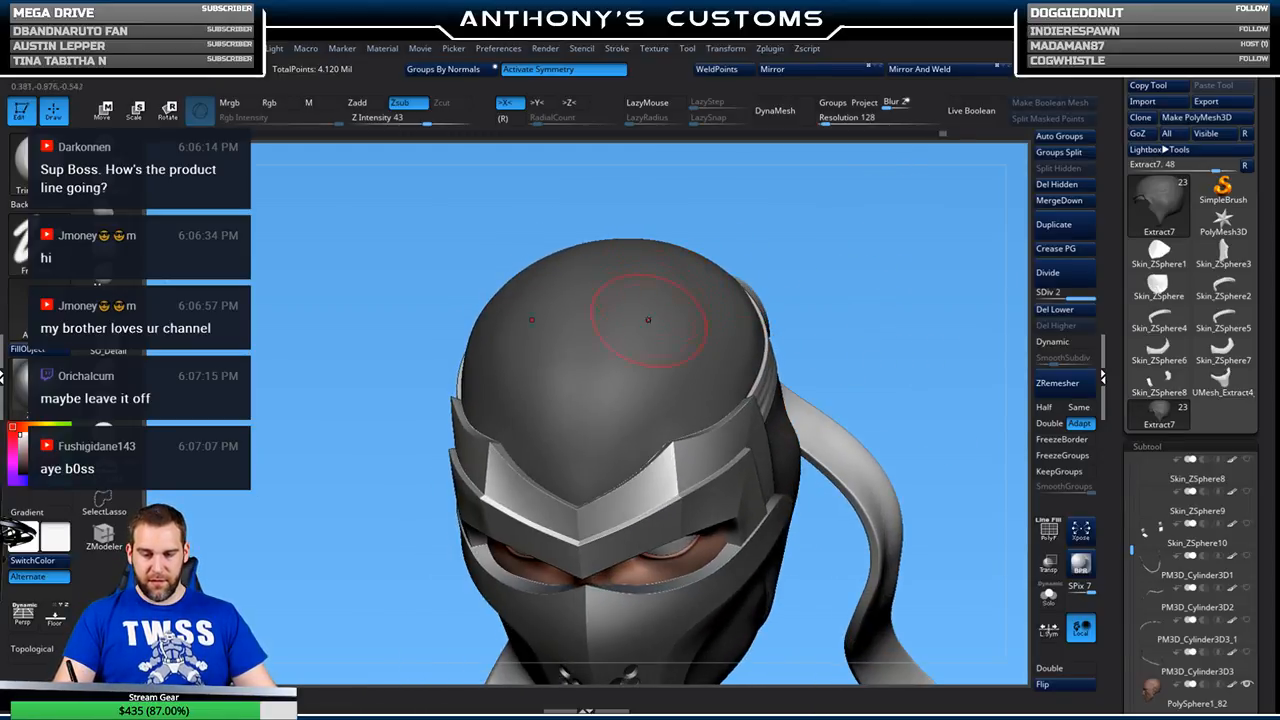
drag(838, 241, 630, 352)
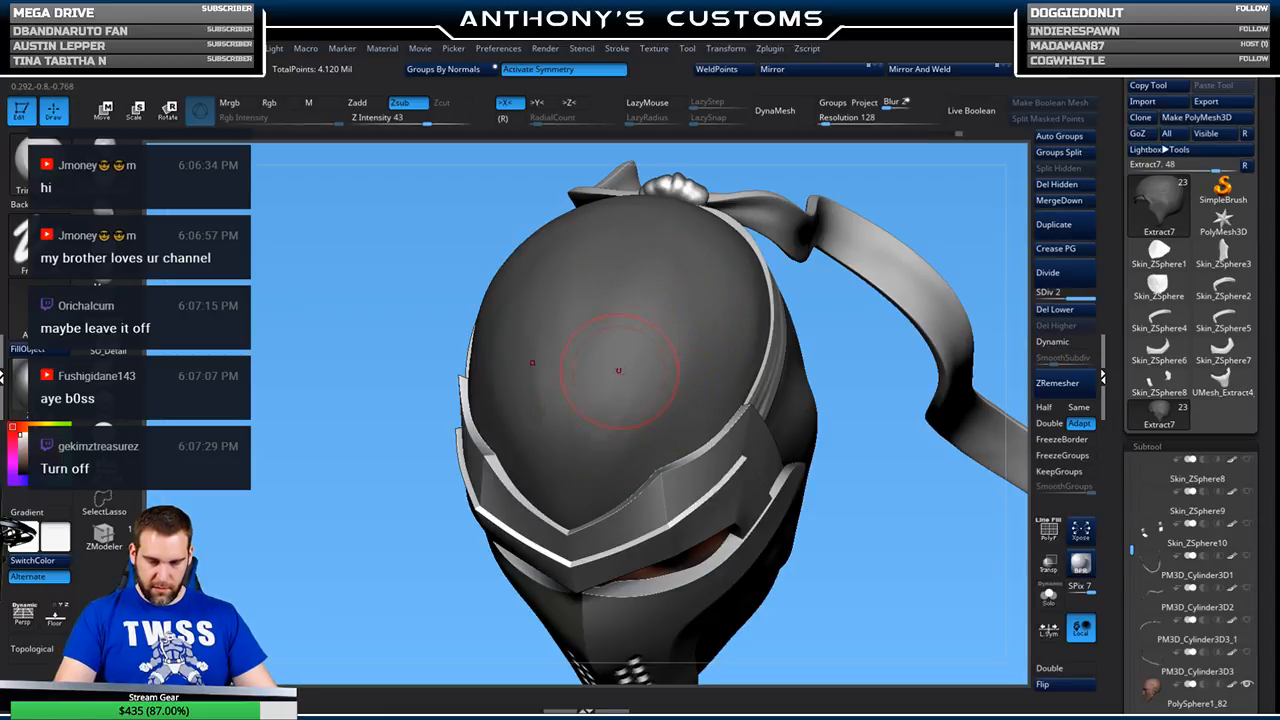
drag(978, 226, 934, 217)
drag(859, 275, 838, 278)
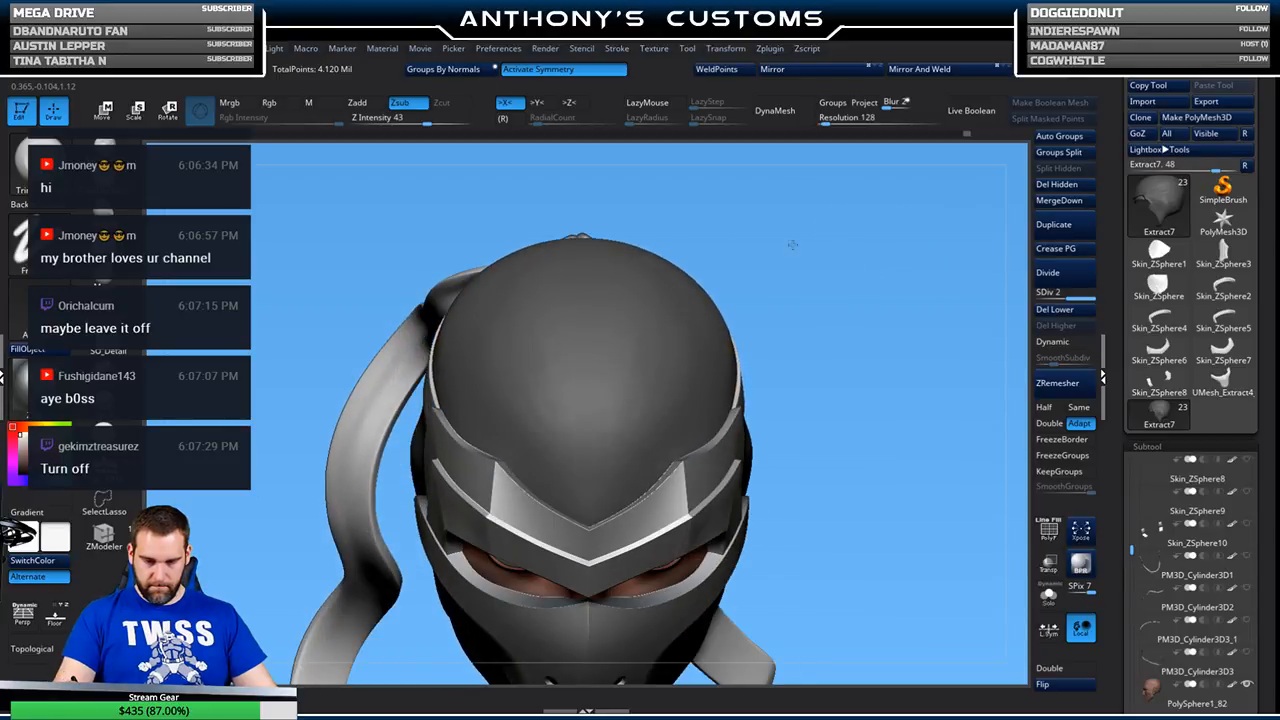
drag(771, 212, 764, 268)
- Display the hood's polygon wireframe, smooth the uneven areas on top of the crown, and turn the wireframe off
key(shift+f)
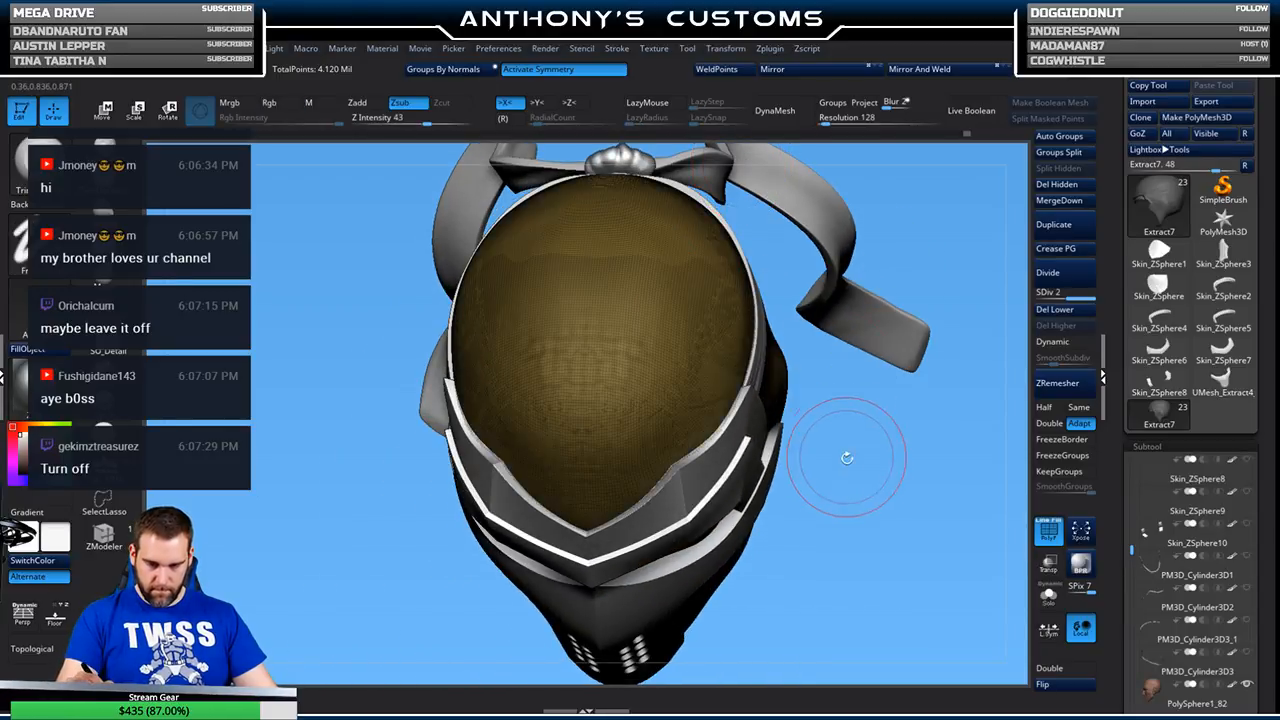
drag(835, 512, 884, 272)
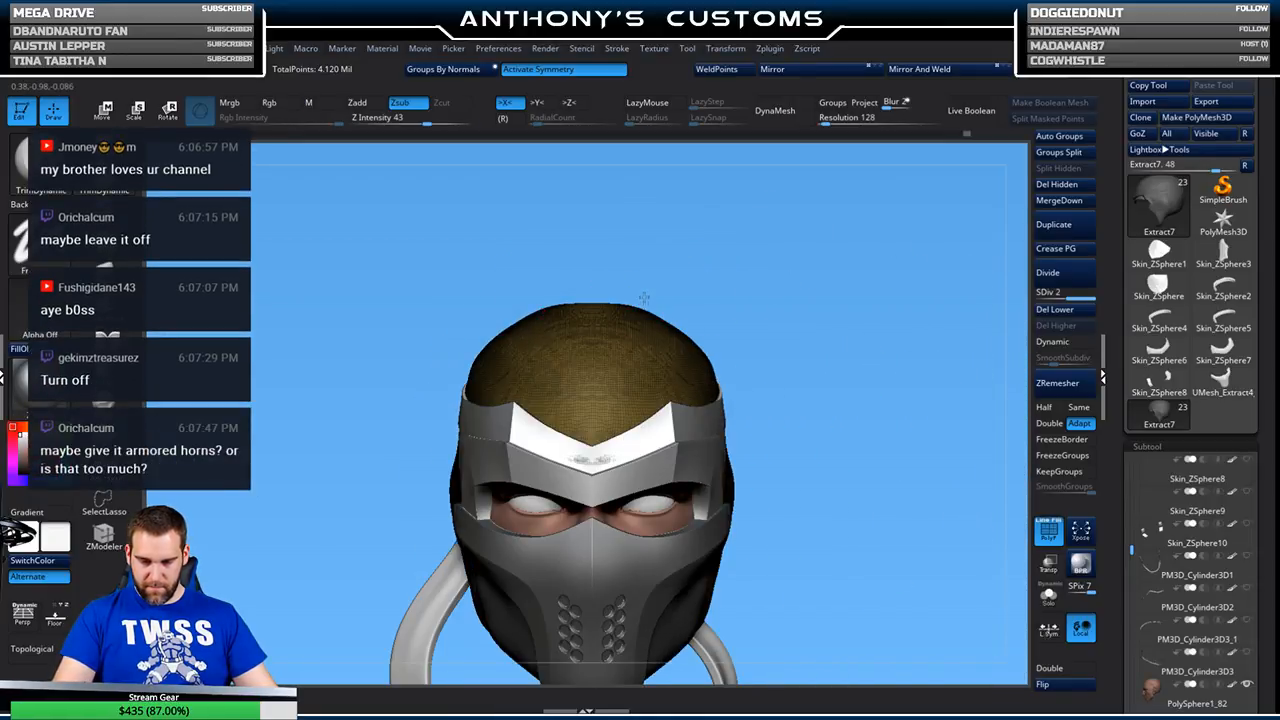
drag(640, 296, 648, 291)
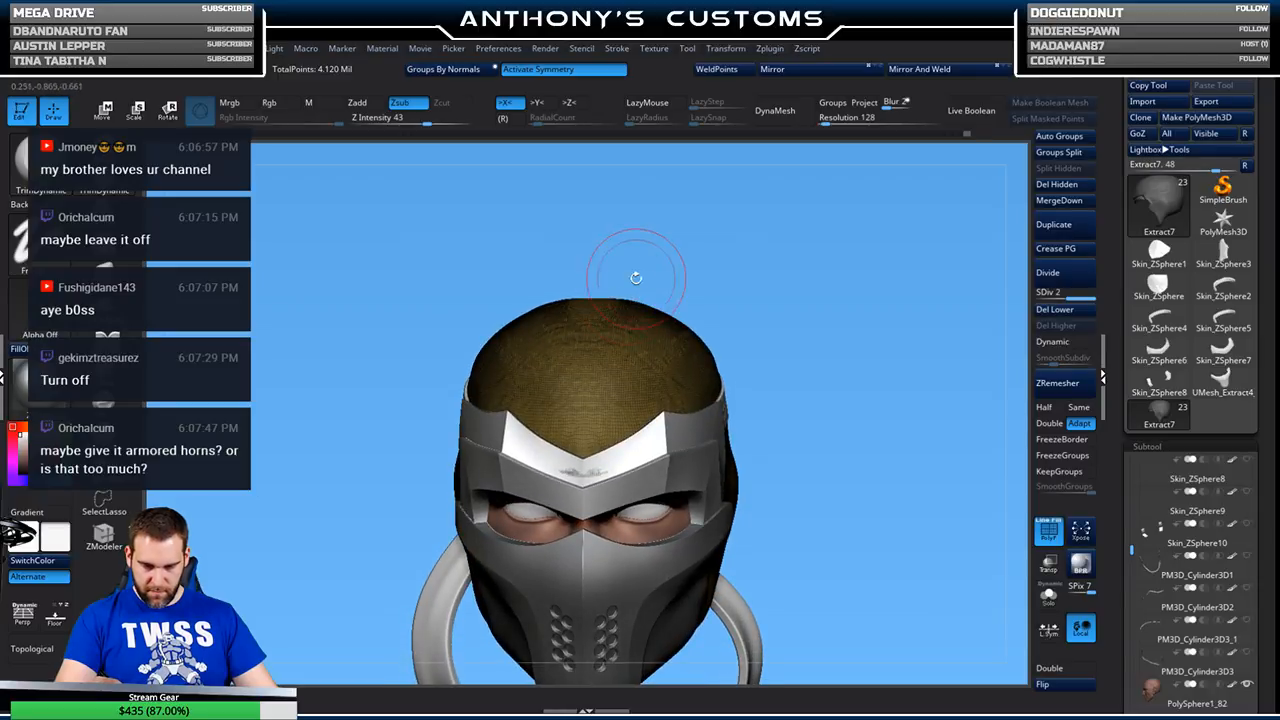
drag(700, 248, 655, 268)
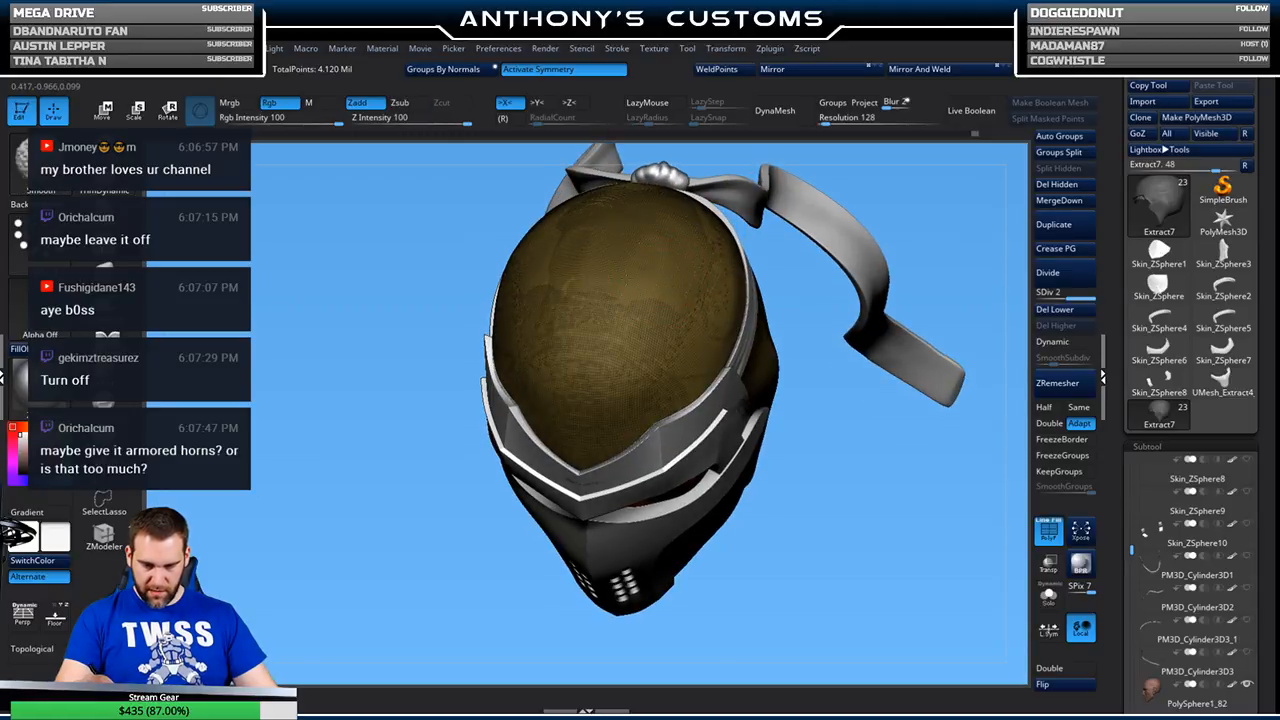
key(shift+f)
mouse_move(814, 486)
mouse_down()
mouse_move(823, 424)
mouse_move(891, 321)
mouse_move(853, 360)
mouse_move(850, 420)
mouse_move(700, 380)
mouse_move(641, 341)
mouse_up()
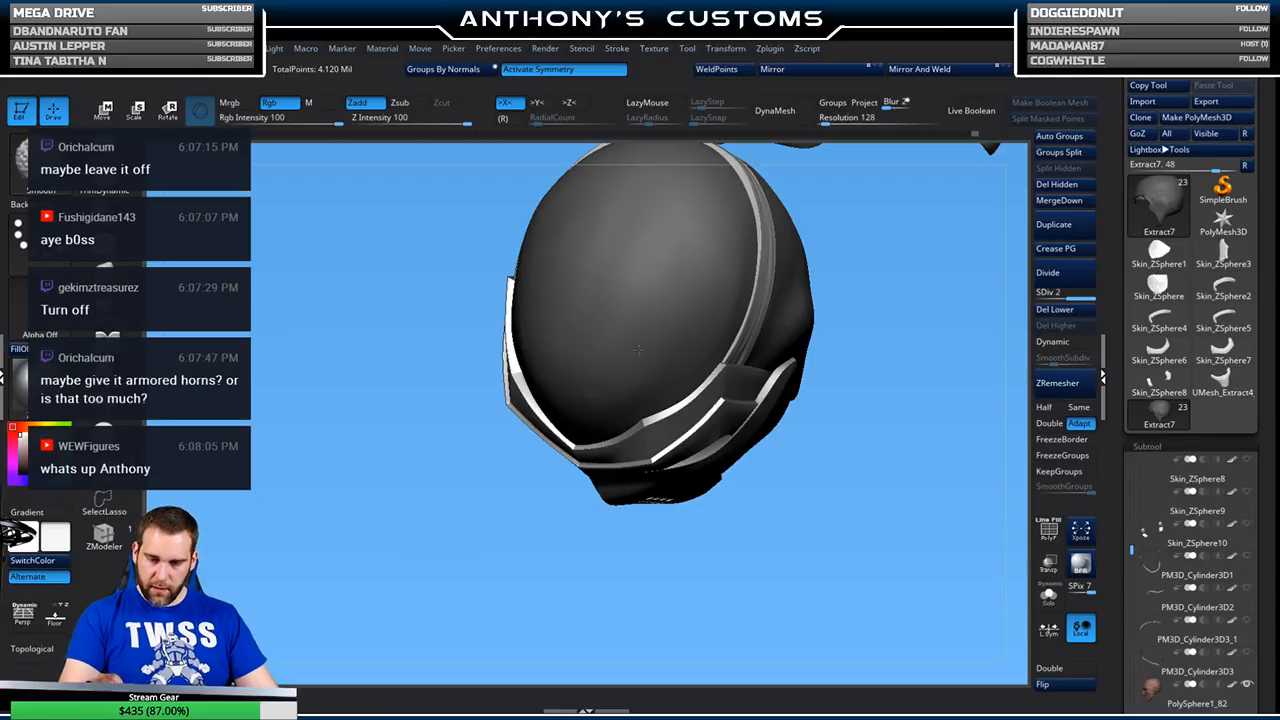
- Examine the smoothed hood, headband and rear knot from the front, the side and above
mouse_move(766, 546)
mouse_down()
mouse_move(794, 450)
mouse_move(826, 426)
mouse_up()
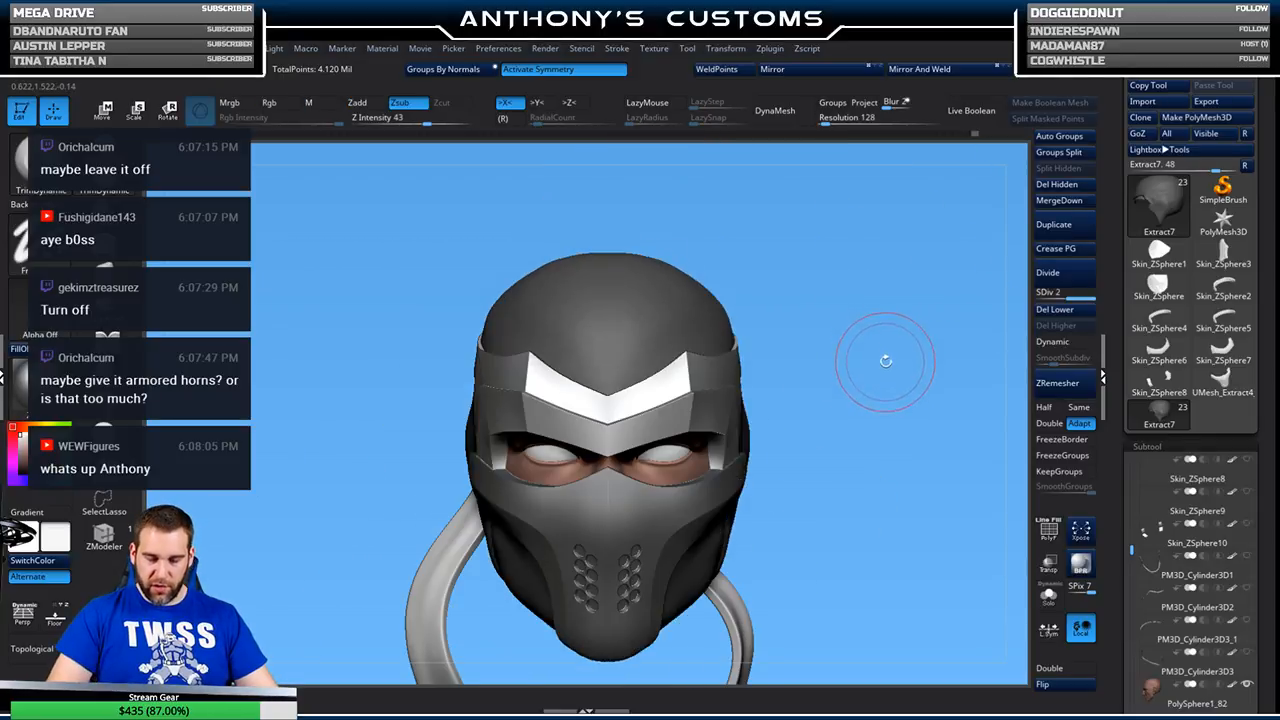
drag(898, 366, 856, 384)
alt+drag(811, 554, 686, 620)
alt+drag(715, 541, 701, 494)
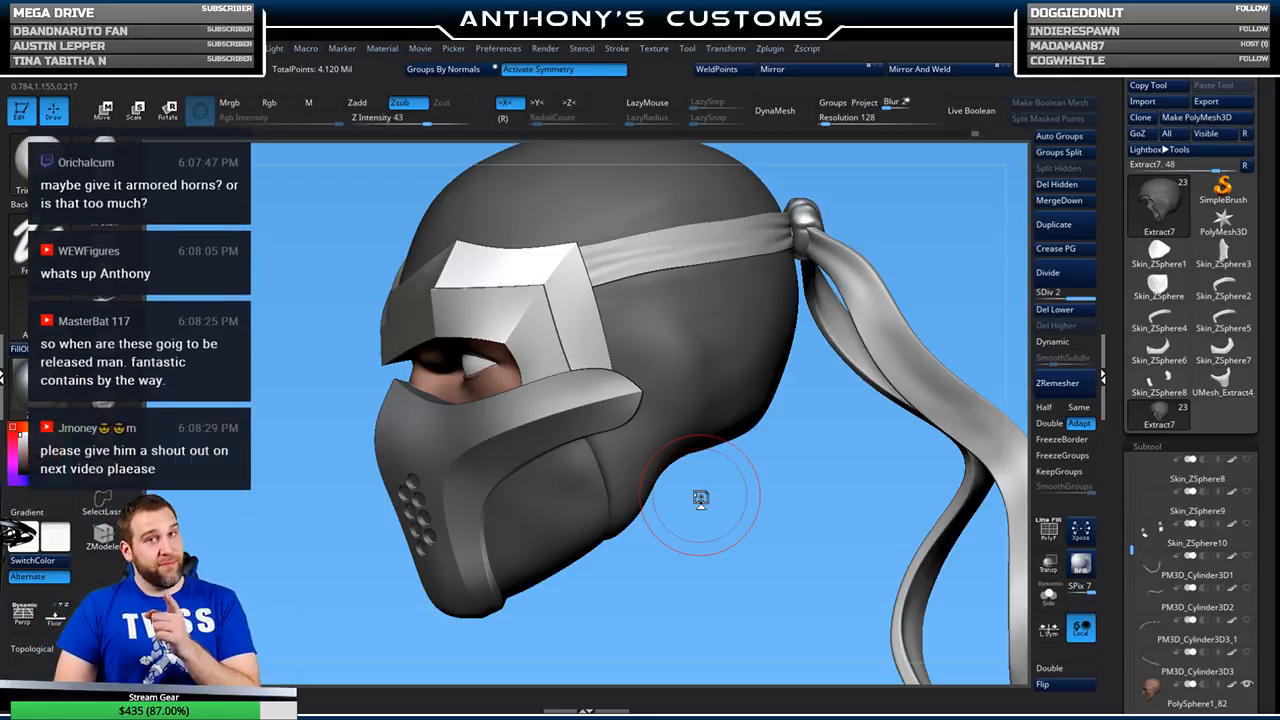
drag(749, 509, 781, 468)
mouse_move(826, 411)
mouse_down()
mouse_move(749, 480)
mouse_move(780, 542)
mouse_up()
mouse_move(787, 482)
mouse_down()
mouse_move(749, 491)
mouse_move(749, 509)
mouse_up()
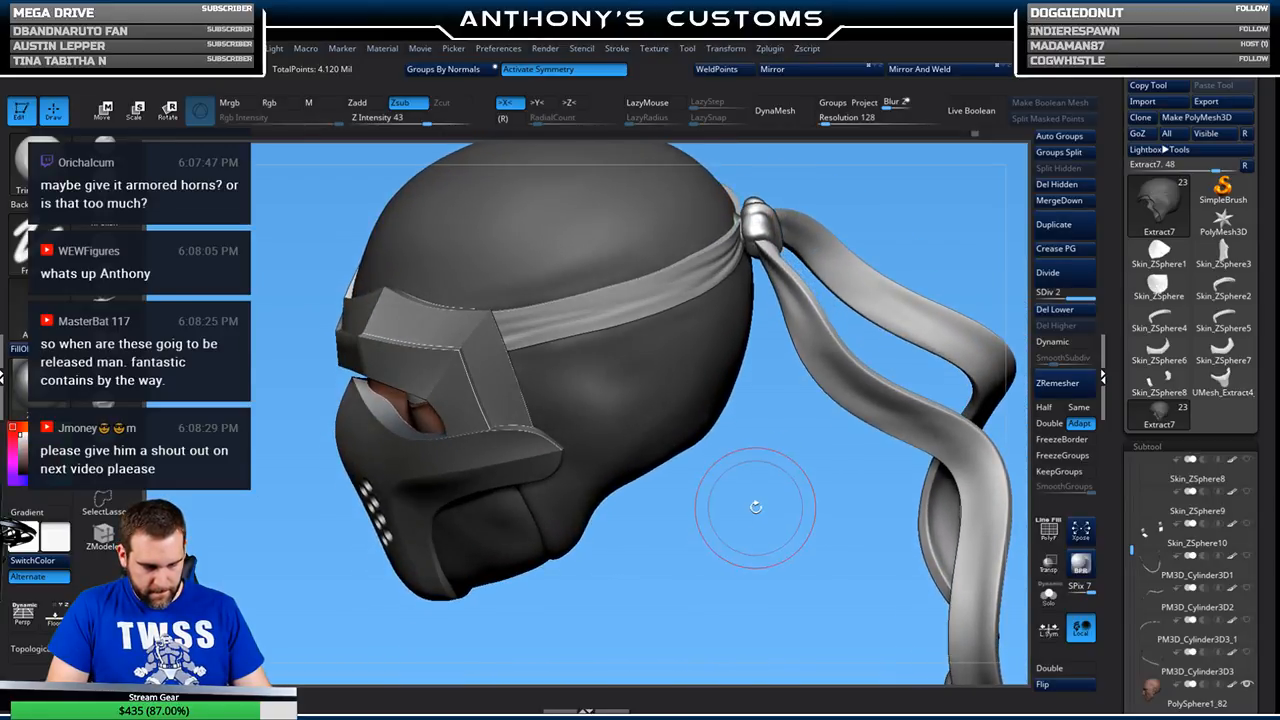
drag(715, 485, 715, 540)
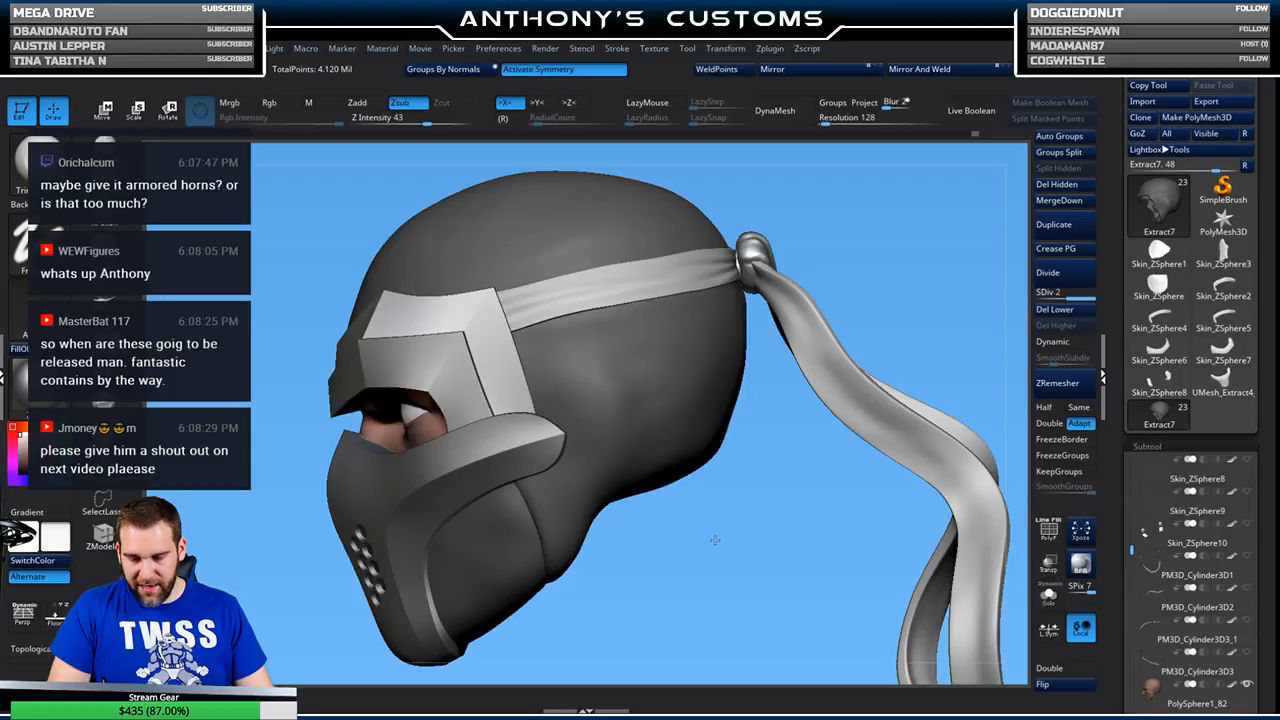
mouse_move(730, 505)
mouse_down()
mouse_move(728, 562)
mouse_move(737, 463)
mouse_move(697, 563)
mouse_move(697, 534)
mouse_up()
- Fit the headband strap Skin_ZSphere6 to the hood beside the rear knot with the Move brush
key(b)
key(m)
key(v)
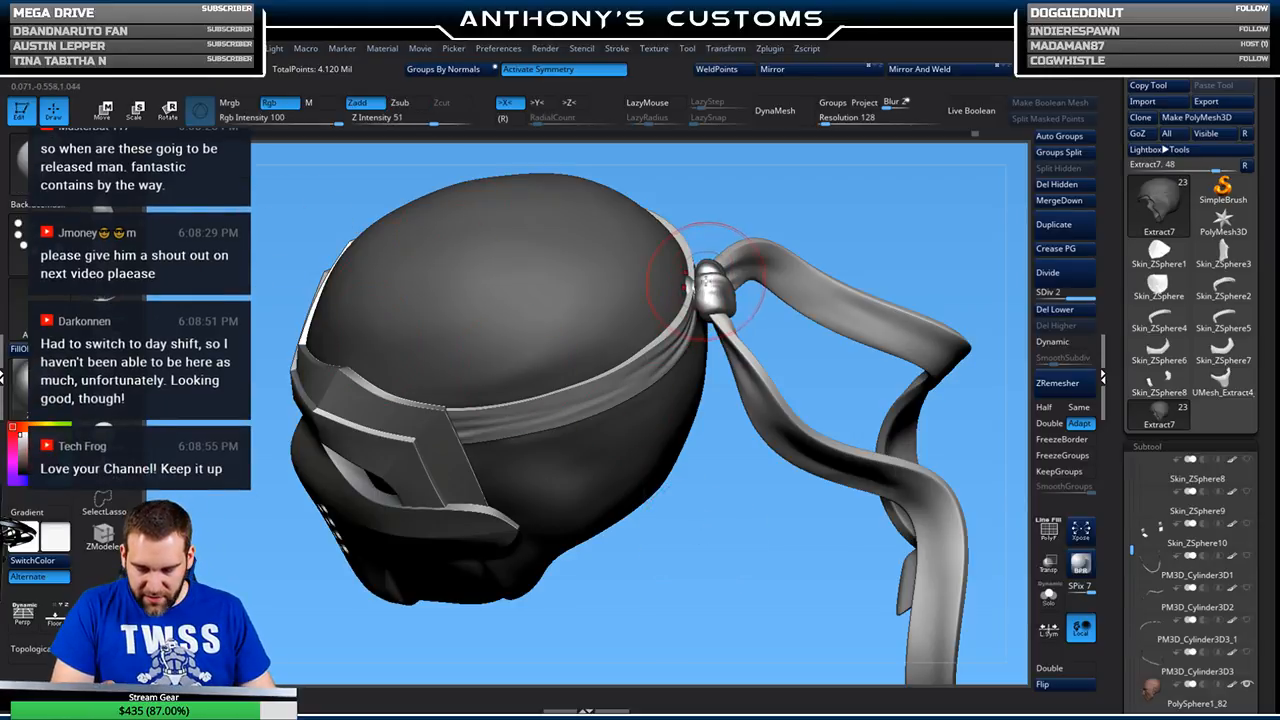
alt+click(690, 308)
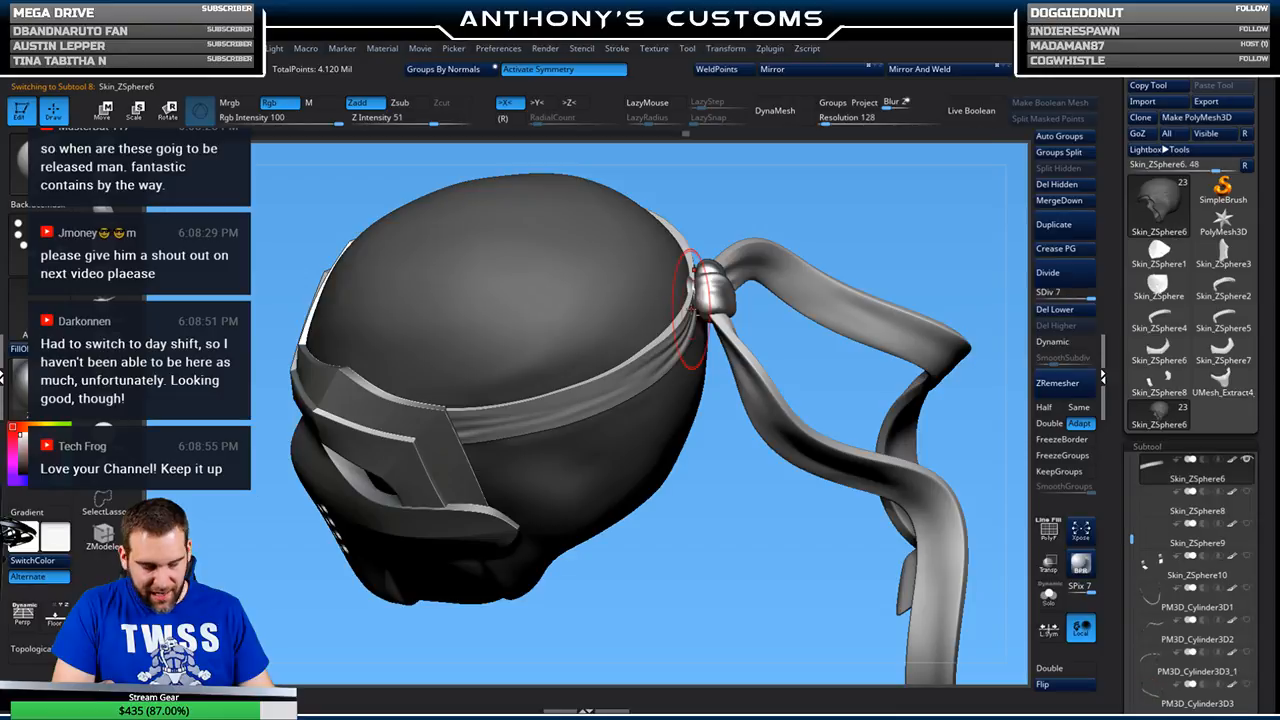
drag(862, 220, 697, 290)
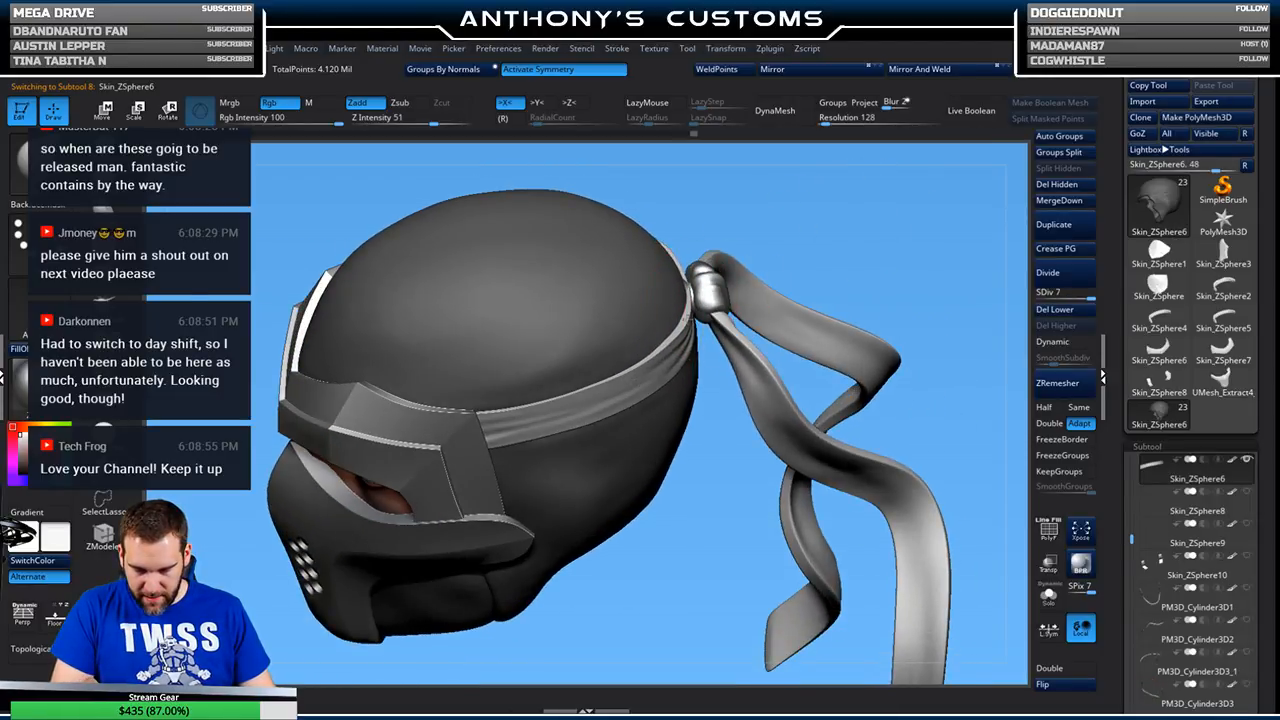
drag(911, 251, 856, 234)
drag(828, 288, 720, 330)
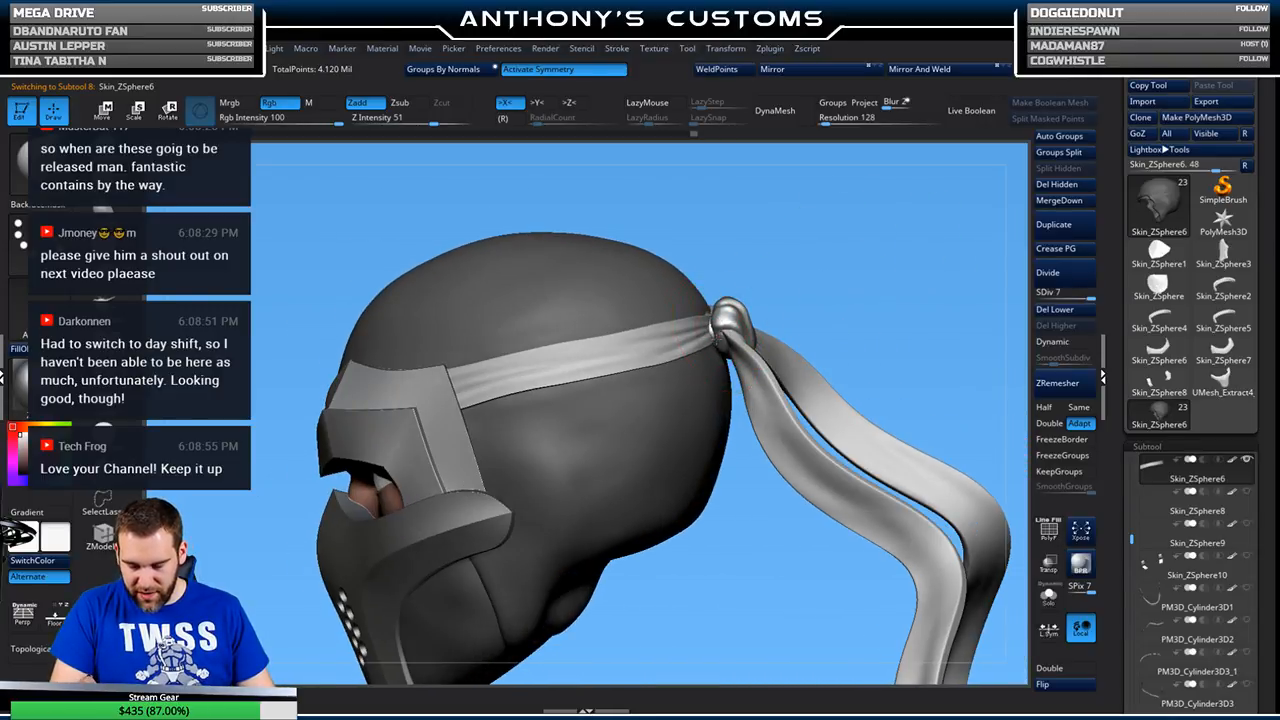
drag(798, 286, 758, 208)
drag(641, 578, 640, 548)
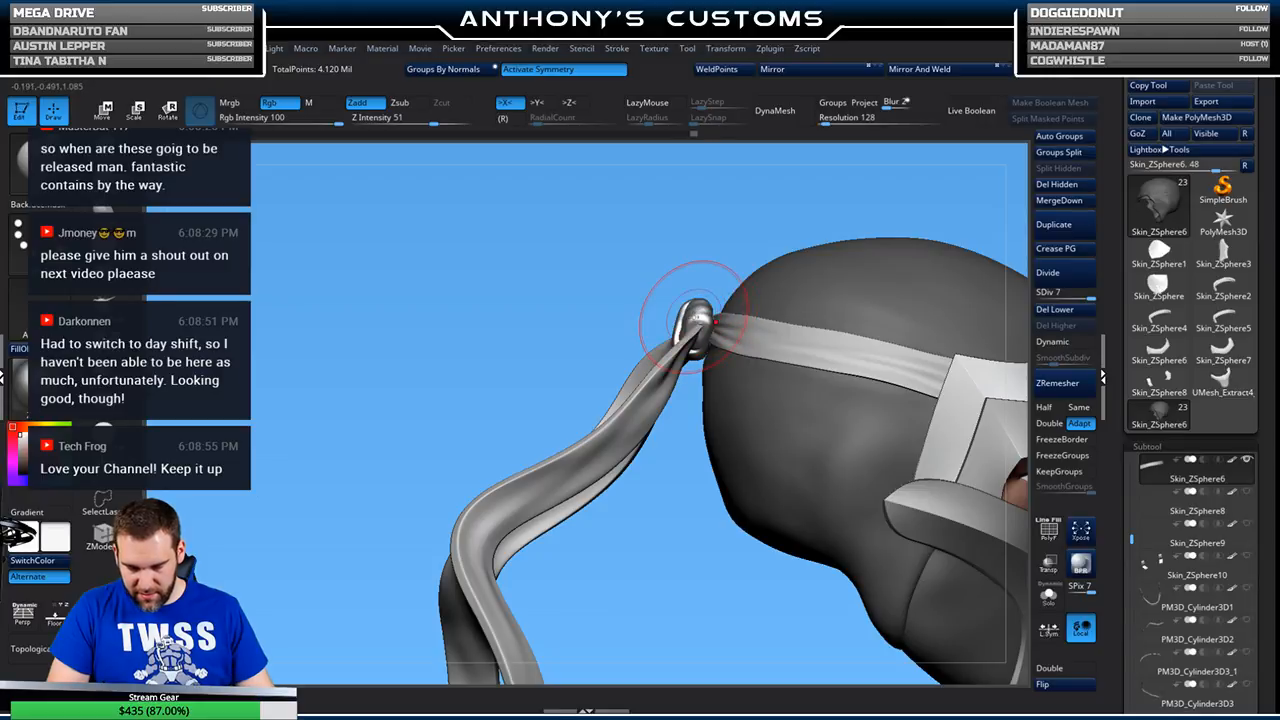
- Nudge the ribbon piece PM3D_Sphere3D6 slightly at the back of the hood with the move gizmo
key(w)
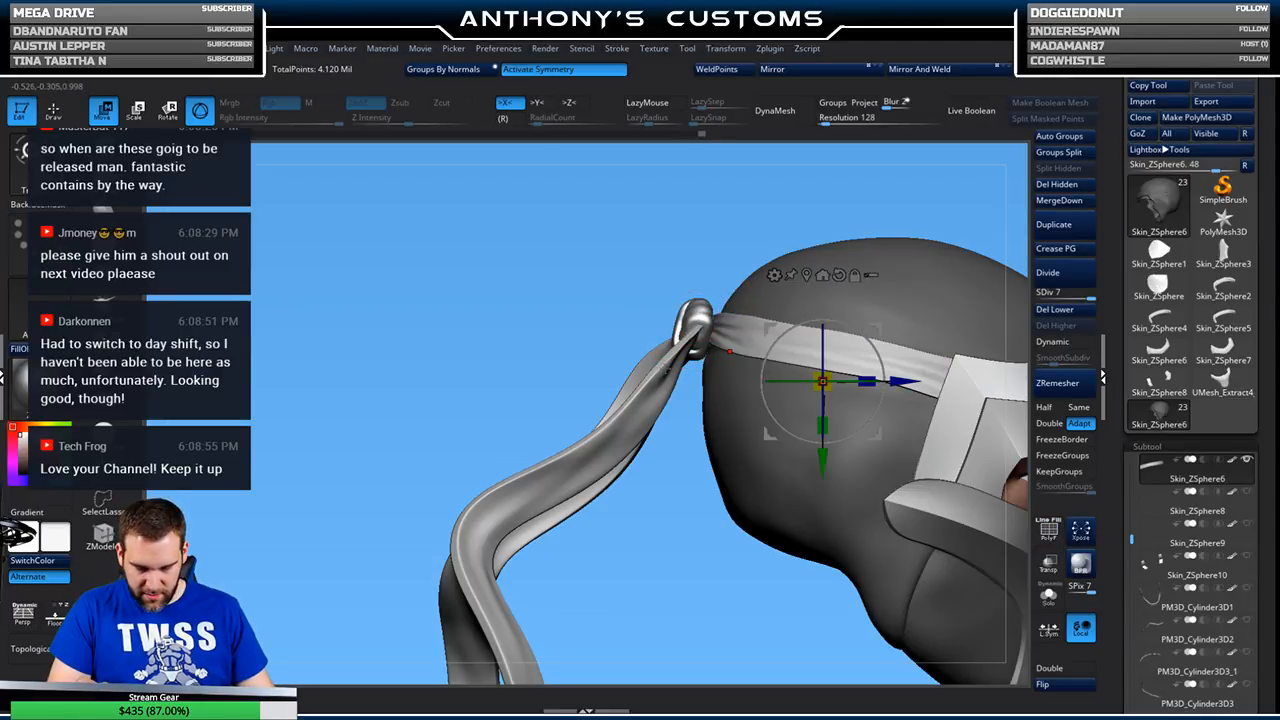
alt+click(665, 372)
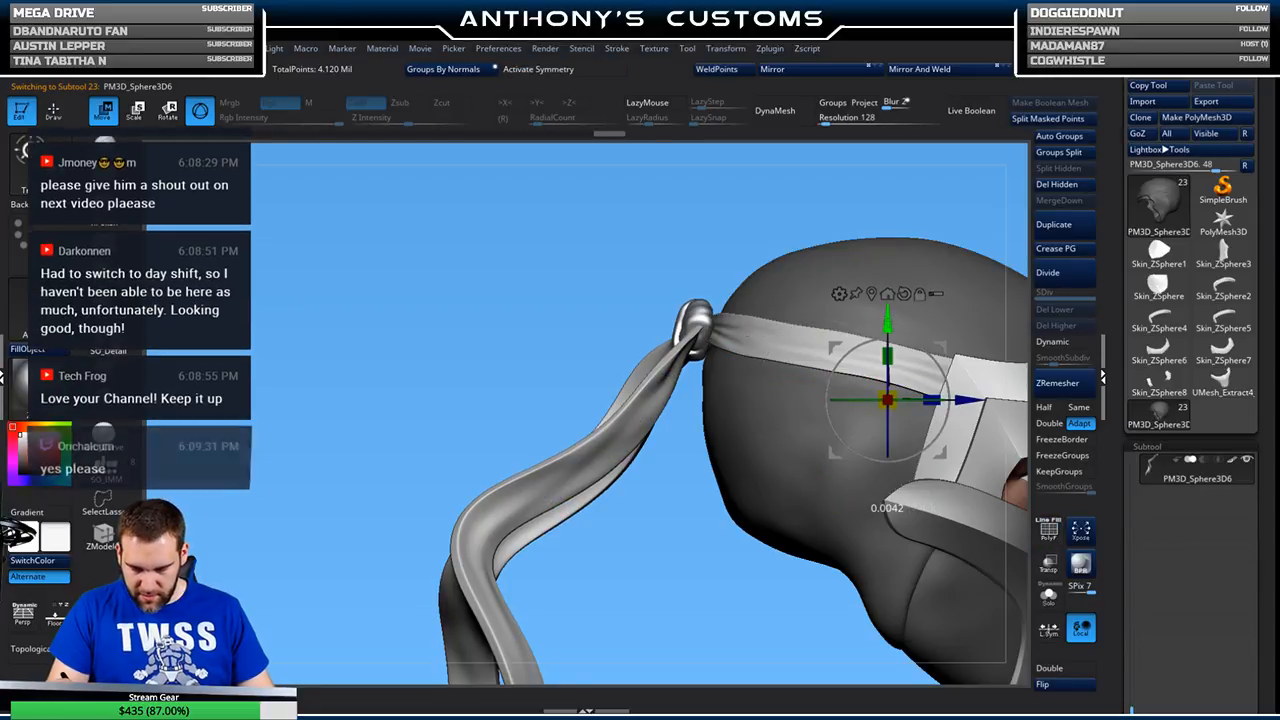
drag(700, 332, 733, 198)
- Isolate the headband strap, reshape its pinched rear section with the Move brush, and show all the parts again
alt+click(742, 324)
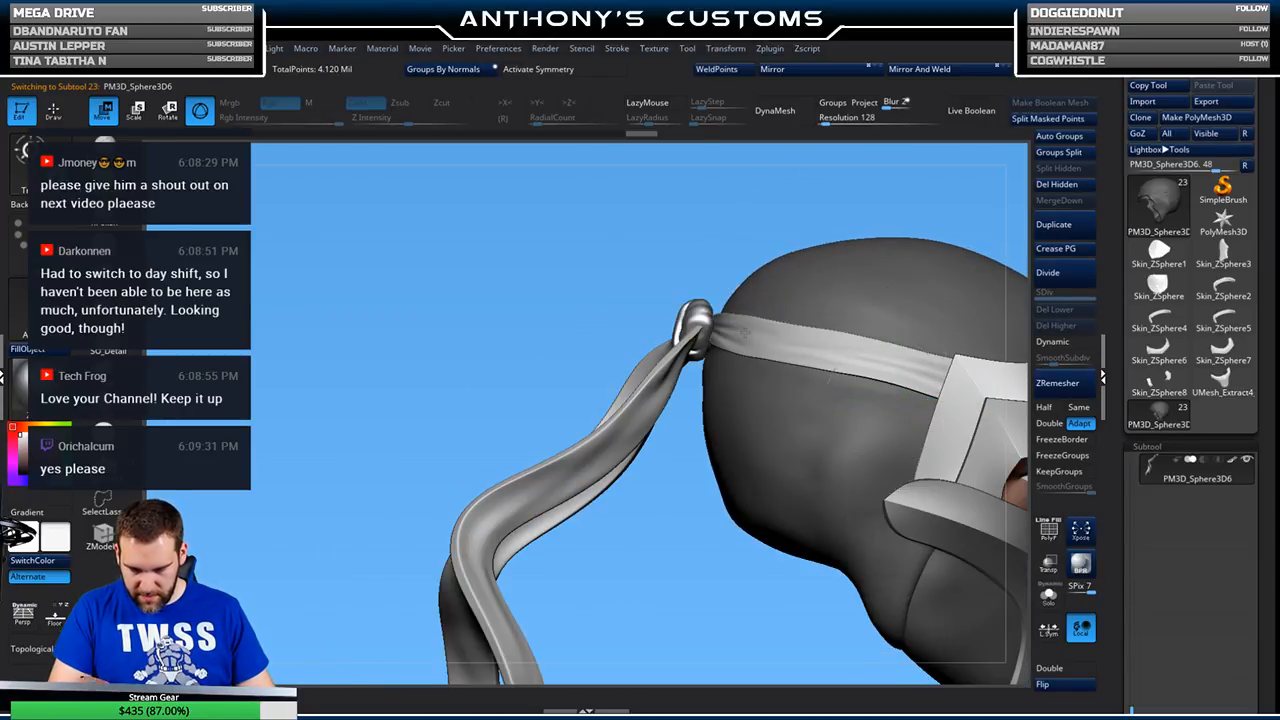
click(1048, 597)
drag(750, 578, 796, 549)
key(q)
alt+drag(887, 535, 580, 579)
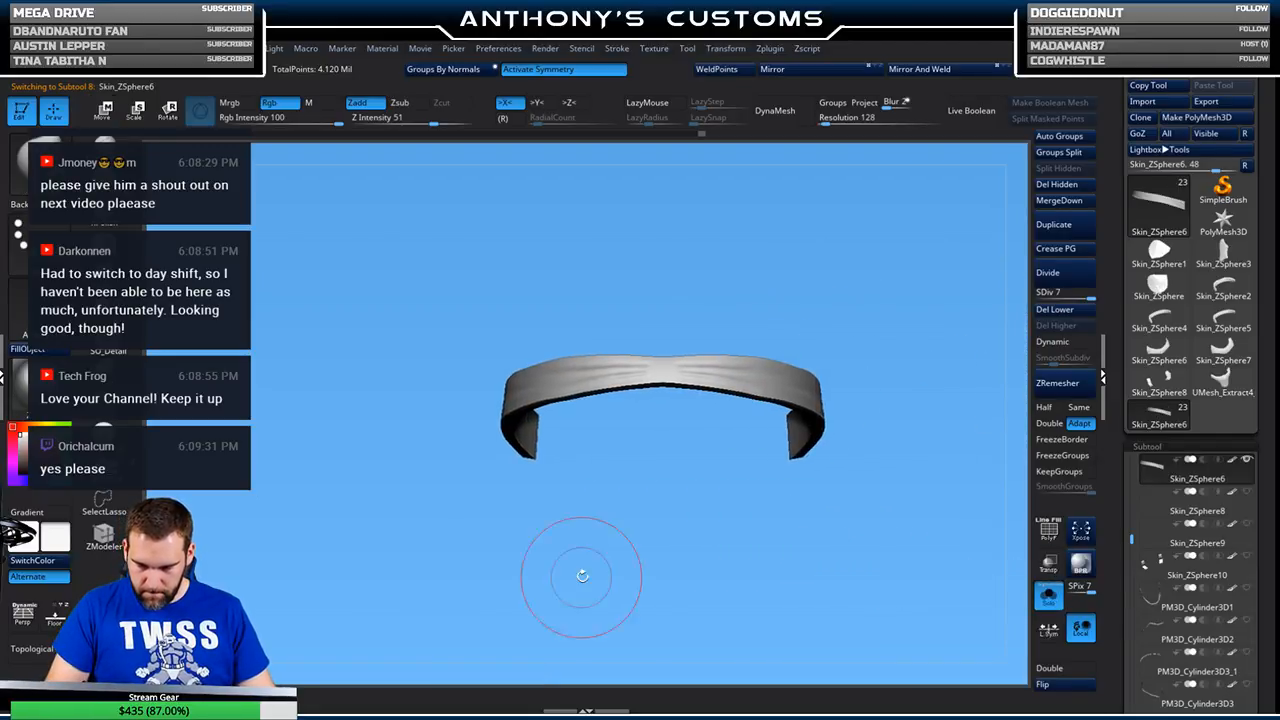
key(space)
drag(780, 282, 768, 282)
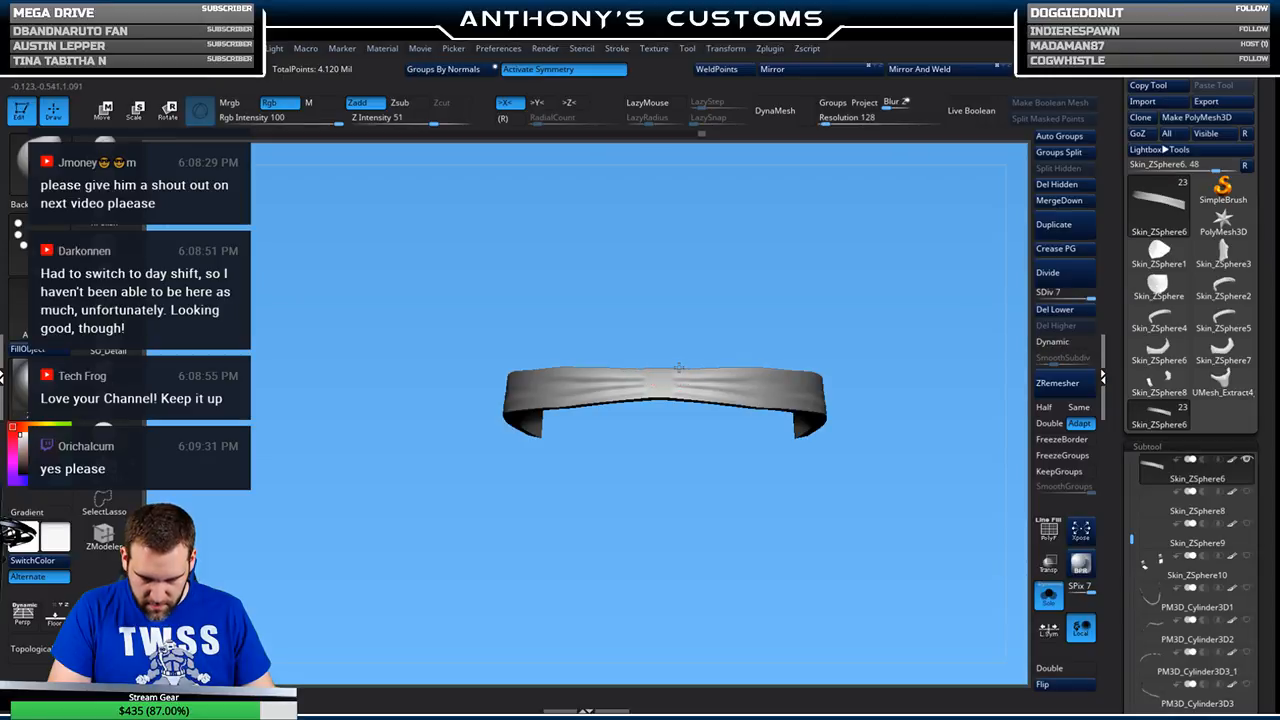
drag(686, 451, 678, 404)
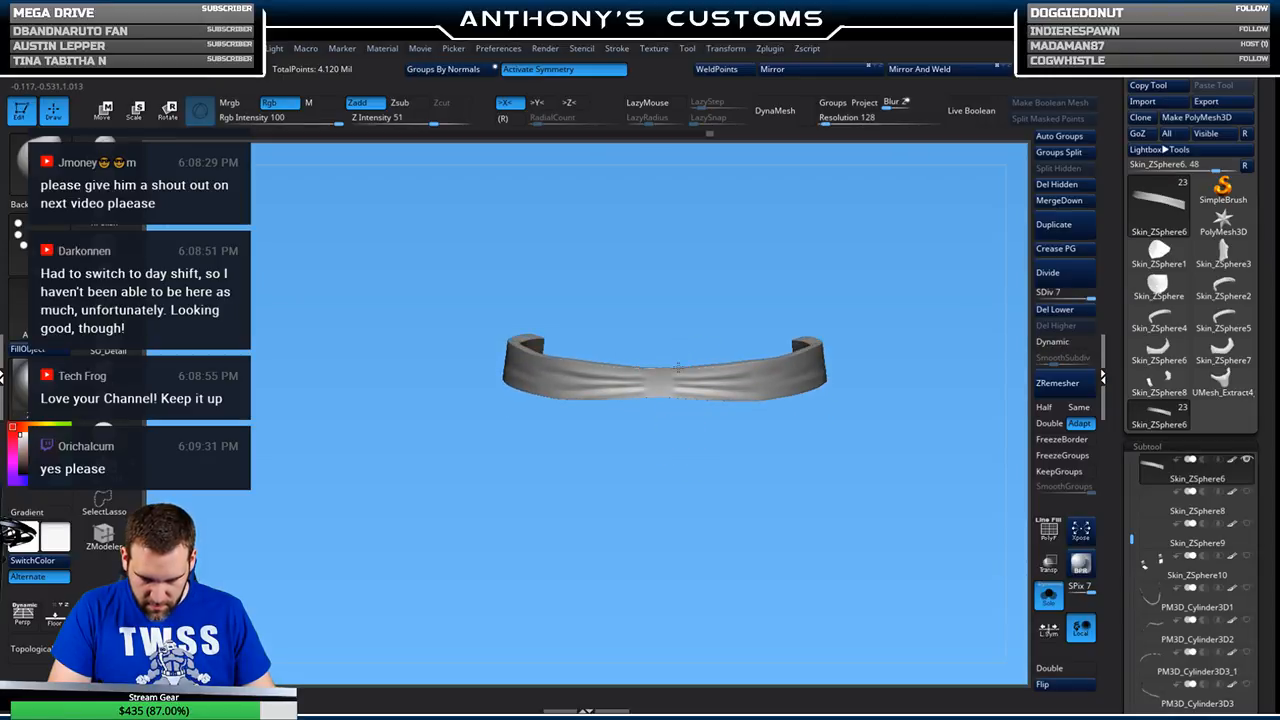
drag(736, 338, 750, 301)
key(space)
click(749, 300)
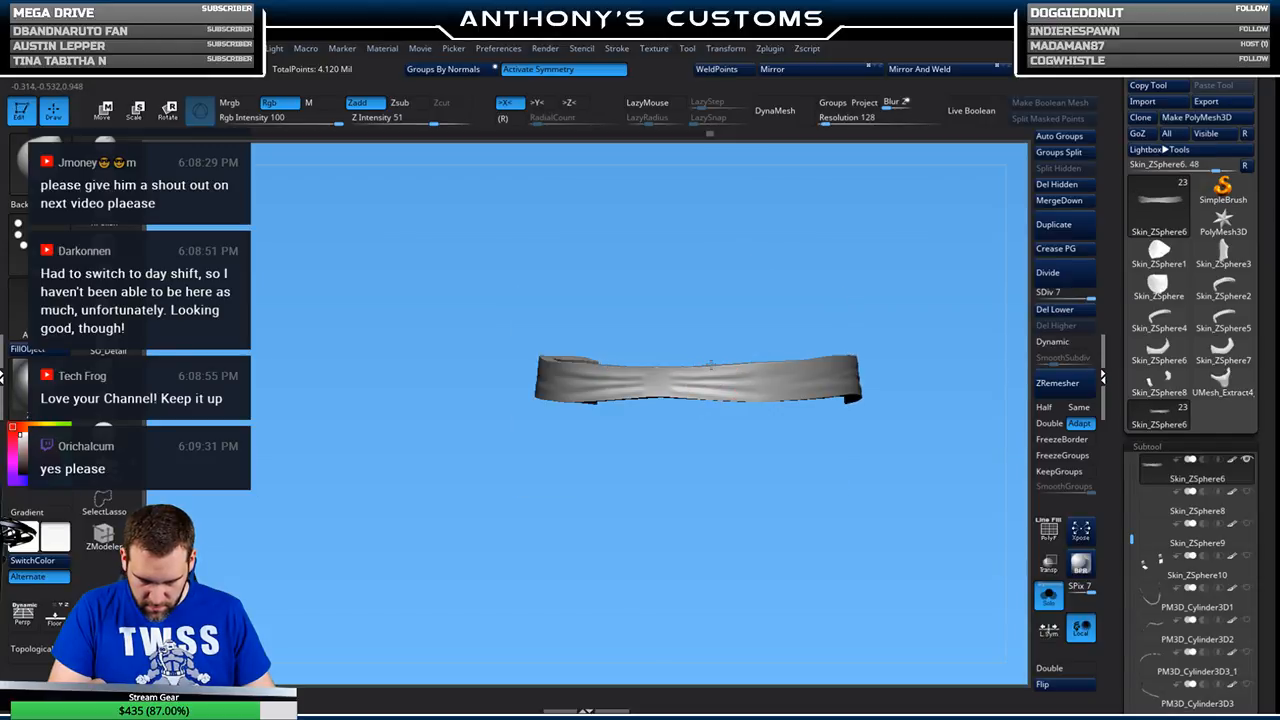
click(1048, 595)
- Examine the fit of the strap and knot on the head from both sides, behind and above, briefly isolating the strap
drag(894, 277, 888, 304)
drag(884, 354, 834, 318)
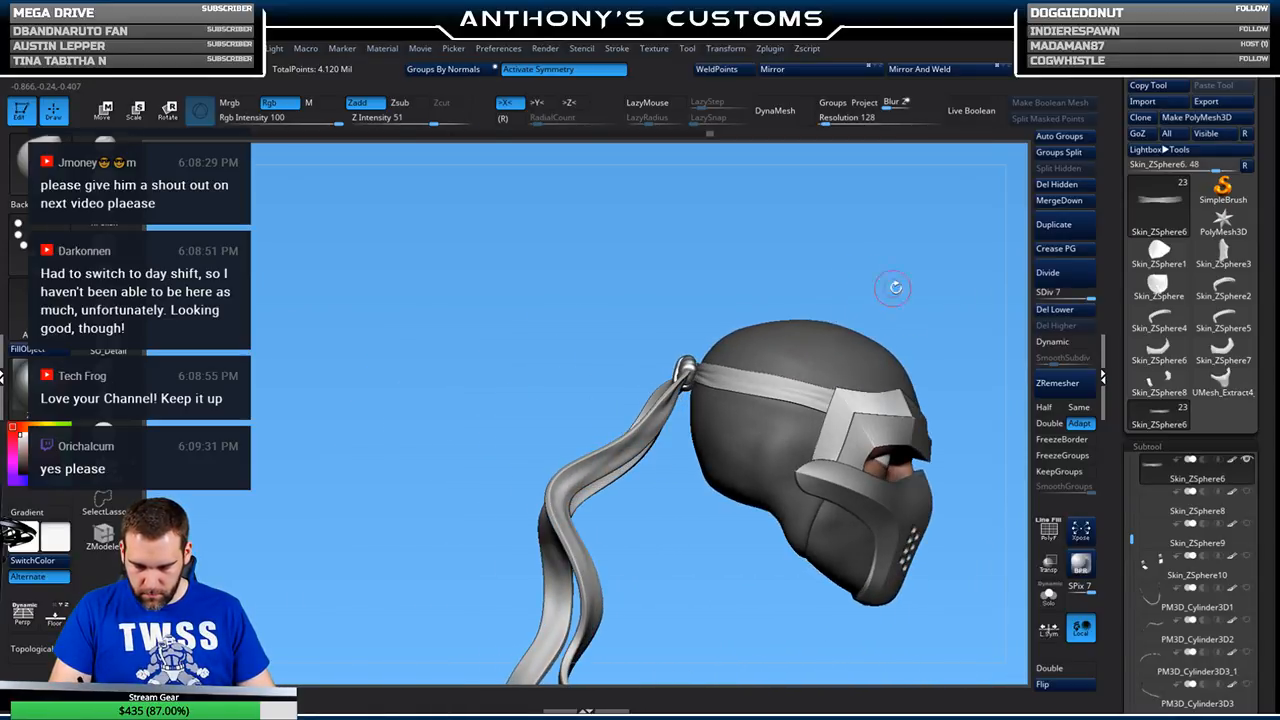
click(1047, 598)
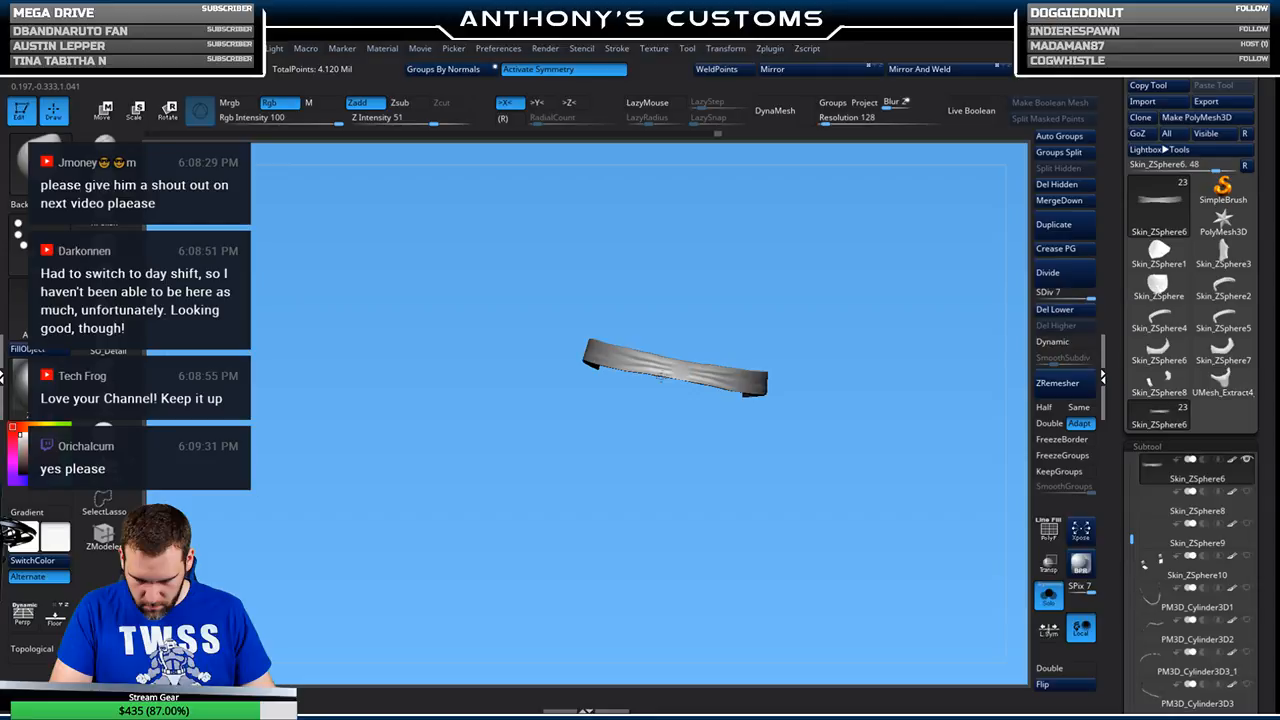
click(1047, 598)
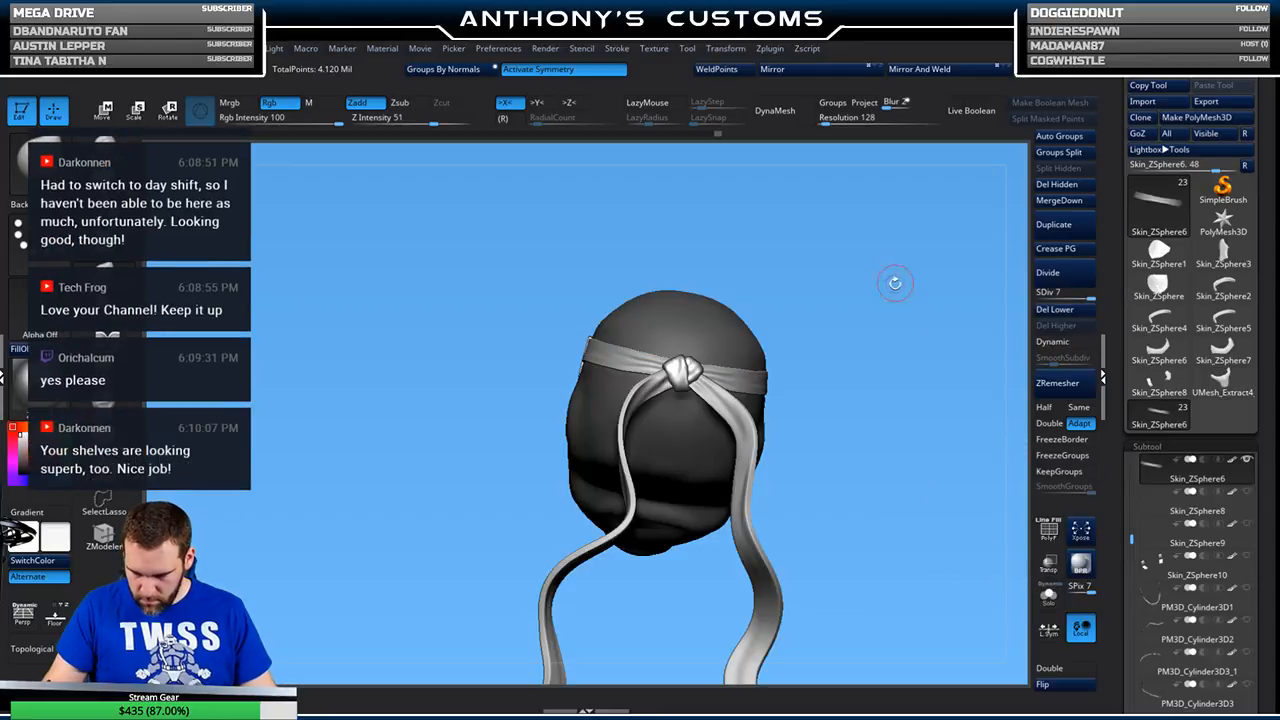
drag(891, 394, 835, 355)
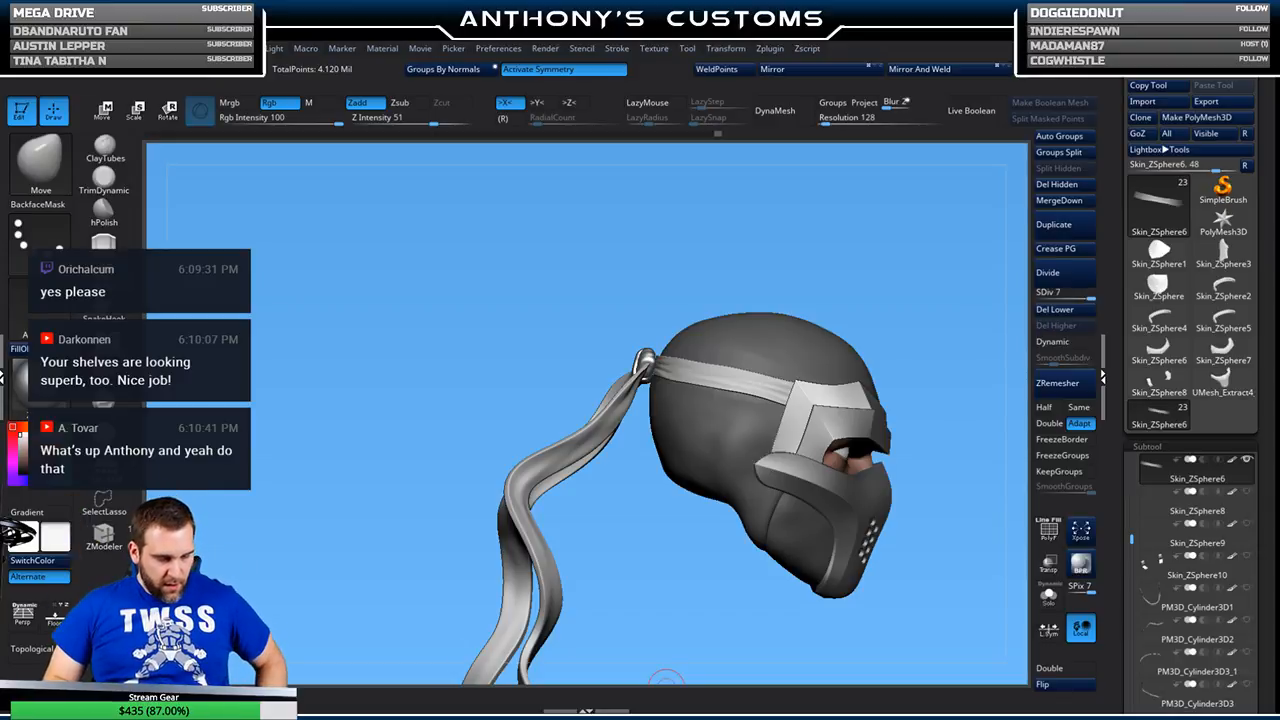
mouse_move(908, 284)
mouse_down()
mouse_move(920, 292)
mouse_move(893, 292)
mouse_move(918, 317)
mouse_move(893, 329)
mouse_move(905, 296)
mouse_up()
drag(821, 324, 905, 275)
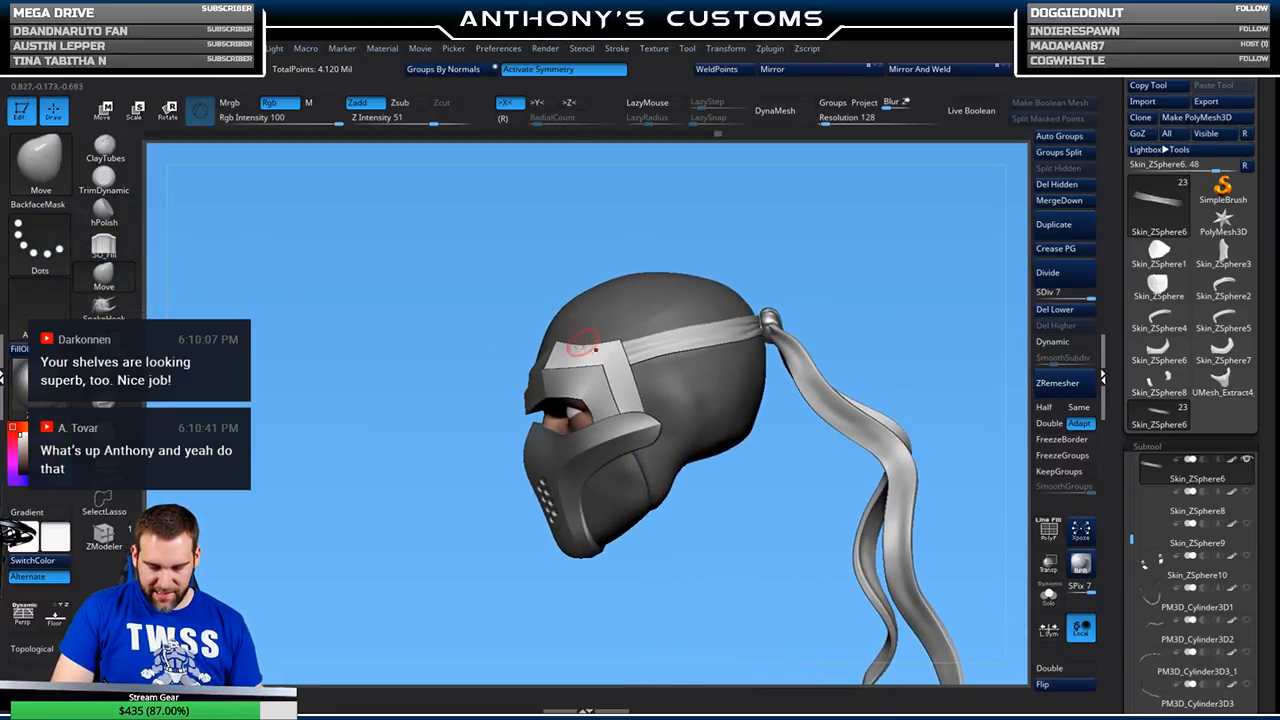
drag(807, 243, 810, 308)
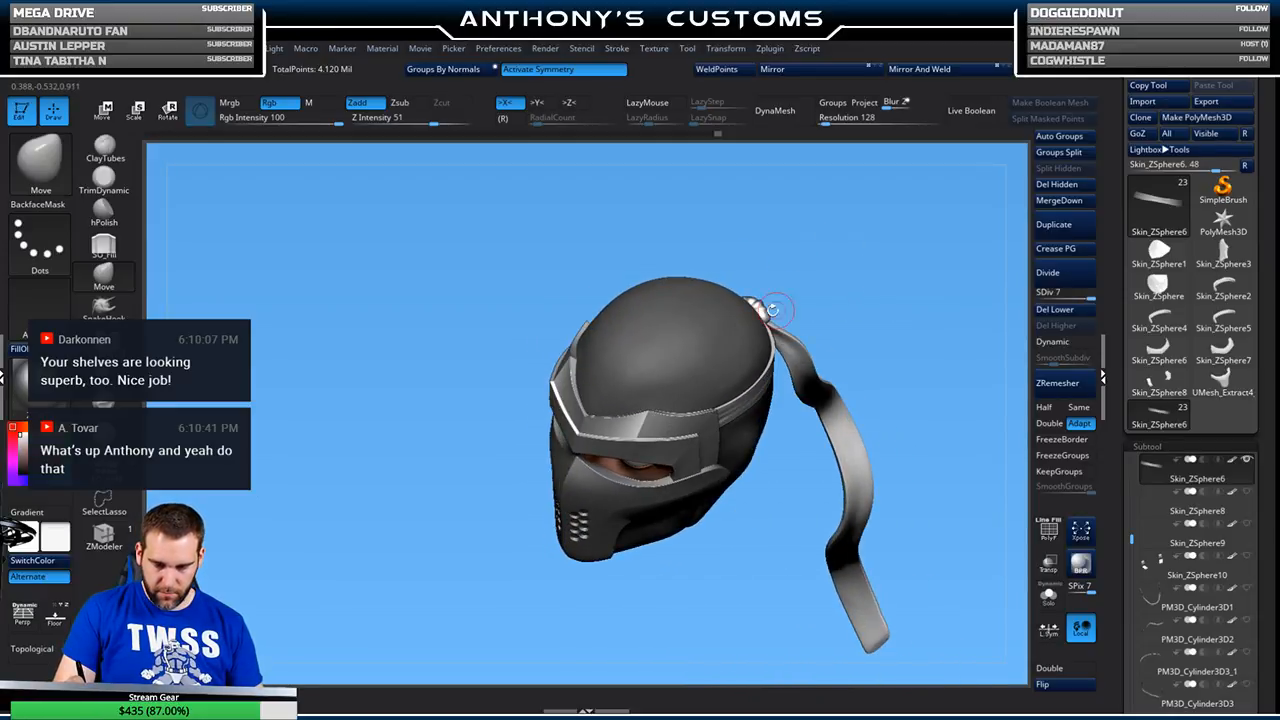
- Smooth the crown of the hood Extract7 inside the headband and briefly display its wireframe to check it
alt+click(680, 338)
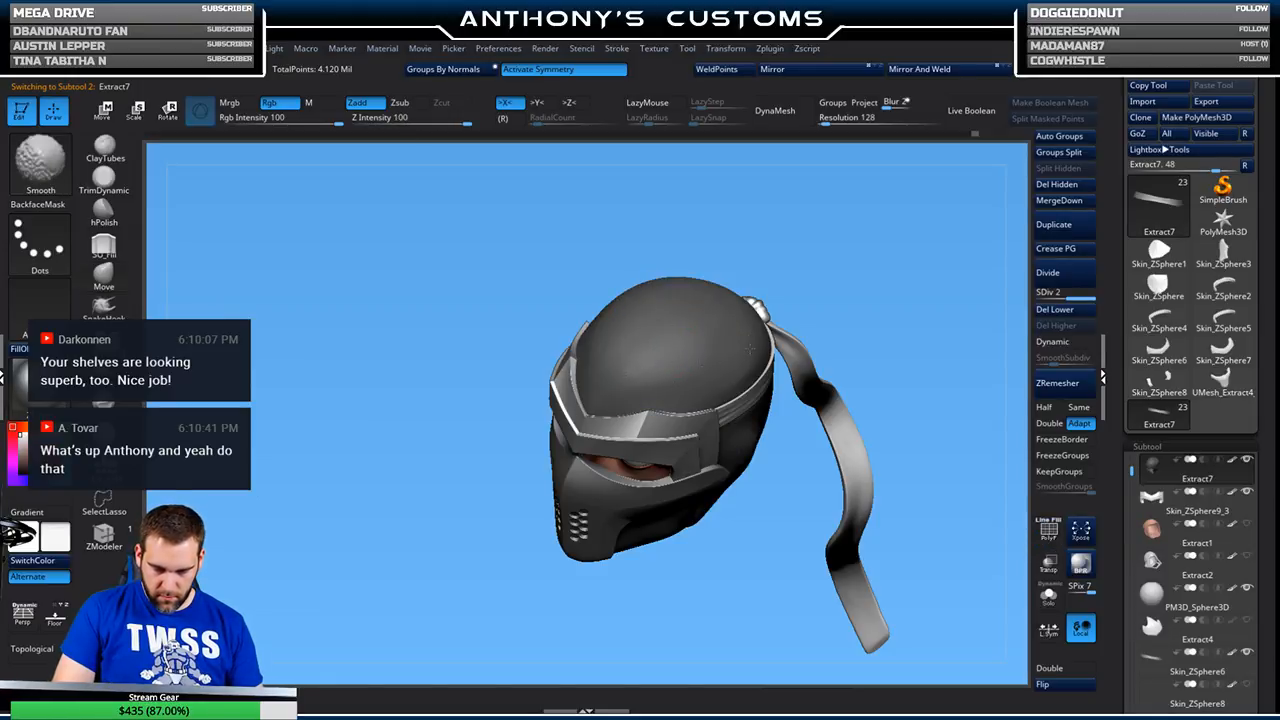
mouse_move(855, 269)
mouse_down()
mouse_move(877, 235)
mouse_move(881, 341)
mouse_move(839, 286)
mouse_up()
mouse_move(849, 427)
mouse_down()
mouse_move(833, 416)
mouse_move(820, 427)
mouse_move(851, 427)
mouse_move(856, 414)
mouse_up()
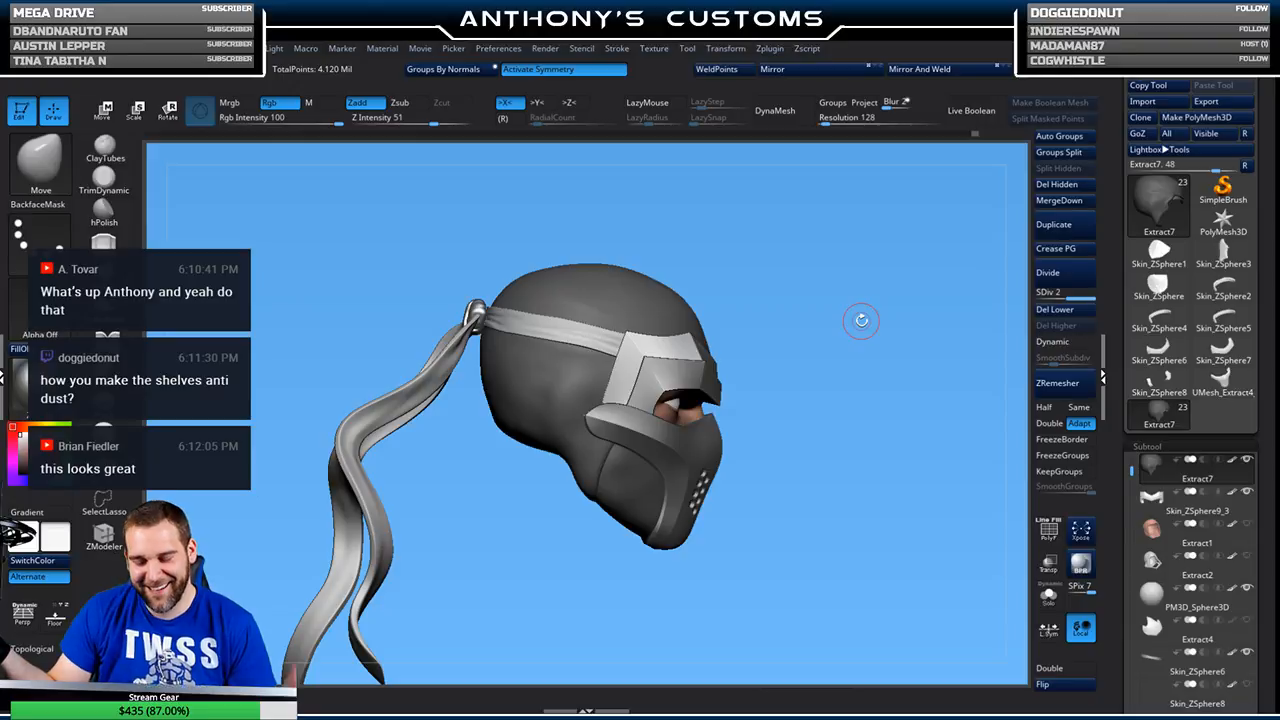
drag(889, 460, 828, 508)
drag(902, 374, 836, 394)
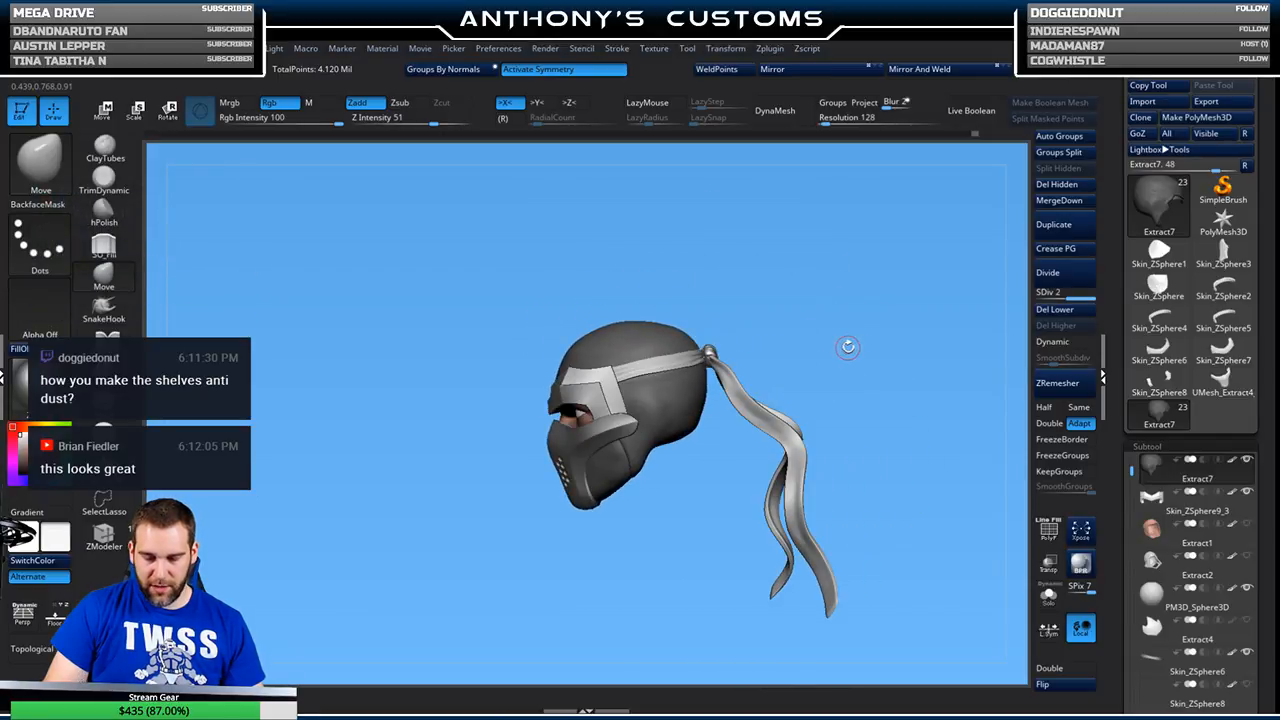
key(shift+f)
key(shift+f)
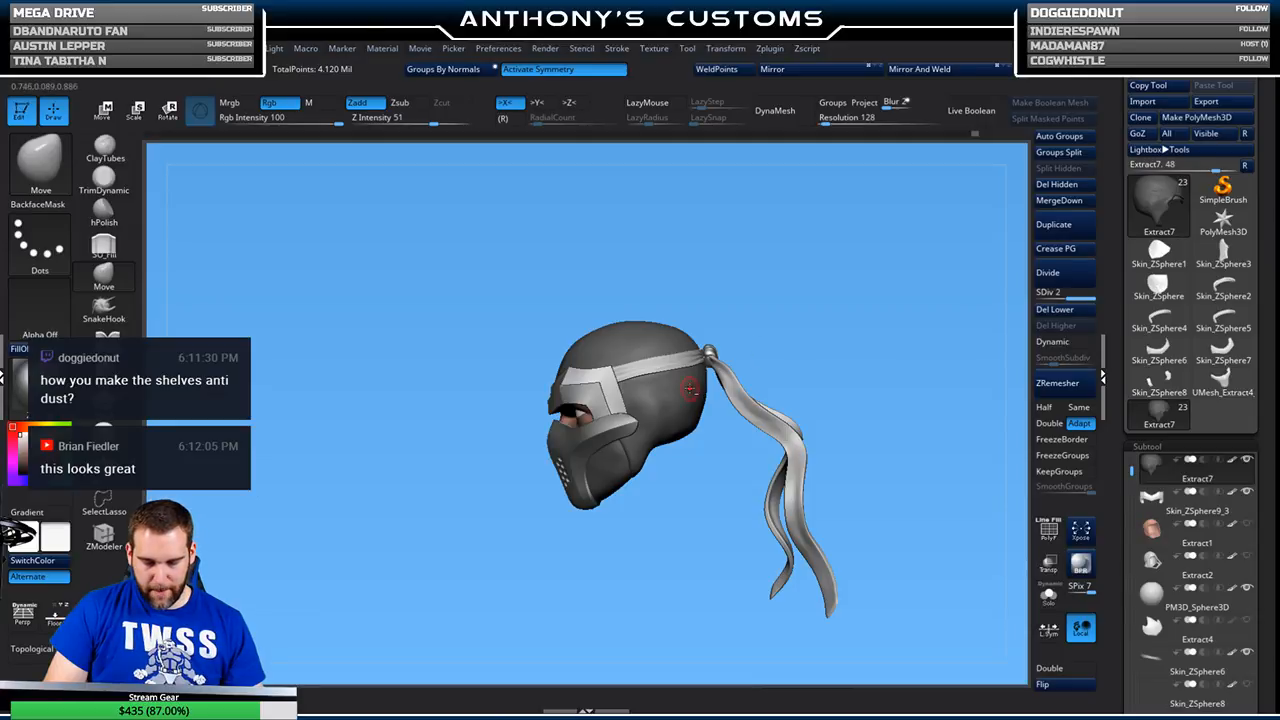
drag(850, 349, 849, 406)
- Choose the SO_Detail brush and try carving a curved seam line along the sides of the hood's crown
click(107, 335)
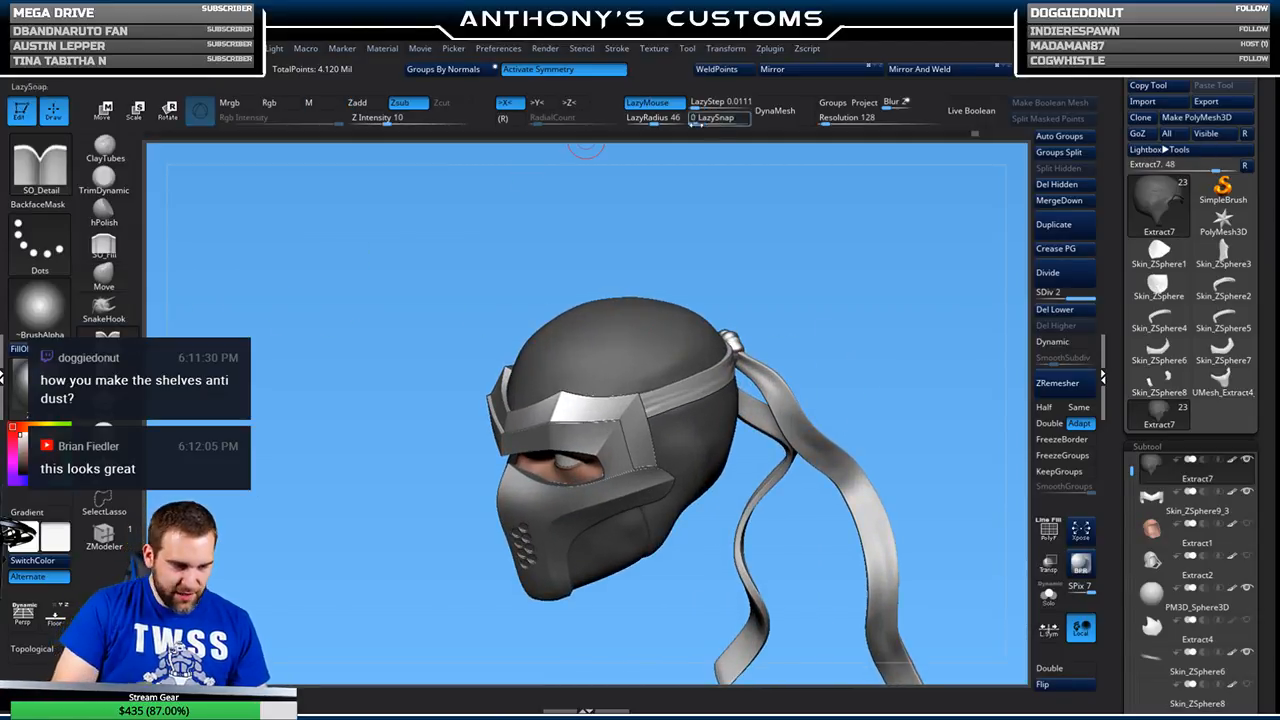
drag(814, 271, 811, 274)
key(alt+s)
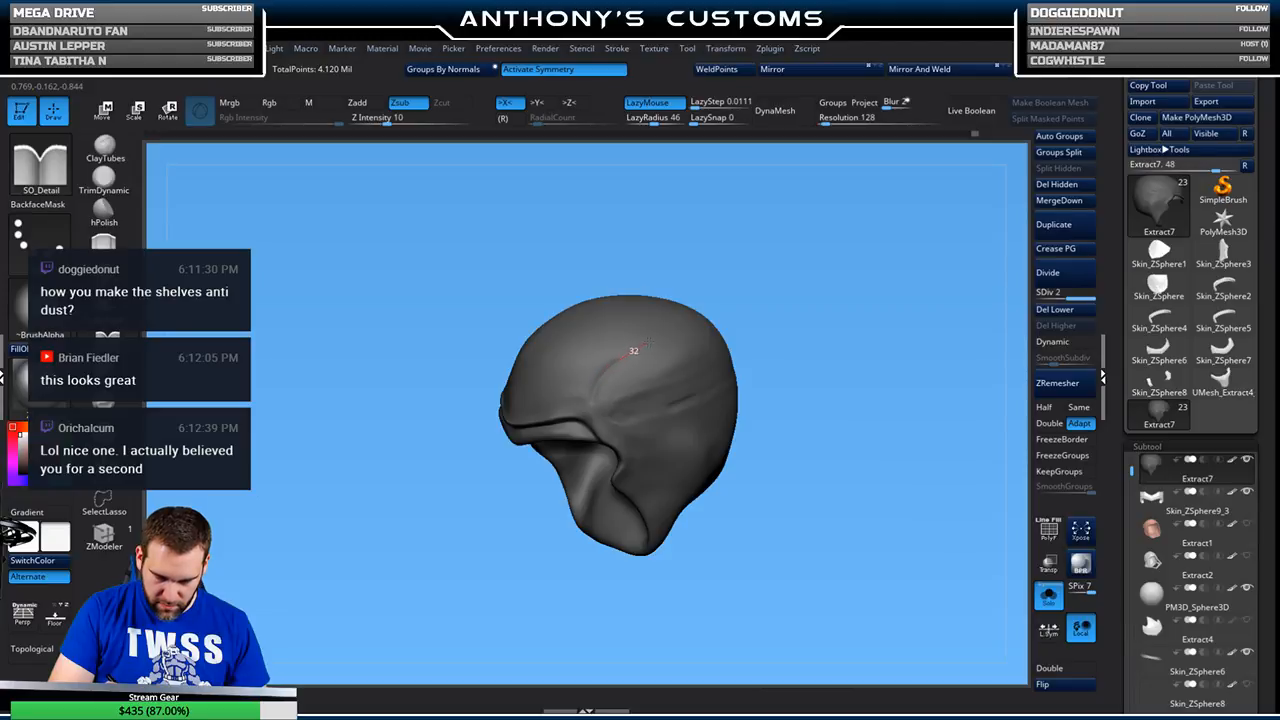
key(alt+s)
drag(882, 322, 913, 284)
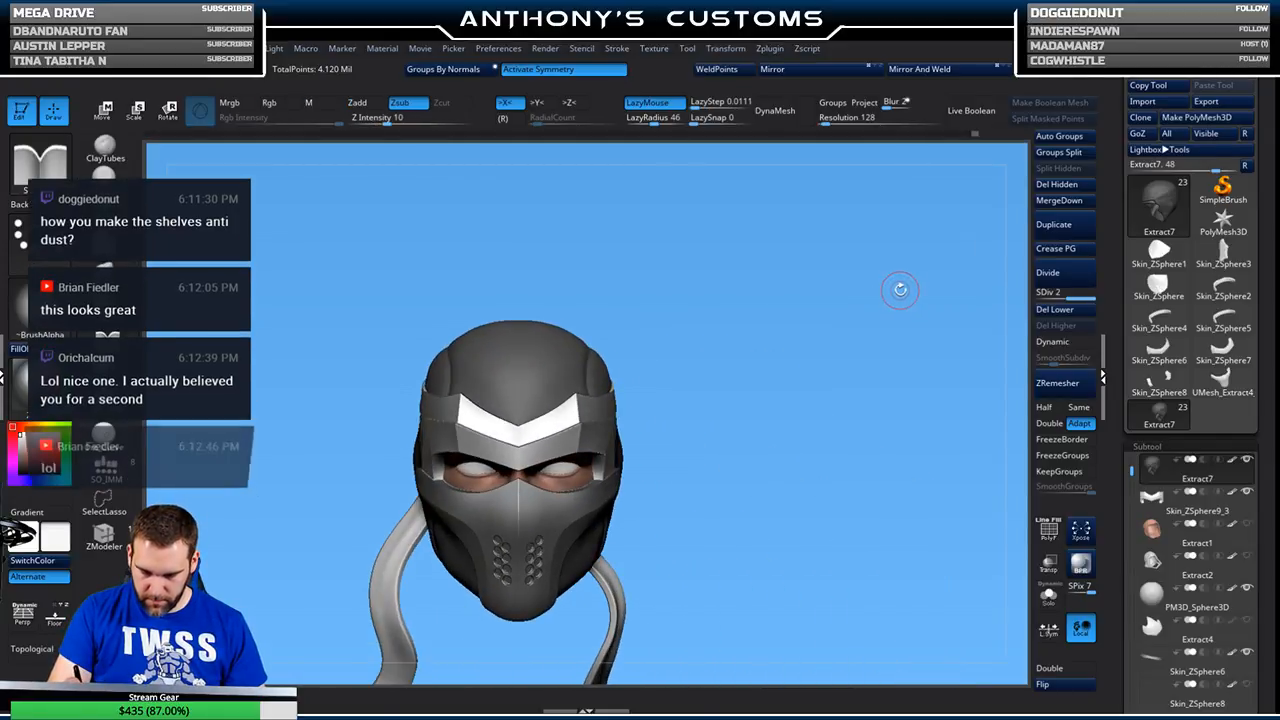
drag(893, 407, 860, 380)
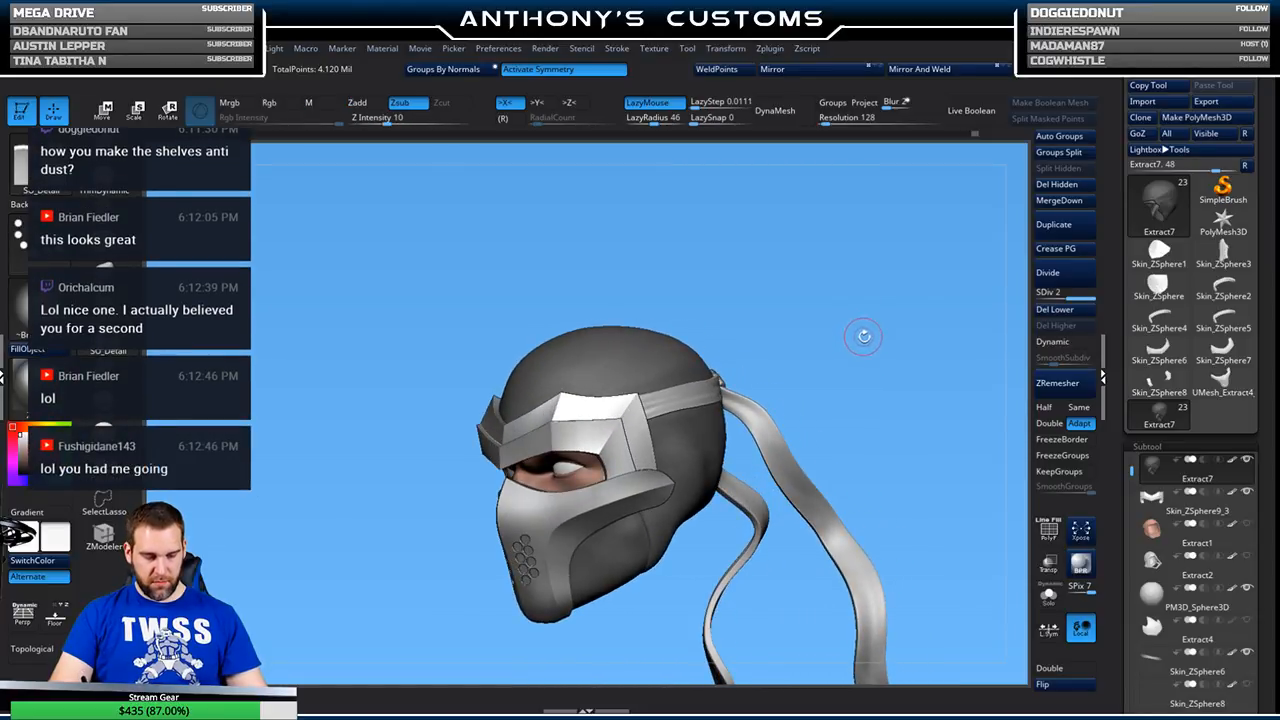
- Try a second curved seam from above, following the crown's edge inside the headband, and undo it after checking the front
drag(883, 360, 846, 371)
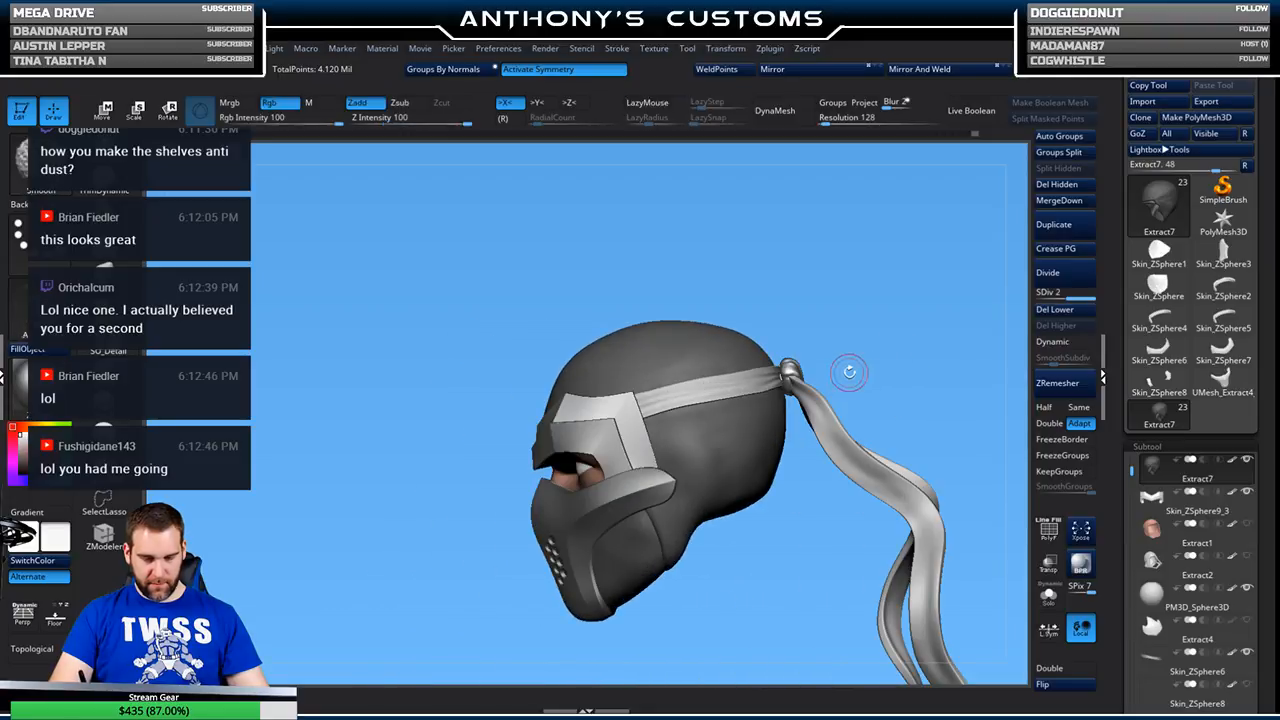
drag(880, 266, 853, 378)
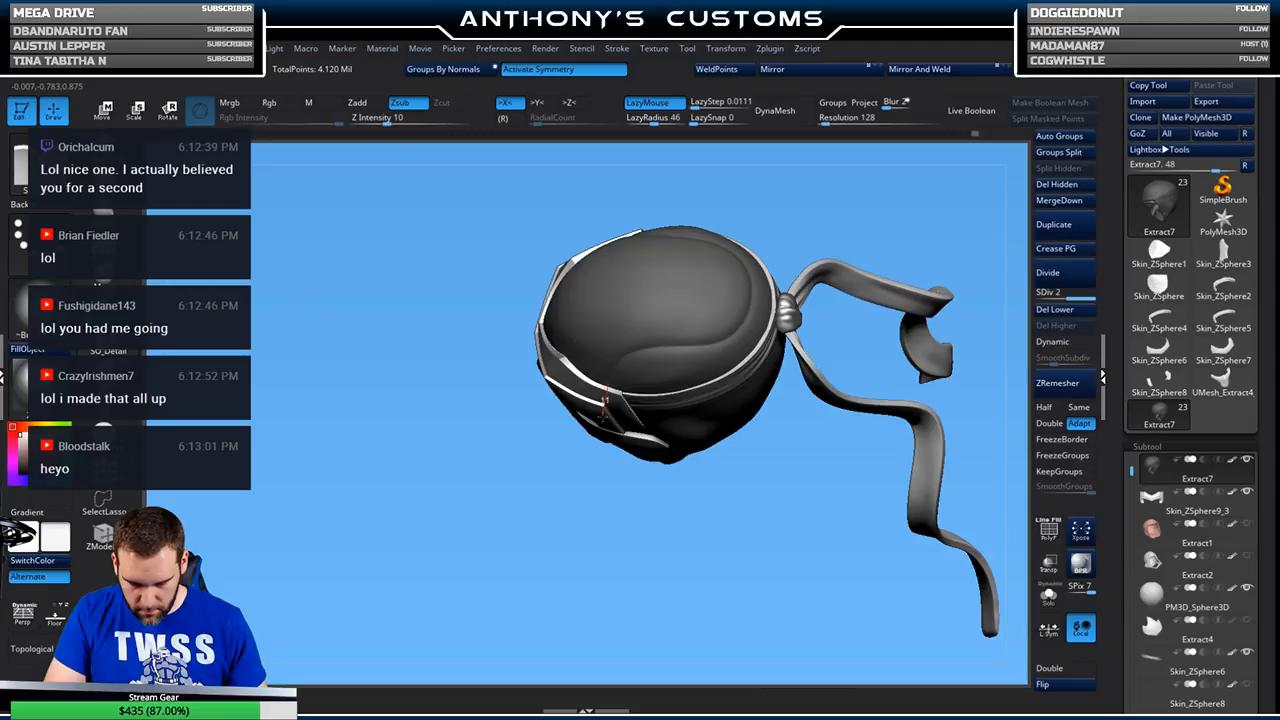
drag(645, 580, 657, 468)
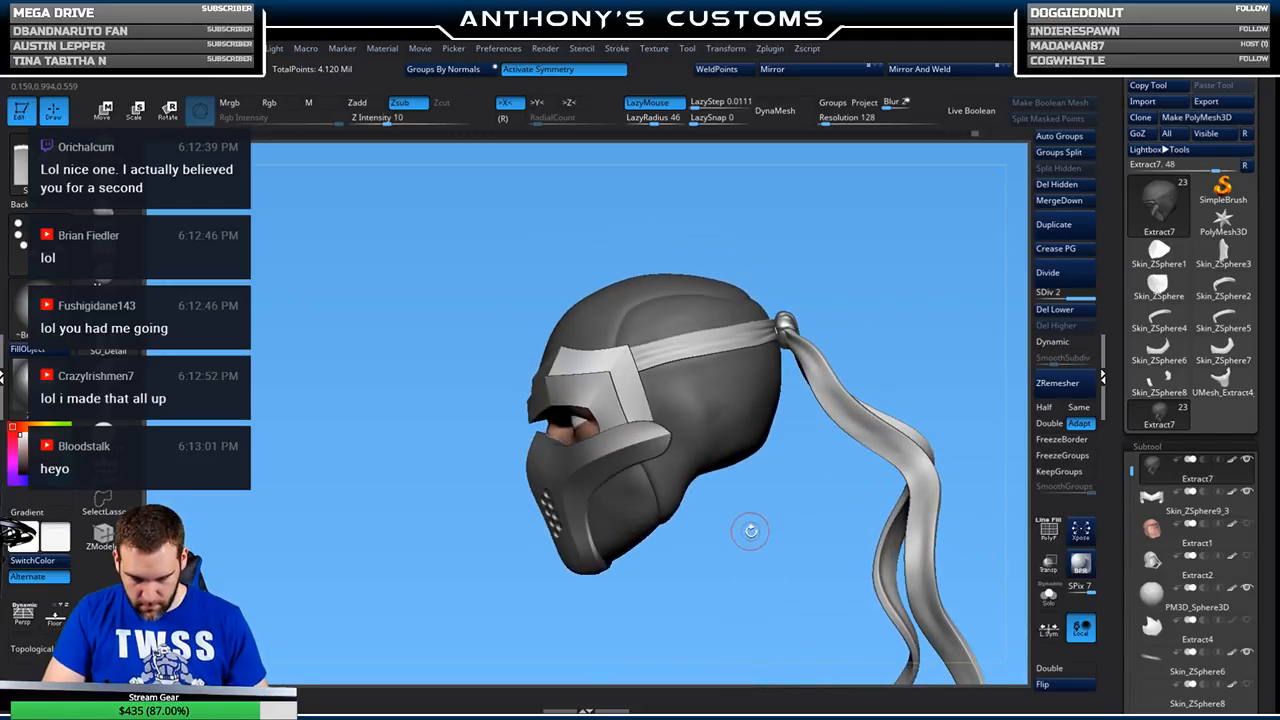
drag(731, 569, 830, 520)
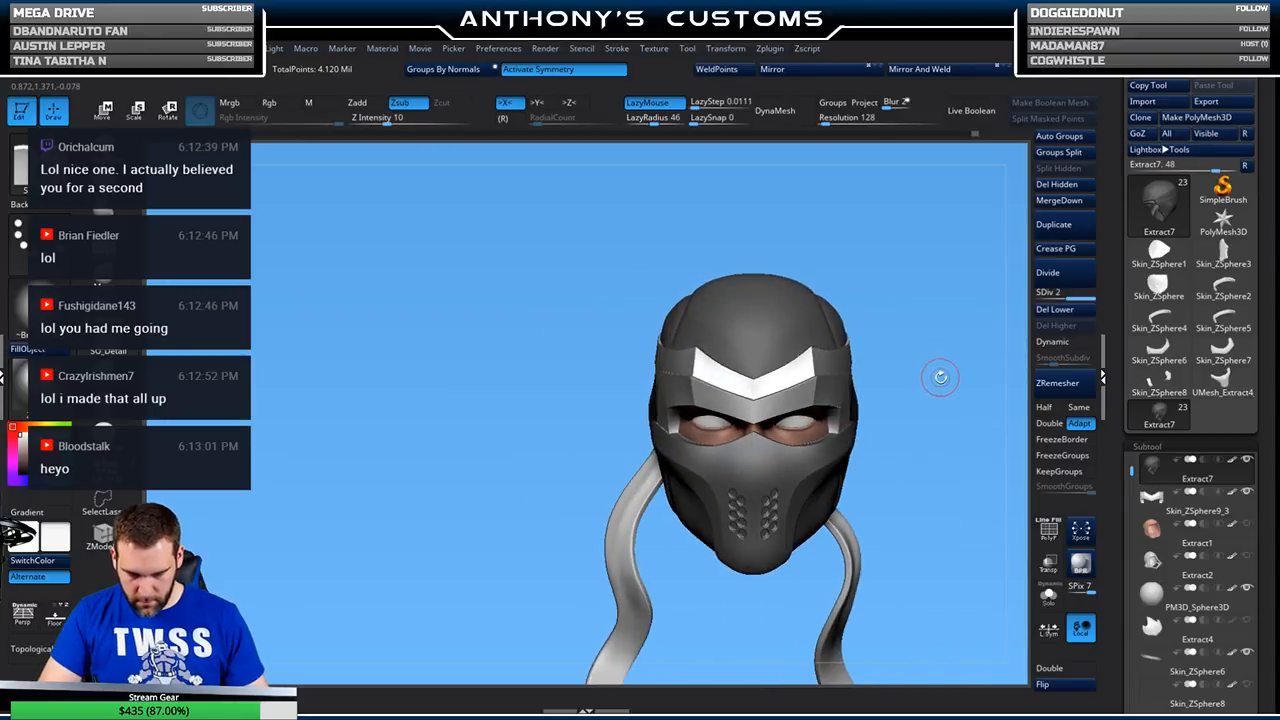
drag(952, 380, 771, 217)
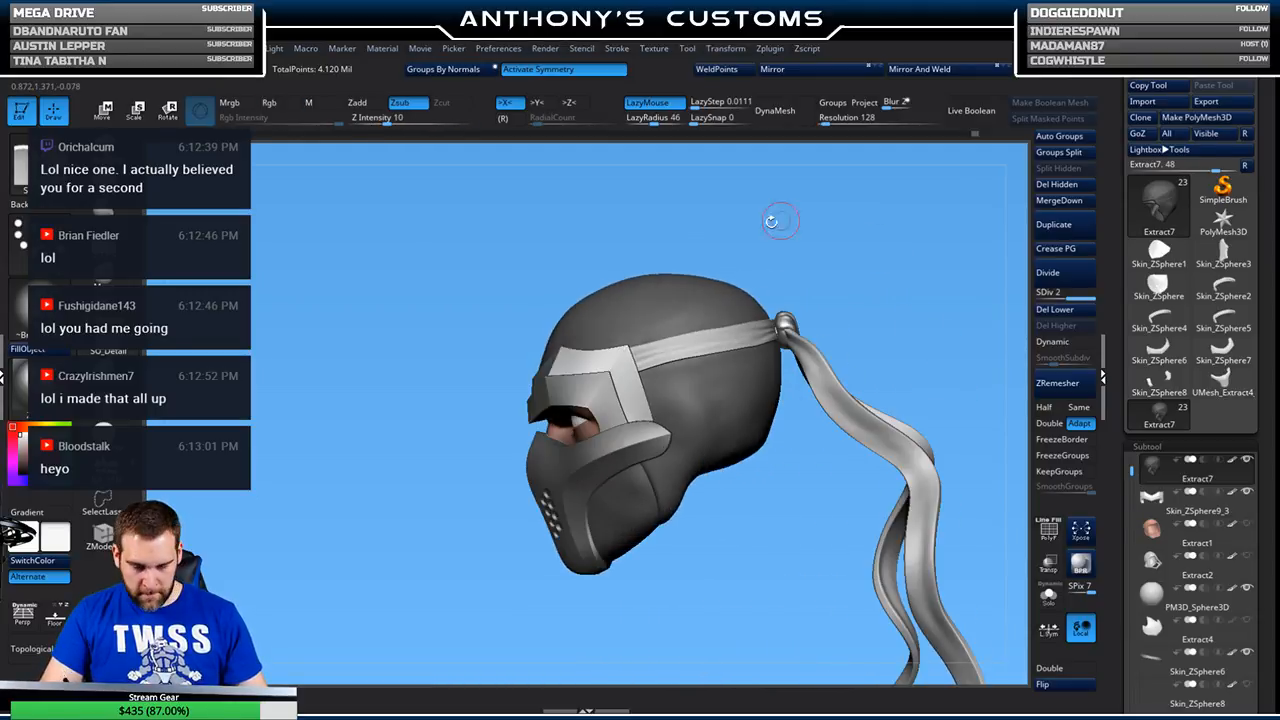
- Carve symmetric curved seam lines along both sides of the crown with SO_Detail, from the brow guard toward the rear knot
drag(882, 250, 762, 278)
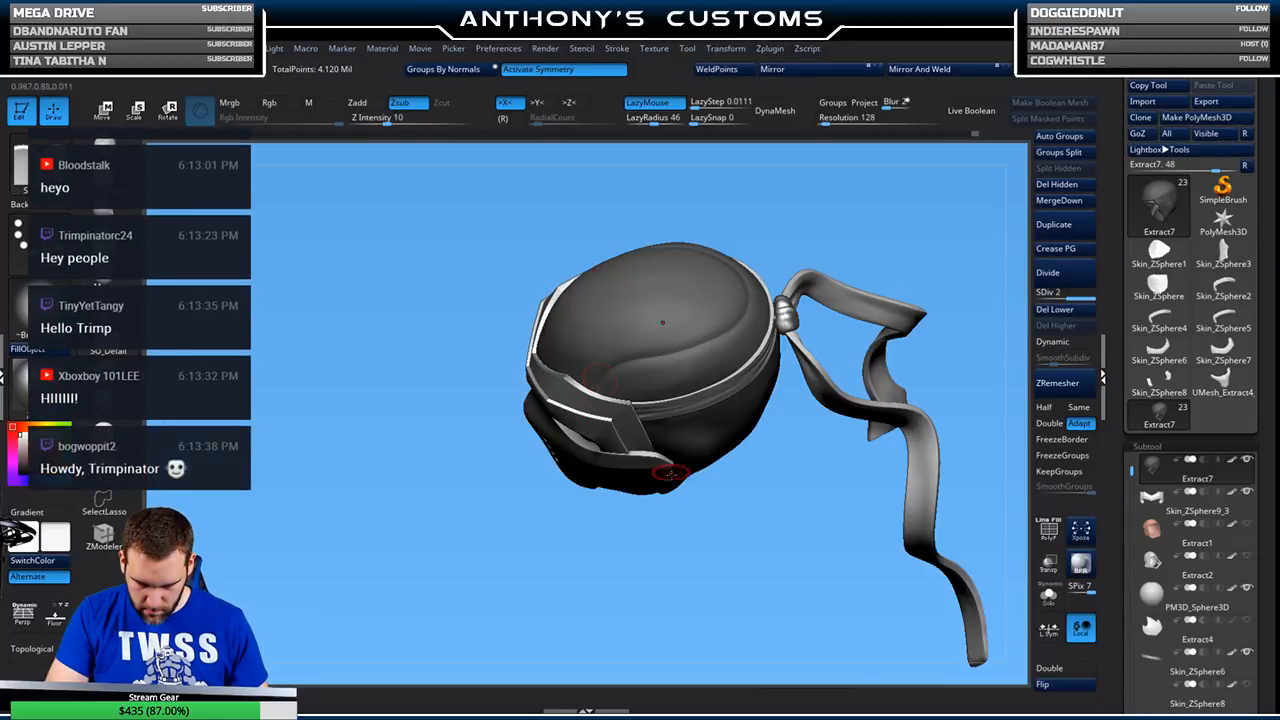
drag(697, 584, 646, 582)
alt+drag(926, 441, 830, 561)
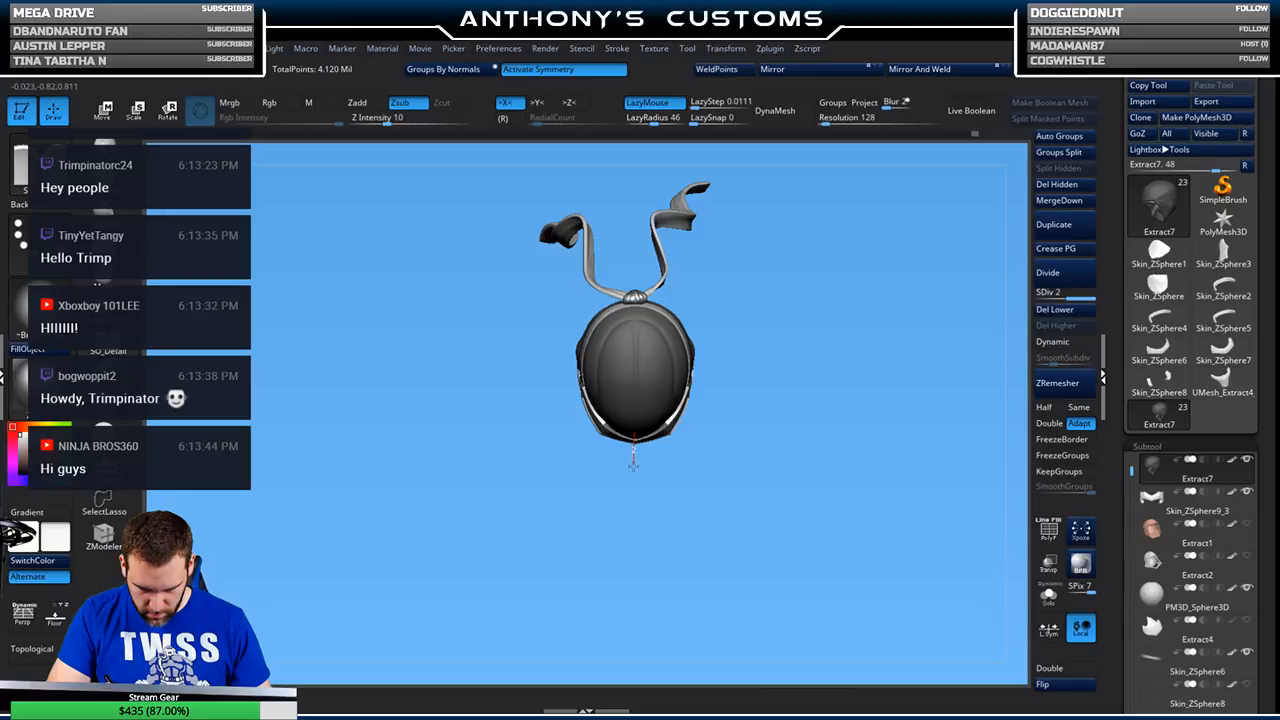
drag(741, 504, 746, 332)
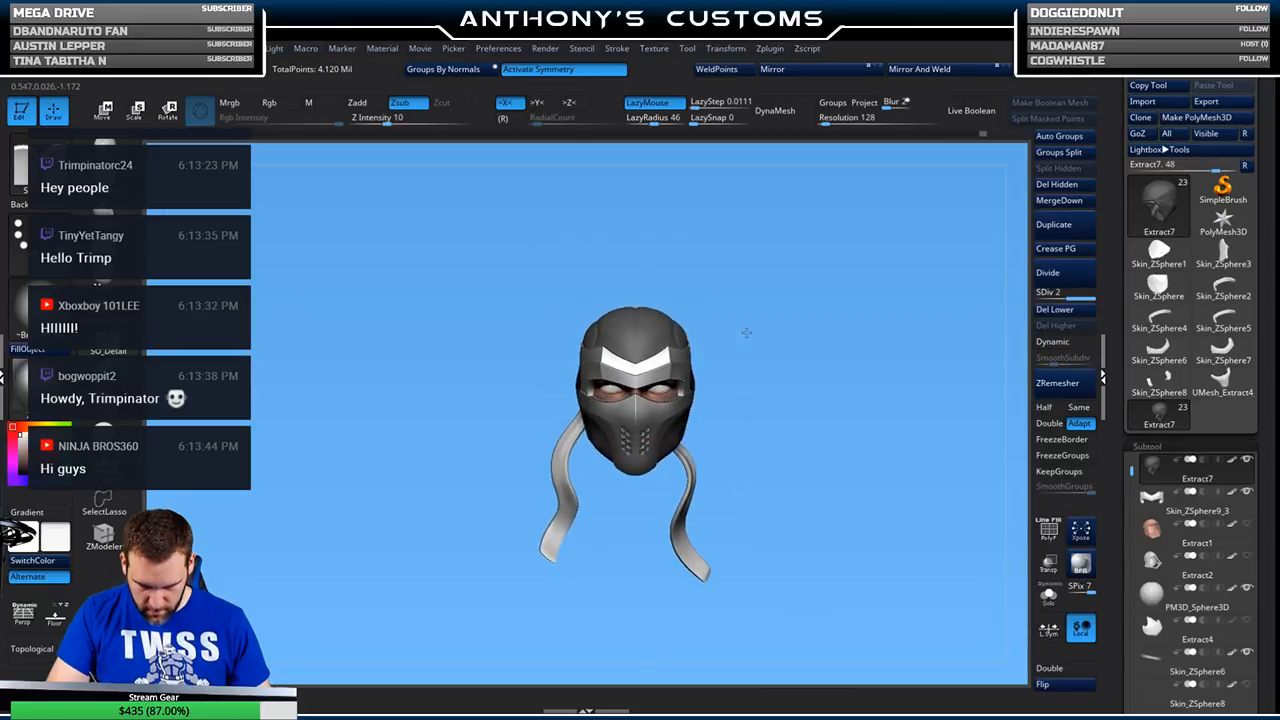
drag(811, 269, 796, 562)
alt+drag(857, 427, 813, 357)
drag(905, 391, 881, 448)
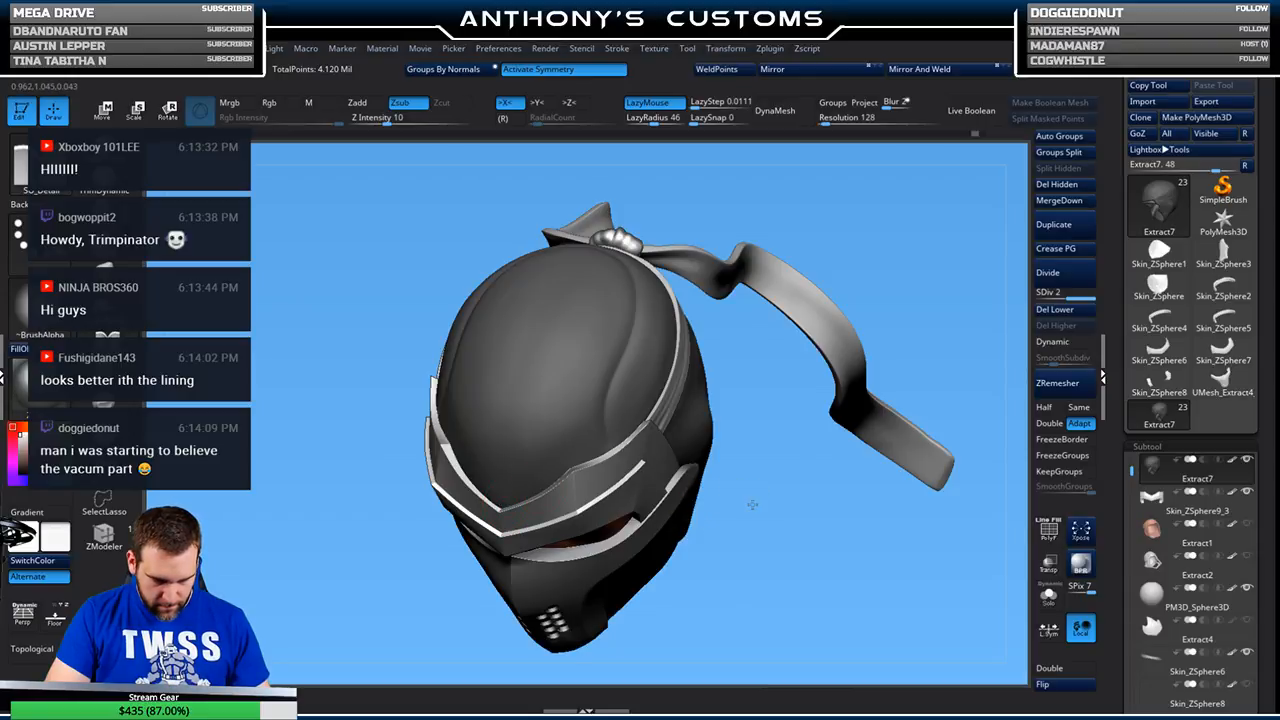
- Review the side seams from several angles and try carving seam lines that curve forward across the crown toward the brow guard
drag(748, 506, 731, 480)
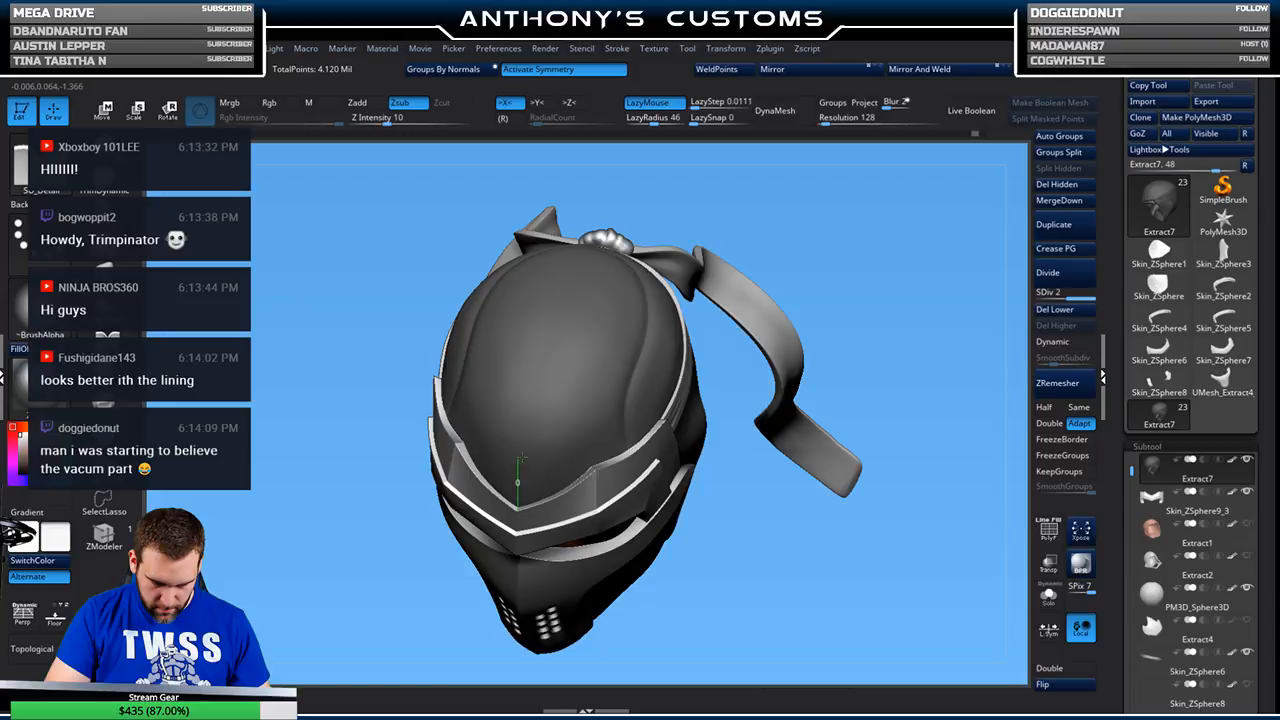
mouse_move(880, 244)
mouse_down()
mouse_move(895, 237)
mouse_move(806, 323)
mouse_move(820, 427)
mouse_move(785, 510)
mouse_move(724, 430)
mouse_move(809, 334)
mouse_move(855, 246)
mouse_up()
mouse_move(818, 414)
mouse_down()
mouse_move(844, 358)
mouse_move(834, 416)
mouse_up()
alt+drag(850, 588, 785, 532)
drag(719, 570, 838, 582)
drag(777, 500, 621, 400)
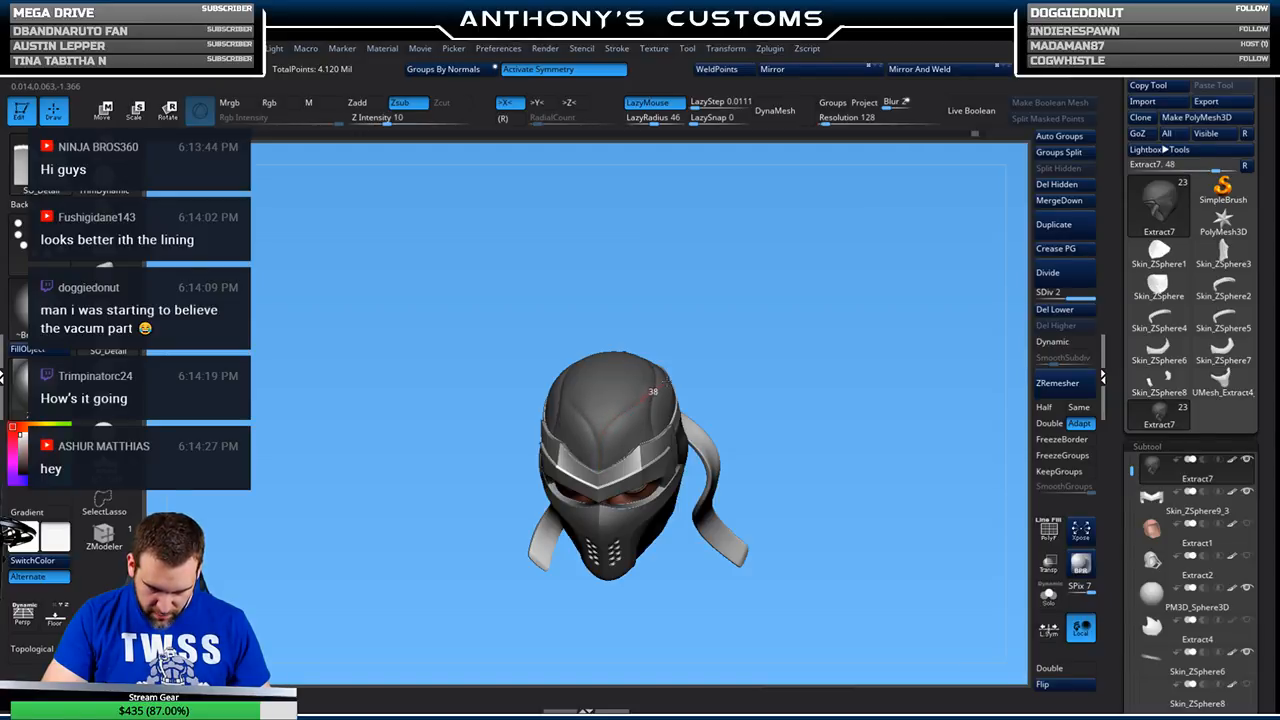
- Try carving seam strokes along the top and front of the crown, checking the hood from the side and front
drag(697, 317, 853, 218)
alt+drag(790, 428, 786, 342)
drag(786, 380, 650, 288)
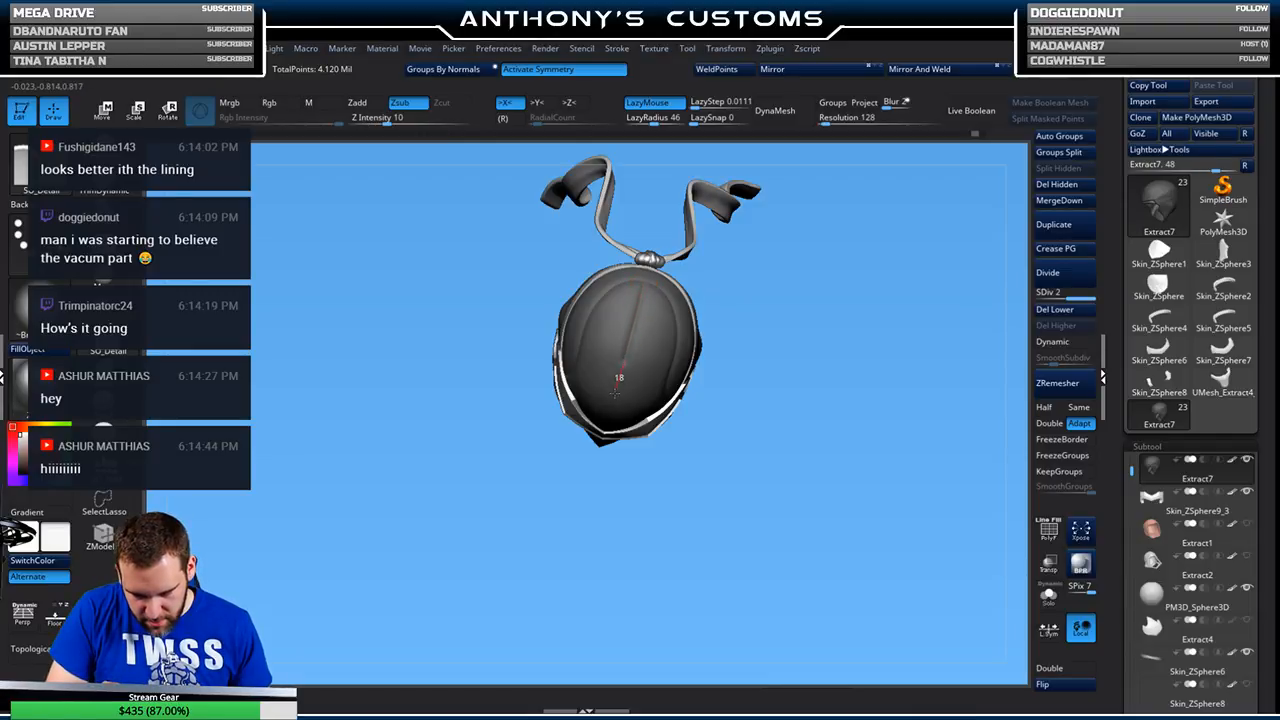
drag(802, 392, 863, 229)
drag(834, 332, 885, 365)
drag(913, 308, 766, 329)
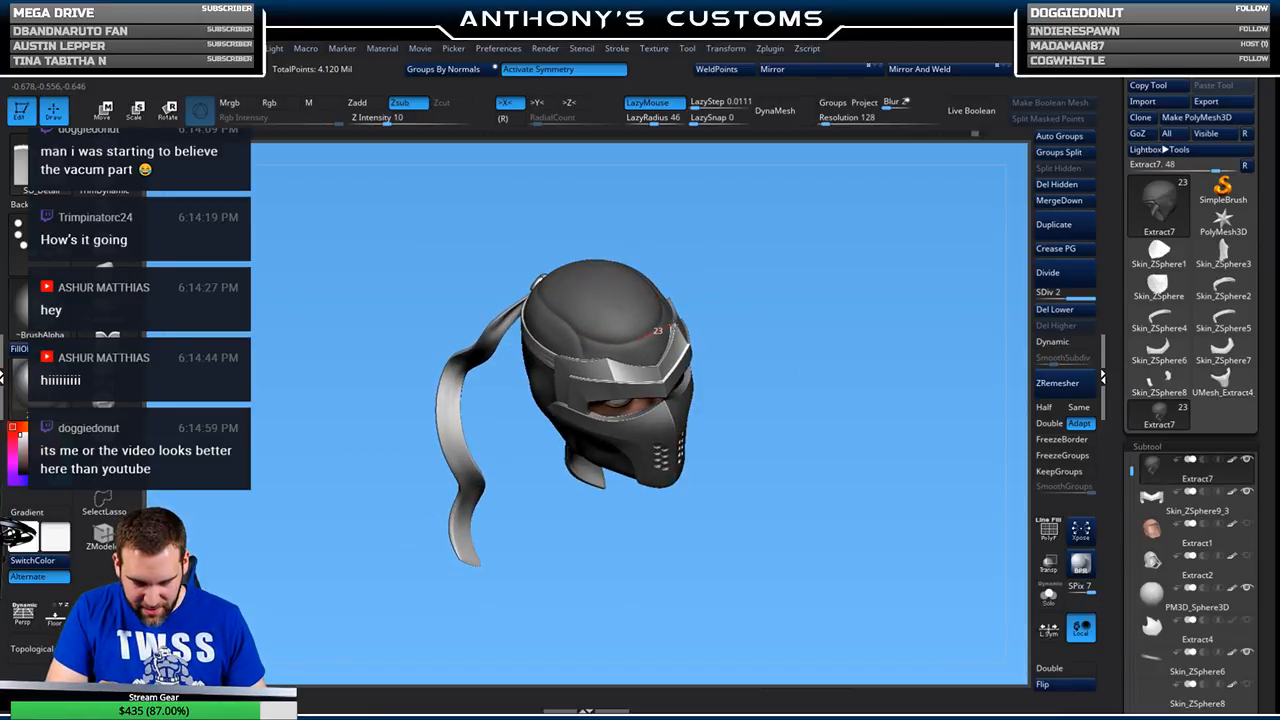
drag(740, 220, 834, 323)
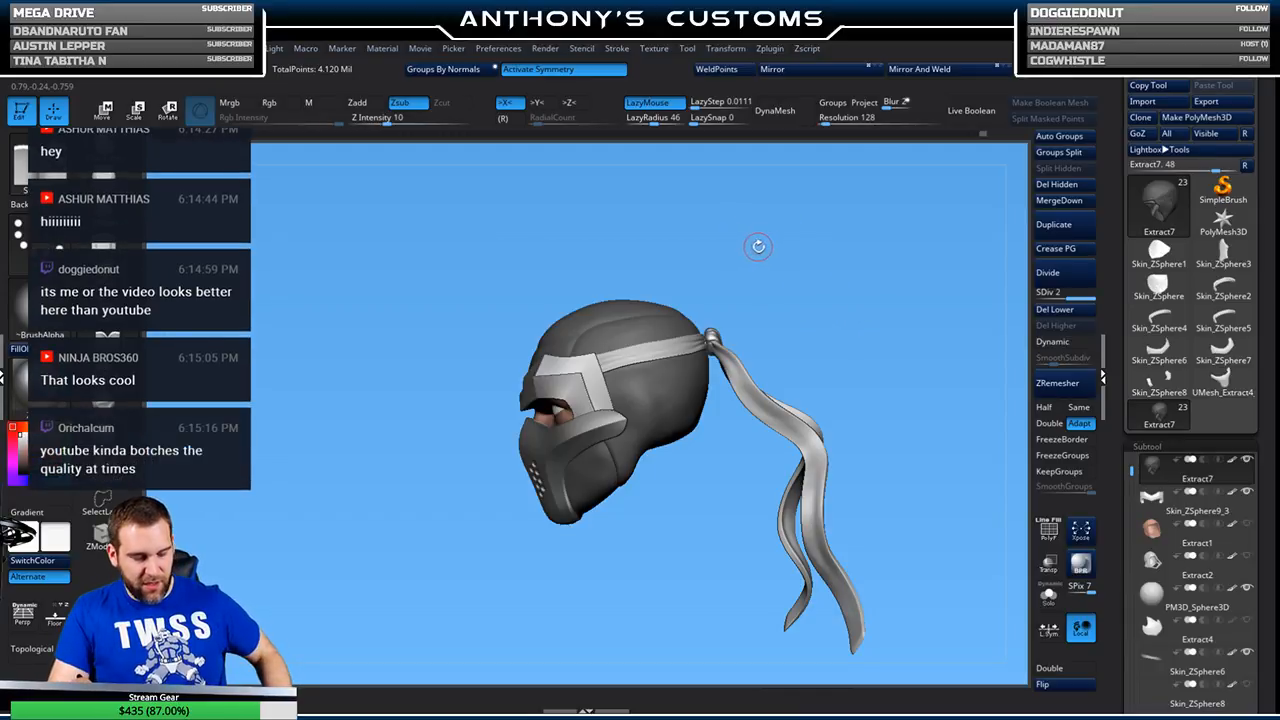
mouse_move(766, 257)
mouse_down()
mouse_move(822, 255)
mouse_move(812, 301)
mouse_move(835, 301)
mouse_move(790, 290)
mouse_move(771, 266)
mouse_up()
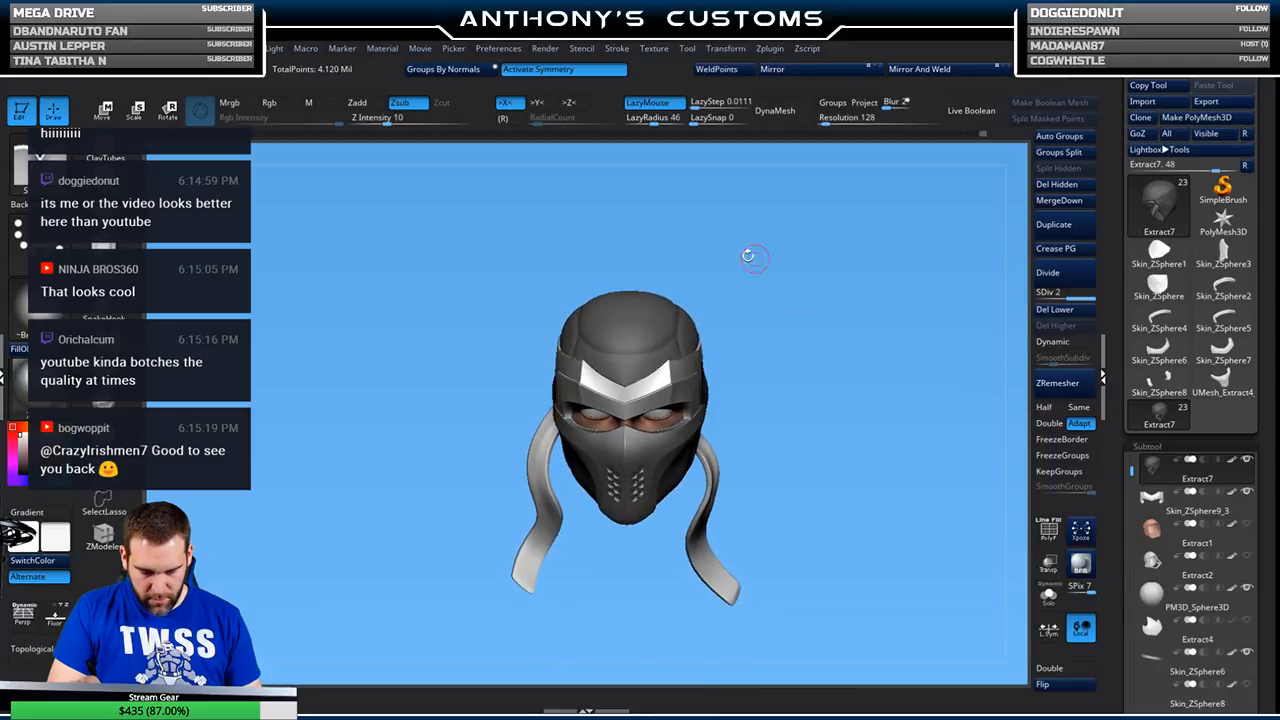
- Reposition the light on the light preview sphere to change how the masked head is illuminated
click(274, 48)
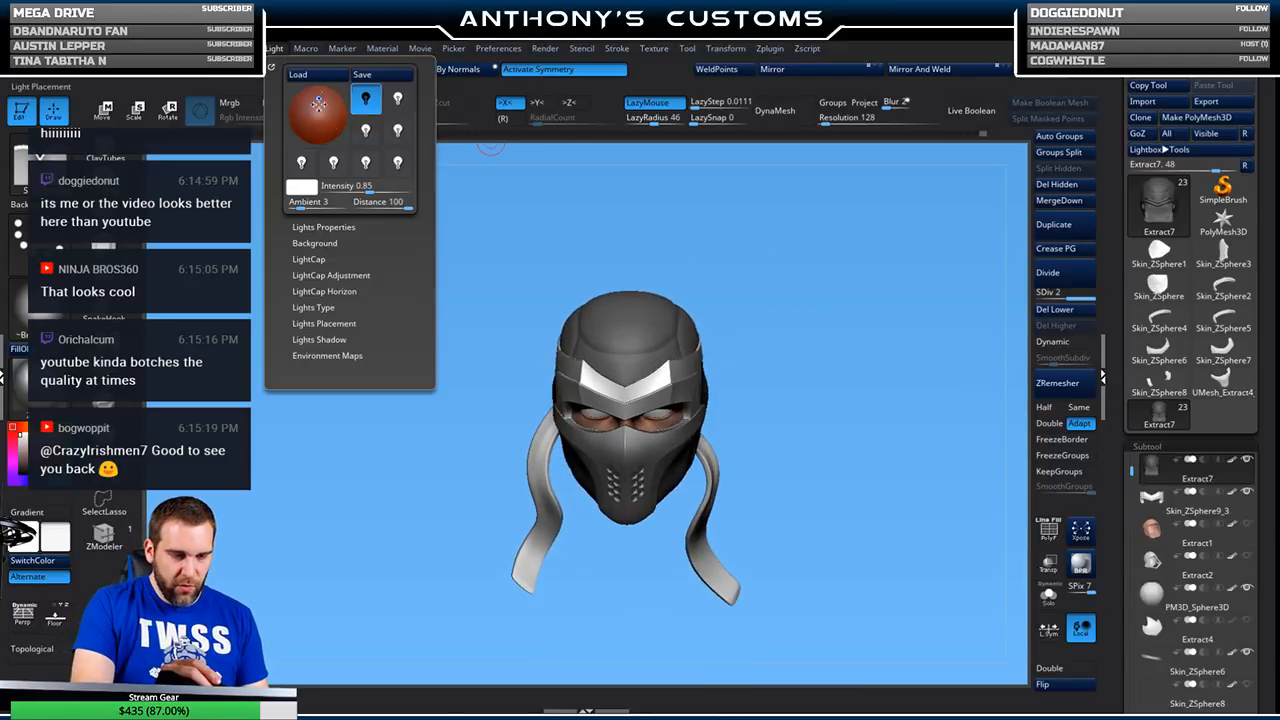
click(316, 110)
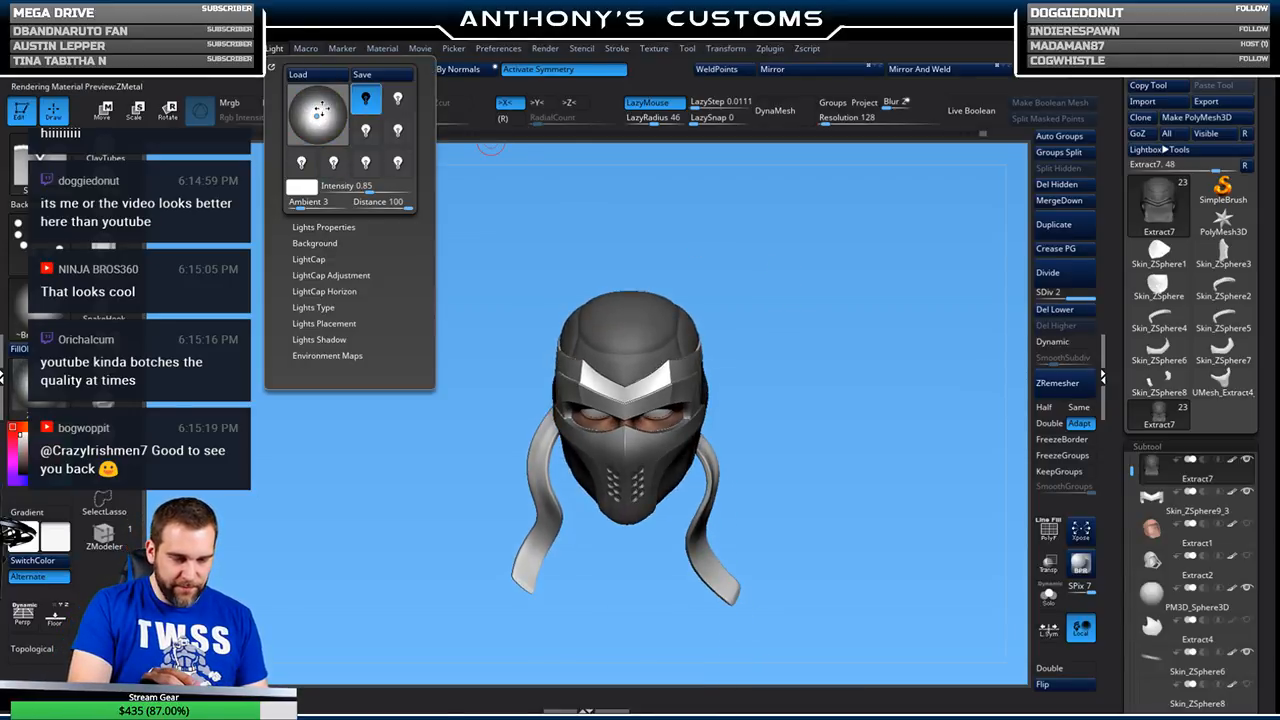
drag(860, 255, 842, 298)
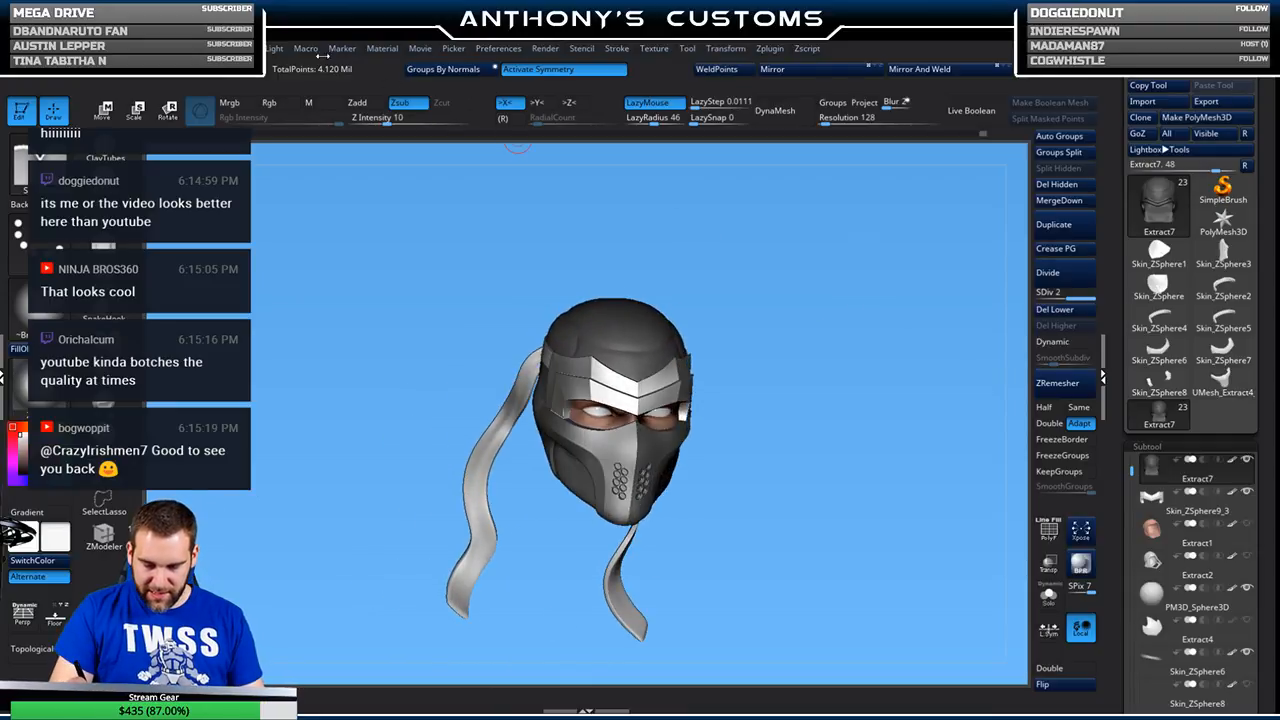
click(280, 50)
mouse_move(328, 115)
mouse_down()
mouse_move(317, 112)
mouse_move(327, 109)
mouse_up()
- Try a seam stroke along the upper middle of the crown and save the project
mouse_move(845, 320)
mouse_down()
mouse_move(782, 316)
mouse_move(857, 313)
mouse_move(820, 354)
mouse_move(820, 368)
mouse_move(829, 362)
mouse_move(806, 363)
mouse_up()
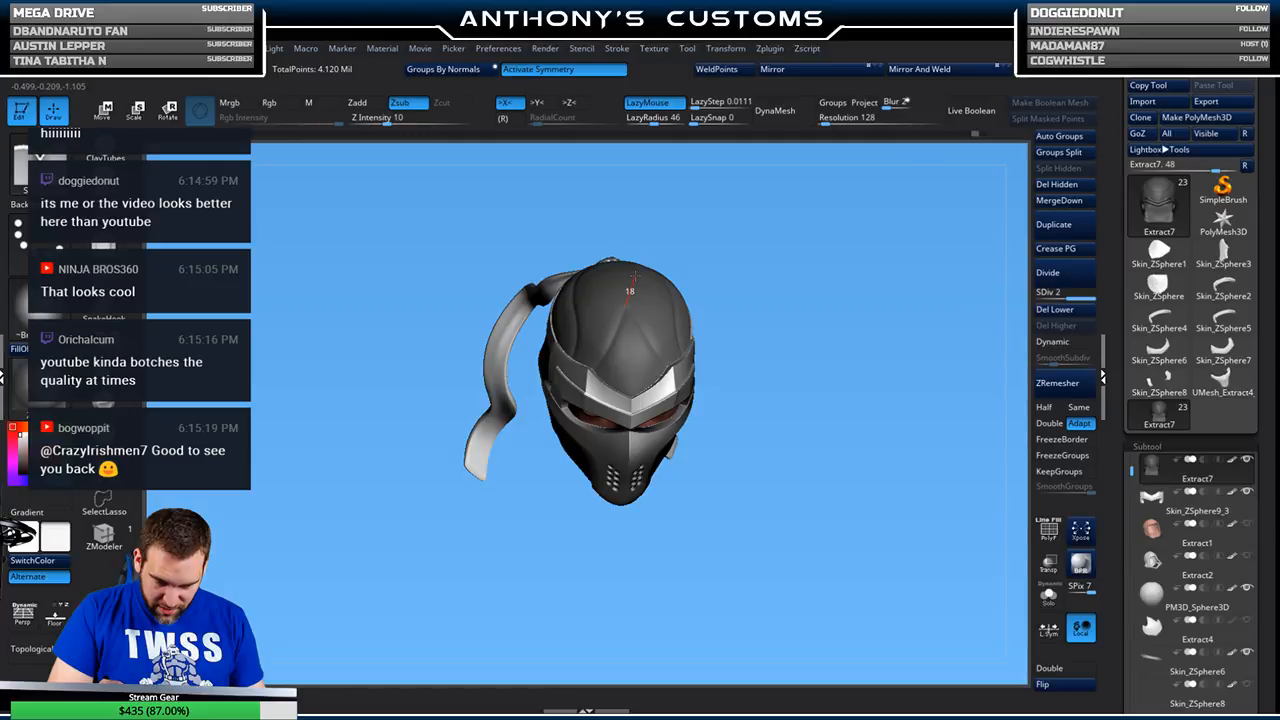
drag(821, 226, 822, 310)
key(ctrl+s)
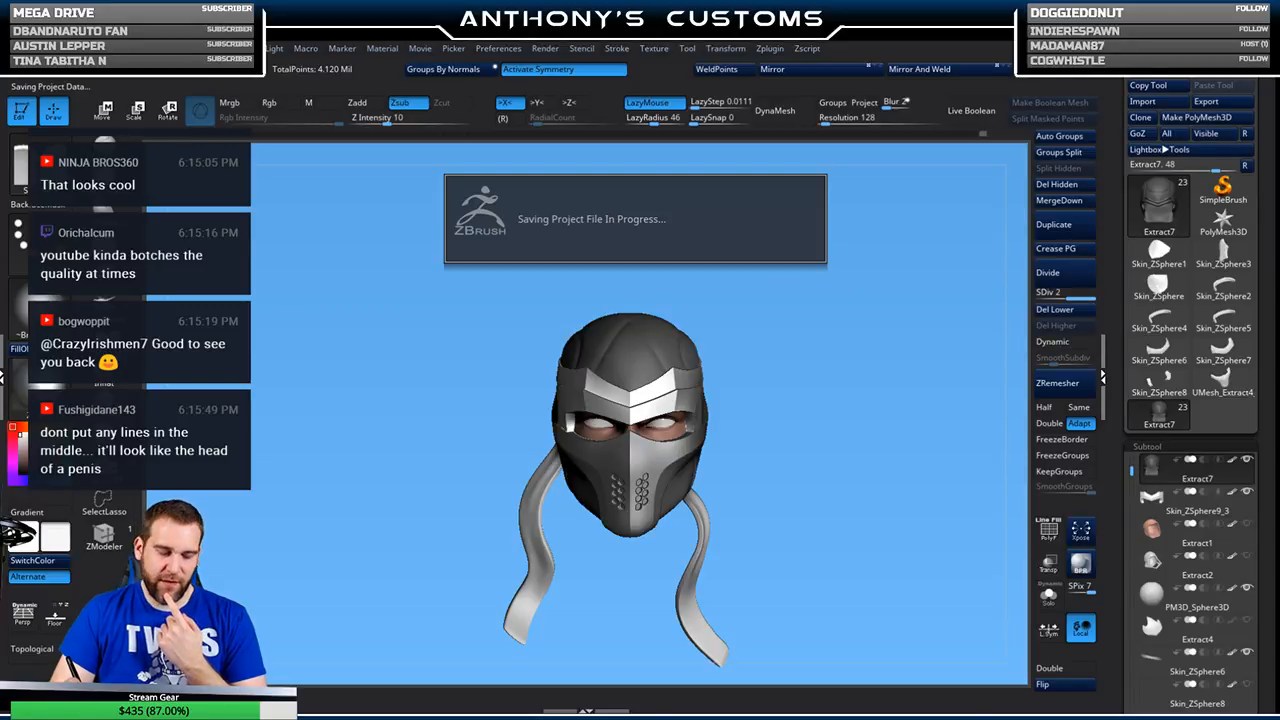
- Check the brush's draw size and try a curved seam along the crown's side from the rear knot toward the brow guard
drag(897, 360, 891, 321)
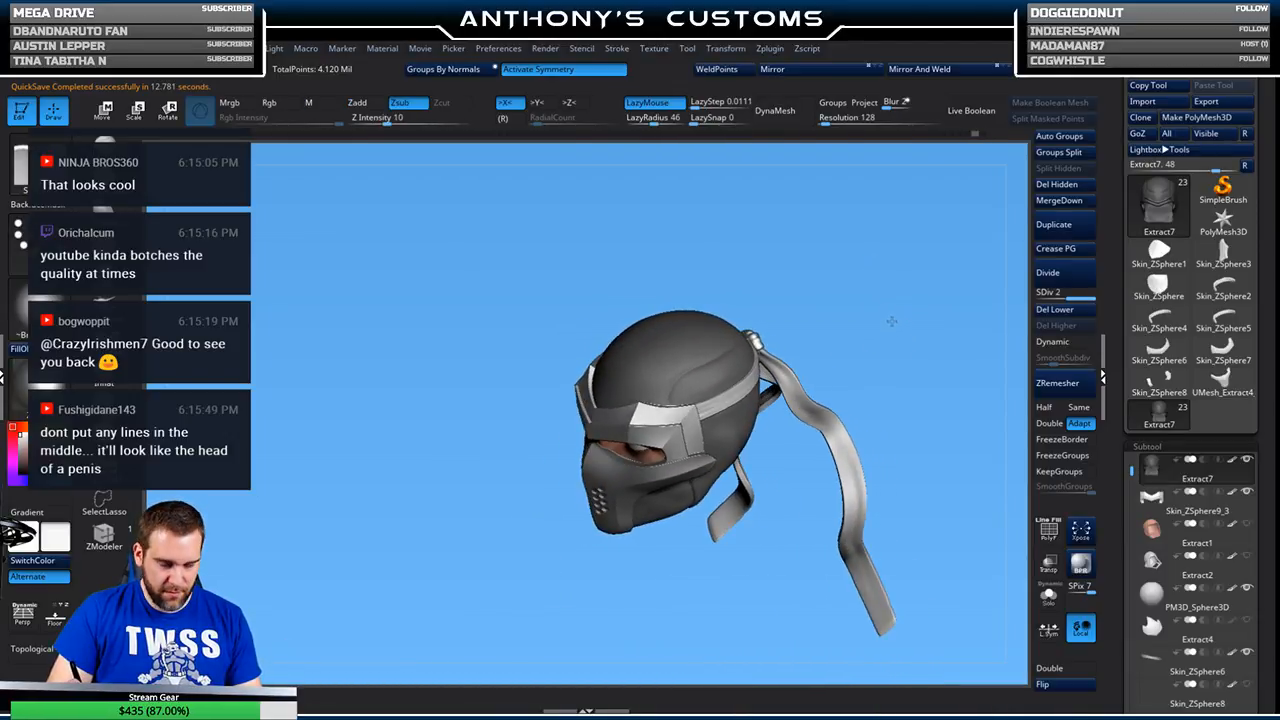
mouse_move(883, 277)
alt+mouse_down()
mouse_move(872, 292)
mouse_move(855, 285)
alt+mouse_up()
key(space)
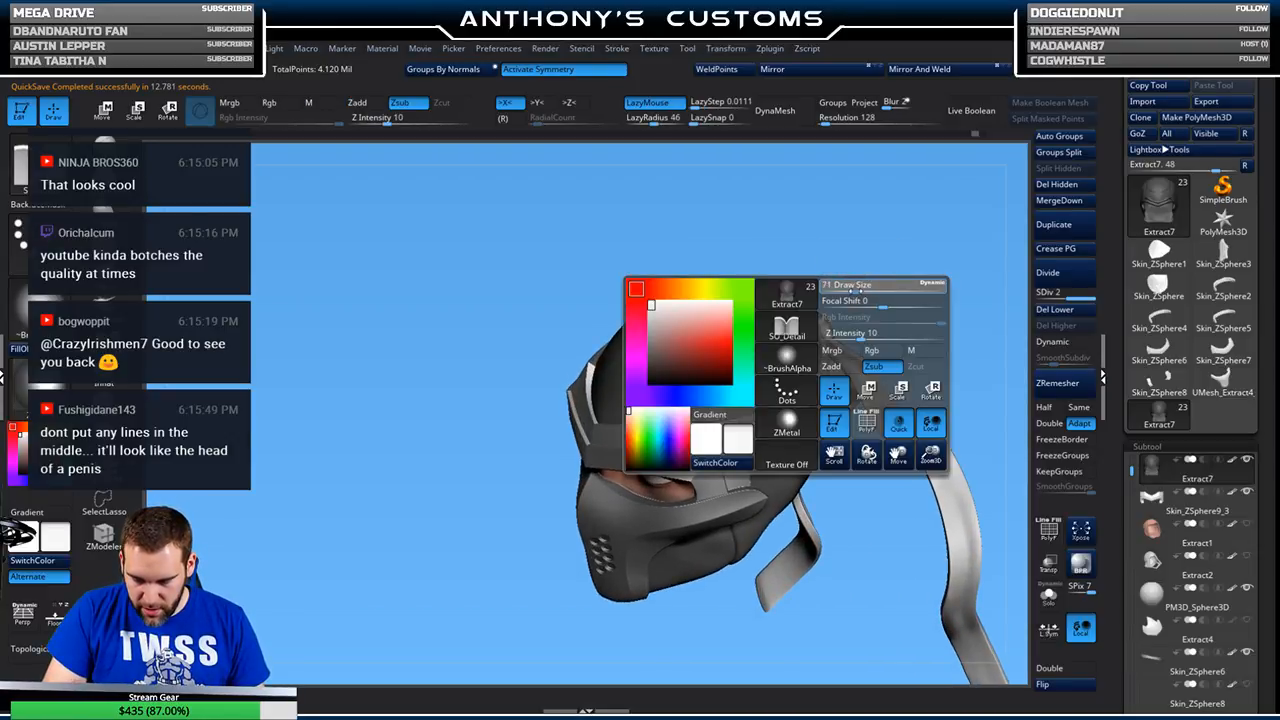
drag(915, 251, 854, 277)
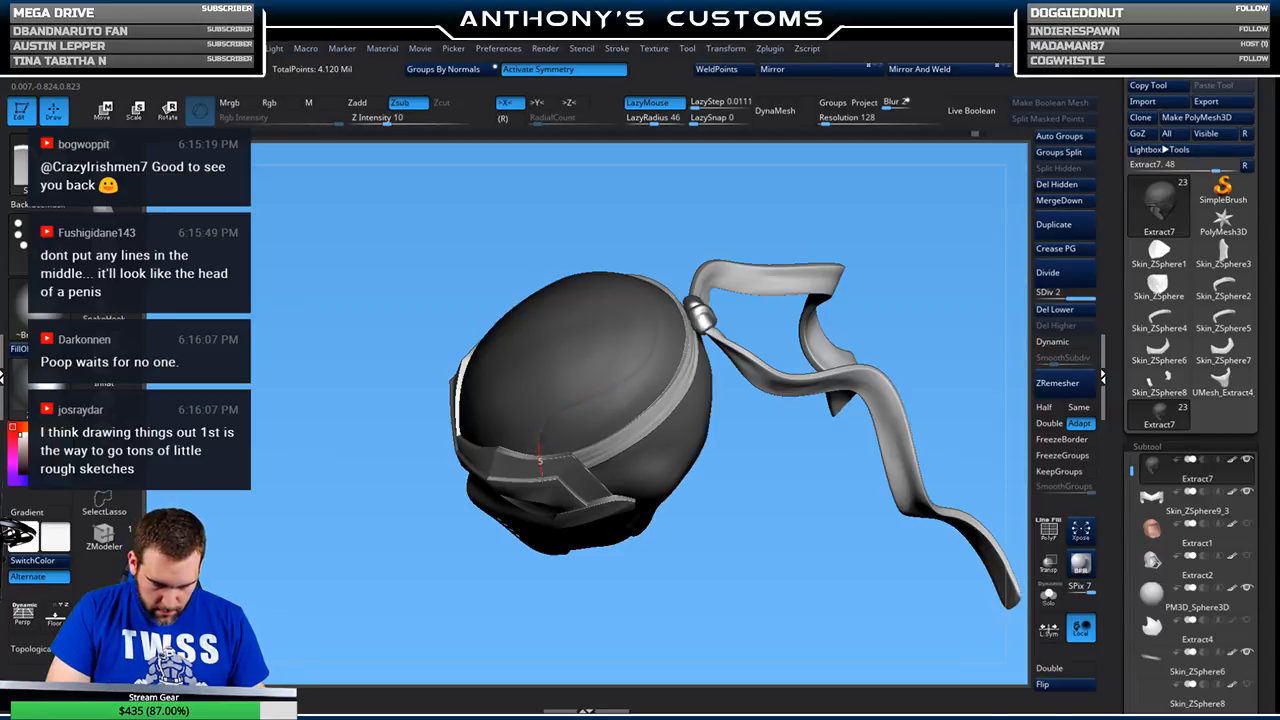
drag(747, 554, 716, 498)
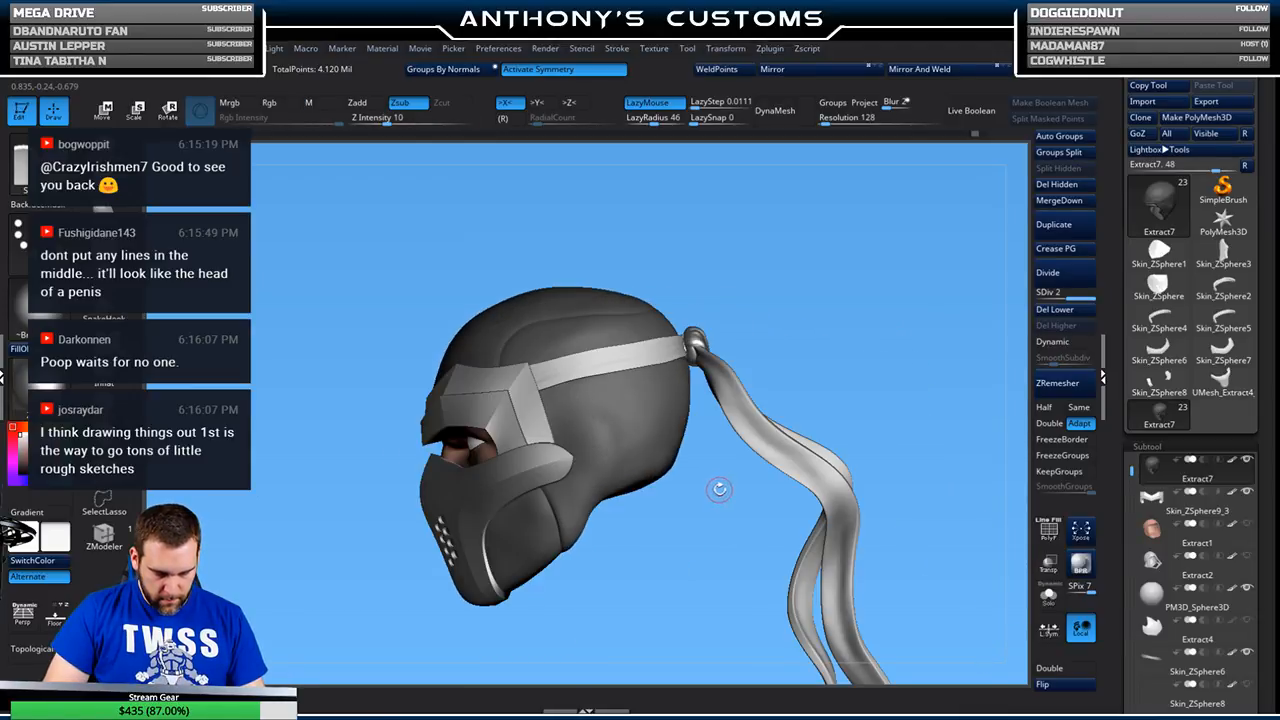
mouse_move(678, 551)
alt+mouse_down()
mouse_move(663, 502)
mouse_move(633, 540)
mouse_move(689, 547)
alt+mouse_up()
- Examine the crown's seam lines from the side, above and front of the mask
drag(798, 345, 853, 353)
drag(850, 309, 807, 312)
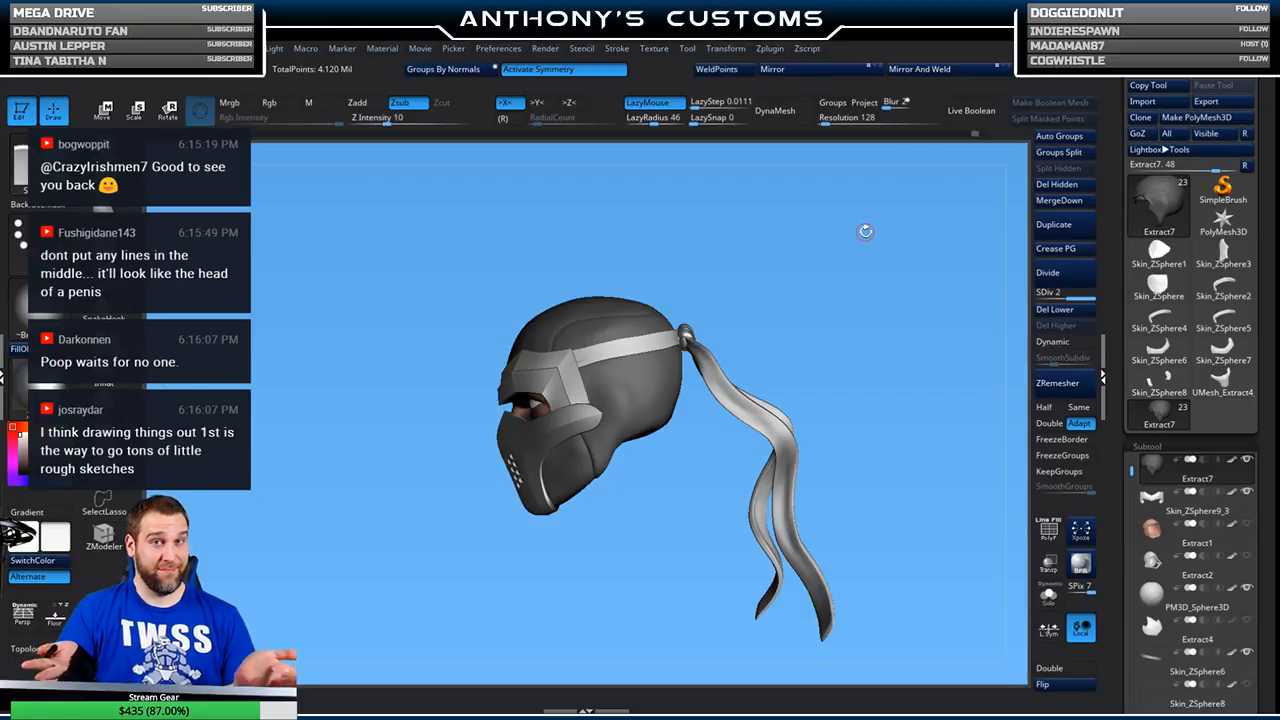
drag(775, 318, 822, 327)
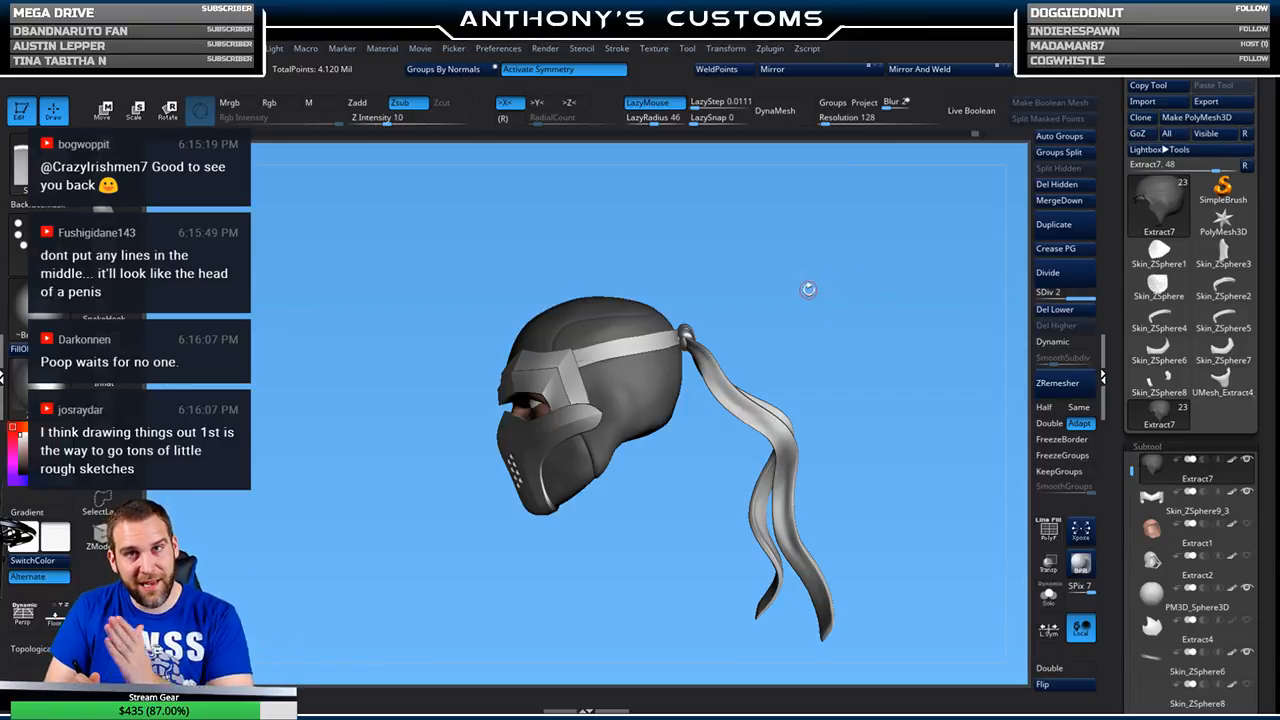
drag(844, 316, 888, 282)
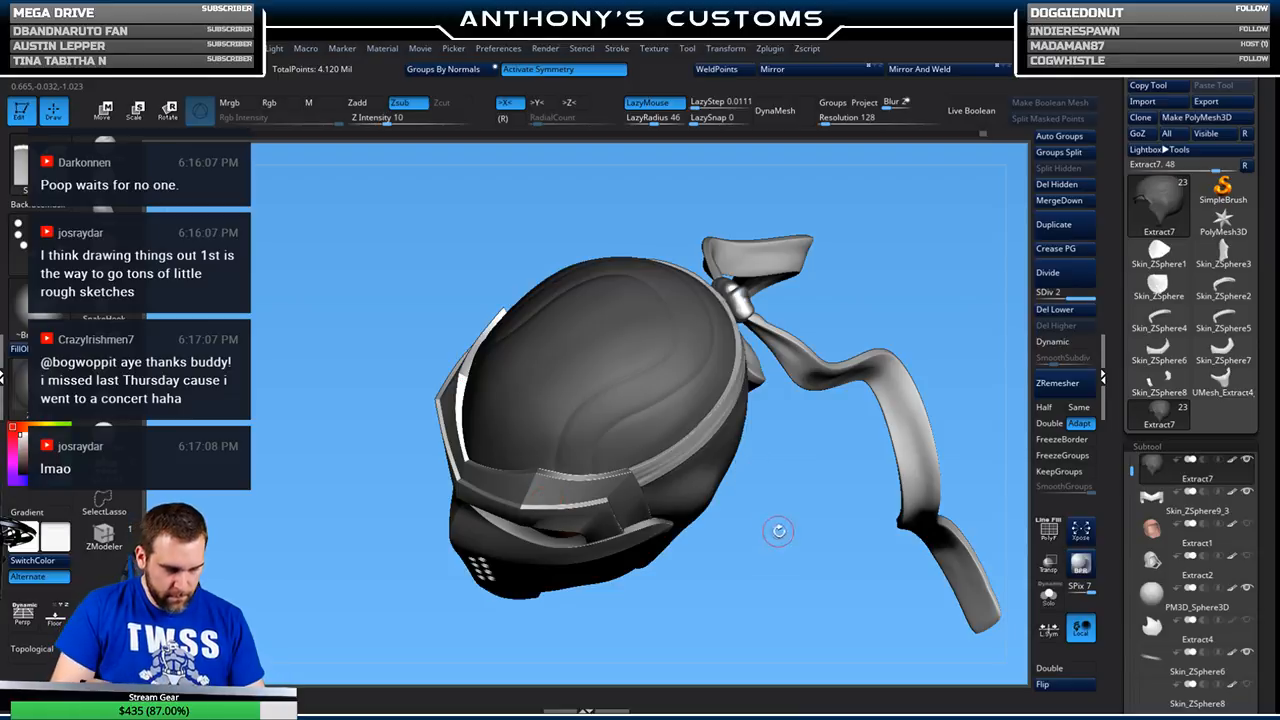
drag(768, 556, 948, 362)
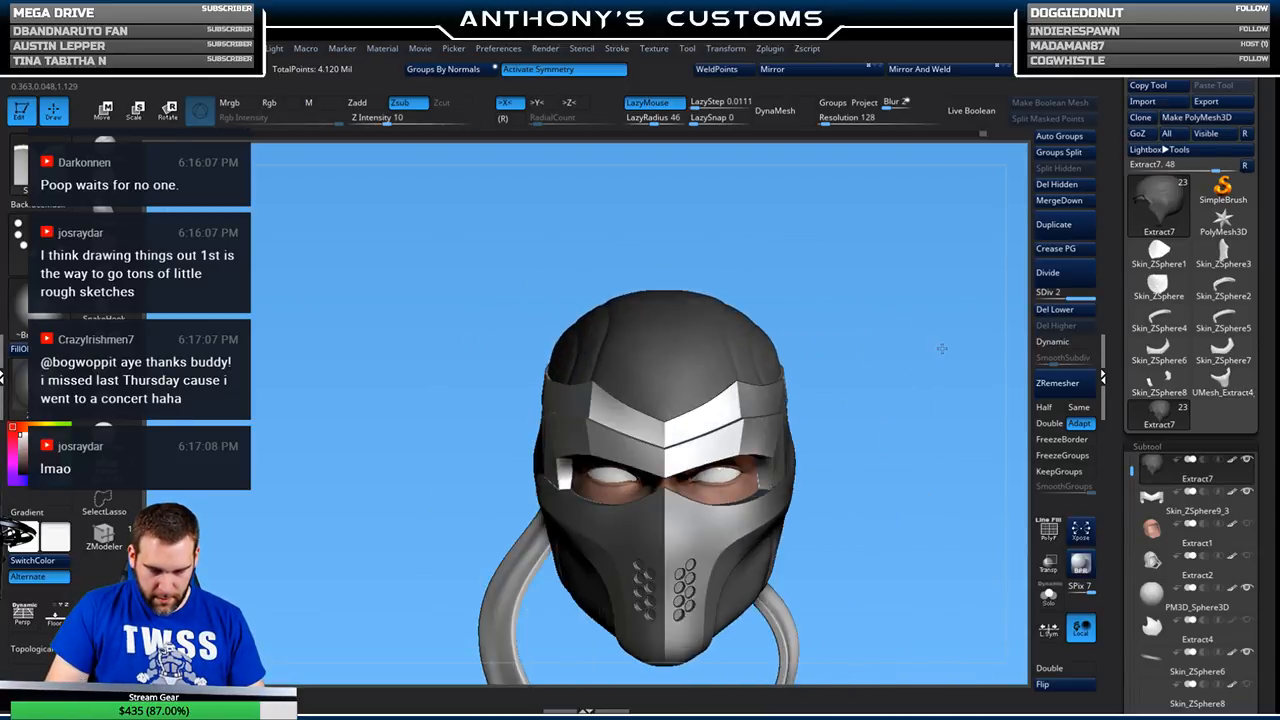
drag(884, 392, 749, 529)
drag(837, 450, 777, 291)
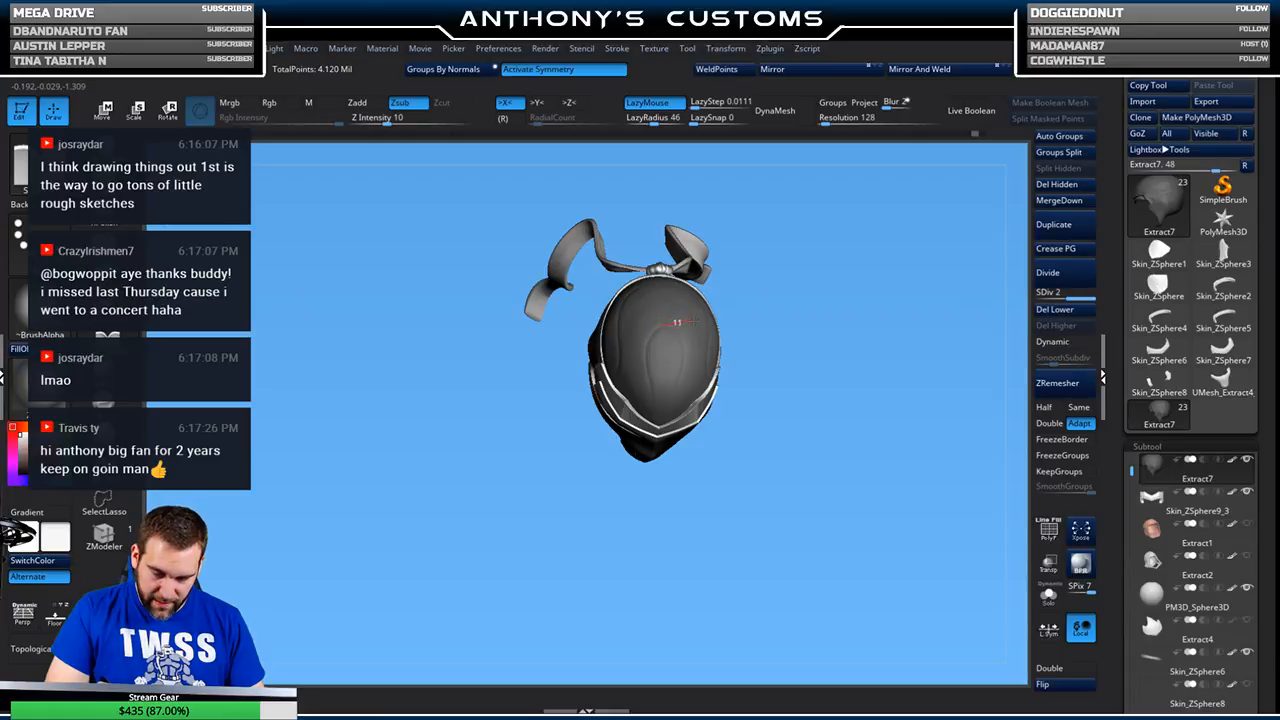
- Set the SO_Detail brush's Z Intensity to 15, adjust its draw size, and try a curved seam above the headband
mouse_move(830, 345)
mouse_down()
mouse_move(842, 358)
mouse_move(866, 346)
mouse_move(880, 390)
mouse_move(902, 406)
mouse_move(893, 335)
mouse_move(912, 278)
mouse_move(834, 283)
mouse_move(853, 277)
mouse_up()
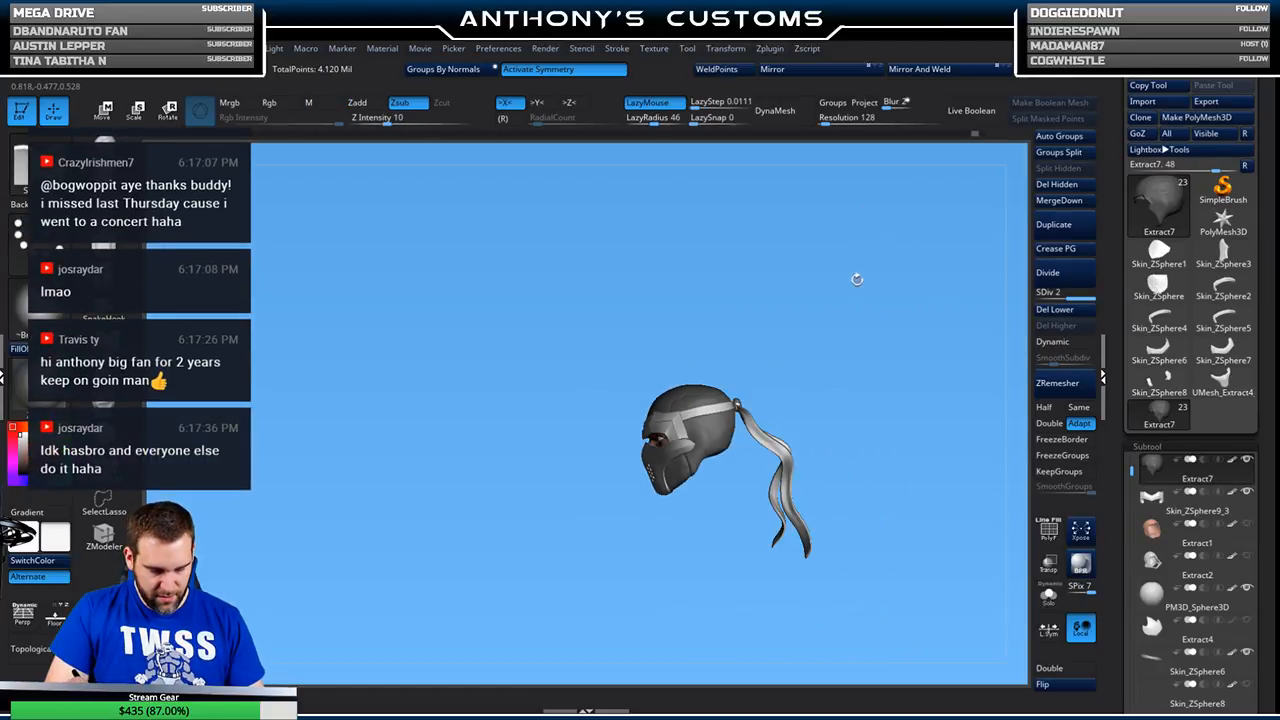
drag(863, 295, 845, 378)
alt+drag(864, 316, 868, 450)
alt+drag(914, 270, 752, 239)
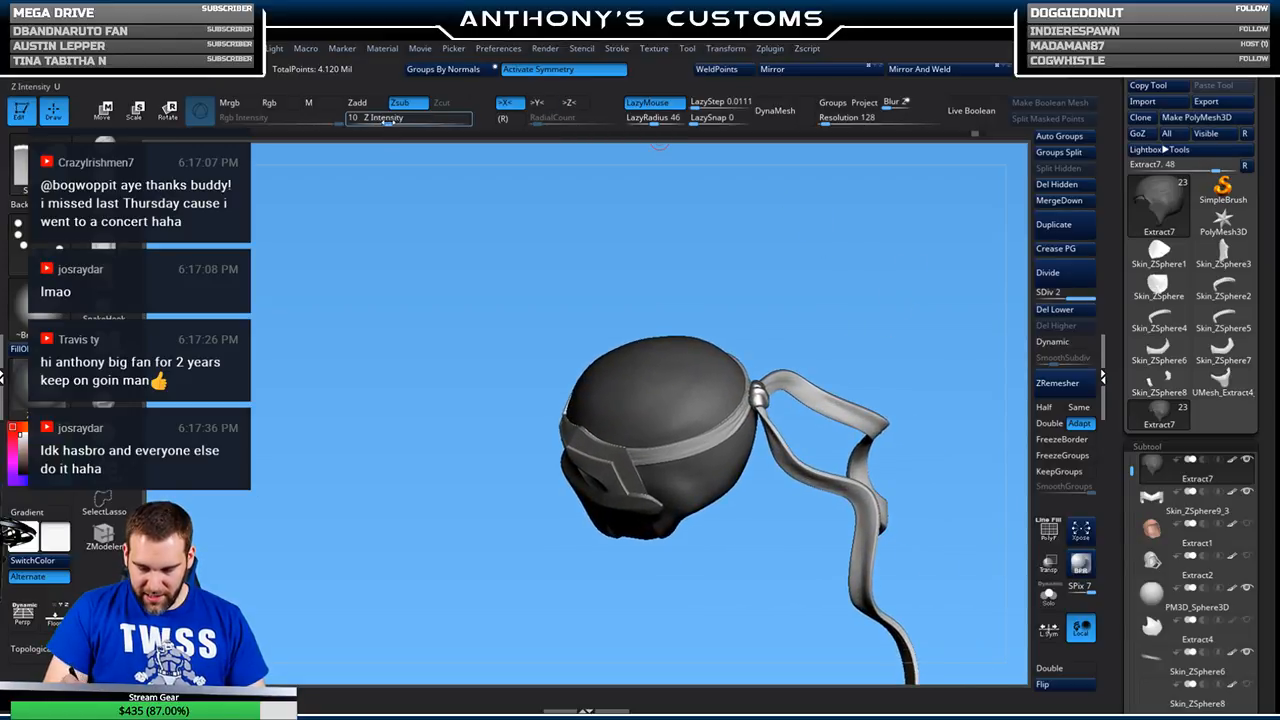
drag(388, 119, 390, 120)
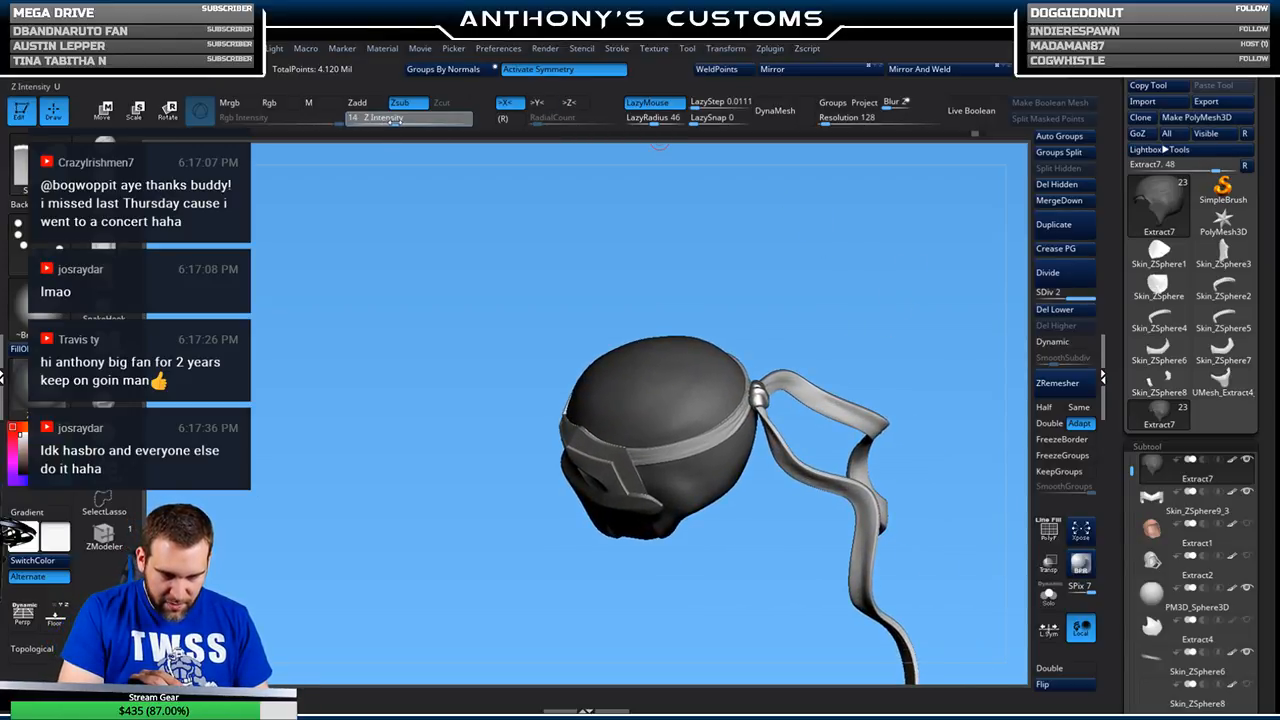
drag(849, 277, 828, 236)
key(space)
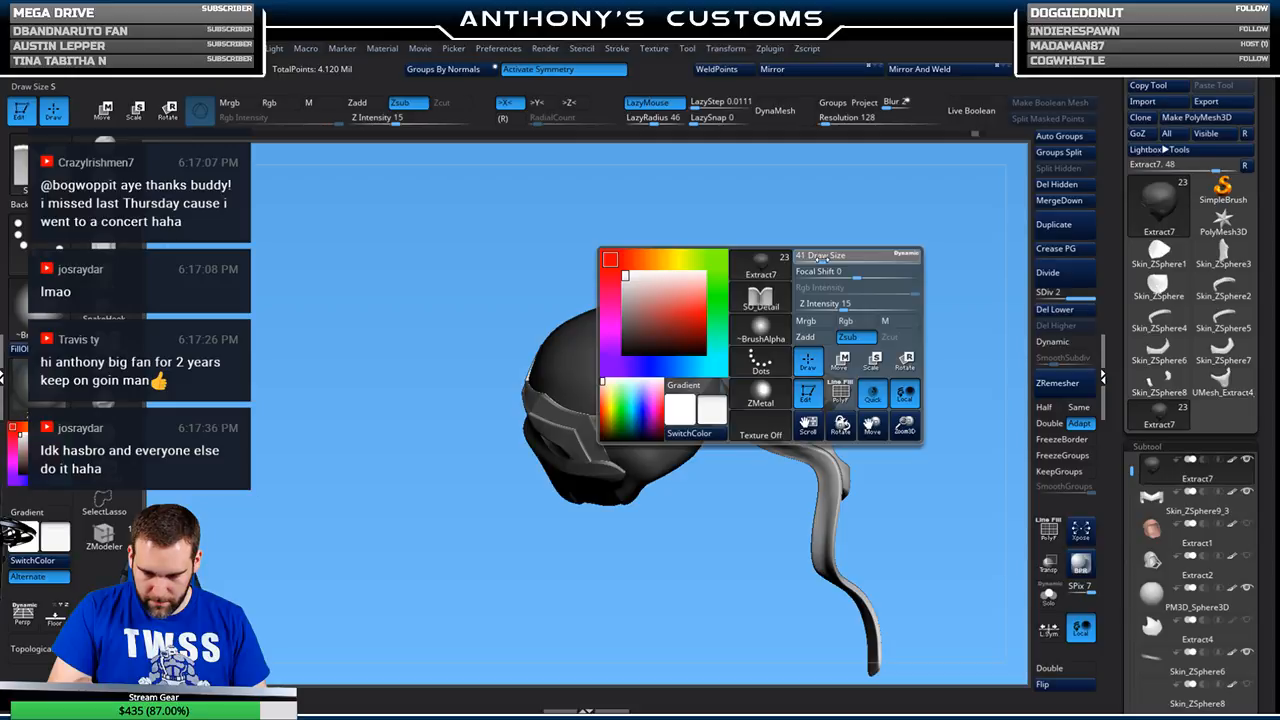
drag(820, 257, 869, 258)
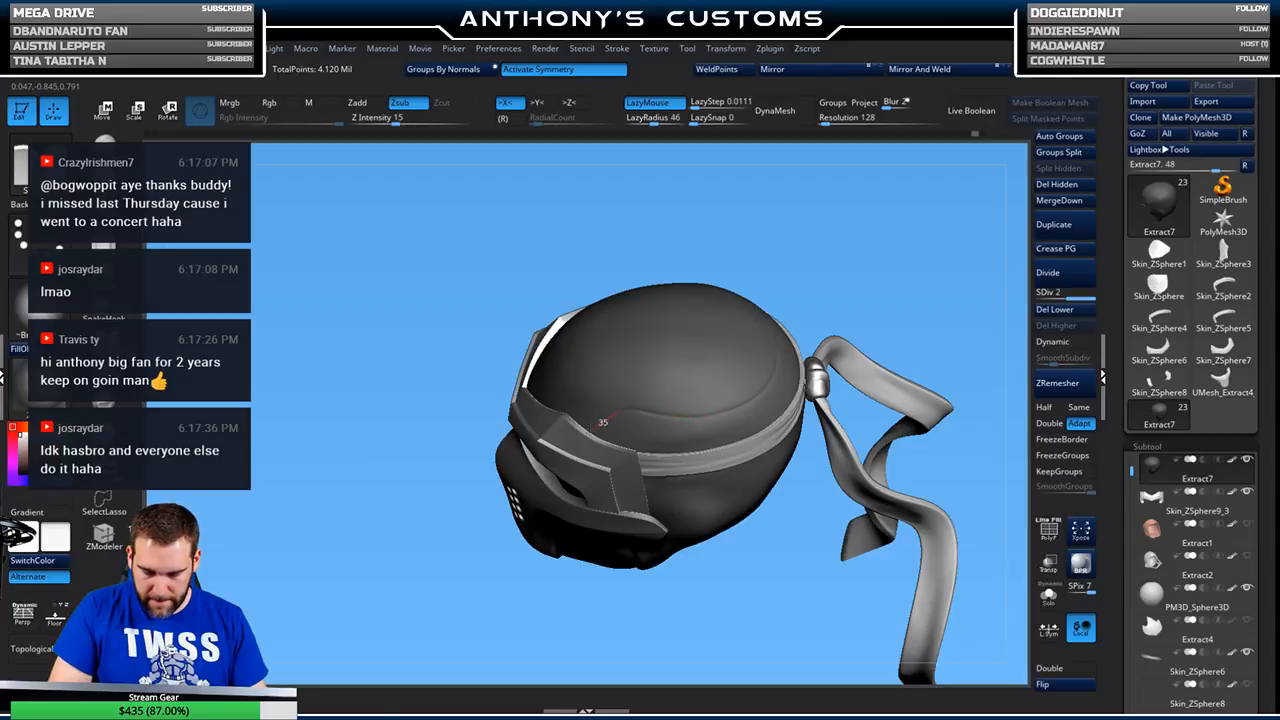
- Try another curved seam around the rear of the crown, leading forward to the brow guard's corner
drag(942, 261, 743, 200)
alt+drag(598, 504, 662, 520)
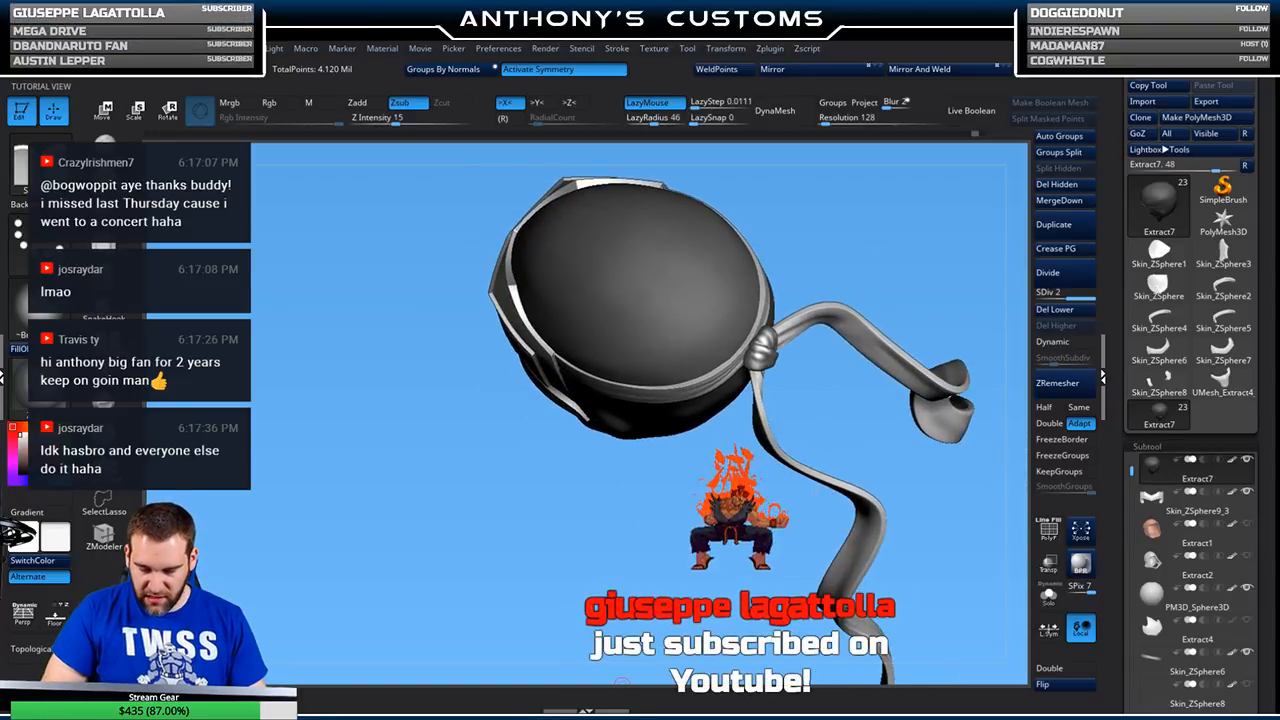
drag(808, 256, 777, 289)
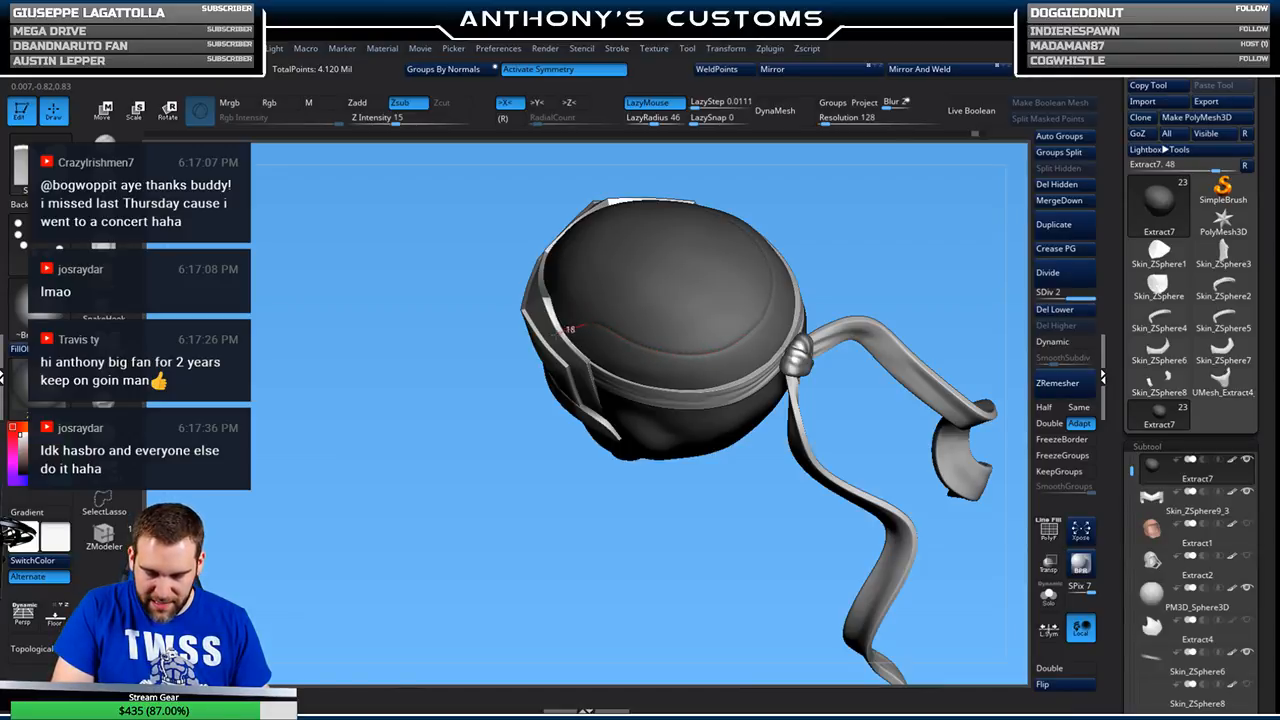
- Try an S-shaped seam from the rear of the crown down to the brow guard, check it from the side, and undo it
drag(562, 612, 603, 469)
drag(823, 229, 923, 182)
mouse_move(951, 272)
alt+mouse_down()
mouse_move(867, 246)
mouse_move(840, 266)
mouse_move(676, 260)
alt+mouse_up()
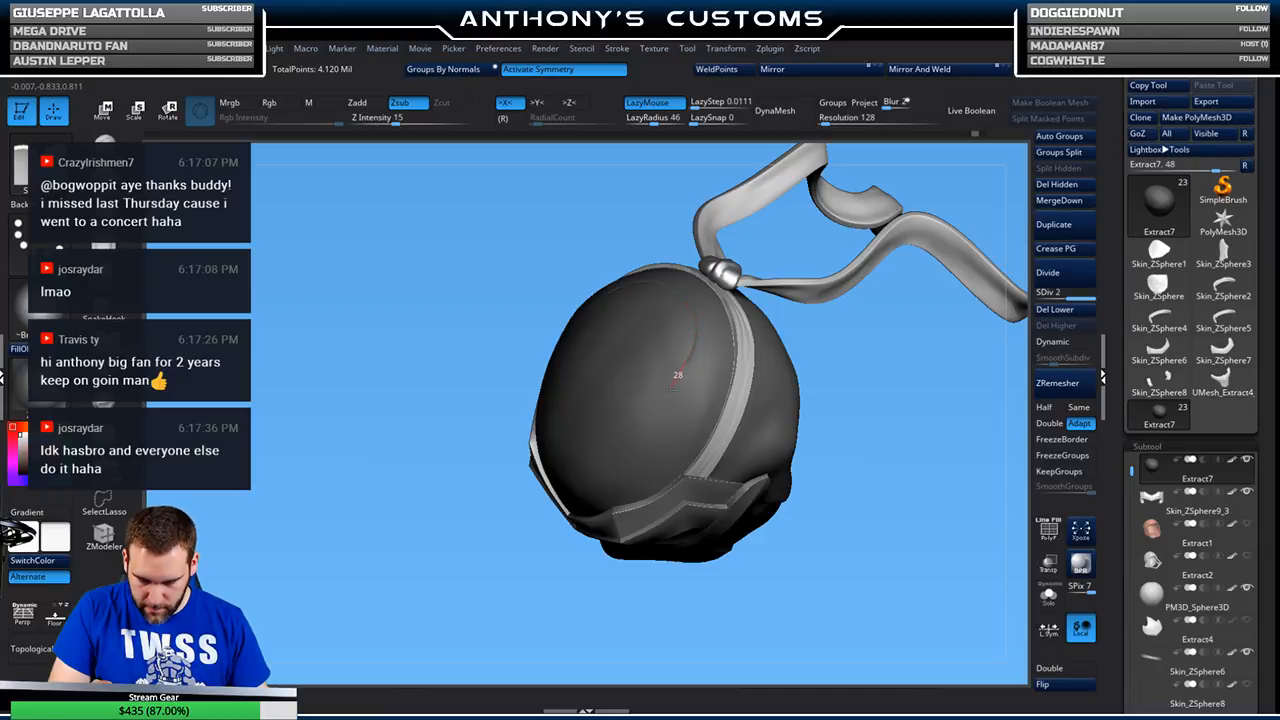
drag(660, 392, 622, 455)
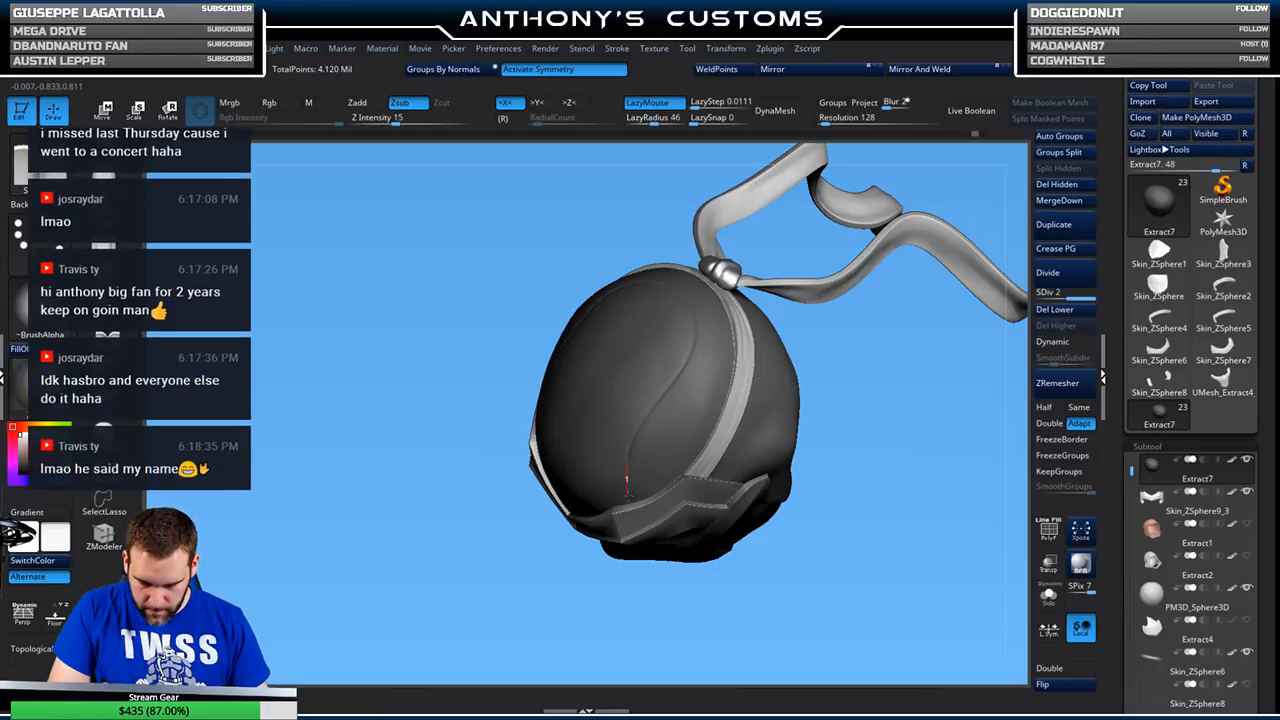
drag(829, 579, 883, 404)
drag(879, 461, 871, 308)
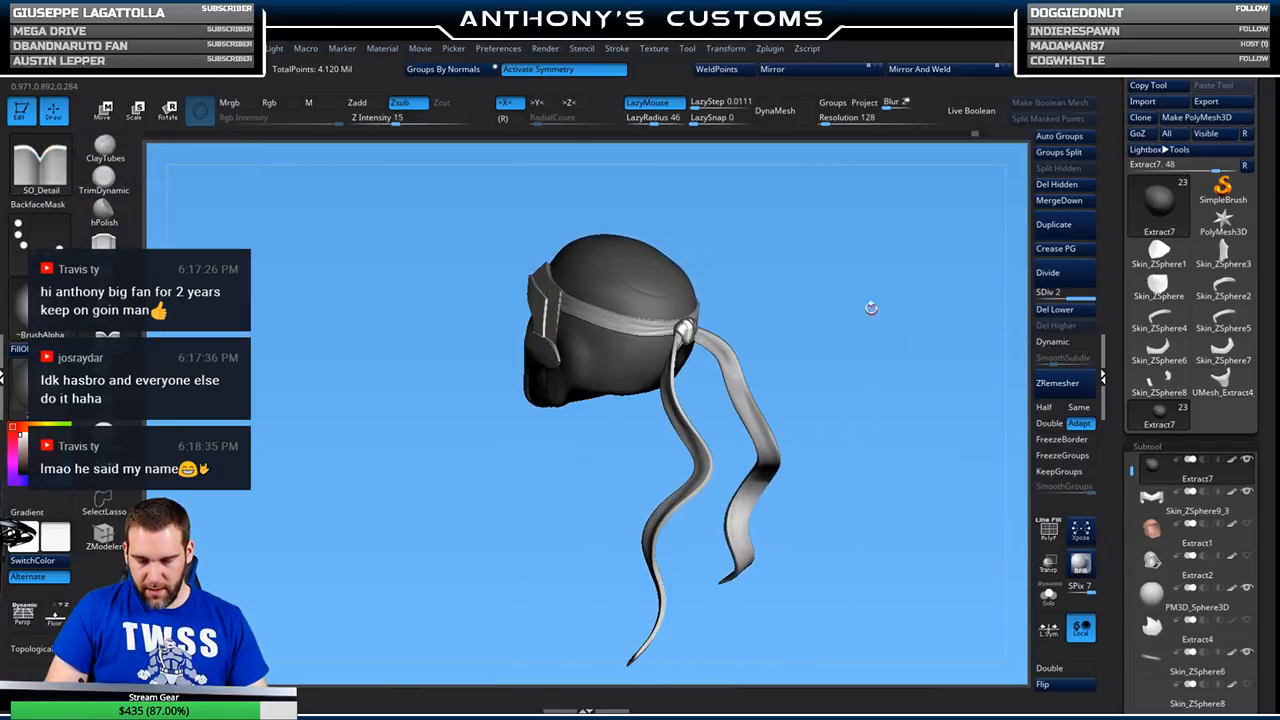
drag(856, 351, 862, 380)
key(ctrl+z)
- Reduce LazyRadius to 32 and carve a symmetric S-shaped seam from the rear of the crown toward the brow guard
alt+drag(871, 334, 878, 485)
alt+drag(840, 290, 897, 387)
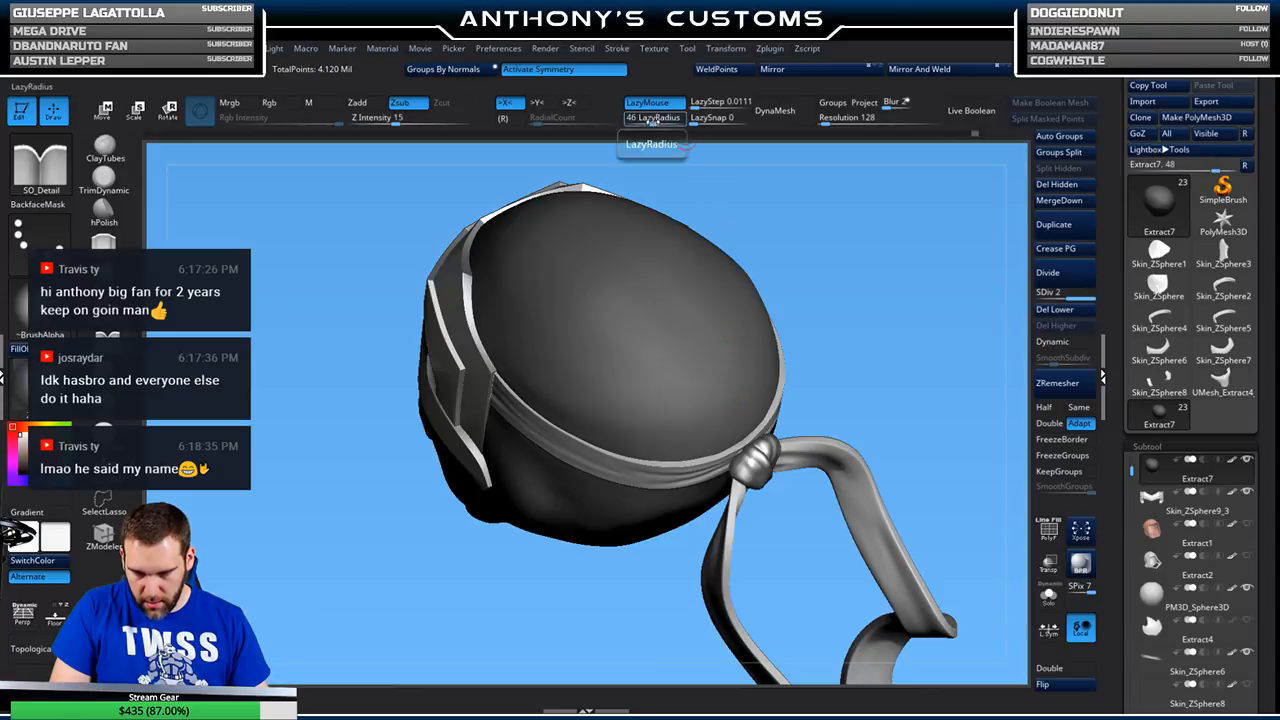
drag(653, 120, 649, 120)
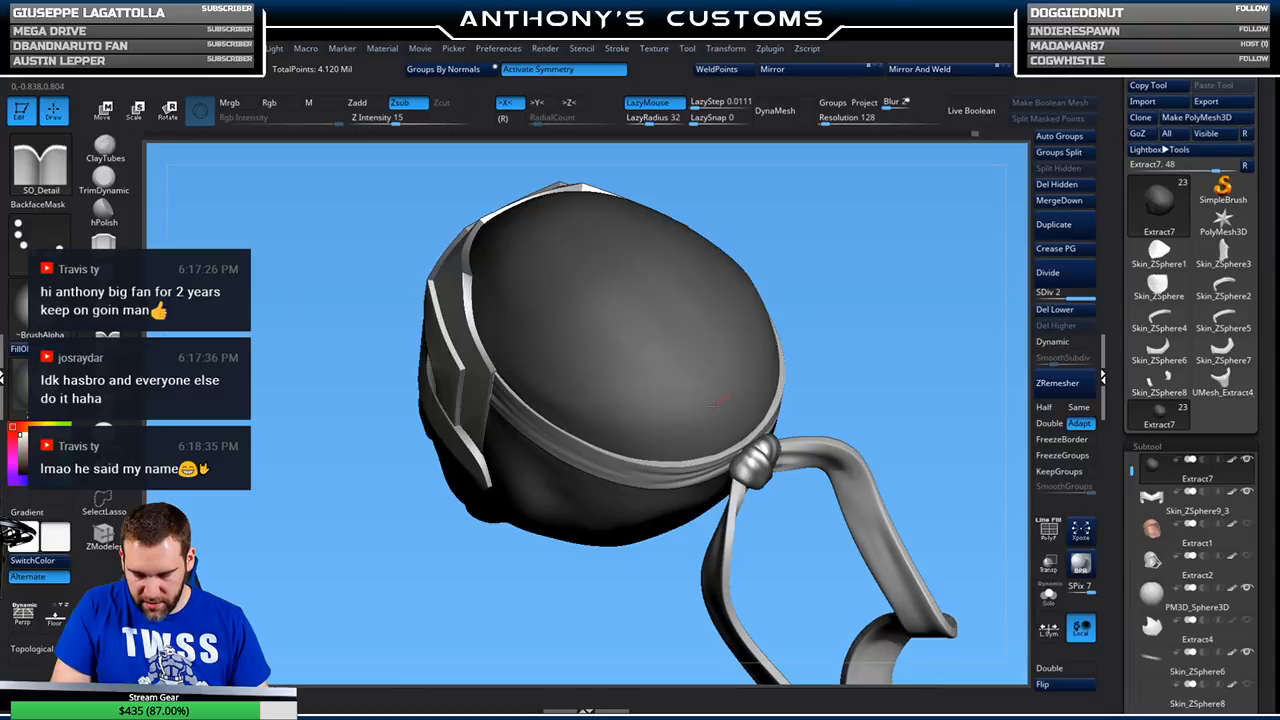
mouse_move(703, 410)
mouse_down()
mouse_move(663, 411)
mouse_move(525, 308)
mouse_up()
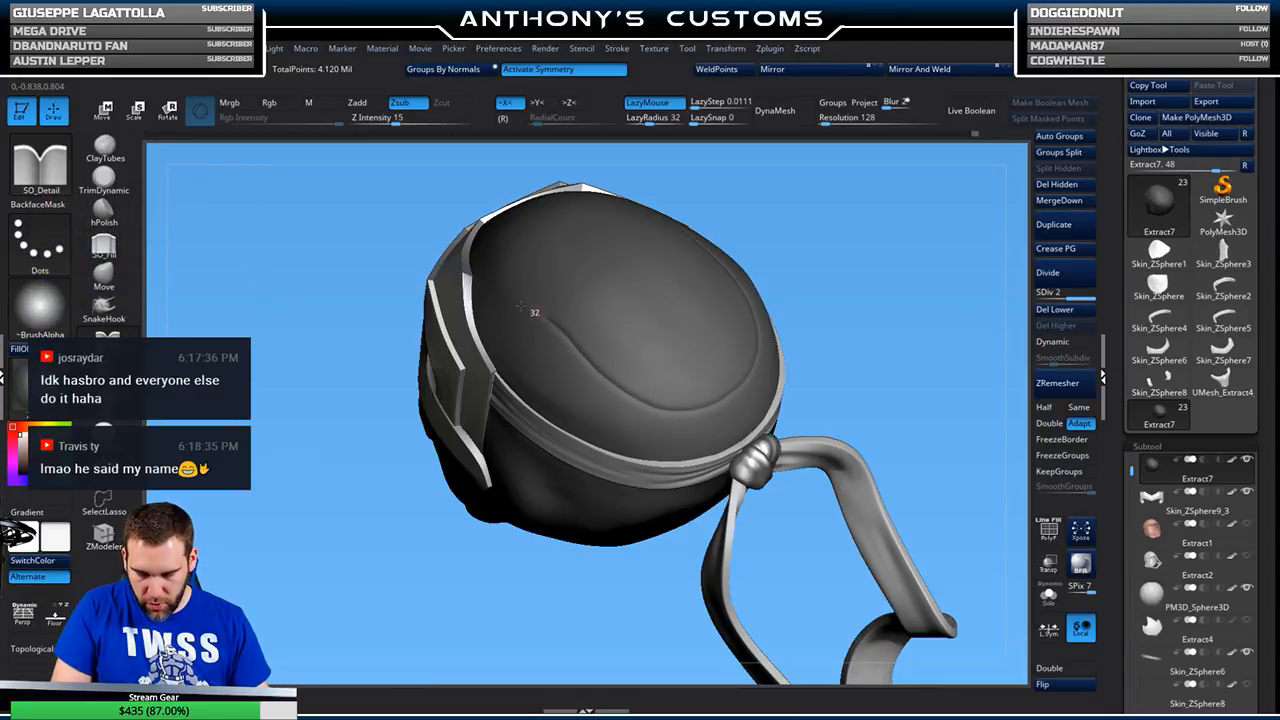
- Check the latest crown seam from the front and undo it
drag(927, 274, 888, 258)
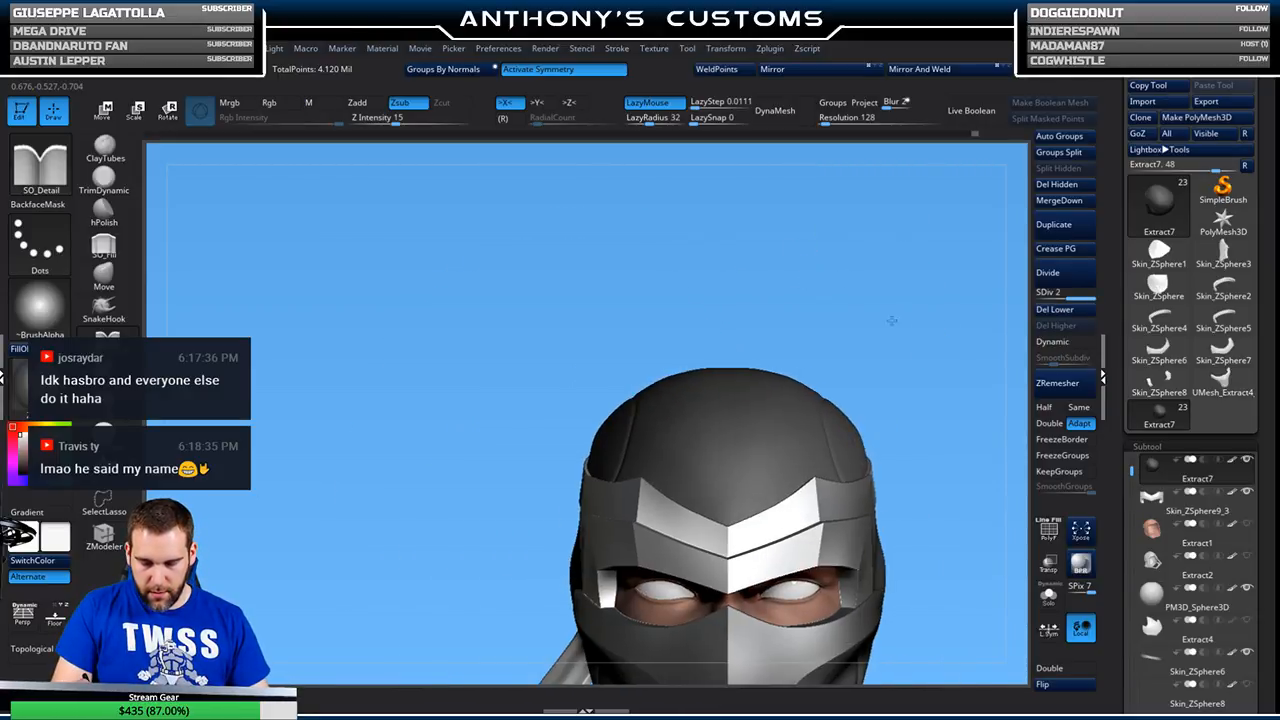
drag(909, 341, 877, 219)
mouse_move(882, 376)
mouse_down()
mouse_move(903, 371)
mouse_move(881, 363)
mouse_move(886, 318)
mouse_move(520, 360)
mouse_up()
key(ctrl)
mouse_move(837, 243)
mouse_down()
mouse_move(866, 356)
mouse_move(791, 466)
mouse_move(849, 386)
mouse_move(830, 456)
mouse_up()
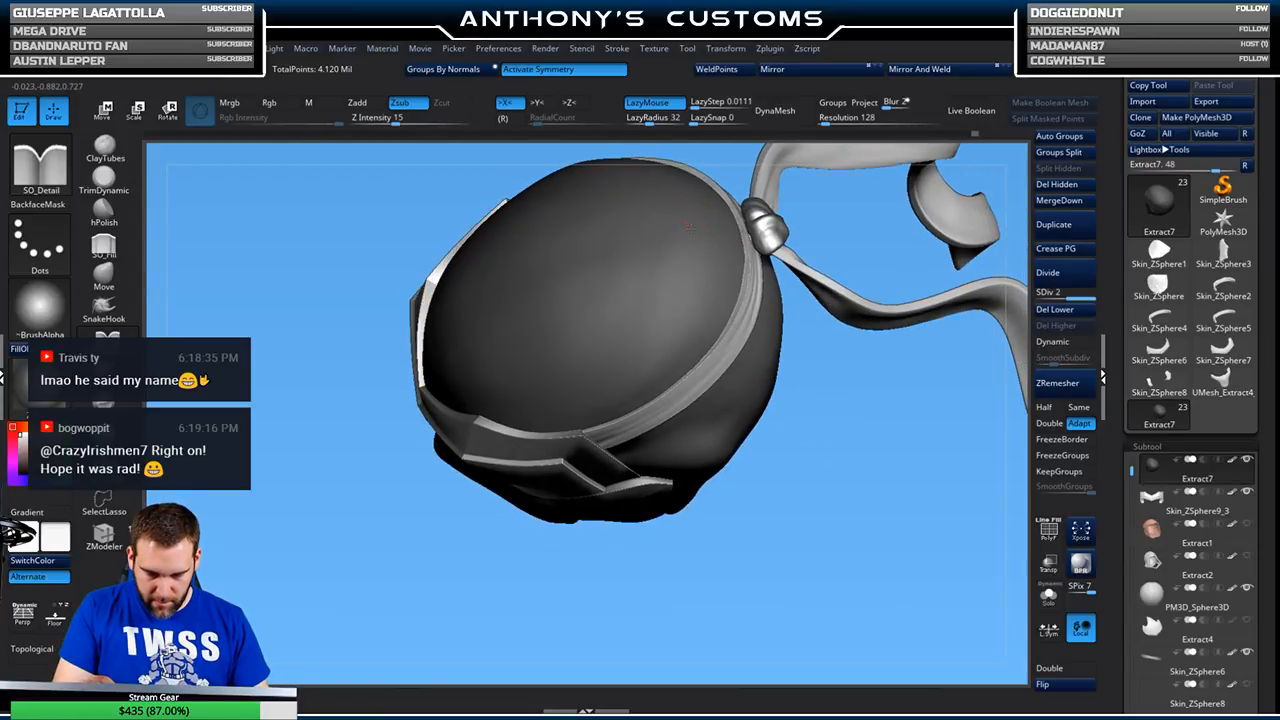
- Carve a symmetric curved seam from the rear of the crown toward the brow guard and check it from the front
drag(643, 313, 556, 347)
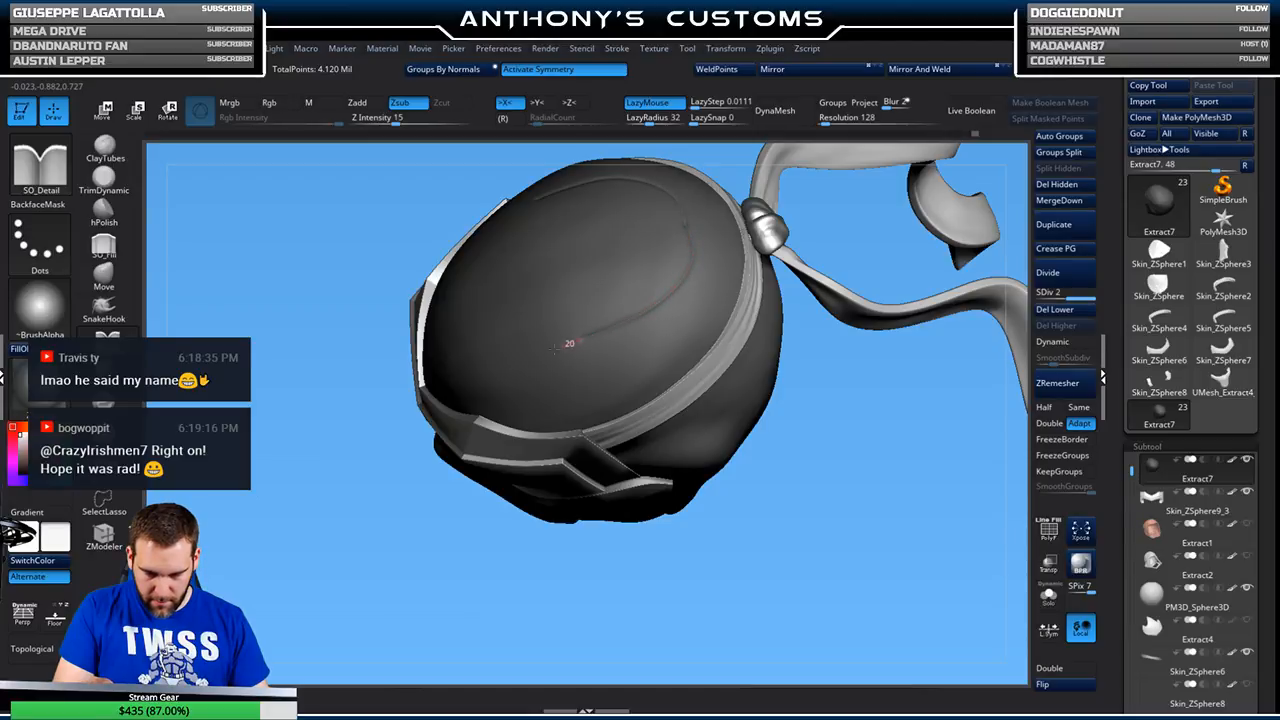
mouse_move(772, 589)
shift+mouse_down()
mouse_move(786, 523)
mouse_move(866, 457)
mouse_move(849, 357)
shift+mouse_up()
alt+drag(930, 375, 911, 272)
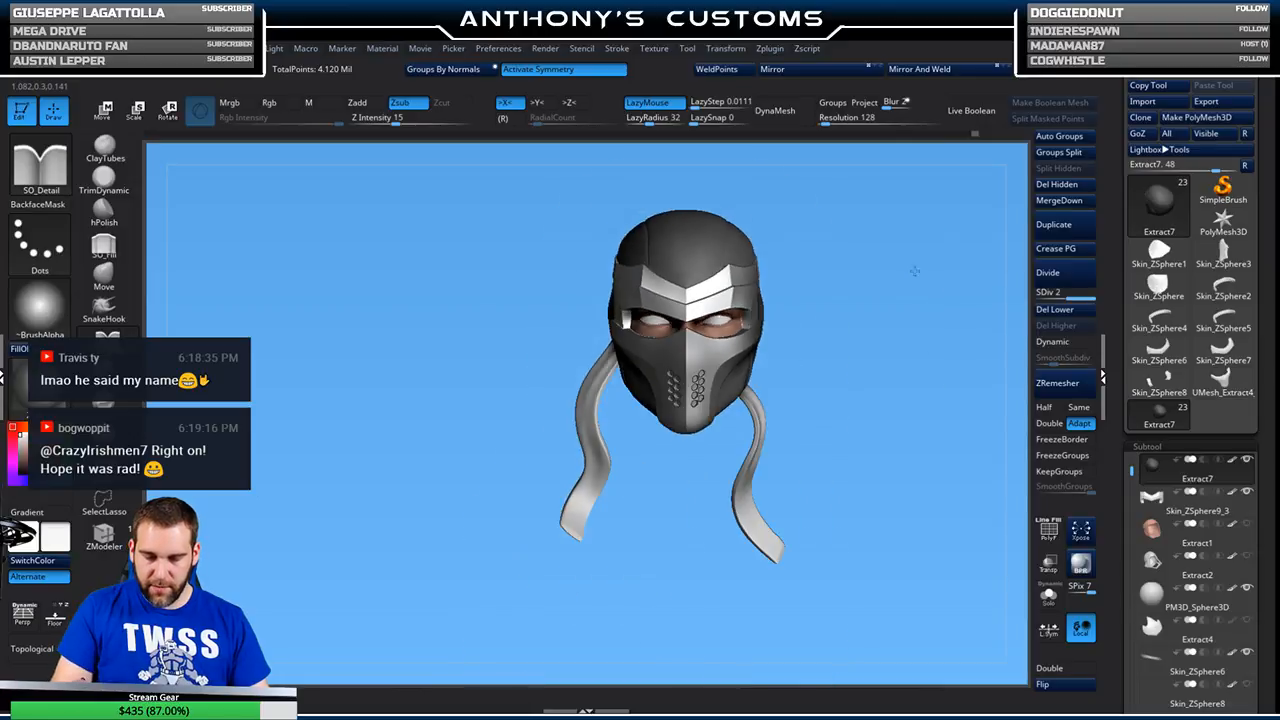
- Try another symmetric S-shaped seam from the crown's rear to the brow guard's upper corner, checking it from the side and front
drag(931, 314, 719, 452)
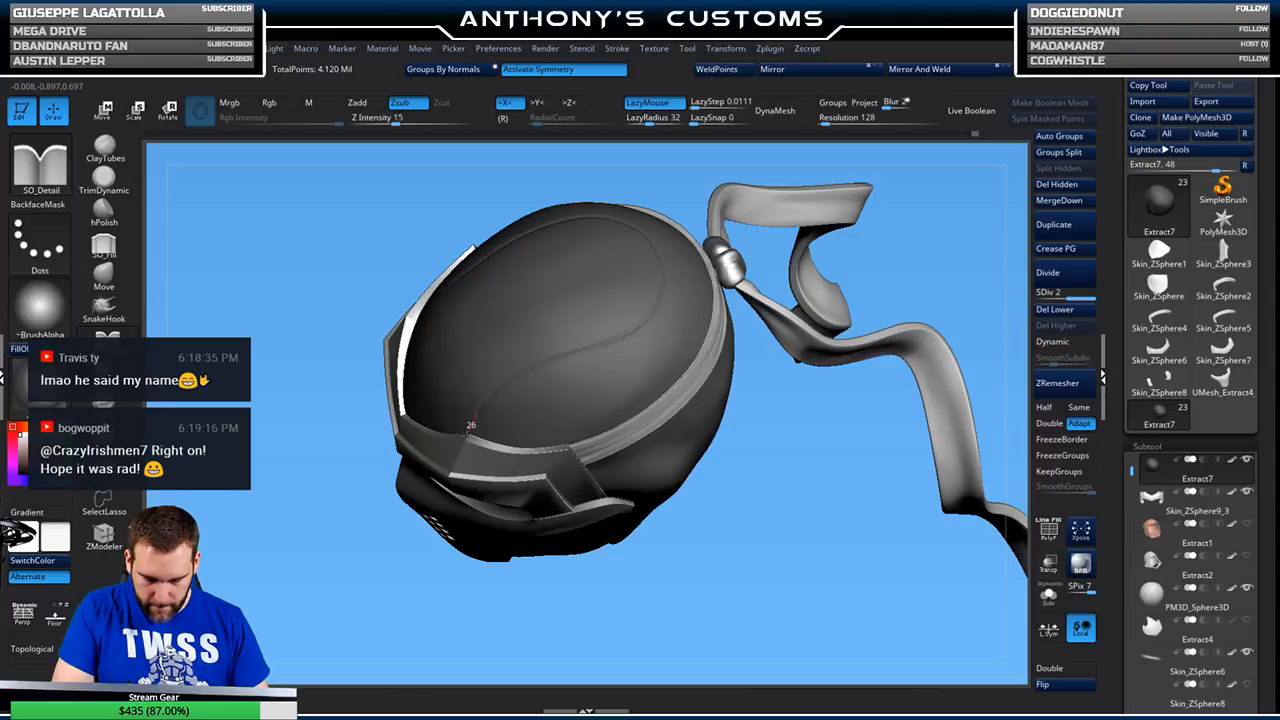
drag(749, 520, 860, 292)
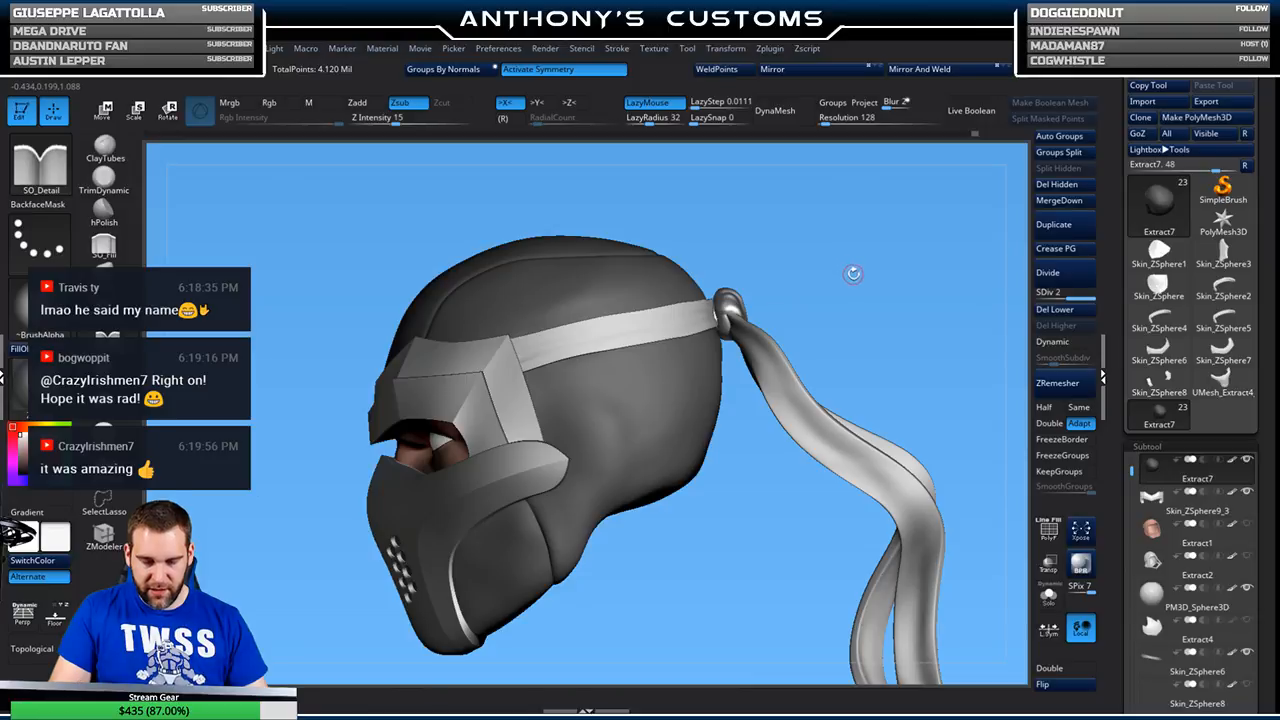
drag(869, 276, 907, 274)
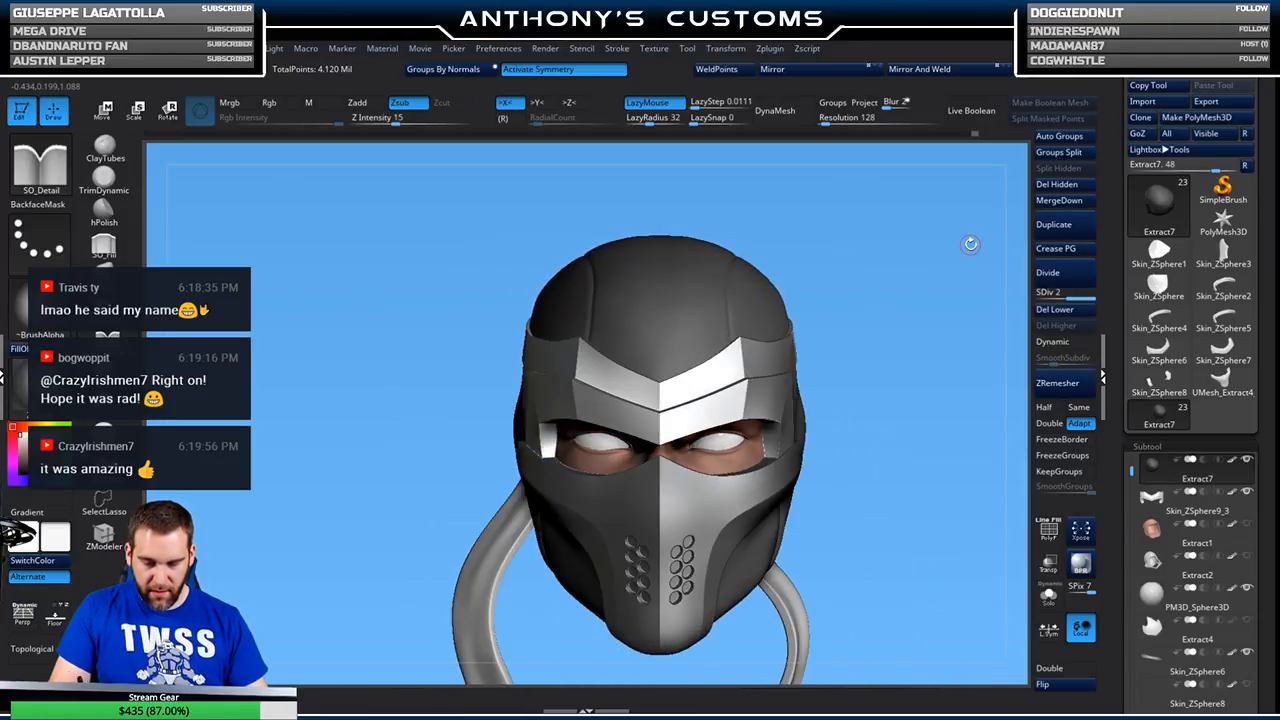
- Set LazyRadius to 34, try an S-shaped crown seam ending at the brow guard, and undo it after checking the front and side
mouse_move(899, 384)
mouse_down()
mouse_move(898, 407)
mouse_move(860, 320)
mouse_move(831, 326)
mouse_up()
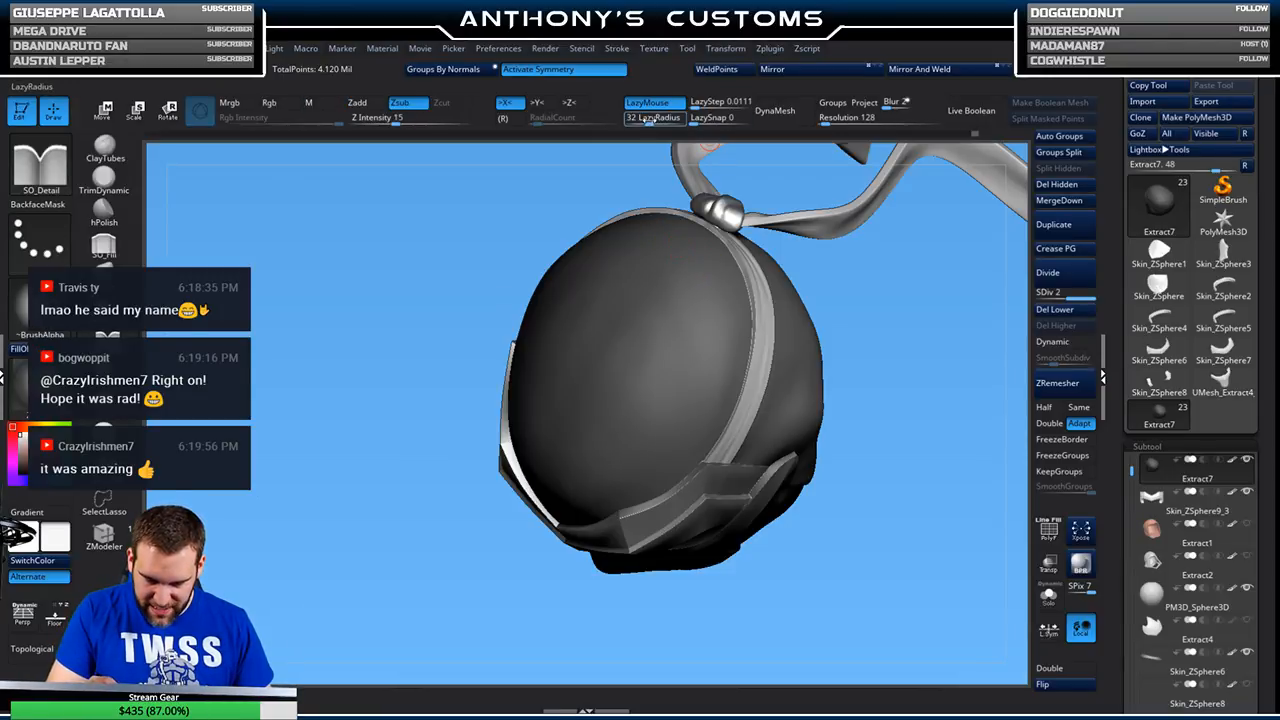
drag(647, 120, 651, 120)
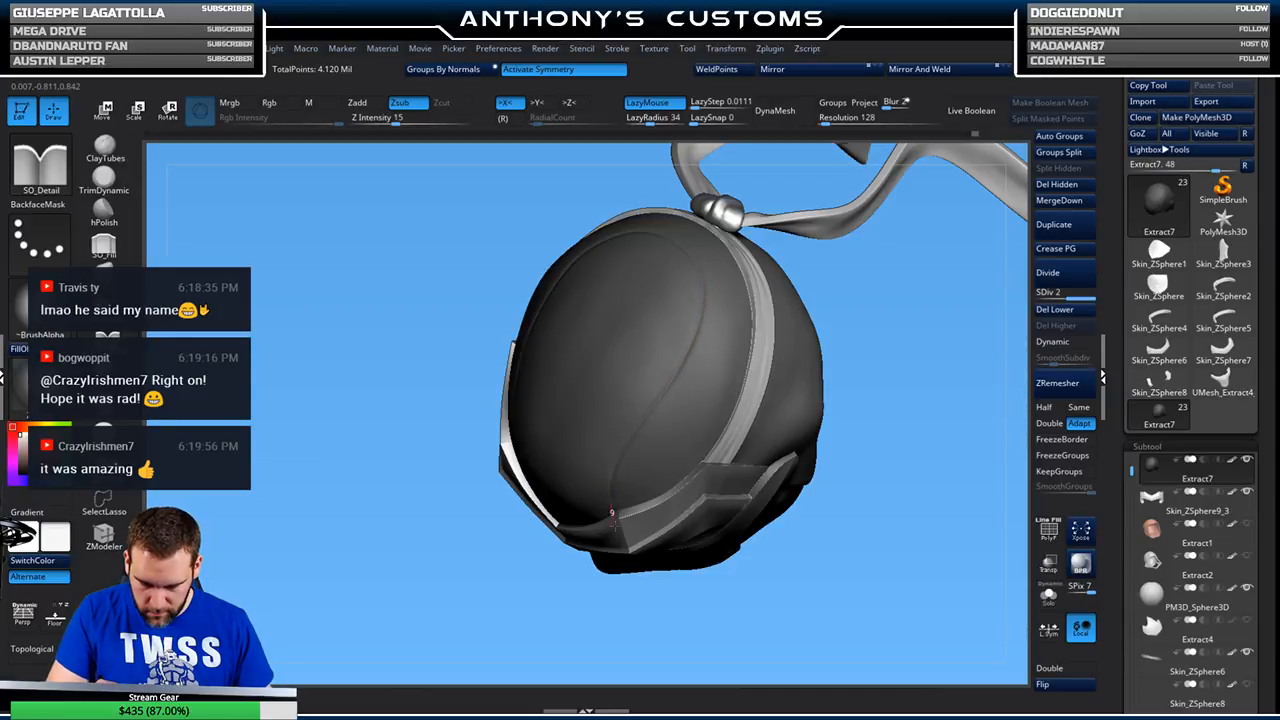
drag(781, 619, 835, 498)
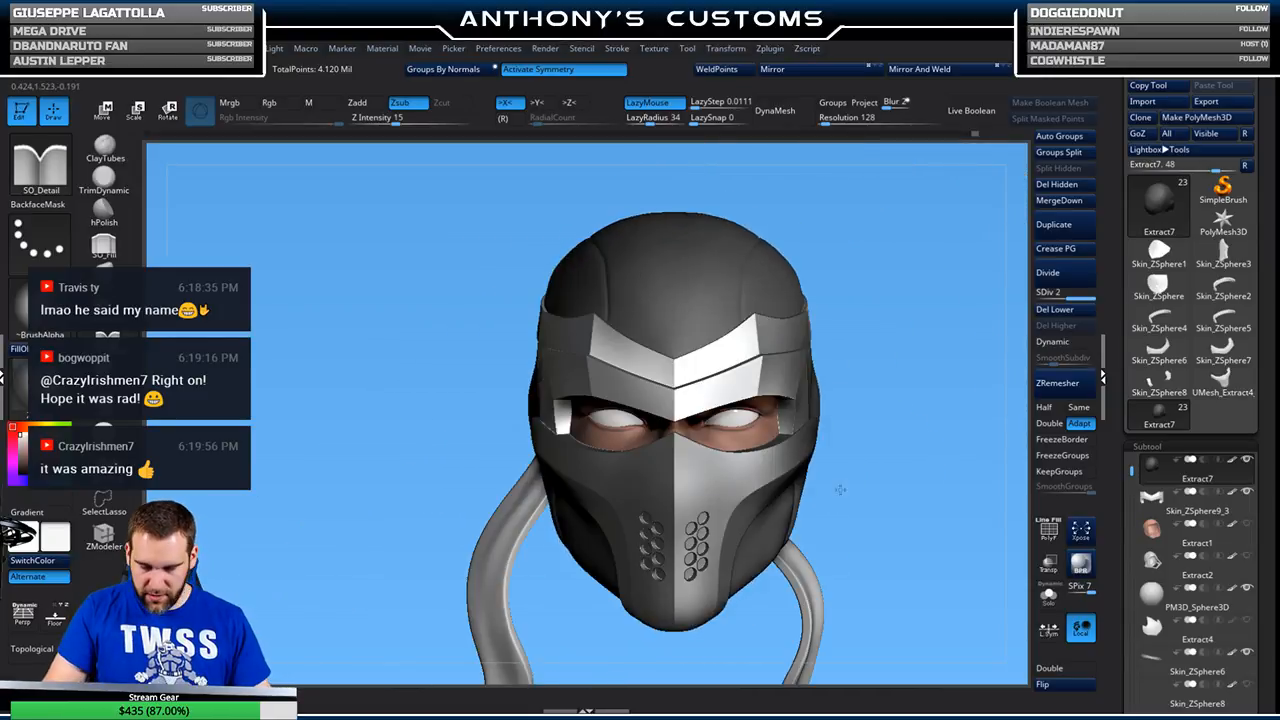
drag(963, 476, 885, 477)
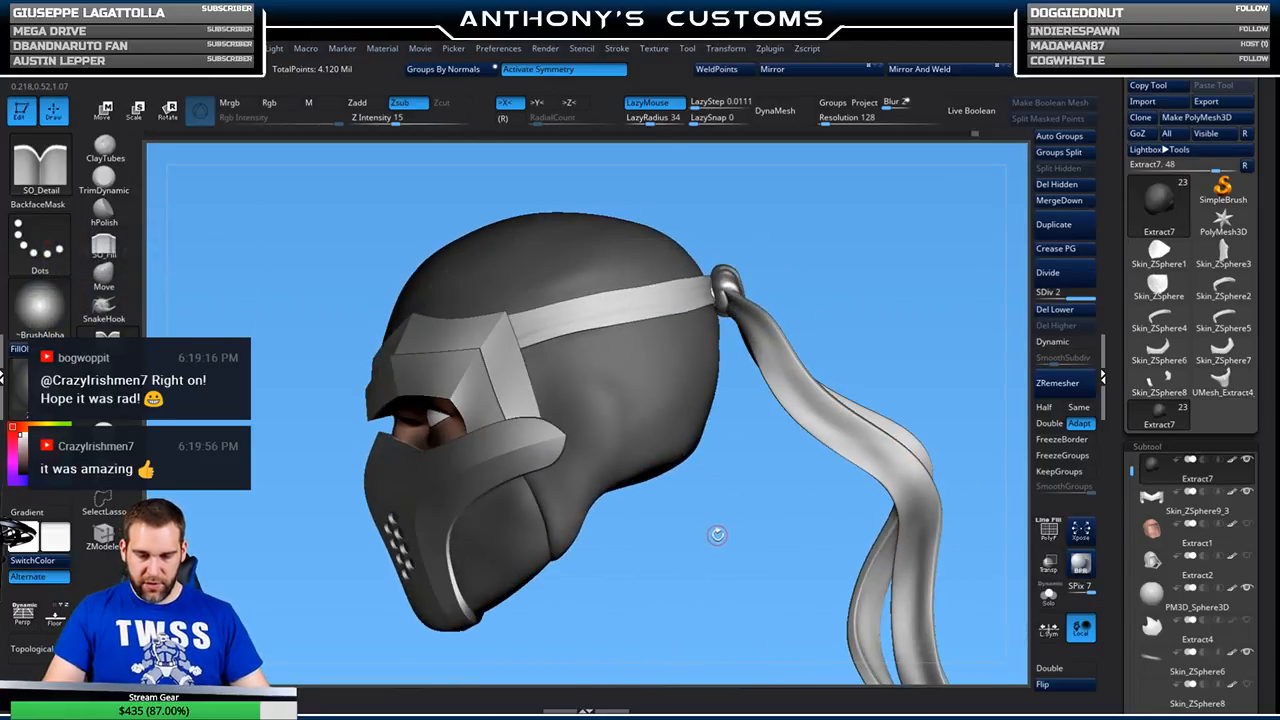
- Set the Move brush's Z Intensity to 100 and examine the crown's shape and wireframe from the side, above and front
click(104, 275)
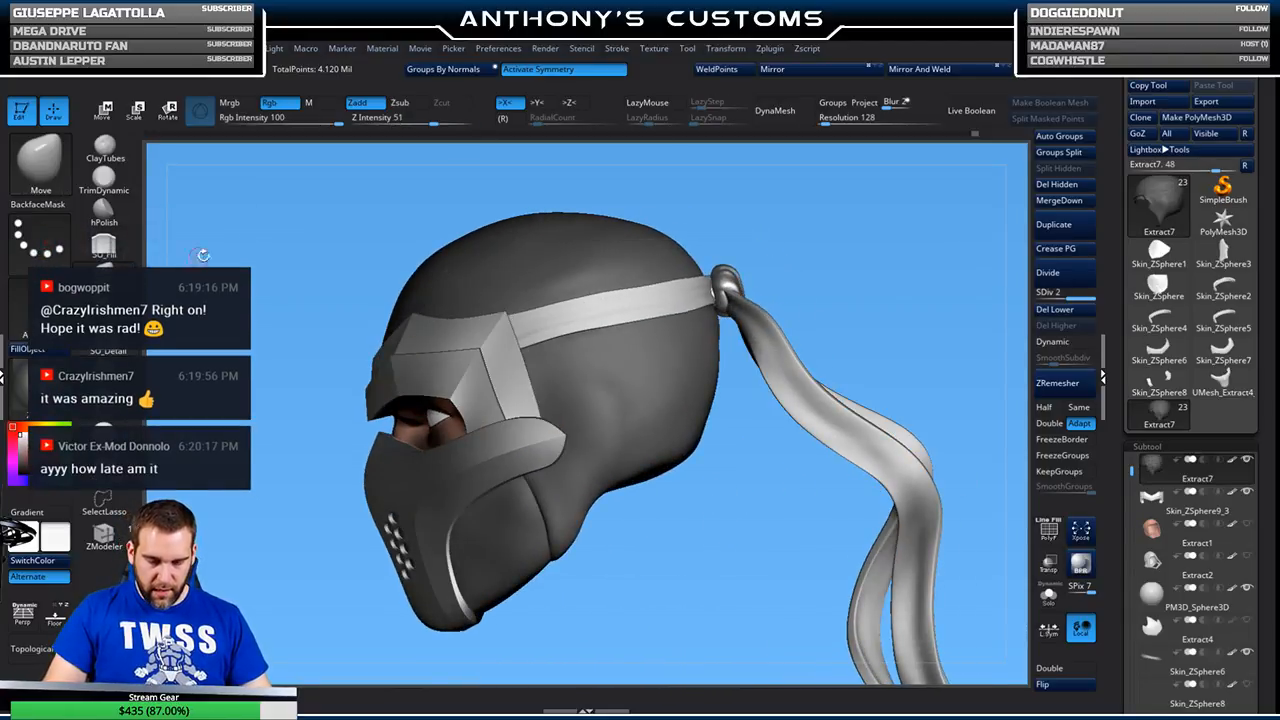
key(shift+f)
mouse_move(863, 283)
mouse_down()
mouse_move(854, 206)
mouse_move(878, 208)
mouse_up()
key(space)
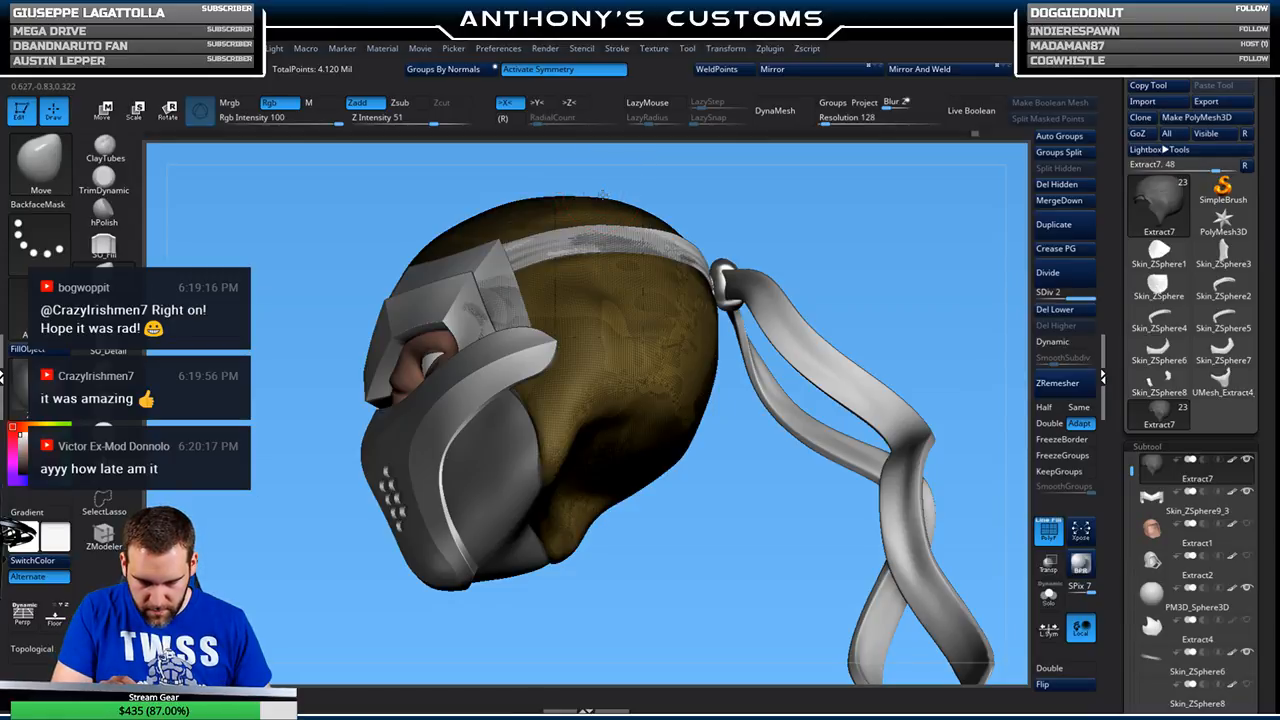
mouse_move(829, 180)
mouse_down()
mouse_move(897, 258)
mouse_move(886, 243)
mouse_move(921, 332)
mouse_up()
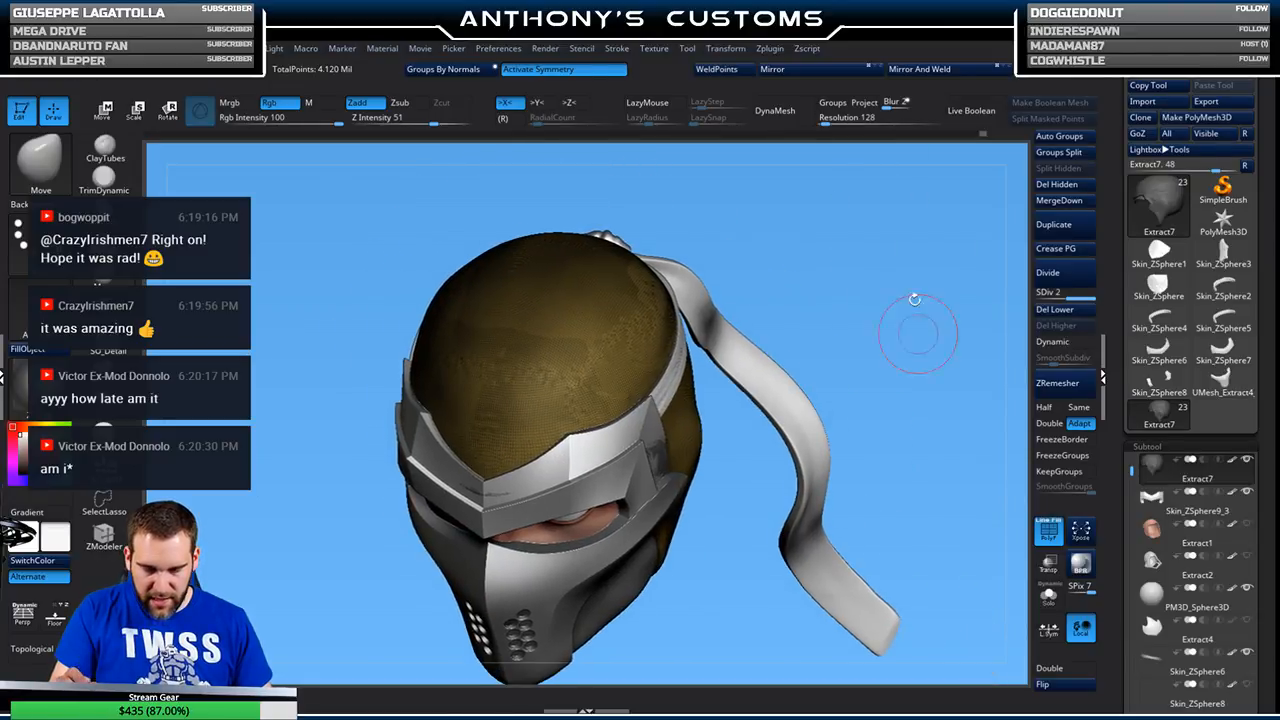
key(shift+f)
drag(892, 278, 882, 342)
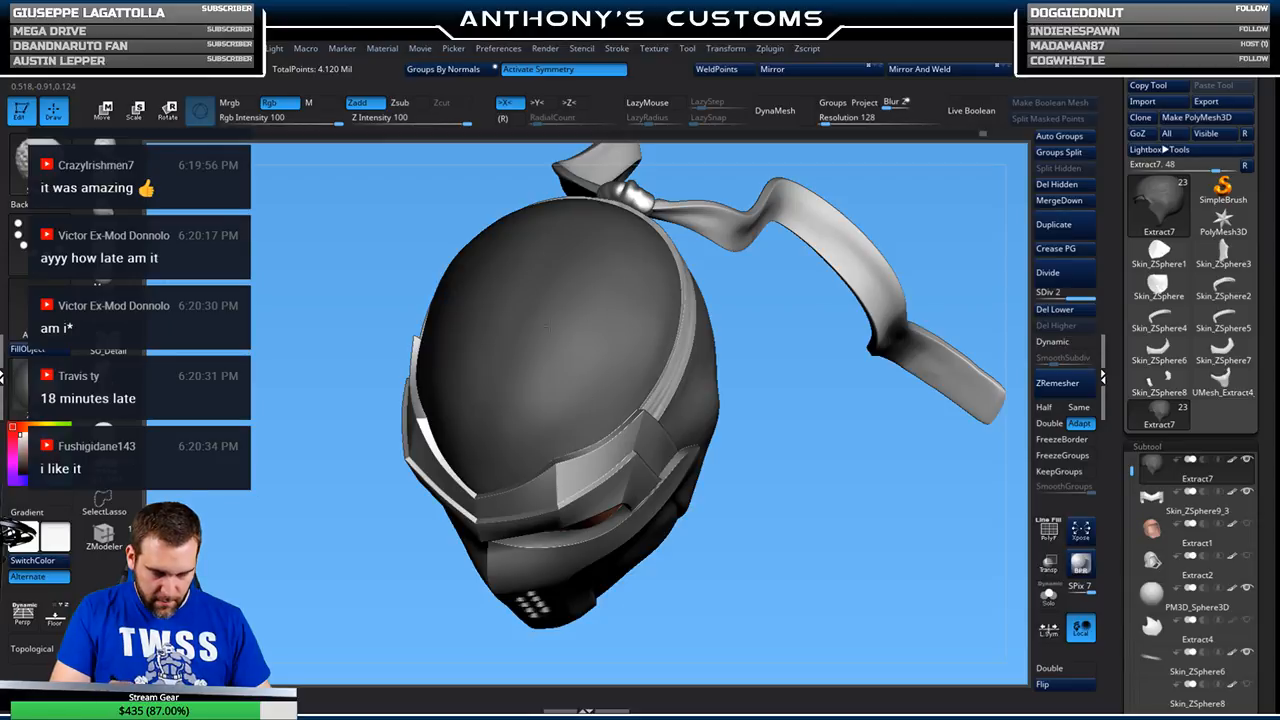
drag(791, 434, 823, 348)
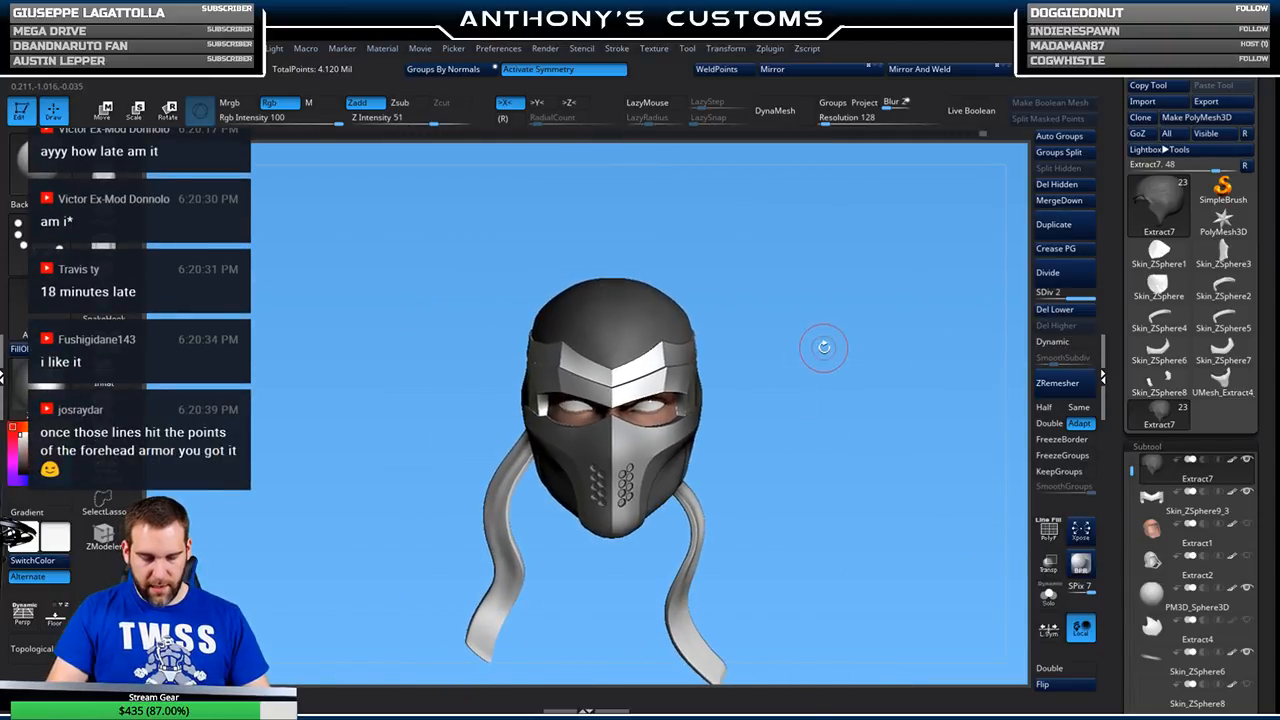
- Switch to the SO_Detail brush, adjust its draw size, and carve a symmetric S-shaped seam from the crown's rear to the forehead armor's point
click(104, 230)
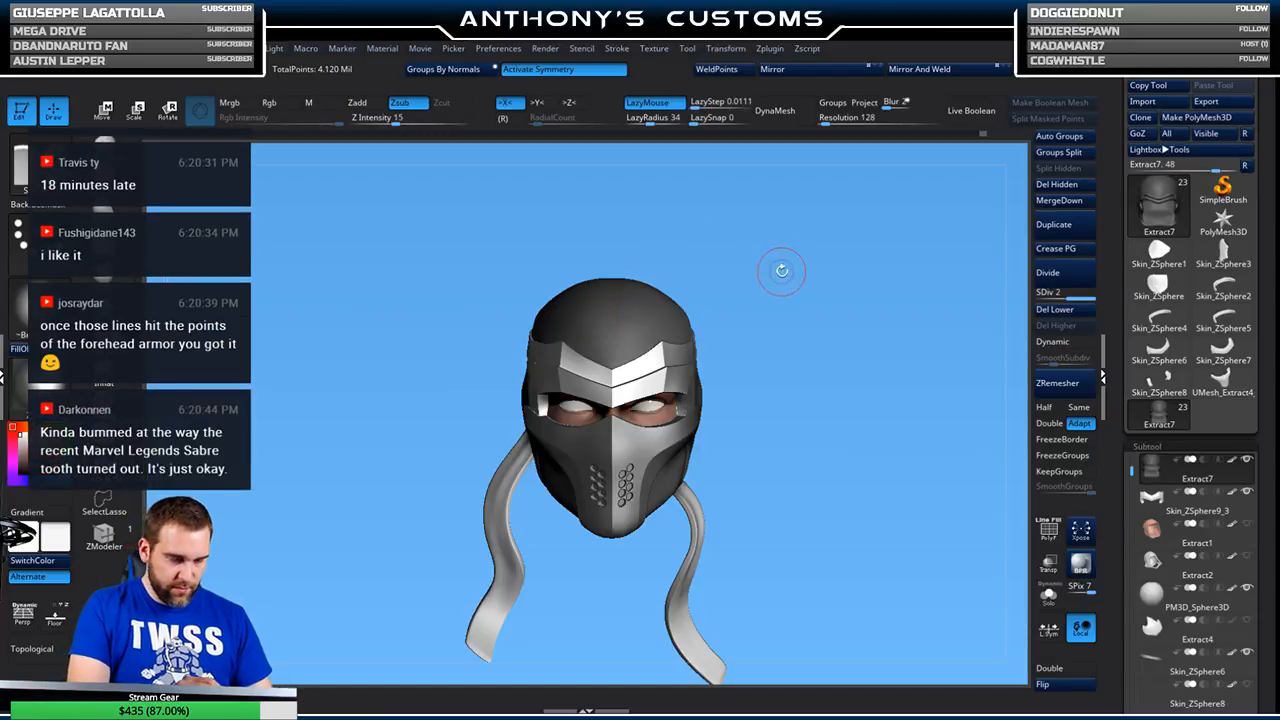
key(space)
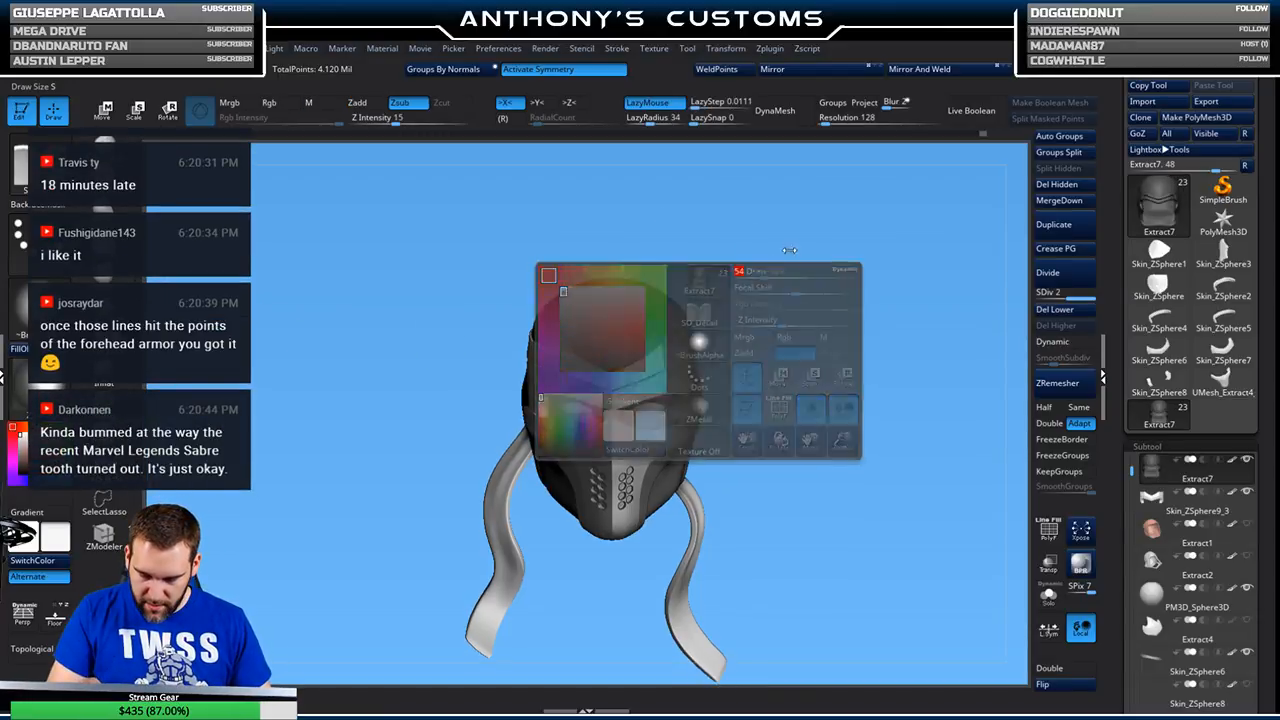
drag(807, 261, 785, 349)
drag(771, 429, 725, 454)
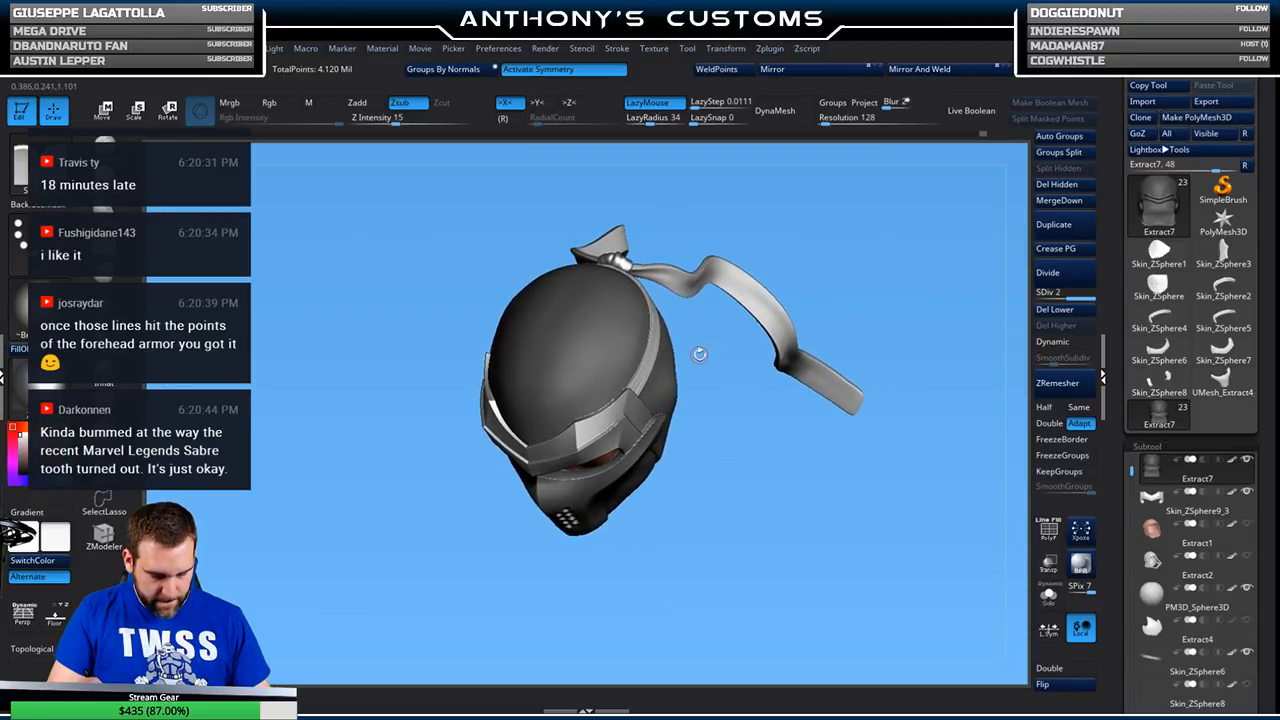
drag(700, 351, 699, 364)
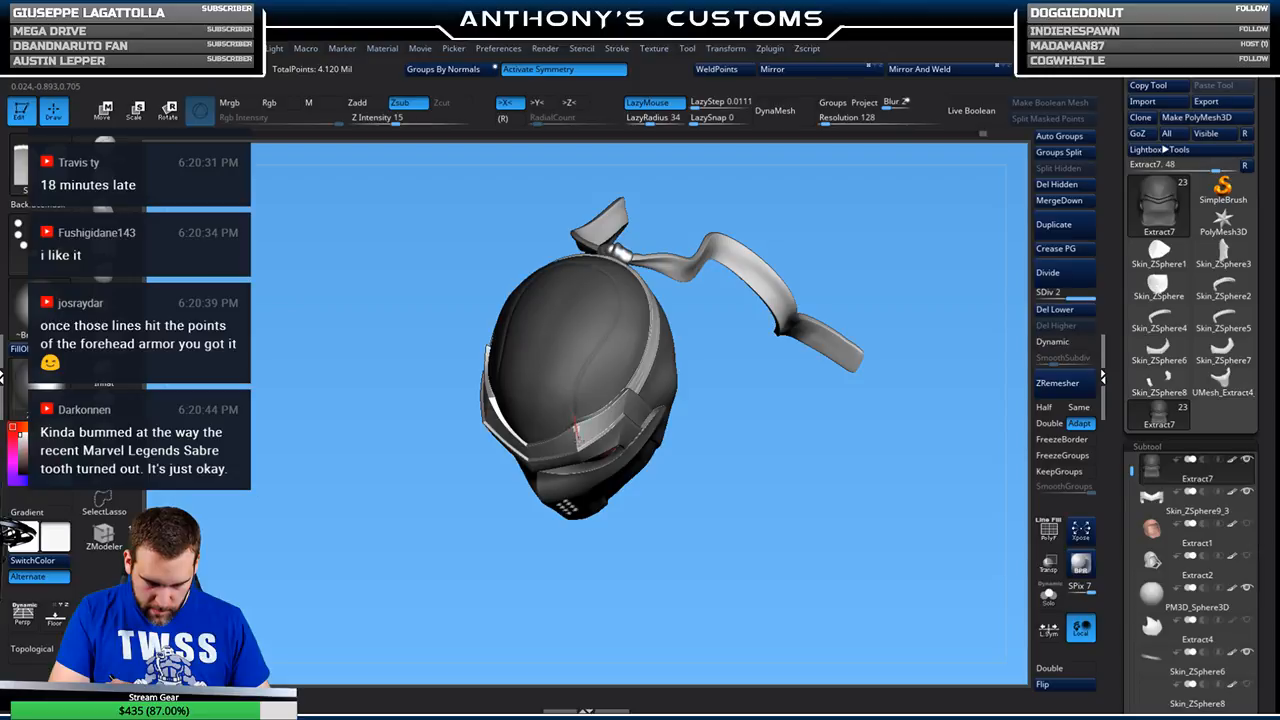
- Check the crown seam from the side and smooth the rough spot where both halves meet at the rear
drag(754, 554, 846, 456)
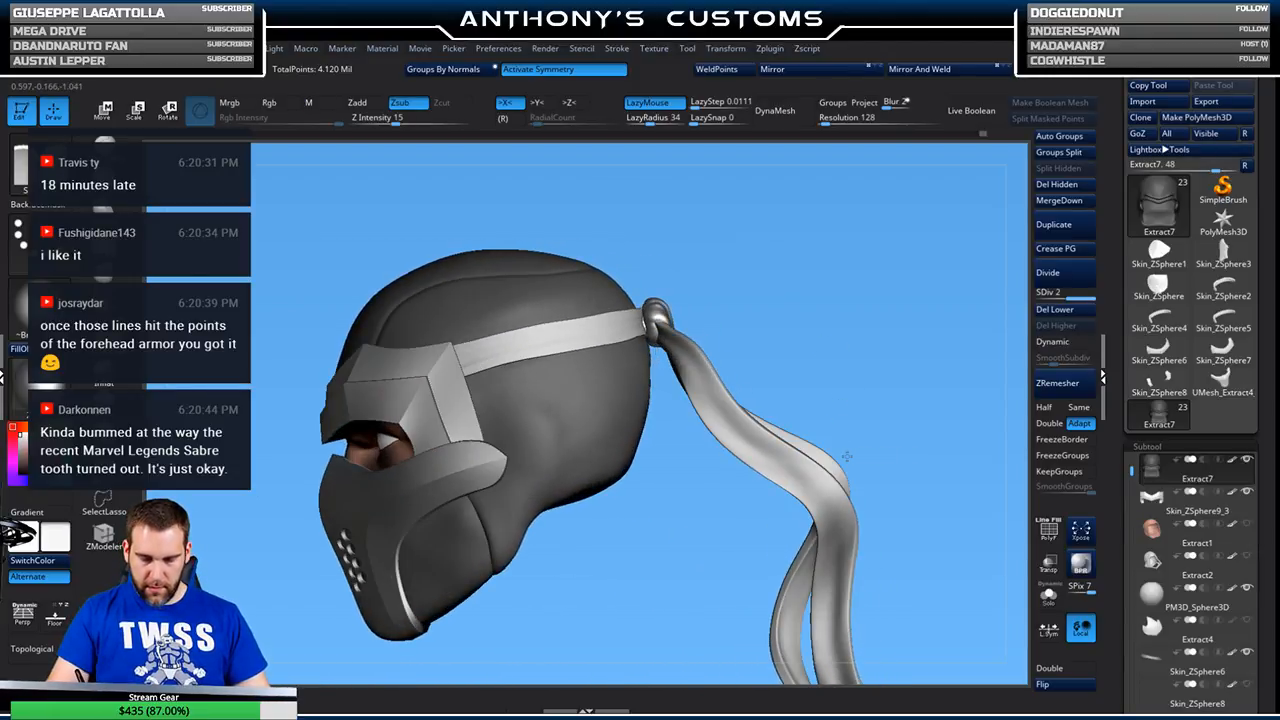
drag(794, 286, 904, 380)
alt+drag(926, 251, 906, 420)
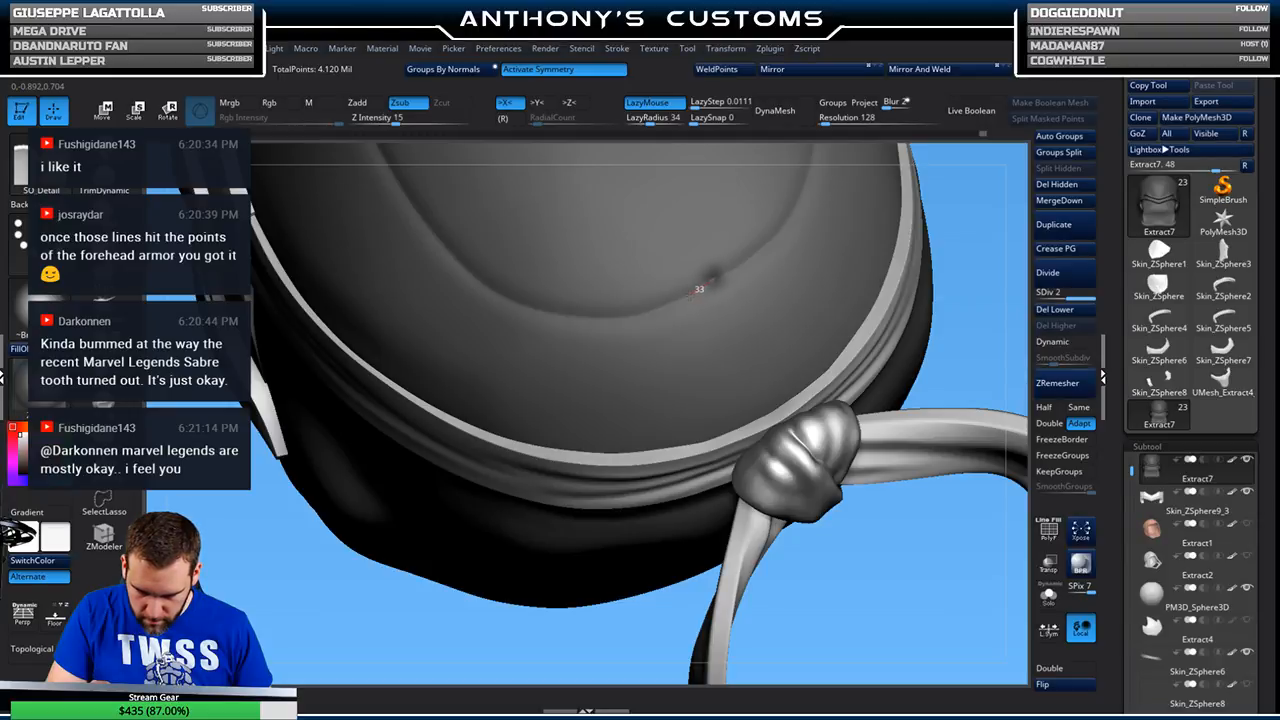
mouse_move(687, 295)
shift+mouse_down()
mouse_move(700, 271)
mouse_move(763, 240)
shift+mouse_up()
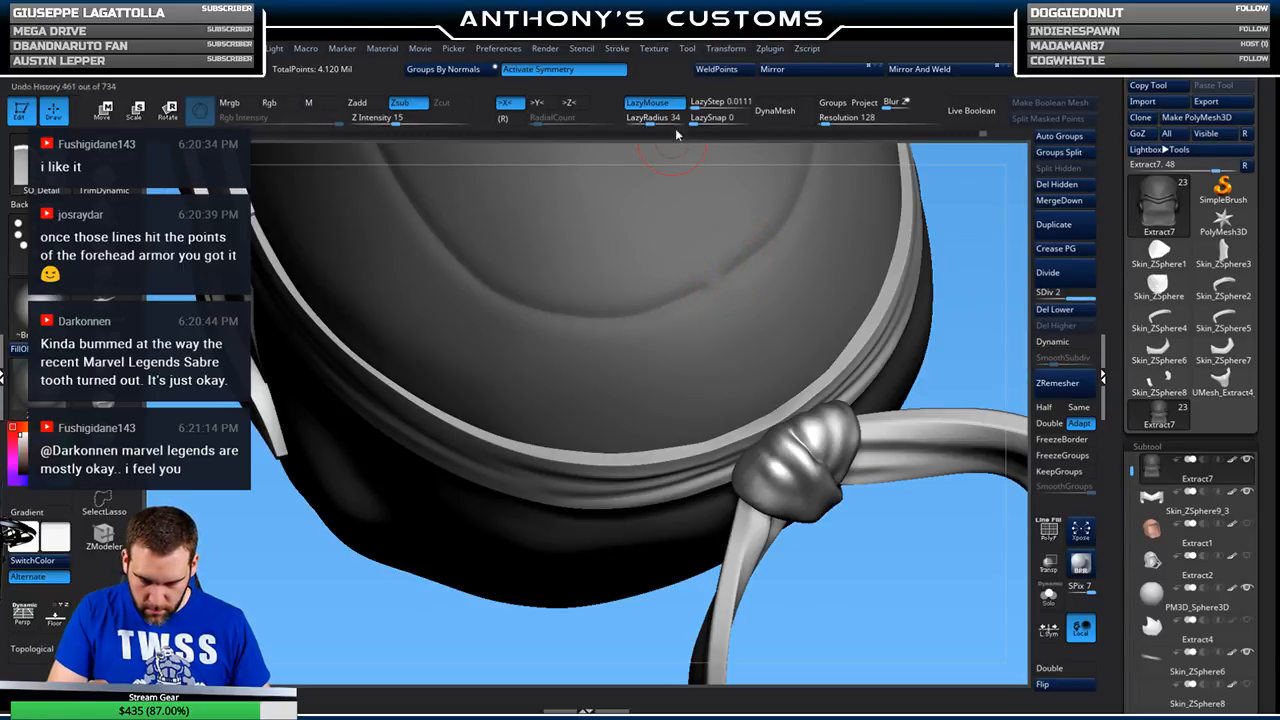
- Turn off LazyMouse, try to re-carve the seam's join at the rear of the crown, and undo the touch-up
click(647, 102)
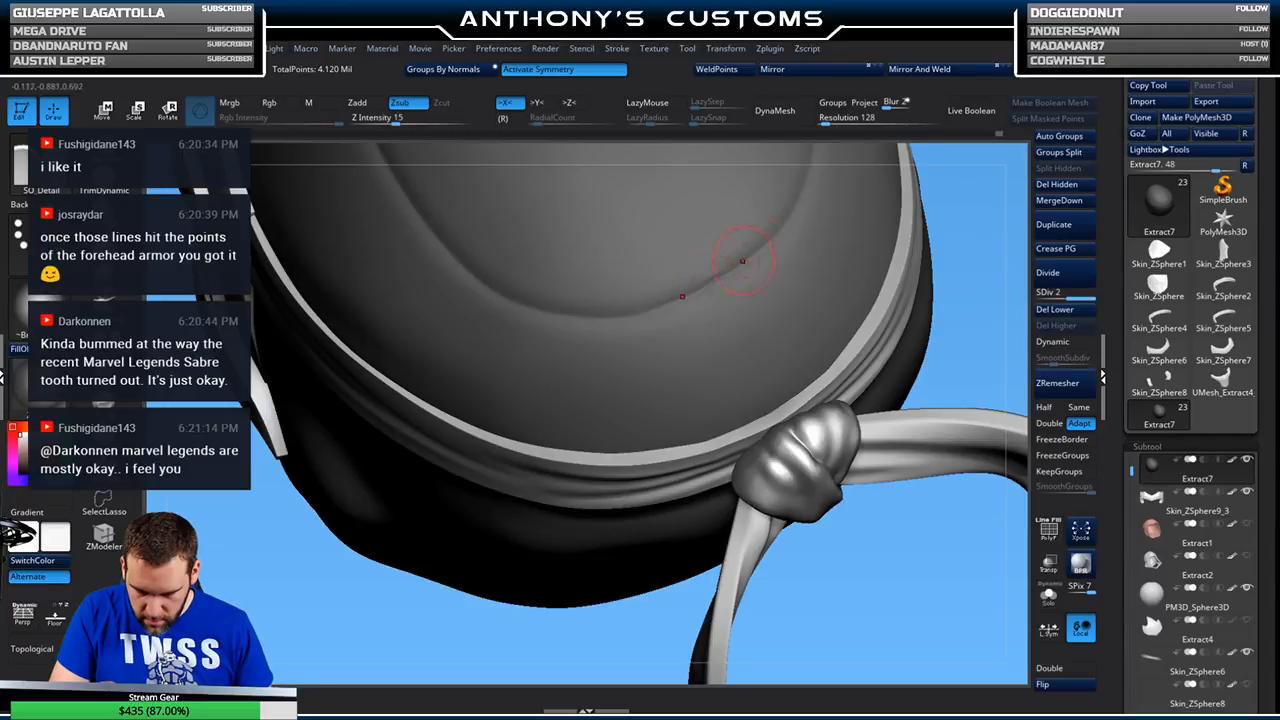
right_drag(743, 261, 866, 217)
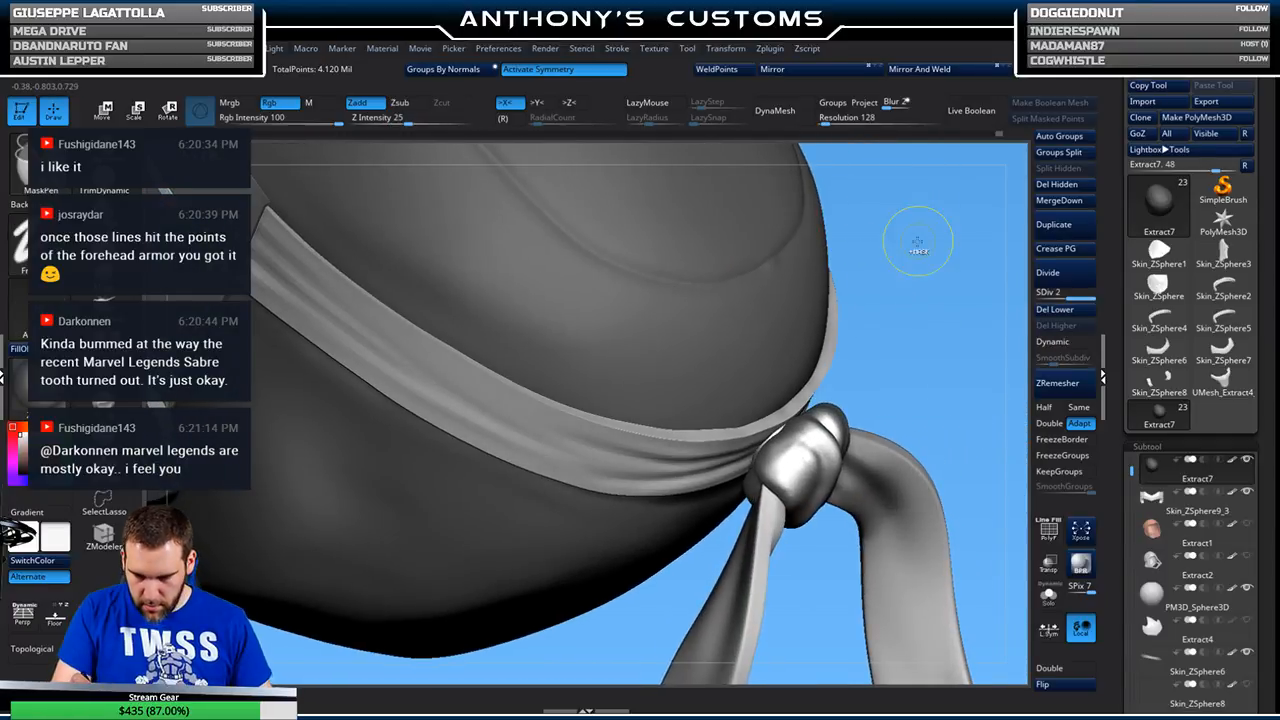
key(ctrl)
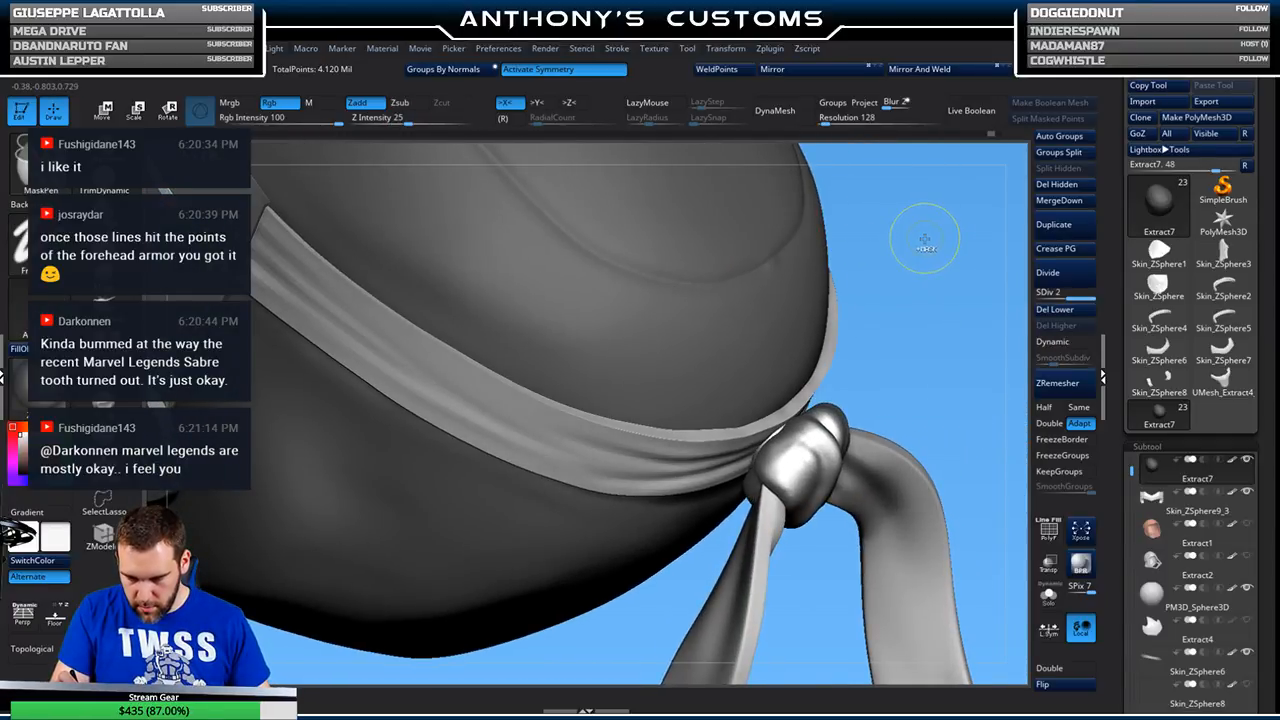
key(ctrl+z)
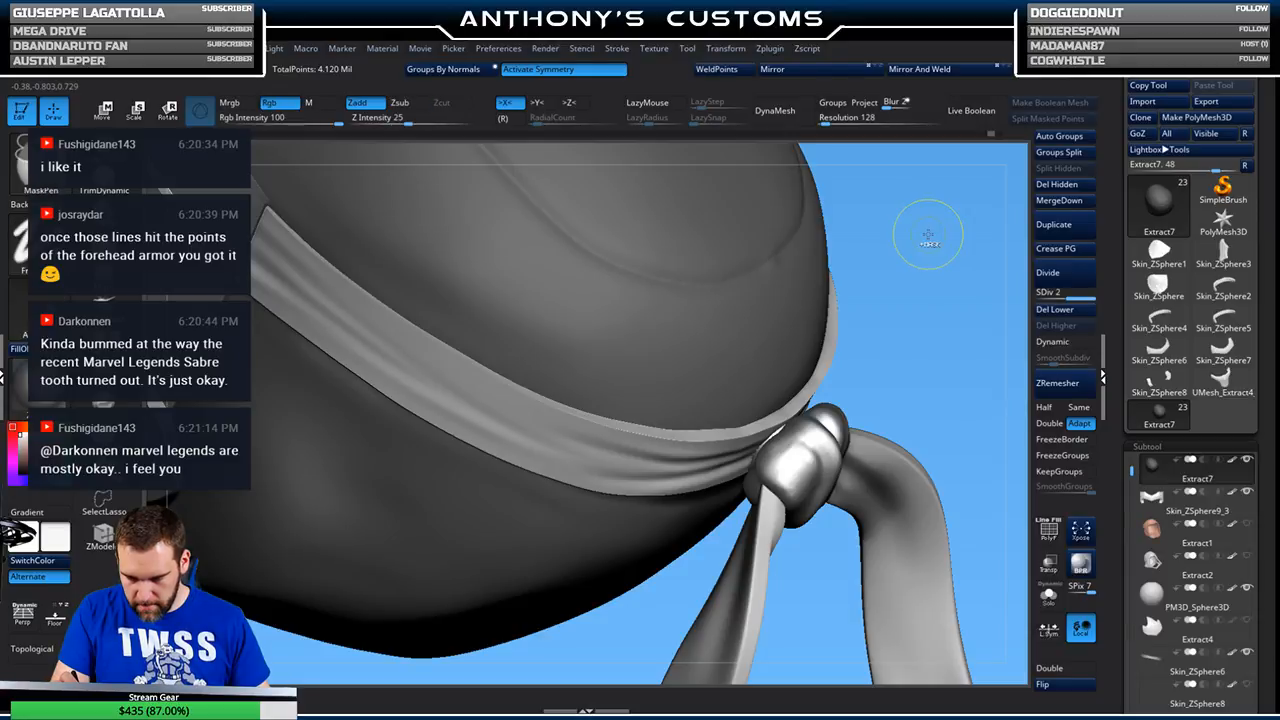
right_drag(929, 233, 900, 235)
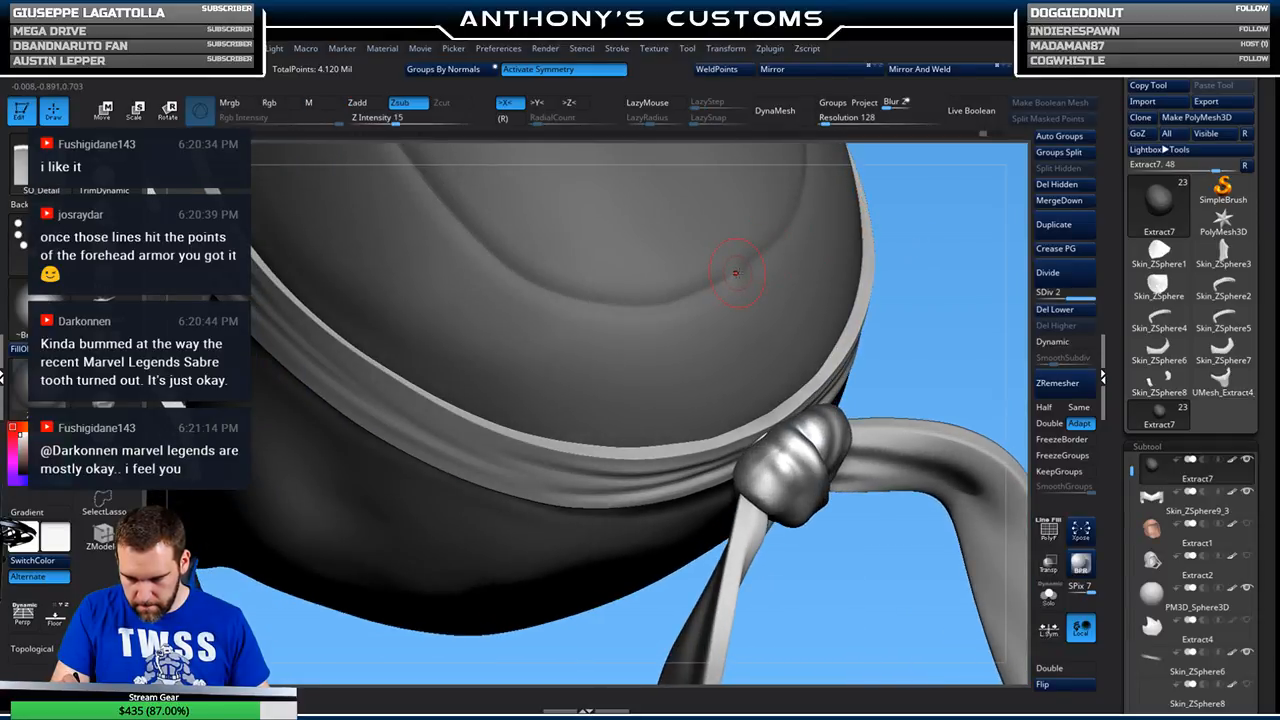
- Turn off symmetry, try a one-sided touch-up of the rear seam join, and undo back to the smooth, seamless crown
drag(904, 213, 846, 236)
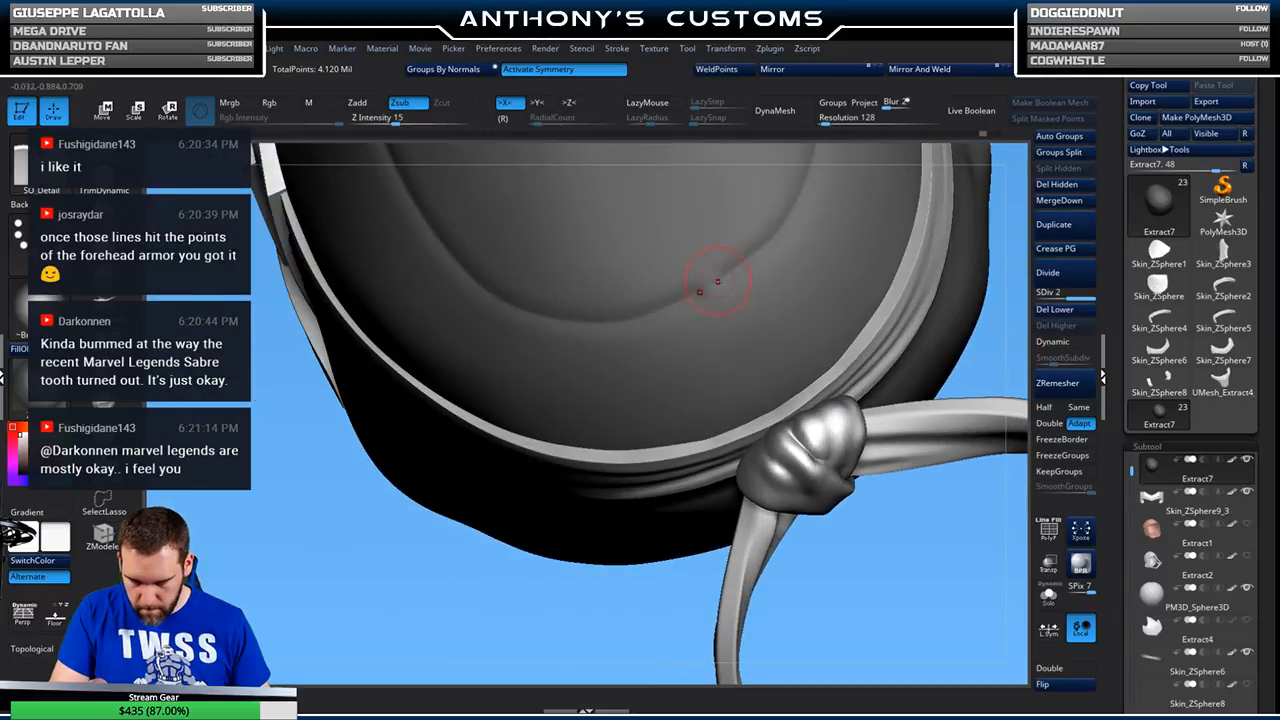
key(x)
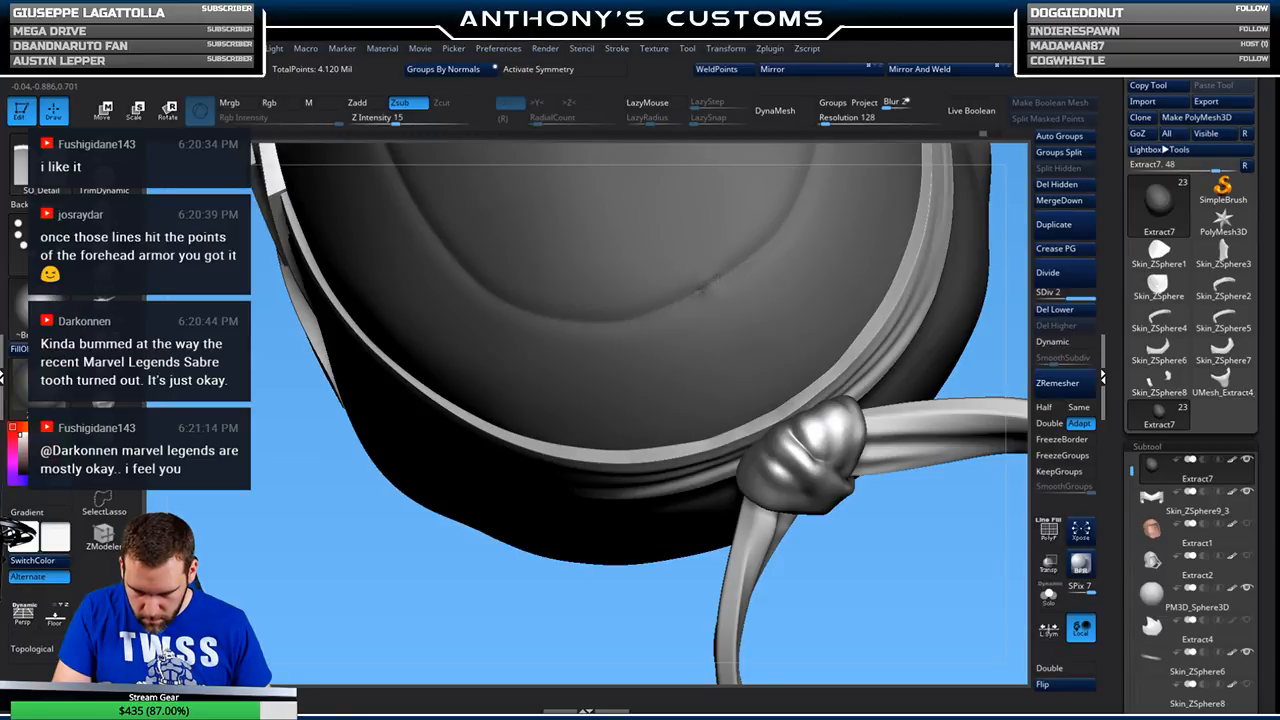
drag(905, 560, 965, 505)
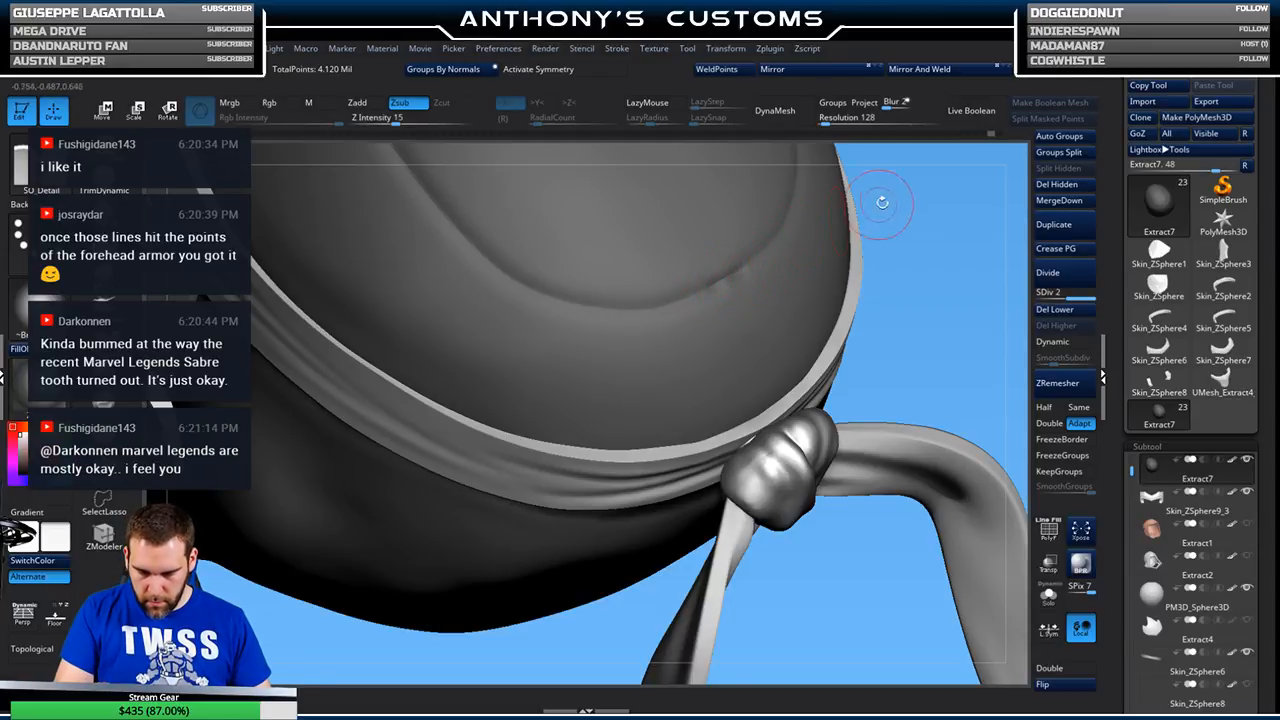
key(ctrl)
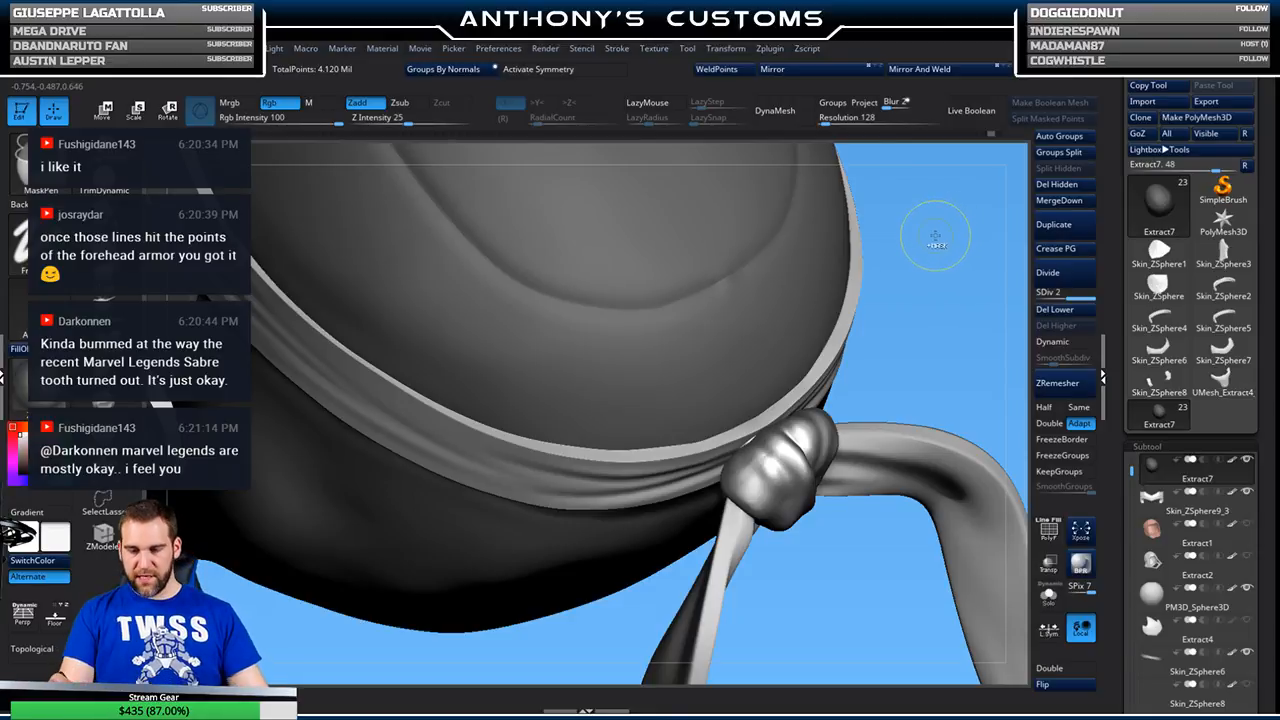
key(ctrl+z)
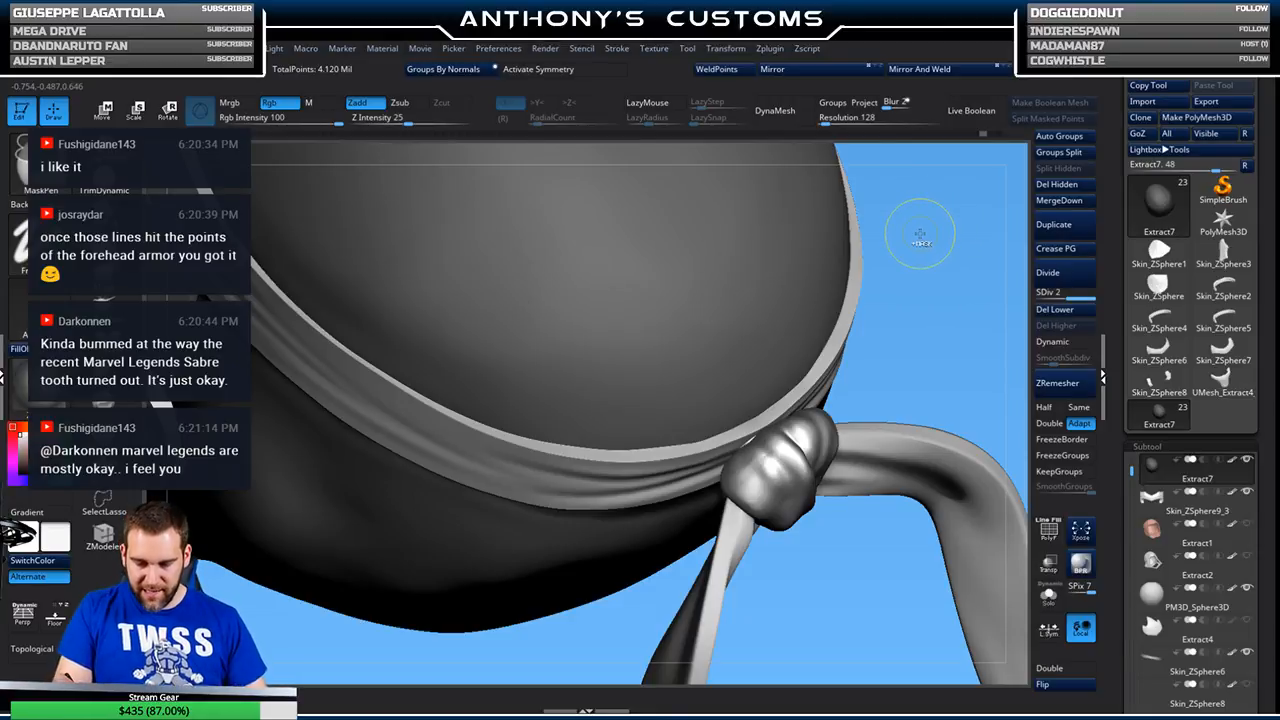
- Turn LazyMouse and symmetry back on, carve a fresh S-shaped seam from the crown's rear to the brow guard, and inspect its rear join
mouse_move(923, 289)
mouse_down()
mouse_move(912, 224)
mouse_move(894, 229)
mouse_move(882, 324)
mouse_move(880, 264)
mouse_move(884, 305)
mouse_move(877, 295)
mouse_up()
key(l)
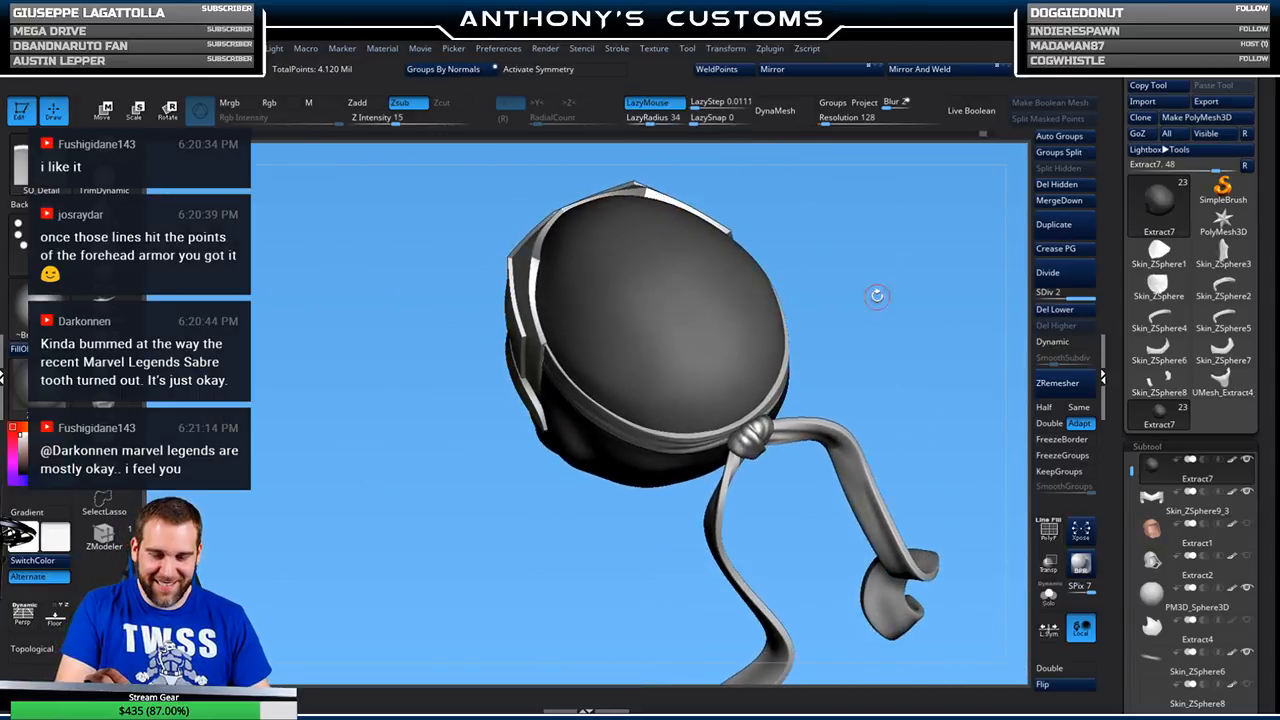
click(572, 70)
drag(456, 472, 828, 330)
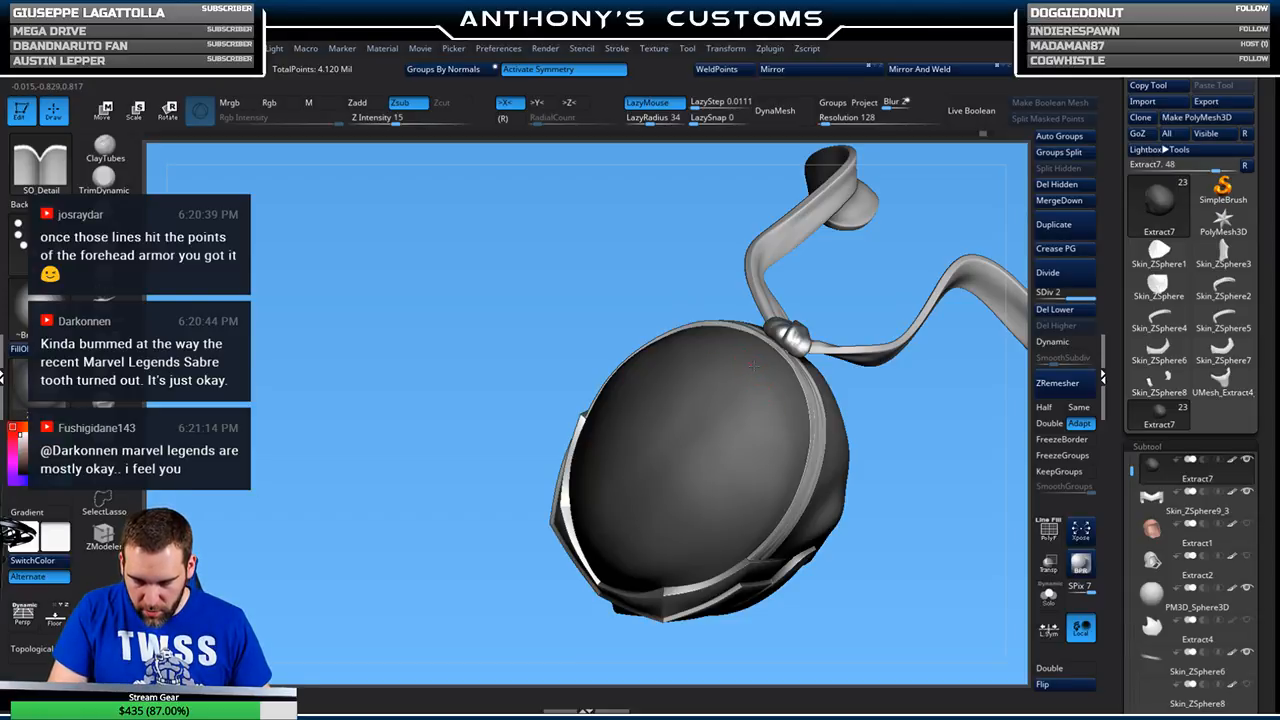
mouse_move(768, 390)
mouse_down()
mouse_move(764, 442)
mouse_move(690, 510)
mouse_up()
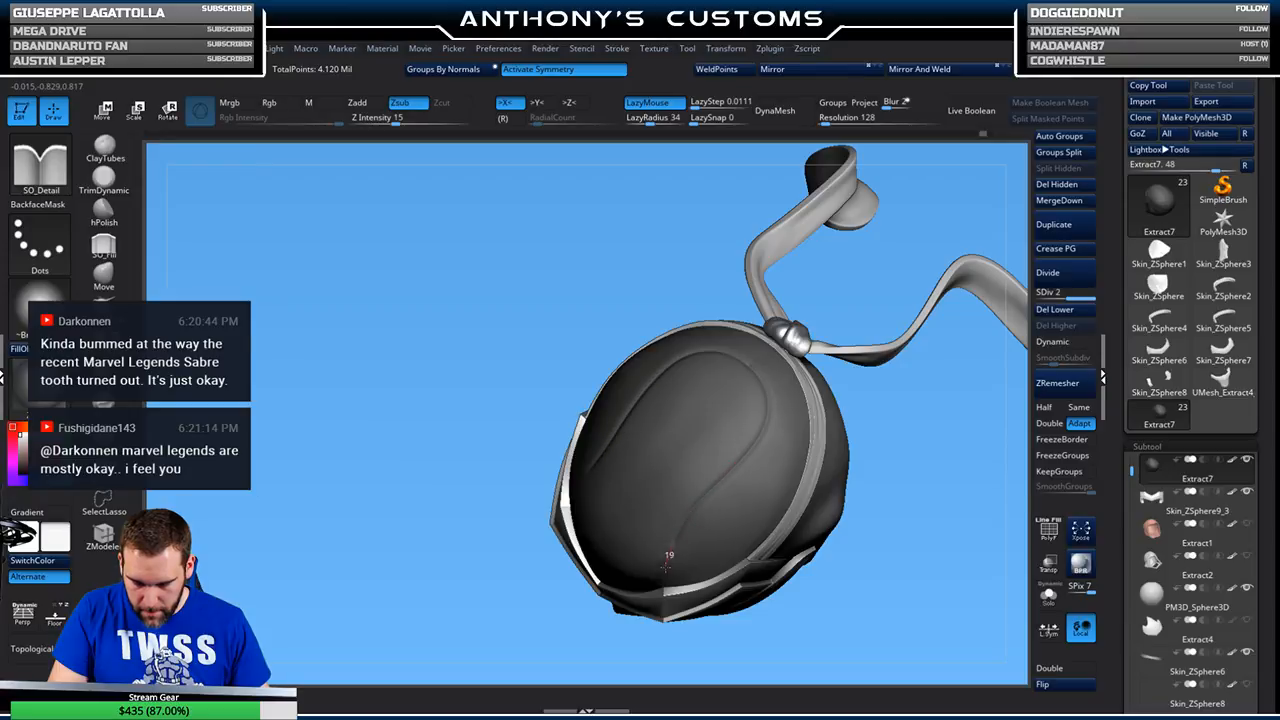
drag(905, 530, 944, 431)
drag(971, 486, 957, 314)
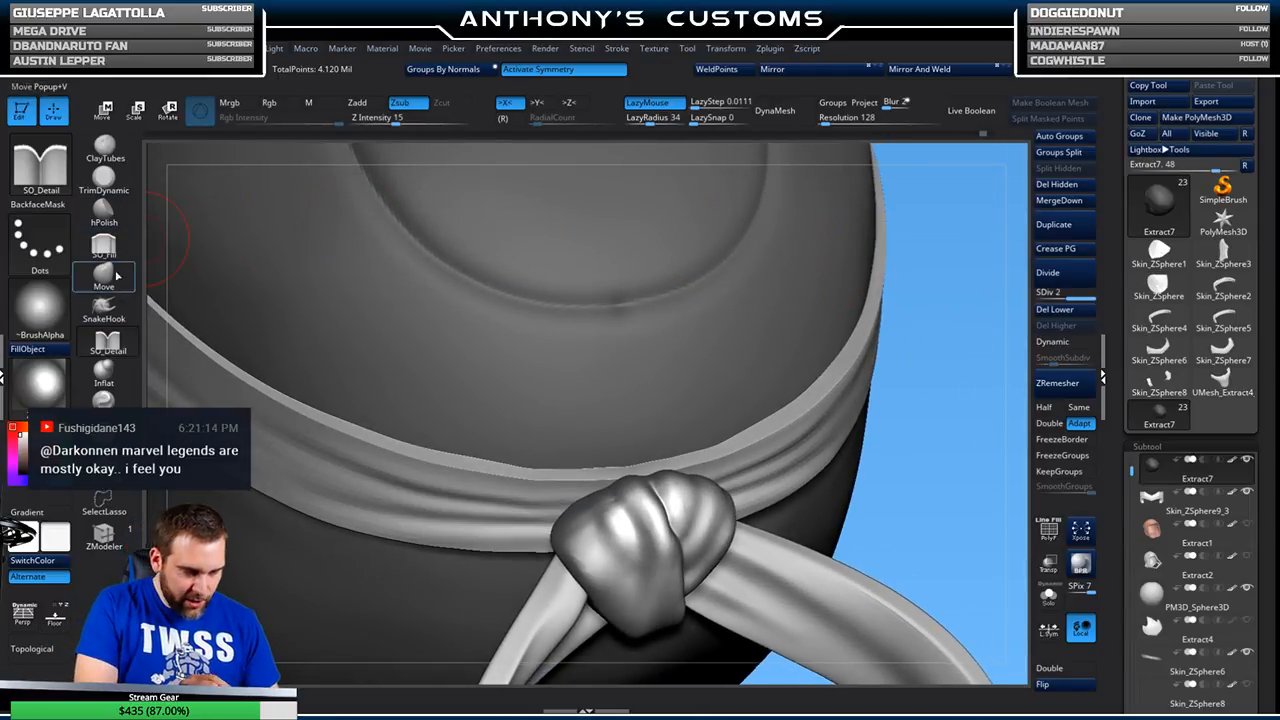
- Fill and blend the rough centre join of the crown seam at the rear using a small SO_Fill brush
click(104, 245)
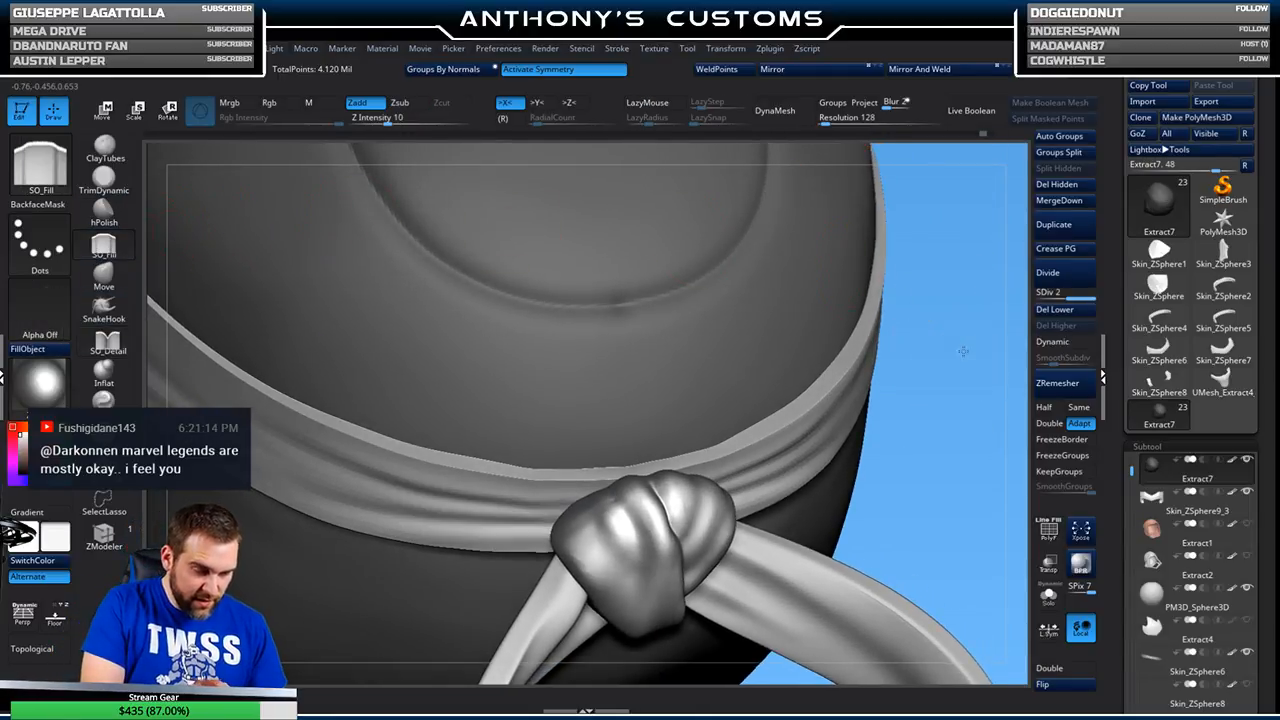
key(space)
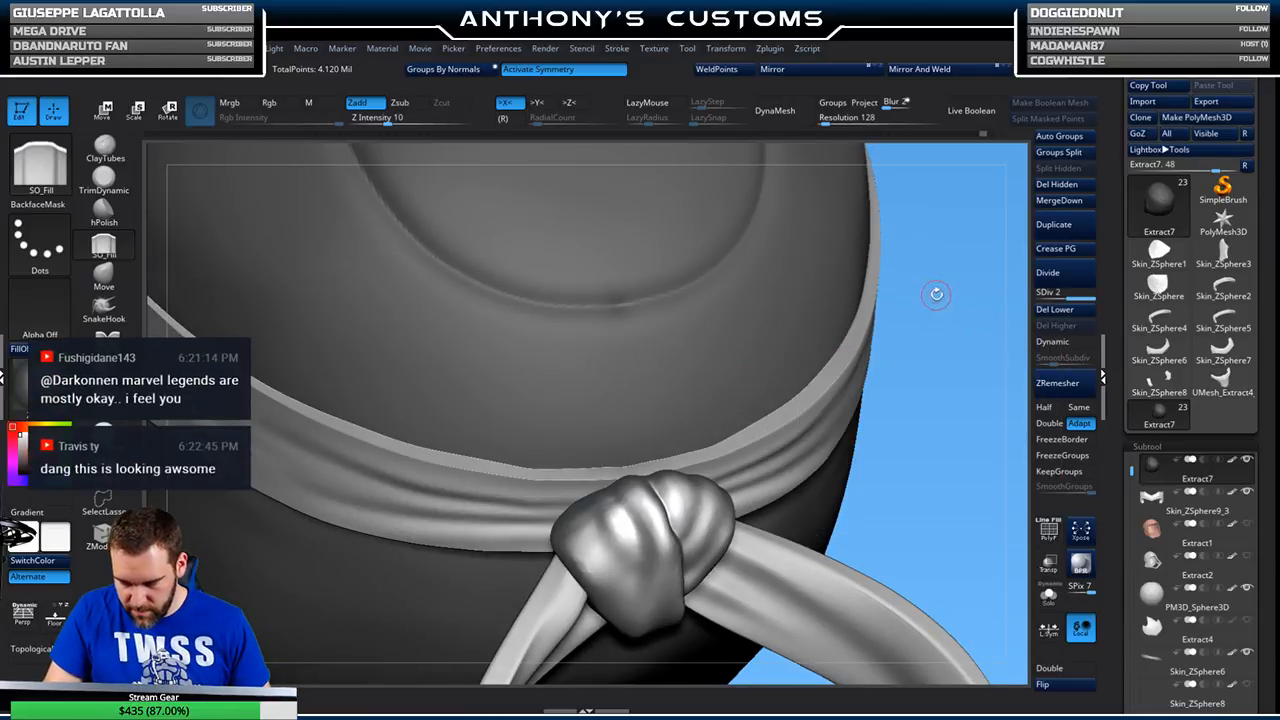
drag(960, 350, 916, 298)
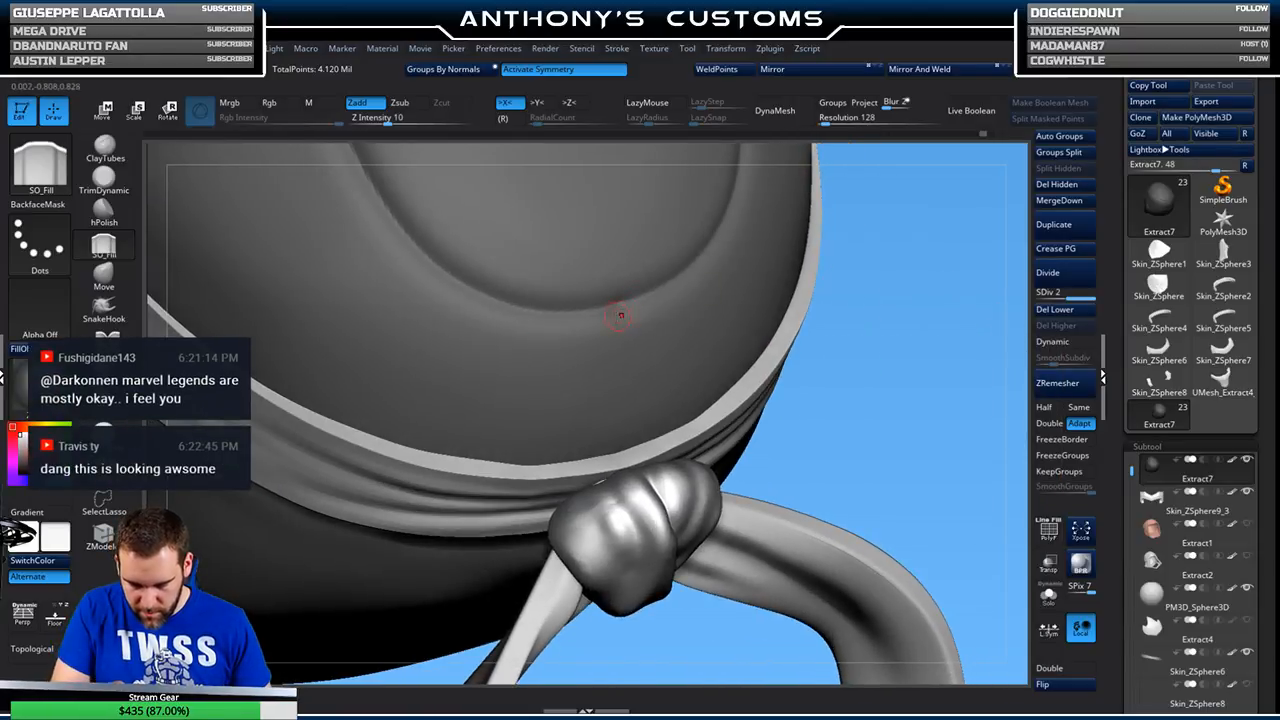
drag(898, 304, 642, 289)
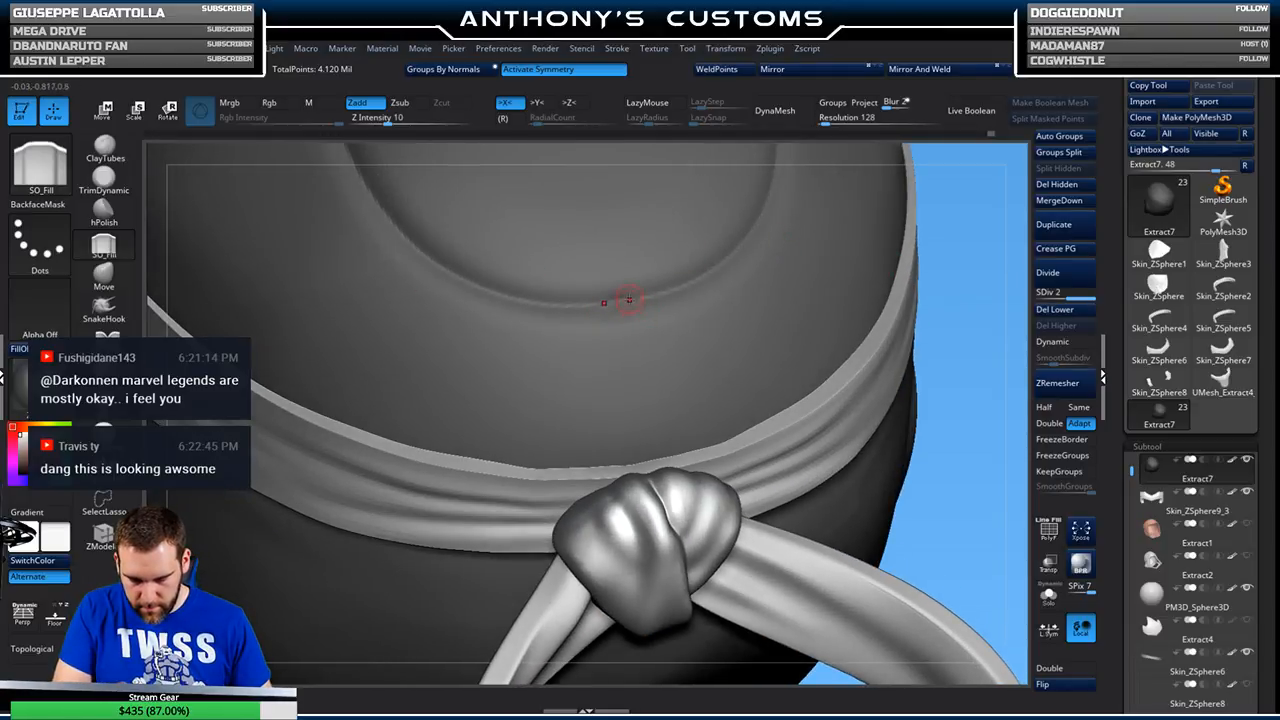
alt+drag(956, 438, 634, 296)
alt+drag(698, 447, 690, 668)
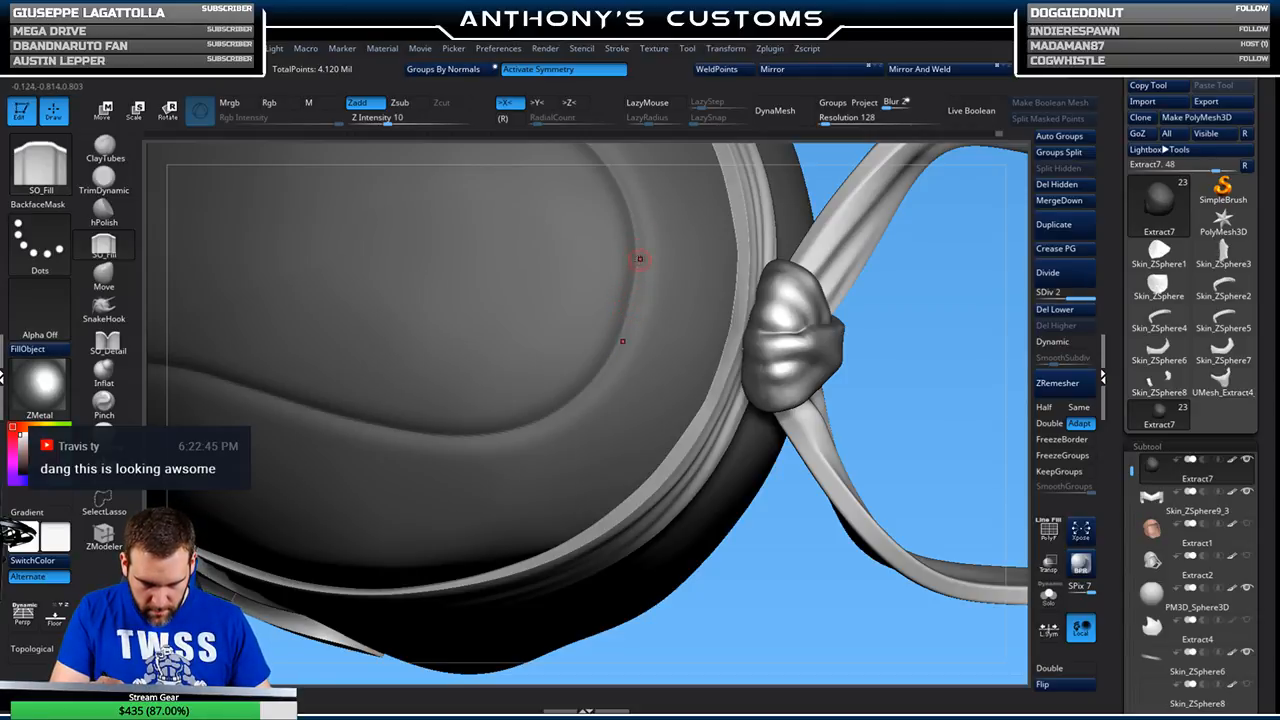
drag(784, 508, 725, 585)
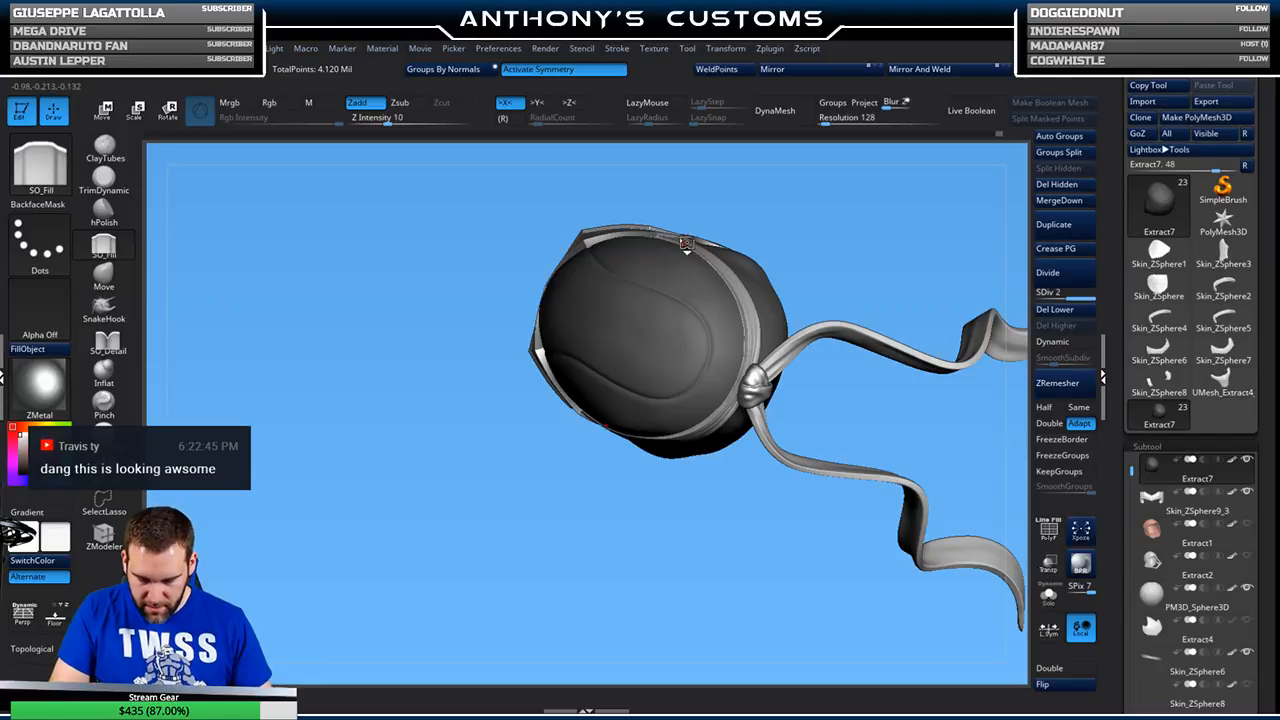
- Load the directional smoothing brush from the Smooth folder of the Lightbox brush library
key(b)
key(b)
key(comma)
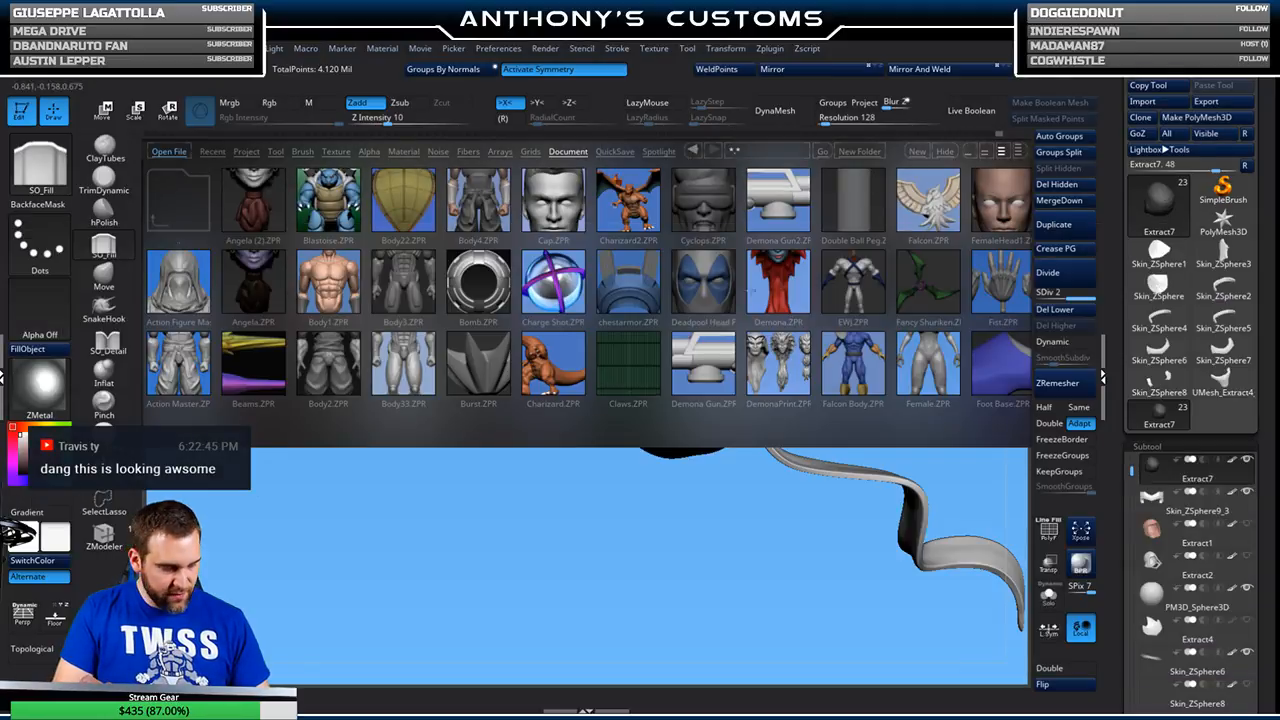
click(302, 152)
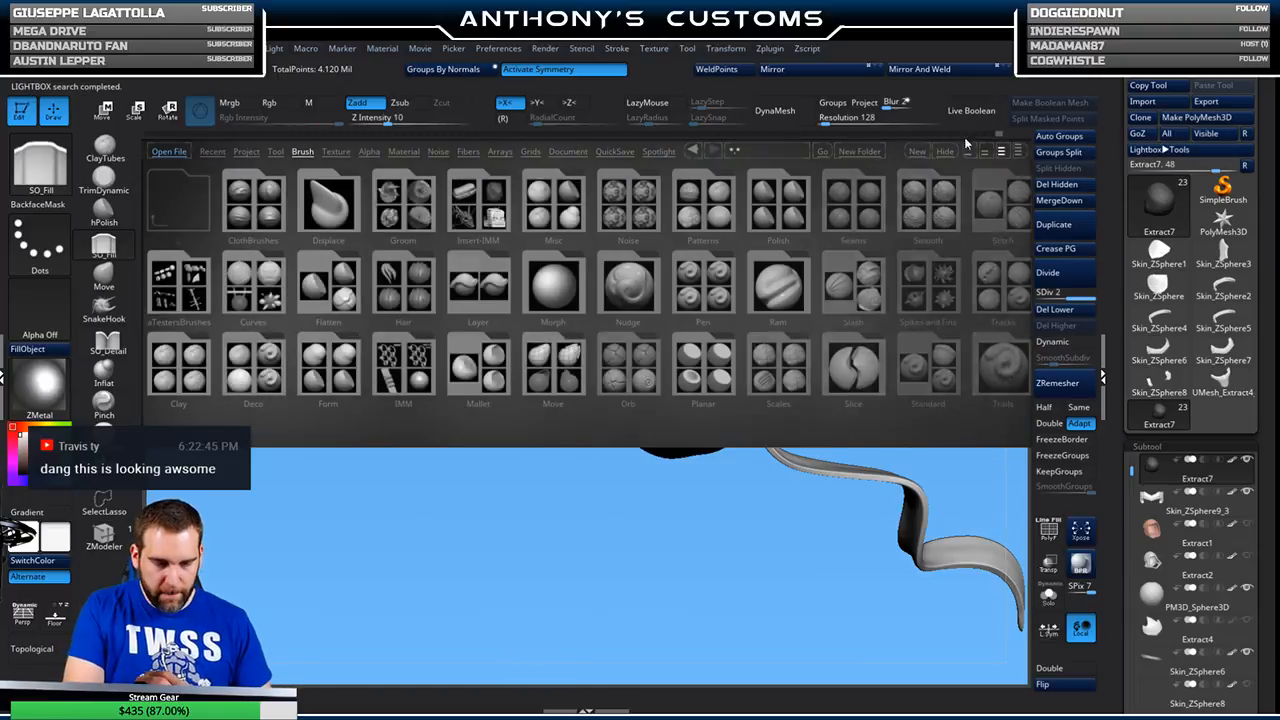
click(594, 192)
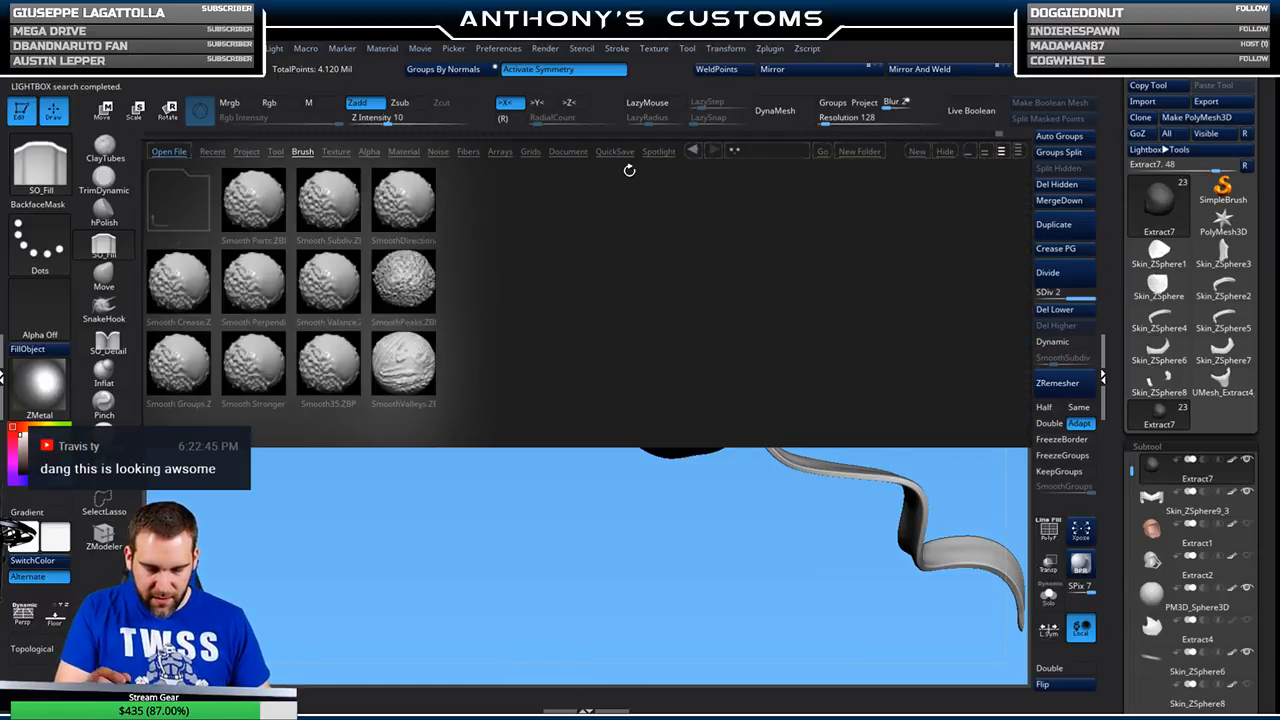
double_click(401, 206)
click(372, 240)
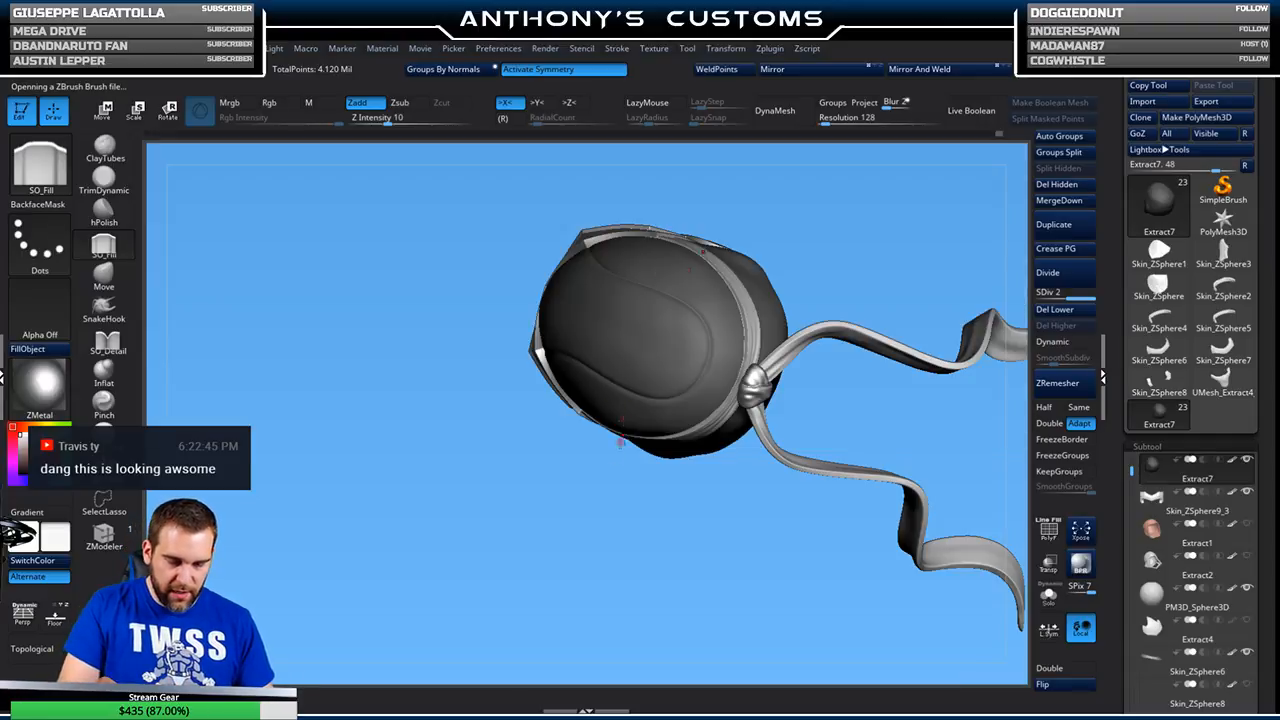
- Reduce the draw size, smooth along the crown seams with the directional smoothing brush, and check the head from the front and side
drag(615, 533, 613, 533)
drag(610, 484, 620, 482)
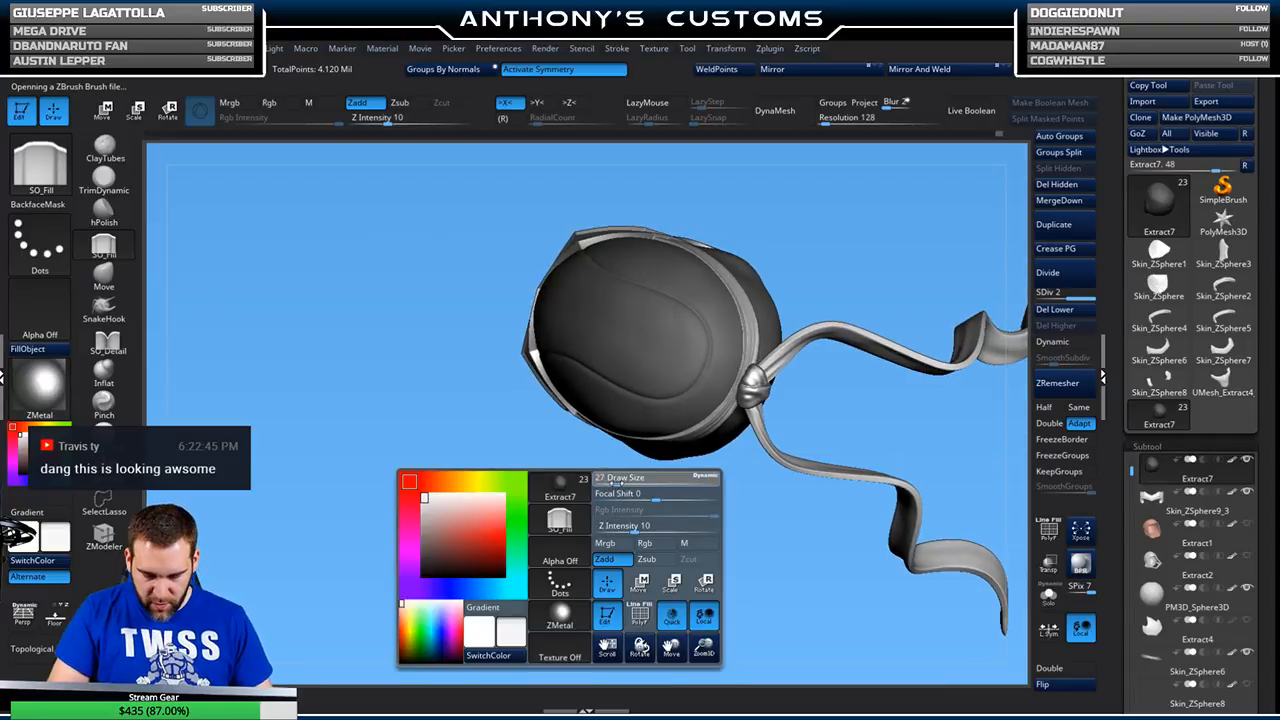
drag(748, 551, 720, 480)
key(shift)
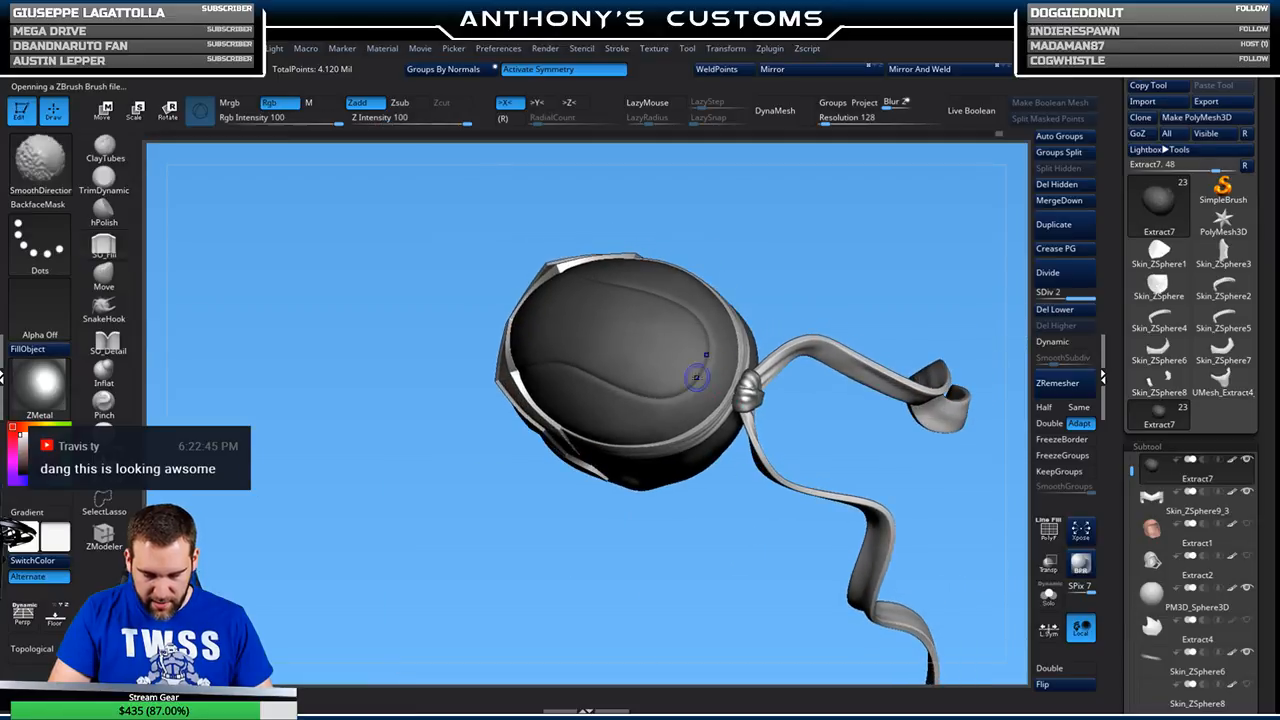
drag(566, 538, 709, 369)
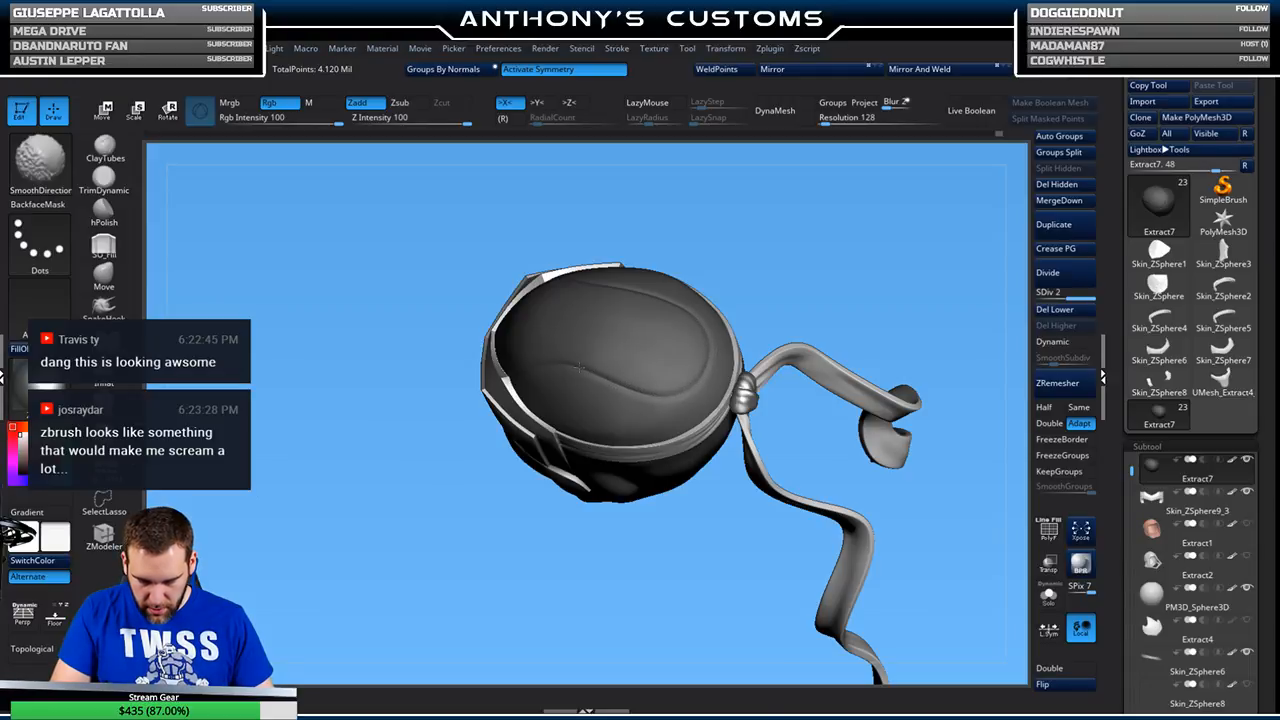
mouse_move(520, 506)
mouse_down()
mouse_move(790, 444)
mouse_move(711, 375)
mouse_move(853, 427)
mouse_move(861, 415)
mouse_up()
drag(900, 537, 886, 396)
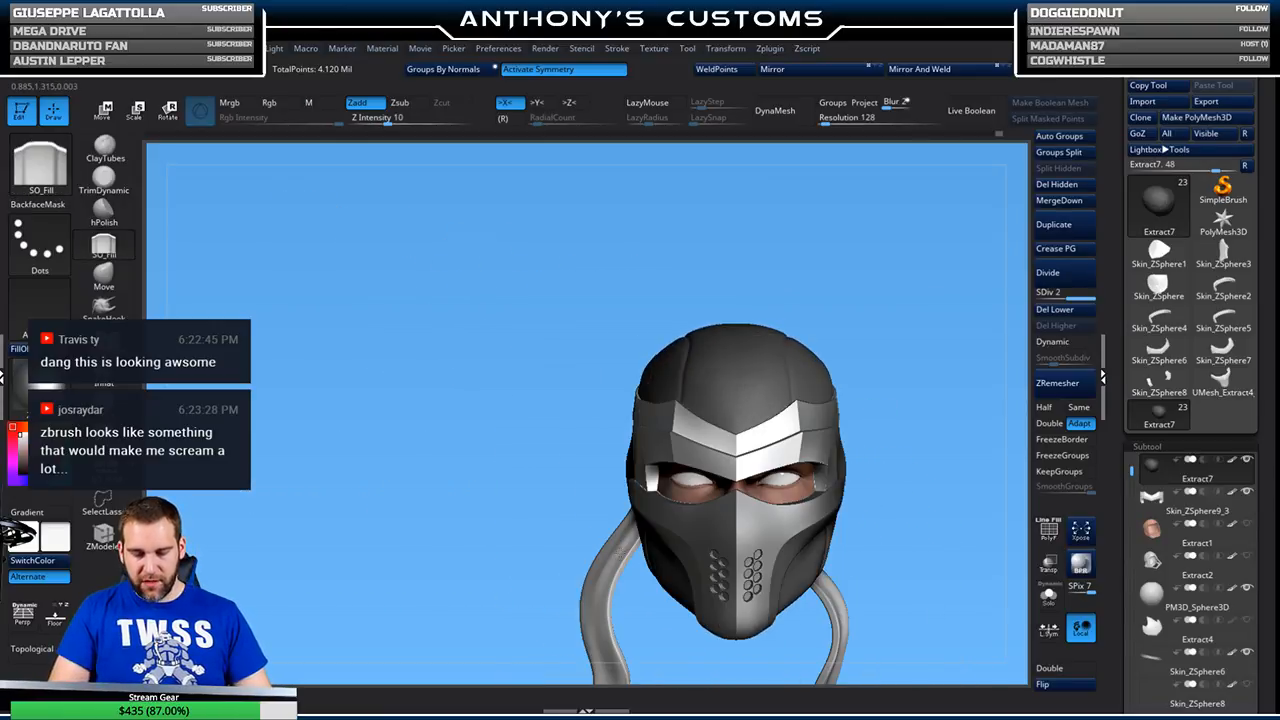
drag(943, 350, 786, 384)
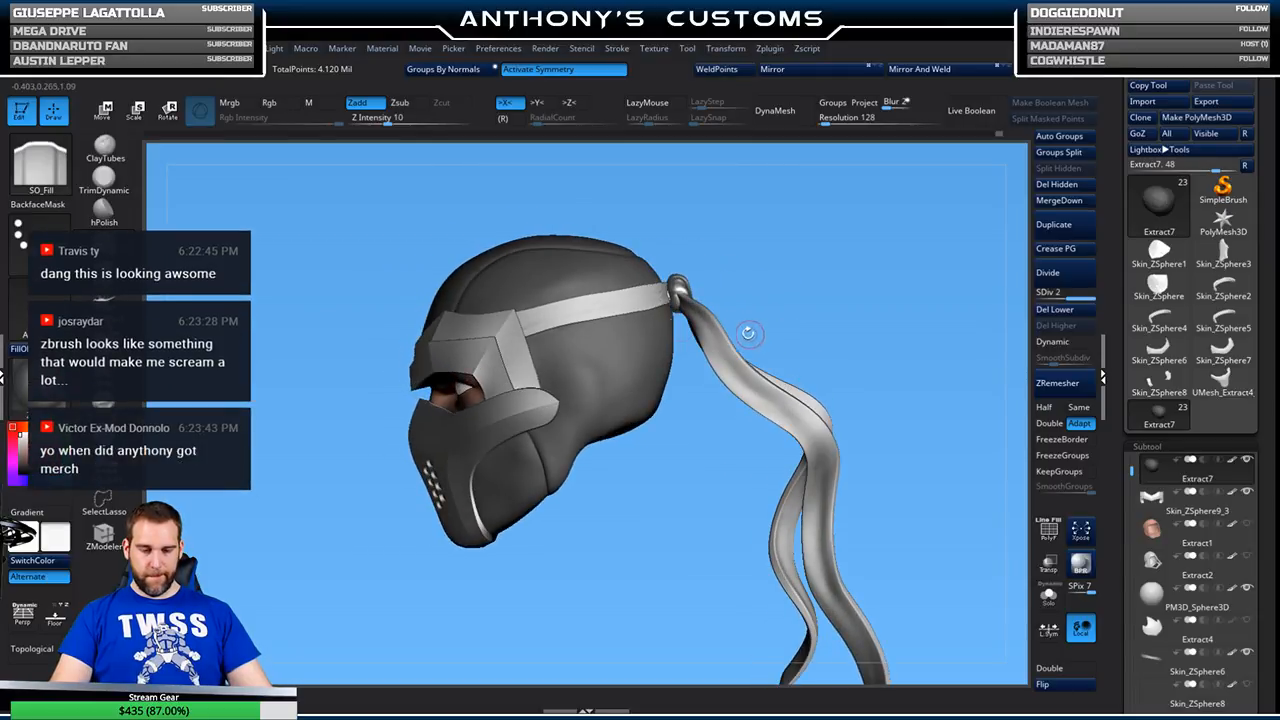
- Enlarge the Move brush and adjust the shape of the crown
click(104, 243)
key(space)
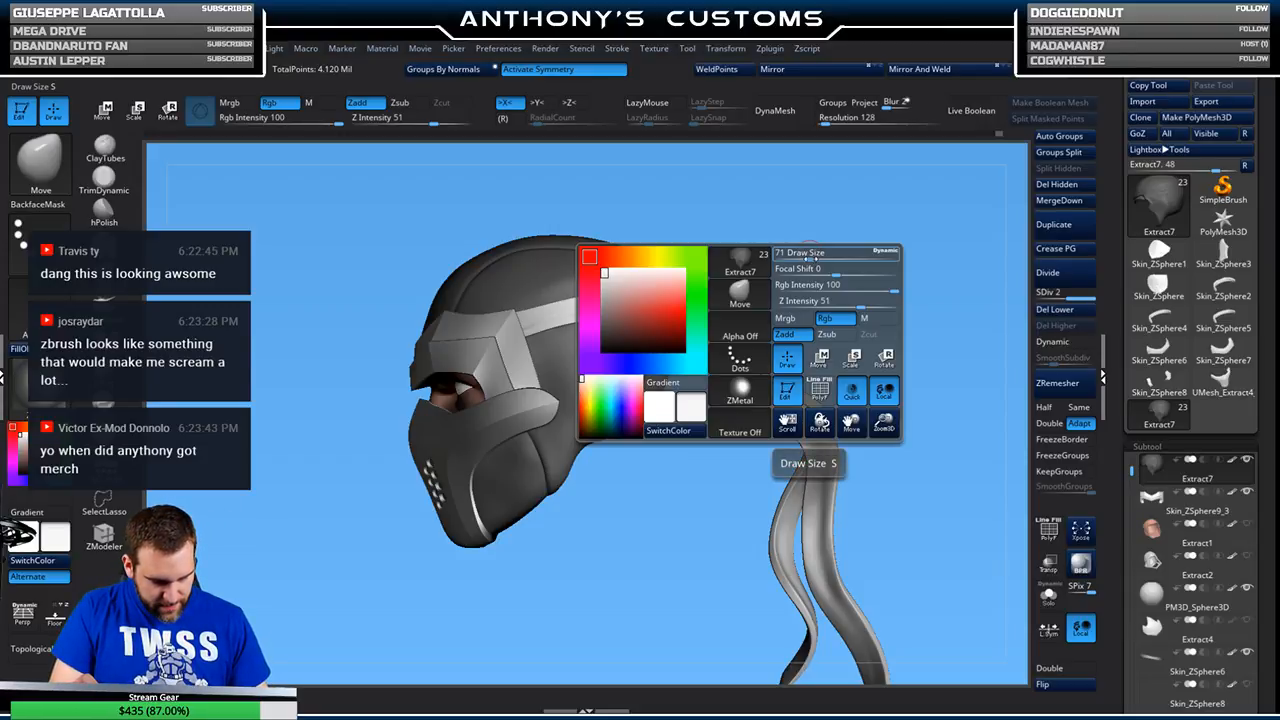
drag(808, 257, 815, 254)
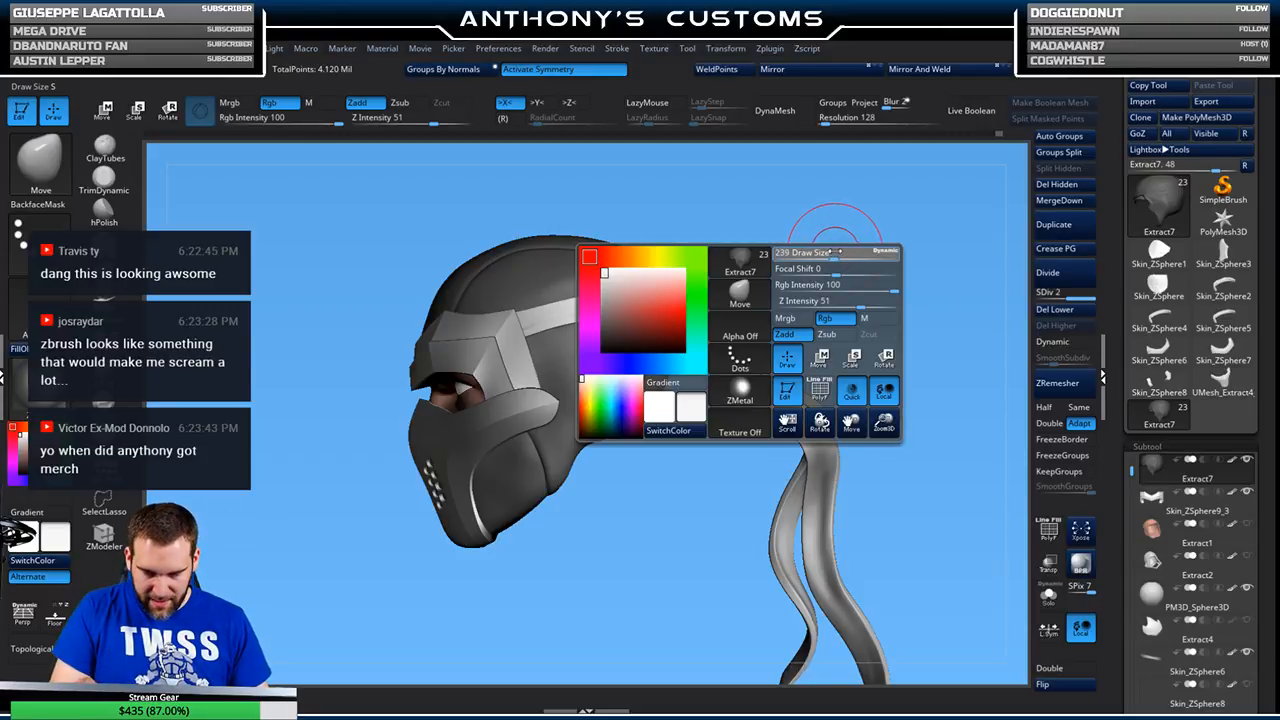
mouse_move(743, 219)
mouse_down()
mouse_move(706, 206)
mouse_move(716, 229)
mouse_move(716, 210)
mouse_move(702, 214)
mouse_up()
key(space)
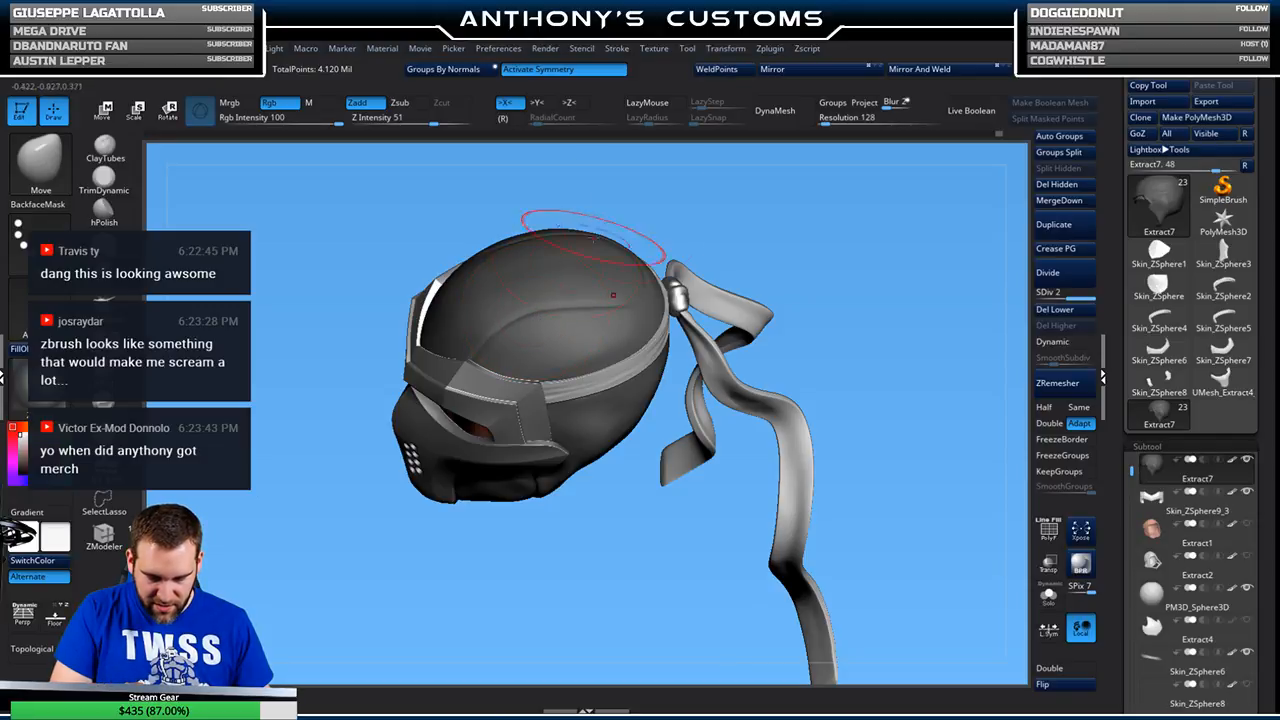
shift+drag(770, 210, 898, 240)
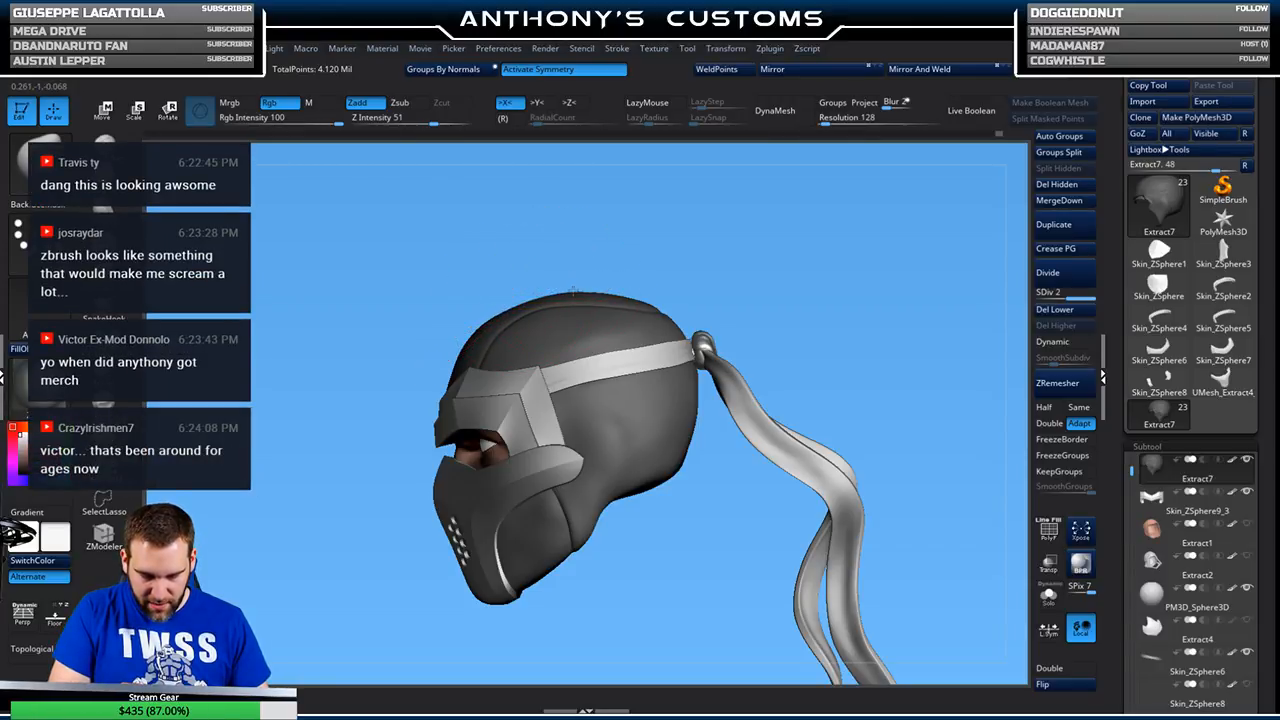
- Examine the crown's silhouette and seams from the front and side
drag(738, 232, 789, 229)
drag(803, 327, 793, 452)
drag(767, 407, 754, 264)
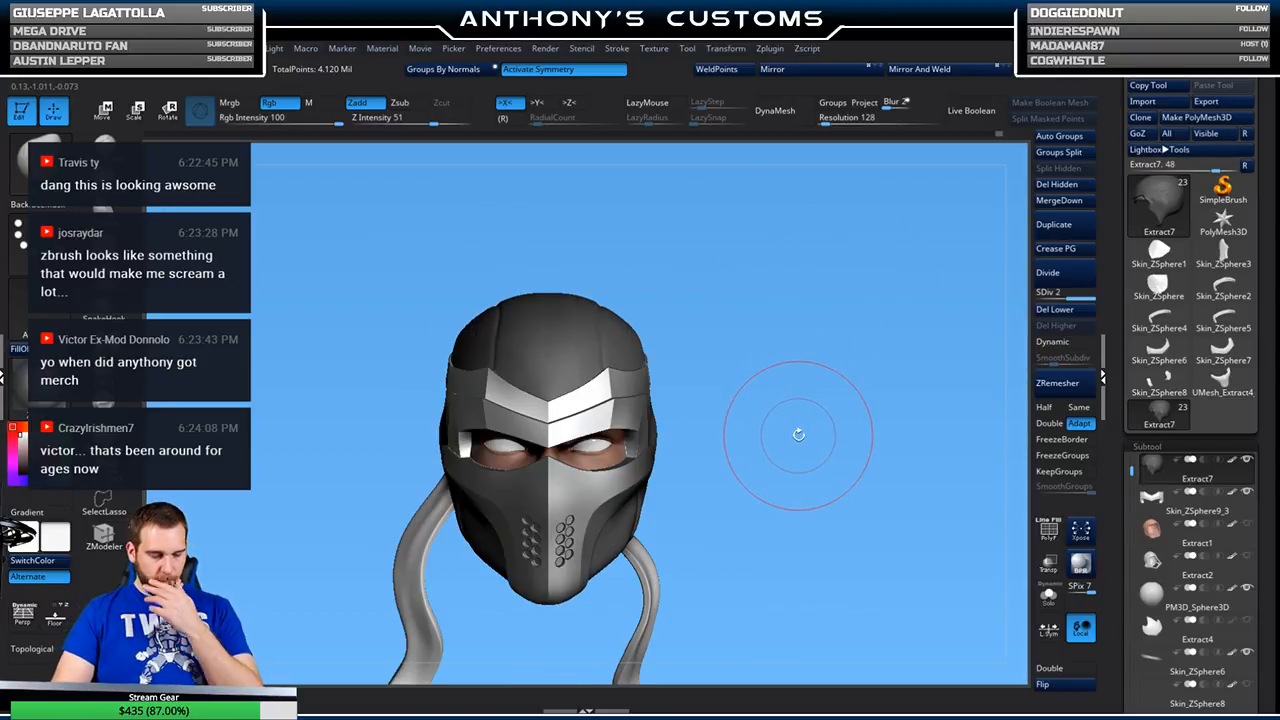
mouse_move(775, 412)
mouse_down()
mouse_move(850, 400)
mouse_move(861, 325)
mouse_up()
mouse_move(819, 441)
mouse_down()
mouse_move(846, 398)
mouse_move(897, 389)
mouse_move(851, 383)
mouse_up()
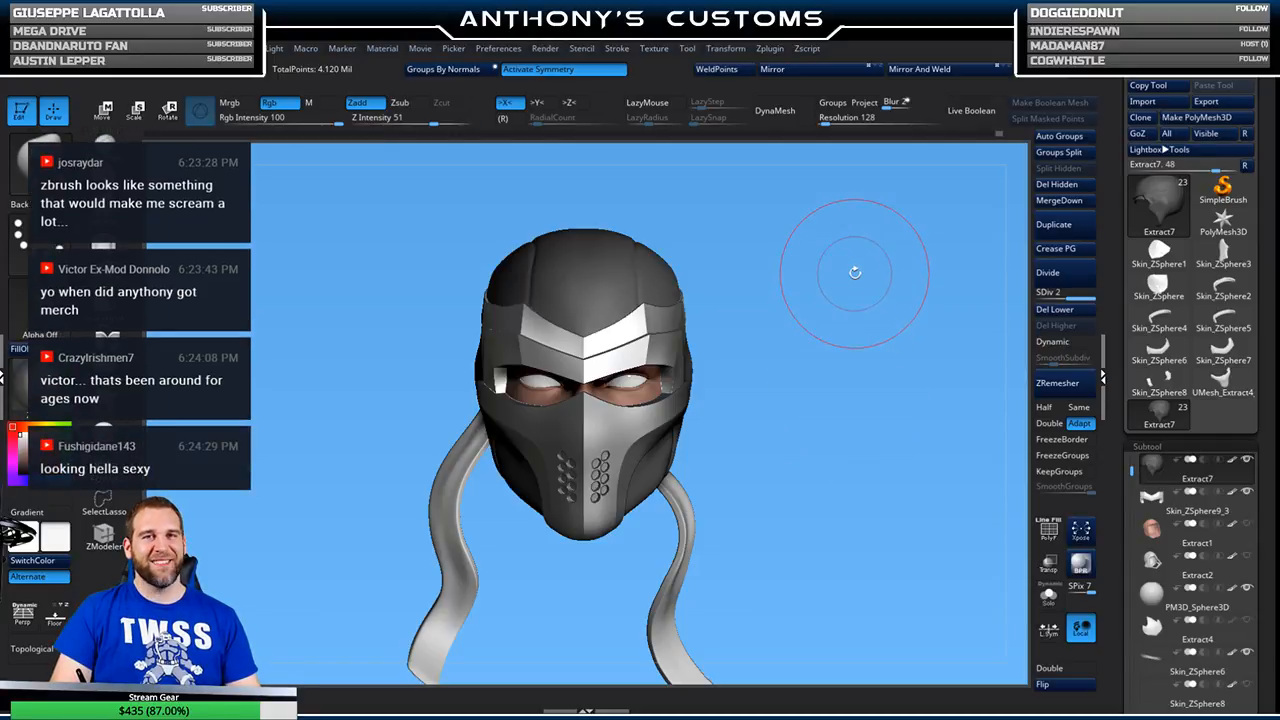
drag(868, 386, 843, 373)
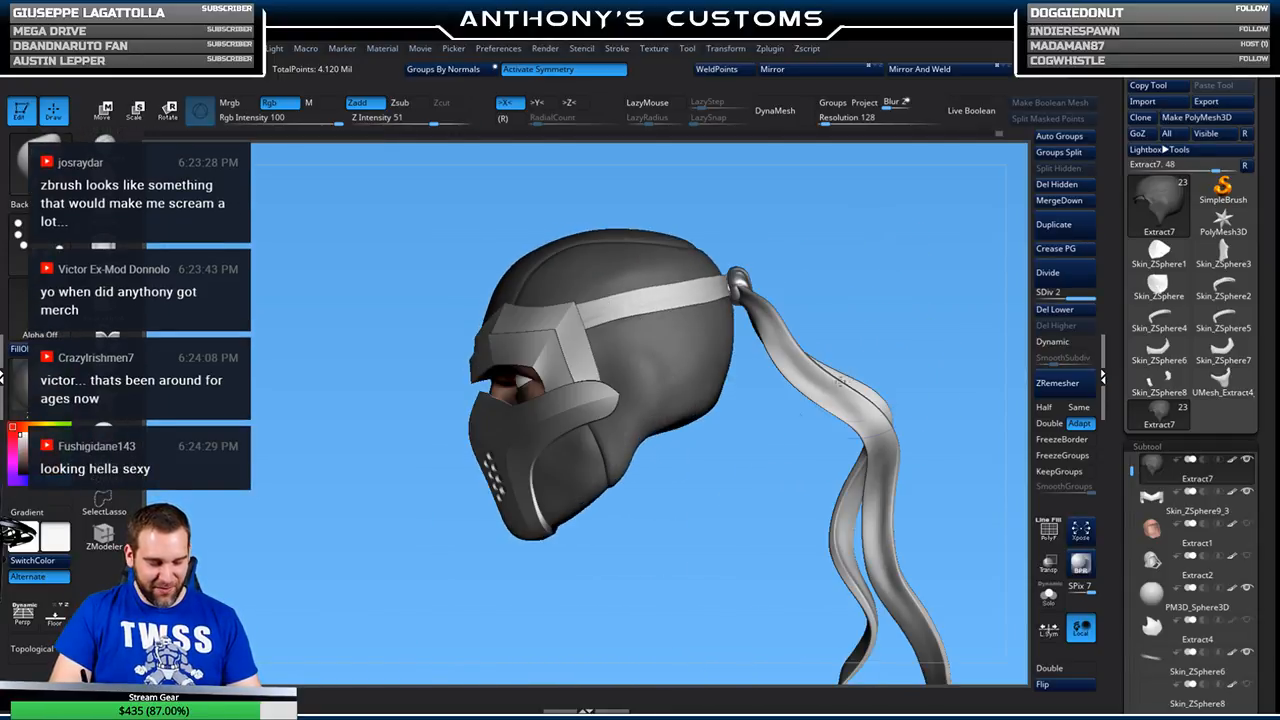
mouse_move(680, 496)
mouse_down()
mouse_move(604, 494)
mouse_move(680, 487)
mouse_up()
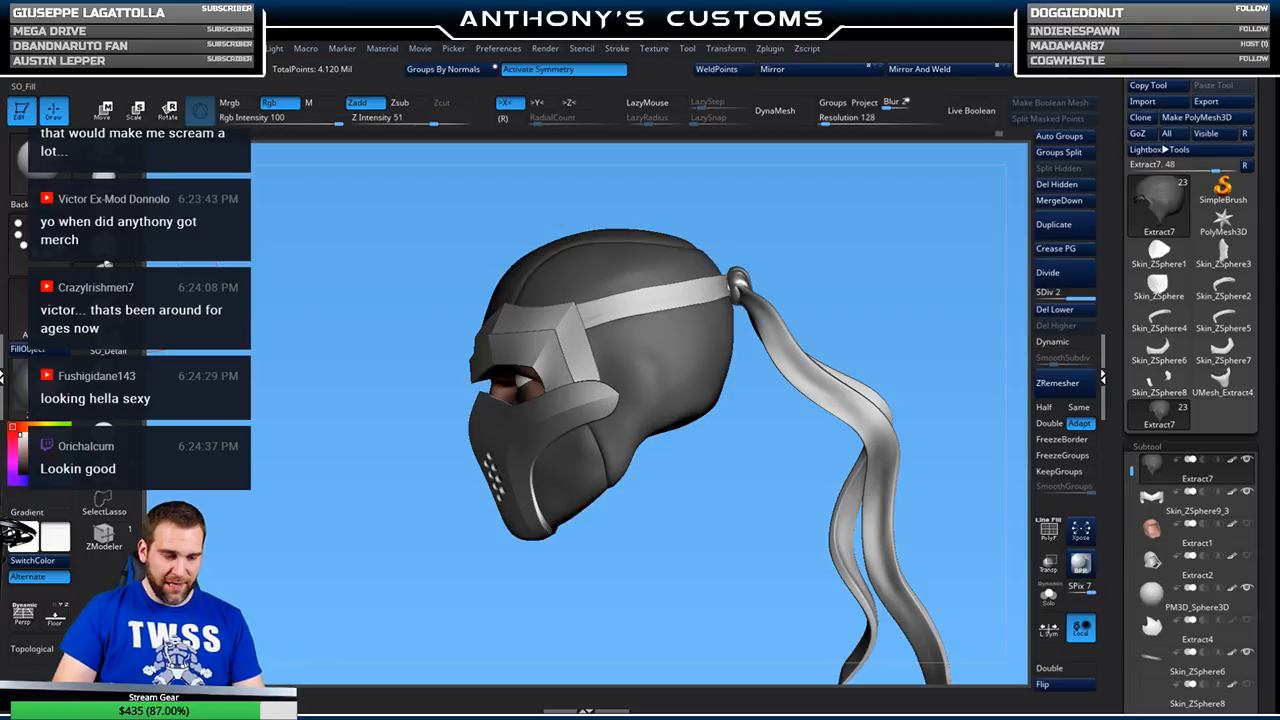
- Carve a curved seam on the back of the head below the headband with a smaller SO_Detail brush, undoing the last stroke
click(106, 341)
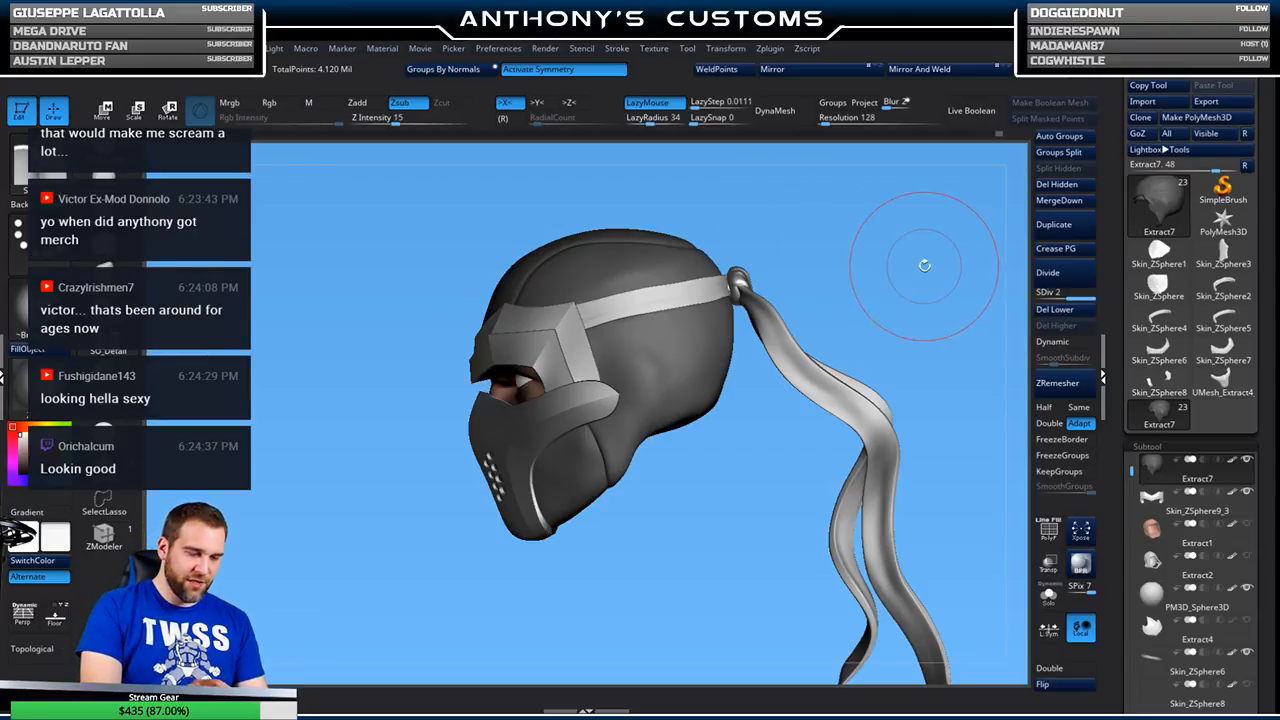
key(space)
drag(917, 270, 890, 270)
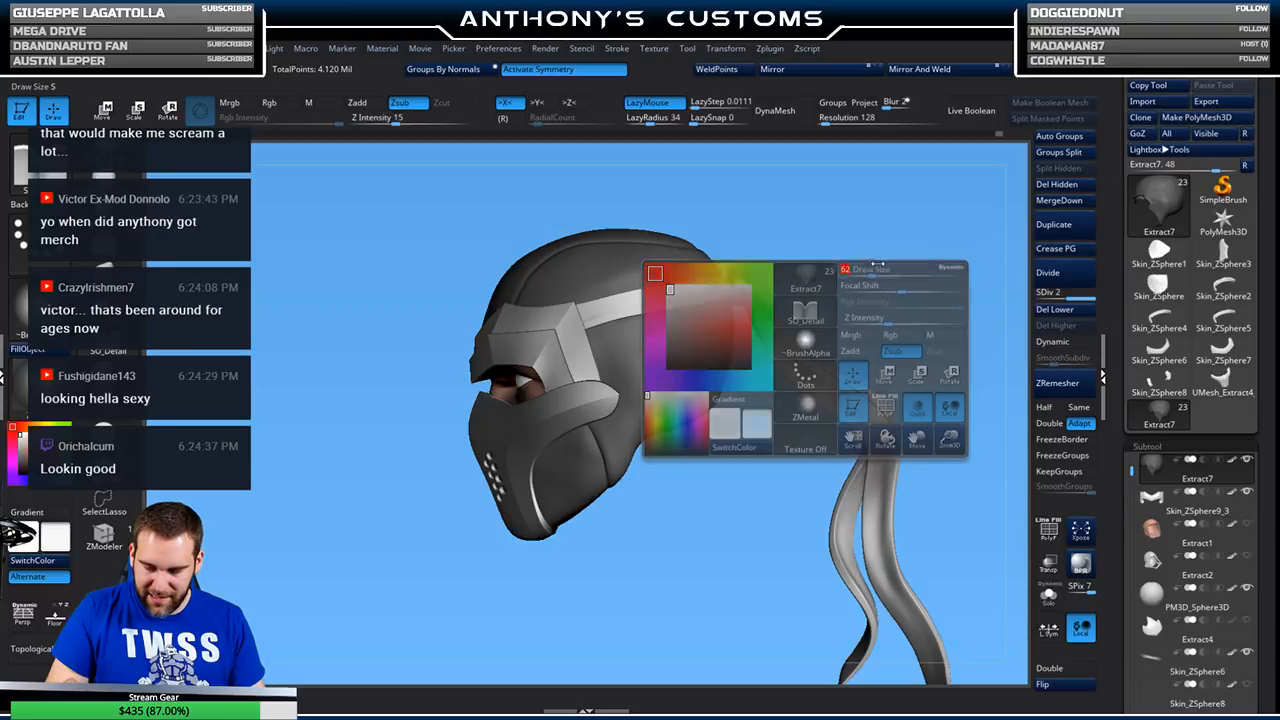
drag(838, 276, 561, 293)
drag(828, 208, 853, 241)
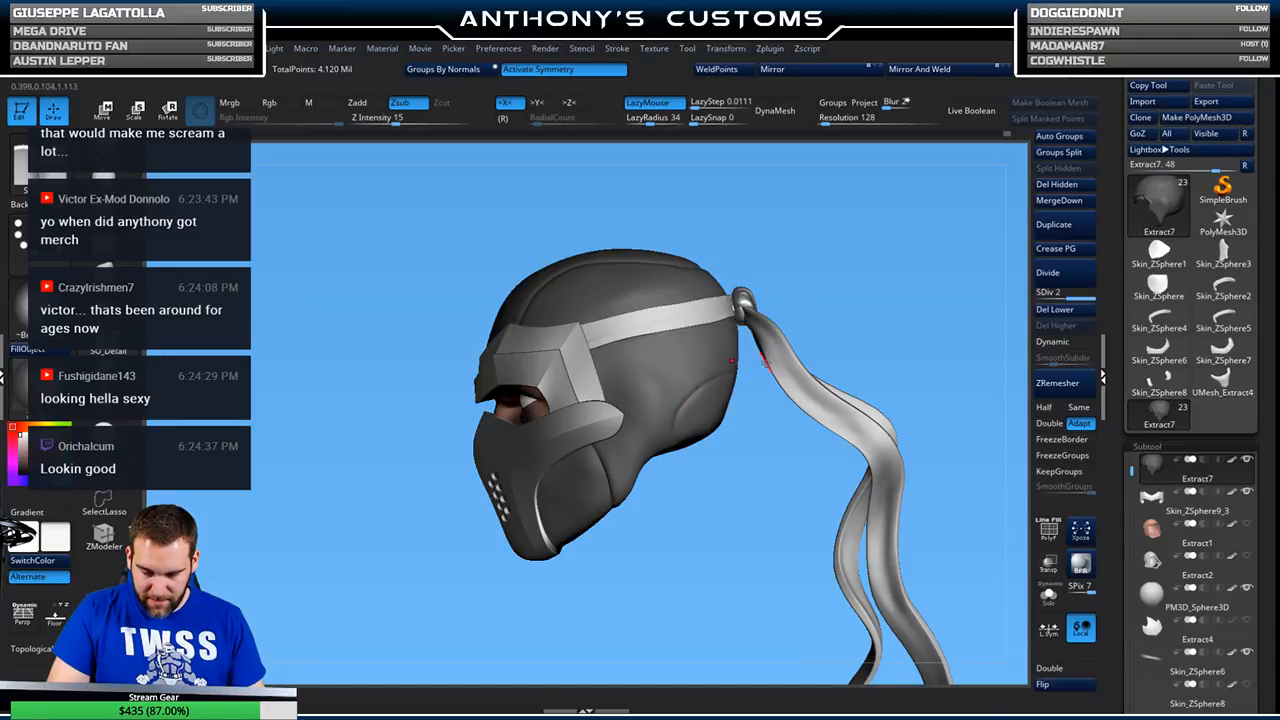
mouse_move(720, 597)
mouse_down()
mouse_move(850, 577)
mouse_move(697, 574)
mouse_move(726, 546)
mouse_move(703, 549)
mouse_move(715, 549)
mouse_up()
alt+drag(943, 320, 837, 296)
key(ctrl+z)
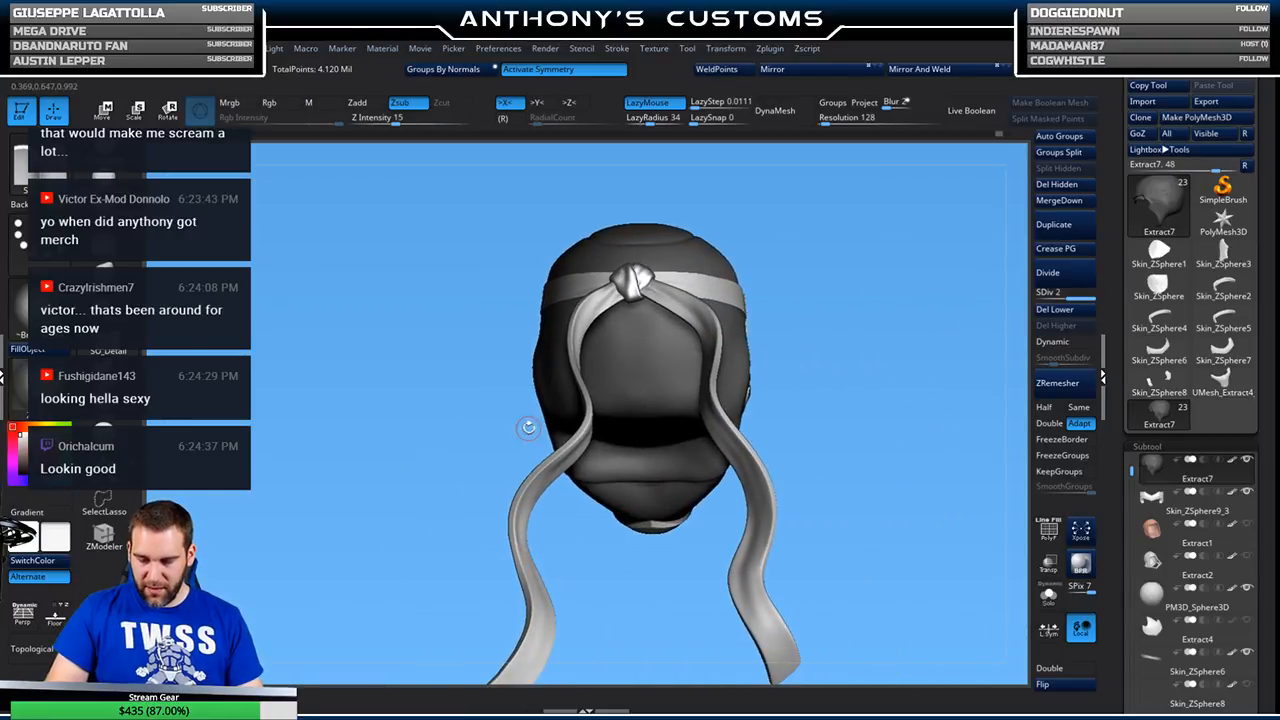
- Hide the headband's knot and trailing tails, and reselect the hood mesh
alt+click(630, 278)
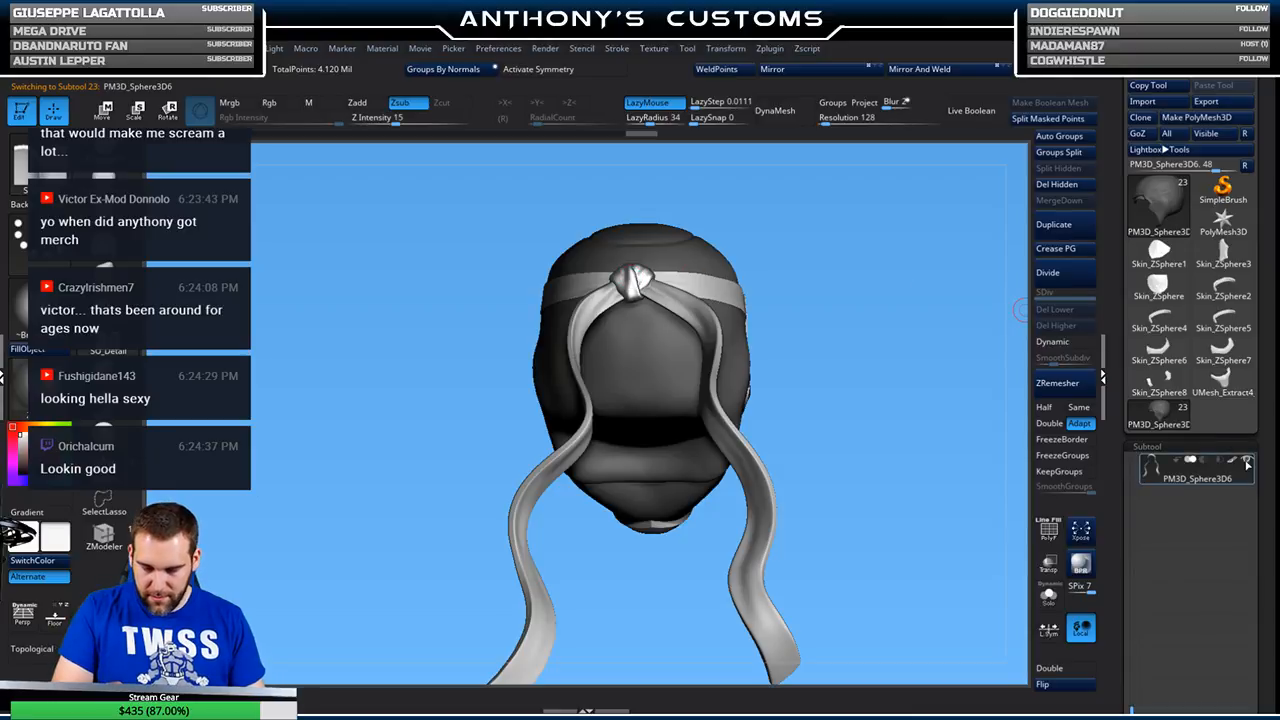
alt+click(645, 364)
drag(786, 323, 851, 304)
- Carve a symmetric rounded panel seam across the back of the head below the headband and inspect it from the side and rear
alt+drag(739, 312, 795, 279)
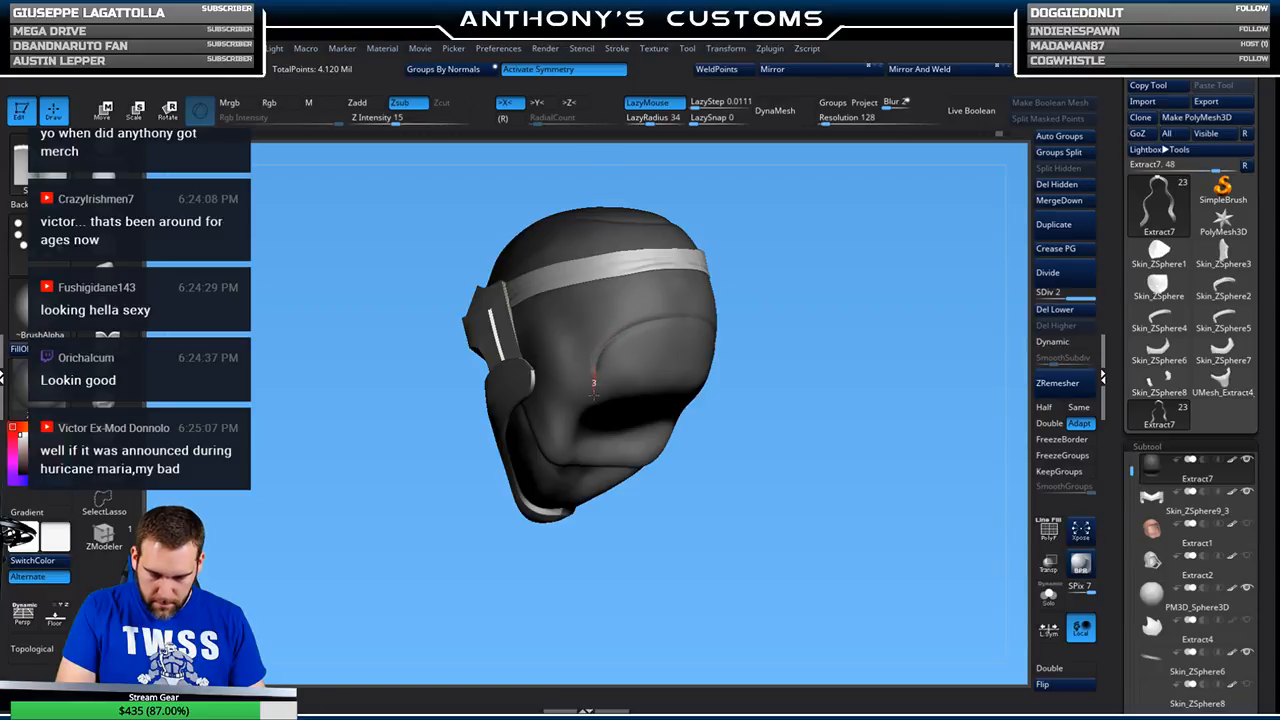
drag(835, 327, 875, 302)
mouse_move(759, 418)
mouse_down()
mouse_move(840, 420)
mouse_move(743, 430)
mouse_up()
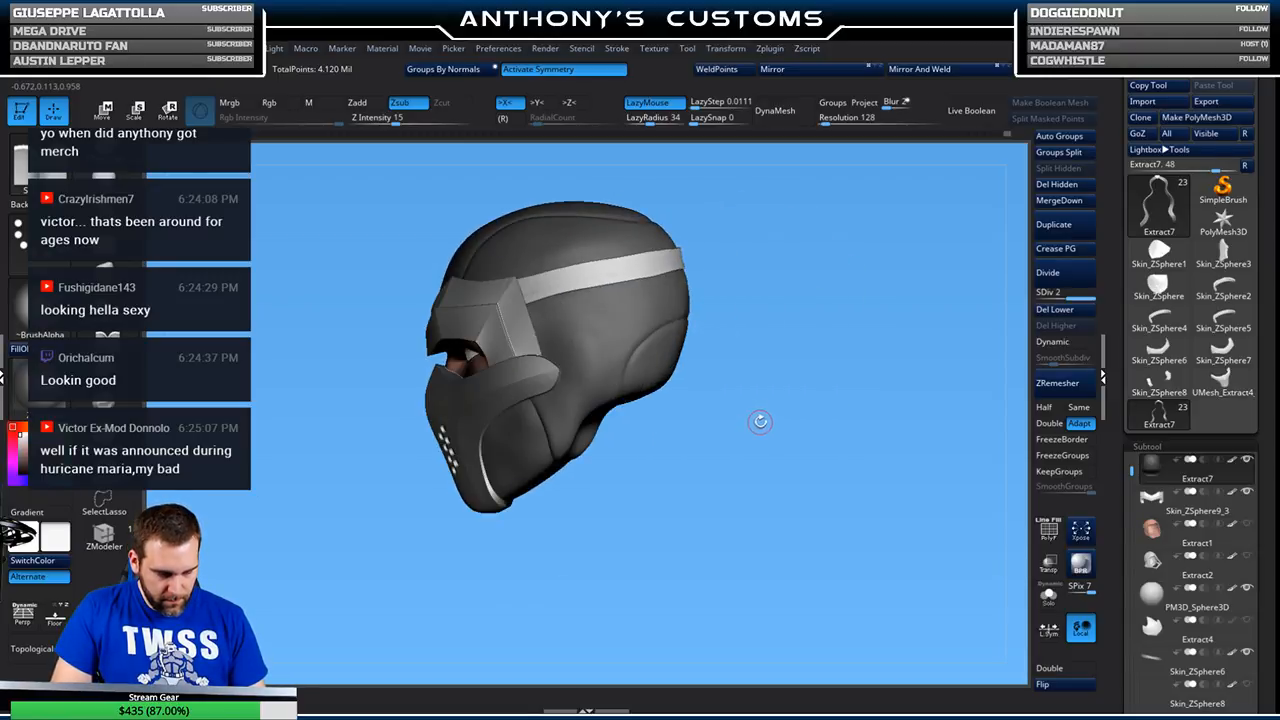
mouse_move(815, 383)
mouse_down()
mouse_move(777, 391)
mouse_move(803, 366)
mouse_up()
drag(923, 206, 876, 470)
alt+drag(958, 255, 871, 277)
drag(803, 252, 760, 229)
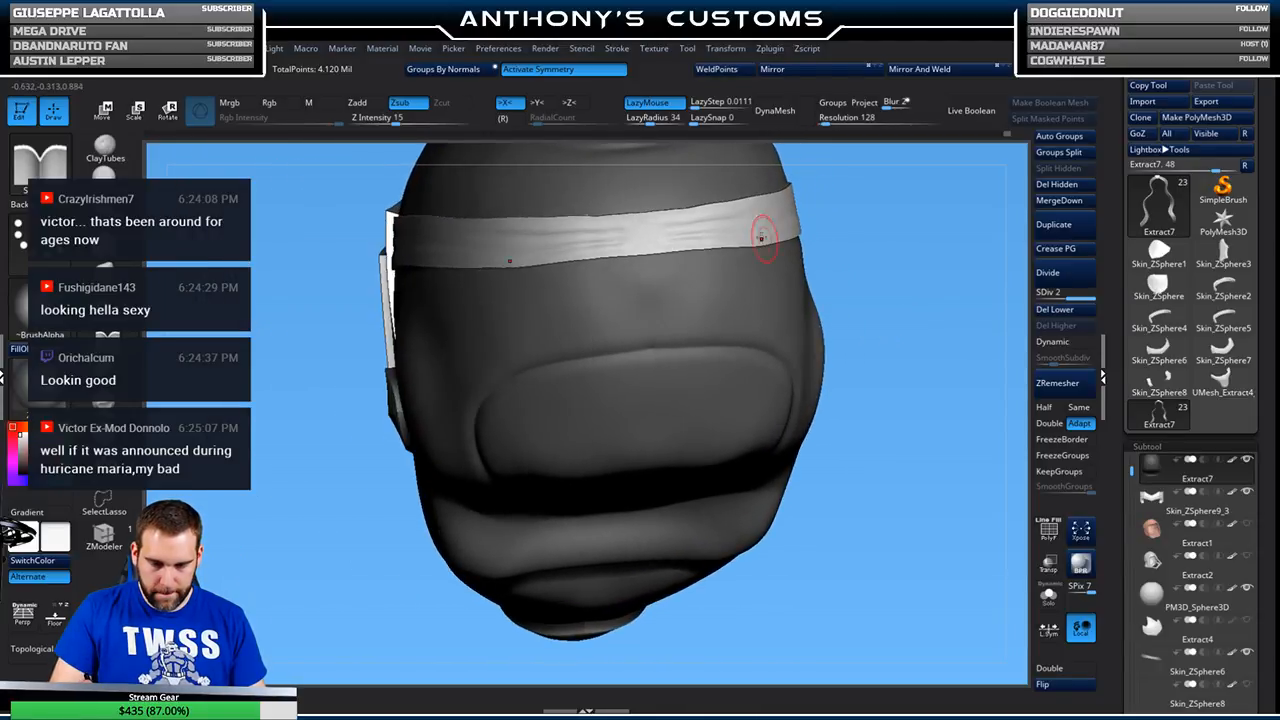
- Select the headband subtool, show its wireframe, and drop it to subdivision level 1
alt+click(648, 227)
key(shift+f)
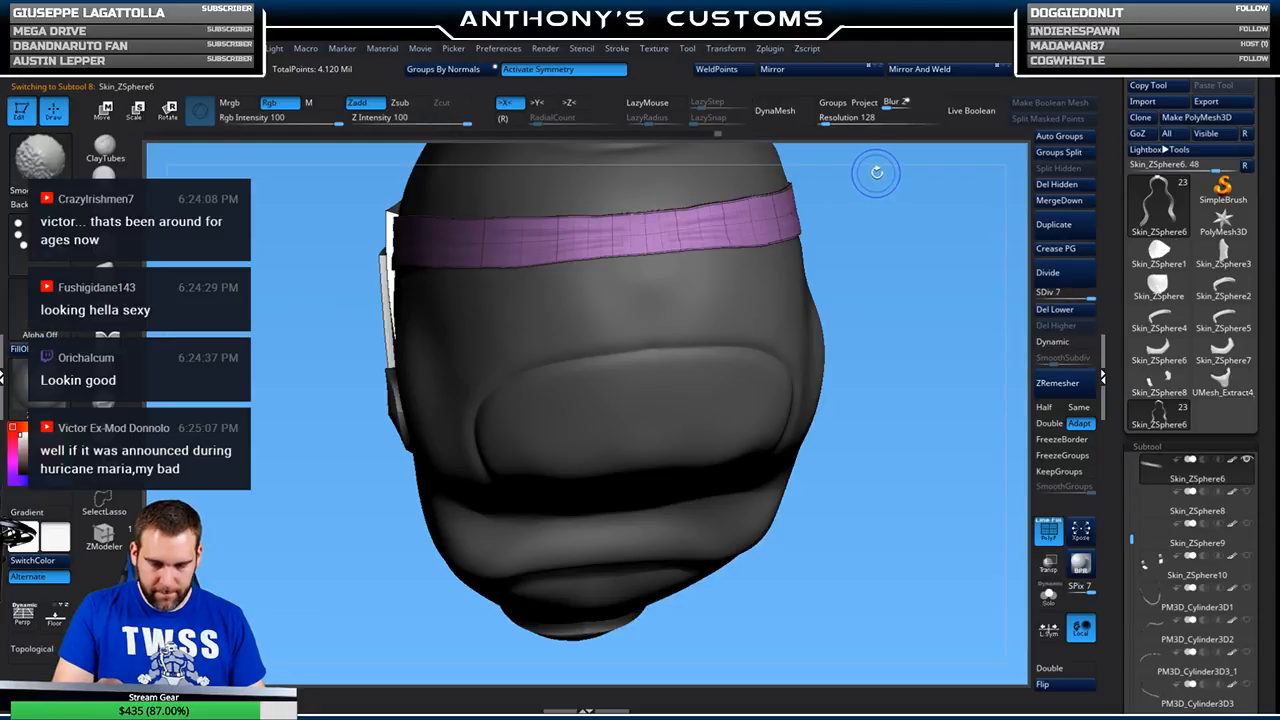
key(b)
key(s)
key(t)
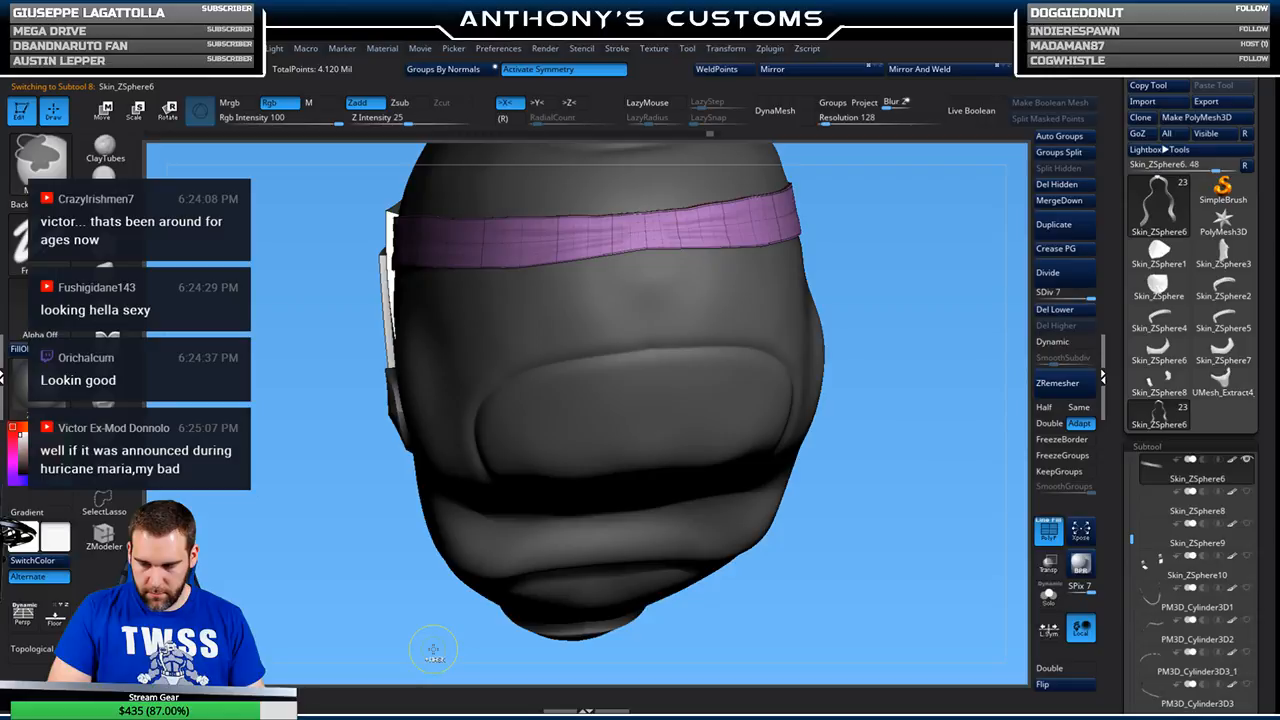
key(b)
key(d)
key(s)
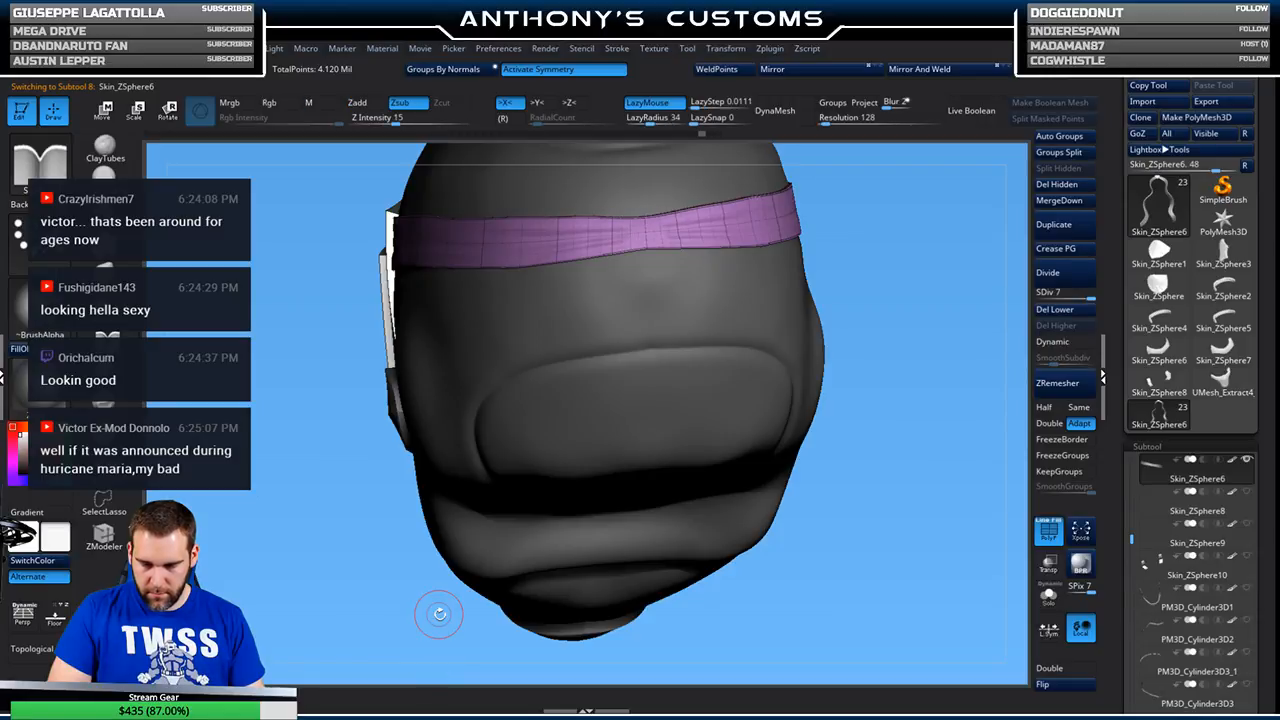
key(shift+d)
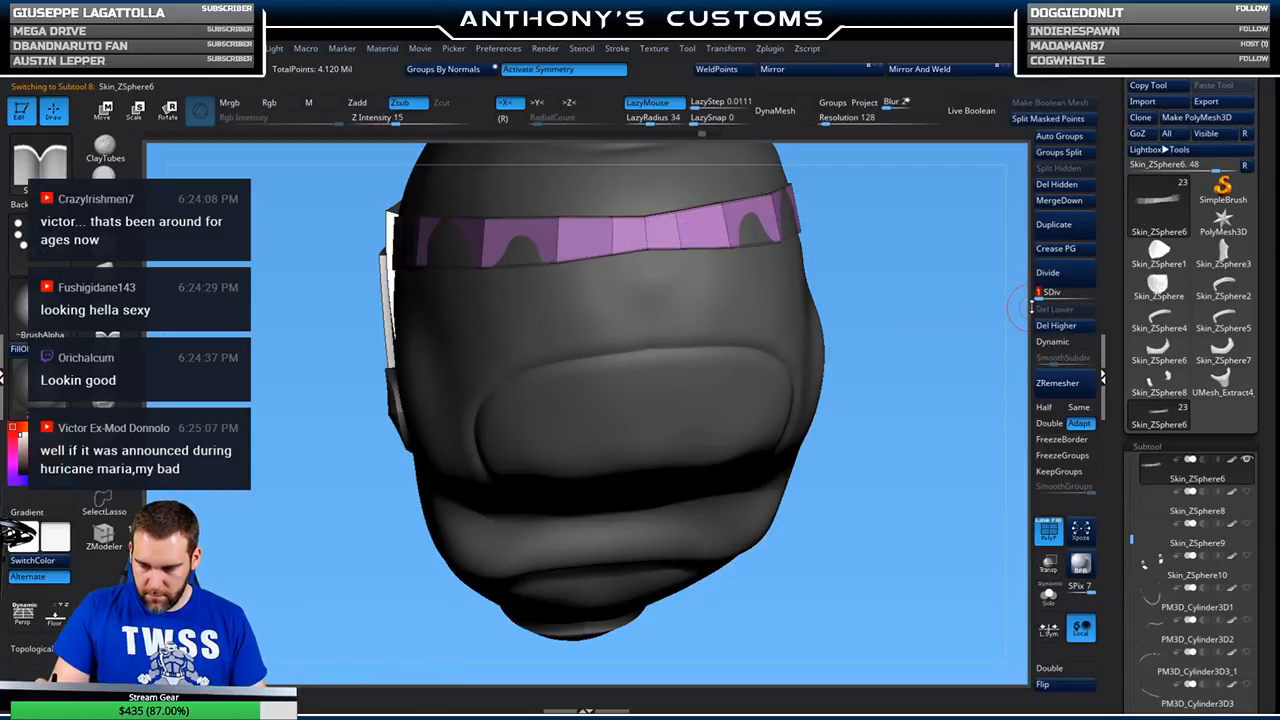
- Adjust the back of the headband with the Move brush, restore it to subdivision level 7, and hide its wireframe
key(b)
key(m)
key(v)
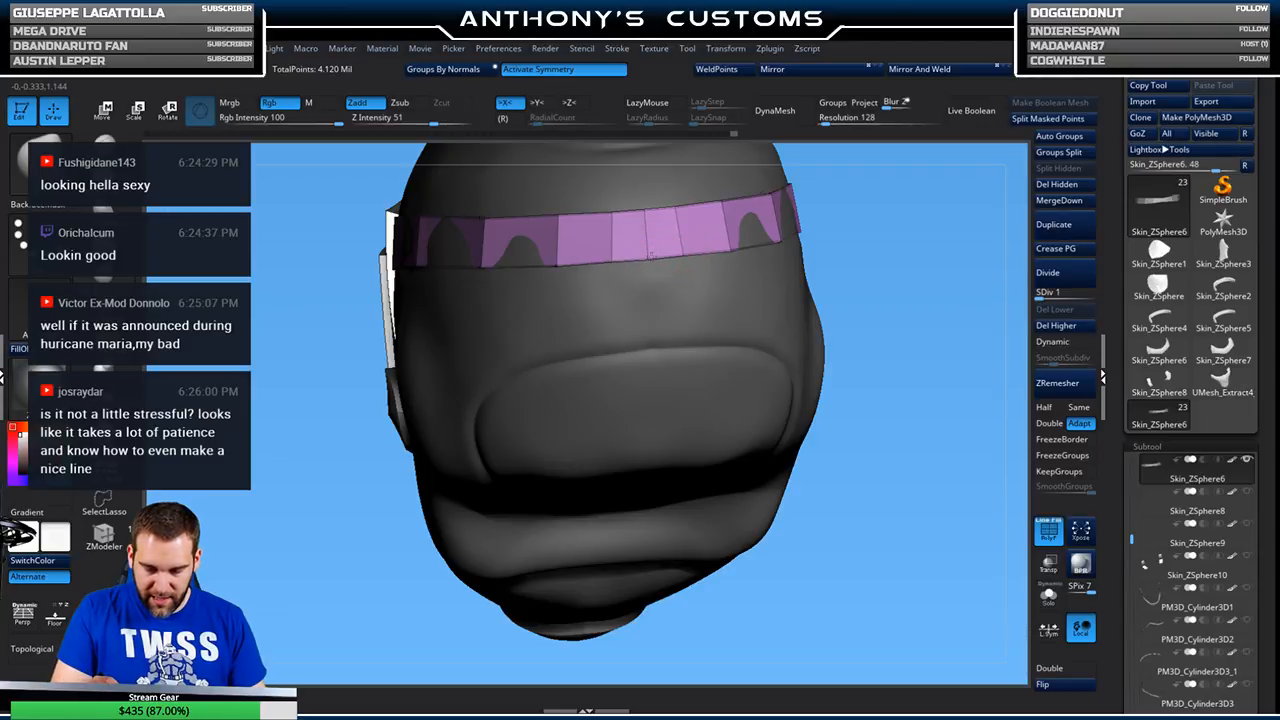
drag(885, 237, 925, 230)
drag(824, 246, 648, 210)
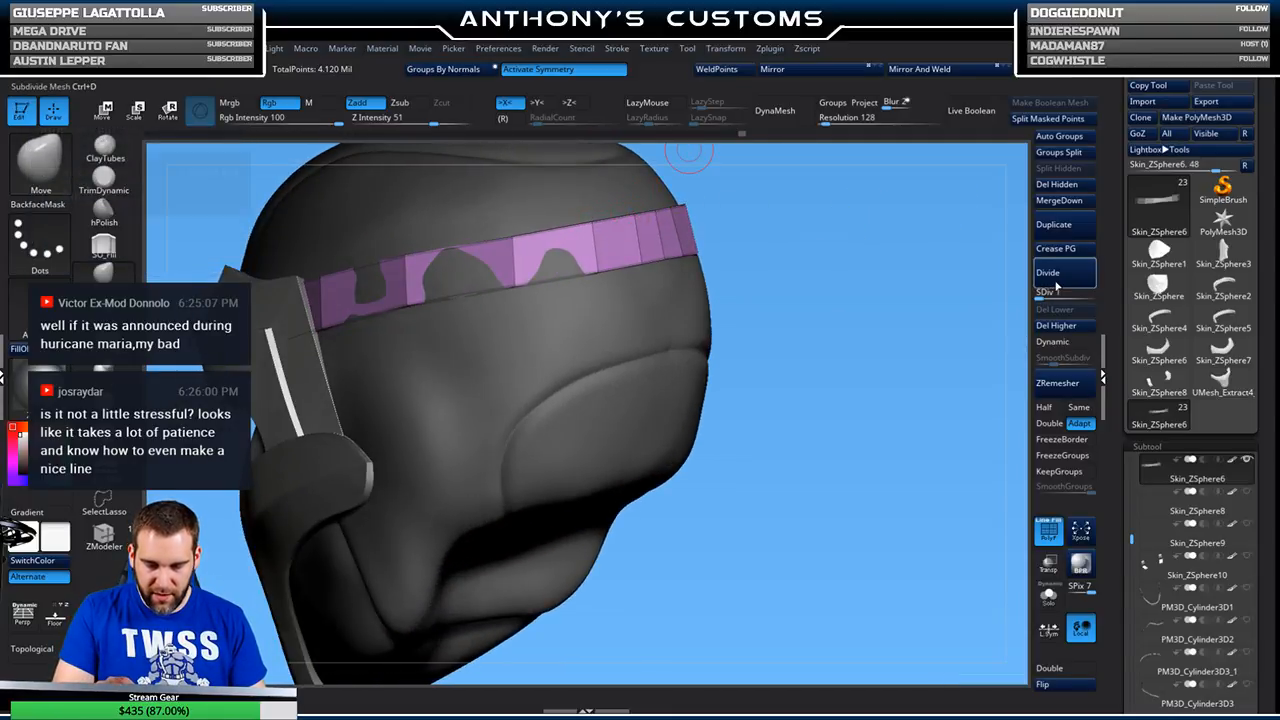
drag(1058, 294, 1116, 288)
mouse_move(928, 364)
mouse_down()
mouse_move(905, 378)
mouse_move(922, 353)
mouse_up()
key(shift+f)
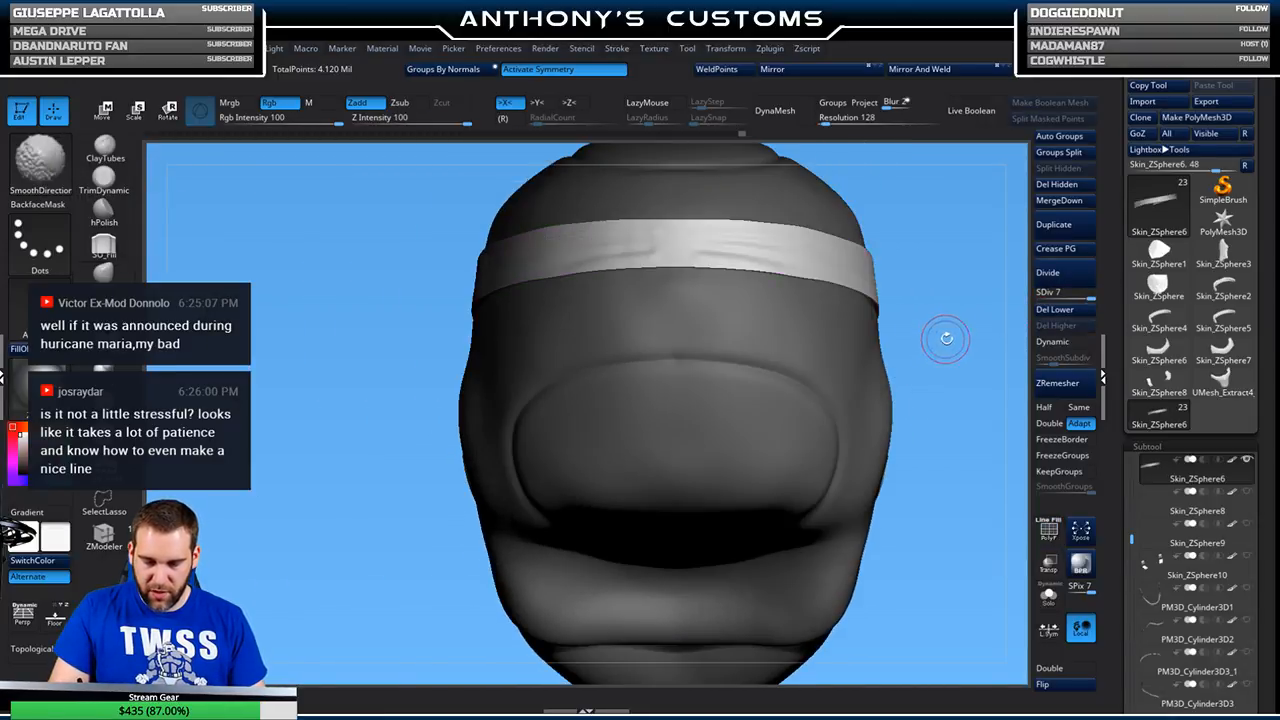
drag(963, 311, 863, 364)
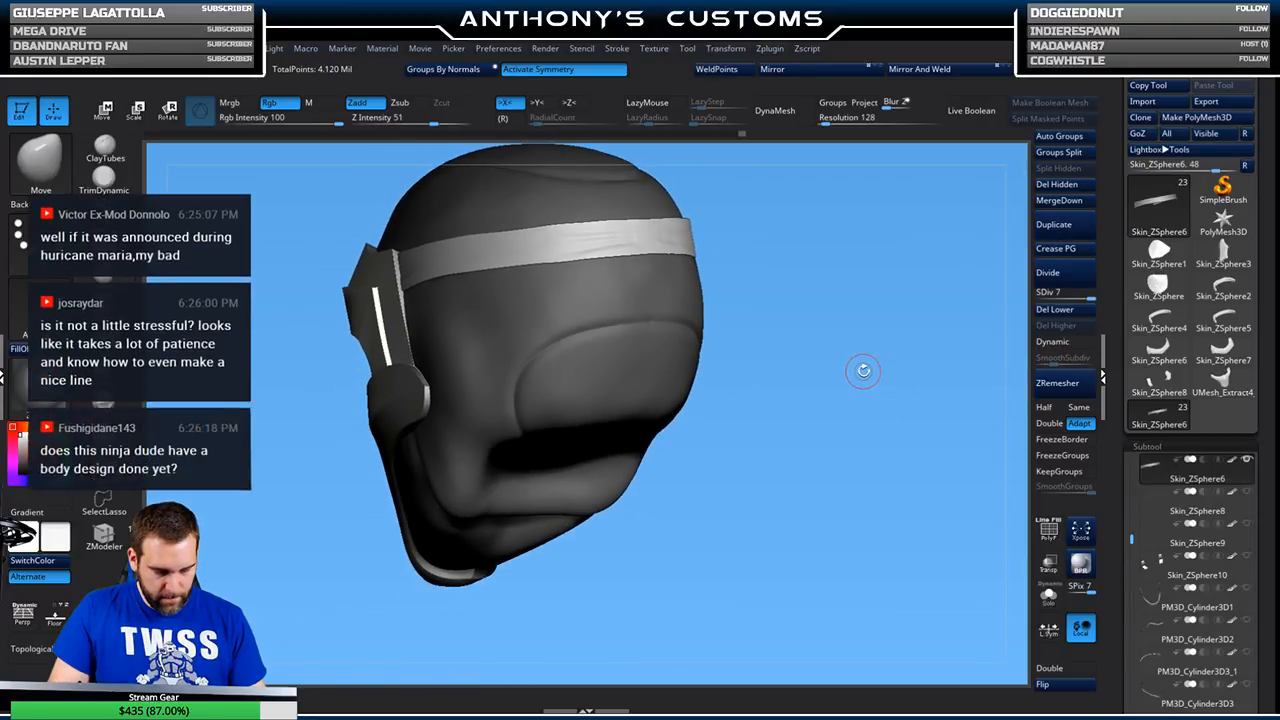
drag(852, 267, 910, 420)
- Select the hood mesh, work along the rear panel's curved seam with the SO_Fill brush at intensity 10, and quick-save the project
alt+click(735, 440)
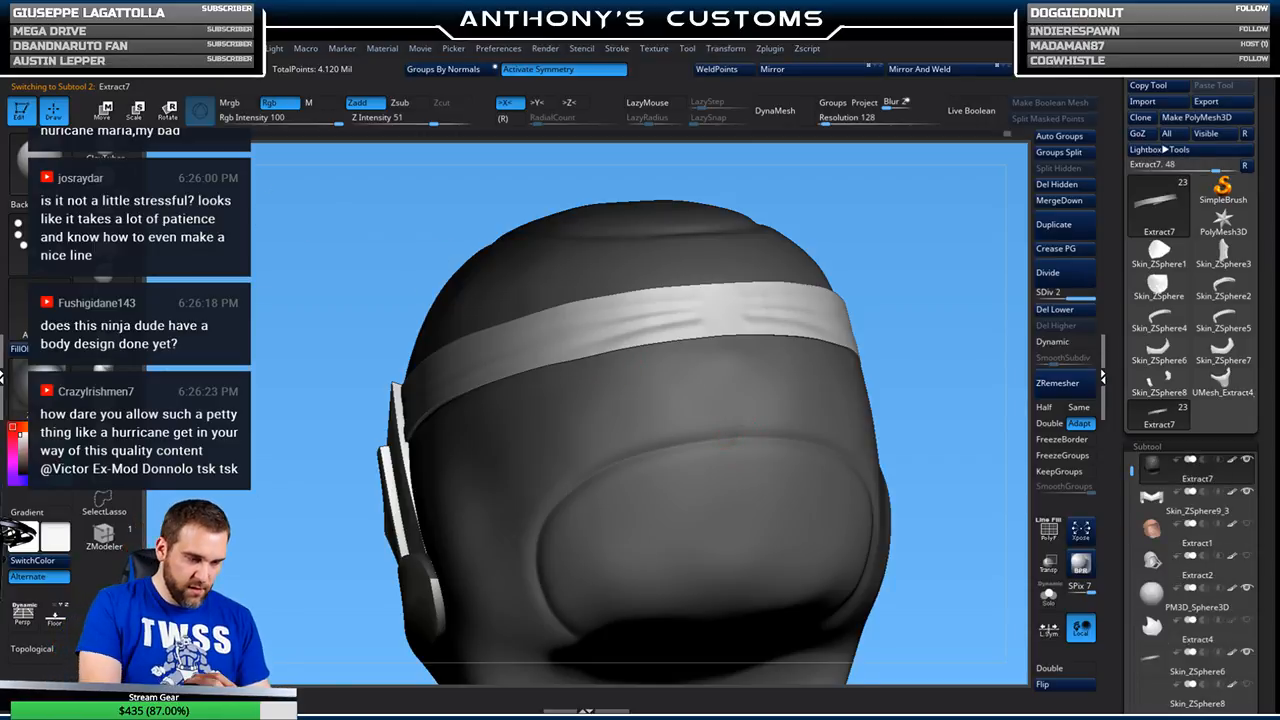
click(105, 182)
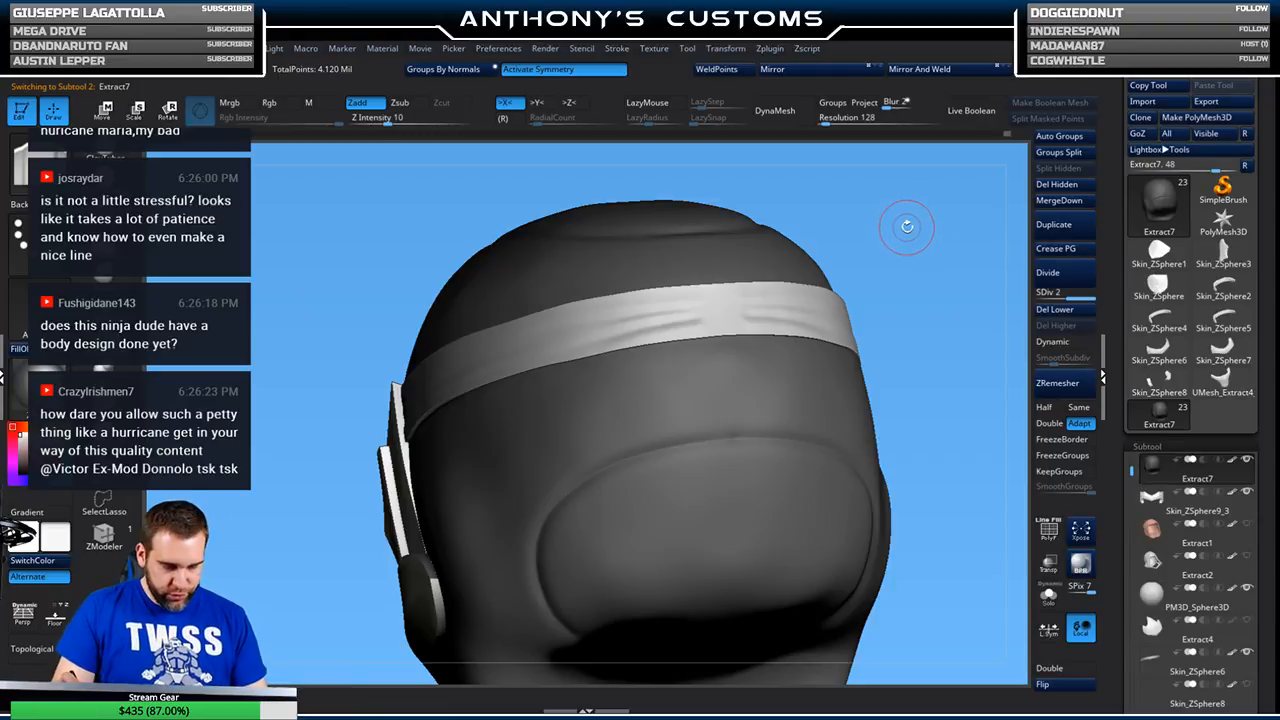
key(space)
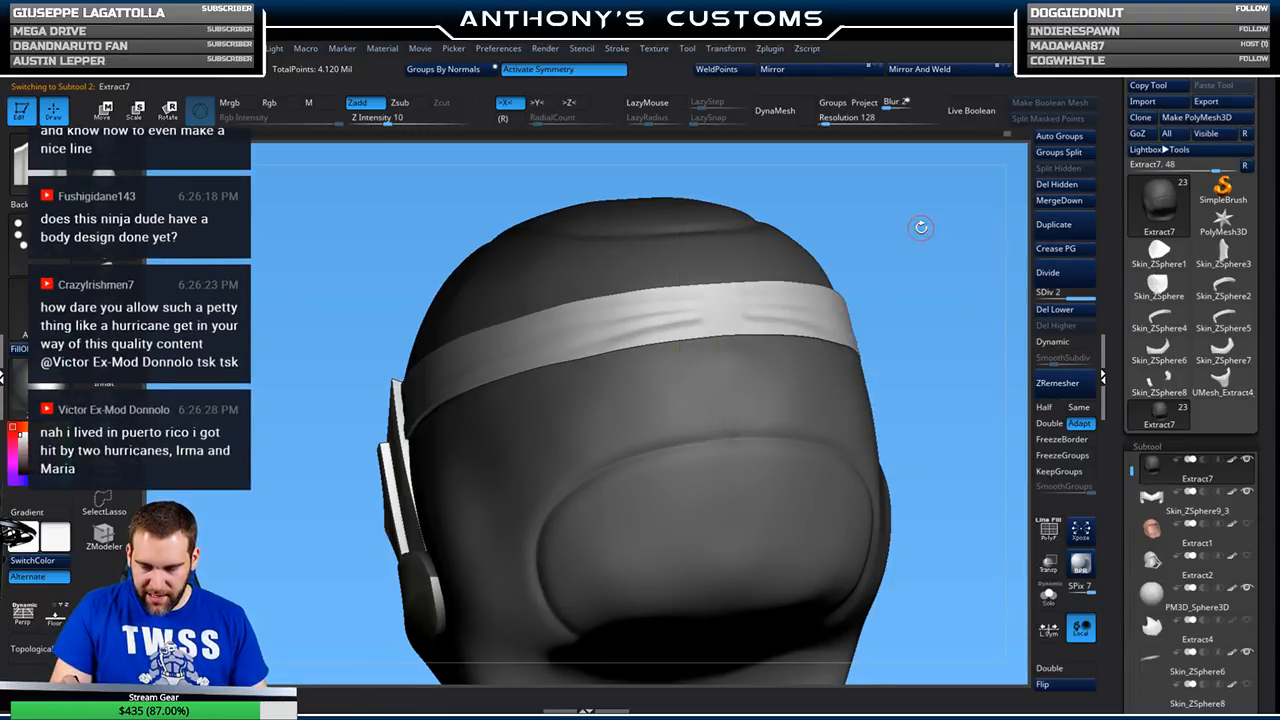
mouse_move(885, 232)
mouse_down()
mouse_move(904, 252)
mouse_move(877, 271)
mouse_move(917, 291)
mouse_move(874, 440)
mouse_move(874, 280)
mouse_move(893, 296)
mouse_up()
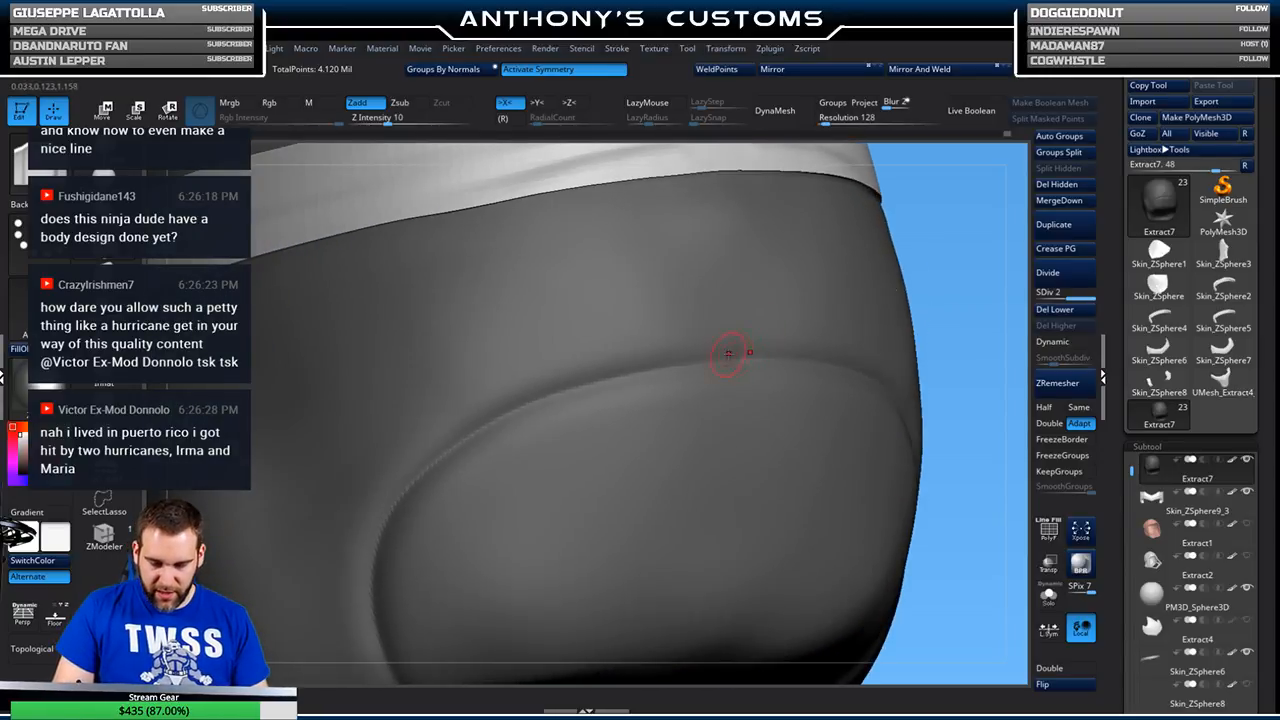
drag(903, 255, 900, 390)
right_drag(653, 217, 730, 363)
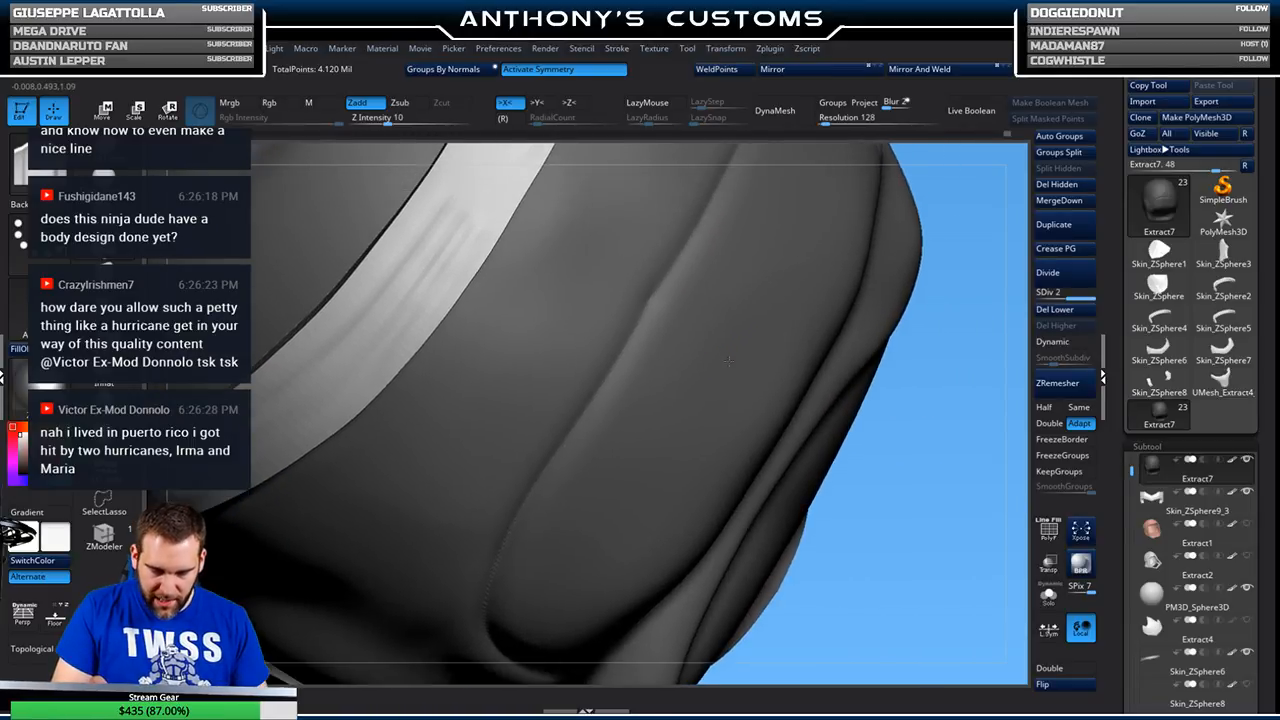
right_drag(844, 267, 886, 205)
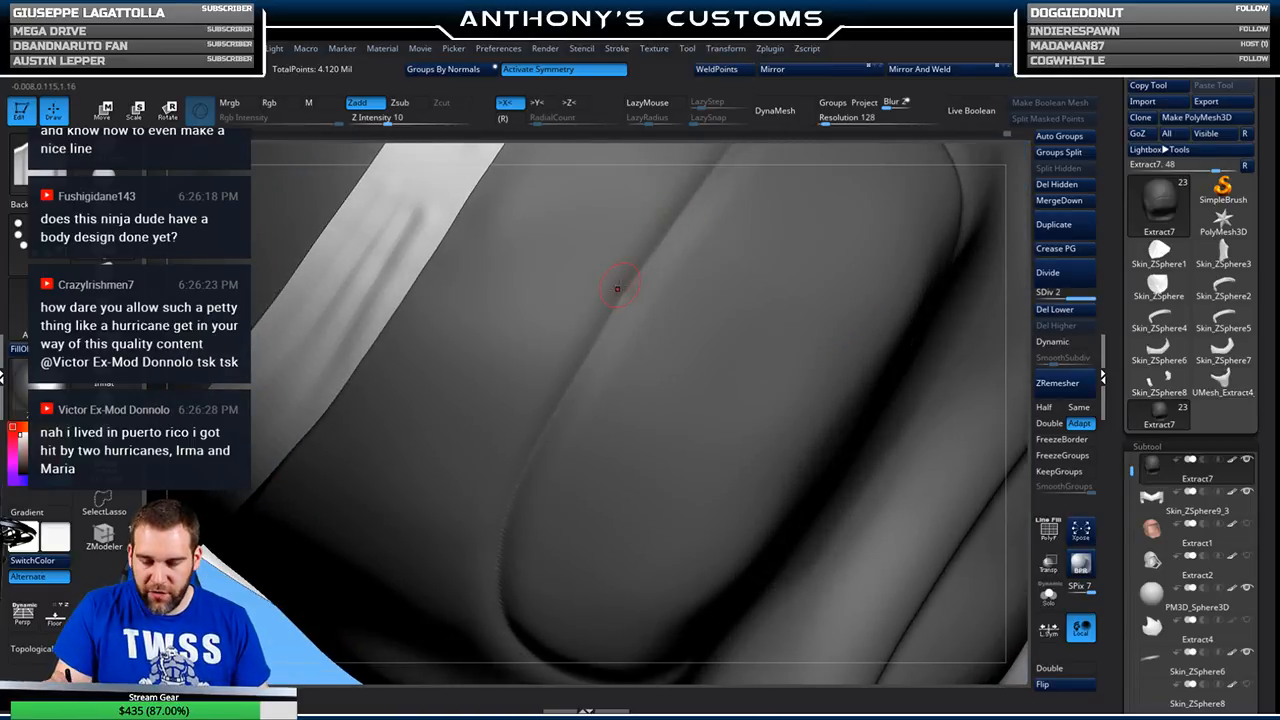
right_drag(645, 267, 677, 277)
right_drag(843, 254, 847, 232)
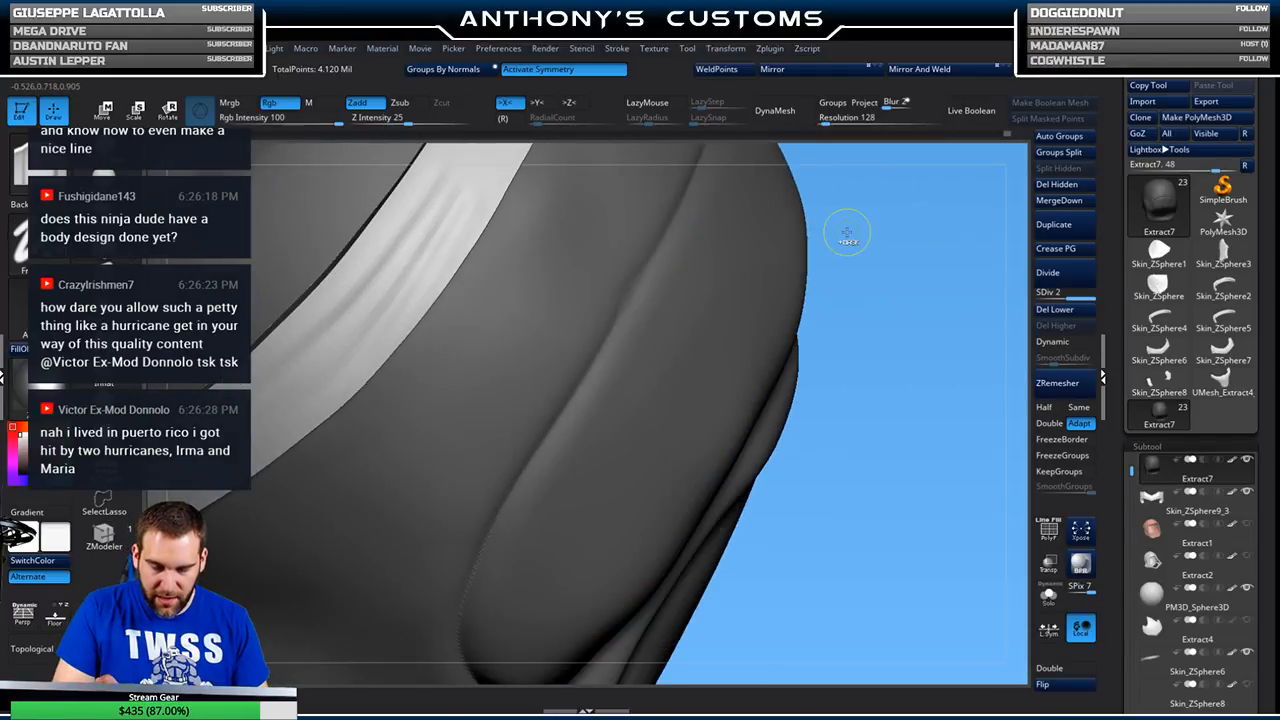
key(ctrl+s)
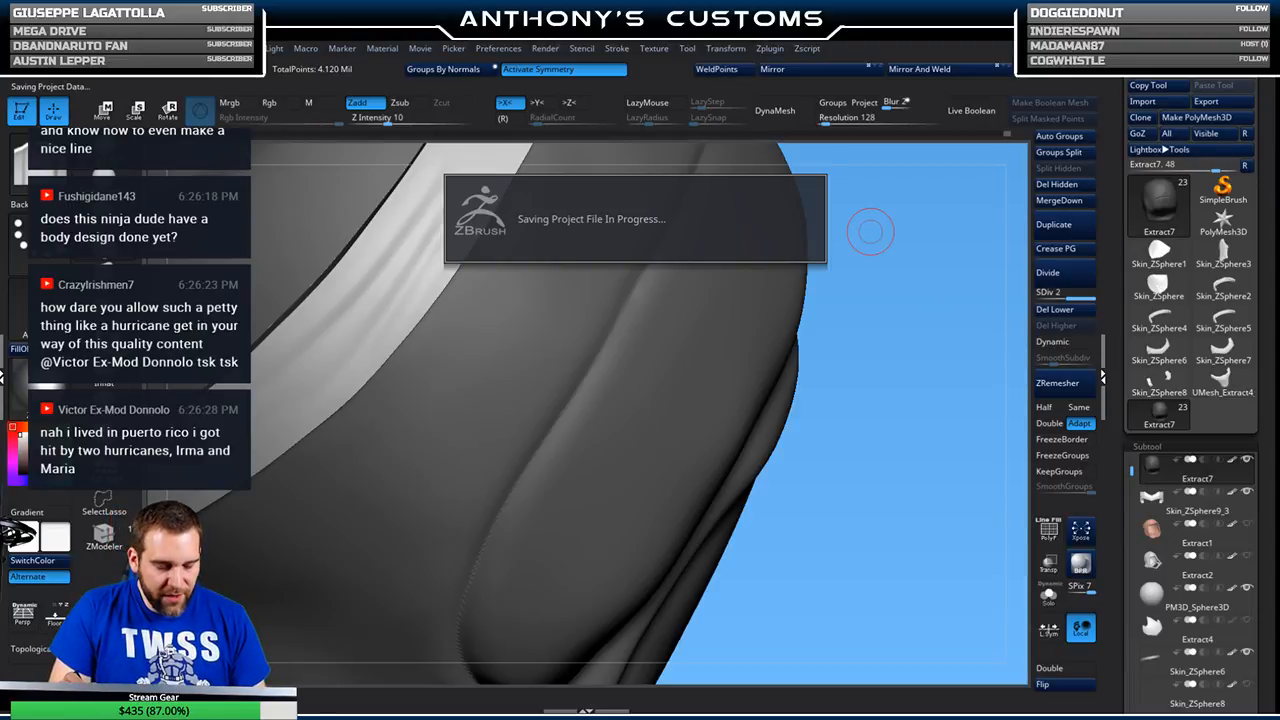
drag(870, 231, 868, 230)
drag(957, 210, 965, 190)
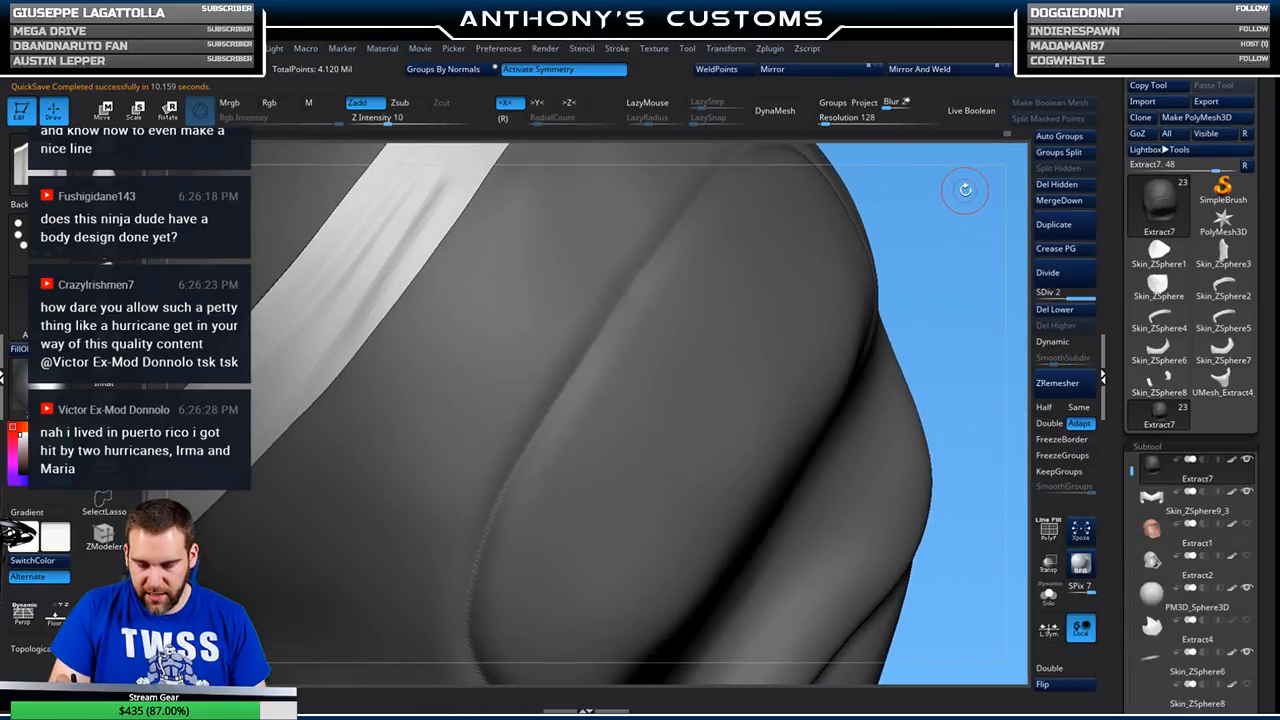
- Smooth the upper and side curve of the rear panel seam on the hood
key(f)
mouse_move(894, 258)
mouse_down()
mouse_move(918, 260)
mouse_move(894, 281)
mouse_move(848, 268)
mouse_move(902, 250)
mouse_up()
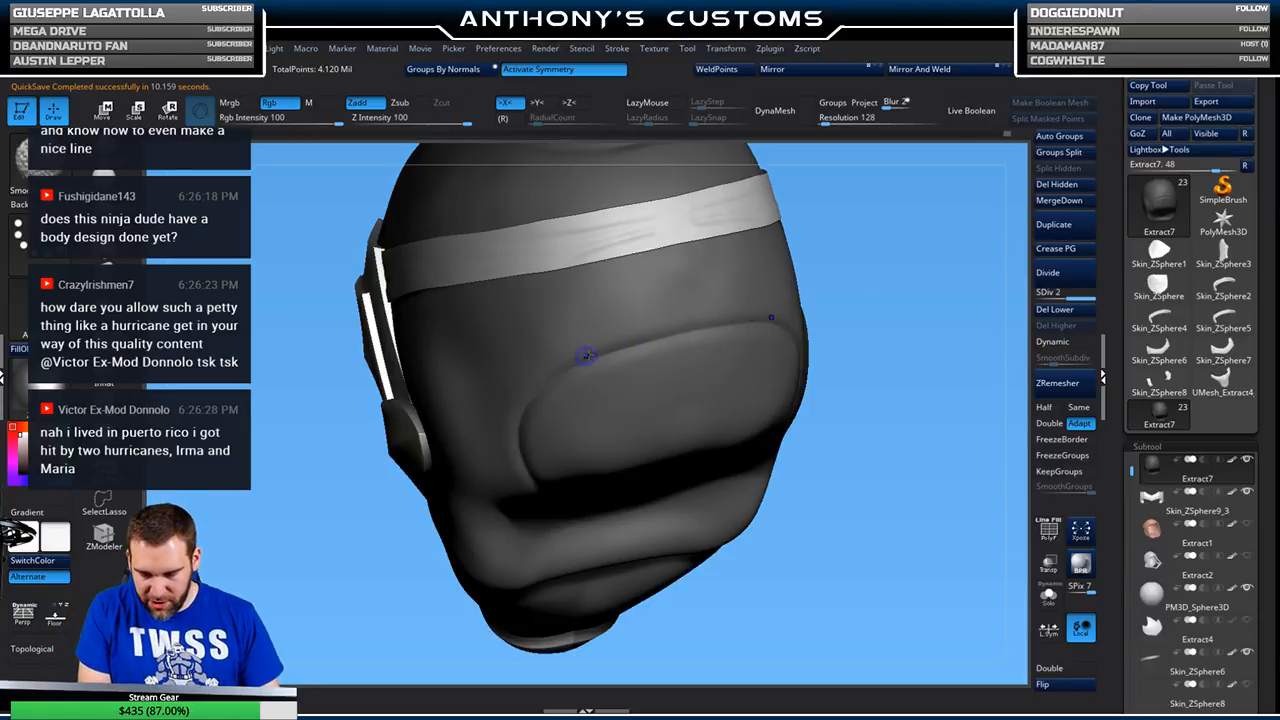
shift+drag(530, 406, 557, 434)
drag(880, 264, 945, 262)
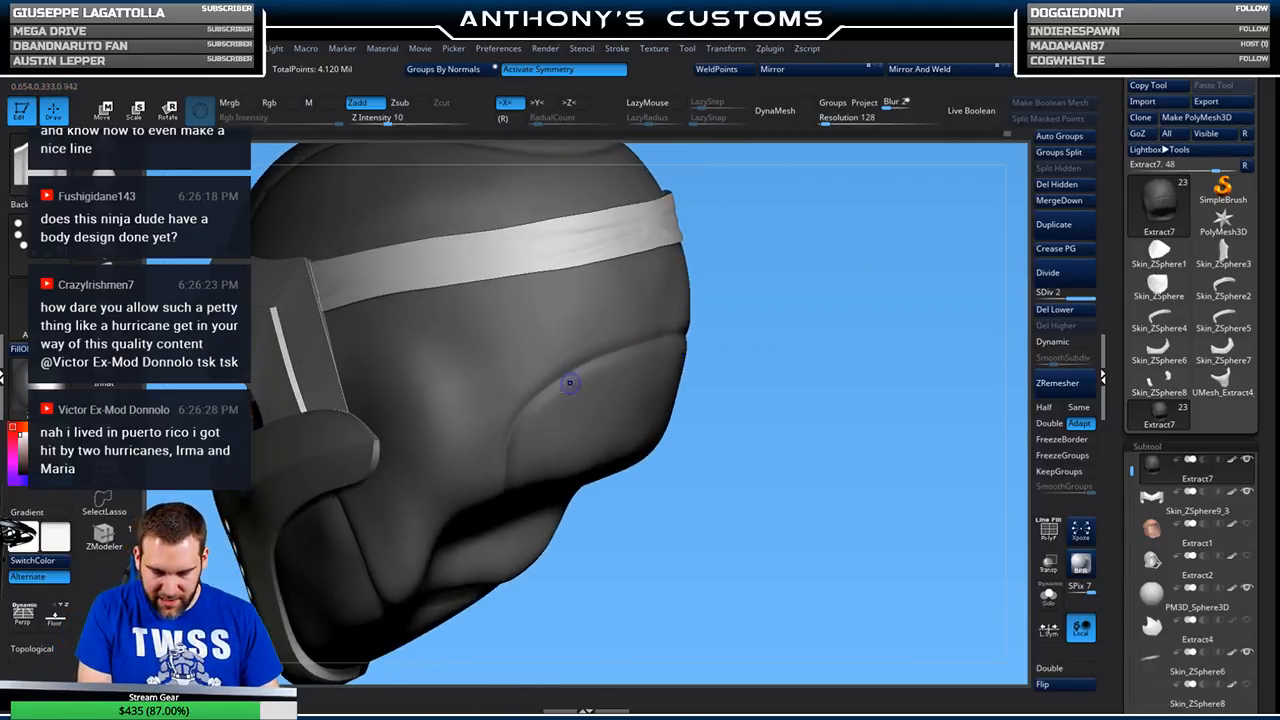
shift+drag(594, 364, 497, 482)
- Make the headband's knot and trailing tails visible again and view the whole head from the front
key(f)
mouse_move(780, 400)
alt+mouse_down()
mouse_move(809, 426)
mouse_move(852, 382)
alt+mouse_up()
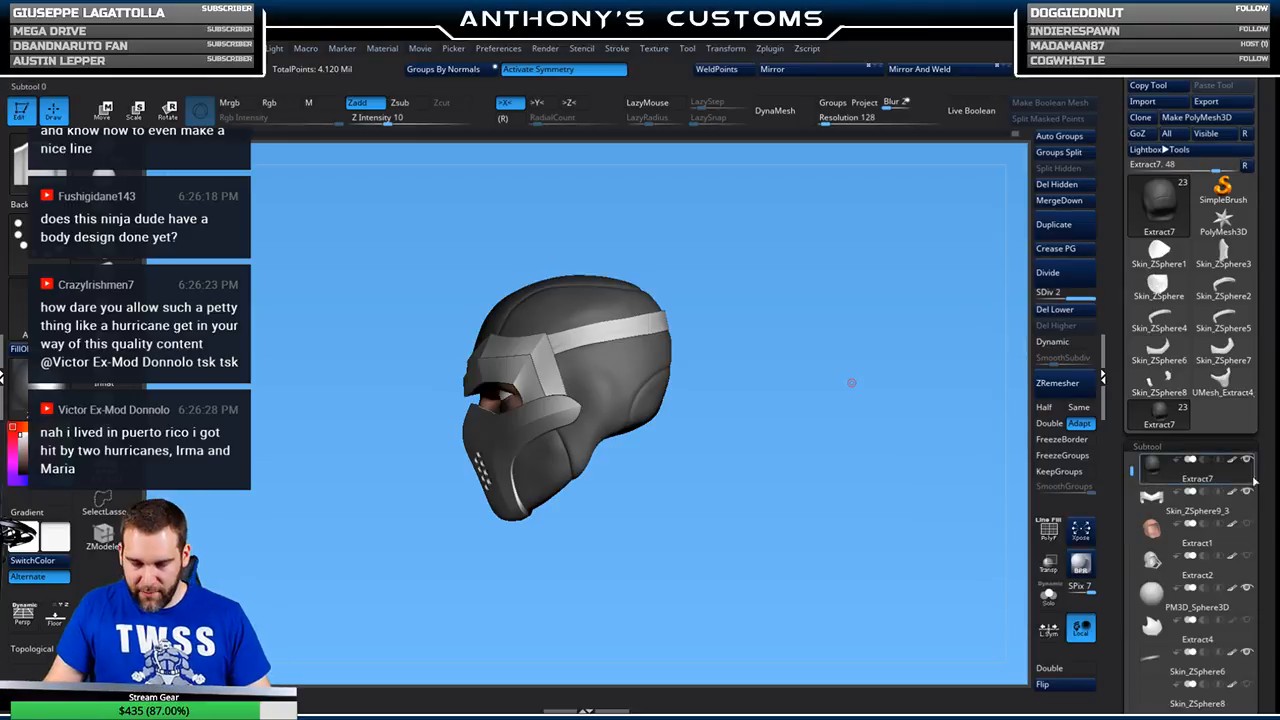
scroll(1142, 480, down, 3)
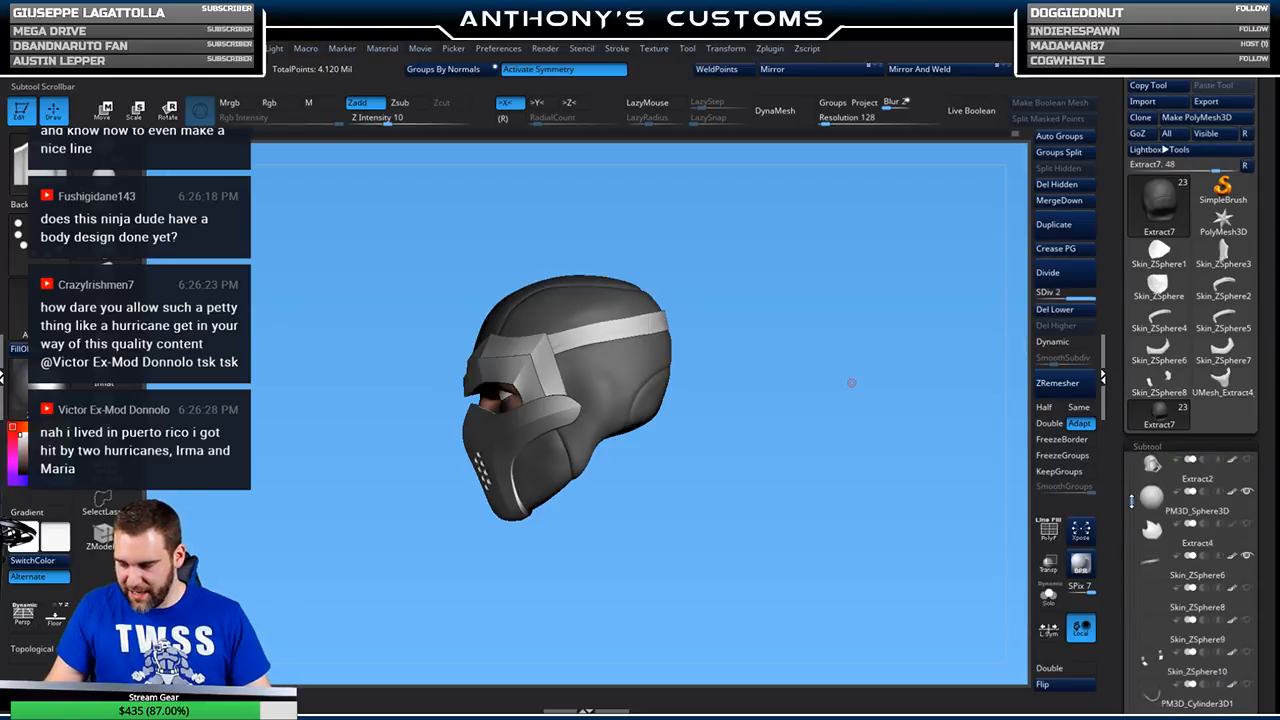
drag(748, 536, 804, 537)
click(1246, 525)
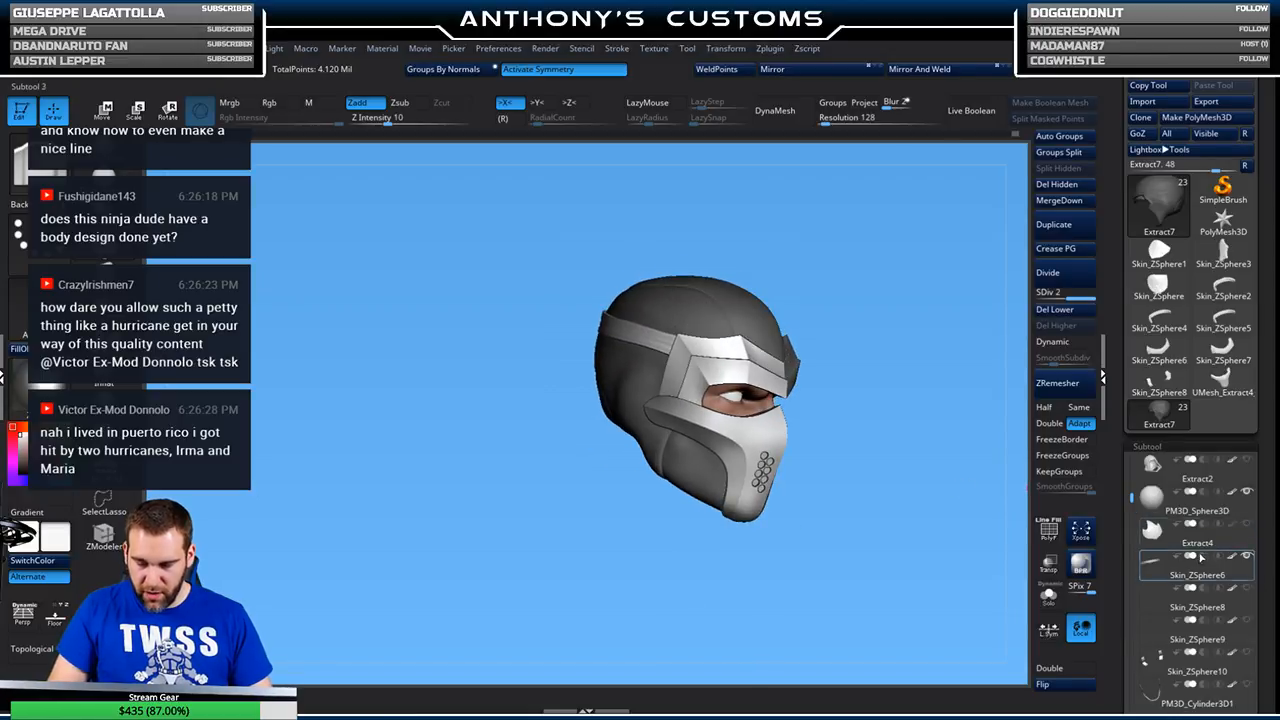
drag(1132, 500, 1134, 633)
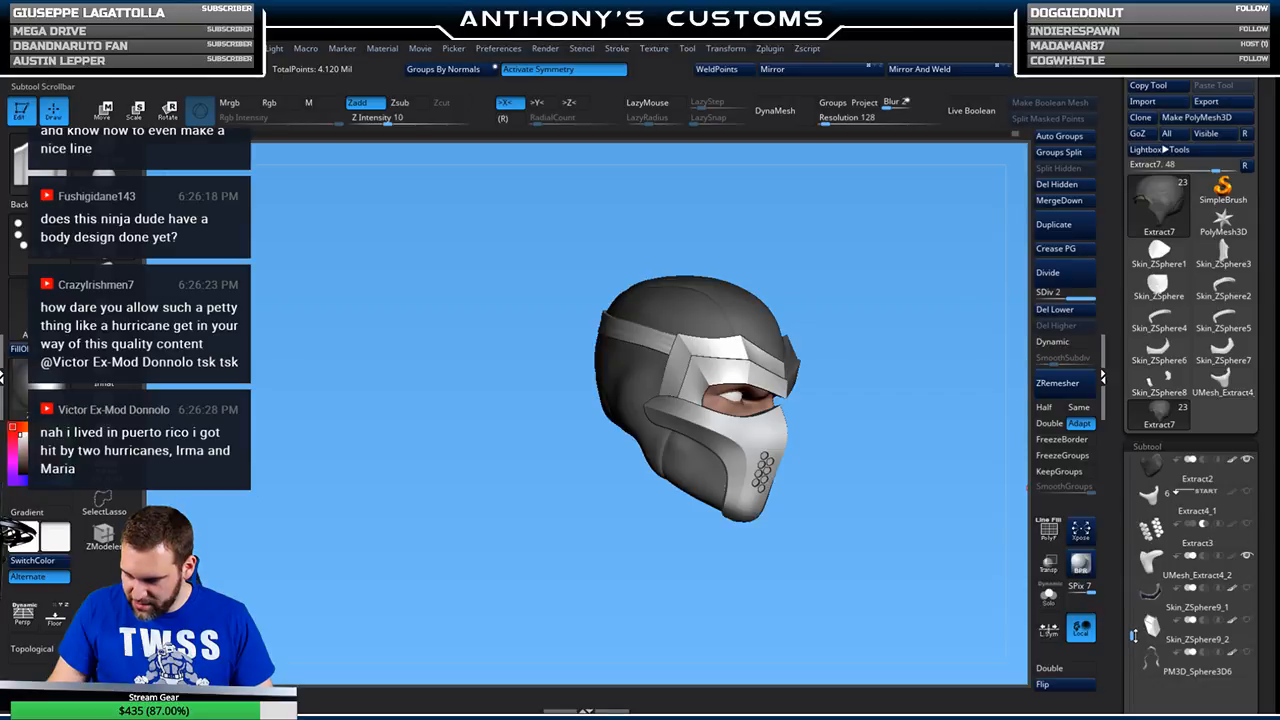
click(1246, 589)
click(1245, 590)
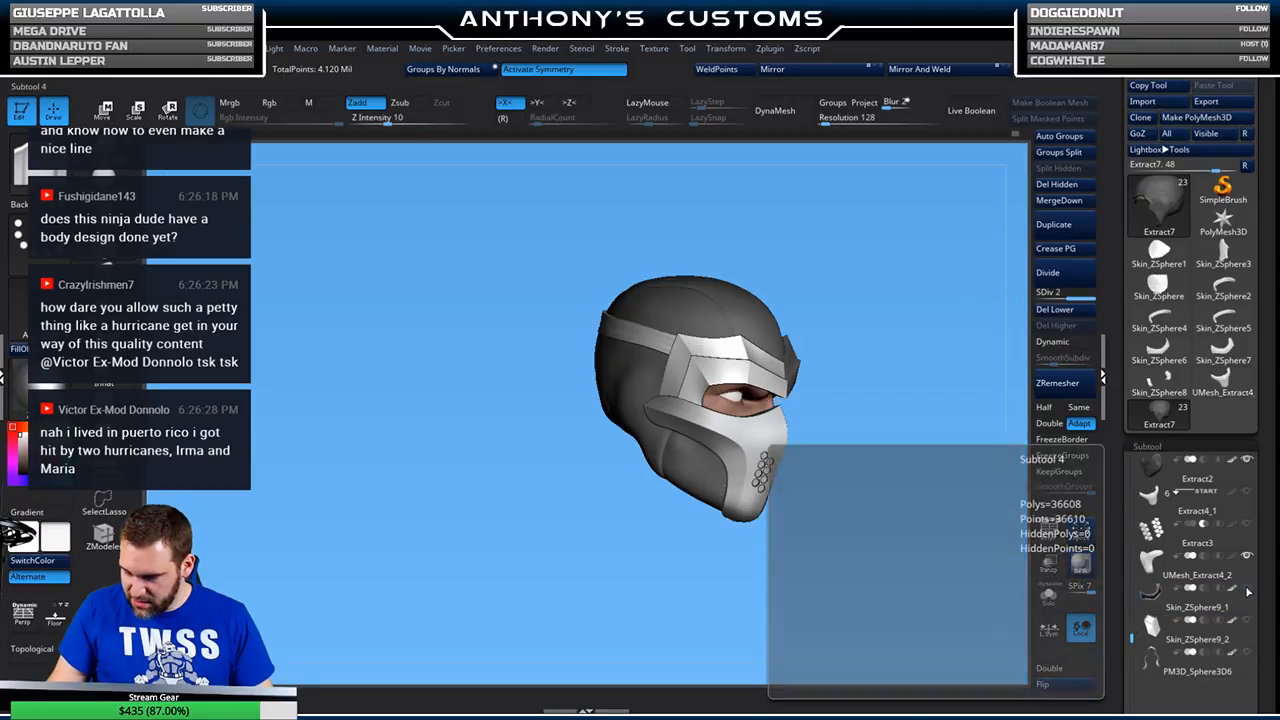
click(1246, 653)
drag(705, 570, 745, 550)
alt+drag(629, 598, 889, 555)
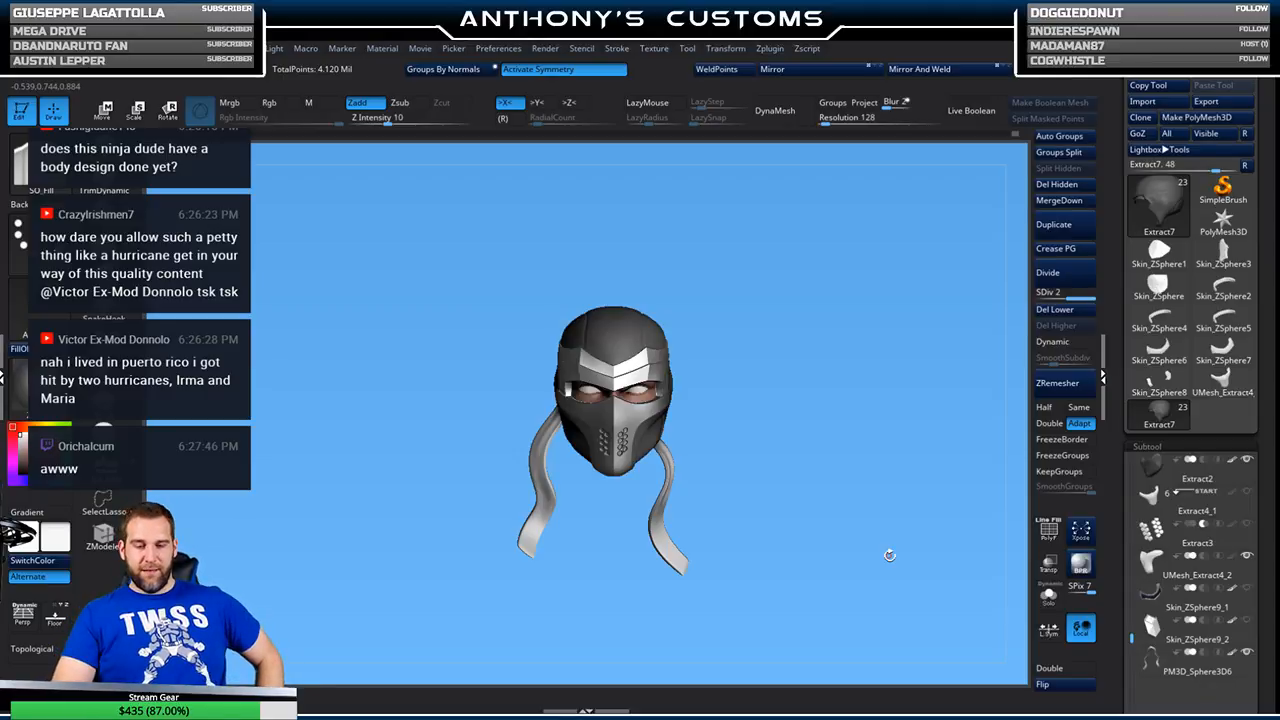
- Reshape the hood's symmetric crown seams above the forehead plate using the Move brush with a draw size of 228
key(f)
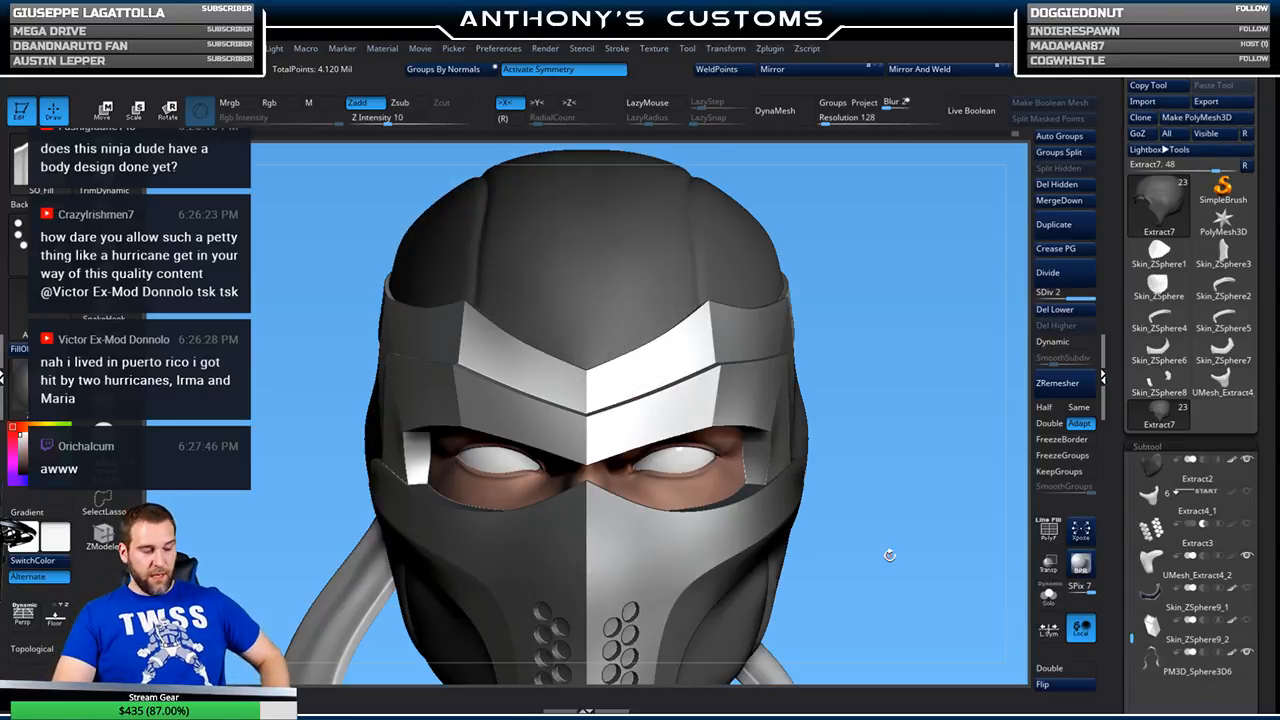
key(f)
drag(883, 370, 880, 500)
drag(932, 289, 265, 351)
click(106, 350)
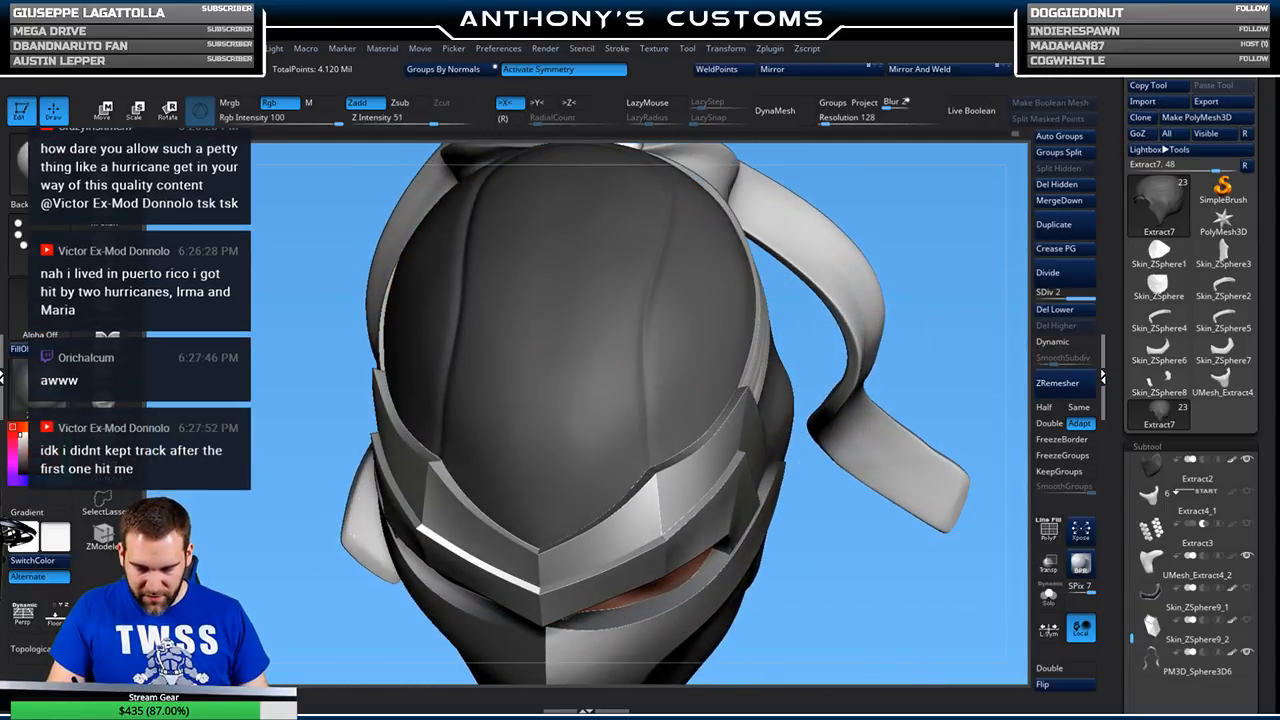
key(shift+f)
key(shift+f)
key(space)
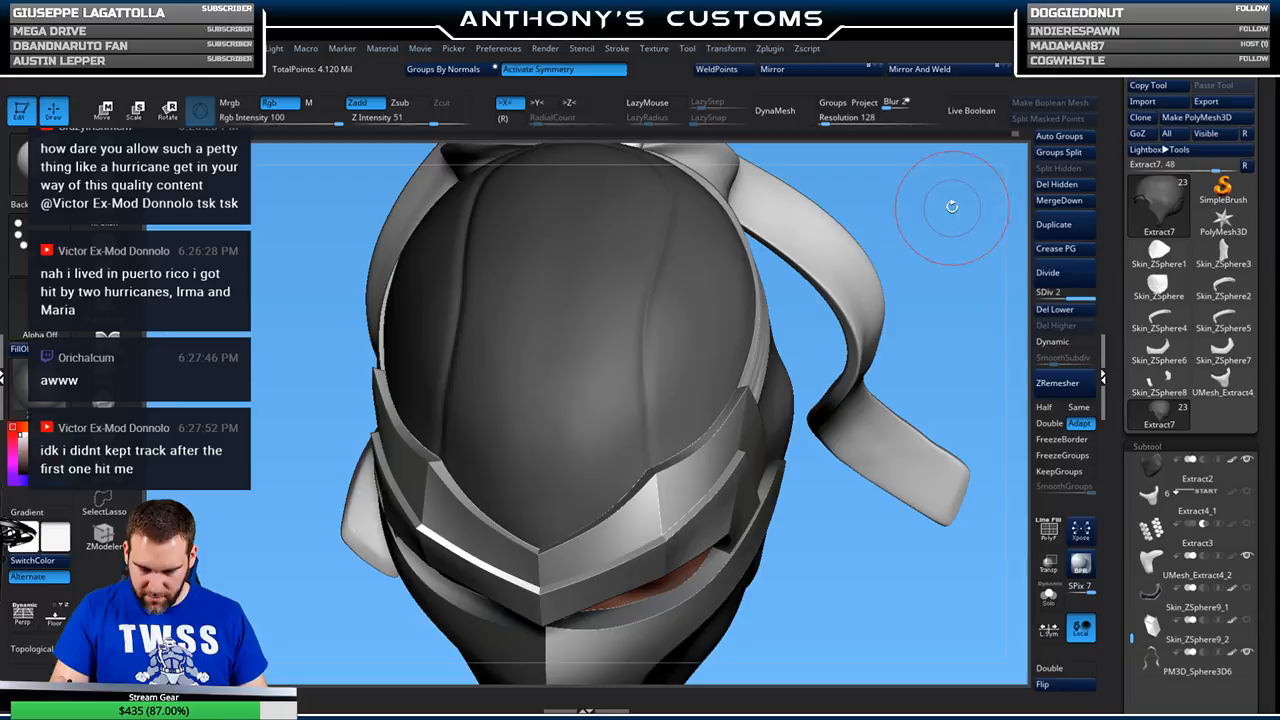
drag(937, 223, 930, 222)
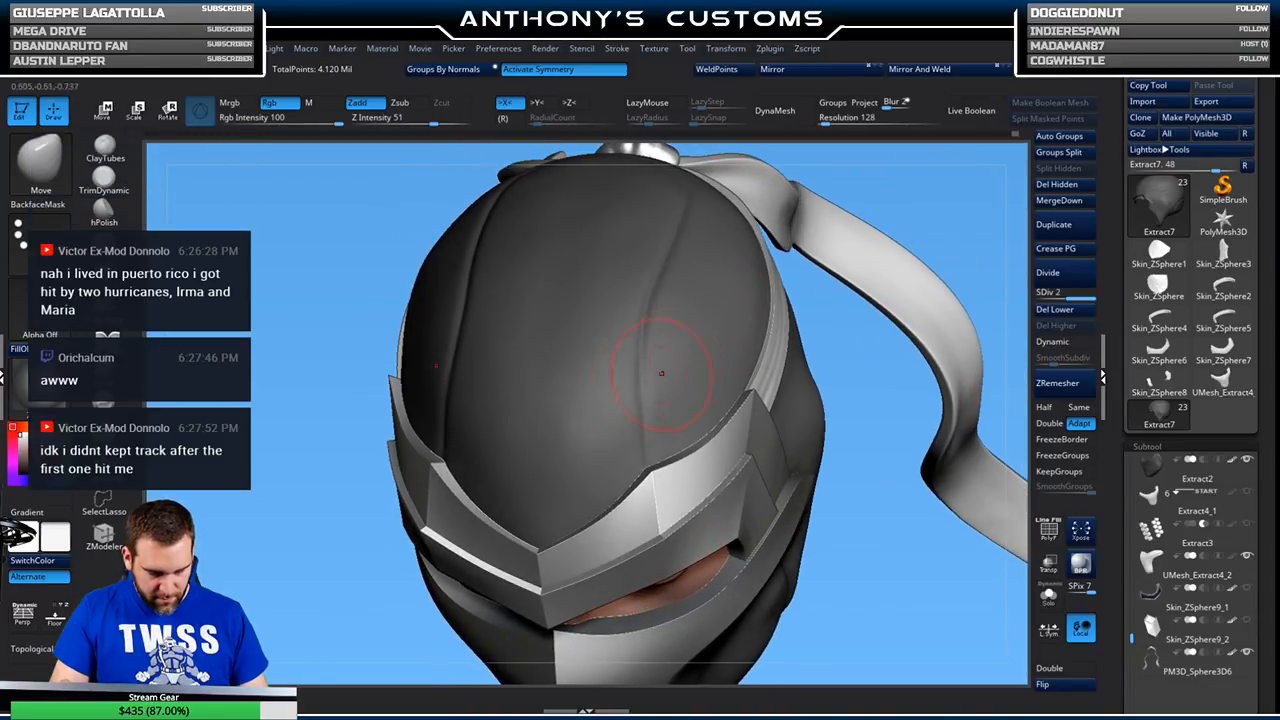
key(space)
drag(648, 389, 652, 388)
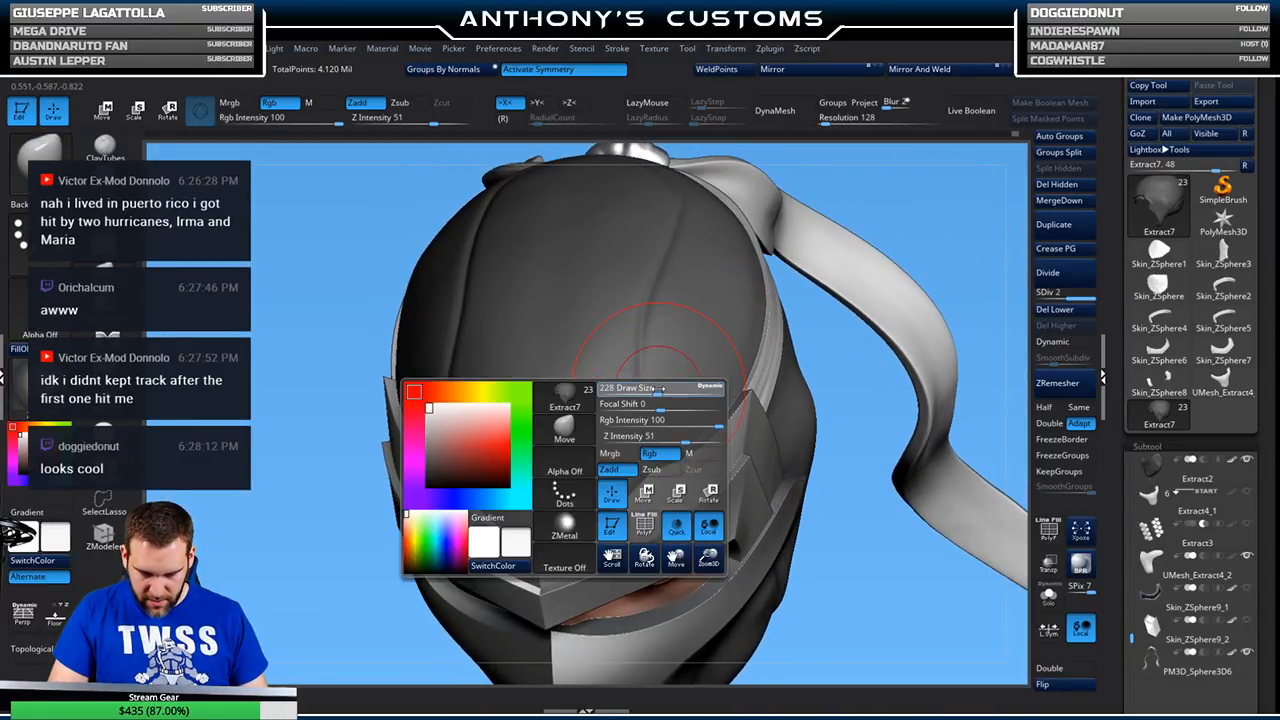
drag(864, 311, 838, 304)
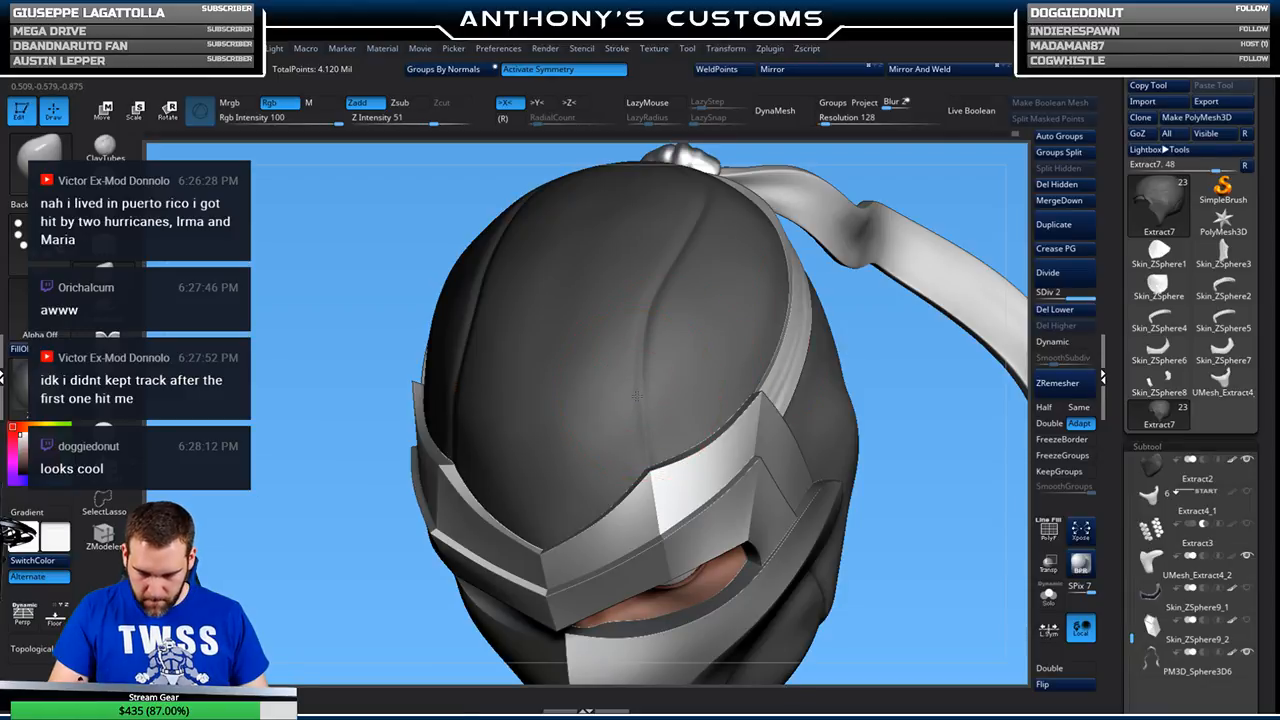
drag(886, 343, 920, 320)
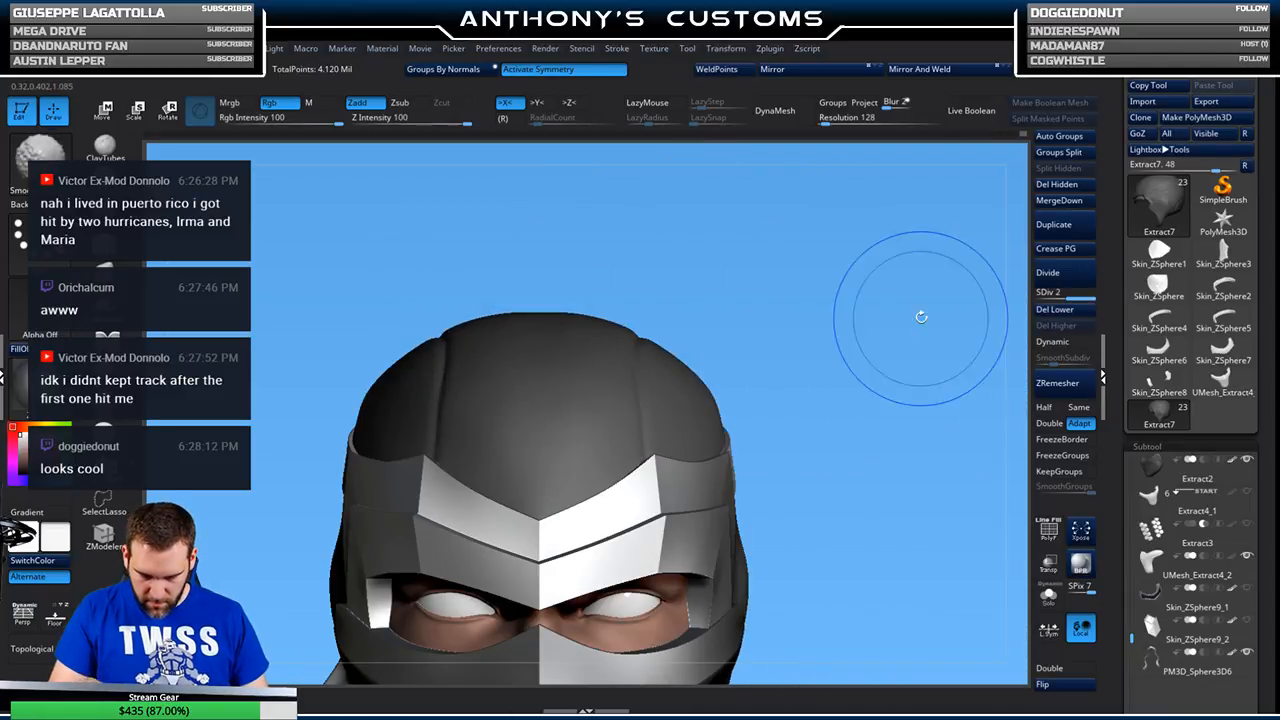
drag(749, 289, 646, 286)
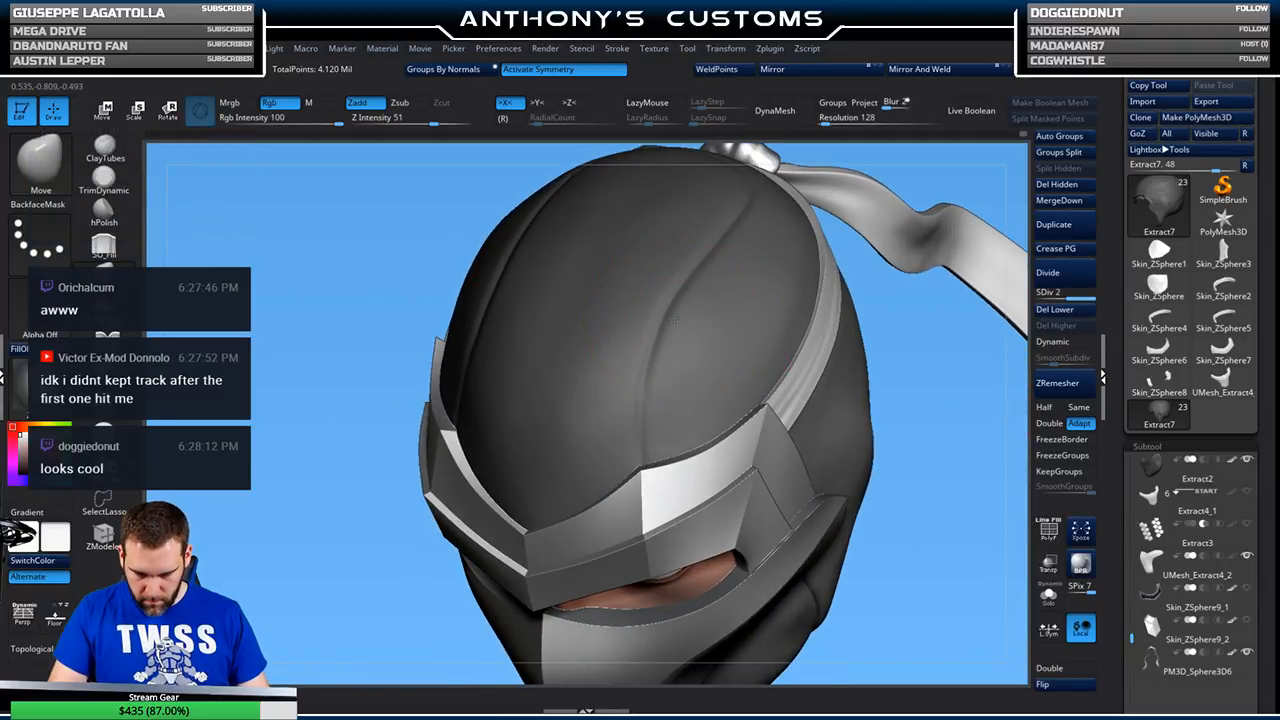
drag(923, 480, 966, 420)
mouse_move(936, 362)
mouse_down()
mouse_move(907, 368)
mouse_move(880, 350)
mouse_up()
- Examine the masked head with its headband and tails from the side, three-quarter and front views
key(shift)
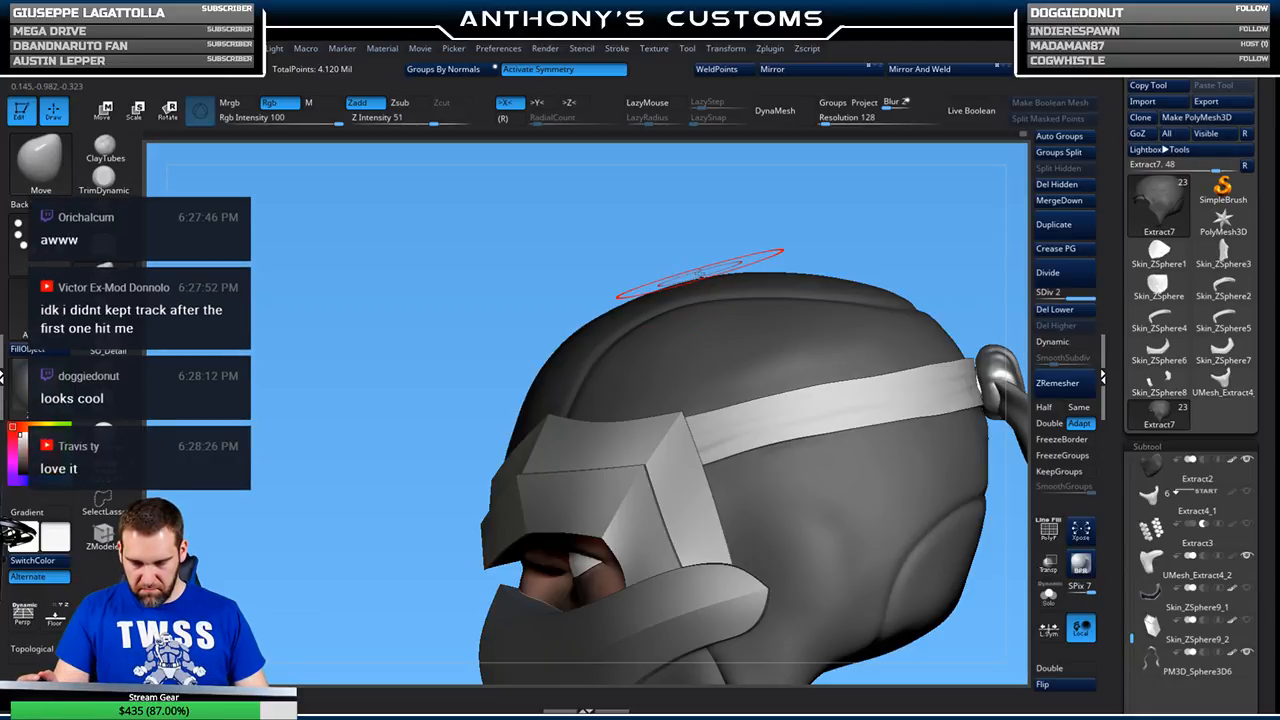
alt+right_drag(700, 273, 543, 157)
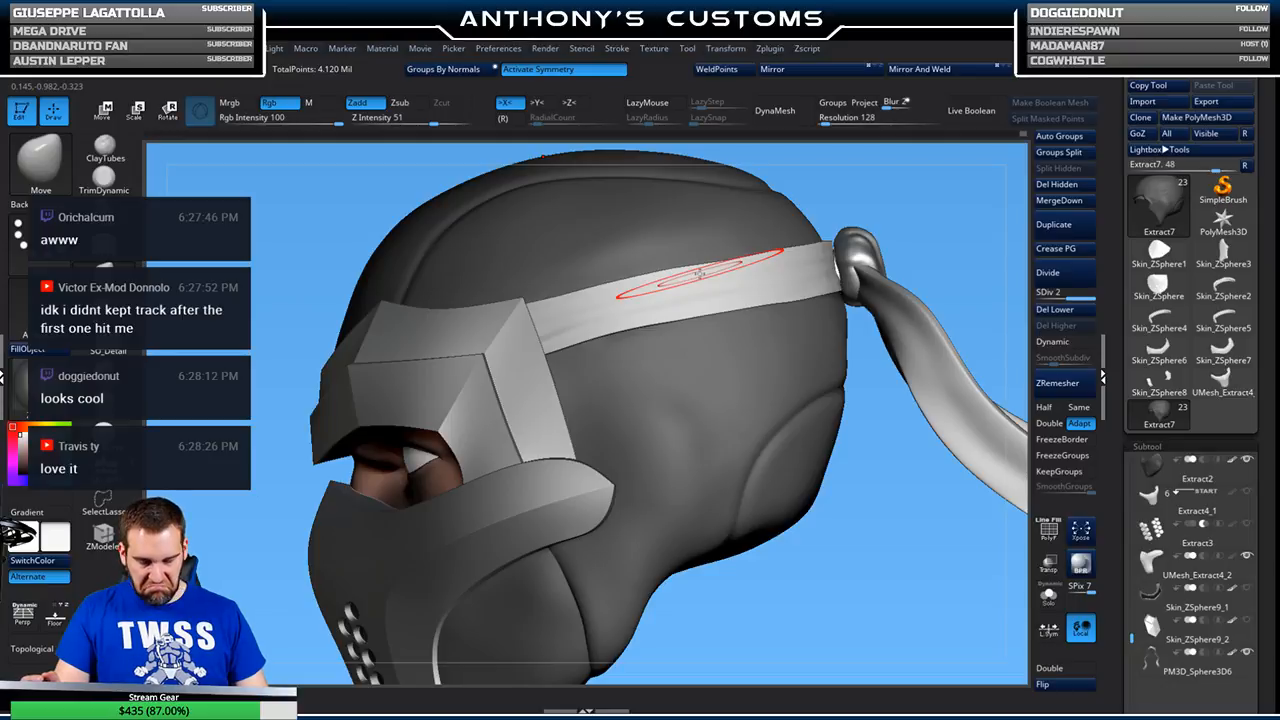
drag(905, 508, 997, 325)
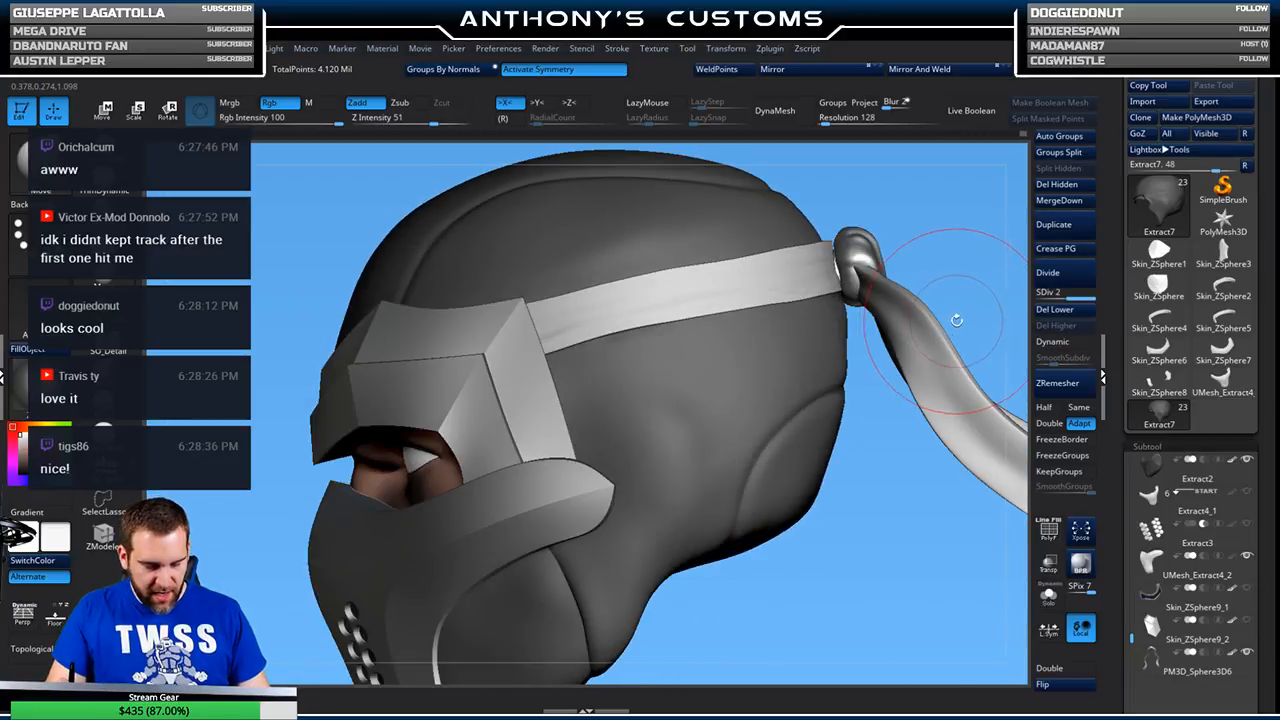
key(f)
drag(543, 529, 613, 539)
mouse_move(749, 423)
mouse_down()
mouse_move(814, 440)
mouse_move(810, 406)
mouse_move(841, 388)
mouse_move(861, 414)
mouse_move(848, 541)
mouse_move(900, 369)
mouse_move(720, 323)
mouse_up()
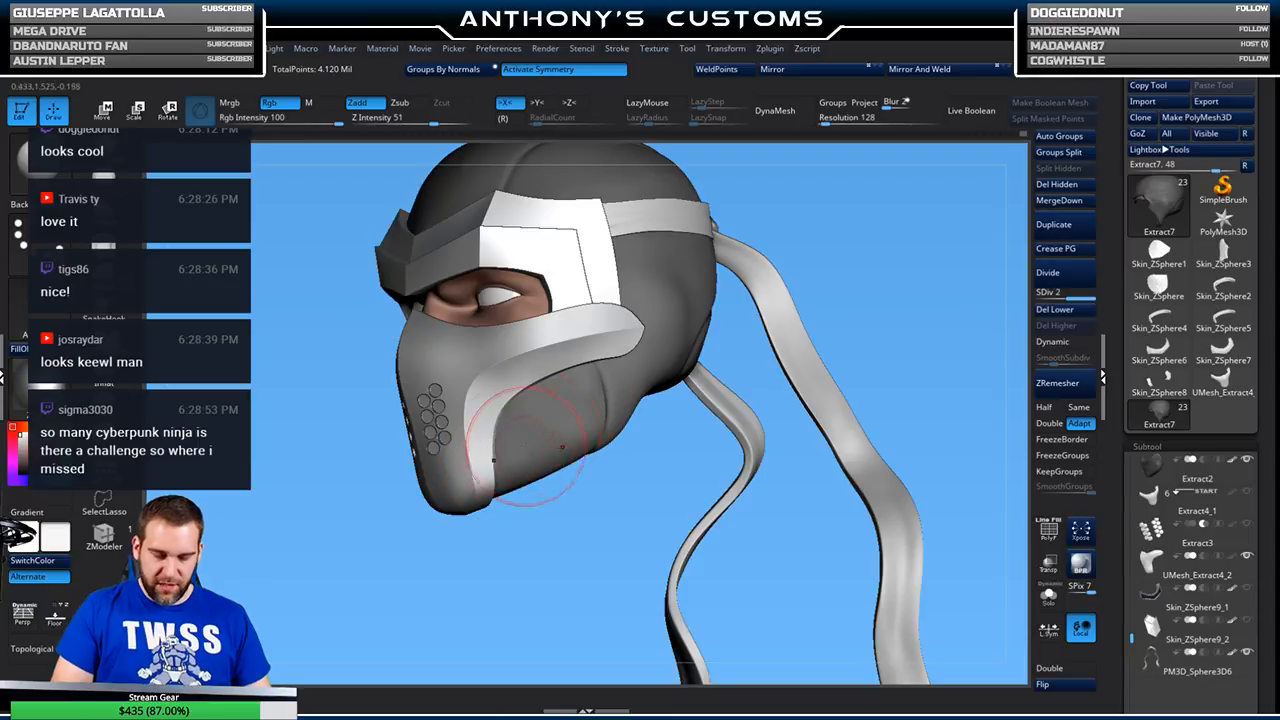
mouse_move(608, 561)
mouse_down()
mouse_move(709, 435)
mouse_move(551, 357)
mouse_up()
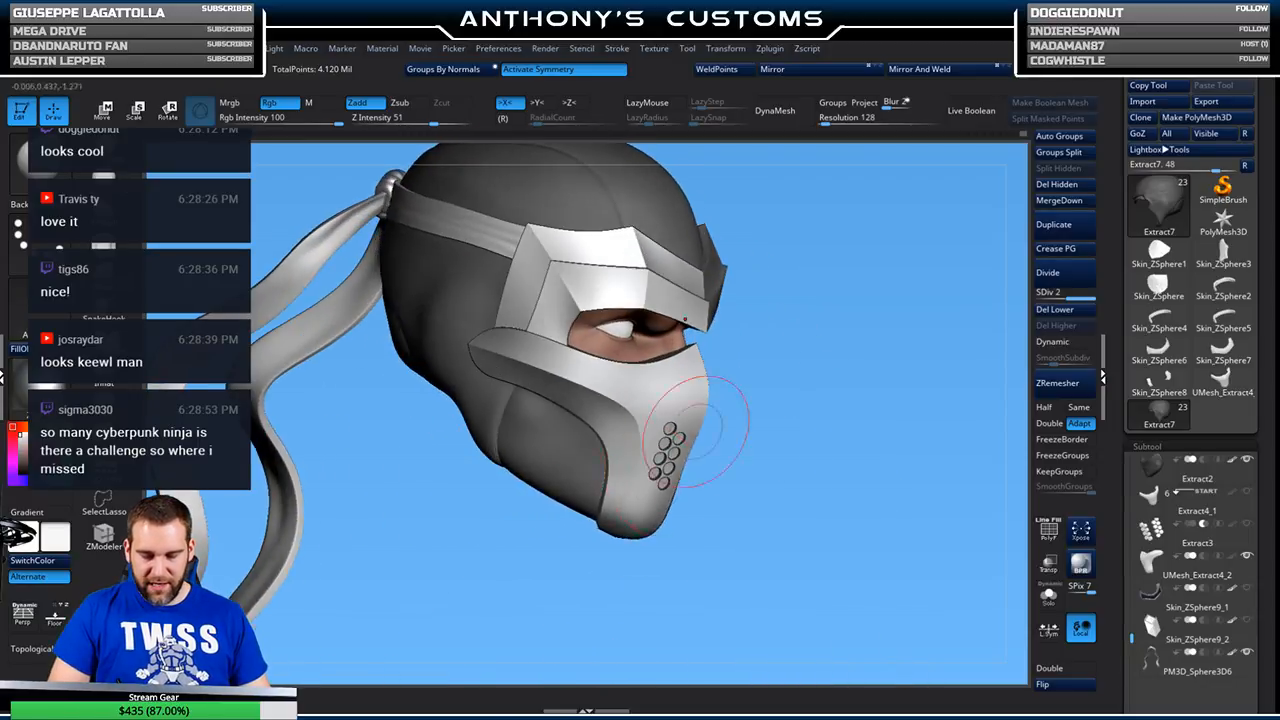
drag(894, 386, 887, 357)
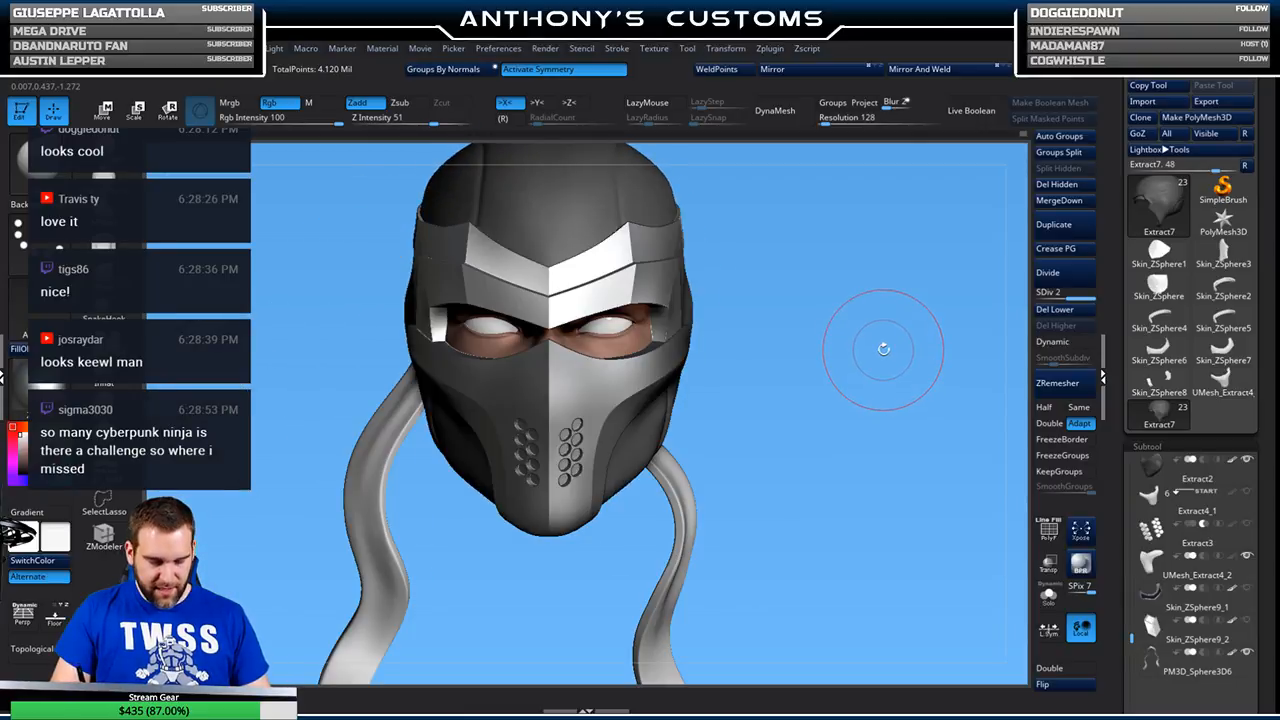
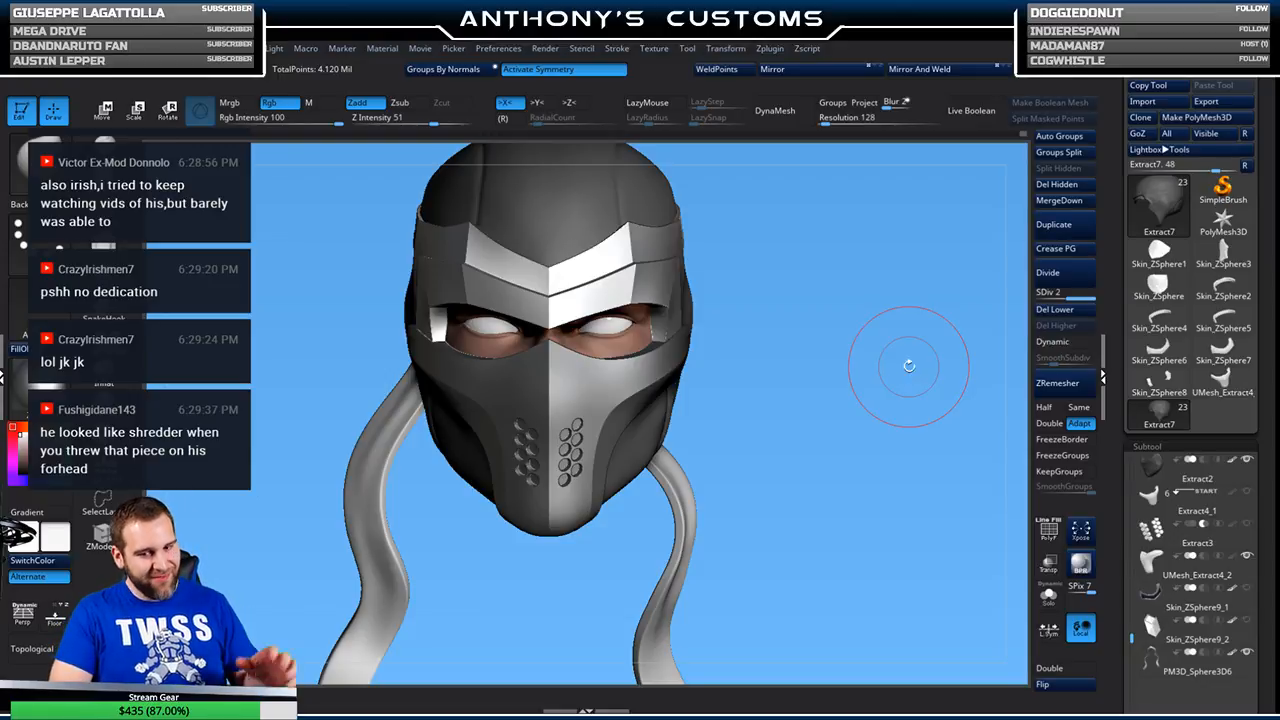
- Examine the ninja head from the side and front, framing the full length of the headband tails
drag(895, 335, 745, 465)
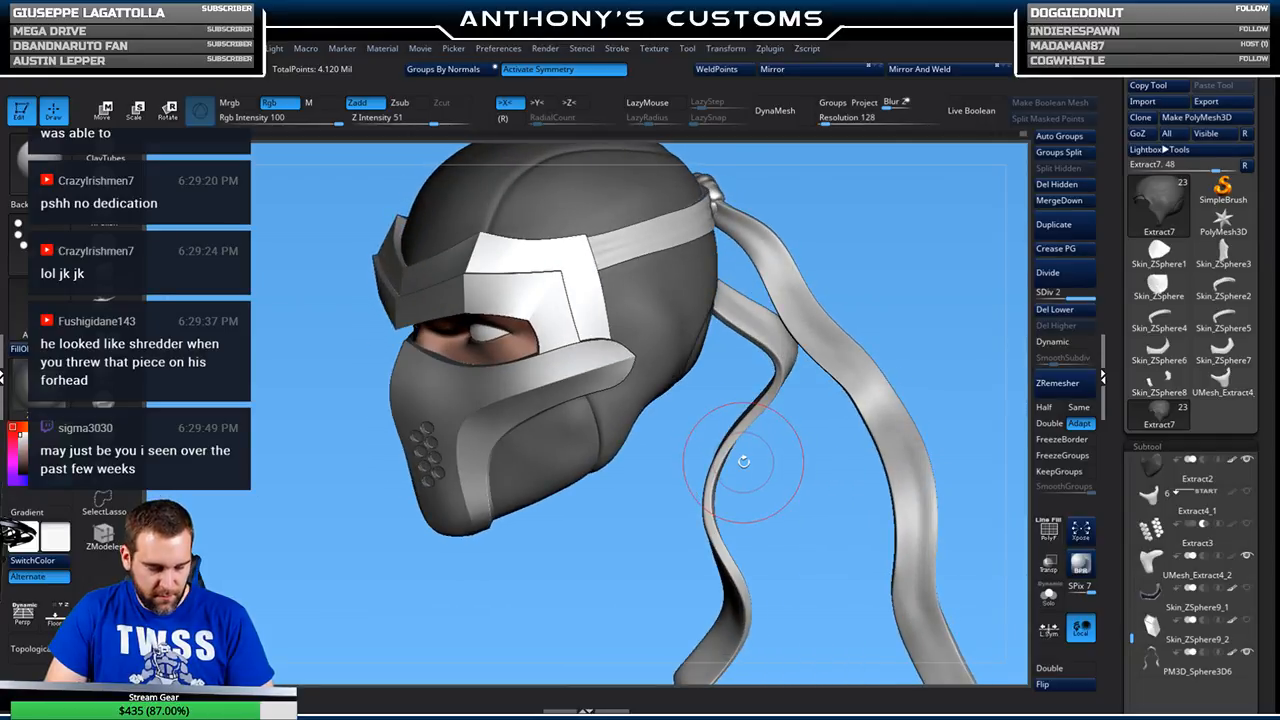
mouse_move(635, 505)
mouse_down()
mouse_move(672, 518)
mouse_move(718, 504)
mouse_move(808, 404)
mouse_move(845, 393)
mouse_move(839, 420)
mouse_move(848, 365)
mouse_up()
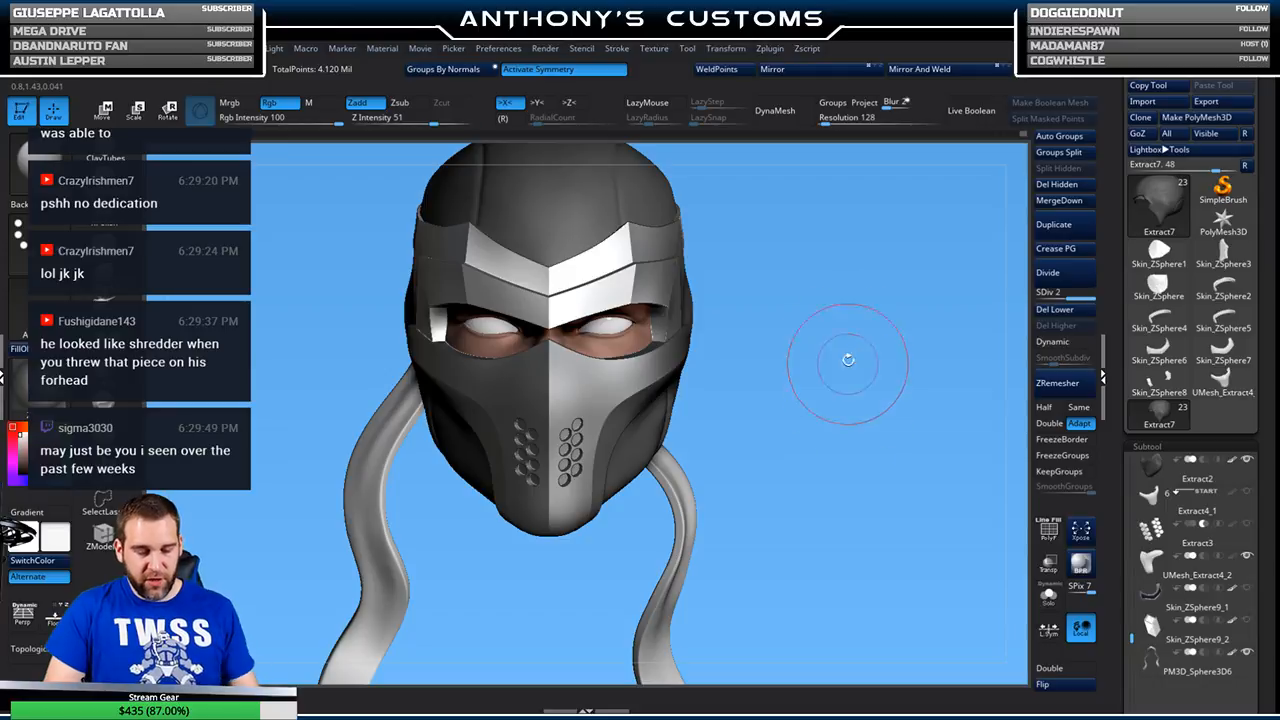
alt+drag(832, 421, 874, 396)
drag(758, 461, 904, 461)
drag(604, 514, 672, 508)
drag(676, 508, 666, 491)
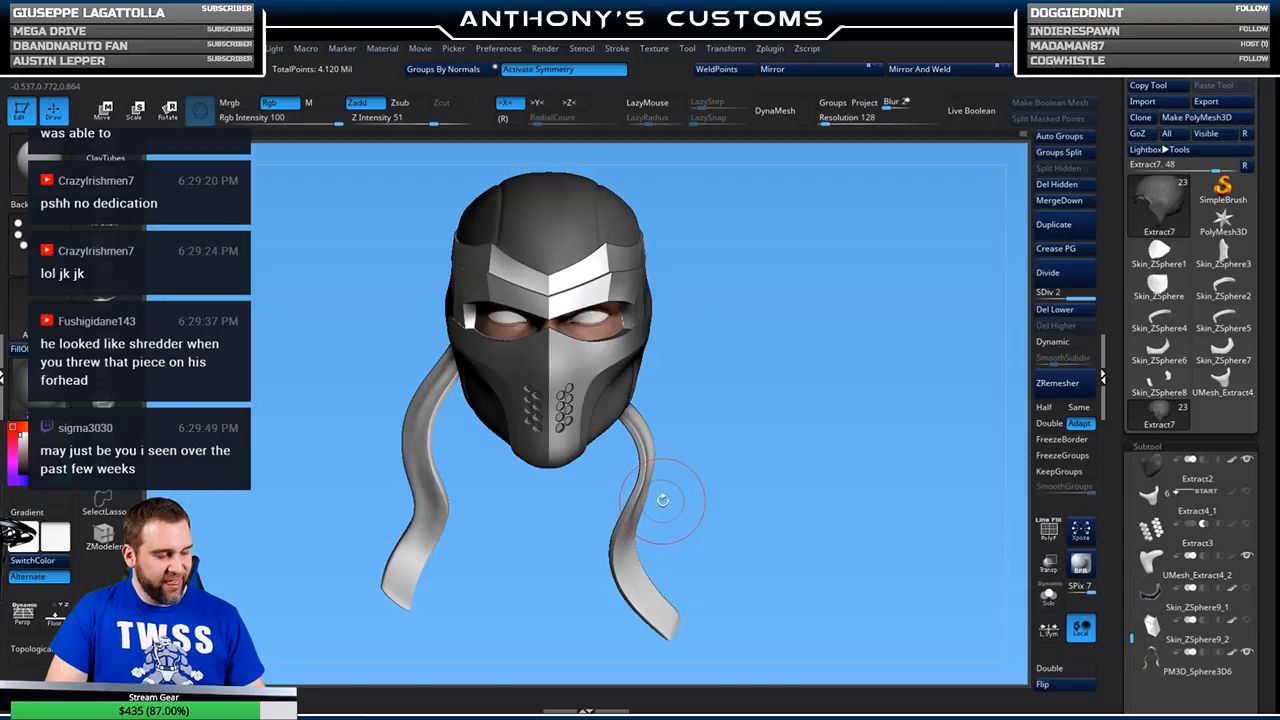
alt+drag(663, 500, 757, 480)
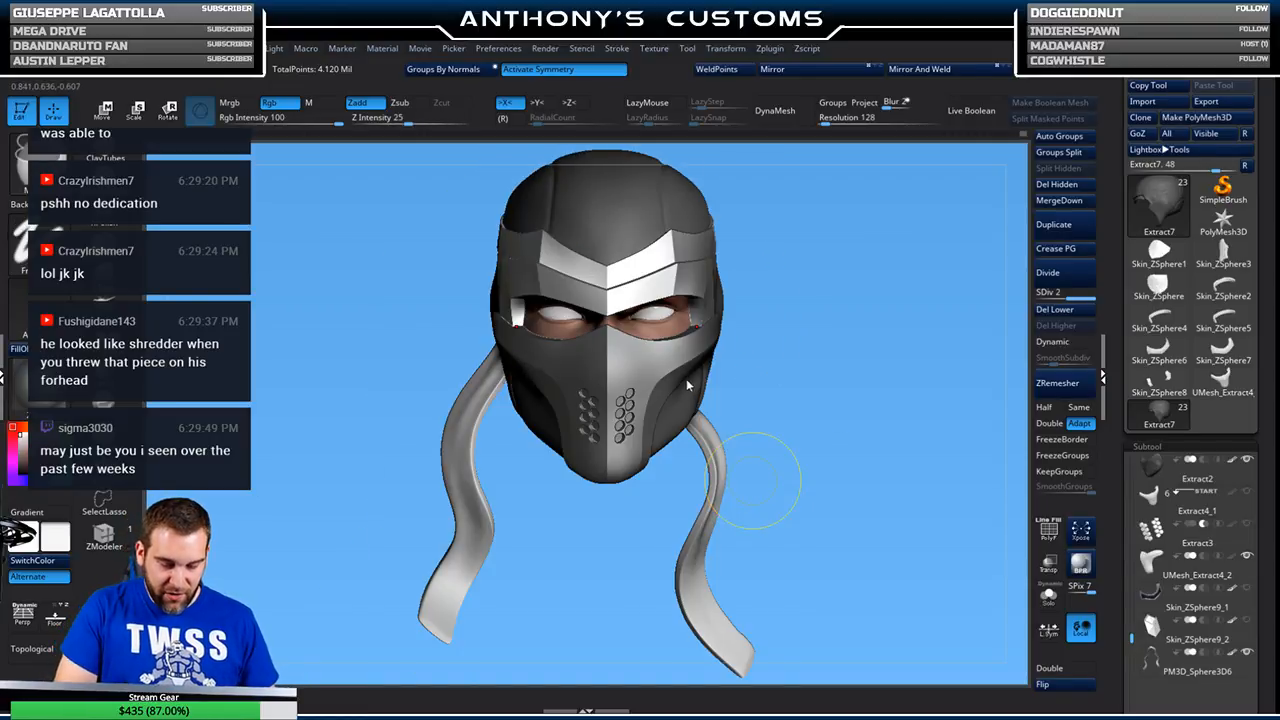
- Save the ninja head project and check the head from the side and front
key(ctrl+s)
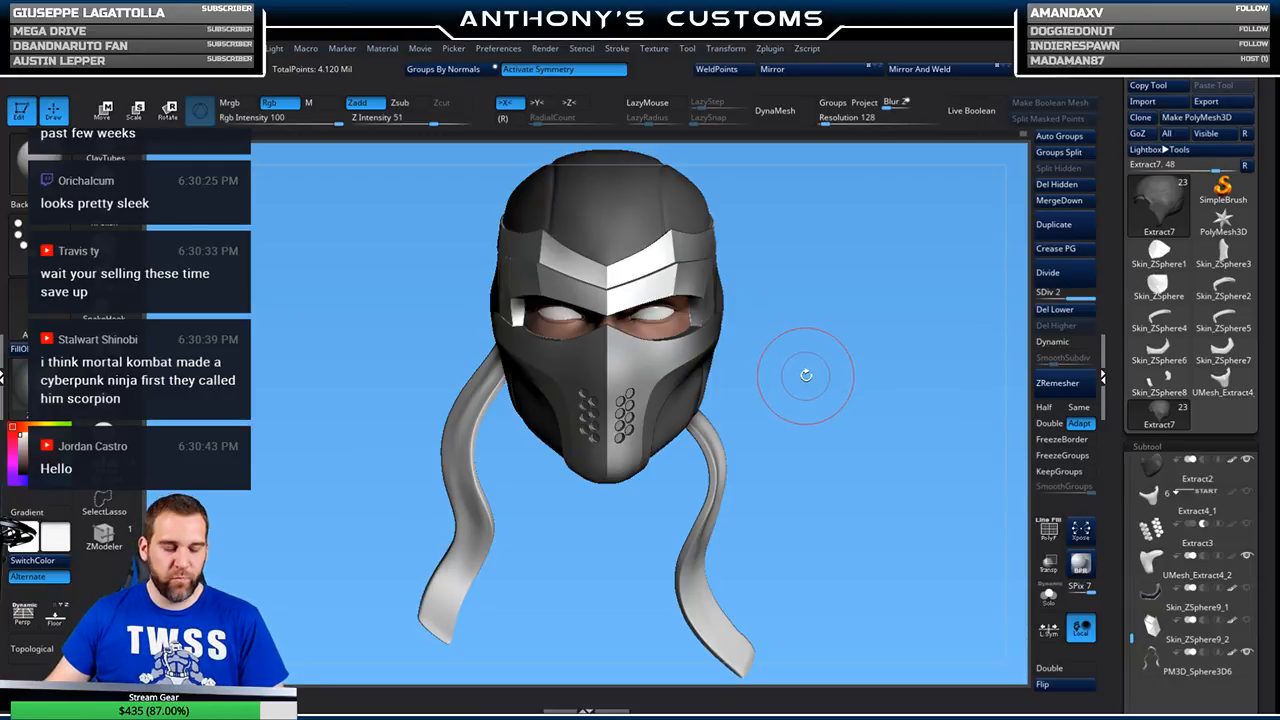
mouse_move(807, 361)
mouse_down()
mouse_move(897, 362)
mouse_move(798, 343)
mouse_up()
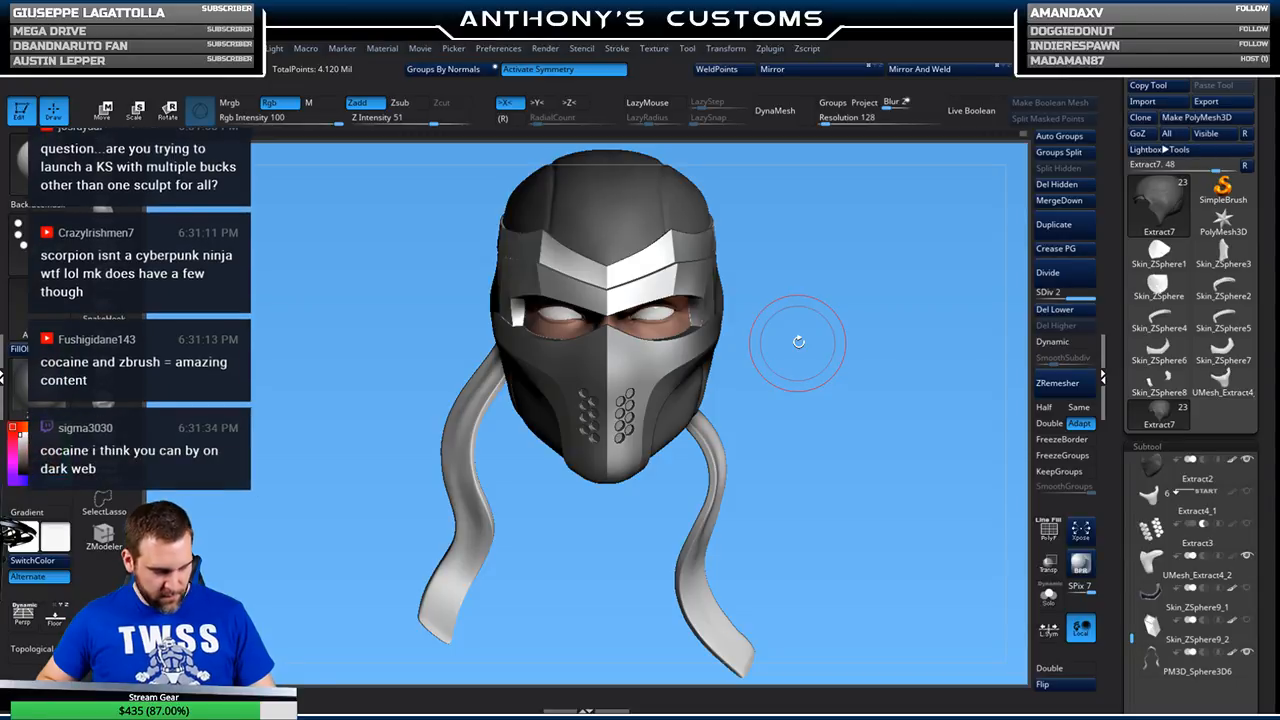
key(ctrl)
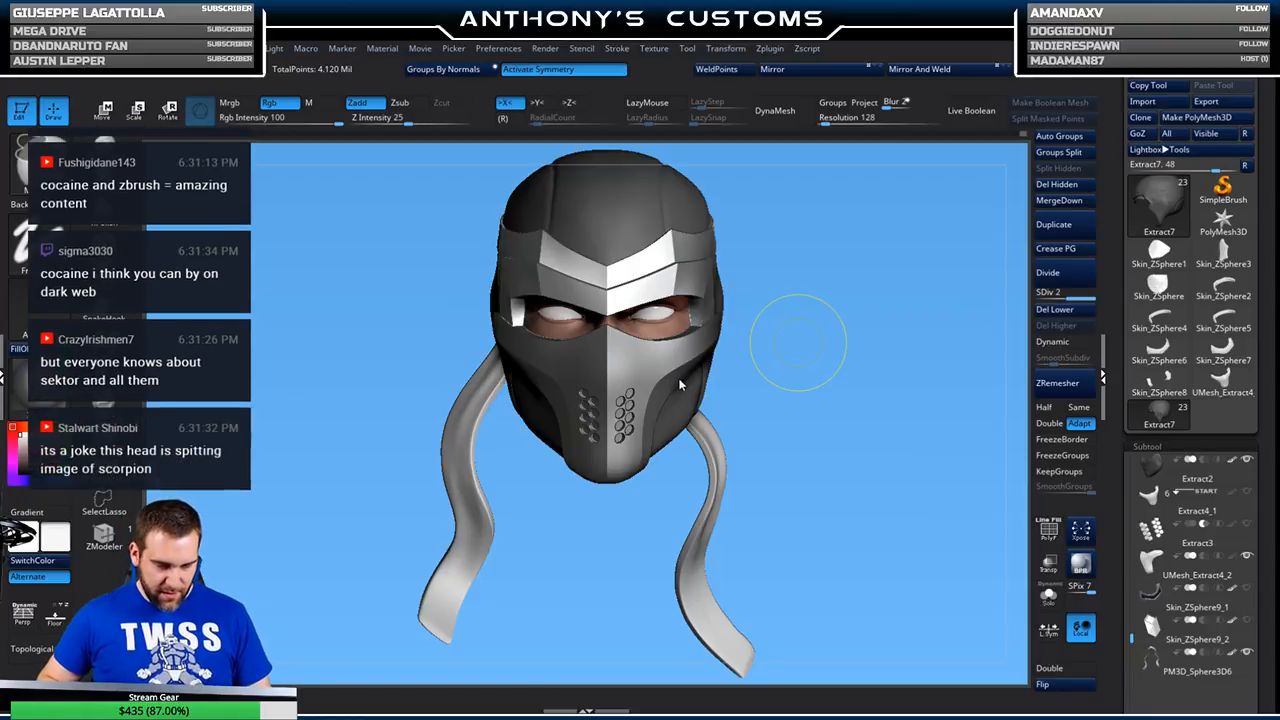
key(ctrl+s)
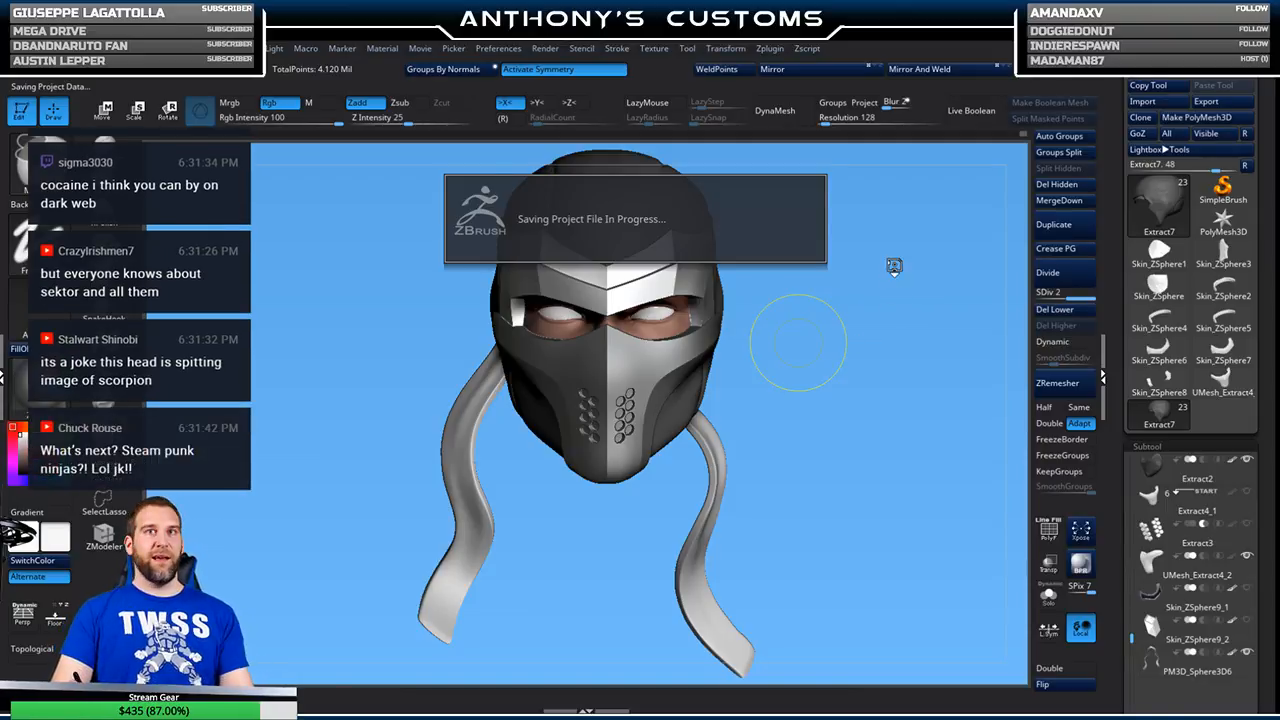
mouse_move(815, 345)
mouse_down()
mouse_move(808, 370)
mouse_move(878, 364)
mouse_up()
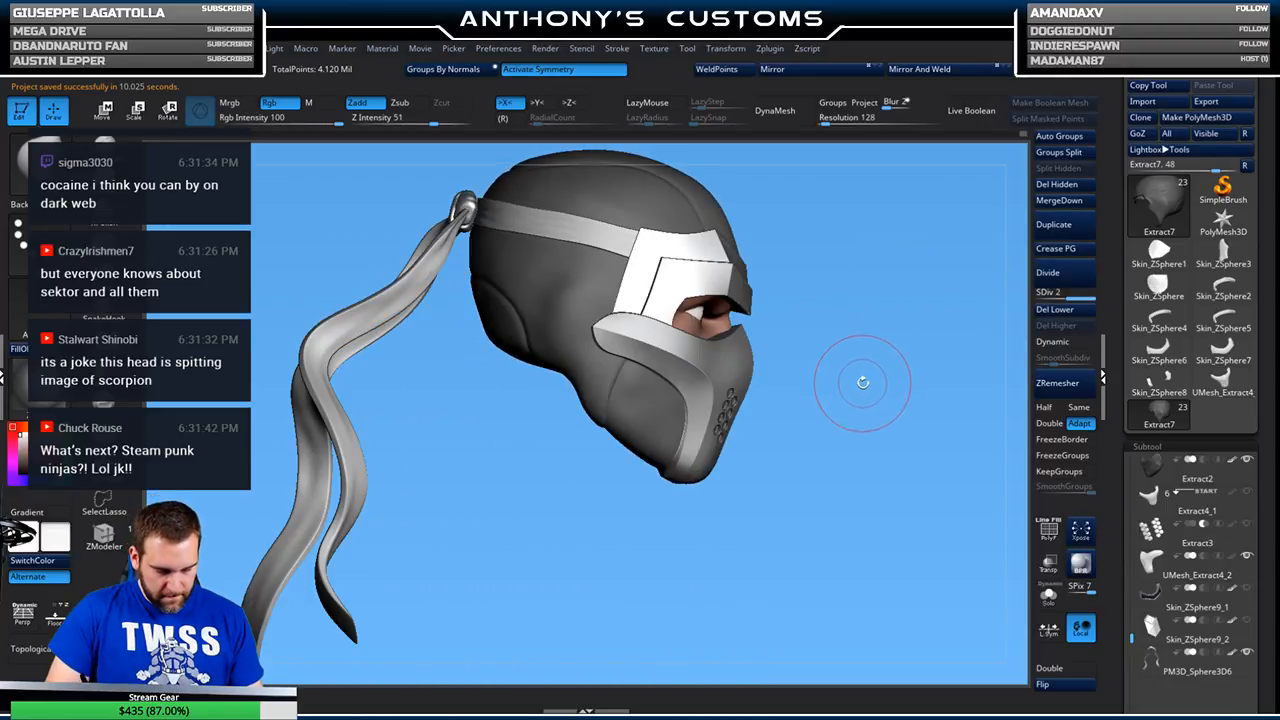
drag(889, 425, 846, 426)
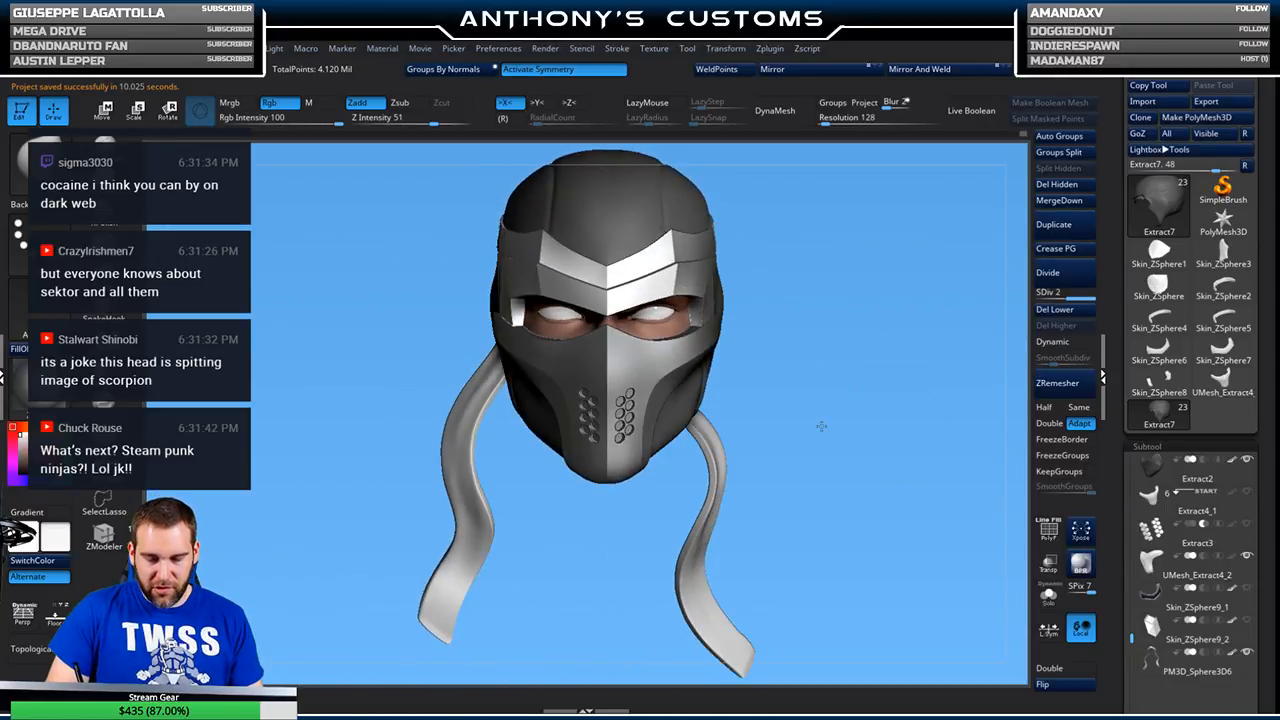
- Open the saved project Hair4.ZPR and turn its masked head with the wide conical hat to the front
key(comma)
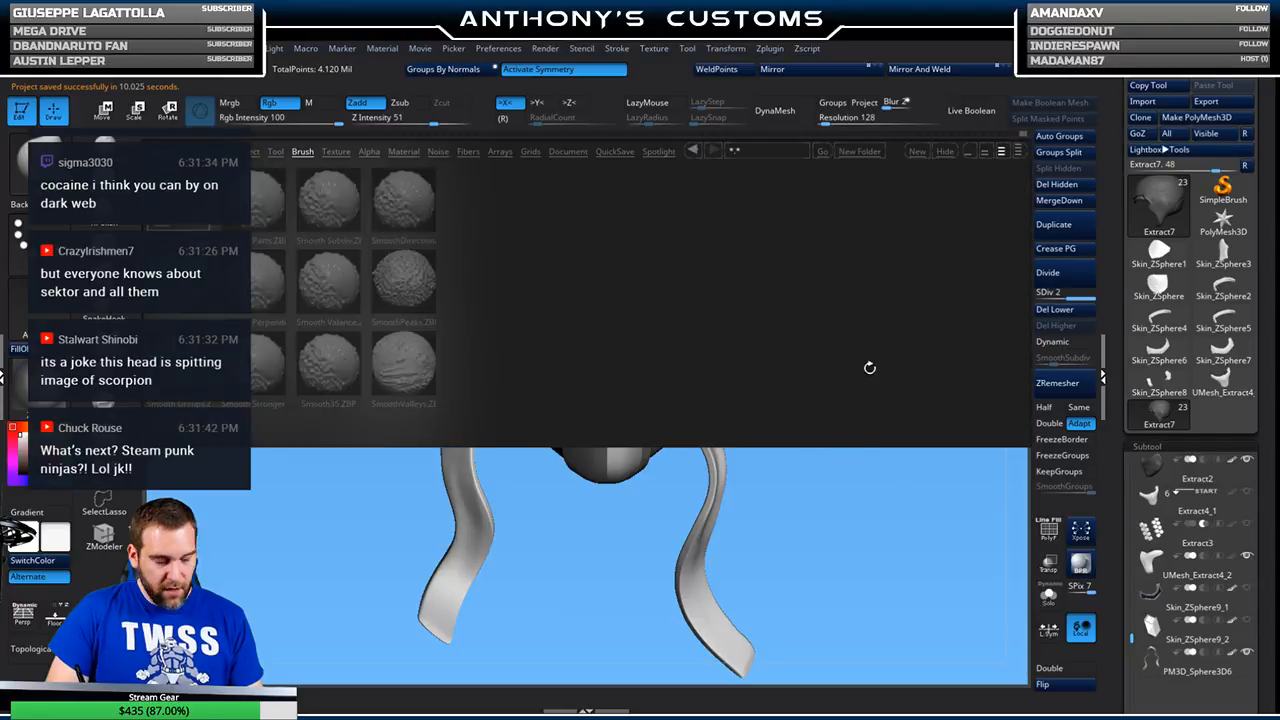
click(585, 152)
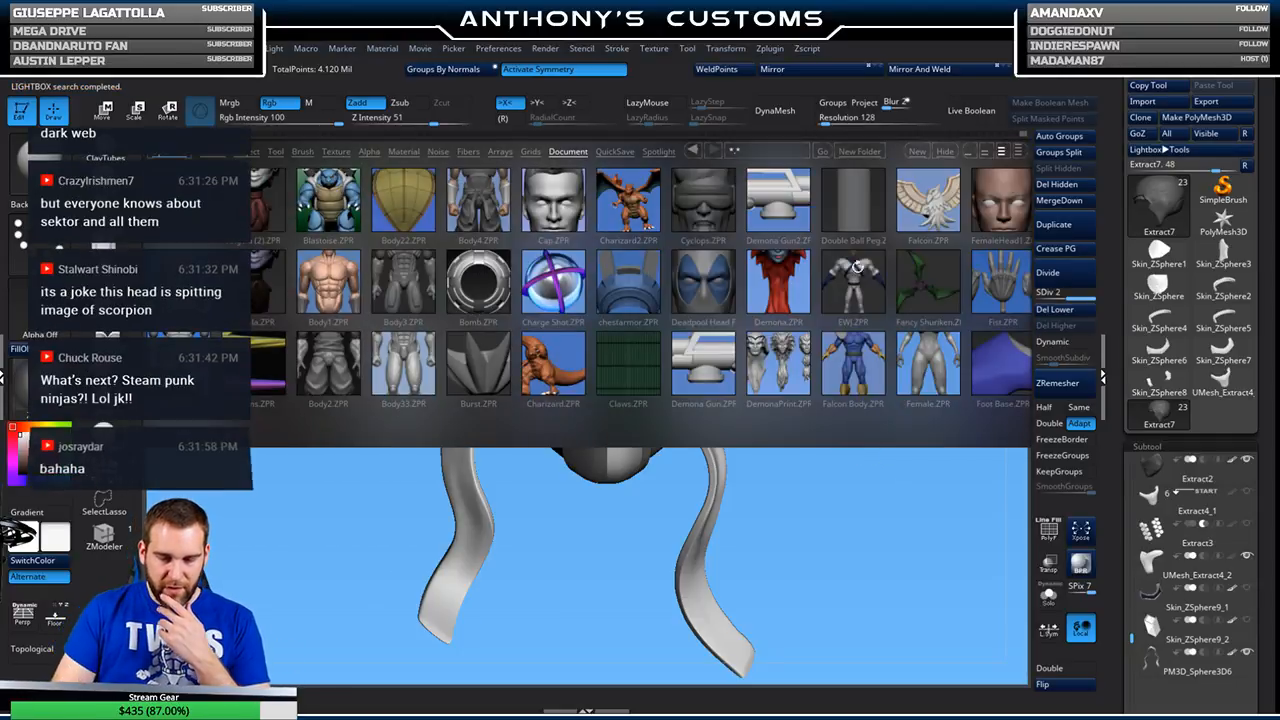
drag(893, 335, 701, 342)
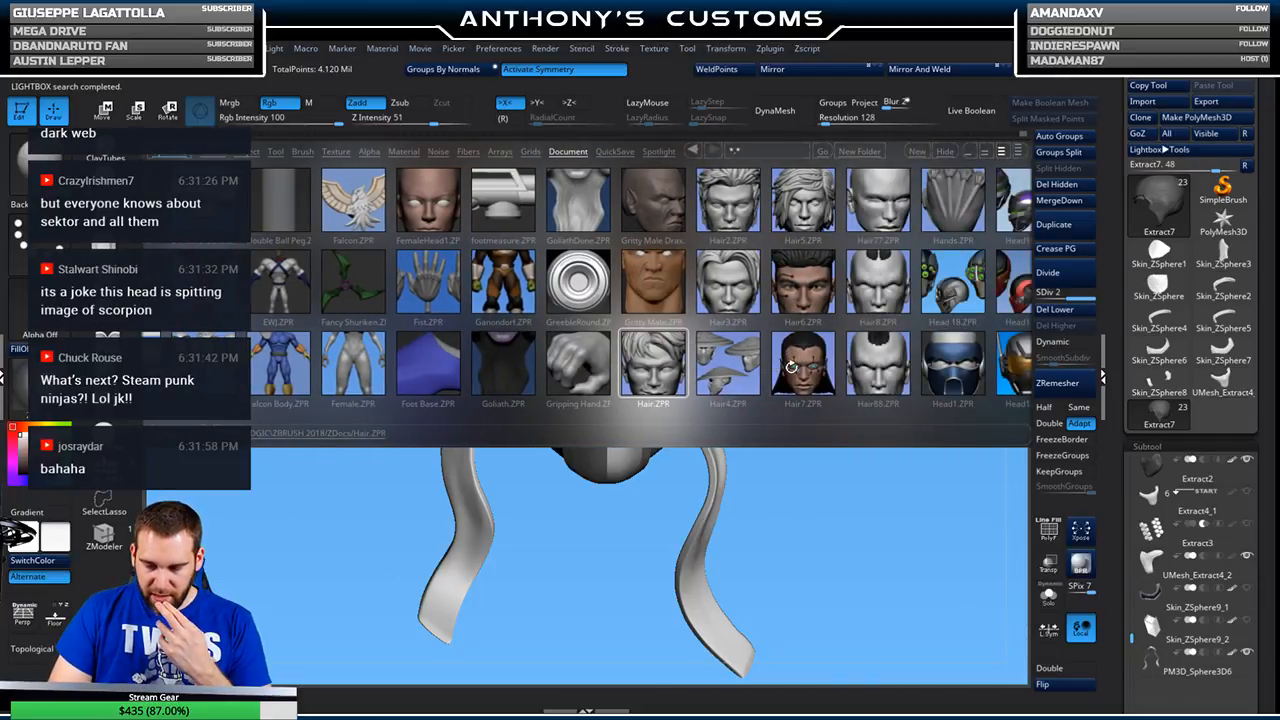
click(828, 388)
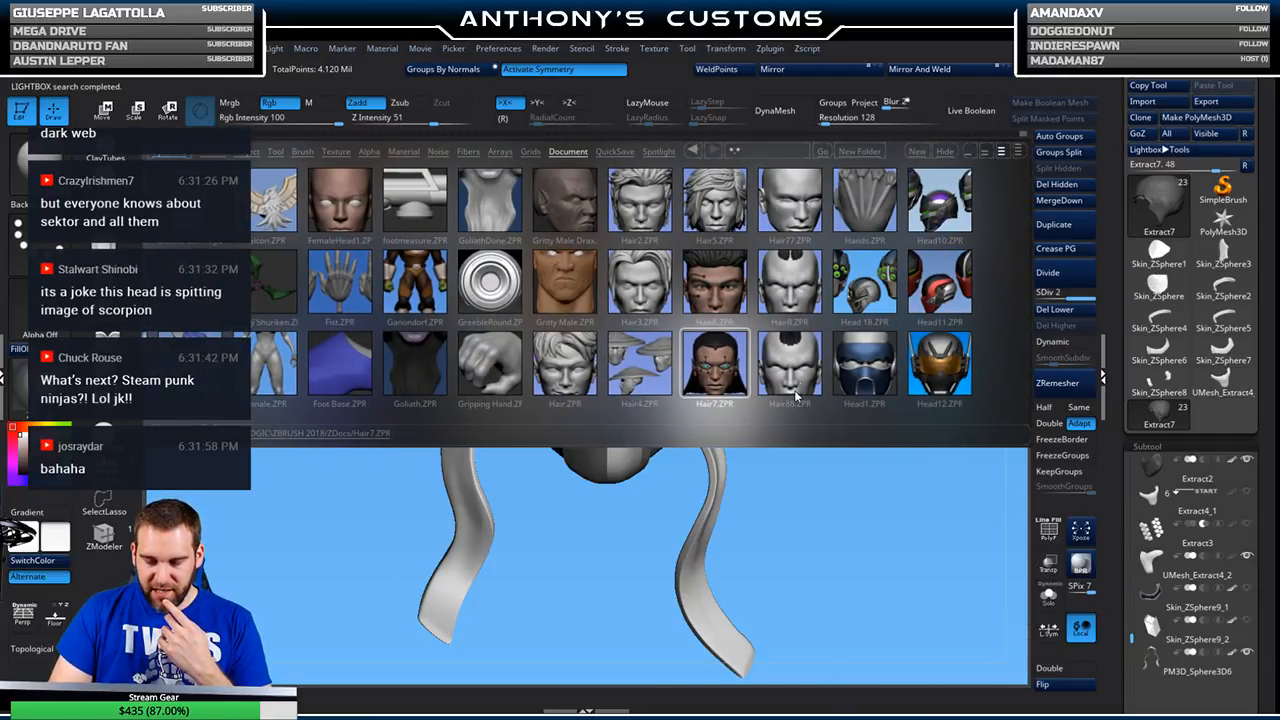
click(631, 365)
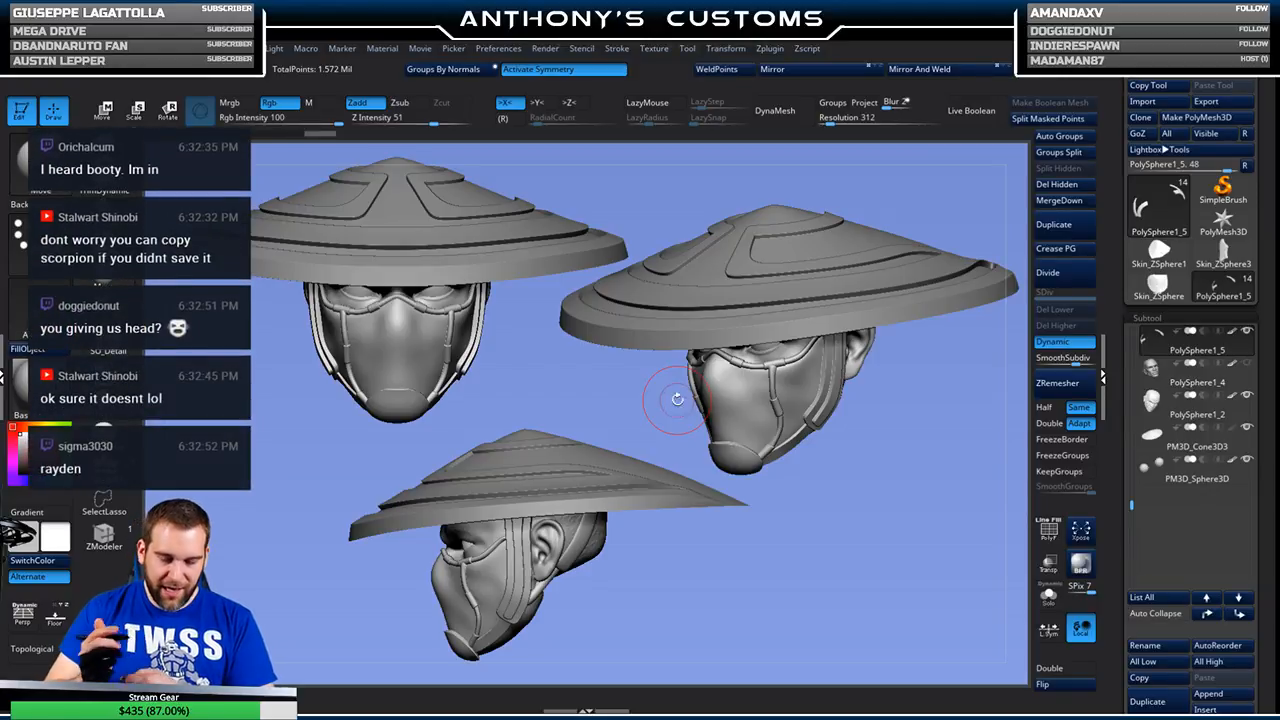
drag(790, 576, 832, 544)
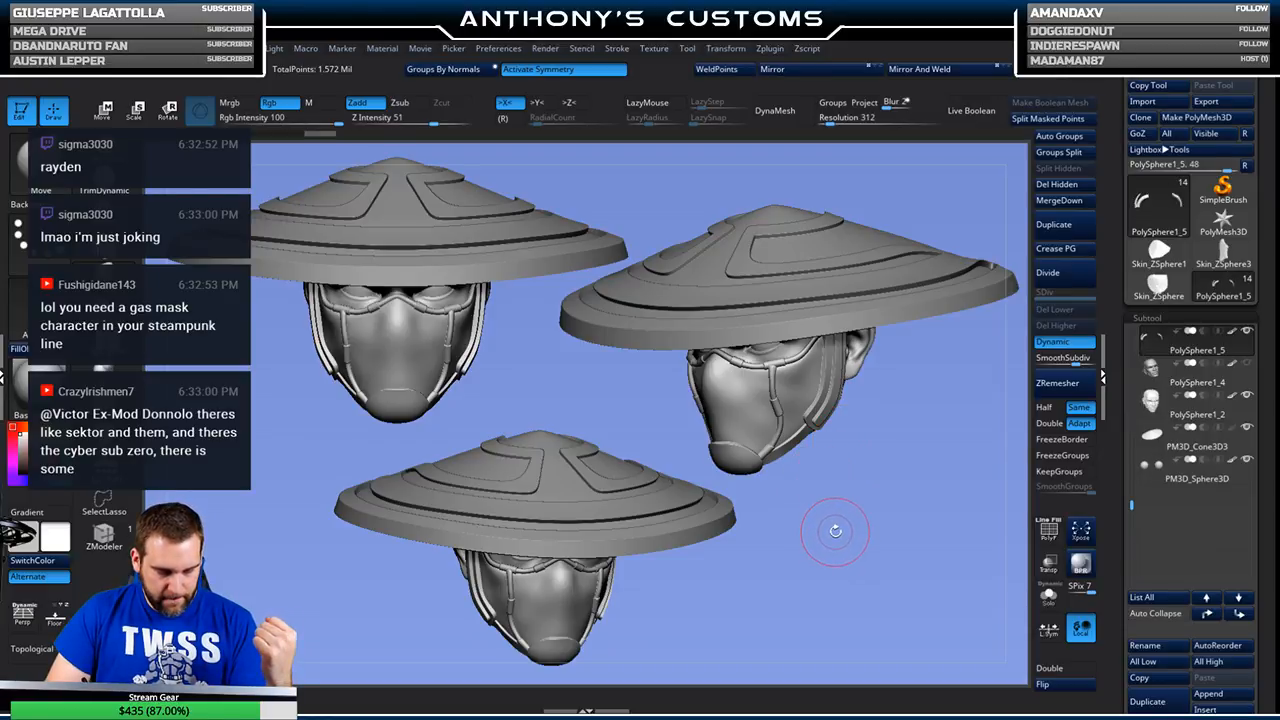
drag(836, 535, 860, 525)
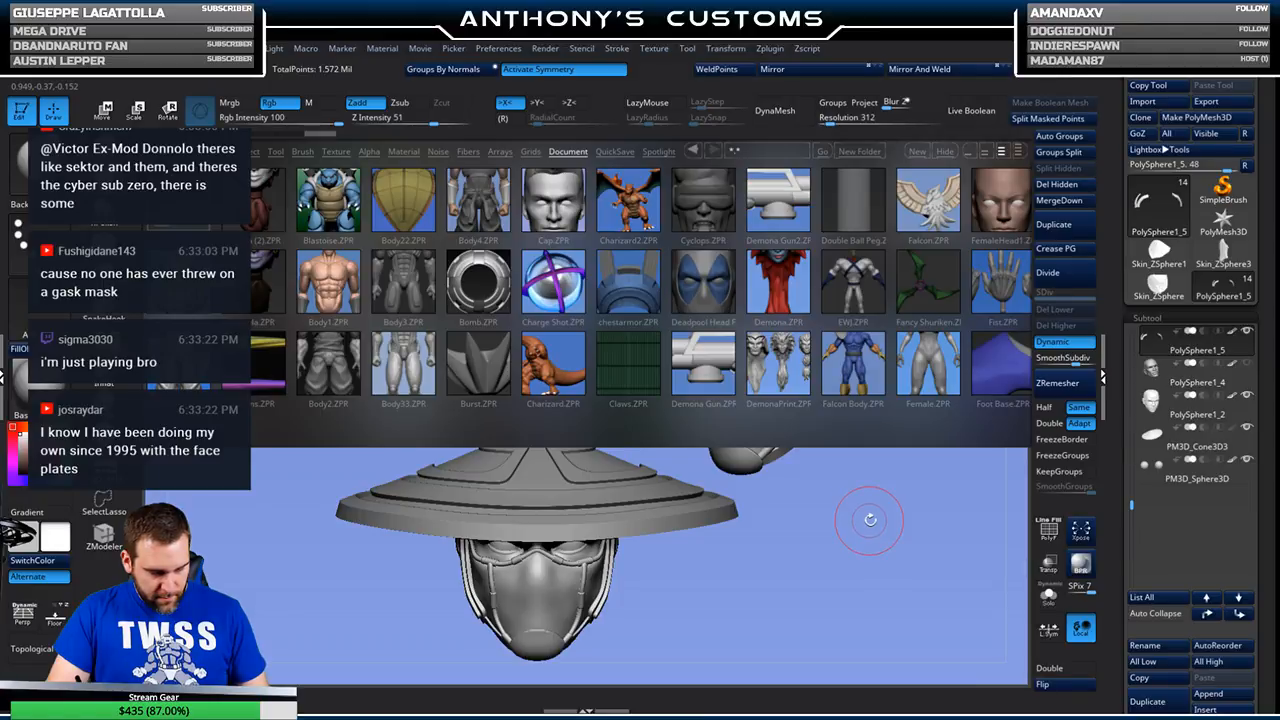
- Open the saved project Head5.ZPR and inspect its hooded mask with the blue headband from both sides
scroll(745, 378, down, 3)
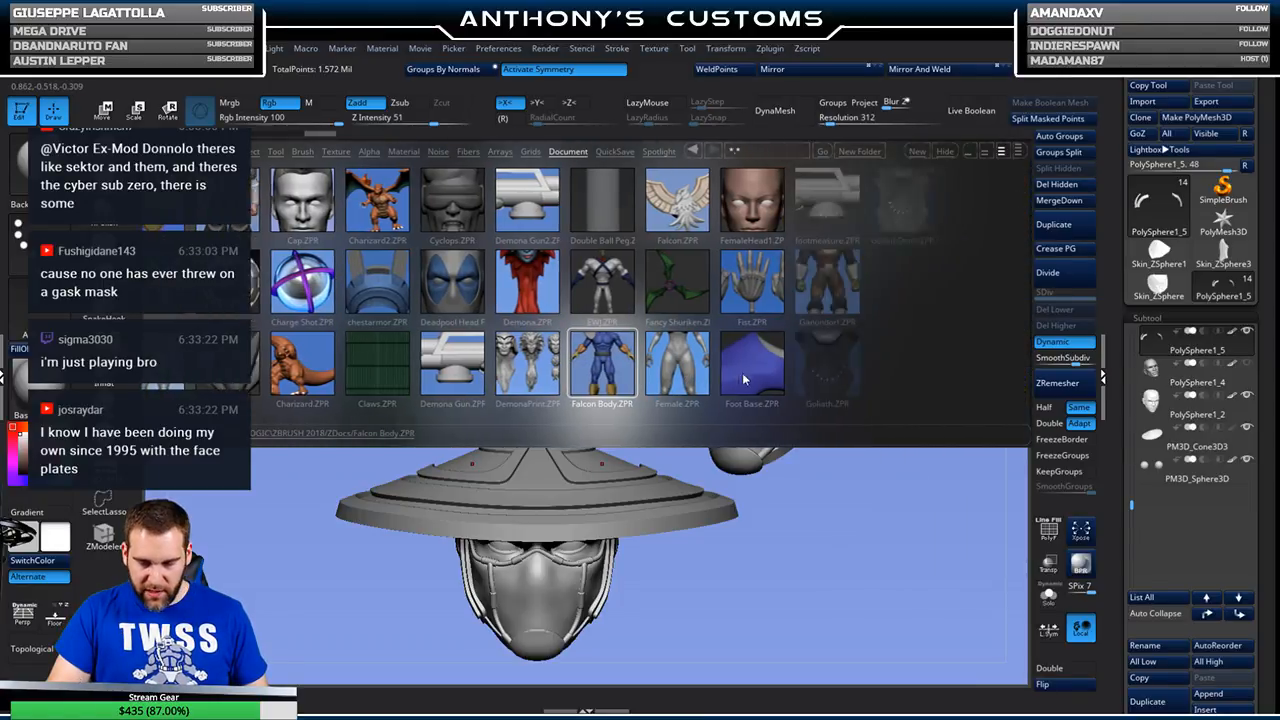
scroll(745, 372, down, 4)
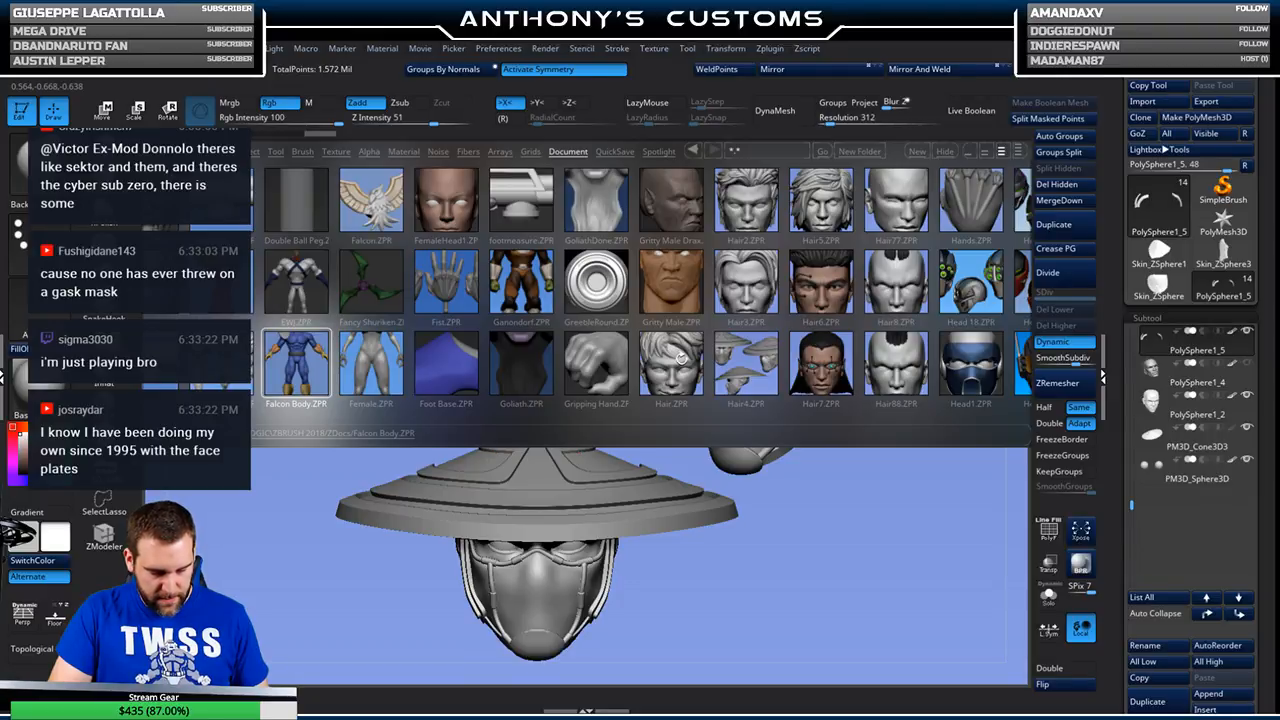
scroll(650, 360, down, 2)
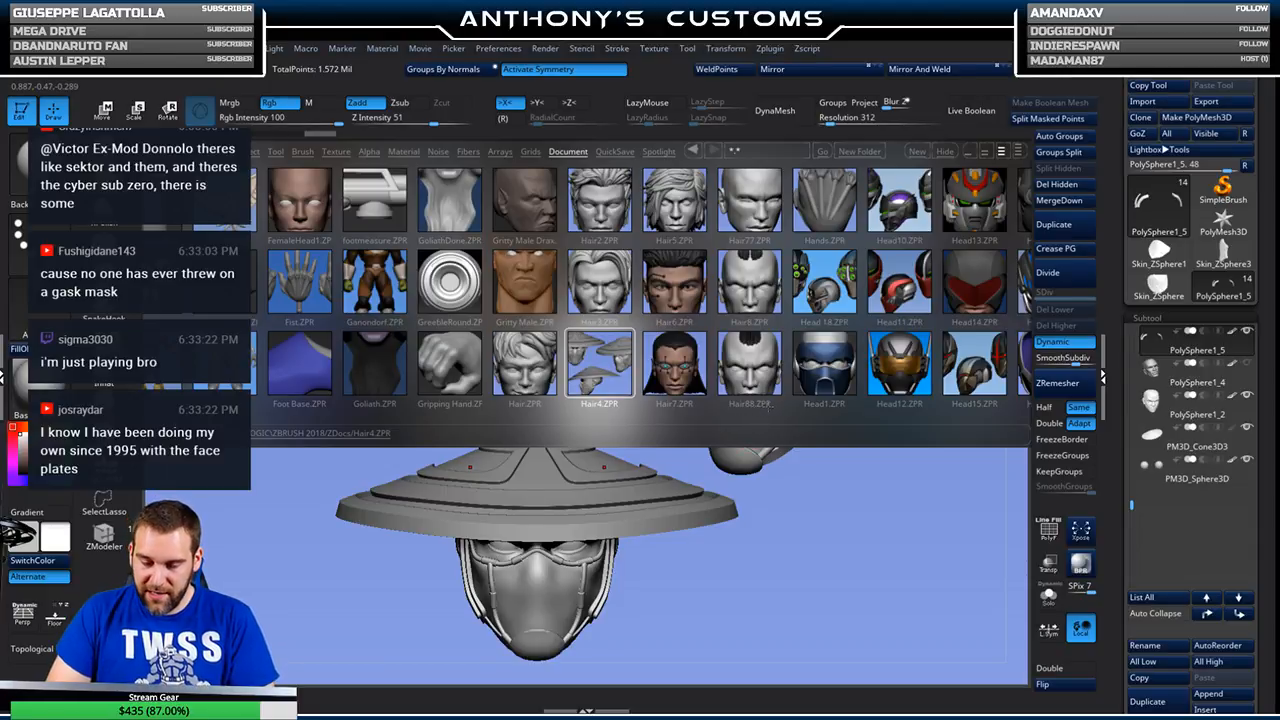
drag(868, 414, 793, 421)
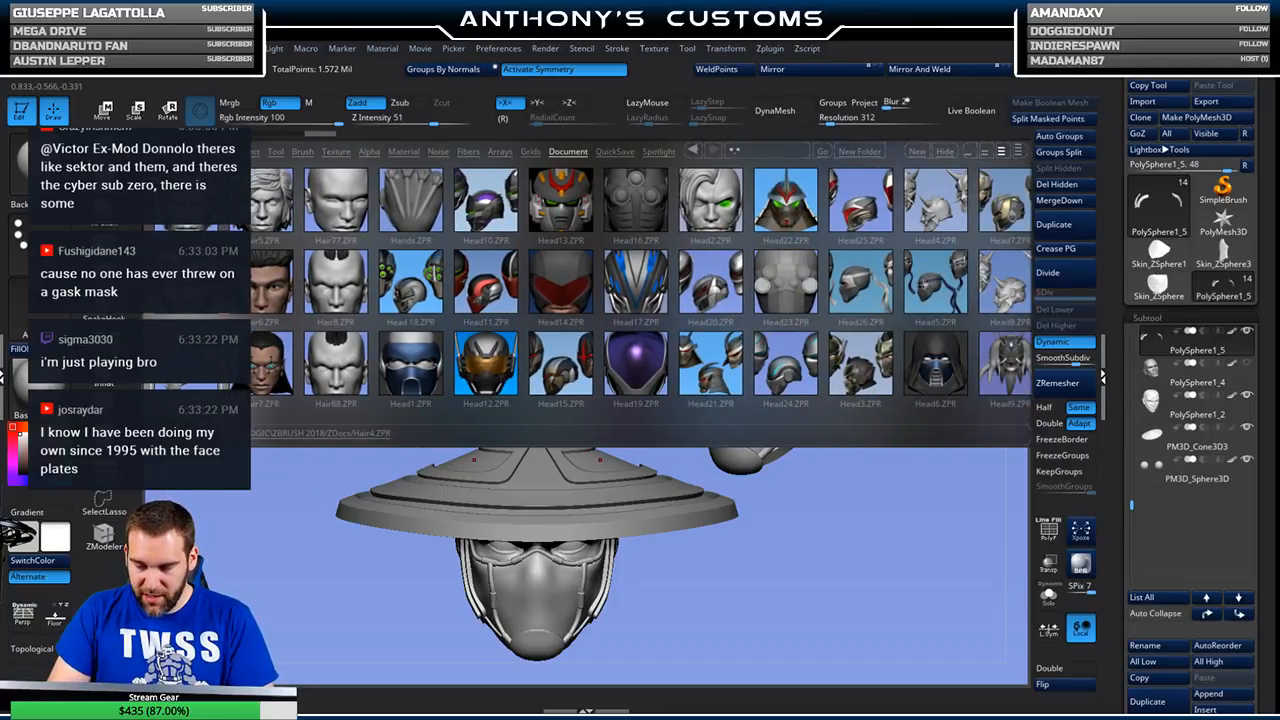
double_click(930, 288)
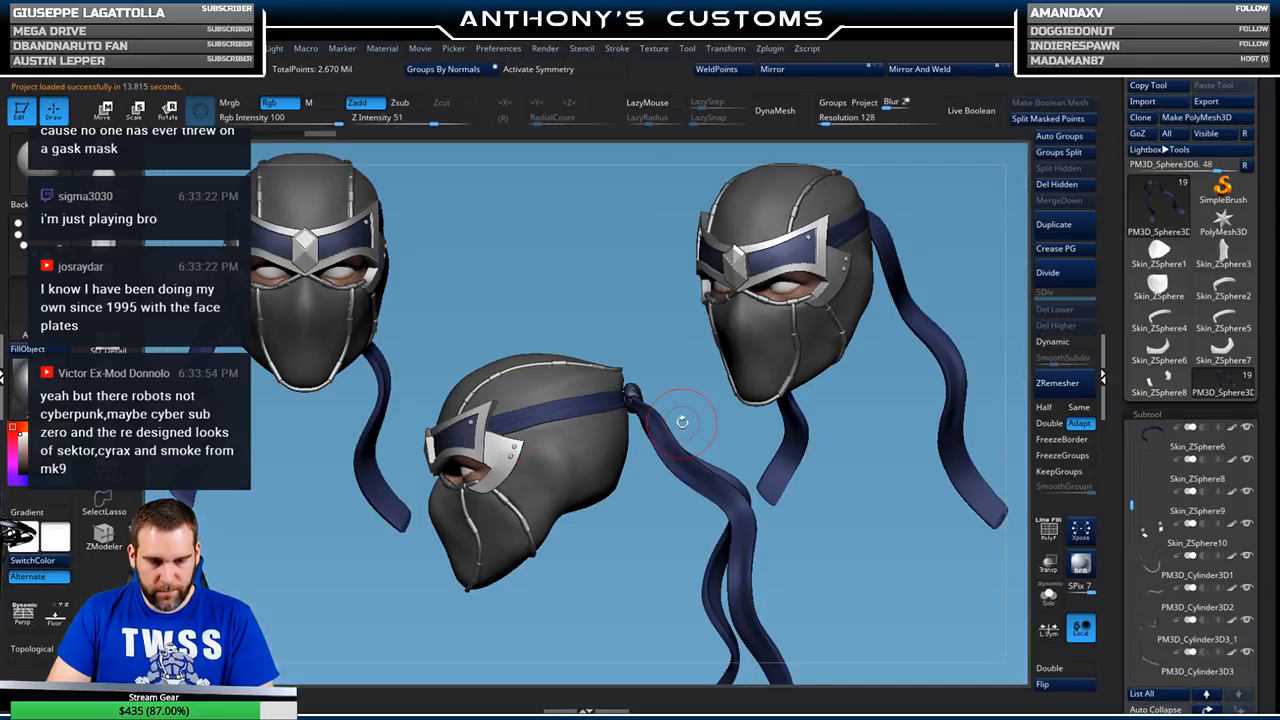
drag(604, 573, 740, 490)
drag(731, 580, 677, 563)
- Open the saved project Head25.ZPR and rotate its silver helmet with the red visor to inspect it
key(comma)
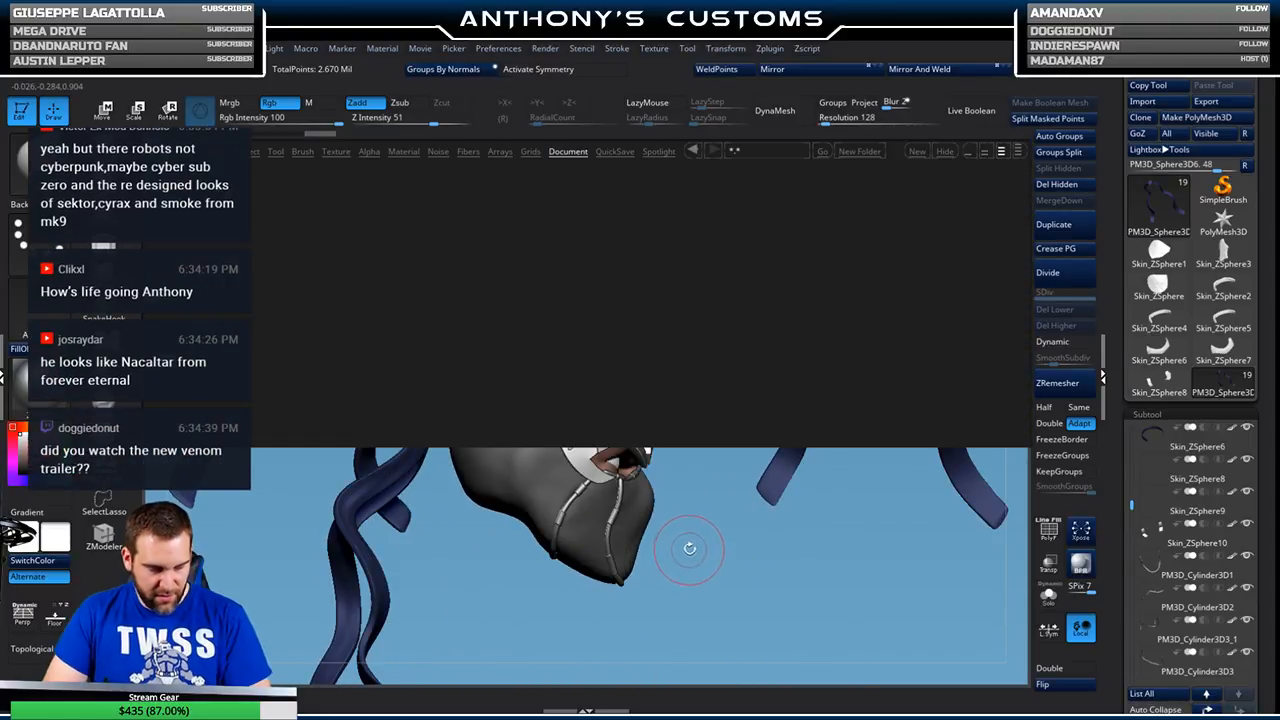
drag(858, 341, 529, 346)
drag(824, 347, 519, 347)
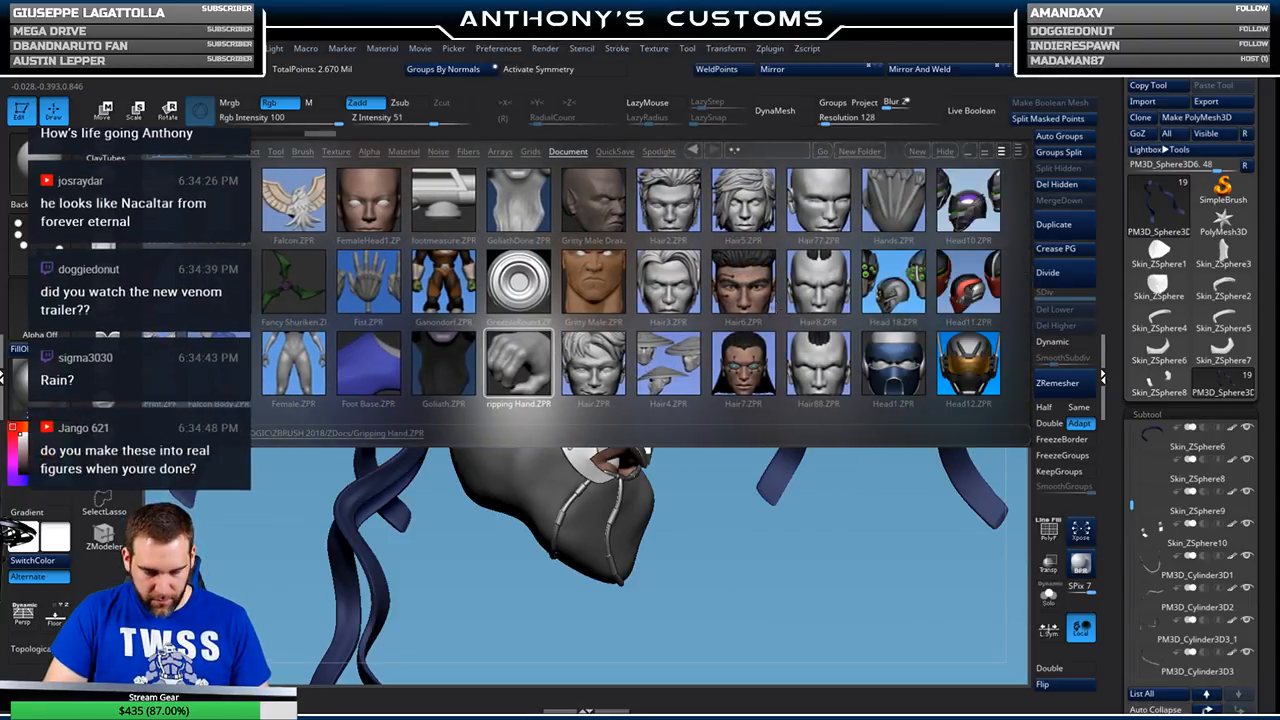
drag(818, 360, 676, 360)
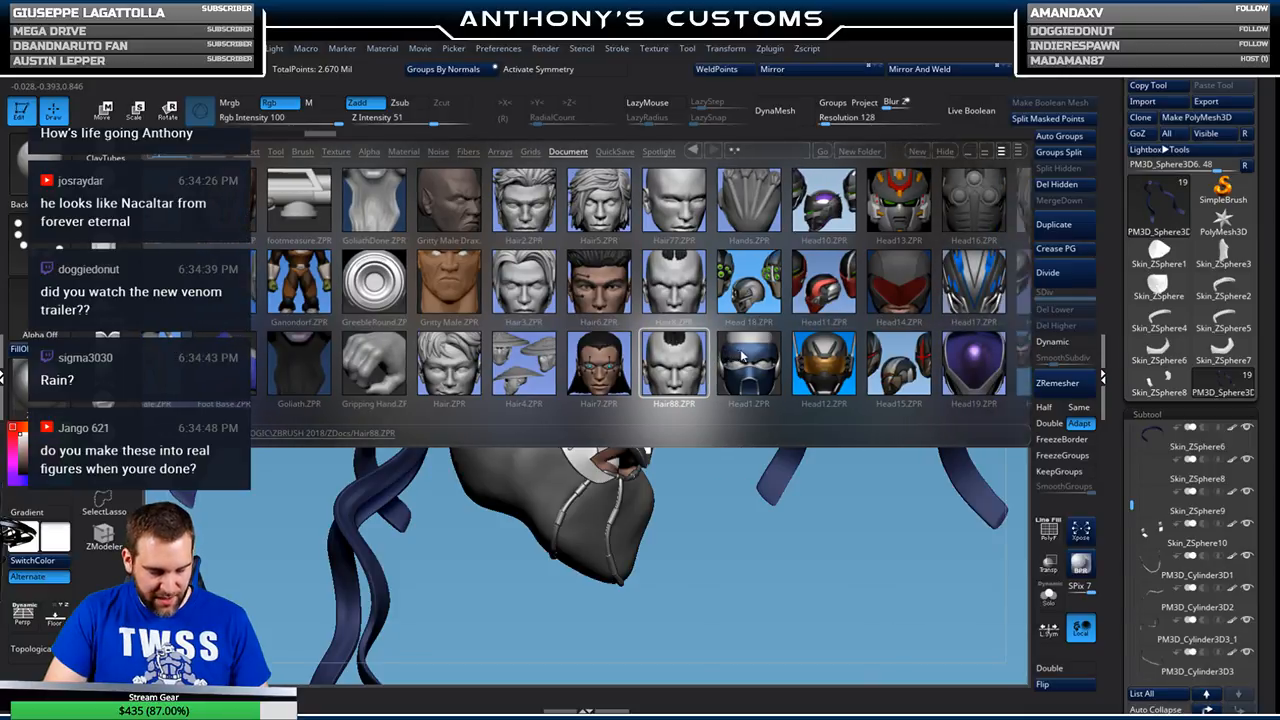
drag(832, 384, 650, 376)
double_click(817, 214)
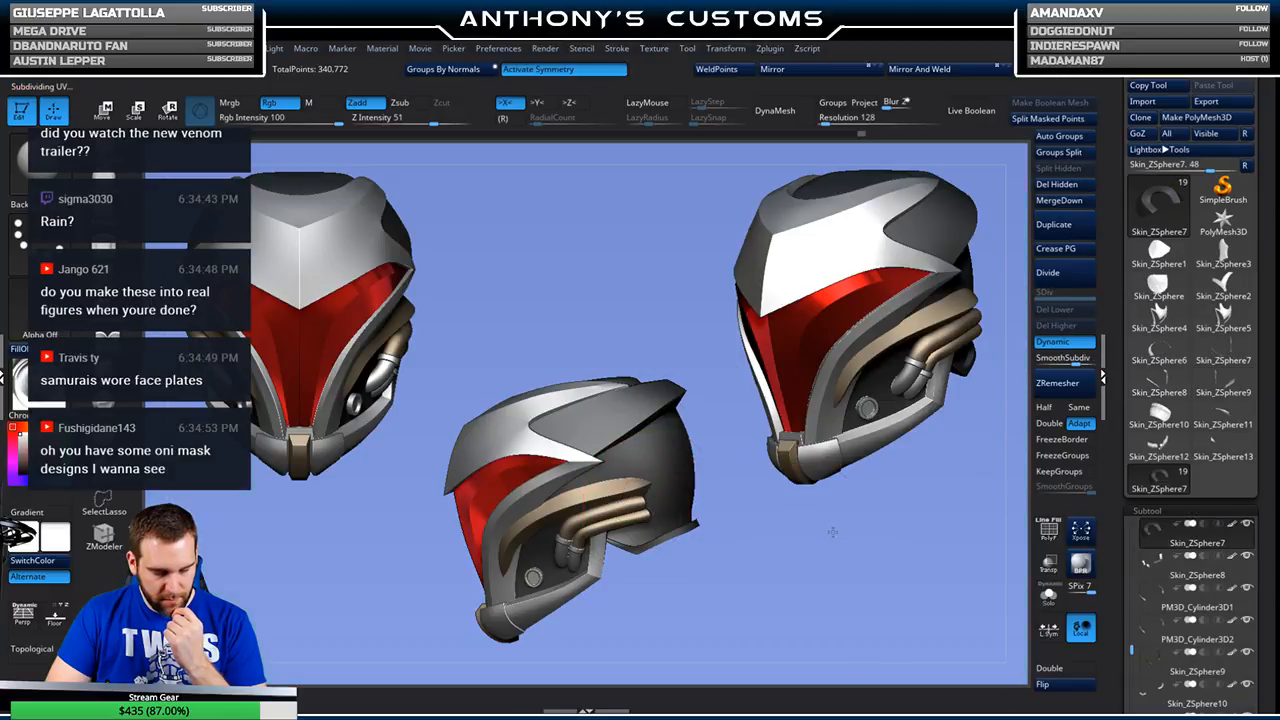
mouse_move(832, 532)
mouse_down()
mouse_move(858, 530)
mouse_move(768, 544)
mouse_move(834, 552)
mouse_move(780, 542)
mouse_move(808, 546)
mouse_move(781, 520)
mouse_move(854, 552)
mouse_move(788, 548)
mouse_move(818, 561)
mouse_move(798, 546)
mouse_move(828, 531)
mouse_up()
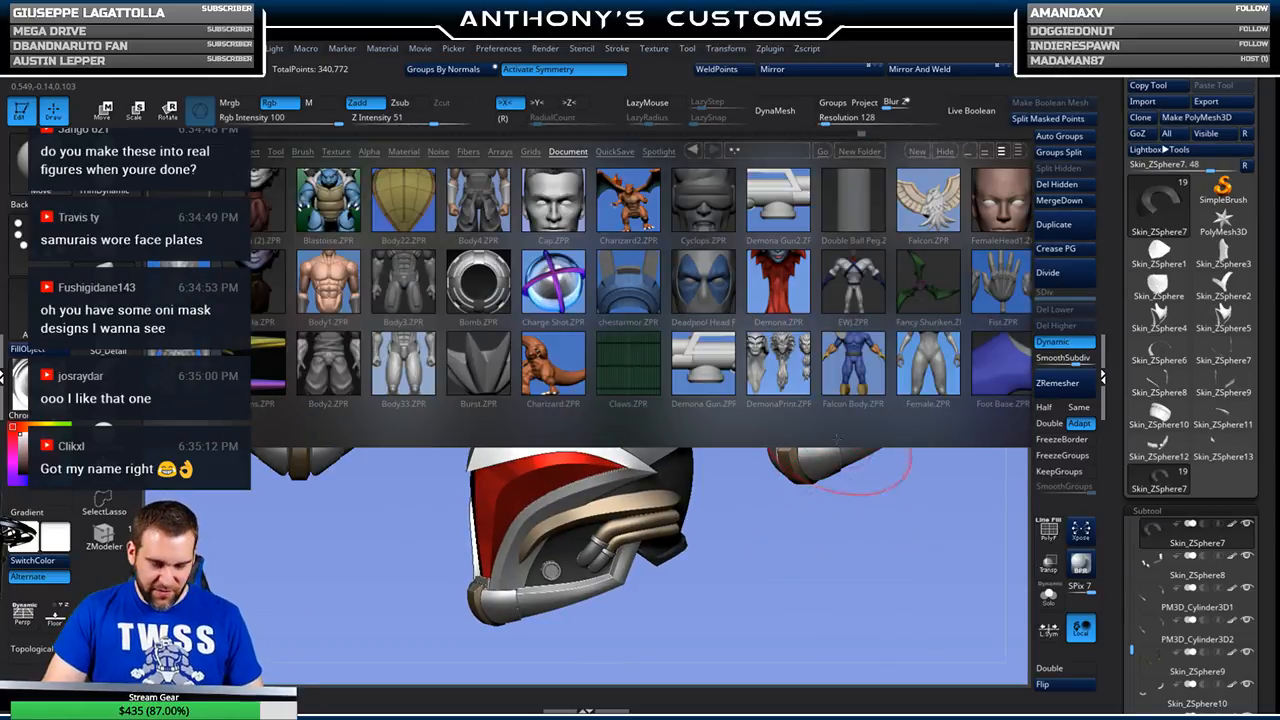
- Open the saved project Head7.ZPR and inspect its gold and silver winged helmet from the side
drag(850, 385, 608, 385)
drag(822, 380, 612, 385)
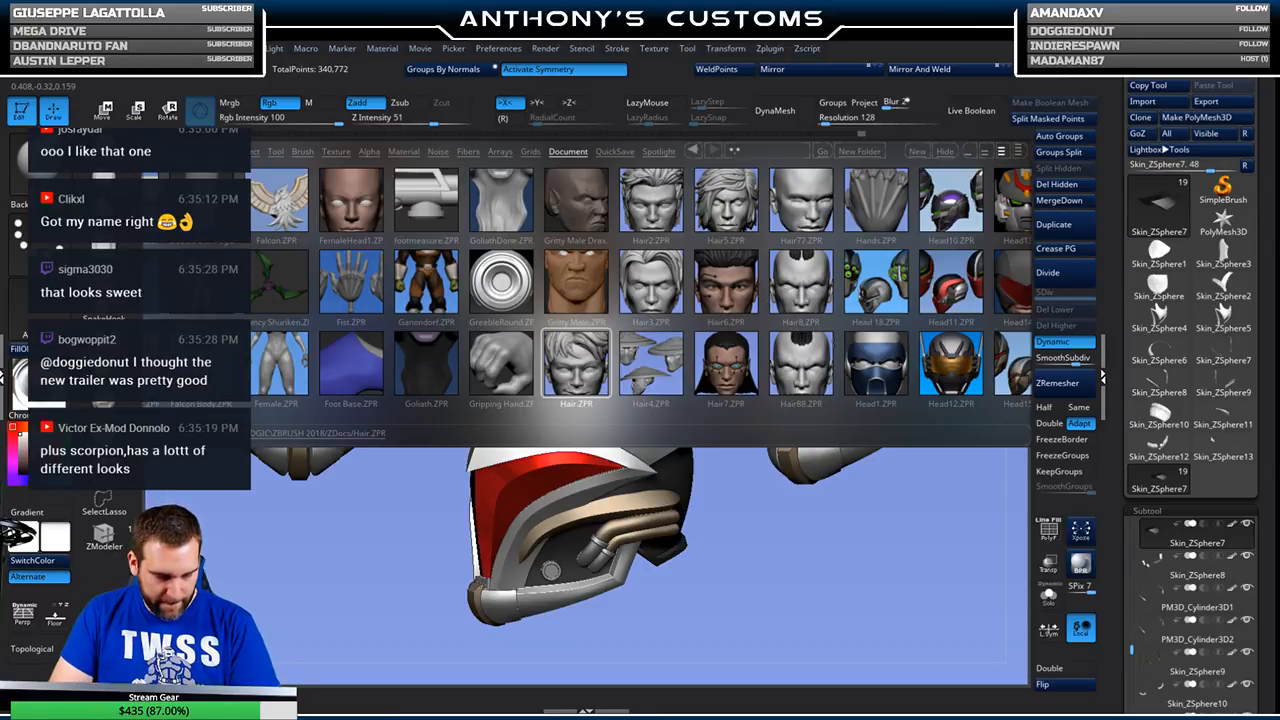
drag(812, 364, 688, 345)
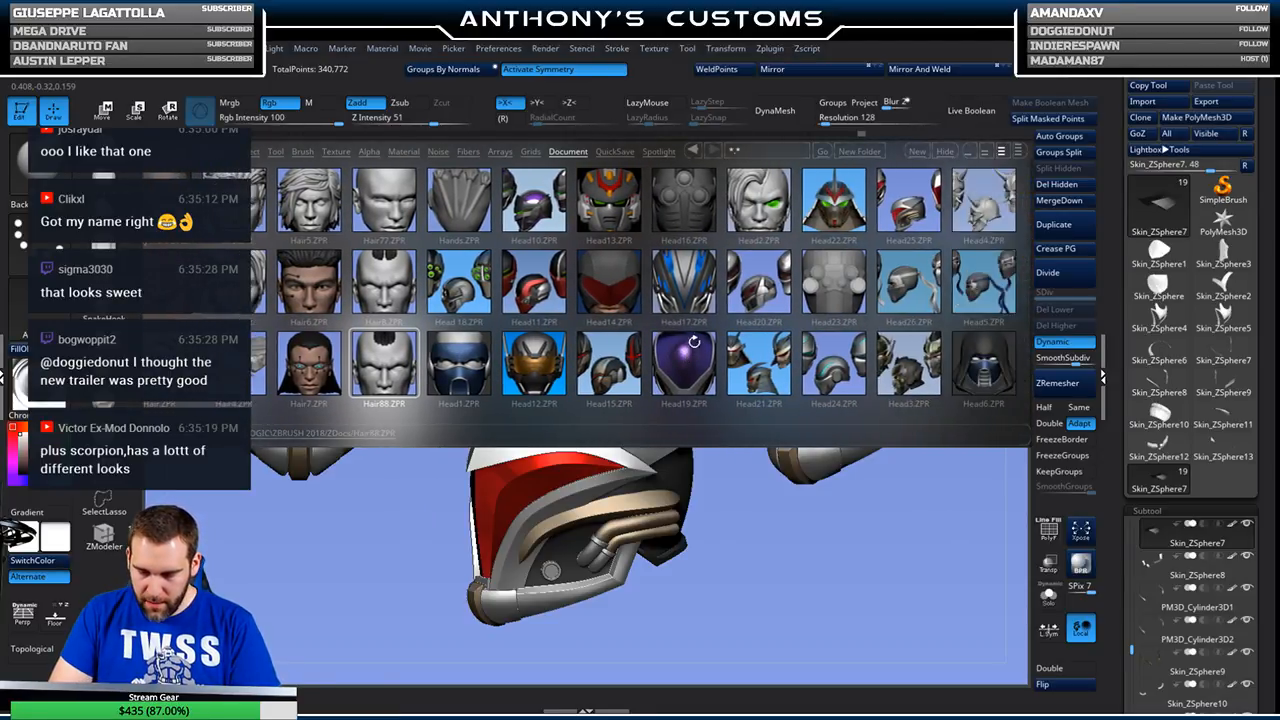
drag(832, 370, 740, 378)
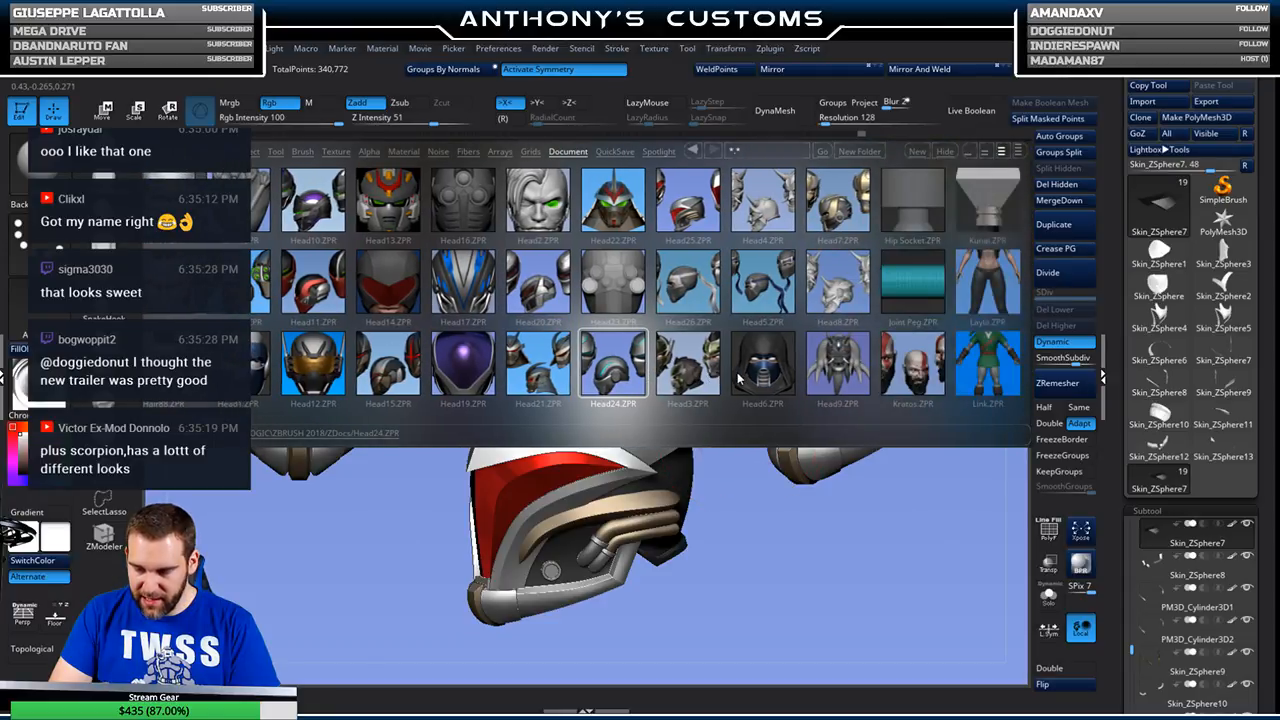
double_click(825, 207)
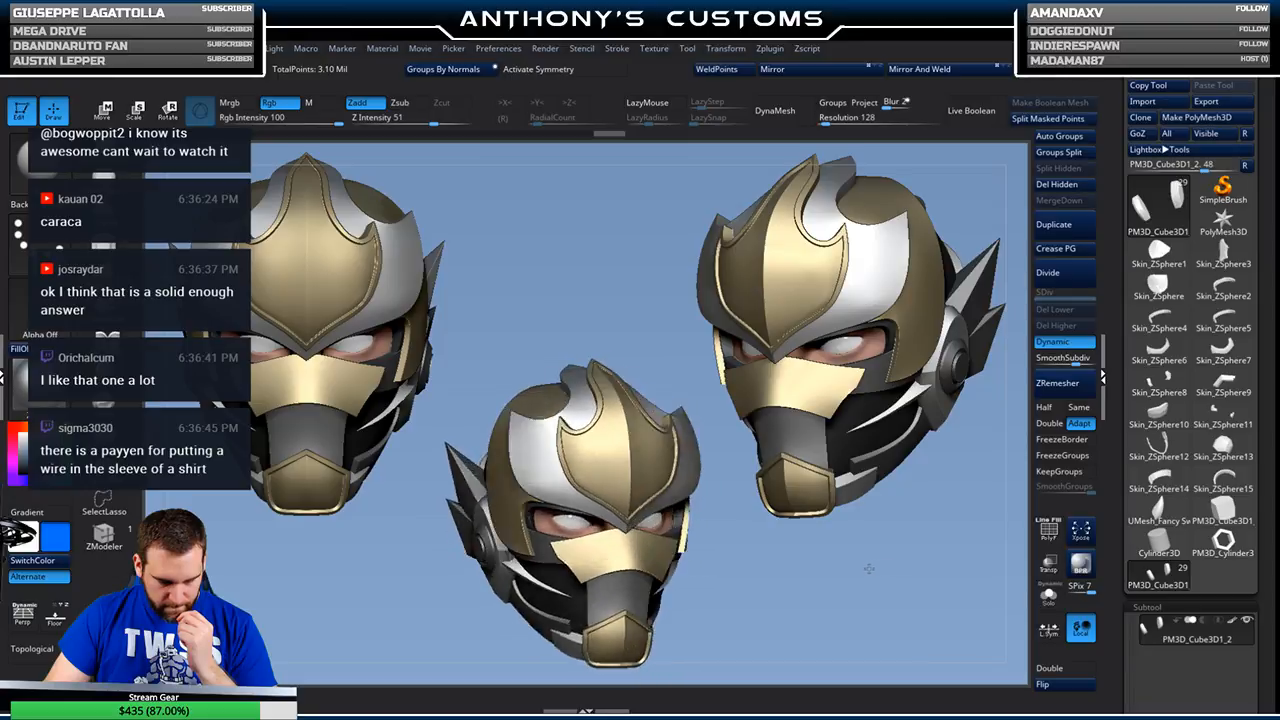
drag(873, 569, 879, 543)
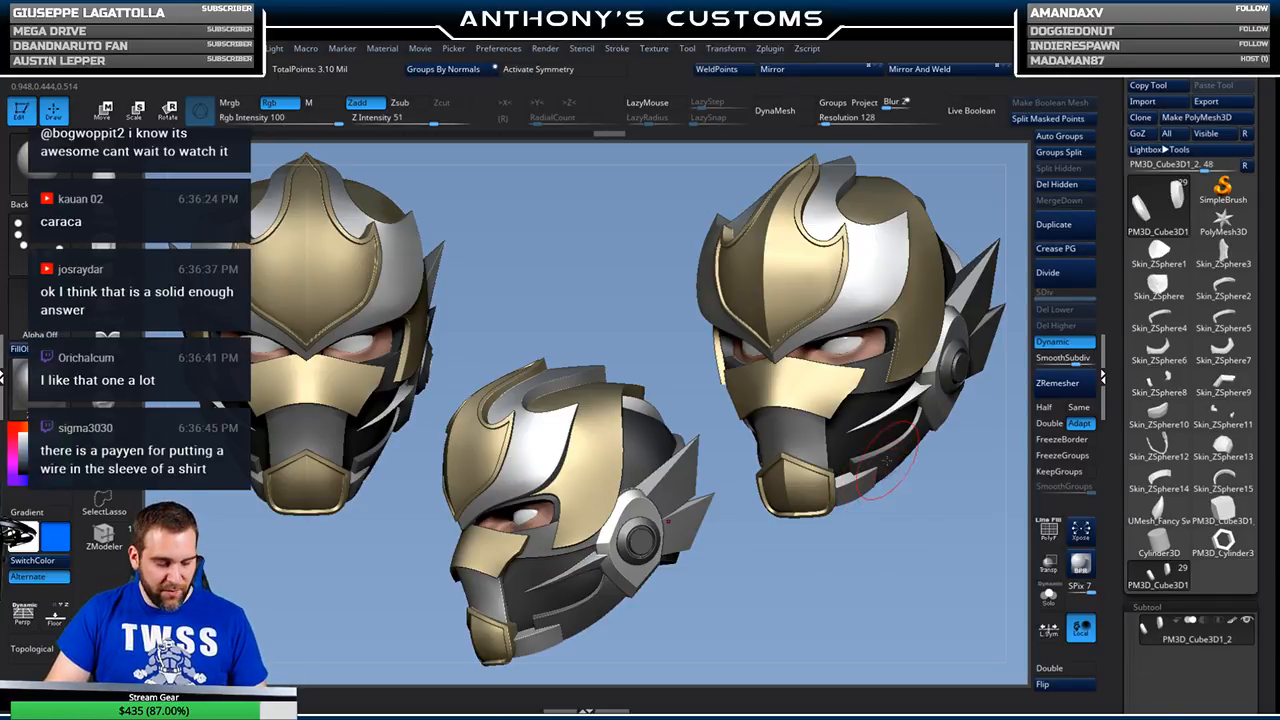
- Open the saved project of the olive-green masked helmet with the antenna and rotate it to inspect its side and front
key(comma)
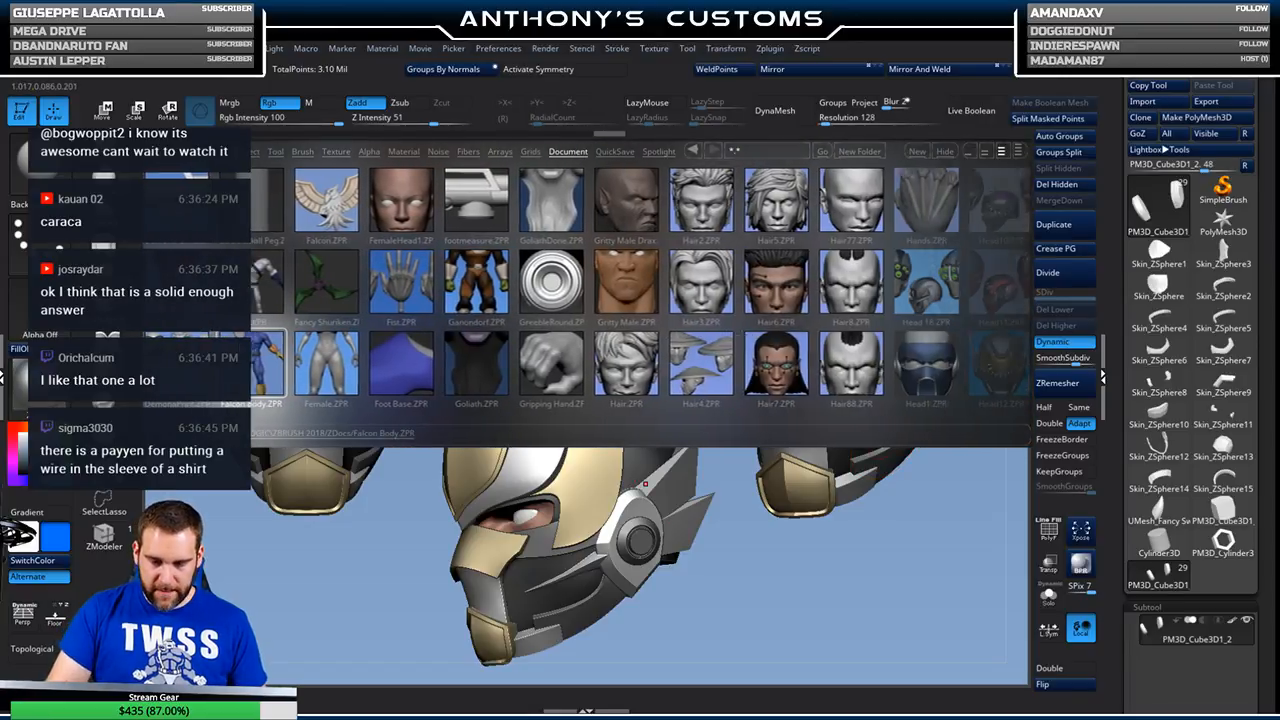
drag(714, 353, 560, 356)
drag(562, 415, 287, 415)
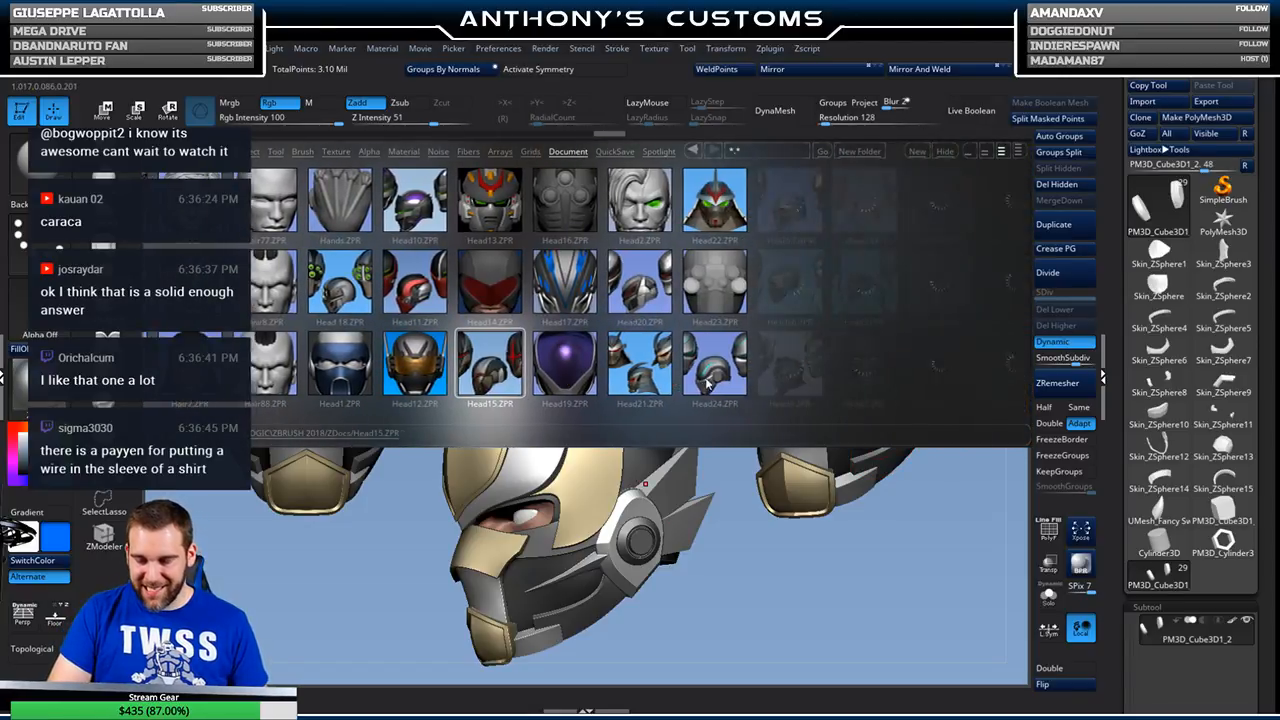
double_click(695, 419)
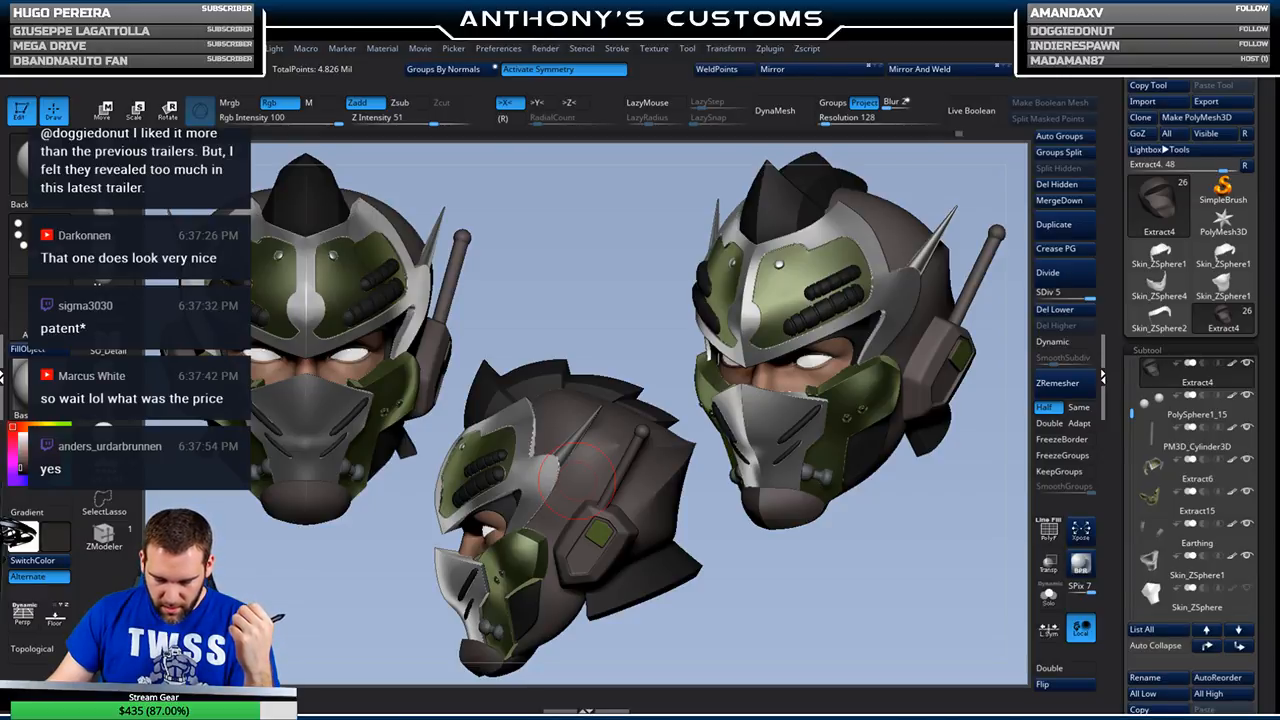
mouse_move(795, 578)
mouse_down()
mouse_move(962, 564)
mouse_move(768, 585)
mouse_move(900, 572)
mouse_move(805, 575)
mouse_move(800, 560)
mouse_move(875, 568)
mouse_move(857, 557)
mouse_up()
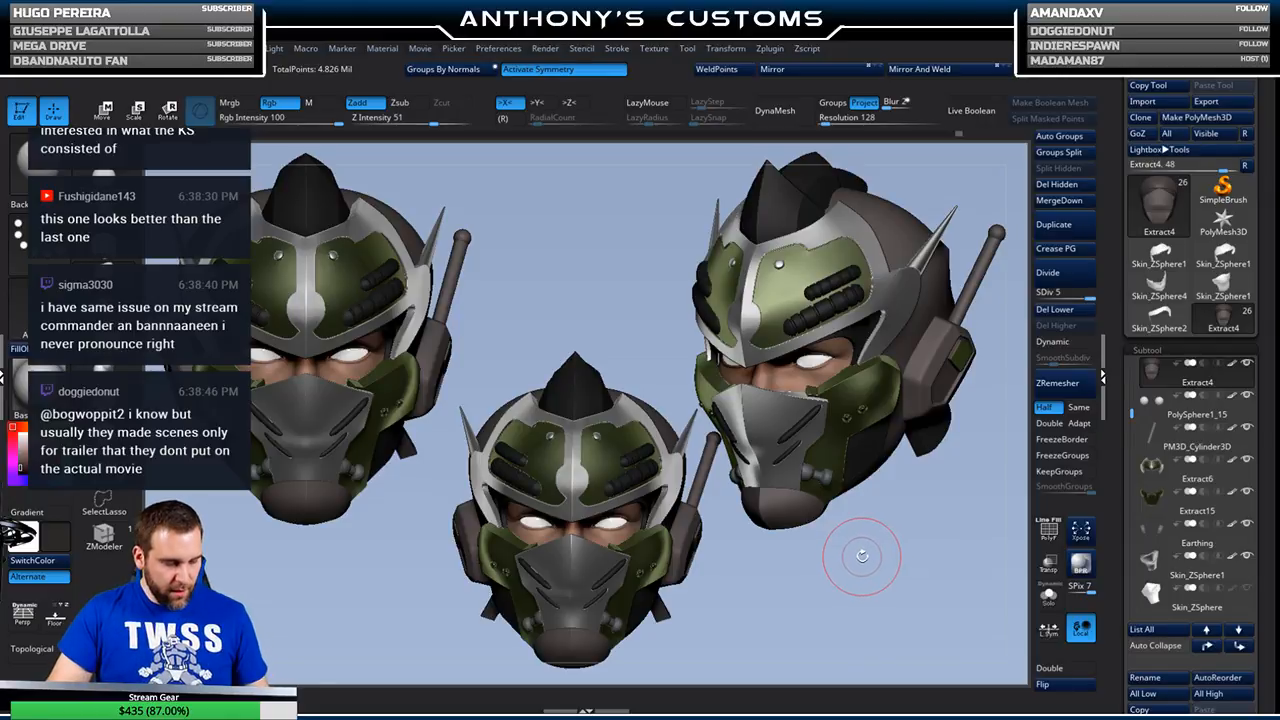
- Open the saved project Head20.ZPR and rotate its black and silver helmet with the red visor to inspect it
key(comma)
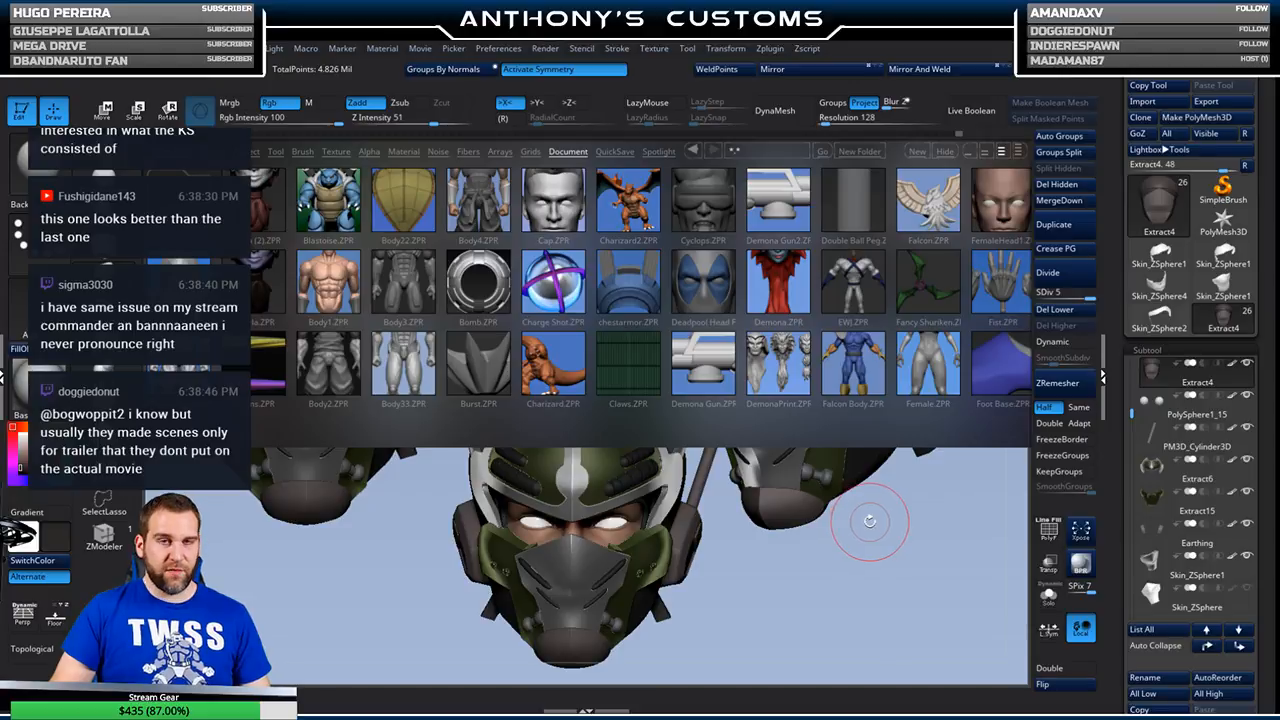
drag(884, 329, 703, 338)
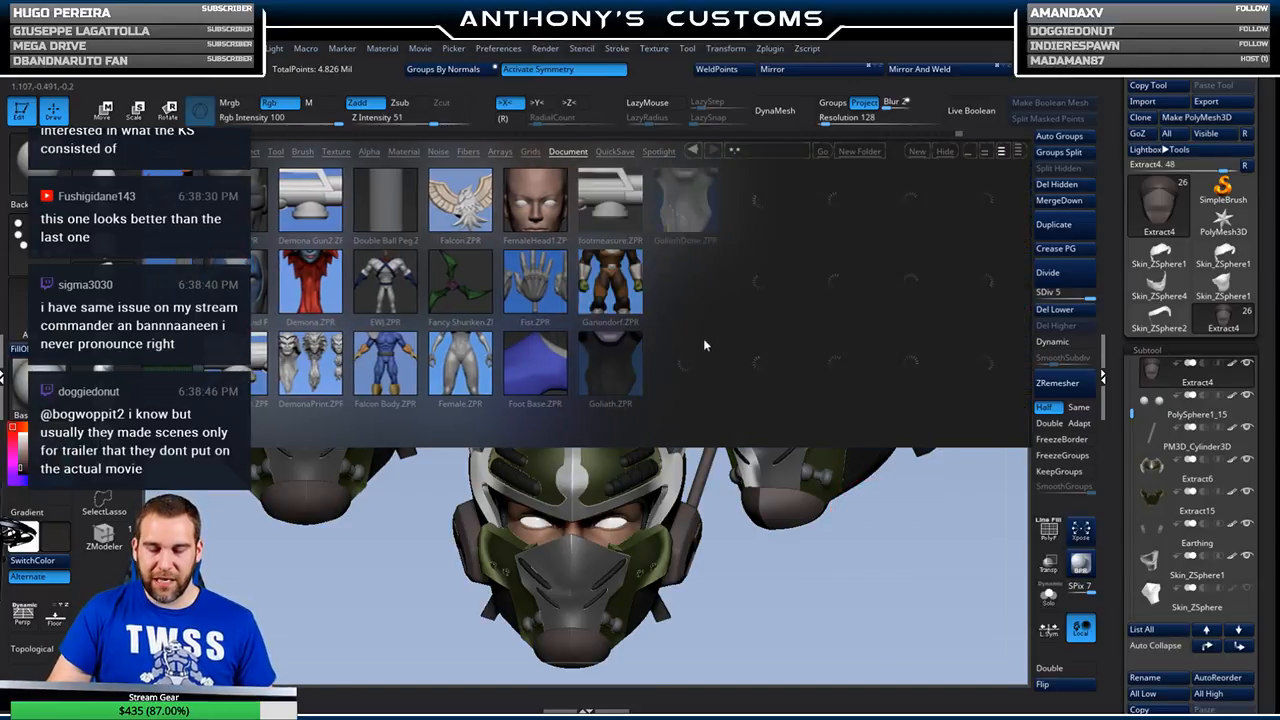
drag(822, 322, 715, 328)
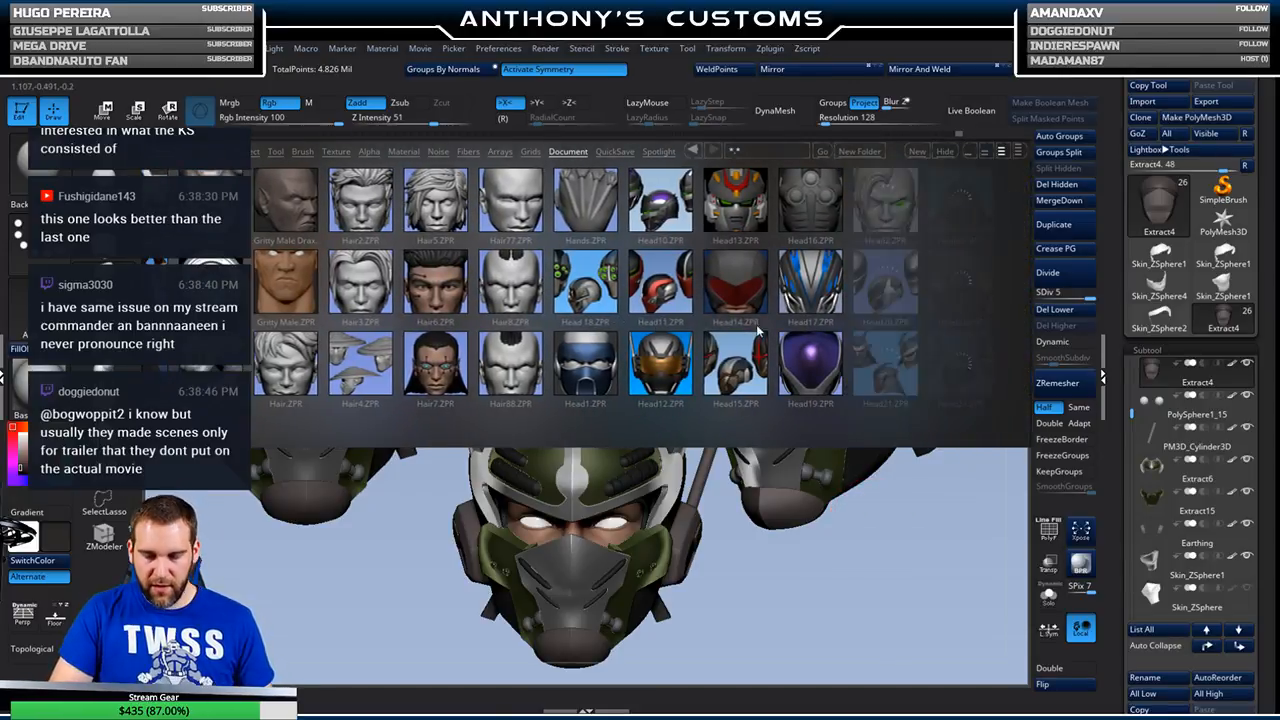
drag(886, 328, 808, 337)
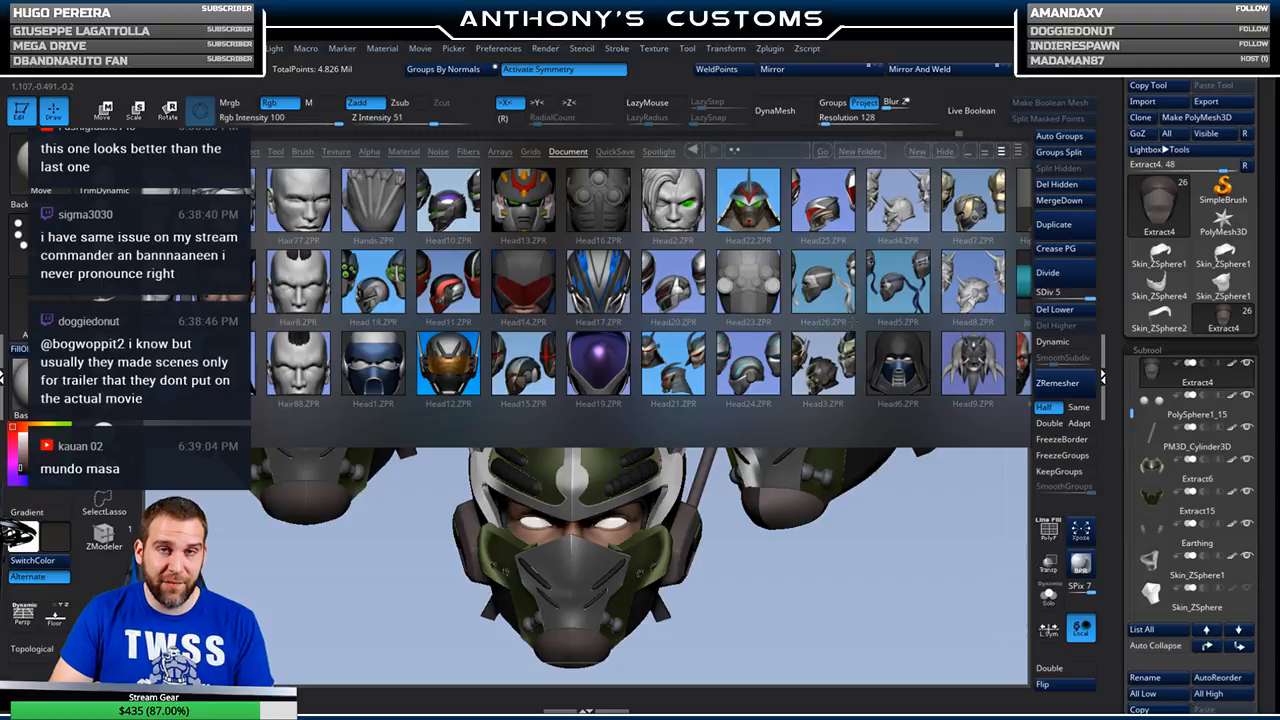
drag(864, 328, 803, 339)
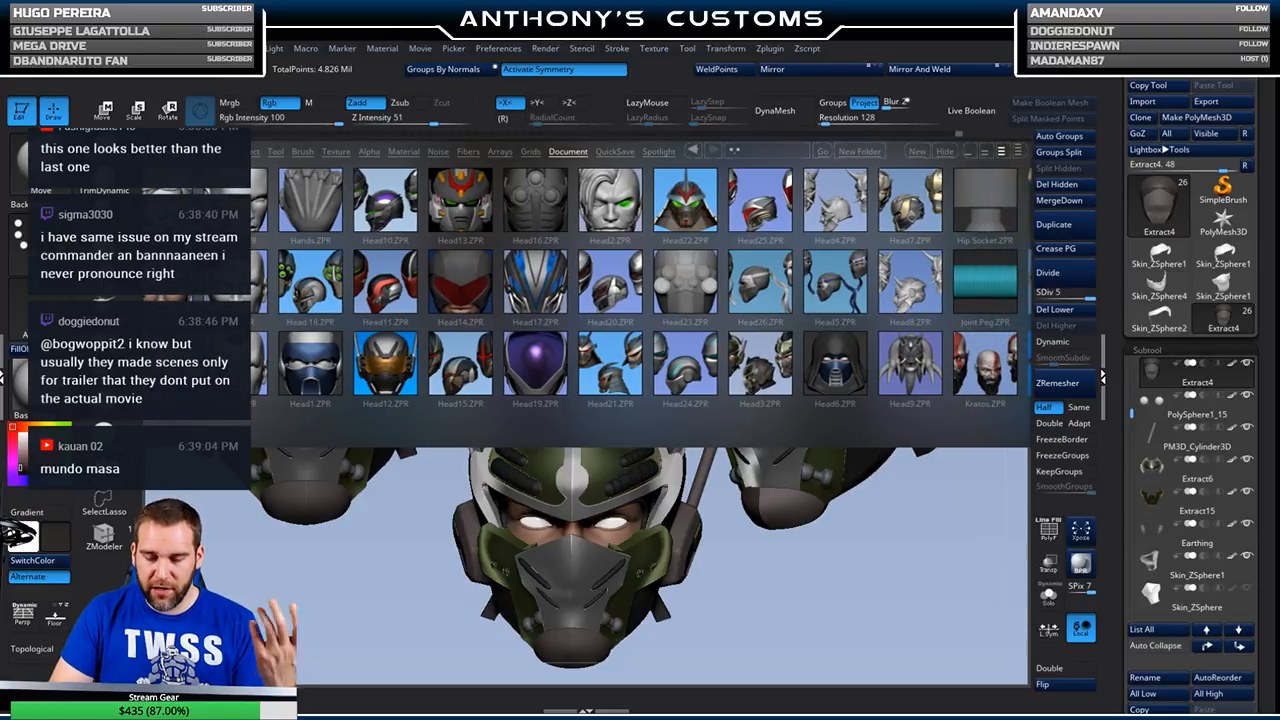
click(617, 301)
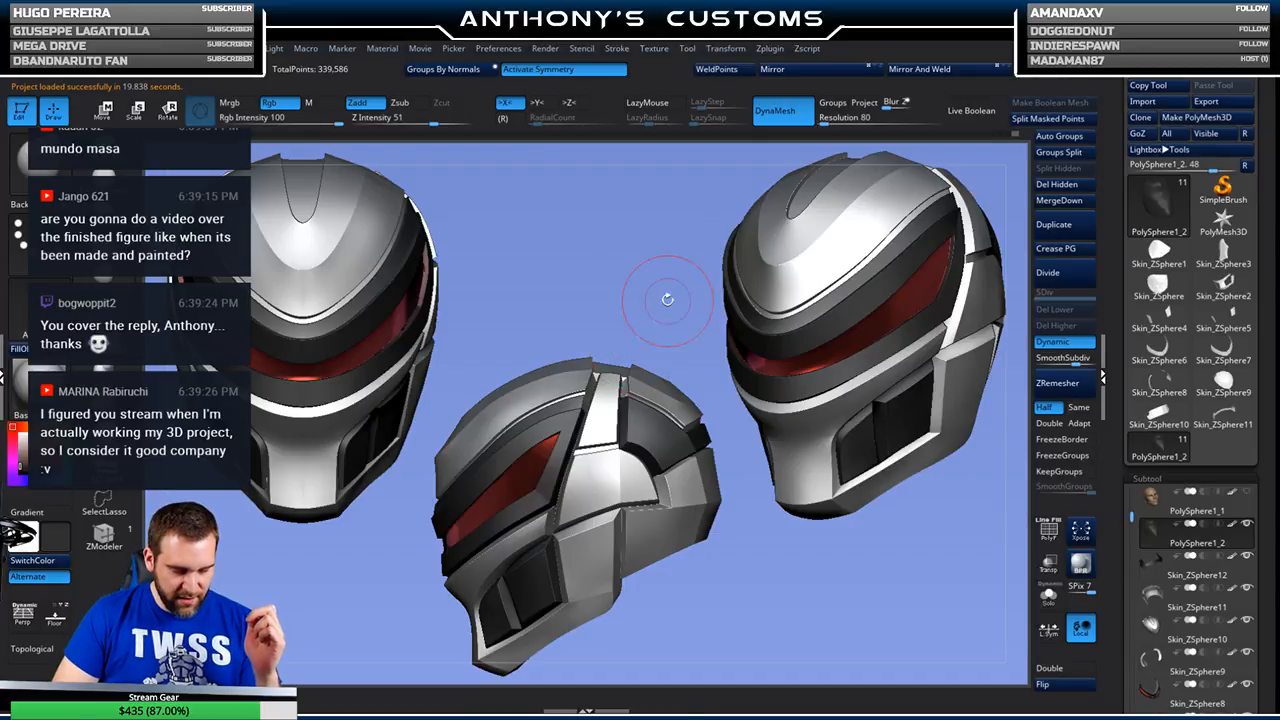
drag(598, 253, 675, 242)
drag(843, 549, 600, 550)
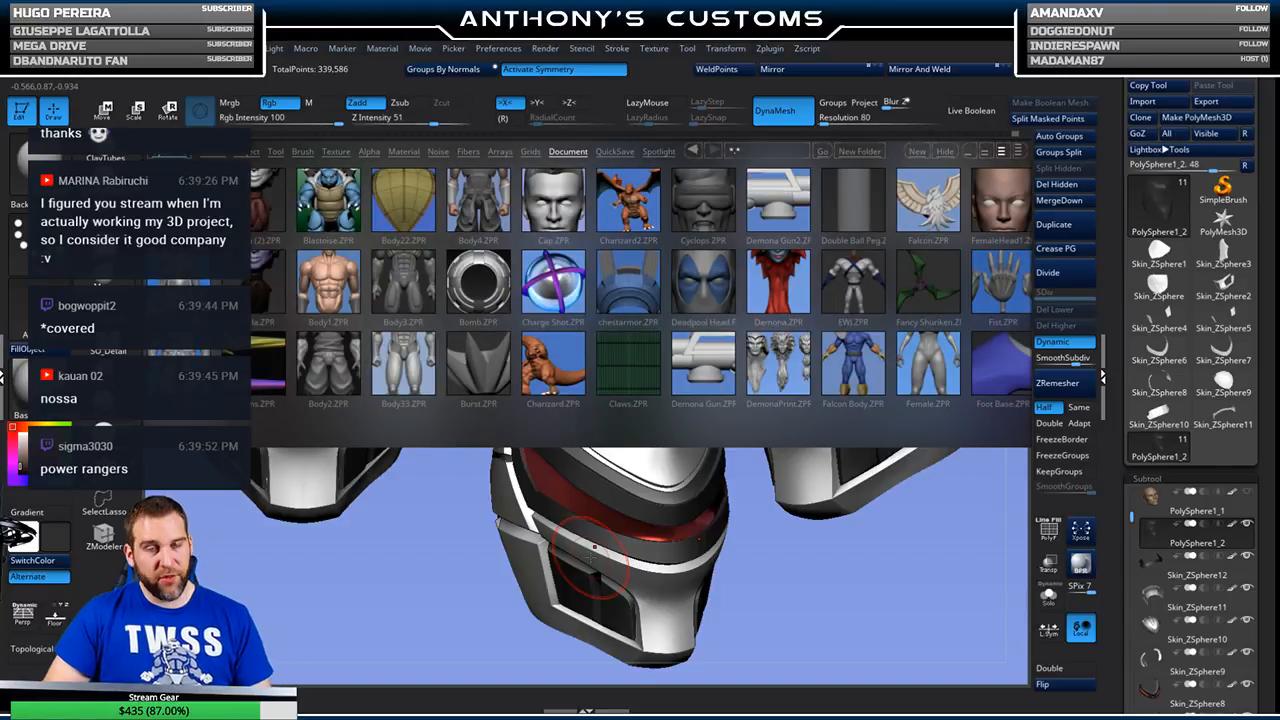
- Open the saved project Head24.ZPR and view its grey helmet with teal stripes from the front
drag(1015, 362, 620, 360)
drag(850, 364, 648, 366)
drag(805, 372, 647, 384)
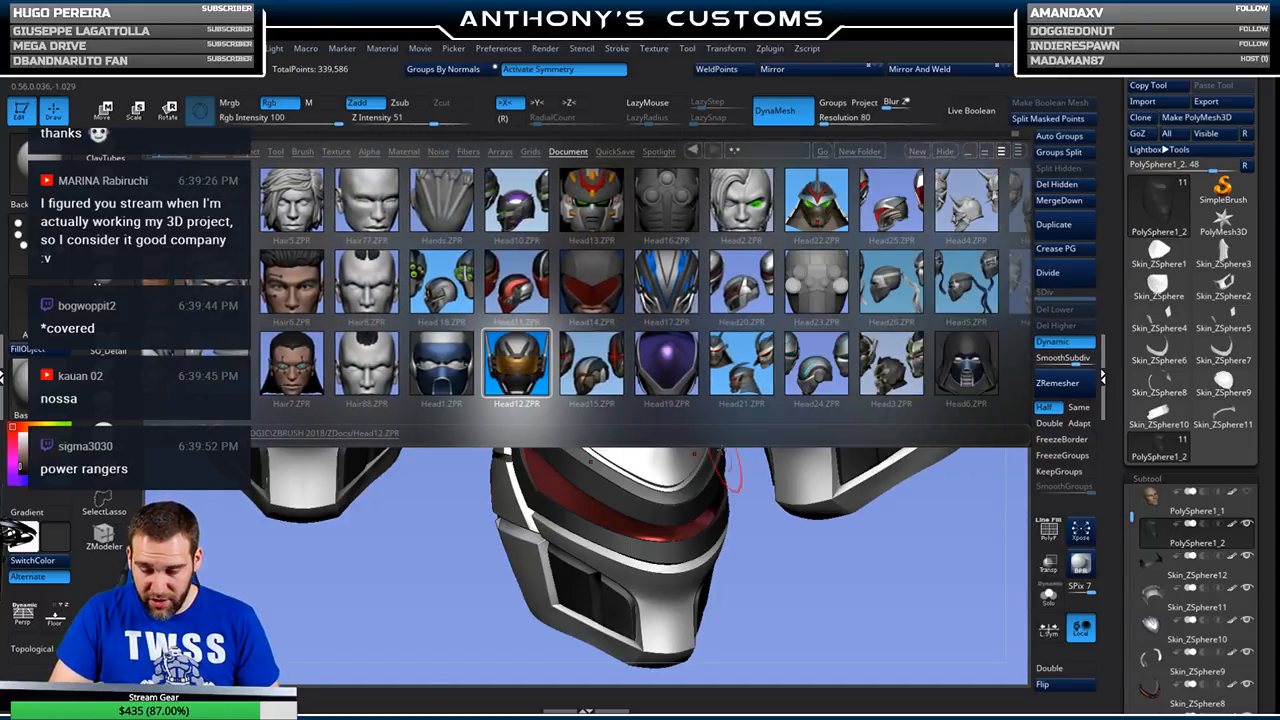
double_click(826, 377)
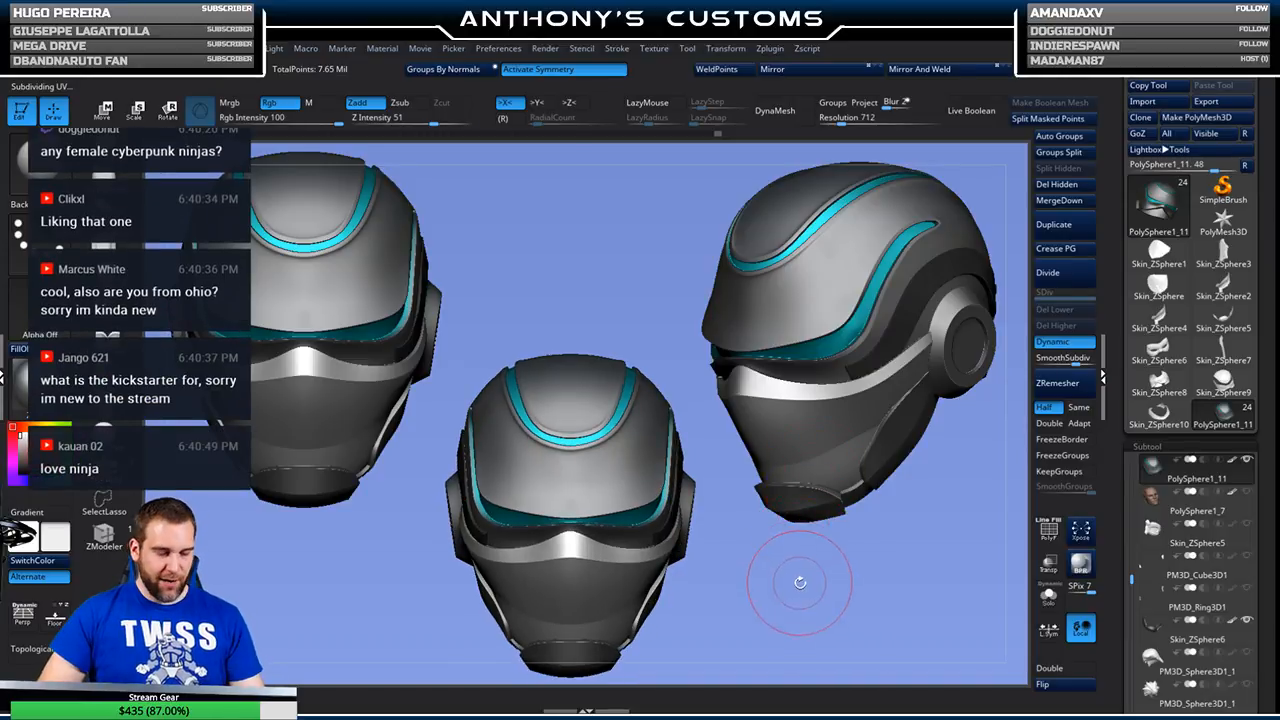
mouse_move(788, 586)
mouse_down()
mouse_move(853, 580)
mouse_move(820, 581)
mouse_up()
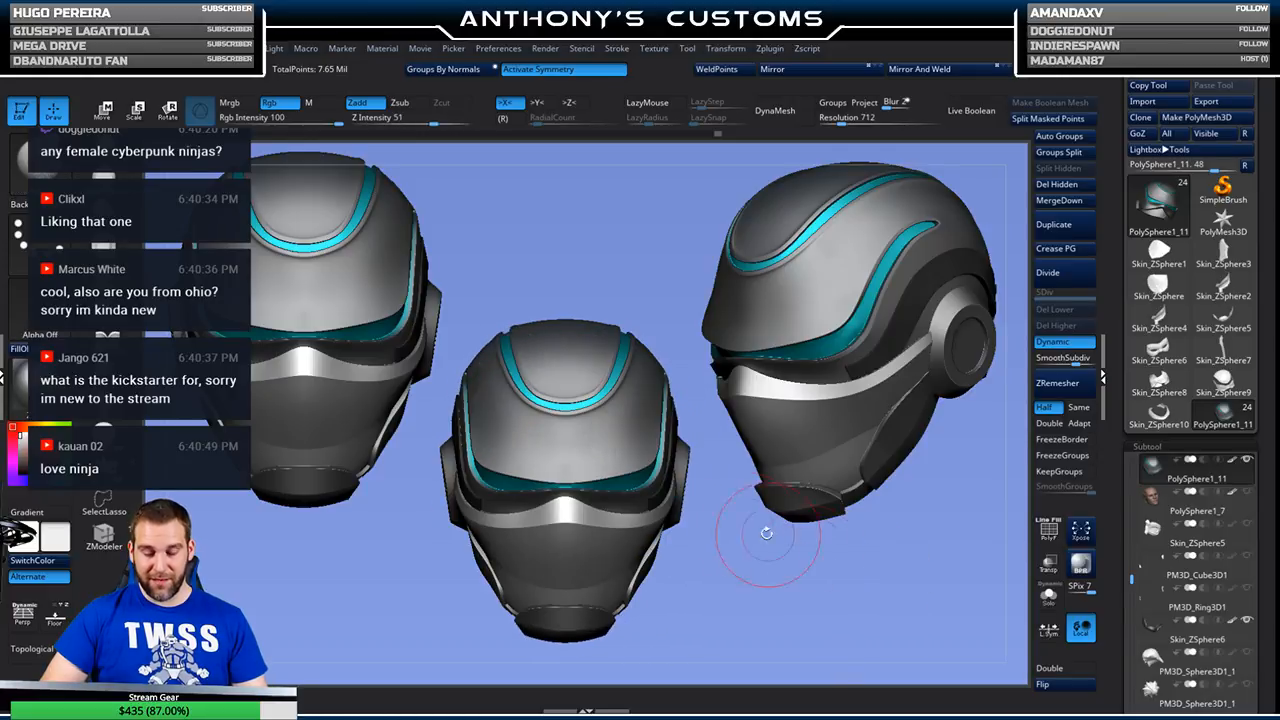
drag(703, 555, 799, 570)
- Inspect the teal-striped helmet from both sides, above and the front, and save the project
key(shift+f)
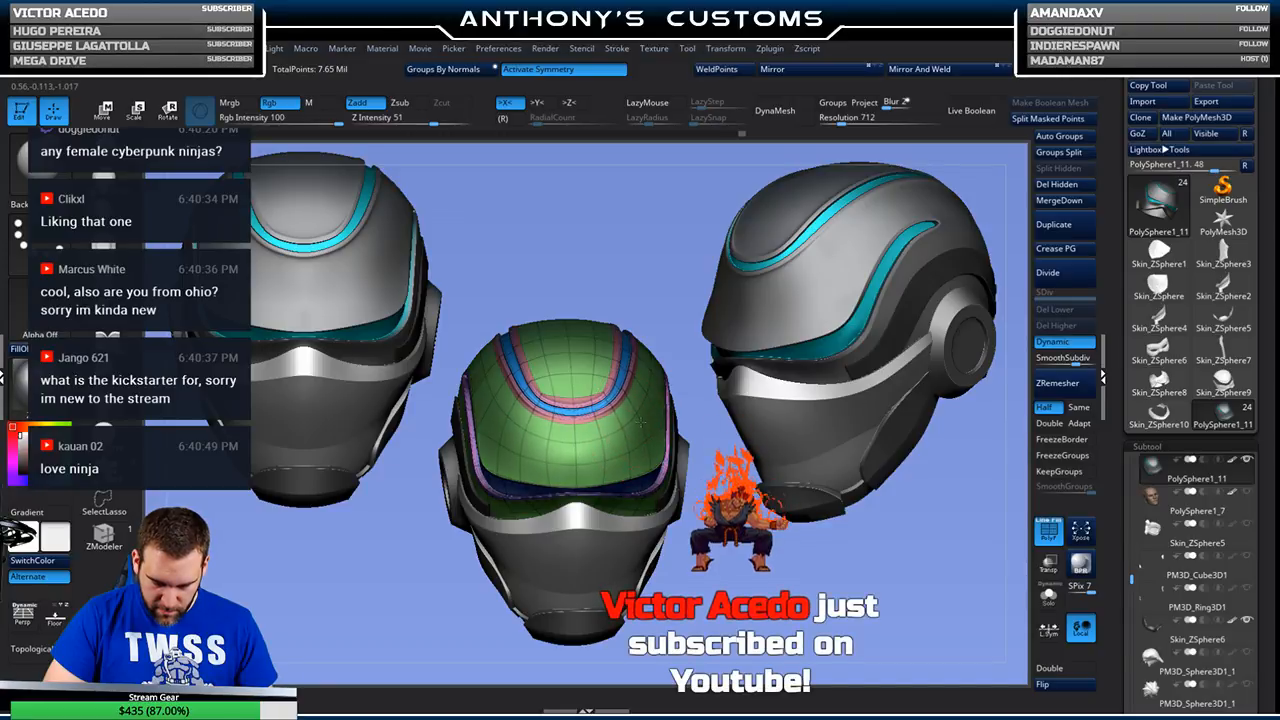
drag(728, 544, 780, 527)
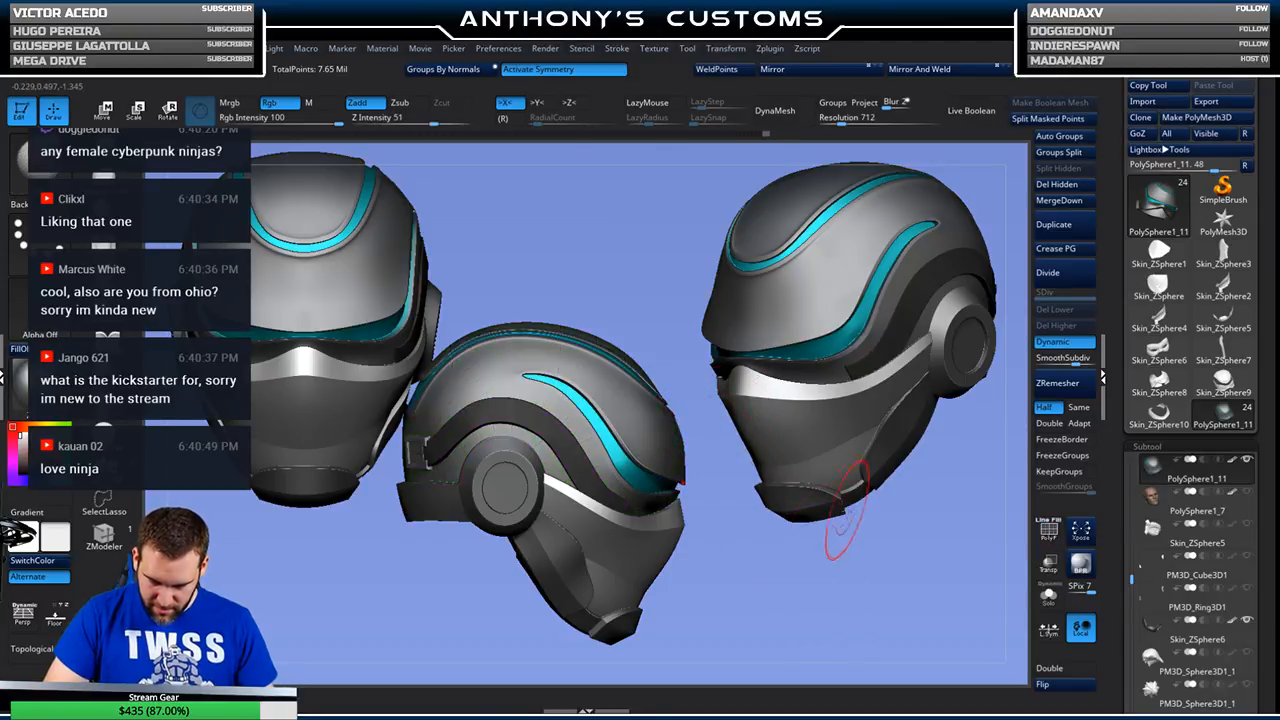
drag(890, 587, 808, 588)
alt+drag(925, 565, 731, 566)
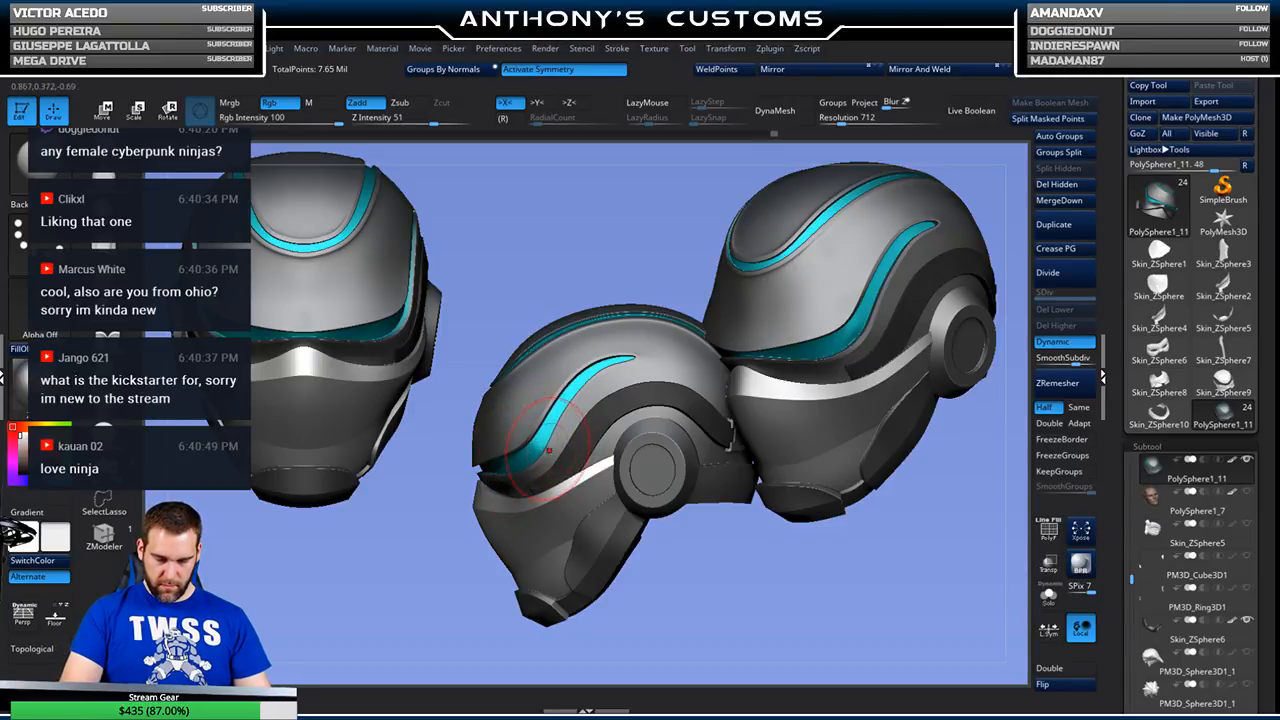
drag(432, 582, 500, 530)
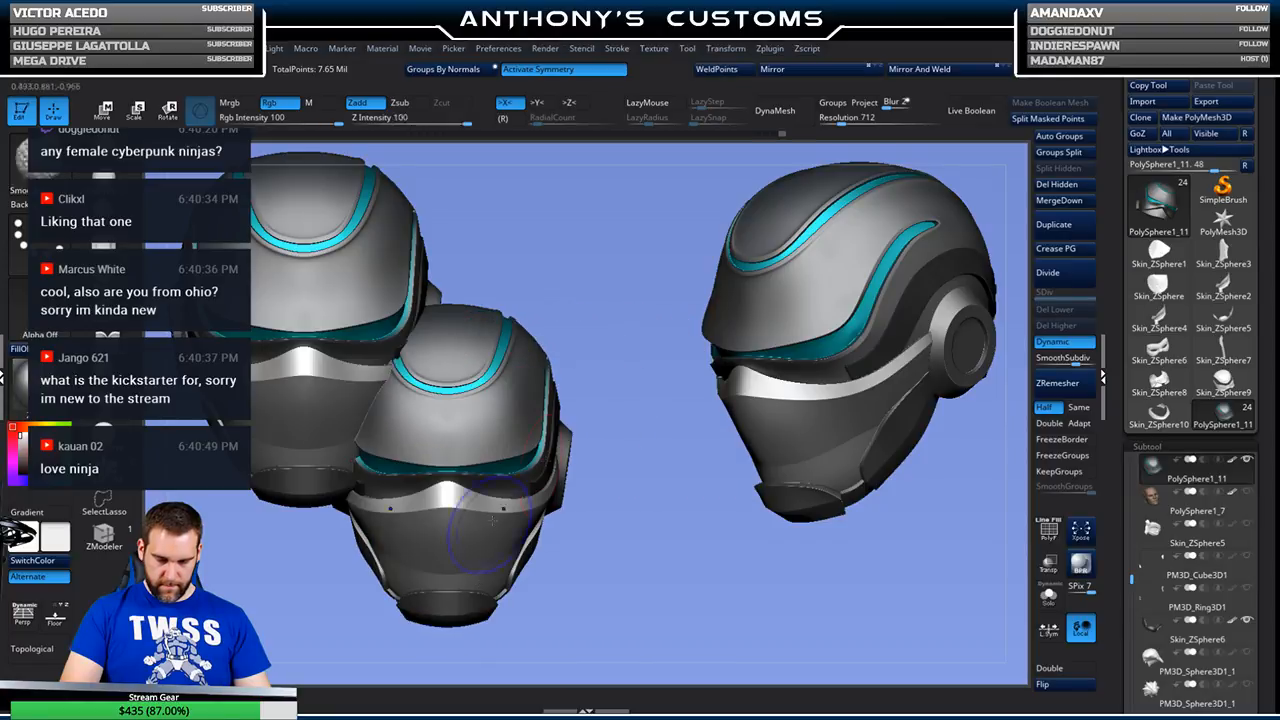
alt+drag(638, 525, 575, 485)
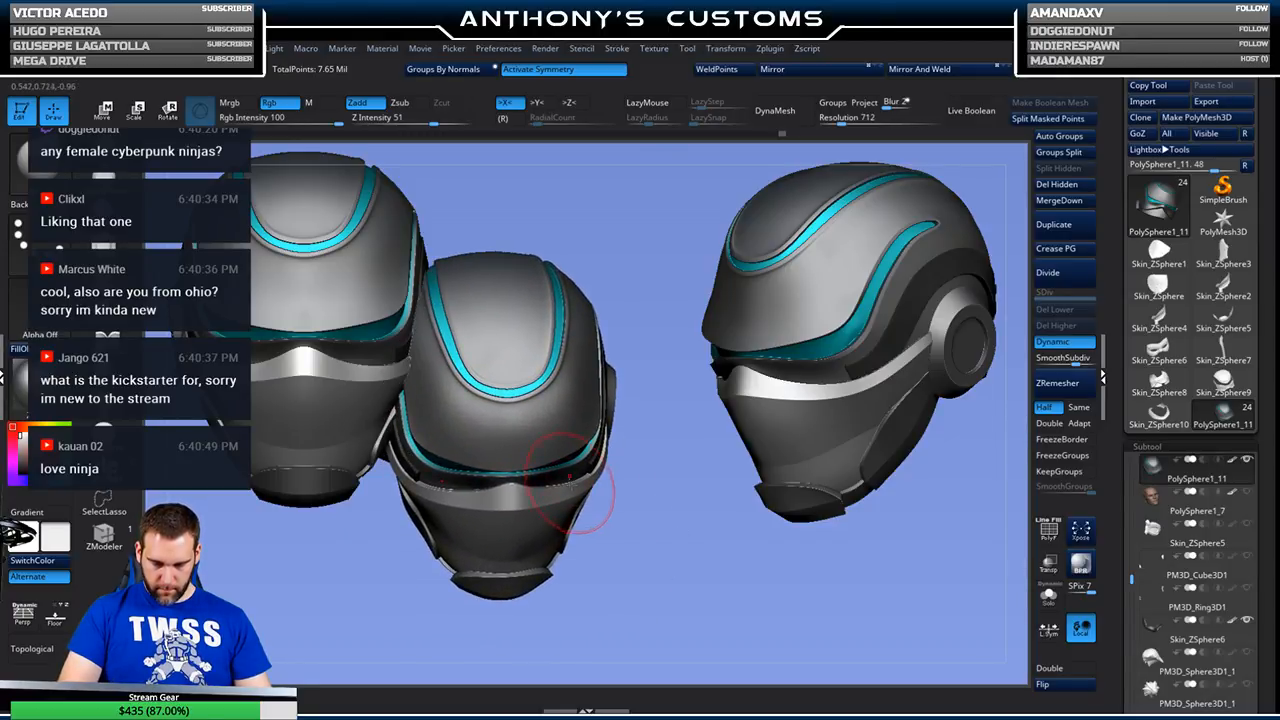
drag(634, 523, 698, 509)
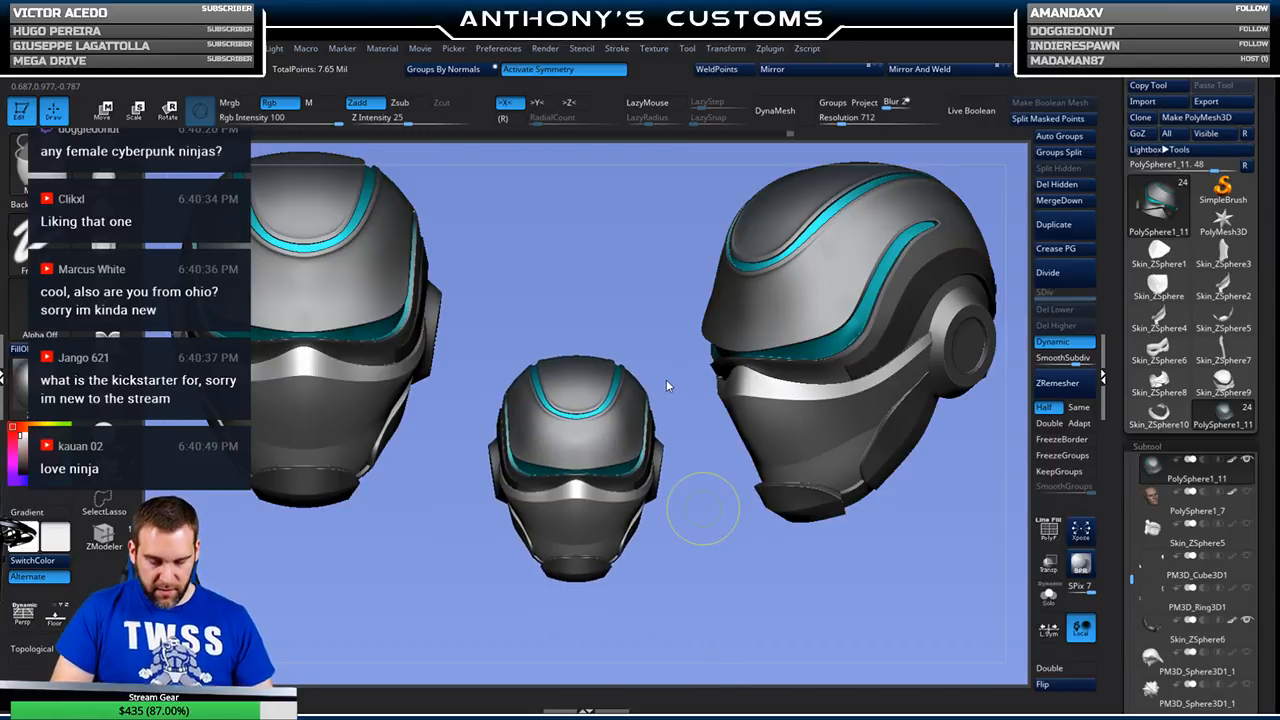
key(ctrl+s)
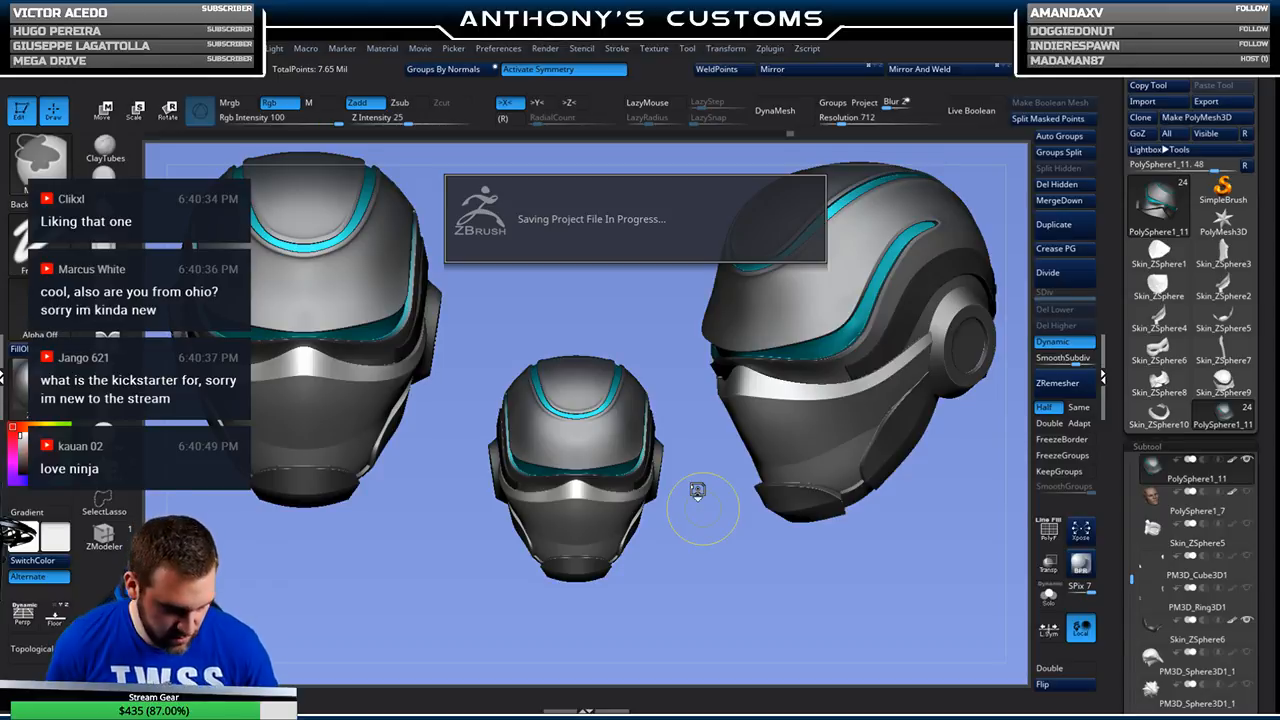
- Open the saved project Head10.ZPR and inspect its green-visored black and purple helmet from the side, back and front
key(comma)
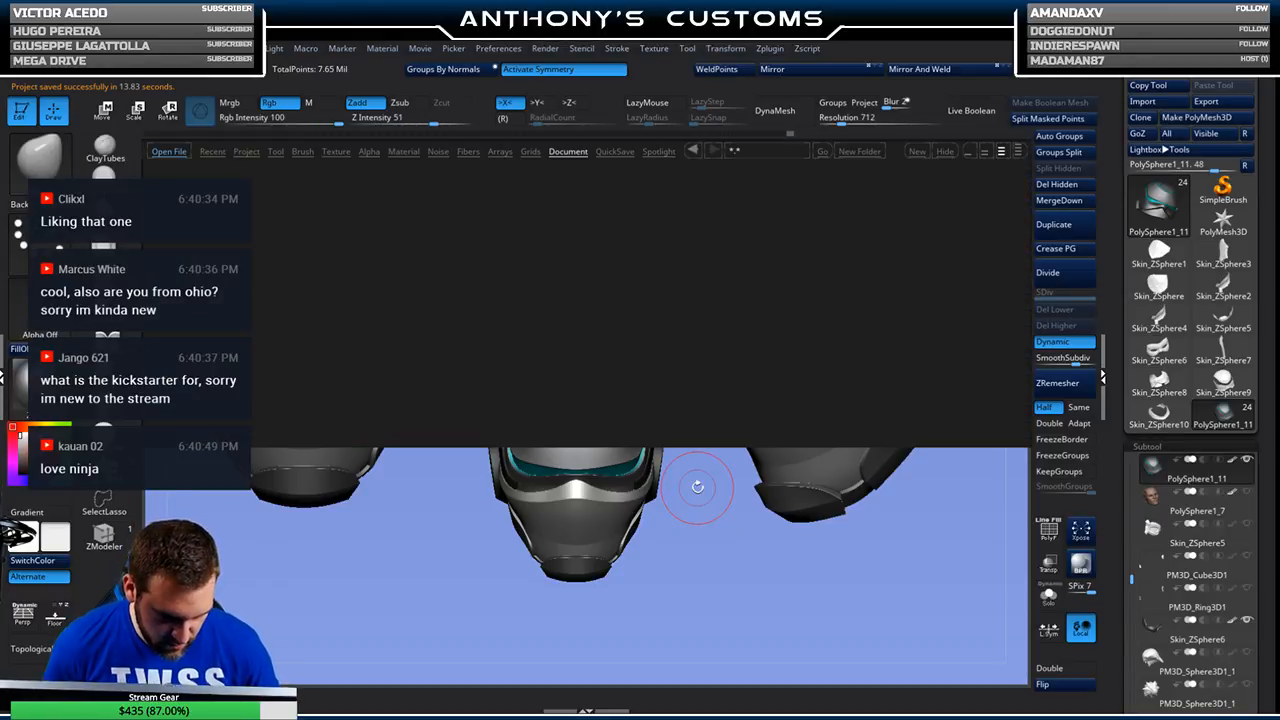
drag(826, 374, 420, 392)
drag(832, 388, 672, 396)
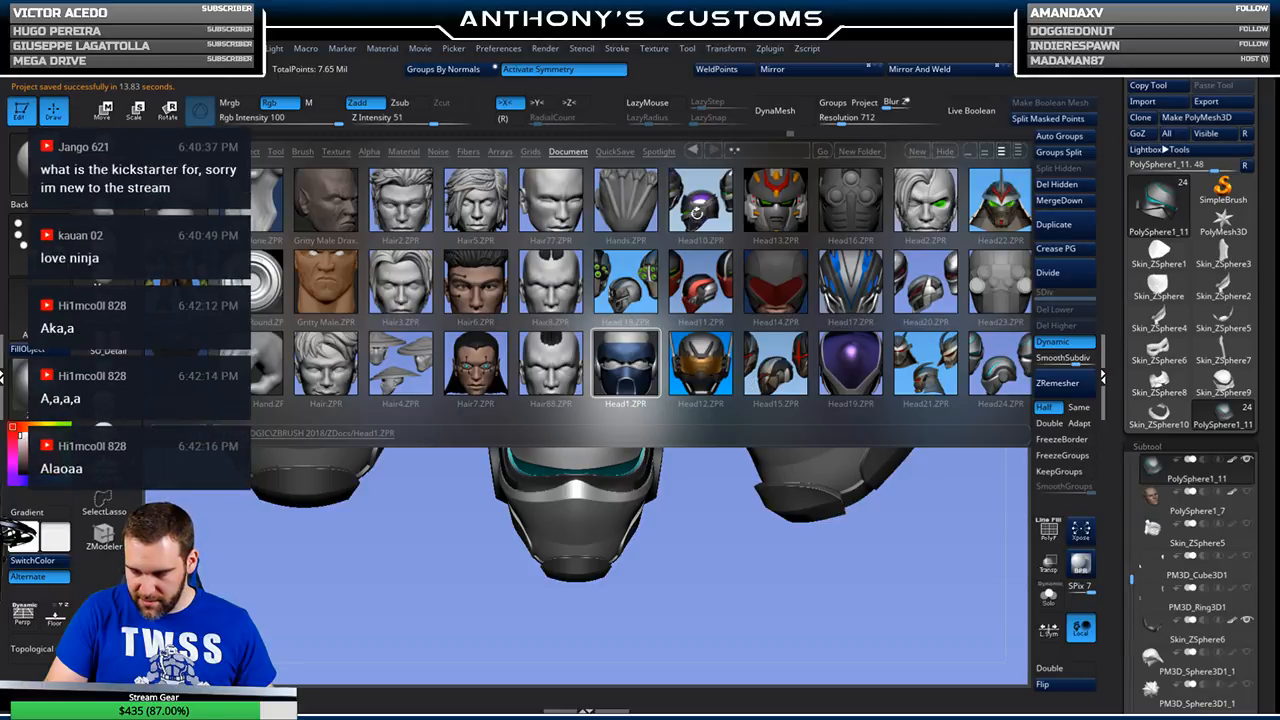
double_click(697, 213)
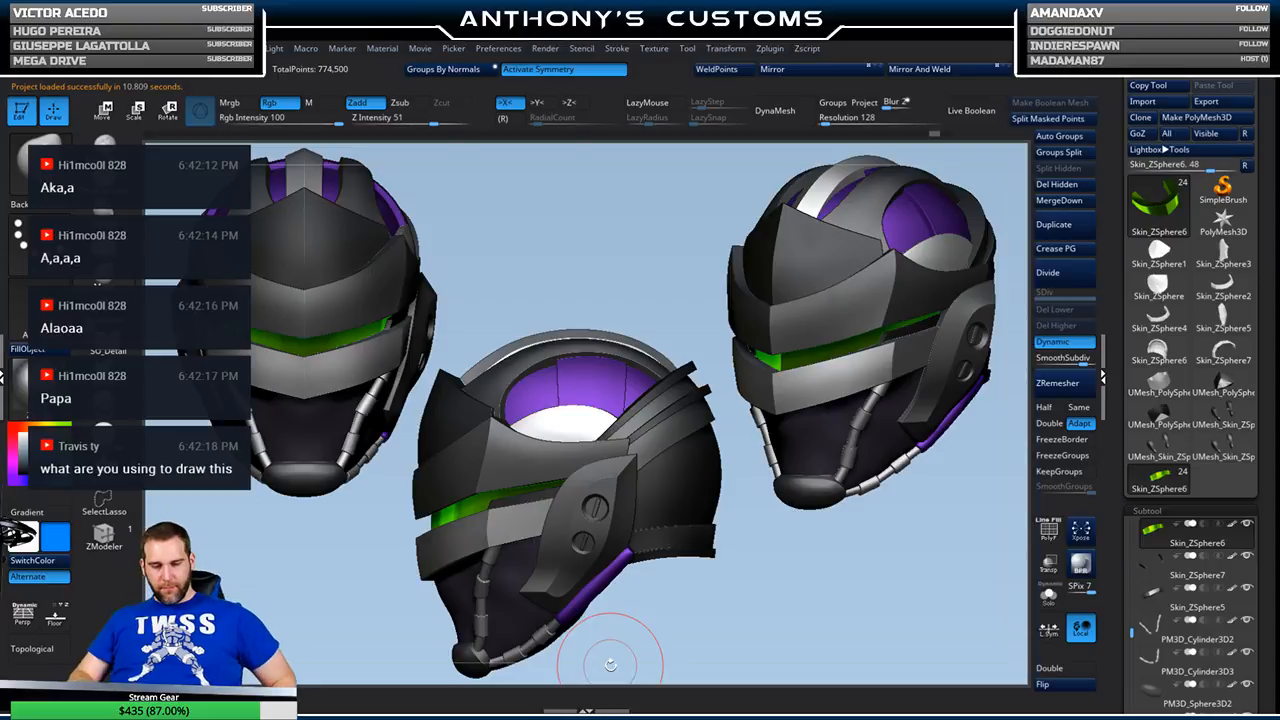
mouse_move(766, 576)
mouse_down()
mouse_move(986, 638)
mouse_move(855, 600)
mouse_move(835, 580)
mouse_move(855, 573)
mouse_up()
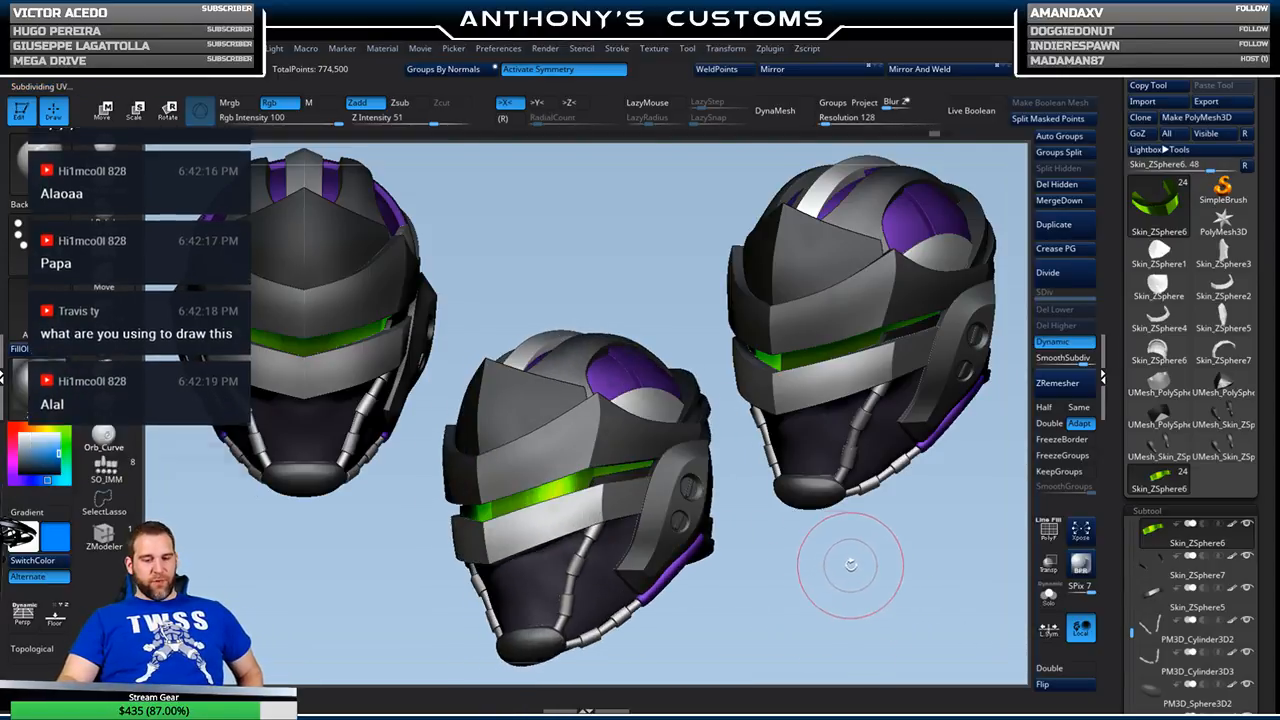
mouse_move(770, 592)
mouse_down()
mouse_move(849, 598)
mouse_move(902, 550)
mouse_move(891, 603)
mouse_move(803, 582)
mouse_up()
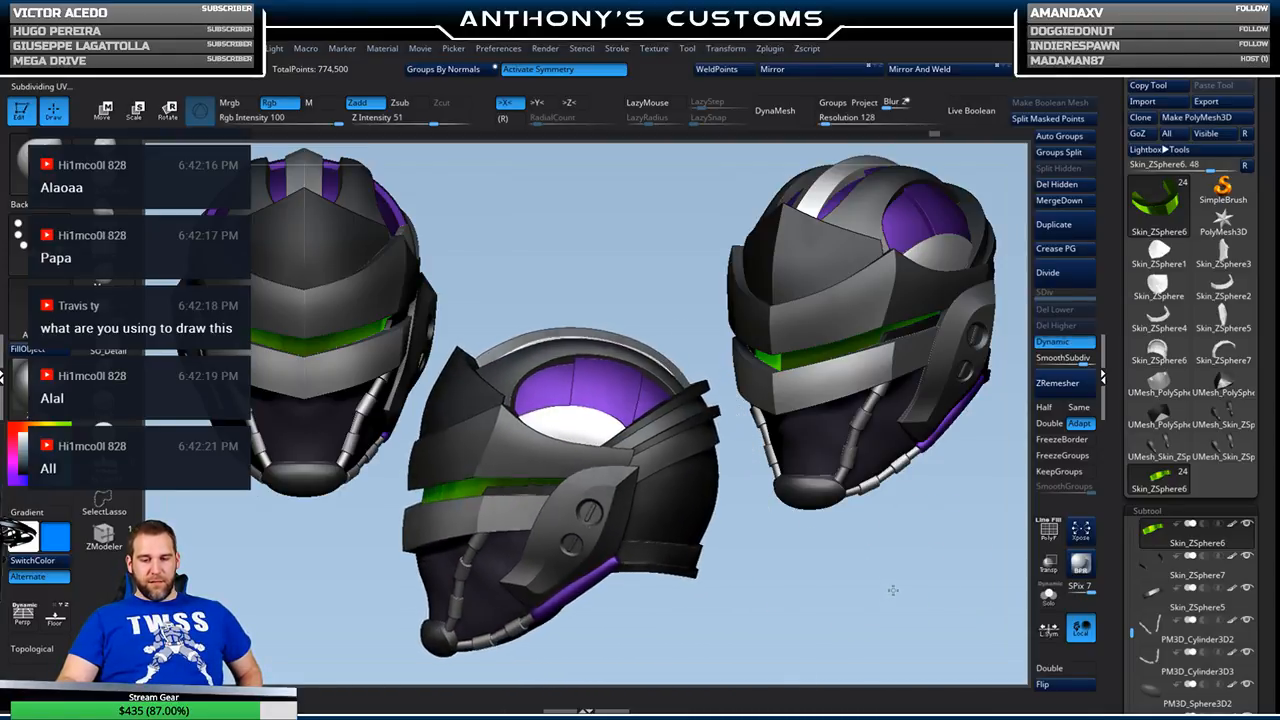
drag(746, 606, 698, 618)
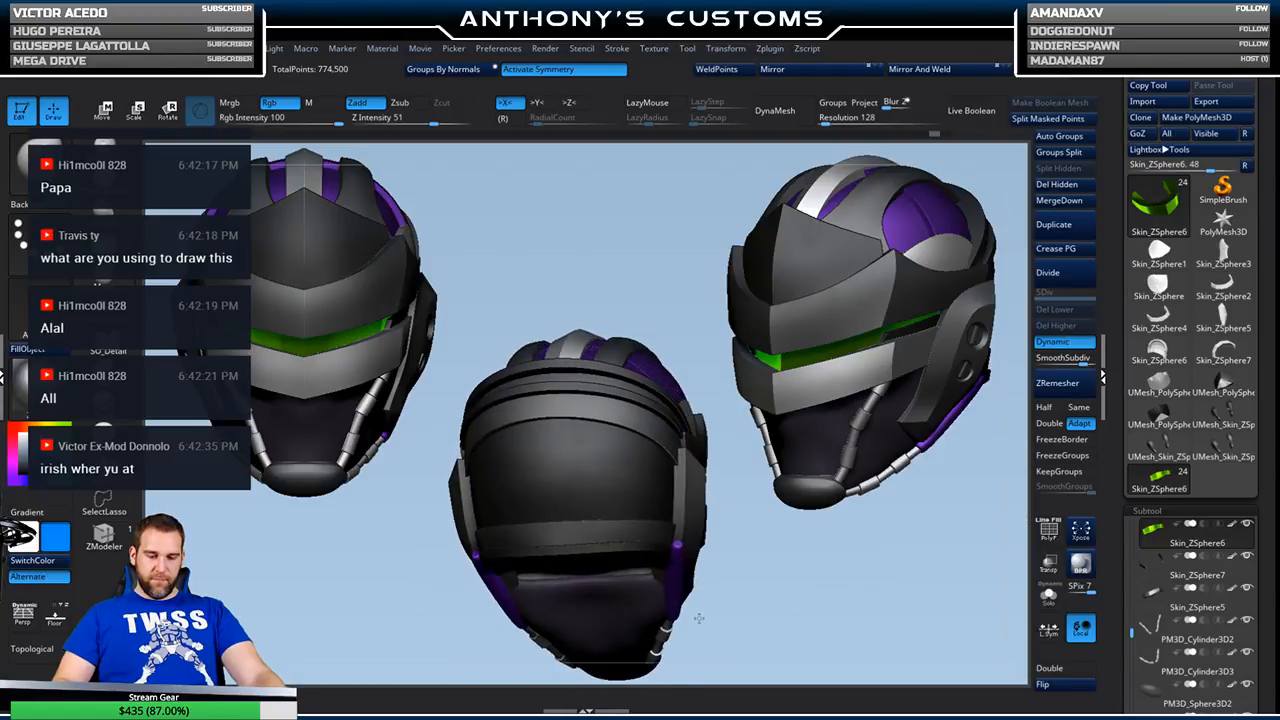
mouse_move(889, 603)
mouse_down()
mouse_move(790, 594)
mouse_move(800, 597)
mouse_move(781, 578)
mouse_move(765, 582)
mouse_move(771, 608)
mouse_move(789, 523)
mouse_move(806, 551)
mouse_move(760, 600)
mouse_move(814, 600)
mouse_move(820, 588)
mouse_up()
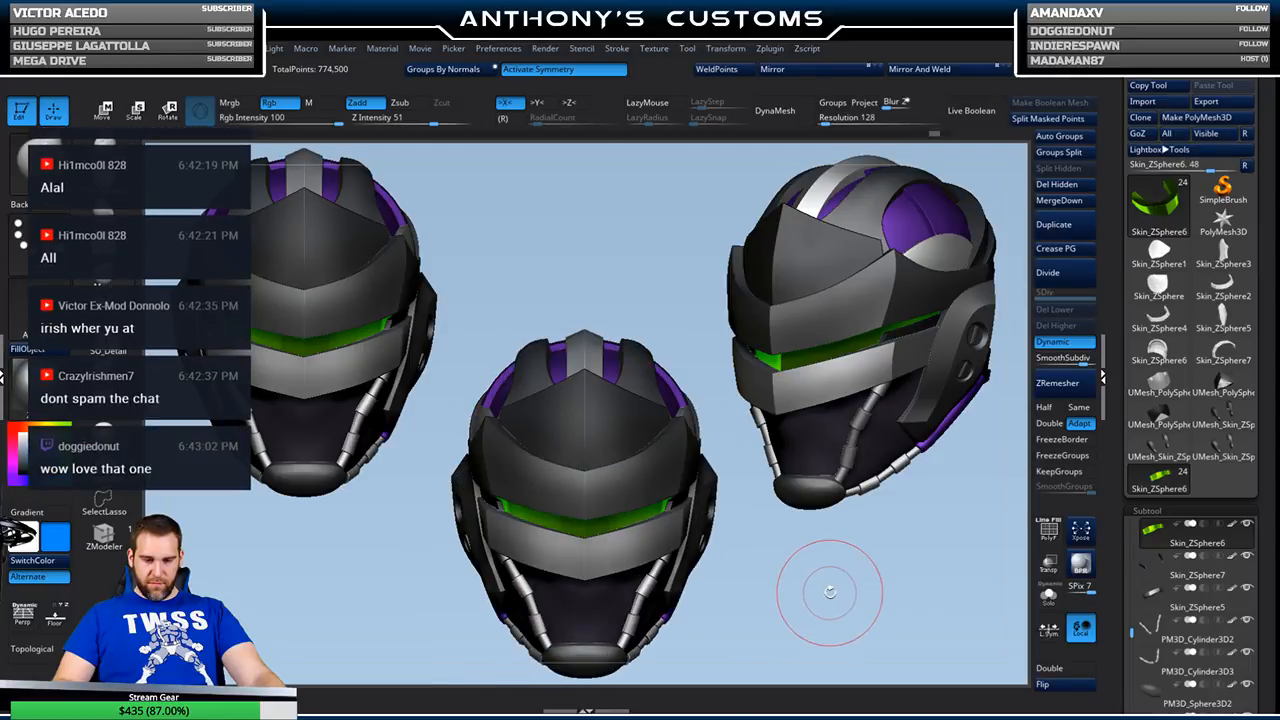
- Open the saved project Head15.ZPR and inspect its dark helmet with the red cross-shaped visor from both sides and the front
key(comma)
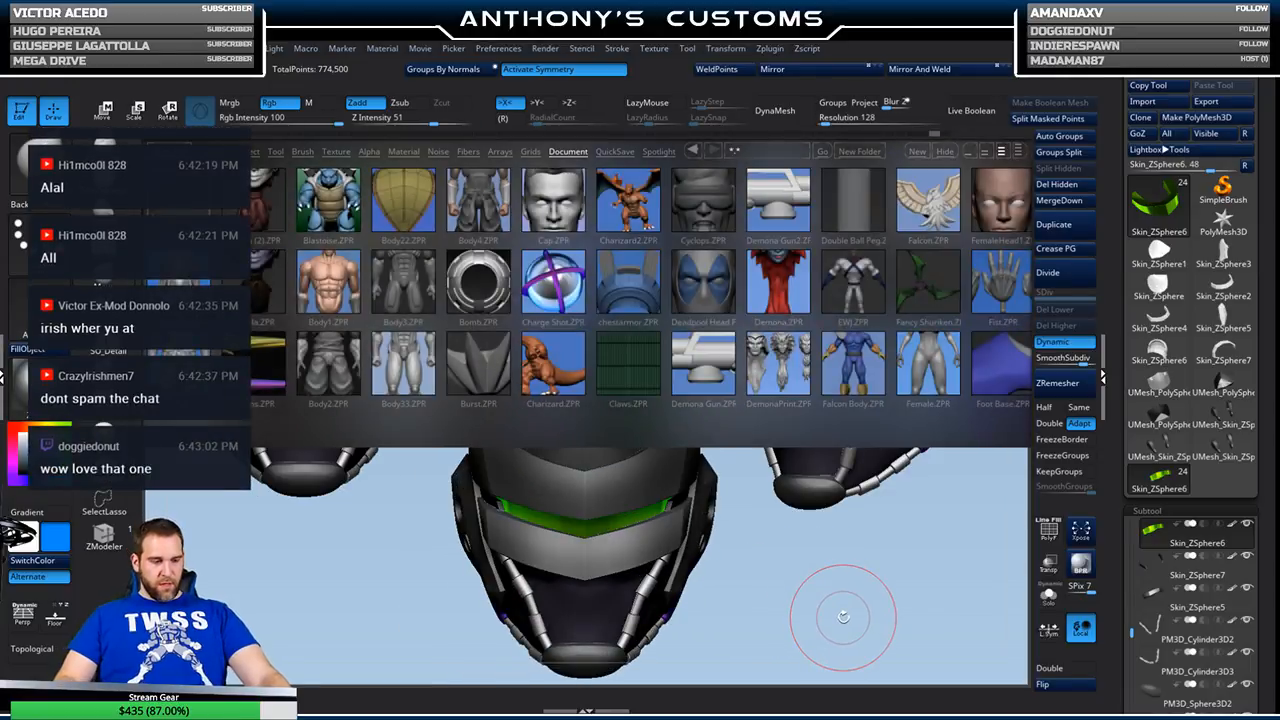
drag(945, 385, 588, 385)
drag(889, 385, 757, 385)
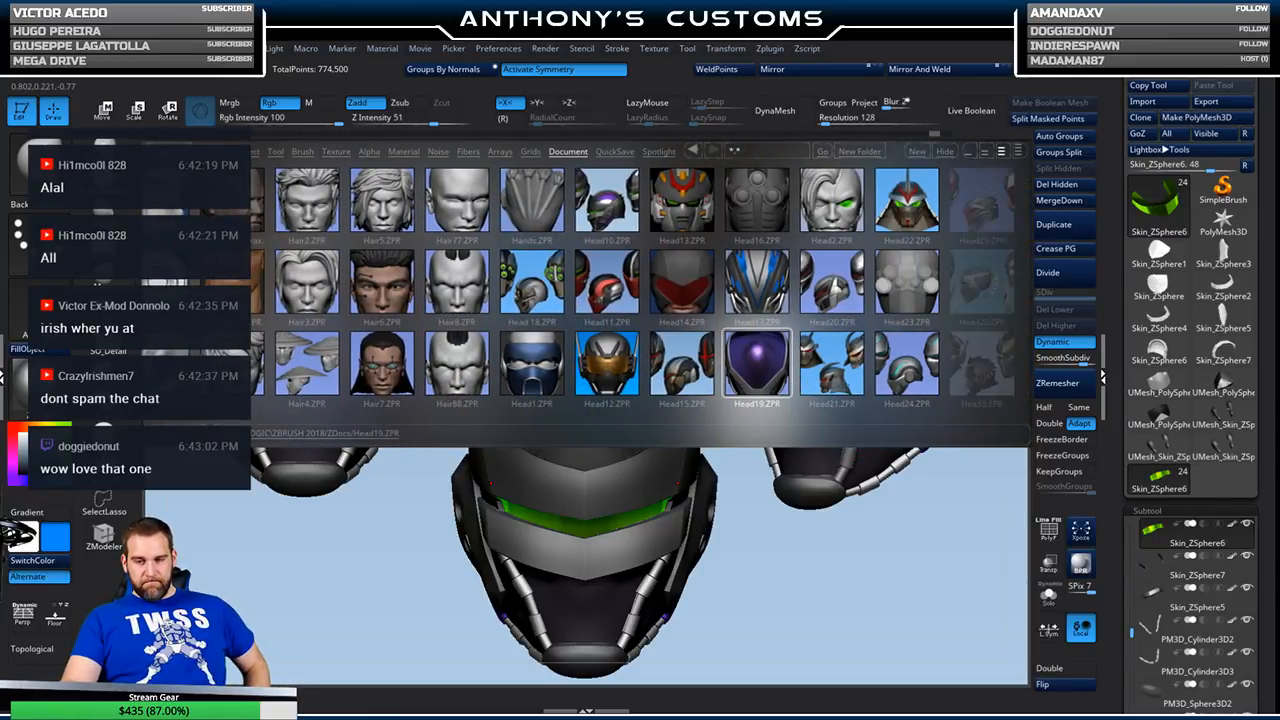
click(707, 370)
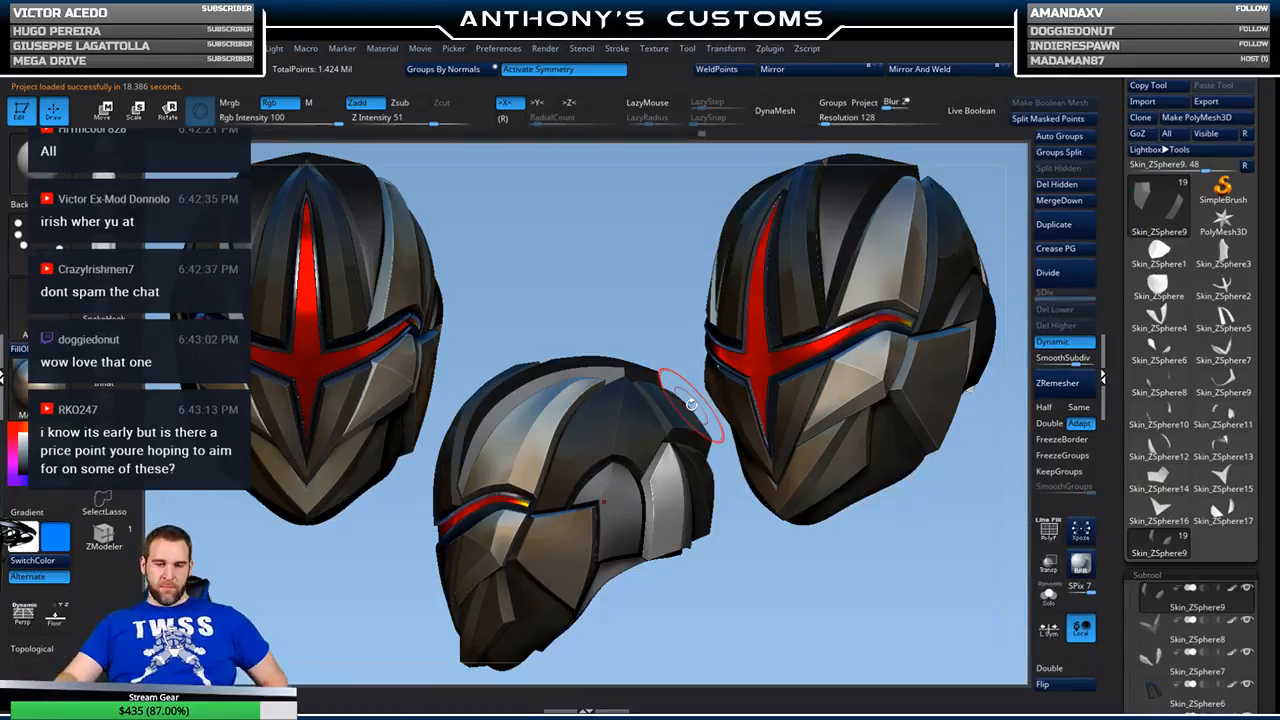
drag(817, 585, 845, 583)
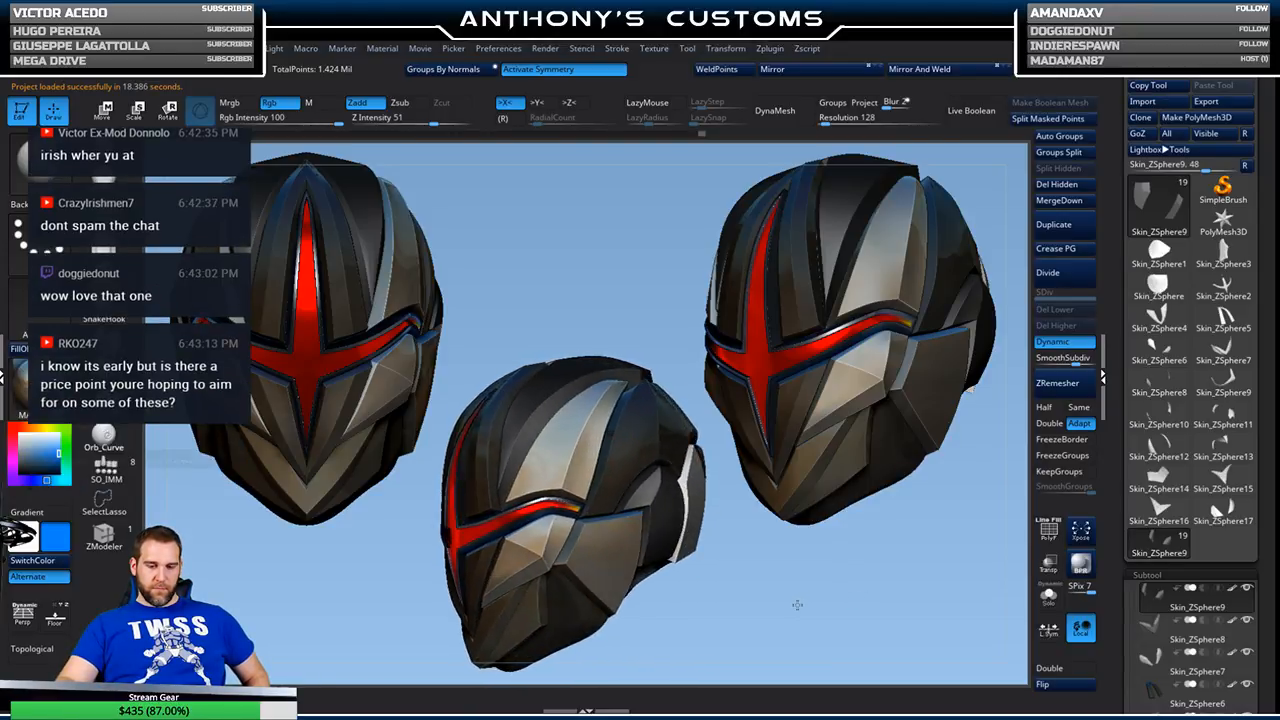
mouse_move(804, 604)
mouse_down()
mouse_move(782, 606)
mouse_move(811, 585)
mouse_move(812, 605)
mouse_move(851, 610)
mouse_move(820, 606)
mouse_up()
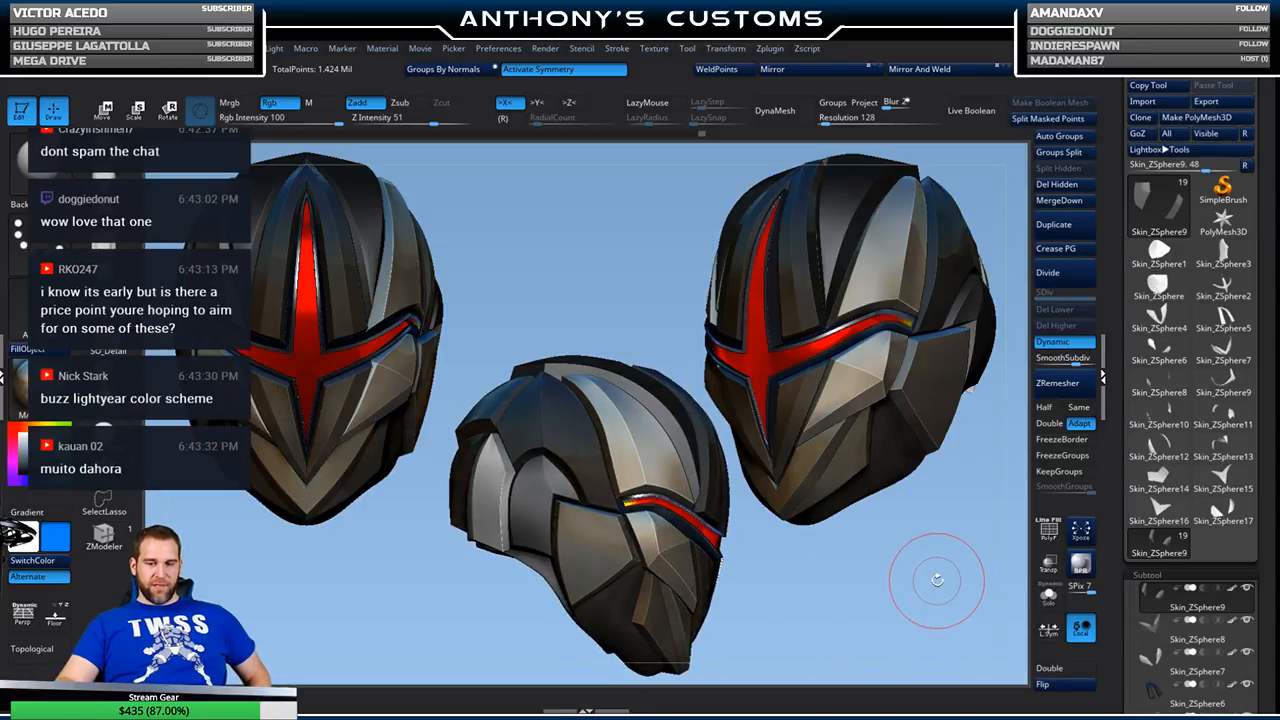
mouse_move(903, 580)
mouse_down()
mouse_move(842, 570)
mouse_move(848, 540)
mouse_move(878, 596)
mouse_move(812, 582)
mouse_move(847, 595)
mouse_move(836, 572)
mouse_move(862, 580)
mouse_move(798, 578)
mouse_up()
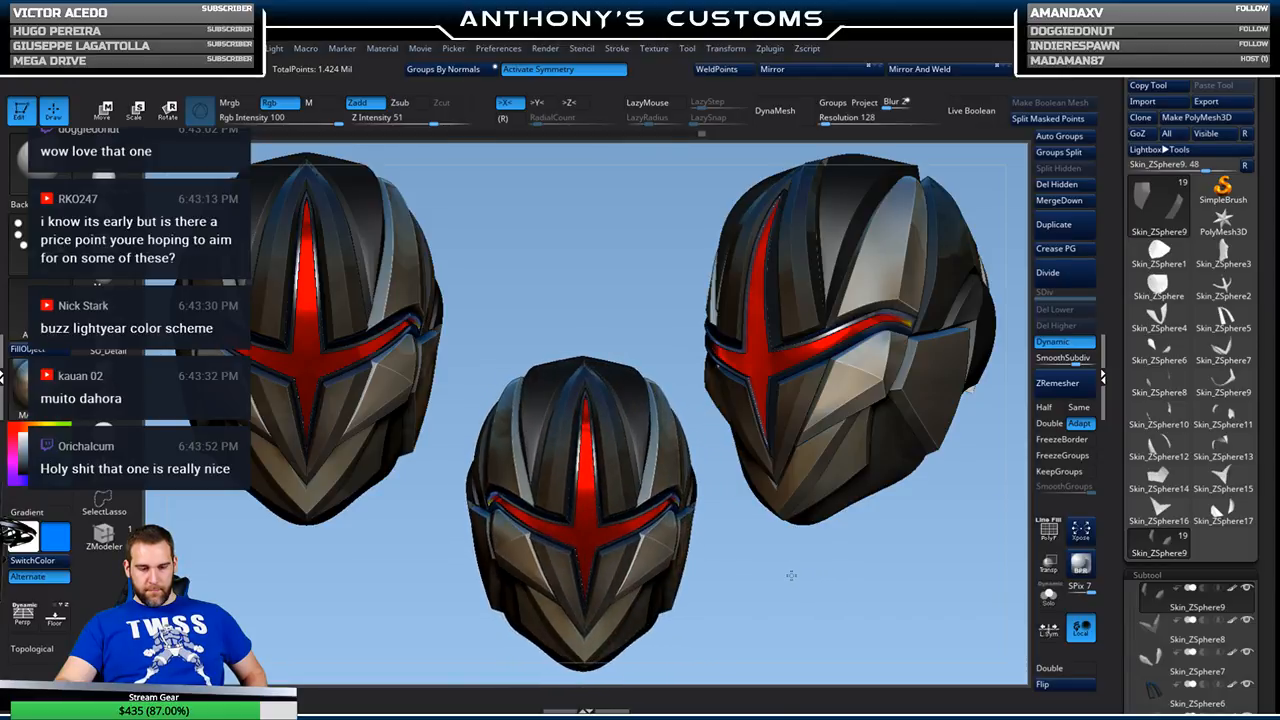
drag(788, 575, 829, 542)
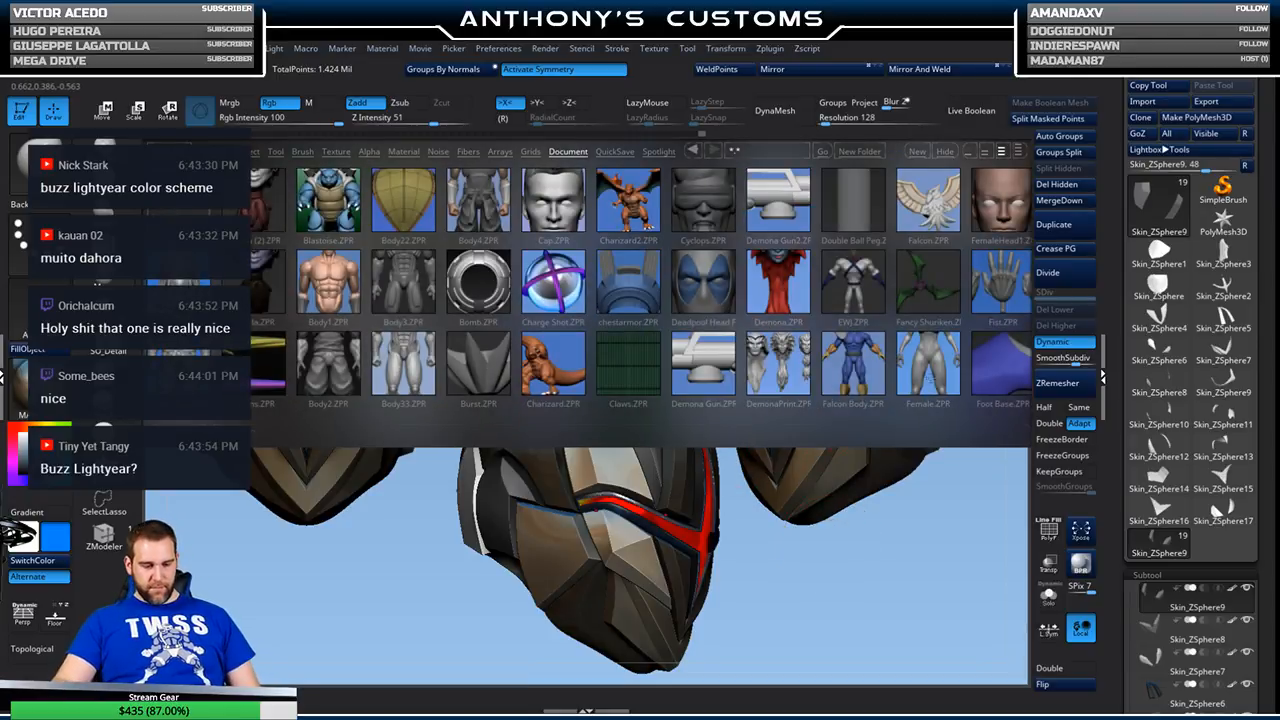
- Open the saved project Head17.ZPR and inspect its dark helmet with blue stripes from the front and side
scroll(798, 420, down, 5)
scroll(801, 388, down, 3)
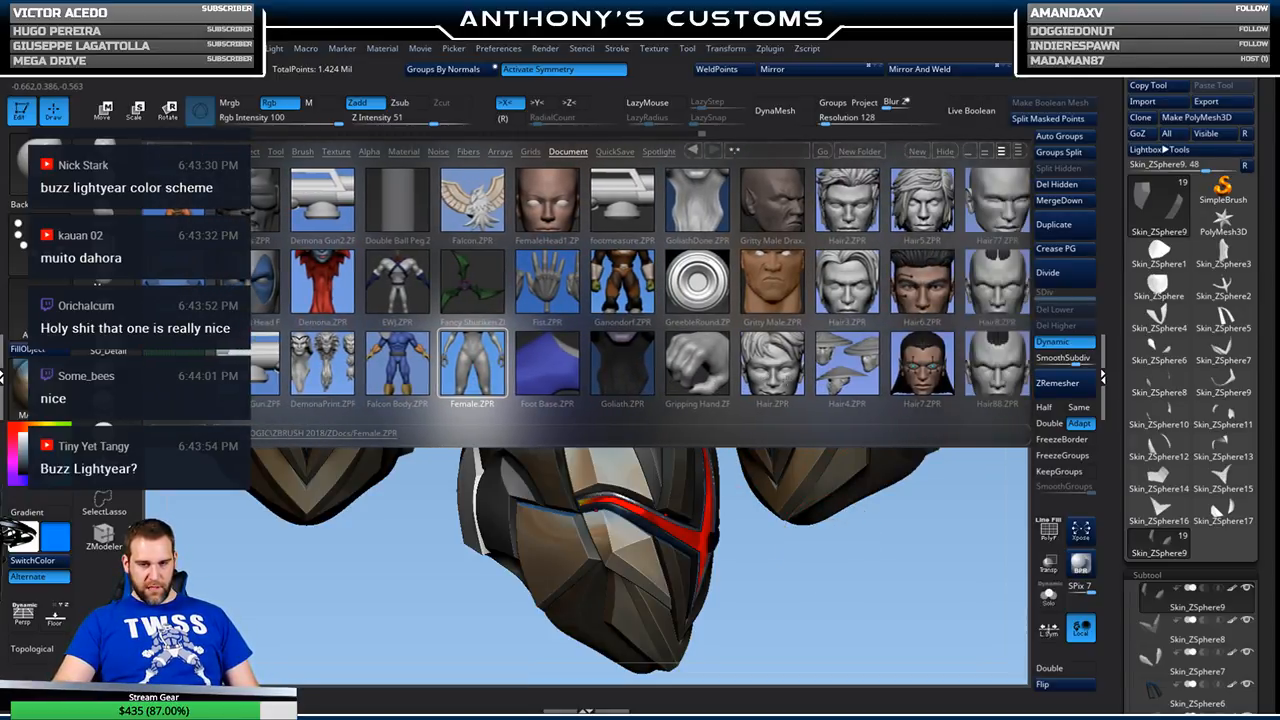
scroll(835, 398, down, 3)
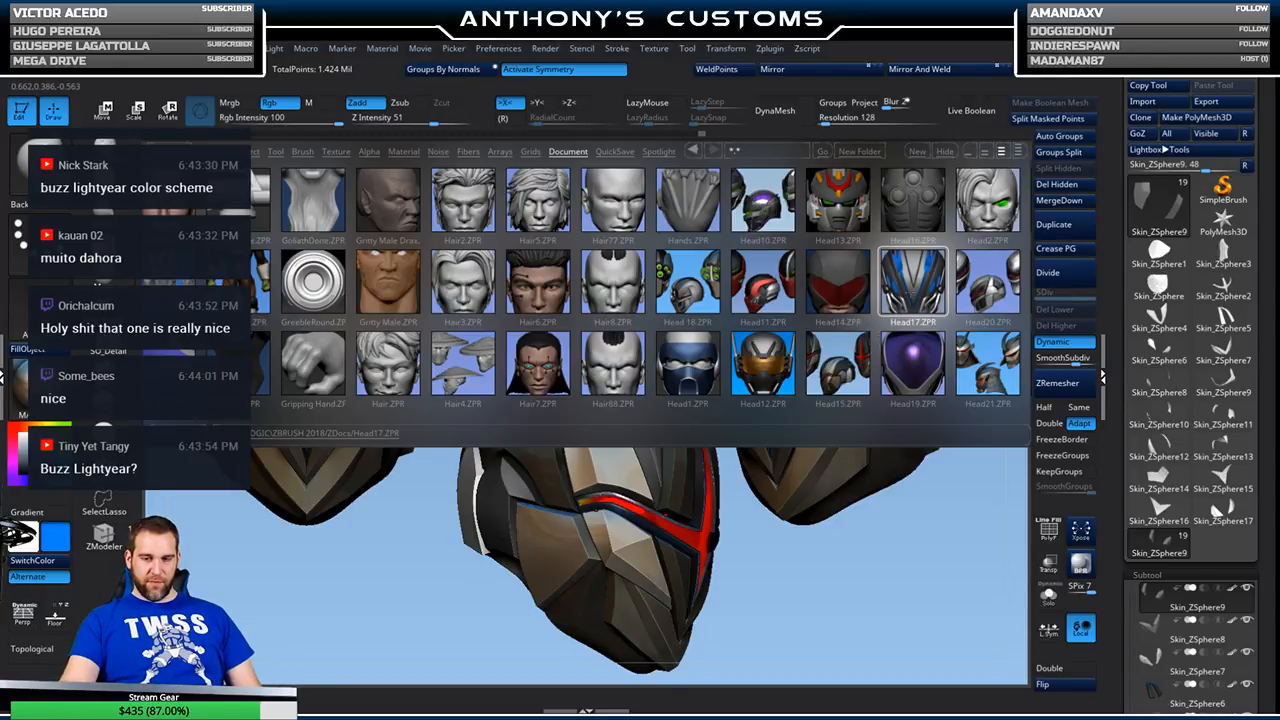
double_click(916, 287)
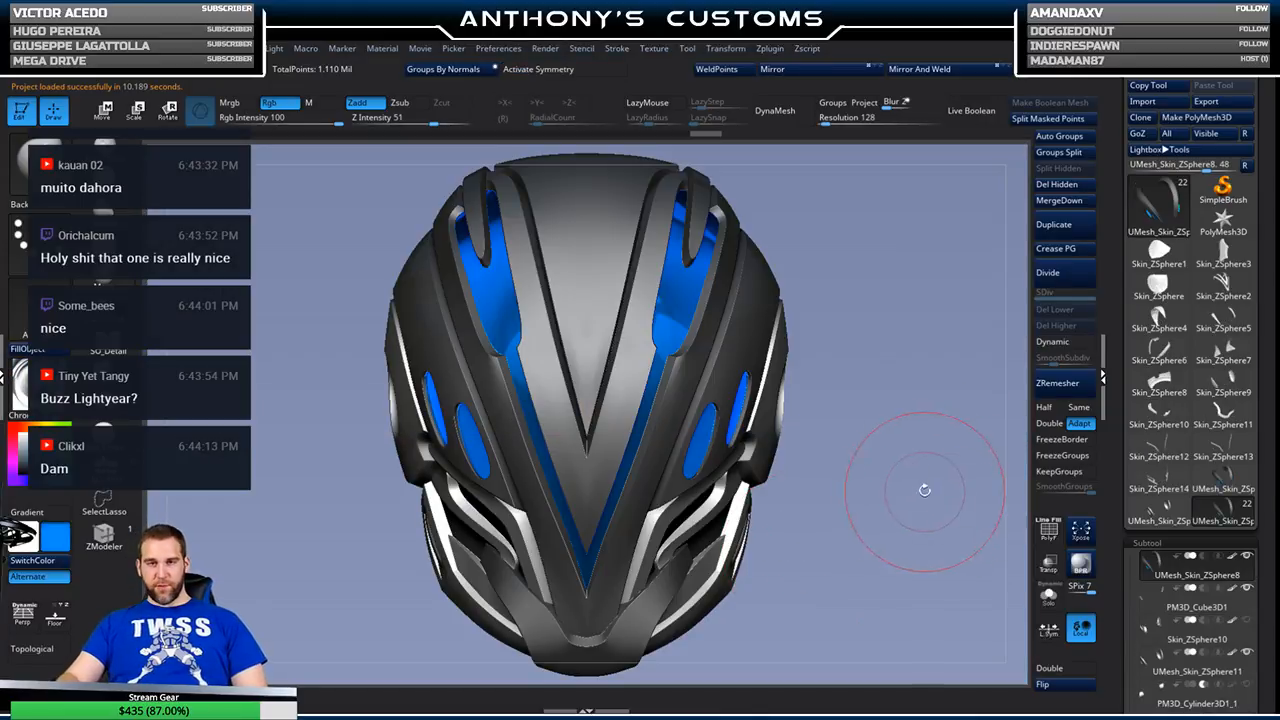
alt+drag(891, 567, 749, 503)
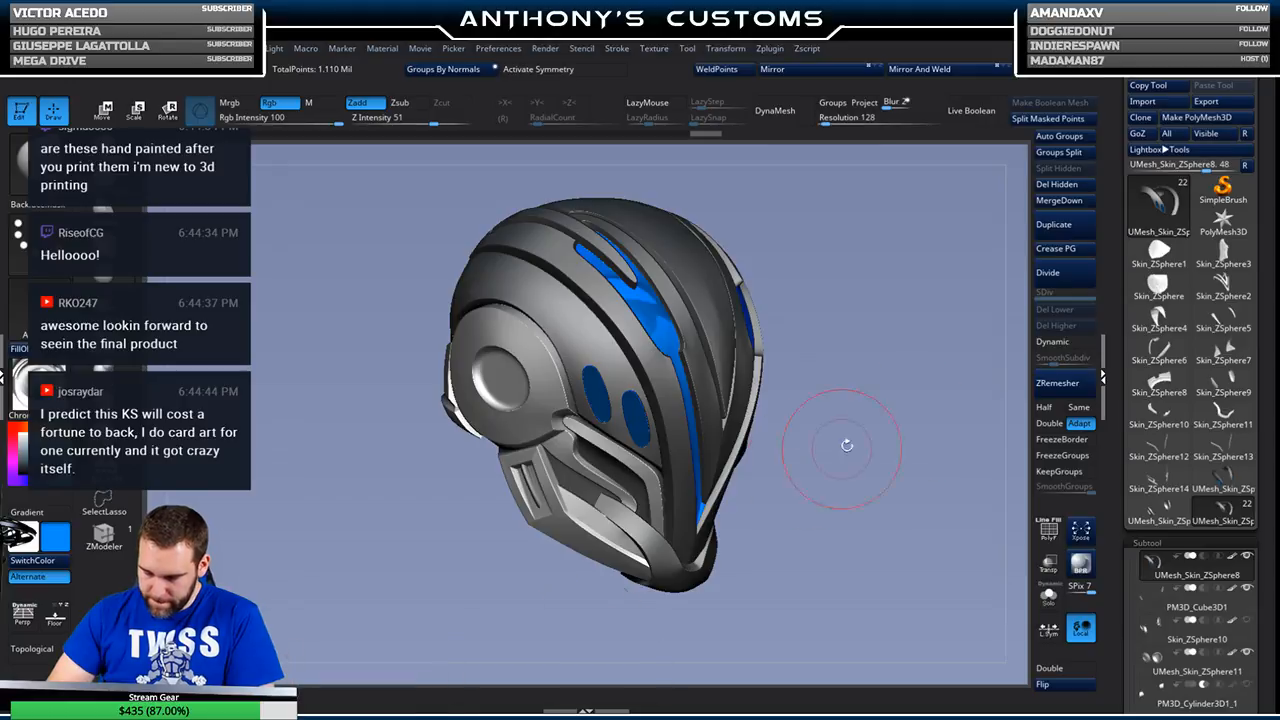
mouse_move(905, 600)
mouse_down()
mouse_move(852, 535)
mouse_move(710, 553)
mouse_move(757, 471)
mouse_move(880, 511)
mouse_move(817, 504)
mouse_move(860, 504)
mouse_up()
- Open the saved project Head11.ZPR and inspect its red-masked black helmet with green eyes from the side and front
key(comma)
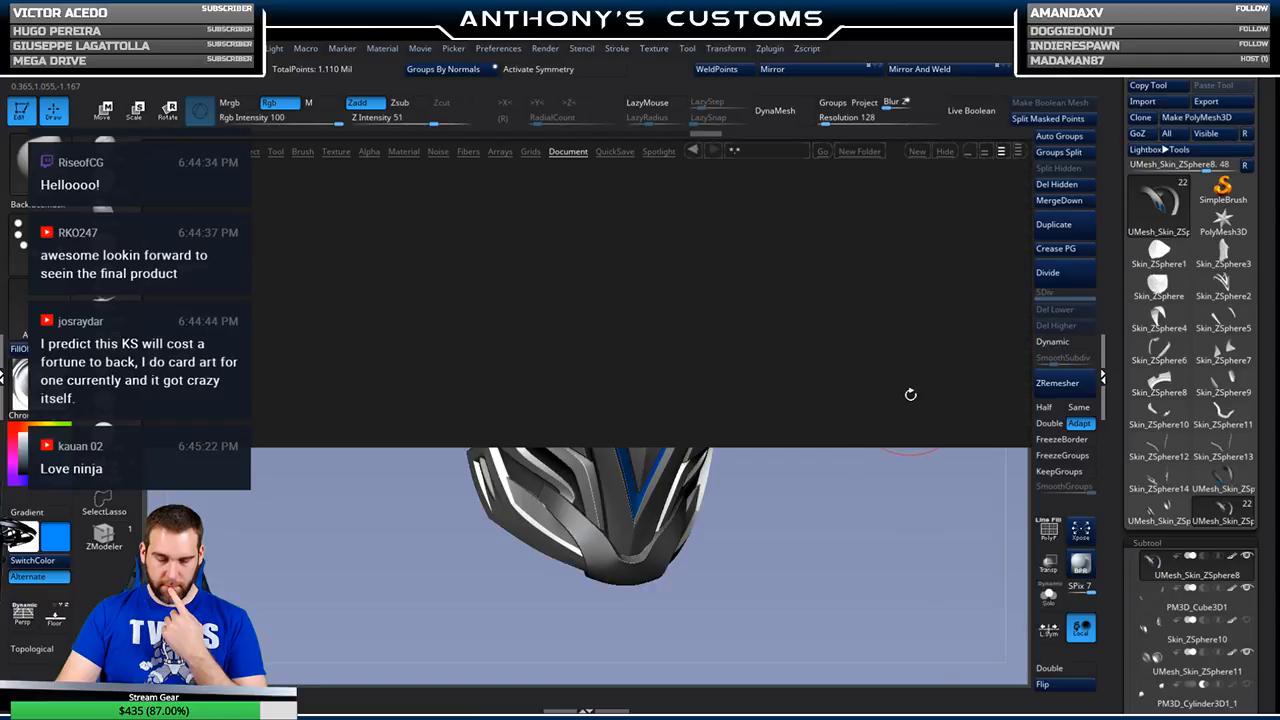
scroll(958, 347, down, 5)
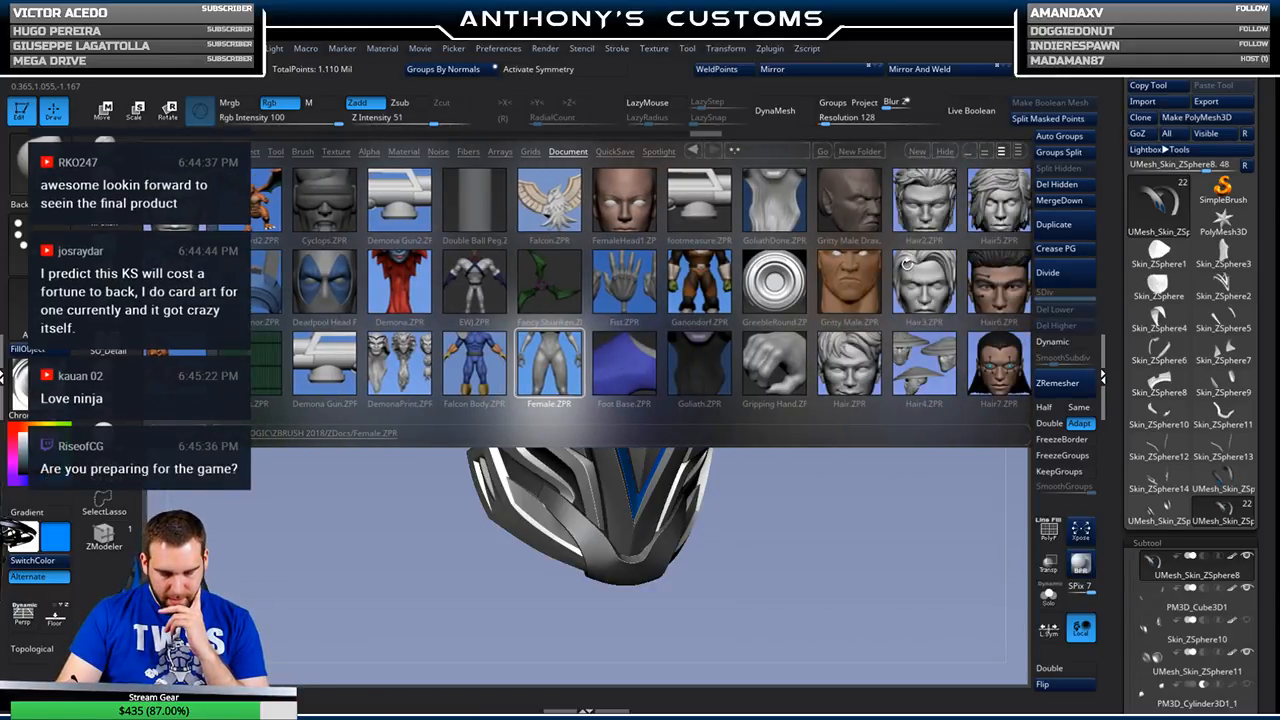
scroll(904, 338, down, 6)
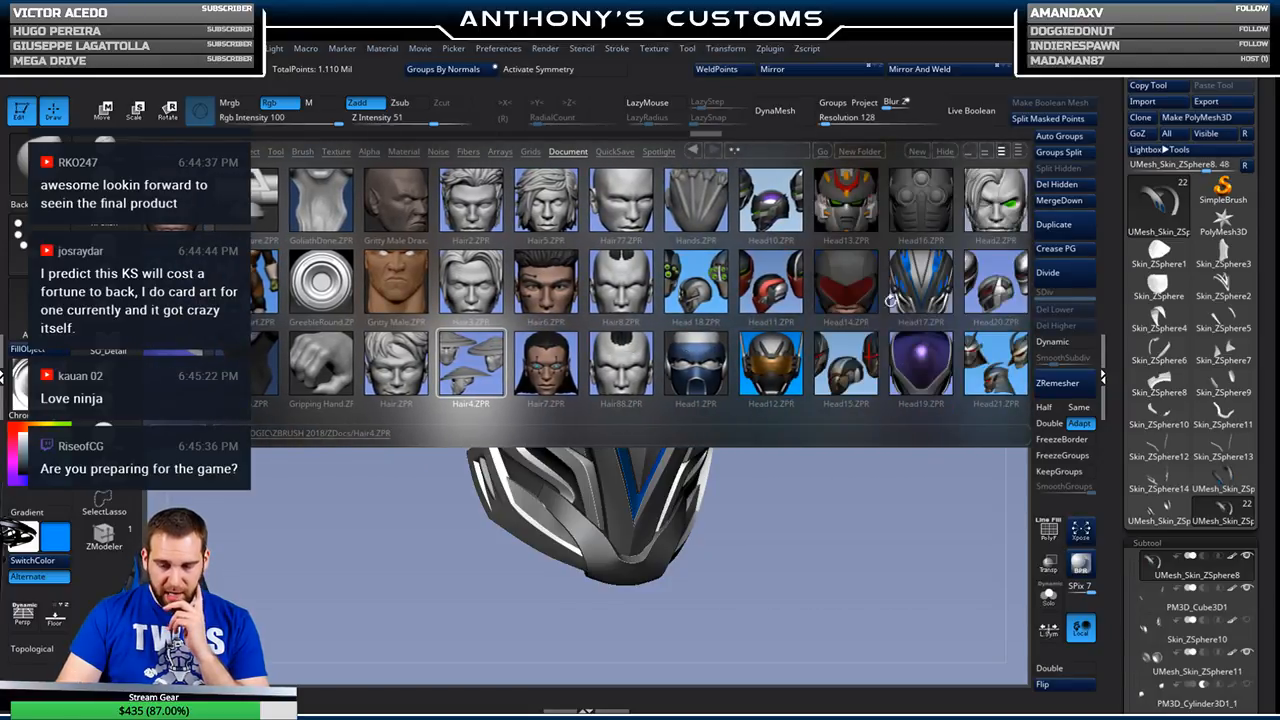
scroll(873, 384, down, 1)
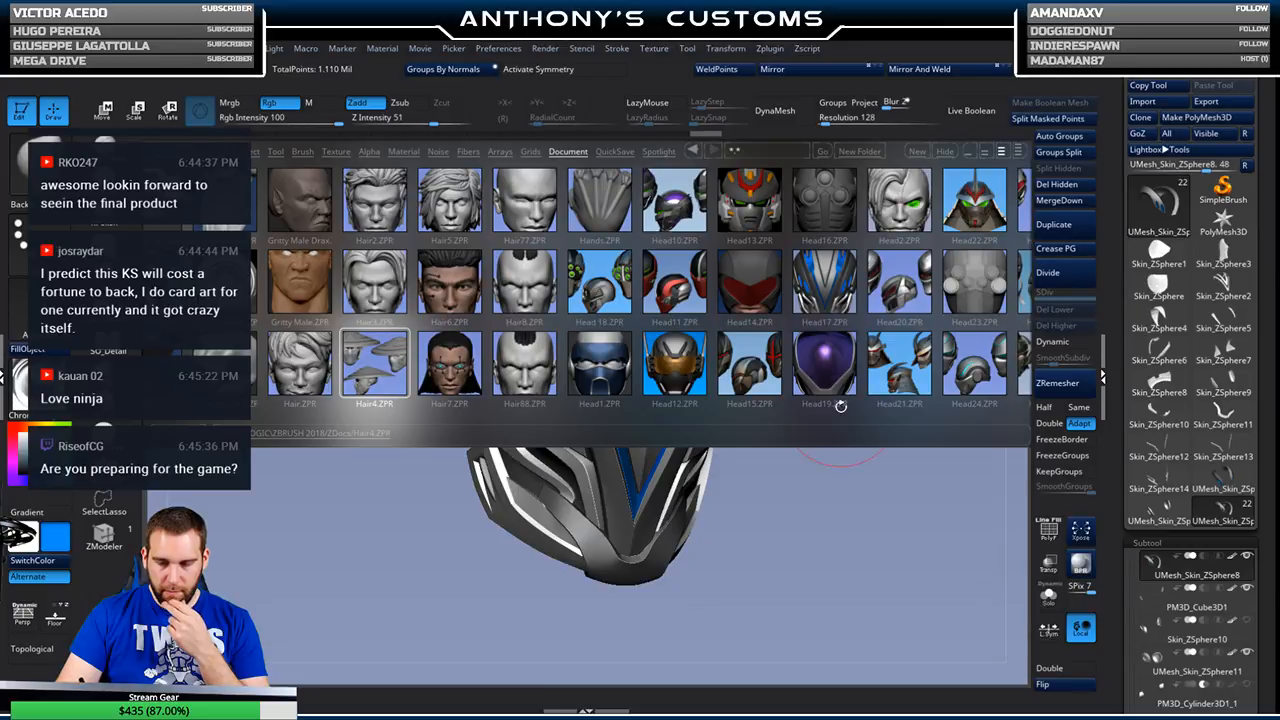
click(678, 283)
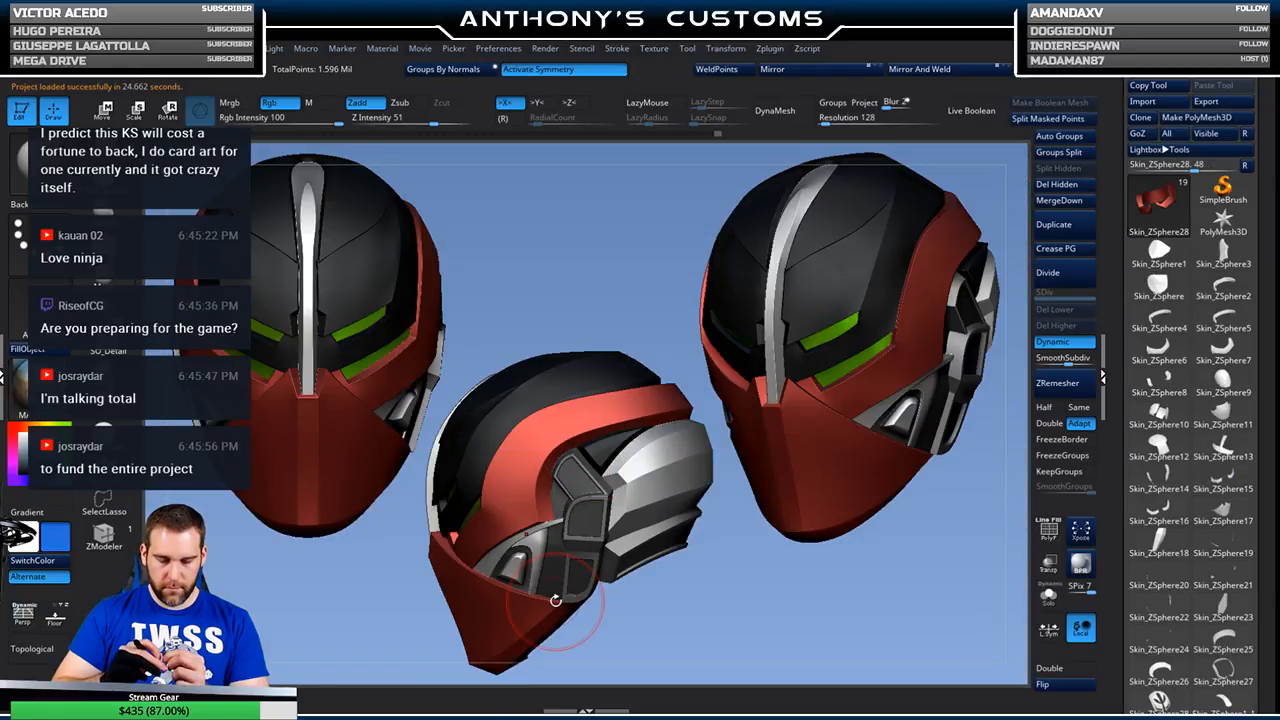
mouse_move(686, 591)
mouse_down()
mouse_move(771, 591)
mouse_move(814, 612)
mouse_move(857, 594)
mouse_move(797, 563)
mouse_move(777, 578)
mouse_move(800, 592)
mouse_move(712, 588)
mouse_move(826, 594)
mouse_move(757, 551)
mouse_up()
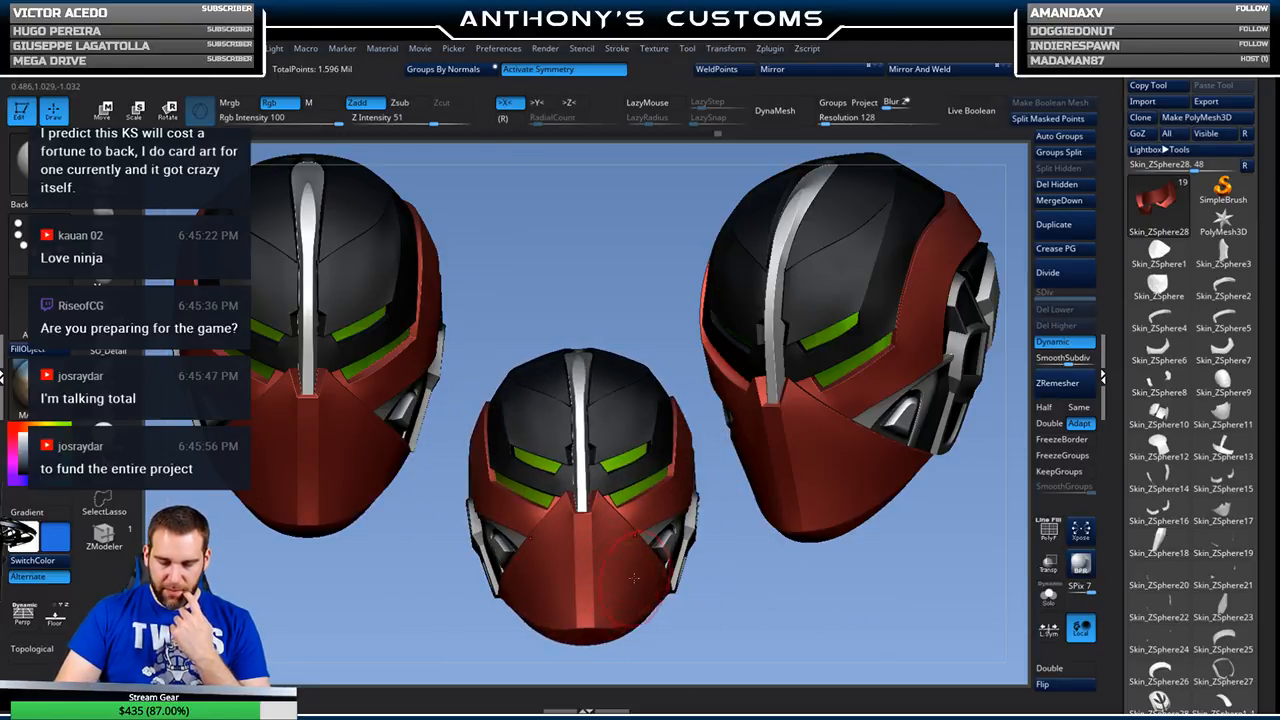
- Clear the extra drawn helmet copies from the canvas and frame the single red-masked helmet from the front
key(ctrl)
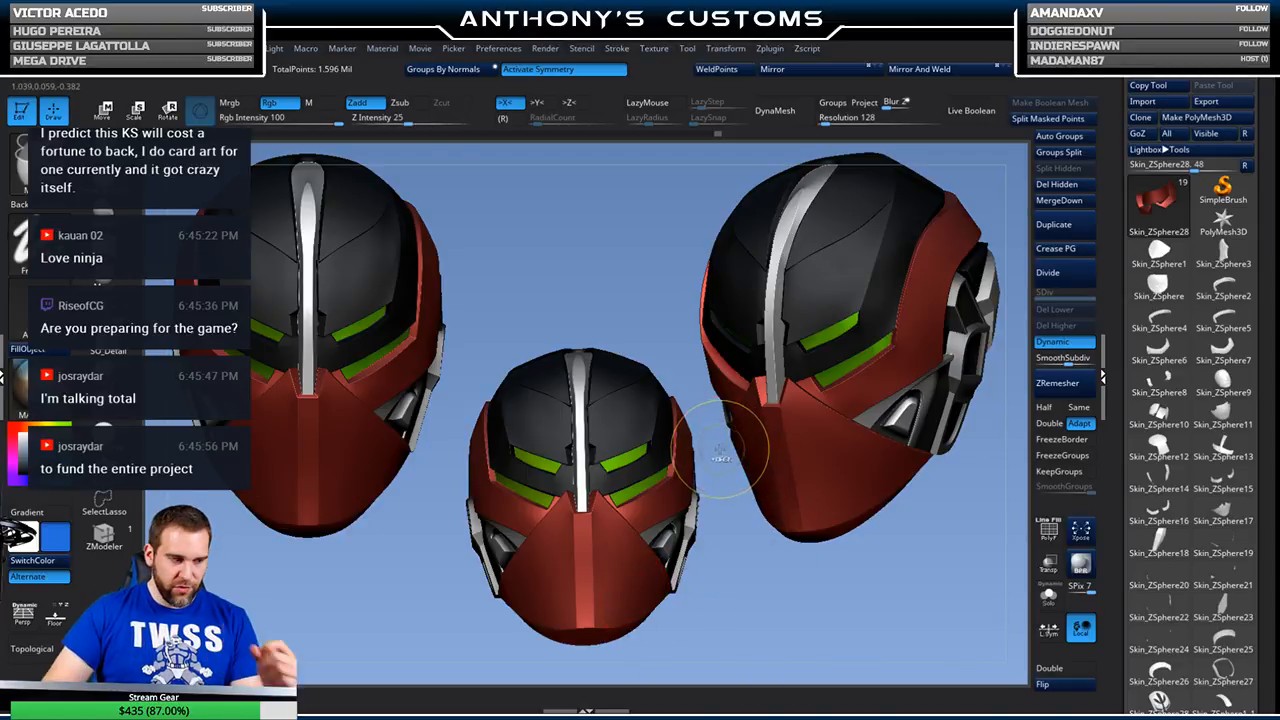
key(ctrl+n)
mouse_move(776, 553)
alt+mouse_down()
mouse_move(763, 411)
mouse_move(806, 463)
alt+mouse_up()
drag(780, 417, 791, 406)
- Try inserting mirrored Rivet03 meshes from the IMM SteamGear brush as breathing filters on the red face mask
key(b)
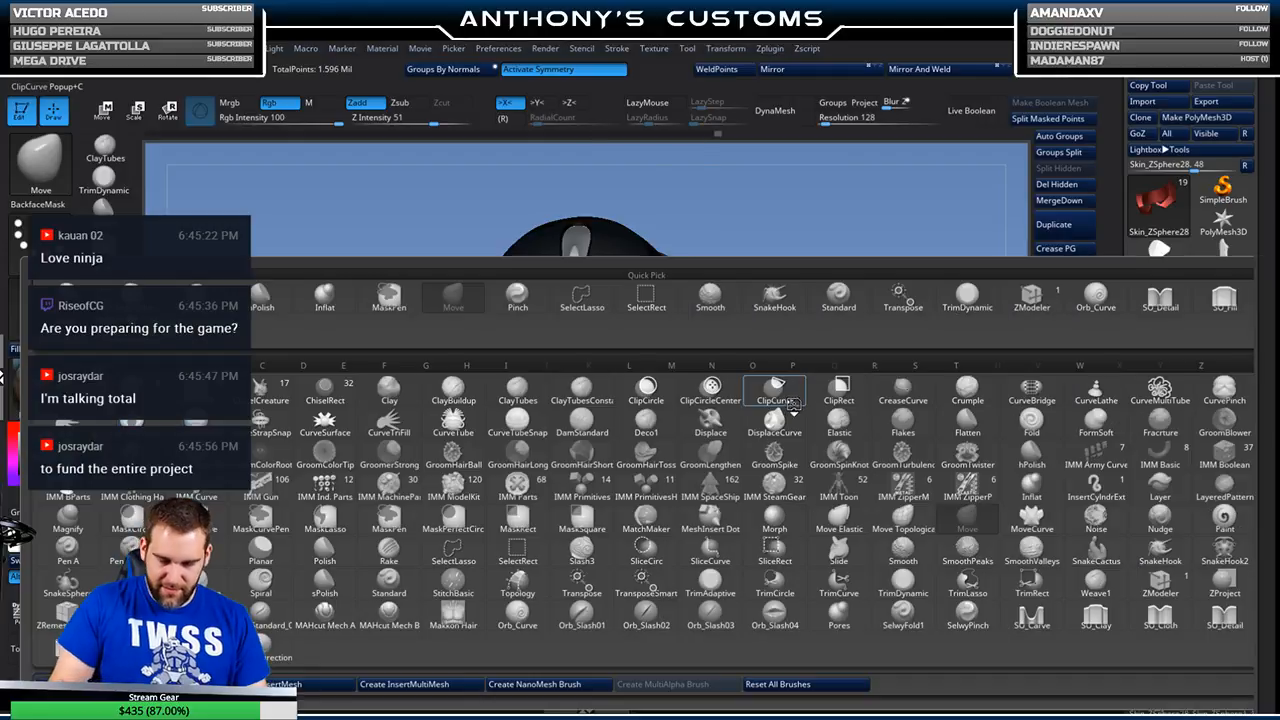
click(784, 502)
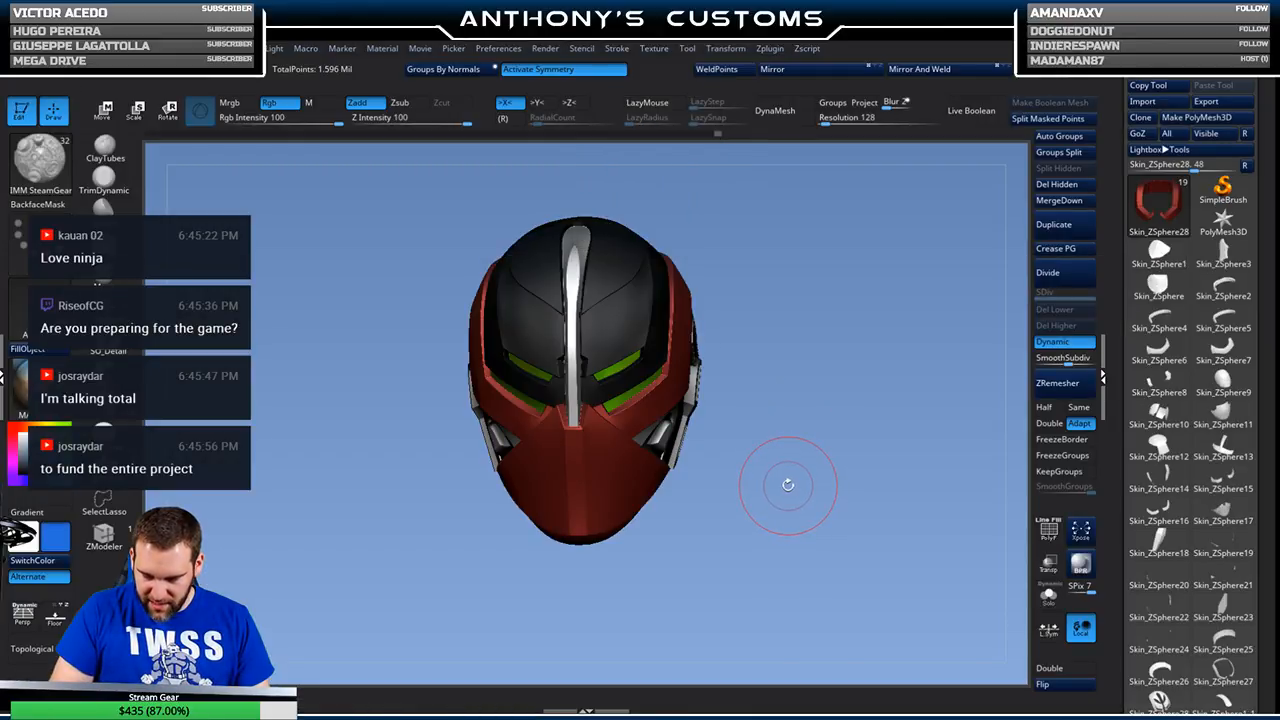
key(m)
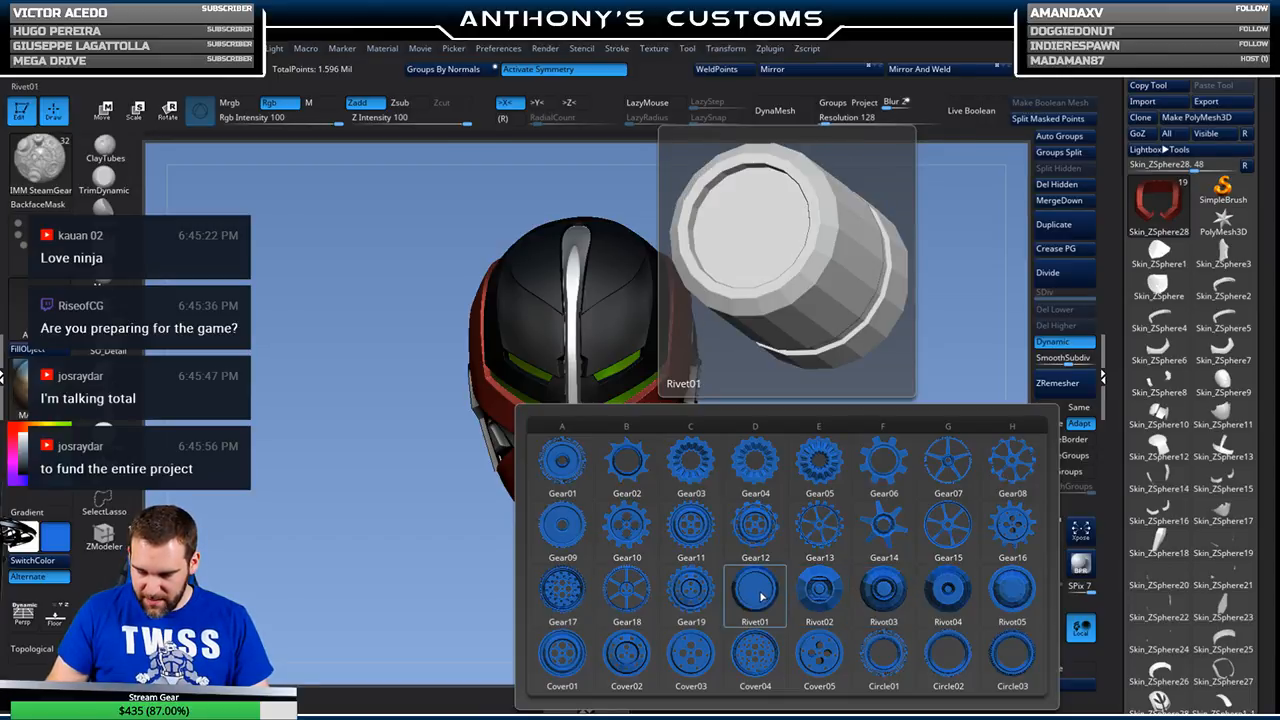
click(882, 598)
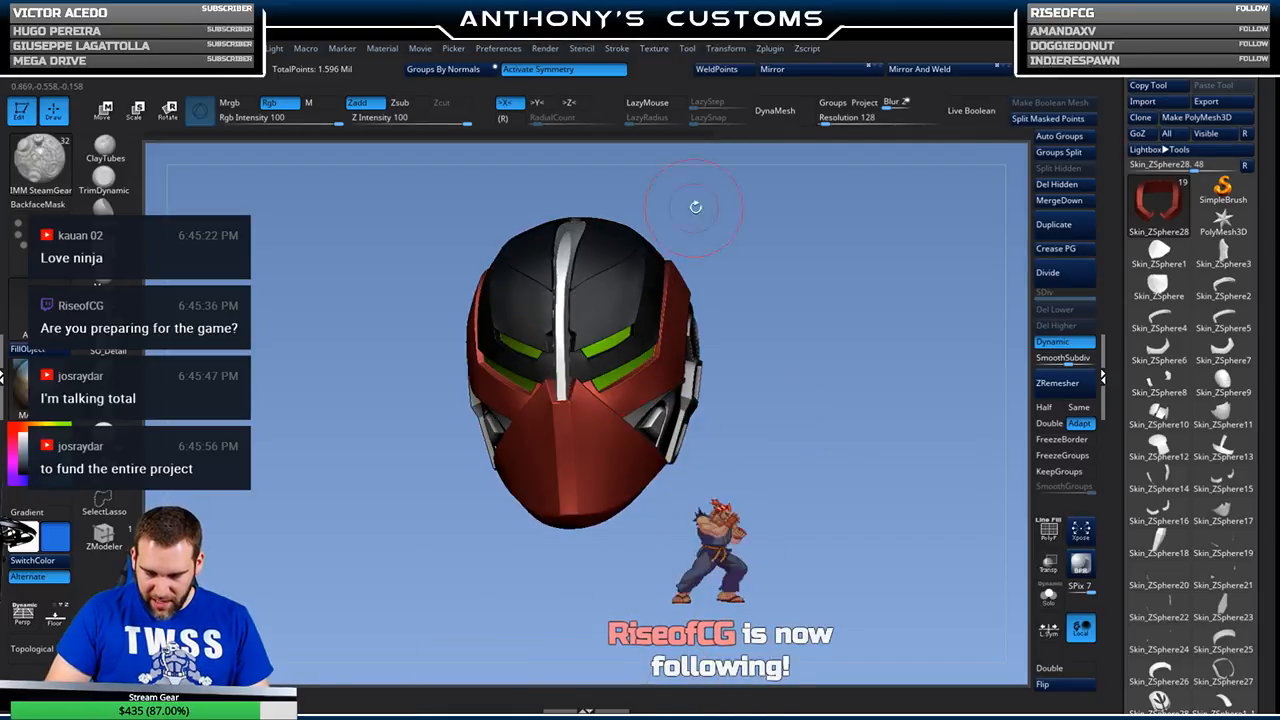
drag(738, 335, 737, 305)
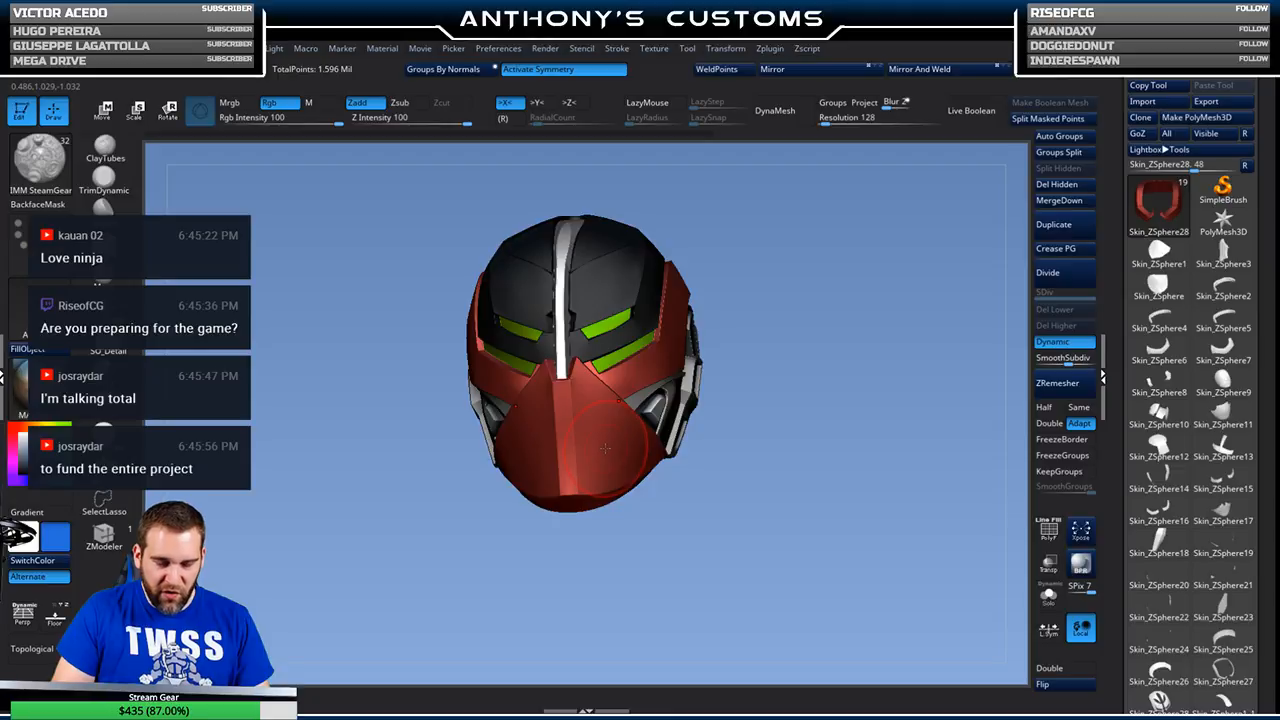
drag(617, 454, 642, 473)
drag(778, 396, 757, 480)
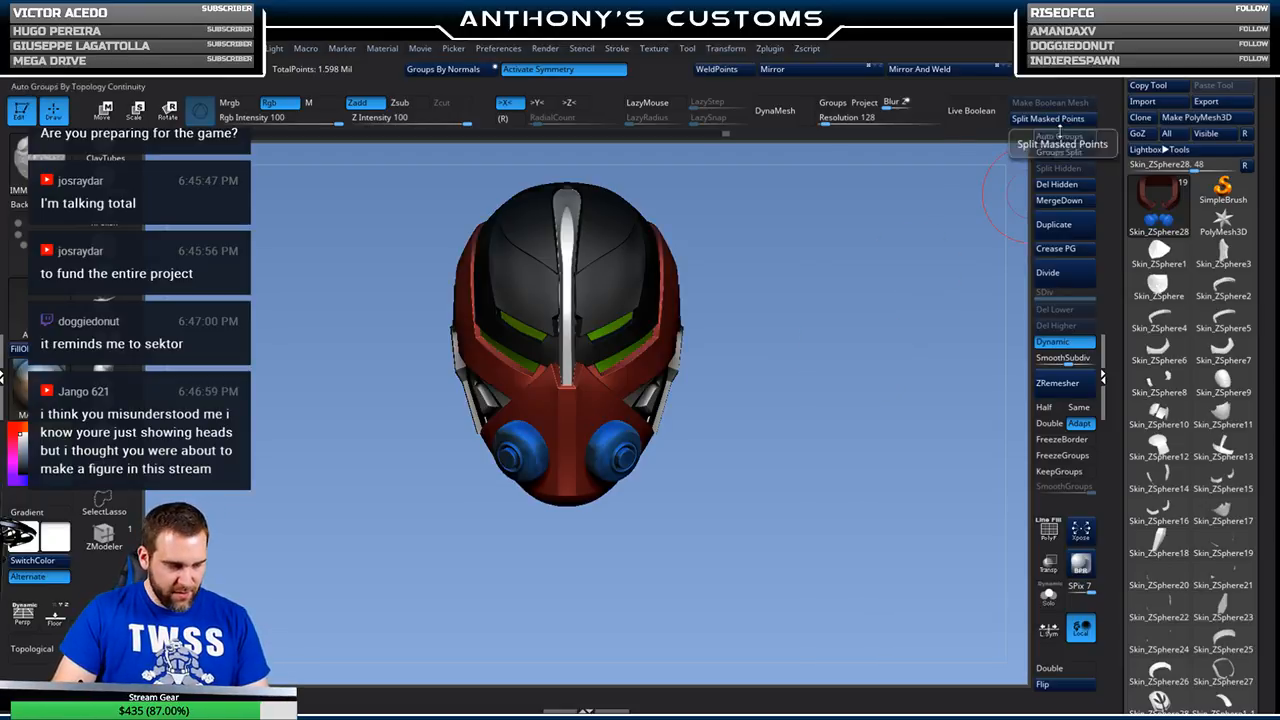
- Split the two inserted rivets into their own subtool, fill them with white, and check them from the side
click(22, 349)
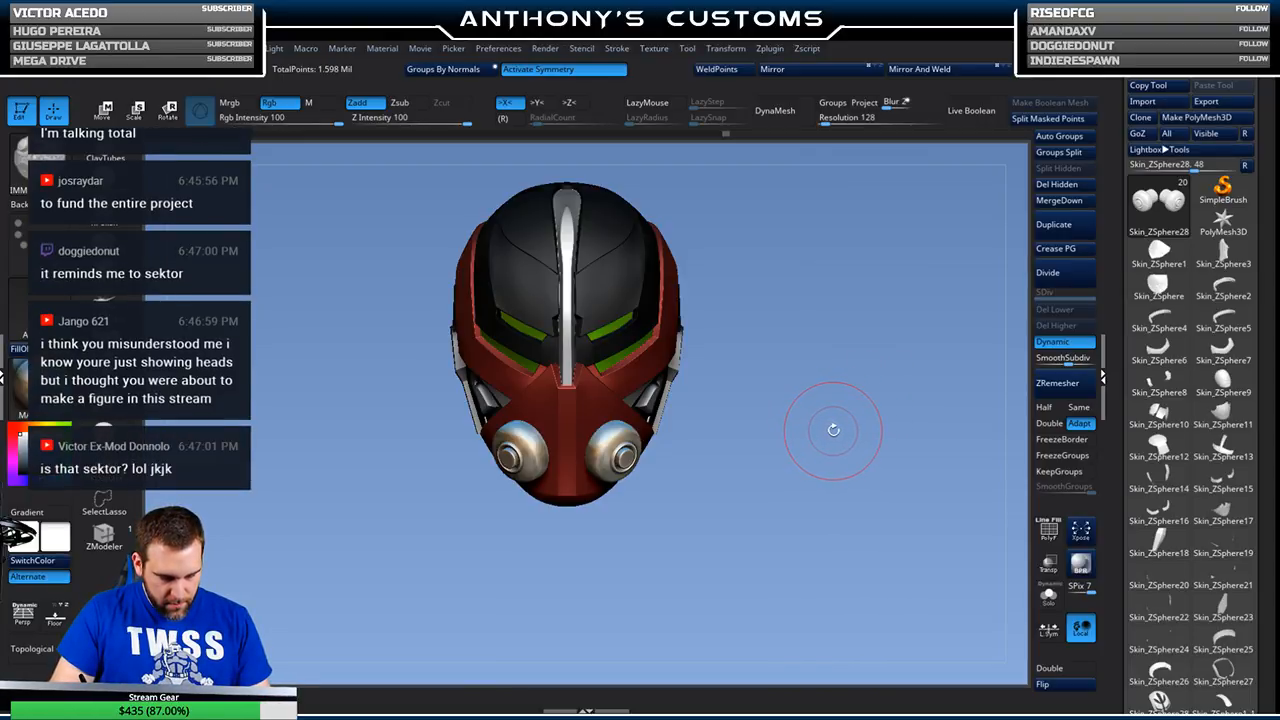
drag(800, 442, 832, 451)
key(ctrl+w)
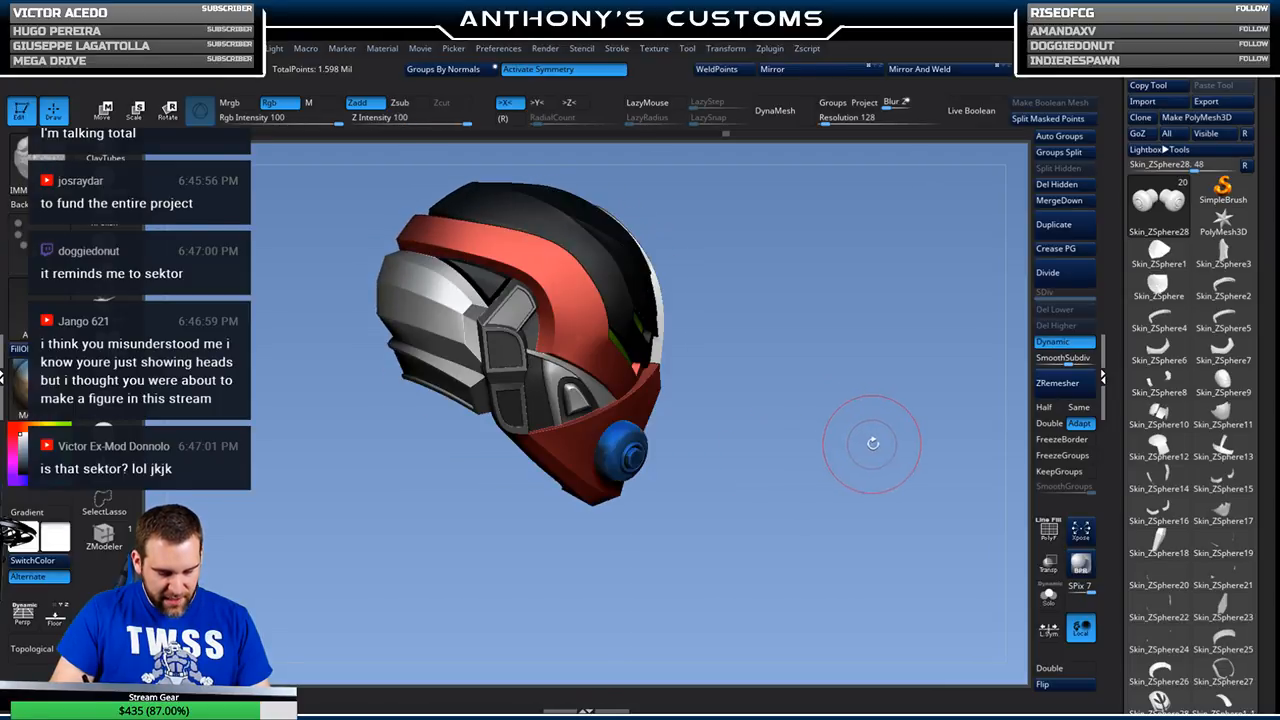
drag(843, 449, 829, 429)
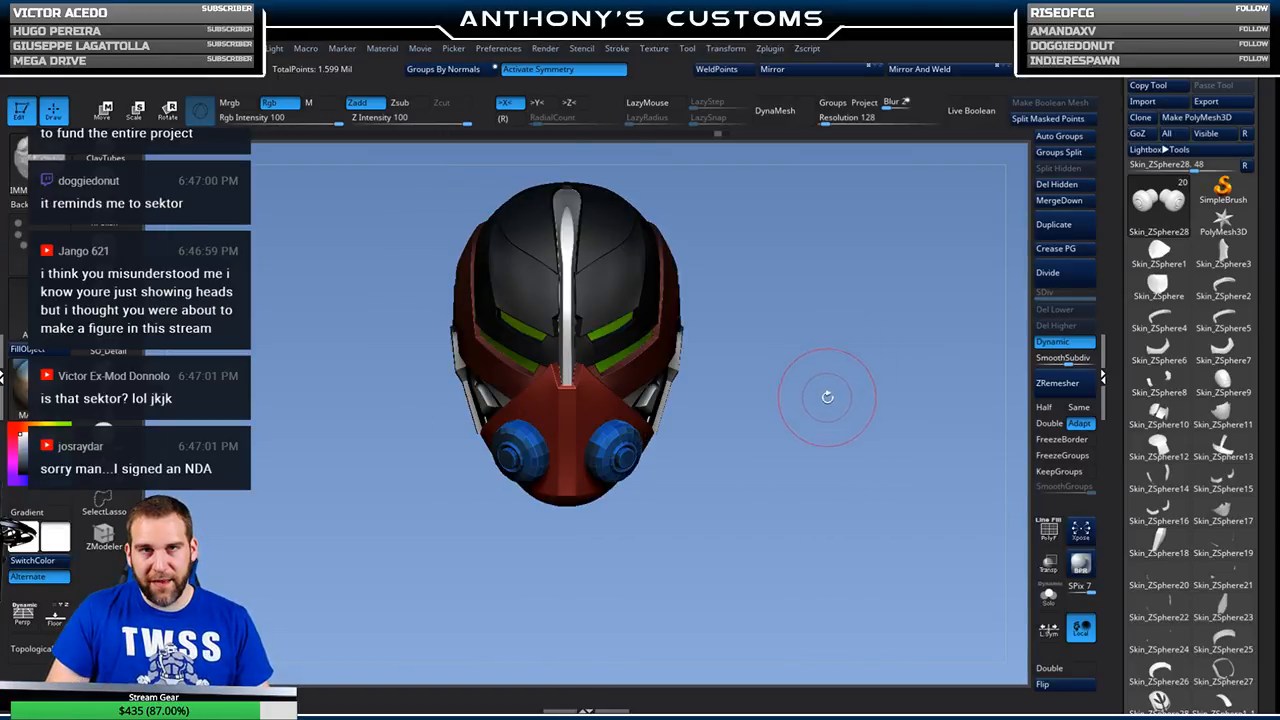
- Delete the separate rivet subtool Skin_ZSphere29_01 from the subtool list
drag(1265, 232, 1262, 90)
mouse_move(751, 460)
mouse_down()
mouse_move(650, 440)
mouse_move(762, 469)
mouse_move(738, 504)
mouse_move(728, 475)
mouse_move(686, 483)
mouse_move(720, 514)
mouse_move(763, 471)
mouse_up()
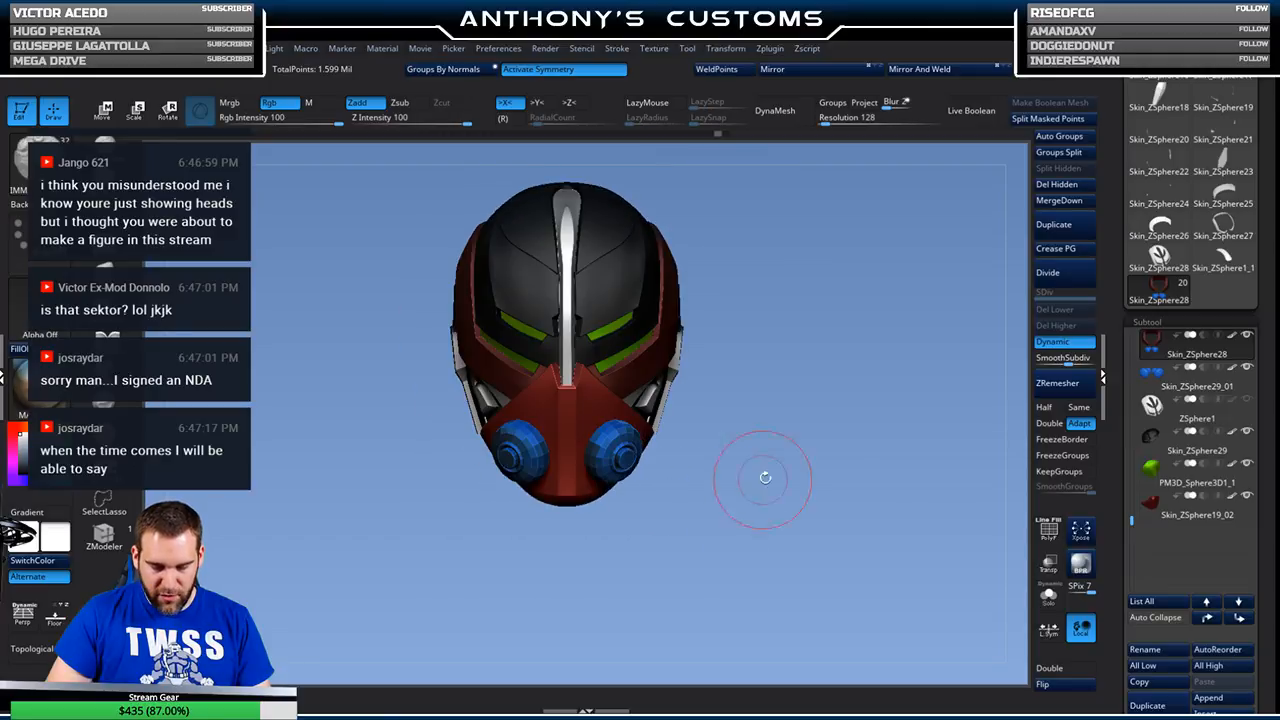
click(1220, 406)
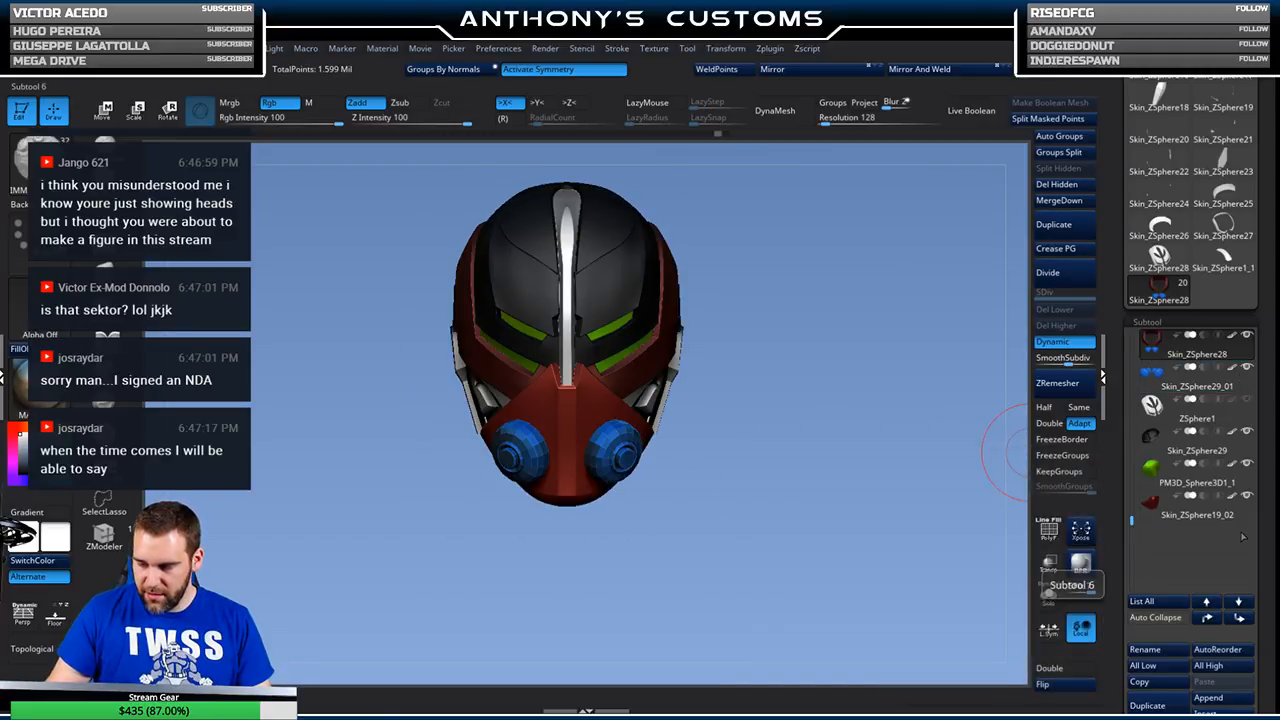
click(1195, 378)
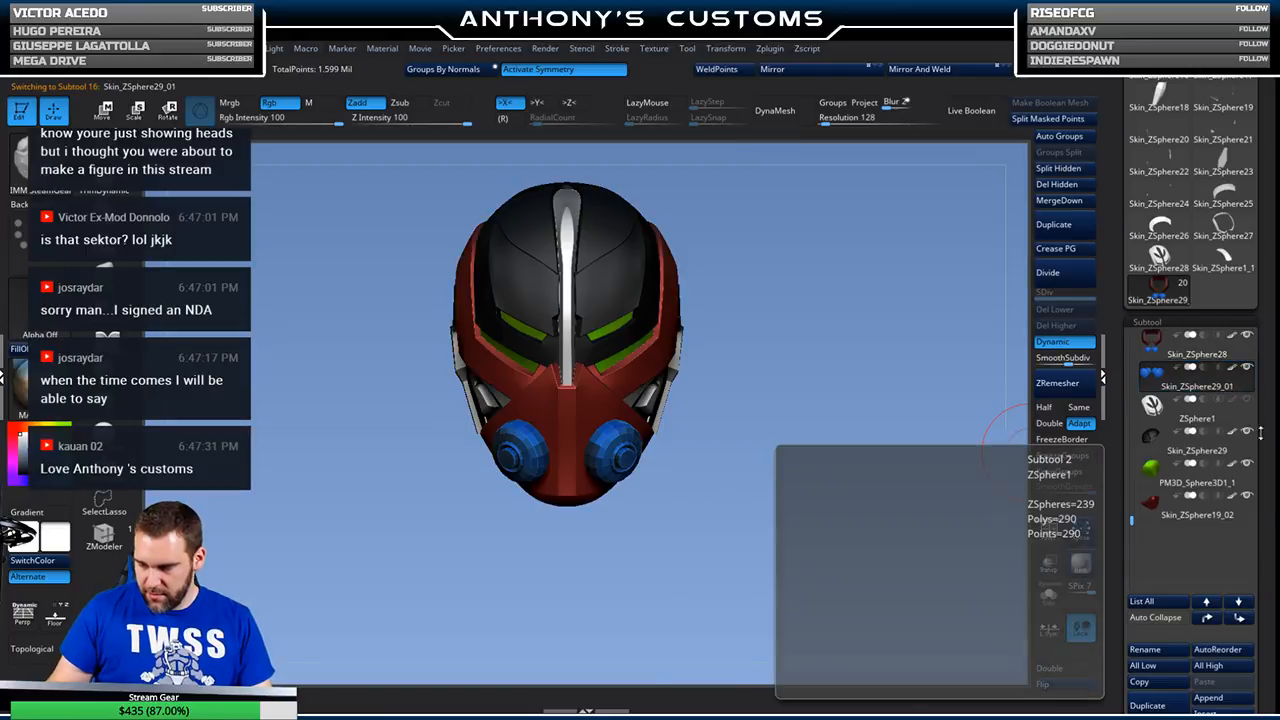
drag(1259, 612, 1273, 549)
click(1174, 661)
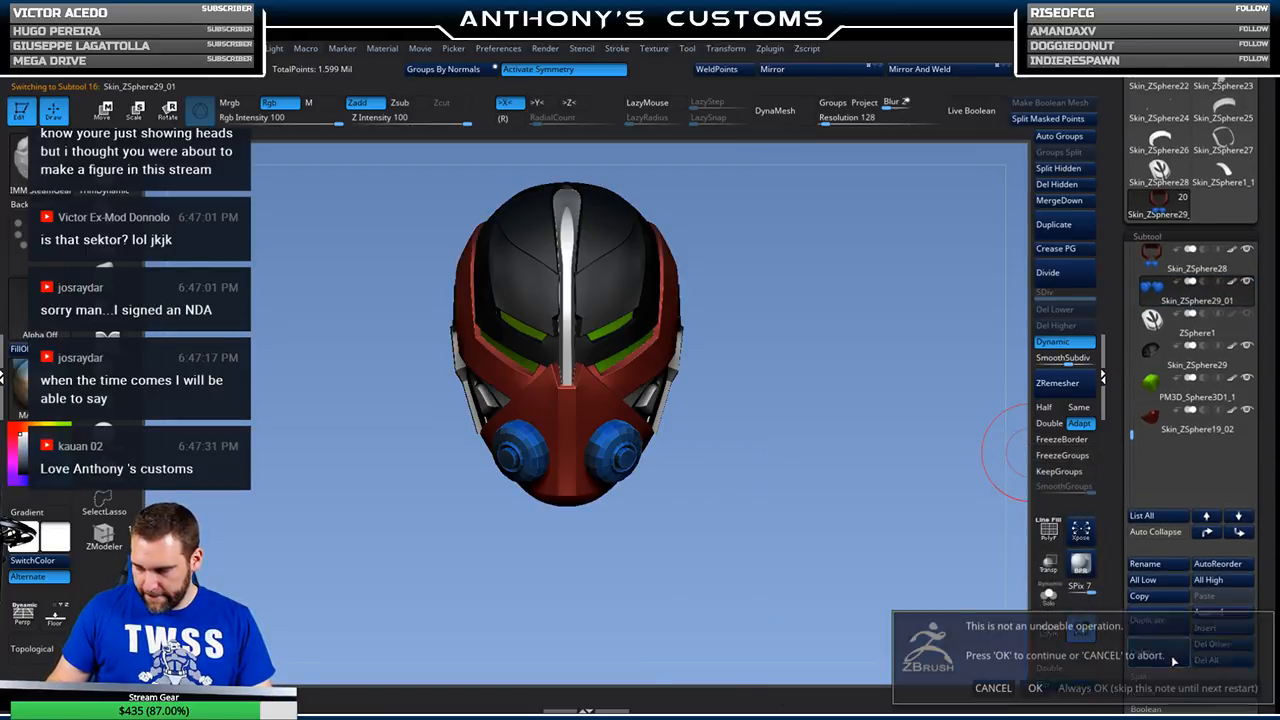
click(1043, 688)
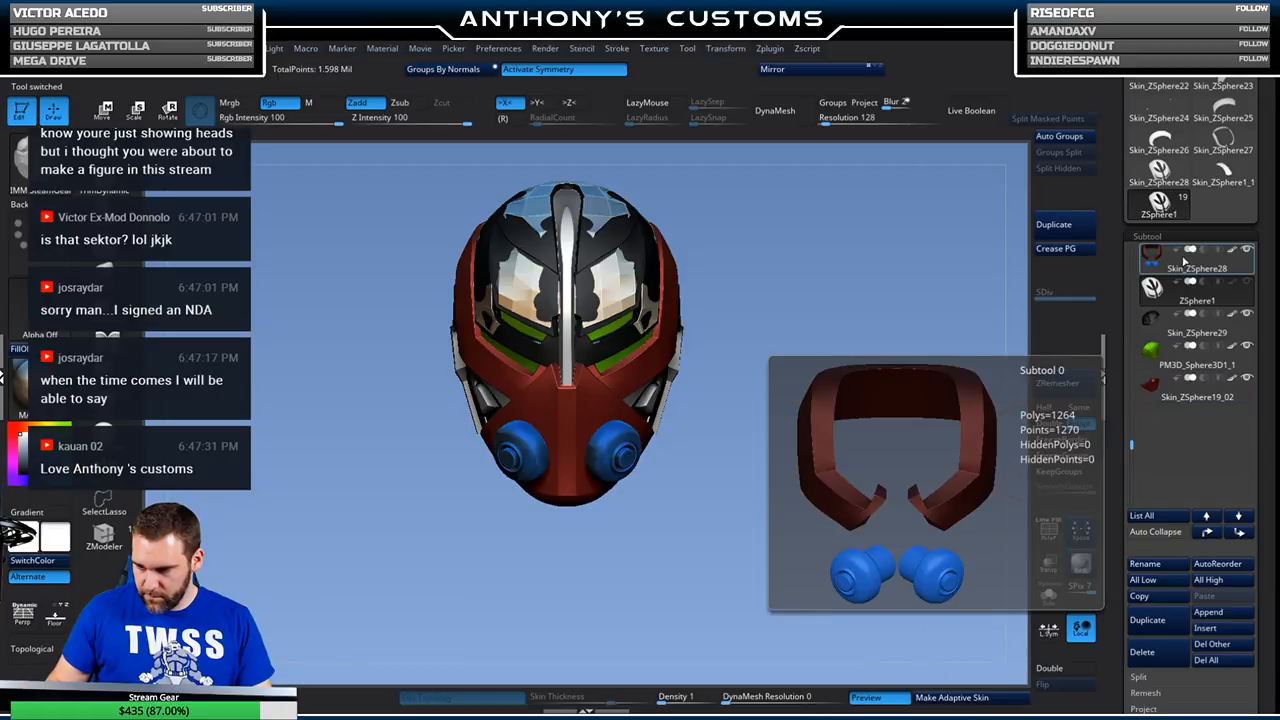
- Undo the rivet insertion on the Skin_ZSphere28 subtool and view the helmet from the front
click(1176, 268)
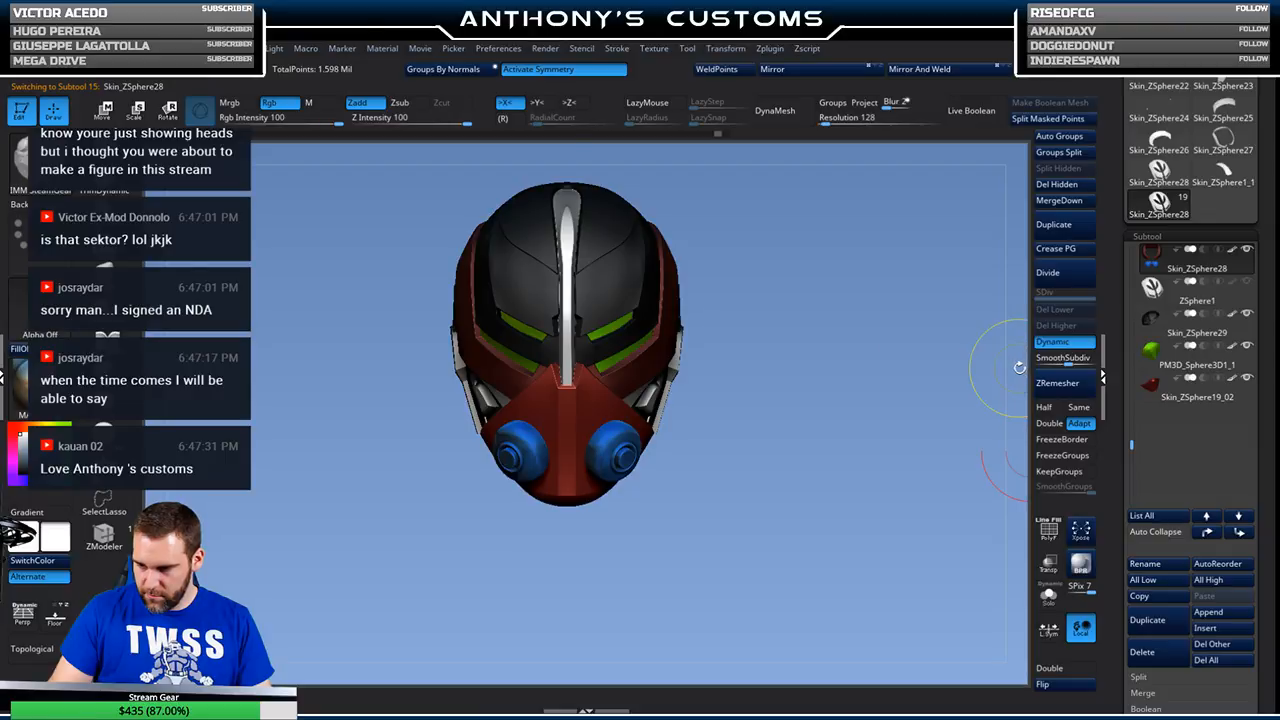
key(ctrl+z)
drag(800, 490, 765, 485)
drag(837, 440, 855, 507)
alt+drag(777, 489, 857, 497)
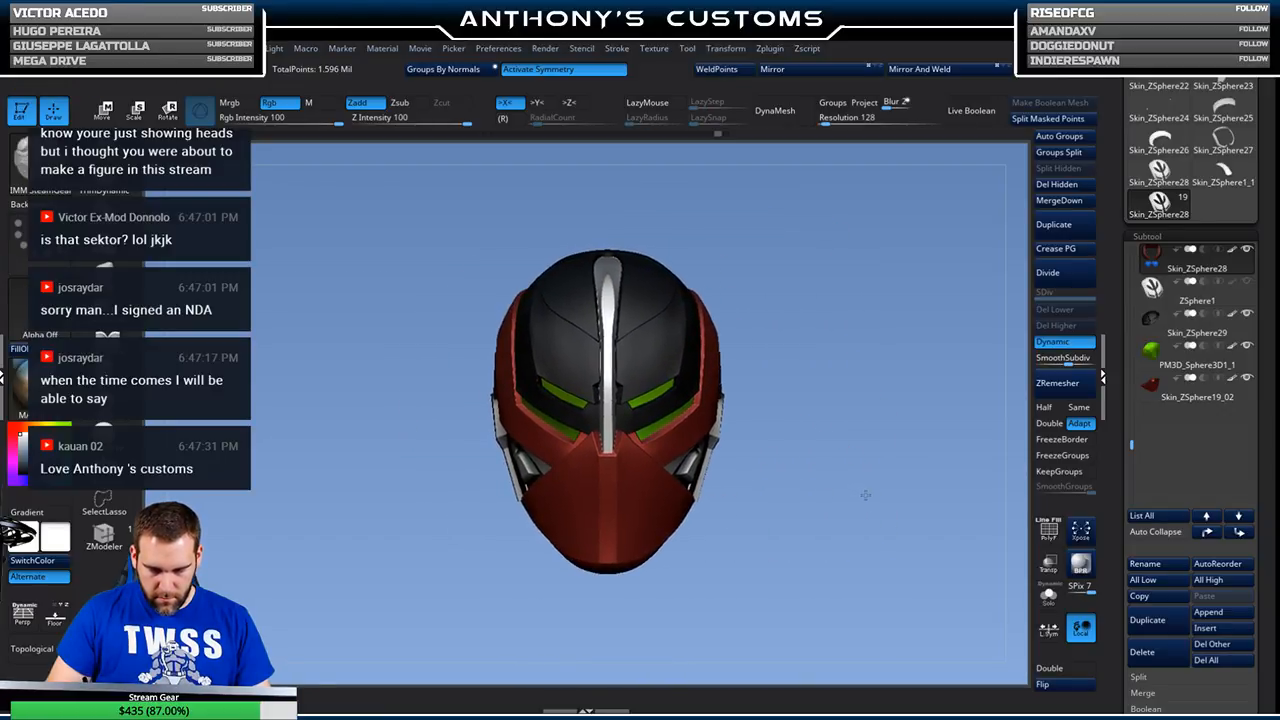
- Open the saved project Head 18.ZPR and inspect its dark helmet with multiple green lenses from the side, front and below
key(comma)
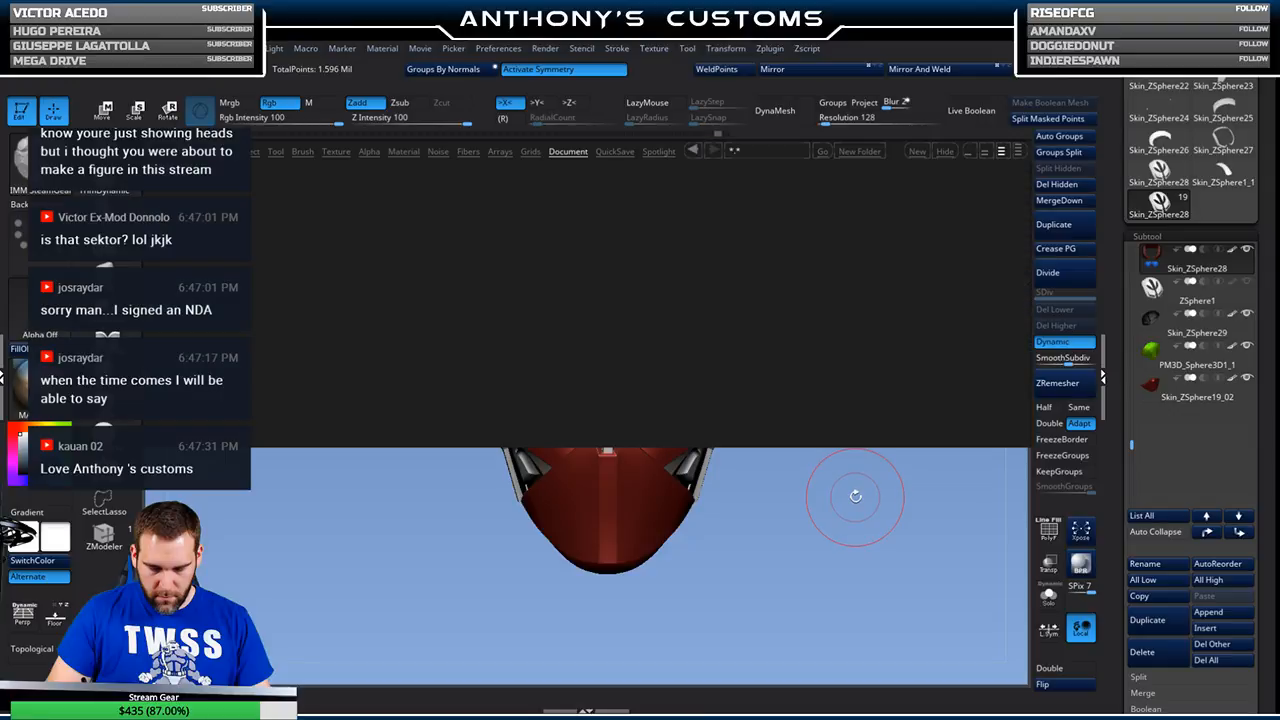
scroll(781, 371, down, 10)
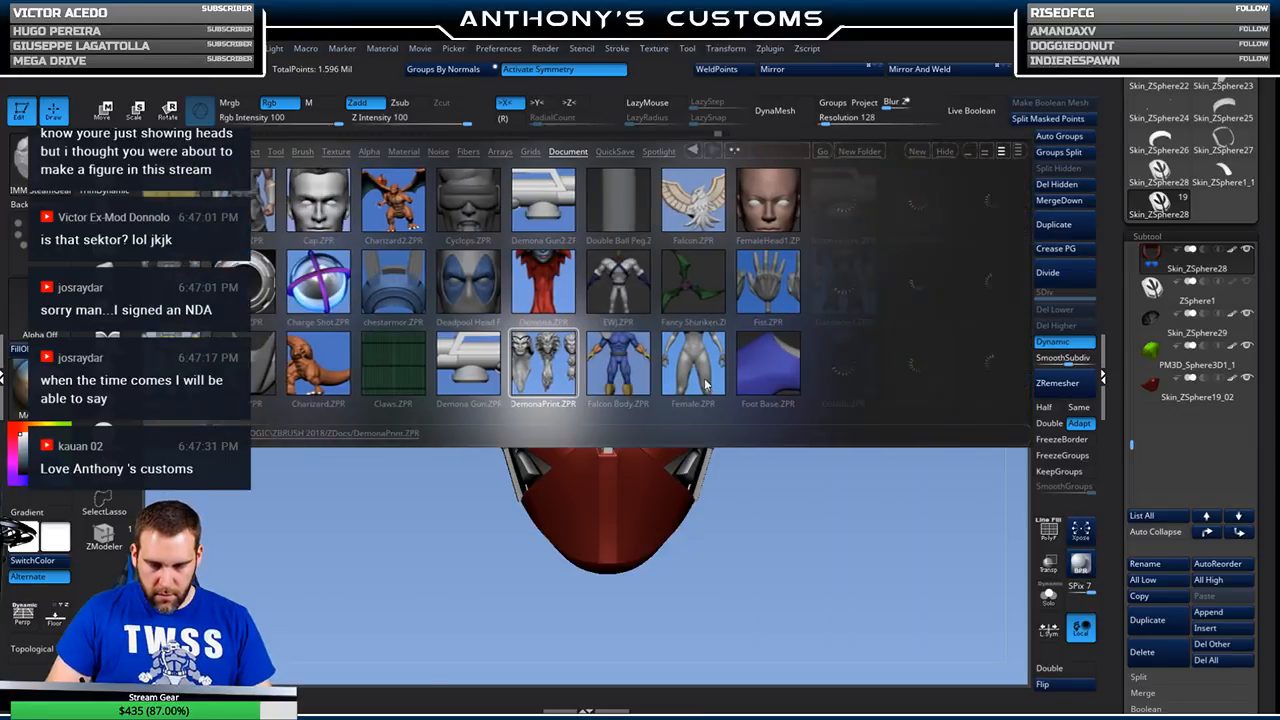
click(781, 371)
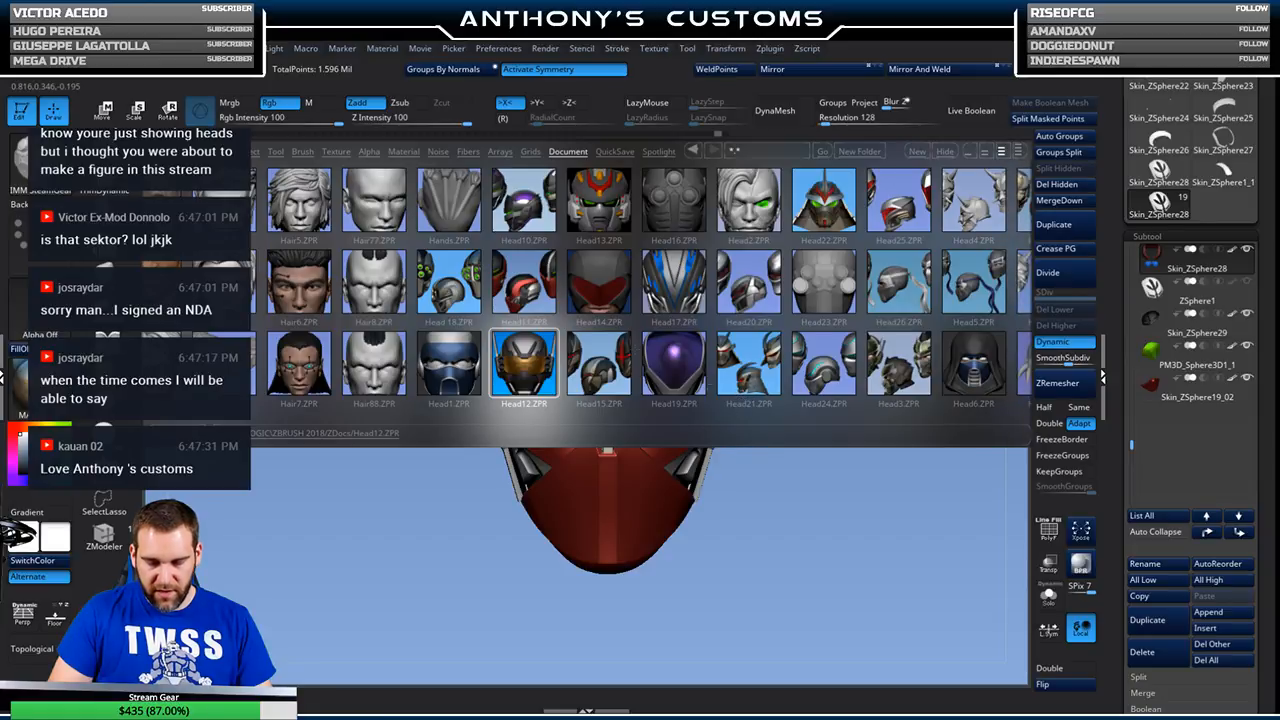
click(447, 285)
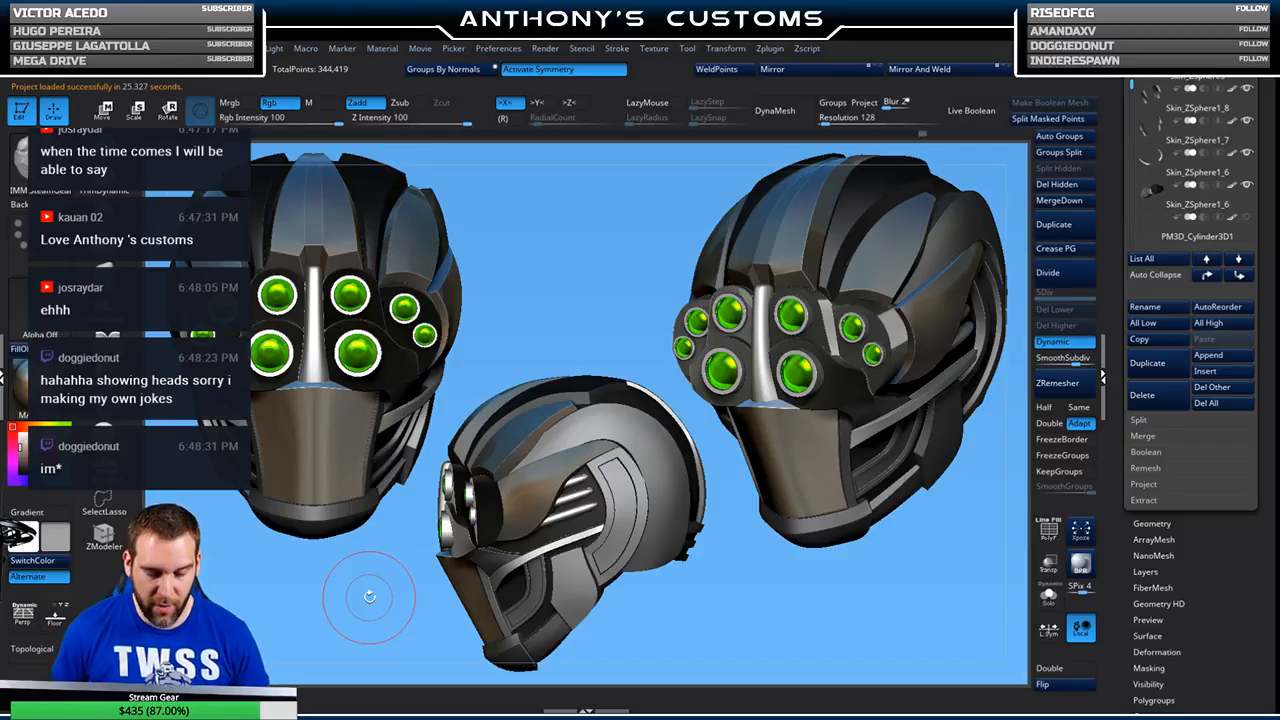
drag(706, 582, 840, 587)
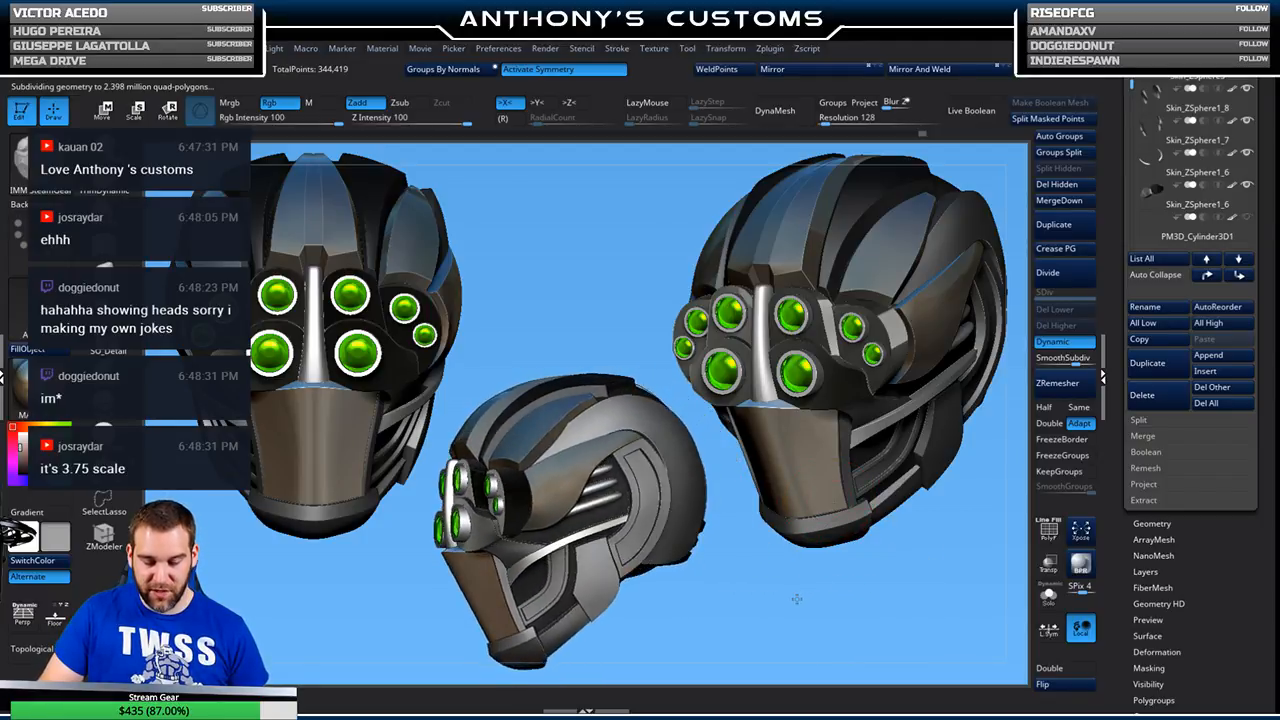
drag(799, 598, 839, 601)
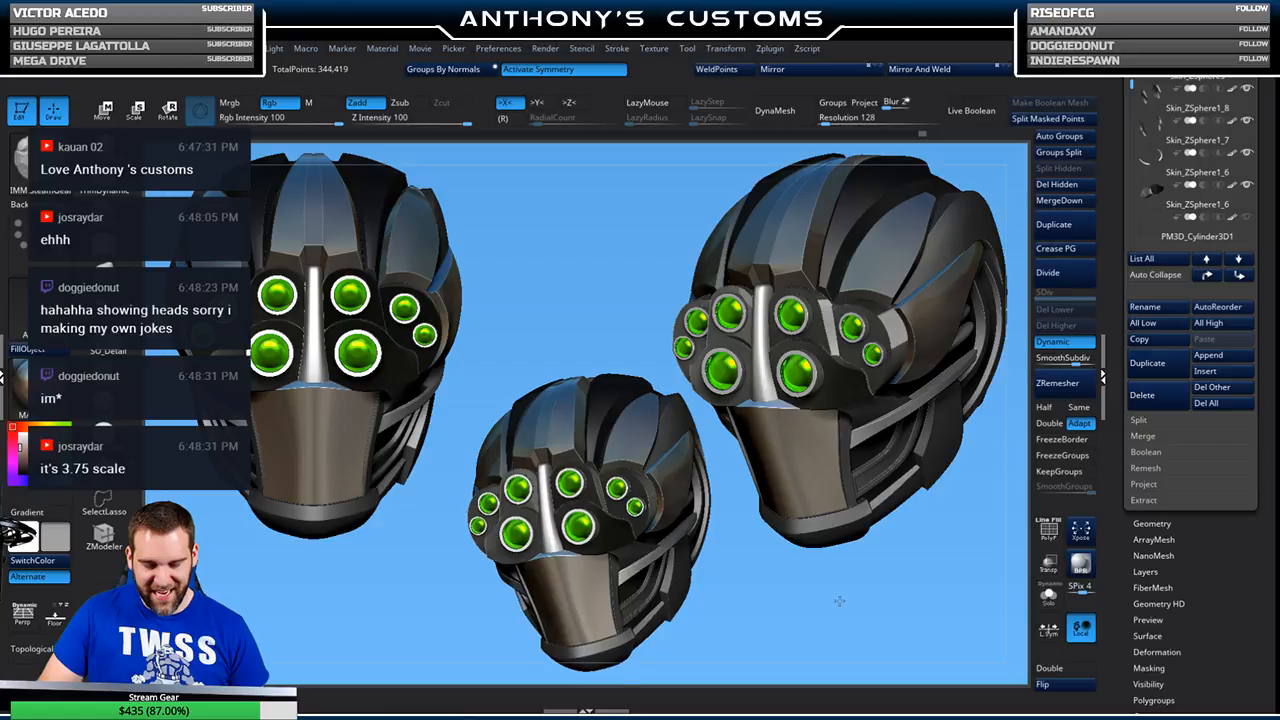
mouse_move(900, 594)
mouse_down()
mouse_move(868, 594)
mouse_move(900, 468)
mouse_move(921, 472)
mouse_up()
- Open the saved project Head8.ZPR and turn its horned demon mask to the front
key(comma)
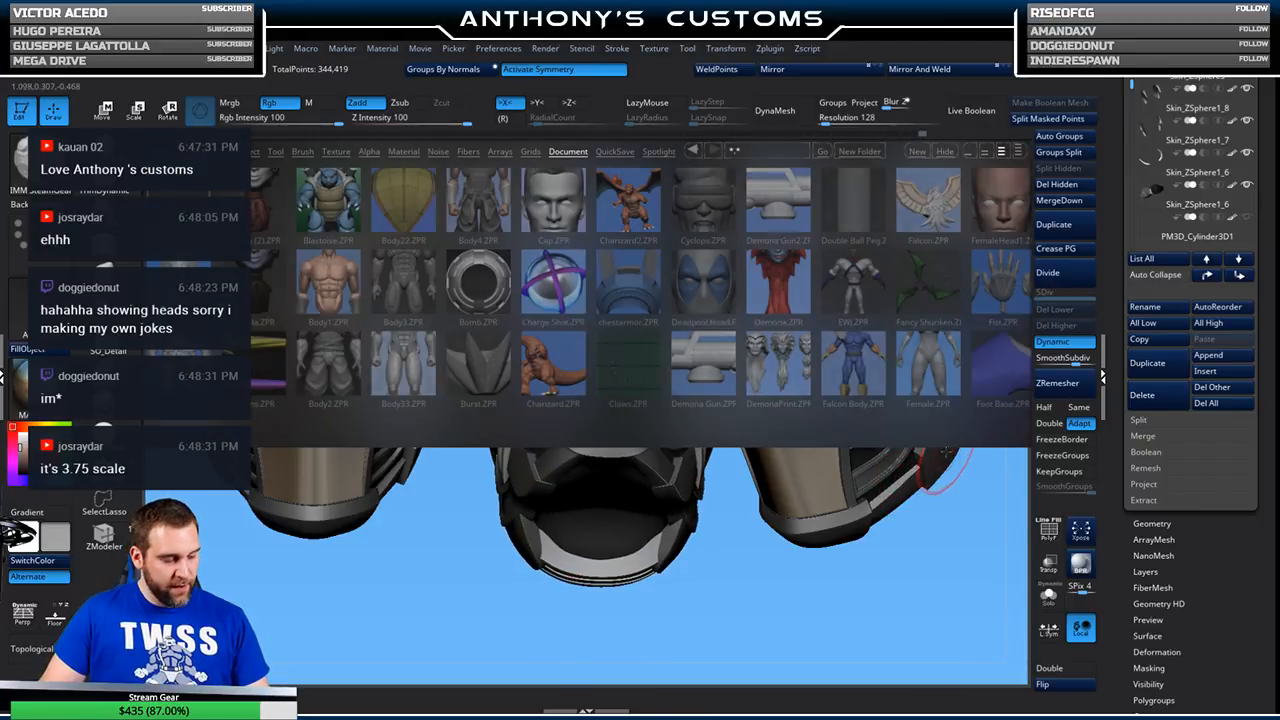
scroll(844, 369, down, 15)
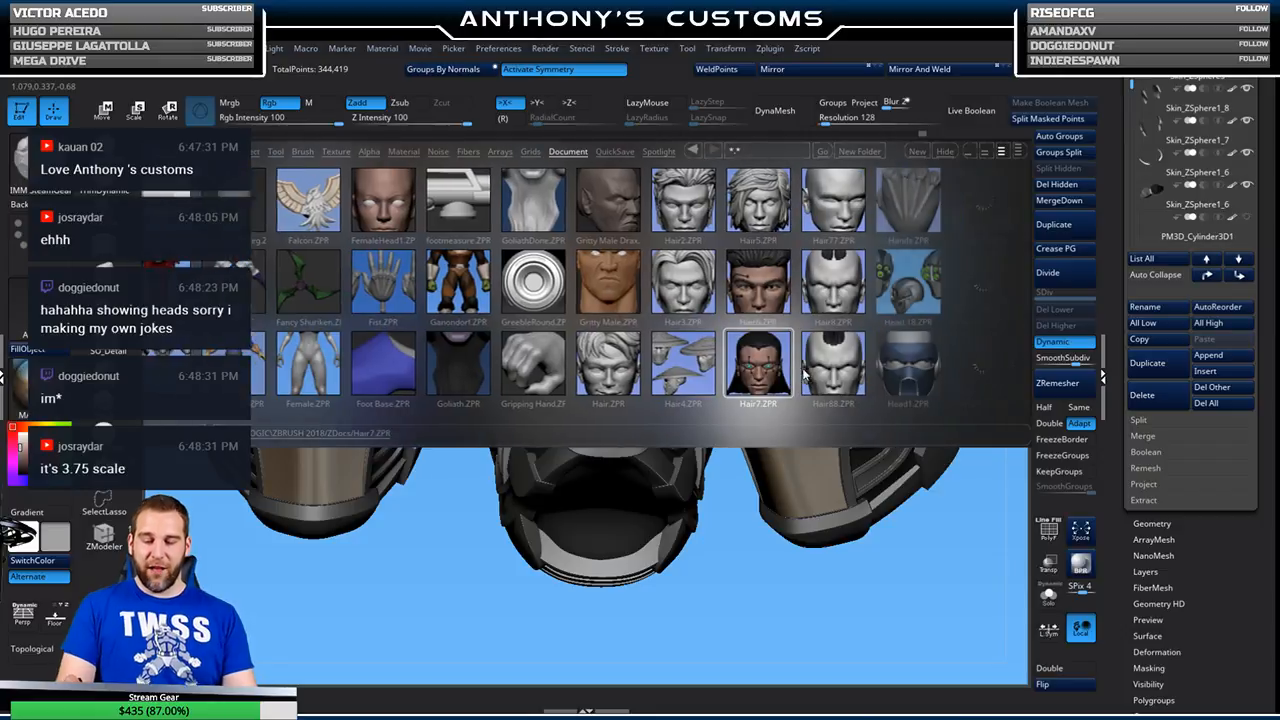
scroll(790, 368, down, 3)
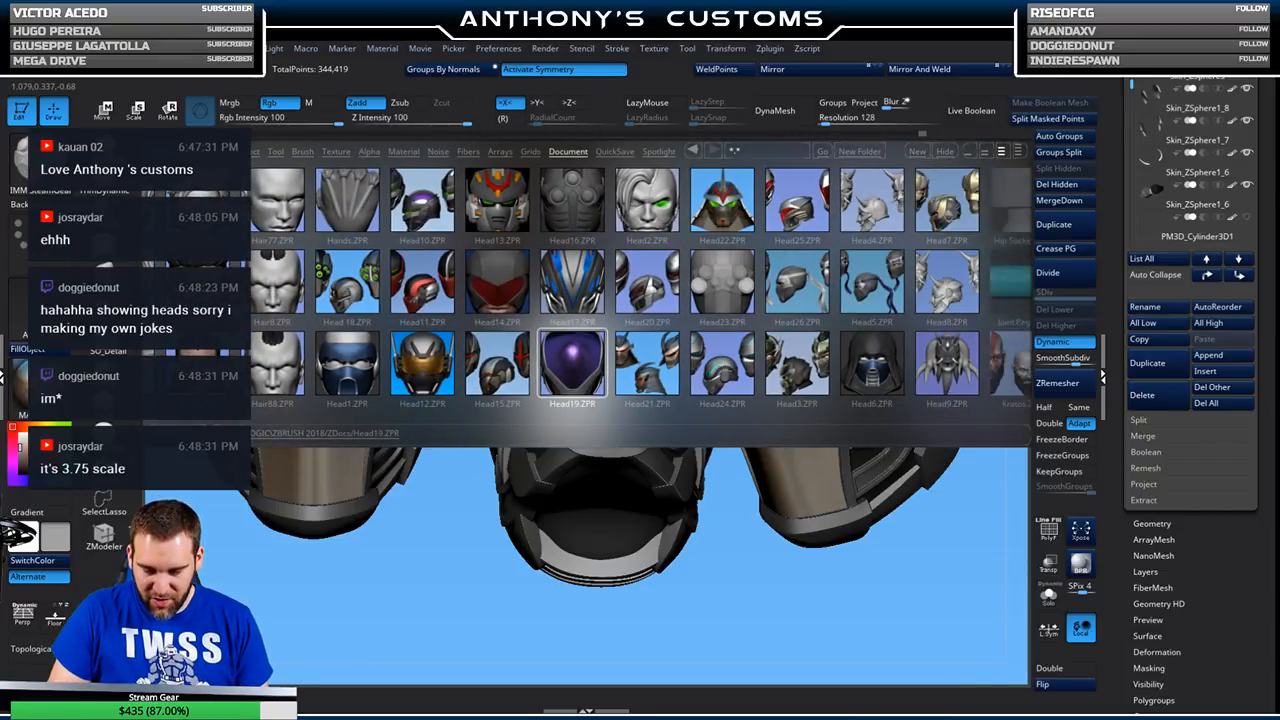
scroll(778, 385, down, 1)
scroll(778, 385, down, 2)
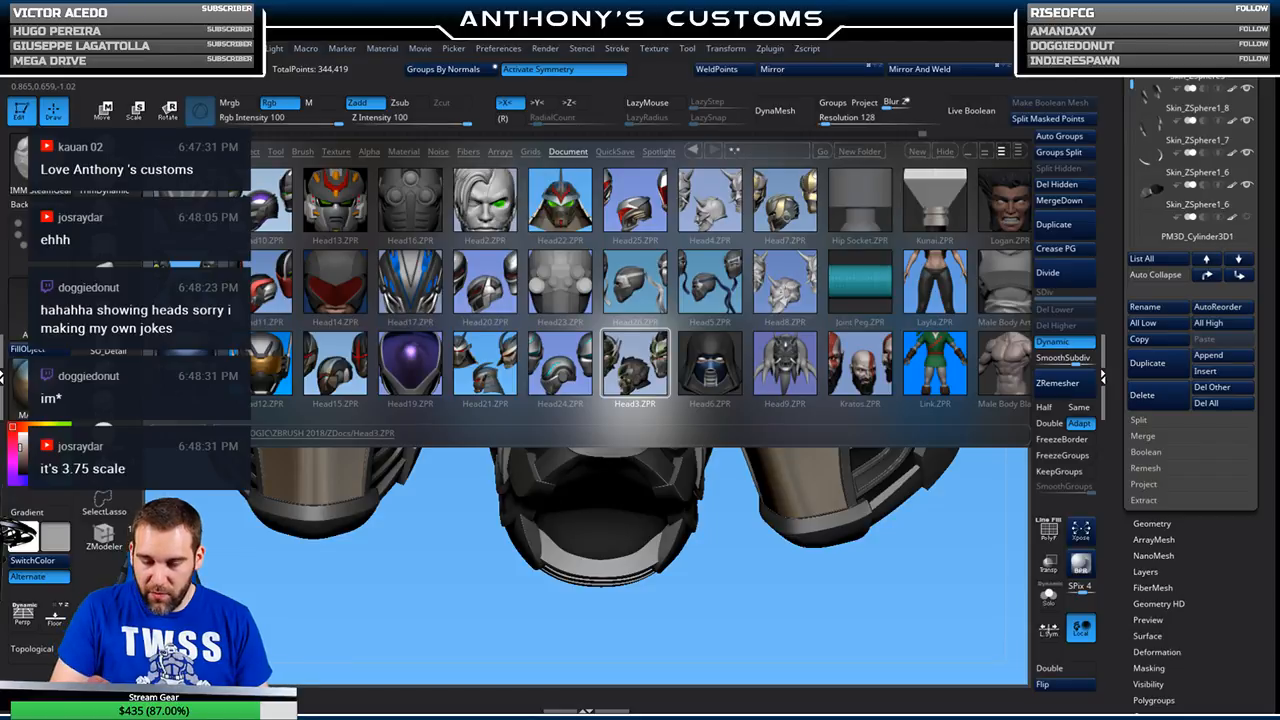
double_click(795, 281)
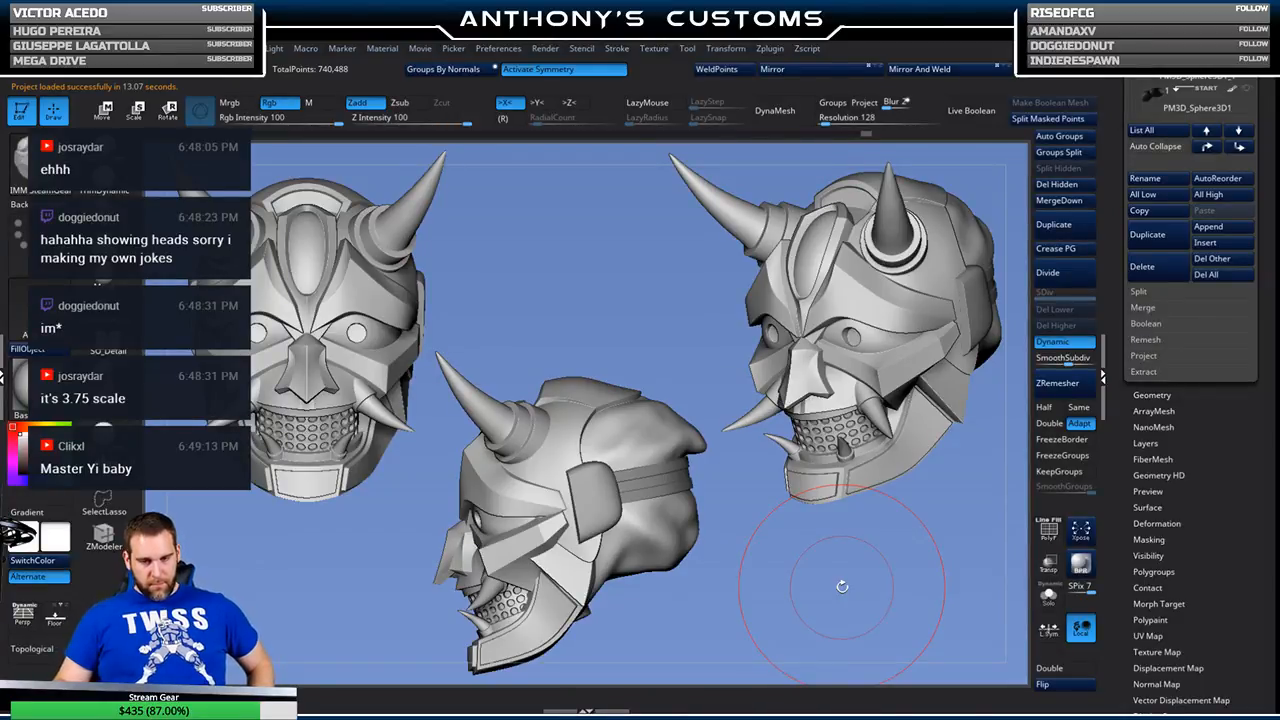
mouse_move(842, 586)
mouse_down()
mouse_move(805, 570)
mouse_move(1012, 540)
mouse_move(951, 529)
mouse_move(864, 600)
mouse_move(841, 563)
mouse_move(875, 559)
mouse_move(837, 550)
mouse_move(822, 520)
mouse_up()
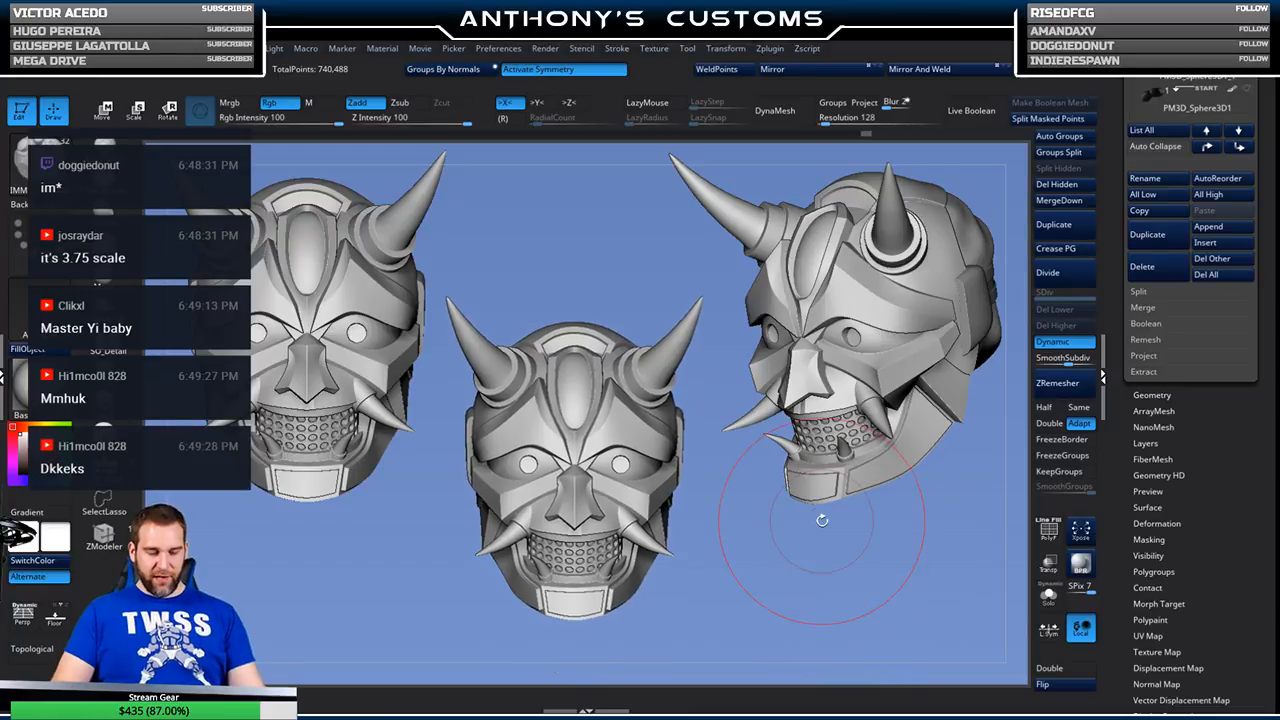
- Hide the Fangs Lower subtool of the demon mask and make PM3D_Cylinder3D1 the active subtool
drag(1200, 421, 1200, 688)
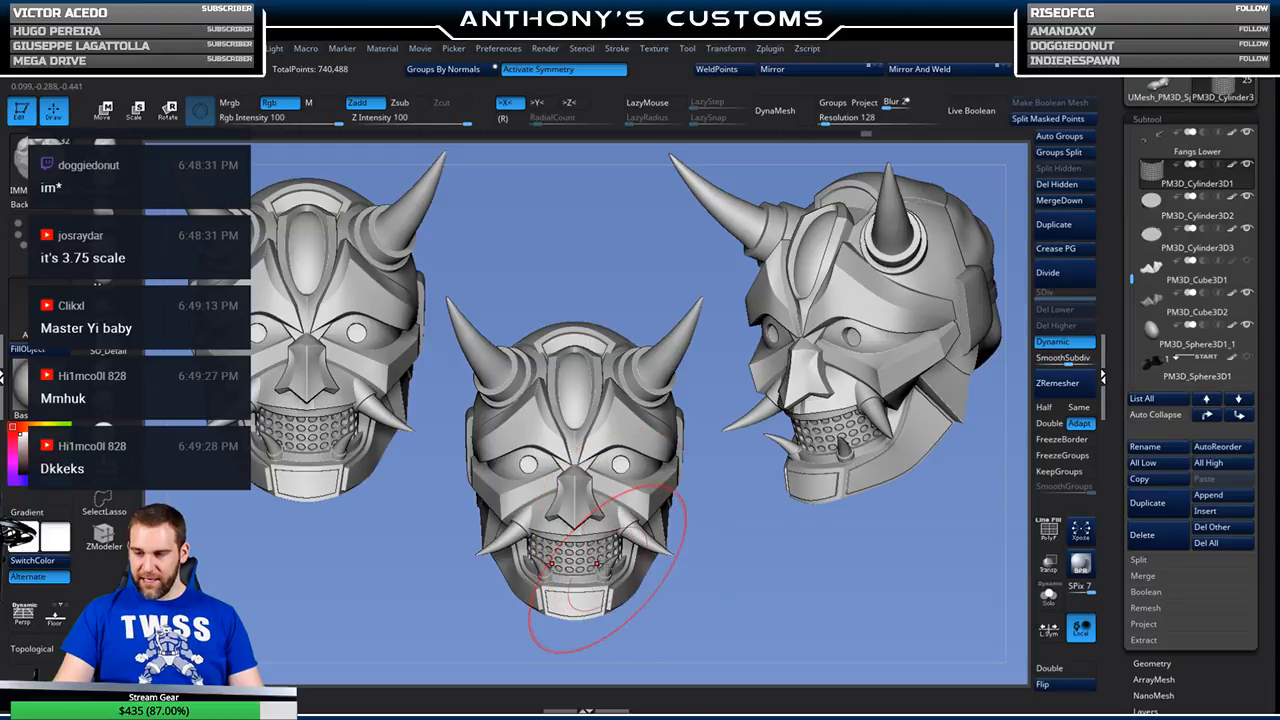
alt+click(630, 540)
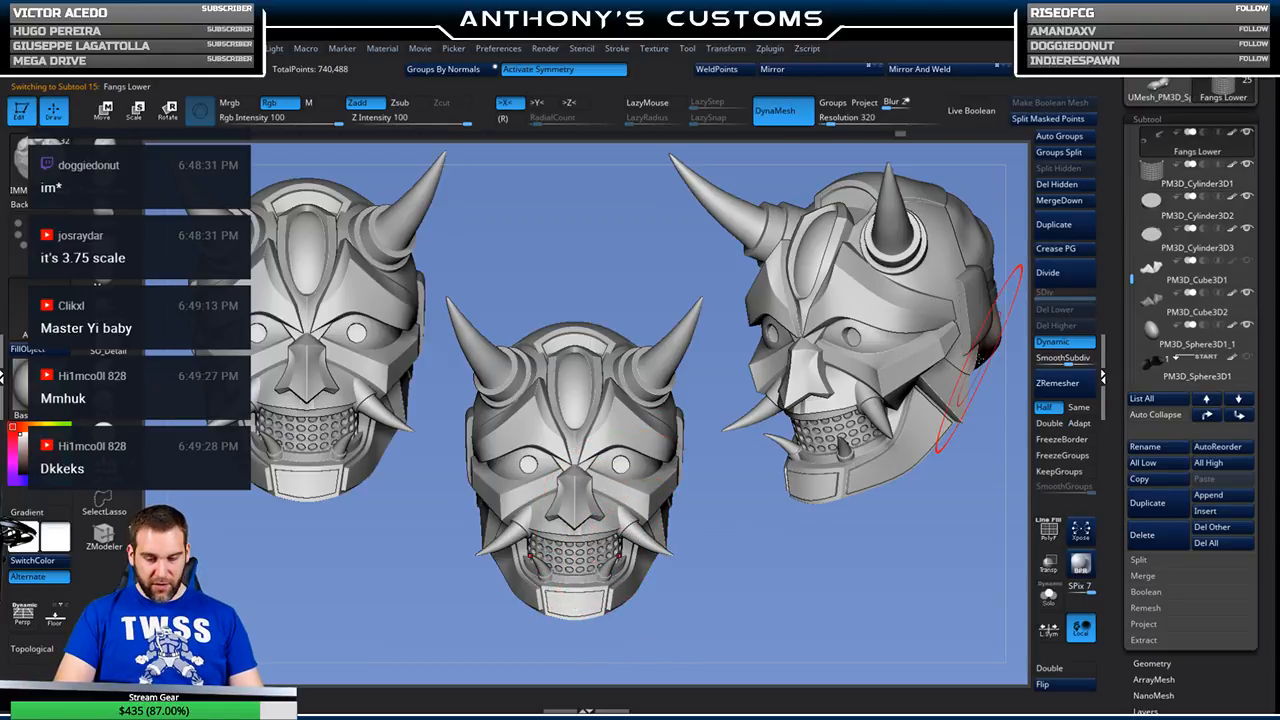
click(1217, 165)
mouse_move(900, 640)
mouse_down()
mouse_move(845, 569)
mouse_move(762, 580)
mouse_move(808, 574)
mouse_move(814, 557)
mouse_up()
- Reduce the brush draw size and inspect the mask without its lower fangs from an angle and from the front
key(space)
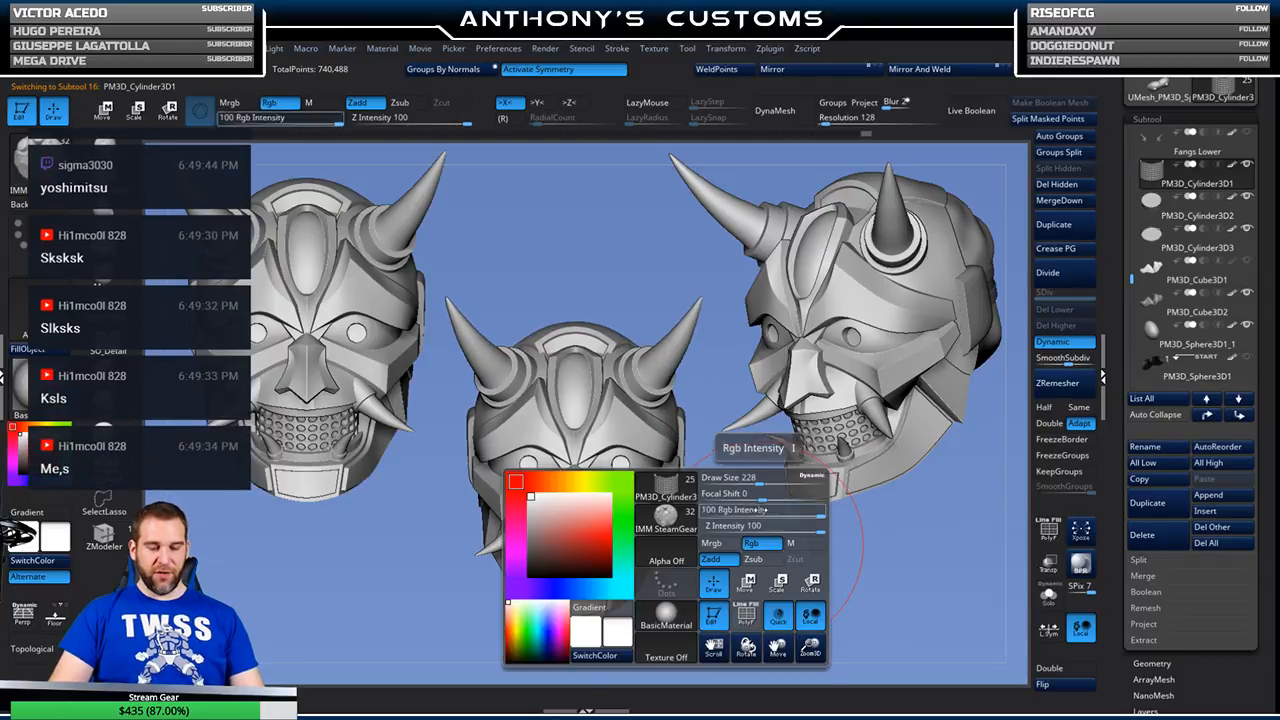
mouse_move(770, 571)
mouse_down()
mouse_move(784, 579)
mouse_move(788, 562)
mouse_up()
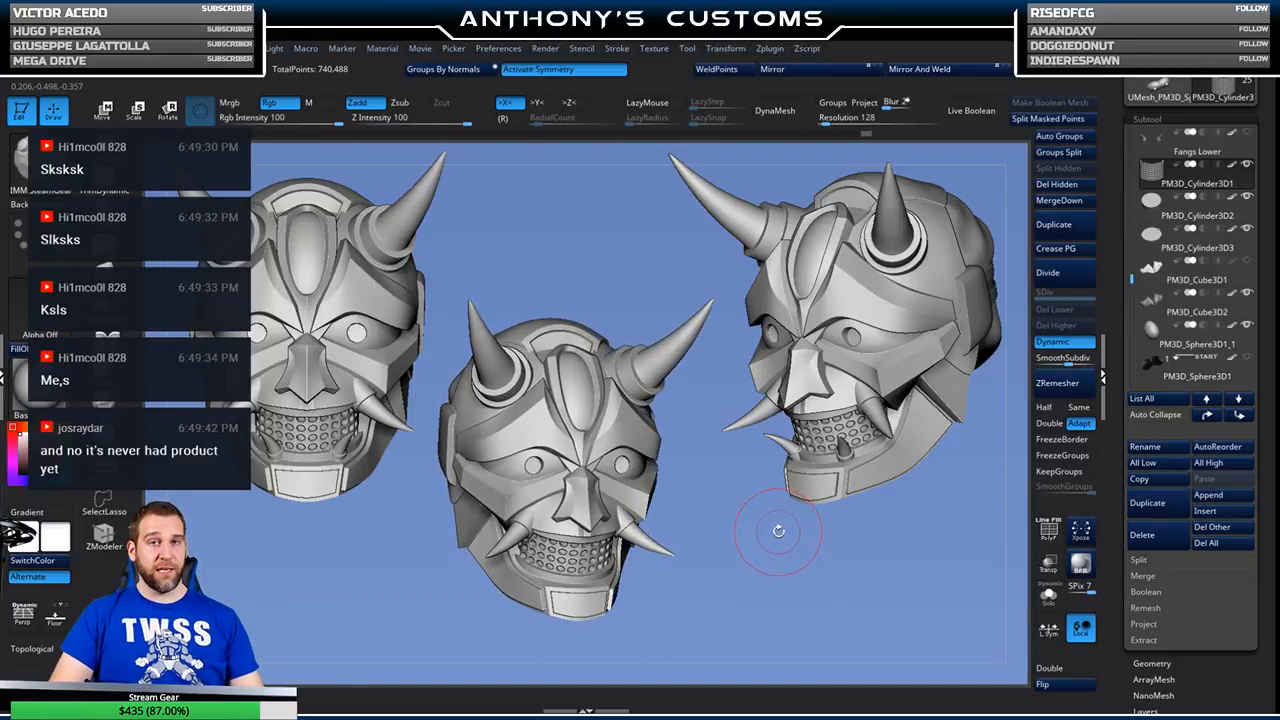
drag(799, 566, 882, 511)
drag(824, 552, 828, 561)
mouse_move(798, 556)
mouse_down()
mouse_move(776, 570)
mouse_move(802, 566)
mouse_up()
drag(835, 465, 823, 571)
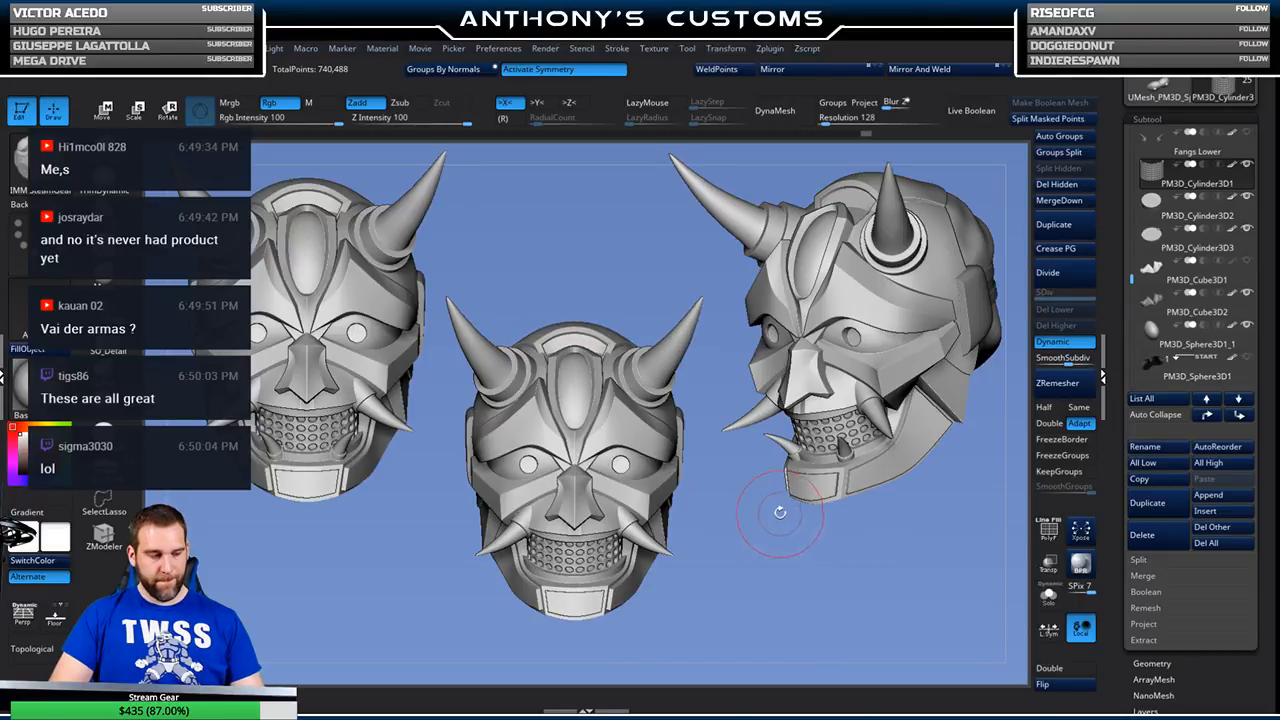
- Open the saved project Head4.ZPR with the horned demon helmet
key(comma)
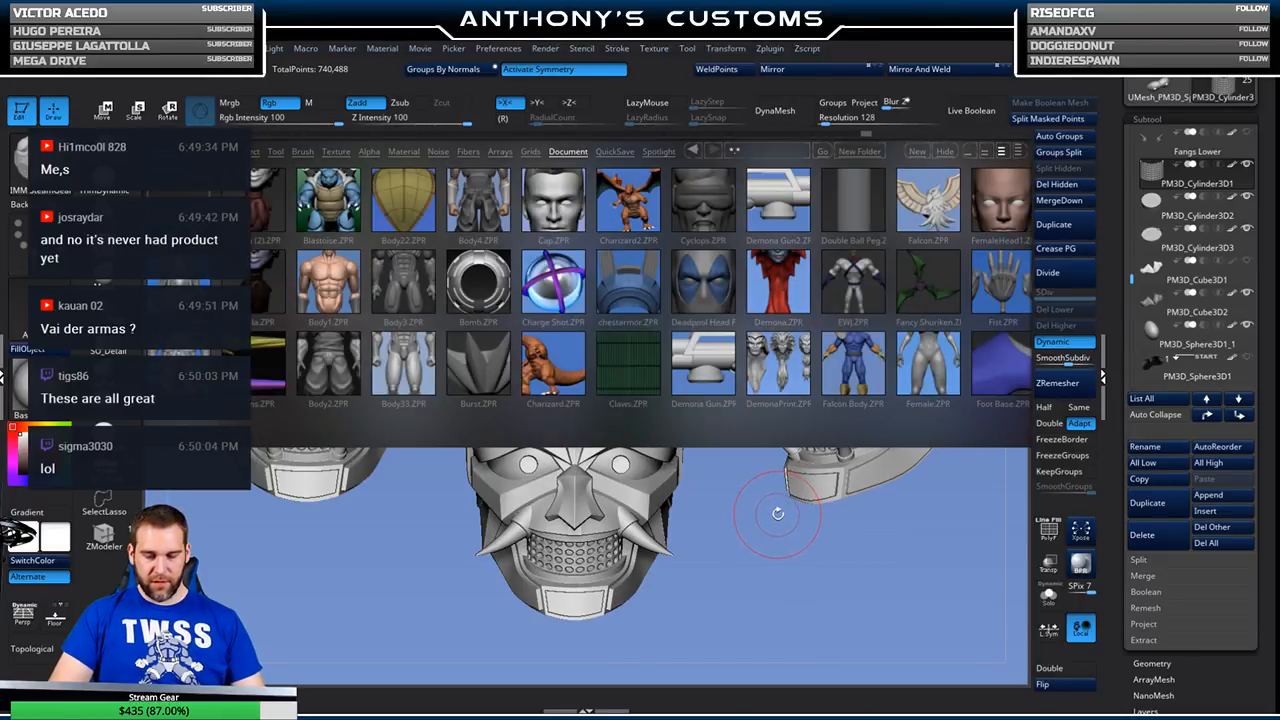
drag(955, 348, 624, 357)
drag(873, 360, 790, 363)
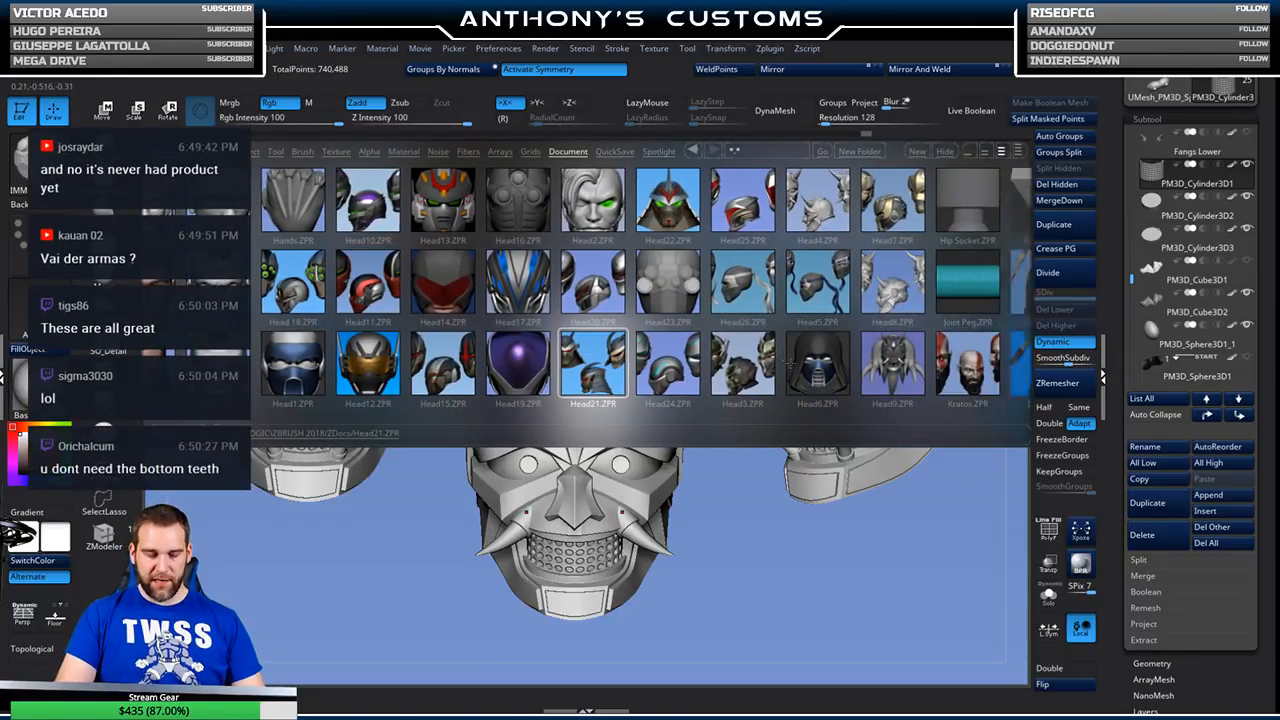
drag(836, 392, 762, 382)
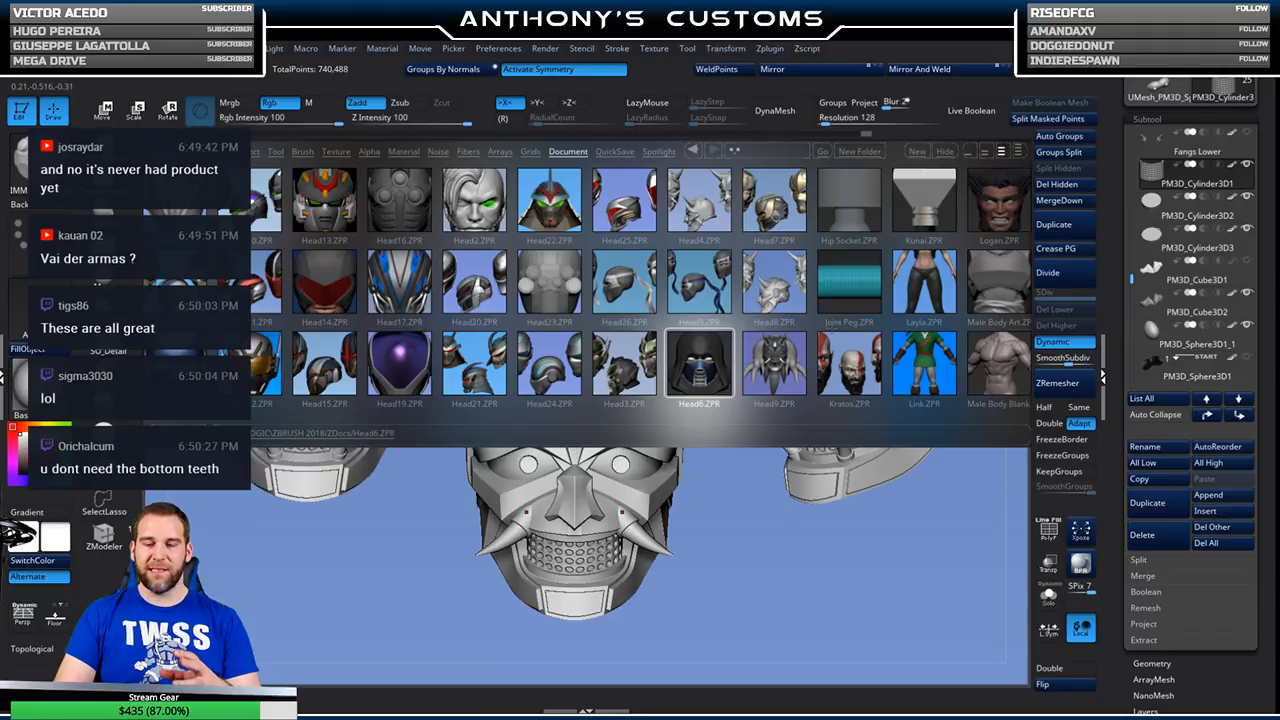
double_click(724, 207)
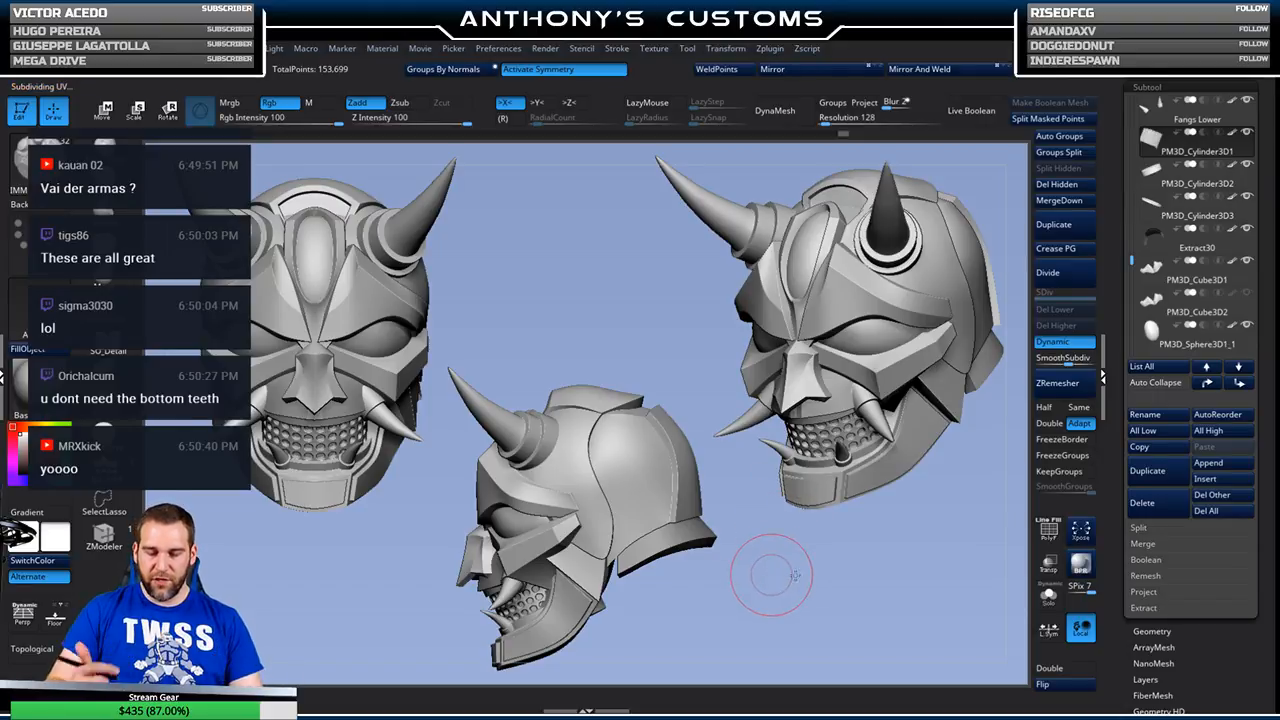
- Hide the Fangs Lower subtool on this helmet, make PM3D_Cylinder3D1 active, and view the mask from the front
mouse_move(786, 562)
alt+mouse_down()
mouse_move(776, 513)
mouse_move(757, 571)
mouse_move(809, 551)
alt+mouse_up()
alt+click(650, 545)
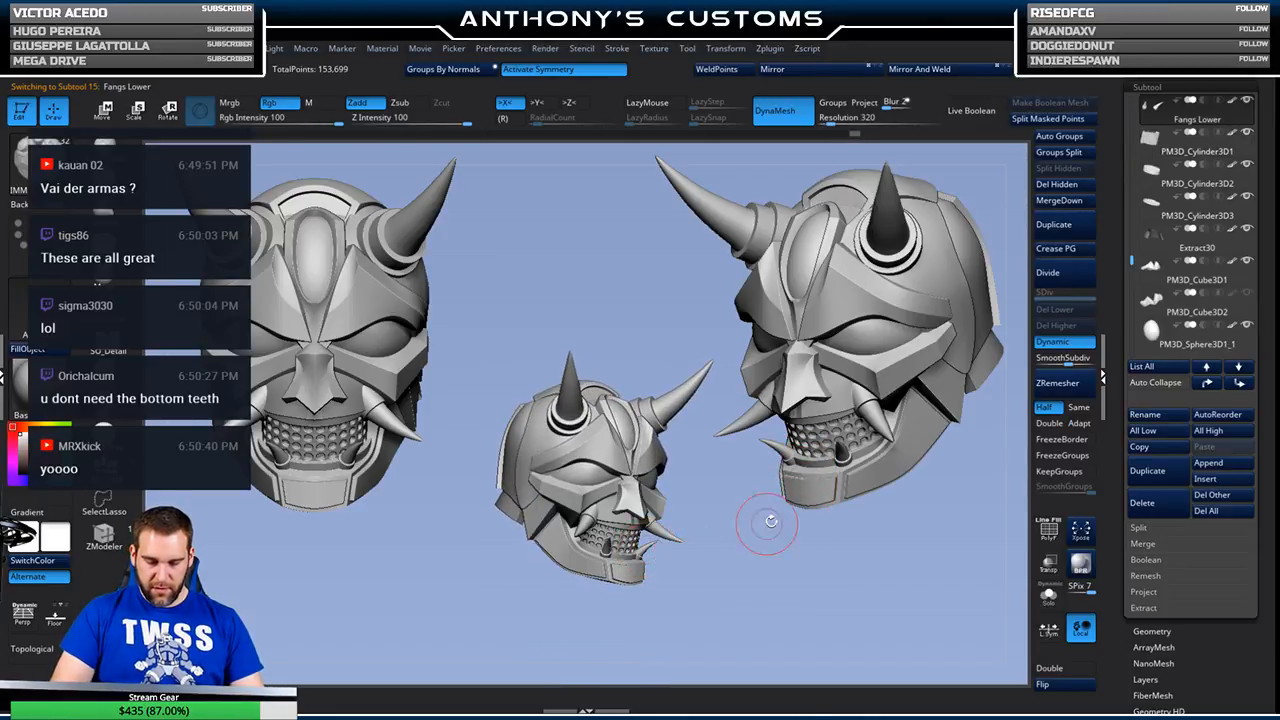
click(1200, 140)
drag(878, 562, 851, 563)
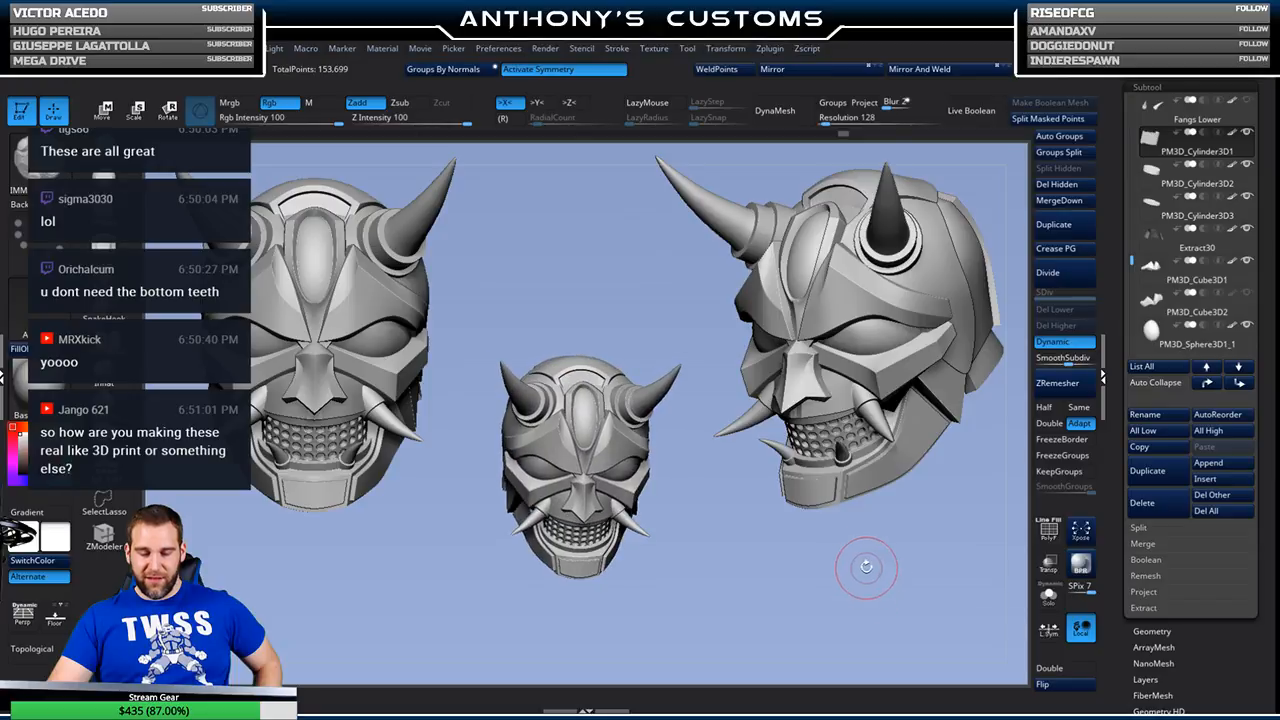
- Open the saved project Head22.ZPR and inspect its crested samurai-style helmet with green eyes at different sizes and angles
key(comma)
drag(918, 360, 712, 364)
drag(932, 362, 668, 365)
drag(816, 364, 710, 368)
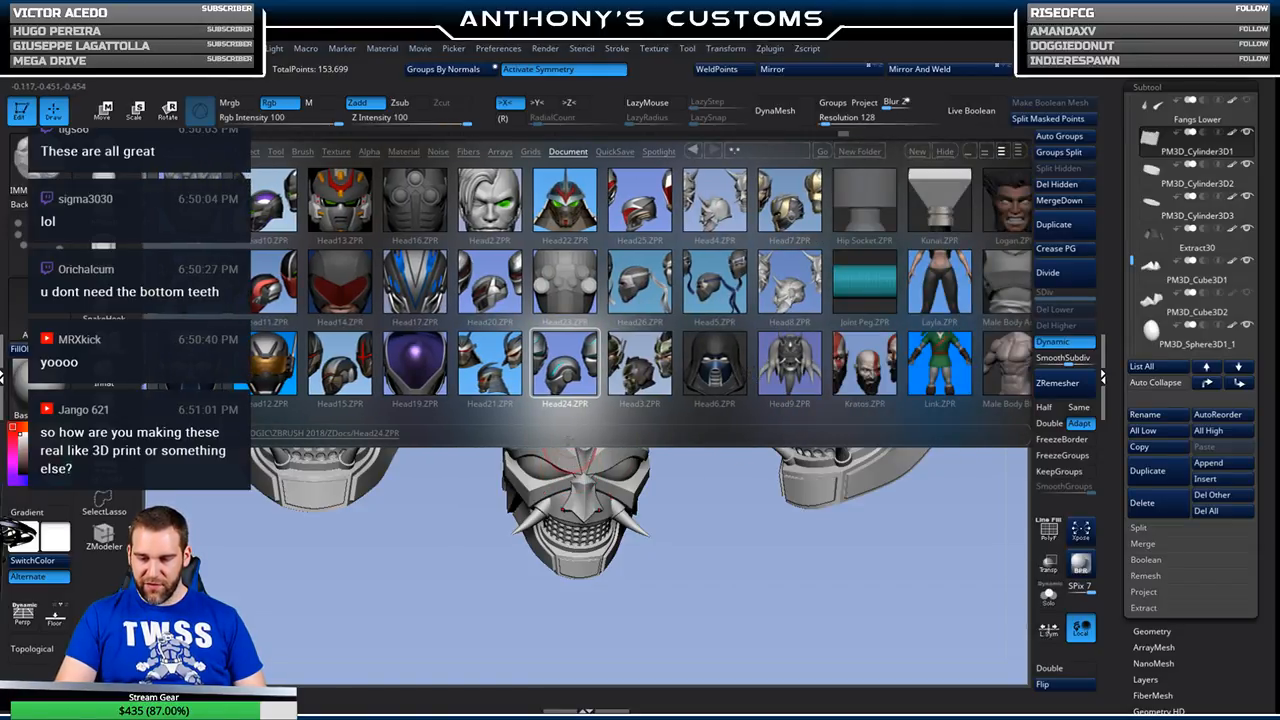
drag(642, 198, 450, 201)
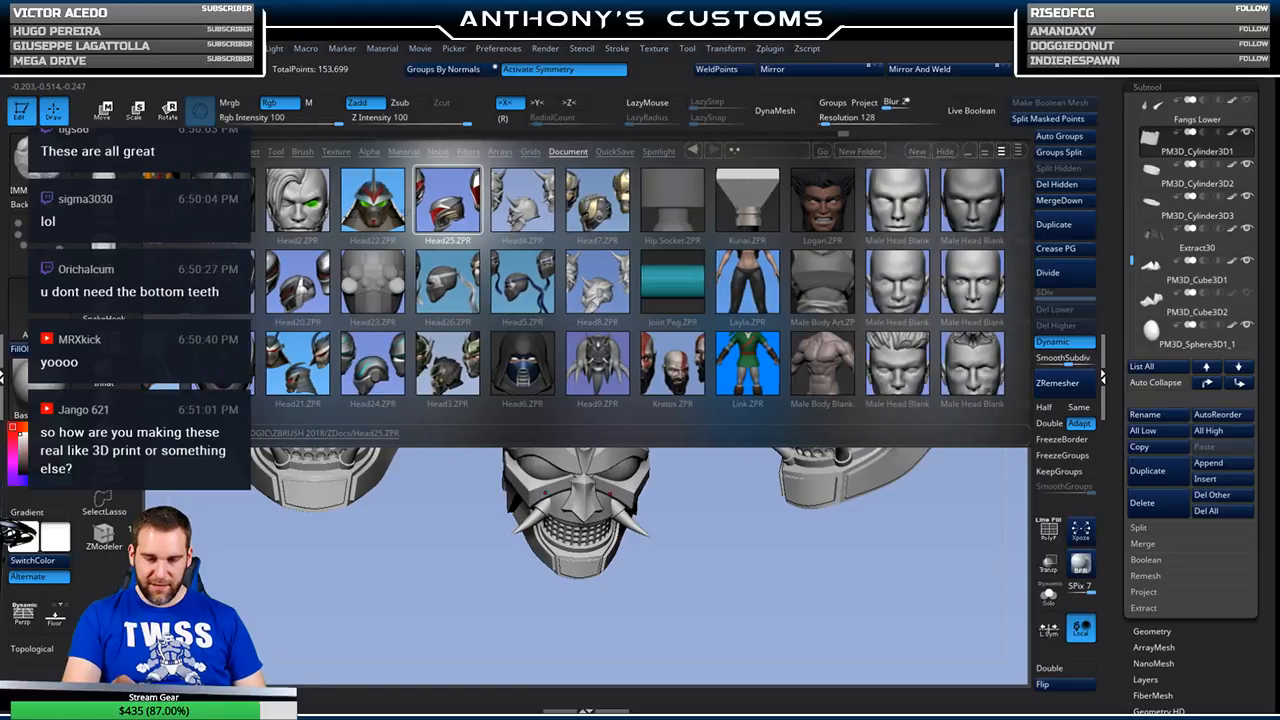
double_click(378, 201)
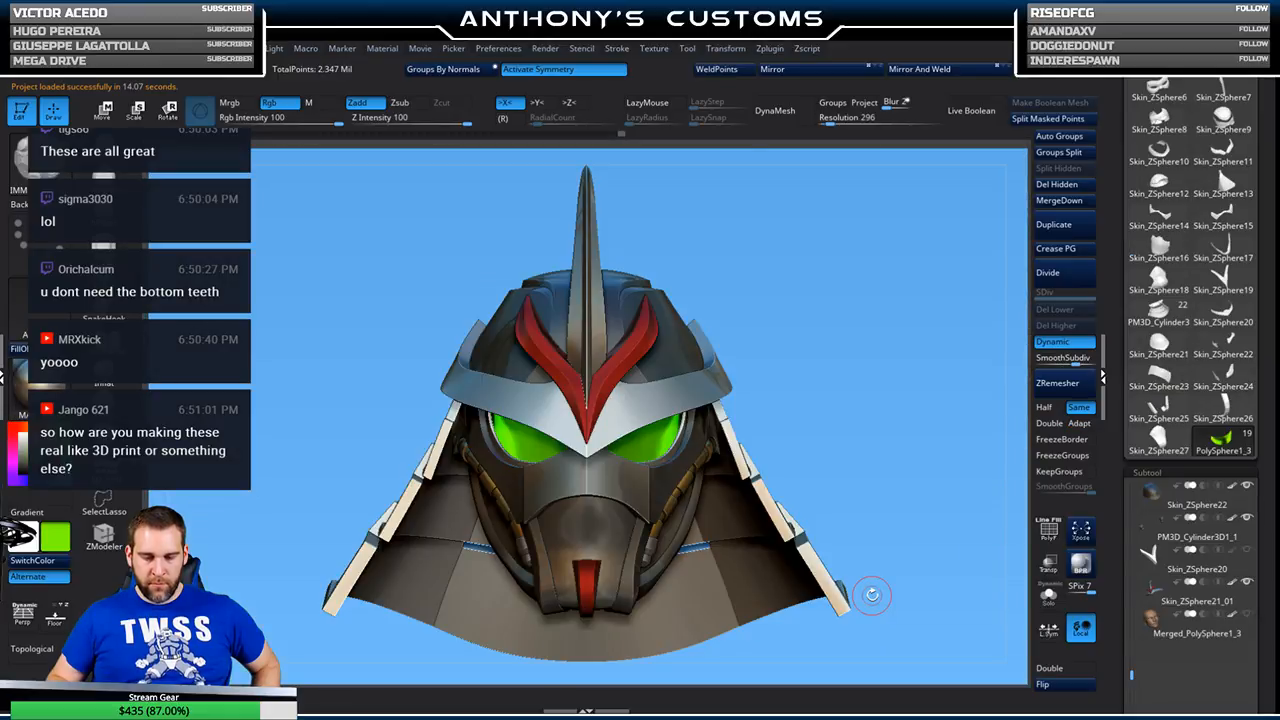
drag(874, 460, 1110, 450)
alt+drag(871, 413, 868, 472)
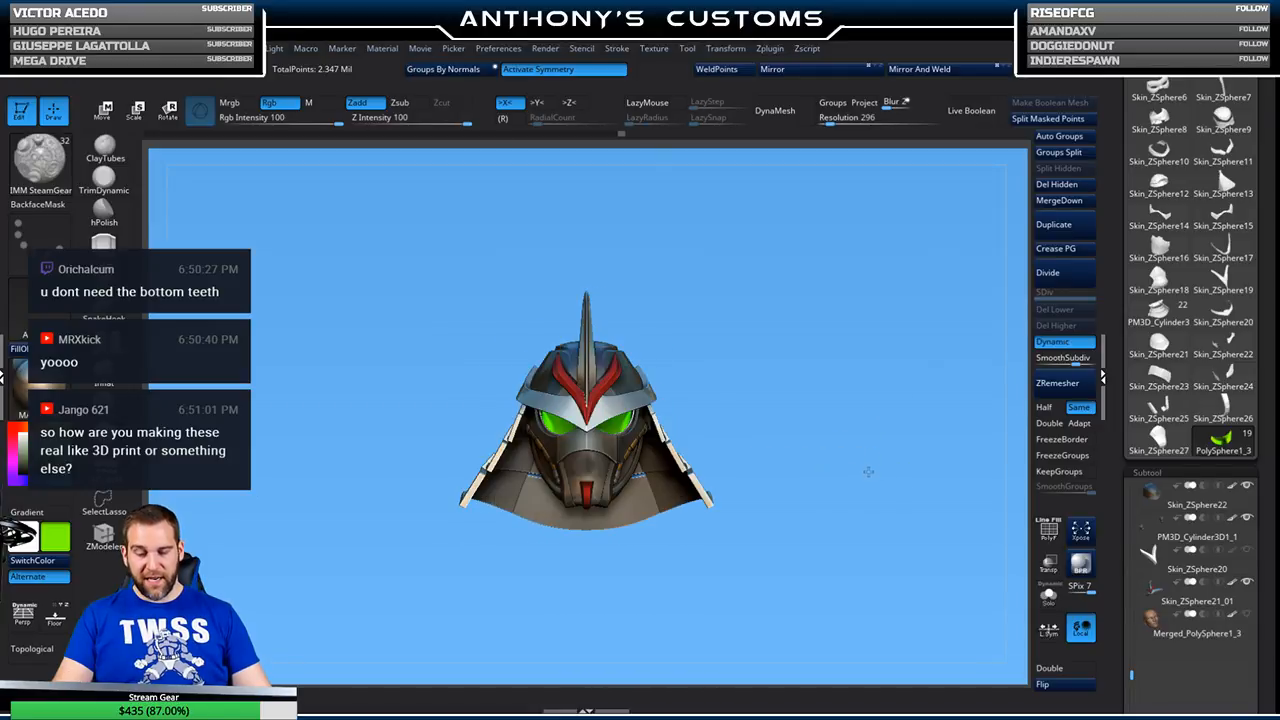
drag(858, 422, 832, 444)
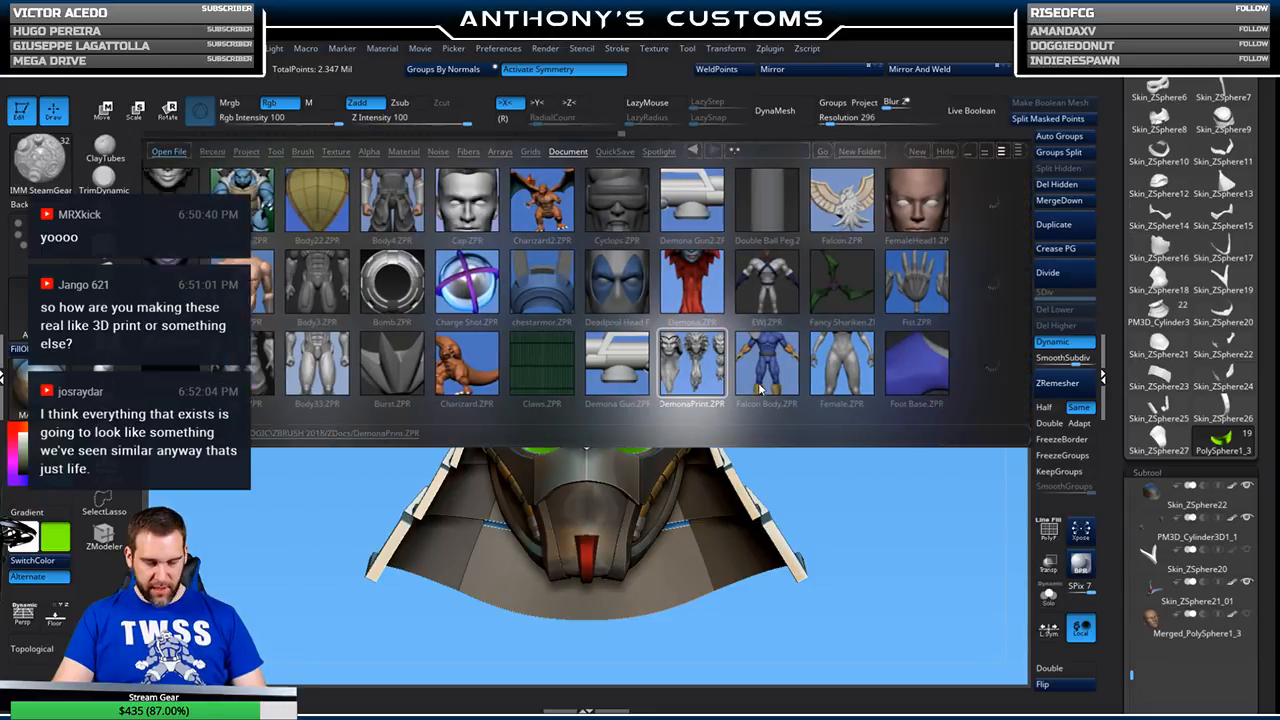
- Browse the saved documents through the numbered head projects from Head12 to Head6
scroll(760, 388, down, 10)
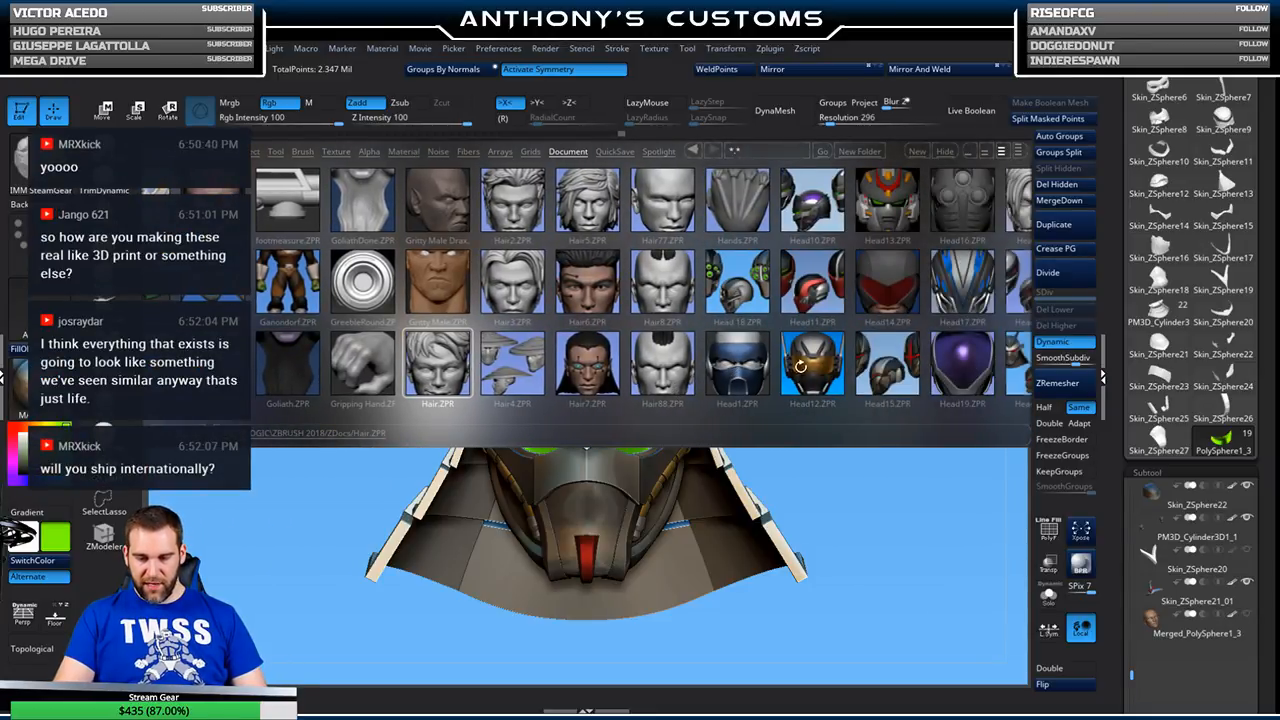
click(800, 366)
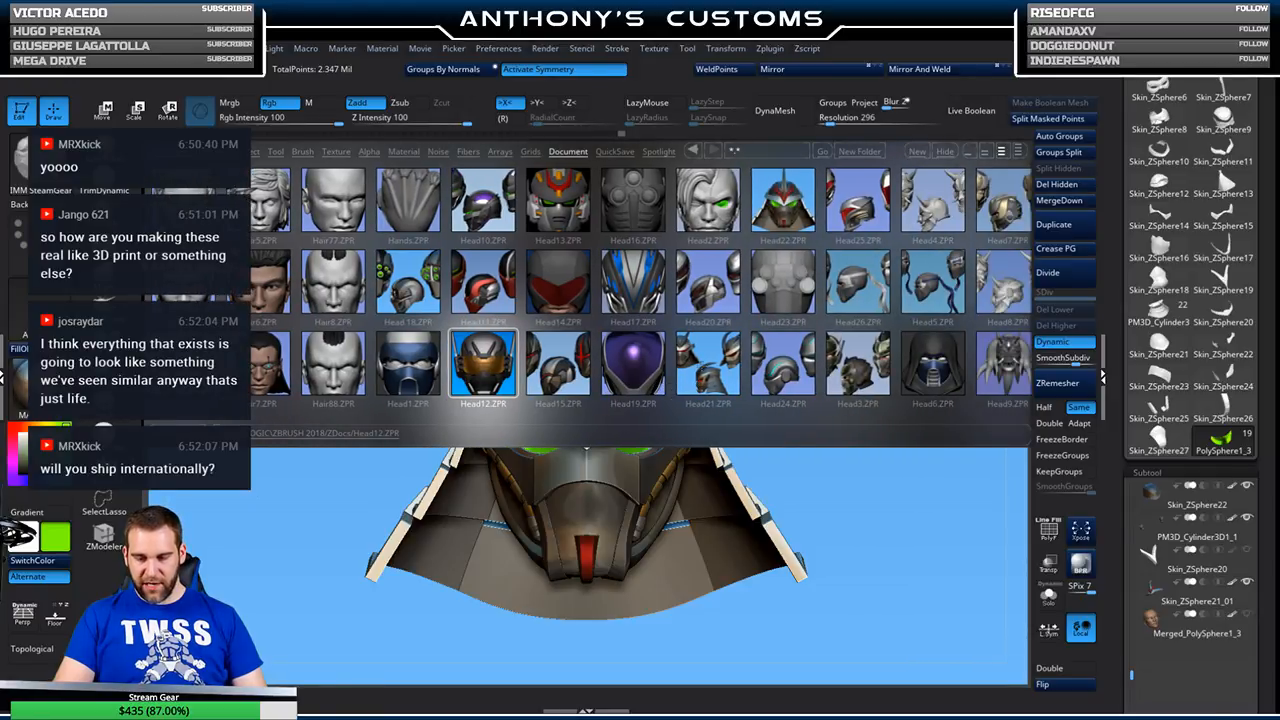
click(846, 388)
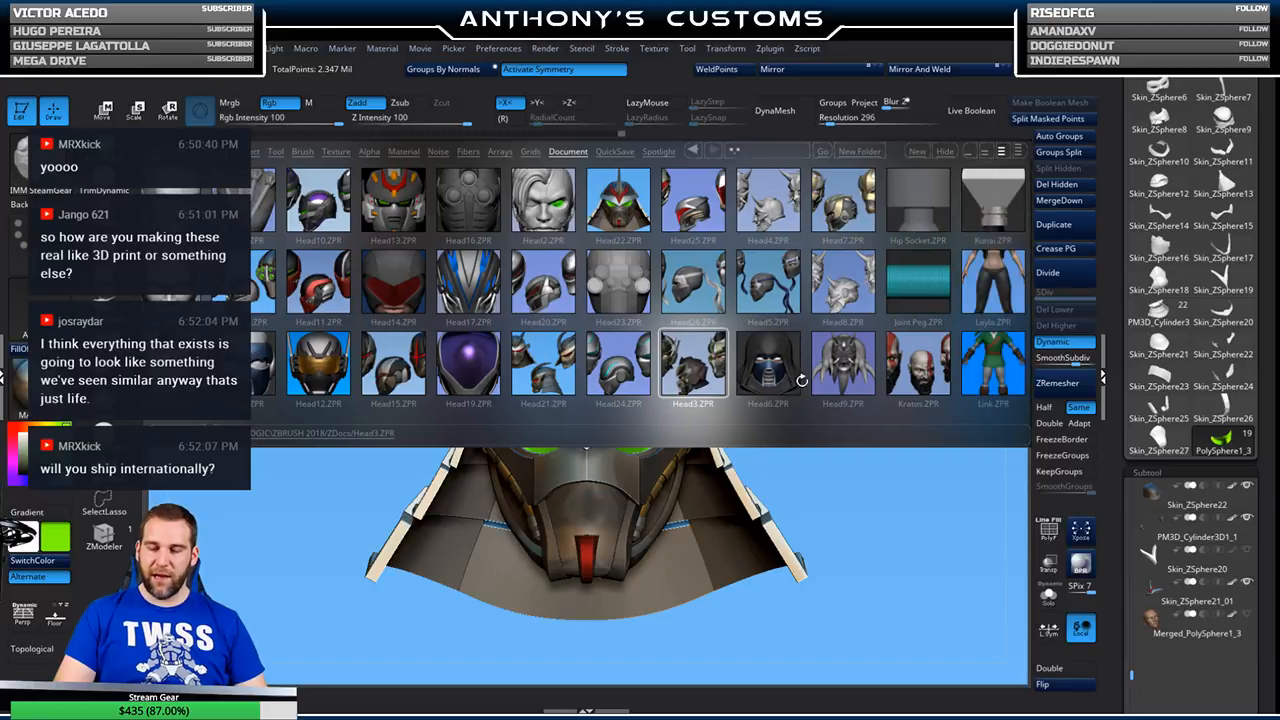
- Open the Head21.ZPR project and examine its helmet from the side and front
click(837, 382)
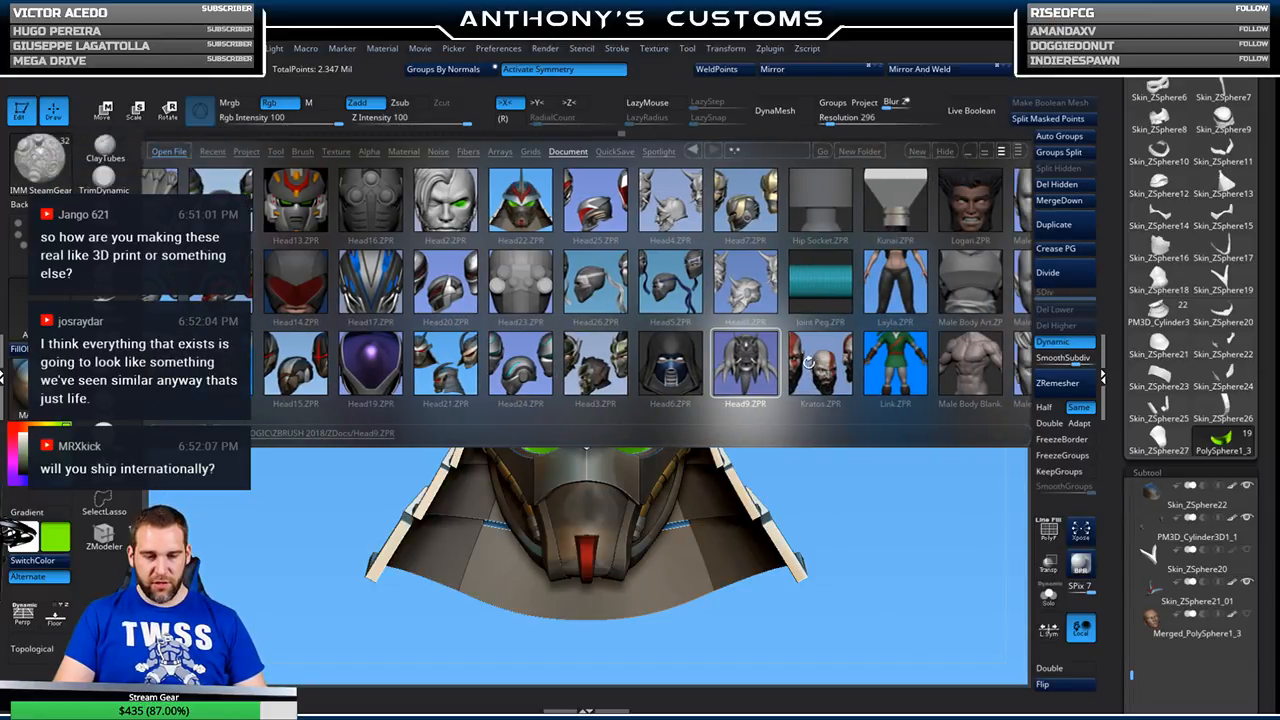
click(460, 368)
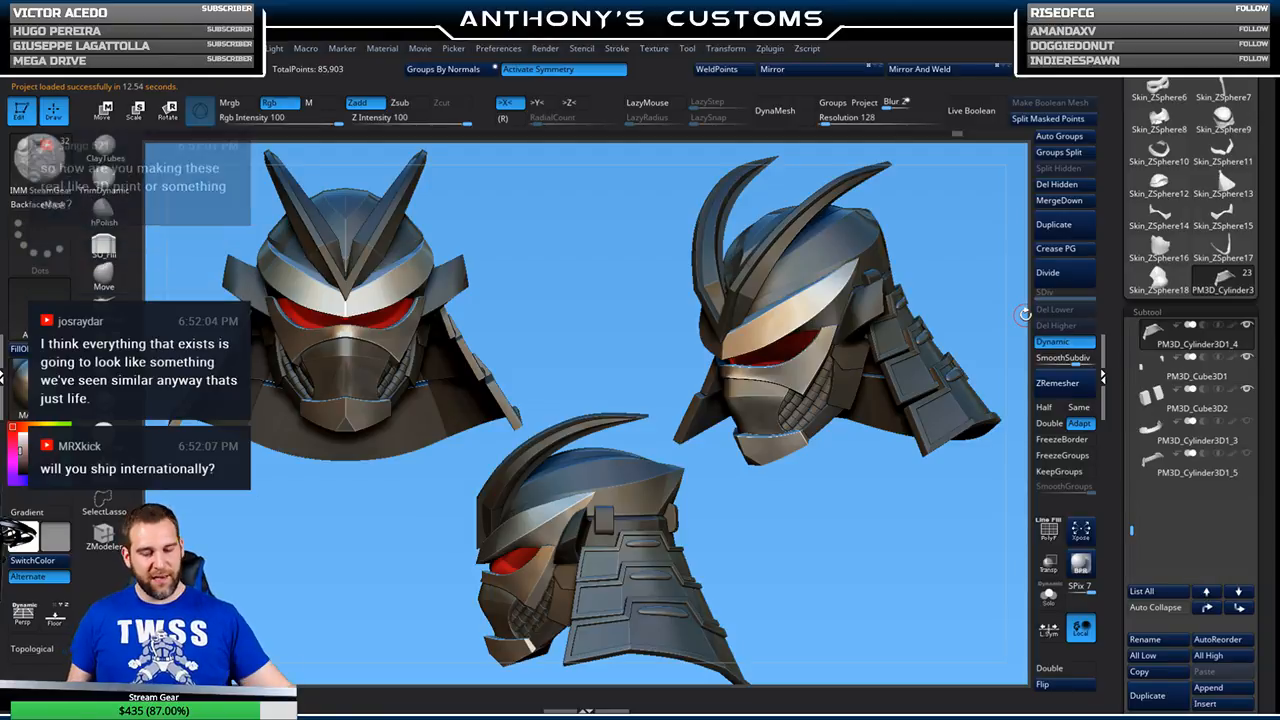
drag(829, 549, 853, 523)
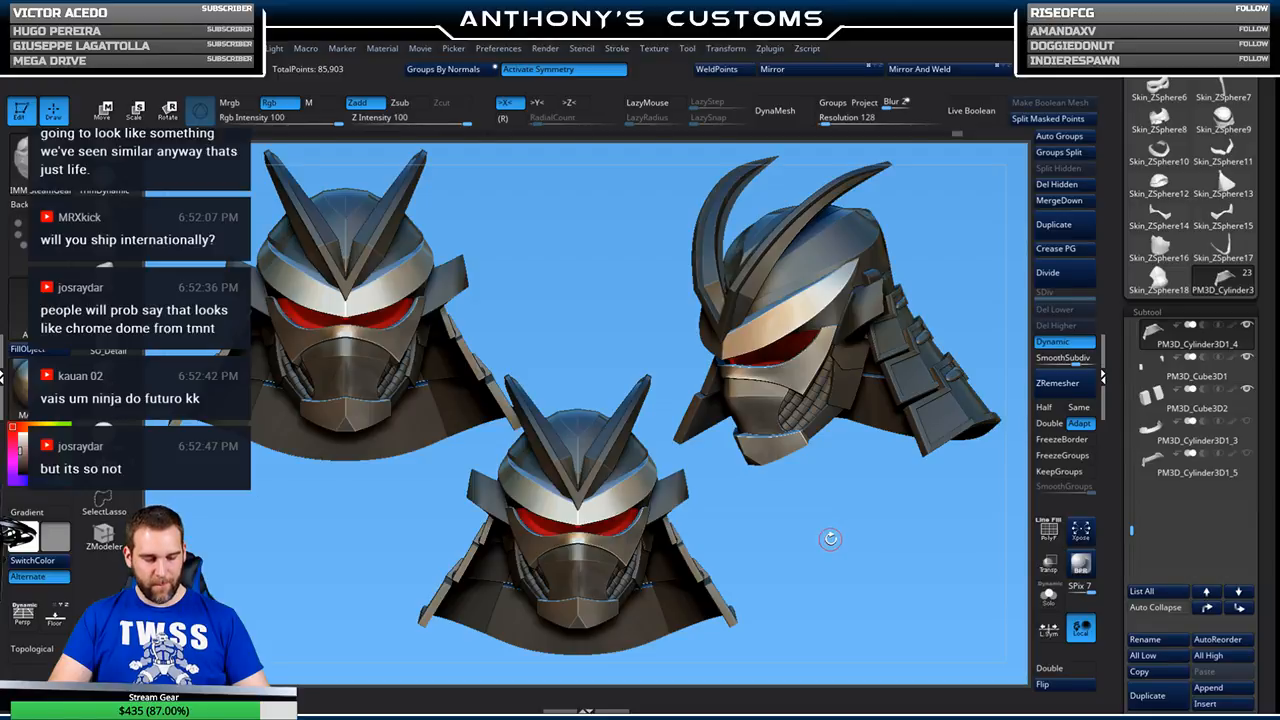
drag(810, 542, 839, 541)
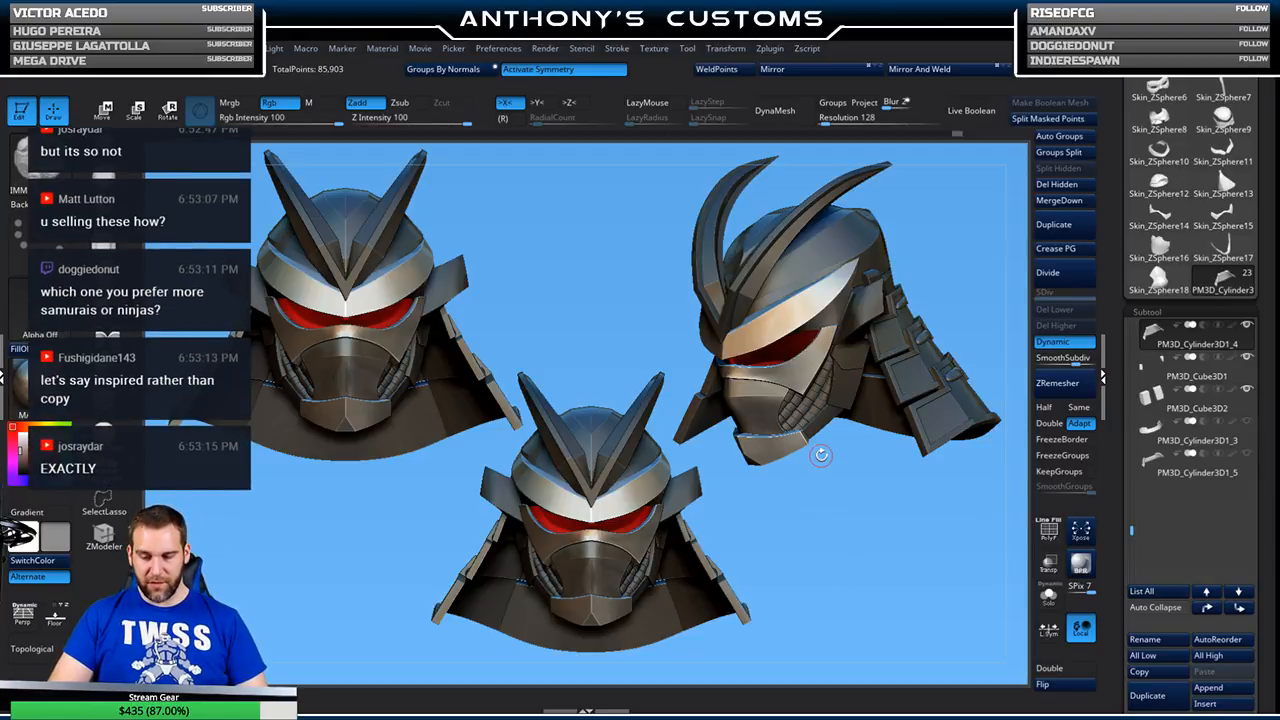
- Browse the saved ZBrush projects and open Master Figure File.ZPR
key(d)
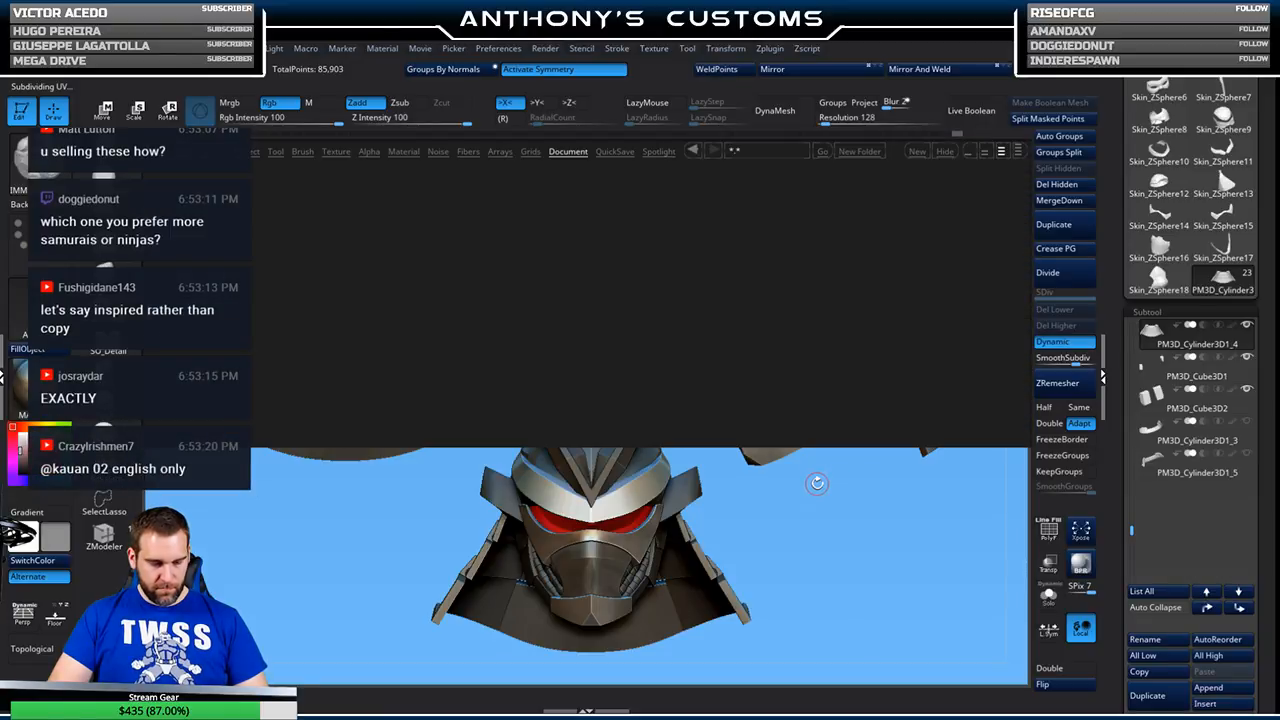
drag(852, 378, 570, 378)
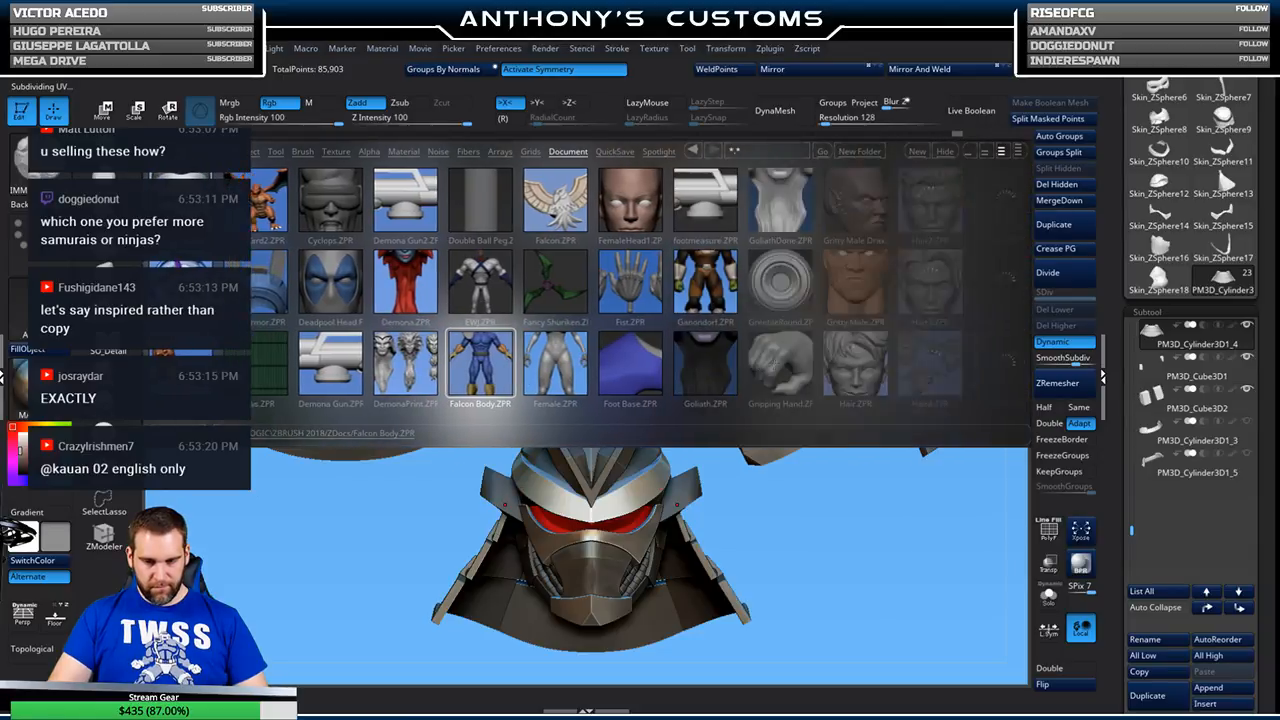
drag(836, 376, 436, 376)
drag(766, 376, 595, 376)
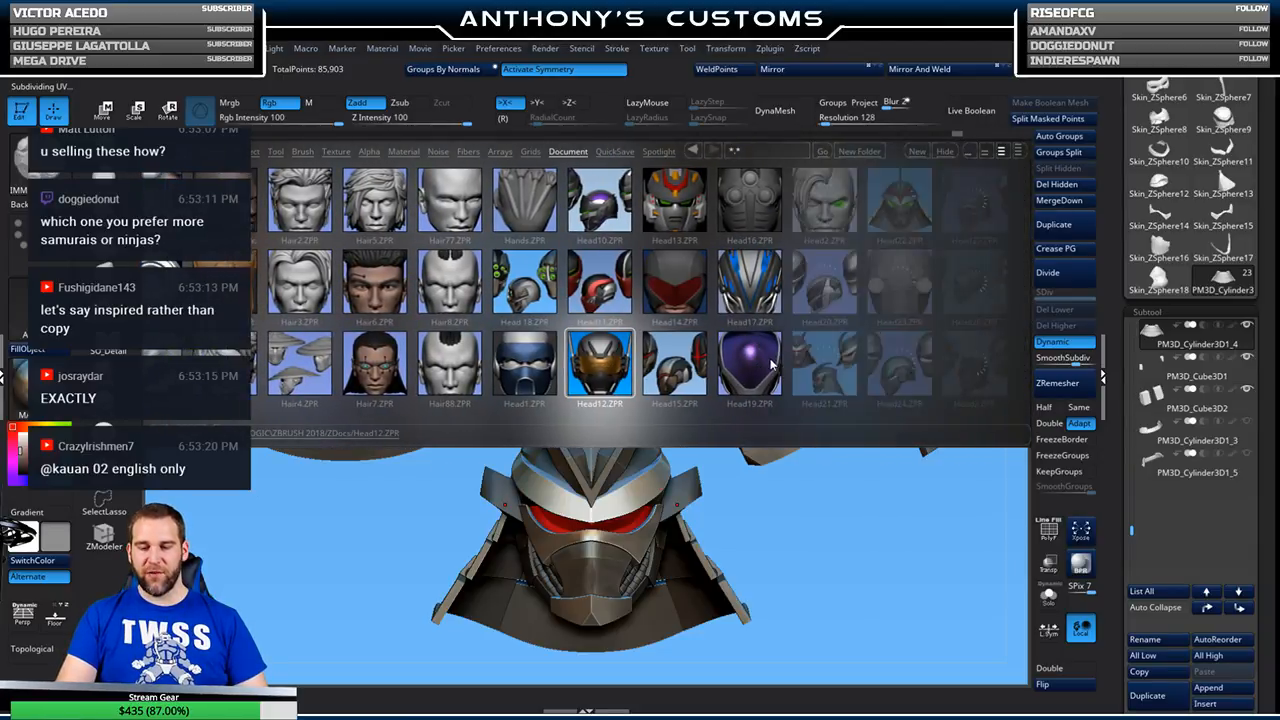
drag(818, 376, 502, 376)
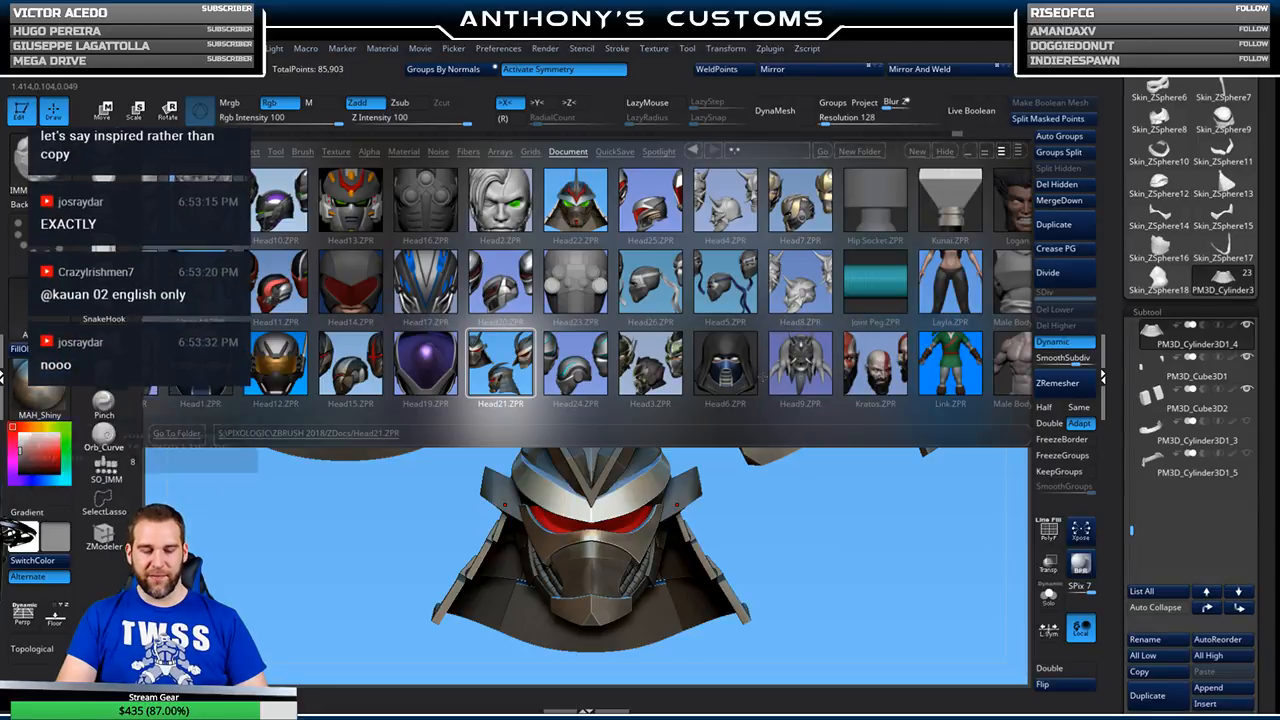
mouse_move(746, 396)
mouse_down()
mouse_move(928, 396)
mouse_move(728, 396)
mouse_up()
drag(872, 396, 695, 396)
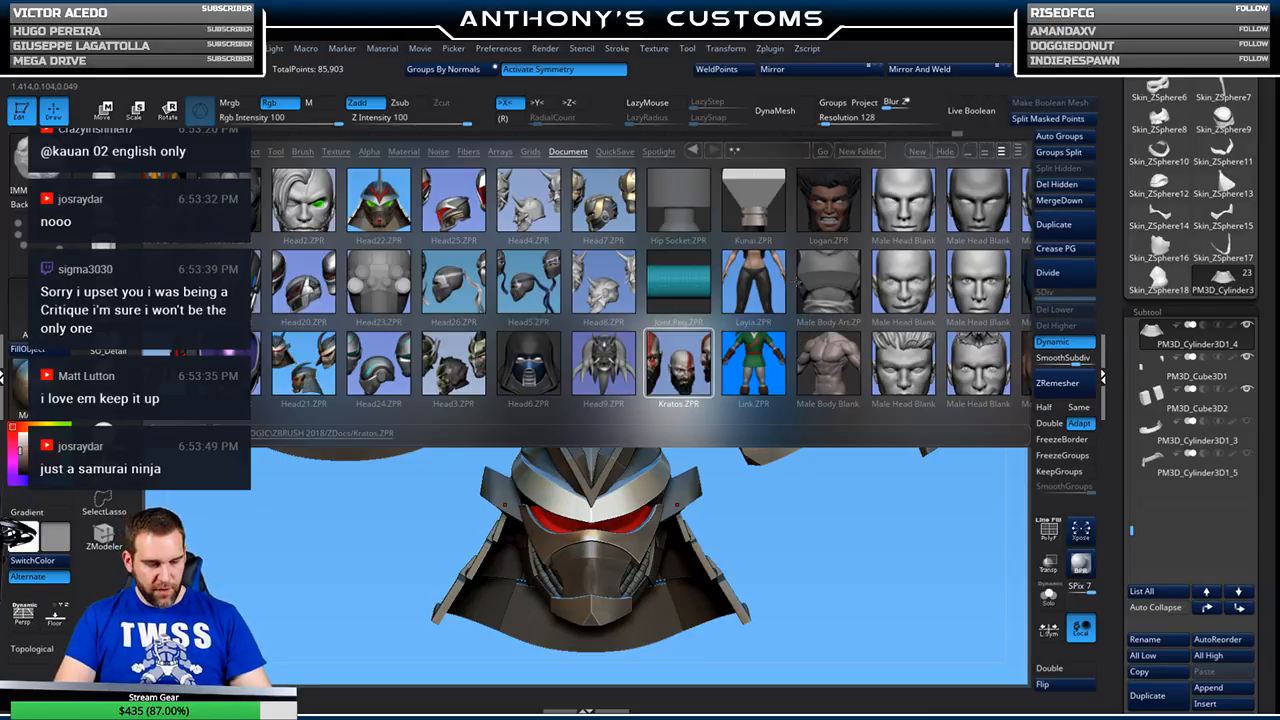
drag(788, 411, 686, 413)
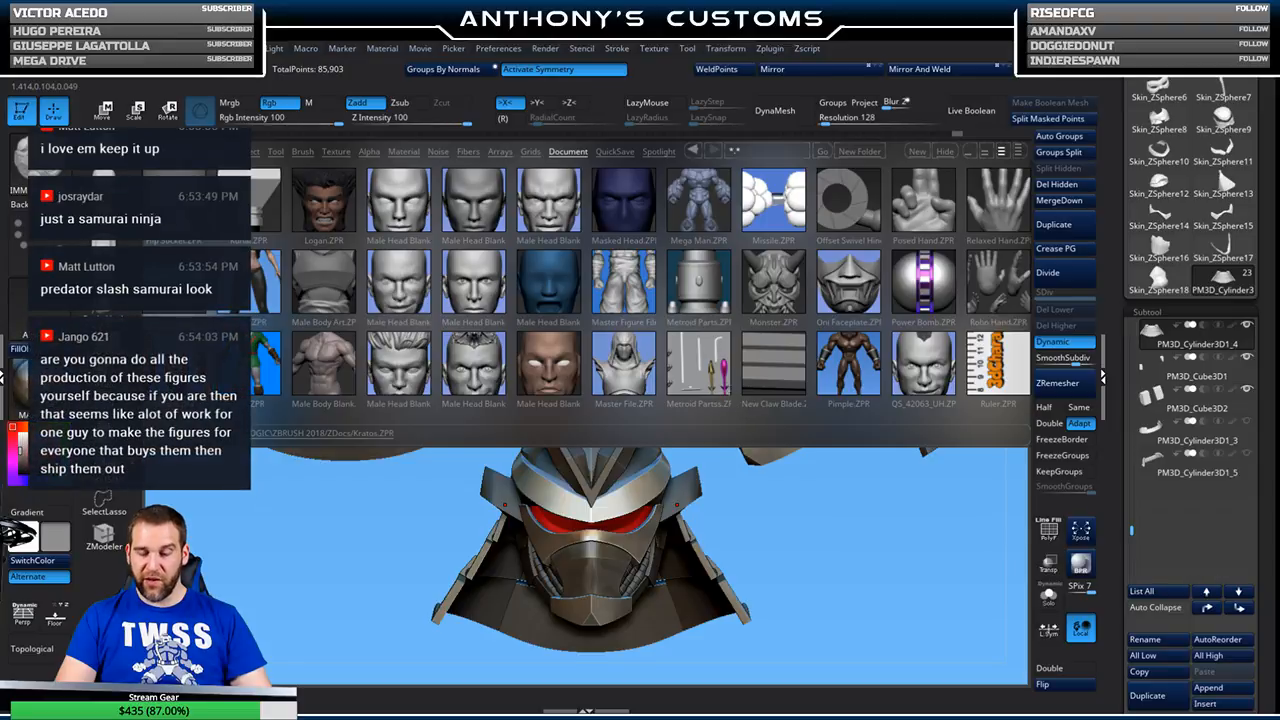
mouse_move(723, 413)
mouse_down()
mouse_move(843, 402)
mouse_move(711, 402)
mouse_up()
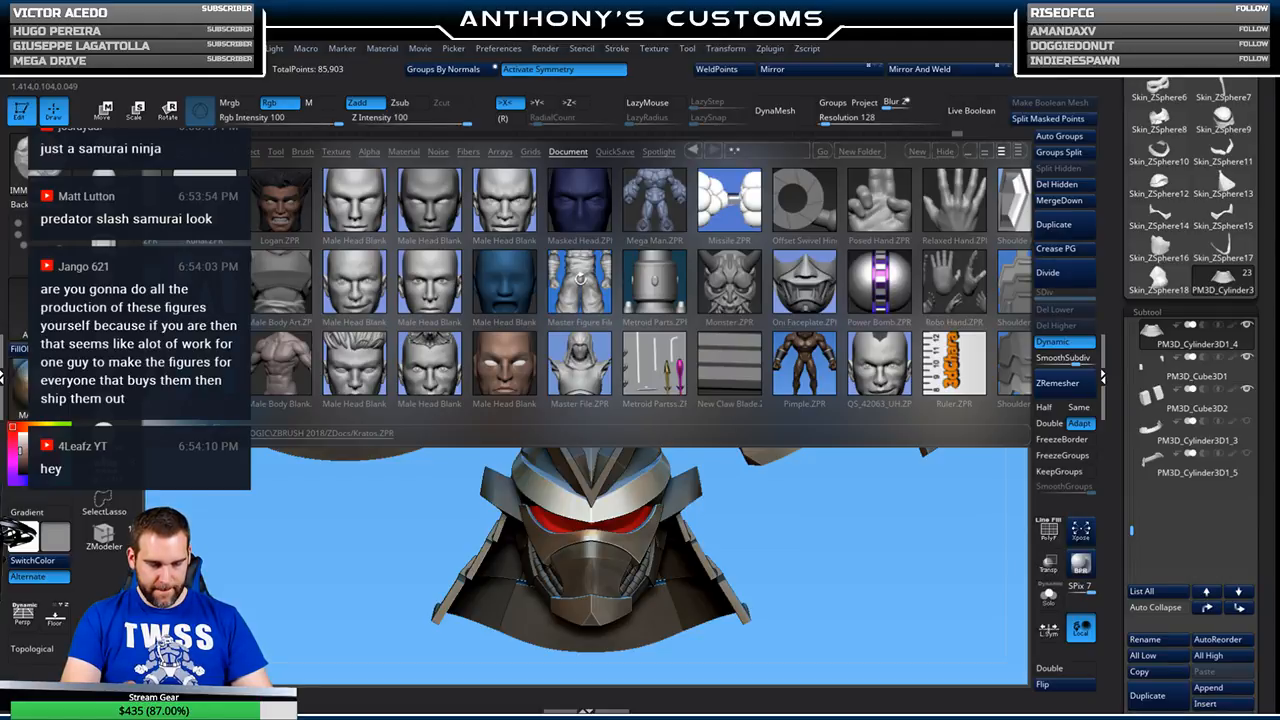
double_click(582, 283)
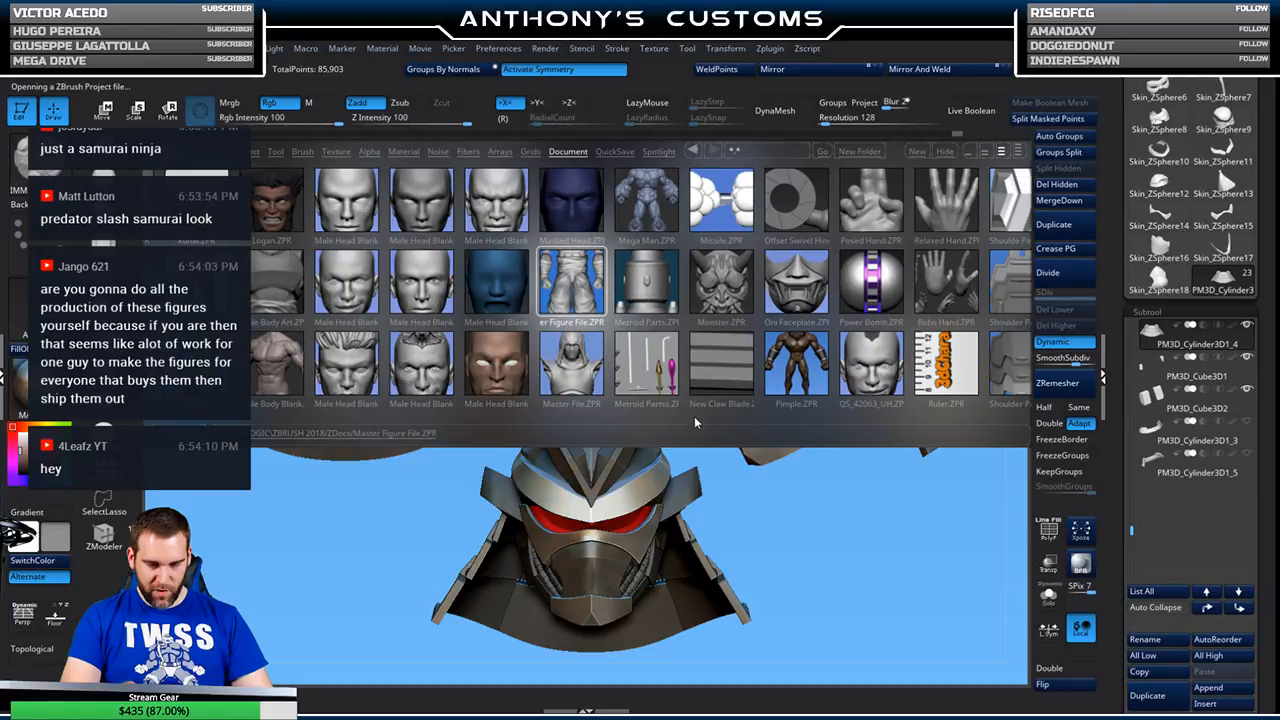
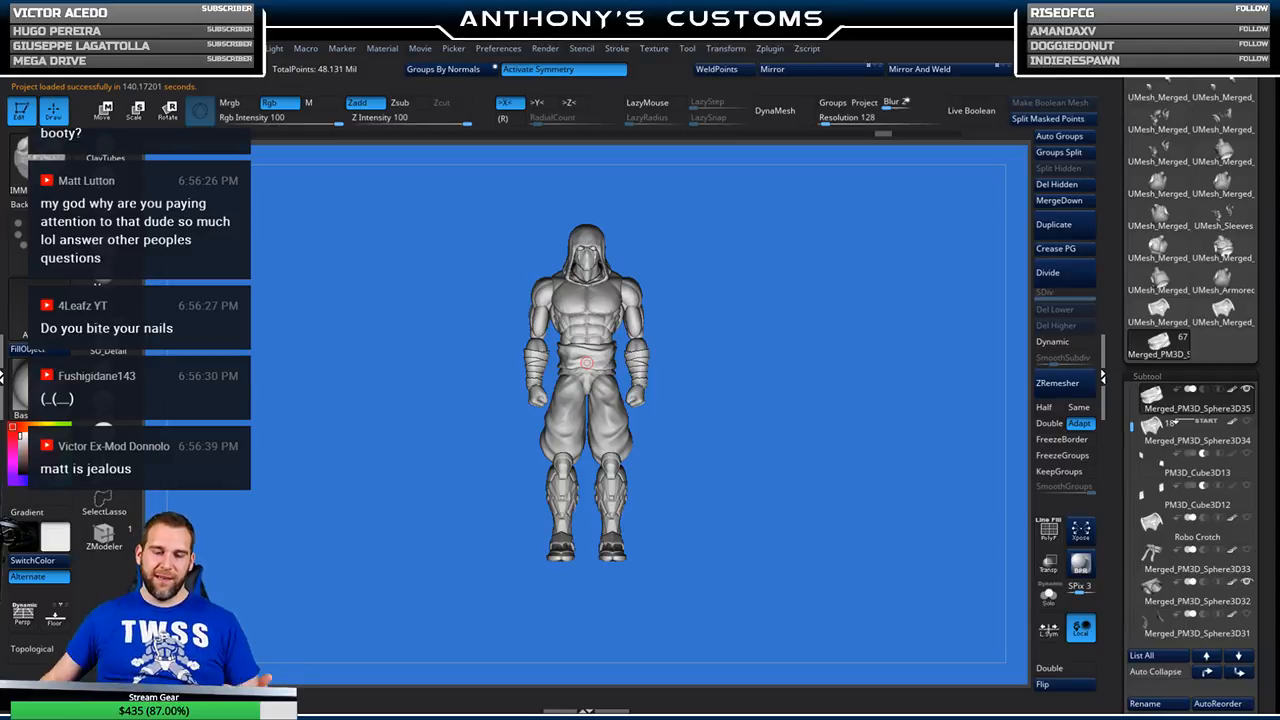
- Inspect the figure from the side and front, and hide the lower-leg armour subtool Merged_PM3D_Sphere3D41
key(ctrl+d)
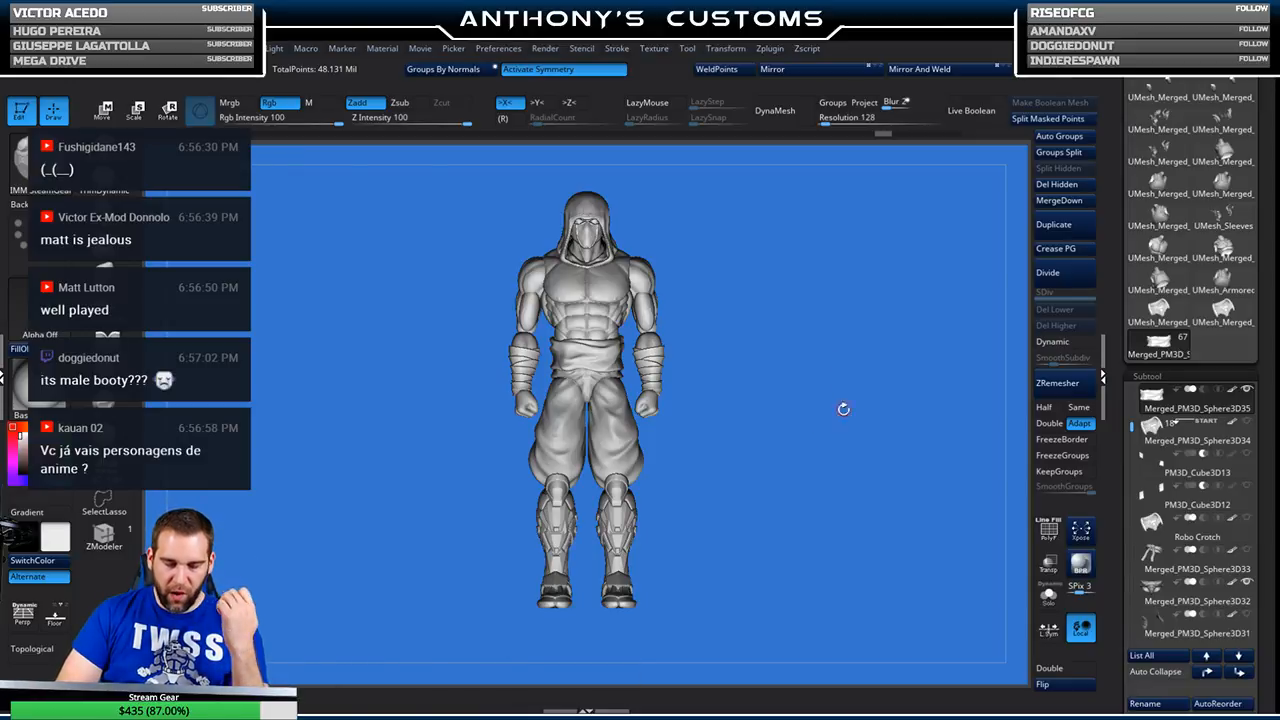
drag(818, 508, 886, 508)
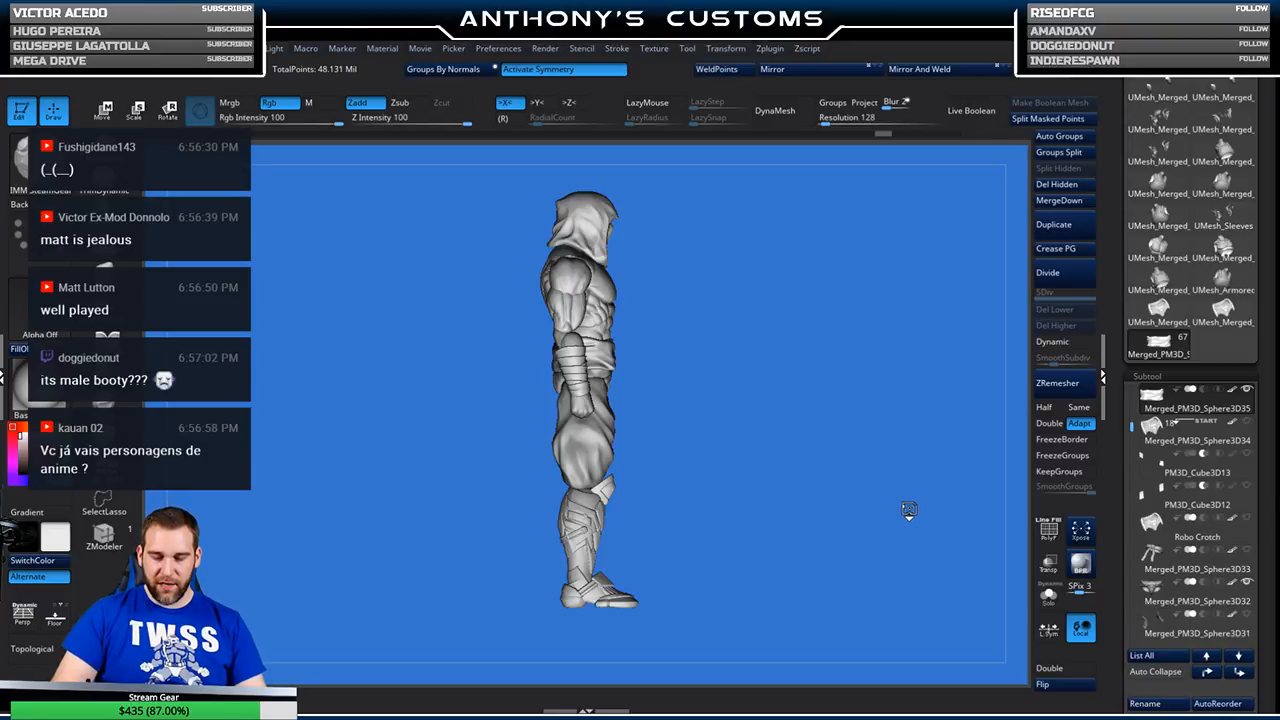
key(shift)
shift+drag(881, 461, 894, 475)
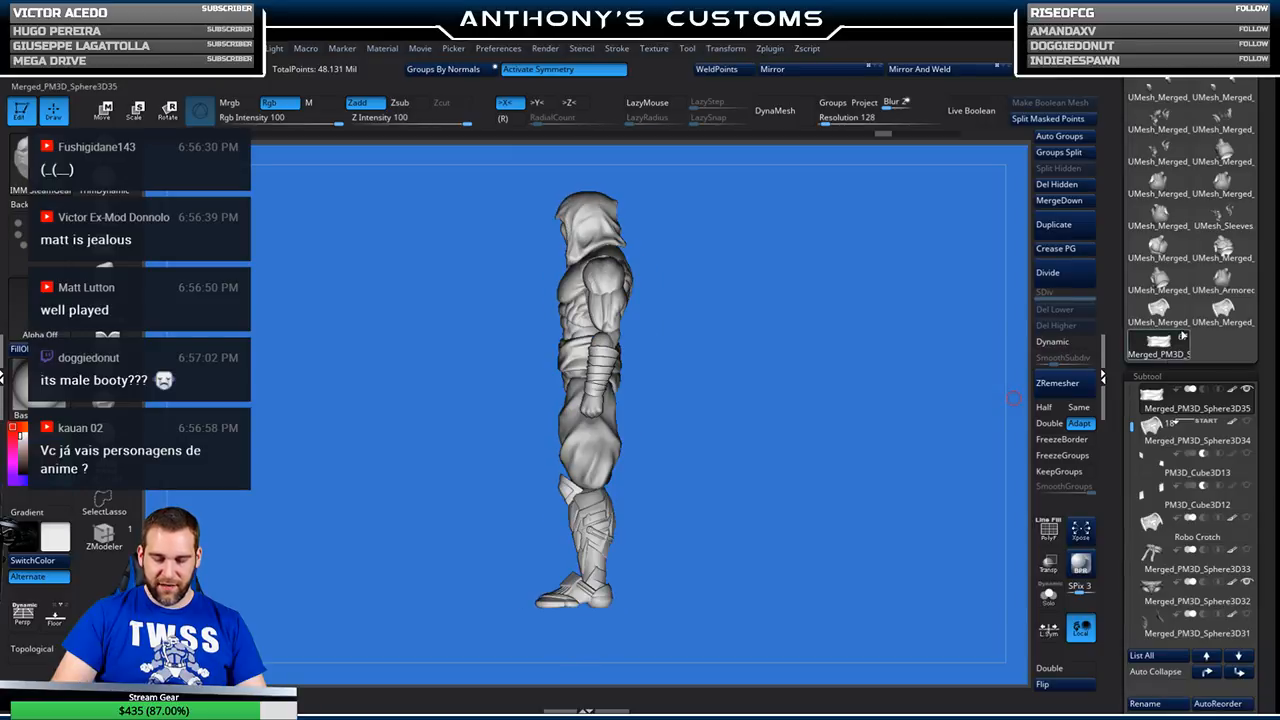
scroll(1208, 391, up, 5)
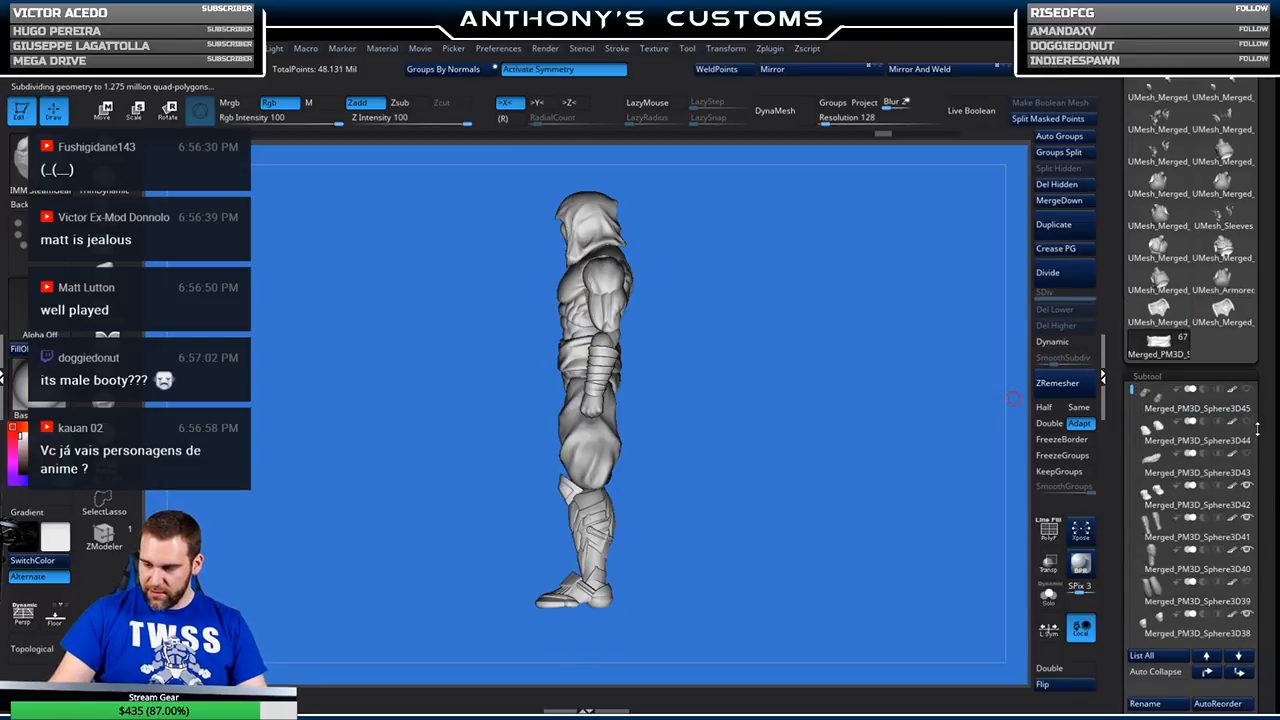
click(1246, 520)
drag(771, 508, 859, 478)
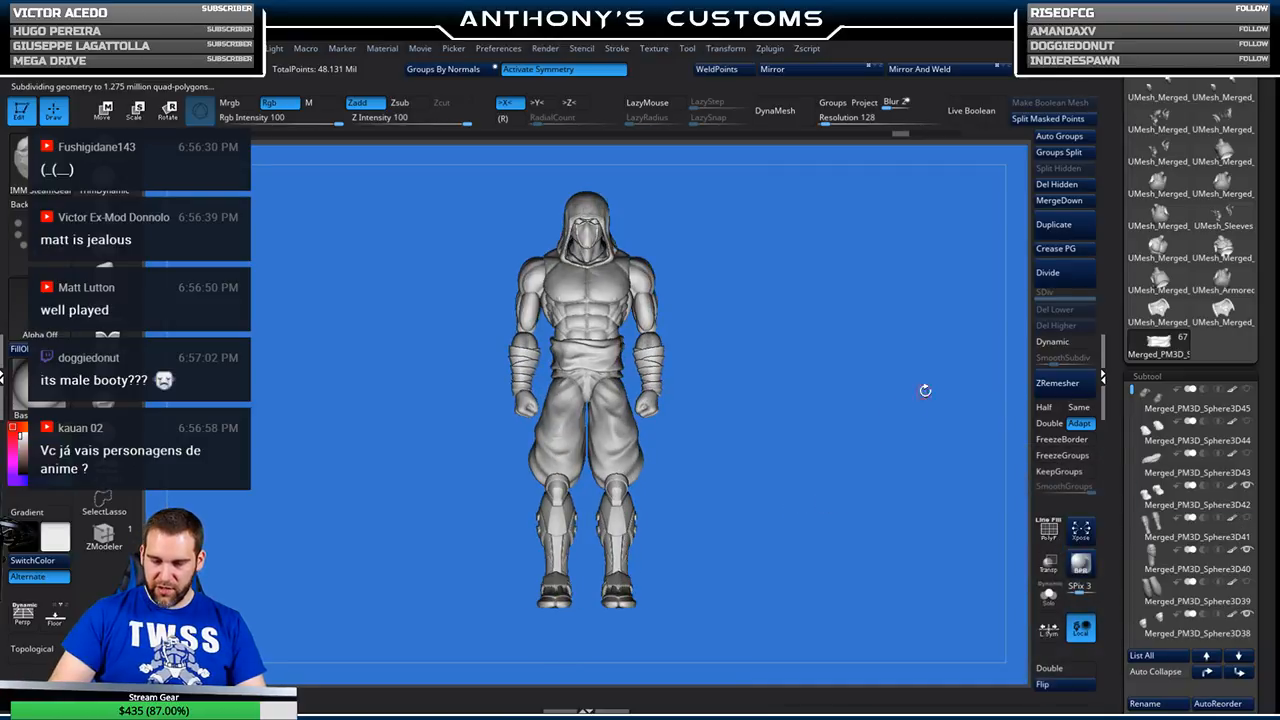
drag(811, 517, 866, 454)
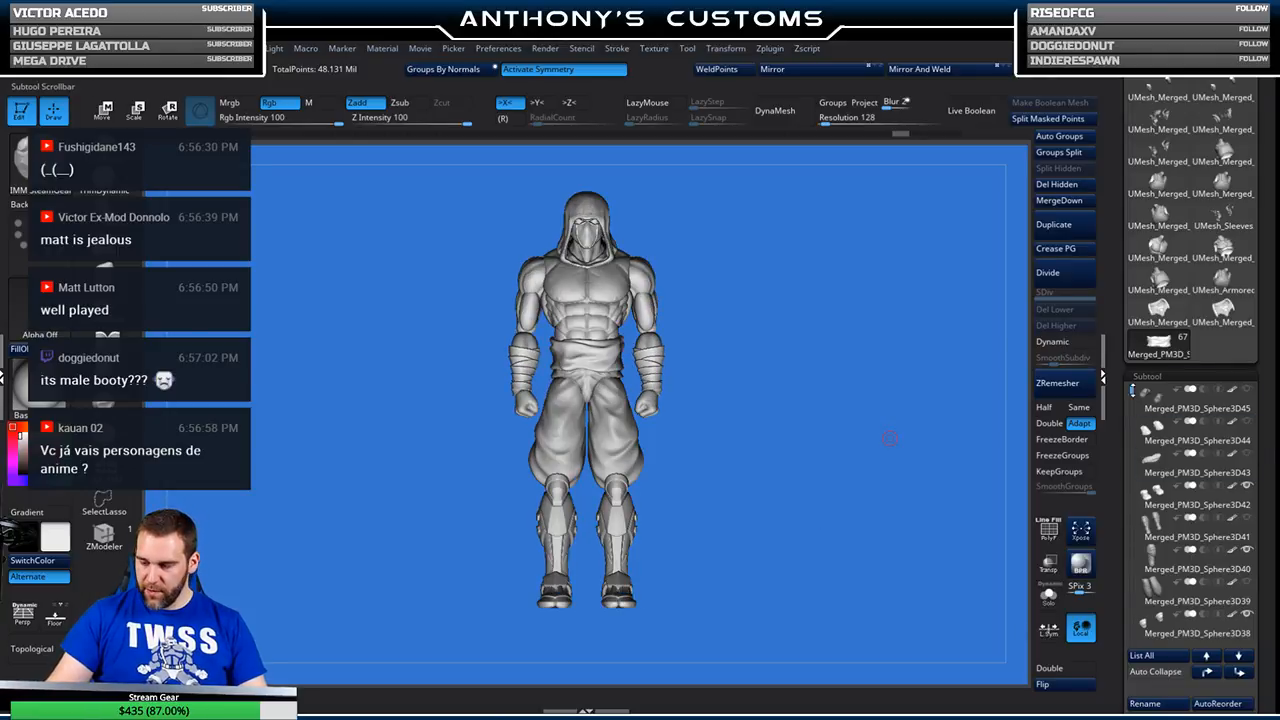
- Select and show the knotted belt subtool Merged_PM3D_Sphere3D33 on the figure's waist
drag(1131, 390, 1130, 405)
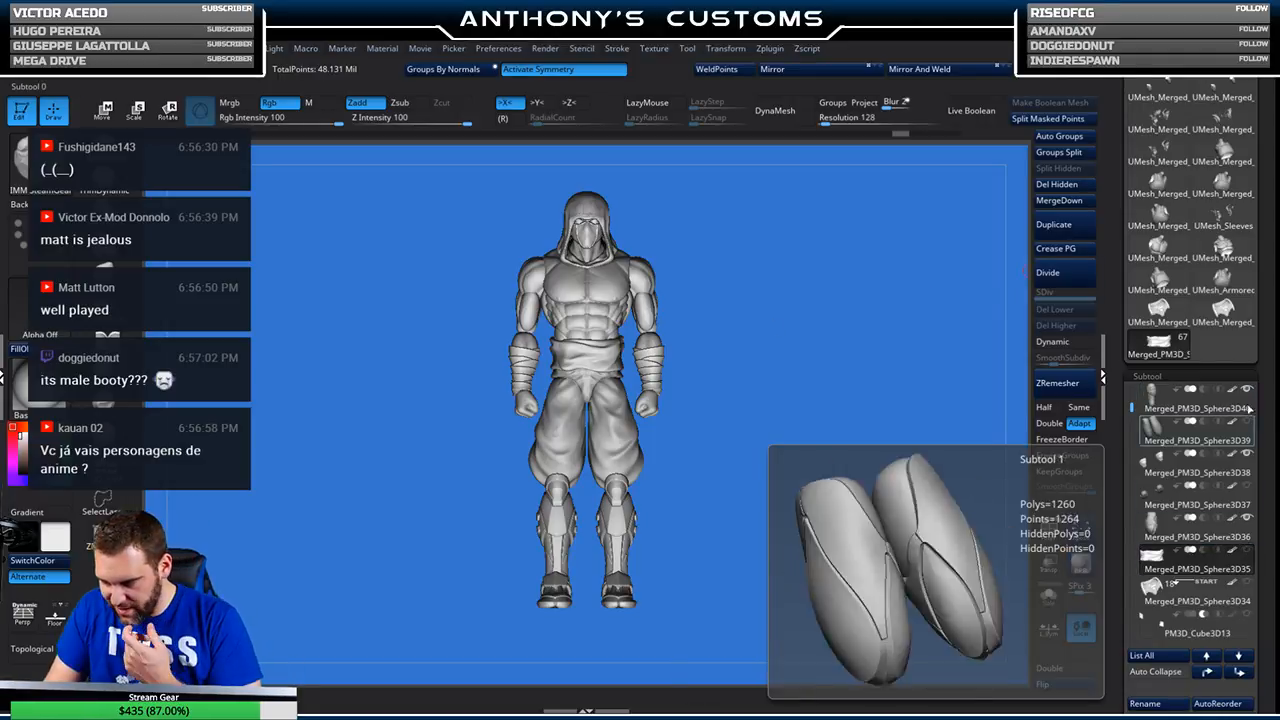
drag(1134, 409, 1137, 430)
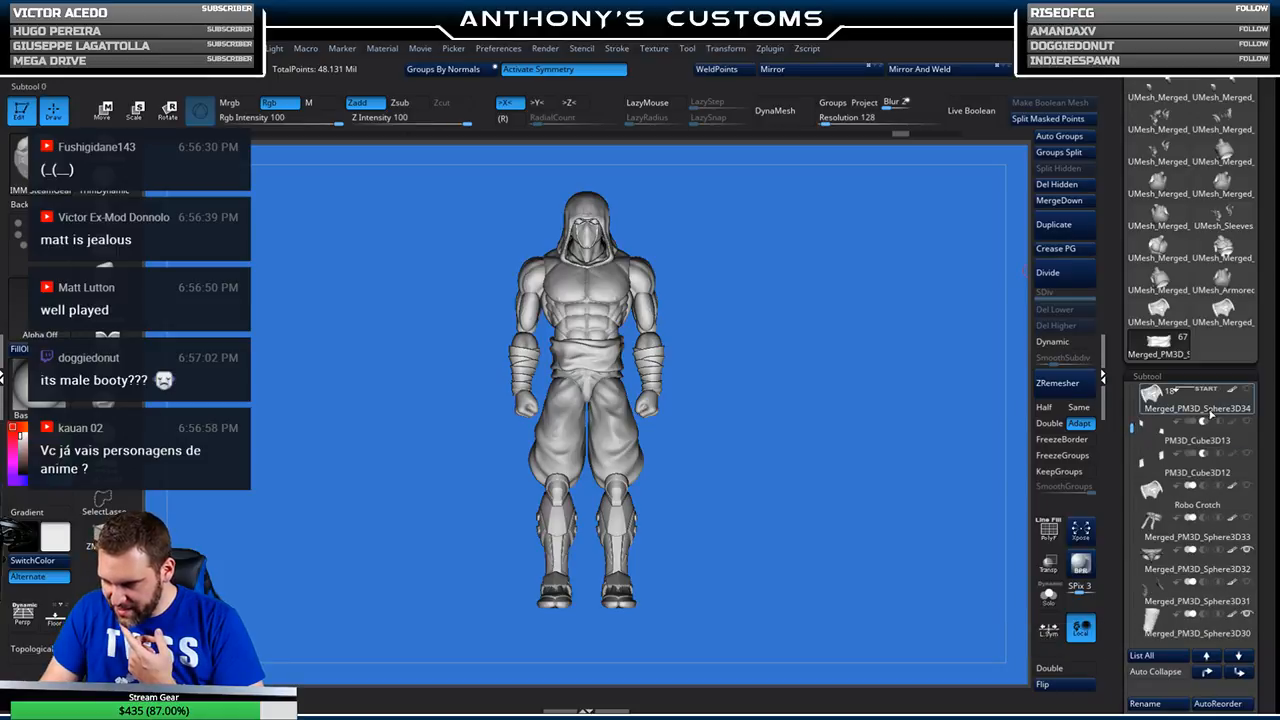
click(1247, 535)
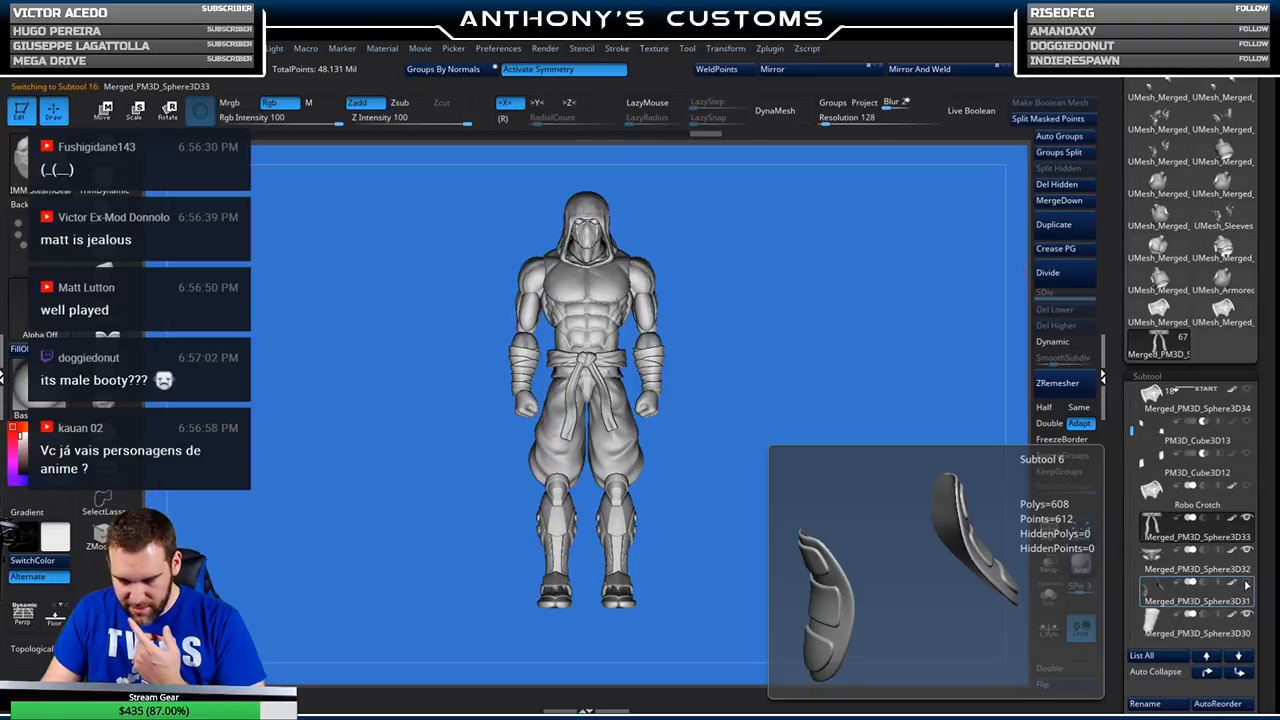
drag(734, 500, 862, 537)
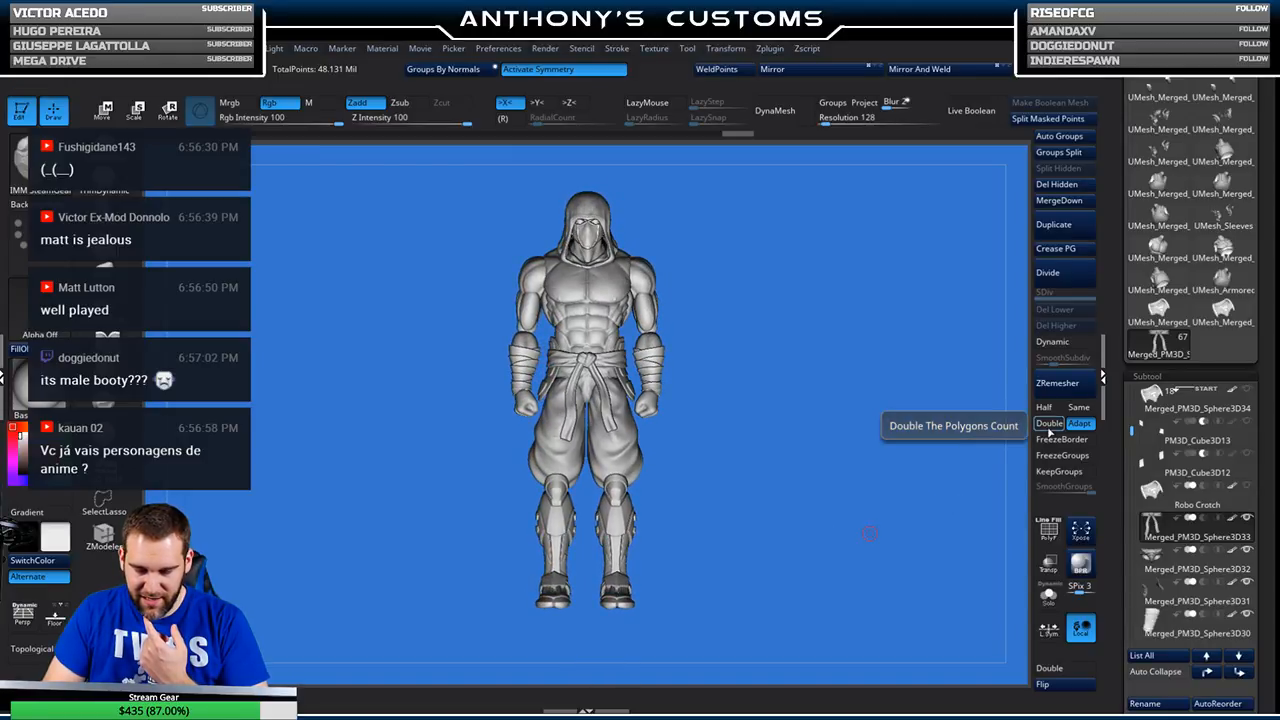
- Replace the figure's forearm wraps with the plated forearm guards, subtool Merged_PM3D_Sphere3D29
drag(1134, 428, 1134, 497)
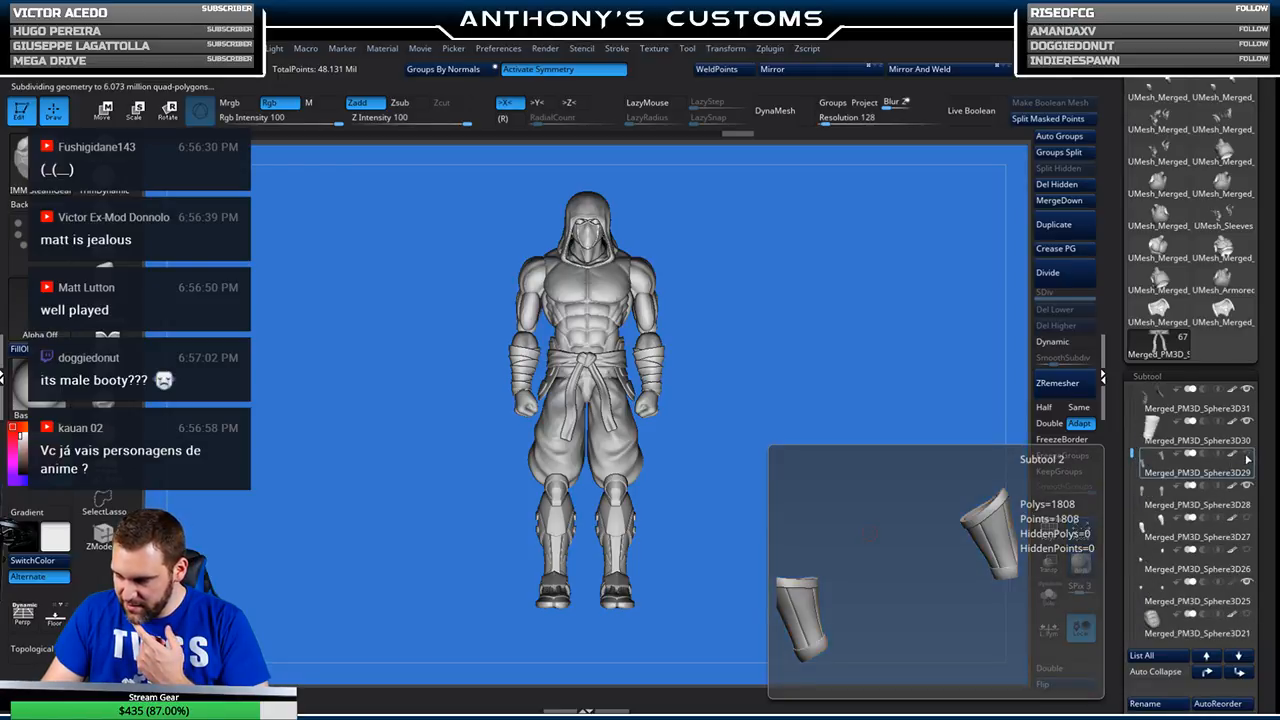
mouse_move(1247, 491)
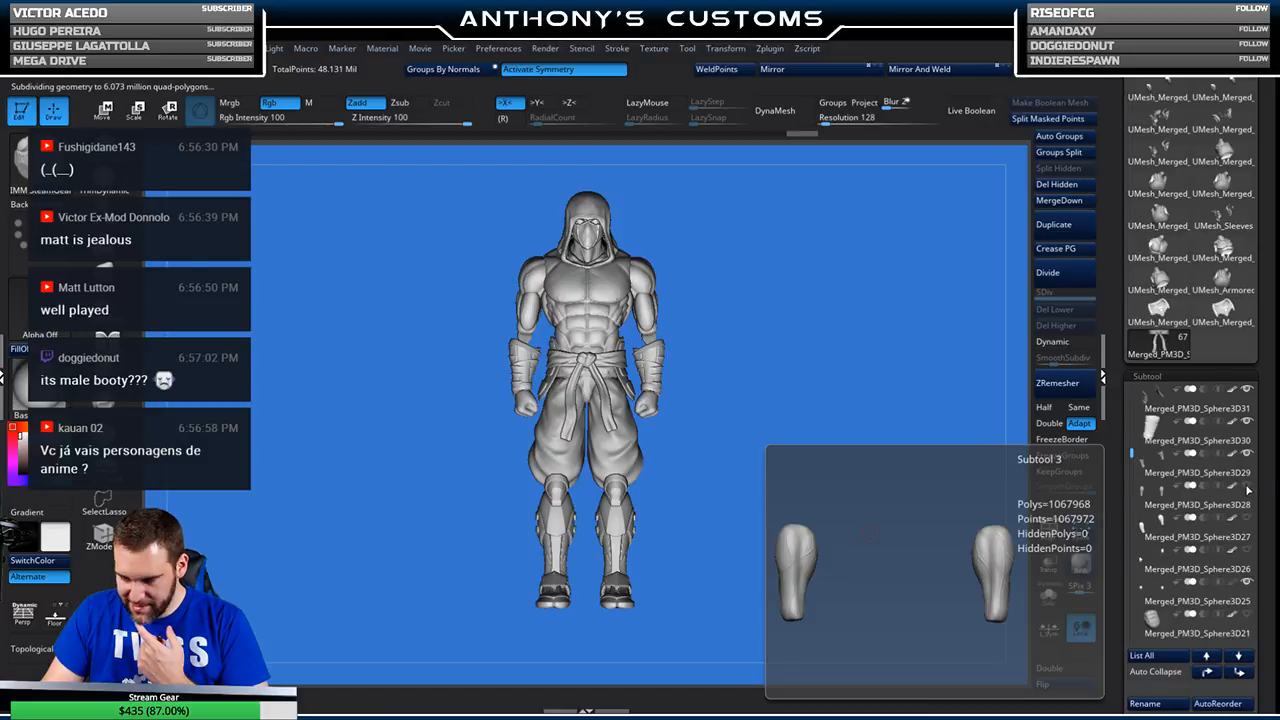
mouse_move(1250, 459)
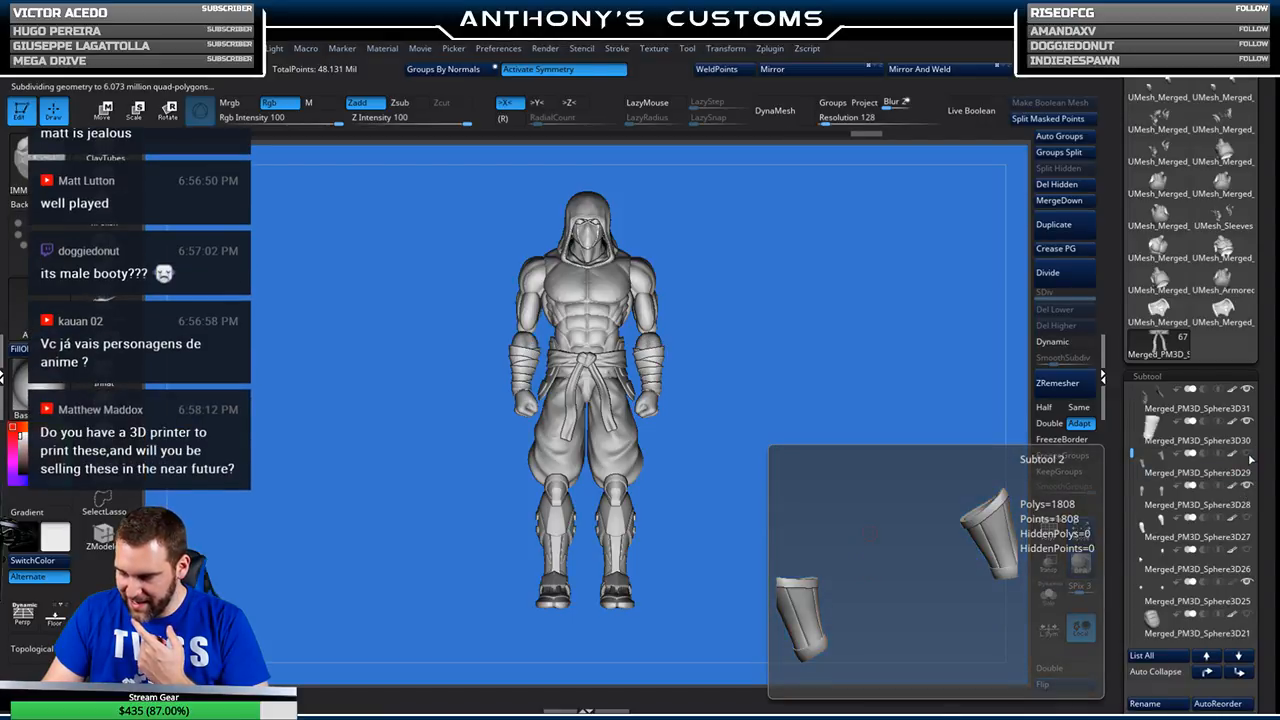
mouse_move(1235, 399)
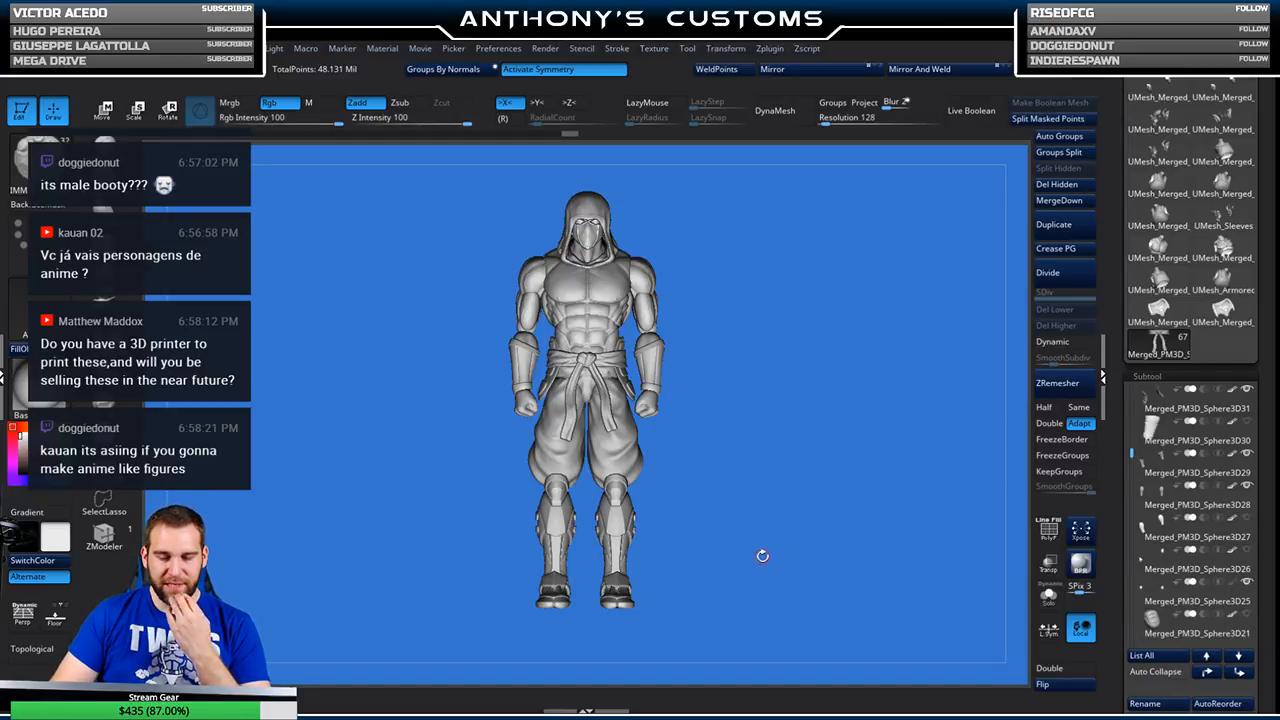
drag(766, 517, 794, 549)
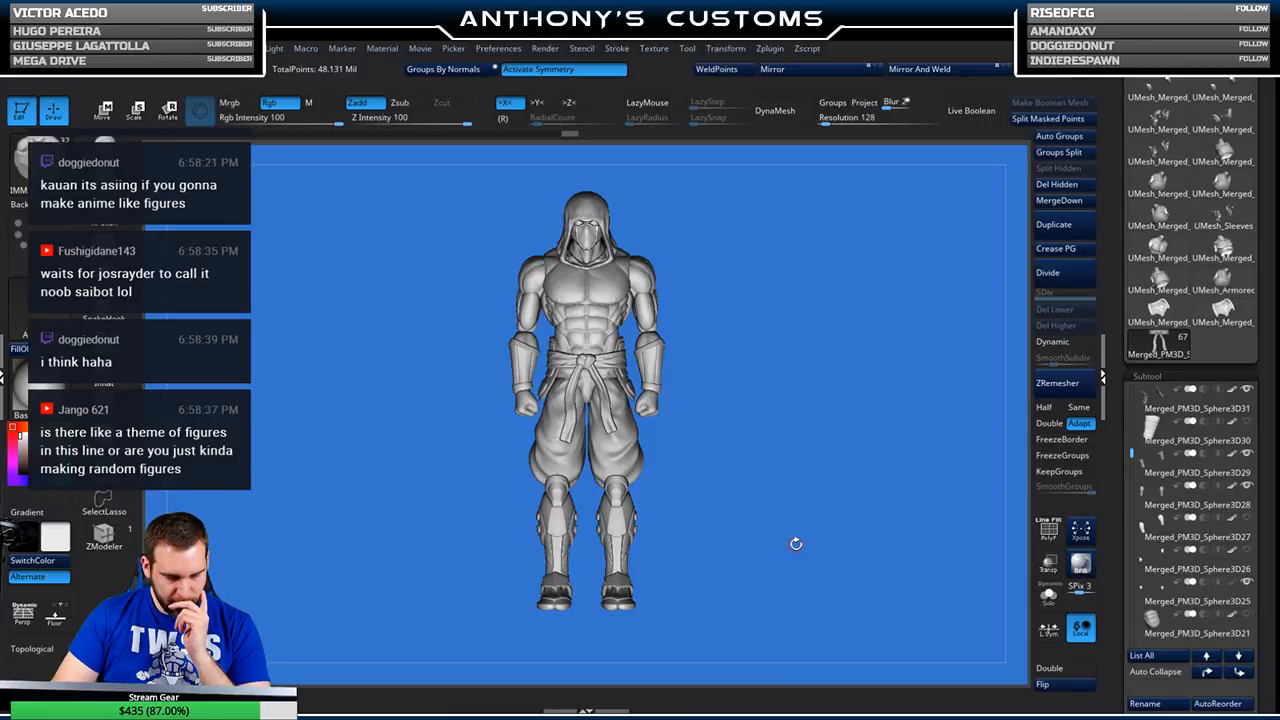
- Swap Ninja Abs for the armoured abdomen Merged_PM3D_Sphere3D21 and hide the Ninja Moobs chest
scroll(1132, 455, down, 1)
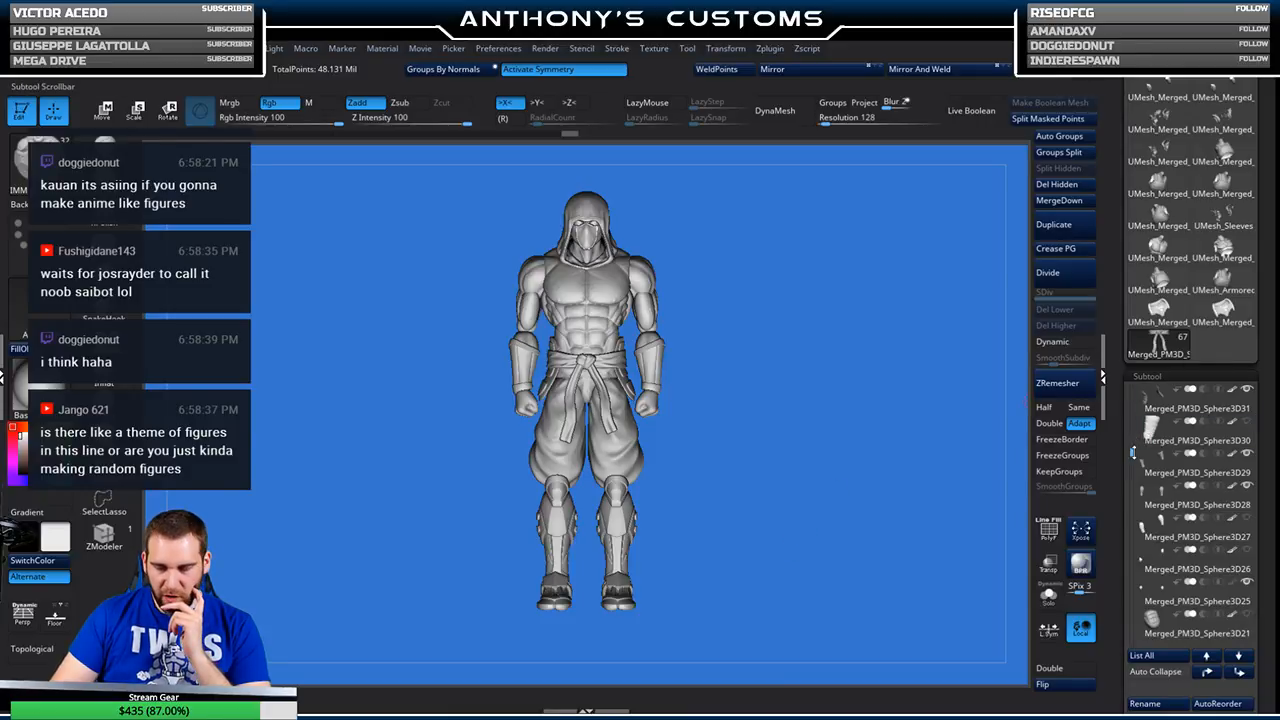
drag(1132, 455, 1132, 474)
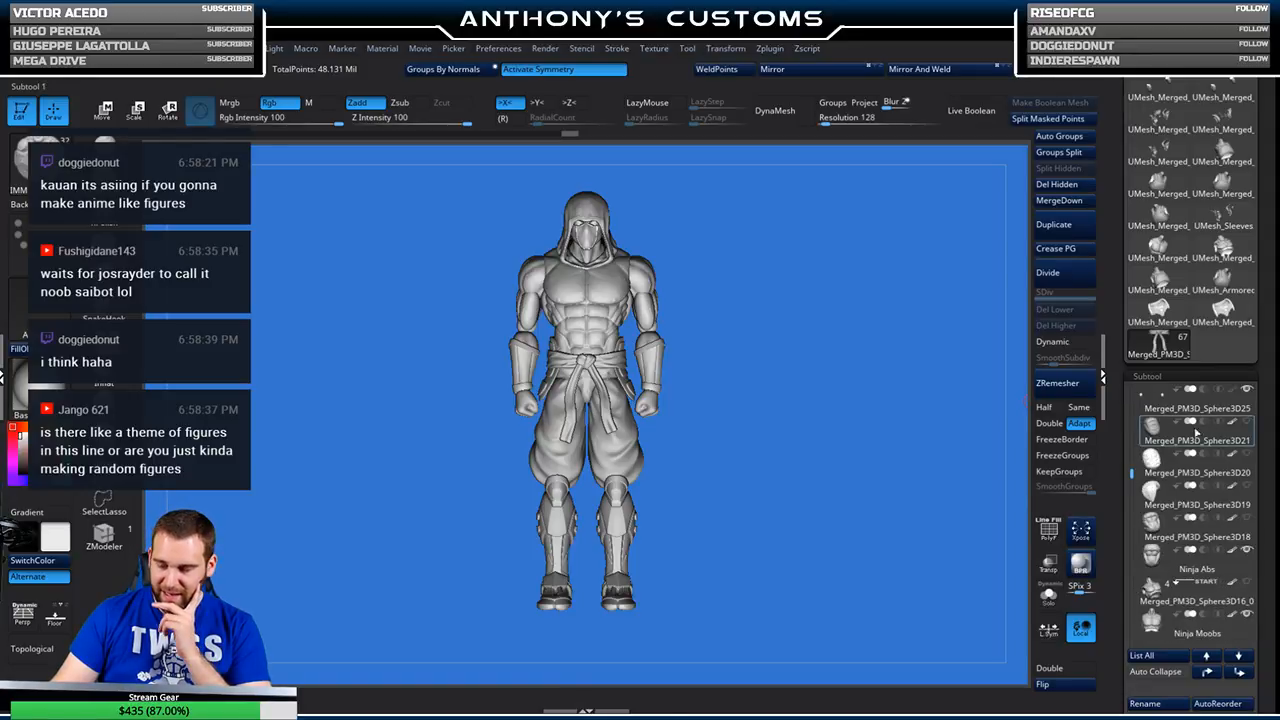
mouse_move(1197, 524)
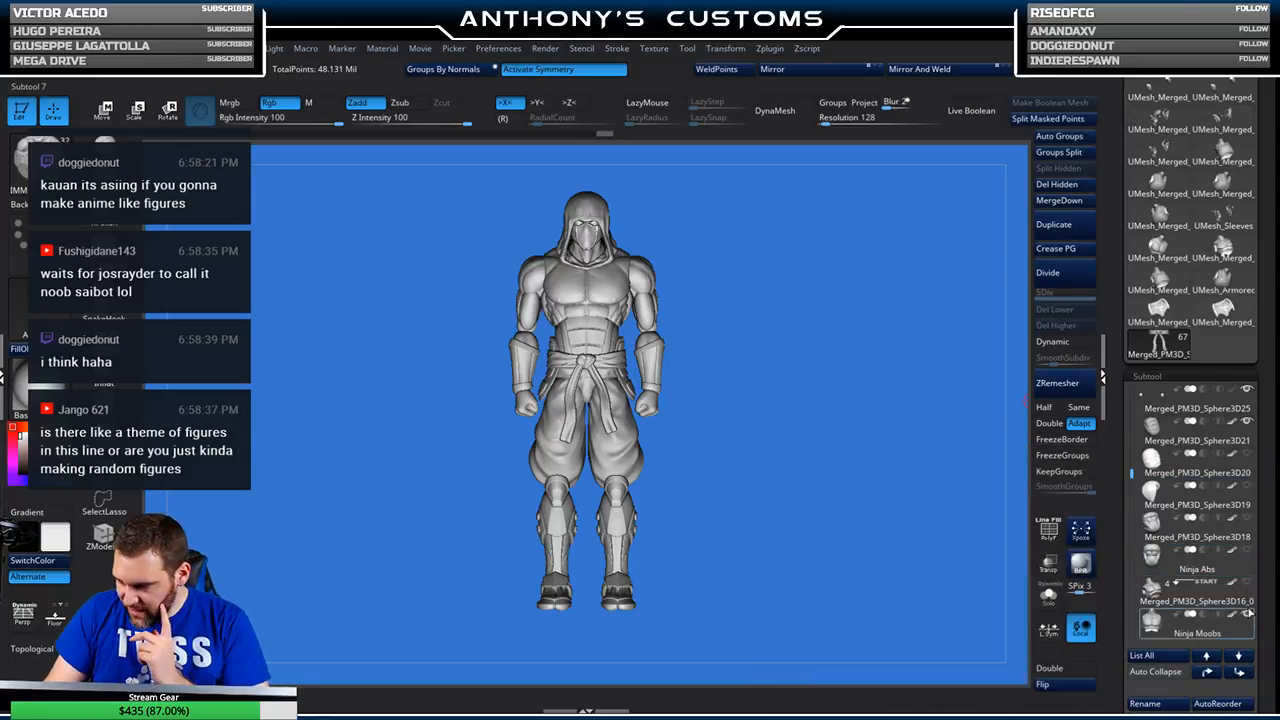
click(1246, 620)
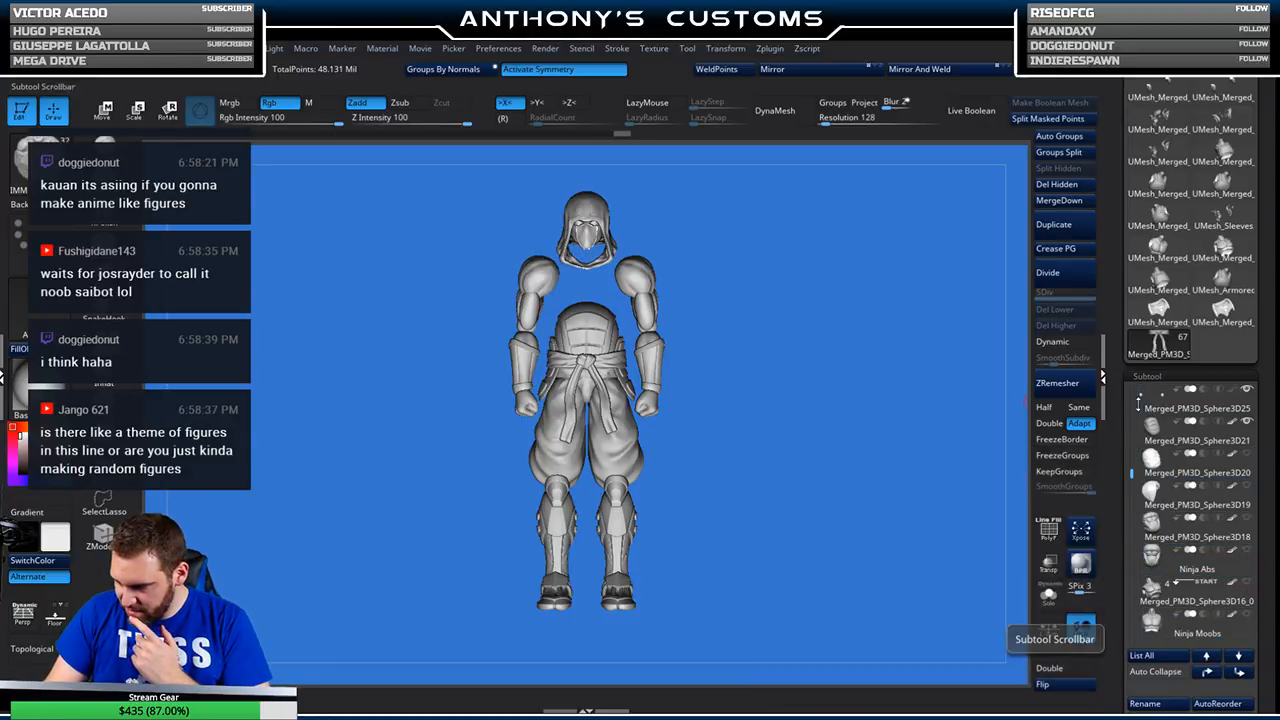
- Show the Torn Sleeves and Armored Torso subtools on the figure's upper body
drag(1131, 473, 1135, 588)
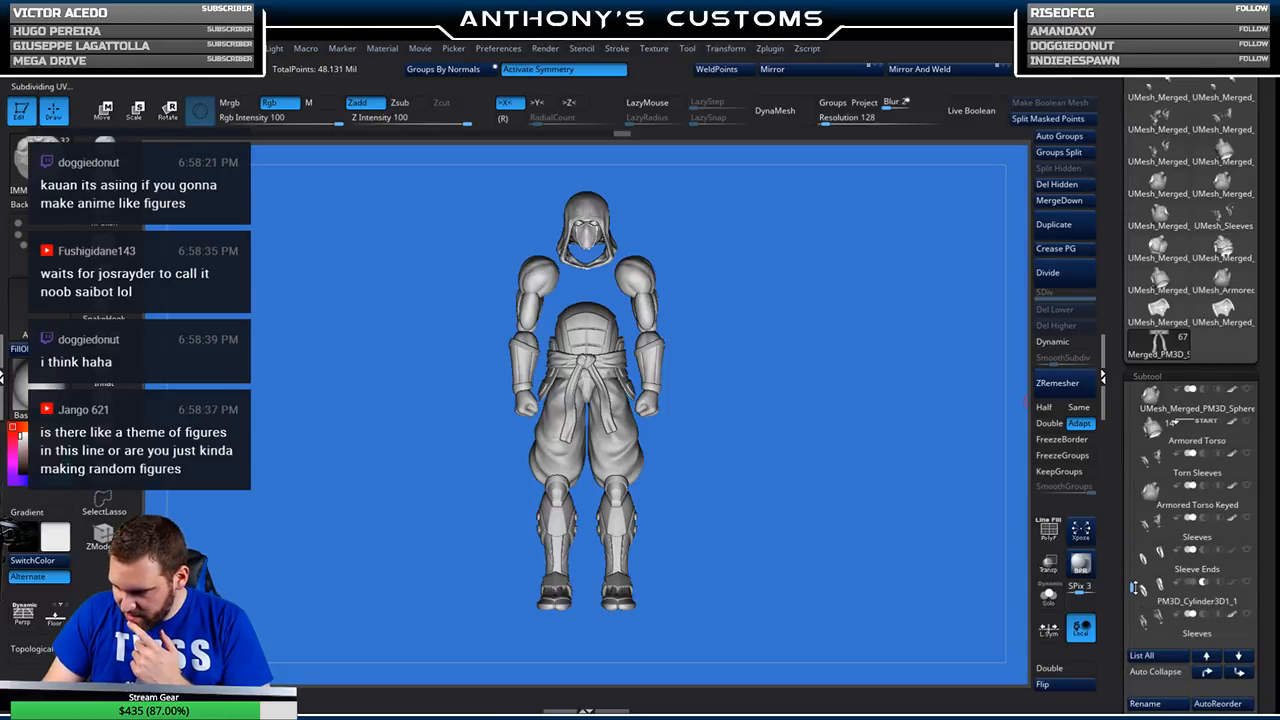
click(1247, 438)
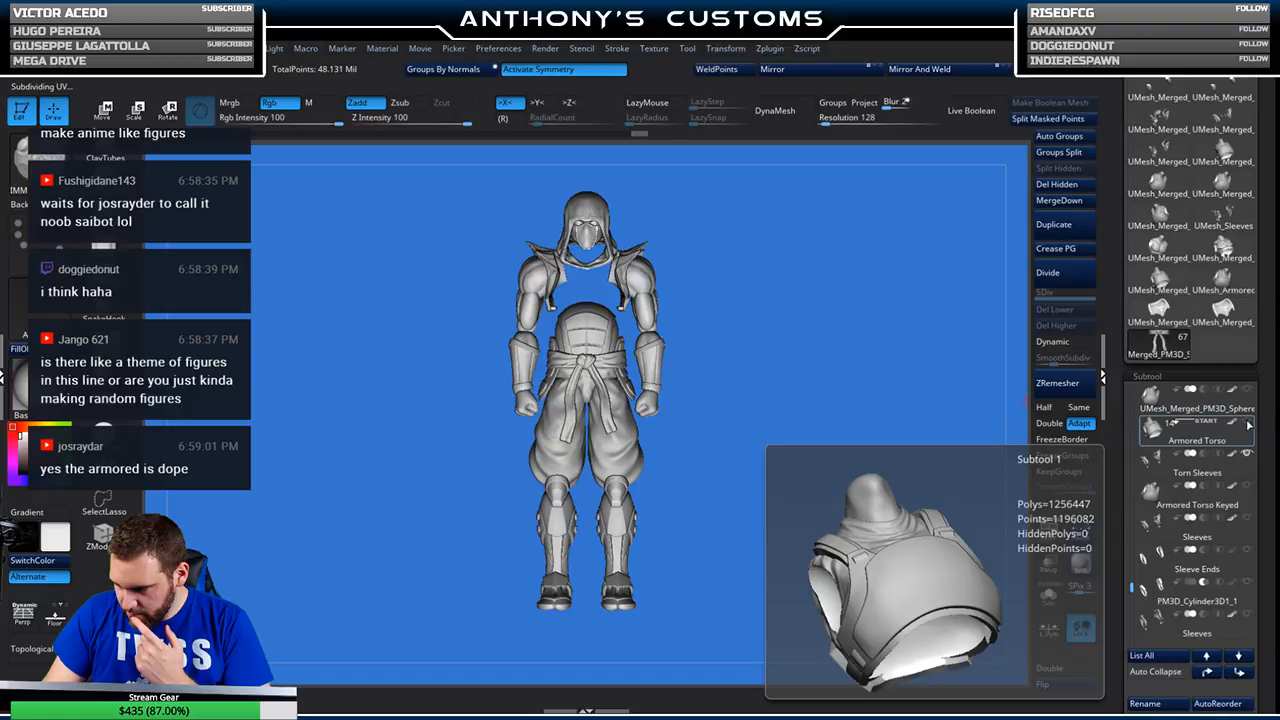
click(1248, 423)
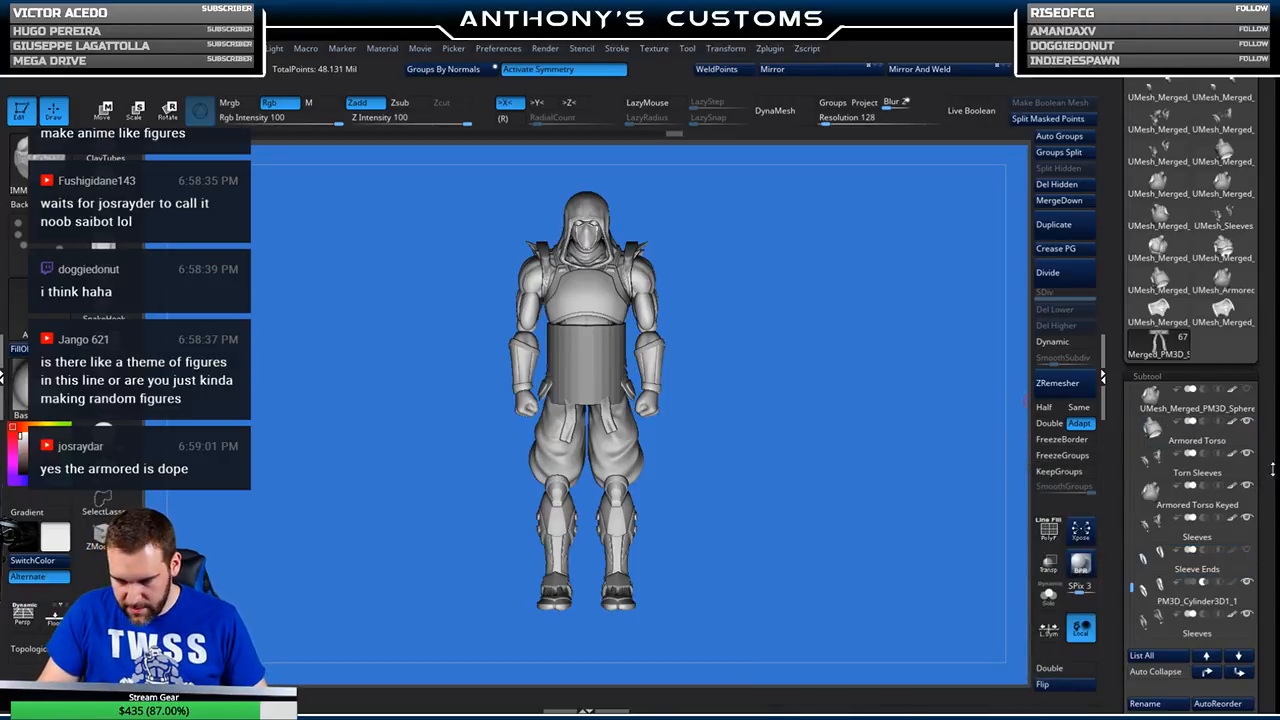
- Hide the cylinder subtools PM3D_Cylinder3D1_1 and PM3D_Cylinder3D1 and the torso subtool Merged_PM3D_Sphere3D8
mouse_move(1247, 582)
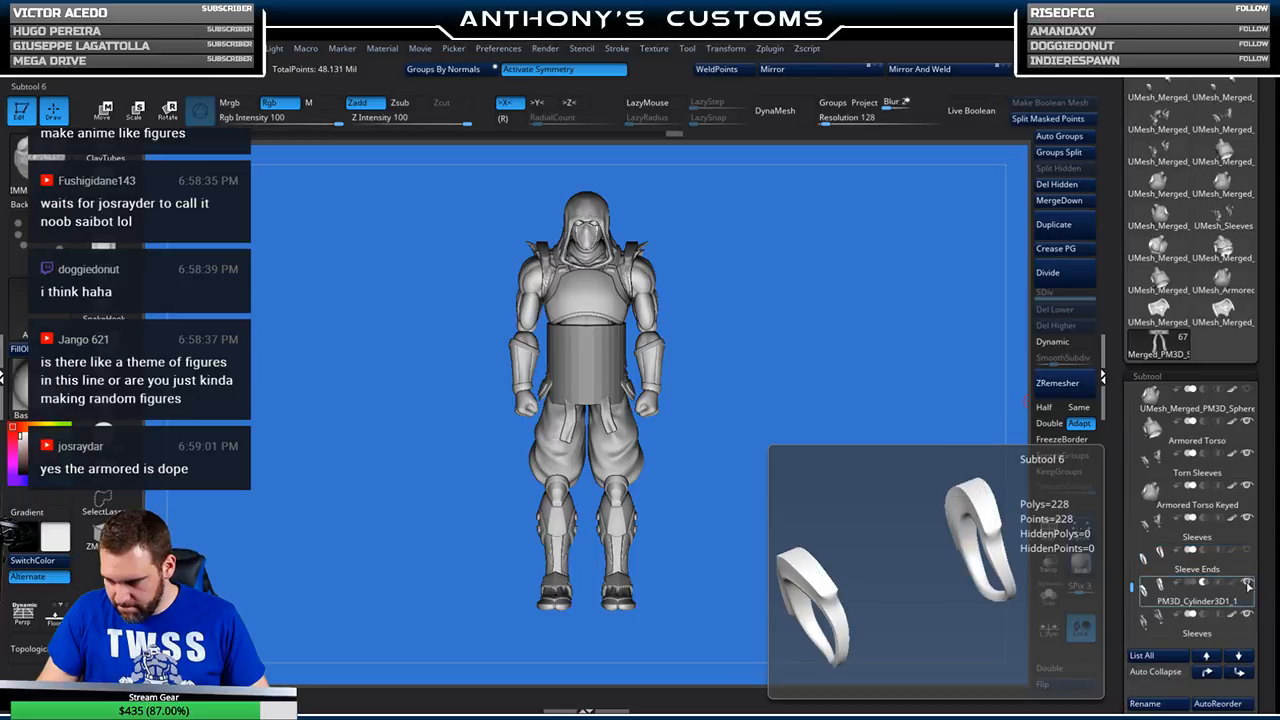
drag(1130, 591, 1131, 603)
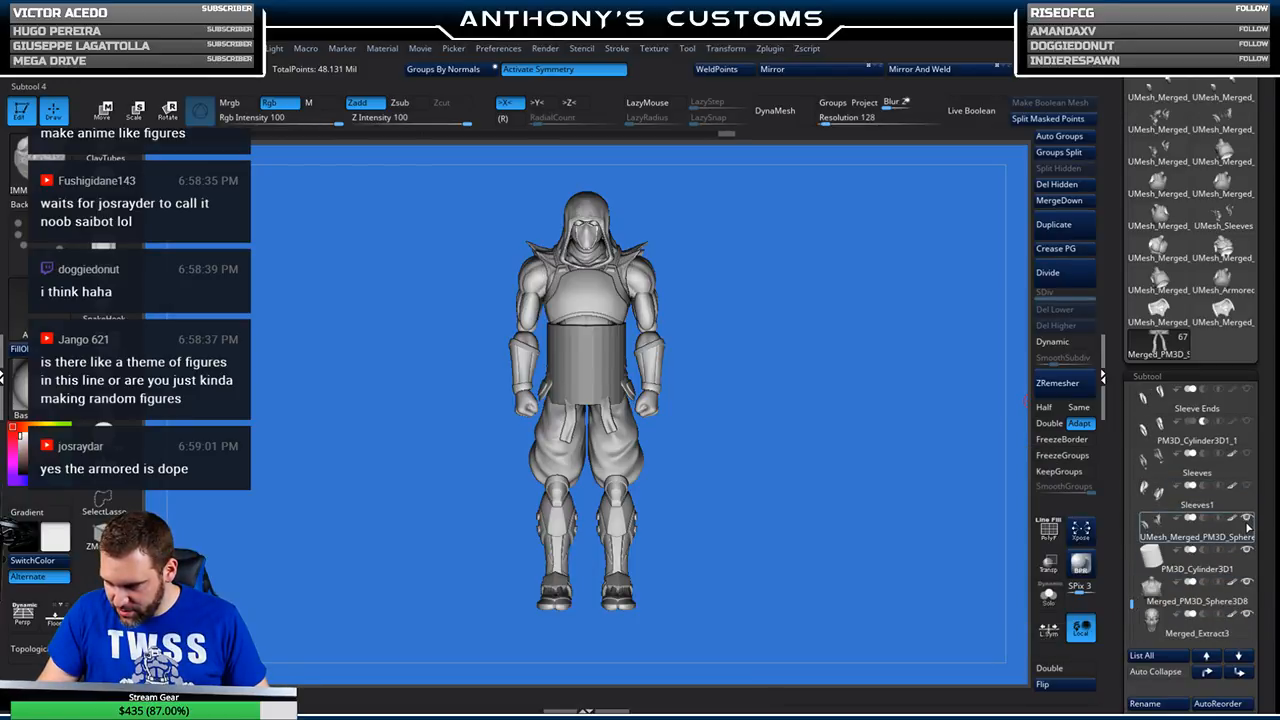
click(1250, 555)
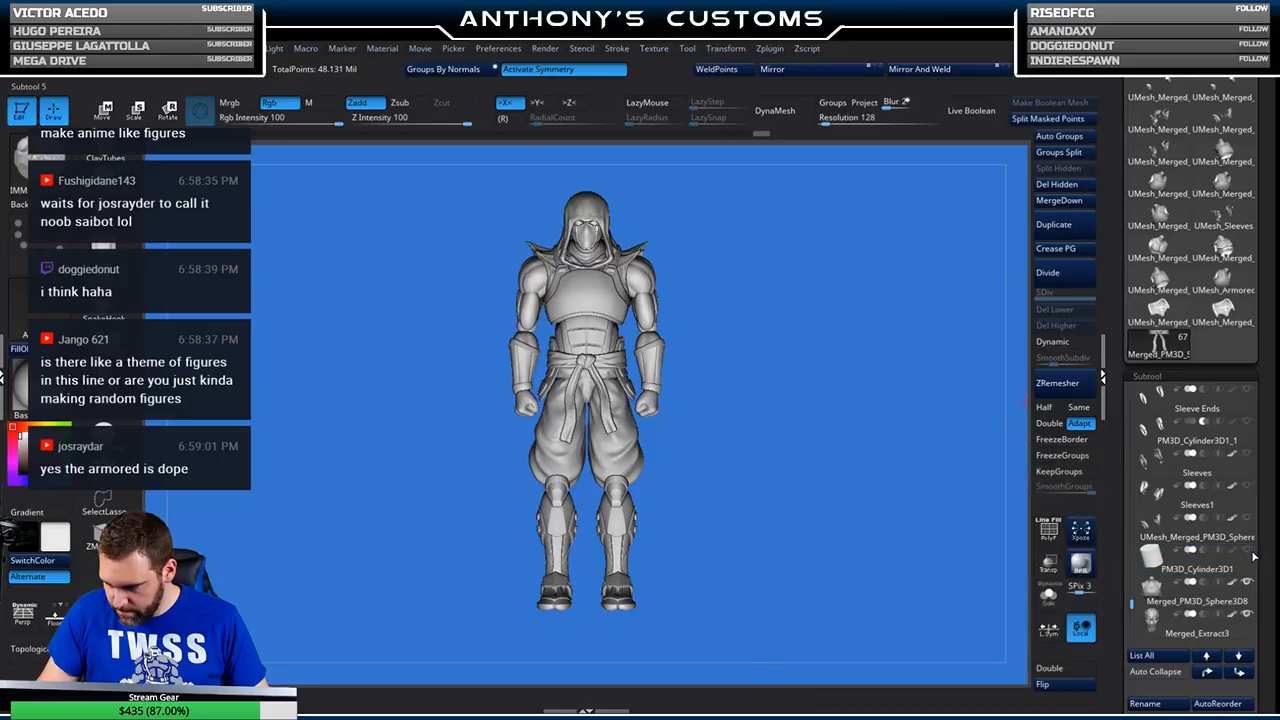
mouse_move(1155, 588)
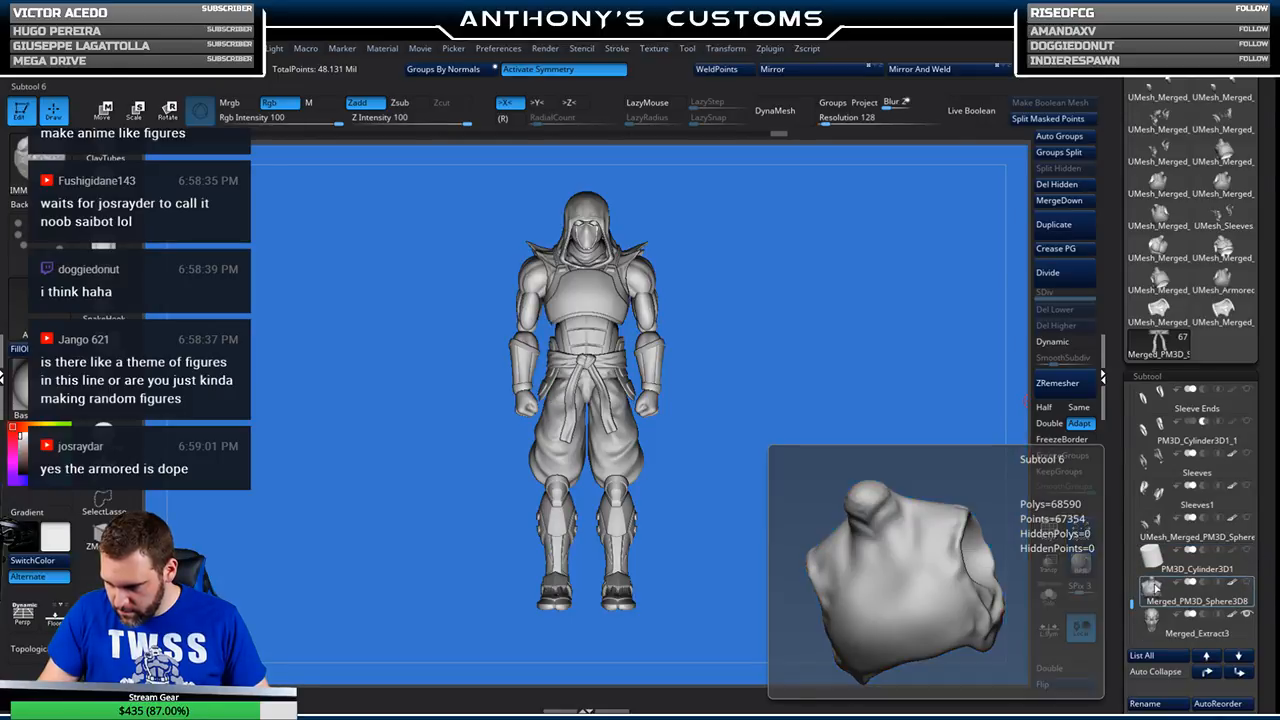
mouse_move(840, 548)
mouse_down()
mouse_move(873, 506)
mouse_move(823, 523)
mouse_move(678, 523)
mouse_up()
drag(762, 530, 732, 526)
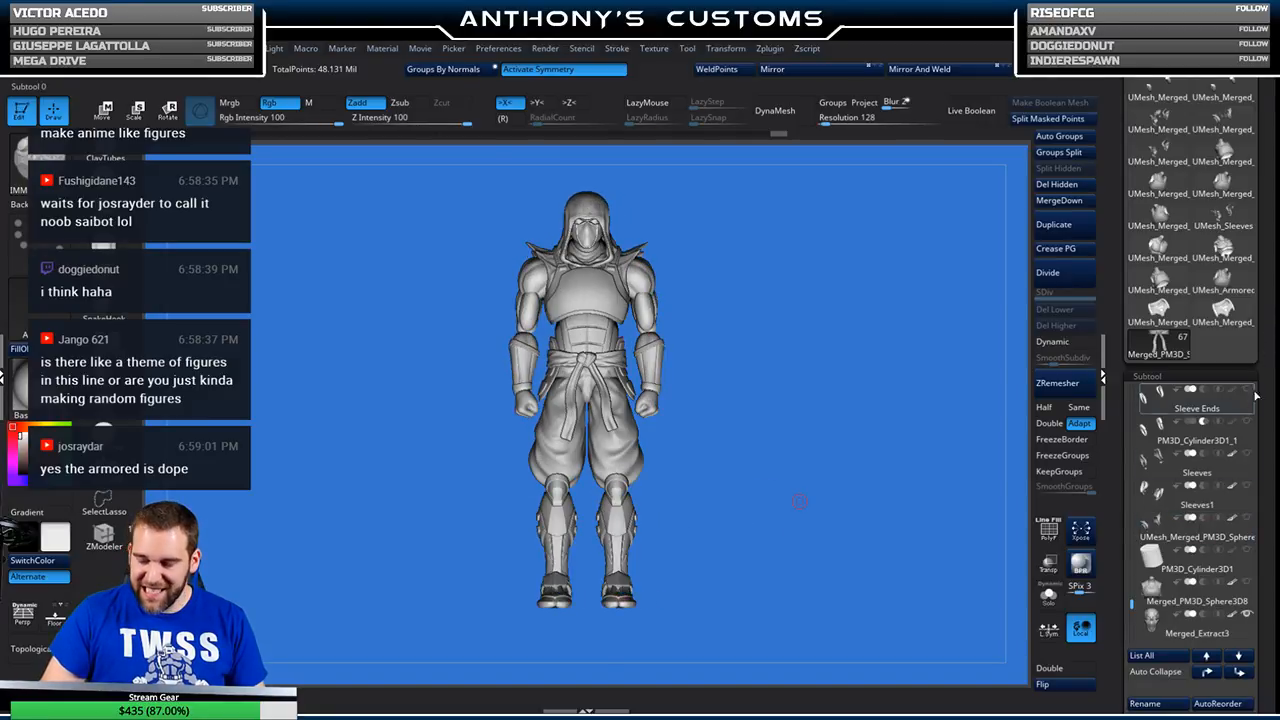
- Compare the sleeve options and hide the Torn Sleeves subtool on the figure's shoulders
mouse_move(1145, 440)
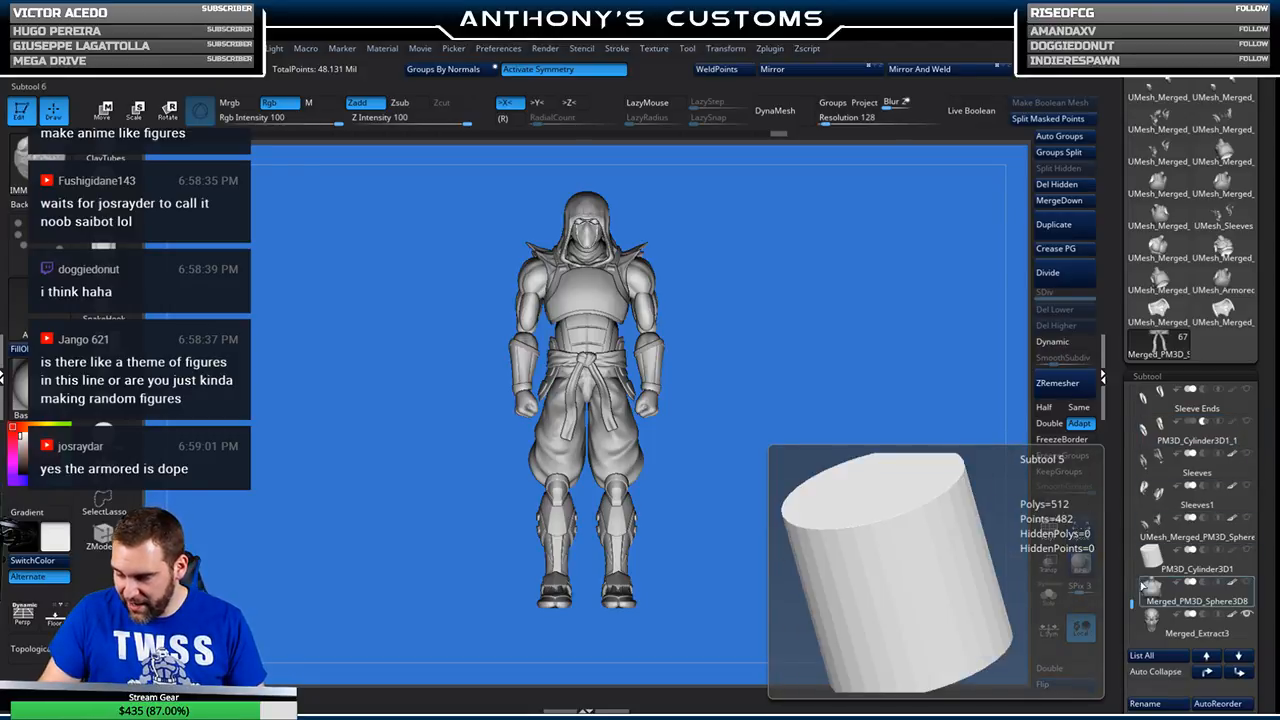
scroll(1133, 595, up, 3)
mouse_move(1244, 457)
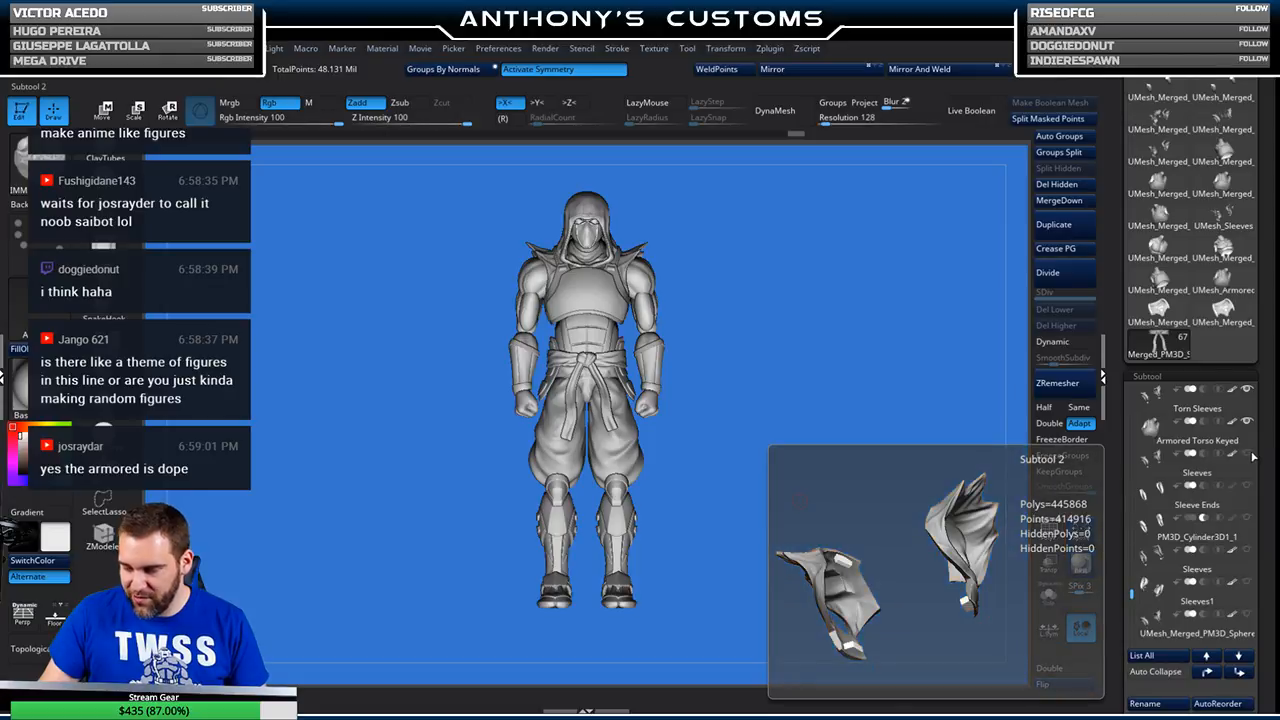
mouse_move(1236, 503)
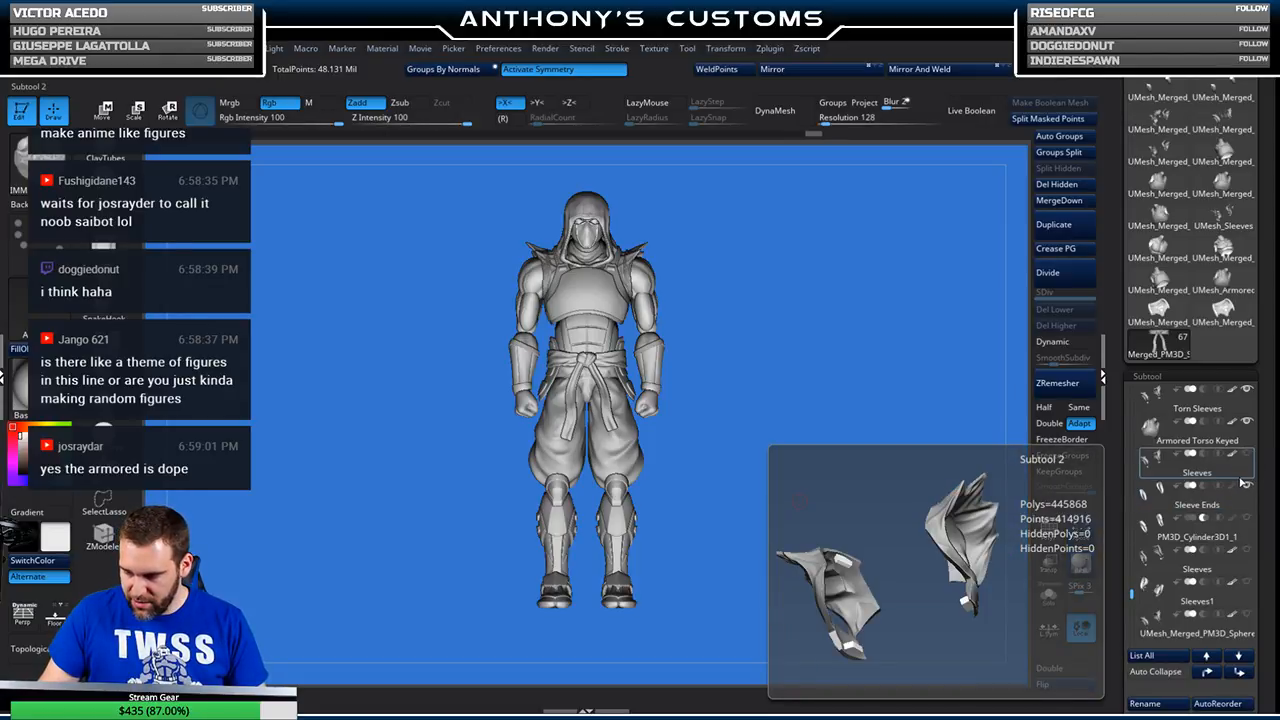
mouse_move(1132, 594)
mouse_down()
mouse_move(1132, 608)
mouse_move(1132, 560)
mouse_move(1133, 582)
mouse_up()
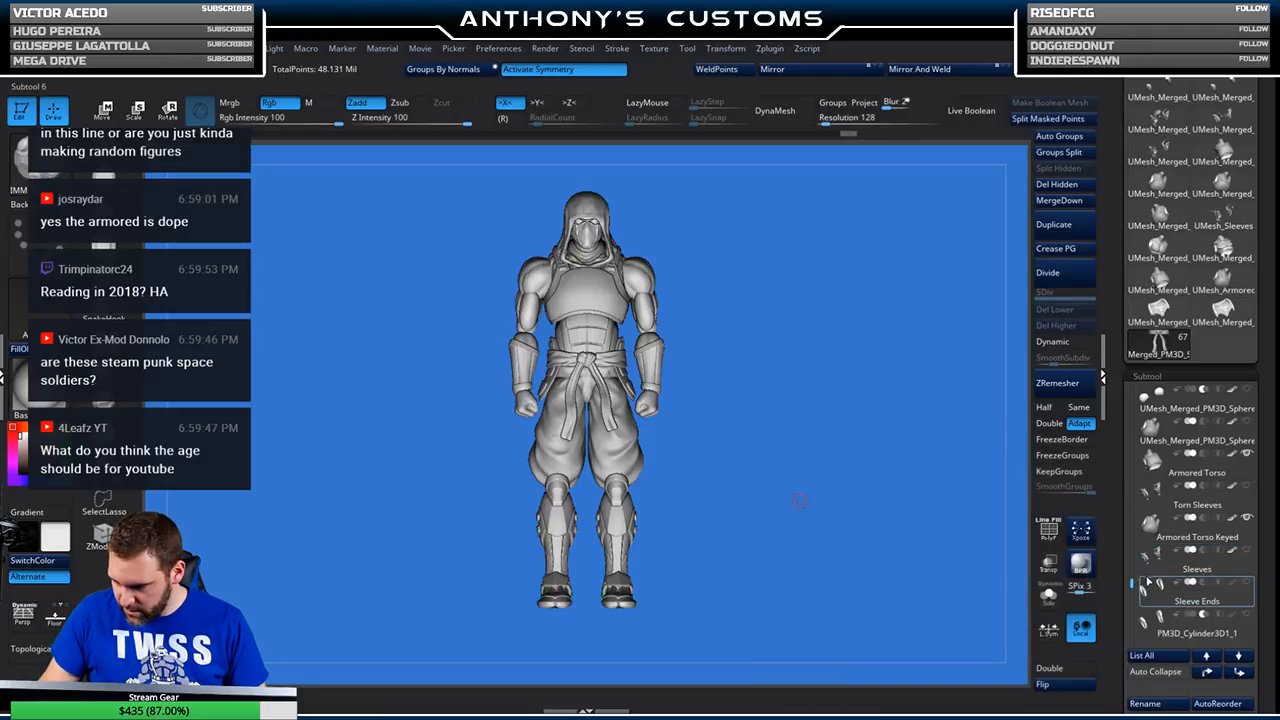
- Try the Sleeves1 subtool on the shoulders, then hide both Sleeves1 and Armored Torso Keyed
scroll(1133, 587, down, 3)
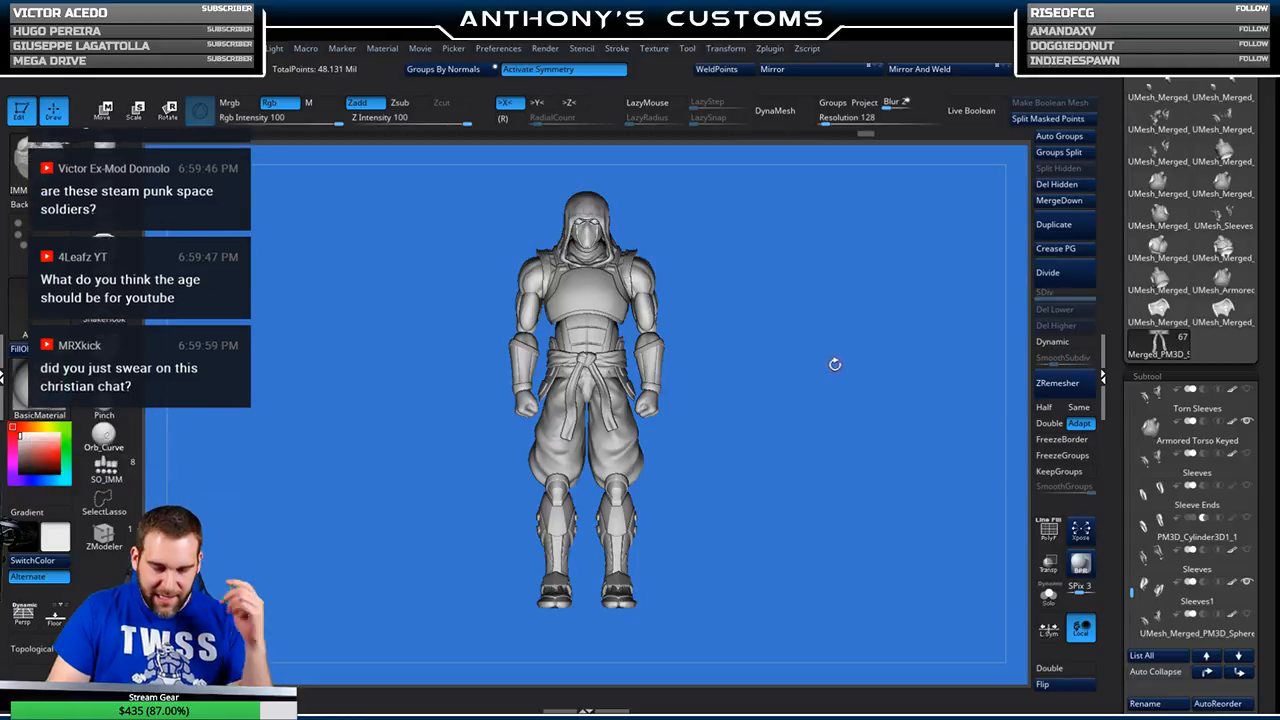
drag(835, 445, 831, 460)
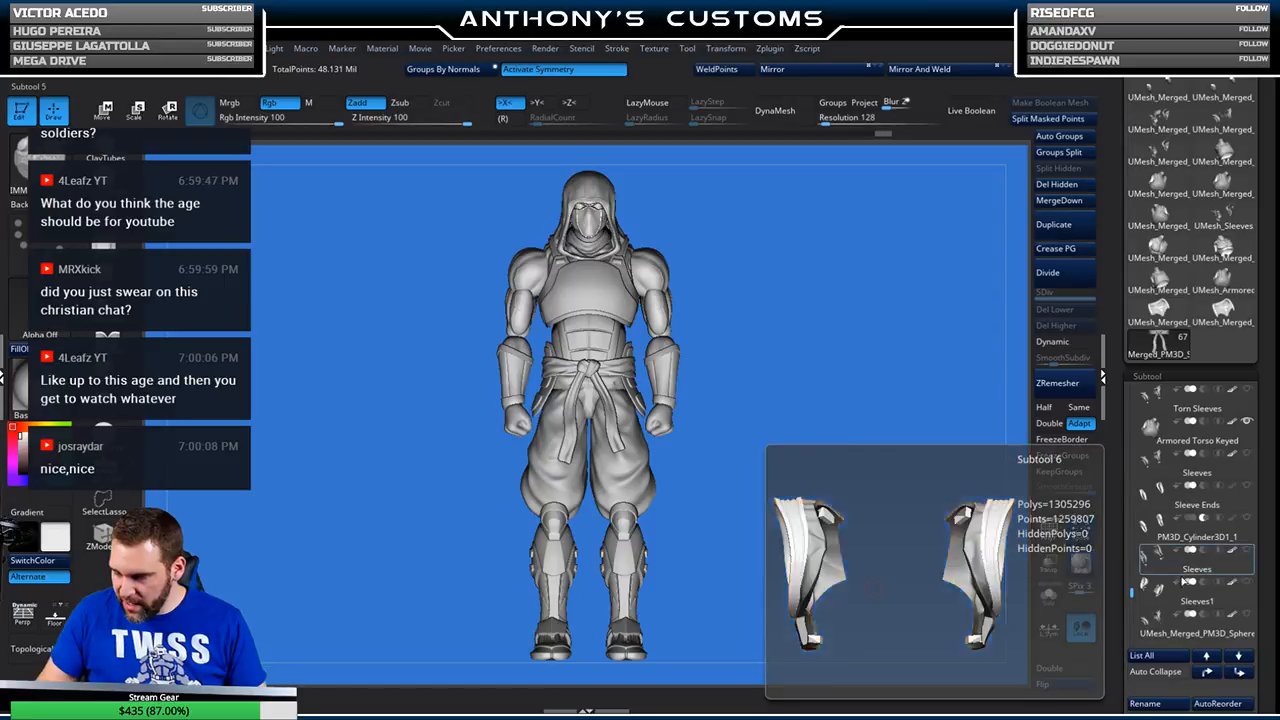
drag(1131, 600, 1132, 578)
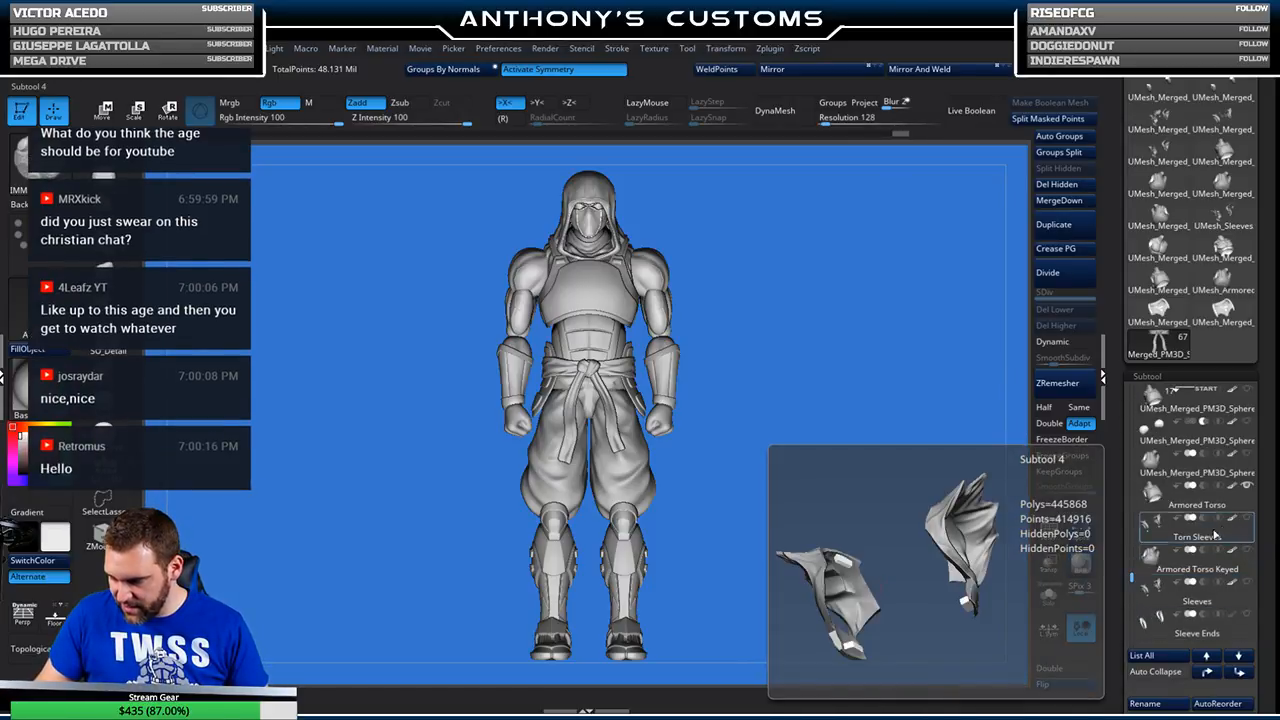
- Try the chest subtools Merged_PM3D_Sphere3D12 and Merged_PM3D_Sphere3D13 on the figure's upper body
drag(1131, 578, 1131, 610)
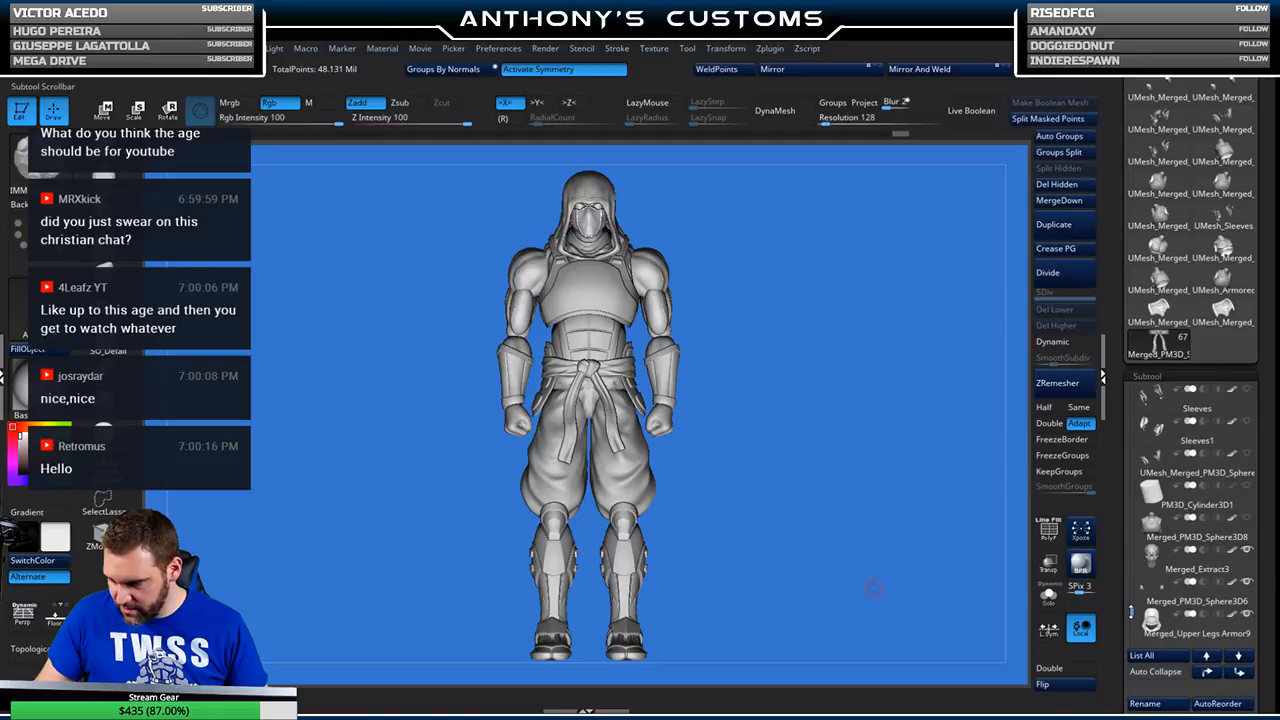
drag(1131, 605, 1131, 545)
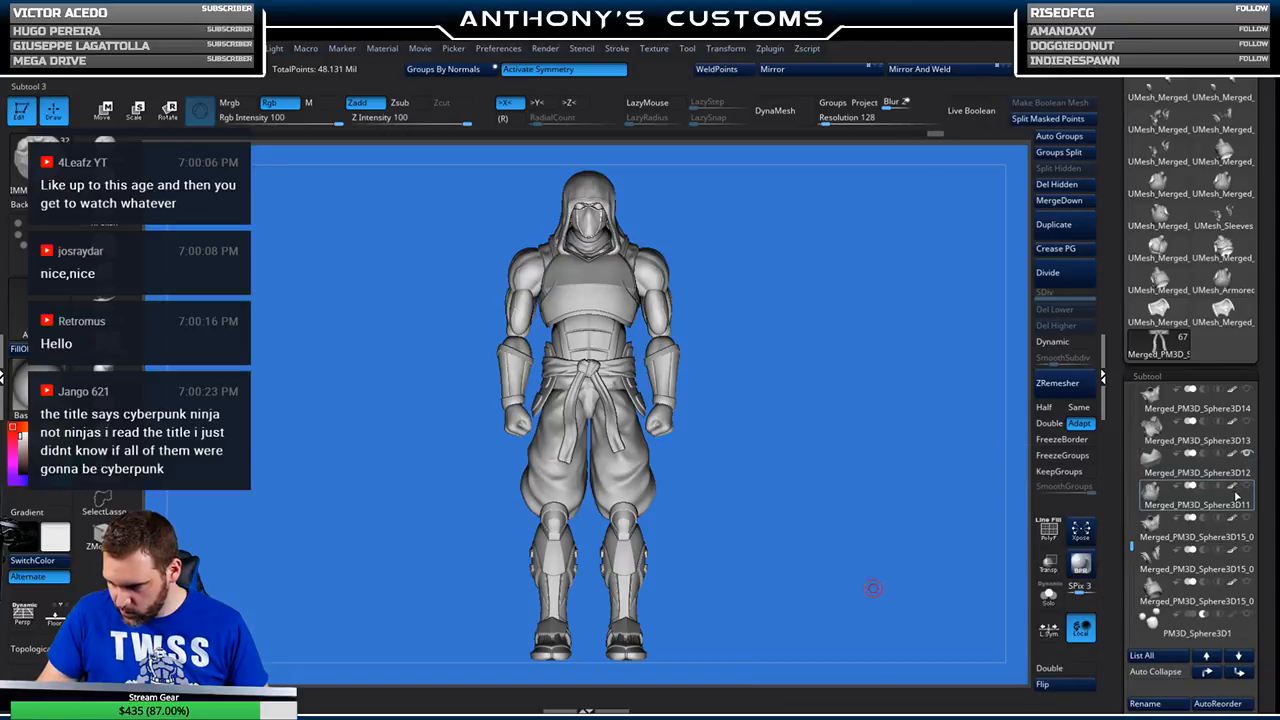
mouse_move(1237, 497)
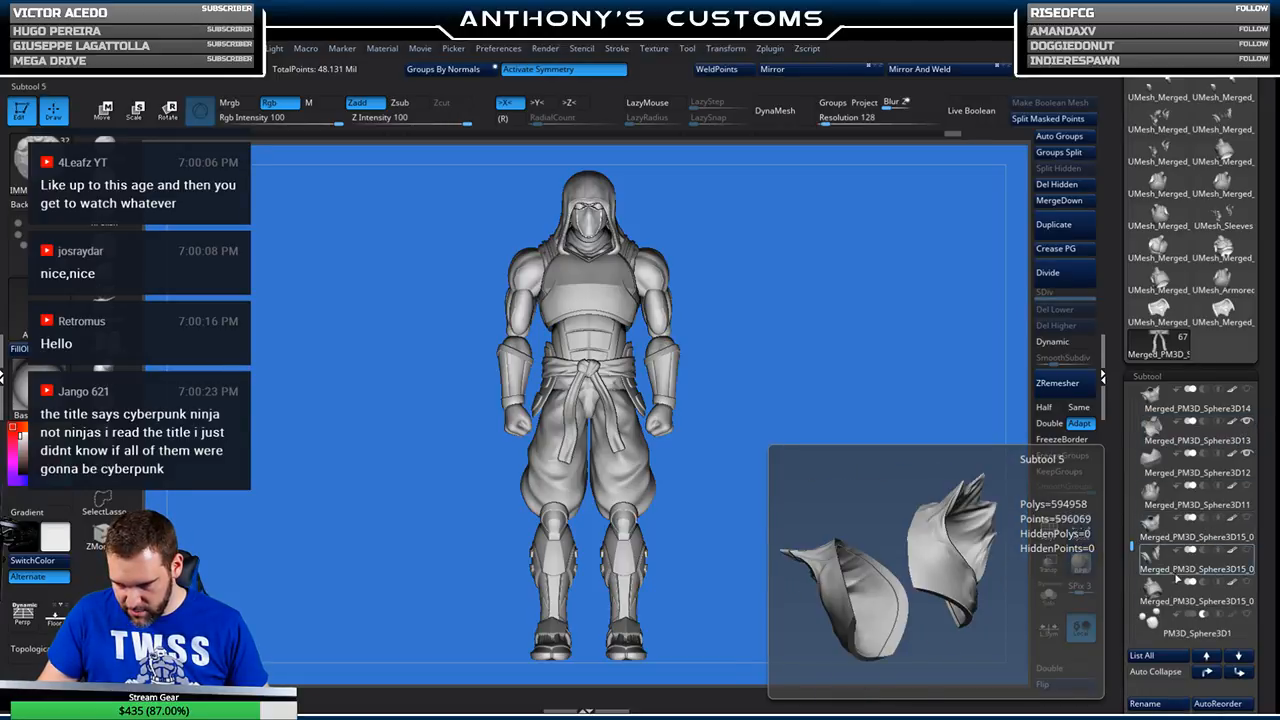
- Replace the armoured abdomen Merged_PM3D_Sphere3D21 with the wrapped abdomen subtools Merged_PM3D_Sphere3D20 and Merged_PM3D_Sphere3D19
scroll(1131, 545, up, 2)
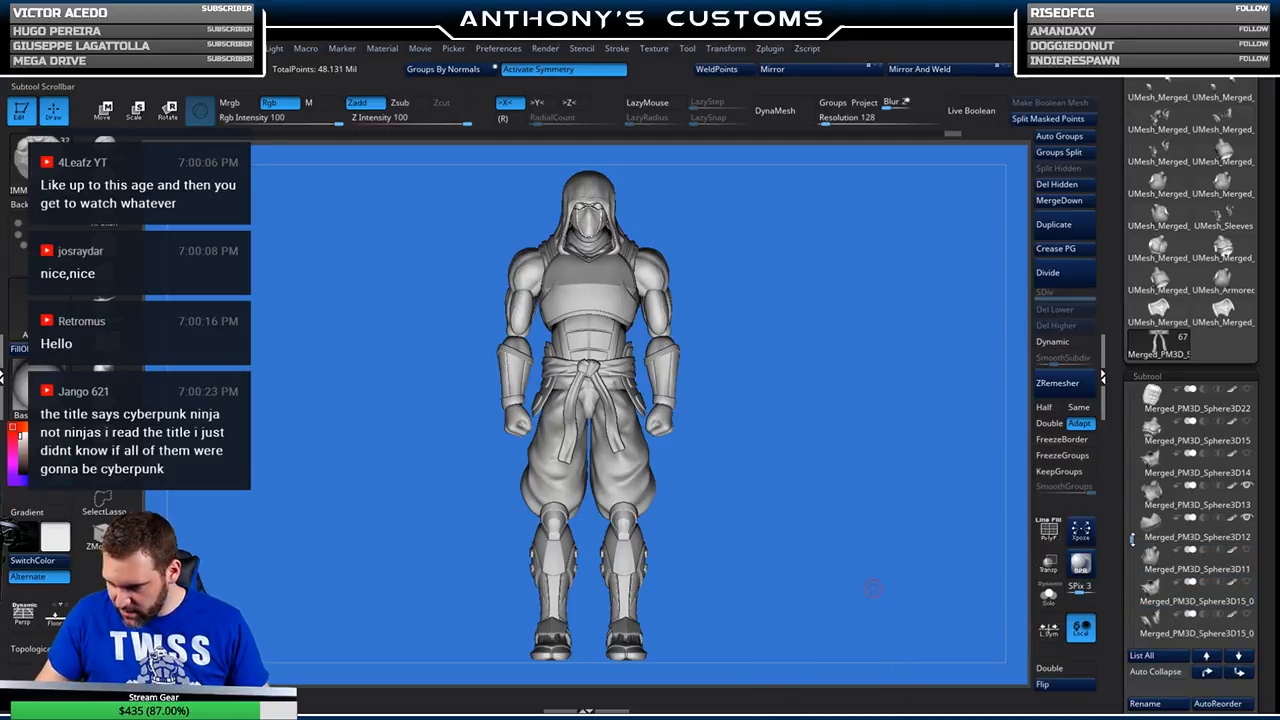
scroll(1131, 540, up, 3)
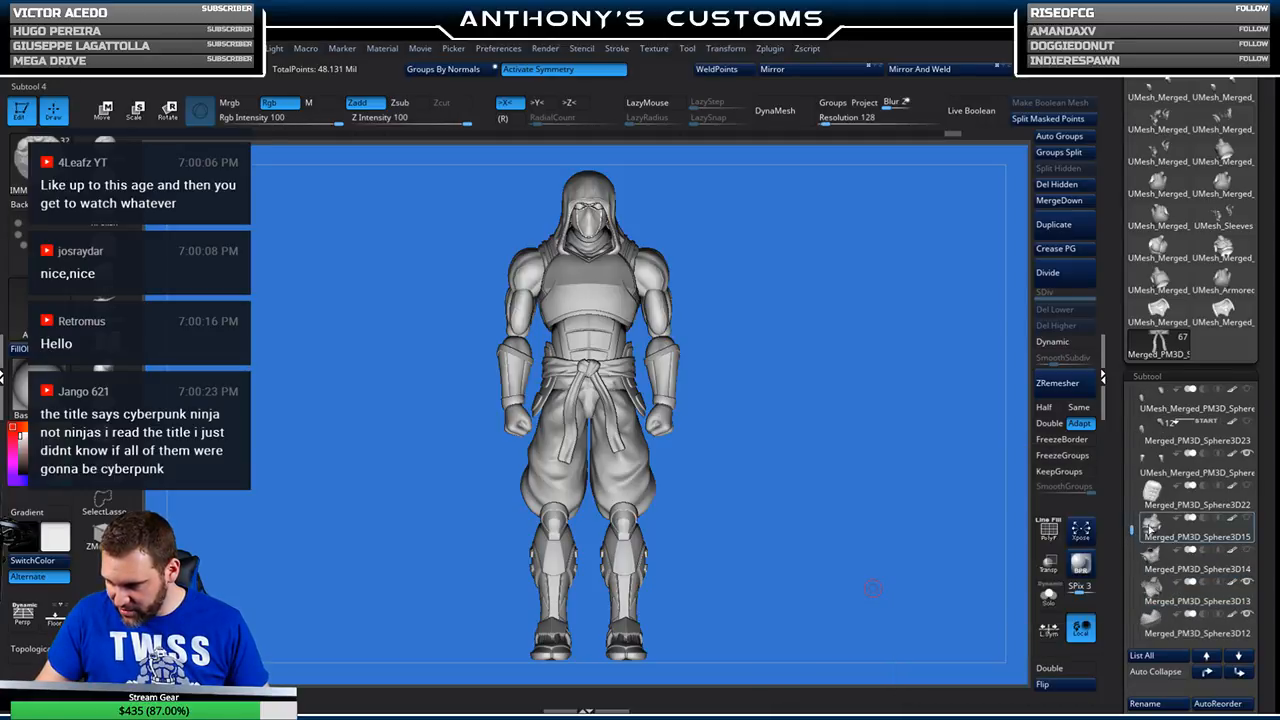
scroll(1131, 527, up, 6)
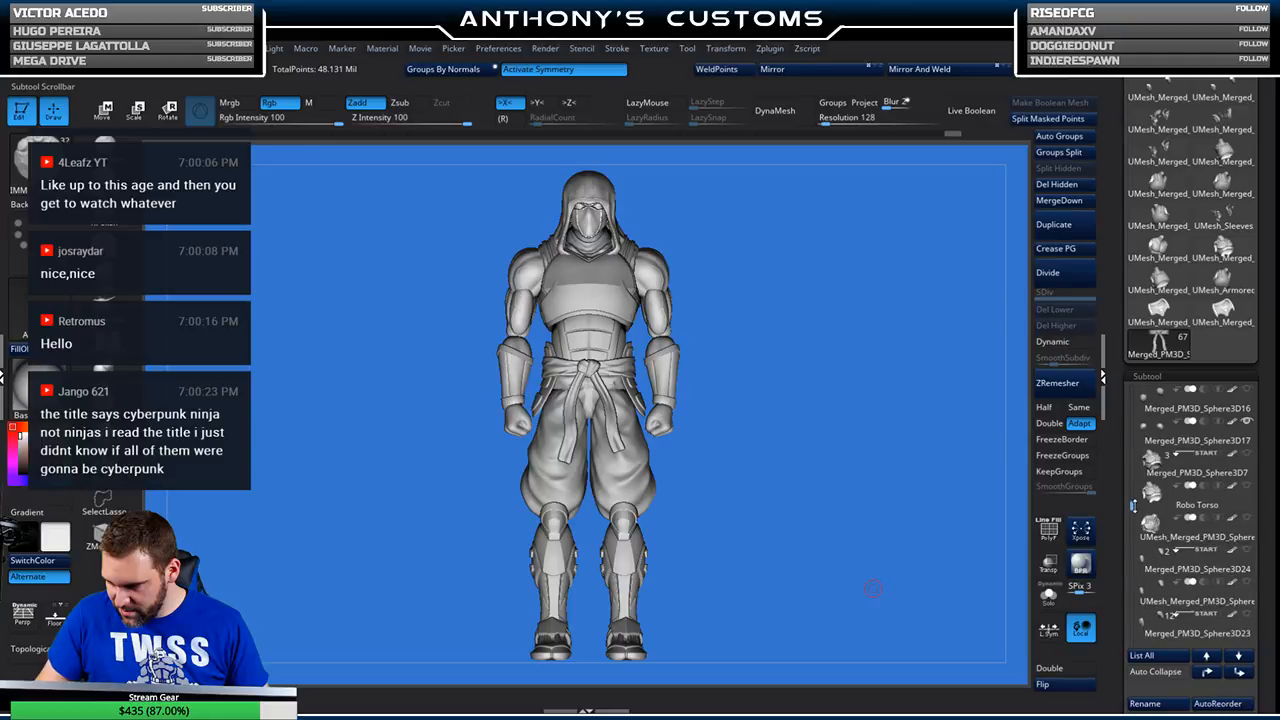
scroll(1133, 504, up, 5)
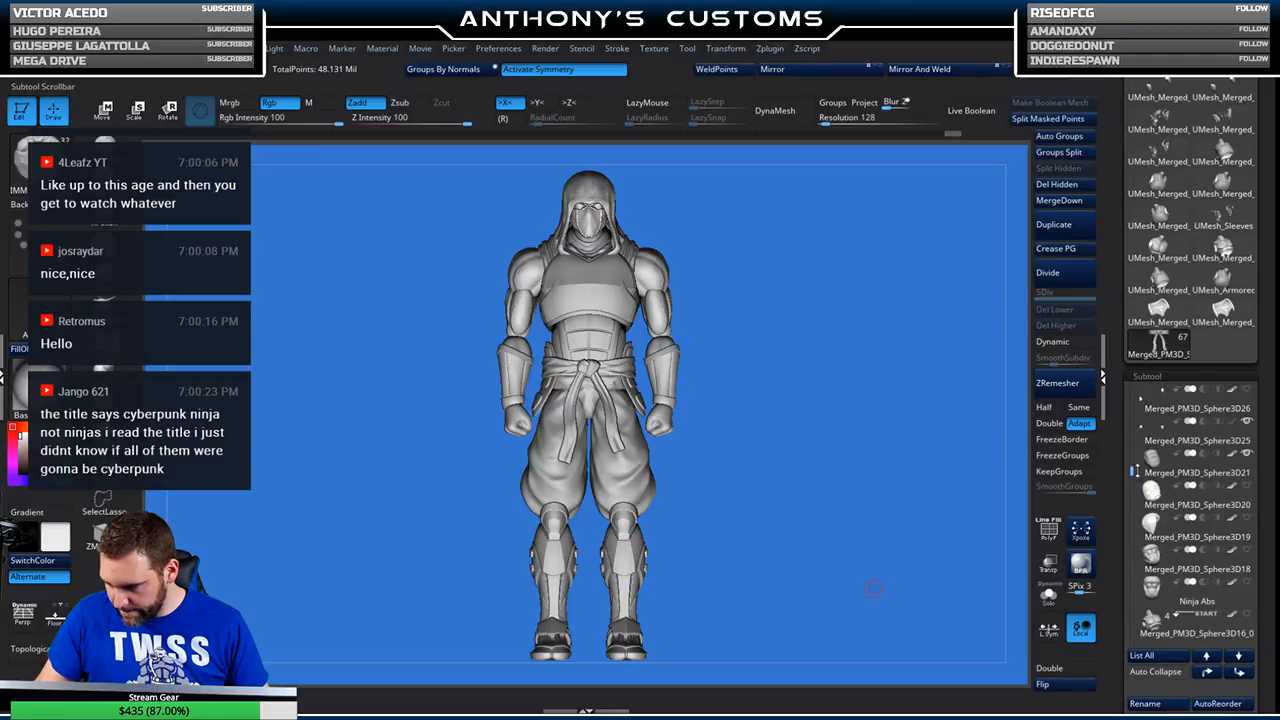
mouse_move(1249, 456)
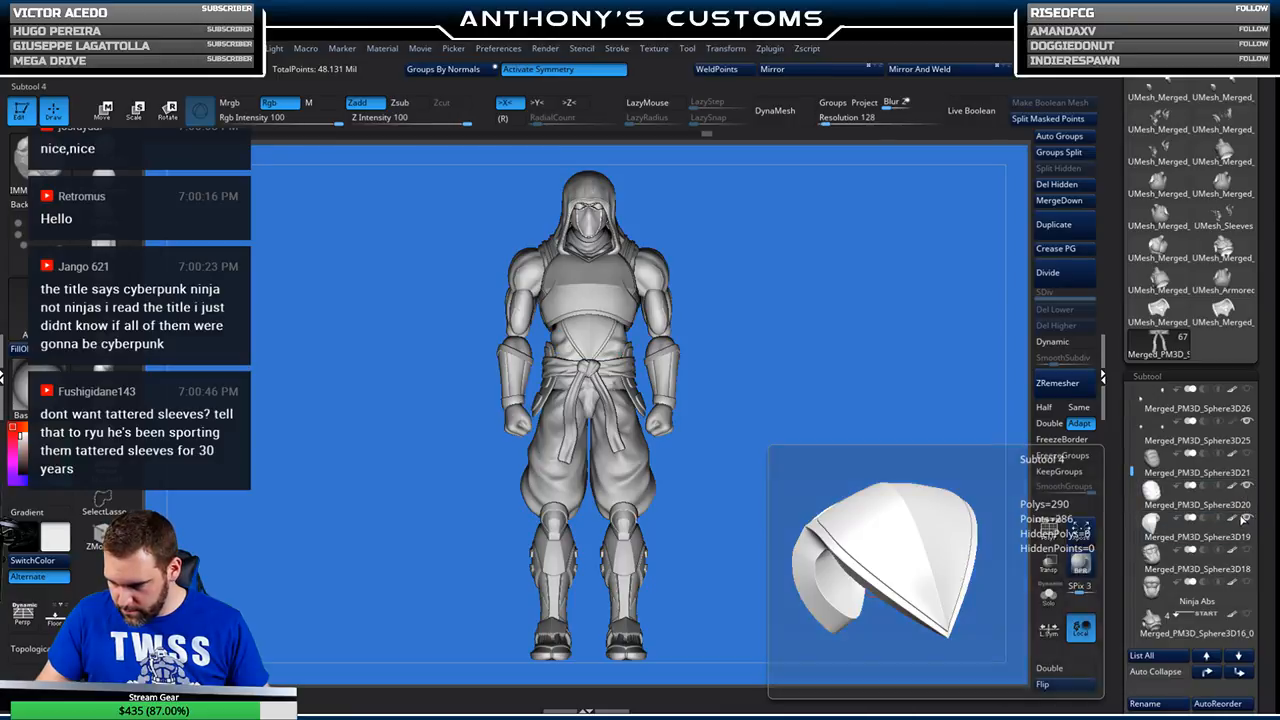
- Hide the Armored Torso subtool and review the figure's upper body
drag(1133, 472, 1132, 580)
mouse_move(1249, 462)
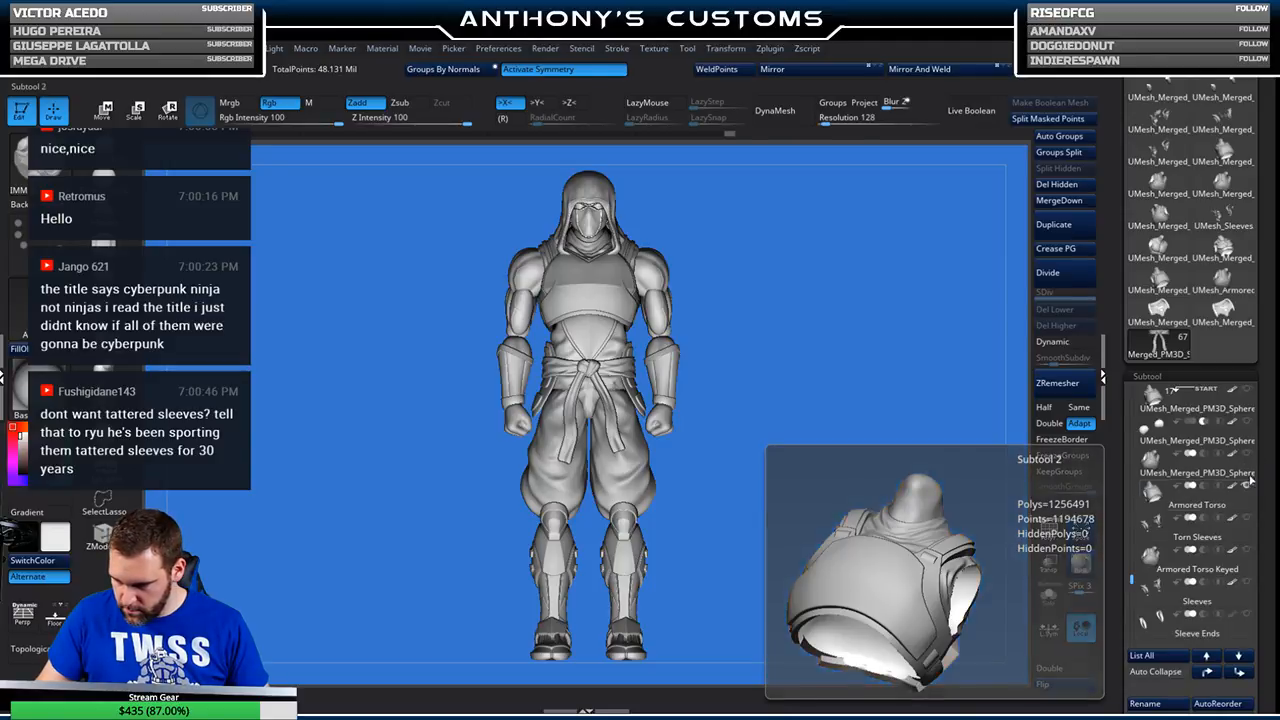
drag(737, 394, 789, 419)
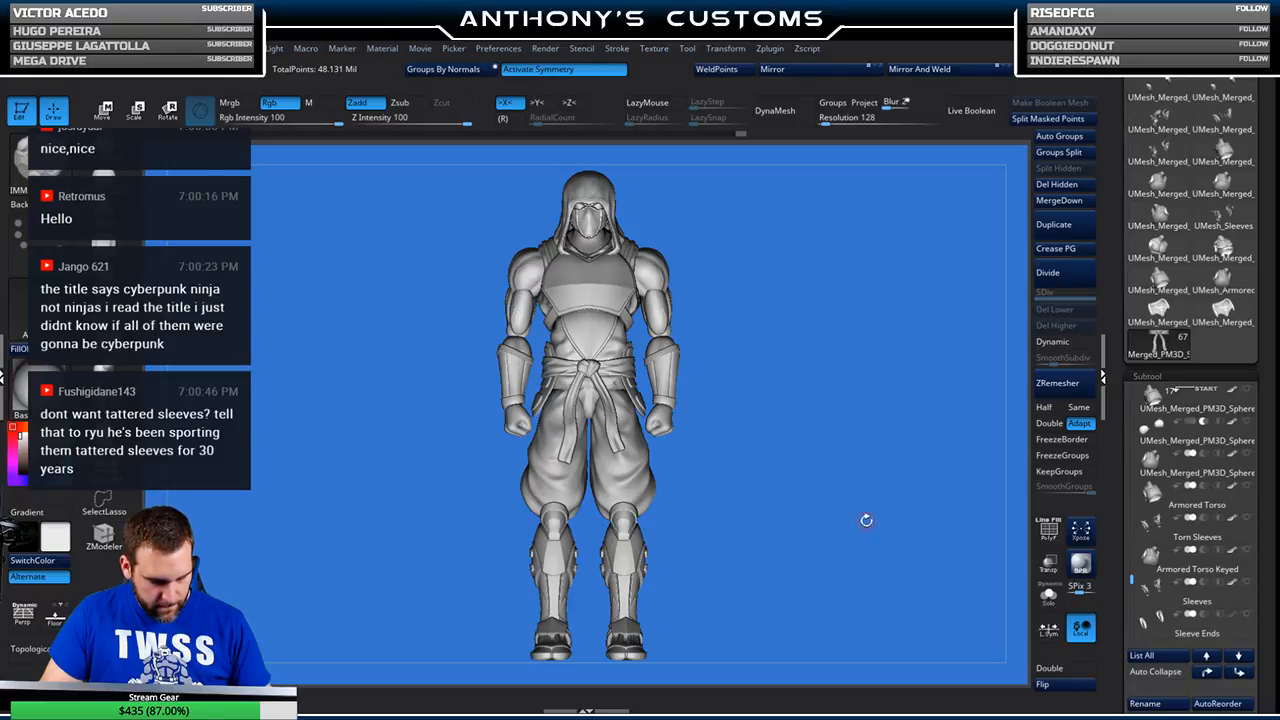
drag(872, 517, 860, 518)
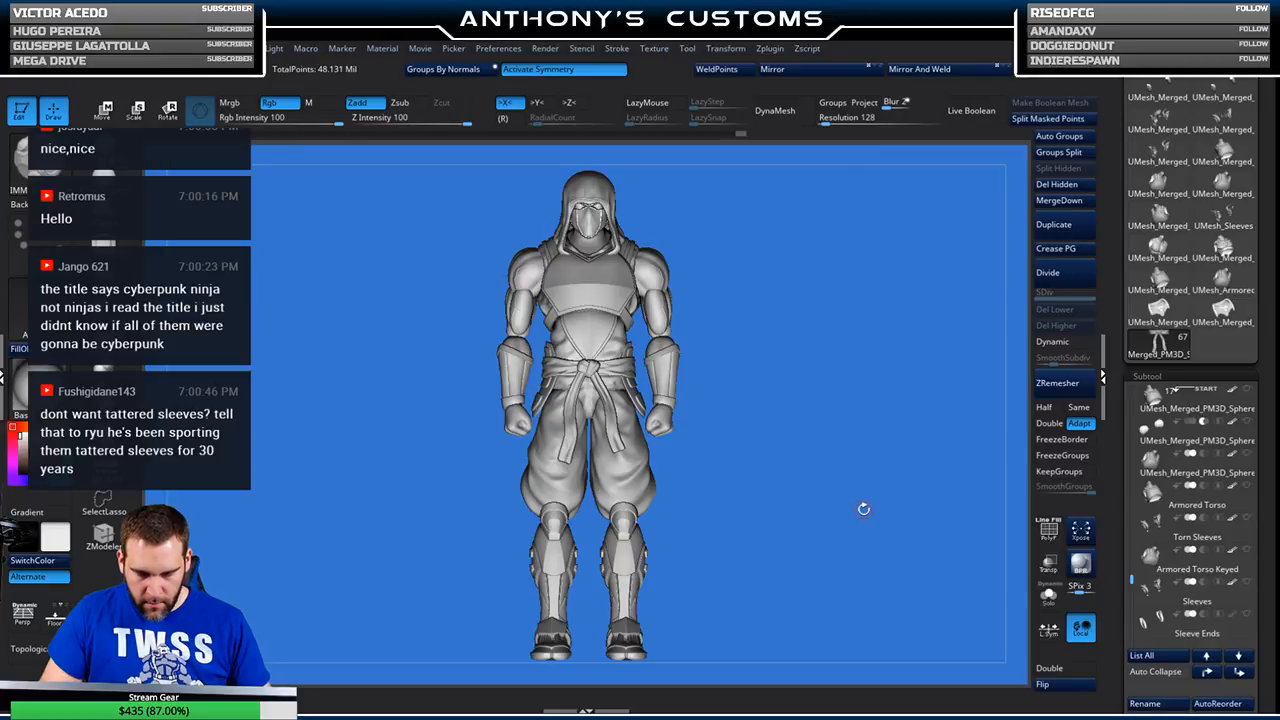
drag(814, 545, 827, 497)
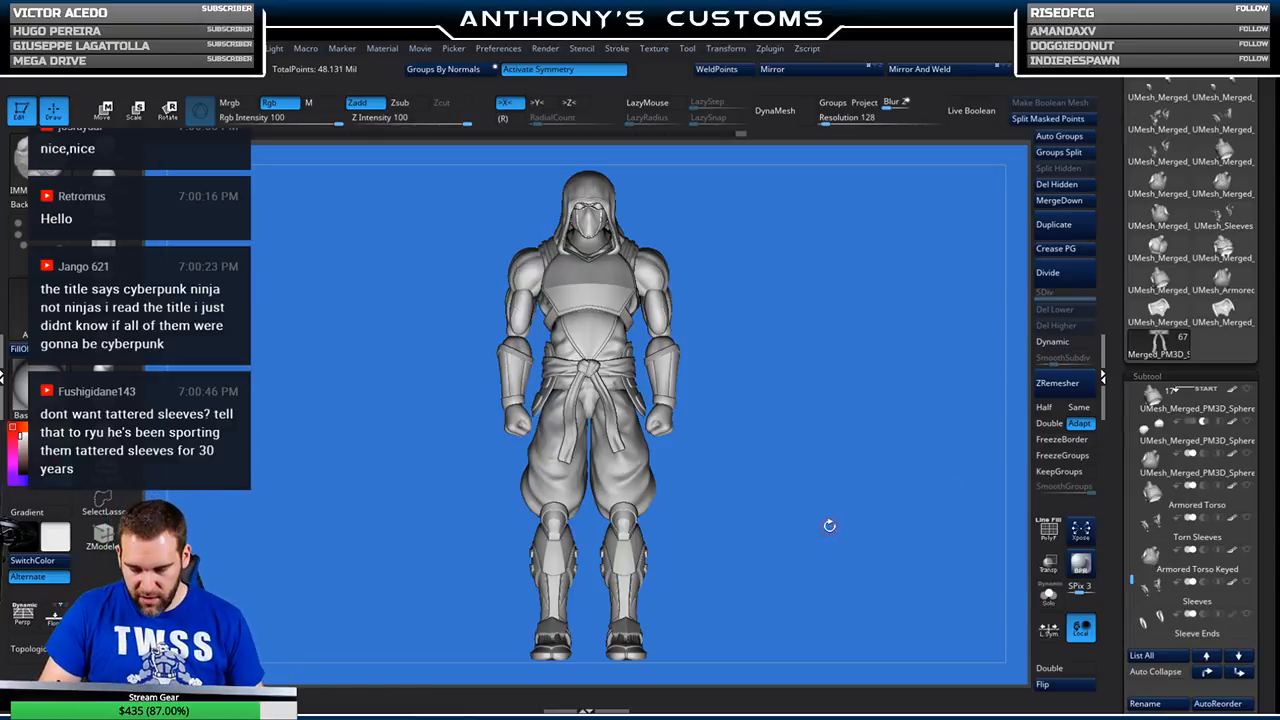
- Hide the chest piece Merged_PM3D_Sphere3D12 and the abdomen subtools Merged_PM3D_Sphere3D20 and Merged_PM3D_Sphere3D19
drag(1131, 580, 1133, 537)
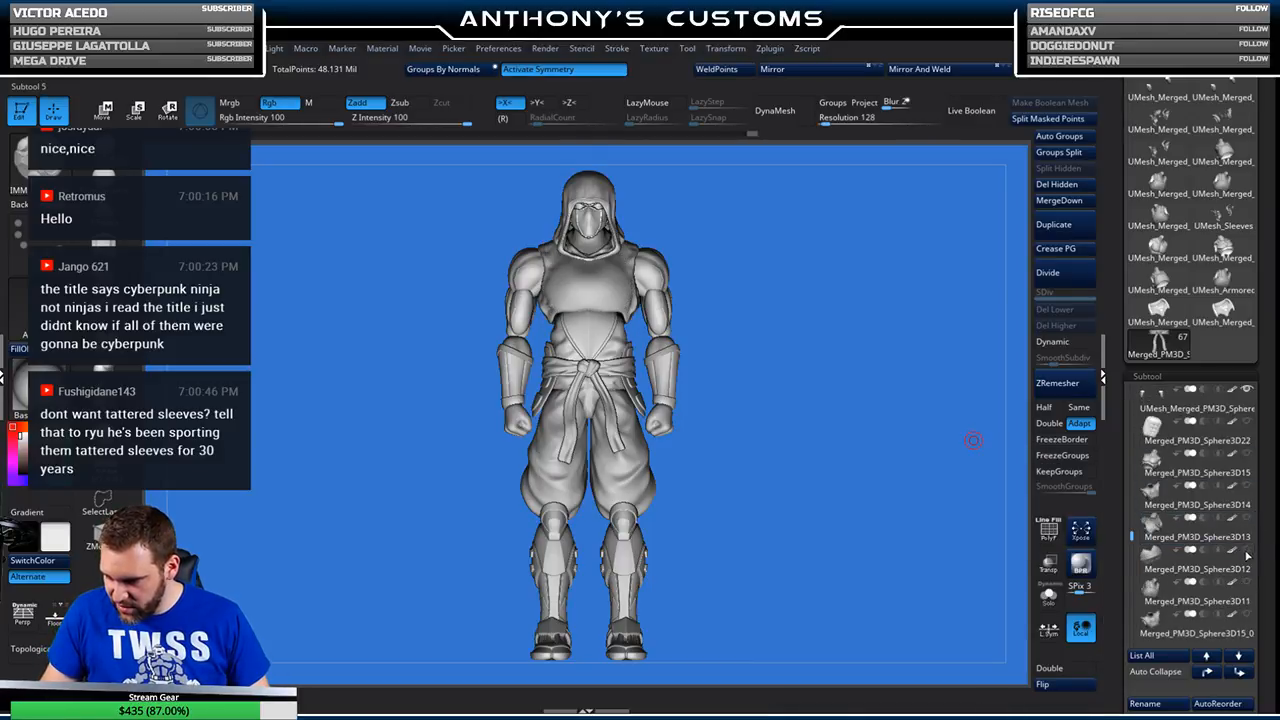
drag(1133, 538, 1133, 477)
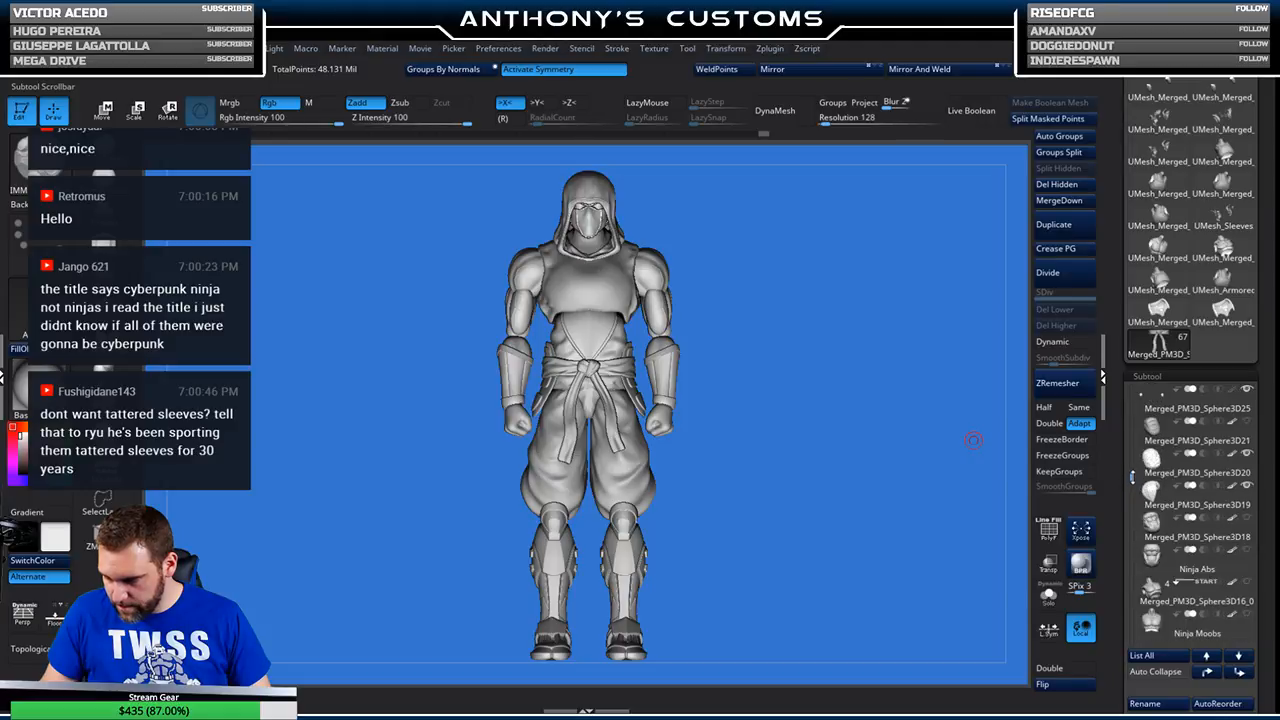
click(1247, 455)
click(1247, 487)
- Show the plated UMesh_Merged_PM3D_Sphere torso listed after Robo Torso and hide the plain torso Merged_PM3D_Sphere3D8
drag(1133, 477, 1131, 516)
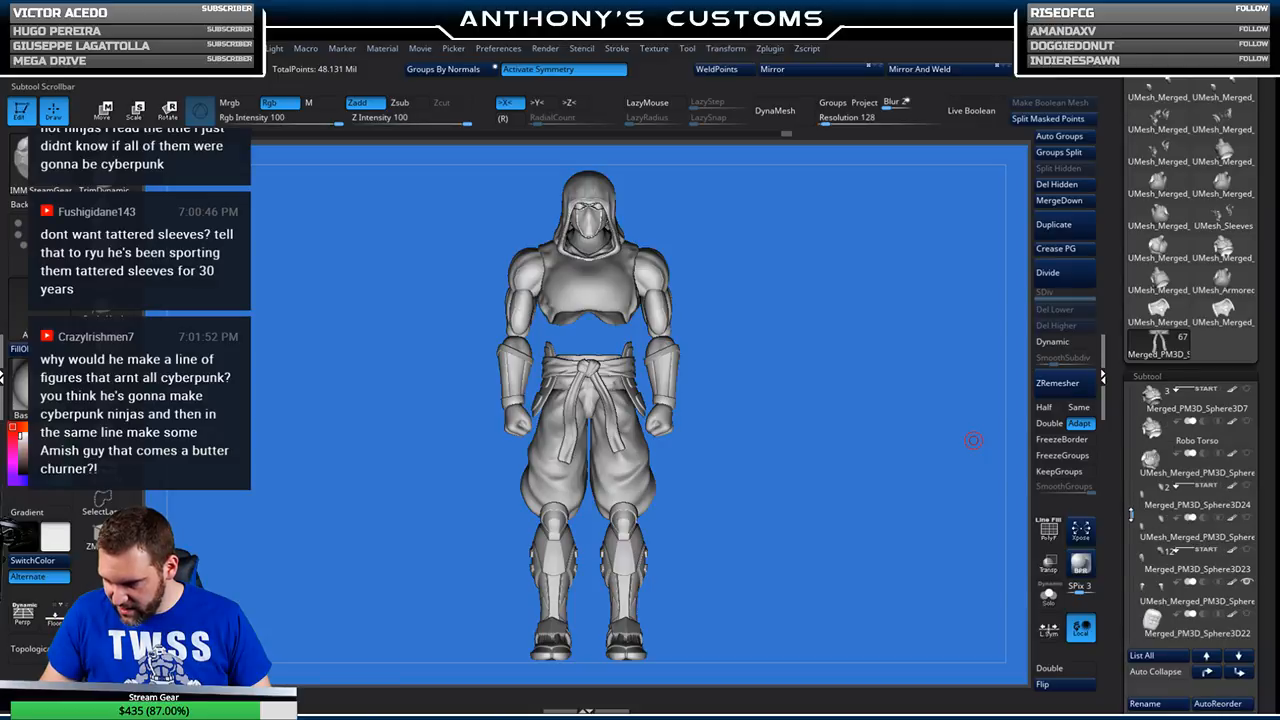
mouse_move(1232, 467)
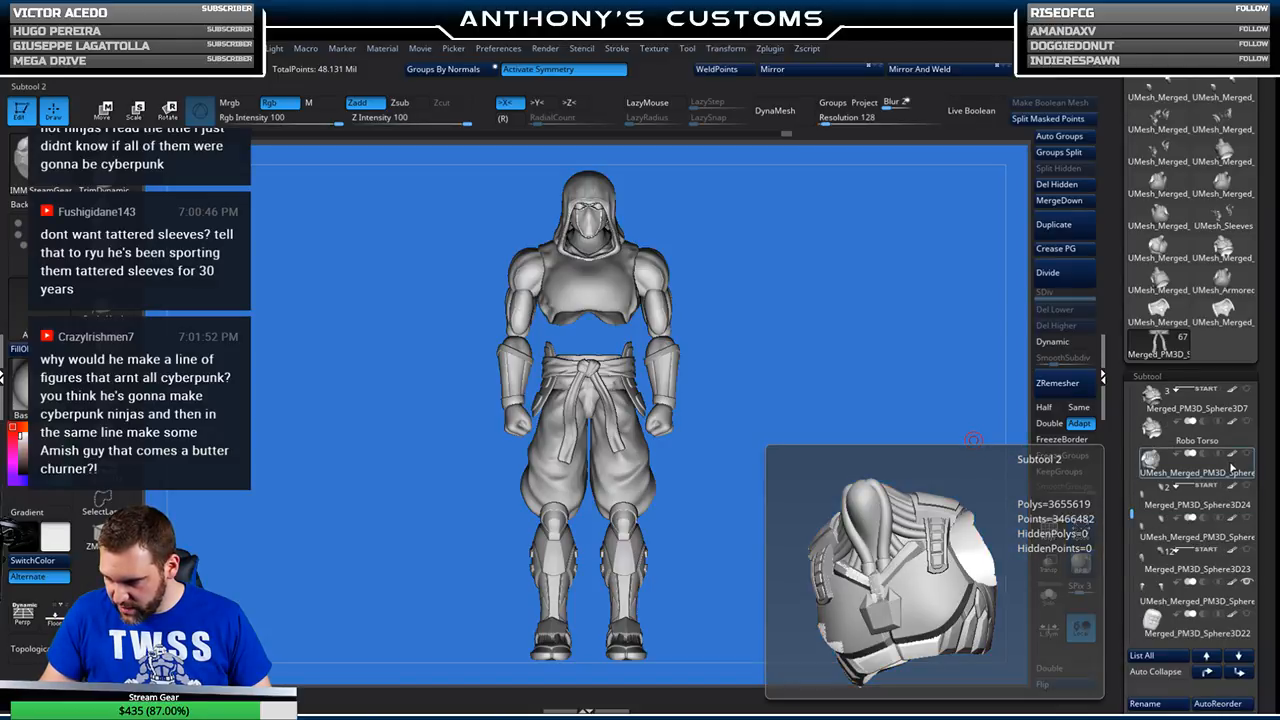
drag(1131, 516, 1132, 620)
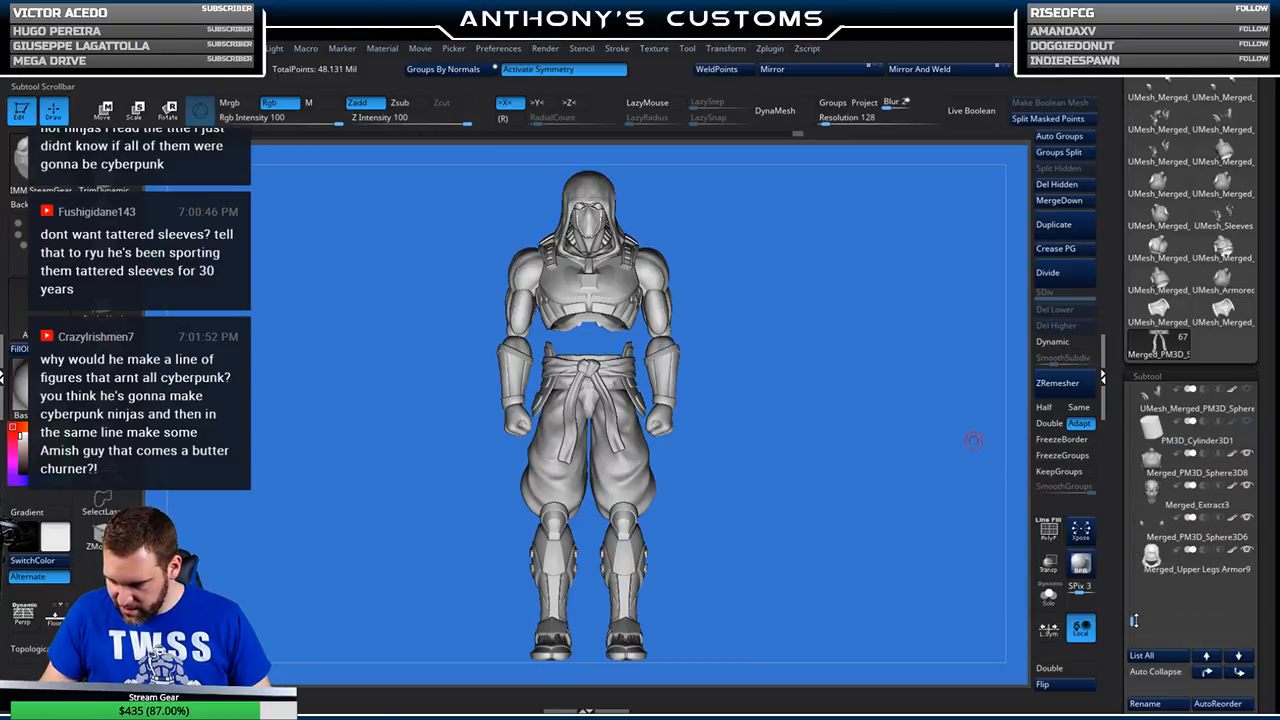
mouse_move(1247, 455)
- Show the segmented abdomen subtool Merged_PM3D_Sphere3D22 between the plated torso and the belt
drag(1132, 620, 1131, 592)
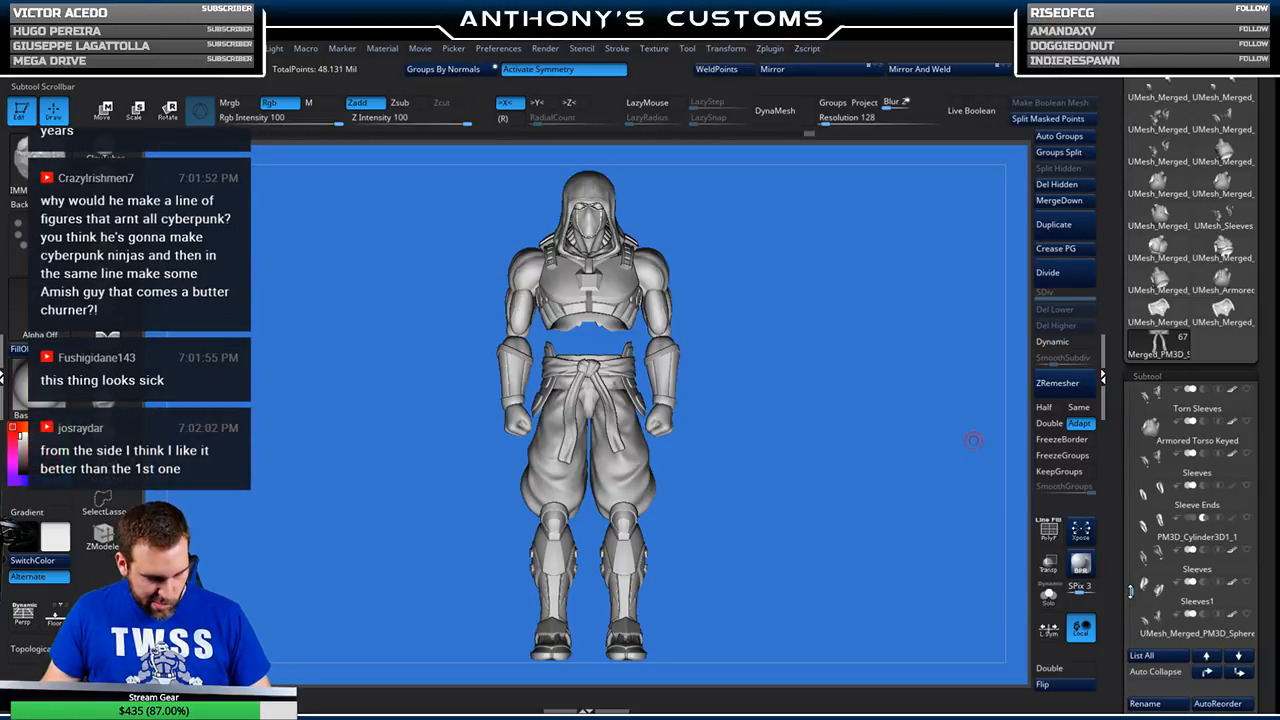
drag(1131, 590, 1131, 588)
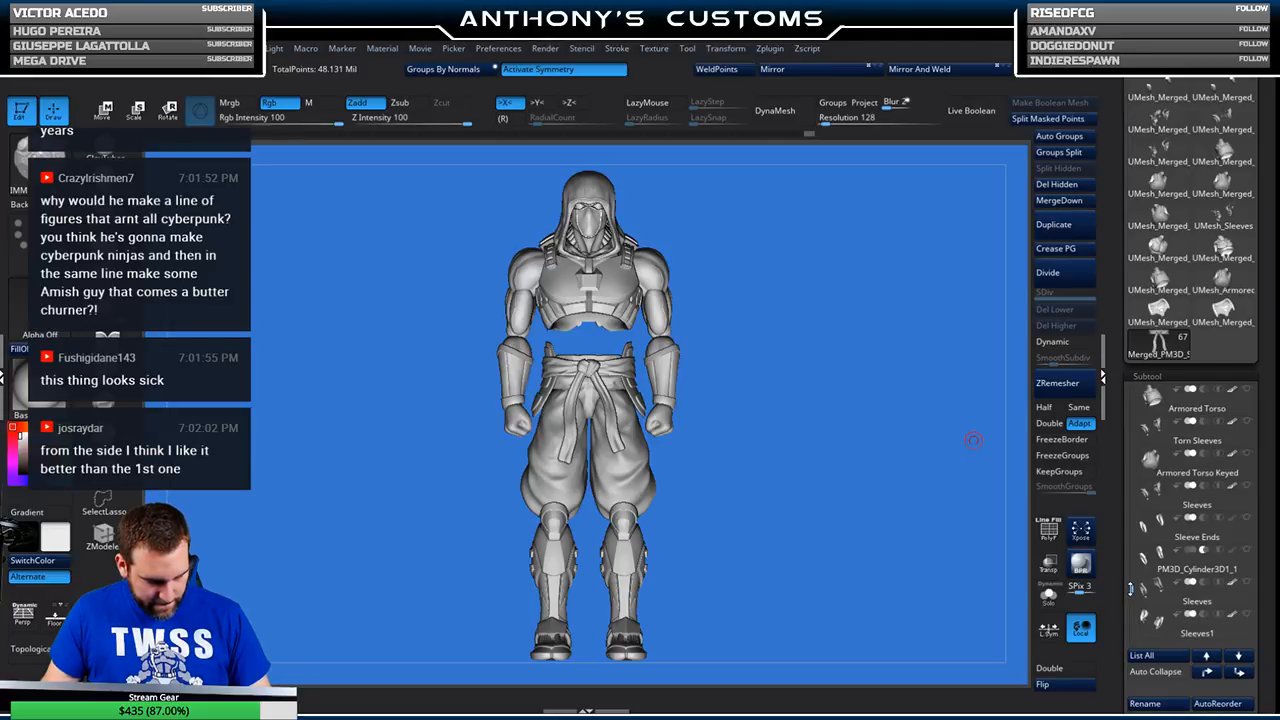
drag(1131, 590, 1131, 530)
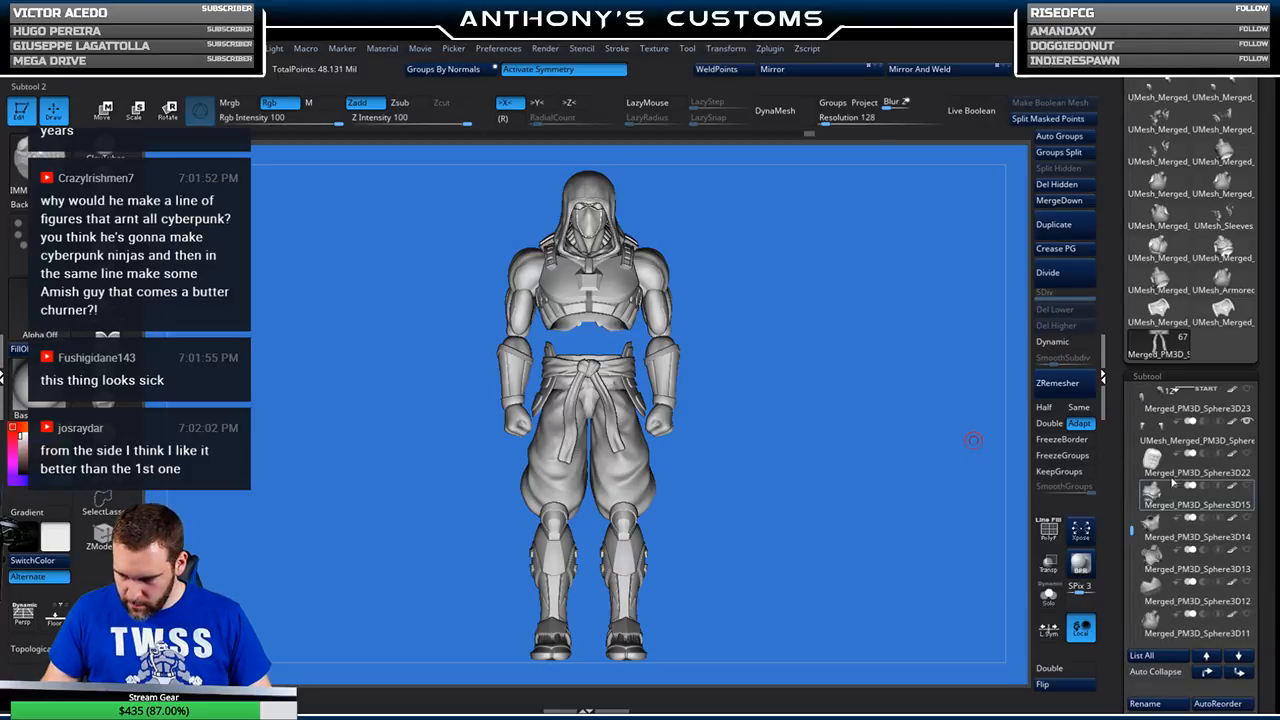
click(1247, 455)
mouse_move(822, 397)
mouse_down()
mouse_move(924, 414)
mouse_move(815, 433)
mouse_move(809, 423)
mouse_move(824, 420)
mouse_up()
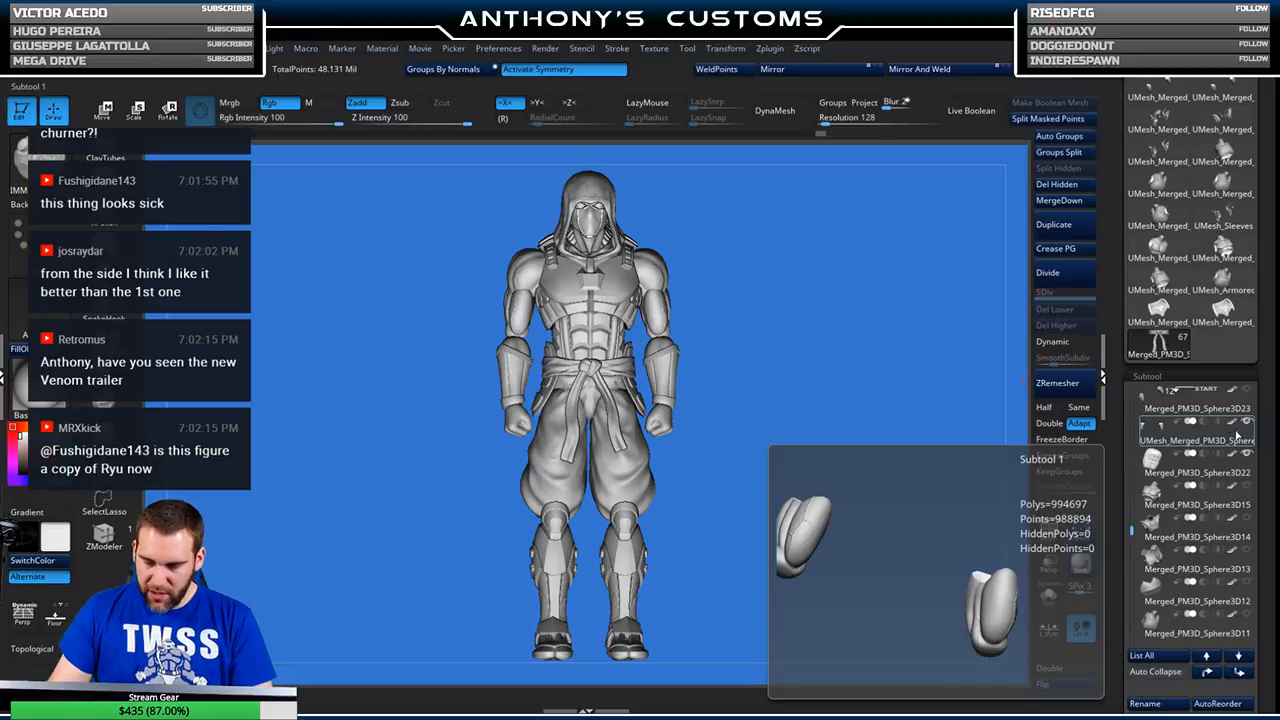
- Show the upper arms UMesh_Merged_PM3D_Sphere listed between Merged_PM3D_Sphere3D24 and Merged_PM3D_Sphere3D23, and hide the alternative pair below Merged_PM3D_Sphere3D23
scroll(1255, 490, up, 3)
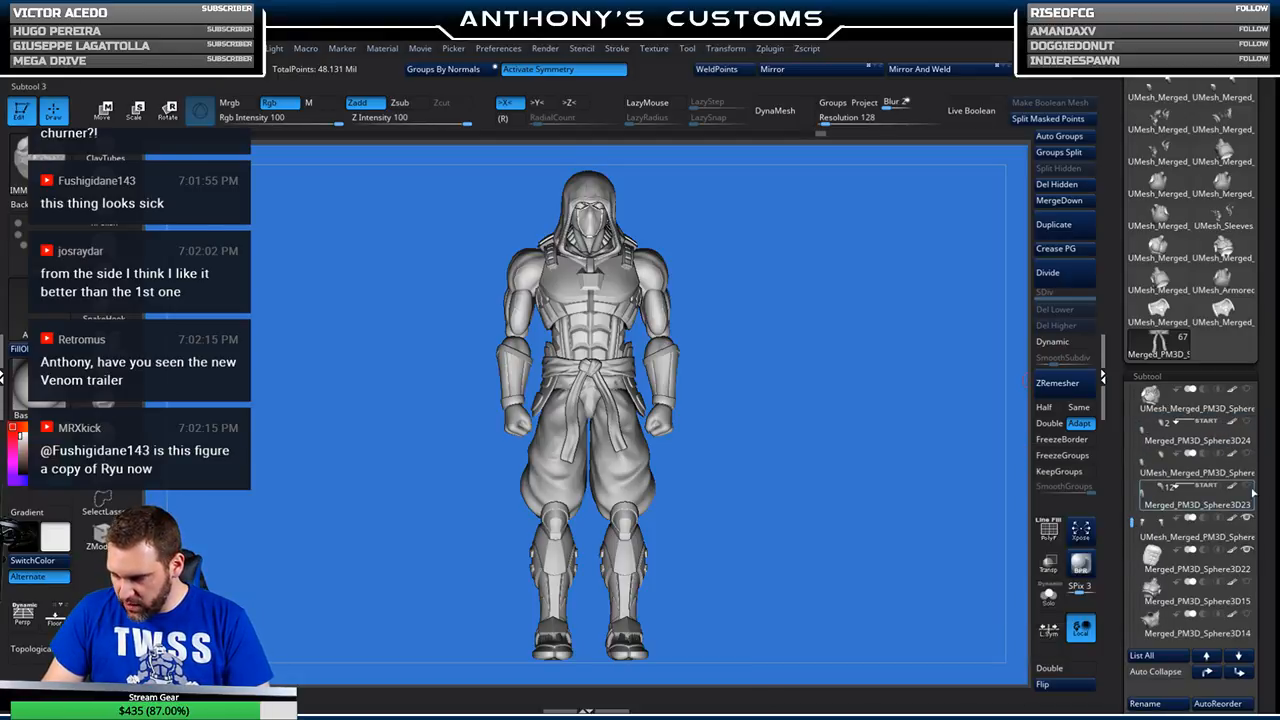
mouse_move(1246, 497)
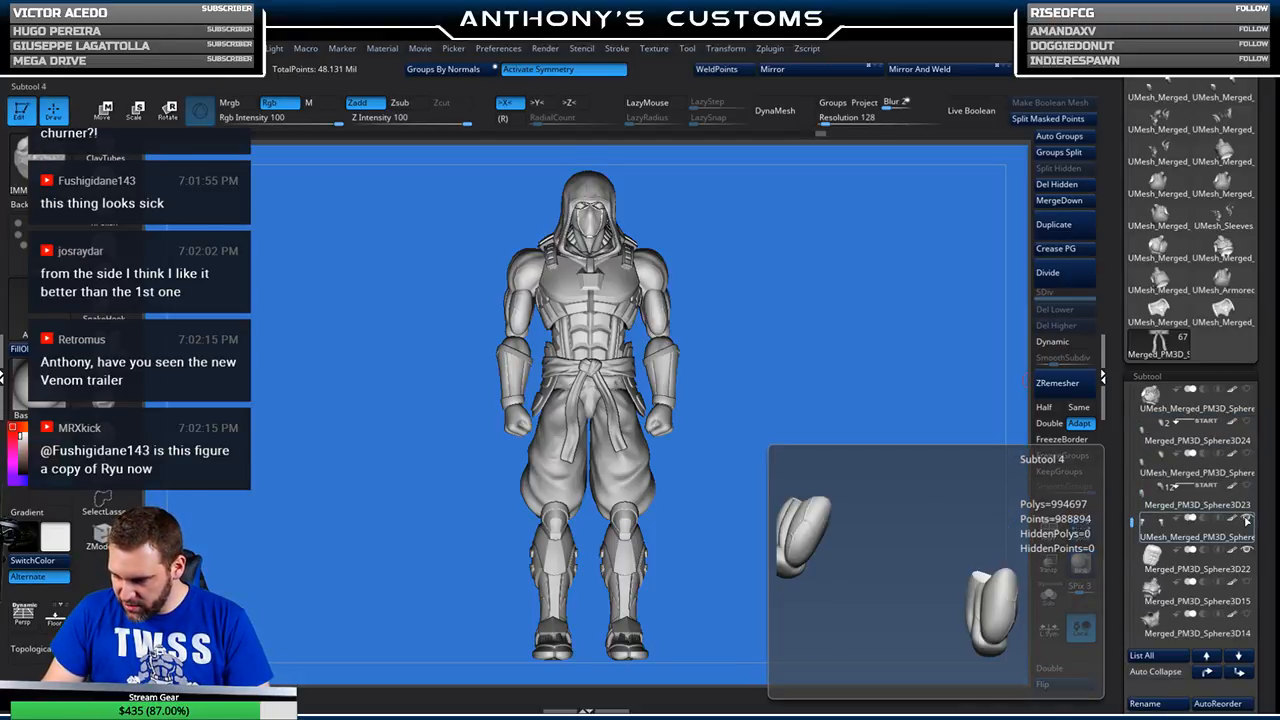
click(1248, 456)
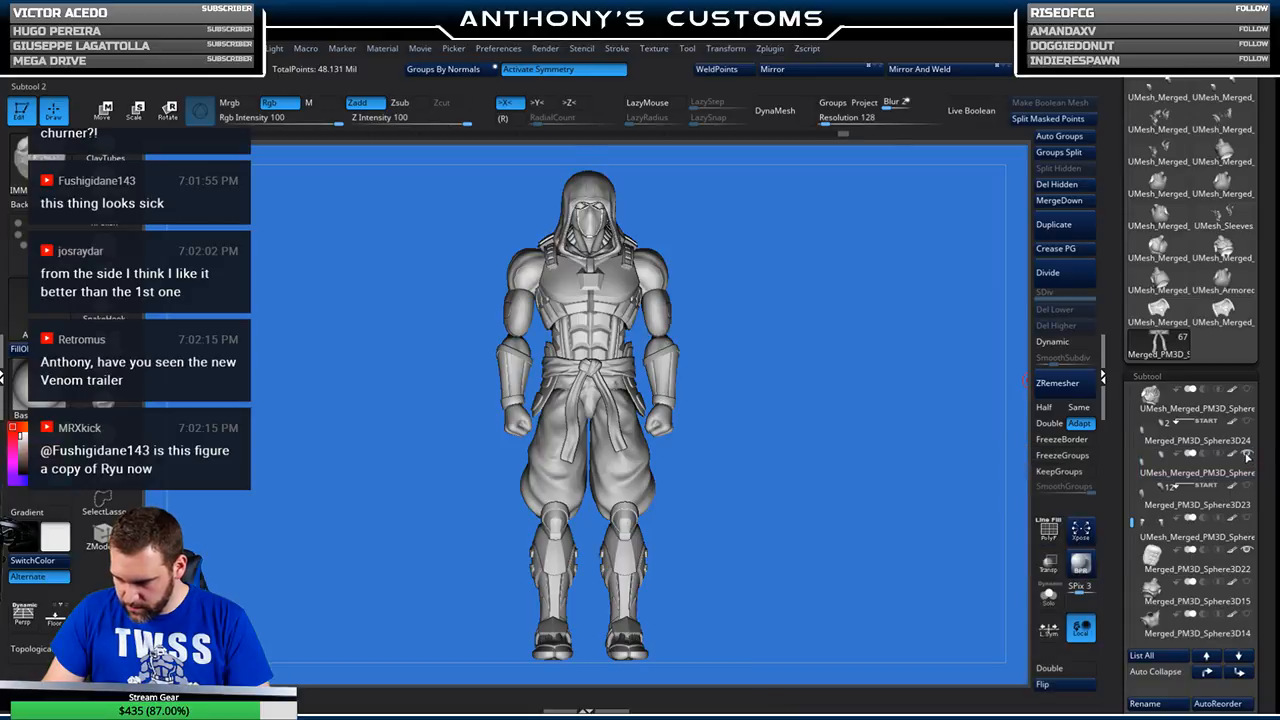
- Hide the smooth shoulders Merged_PM3D_Sphere3D17 and show the ribbed shoulders Merged_PM3D_Sphere3D16
drag(1132, 522, 1132, 502)
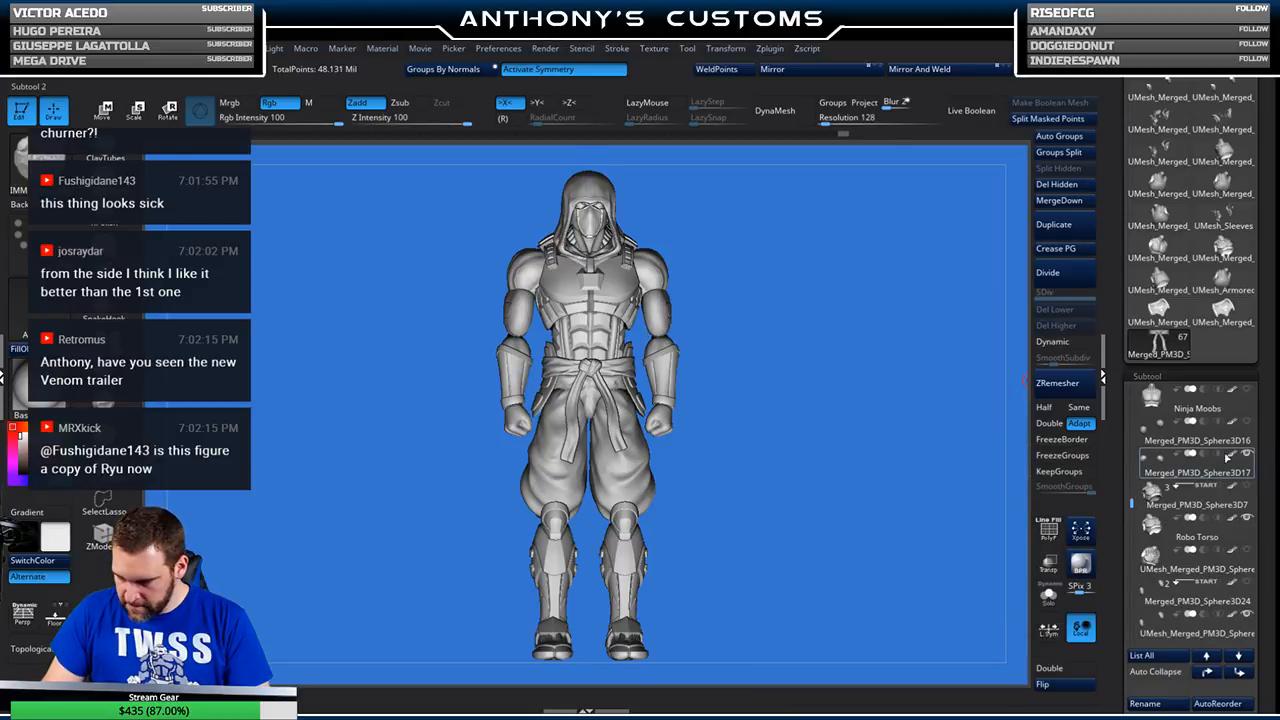
click(1247, 456)
click(1246, 424)
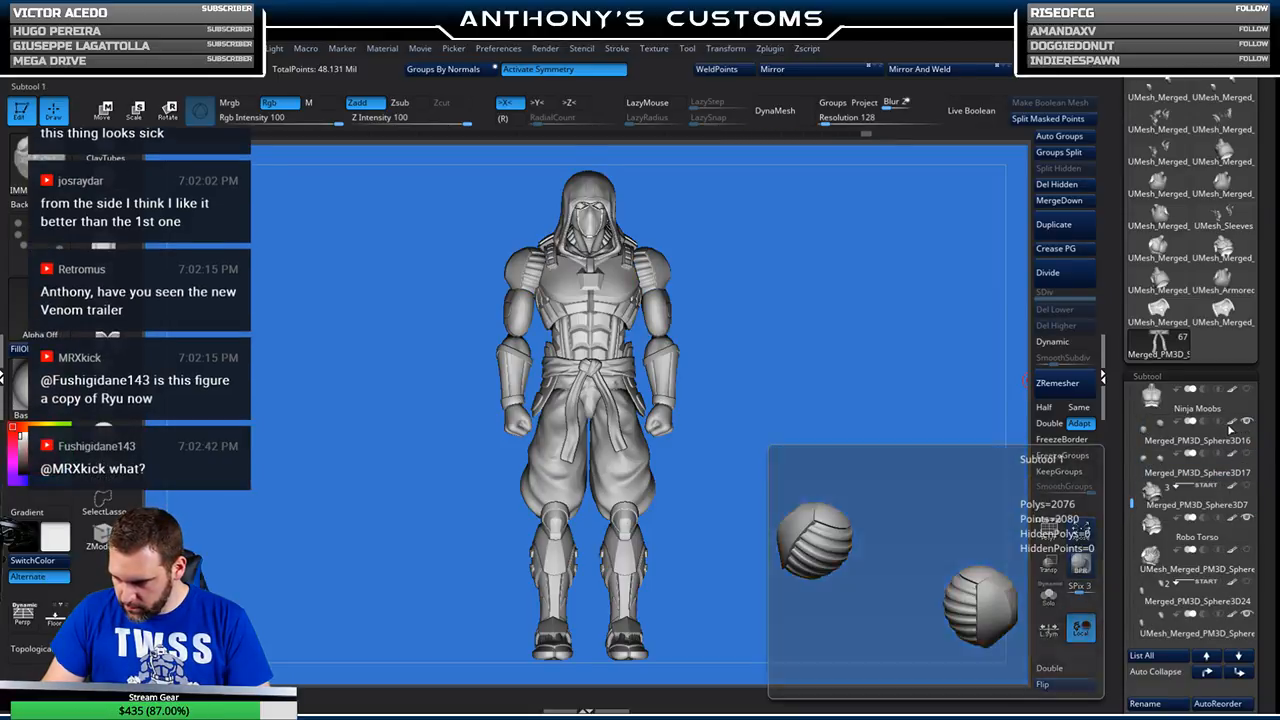
- Show the forearms Merged_PM3D_Sphere3D27 and elbow joints Merged_PM3D_Sphere3D26, hiding the alternative forearm subtools Merged_PM3D_Sphere3D29 and Merged_PM3D_Sphere3D28
drag(1132, 502, 1132, 465)
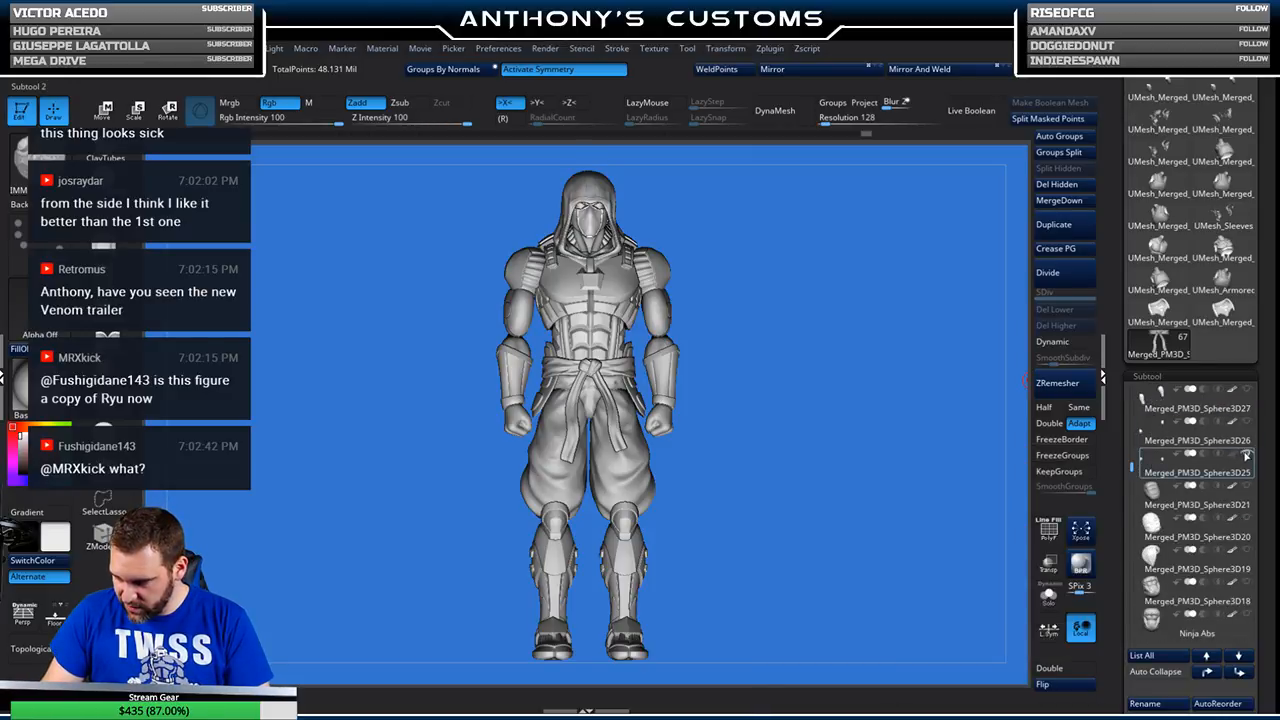
scroll(1247, 422, up, 3)
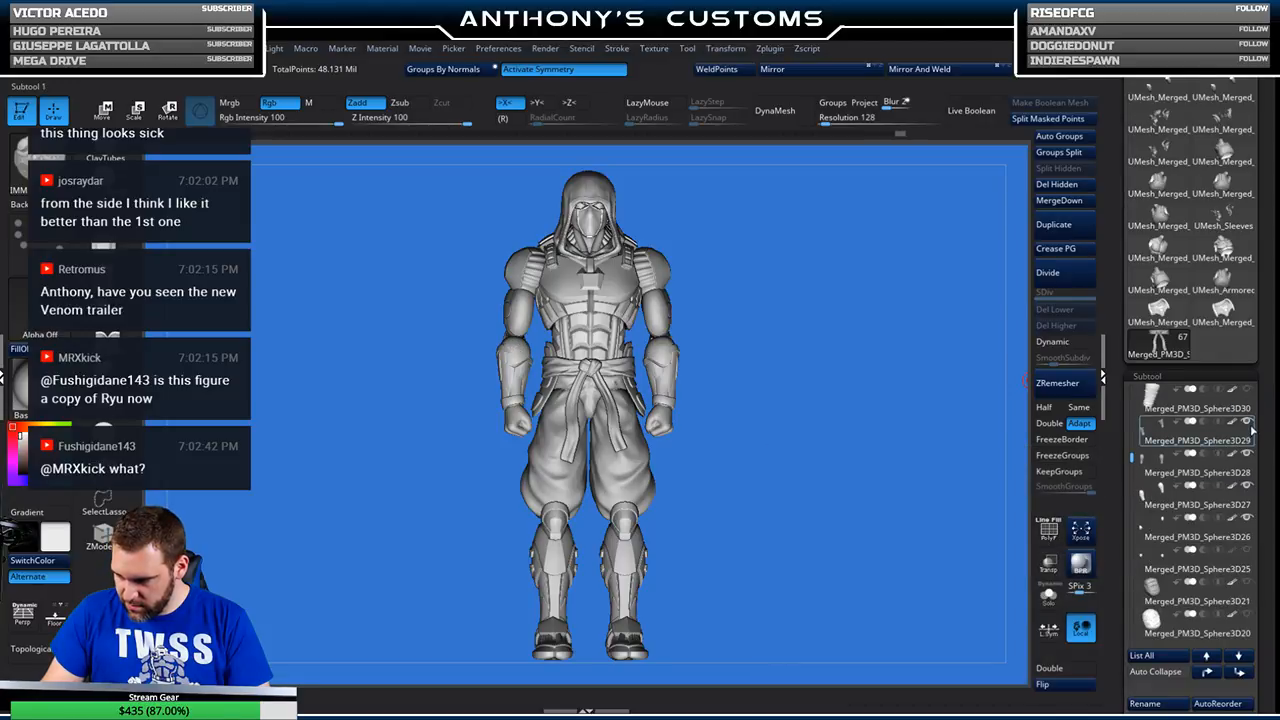
mouse_move(1244, 456)
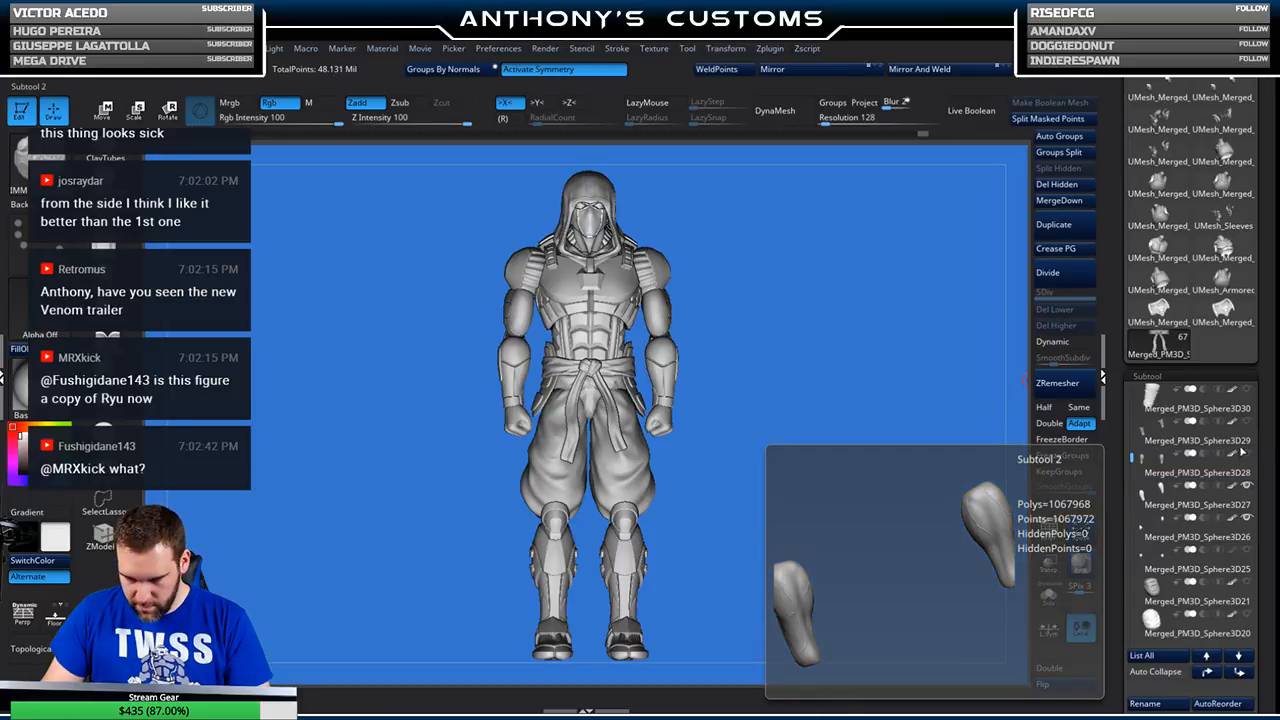
- Replace the cloth belt with Robo Crotch and the baggy legs Merged_PM3D_Sphere3D36 with the fitted thighs Merged_PM3D_Sphere3D39 and knee joints Merged_PM3D_Sphere3D37
drag(1133, 458, 1133, 437)
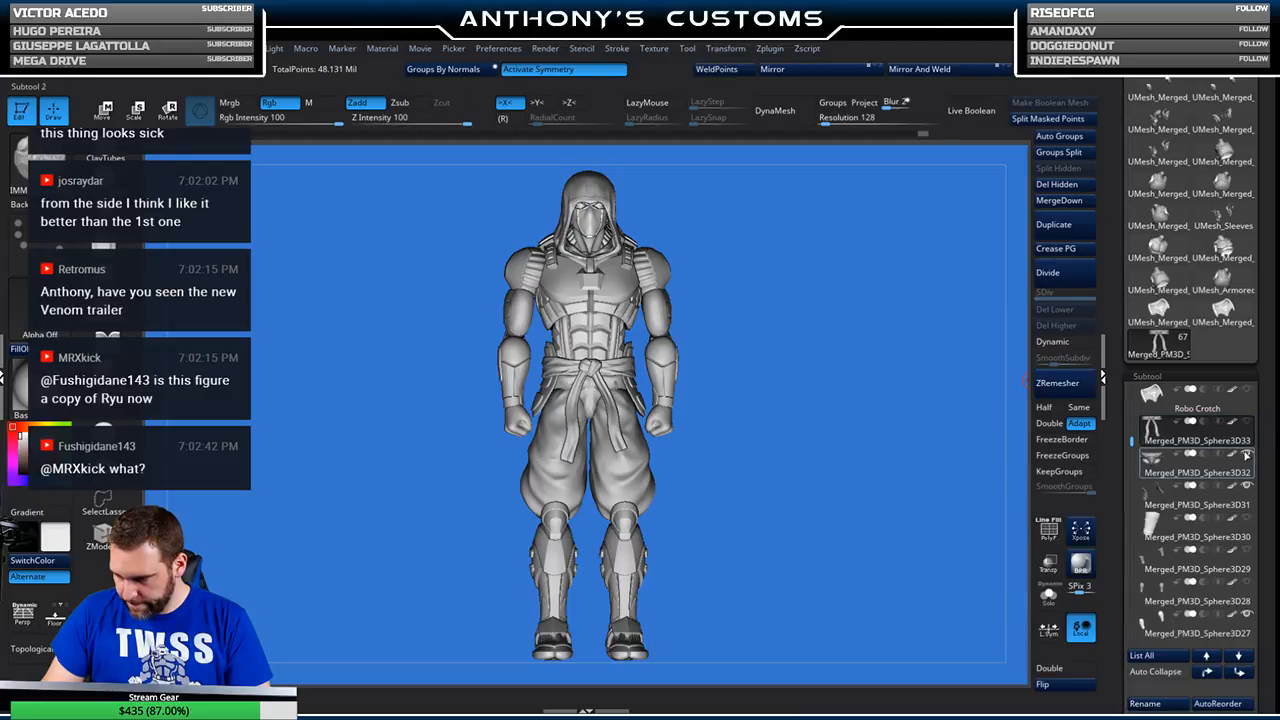
click(1247, 395)
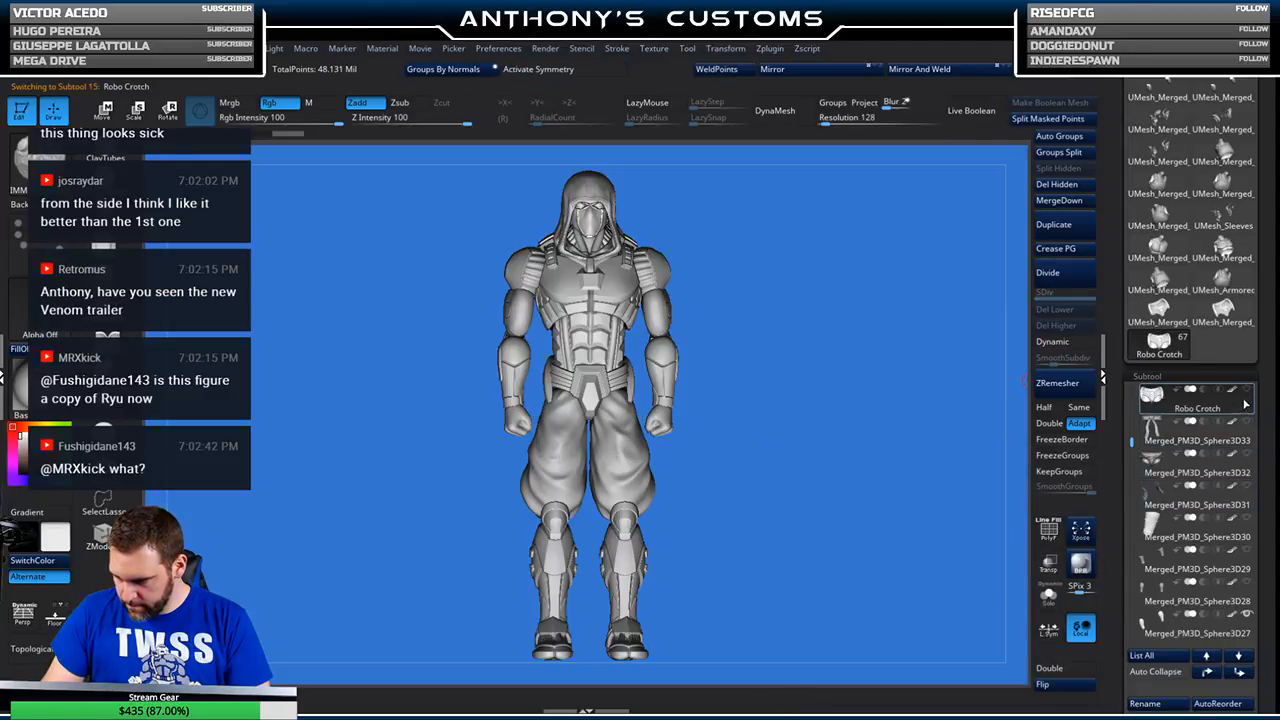
drag(1132, 445, 1132, 424)
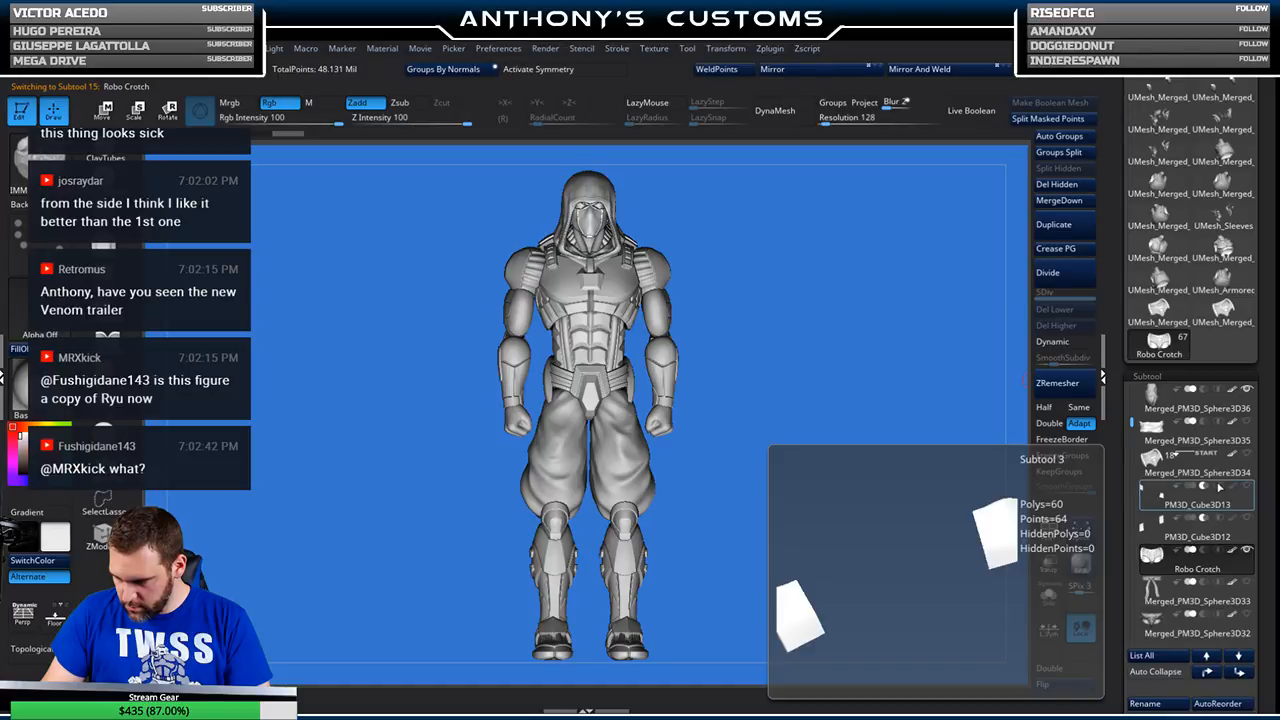
drag(1132, 423, 1133, 412)
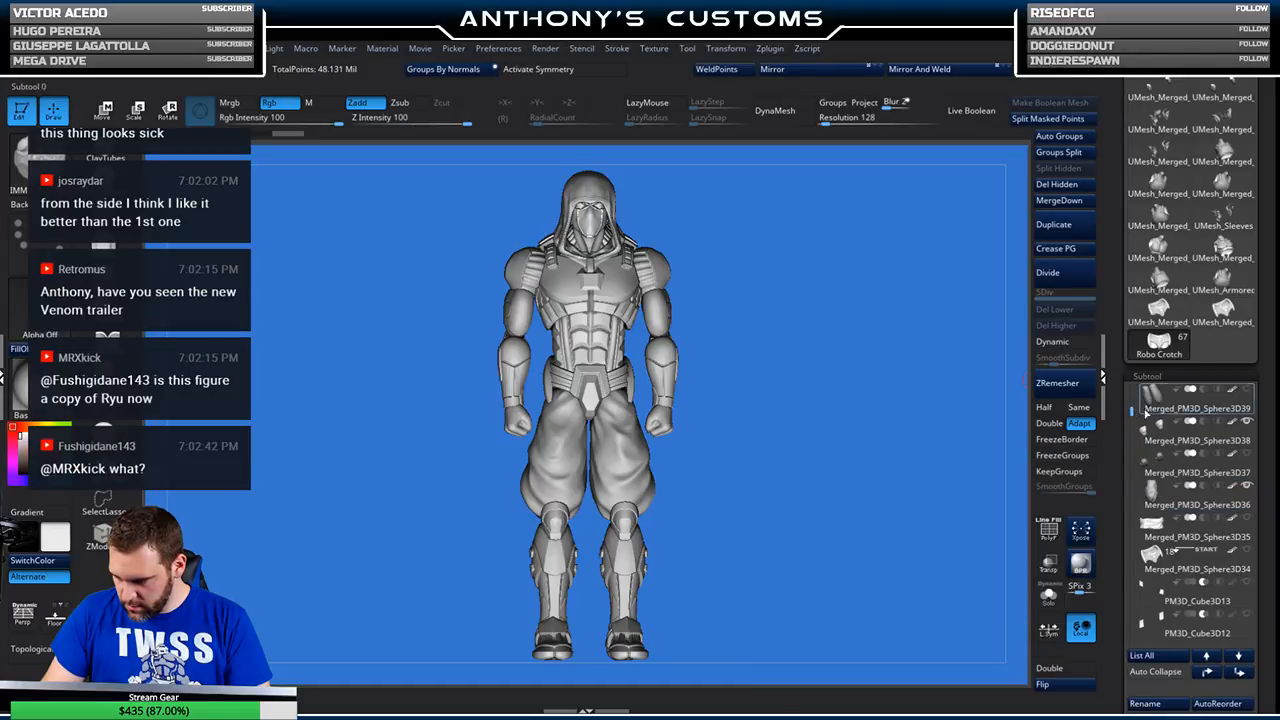
click(1247, 486)
click(1247, 390)
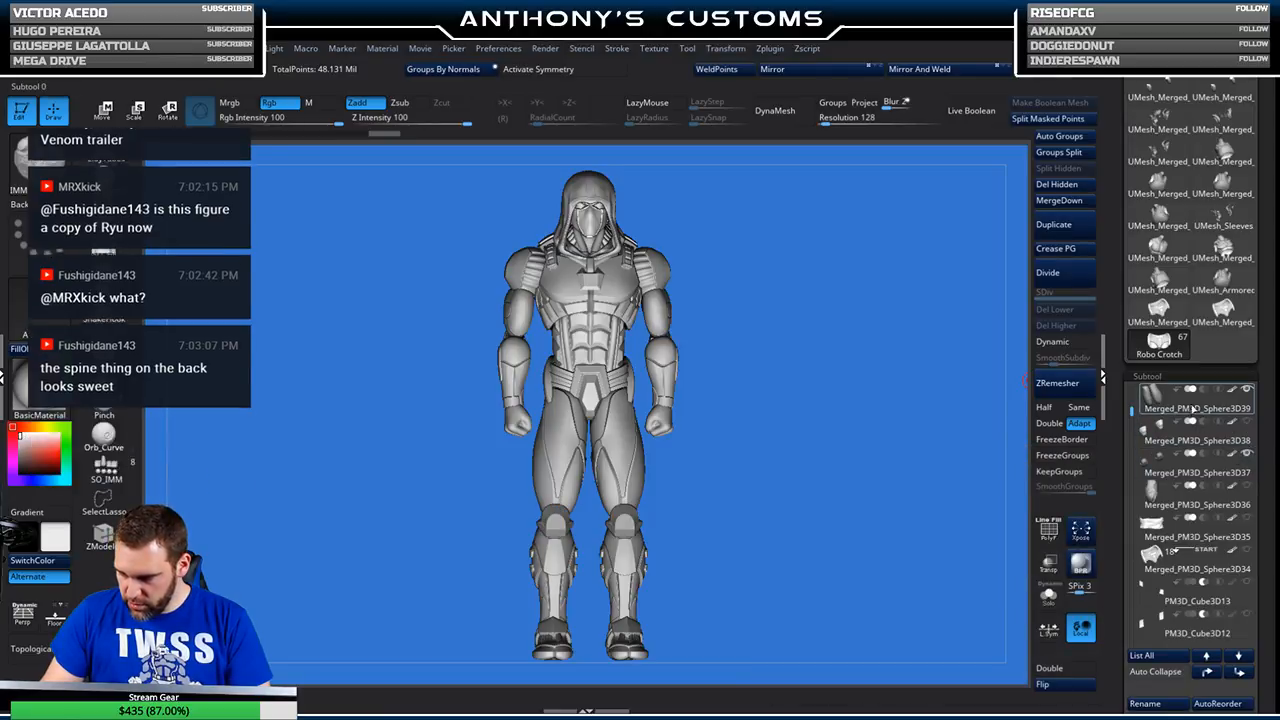
- Swap in the plated shins Merged_PM3D_Sphere3D41 and armoured feet Merged_PM3D_Sphere3D44, hiding Merged_PM3D_Sphere3D40 and Merged_PM3D_Sphere3D42, and review the figure
drag(1133, 413, 1133, 400)
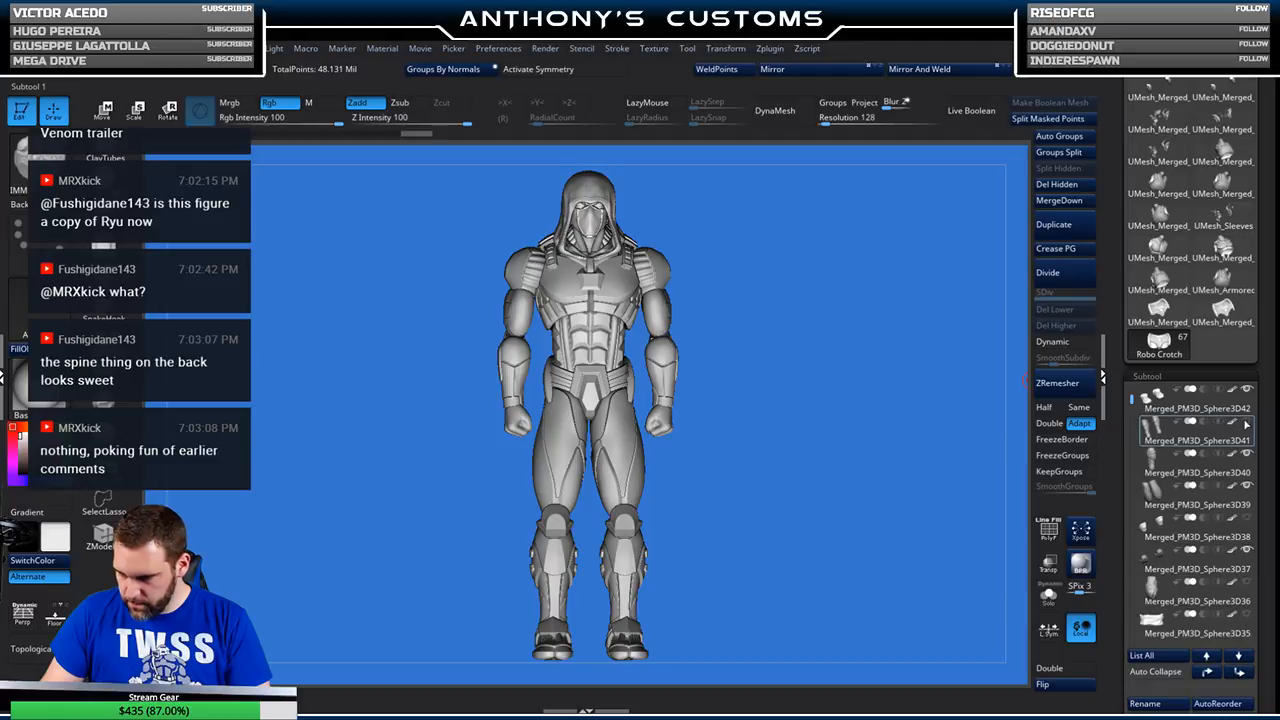
click(1247, 424)
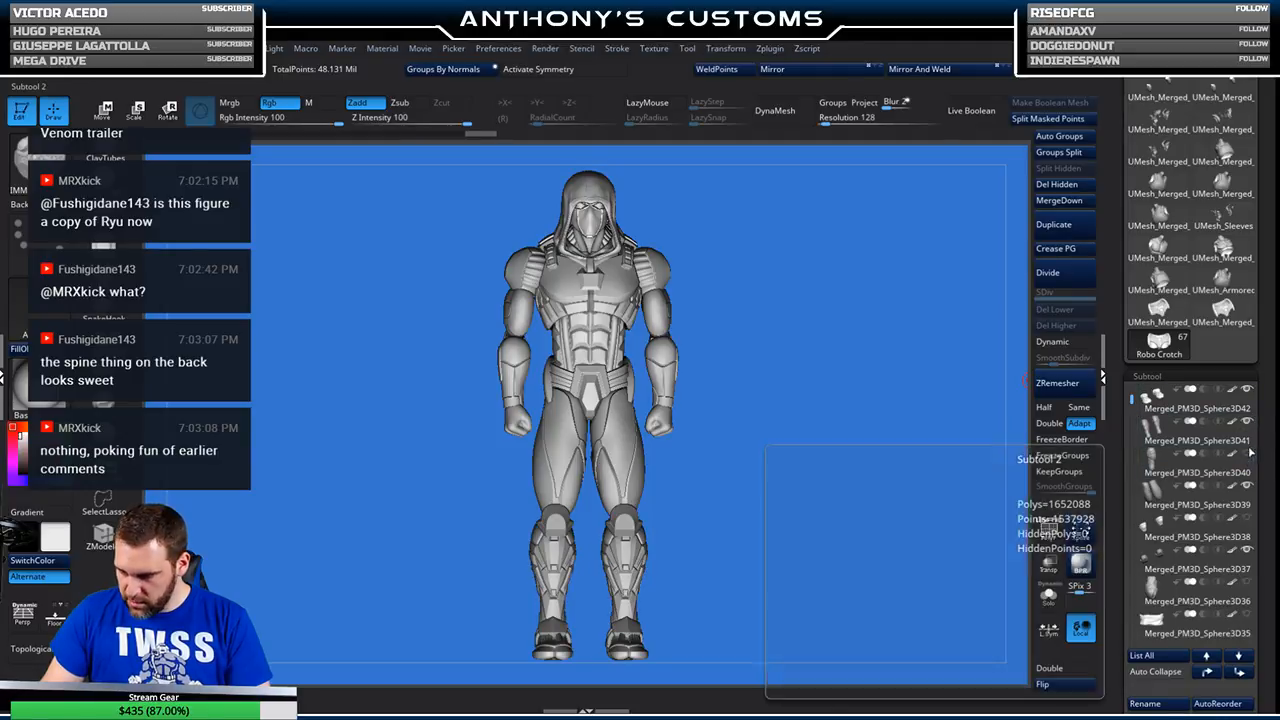
click(1247, 390)
scroll(1141, 408, up, 2)
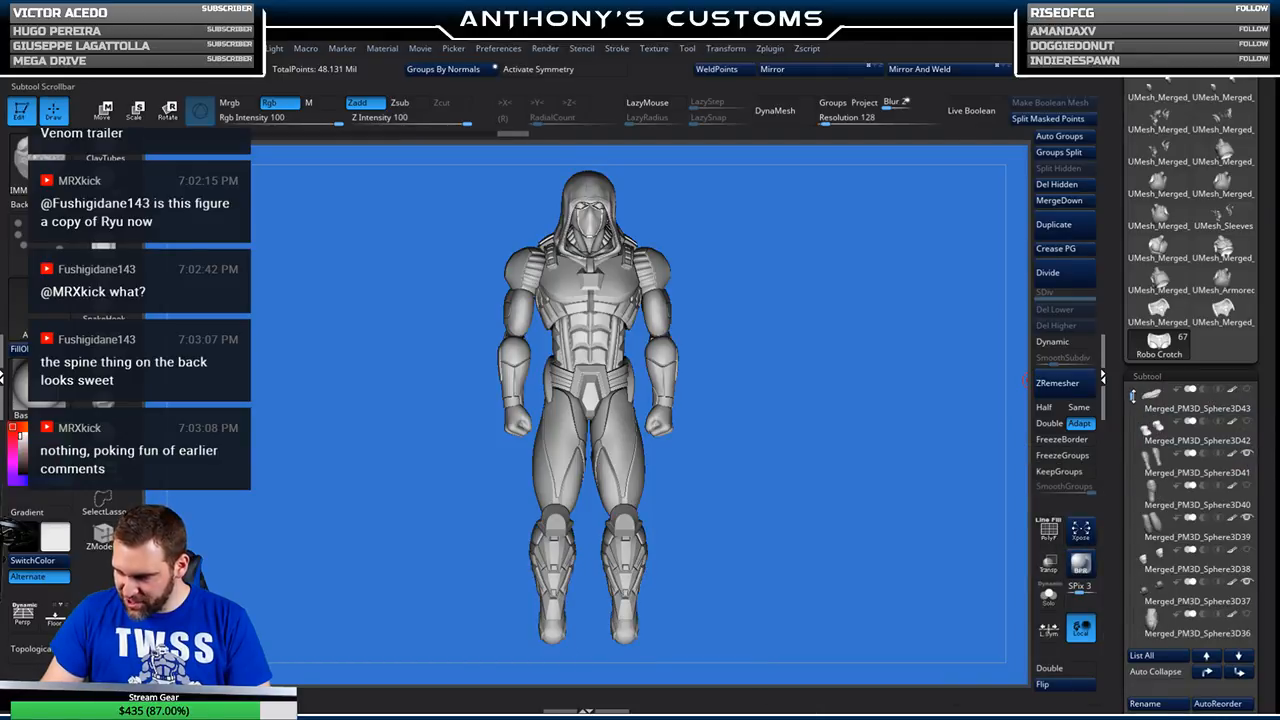
mouse_move(1197, 408)
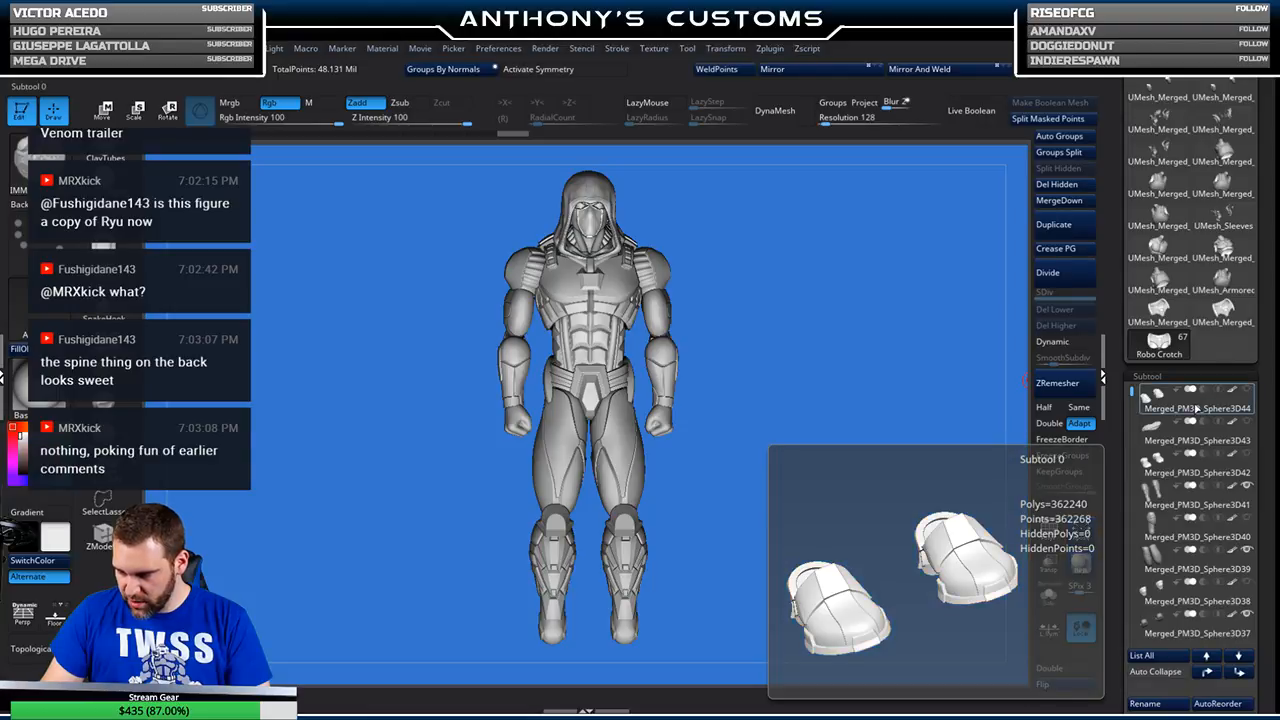
click(1247, 391)
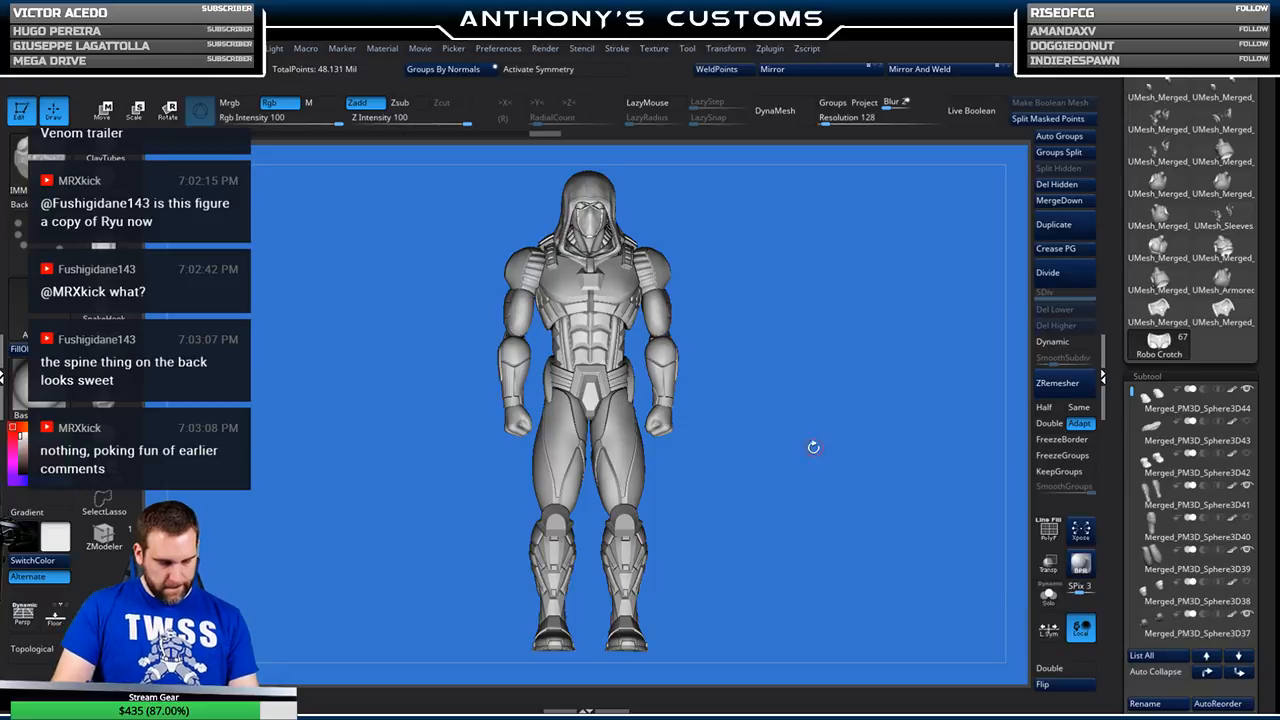
drag(785, 474, 880, 478)
drag(797, 451, 891, 471)
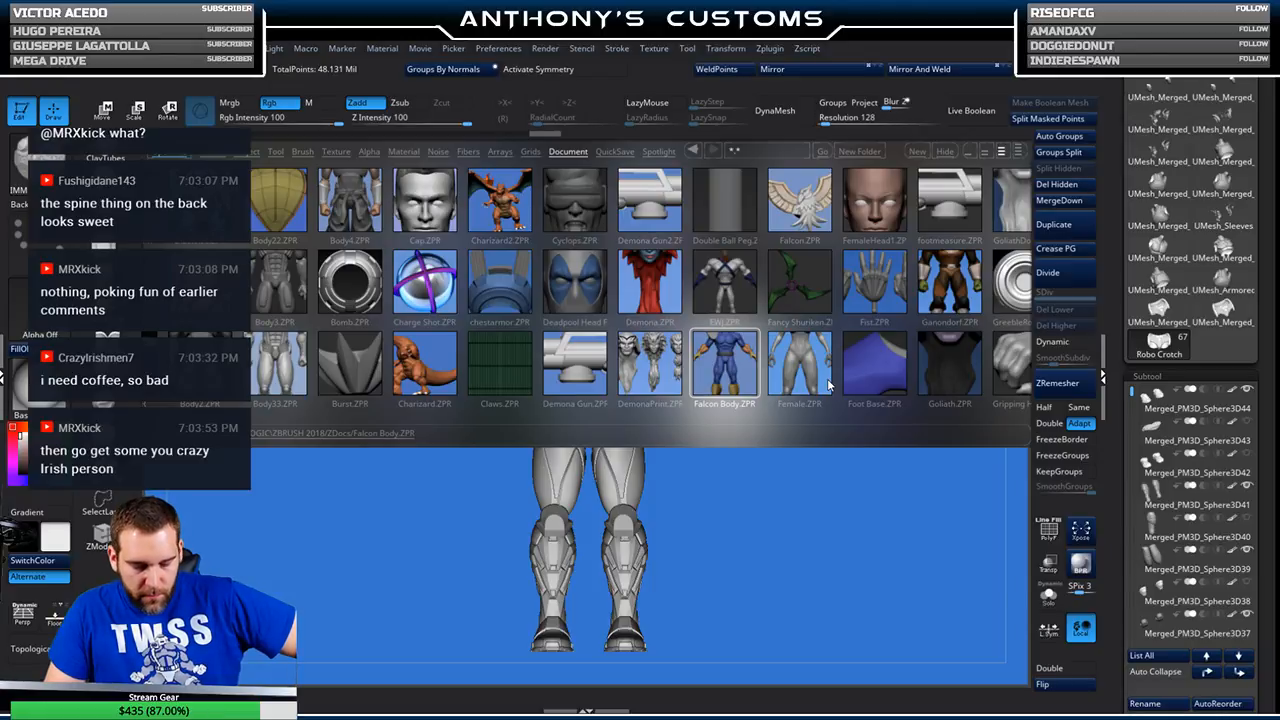
- Open the project containing the headless armoured body from the saved documents library and frame the figure
drag(828, 386, 887, 371)
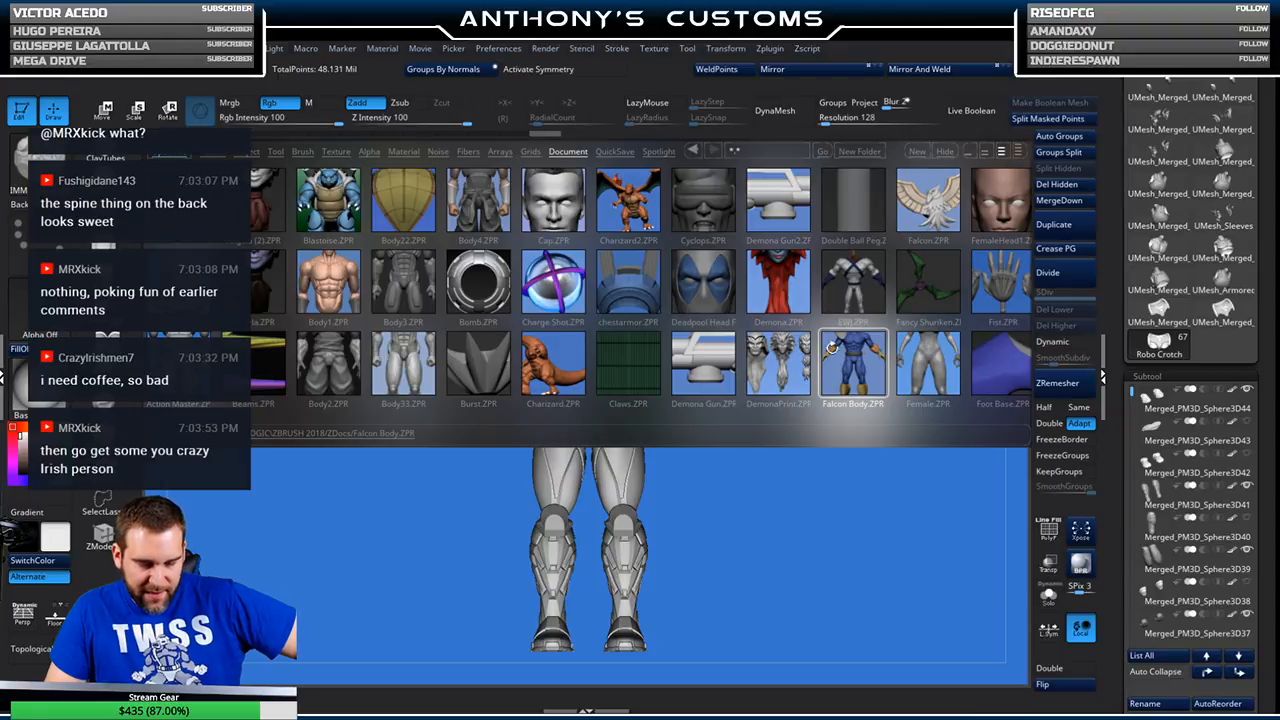
double_click(403, 366)
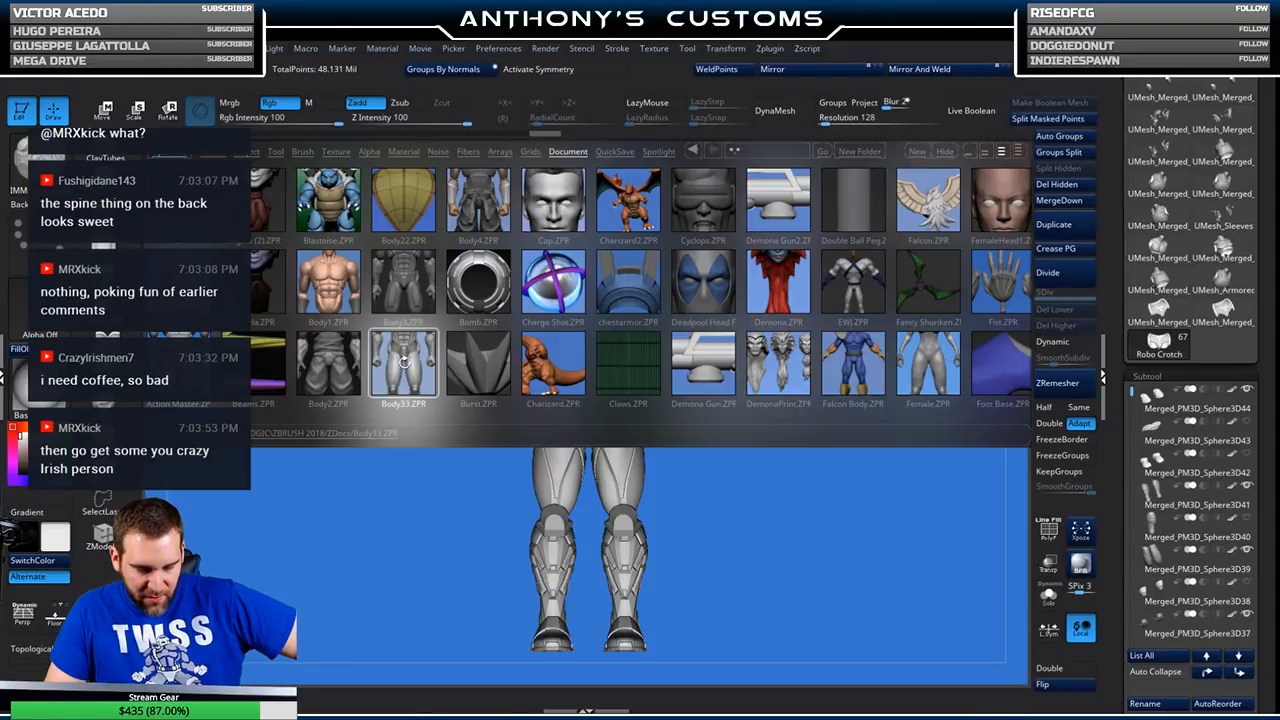
double_click(706, 355)
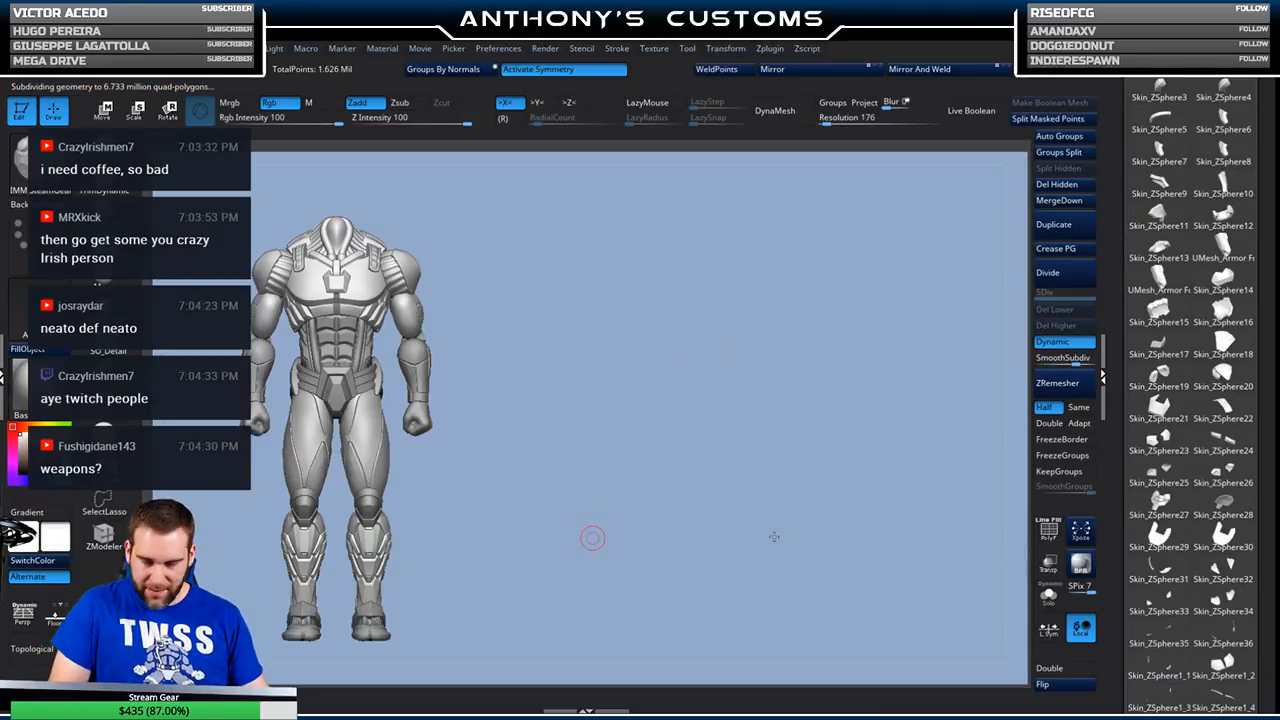
key(f)
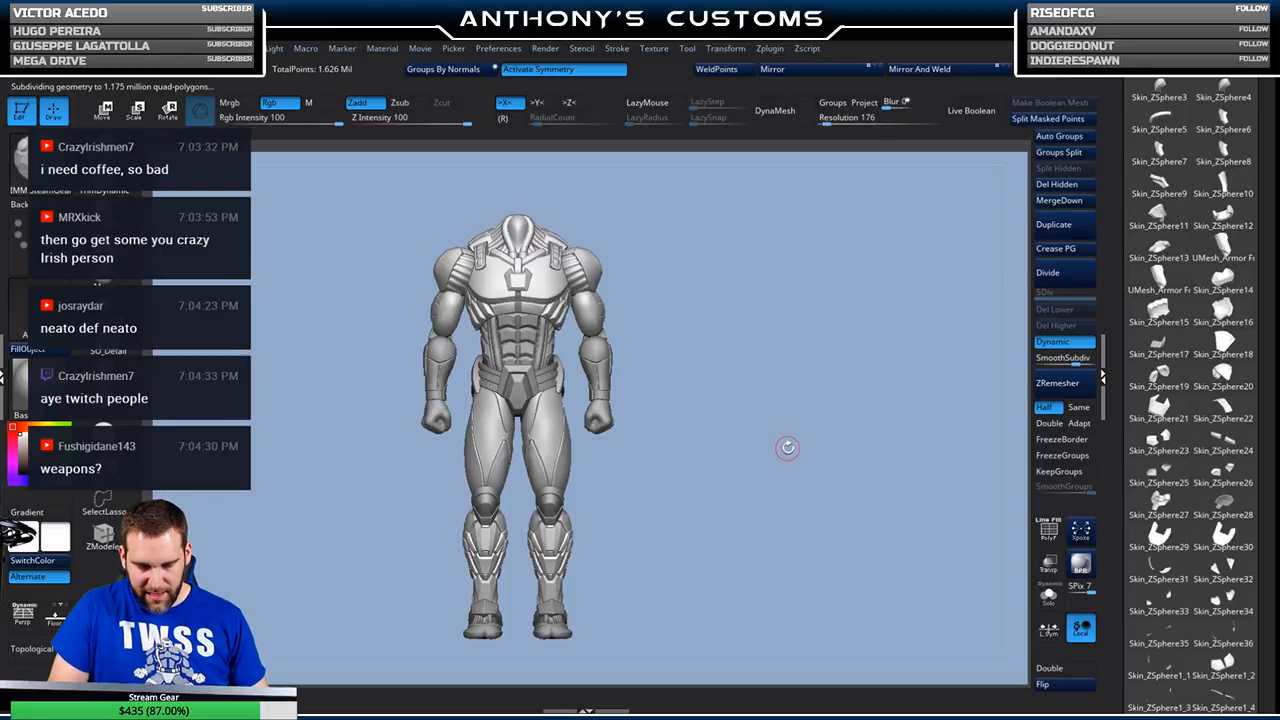
- Make the Upper Torso the active subtool and bring the subtool list into view
drag(1271, 397, 1258, 288)
scroll(1258, 288, down, 8)
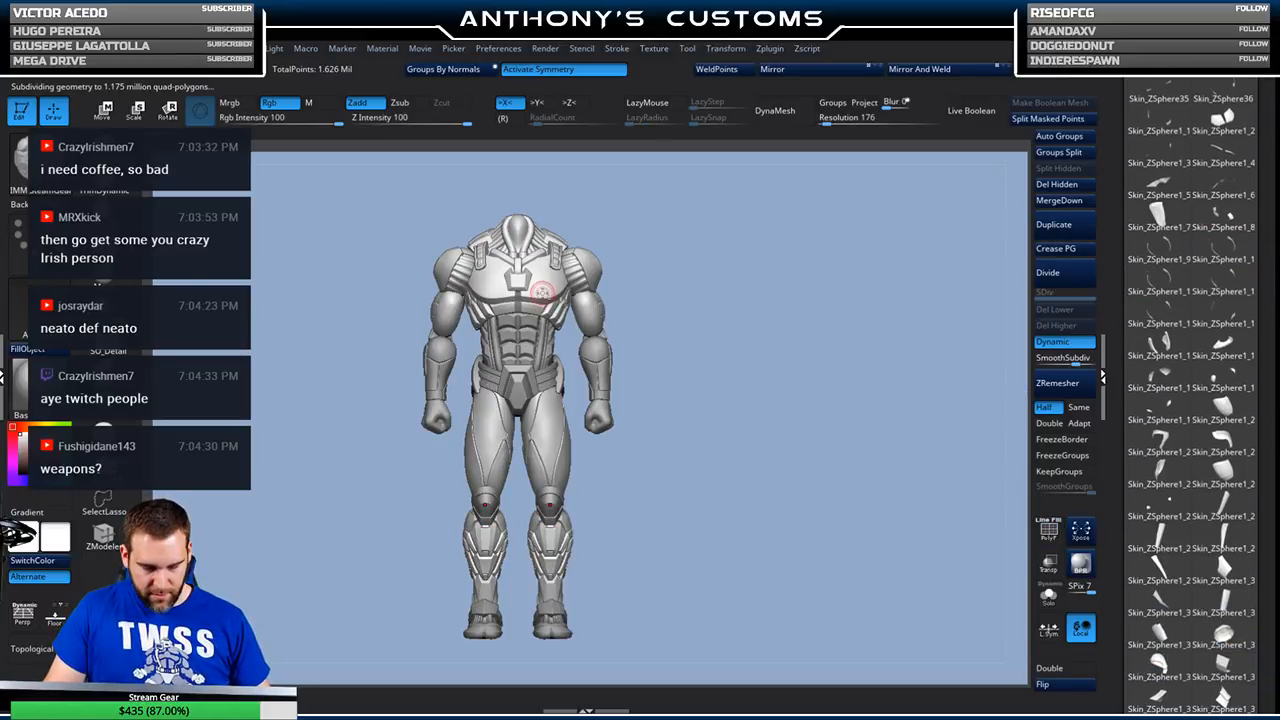
alt+click(542, 293)
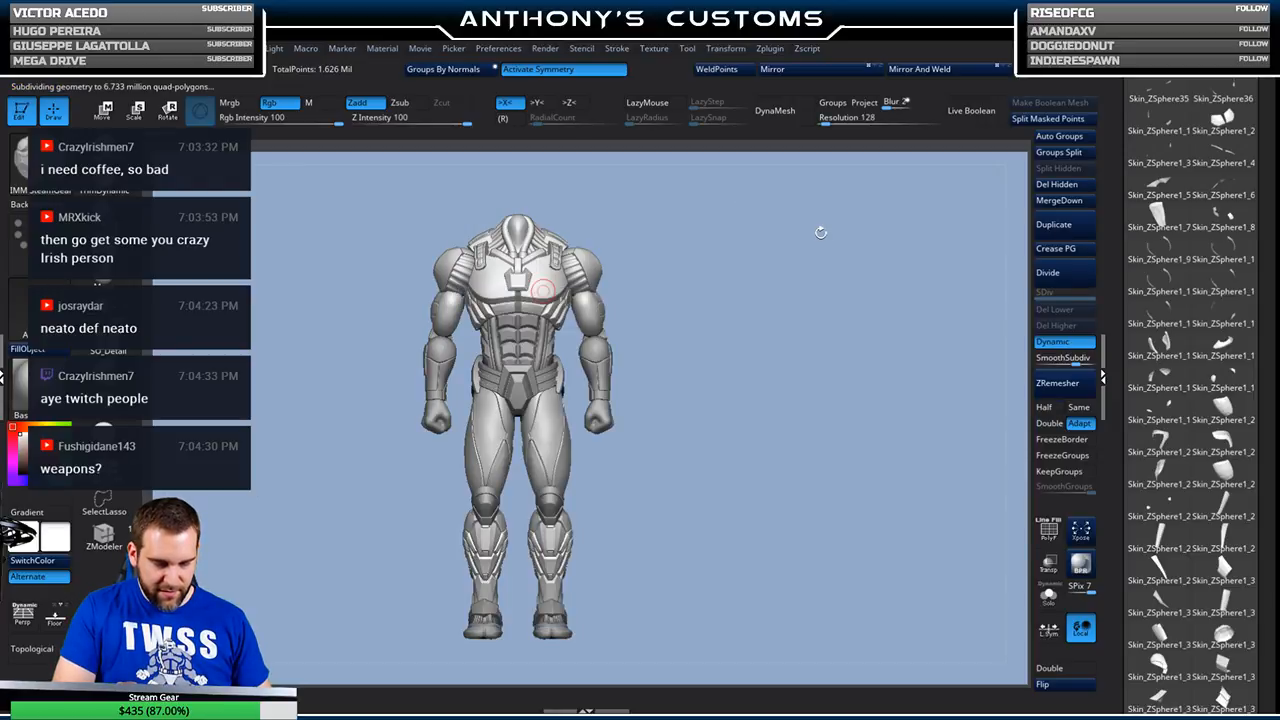
key(shift+f)
key(shift+f)
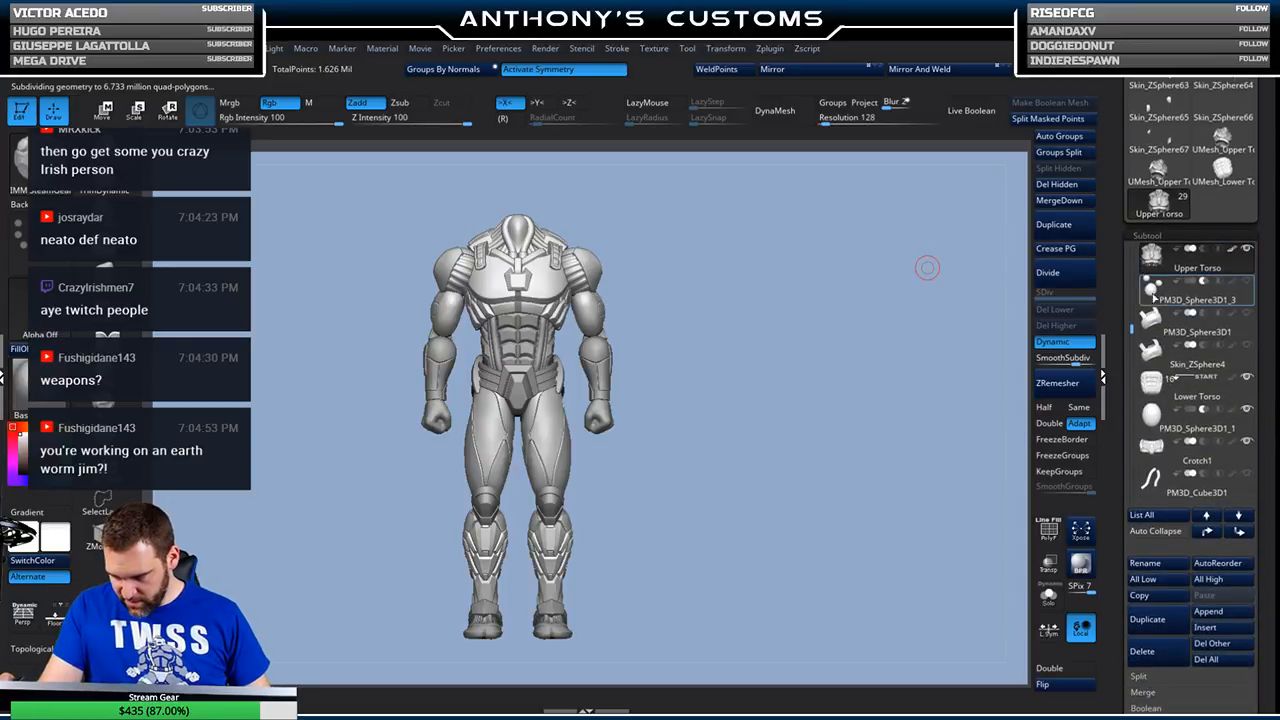
- Show the helmeted head Merged_Skin_ZSphere21_02 and the bladed shoulder armour PM3D_Cube3D1_2
drag(1132, 328, 1132, 280)
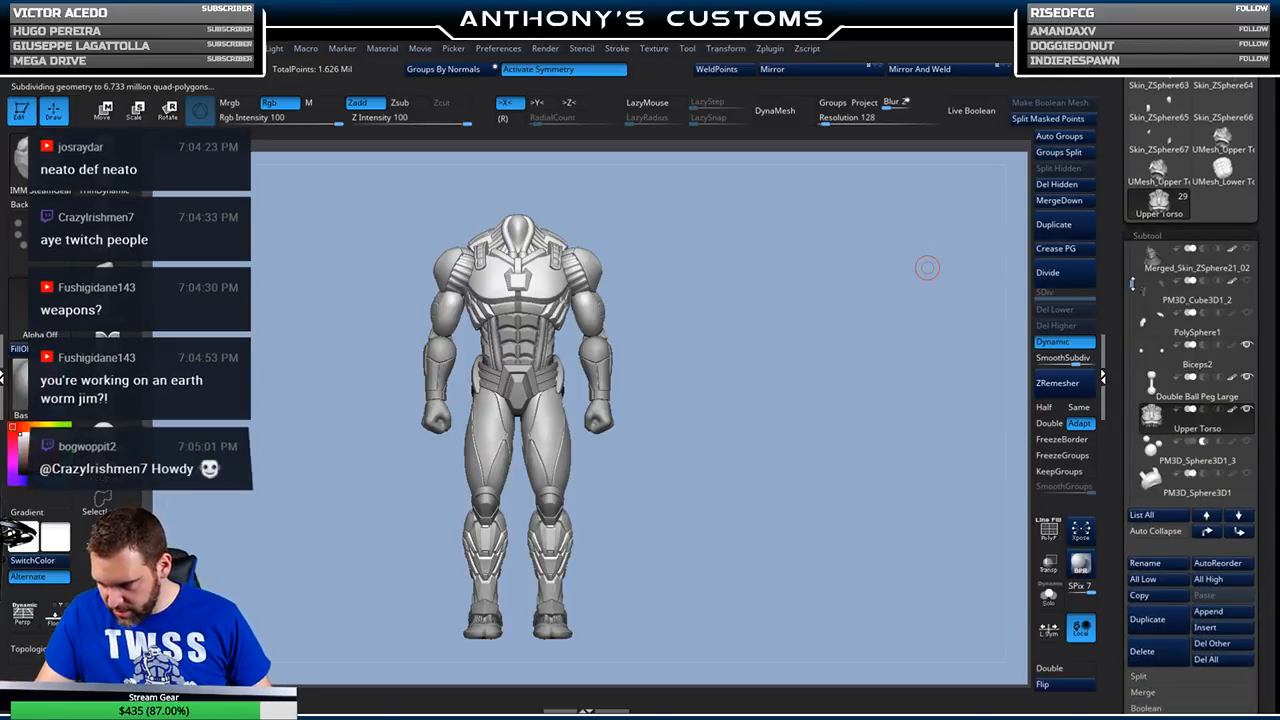
click(1245, 249)
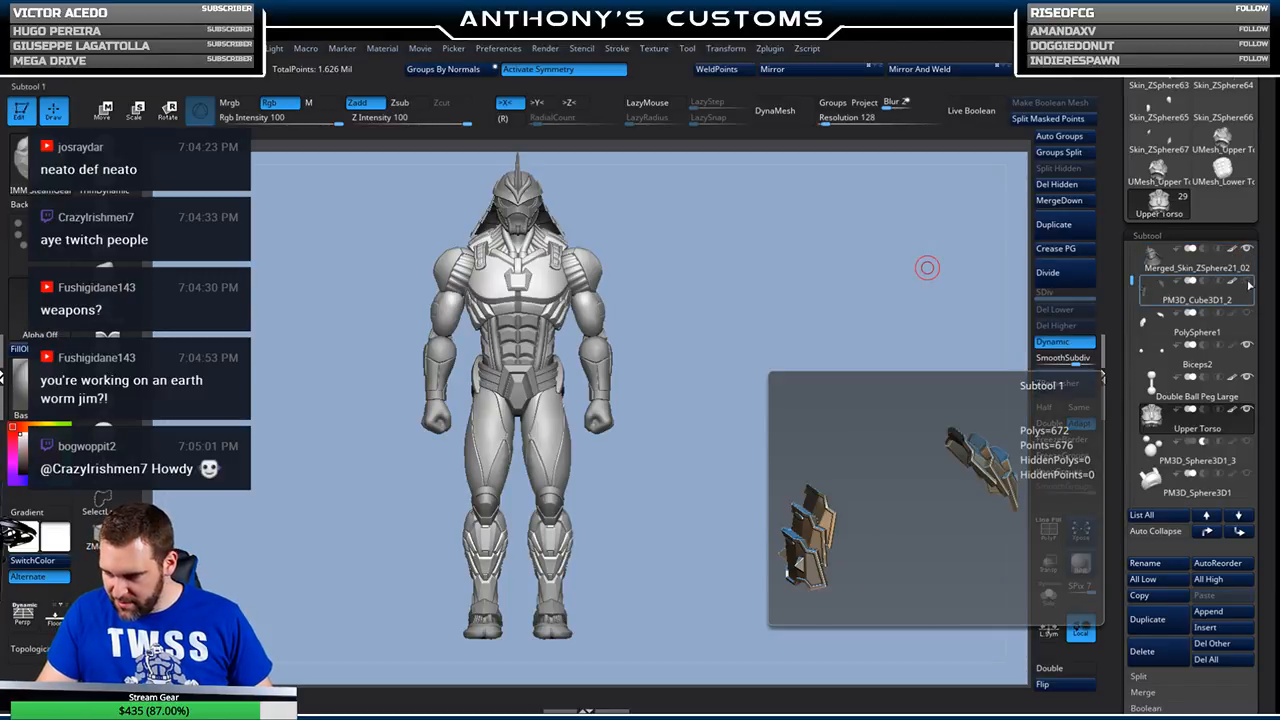
click(1247, 282)
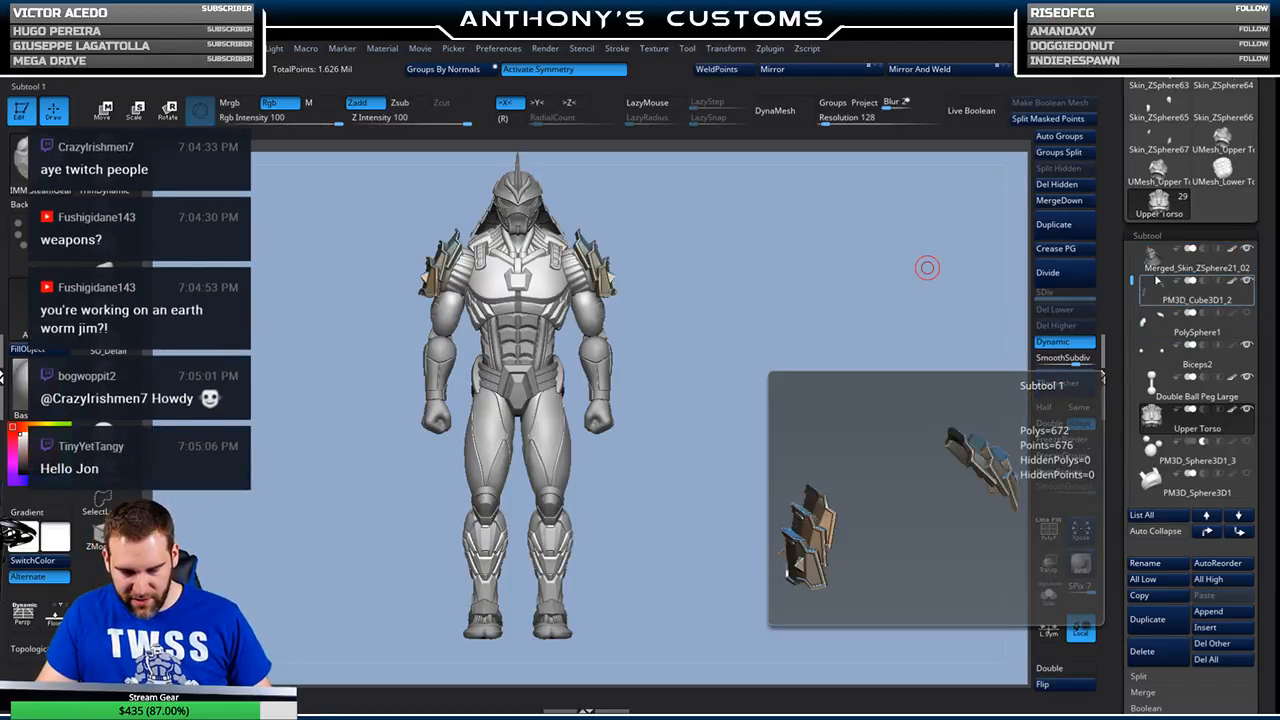
- Show the chest armour subtool Skin_ZSphere4 over the upper torso
scroll(1157, 300, up, 3)
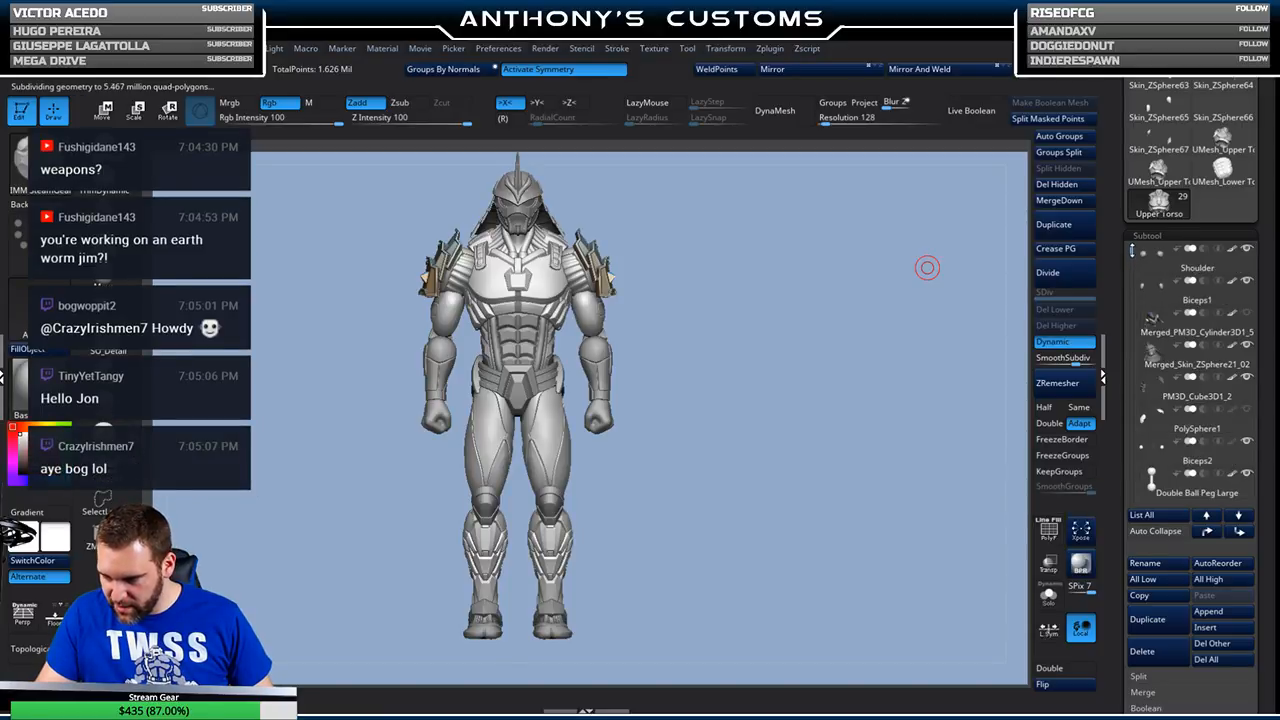
scroll(1197, 370, down, 5)
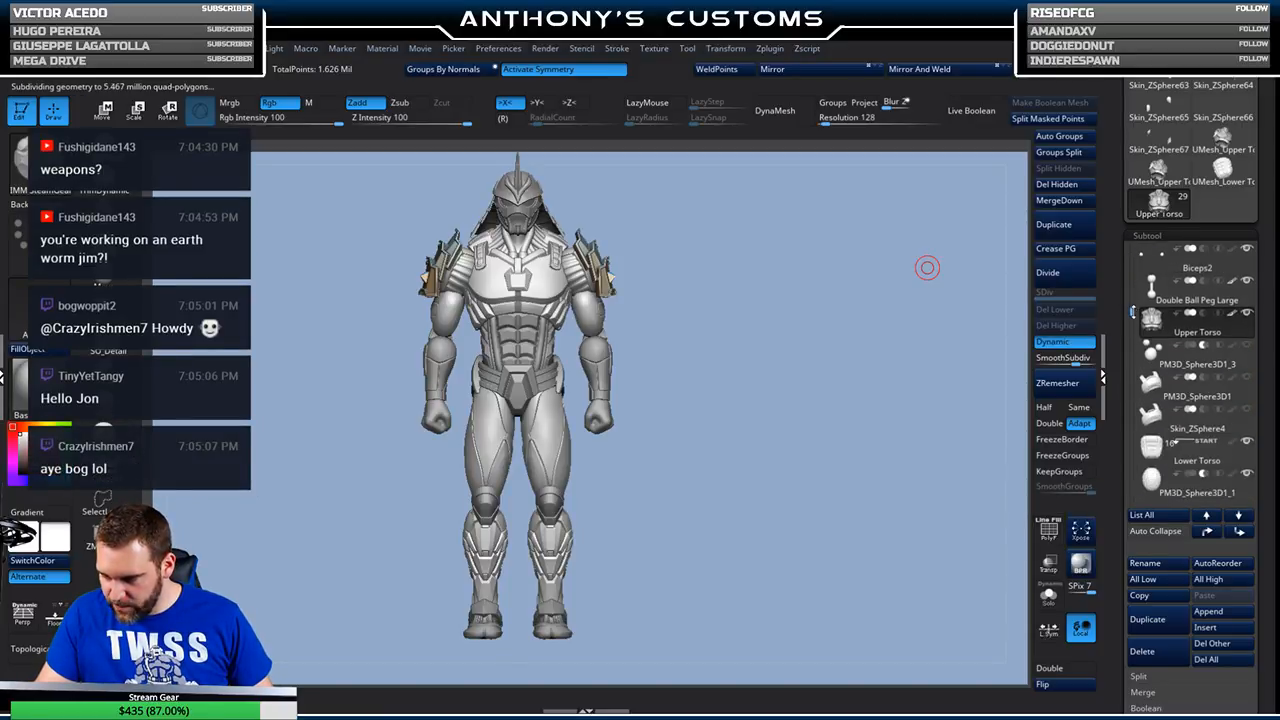
scroll(1230, 385, down, 1)
mouse_move(1241, 396)
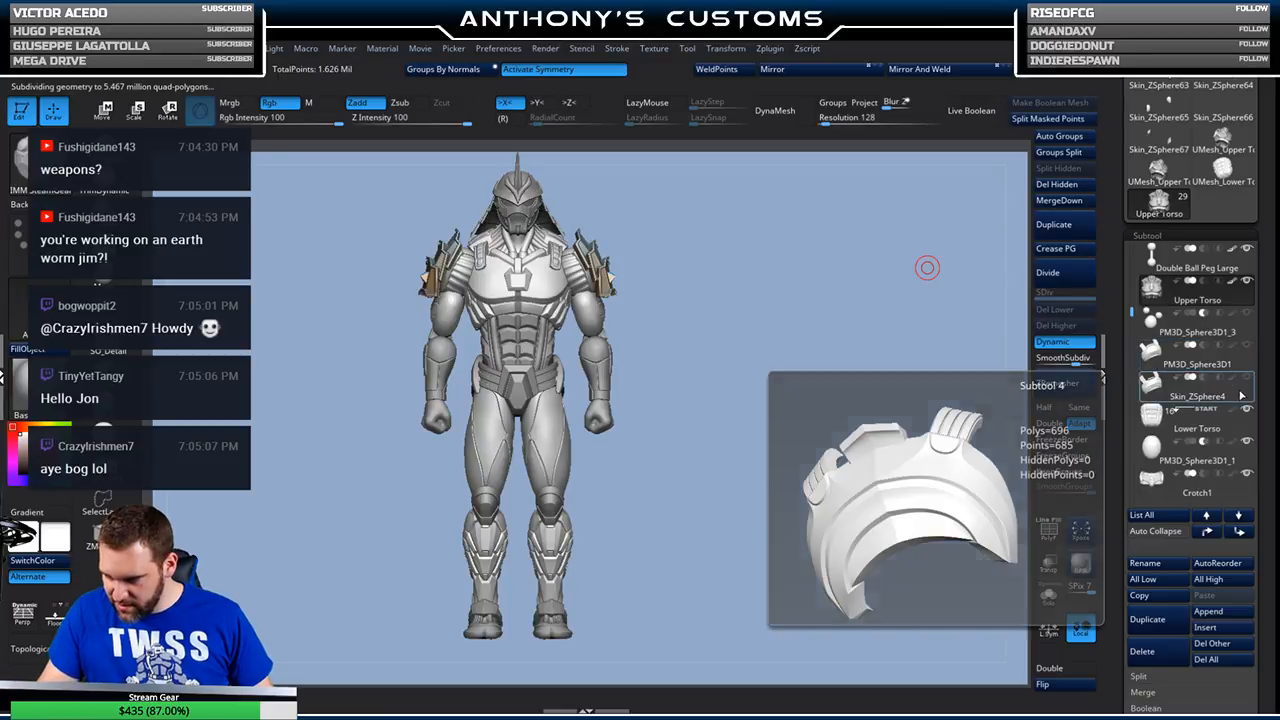
click(1246, 379)
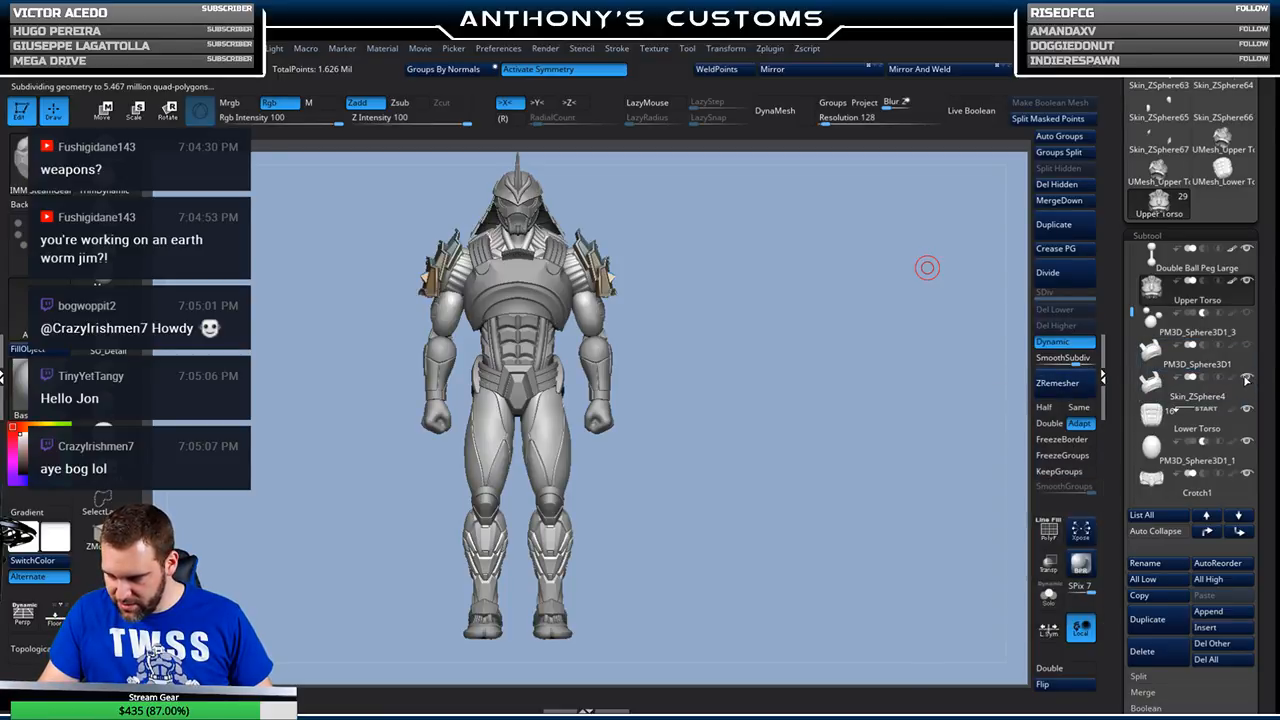
- Show the plated hip armour Merged_PolyMesh3D_5 listed directly below PM3D_Cube3D1
scroll(1133, 322, down, 1)
scroll(1133, 322, down, 3)
click(1246, 410)
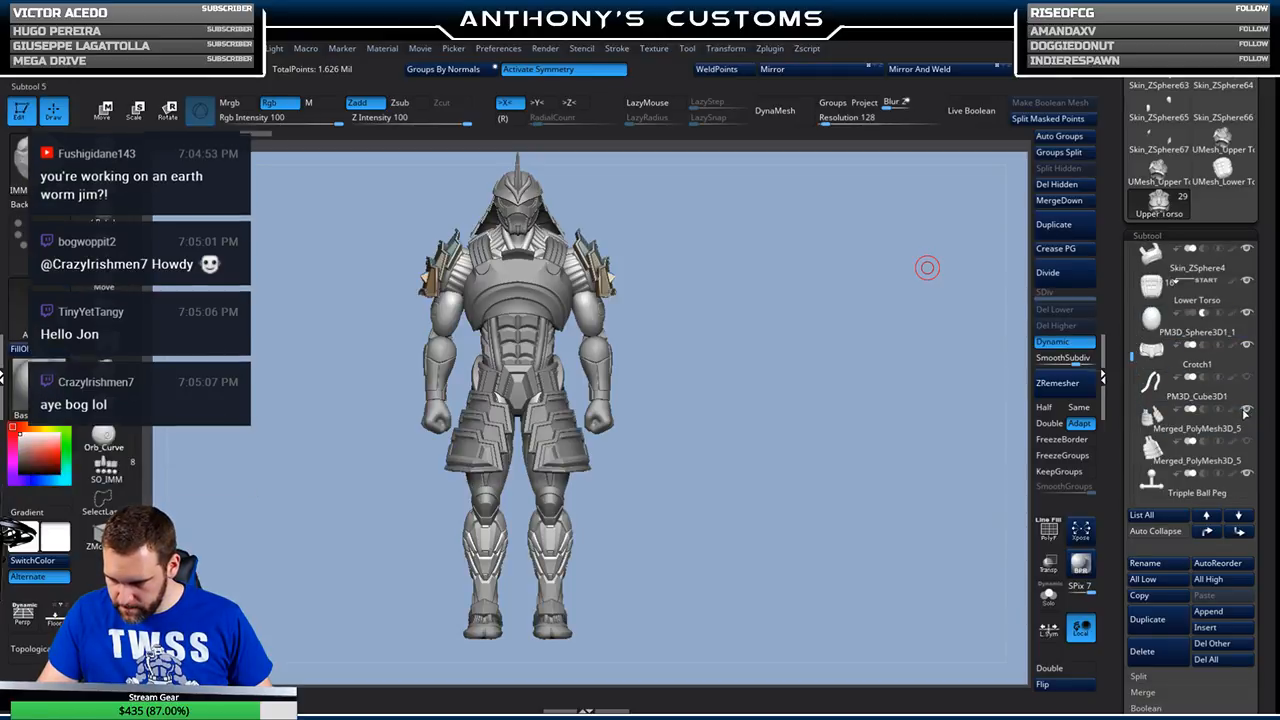
mouse_move(1244, 414)
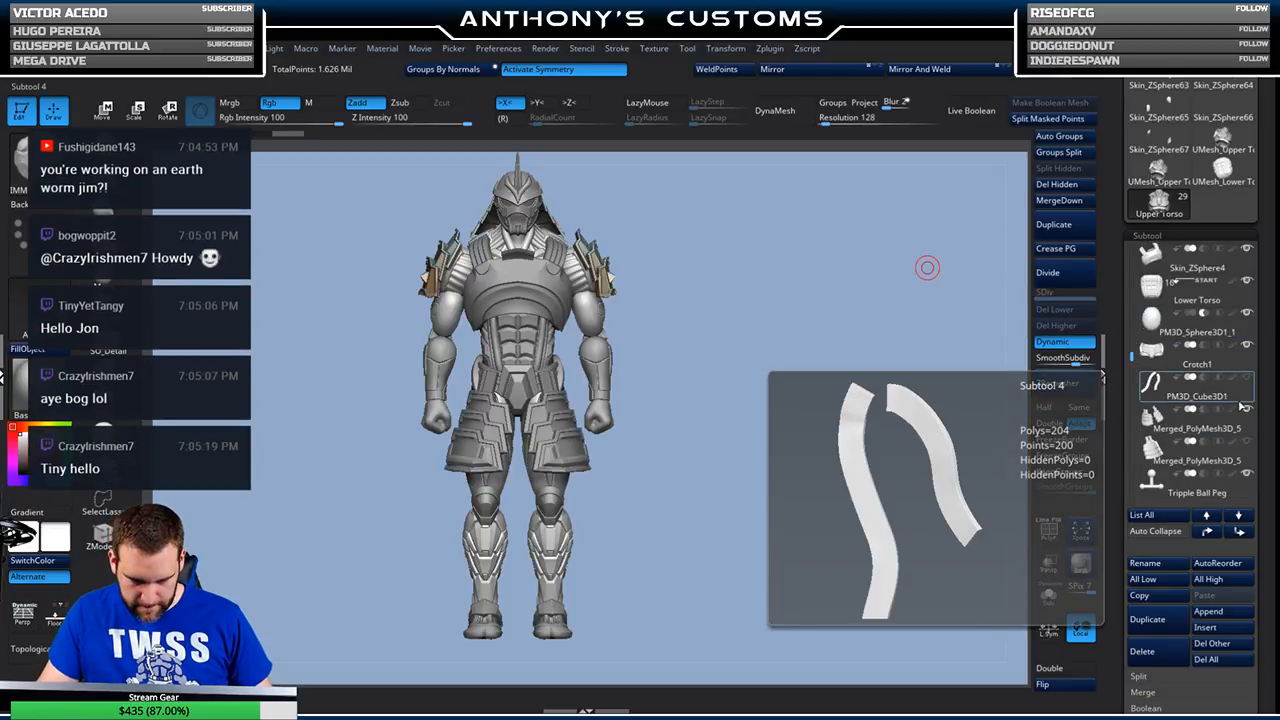
- Hide the plated hip armour Merged_PolyMesh3D_5 below PM3D_Cube3D1 and show the second Merged_PolyMesh3D_5 subtool instead
mouse_move(813, 420)
mouse_down()
mouse_move(838, 423)
mouse_move(825, 419)
mouse_up()
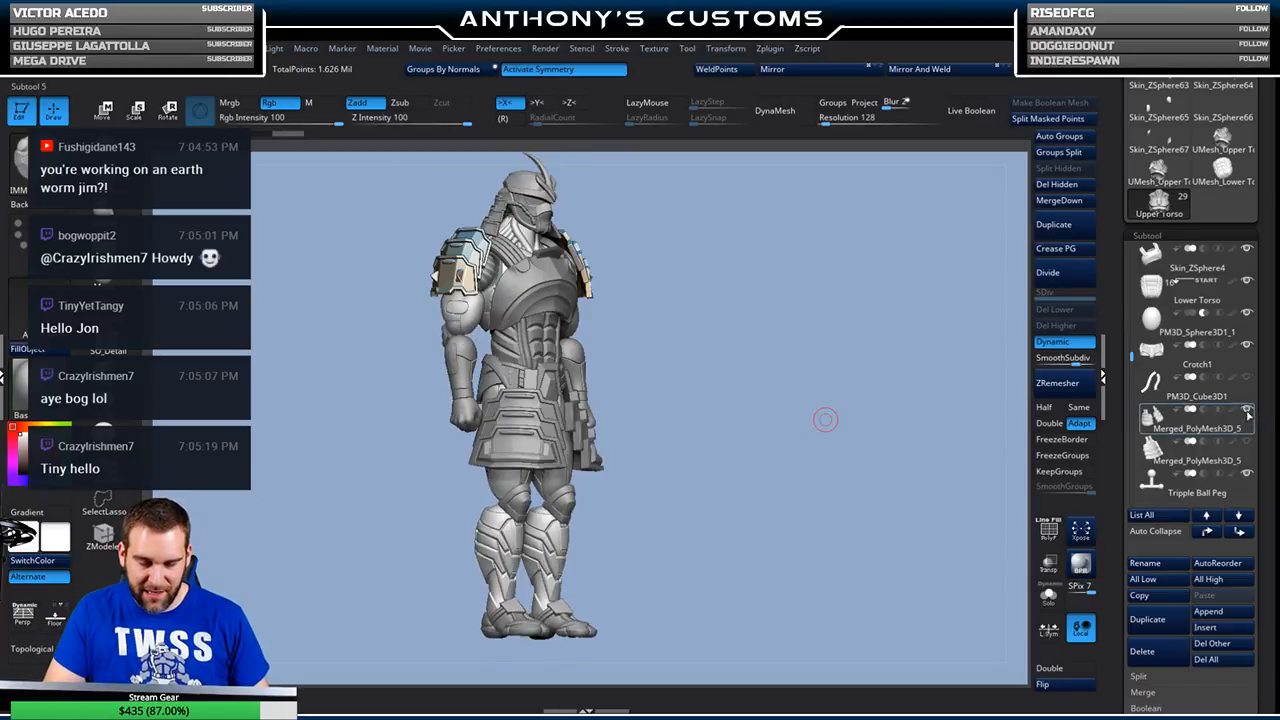
click(1246, 409)
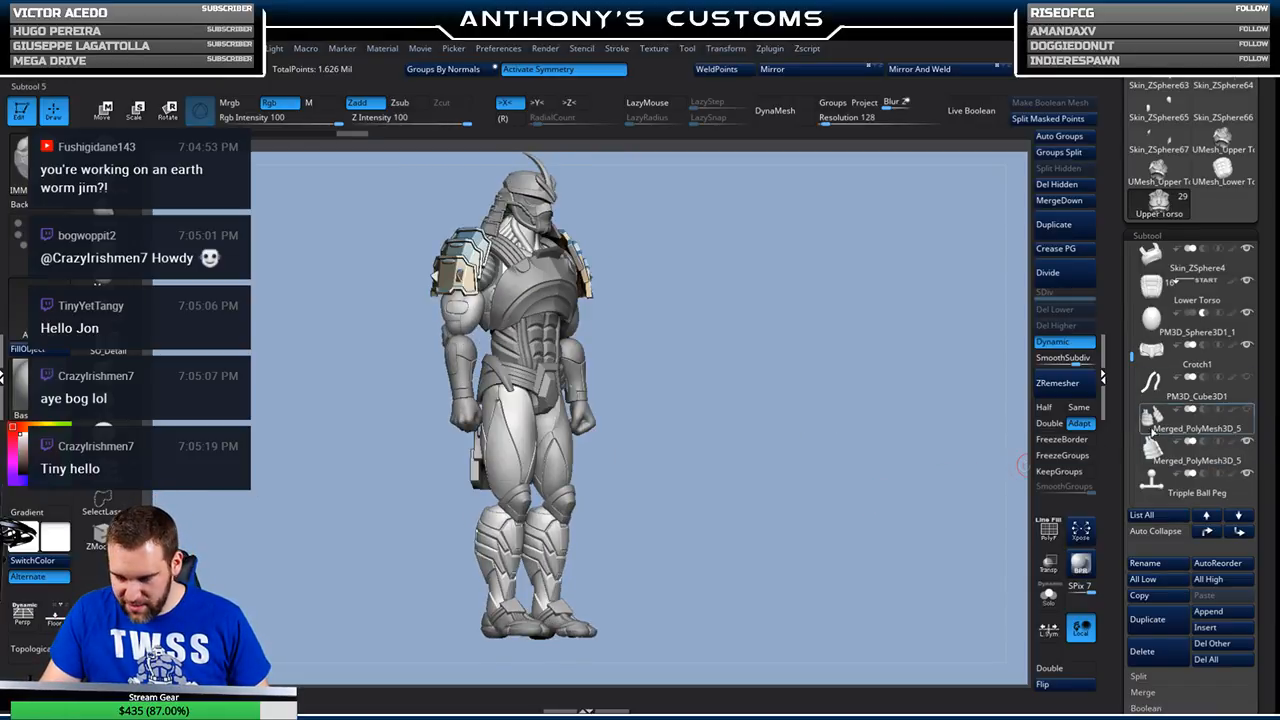
drag(1132, 358, 1131, 458)
drag(851, 497, 818, 494)
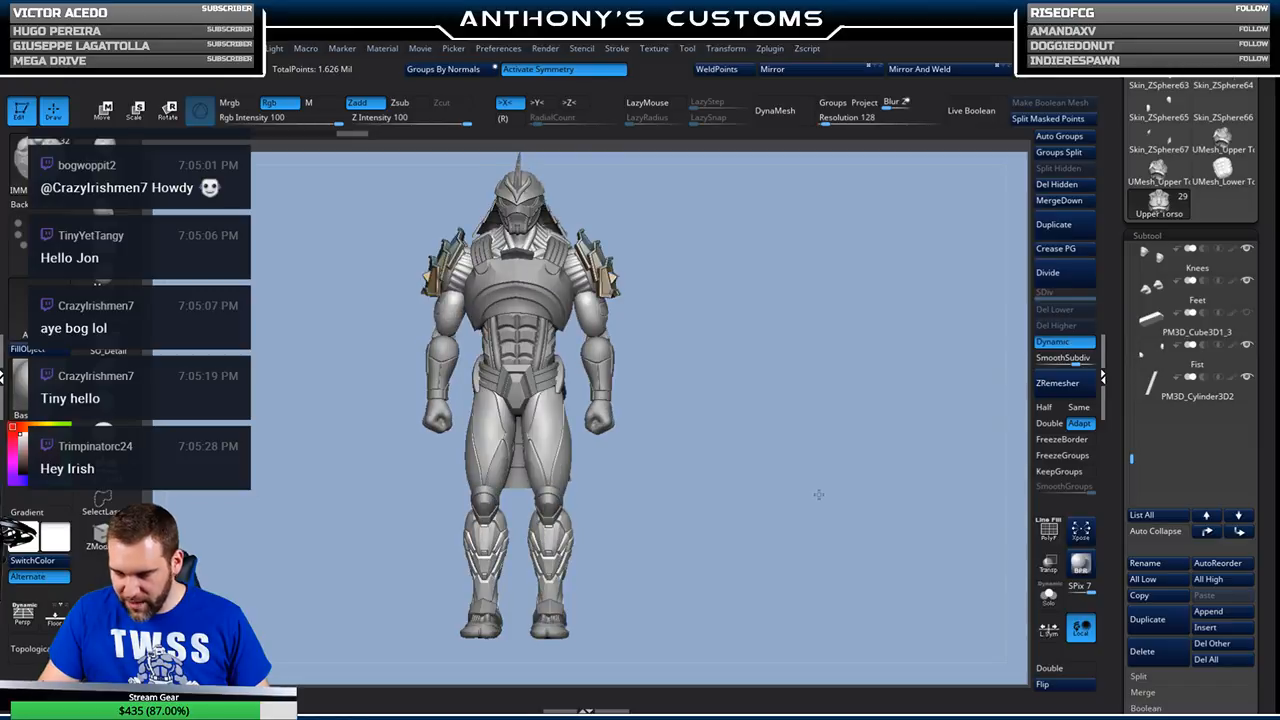
- Examine the assembled figure's waist, arms, chest armour, shoulder armour and helmet up close
drag(812, 330, 793, 337)
alt+drag(785, 437, 786, 394)
alt+drag(803, 266, 842, 428)
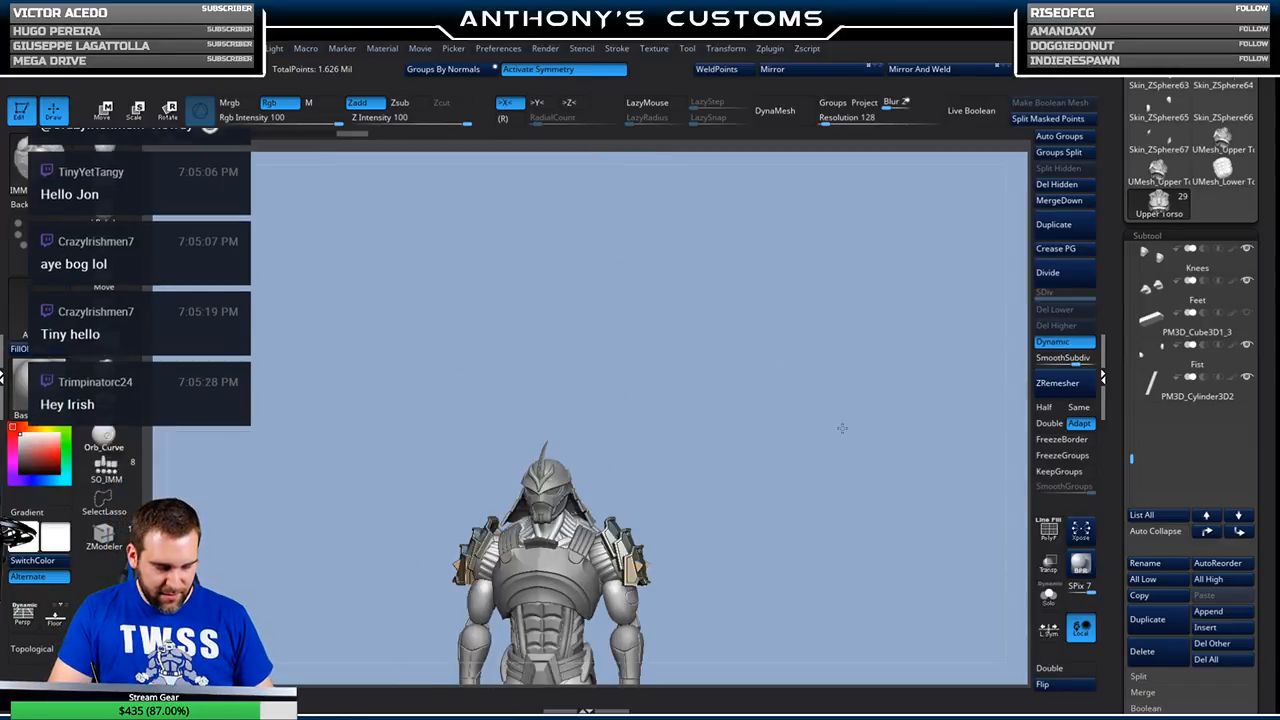
alt+drag(698, 414, 748, 354)
alt+drag(814, 314, 900, 292)
alt+drag(897, 343, 880, 401)
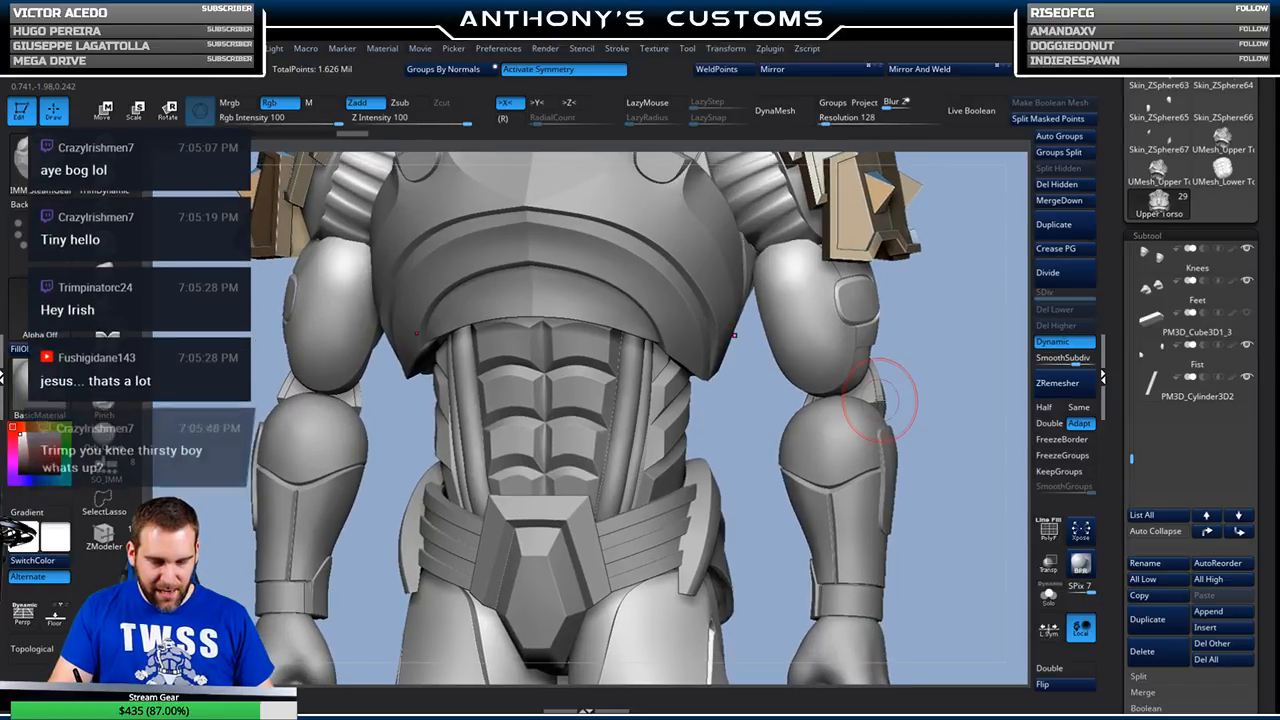
alt+drag(772, 400, 790, 640)
alt+drag(772, 552, 775, 600)
alt+drag(934, 230, 926, 273)
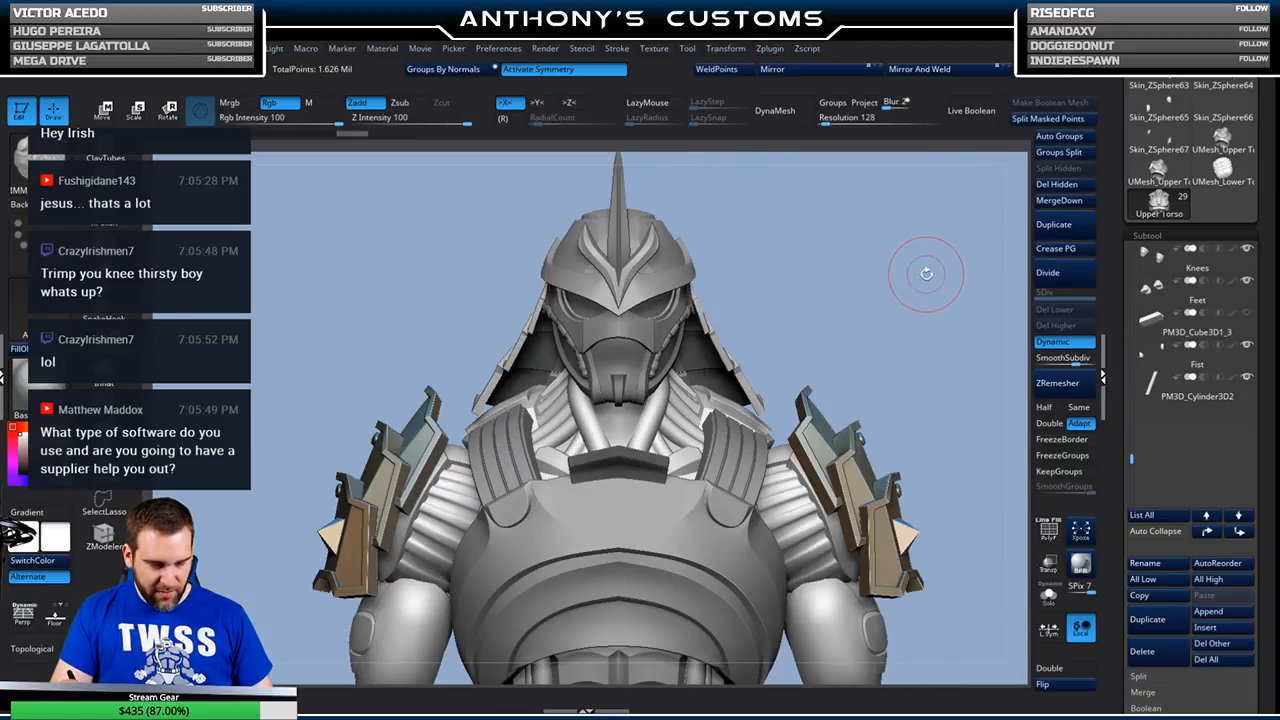
- Open the Metroid Parts project from the saved document library and look over its rods, missiles and bombs
key(comma)
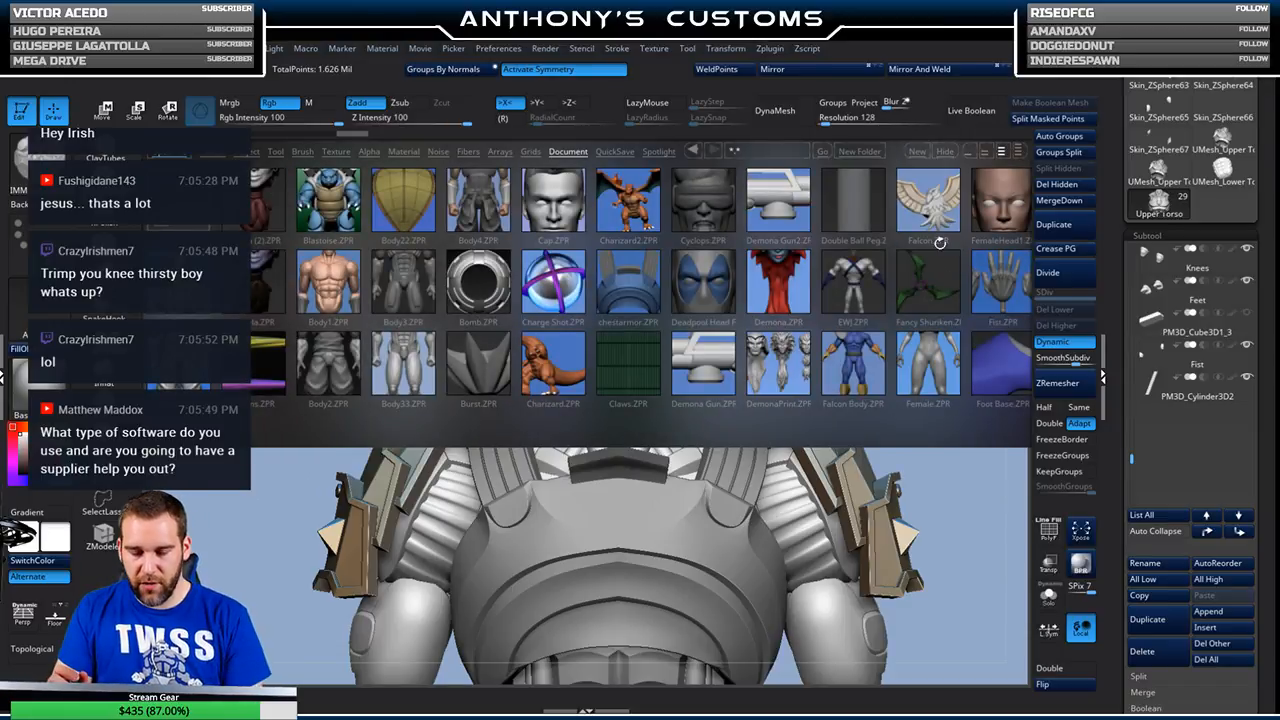
double_click(936, 360)
drag(747, 365, 514, 365)
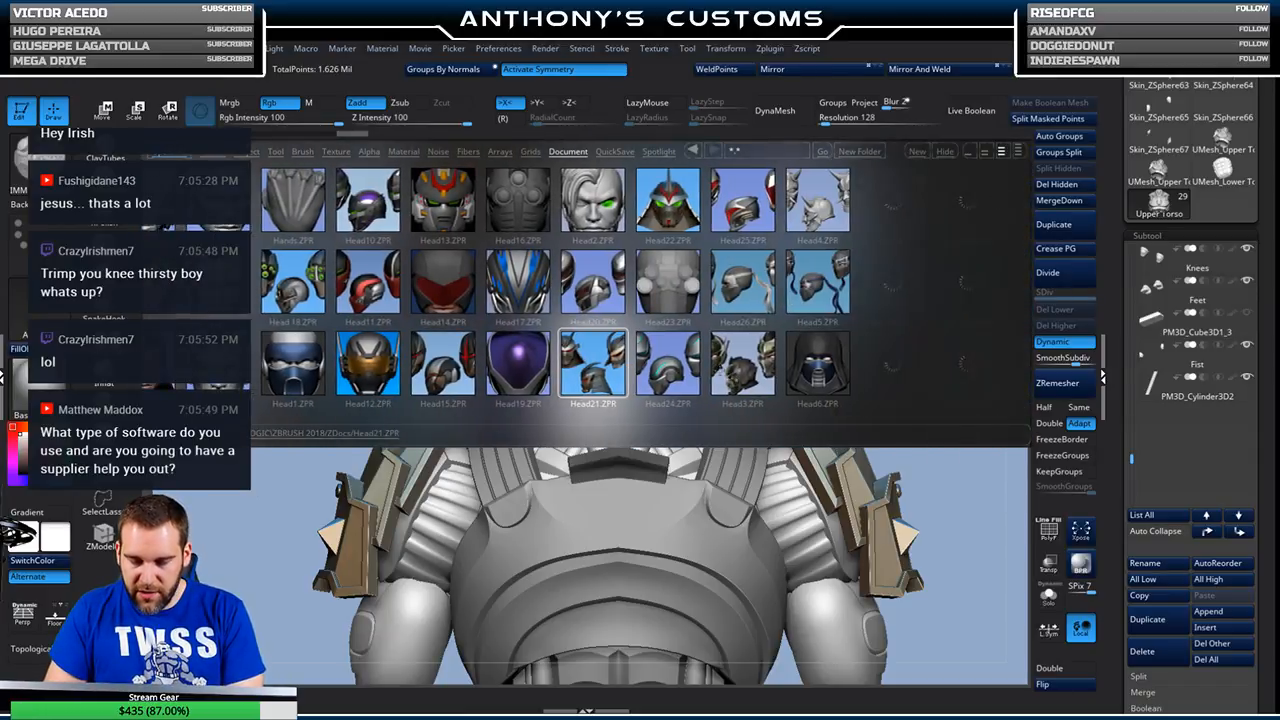
drag(780, 365, 373, 367)
drag(820, 367, 625, 367)
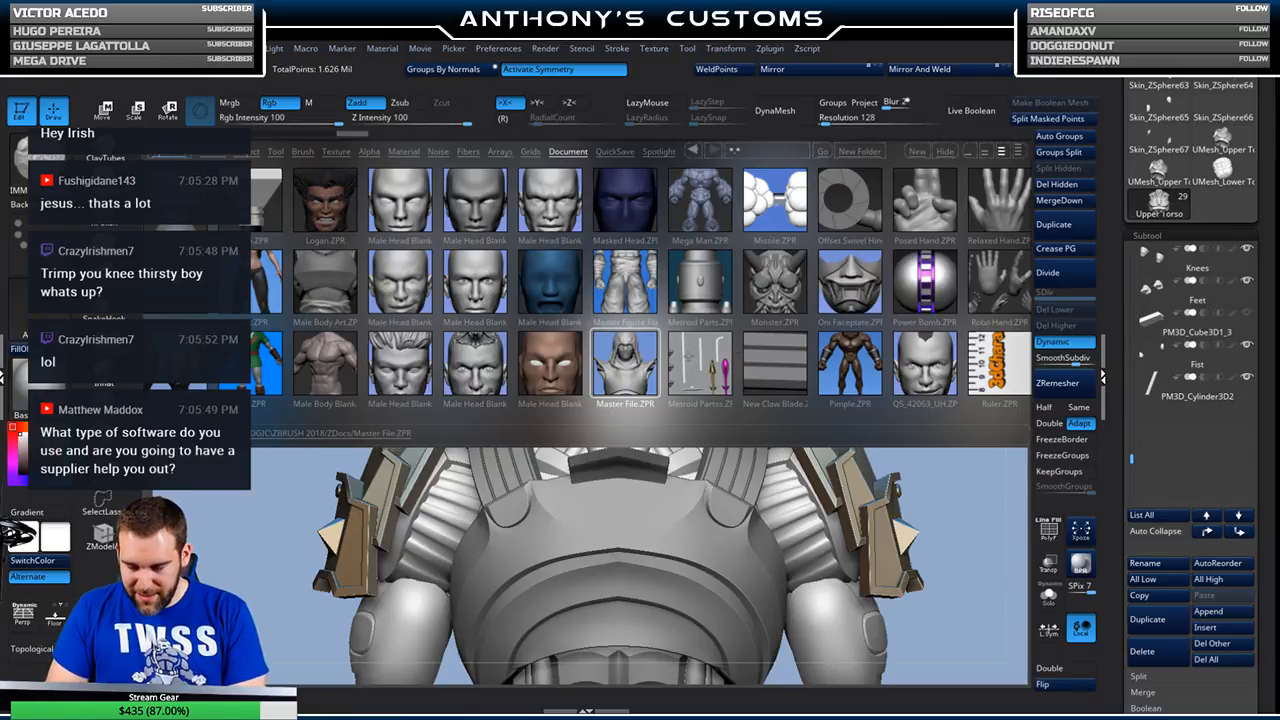
double_click(712, 358)
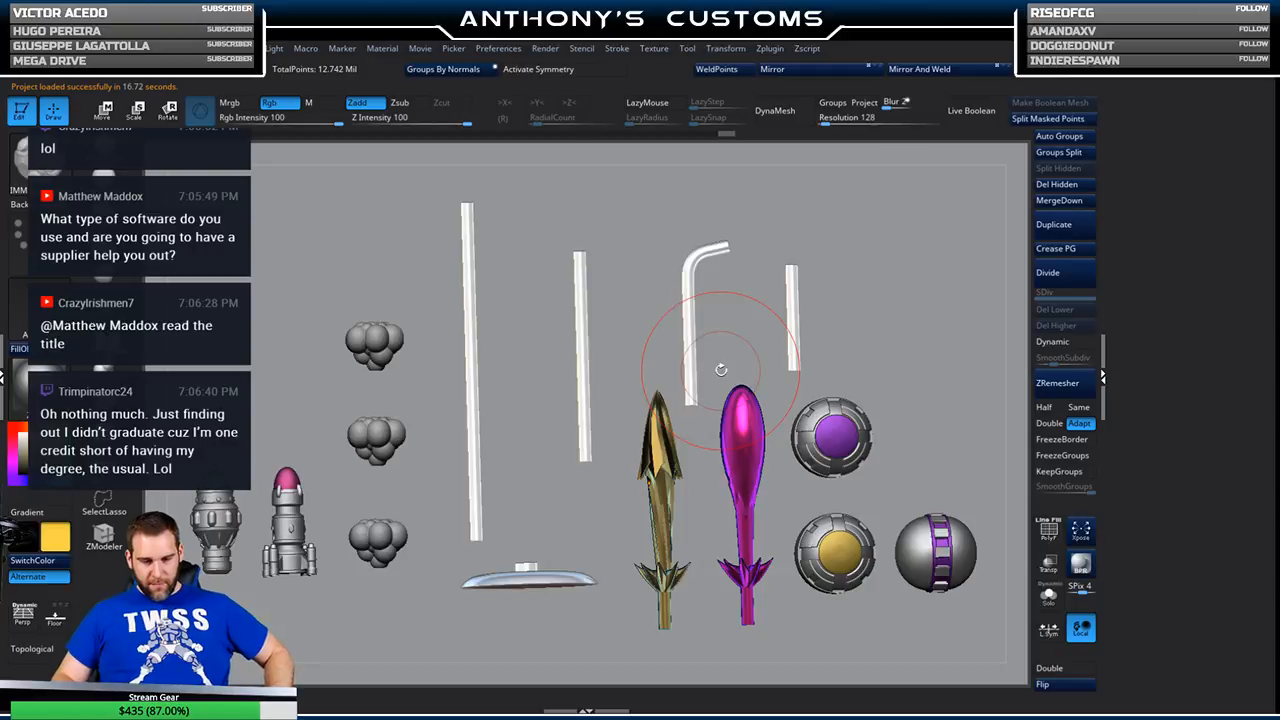
alt+drag(909, 340, 903, 304)
drag(850, 392, 851, 403)
alt+drag(668, 407, 742, 357)
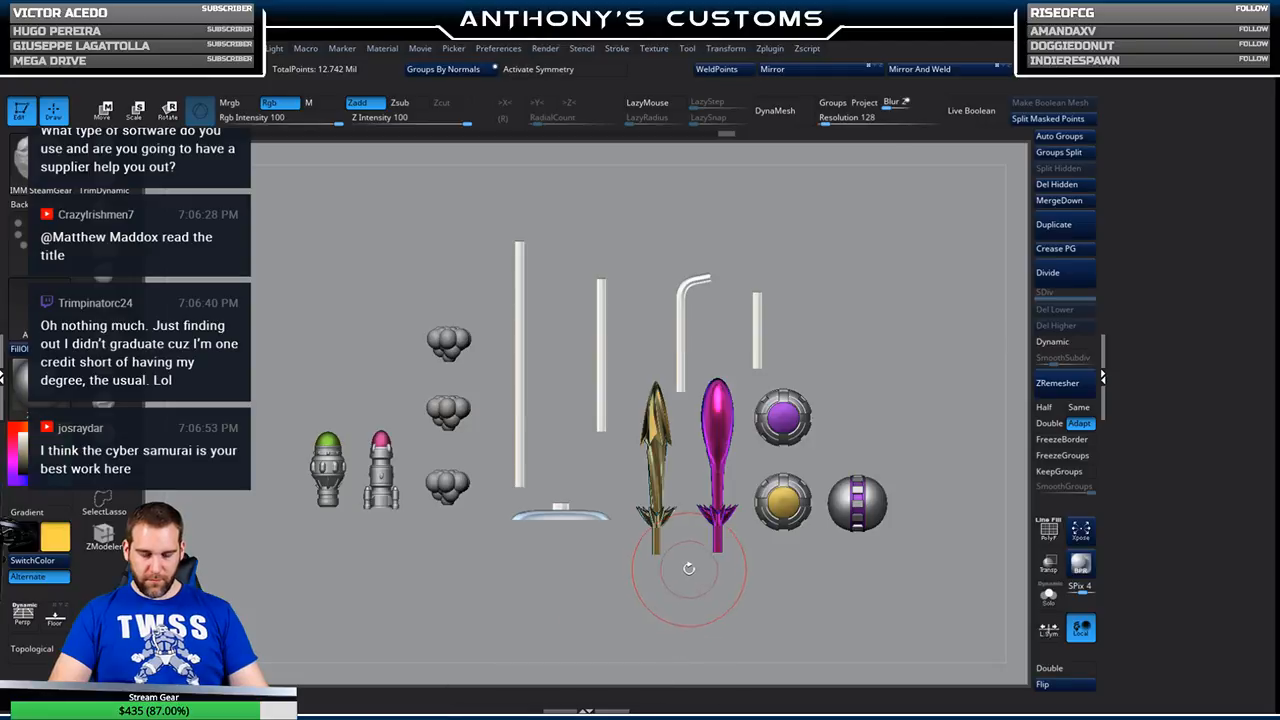
- Open the Sword.ZPR project from the saved document library and examine its swords, kunai, batons and axes
key(comma)
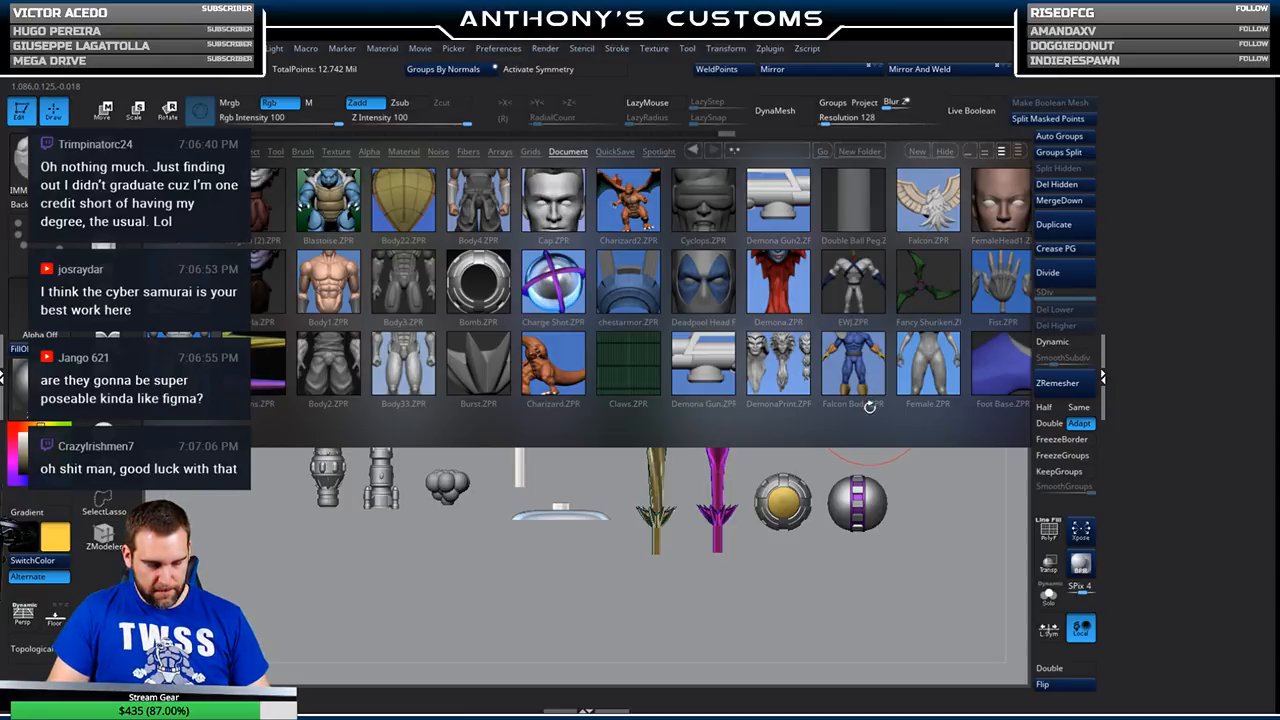
drag(864, 414, 835, 423)
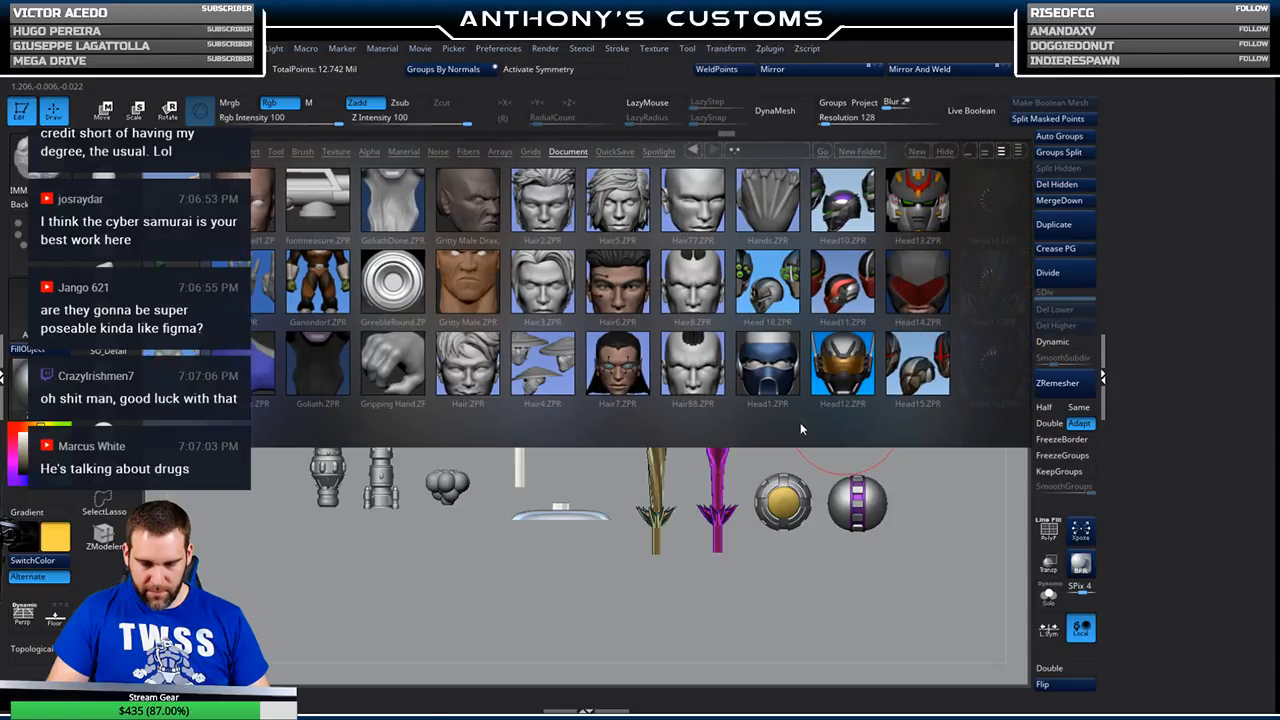
drag(793, 423, 671, 400)
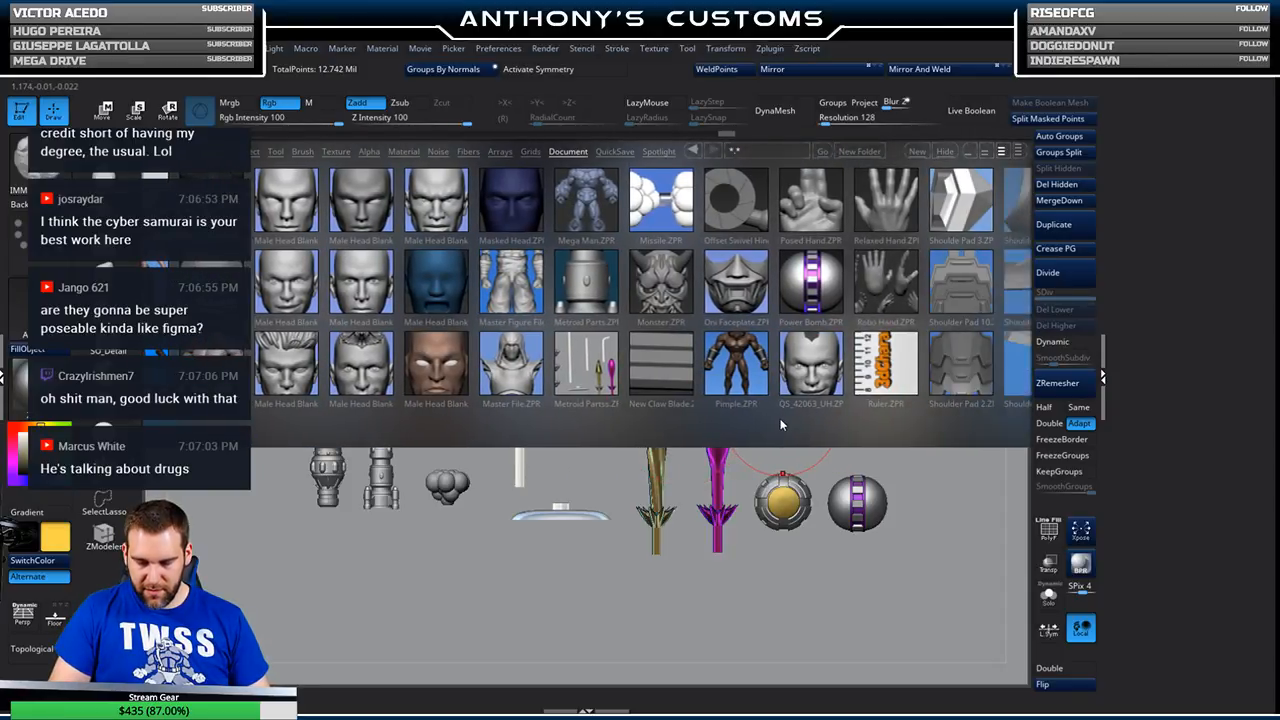
drag(720, 433, 677, 423)
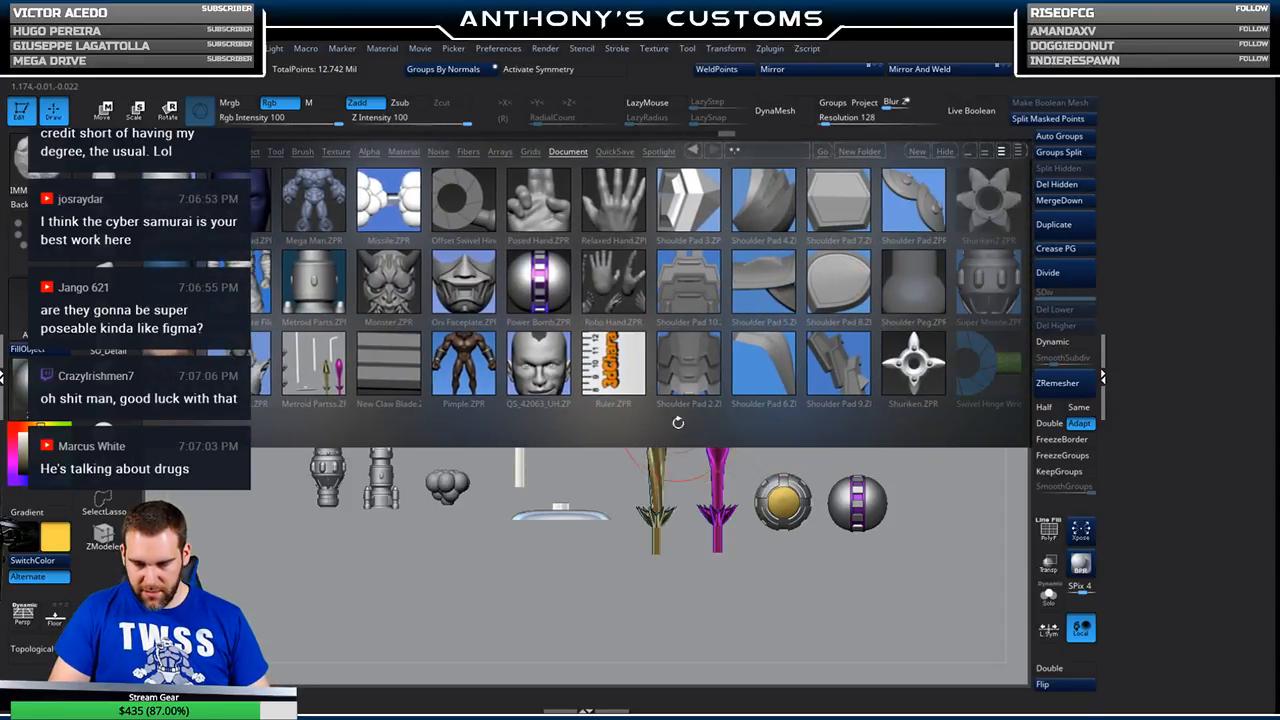
drag(851, 419, 771, 429)
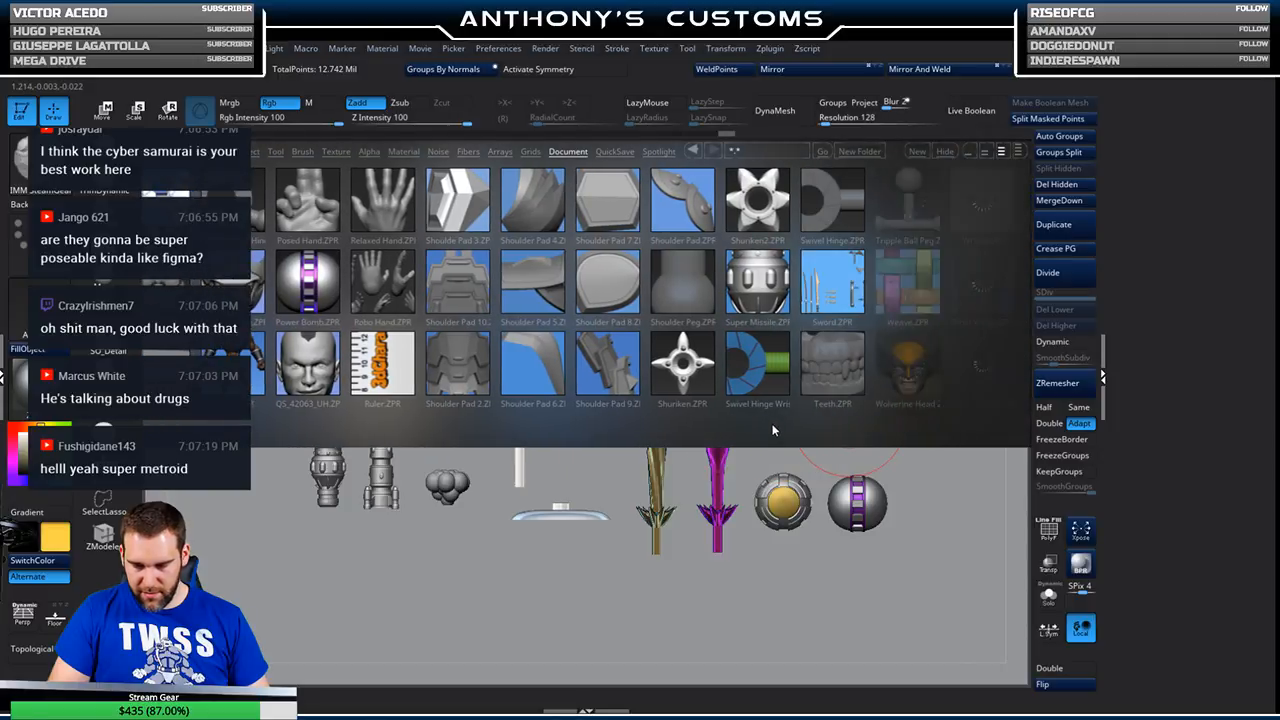
double_click(822, 290)
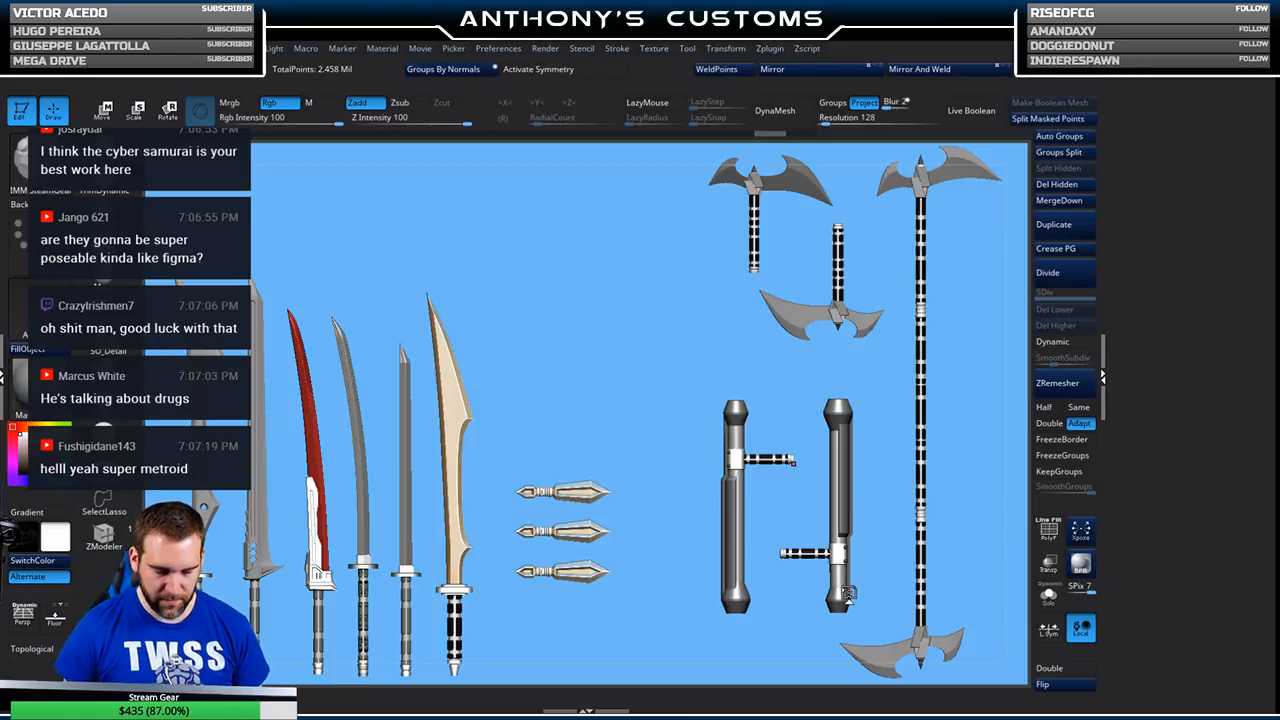
alt+drag(623, 408, 656, 408)
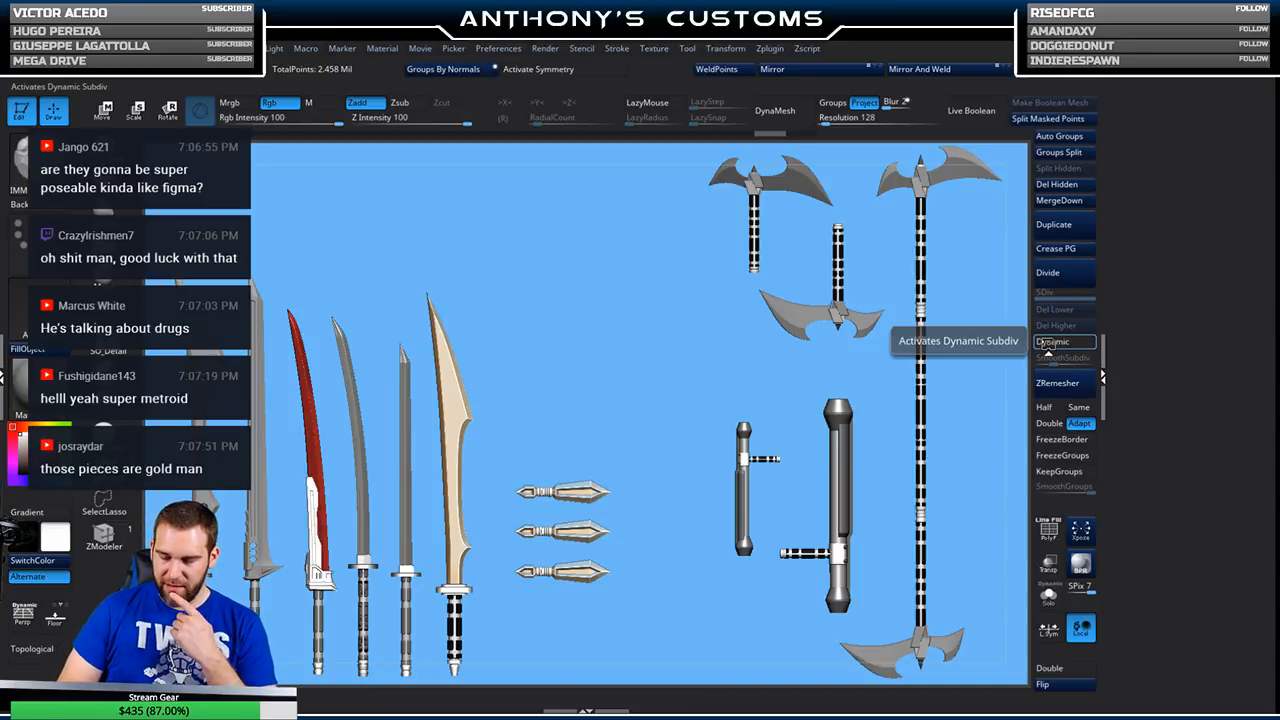
drag(760, 601, 776, 646)
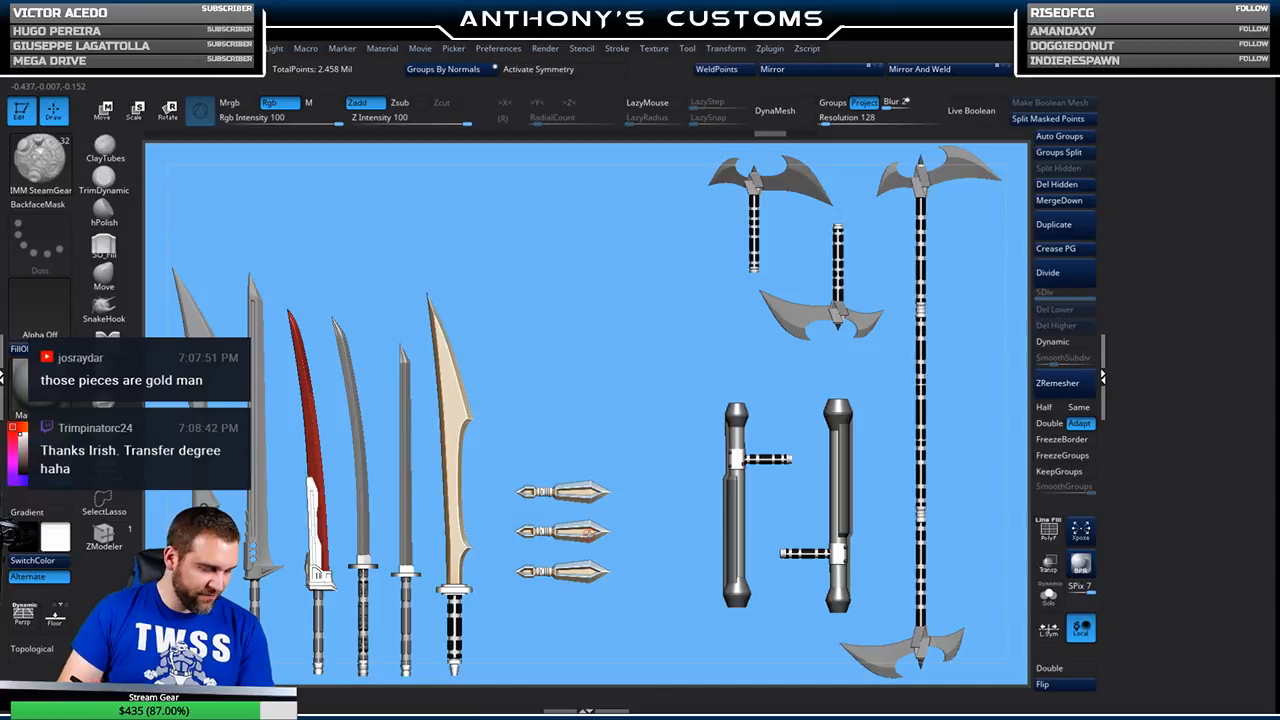
- Open the resolution 32 DynaMesh sphere from the default projects and select the Move brush
key(comma)
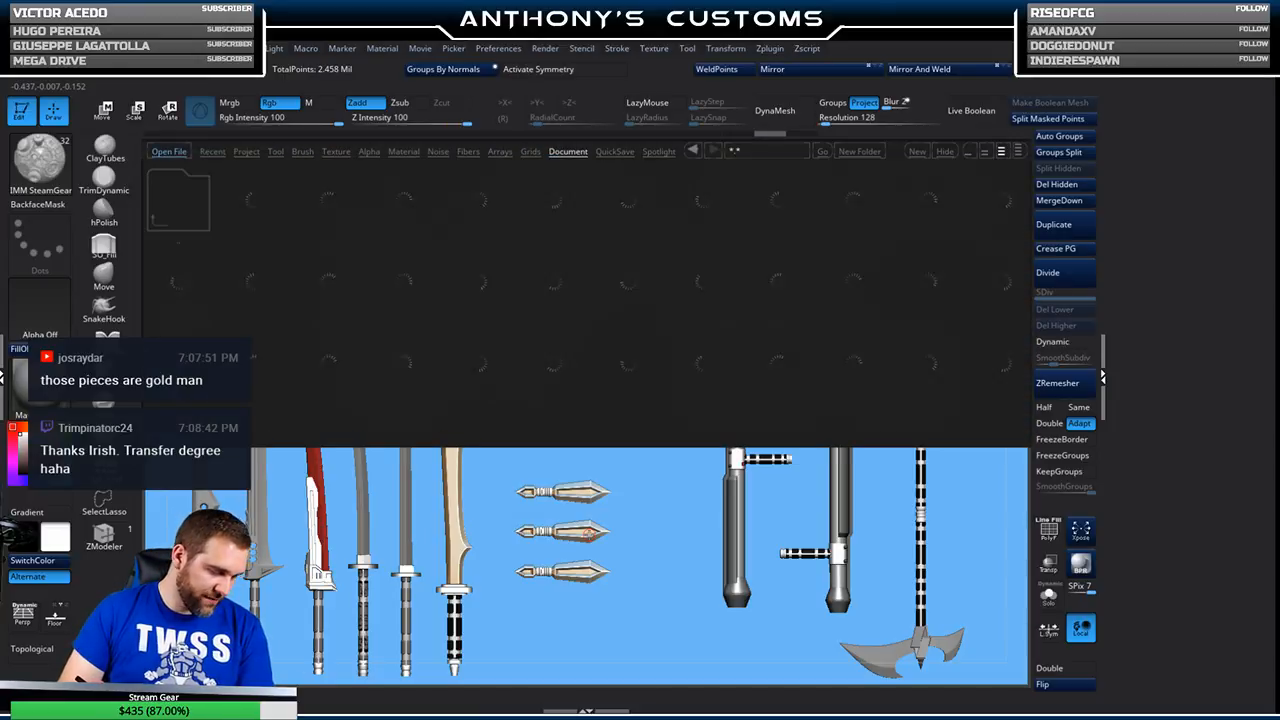
drag(929, 372, 731, 279)
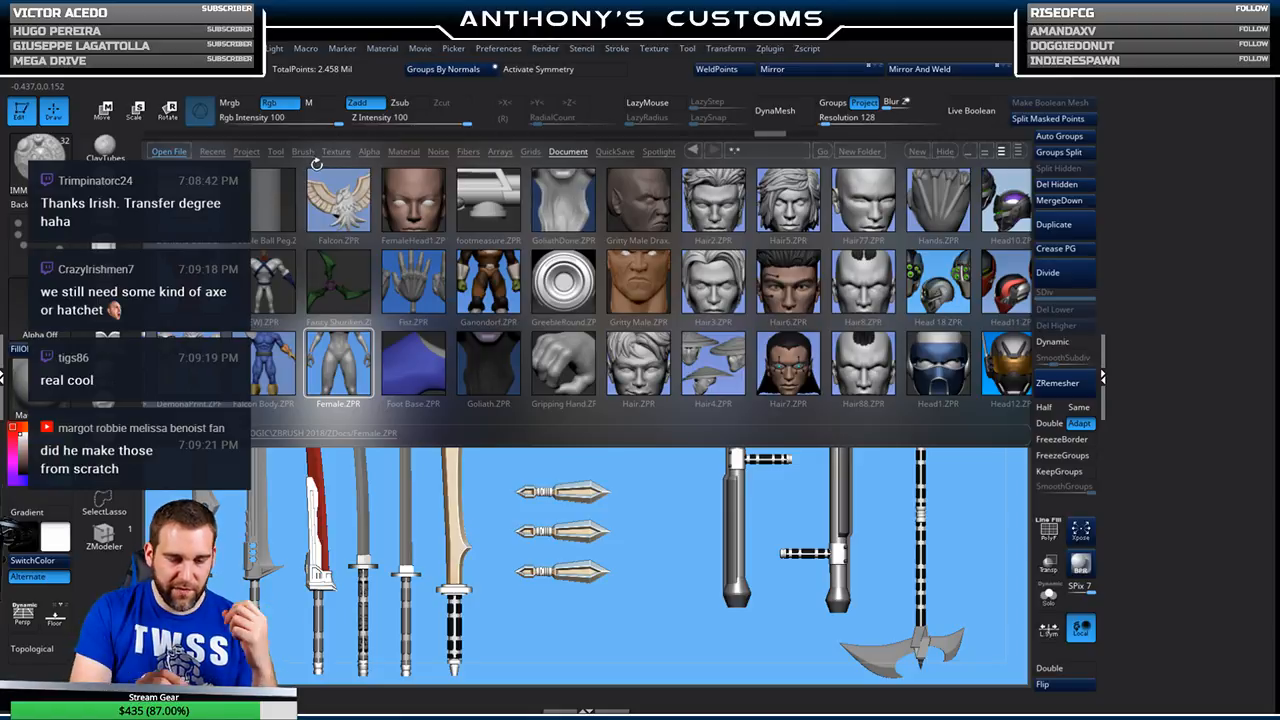
click(246, 151)
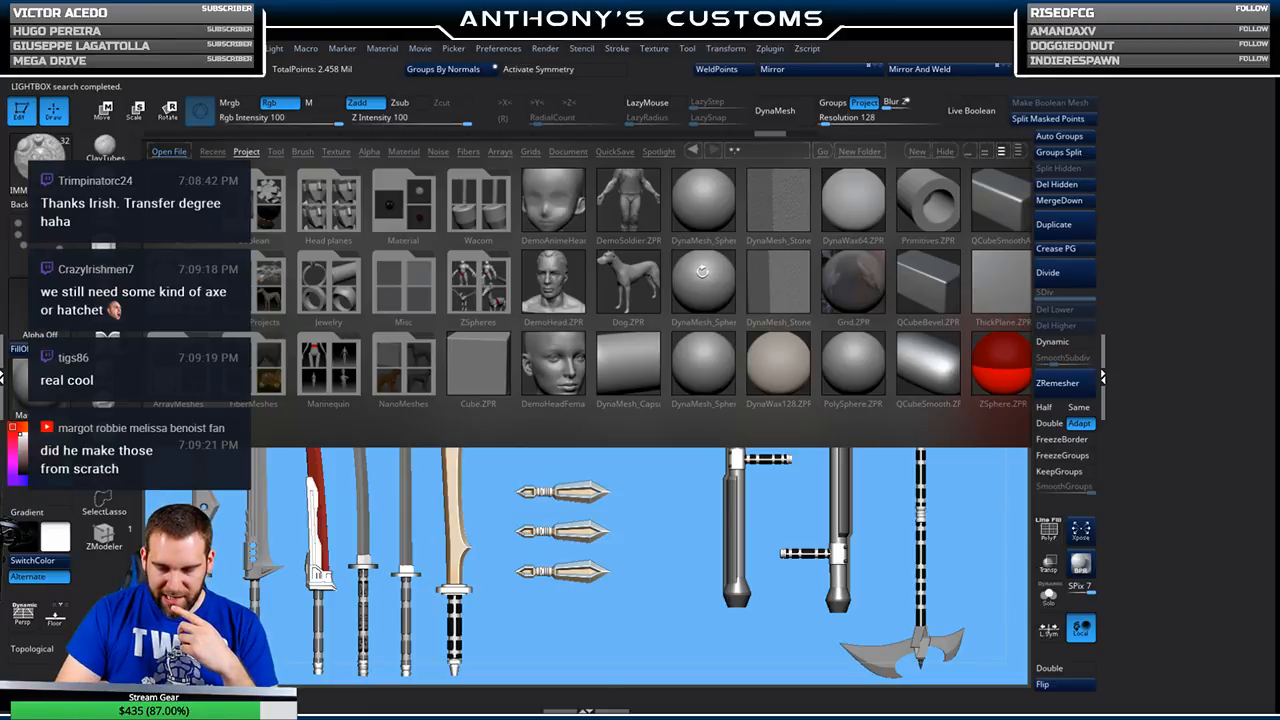
double_click(705, 278)
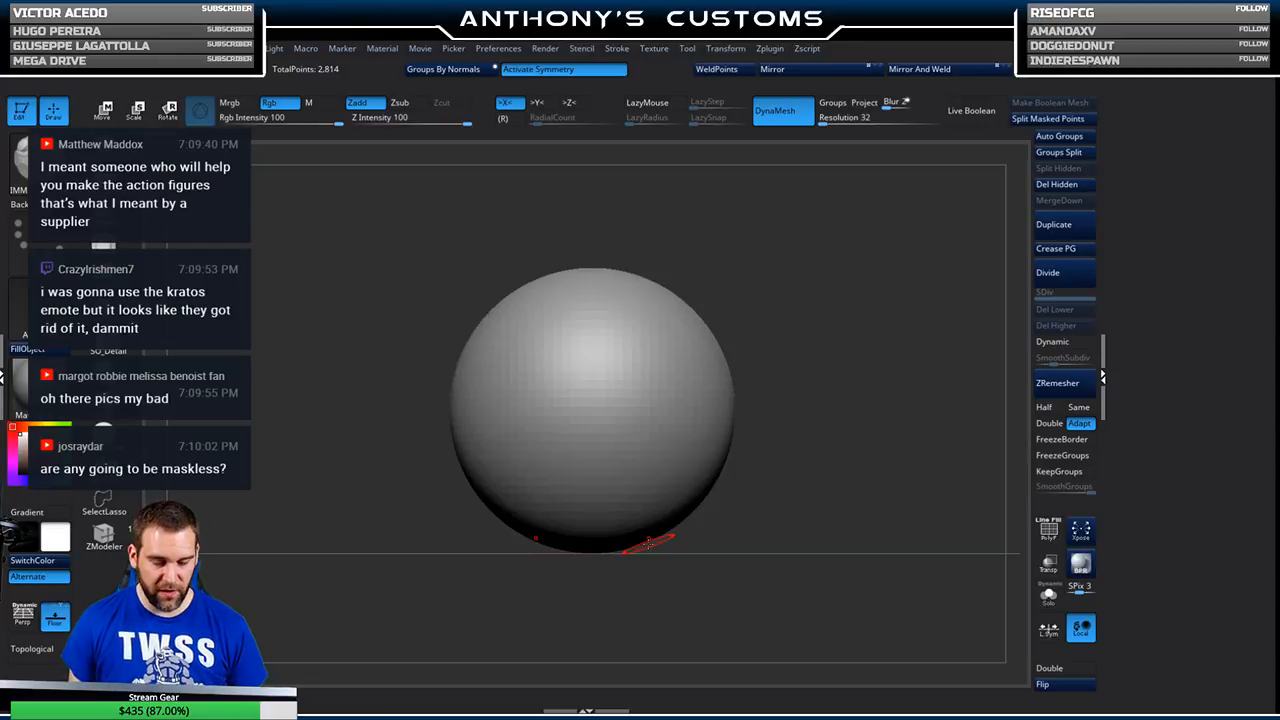
drag(768, 472, 834, 435)
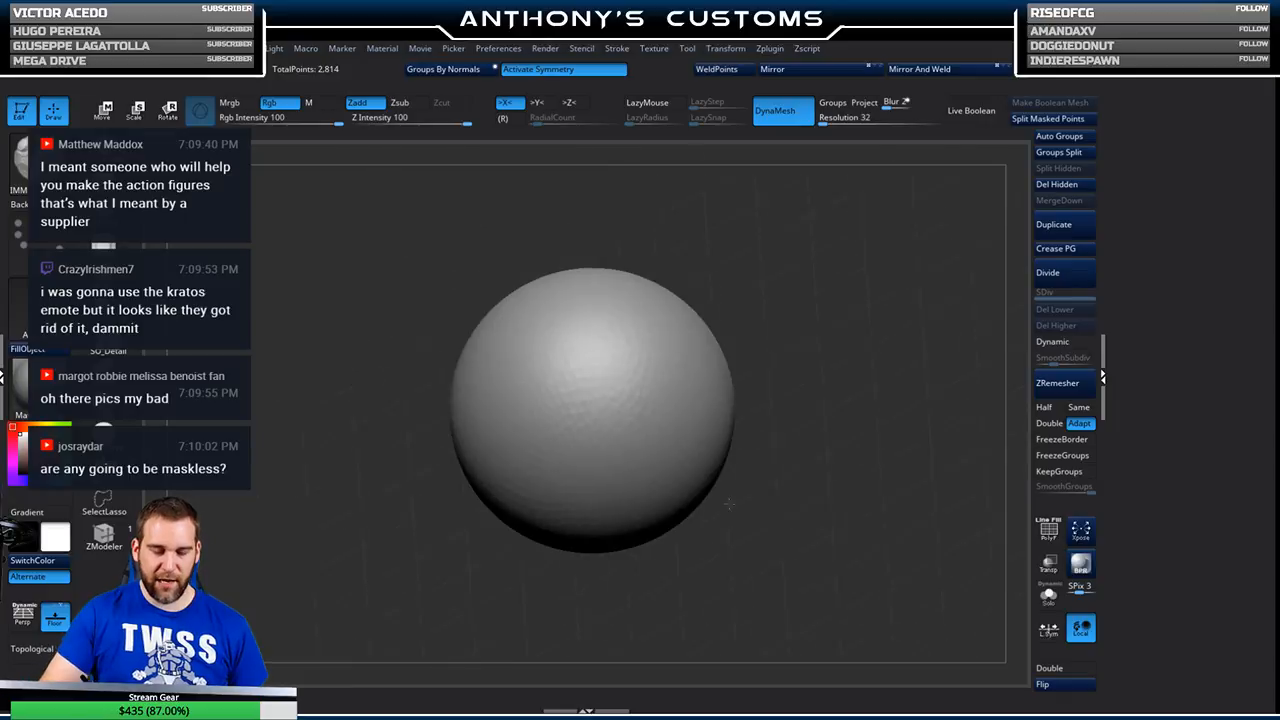
key(b)
key(m)
key(v)
mouse_move(668, 338)
mouse_down()
mouse_move(717, 295)
mouse_move(774, 284)
mouse_up()
drag(799, 402, 823, 341)
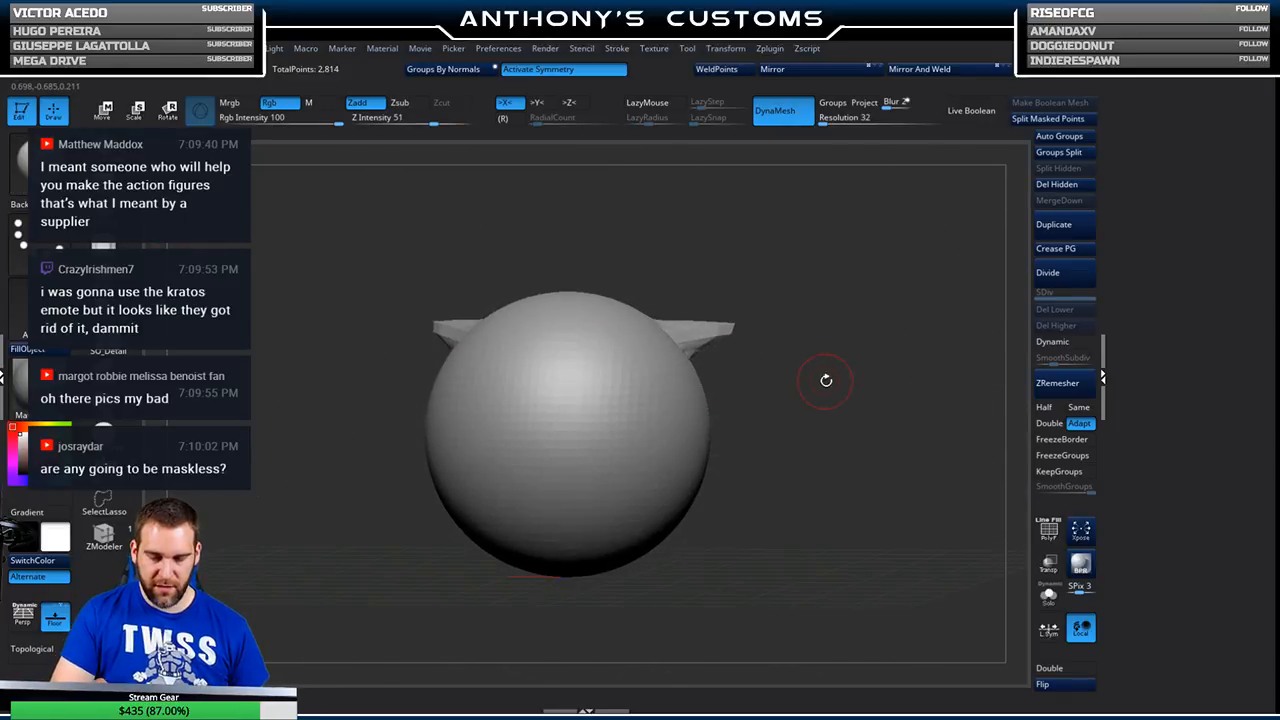
key(ctrl+z)
- Enlarge the Move brush to a draw size of about 286 and pull the sphere into a symmetrical five-pointed star
key(space)
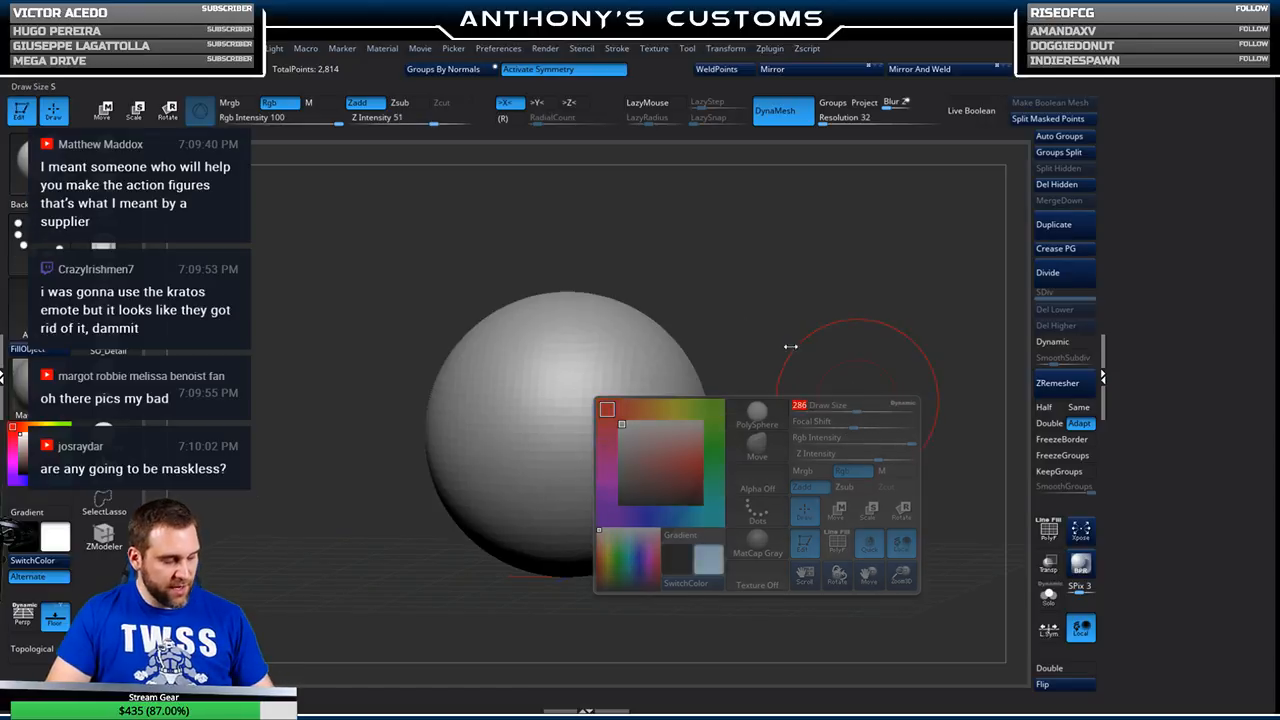
drag(562, 294, 570, 214)
drag(704, 318, 746, 336)
mouse_move(608, 543)
mouse_down()
mouse_move(665, 588)
mouse_move(680, 630)
mouse_up()
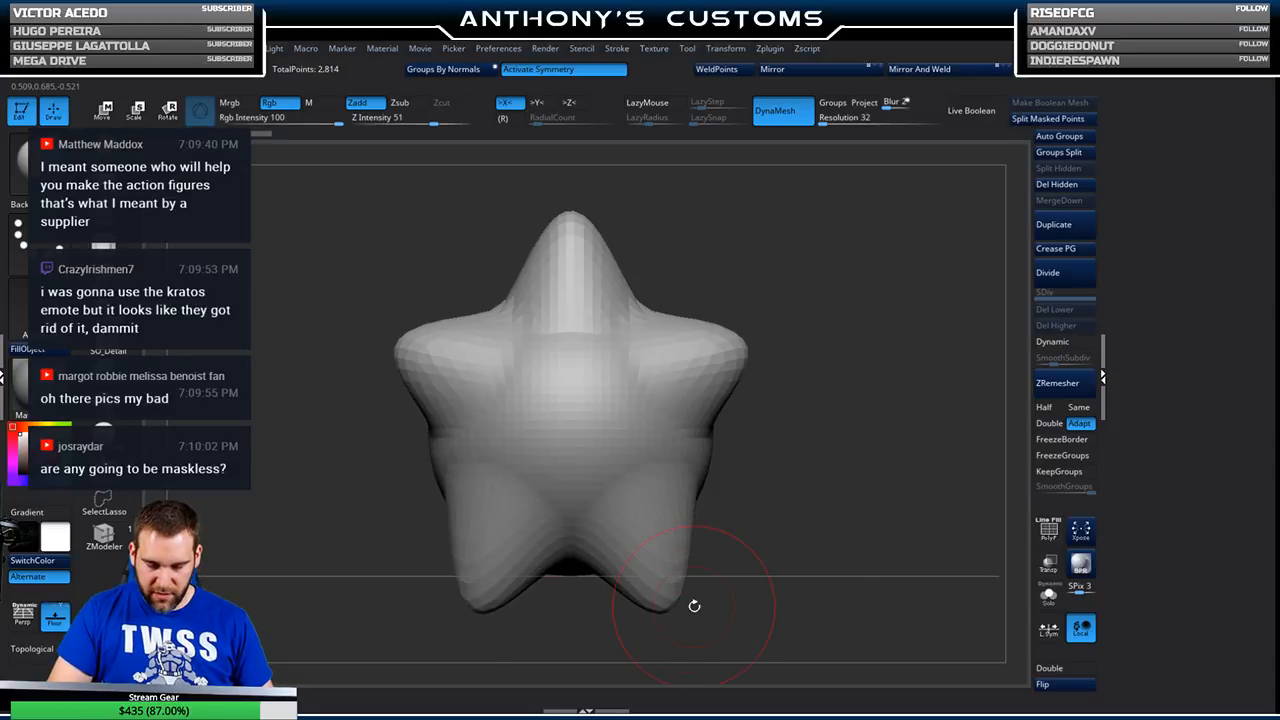
- Carve a vertical groove down the lower middle of the star's rounded back with a subtractive brush at intensity 15
drag(859, 333, 766, 369)
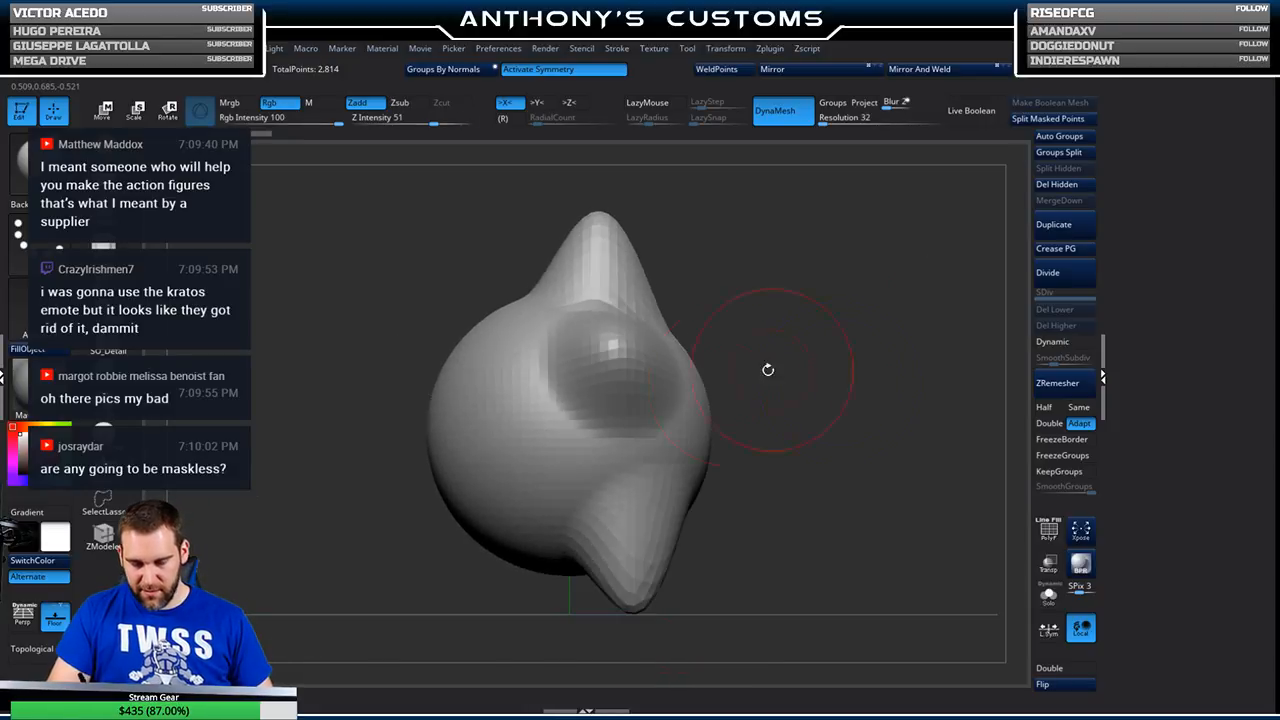
right_click(452, 524)
drag(454, 482, 466, 485)
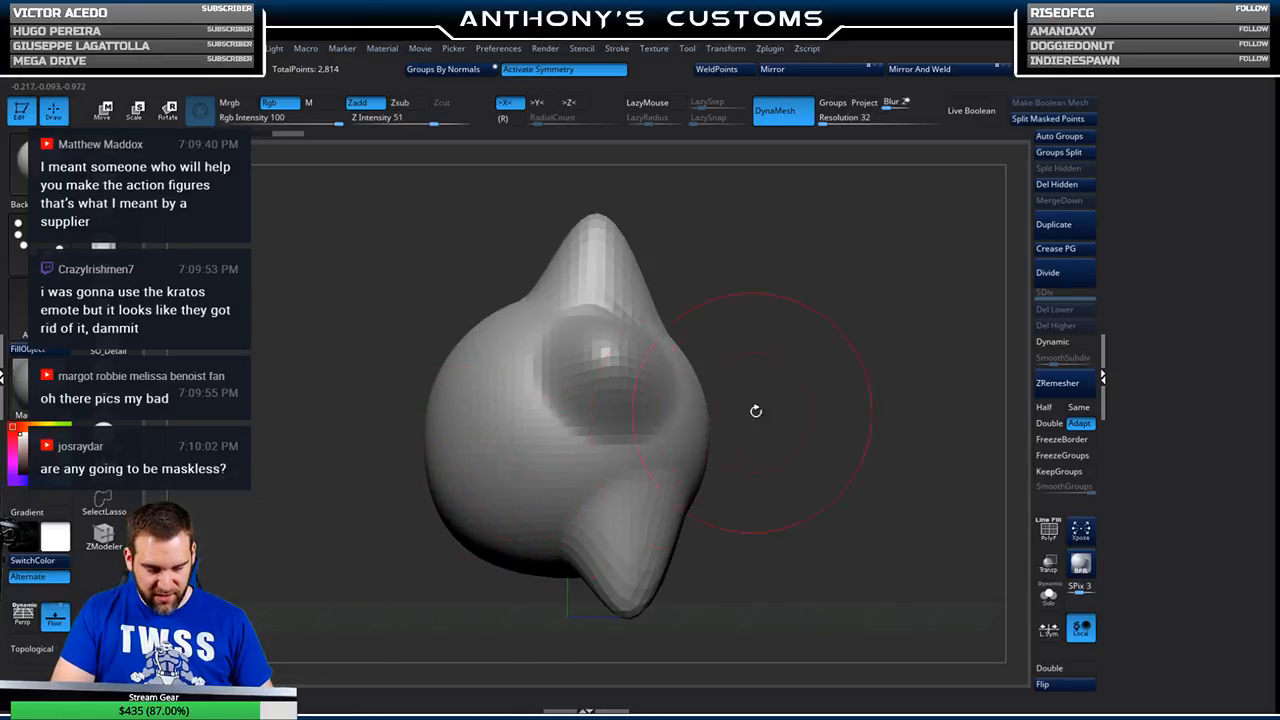
shift+drag(754, 409, 858, 403)
drag(680, 403, 730, 486)
drag(636, 545, 622, 530)
drag(843, 442, 735, 425)
key(space)
drag(897, 342, 887, 342)
shift+drag(888, 448, 888, 463)
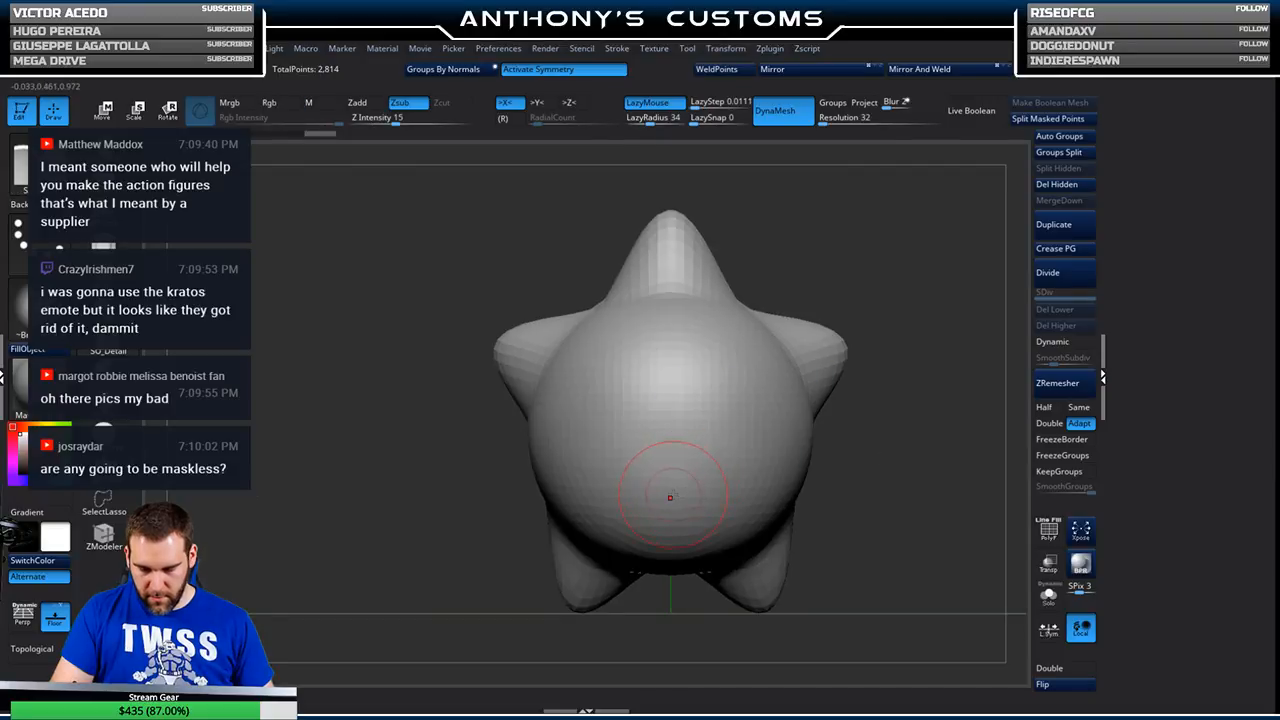
drag(669, 485, 682, 586)
- Carve a small navel dent into the middle of the star's front
drag(838, 498, 937, 481)
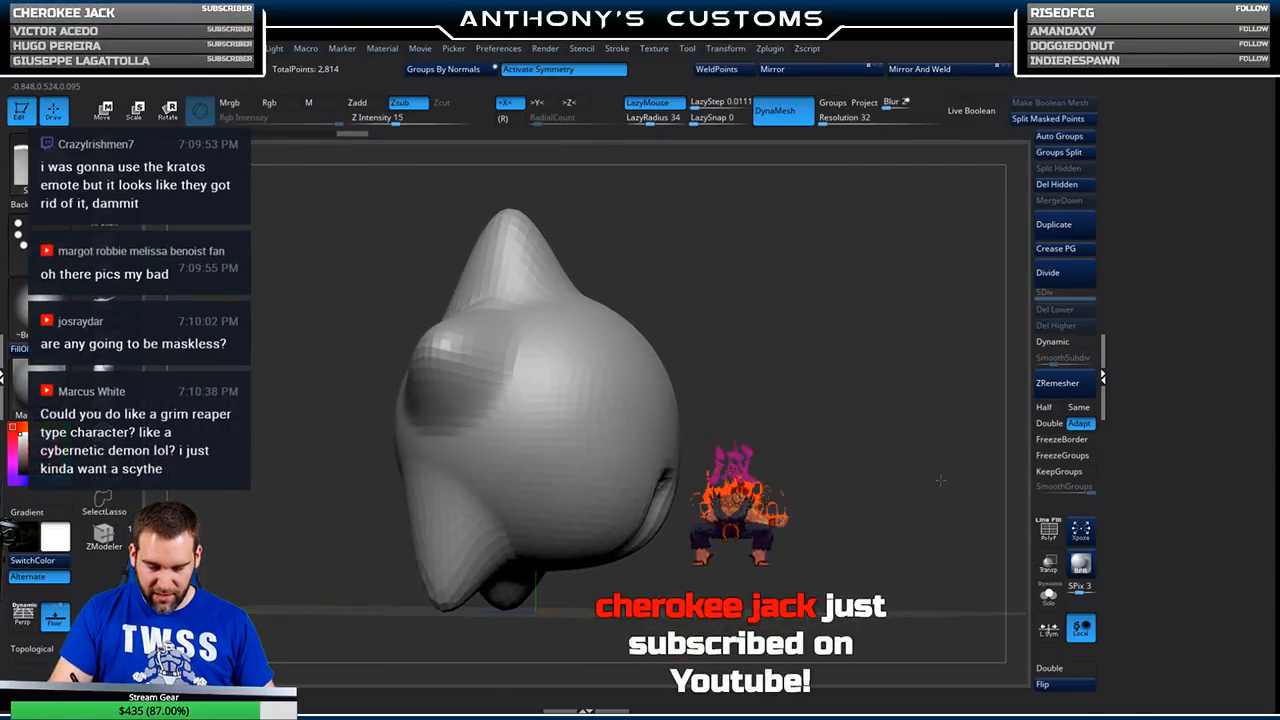
mouse_move(808, 331)
mouse_down()
mouse_move(820, 471)
mouse_move(847, 462)
mouse_move(867, 482)
mouse_move(773, 477)
mouse_move(859, 450)
mouse_up()
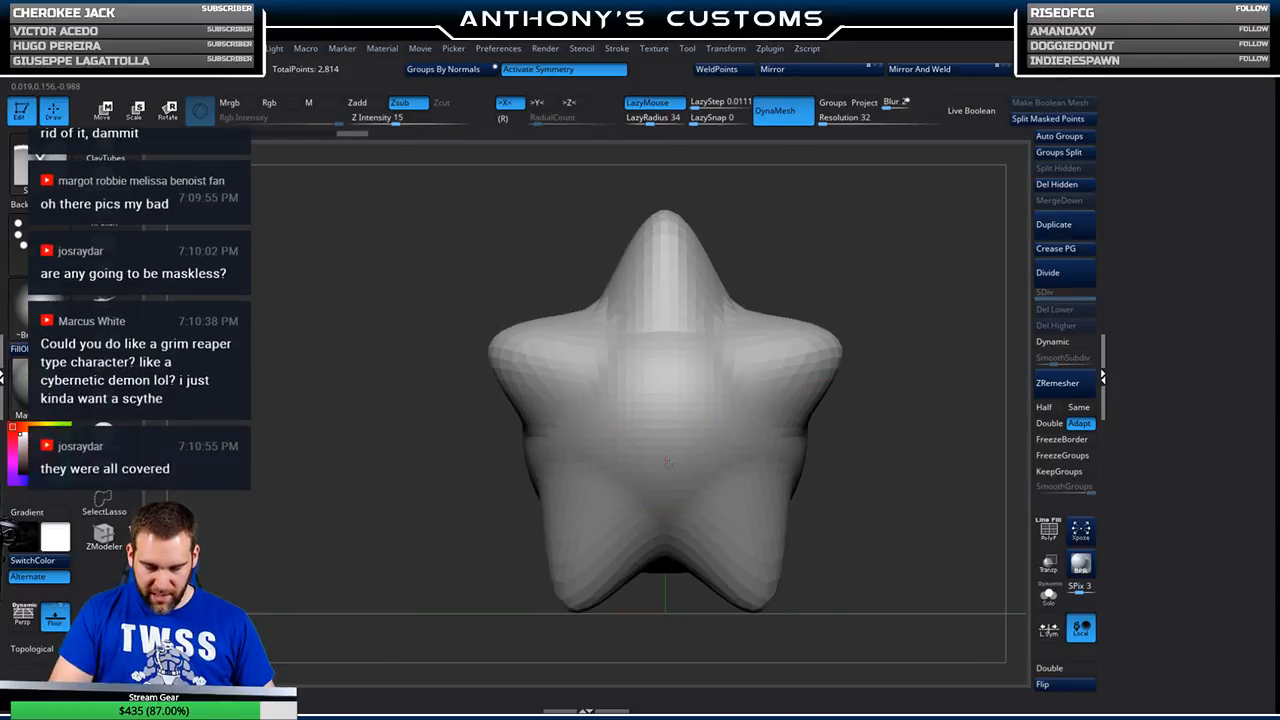
drag(666, 467, 666, 470)
- Carve a mouth with a pair of eyes above it into the front of the star's upper point
shift+drag(922, 446, 609, 343)
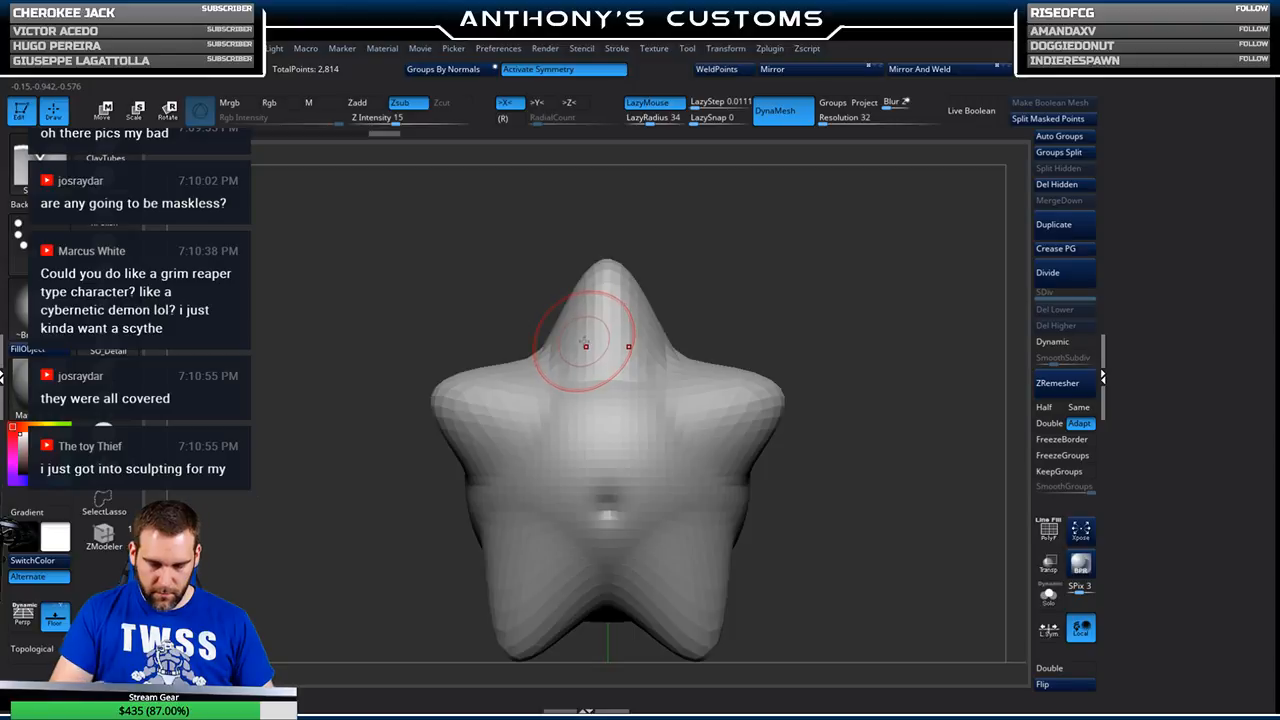
drag(594, 353, 610, 358)
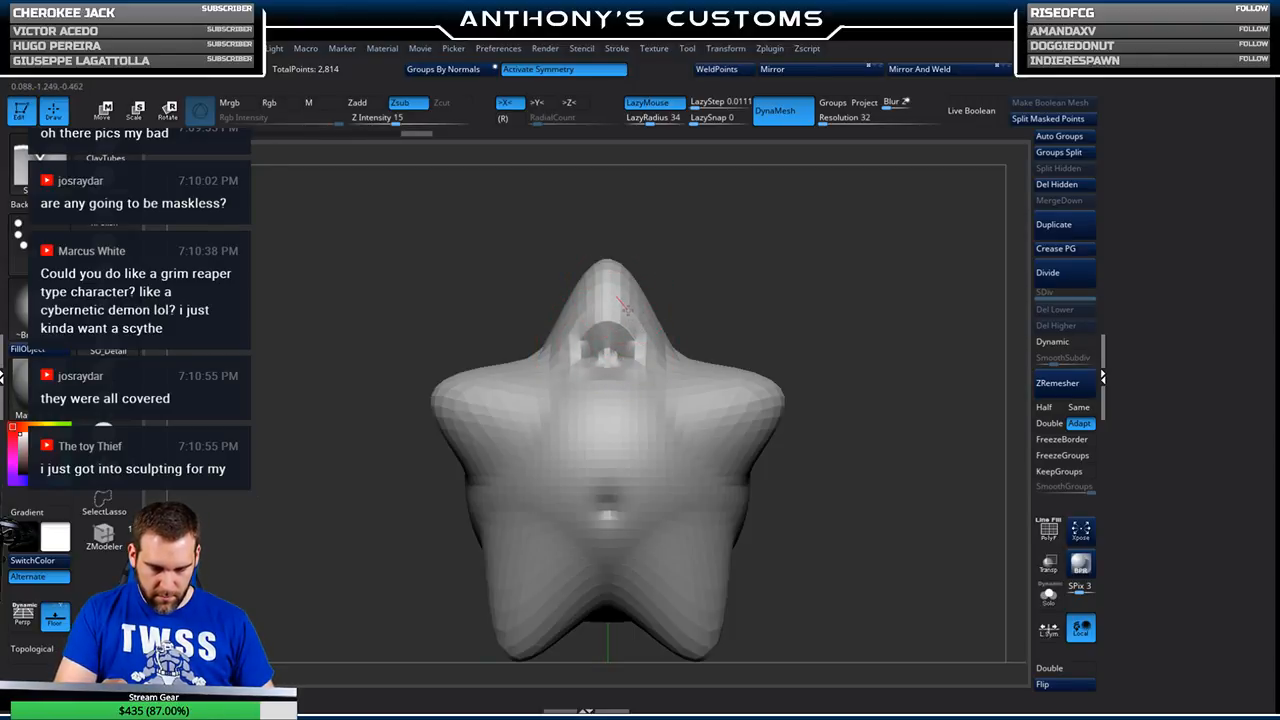
drag(624, 306, 637, 332)
mouse_move(807, 269)
mouse_down()
mouse_move(840, 294)
mouse_move(805, 284)
mouse_up()
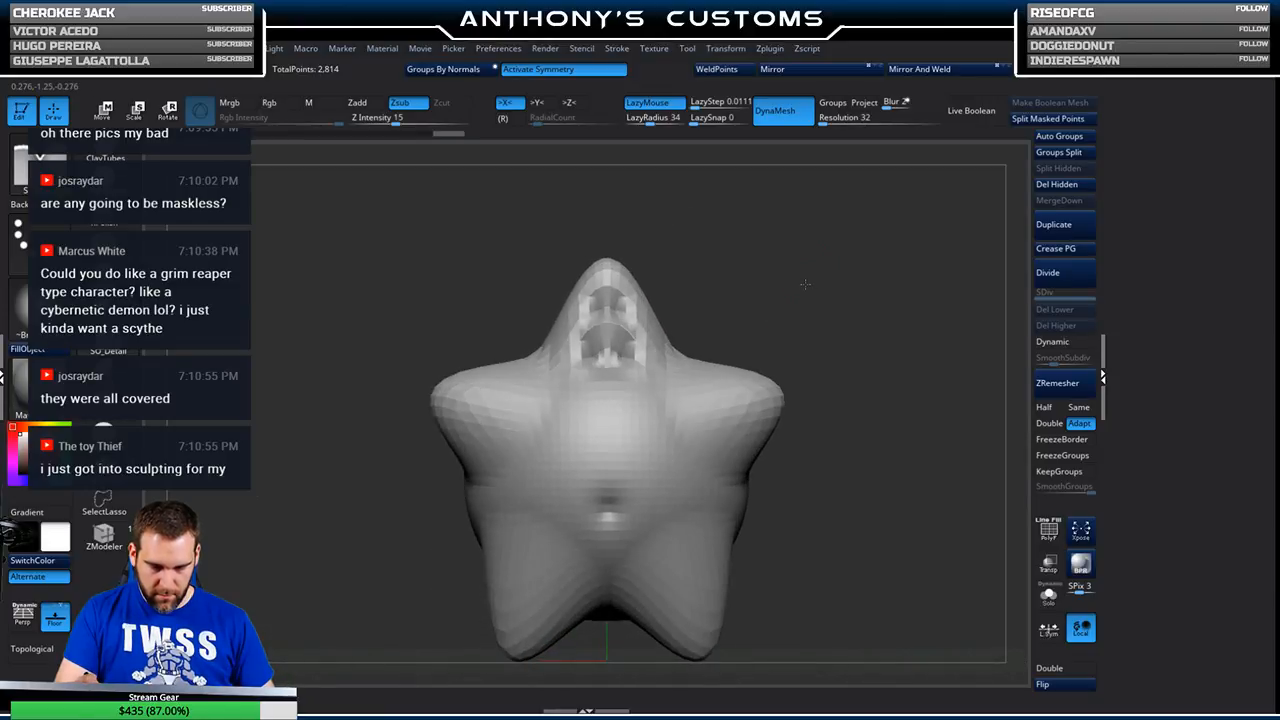
- Carve one more subtractive stroke across the mouth on the front of the star's upper point
mouse_move(610, 352)
mouse_down()
mouse_move(620, 360)
mouse_move(646, 333)
mouse_up()
mouse_move(802, 270)
mouse_down()
mouse_move(836, 284)
mouse_move(813, 266)
mouse_up()
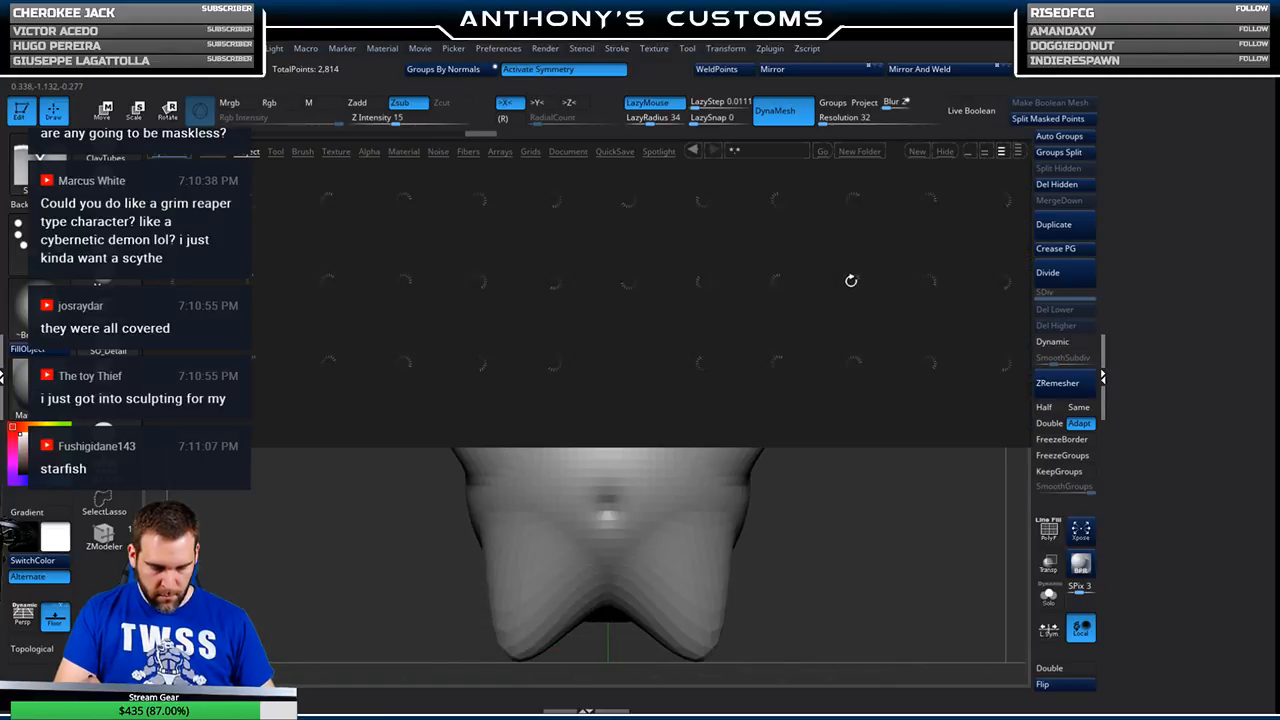
- Open the saved head project Hair2.ZPR from the document library and inspect its swept-back hair
click(569, 151)
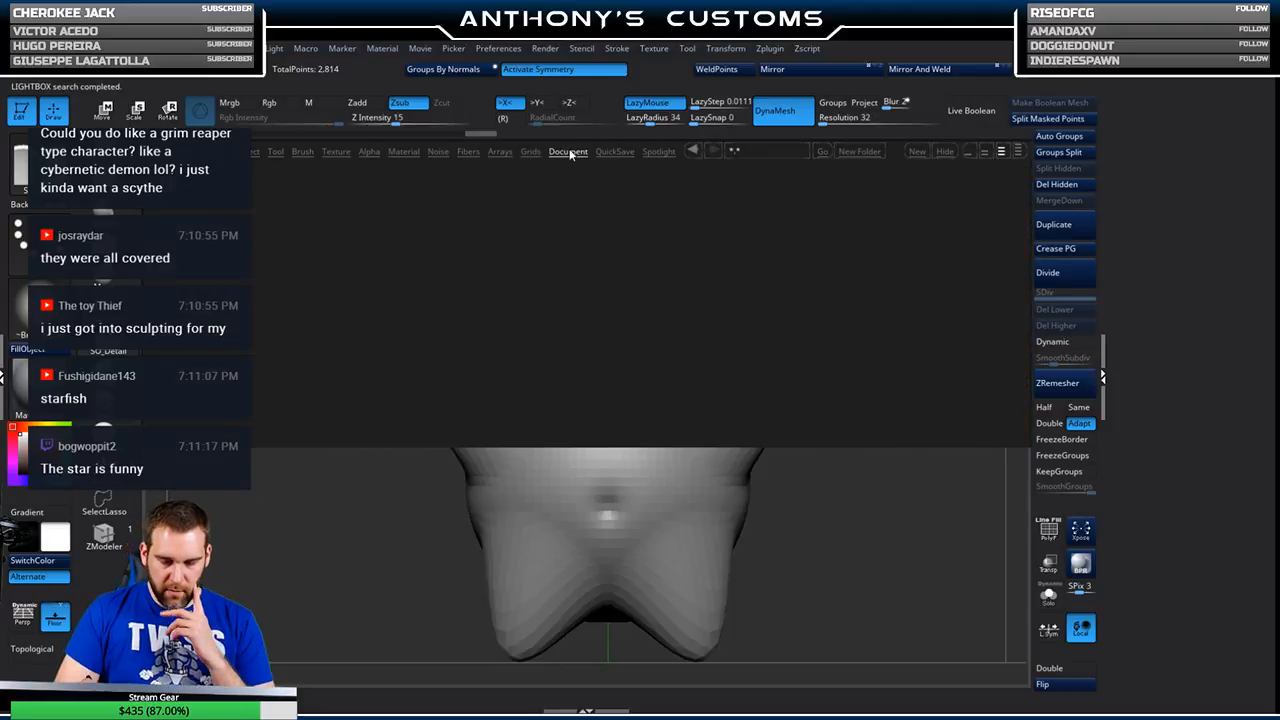
scroll(791, 343, down, 2)
scroll(791, 343, down, 5)
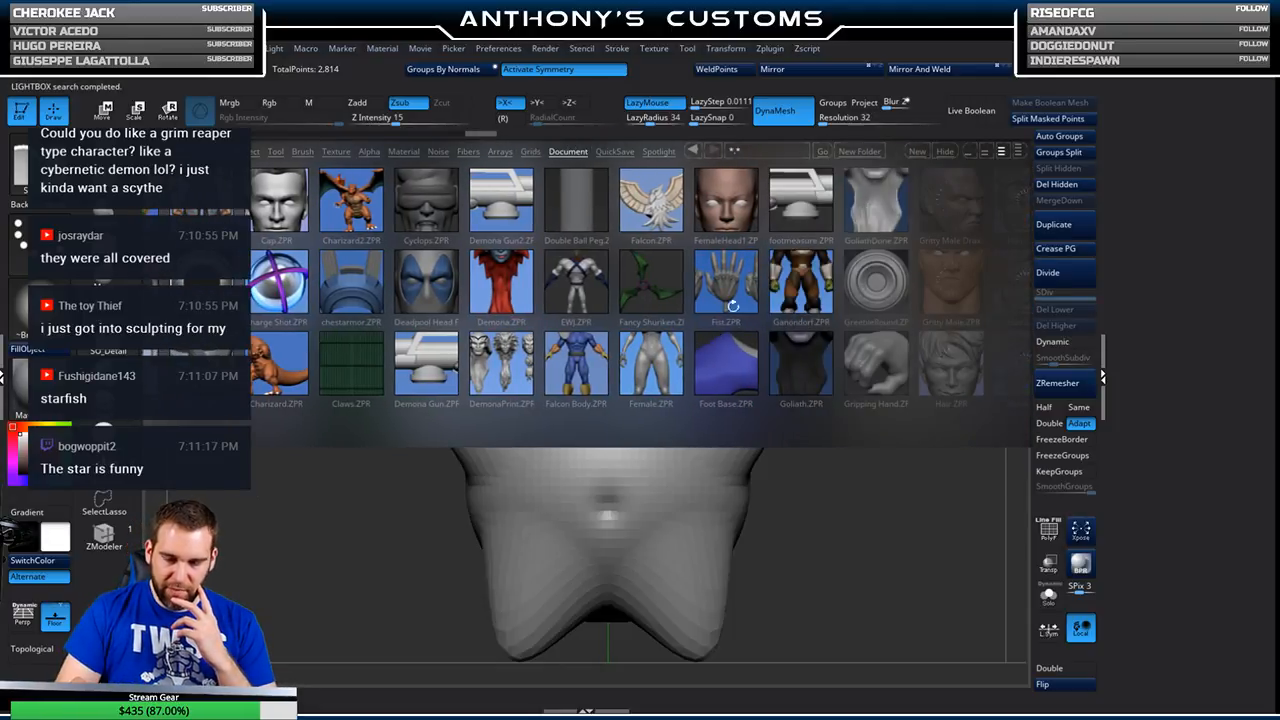
scroll(720, 300, down, 2)
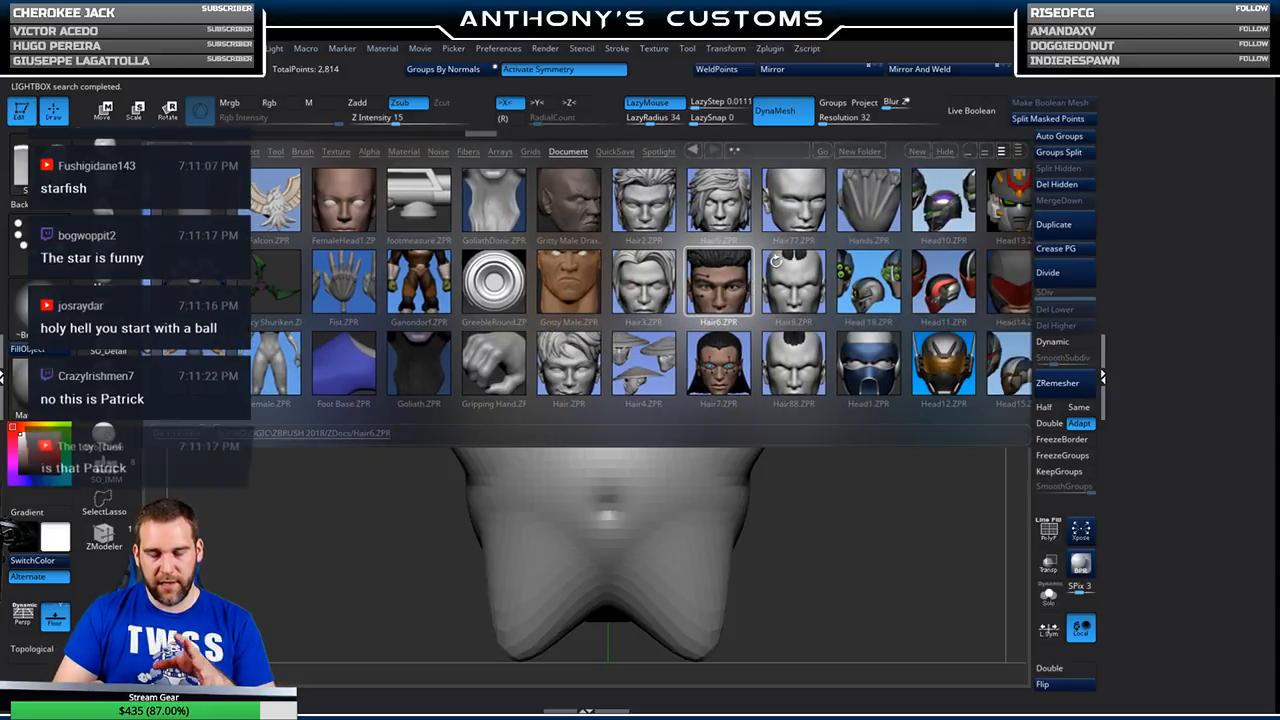
double_click(644, 205)
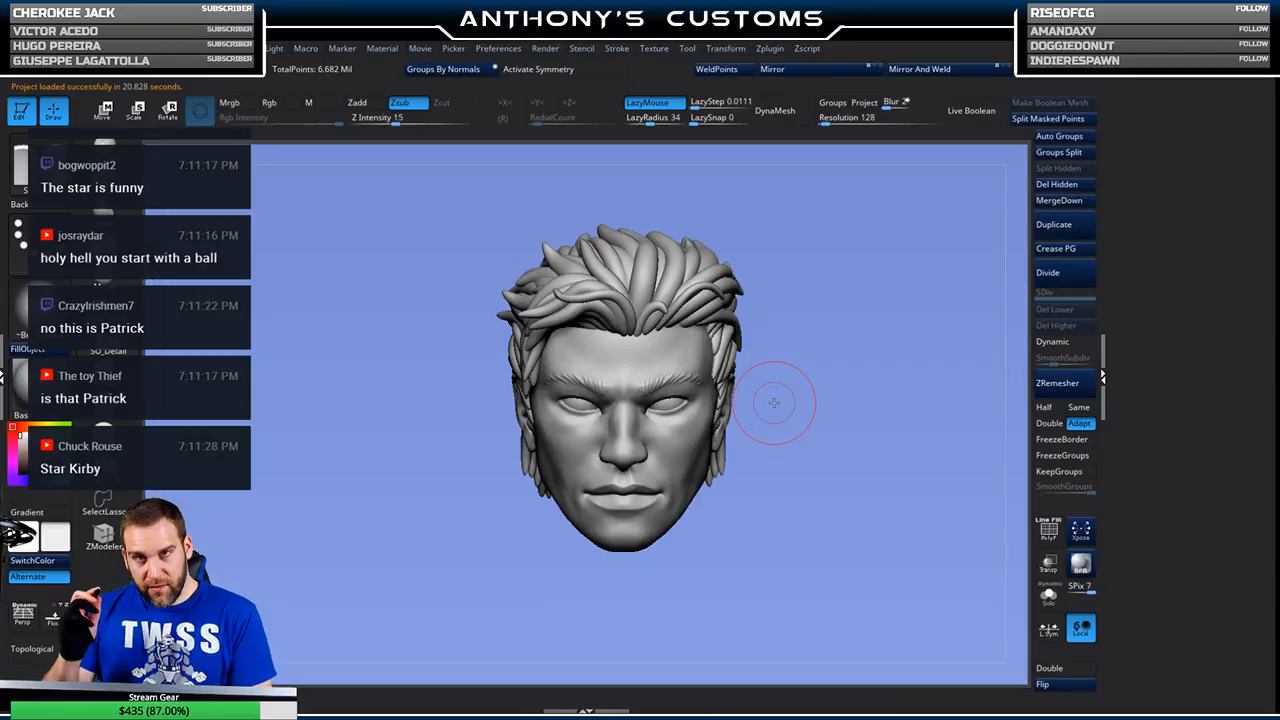
mouse_move(810, 520)
mouse_down()
mouse_move(690, 530)
mouse_move(948, 521)
mouse_move(840, 548)
mouse_move(908, 540)
mouse_up()
- Load the Hair5.ZPR head project and view its long, layered hair from several angles
key(comma)
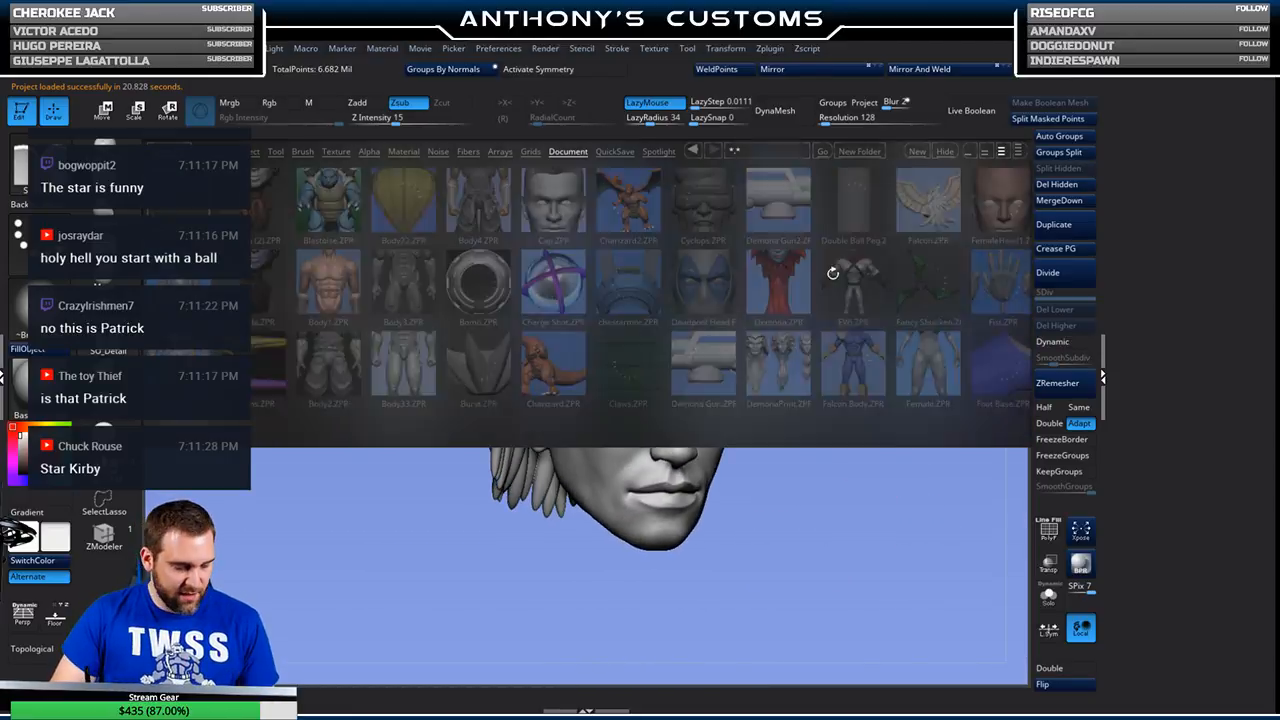
drag(763, 358, 615, 362)
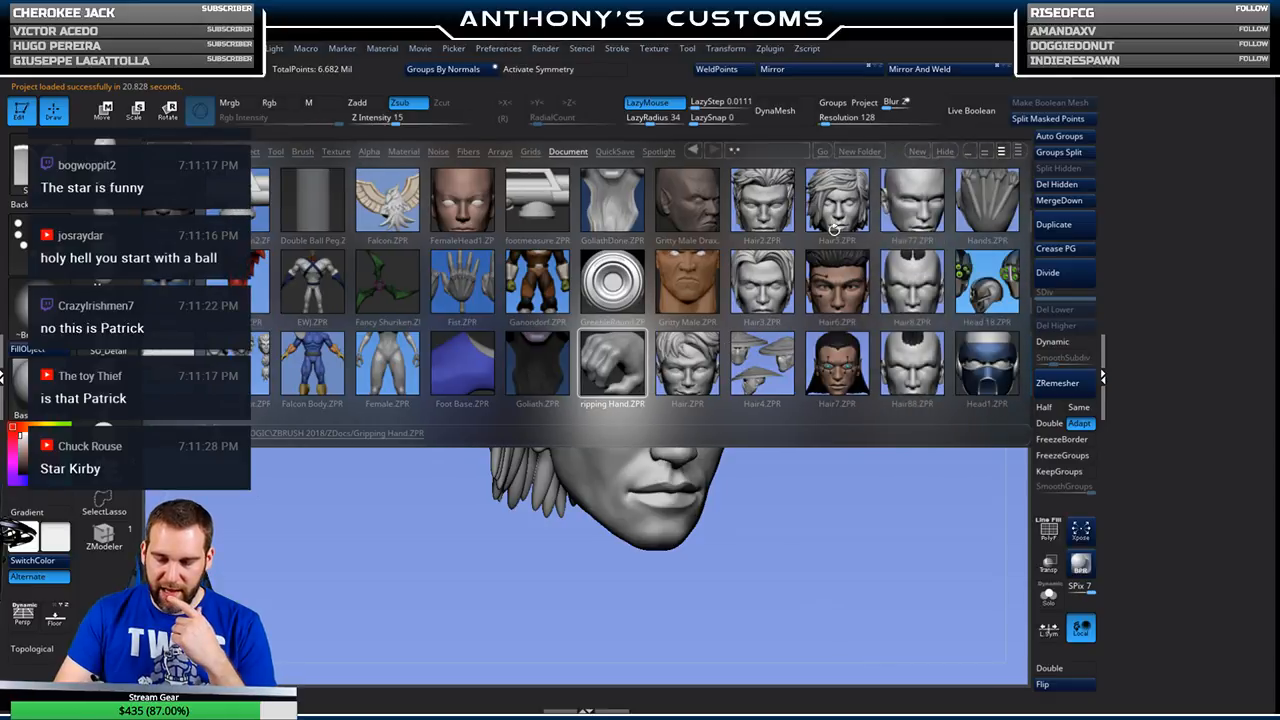
double_click(838, 218)
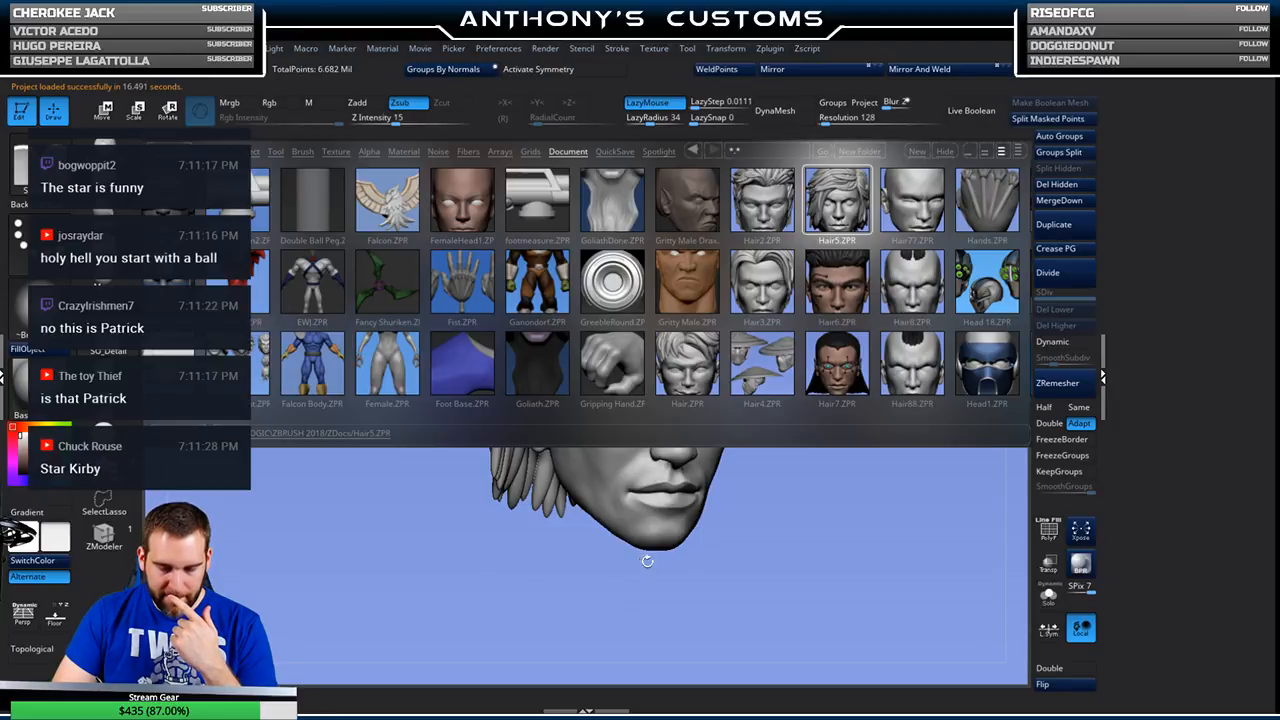
drag(889, 430, 1042, 419)
mouse_move(843, 377)
mouse_down()
mouse_move(944, 356)
mouse_move(866, 405)
mouse_move(874, 466)
mouse_move(739, 460)
mouse_up()
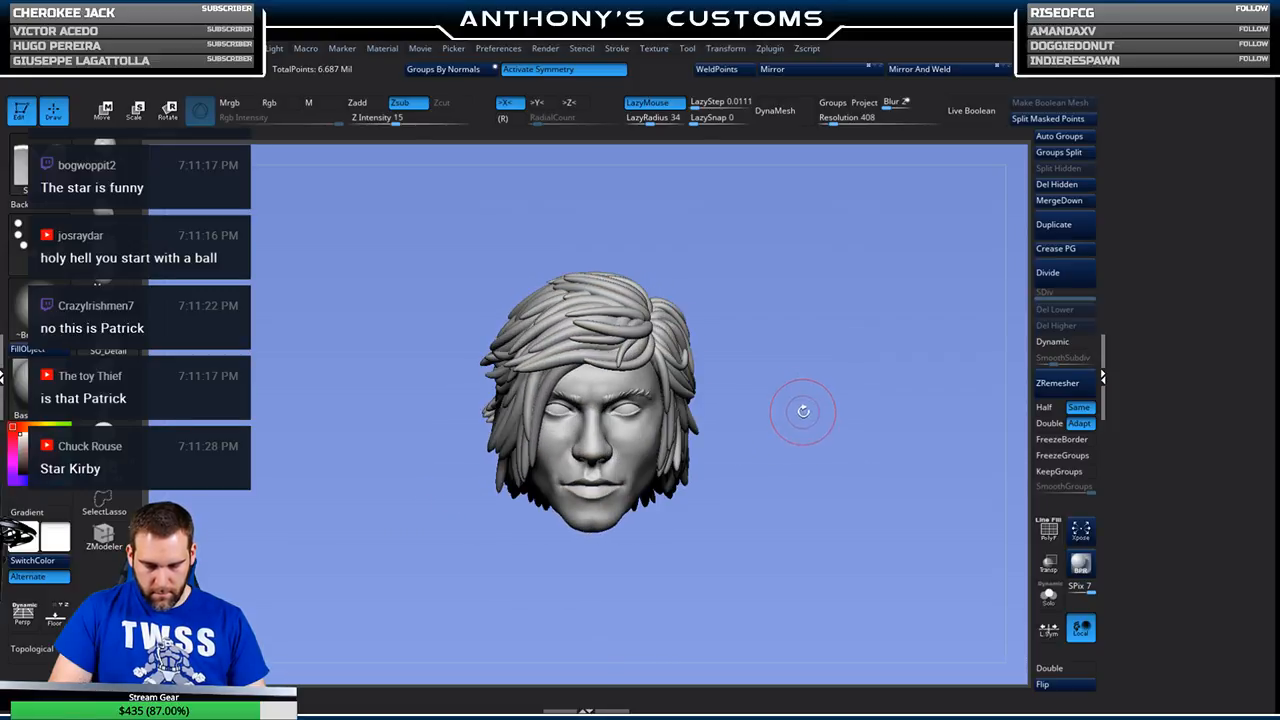
- Load the Hair3.ZPR head project and turn the head to show its centre-parted hair
key(comma)
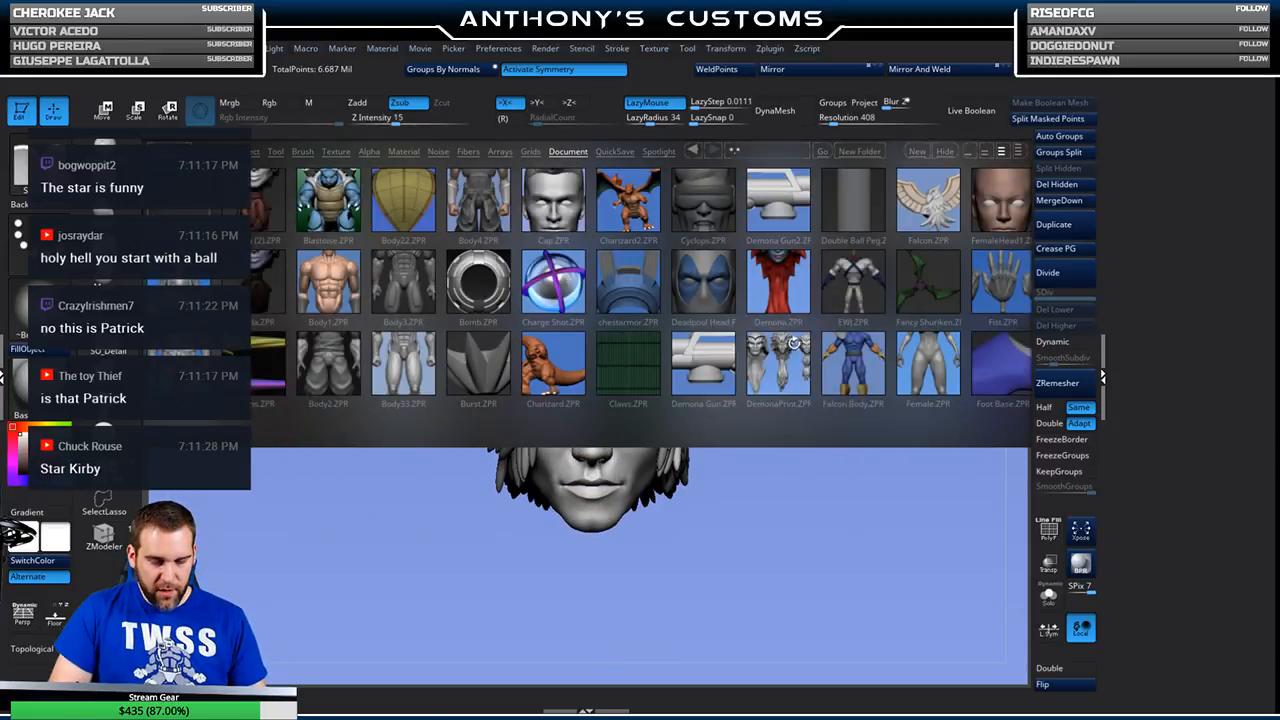
double_click(878, 288)
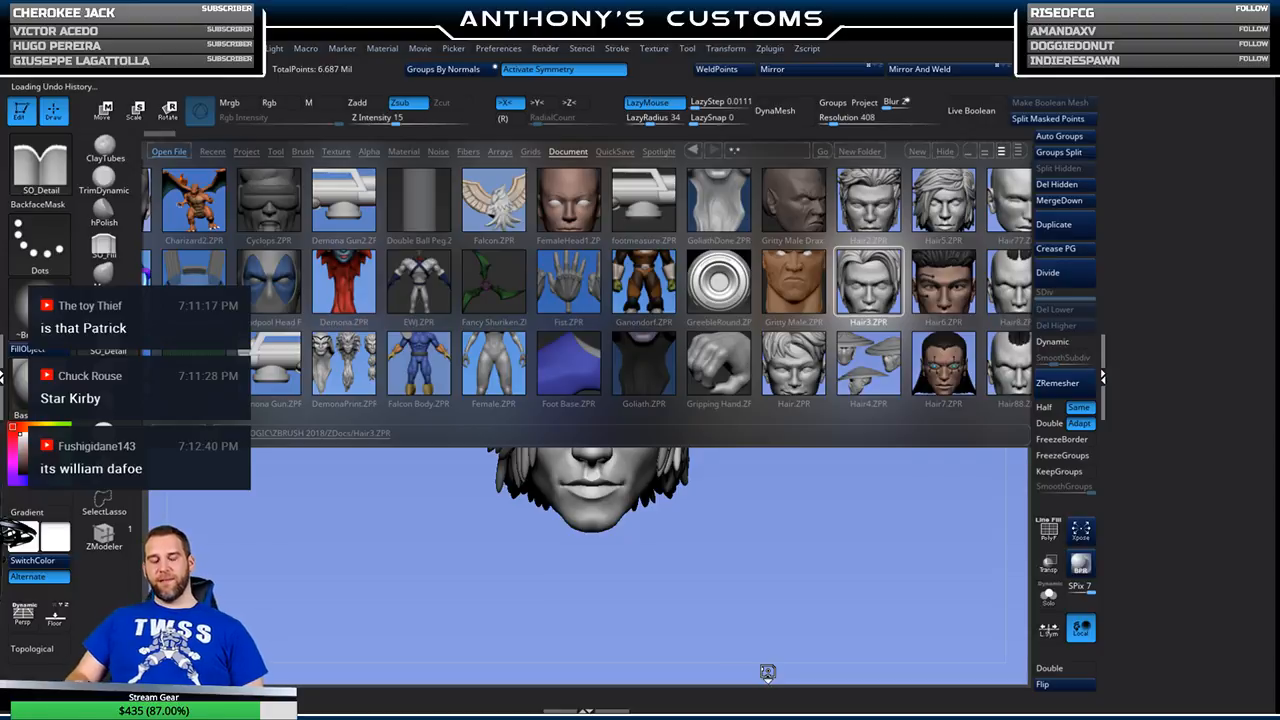
drag(768, 668, 924, 546)
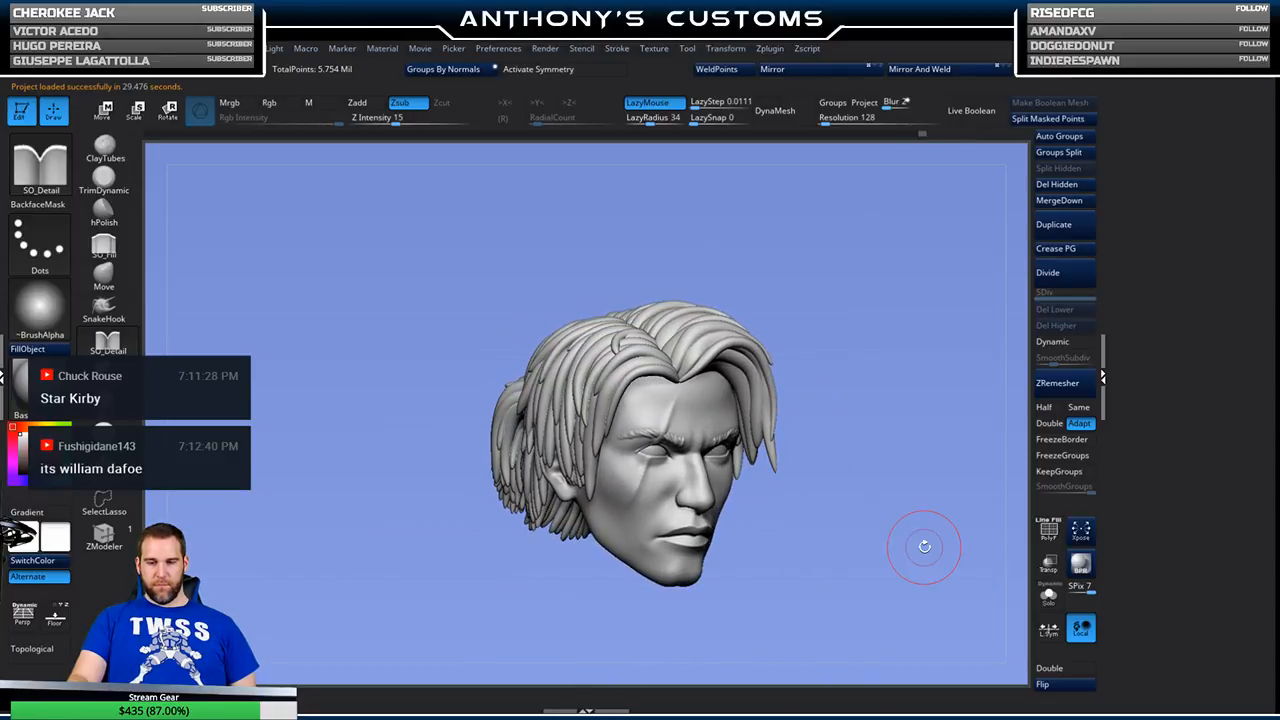
- Load the Hair.ZPR head project and inspect the smiling head
key(comma)
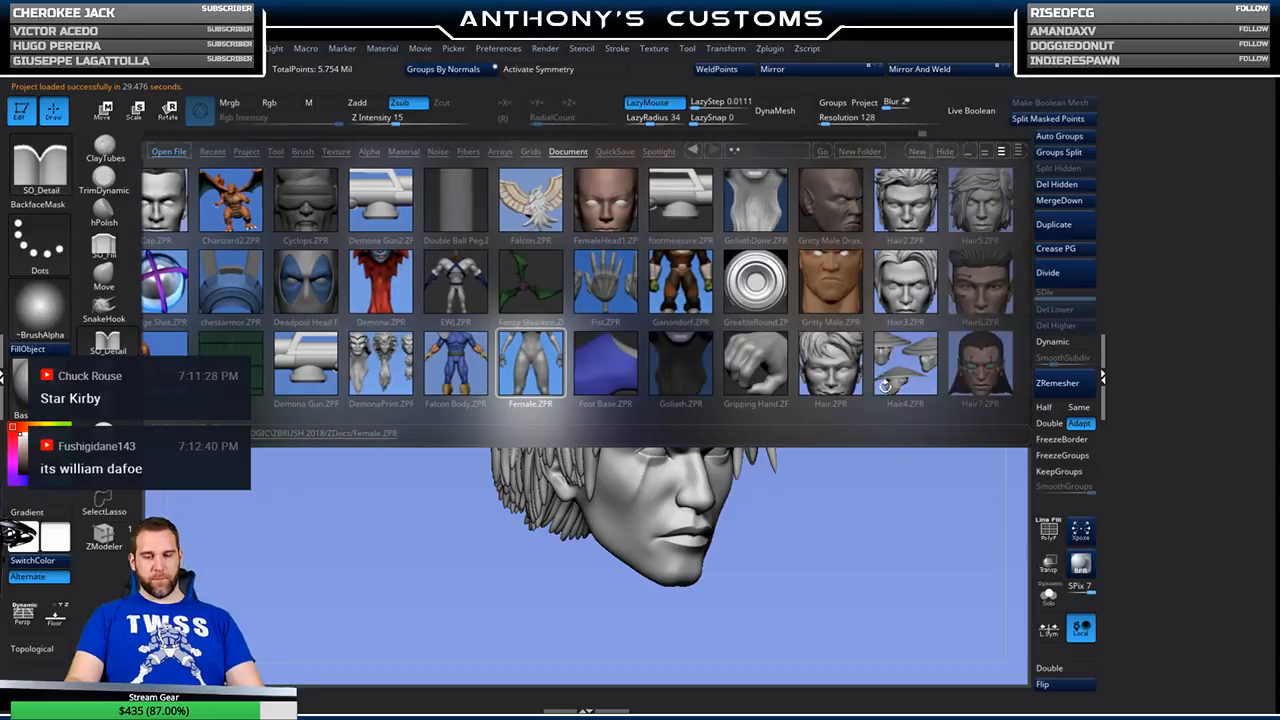
double_click(834, 365)
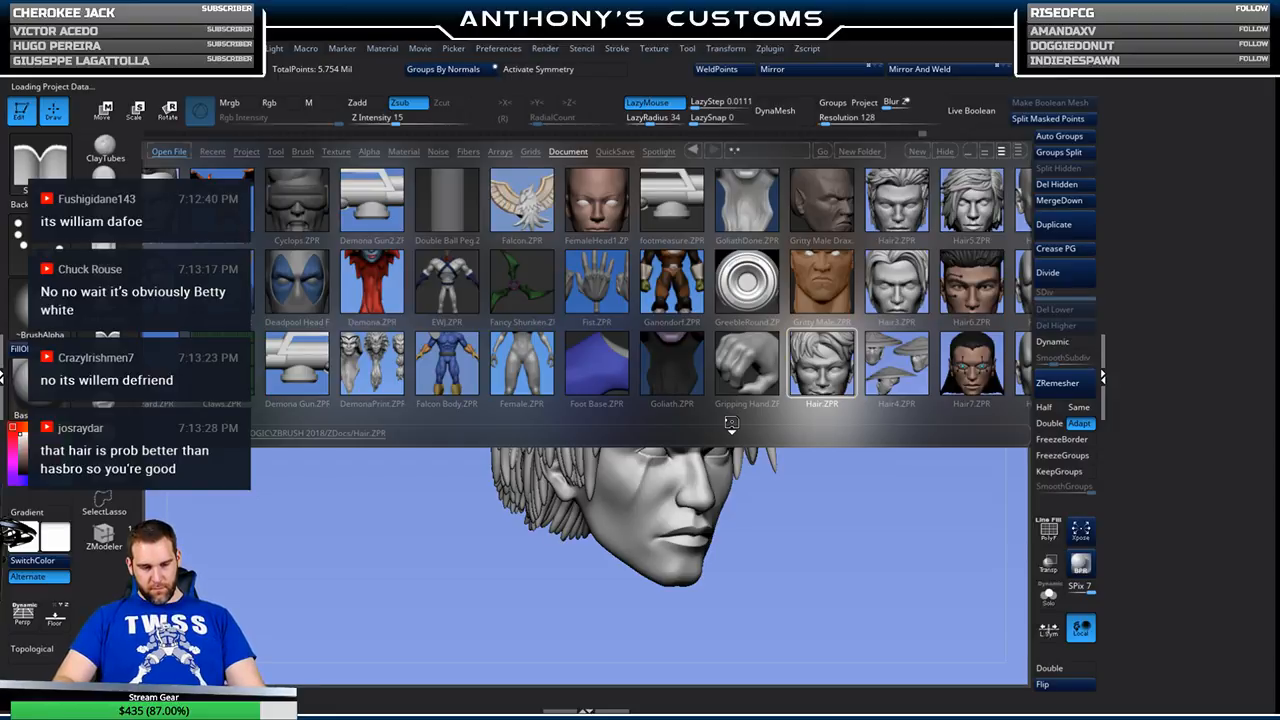
mouse_move(804, 586)
mouse_down()
mouse_move(1040, 568)
mouse_move(837, 597)
mouse_move(858, 598)
mouse_move(912, 590)
mouse_move(839, 587)
mouse_up()
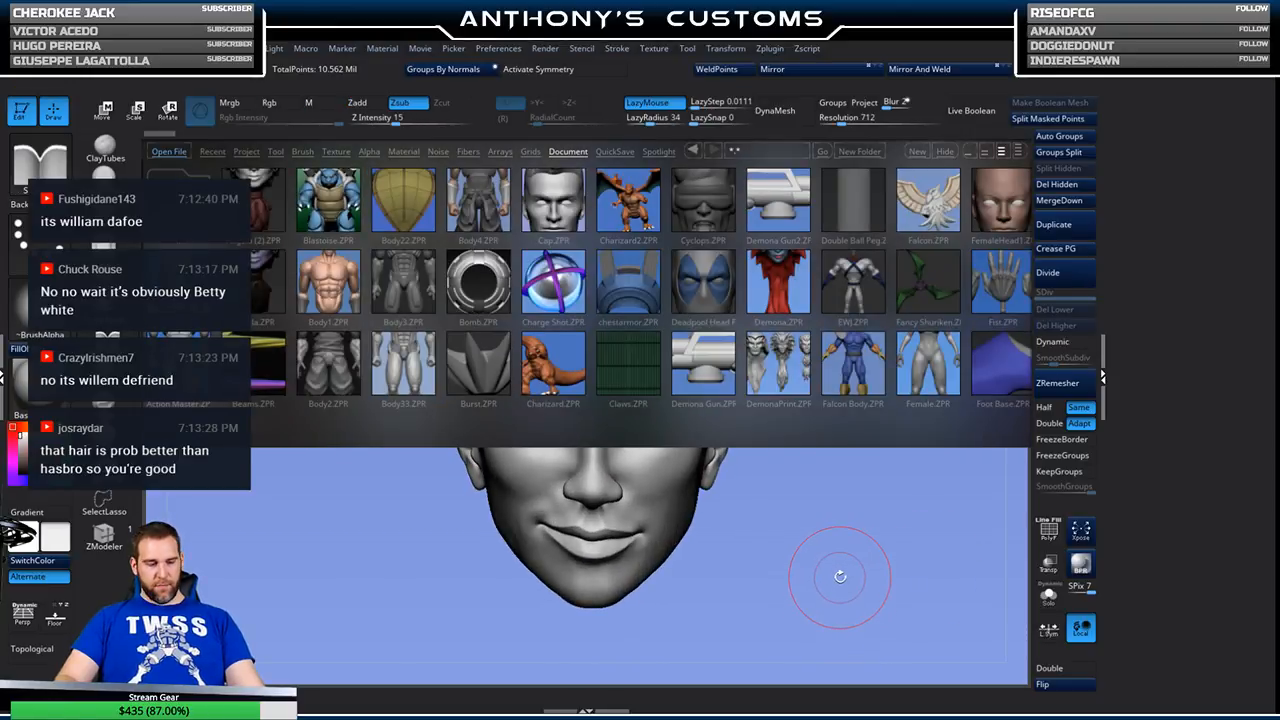
- Load the Hair6.ZPR project and examine the painted head with dark hair and facial circuitry
scroll(860, 388, down, 6)
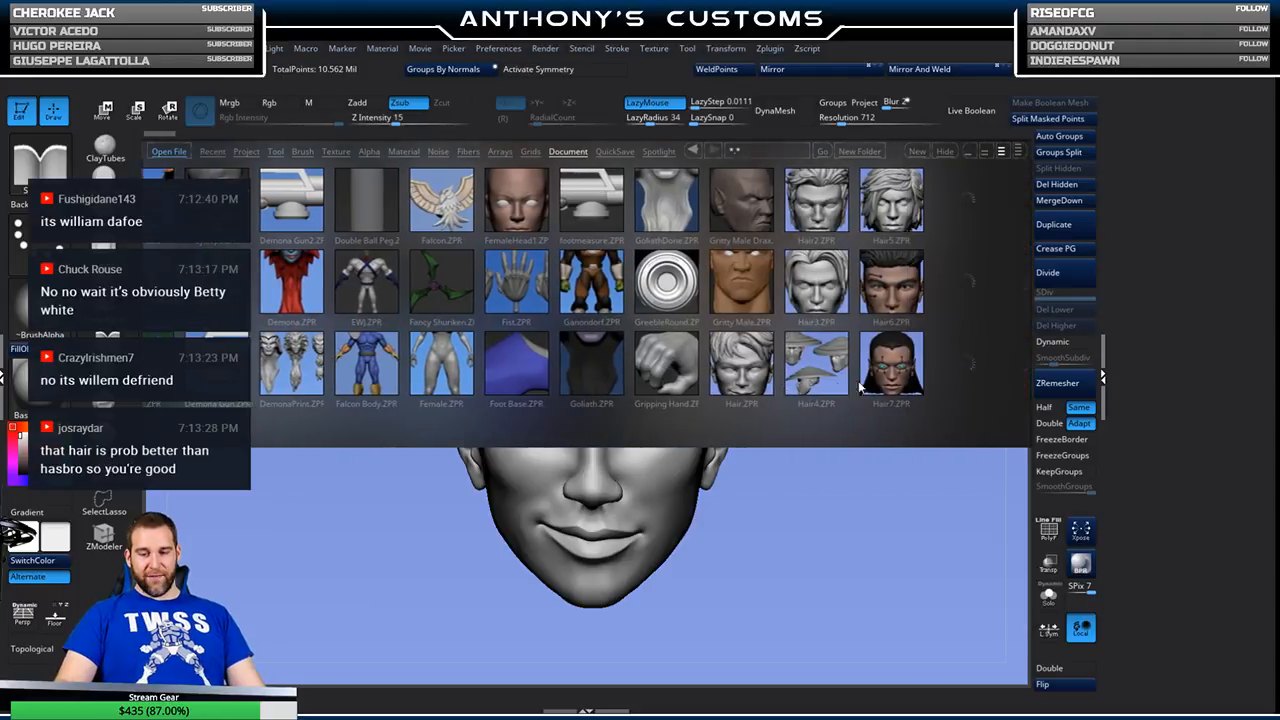
scroll(793, 419, down, 2)
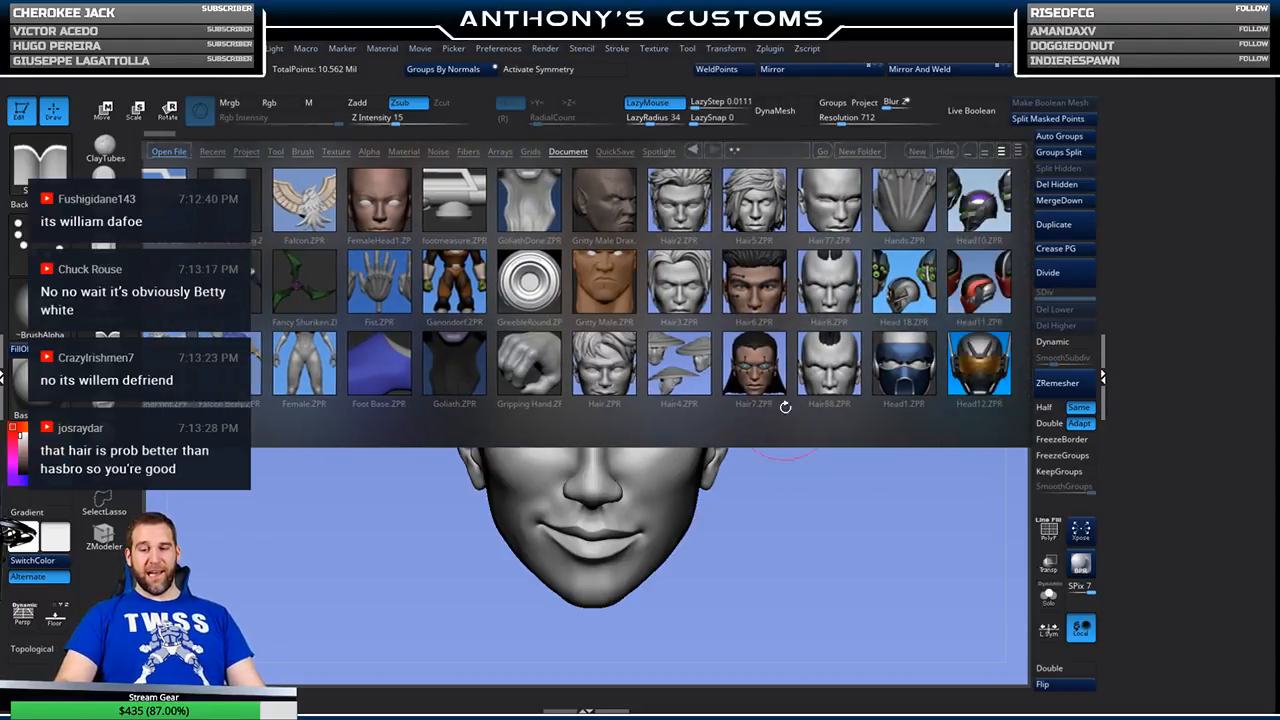
double_click(744, 298)
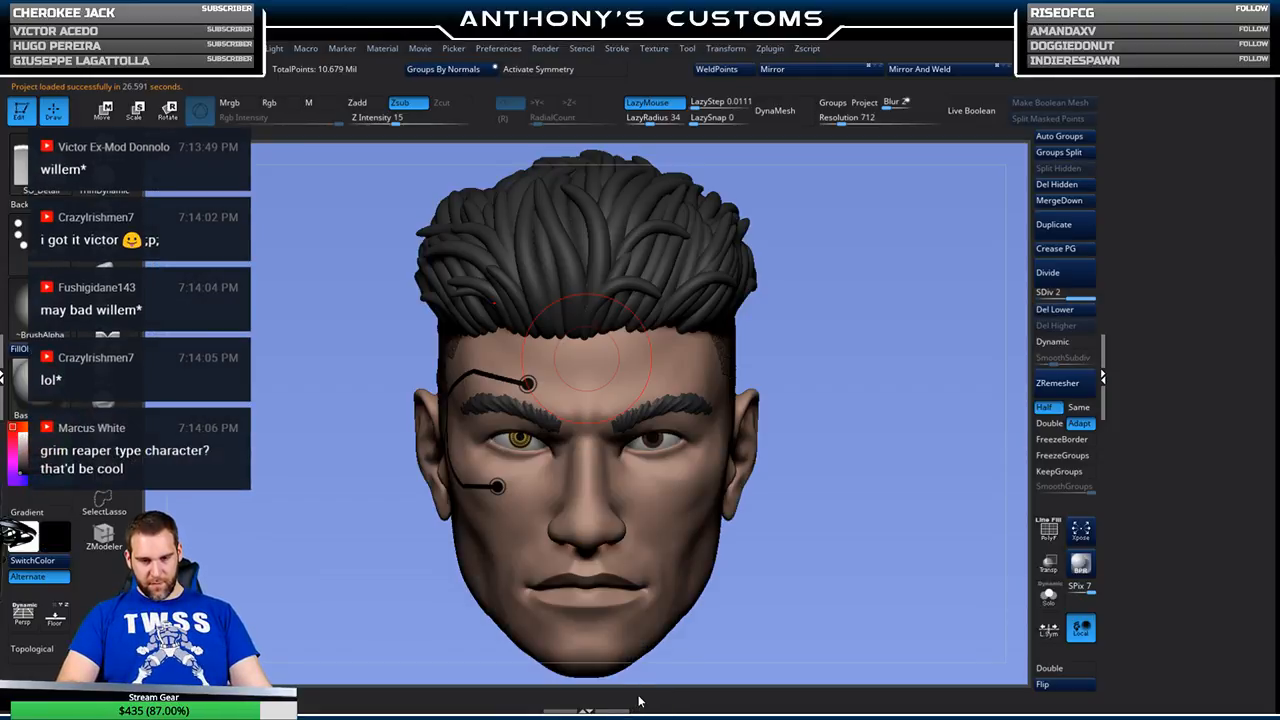
drag(814, 549, 768, 537)
- Load the Hair7.ZPR project and examine the long-haired cyborg head with its cyan eyepieces and ponytail
key(comma)
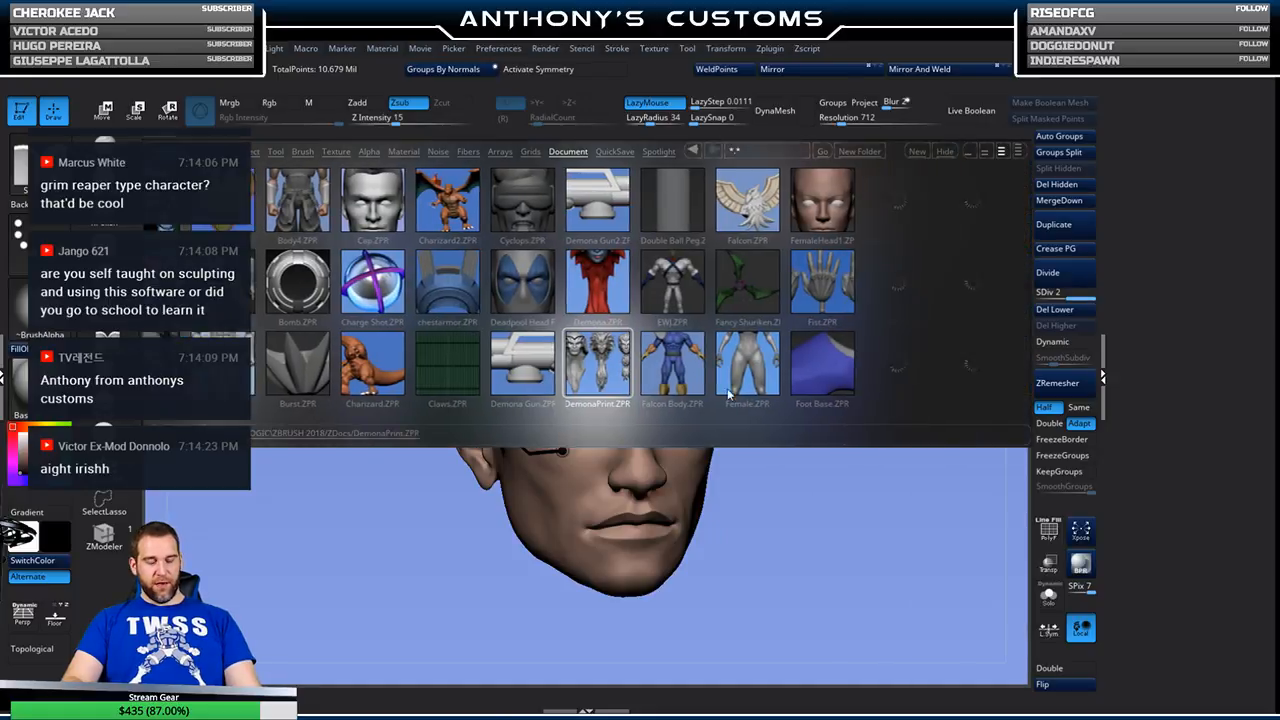
double_click(905, 368)
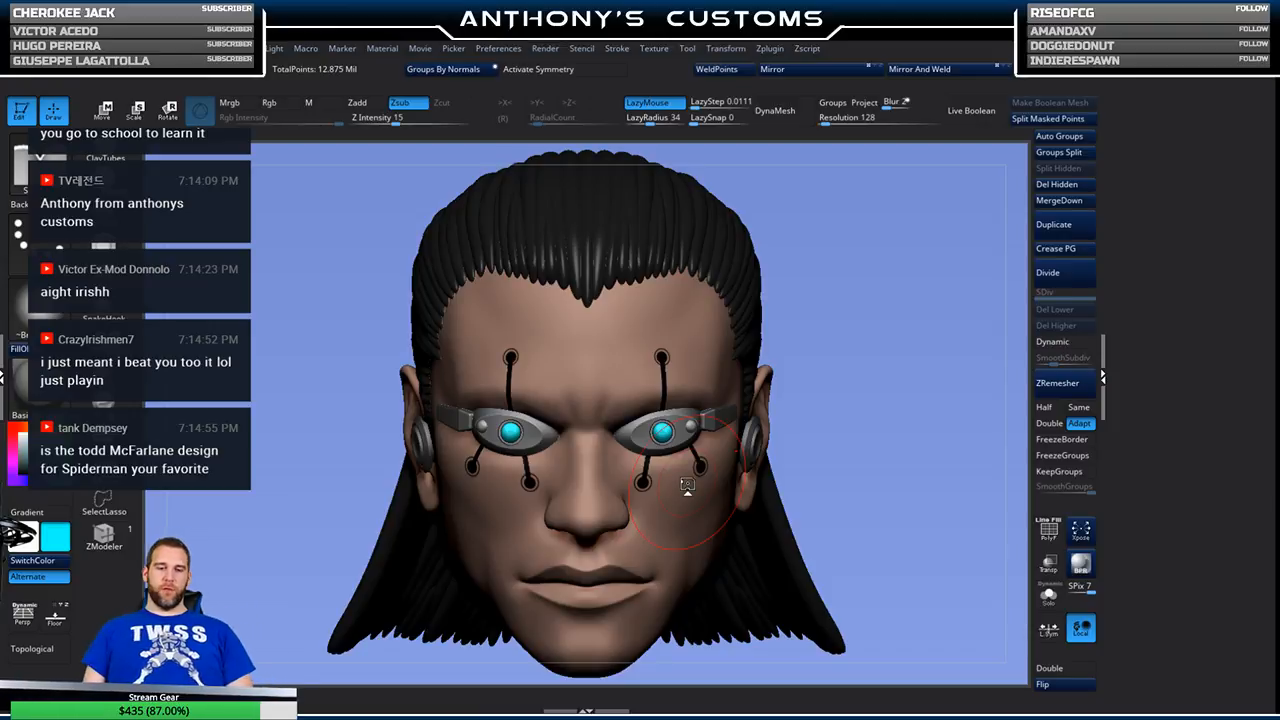
drag(886, 434, 914, 407)
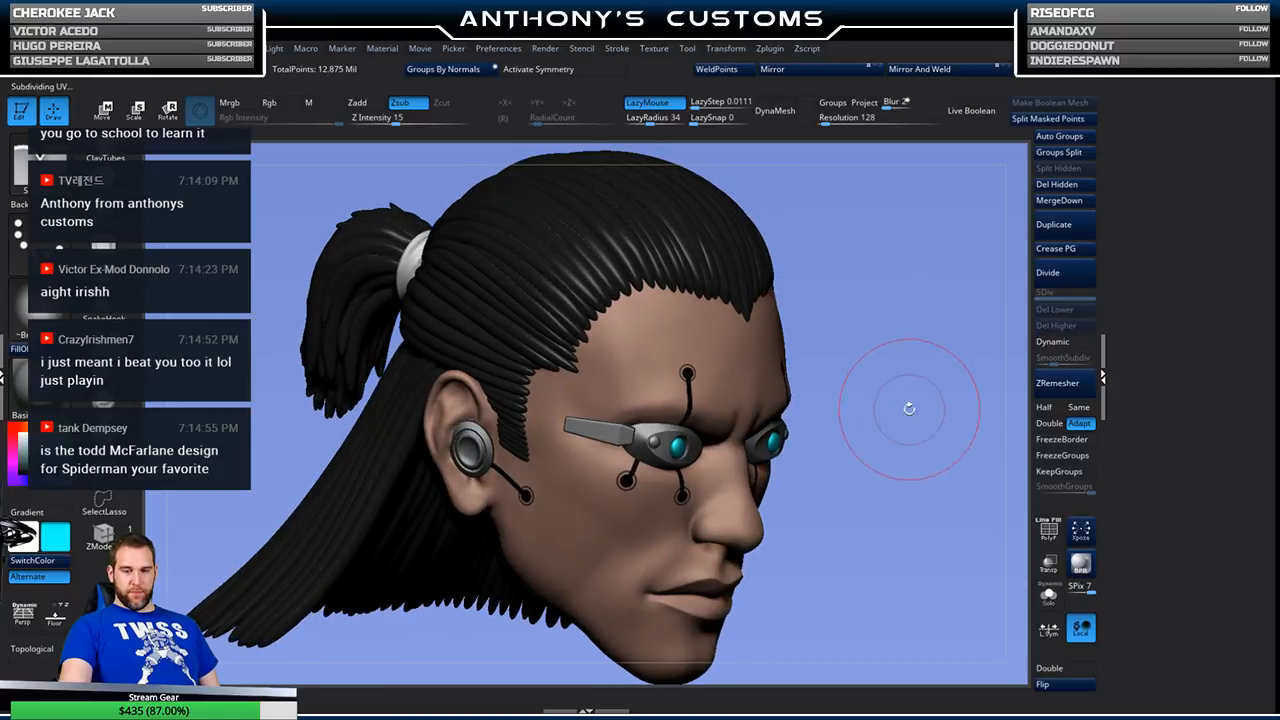
mouse_move(904, 478)
alt+mouse_down()
mouse_move(885, 428)
mouse_move(898, 500)
mouse_move(844, 481)
mouse_move(776, 498)
mouse_move(592, 485)
mouse_move(688, 425)
alt+mouse_up()
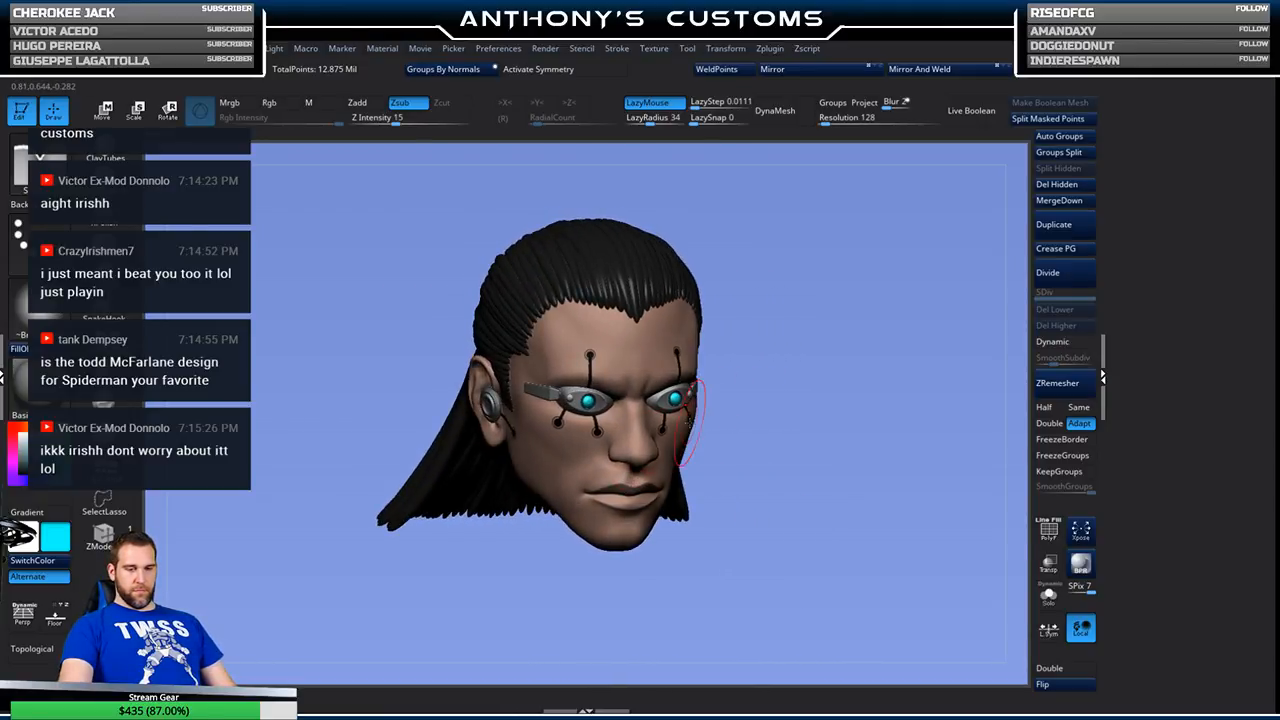
- Load the Hair88.ZPR project and view the mohawk head from the side and front
key(comma)
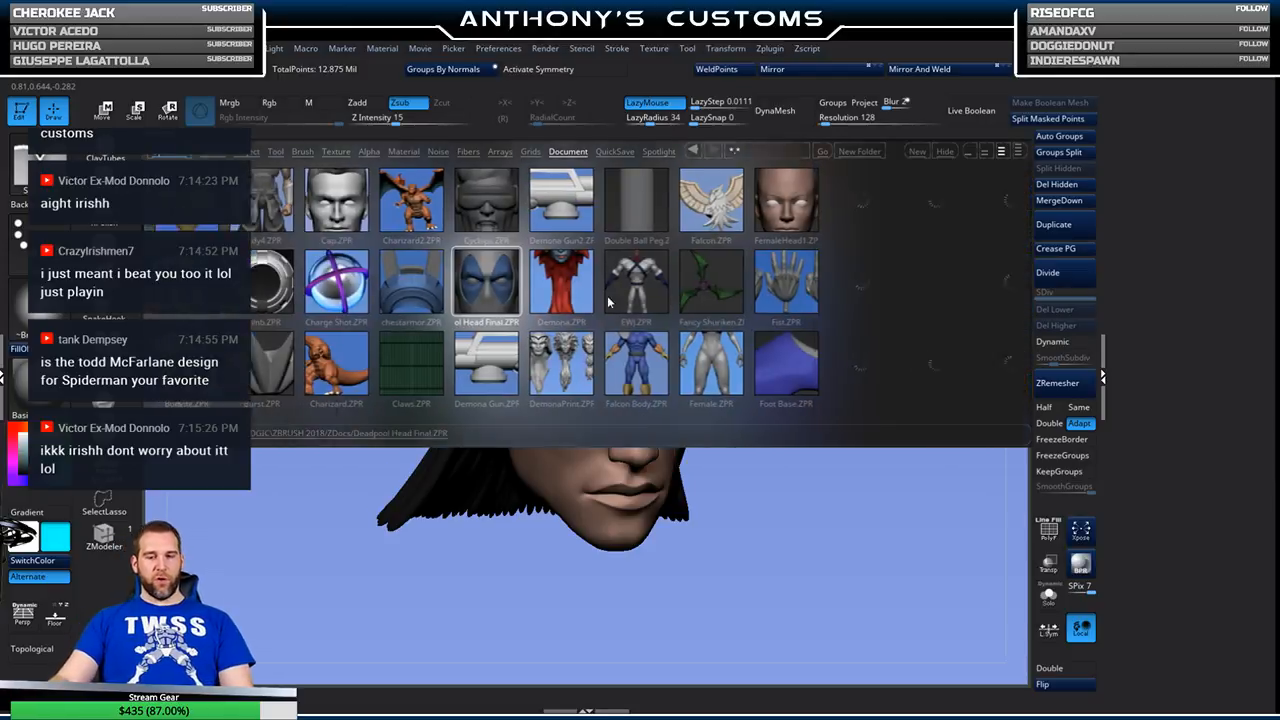
drag(607, 295, 442, 304)
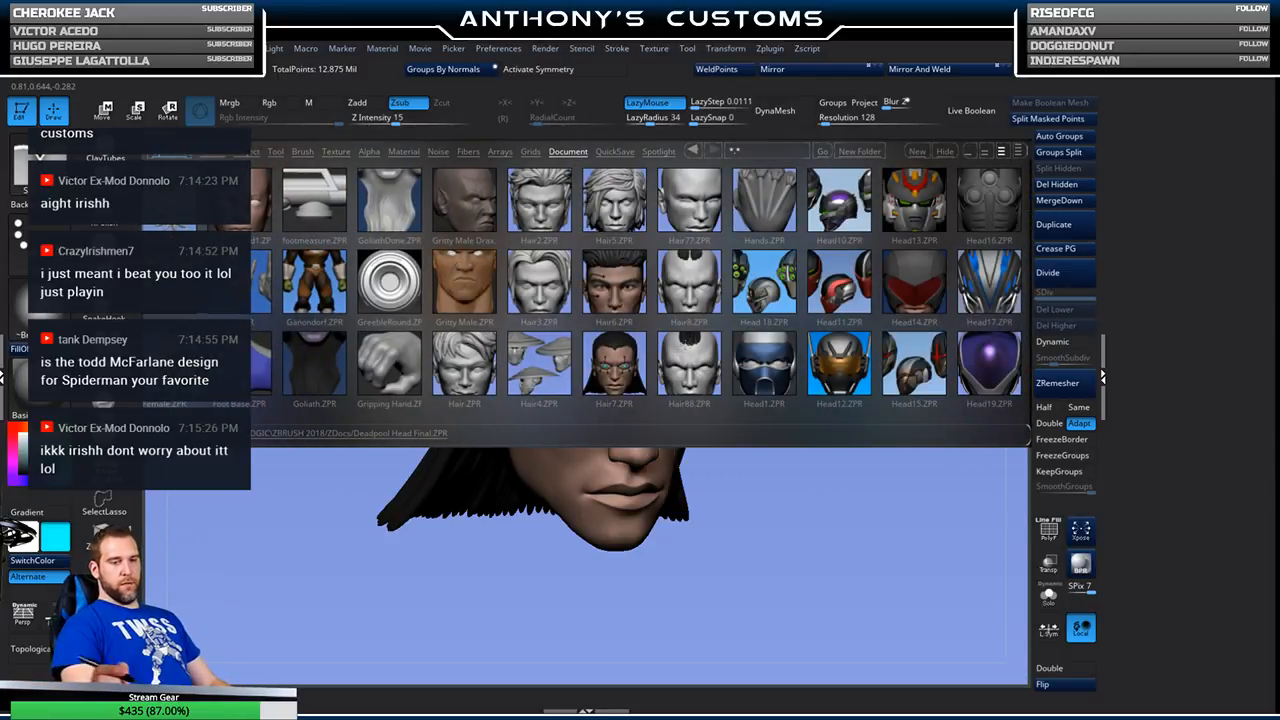
double_click(690, 340)
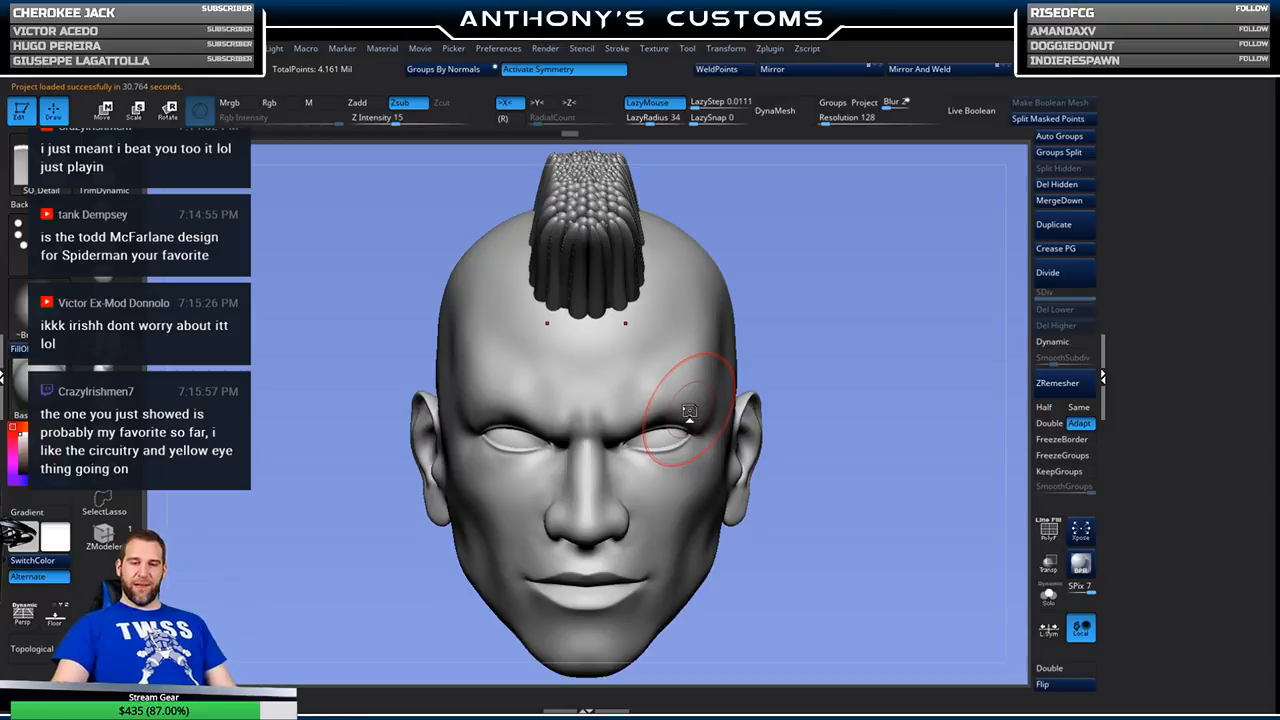
drag(829, 531, 857, 471)
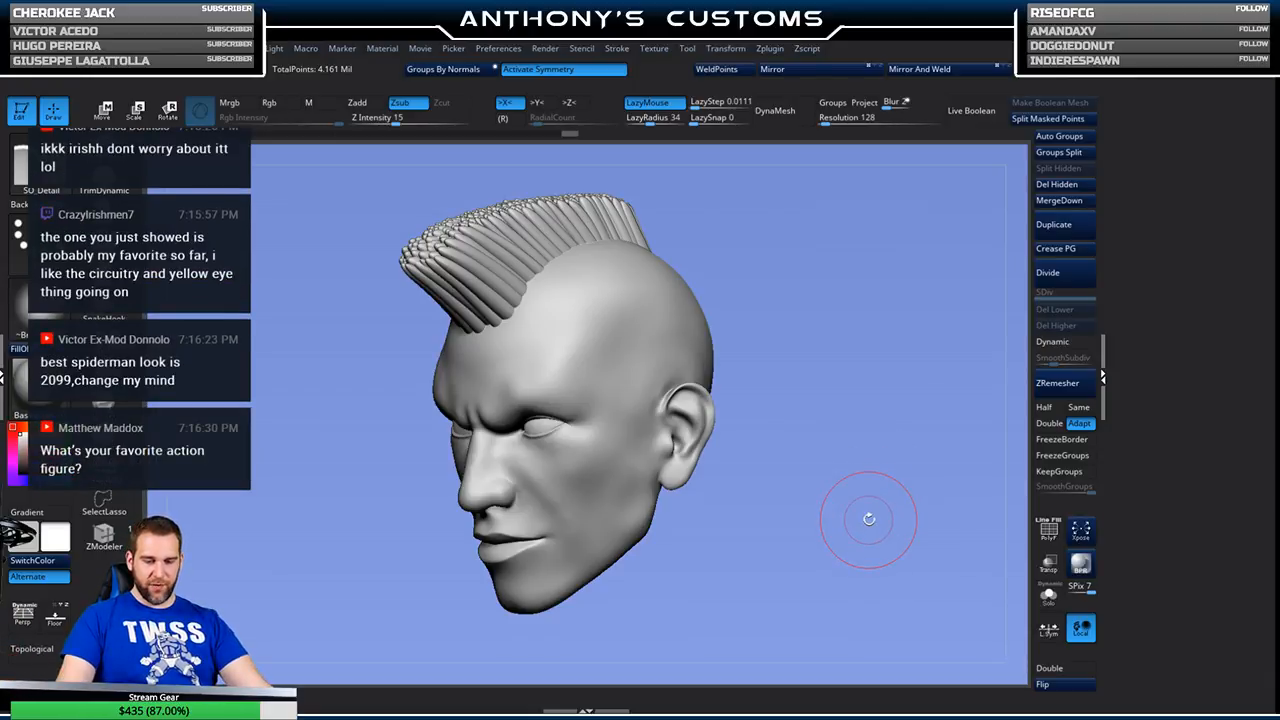
mouse_move(754, 524)
mouse_down()
mouse_move(858, 504)
mouse_move(821, 522)
mouse_move(793, 503)
mouse_up()
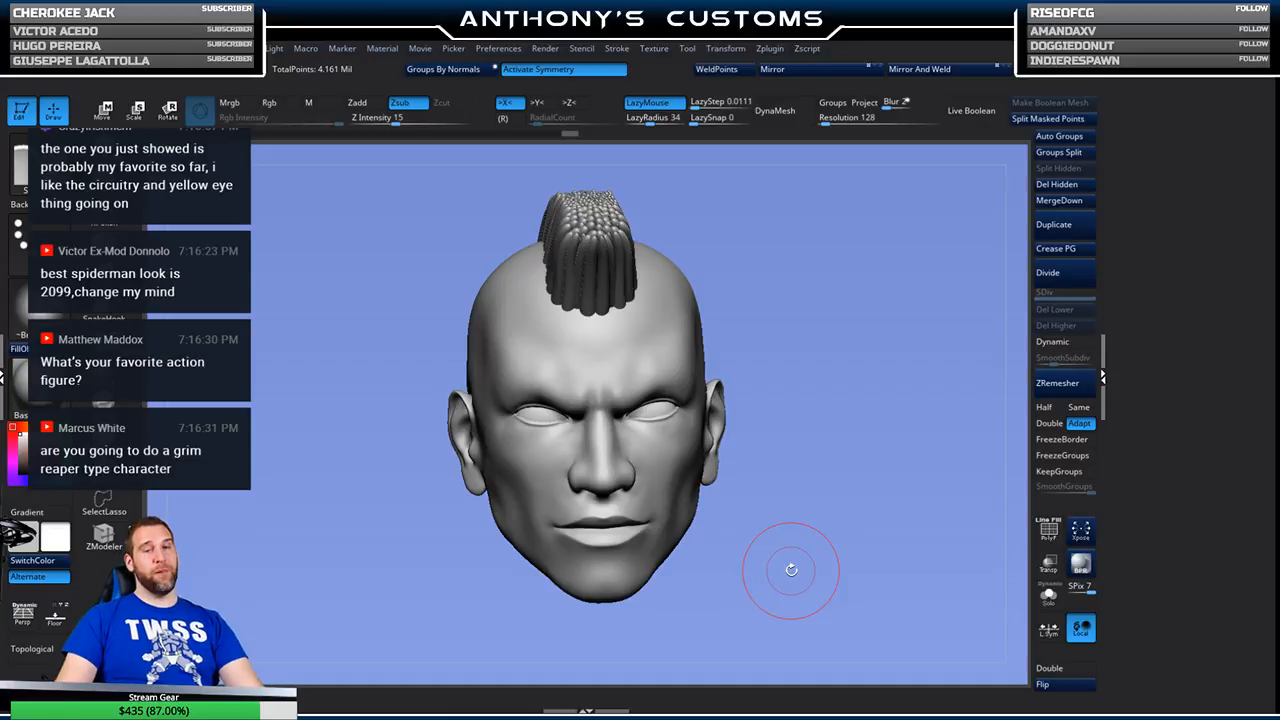
- Load the Ganondorf figure project and inspect the full body, then the head and upper torso up close
key(comma)
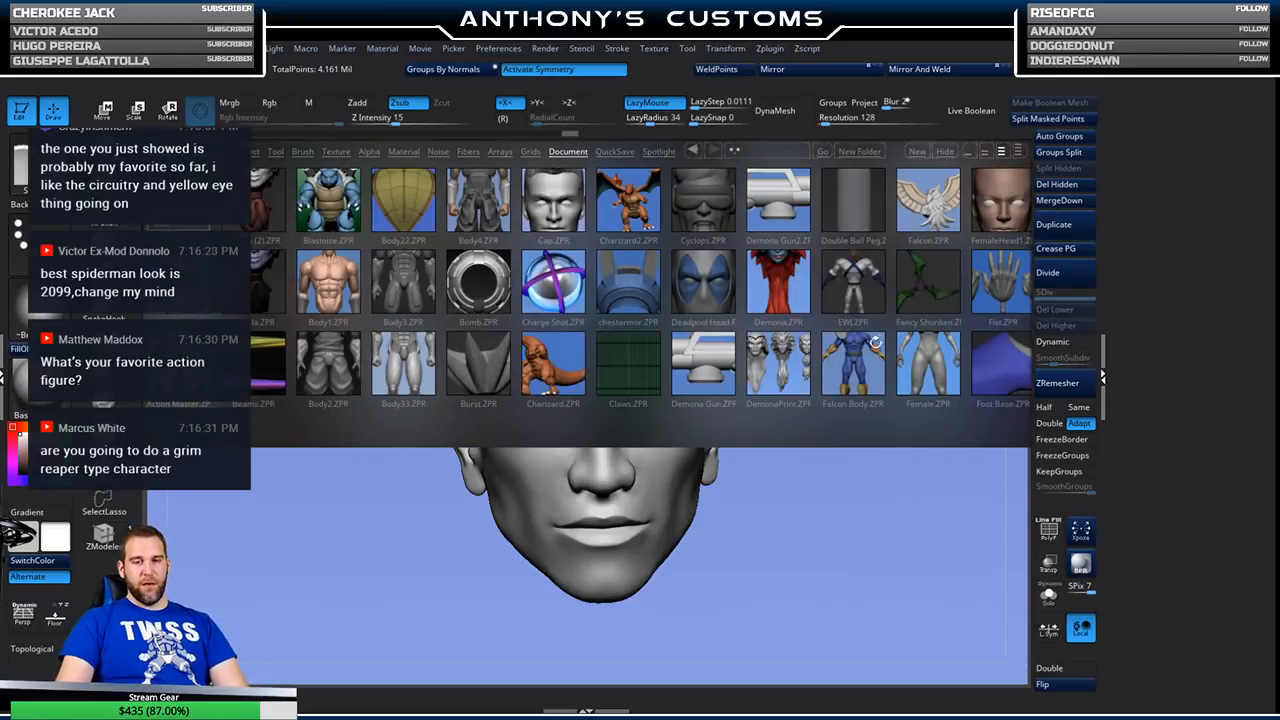
scroll(816, 351, down, 3)
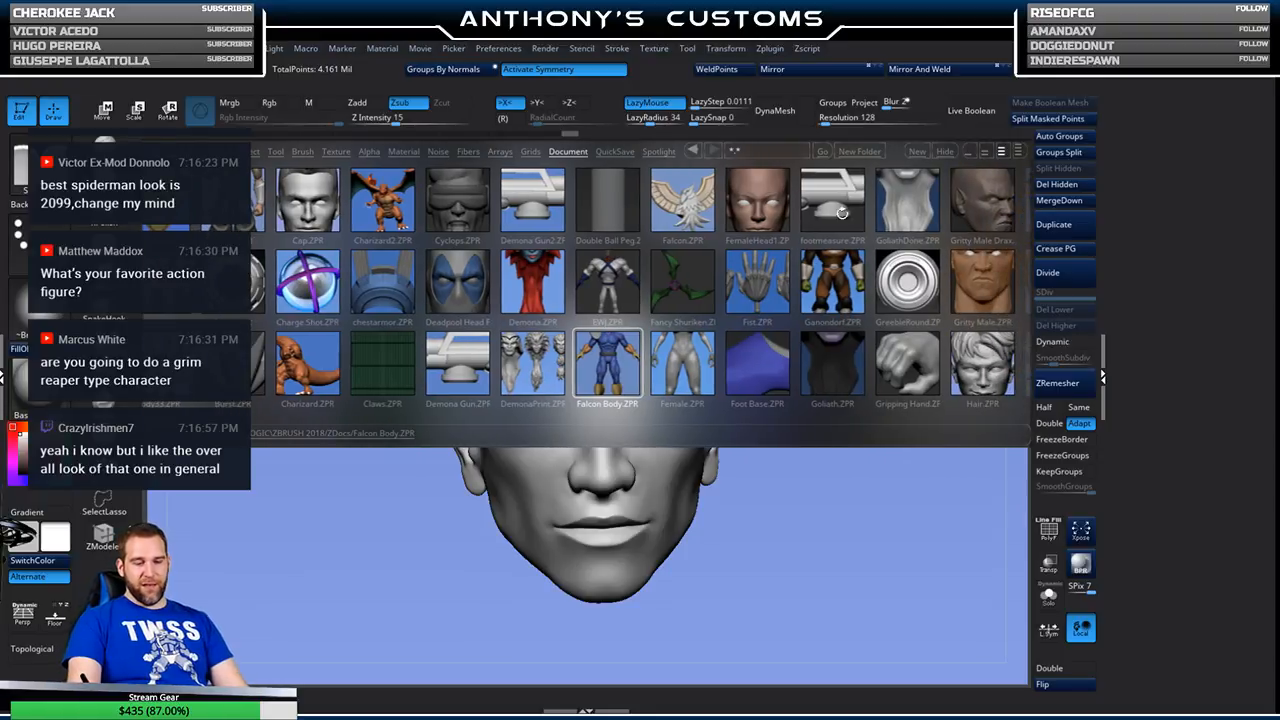
double_click(840, 283)
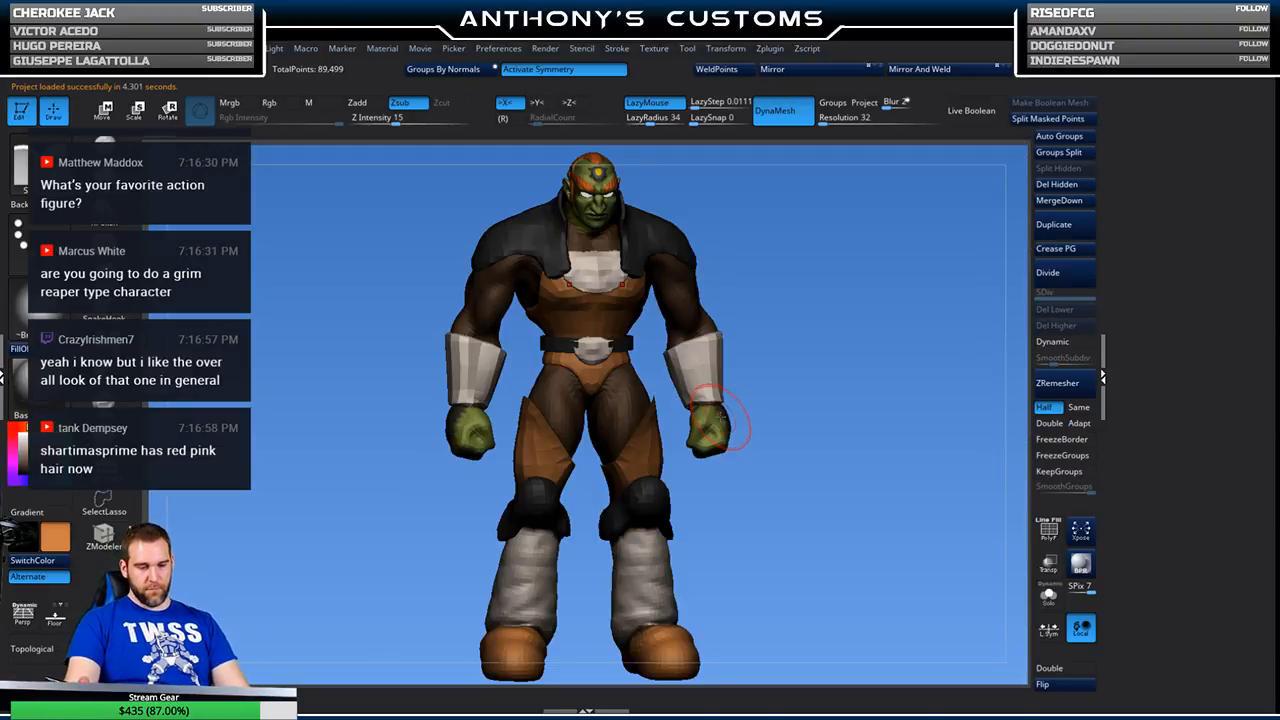
mouse_move(898, 402)
mouse_down()
mouse_move(886, 385)
mouse_move(865, 432)
mouse_move(911, 445)
mouse_move(946, 428)
mouse_move(929, 424)
mouse_up()
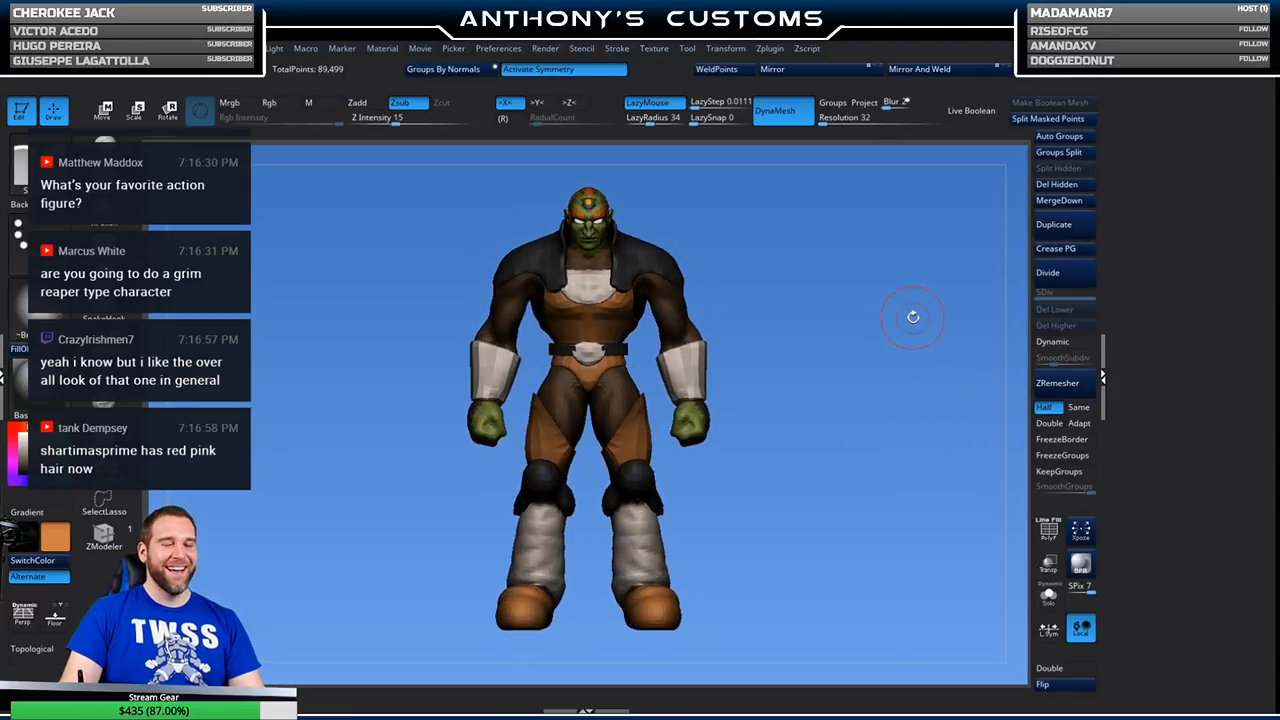
drag(851, 445, 885, 443)
alt+drag(907, 366, 919, 460)
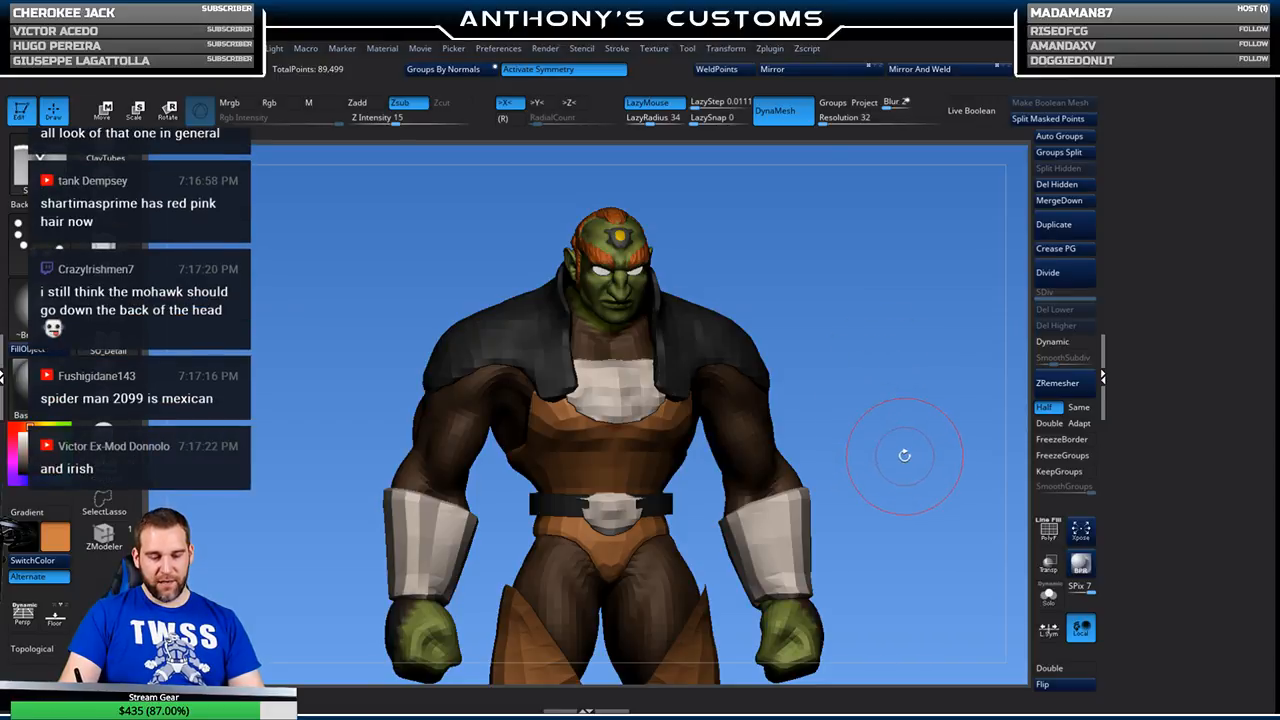
alt+drag(898, 428, 896, 400)
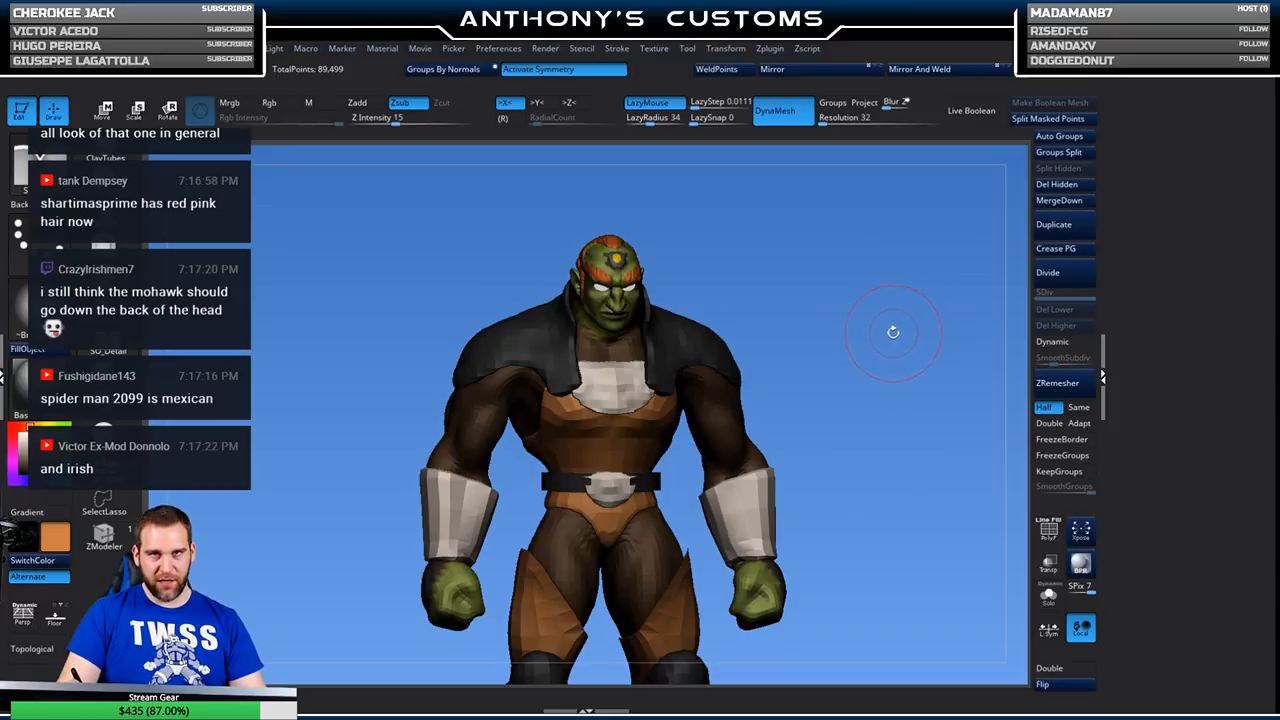
mouse_move(873, 349)
alt+mouse_down()
mouse_move(864, 377)
mouse_move(918, 416)
mouse_move(824, 436)
mouse_move(920, 434)
alt+mouse_up()
- Browse the saved projects and load the pointy-eared figure in the green tunic and cap
key(comma)
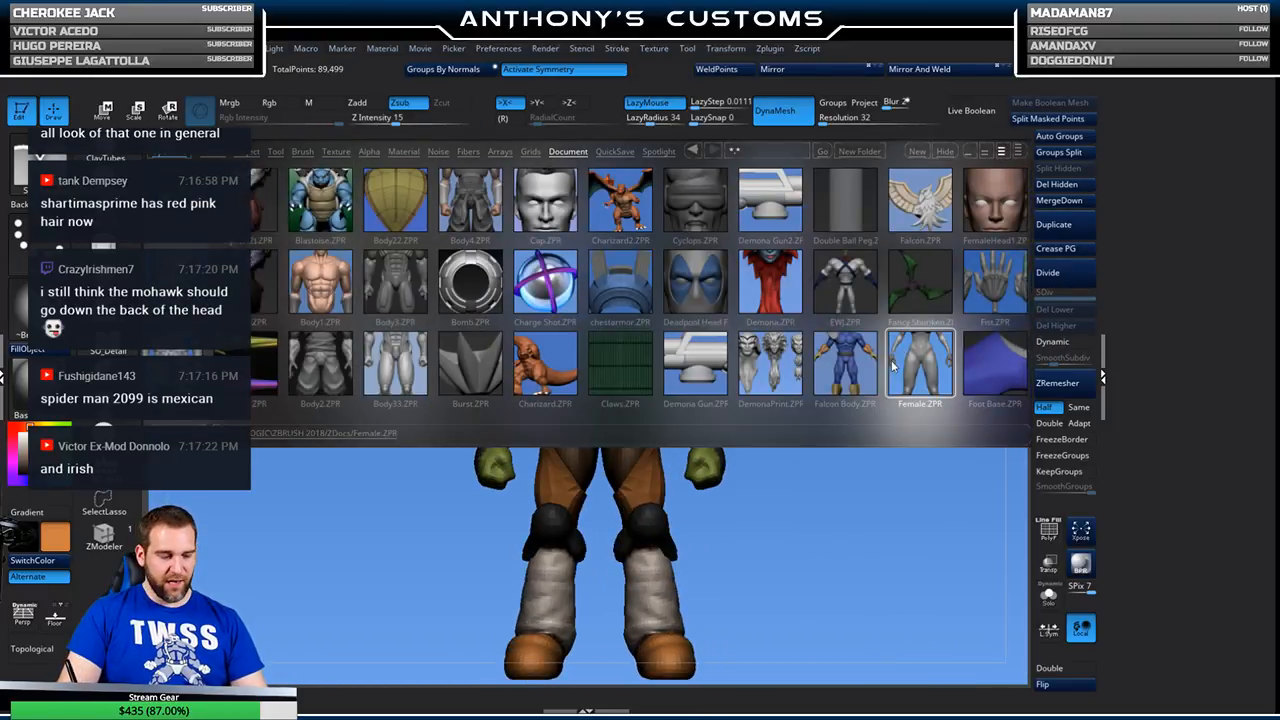
drag(789, 360, 724, 347)
drag(850, 366, 753, 336)
click(698, 352)
double_click(703, 377)
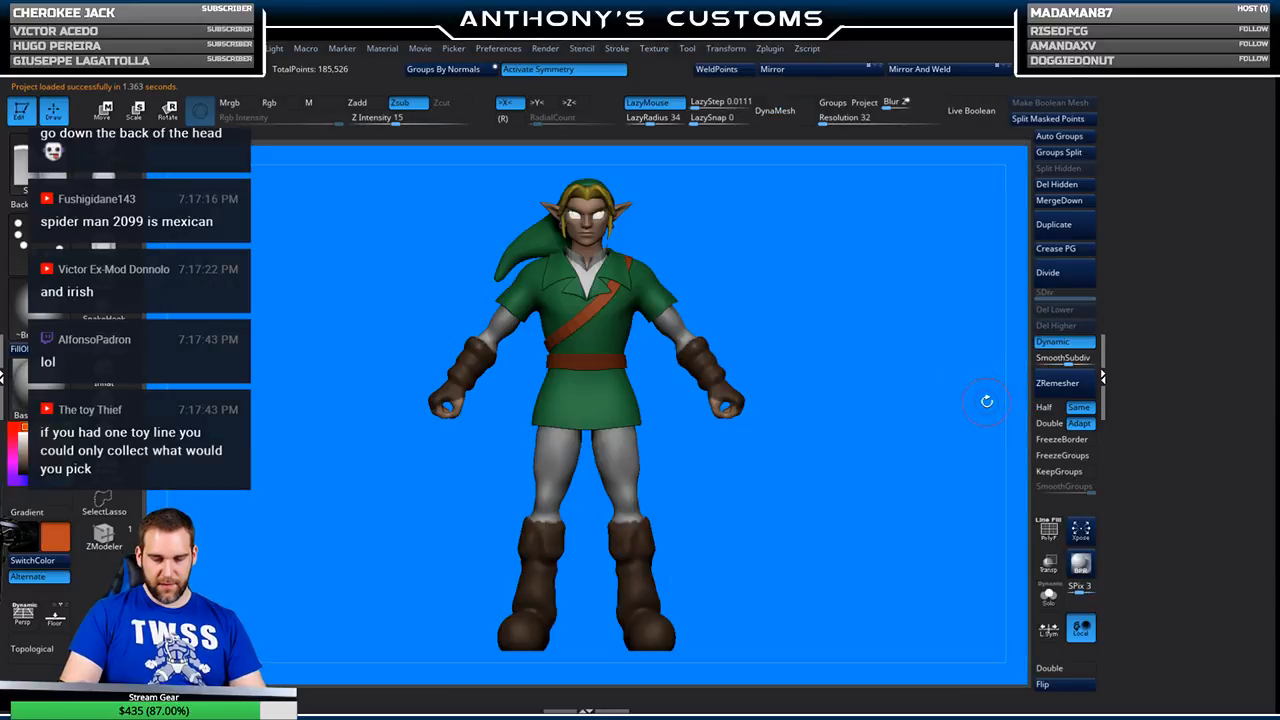
- Examine the green-tunic figure from the back and side, ending close up on the head in profile
drag(858, 499, 914, 505)
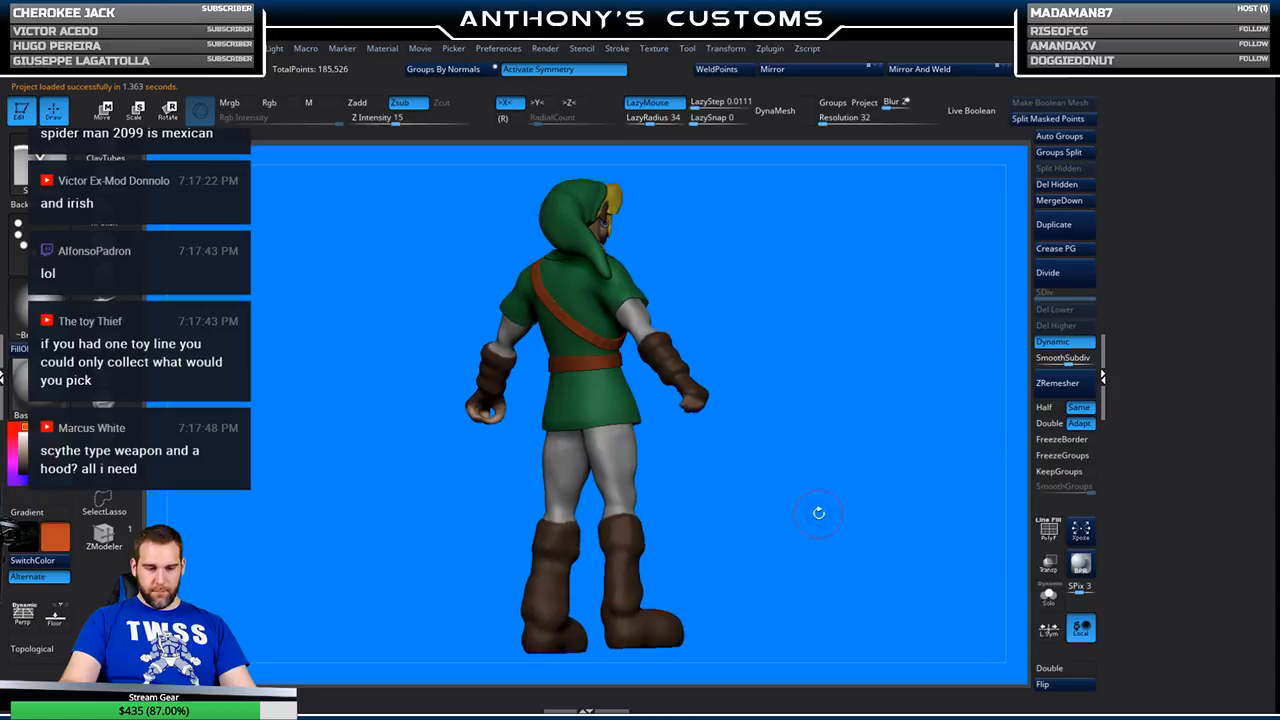
drag(819, 513, 983, 515)
drag(877, 523, 920, 517)
drag(808, 358, 775, 451)
drag(784, 327, 782, 400)
alt+drag(786, 160, 759, 342)
- Bring up the brush draw size, choose the Move brush and make the figure's face the active subtool
key(s)
click(767, 343)
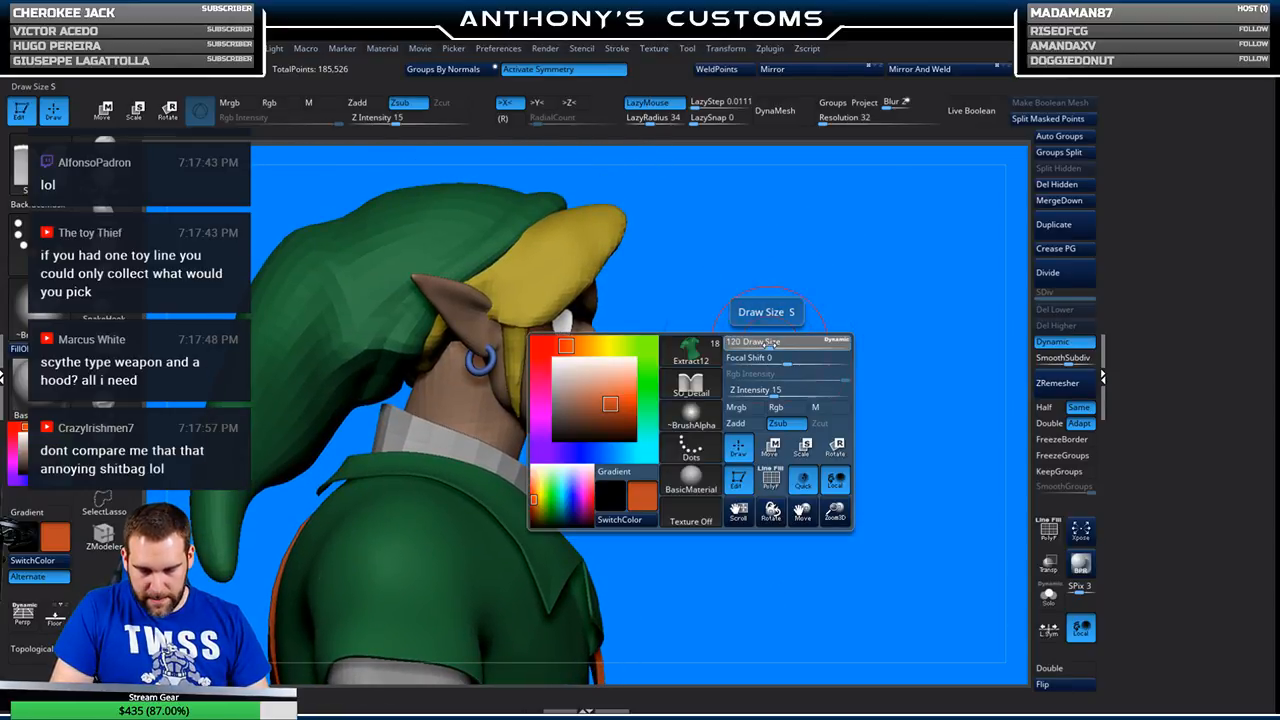
key(b)
key(m)
key(v)
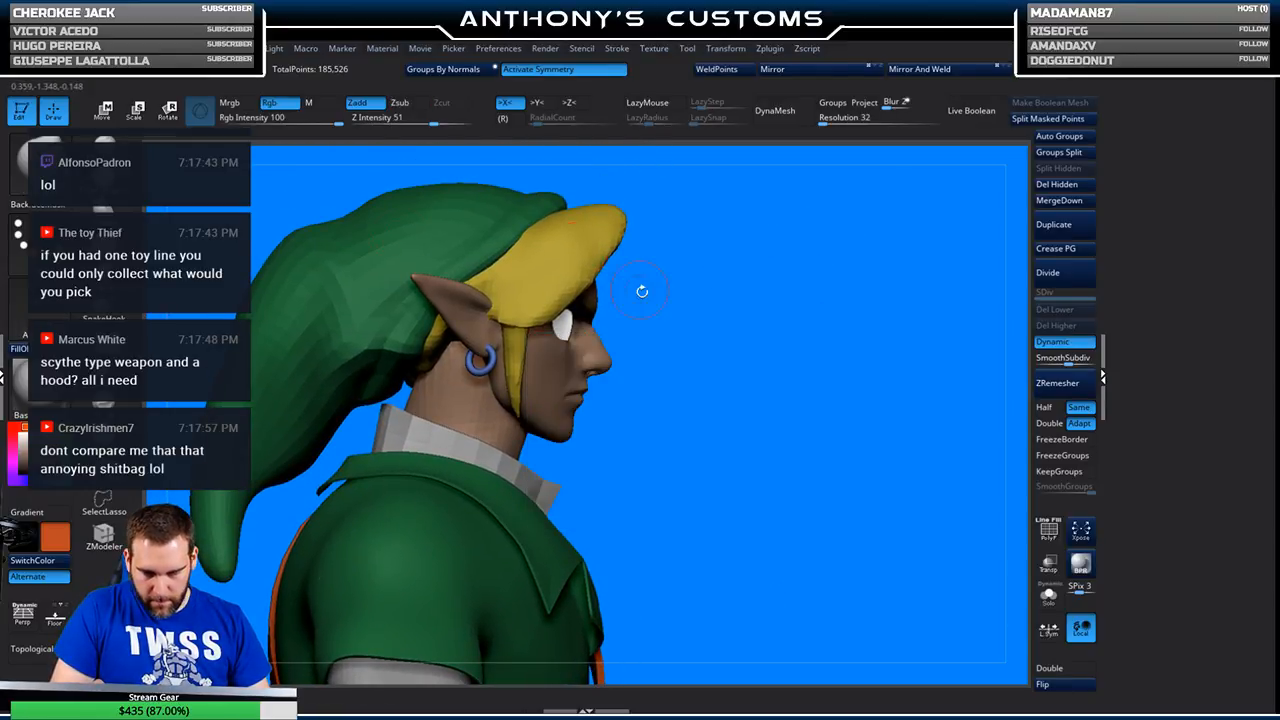
alt+click(594, 338)
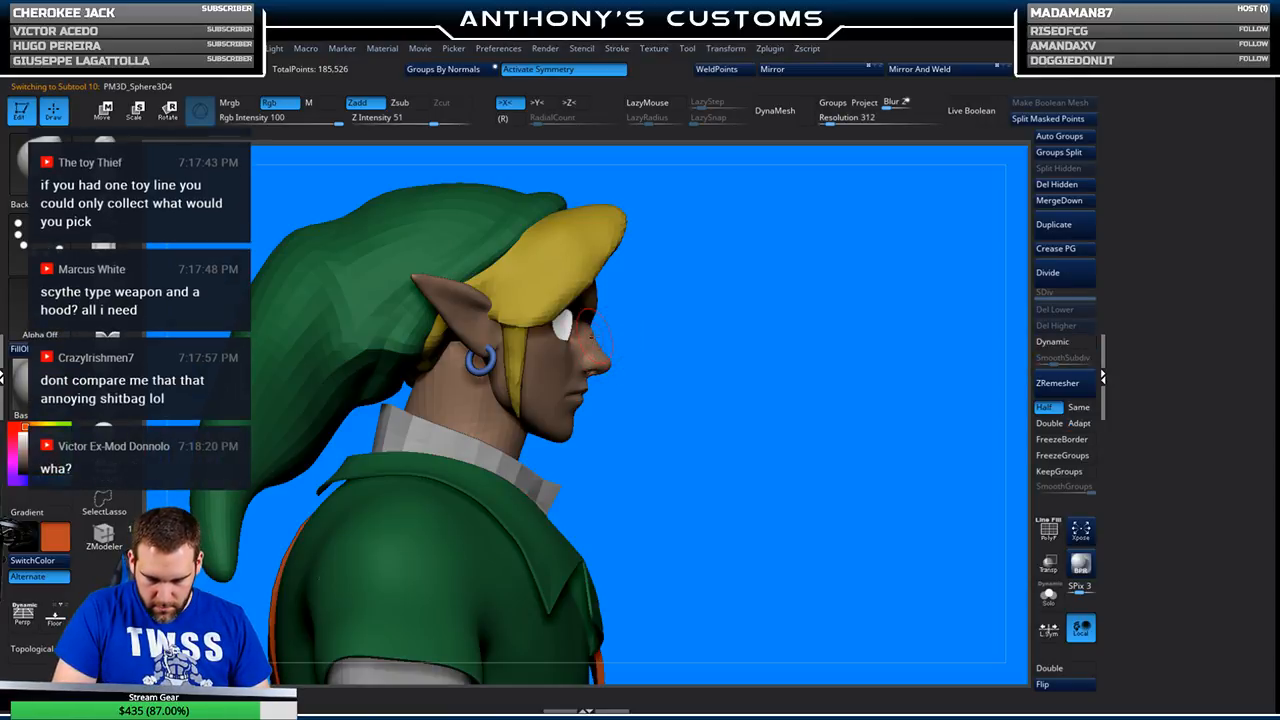
- Inspect the face from three-quarter and front views, frame the full figure and save the project
drag(826, 336, 688, 298)
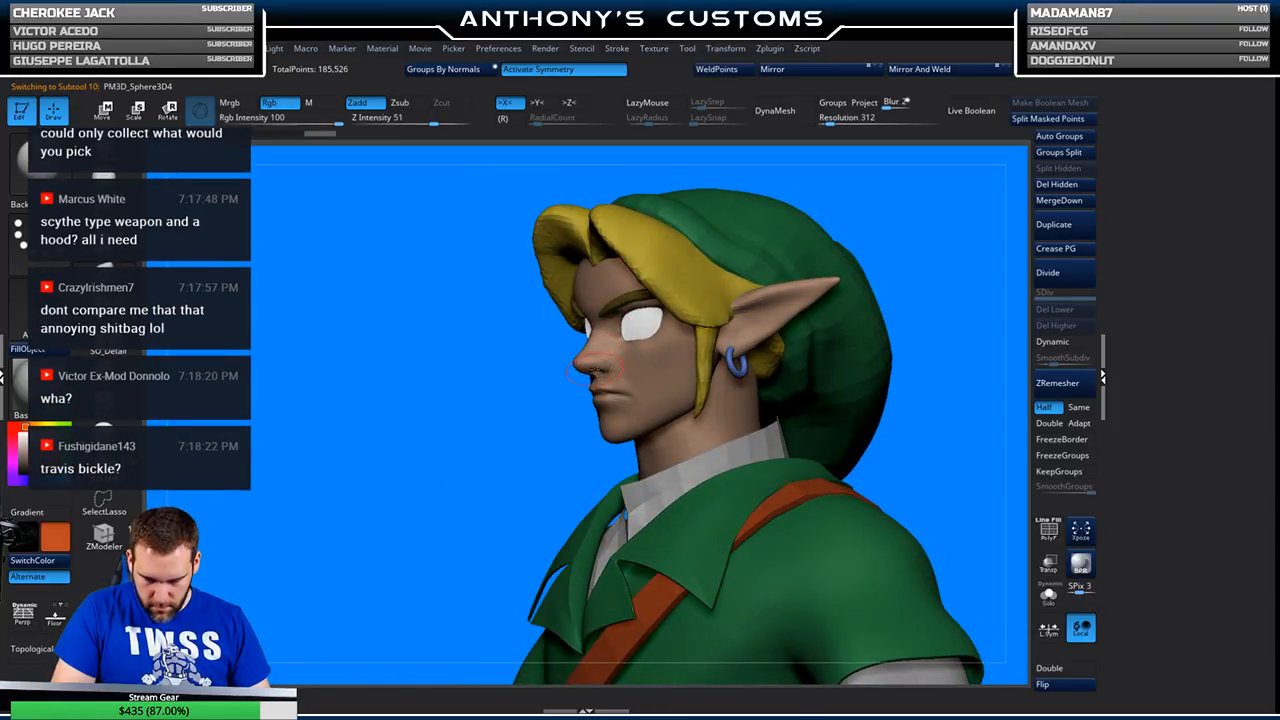
drag(545, 368, 668, 291)
alt+drag(825, 381, 771, 277)
alt+drag(795, 363, 841, 295)
key(f)
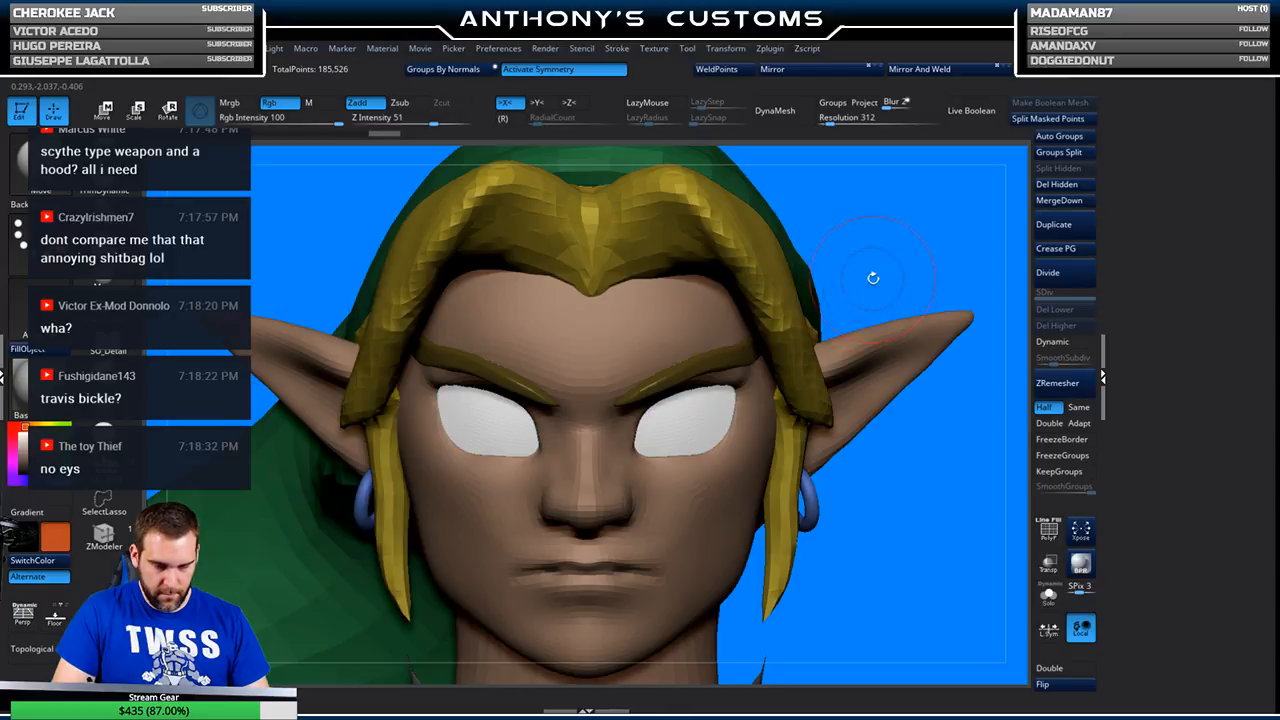
key(f)
key(ctrl)
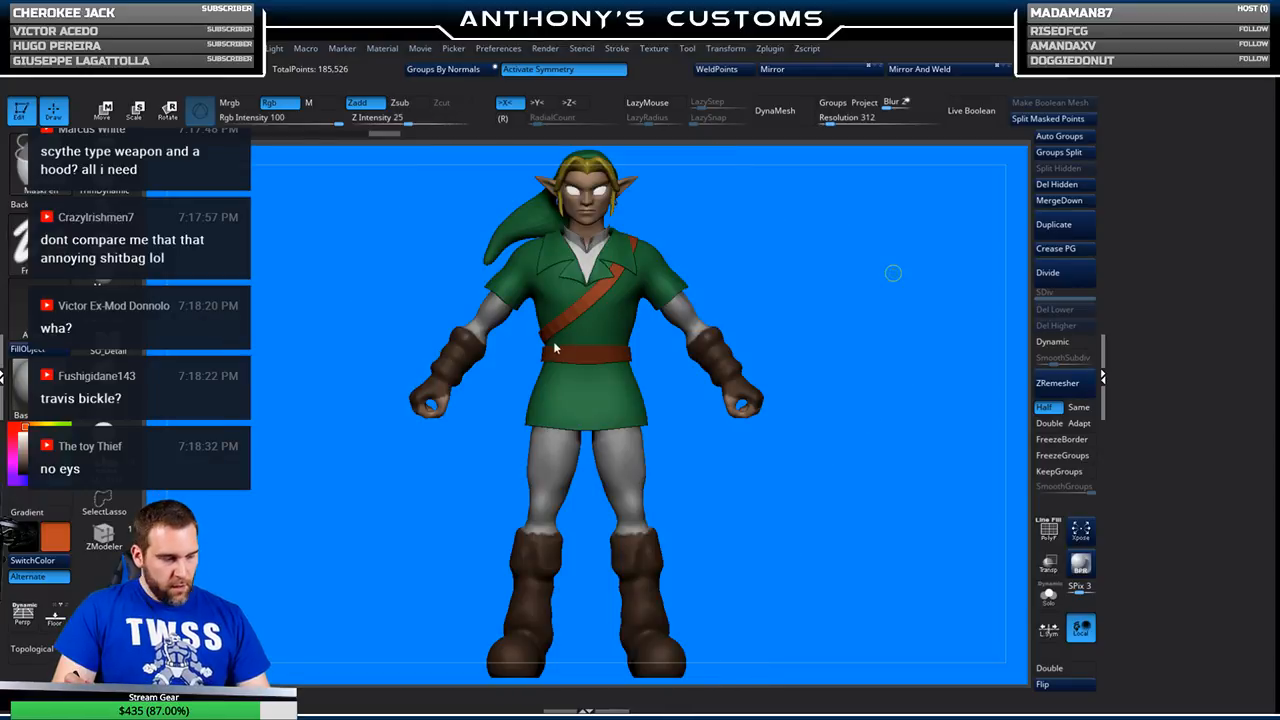
key(ctrl+s)
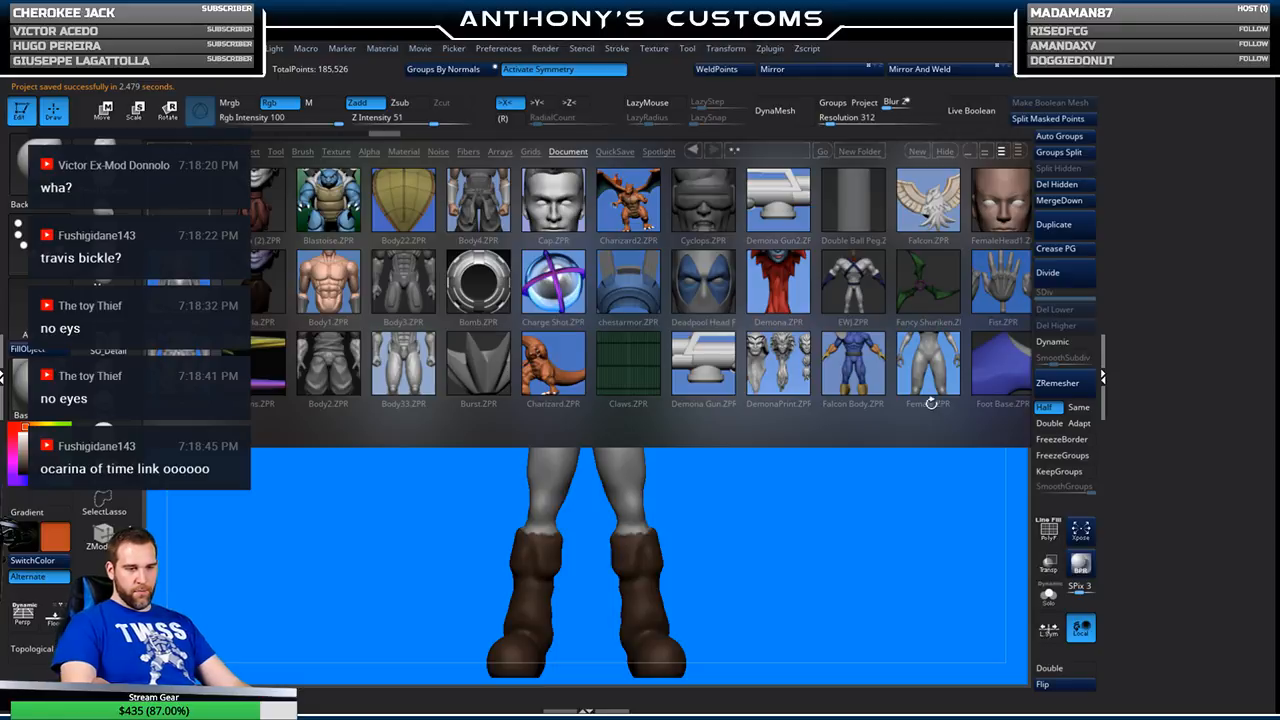
- Load the Falcon Body.ZPR project and look over the full blue-suited figure
drag(913, 390, 733, 390)
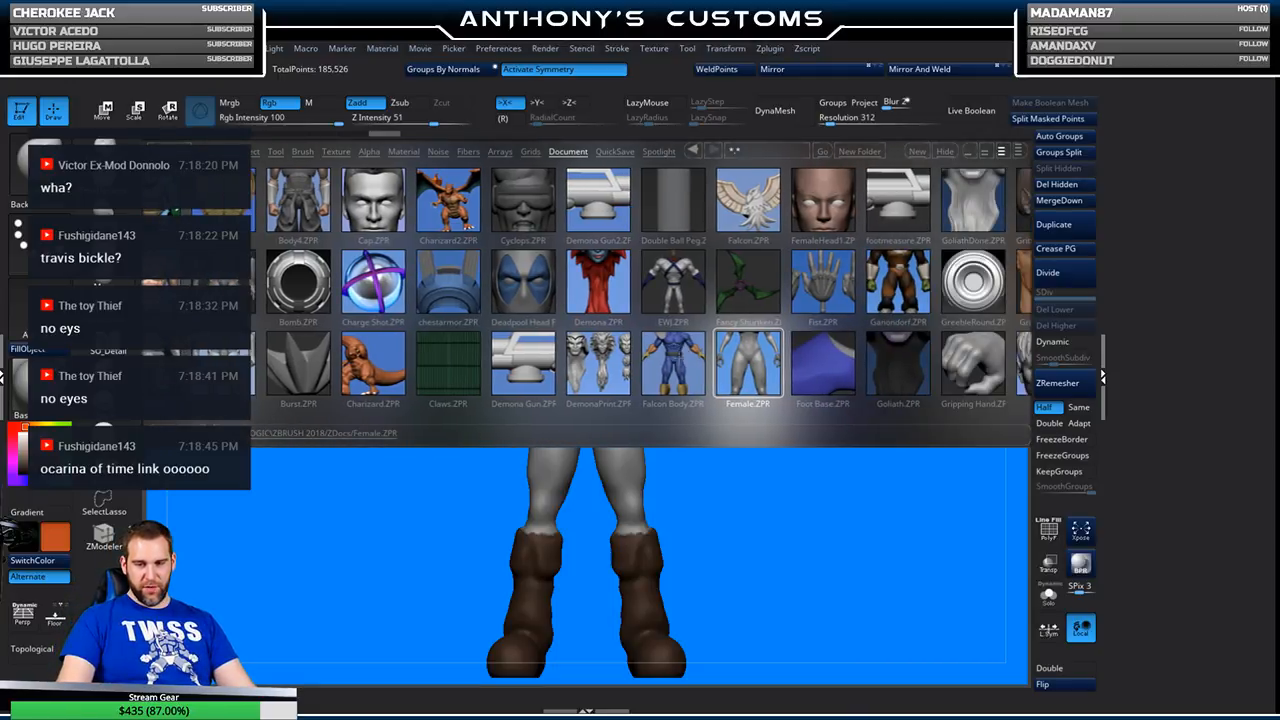
double_click(690, 357)
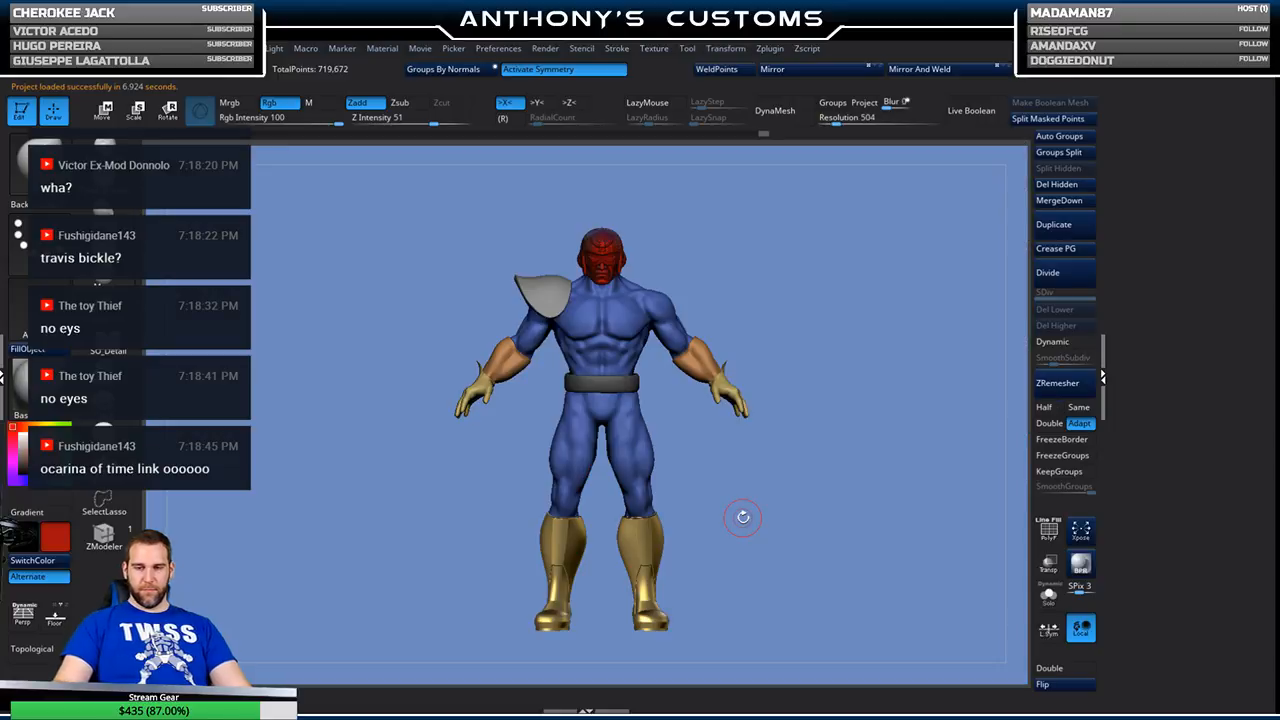
drag(805, 565, 1024, 568)
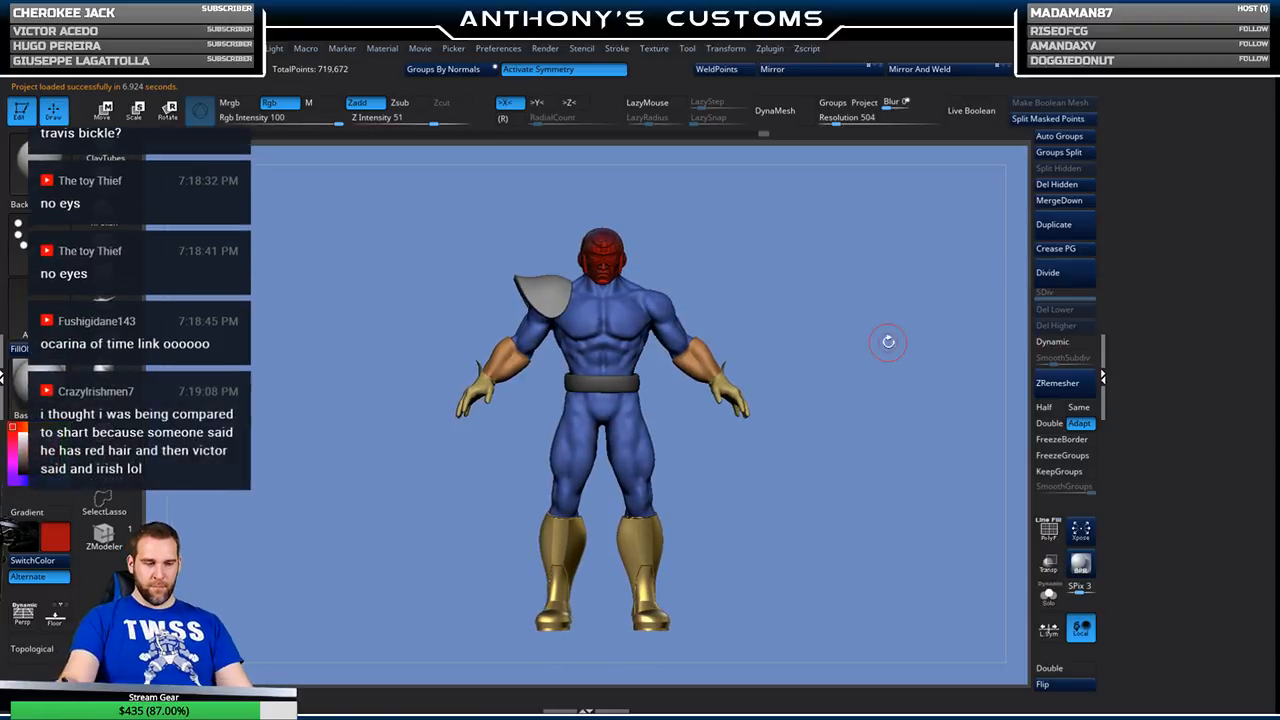
key(shift+f)
key(shift+f)
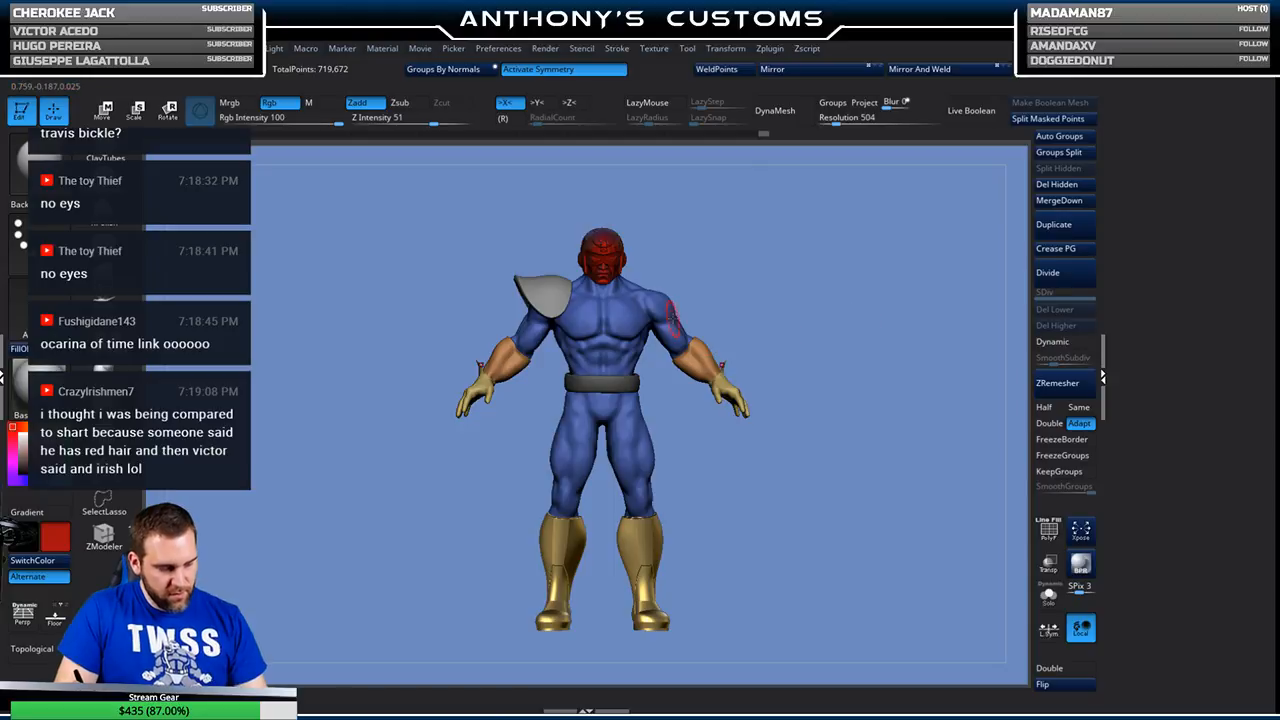
- Activate the blue body subtool for moving and add the golden boots to the transform selection
alt+click(645, 430)
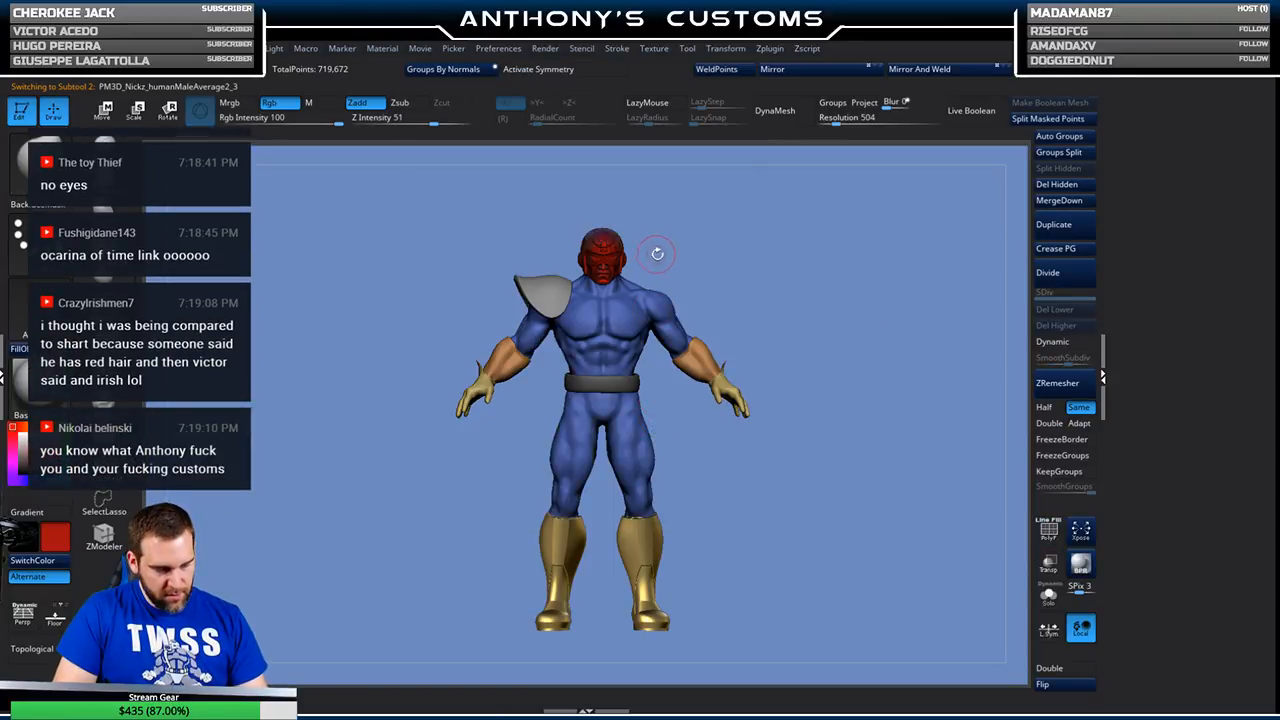
key(w)
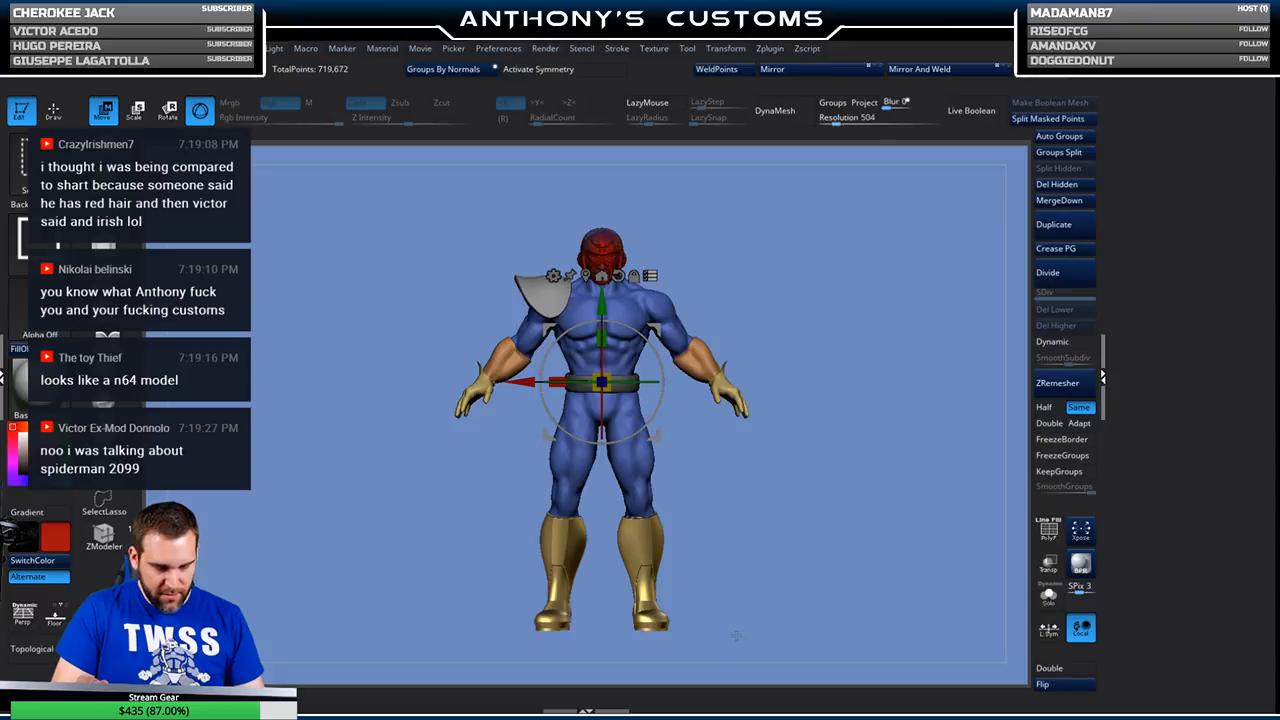
ctrl+shift+drag(726, 622, 527, 478)
key(shift+f)
key(shift+f)
- Mask the figure's upper body with the MaskLasso brush, with symmetry activated
mouse_move(882, 243)
ctrl+mouse_down()
mouse_move(782, 452)
mouse_move(730, 456)
mouse_move(722, 440)
mouse_move(810, 437)
ctrl+mouse_up()
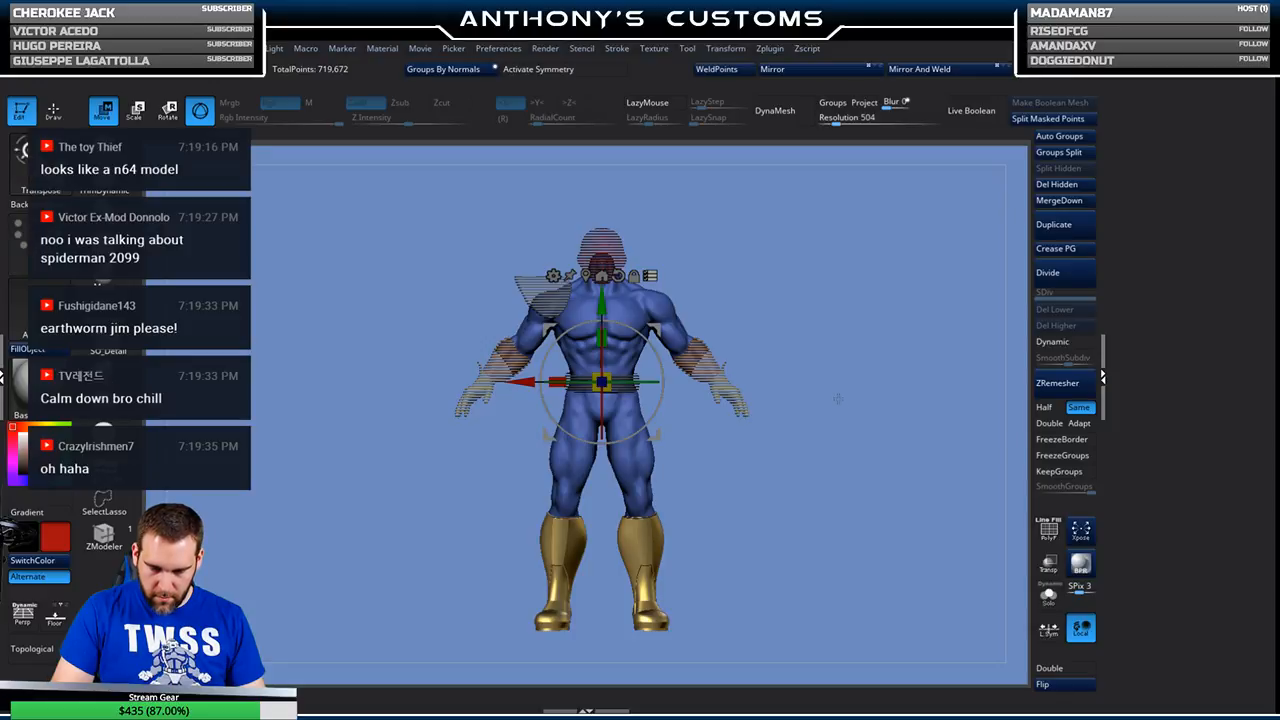
key(b)
key(m)
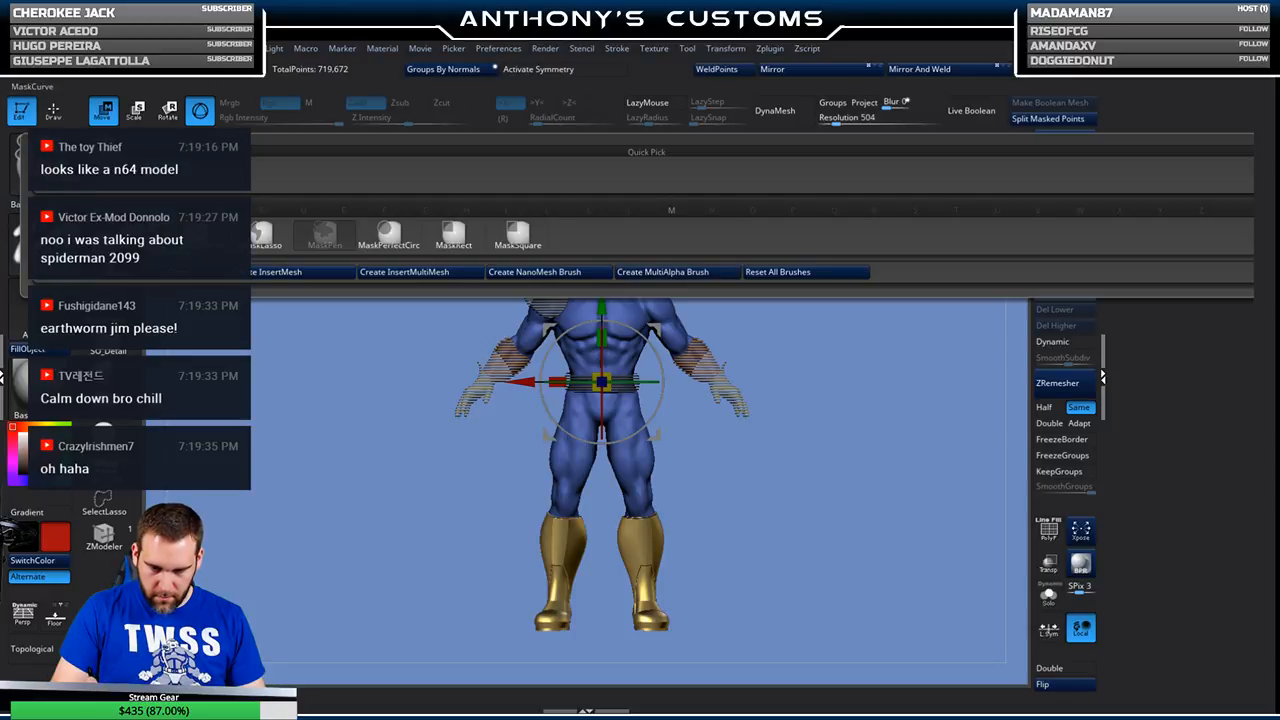
click(264, 240)
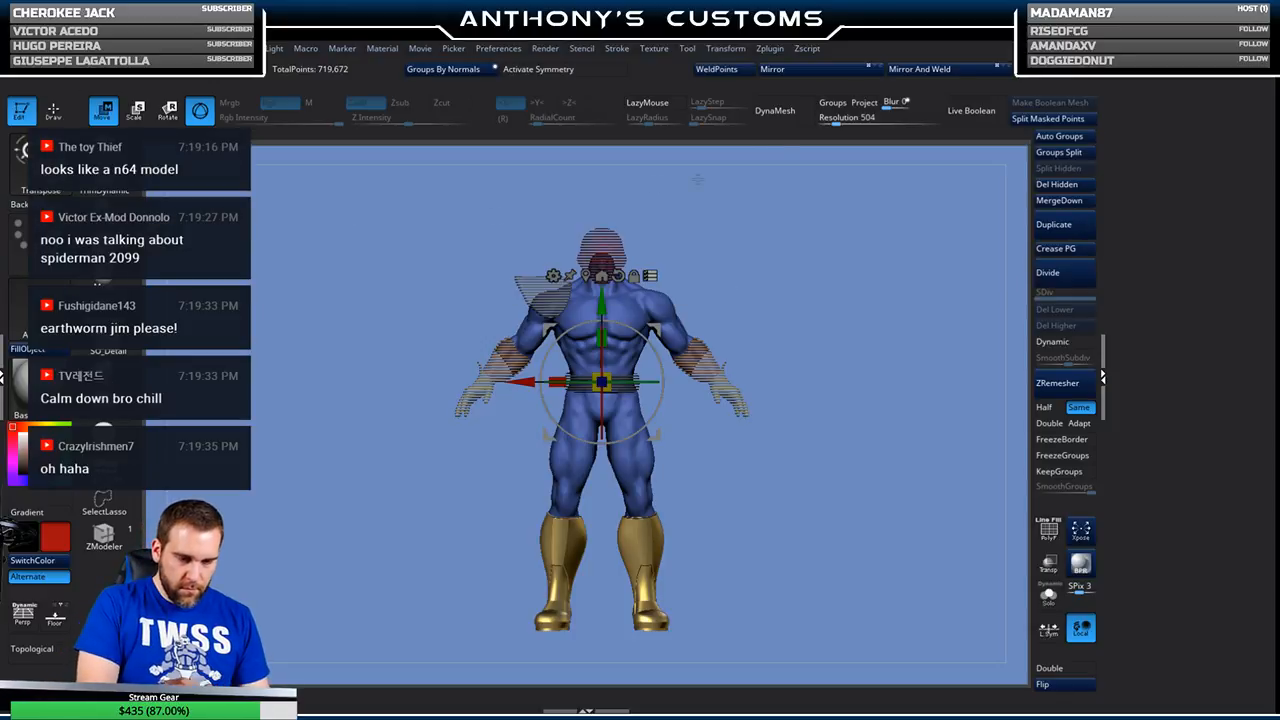
click(596, 70)
mouse_move(878, 244)
ctrl+mouse_down()
mouse_move(828, 385)
mouse_move(695, 425)
mouse_move(622, 385)
mouse_move(555, 392)
mouse_move(420, 330)
mouse_move(672, 158)
ctrl+mouse_up()
- Move the unmasked legs and boots down to lengthen the legs, and clear the multi-subtool selection
drag(603, 309, 603, 322)
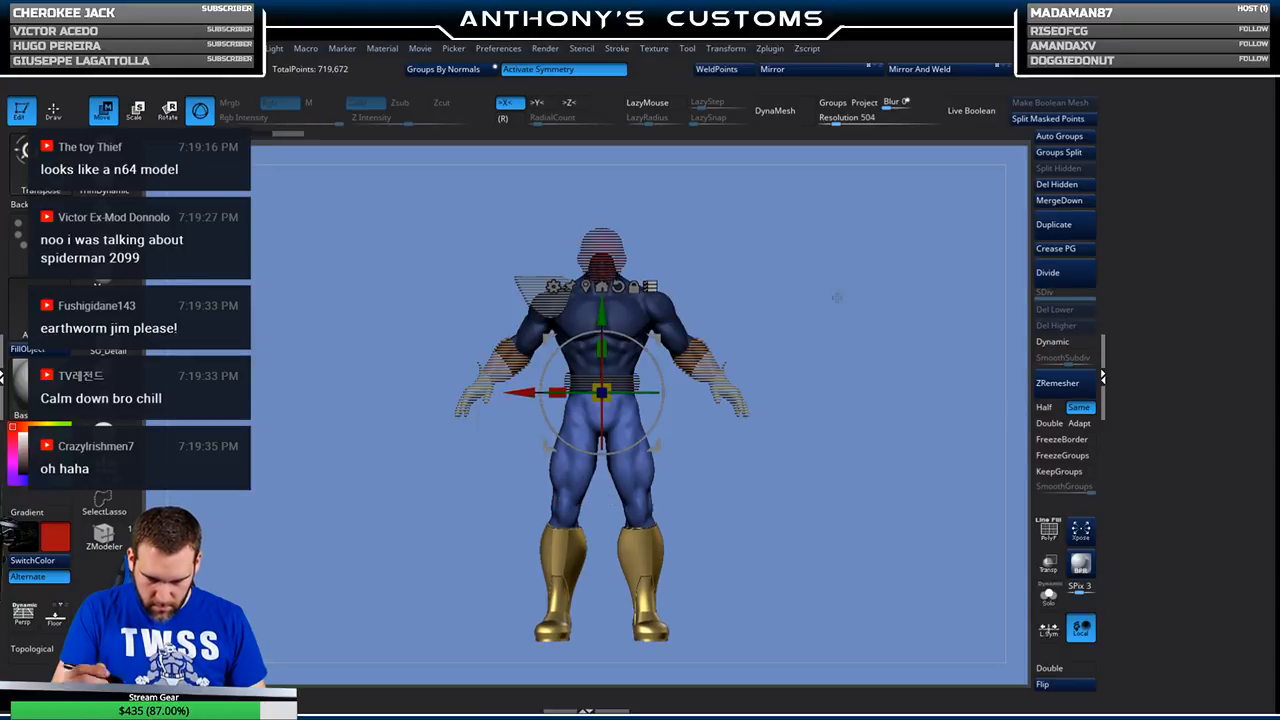
ctrl+shift+drag(843, 295, 840, 279)
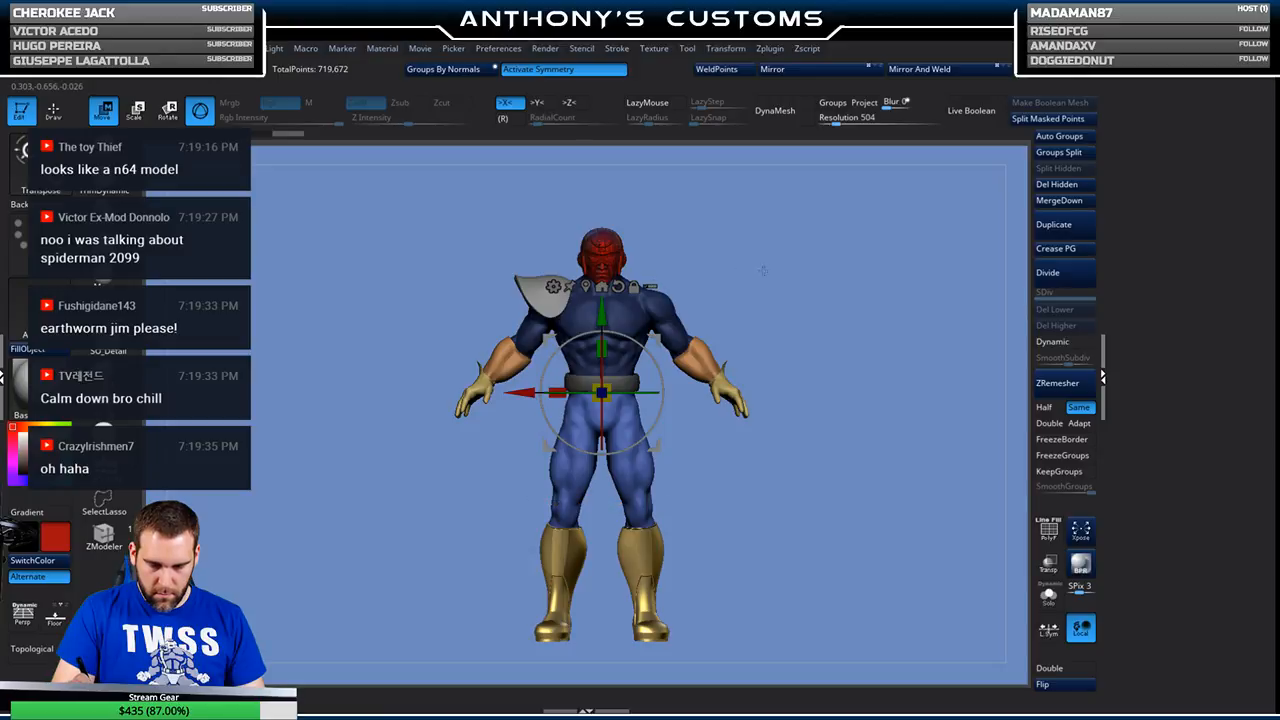
key(q)
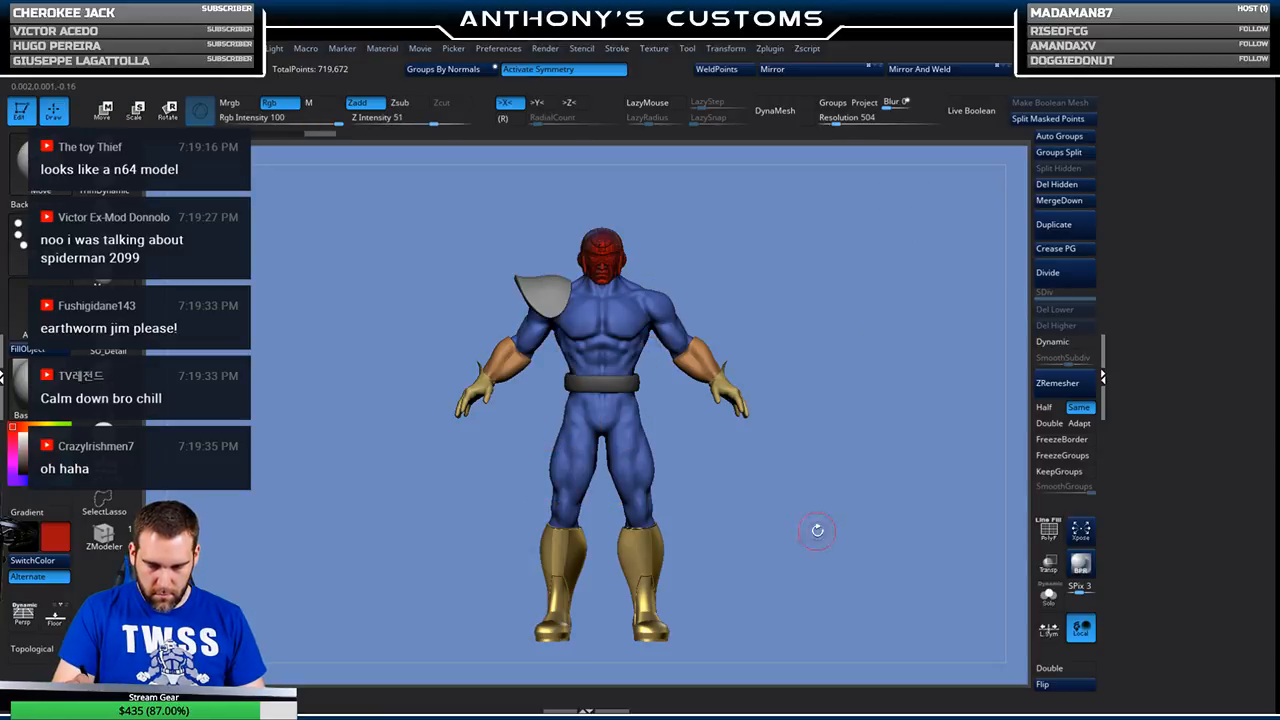
- Move the belt subtool down by about 0.03 and save the project
alt+click(628, 380)
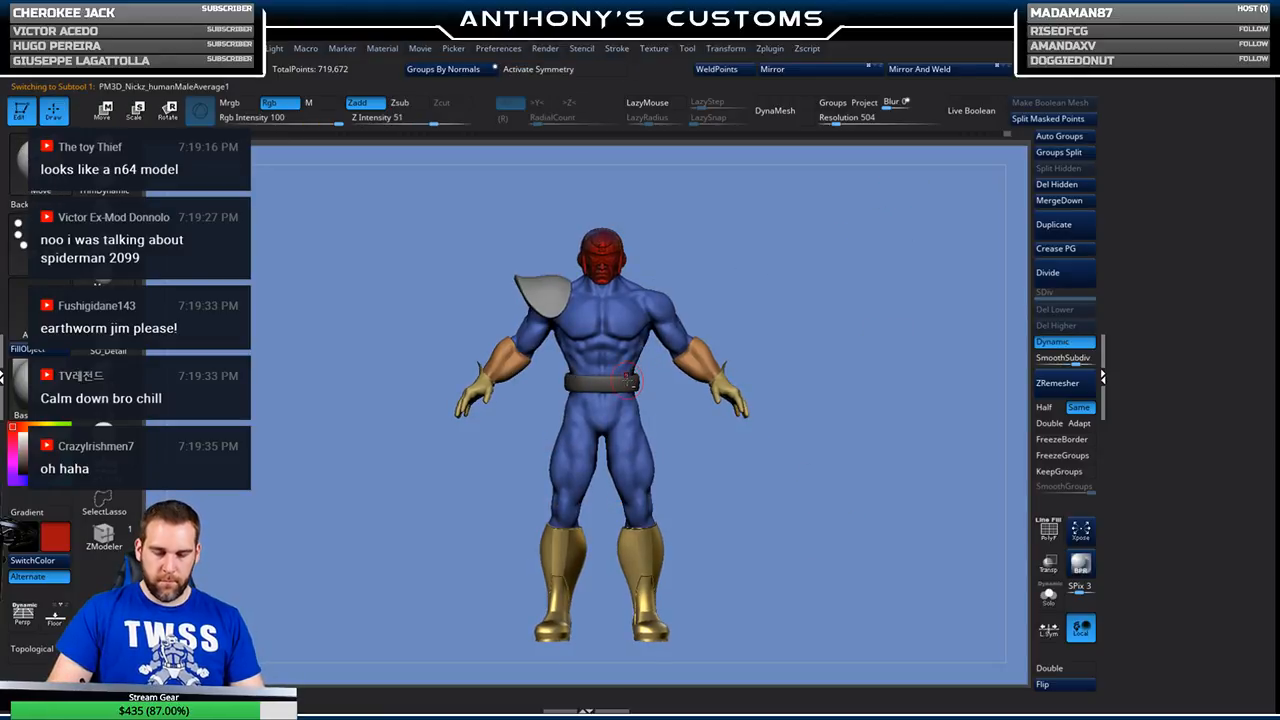
key(w)
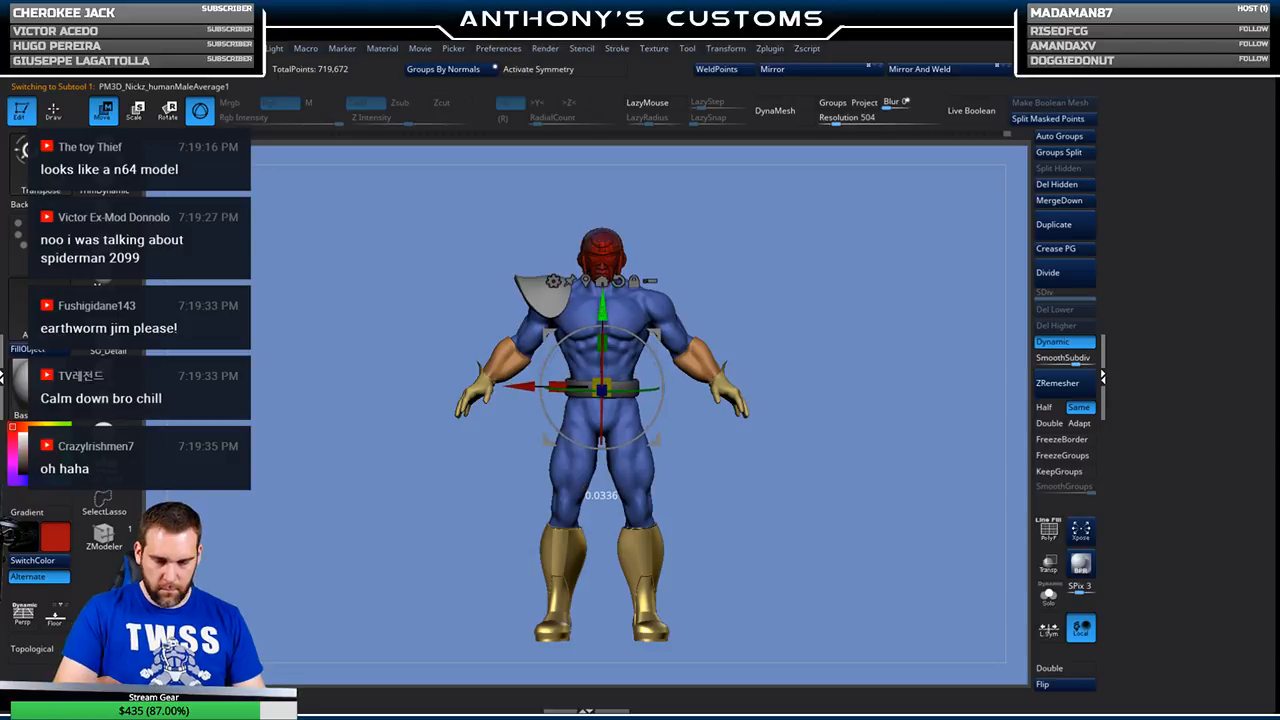
key(q)
drag(837, 488, 897, 527)
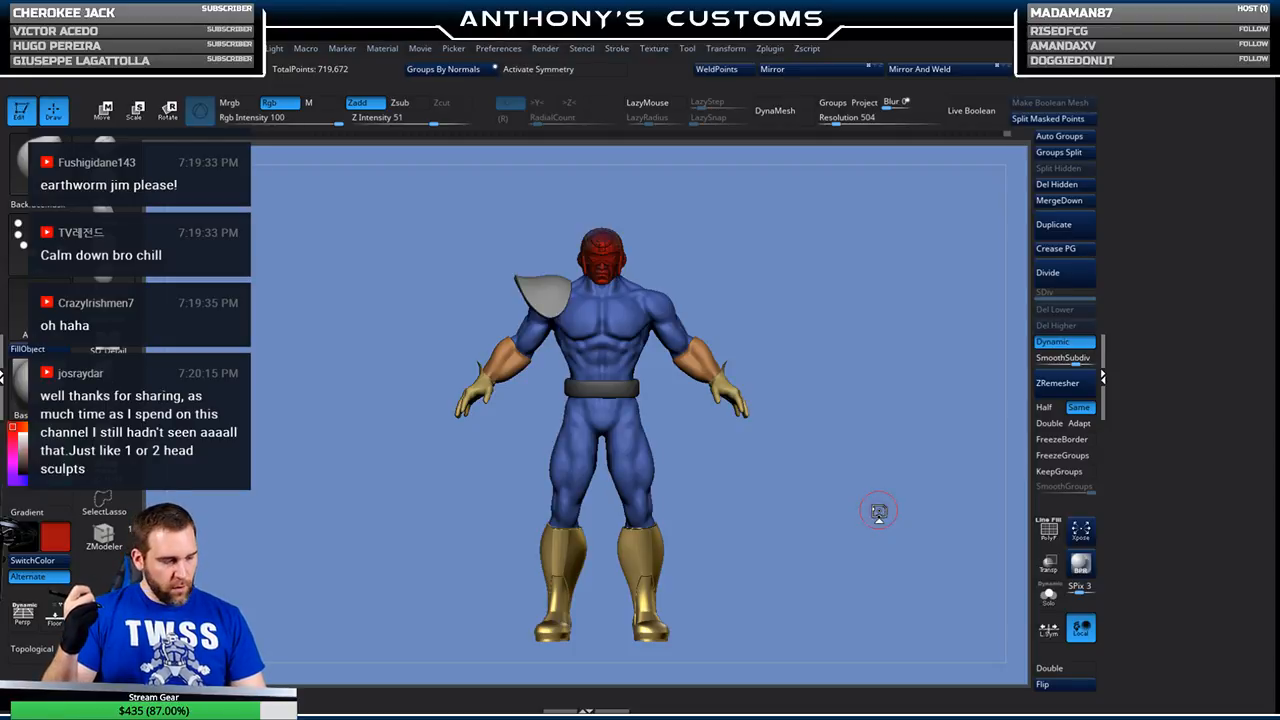
key(ctrl)
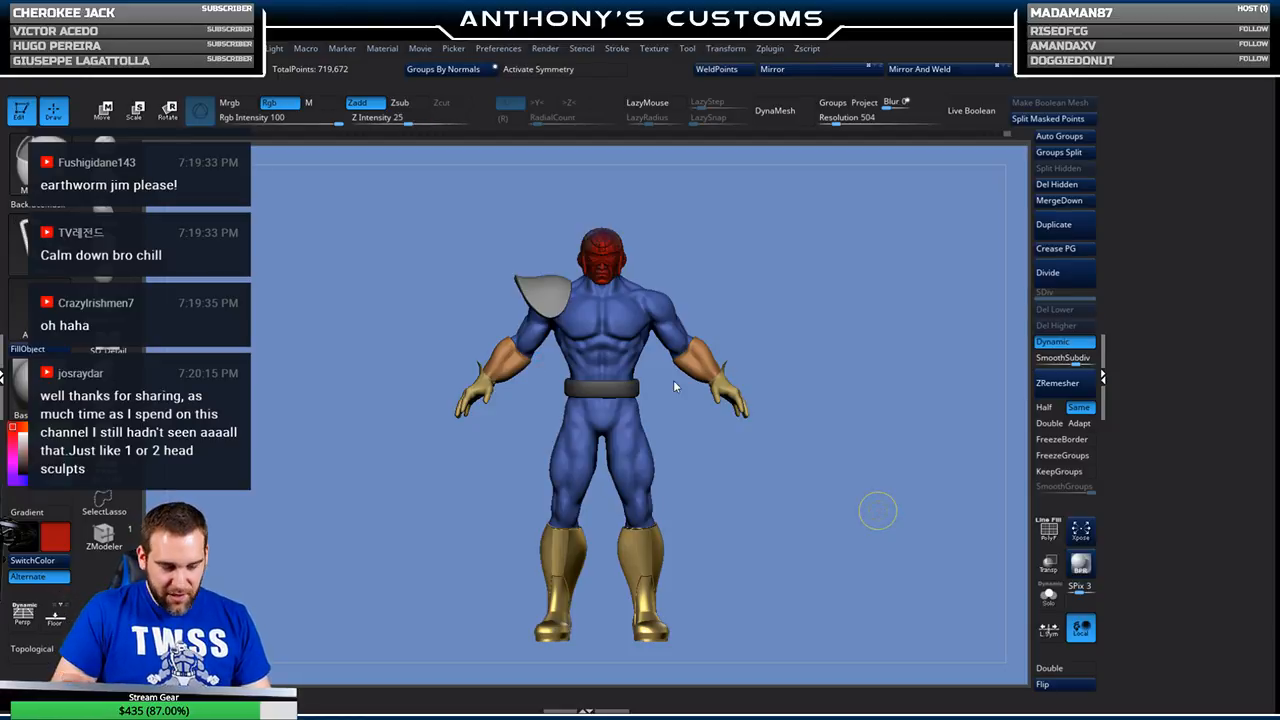
key(ctrl+s)
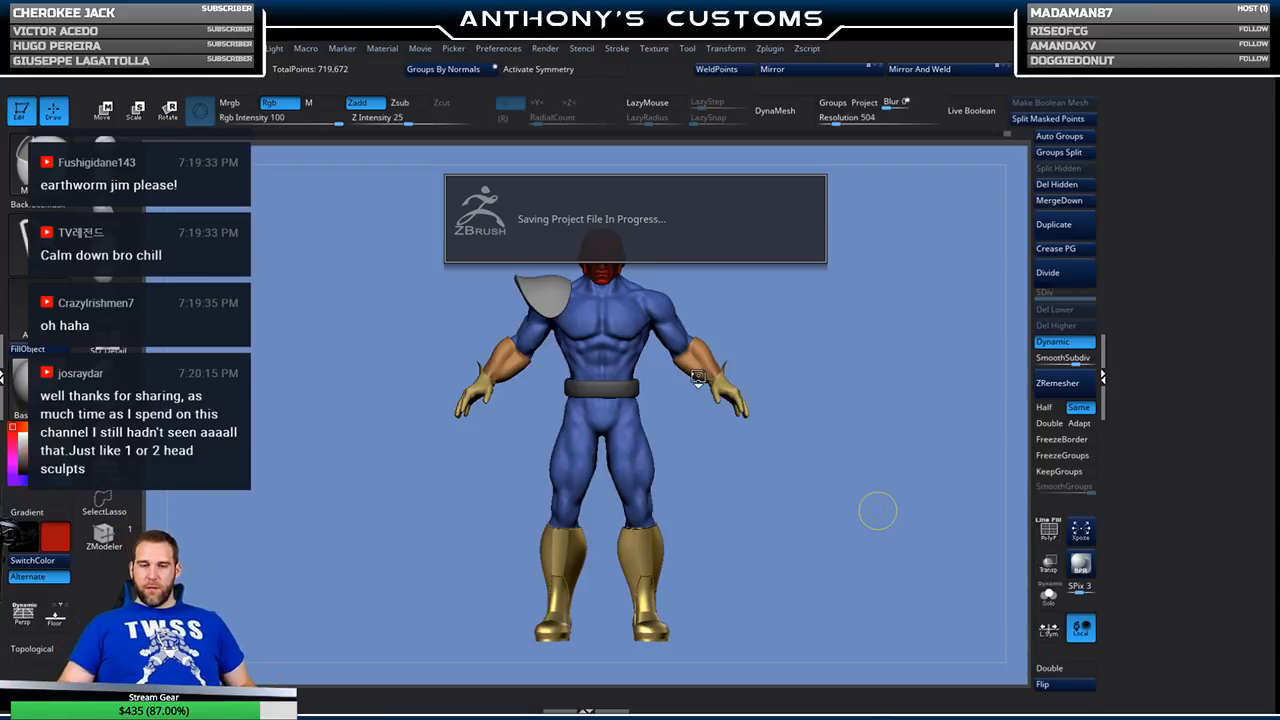
drag(800, 583, 798, 547)
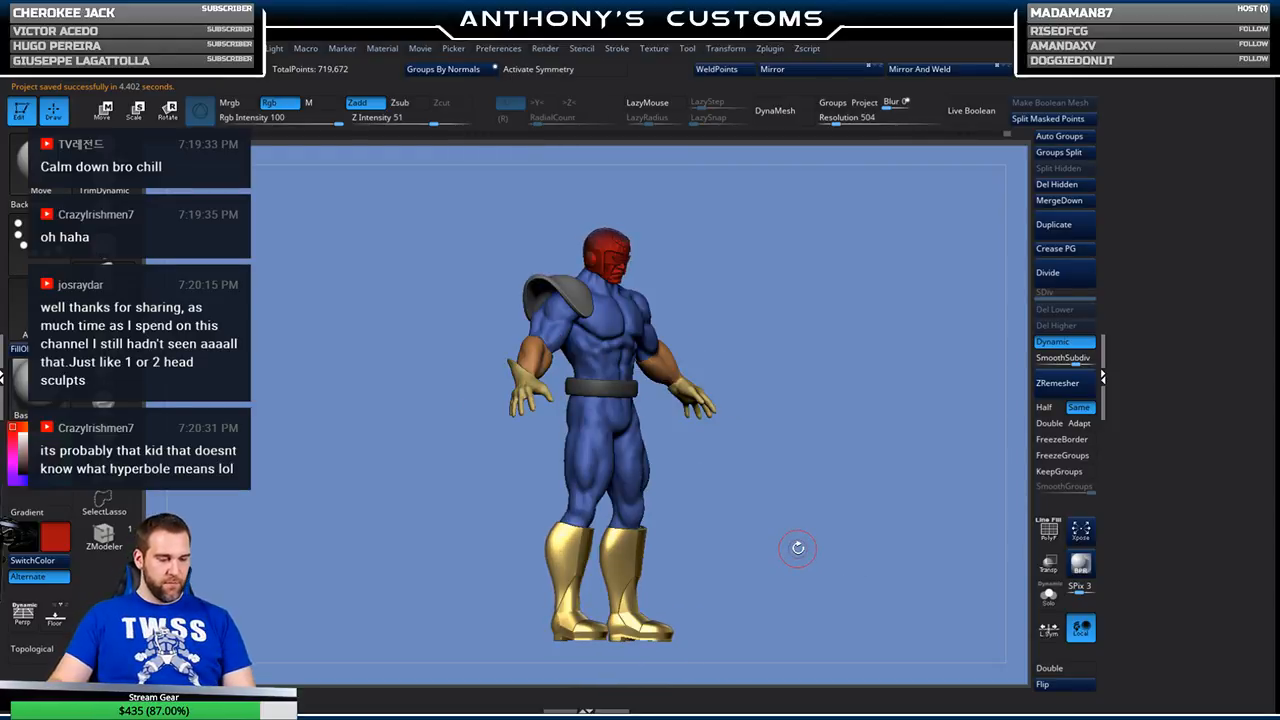
- Browse the saved projects past the heads, load the muscular toad figure with spiked wristbands and look it over
key(comma)
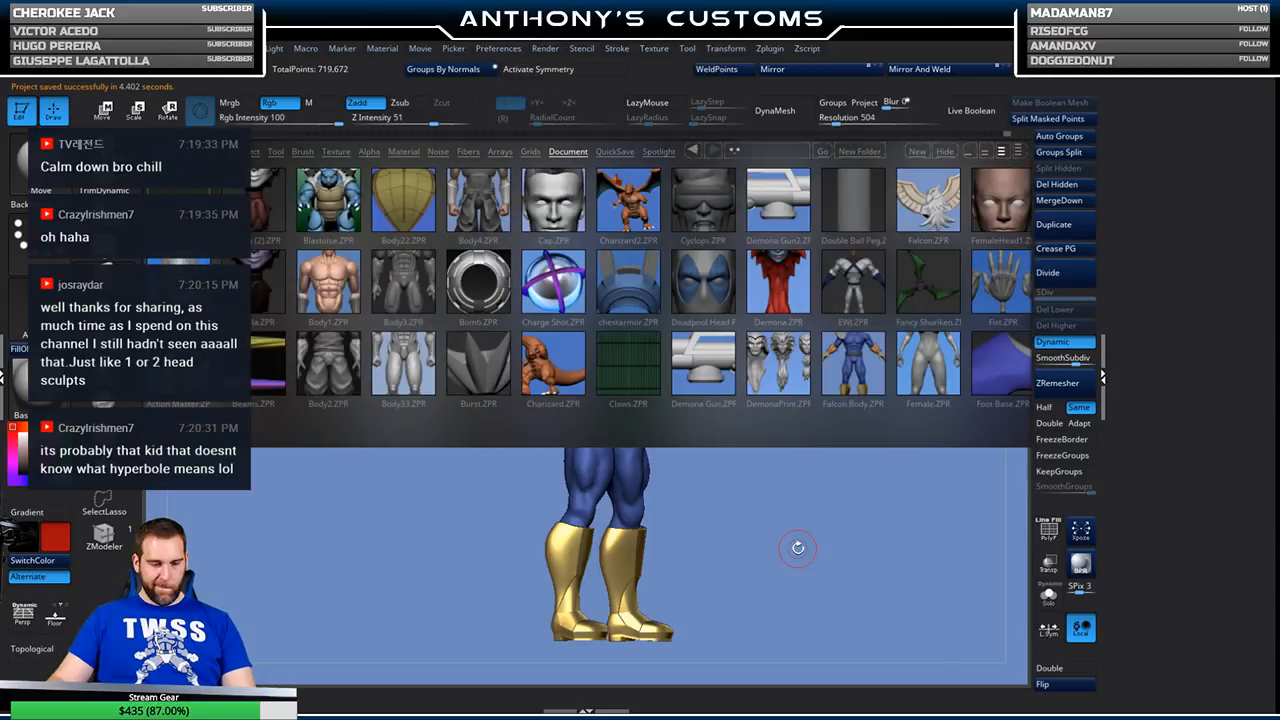
click(826, 362)
drag(817, 355, 718, 388)
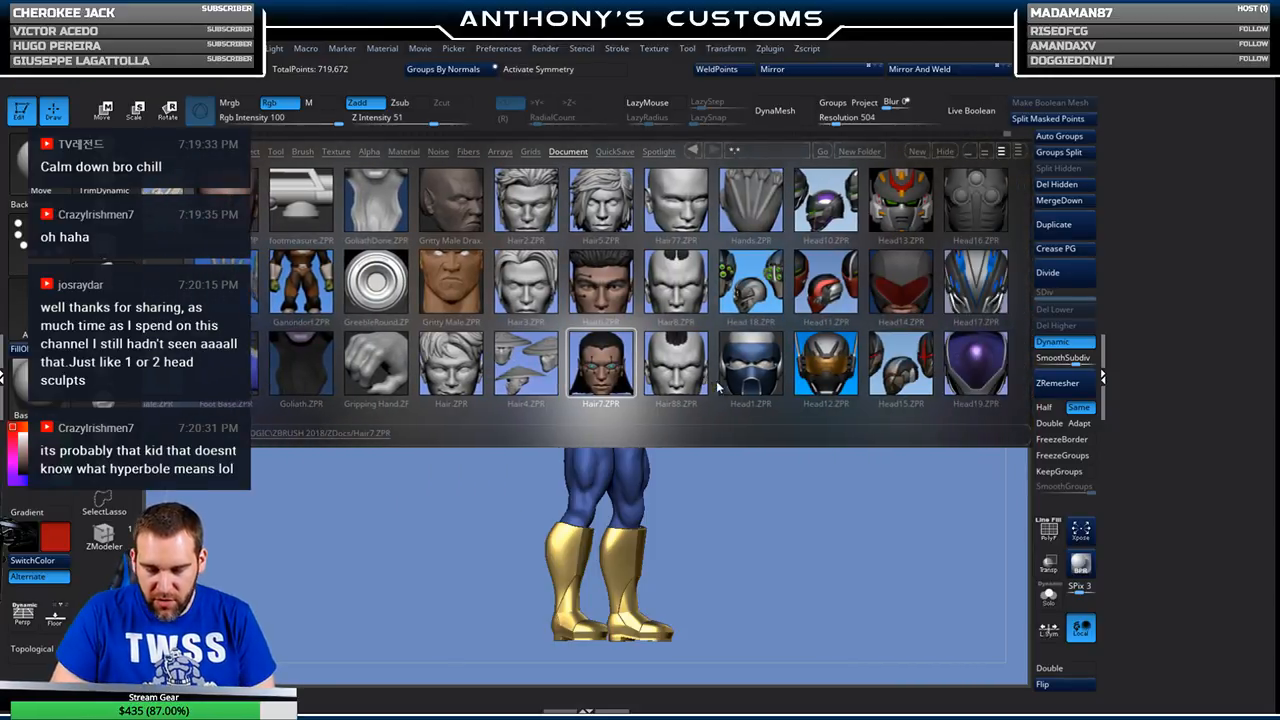
drag(828, 374, 708, 396)
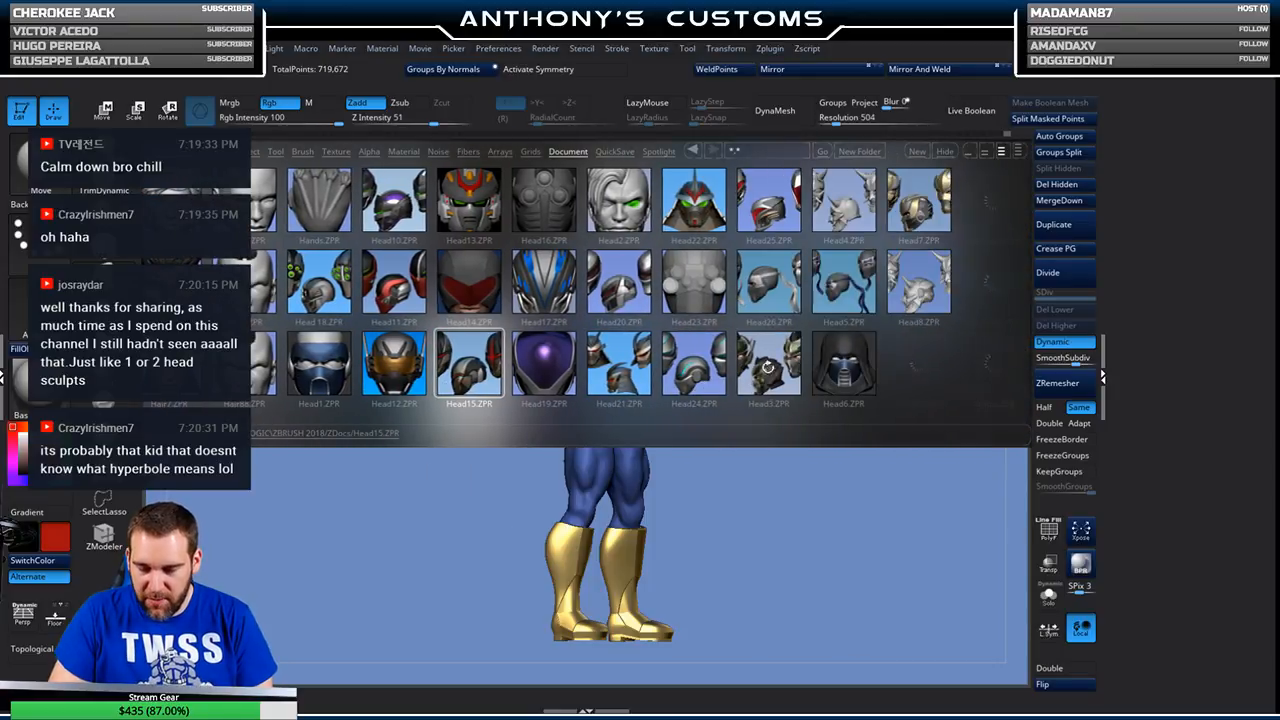
drag(865, 412, 897, 410)
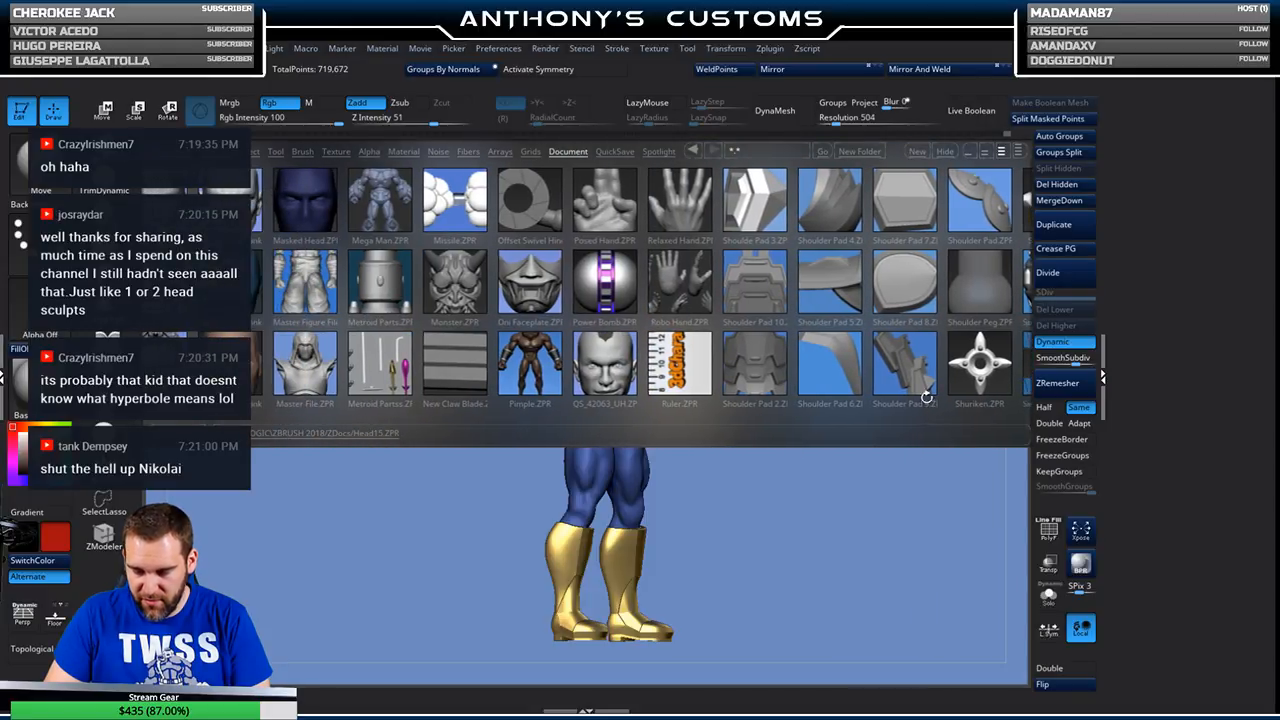
double_click(537, 366)
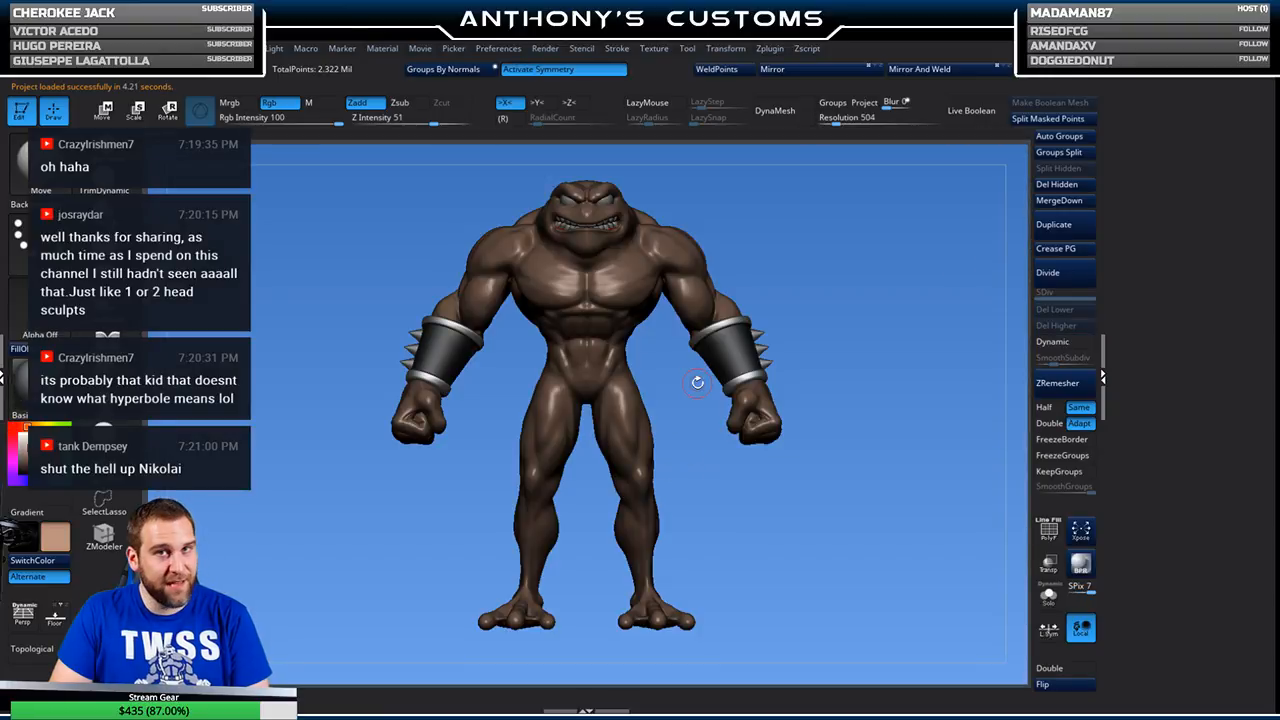
drag(843, 338, 879, 356)
drag(871, 302, 875, 300)
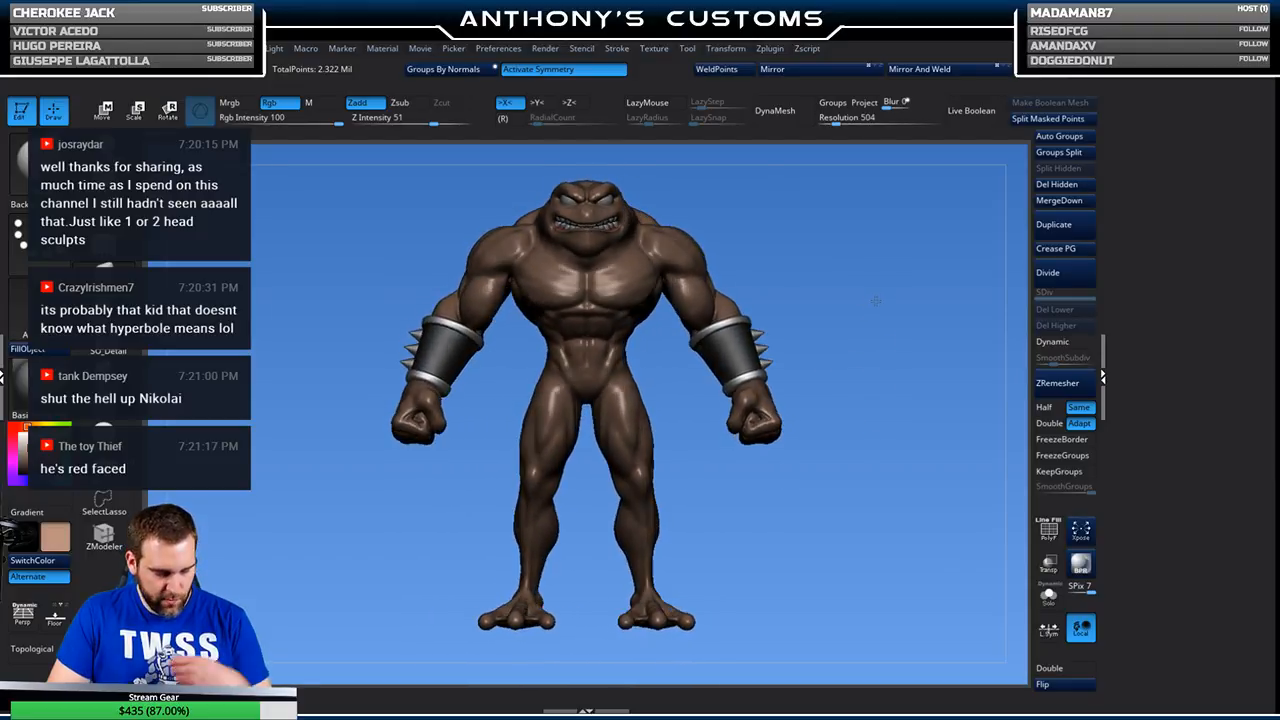
- Load the saved helmet project with the gold visor and tall side antennas, and view it from the front
key(comma)
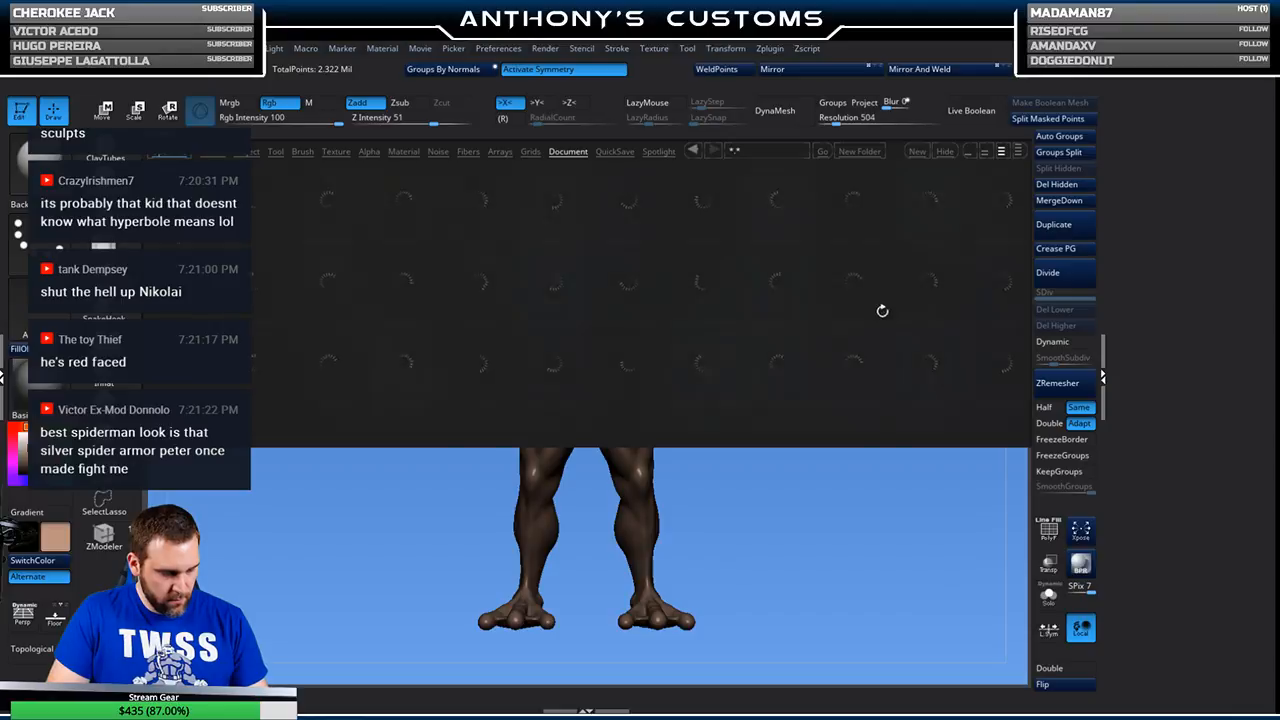
drag(872, 340, 782, 340)
drag(851, 371, 683, 362)
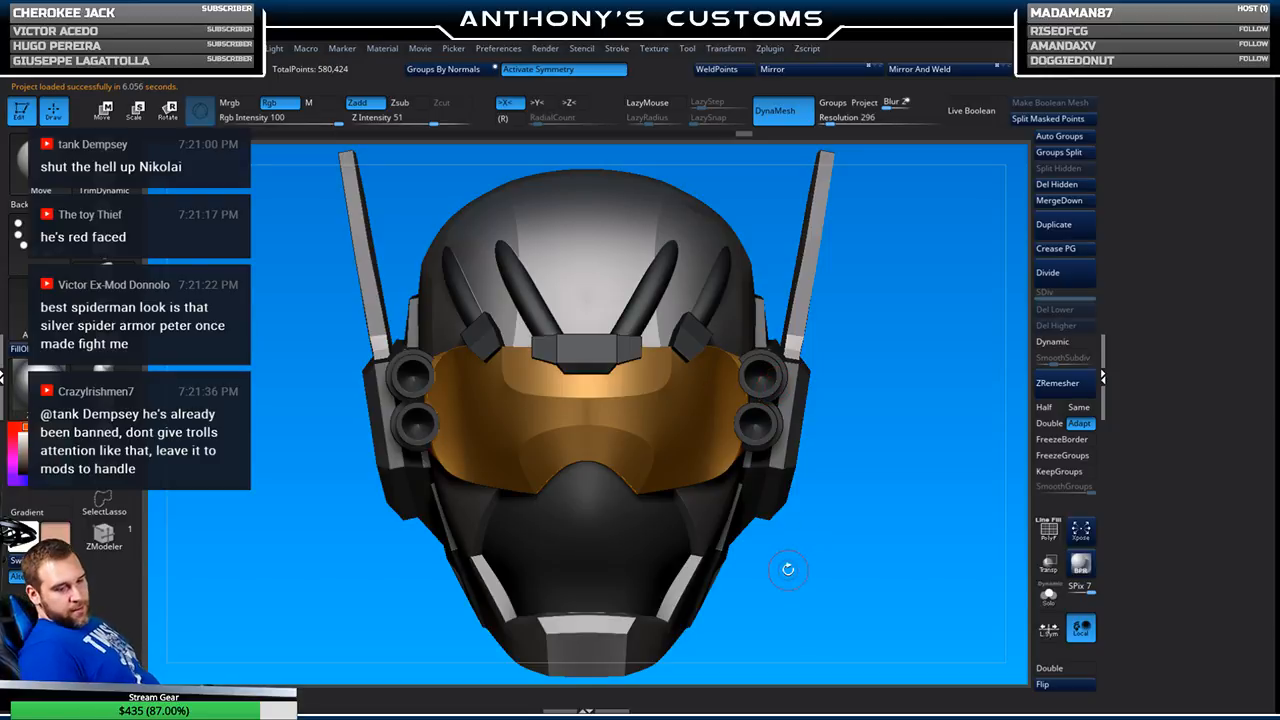
drag(814, 571, 800, 522)
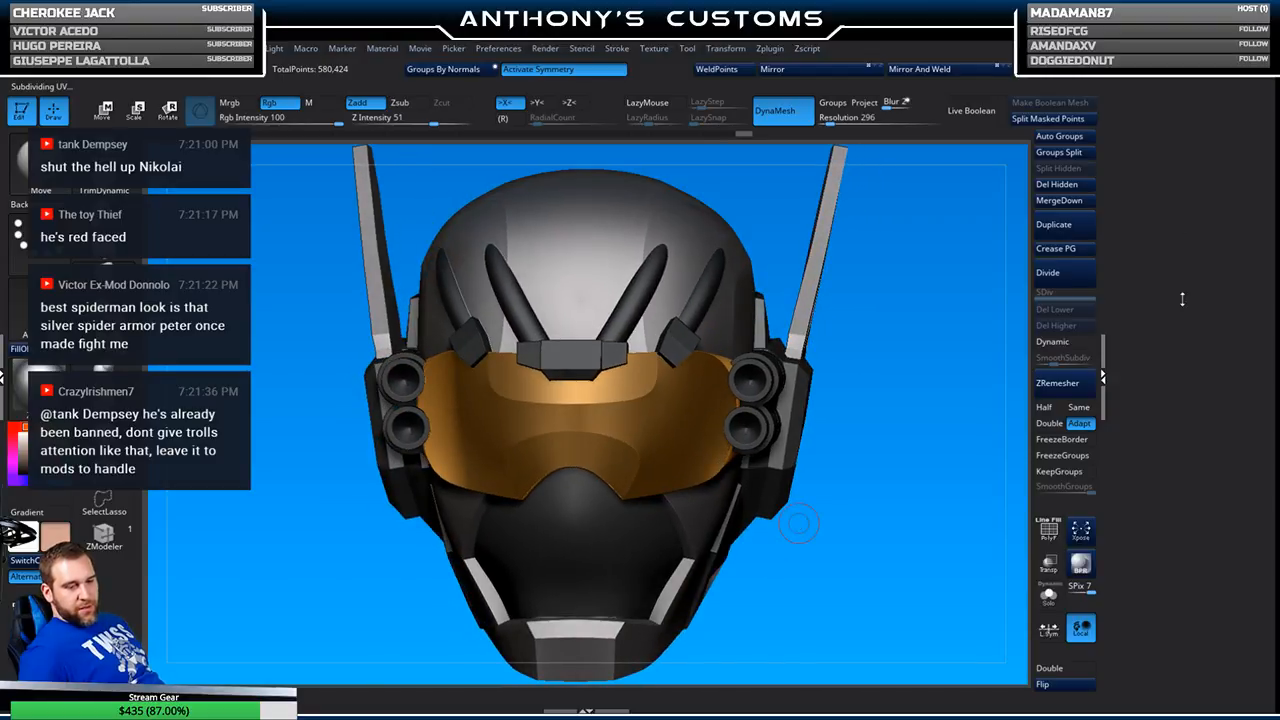
- Hide and restore the gold visor, turning the helmet to inspect it, and do the same with the black lower face mask
drag(1186, 424, 1191, 540)
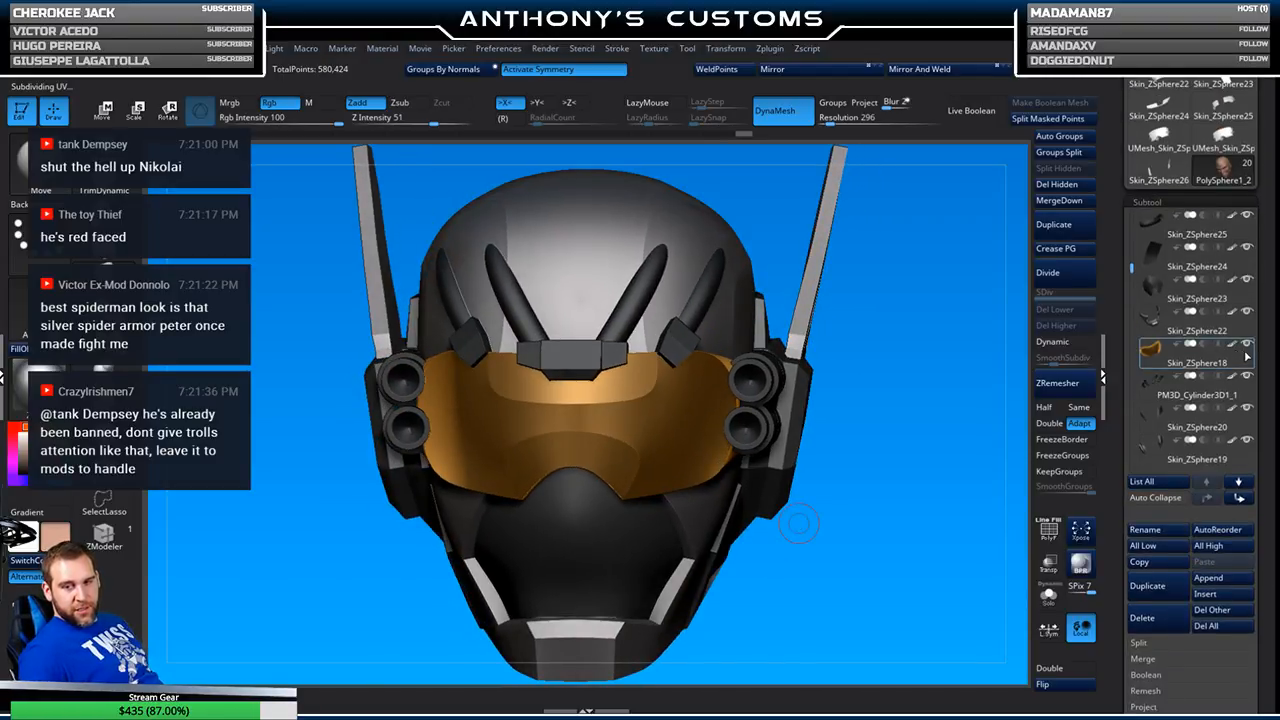
click(1248, 352)
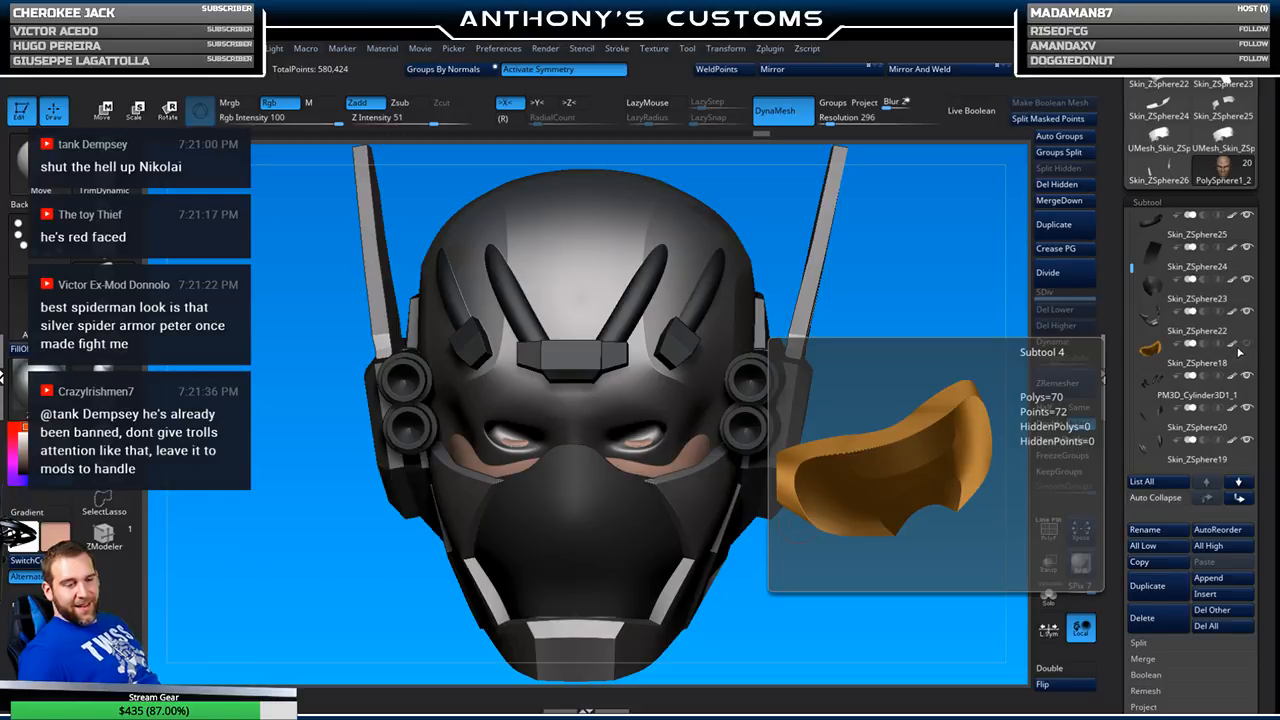
drag(777, 577, 810, 554)
click(1248, 346)
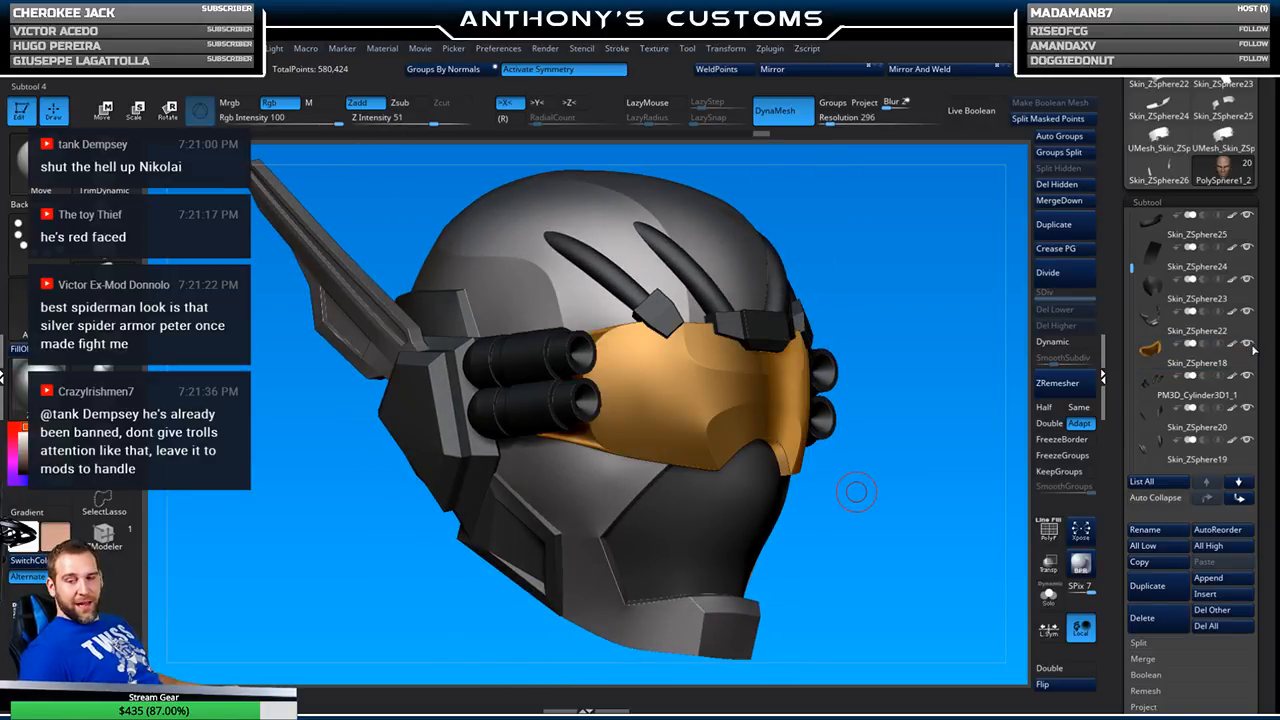
click(1247, 280)
drag(962, 606, 864, 622)
click(1247, 280)
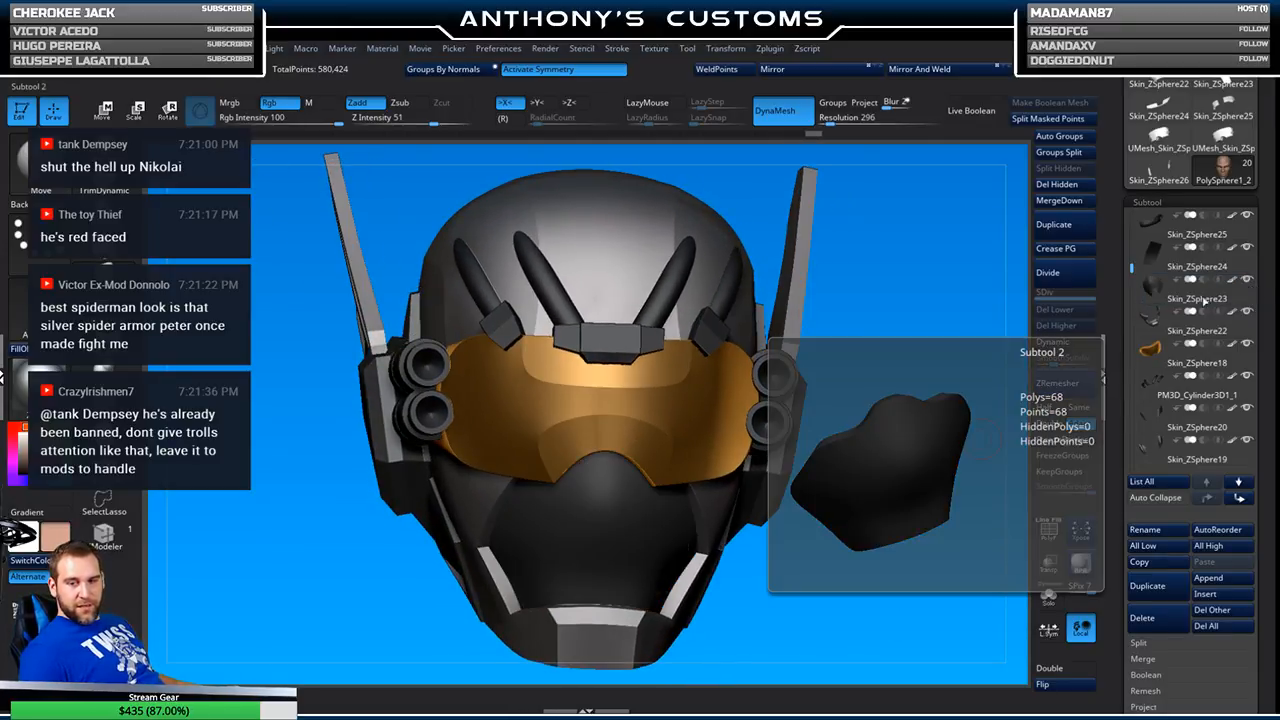
- Hide both the gold visor and the black lower face mask and turn the helmet to view the face underneath
click(1247, 343)
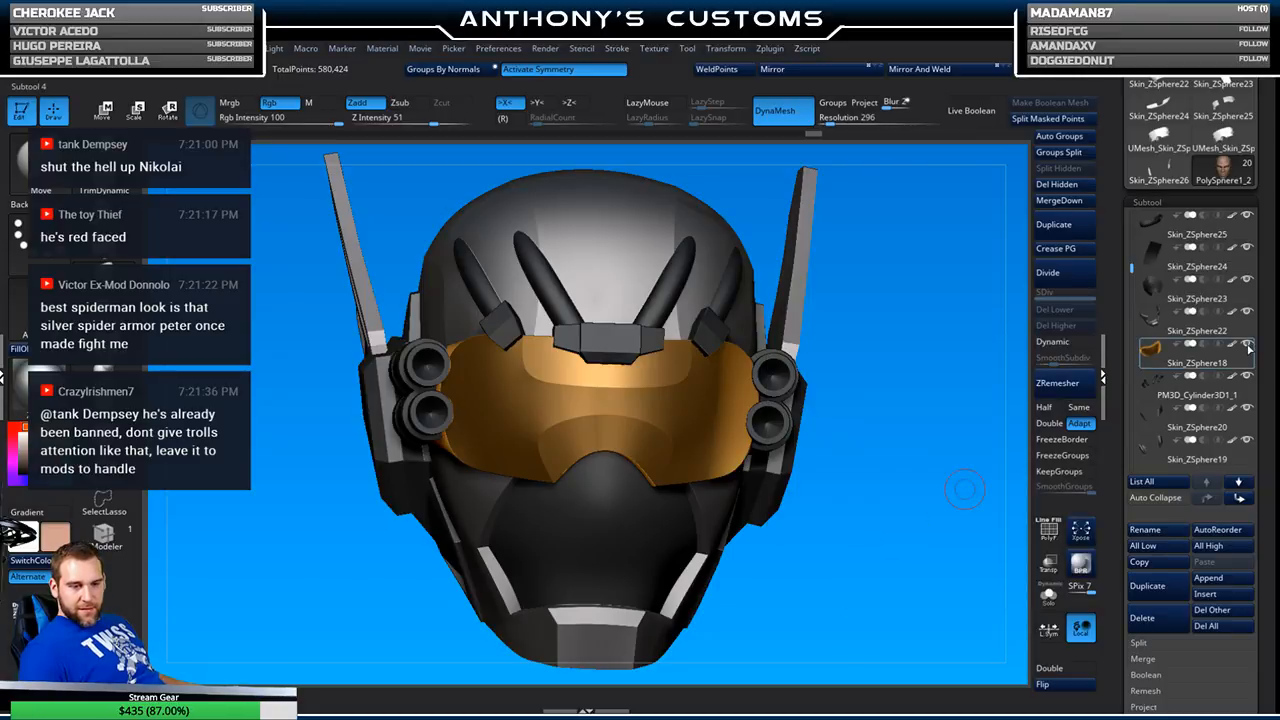
click(1247, 280)
mouse_move(837, 571)
mouse_down()
mouse_move(885, 567)
mouse_move(815, 577)
mouse_move(848, 574)
mouse_up()
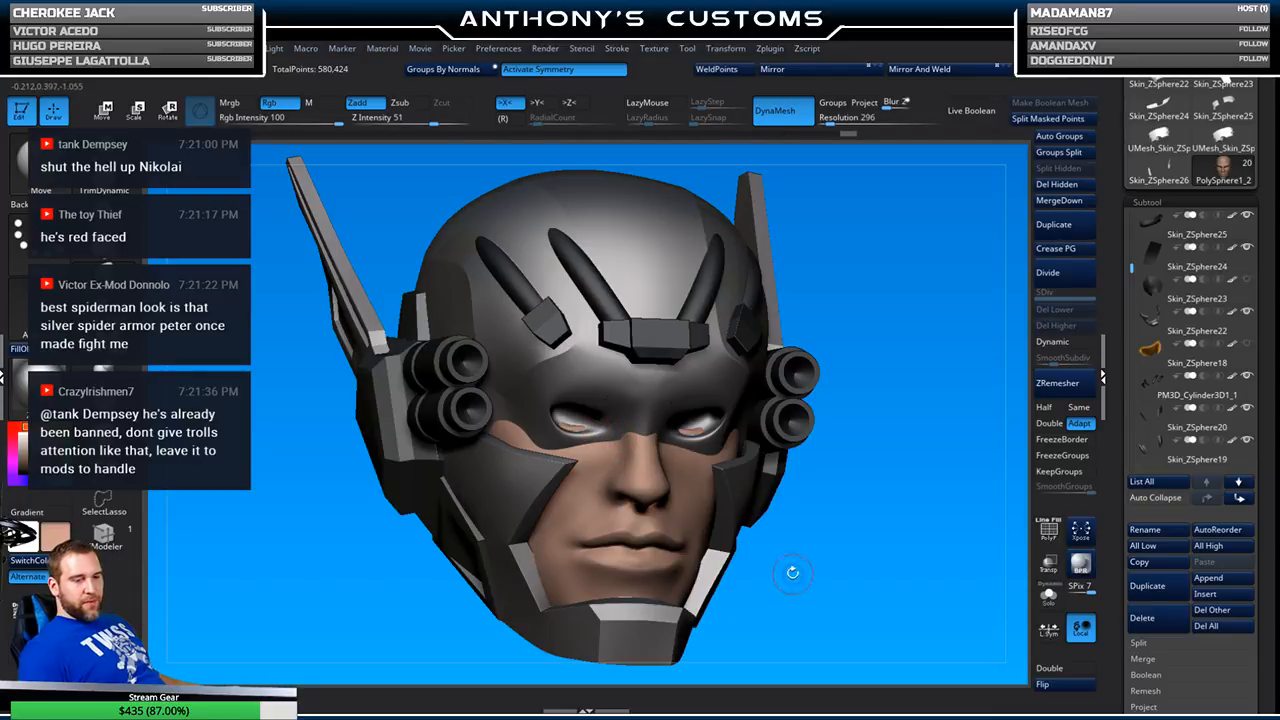
- Browse the saved projects to the helmeted heads and load Head13.ZPR, the robot head with the red crest
key(comma)
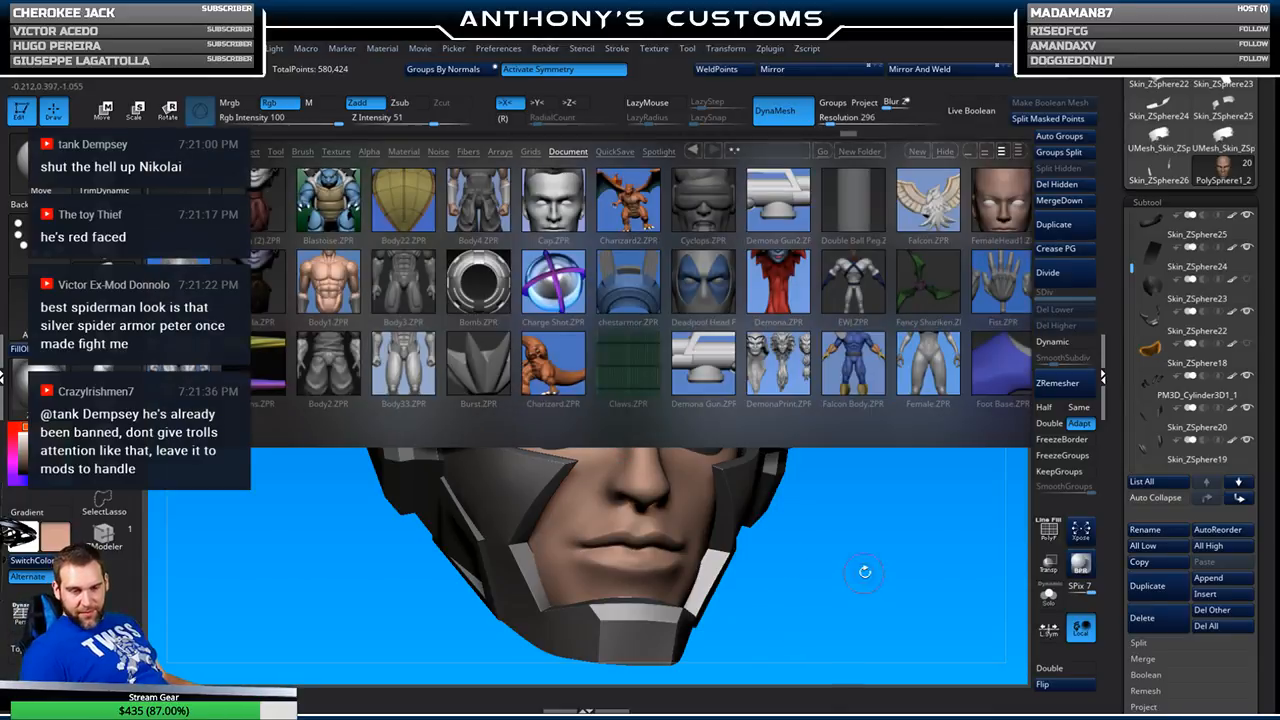
drag(884, 362, 716, 359)
drag(837, 360, 731, 356)
drag(852, 359, 762, 372)
click(795, 200)
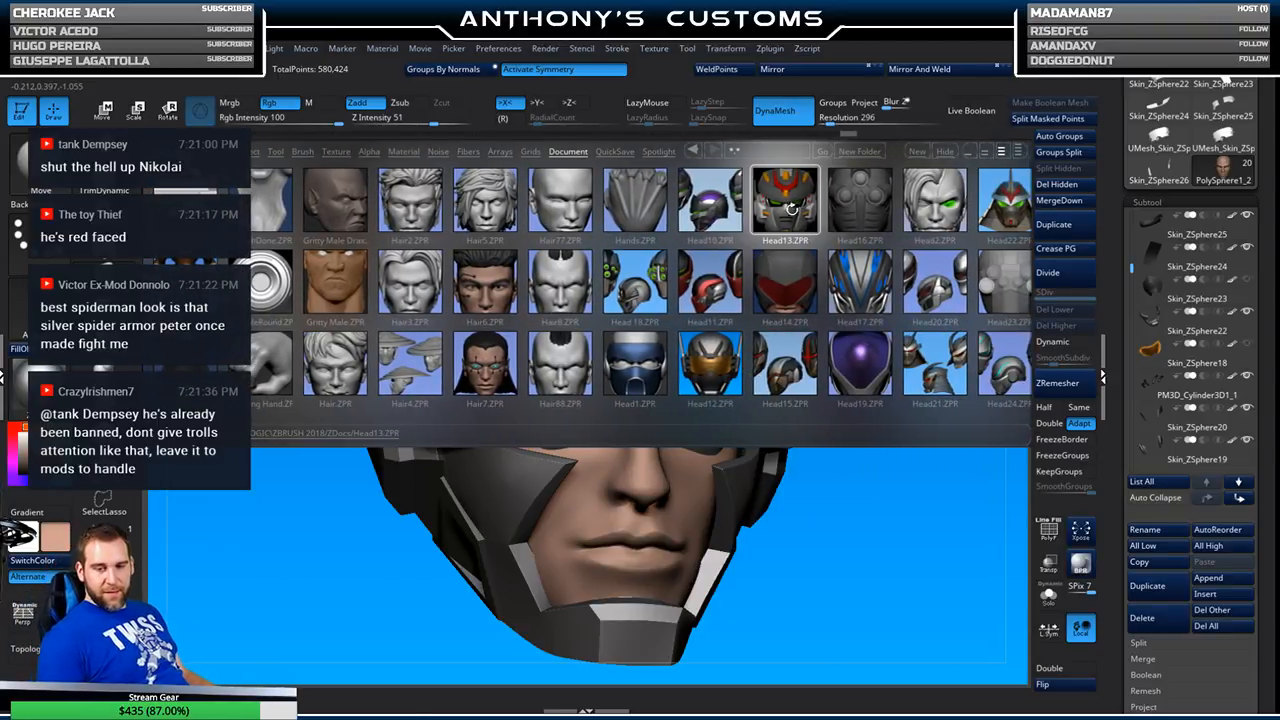
double_click(744, 205)
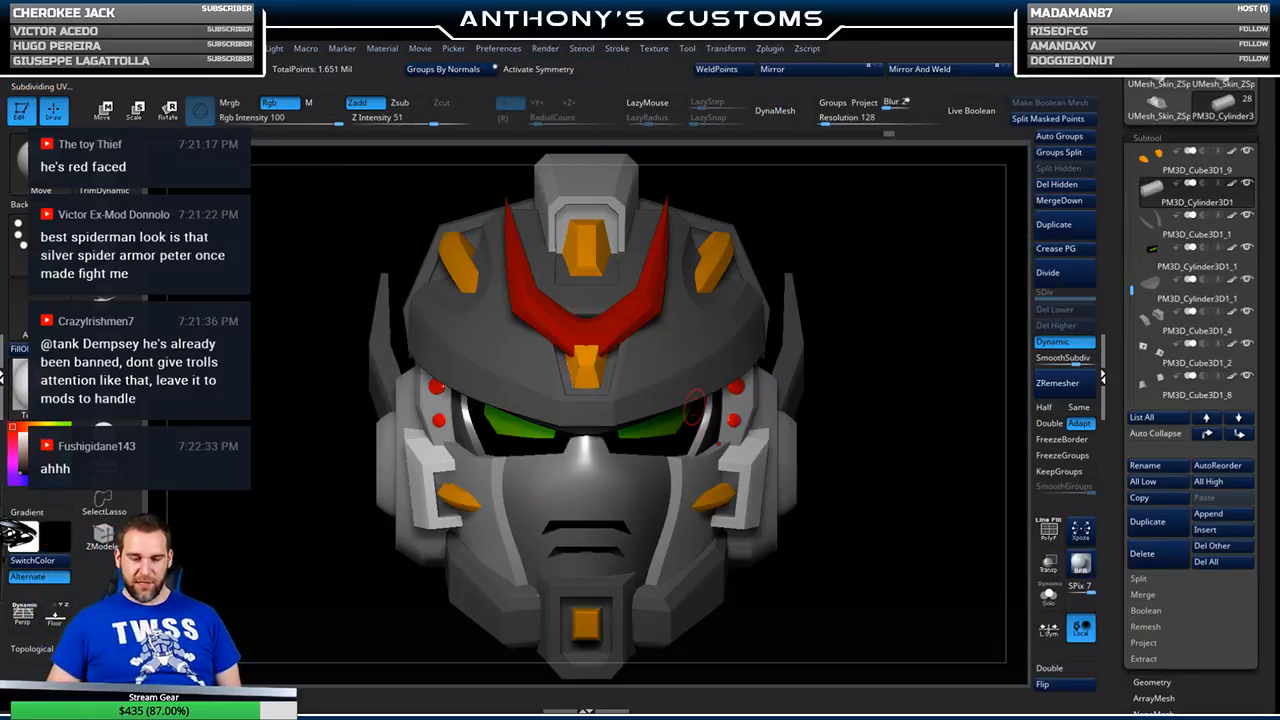
- Change the document background from black to light blue and view the robot helmet from the side and front
mouse_move(122, 49)
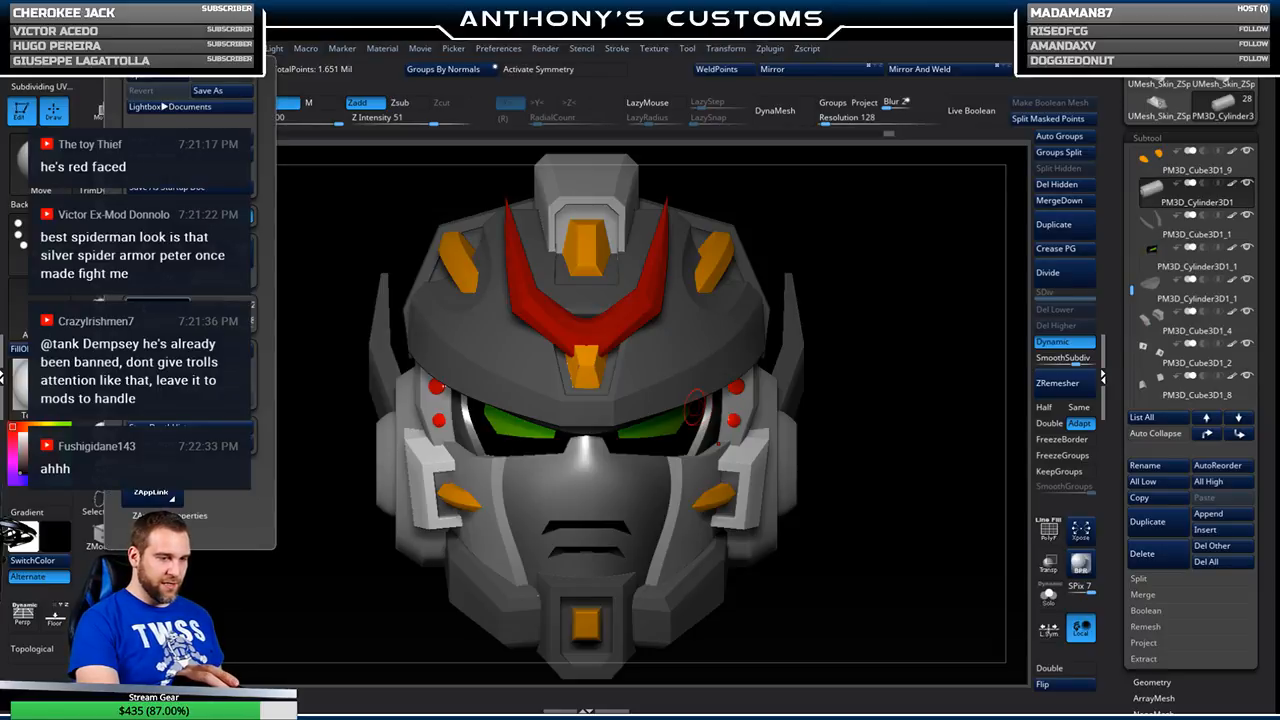
click(158, 300)
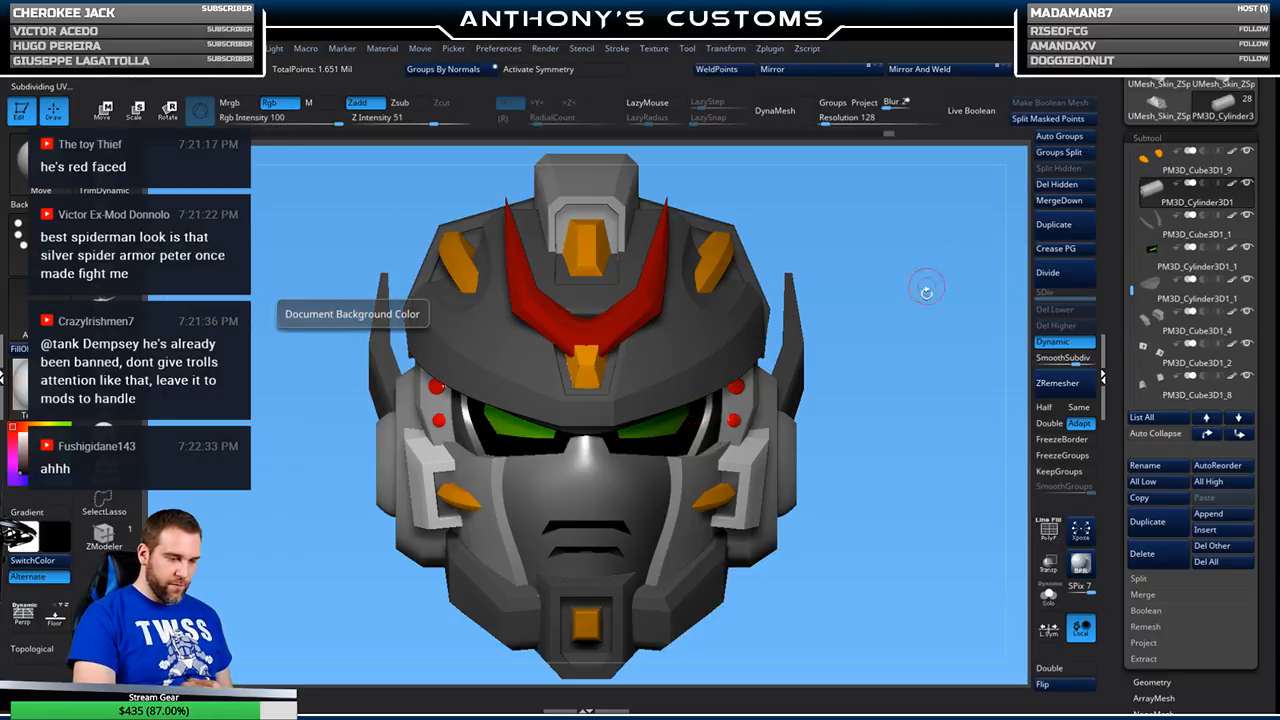
drag(863, 523, 892, 510)
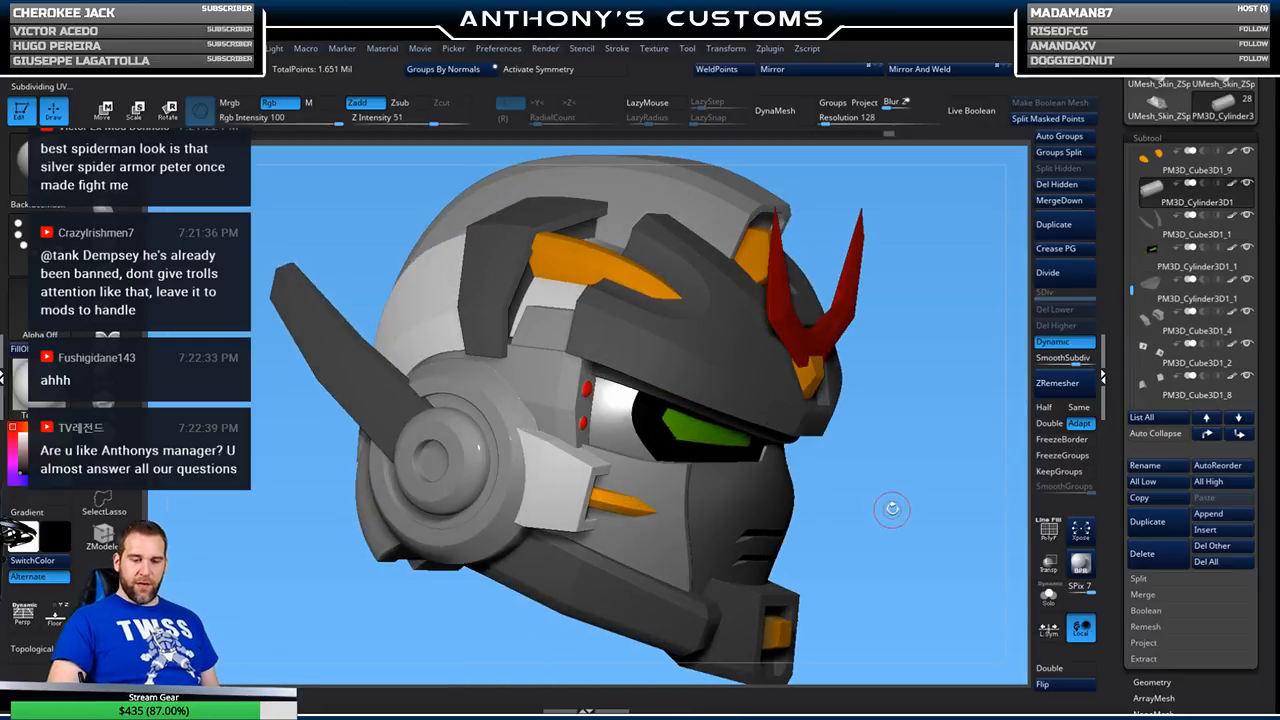
drag(887, 445, 918, 385)
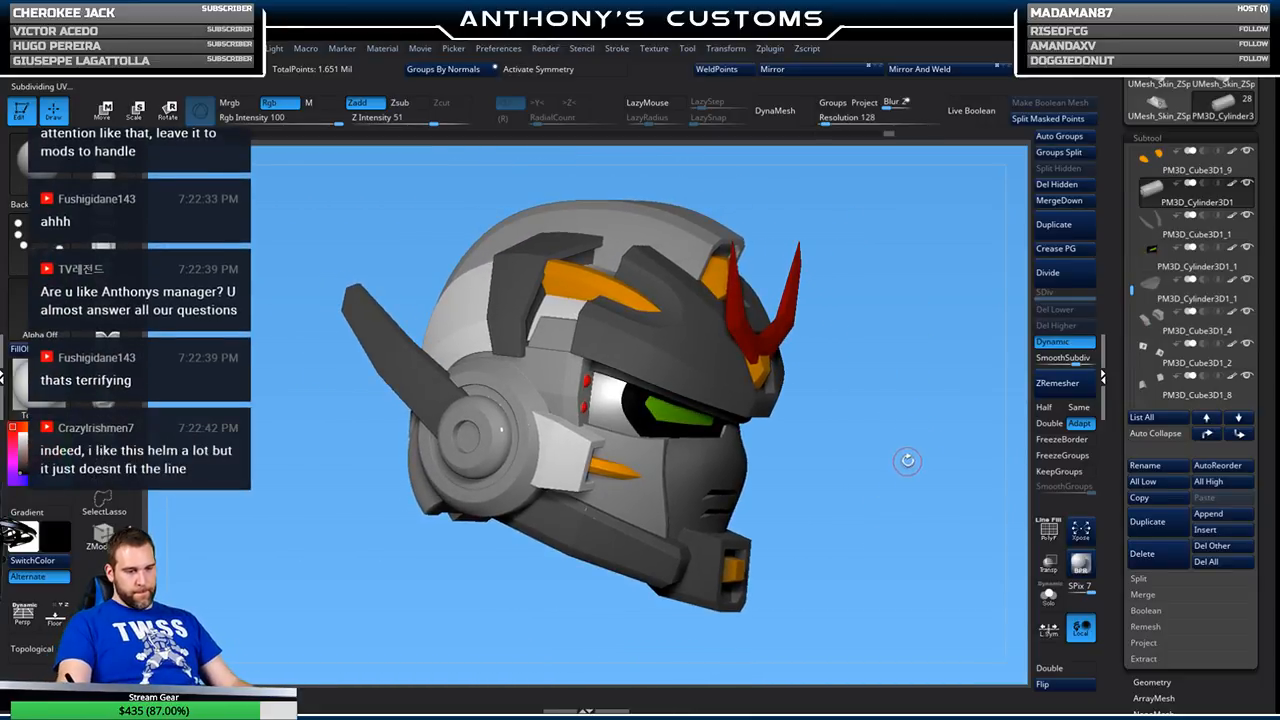
drag(903, 463, 1136, 470)
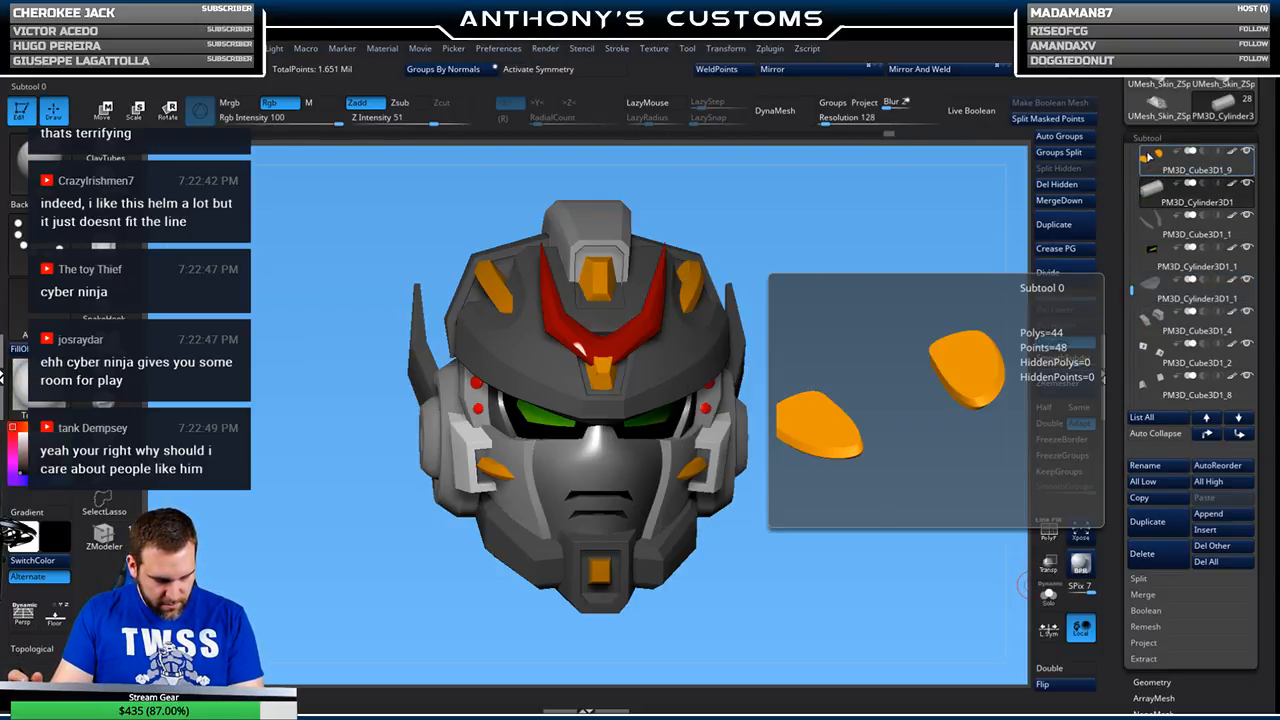
- Select the hidden base head subtool PolySphere1_2, review the first subtools and turn the helmet to its side
drag(1132, 290, 1138, 202)
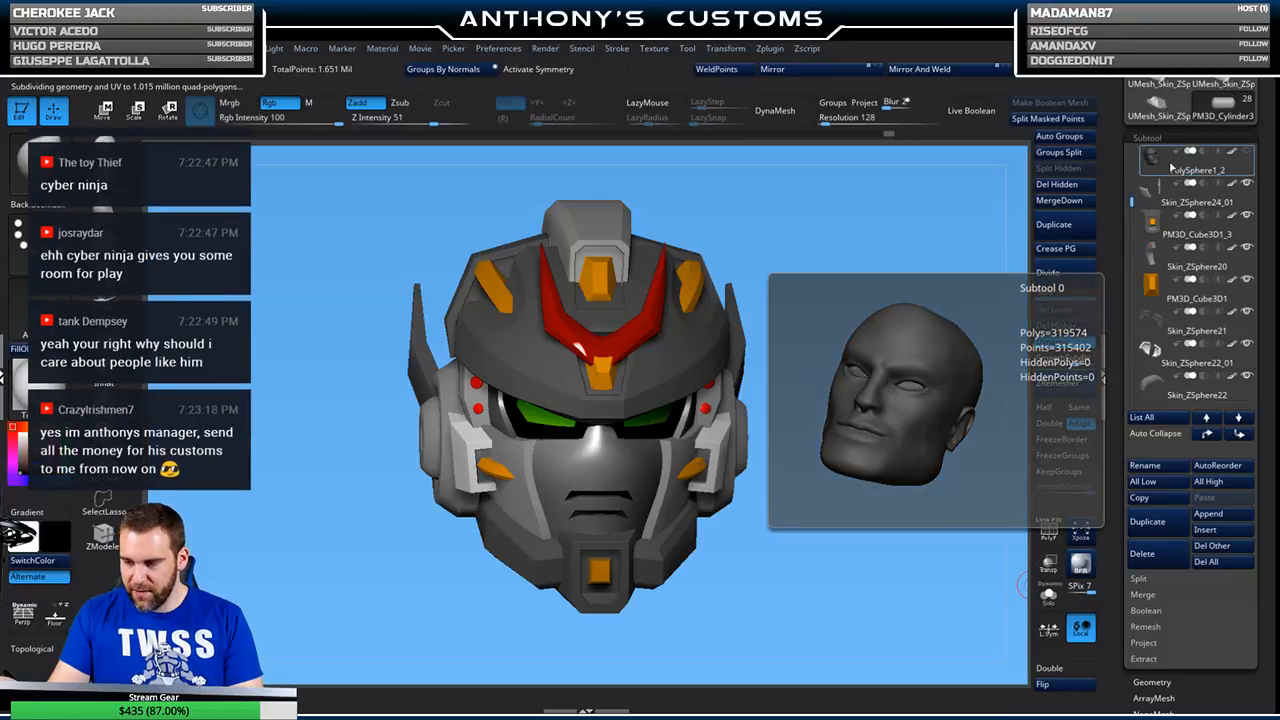
click(1176, 162)
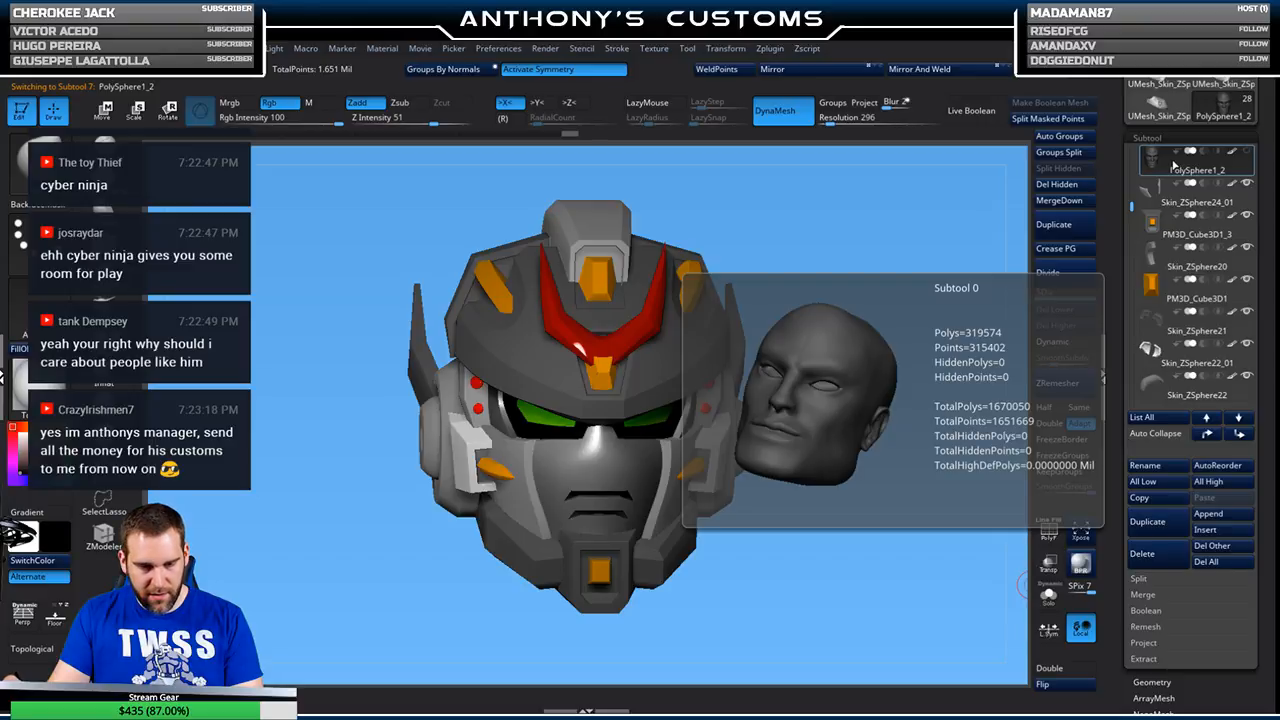
drag(1131, 205, 1139, 150)
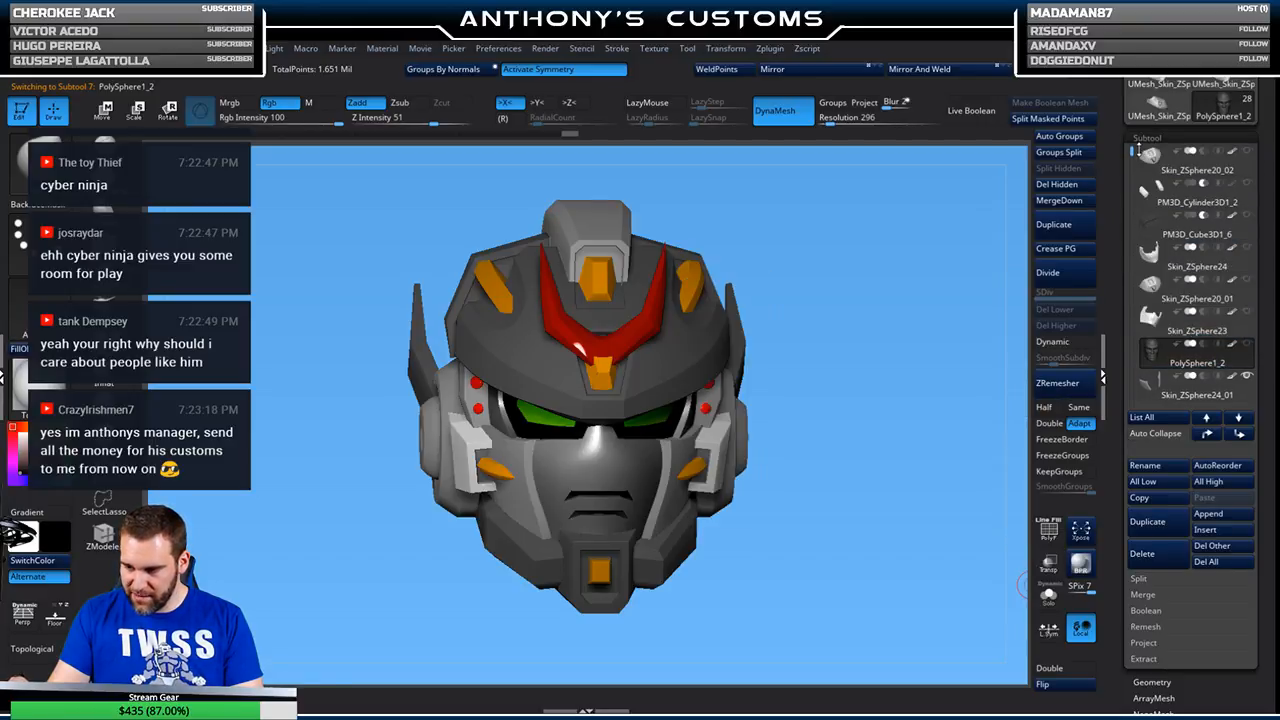
mouse_move(1240, 266)
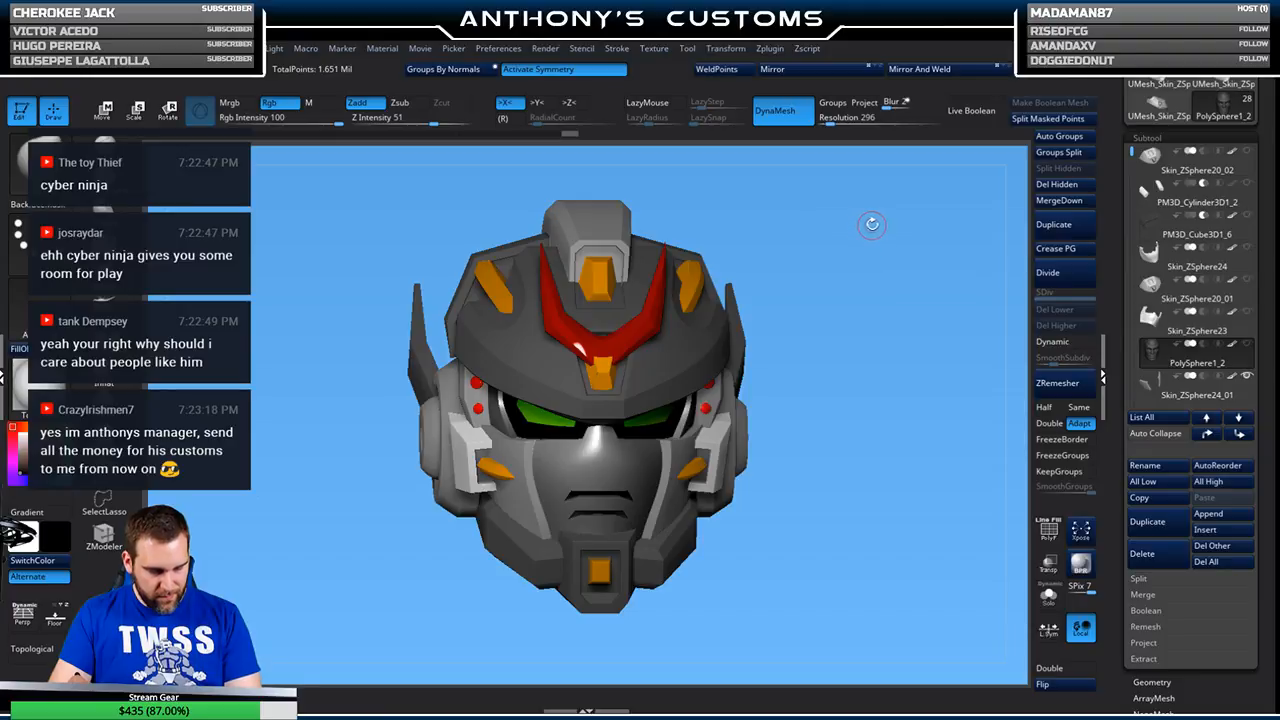
drag(853, 477, 865, 526)
- Load the saved project Head 18.ZPR, the dark helmet with multiple green round lenses
key(comma)
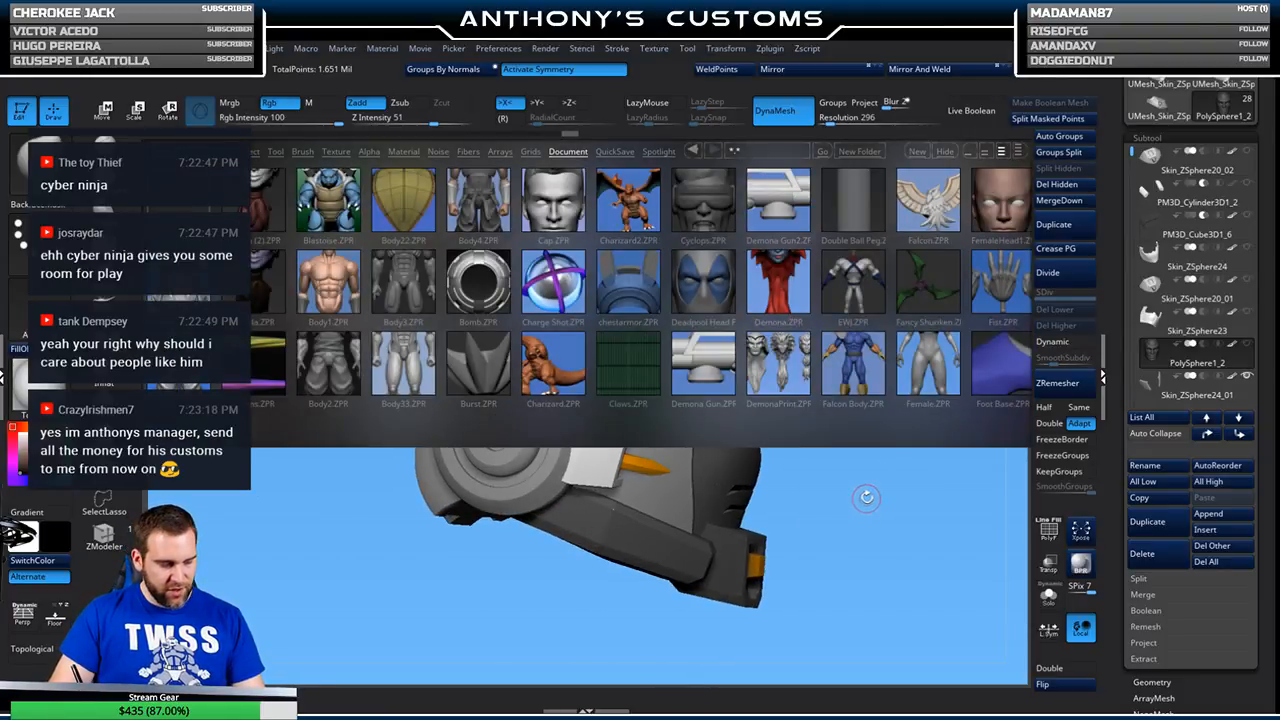
scroll(826, 390, down, 10)
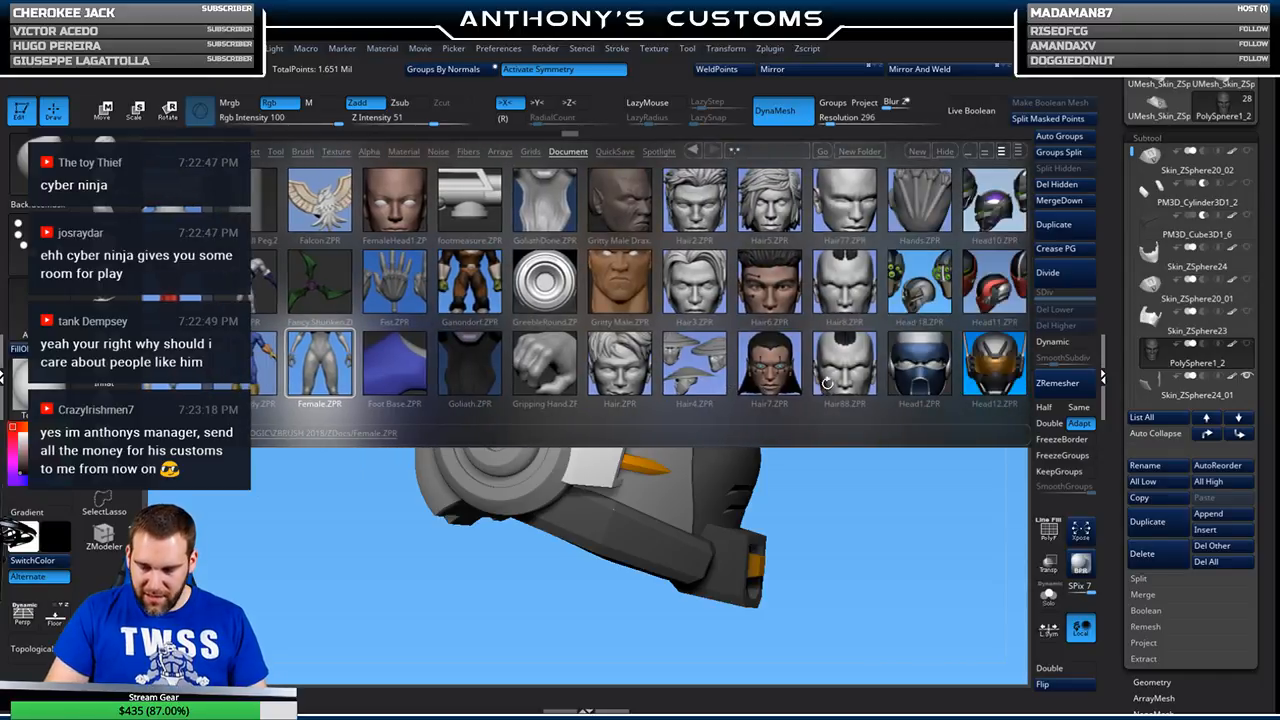
scroll(785, 390, down, 1)
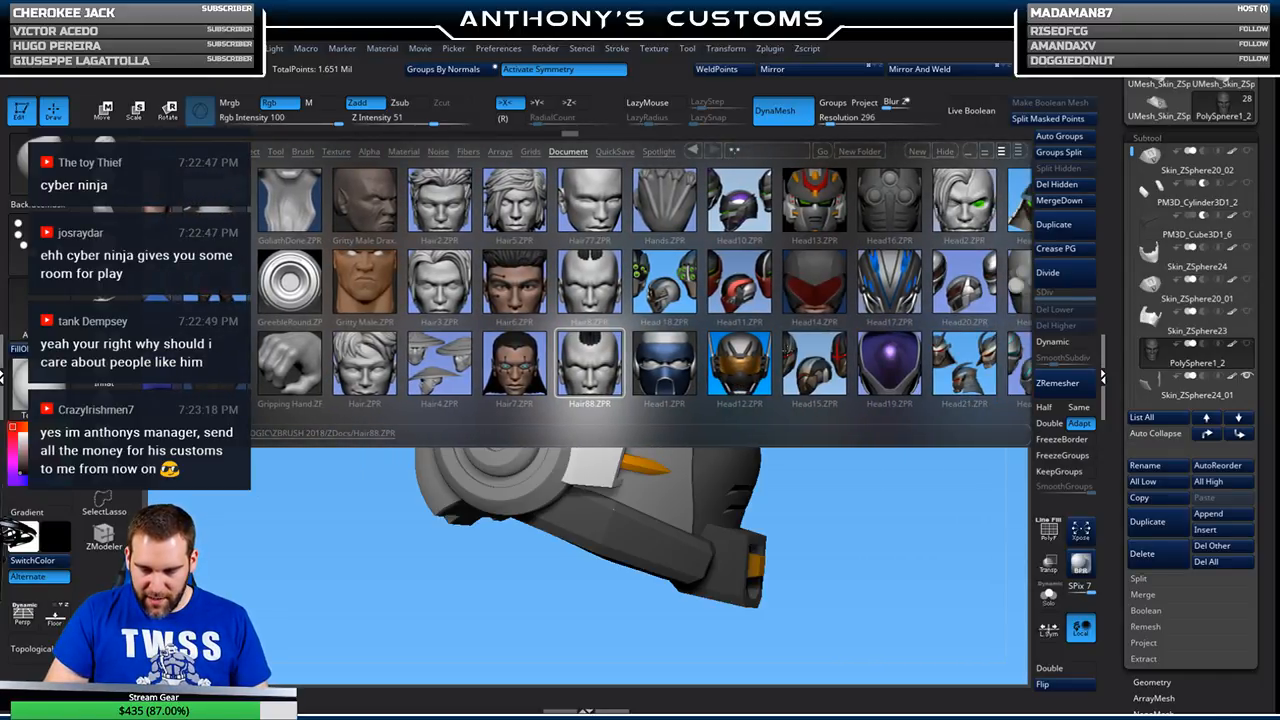
double_click(672, 283)
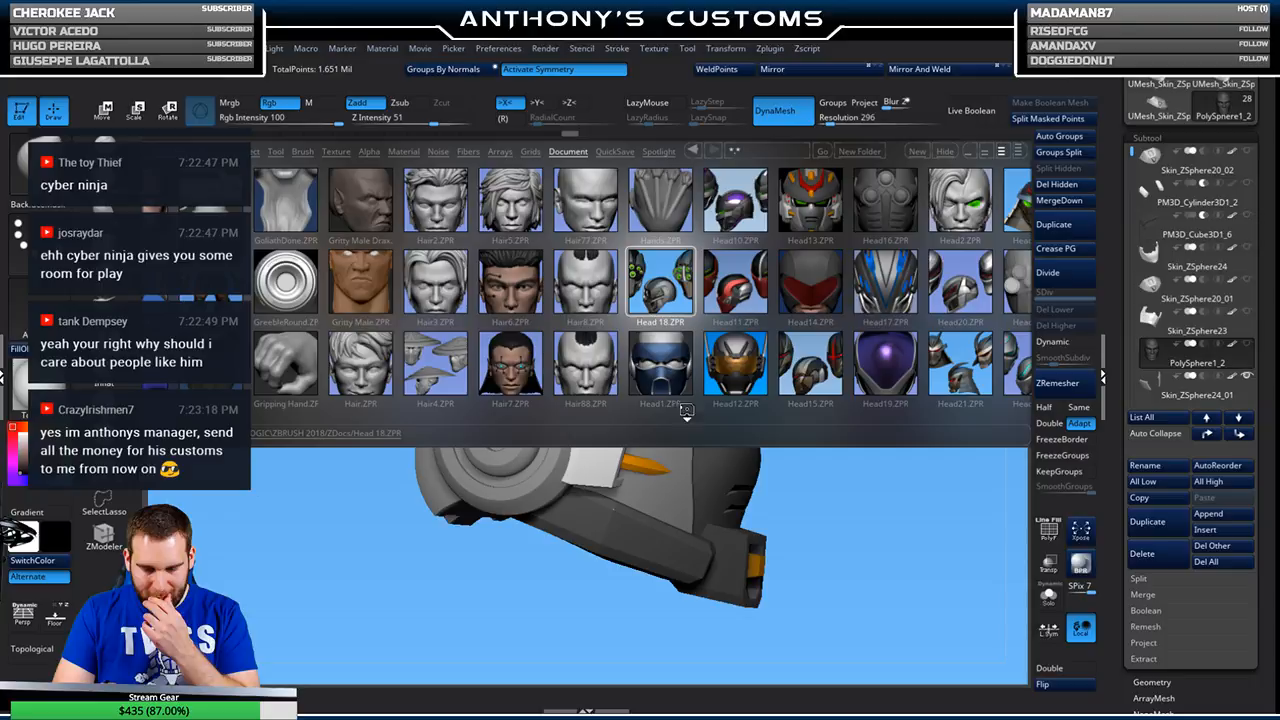
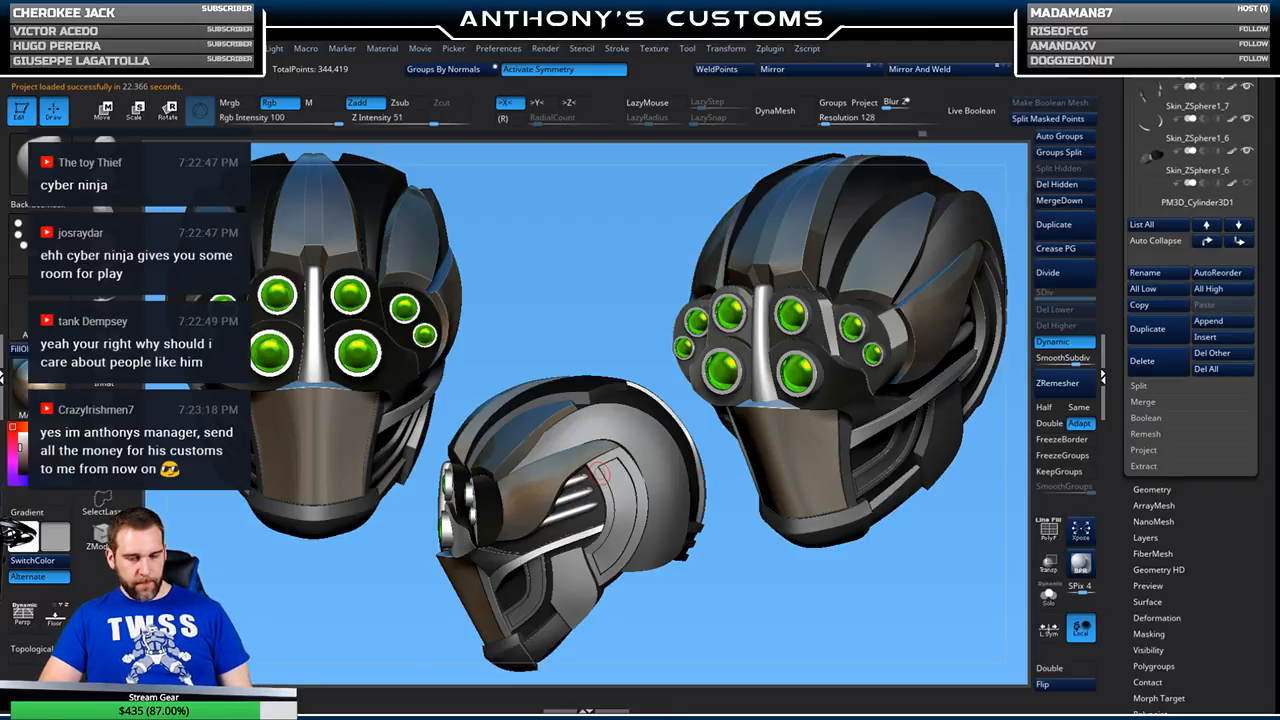
- Select the dark base head subtool PolySphere1_2, isolate it in Solo mode and turn it to a three-quarter view
scroll(1259, 206, up, 5)
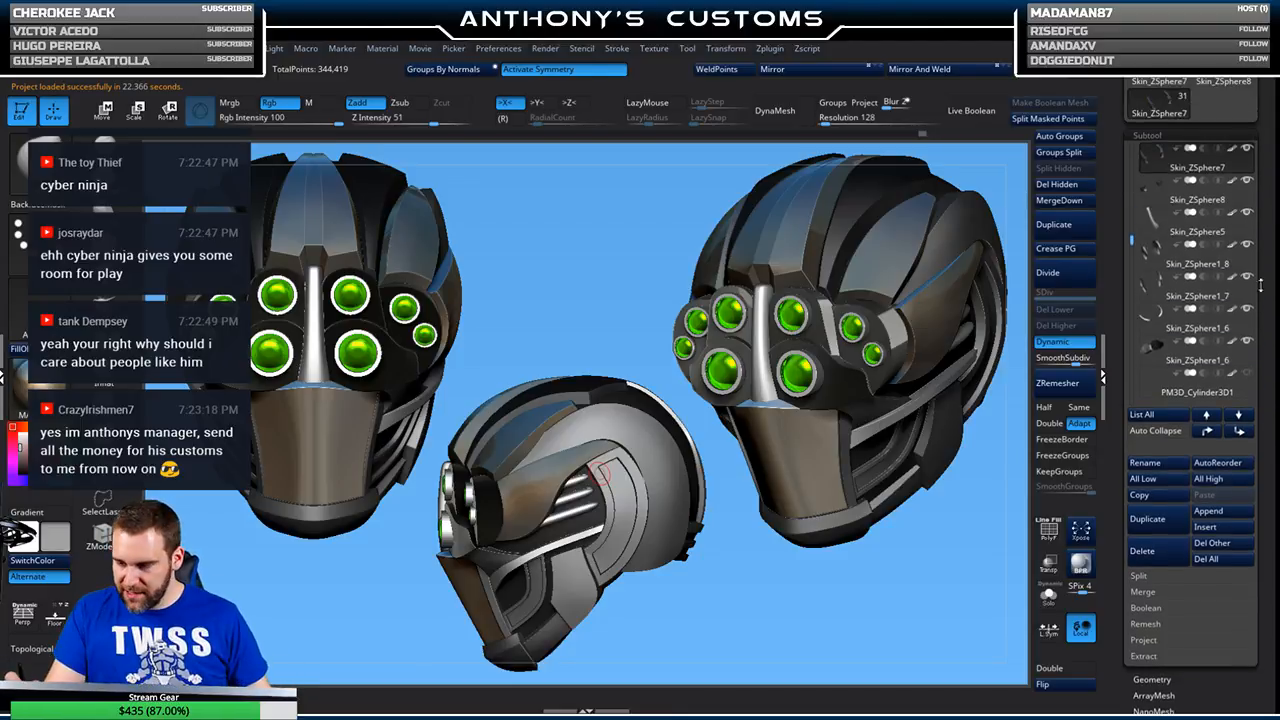
drag(1135, 224, 1133, 136)
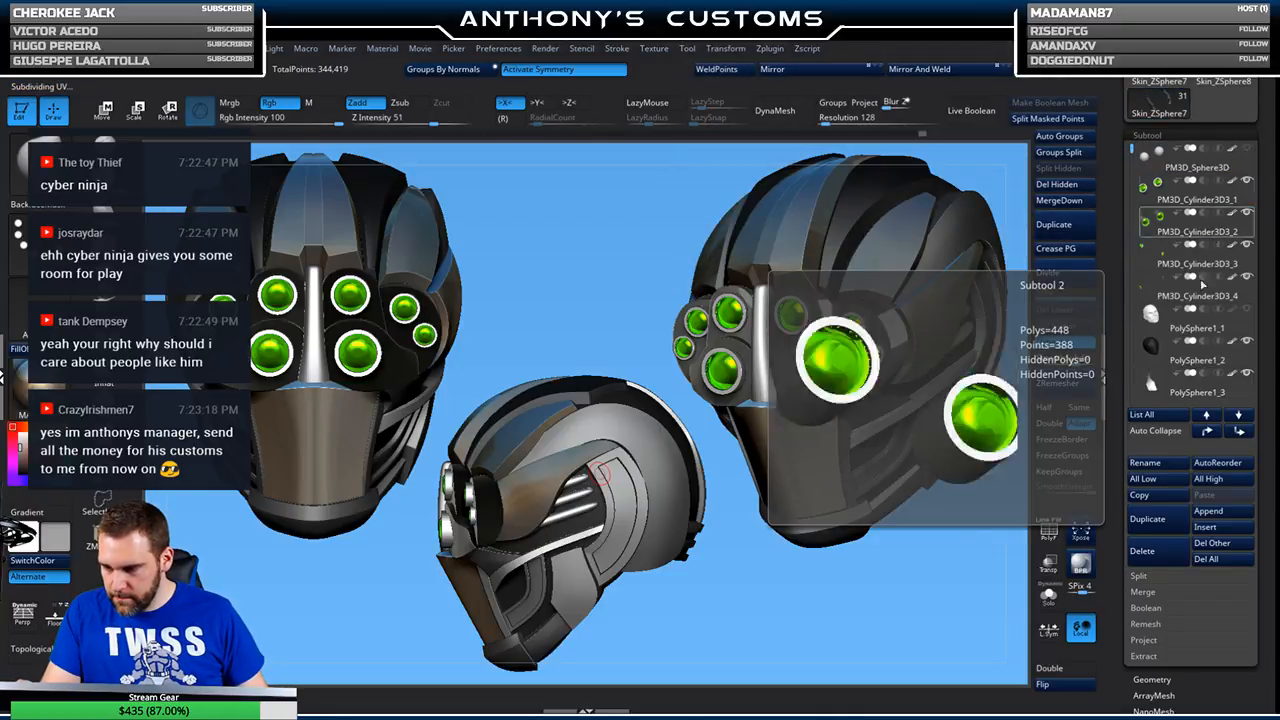
mouse_move(1175, 341)
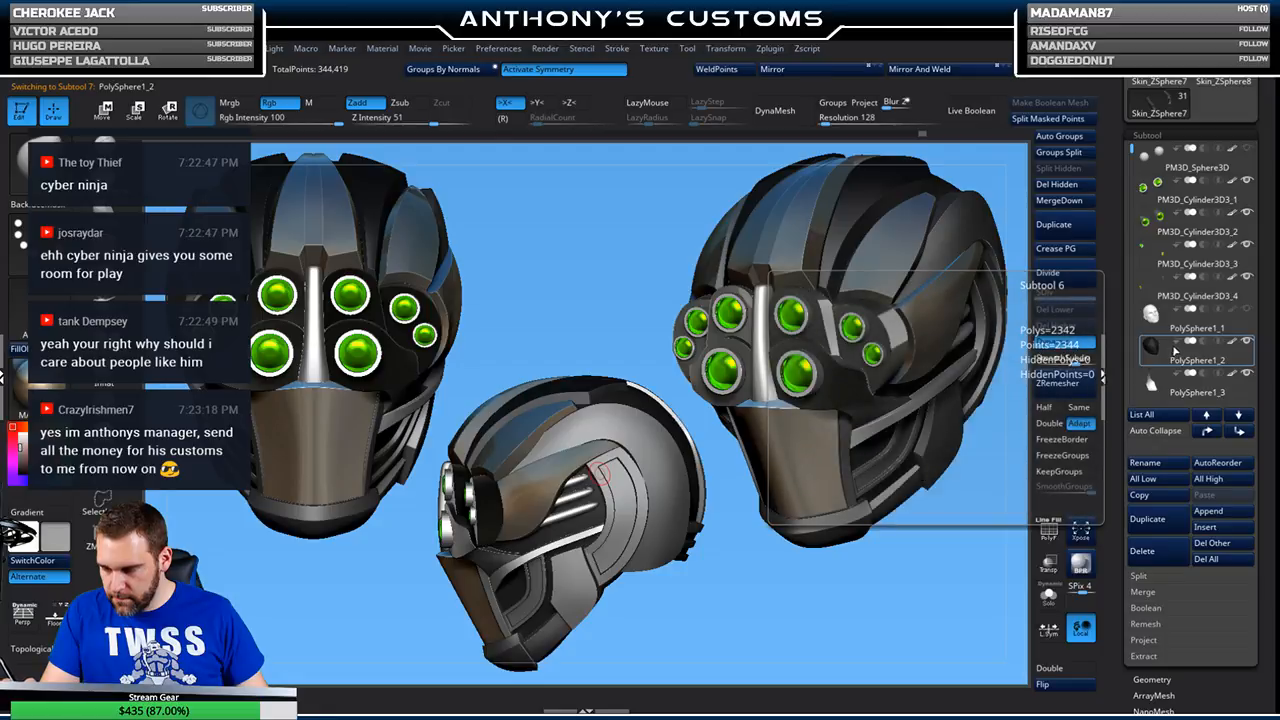
click(1173, 350)
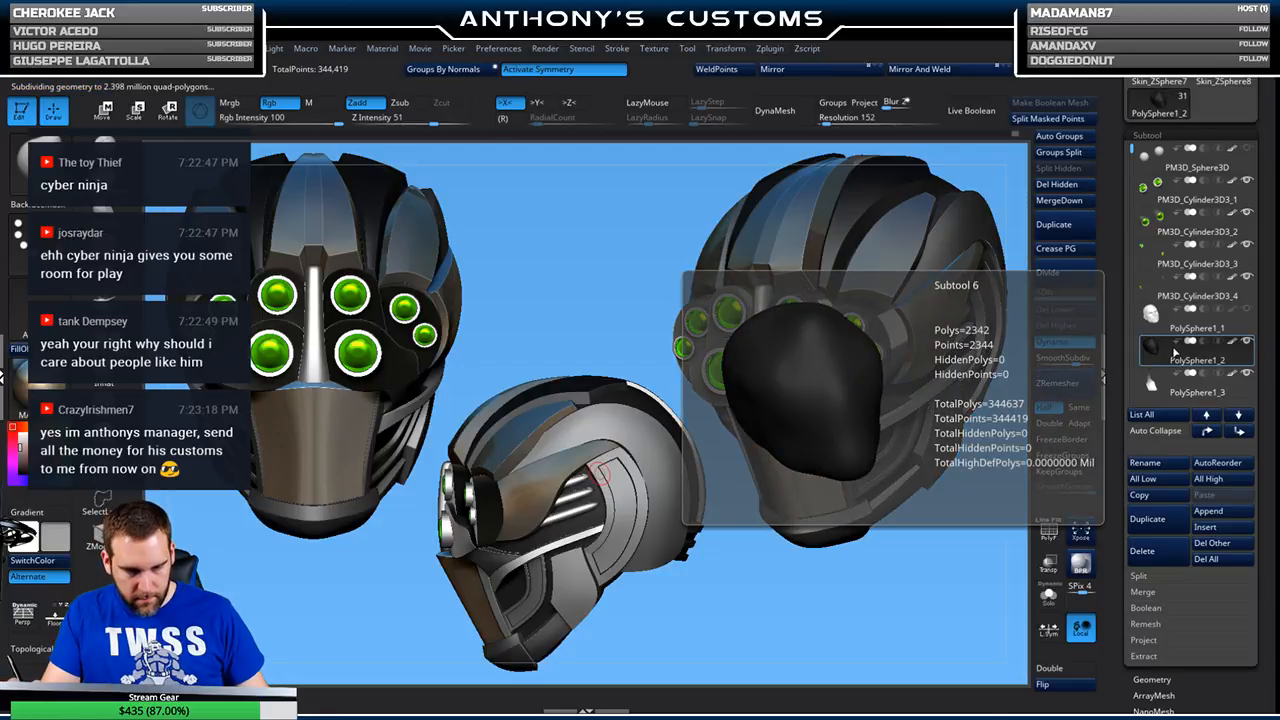
click(1048, 593)
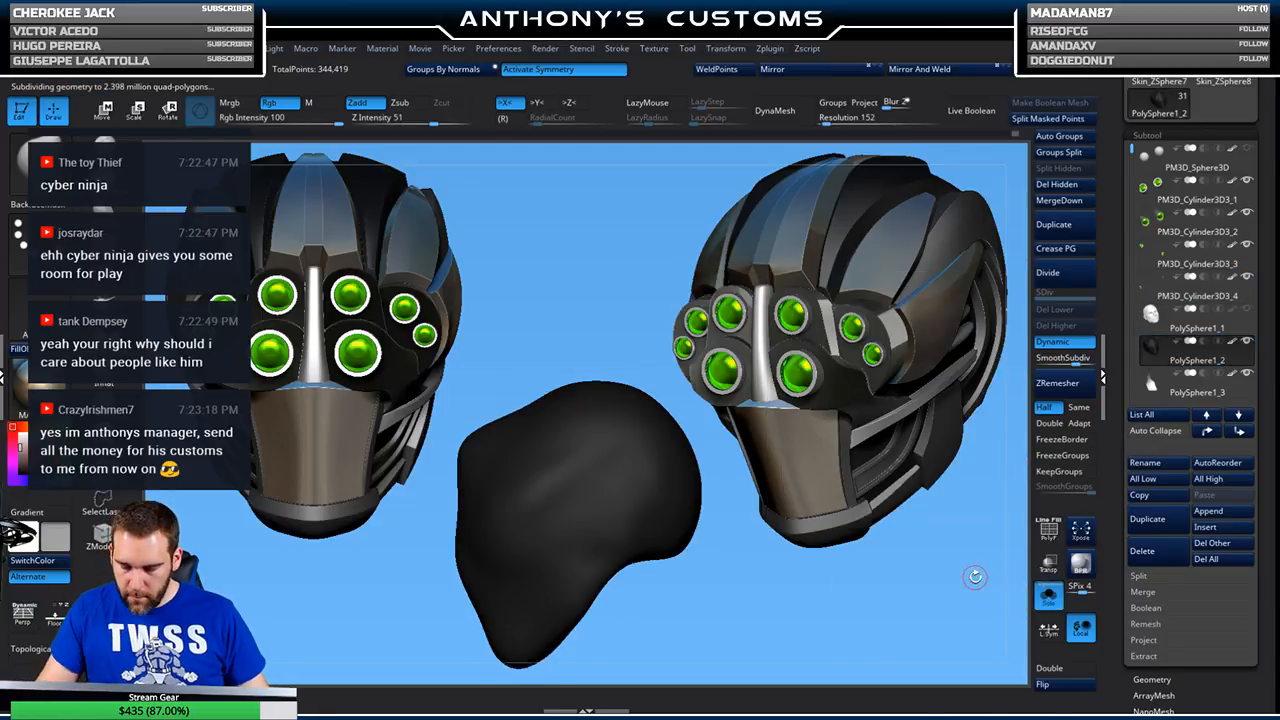
drag(977, 576, 860, 558)
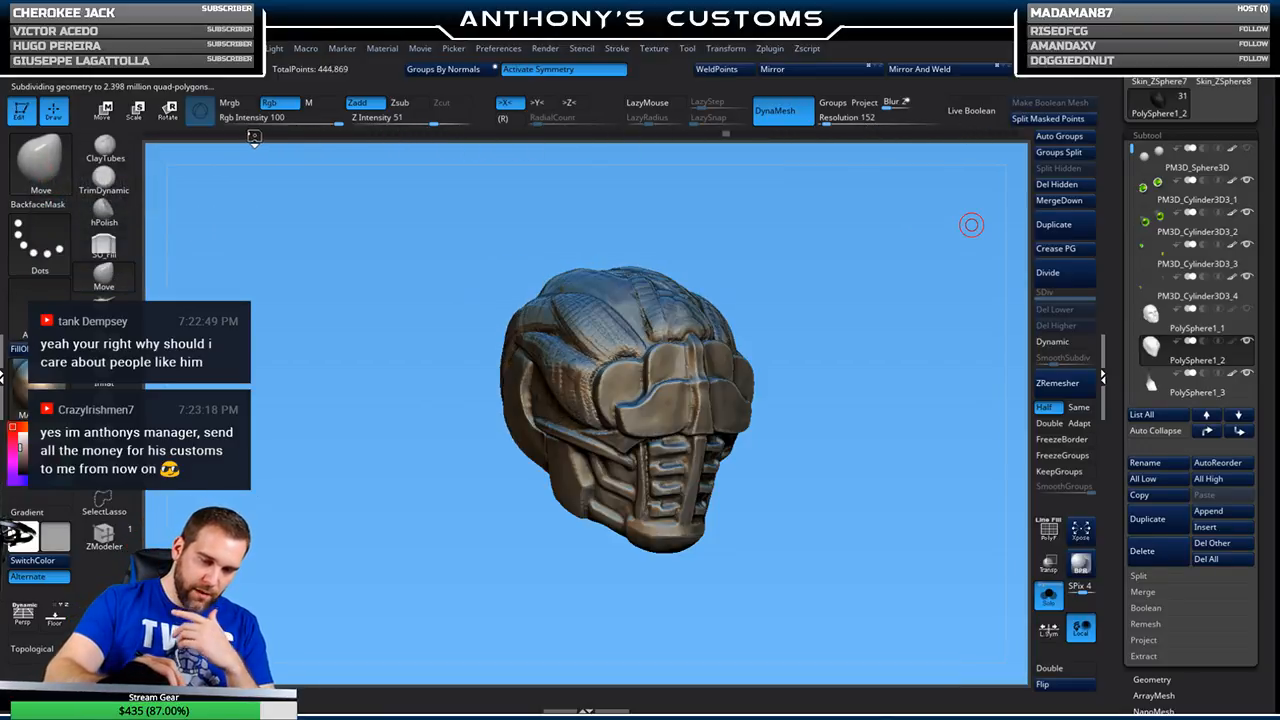
- Step the isolated subtool's undo history back to the early bare human head and turn it toward its side
click(182, 135)
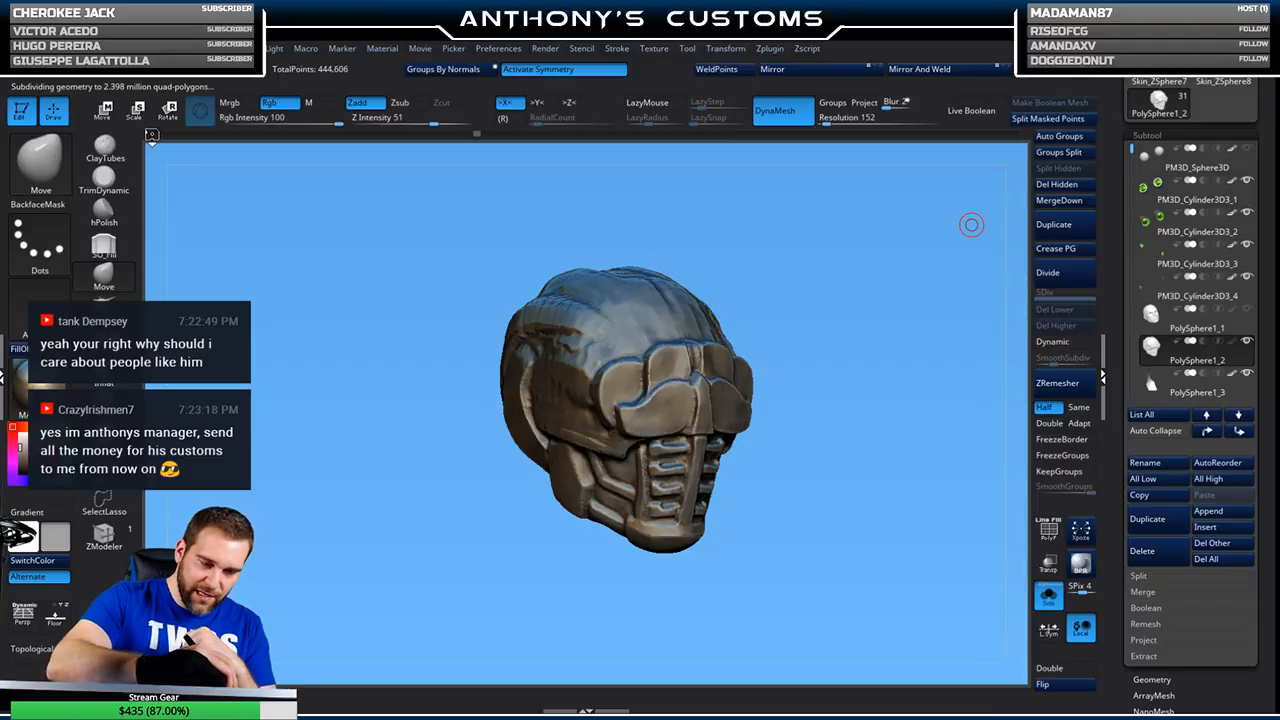
click(148, 135)
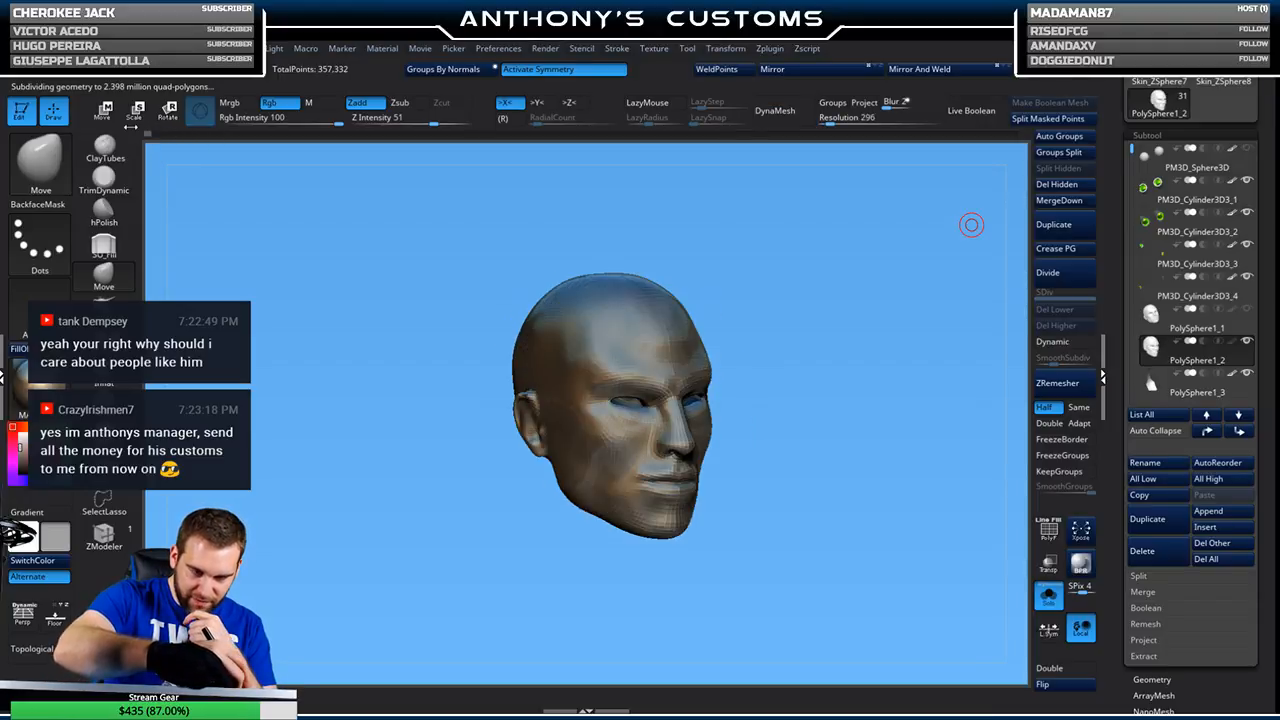
mouse_move(876, 416)
mouse_down()
mouse_move(850, 420)
mouse_move(904, 438)
mouse_move(896, 422)
mouse_up()
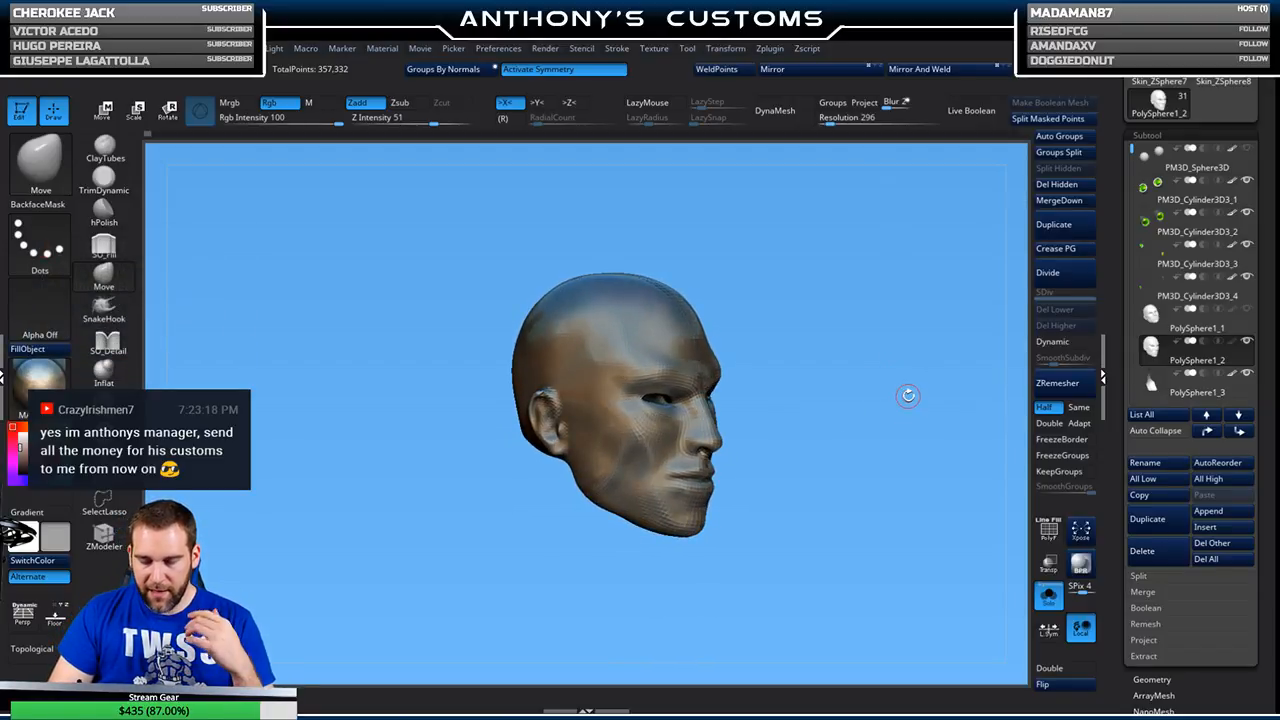
- Go back to the start of the head's undo history and scrub forward through the sculpting stages to the carved helmet
mouse_move(144, 134)
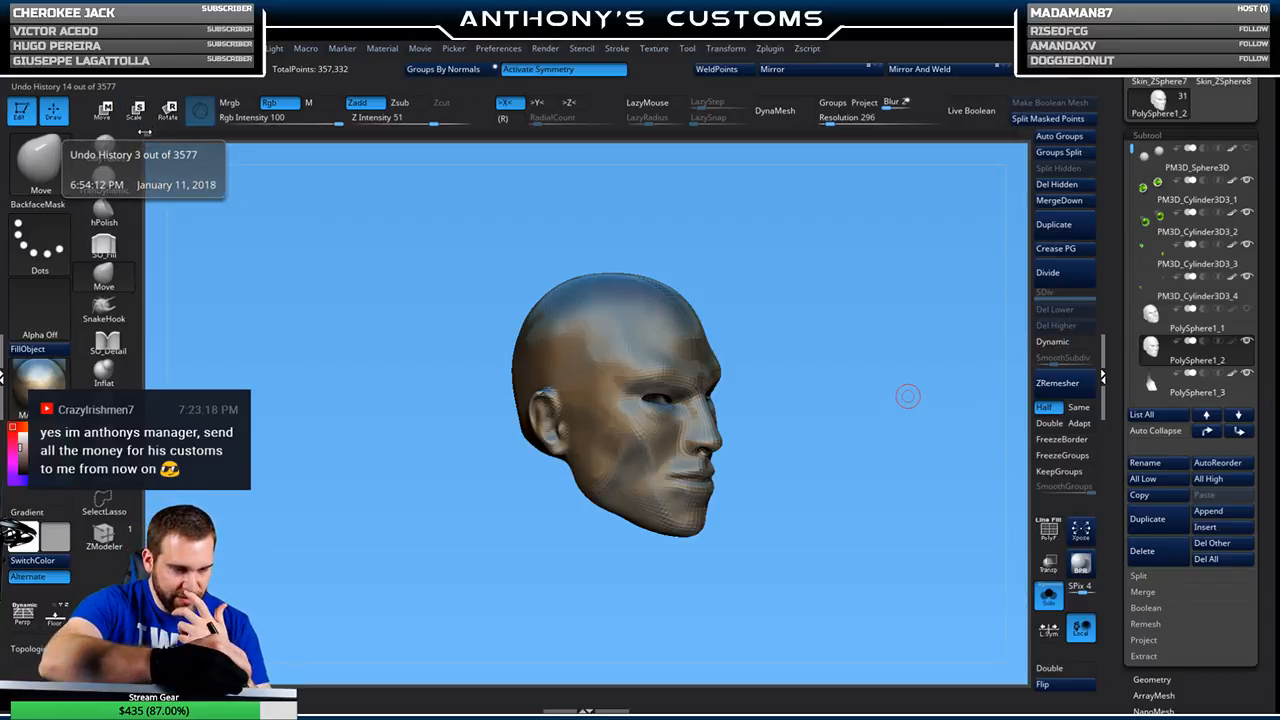
click(144, 134)
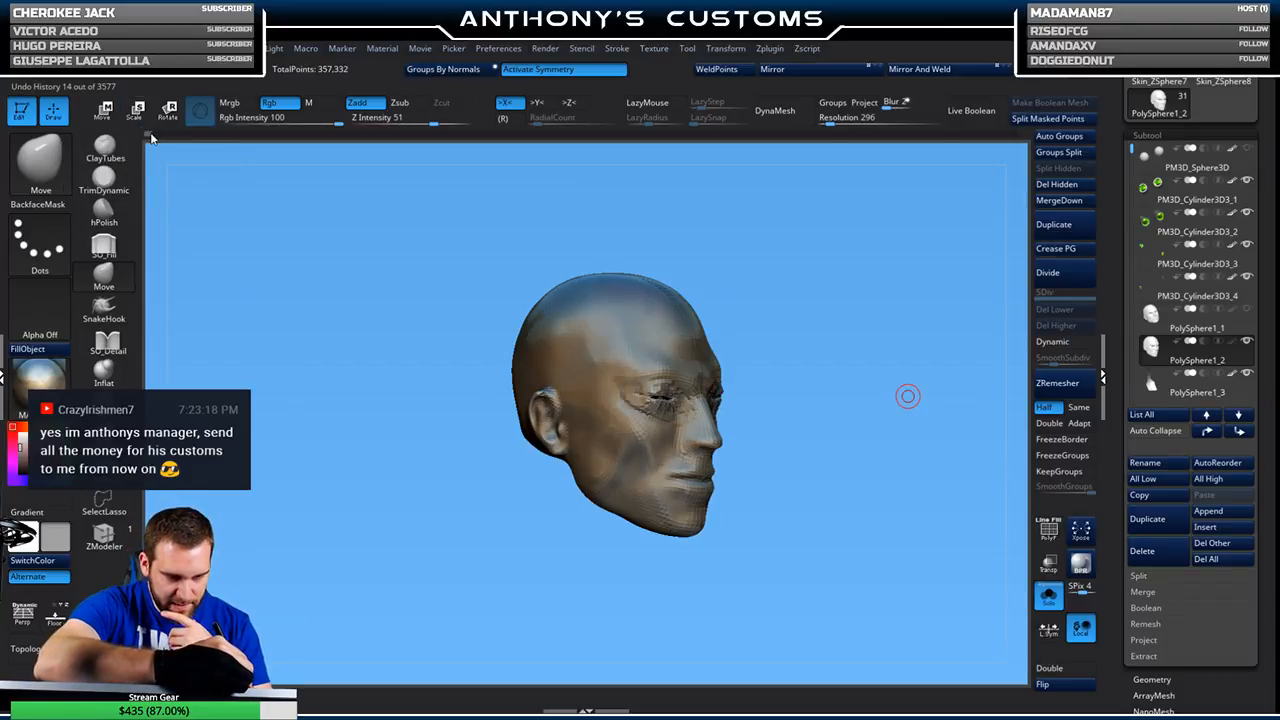
mouse_move(163, 135)
mouse_down()
mouse_move(676, 87)
mouse_move(1021, 116)
mouse_move(982, 120)
mouse_up()
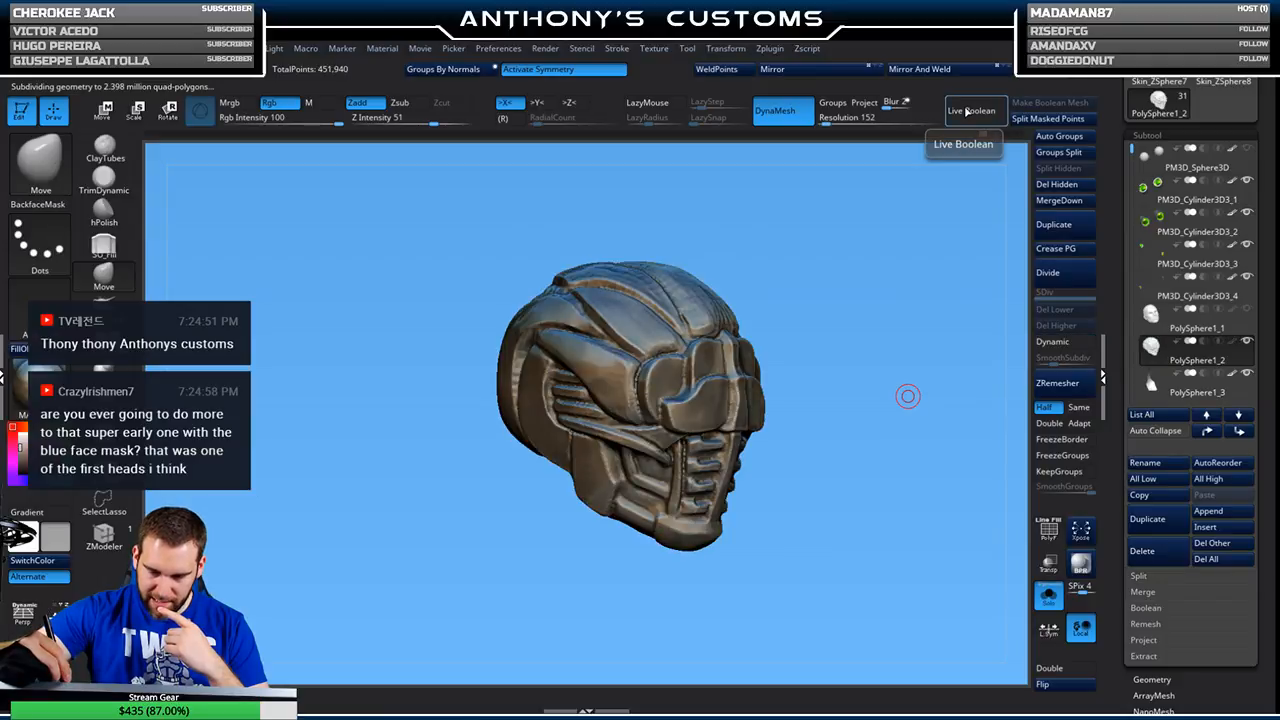
- Restore the base head's latest history state with dynamic subdivision, leave Solo mode and show the whole helmet from its side
drag(910, 358, 921, 212)
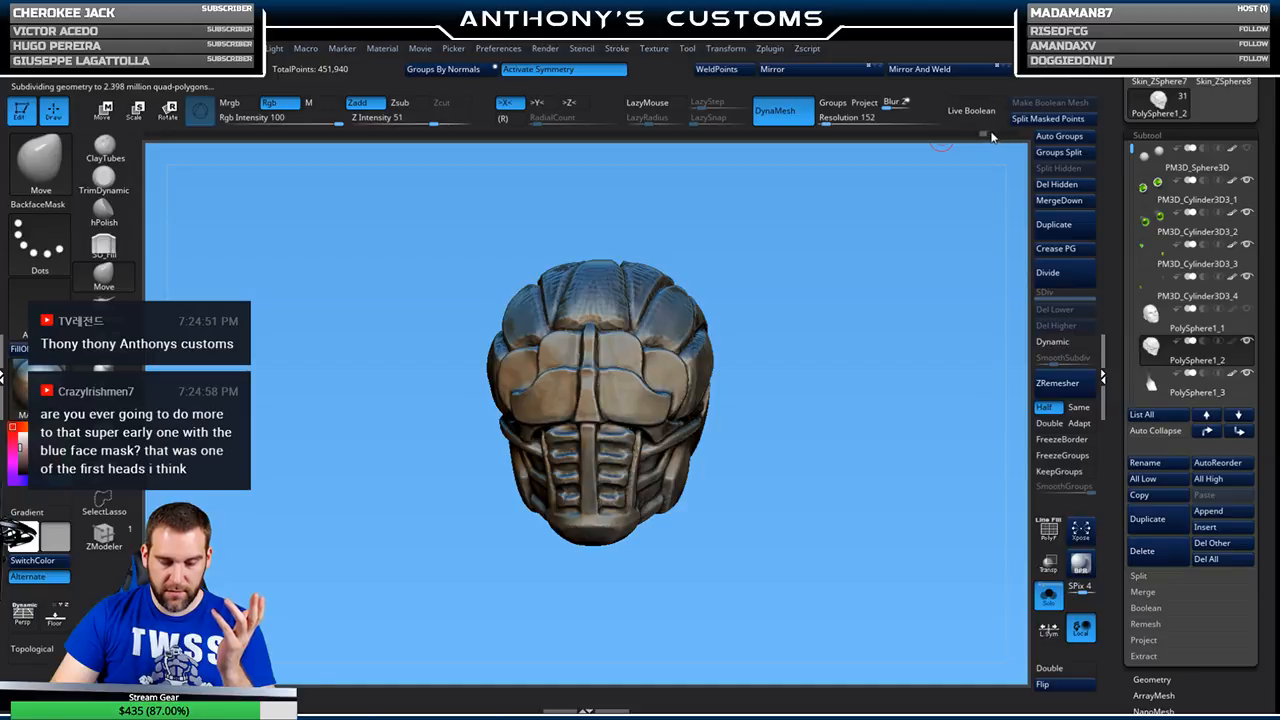
click(1022, 138)
key(d)
click(1052, 604)
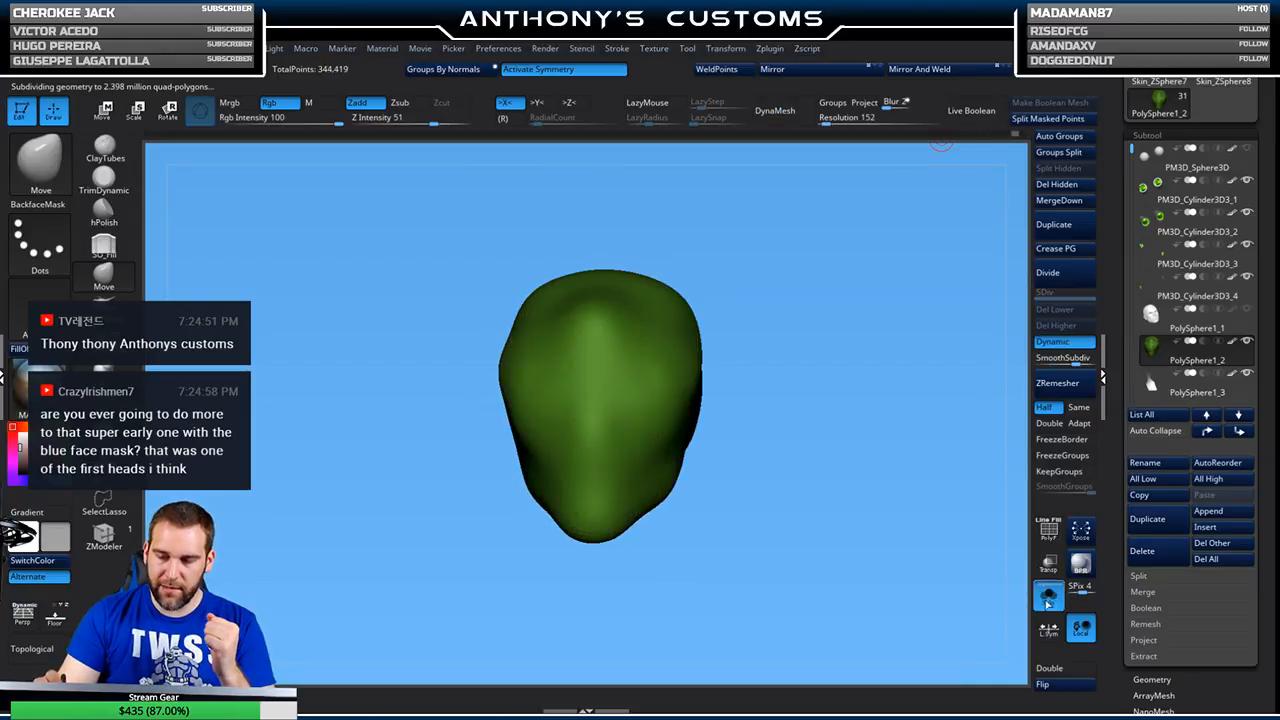
drag(941, 559, 825, 457)
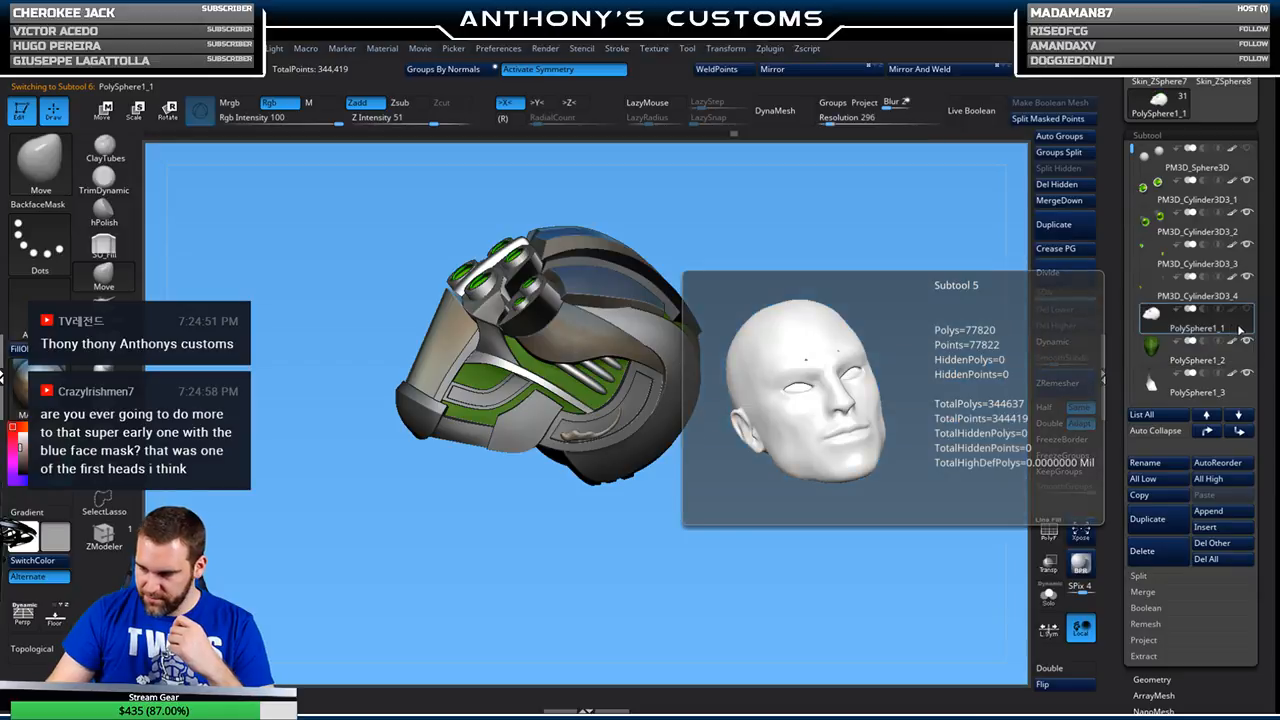
- Toggle the visibility of the base head subtool PolySphere1_2 and view the helmet from its opposite side
click(1242, 342)
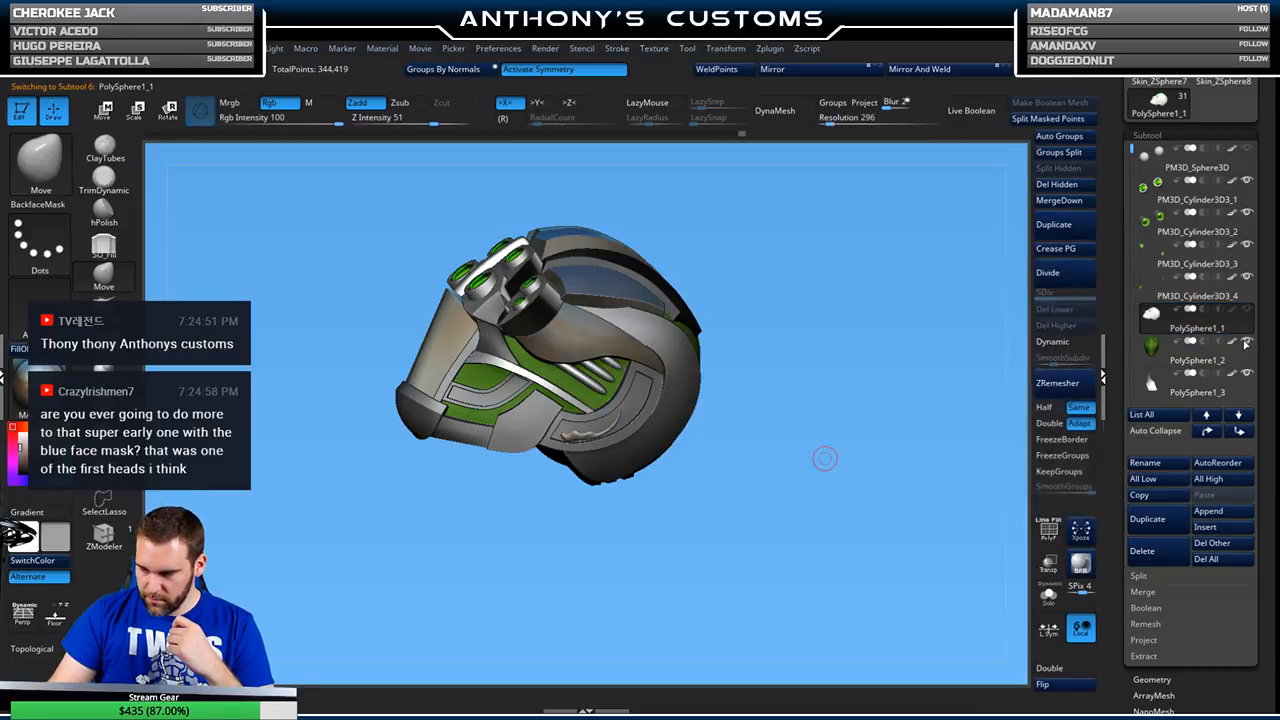
drag(822, 460, 886, 506)
click(1245, 342)
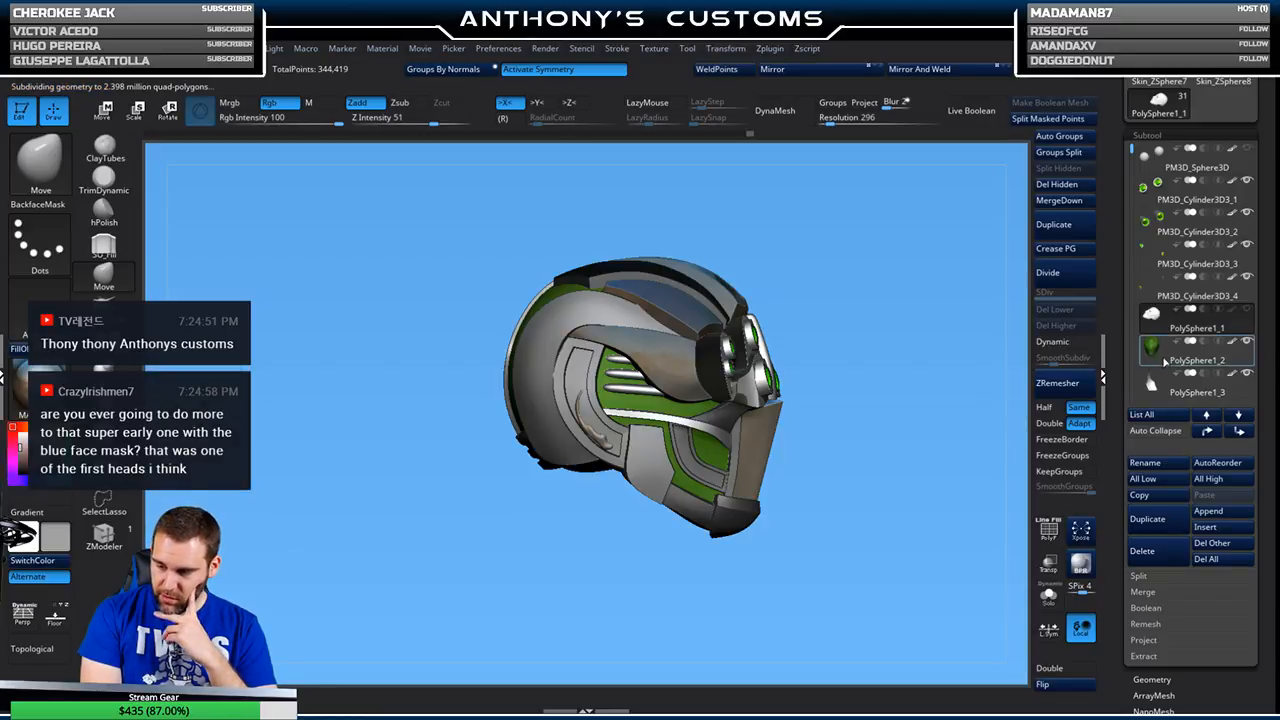
- Fill the green base head subtool PolySphere1_2 with a near-black colour and turn the helmet to a three-quarter view
click(1165, 359)
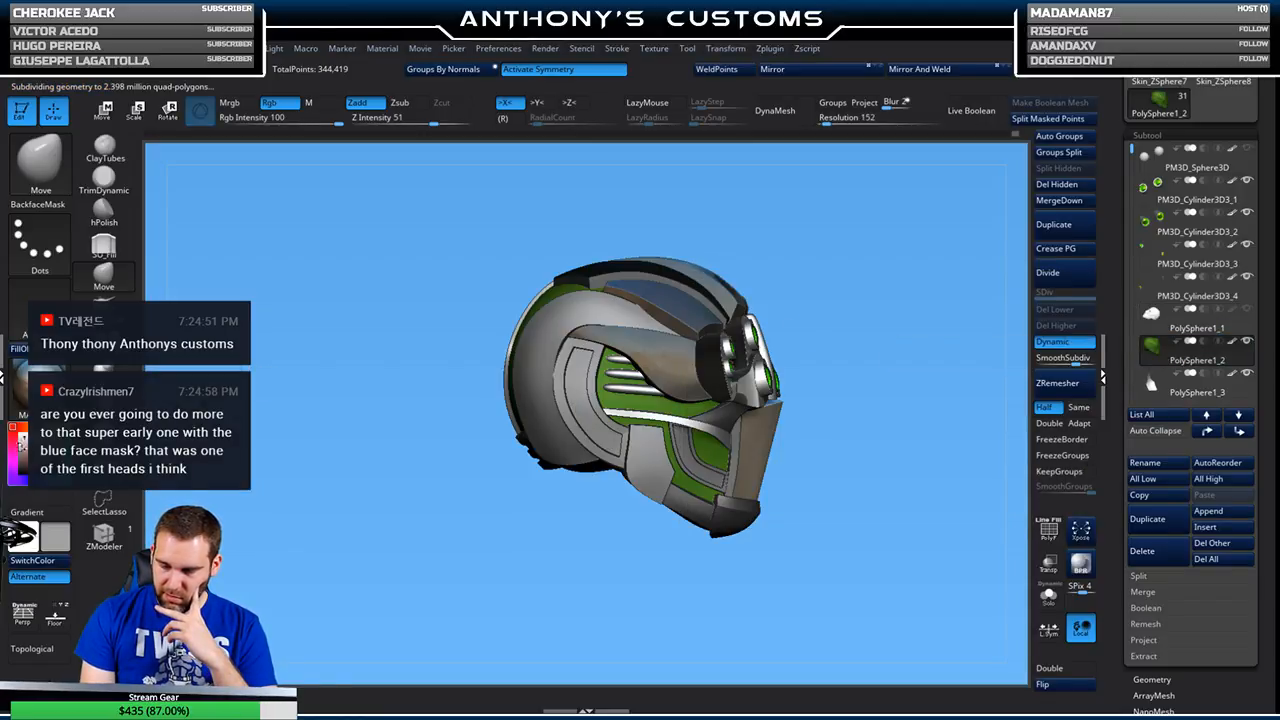
click(18, 348)
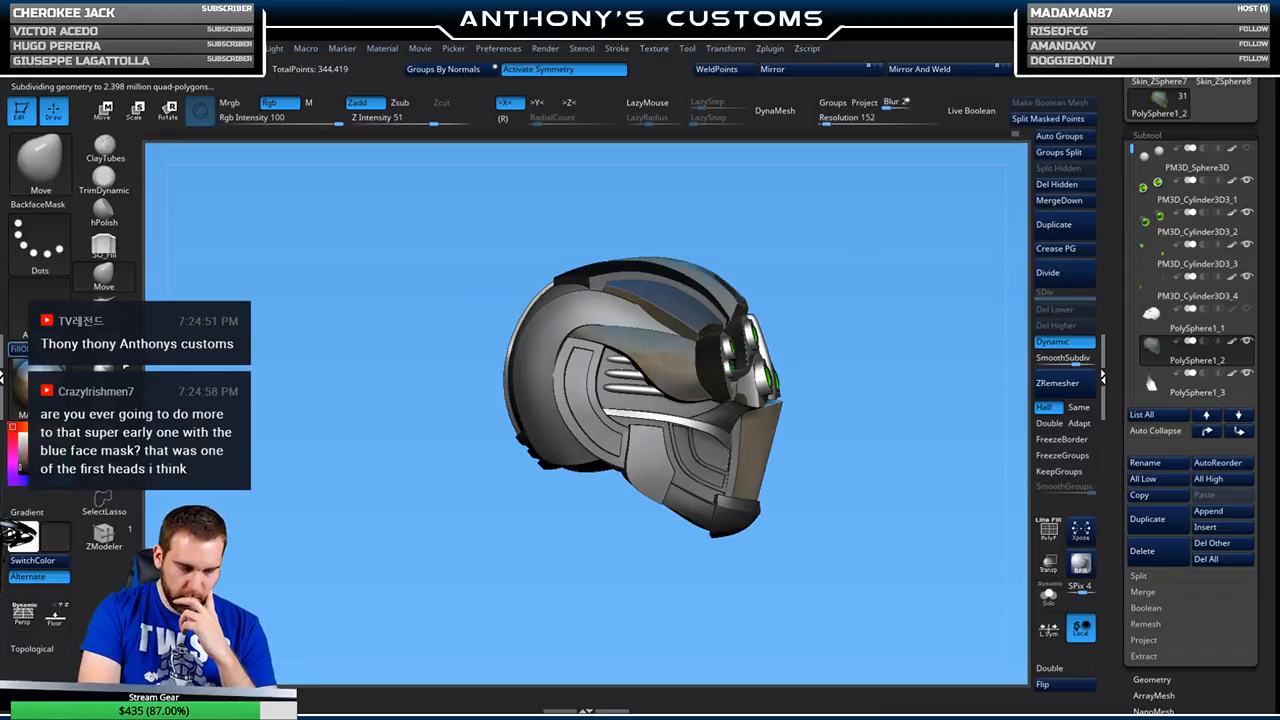
drag(880, 464, 900, 497)
shift+drag(866, 303, 910, 368)
- Load the saved project of the dark grey helmet with the red visor and exposed mouth
click(1180, 298)
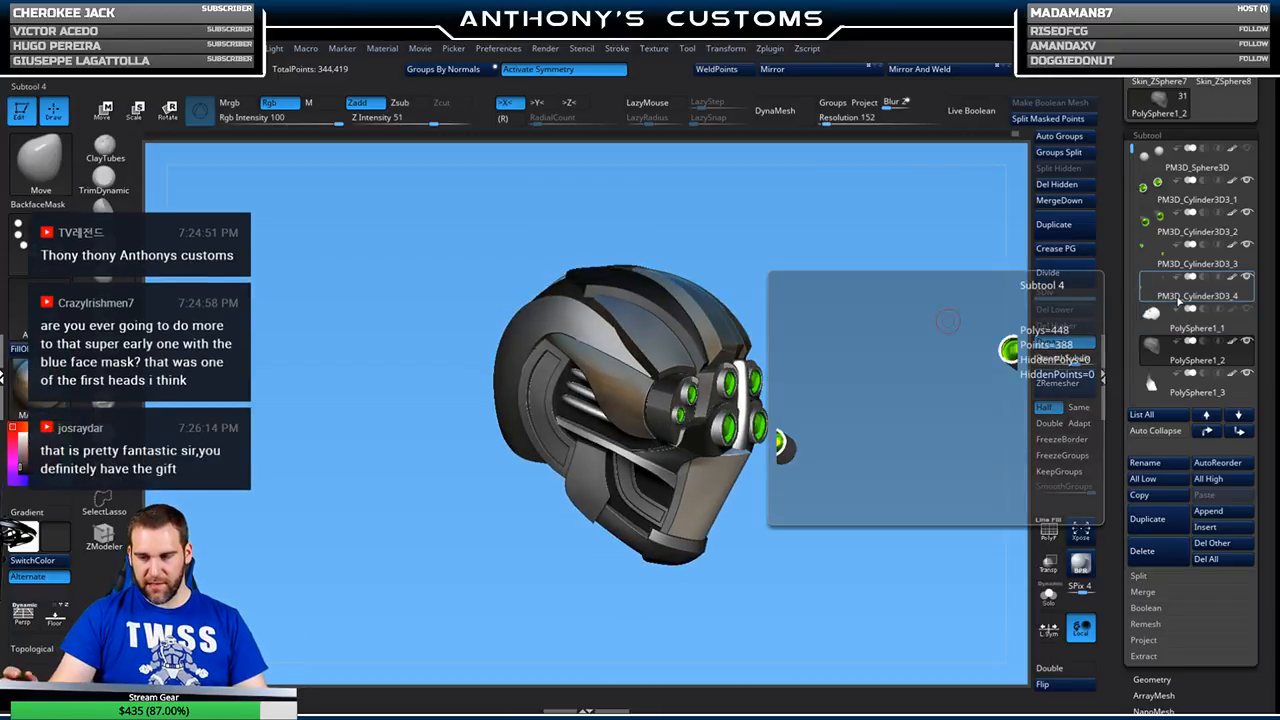
click(1146, 266)
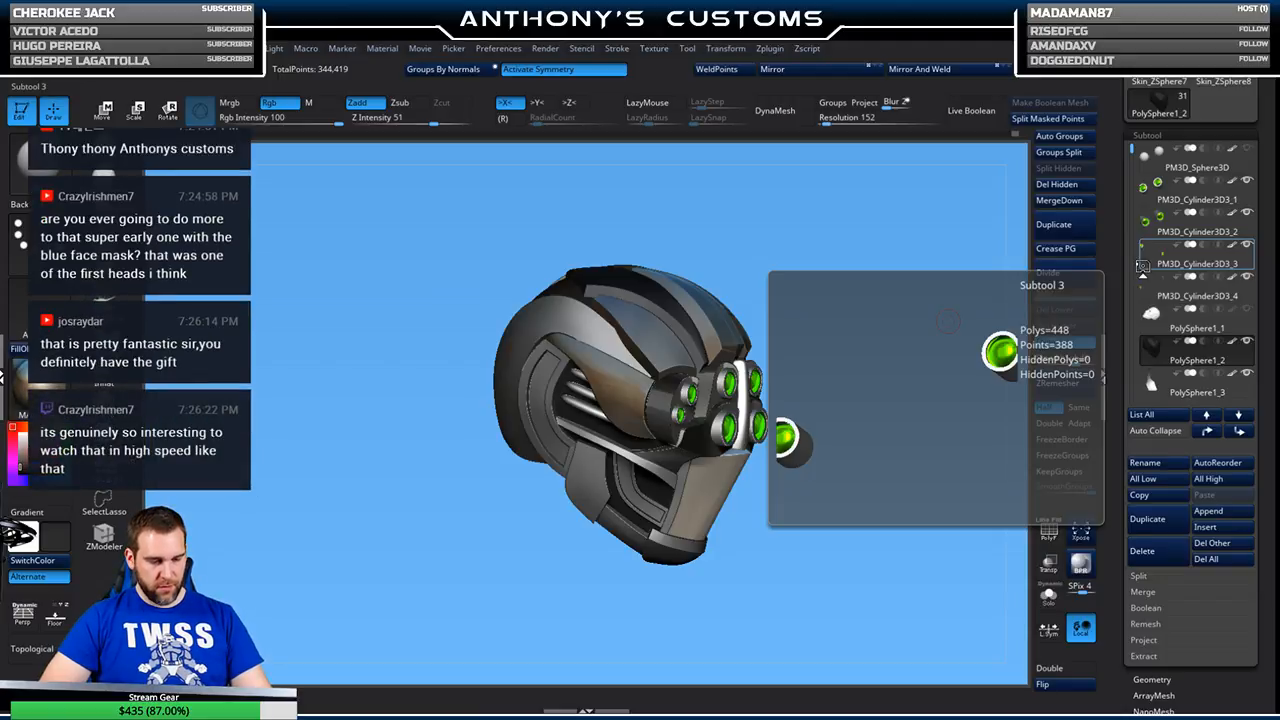
key(comma)
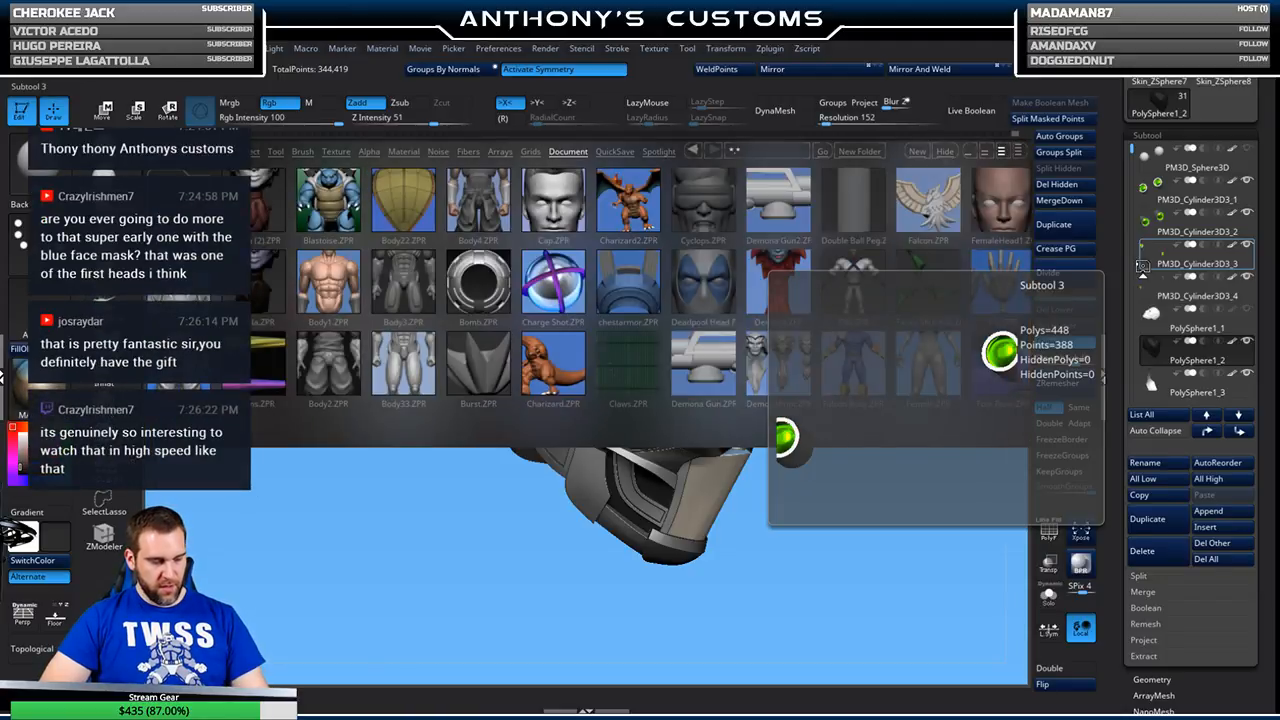
scroll(822, 322, down, 5)
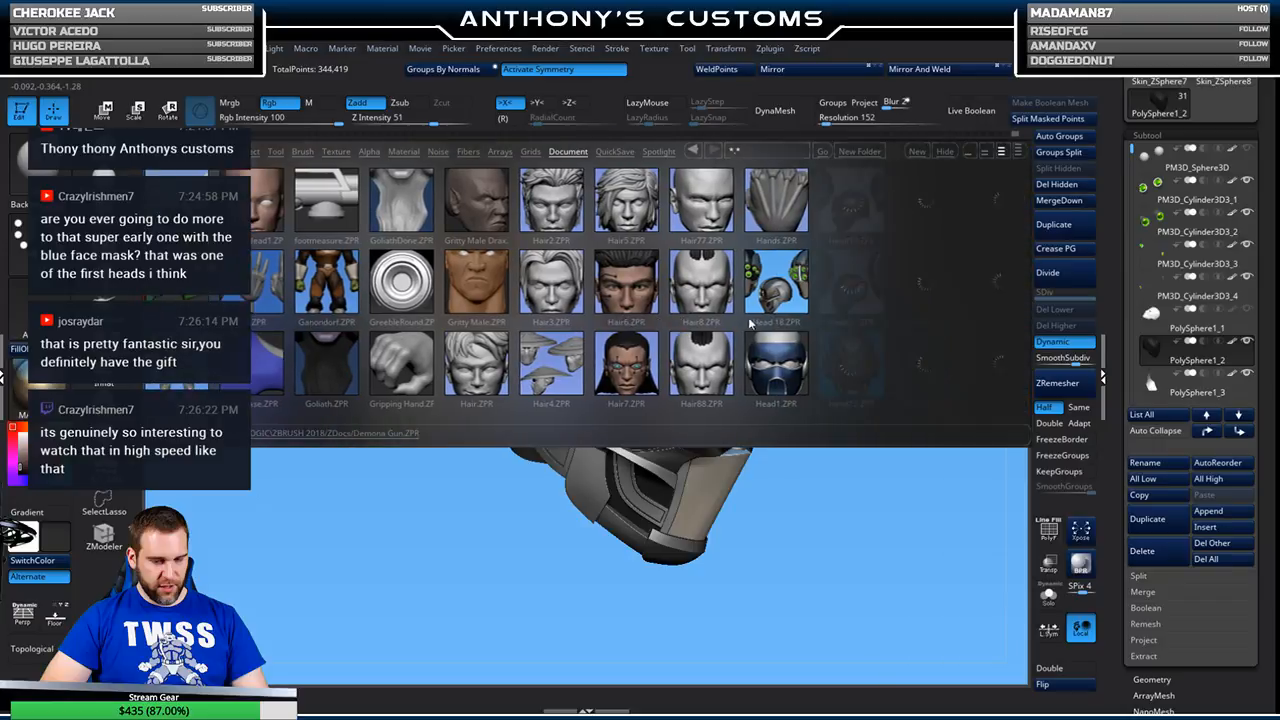
double_click(782, 292)
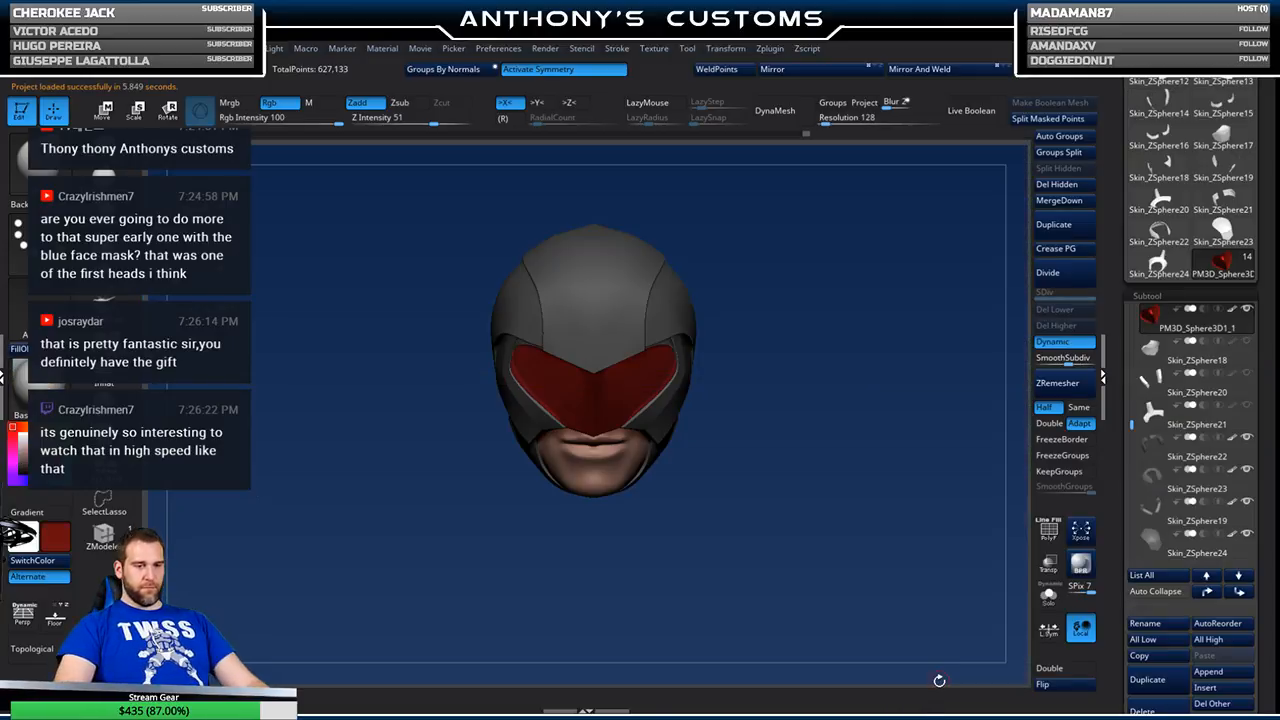
- View the red-visored helmet from the side and change the document background to light blue
drag(780, 533, 759, 458)
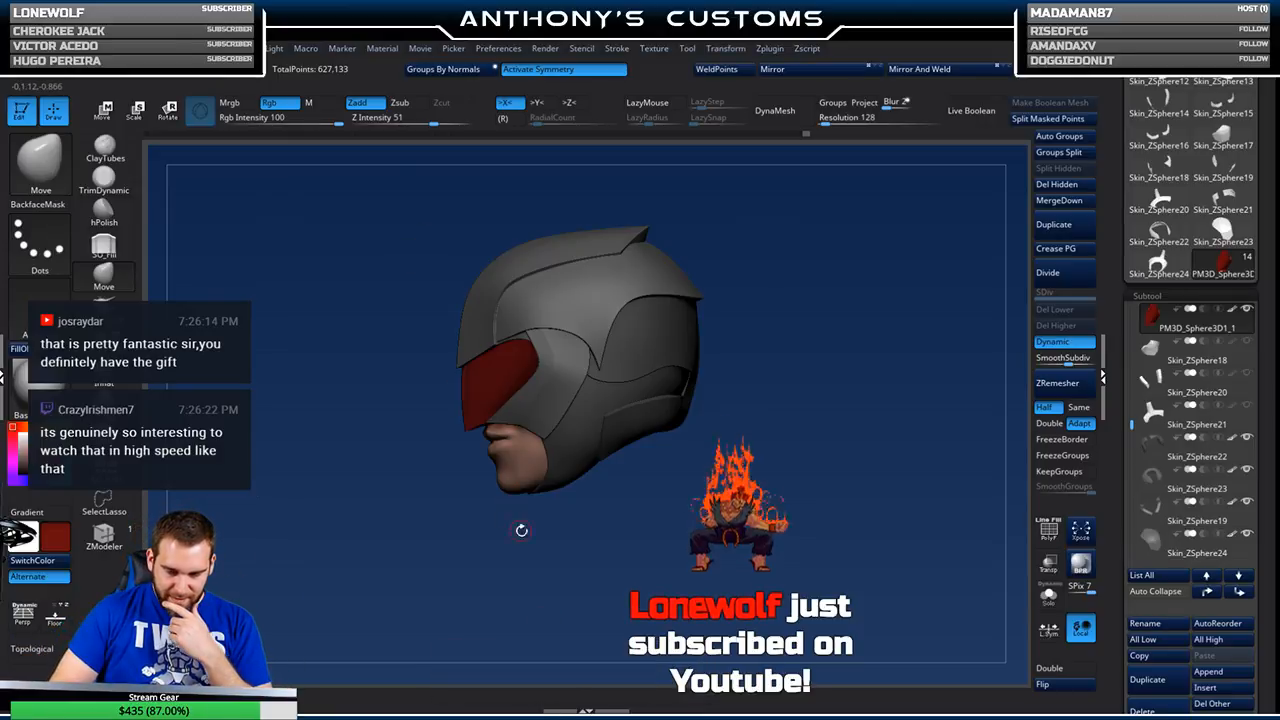
click(150, 48)
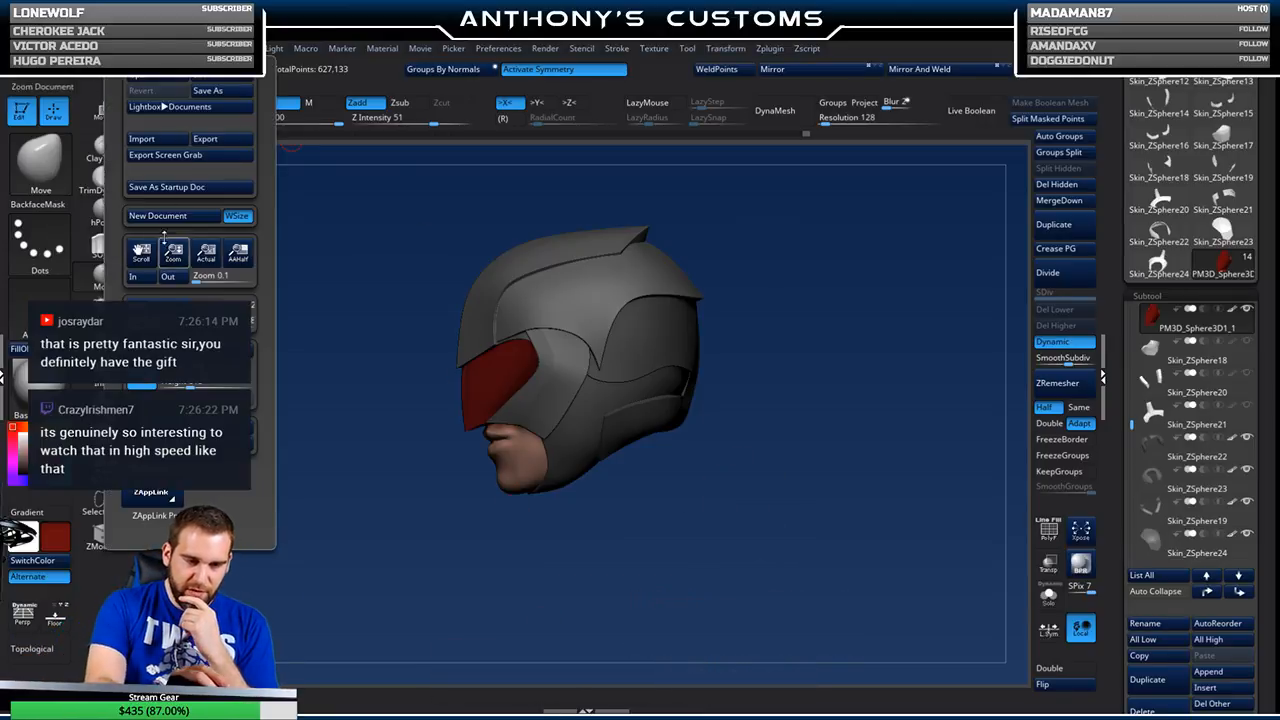
drag(291, 141, 290, 103)
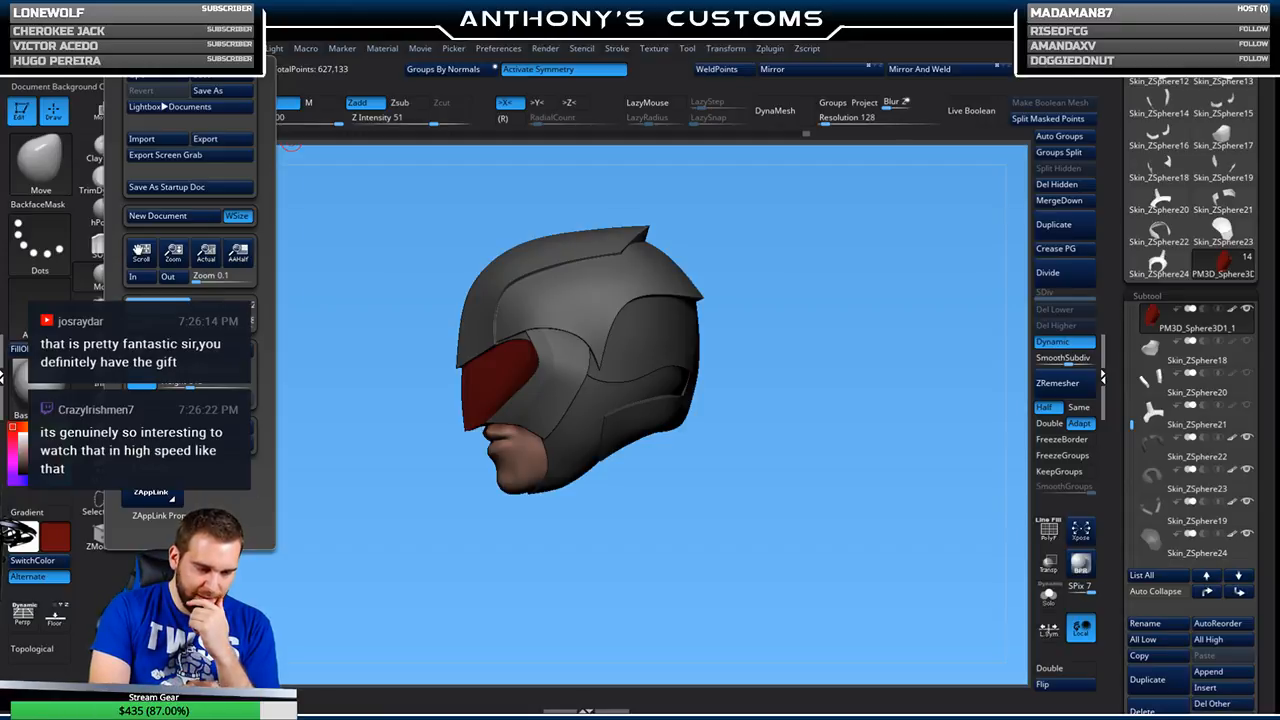
- Turn the helmet toward the front and reveal the hidden mouth guard subtool Skin_ZSphere18
mouse_move(821, 513)
mouse_down()
mouse_move(845, 530)
mouse_move(857, 514)
mouse_move(825, 498)
mouse_up()
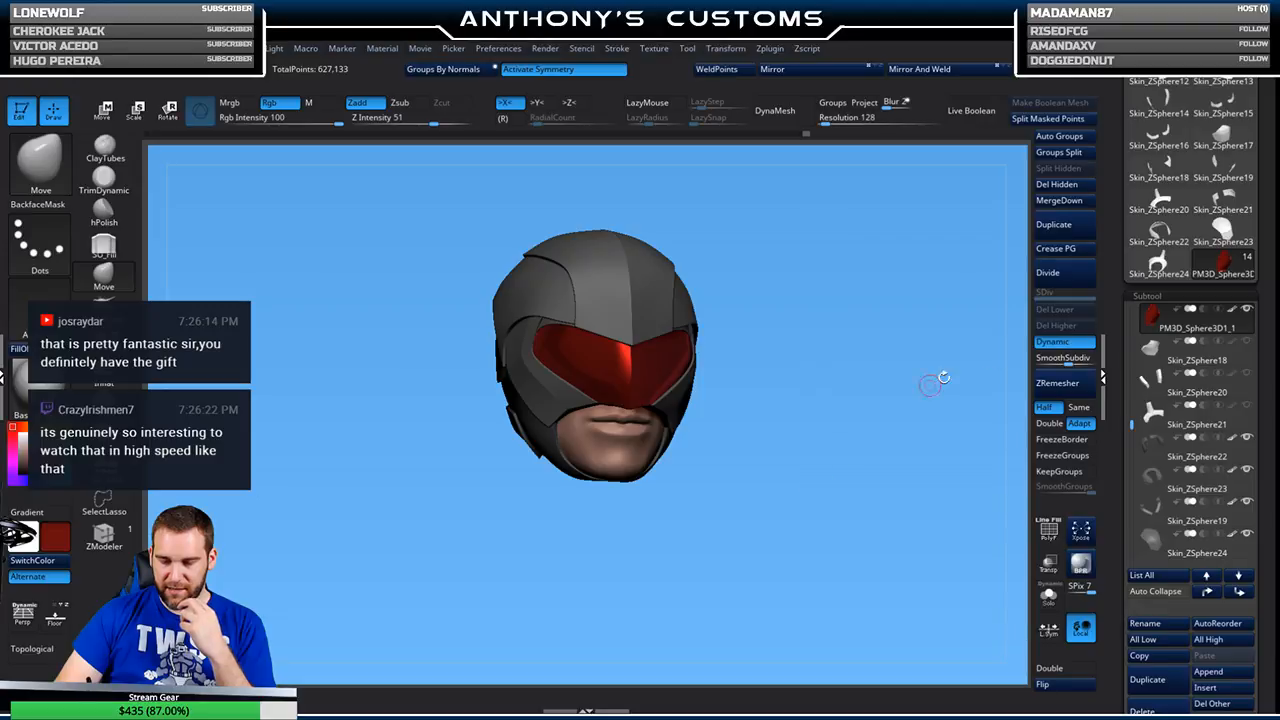
mouse_move(1246, 346)
drag(826, 491, 790, 531)
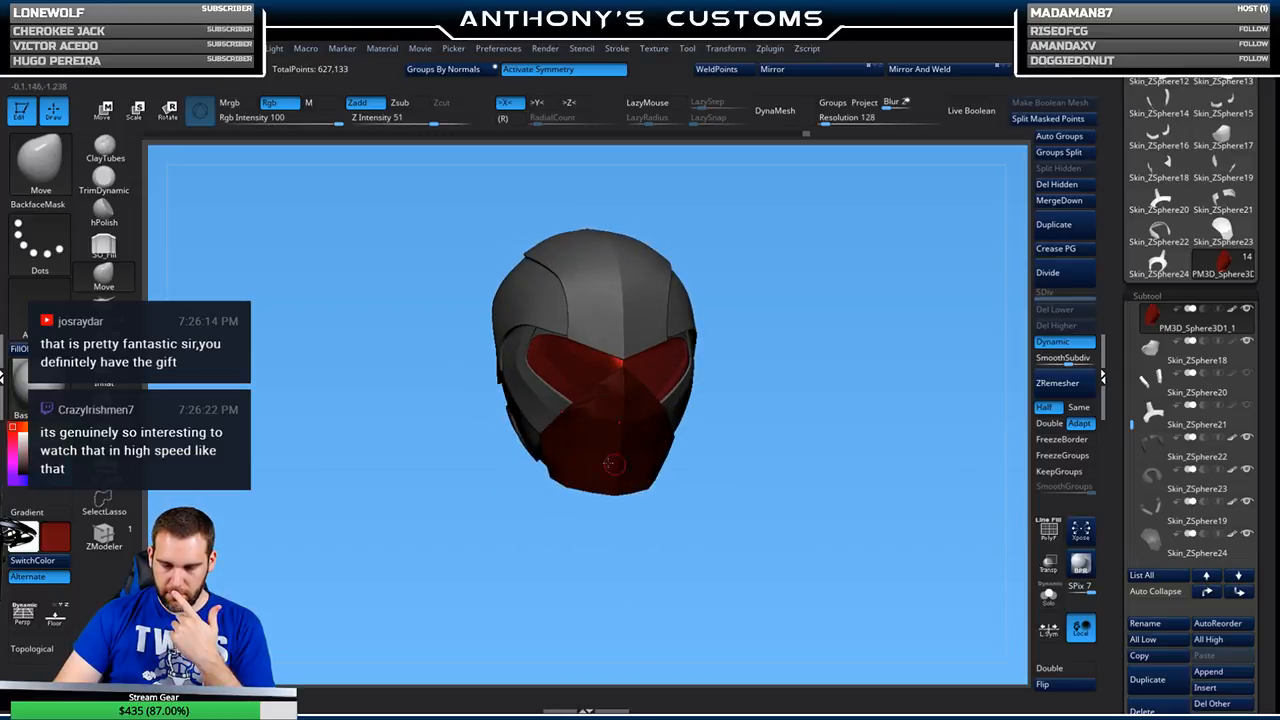
- Reshape the mouth guard Skin_ZSphere18 with an enlarged Move brush so it covers the cheeks and nose, checking from both sides and the front
click(104, 272)
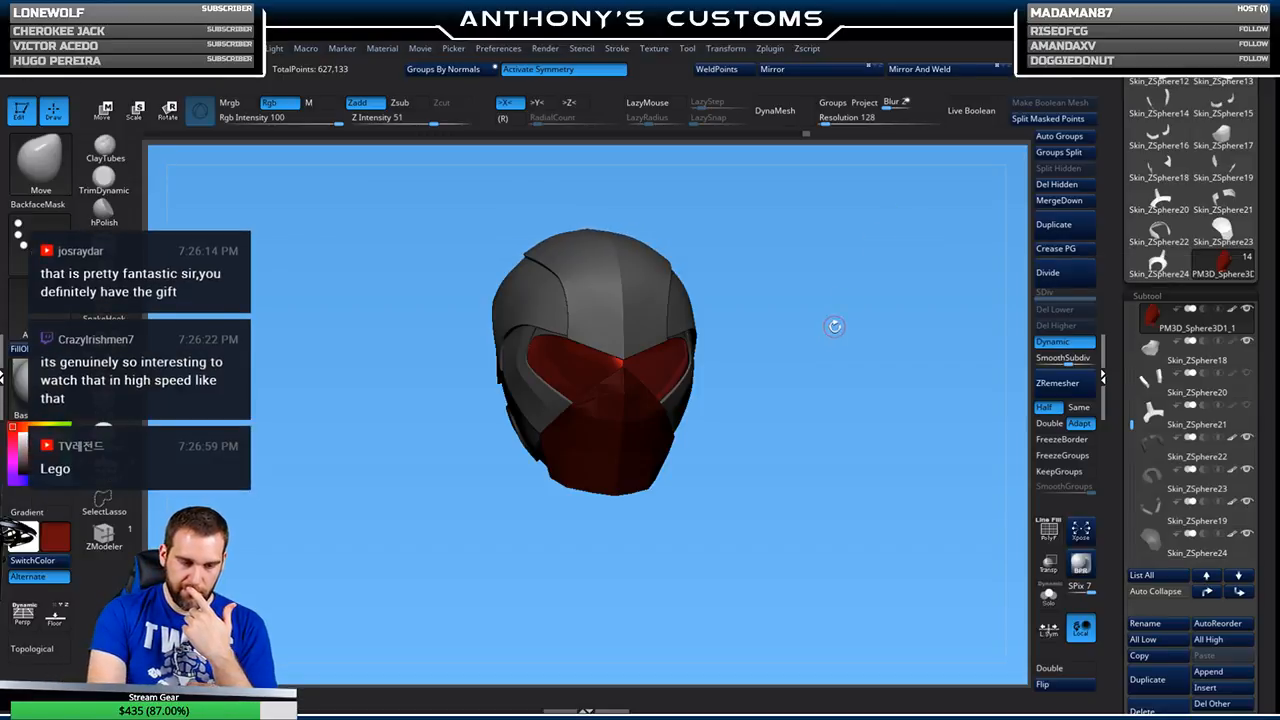
key(space)
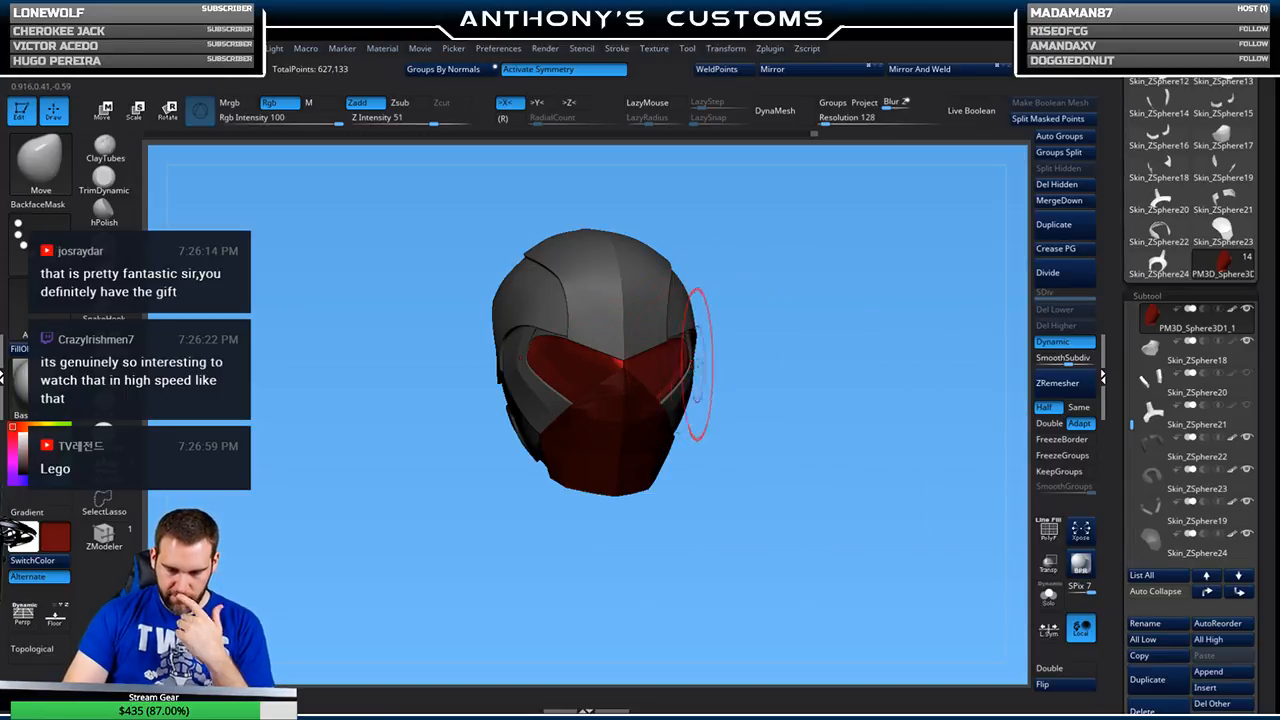
drag(776, 360, 830, 360)
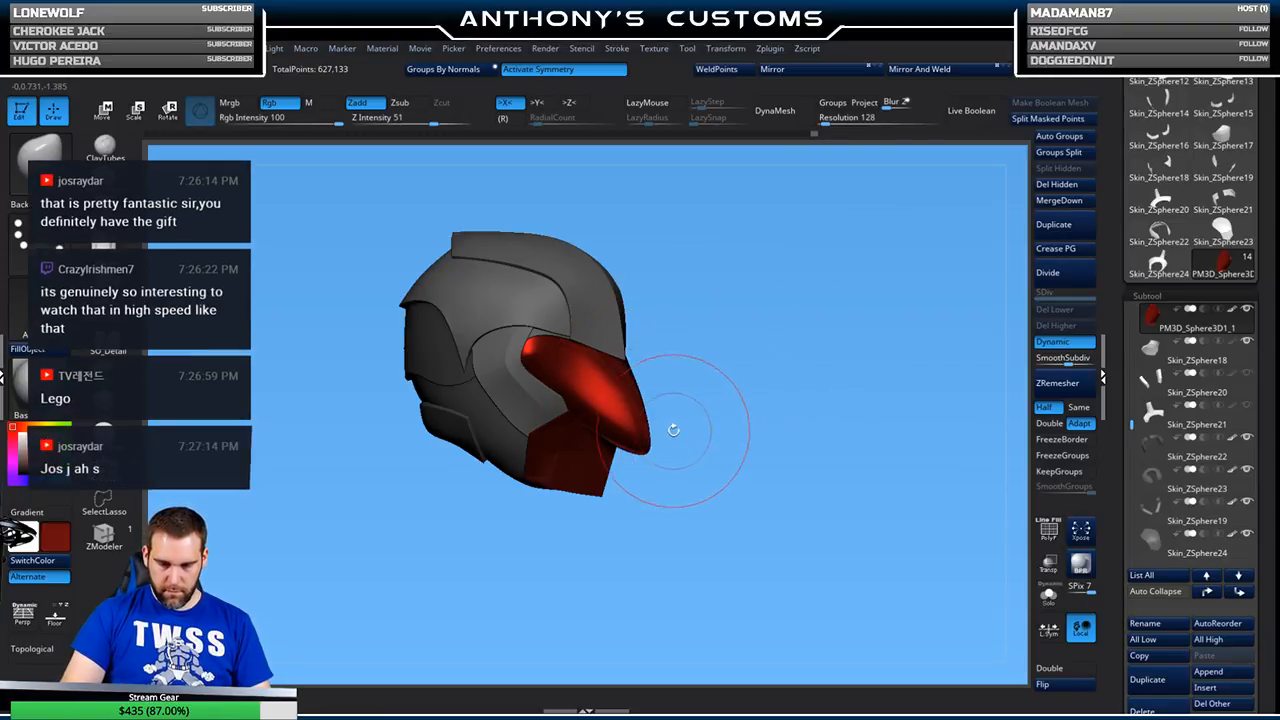
alt+click(596, 457)
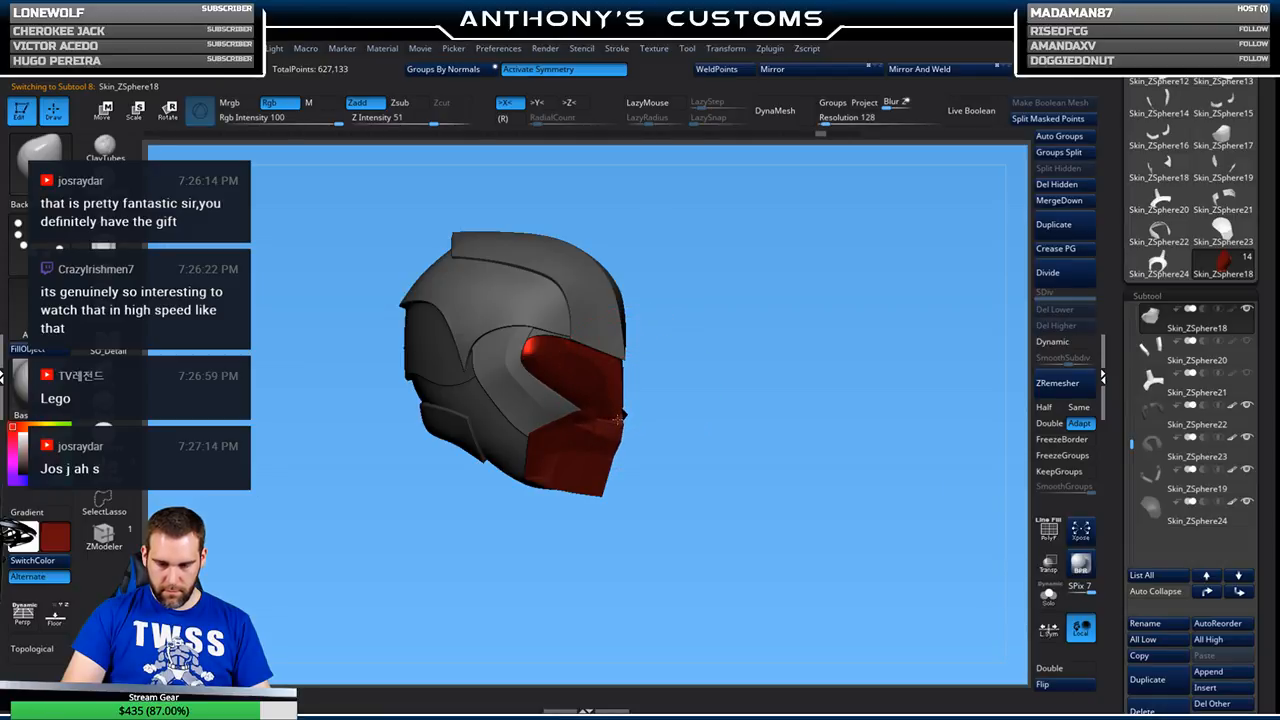
mouse_move(835, 390)
mouse_down()
mouse_move(786, 380)
mouse_move(841, 411)
mouse_move(815, 418)
mouse_move(771, 380)
mouse_move(803, 364)
mouse_move(809, 440)
mouse_move(829, 457)
mouse_move(811, 411)
mouse_move(680, 405)
mouse_move(570, 372)
mouse_up()
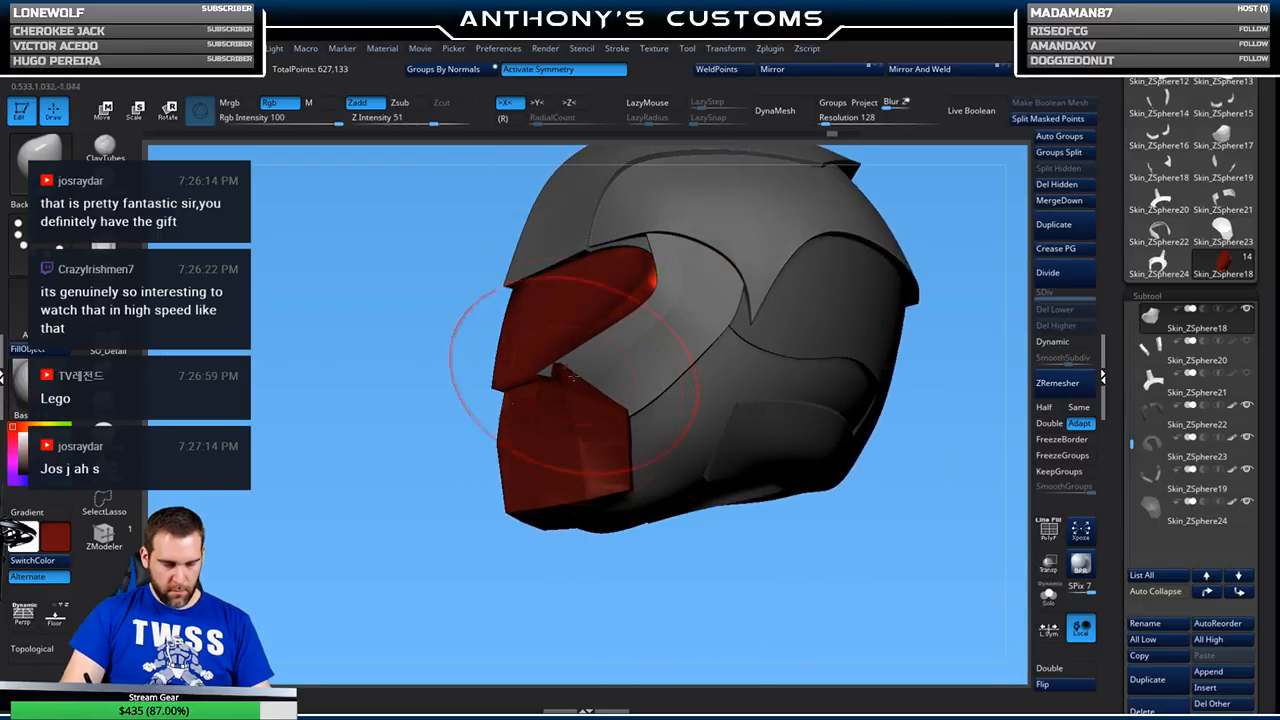
mouse_move(609, 500)
mouse_down()
mouse_move(571, 400)
mouse_move(598, 395)
mouse_move(571, 557)
mouse_move(643, 563)
mouse_up()
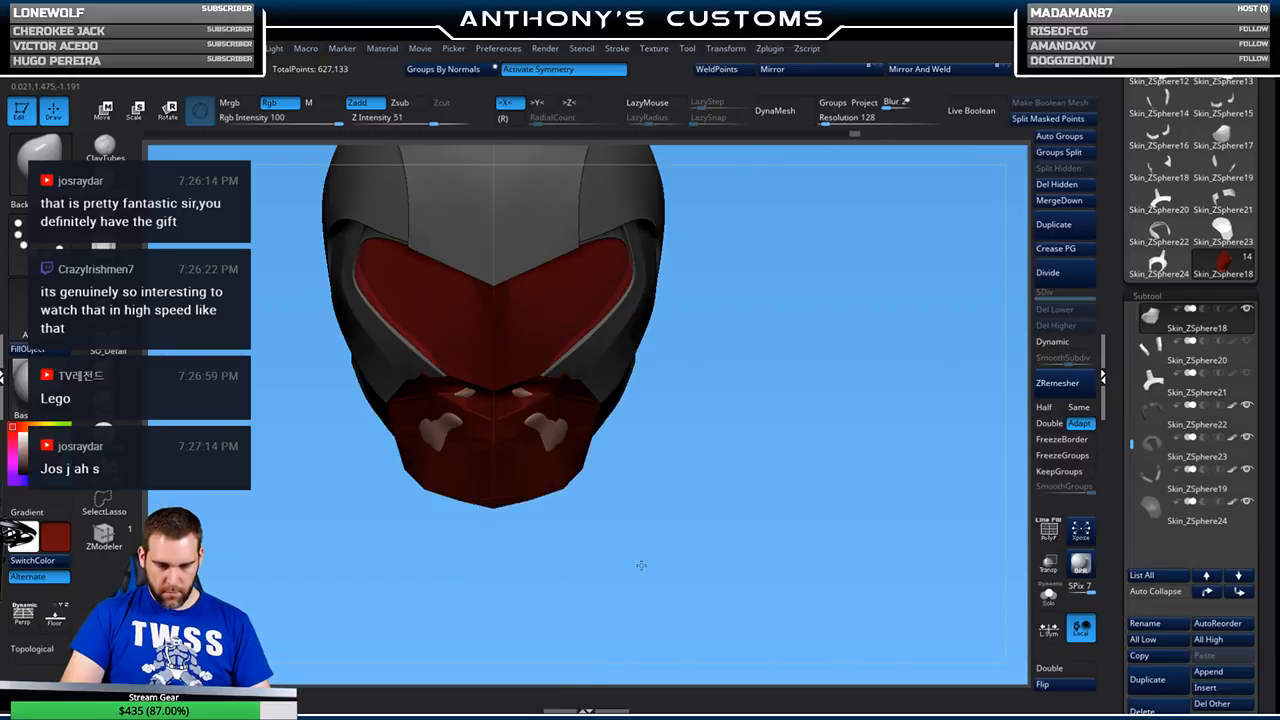
key(space)
drag(743, 377, 736, 377)
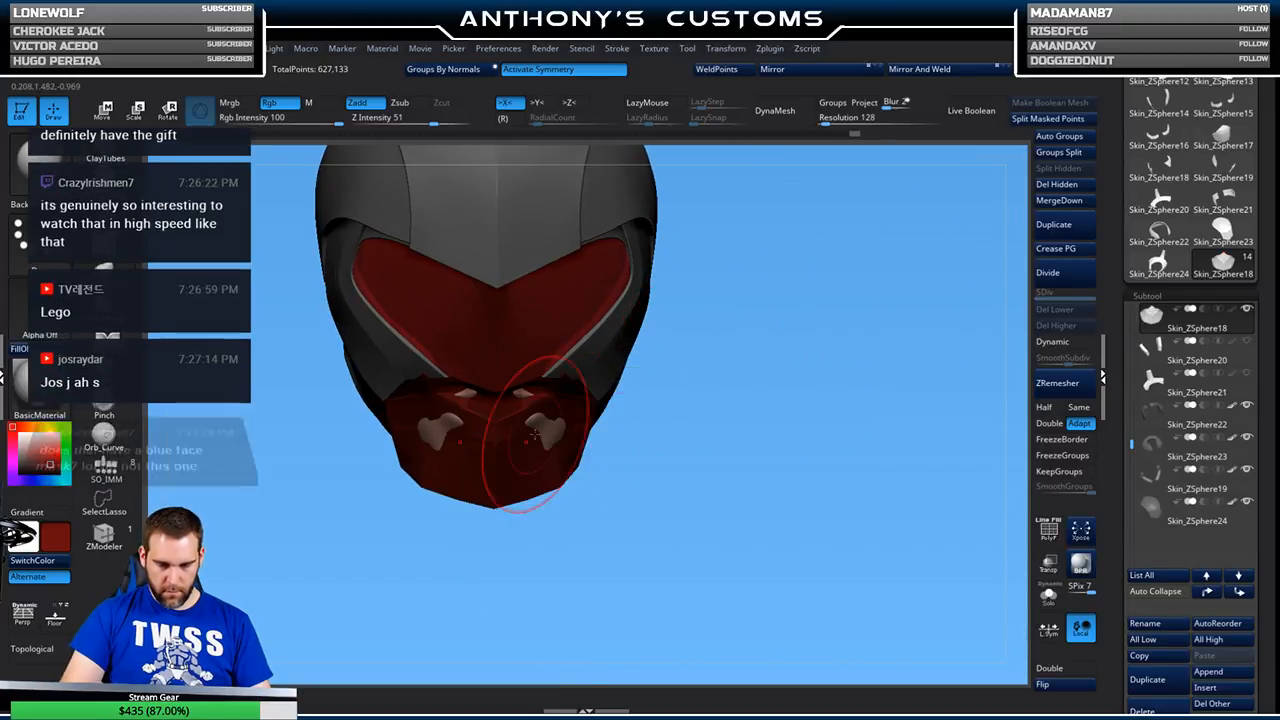
drag(543, 428, 535, 411)
drag(642, 393, 734, 402)
drag(734, 402, 706, 390)
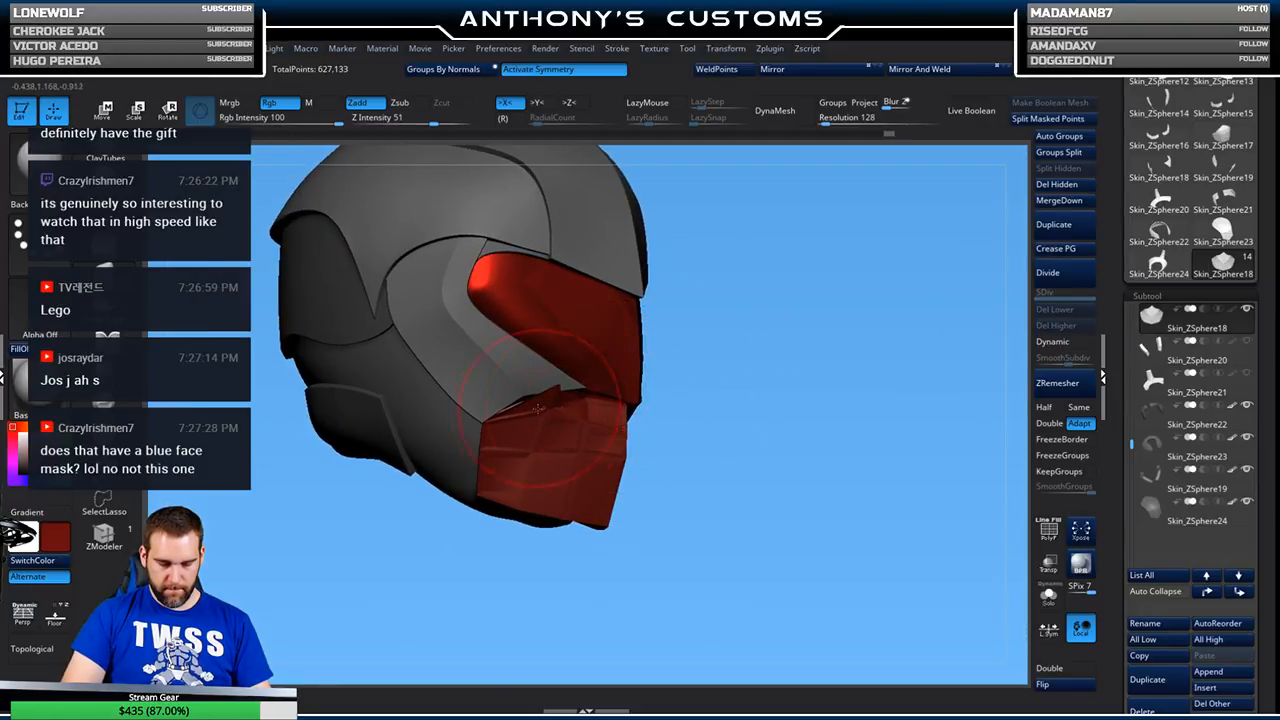
shift+drag(699, 384, 780, 375)
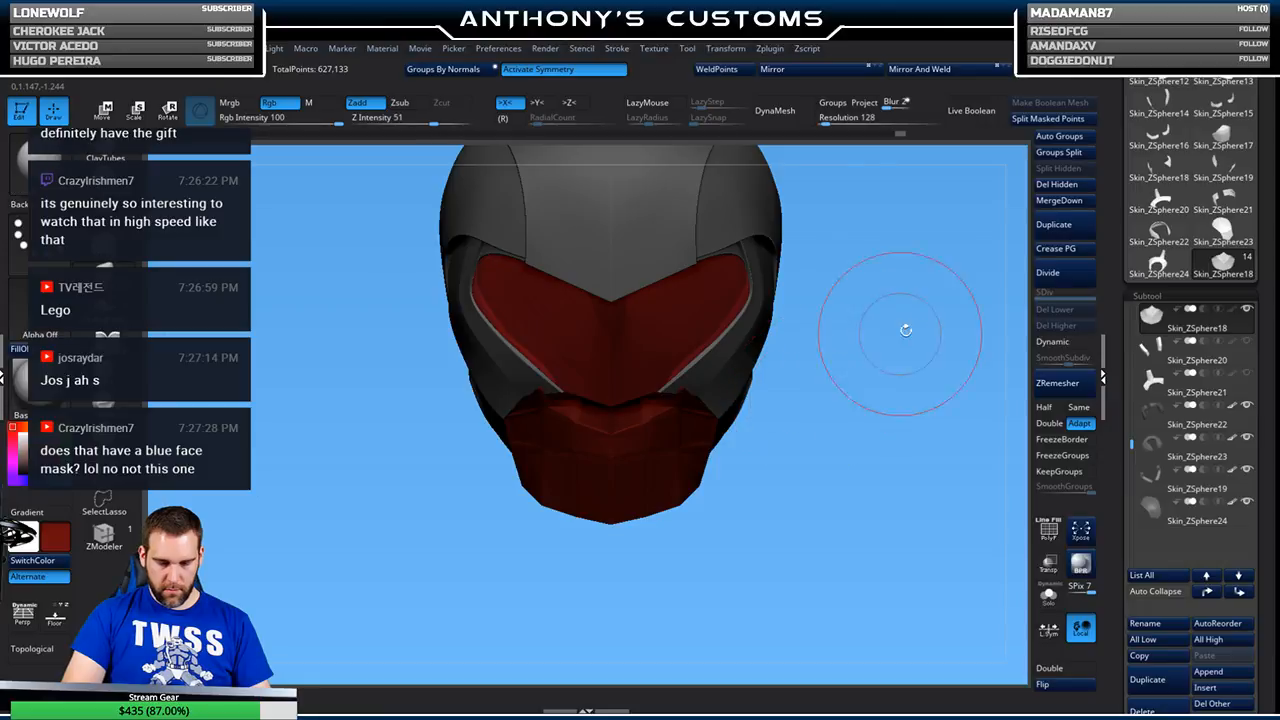
- Select the visor subtool PM3D_Sphere3D1_1 and step back to the start of its undo history, exposing the eyes underneath
drag(1132, 435, 1132, 401)
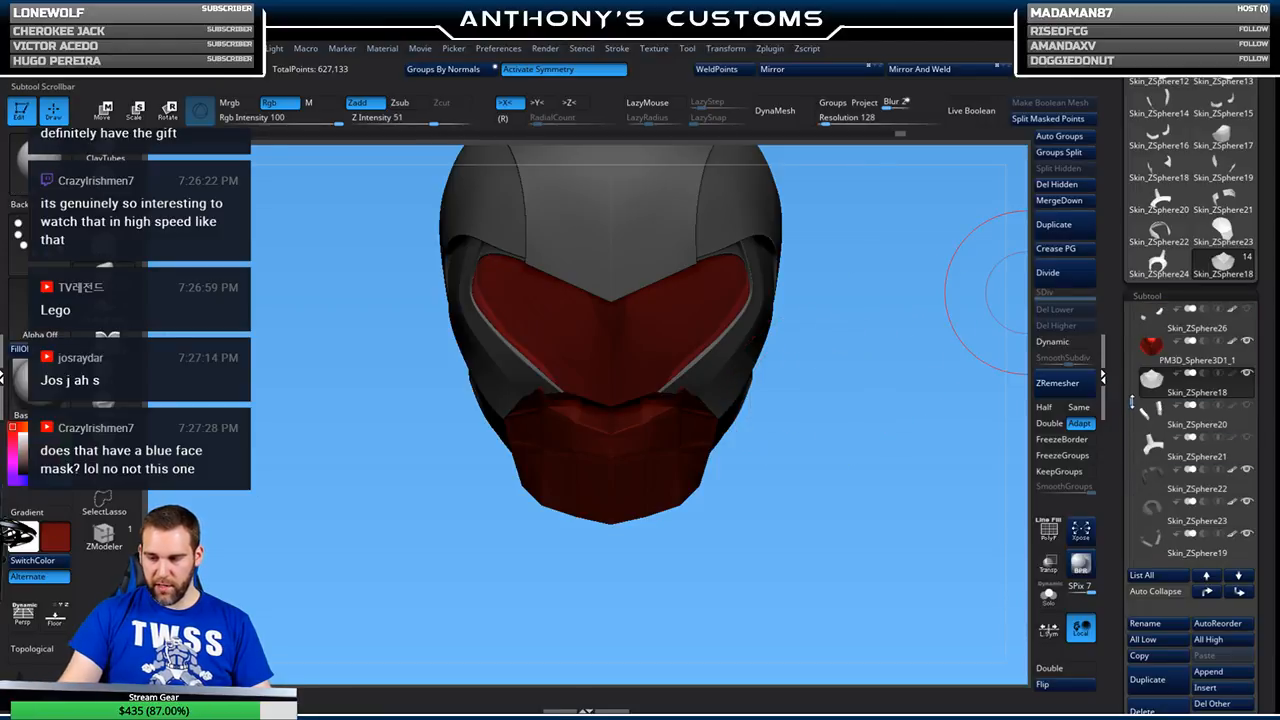
click(1166, 360)
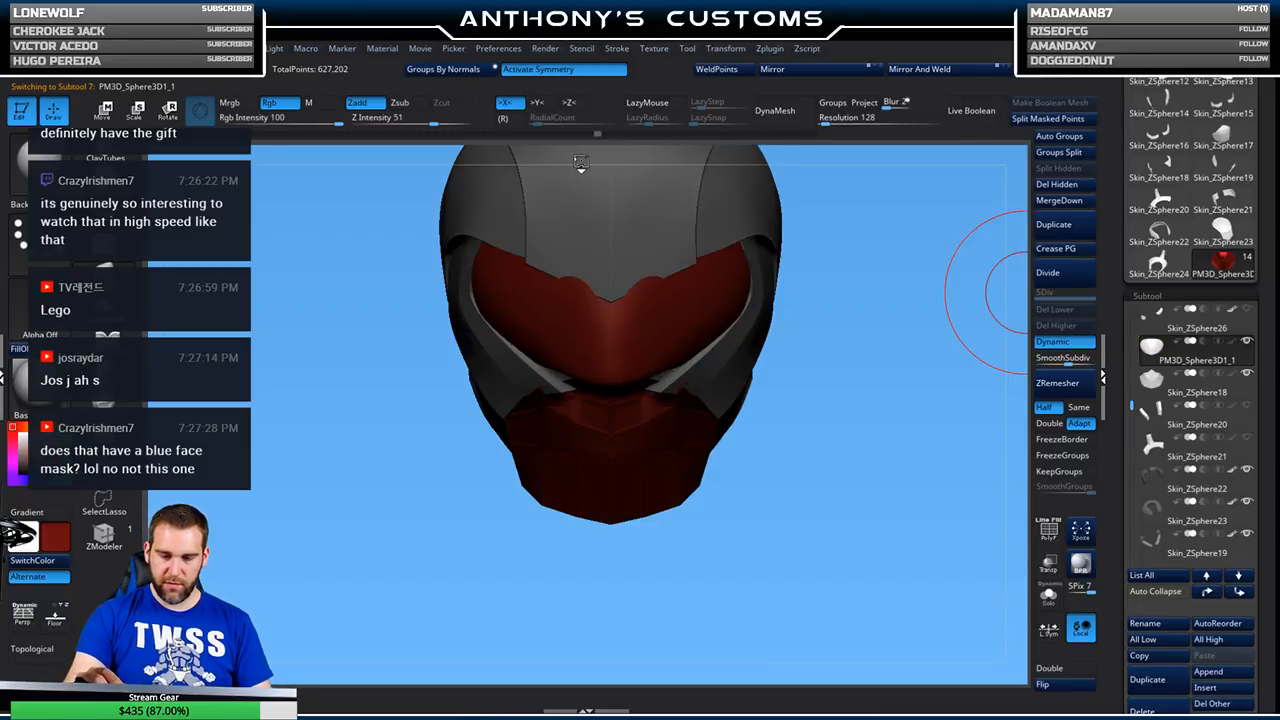
key(ctrl+d)
key(ctrl+z)
key(ctrl+z)
key(ctrl+z)
key(ctrl+z)
key(ctrl+z)
key(ctrl+z)
key(ctrl+z)
key(ctrl+z)
key(ctrl+z)
key(ctrl+z)
key(ctrl+z)
key(ctrl+z)
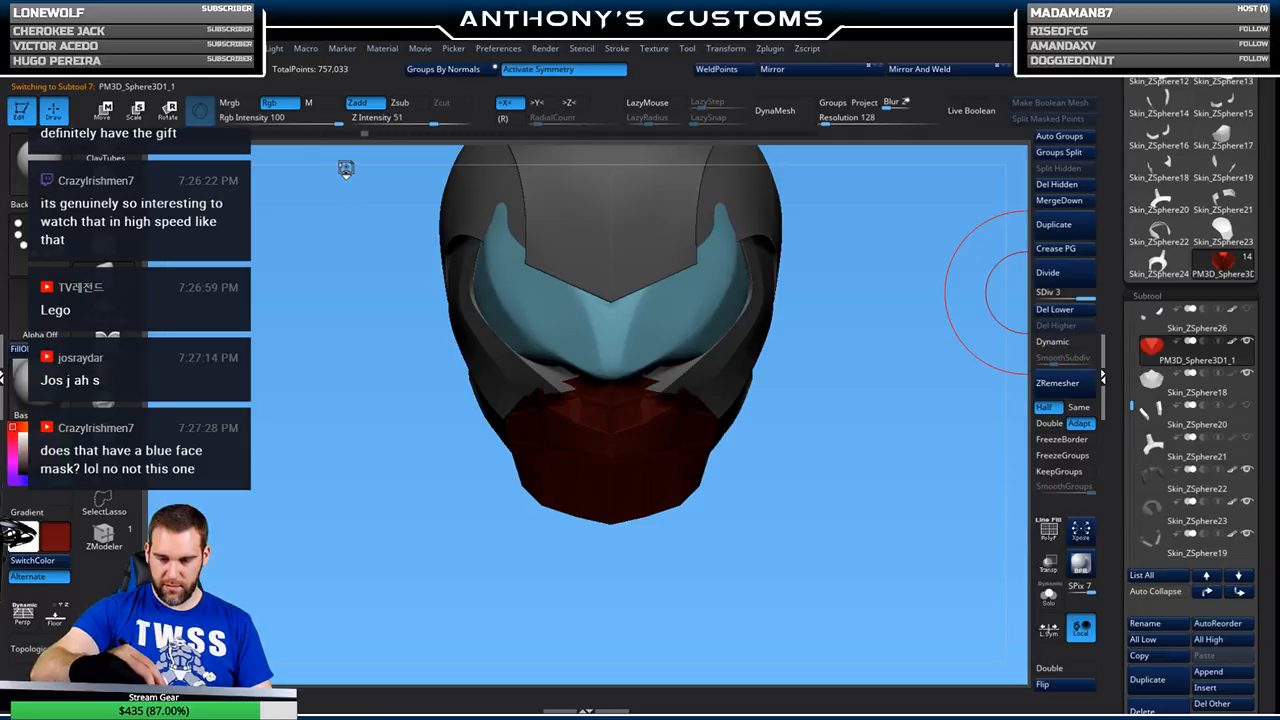
key(ctrl+z)
key(ctrl+z)
key(ctrl+z)
key(ctrl+z)
key(ctrl+z)
key(ctrl+z)
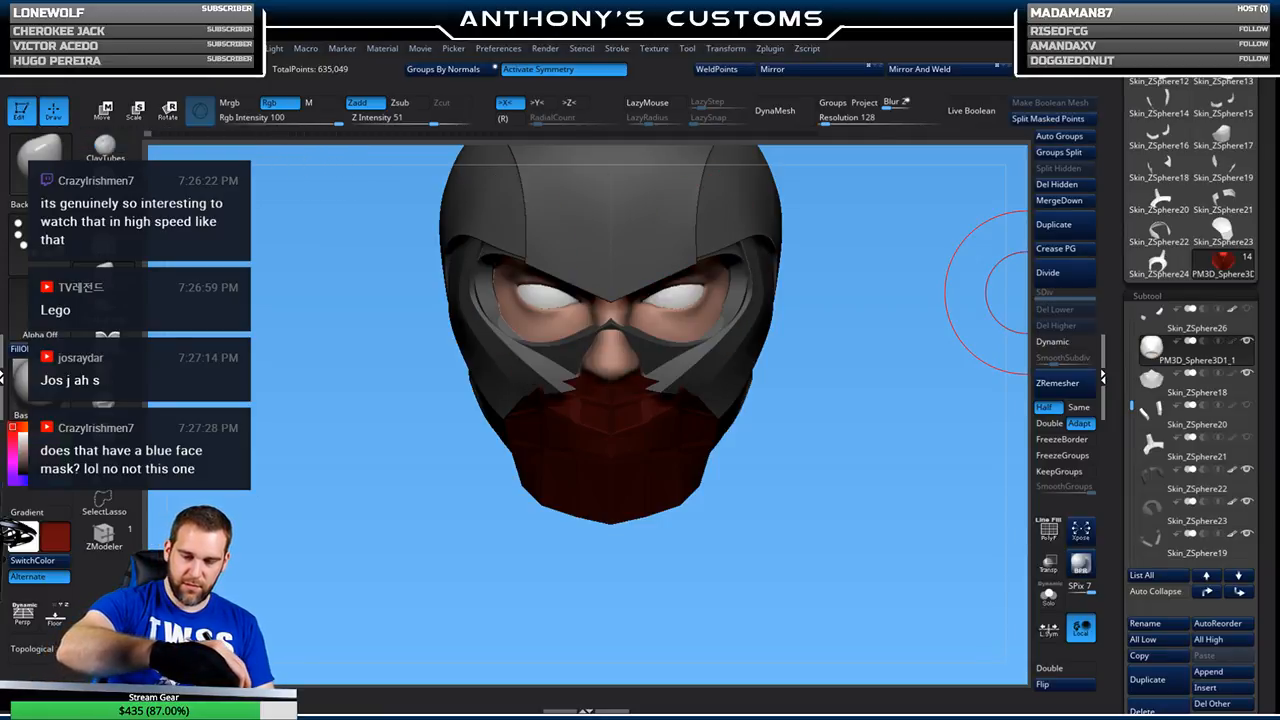
- Replay the visor's undo history forward from its early sphere stages to the finished visor
key(ctrl+shift+z)
key(ctrl+shift+z)
key(ctrl+shift+z)
key(ctrl+shift+z)
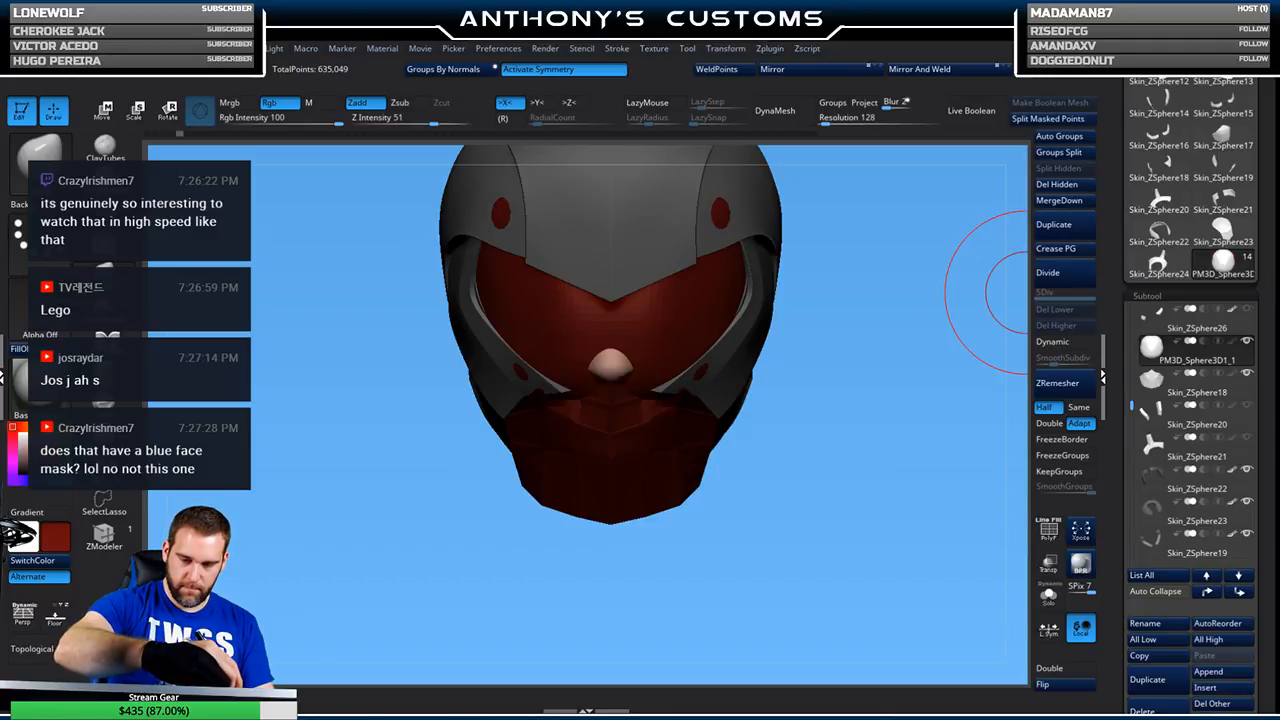
mouse_move(199, 168)
mouse_down()
mouse_move(418, 153)
mouse_move(903, 160)
mouse_up()
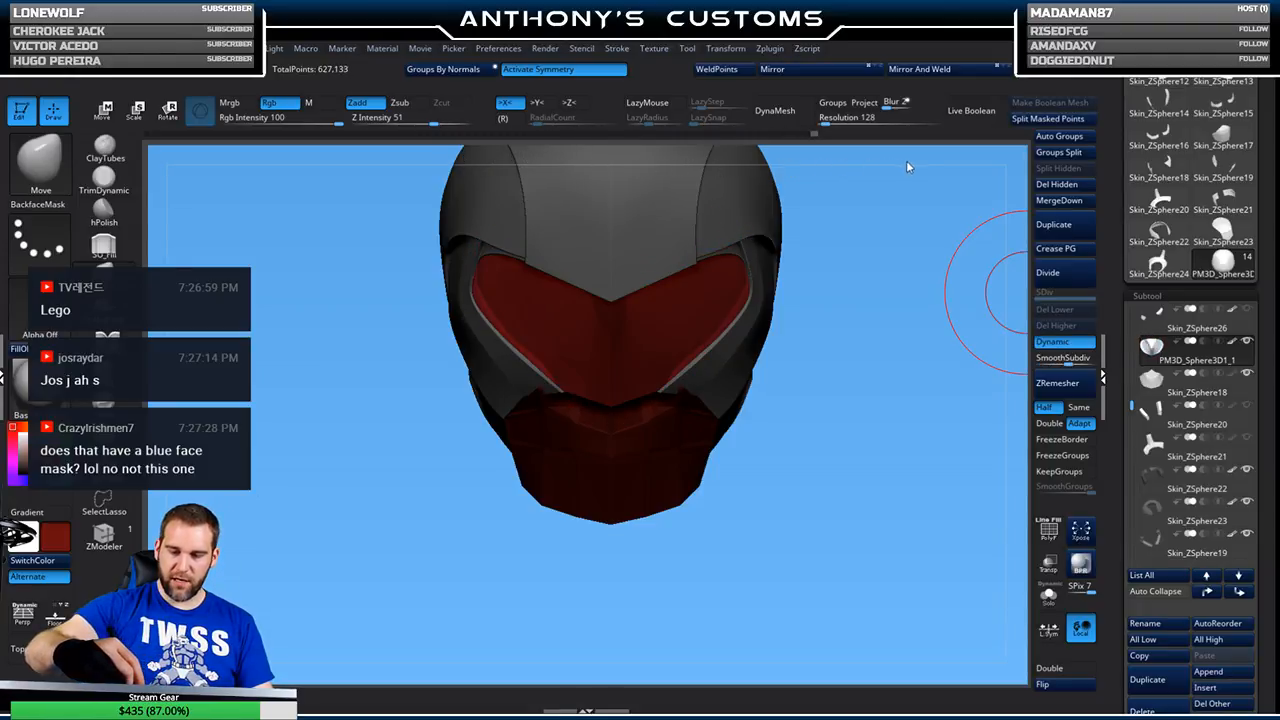
- Select the mouth guard Skin_ZSphere18, change its colour from red to grey and turn the helmet to its side
mouse_move(885, 436)
mouse_down()
mouse_move(986, 434)
mouse_move(865, 394)
mouse_up()
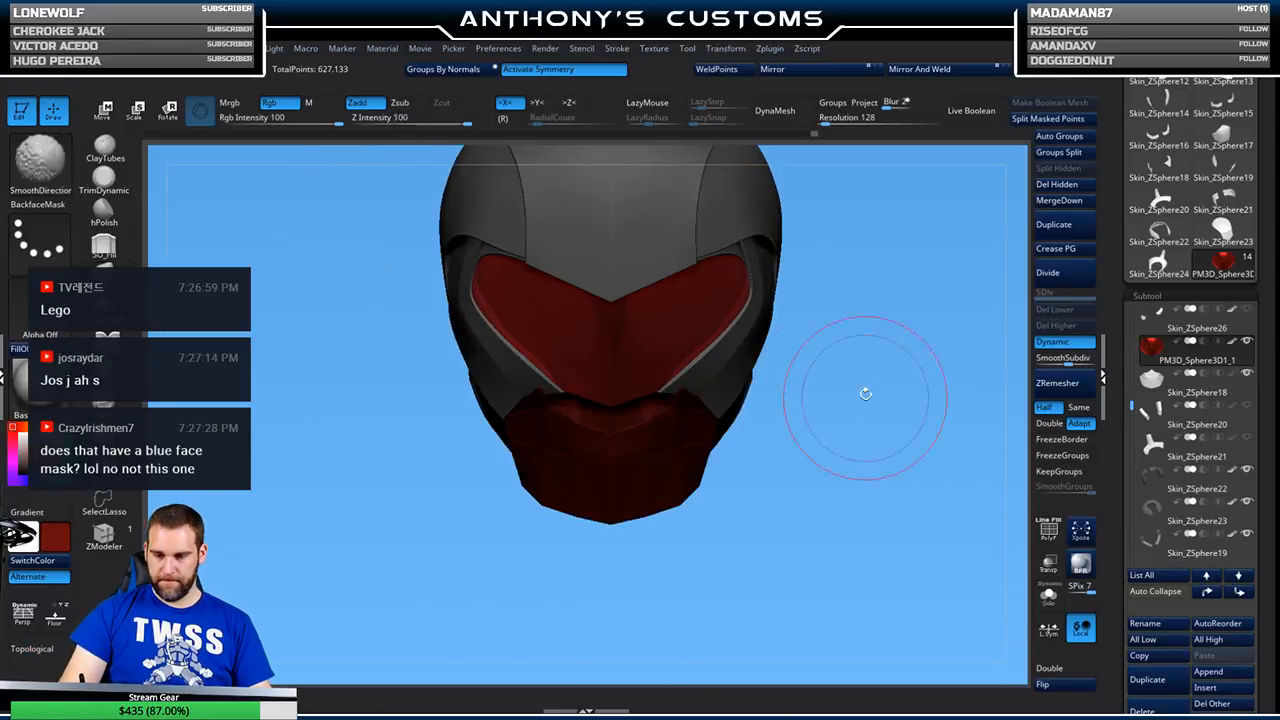
alt+click(620, 462)
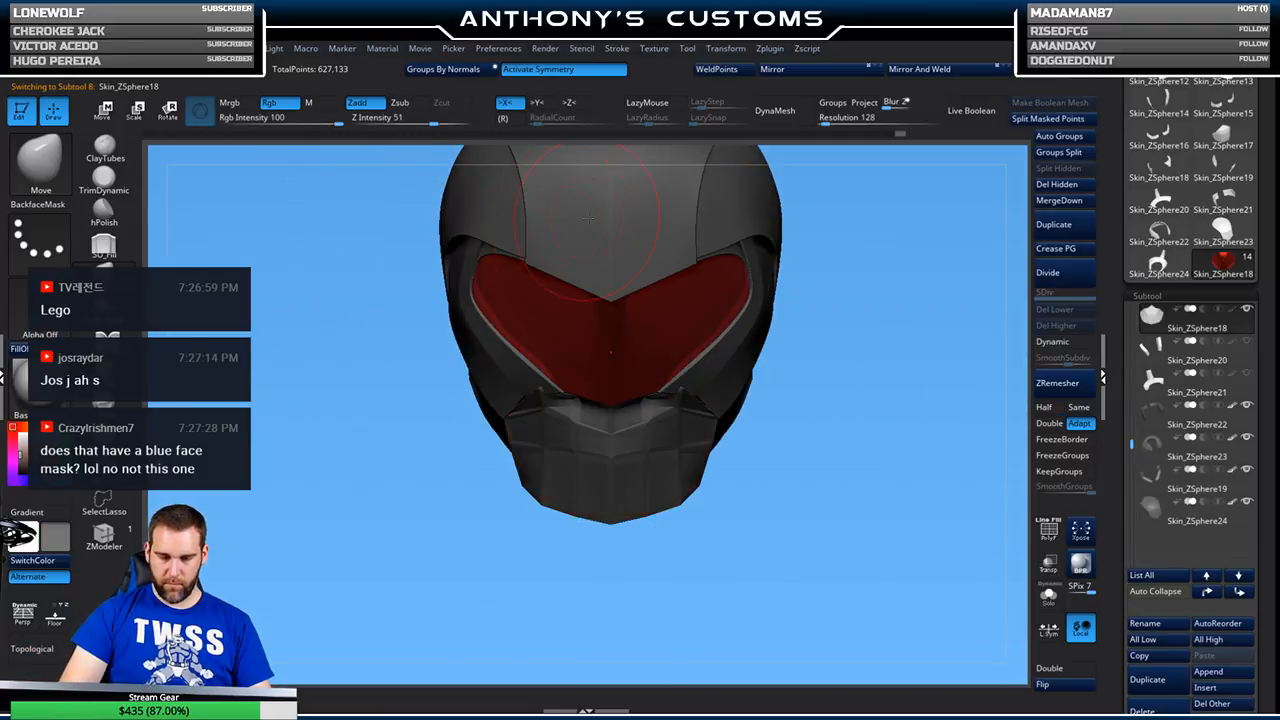
mouse_move(894, 437)
mouse_down()
mouse_move(842, 520)
mouse_move(812, 523)
mouse_up()
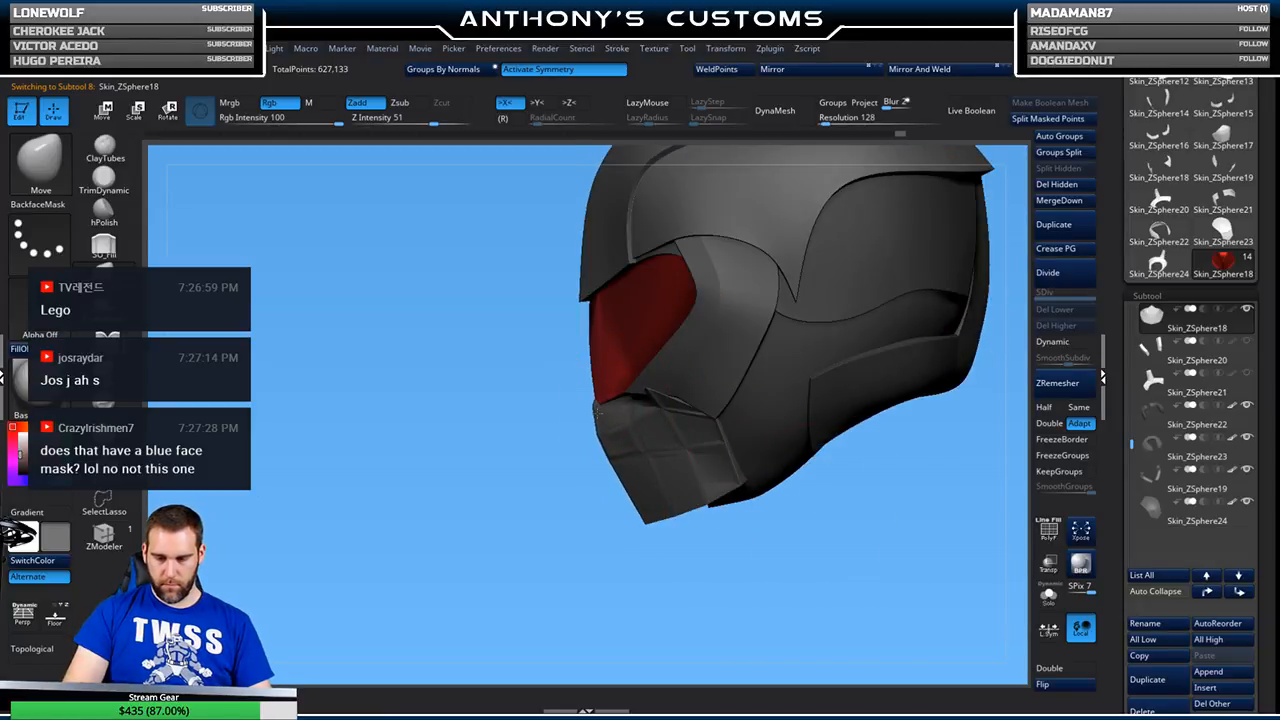
- Refine the nose area of the mouth guard Skin_ZSphere18 with the Move brush, checking its wireframe and shape from below, the front and the side
mouse_move(618, 545)
mouse_down()
mouse_move(690, 520)
mouse_move(731, 486)
mouse_move(645, 415)
mouse_up()
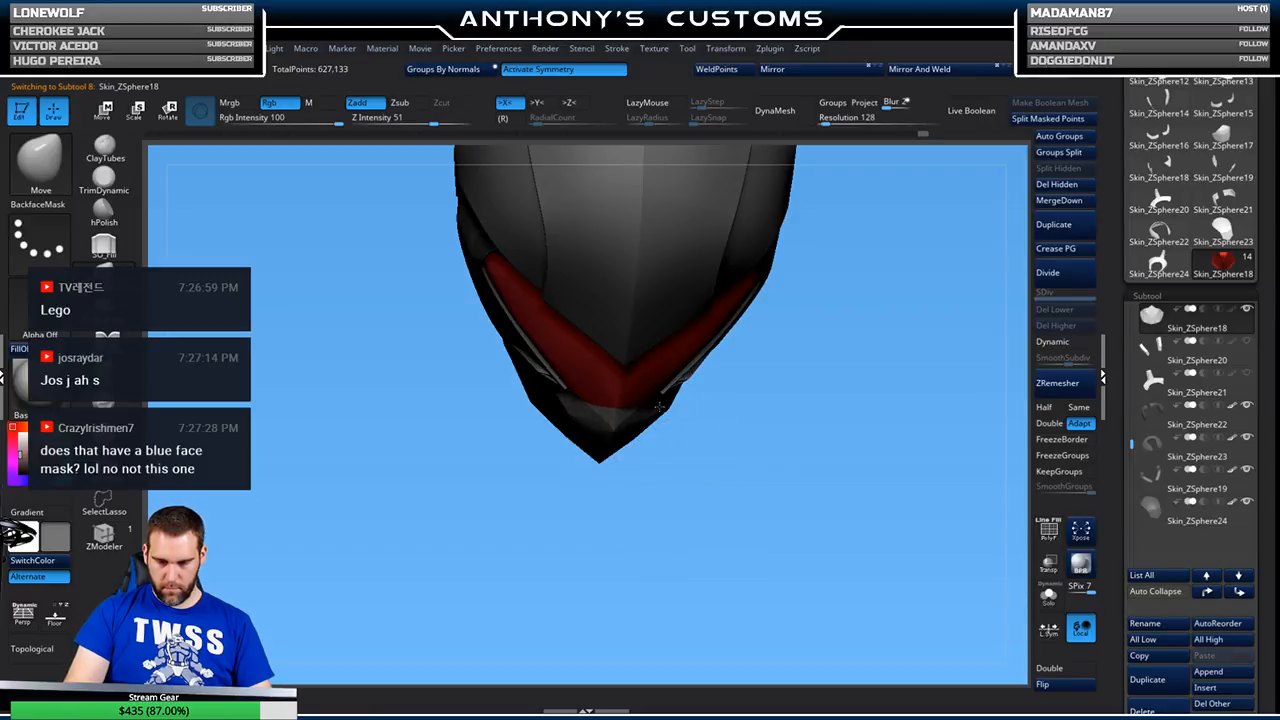
drag(721, 472, 660, 388)
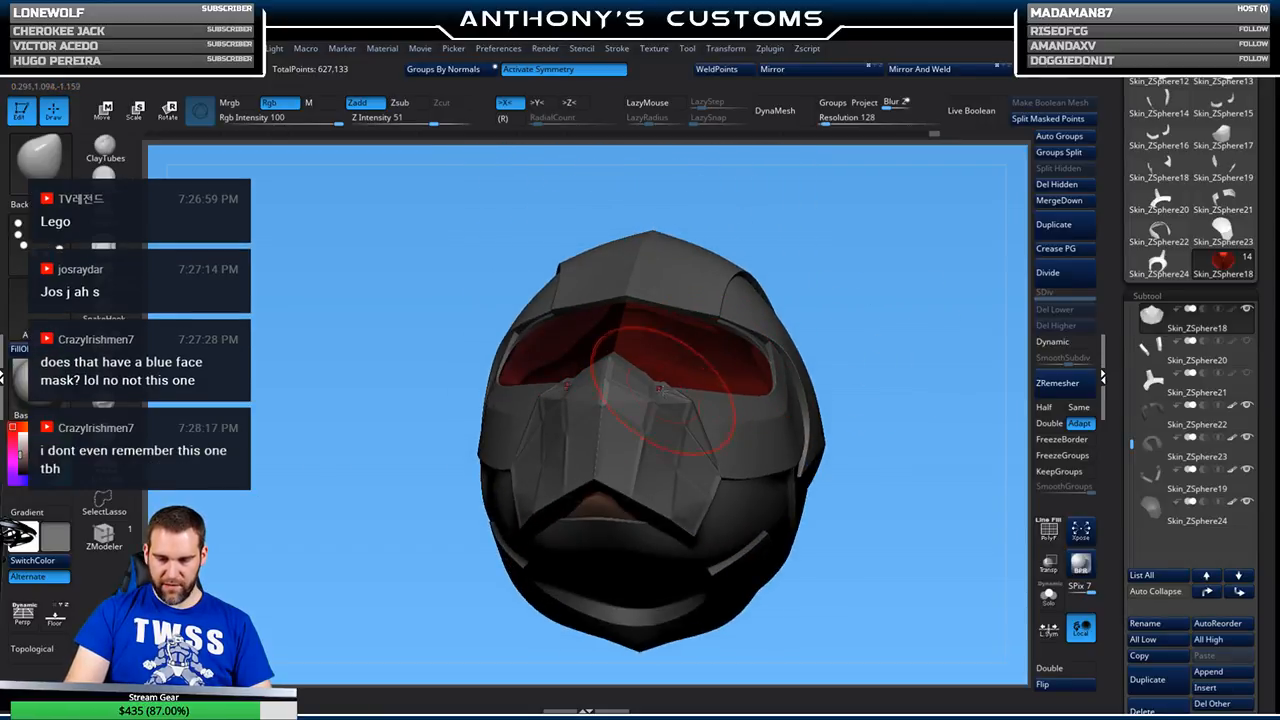
key(shift+f)
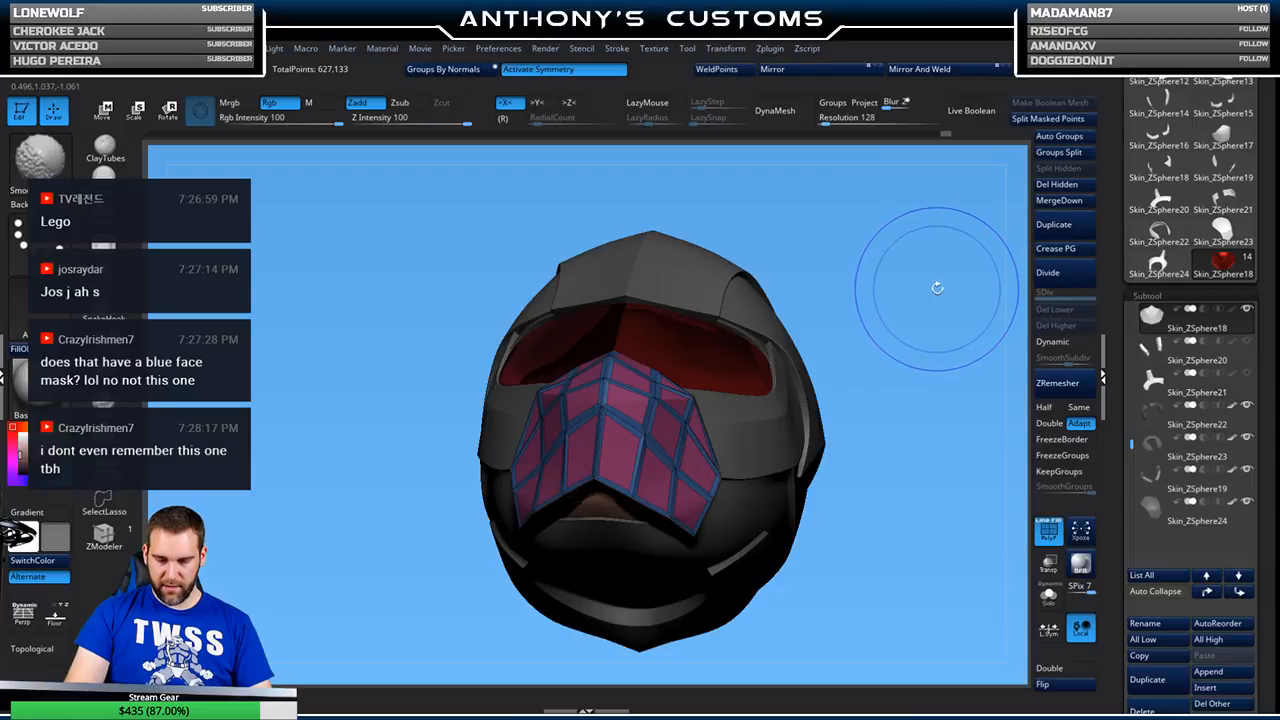
key(shift+f)
mouse_move(902, 298)
mouse_down()
mouse_move(856, 486)
mouse_move(775, 453)
mouse_up()
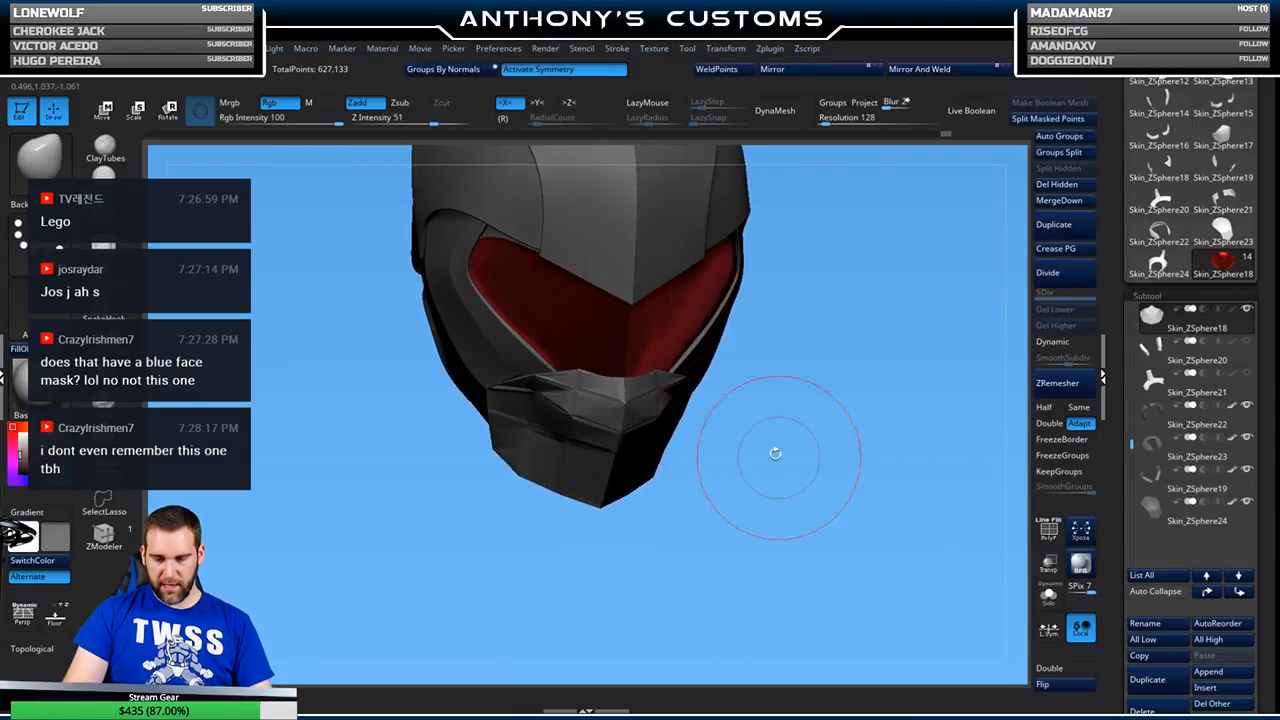
mouse_move(665, 455)
mouse_down()
mouse_move(771, 463)
mouse_move(615, 433)
mouse_up()
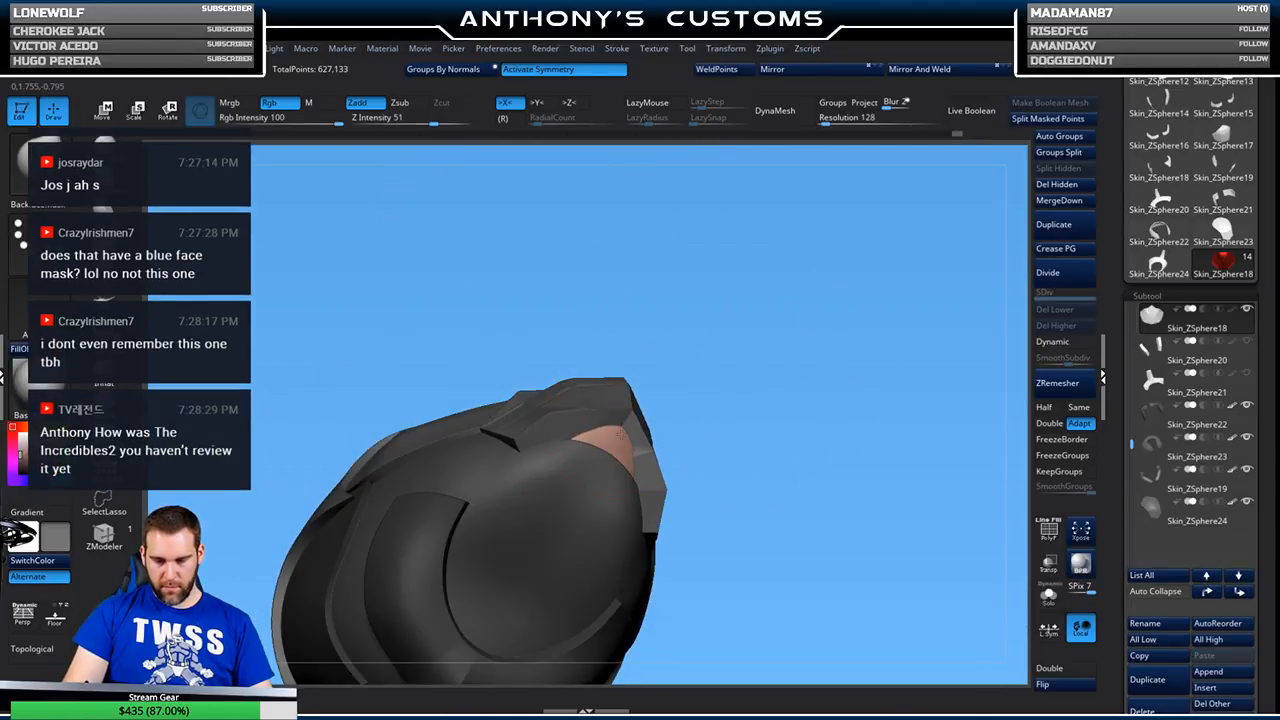
drag(786, 369, 825, 513)
mouse_move(846, 433)
mouse_down()
mouse_move(837, 451)
mouse_move(814, 443)
mouse_up()
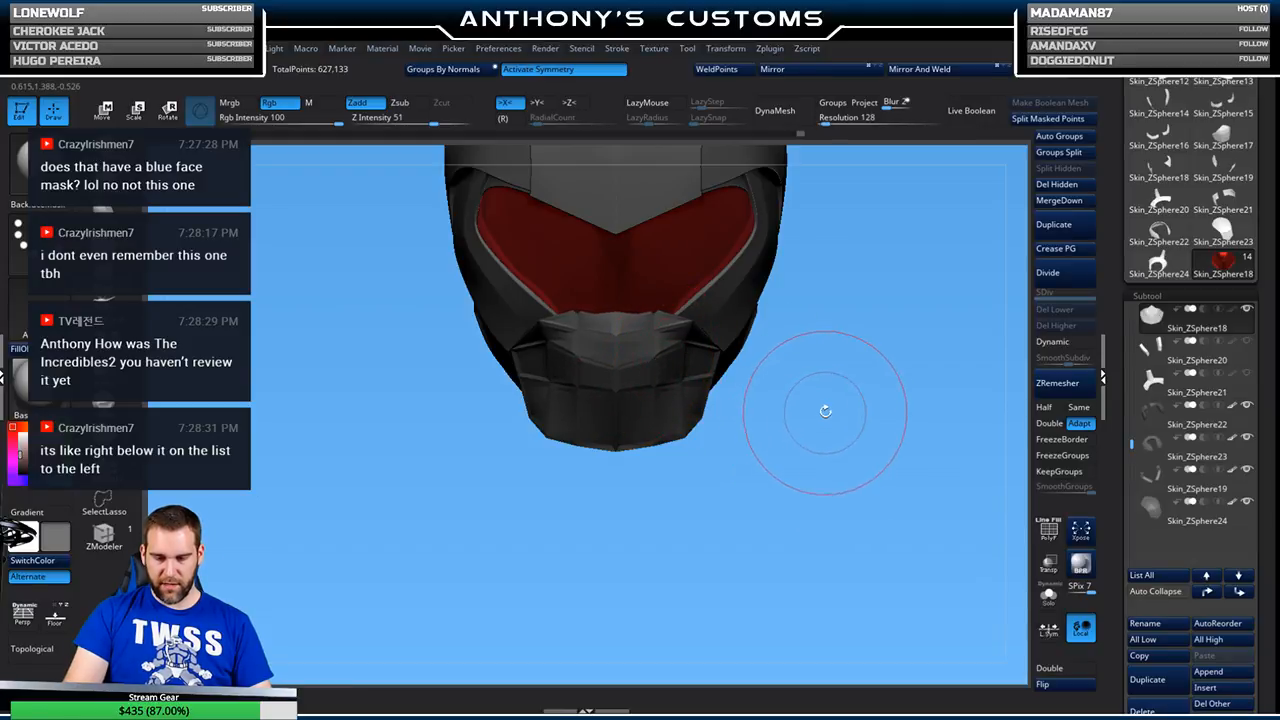
- Browse the saved head projects and load the helmet with the large purple visor
key(comma)
drag(862, 368, 460, 375)
drag(815, 383, 645, 388)
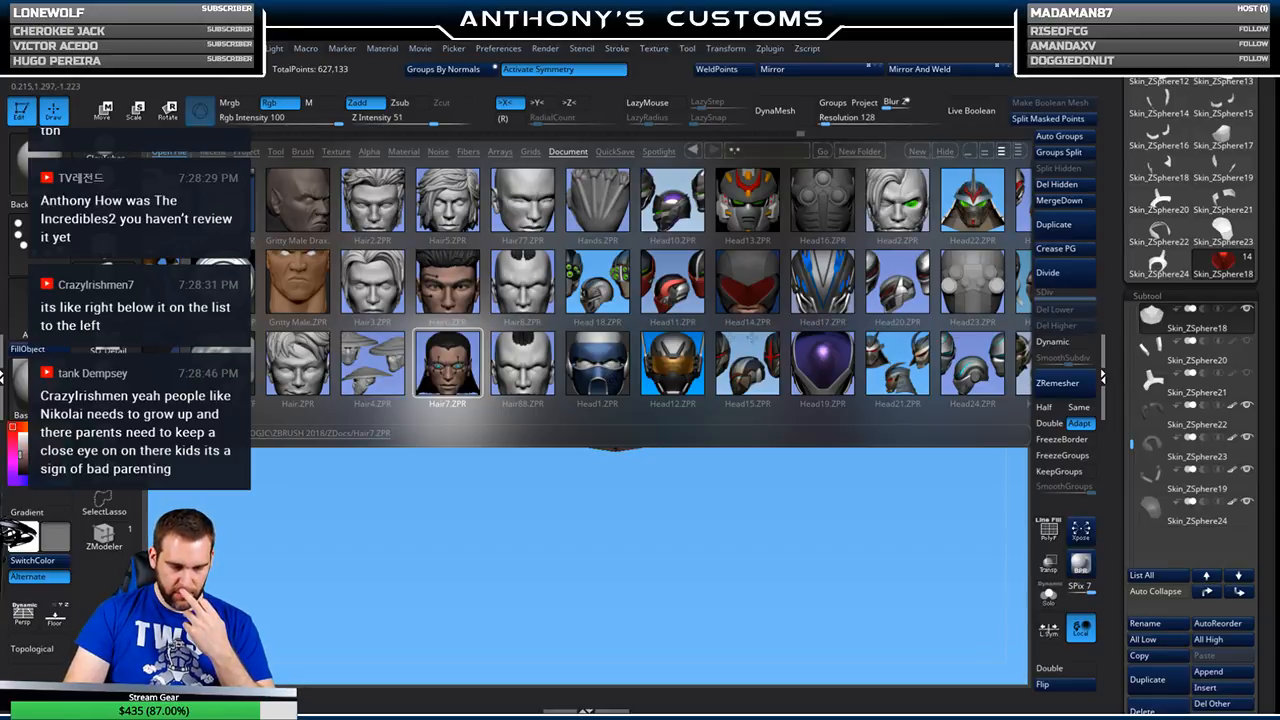
double_click(820, 362)
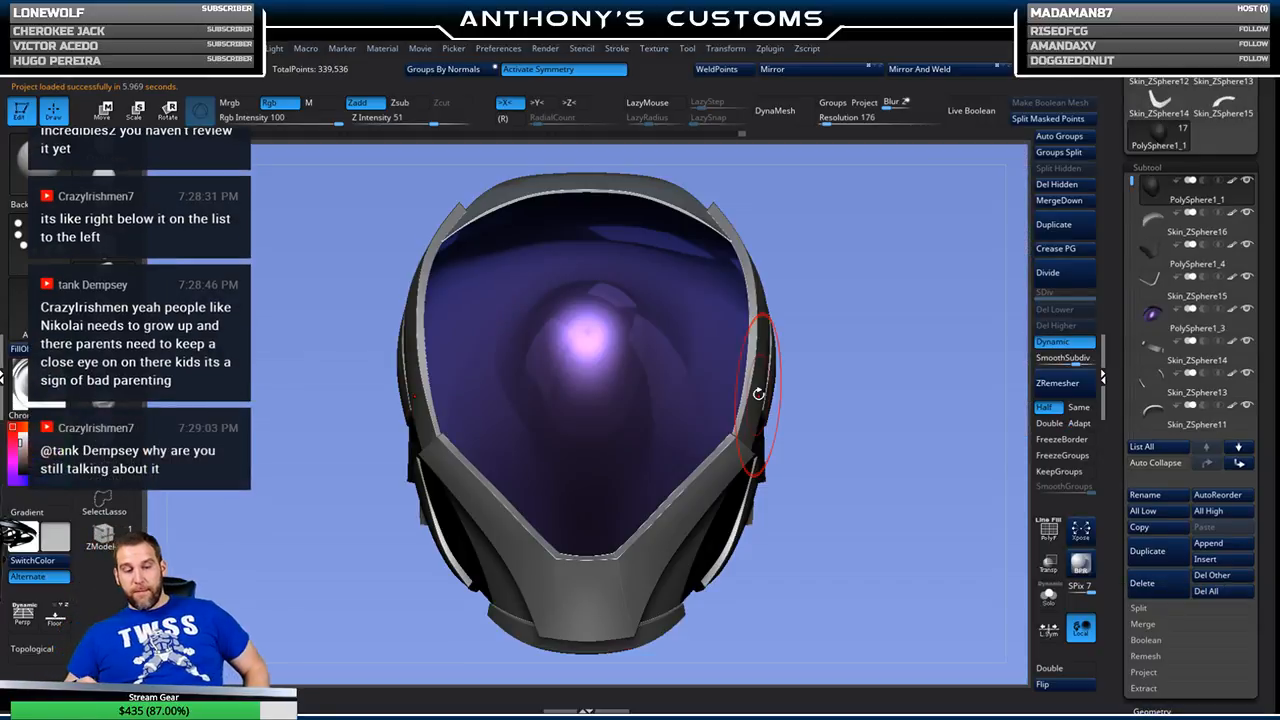
- Turn the helmet to its side, select the visor subtool PolySphere1_3 and adjust the Move brush for reshaping it
mouse_move(926, 500)
mouse_down()
mouse_move(932, 540)
mouse_move(915, 500)
mouse_move(925, 460)
mouse_up()
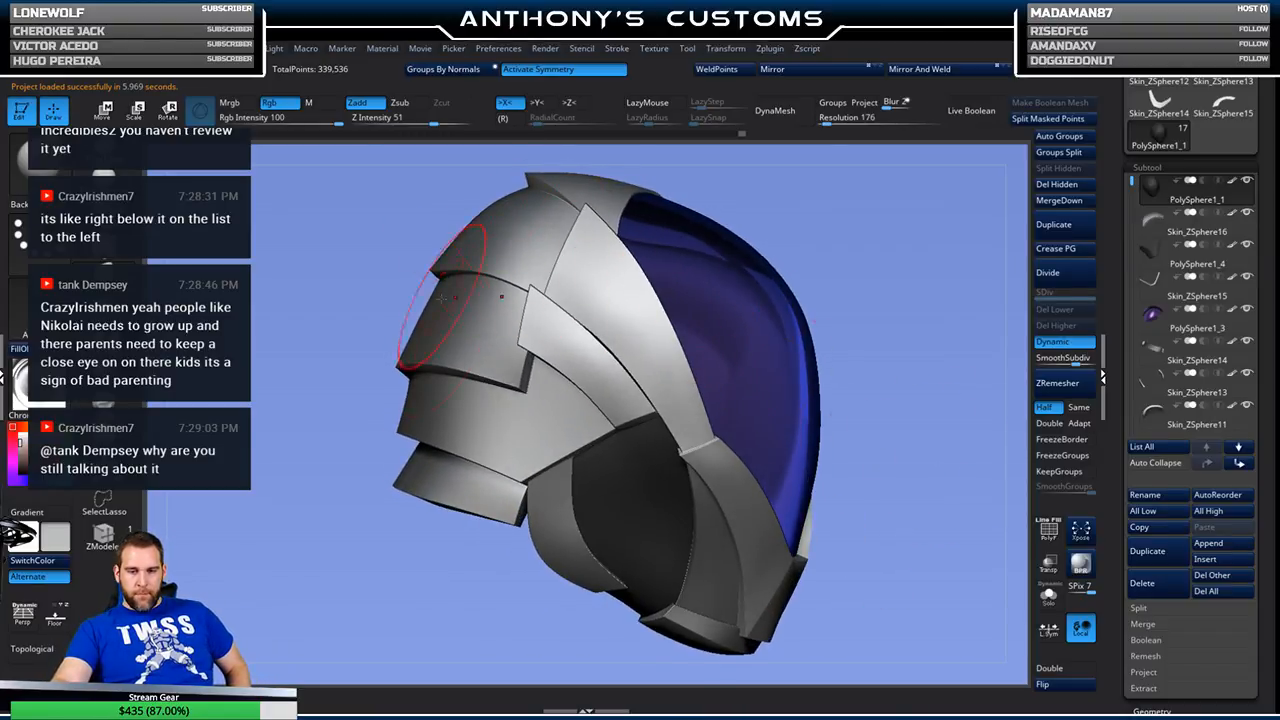
mouse_move(933, 378)
mouse_down()
mouse_move(836, 468)
mouse_move(929, 478)
mouse_move(860, 430)
mouse_move(660, 405)
mouse_up()
key(u)
drag(729, 366, 662, 405)
alt+click(657, 410)
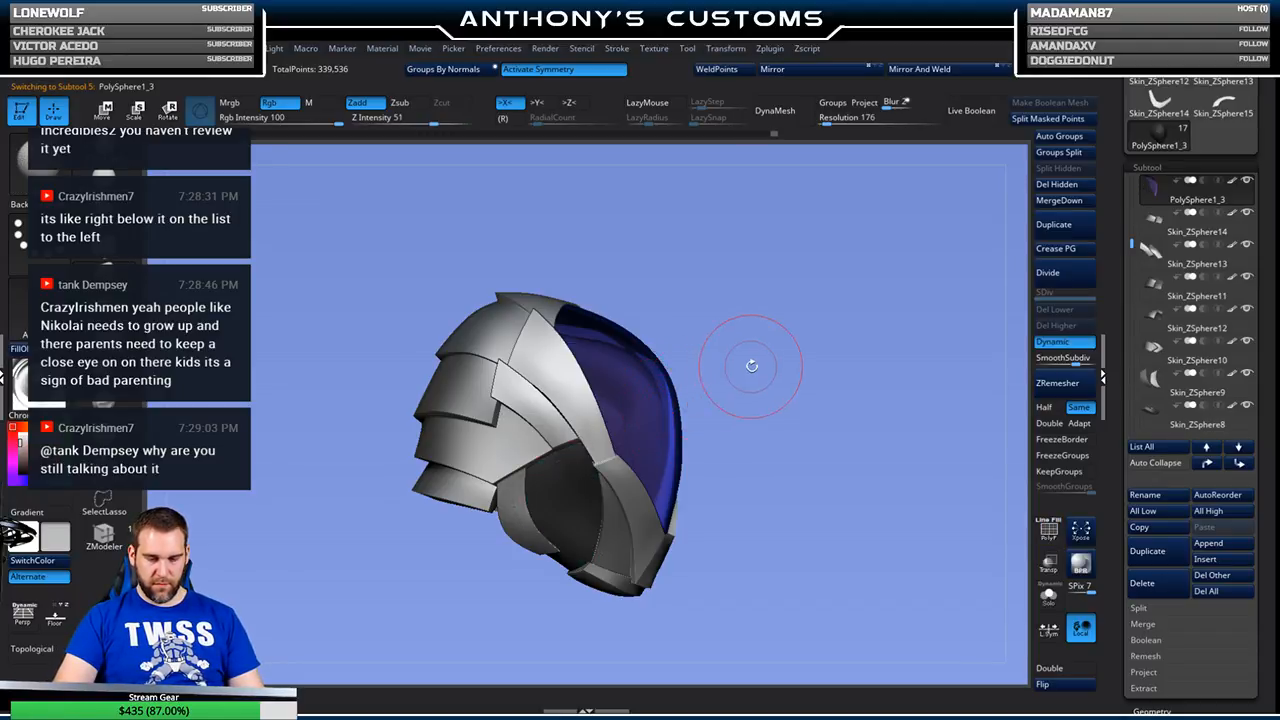
key(space)
drag(751, 366, 685, 372)
key(space)
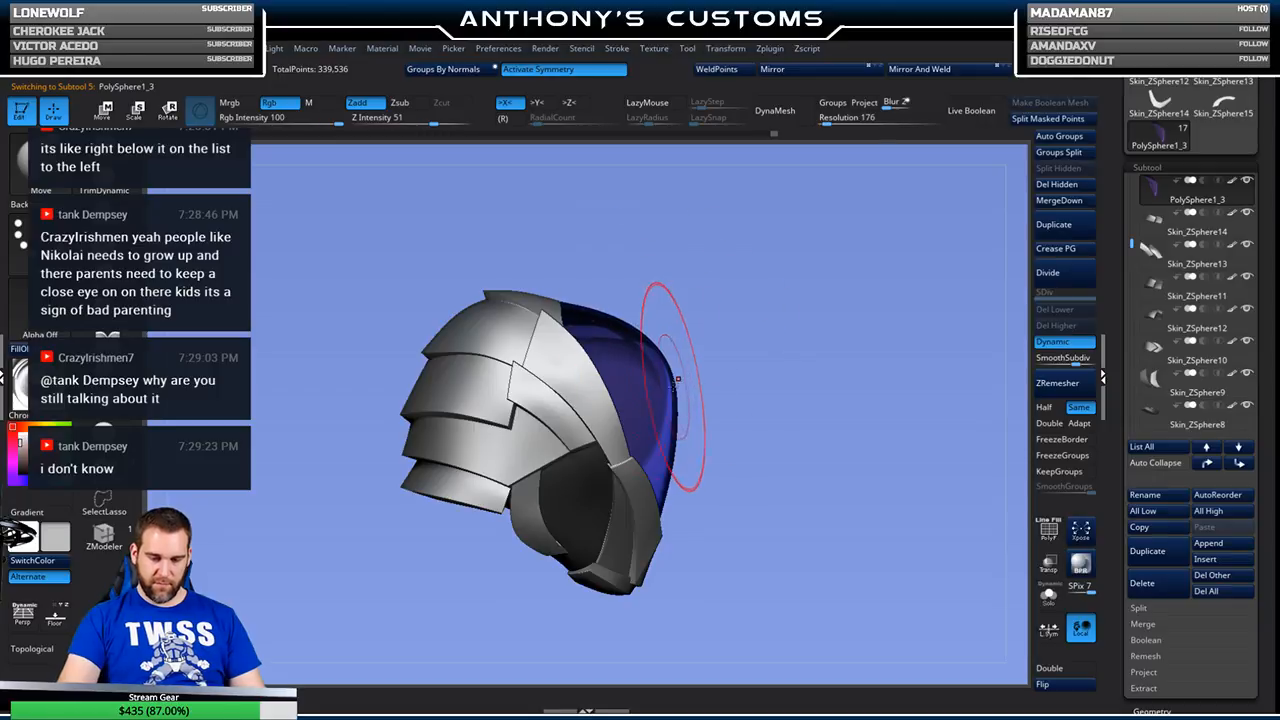
- Pull the front of the visor outward with the Move brush into a rounder profile, checking both sides and the front
drag(793, 377, 672, 358)
drag(843, 324, 936, 333)
drag(708, 433, 690, 440)
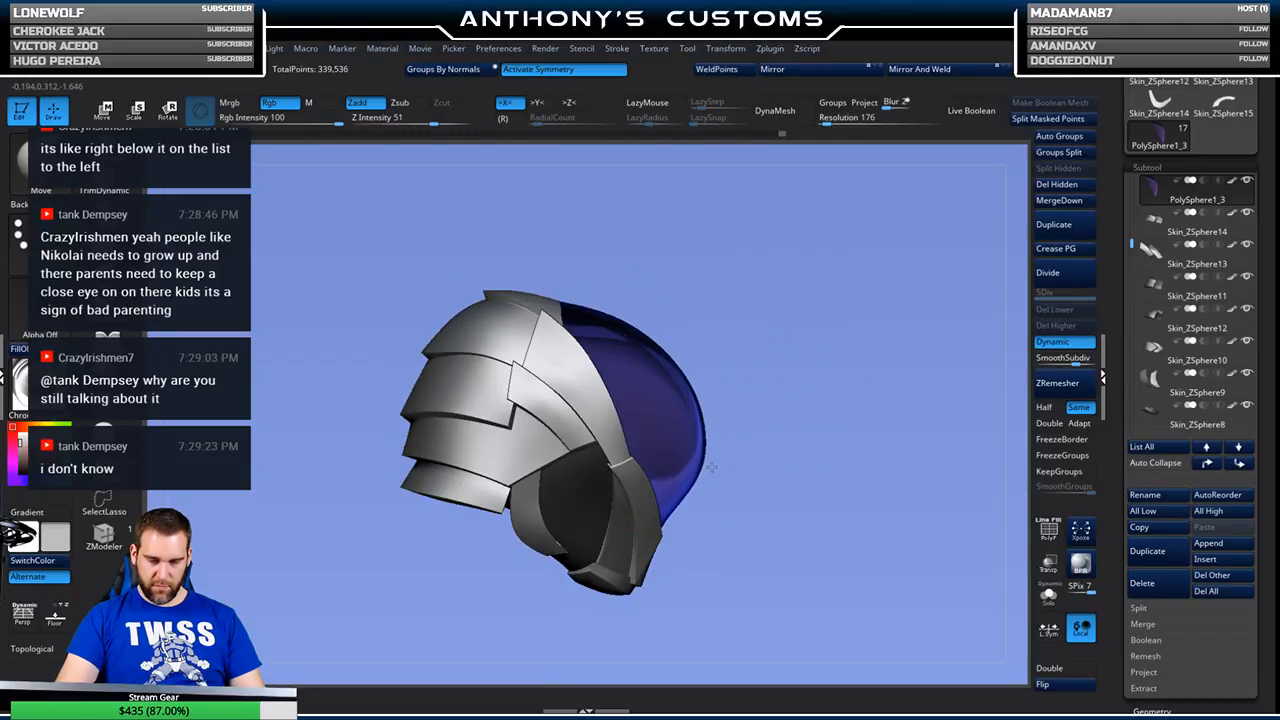
drag(863, 386, 825, 385)
drag(910, 326, 857, 317)
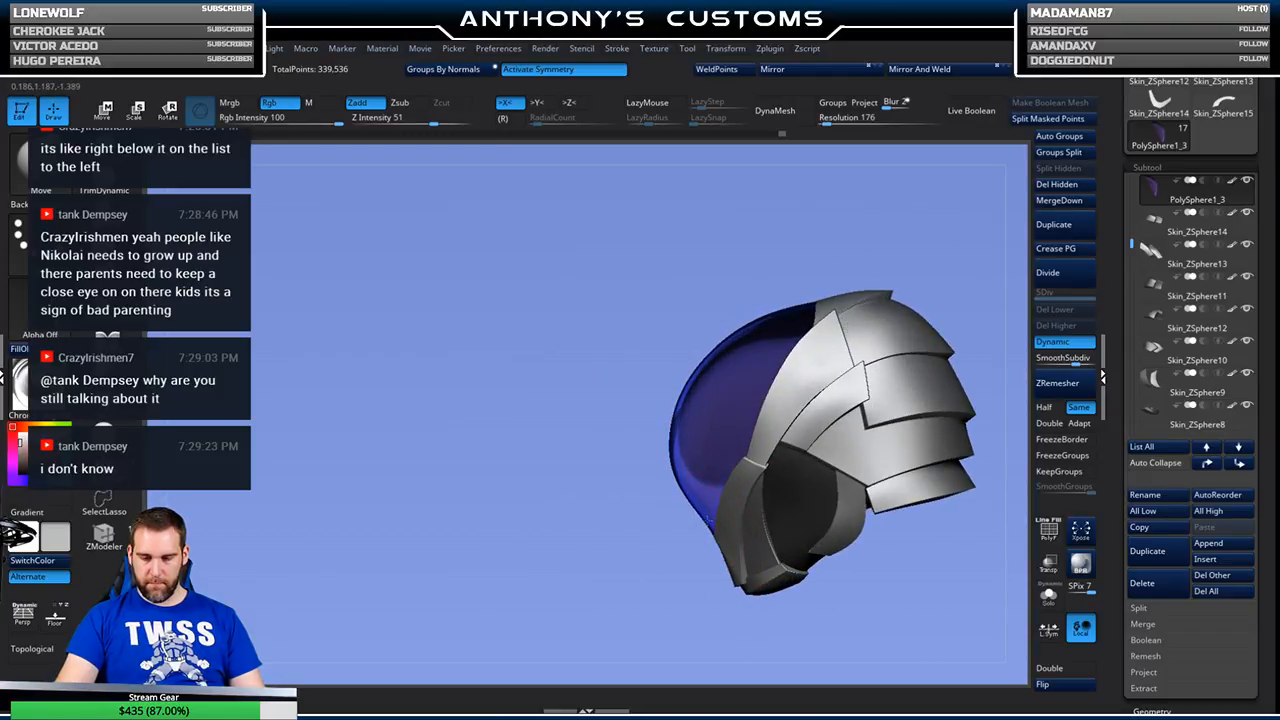
drag(717, 553, 894, 509)
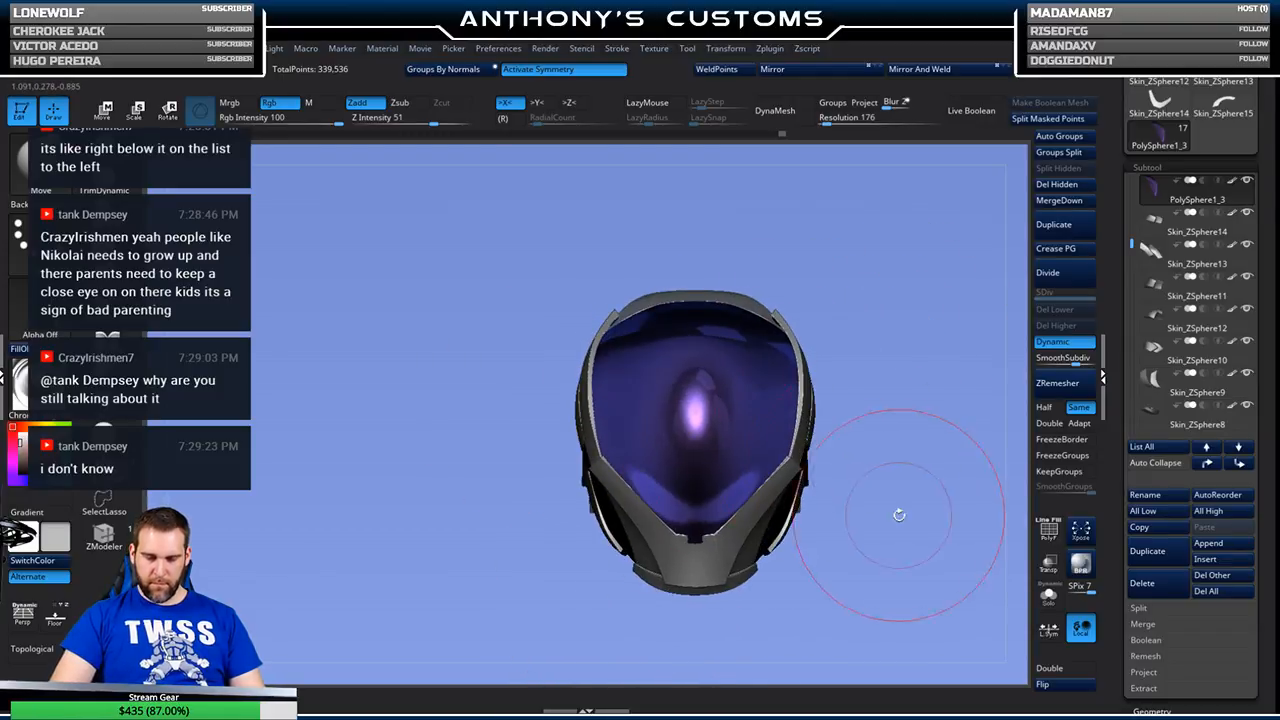
mouse_move(818, 424)
mouse_down()
mouse_move(806, 466)
mouse_move(620, 440)
mouse_up()
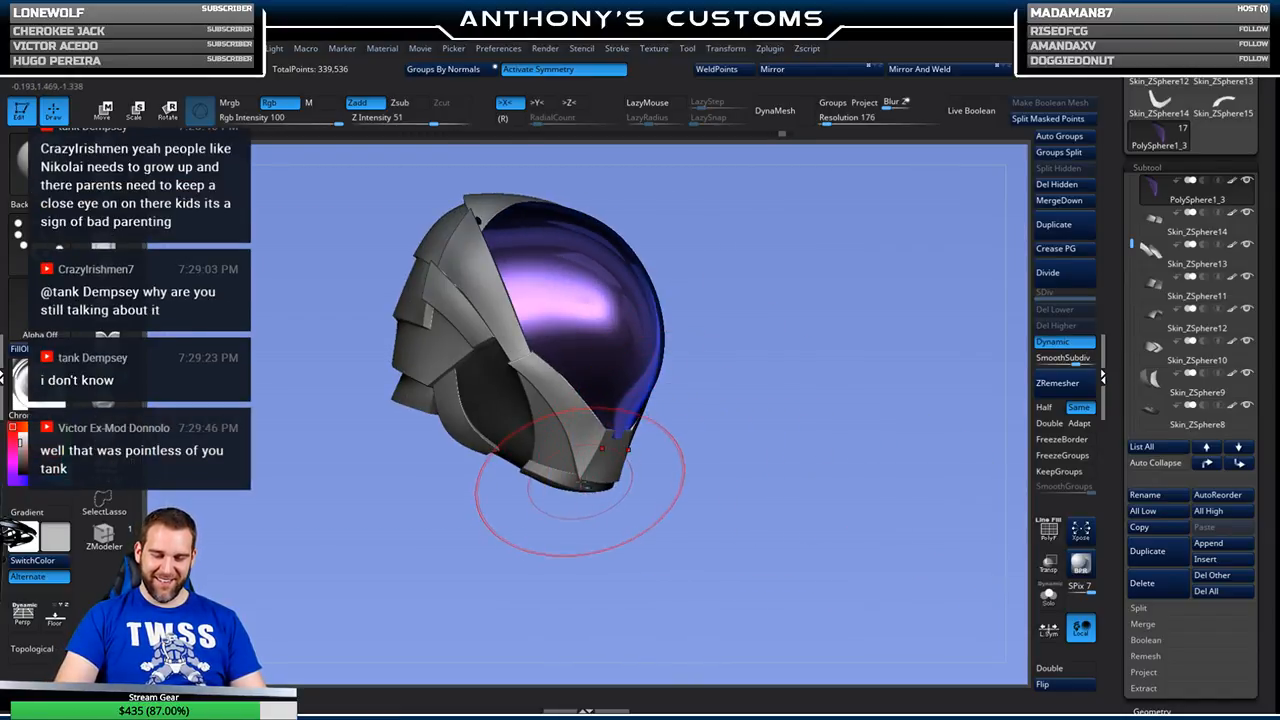
- Select the trim Skin_ZSphere15 around the visor and adjust its lower edge to fit the reshaped visor, checking from the side and front
alt+click(585, 482)
drag(651, 454, 679, 459)
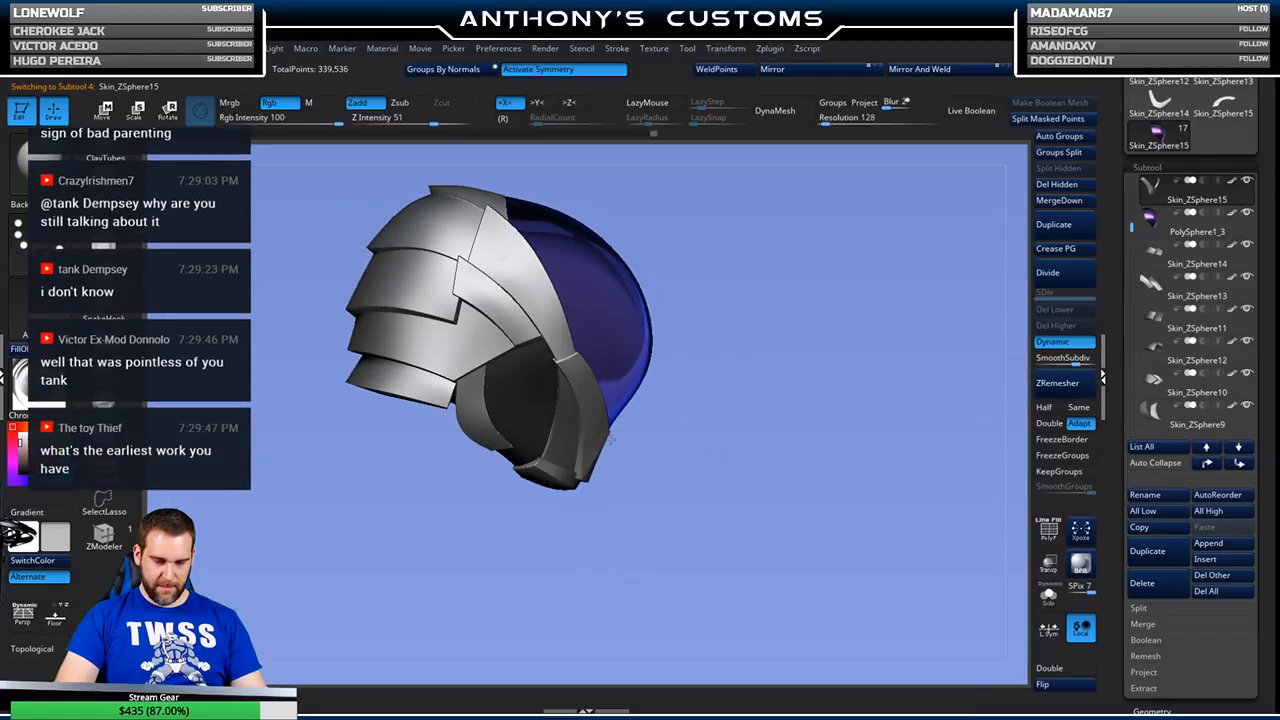
mouse_move(857, 449)
mouse_down()
mouse_move(812, 434)
mouse_move(824, 488)
mouse_move(815, 419)
mouse_move(831, 423)
mouse_move(822, 448)
mouse_move(829, 425)
mouse_up()
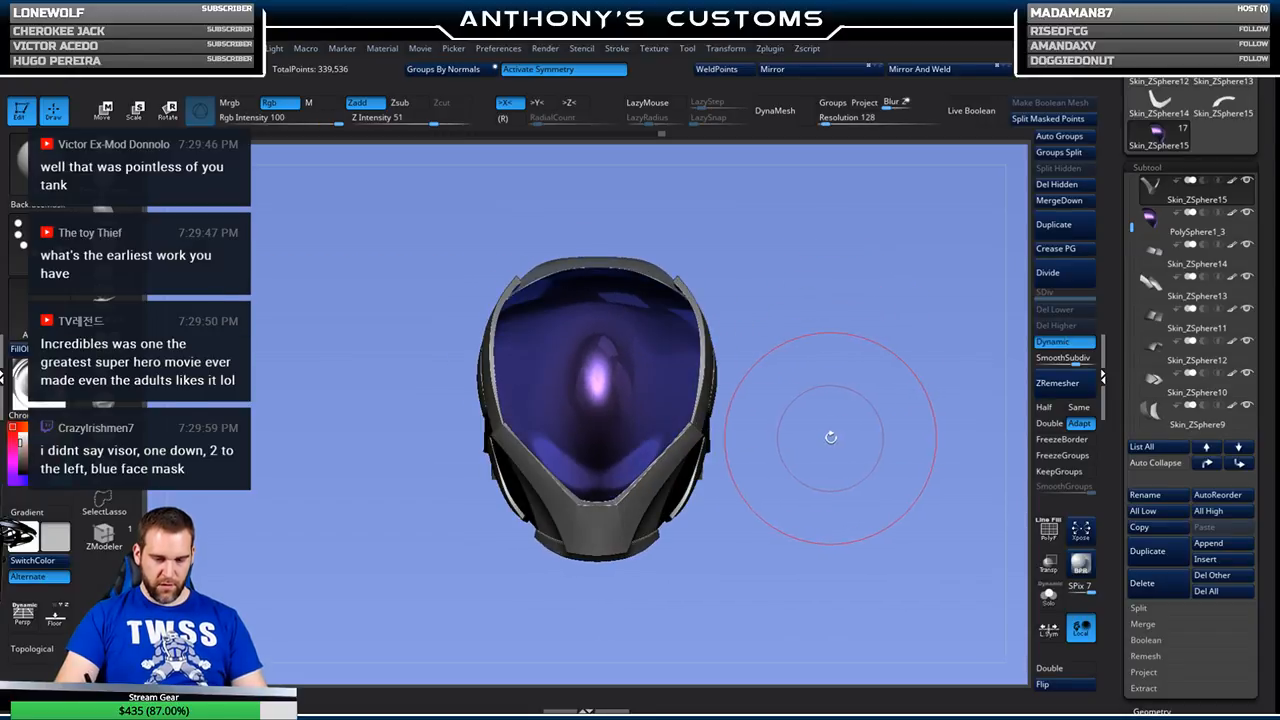
key(f)
key(f)
drag(865, 353, 730, 476)
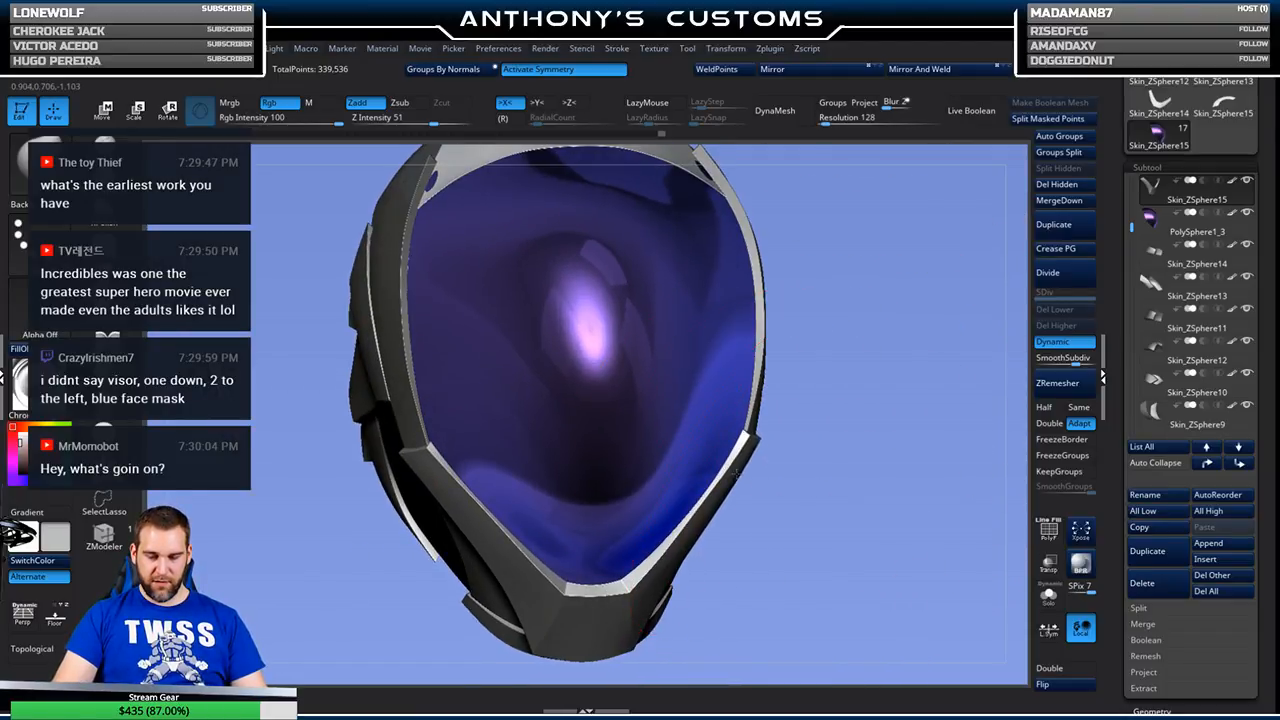
shift+drag(929, 451, 915, 446)
mouse_move(867, 481)
mouse_down()
mouse_move(917, 467)
mouse_move(814, 423)
mouse_move(854, 550)
mouse_move(822, 520)
mouse_move(810, 467)
mouse_move(777, 457)
mouse_up()
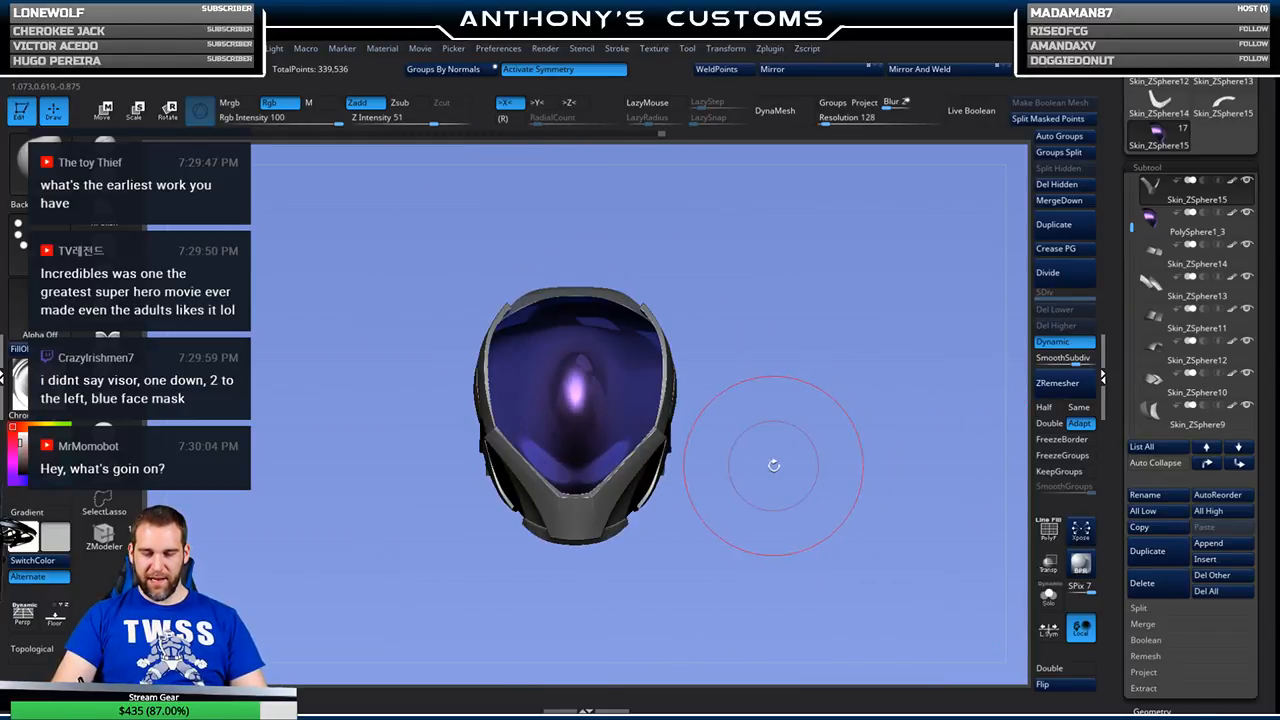
- Show the visor's wireframe and crease a complete edge loop near its centre with ZModeler, forming a vertical centre band
key(shift+f)
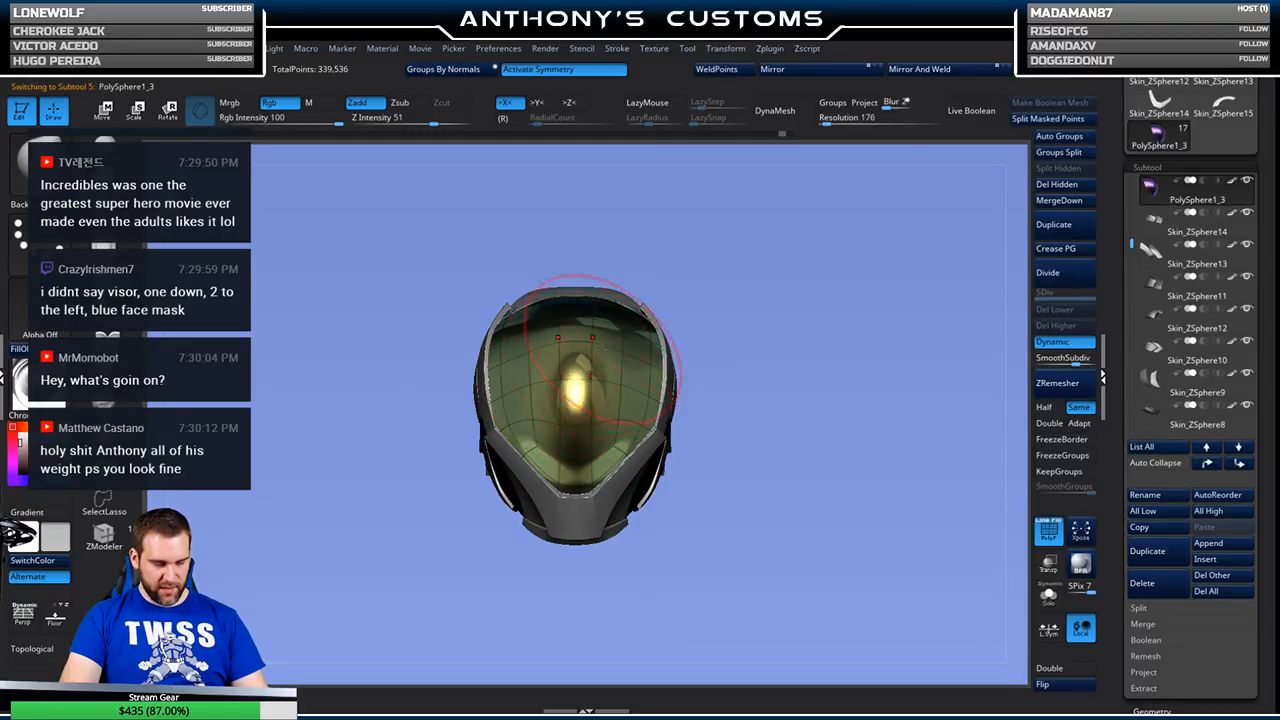
drag(857, 364, 839, 445)
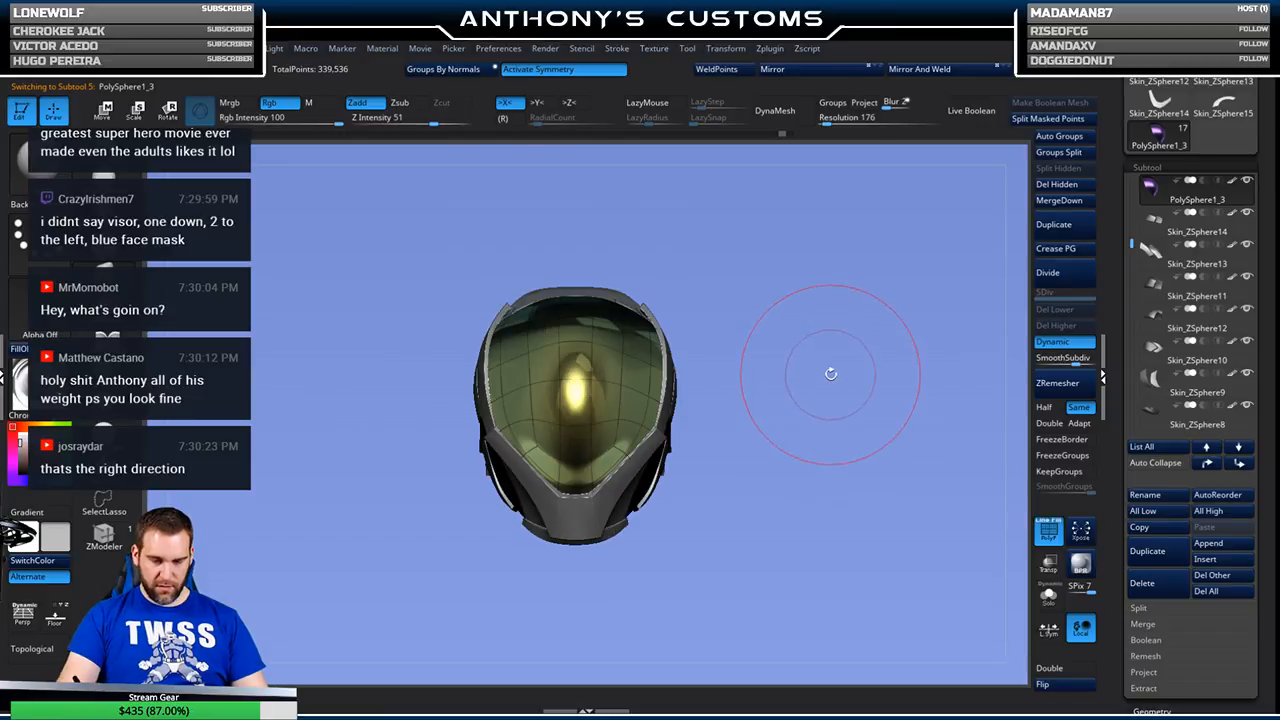
key(space)
mouse_move(835, 381)
mouse_down()
mouse_move(814, 376)
mouse_move(827, 349)
mouse_move(821, 462)
mouse_up()
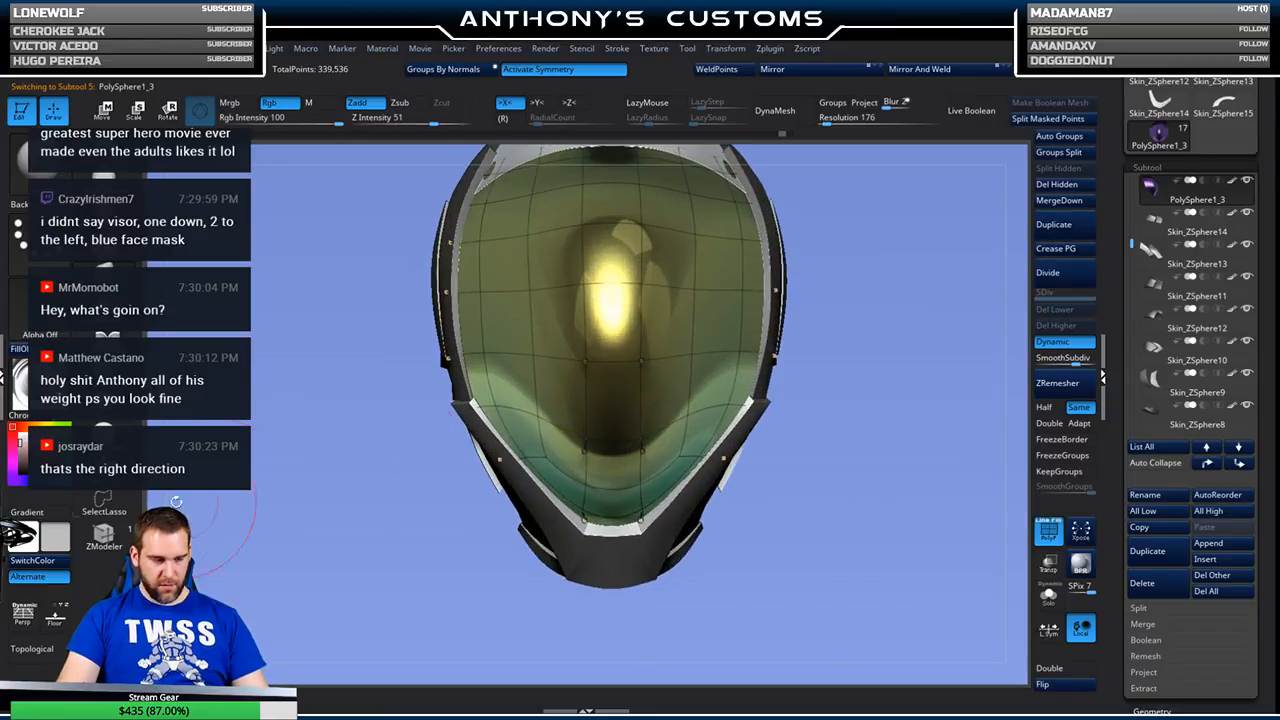
key(space)
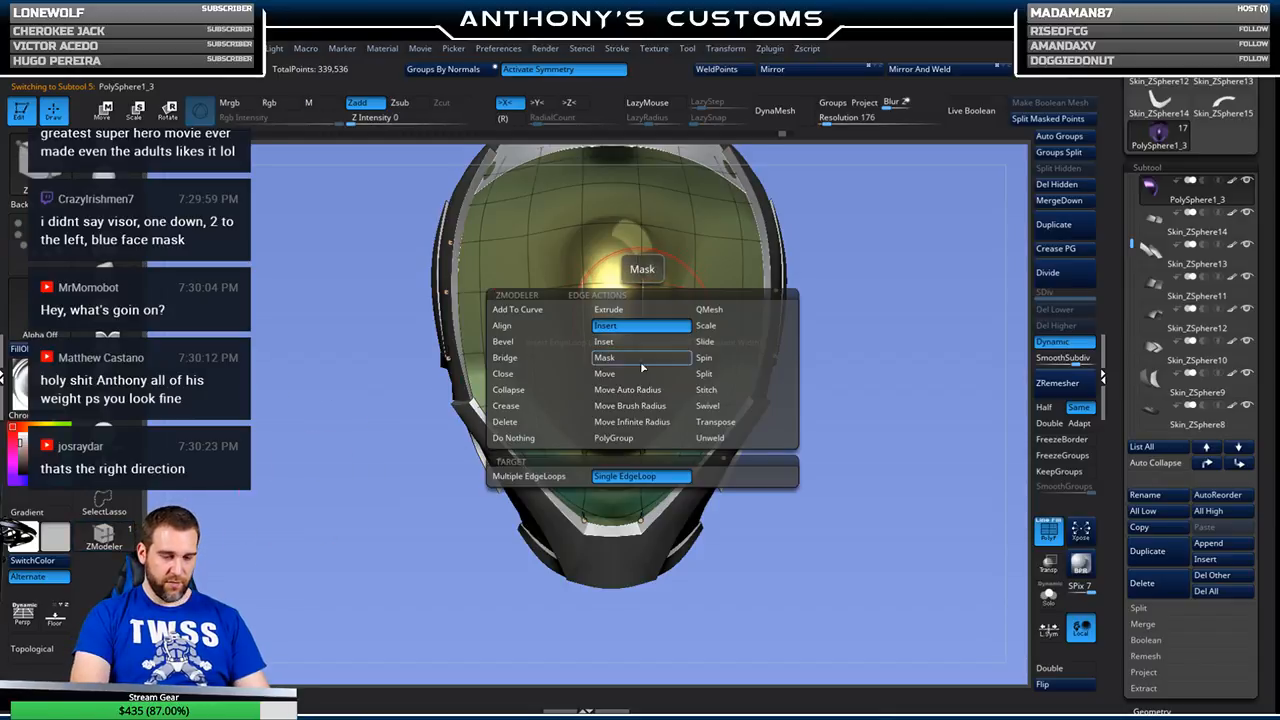
click(537, 412)
click(548, 493)
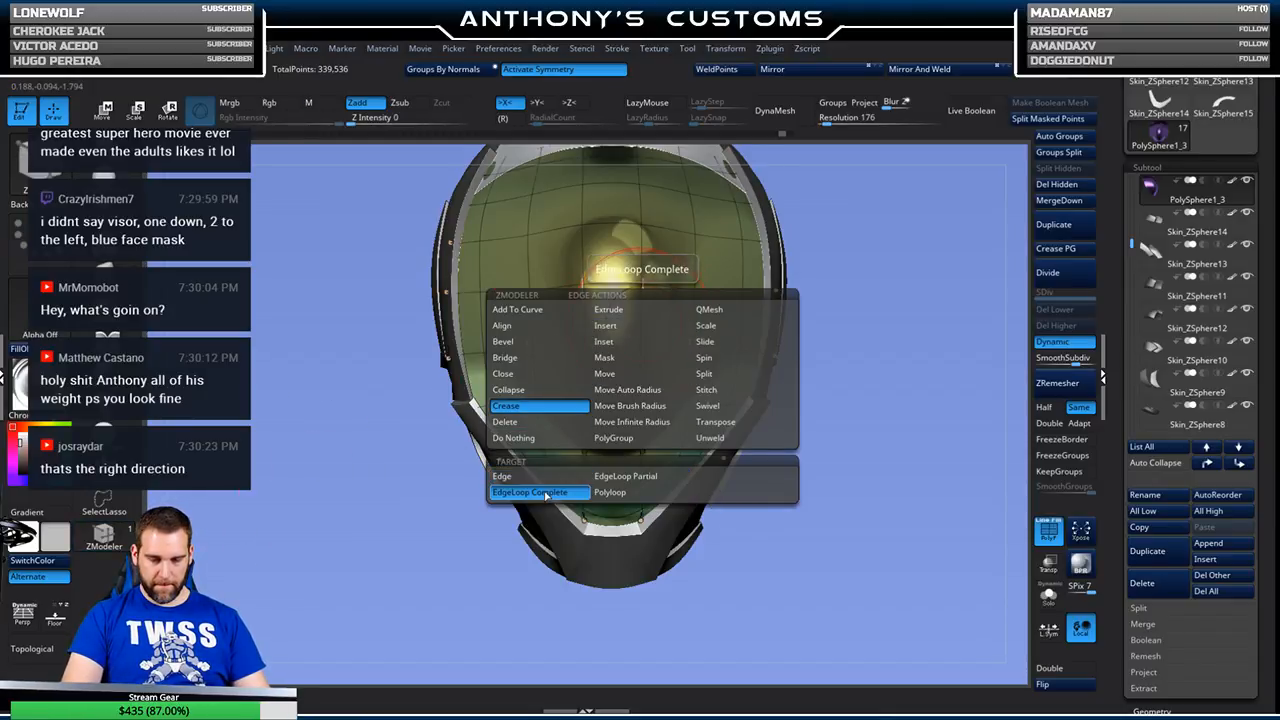
click(641, 322)
mouse_move(846, 323)
mouse_down()
mouse_move(856, 352)
mouse_move(872, 332)
mouse_move(932, 345)
mouse_move(854, 330)
mouse_move(905, 272)
mouse_move(895, 424)
mouse_up()
key(shift+f)
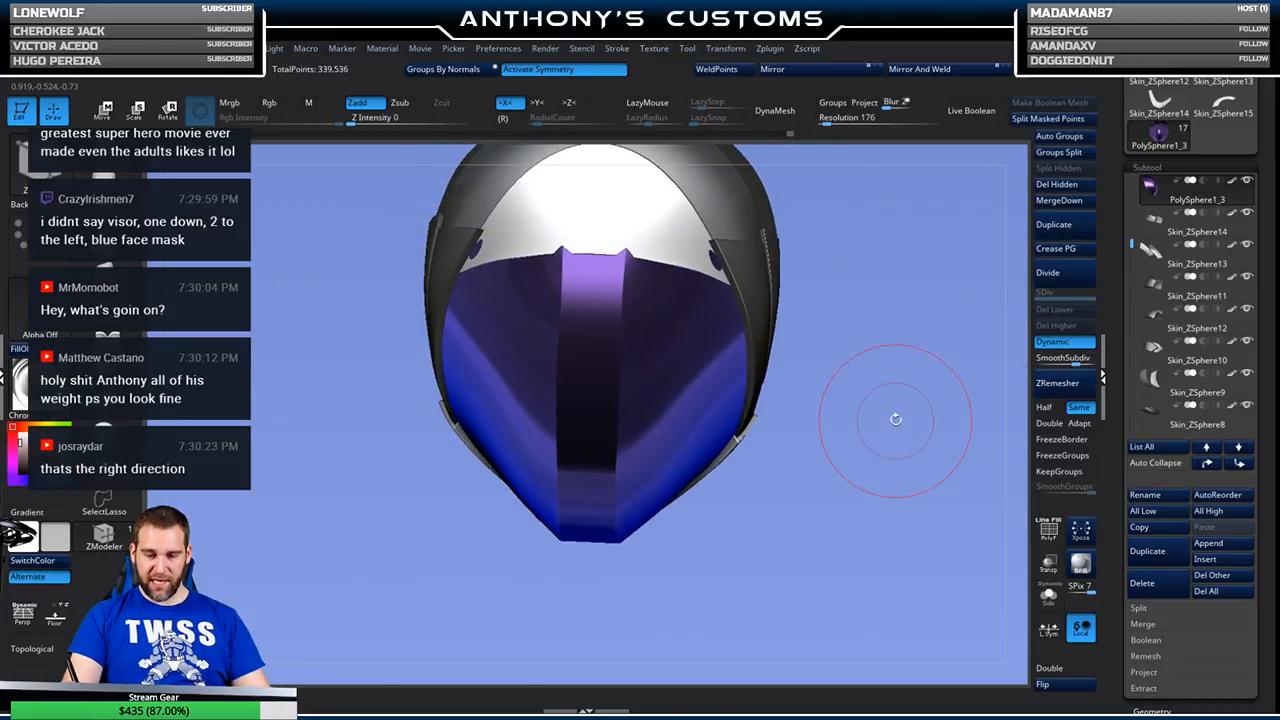
drag(893, 362, 999, 268)
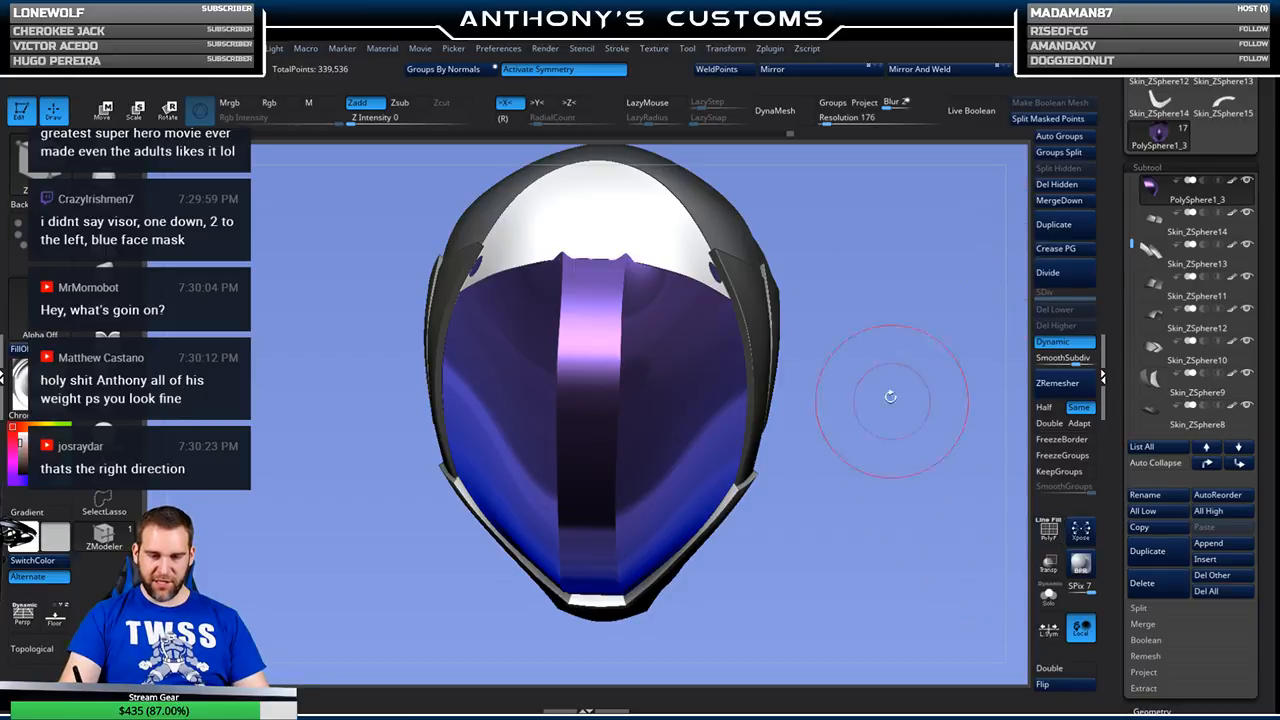
- Select the brow plate Skin_ZSphere16 above the visor and reshape its front edge with the Move brush from the side and front
alt+click(625, 216)
key(shift+f)
mouse_move(878, 248)
mouse_down()
mouse_move(889, 330)
mouse_move(871, 263)
mouse_move(876, 184)
mouse_up()
mouse_move(862, 338)
mouse_down()
mouse_move(866, 316)
mouse_move(912, 306)
mouse_up()
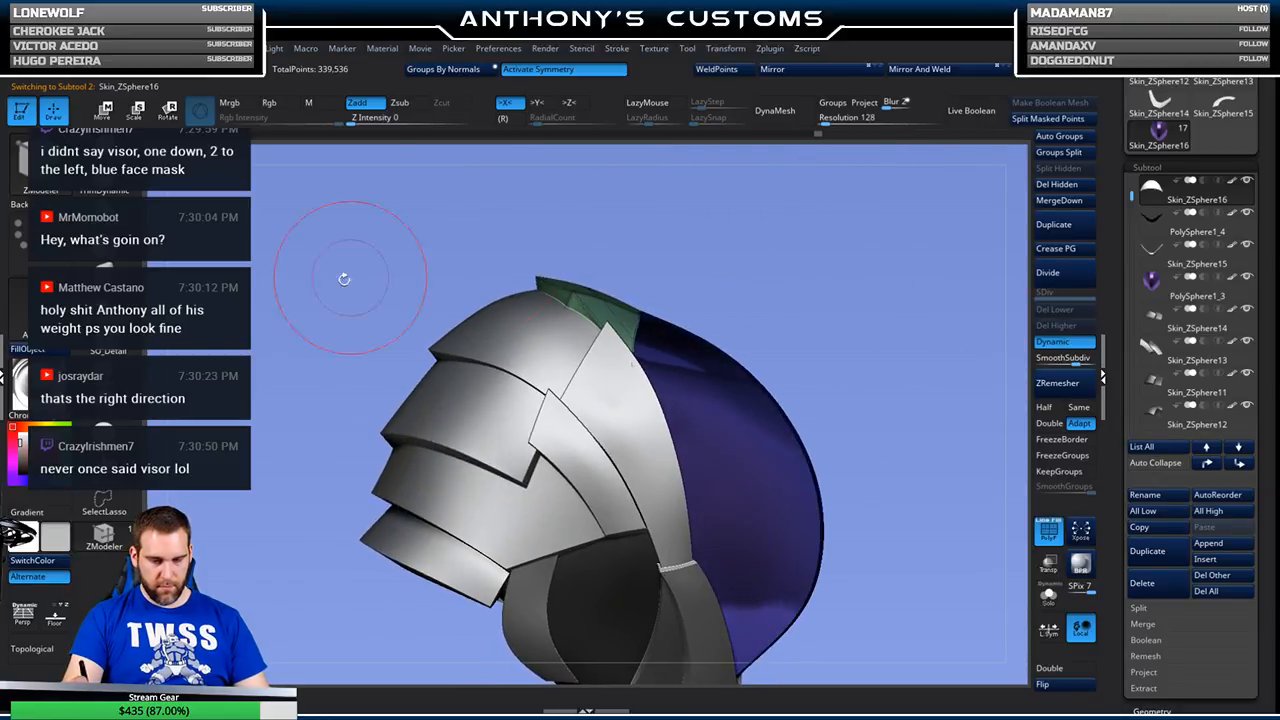
drag(833, 290, 645, 316)
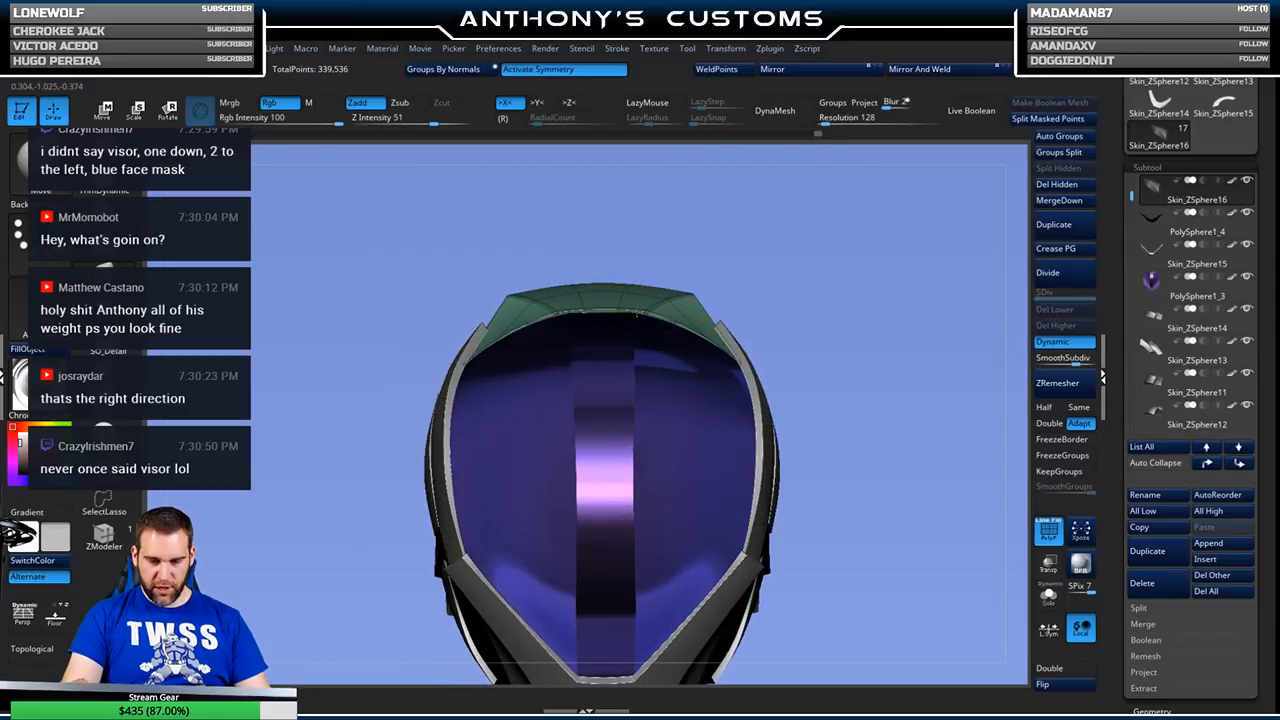
mouse_move(871, 323)
mouse_down()
mouse_move(873, 390)
mouse_move(840, 330)
mouse_move(786, 277)
mouse_move(620, 321)
mouse_up()
shift+drag(845, 291, 885, 213)
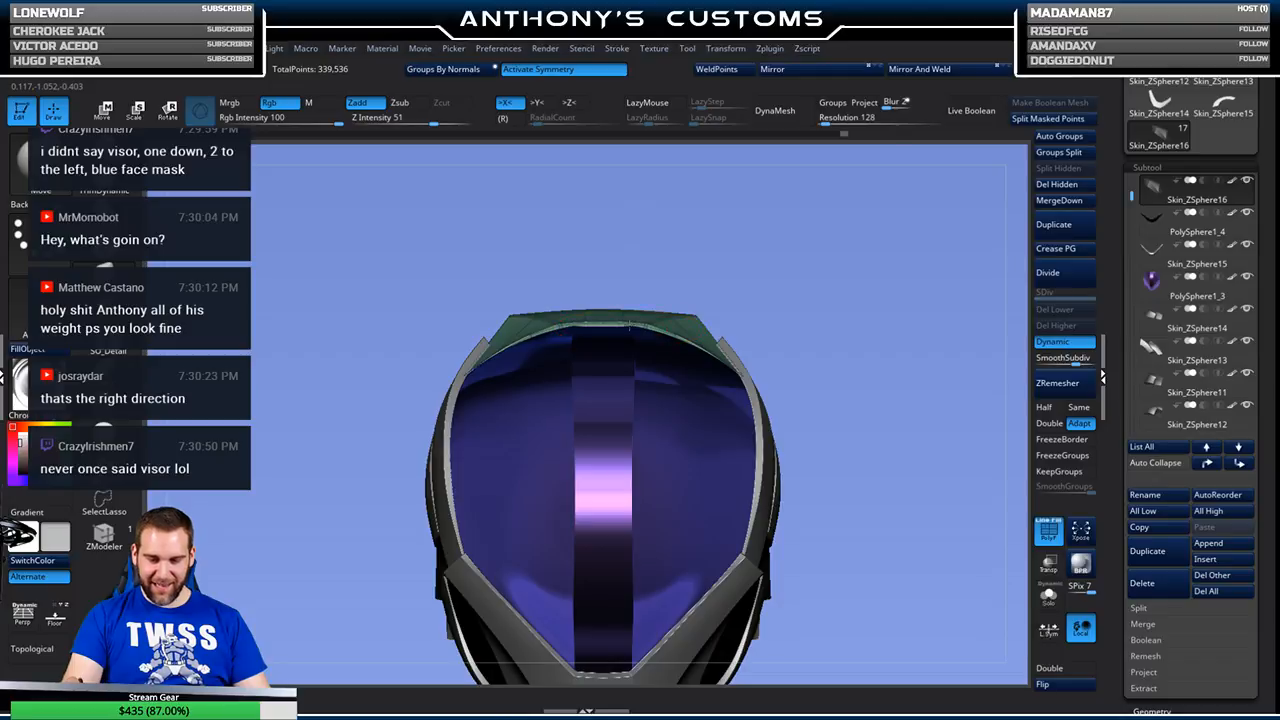
drag(871, 250, 909, 316)
alt+drag(923, 426, 877, 289)
- Examine the reshaped brow plate and creased visor from several angles with the wireframe on and off
key(shift+f)
drag(889, 340, 818, 408)
key(shift+f)
drag(909, 437, 940, 405)
drag(847, 451, 843, 532)
drag(858, 504, 849, 404)
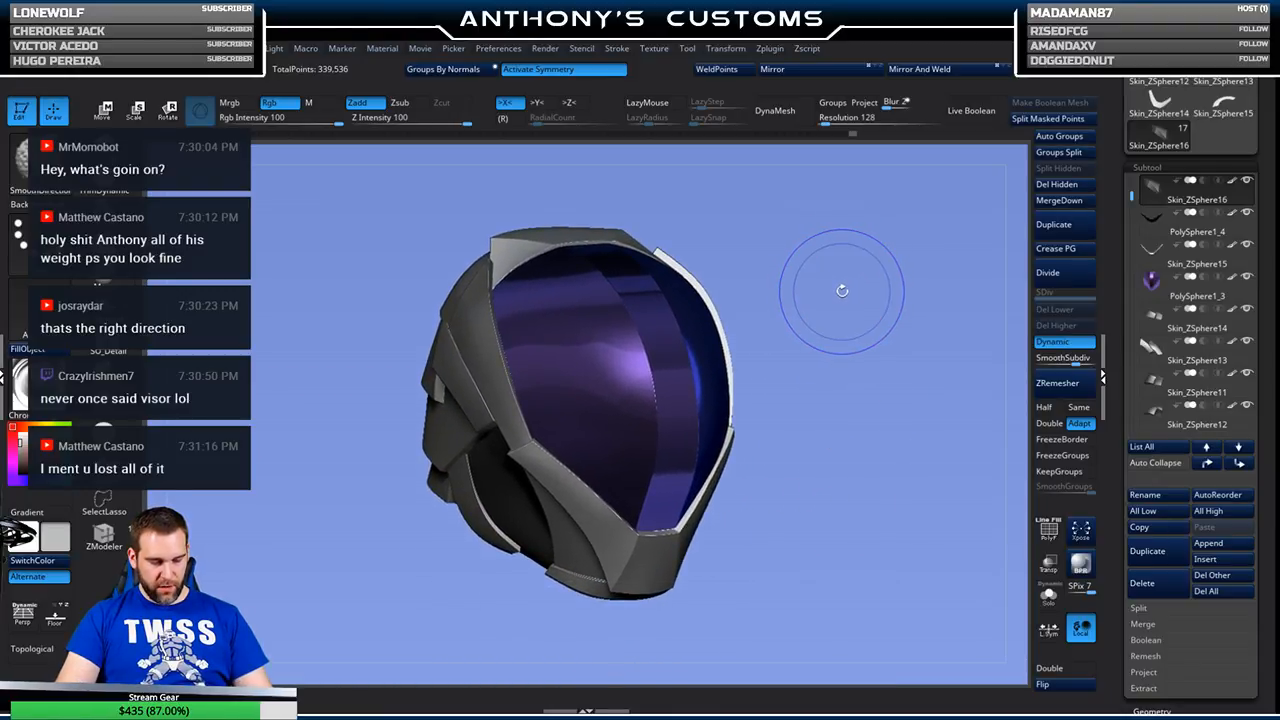
key(shift+f)
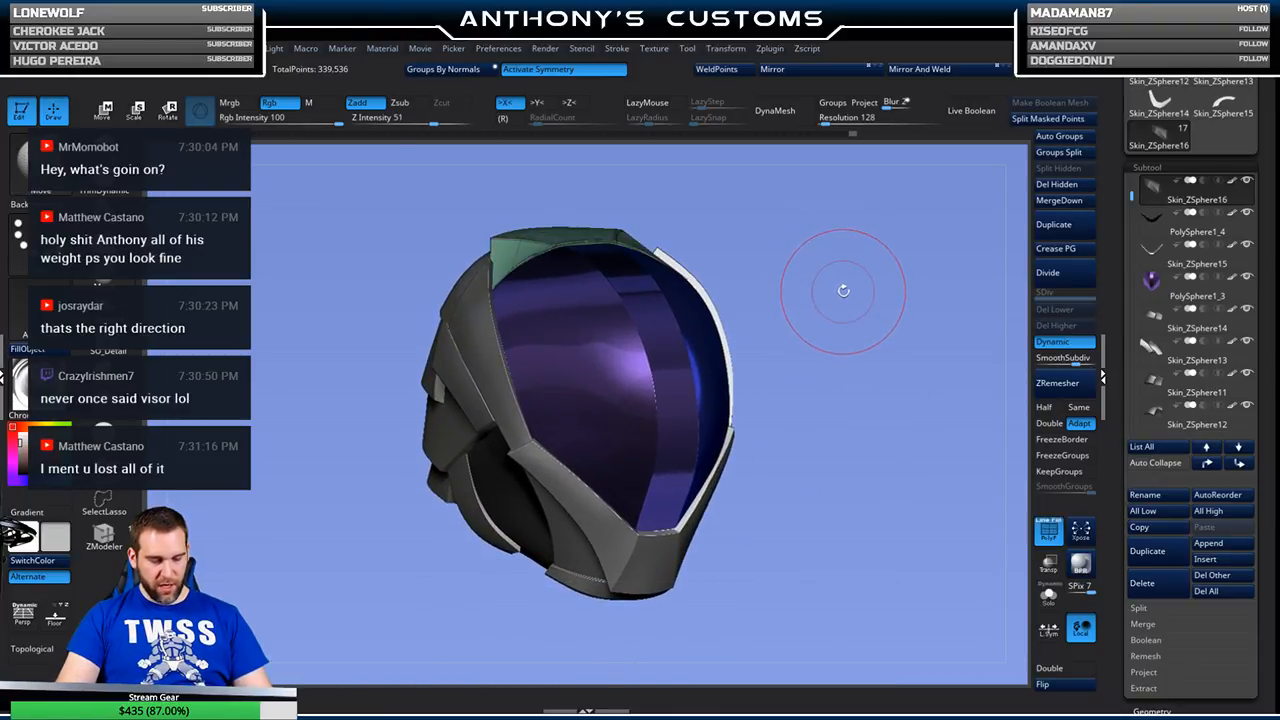
- Select the visor PolySphere1_3 and crease a complete edge loop on its lower side with ZModeler, checking the helmet from both sides
alt+click(581, 387)
drag(804, 239, 261, 378)
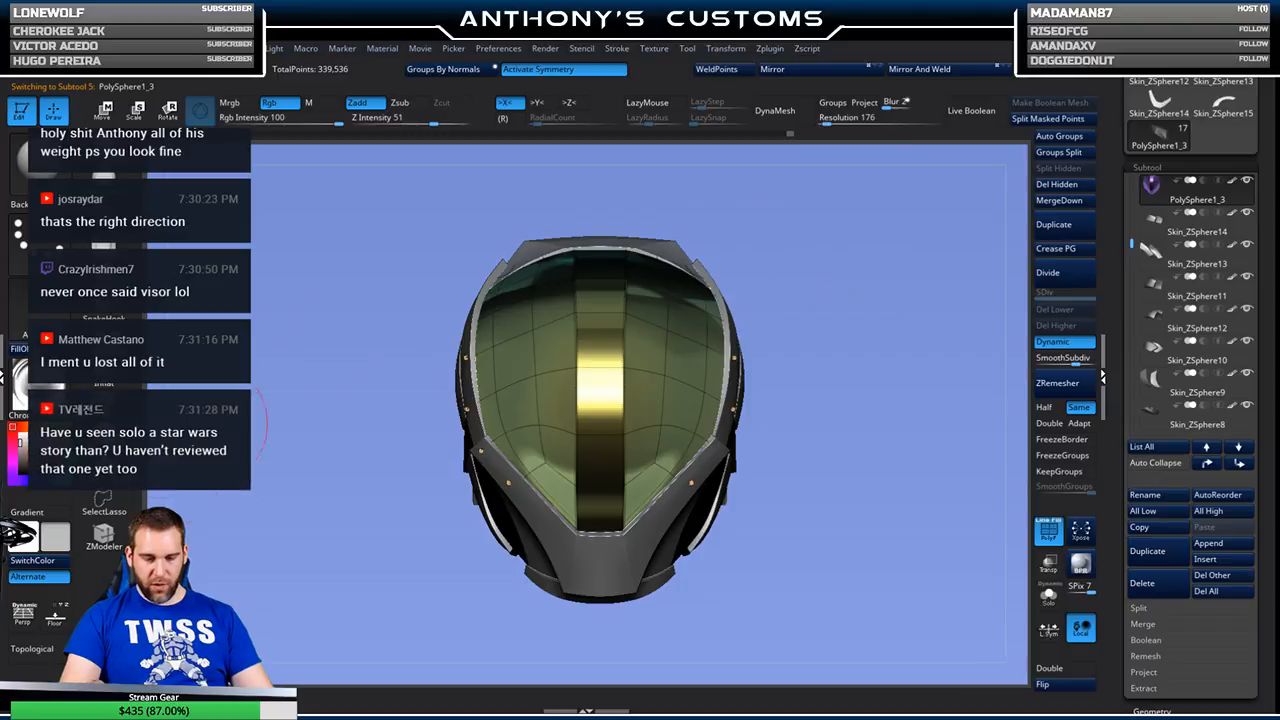
drag(829, 305, 853, 294)
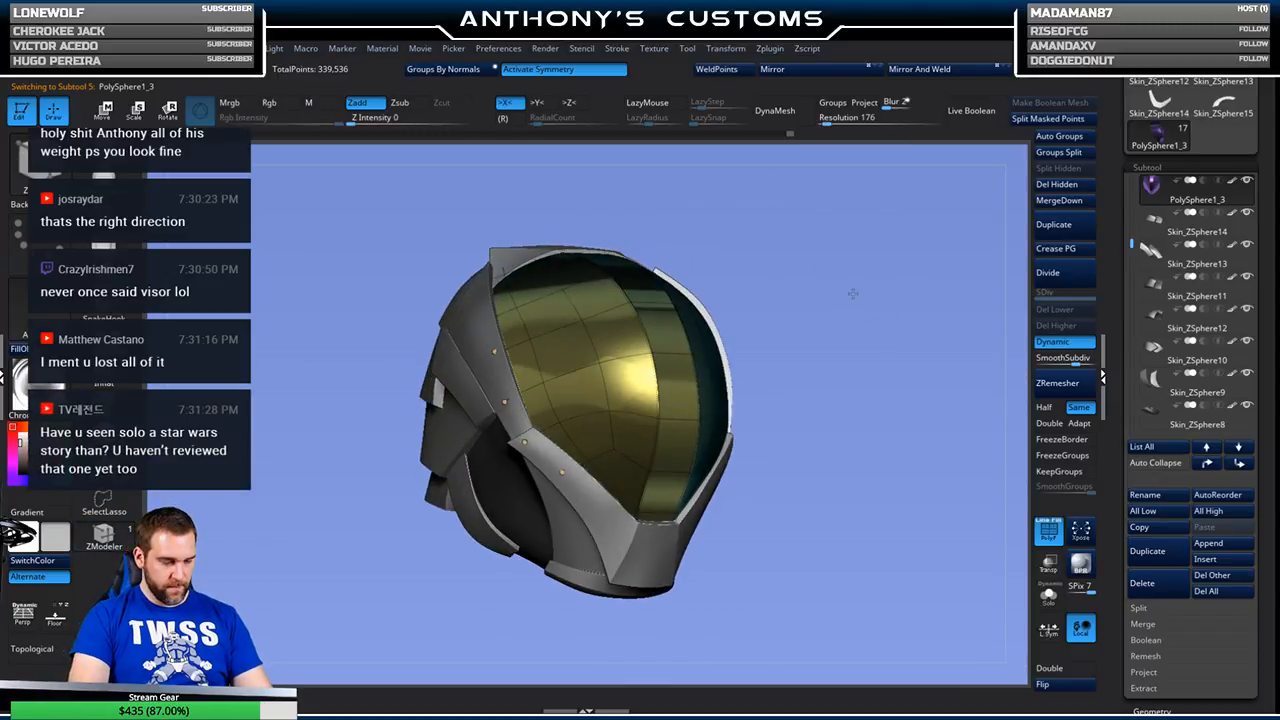
drag(827, 351, 752, 356)
drag(850, 395, 875, 382)
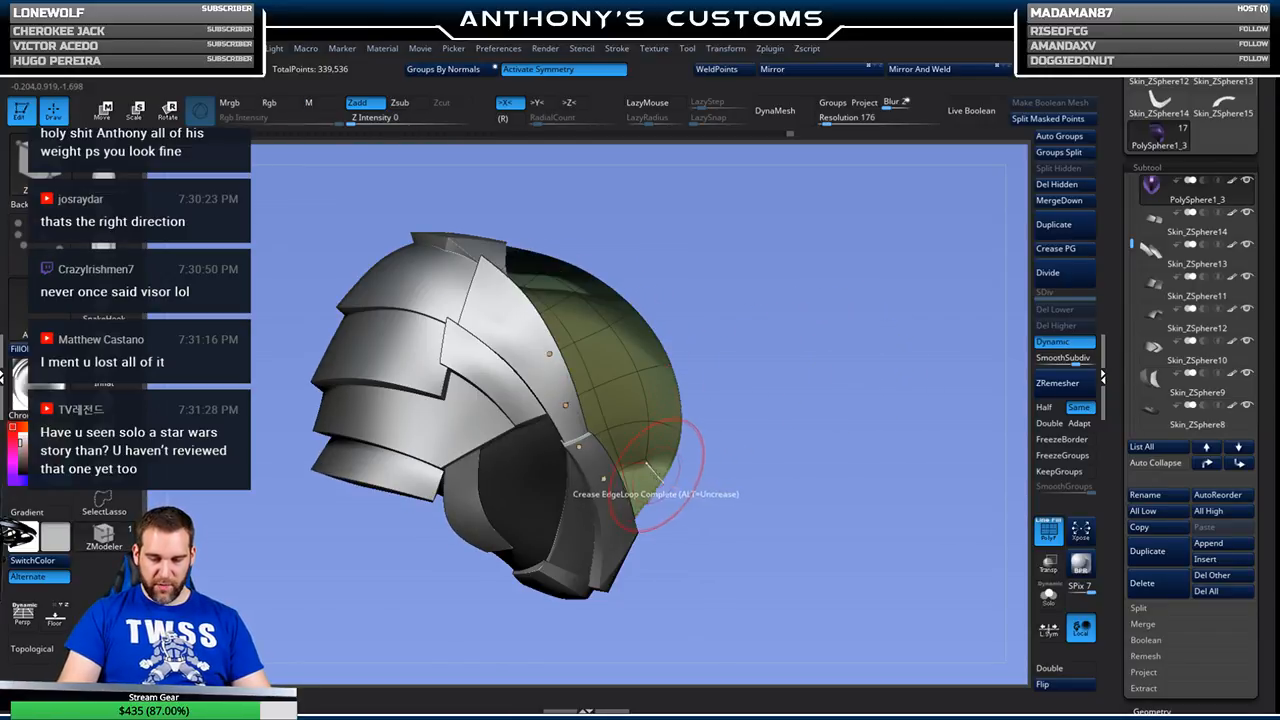
click(655, 476)
drag(731, 389, 930, 426)
drag(912, 477, 844, 563)
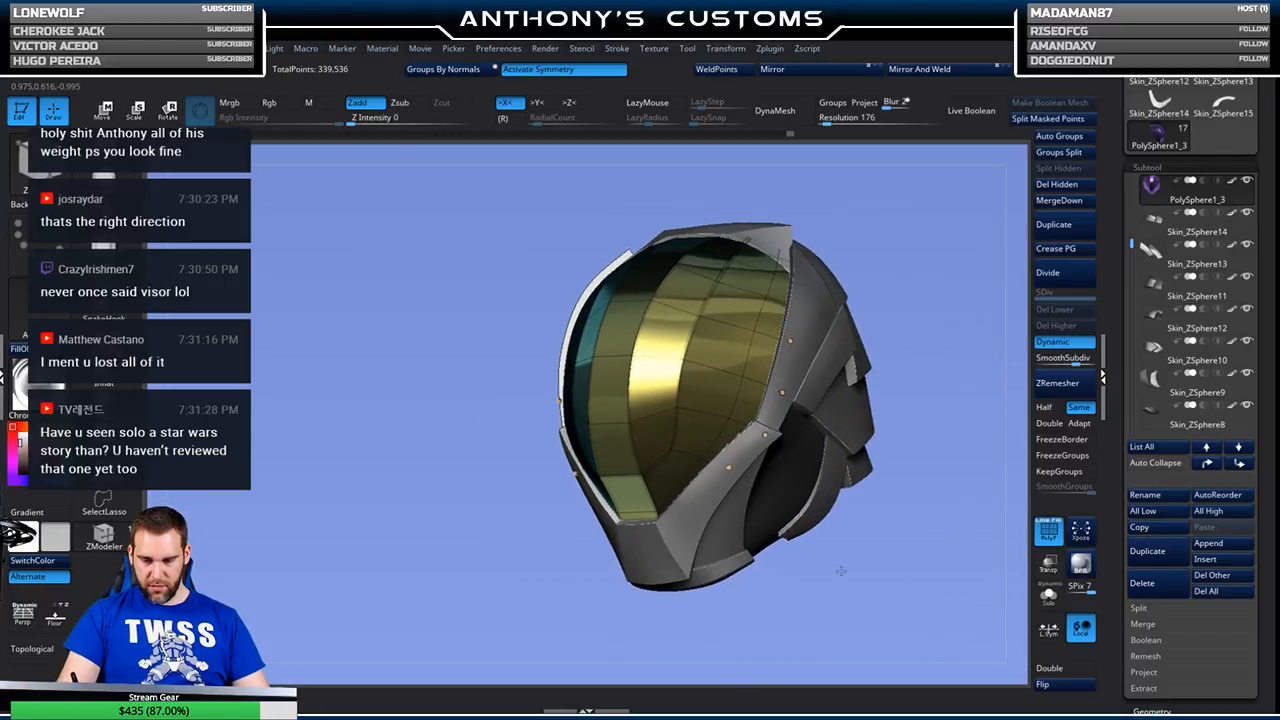
- Check the visor's creases from both sides of the helmet and undo the last change
mouse_move(809, 568)
mouse_down()
mouse_move(820, 503)
mouse_move(885, 428)
mouse_move(745, 362)
mouse_up()
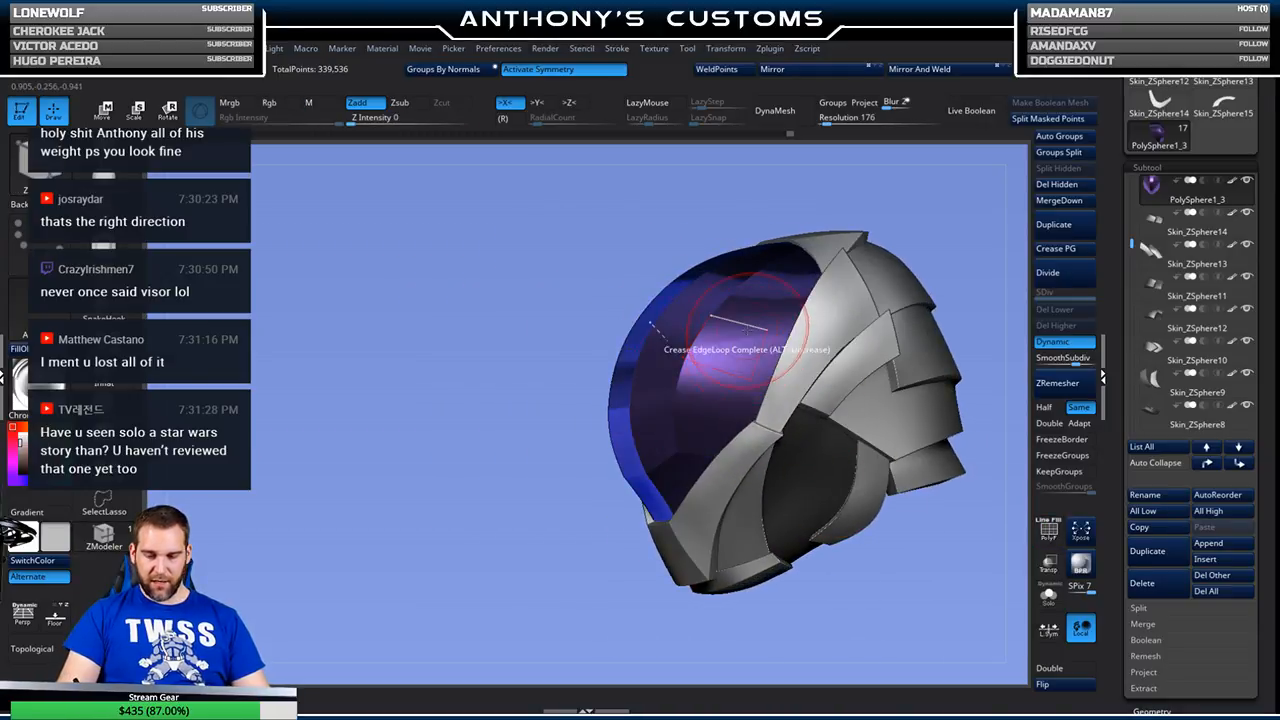
drag(578, 517, 898, 350)
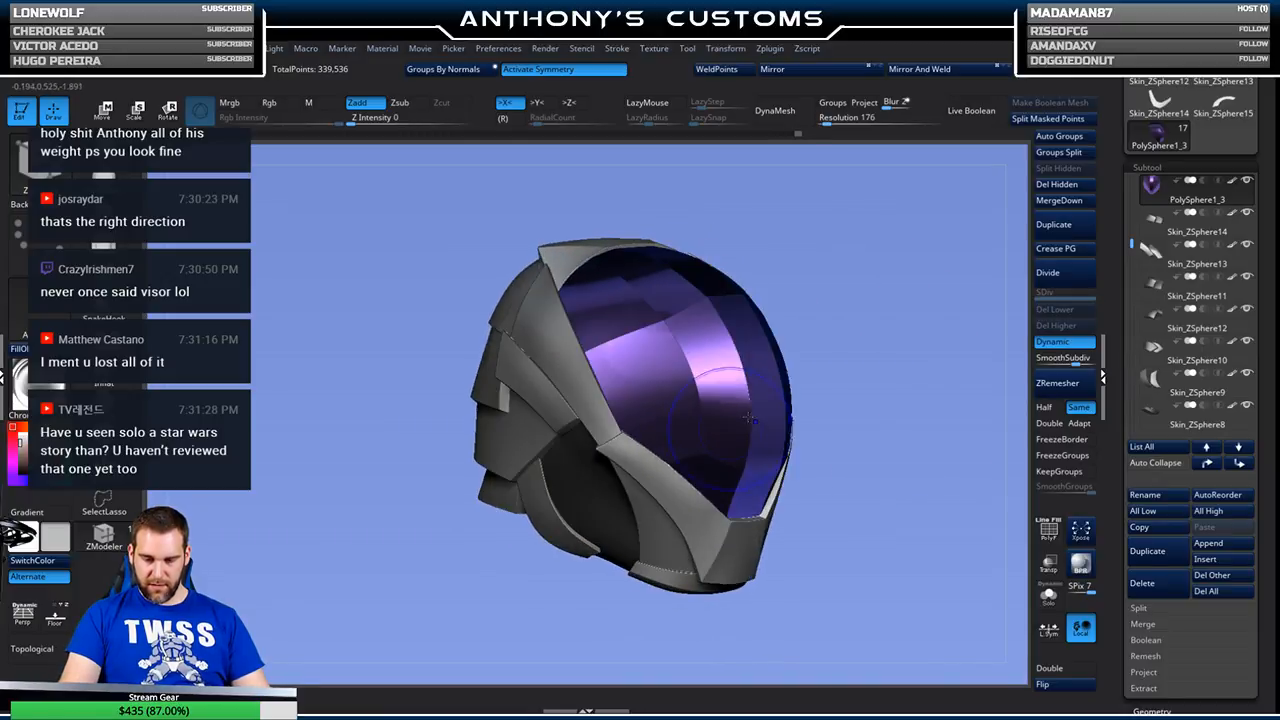
key(shift+f)
key(ctrl+z)
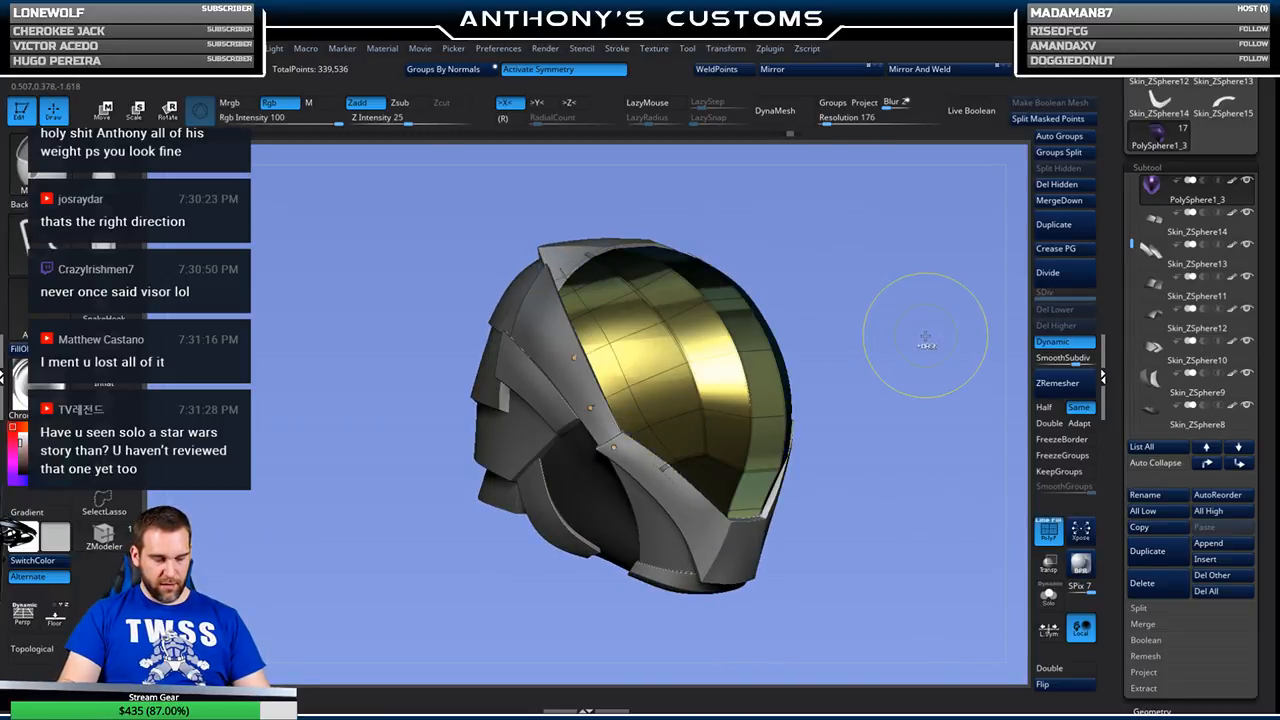
- Try creasing a complete edge loop across the visor with ZModeler, checking the silhouette from both sides of the helmet
key(b)
key(z)
key(m)
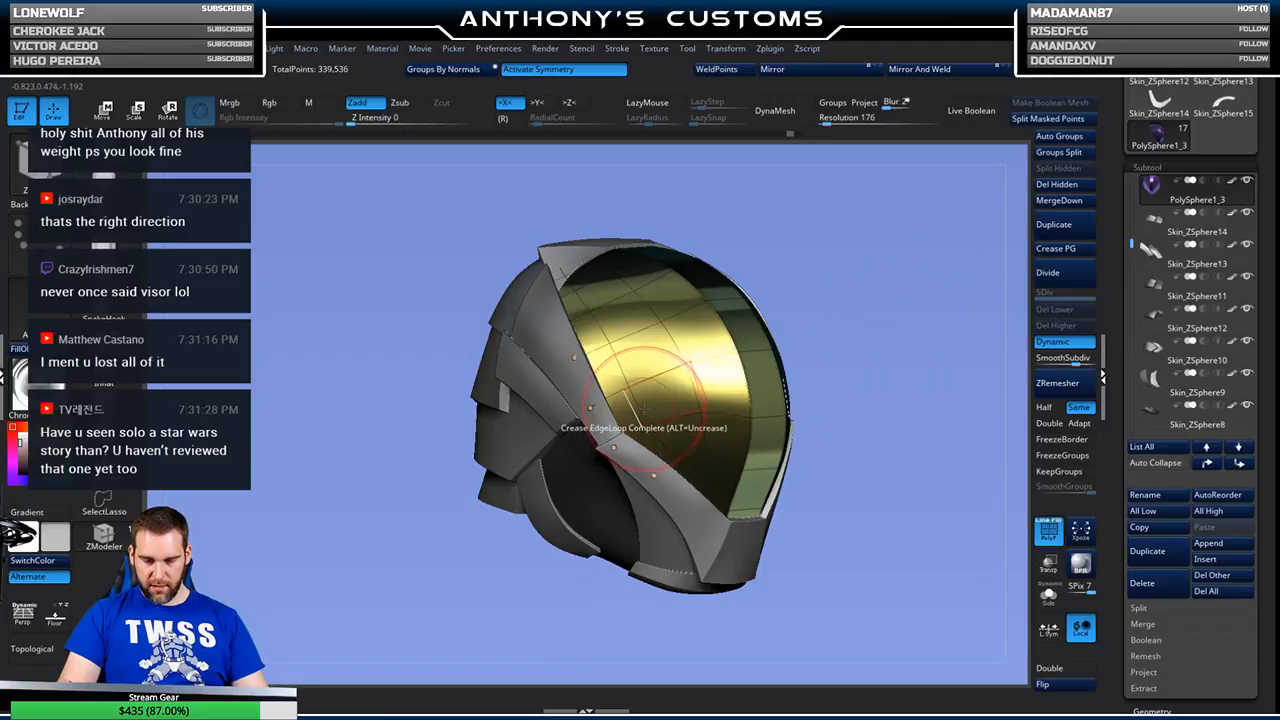
drag(892, 347, 789, 284)
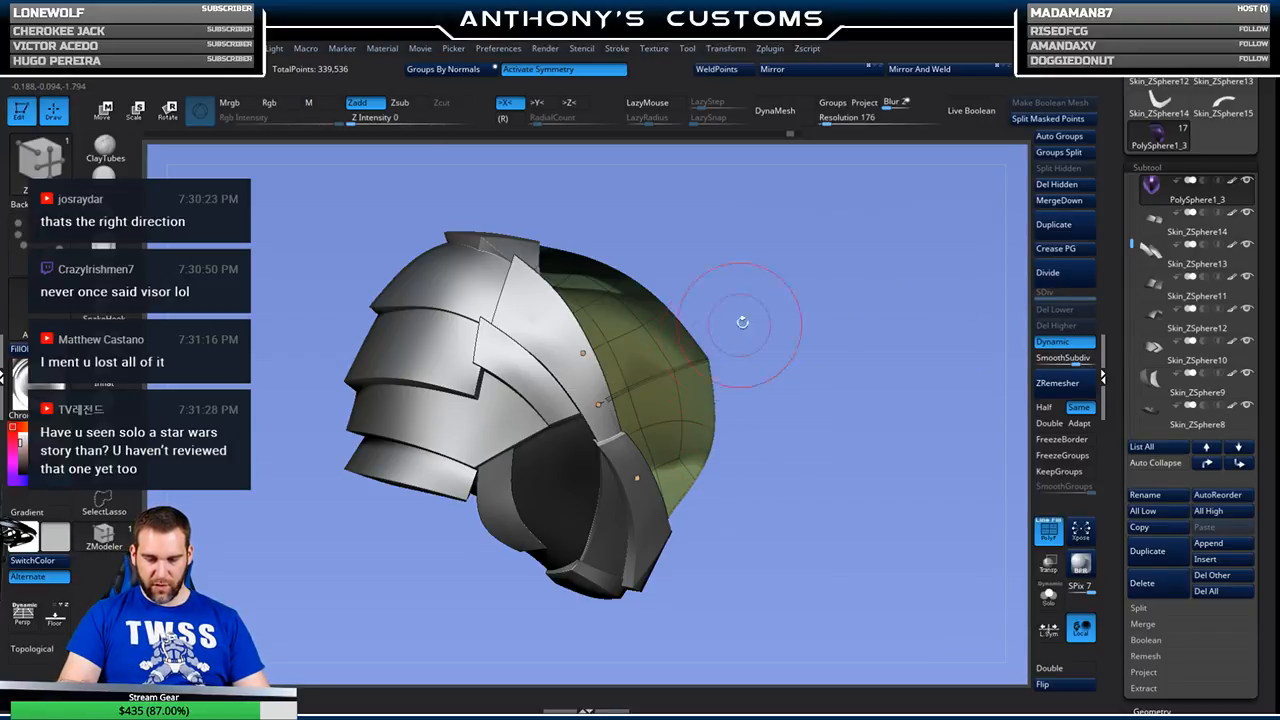
drag(886, 395, 805, 383)
drag(950, 275, 893, 420)
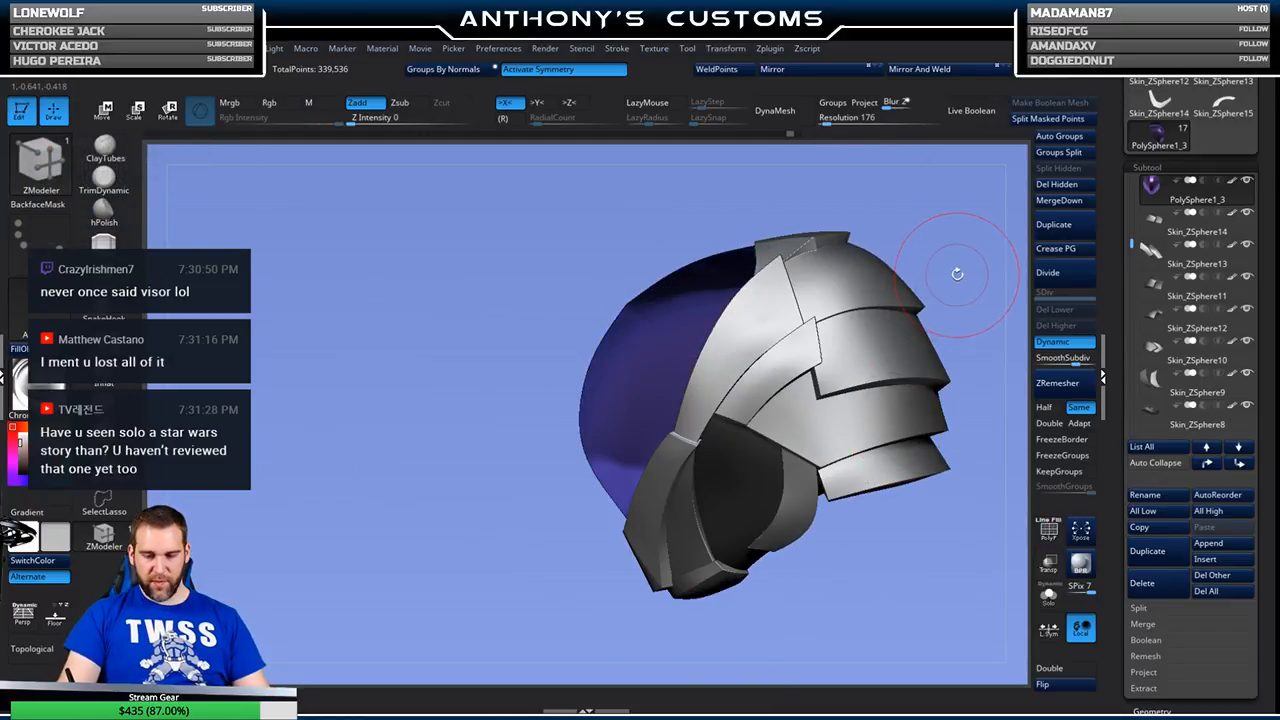
drag(953, 275, 971, 267)
key(shift+f)
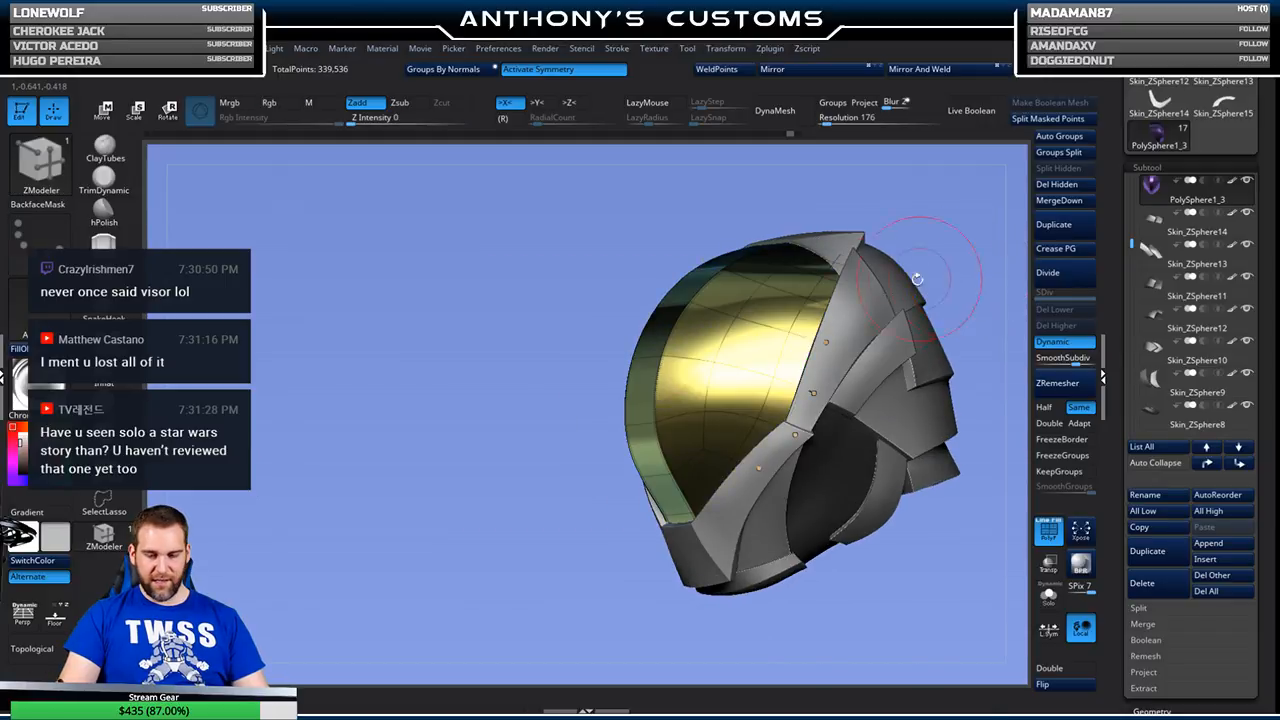
mouse_move(533, 564)
mouse_down()
mouse_move(700, 545)
mouse_move(755, 520)
mouse_up()
mouse_move(927, 398)
mouse_down()
mouse_move(994, 386)
mouse_move(875, 395)
mouse_up()
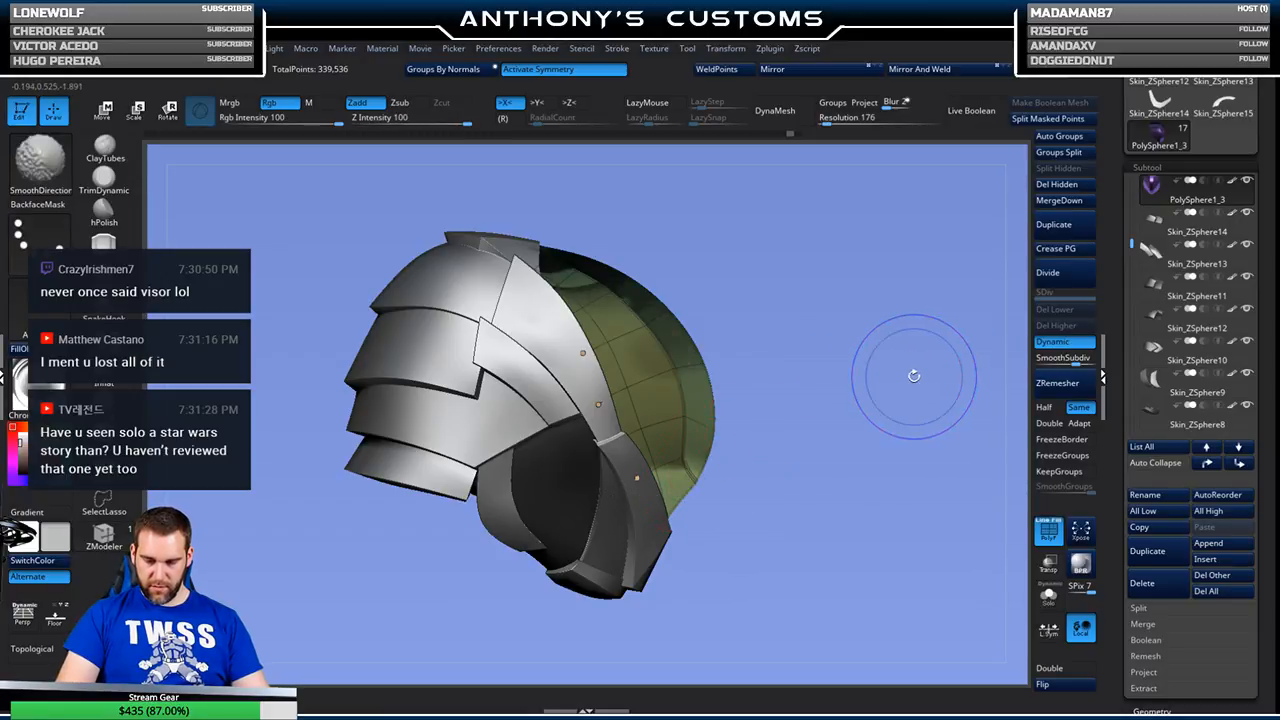
- Inspect the visor from the front and side with and without wireframe, and set ZModeler's Crease target to a single Edge
key(shift+f)
alt+drag(873, 502, 860, 427)
drag(927, 472, 829, 467)
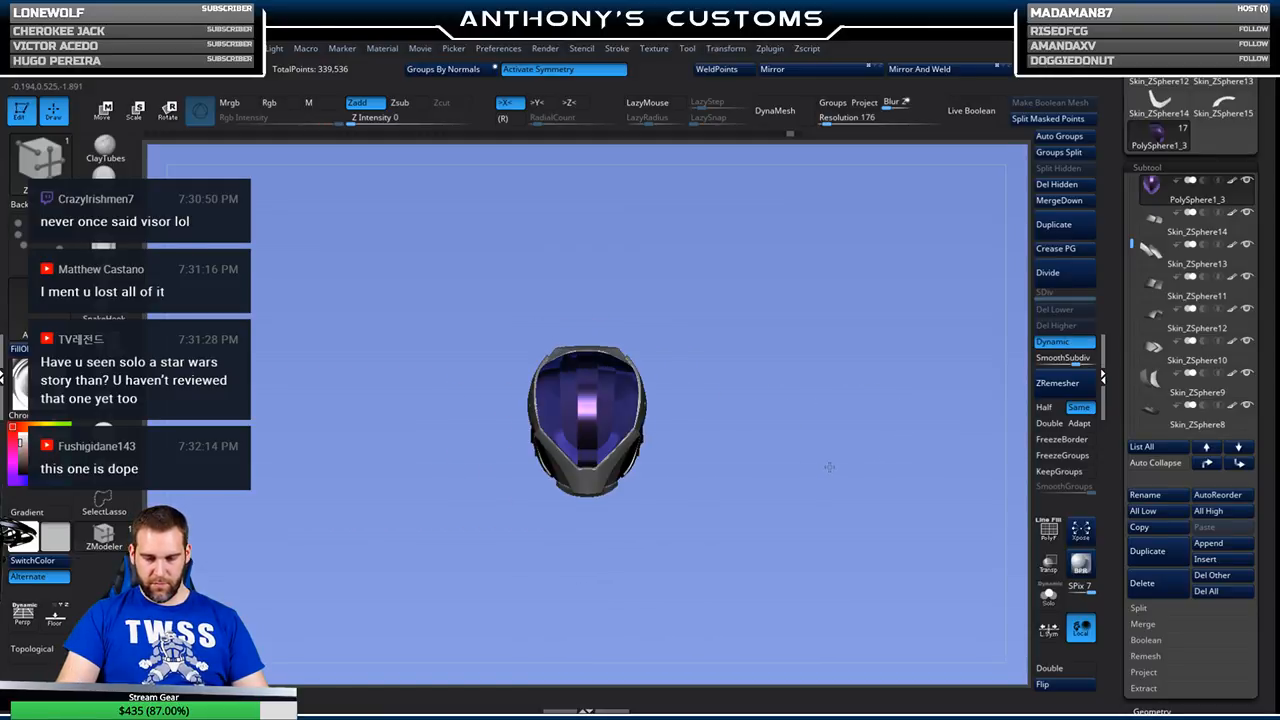
drag(766, 433, 817, 451)
key(shift+f)
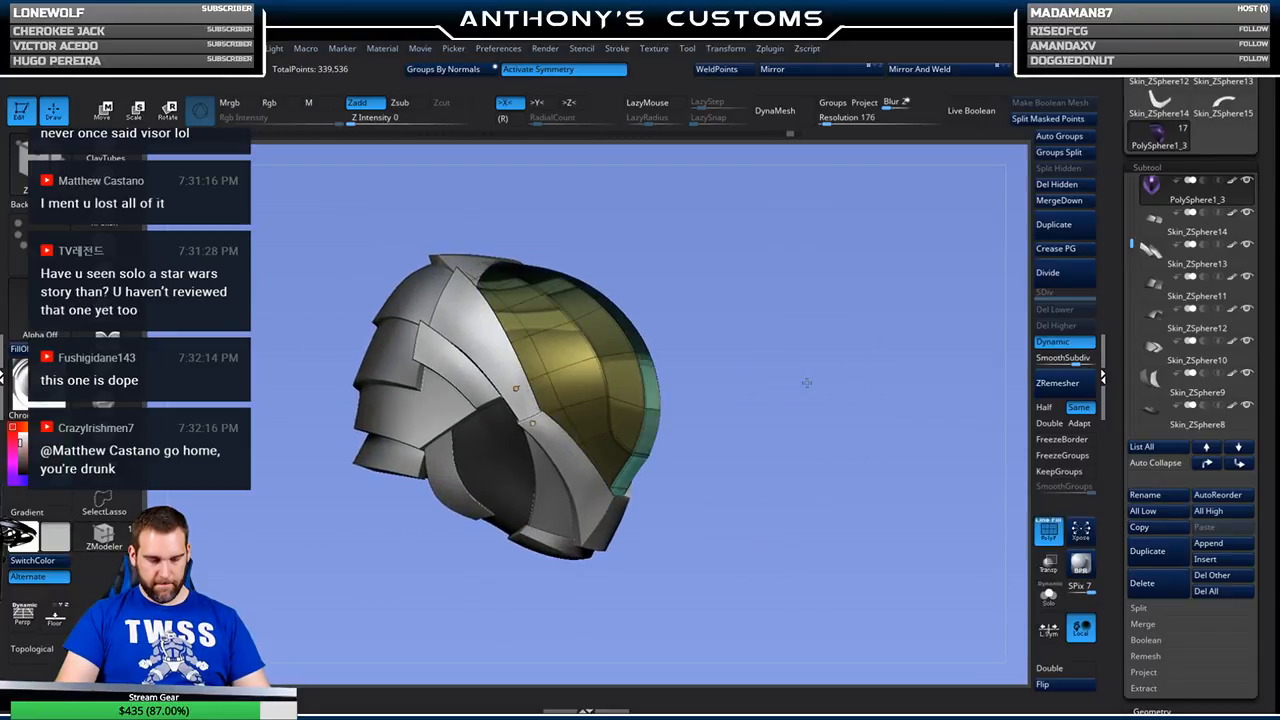
key(space)
mouse_move(806, 383)
mouse_down()
mouse_move(814, 323)
mouse_move(794, 403)
mouse_move(766, 398)
mouse_move(794, 387)
mouse_move(758, 394)
mouse_up()
key(shift+f)
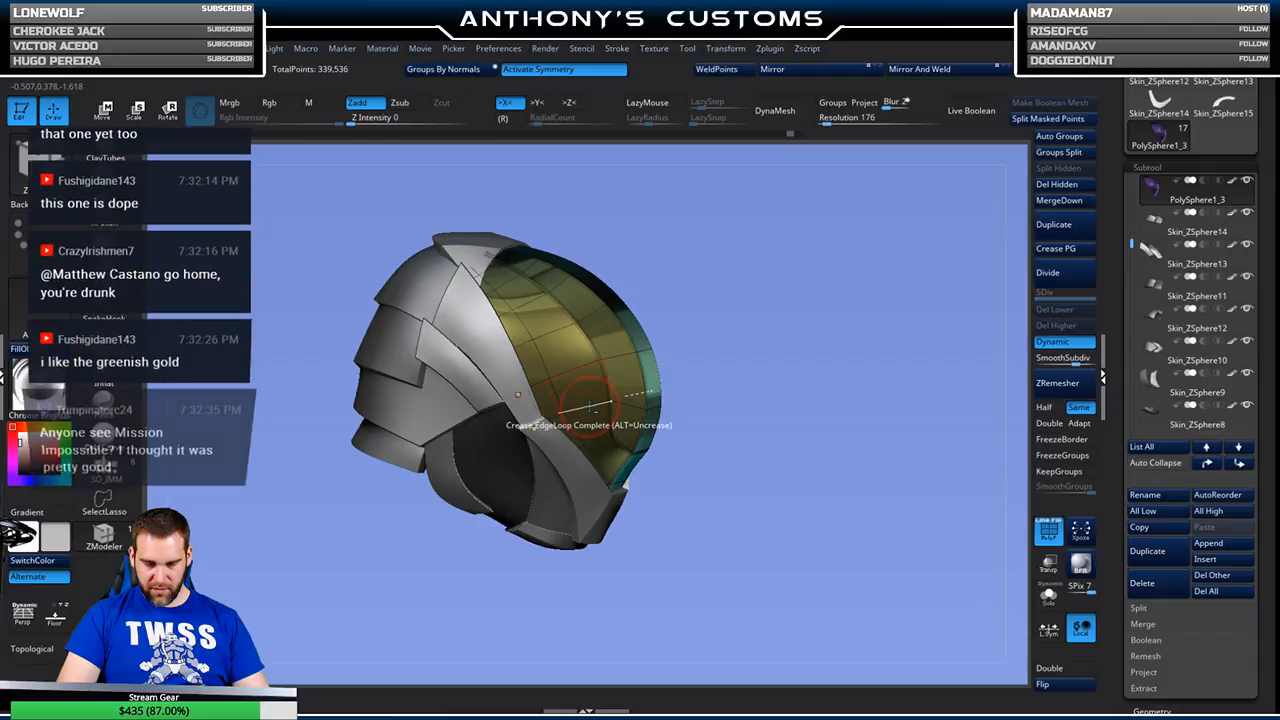
key(space)
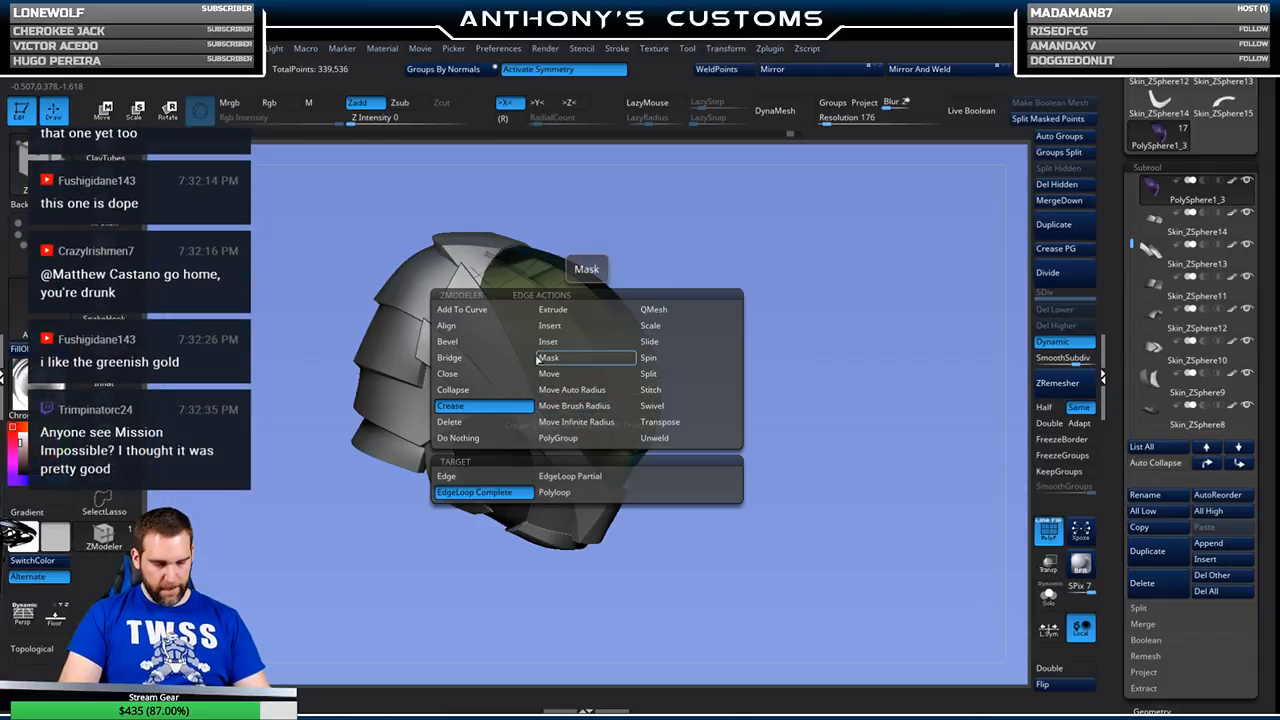
click(464, 476)
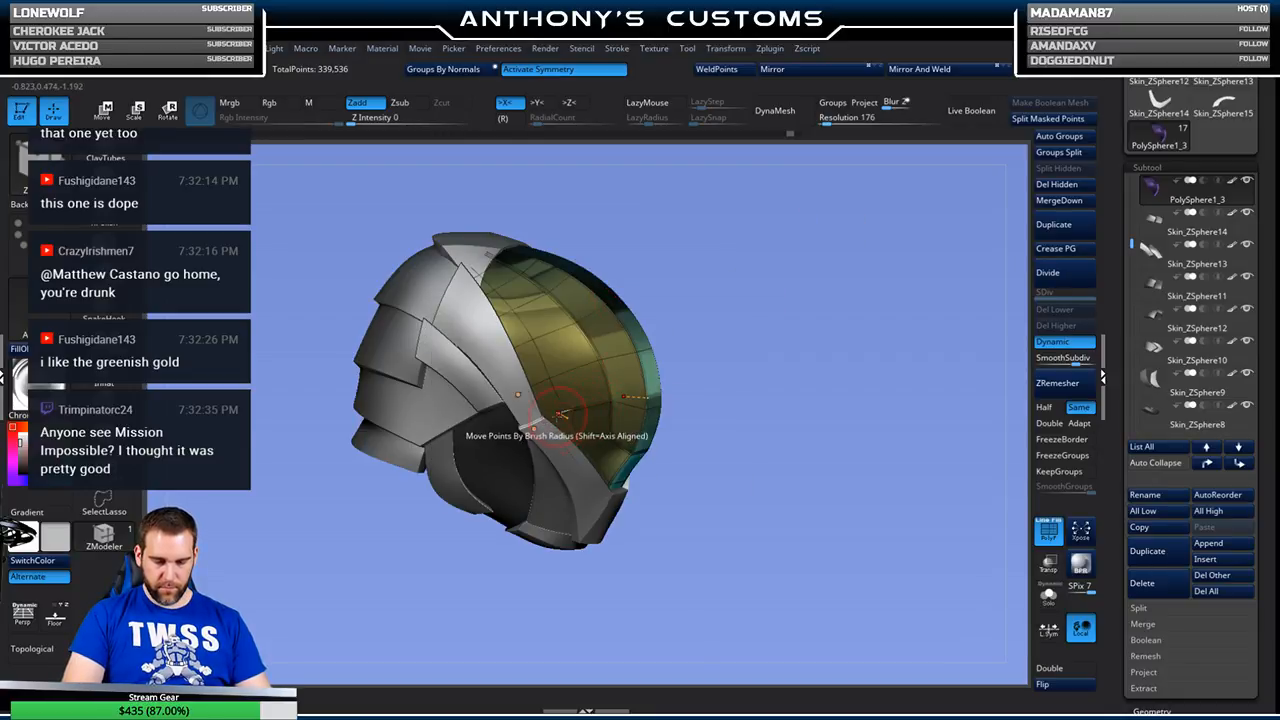
- Pull the lower centre of the visor forward with the Move brush, checking its shape from the front and side
drag(883, 340, 697, 365)
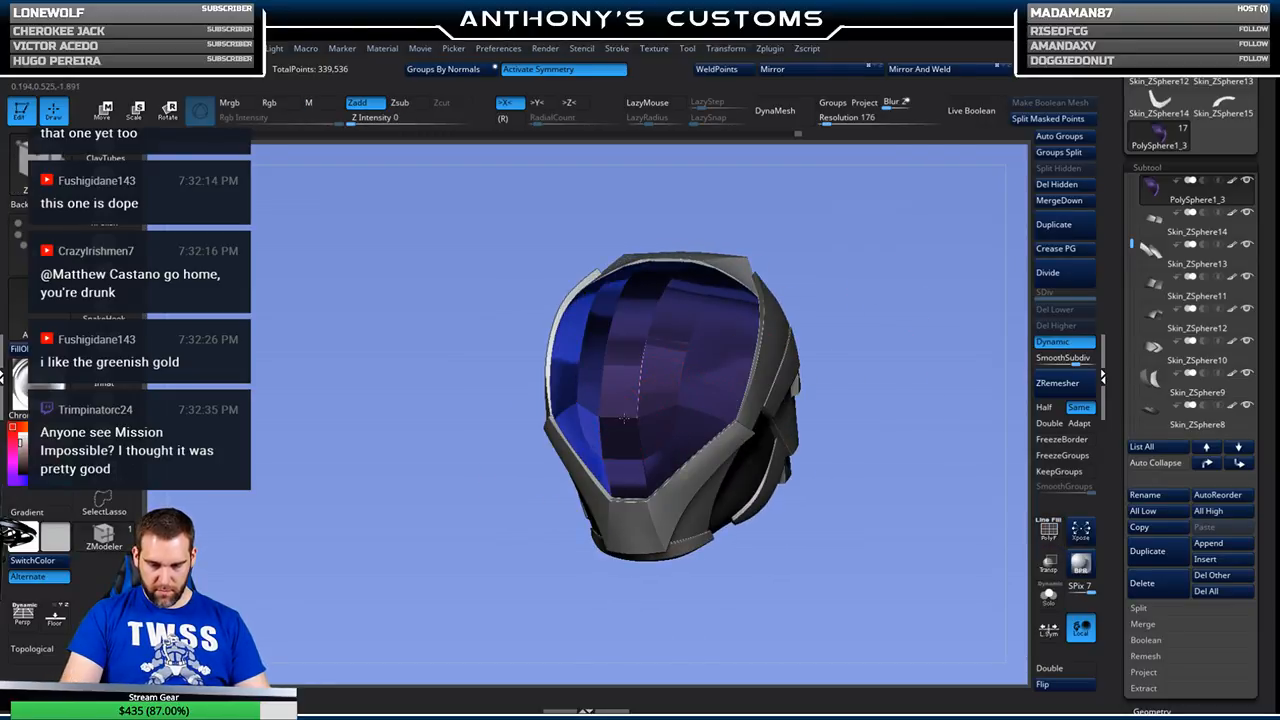
drag(918, 324, 765, 341)
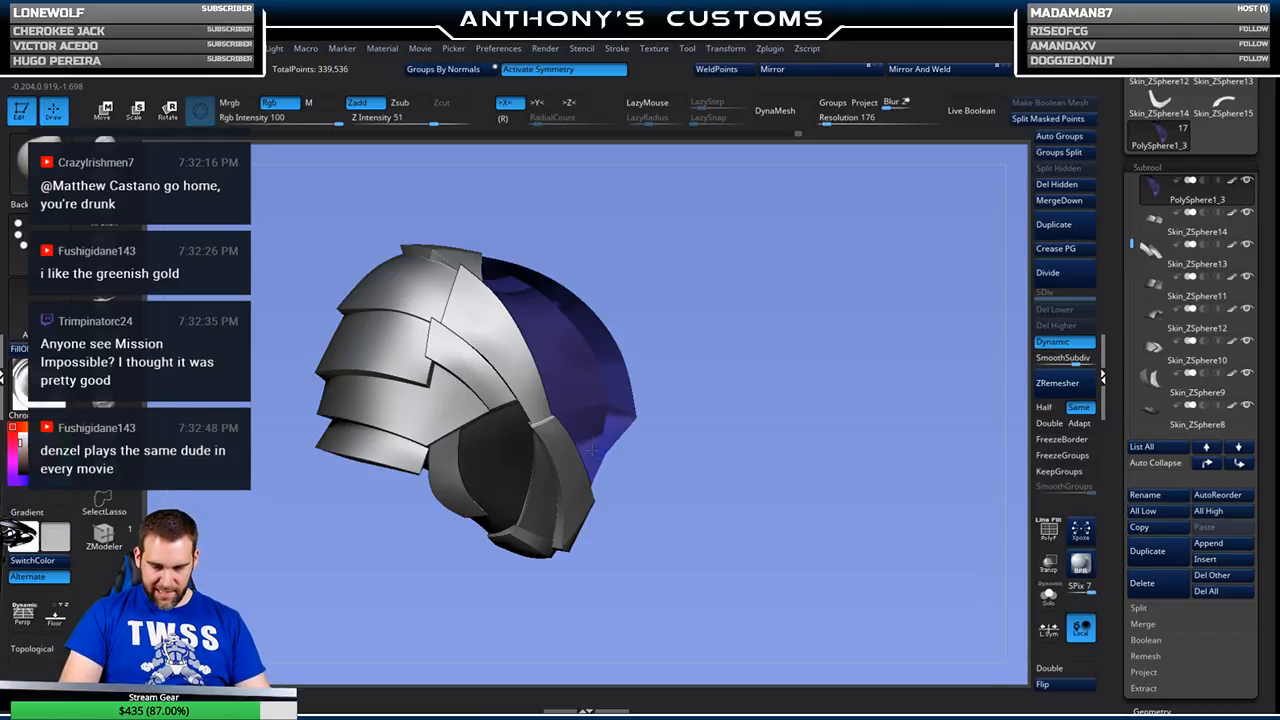
drag(851, 415, 766, 393)
alt+drag(465, 479, 795, 383)
key(shift+f)
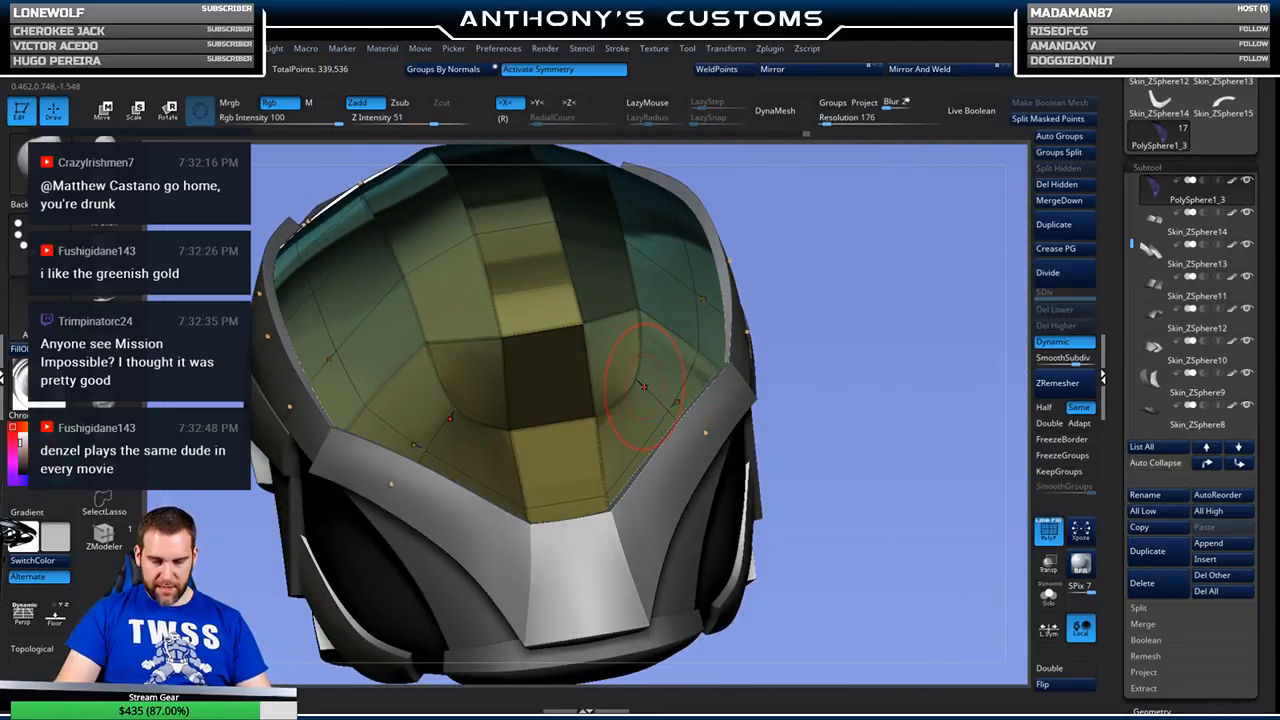
drag(893, 334, 680, 360)
mouse_move(813, 422)
mouse_down()
mouse_move(894, 451)
mouse_move(830, 459)
mouse_move(796, 406)
mouse_up()
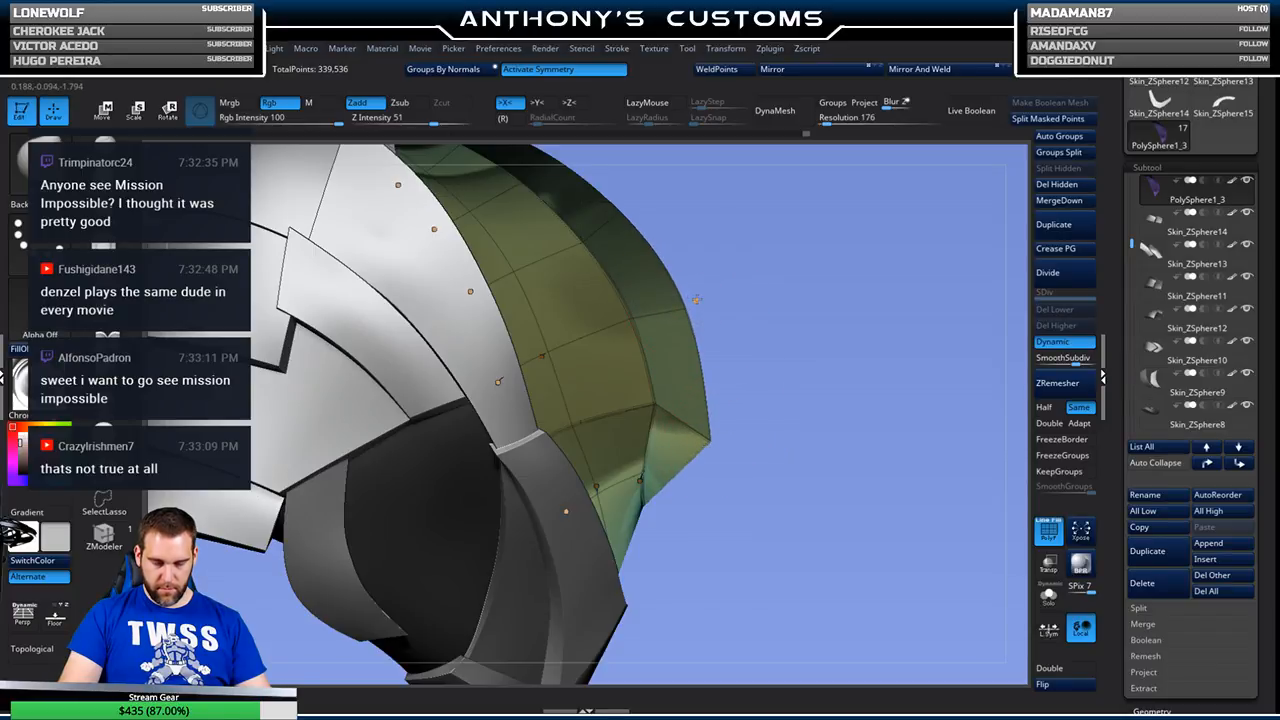
- Push the protruding lower point of the visor back in with the Move brush from the side view
alt+drag(824, 344, 740, 333)
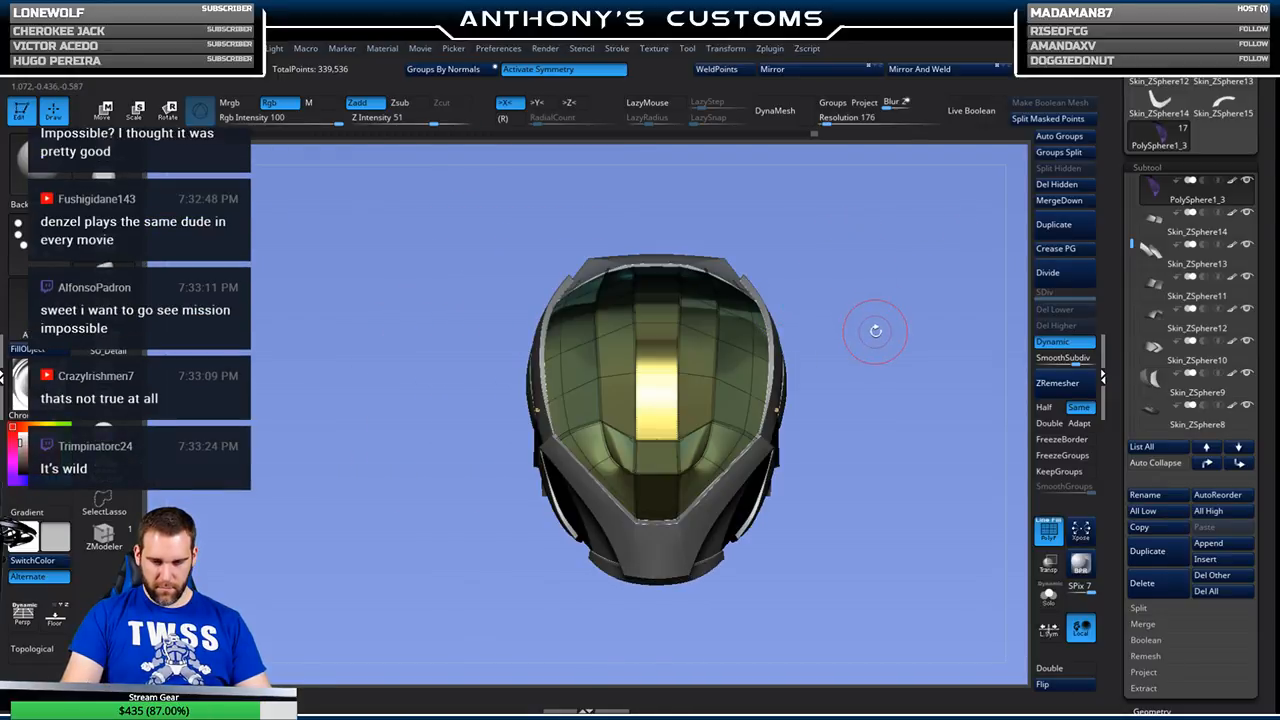
shift+drag(873, 338, 851, 338)
mouse_move(903, 406)
mouse_down()
mouse_move(985, 405)
mouse_move(880, 406)
mouse_move(882, 424)
mouse_move(935, 411)
mouse_move(868, 374)
mouse_move(891, 438)
mouse_move(868, 295)
mouse_move(911, 380)
mouse_move(856, 373)
mouse_move(871, 360)
mouse_move(793, 417)
mouse_move(857, 408)
mouse_move(789, 509)
mouse_move(791, 606)
mouse_move(786, 449)
mouse_move(694, 380)
mouse_move(789, 486)
mouse_move(786, 514)
mouse_move(771, 371)
mouse_up()
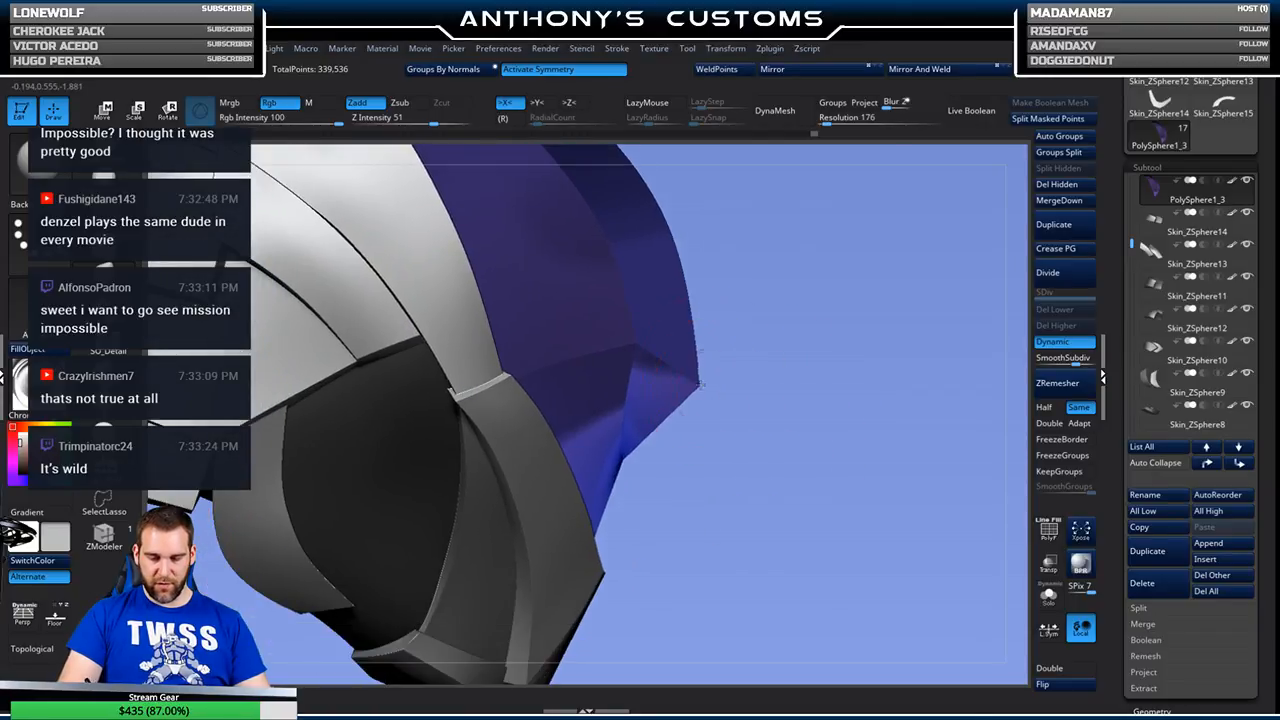
drag(863, 383, 665, 402)
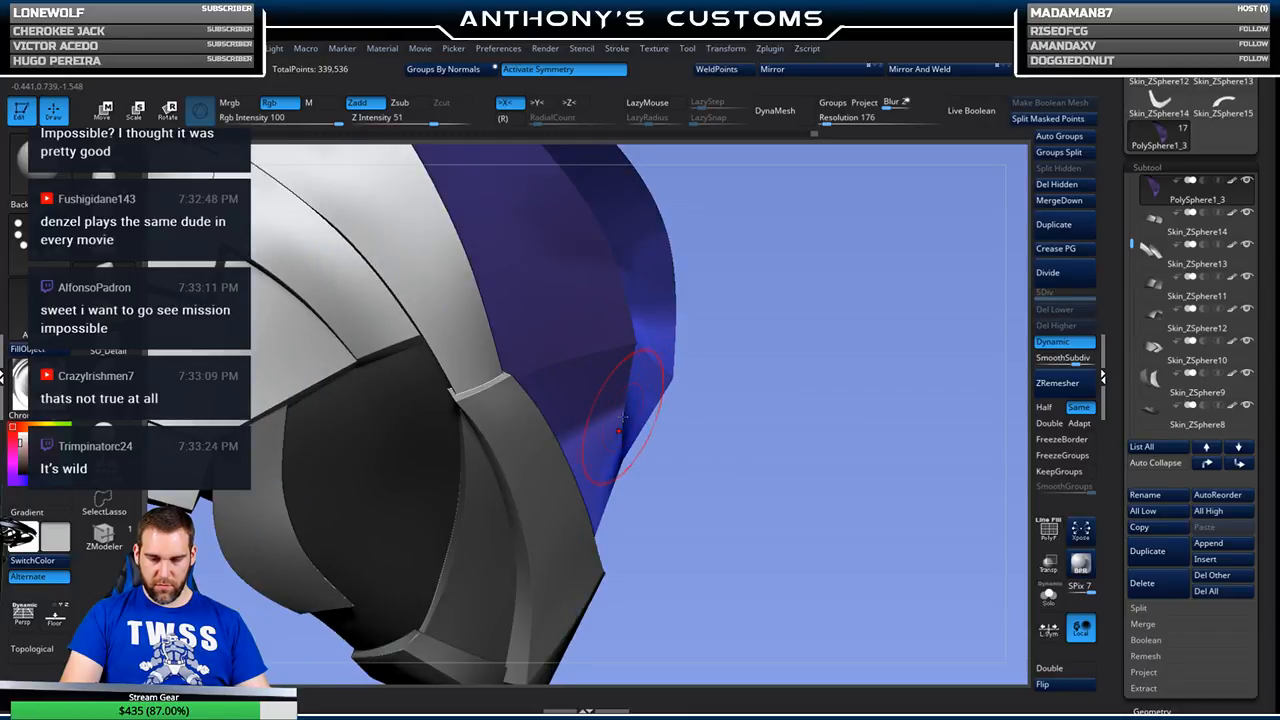
drag(656, 439, 755, 497)
drag(786, 429, 838, 428)
drag(904, 483, 822, 458)
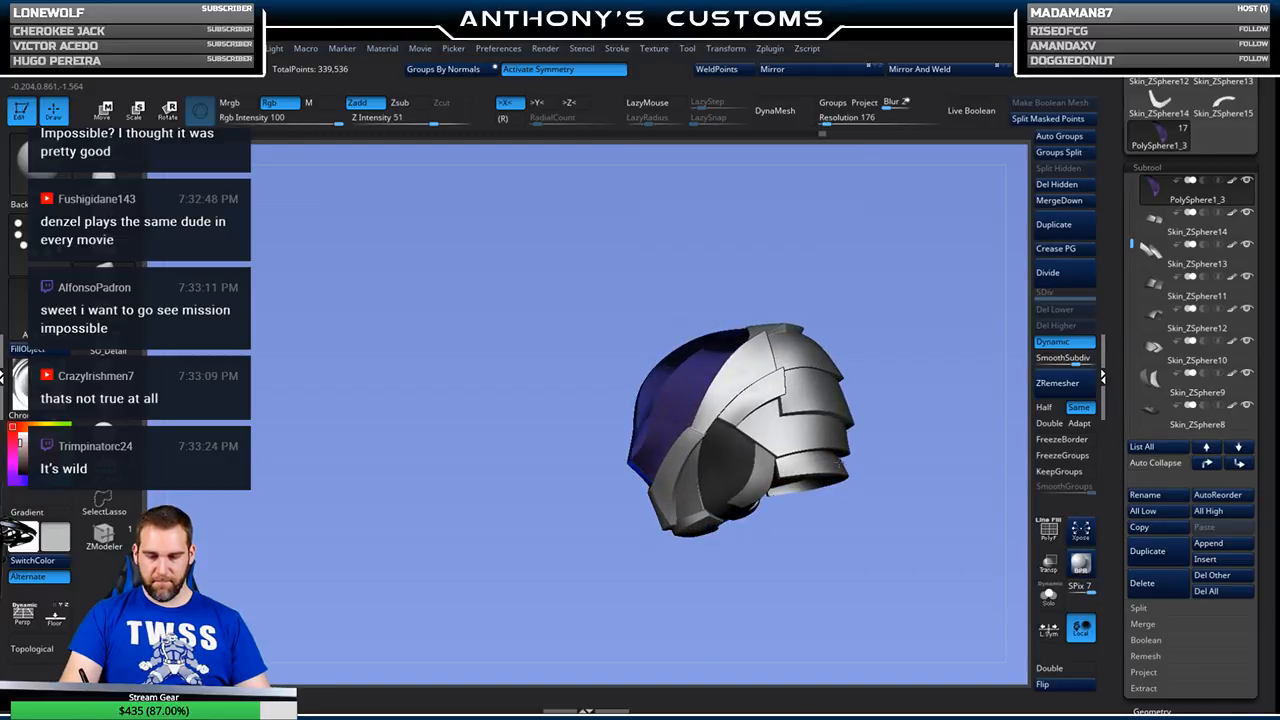
- Check the reshaped visor from the side and front, frame the helmet in front view and save the project
drag(736, 572, 750, 553)
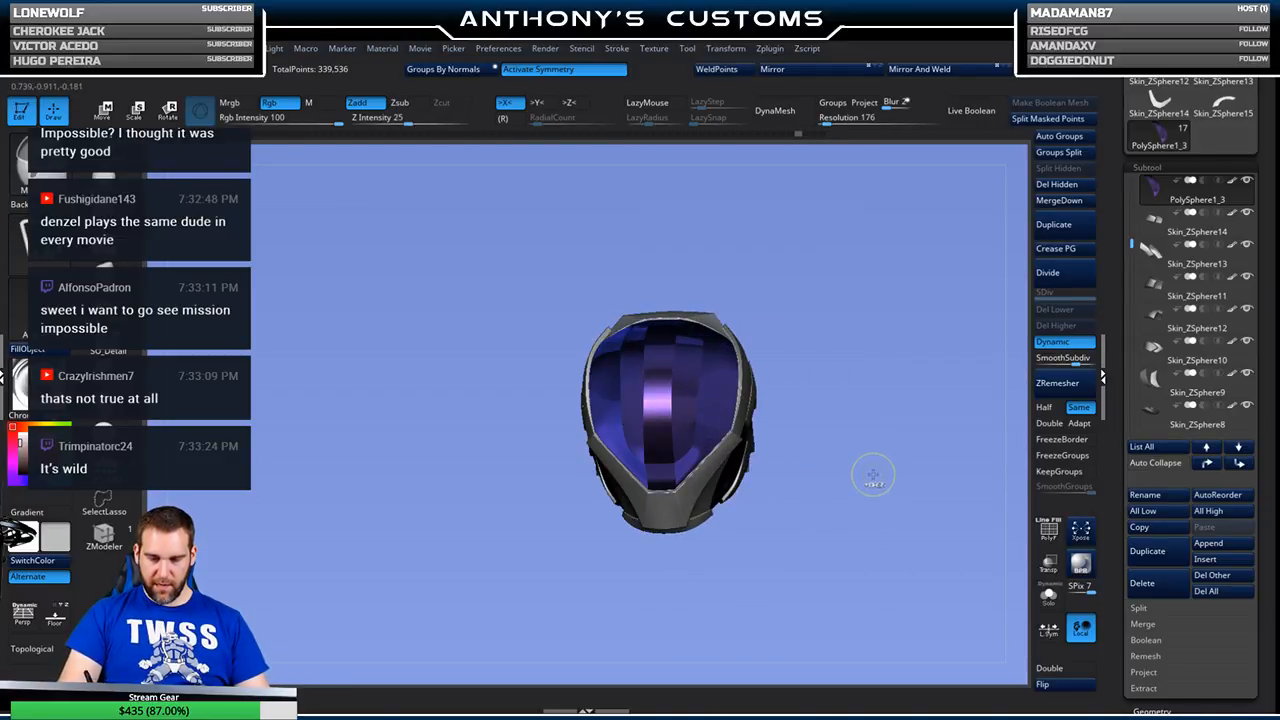
drag(866, 480, 877, 506)
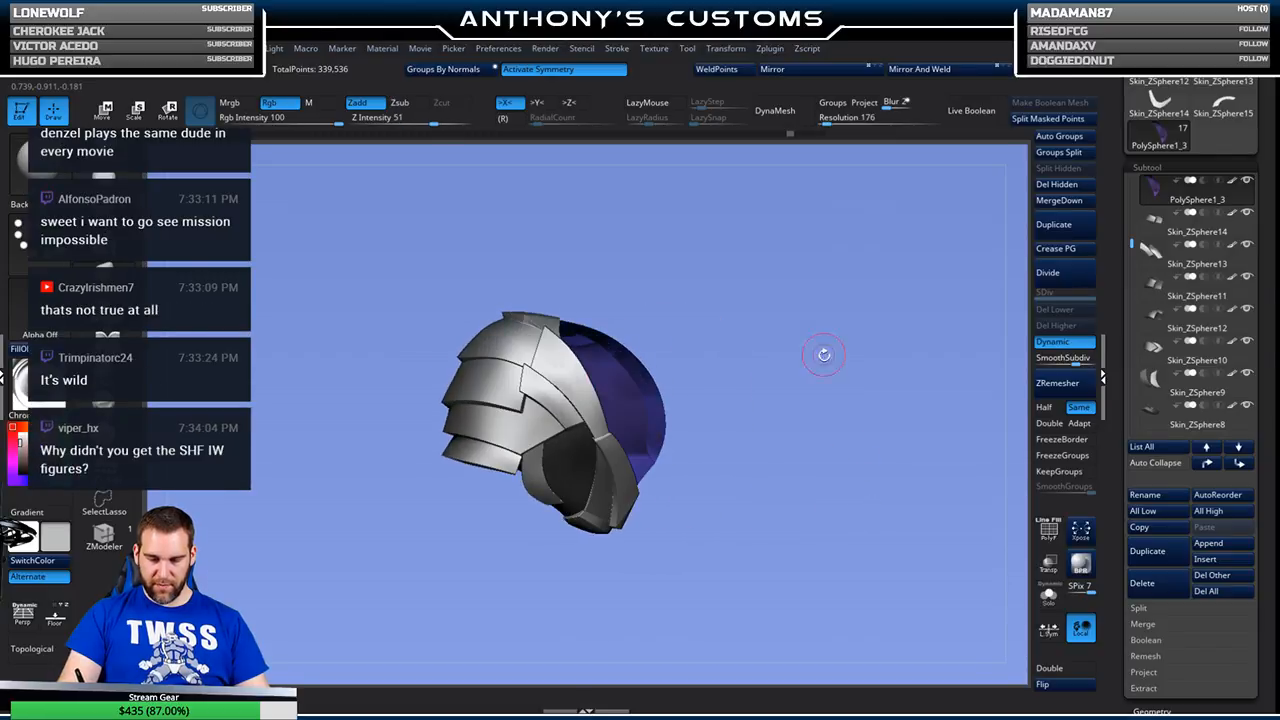
alt+drag(766, 449, 854, 495)
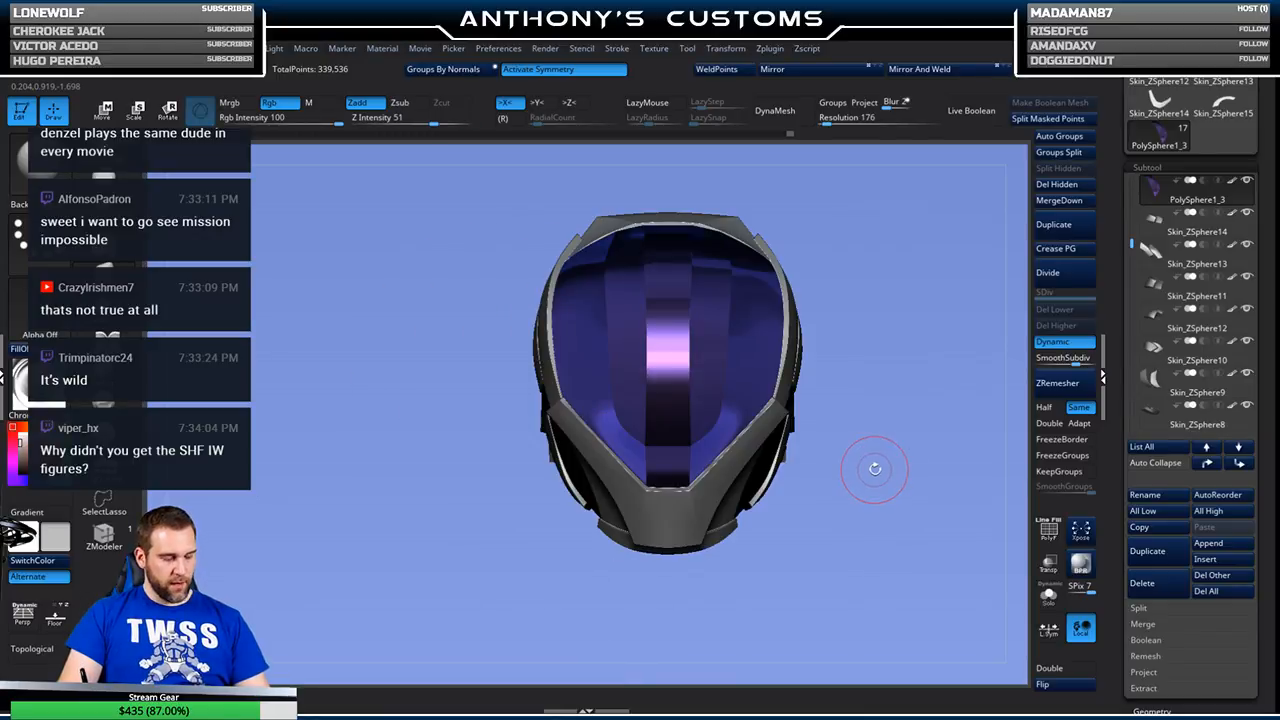
key(f)
key(f)
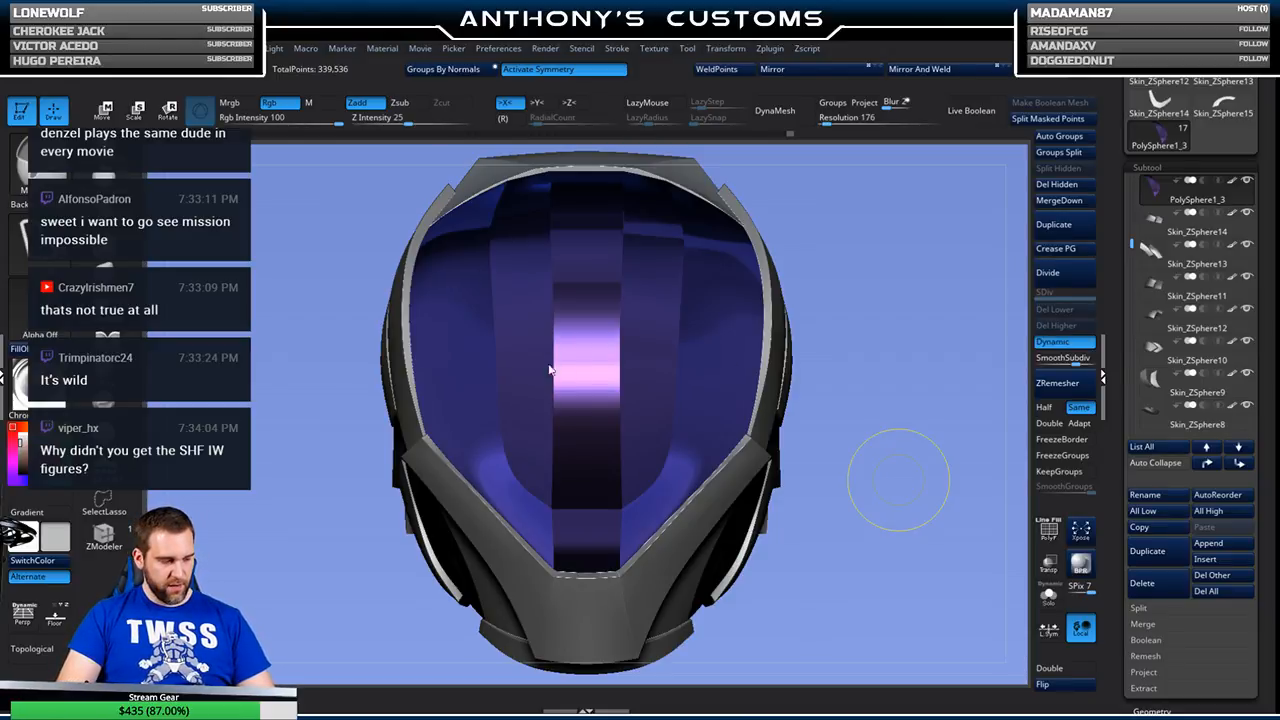
key(ctrl+s)
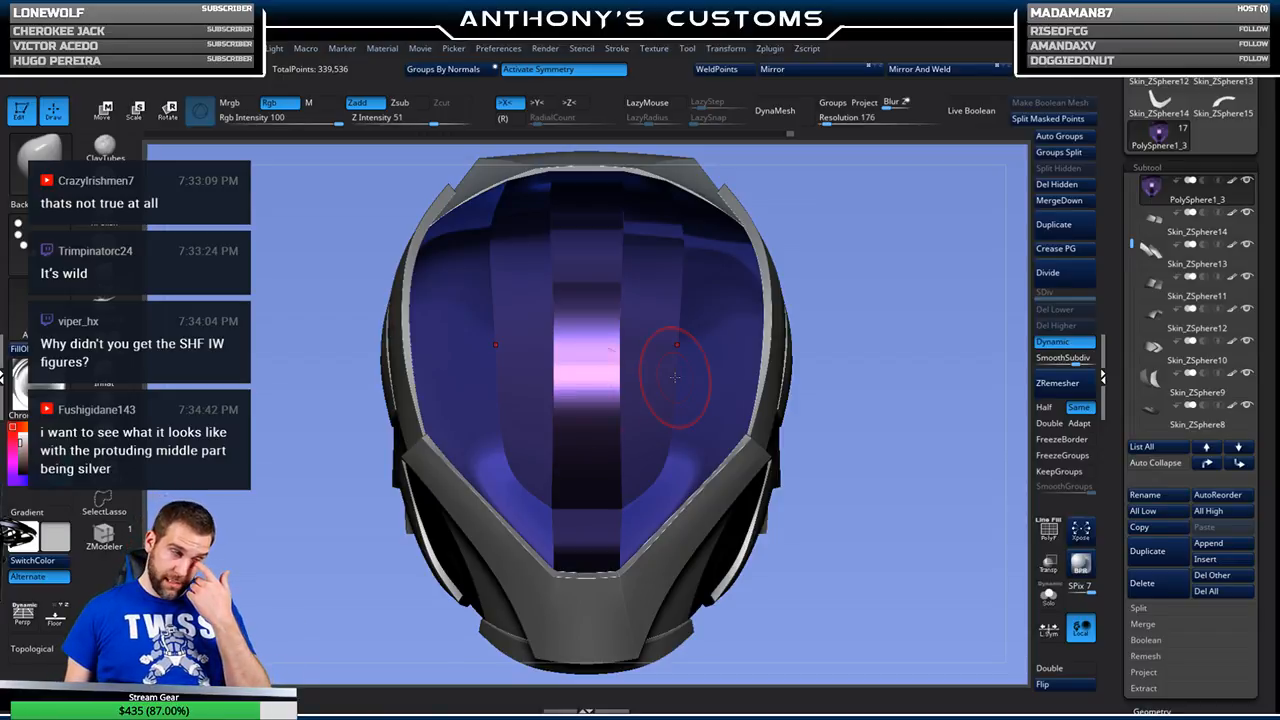
- Assign the upper polygons of the visor's centre band to a separate polygroup with ZModeler
key(b)
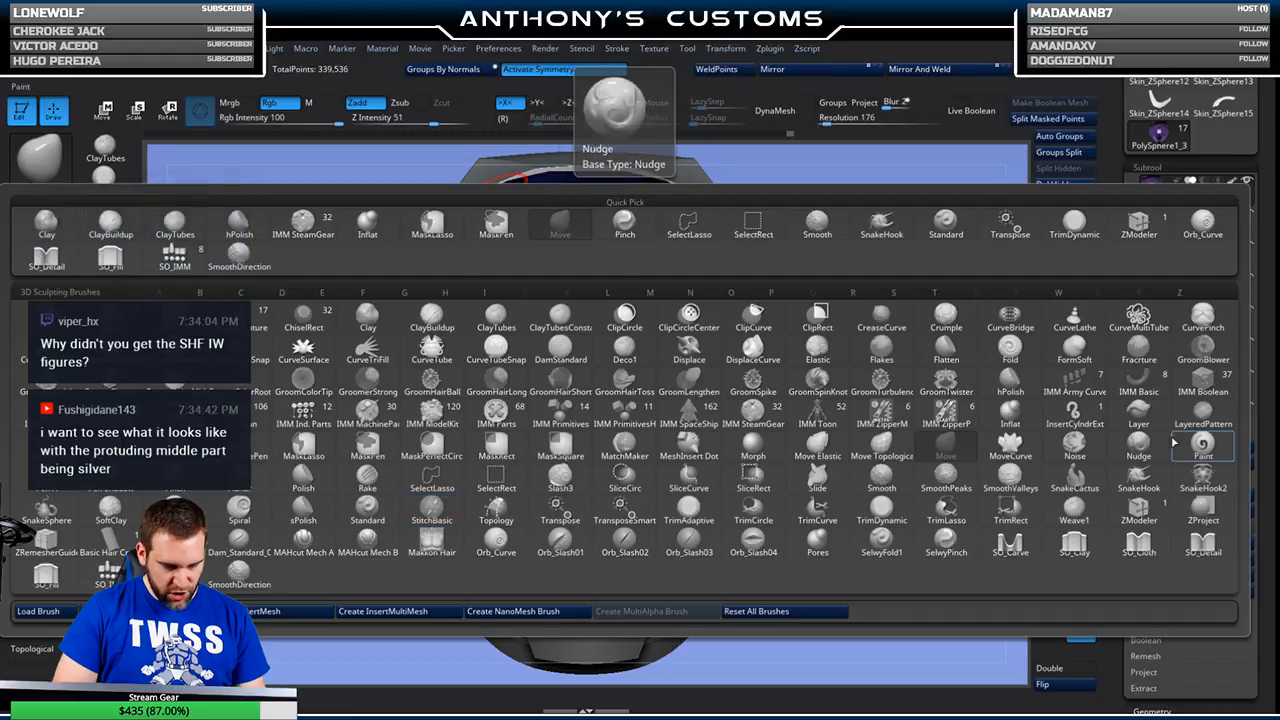
click(1203, 445)
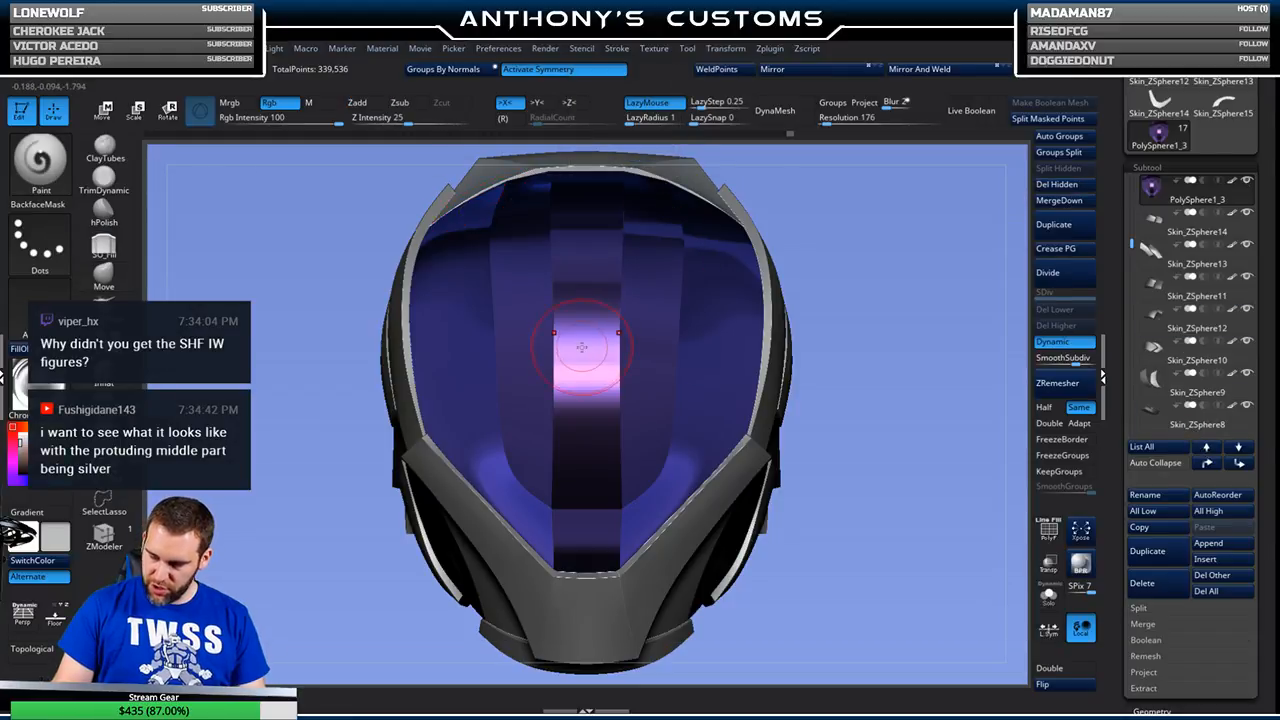
key(shift+f)
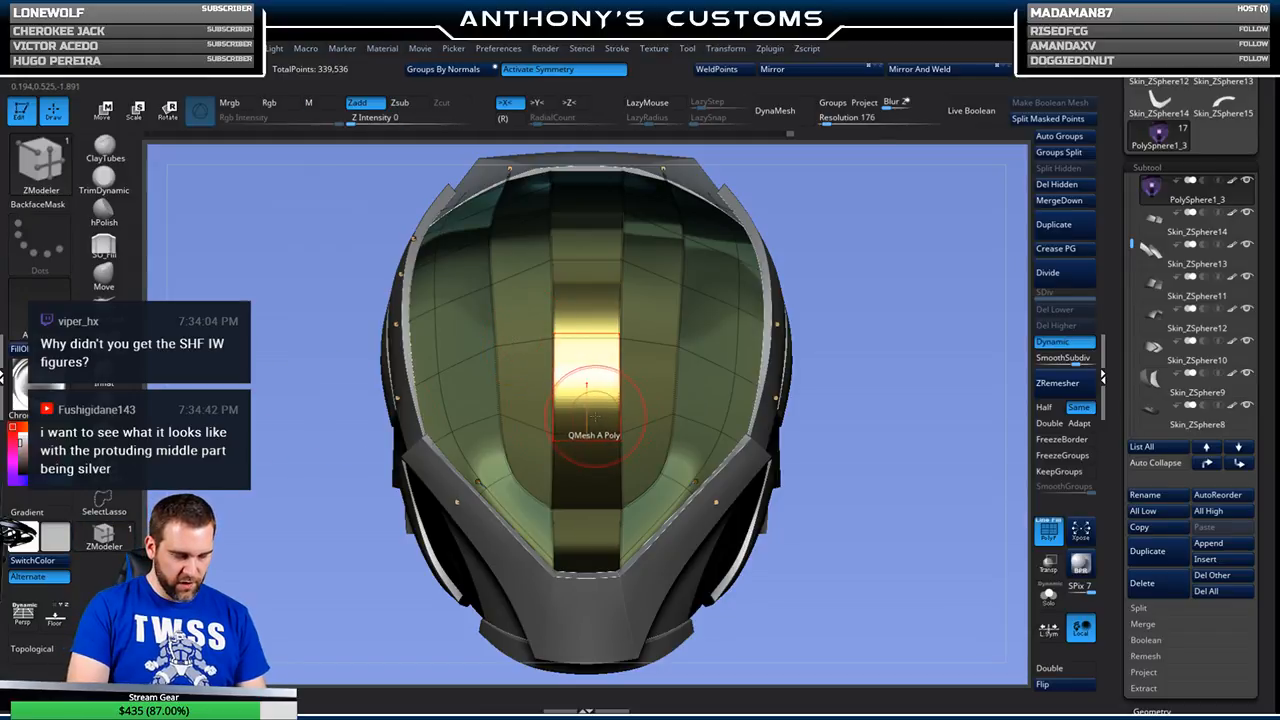
drag(592, 419, 586, 323)
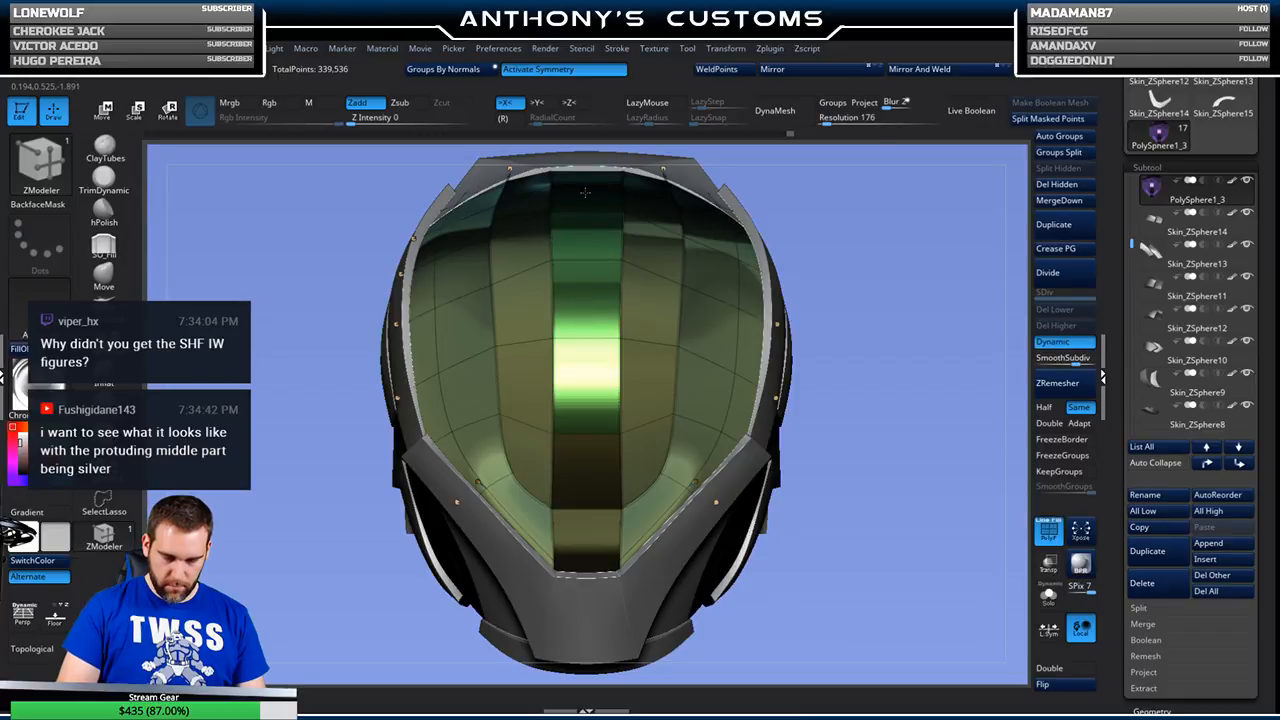
alt+drag(910, 232, 903, 294)
key(shift+f)
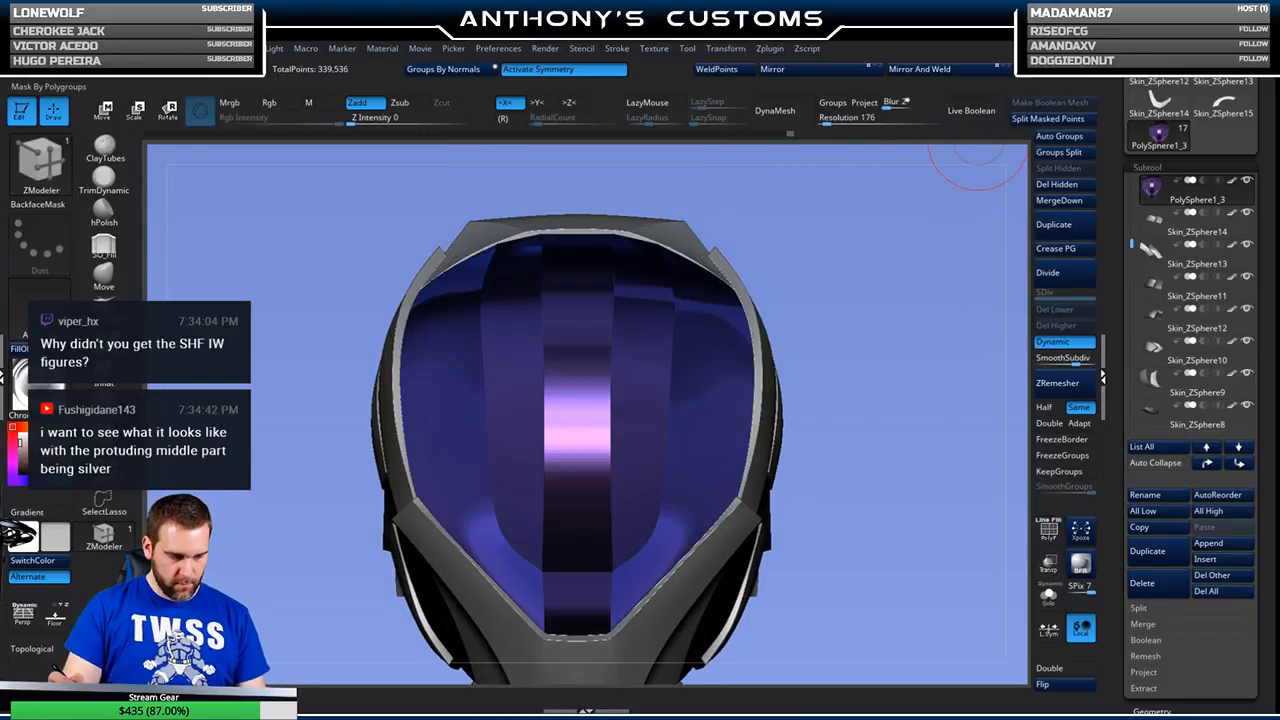
- Choose the Paint brush with white as the colour and try a stroke along the visor's centre band
key(b)
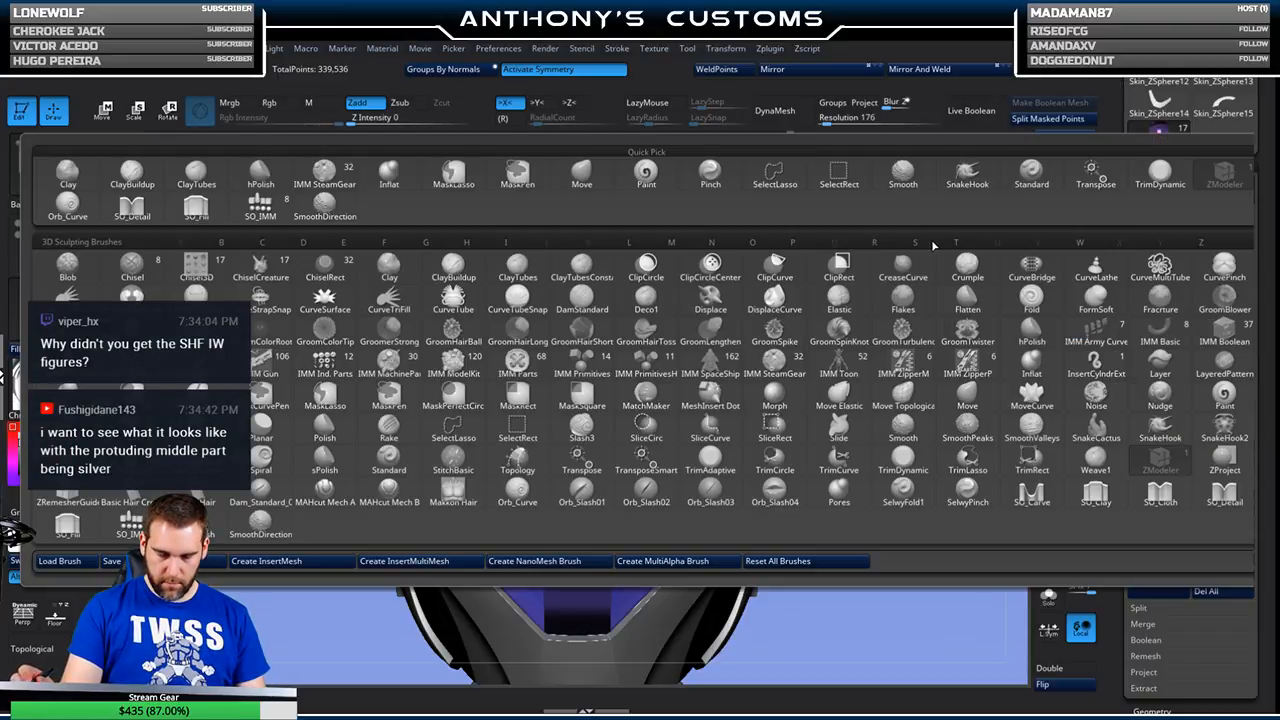
click(647, 173)
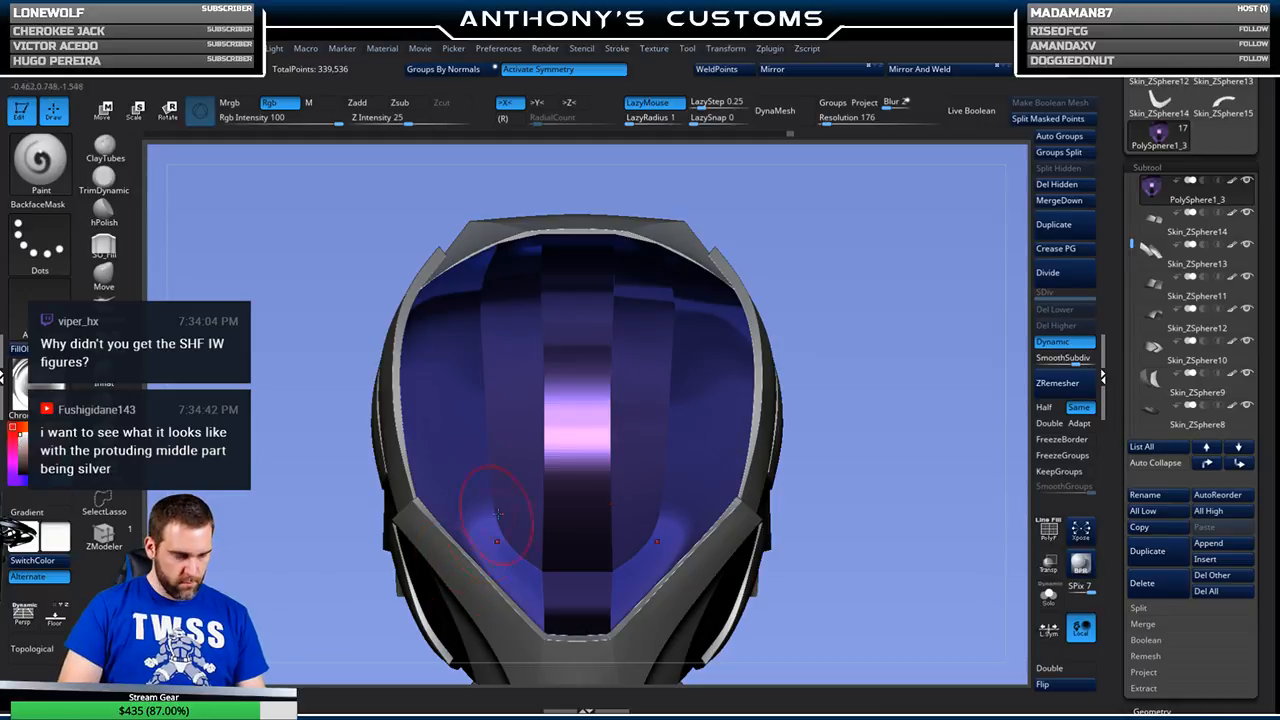
drag(578, 430, 602, 287)
mouse_move(840, 258)
mouse_down()
mouse_move(880, 294)
mouse_move(879, 327)
mouse_up()
drag(857, 271, 877, 316)
- Isolate the visor from the rest of the helmet, turn it to an angled view and undo the last change
mouse_move(850, 420)
alt+mouse_down()
mouse_move(830, 262)
mouse_move(812, 400)
mouse_move(834, 431)
mouse_move(810, 353)
mouse_move(817, 403)
mouse_move(849, 409)
alt+mouse_up()
key(shift+f)
click(1051, 605)
alt+drag(862, 496, 847, 586)
key(shift+f)
key(ctrl+z)
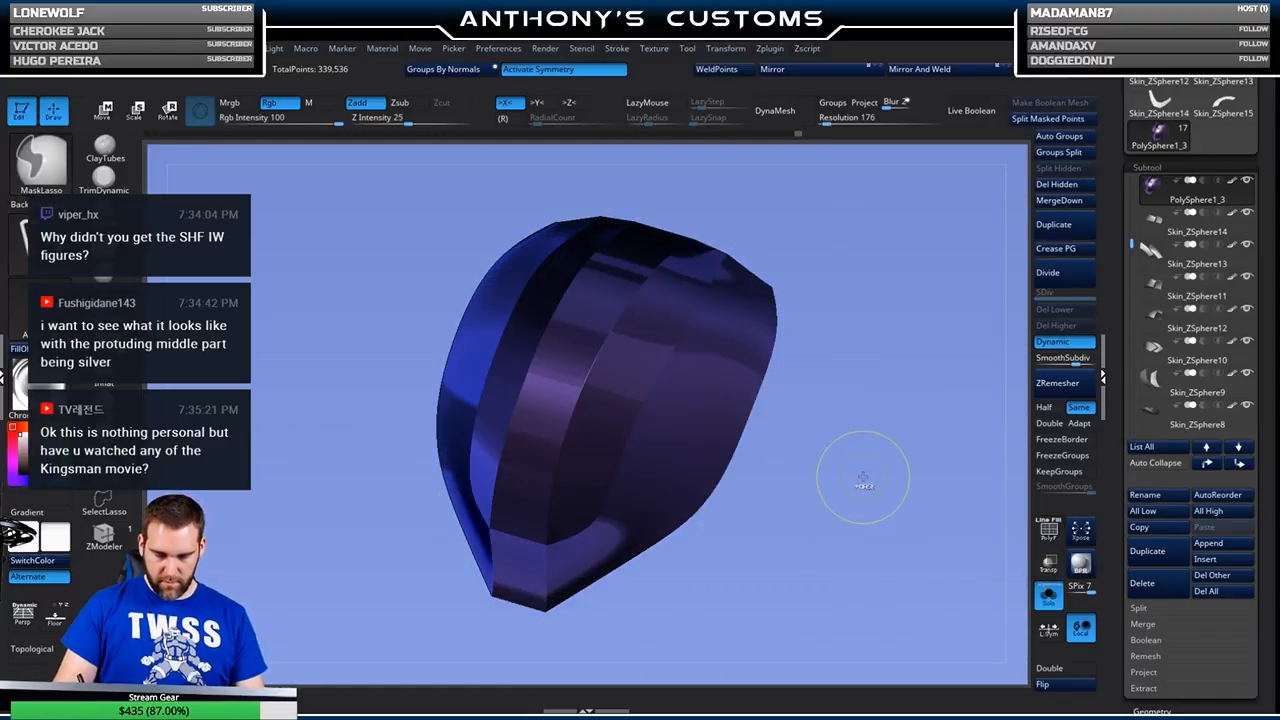
- Paint the visor's raised centre band with white strokes along its length and show the complete helmet again
mouse_move(548, 376)
mouse_down()
mouse_move(556, 386)
mouse_move(684, 226)
mouse_move(586, 323)
mouse_up()
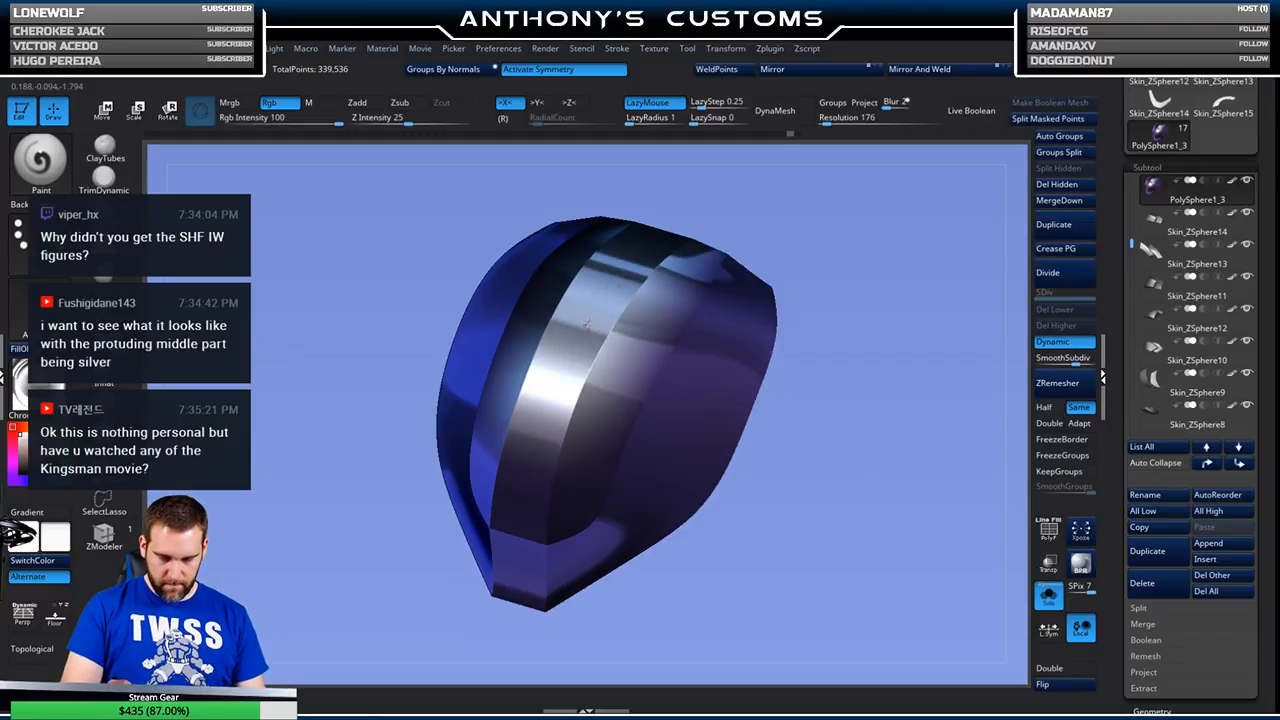
key(ctrl+z)
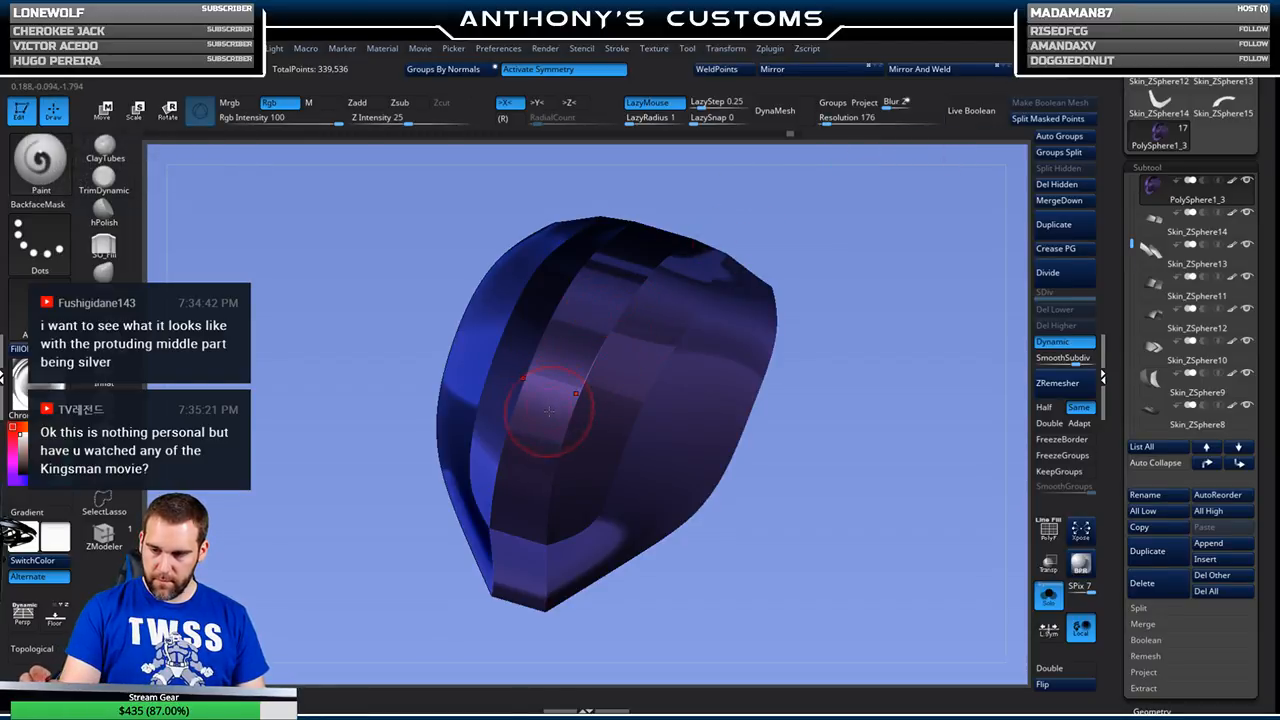
mouse_move(556, 413)
mouse_down()
mouse_move(575, 360)
mouse_move(686, 221)
mouse_up()
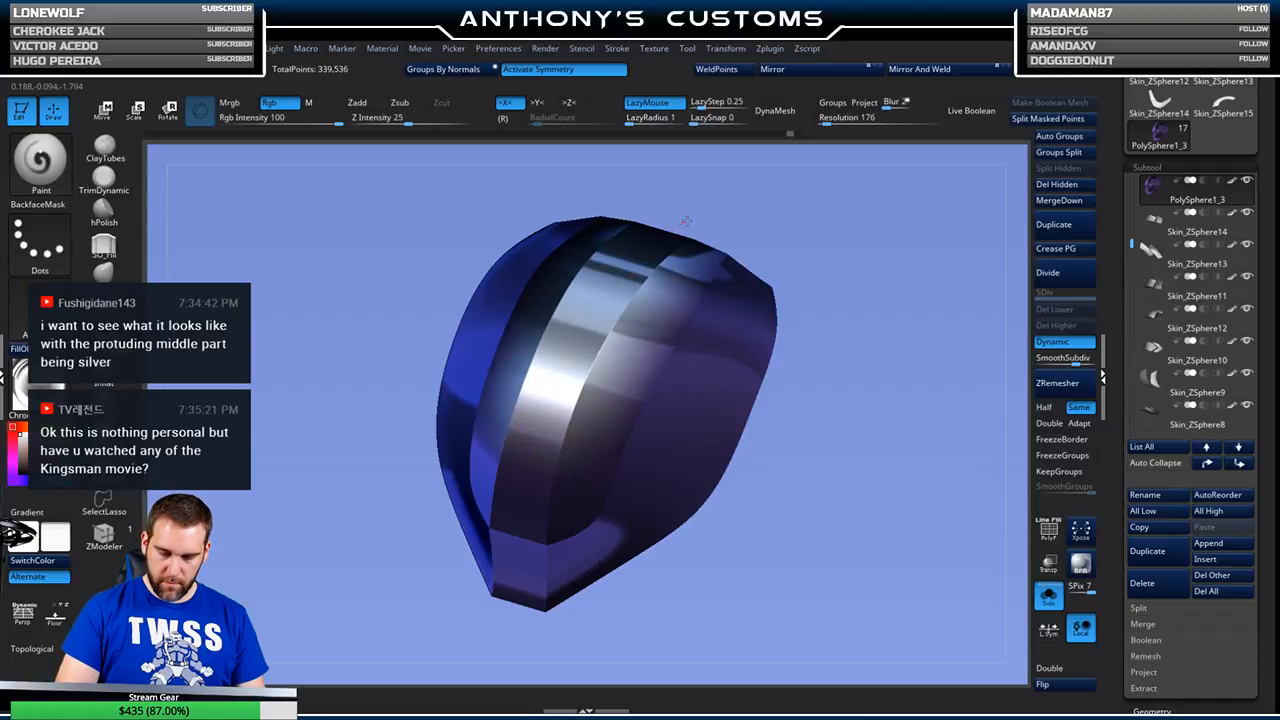
drag(533, 445, 525, 499)
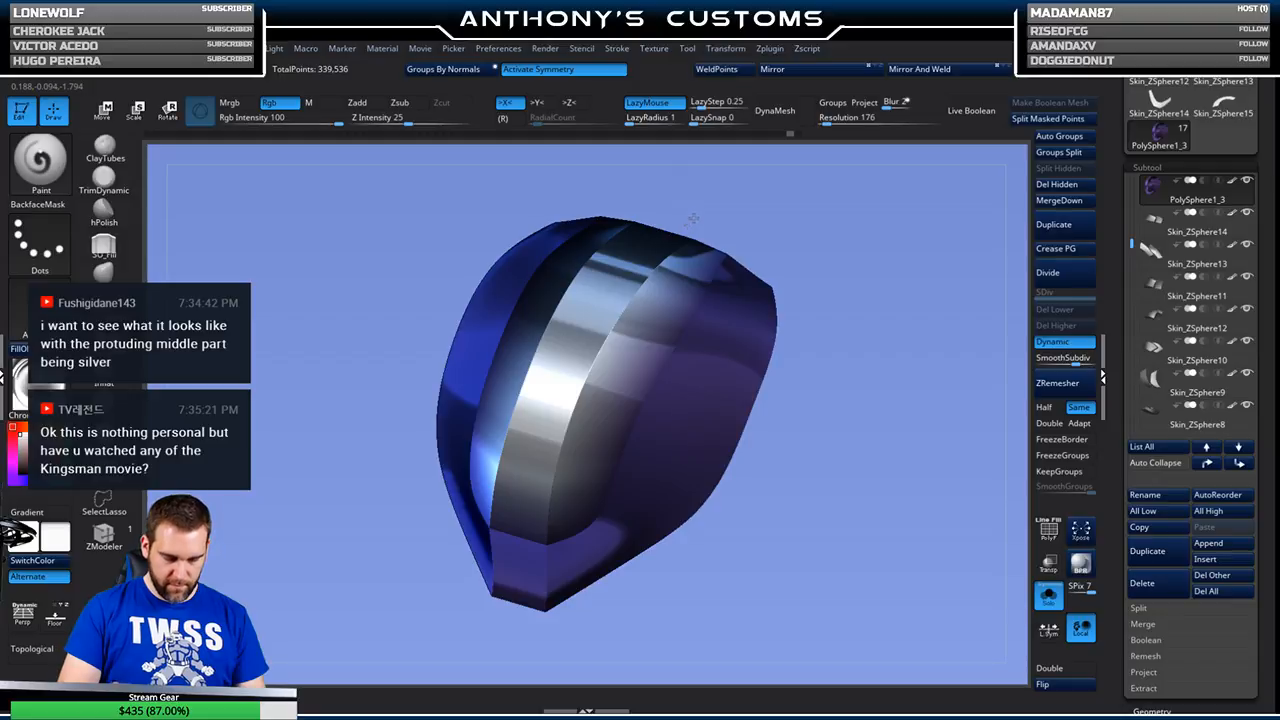
drag(848, 492, 777, 471)
click(1048, 596)
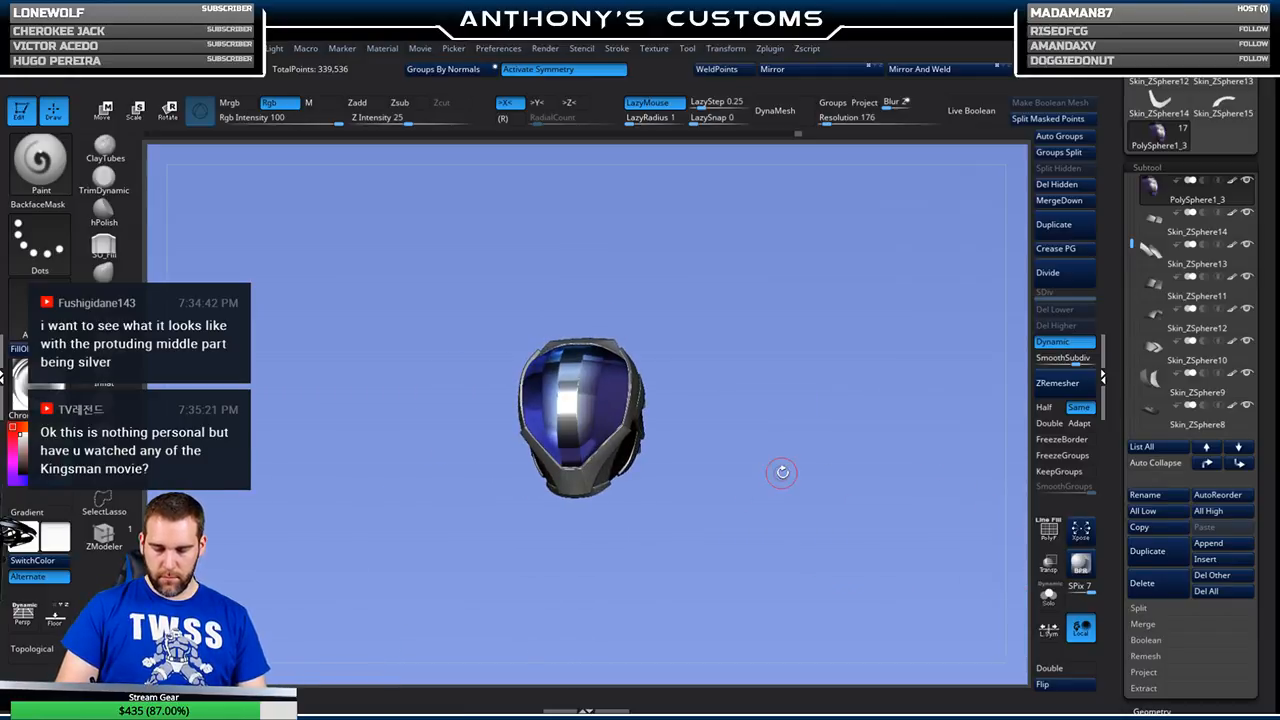
- Browse the saved projects and open Head1.ZPR, the head with the blue half-face mask
key(comma)
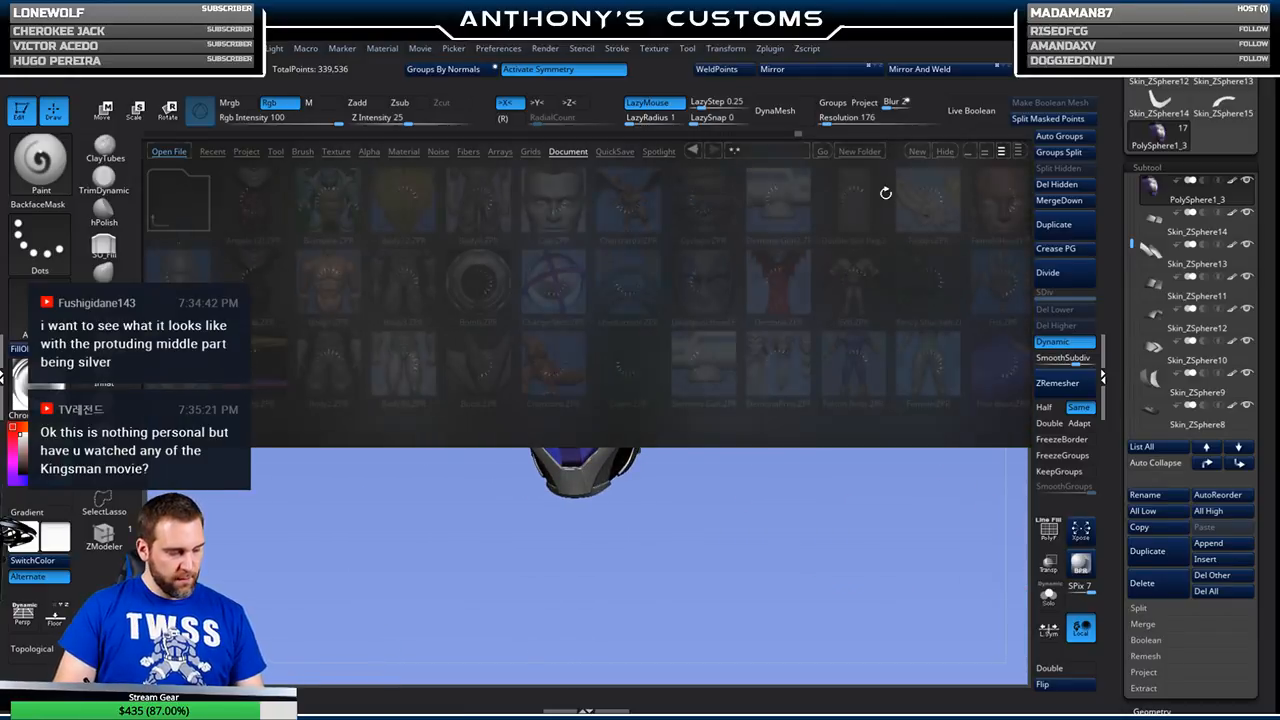
drag(814, 304, 729, 323)
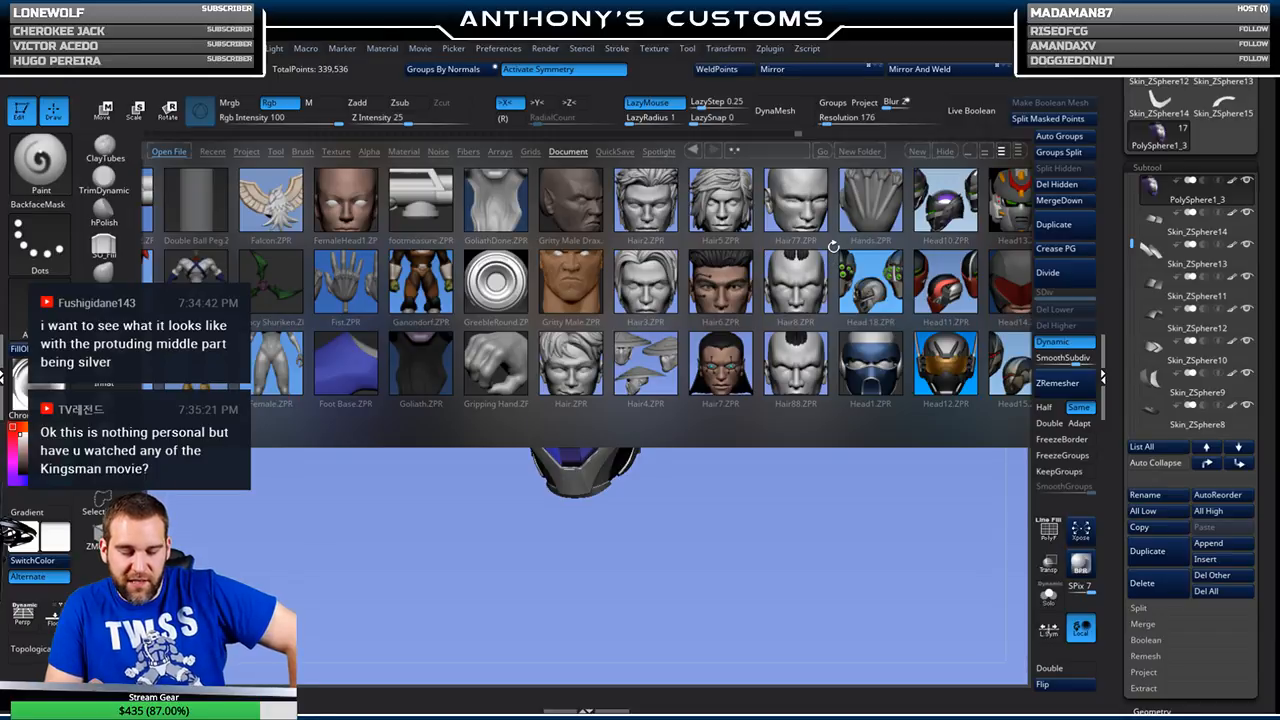
double_click(866, 362)
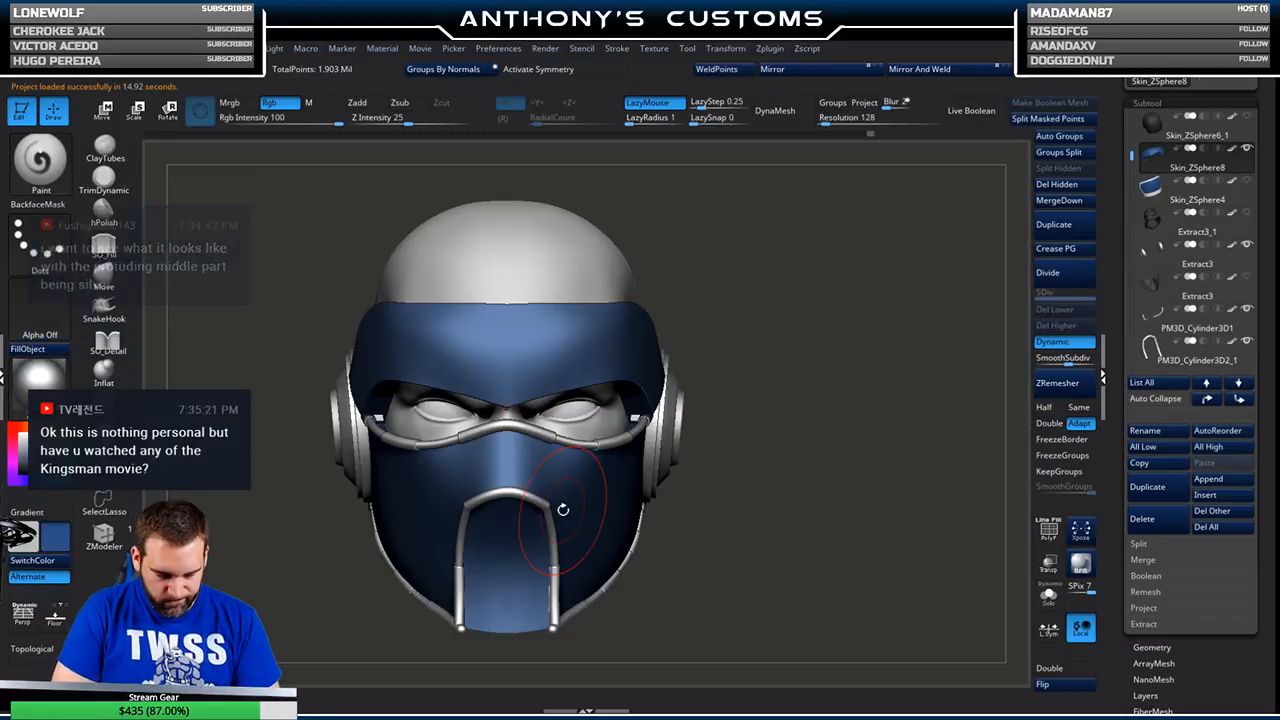
- Hide the blue forehead guard and display the full Skin_ZSphere4 visor piece on the head
drag(781, 460, 906, 385)
mouse_move(1247, 153)
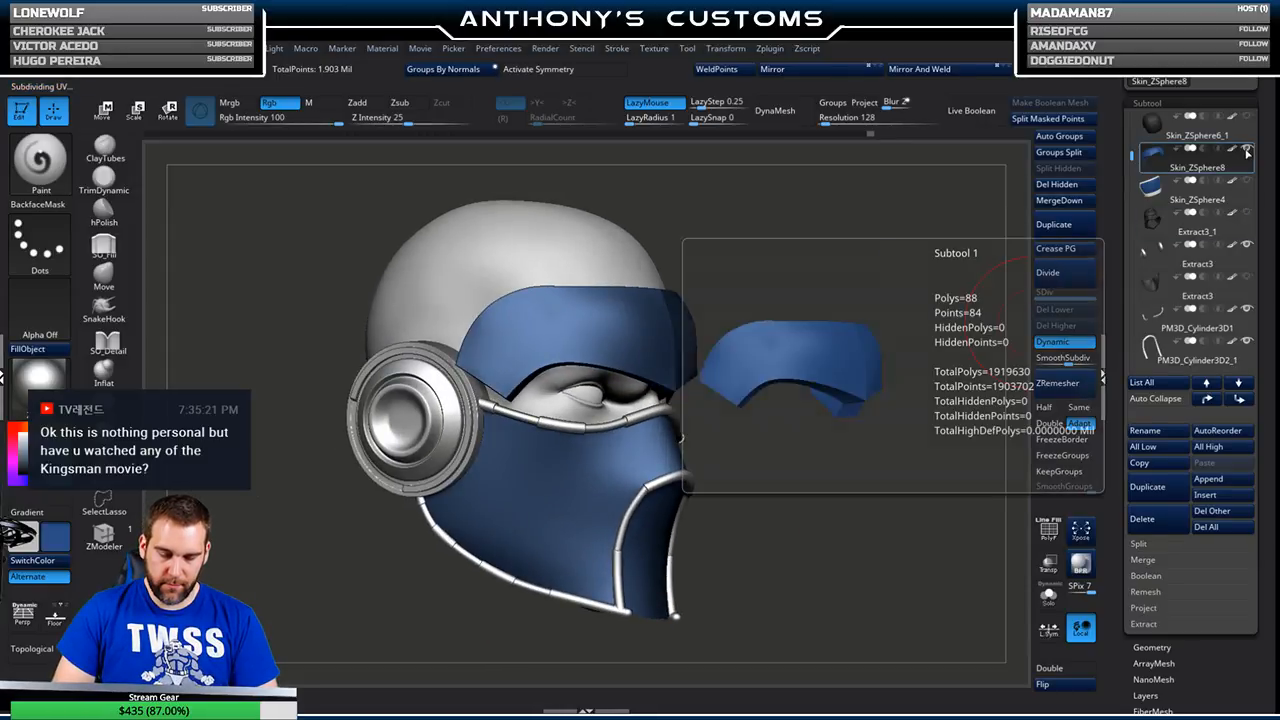
click(1191, 202)
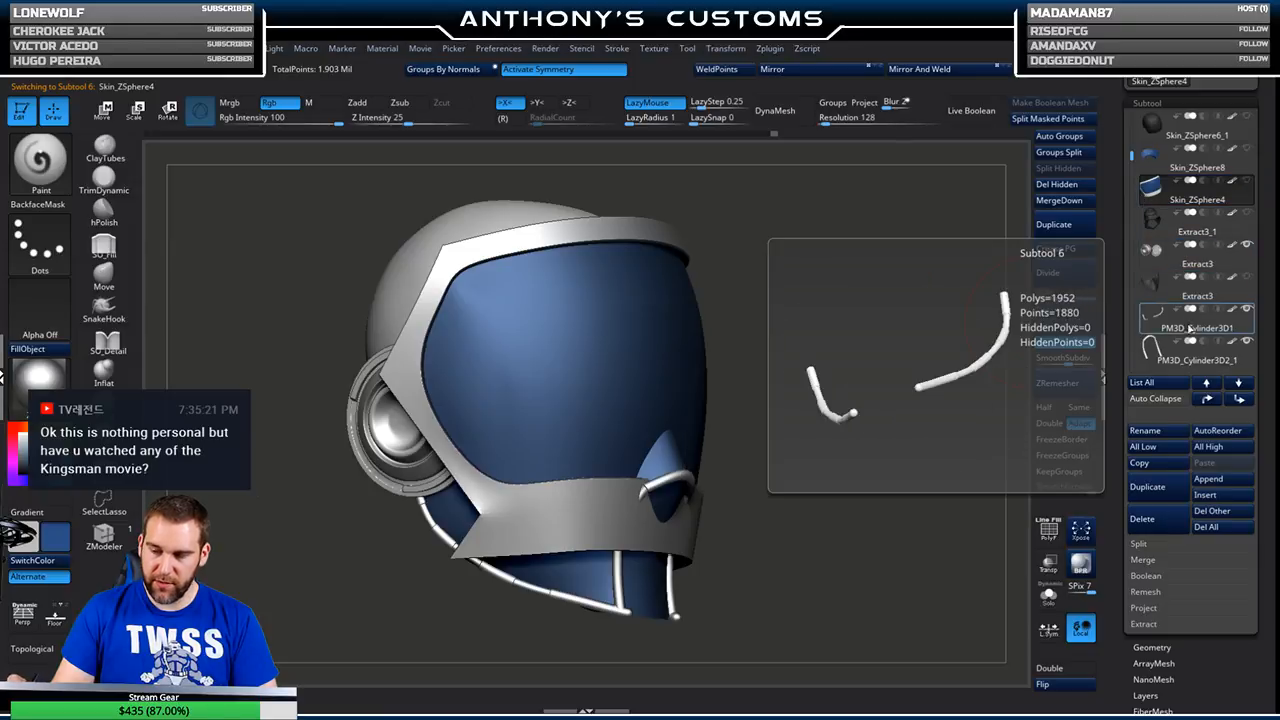
- Hide the round ear pieces and select the PM3D_Cylinder3D1 tubing, leaving the half-face mask on the bare head
click(1200, 260)
drag(810, 368, 1000, 200)
click(1249, 247)
click(1181, 329)
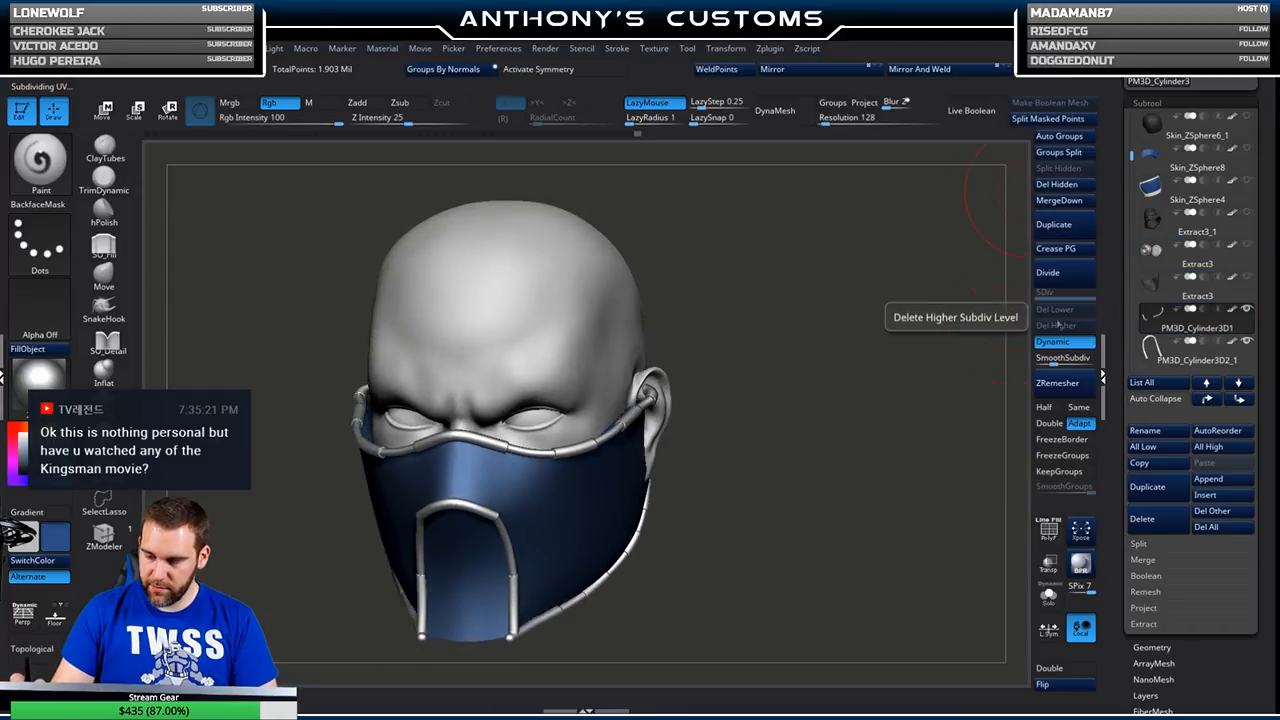
- Examine the half-face mask and its tubing on the head from the front and at an angle
drag(764, 372, 745, 409)
mouse_move(746, 455)
mouse_down()
mouse_move(788, 407)
mouse_move(906, 331)
mouse_move(781, 356)
mouse_move(800, 408)
mouse_move(798, 376)
mouse_move(780, 380)
mouse_up()
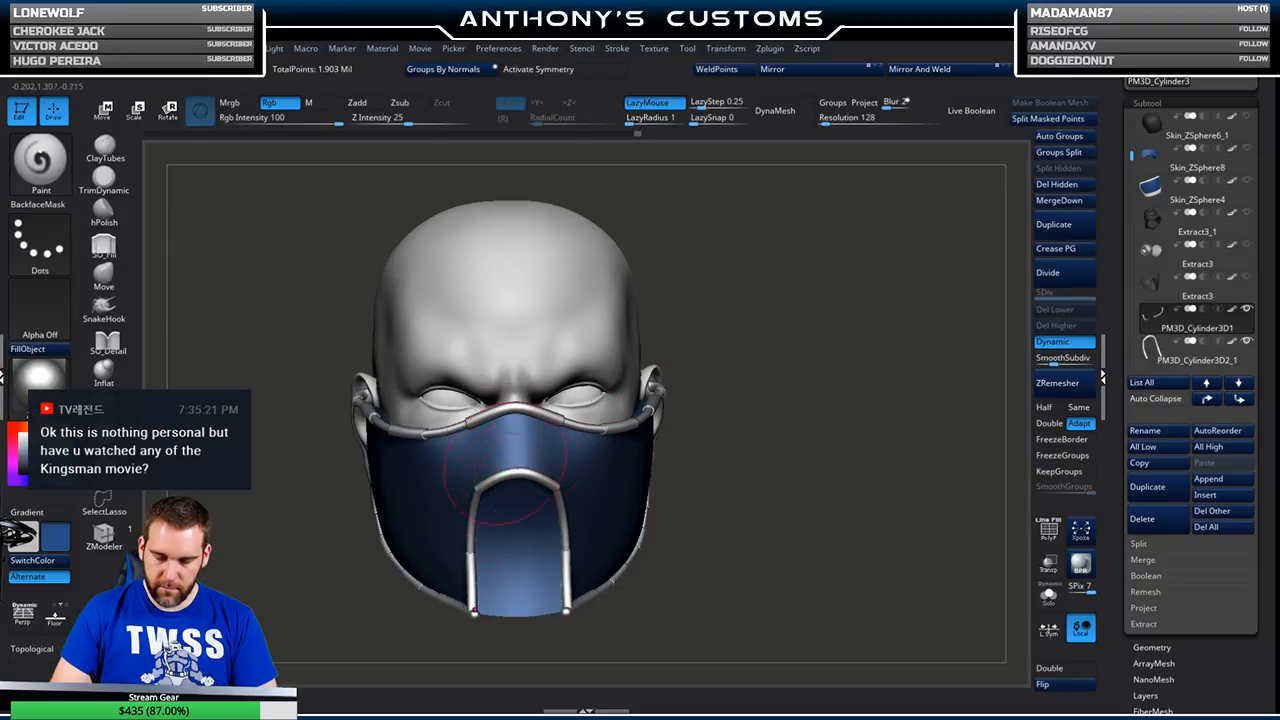
drag(837, 363, 777, 354)
drag(876, 362, 894, 257)
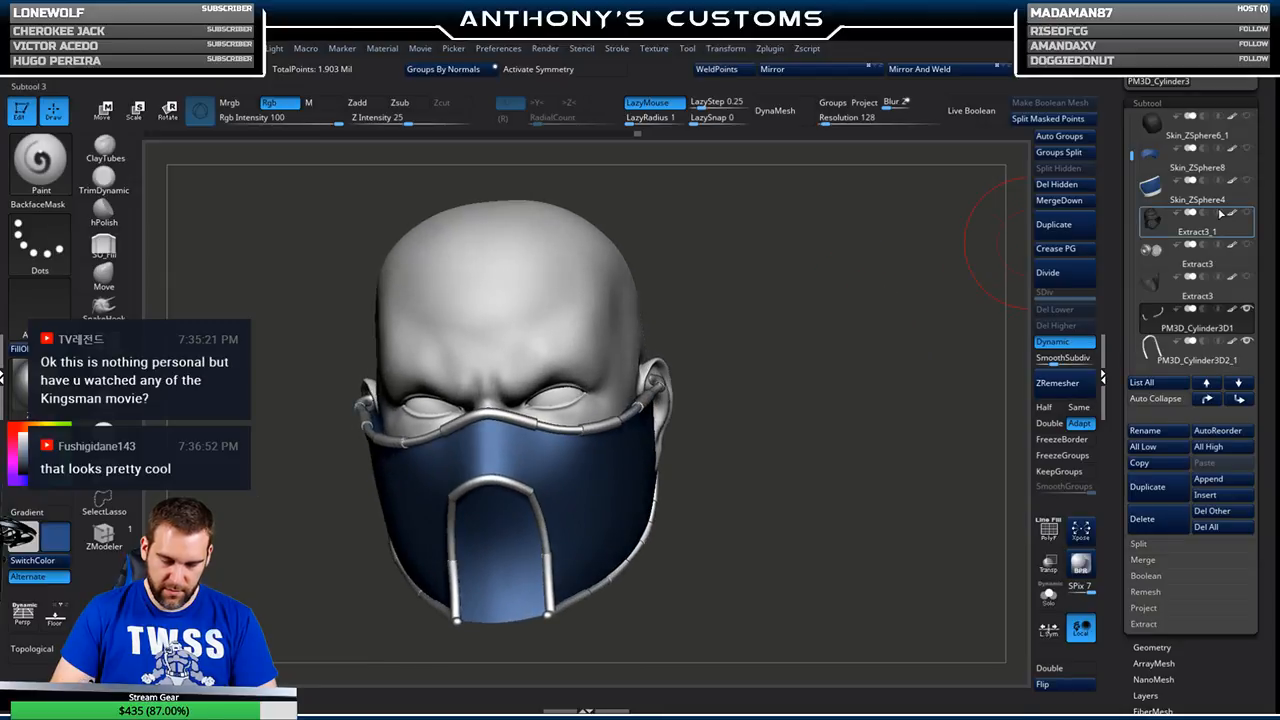
mouse_move(1220, 213)
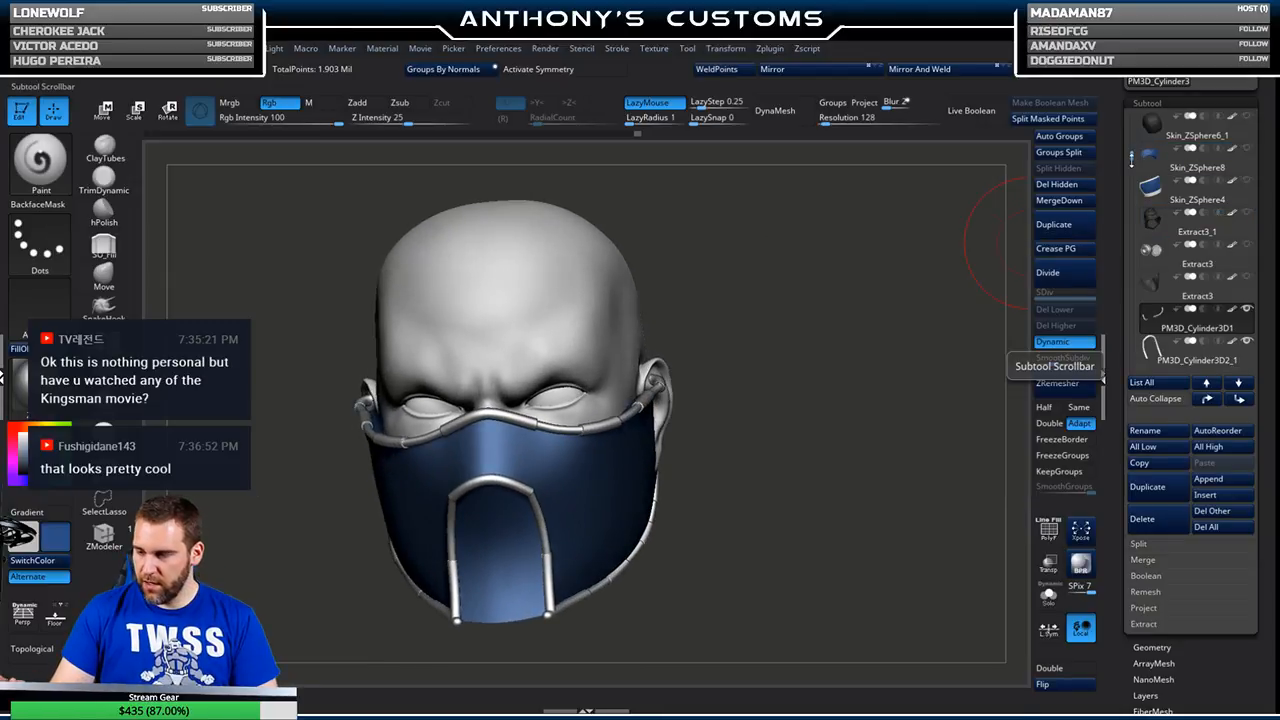
- Copy the blue face mask subtool and paste it into the Hair3.ZPR head project
alt+click(619, 490)
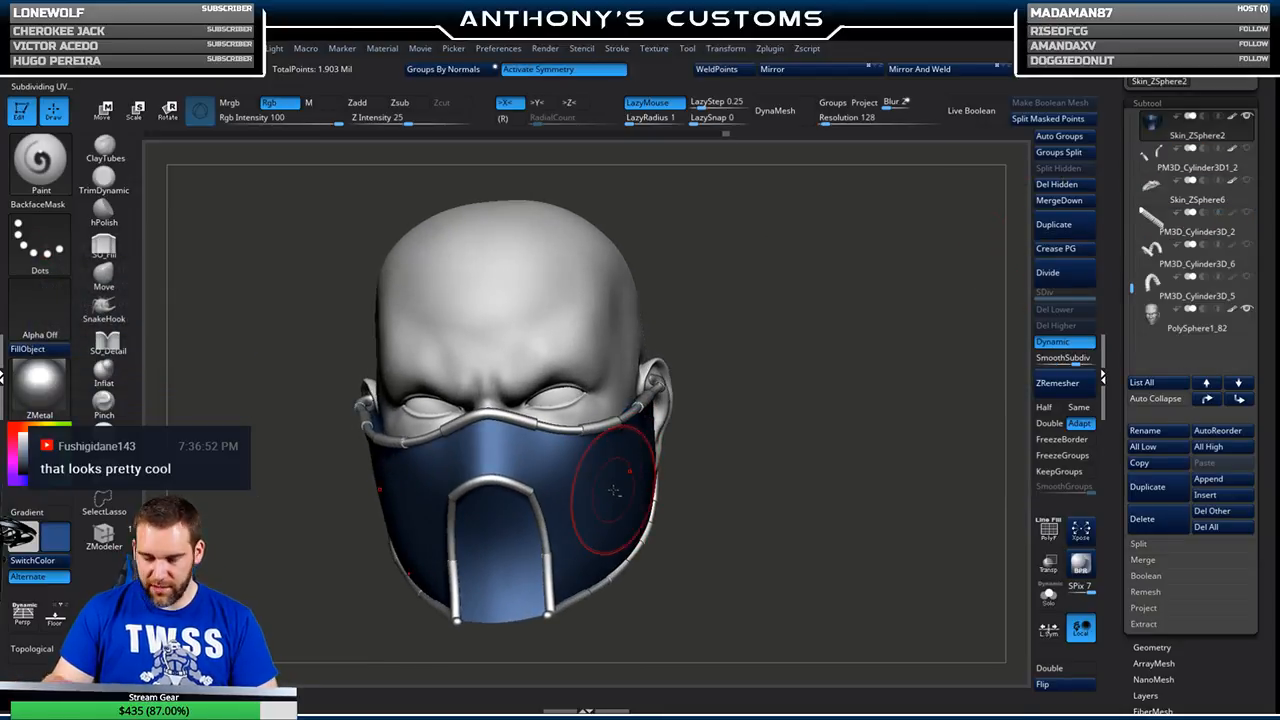
click(1139, 462)
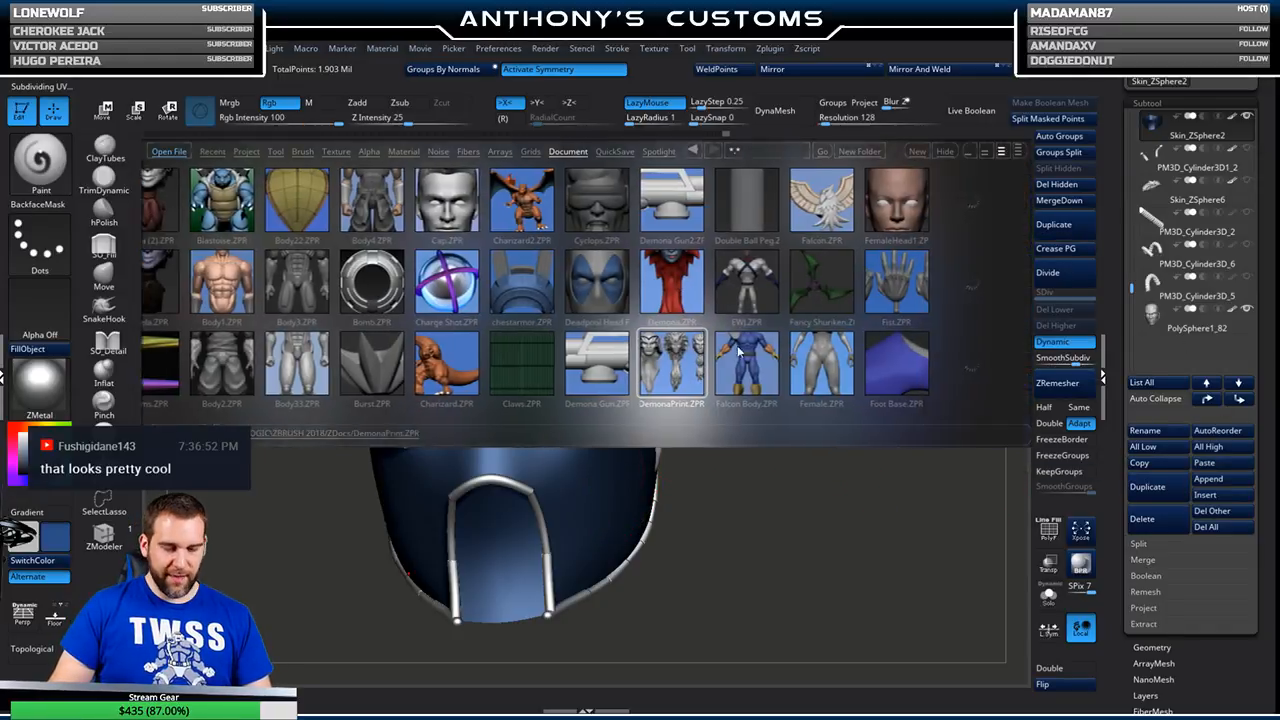
drag(747, 353, 640, 351)
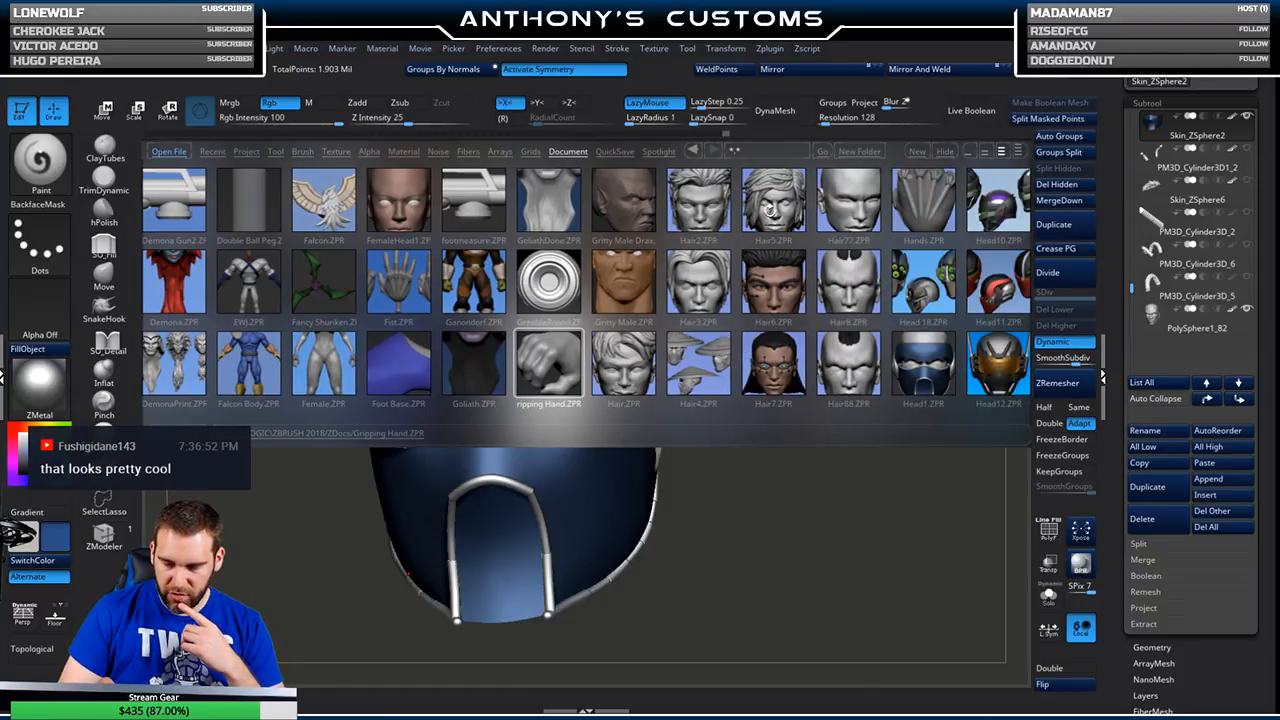
double_click(700, 292)
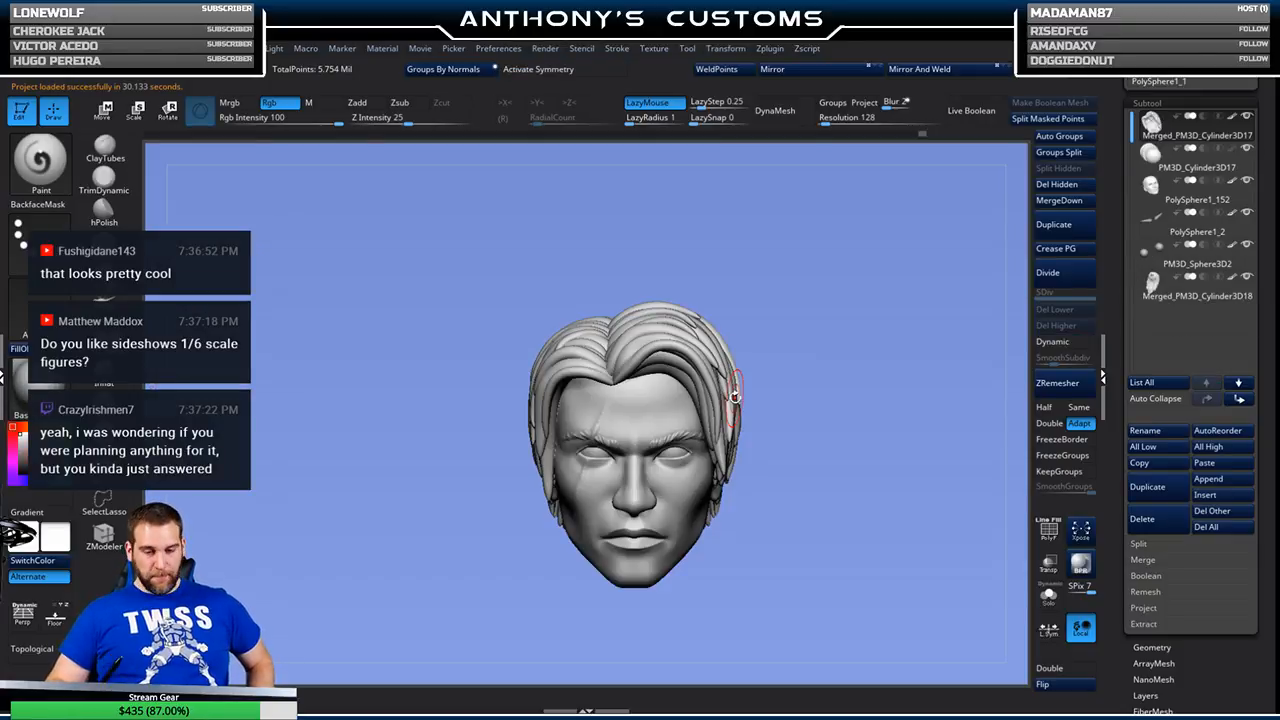
click(1210, 479)
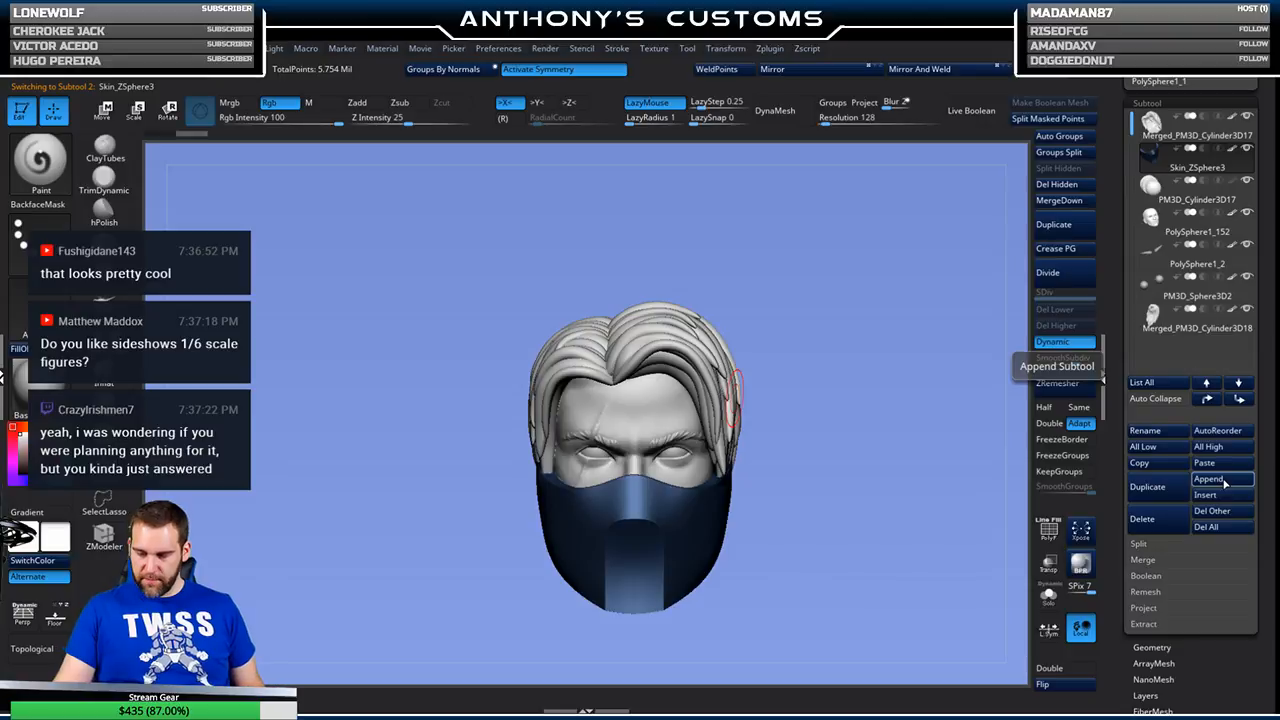
- Scale down the pasted face mask and move it to fit over the lower face of the long-haired head
mouse_move(837, 534)
mouse_down()
mouse_move(905, 537)
mouse_move(915, 520)
mouse_up()
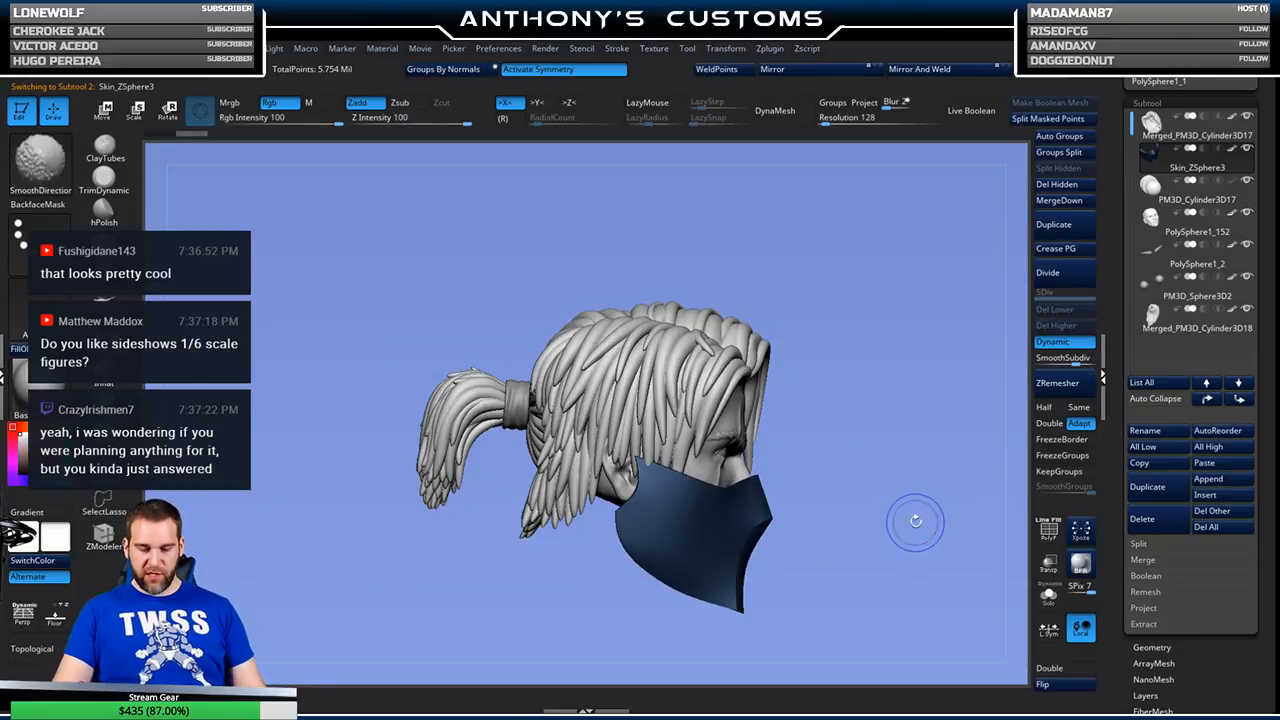
key(w)
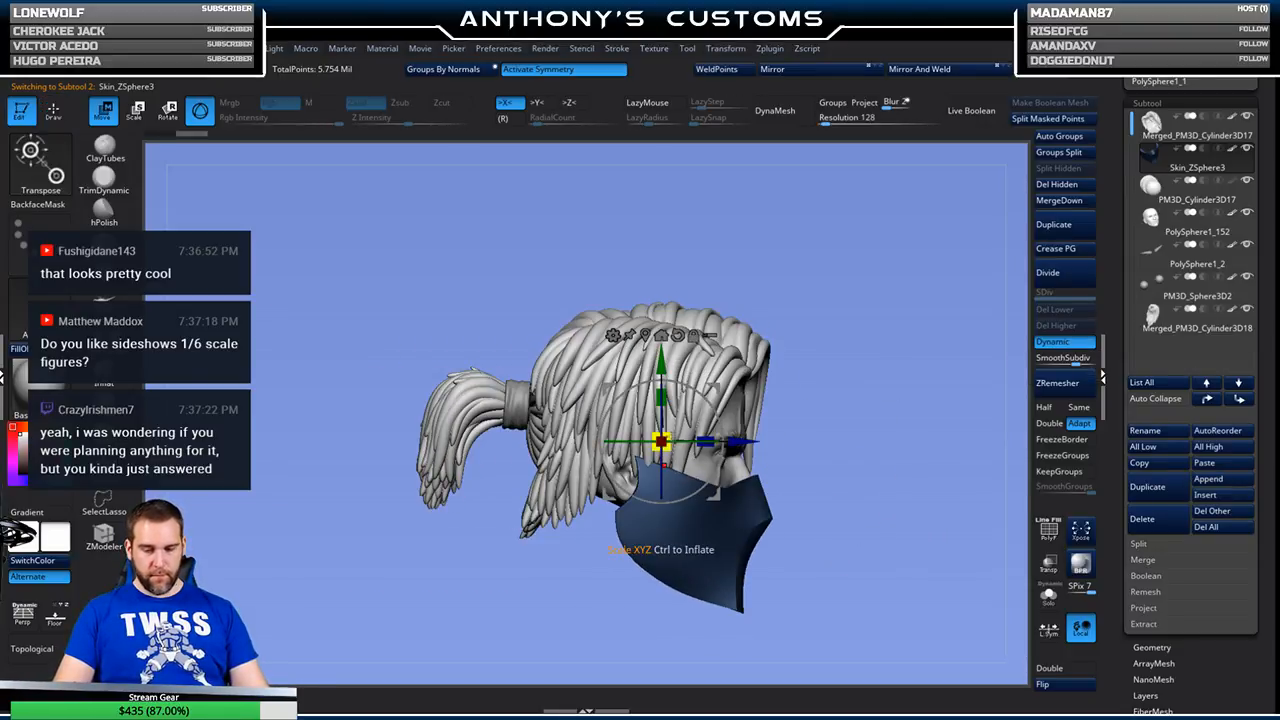
drag(661, 441, 645, 448)
drag(661, 360, 661, 352)
drag(662, 434, 678, 426)
drag(950, 384, 873, 386)
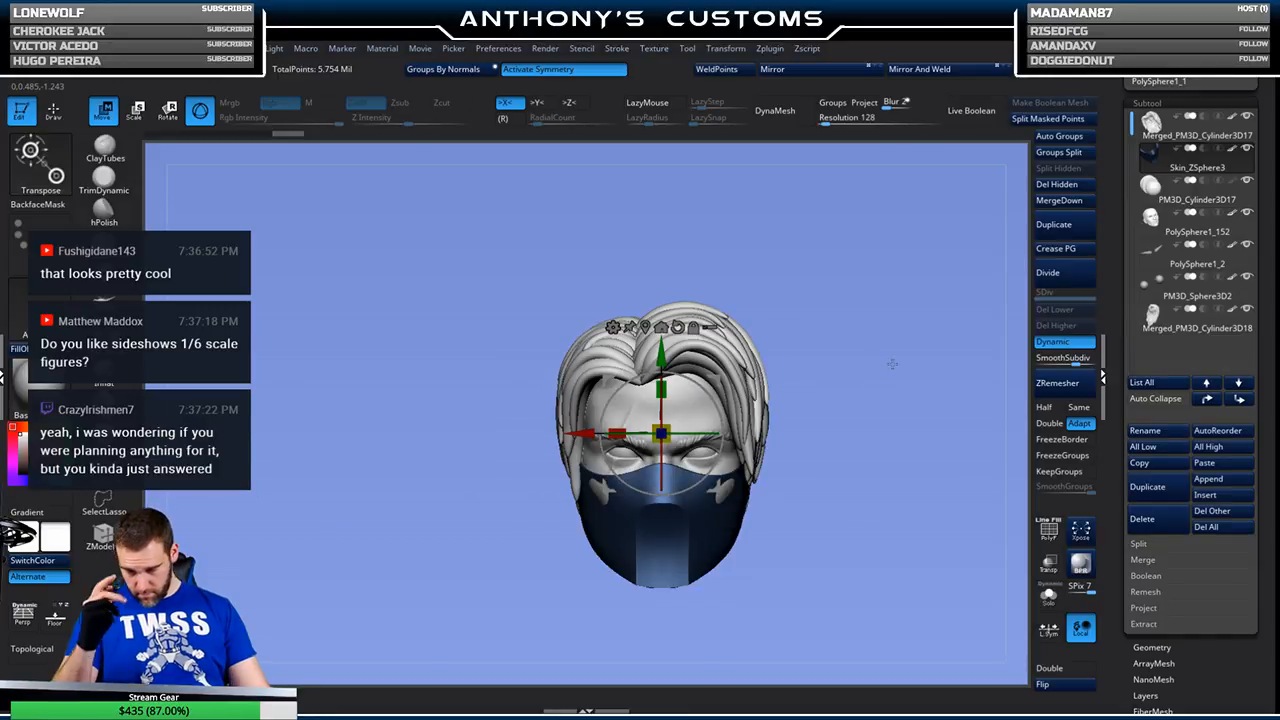
- Pull the mask's lower edge down over the chin with the Move brush and an adjusted brush size
key(q)
drag(929, 386, 897, 361)
key(b)
key(m)
key(v)
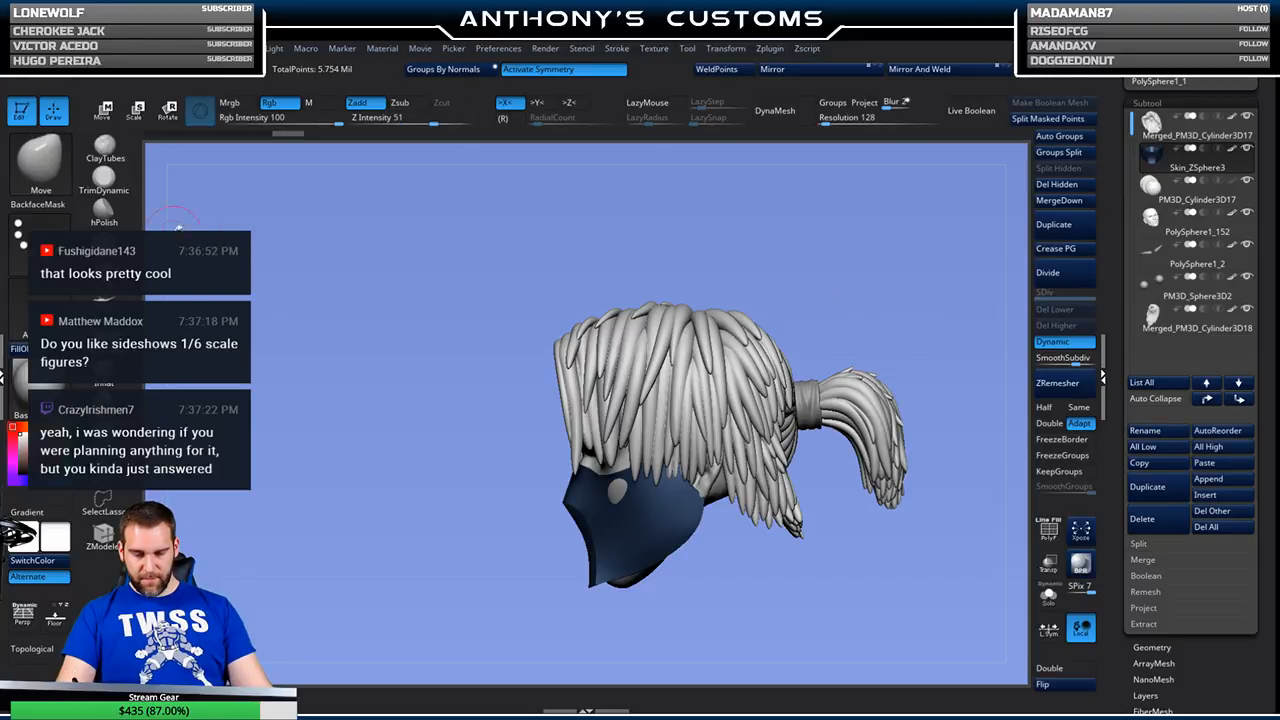
key(space)
drag(824, 267, 846, 266)
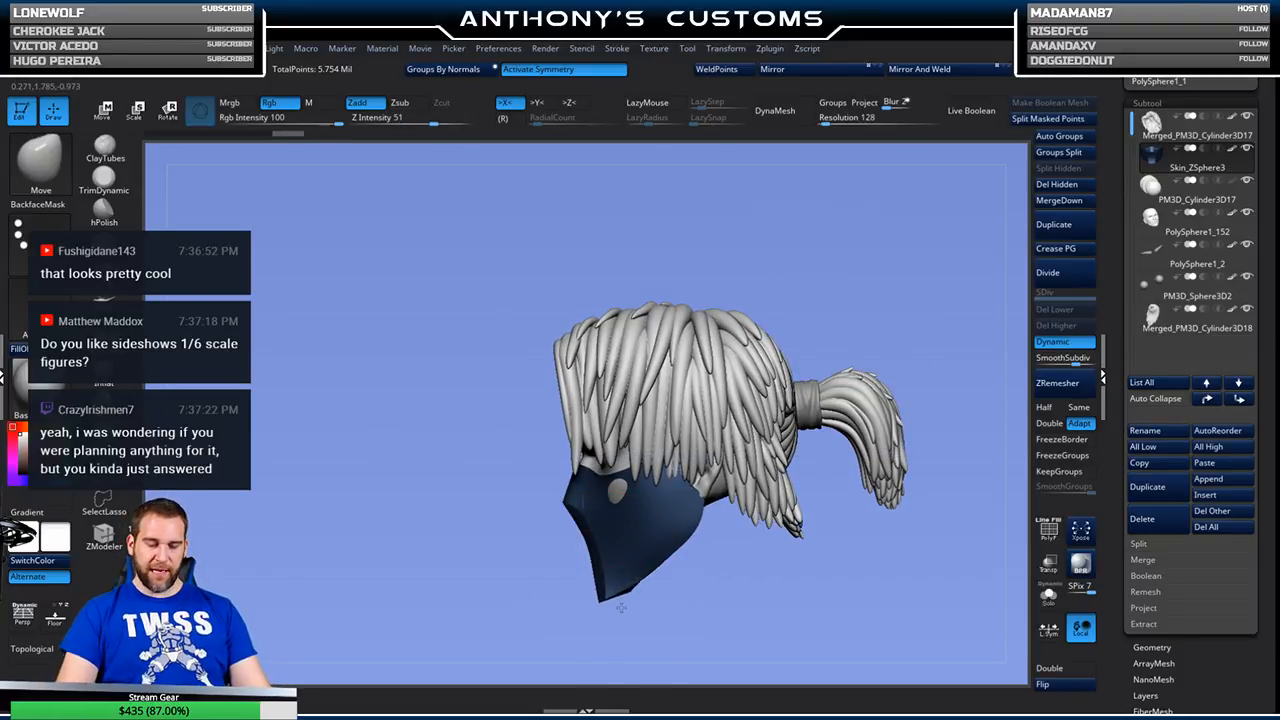
mouse_move(690, 585)
mouse_down()
mouse_move(753, 577)
mouse_move(657, 514)
mouse_up()
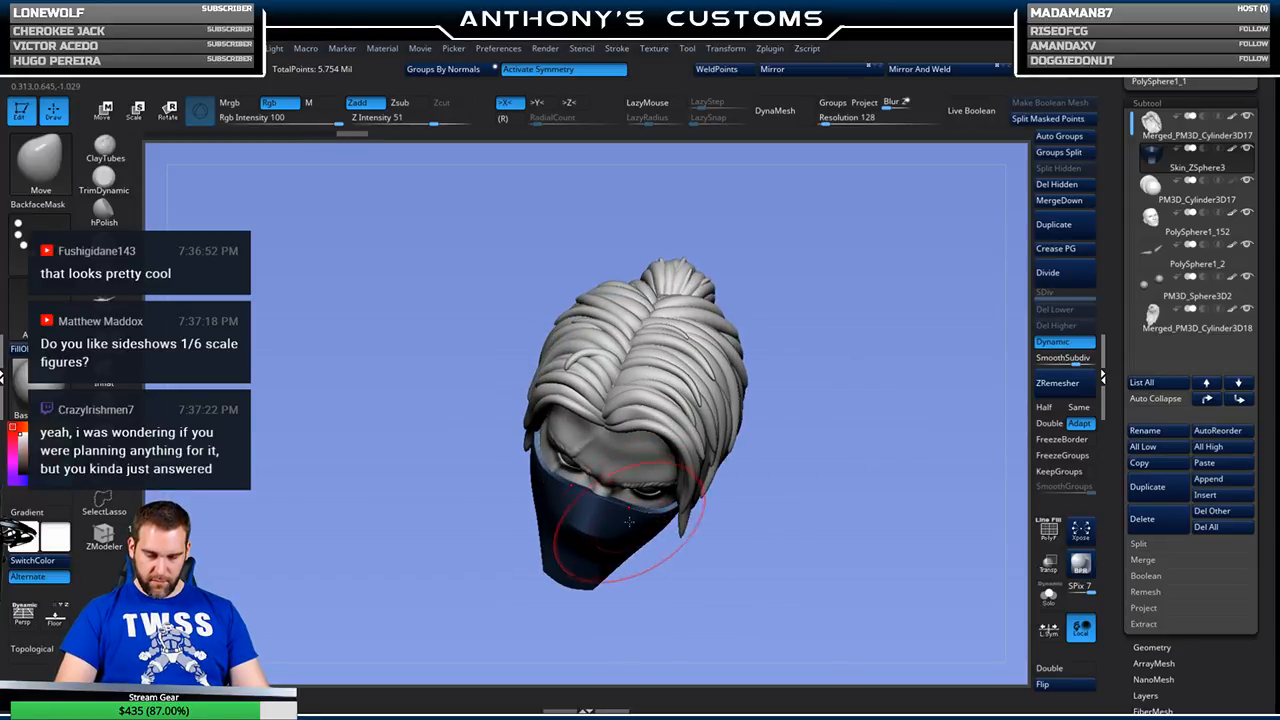
drag(665, 521, 808, 475)
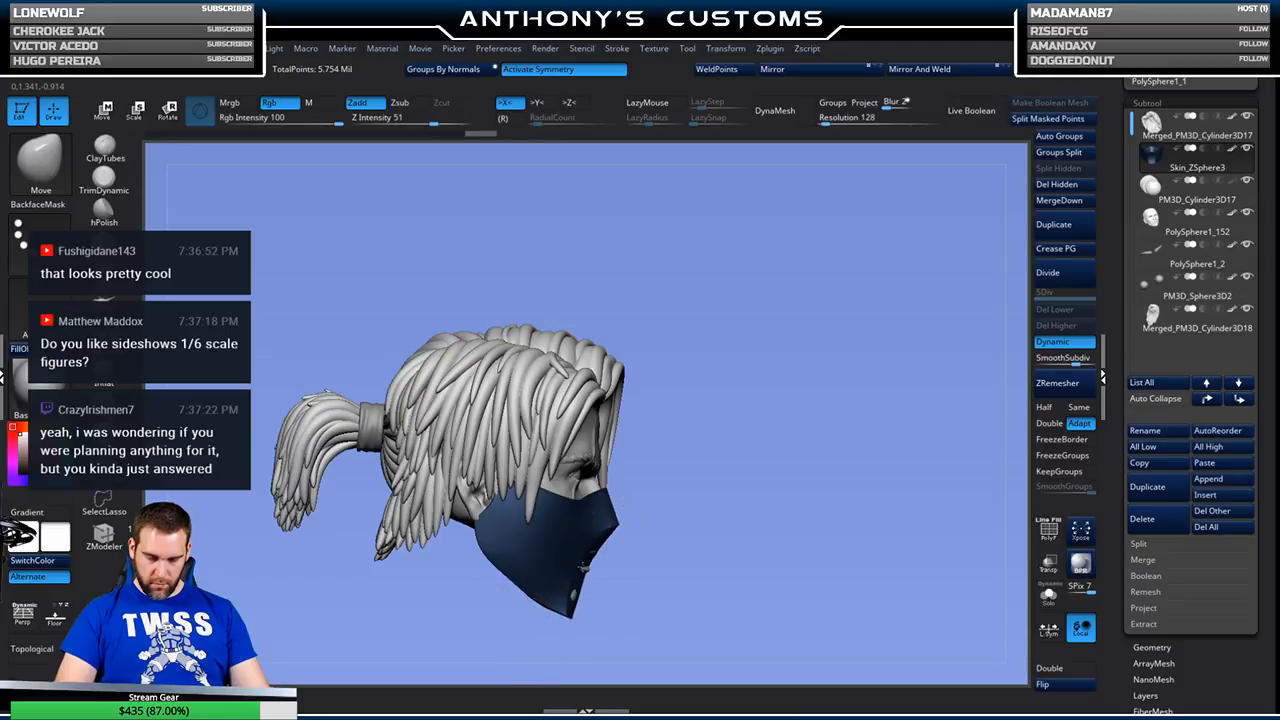
- Refine the mask's front edge, nose area and chin tip with the Move brush so it follows the face
drag(575, 611, 584, 613)
drag(617, 530, 618, 508)
mouse_move(848, 489)
mouse_down()
mouse_move(807, 483)
mouse_move(770, 535)
mouse_up()
drag(598, 579, 590, 570)
mouse_move(868, 490)
mouse_down()
mouse_move(841, 470)
mouse_move(844, 456)
mouse_up()
mouse_move(930, 448)
mouse_down()
mouse_move(890, 461)
mouse_move(845, 401)
mouse_move(873, 425)
mouse_up()
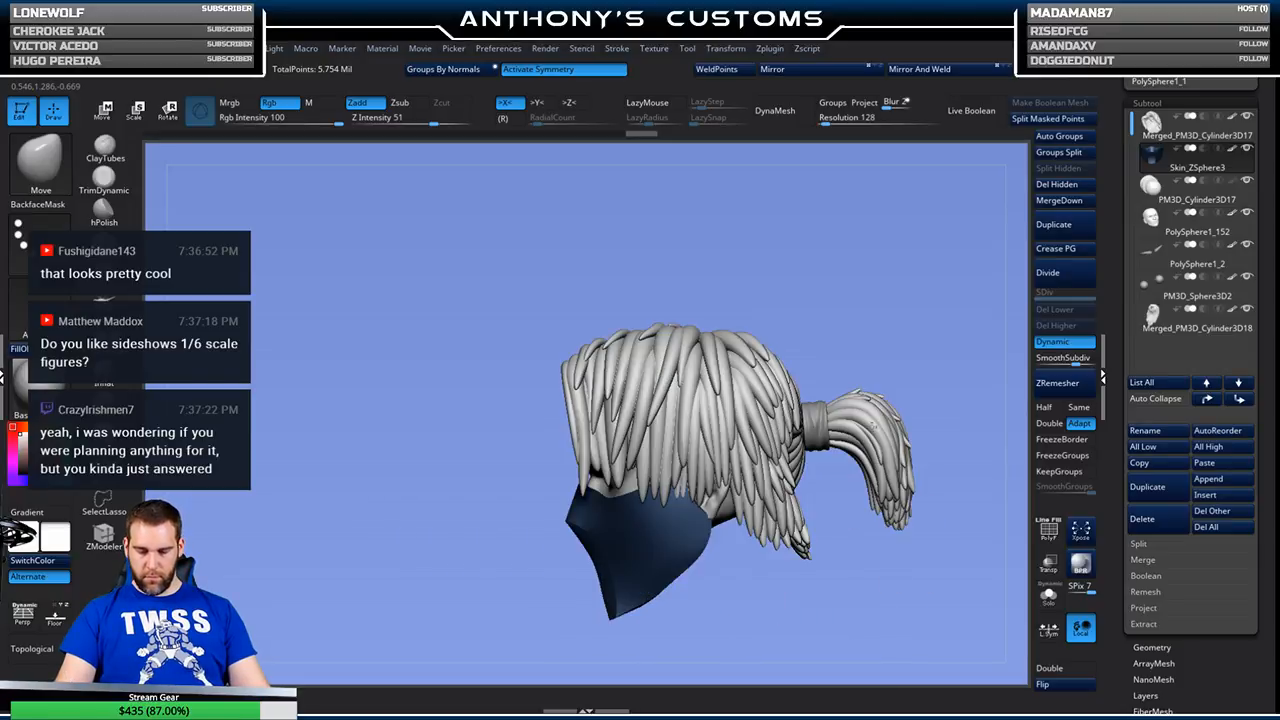
drag(617, 616, 609, 609)
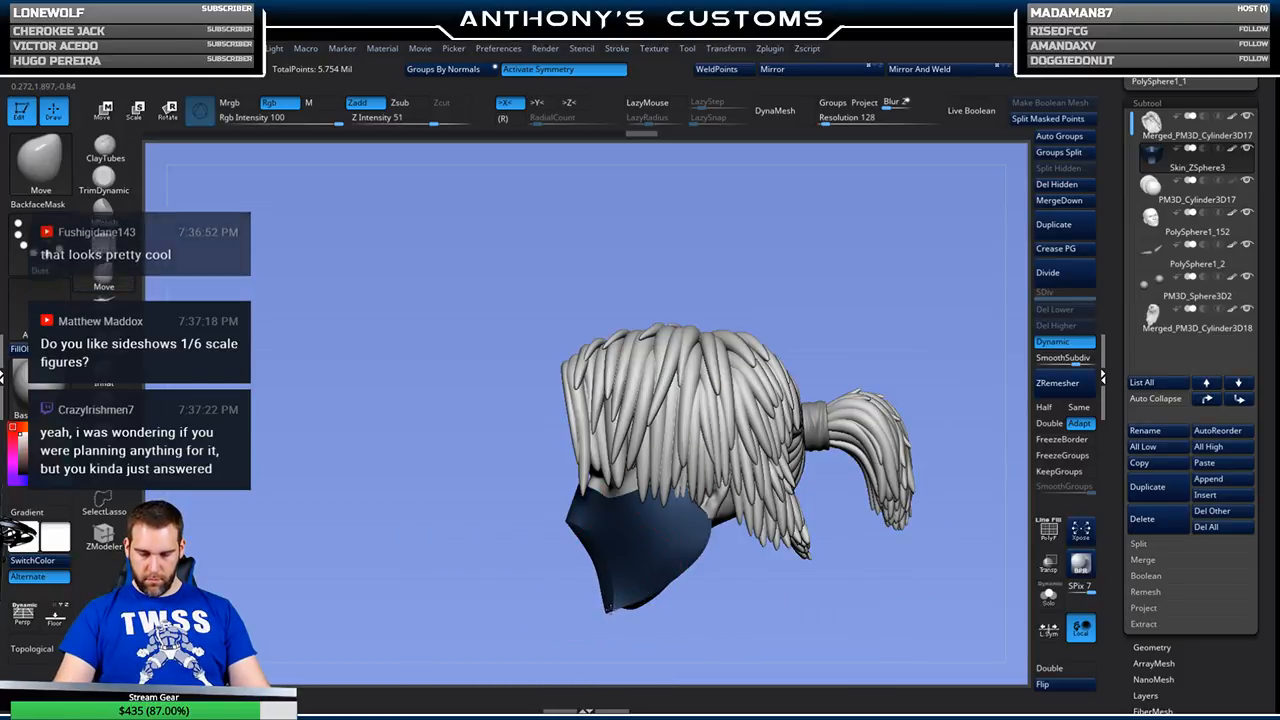
mouse_move(695, 594)
mouse_down()
mouse_move(763, 605)
mouse_move(761, 563)
mouse_move(841, 510)
mouse_move(920, 500)
mouse_move(880, 515)
mouse_move(892, 528)
mouse_move(804, 456)
mouse_move(814, 436)
mouse_move(848, 456)
mouse_move(864, 498)
mouse_move(788, 507)
mouse_move(571, 651)
mouse_up()
- Open the Master Figure project and examine the full hooded, armored figure from the front and side
key(comma)
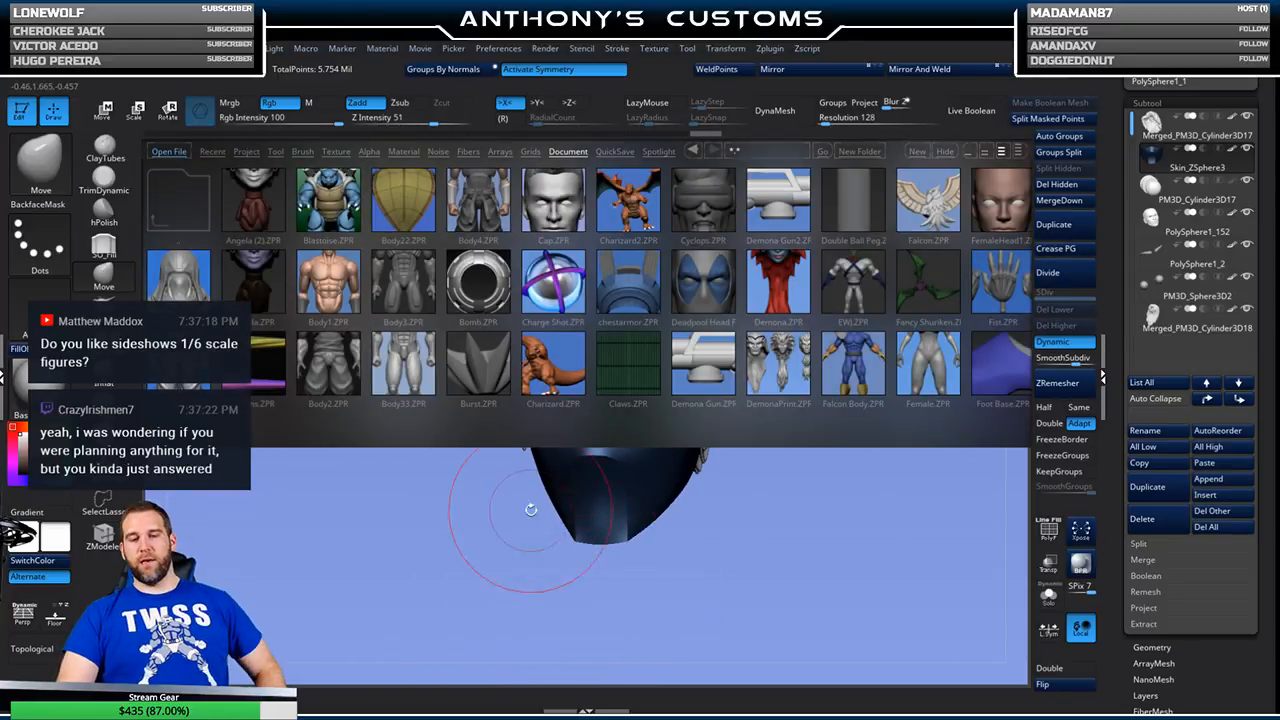
scroll(740, 380, down, 5)
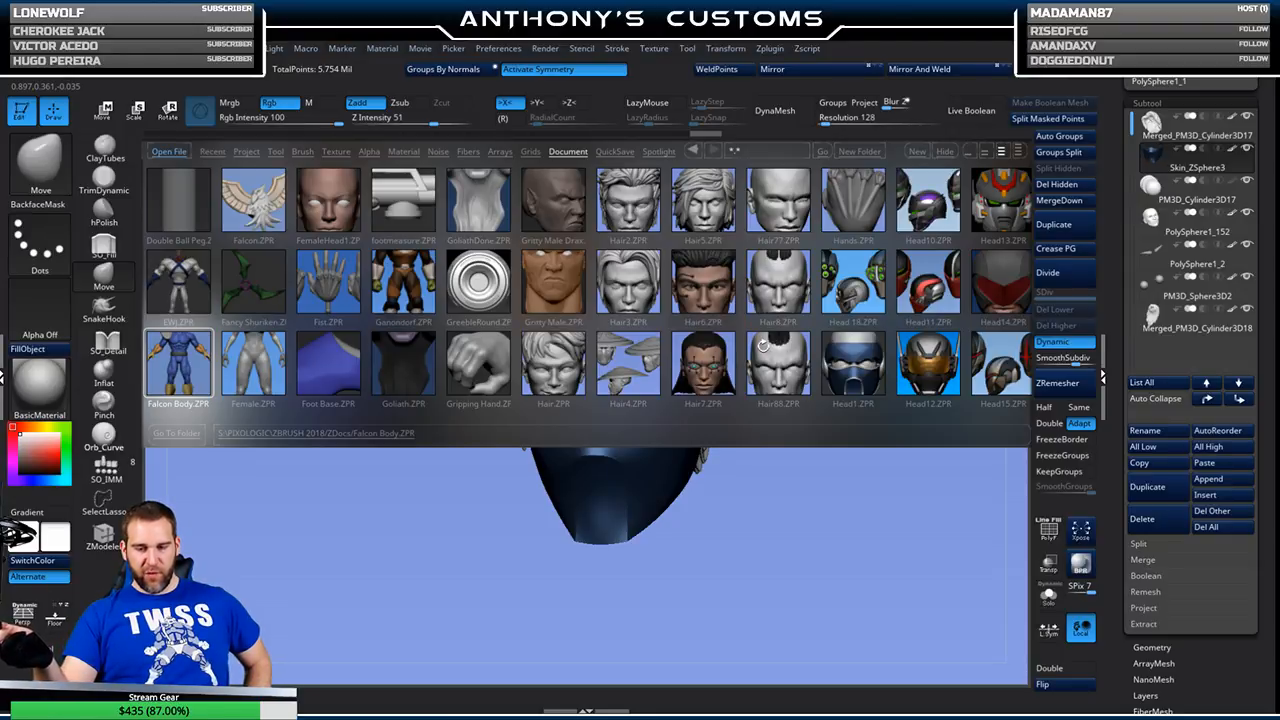
drag(927, 336, 784, 397)
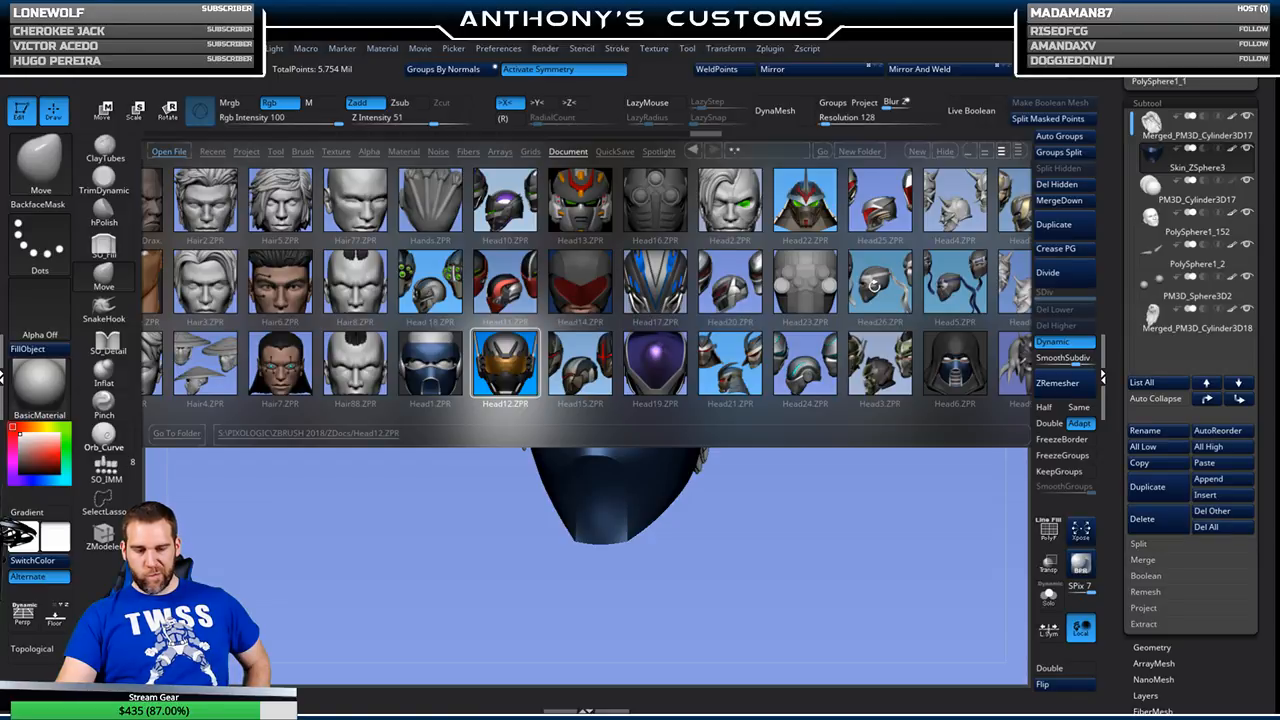
drag(825, 375, 692, 450)
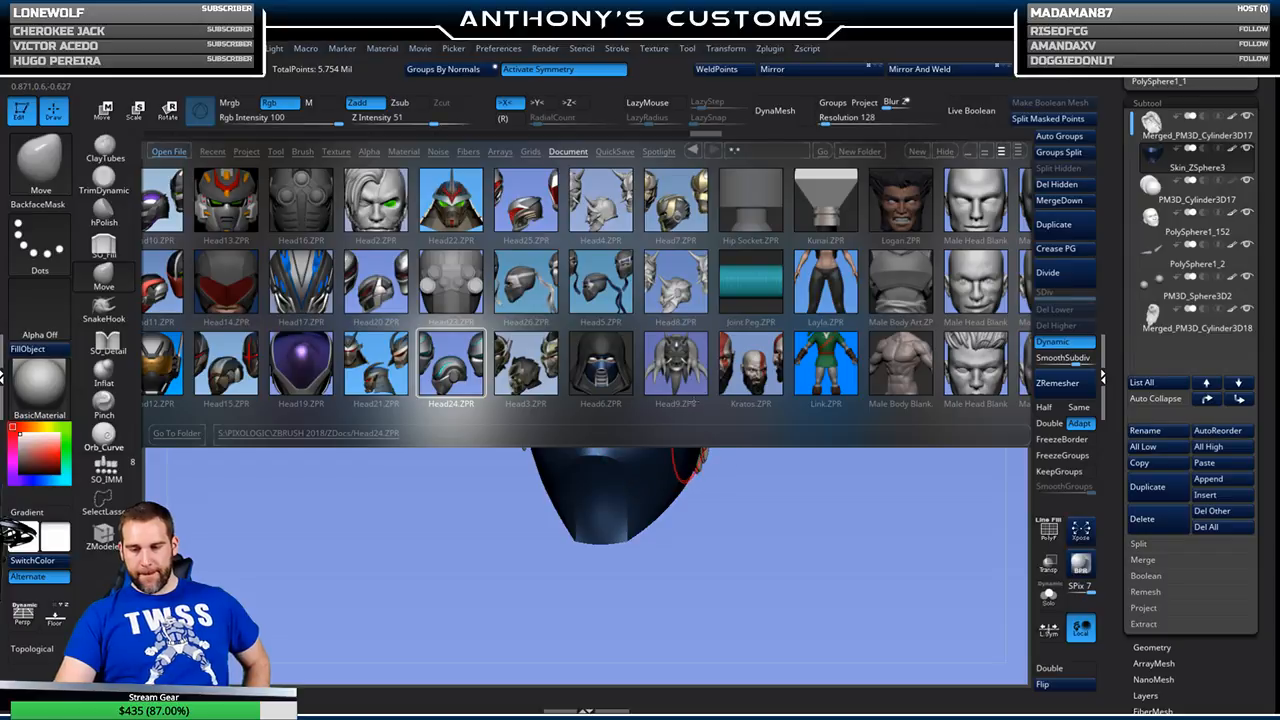
drag(780, 362, 686, 388)
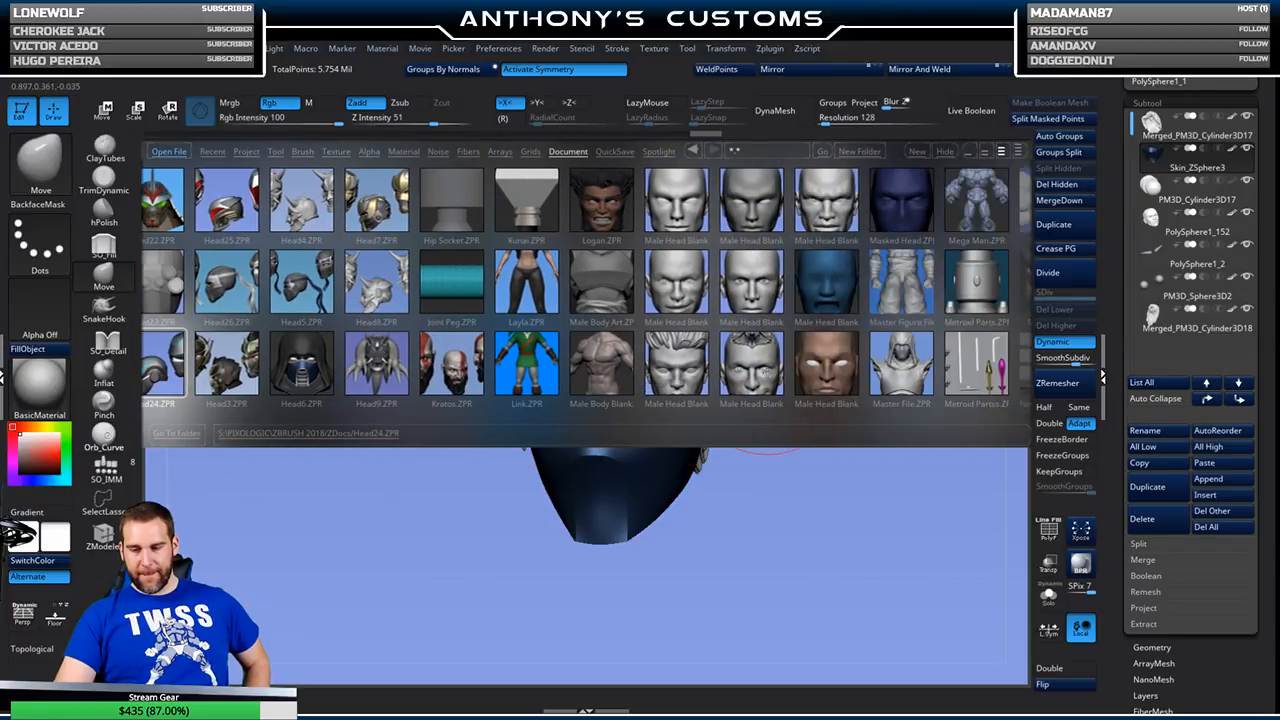
drag(767, 376, 714, 385)
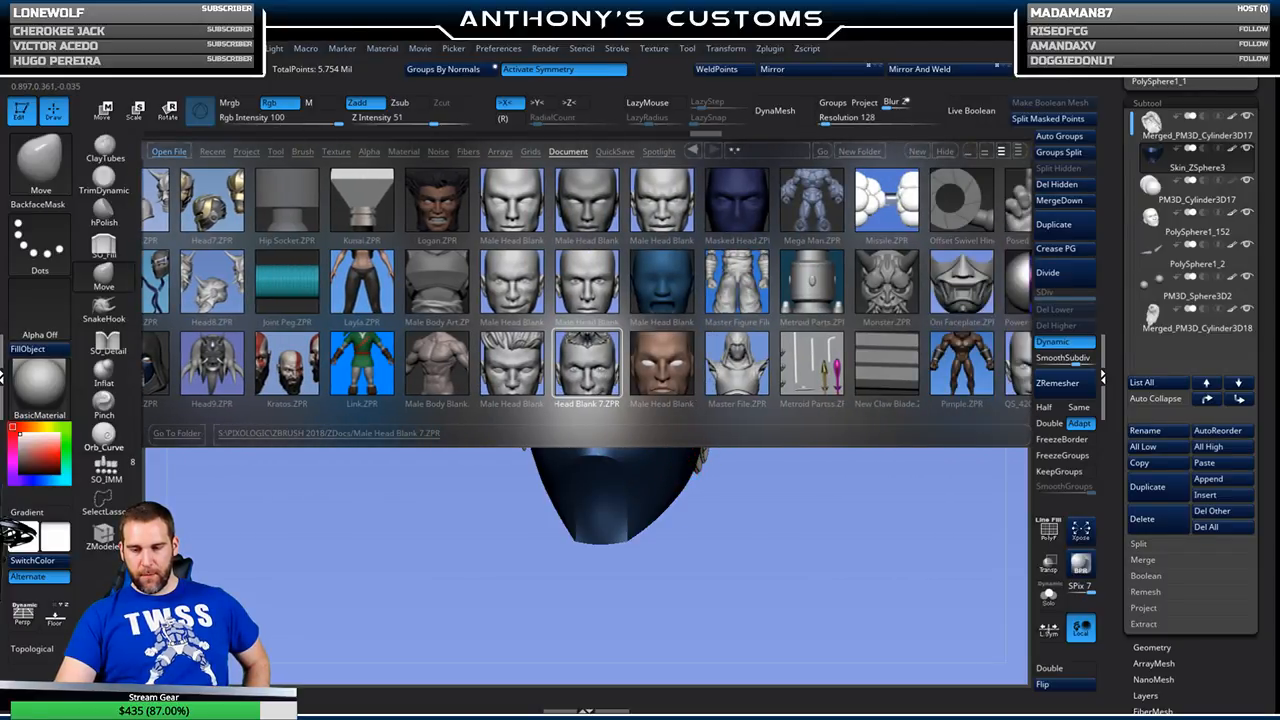
double_click(734, 283)
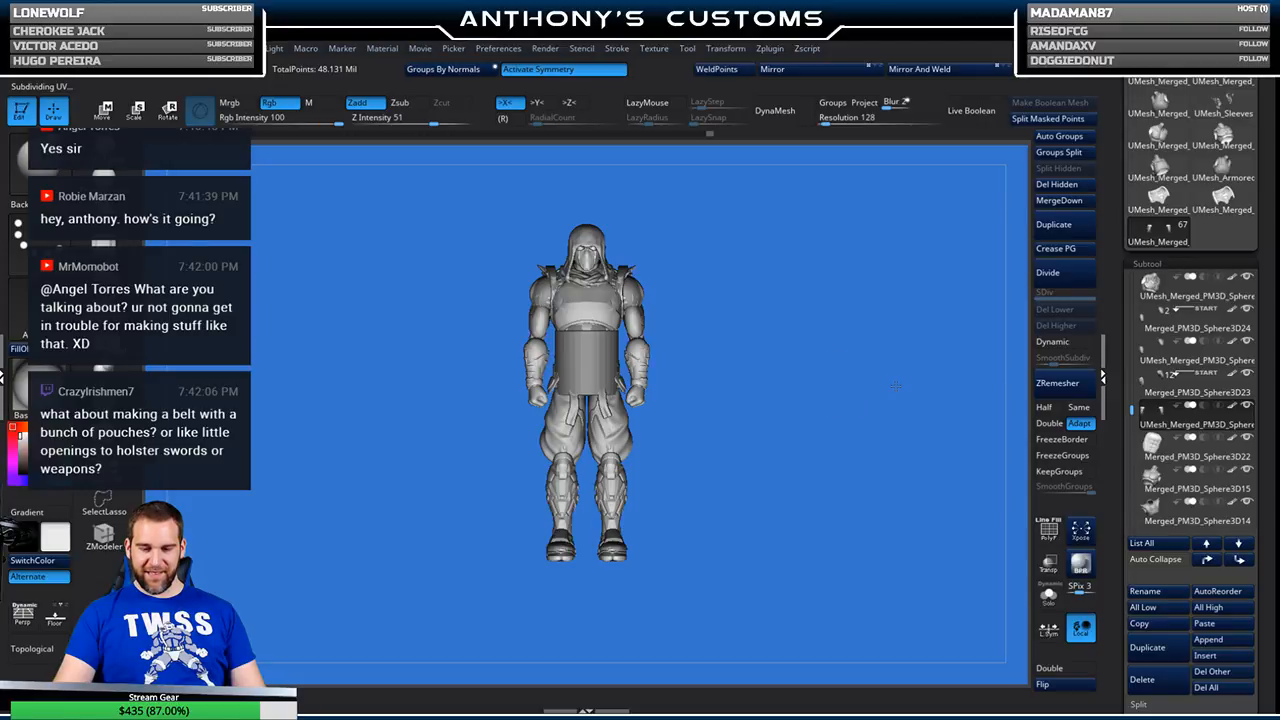
shift+drag(895, 387, 880, 375)
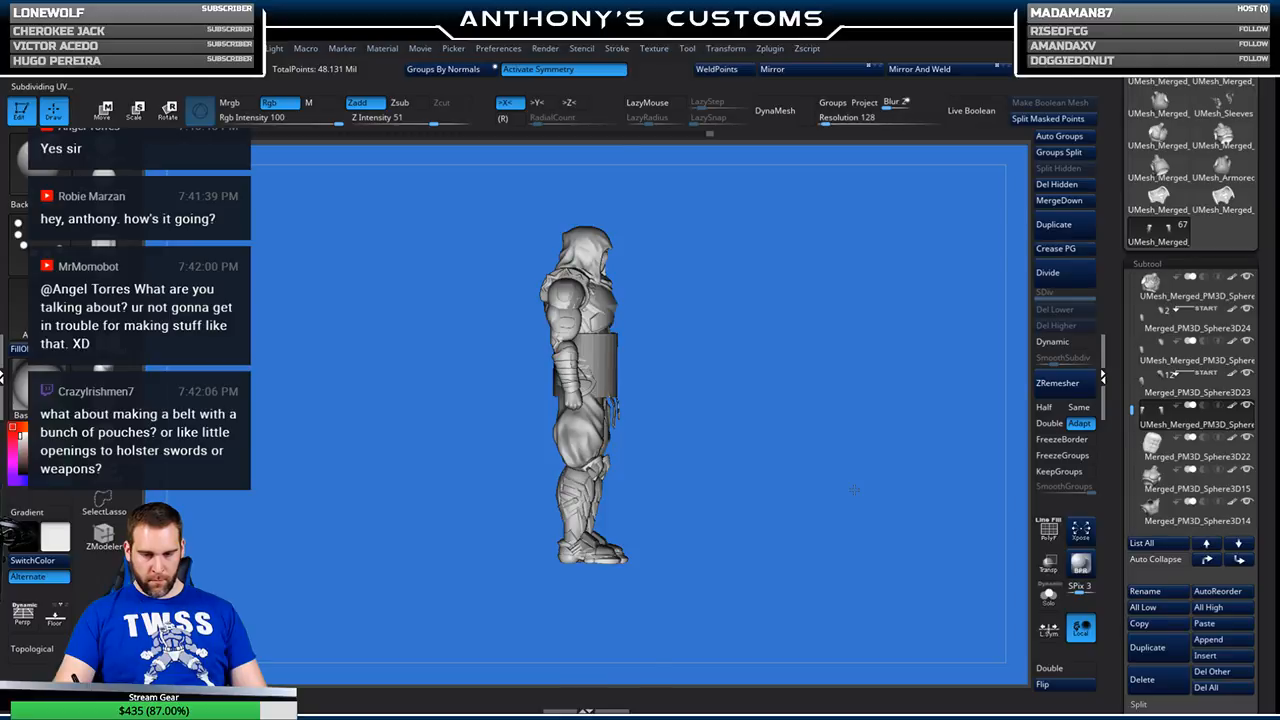
key(f)
drag(905, 427, 857, 400)
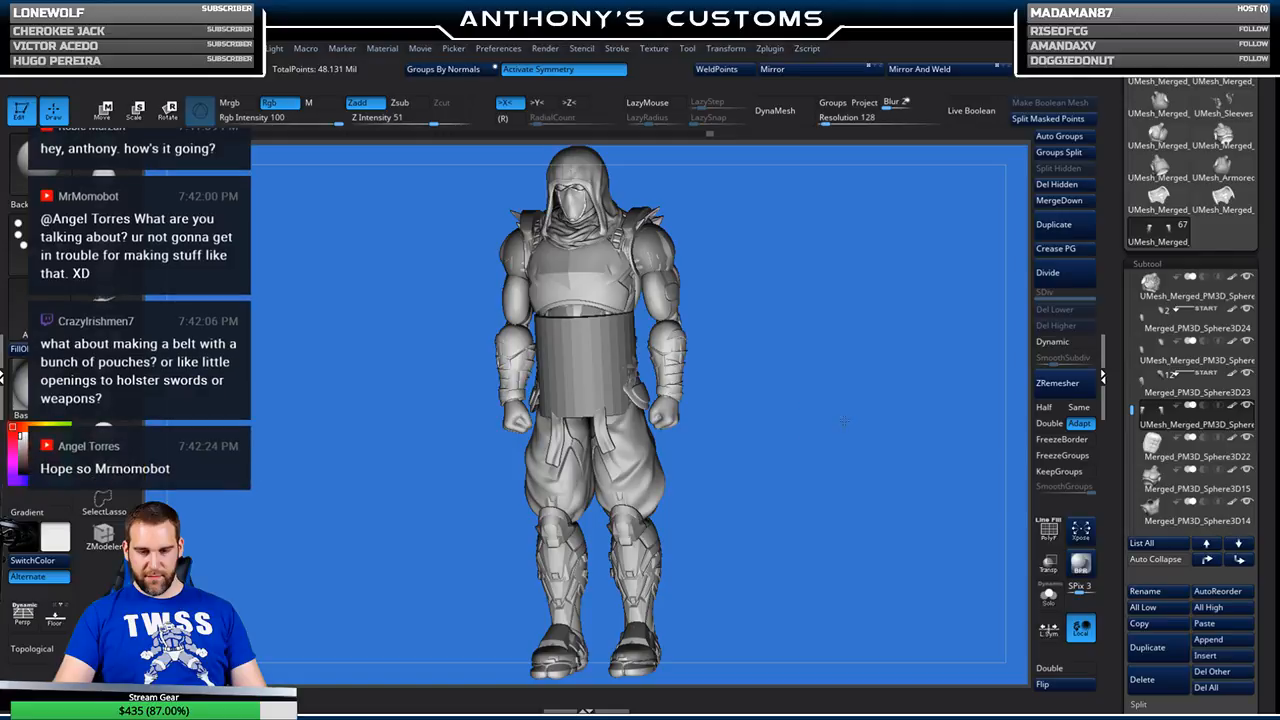
drag(853, 420, 856, 418)
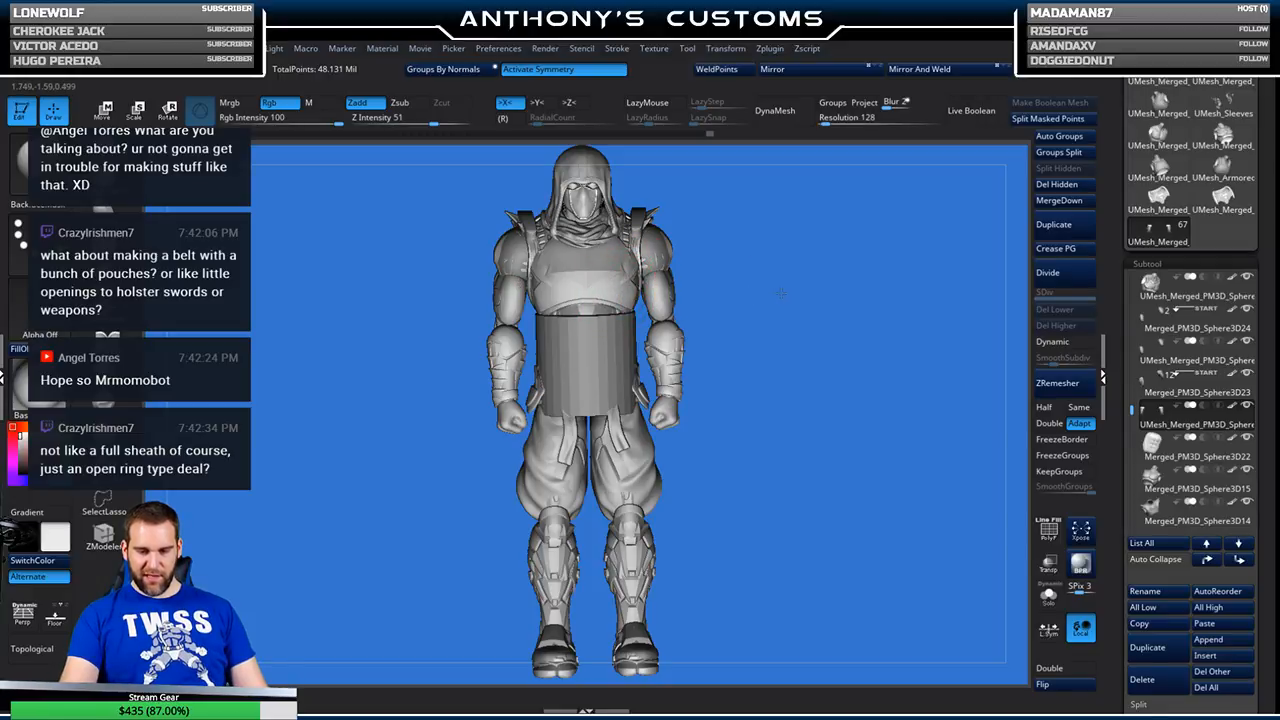
drag(795, 289, 646, 262)
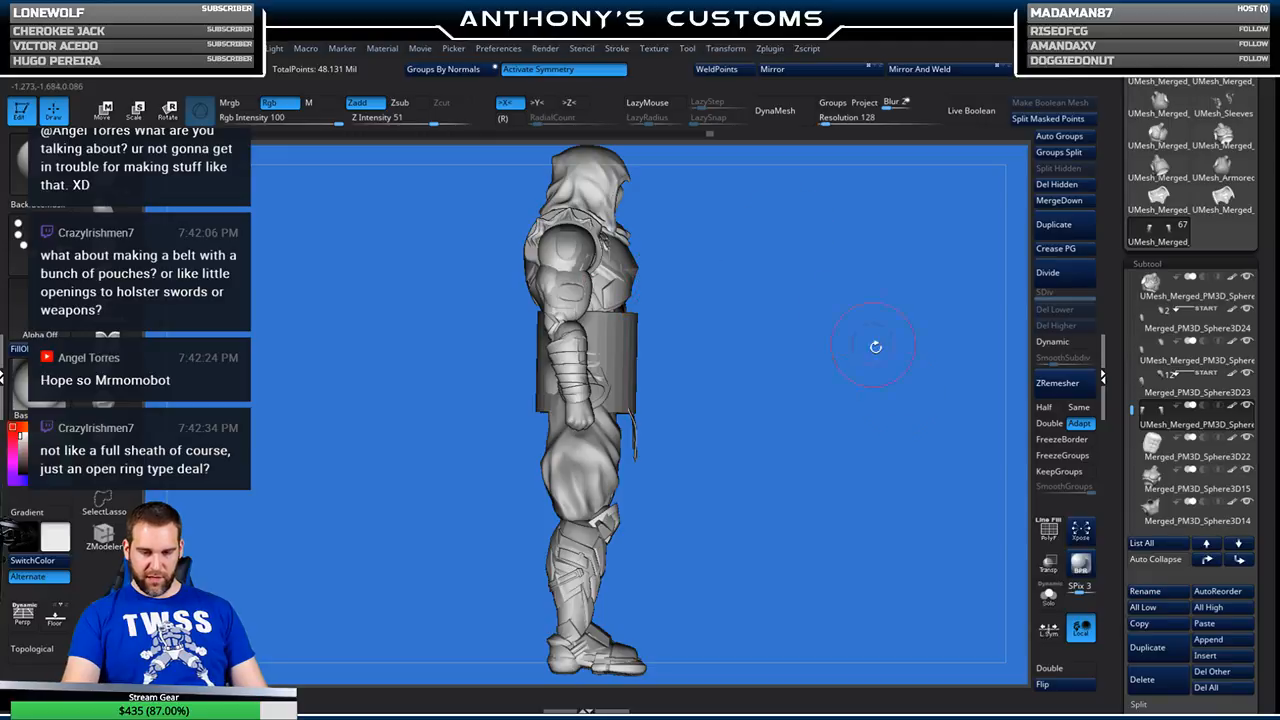
- Open the Male Body Blank project and examine the whole headless body from the front
key(comma)
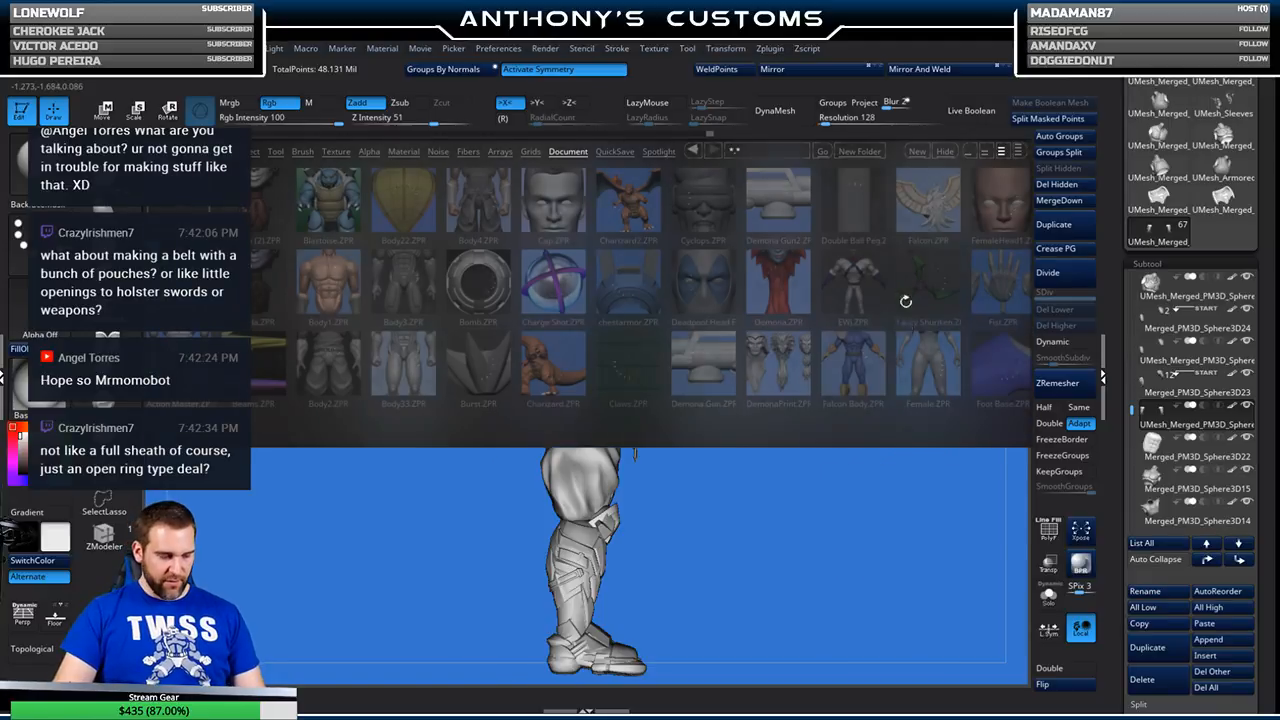
drag(867, 374, 595, 402)
drag(816, 383, 727, 374)
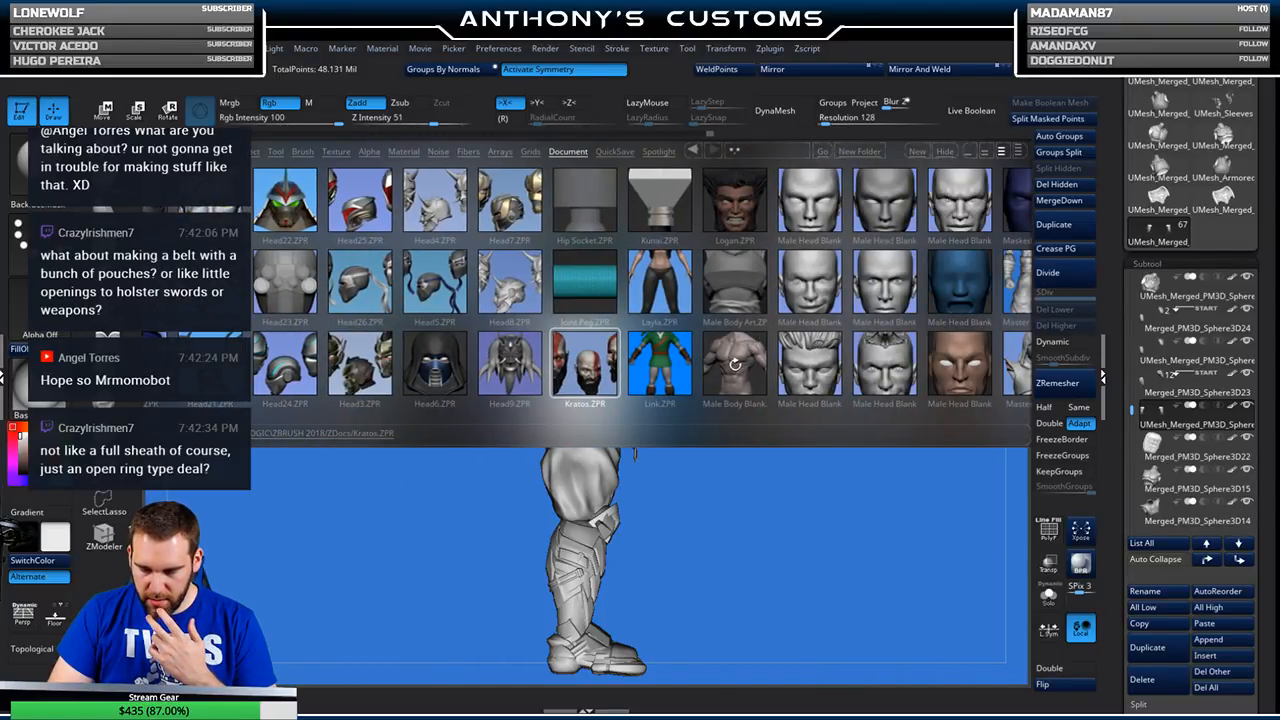
double_click(736, 362)
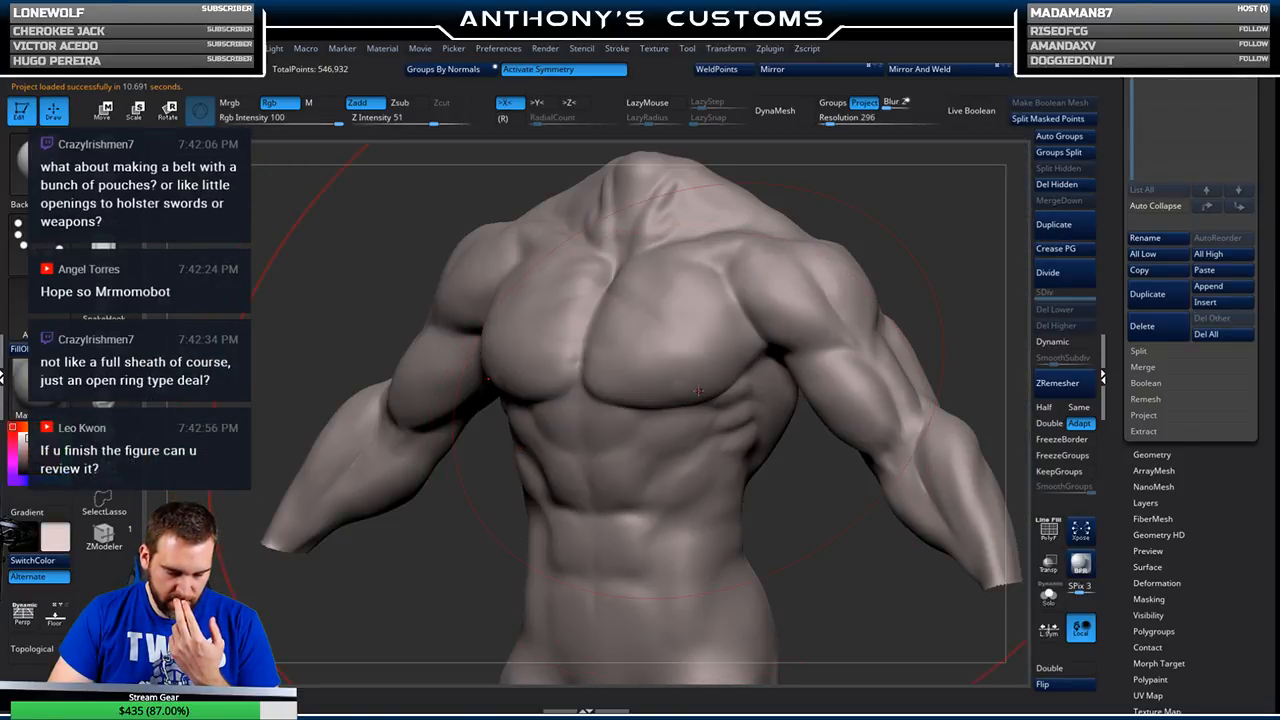
key(f)
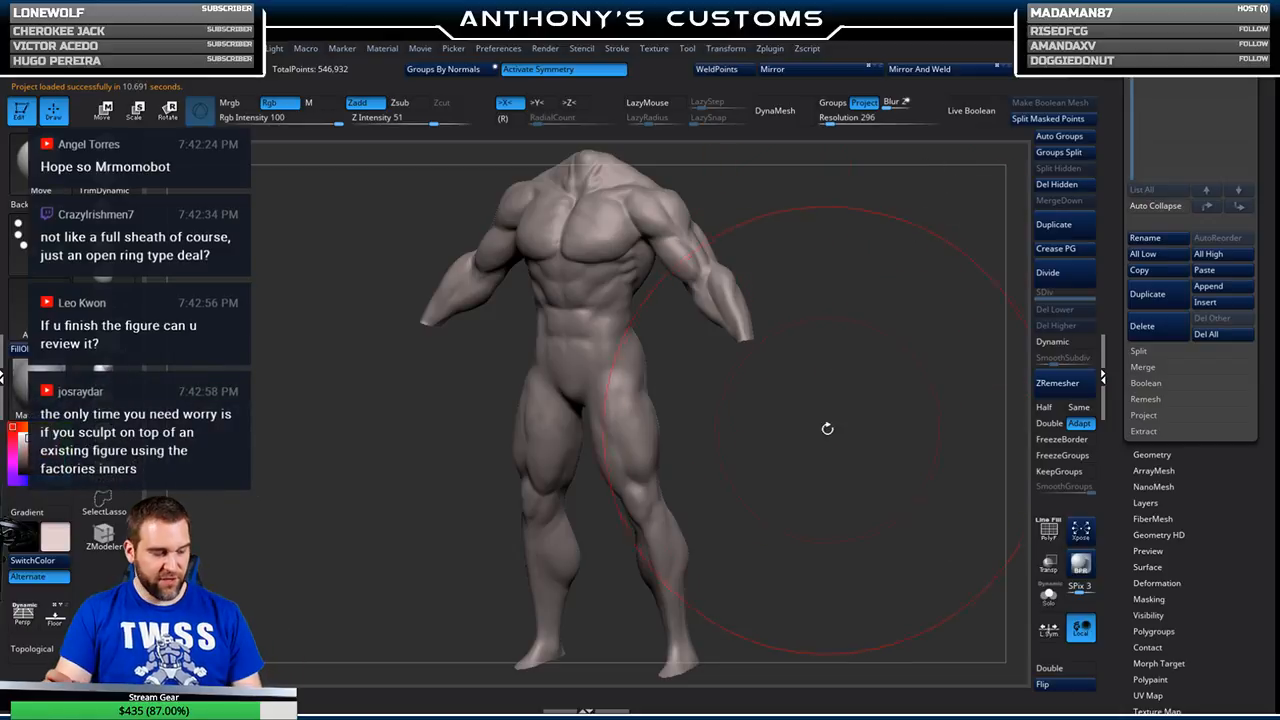
drag(852, 411, 860, 407)
drag(785, 425, 875, 397)
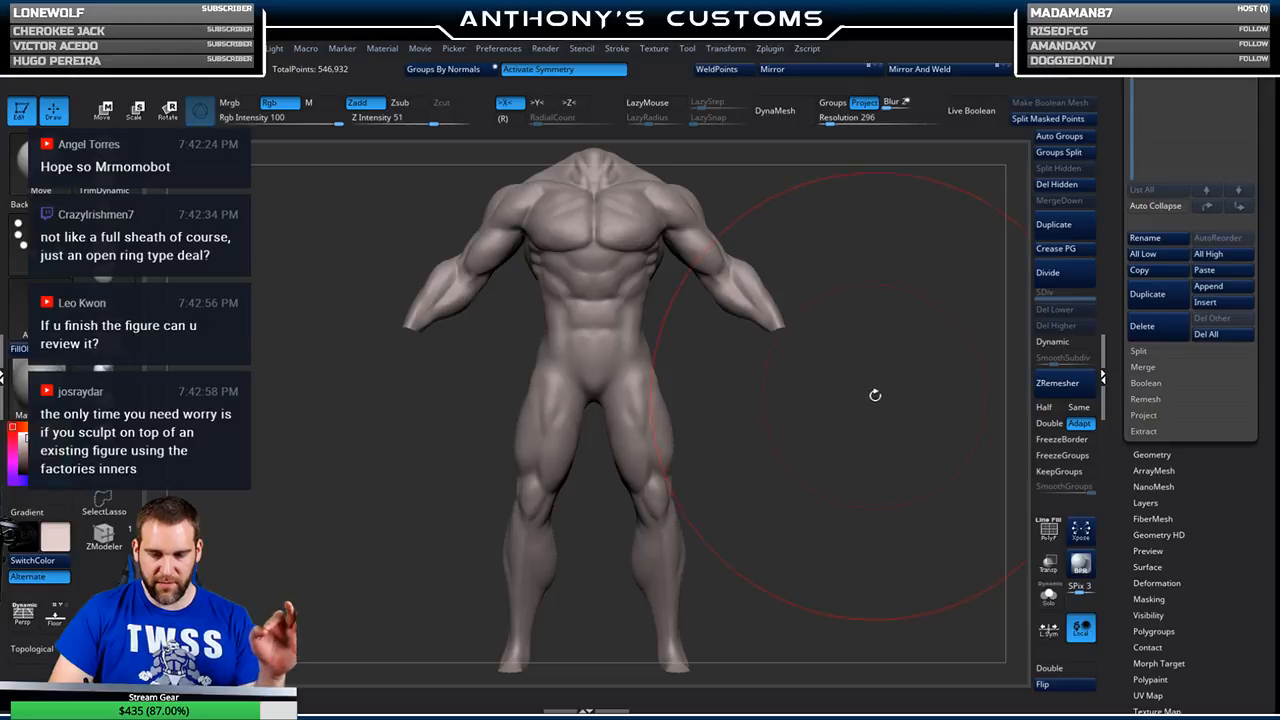
- Open the Gritty Male.ZPR project and examine the scowling head from the front and side
key(comma)
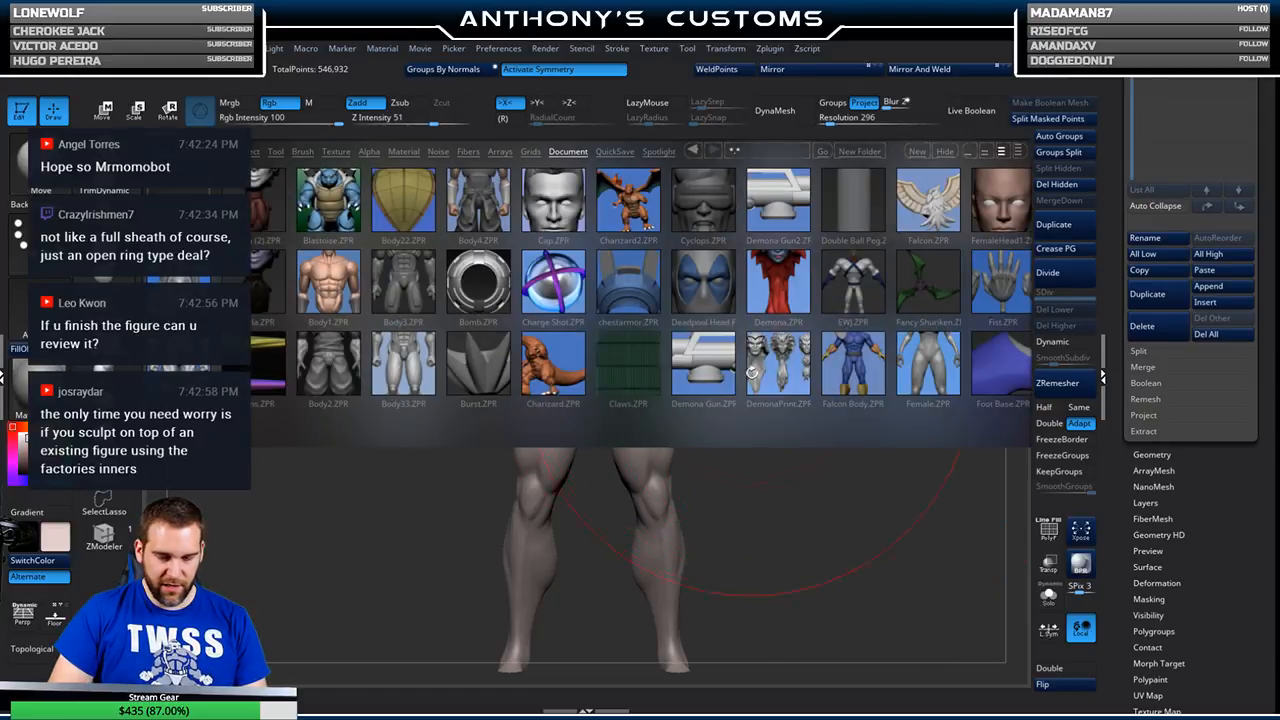
scroll(771, 368, down, 4)
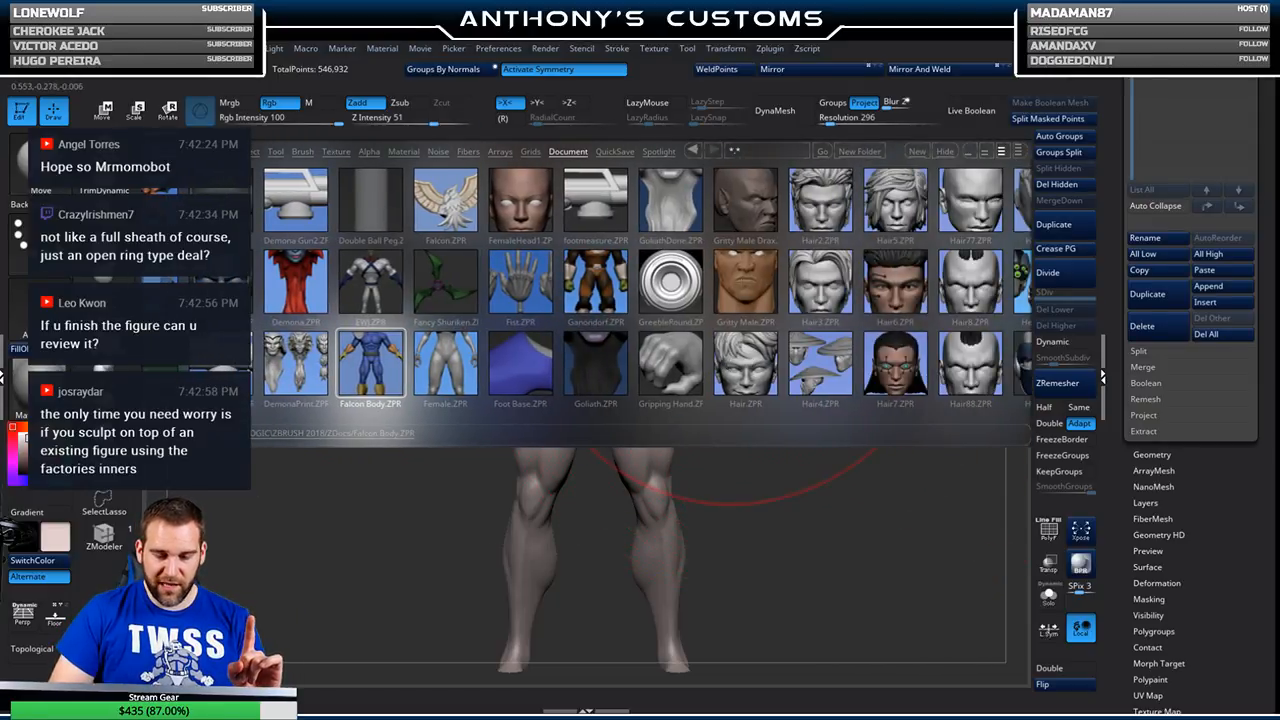
click(746, 290)
double_click(746, 290)
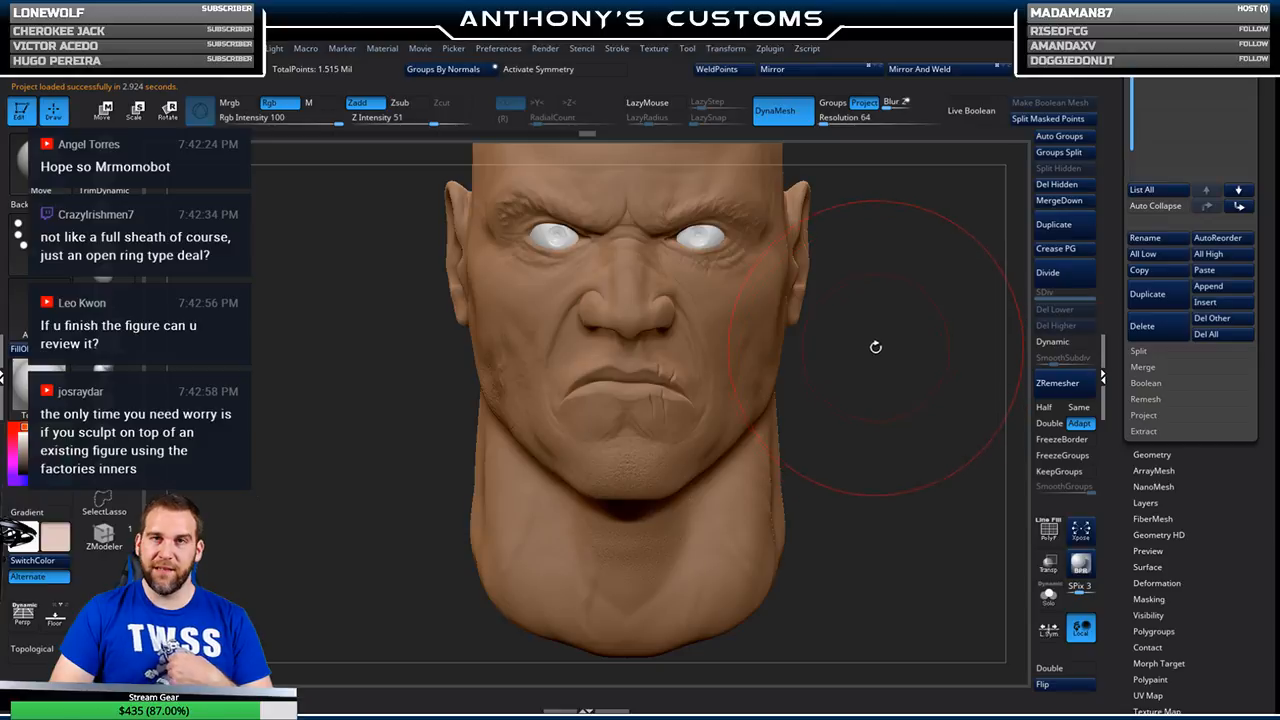
alt+drag(883, 370, 873, 405)
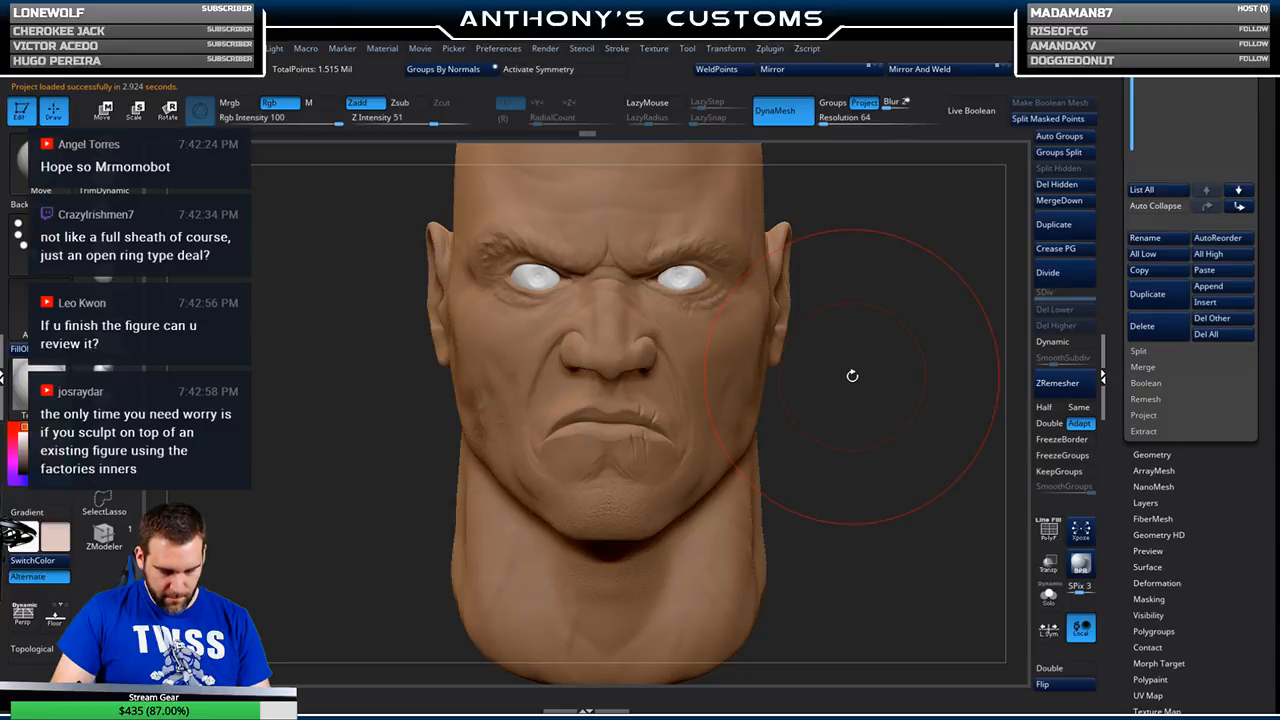
mouse_move(850, 380)
mouse_down()
mouse_move(877, 408)
mouse_move(880, 370)
mouse_move(921, 362)
mouse_move(909, 358)
mouse_up()
key(space)
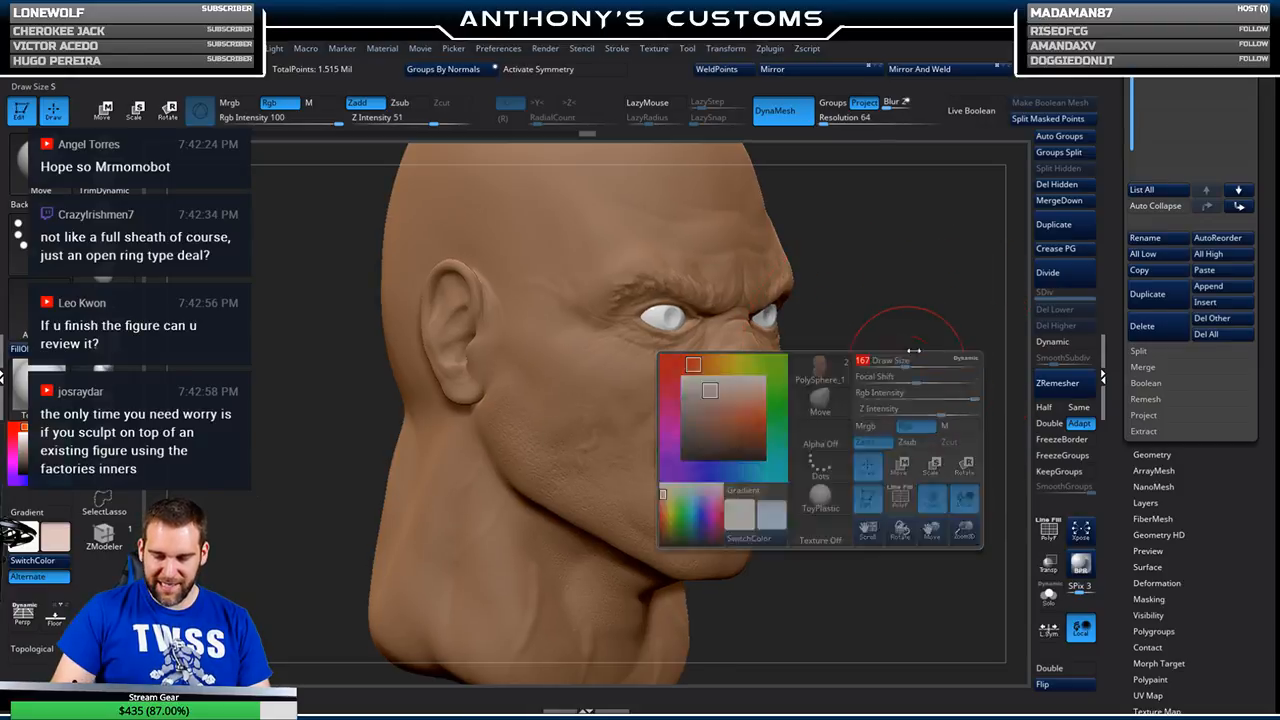
- Examine the scowling head's face close up from the front and the side
mouse_move(932, 426)
mouse_down()
mouse_move(852, 441)
mouse_move(852, 415)
mouse_move(864, 480)
mouse_move(874, 466)
mouse_move(897, 475)
mouse_move(865, 460)
mouse_move(900, 476)
mouse_move(899, 449)
mouse_up()
mouse_move(857, 494)
mouse_down()
mouse_move(907, 497)
mouse_move(823, 437)
mouse_up()
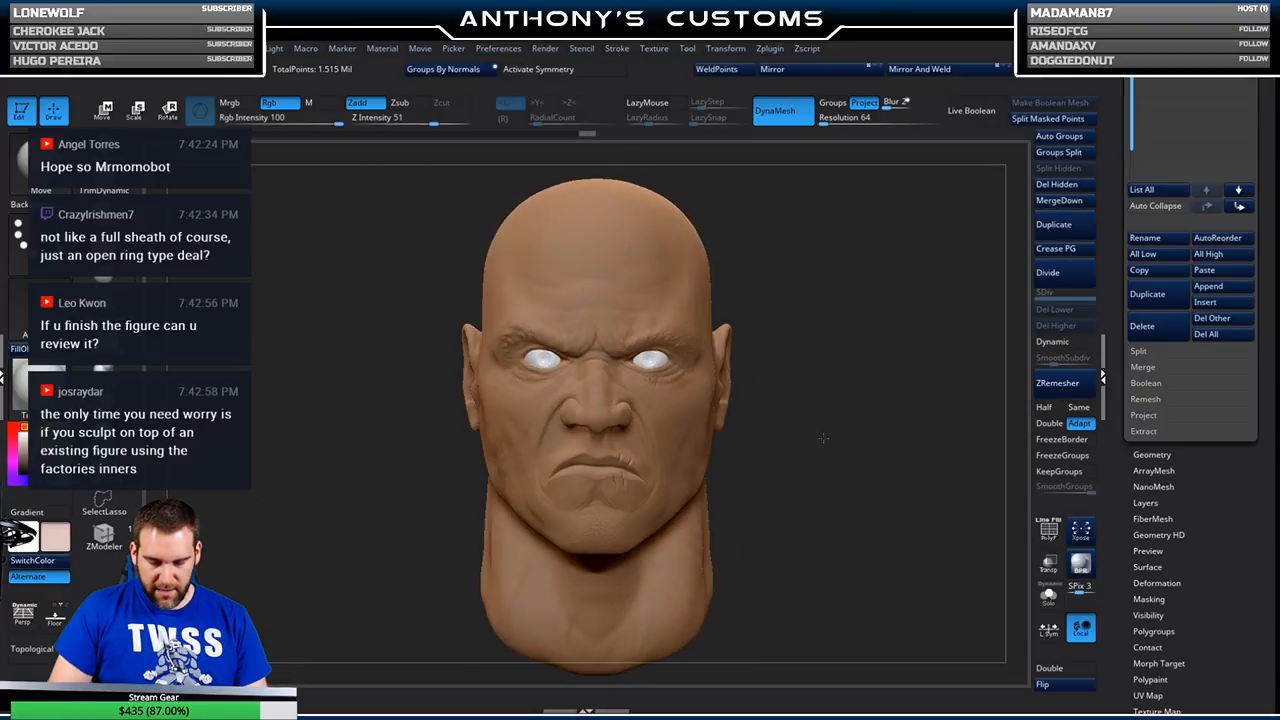
mouse_move(896, 487)
mouse_down()
mouse_move(885, 437)
mouse_move(878, 516)
mouse_move(895, 532)
mouse_up()
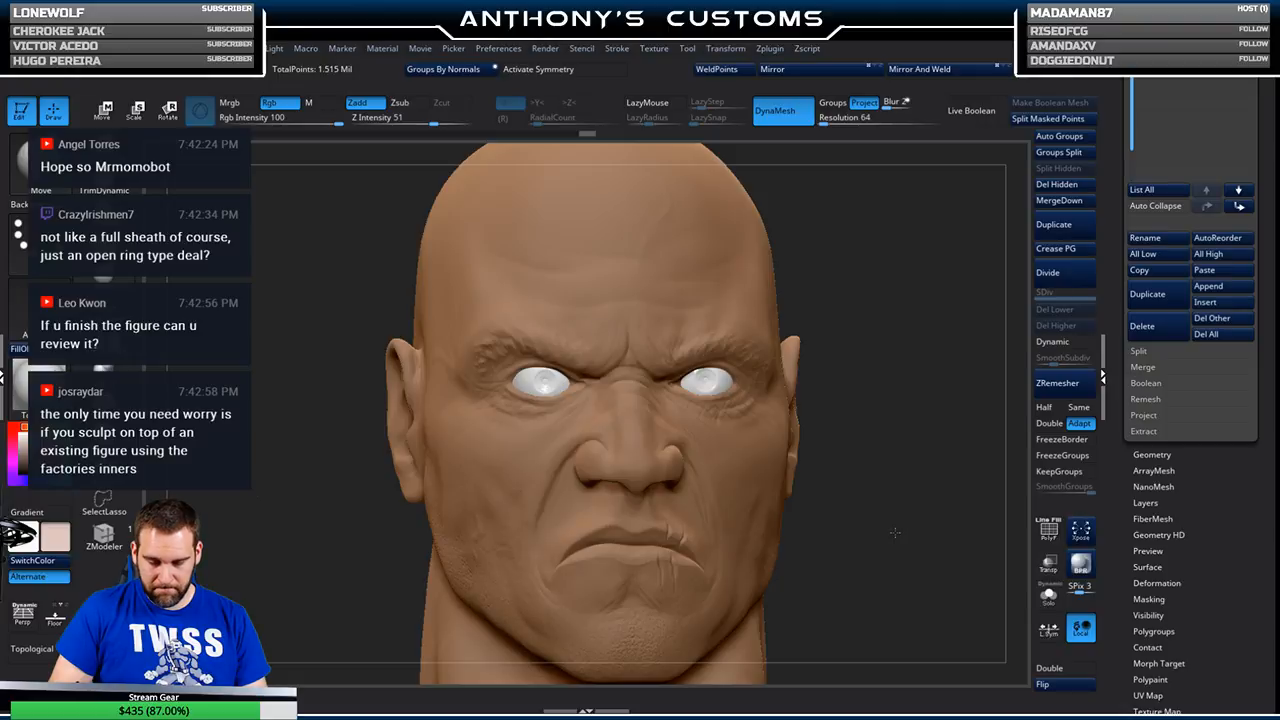
mouse_move(895, 532)
mouse_down()
mouse_move(883, 536)
mouse_move(929, 537)
mouse_move(928, 426)
mouse_move(938, 461)
mouse_up()
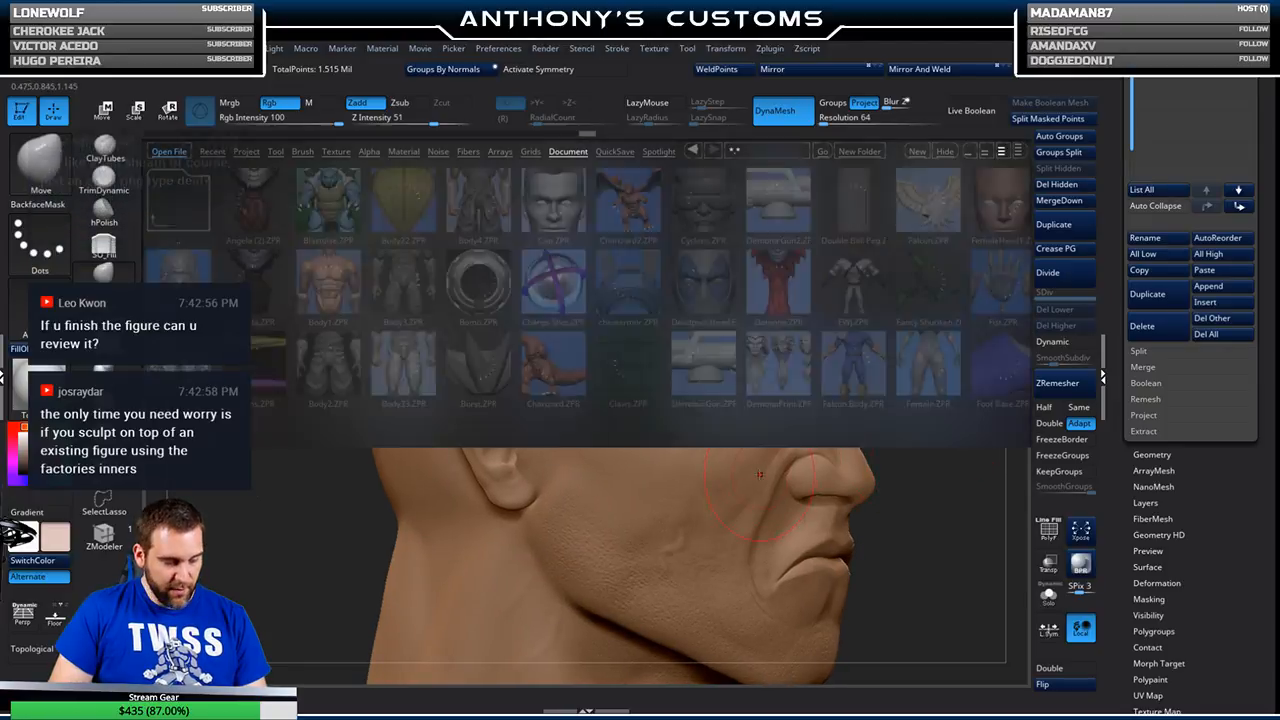
- Open the saved project of the snarling head in the orange-and-black winged cowl and examine it from the front, side and above
drag(995, 363, 462, 366)
mouse_move(930, 355)
mouse_down()
mouse_move(330, 355)
mouse_move(755, 355)
mouse_move(605, 357)
mouse_up()
drag(775, 361, 540, 355)
drag(792, 352, 660, 350)
double_click(630, 378)
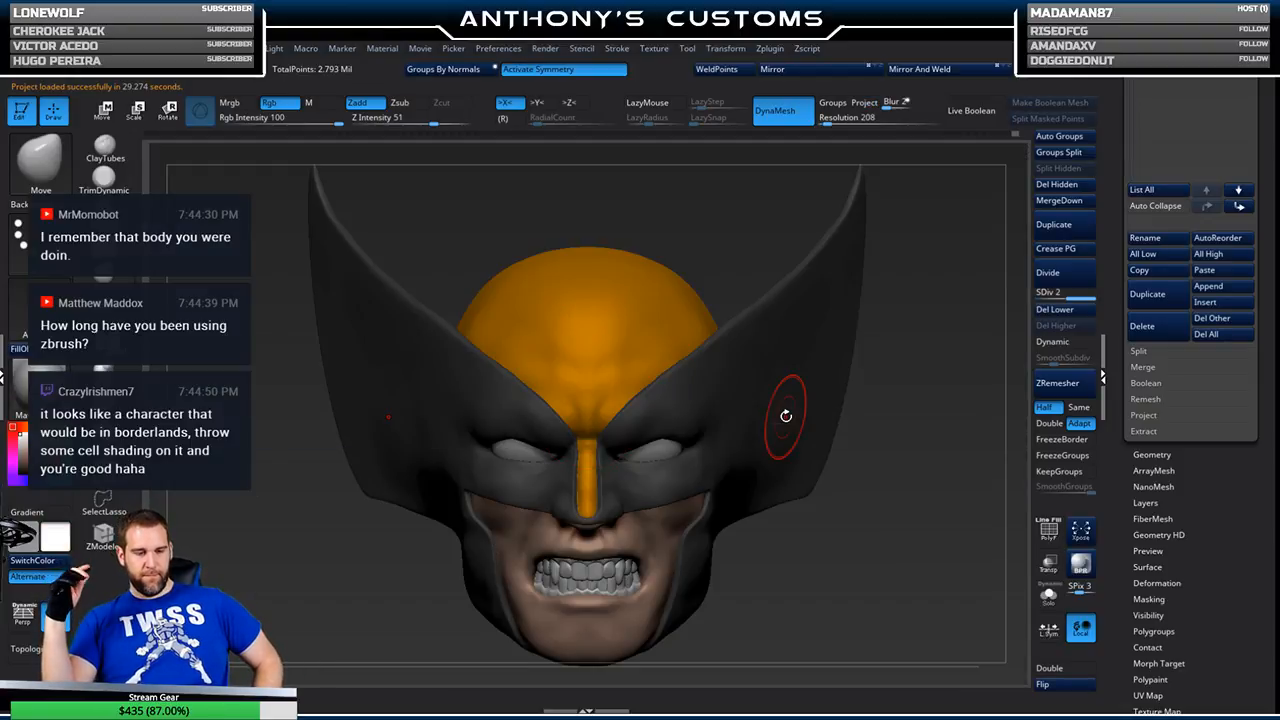
mouse_move(807, 519)
mouse_down()
mouse_move(820, 540)
mouse_move(893, 537)
mouse_move(857, 558)
mouse_up()
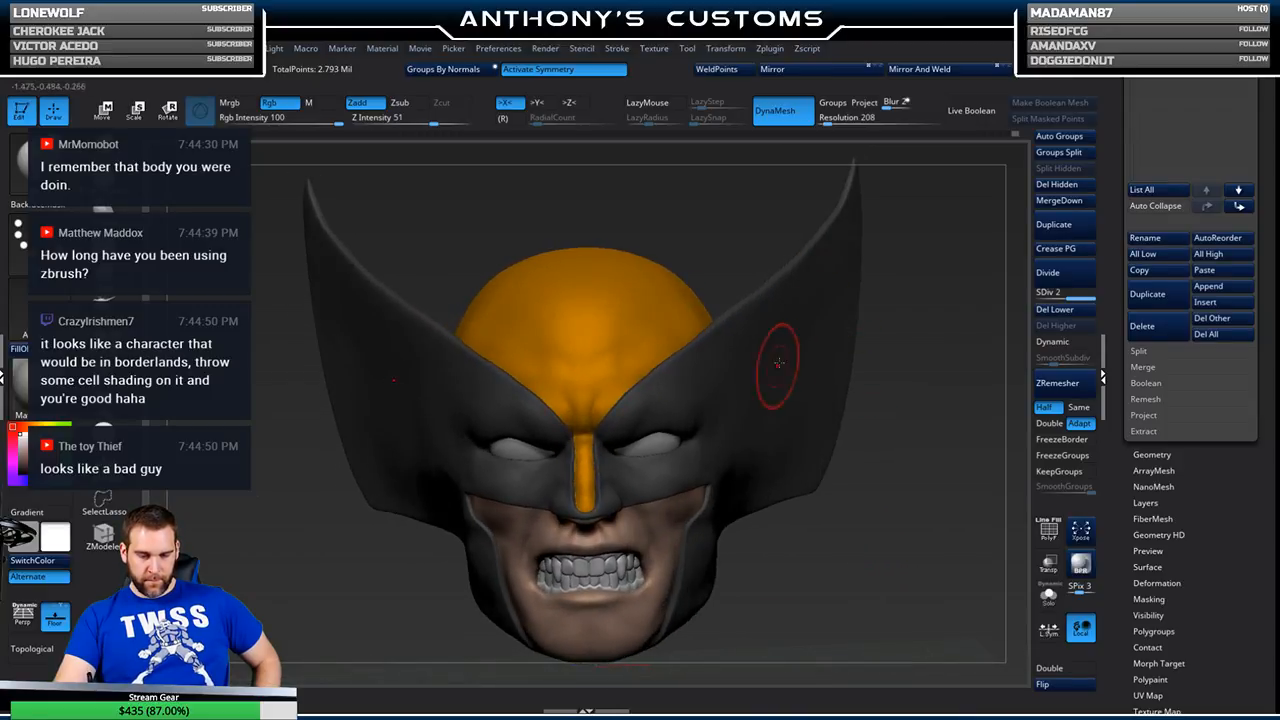
drag(923, 443, 838, 444)
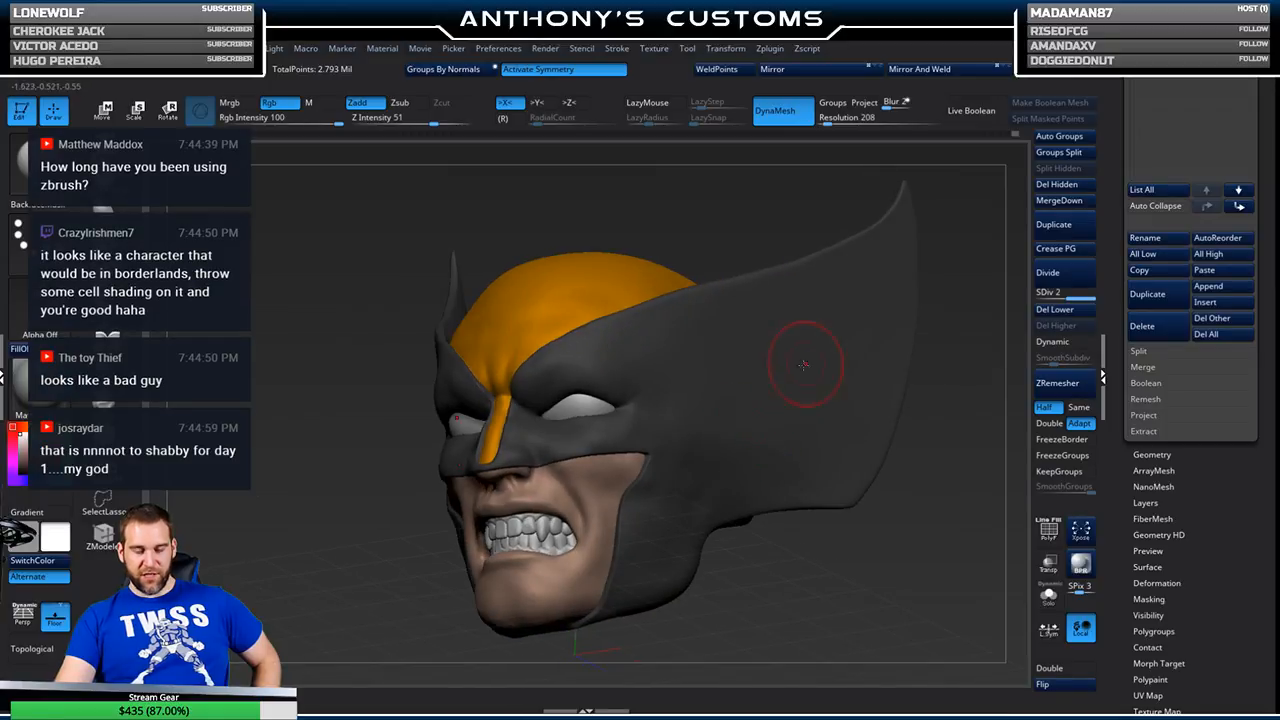
drag(971, 426, 968, 481)
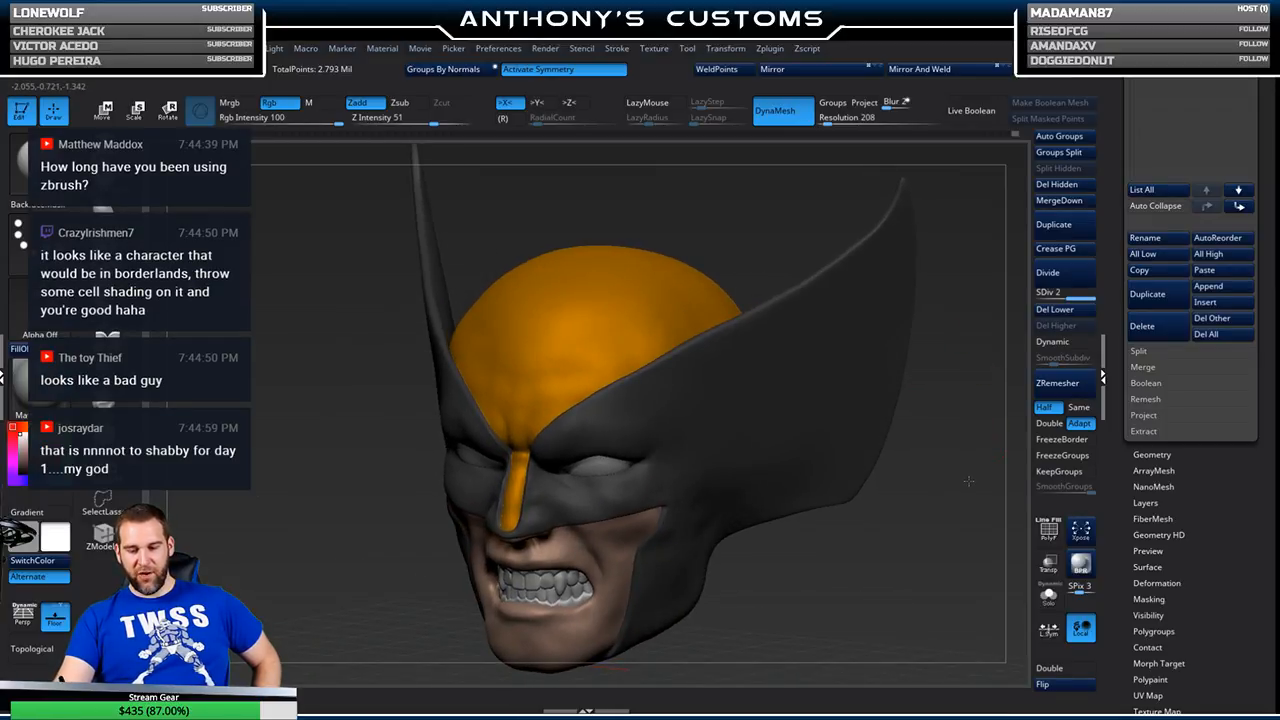
drag(821, 559, 805, 520)
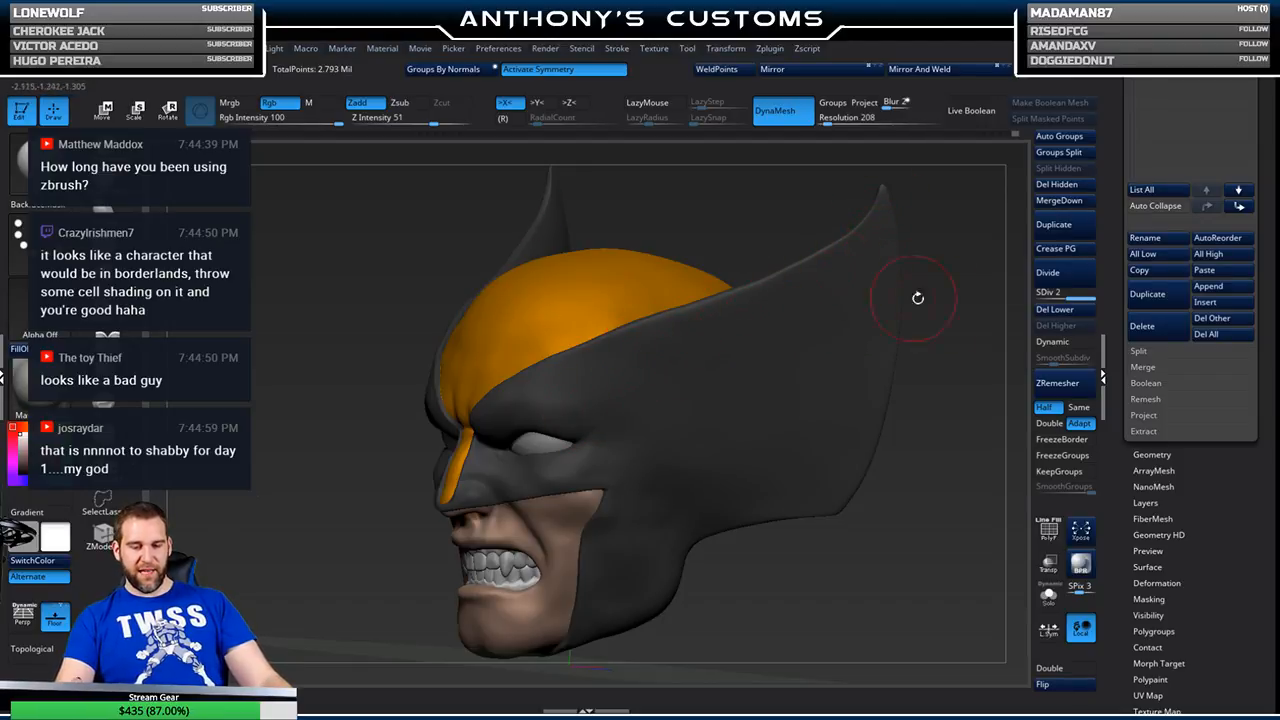
drag(890, 544, 889, 455)
alt+drag(909, 404, 861, 436)
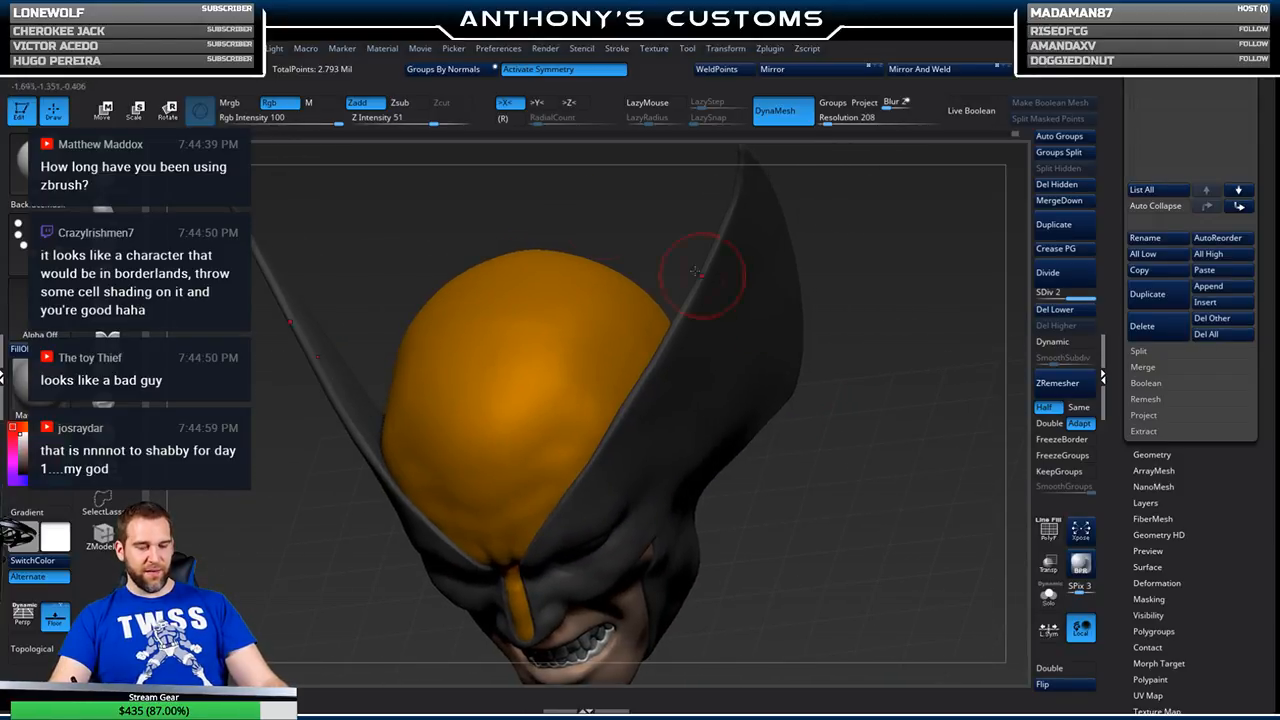
- Change the document background to light blue and examine the winged cowl from the front and side
mouse_move(132, 48)
drag(146, 306, 133, 333)
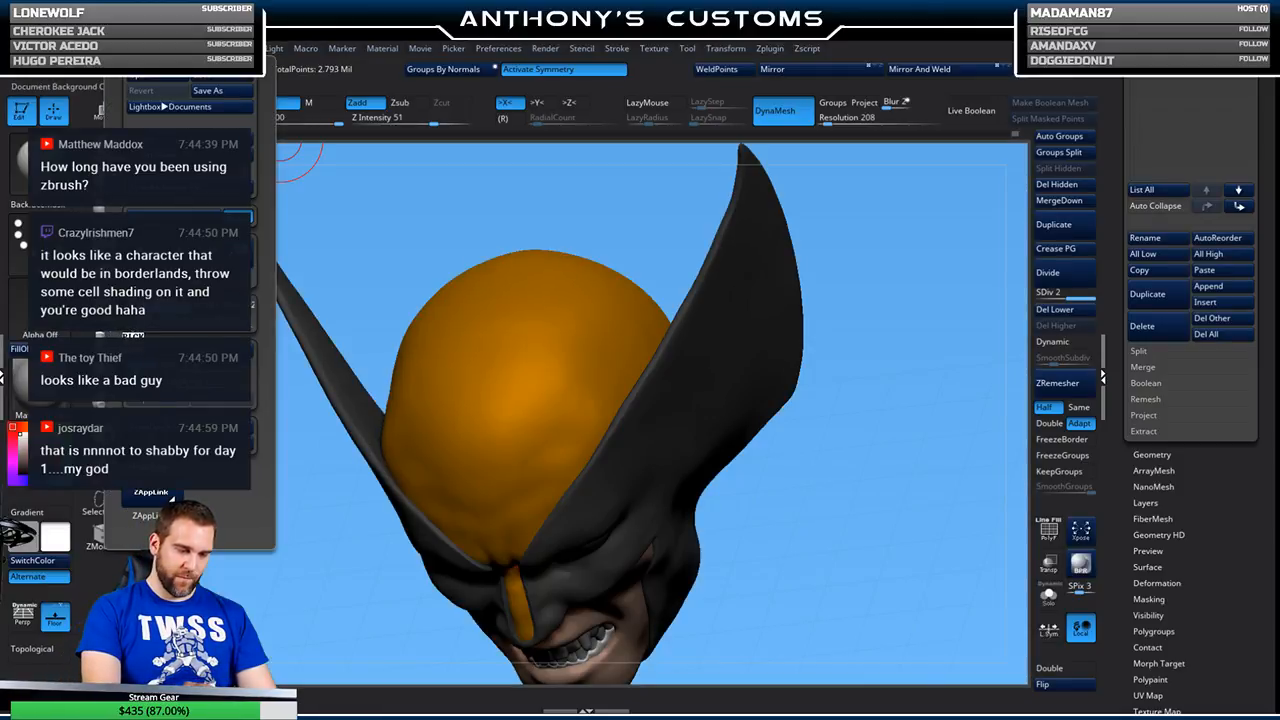
drag(829, 509, 862, 478)
mouse_move(796, 305)
mouse_down()
mouse_move(854, 349)
mouse_move(897, 351)
mouse_move(614, 229)
mouse_move(850, 290)
mouse_move(894, 366)
mouse_move(872, 330)
mouse_move(914, 297)
mouse_move(908, 358)
mouse_move(825, 338)
mouse_up()
shift+drag(954, 398, 929, 254)
drag(920, 437, 920, 400)
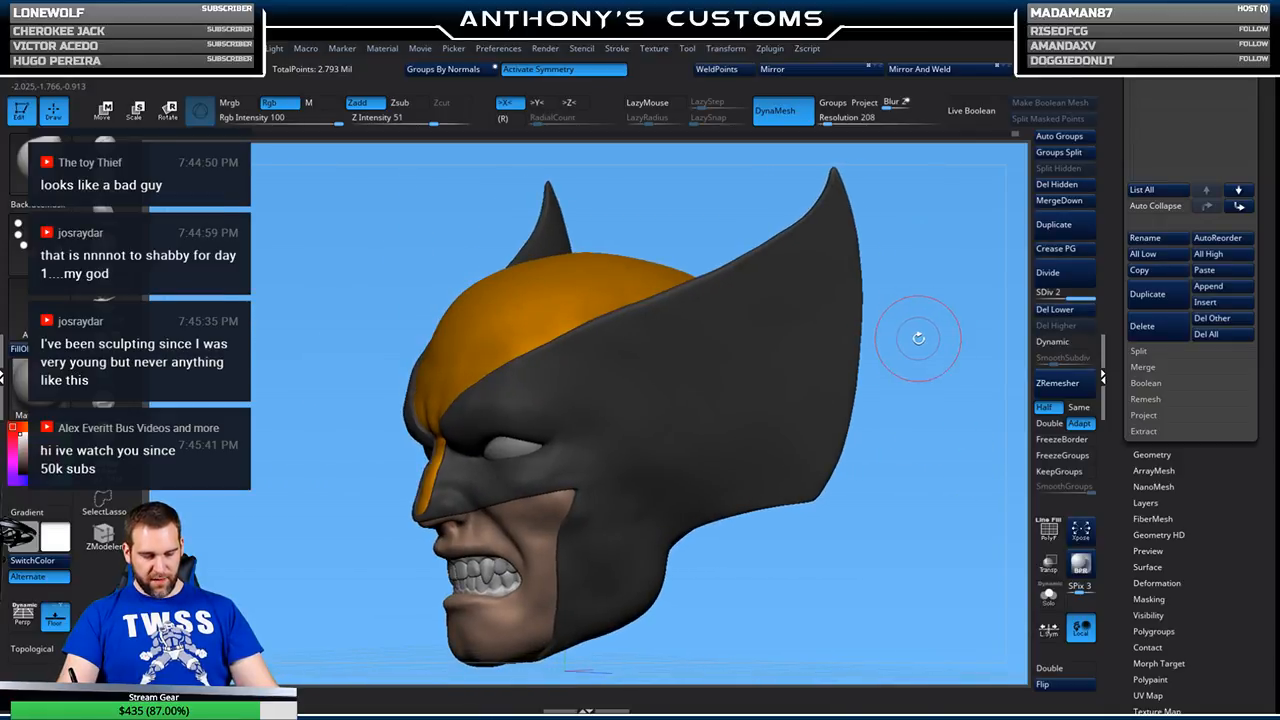
drag(904, 512, 907, 441)
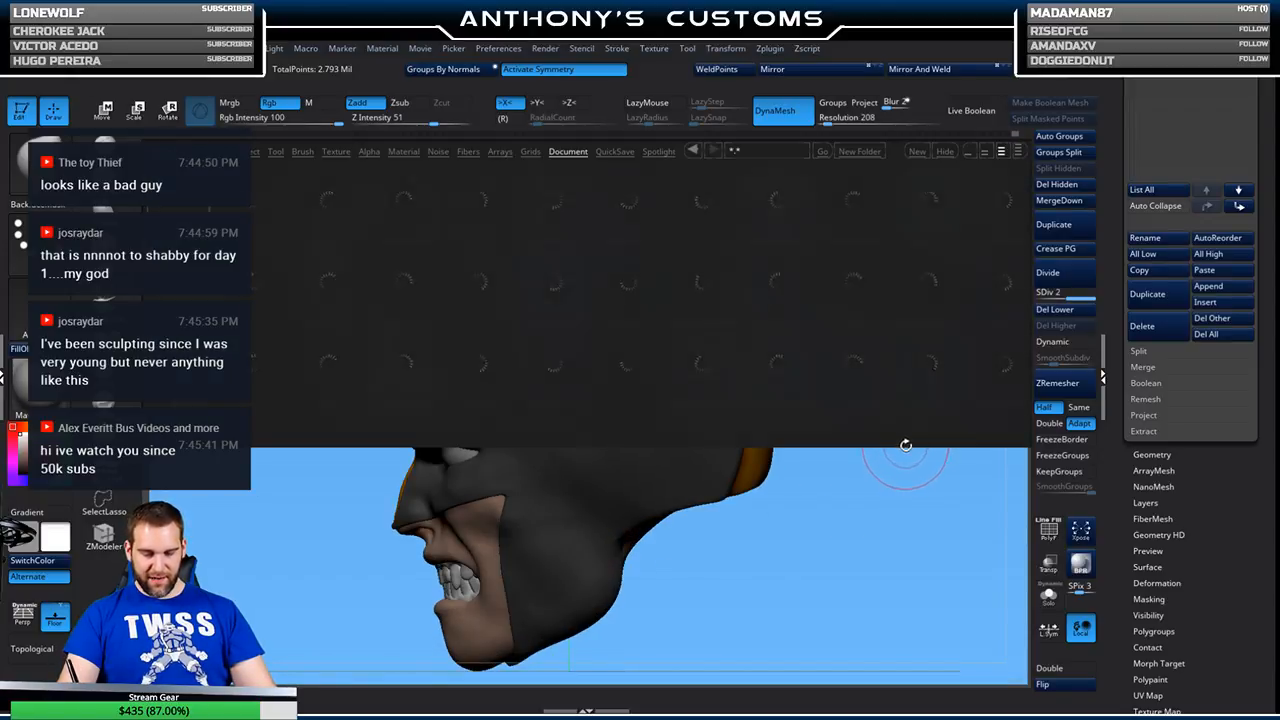
- Open the Male Body Blank project, face the torso to the front and check its wireframe
drag(975, 375, 600, 398)
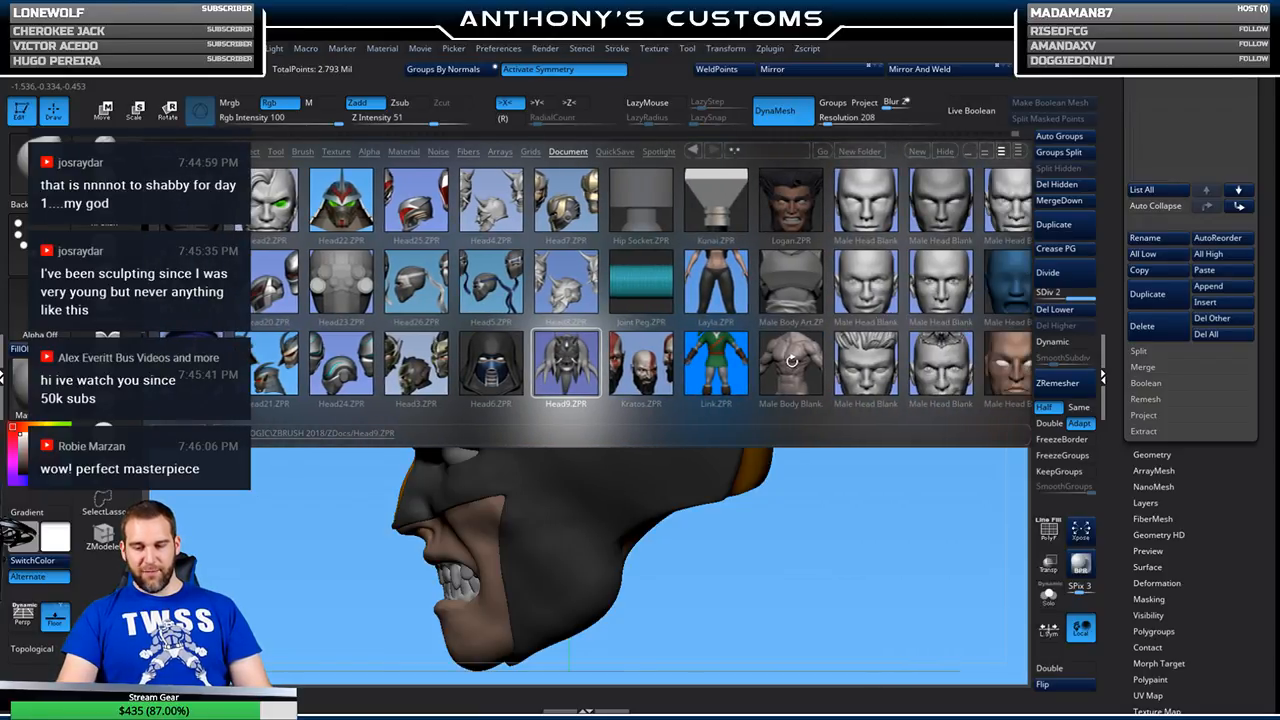
double_click(791, 362)
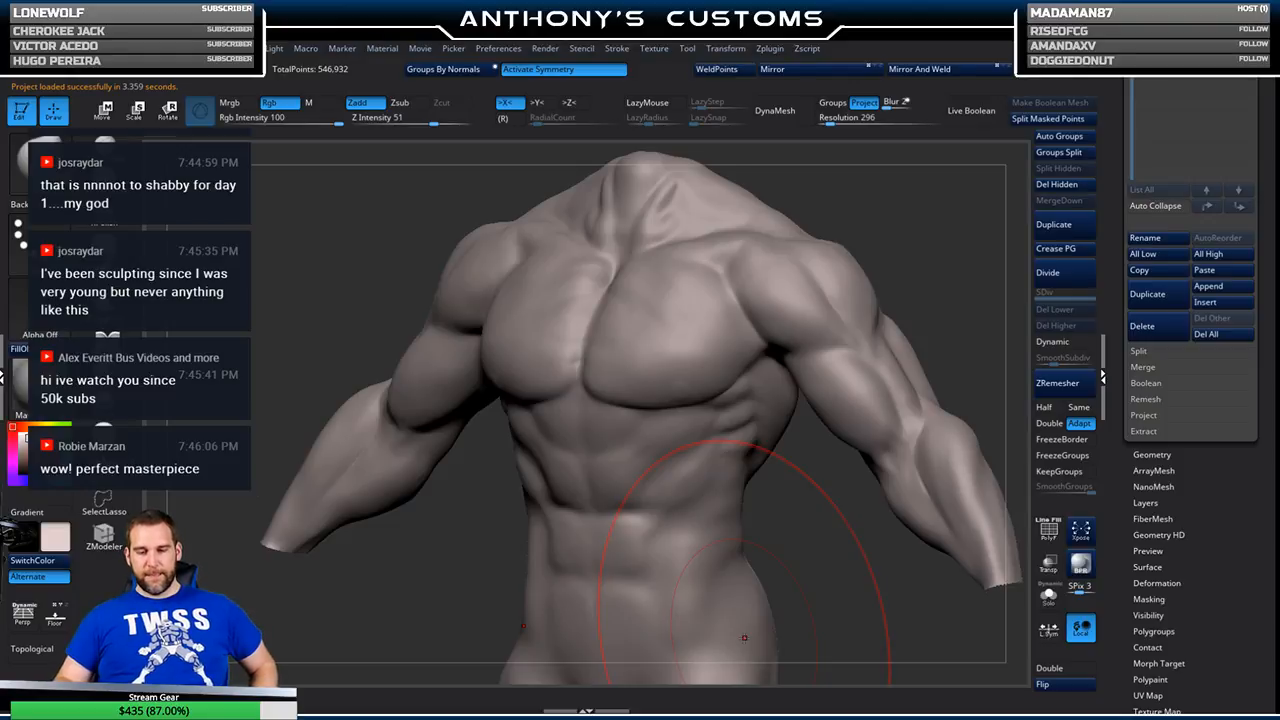
alt+drag(925, 284, 885, 265)
mouse_move(815, 290)
mouse_down()
mouse_move(860, 309)
mouse_move(819, 287)
mouse_up()
key(space)
click(832, 292)
key(shift+f)
key(shift+f)
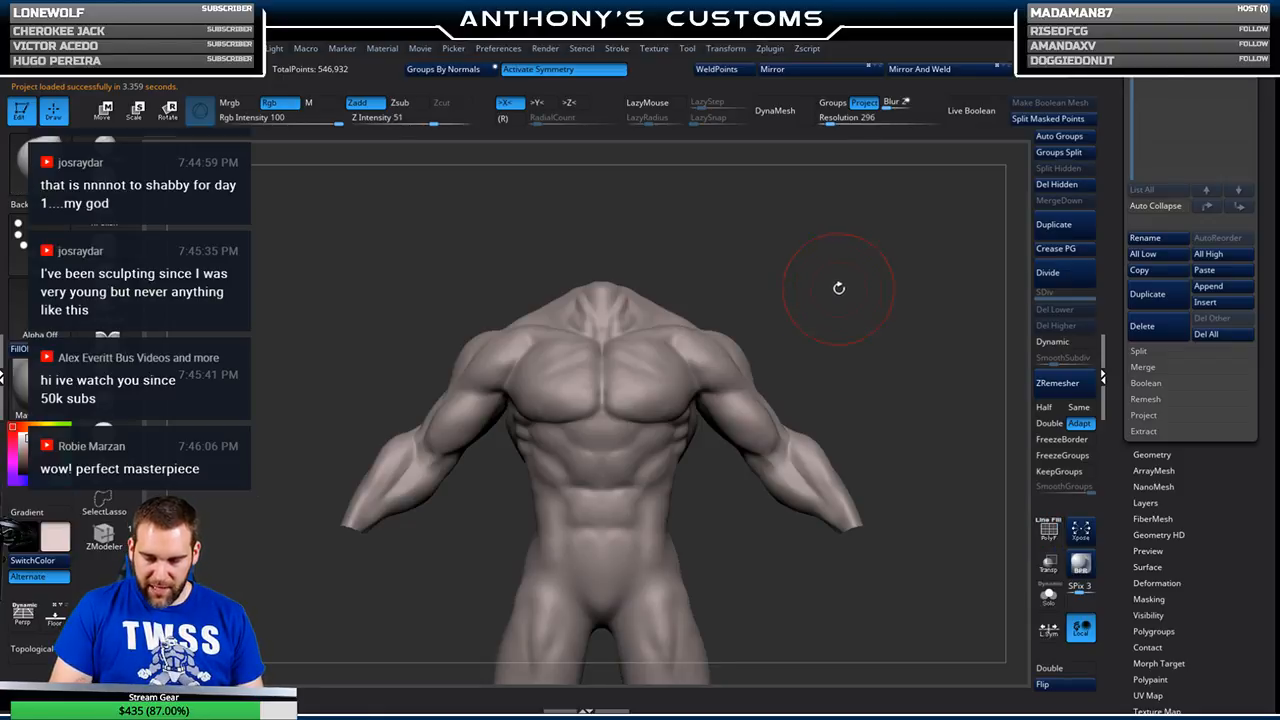
- Remesh the headless body with DynaMesh at resolution 296 with projection enabled, and check the new wireframe
click(758, 116)
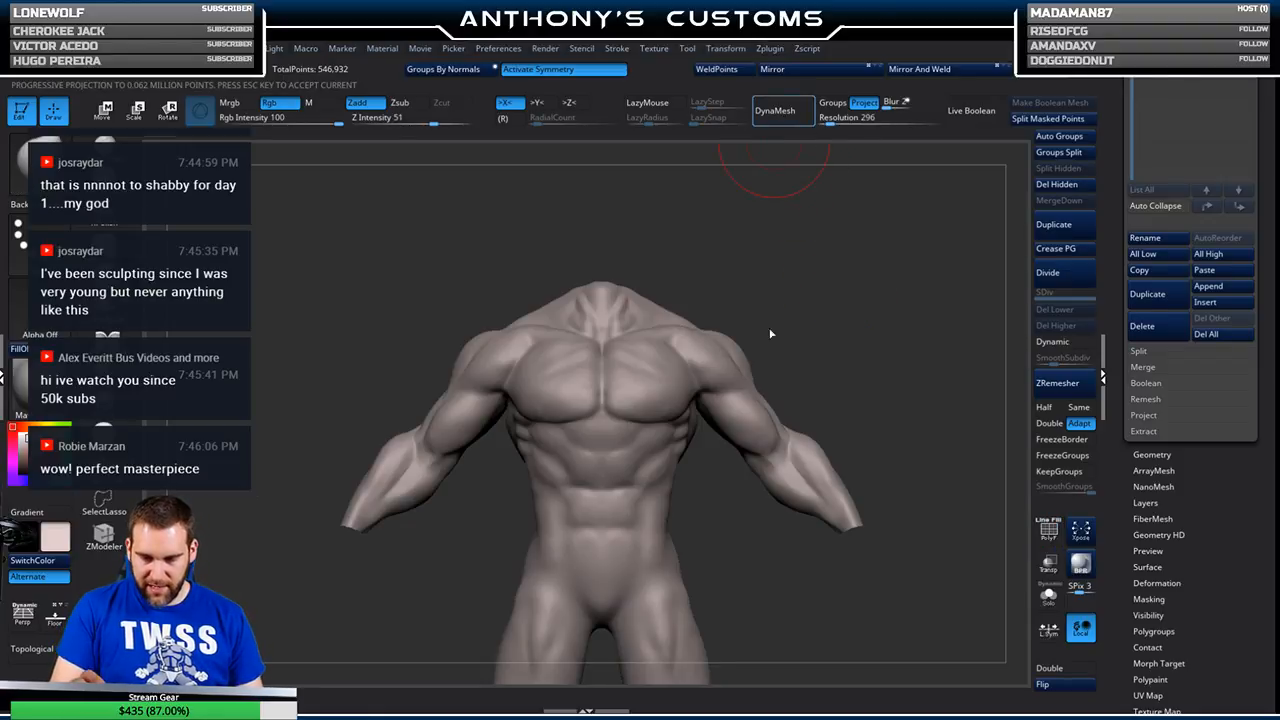
key(shift+f)
key(shift+f)
alt+drag(848, 318, 838, 284)
- Build up a raised band around the rib cage just below the chest with the ClayTubes brush
key(space)
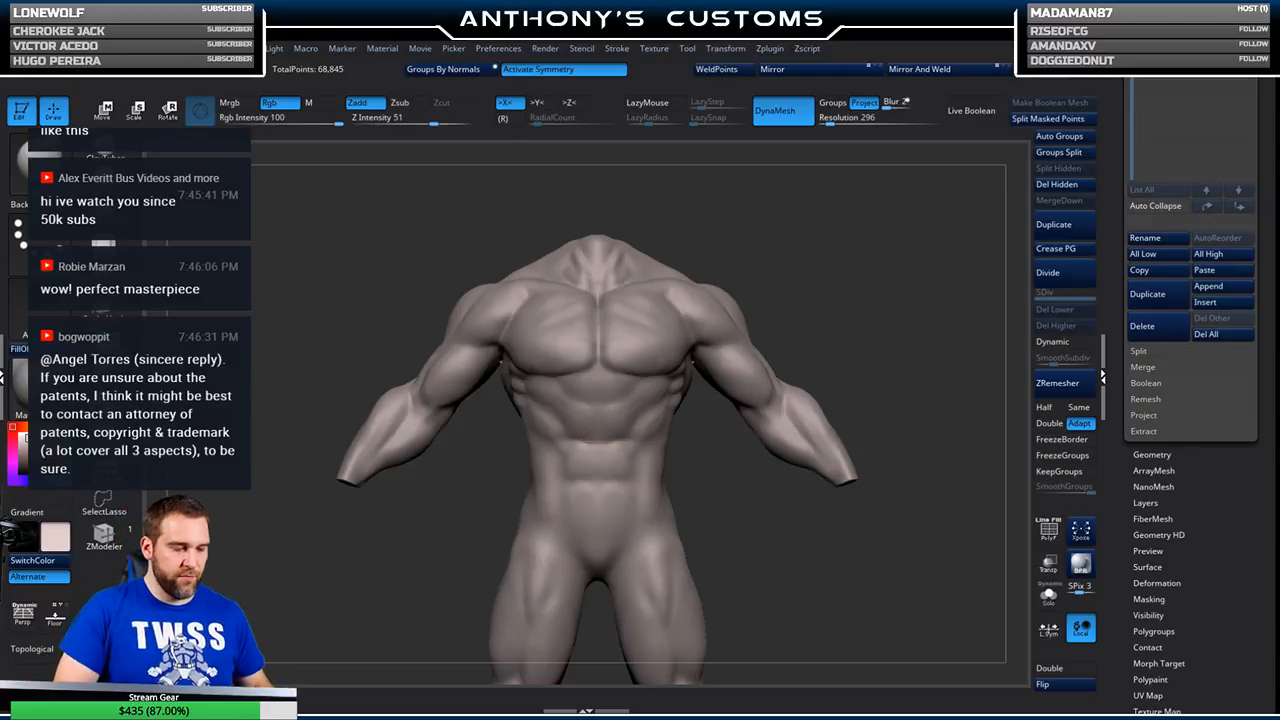
click(98, 155)
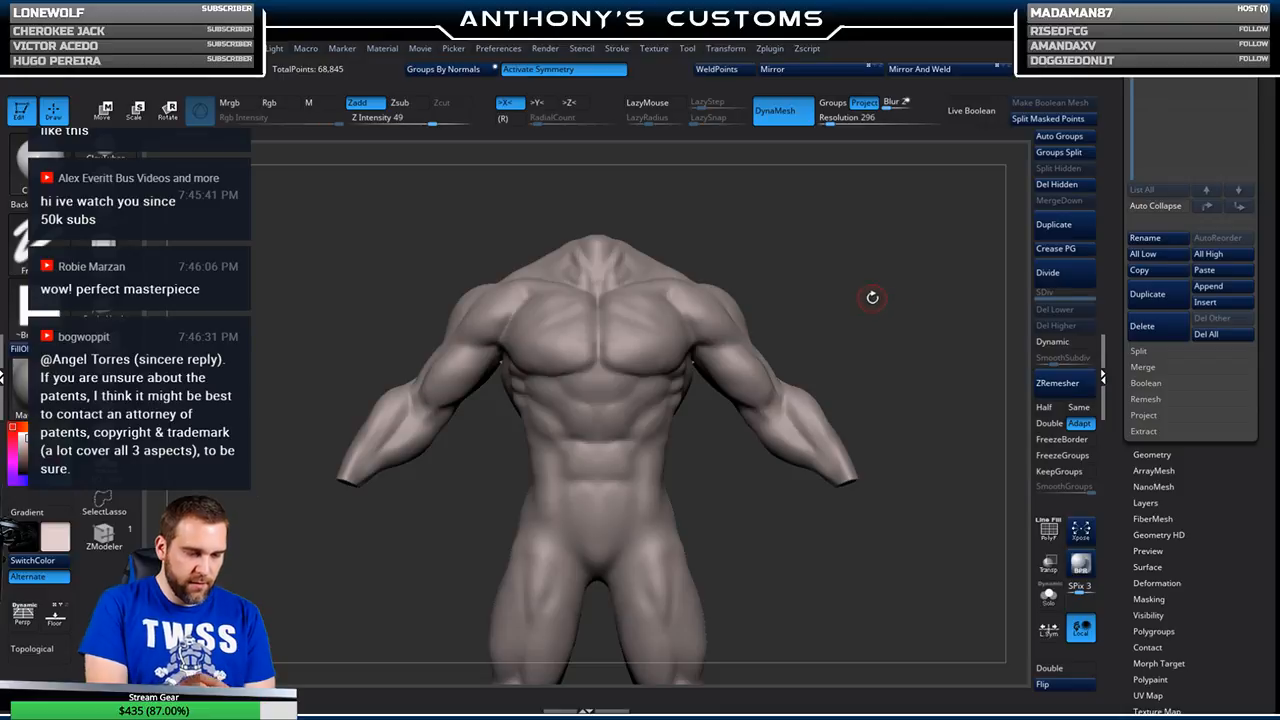
key(space)
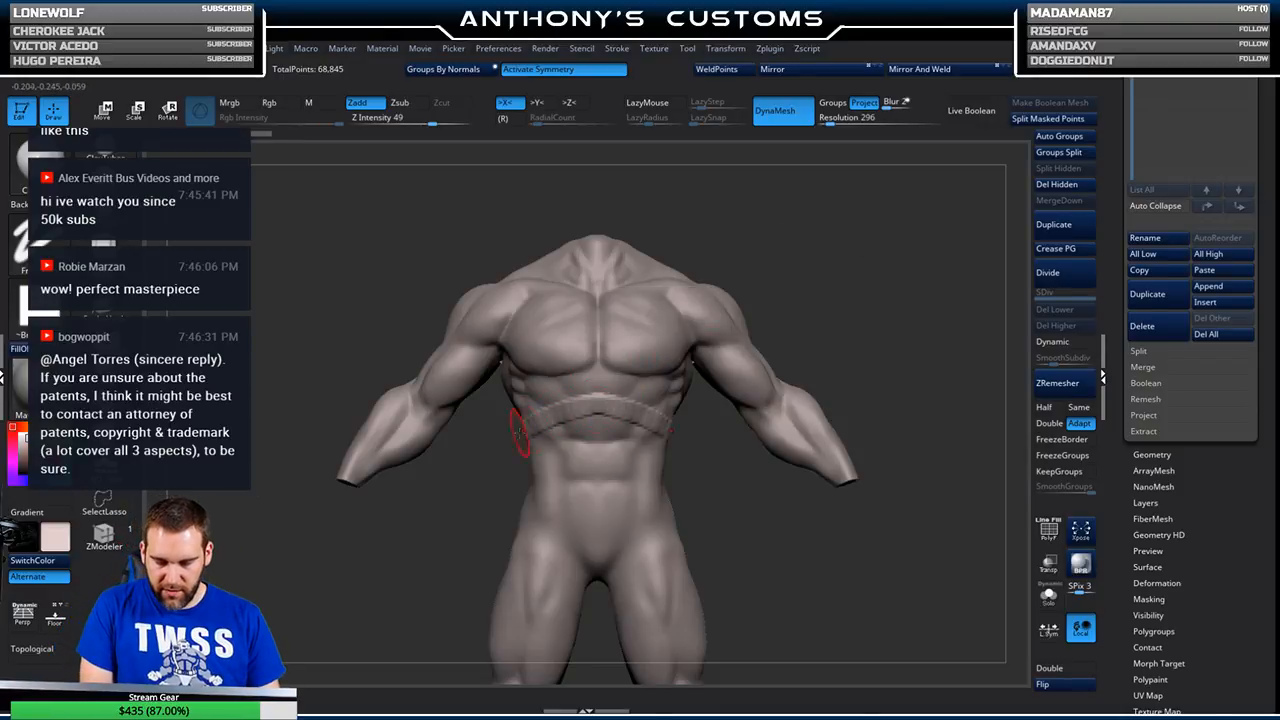
drag(553, 404, 625, 398)
drag(890, 350, 626, 394)
mouse_move(803, 329)
mouse_down()
mouse_move(588, 332)
mouse_move(663, 382)
mouse_move(470, 430)
mouse_move(435, 458)
mouse_up()
drag(532, 412, 413, 441)
mouse_move(728, 318)
mouse_down()
mouse_move(792, 282)
mouse_move(763, 328)
mouse_move(817, 336)
mouse_move(840, 301)
mouse_move(908, 310)
mouse_move(870, 265)
mouse_move(826, 260)
mouse_move(809, 289)
mouse_move(847, 286)
mouse_up()
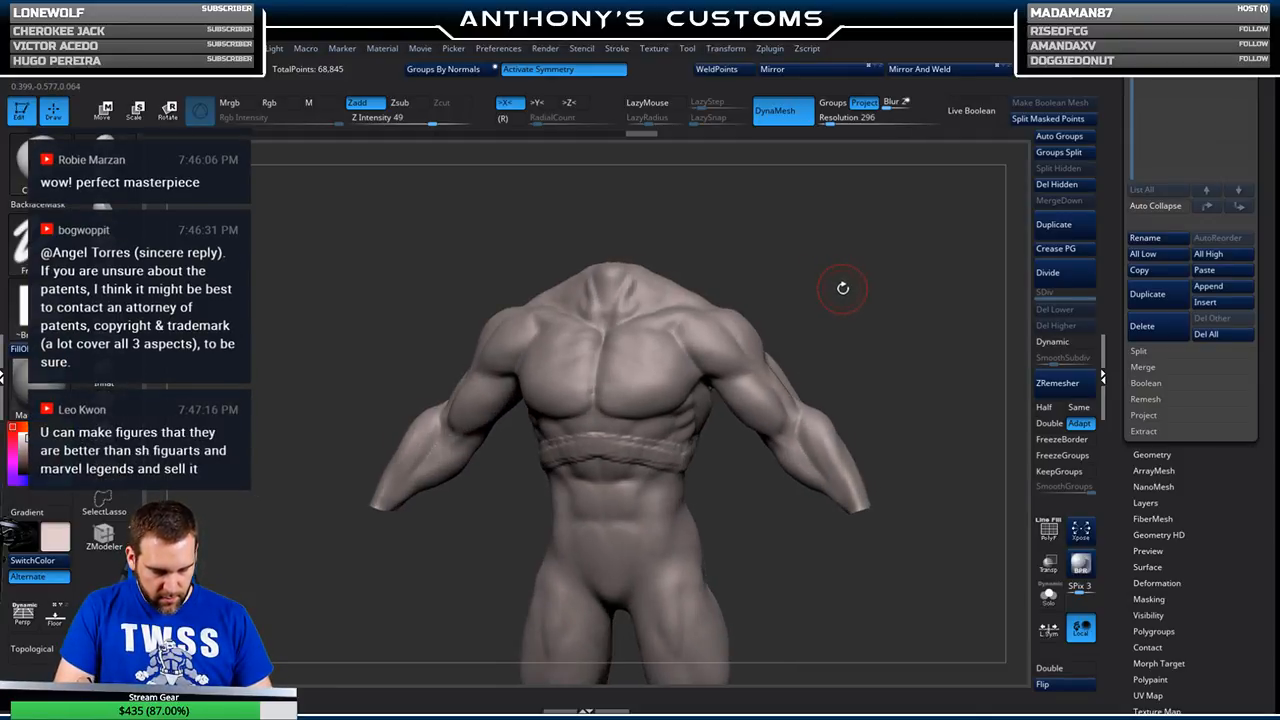
- Add symmetrical ClayTubes ridges along the outer pectorals and rough in a small plate at the upper centre of the chest
key(space)
drag(843, 288, 777, 274)
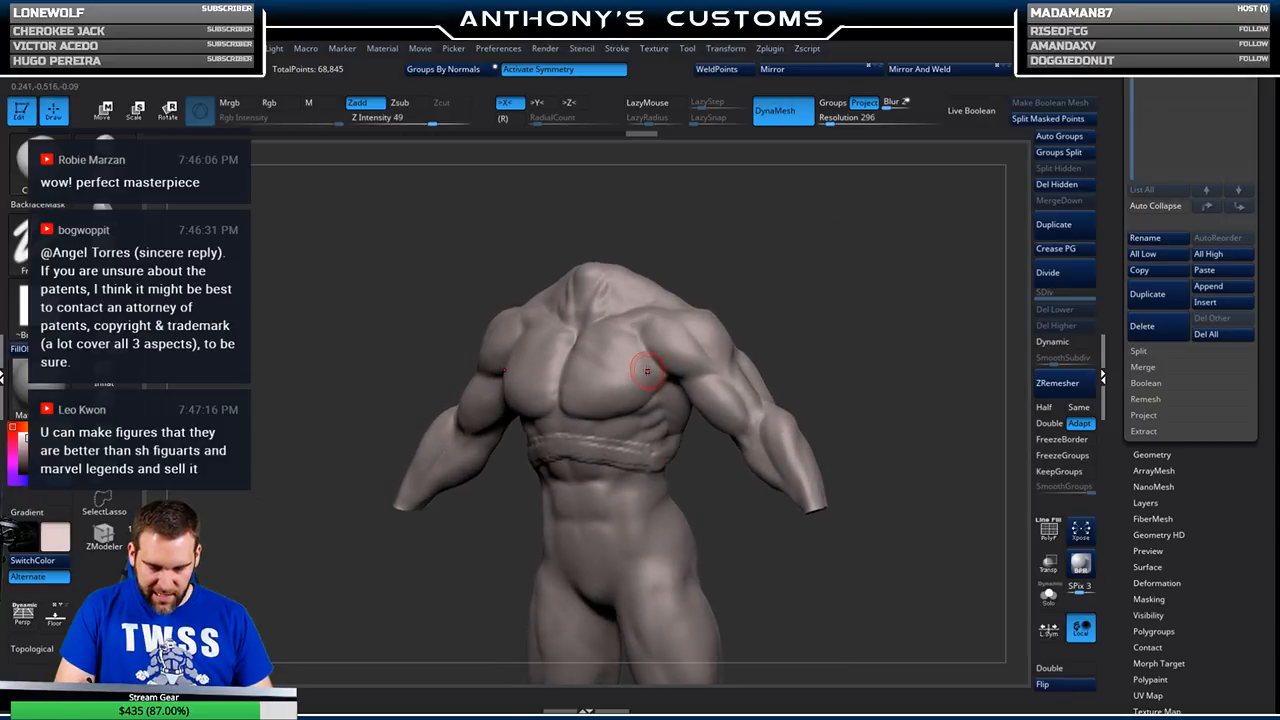
mouse_move(642, 367)
mouse_down()
mouse_move(640, 385)
mouse_move(650, 375)
mouse_move(606, 407)
mouse_move(634, 374)
mouse_move(608, 402)
mouse_move(623, 382)
mouse_move(606, 417)
mouse_up()
mouse_move(848, 322)
mouse_down()
mouse_move(848, 281)
mouse_move(831, 323)
mouse_up()
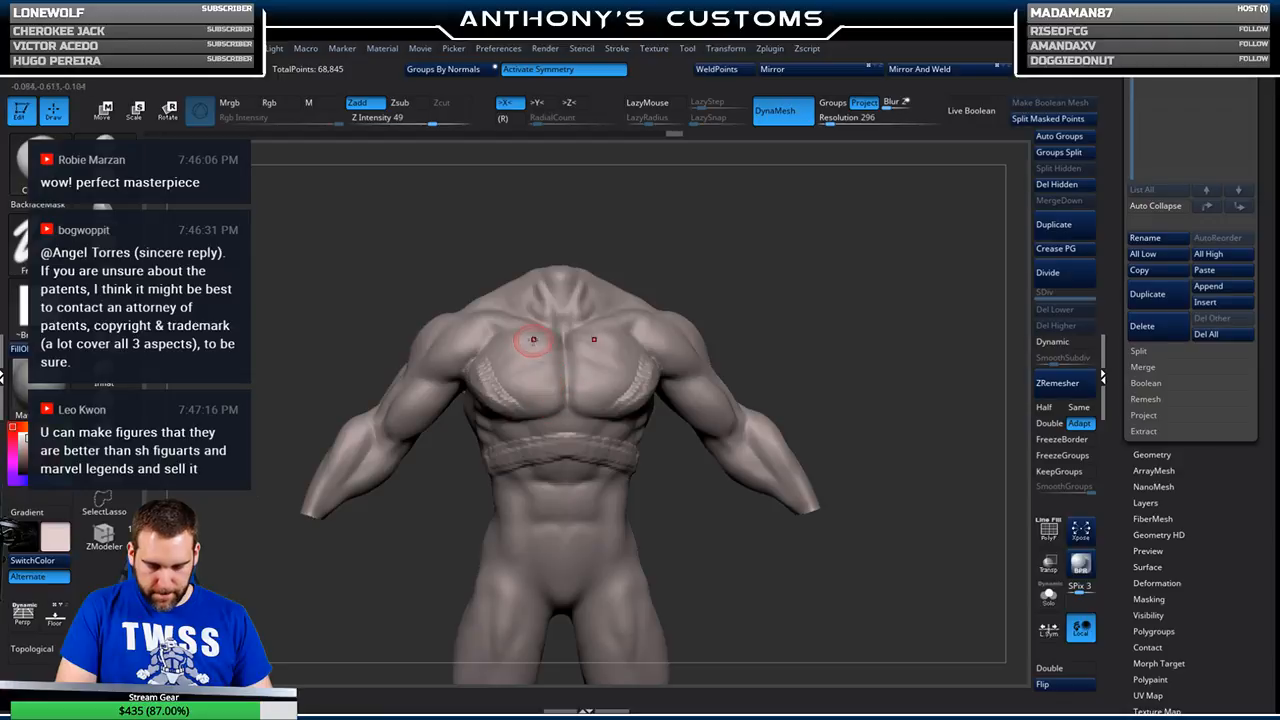
drag(810, 320, 780, 270)
mouse_move(551, 358)
mouse_down()
mouse_move(568, 353)
mouse_move(574, 375)
mouse_up()
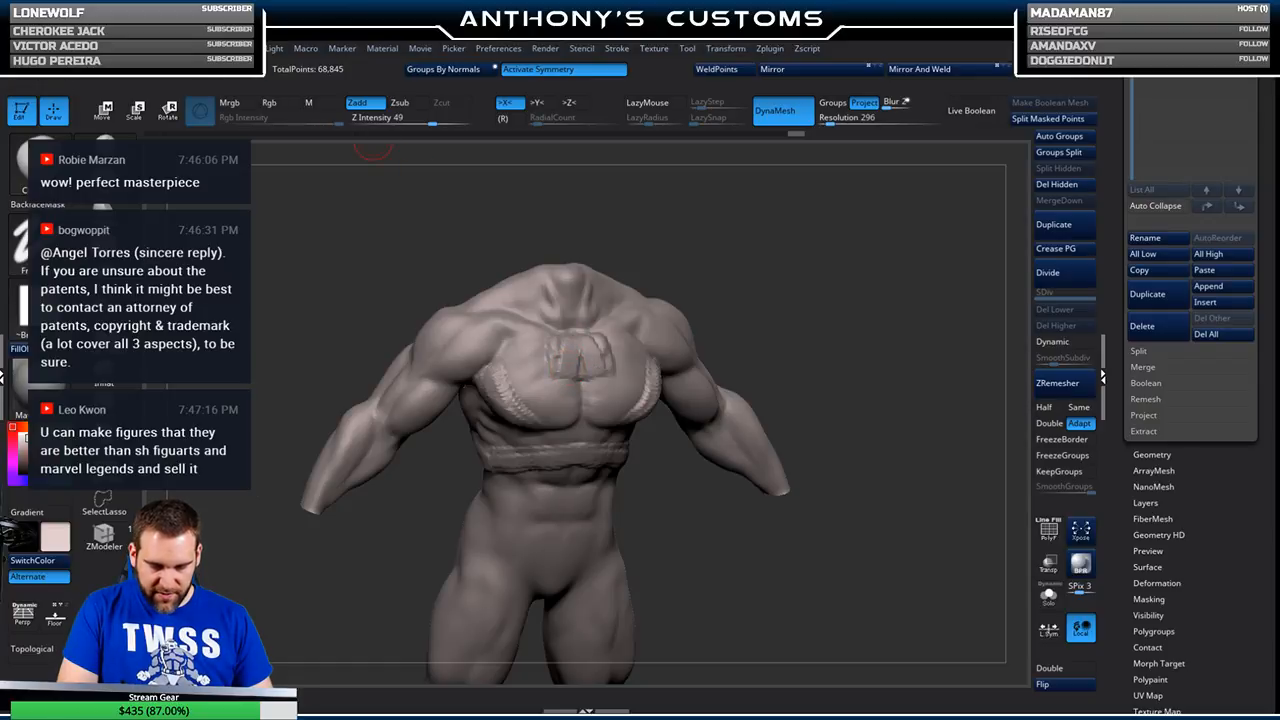
- Change the document background behind the torso to light blue
mouse_move(132, 48)
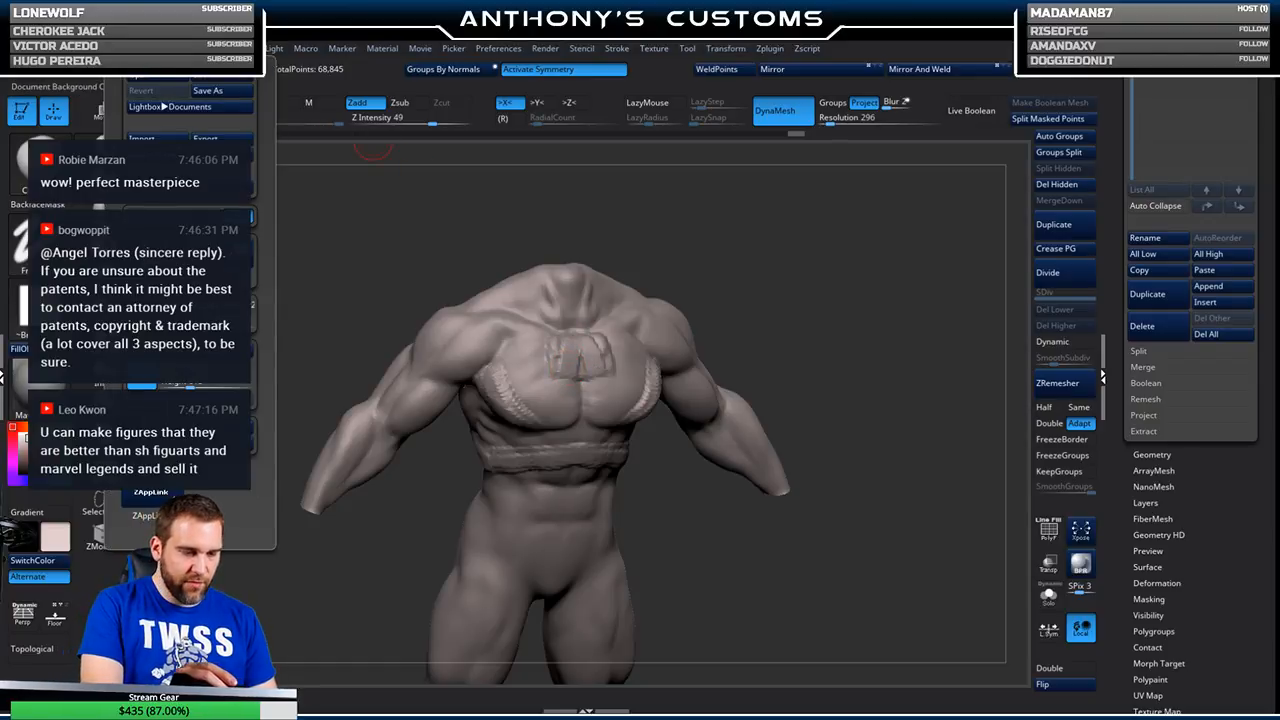
drag(146, 262, 228, 216)
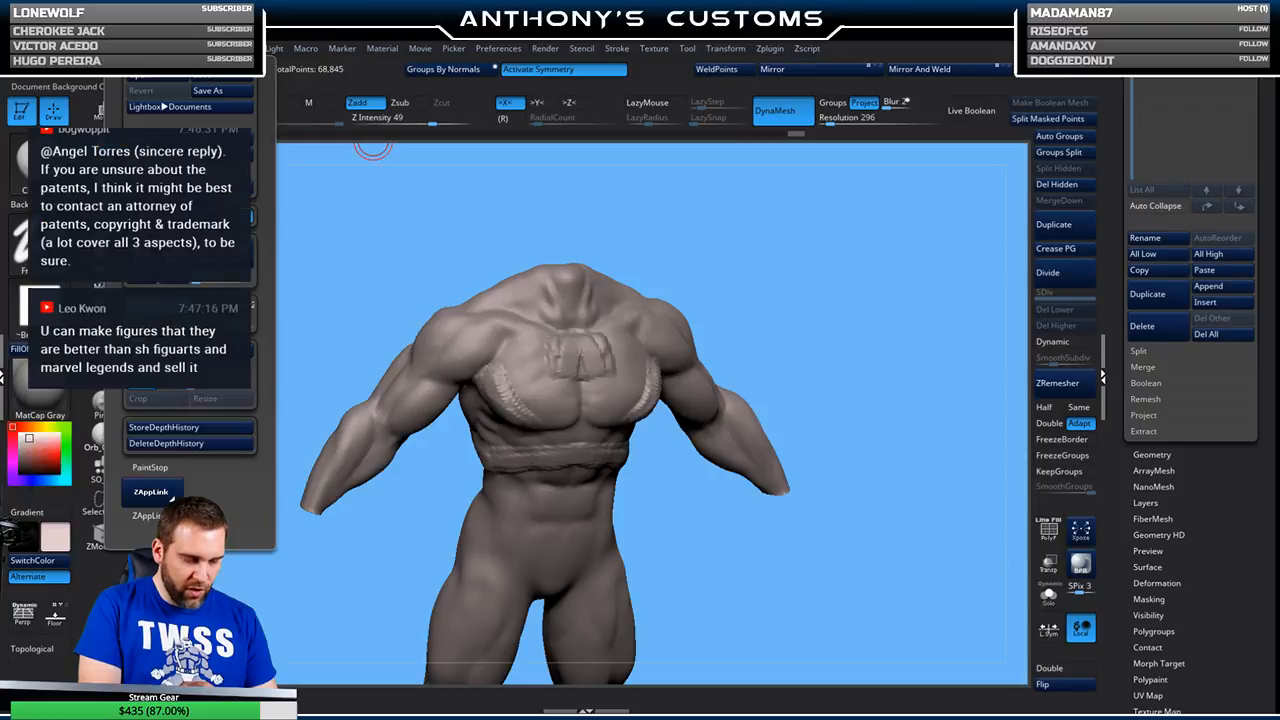
drag(851, 331, 849, 246)
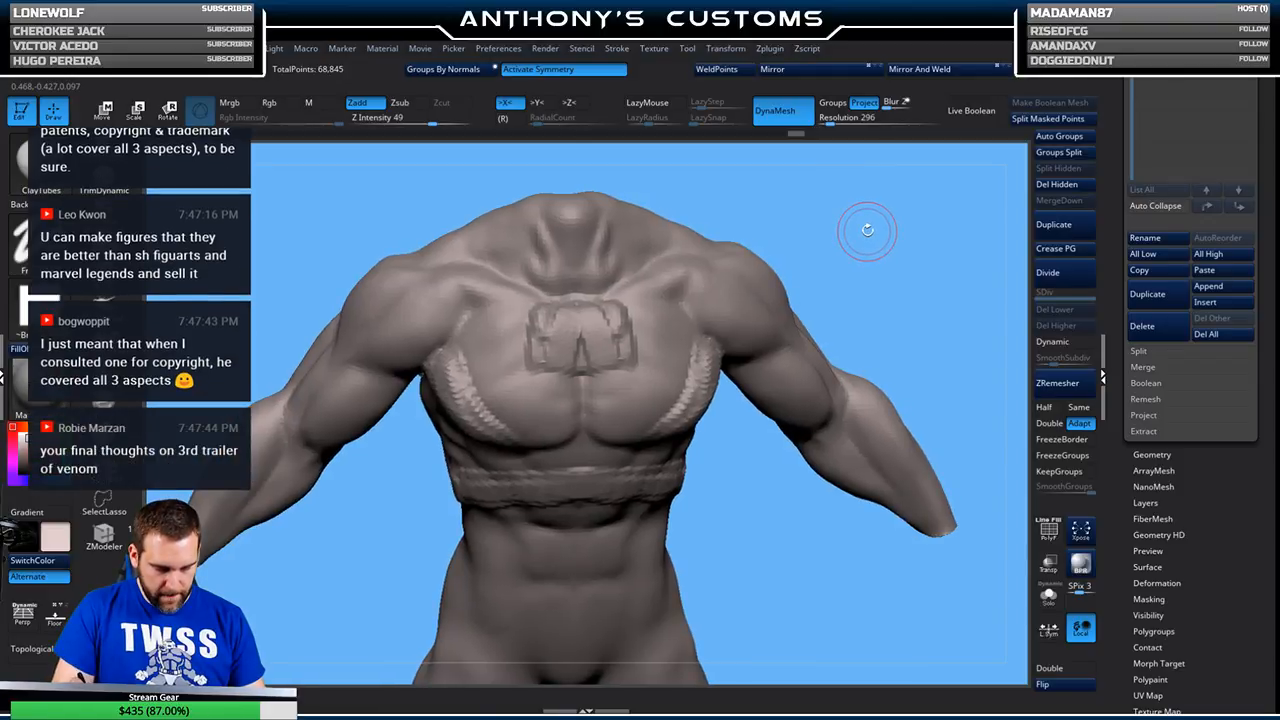
- Fill in the upper chest plate with ClayTubes strokes to form a raised rounded rectangle
mouse_move(572, 356)
mouse_down()
mouse_move(543, 366)
mouse_move(580, 377)
mouse_move(573, 355)
mouse_up()
mouse_move(552, 322)
mouse_down()
mouse_move(551, 361)
mouse_move(558, 308)
mouse_move(582, 367)
mouse_up()
mouse_move(575, 308)
mouse_down()
mouse_move(545, 312)
mouse_move(540, 368)
mouse_up()
mouse_move(541, 371)
mouse_down()
mouse_move(580, 373)
mouse_move(560, 325)
mouse_move(585, 340)
mouse_up()
drag(804, 190, 829, 260)
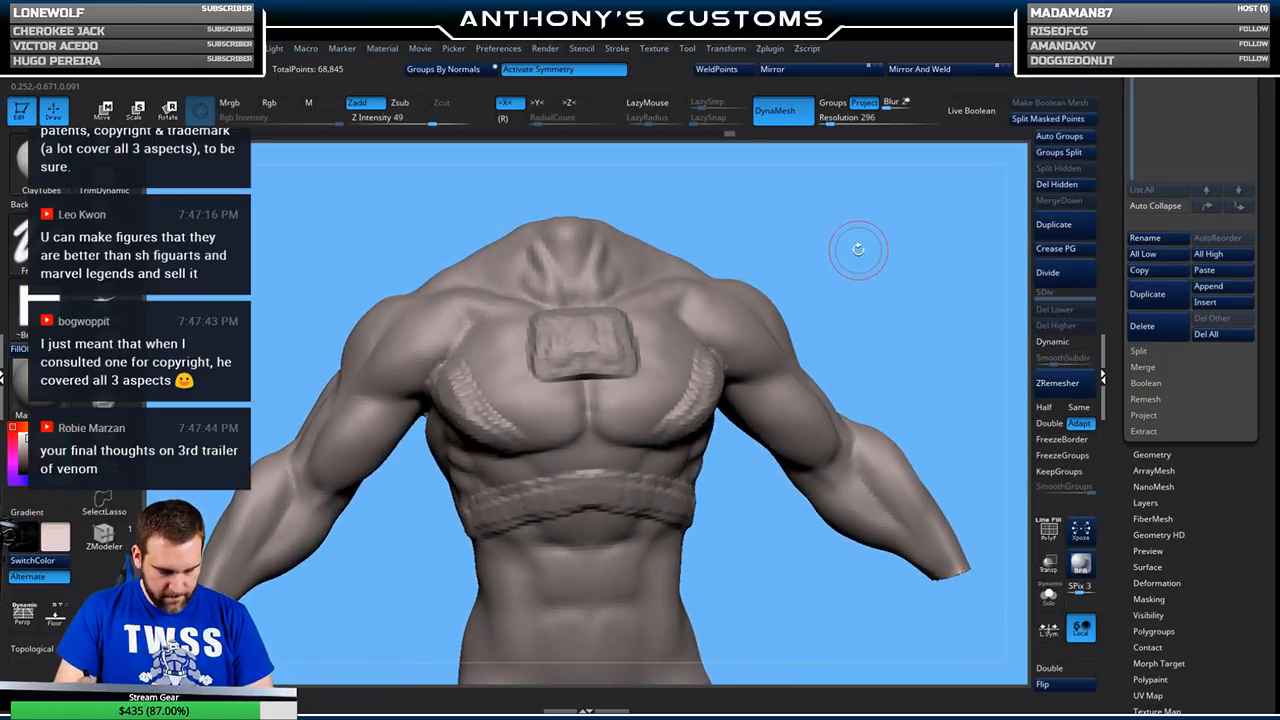
- Thicken the curved straps along the outer pectorals with ClayTubes strokes
drag(870, 272, 862, 240)
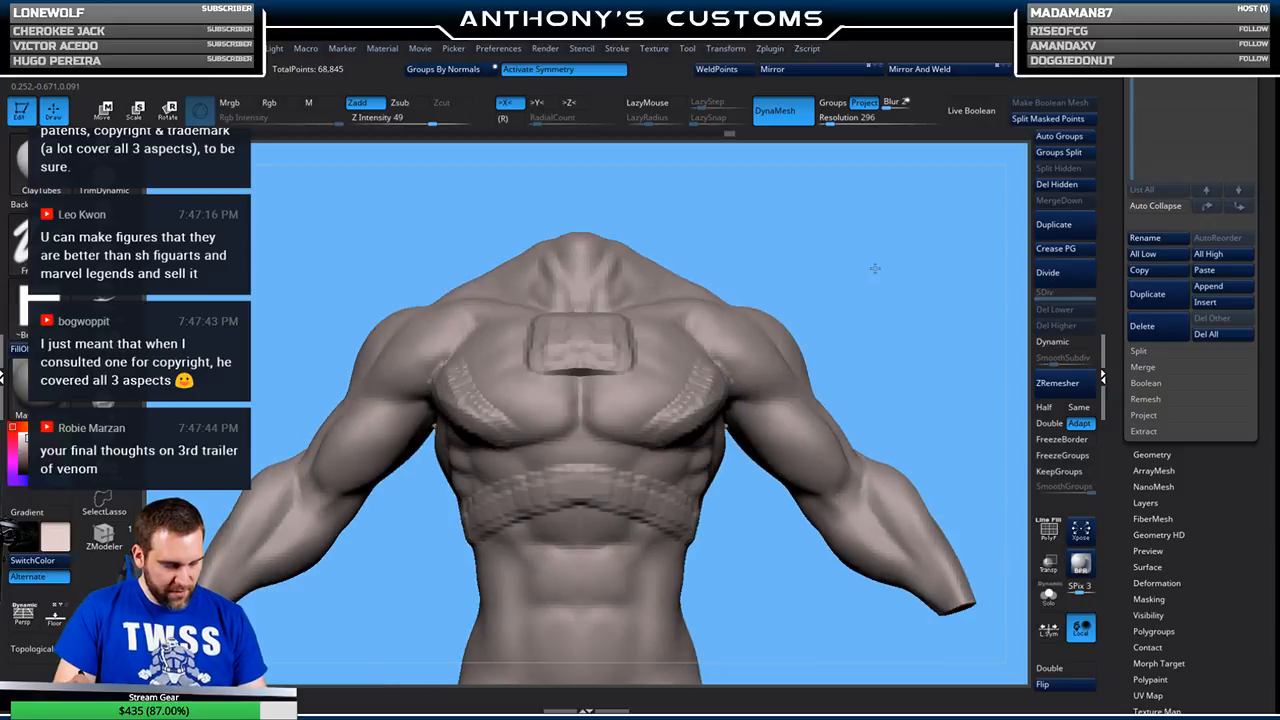
drag(857, 196, 713, 301)
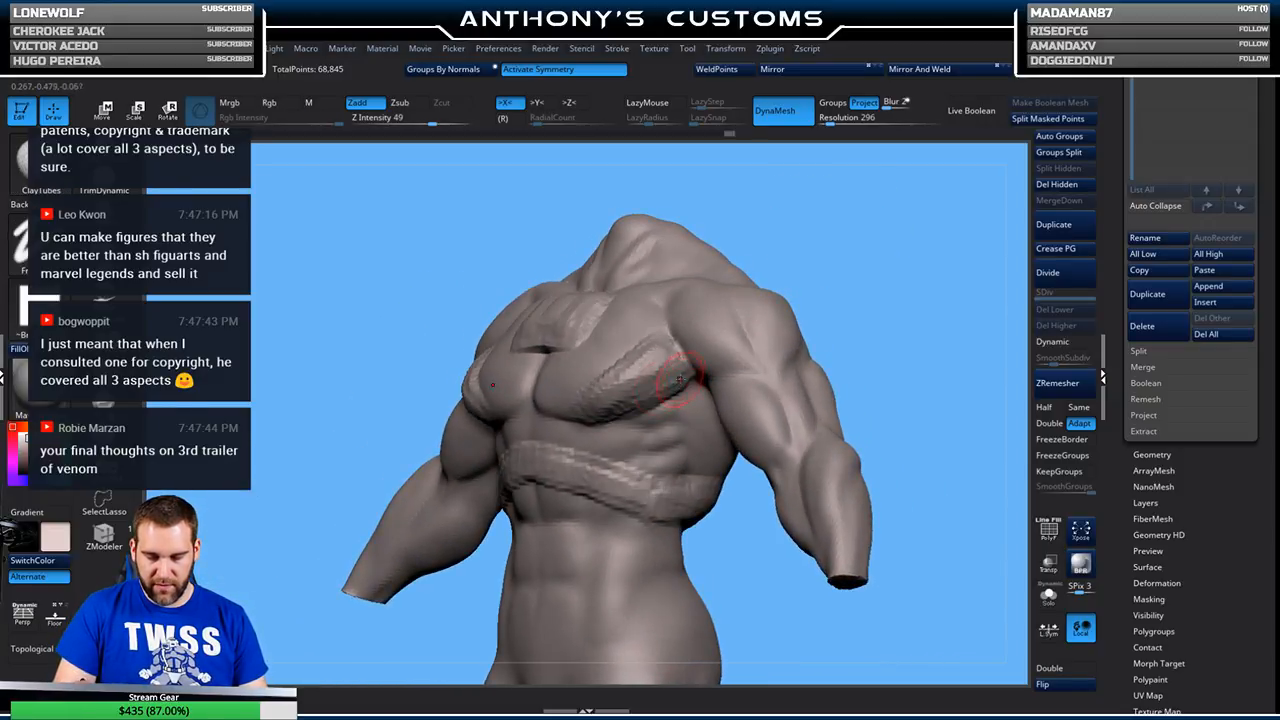
mouse_move(687, 375)
mouse_down()
mouse_move(602, 411)
mouse_move(625, 392)
mouse_up()
mouse_move(675, 352)
mouse_down()
mouse_move(619, 376)
mouse_move(627, 383)
mouse_up()
mouse_move(832, 266)
mouse_down()
mouse_move(906, 268)
mouse_move(828, 284)
mouse_up()
- Add vertical strips below the chest plate and build a raised panel across the centre of the rib band
drag(512, 362, 515, 398)
drag(658, 265, 680, 240)
drag(503, 358, 527, 336)
drag(504, 350, 546, 314)
mouse_move(498, 338)
mouse_down()
mouse_move(541, 304)
mouse_move(531, 298)
mouse_up()
mouse_move(483, 326)
mouse_down()
mouse_move(526, 291)
mouse_move(496, 350)
mouse_up()
mouse_move(752, 238)
mouse_down()
mouse_move(806, 266)
mouse_move(769, 313)
mouse_move(848, 274)
mouse_move(830, 250)
mouse_up()
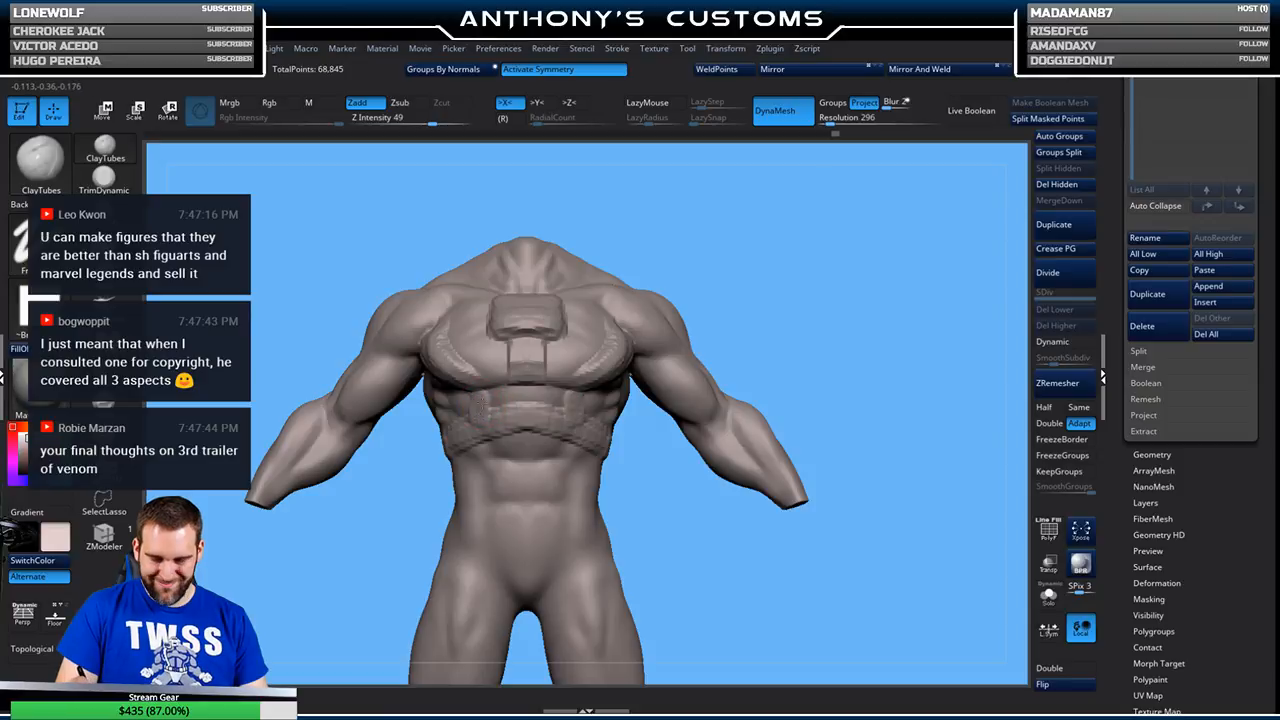
drag(478, 403, 547, 415)
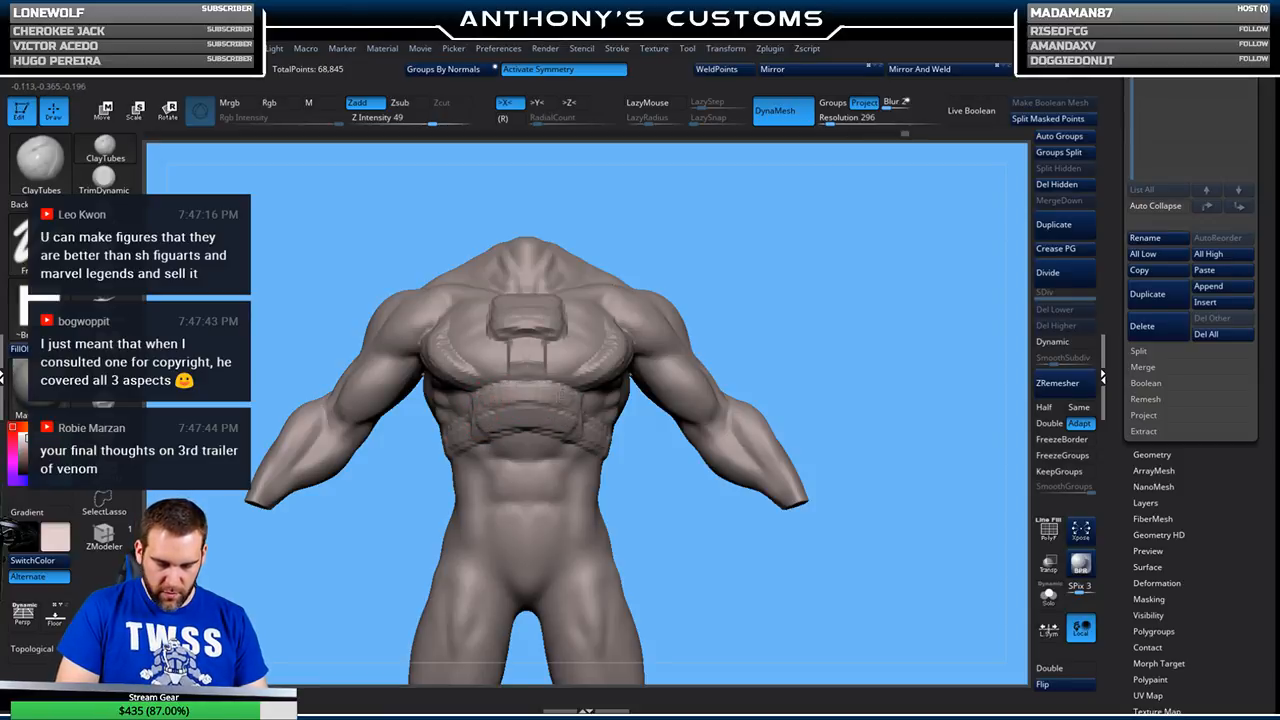
- Build up the connector between the chest plate and the rib panel, and add clay along the lower pectorals
mouse_move(705, 270)
mouse_down()
mouse_move(734, 318)
mouse_move(642, 335)
mouse_up()
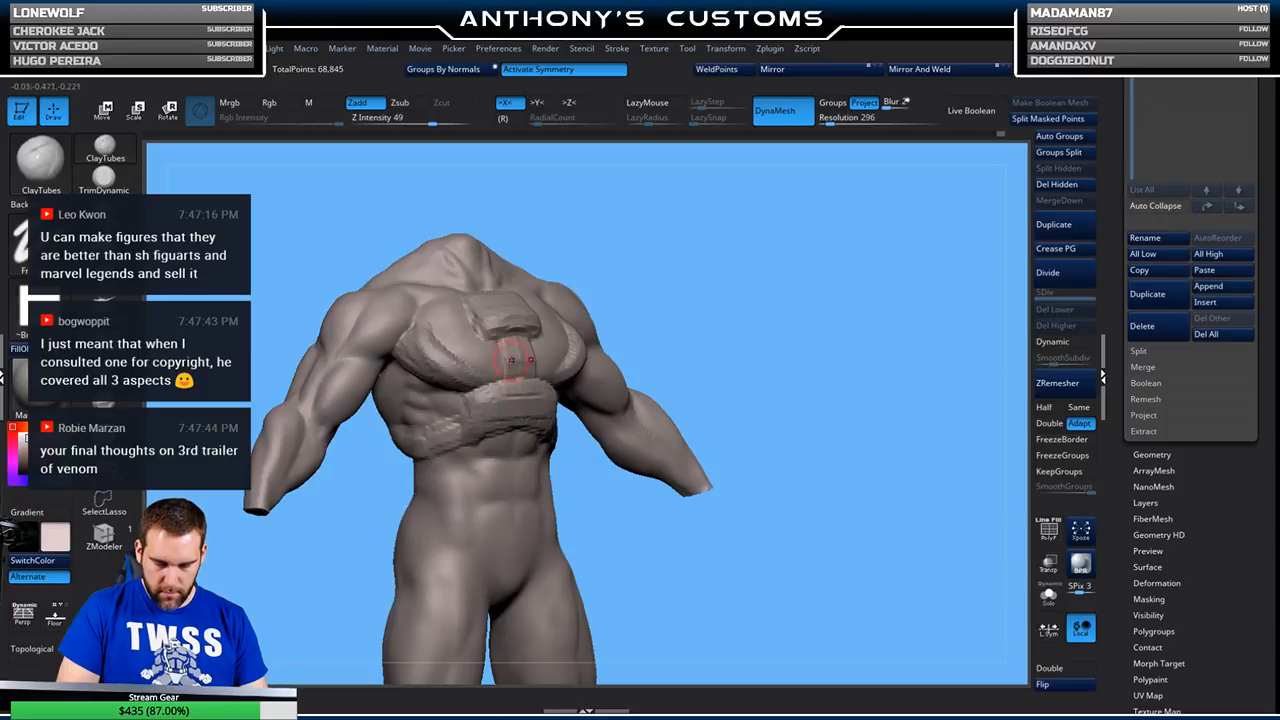
drag(773, 296, 715, 257)
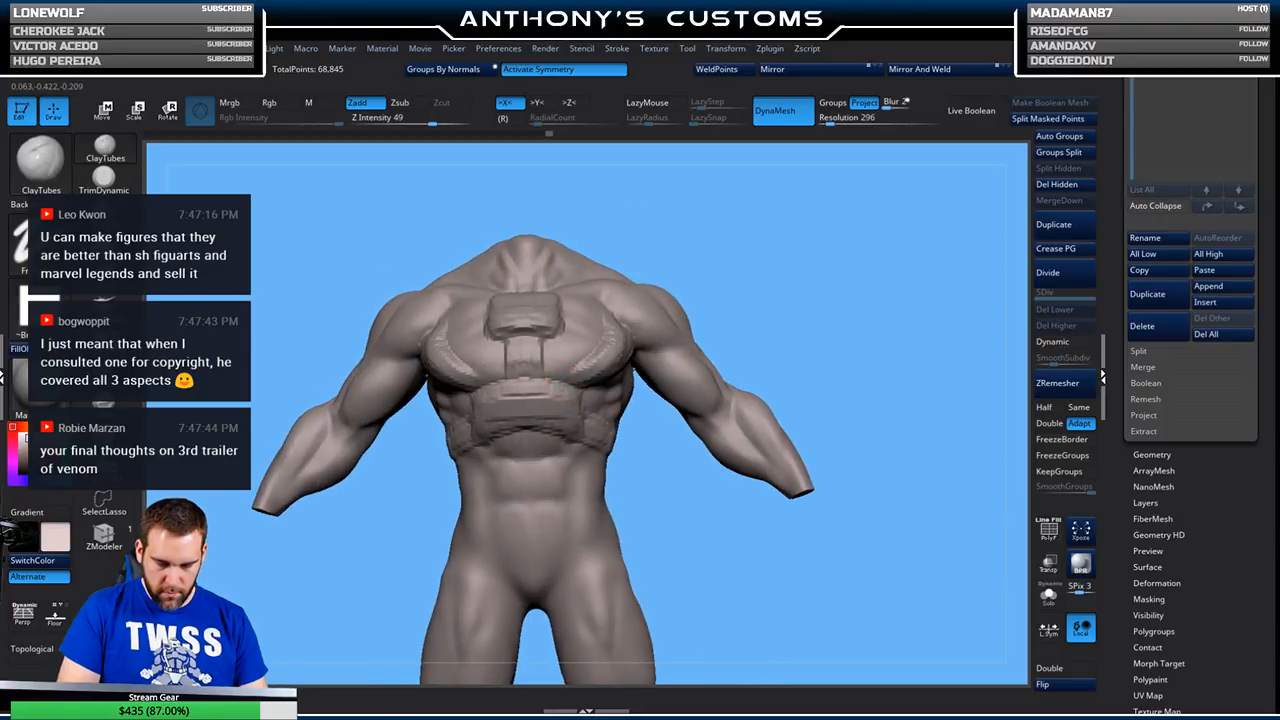
drag(829, 286, 578, 381)
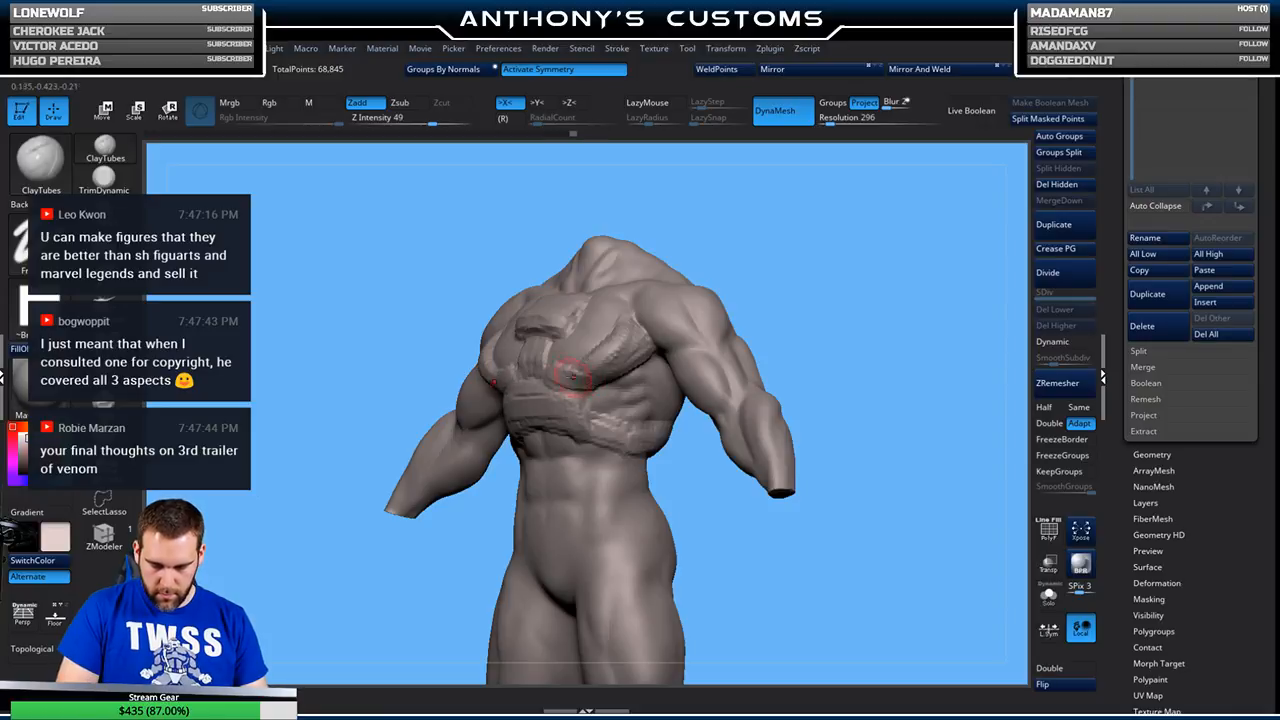
shift+drag(856, 256, 881, 267)
mouse_move(802, 242)
mouse_down()
mouse_move(806, 343)
mouse_move(808, 320)
mouse_move(760, 305)
mouse_move(802, 300)
mouse_move(800, 284)
mouse_move(821, 277)
mouse_move(808, 266)
mouse_up()
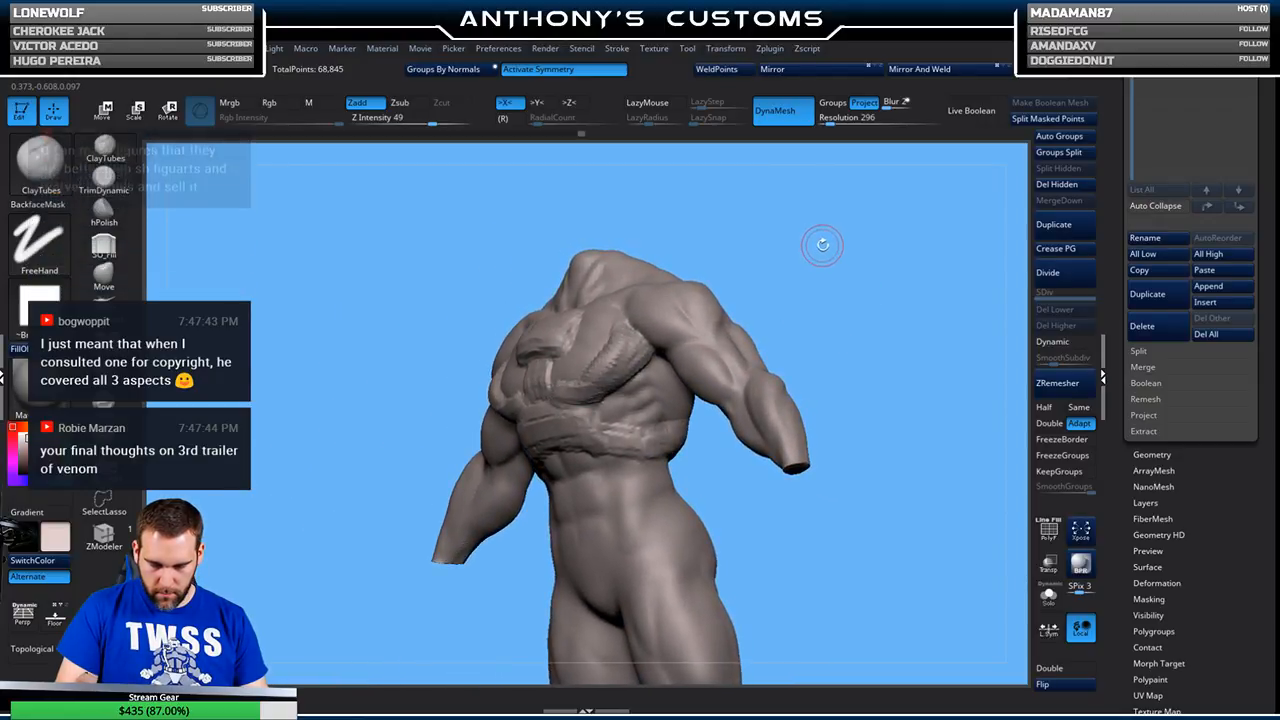
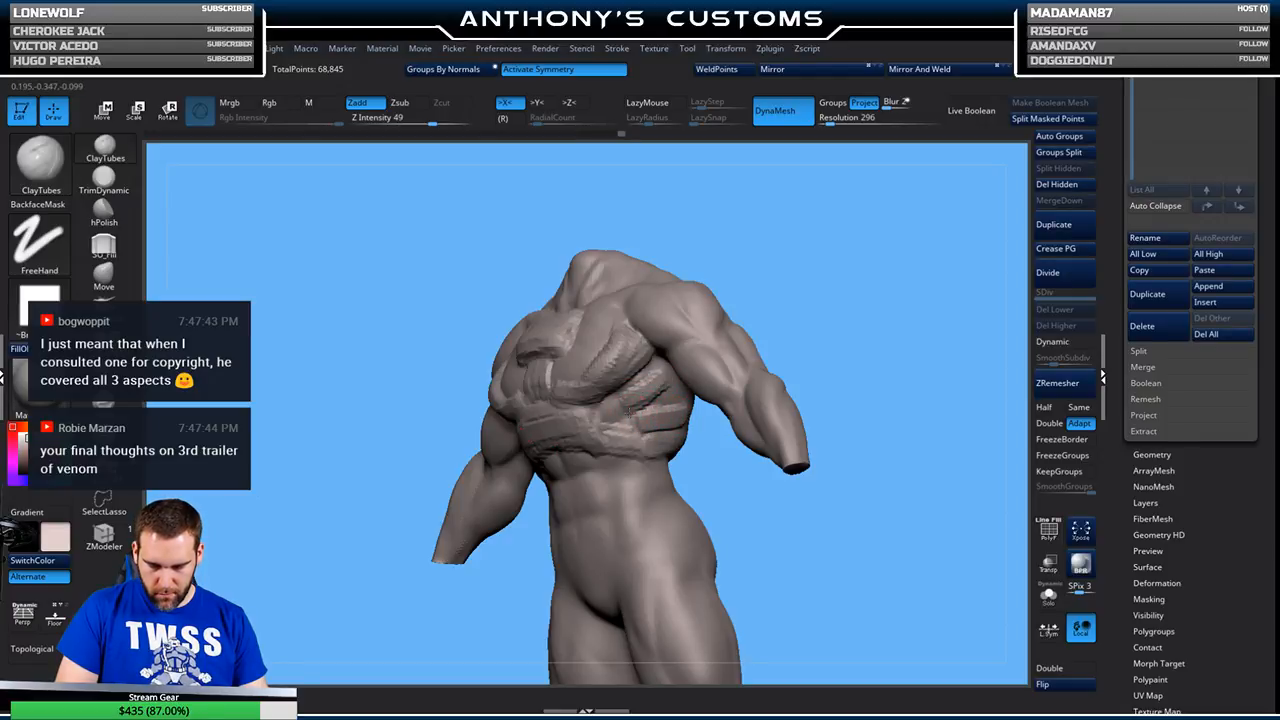
- Build raised horizontal strips along both sides of the rib cage with ClayTubes strokes
right_drag(760, 357, 619, 423)
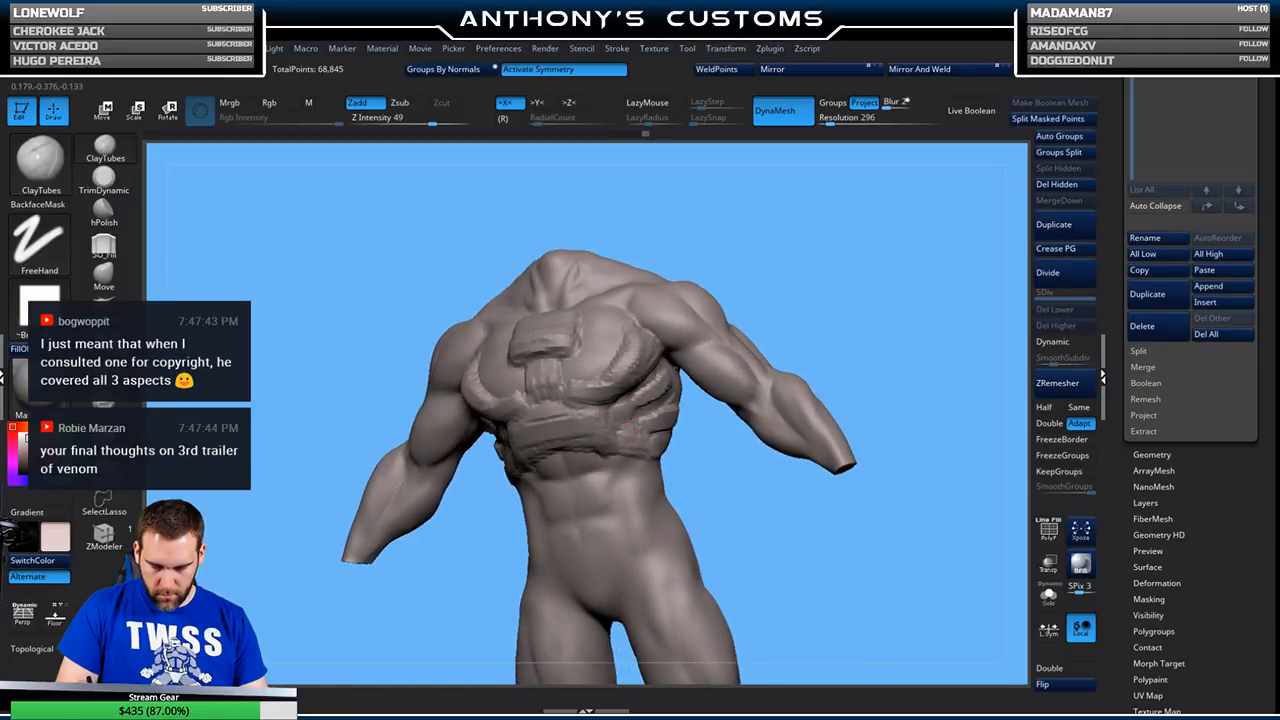
mouse_move(844, 308)
right_down()
mouse_move(834, 280)
mouse_move(806, 317)
mouse_move(884, 310)
mouse_move(800, 320)
mouse_move(830, 316)
mouse_move(891, 234)
mouse_move(832, 265)
mouse_move(829, 292)
right_up()
mouse_move(623, 427)
mouse_down()
mouse_move(642, 380)
mouse_move(630, 410)
mouse_move(645, 395)
mouse_up()
mouse_move(772, 313)
right_down()
mouse_move(859, 271)
mouse_move(791, 289)
mouse_move(829, 349)
mouse_move(786, 310)
mouse_move(833, 340)
mouse_move(734, 340)
mouse_move(780, 340)
mouse_move(771, 347)
mouse_move(810, 311)
mouse_move(731, 381)
mouse_move(845, 320)
mouse_move(880, 329)
mouse_move(771, 289)
right_up()
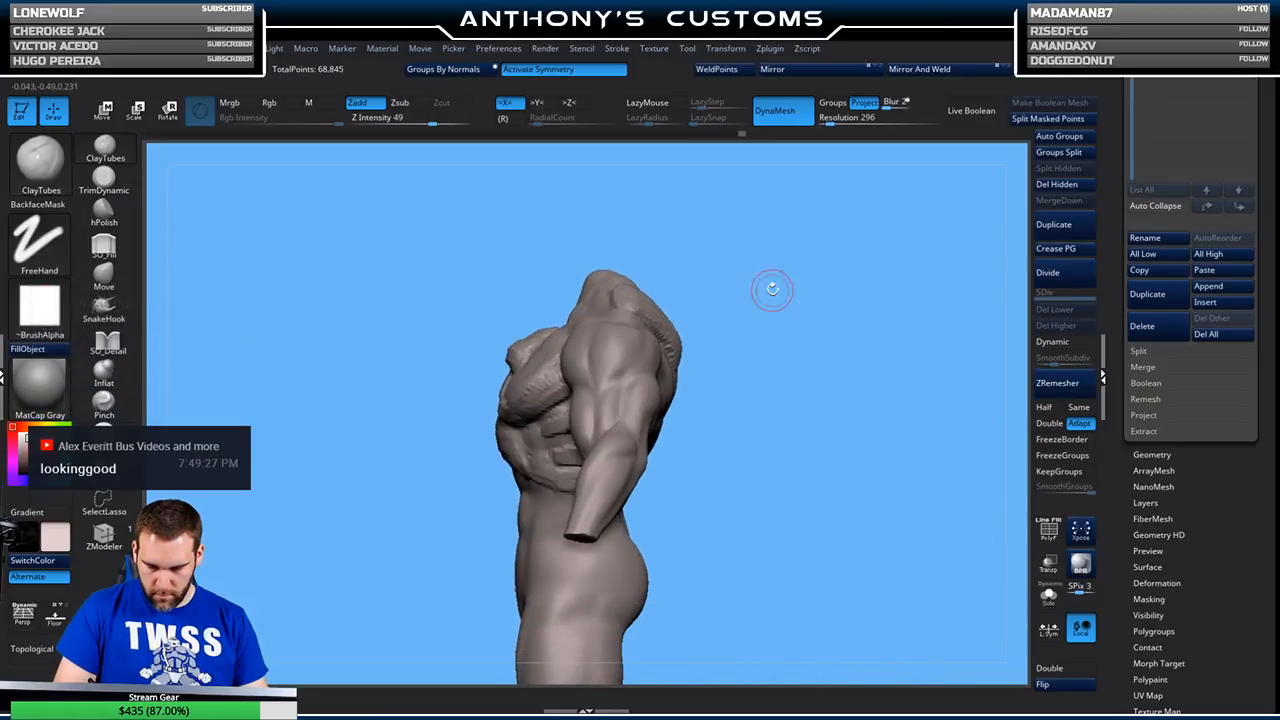
- Mask the upper body and arms with MaskLasso down to the rib band, and invert the mask onto the waist and legs
key(ctrl)
mouse_move(706, 220)
ctrl+mouse_down()
mouse_move(420, 420)
mouse_move(480, 498)
mouse_move(750, 490)
mouse_move(870, 255)
ctrl+mouse_up()
right_drag(870, 253, 857, 449)
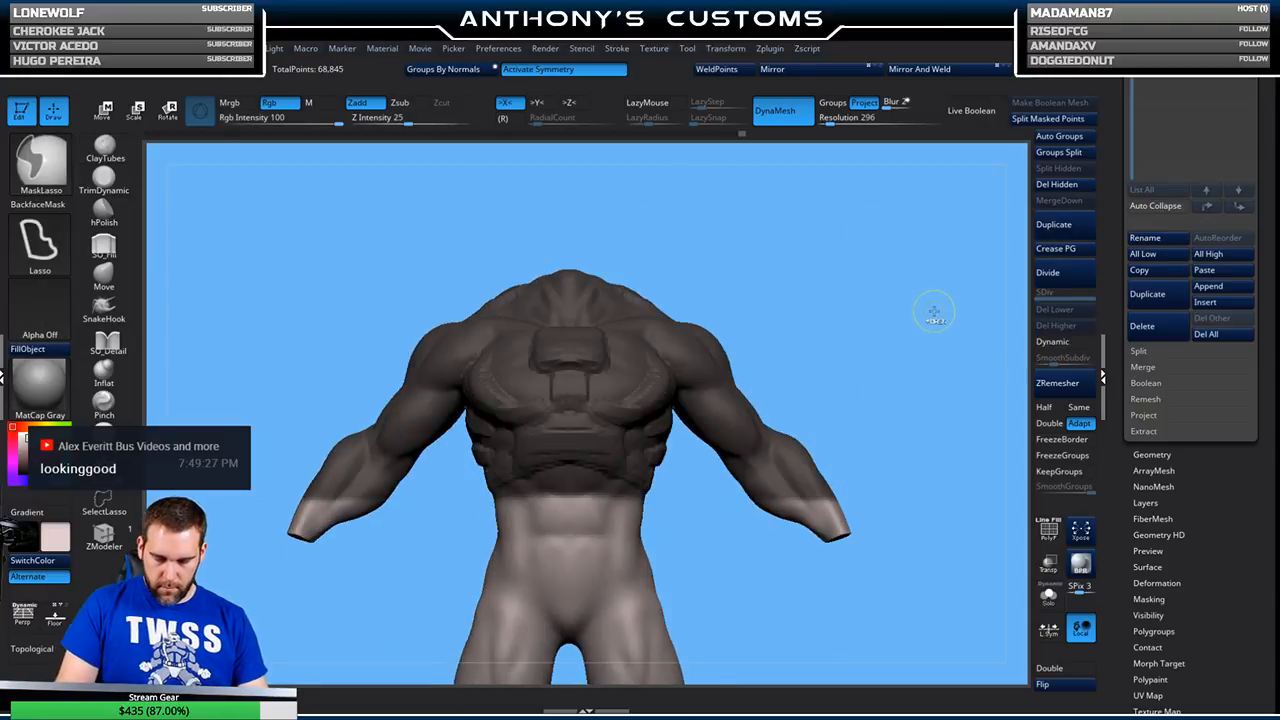
mouse_move(868, 428)
ctrl+mouse_down()
mouse_move(903, 558)
mouse_move(910, 535)
ctrl+mouse_up()
ctrl+click(884, 368)
right_drag(924, 362, 902, 364)
mouse_move(665, 510)
ctrl+mouse_down()
mouse_move(562, 466)
mouse_move(498, 480)
ctrl+mouse_up()
mouse_move(918, 335)
right_down()
mouse_move(866, 331)
mouse_move(891, 362)
mouse_move(909, 309)
mouse_move(960, 333)
mouse_move(957, 297)
right_up()
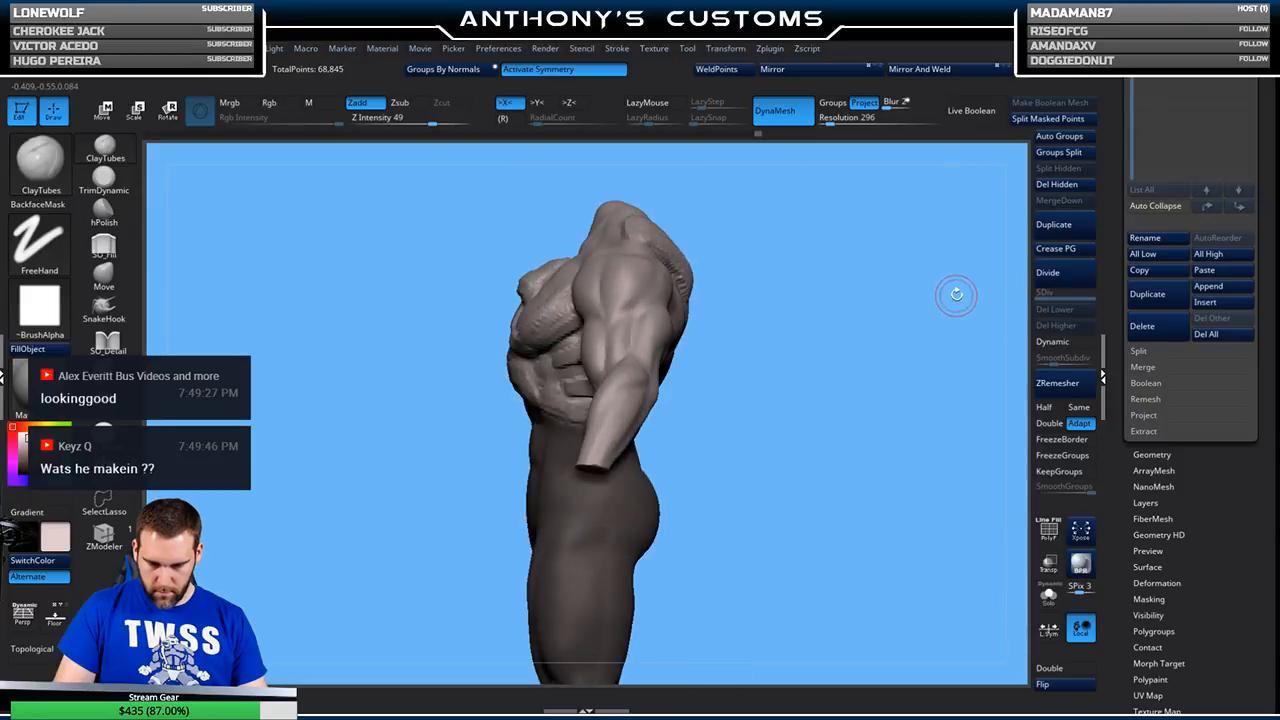
- Reposition the unmasked upper torso relative to the masked waist with the transform gizmo, and return to sculpting with the mask cleared
key(w)
alt+right_drag(840, 328, 832, 370)
drag(647, 476, 672, 503)
shift+drag(777, 408, 834, 402)
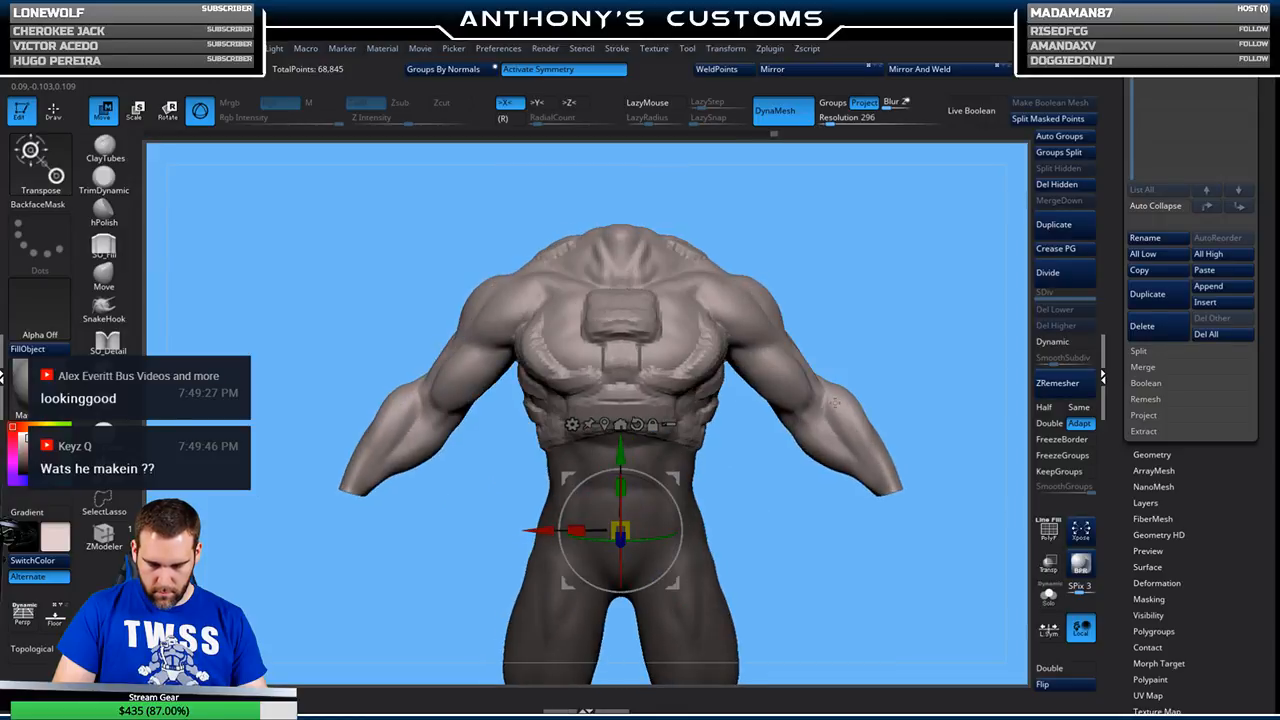
key(q)
mouse_move(883, 277)
mouse_down()
mouse_move(841, 310)
mouse_move(877, 294)
mouse_up()
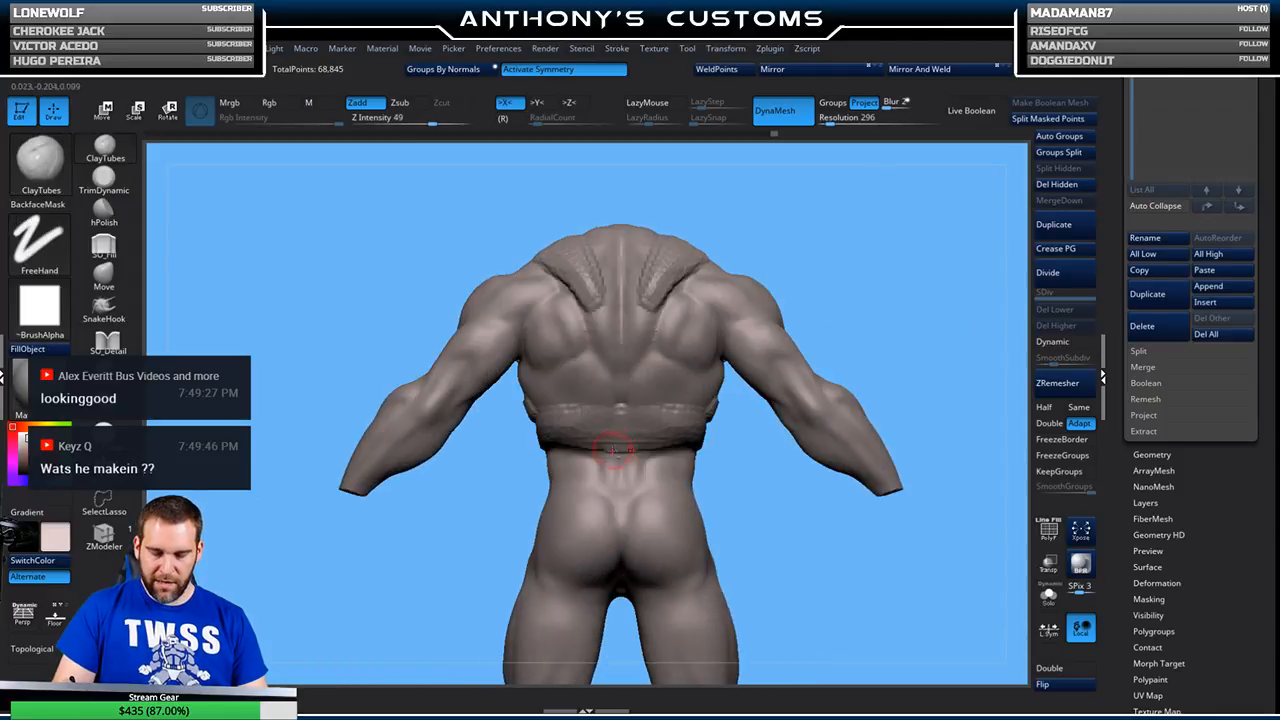
- Work ClayTubes strokes around the waist directly beneath the rib band, covering the back, sides and front
drag(622, 452, 544, 455)
drag(862, 326, 962, 318)
drag(812, 318, 958, 302)
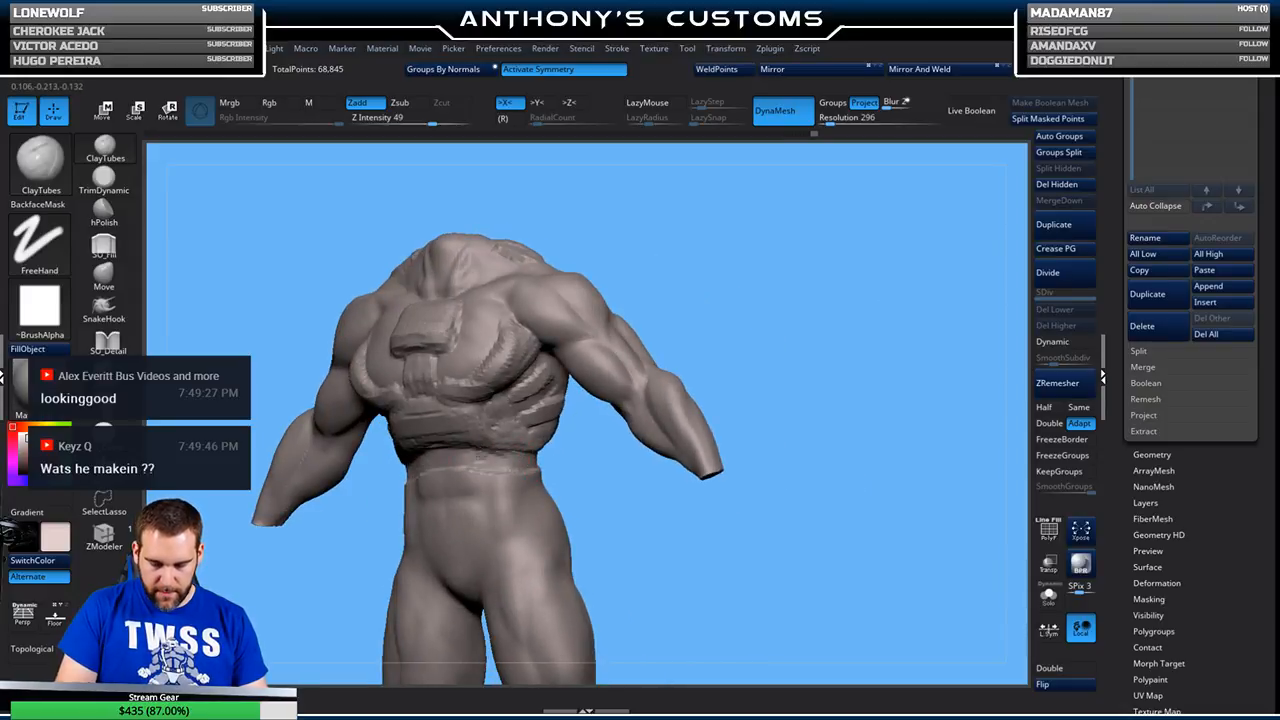
mouse_move(840, 316)
mouse_down()
mouse_move(808, 314)
mouse_move(810, 291)
mouse_move(766, 323)
mouse_up()
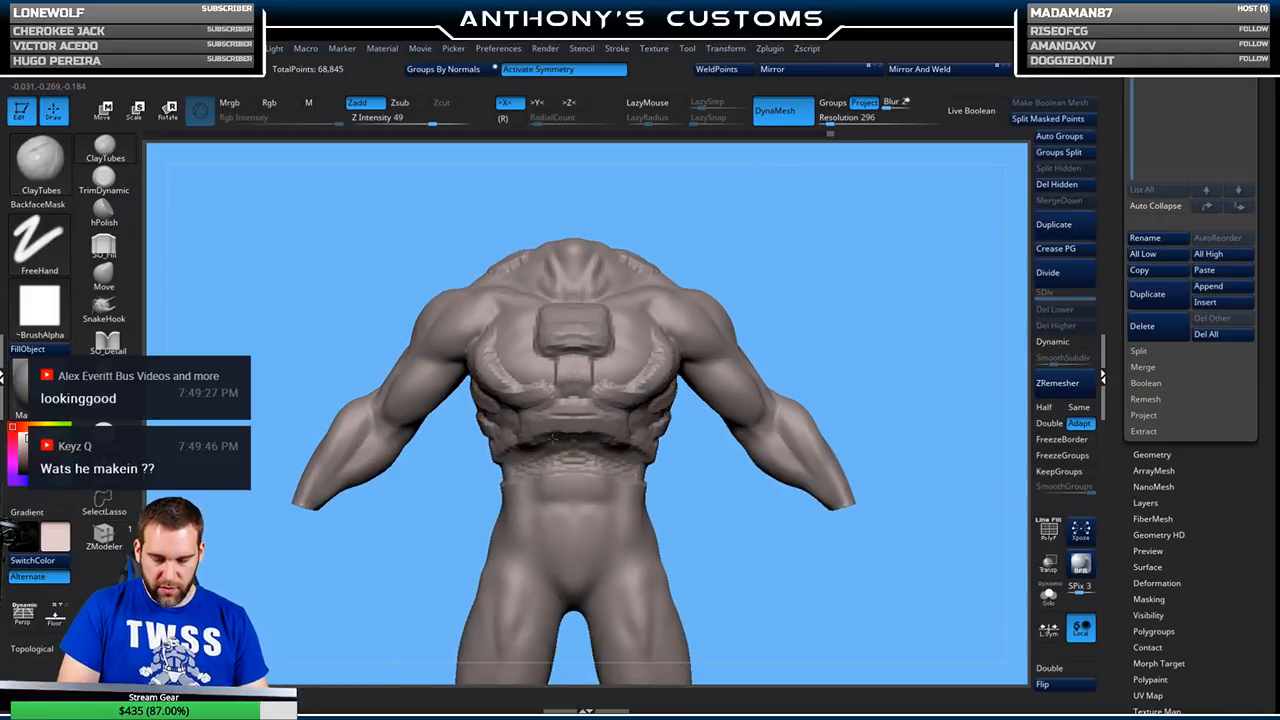
- Shape the underside of the rib band across the lower back with ClayTubes strokes
drag(815, 312, 872, 338)
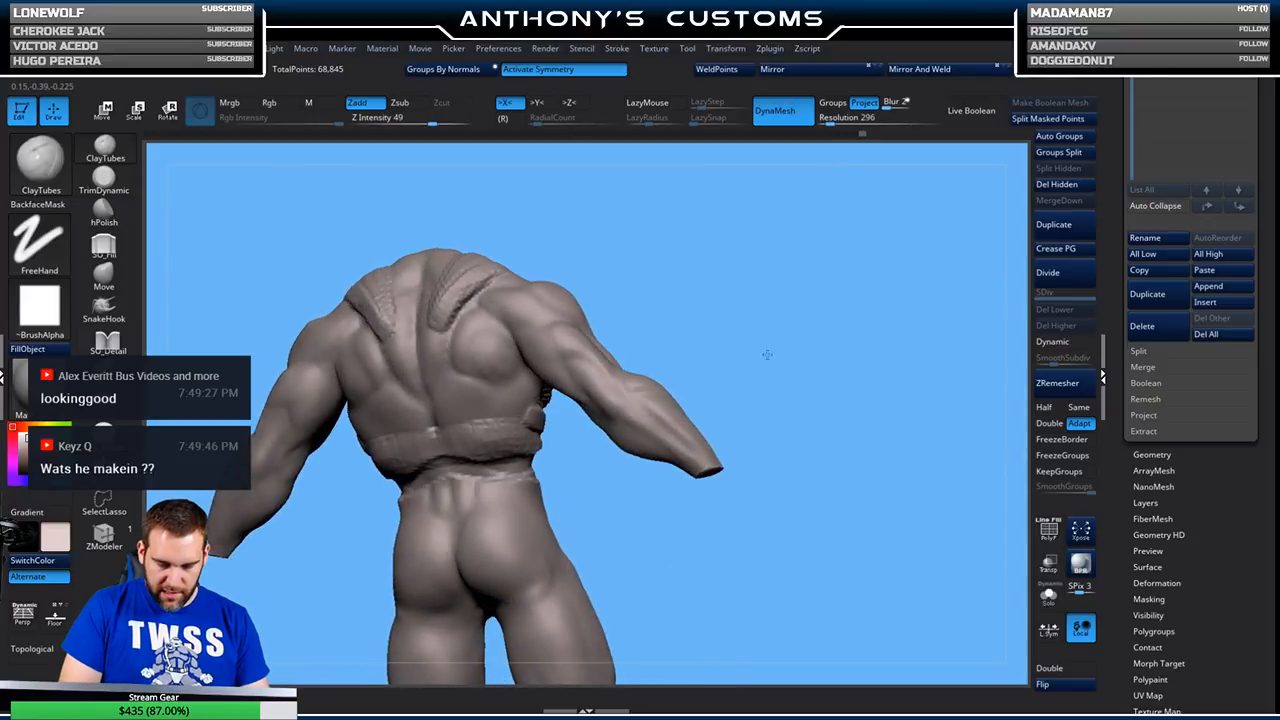
alt+drag(763, 354, 894, 302)
mouse_move(838, 369)
mouse_down()
mouse_move(840, 433)
mouse_move(654, 378)
mouse_up()
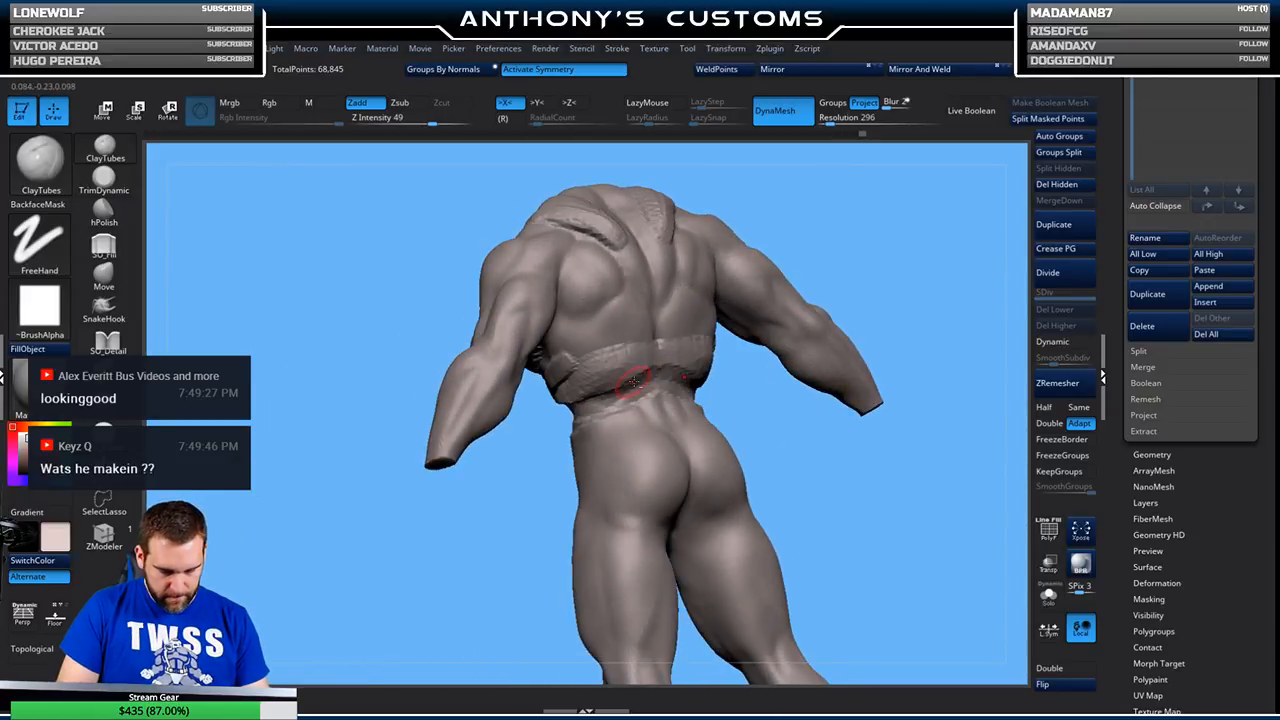
drag(654, 371, 576, 409)
mouse_move(820, 308)
mouse_down()
mouse_move(912, 280)
mouse_move(770, 344)
mouse_up()
- Flatten the face and edges of the raised chest plate with the hPolish brush
click(110, 214)
mouse_move(791, 291)
mouse_down()
mouse_move(751, 277)
mouse_move(803, 266)
mouse_up()
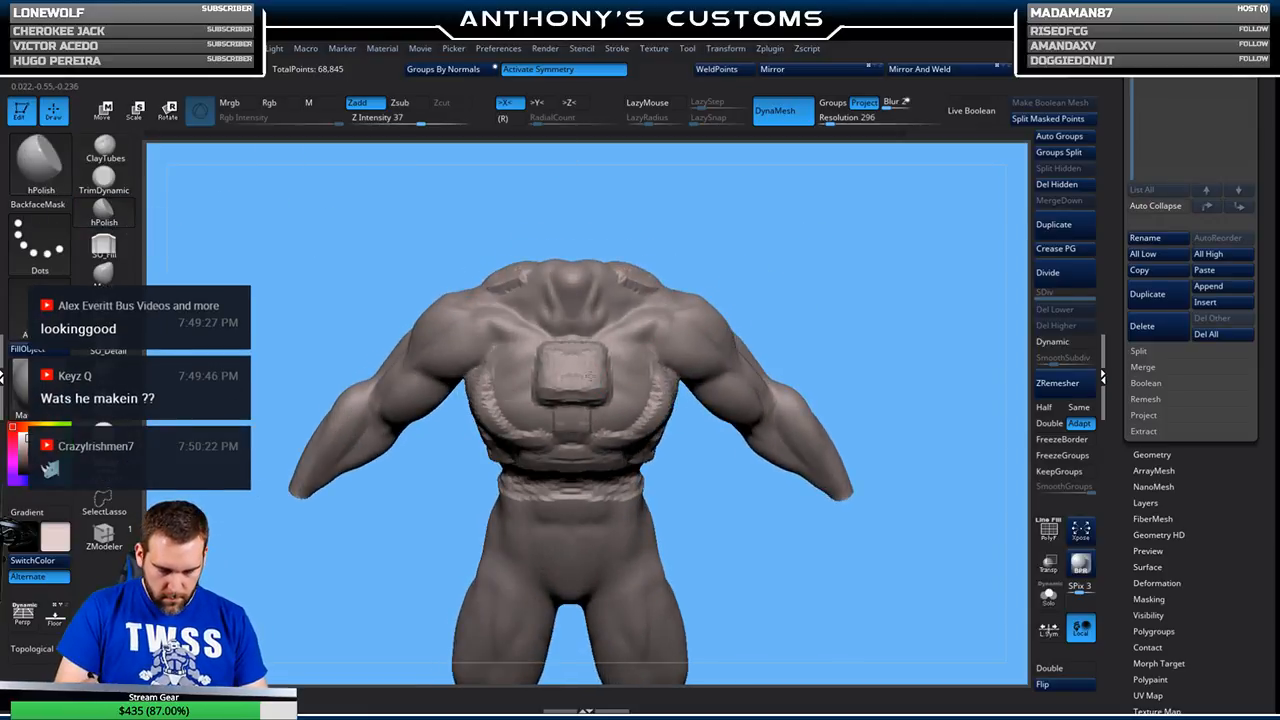
mouse_move(557, 348)
mouse_down()
mouse_move(598, 350)
mouse_move(604, 374)
mouse_up()
drag(800, 283, 817, 231)
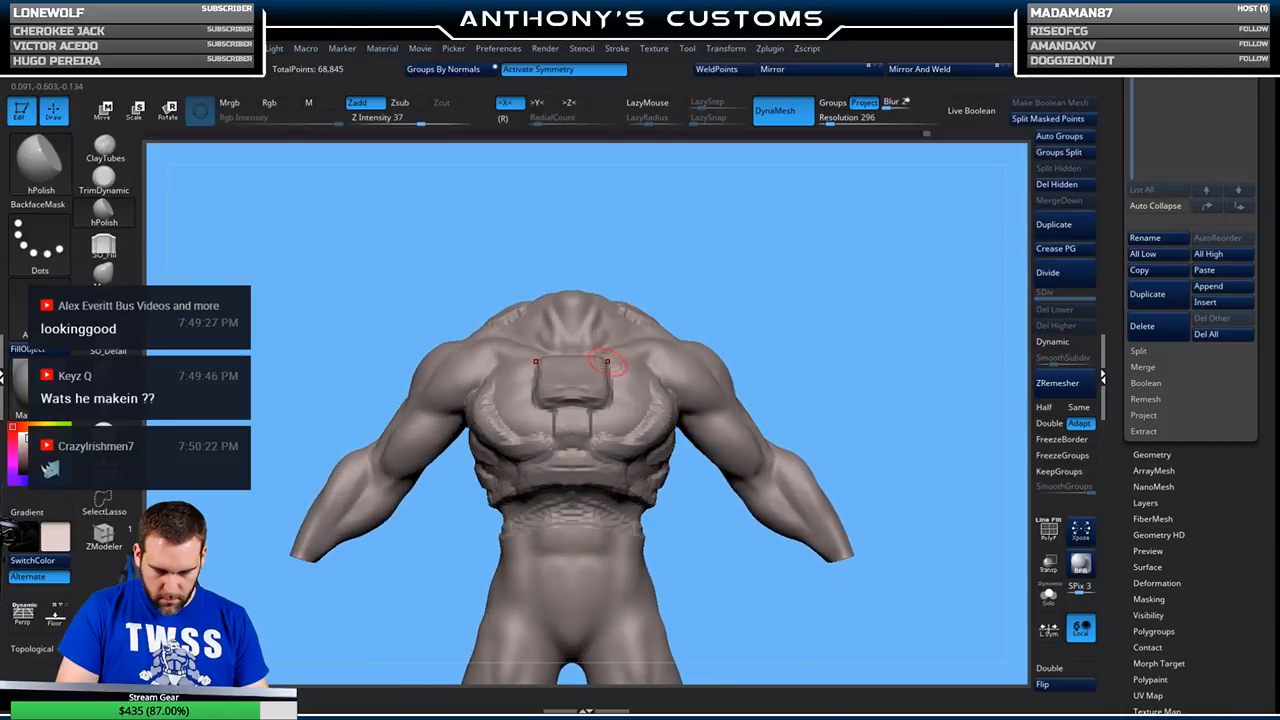
drag(562, 387, 586, 387)
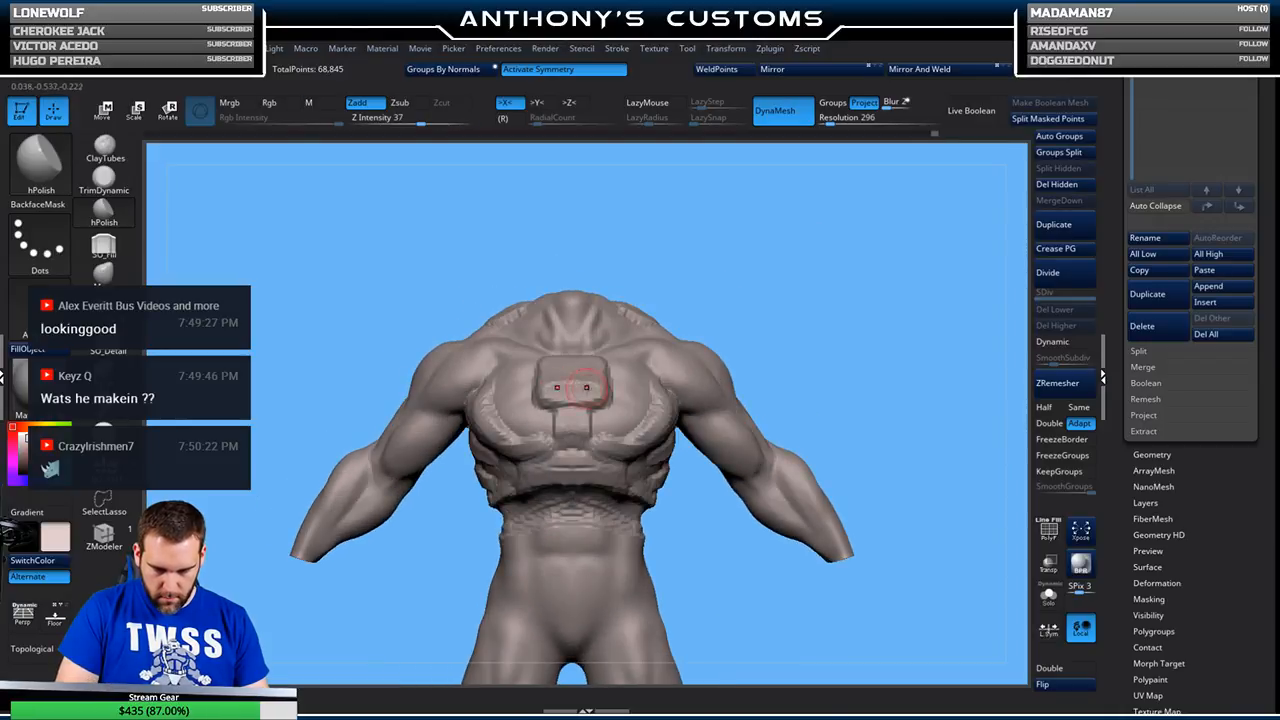
- Polish the pectorals and the curved straps along their outer edges with hPolish
drag(723, 308, 803, 306)
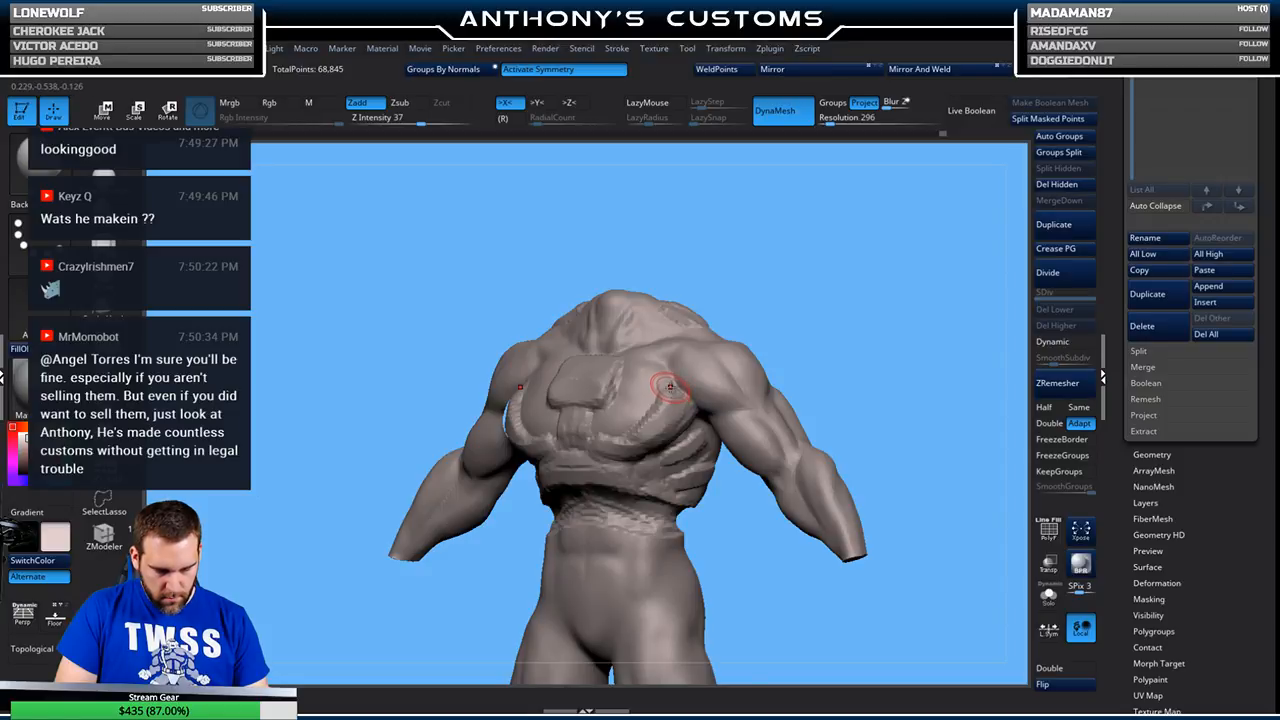
mouse_move(872, 306)
mouse_down()
mouse_move(860, 280)
mouse_move(844, 305)
mouse_up()
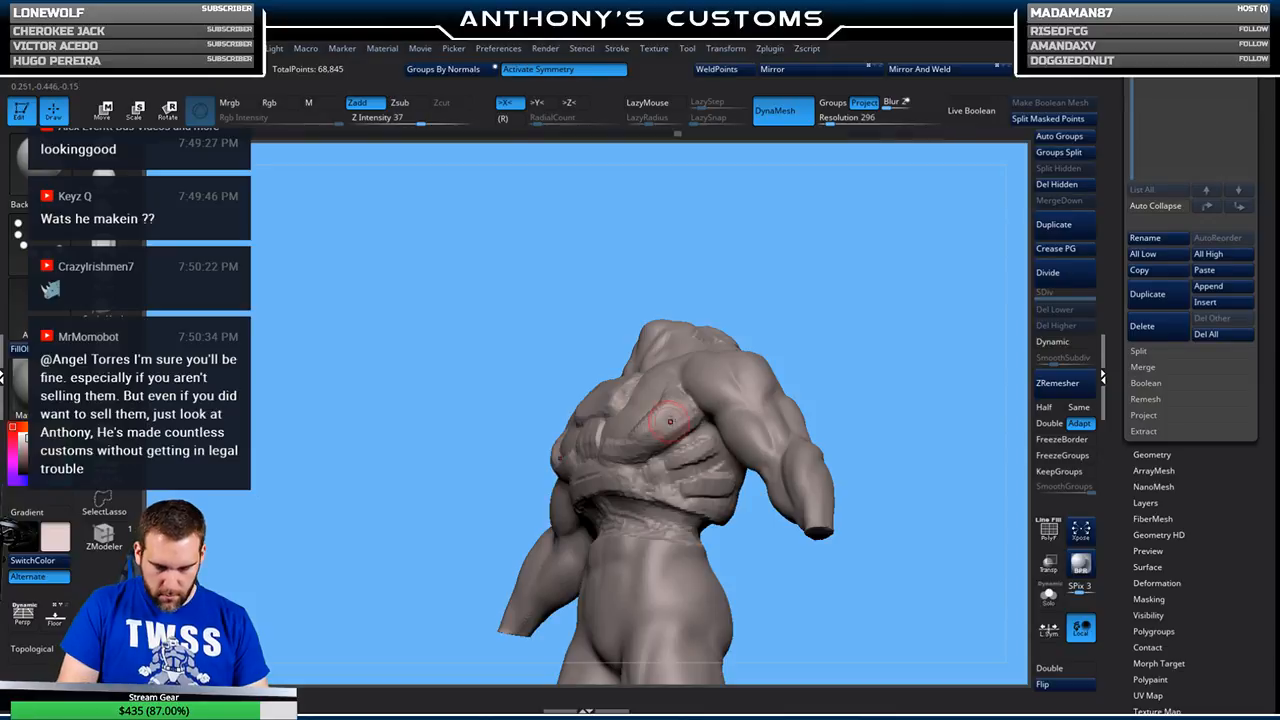
drag(822, 332, 908, 326)
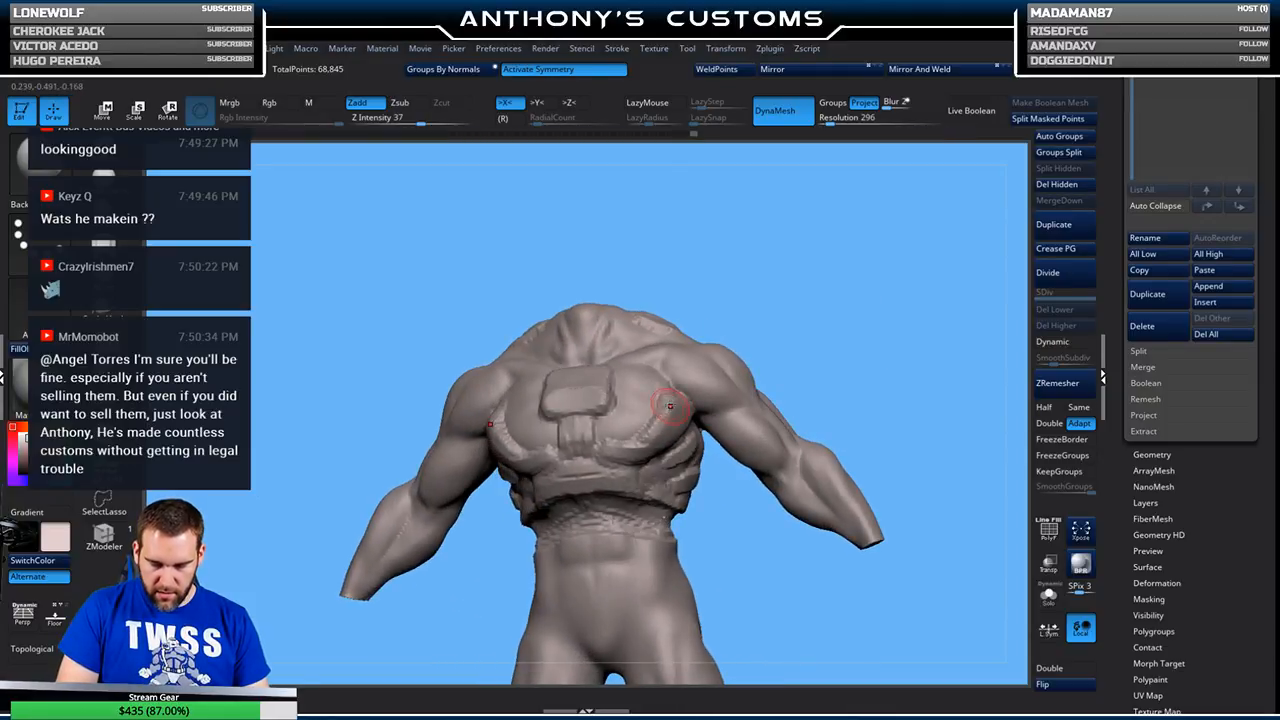
mouse_move(876, 347)
mouse_down()
mouse_move(886, 354)
mouse_move(894, 333)
mouse_move(860, 323)
mouse_move(860, 357)
mouse_move(897, 334)
mouse_up()
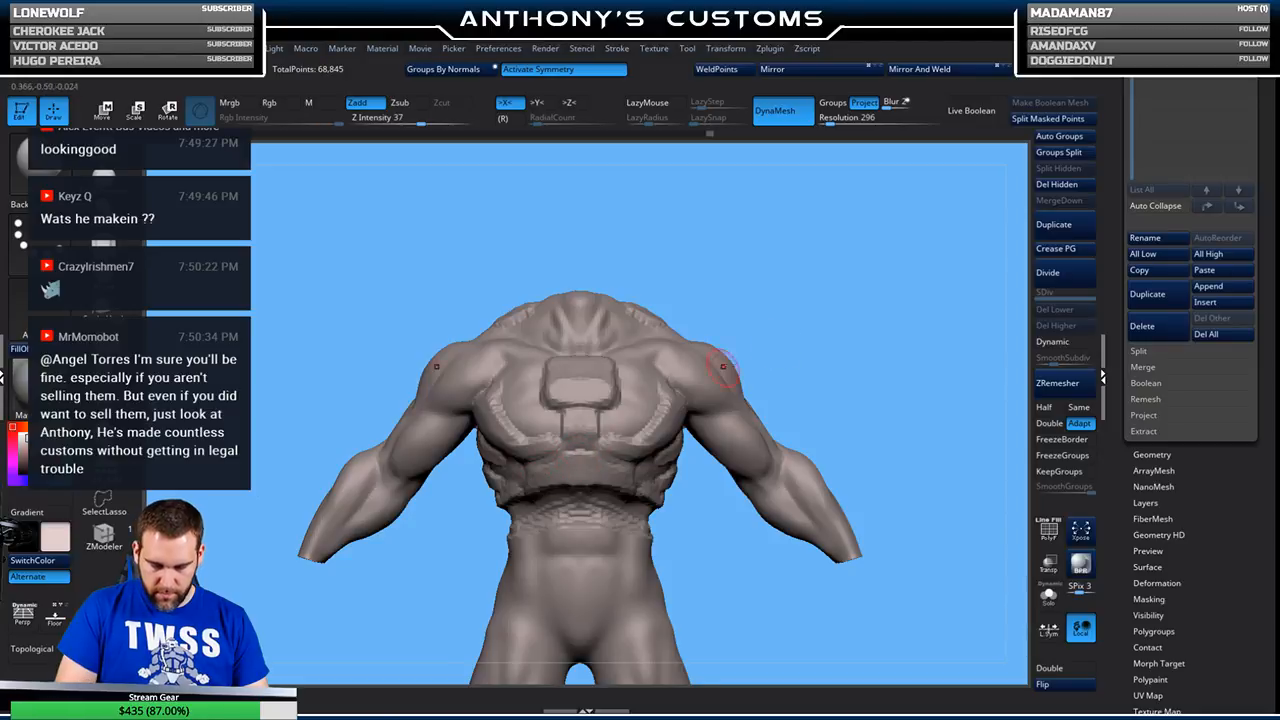
- Polish the central connector, the rib panel and the lower chest edges with hPolish
drag(738, 340, 768, 328)
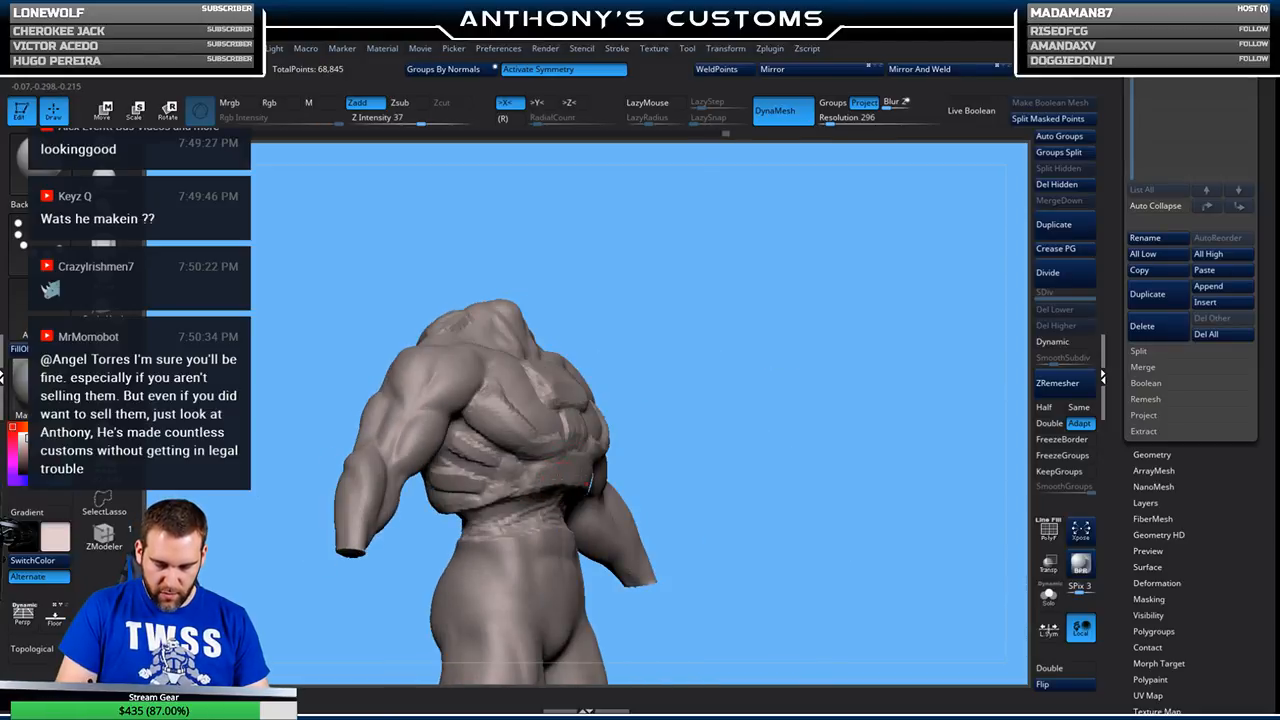
shift+drag(626, 410, 700, 385)
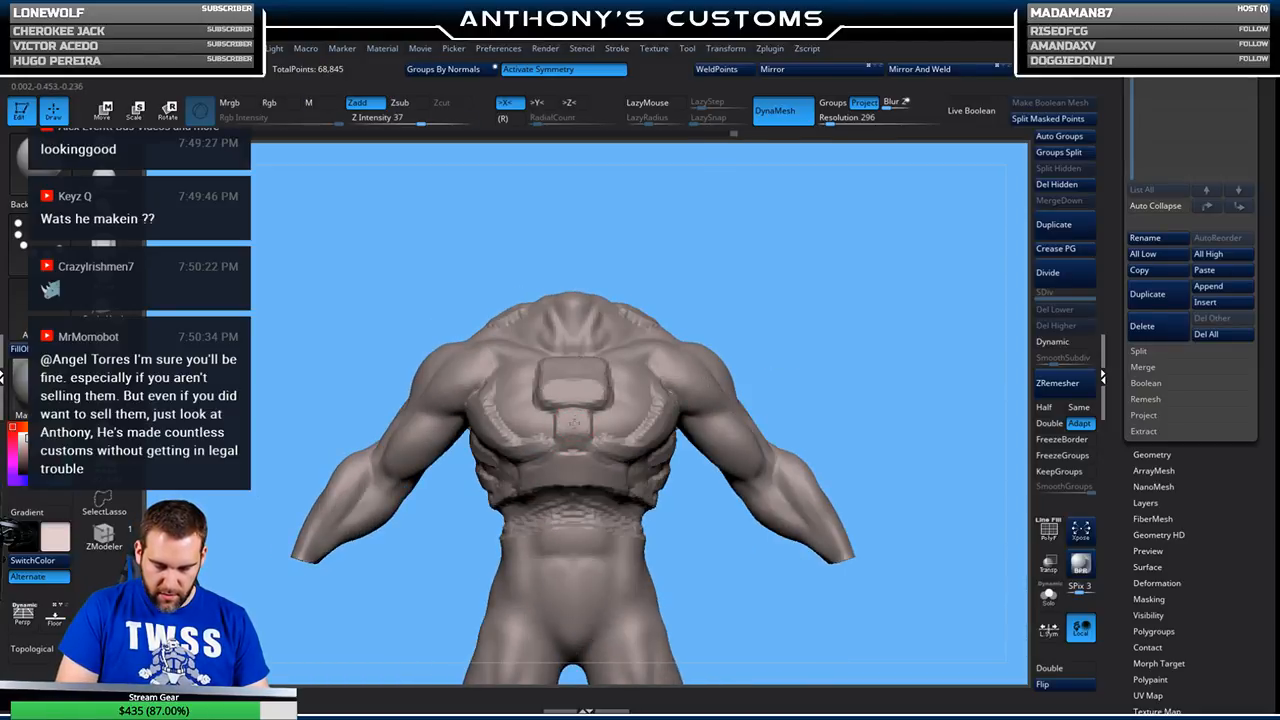
mouse_move(790, 304)
mouse_down()
mouse_move(840, 338)
mouse_move(869, 334)
mouse_move(877, 274)
mouse_move(862, 306)
mouse_move(858, 286)
mouse_up()
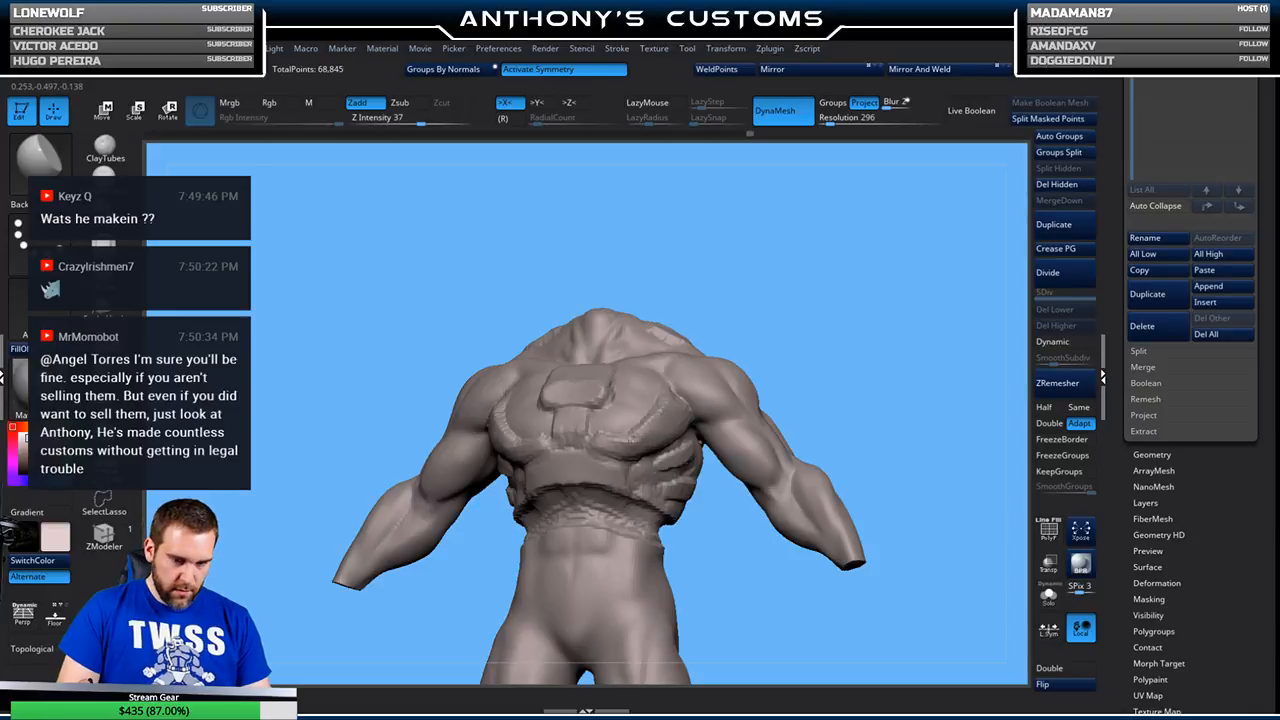
drag(903, 296, 918, 329)
drag(739, 354, 809, 300)
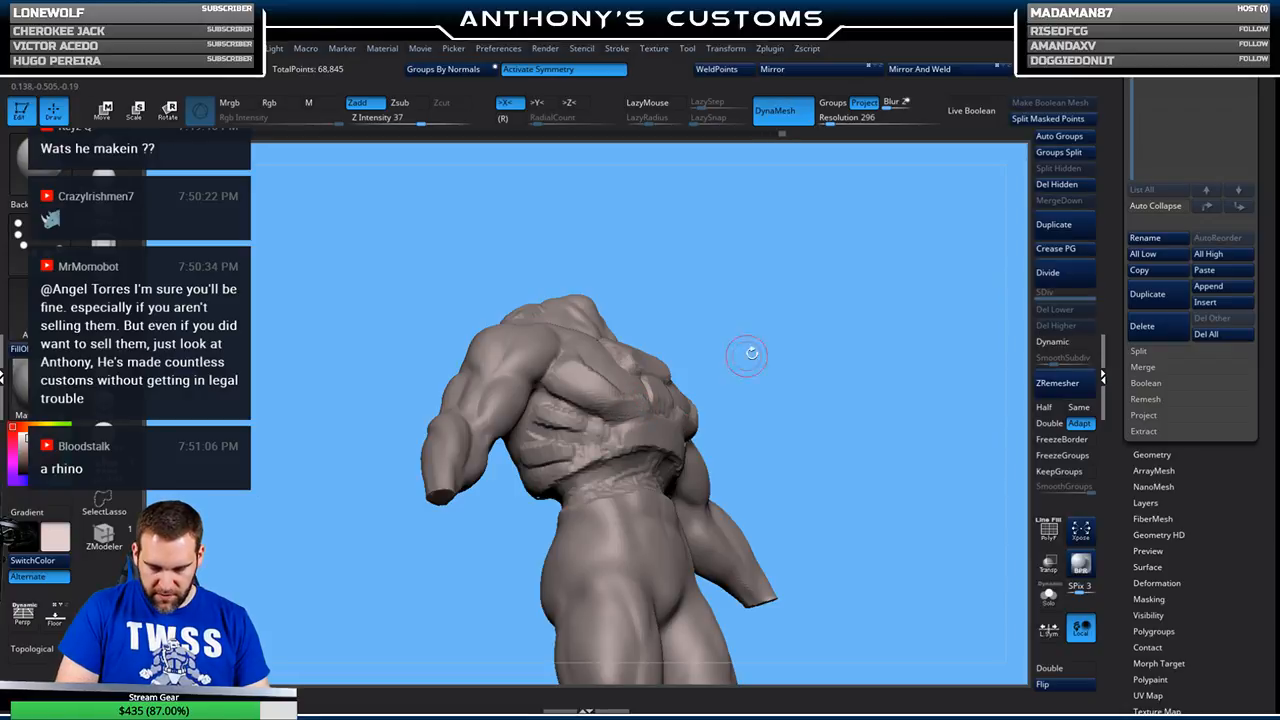
drag(752, 353, 720, 300)
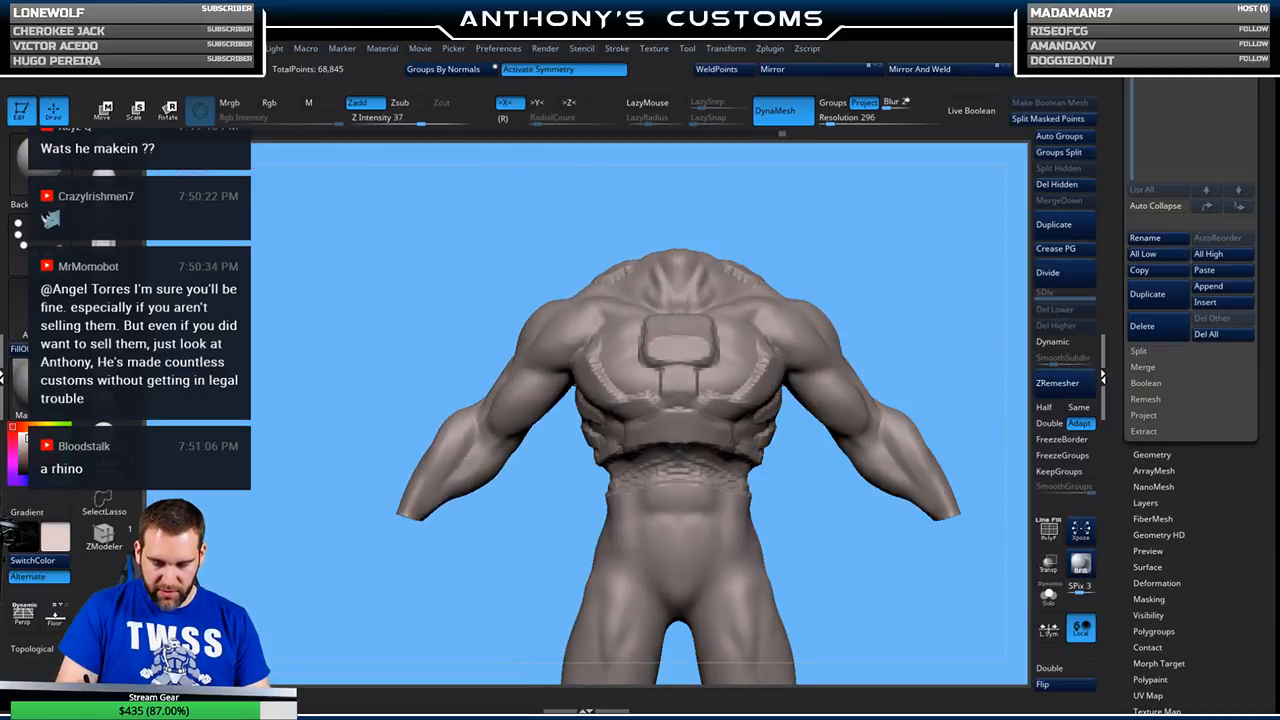
- Build up the lower ends of the curved straps beneath the pectorals towards the central connector with ClayTubes
key(space)
mouse_move(883, 276)
alt+mouse_down()
mouse_move(906, 297)
mouse_move(894, 231)
mouse_move(906, 226)
alt+mouse_up()
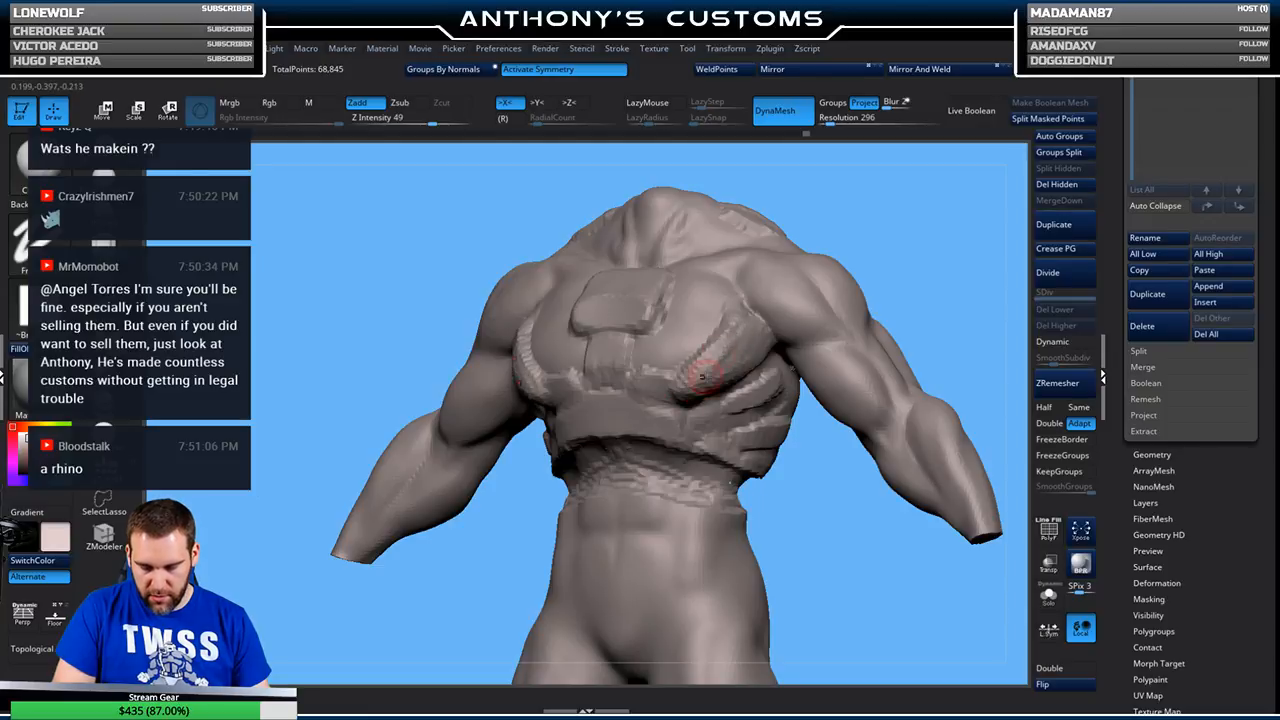
shift+drag(915, 233, 949, 252)
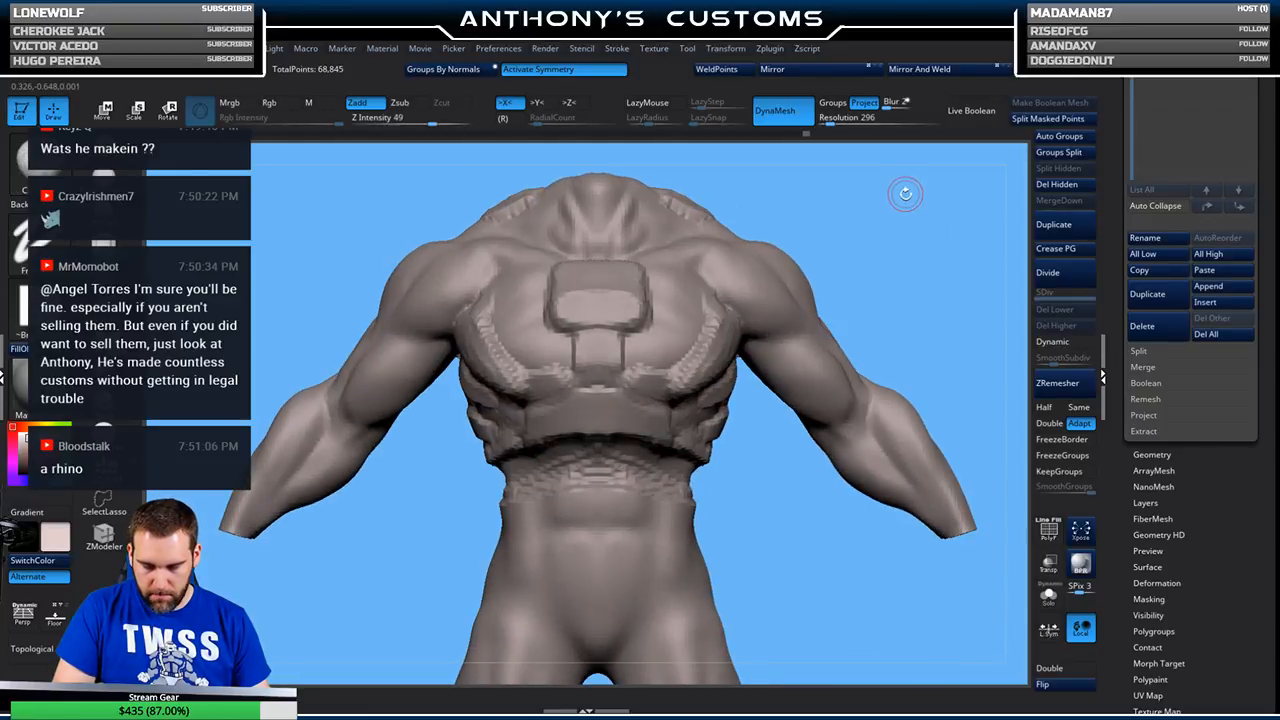
mouse_move(906, 266)
mouse_down()
mouse_move(934, 266)
mouse_move(917, 268)
mouse_move(920, 281)
mouse_move(946, 269)
mouse_move(899, 238)
mouse_up()
drag(837, 209, 882, 253)
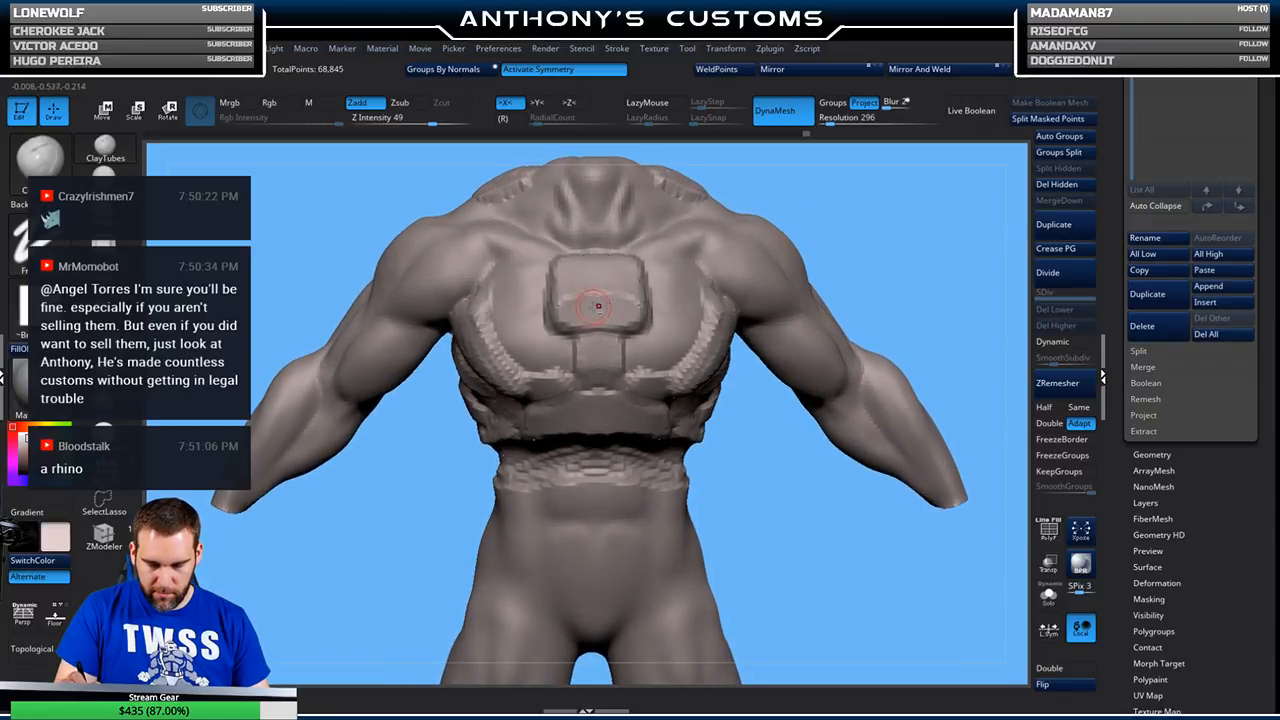
- Carve away the lower sides of the raised chest plate, leaving a T-shaped form that runs into the connector
mouse_move(573, 291)
mouse_down()
mouse_move(570, 325)
mouse_move(577, 305)
mouse_move(566, 328)
mouse_move(551, 322)
mouse_move(571, 308)
mouse_up()
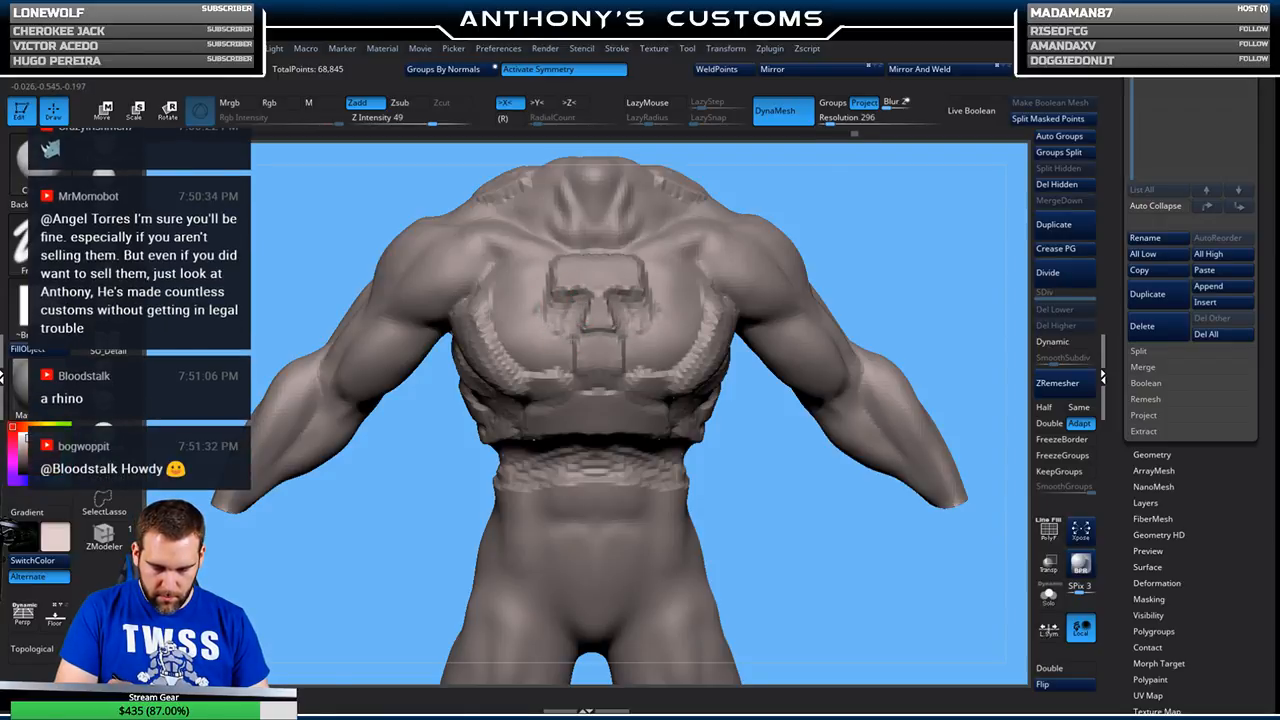
drag(822, 236, 925, 240)
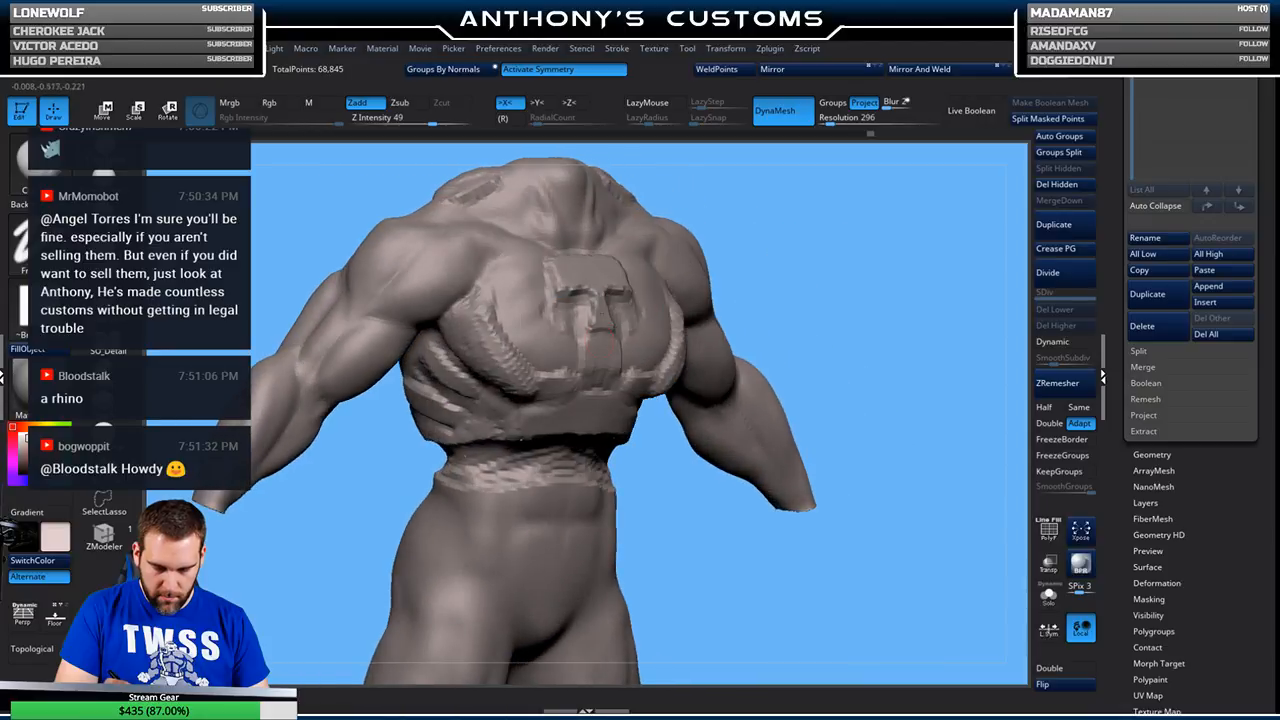
drag(598, 308, 590, 375)
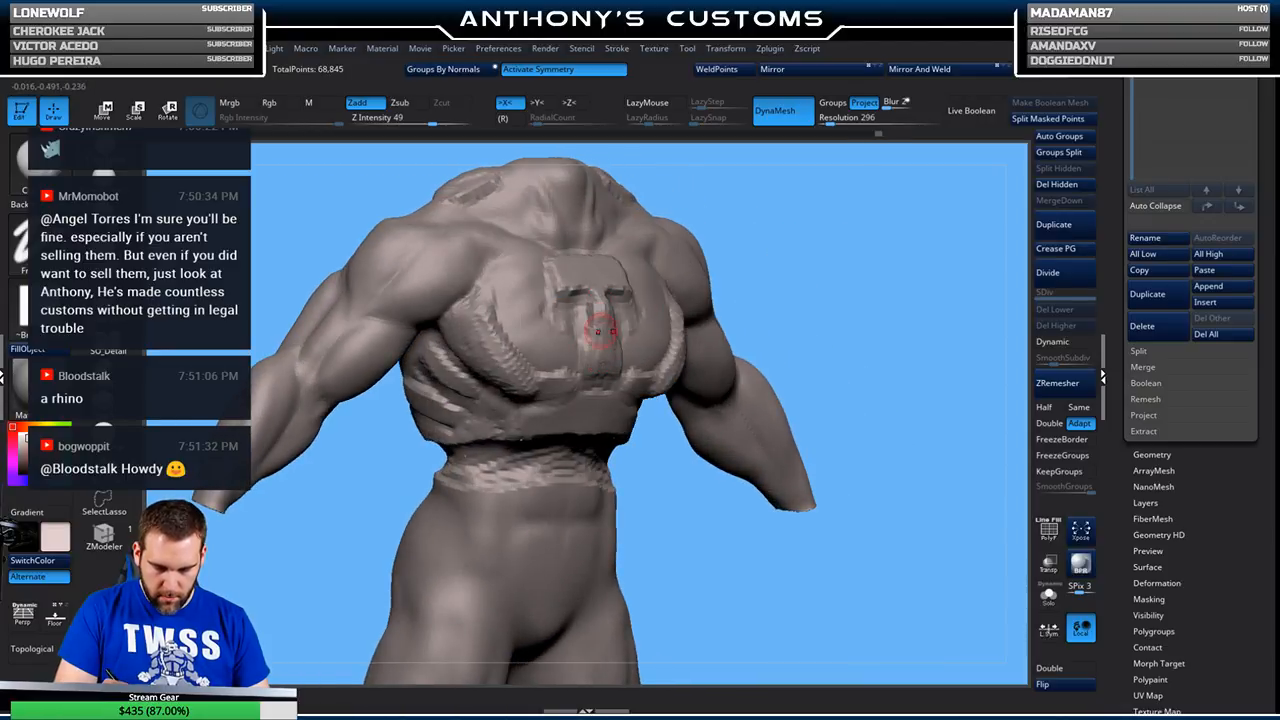
drag(780, 270, 753, 356)
- Carve down the rest of the chest plate and shape a tapered vertical wedge on the sternum above the rib panel
drag(563, 297, 532, 309)
drag(580, 275, 559, 309)
mouse_move(834, 186)
mouse_down()
mouse_move(900, 250)
mouse_move(818, 272)
mouse_move(883, 241)
mouse_move(845, 240)
mouse_move(821, 178)
mouse_up()
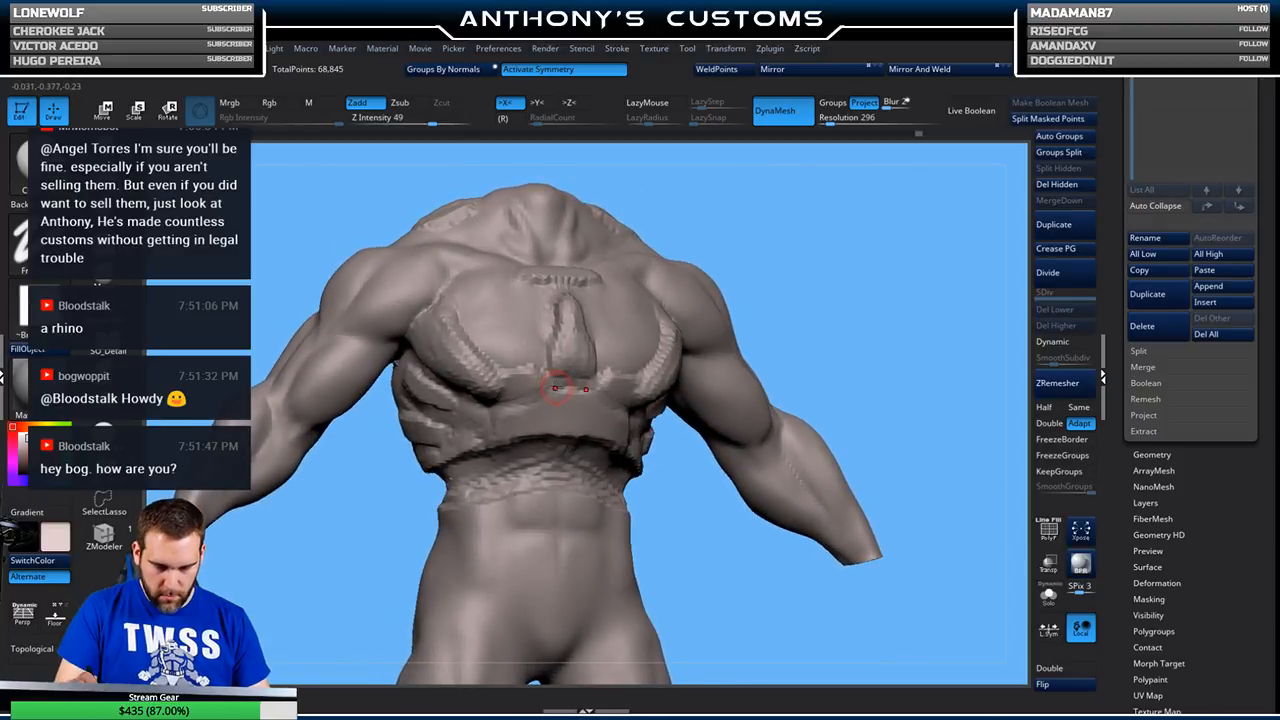
- Add vertical ClayTubes strips along both sides of the spine between the shoulder straps on the back
mouse_move(827, 281)
mouse_down()
mouse_move(863, 283)
mouse_move(803, 295)
mouse_move(828, 271)
mouse_up()
mouse_move(890, 237)
alt+mouse_down()
mouse_move(927, 314)
mouse_move(958, 305)
mouse_move(902, 254)
mouse_move(853, 274)
mouse_move(844, 317)
mouse_move(852, 292)
mouse_move(832, 243)
alt+mouse_up()
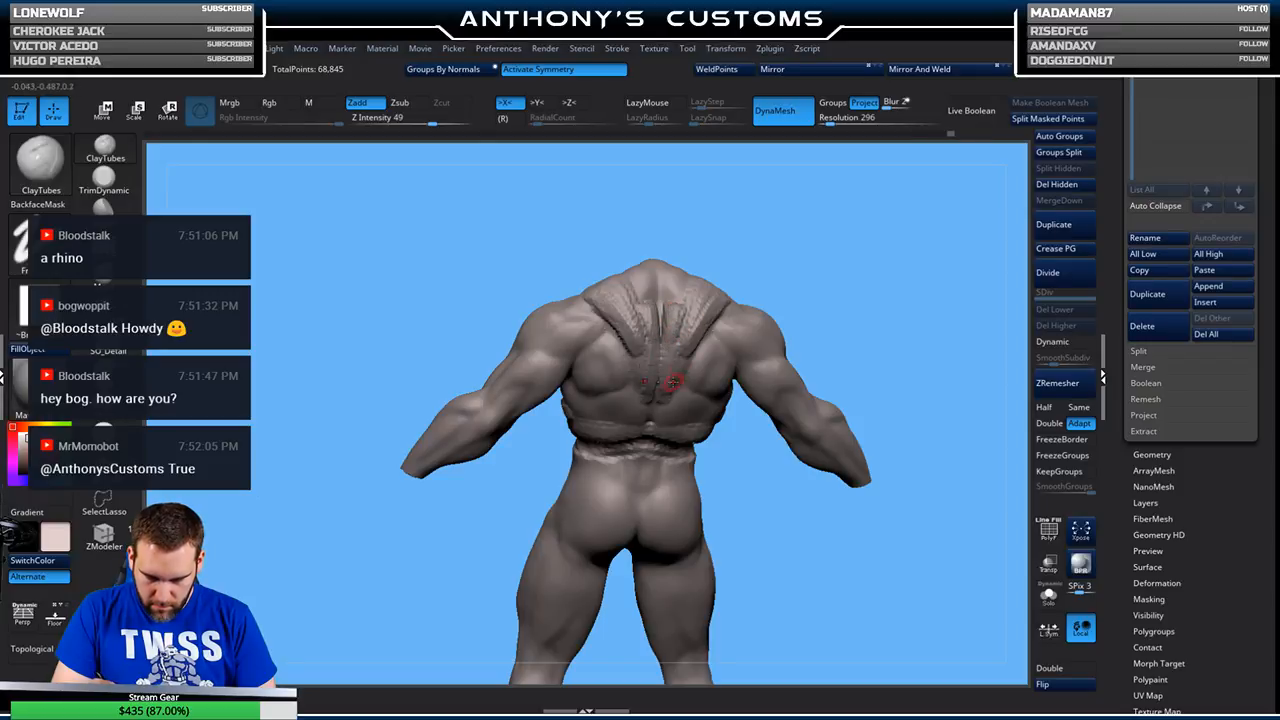
drag(880, 250, 870, 236)
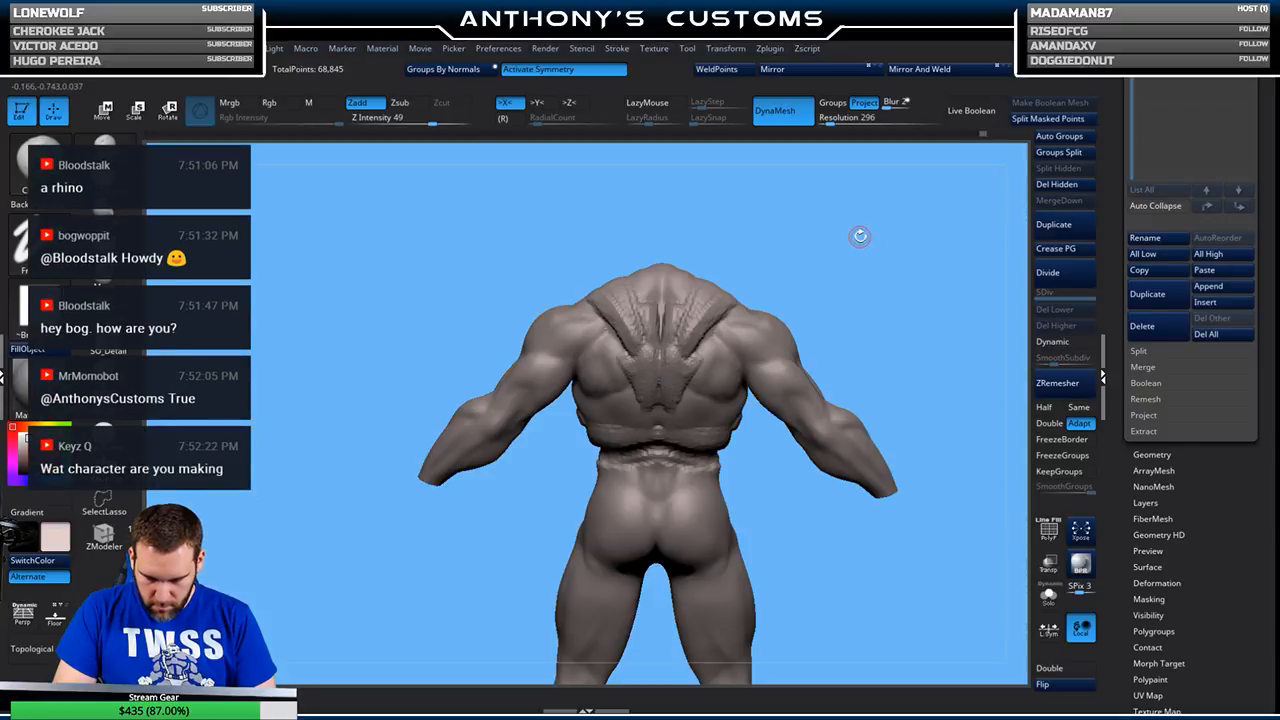
- Extend the back straps in a V shape down to the rib band and add raised strips across the lower back sides
mouse_move(846, 240)
mouse_down()
mouse_move(800, 300)
mouse_move(735, 300)
mouse_move(694, 362)
mouse_up()
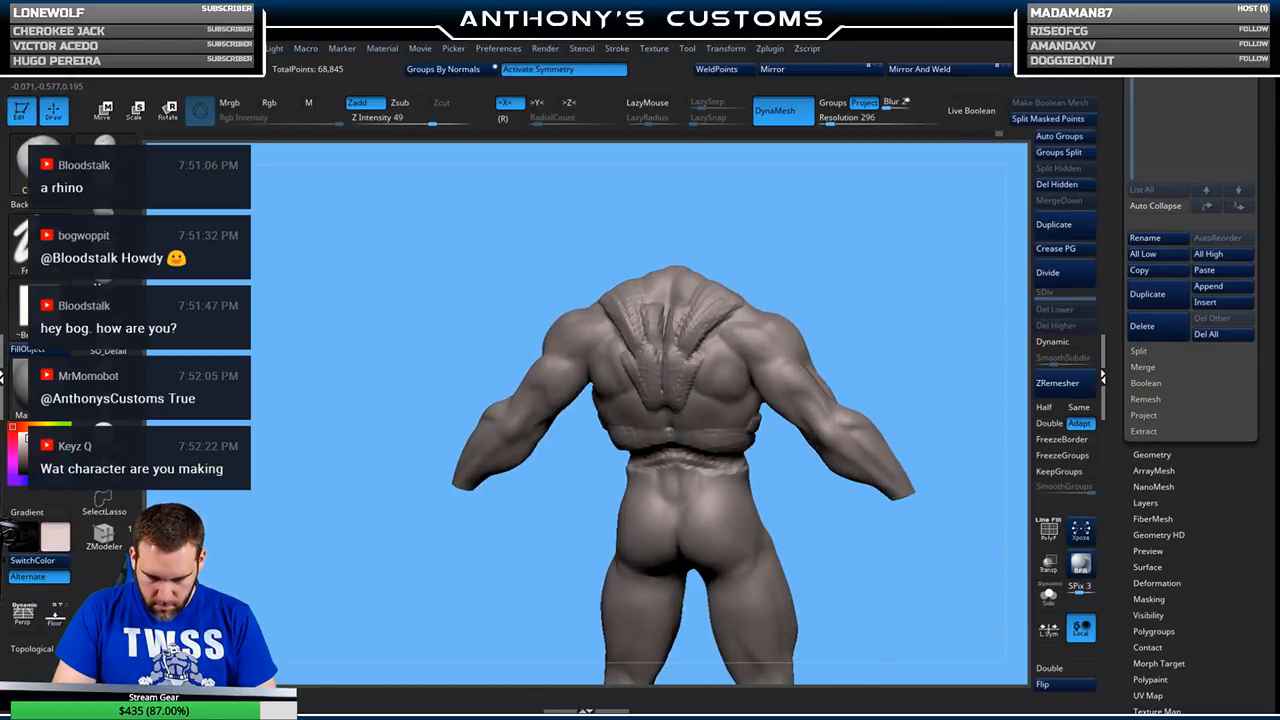
mouse_move(876, 268)
mouse_down()
mouse_move(914, 257)
mouse_move(894, 274)
mouse_move(852, 272)
mouse_up()
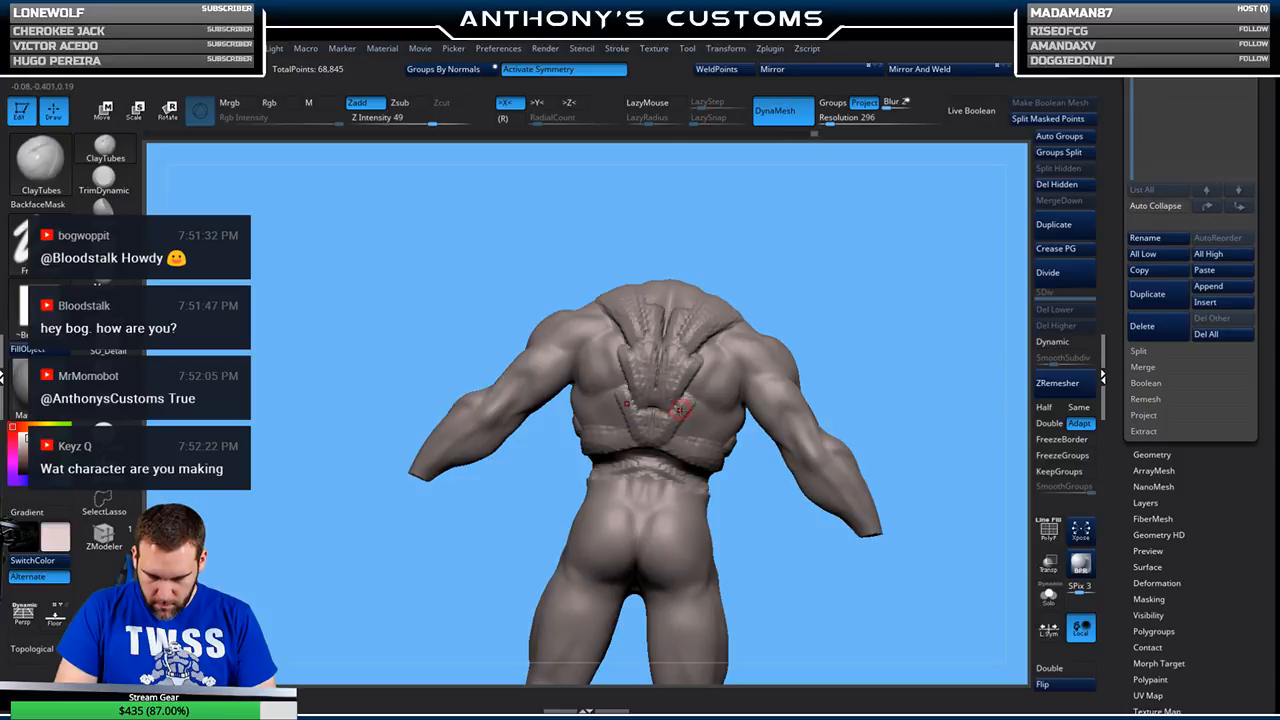
drag(871, 310, 678, 357)
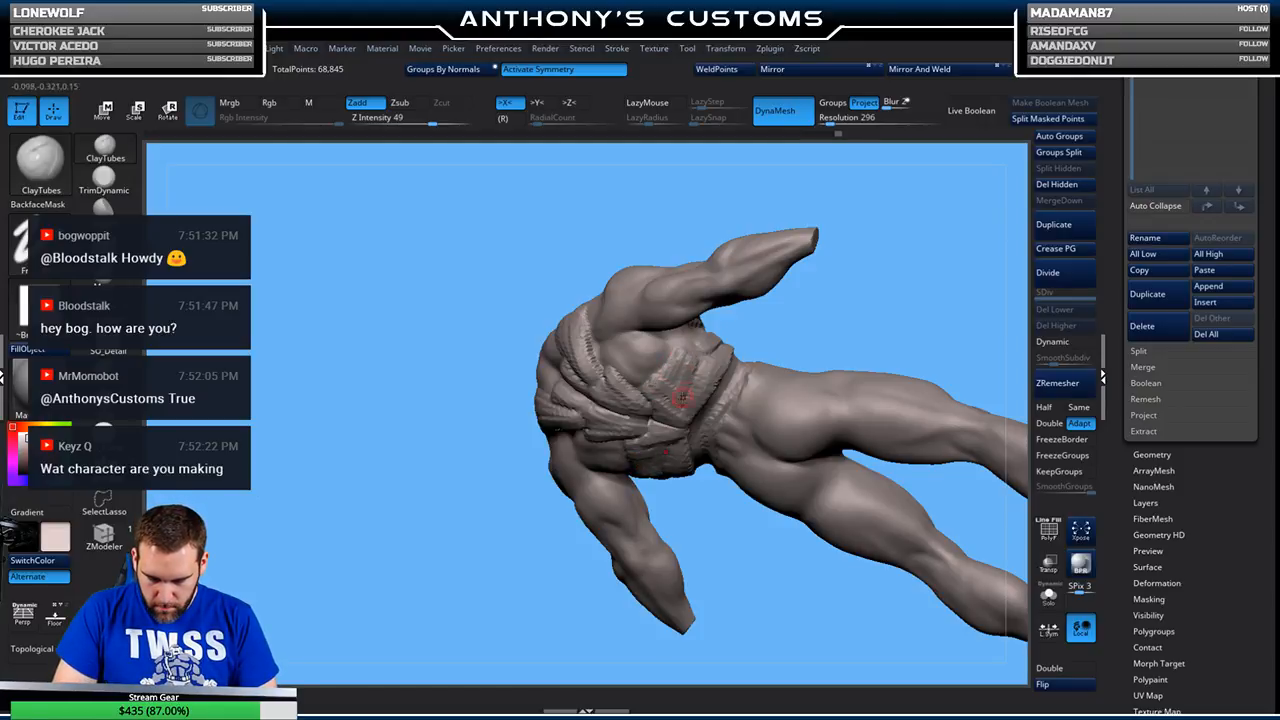
- Examine the sculpted armor on the torso from the back, side and front
drag(865, 315, 668, 381)
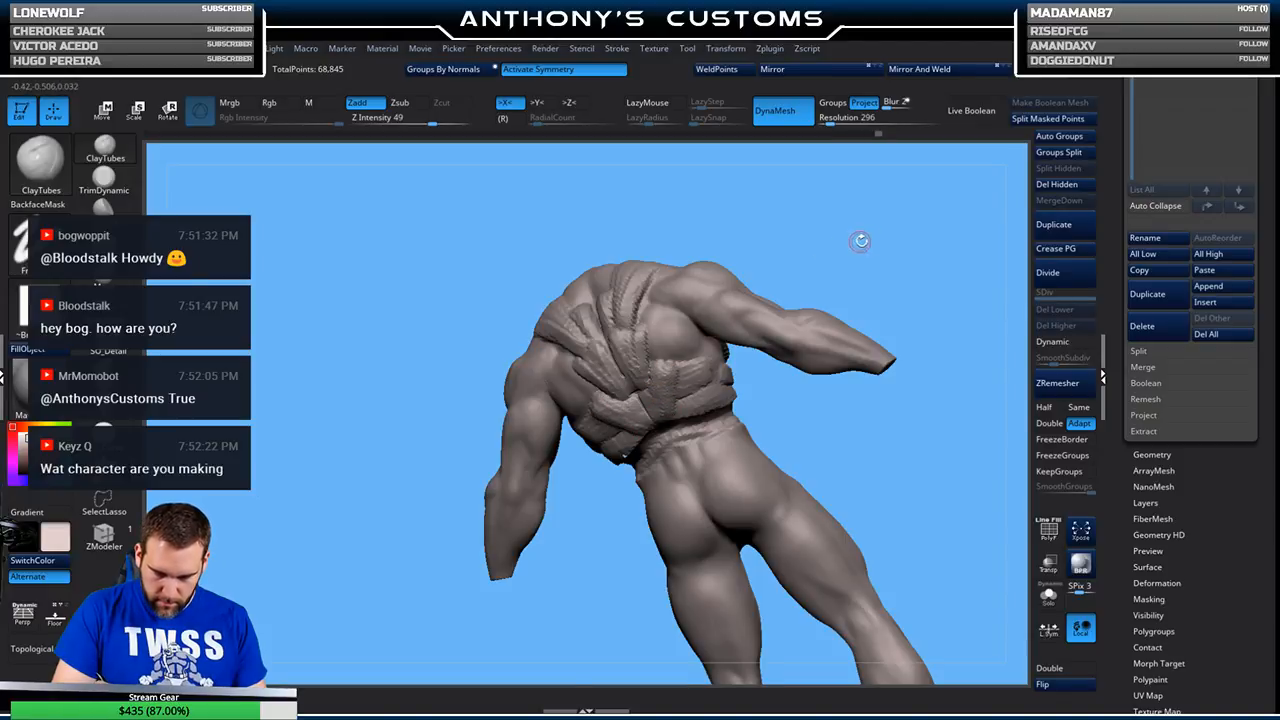
shift+drag(847, 243, 886, 229)
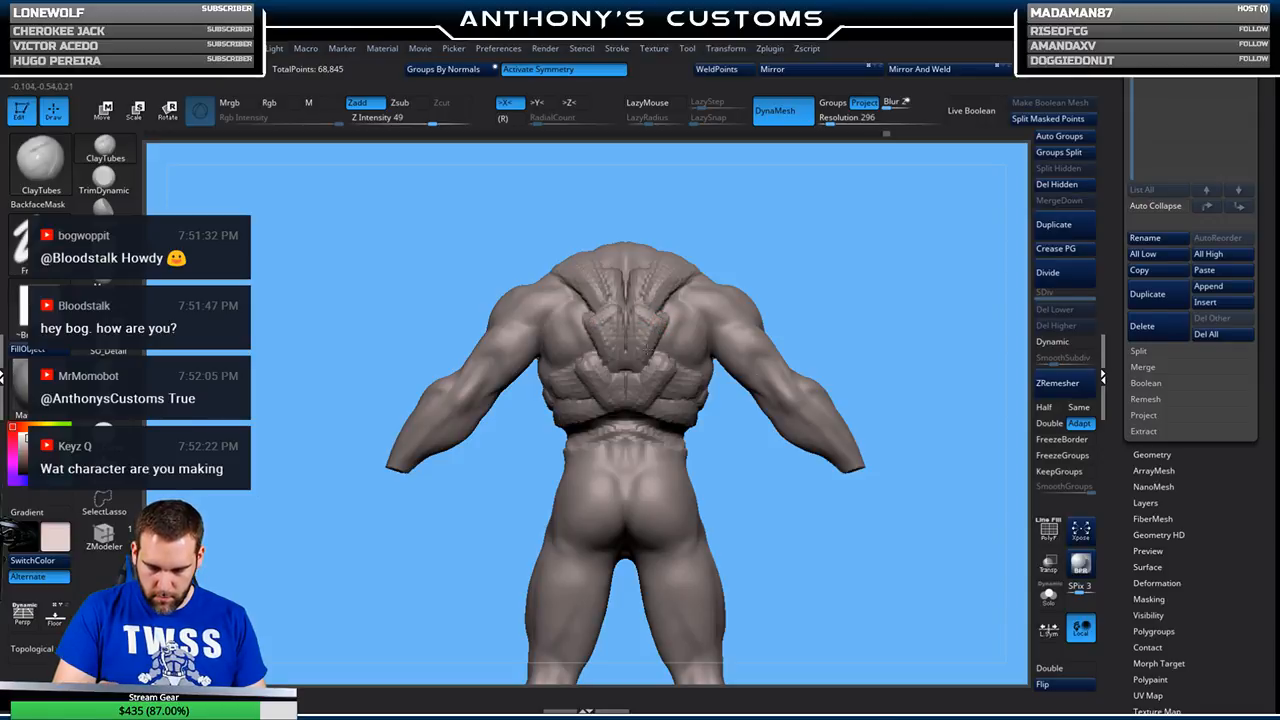
drag(808, 279, 885, 284)
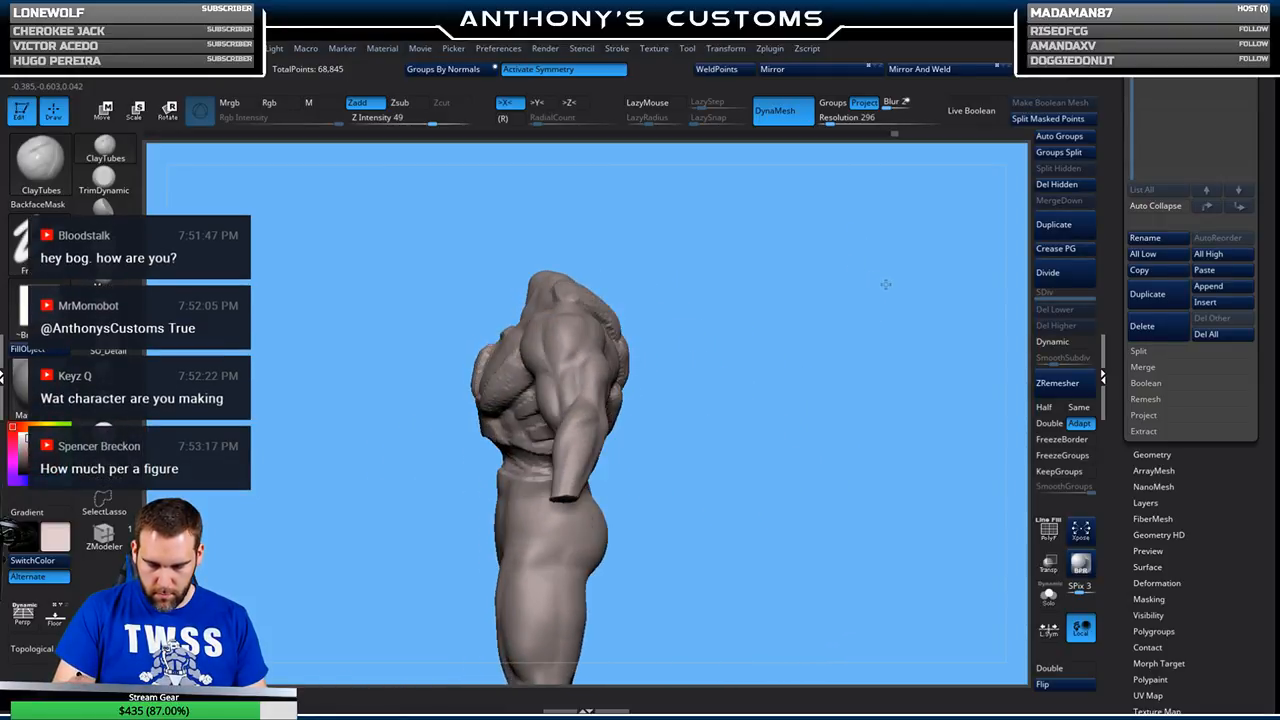
alt+drag(730, 336, 829, 274)
mouse_move(797, 261)
mouse_down()
mouse_move(860, 257)
mouse_move(815, 246)
mouse_move(855, 238)
mouse_move(781, 266)
mouse_up()
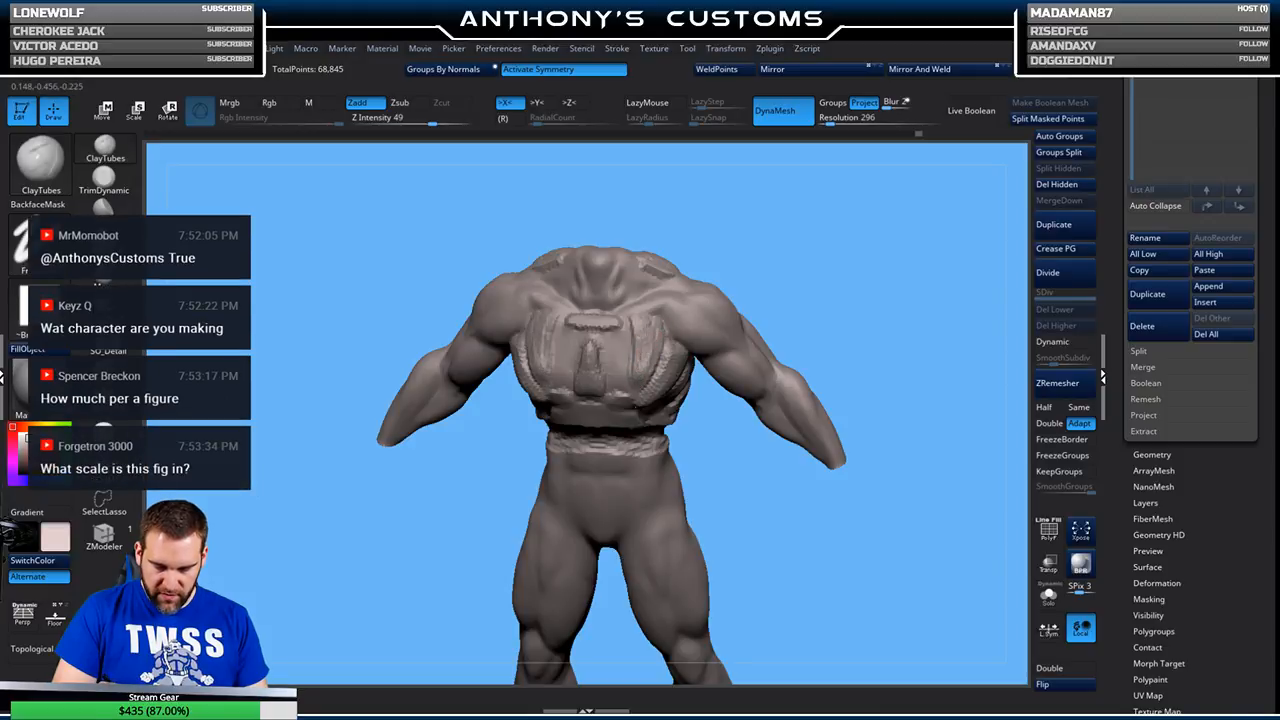
mouse_move(824, 261)
mouse_down()
mouse_move(843, 214)
mouse_move(834, 206)
mouse_up()
mouse_move(788, 302)
mouse_down()
mouse_move(806, 298)
mouse_move(781, 263)
mouse_move(768, 284)
mouse_up()
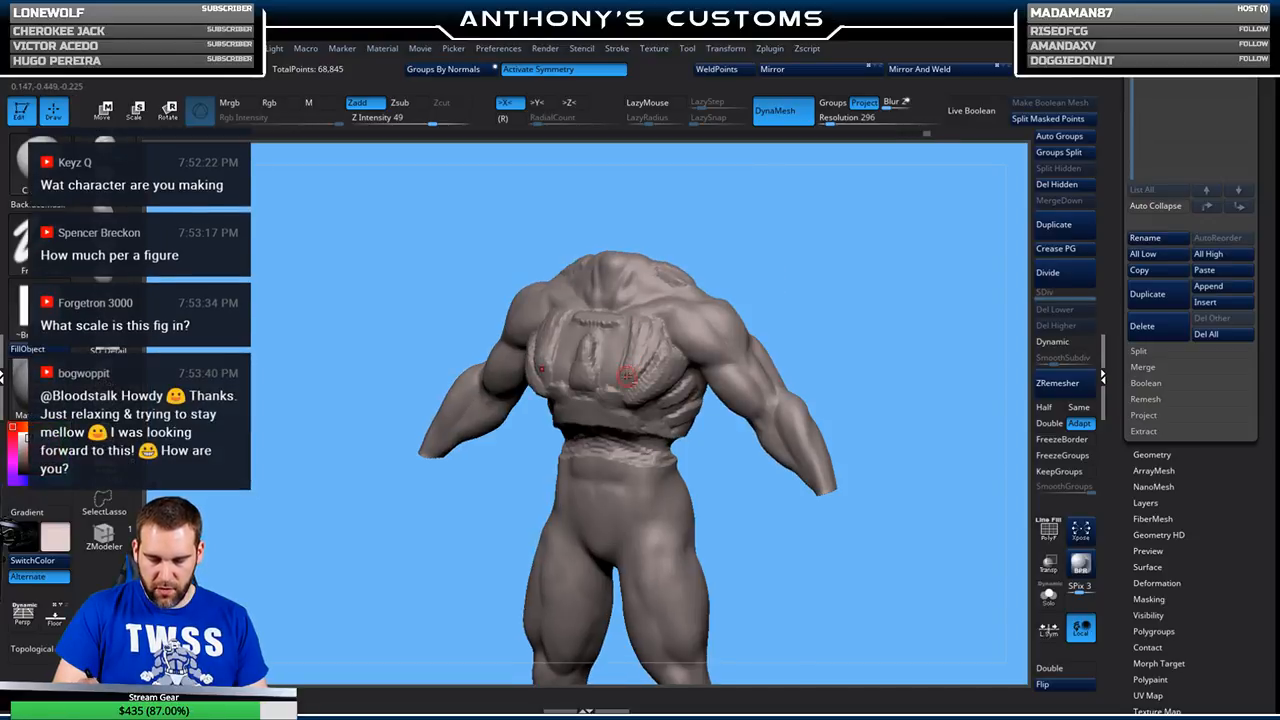
mouse_move(818, 280)
mouse_down()
mouse_move(829, 266)
mouse_move(806, 309)
mouse_move(791, 280)
mouse_move(810, 250)
mouse_move(840, 304)
mouse_move(826, 276)
mouse_move(801, 267)
mouse_move(789, 289)
mouse_move(711, 311)
mouse_move(769, 277)
mouse_move(848, 301)
mouse_move(810, 334)
mouse_move(788, 298)
mouse_move(826, 272)
mouse_move(822, 404)
mouse_up()
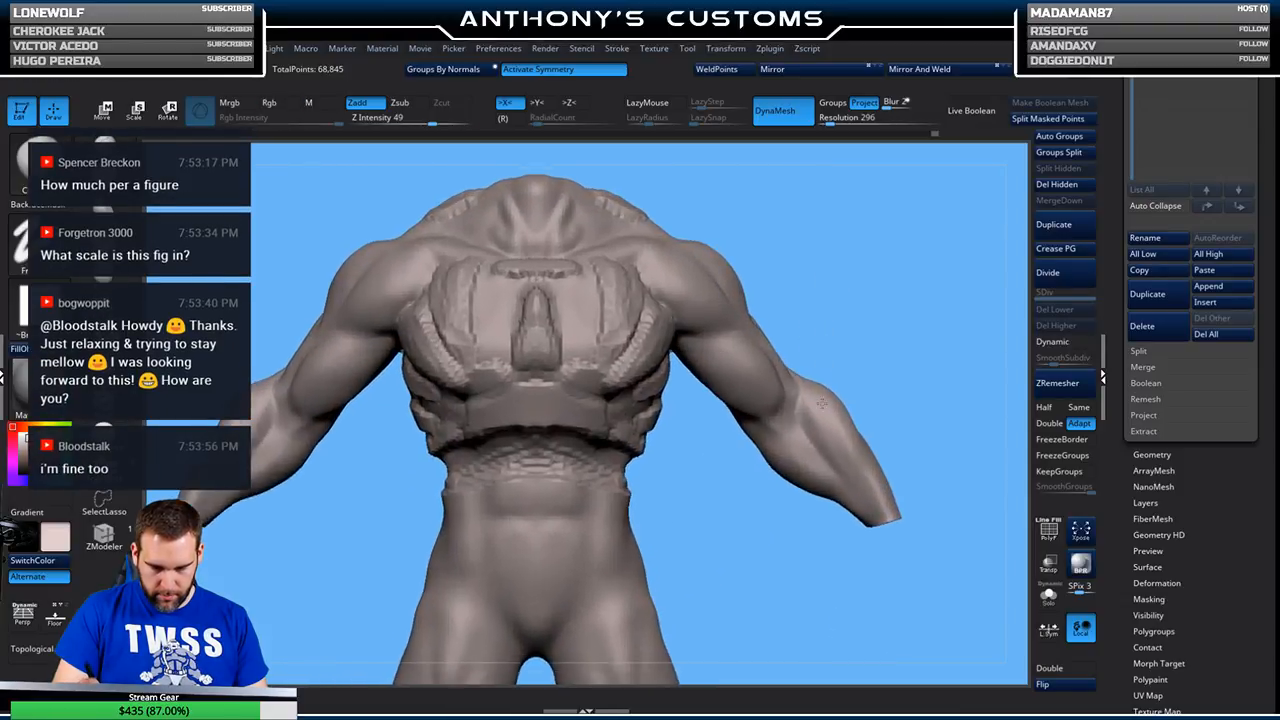
- Raise the DynaMesh resolution to 456, remesh the torso and check its polygon wireframe
drag(822, 118, 834, 122)
ctrl+drag(820, 211, 831, 224)
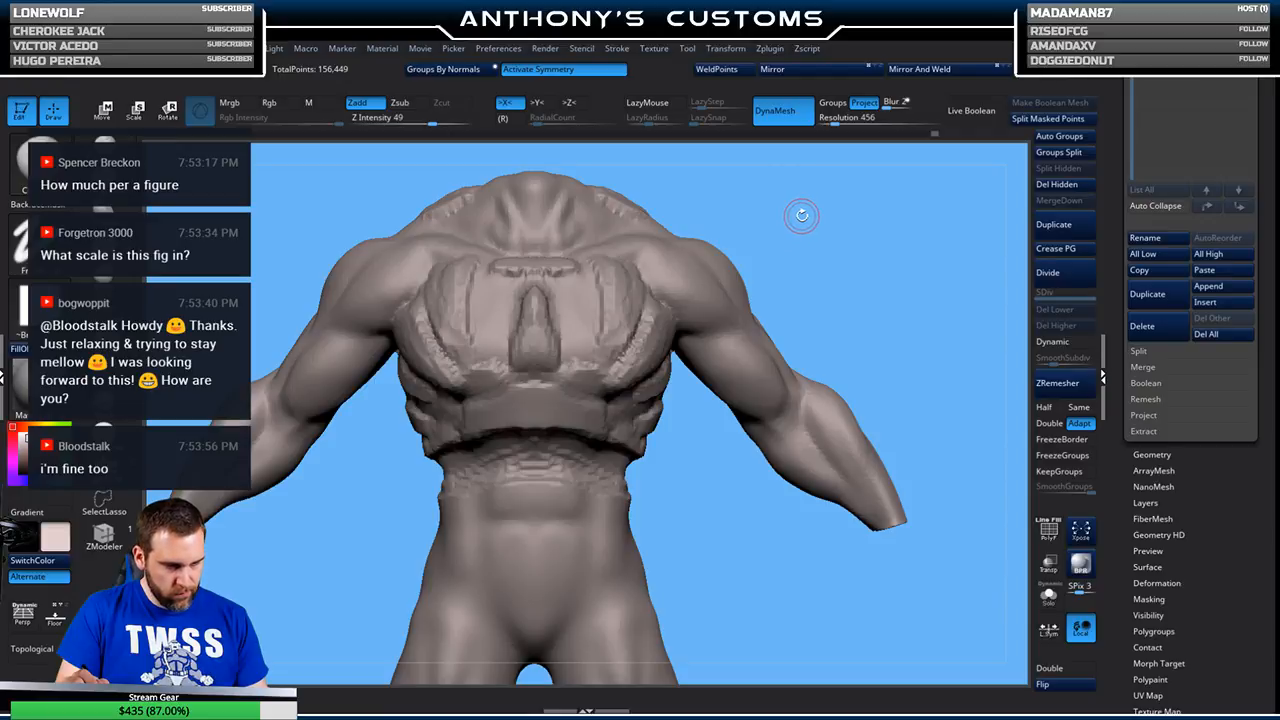
key(shift+f)
key(shift+f)
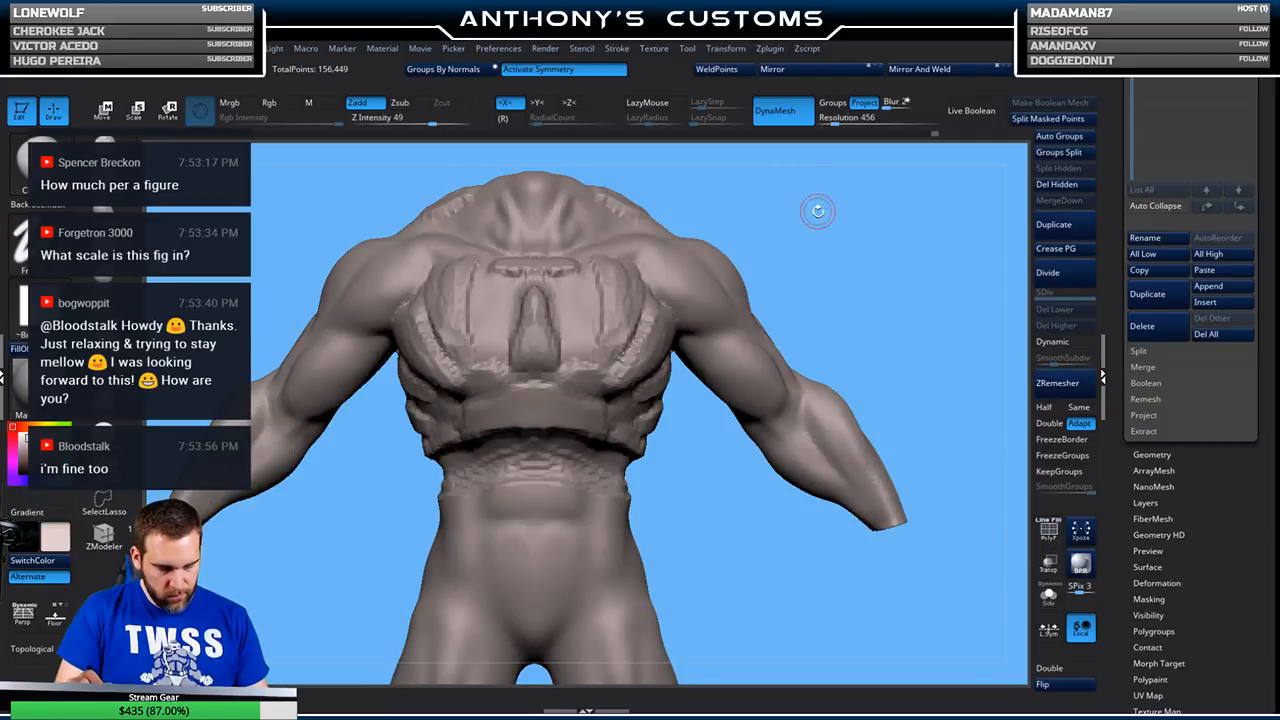
- Adjust the brush size and sculpt stepped, angular shapes down both sides of the sternum wedge on the chest plate
key(space)
drag(813, 193, 804, 198)
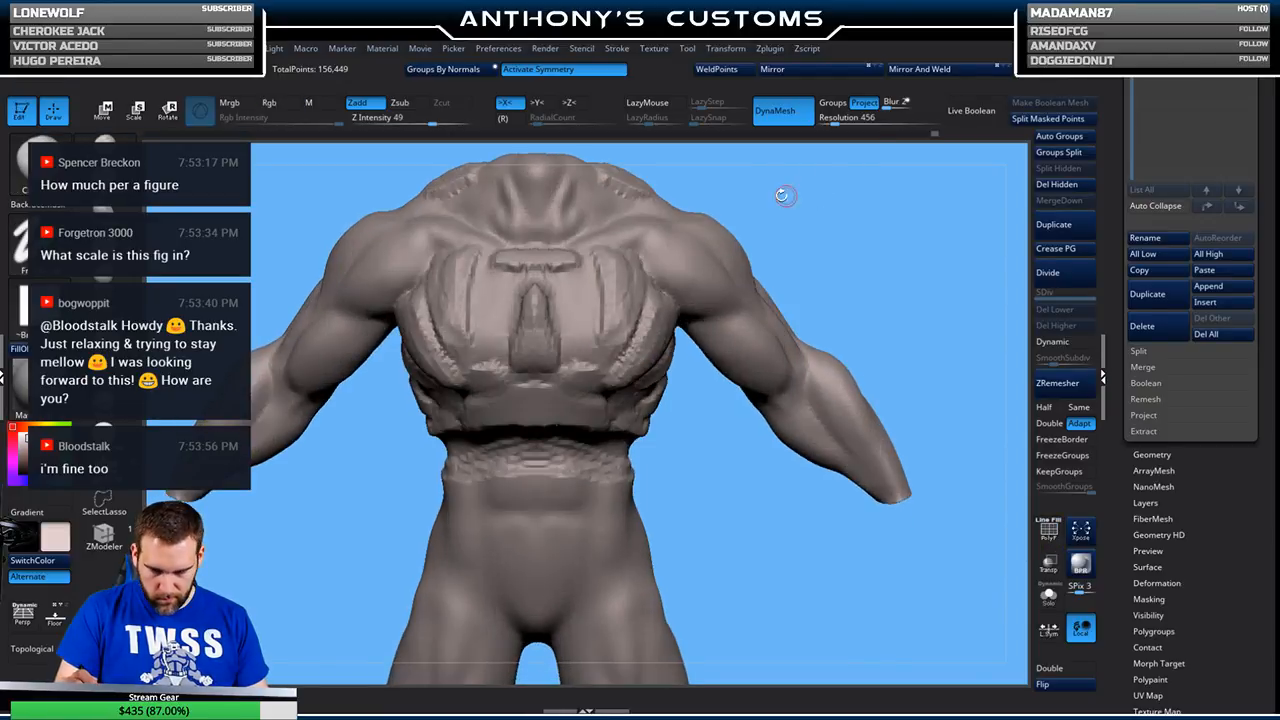
mouse_move(572, 265)
mouse_down()
mouse_move(573, 284)
mouse_move(596, 290)
mouse_move(584, 308)
mouse_move(601, 289)
mouse_move(578, 306)
mouse_move(578, 282)
mouse_move(588, 308)
mouse_move(576, 290)
mouse_up()
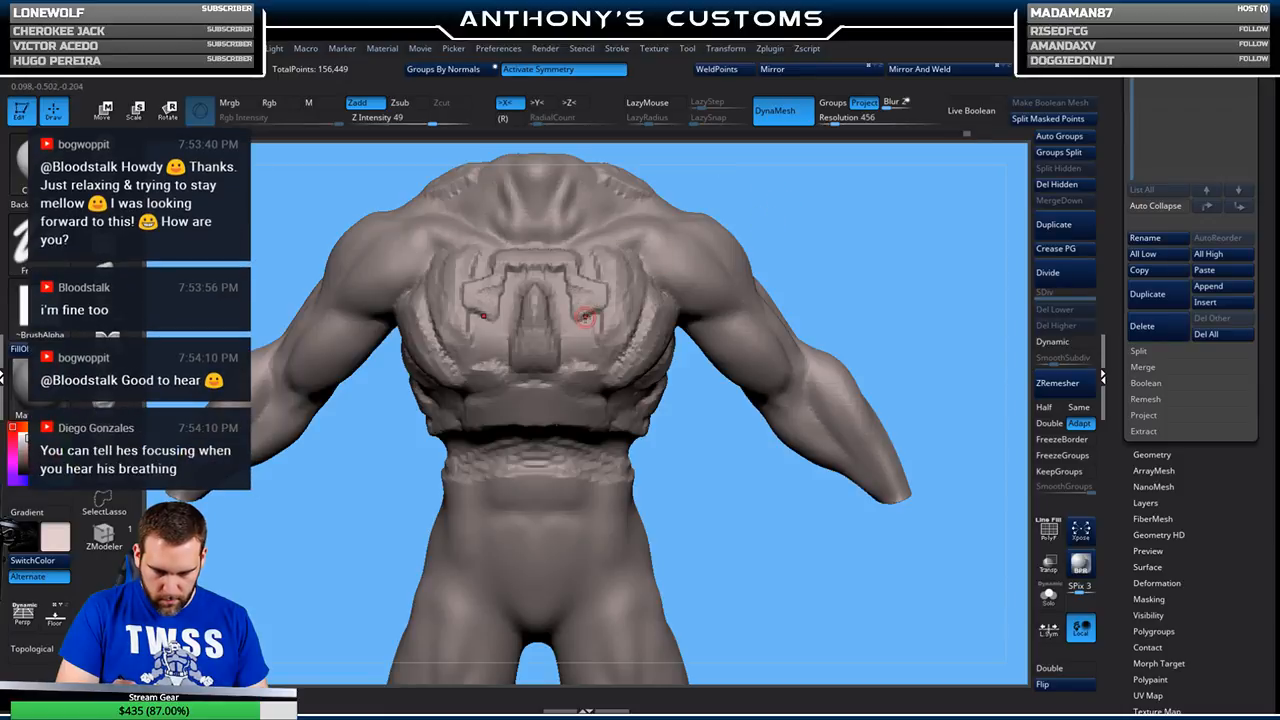
drag(578, 319, 585, 325)
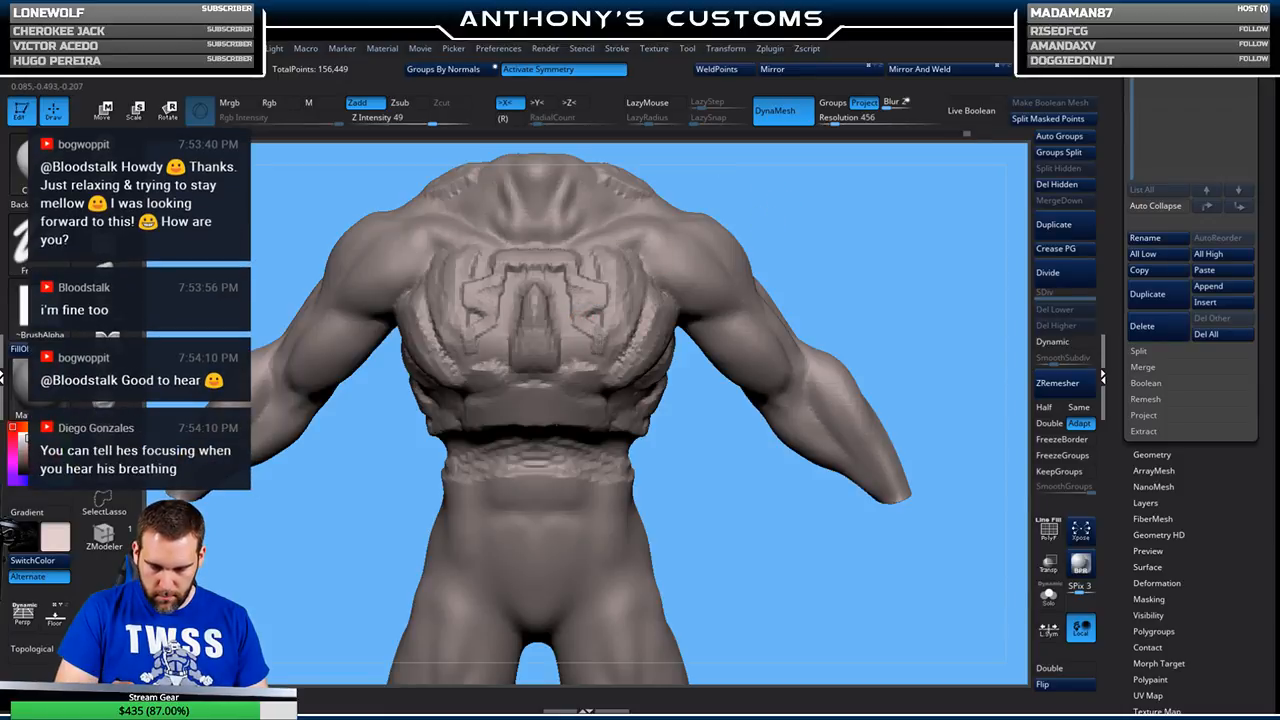
mouse_move(592, 350)
mouse_down()
mouse_move(578, 366)
mouse_move(597, 337)
mouse_move(602, 355)
mouse_move(573, 367)
mouse_move(580, 348)
mouse_up()
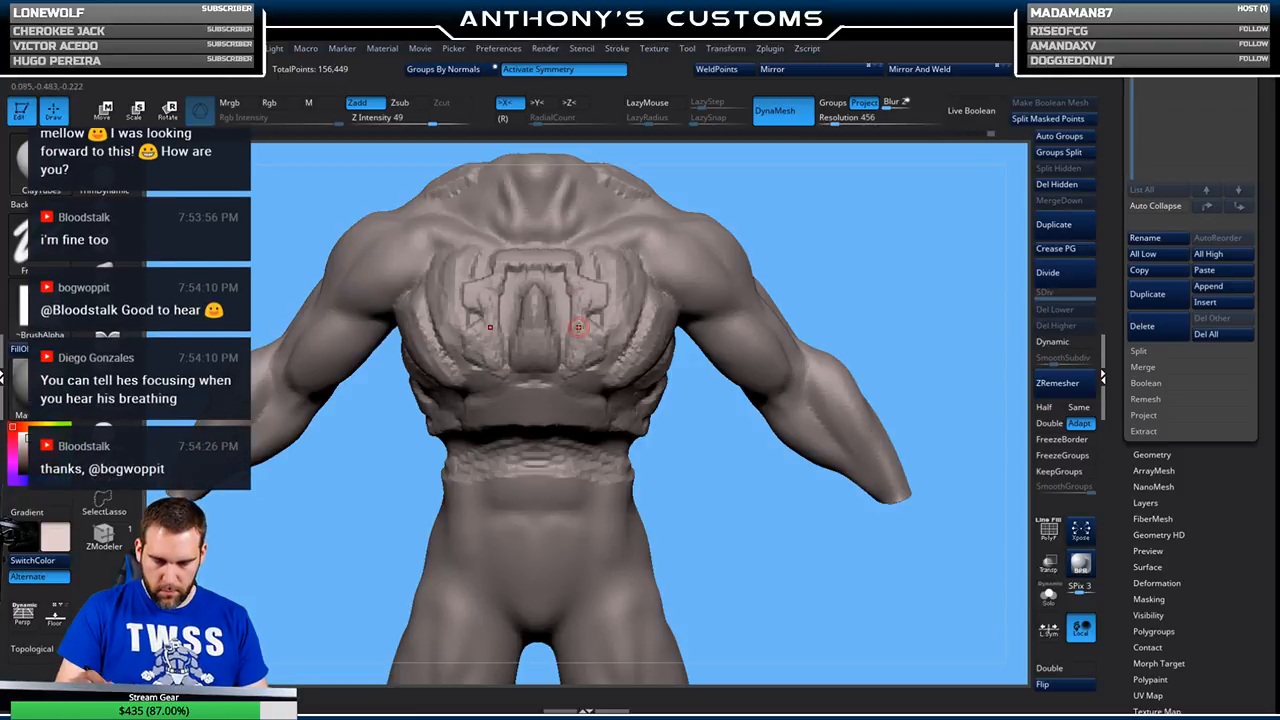
- Build up clay over the sternum wedge and its surroundings, merging them into one broad central chest plate
mouse_move(854, 250)
mouse_down()
mouse_move(858, 230)
mouse_move(824, 231)
mouse_move(857, 291)
mouse_up()
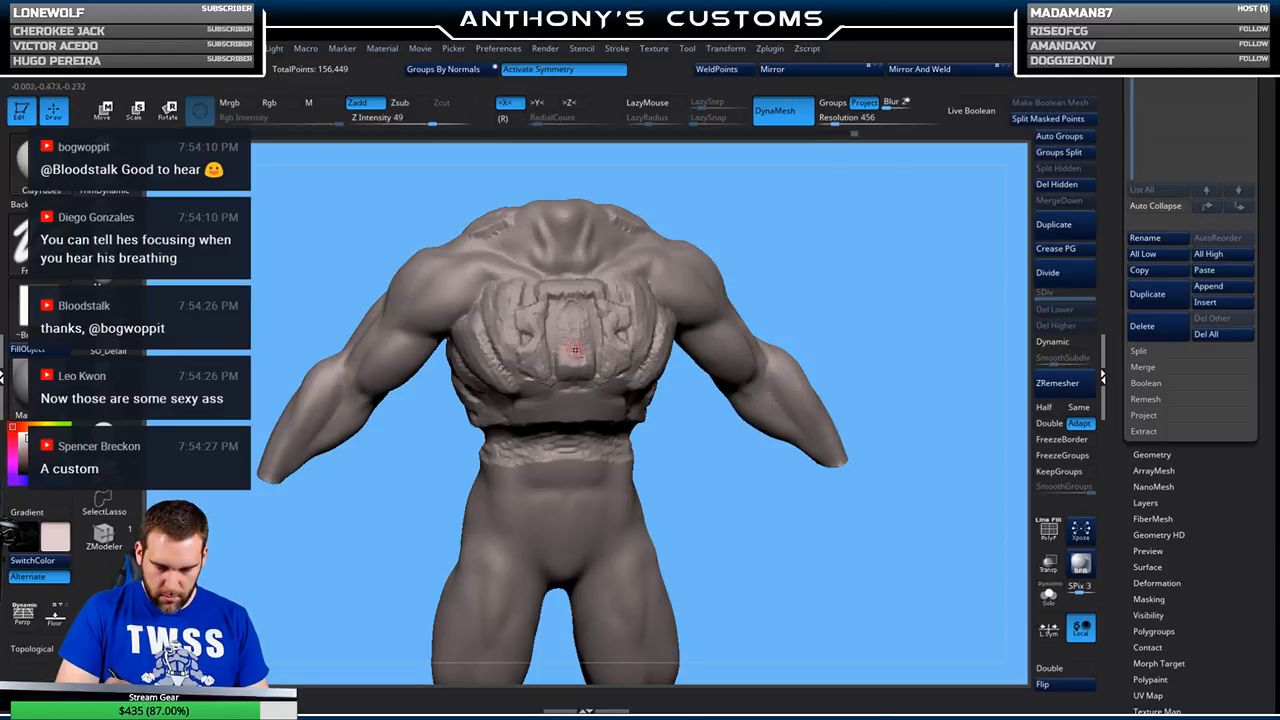
mouse_move(842, 247)
mouse_down()
mouse_move(874, 234)
mouse_move(880, 184)
mouse_move(849, 257)
mouse_move(890, 253)
mouse_move(761, 253)
mouse_up()
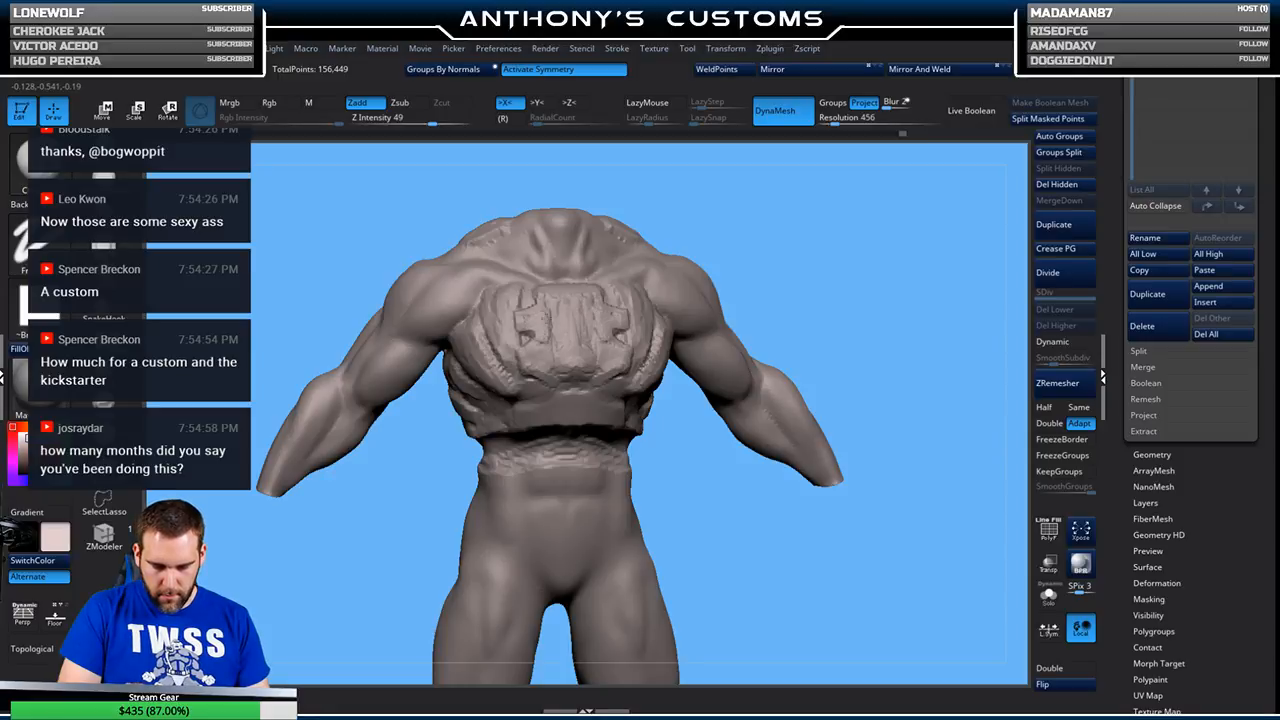
drag(777, 246, 570, 297)
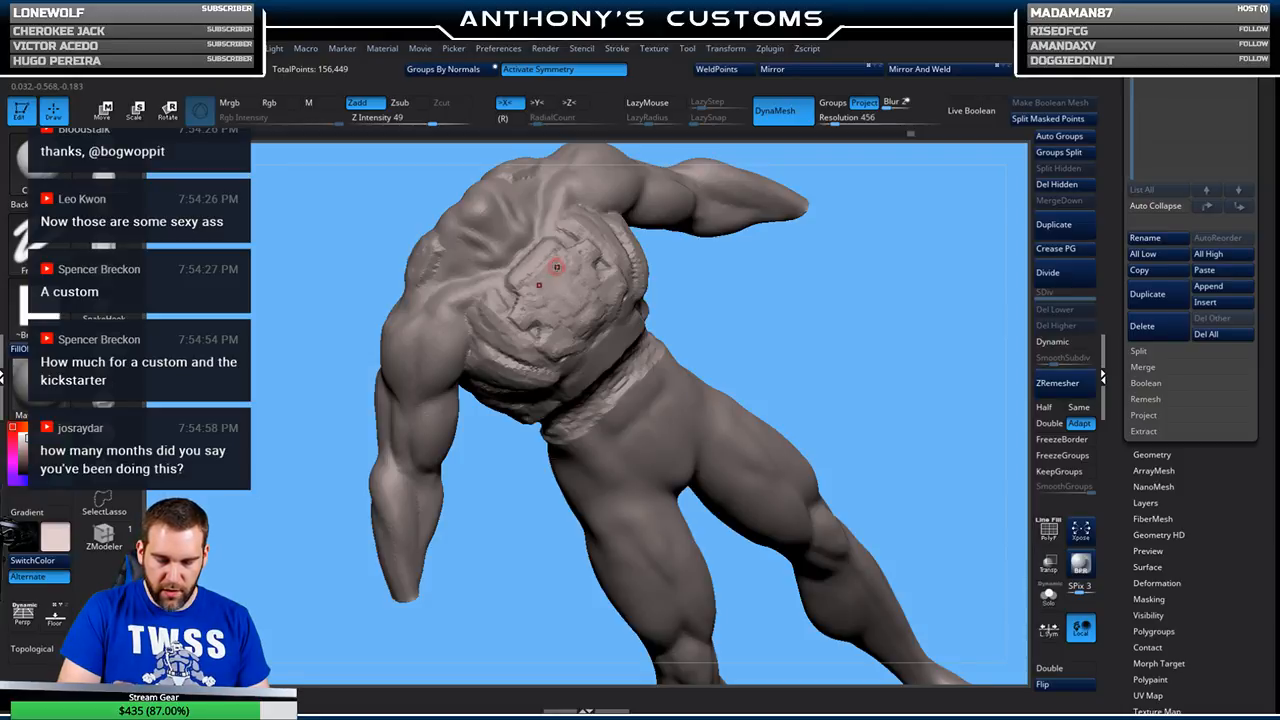
drag(786, 155, 856, 313)
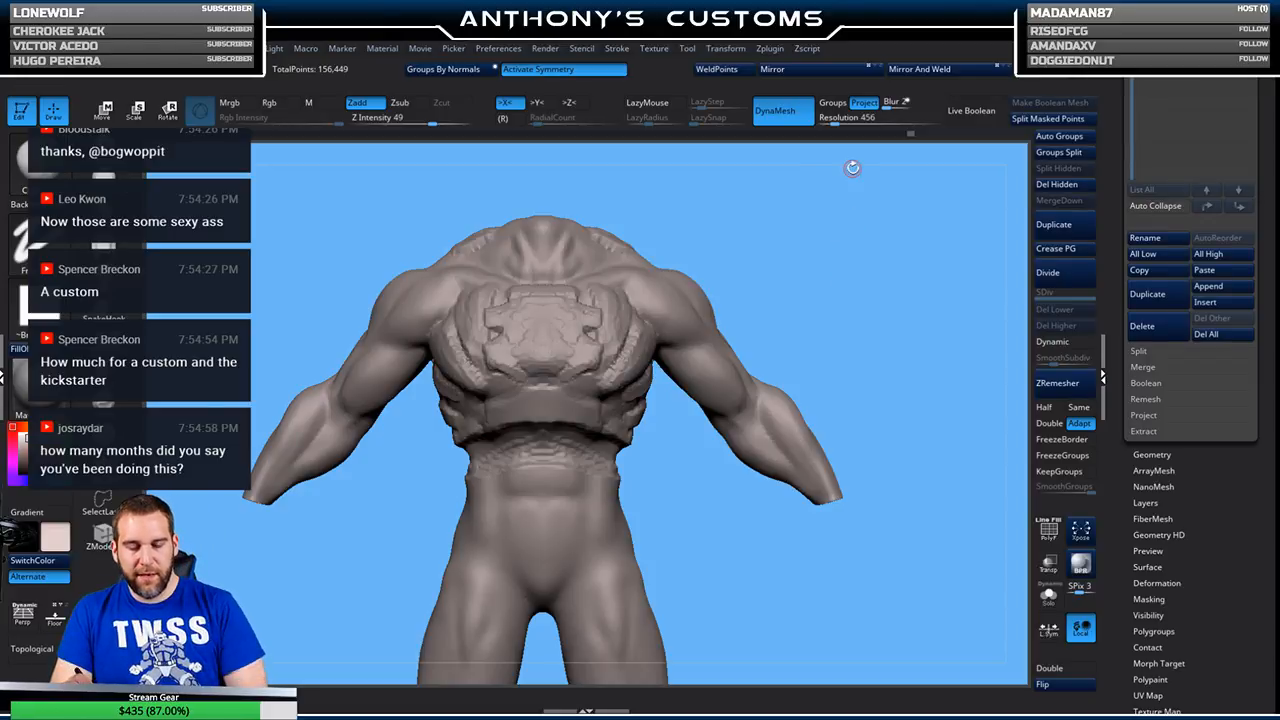
mouse_move(844, 241)
mouse_down()
mouse_move(882, 290)
mouse_move(803, 283)
mouse_move(775, 254)
mouse_up()
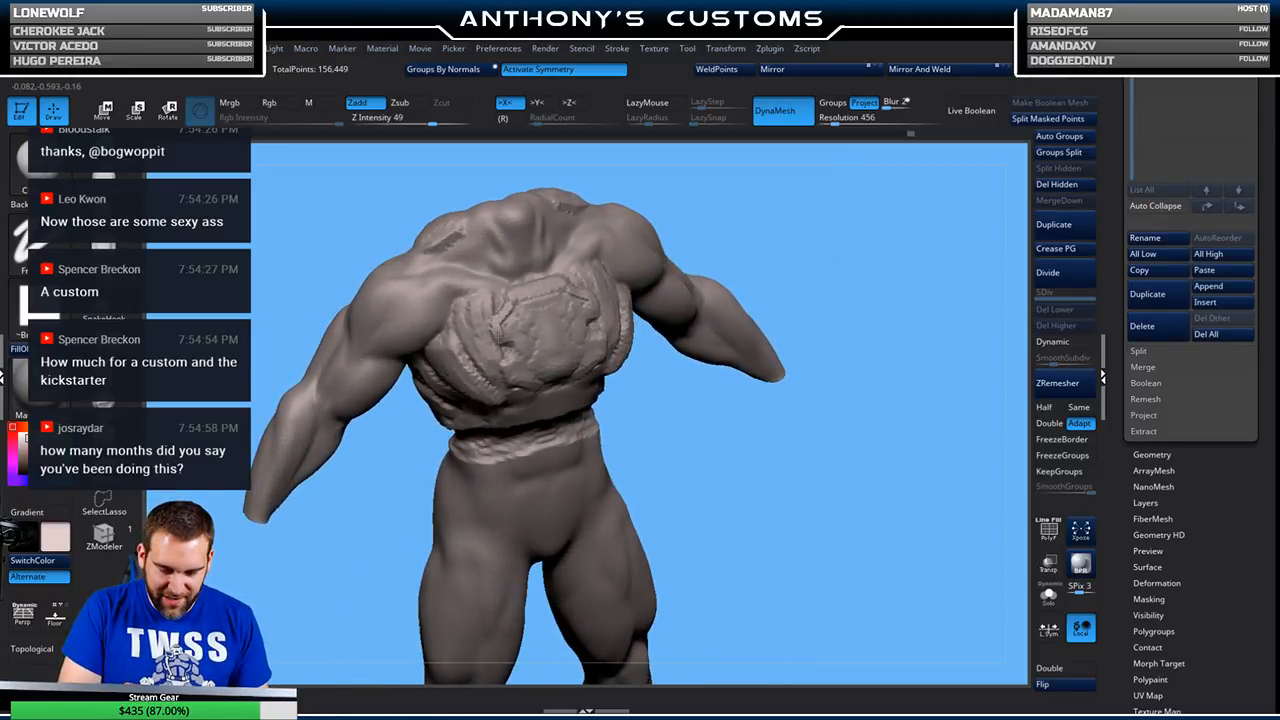
mouse_move(507, 316)
mouse_down()
mouse_move(506, 331)
mouse_move(519, 315)
mouse_move(517, 337)
mouse_up()
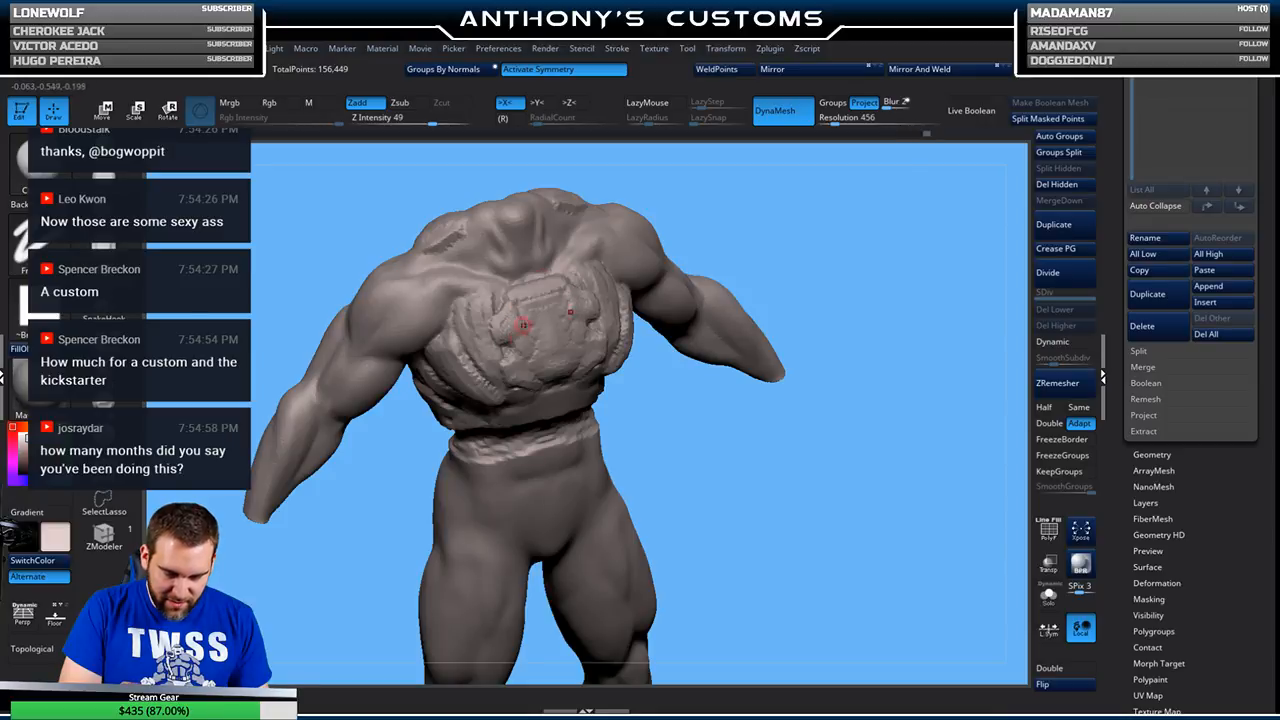
mouse_move(838, 271)
mouse_down()
mouse_move(840, 242)
mouse_move(845, 275)
mouse_move(882, 281)
mouse_move(843, 280)
mouse_move(840, 260)
mouse_up()
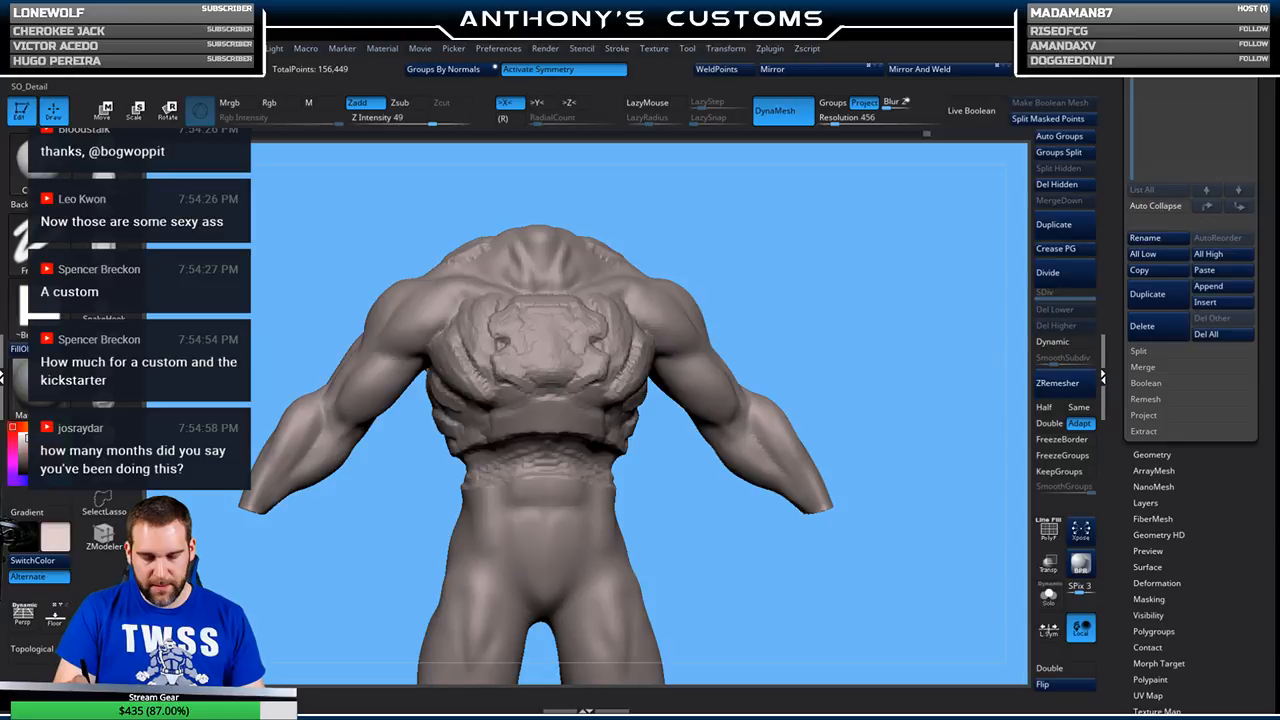
- Cut a vertical groove down the middle of the chest plate with the SO_Detail brush
click(105, 232)
key(space)
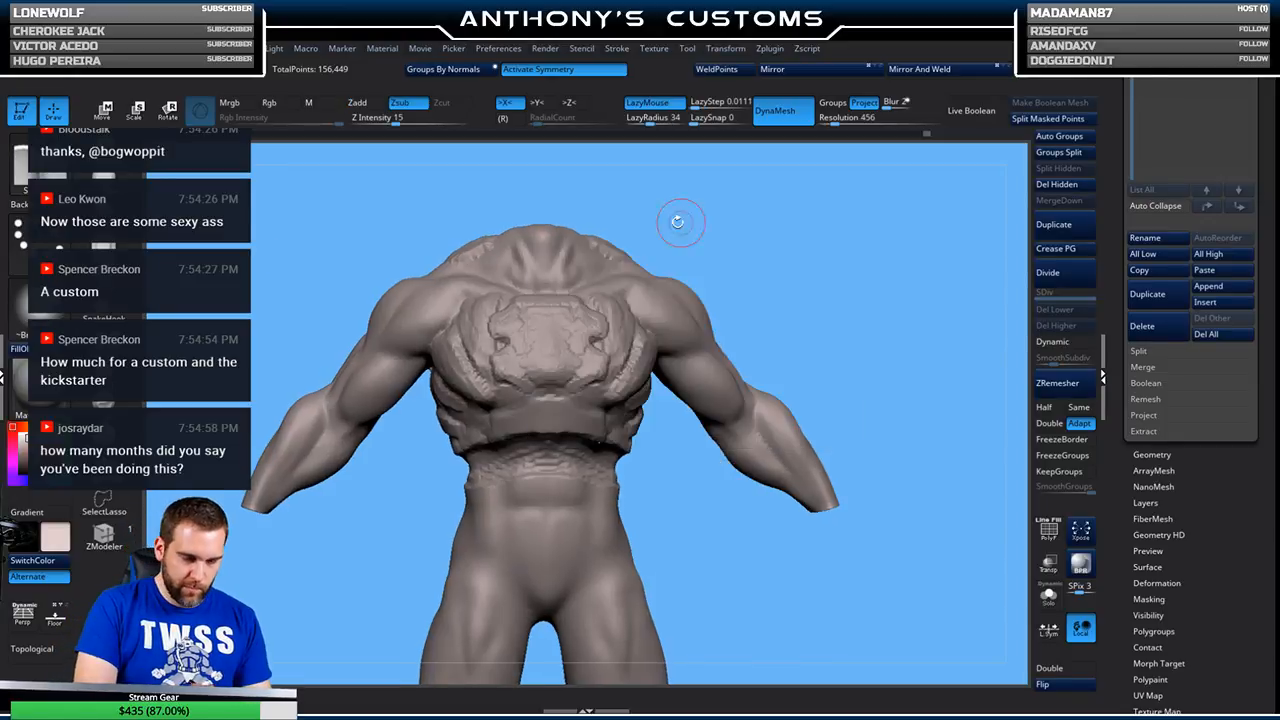
drag(548, 305, 551, 402)
mouse_move(846, 269)
mouse_down()
mouse_move(836, 298)
mouse_move(803, 266)
mouse_up()
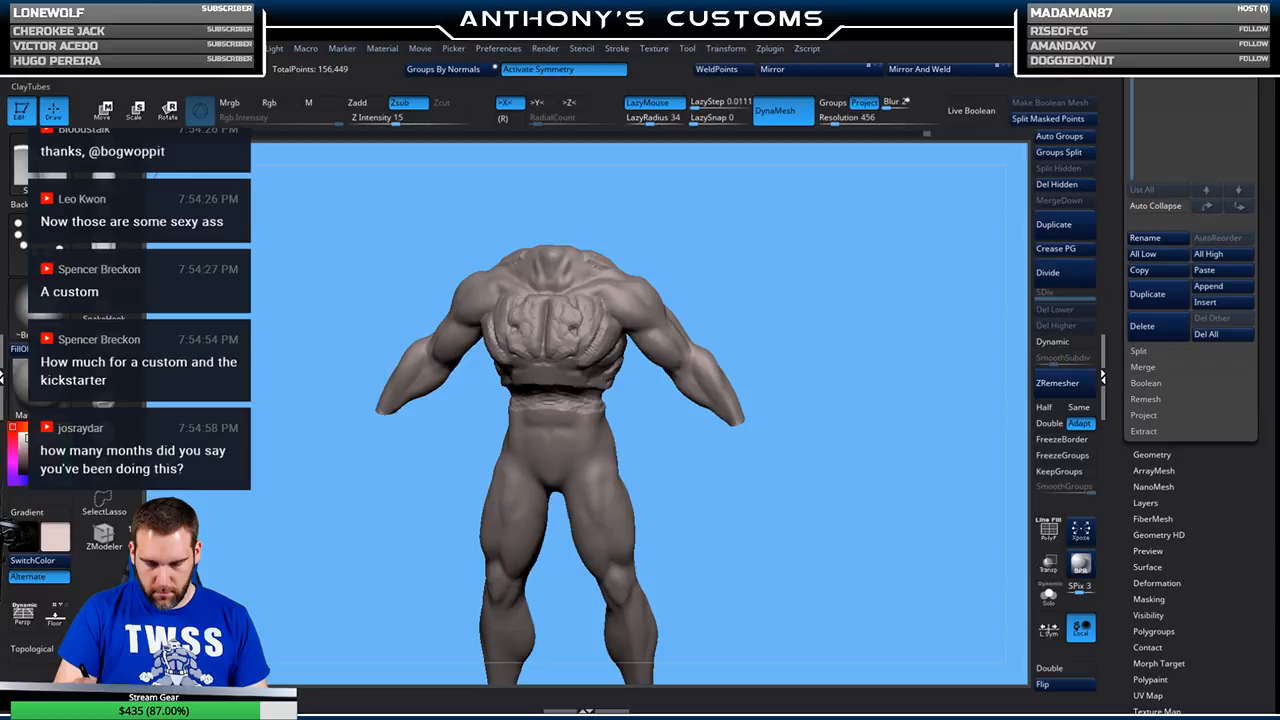
- Switch back to ClayTubes, adjust the draw size and refine the upper and outer edges of both chest-plate halves
key(b)
key(s)
key(t)
key(space)
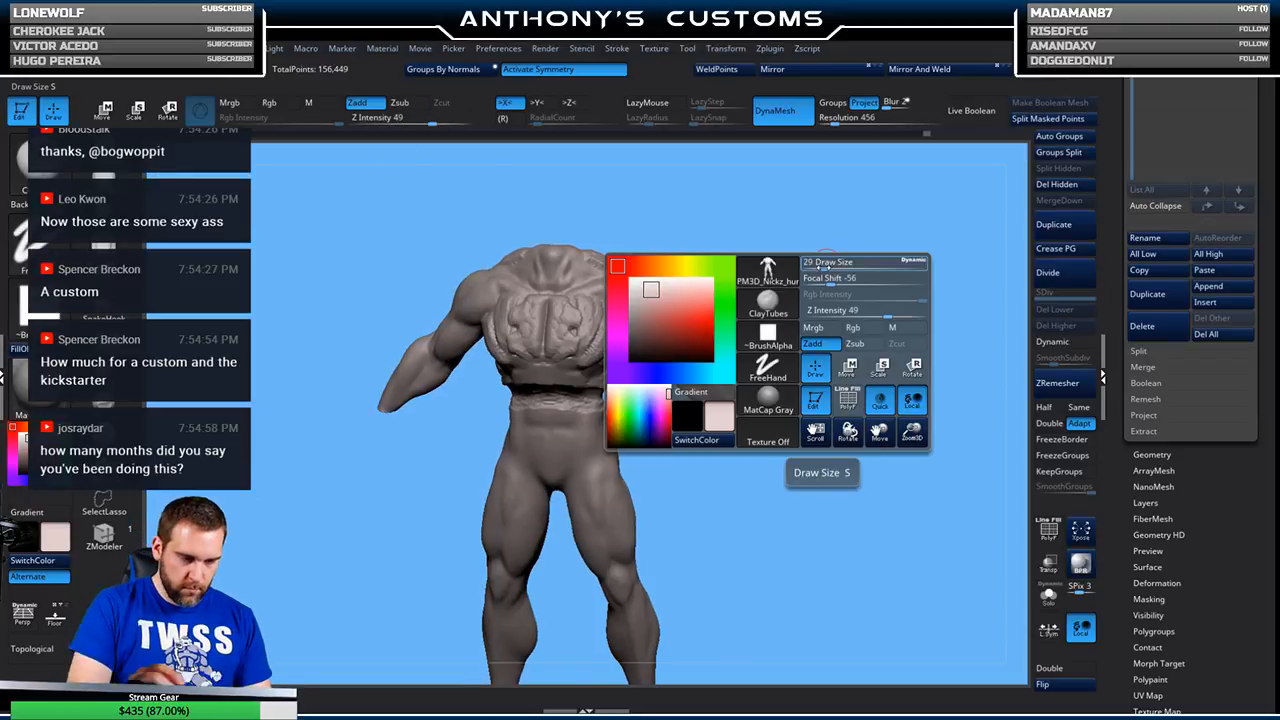
mouse_move(826, 249)
mouse_down()
mouse_move(819, 343)
mouse_move(608, 370)
mouse_up()
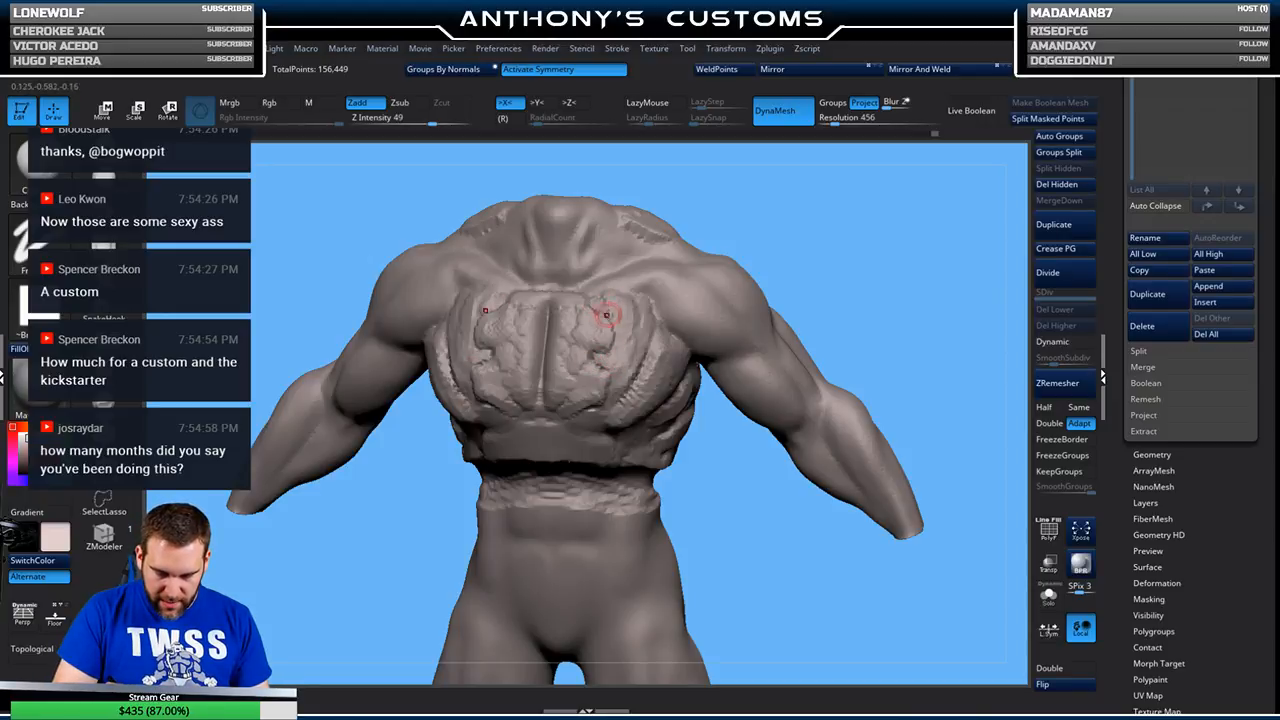
mouse_move(864, 268)
shift+mouse_down()
mouse_move(869, 253)
mouse_move(978, 266)
mouse_move(856, 259)
shift+mouse_up()
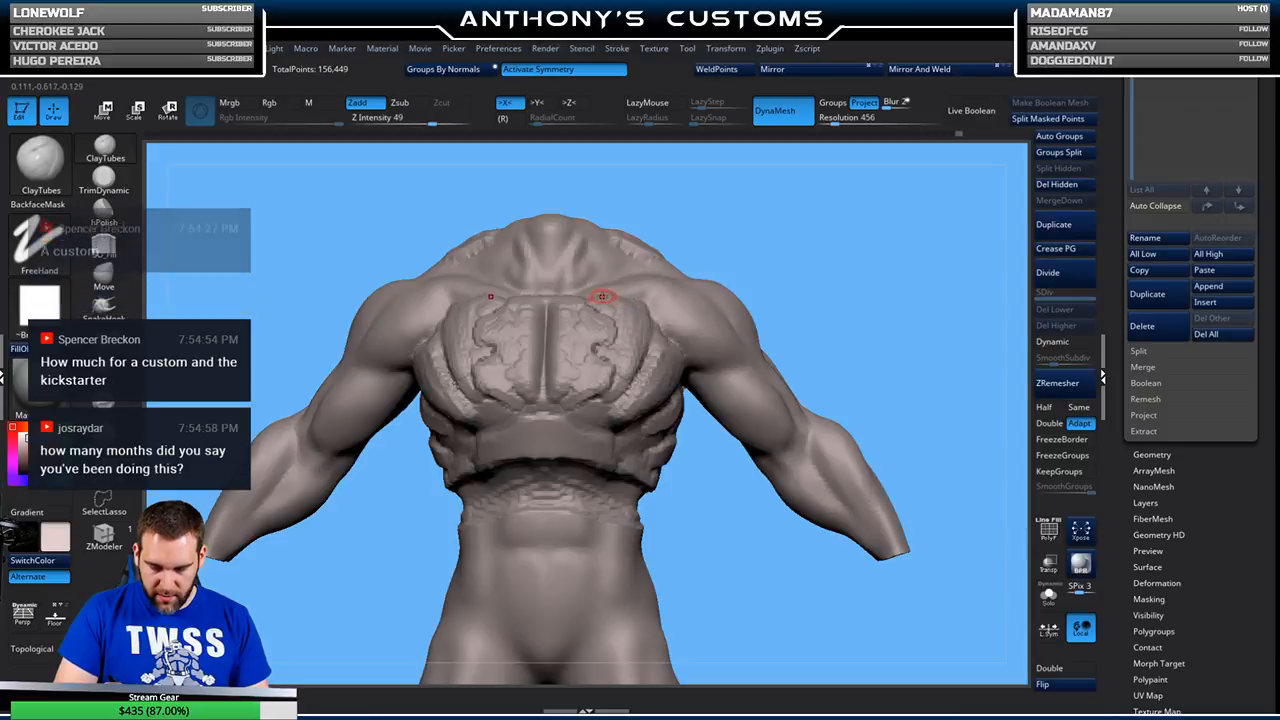
- Shape the underside and lower outer edges of the side pectoral pieces above the ribs
mouse_move(837, 278)
mouse_down()
mouse_move(903, 274)
mouse_move(838, 256)
mouse_move(793, 265)
mouse_up()
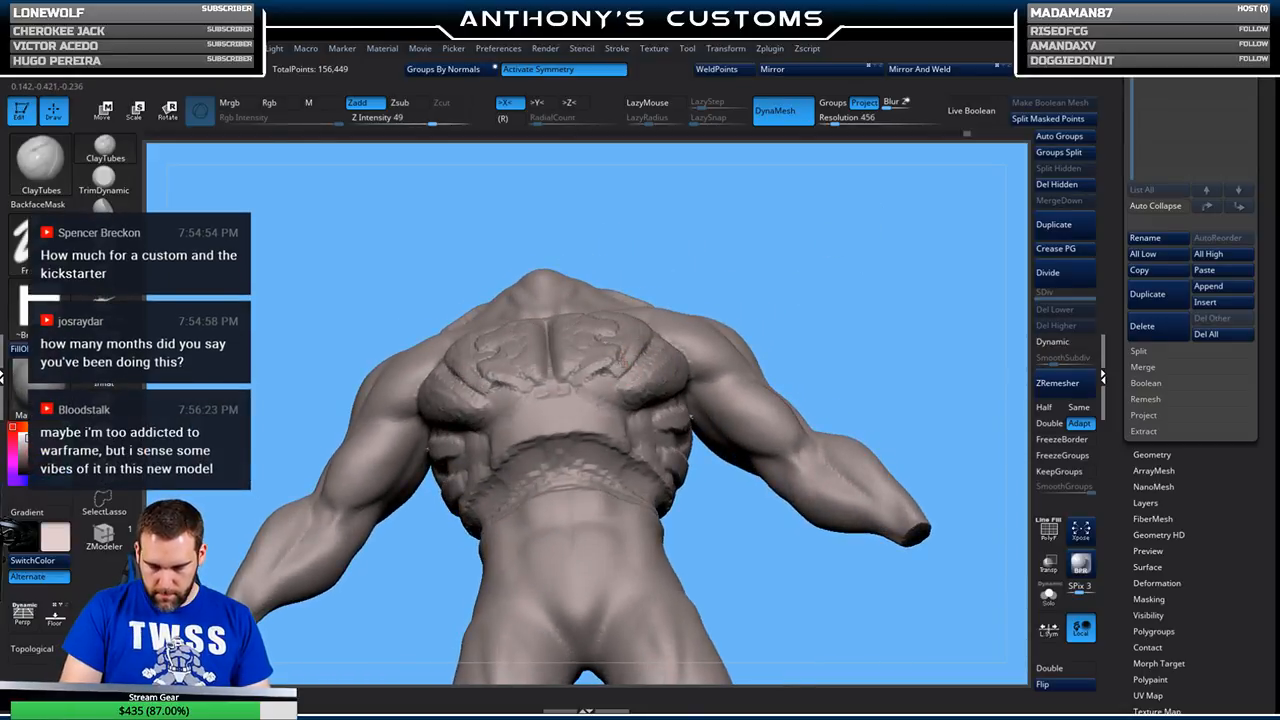
drag(795, 310, 897, 208)
mouse_move(805, 267)
mouse_down()
mouse_move(814, 243)
mouse_move(835, 242)
mouse_move(813, 264)
mouse_up()
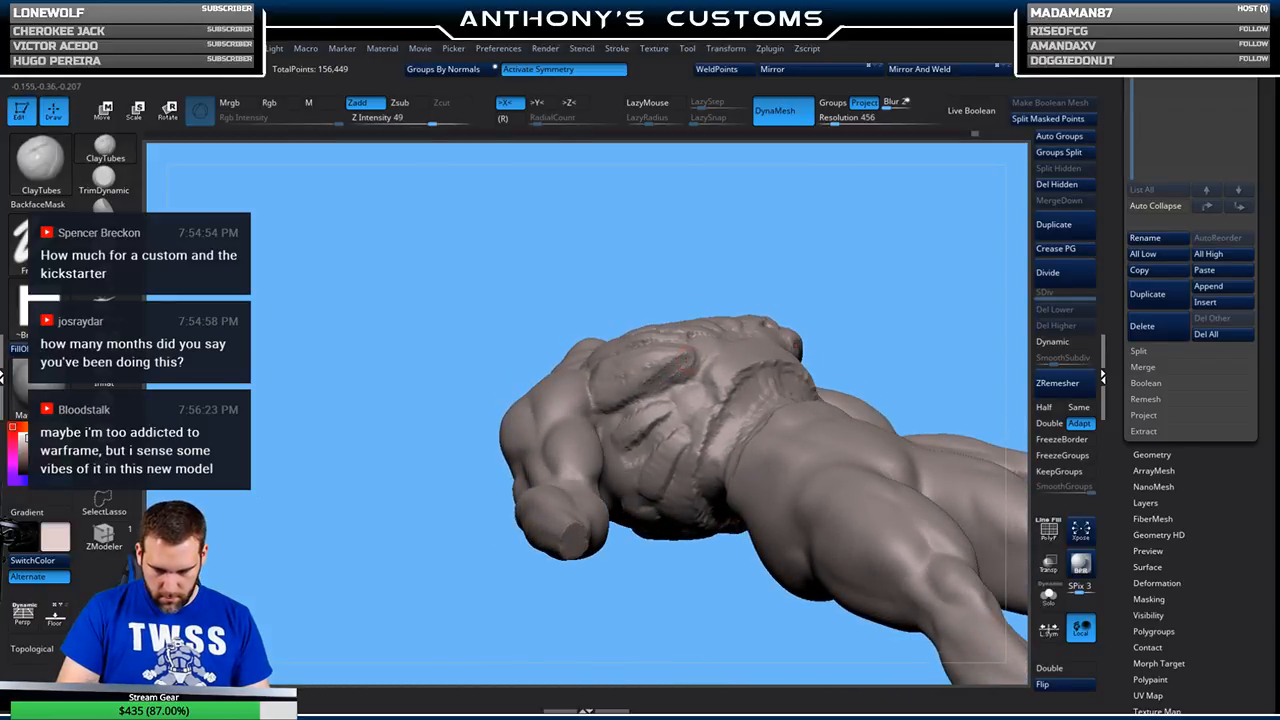
mouse_move(643, 385)
mouse_down()
mouse_move(664, 365)
mouse_move(634, 390)
mouse_up()
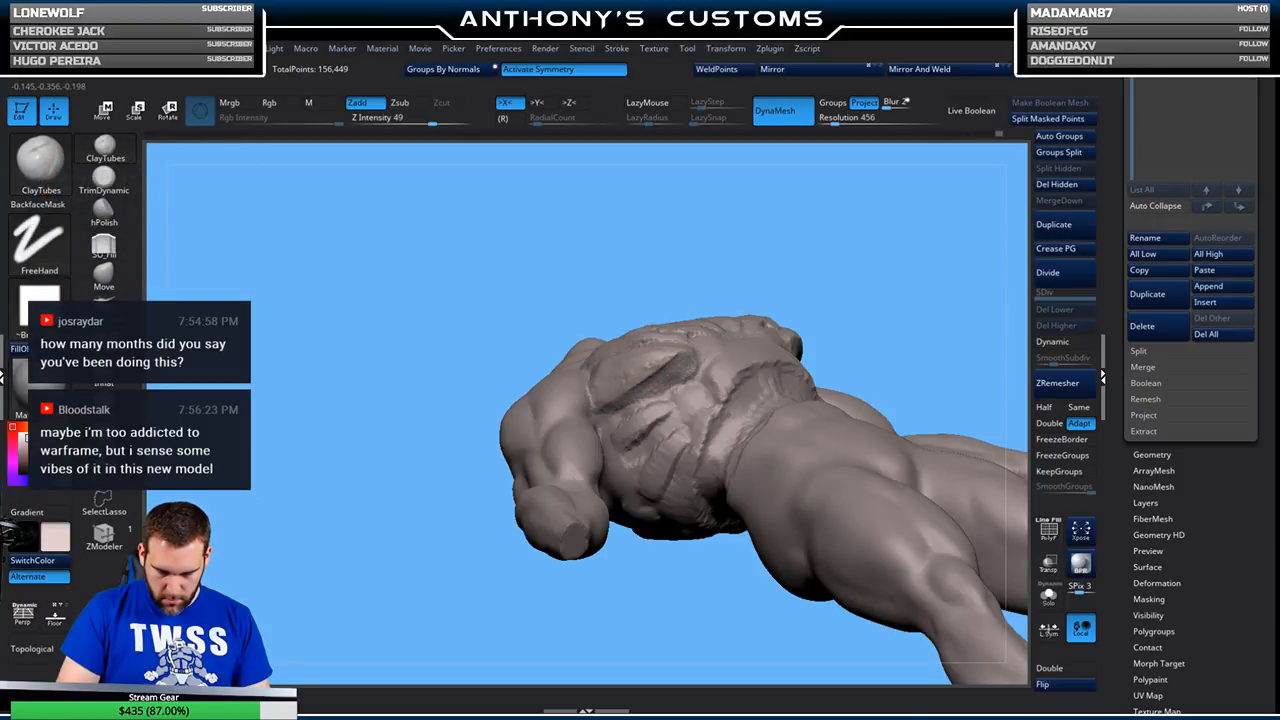
drag(789, 300, 586, 337)
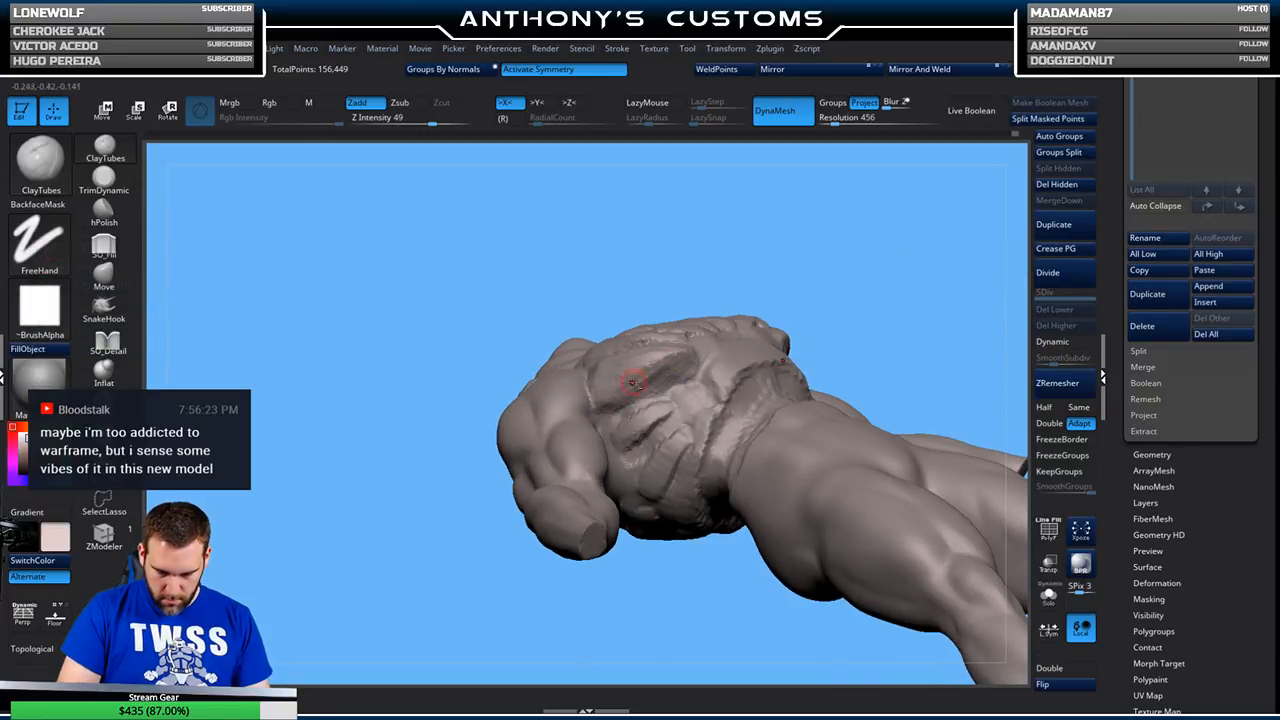
- Rework the clay strips on the sides of the ribs below the pectoral pieces
drag(943, 234, 907, 311)
shift+drag(981, 260, 894, 202)
alt+drag(948, 240, 855, 396)
alt+drag(869, 560, 789, 510)
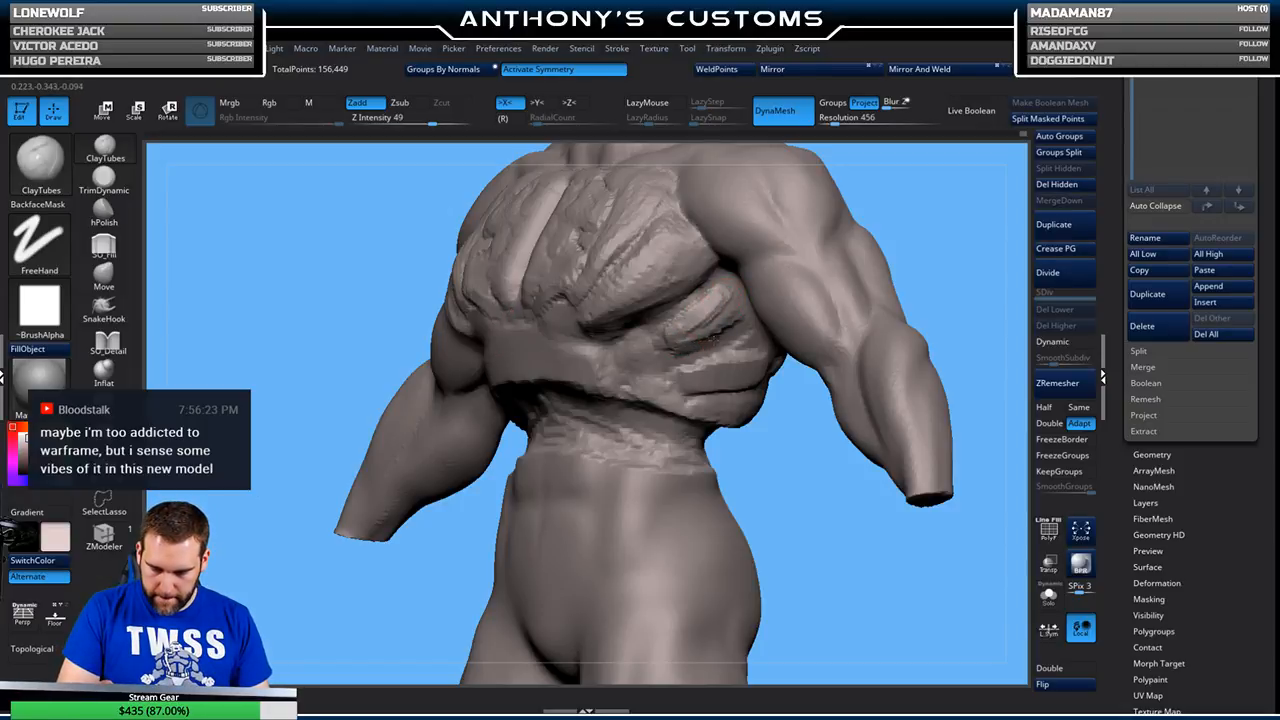
mouse_move(722, 333)
mouse_down()
mouse_move(695, 340)
mouse_move(726, 330)
mouse_move(718, 320)
mouse_move(737, 345)
mouse_move(692, 376)
mouse_move(740, 393)
mouse_move(722, 305)
mouse_move(716, 328)
mouse_up()
drag(875, 247, 954, 223)
mouse_move(803, 451)
mouse_down()
mouse_move(779, 390)
mouse_move(742, 425)
mouse_move(738, 386)
mouse_up()
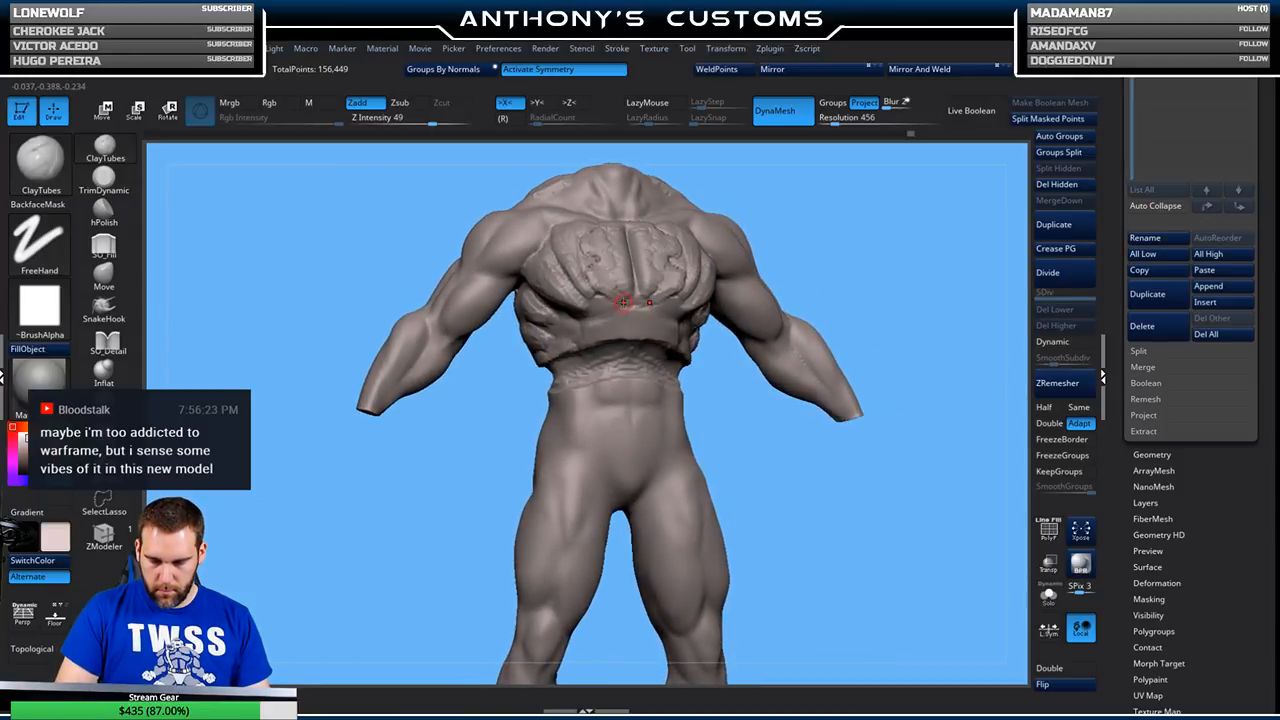
- Shape the lower edges of the two chest-plate halves so they taper to the center above the rib panel
mouse_move(849, 225)
mouse_down()
mouse_move(886, 249)
mouse_move(888, 365)
mouse_up()
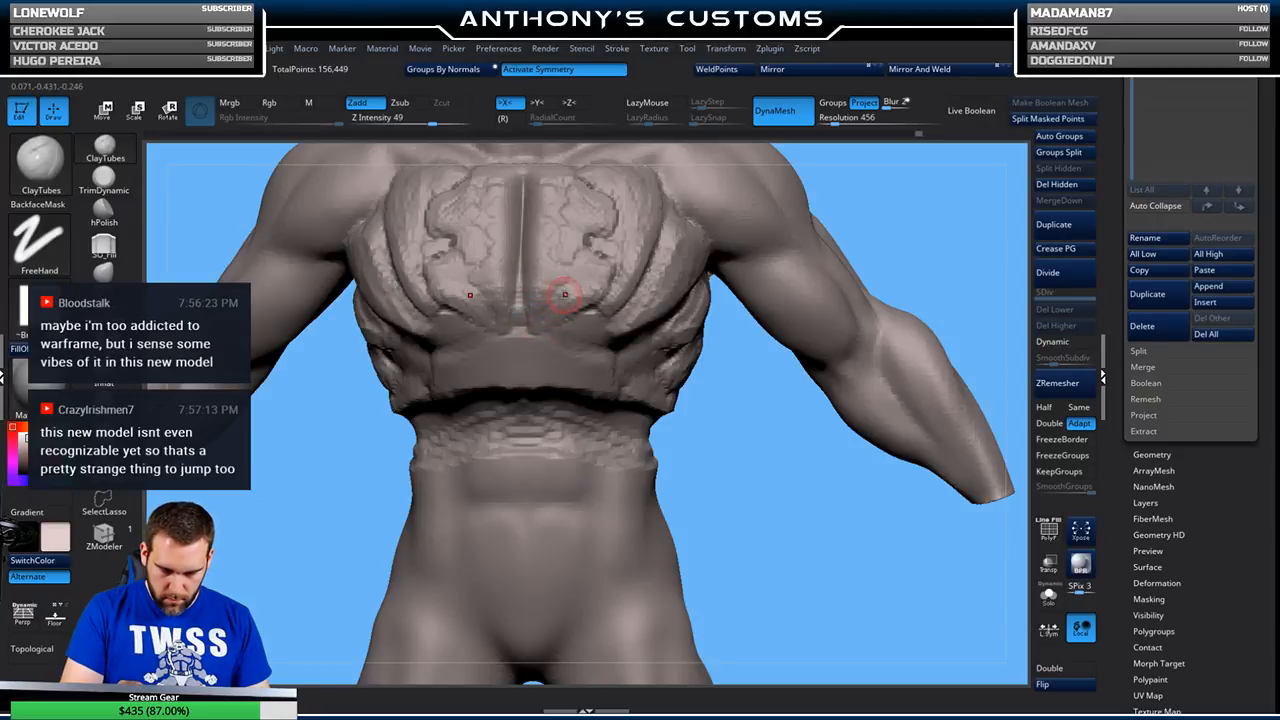
mouse_move(912, 228)
alt+mouse_down()
mouse_move(917, 188)
mouse_move(860, 223)
mouse_move(900, 271)
mouse_move(842, 224)
mouse_move(870, 274)
mouse_move(953, 275)
mouse_move(874, 266)
mouse_move(917, 276)
alt+mouse_up()
mouse_move(843, 289)
mouse_down()
mouse_move(880, 294)
mouse_move(851, 286)
mouse_move(871, 317)
mouse_up()
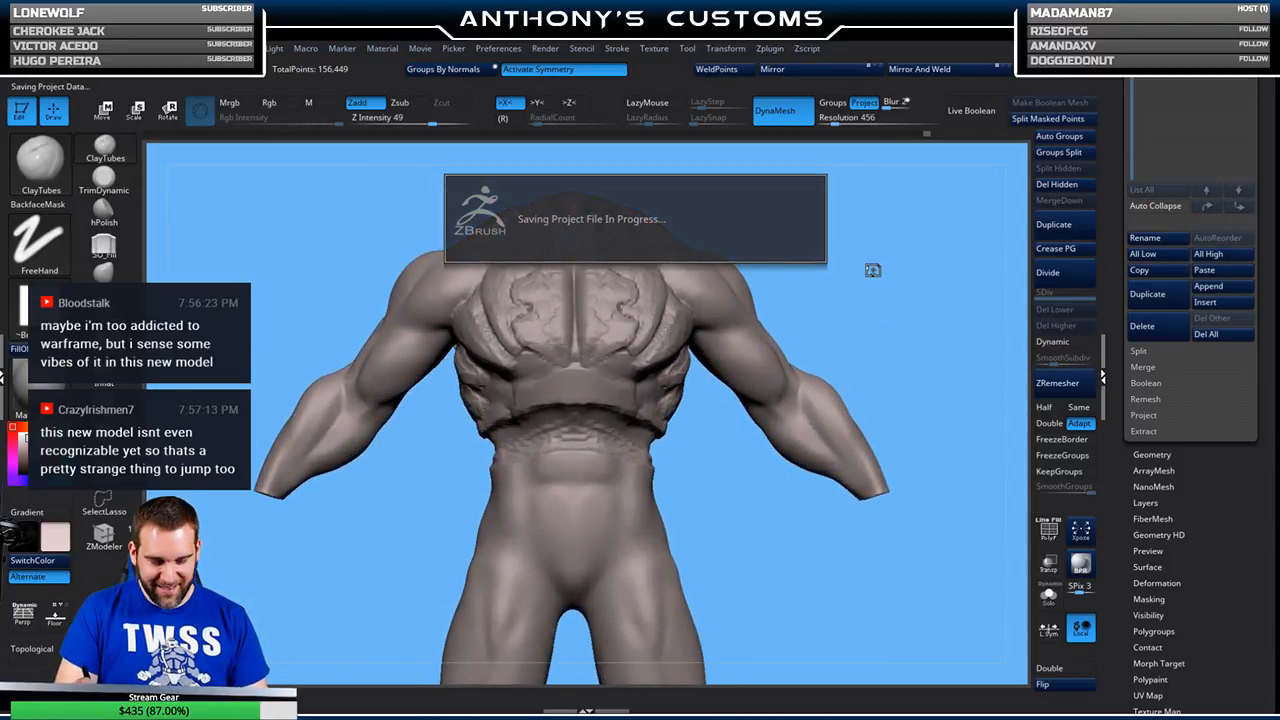
- Build raised diagonal ClayTubes strips in an inverted V across the rib panel below the chest plate
alt+drag(816, 276, 832, 322)
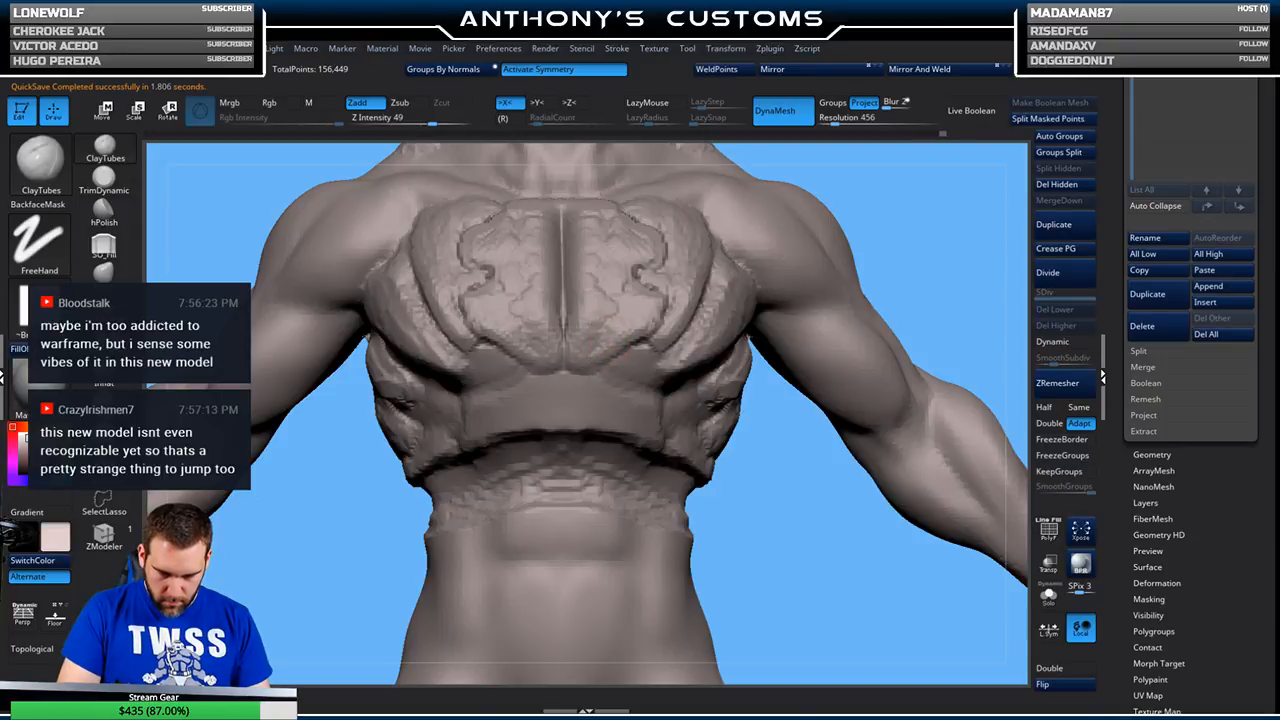
mouse_move(927, 231)
mouse_down()
mouse_move(960, 240)
mouse_move(930, 232)
mouse_up()
mouse_move(539, 380)
mouse_down()
mouse_move(593, 385)
mouse_move(506, 394)
mouse_move(474, 440)
mouse_move(540, 400)
mouse_move(504, 424)
mouse_up()
drag(947, 221, 979, 230)
drag(812, 272, 783, 262)
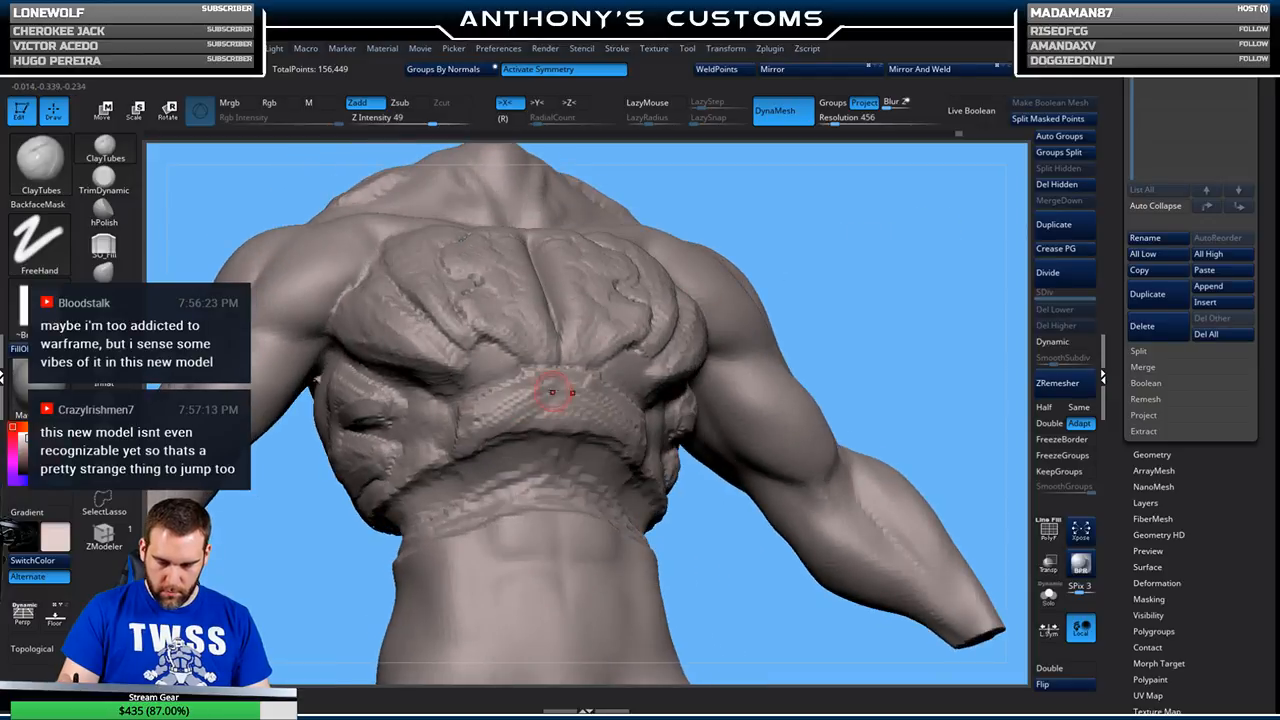
mouse_move(553, 407)
mouse_down()
mouse_move(508, 414)
mouse_move(556, 403)
mouse_move(526, 404)
mouse_move(543, 388)
mouse_move(532, 376)
mouse_move(520, 386)
mouse_move(543, 377)
mouse_move(498, 411)
mouse_move(538, 388)
mouse_move(520, 410)
mouse_move(531, 381)
mouse_up()
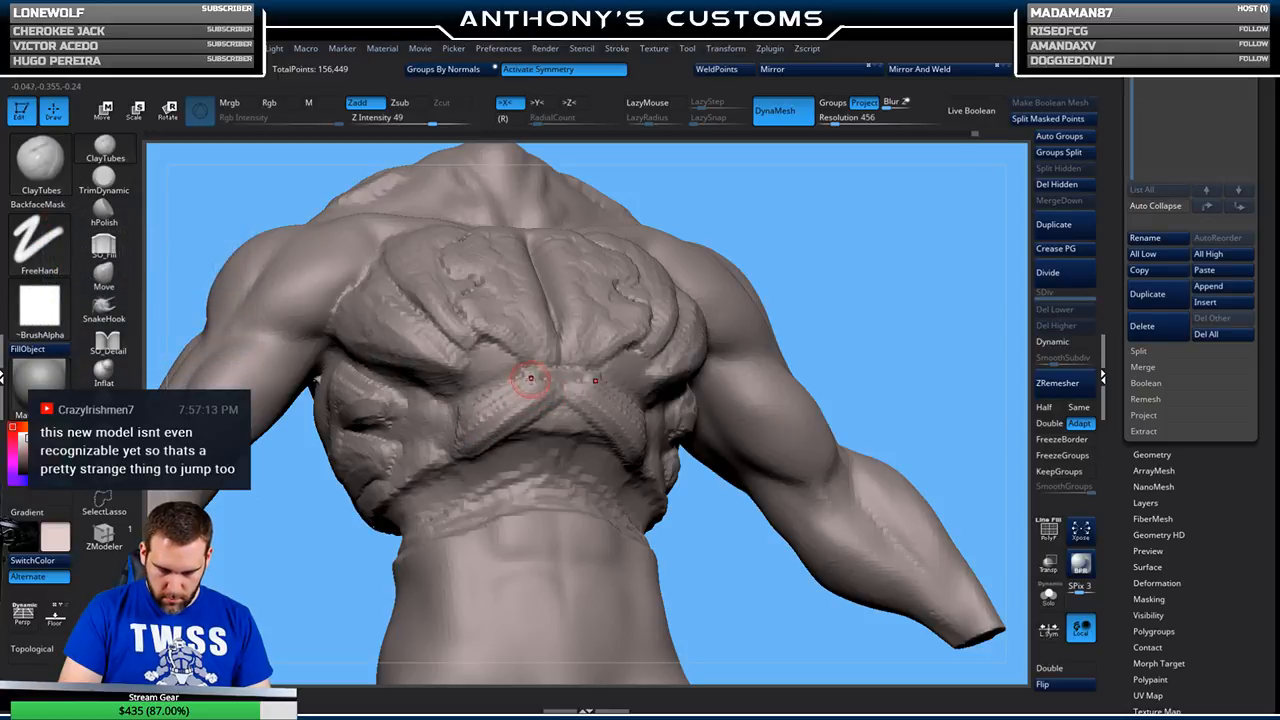
- Build up the ClayTubes clay where the two inverted-V strips meet at the center of the rib panel
mouse_move(872, 248)
mouse_down()
mouse_move(896, 257)
mouse_move(846, 306)
mouse_move(903, 294)
mouse_move(878, 333)
mouse_move(652, 285)
mouse_up()
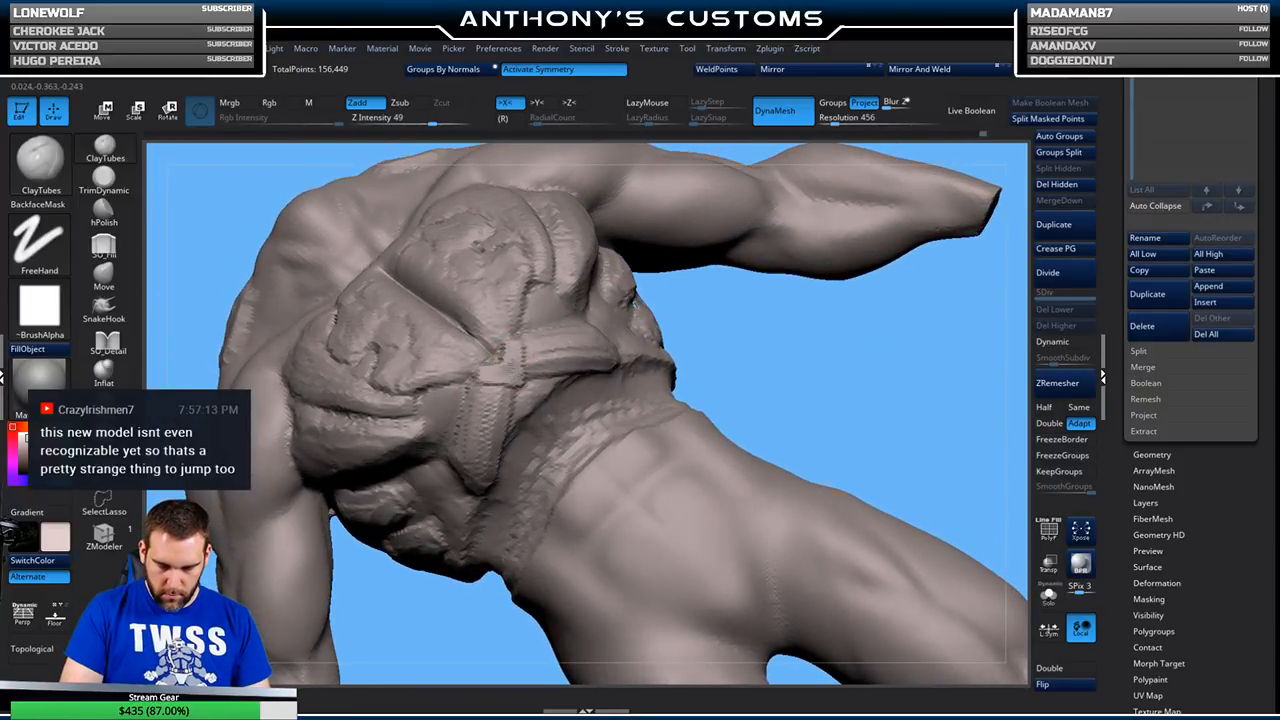
mouse_move(771, 286)
mouse_down()
mouse_move(900, 346)
mouse_move(790, 400)
mouse_up()
mouse_move(745, 484)
alt+mouse_down()
mouse_move(710, 296)
mouse_move(840, 351)
alt+mouse_up()
mouse_move(886, 297)
mouse_down()
mouse_move(837, 289)
mouse_move(887, 289)
mouse_move(872, 298)
mouse_move(888, 310)
mouse_move(891, 291)
mouse_move(846, 306)
mouse_move(859, 346)
mouse_move(825, 284)
mouse_up()
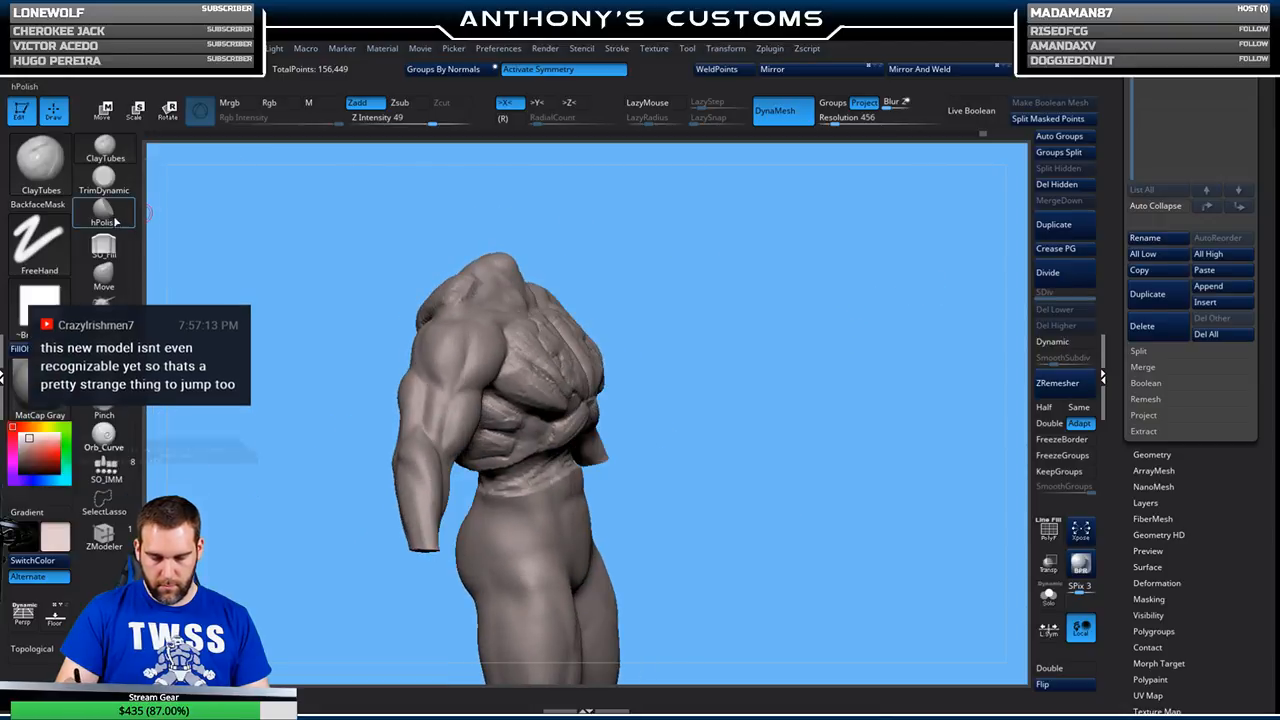
- Flatten the inverted-V strips on the rib panel with the hPolish brush
click(104, 212)
mouse_move(782, 336)
mouse_down()
mouse_move(763, 391)
mouse_move(879, 287)
mouse_move(841, 280)
mouse_up()
key(space)
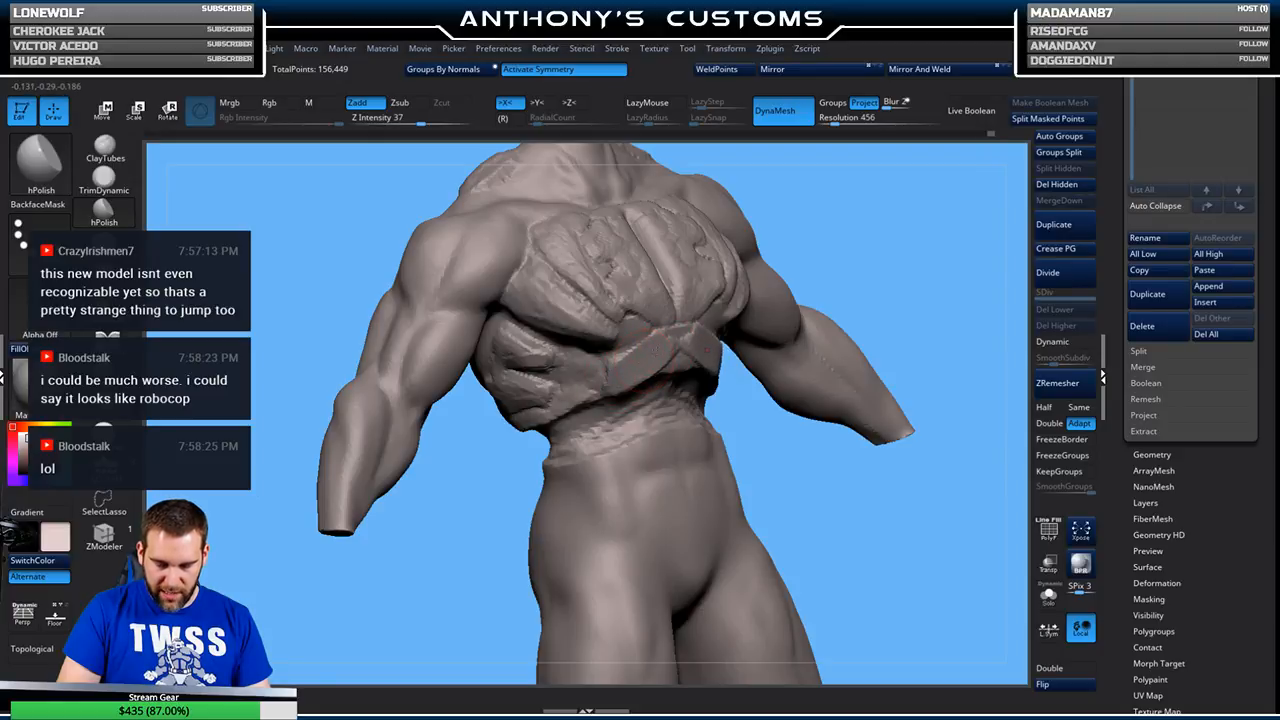
- Polish the rough surfaces of the two central chest-plate halves into flat planes with hPolish
drag(883, 231, 814, 418)
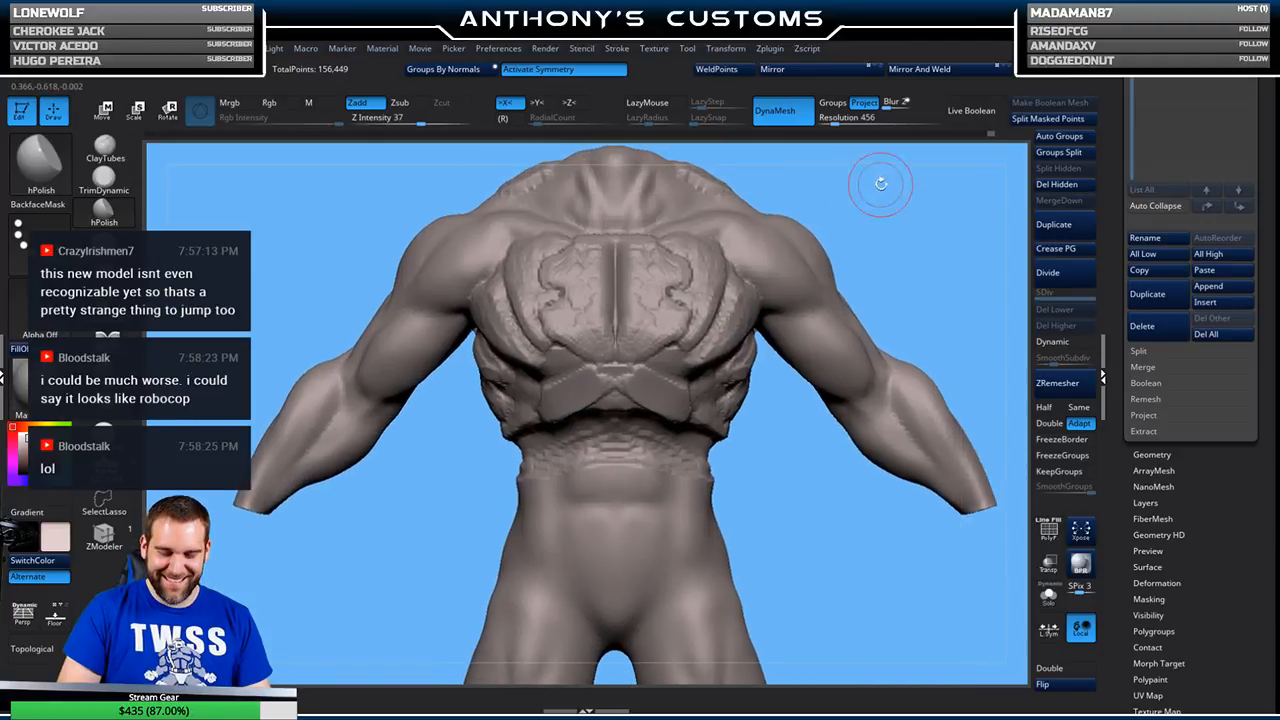
drag(870, 185, 657, 240)
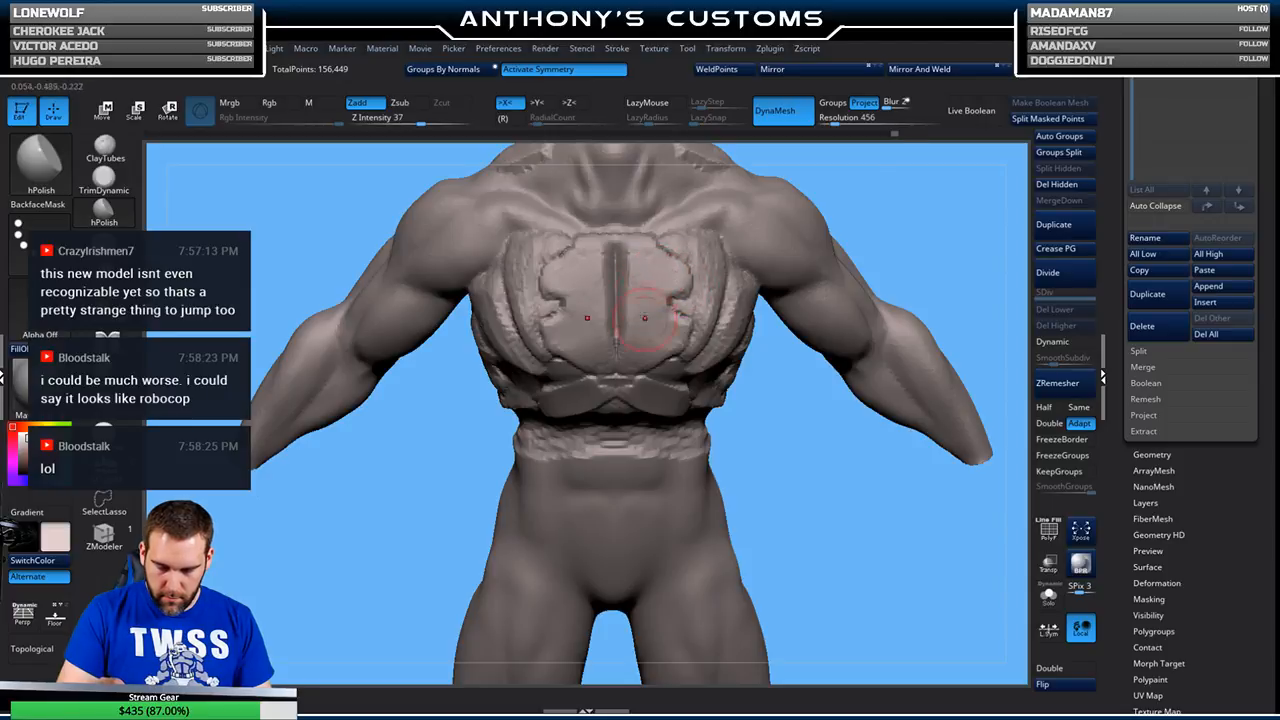
drag(920, 226, 840, 214)
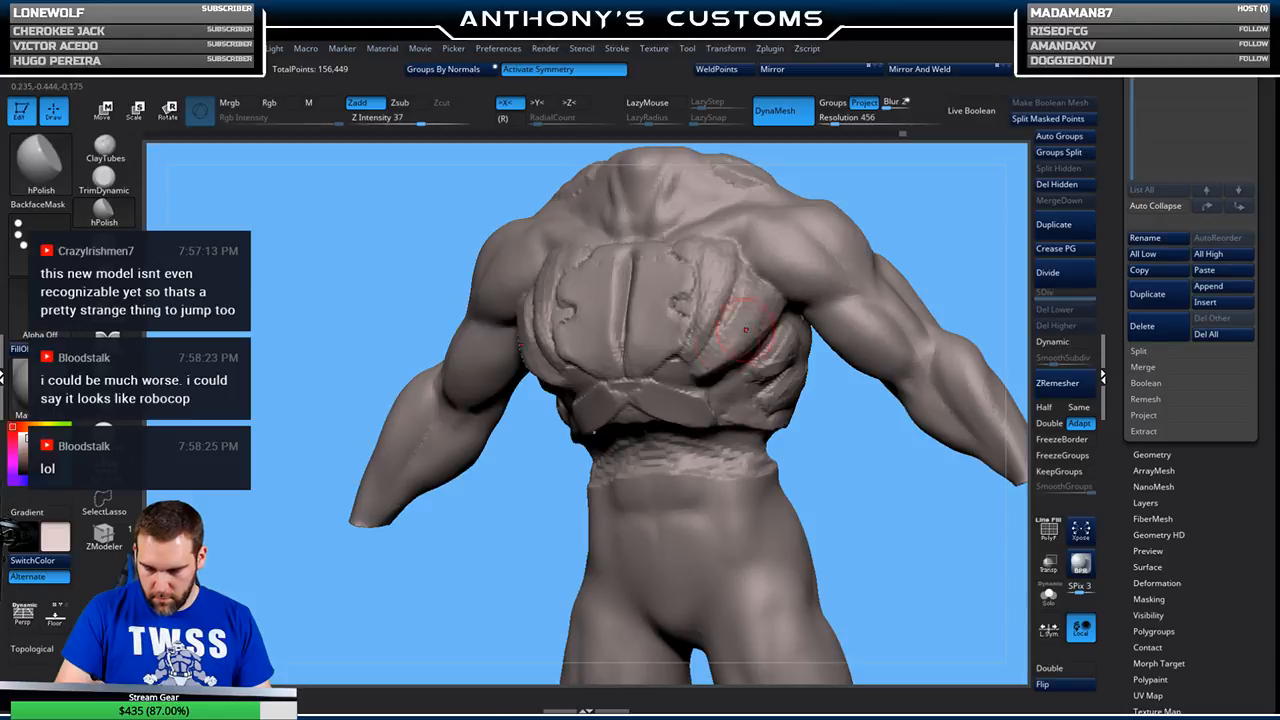
- Polish the side pectoral pieces and the curved bands beside the chest plate into smooth, flat planes
drag(908, 251, 758, 300)
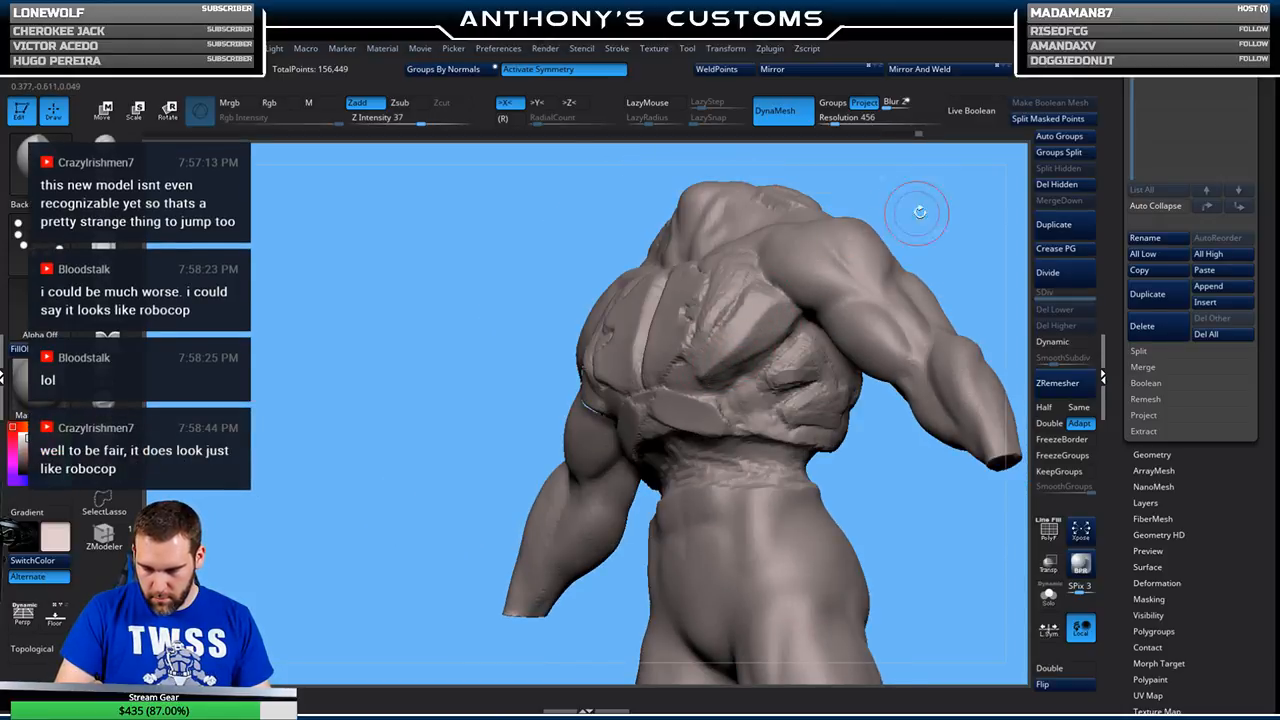
drag(909, 209, 820, 263)
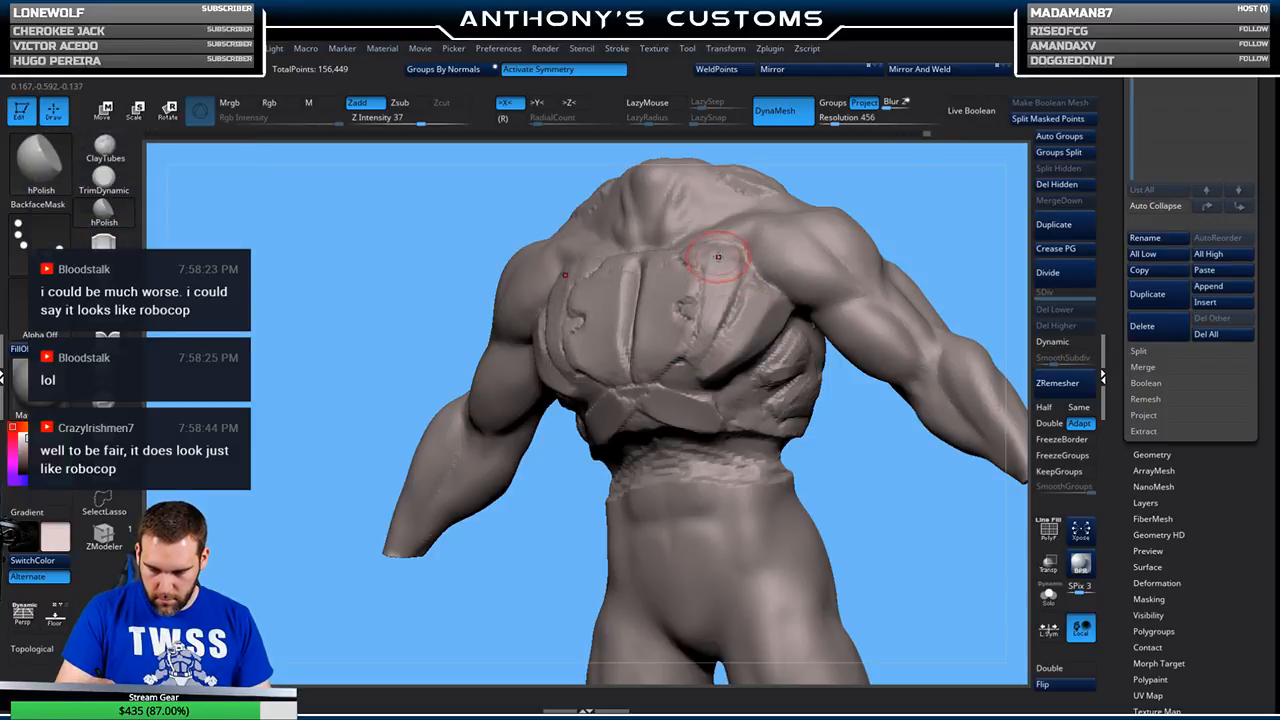
drag(933, 199, 700, 245)
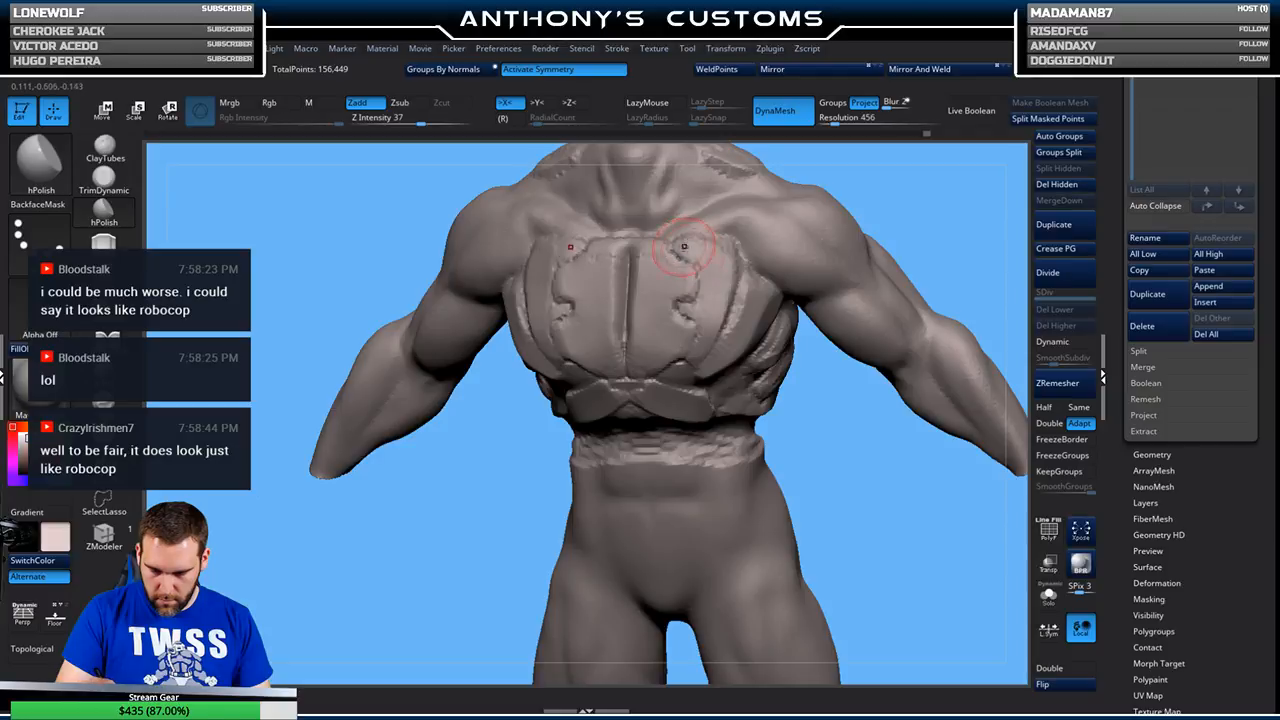
- Flatten the rib armor pieces on the sides of the torso below the pectoral pieces with hPolish
mouse_move(942, 206)
mouse_down()
mouse_move(831, 565)
mouse_move(749, 500)
mouse_move(757, 429)
mouse_up()
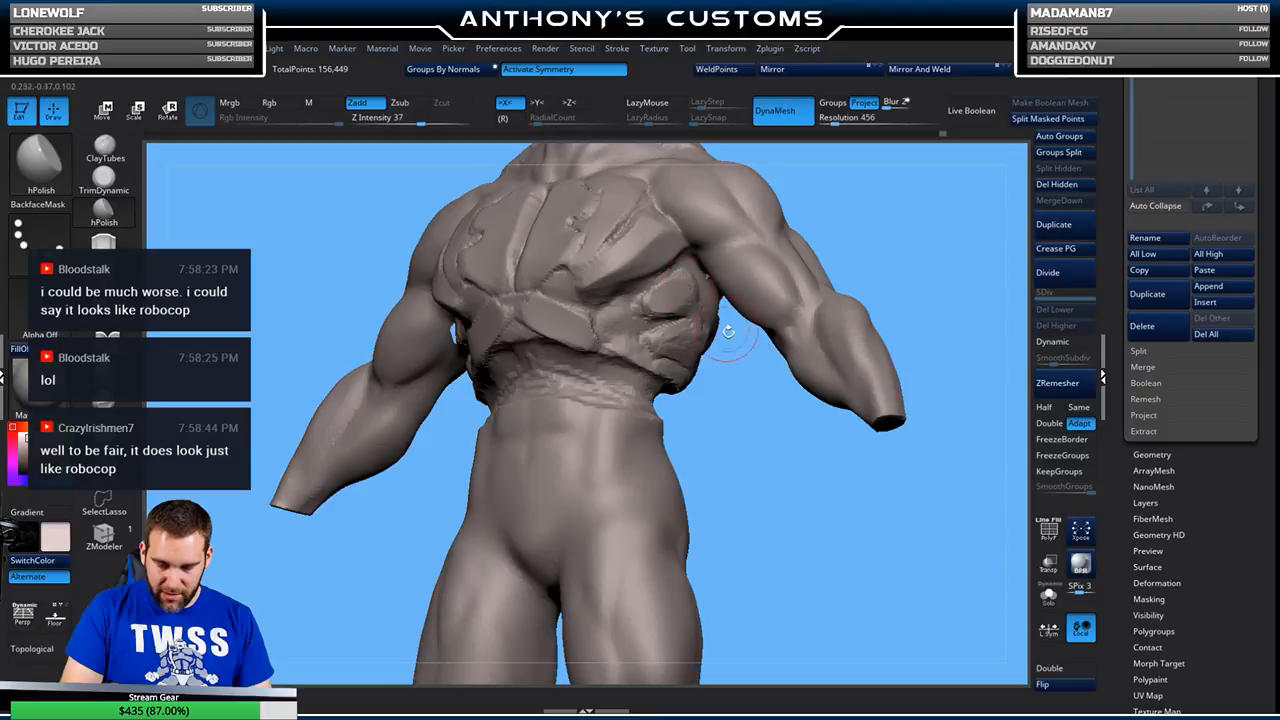
right_drag(706, 305, 708, 355)
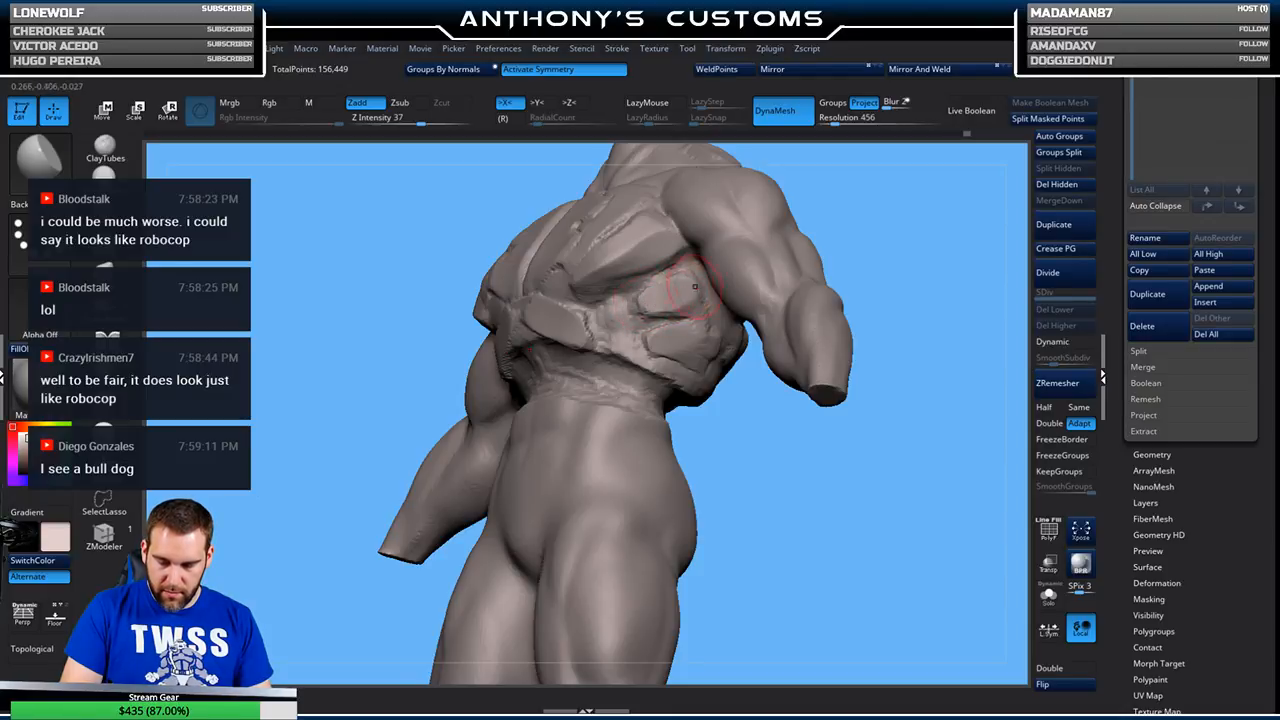
mouse_move(737, 386)
shift+mouse_down()
mouse_move(737, 429)
mouse_move(768, 495)
shift+mouse_up()
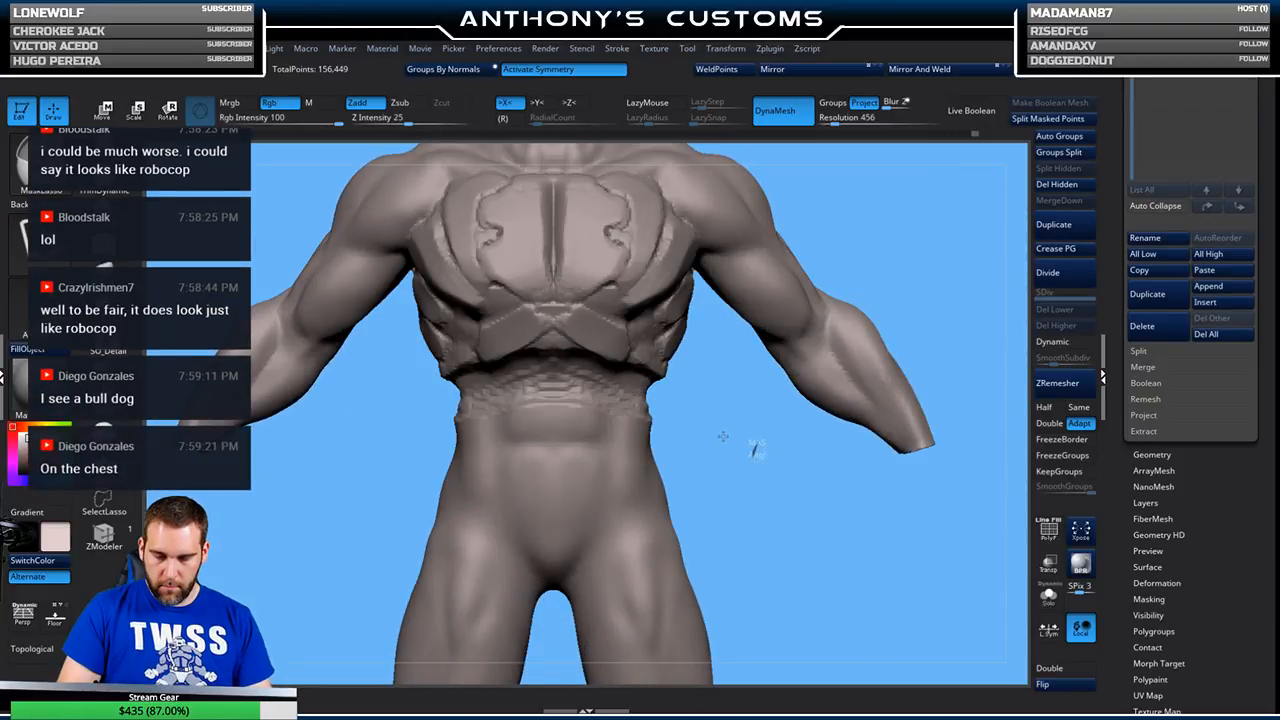
- Re-mesh the sculpted torso with DynaMesh at resolution 456
alt+drag(722, 437, 712, 442)
alt+drag(856, 433, 799, 441)
mouse_move(857, 397)
alt+mouse_down()
mouse_move(858, 462)
mouse_move(790, 455)
mouse_move(668, 400)
alt+mouse_up()
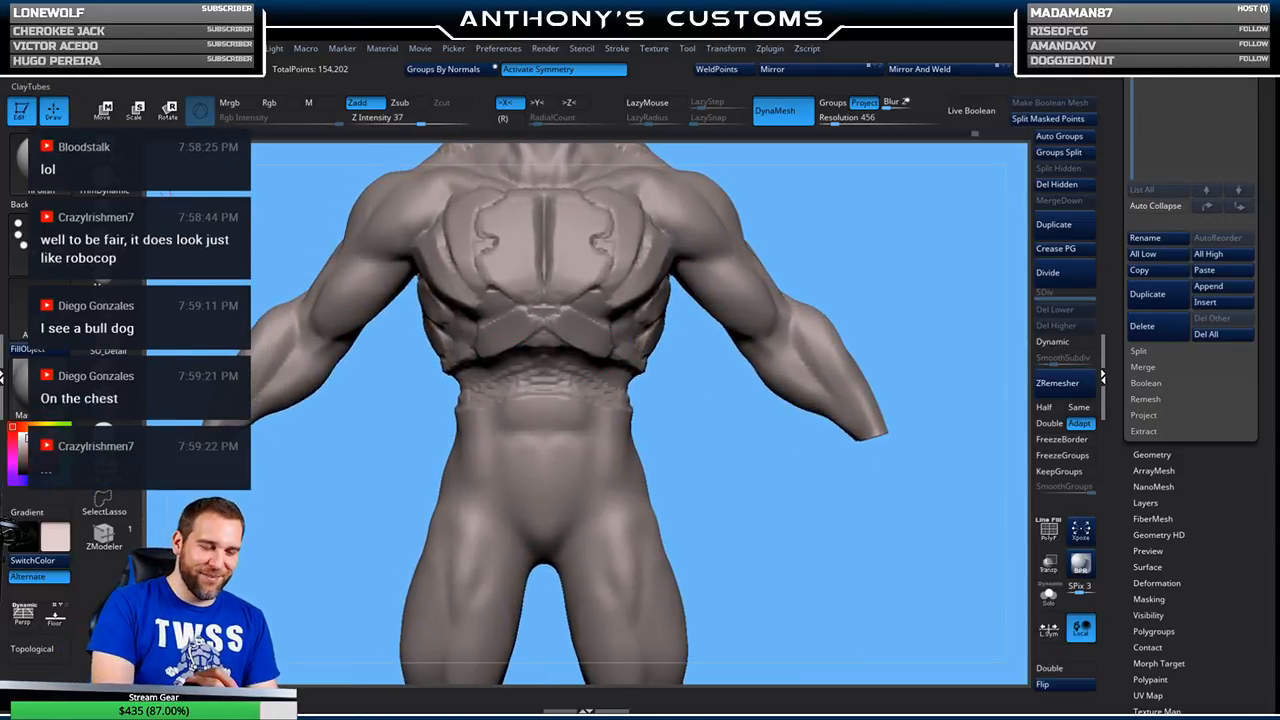
- Carve stepped notches into the lower outer corners of the chest-plate halves and sharpen their side notches with a small ClayTubes brush
click(104, 222)
right_click(885, 244)
drag(885, 244, 868, 244)
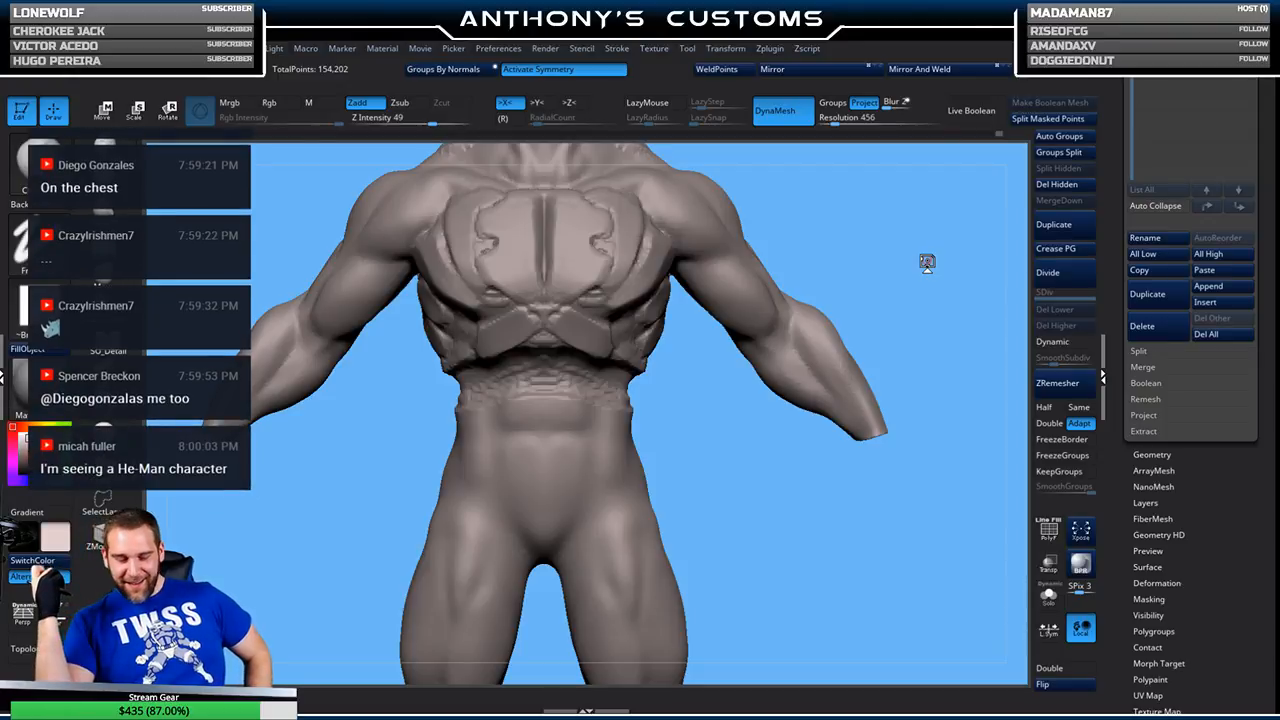
mouse_move(791, 514)
mouse_down()
mouse_move(770, 505)
mouse_move(795, 498)
mouse_up()
key(ctrl)
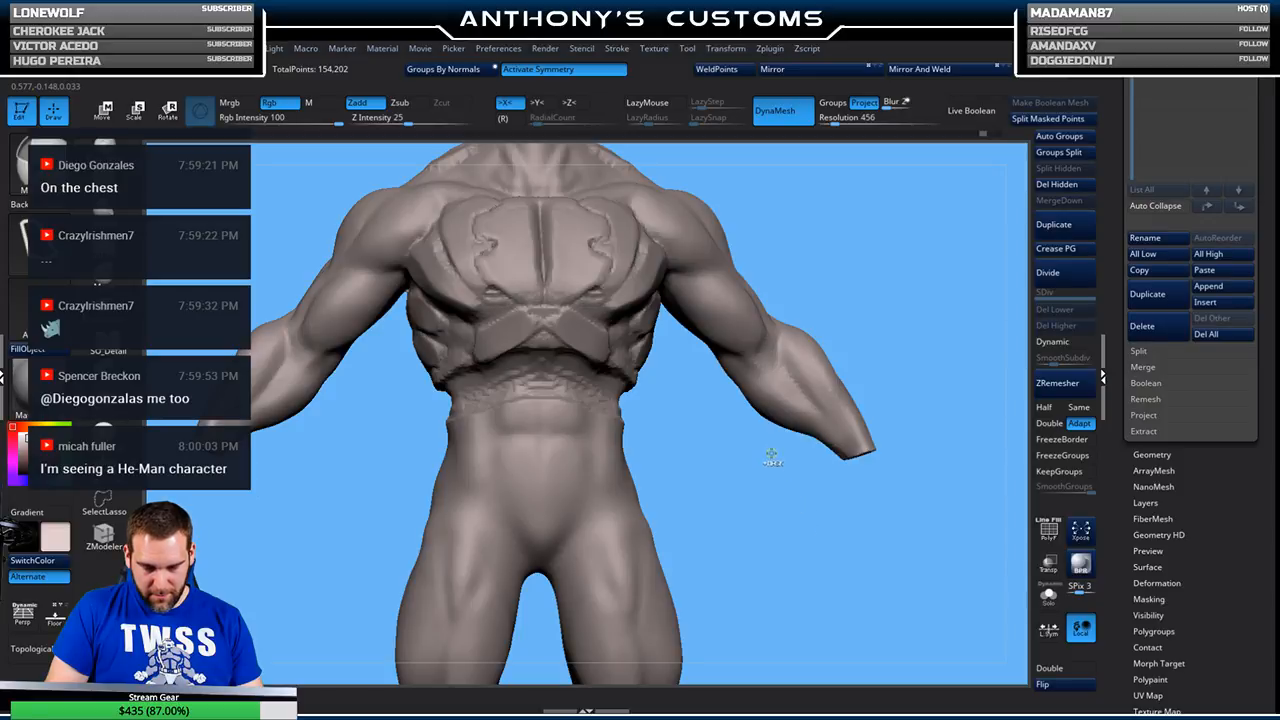
mouse_move(772, 466)
mouse_down()
mouse_move(777, 554)
mouse_move(805, 536)
mouse_up()
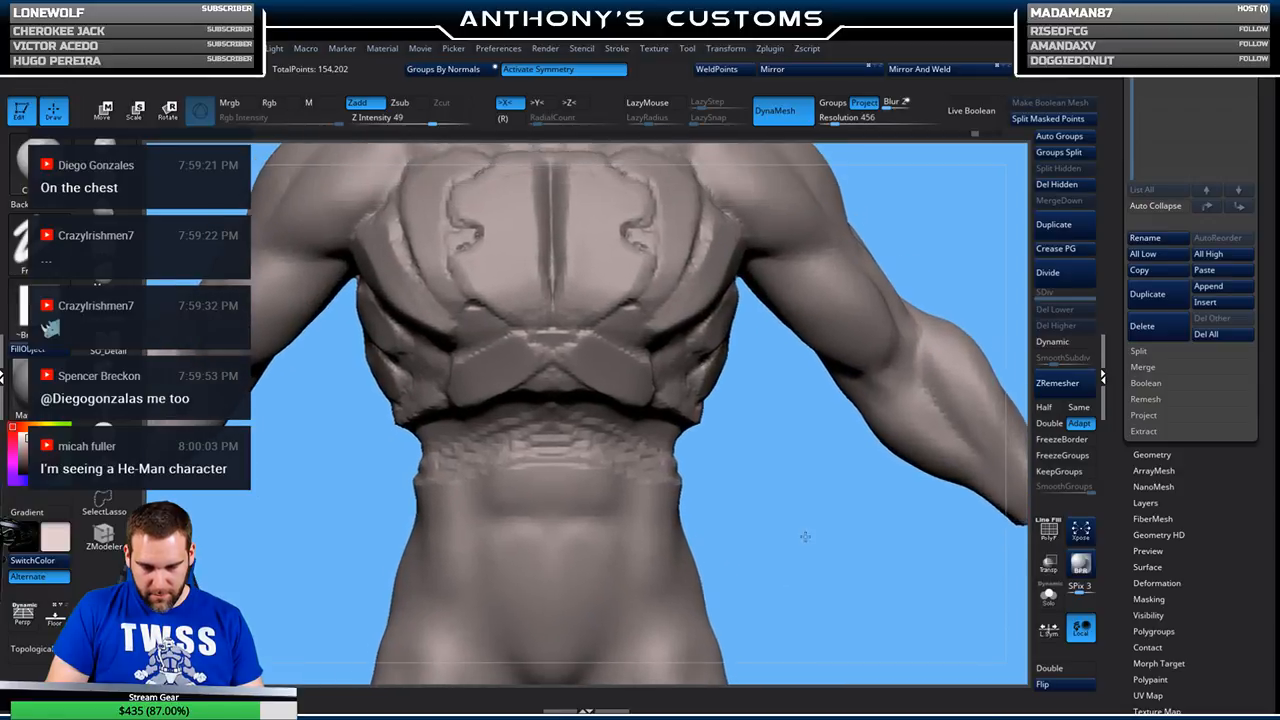
key(space)
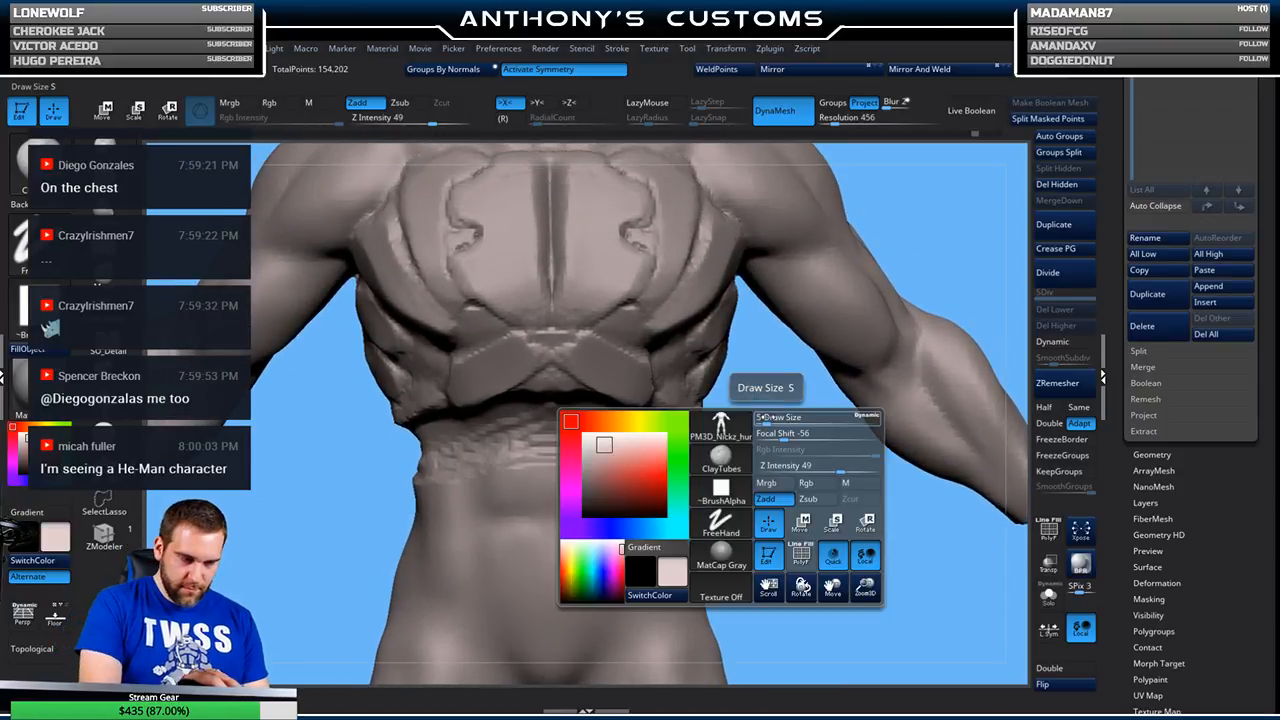
drag(610, 303, 603, 316)
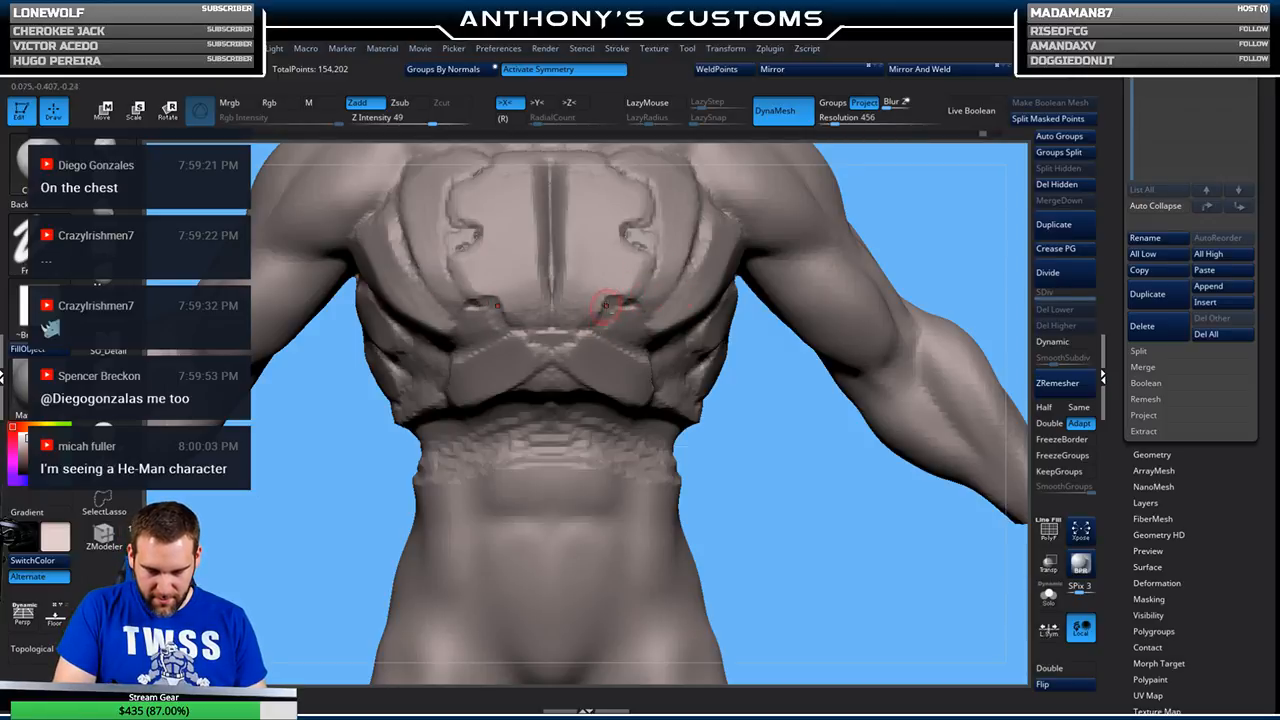
mouse_move(638, 242)
mouse_down()
mouse_move(623, 234)
mouse_move(642, 239)
mouse_up()
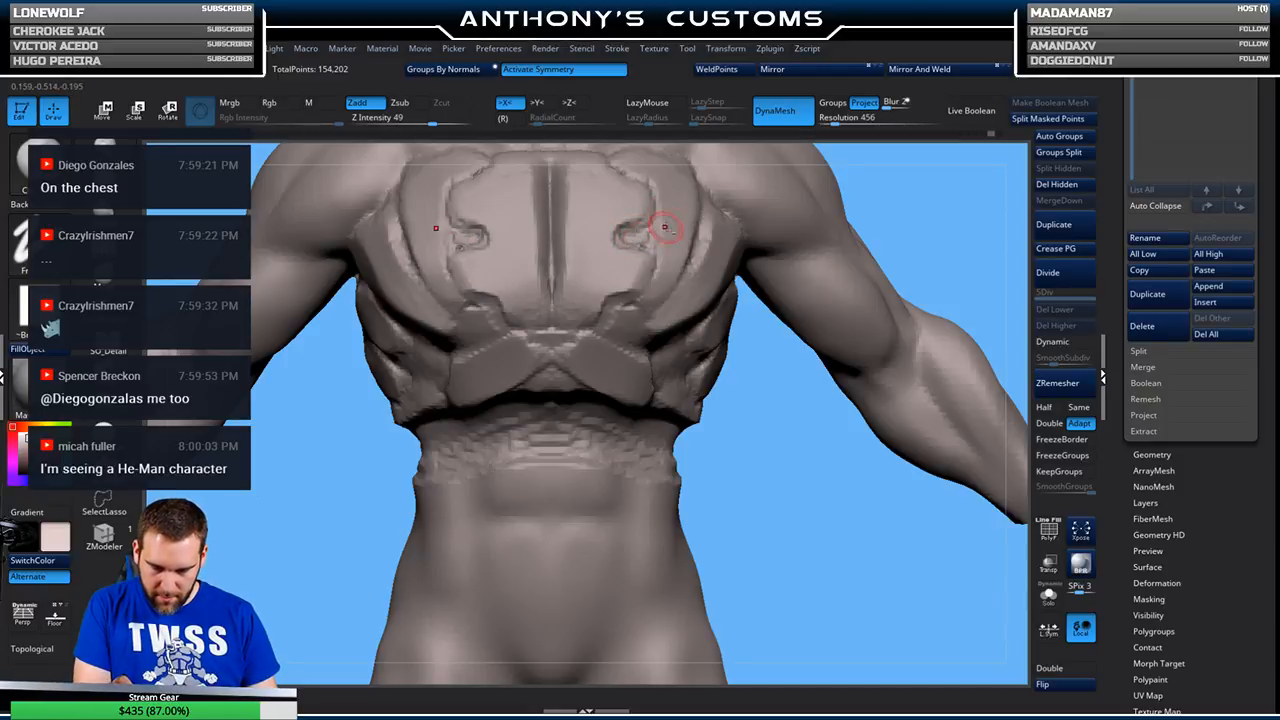
- Carve the upper corner notches of the chest plate and add small round and square details along its outer edges
drag(926, 194, 767, 205)
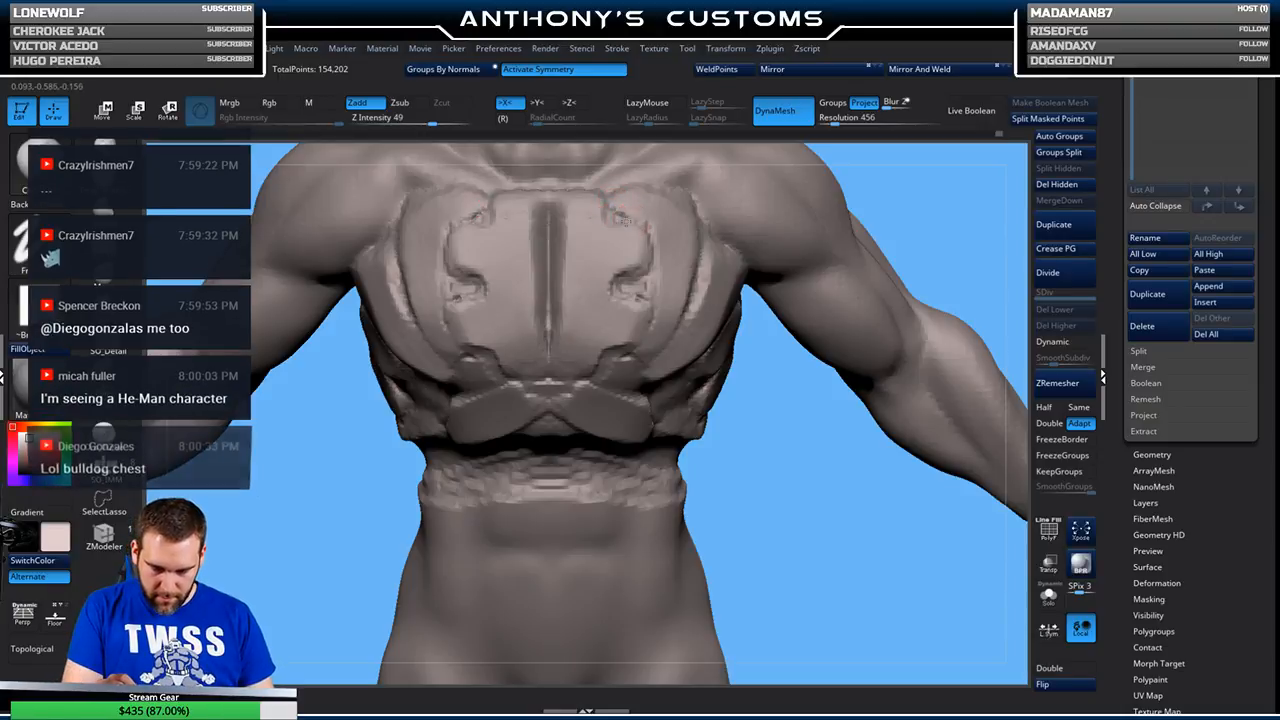
mouse_move(916, 215)
mouse_down()
mouse_move(851, 203)
mouse_move(474, 234)
mouse_up()
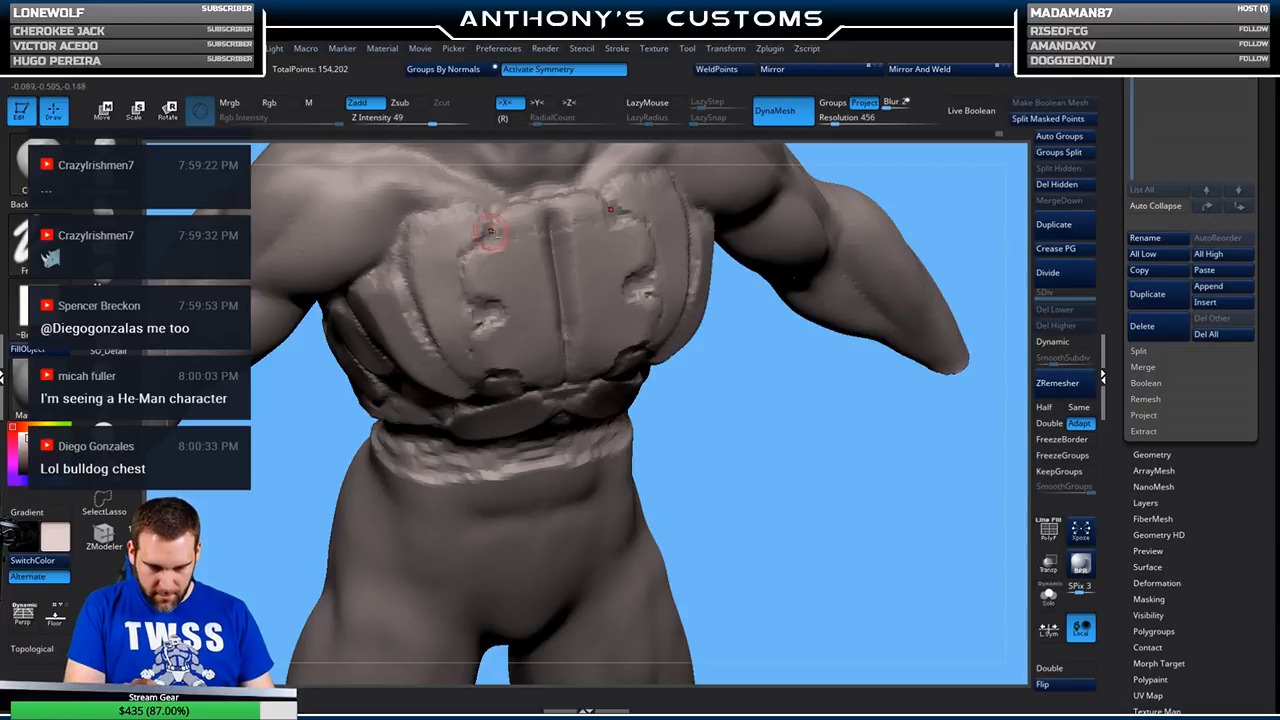
drag(828, 417, 886, 242)
drag(763, 241, 714, 214)
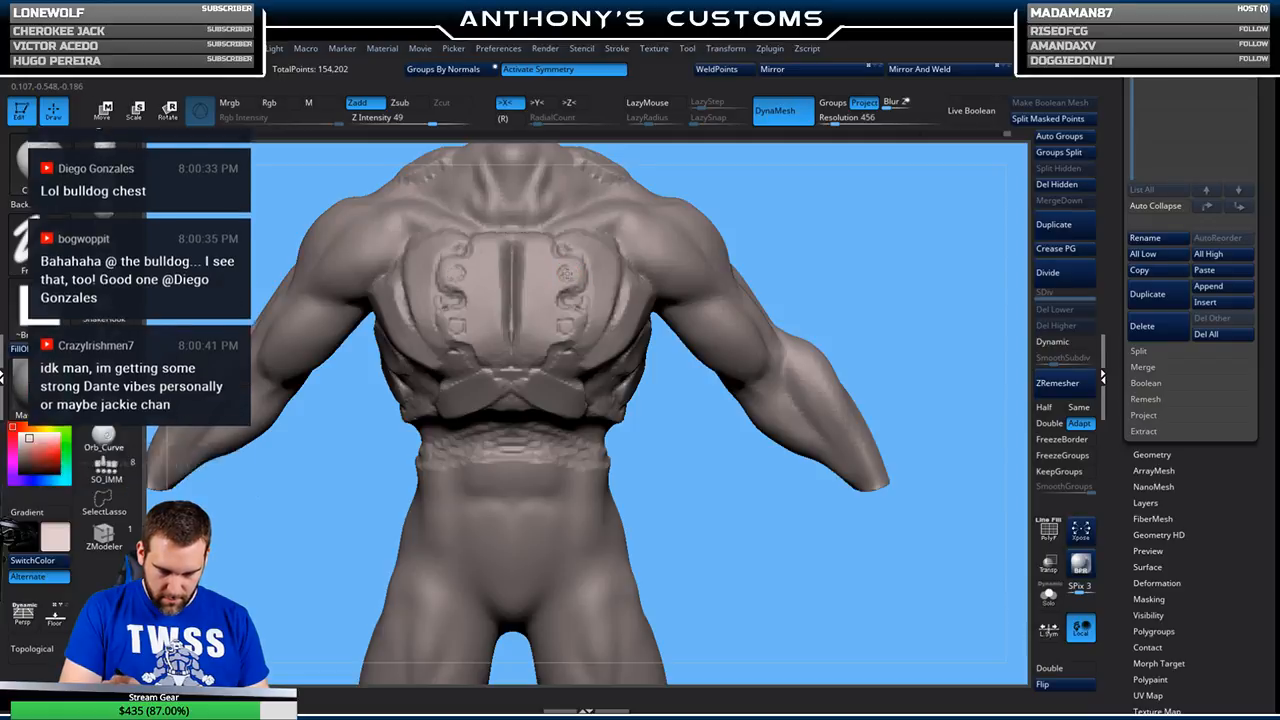
- Sculpt fine panel lines and raised strips across the two chest-plate halves with a small ClayTubes brush
alt+drag(861, 255, 862, 226)
mouse_move(840, 284)
mouse_down()
mouse_move(841, 256)
mouse_move(805, 267)
mouse_move(874, 286)
mouse_move(827, 236)
mouse_move(850, 326)
mouse_up()
mouse_move(863, 226)
mouse_down()
mouse_move(904, 232)
mouse_move(778, 222)
mouse_up()
key(space)
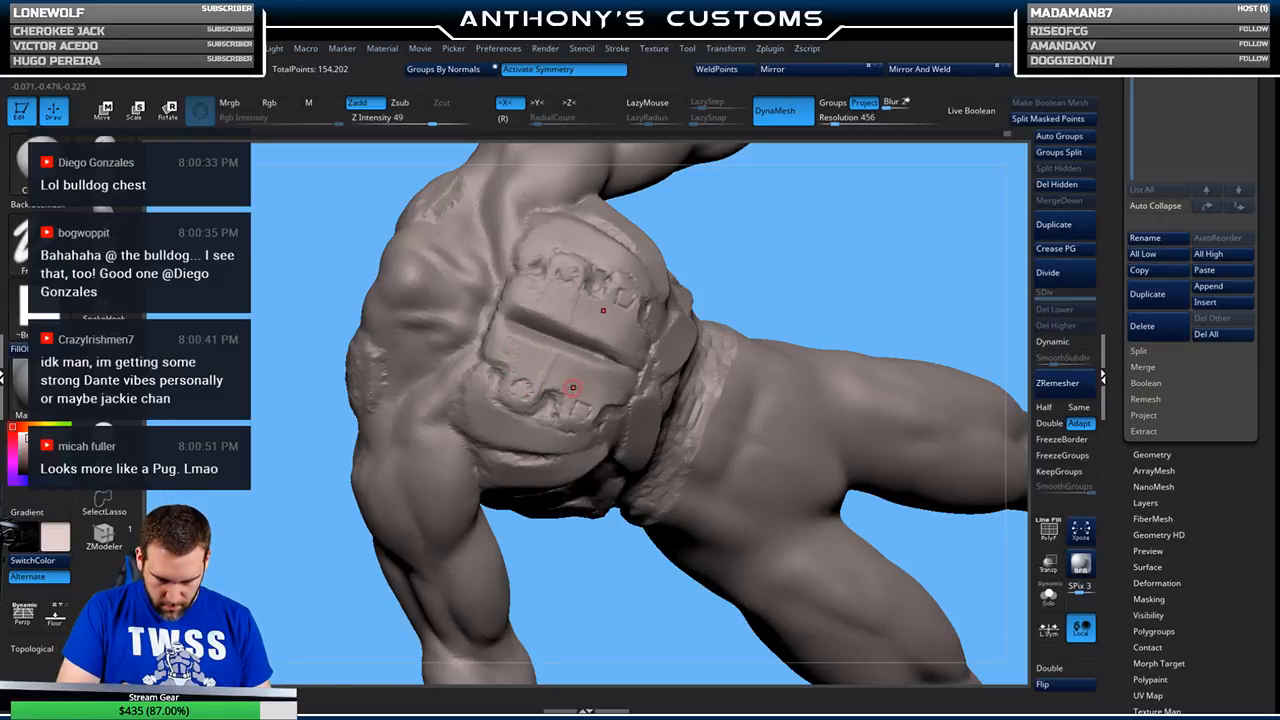
drag(806, 242, 764, 228)
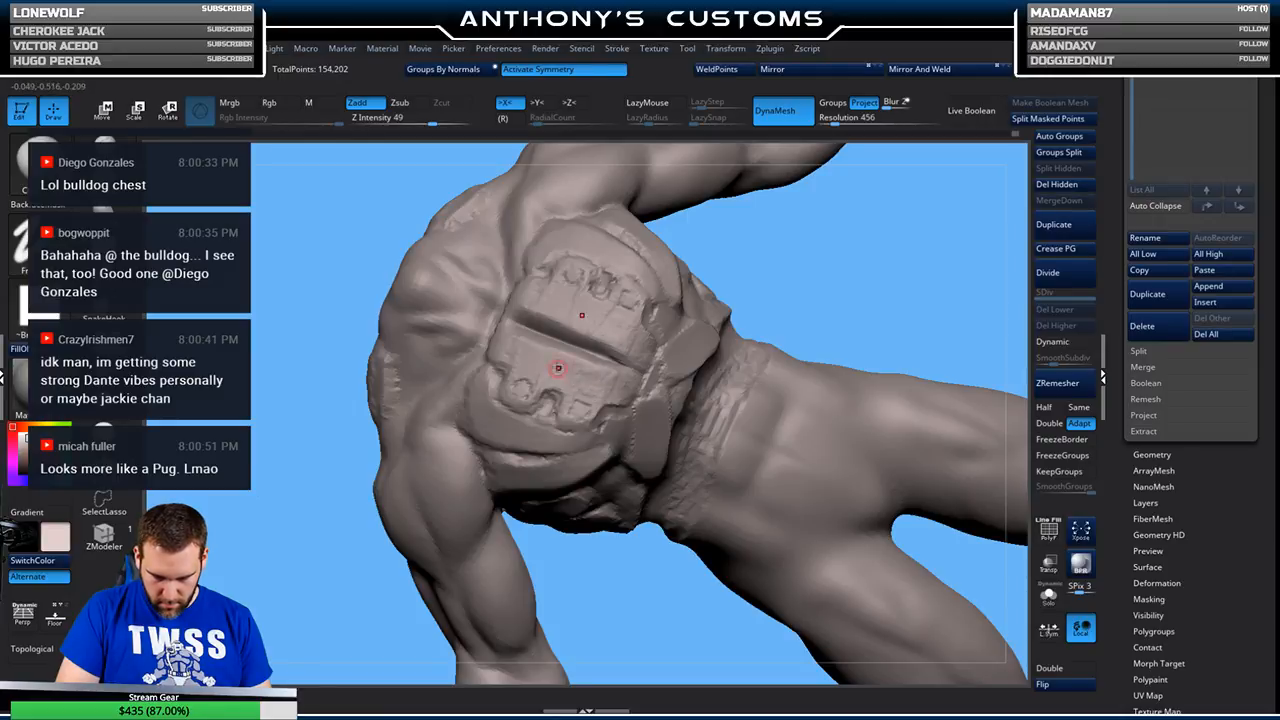
mouse_move(803, 194)
mouse_down()
mouse_move(809, 286)
mouse_move(840, 303)
mouse_move(798, 266)
mouse_move(824, 270)
mouse_move(852, 250)
mouse_move(830, 258)
mouse_up()
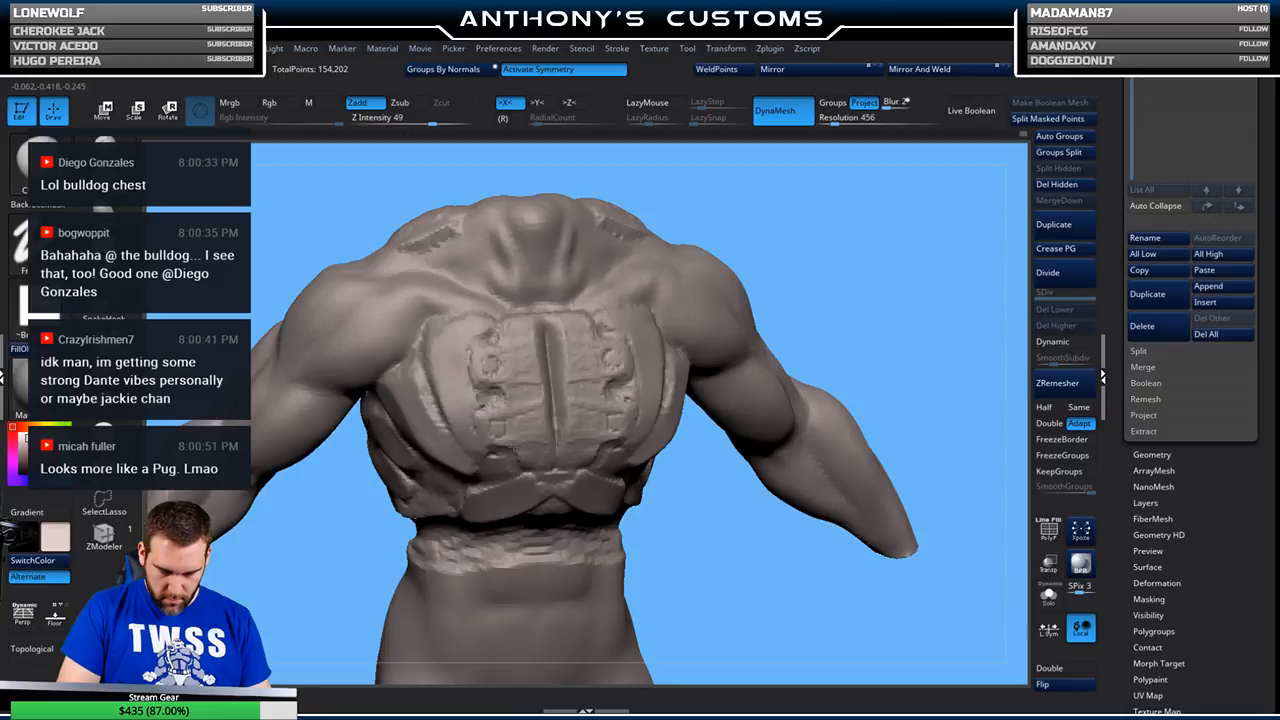
- Build up clay over the inverted-V strips and the gap between them to fill the center of the rib panel
drag(900, 278, 888, 260)
alt+drag(898, 211, 769, 297)
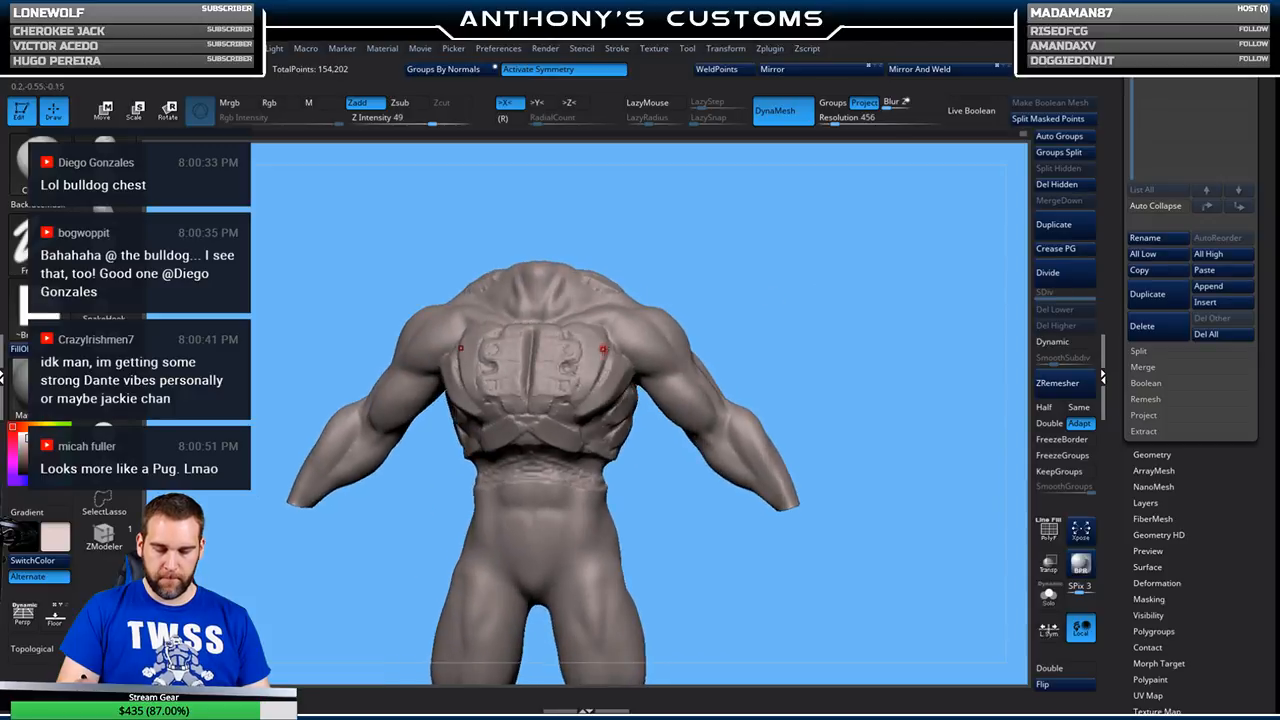
drag(773, 250, 810, 267)
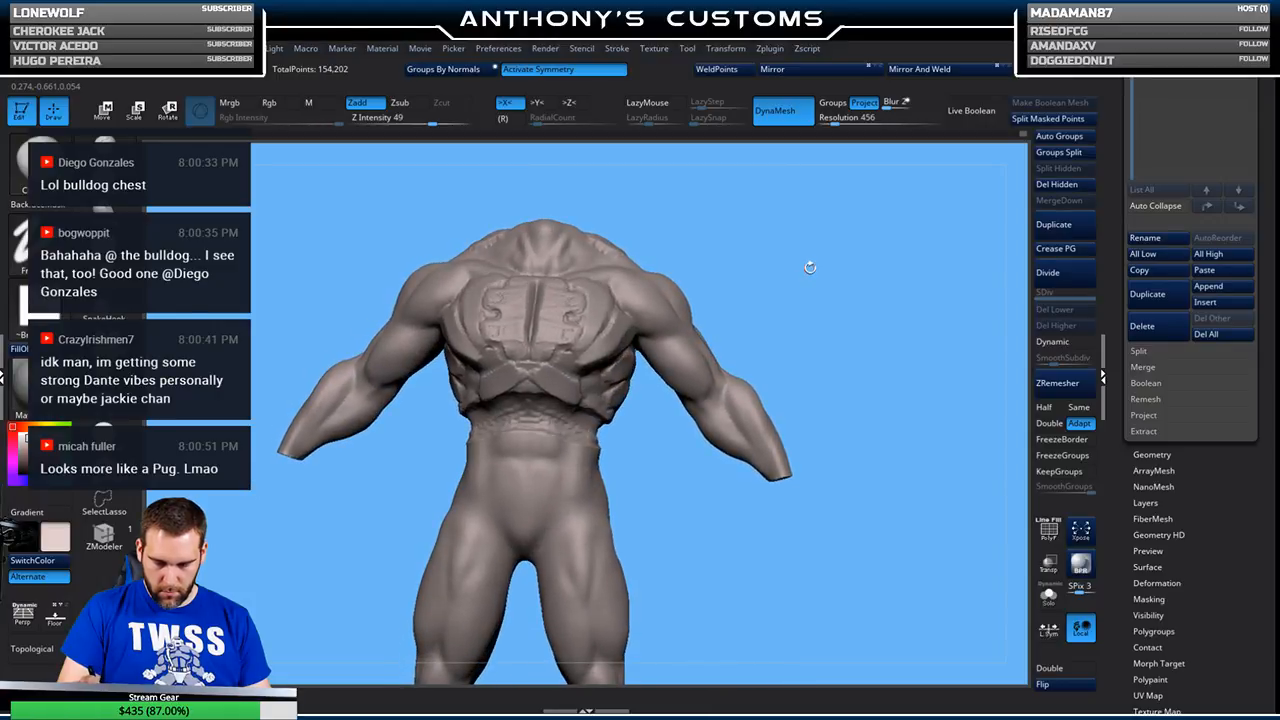
alt+drag(791, 206, 834, 306)
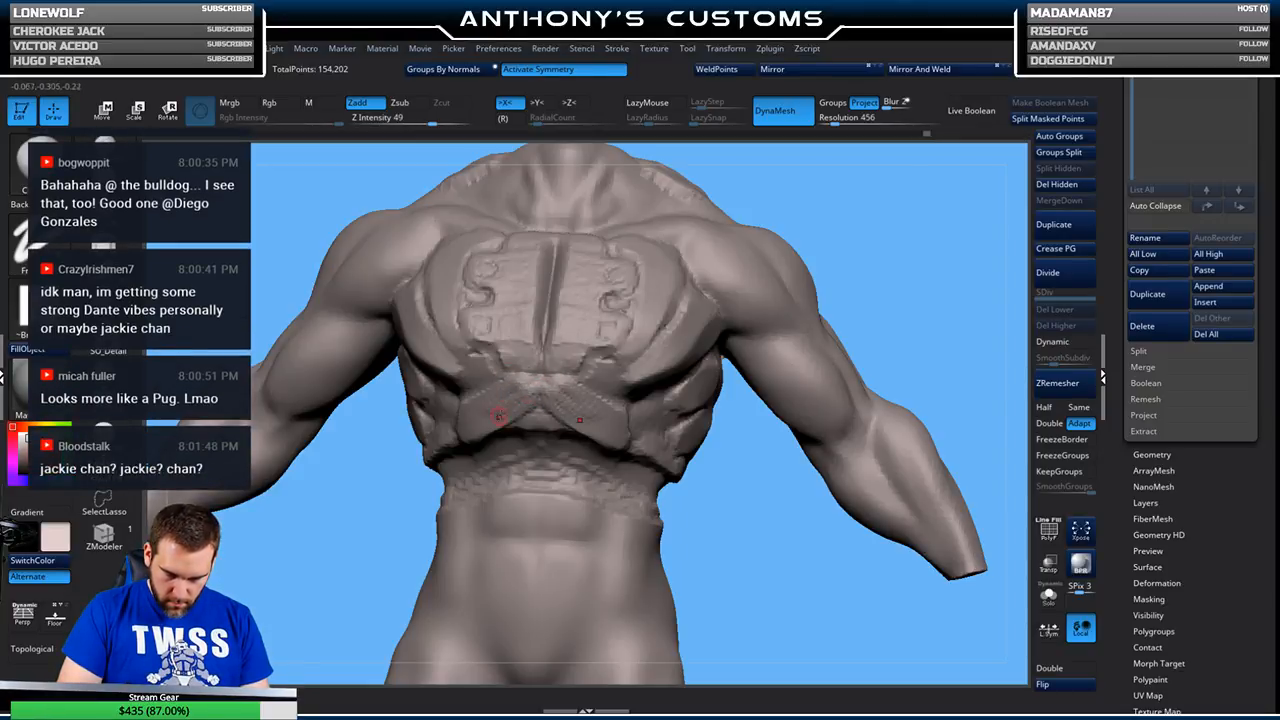
right_drag(557, 357, 537, 401)
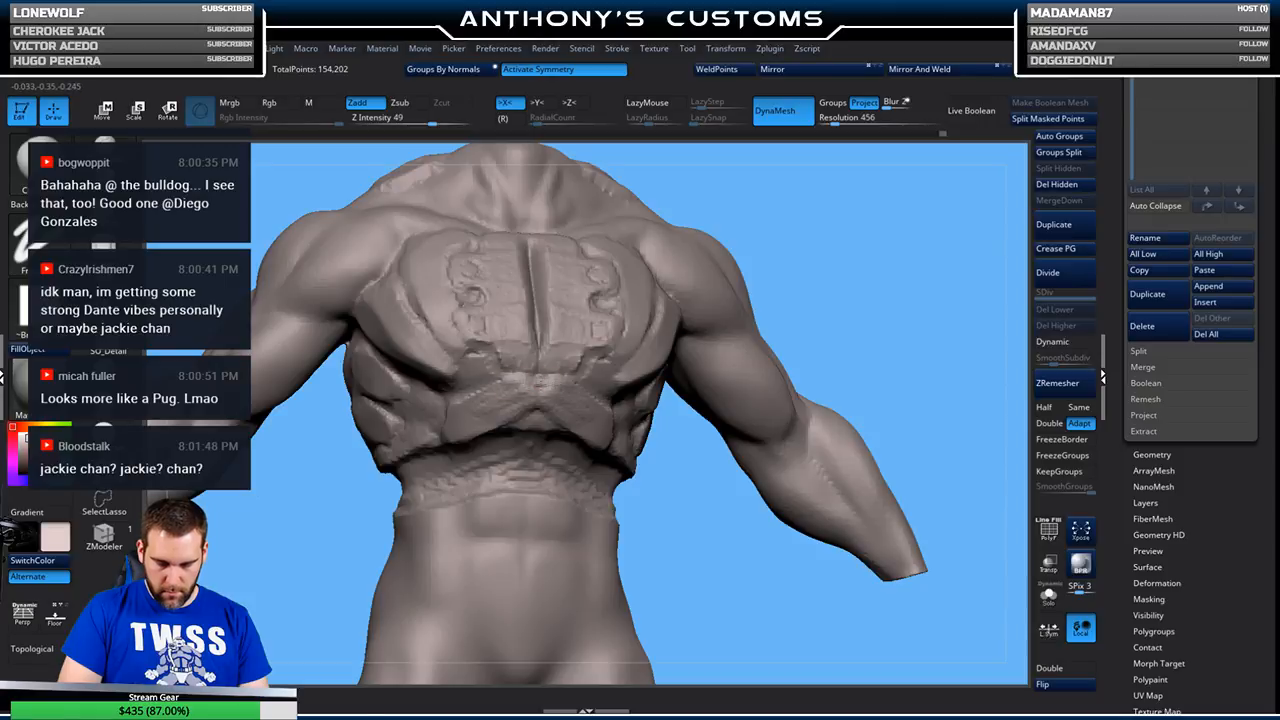
mouse_move(841, 246)
mouse_down()
mouse_move(851, 283)
mouse_move(857, 248)
mouse_up()
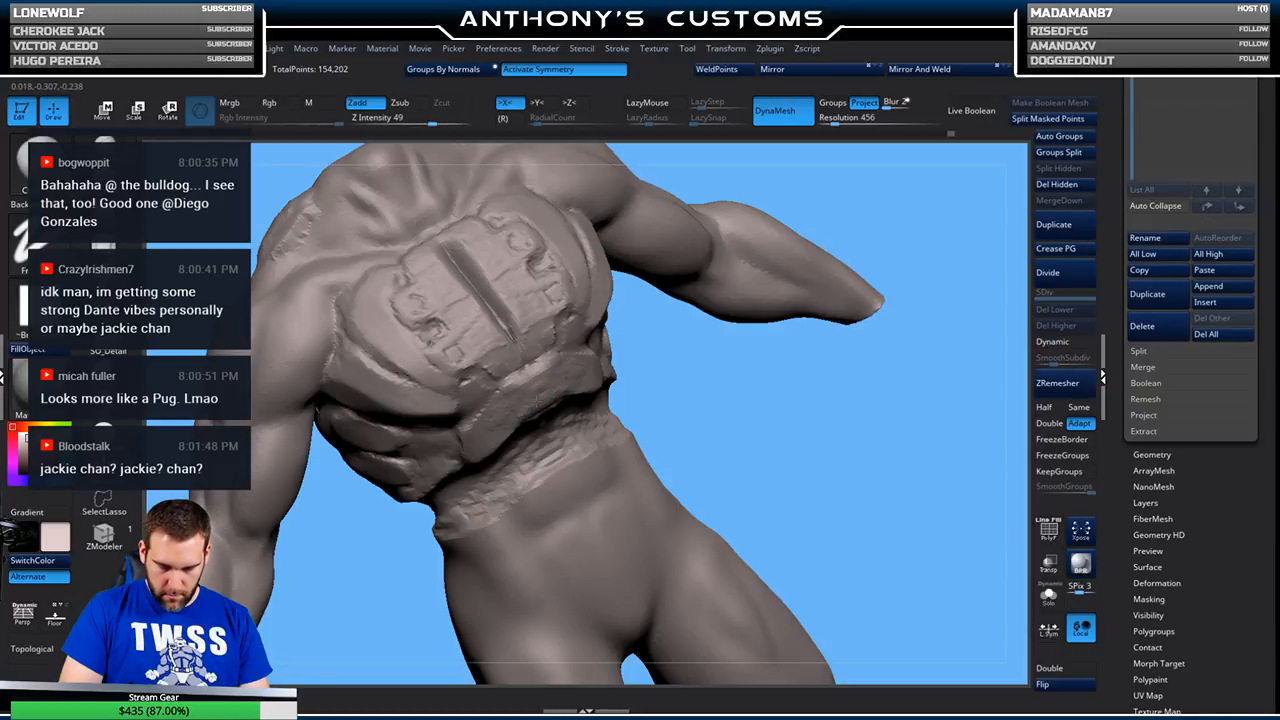
- Shape a raised rectangular block at the center of the rib panel, between its two side pieces
mouse_move(770, 365)
mouse_down()
mouse_move(880, 340)
mouse_move(855, 313)
mouse_up()
mouse_move(858, 229)
mouse_down()
mouse_move(889, 234)
mouse_move(797, 280)
mouse_move(863, 312)
mouse_move(829, 271)
mouse_move(834, 246)
mouse_move(760, 255)
mouse_up()
key(space)
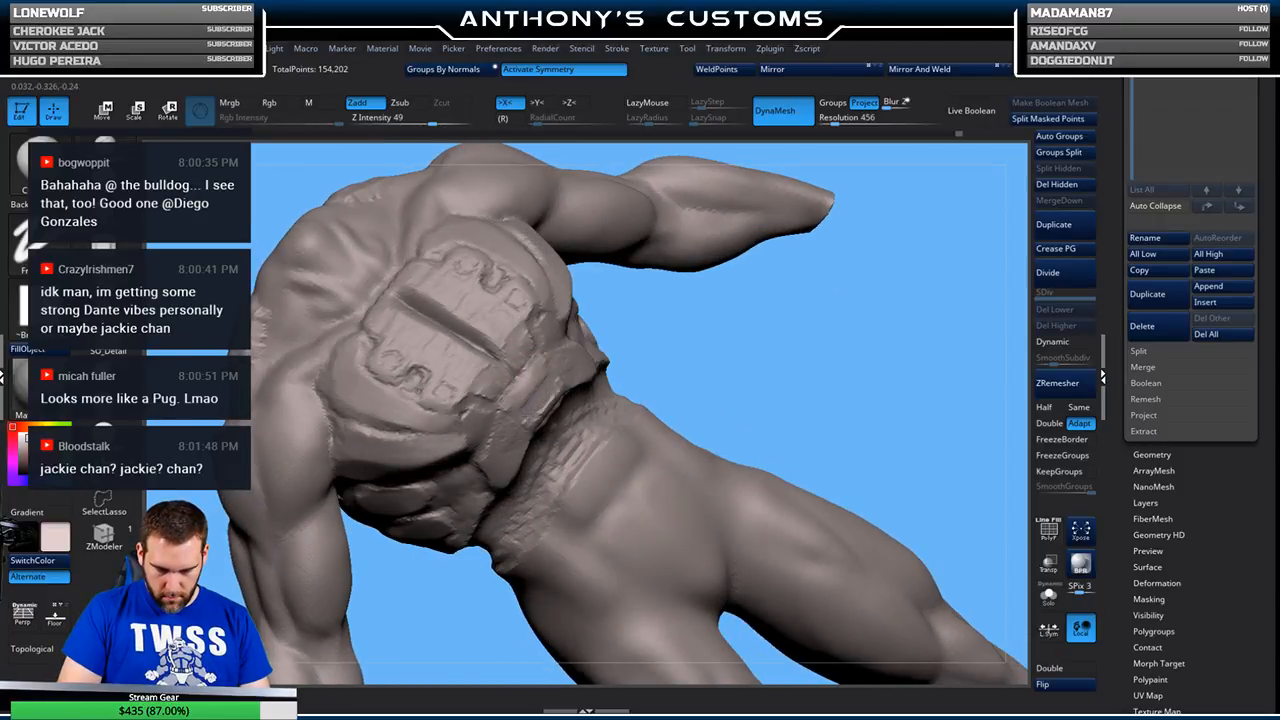
mouse_move(554, 387)
mouse_down()
mouse_move(546, 408)
mouse_move(523, 385)
mouse_up()
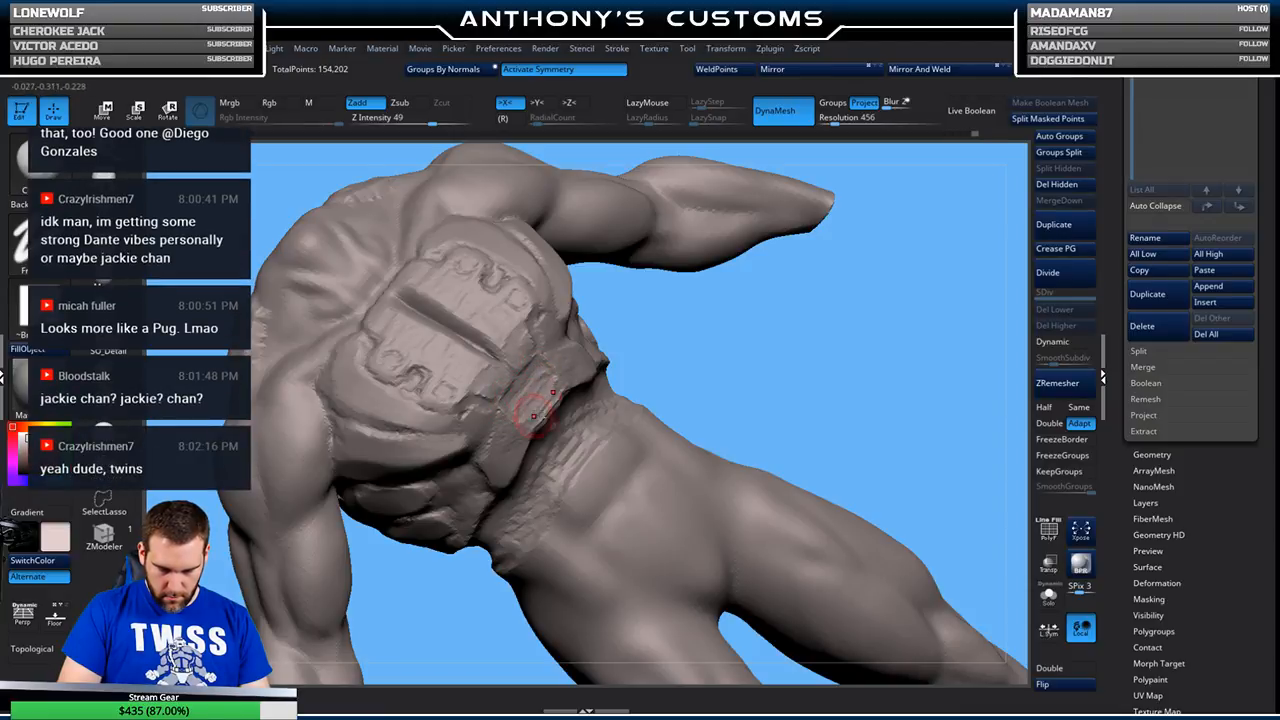
drag(812, 342, 837, 286)
drag(877, 184, 842, 207)
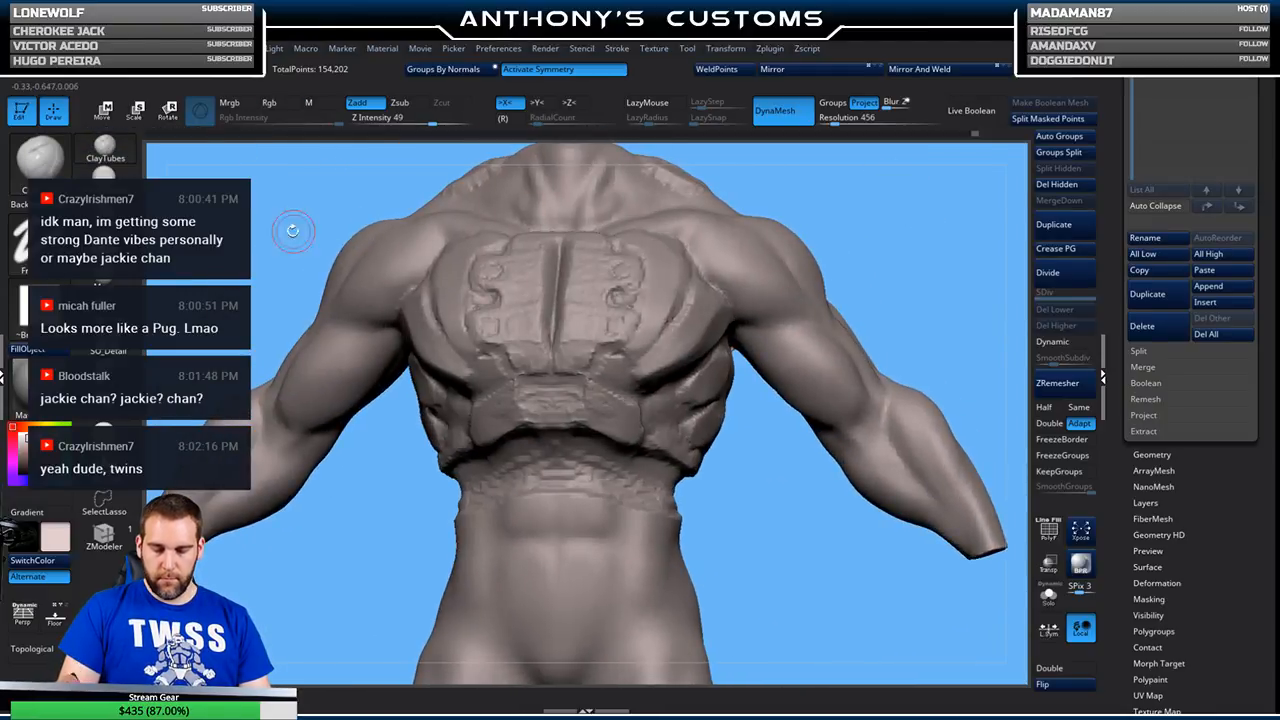
- Refine the lower edges of the chest plate and the outer pectoral plates with a small ClayTubes brush
key(space)
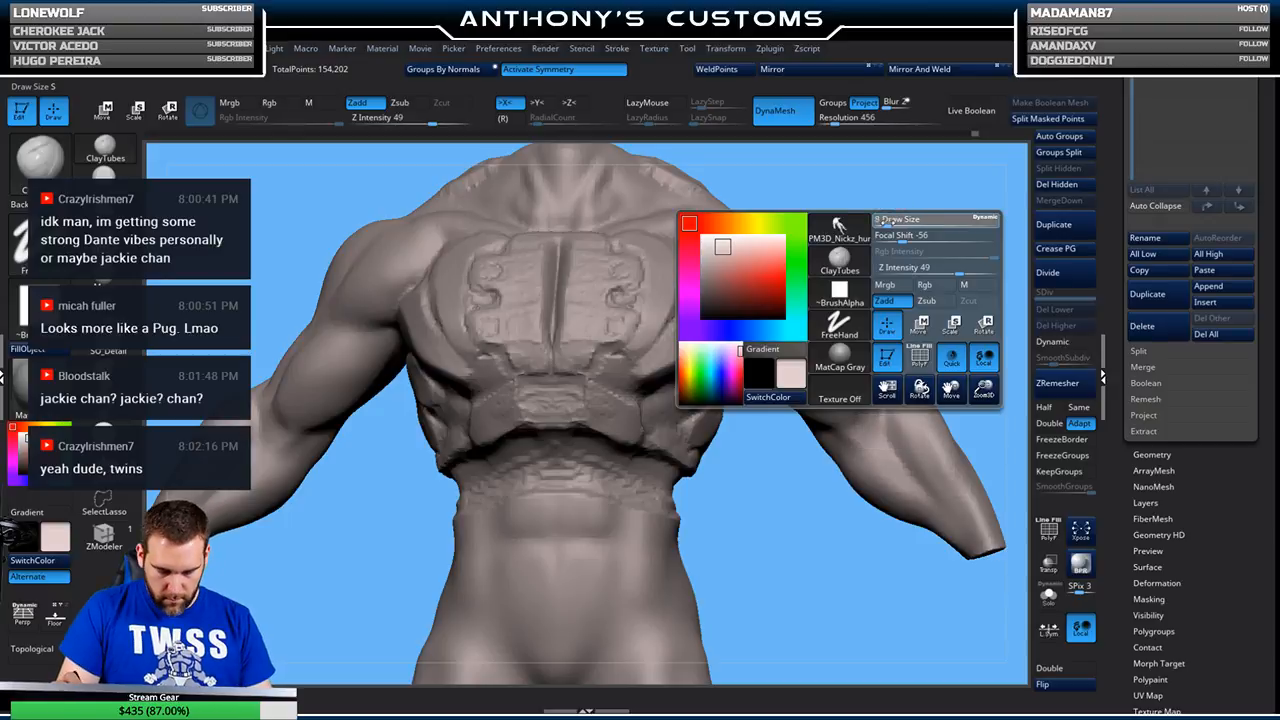
drag(842, 220, 630, 348)
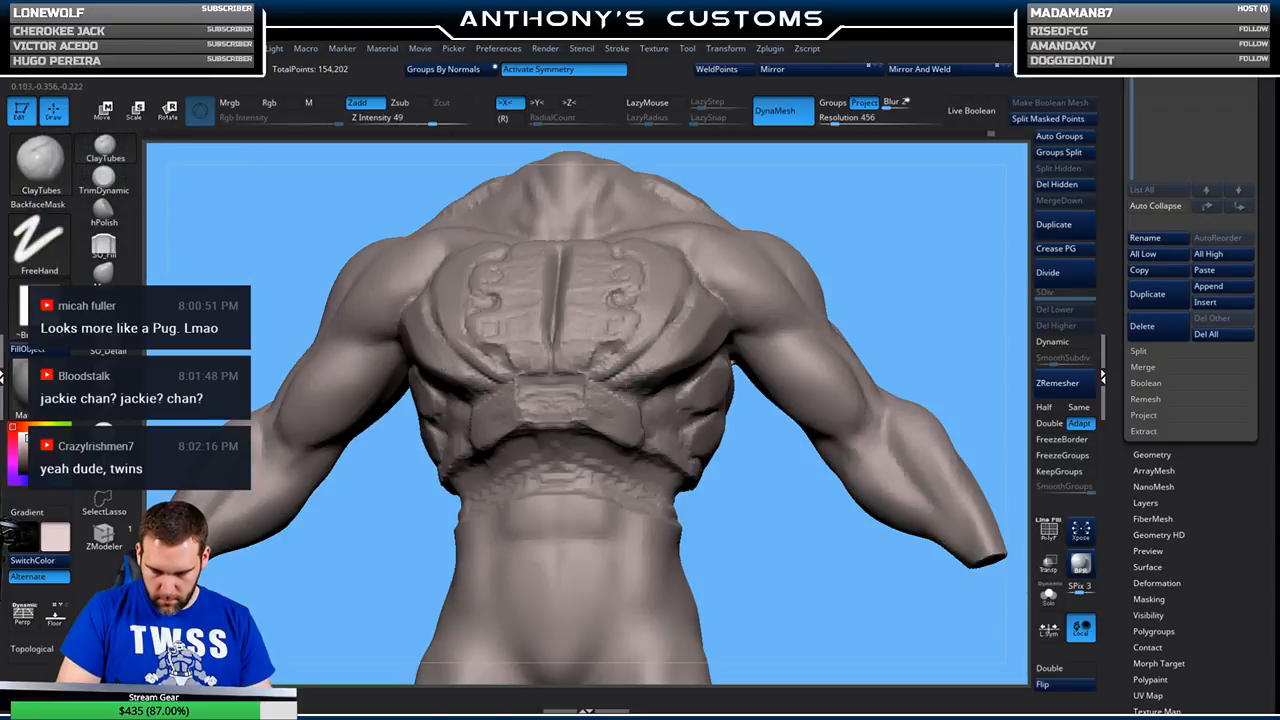
drag(918, 236, 771, 278)
drag(838, 248, 910, 236)
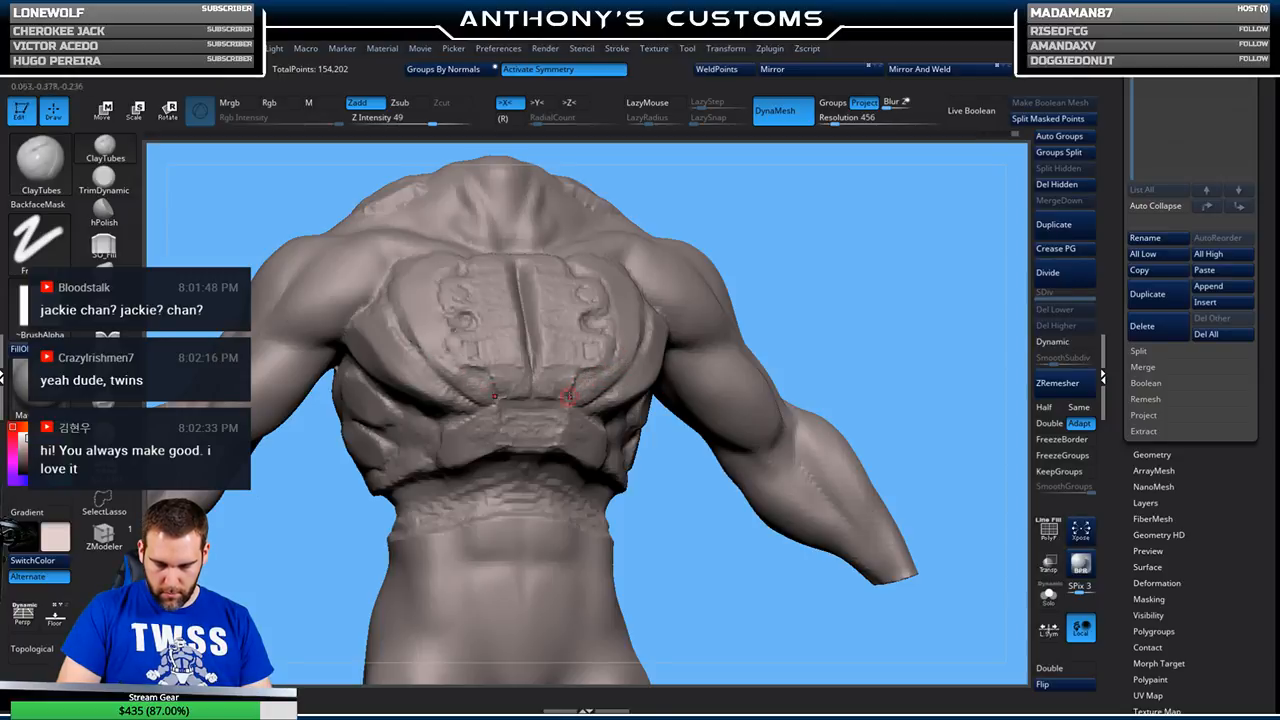
drag(875, 252, 903, 180)
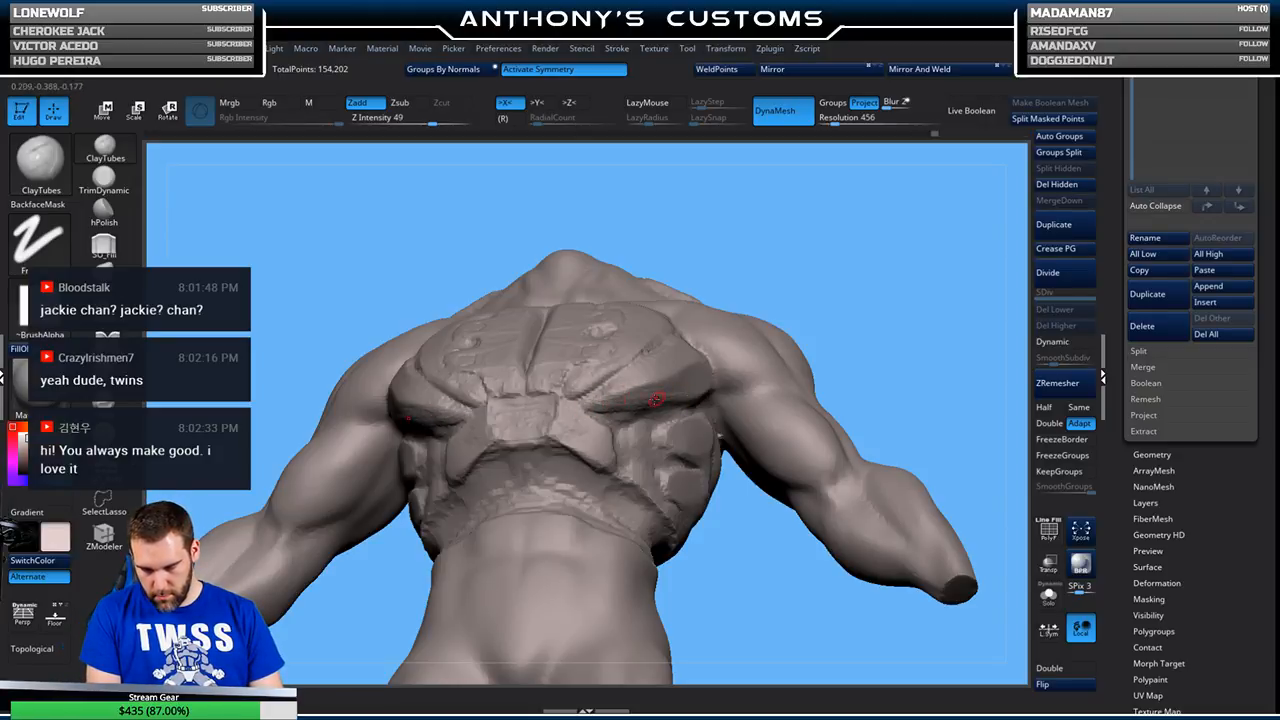
mouse_move(869, 214)
mouse_down()
mouse_move(886, 270)
mouse_move(903, 213)
mouse_up()
mouse_move(841, 503)
mouse_down()
mouse_move(880, 508)
mouse_move(838, 503)
mouse_move(854, 477)
mouse_up()
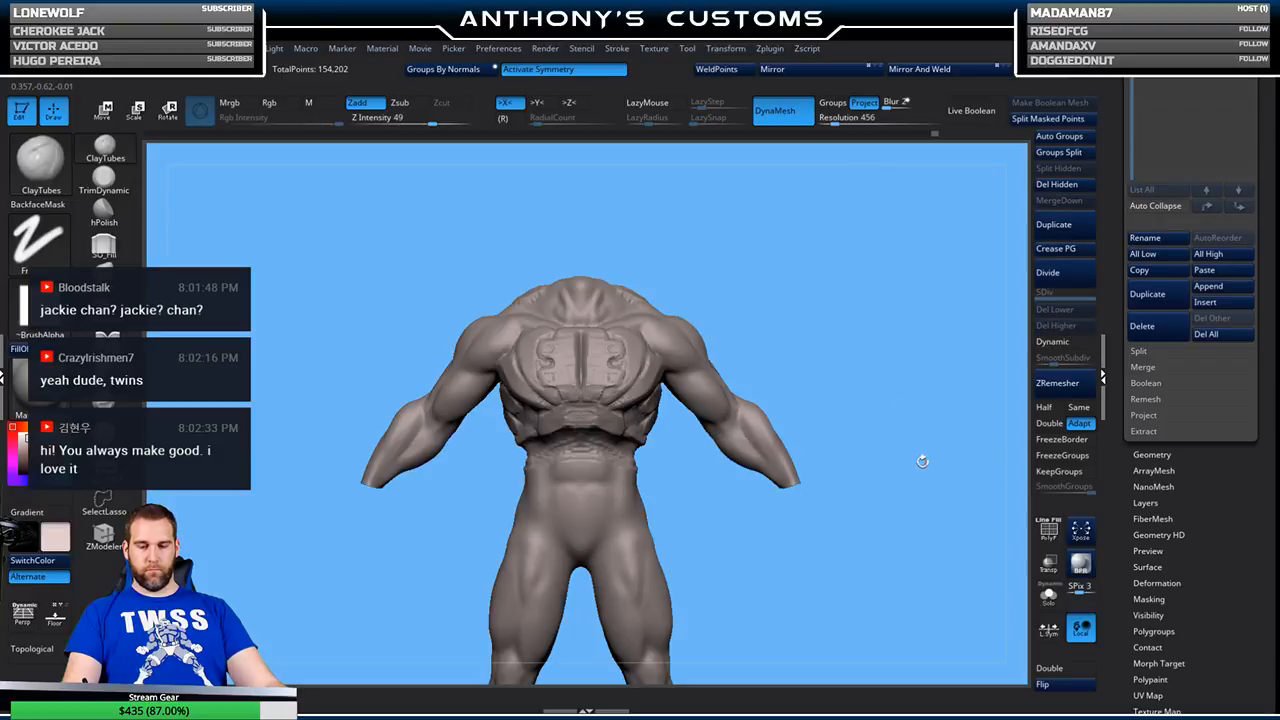
mouse_move(883, 483)
mouse_down()
mouse_move(848, 524)
mouse_move(862, 517)
mouse_move(850, 549)
mouse_move(826, 536)
mouse_move(851, 600)
mouse_move(791, 514)
mouse_move(746, 529)
mouse_move(834, 533)
mouse_up()
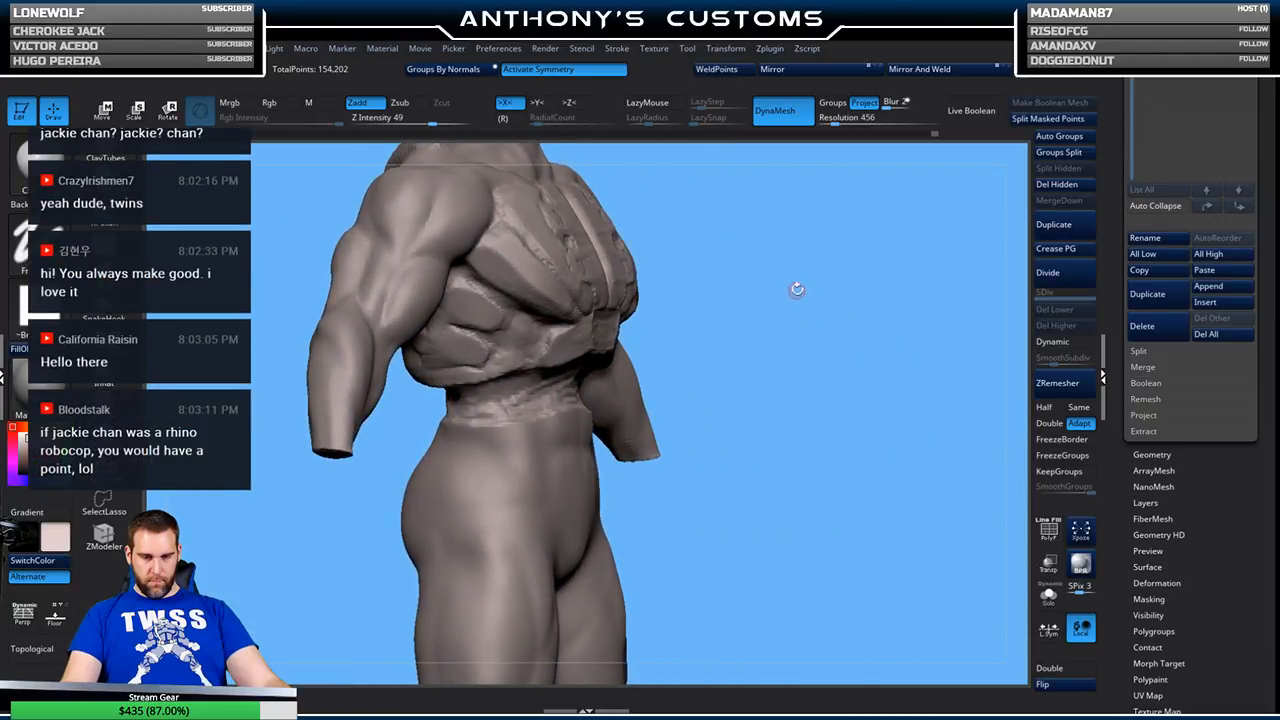
- Sculpt raised strips and small round details on the side rib plates with ClayTubes
mouse_move(793, 363)
mouse_down()
mouse_move(843, 354)
mouse_move(833, 326)
mouse_move(849, 323)
mouse_move(851, 302)
mouse_move(803, 451)
mouse_move(834, 509)
mouse_move(789, 462)
mouse_move(434, 388)
mouse_move(834, 463)
mouse_move(790, 420)
mouse_move(720, 385)
mouse_up()
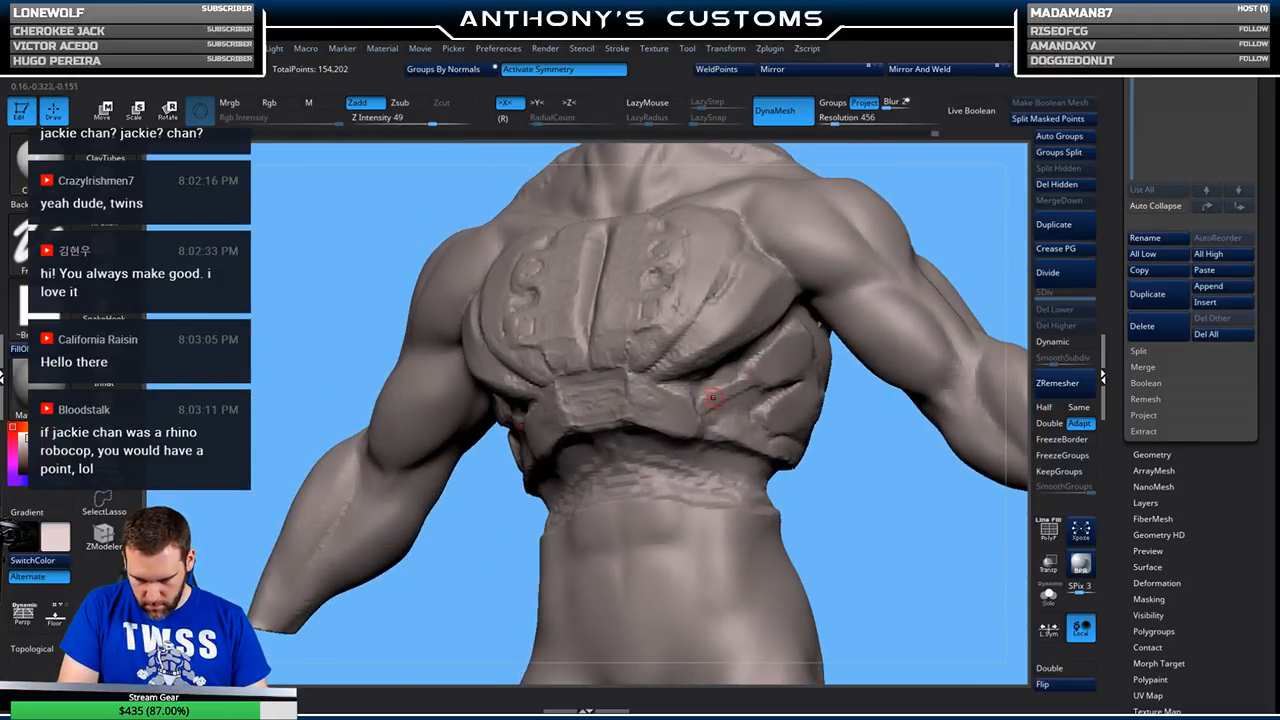
drag(469, 557, 560, 545)
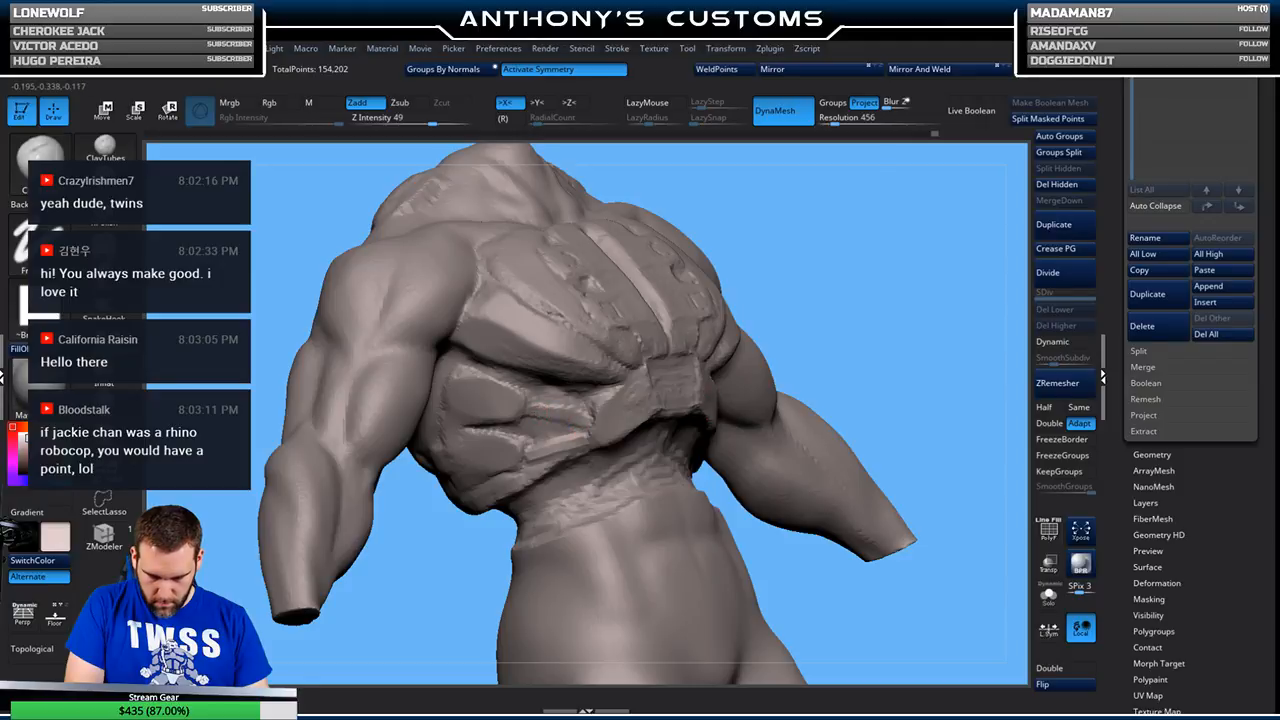
mouse_move(947, 264)
mouse_down()
mouse_move(929, 274)
mouse_move(965, 229)
mouse_up()
mouse_move(868, 448)
alt+mouse_down()
mouse_move(871, 480)
mouse_move(914, 337)
mouse_move(856, 306)
alt+mouse_up()
mouse_move(856, 306)
alt+mouse_down()
mouse_move(851, 477)
mouse_move(814, 509)
alt+mouse_up()
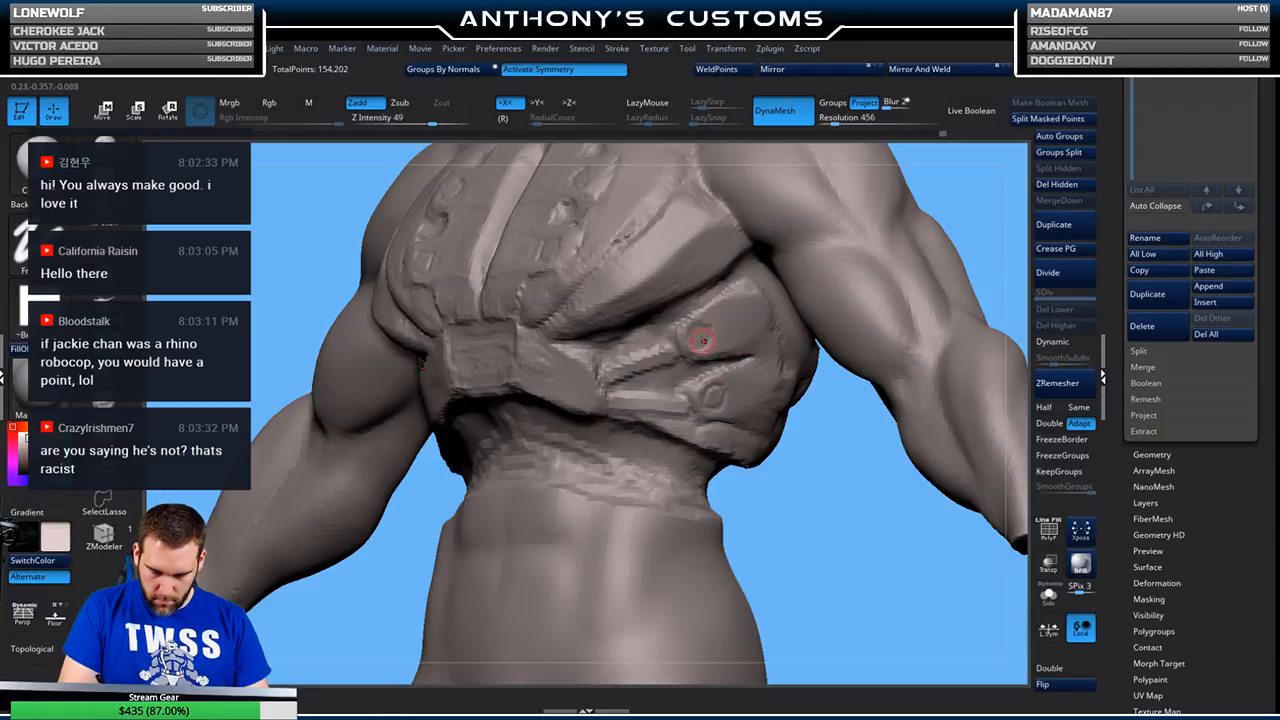
mouse_move(794, 507)
mouse_down()
mouse_move(806, 526)
mouse_move(786, 449)
mouse_move(767, 464)
mouse_up()
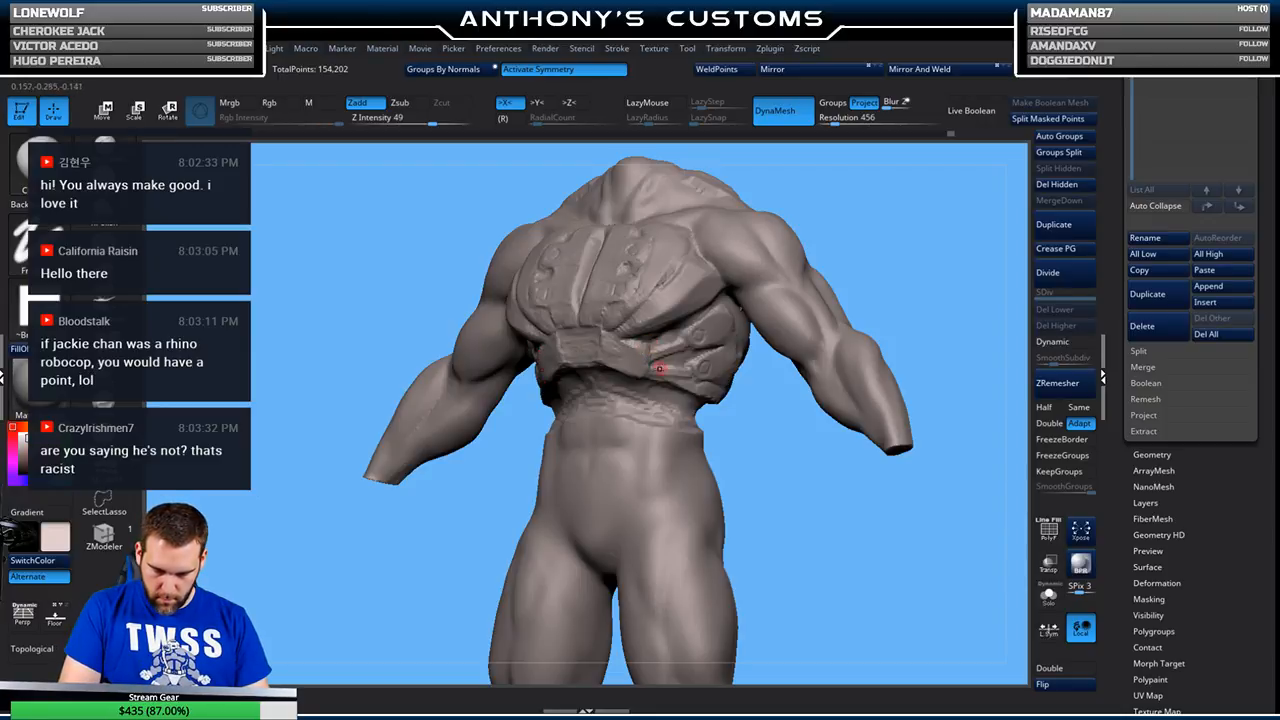
- Rework the central rib block into a narrower piece joined to the base of the chest plate
mouse_move(816, 265)
mouse_down()
mouse_move(916, 222)
mouse_move(886, 248)
mouse_move(903, 229)
mouse_move(902, 266)
mouse_move(909, 223)
mouse_up()
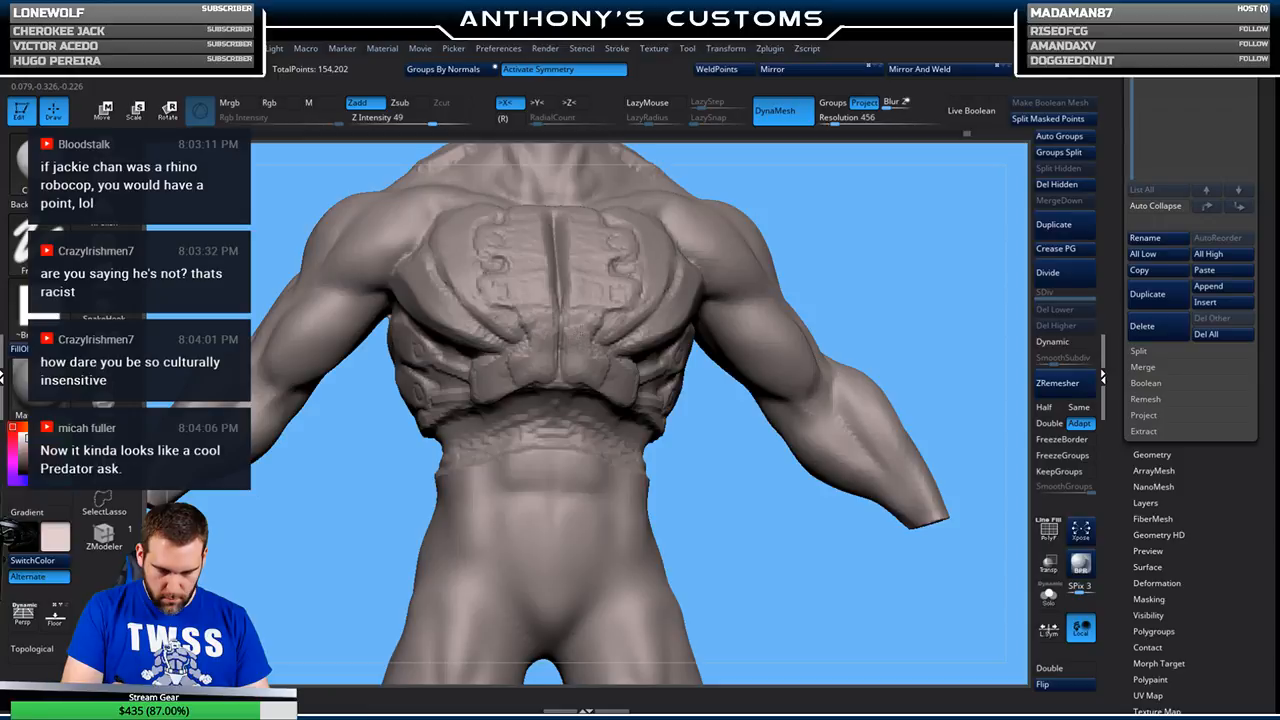
mouse_move(882, 273)
mouse_down()
mouse_move(923, 263)
mouse_move(859, 277)
mouse_up()
alt+drag(768, 480, 755, 415)
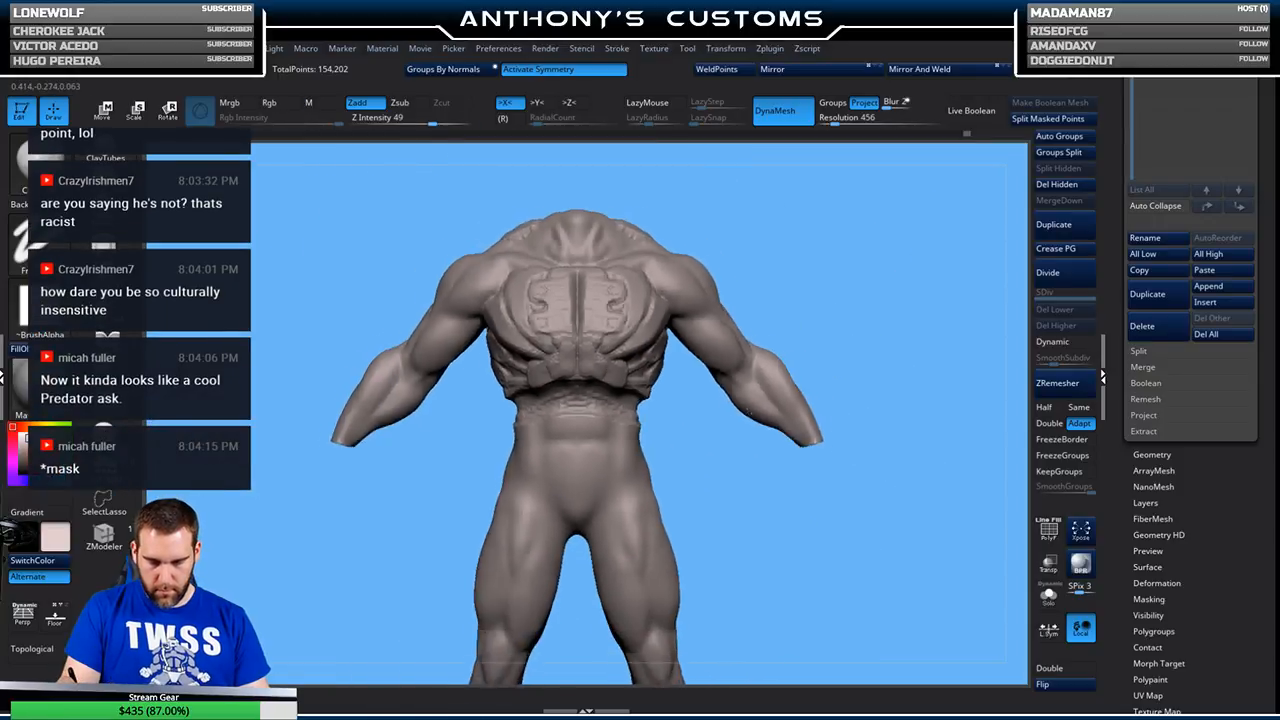
mouse_move(837, 306)
mouse_down()
mouse_move(863, 320)
mouse_move(826, 329)
mouse_move(846, 333)
mouse_up()
- Flatten the surfaces of the central upper and lower back plates with the hPolish brush
key(ctrl)
mouse_move(820, 275)
mouse_down()
mouse_move(854, 271)
mouse_move(845, 303)
mouse_move(822, 268)
mouse_move(856, 278)
mouse_move(816, 256)
mouse_move(832, 282)
mouse_move(828, 246)
mouse_move(788, 237)
mouse_move(814, 404)
mouse_move(928, 216)
mouse_move(857, 289)
mouse_up()
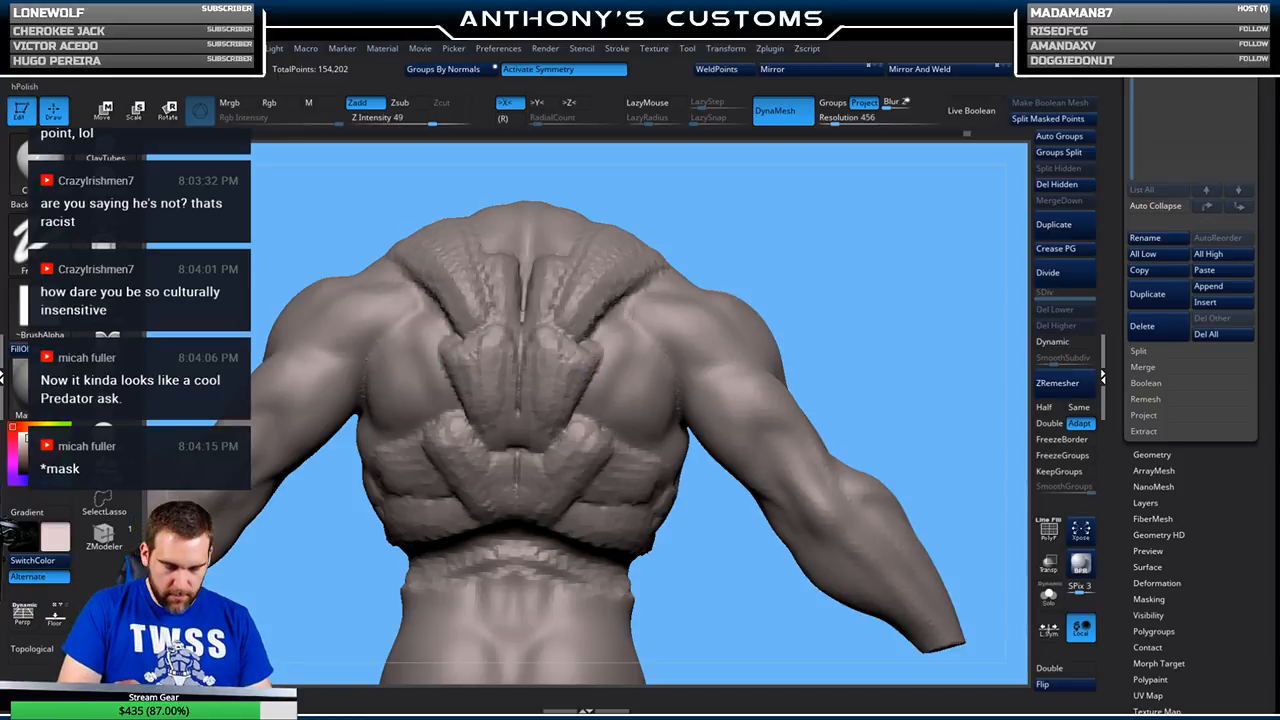
click(104, 284)
key(space)
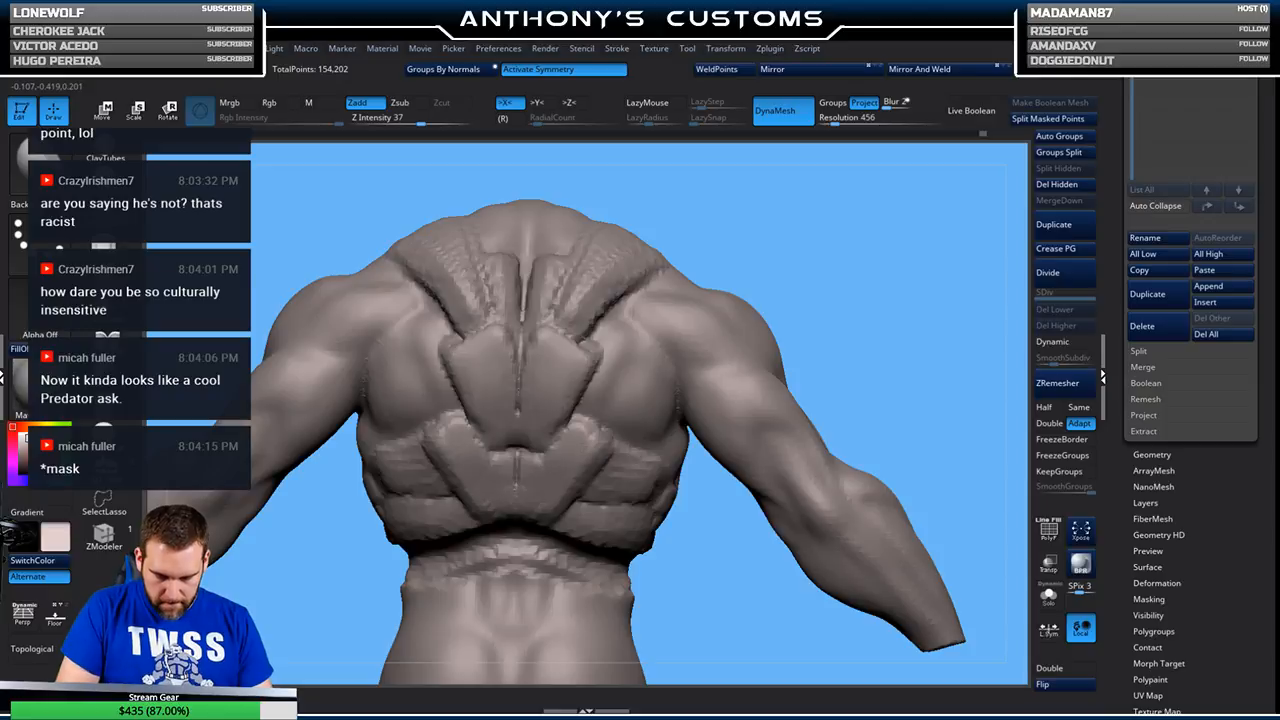
- Polish the angled upper-back strips running from the central back plate over the trapezius
mouse_move(853, 261)
mouse_down()
mouse_move(854, 303)
mouse_move(878, 260)
mouse_move(869, 289)
mouse_move(842, 290)
mouse_up()
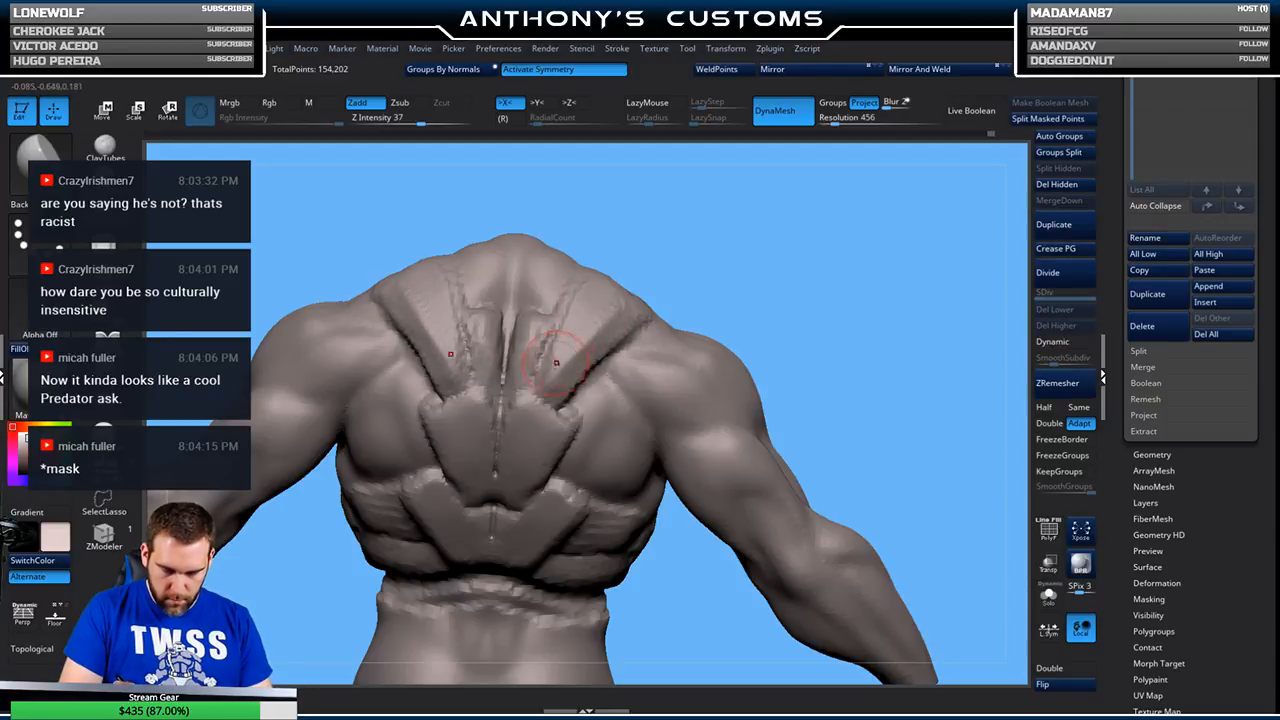
drag(697, 257, 703, 308)
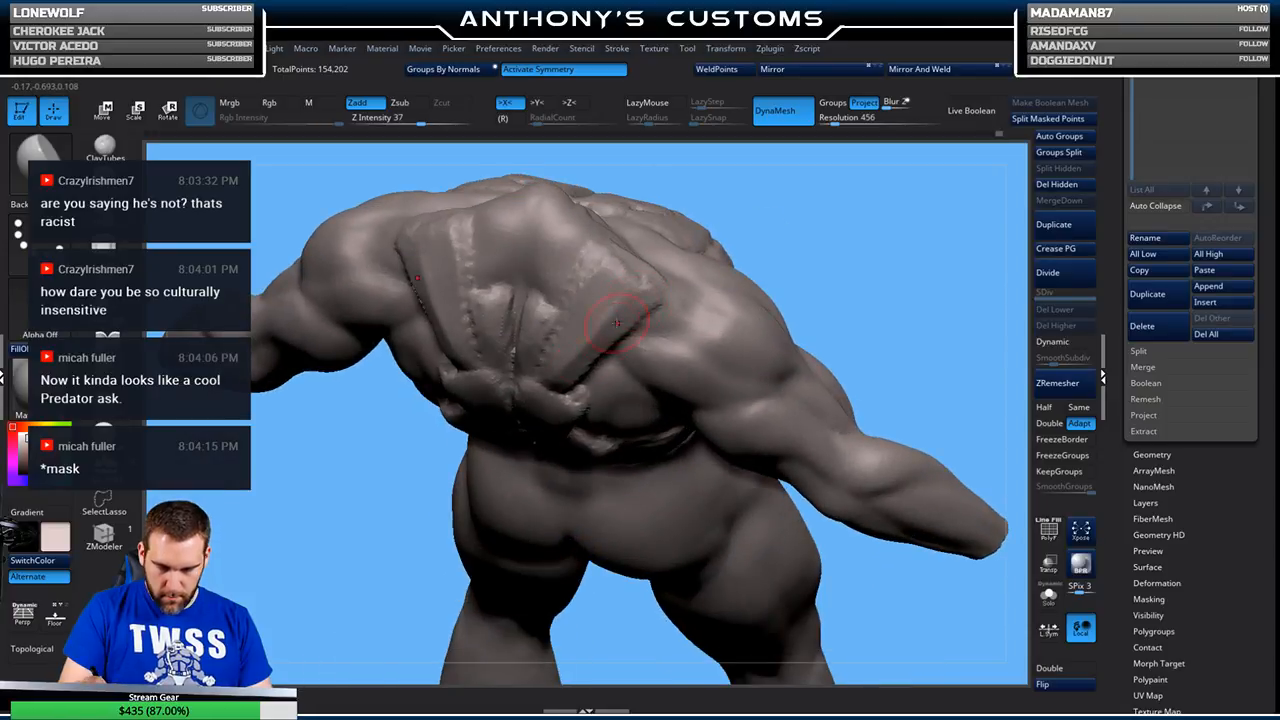
drag(795, 266, 845, 215)
drag(665, 420, 607, 271)
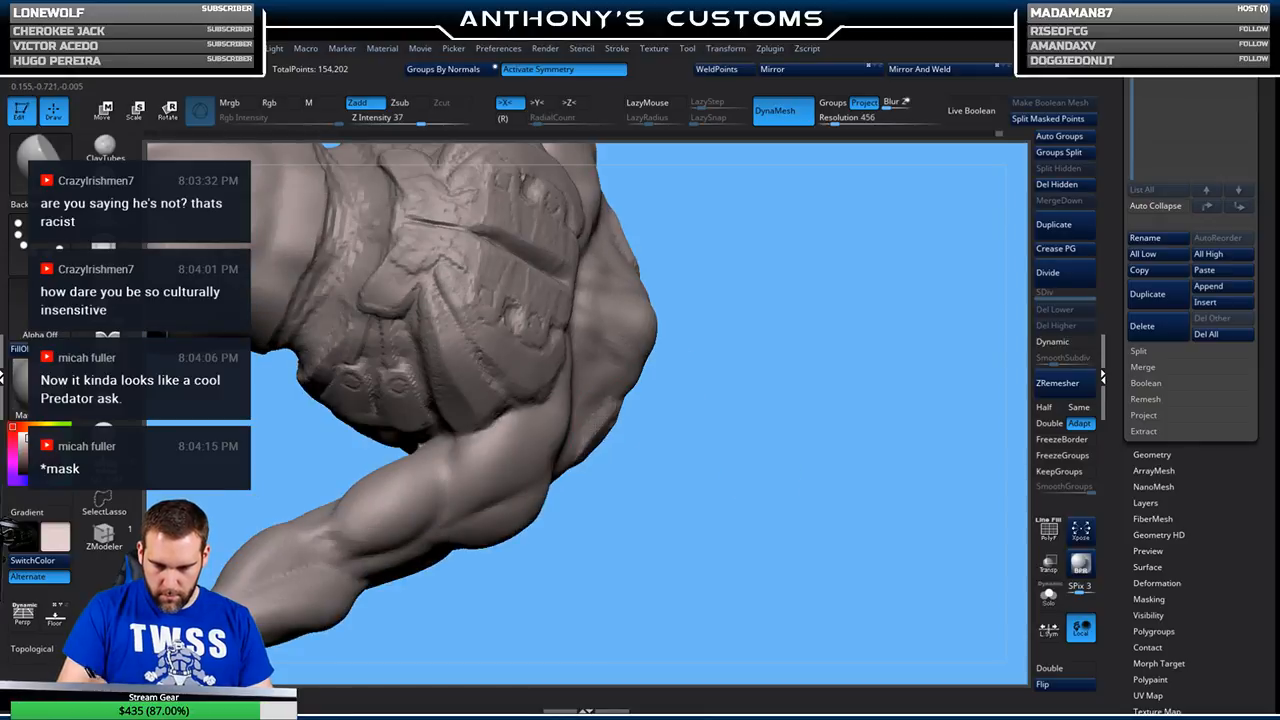
drag(642, 393, 843, 306)
alt+drag(859, 401, 827, 307)
alt+drag(793, 388, 789, 286)
- Adjust the side and front silhouette of the chest and rib armor with the Move brush
mouse_move(834, 332)
mouse_down()
mouse_move(800, 340)
mouse_move(760, 400)
mouse_move(690, 266)
mouse_up()
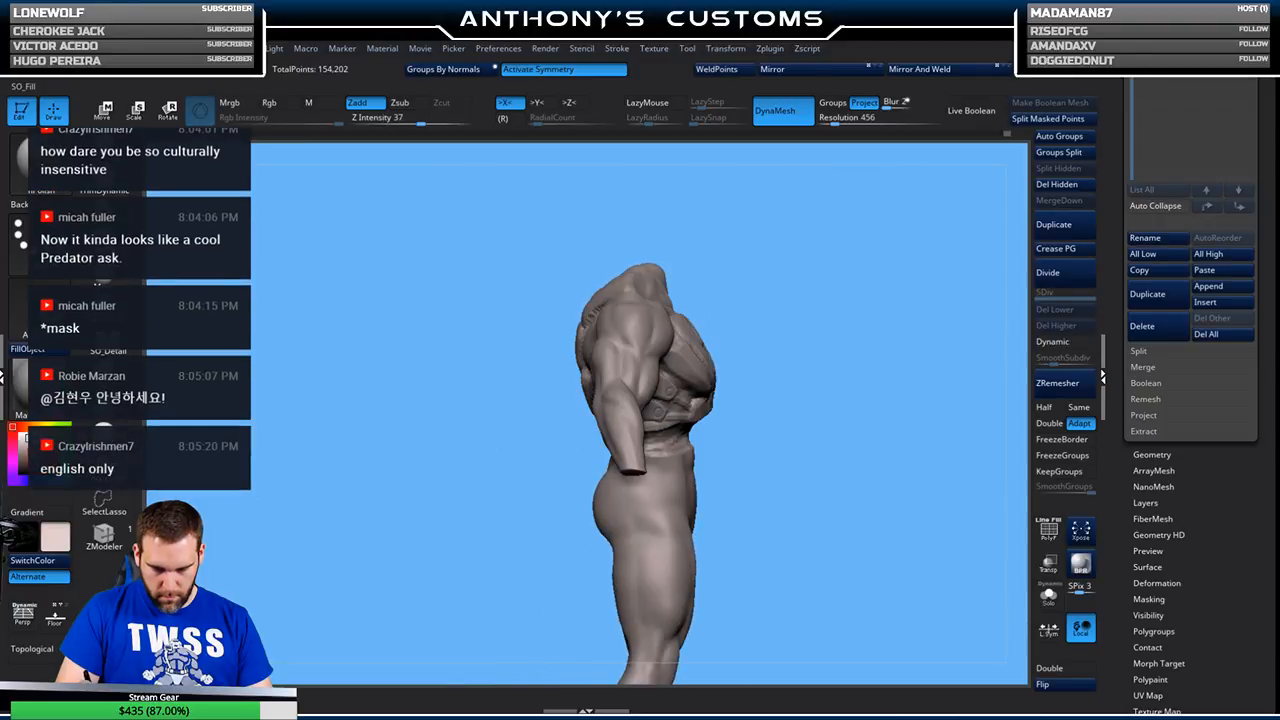
key(space)
drag(827, 300, 852, 299)
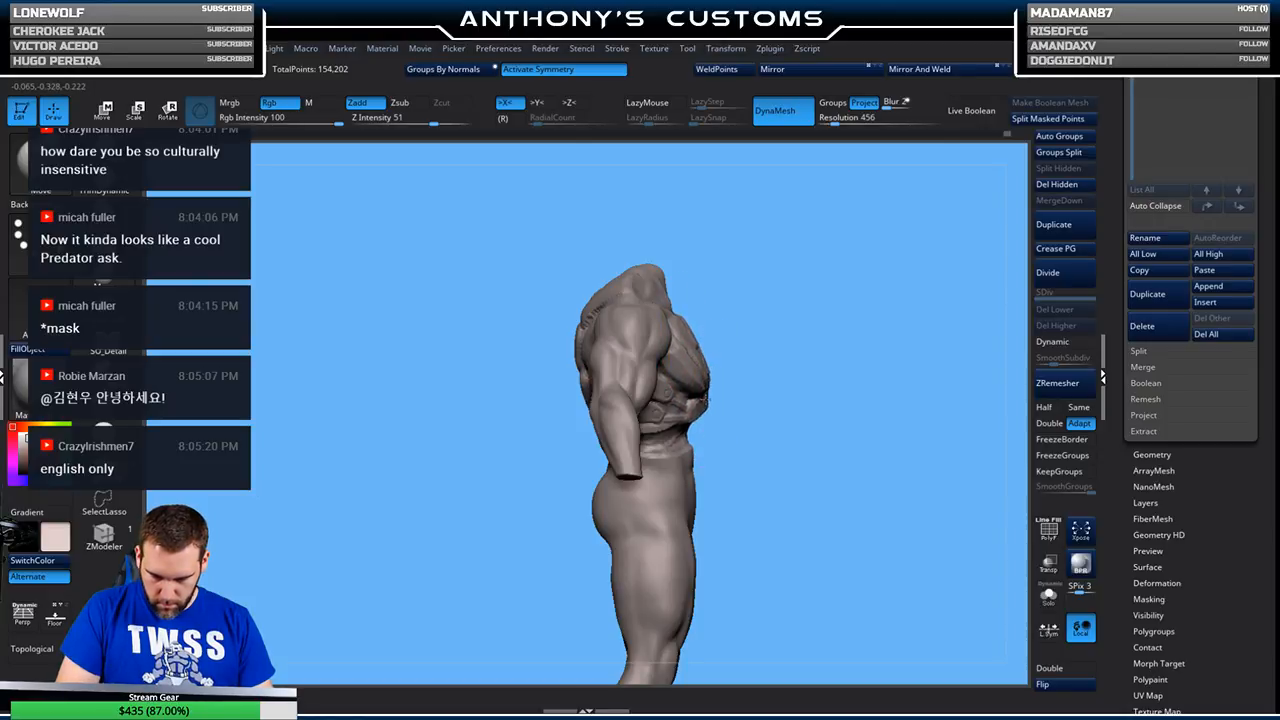
shift+drag(818, 266, 870, 314)
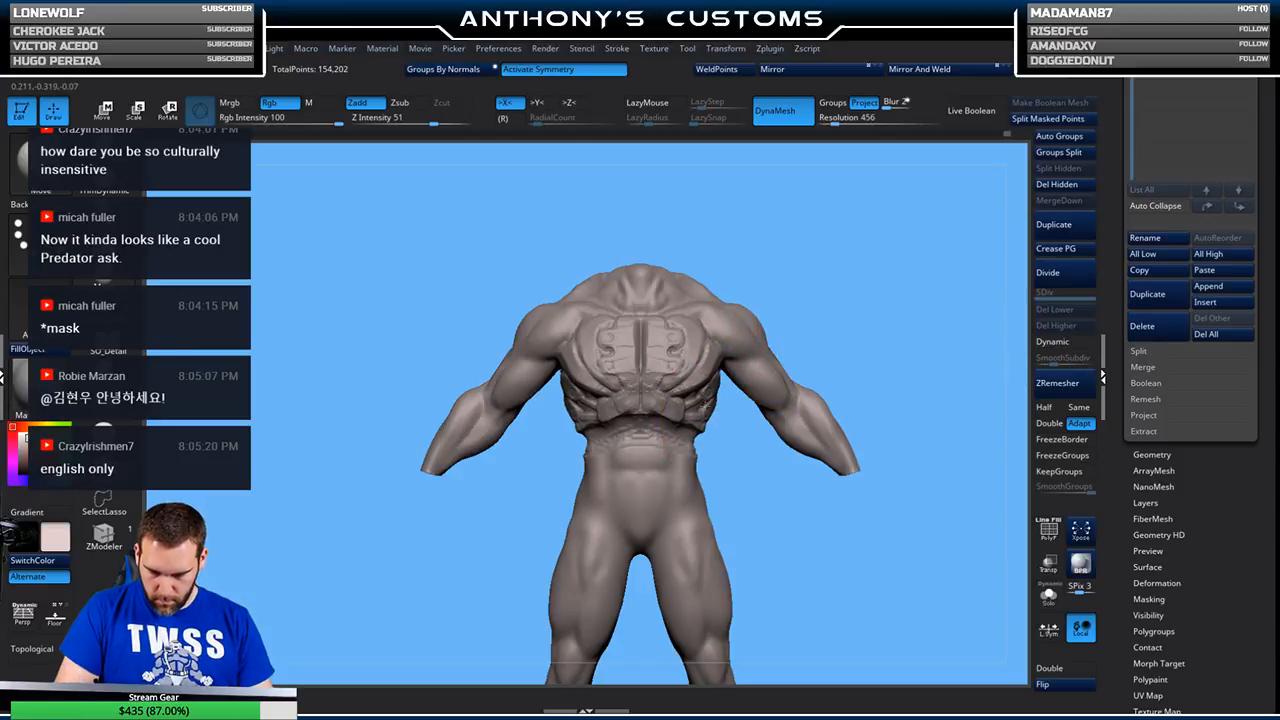
mouse_move(914, 314)
shift+mouse_down()
mouse_move(886, 320)
mouse_move(907, 286)
mouse_move(737, 349)
mouse_move(812, 354)
mouse_move(800, 360)
mouse_move(824, 340)
mouse_move(786, 357)
shift+mouse_up()
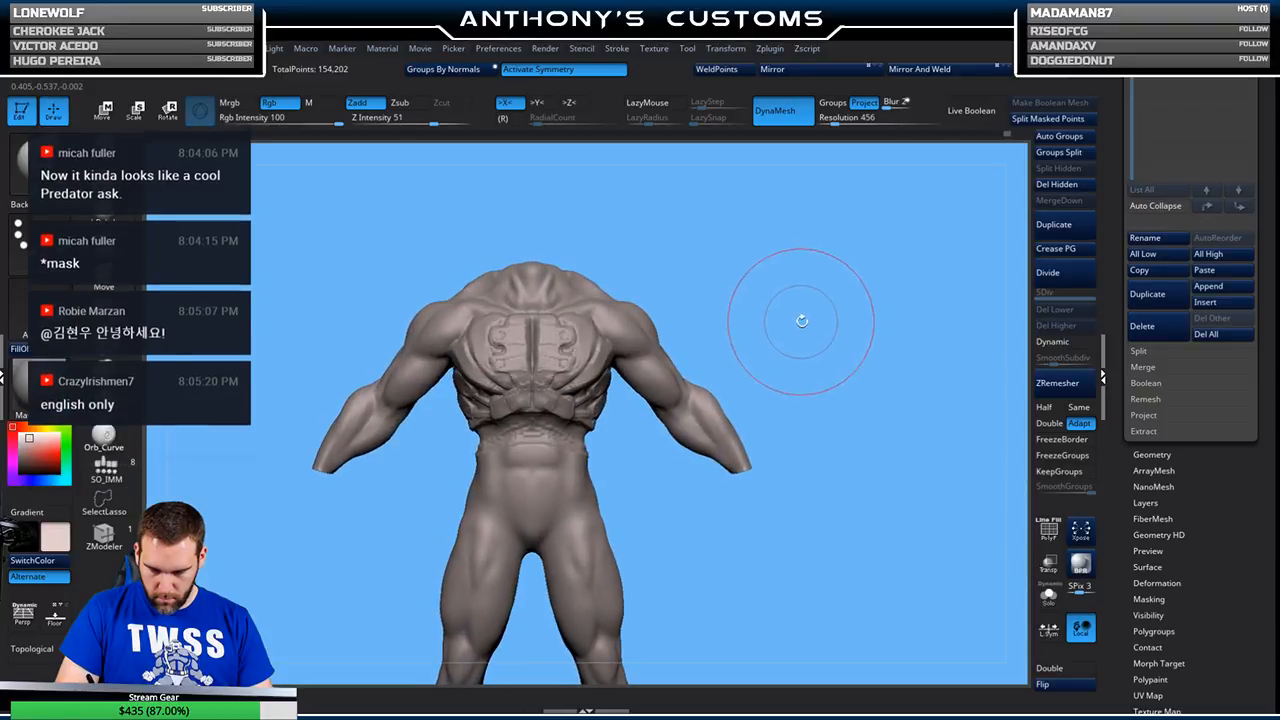
drag(855, 338, 900, 266)
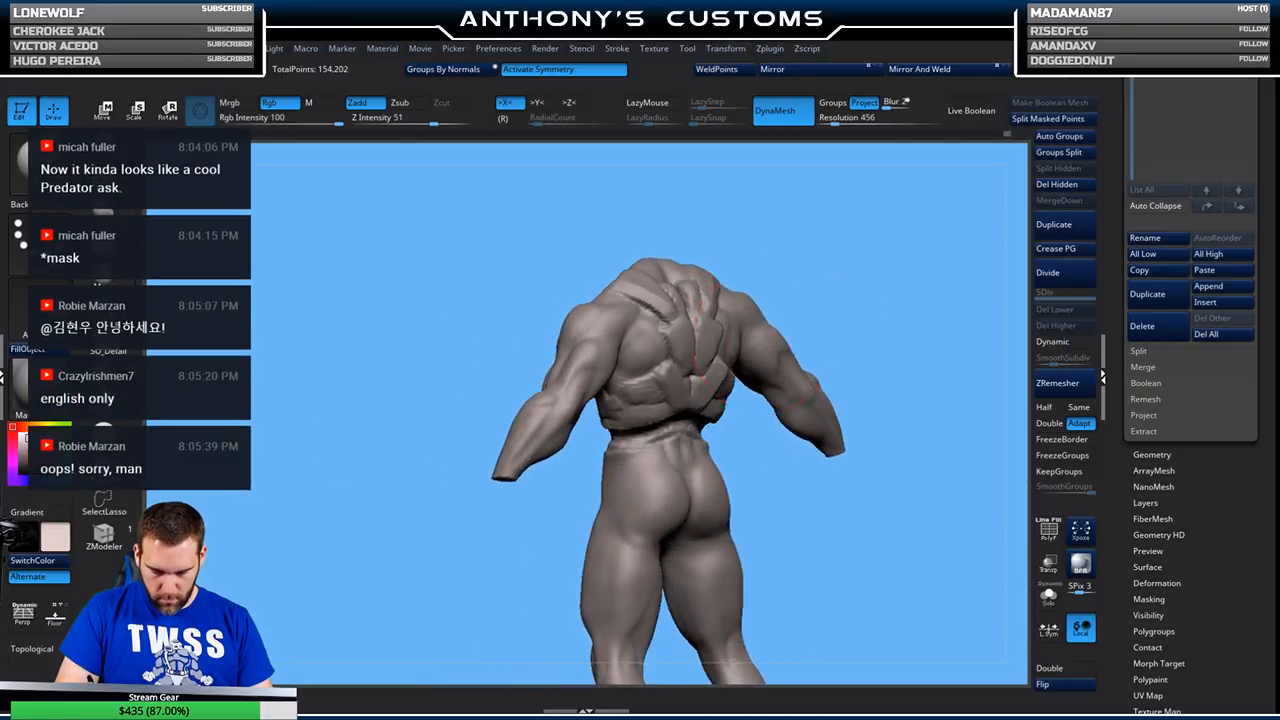
- Build up raised armor plates over both shoulder blades, beside the central back plate, with ClayTubes
key(space)
drag(945, 263, 856, 269)
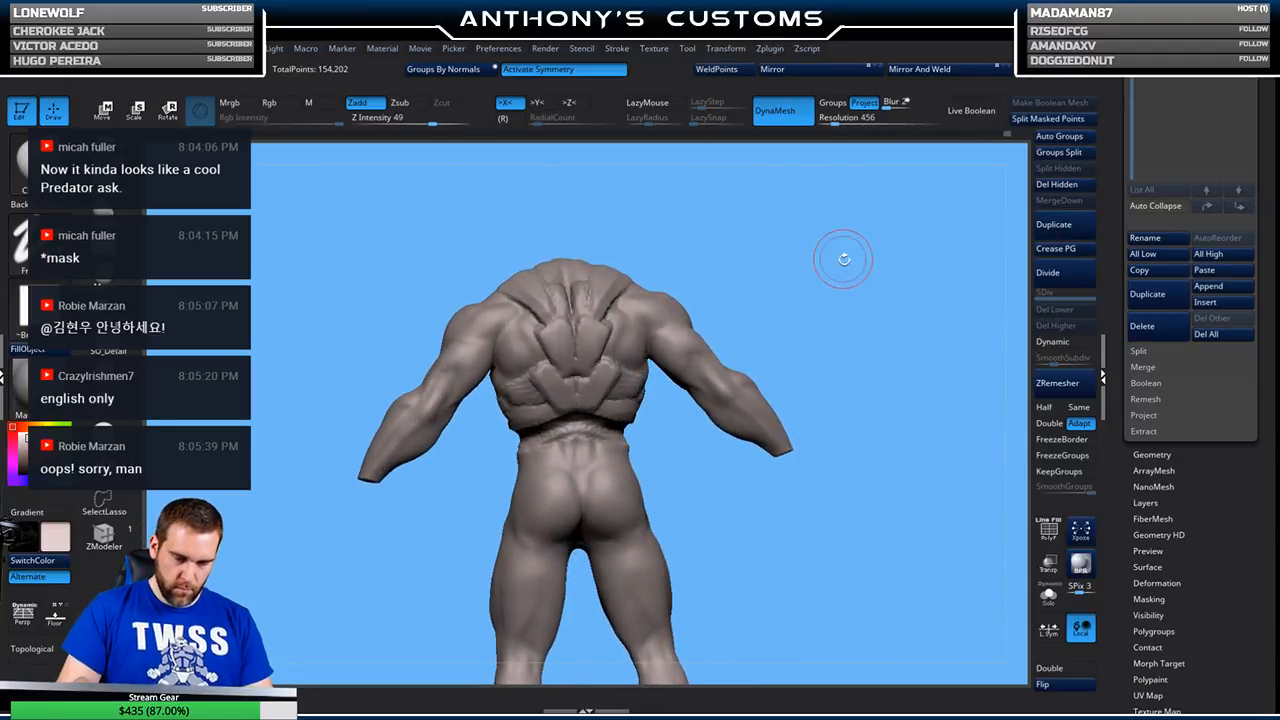
key(space)
drag(828, 260, 737, 271)
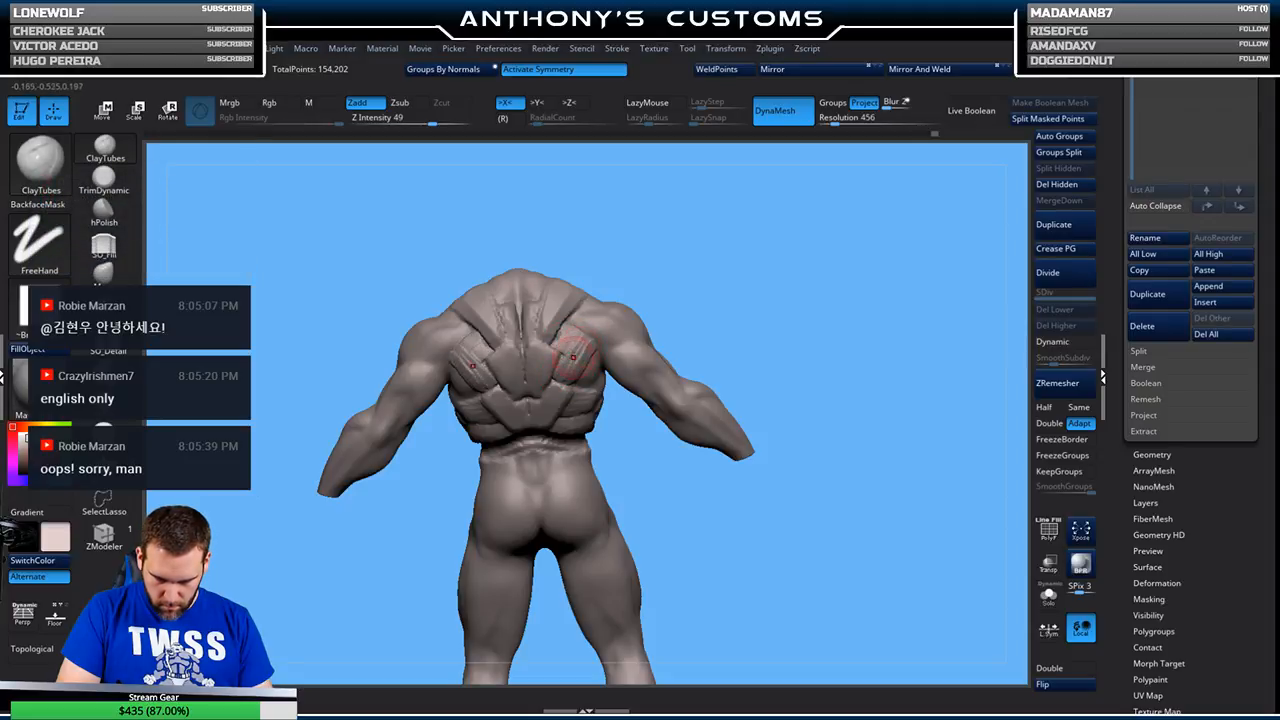
mouse_move(761, 261)
mouse_down()
mouse_move(823, 260)
mouse_move(777, 268)
mouse_up()
key(space)
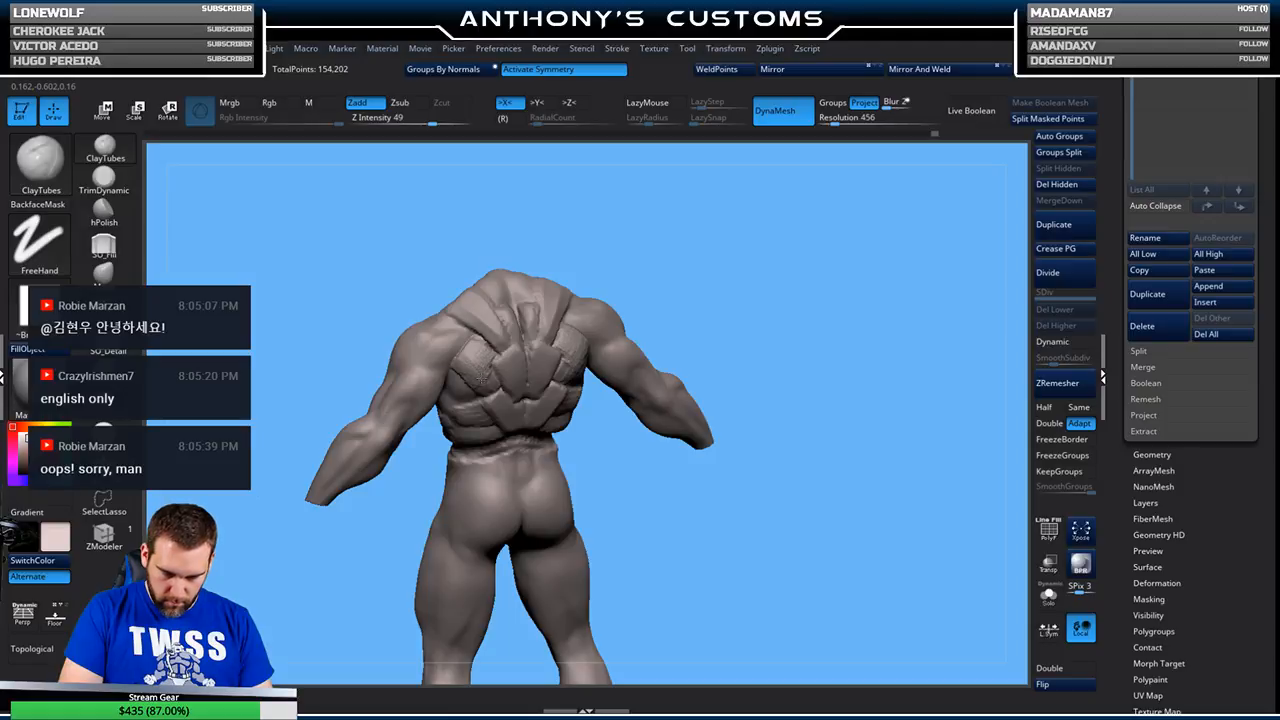
- Sculpt a raised, detailed panel on the back of each shoulder with ClayTubes
mouse_move(780, 271)
mouse_down()
mouse_move(797, 277)
mouse_move(776, 382)
mouse_move(793, 347)
mouse_up()
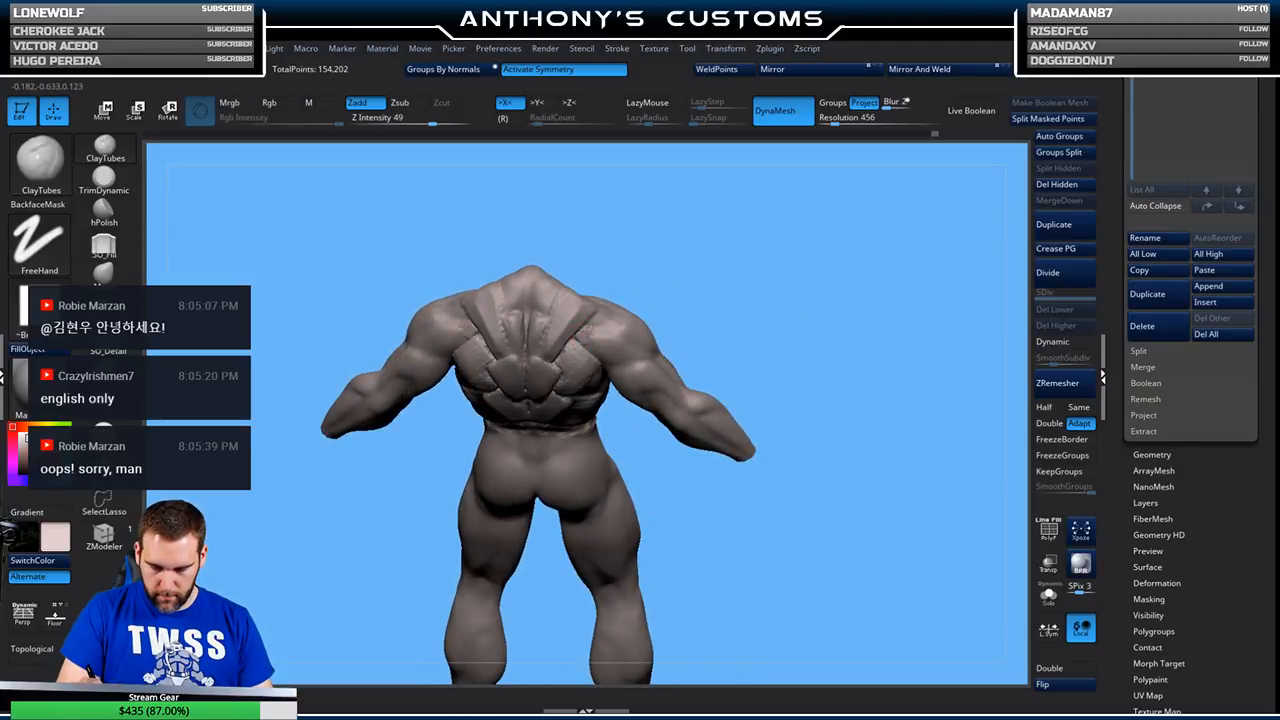
mouse_move(690, 272)
mouse_down()
mouse_move(807, 314)
mouse_move(754, 380)
mouse_move(592, 306)
mouse_up()
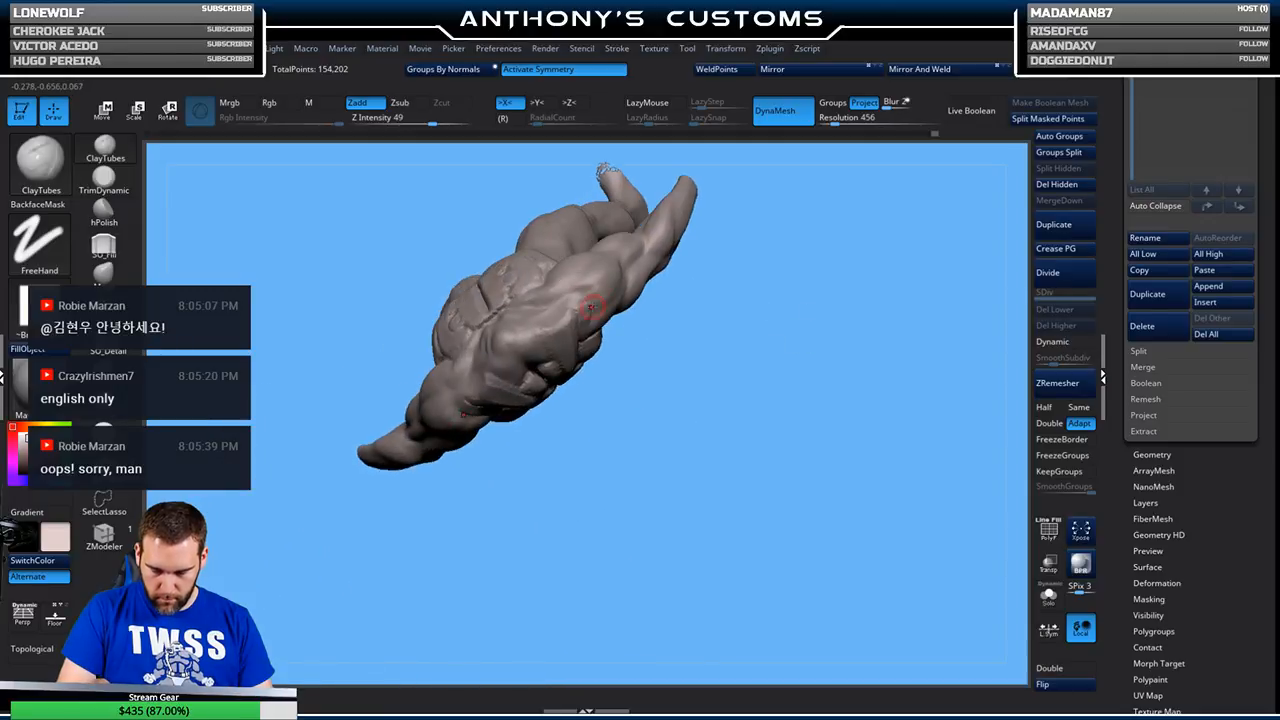
mouse_move(605, 170)
mouse_down()
mouse_move(717, 329)
mouse_move(823, 386)
mouse_move(849, 375)
mouse_move(820, 320)
mouse_move(859, 249)
mouse_move(800, 390)
mouse_move(819, 369)
mouse_up()
drag(843, 289, 690, 373)
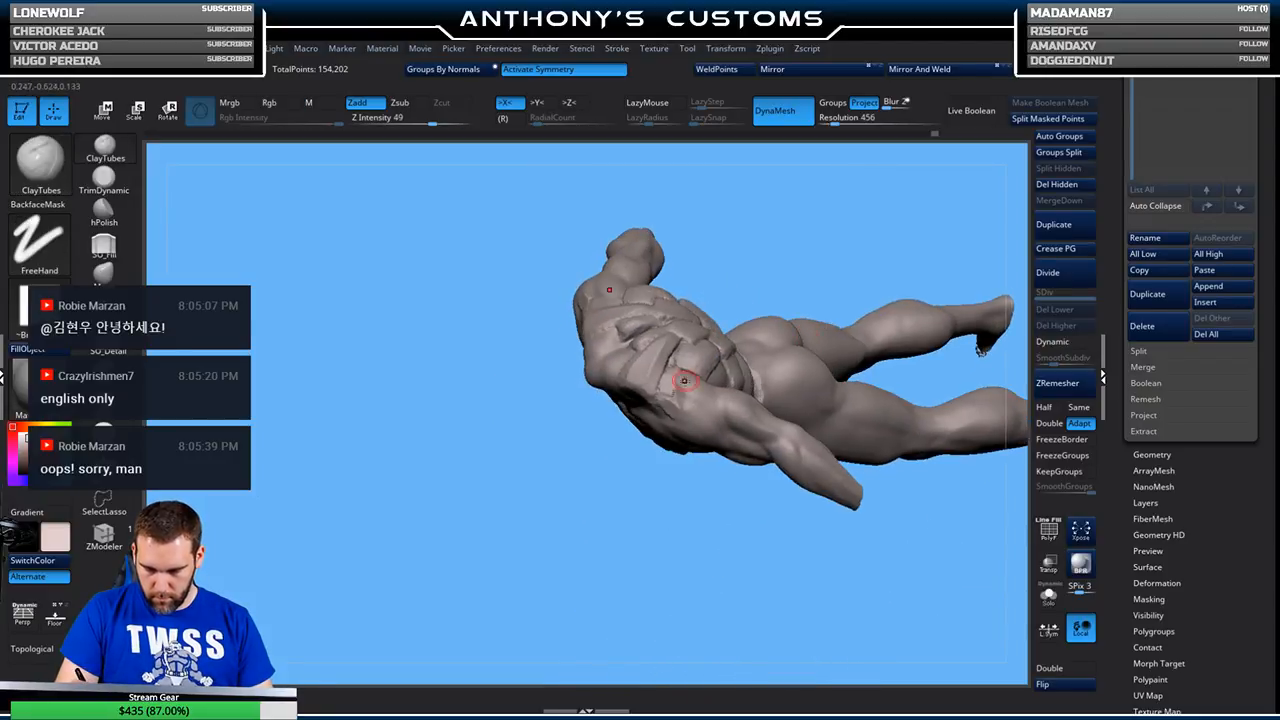
mouse_move(811, 257)
mouse_down()
mouse_move(806, 302)
mouse_move(683, 384)
mouse_up()
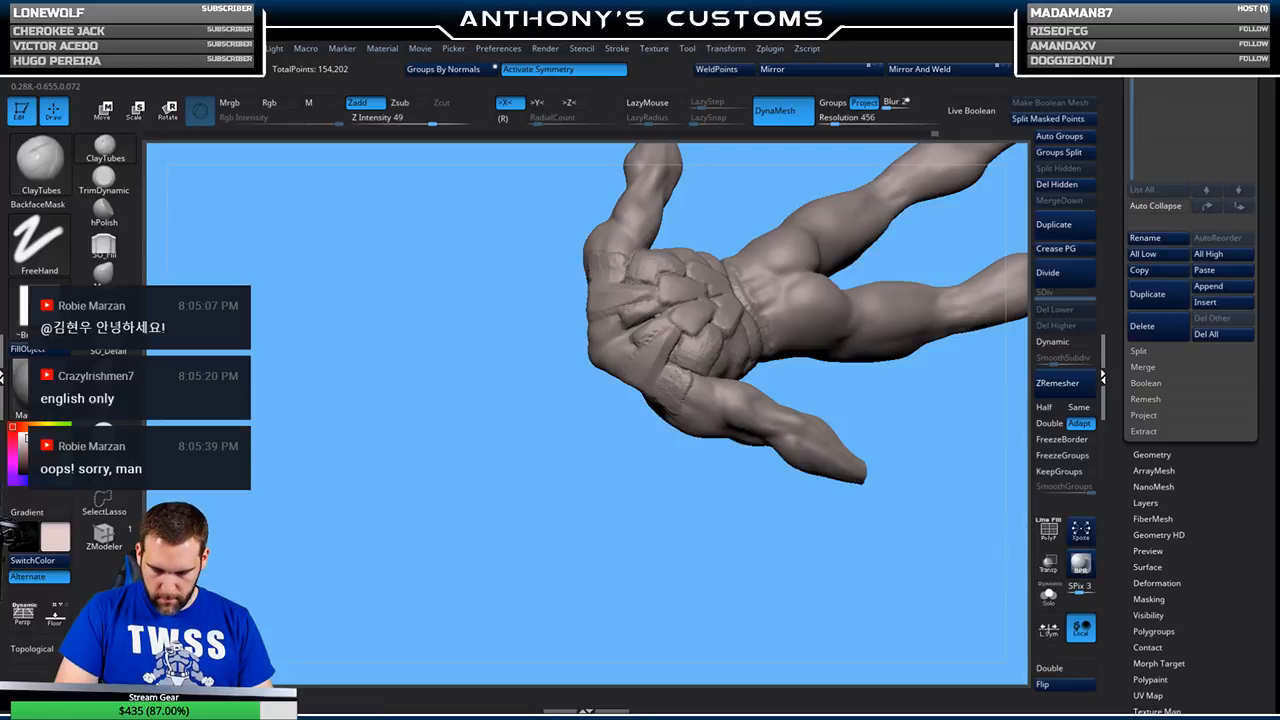
mouse_move(880, 400)
mouse_down()
mouse_move(800, 300)
mouse_move(911, 240)
mouse_move(840, 351)
mouse_move(808, 256)
mouse_move(810, 372)
mouse_move(745, 376)
mouse_move(631, 461)
mouse_up()
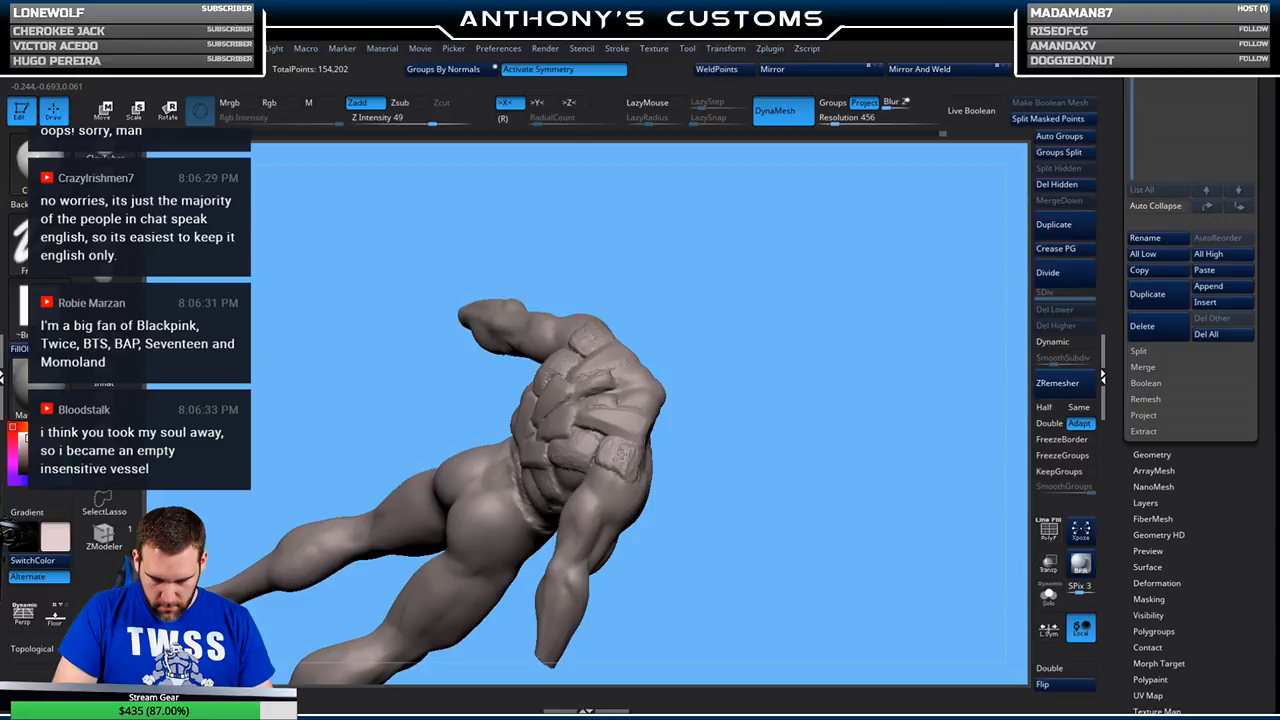
- Build up diagonal collarbone bands from the front of each shoulder to the upper center of the chest plate
mouse_move(607, 452)
mouse_down()
mouse_move(771, 403)
mouse_move(786, 349)
mouse_move(800, 357)
mouse_up()
mouse_move(875, 283)
mouse_down()
mouse_move(886, 363)
mouse_move(814, 315)
mouse_up()
drag(814, 315, 812, 418)
alt+drag(872, 348, 789, 343)
alt+drag(807, 343, 806, 309)
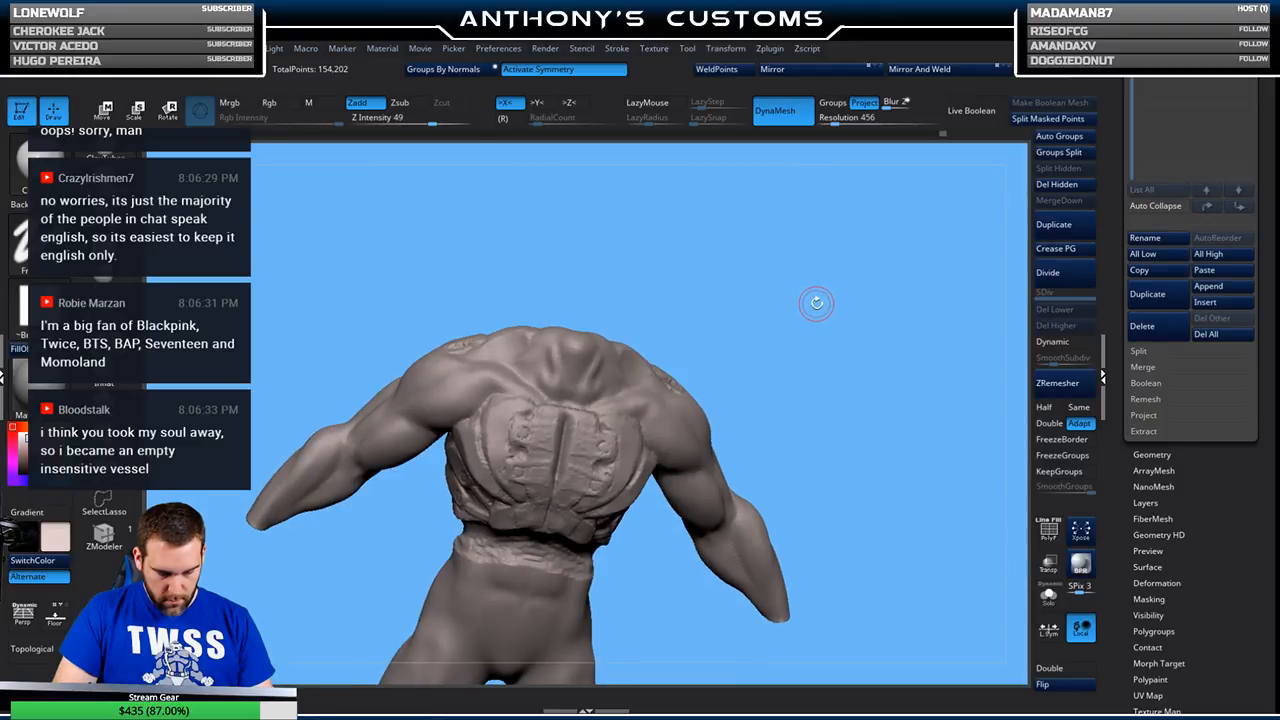
drag(811, 309, 617, 366)
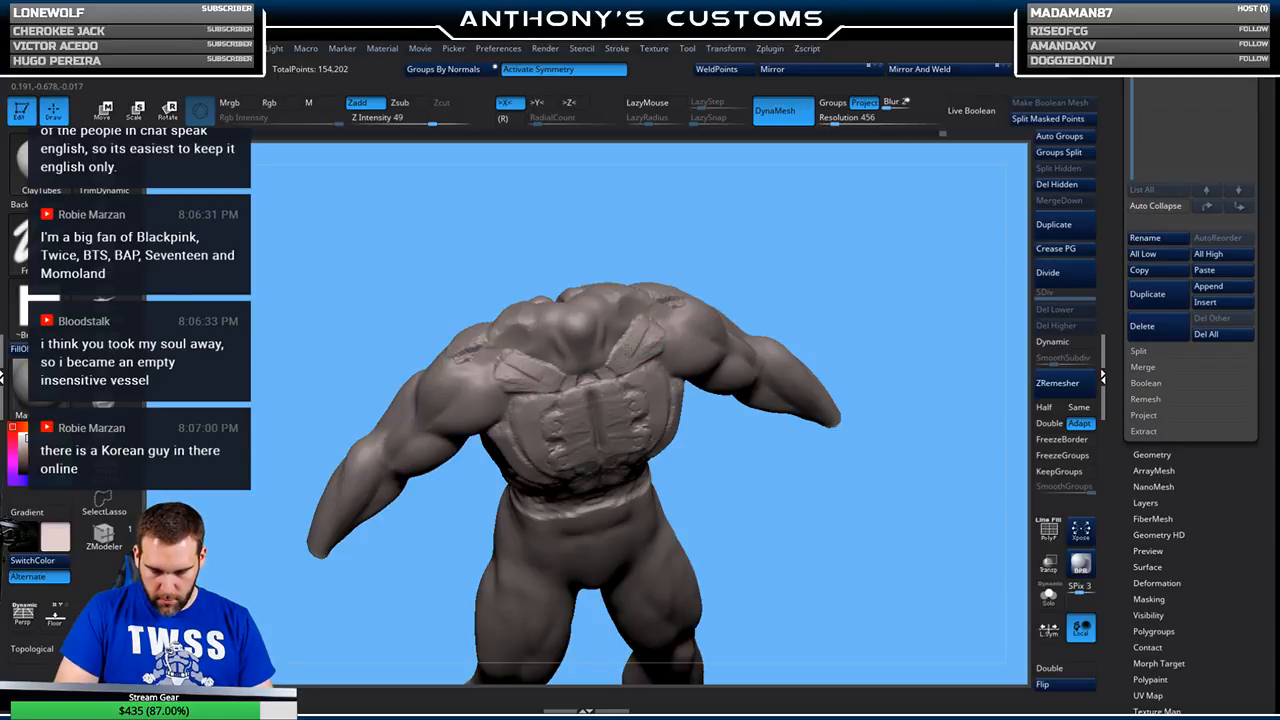
drag(625, 345, 642, 328)
- Refine the collarbone bands and blend them into the strips over the trapezius and the chest plate's top edge
drag(846, 249, 816, 330)
drag(612, 294, 615, 304)
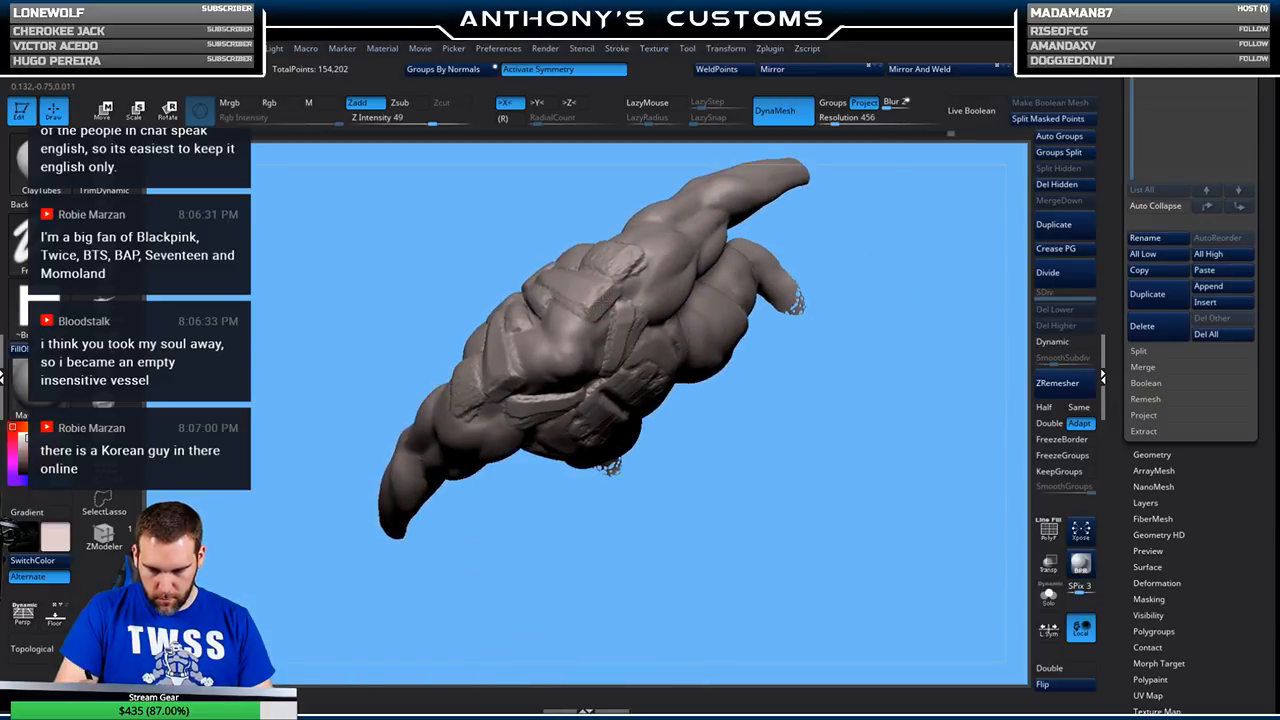
drag(635, 260, 637, 268)
mouse_move(845, 364)
shift+mouse_down()
mouse_move(862, 280)
mouse_move(737, 243)
mouse_move(745, 228)
mouse_move(789, 220)
mouse_move(775, 220)
shift+mouse_up()
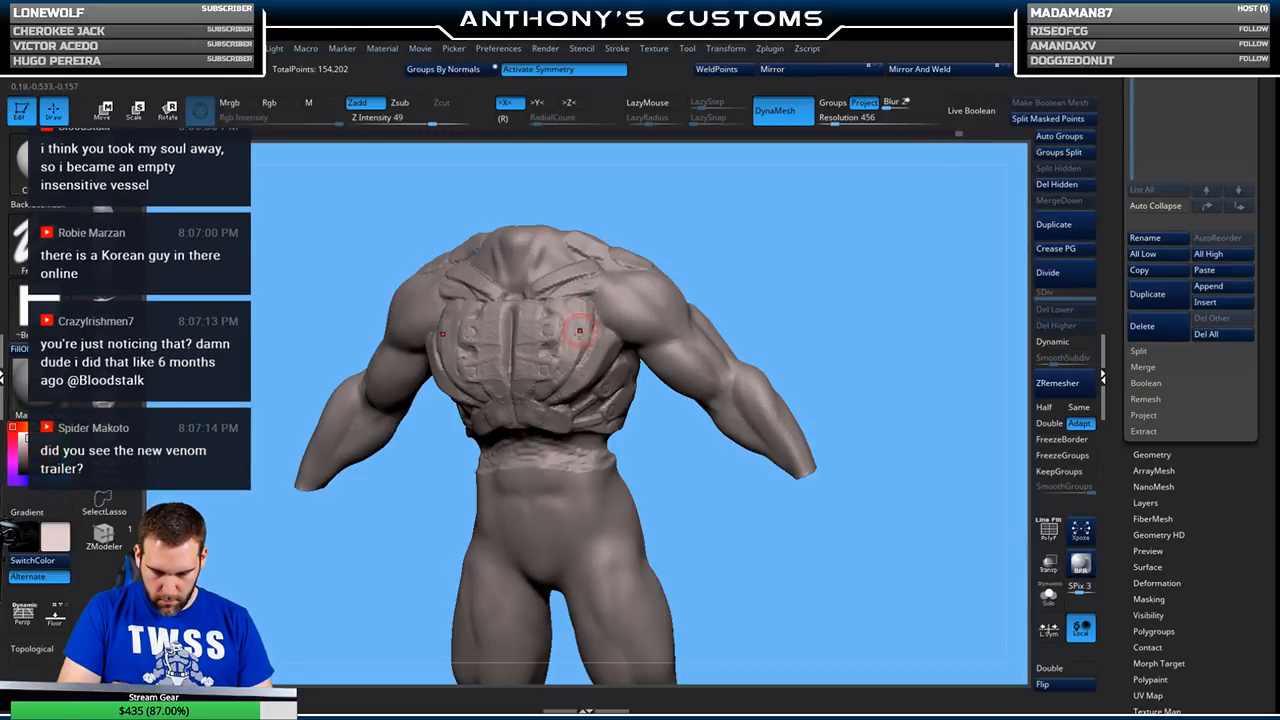
mouse_move(725, 249)
mouse_down()
mouse_move(800, 228)
mouse_move(776, 281)
mouse_move(814, 323)
mouse_move(528, 311)
mouse_move(578, 287)
mouse_up()
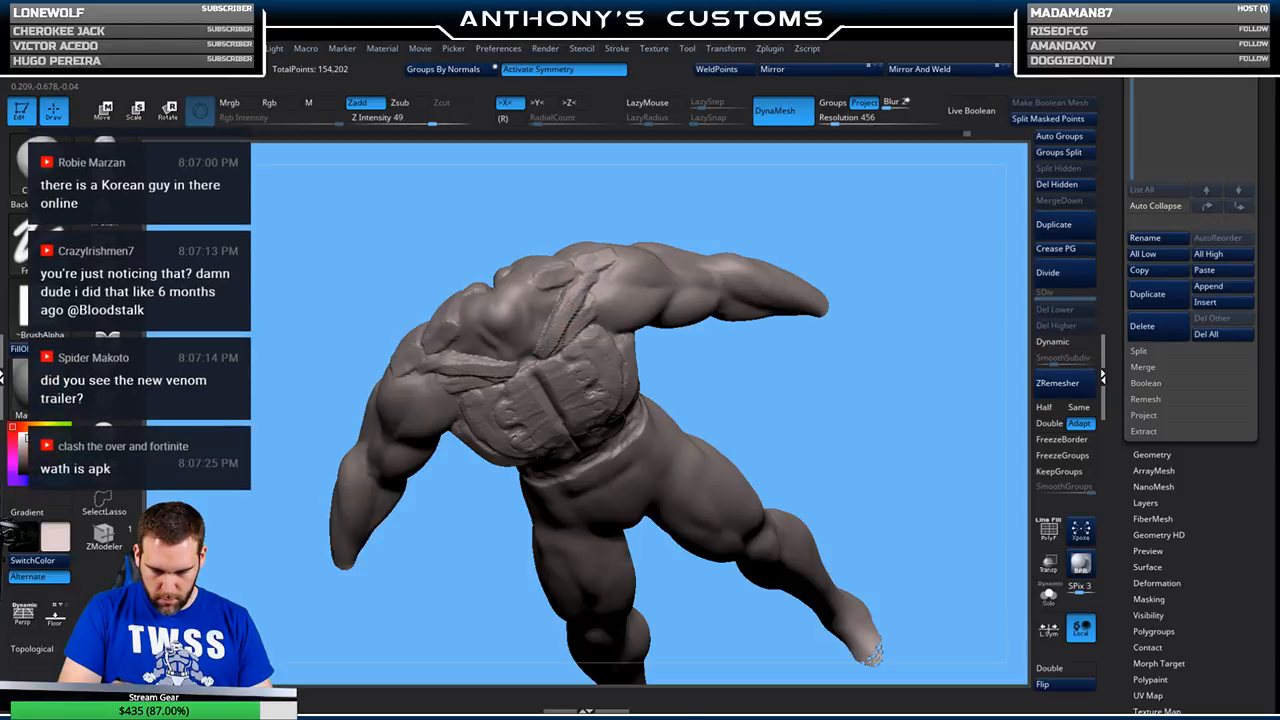
- Build up raised strips along the front of the neck, converging at the notch between the collarbone bands, with ClayTubes
drag(868, 373, 874, 318)
mouse_move(791, 286)
alt+mouse_down()
mouse_move(814, 344)
mouse_move(800, 326)
mouse_move(800, 374)
mouse_move(843, 311)
alt+mouse_up()
drag(780, 264, 775, 286)
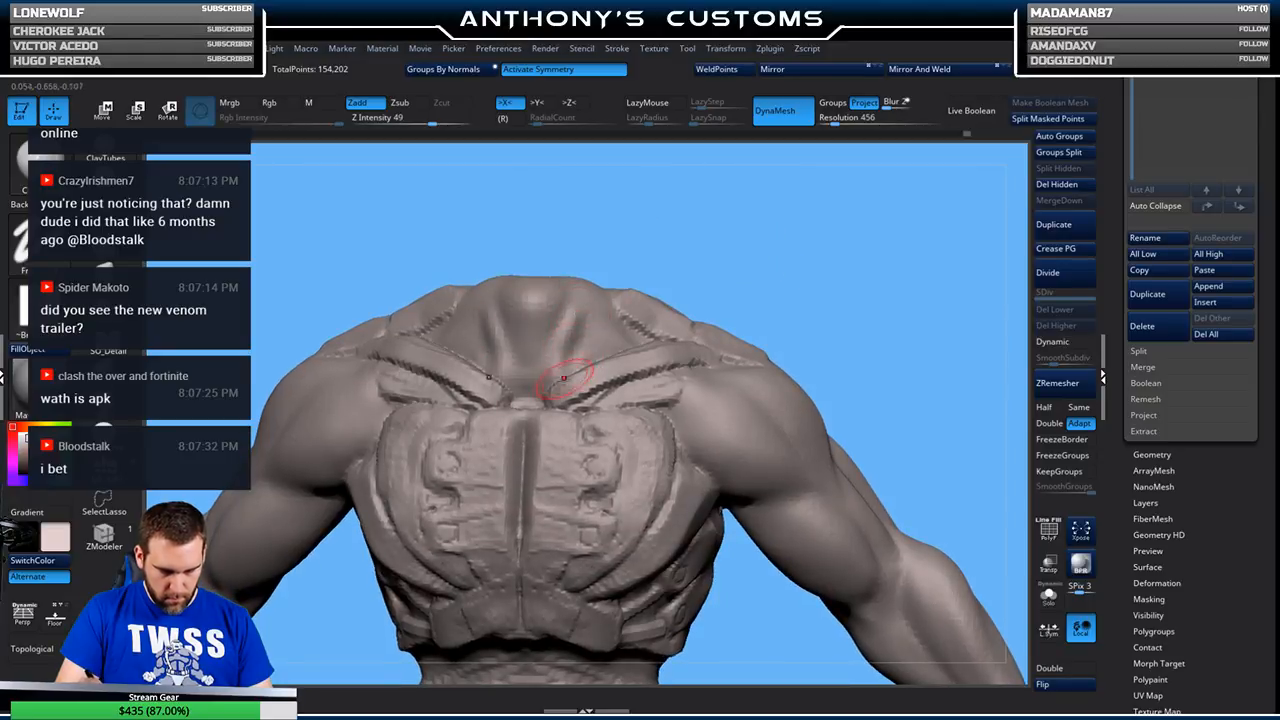
mouse_move(552, 352)
mouse_down()
mouse_move(562, 384)
mouse_move(575, 308)
mouse_up()
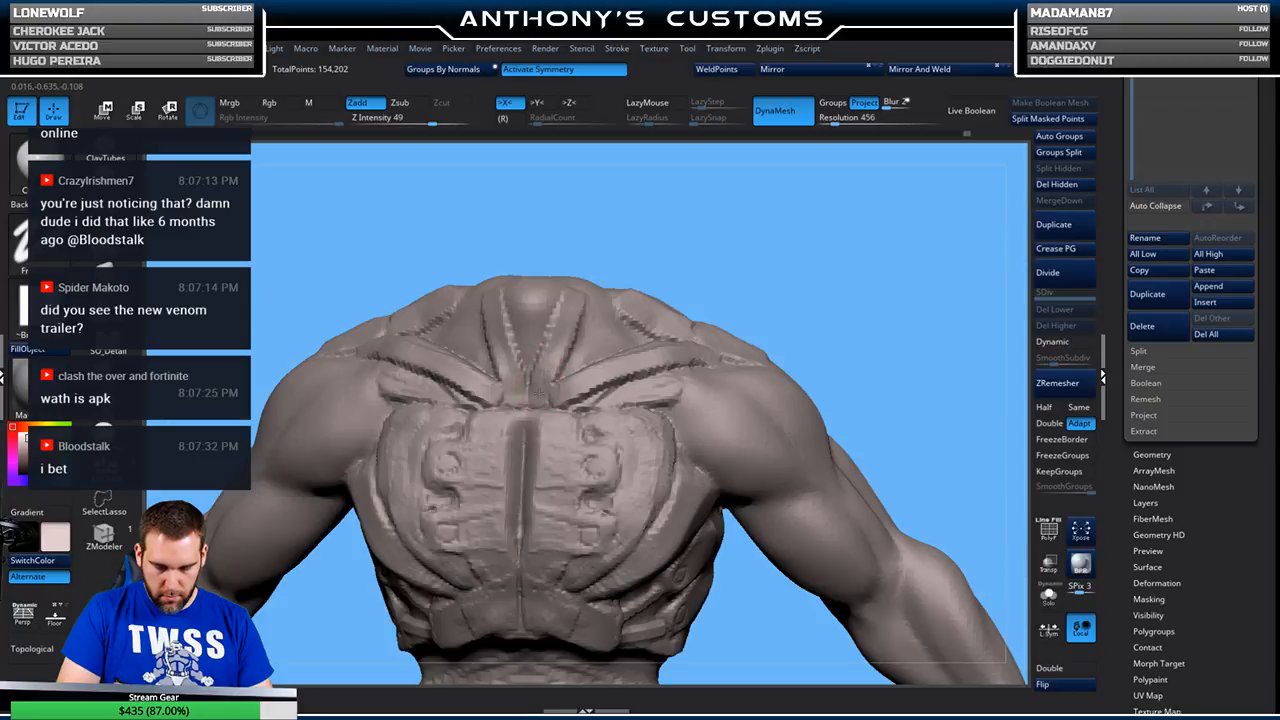
mouse_move(667, 256)
mouse_down()
mouse_move(811, 289)
mouse_move(853, 391)
mouse_move(862, 385)
mouse_move(871, 371)
mouse_move(813, 291)
mouse_move(749, 251)
mouse_move(750, 234)
mouse_move(712, 243)
mouse_up()
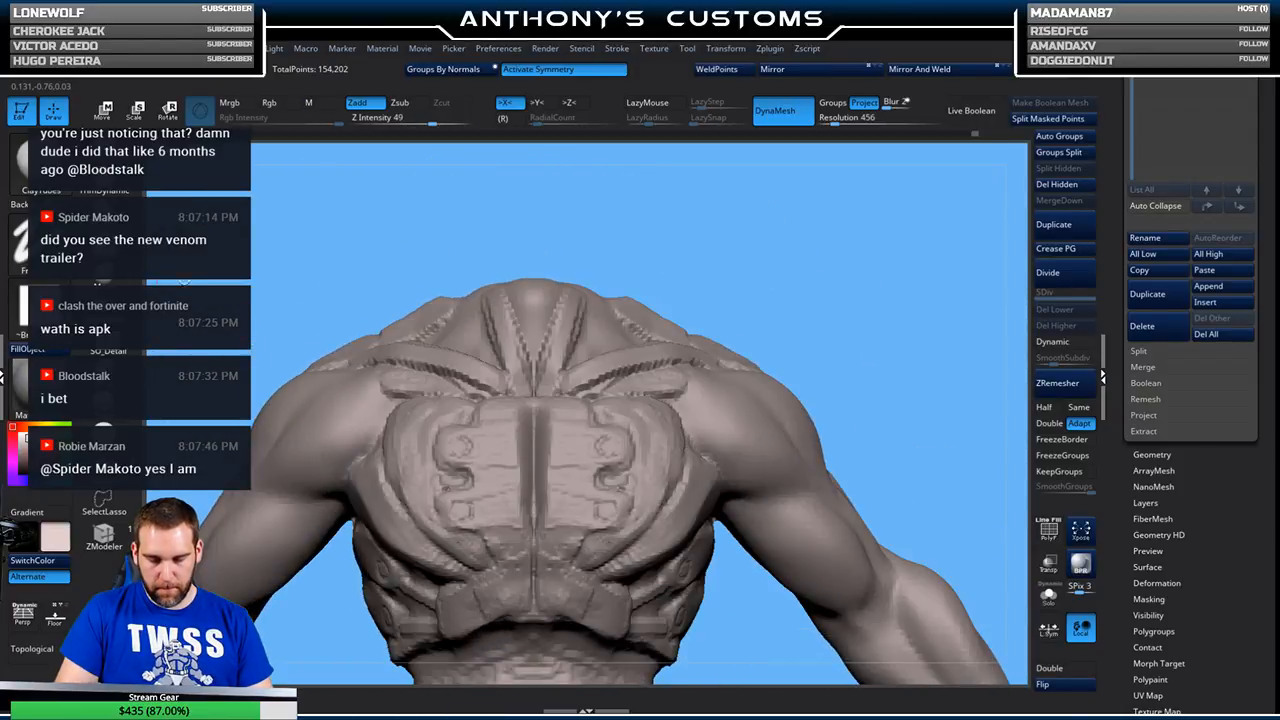
- Pull the top of the neck stump upward with the Move brush to lengthen the neck
key(v)
key(space)
drag(662, 227, 672, 227)
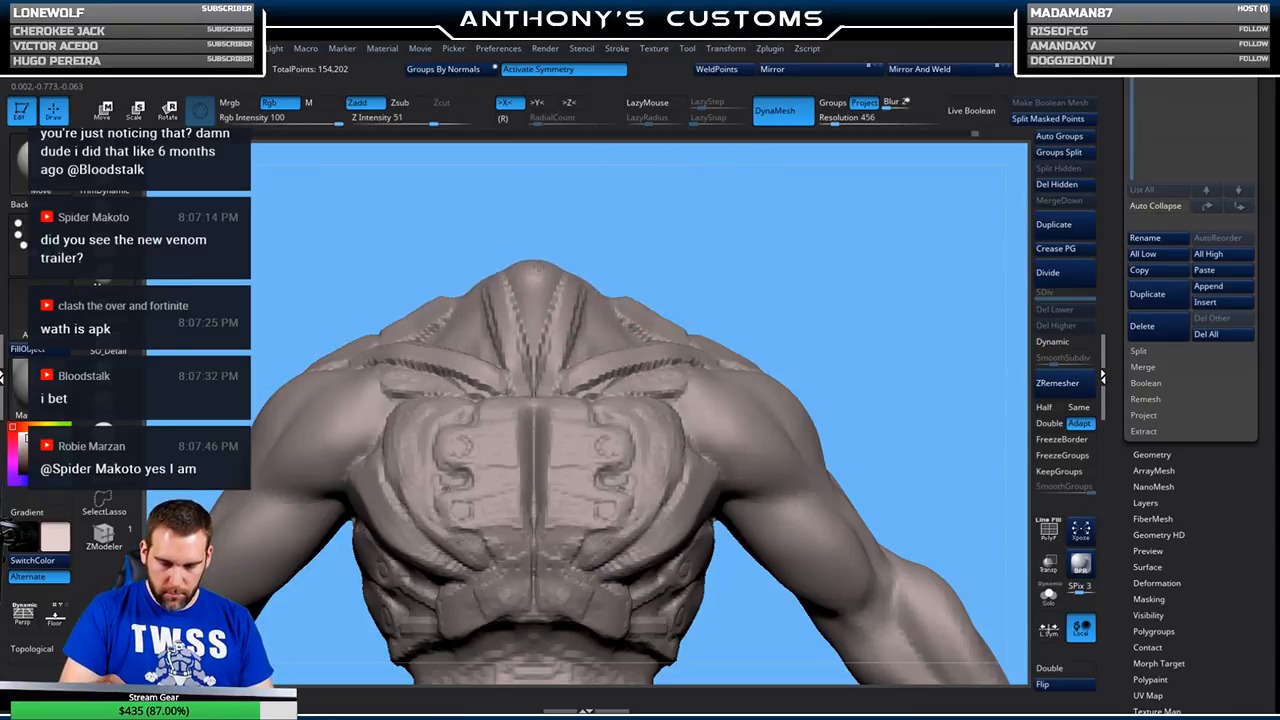
drag(539, 258, 540, 251)
drag(606, 326, 603, 334)
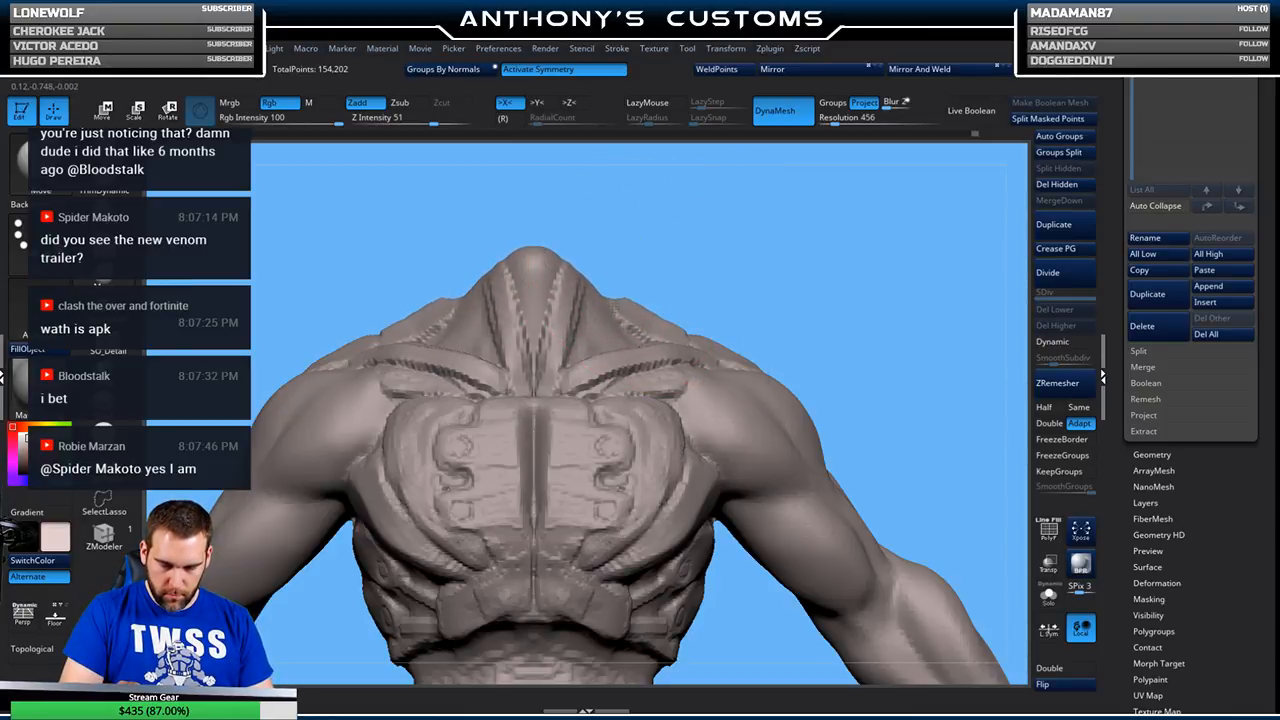
key(space)
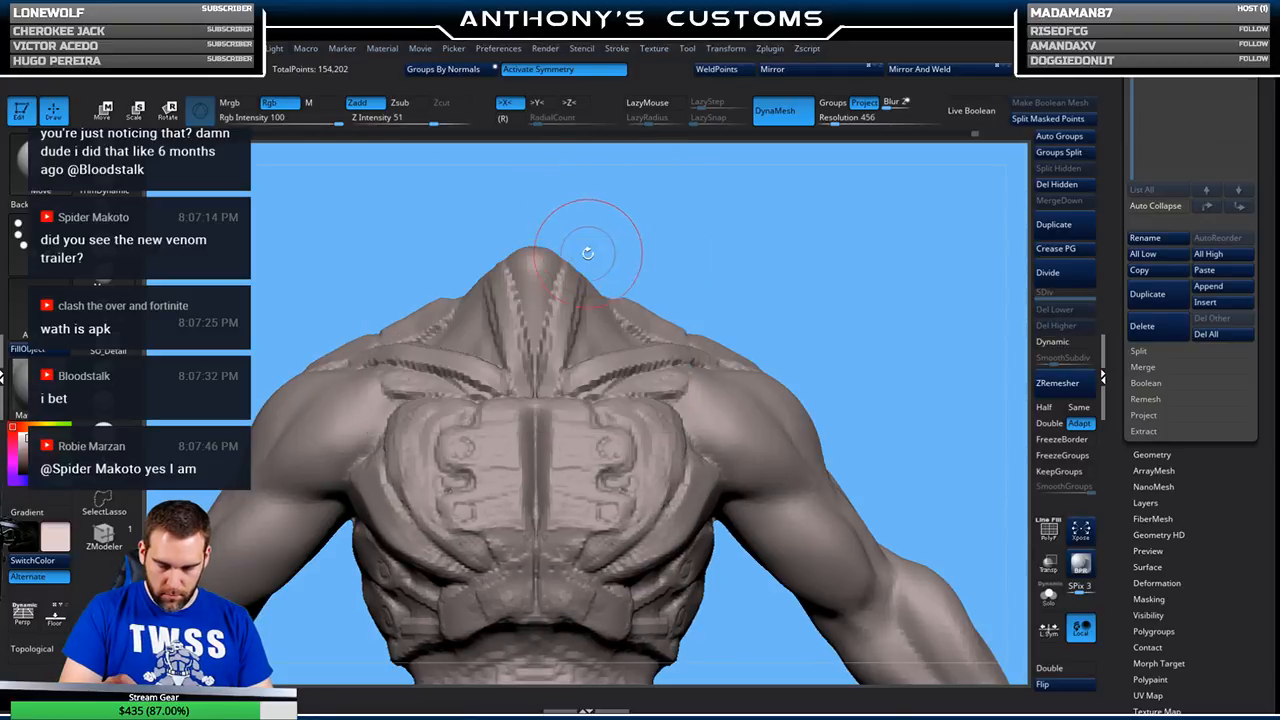
- Reshape the neck's profile from the side with the Move brush and save the work
mouse_move(634, 200)
mouse_down()
mouse_move(763, 229)
mouse_move(545, 253)
mouse_move(645, 245)
mouse_up()
drag(528, 263, 516, 260)
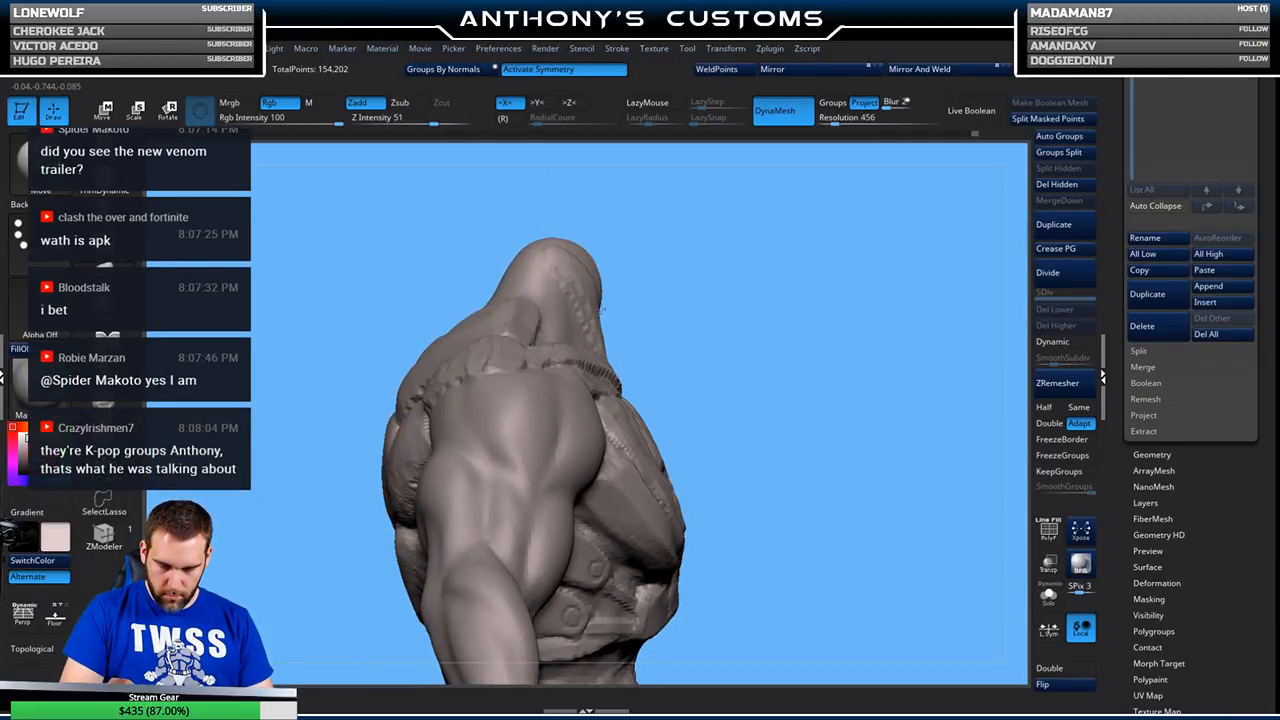
mouse_move(686, 229)
mouse_down()
mouse_move(663, 251)
mouse_move(756, 290)
mouse_move(811, 289)
mouse_move(751, 280)
mouse_up()
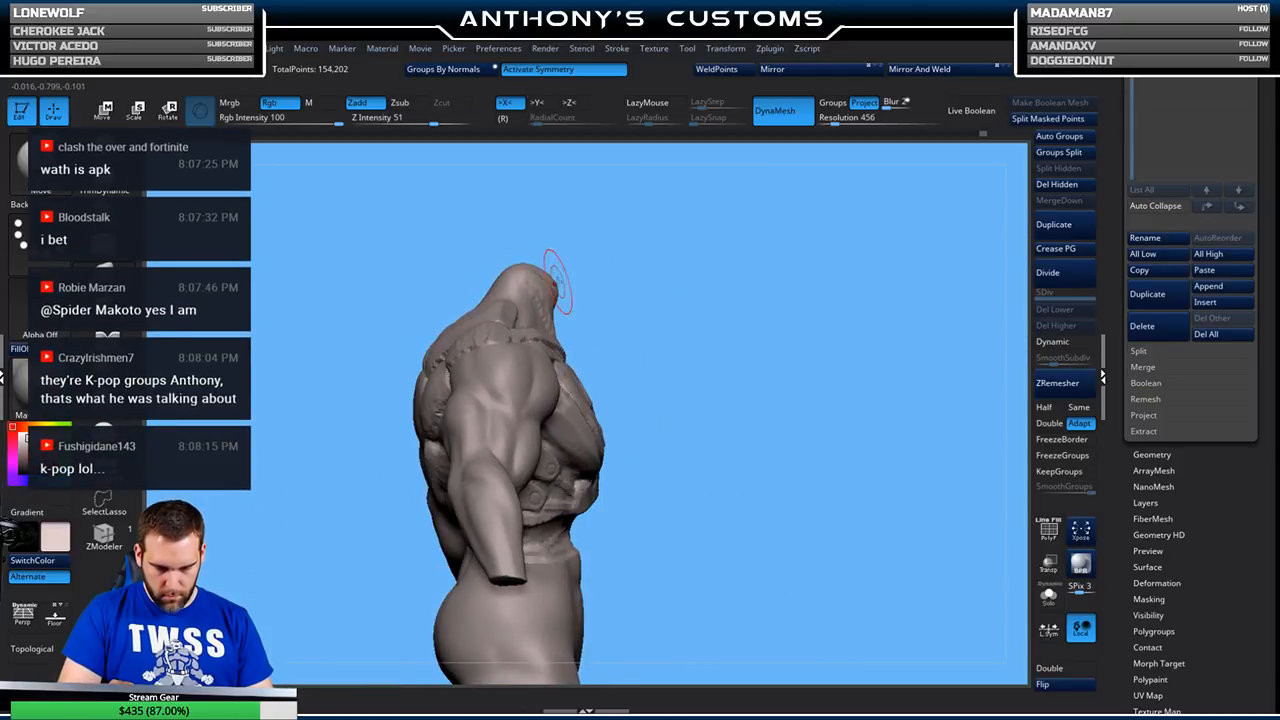
mouse_move(620, 320)
mouse_down()
mouse_move(751, 317)
mouse_move(723, 297)
mouse_move(798, 330)
mouse_move(794, 289)
mouse_up()
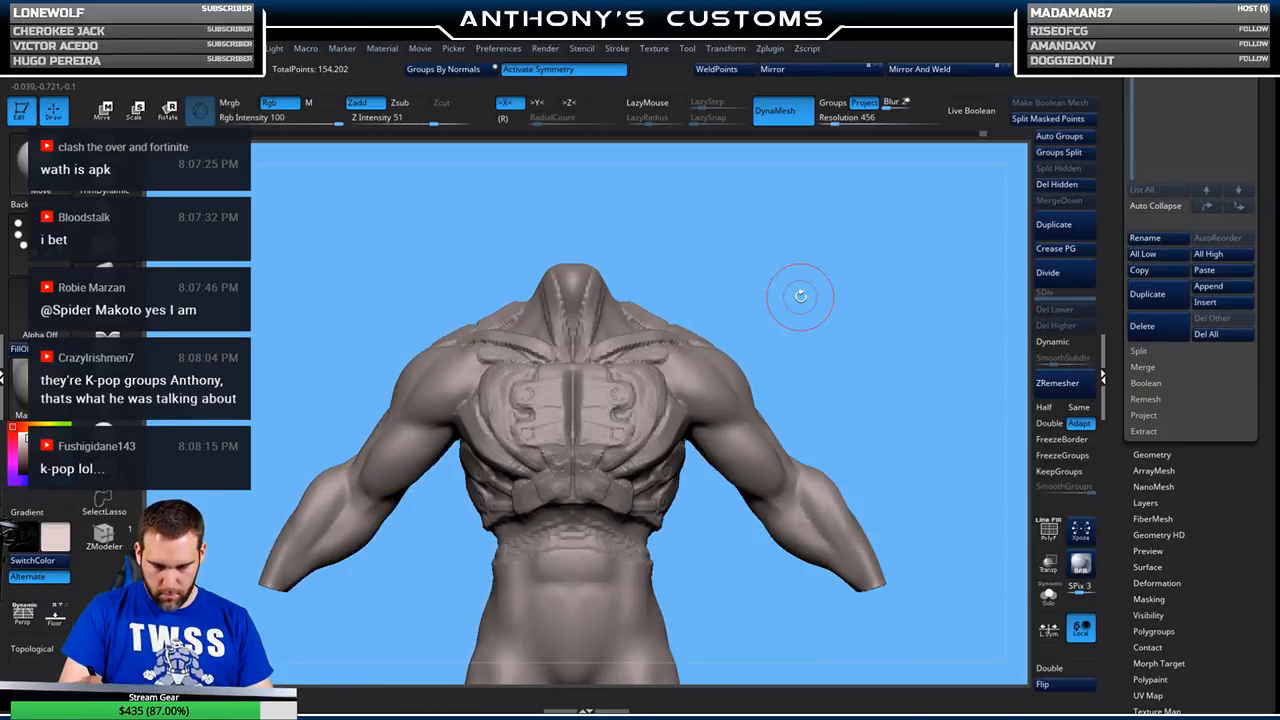
key(space)
drag(781, 224, 765, 222)
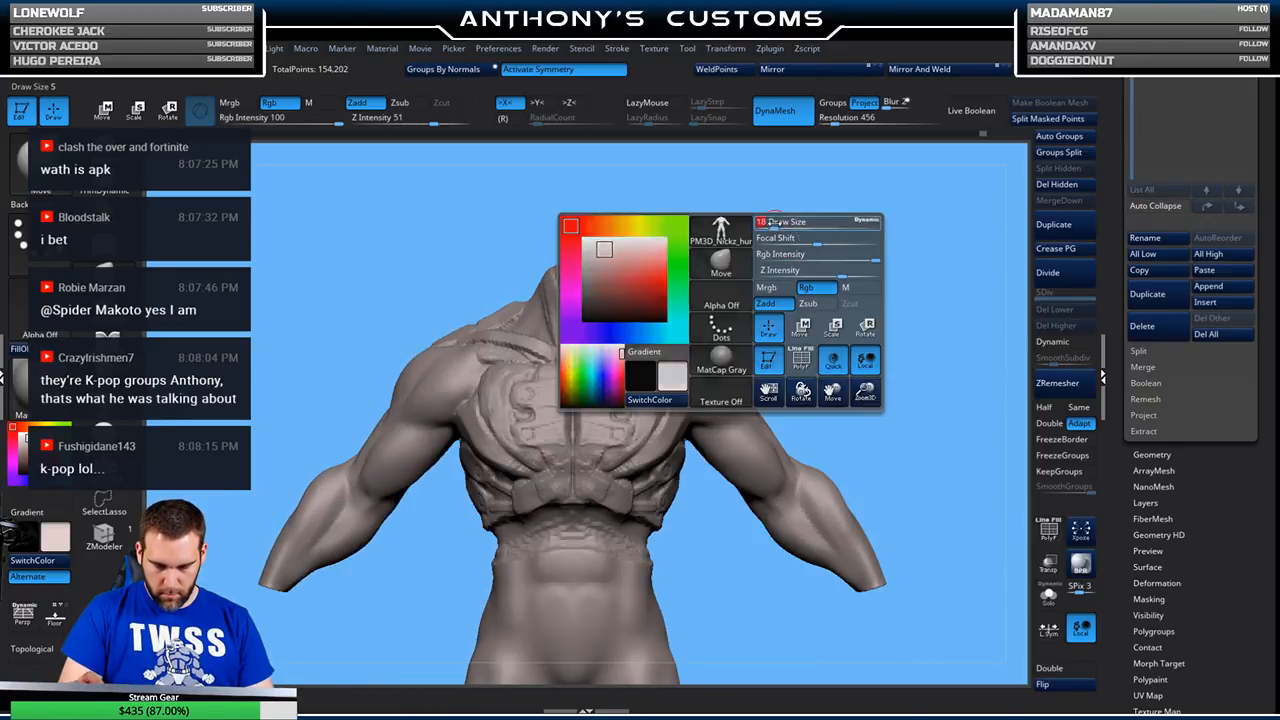
click(104, 228)
mouse_move(850, 269)
mouse_down()
mouse_move(828, 330)
mouse_move(814, 289)
mouse_move(823, 331)
mouse_move(692, 305)
mouse_up()
key(ctrl+s)
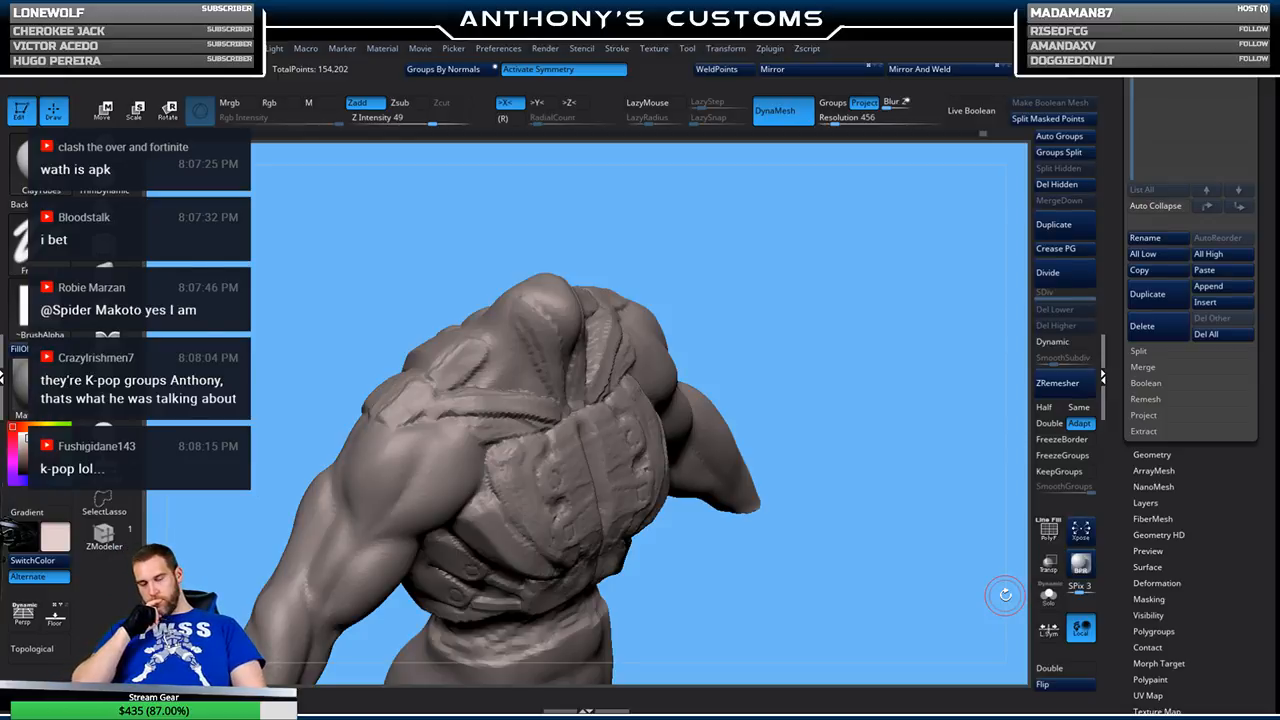
- Mask the notched central chest plate on both sides and invert the mask so only that plate can be edited
mouse_move(866, 387)
mouse_down()
mouse_move(880, 369)
mouse_move(830, 376)
mouse_move(894, 331)
mouse_move(887, 322)
mouse_move(875, 338)
mouse_up()
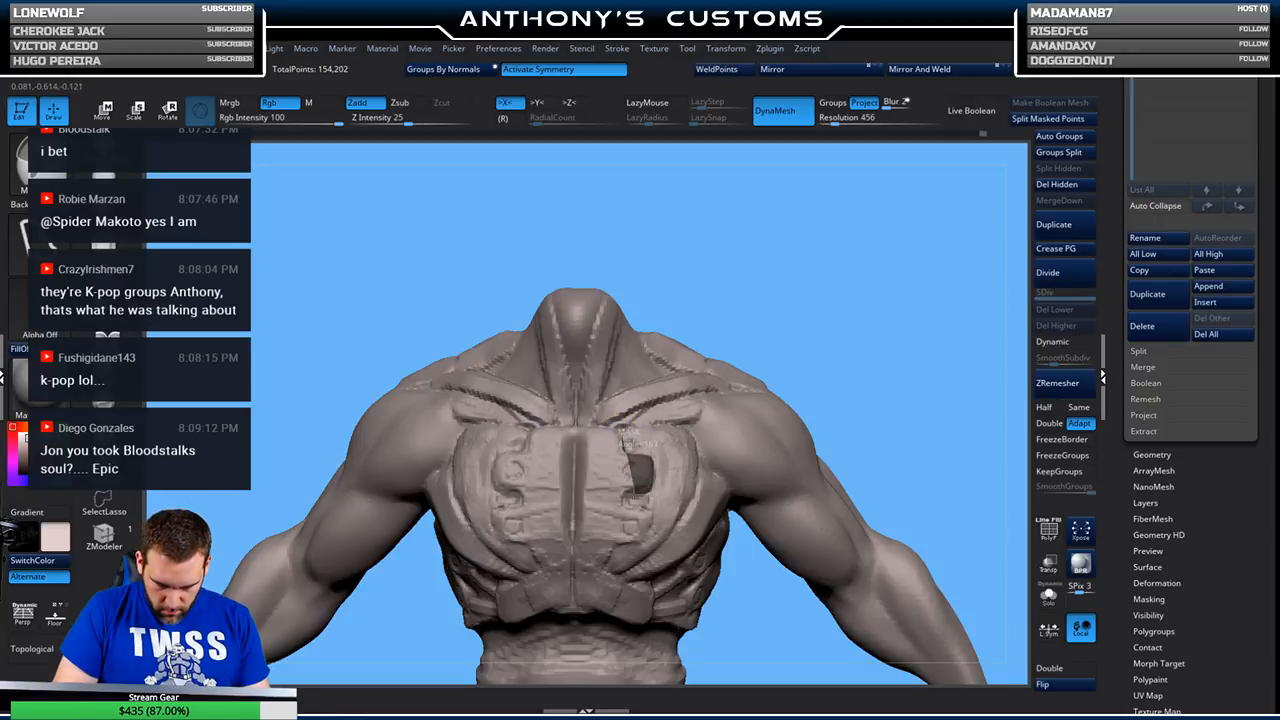
ctrl+drag(625, 507, 650, 512)
ctrl+drag(630, 446, 619, 546)
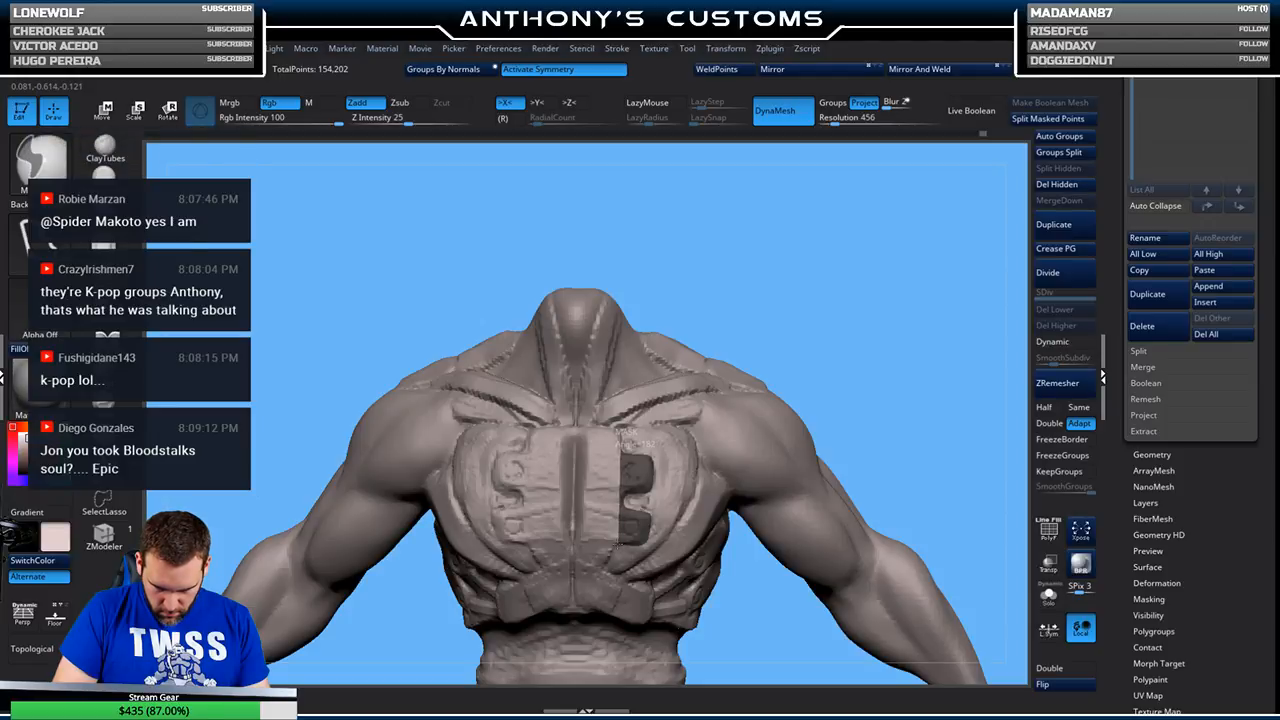
ctrl+drag(628, 442, 567, 442)
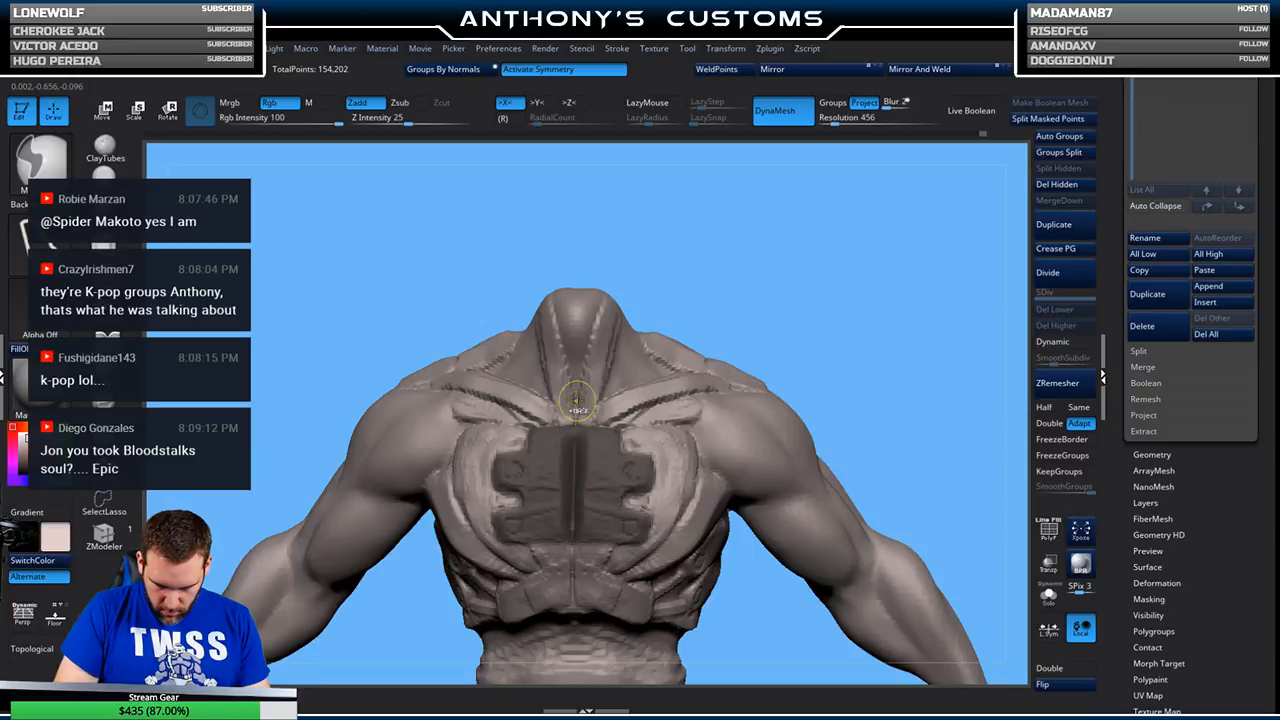
mouse_move(920, 306)
mouse_down()
mouse_move(922, 322)
mouse_move(956, 320)
mouse_move(951, 311)
mouse_up()
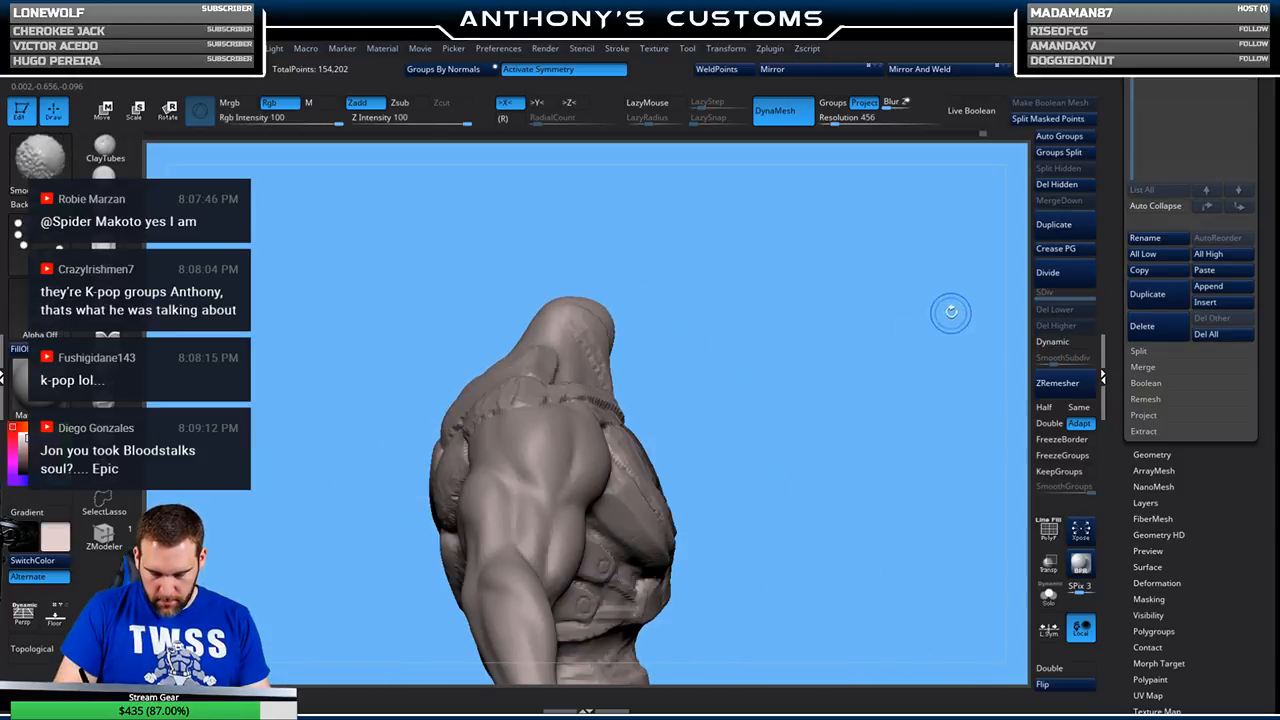
mouse_move(510, 526)
ctrl+mouse_down()
mouse_move(420, 590)
mouse_move(400, 277)
mouse_move(600, 330)
mouse_move(843, 437)
ctrl+mouse_up()
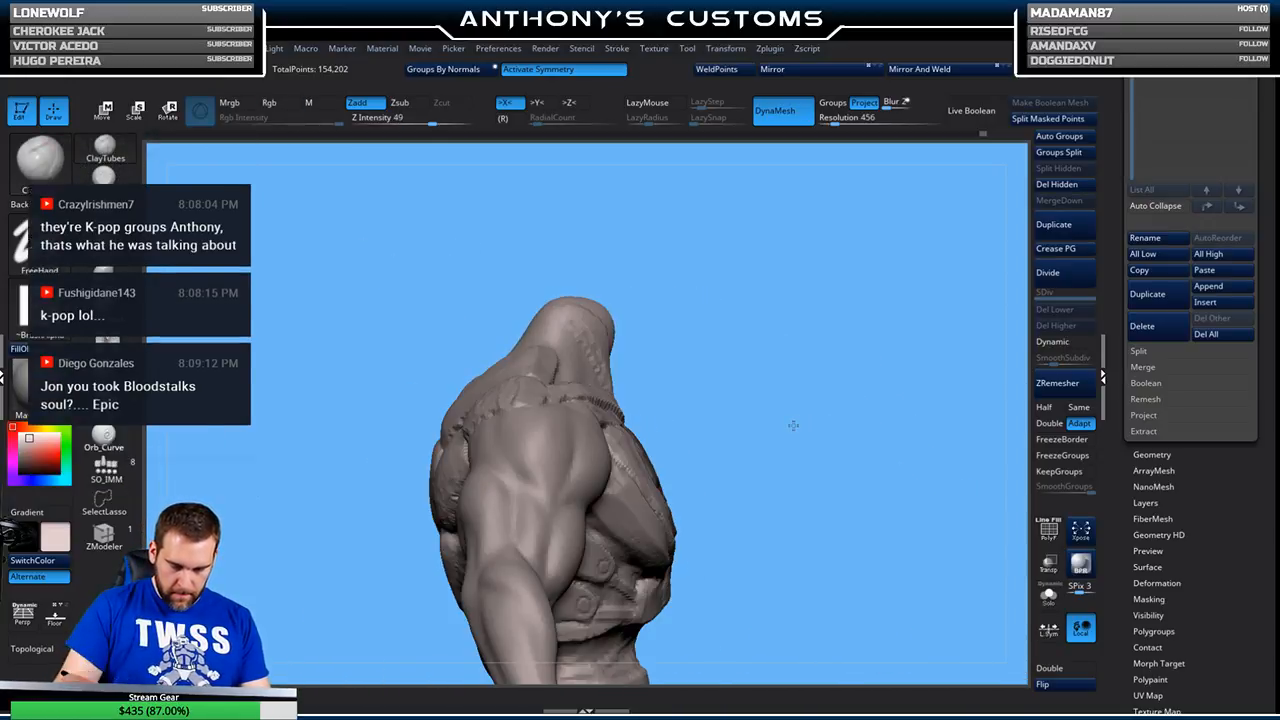
ctrl+click(848, 437)
- Move the unmasked central chest plate slightly forward, away from the torso, and clear the mask
key(w)
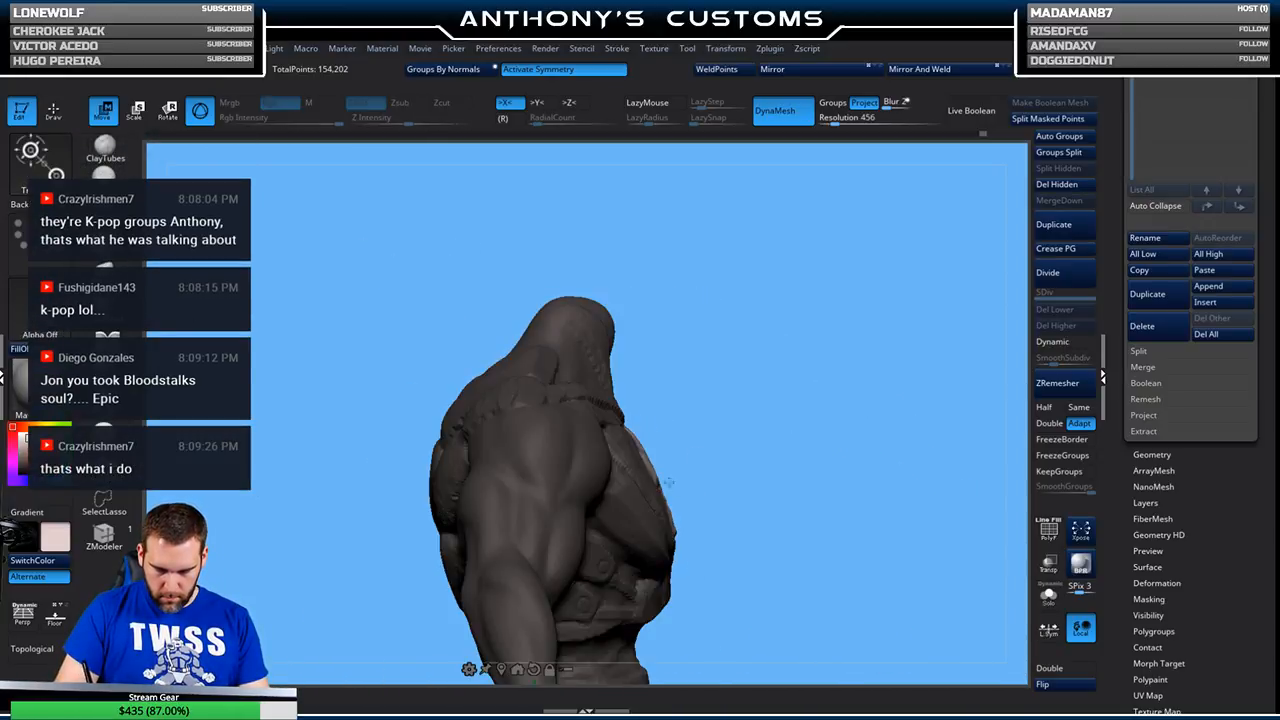
click(630, 493)
drag(683, 443, 689, 440)
key(q)
shift+drag(892, 443, 831, 454)
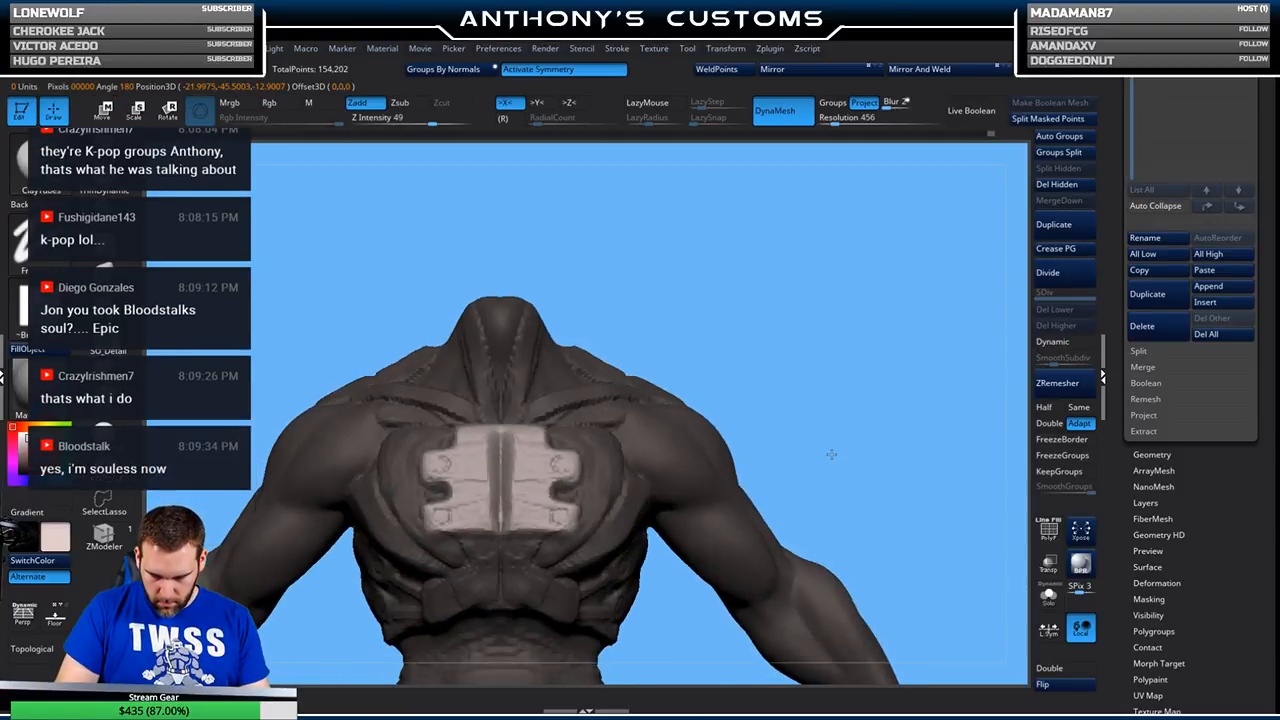
ctrl+drag(871, 346, 890, 384)
- Flatten the central chest plate with hPolish, smoothing away its small raised details and surface lines
alt+drag(876, 371, 816, 358)
alt+drag(820, 422, 824, 377)
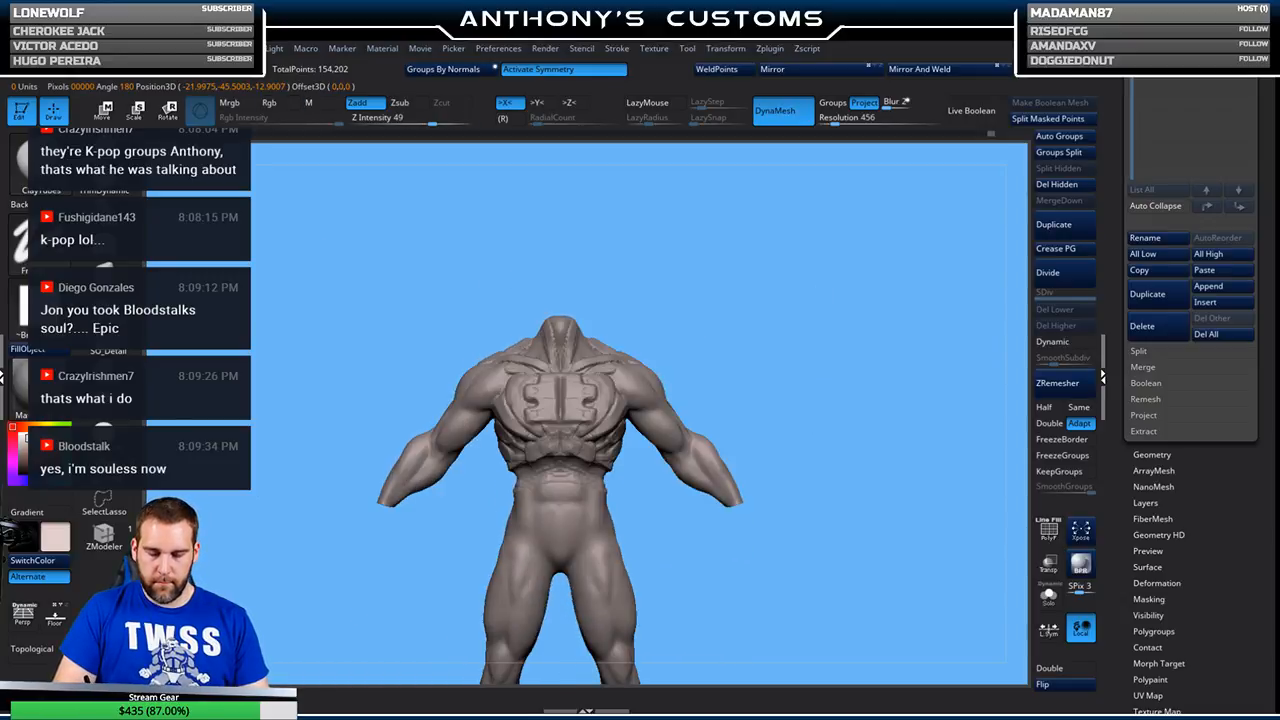
click(104, 240)
mouse_move(901, 311)
alt+mouse_down()
mouse_move(886, 369)
mouse_move(861, 380)
mouse_move(900, 323)
mouse_move(882, 323)
mouse_move(880, 308)
alt+mouse_up()
key(space)
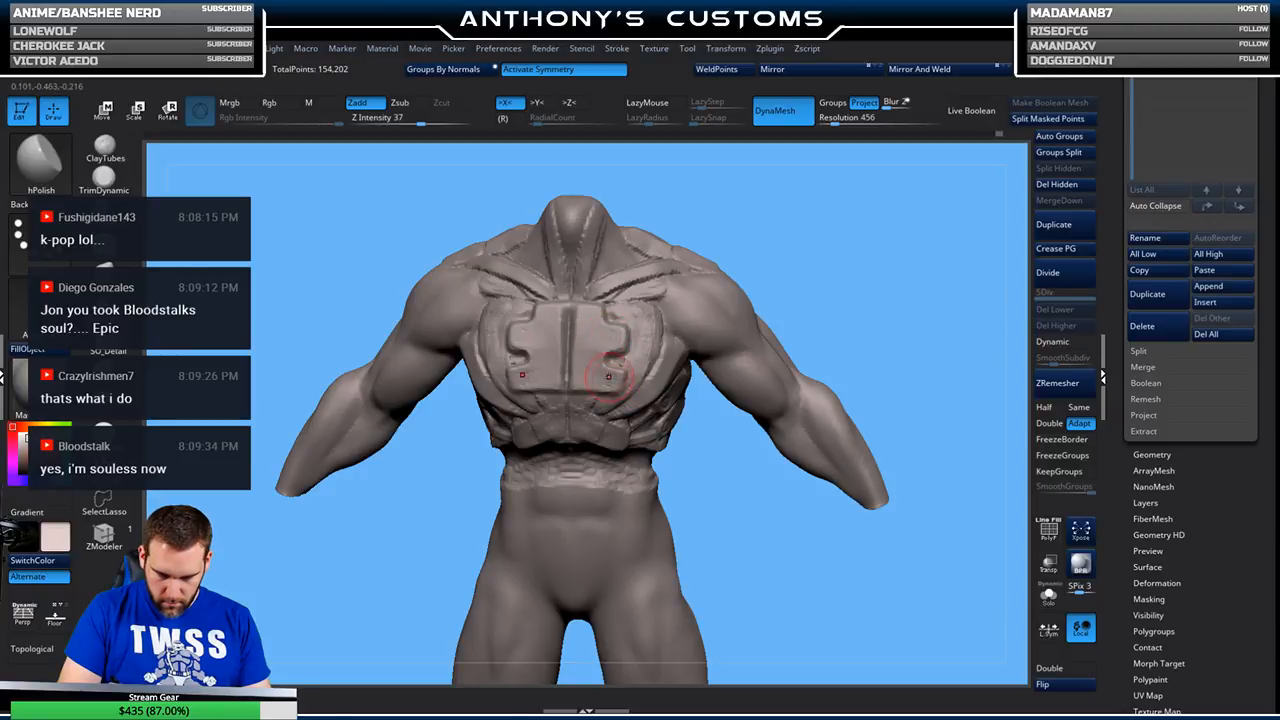
mouse_move(862, 288)
mouse_down()
mouse_move(830, 292)
mouse_move(846, 264)
mouse_move(797, 314)
mouse_move(836, 293)
mouse_move(673, 320)
mouse_up()
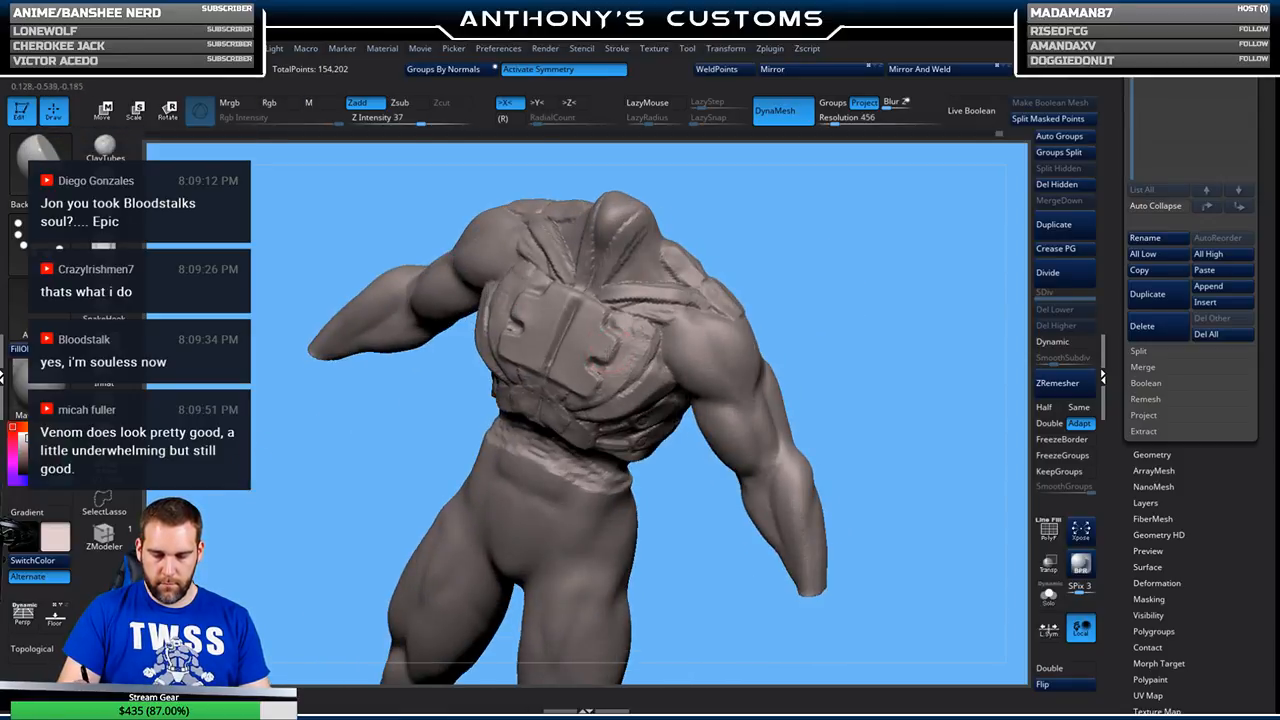
drag(899, 246, 759, 281)
drag(853, 268, 878, 292)
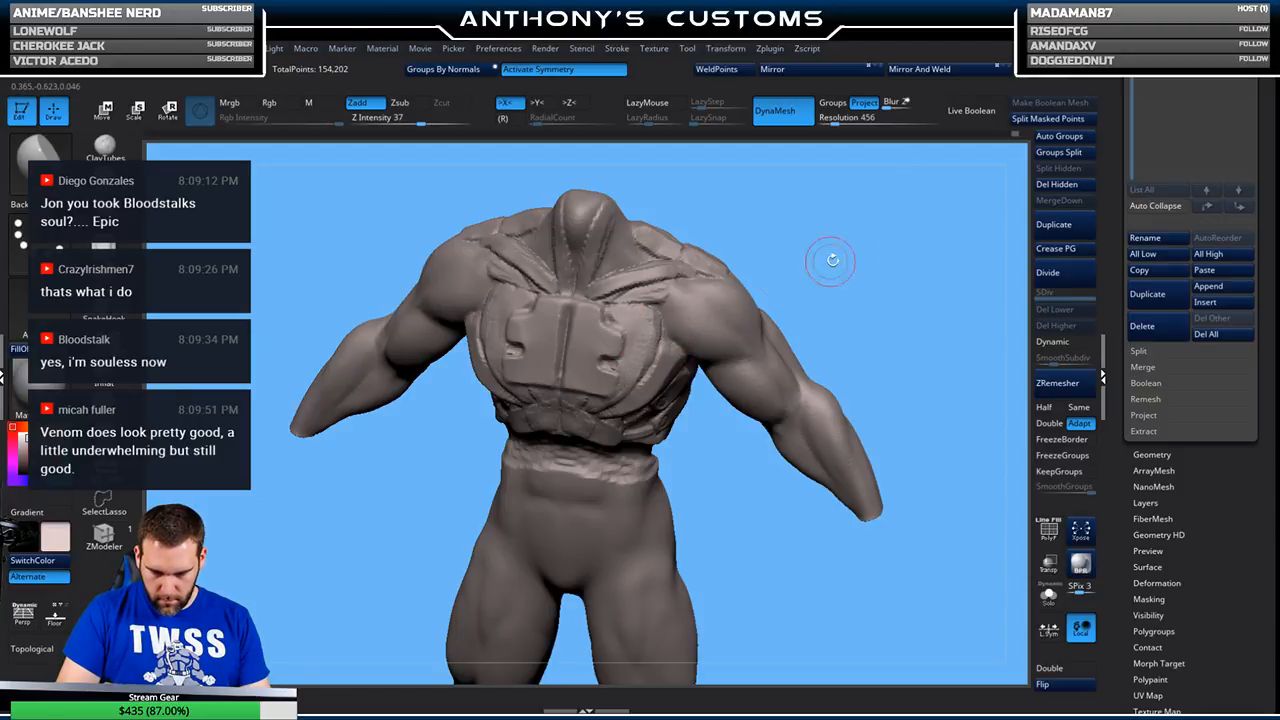
- Polish the outer chest plates, the curved bands below them and the lower sternum plates with hPolish
key(space)
mouse_move(860, 240)
alt+mouse_down()
mouse_move(872, 315)
mouse_move(760, 297)
alt+mouse_up()
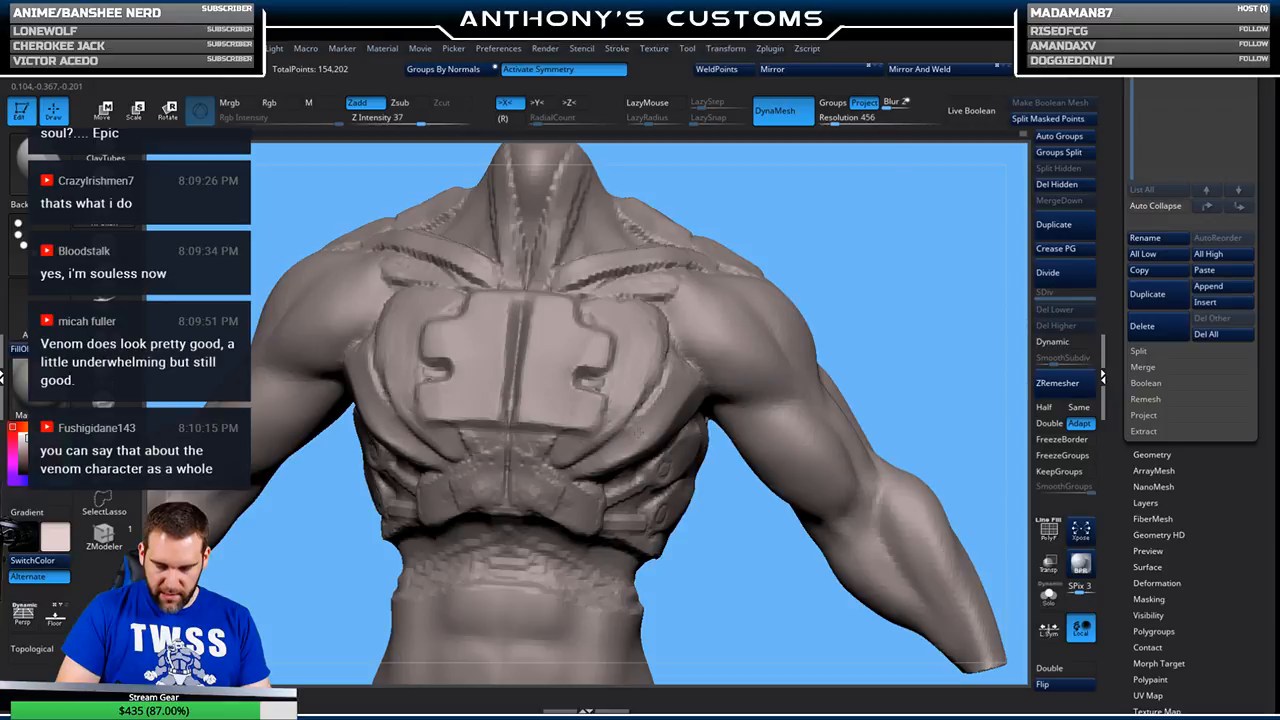
right_drag(682, 386, 650, 432)
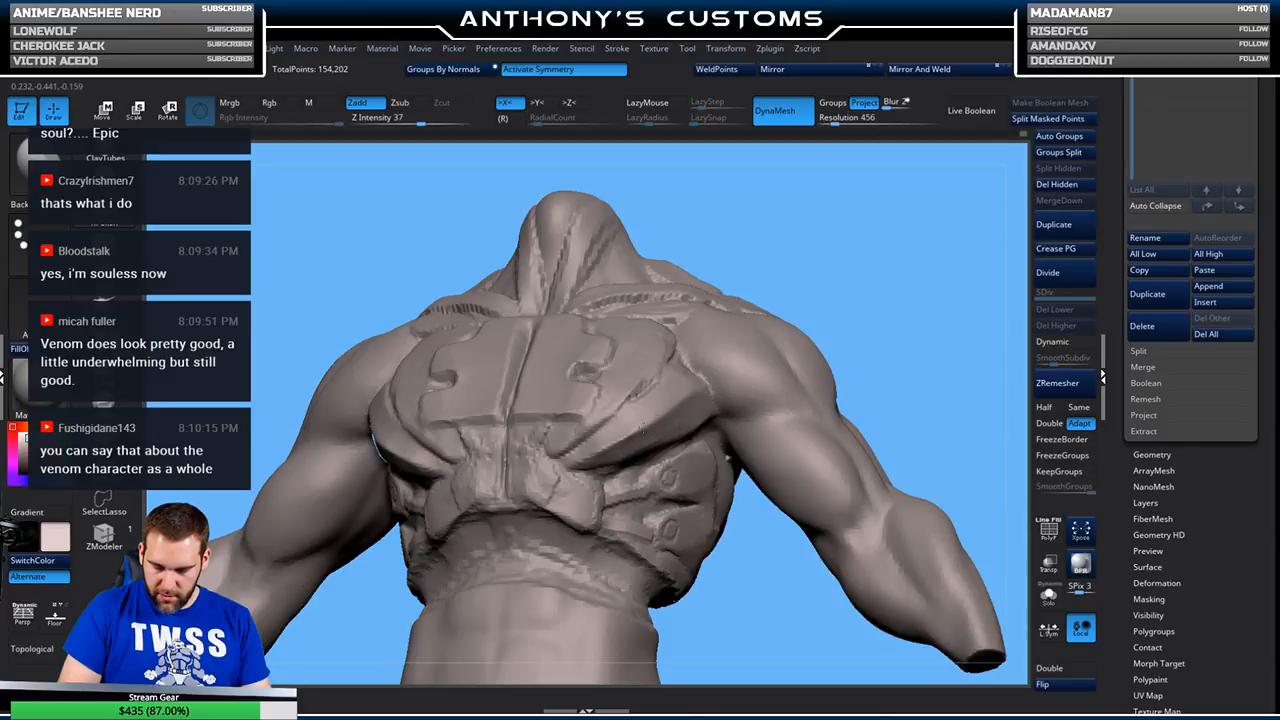
mouse_move(733, 345)
shift+right_down()
mouse_move(931, 266)
mouse_move(929, 216)
mouse_move(866, 261)
mouse_move(872, 274)
mouse_move(894, 266)
mouse_move(879, 354)
mouse_move(894, 257)
shift+right_up()
key(space)
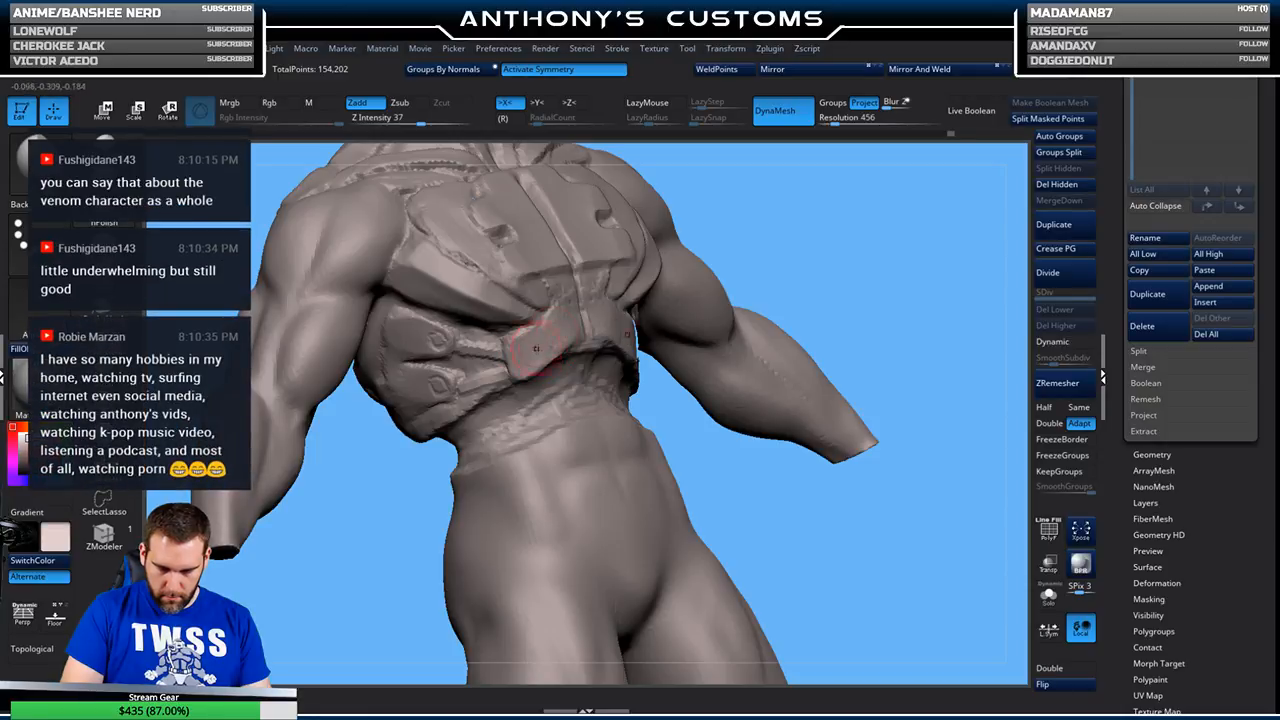
drag(896, 272, 787, 506)
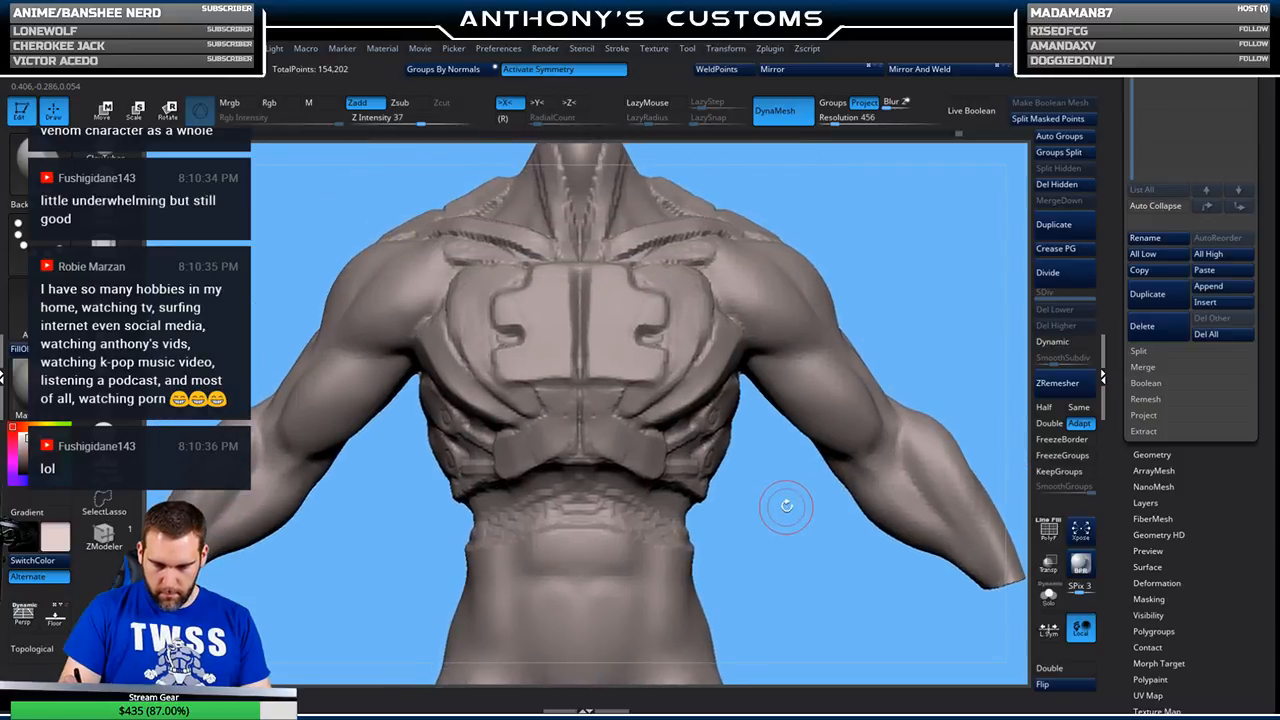
- Build up small raised segments below the chest plate and between the lower sternum plates with ClayTubes at draw size 22
key(2)
mouse_move(910, 218)
mouse_down()
mouse_move(889, 340)
mouse_move(836, 332)
mouse_move(852, 277)
mouse_up()
key(space)
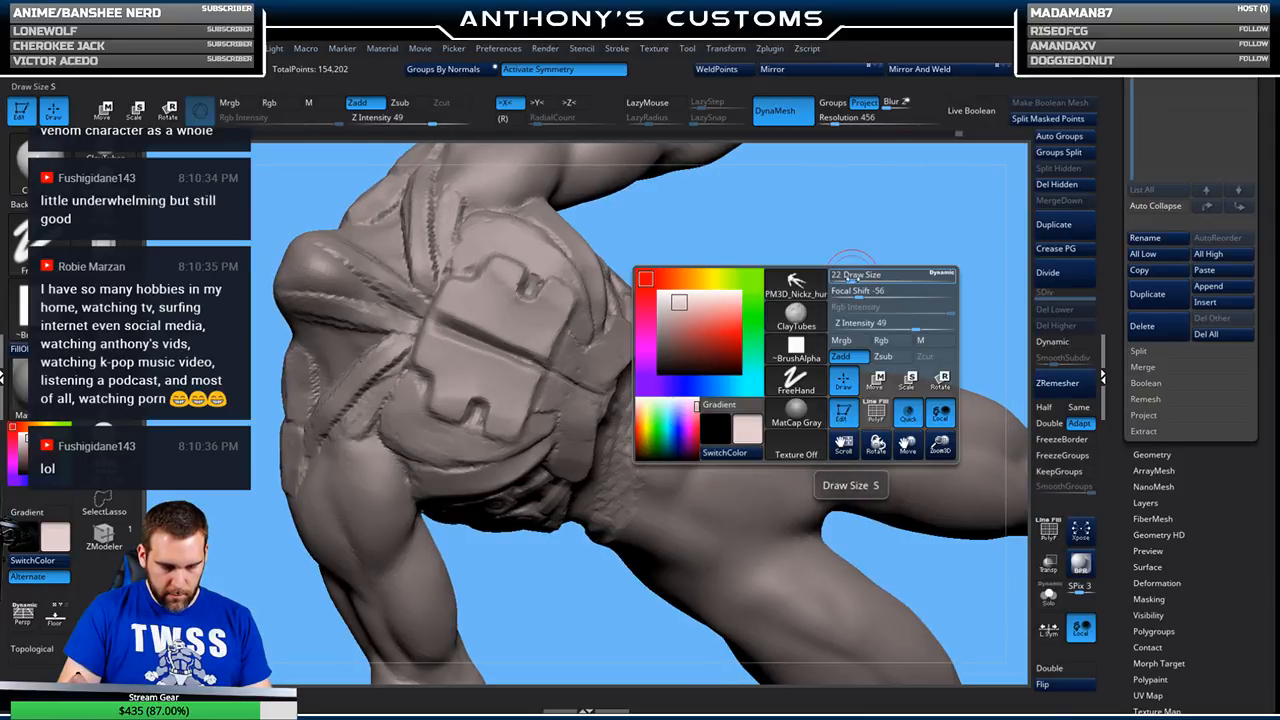
mouse_move(865, 243)
alt+mouse_down()
mouse_move(857, 294)
mouse_move(906, 191)
mouse_move(663, 237)
alt+mouse_up()
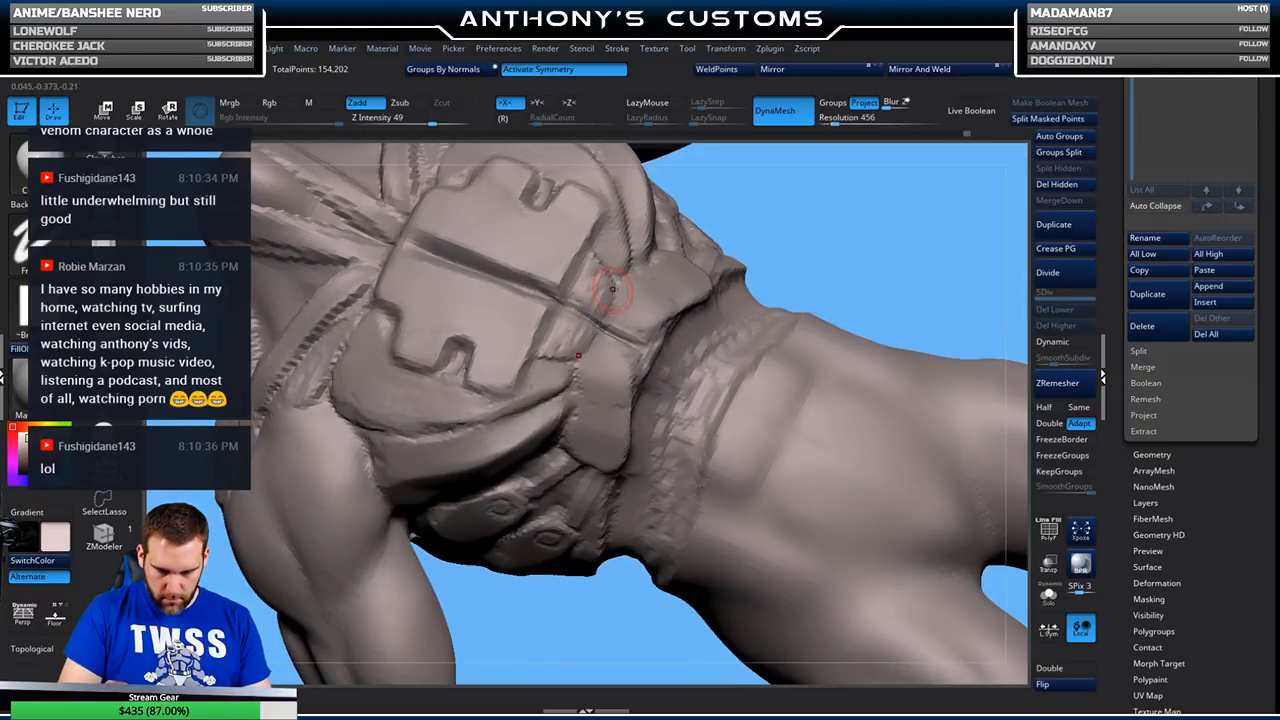
mouse_move(905, 226)
mouse_down()
mouse_move(878, 243)
mouse_move(790, 250)
mouse_up()
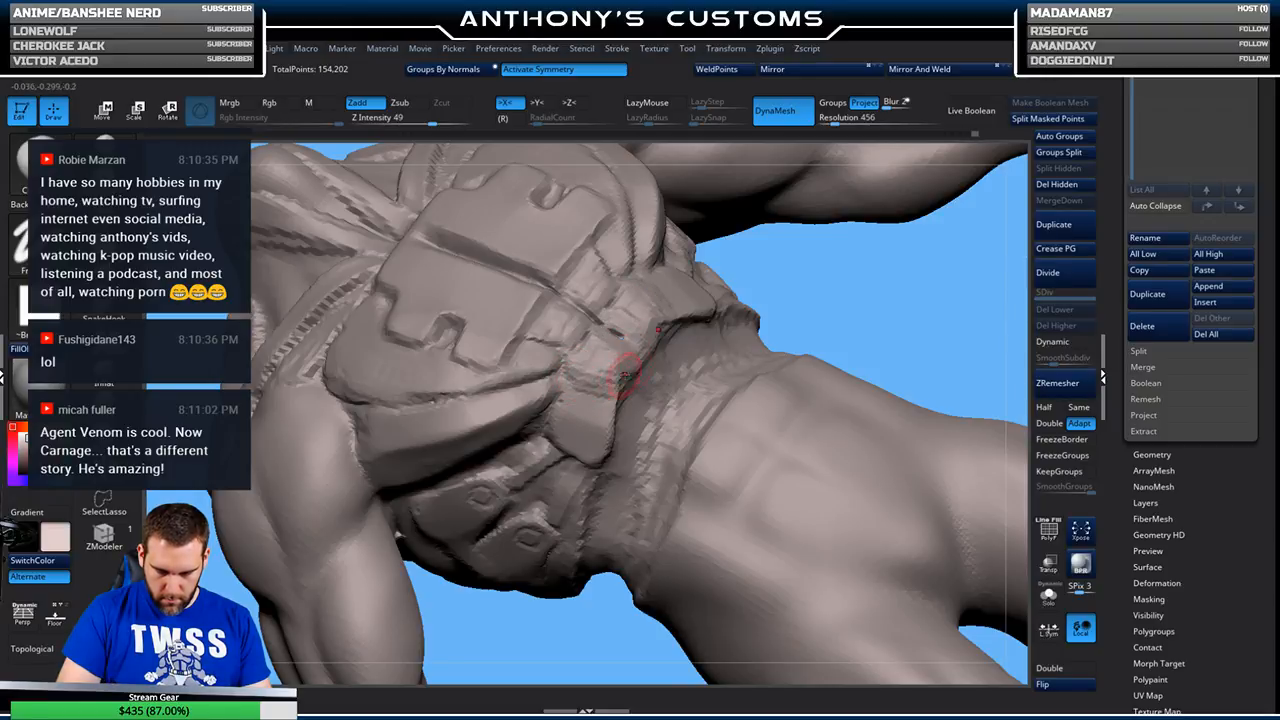
drag(985, 257, 962, 328)
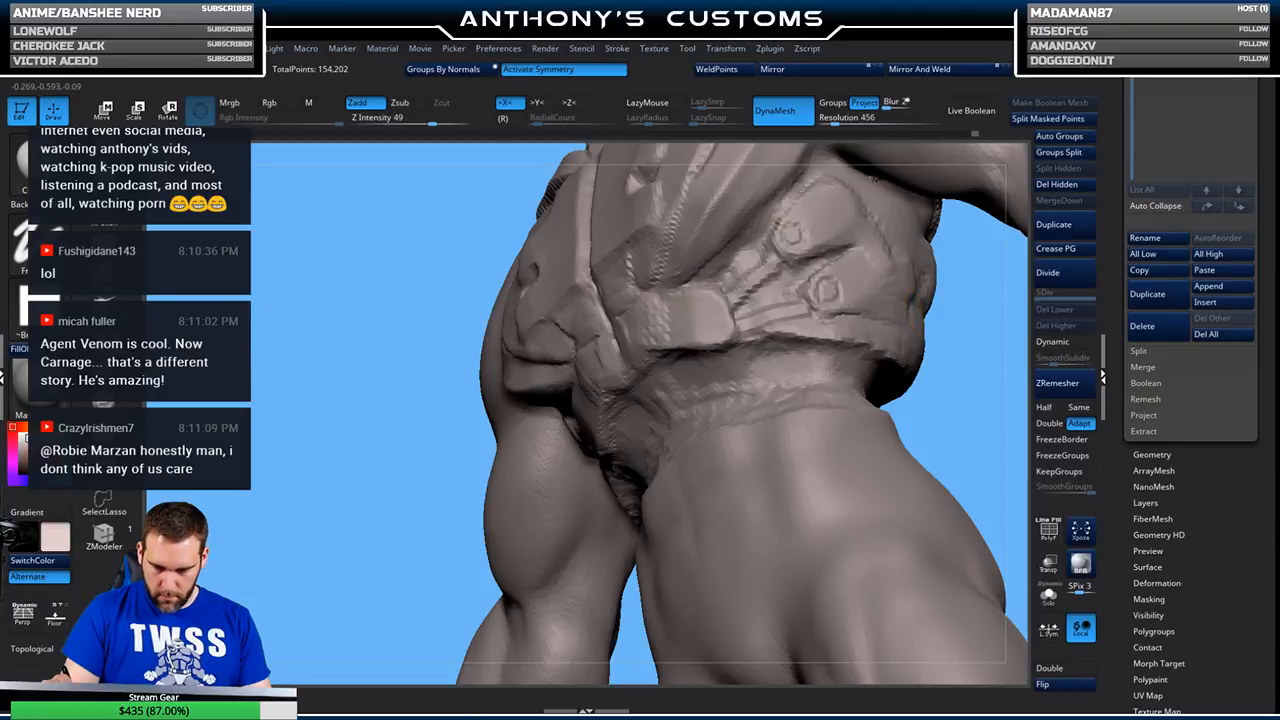
- Carve crisp seams around the new sternum segments and the adjoining lower plates with the Dam Standard brush
key(b)
key(d)
key(s)
drag(427, 509, 443, 525)
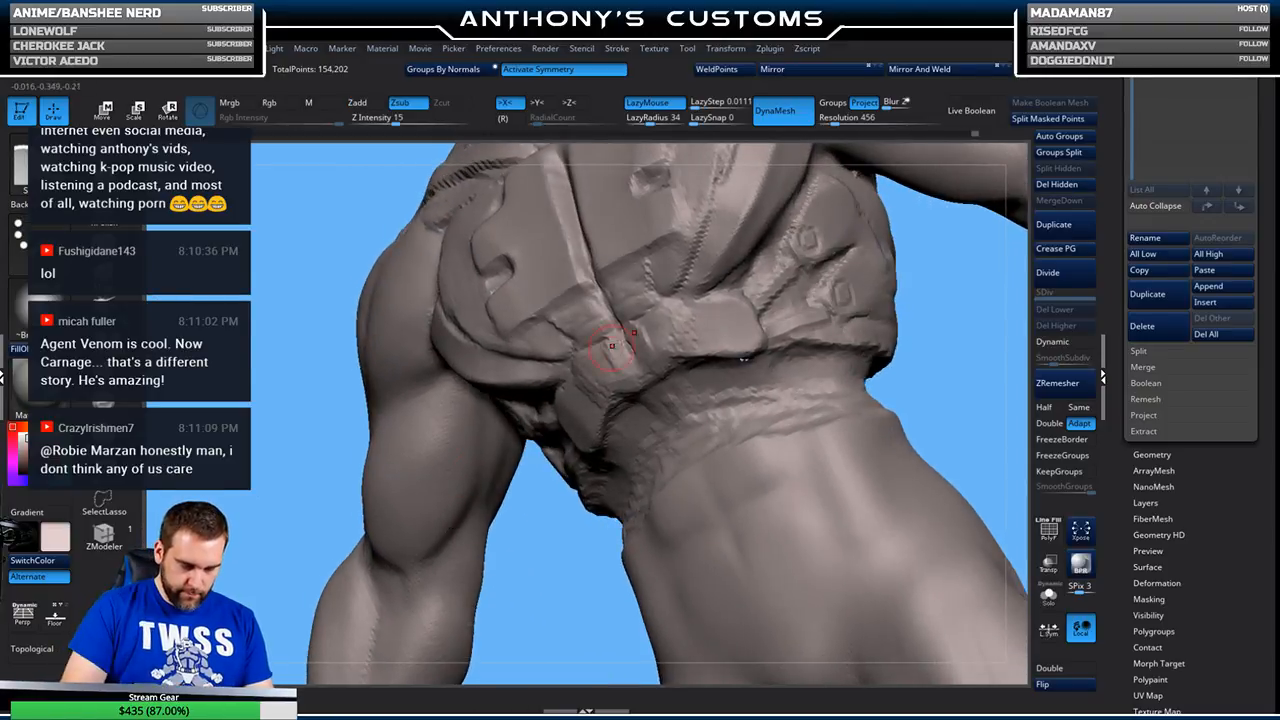
drag(690, 304, 695, 345)
drag(493, 603, 560, 610)
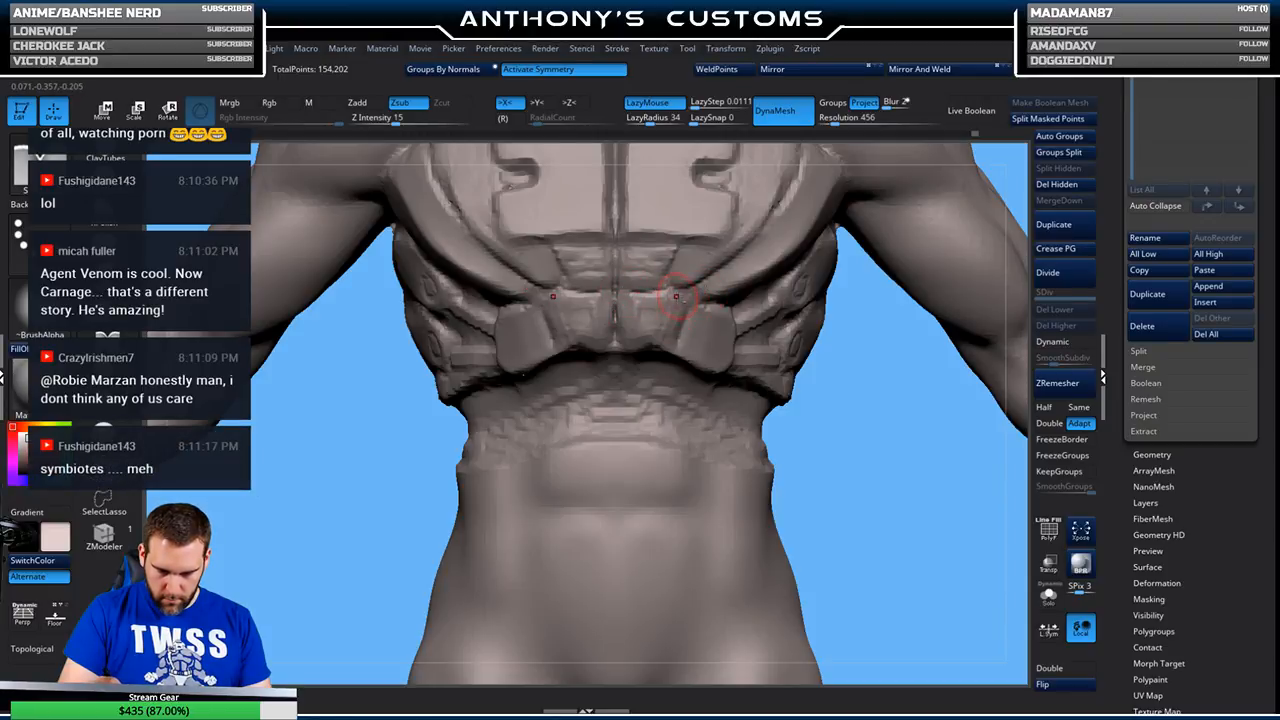
drag(857, 471, 865, 455)
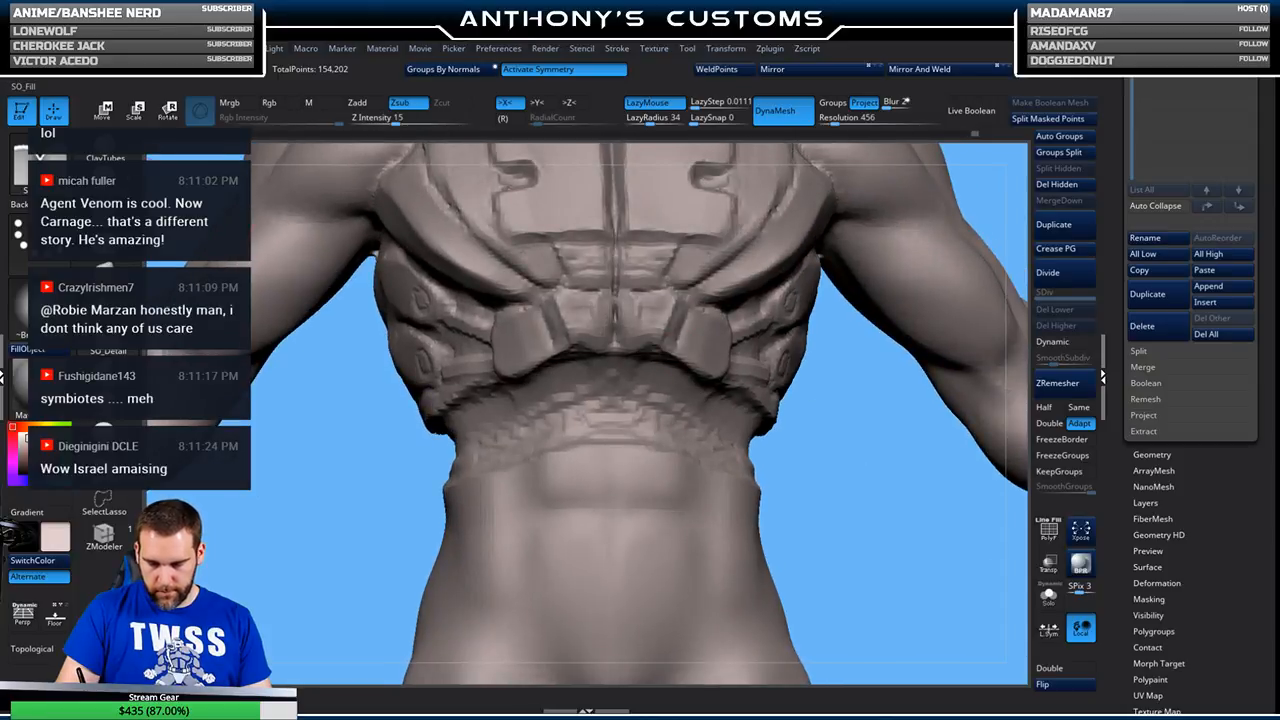
- Flatten the raised sternum segments and the adjoining lower and outer chest plate surfaces with the TrimDynamic brush
click(104, 264)
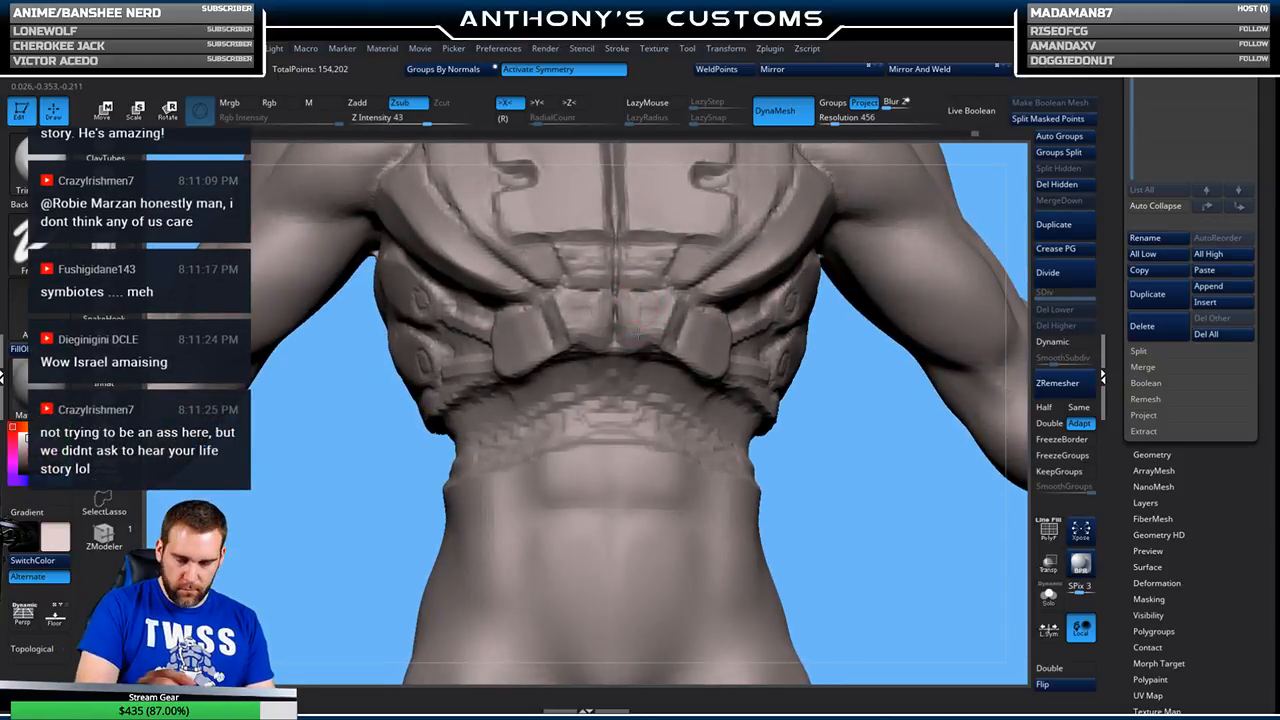
drag(811, 387, 752, 318)
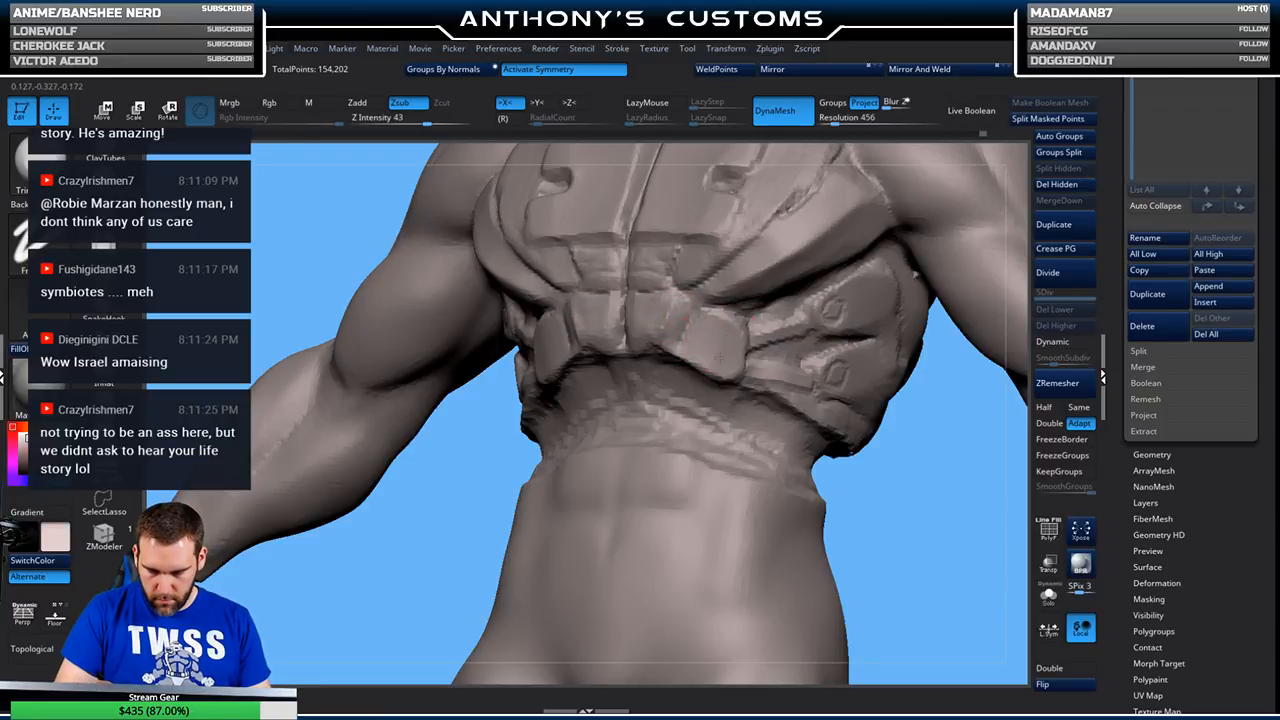
alt+drag(463, 471, 433, 545)
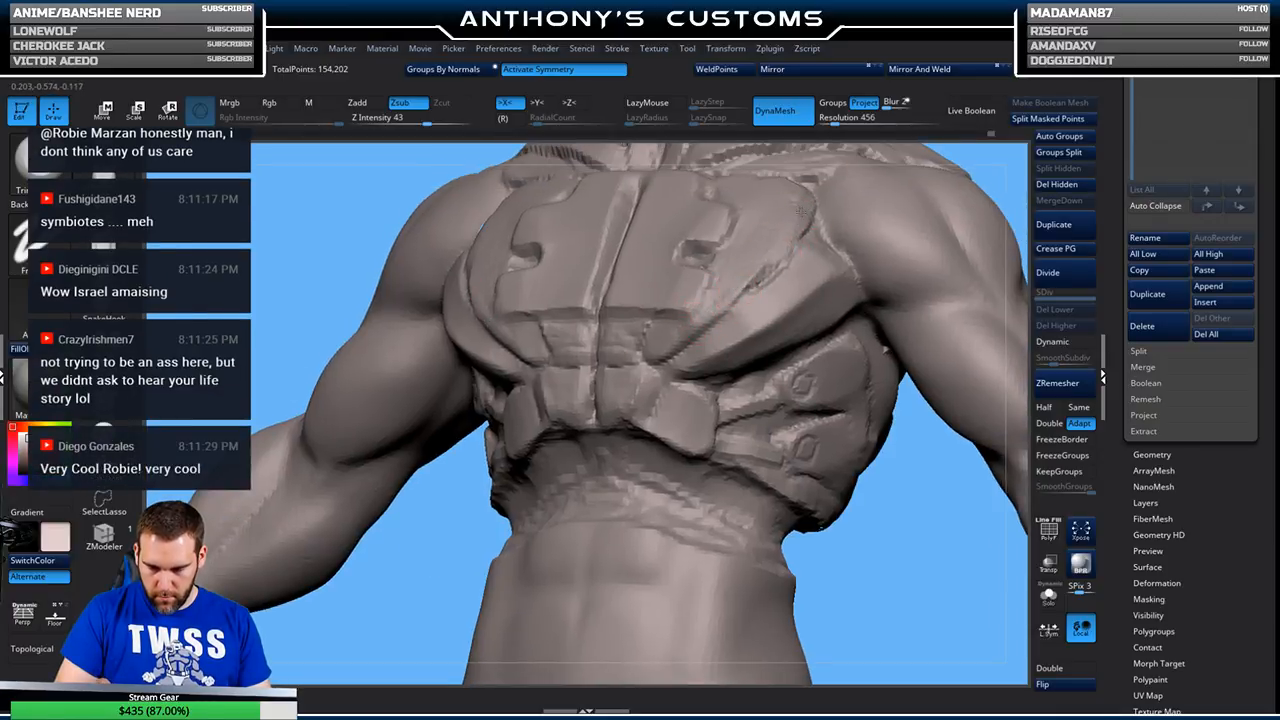
key(space)
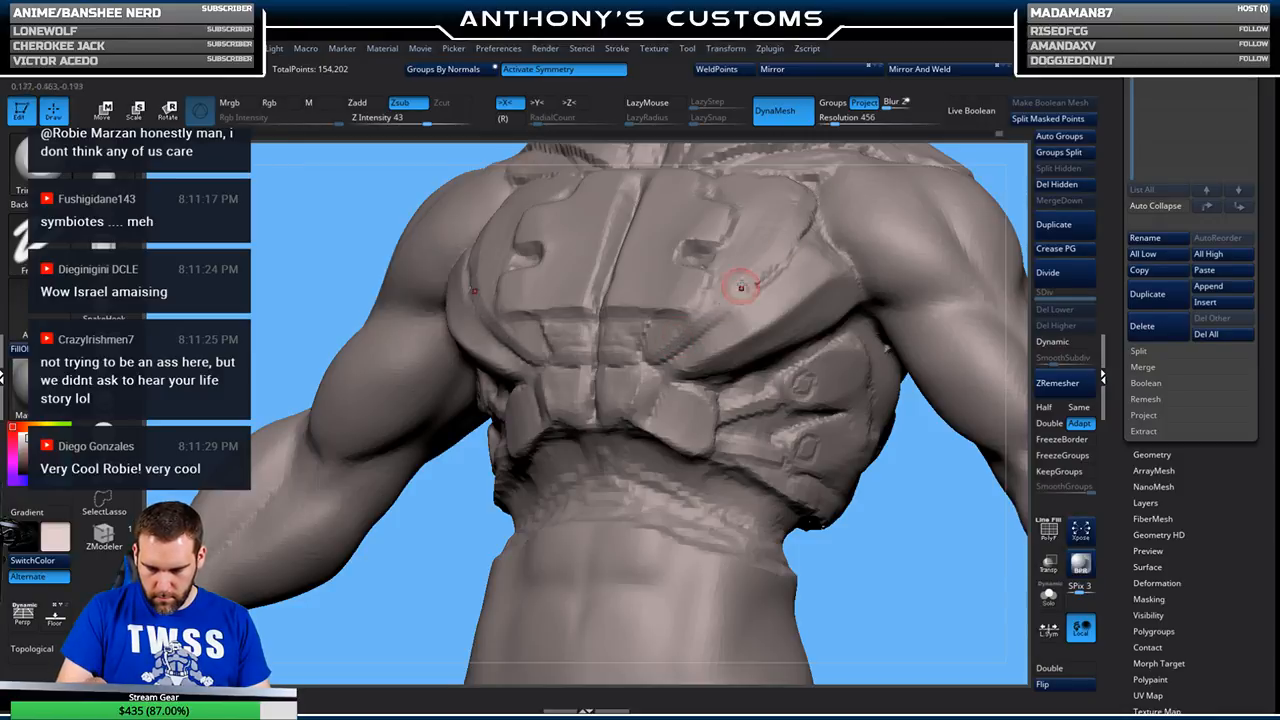
mouse_move(900, 534)
mouse_down()
mouse_move(908, 550)
mouse_move(883, 504)
mouse_move(928, 447)
mouse_move(948, 380)
mouse_move(770, 355)
mouse_up()
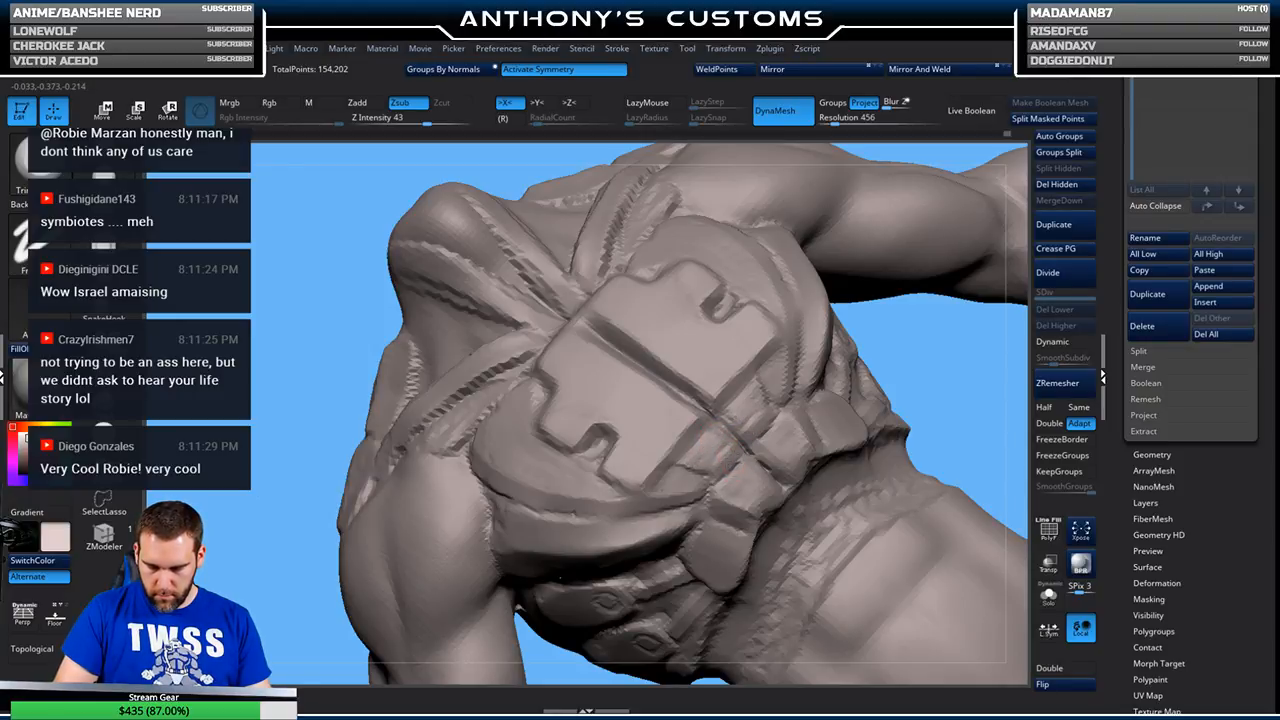
drag(920, 368, 718, 455)
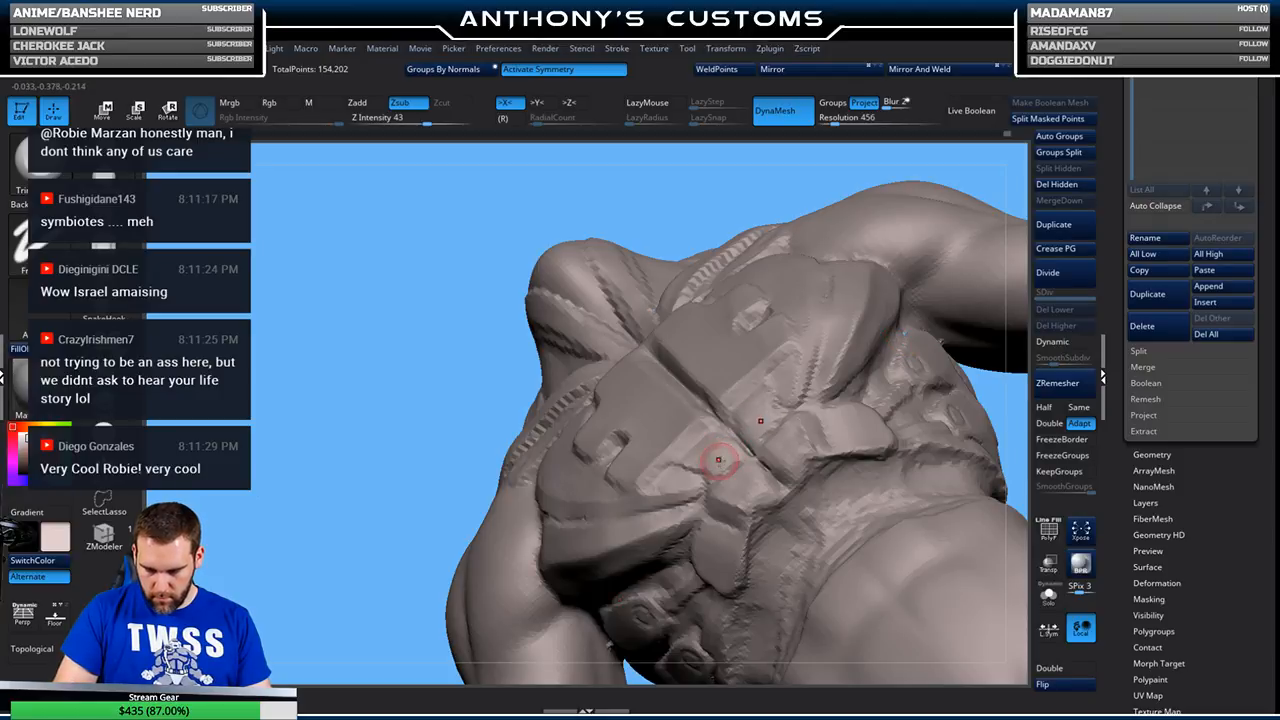
mouse_move(472, 414)
mouse_down()
mouse_move(457, 391)
mouse_move(600, 355)
mouse_up()
mouse_move(810, 326)
mouse_down()
mouse_move(841, 335)
mouse_move(915, 315)
mouse_move(914, 280)
mouse_move(866, 289)
mouse_move(900, 411)
mouse_move(943, 223)
mouse_move(968, 231)
mouse_move(775, 297)
mouse_up()
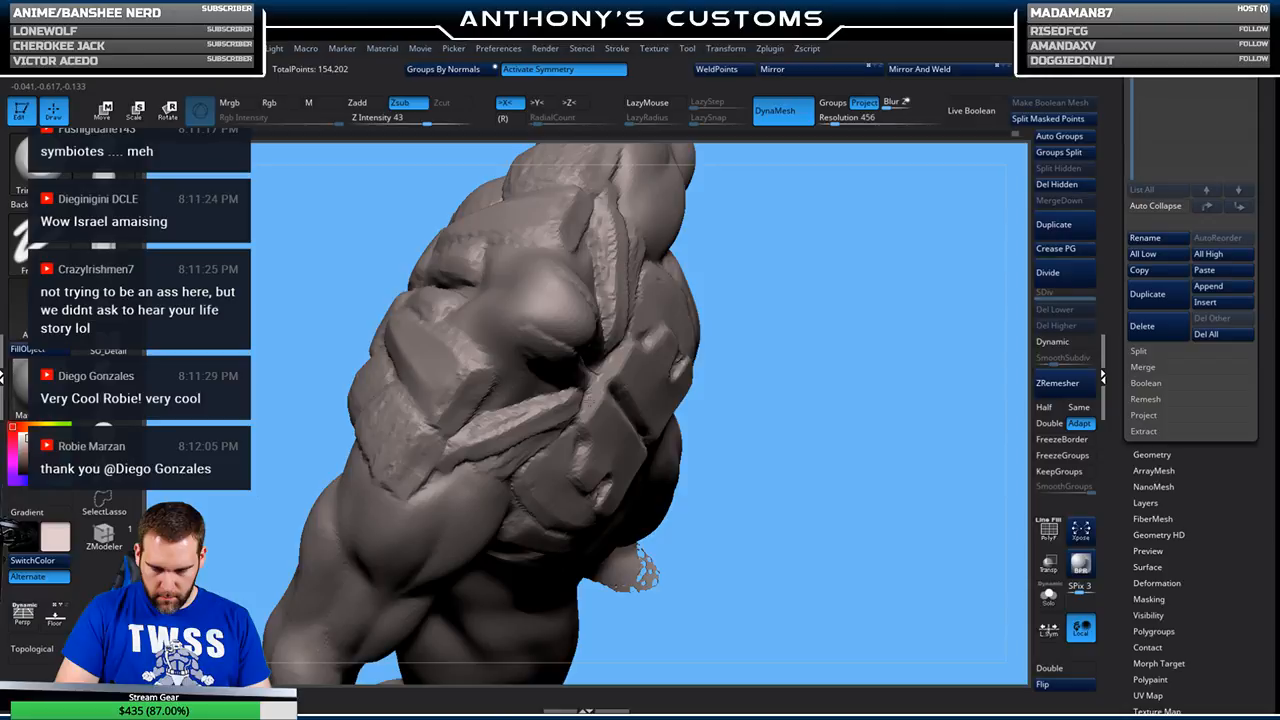
drag(873, 365, 905, 342)
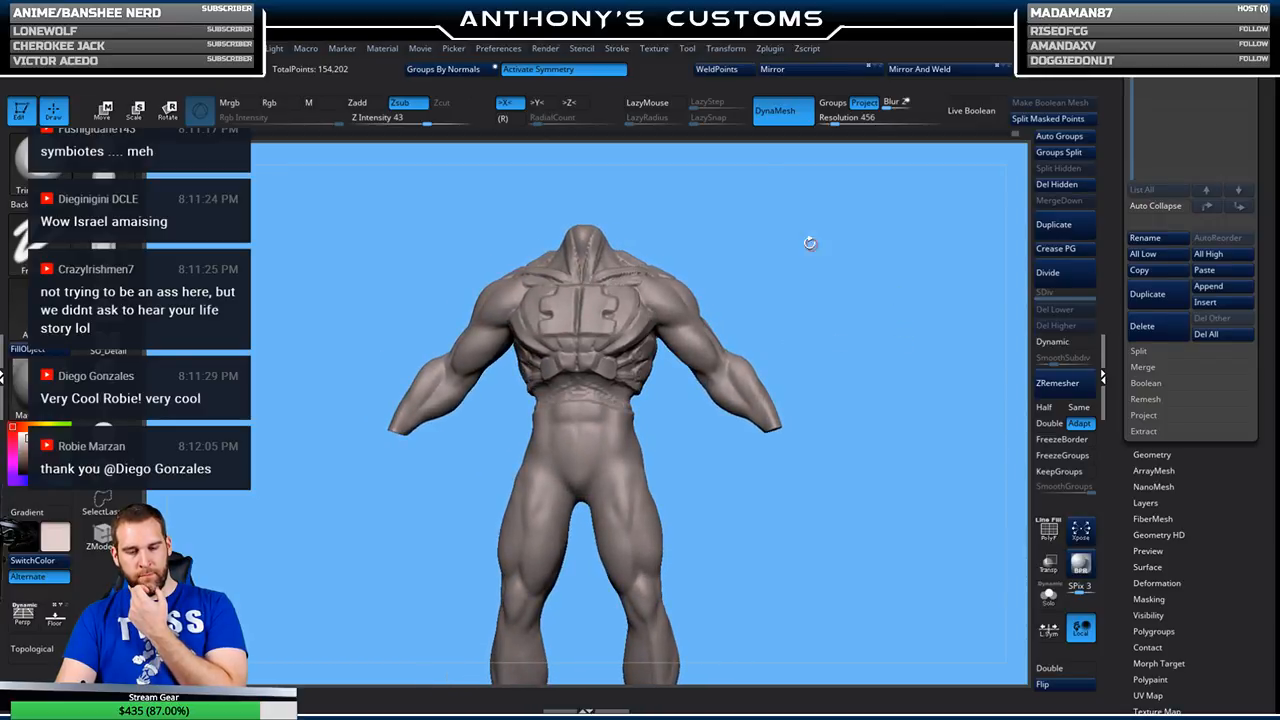
- Trim away the notched outlines on the central chest plate with TrimDynamic and update the DynaMesh at resolution 456
key(space)
alt+drag(748, 231, 628, 308)
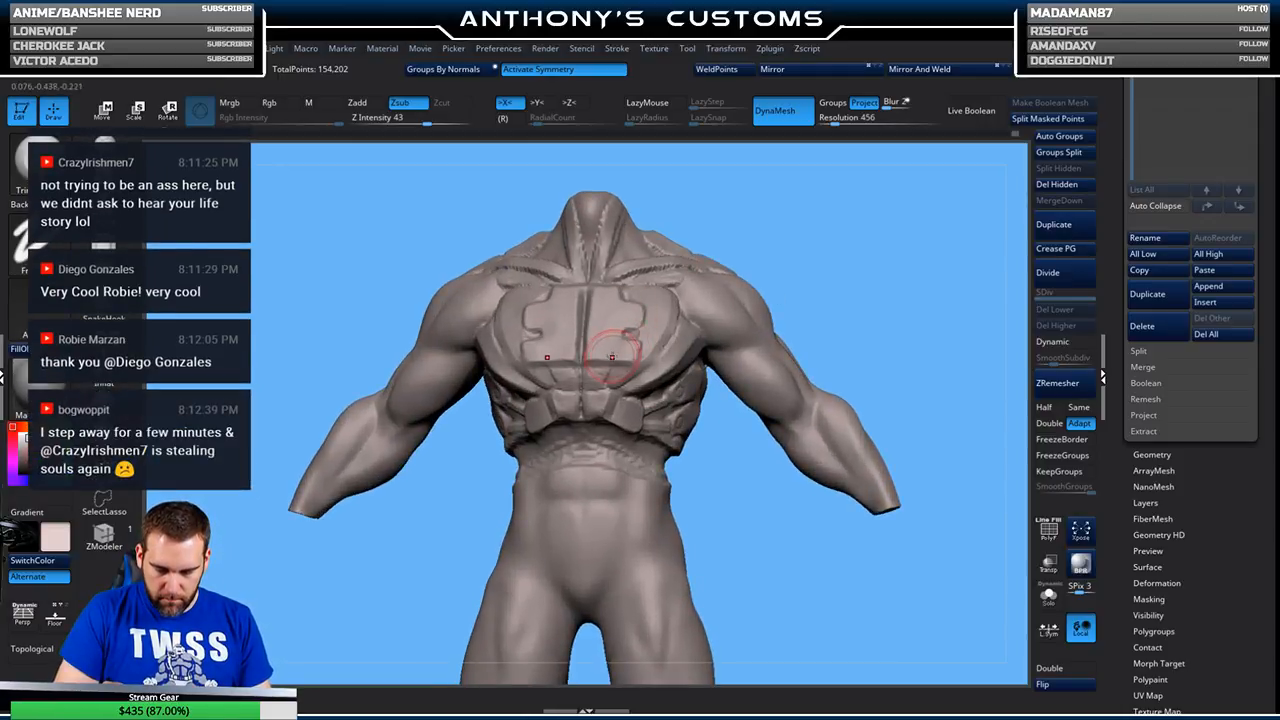
drag(576, 286, 592, 324)
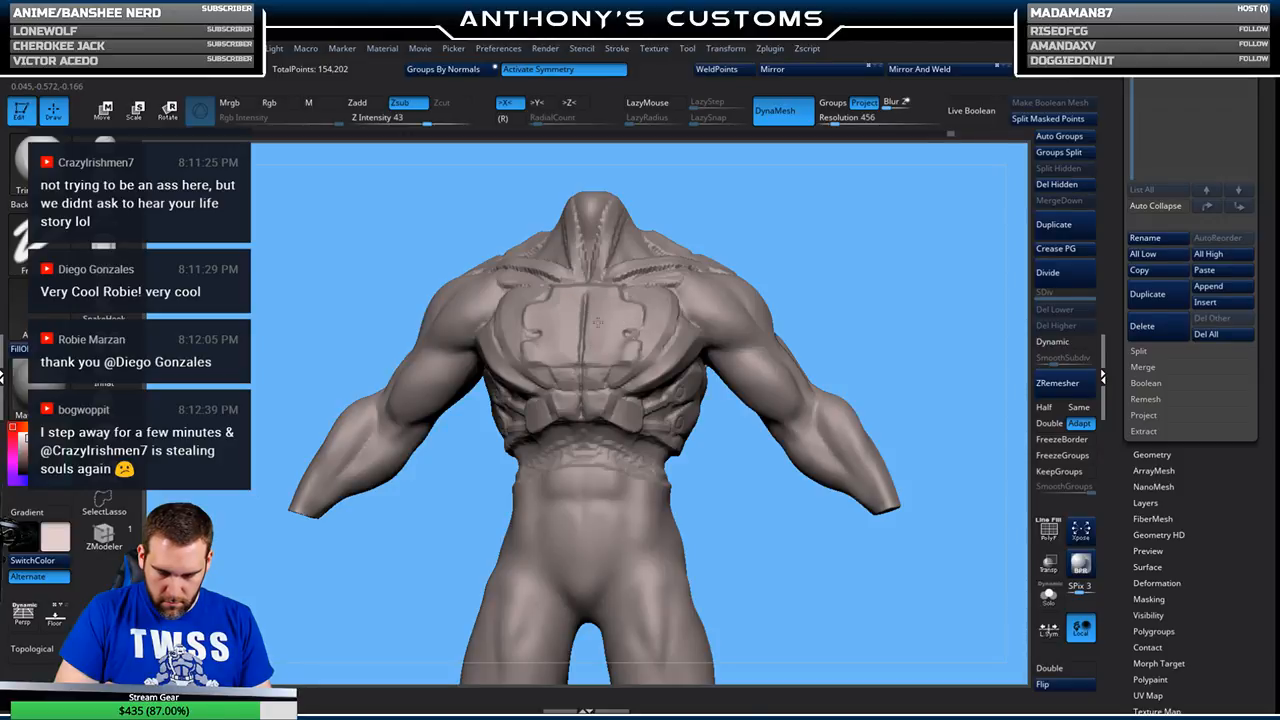
mouse_move(608, 329)
mouse_down()
mouse_move(614, 358)
mouse_move(640, 350)
mouse_move(630, 355)
mouse_move(652, 318)
mouse_move(612, 302)
mouse_up()
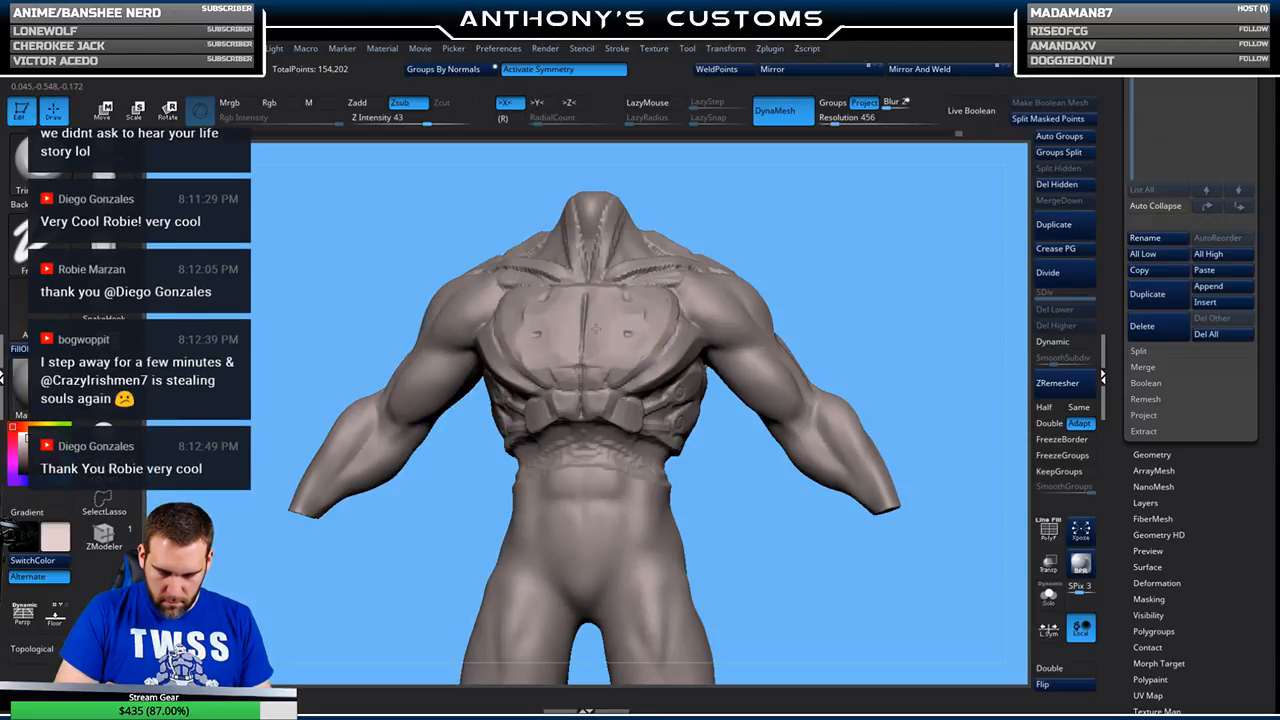
ctrl+drag(868, 243, 841, 231)
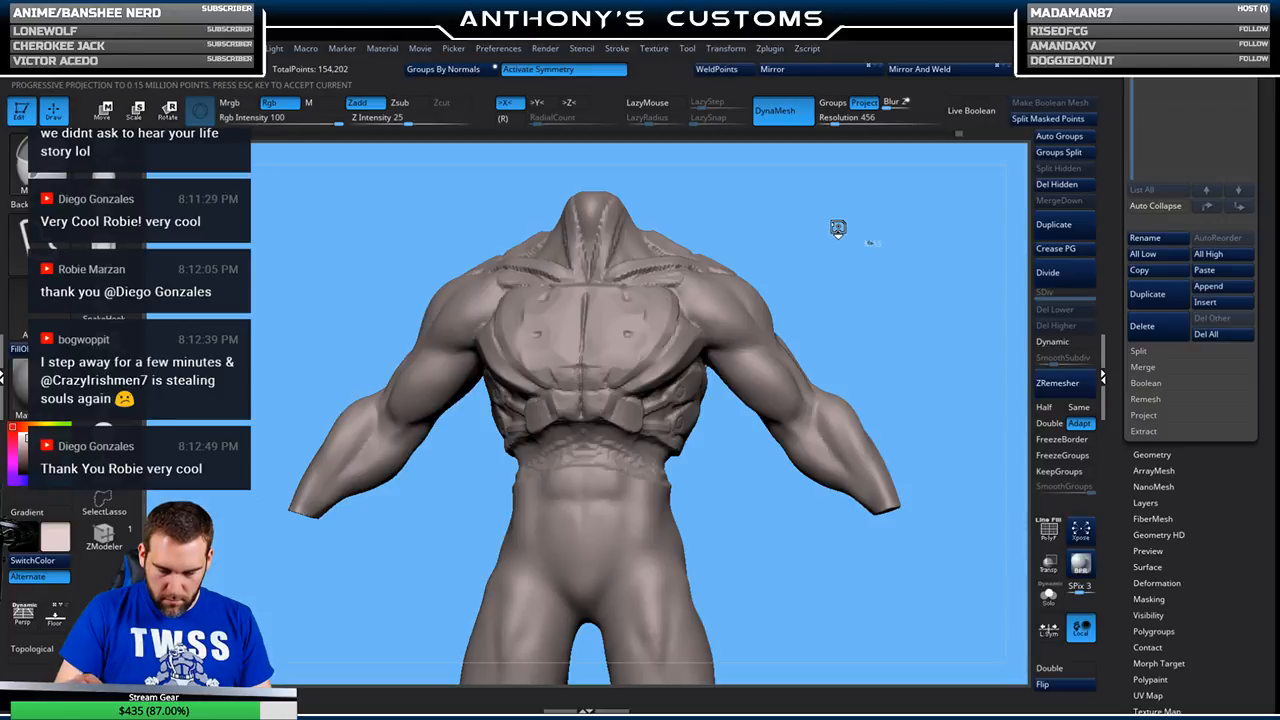
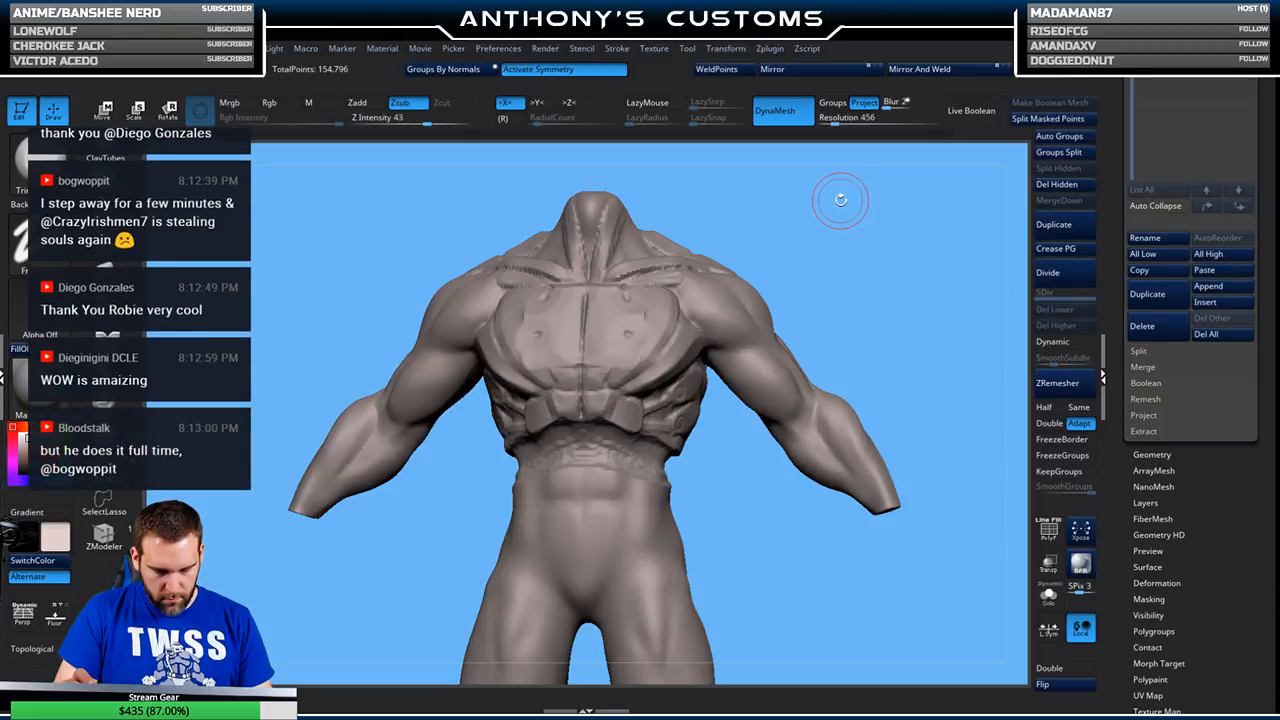
- Turn off DynaMesh projection and smooth away the remaining small bumps on the central chest plate
ctrl+drag(841, 199, 831, 223)
right_click(831, 224)
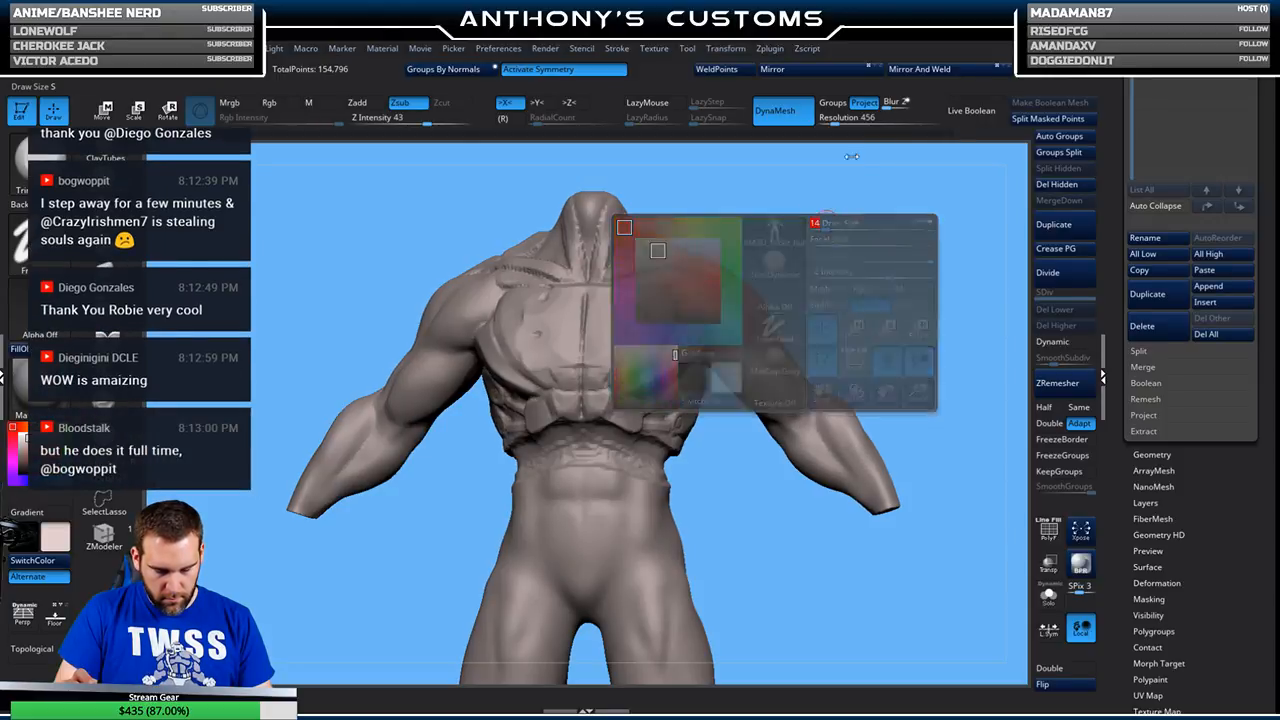
click(866, 106)
shift+drag(631, 328, 626, 328)
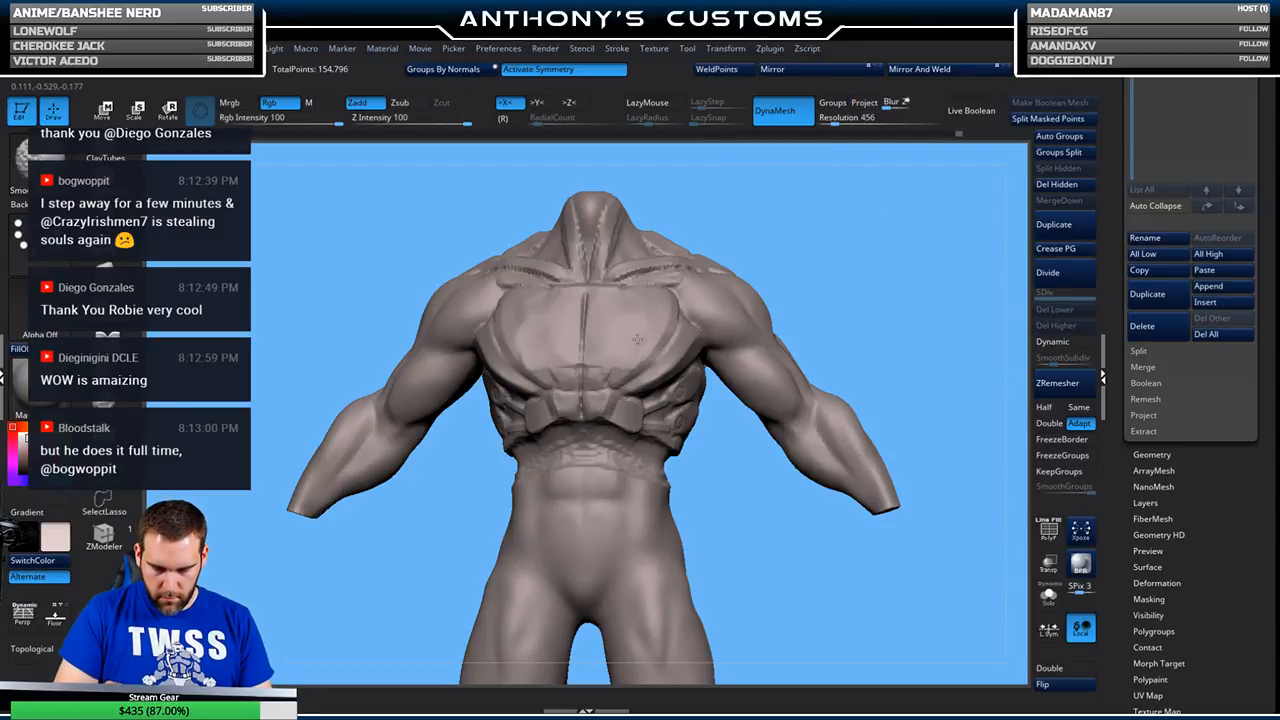
- Build up a raised, downward-pointing shield shape in the middle of the chest with ClayTubes at intensity 49
mouse_move(874, 225)
mouse_down()
mouse_move(898, 220)
mouse_move(875, 243)
mouse_move(894, 209)
mouse_up()
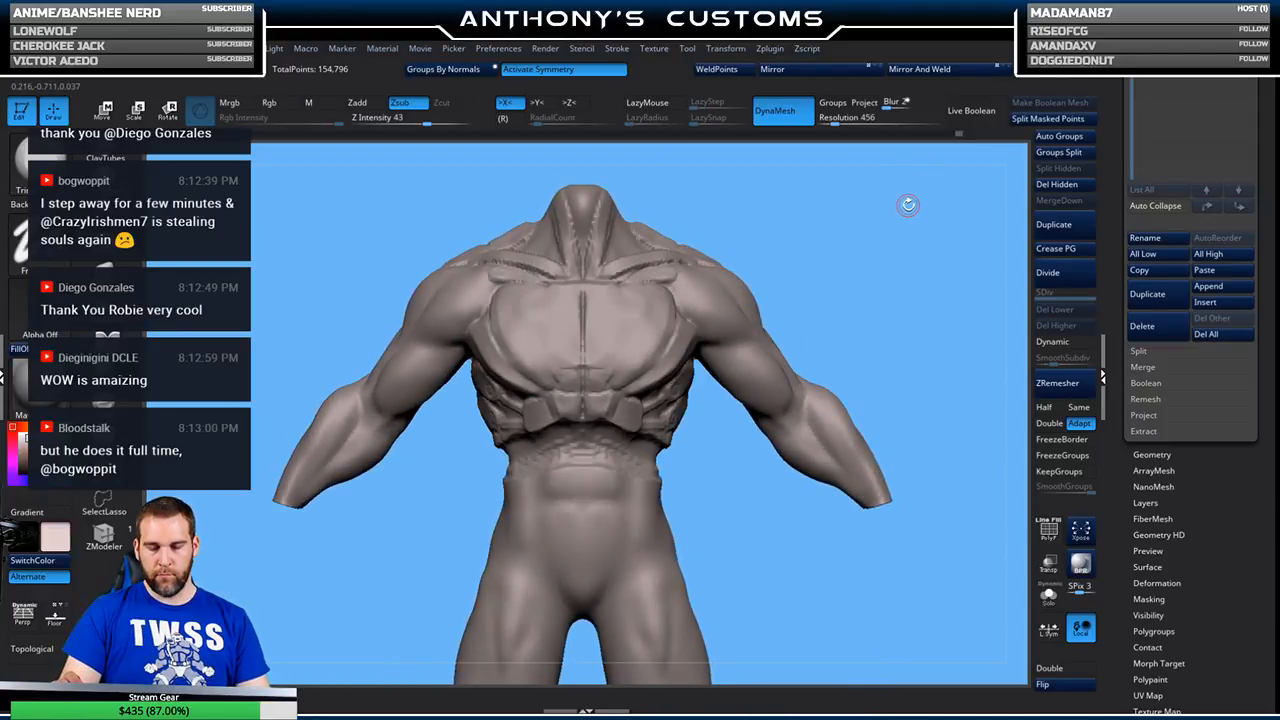
mouse_move(880, 237)
mouse_down()
mouse_move(926, 251)
mouse_move(832, 268)
mouse_up()
click(105, 145)
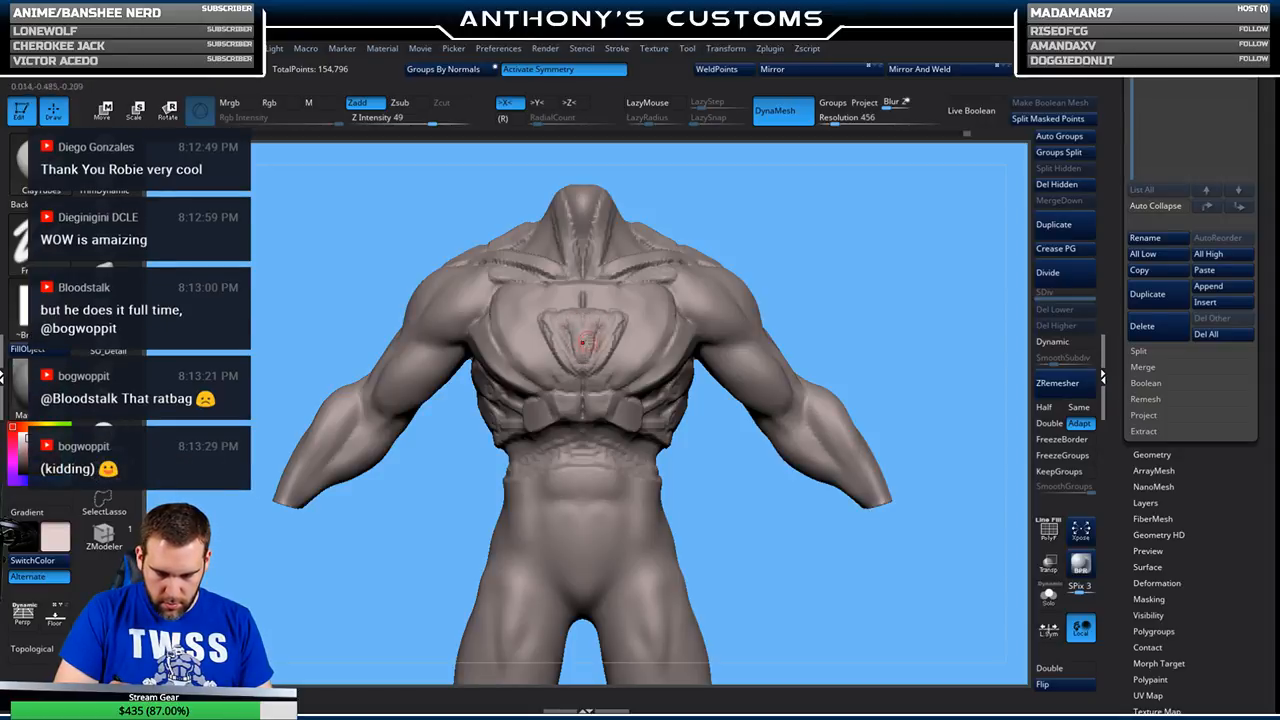
mouse_move(597, 353)
mouse_down()
mouse_move(614, 317)
mouse_move(605, 347)
mouse_move(581, 343)
mouse_move(582, 355)
mouse_up()
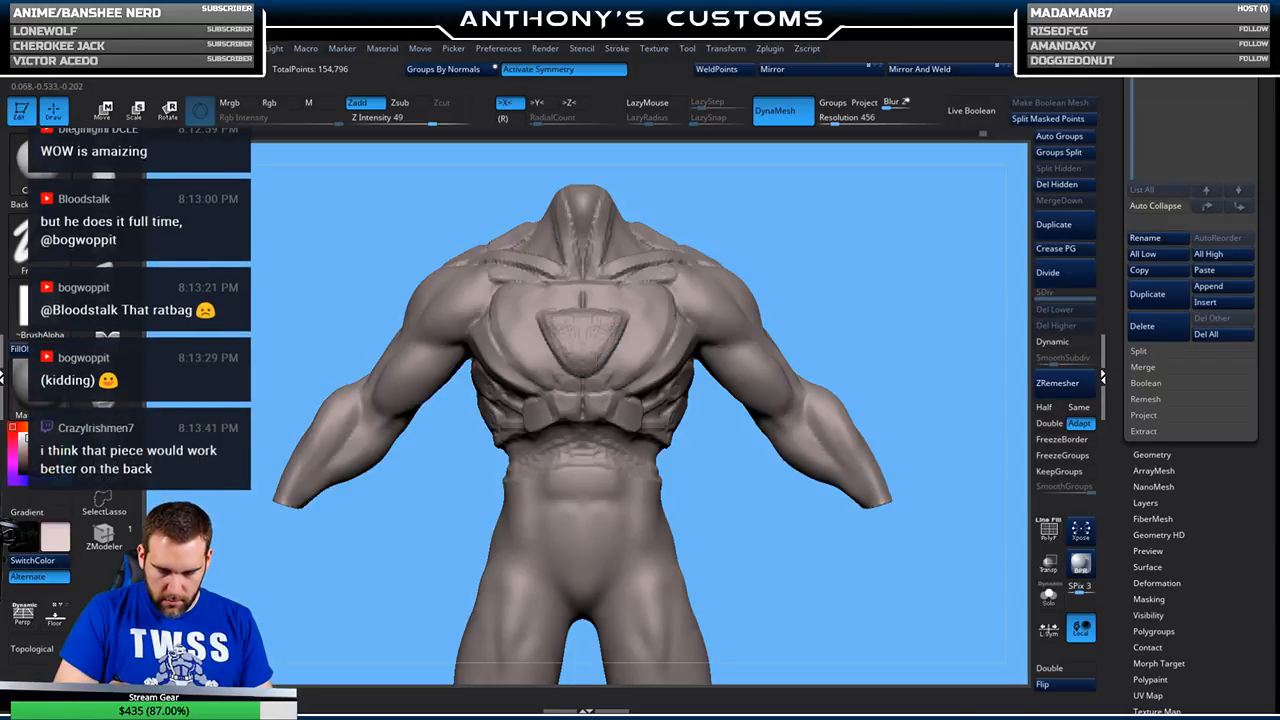
mouse_move(799, 165)
mouse_down()
mouse_move(903, 260)
mouse_move(735, 253)
mouse_up()
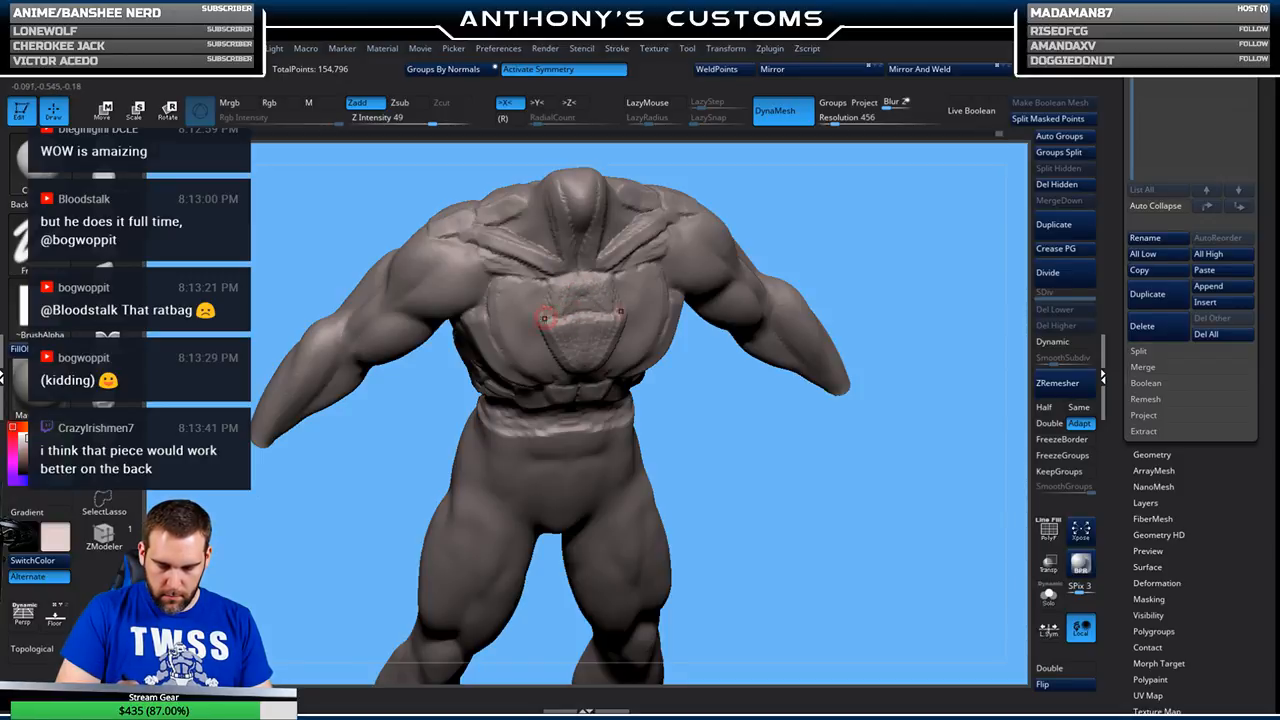
mouse_move(763, 238)
mouse_down()
mouse_move(850, 236)
mouse_move(800, 240)
mouse_move(875, 254)
mouse_move(848, 266)
mouse_move(841, 249)
mouse_move(866, 262)
mouse_move(837, 231)
mouse_move(790, 231)
mouse_move(834, 247)
mouse_move(826, 307)
mouse_move(854, 237)
mouse_up()
drag(594, 374, 587, 384)
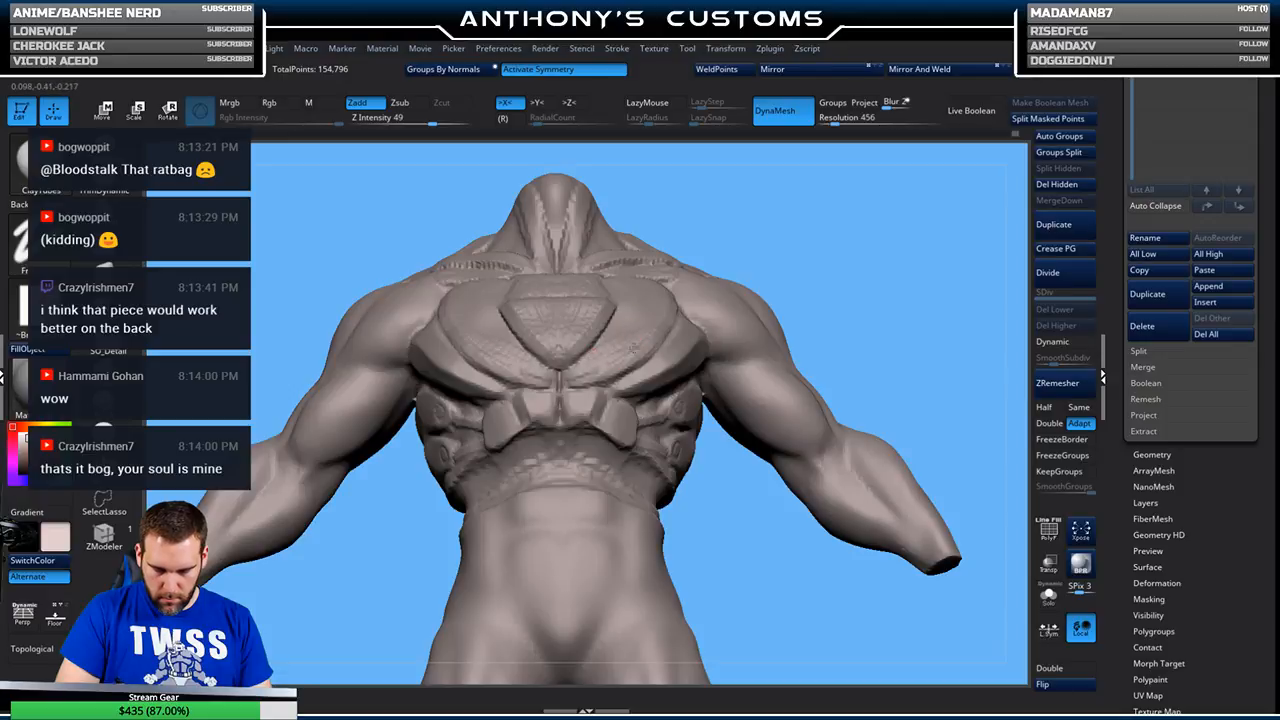
- Fill in the small circular details on the side rib plates and build up their surfaces with ClayTubes
drag(880, 223, 886, 240)
drag(909, 186, 876, 300)
alt+drag(784, 520, 674, 220)
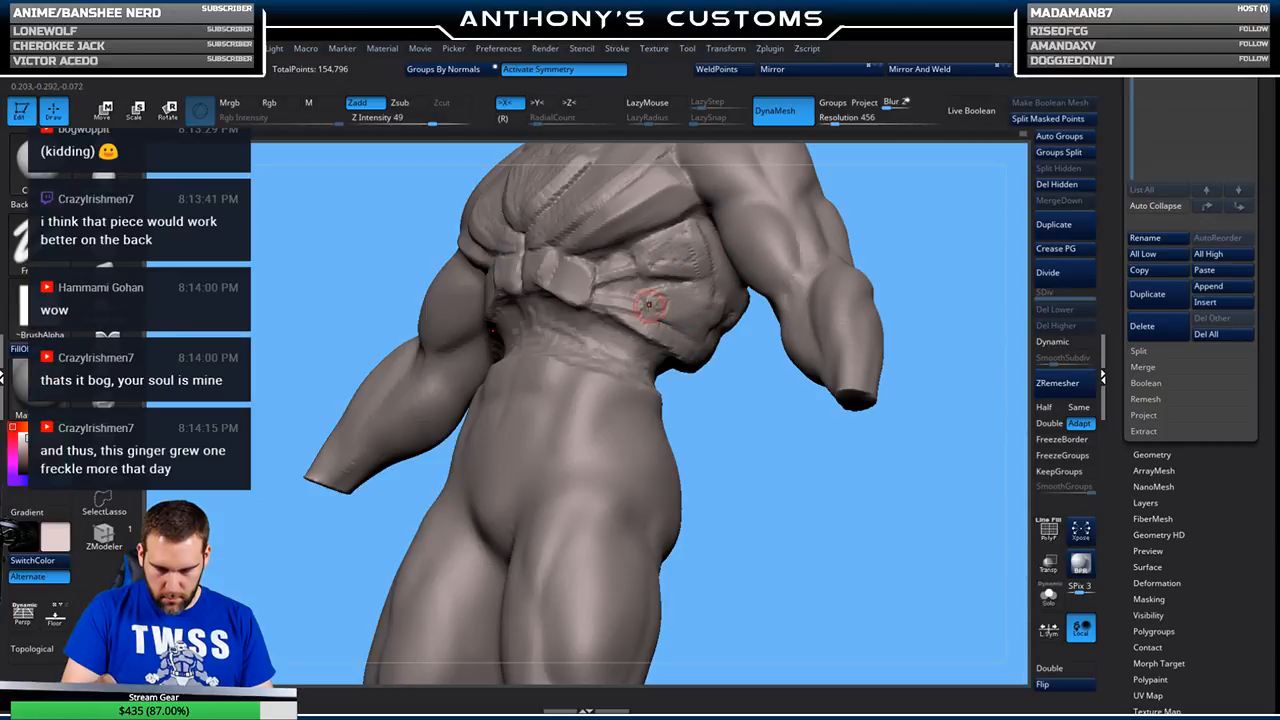
drag(737, 400, 725, 392)
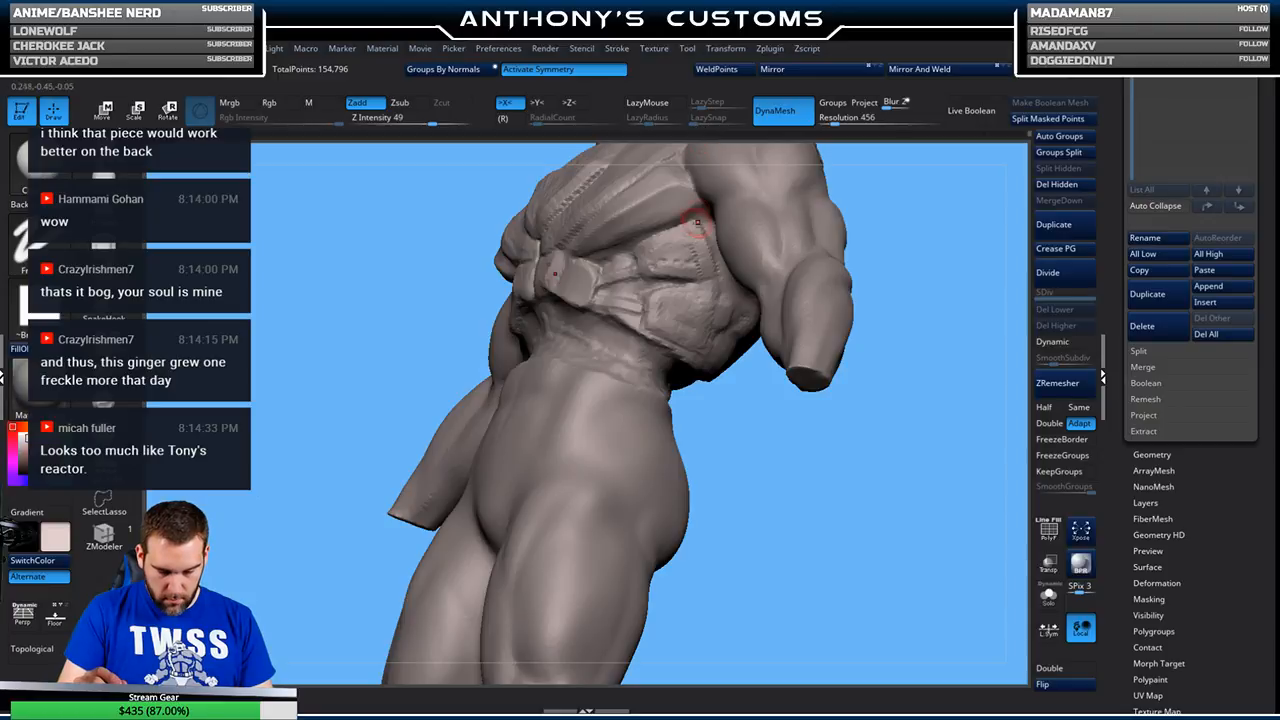
mouse_move(679, 245)
mouse_down()
mouse_move(660, 272)
mouse_move(670, 258)
mouse_move(708, 260)
mouse_up()
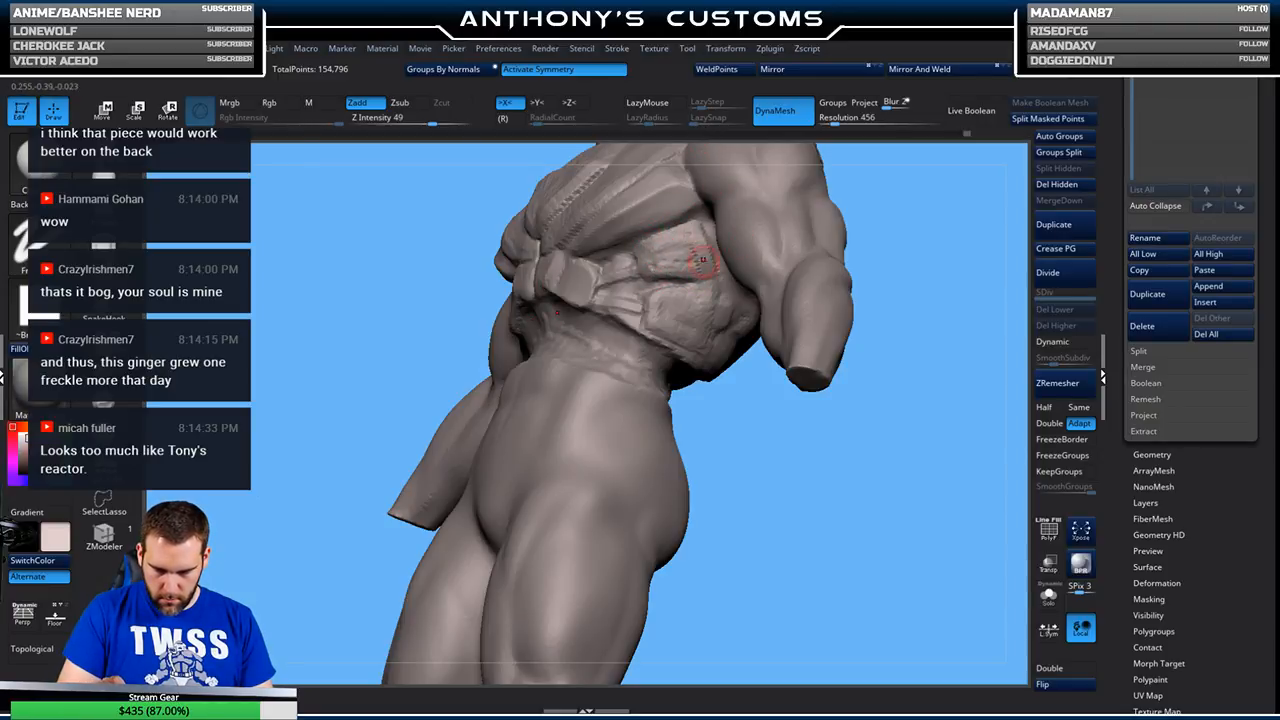
shift+drag(920, 204, 950, 217)
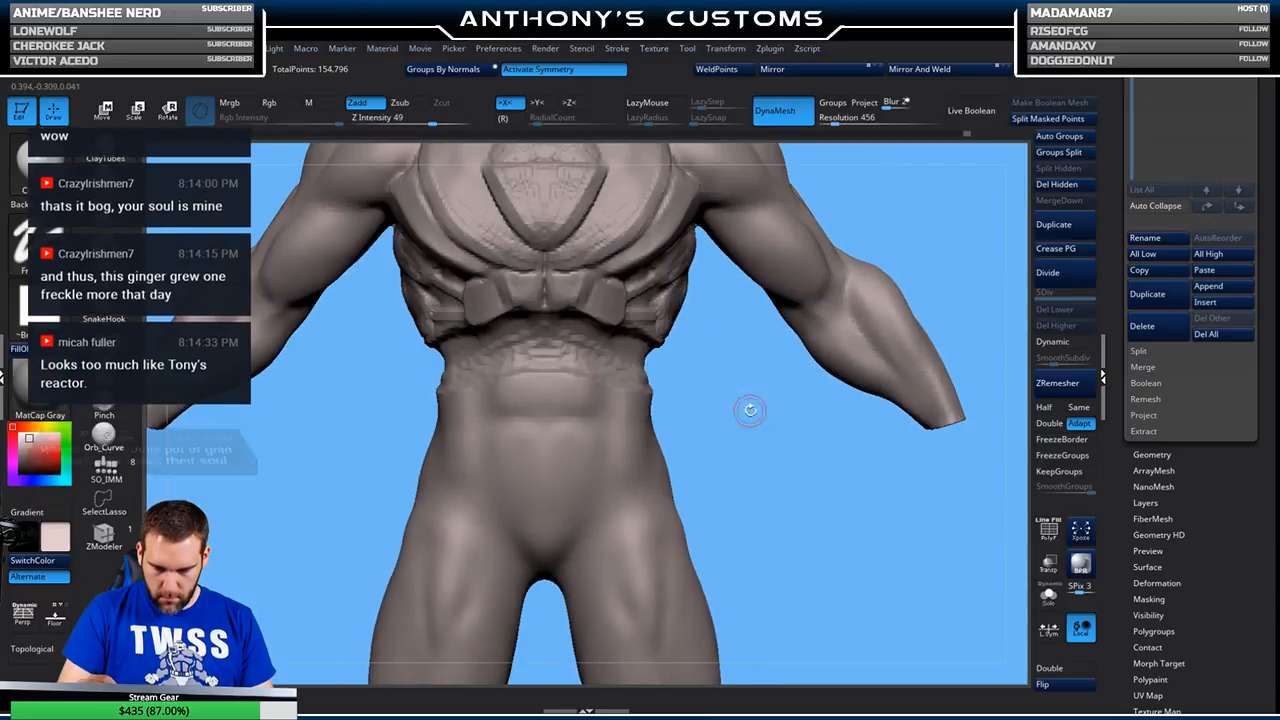
- Extend the chest shield up to the collar and fill out its upper portion and side edges with ClayTubes
alt+drag(749, 405, 800, 270)
alt+drag(873, 198, 891, 286)
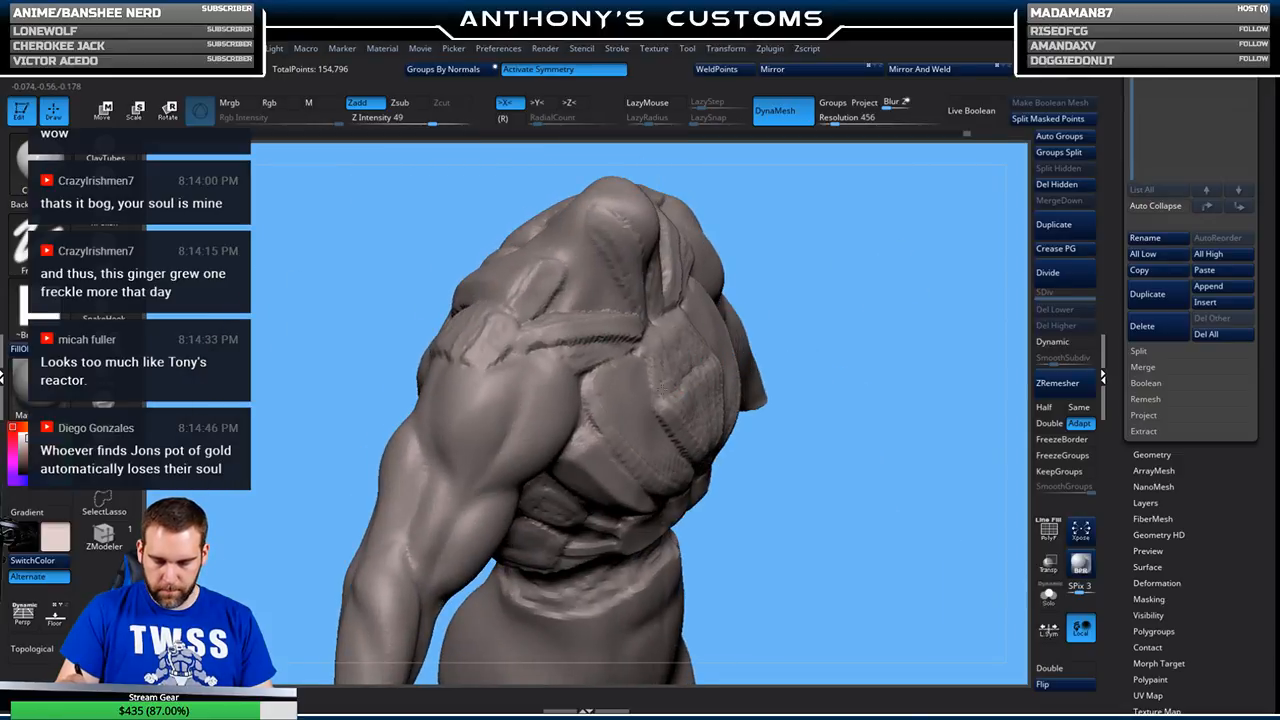
mouse_move(672, 402)
mouse_down()
mouse_move(714, 373)
mouse_move(698, 360)
mouse_up()
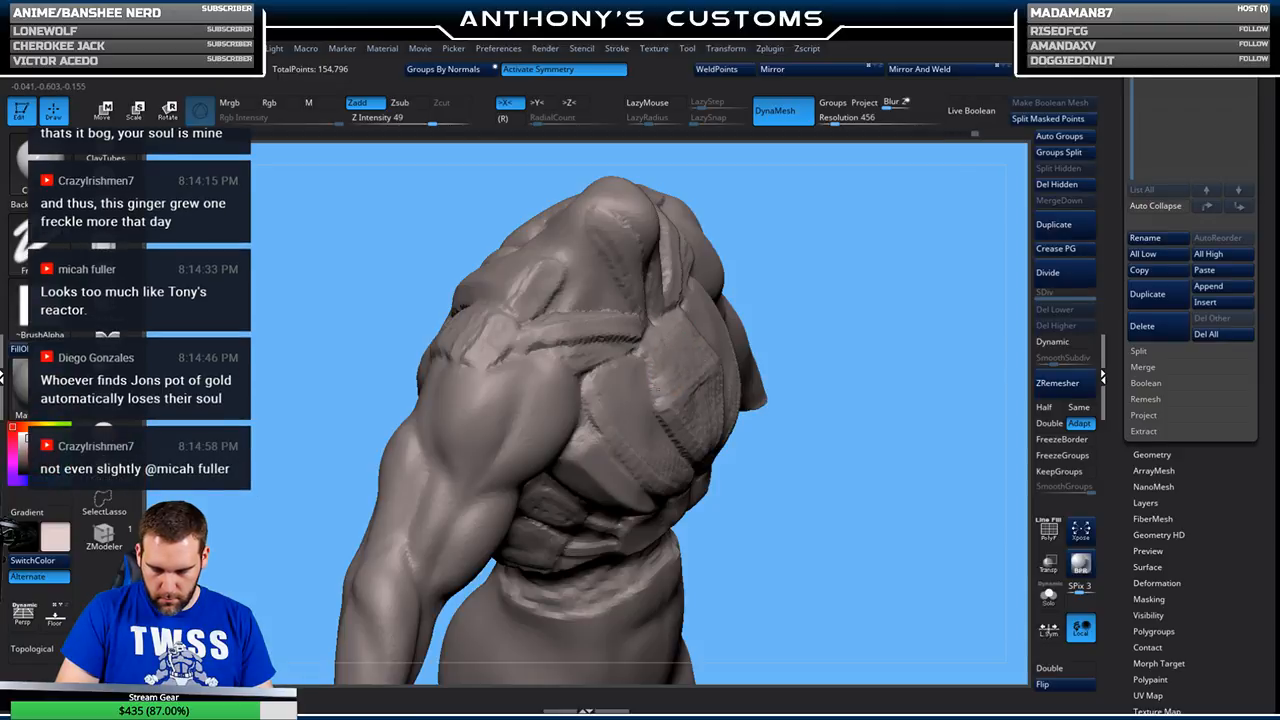
drag(930, 268, 830, 296)
drag(688, 406, 731, 387)
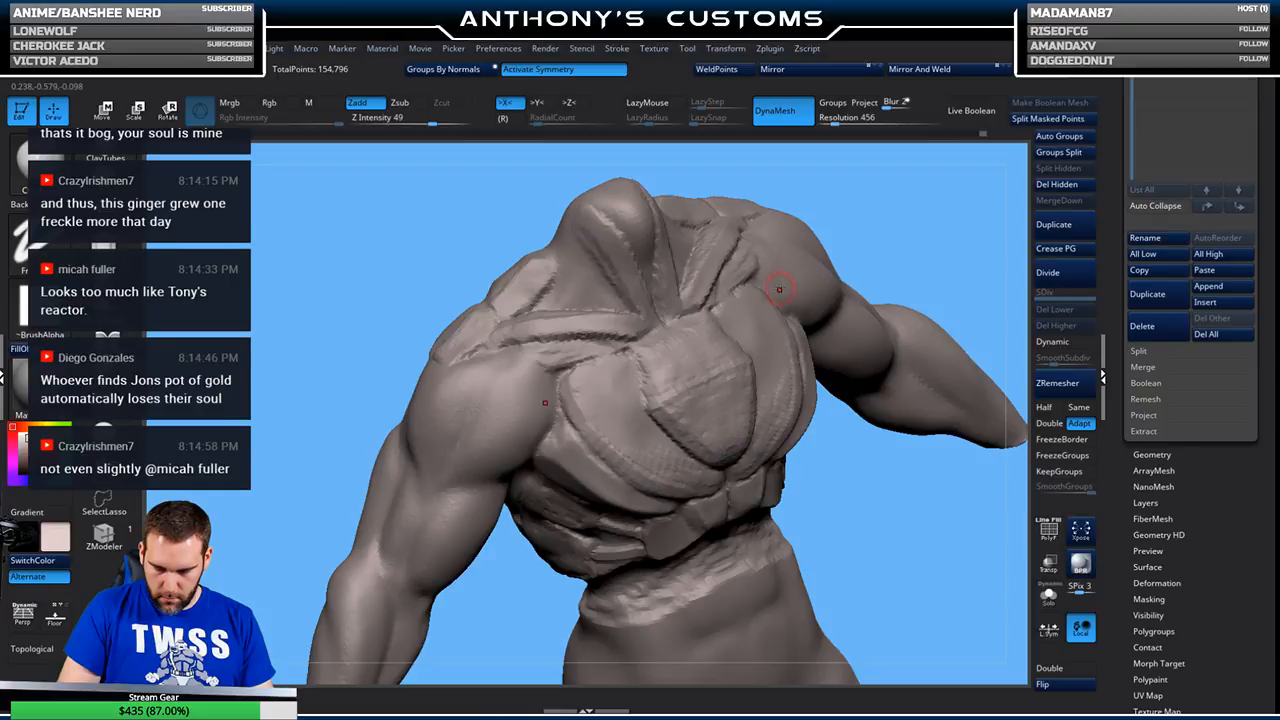
drag(923, 203, 1000, 232)
mouse_move(909, 356)
alt+mouse_down()
mouse_move(828, 321)
mouse_move(748, 318)
alt+mouse_up()
alt+drag(963, 246, 880, 241)
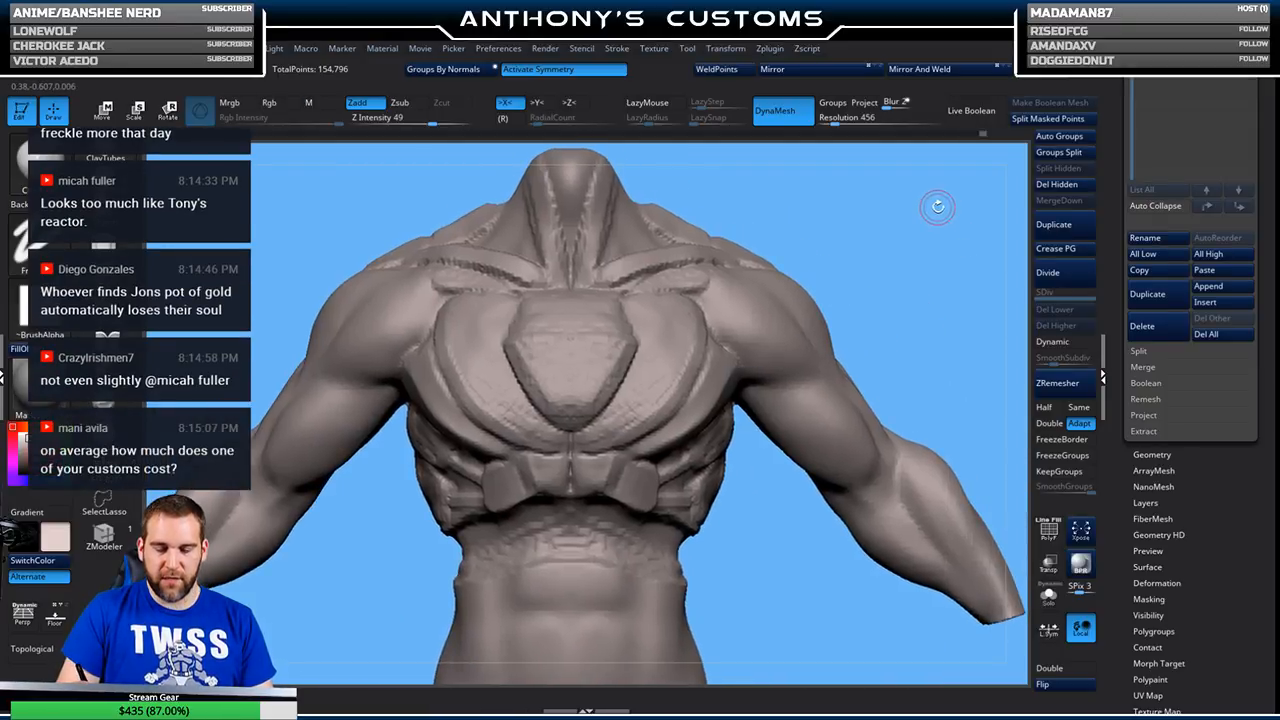
alt+drag(938, 206, 922, 202)
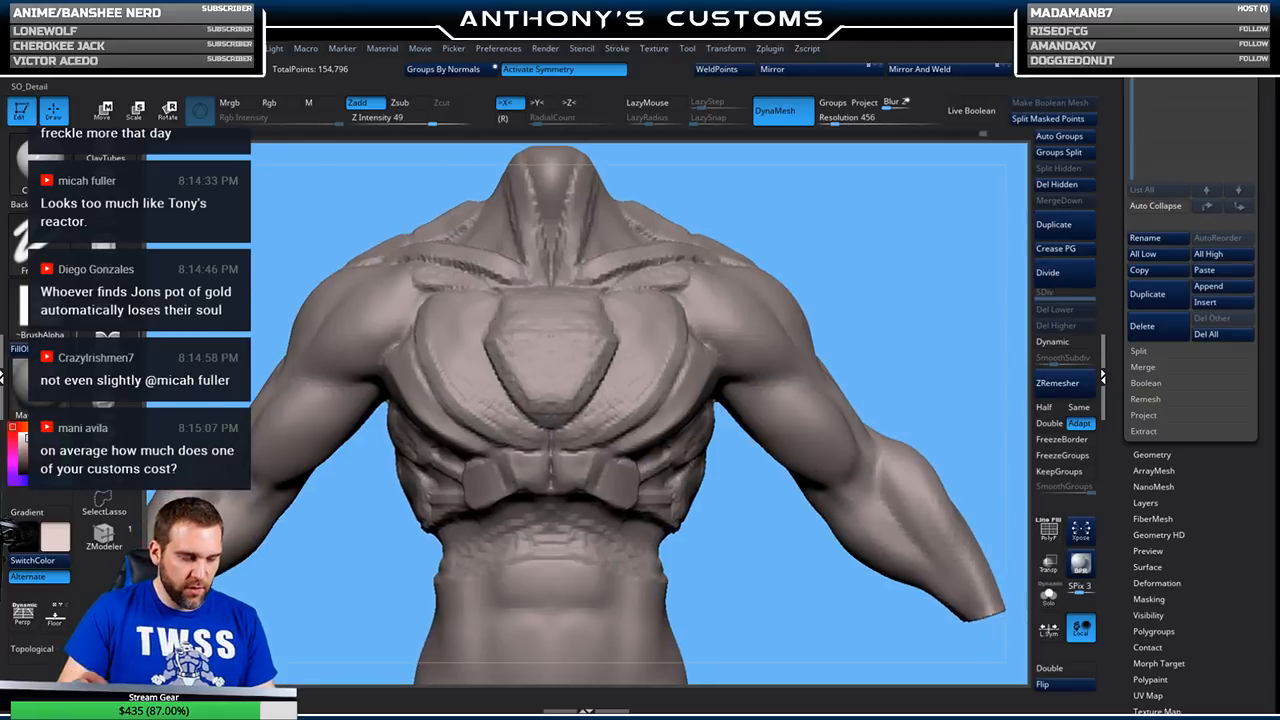
- Define a vertical centre line down the chest shield from the collar to its lower tip with the SO_Detail brush
key(space)
drag(843, 236, 852, 236)
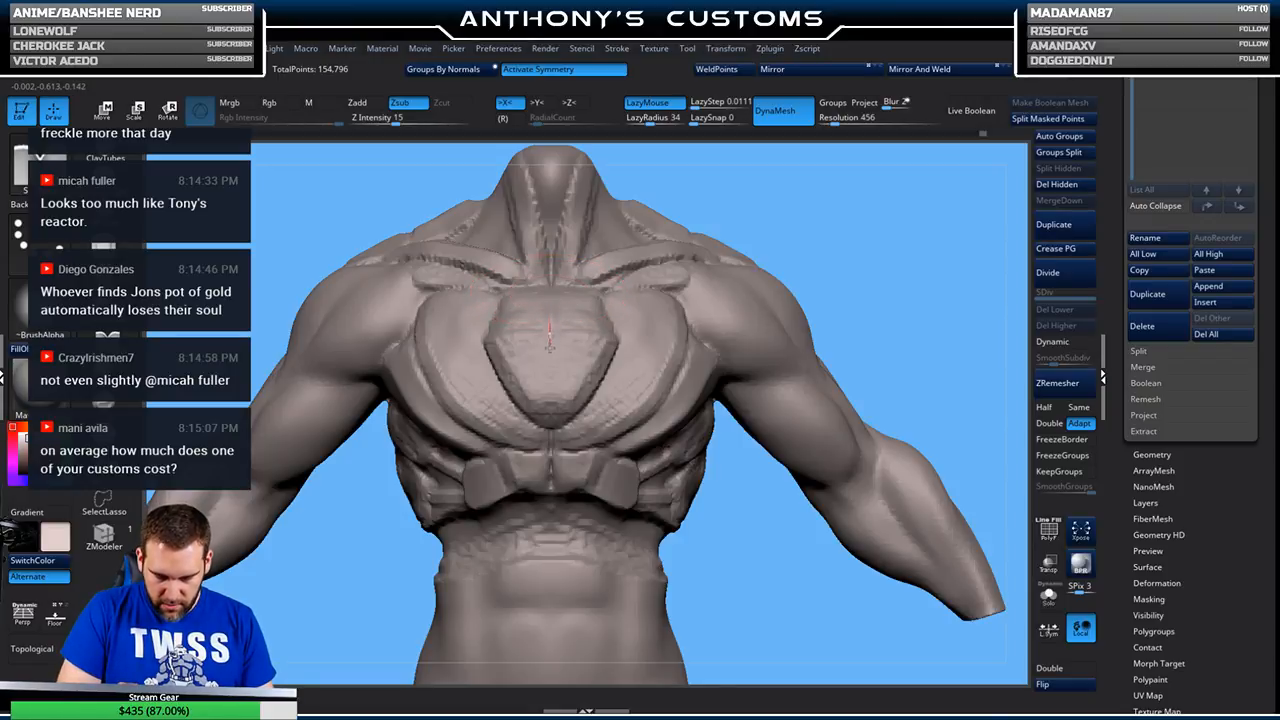
drag(548, 380, 547, 432)
mouse_move(913, 247)
mouse_down()
mouse_move(903, 234)
mouse_move(887, 243)
mouse_up()
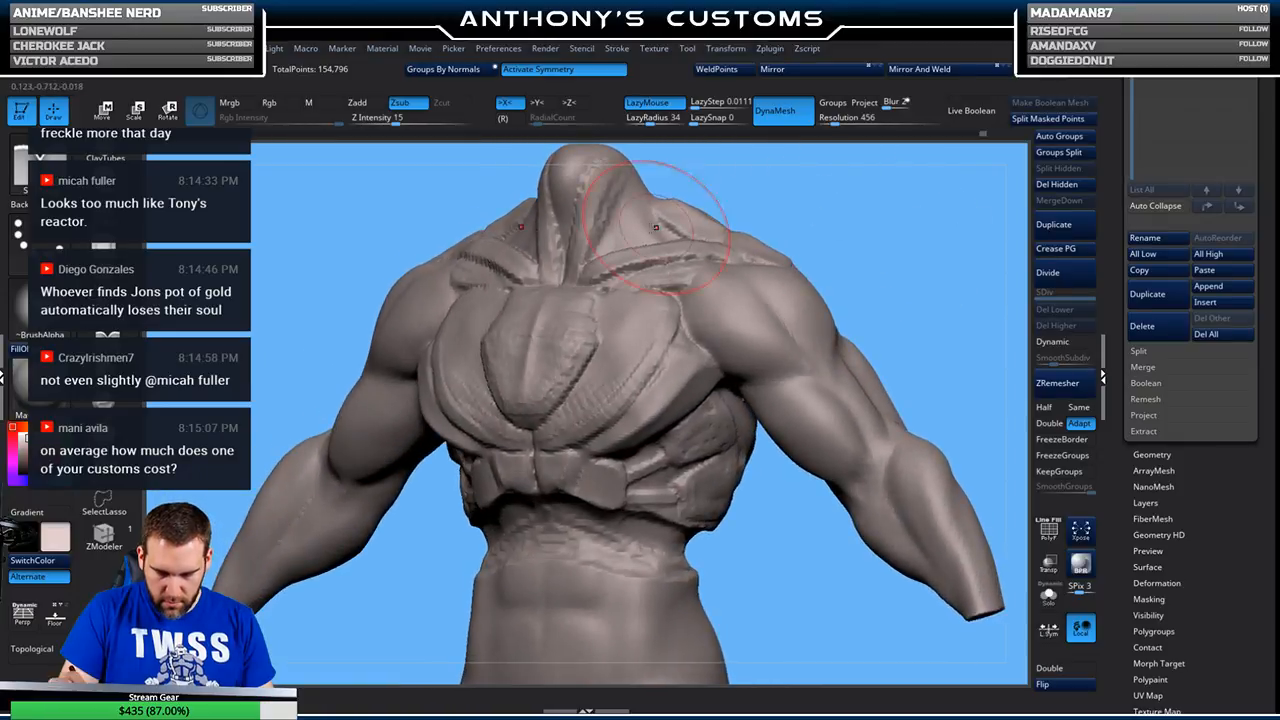
drag(523, 416, 546, 291)
drag(846, 196, 899, 230)
drag(533, 314, 527, 438)
- Flatten both halves of the chest shield into clean planes with the TrimDynamic brush at intensity 43
right_click(873, 219)
drag(872, 220, 838, 204)
click(105, 262)
mouse_move(539, 322)
mouse_down()
mouse_move(512, 372)
mouse_move(557, 298)
mouse_up()
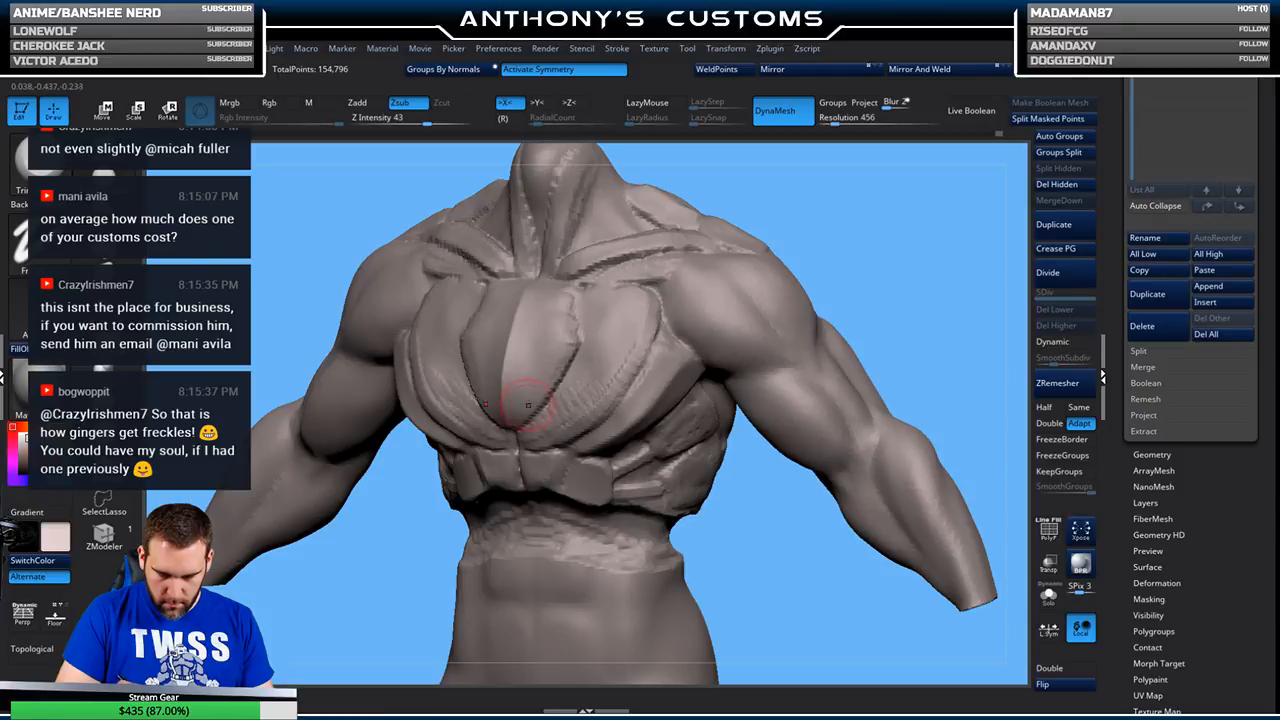
drag(900, 229, 681, 247)
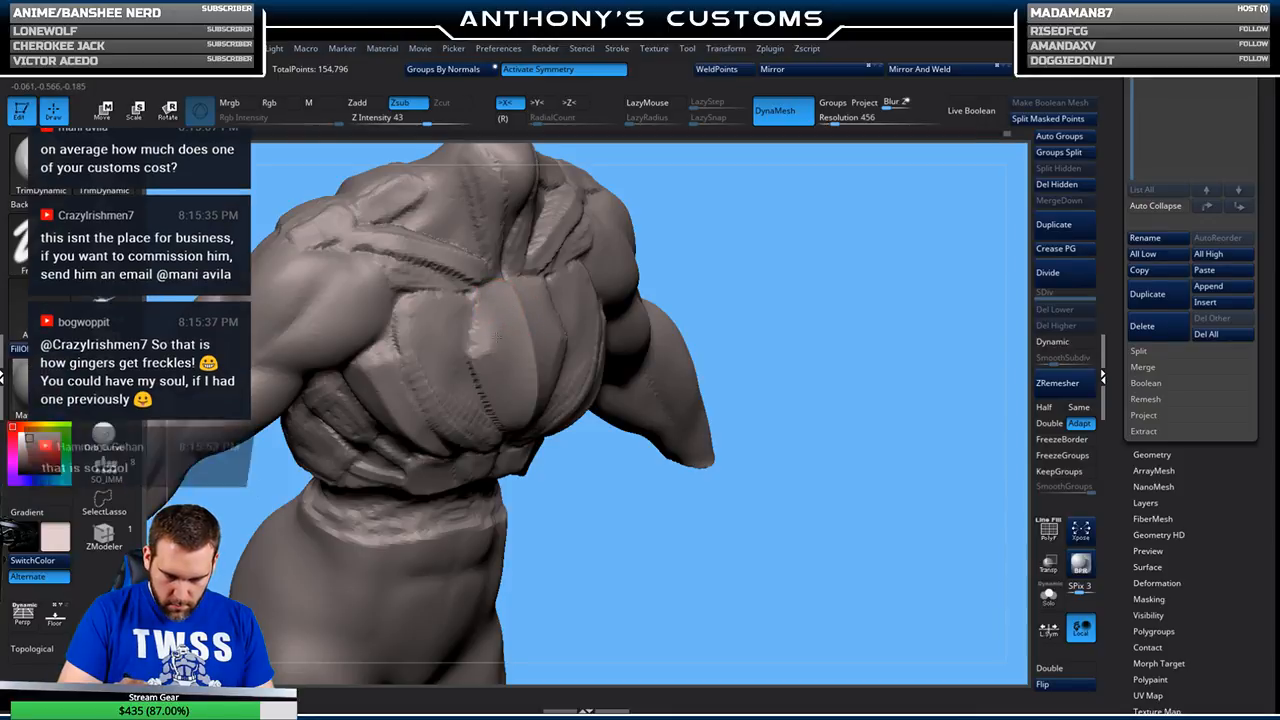
mouse_move(788, 292)
mouse_down()
mouse_move(766, 214)
mouse_move(836, 241)
mouse_move(797, 220)
mouse_up()
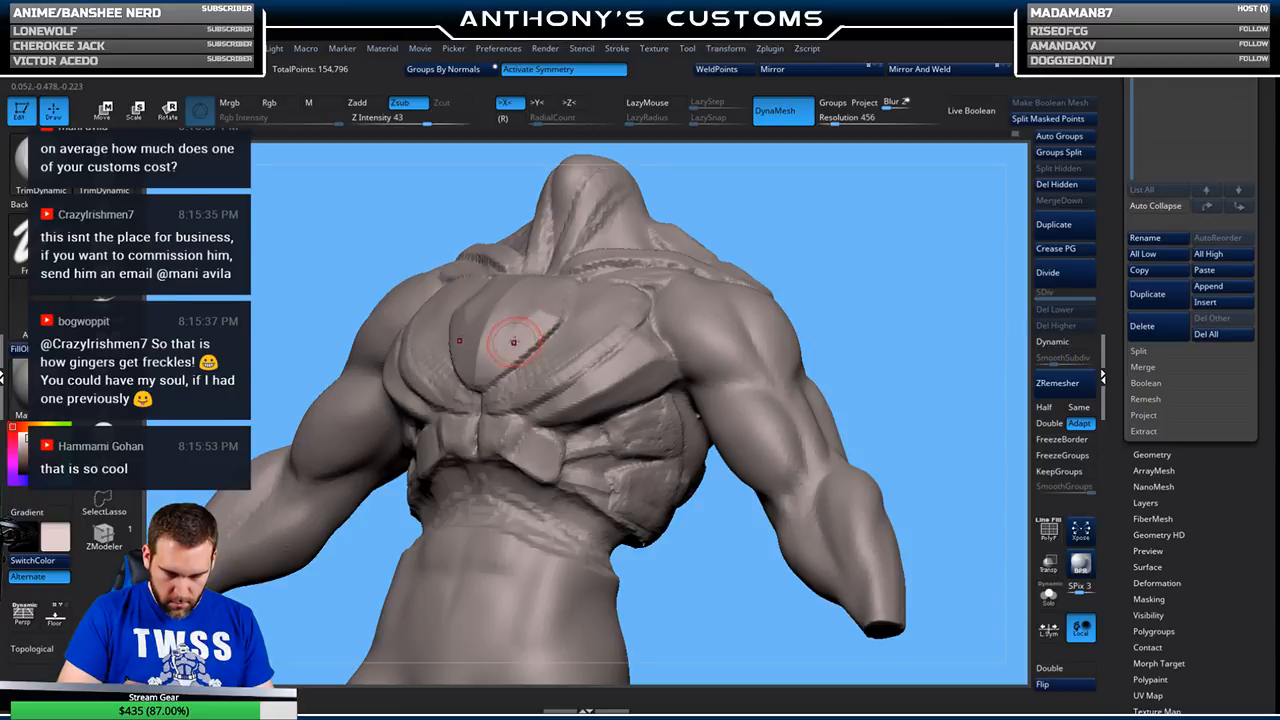
mouse_move(830, 225)
mouse_down()
mouse_move(869, 283)
mouse_move(806, 266)
mouse_move(463, 287)
mouse_up()
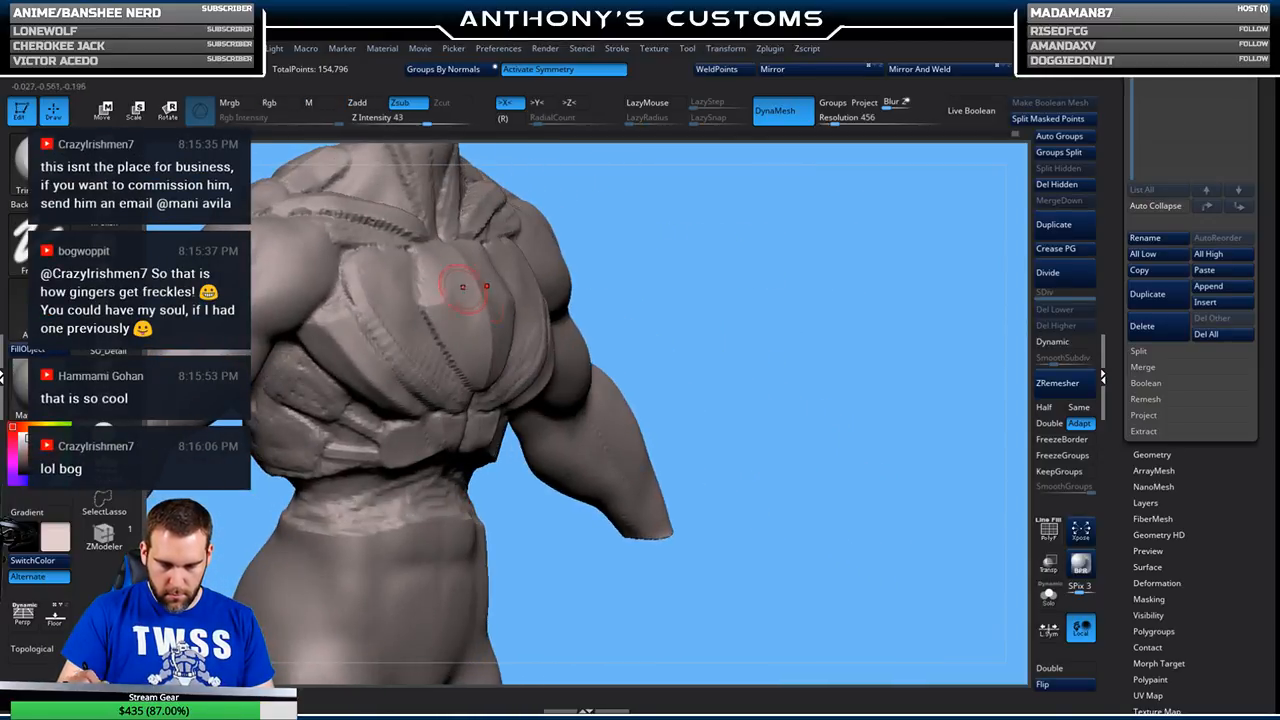
- Reshape the chest shield's profile from a side view with a brush at intensity 51
key(shift)
drag(719, 268, 713, 244)
key(b)
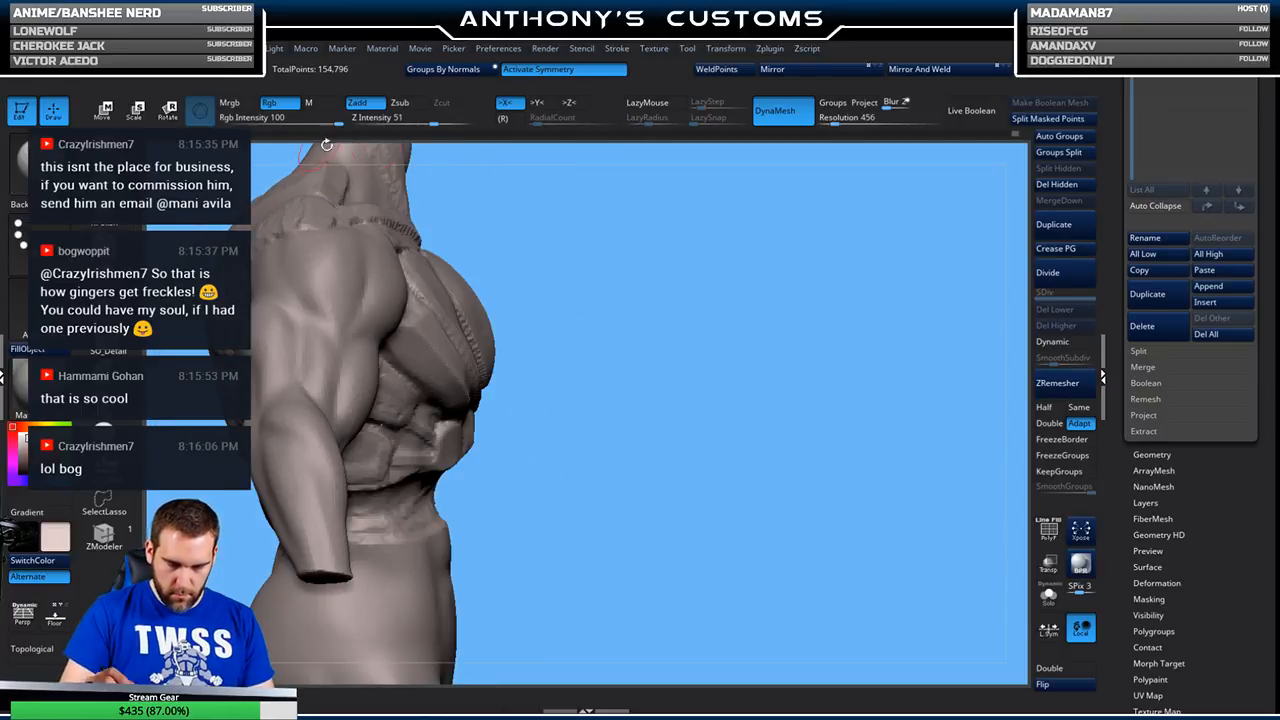
key(space)
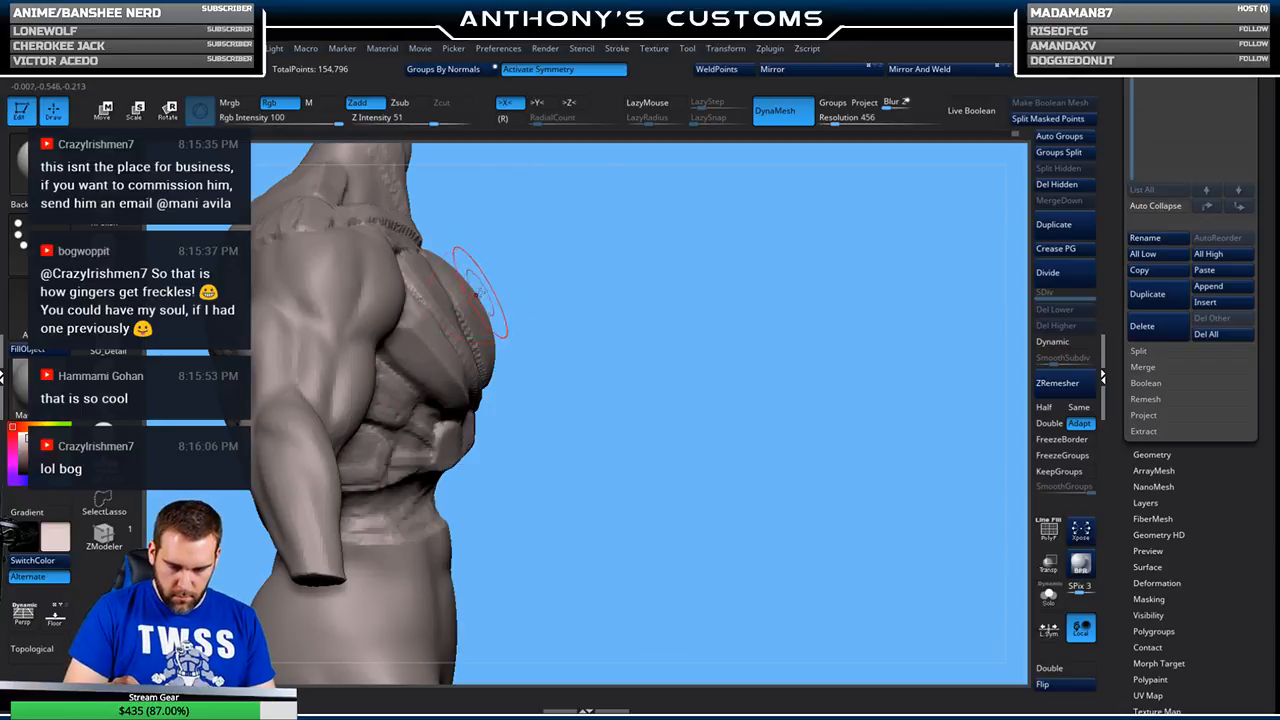
mouse_move(709, 291)
mouse_down()
mouse_move(686, 294)
mouse_move(745, 254)
mouse_up()
mouse_move(863, 265)
alt+mouse_down()
mouse_move(846, 229)
mouse_move(823, 274)
mouse_move(770, 268)
mouse_move(804, 268)
mouse_move(797, 277)
mouse_move(794, 216)
mouse_move(766, 229)
mouse_move(791, 222)
alt+mouse_up()
key(space)
- Examine the torso armor from below and from the front to check the chest shield's proportions
drag(738, 285, 605, 349)
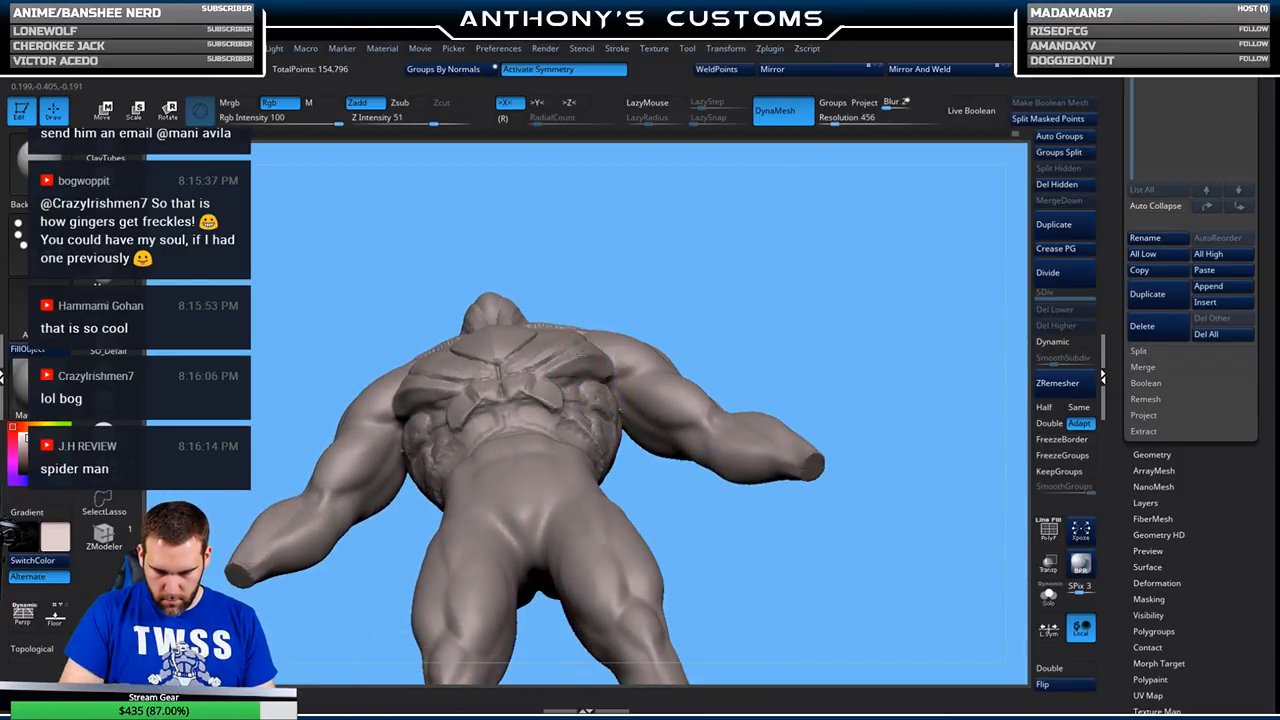
drag(654, 286, 626, 493)
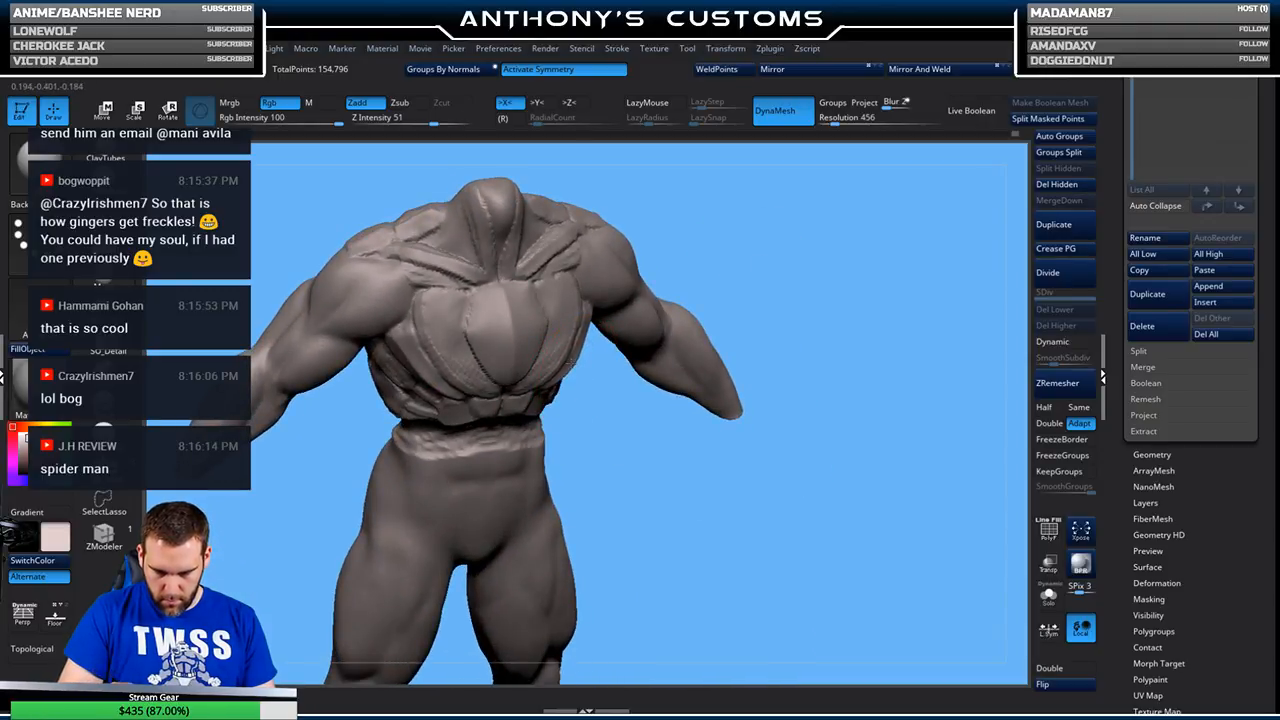
drag(629, 418, 724, 228)
mouse_move(780, 280)
mouse_down()
mouse_move(816, 253)
mouse_move(803, 249)
mouse_move(829, 257)
mouse_move(814, 276)
mouse_up()
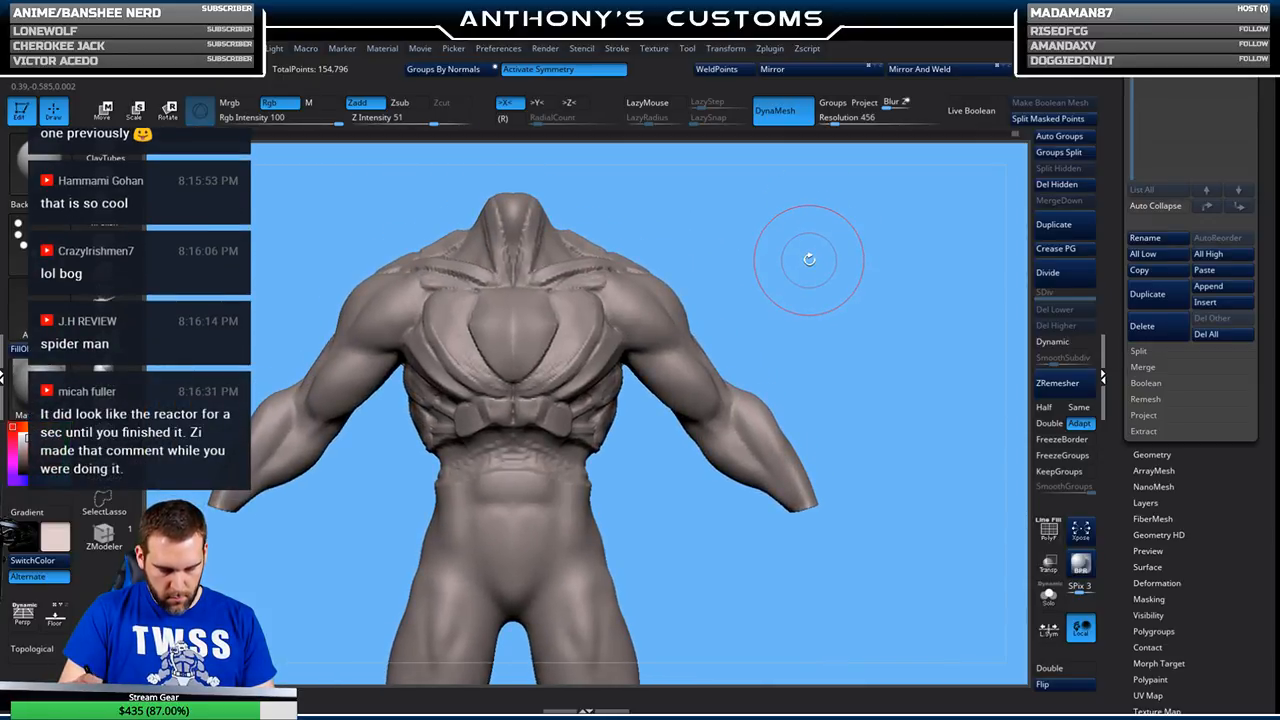
mouse_move(791, 254)
mouse_down()
mouse_move(826, 268)
mouse_move(785, 241)
mouse_move(766, 285)
mouse_move(826, 210)
mouse_up()
right_click(799, 247)
mouse_move(815, 242)
mouse_down()
mouse_move(878, 266)
mouse_move(777, 286)
mouse_move(766, 266)
mouse_move(795, 258)
mouse_move(789, 237)
mouse_move(843, 254)
mouse_move(833, 267)
mouse_move(814, 243)
mouse_up()
- Try to sculpt a raised triangular detail at the chest shield's lower tip with ClayTubes at intensity 49
key(b)
key(c)
key(t)
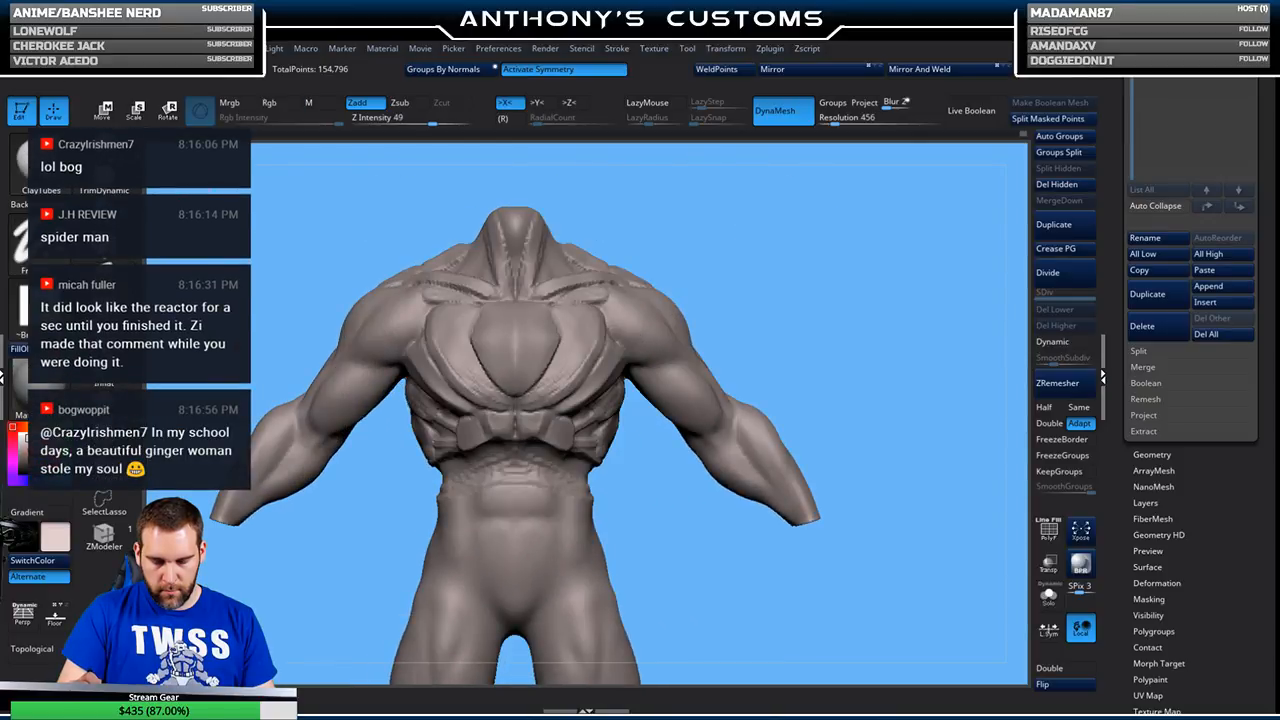
key(space)
mouse_move(820, 257)
mouse_down()
mouse_move(821, 287)
mouse_move(857, 239)
mouse_up()
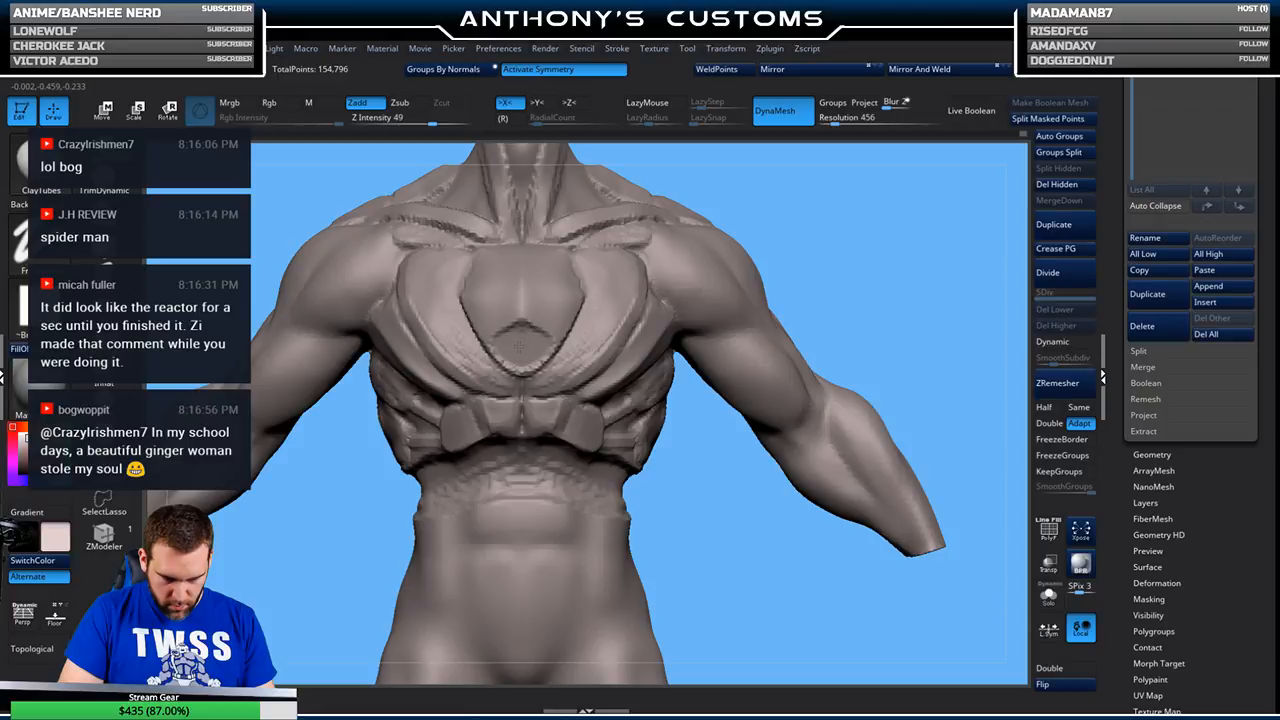
mouse_move(875, 248)
alt+mouse_down()
mouse_move(857, 206)
mouse_move(818, 266)
mouse_move(860, 262)
mouse_move(778, 262)
mouse_move(820, 273)
mouse_move(853, 257)
alt+mouse_up()
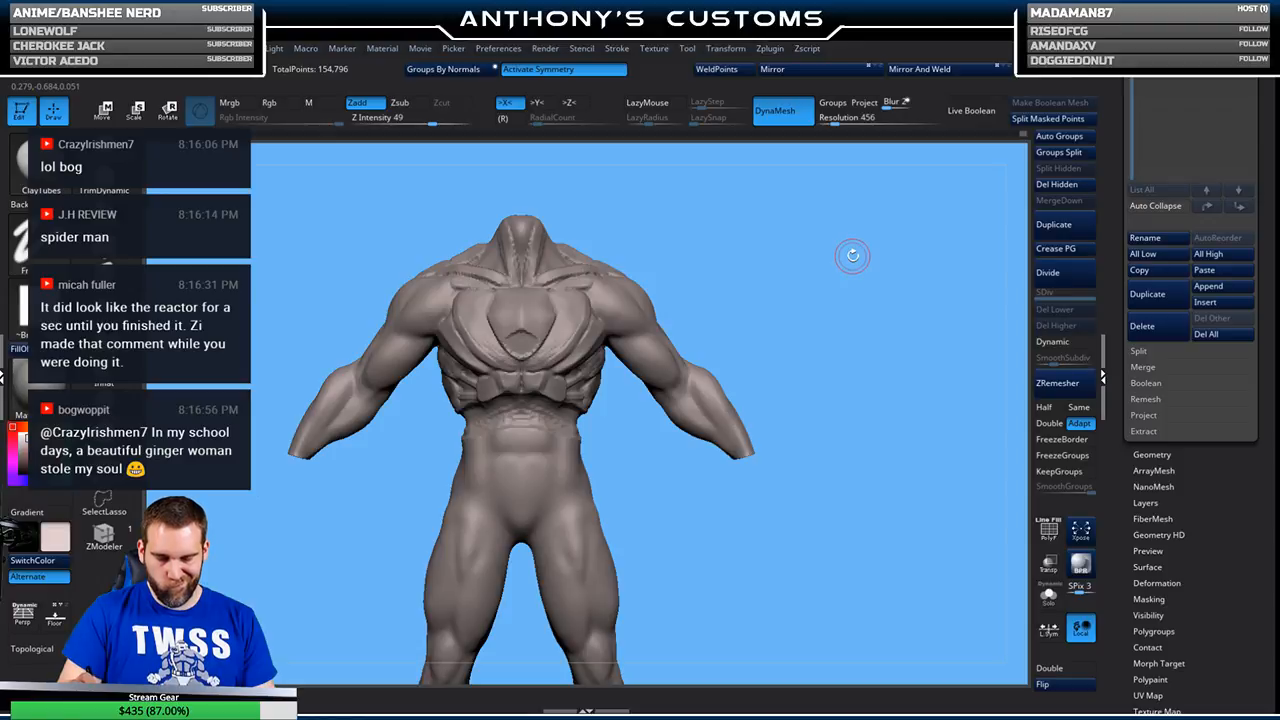
mouse_move(853, 254)
mouse_down()
mouse_move(880, 256)
mouse_move(830, 256)
mouse_move(843, 253)
mouse_up()
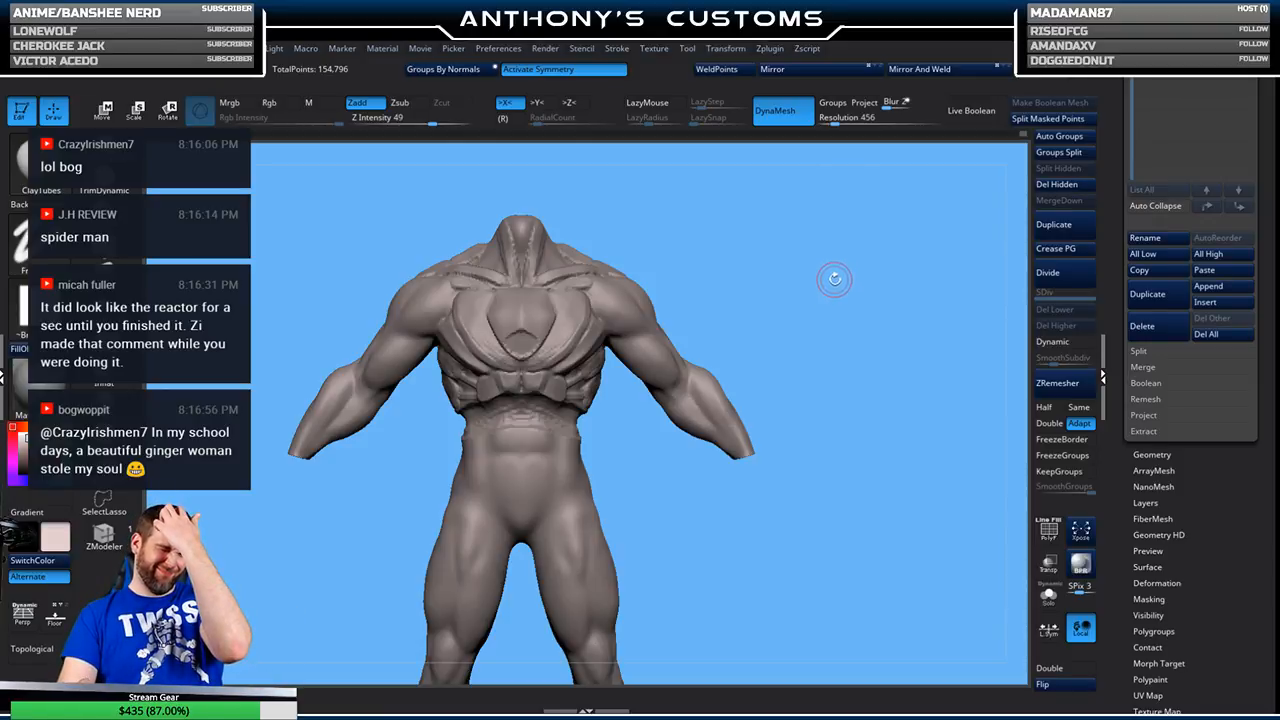
key(ctrl)
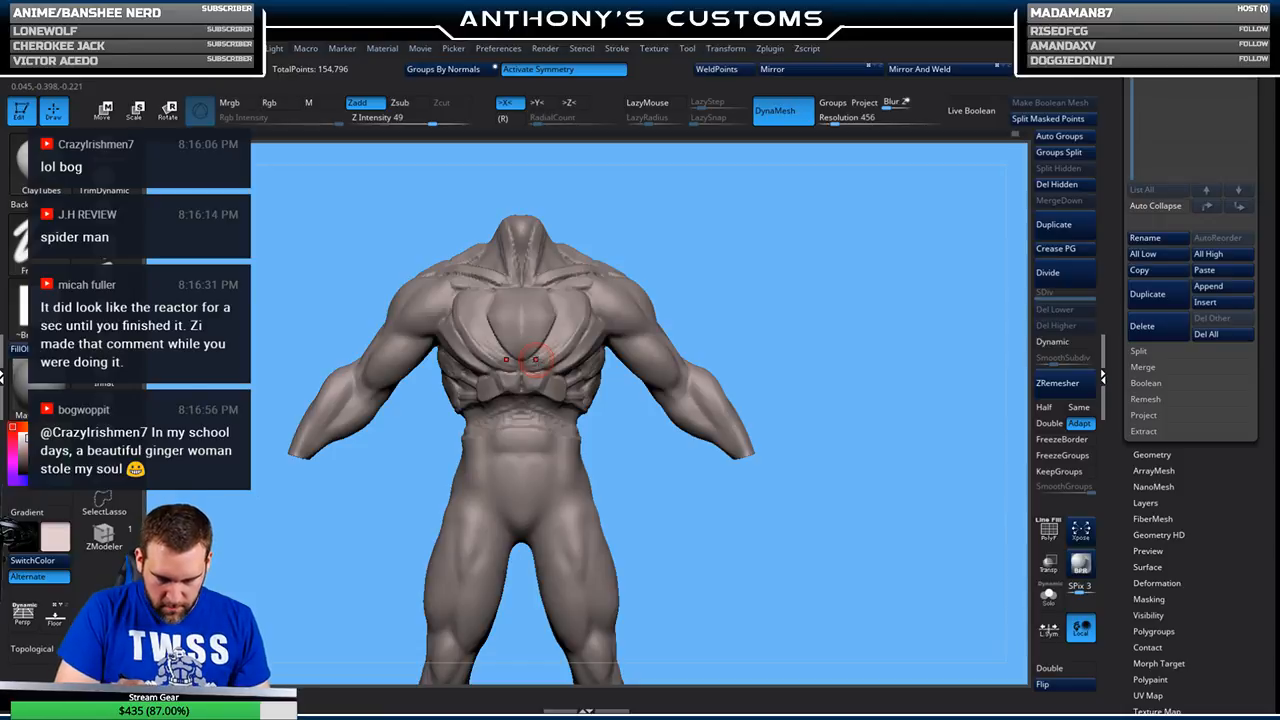
- Build up the lower chest band beneath the shield with ClayTubes at intensity 49
drag(763, 245, 776, 271)
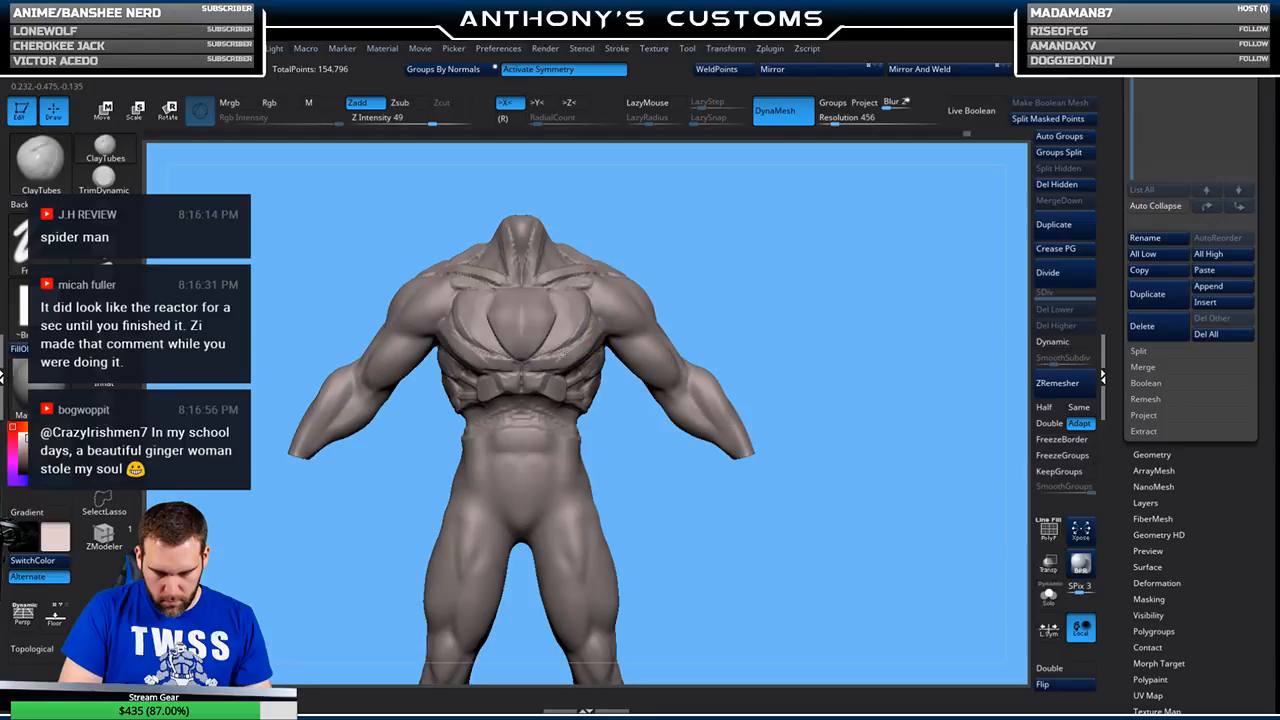
mouse_move(788, 204)
mouse_down()
mouse_move(745, 225)
mouse_move(814, 252)
mouse_up()
right_click(814, 251)
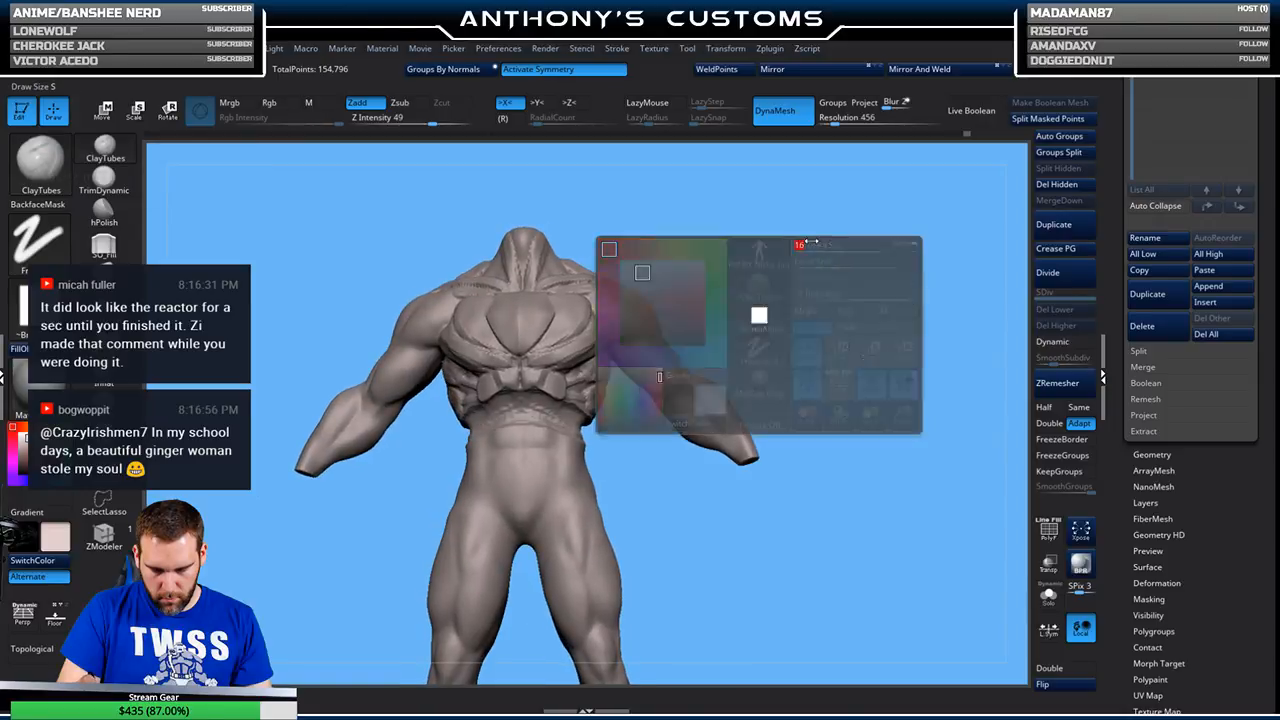
ctrl+right_drag(814, 252, 834, 310)
drag(834, 310, 854, 251)
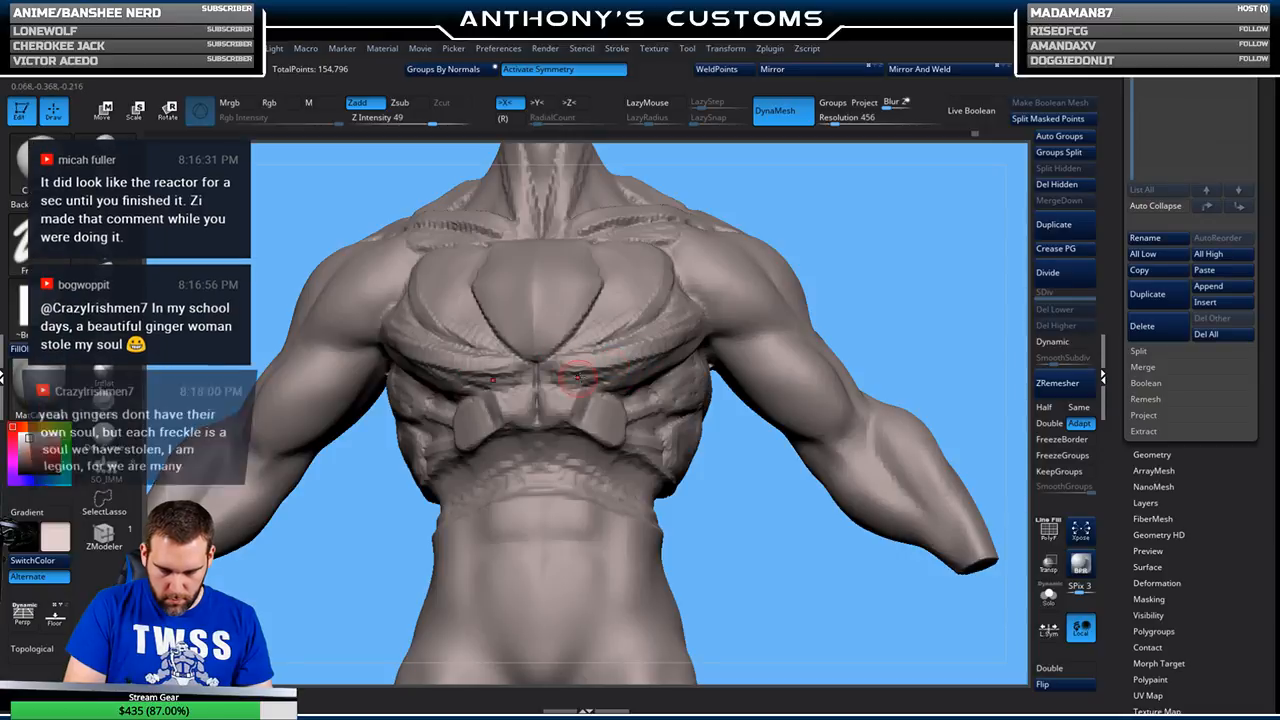
drag(876, 235, 845, 245)
drag(845, 245, 891, 218)
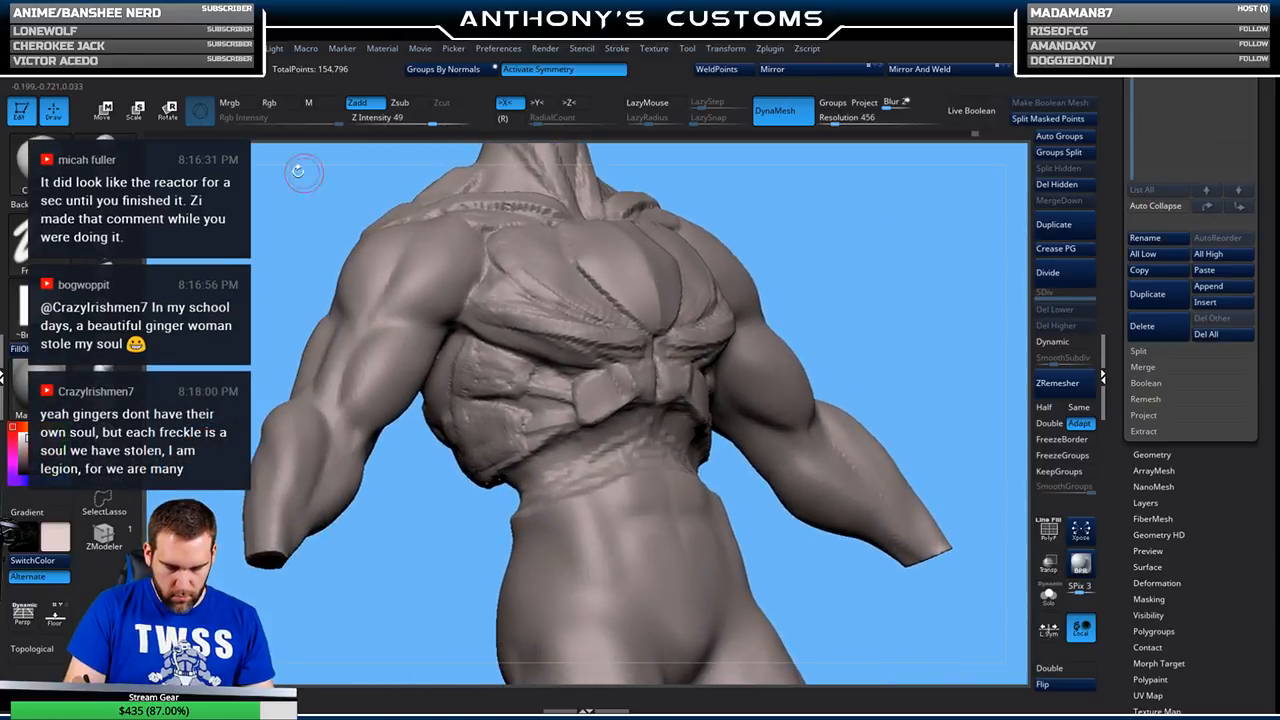
- Flatten the chest bands curving from the armpits to below the shield with TrimDynamic at intensity 43
click(103, 340)
drag(860, 288, 778, 300)
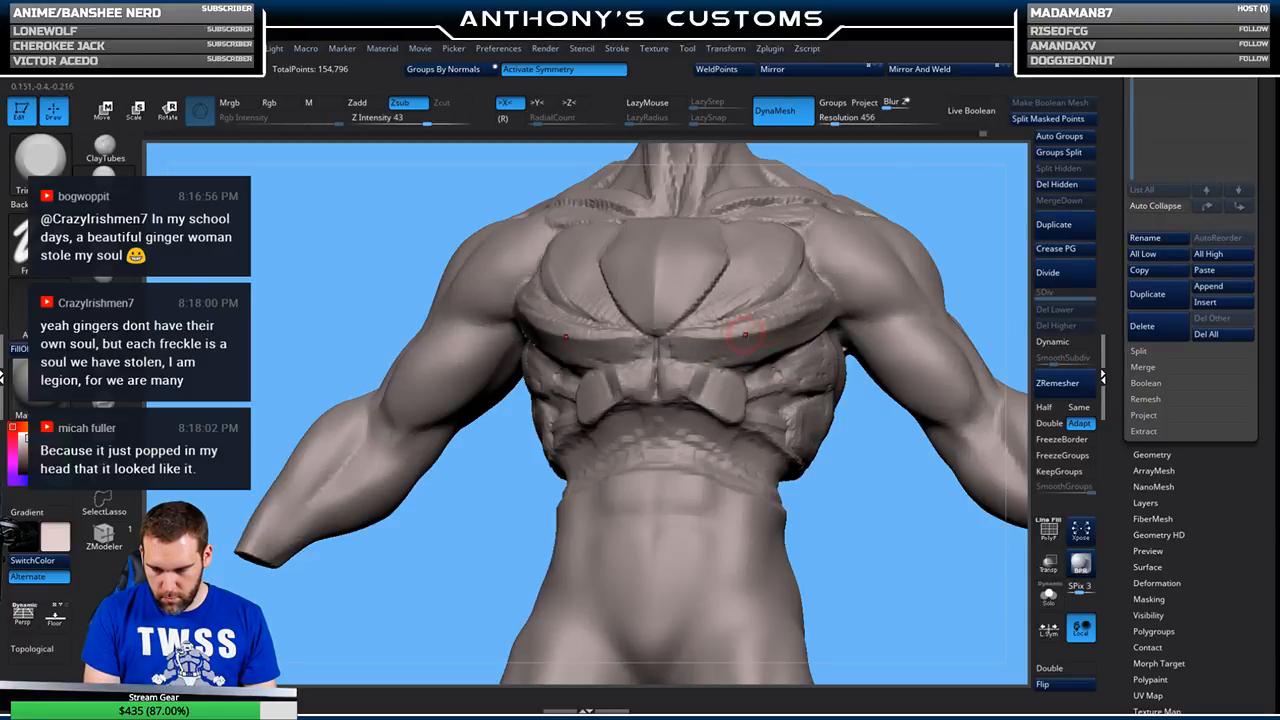
drag(970, 211, 940, 262)
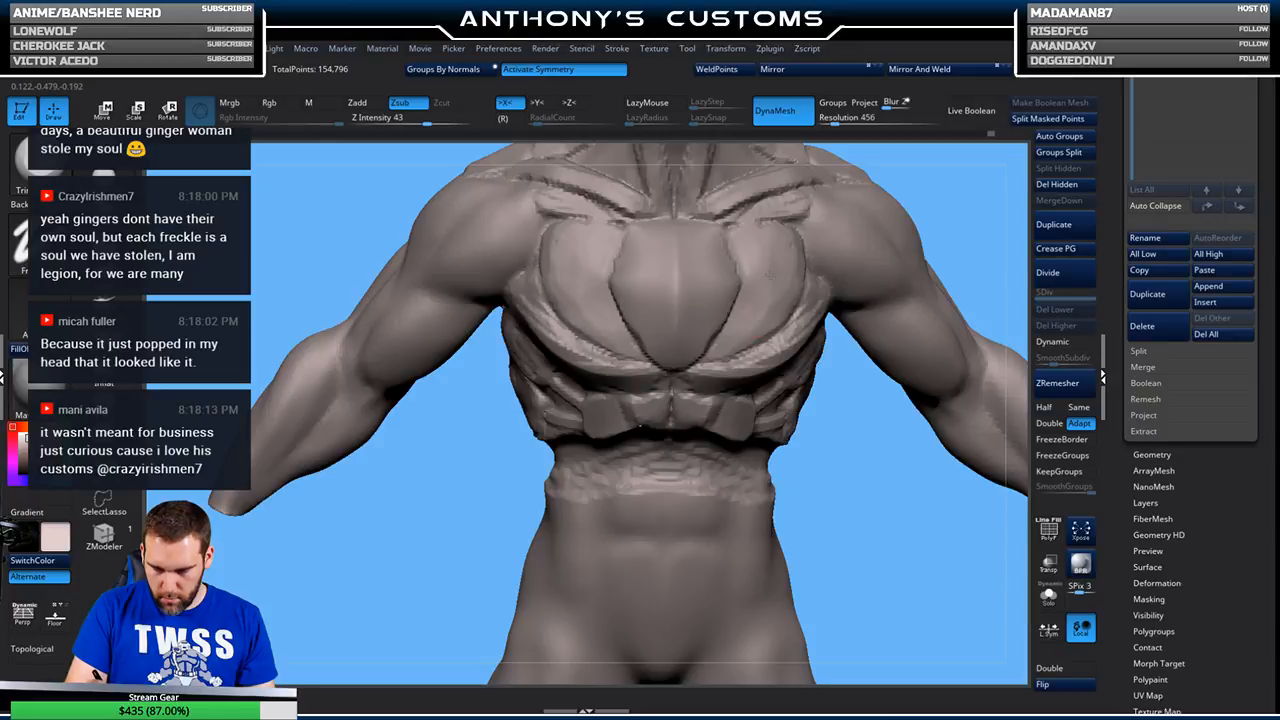
mouse_move(942, 222)
mouse_down()
mouse_move(968, 194)
mouse_move(961, 213)
mouse_up()
mouse_move(876, 450)
alt+mouse_down()
mouse_move(690, 422)
mouse_move(890, 393)
mouse_move(770, 365)
alt+mouse_up()
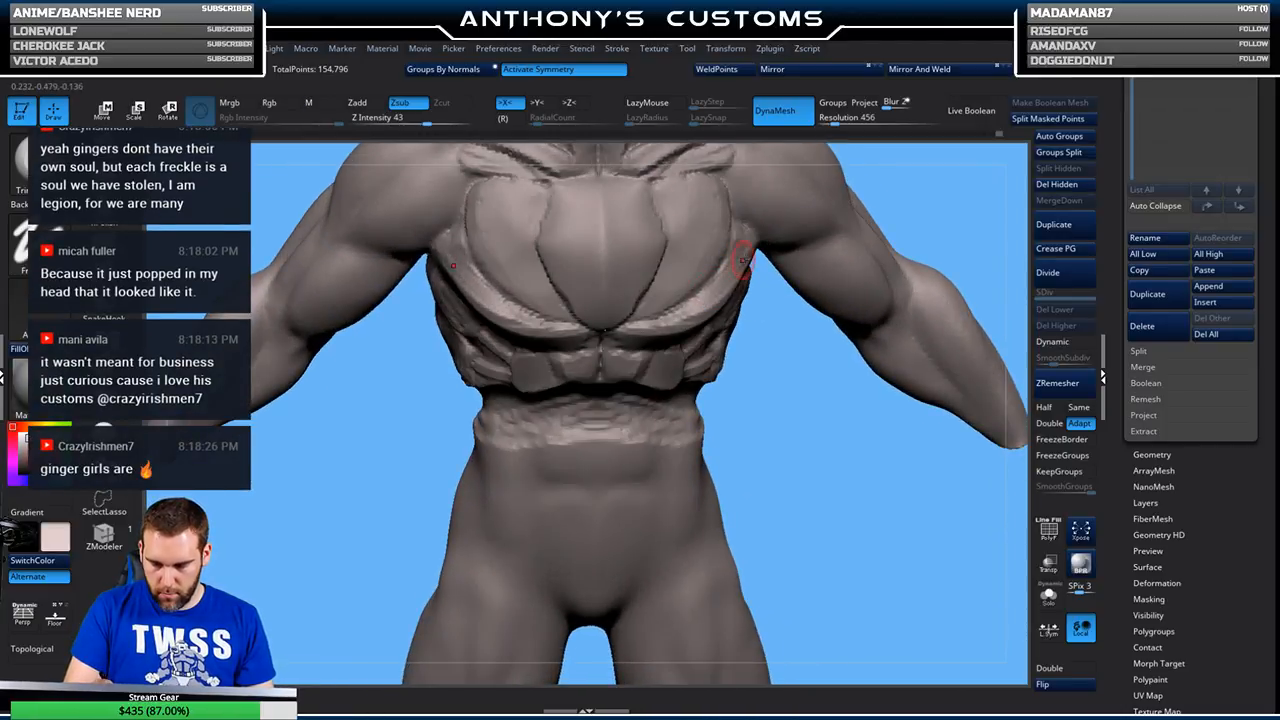
drag(743, 261, 687, 307)
right_click(694, 304)
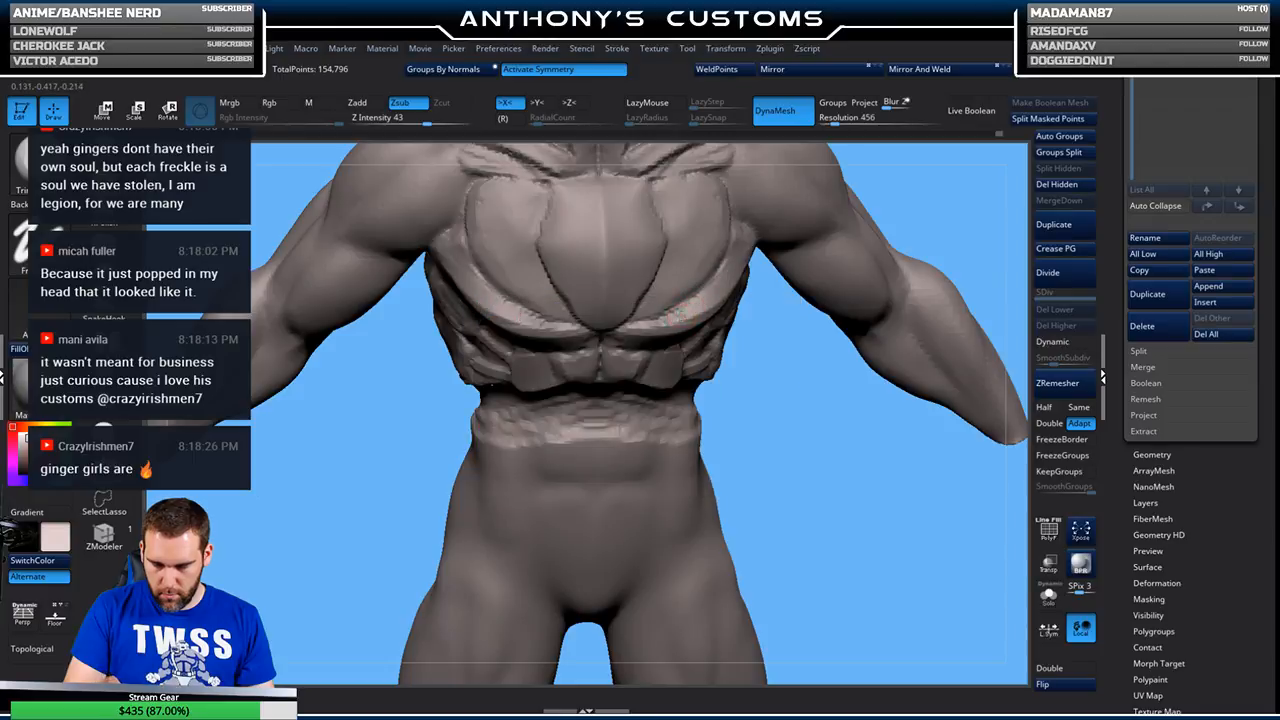
drag(643, 321, 637, 324)
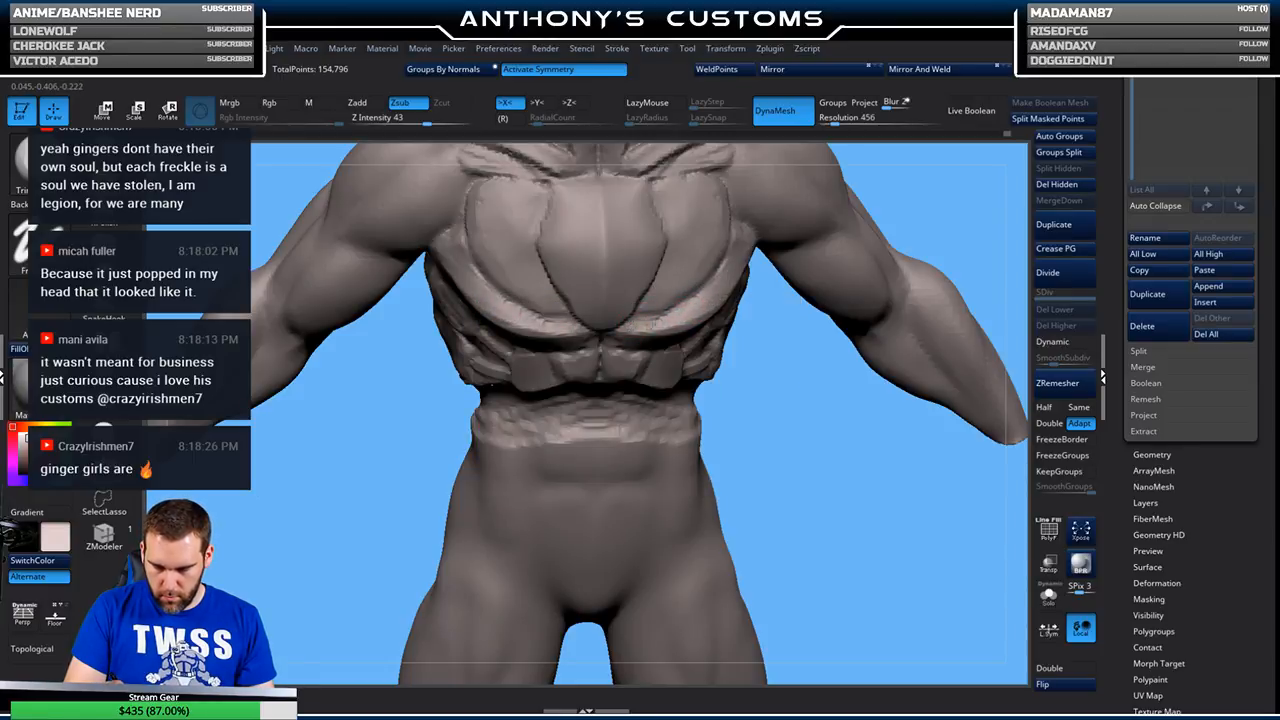
mouse_move(769, 386)
mouse_down()
mouse_move(783, 437)
mouse_move(834, 257)
mouse_move(766, 290)
mouse_move(814, 291)
mouse_up()
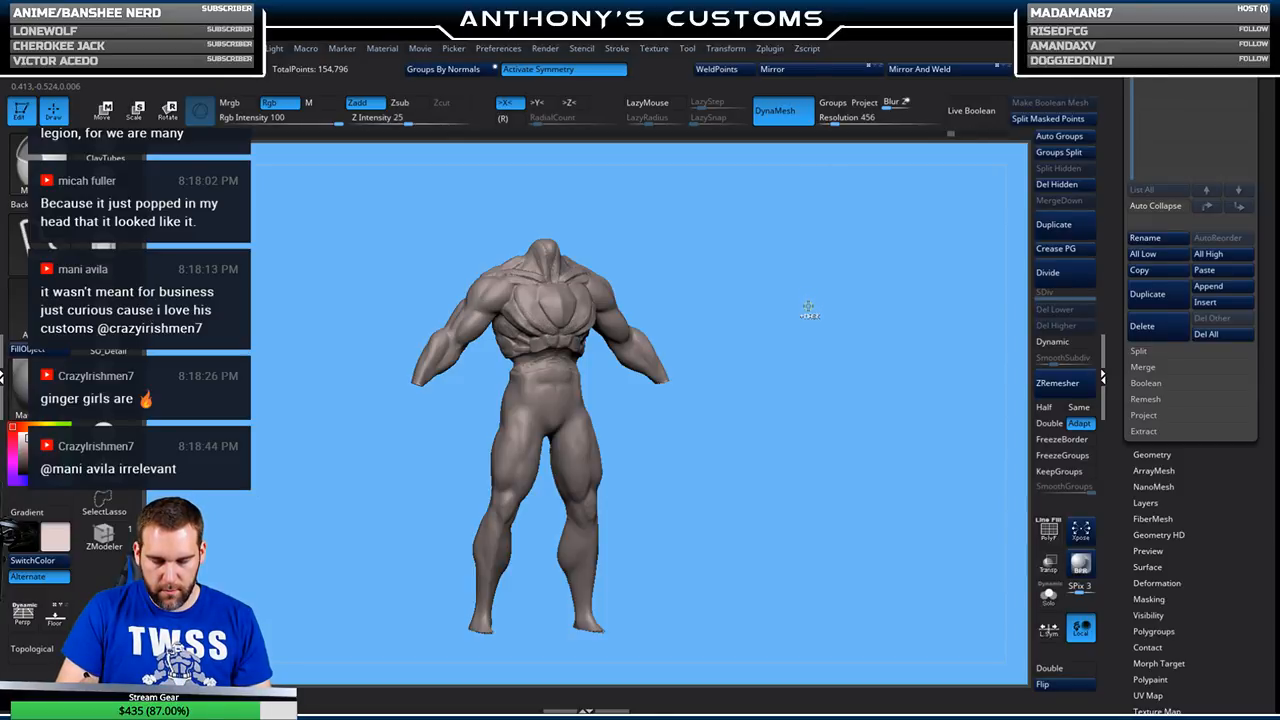
- Apply TrimDynamic at intensity 43 to the plate below the shoulder blade, accepting removal of the newer undo history entries
mouse_move(808, 306)
alt+mouse_down()
mouse_move(830, 318)
mouse_move(830, 345)
mouse_move(770, 340)
mouse_move(845, 314)
mouse_move(900, 320)
mouse_move(868, 410)
mouse_move(835, 321)
mouse_move(852, 301)
alt+mouse_up()
key(ctrl)
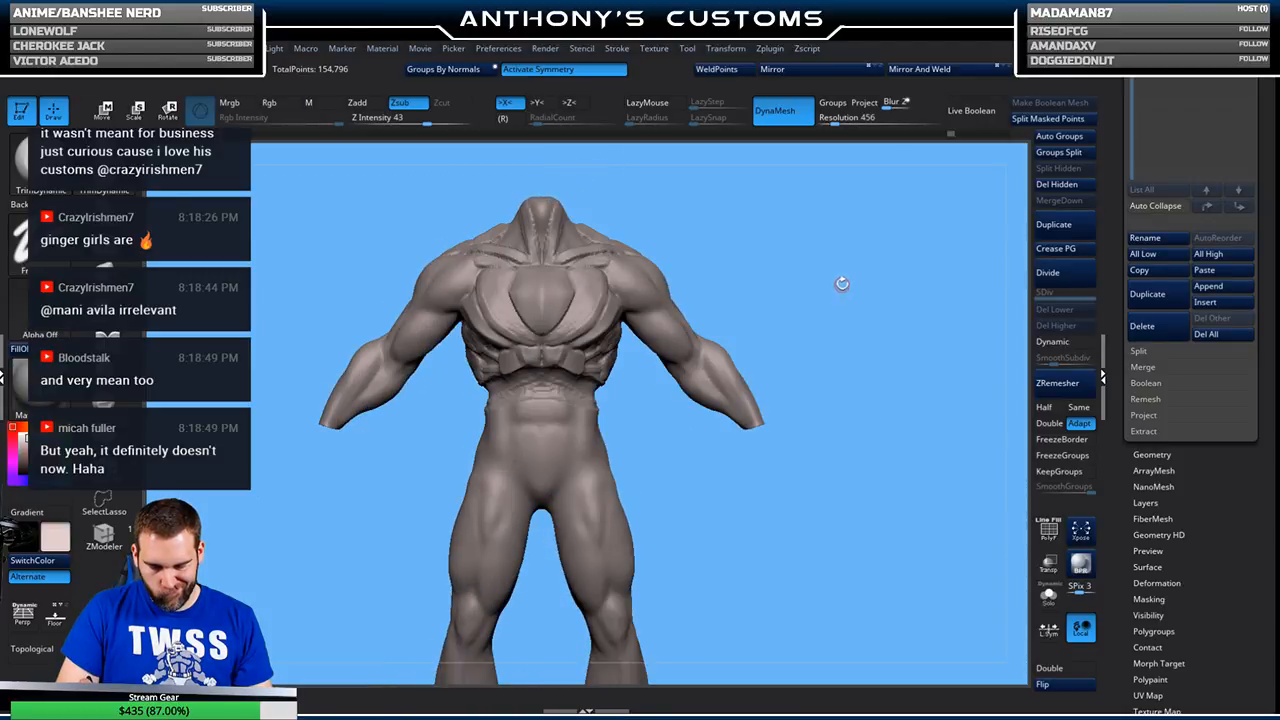
mouse_move(839, 278)
mouse_down()
mouse_move(880, 310)
mouse_move(870, 300)
mouse_move(885, 405)
mouse_move(758, 452)
mouse_move(720, 400)
mouse_move(738, 390)
mouse_move(808, 428)
mouse_move(790, 418)
mouse_up()
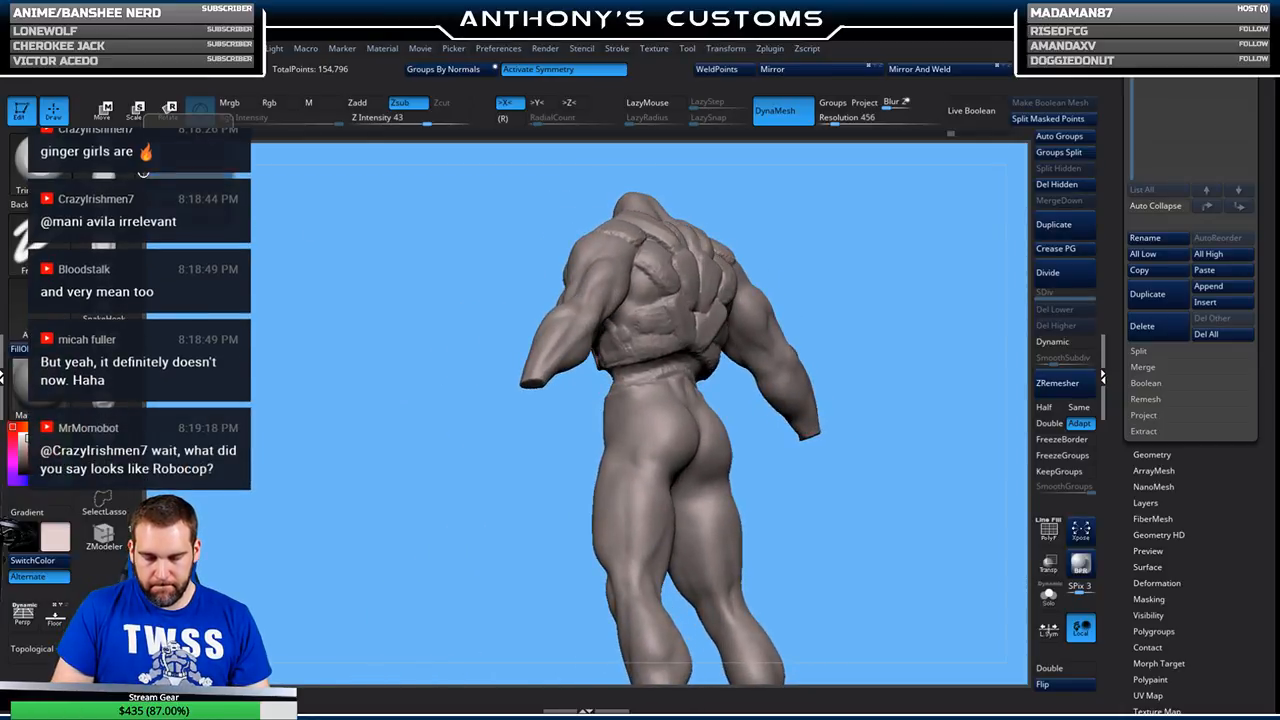
click(645, 298)
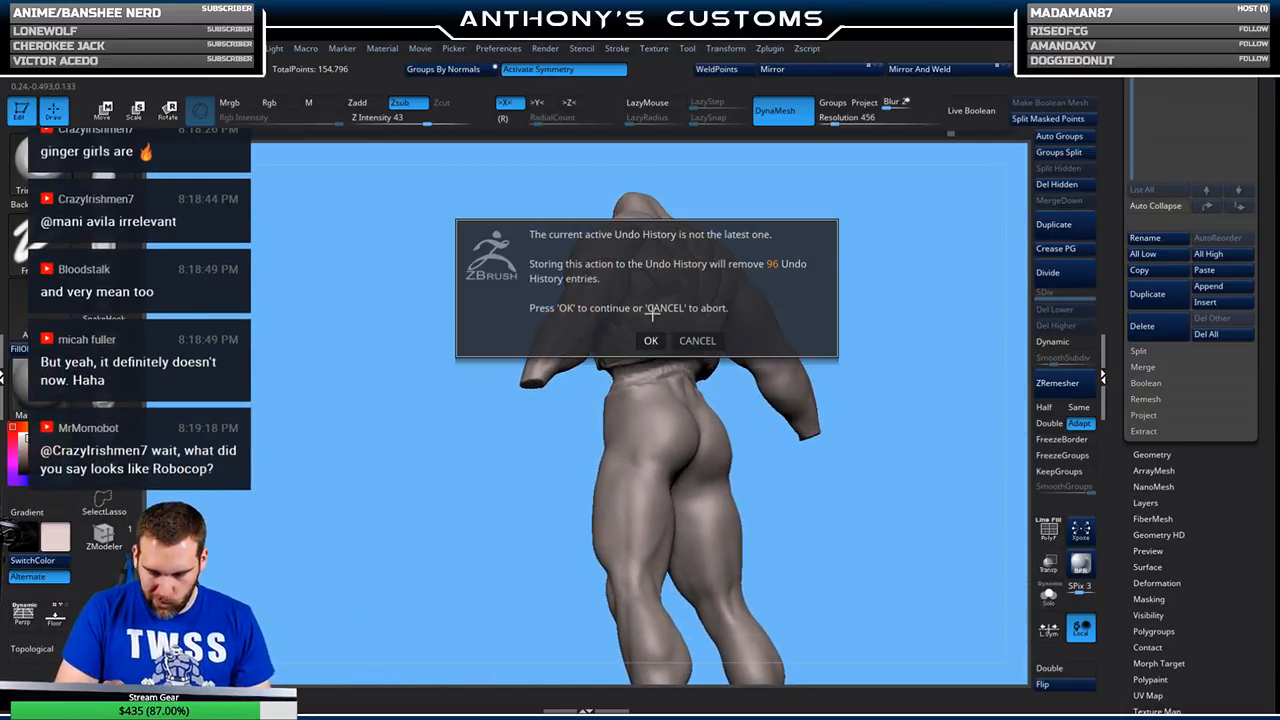
click(651, 337)
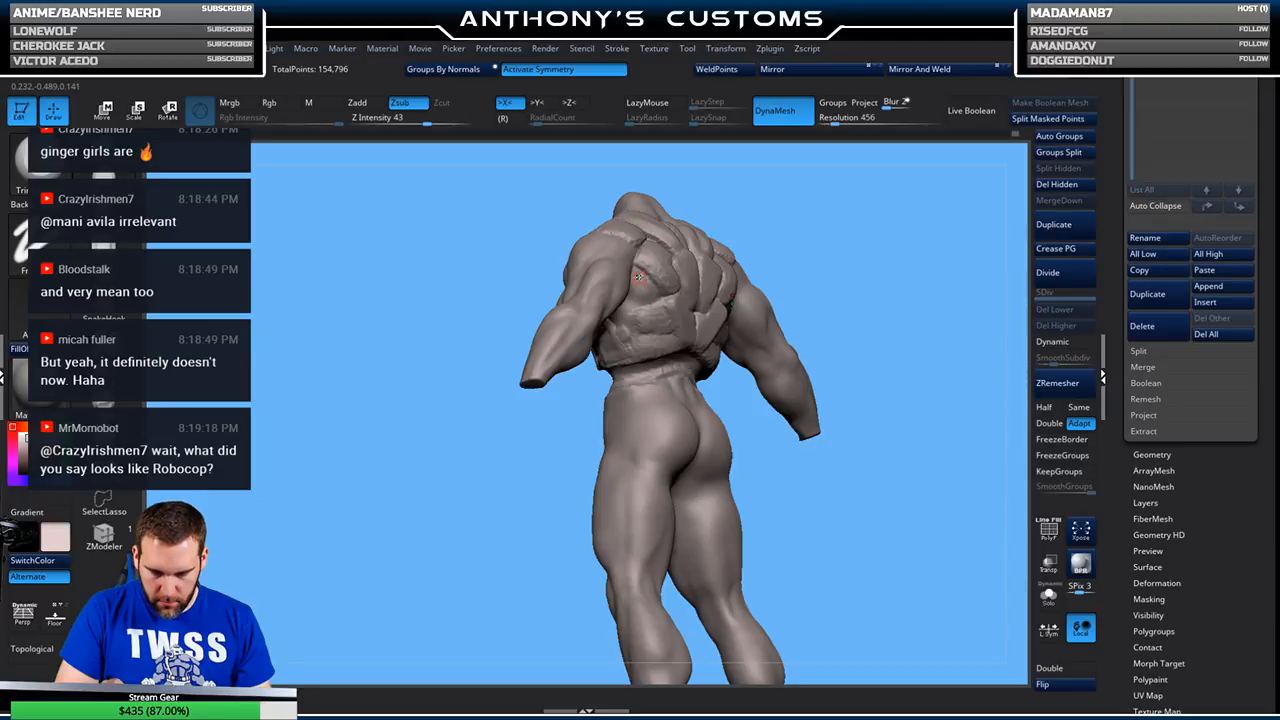
- Rework the side back plate below the shoulder blade with ClayTubes at intensity 49
key(b)
key(c)
key(b)
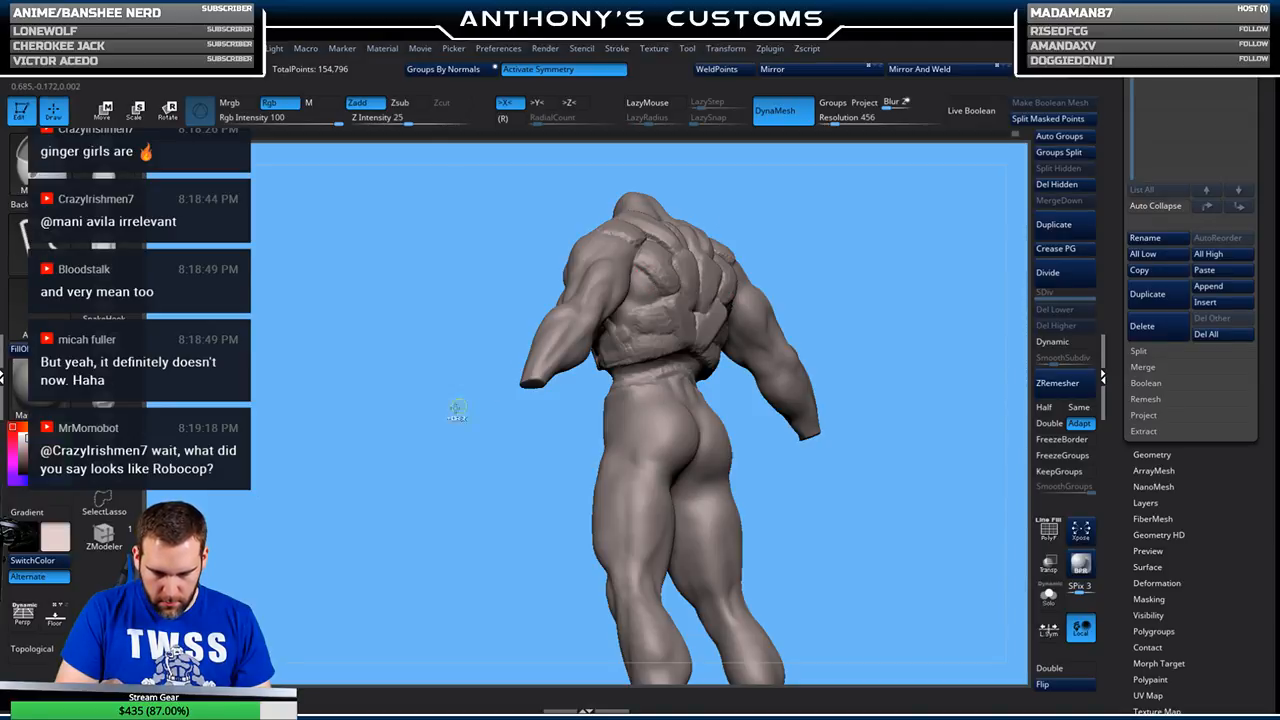
key(b)
key(s)
key(t)
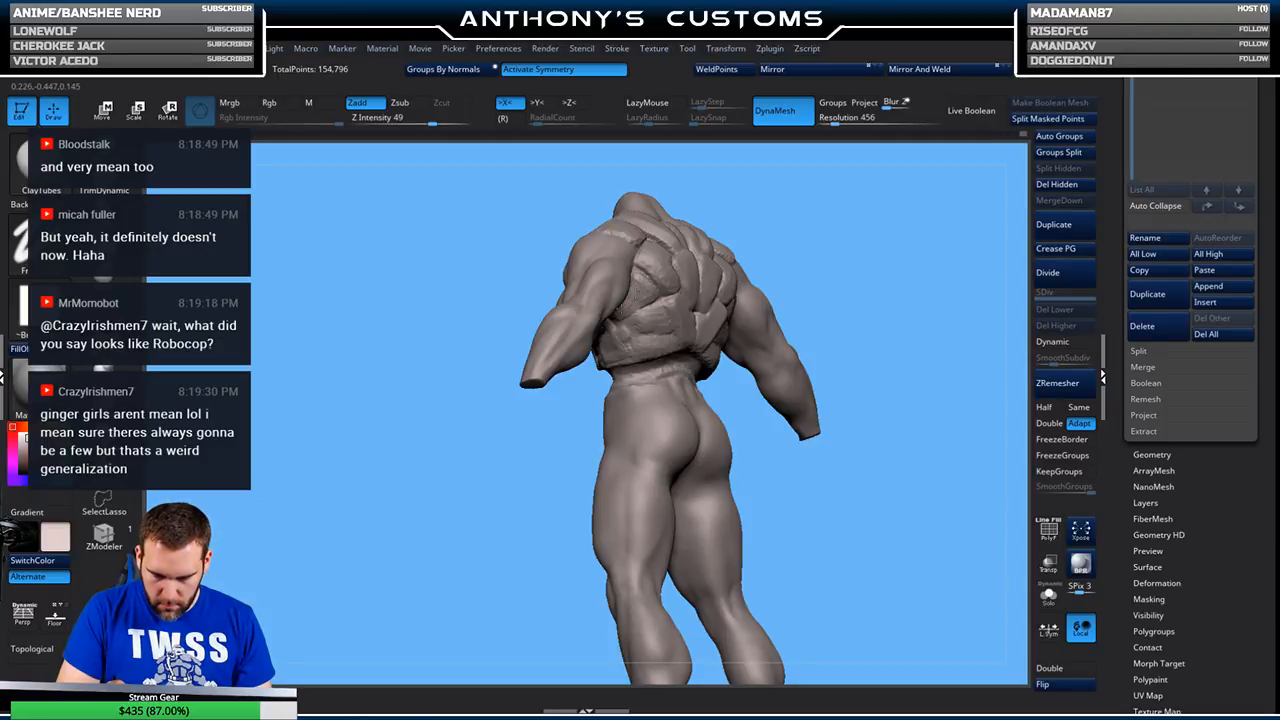
mouse_move(943, 225)
shift+mouse_down()
mouse_move(919, 216)
mouse_move(945, 206)
mouse_move(889, 228)
mouse_move(883, 258)
mouse_move(895, 212)
mouse_move(892, 242)
mouse_move(869, 244)
mouse_move(822, 294)
mouse_move(808, 371)
mouse_move(869, 249)
mouse_move(886, 260)
mouse_move(857, 245)
mouse_move(880, 340)
mouse_move(868, 289)
mouse_move(737, 261)
shift+mouse_up()
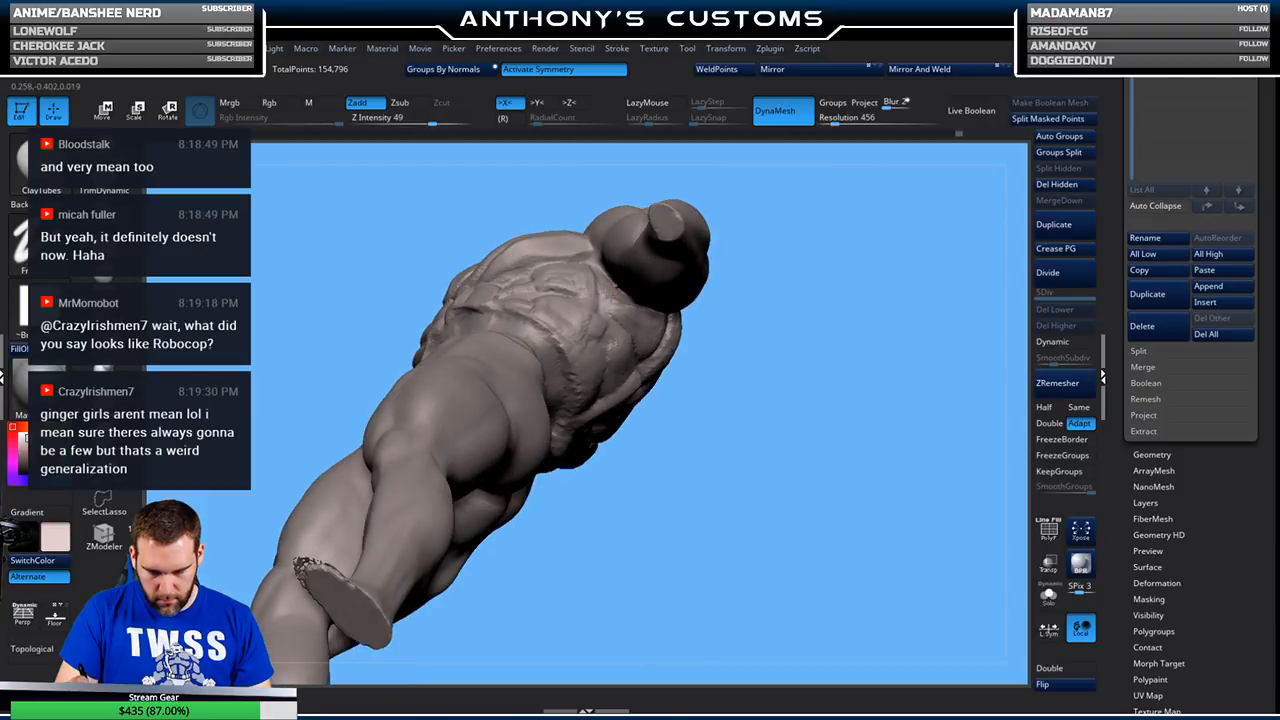
- Duplicate the sculpted body subtool
mouse_move(802, 276)
mouse_down()
mouse_move(818, 352)
mouse_move(831, 294)
mouse_move(817, 297)
mouse_move(877, 308)
mouse_move(883, 254)
mouse_move(934, 283)
mouse_up()
drag(1208, 498, 1222, 660)
click(1150, 517)
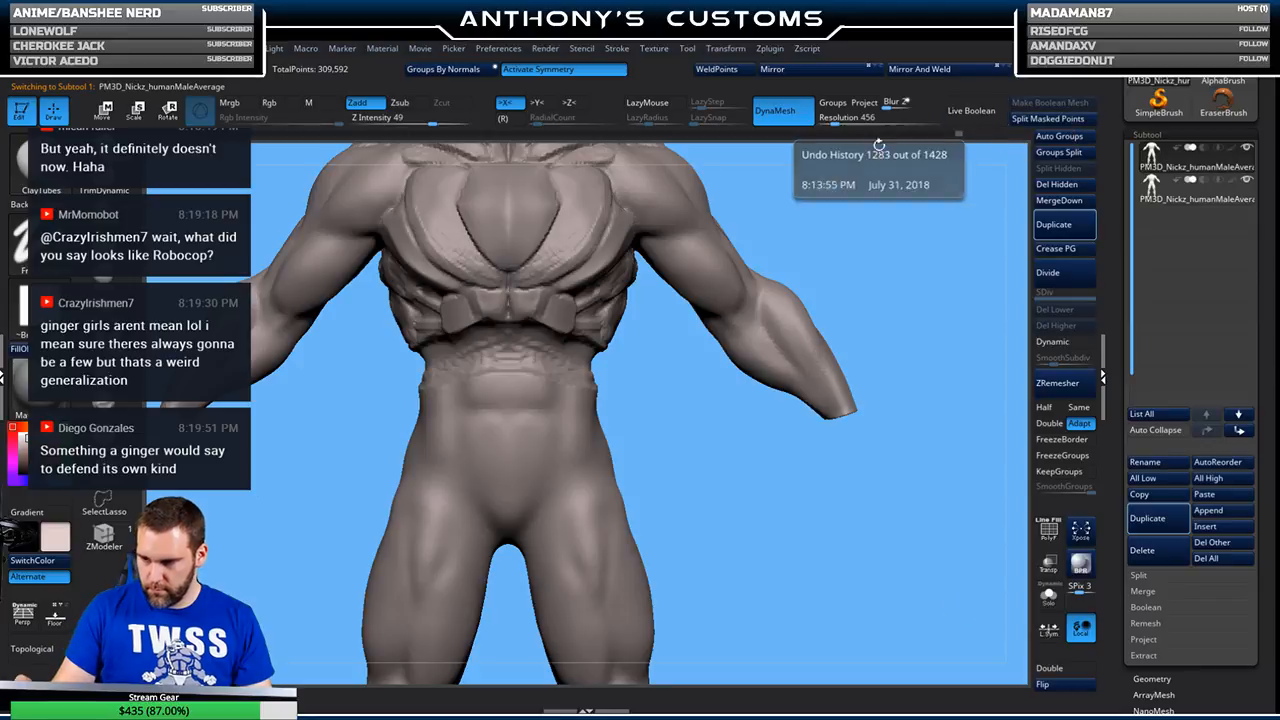
- Roll one body copy's undo history back to its unarmored state before DynaMesh and quick-save the project
drag(936, 136, 859, 140)
key(ctrl+z)
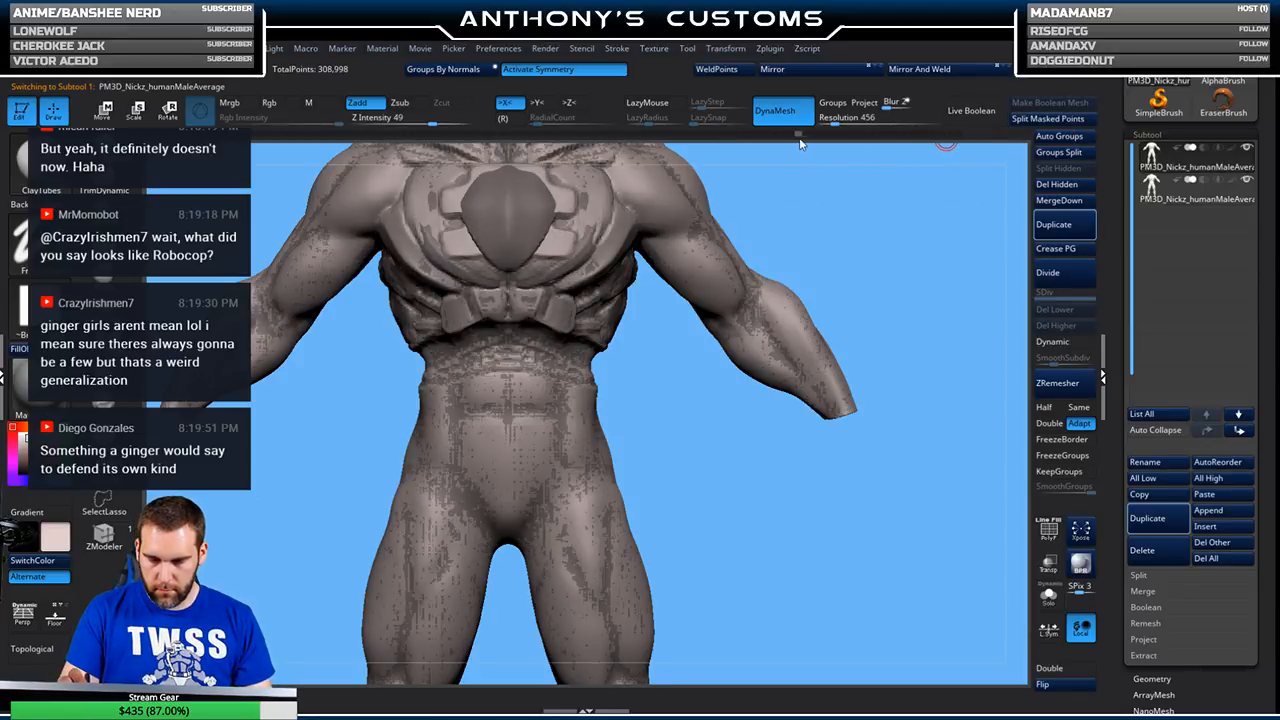
key(ctrl+z)
key(ctrl+z)
key(ctrl+z)
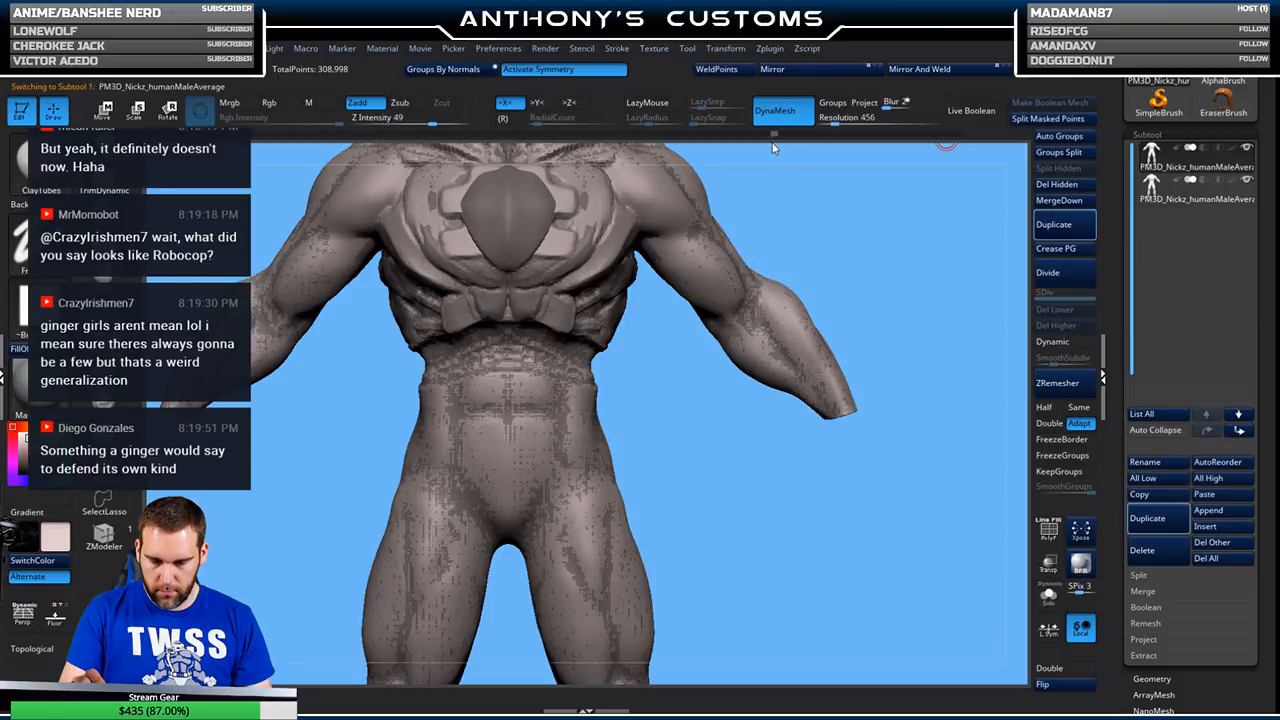
drag(761, 144, 212, 138)
key(ctrl+z)
key(ctrl+z)
key(ctrl+z)
key(ctrl+z)
key(ctrl+z)
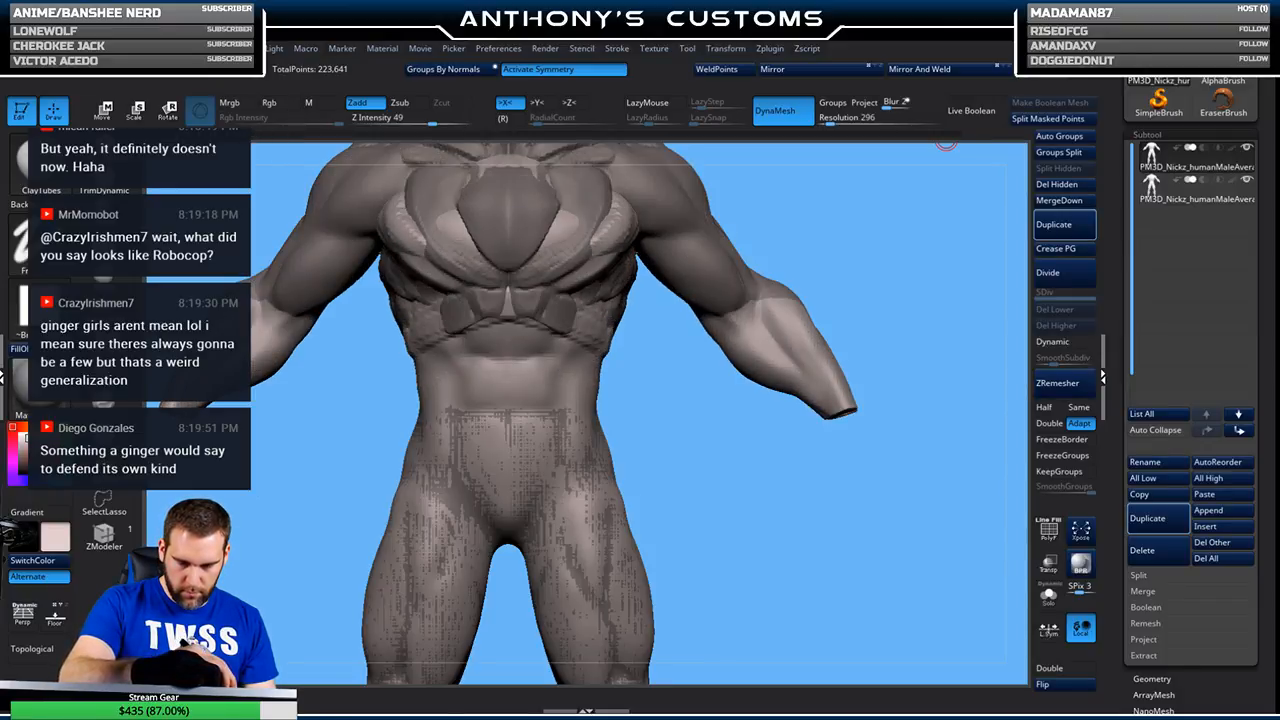
key(ctrl+z)
key(ctrl+z)
key(ctrl+z)
key(ctrl+z)
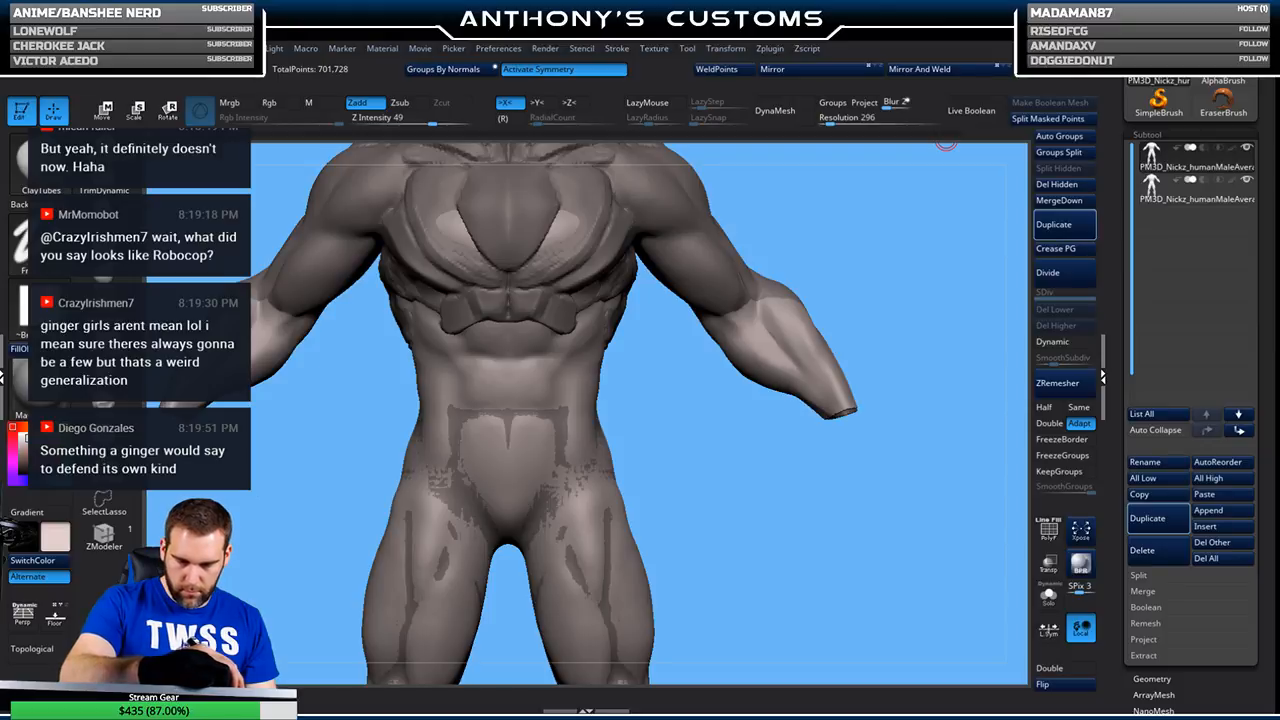
key(ctrl+s)
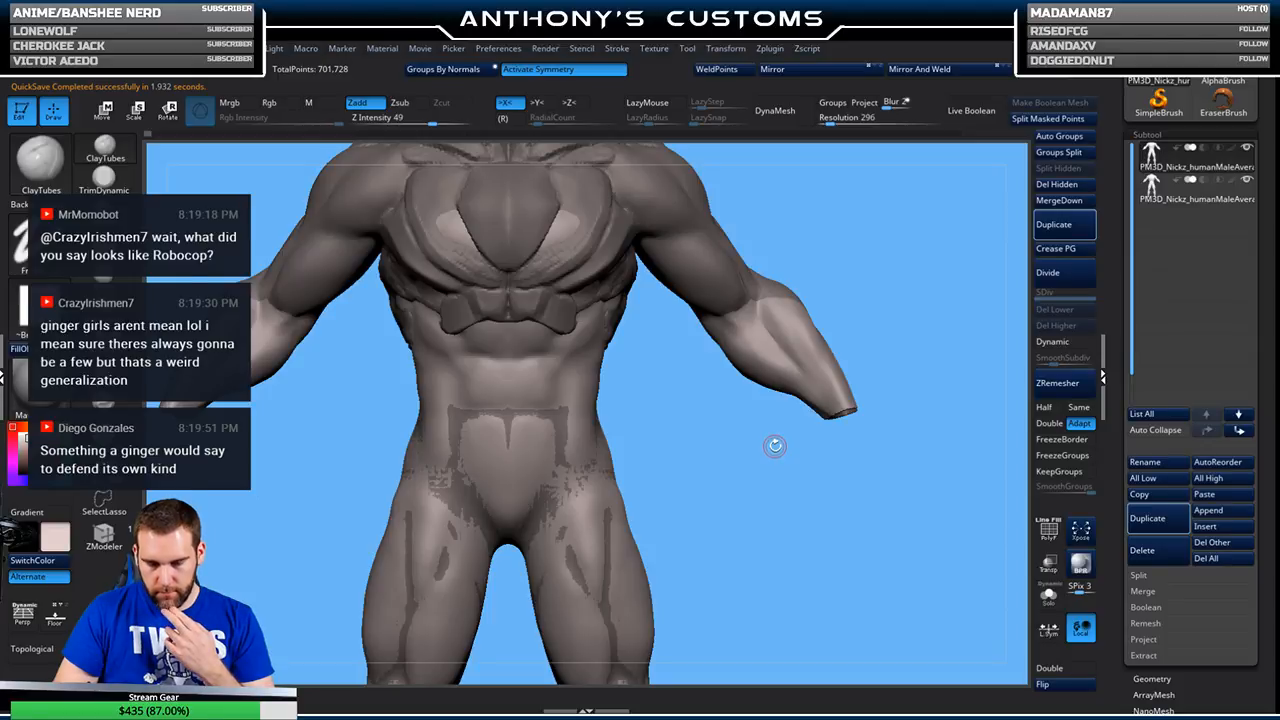
- Lasso-hide and delete the unarmored copy's upper torso and arms, accepting undo-history removal, and DynaMesh it at resolution 296
drag(740, 478, 781, 483)
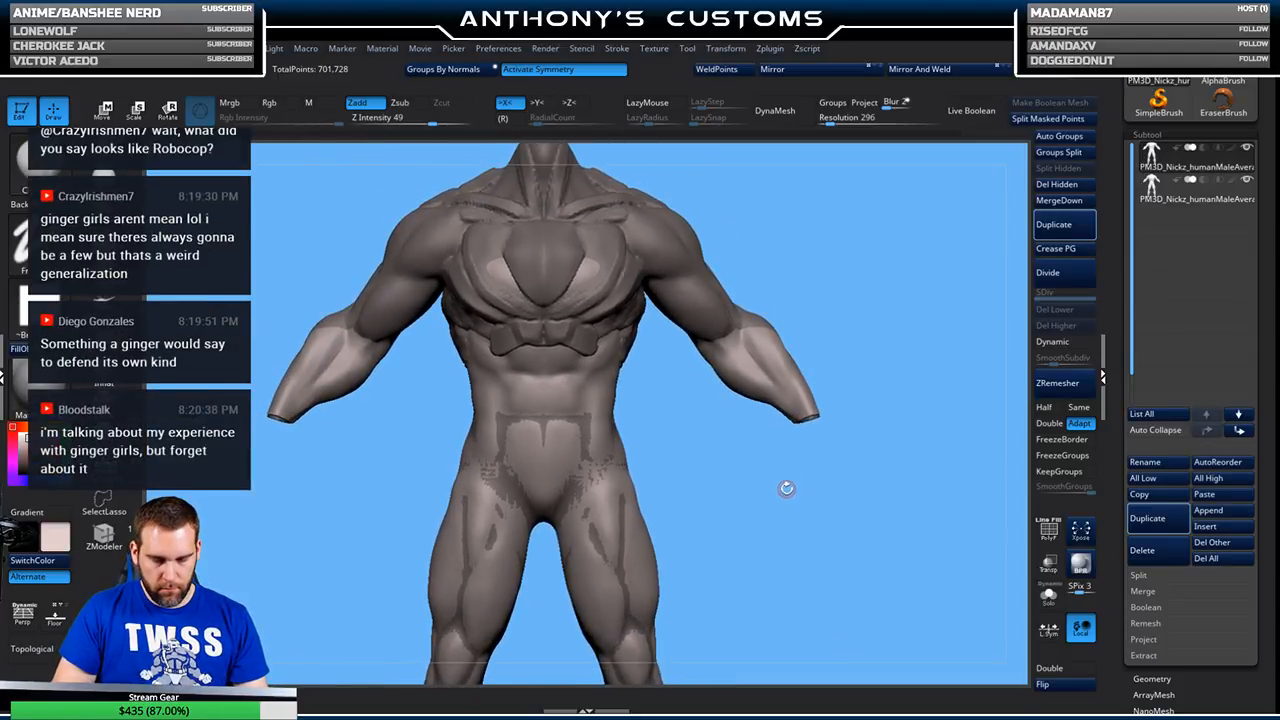
key(b)
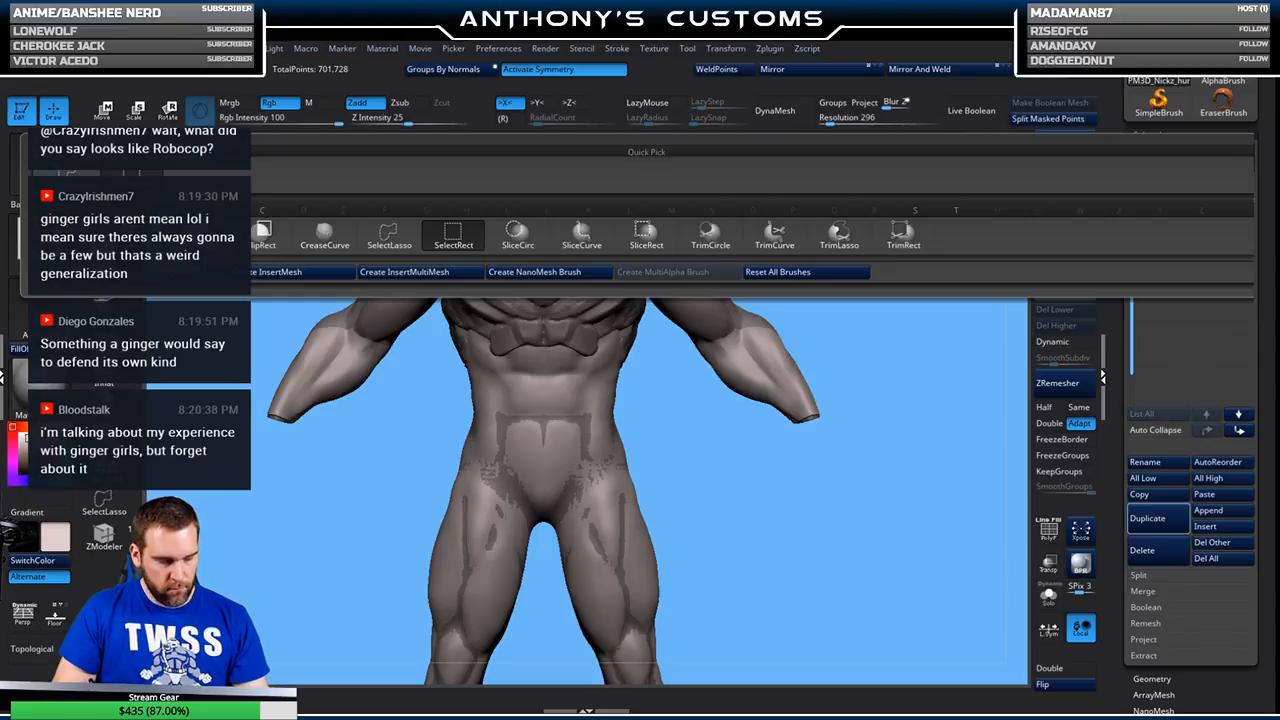
click(399, 243)
mouse_move(930, 300)
ctrl+shift+mouse_down()
mouse_move(740, 445)
mouse_move(650, 360)
mouse_move(626, 366)
mouse_move(580, 330)
mouse_move(478, 326)
mouse_move(400, 390)
mouse_move(235, 440)
mouse_move(820, 145)
mouse_move(935, 160)
ctrl+shift+mouse_up()
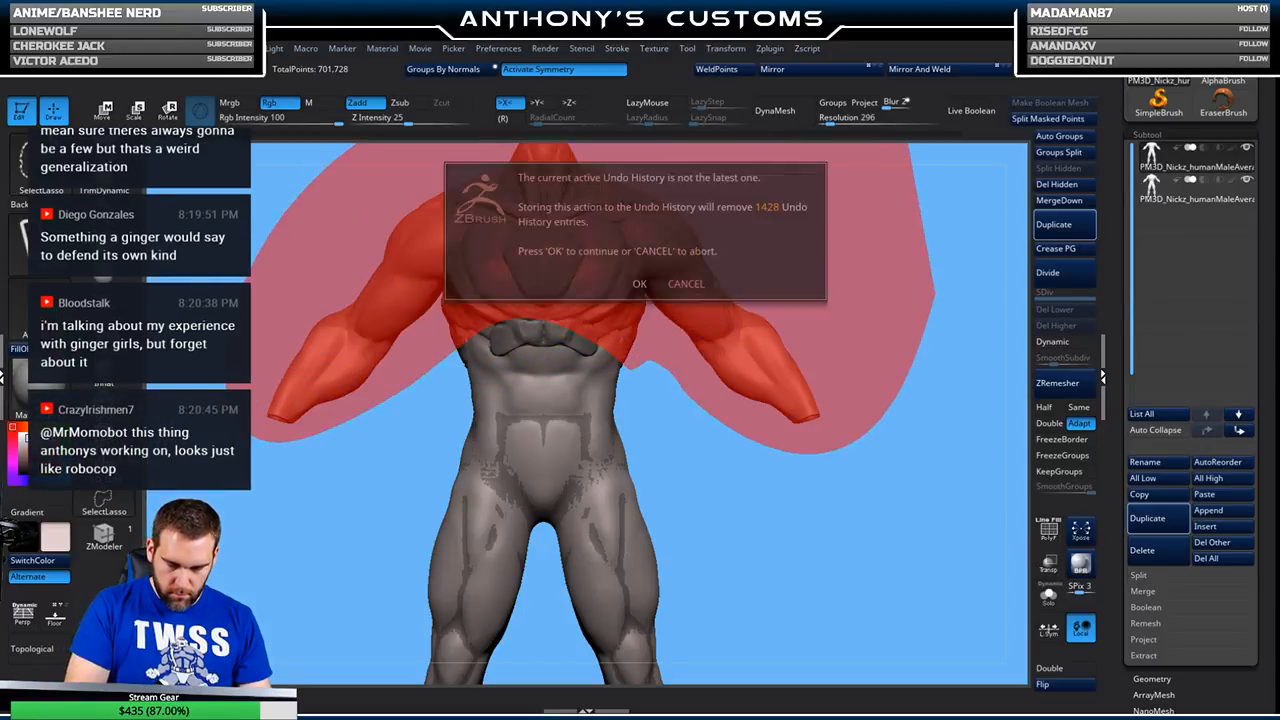
click(640, 284)
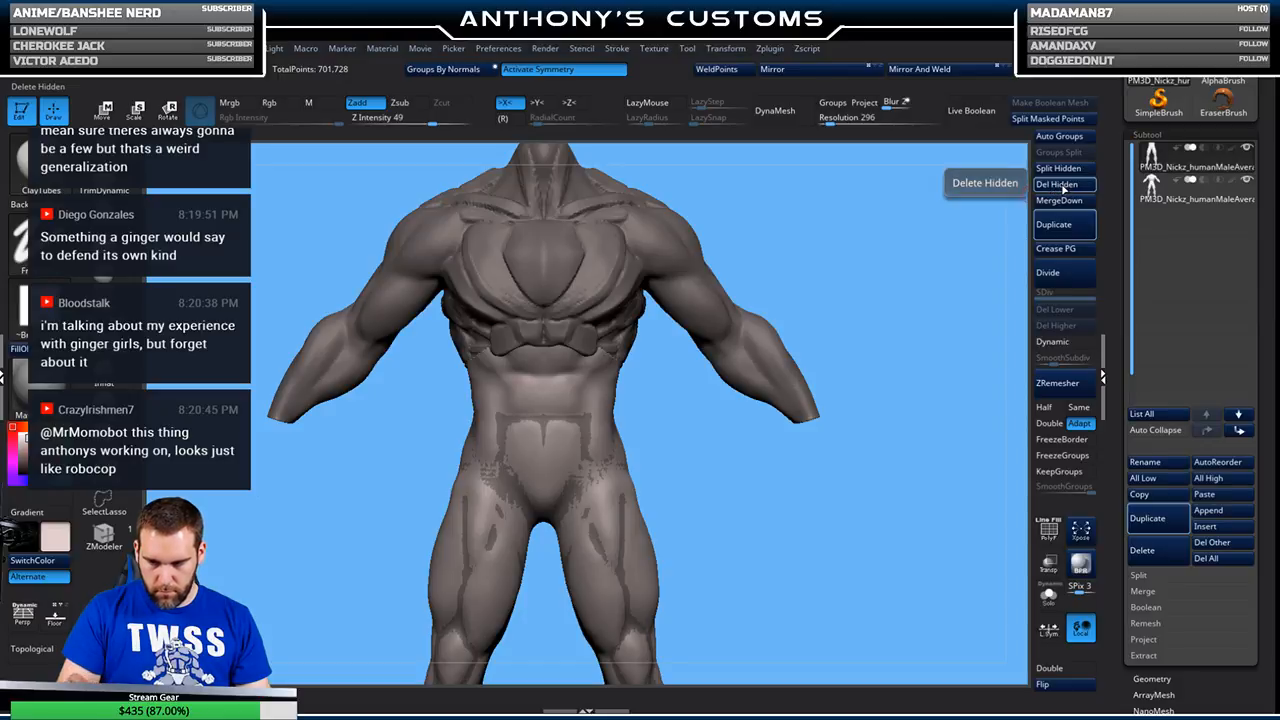
click(1057, 186)
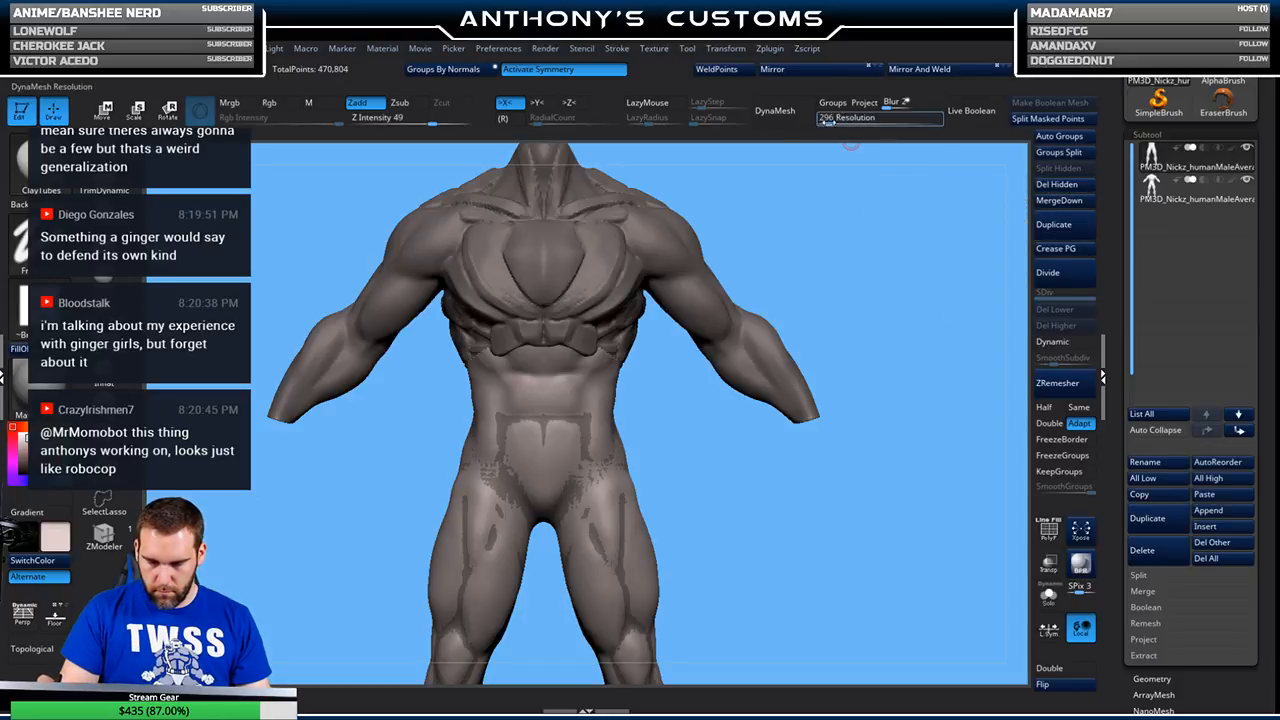
click(790, 115)
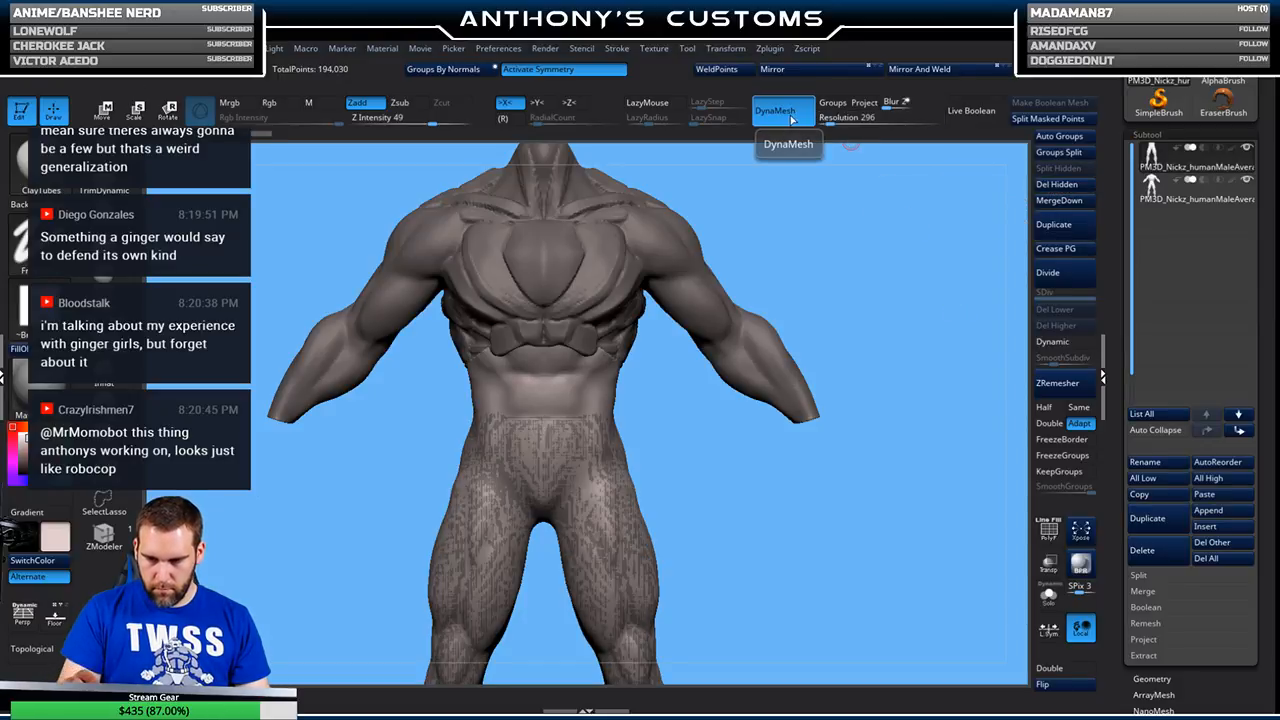
- Hide the armored subtool and build up the lower body's cut upper end with ClayTubes at intensity 49
click(1247, 181)
mouse_move(709, 291)
mouse_down()
mouse_move(731, 330)
mouse_move(712, 325)
mouse_up()
click(40, 166)
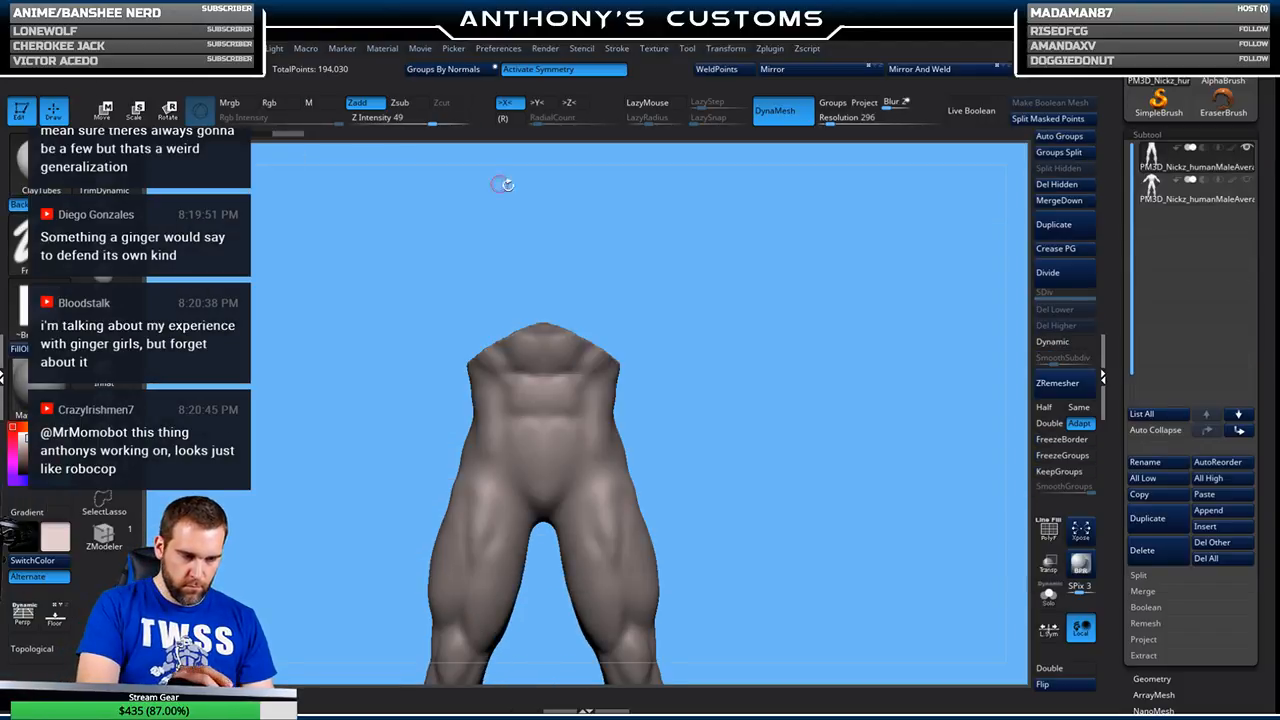
mouse_move(771, 274)
mouse_down()
mouse_move(758, 346)
mouse_move(775, 274)
mouse_up()
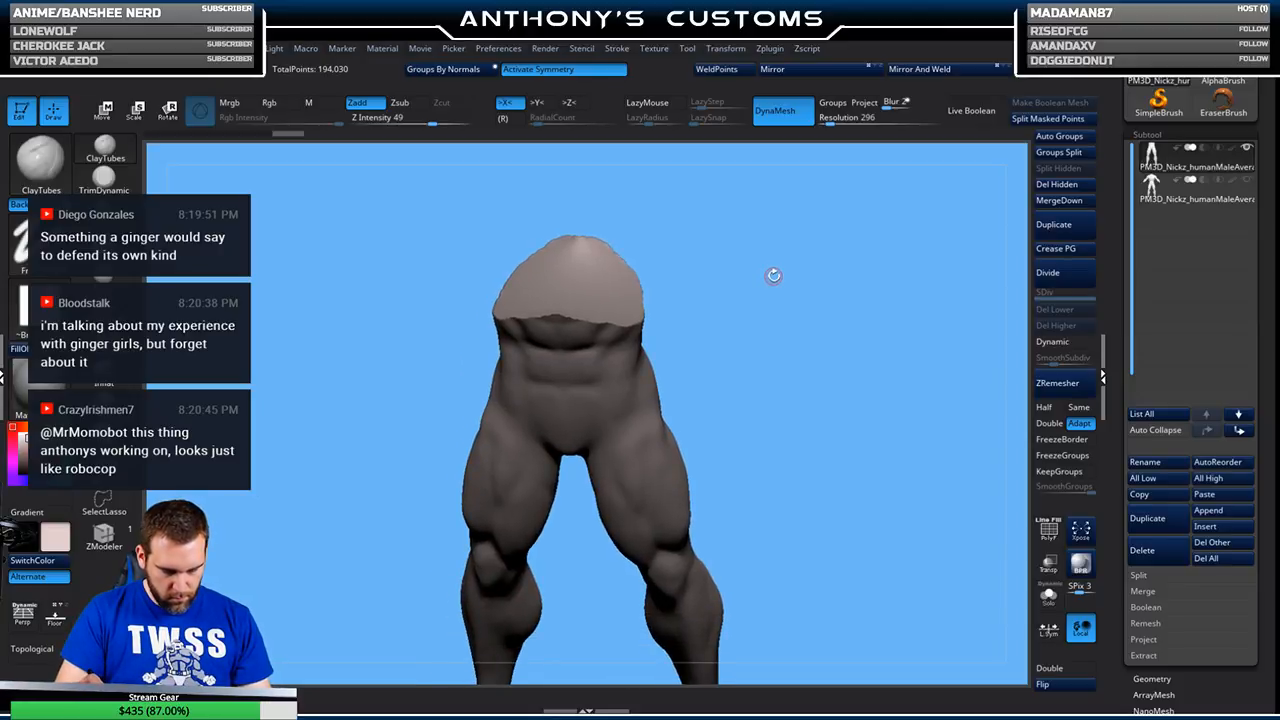
key(space)
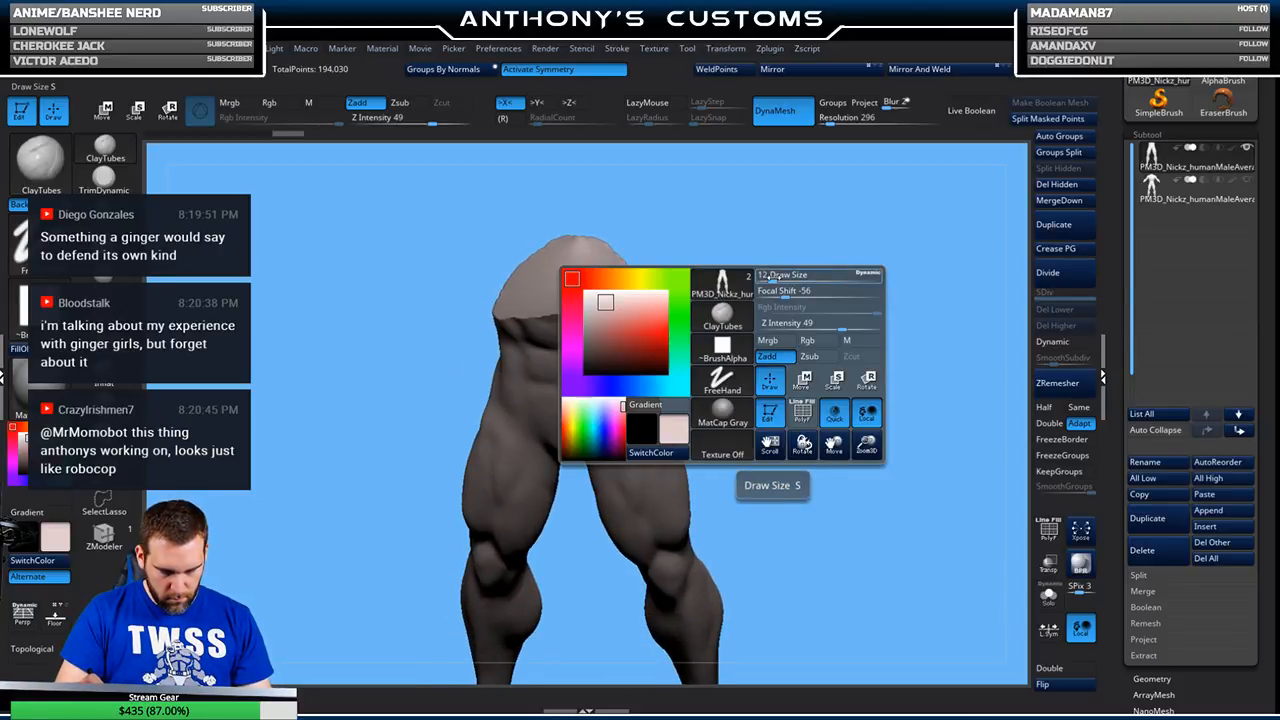
drag(779, 277, 783, 275)
drag(796, 212, 788, 245)
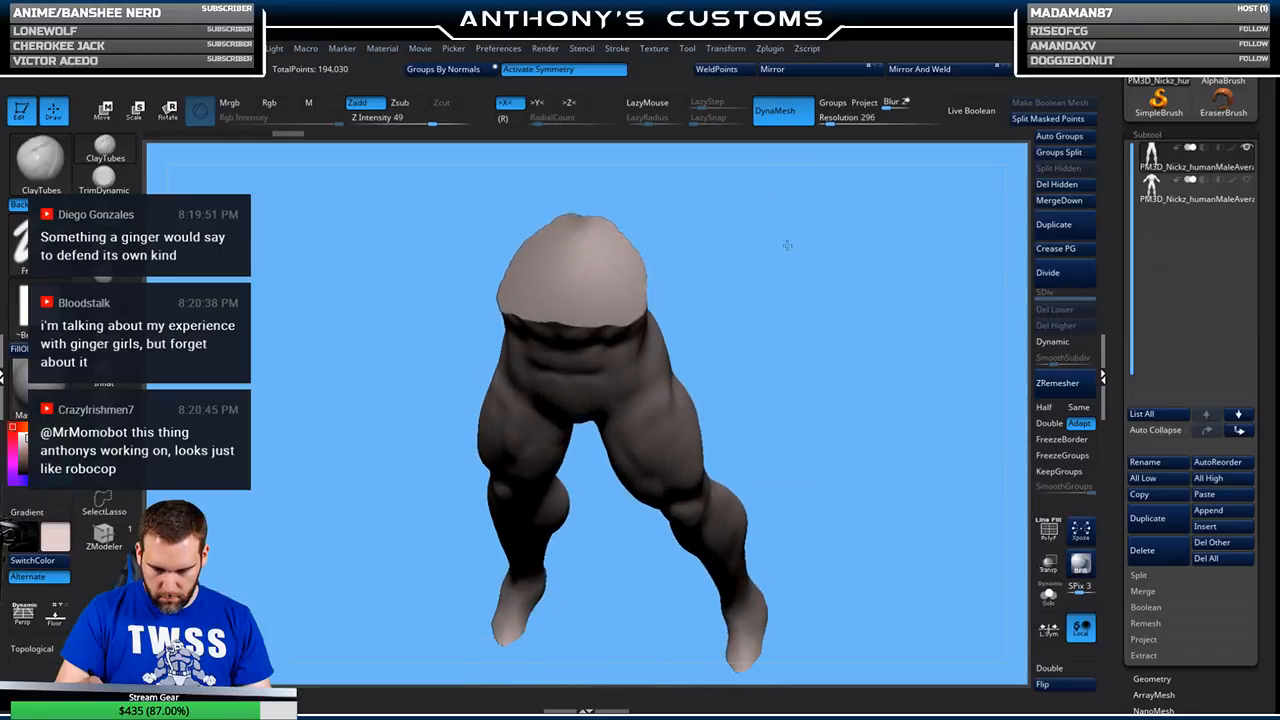
mouse_move(567, 286)
mouse_down()
mouse_move(584, 240)
mouse_move(563, 295)
mouse_up()
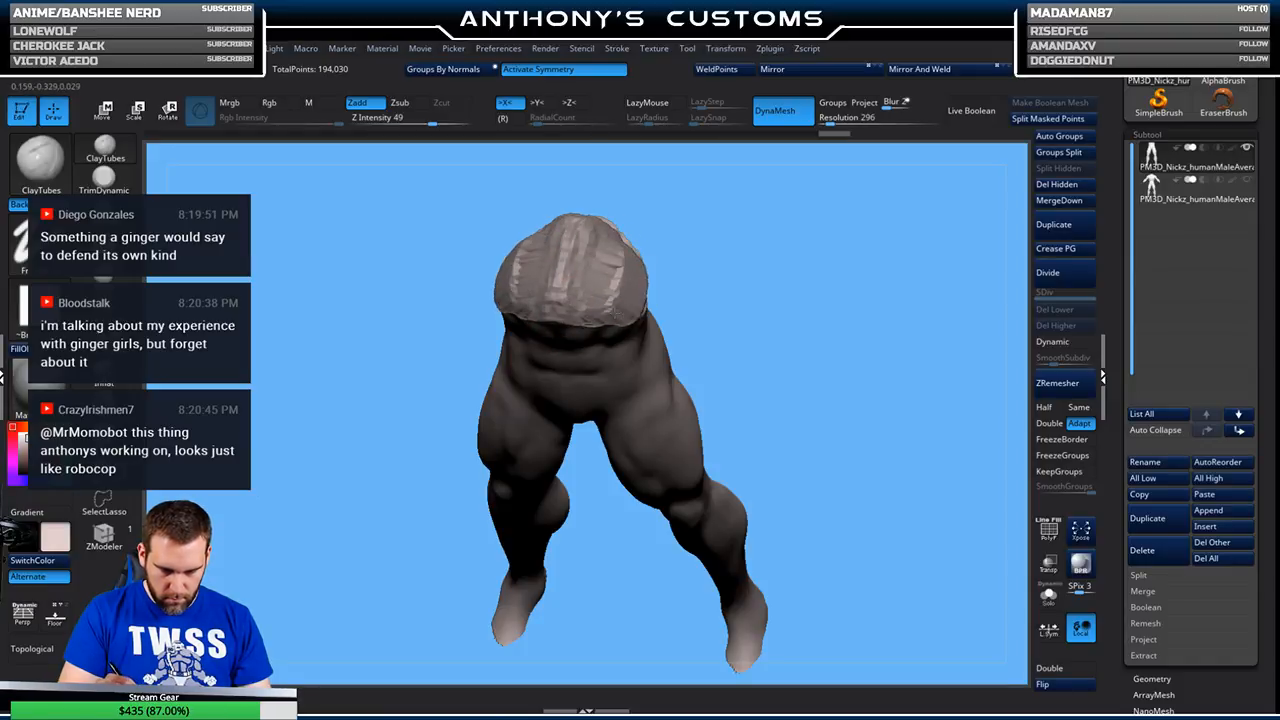
mouse_move(725, 276)
mouse_down()
mouse_move(797, 209)
mouse_move(760, 295)
mouse_move(770, 305)
mouse_up()
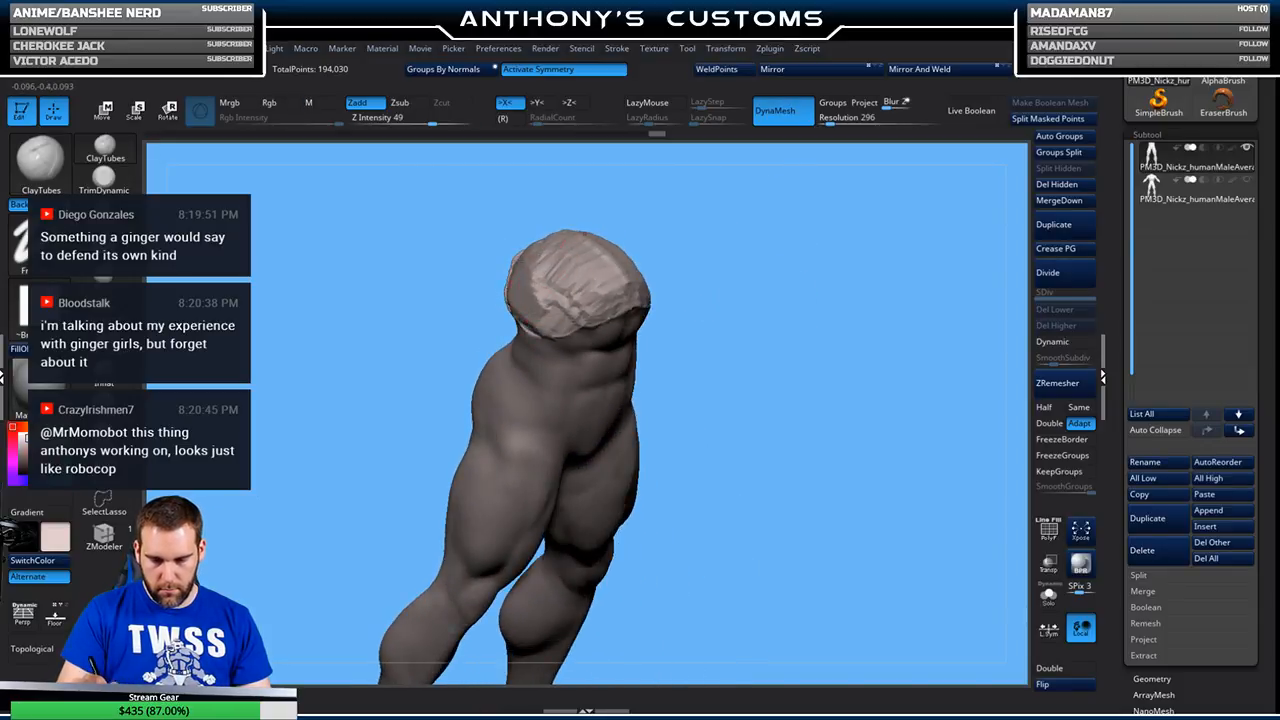
- Smooth the built-up cap and its rough rim on the lower-body piece into a rounded dome
mouse_move(718, 275)
shift+mouse_down()
mouse_move(740, 252)
mouse_move(778, 255)
mouse_move(797, 271)
mouse_move(795, 308)
shift+mouse_up()
key(space)
mouse_move(578, 268)
shift+mouse_down()
mouse_move(545, 258)
mouse_move(576, 256)
shift+mouse_up()
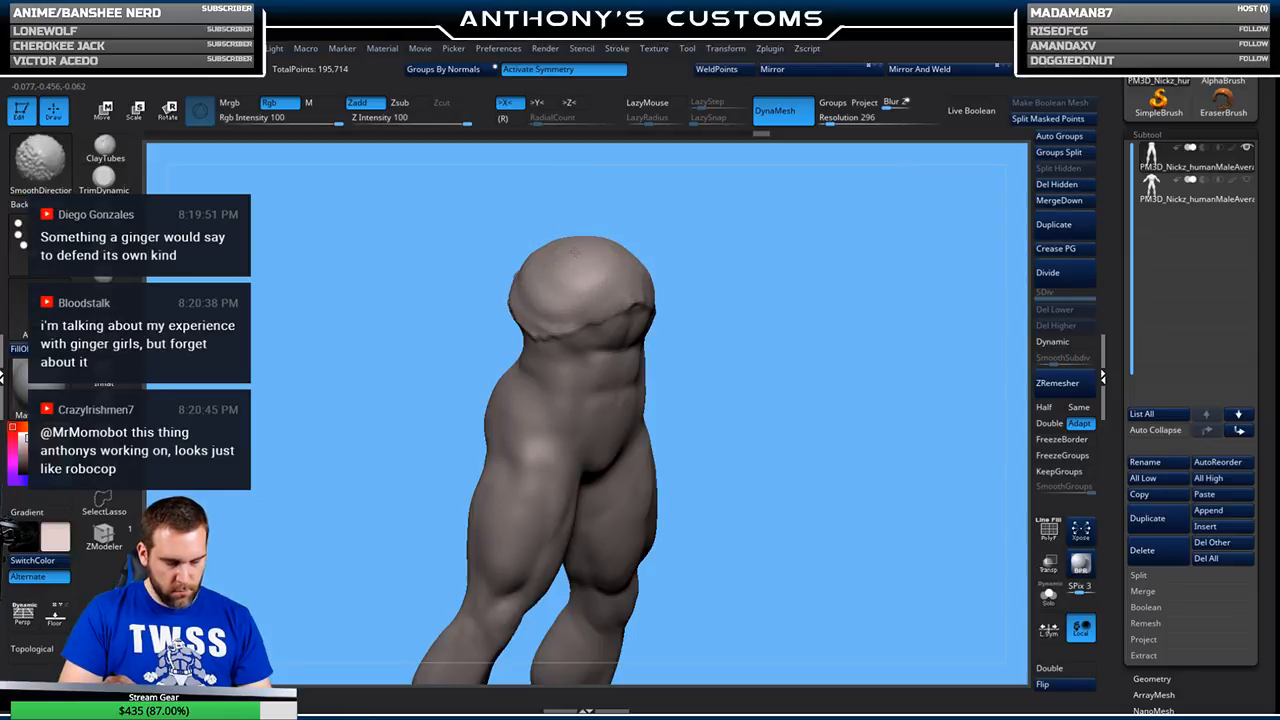
key(space)
drag(723, 230, 741, 230)
shift+drag(580, 281, 564, 286)
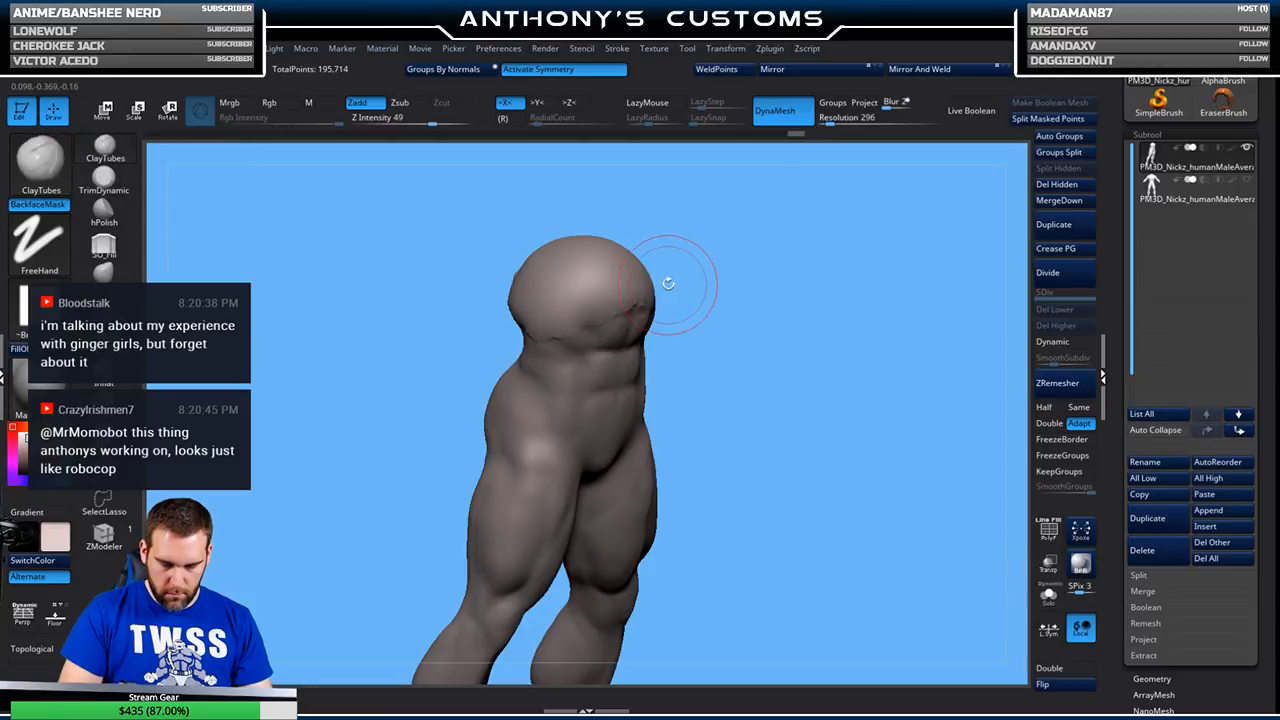
key(shift+f)
key(shift+f)
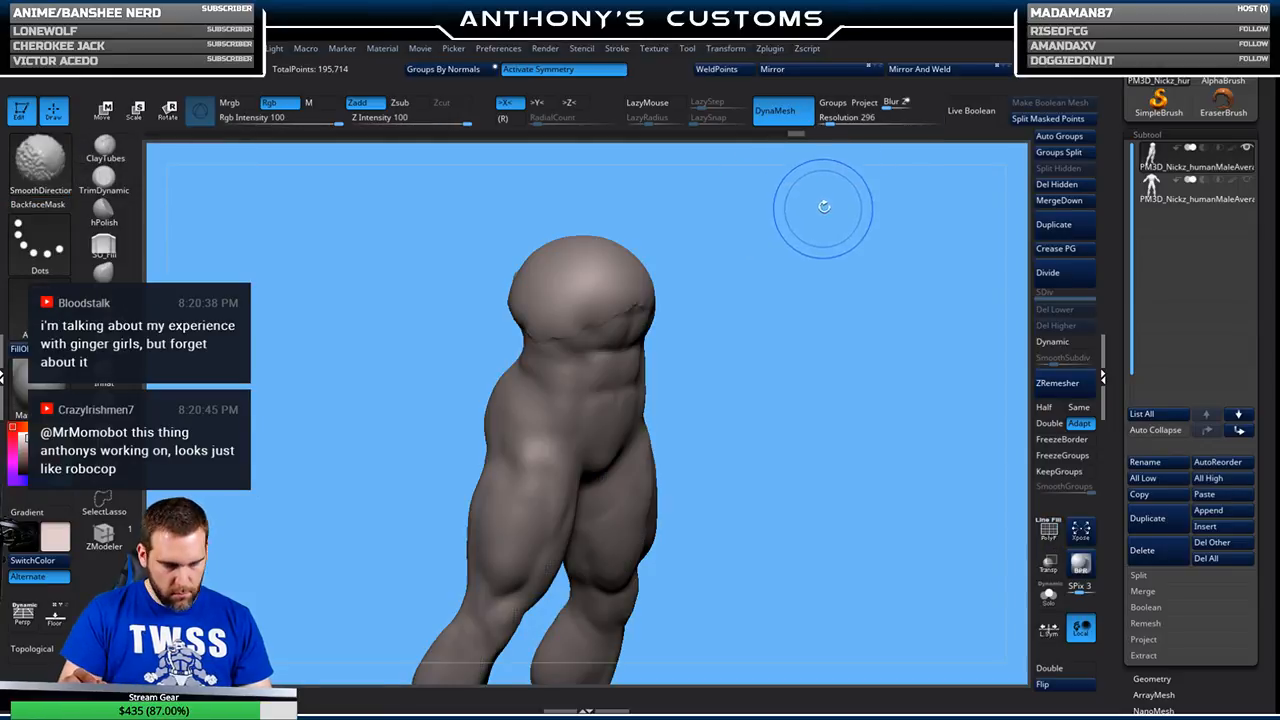
key(ctrl)
key(shift)
key(shift)
key(shift)
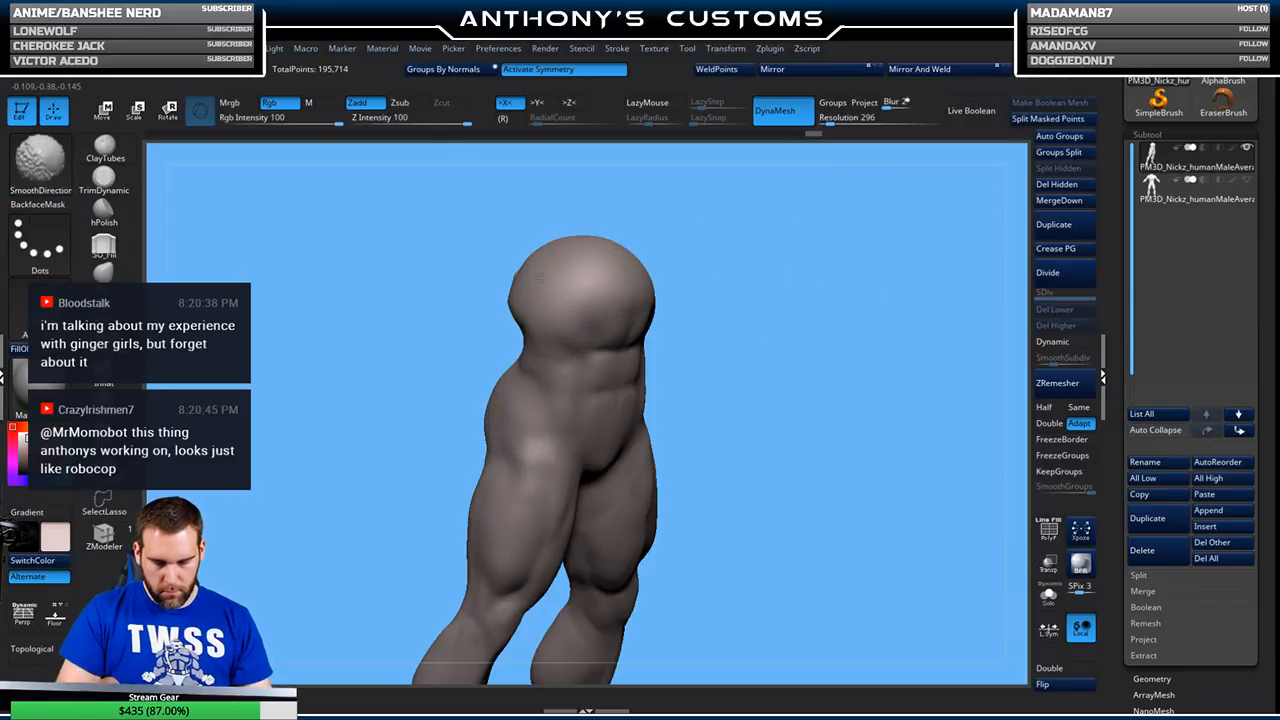
- Flatten the ridges around the back and sides of the rounded waist cap with TrimDynamic at intensity 43, then smooth them
drag(720, 260, 680, 237)
mouse_move(650, 325)
mouse_down()
mouse_move(737, 280)
mouse_move(740, 370)
mouse_move(757, 343)
mouse_move(766, 257)
mouse_move(580, 320)
mouse_up()
click(104, 180)
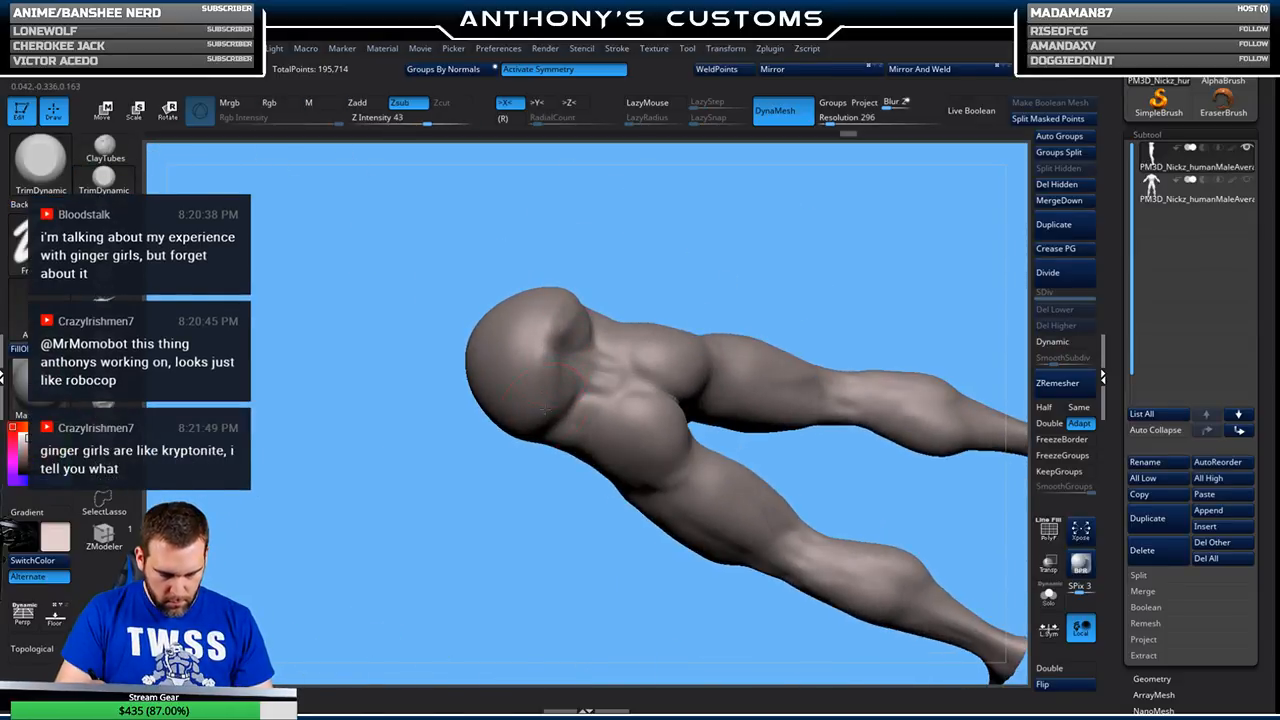
drag(557, 325, 540, 416)
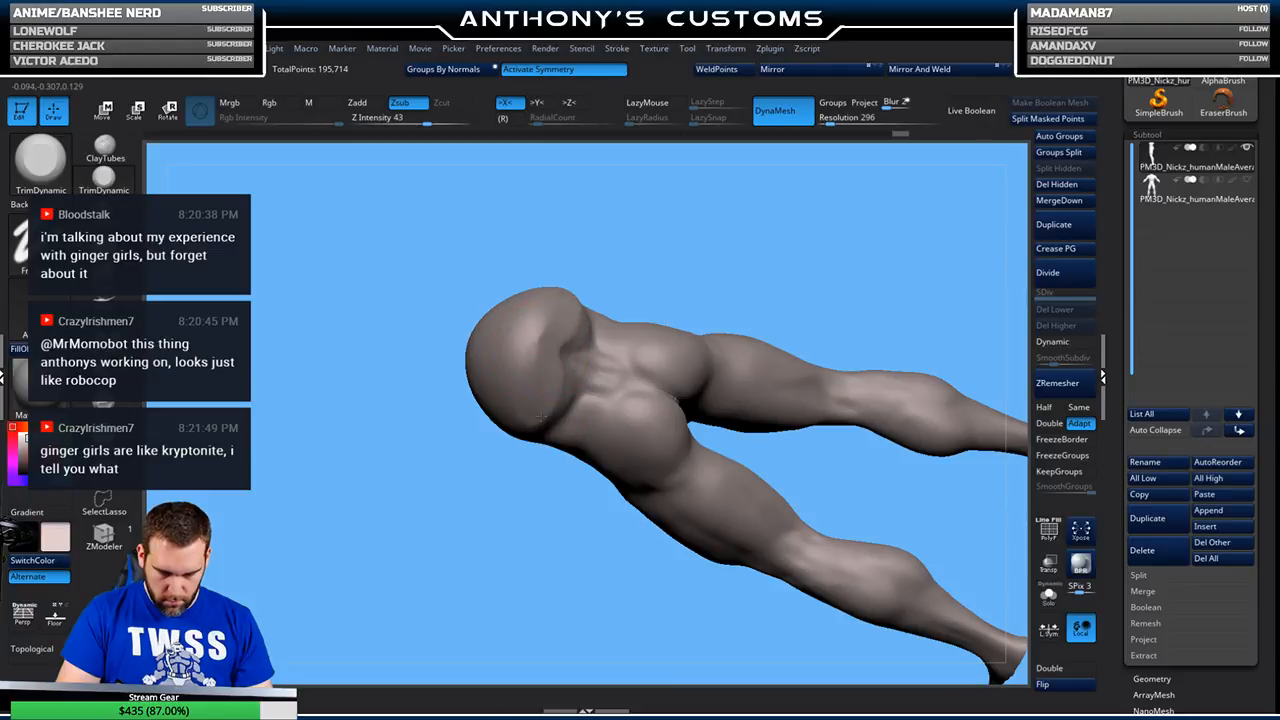
drag(548, 318, 516, 422)
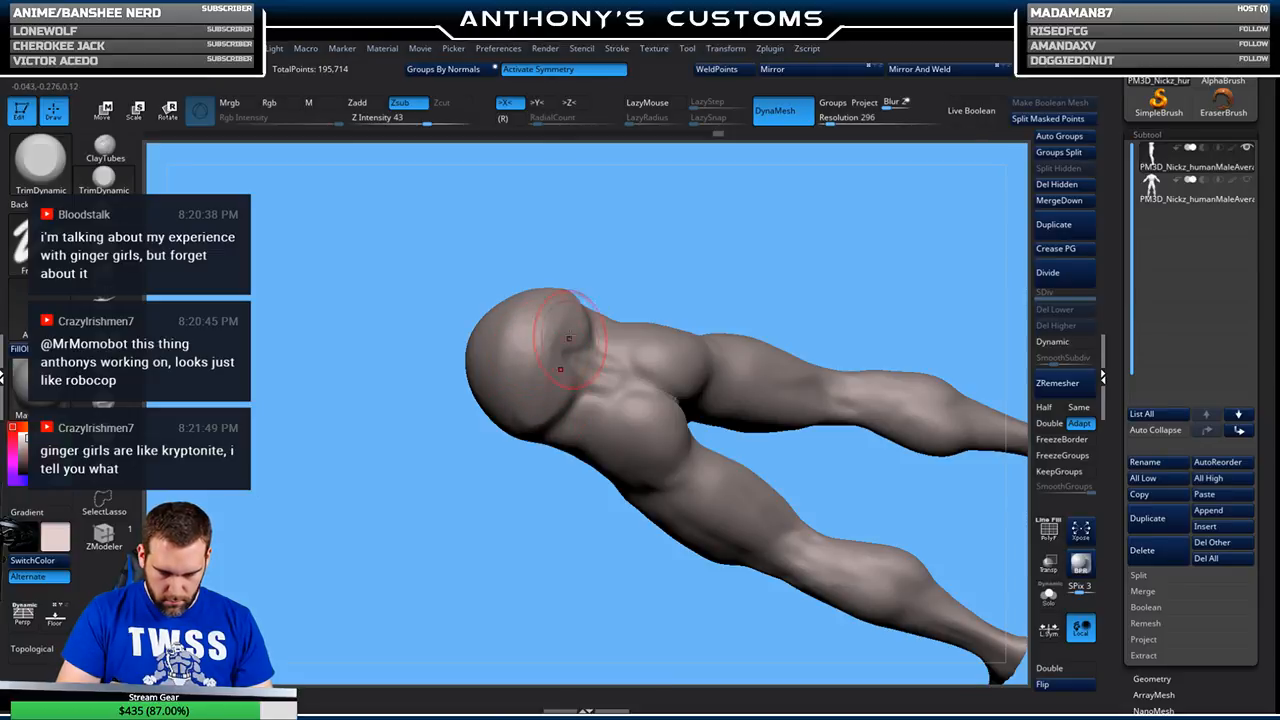
drag(640, 245, 688, 207)
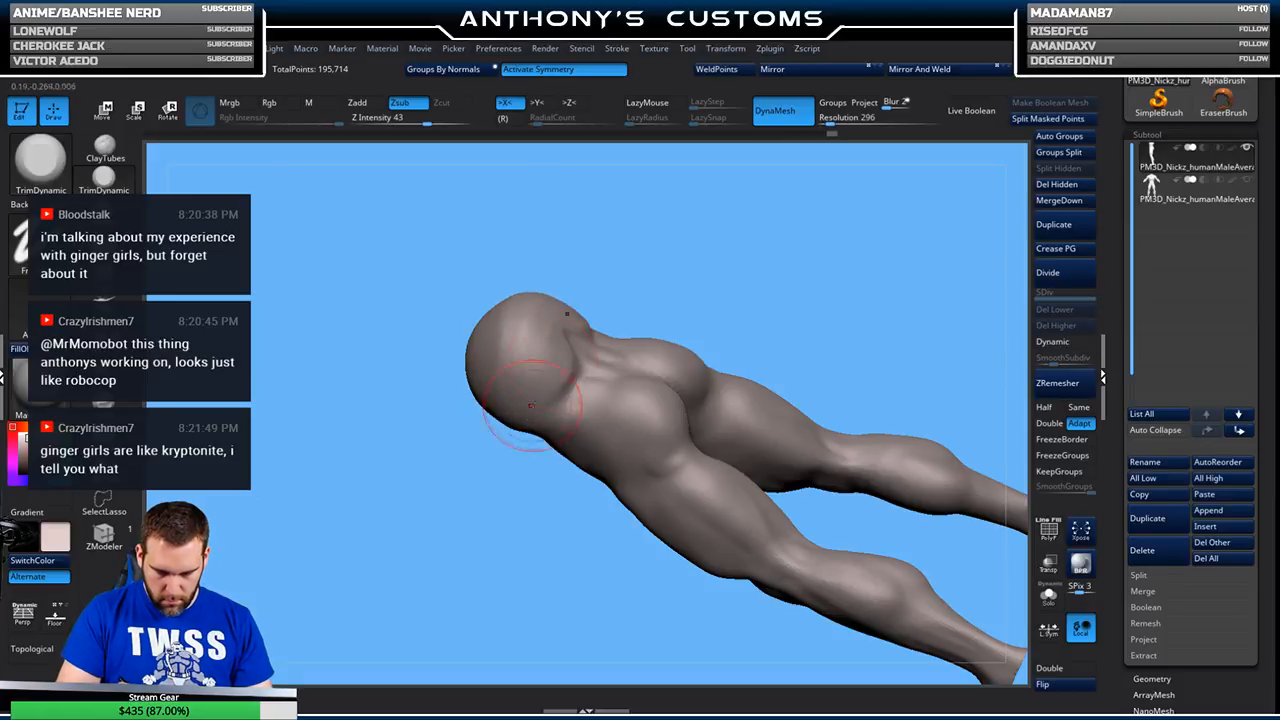
mouse_move(677, 258)
mouse_down()
mouse_move(777, 319)
mouse_move(598, 357)
mouse_up()
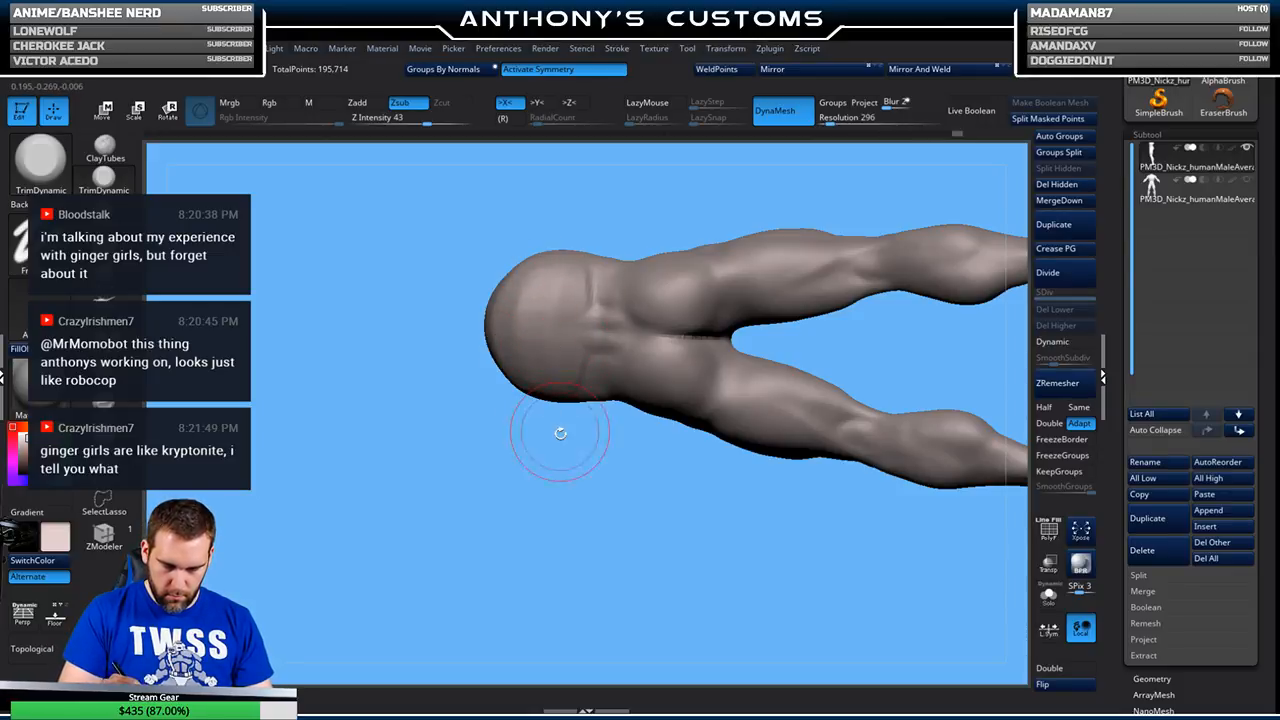
drag(559, 409, 533, 414)
shift+drag(550, 306, 542, 286)
mouse_move(580, 440)
mouse_down()
mouse_move(597, 346)
mouse_move(665, 300)
mouse_up()
mouse_move(648, 505)
mouse_down()
mouse_move(682, 329)
mouse_move(757, 175)
mouse_up()
drag(700, 530, 740, 370)
mouse_move(643, 488)
mouse_down()
mouse_move(757, 366)
mouse_move(800, 350)
mouse_up()
drag(788, 450, 825, 359)
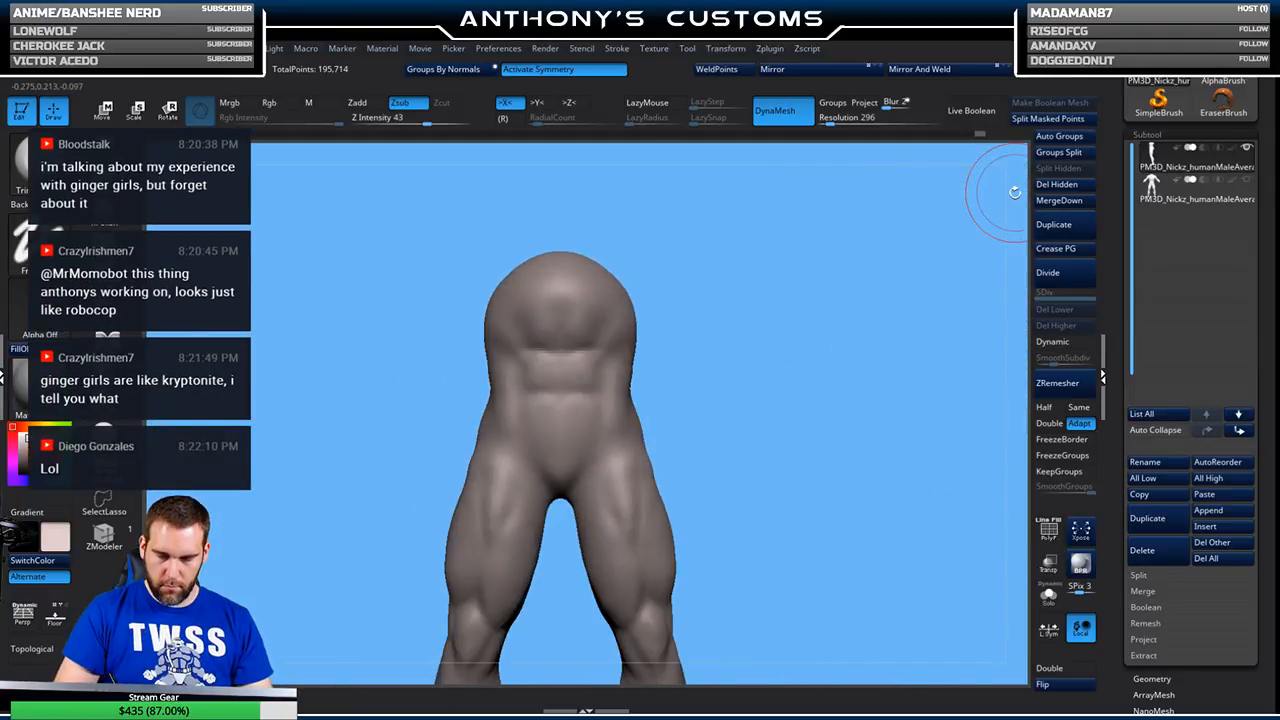
- Unhide the armored body subtool, make it active and isolate it with Solo
click(1246, 180)
drag(891, 276, 893, 268)
click(104, 180)
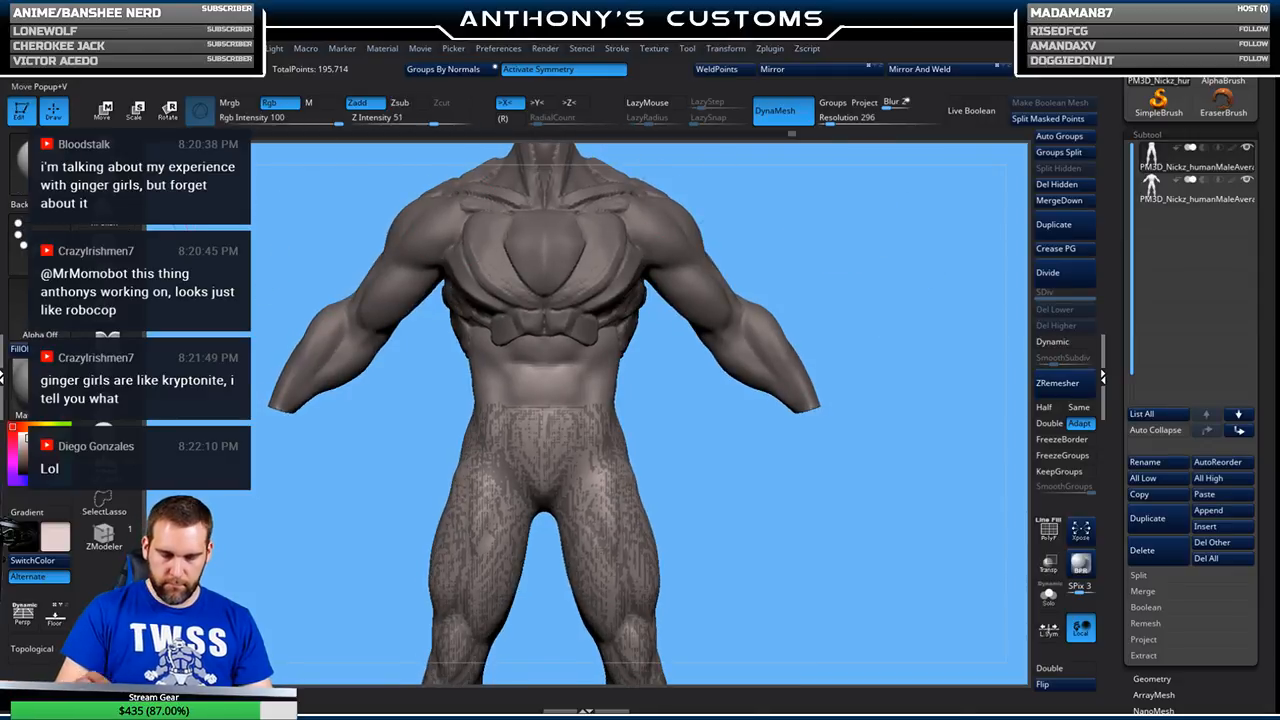
right_click(874, 288)
drag(874, 288, 882, 287)
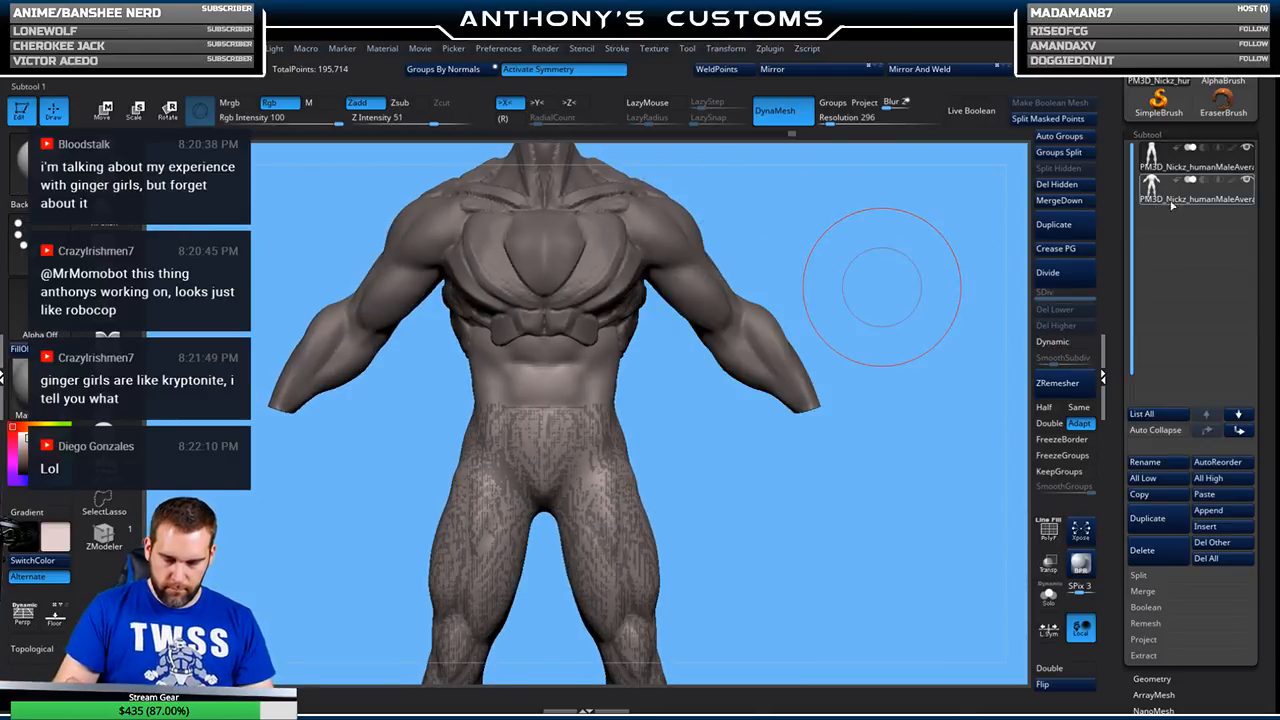
click(1165, 200)
mouse_move(1169, 201)
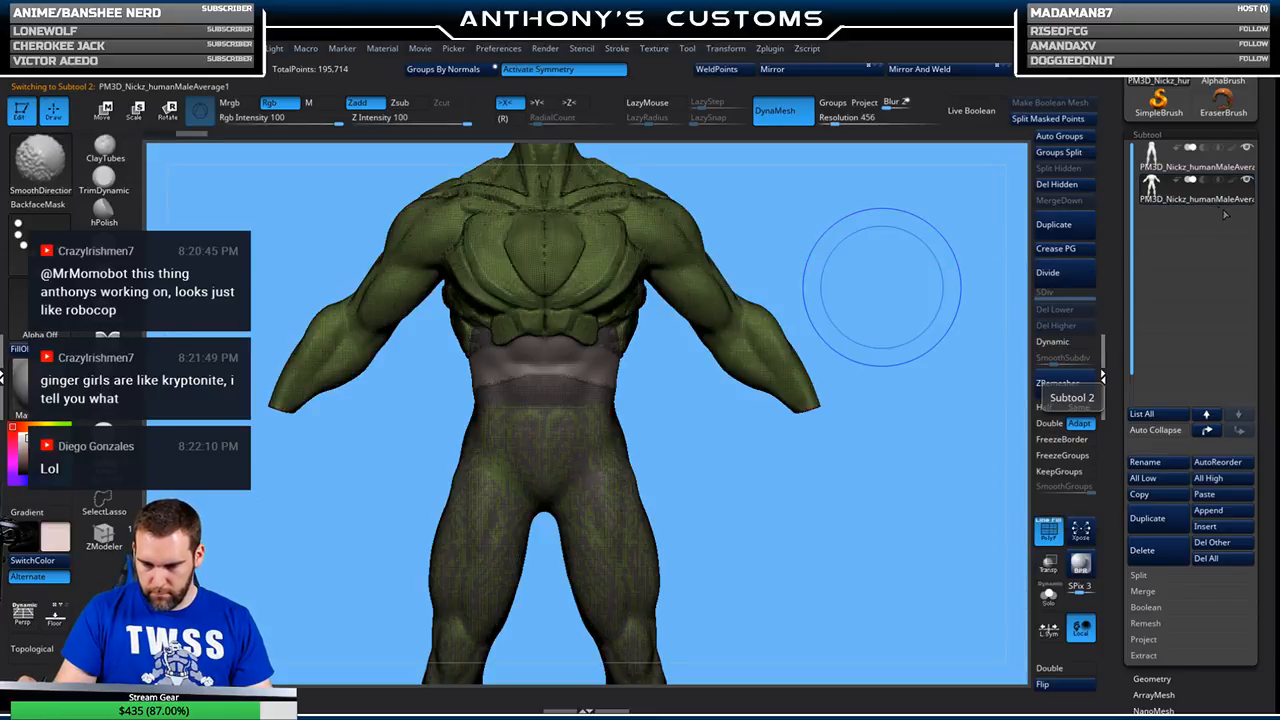
click(1048, 595)
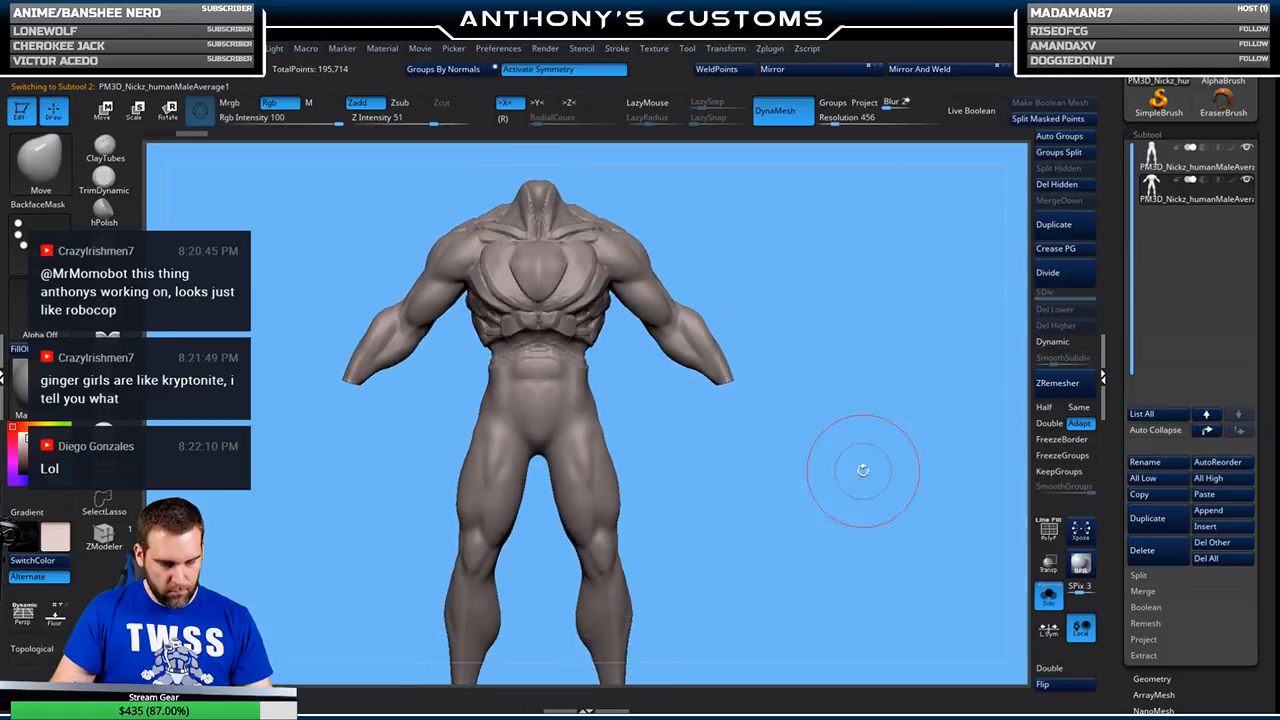
- Lasso-hide and delete the armored body's waist and legs, and turn Solo off to show both subtools
mouse_move(826, 513)
mouse_down()
mouse_move(810, 500)
mouse_move(826, 488)
mouse_move(902, 486)
mouse_move(789, 497)
mouse_move(789, 537)
mouse_move(822, 537)
mouse_move(628, 636)
mouse_move(400, 528)
mouse_move(432, 328)
mouse_move(556, 278)
mouse_up()
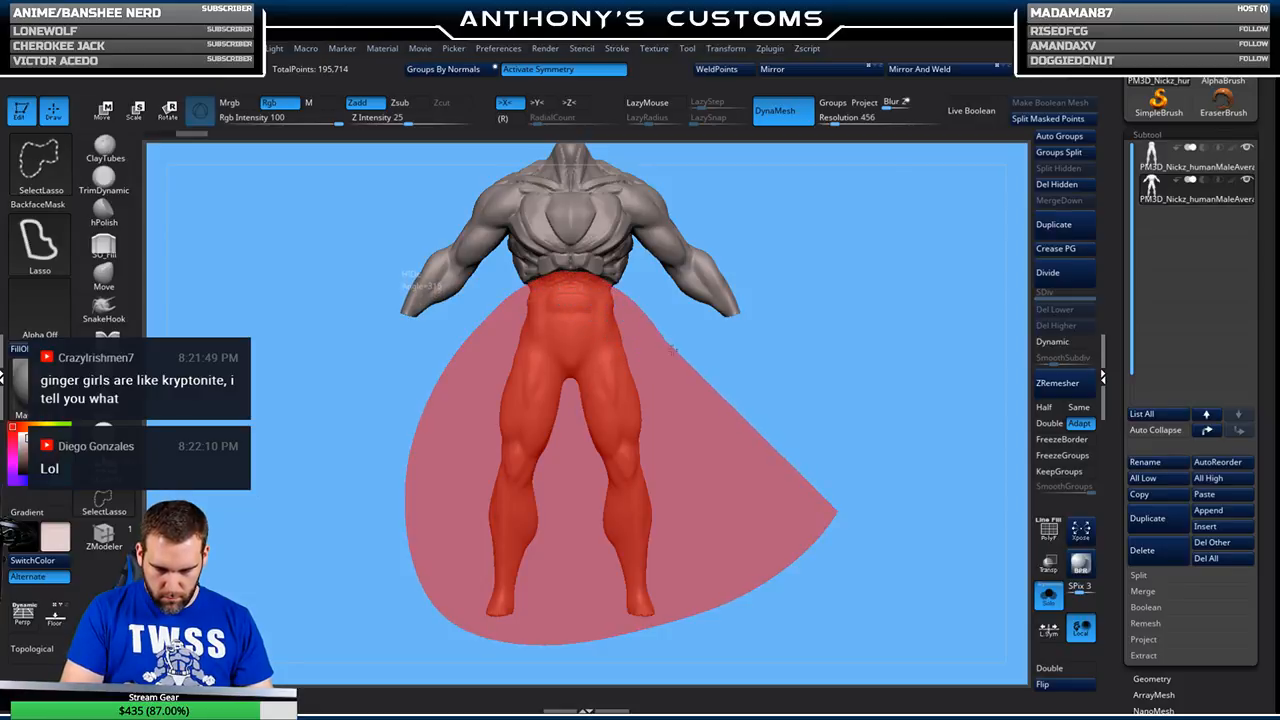
ctrl+shift+drag(665, 336, 737, 357)
mouse_move(729, 414)
mouse_down()
mouse_move(877, 466)
mouse_move(731, 458)
mouse_up()
click(1064, 184)
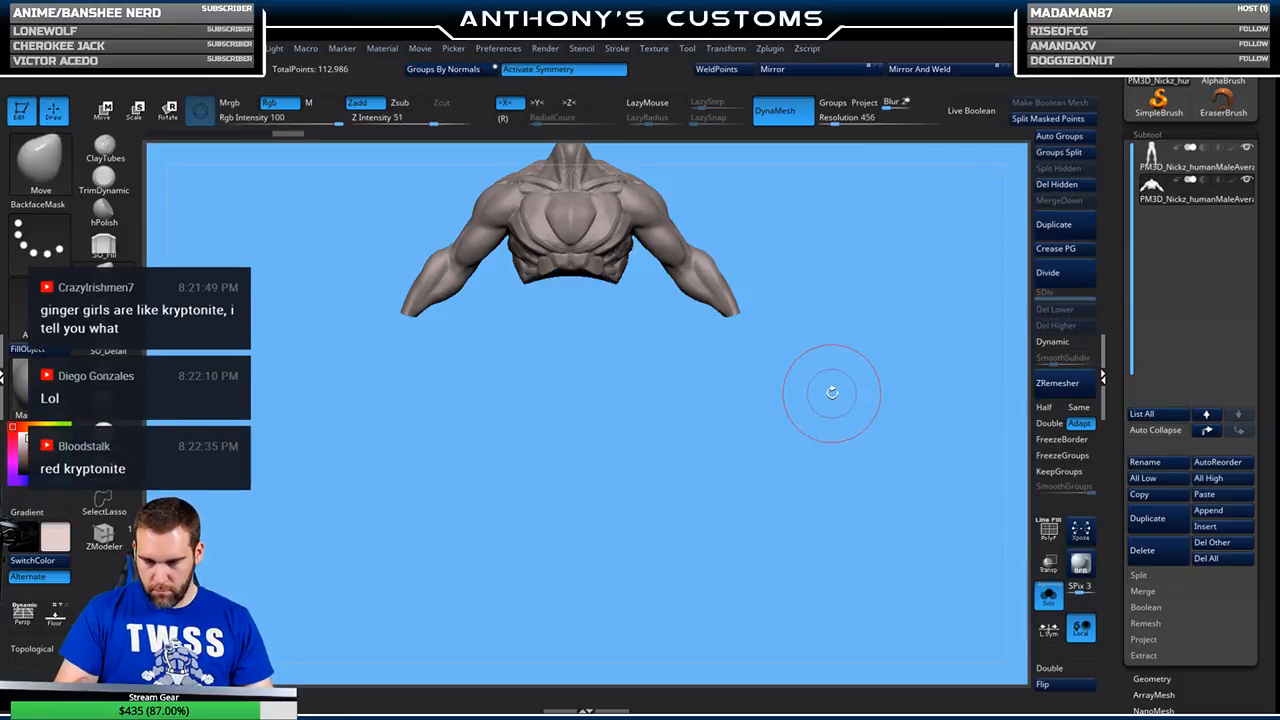
click(1048, 596)
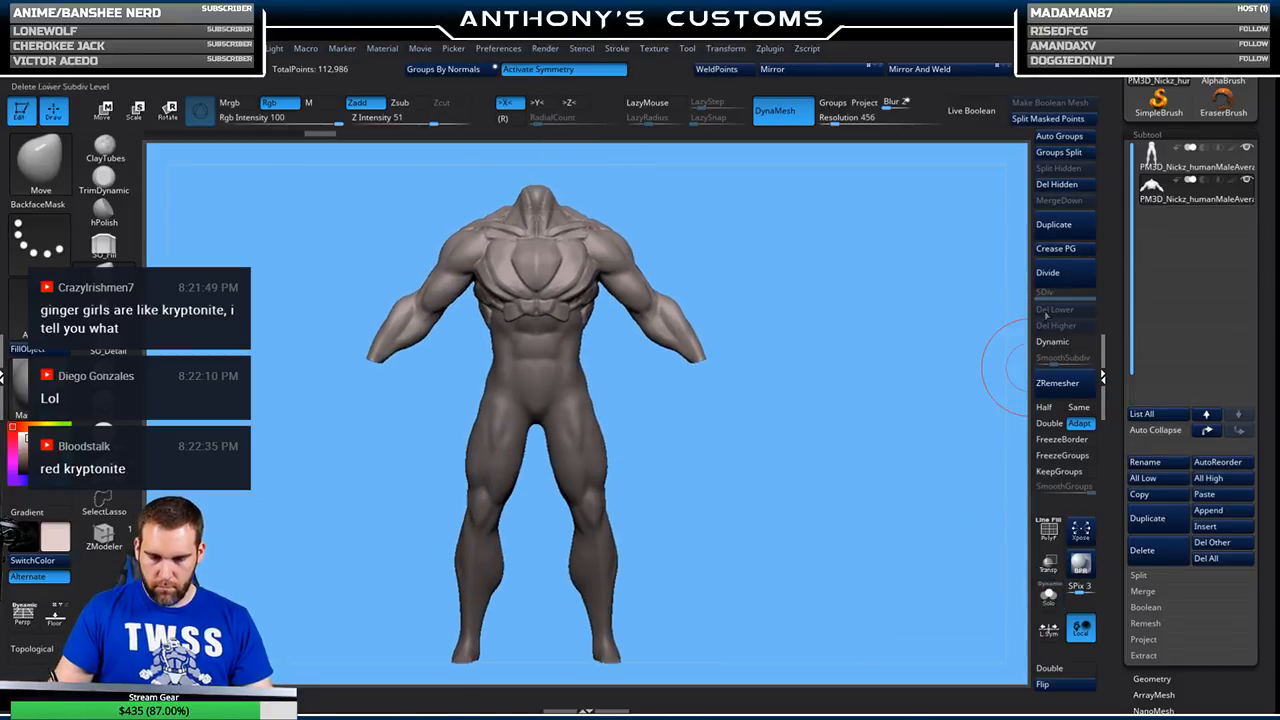
- Select the lower-body subtool and scale it down slightly with the transform gizmo
click(1195, 160)
key(w)
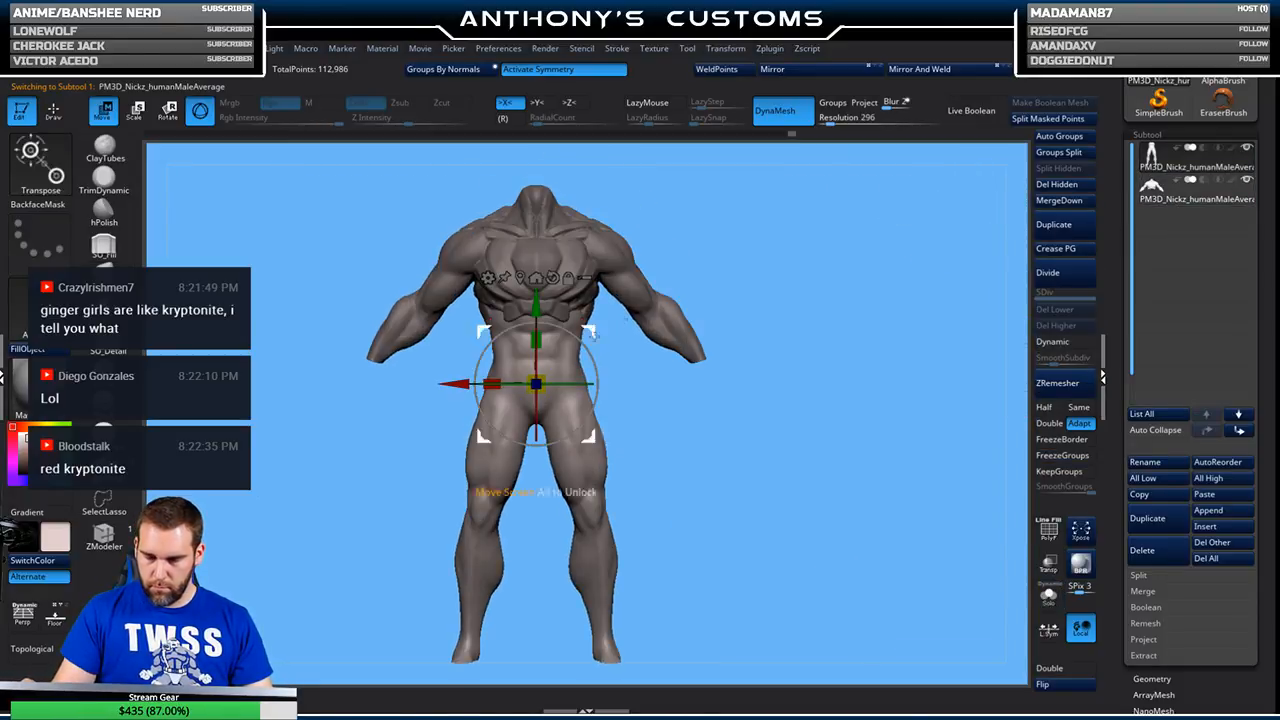
drag(536, 340, 536, 350)
key(q)
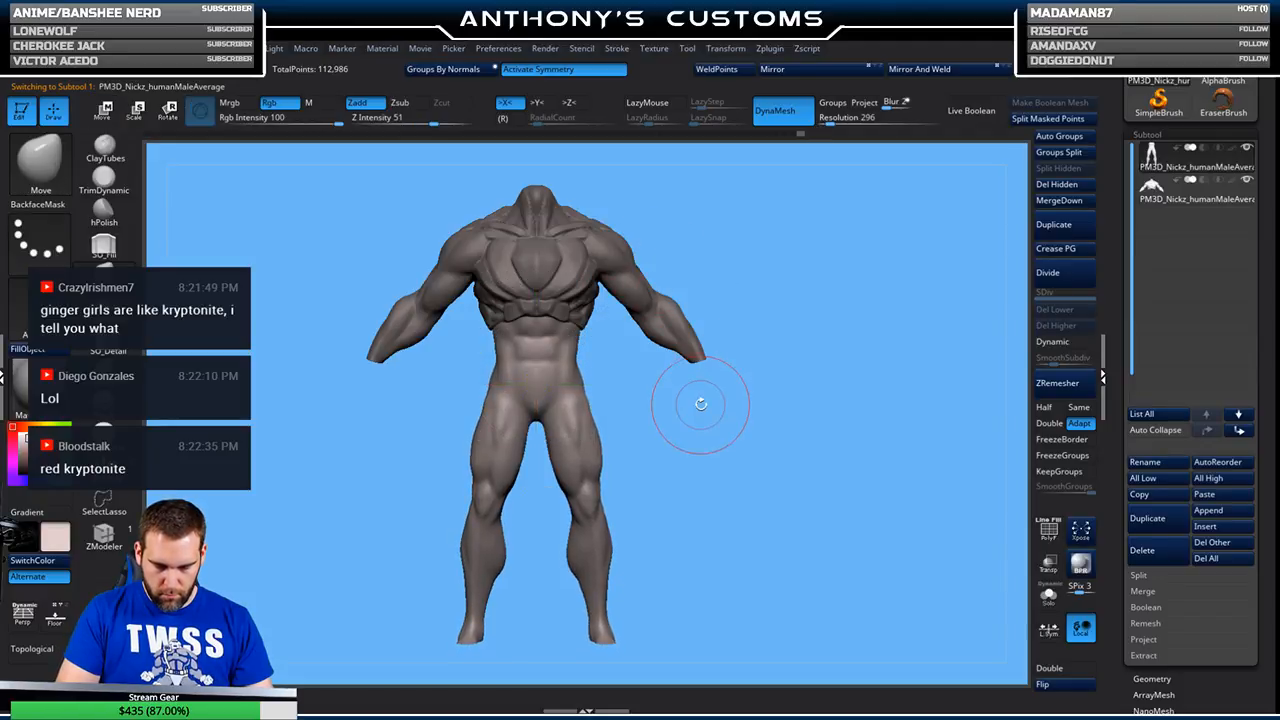
- Lasso-hide the hips and legs of the lower-body subtool and delete them, keeping only the abdomen
mouse_move(666, 588)
ctrl+shift+mouse_down()
mouse_move(609, 371)
mouse_move(590, 362)
mouse_move(548, 470)
mouse_move(400, 548)
mouse_move(711, 646)
ctrl+shift+mouse_up()
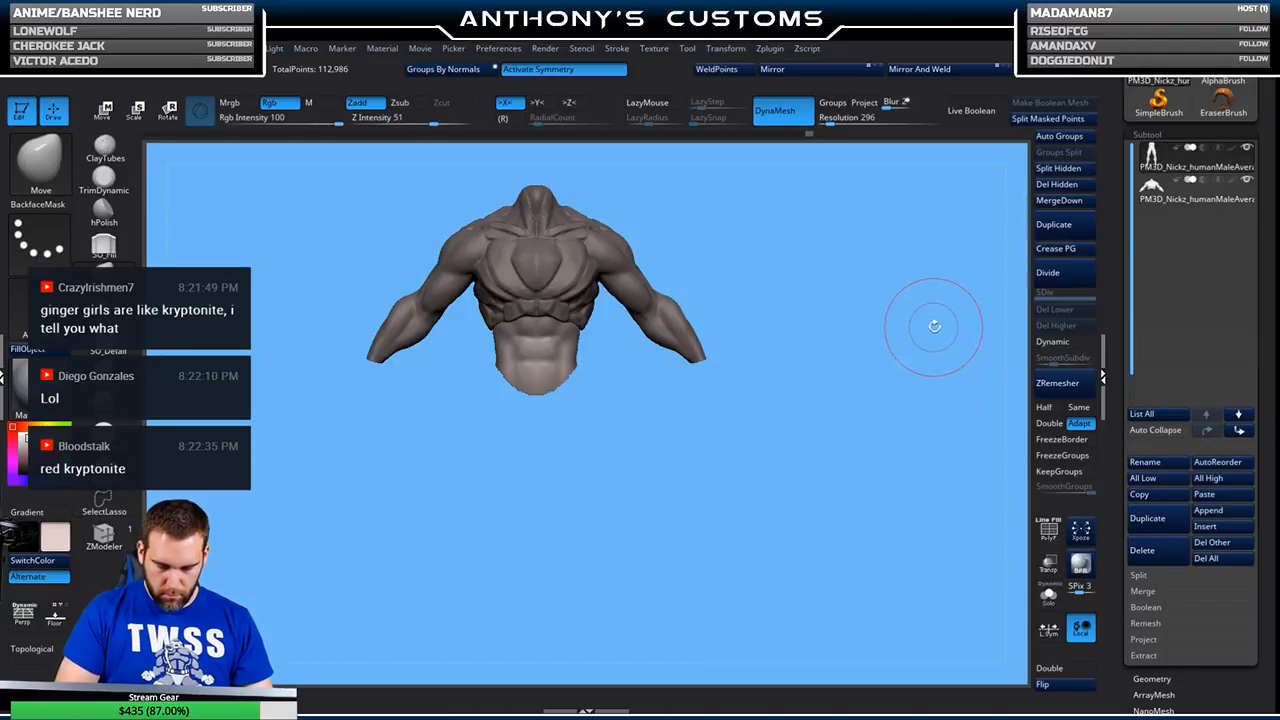
click(1057, 184)
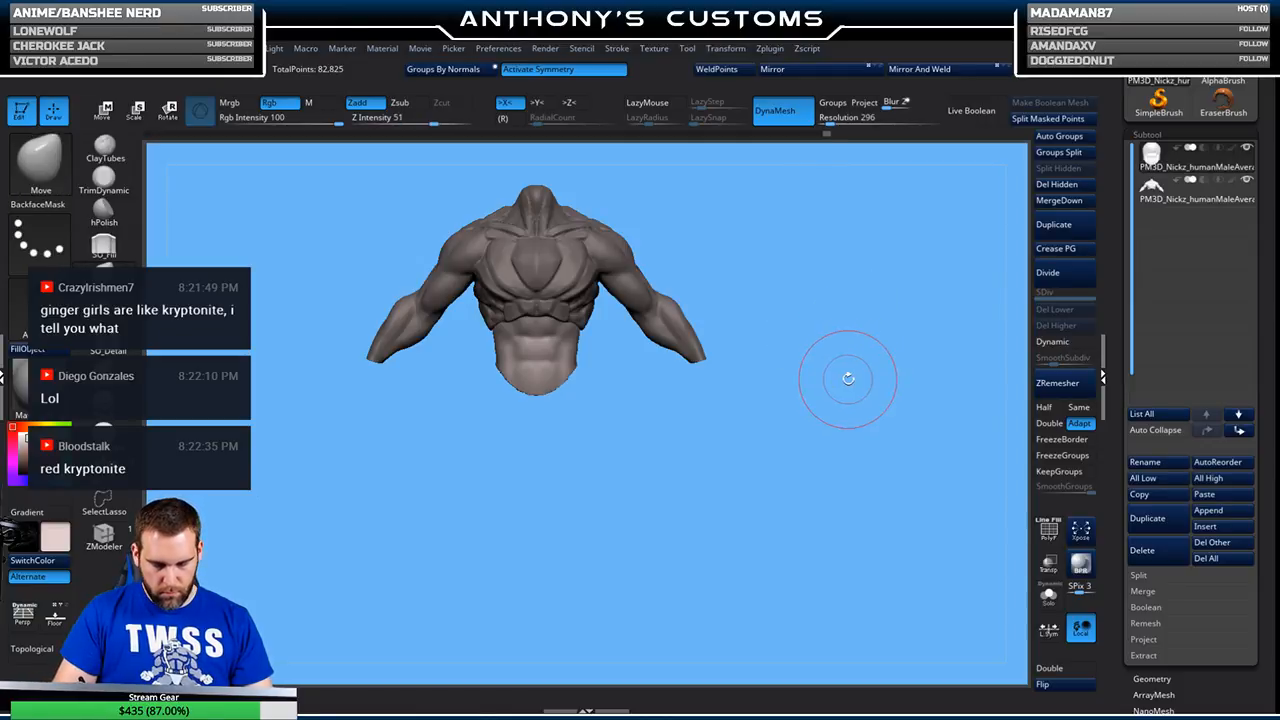
drag(903, 343, 884, 378)
- Make the armored upper-body subtool active
click(1197, 199)
- Try to slice the arm off at the shoulder with the SliceCirc brush, show the polyframe, and undo the slice
ctrl+shift+click(42, 166)
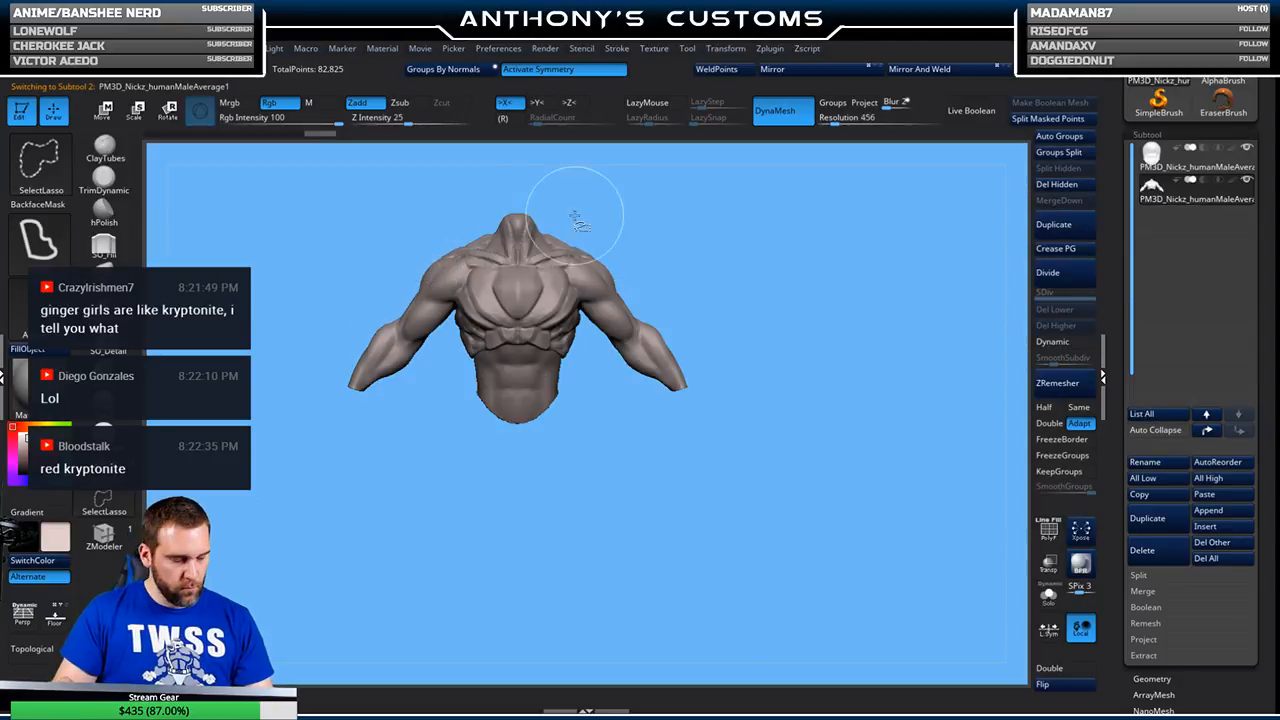
ctrl+shift+click(54, 170)
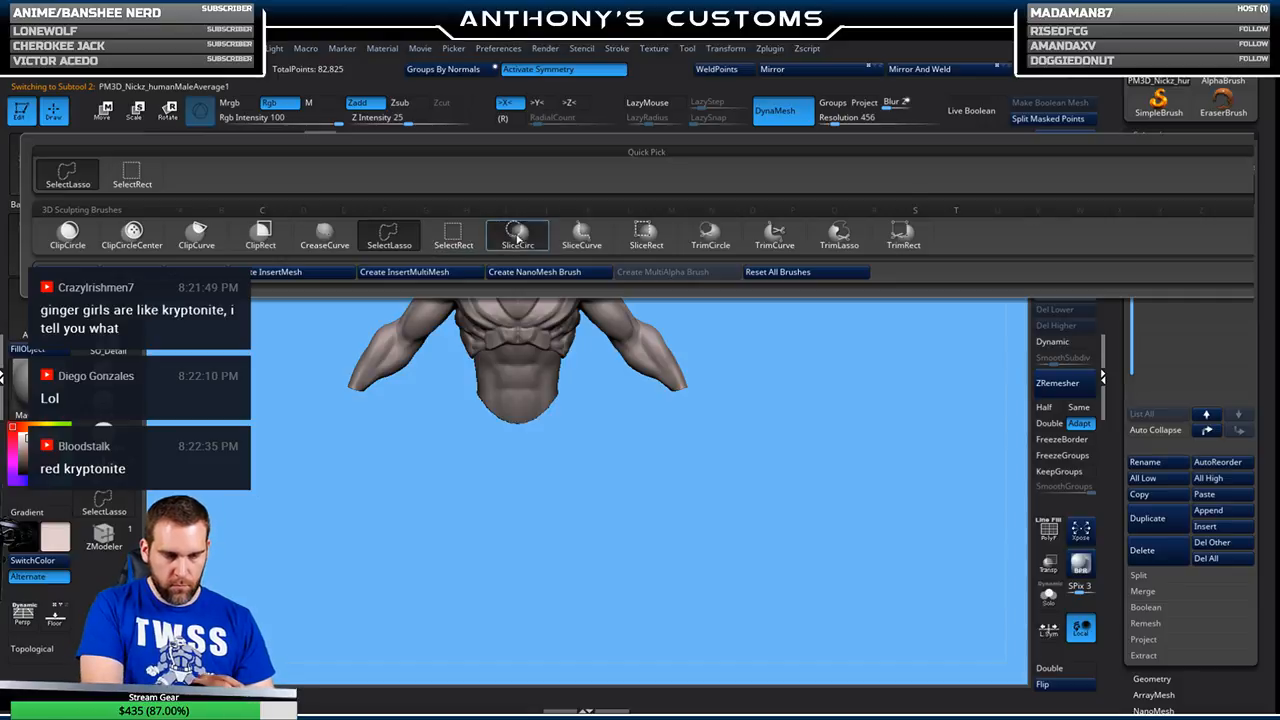
click(518, 238)
mouse_move(706, 273)
ctrl+shift+mouse_down()
mouse_move(740, 305)
mouse_move(666, 320)
ctrl+shift+mouse_up()
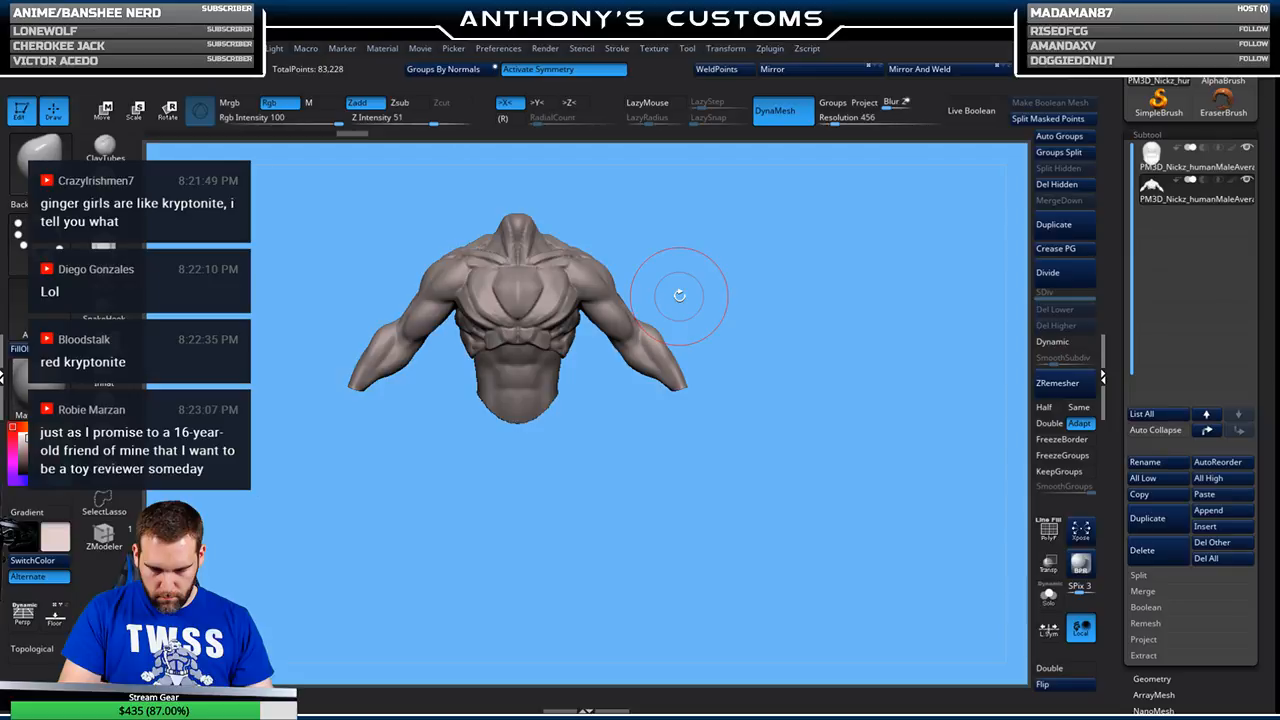
key(shift+f)
key(ctrl+z)
- Lasso-hide both arms at the shoulders with SelectLasso and split them from the armored torso into their own subtool
key(b)
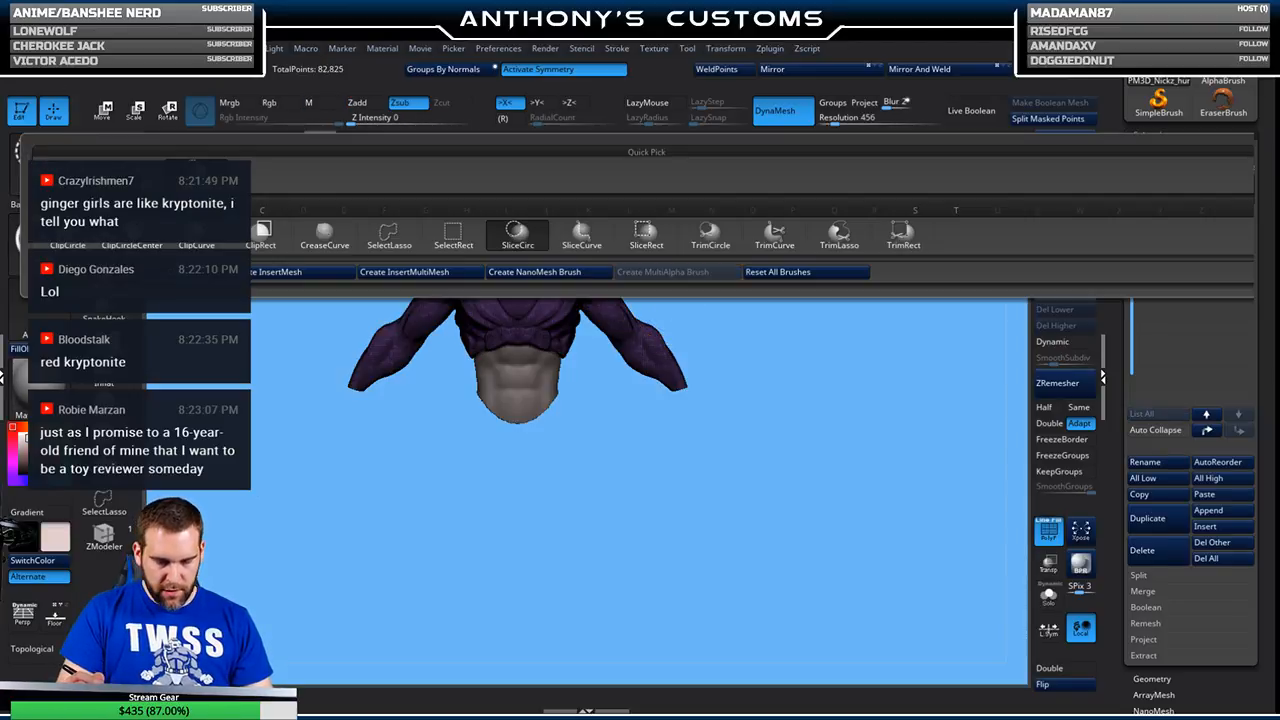
click(584, 236)
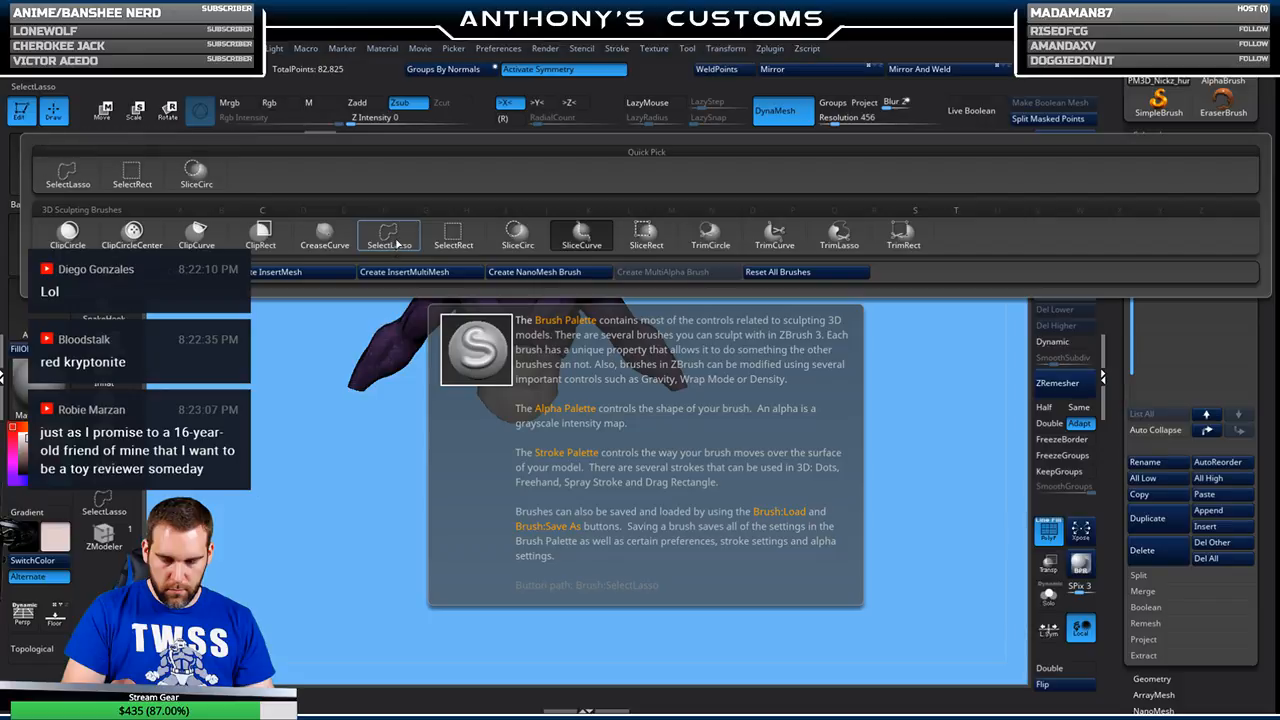
alt+drag(840, 367, 840, 406)
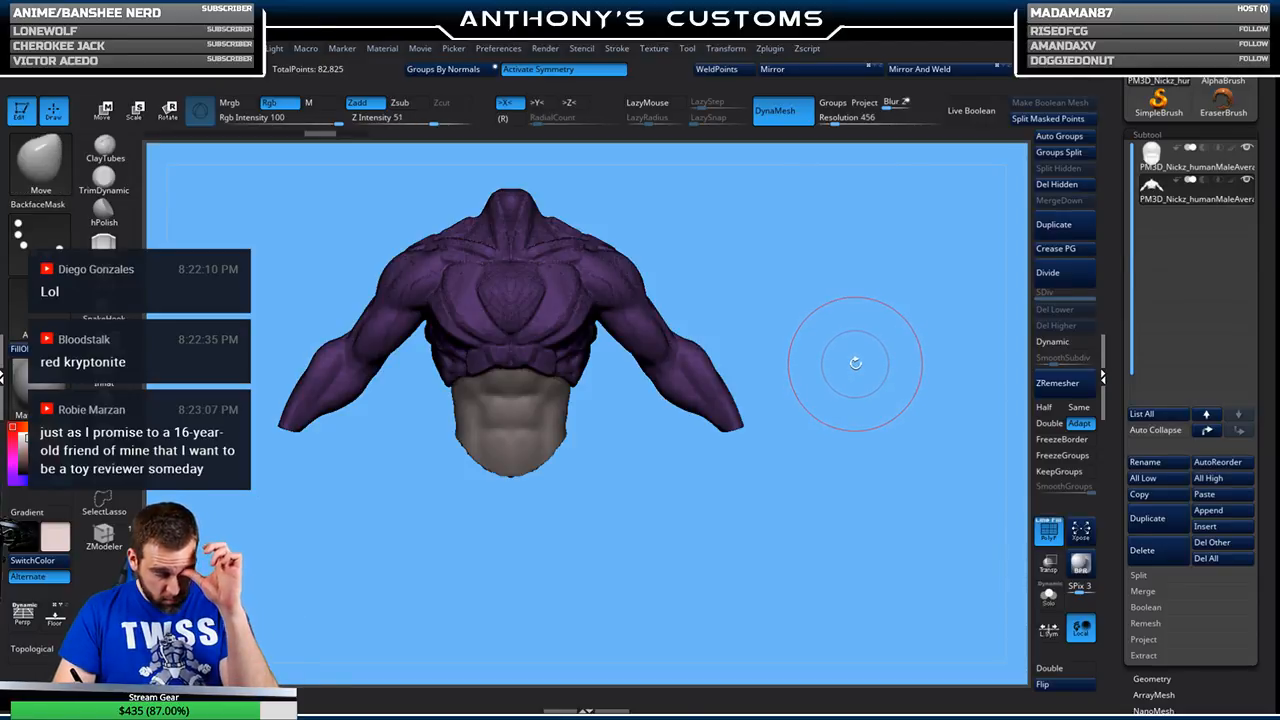
key(ctrl+shift)
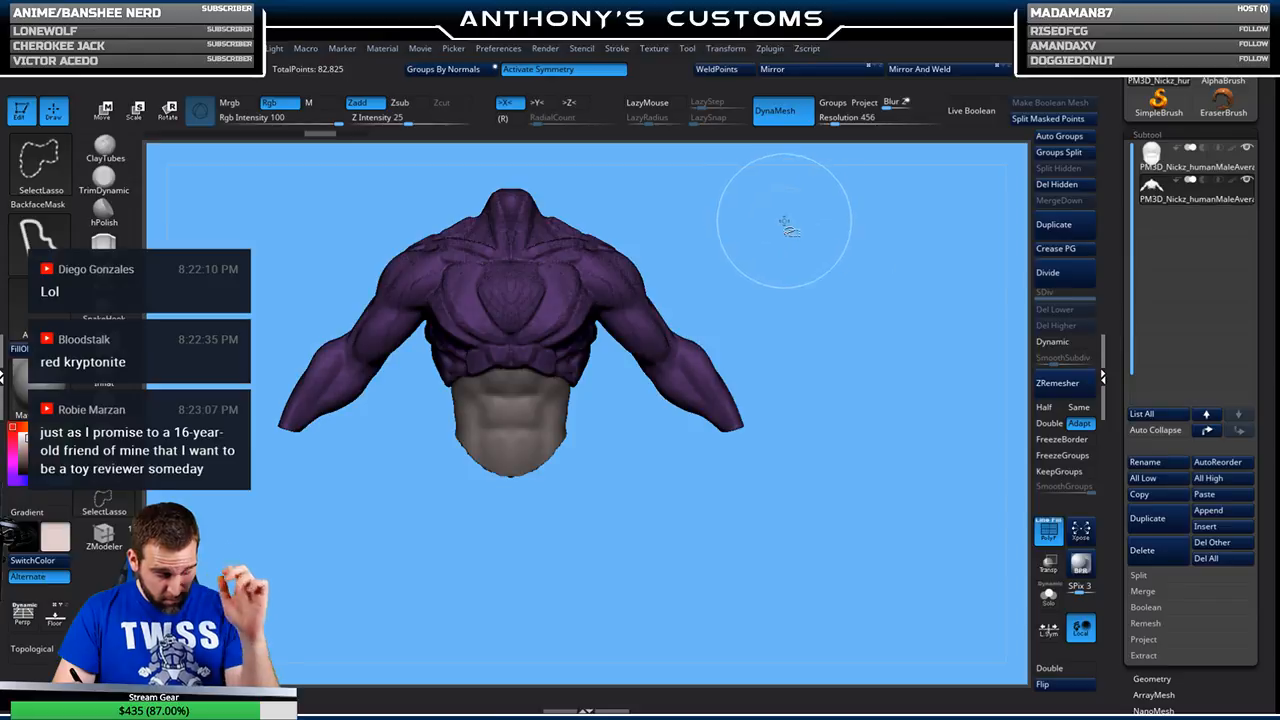
ctrl+shift+drag(677, 212, 632, 228)
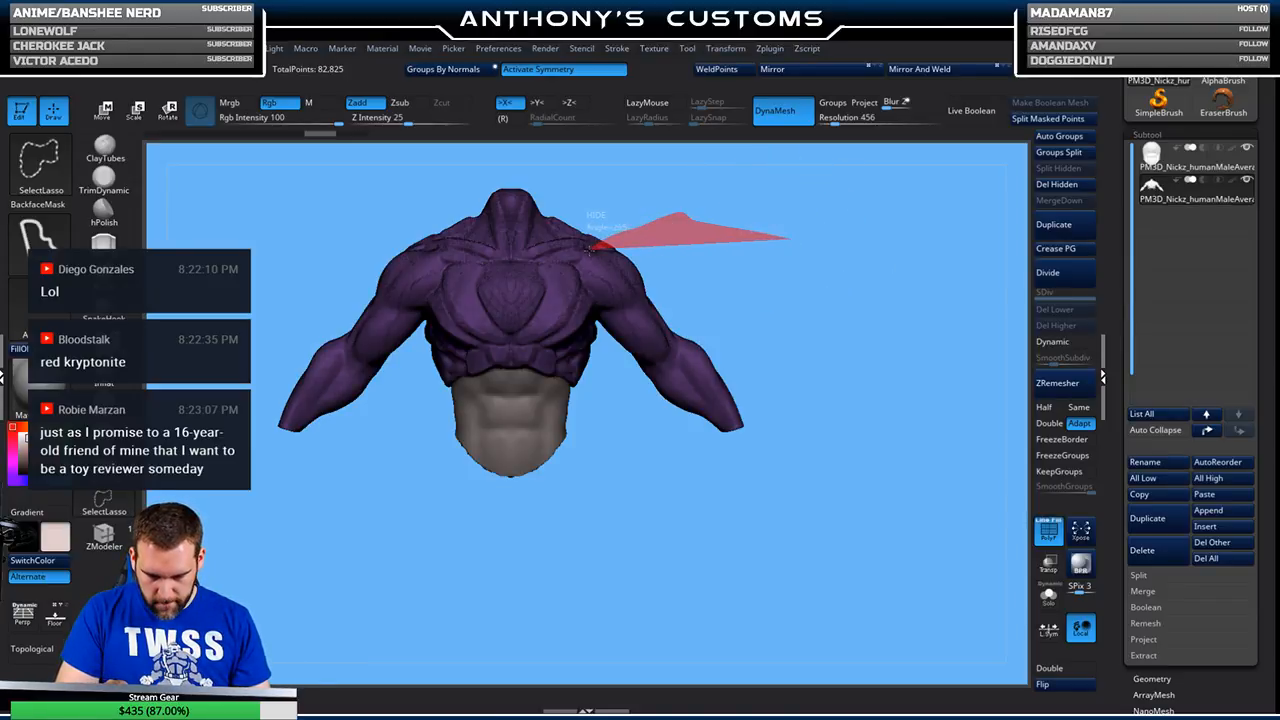
mouse_move(578, 273)
ctrl+shift+mouse_down()
mouse_move(660, 430)
mouse_move(850, 490)
ctrl+shift+mouse_up()
drag(886, 420, 730, 435)
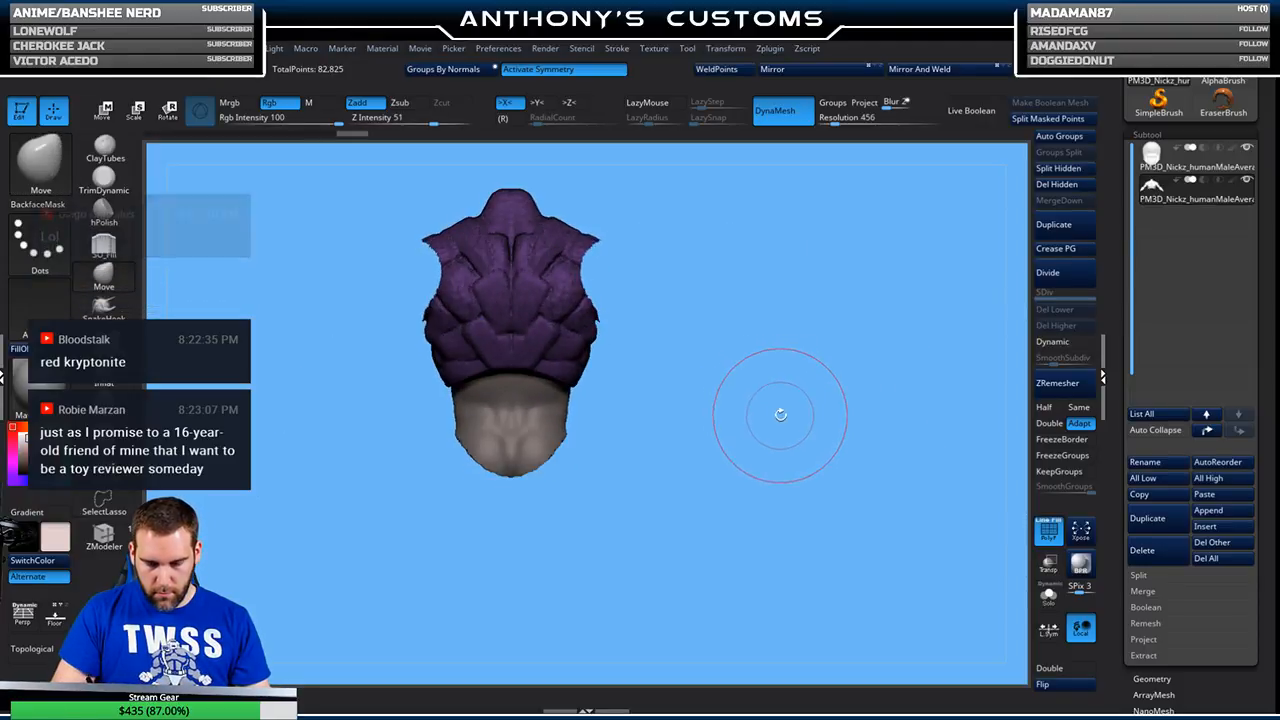
click(1052, 170)
drag(720, 477, 785, 460)
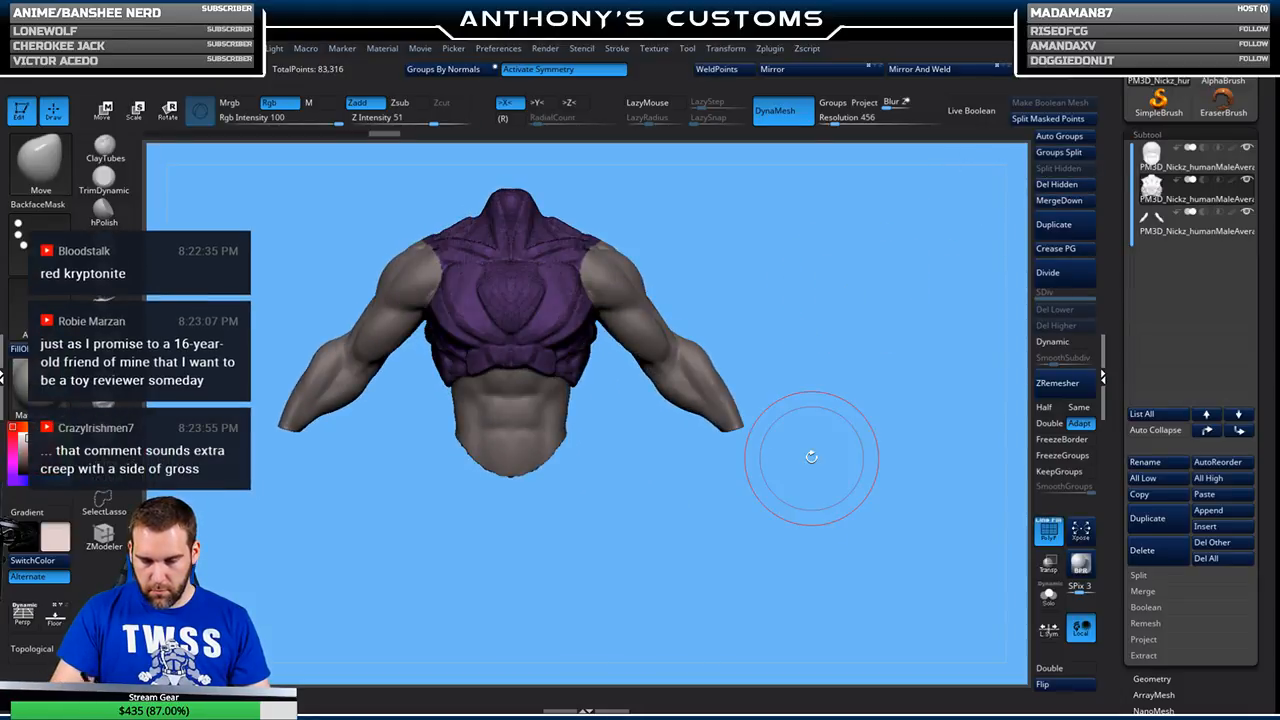
- Isolate the armored torso with Solo, re-DynaMesh it to close the cut openings, and assign it a single polygroup
click(1048, 595)
ctrl+drag(843, 344, 839, 391)
key(ctrl+w)
- Carve concave shoulder sockets into the torso's capped arm openings with the Inflat brush
key(b)
key(i)
key(n)
mouse_move(728, 308)
alt+mouse_down()
mouse_move(806, 348)
mouse_move(833, 320)
mouse_move(791, 443)
alt+mouse_up()
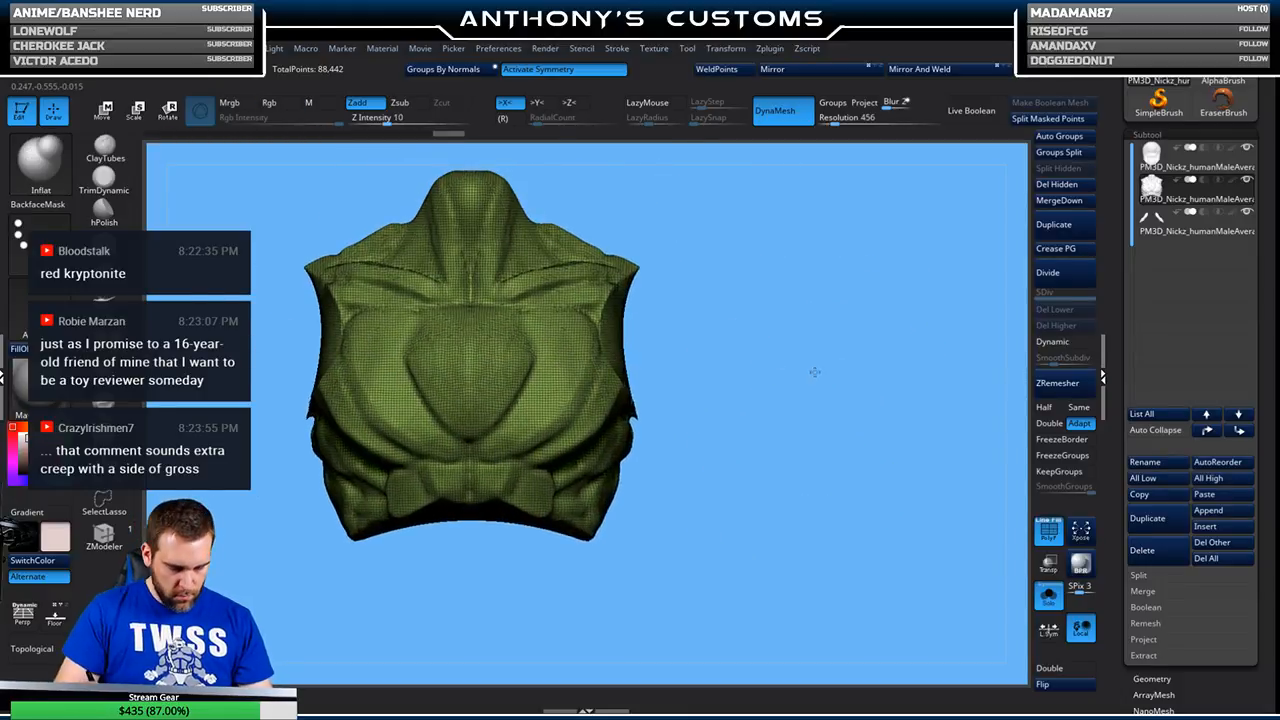
key(space)
drag(830, 344, 791, 330)
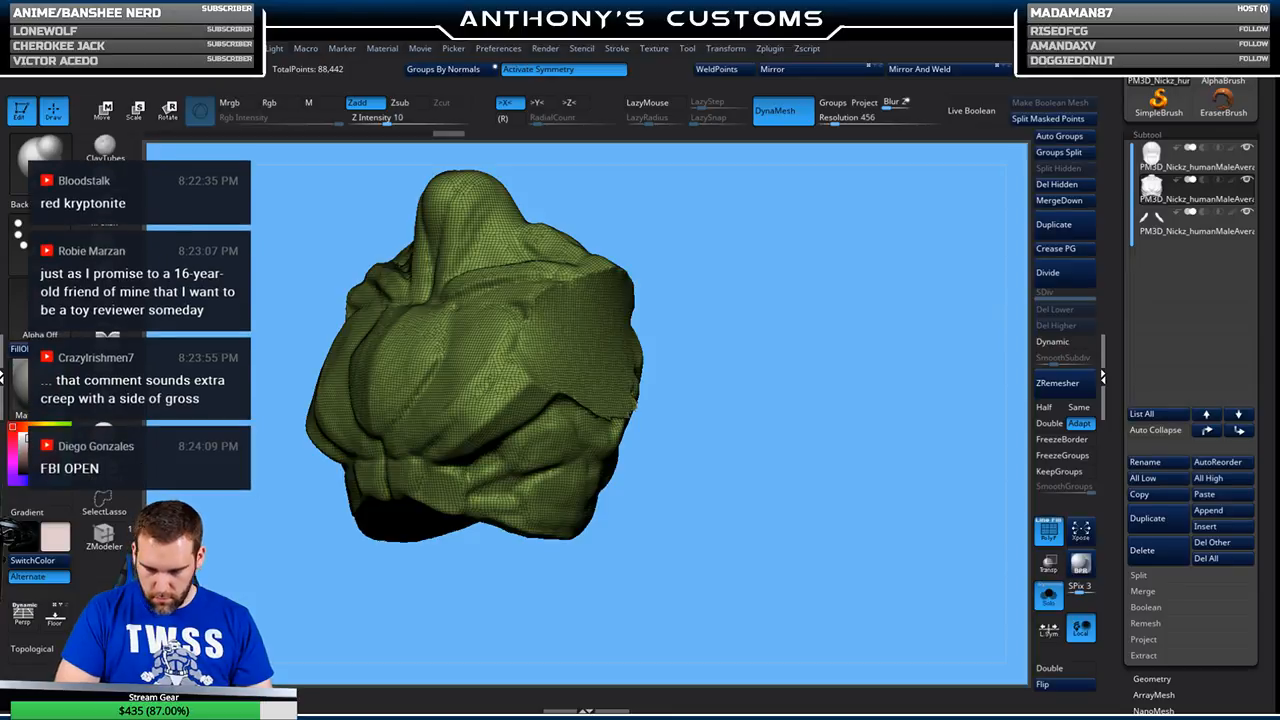
drag(643, 300, 623, 266)
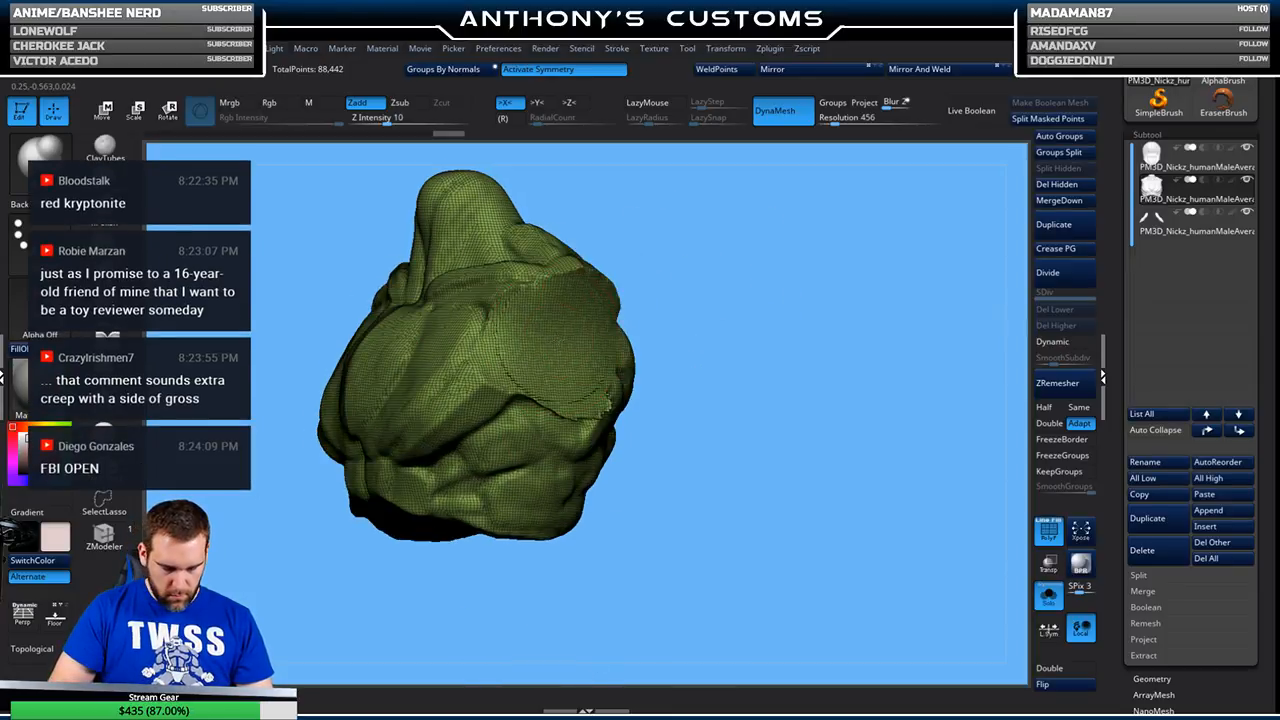
mouse_move(695, 290)
mouse_down()
mouse_move(745, 290)
mouse_move(720, 271)
mouse_move(646, 271)
mouse_up()
key(space)
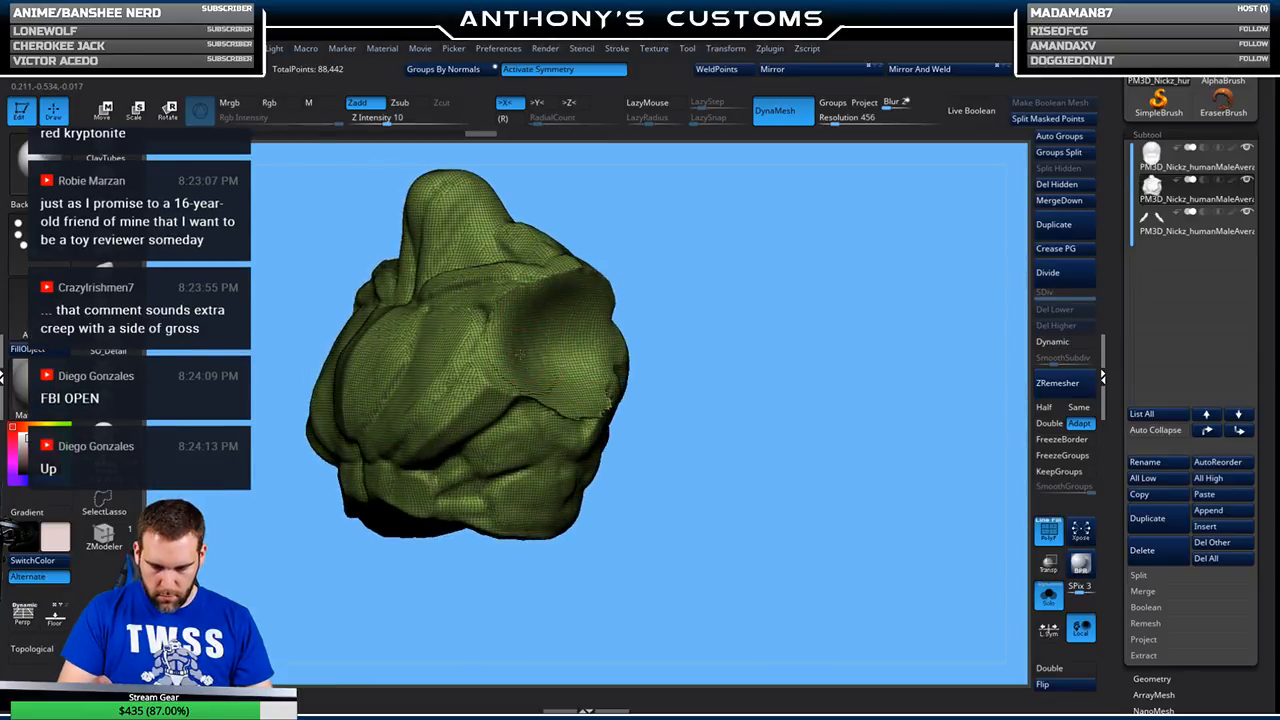
mouse_move(520, 325)
mouse_down()
mouse_move(512, 368)
mouse_move(486, 362)
mouse_up()
drag(709, 297, 672, 285)
drag(523, 310, 552, 328)
drag(691, 302, 701, 310)
mouse_move(588, 325)
mouse_down()
mouse_move(592, 375)
mouse_move(558, 384)
mouse_up()
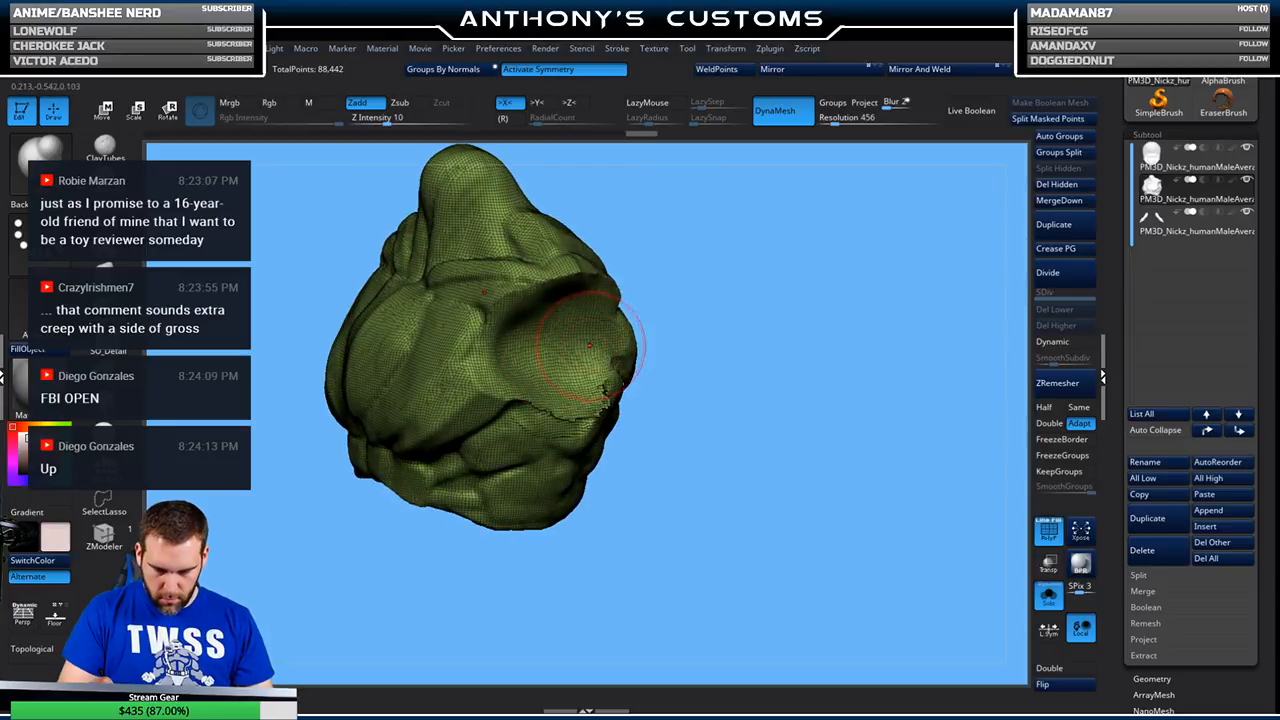
shift+drag(692, 312, 744, 318)
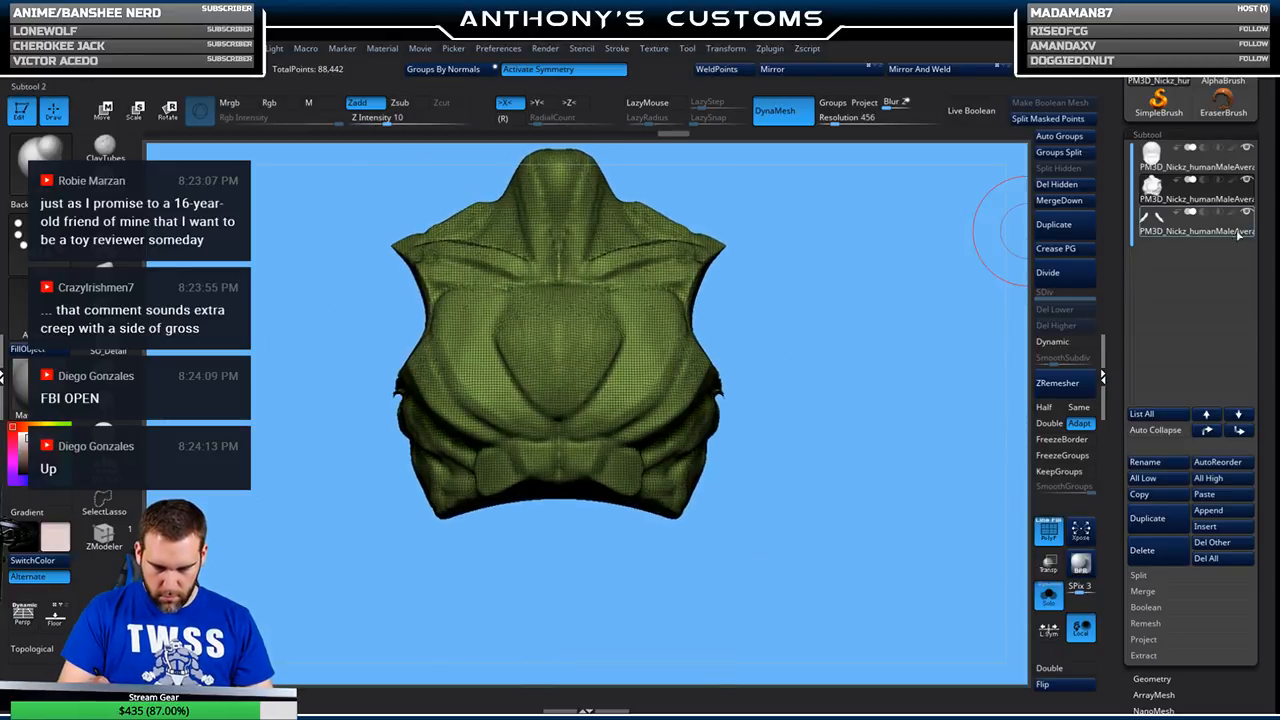
- Select the arms subtool, re-DynaMesh it to close the shoulder cuts, and assign it a single polygroup
click(1232, 231)
ctrl+drag(815, 170, 903, 226)
key(ctrl+w)
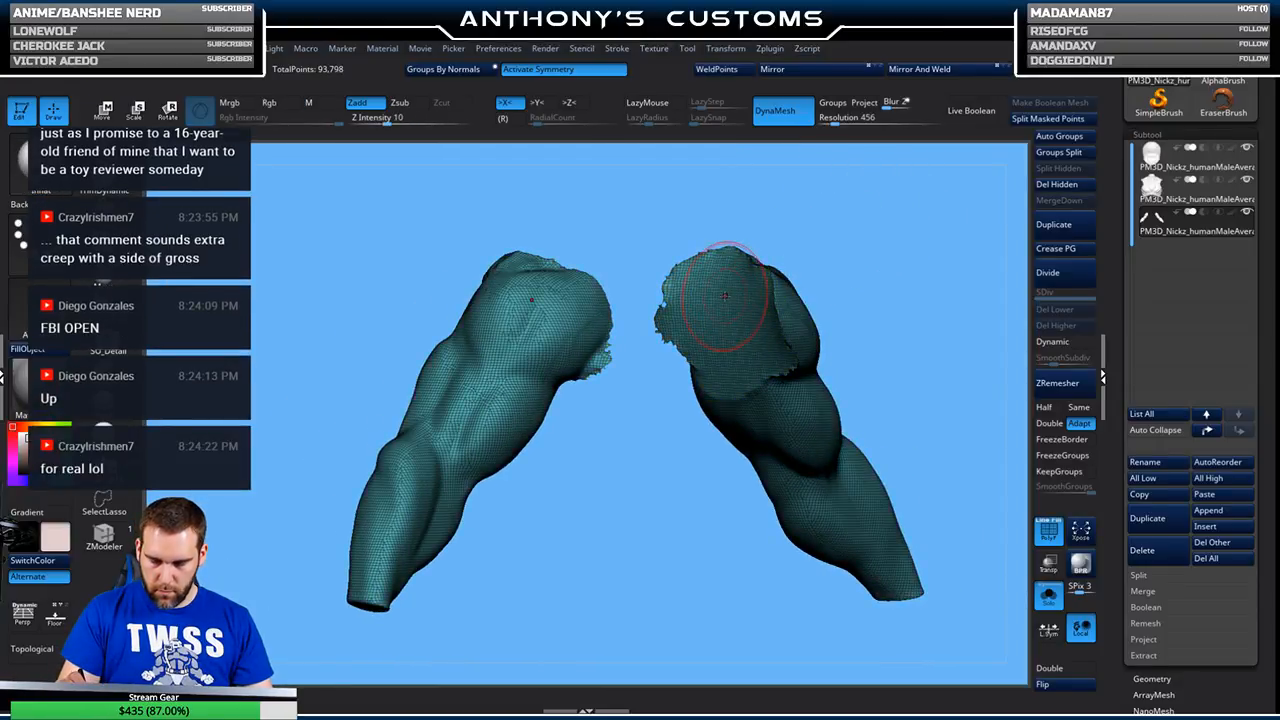
- Inflate the arms' flat inner shoulder ends into rounded caps and smooth the ragged cut edges
right_click(857, 247)
drag(858, 247, 799, 272)
mouse_move(734, 313)
mouse_down()
mouse_move(704, 325)
mouse_move(712, 308)
mouse_up()
drag(851, 229, 932, 248)
mouse_move(770, 221)
mouse_down()
mouse_move(852, 238)
mouse_move(823, 236)
mouse_move(822, 258)
mouse_up()
right_click(852, 238)
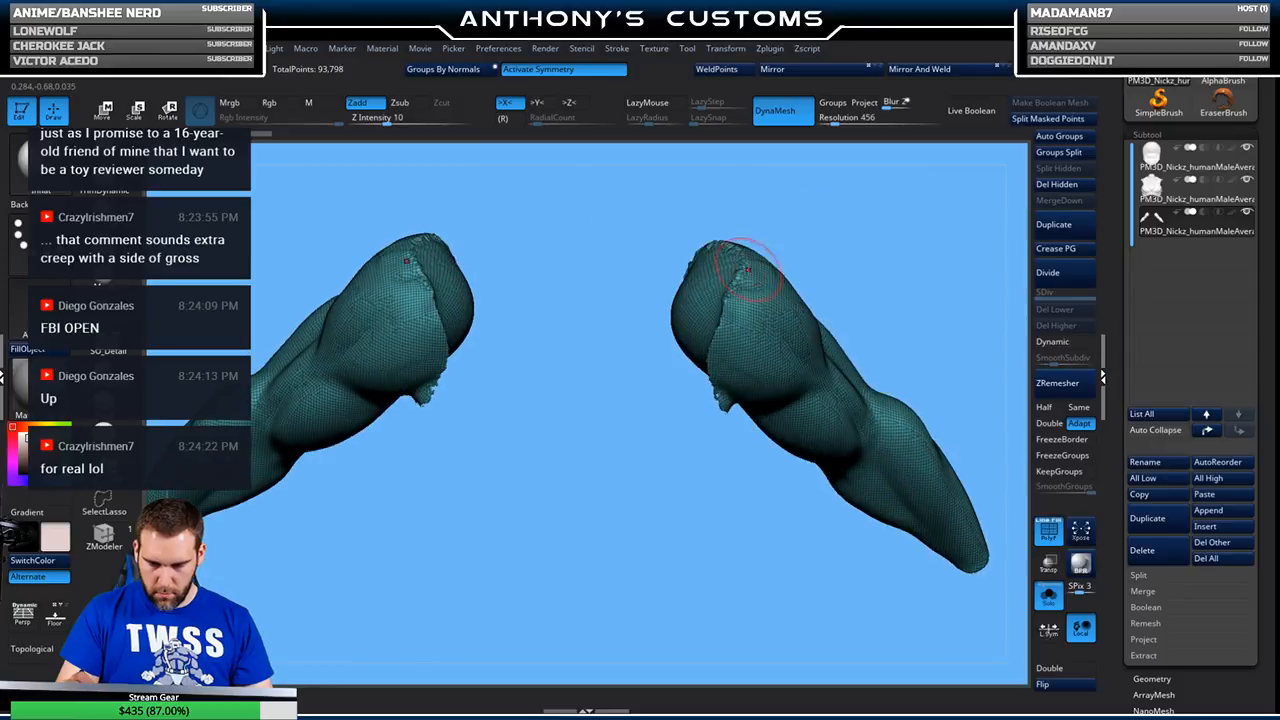
mouse_move(741, 265)
shift+mouse_down()
mouse_move(718, 350)
mouse_move(724, 392)
shift+mouse_up()
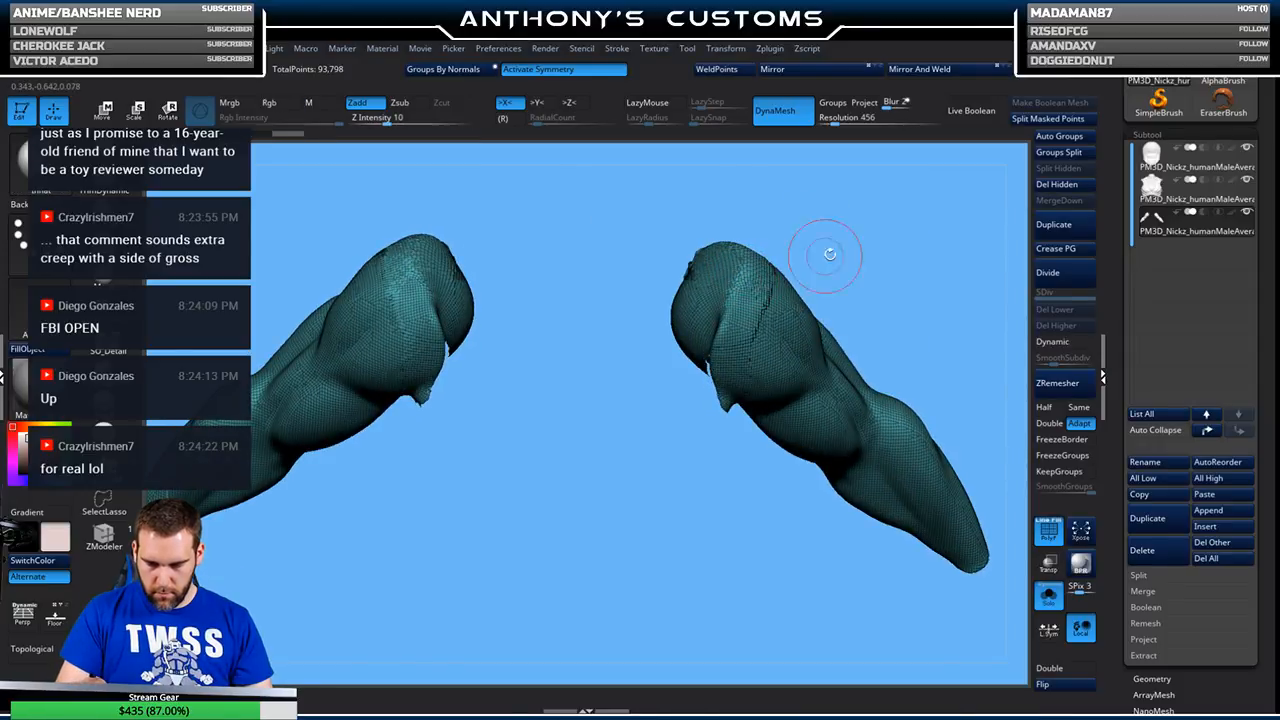
- Smooth the ragged flaps on both shoulder caps and remesh the arms with DynaMesh at resolution 456
drag(829, 251, 793, 280)
shift+drag(736, 357, 739, 384)
drag(829, 290, 930, 306)
mouse_move(634, 302)
shift+mouse_down()
mouse_move(624, 350)
mouse_move(631, 339)
shift+mouse_up()
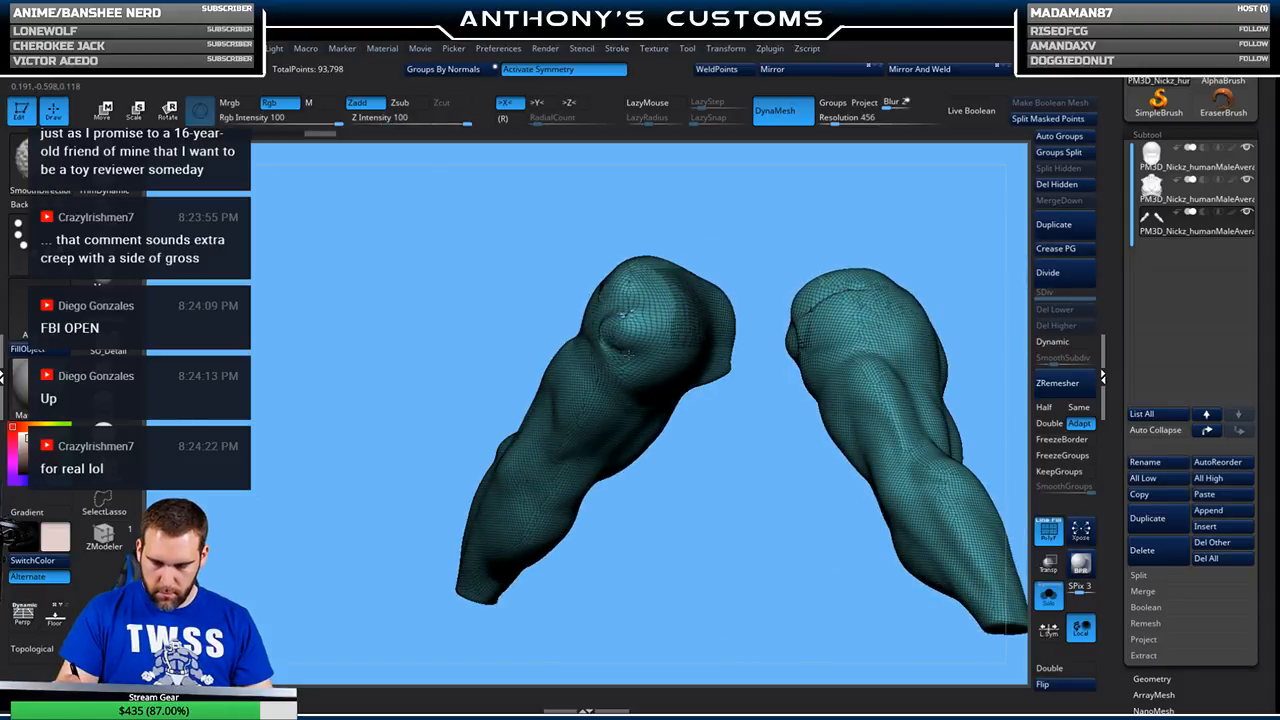
ctrl+drag(797, 243, 914, 226)
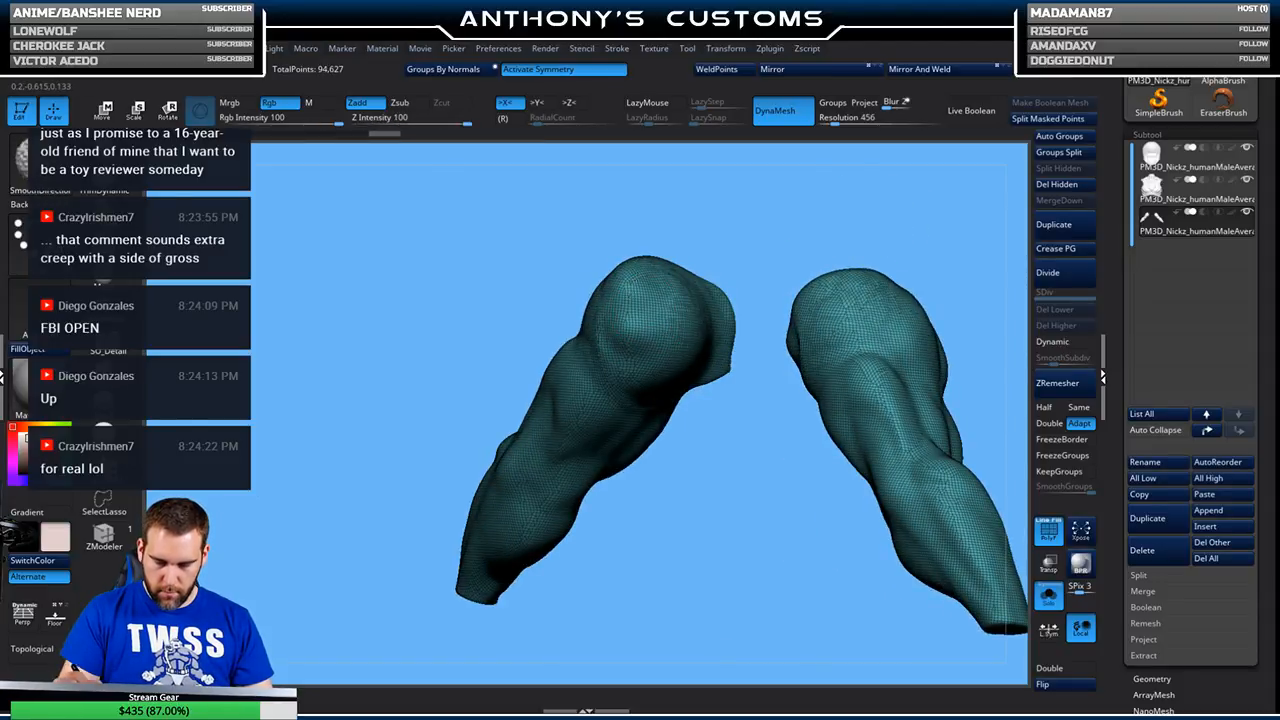
- Flatten the groove on the shoulder caps with the TrimDynamic brush and turn off the polygon wireframe display
mouse_move(735, 425)
mouse_down()
mouse_move(694, 456)
mouse_move(866, 271)
mouse_move(825, 290)
mouse_up()
click(104, 177)
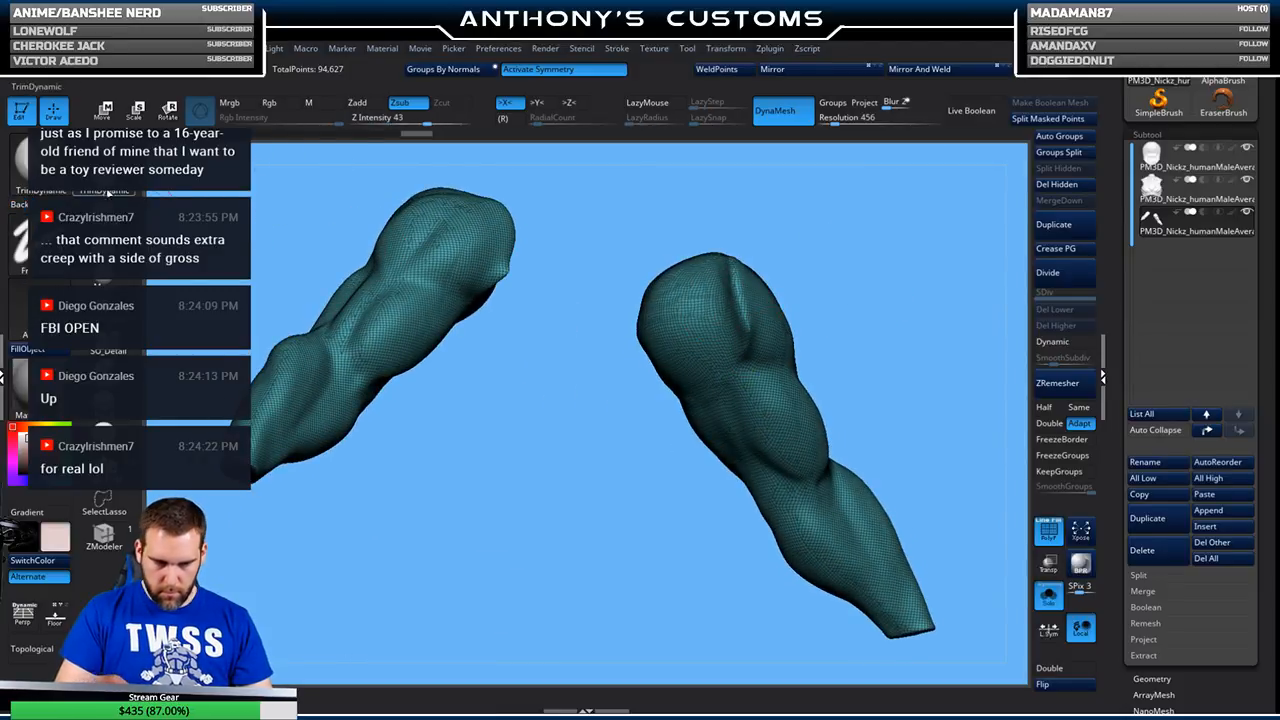
alt+drag(750, 299, 746, 342)
drag(739, 264, 749, 332)
drag(832, 262, 786, 226)
drag(724, 264, 738, 322)
key(shift+f)
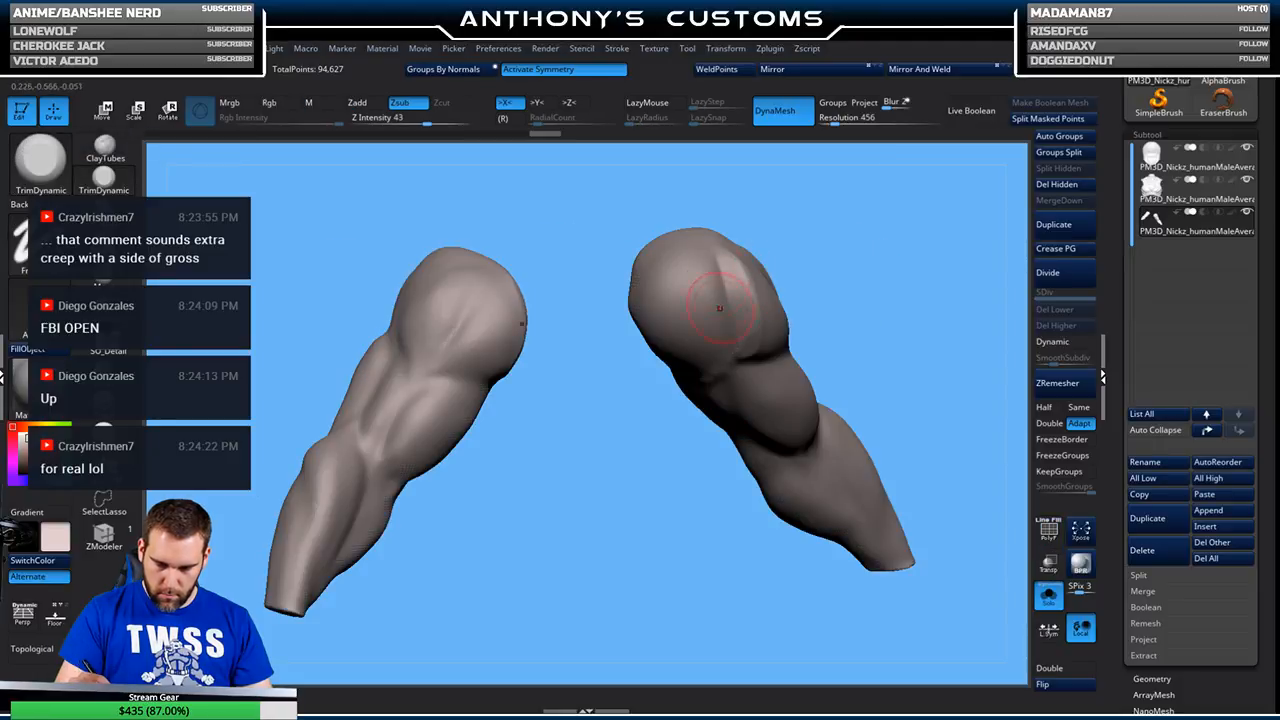
- Trim the remaining ridge on the deltoids and smooth the surface where it was flattened
drag(822, 272, 816, 240)
drag(730, 261, 744, 350)
mouse_move(750, 266)
mouse_down()
mouse_move(762, 334)
mouse_move(727, 259)
mouse_up()
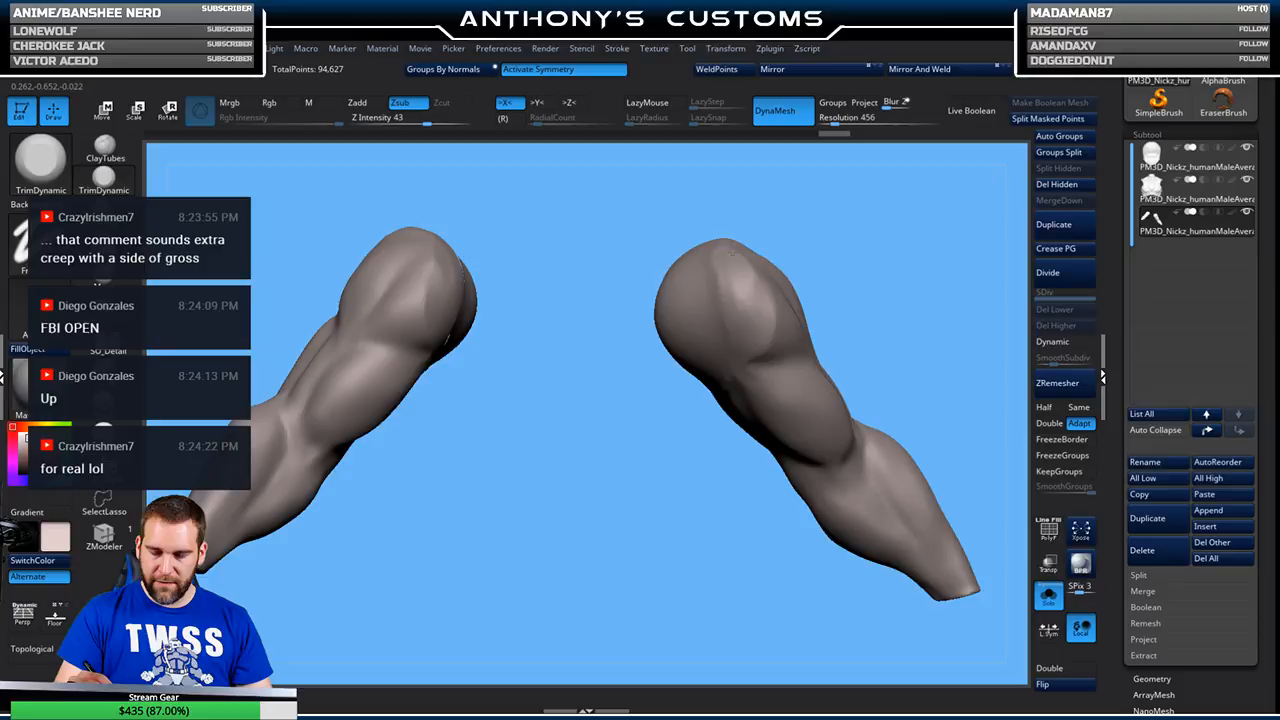
mouse_move(743, 314)
shift+mouse_down()
mouse_move(722, 276)
mouse_move(765, 257)
shift+mouse_up()
- Turn off Solo to show the whole torso and trim the deltoids beside the chest piece, undoing the last stroke
click(1049, 603)
mouse_move(983, 375)
alt+mouse_down()
mouse_move(922, 269)
mouse_move(922, 307)
mouse_move(866, 306)
mouse_move(979, 230)
mouse_move(875, 444)
mouse_move(848, 464)
mouse_move(851, 514)
mouse_move(652, 397)
alt+mouse_up()
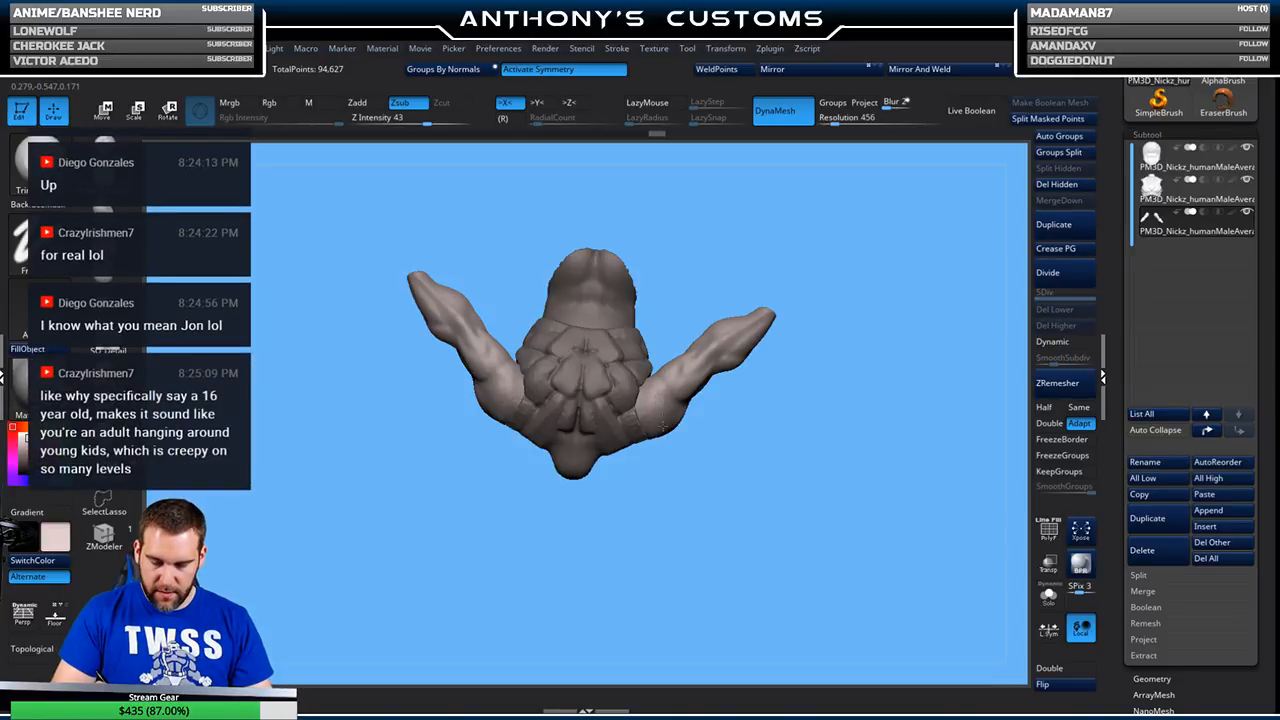
drag(654, 428, 655, 404)
drag(688, 448, 678, 318)
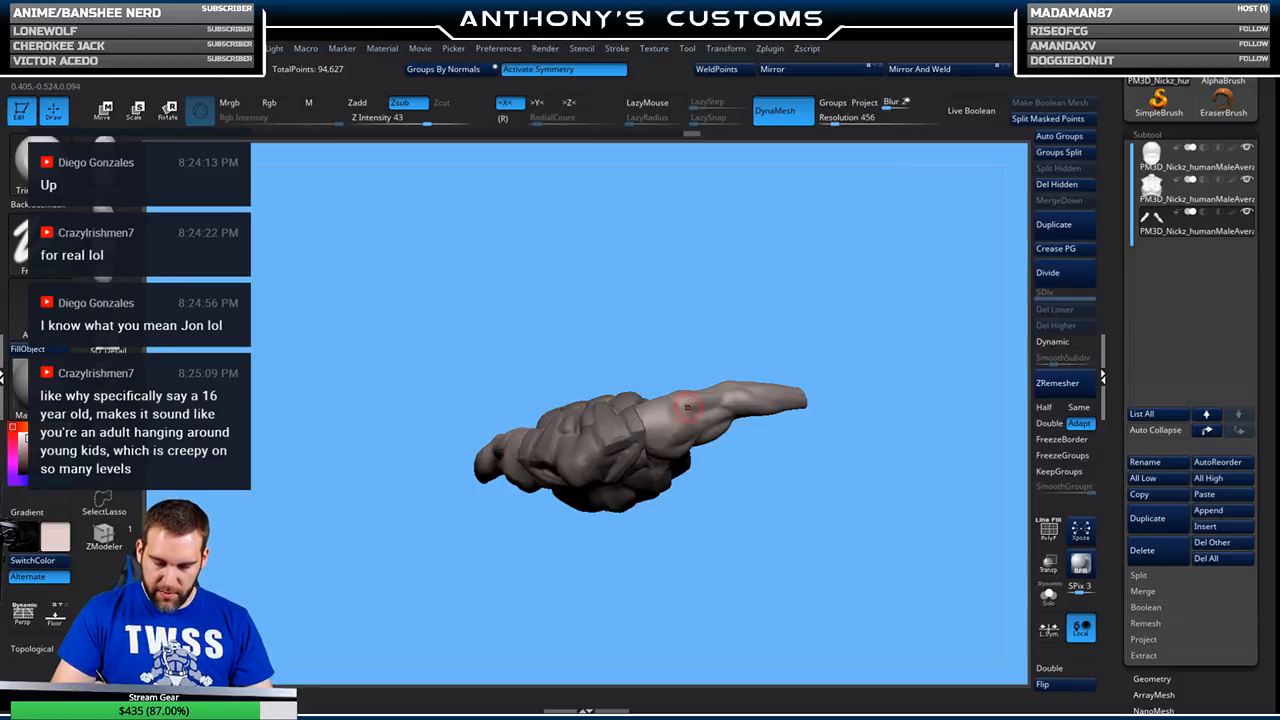
drag(687, 407, 724, 256)
mouse_move(734, 392)
mouse_down()
mouse_move(720, 391)
mouse_move(709, 416)
mouse_up()
key(ctrl+z)
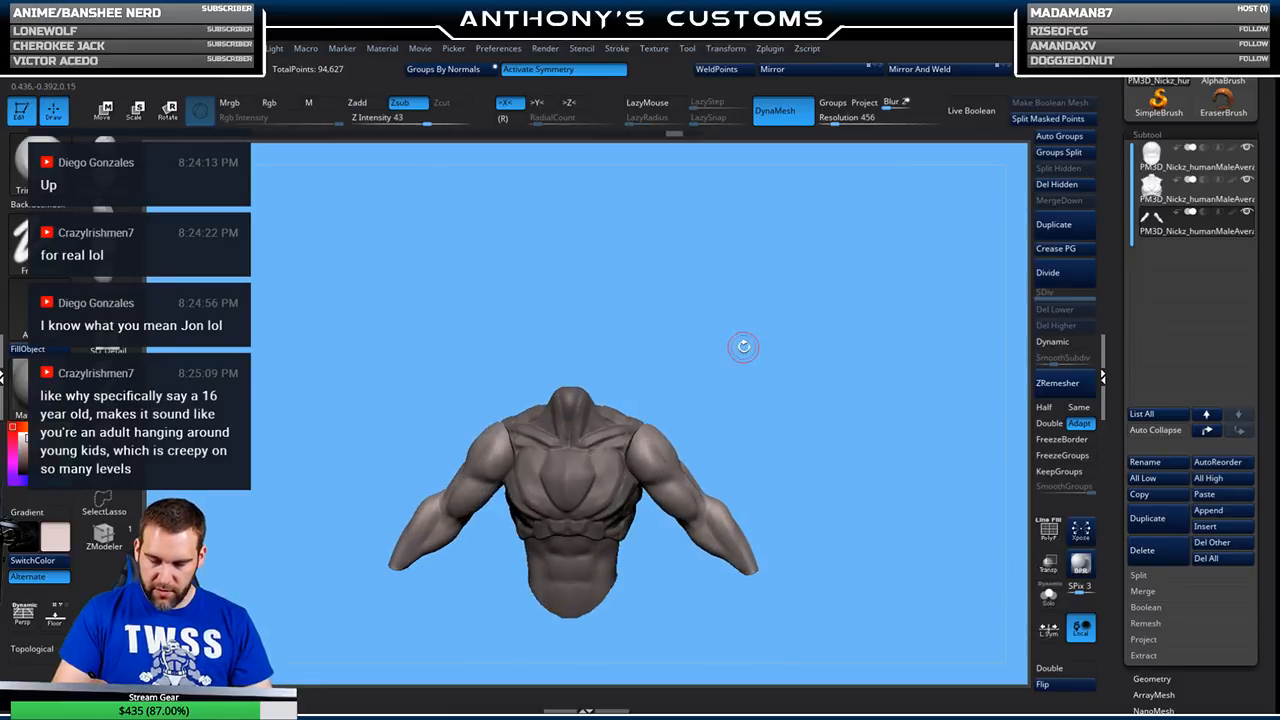
- Smooth the back of the deltoids where they run into the upper arms
mouse_move(743, 346)
mouse_down()
mouse_move(649, 436)
mouse_move(681, 438)
mouse_move(750, 334)
mouse_up()
mouse_move(826, 474)
alt+mouse_down()
mouse_move(832, 361)
mouse_move(938, 350)
mouse_move(852, 328)
alt+mouse_up()
drag(820, 330, 846, 357)
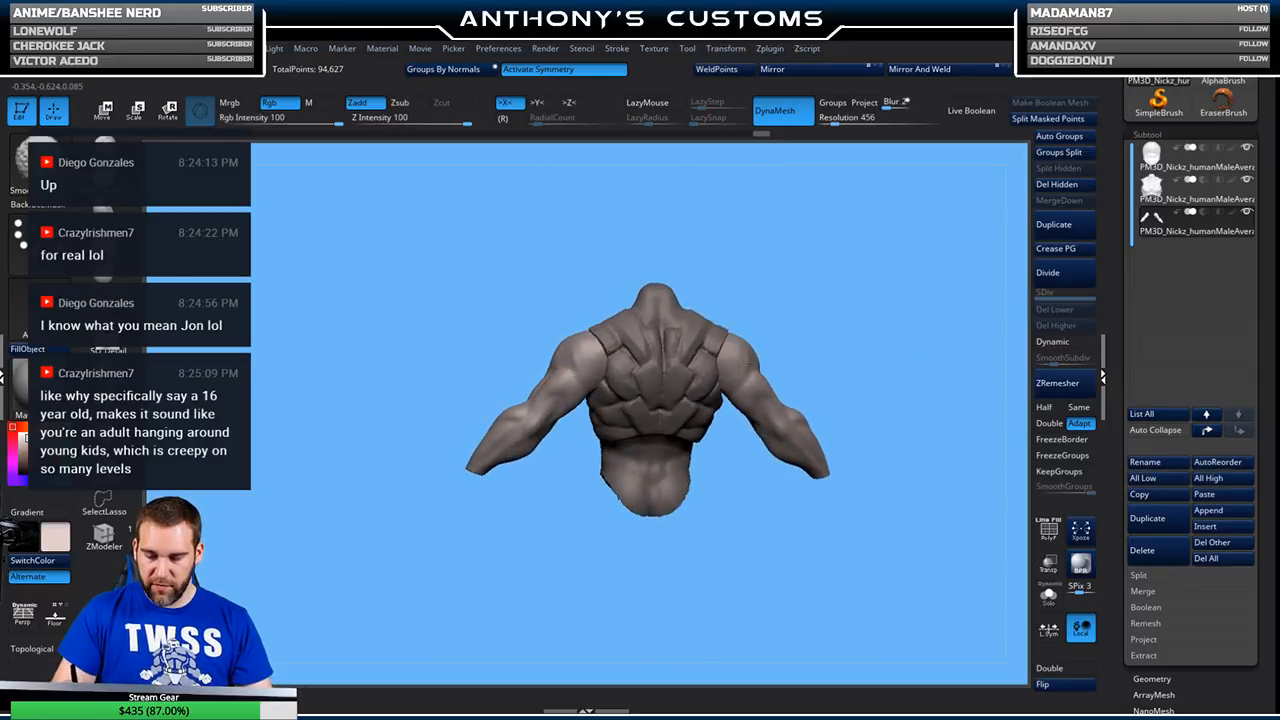
shift+drag(755, 352, 762, 362)
drag(790, 341, 777, 301)
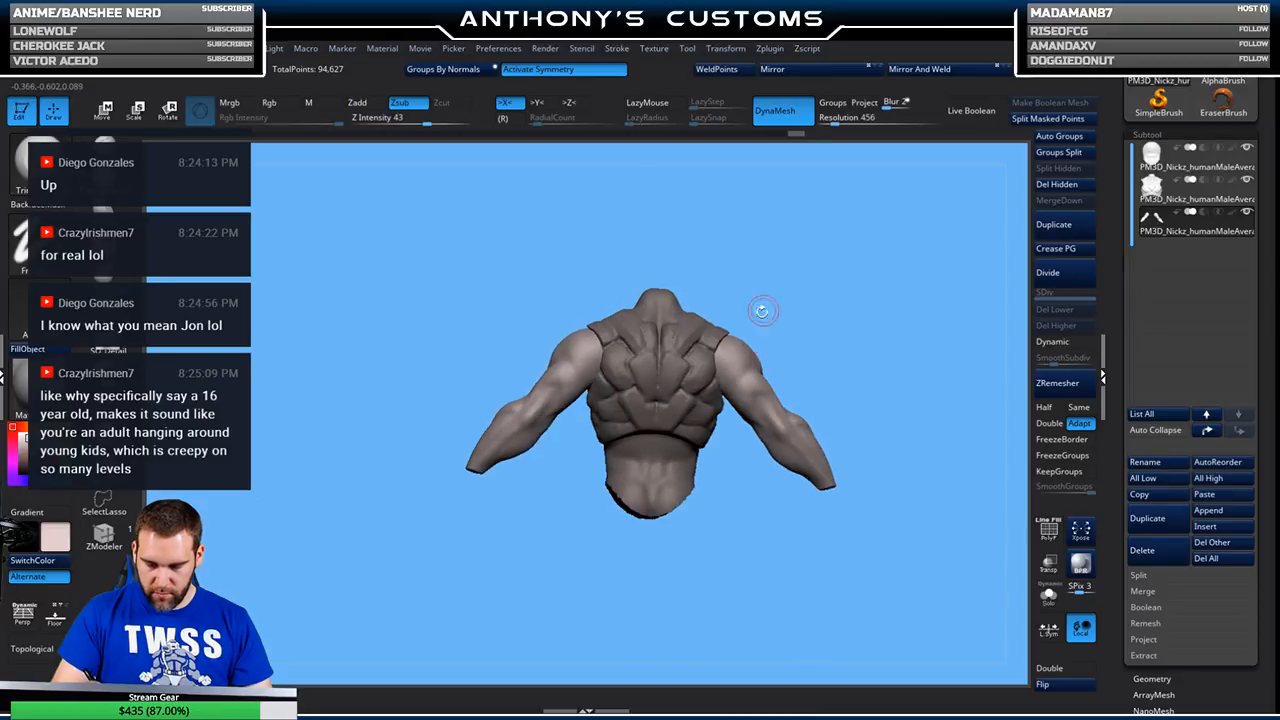
- Select the abdomen subtool and shift it slightly along its depth axis under the chest piece with the move gizmo
drag(896, 374, 877, 254)
alt+click(796, 470)
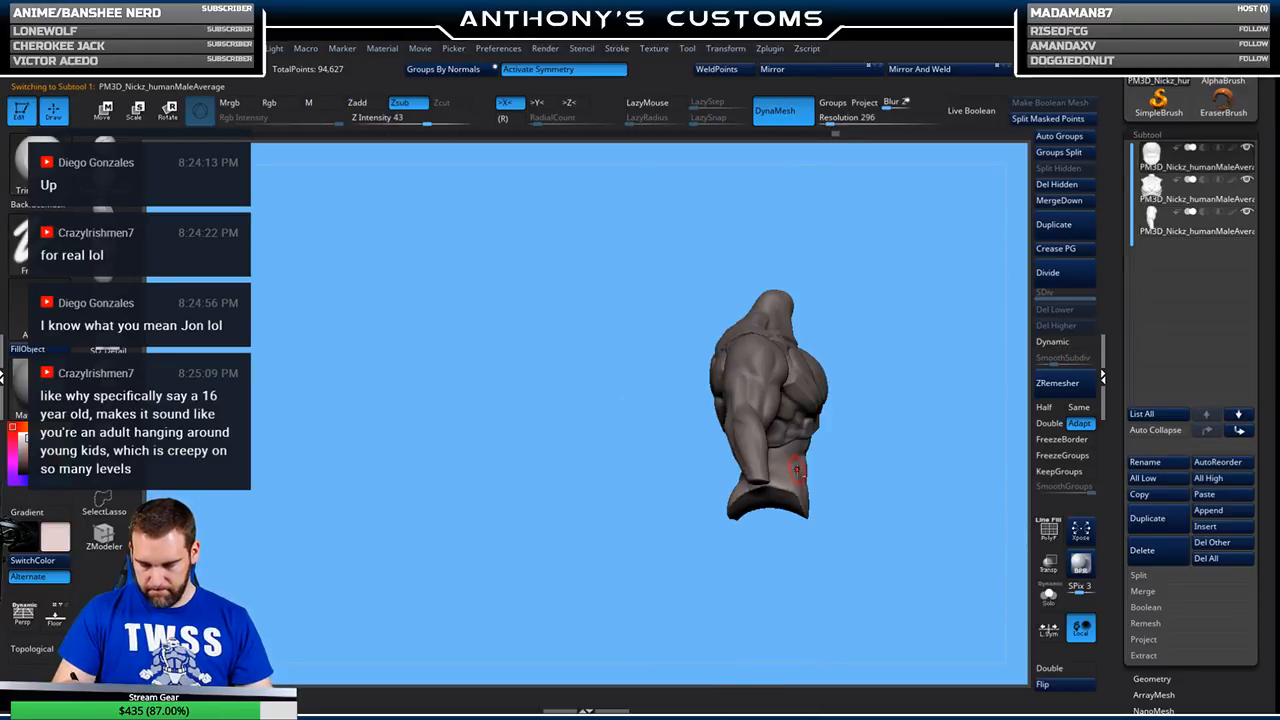
key(w)
mouse_move(871, 432)
mouse_down()
mouse_move(914, 466)
mouse_move(908, 496)
mouse_move(838, 514)
mouse_up()
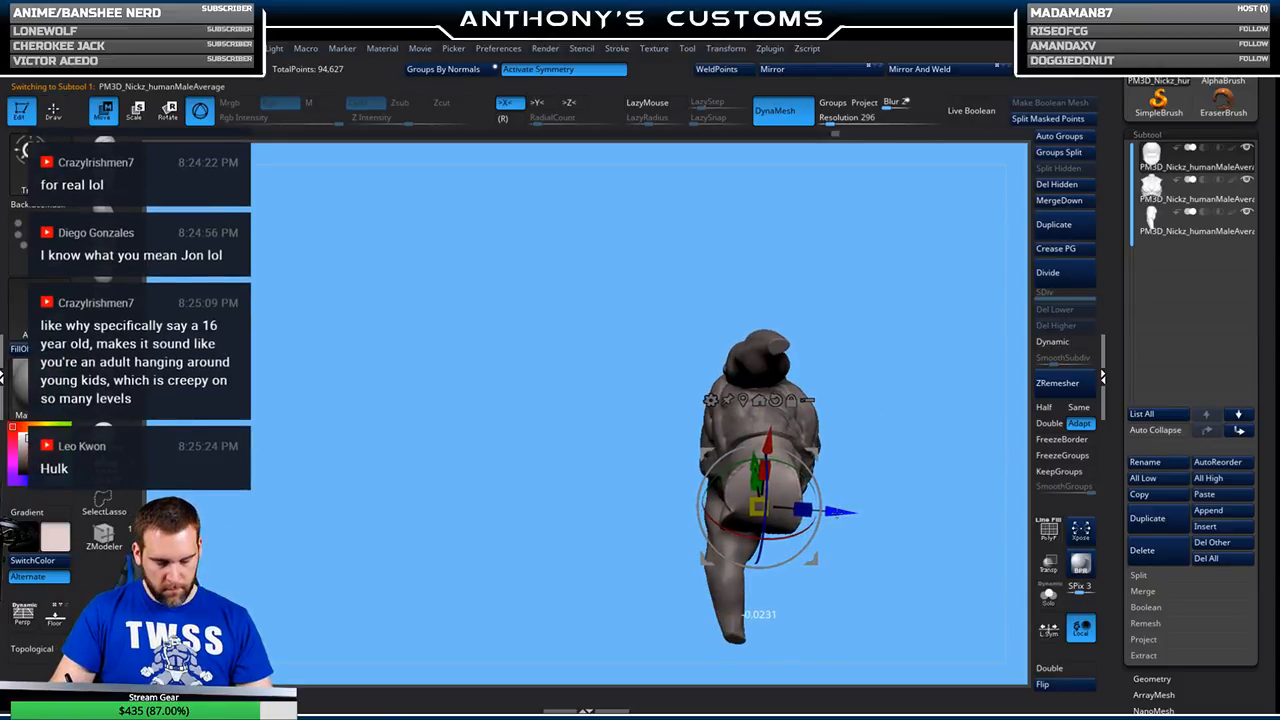
mouse_move(897, 474)
mouse_down()
mouse_move(922, 511)
mouse_move(897, 474)
mouse_move(790, 523)
mouse_up()
key(q)
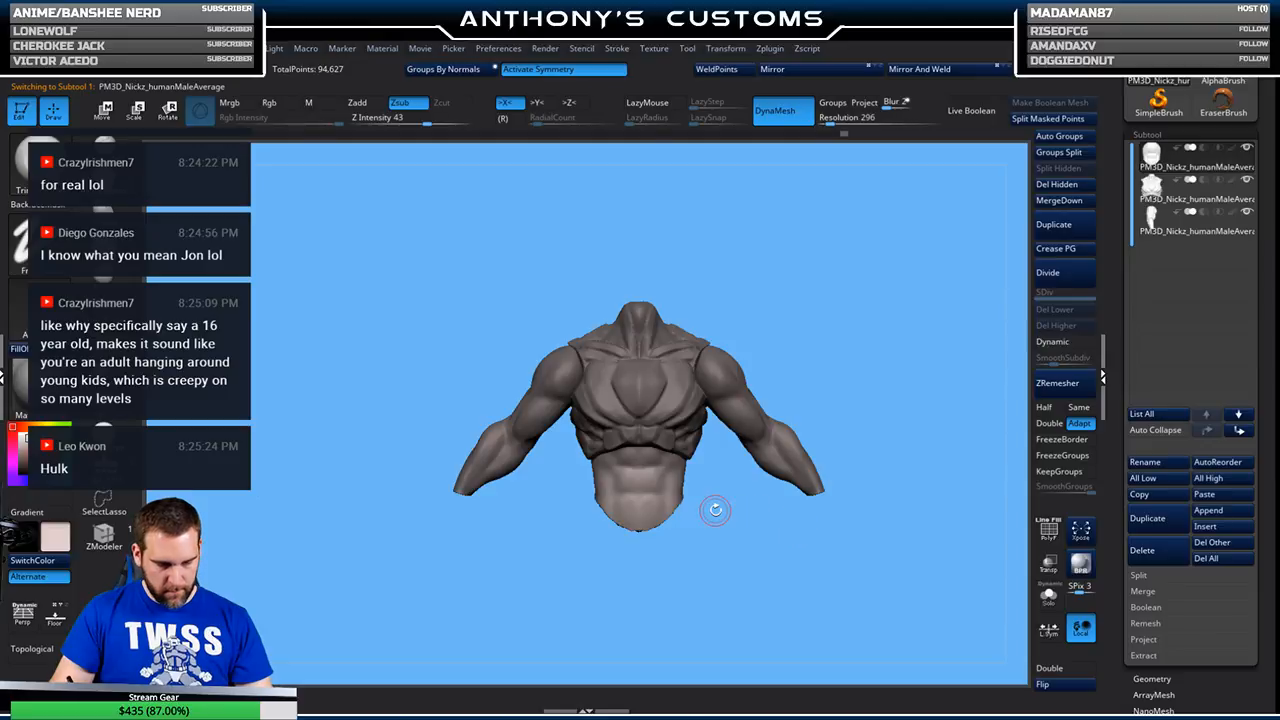
- Select the chest and back subtool and reshape its lower rim around the waist with the Move brush
alt+drag(860, 326, 861, 360)
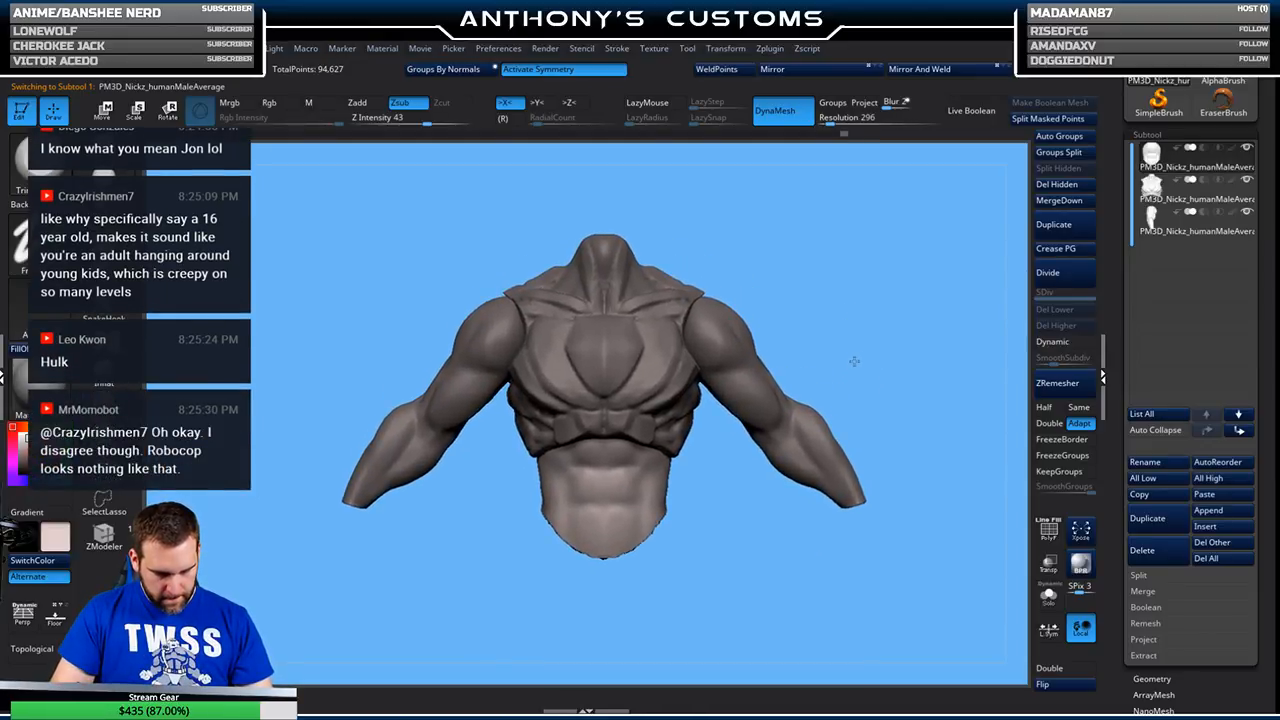
click(1154, 188)
drag(890, 312, 865, 227)
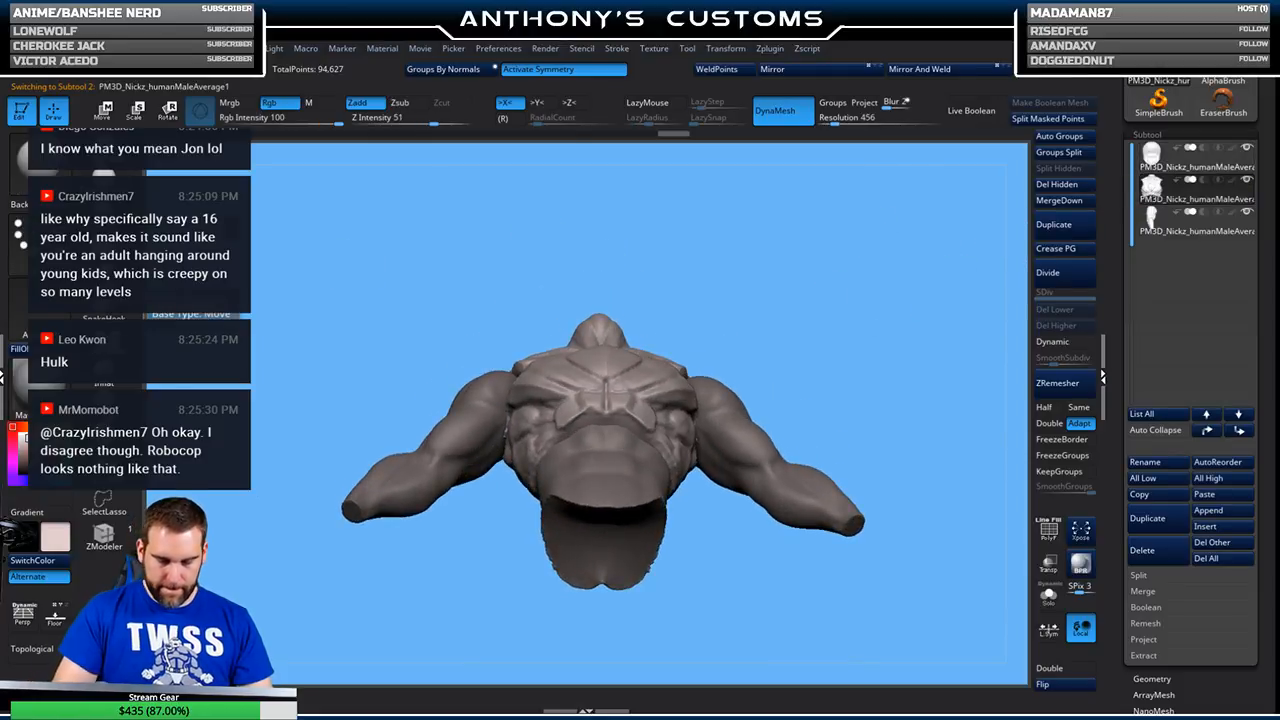
key(space)
drag(807, 234, 720, 289)
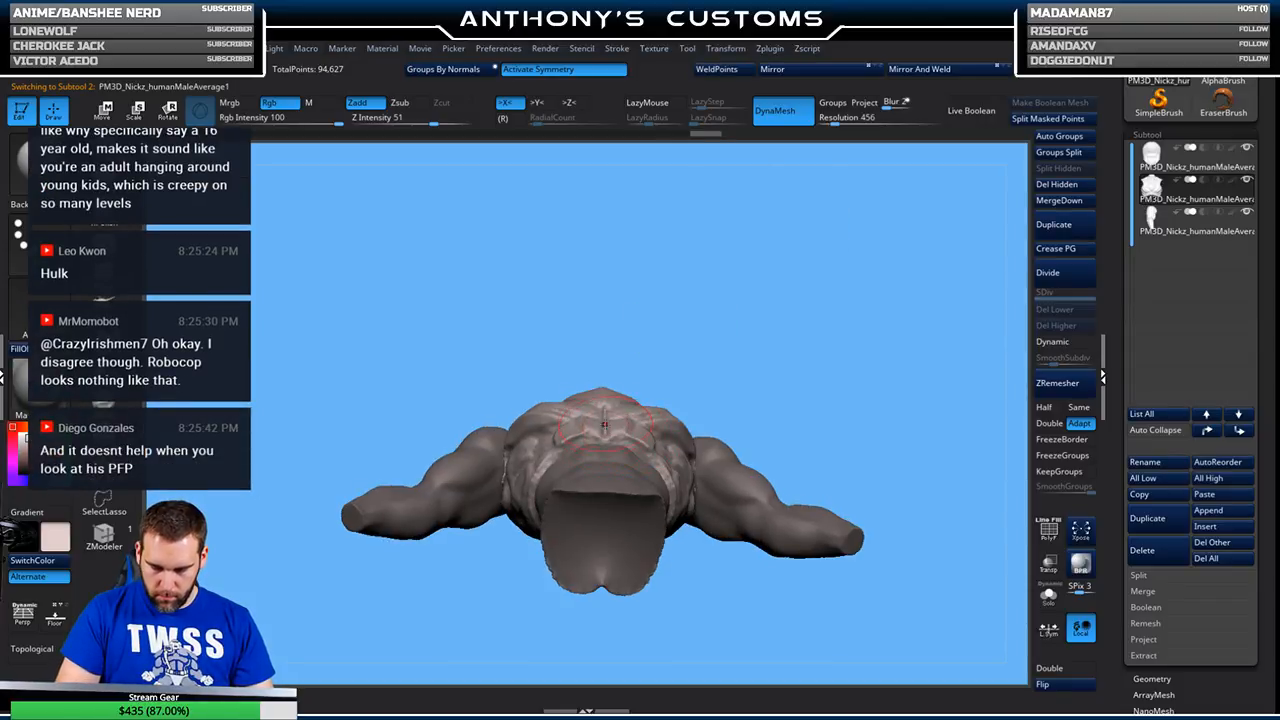
drag(752, 322, 825, 390)
mouse_move(926, 341)
mouse_down()
mouse_move(842, 302)
mouse_move(728, 380)
mouse_up()
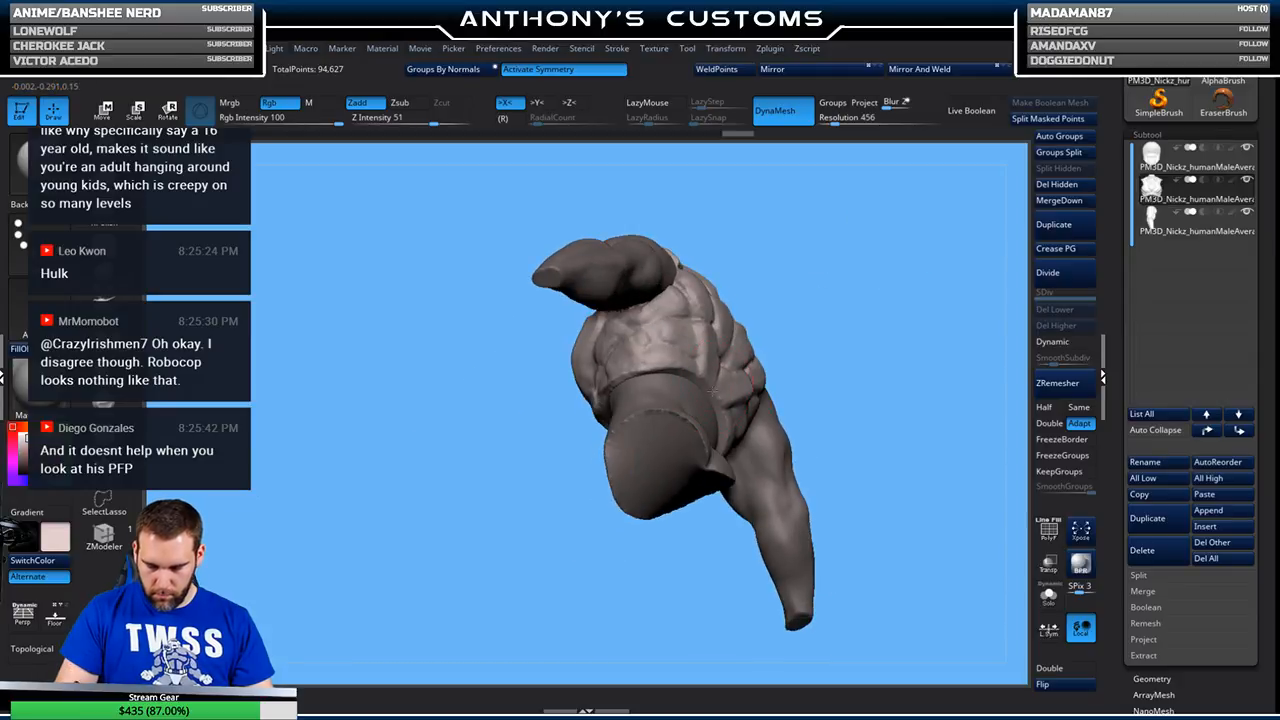
- Refine the chest piece's side profile and front contour with the Move brush
mouse_move(894, 276)
mouse_down()
mouse_move(891, 408)
mouse_move(905, 360)
mouse_move(868, 352)
mouse_move(928, 332)
mouse_move(903, 331)
mouse_up()
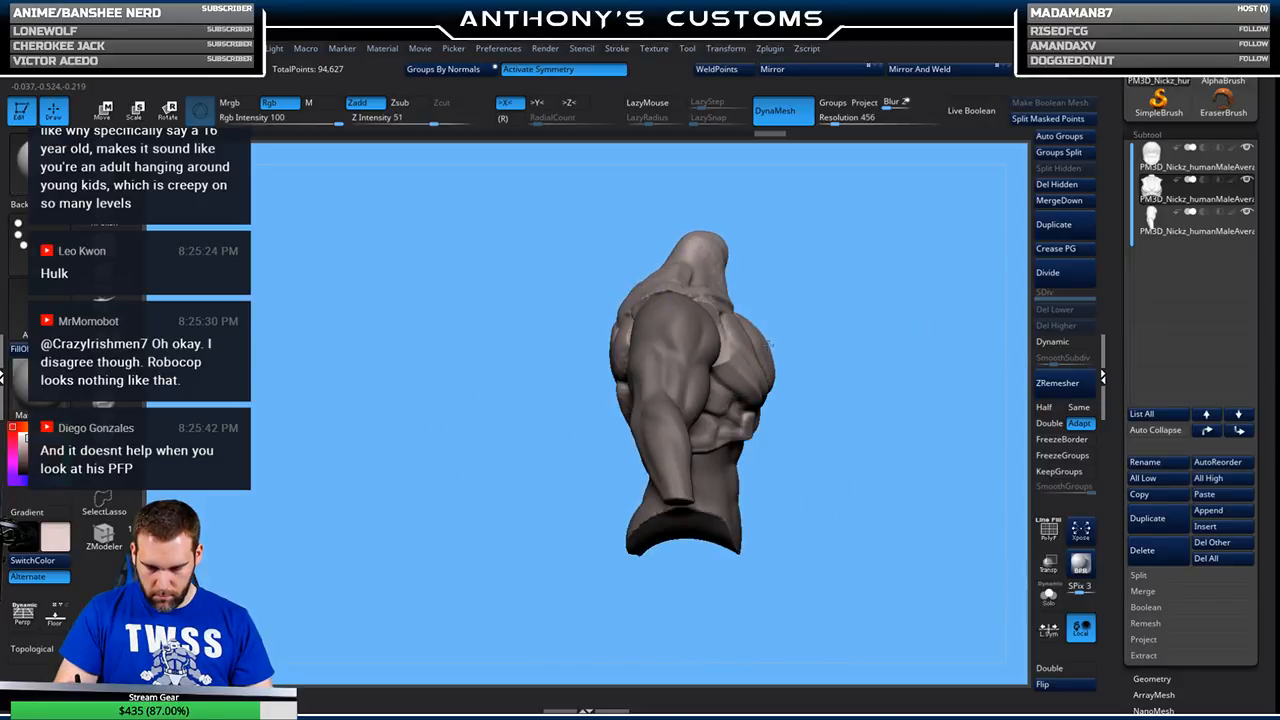
drag(914, 367, 864, 360)
alt+drag(964, 220, 845, 232)
mouse_move(898, 292)
mouse_down()
mouse_move(910, 305)
mouse_move(870, 300)
mouse_move(905, 300)
mouse_move(883, 286)
mouse_move(845, 300)
mouse_move(862, 378)
mouse_move(926, 234)
mouse_move(905, 246)
mouse_up()
key(space)
key(space)
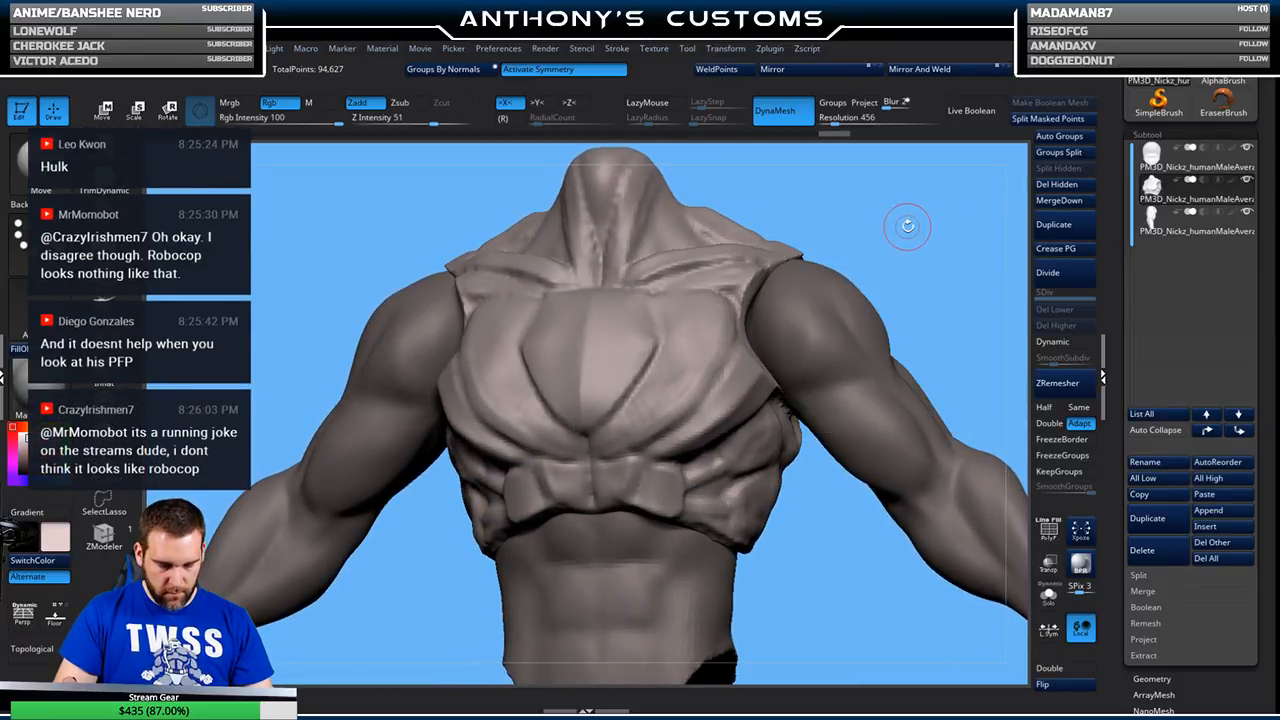
alt+drag(811, 588, 967, 632)
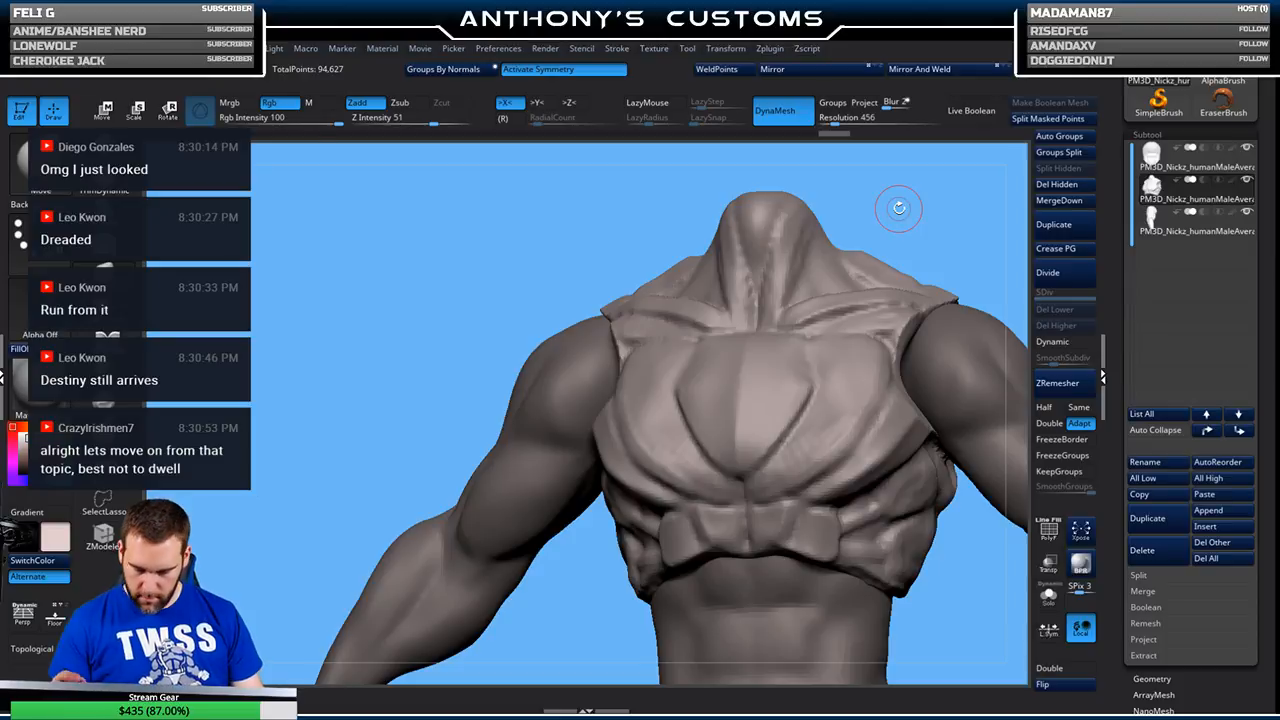
alt+drag(947, 233, 933, 188)
alt+drag(948, 261, 867, 272)
alt+drag(866, 316, 908, 238)
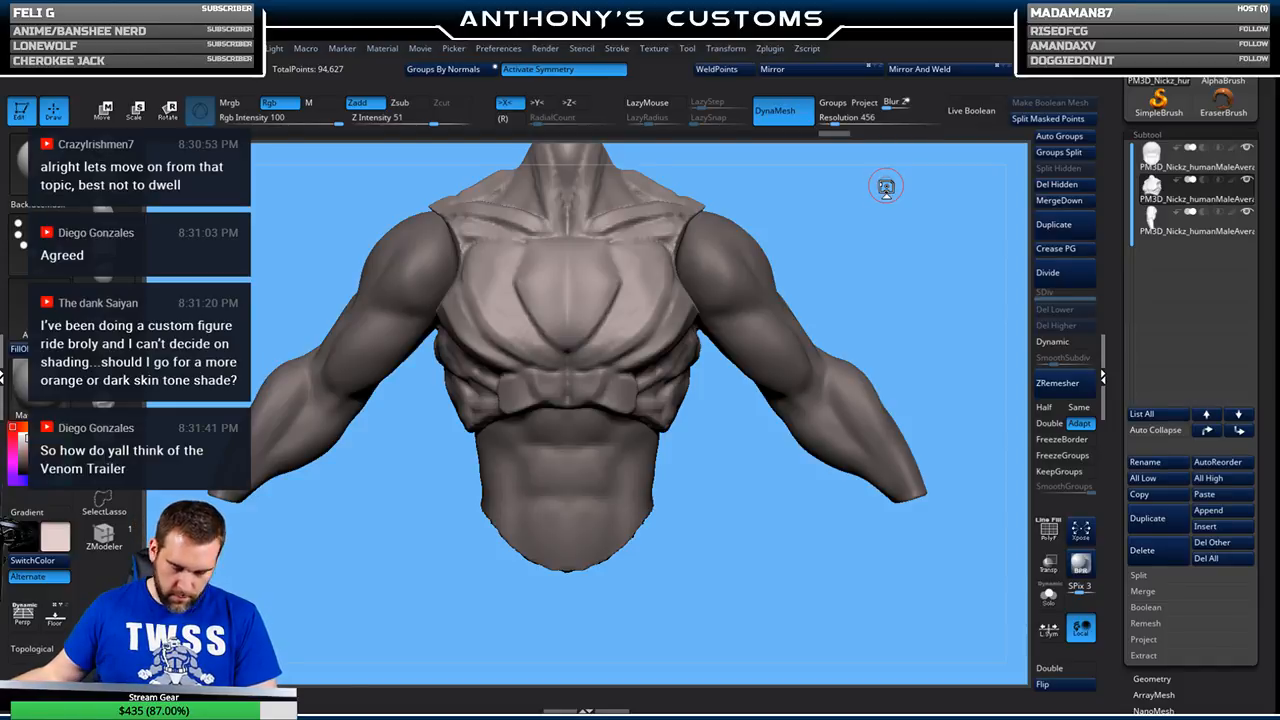
mouse_move(885, 187)
mouse_down()
mouse_move(915, 270)
mouse_move(919, 225)
mouse_up()
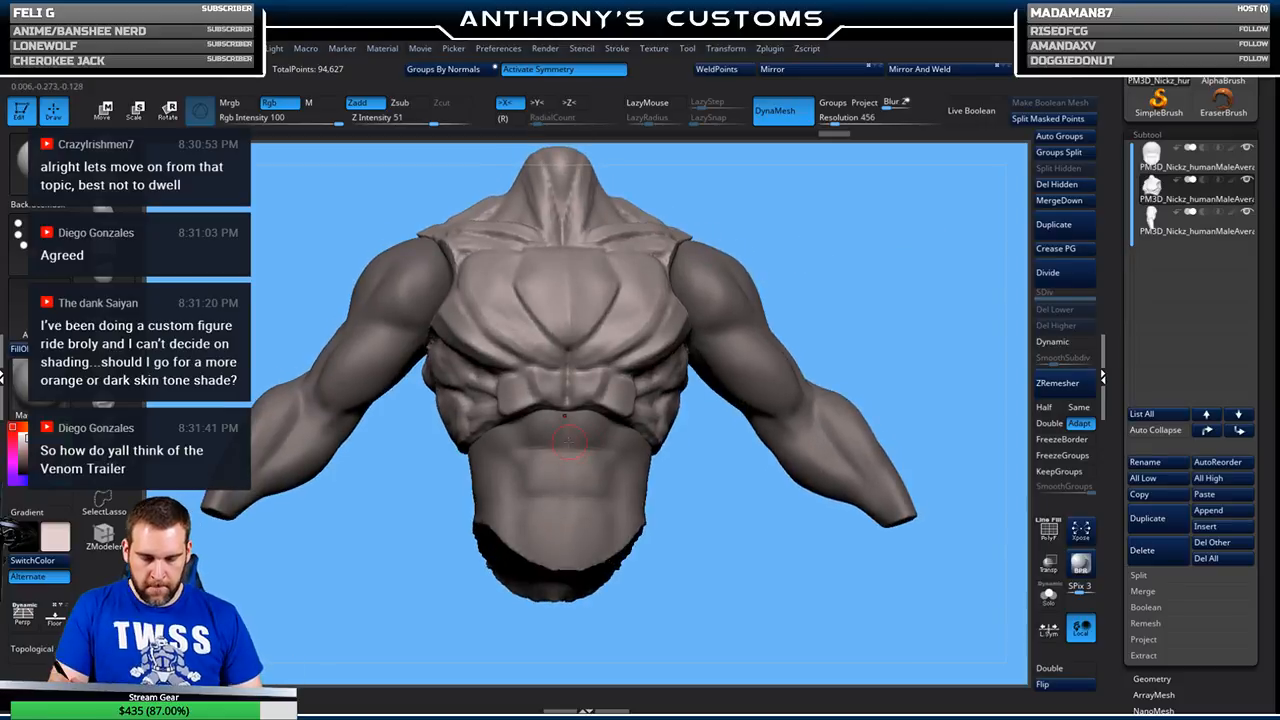
- Make the abdomen the active subtool and quick-save the project
alt+click(567, 468)
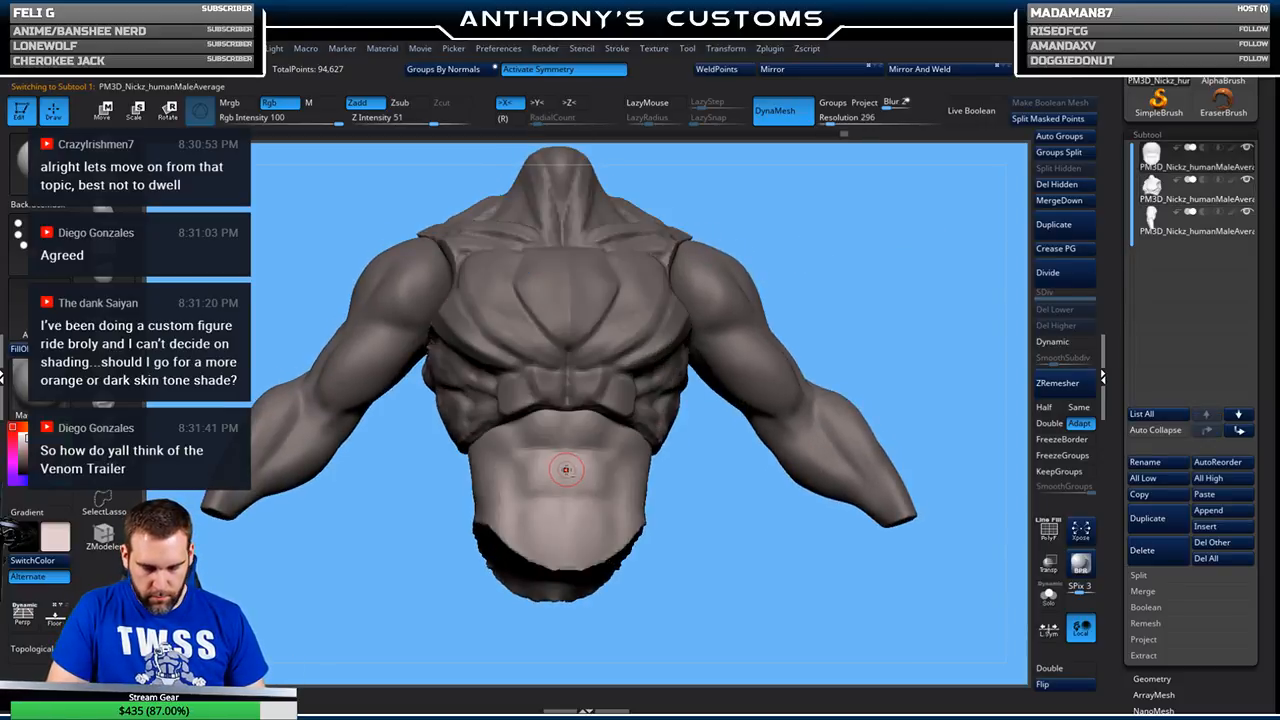
key(space)
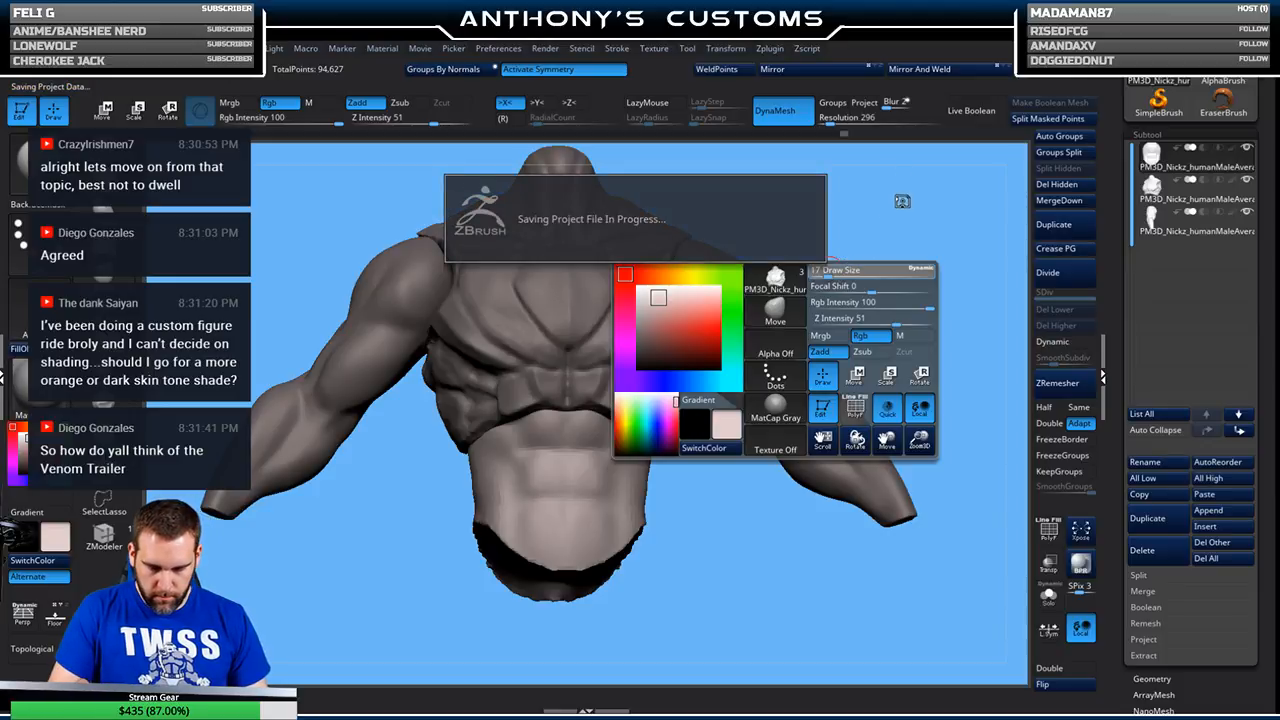
drag(876, 231, 850, 245)
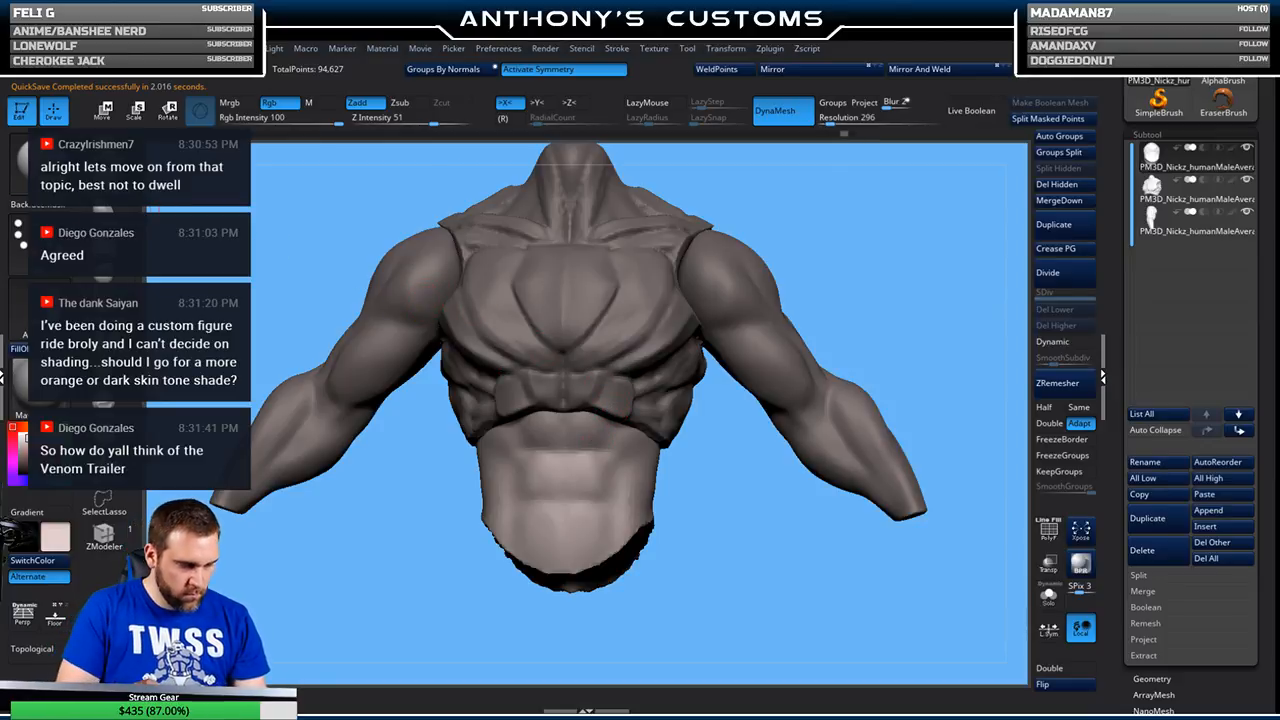
- Build up the three rows of abdominal muscle blocks on the abdomen with the ClayTubes brush
click(104, 210)
mouse_move(598, 438)
mouse_down()
mouse_move(573, 440)
mouse_move(607, 498)
mouse_move(589, 466)
mouse_move(583, 482)
mouse_move(574, 470)
mouse_up()
drag(617, 422, 611, 448)
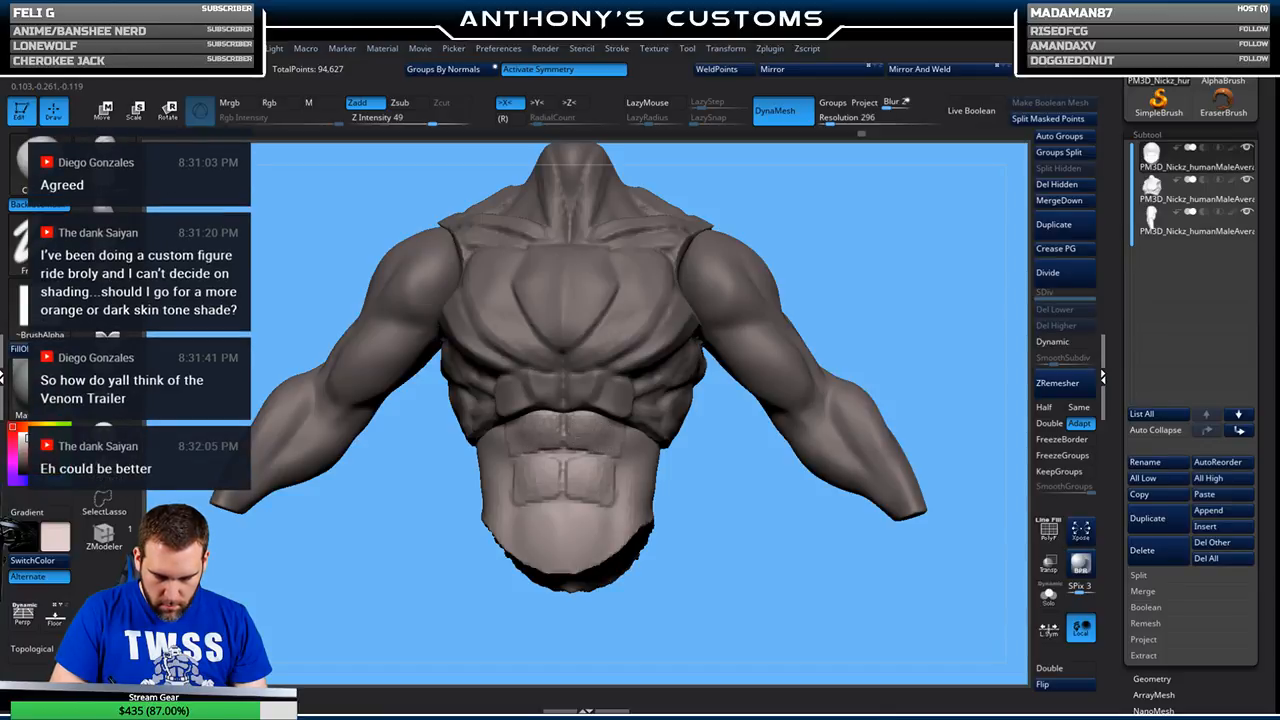
drag(862, 276, 871, 280)
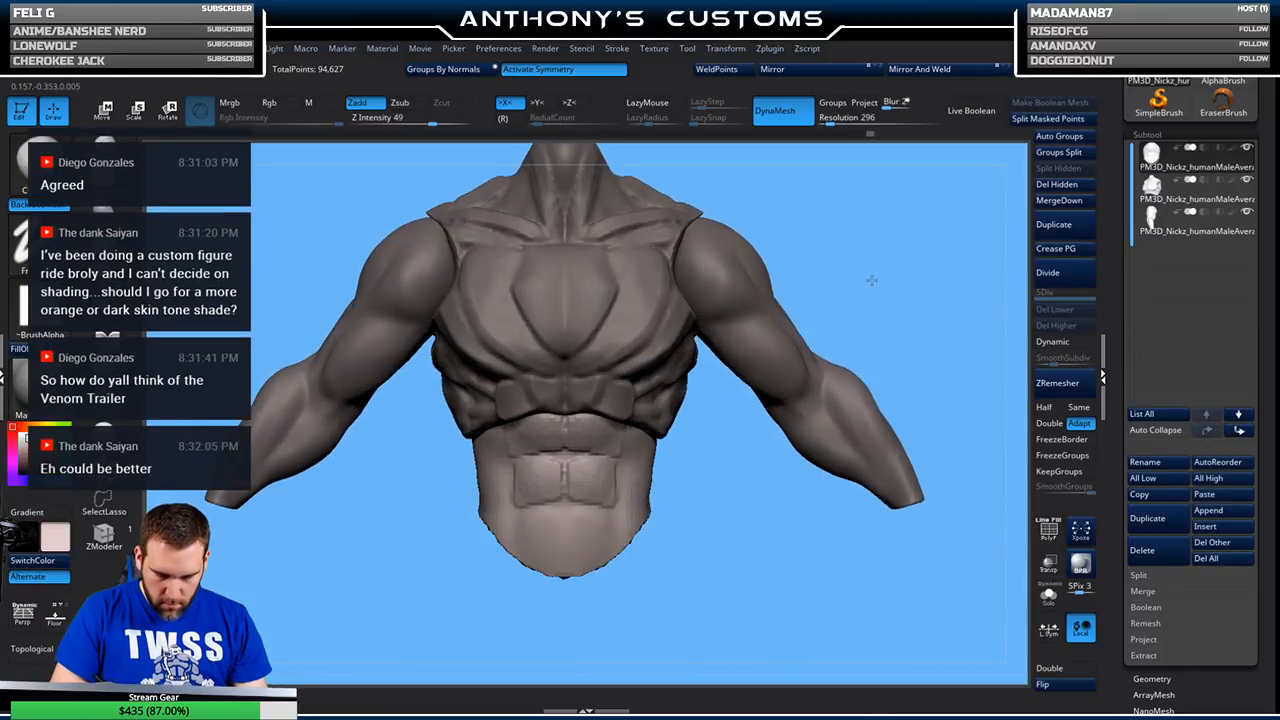
mouse_move(710, 515)
mouse_down()
mouse_move(726, 534)
mouse_move(590, 410)
mouse_up()
mouse_move(592, 457)
mouse_down()
mouse_move(611, 488)
mouse_move(582, 501)
mouse_move(575, 461)
mouse_move(560, 500)
mouse_move(552, 458)
mouse_move(561, 479)
mouse_up()
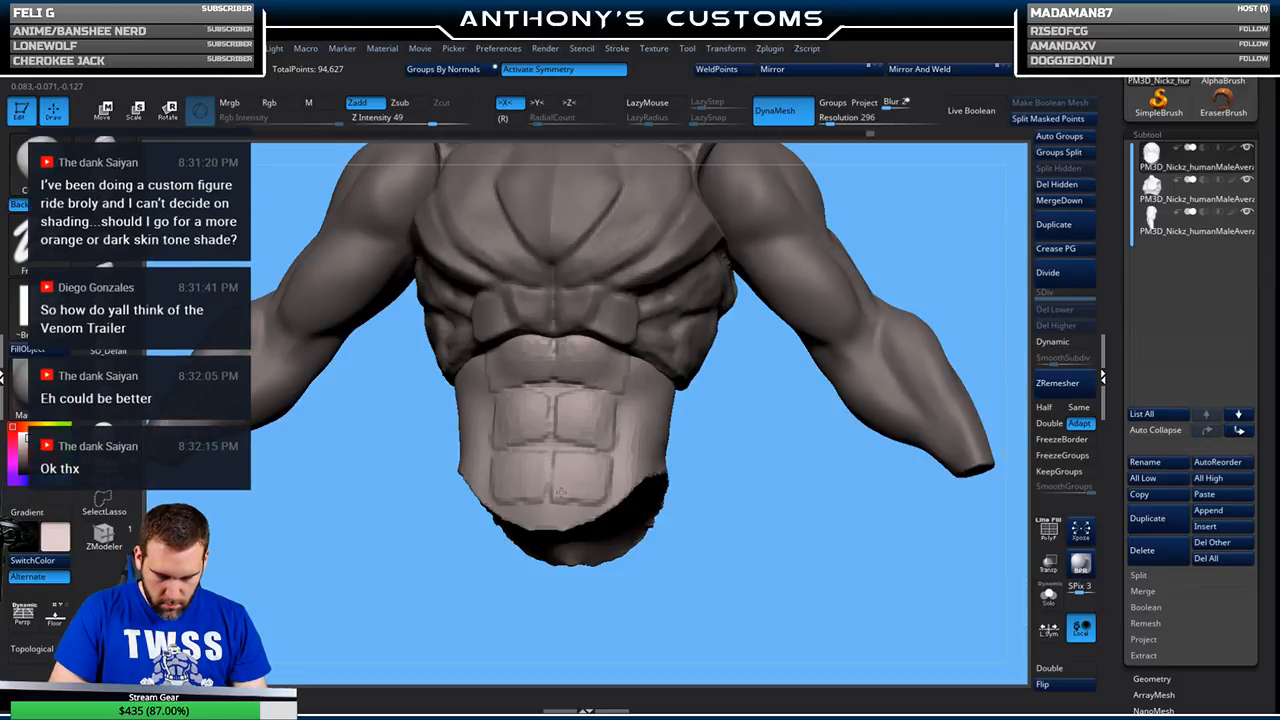
- Fill the open underside of the abdomen using a larger ClayTubes brush, undoing the last stroke
mouse_move(700, 498)
mouse_down()
mouse_move(723, 517)
mouse_move(677, 423)
mouse_move(703, 402)
mouse_up()
drag(852, 235, 929, 217)
key(space)
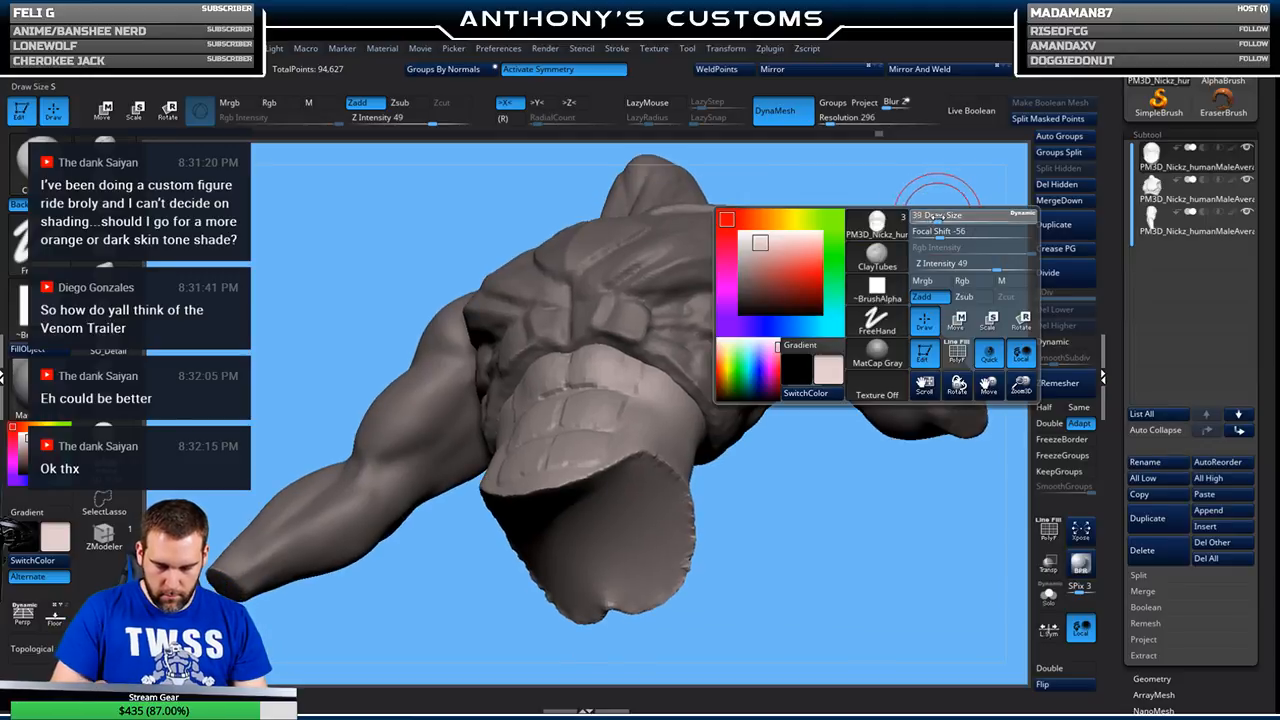
mouse_move(604, 518)
mouse_down()
mouse_move(560, 540)
mouse_move(590, 530)
mouse_move(600, 568)
mouse_move(640, 562)
mouse_move(580, 545)
mouse_move(620, 492)
mouse_move(545, 520)
mouse_move(603, 533)
mouse_move(616, 494)
mouse_move(628, 503)
mouse_move(562, 513)
mouse_up()
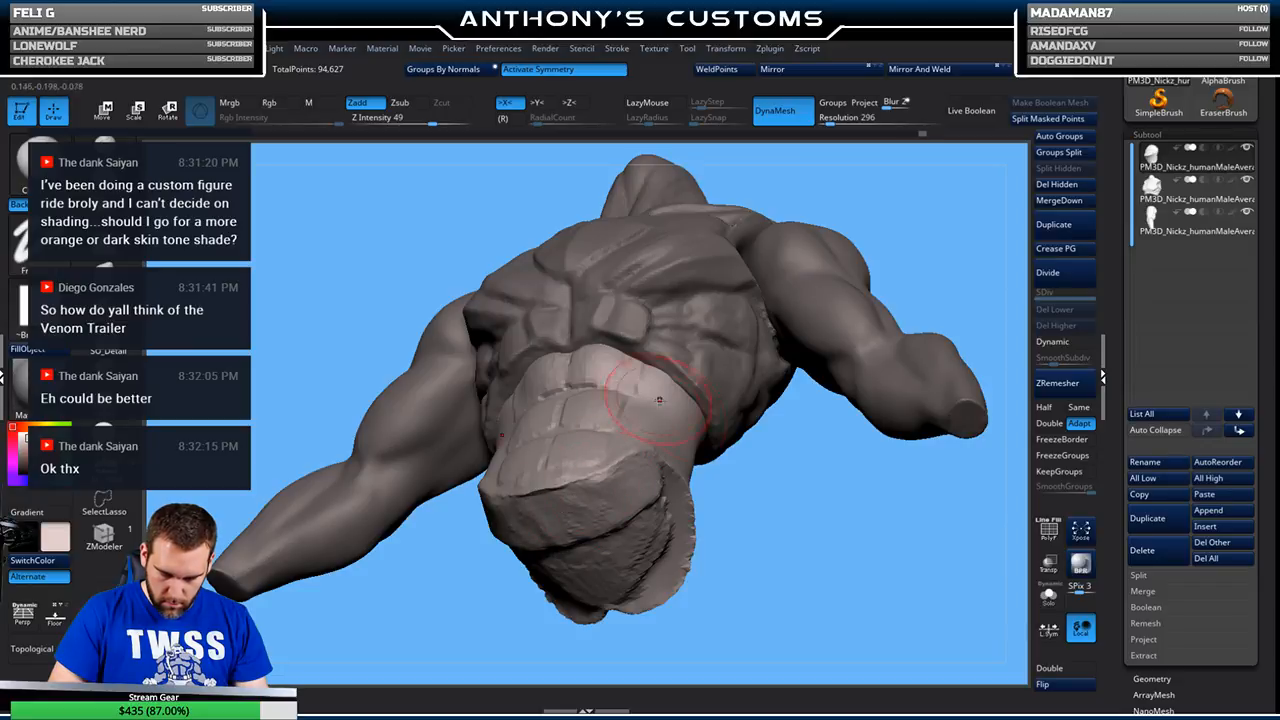
key(ctrl+z)
- Resize the brush, build up the underside of the abdomen into a rounded pelvis and smooth its front edge
key(space)
mouse_move(763, 491)
mouse_down()
mouse_move(722, 566)
mouse_move(820, 464)
mouse_up()
mouse_move(688, 511)
mouse_down()
mouse_move(673, 484)
mouse_move(573, 505)
mouse_move(650, 580)
mouse_move(682, 538)
mouse_move(655, 595)
mouse_move(621, 586)
mouse_up()
mouse_move(817, 486)
mouse_down()
mouse_move(831, 551)
mouse_move(862, 598)
mouse_up()
key(shift)
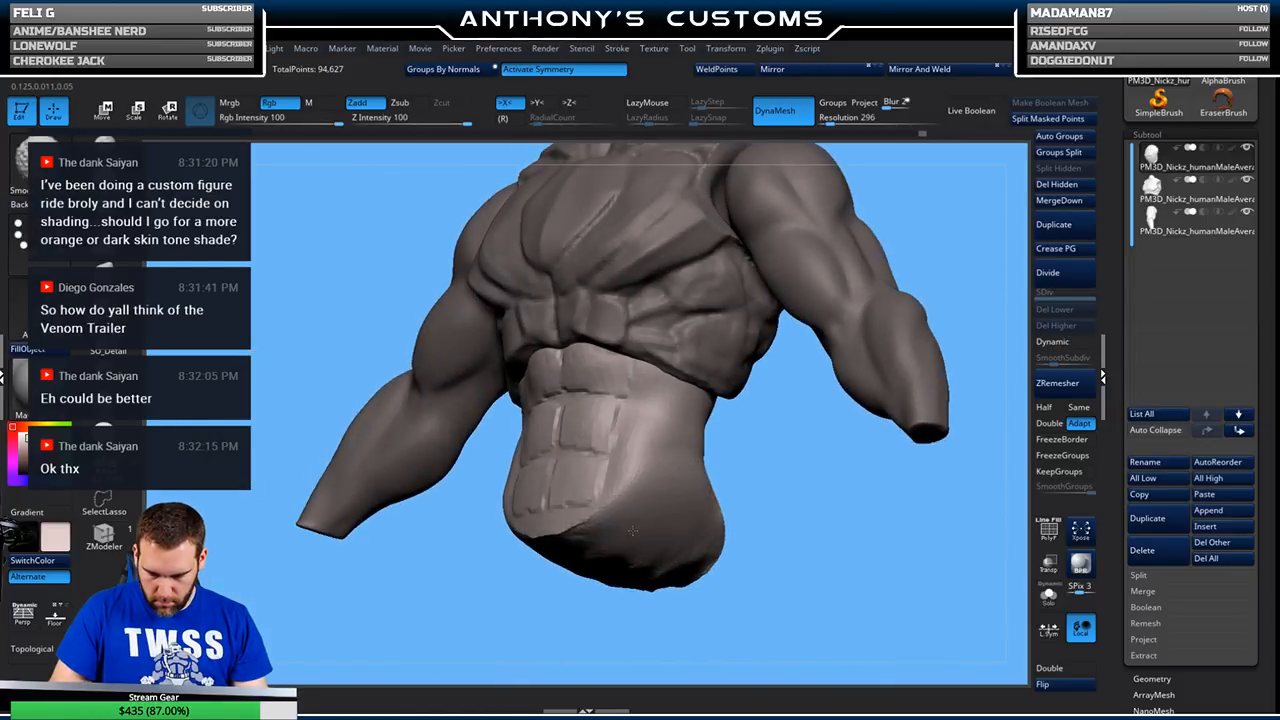
shift+drag(602, 550, 564, 557)
- Fill the crease between the lower back and the pelvis with clay and smooth the area into one rounded form
mouse_move(833, 541)
mouse_down()
mouse_move(814, 594)
mouse_move(850, 600)
mouse_move(828, 529)
mouse_move(715, 400)
mouse_up()
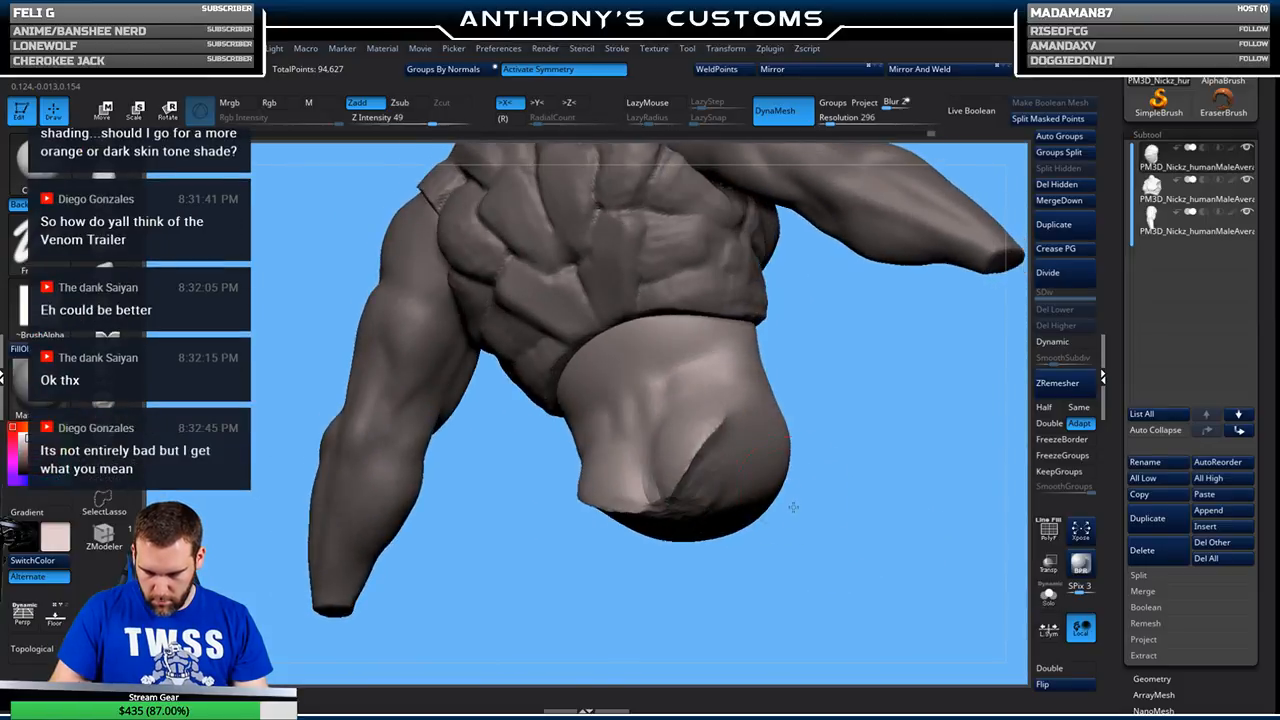
mouse_move(690, 450)
mouse_down()
mouse_move(610, 495)
mouse_move(697, 447)
mouse_move(680, 400)
mouse_move(665, 430)
mouse_move(707, 453)
mouse_up()
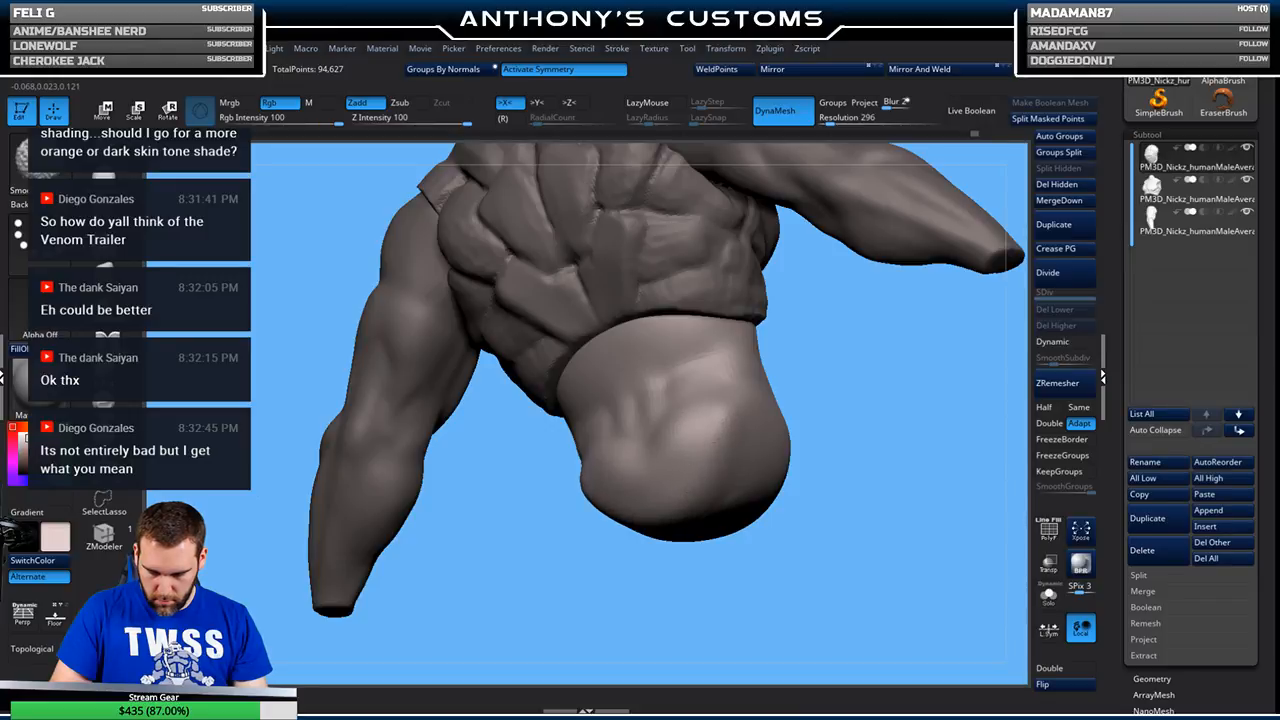
mouse_move(640, 455)
mouse_down()
mouse_move(600, 470)
mouse_move(630, 445)
mouse_up()
mouse_move(590, 490)
mouse_down()
mouse_move(667, 462)
mouse_move(732, 412)
mouse_move(690, 455)
mouse_up()
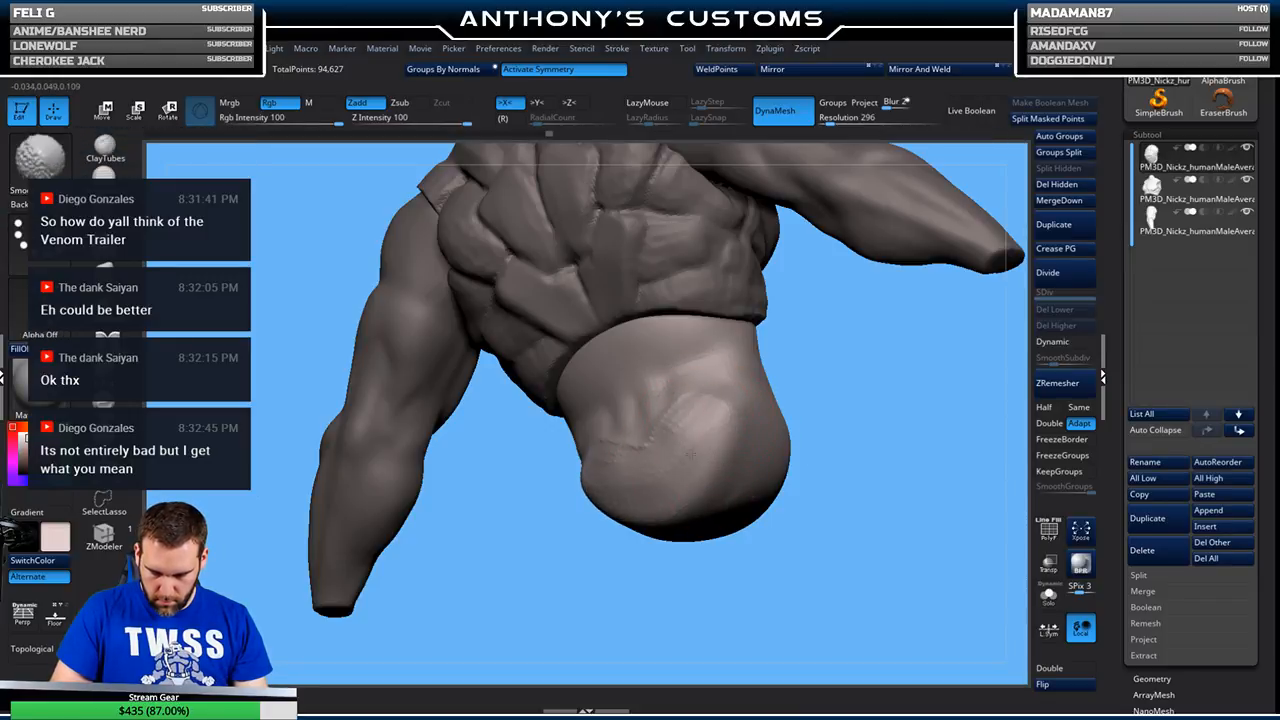
mouse_move(743, 411)
mouse_down()
mouse_move(726, 394)
mouse_move(694, 466)
mouse_move(732, 408)
mouse_move(706, 391)
mouse_move(689, 470)
mouse_move(706, 426)
mouse_move(686, 440)
mouse_up()
mouse_move(878, 464)
mouse_down()
mouse_move(862, 500)
mouse_move(810, 521)
mouse_move(874, 561)
mouse_move(666, 529)
mouse_move(697, 549)
mouse_move(687, 453)
mouse_move(664, 538)
mouse_move(717, 565)
mouse_move(742, 500)
mouse_move(690, 565)
mouse_move(638, 525)
mouse_up()
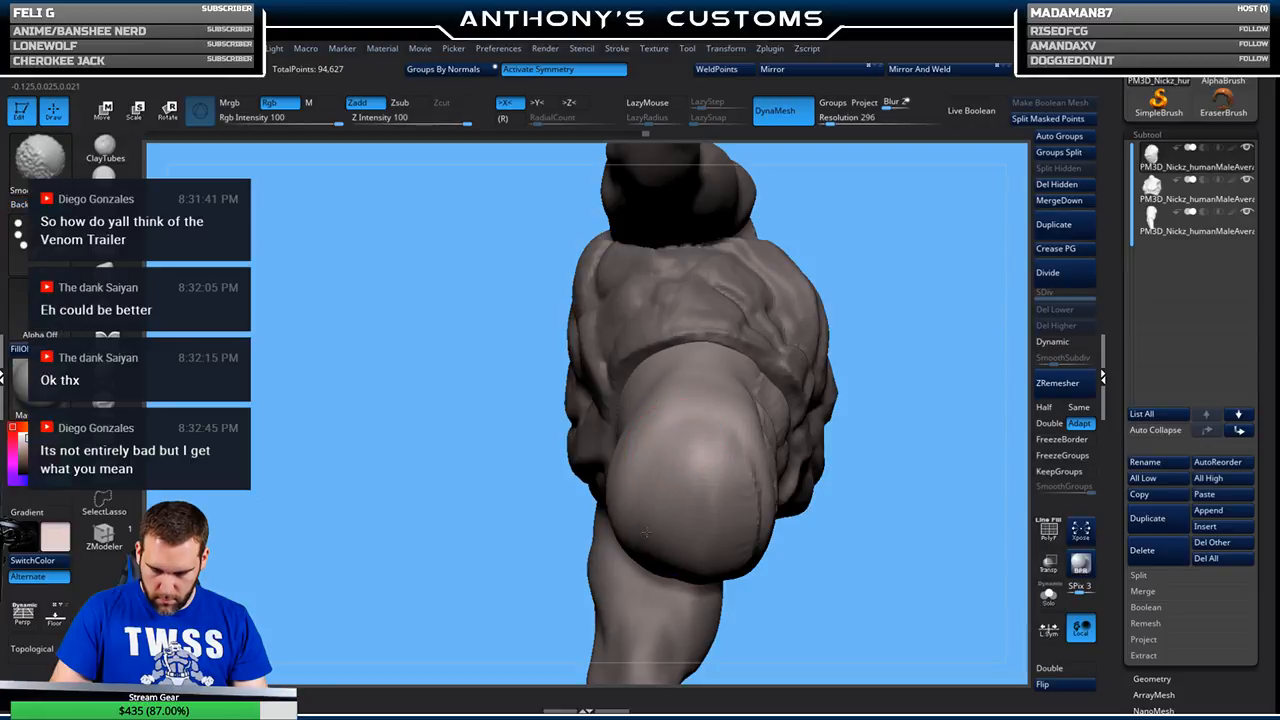
- Smooth and even out the clay on the underside of the pelvis so it forms one rounded shape
drag(868, 335, 842, 495)
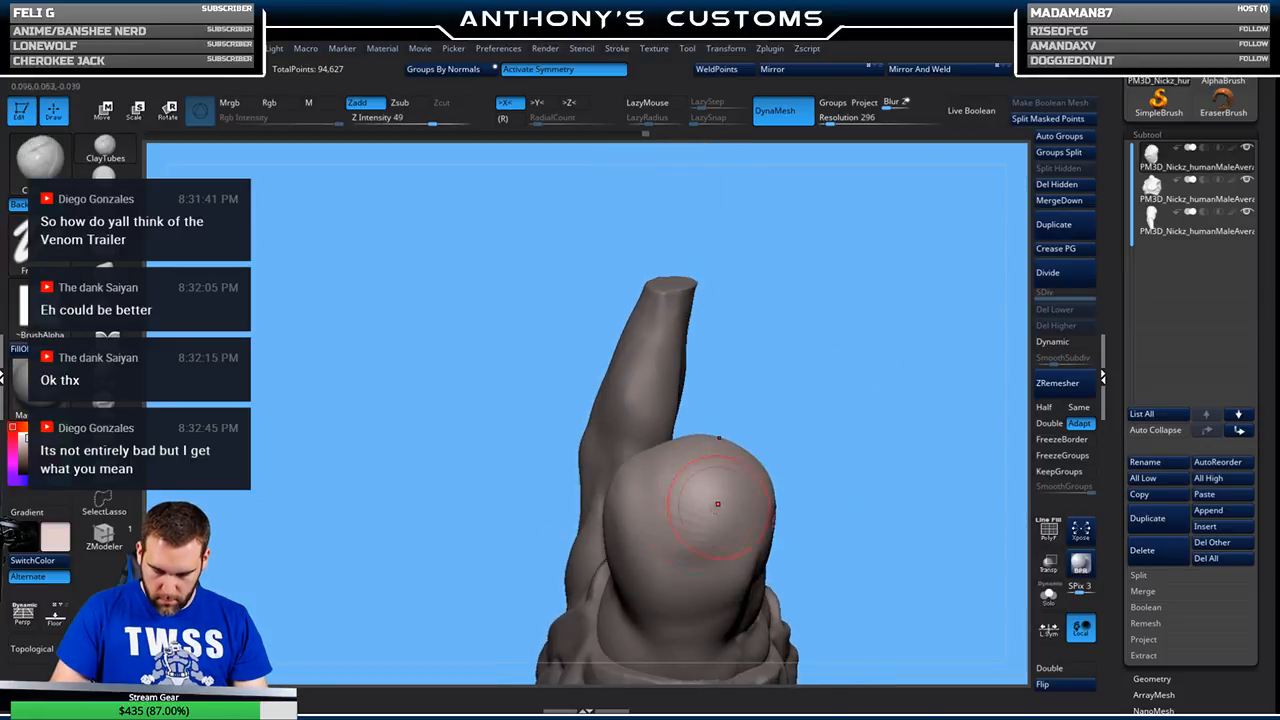
shift+drag(746, 482, 670, 468)
drag(862, 620, 862, 582)
mouse_move(871, 471)
mouse_down()
mouse_move(820, 514)
mouse_move(815, 488)
mouse_move(766, 509)
mouse_move(657, 409)
mouse_up()
mouse_move(710, 495)
mouse_down()
mouse_move(766, 503)
mouse_move(756, 420)
mouse_move(748, 443)
mouse_move(764, 422)
mouse_up()
- Rebuild the paired abdominal muscle blocks in raised rows with a resized ClayTubes brush, keeping the grooves between them
key(space)
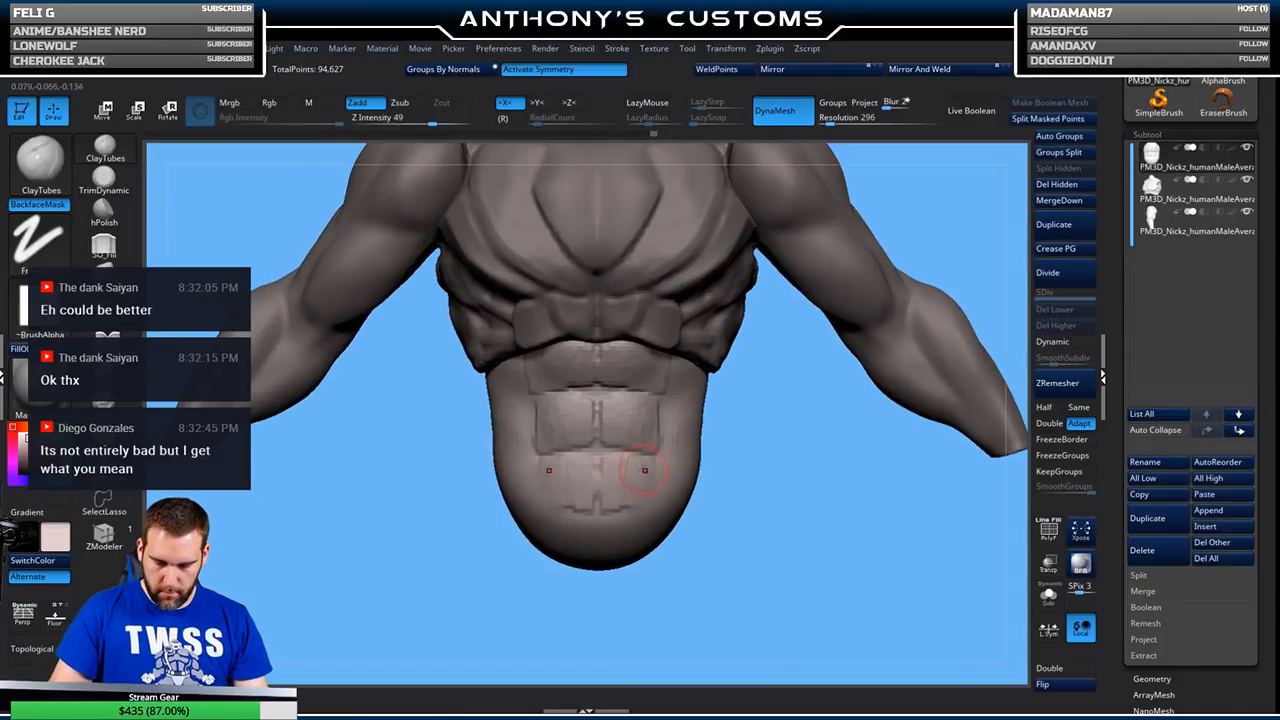
mouse_move(645, 462)
mouse_down()
mouse_move(652, 492)
mouse_move(630, 470)
mouse_move(590, 480)
mouse_up()
mouse_move(572, 400)
mouse_down()
mouse_move(585, 445)
mouse_move(625, 413)
mouse_move(642, 445)
mouse_move(648, 413)
mouse_up()
mouse_move(745, 490)
mouse_down()
mouse_move(763, 509)
mouse_move(622, 386)
mouse_move(580, 395)
mouse_move(600, 392)
mouse_up()
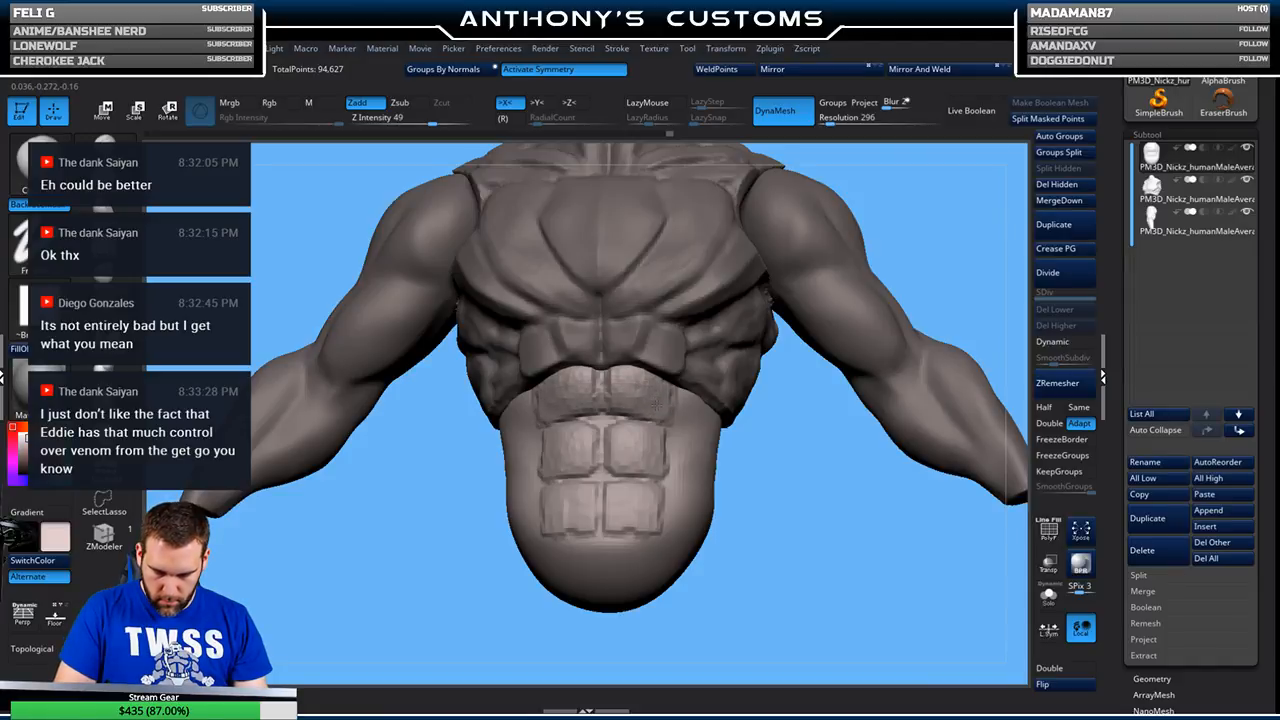
mouse_move(757, 443)
mouse_down()
mouse_move(791, 537)
mouse_move(766, 437)
mouse_move(771, 514)
mouse_move(820, 503)
mouse_move(817, 530)
mouse_move(860, 484)
mouse_move(651, 497)
mouse_move(500, 385)
mouse_move(875, 334)
mouse_move(907, 311)
mouse_up()
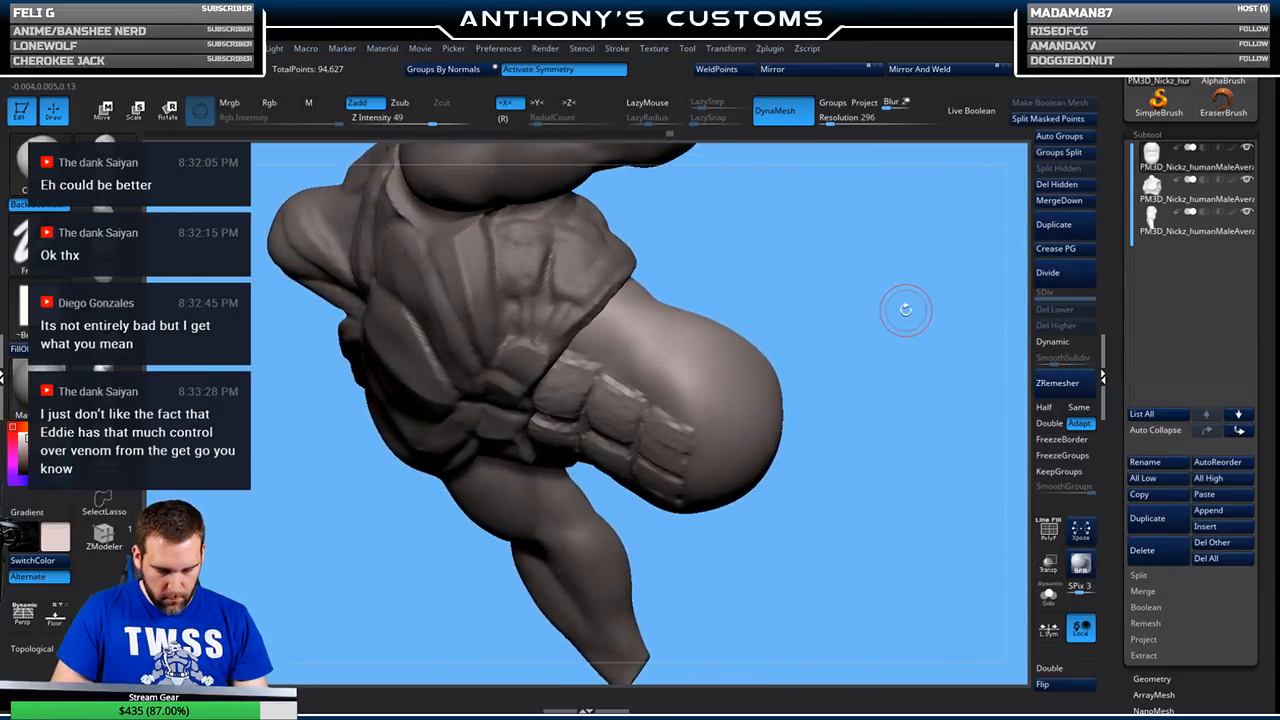
- Resize the ClayTubes brush and build up a muscle block at the side of the waist and a strip beside the abdominals
key(space)
mouse_move(825, 292)
mouse_down()
mouse_move(815, 318)
mouse_move(829, 332)
mouse_up()
key(space)
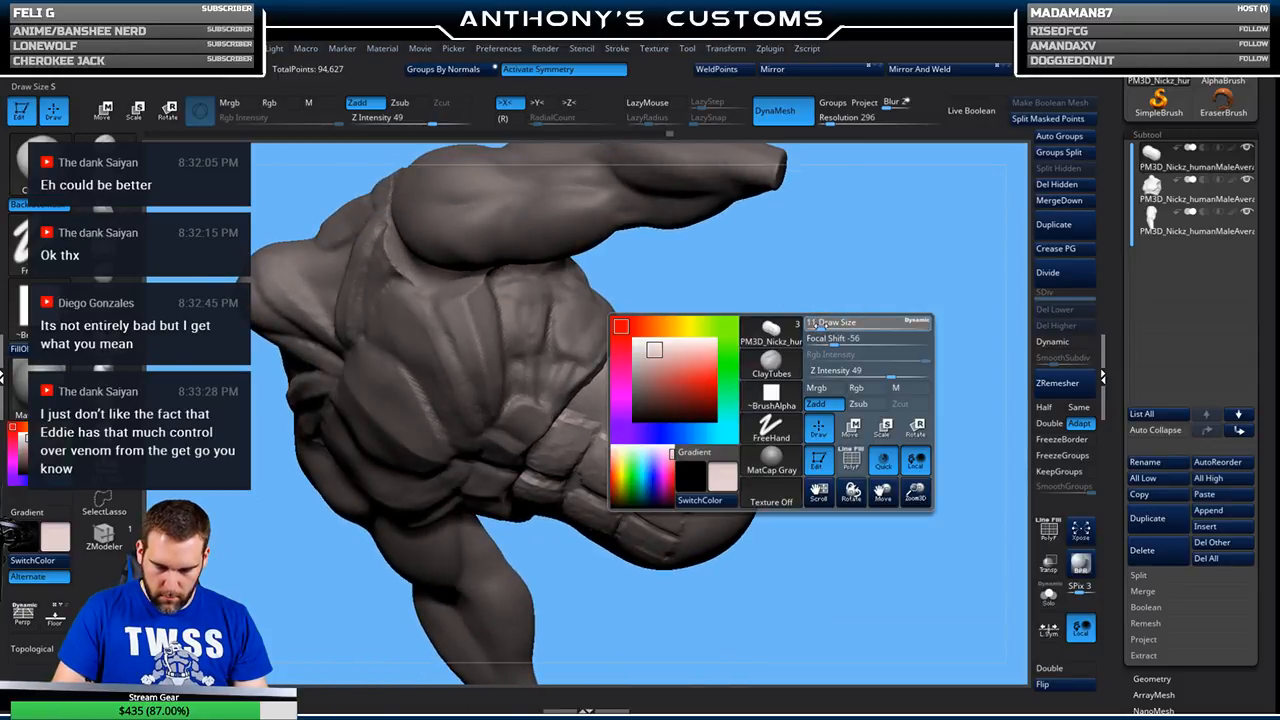
drag(760, 326, 700, 385)
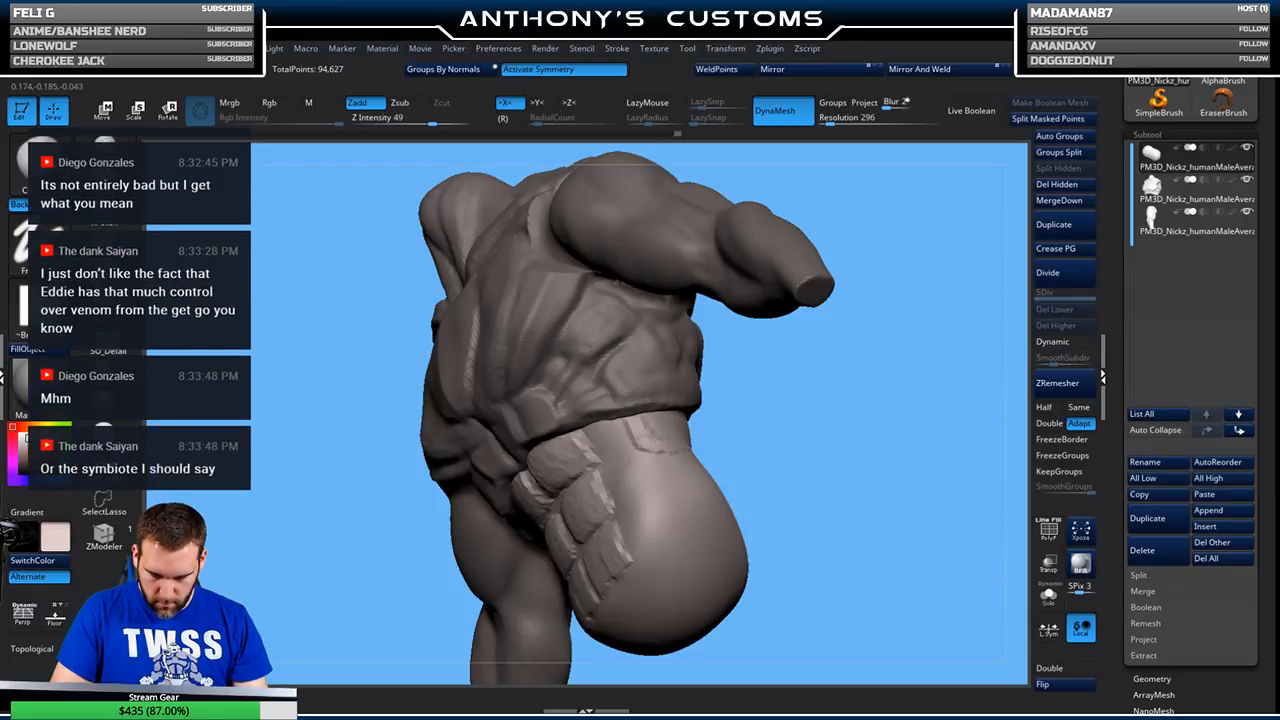
drag(609, 521, 749, 451)
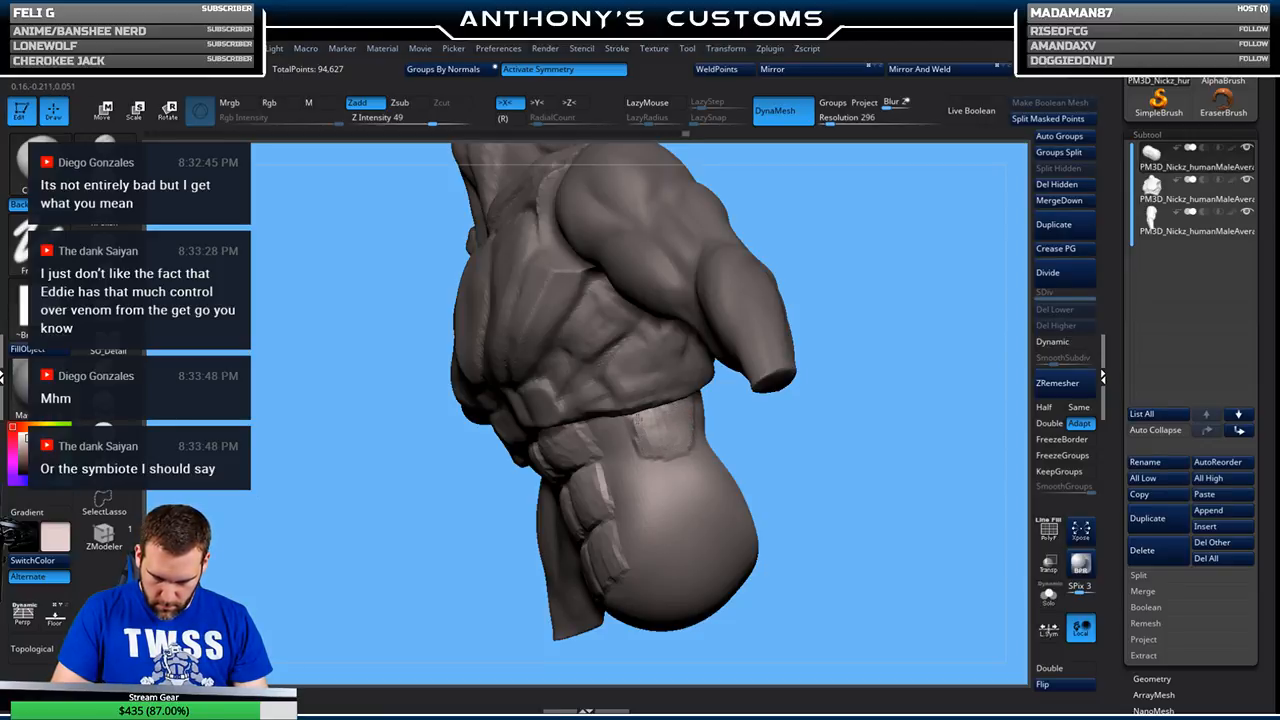
mouse_move(809, 431)
mouse_down()
mouse_move(877, 420)
mouse_move(754, 389)
mouse_move(802, 472)
mouse_move(759, 384)
mouse_move(750, 478)
mouse_move(689, 475)
mouse_move(858, 393)
mouse_move(783, 462)
mouse_move(794, 460)
mouse_move(777, 431)
mouse_move(795, 409)
mouse_move(766, 486)
mouse_move(780, 434)
mouse_move(767, 411)
mouse_move(697, 397)
mouse_up()
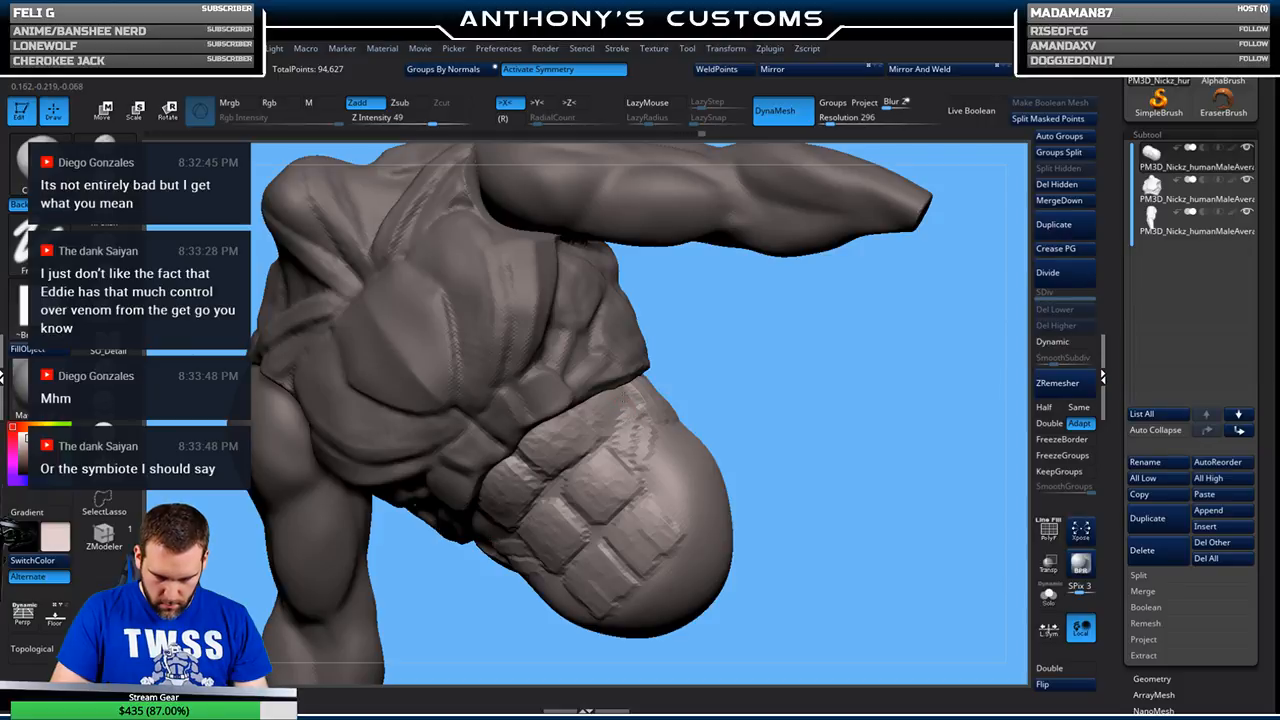
- Smooth the strip beside the abdominals and build up the oblique muscle over the hip with ClayTubes
mouse_move(746, 375)
shift+mouse_down()
mouse_move(722, 480)
mouse_move(715, 448)
mouse_move(680, 496)
mouse_move(686, 486)
mouse_move(657, 483)
mouse_move(672, 495)
mouse_move(678, 424)
shift+mouse_up()
key(space)
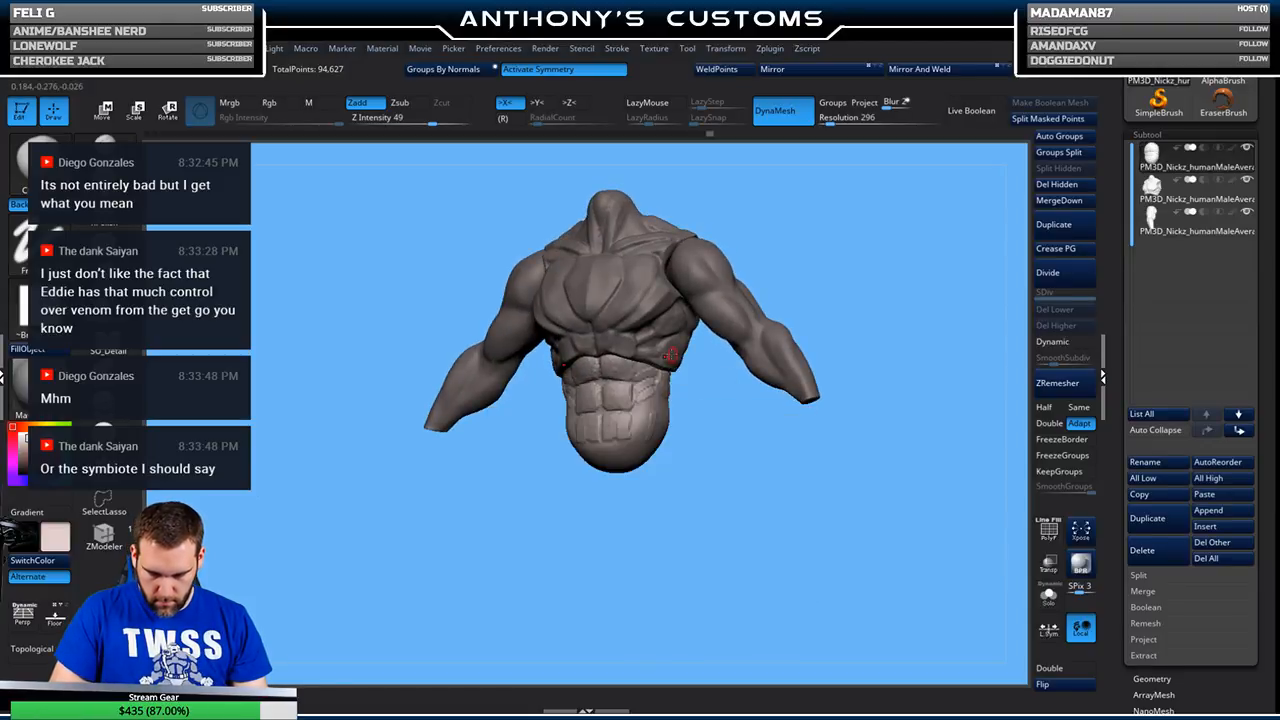
drag(701, 472, 670, 434)
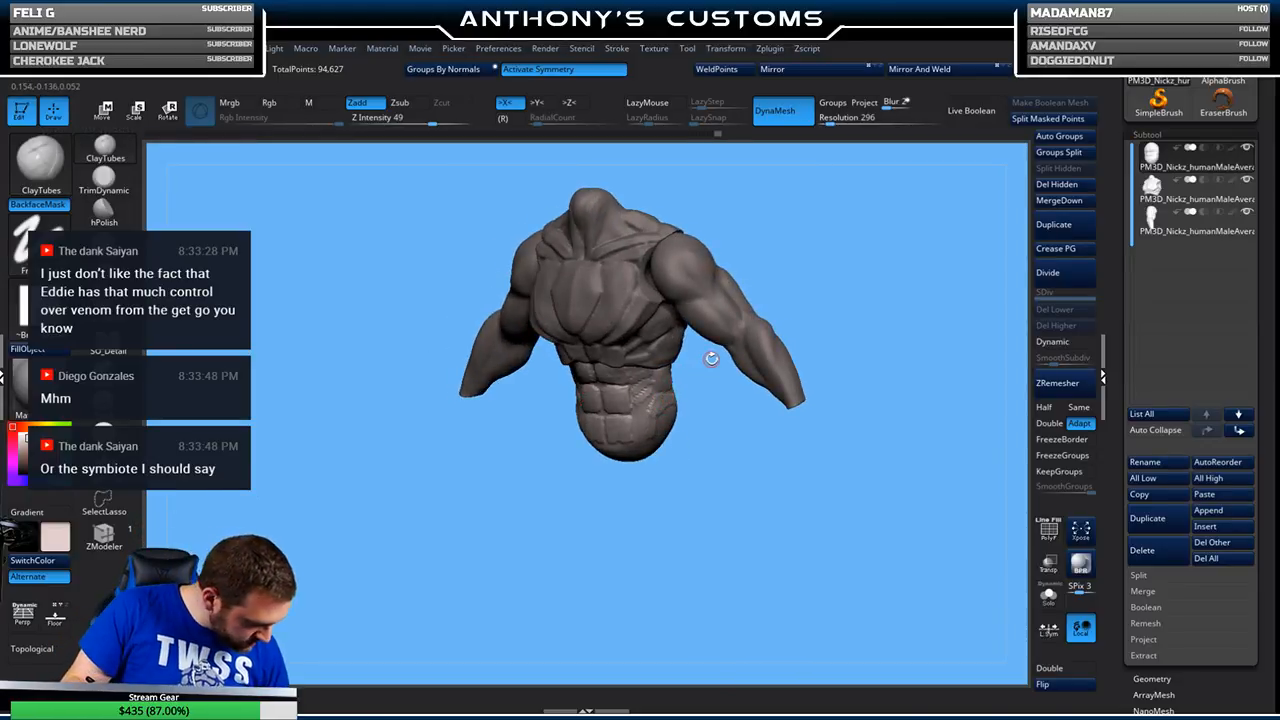
mouse_move(723, 457)
mouse_down()
mouse_move(740, 430)
mouse_move(766, 434)
mouse_move(774, 471)
mouse_move(730, 483)
mouse_move(740, 472)
mouse_move(700, 420)
mouse_move(766, 429)
mouse_move(744, 438)
mouse_move(663, 402)
mouse_up()
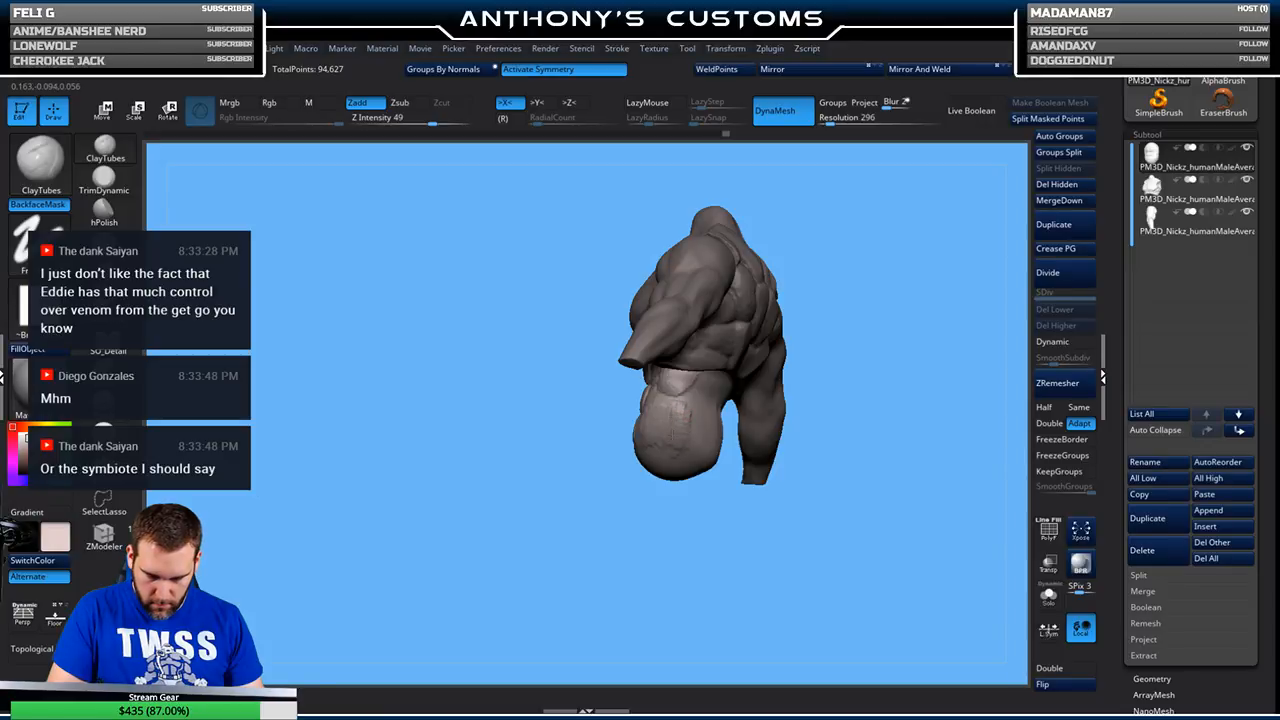
mouse_move(837, 363)
mouse_down()
mouse_move(766, 449)
mouse_move(790, 485)
mouse_move(680, 410)
mouse_up()
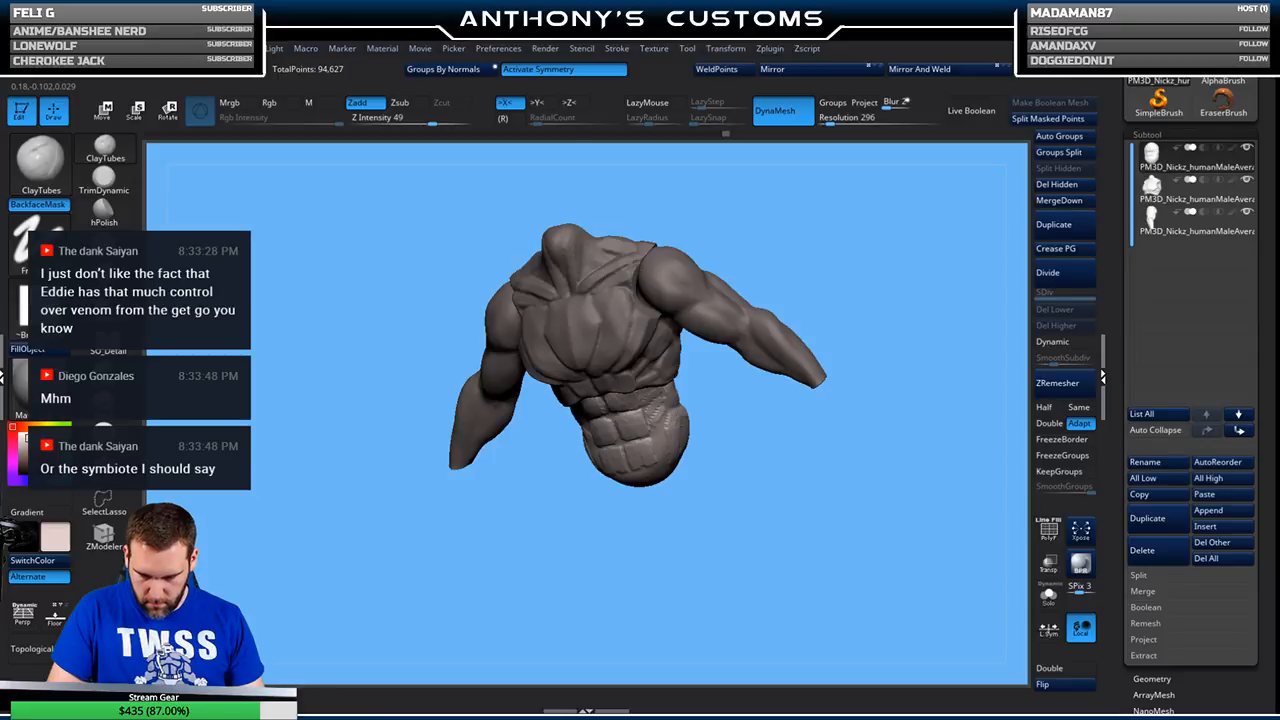
- Define the ridge between the oblique and the lower abdominal blocks, running from the waist down to the pelvis
drag(705, 444, 626, 410)
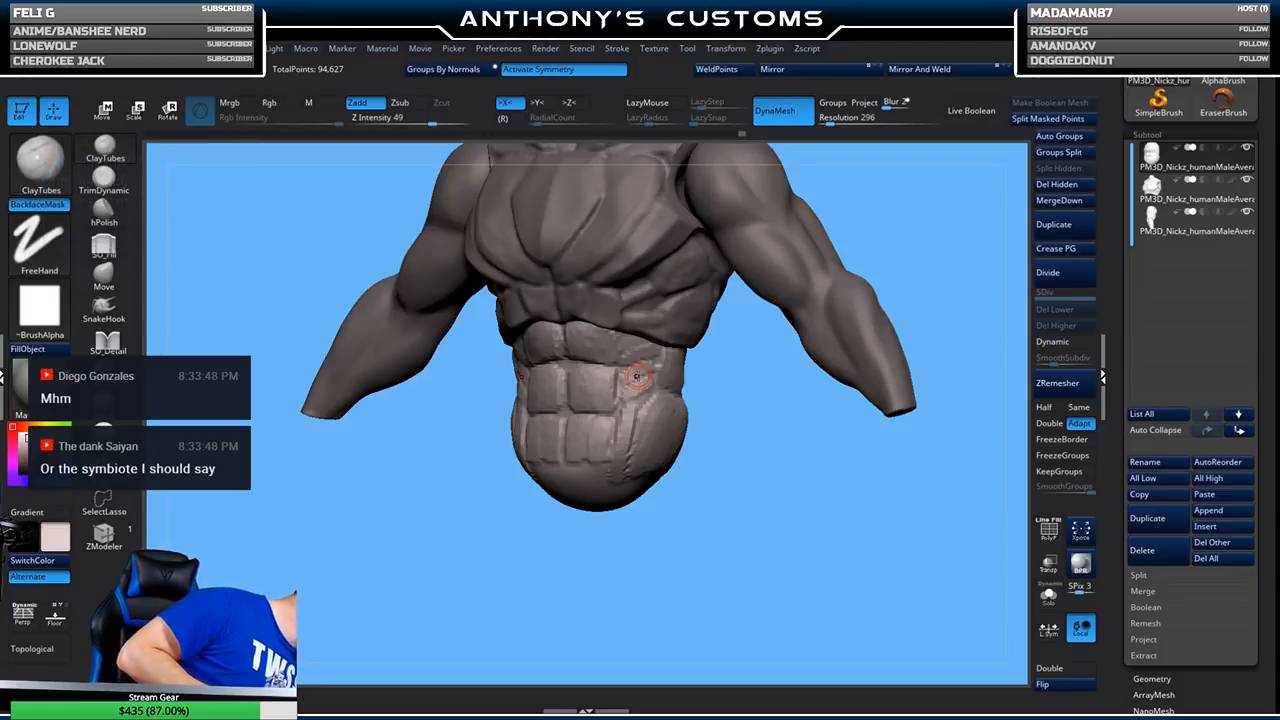
drag(768, 483, 746, 513)
mouse_move(612, 436)
mouse_down()
mouse_move(601, 446)
mouse_move(618, 406)
mouse_move(598, 443)
mouse_up()
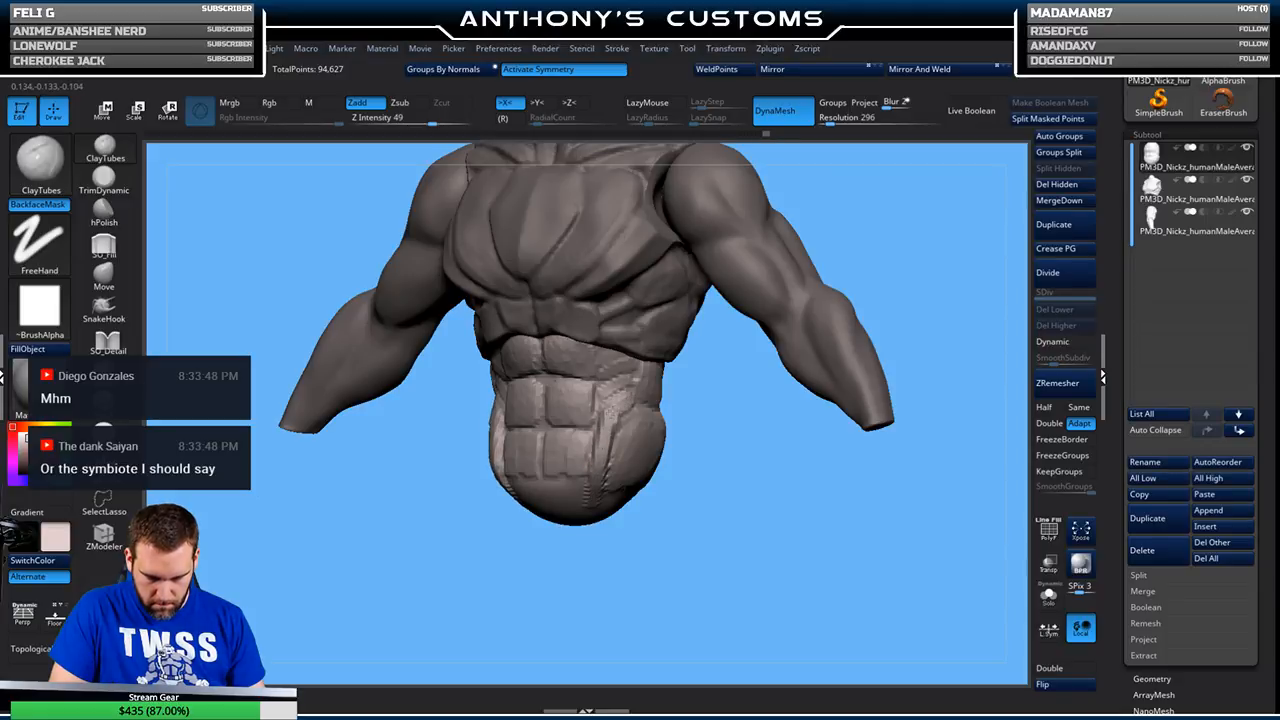
drag(669, 514, 649, 381)
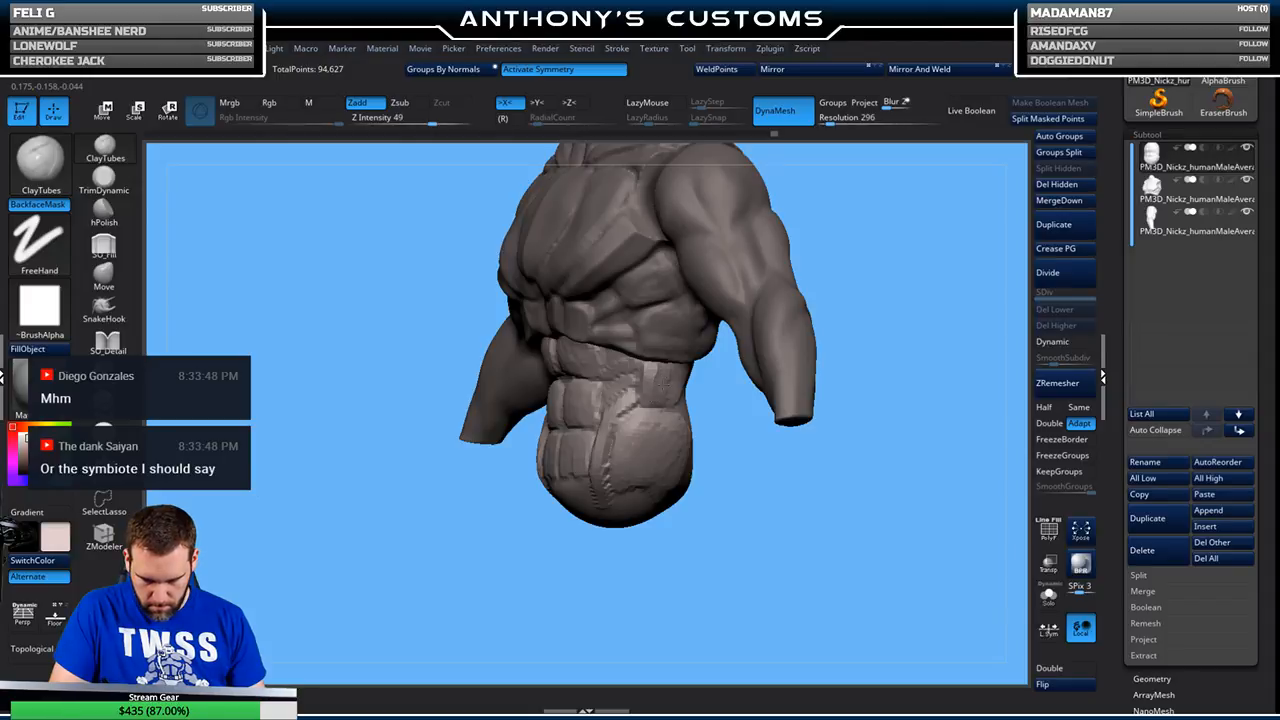
- Set the DynaMesh resolution to 432 and remesh the abdomen
click(834, 121)
click(832, 120)
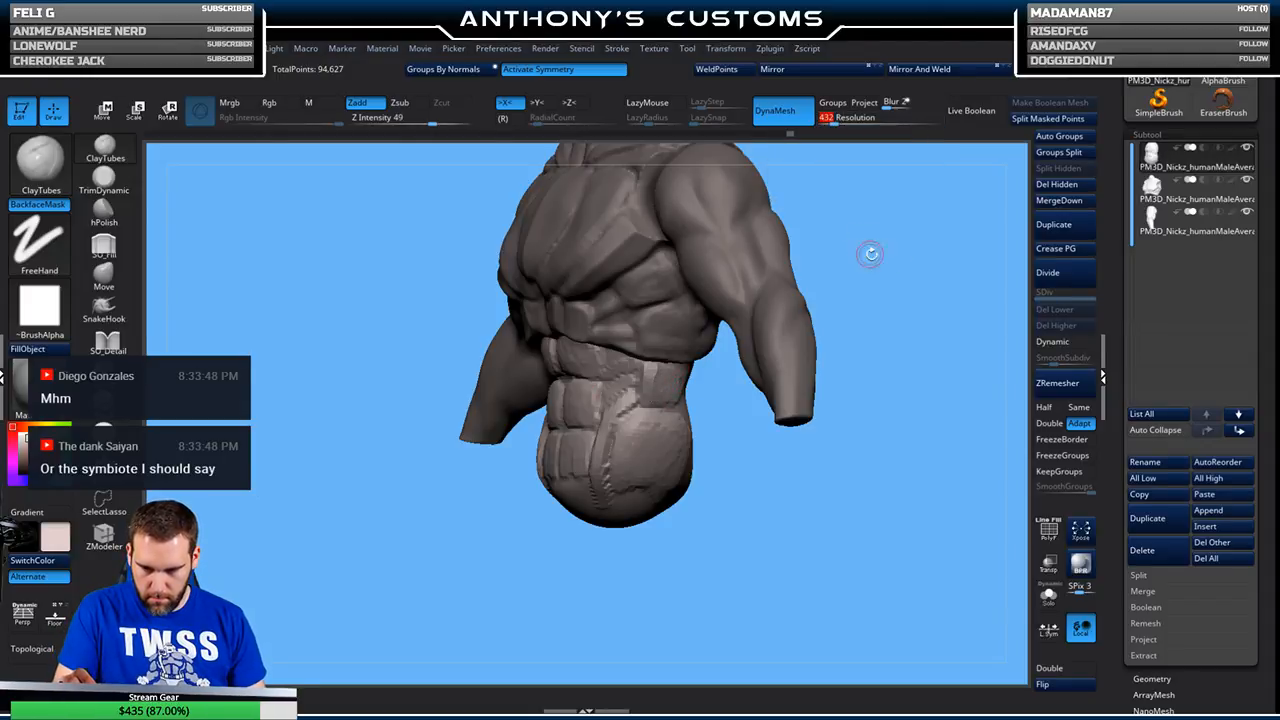
ctrl+drag(900, 257, 914, 274)
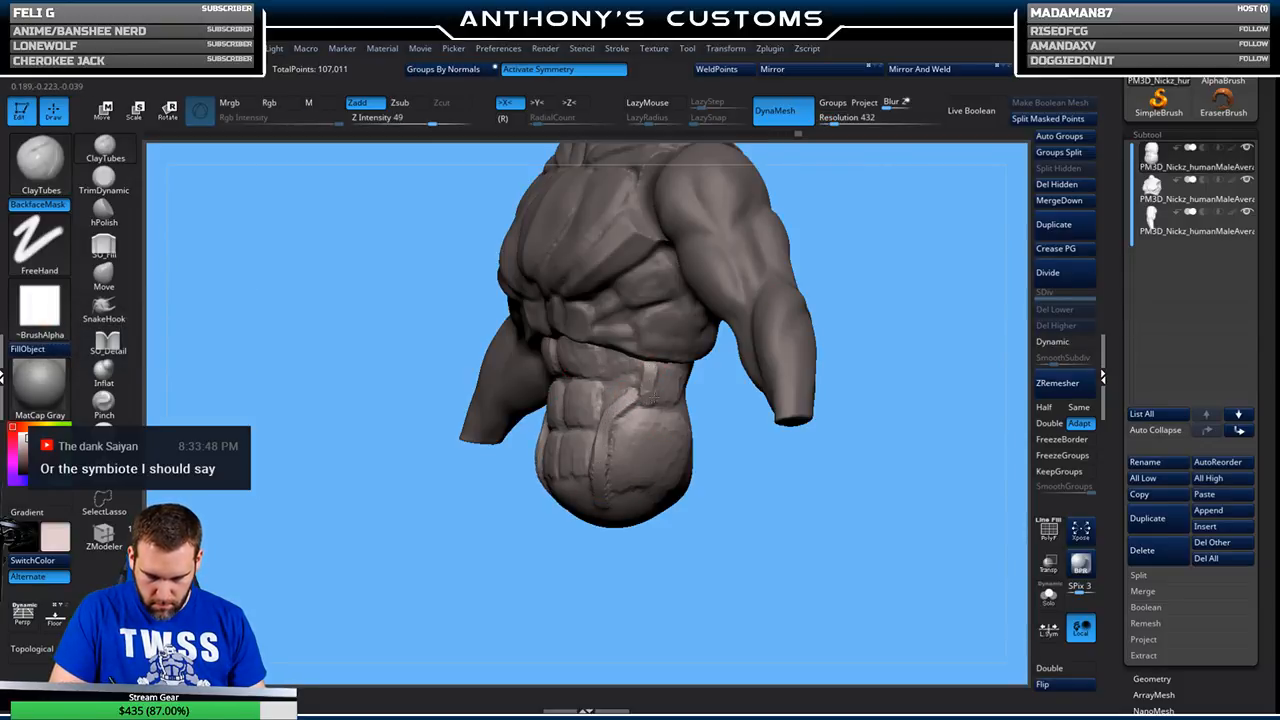
- Reshape the oblique ridges beside the lower abdominal blocks symmetrically with a larger Move brush
drag(717, 471, 734, 519)
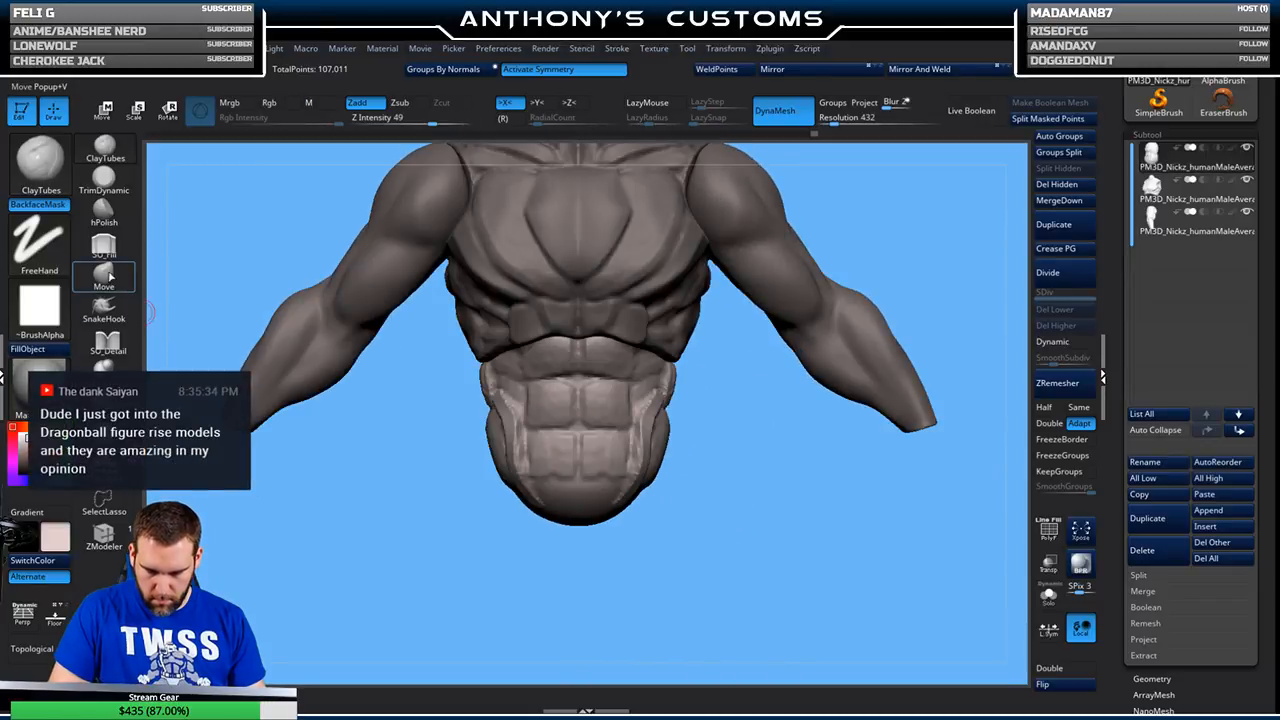
click(104, 276)
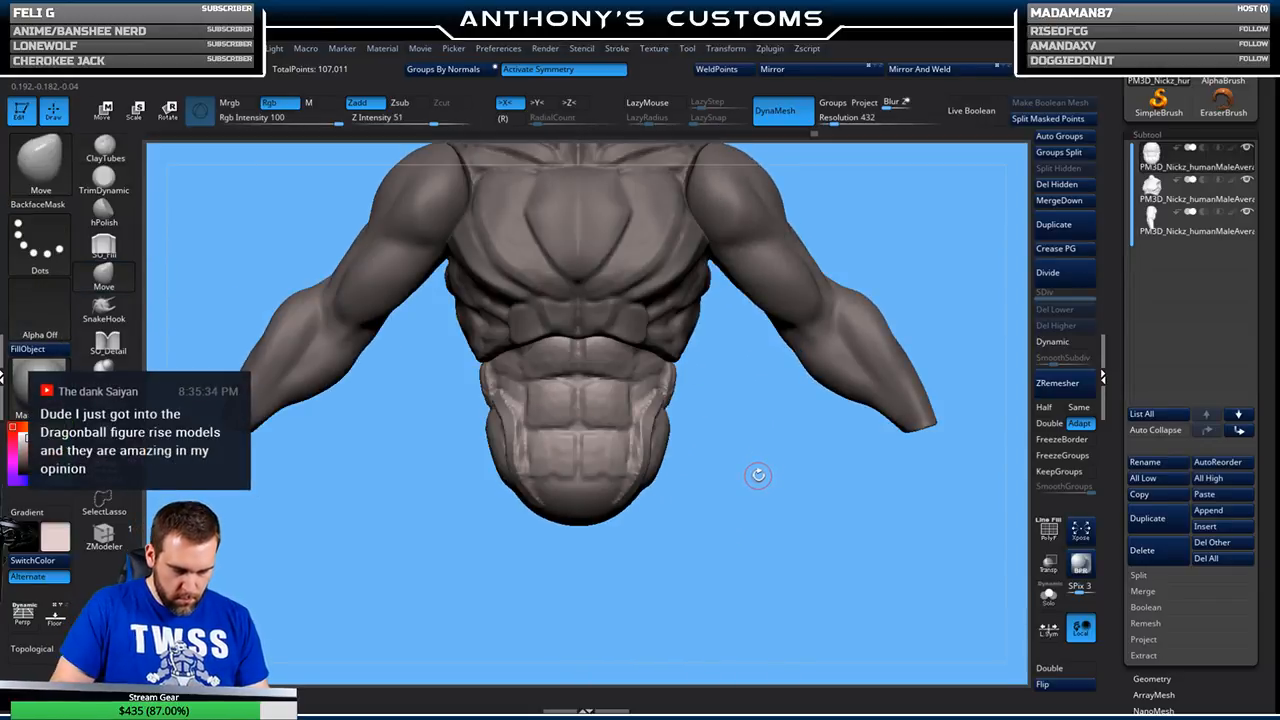
key(space)
drag(760, 478, 758, 390)
drag(643, 422, 633, 410)
drag(720, 427, 743, 489)
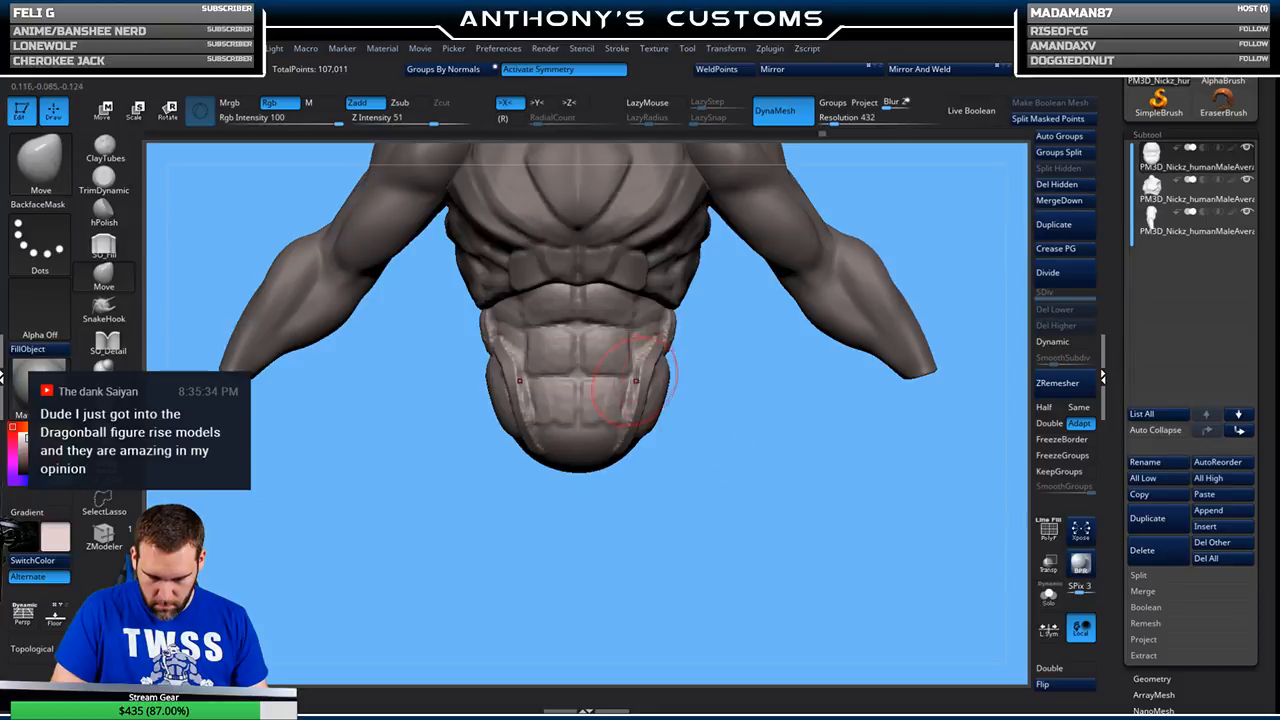
drag(647, 384, 641, 373)
- Adjust the middle abdominal blocks and the overall abdomen shape with the Move brush, resizing the brush
drag(714, 430, 732, 463)
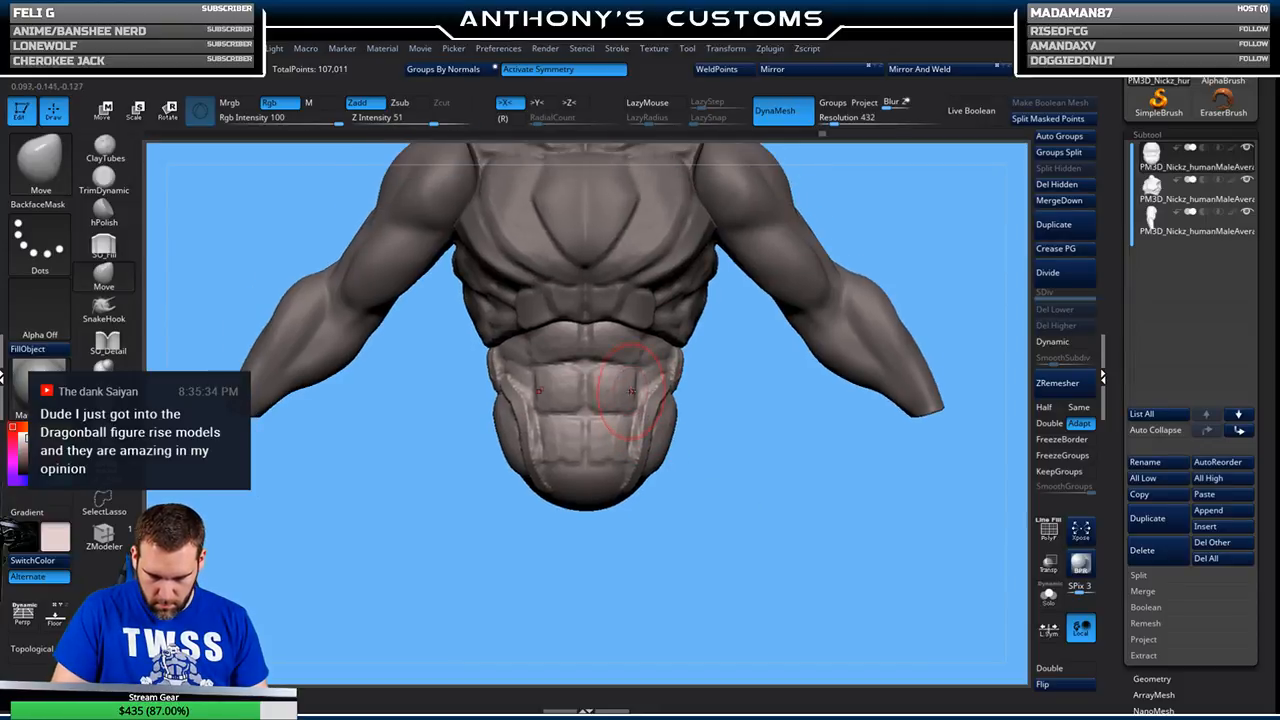
drag(630, 392, 587, 363)
mouse_move(722, 461)
mouse_down()
mouse_move(770, 456)
mouse_move(718, 484)
mouse_move(722, 438)
mouse_up()
mouse_move(728, 520)
alt+mouse_down()
mouse_move(706, 451)
mouse_move(702, 510)
mouse_move(682, 500)
mouse_move(699, 470)
alt+mouse_up()
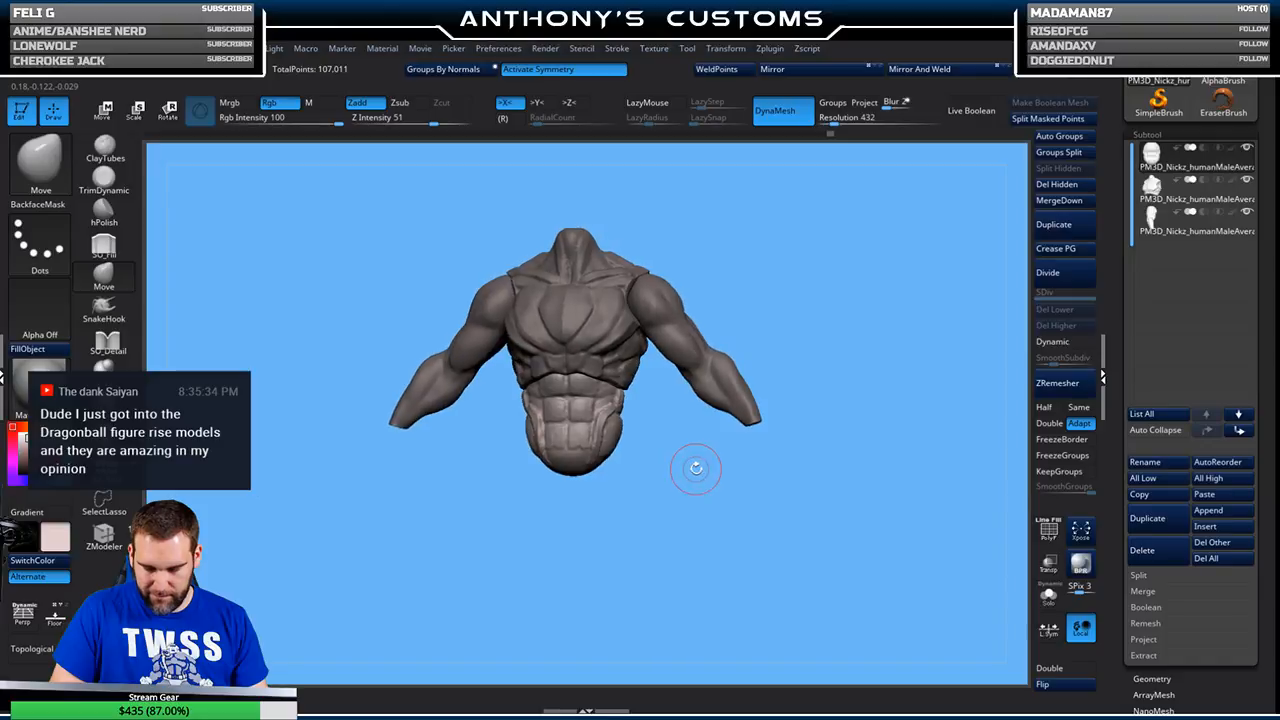
key(space)
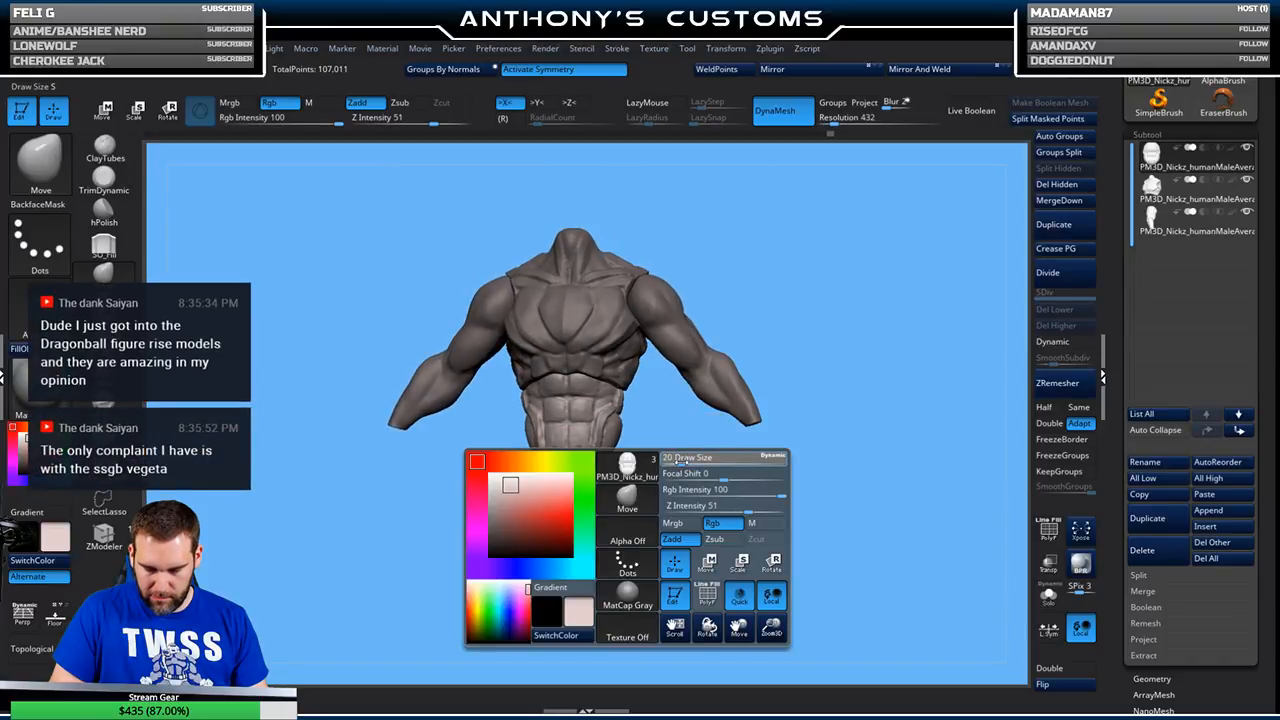
drag(740, 470, 686, 443)
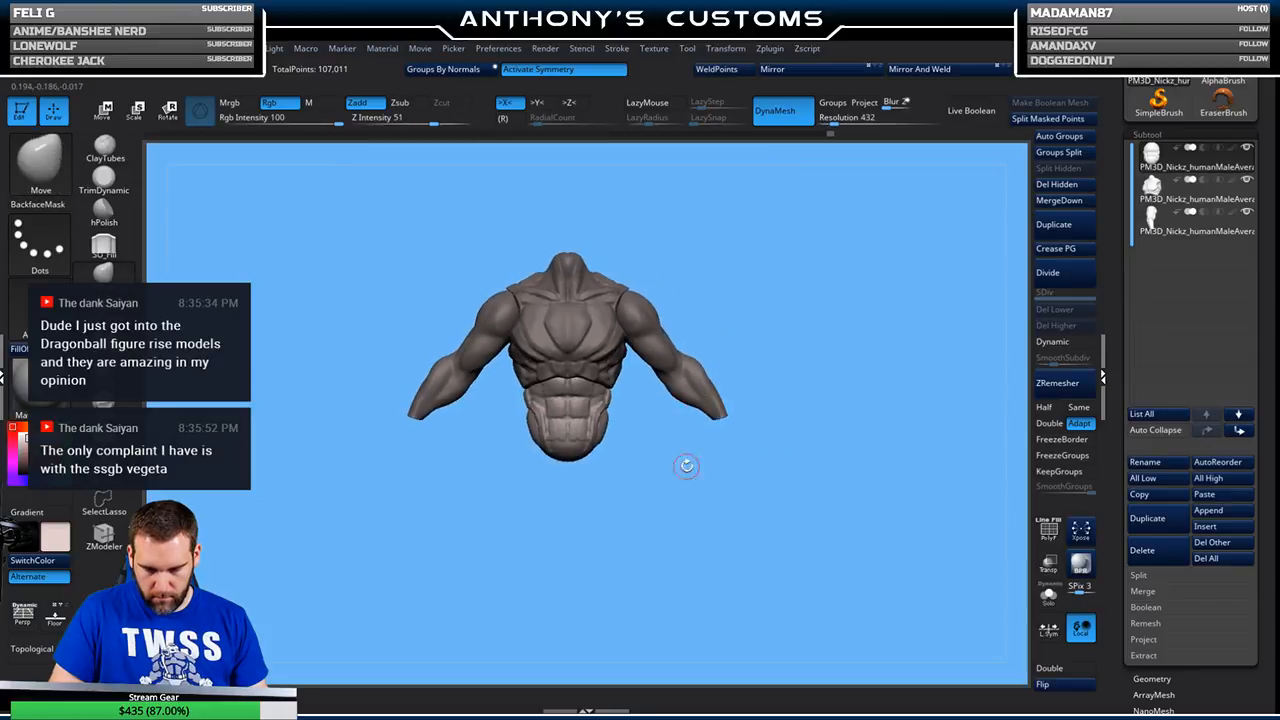
- Make the chest piece the active subtool and flatten the outer and central chest muscle surfaces with TrimDynamic
mouse_move(678, 513)
mouse_down()
mouse_move(700, 505)
mouse_move(710, 471)
mouse_move(710, 548)
mouse_move(720, 282)
mouse_move(700, 434)
mouse_move(729, 423)
mouse_up()
alt+click(655, 312)
key(space)
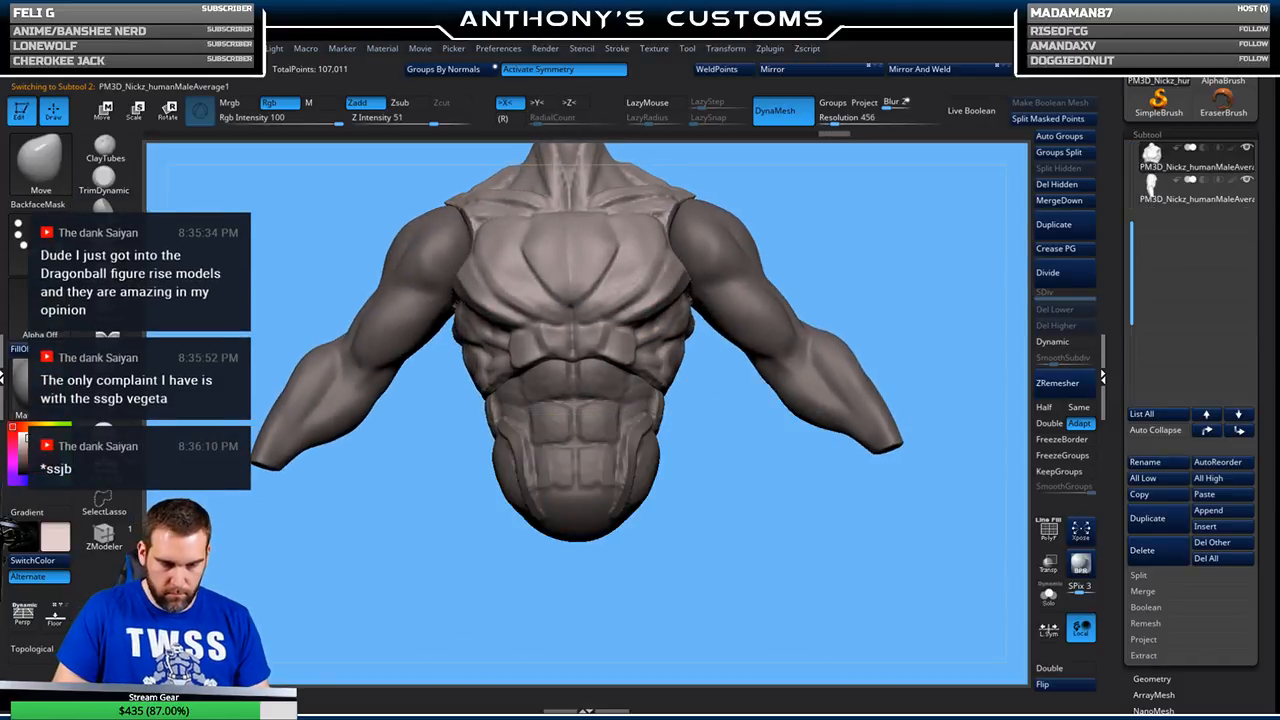
click(104, 178)
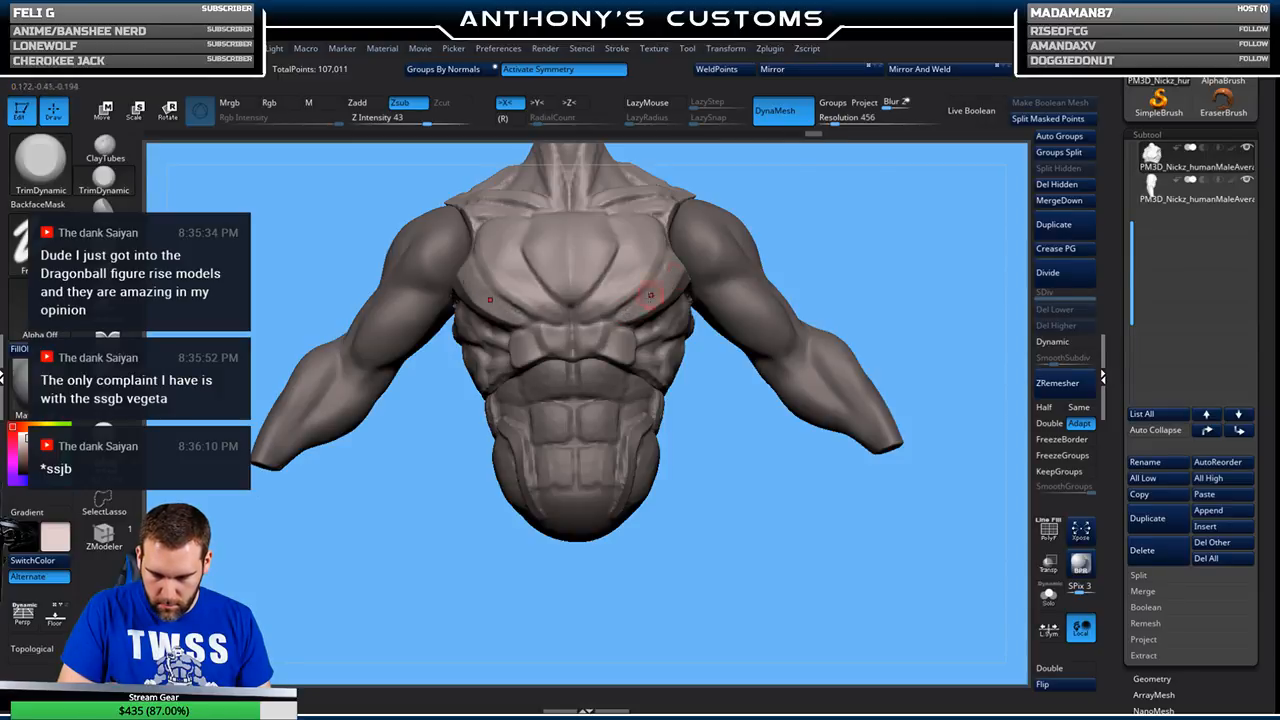
drag(648, 313, 684, 292)
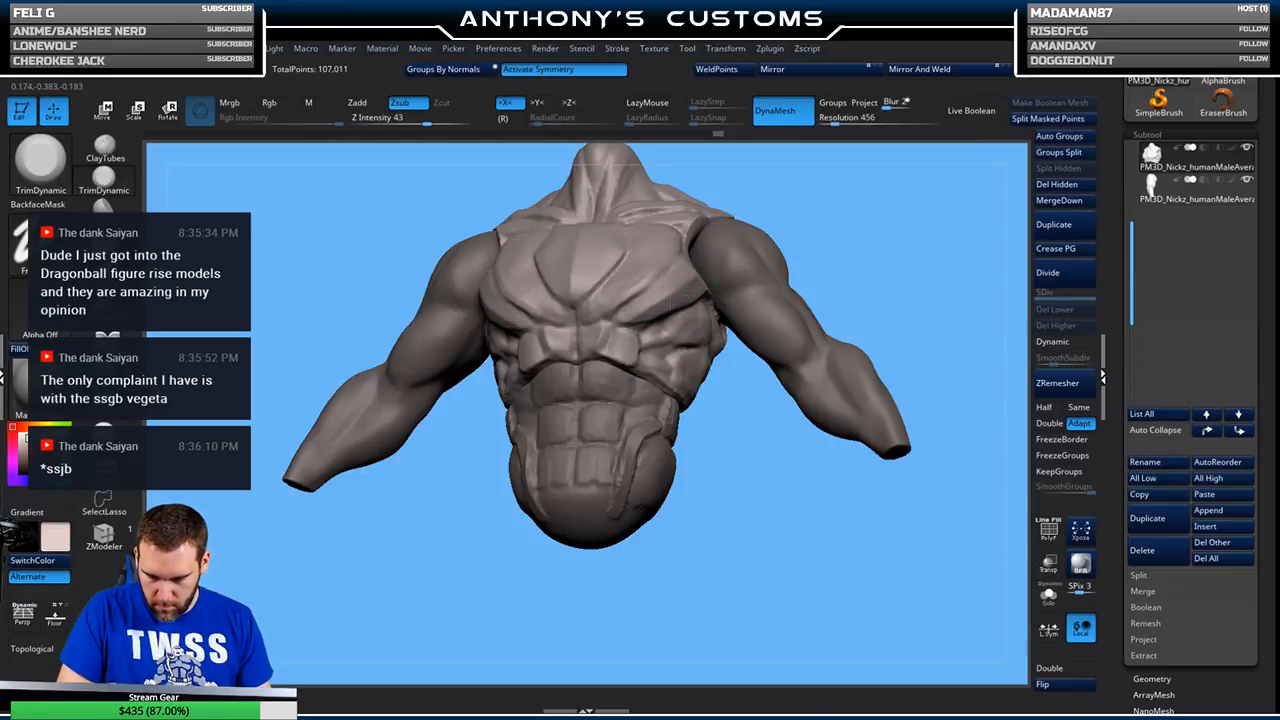
drag(720, 370, 676, 289)
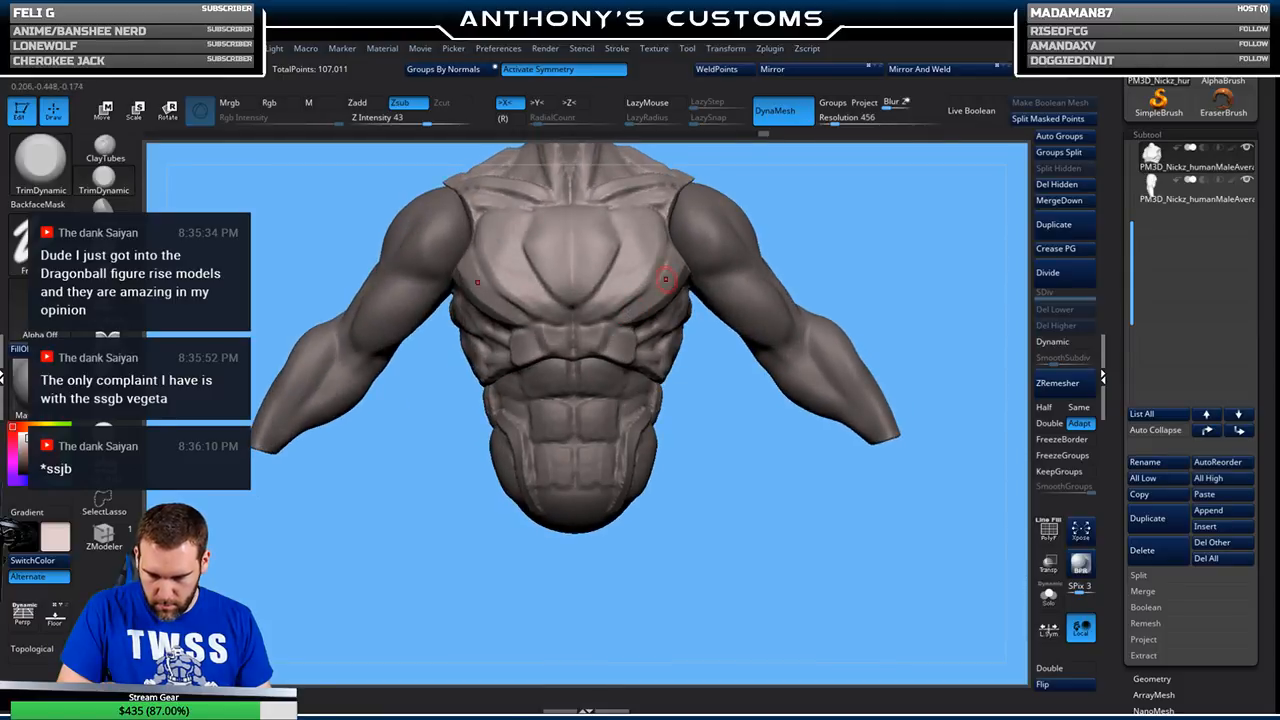
drag(711, 397, 582, 339)
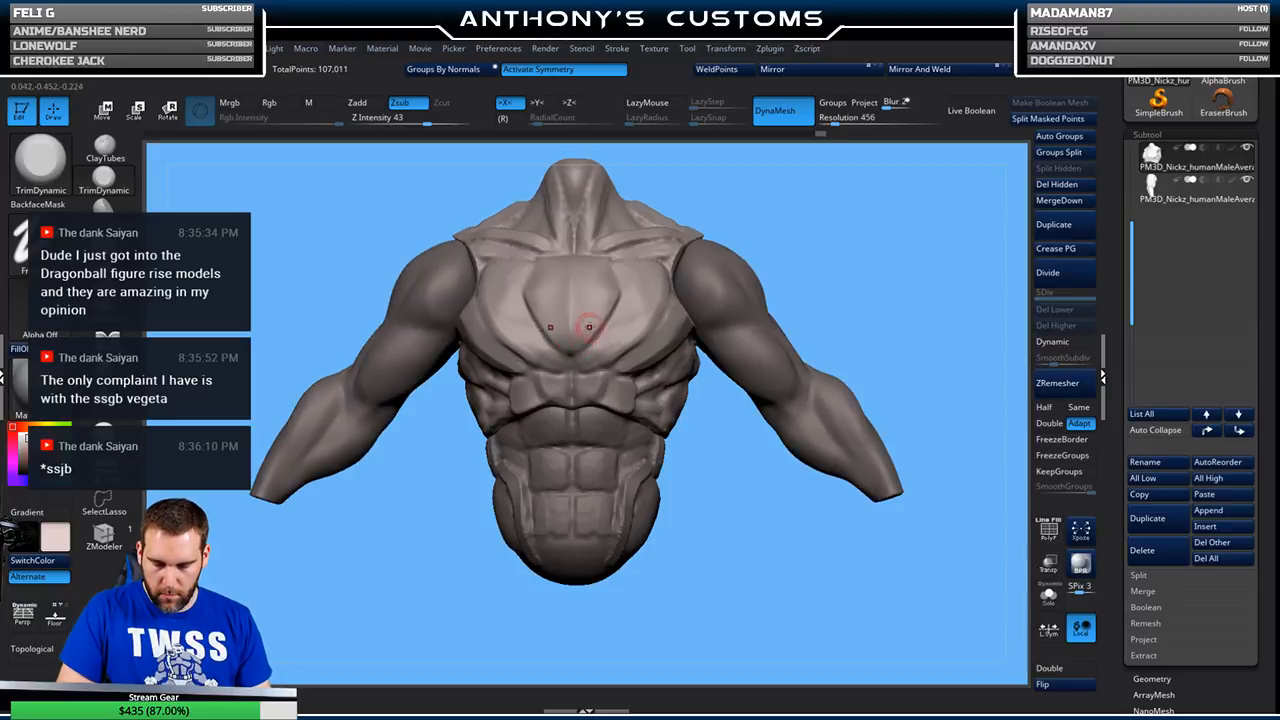
- Carve deeper V-shaped grooves along the edges of the central chest plate with the SO_Detail brush
click(106, 336)
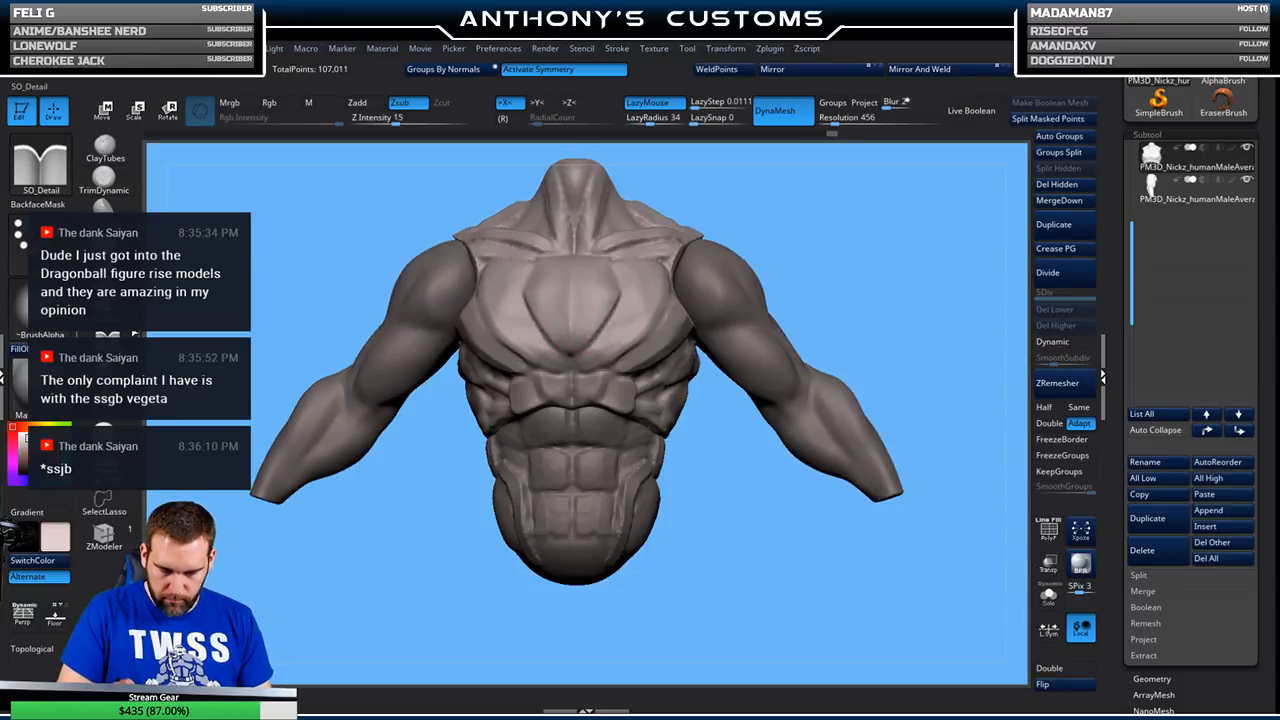
drag(574, 348, 632, 277)
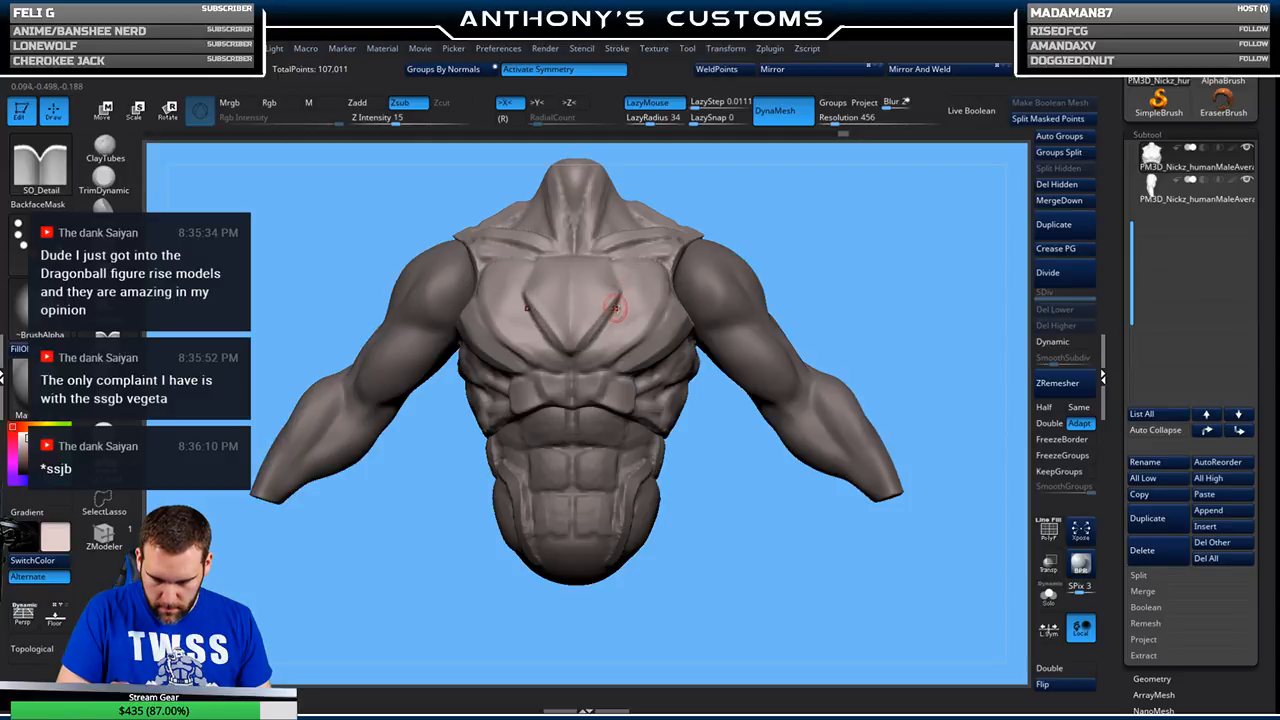
drag(578, 350, 602, 318)
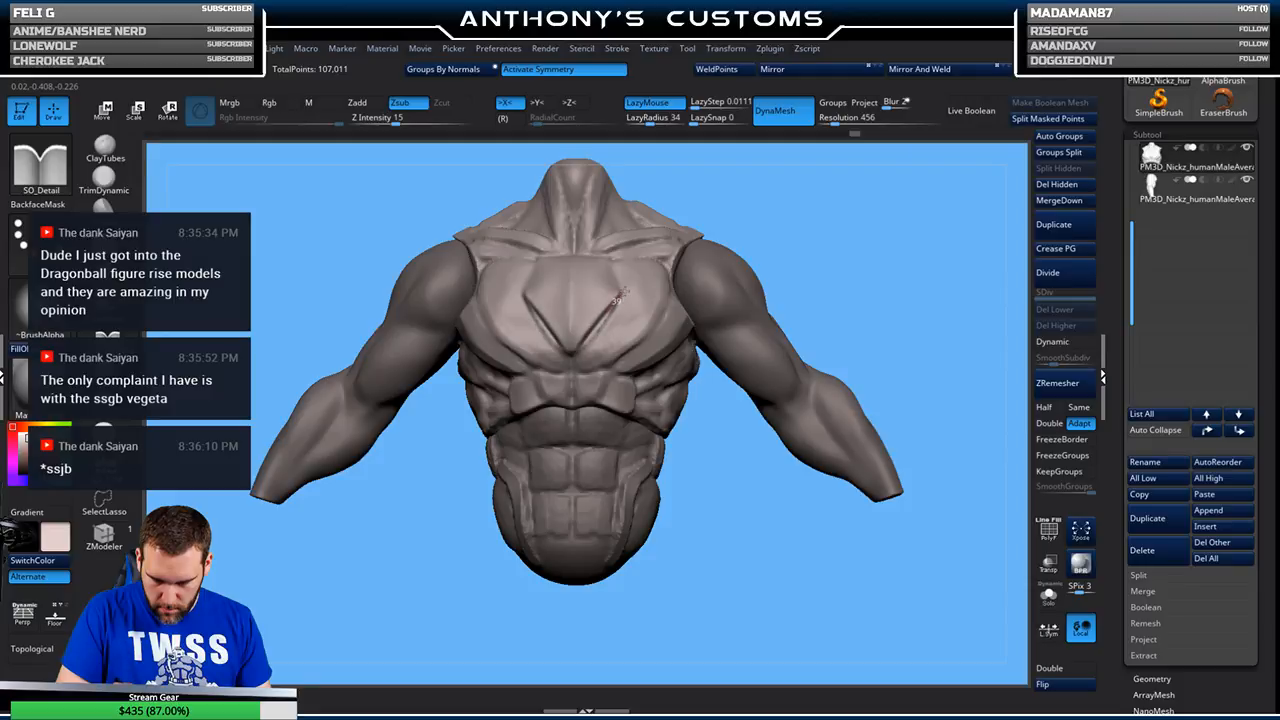
mouse_move(814, 237)
mouse_down()
mouse_move(857, 214)
mouse_move(889, 226)
mouse_up()
mouse_move(865, 224)
shift+mouse_down()
mouse_move(846, 226)
mouse_move(860, 229)
shift+mouse_up()
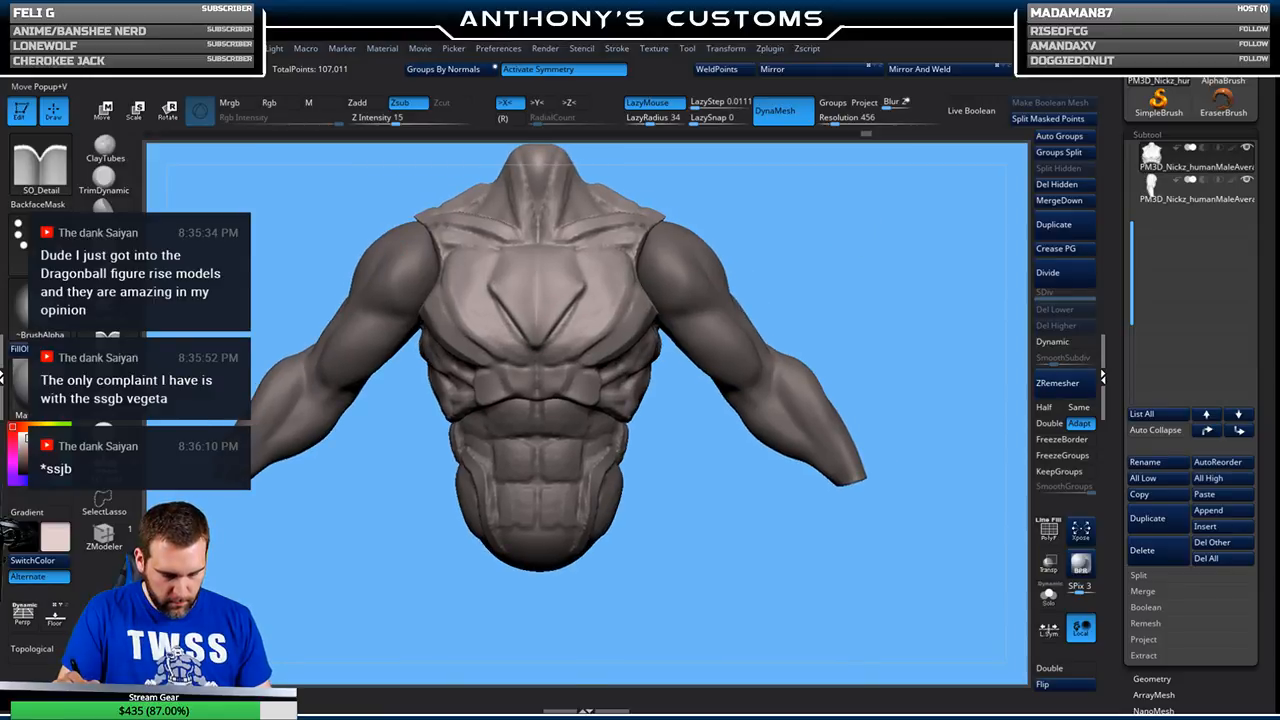
- Build up the chest surface alongside the V-shaped grooves with the SO_Fill brush
click(104, 244)
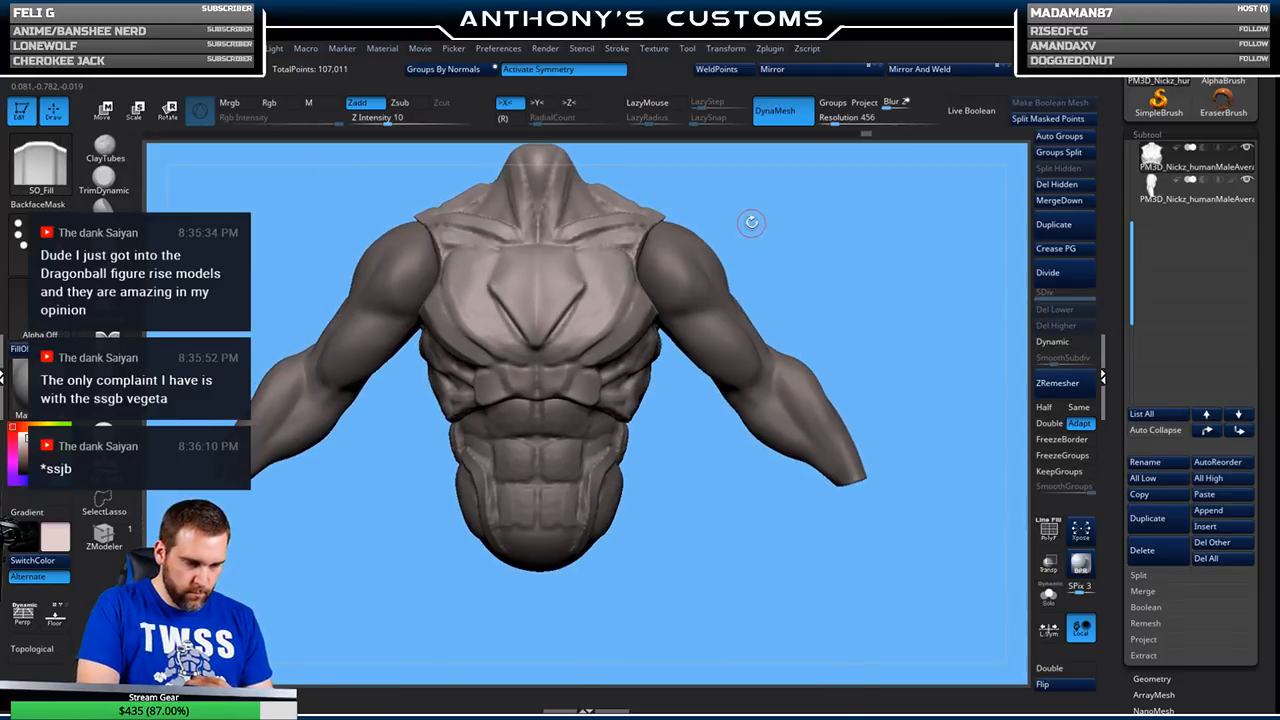
drag(594, 300, 561, 338)
mouse_move(601, 295)
mouse_down()
mouse_move(563, 333)
mouse_move(580, 328)
mouse_move(573, 337)
mouse_up()
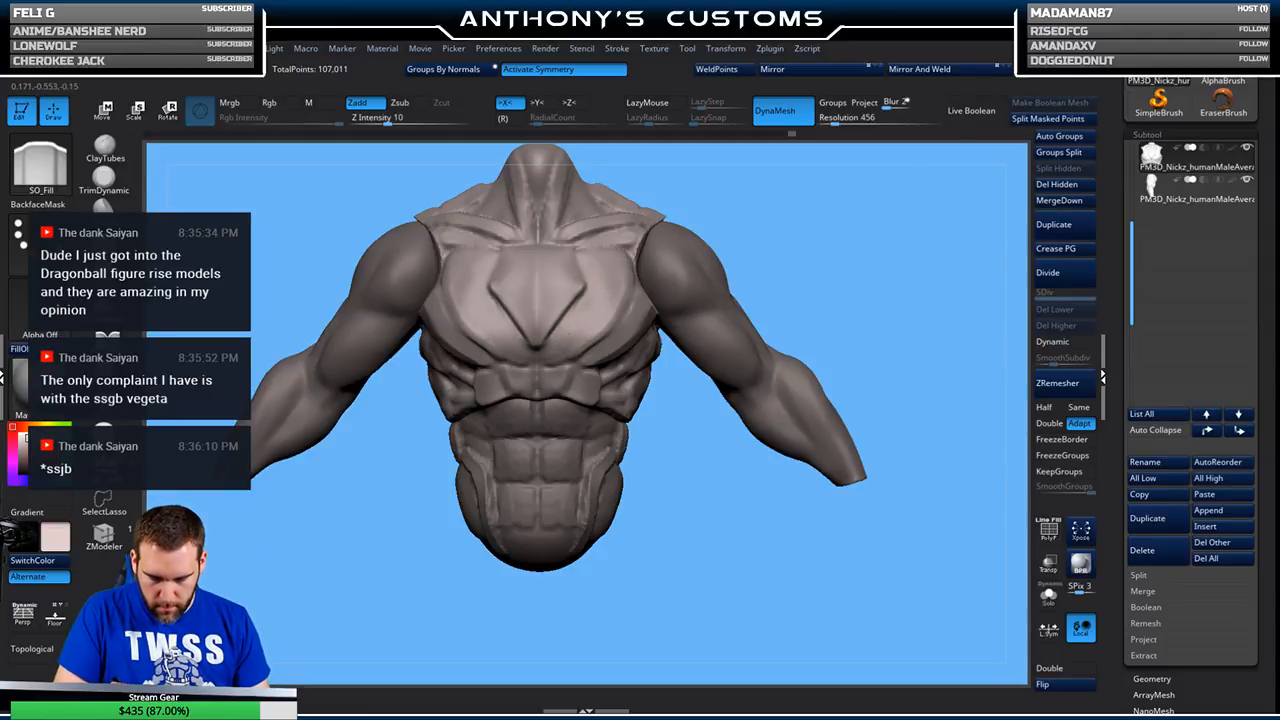
- Reshape the lower and outer contours of the chest with the Move brush, checking from below and resizing the brush
mouse_move(710, 244)
mouse_down()
mouse_move(905, 265)
mouse_move(706, 250)
mouse_move(836, 268)
mouse_move(790, 259)
mouse_move(830, 263)
mouse_move(841, 205)
mouse_up()
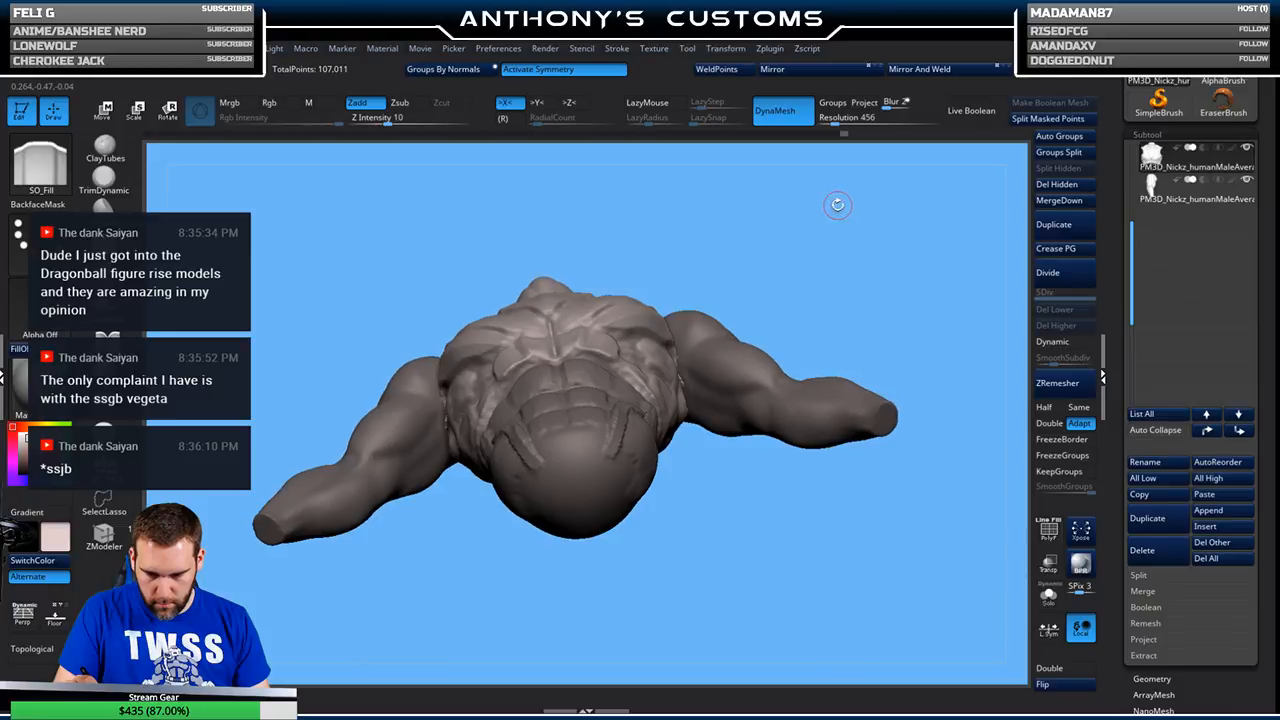
key(b)
key(m)
key(v)
key(space)
drag(787, 240, 797, 237)
key(space)
drag(633, 303, 587, 293)
mouse_move(795, 215)
mouse_down()
mouse_move(796, 253)
mouse_move(729, 423)
mouse_up()
drag(655, 315, 650, 304)
mouse_move(801, 230)
mouse_down()
mouse_move(848, 225)
mouse_move(801, 227)
mouse_up()
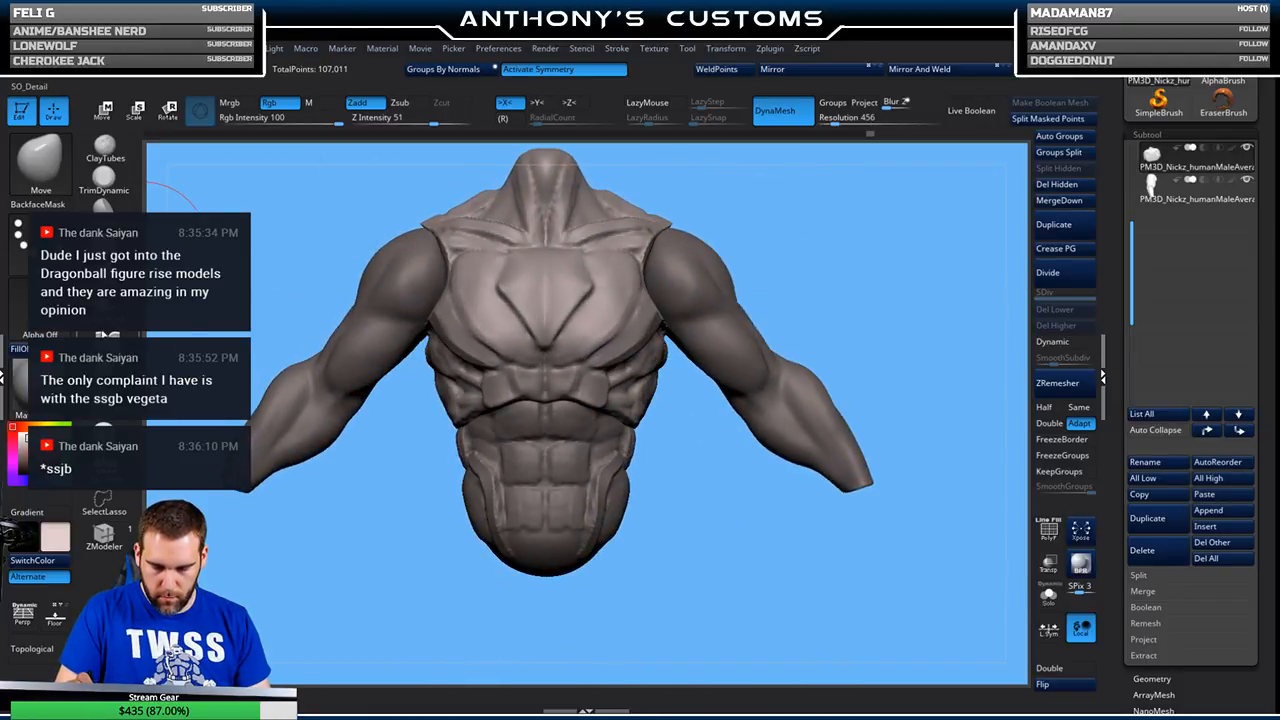
- Carve finer definition at the lower centre of the chest with a resized SO_Detail brush
click(103, 335)
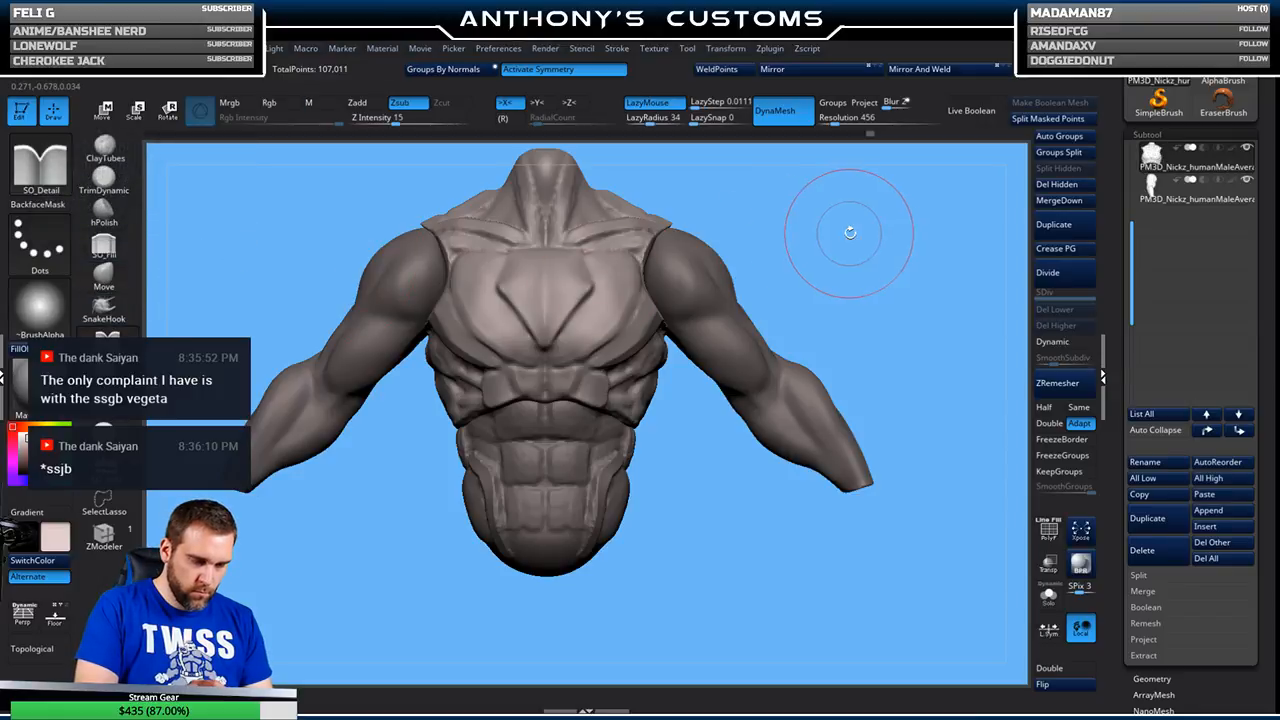
key(space)
mouse_move(850, 230)
mouse_down()
mouse_move(857, 208)
mouse_move(837, 200)
mouse_up()
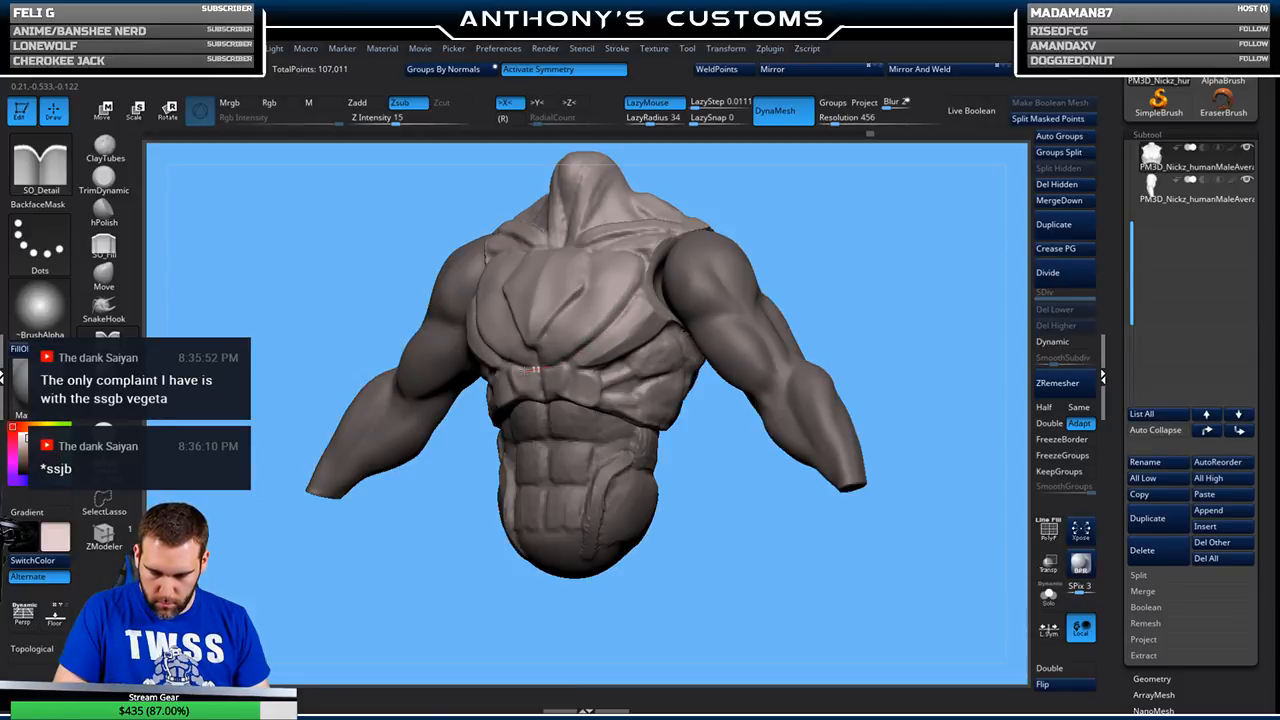
drag(745, 229, 867, 245)
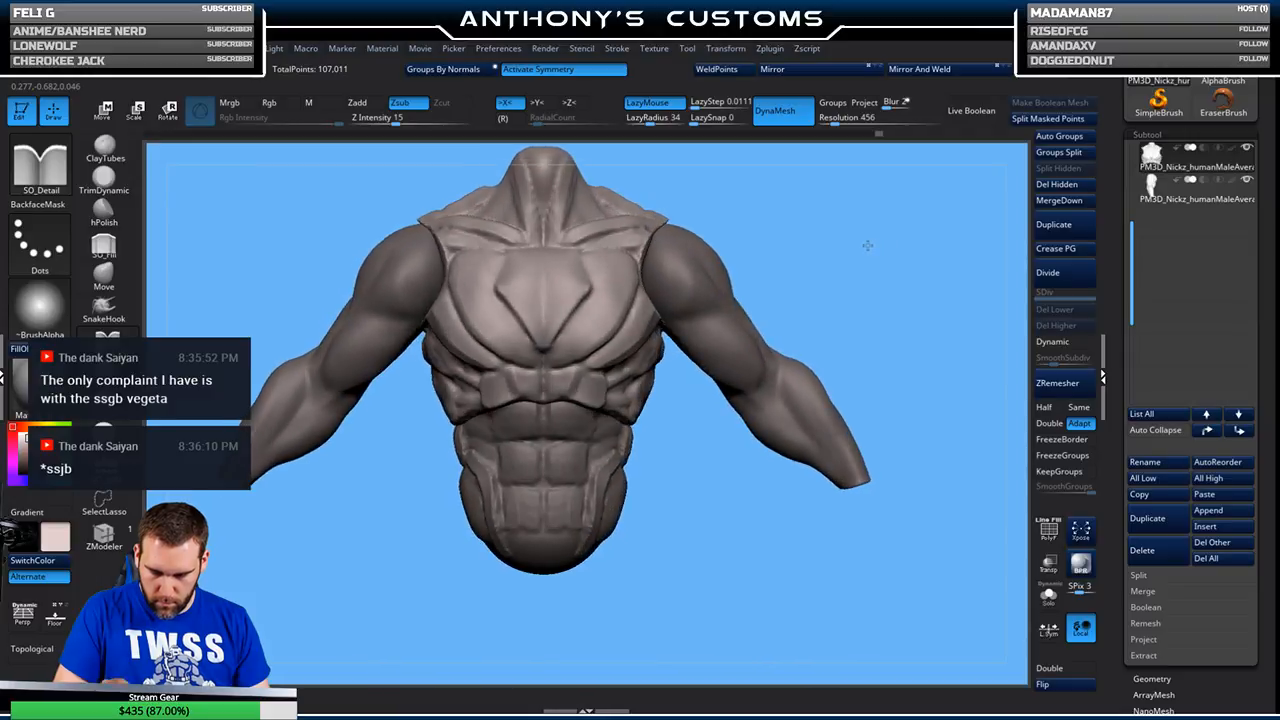
drag(894, 297, 906, 224)
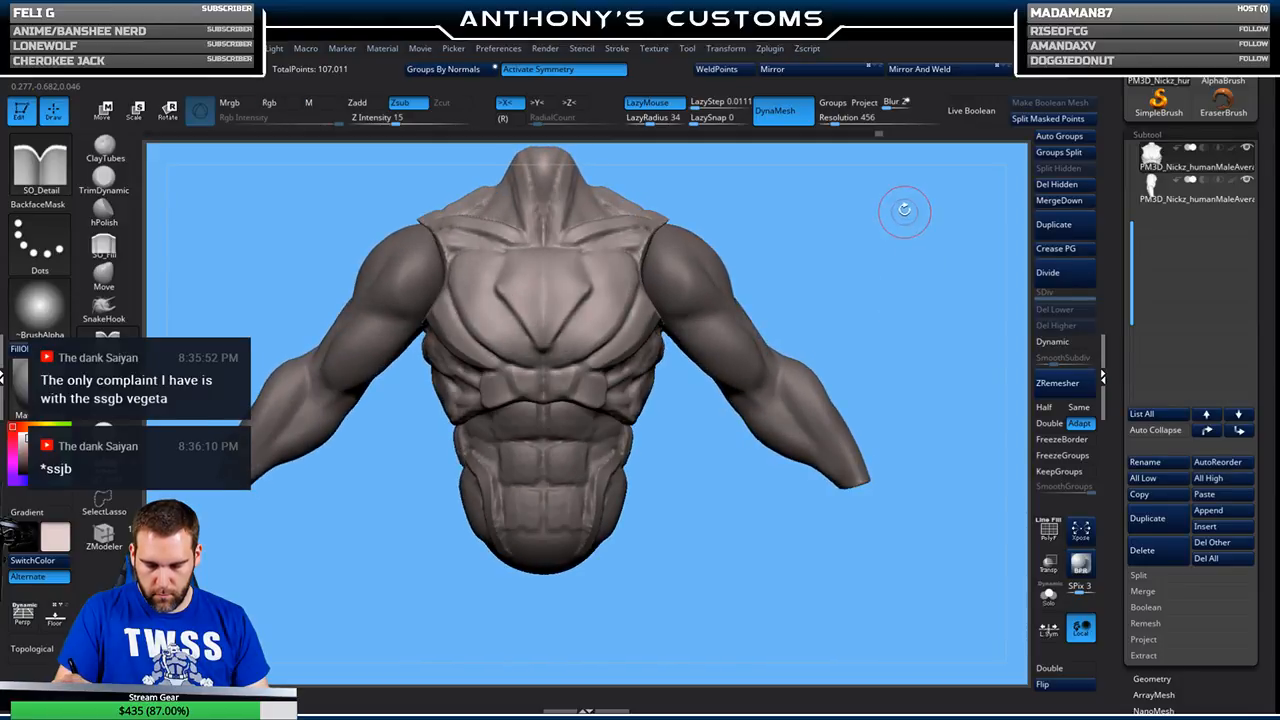
mouse_move(910, 260)
mouse_down()
mouse_move(940, 268)
mouse_move(904, 283)
mouse_move(914, 277)
mouse_up()
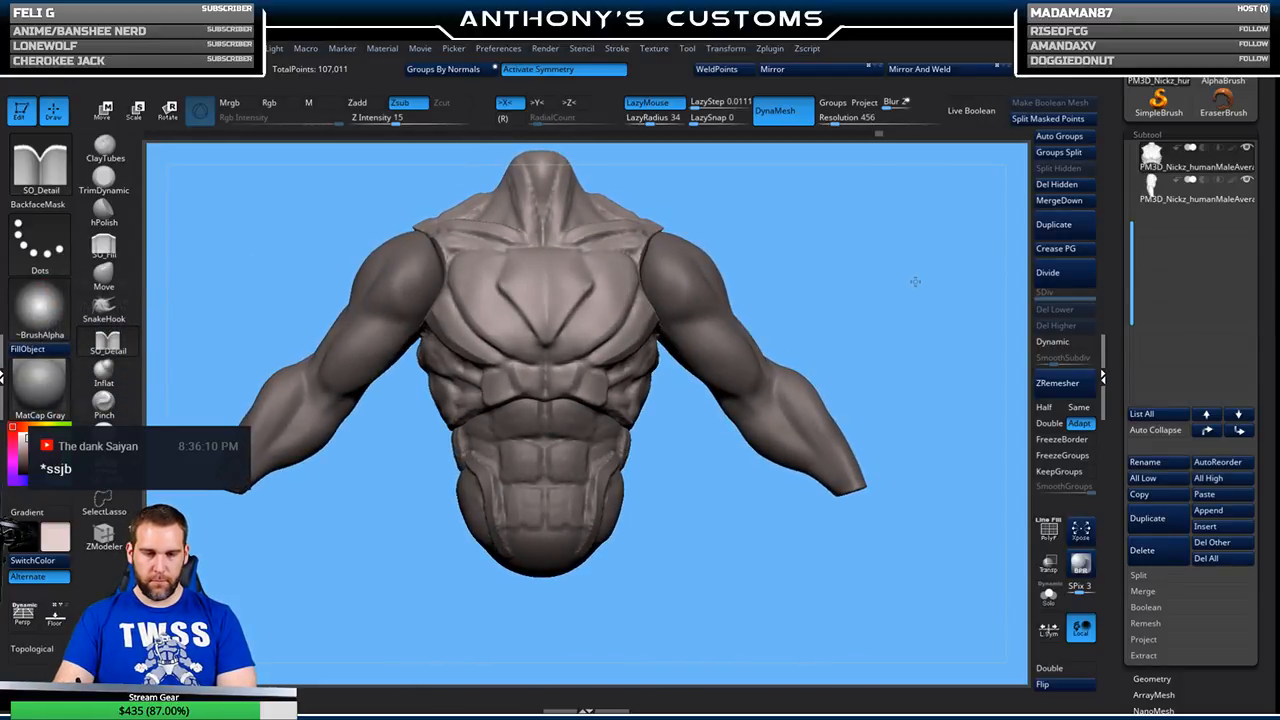
- Flatten the raised V-shaped plate and its edges on the upper chest with TrimDynamic
click(104, 178)
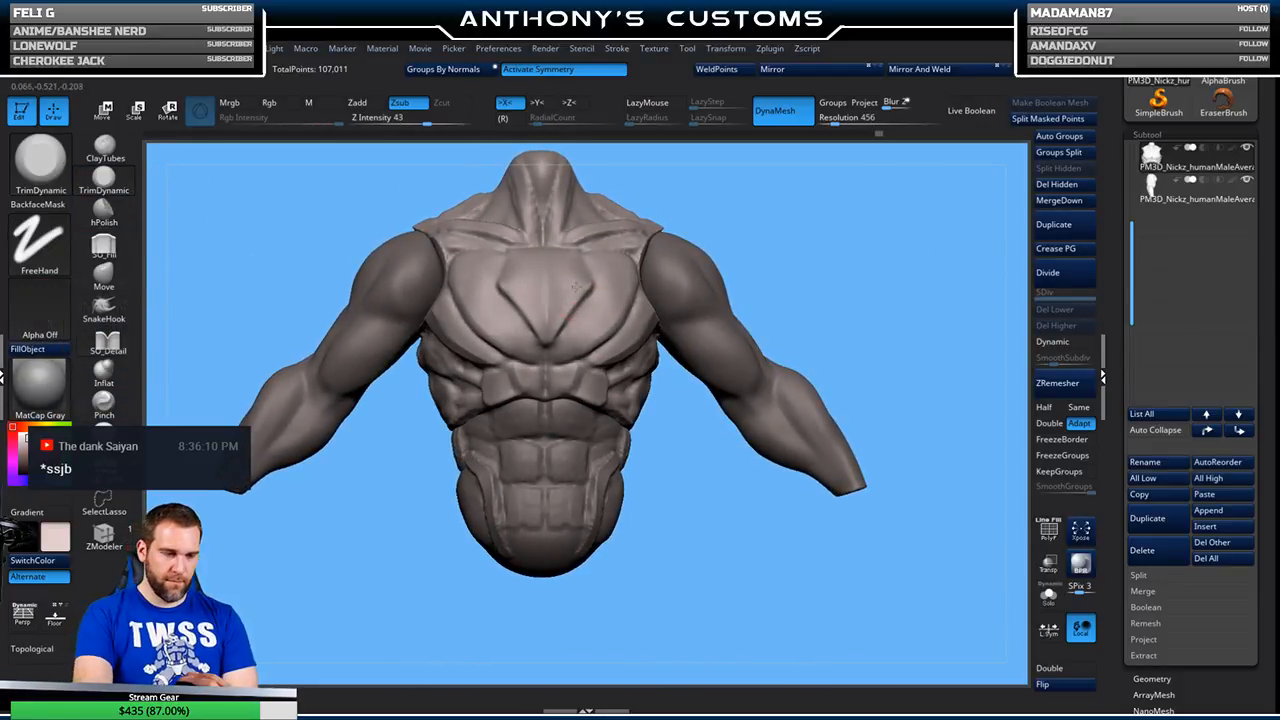
mouse_move(580, 287)
mouse_down()
mouse_move(562, 316)
mouse_move(576, 268)
mouse_up()
mouse_move(745, 250)
mouse_down()
mouse_move(889, 281)
mouse_move(811, 314)
mouse_move(761, 290)
mouse_up()
mouse_move(495, 288)
mouse_down()
mouse_move(496, 318)
mouse_move(540, 333)
mouse_up()
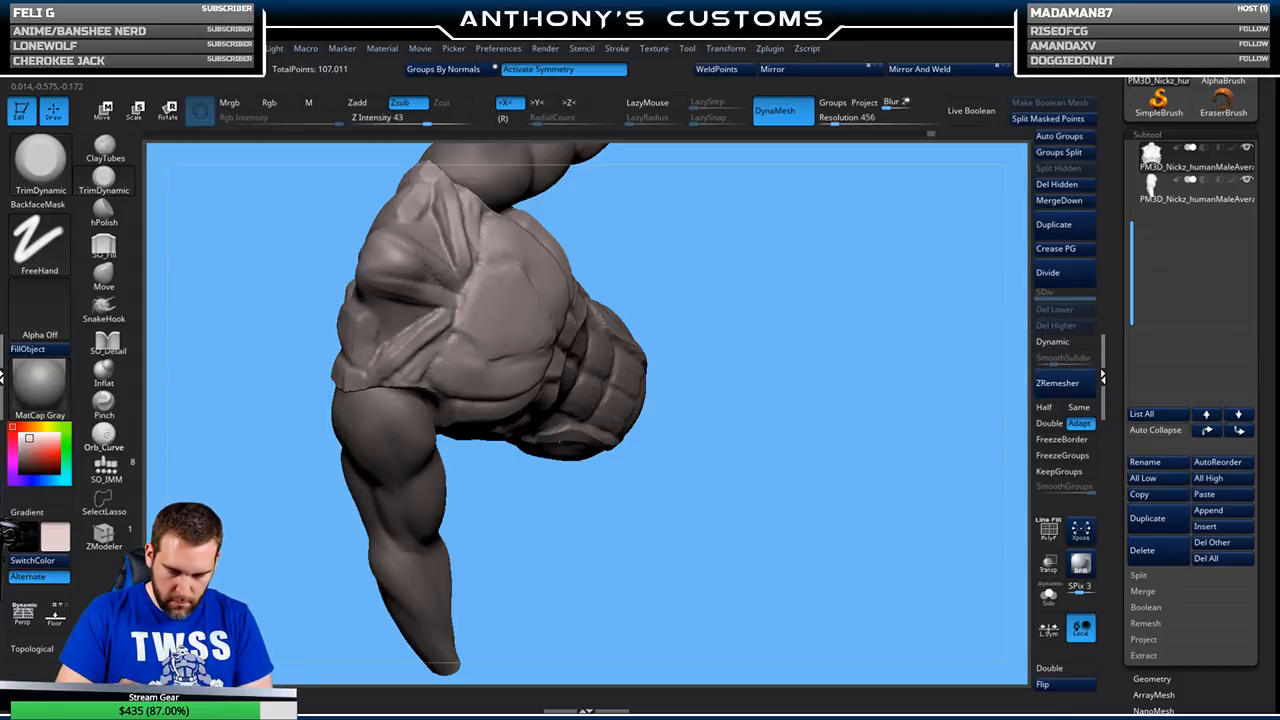
- Fill the remaining V-shaped grooves with SO_Fill and smooth the chest into one continuous surface
click(104, 245)
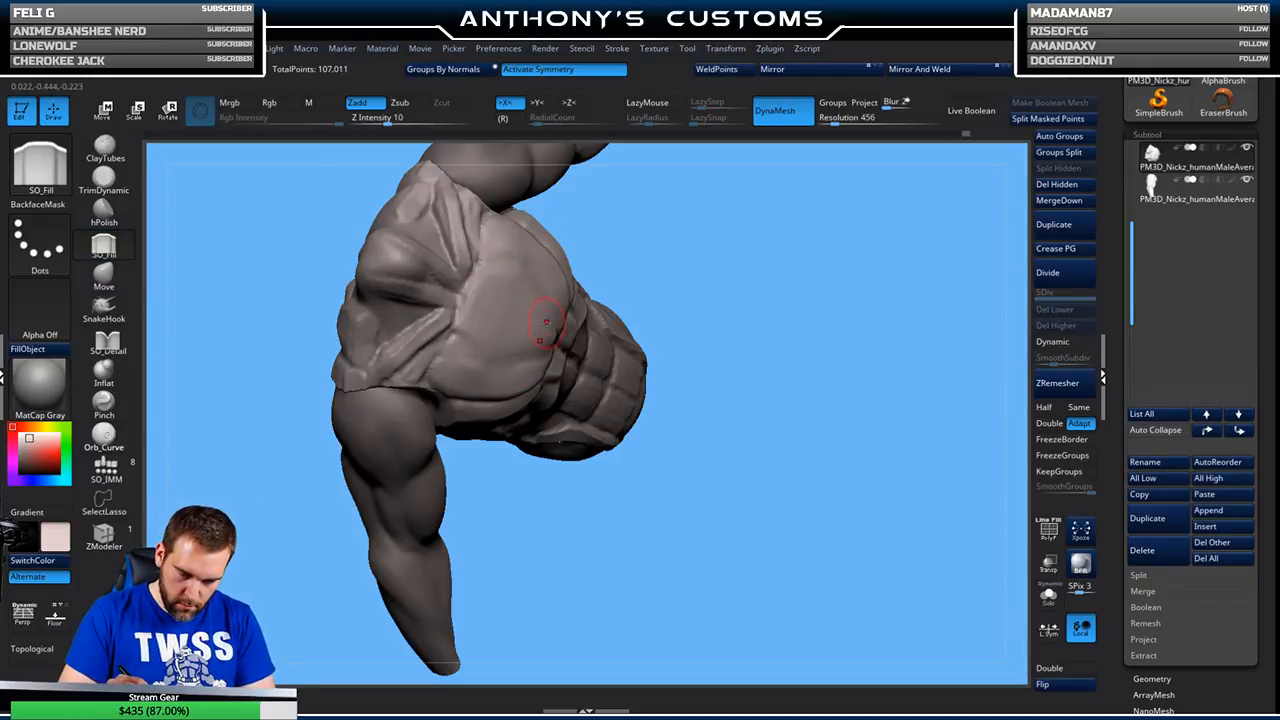
ctrl+drag(722, 254, 735, 243)
shift+drag(531, 334, 535, 316)
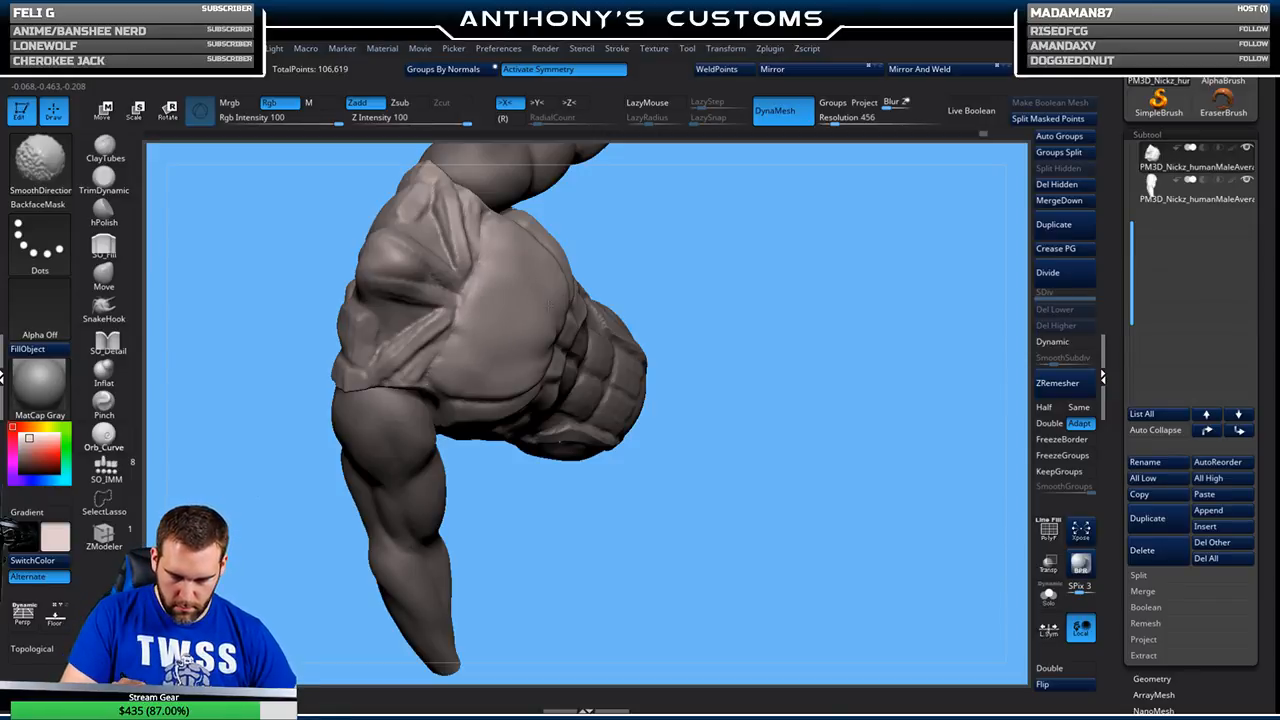
mouse_move(797, 397)
mouse_down()
mouse_move(811, 335)
mouse_move(765, 432)
mouse_up()
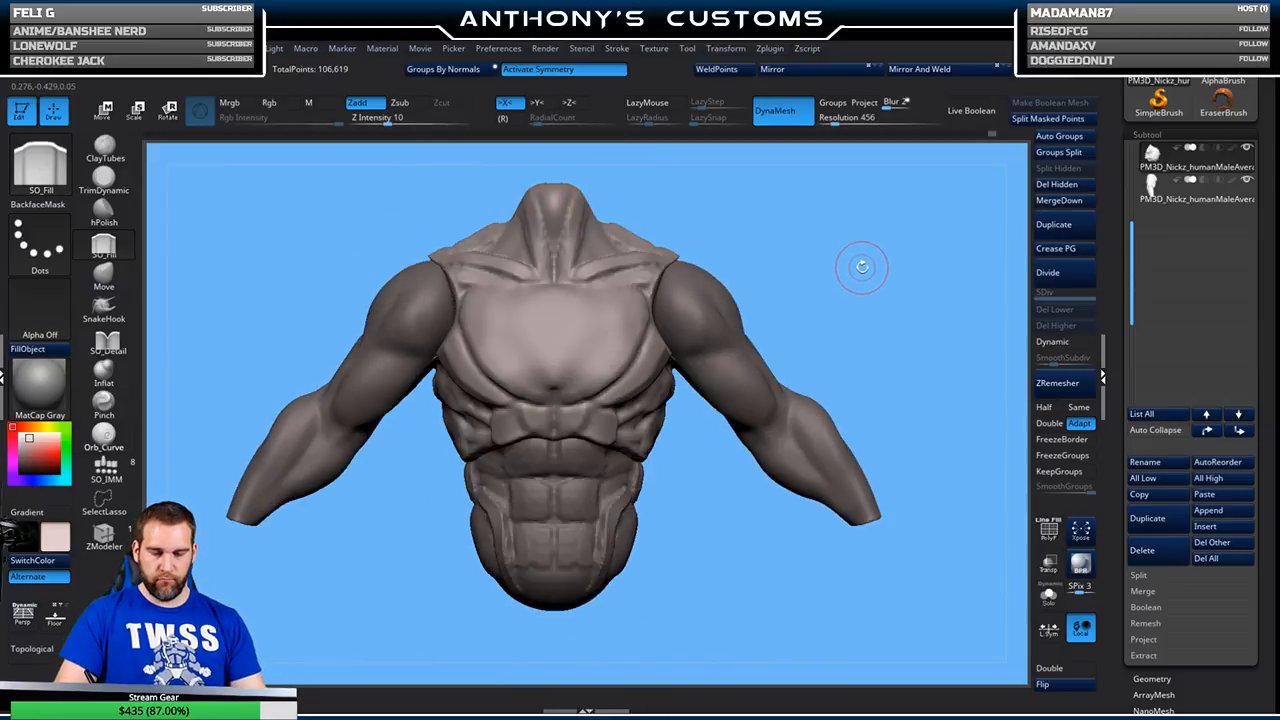
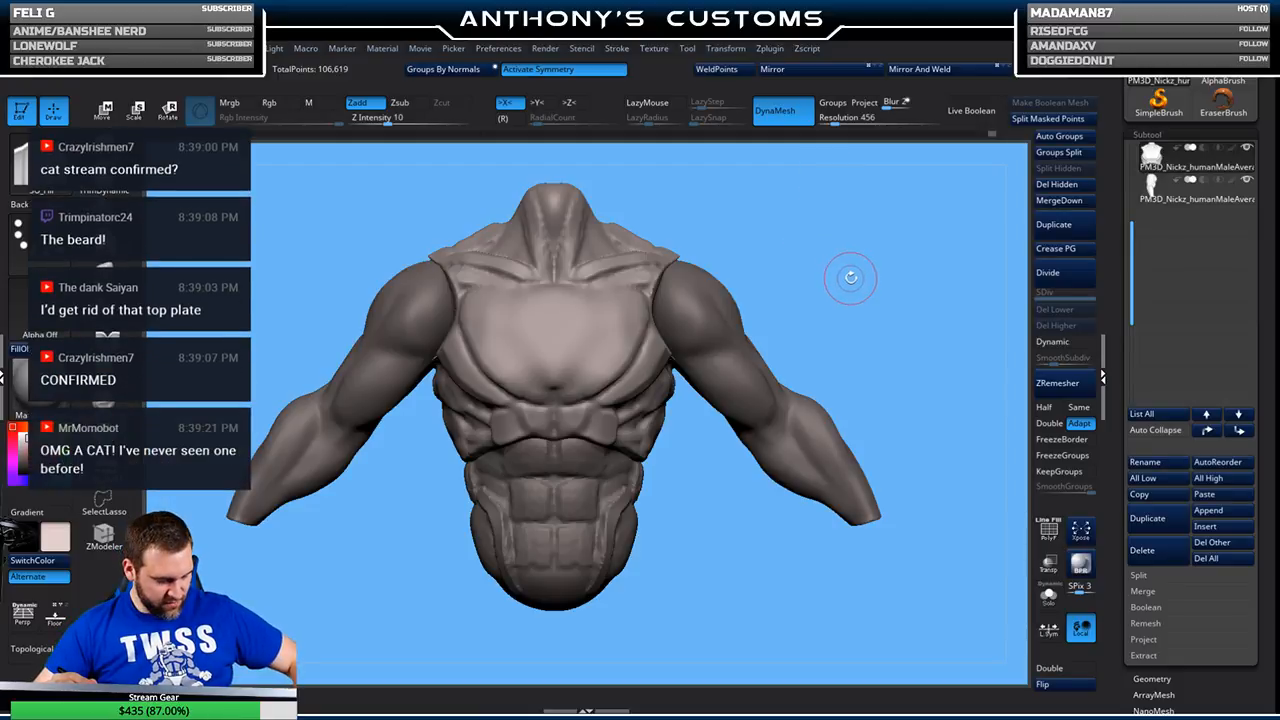
- Fill the curved grooves along the outer and lower sides of the chest with SO_Fill, adjusting the draw size
mouse_move(840, 289)
mouse_down()
mouse_move(903, 277)
mouse_move(875, 245)
mouse_up()
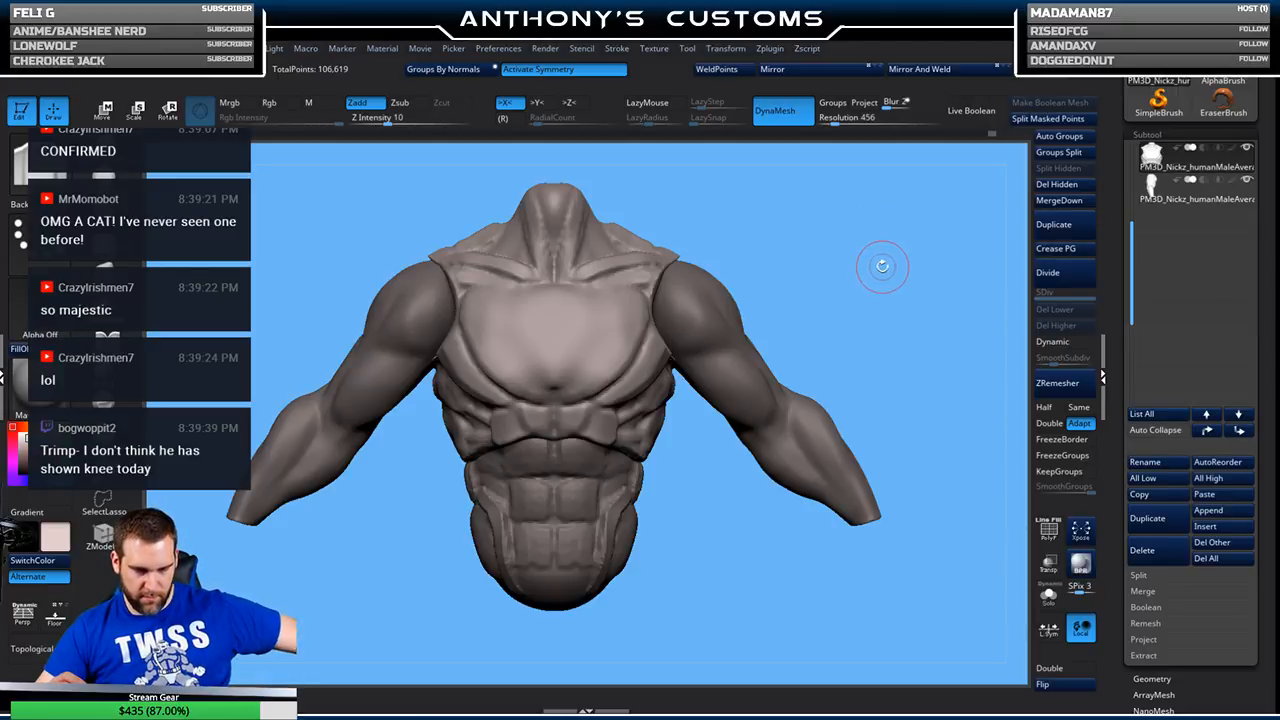
drag(877, 265, 902, 260)
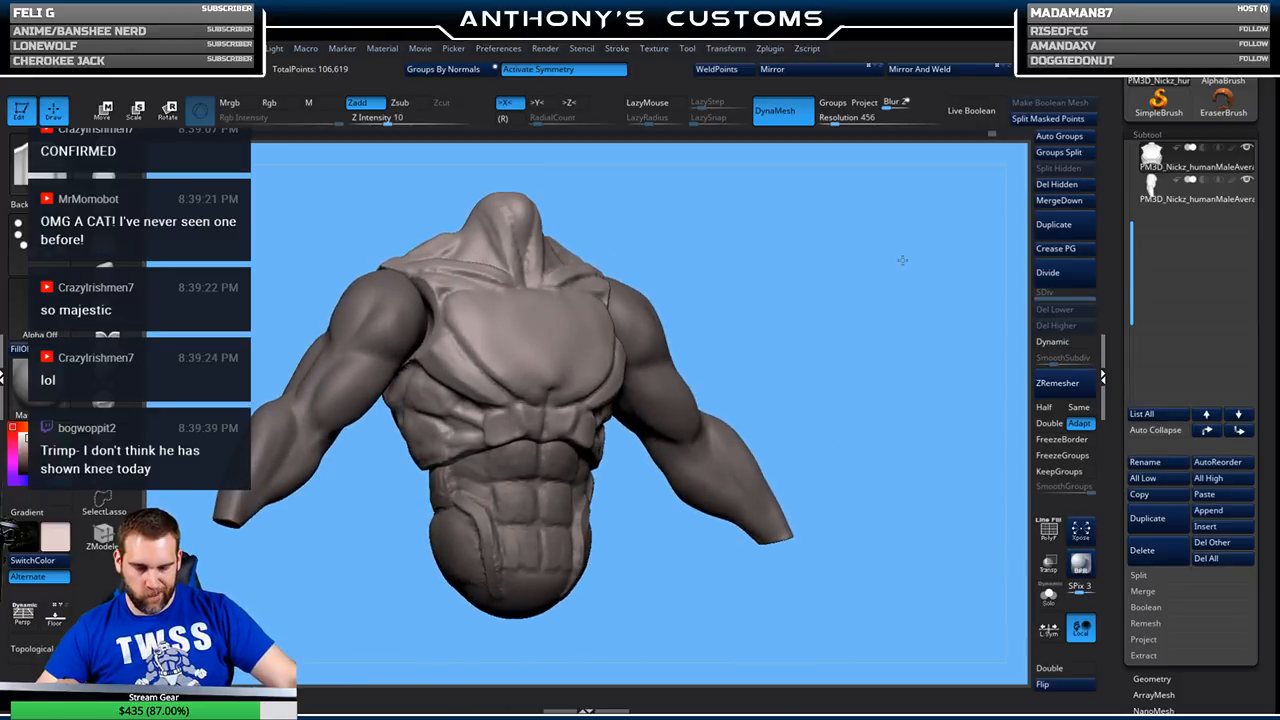
drag(902, 260, 845, 252)
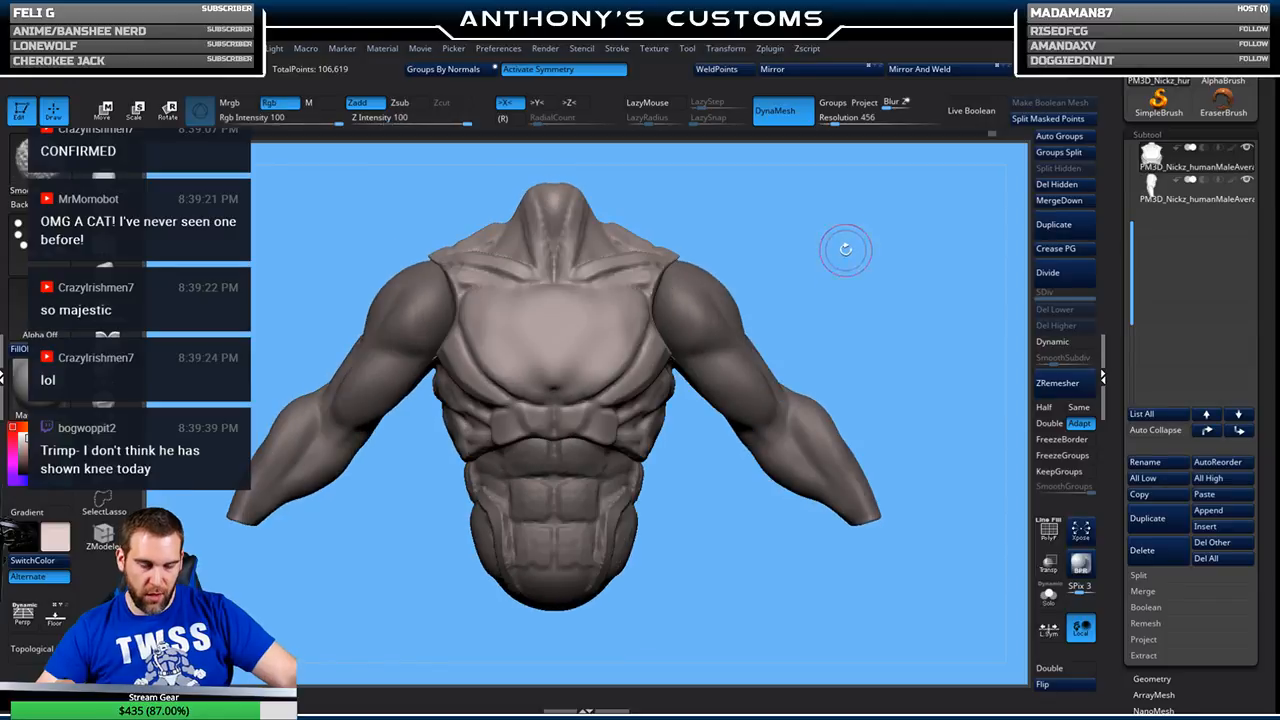
mouse_move(690, 195)
mouse_down()
mouse_move(857, 256)
mouse_move(834, 263)
mouse_move(629, 200)
mouse_move(700, 310)
mouse_up()
key(space)
drag(750, 234, 727, 240)
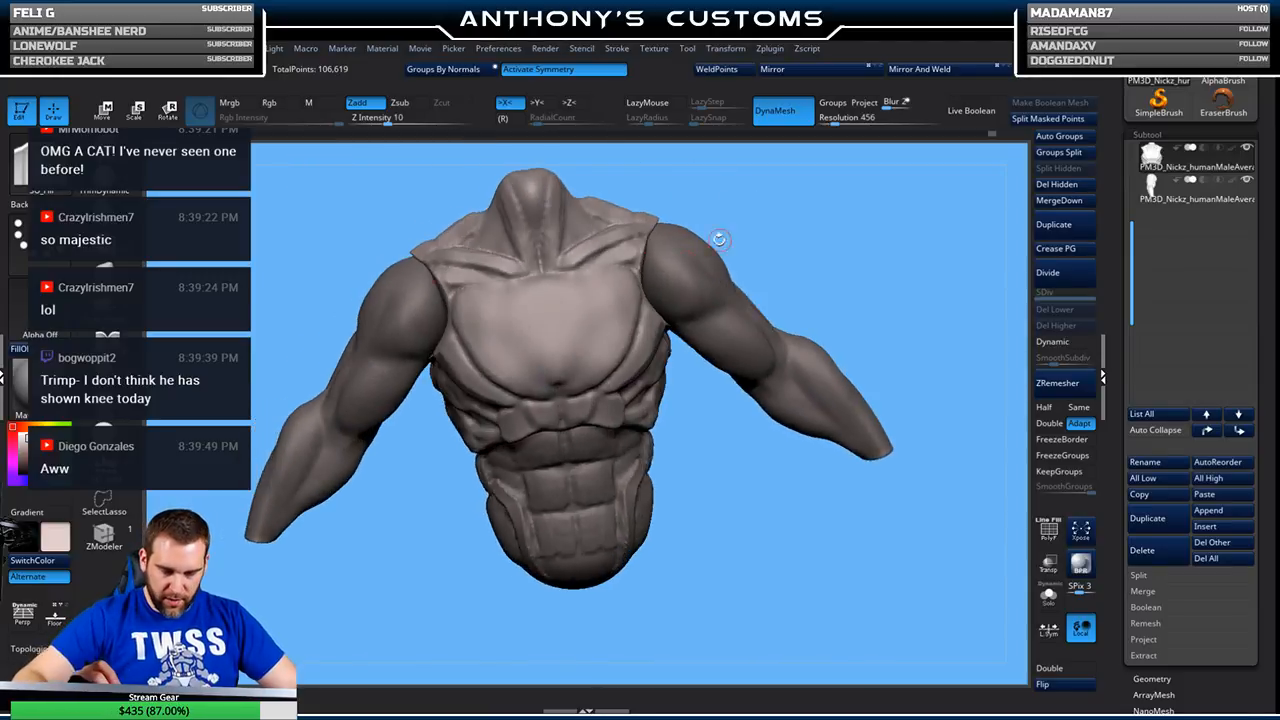
mouse_move(618, 371)
mouse_down()
mouse_move(597, 390)
mouse_move(609, 377)
mouse_up()
drag(804, 237, 793, 238)
key(space)
mouse_move(617, 356)
mouse_down()
mouse_move(628, 314)
mouse_move(614, 345)
mouse_up()
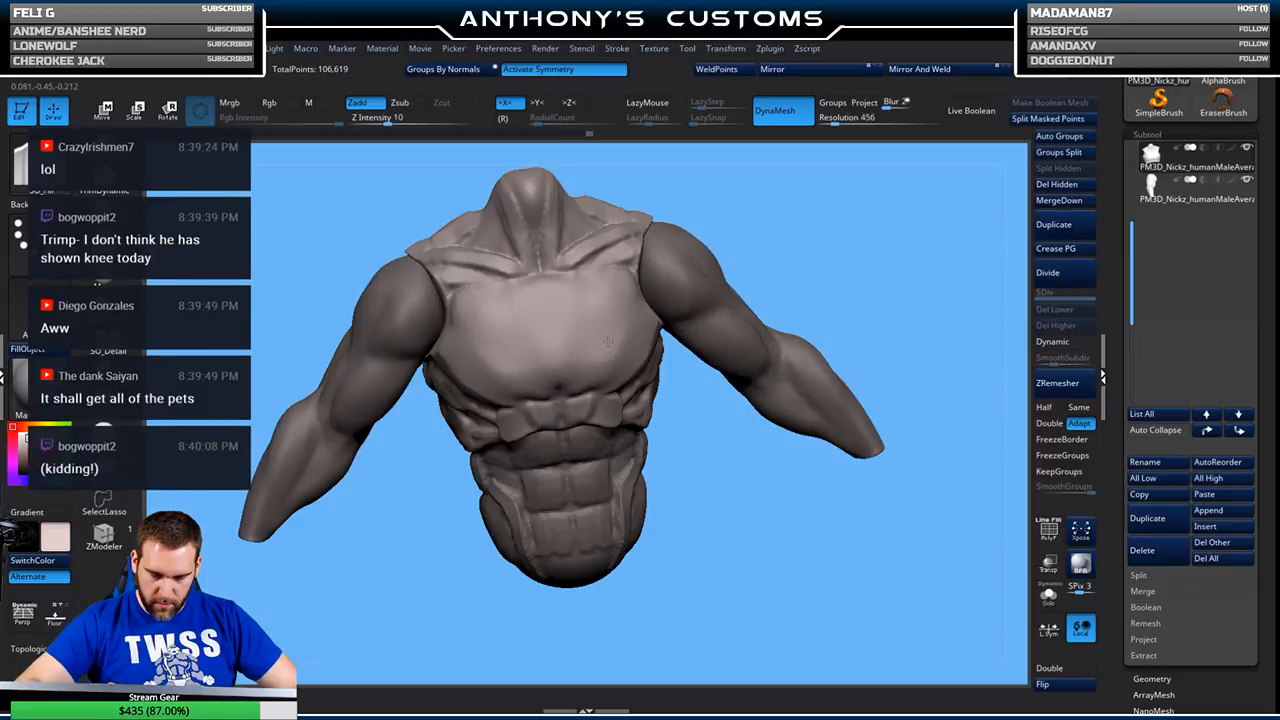
key(space)
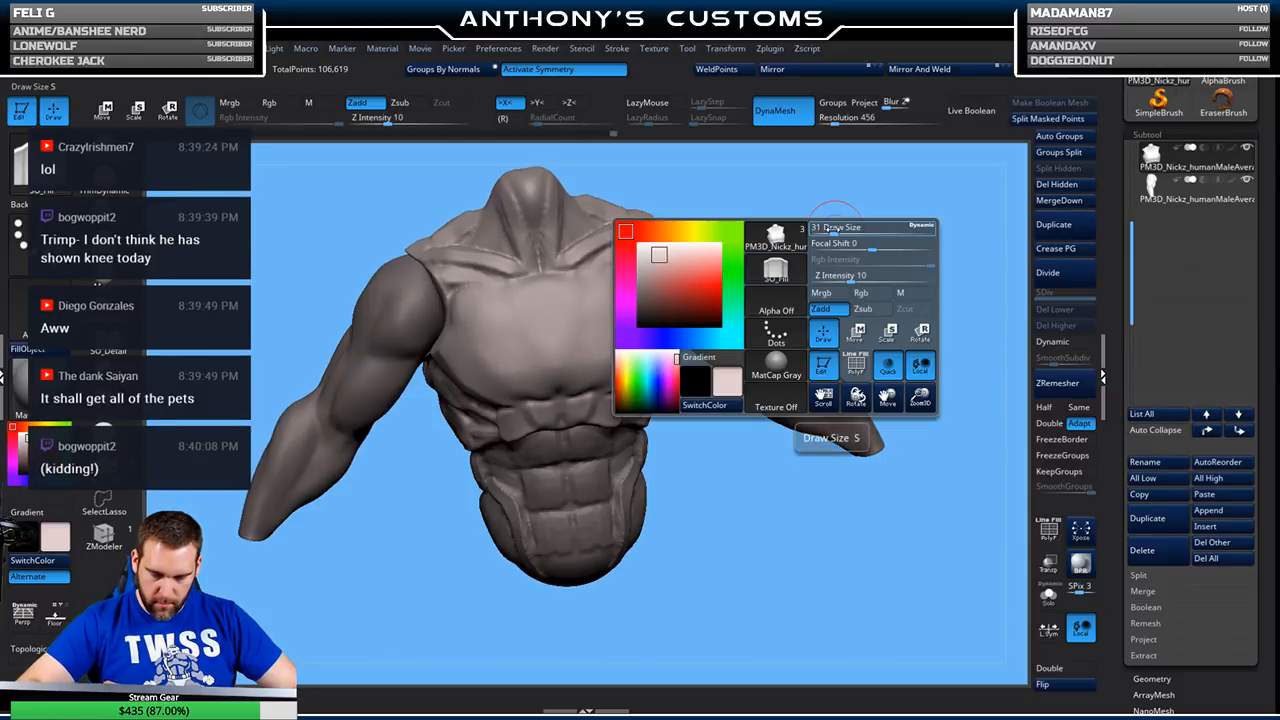
mouse_move(838, 222)
mouse_down()
mouse_move(815, 212)
mouse_move(826, 229)
mouse_up()
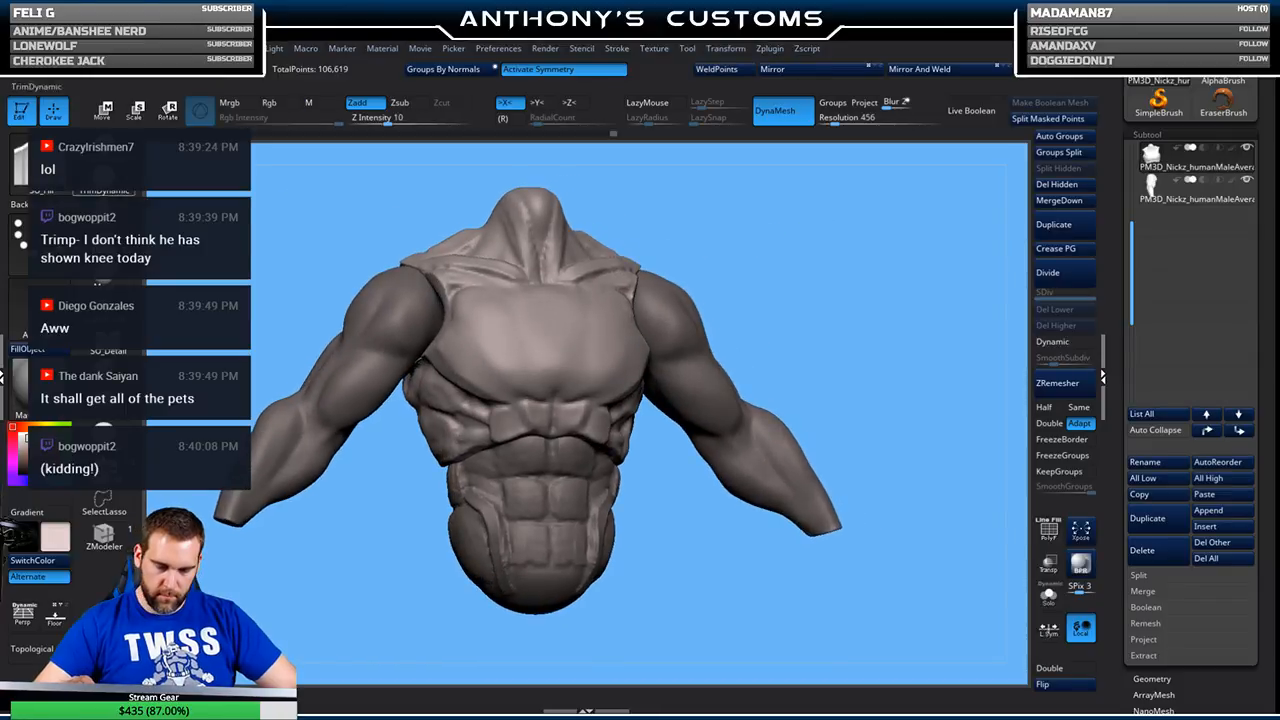
- Flatten the outer sides and front of the chest surface with a resized brush at Z Intensity 37
click(106, 320)
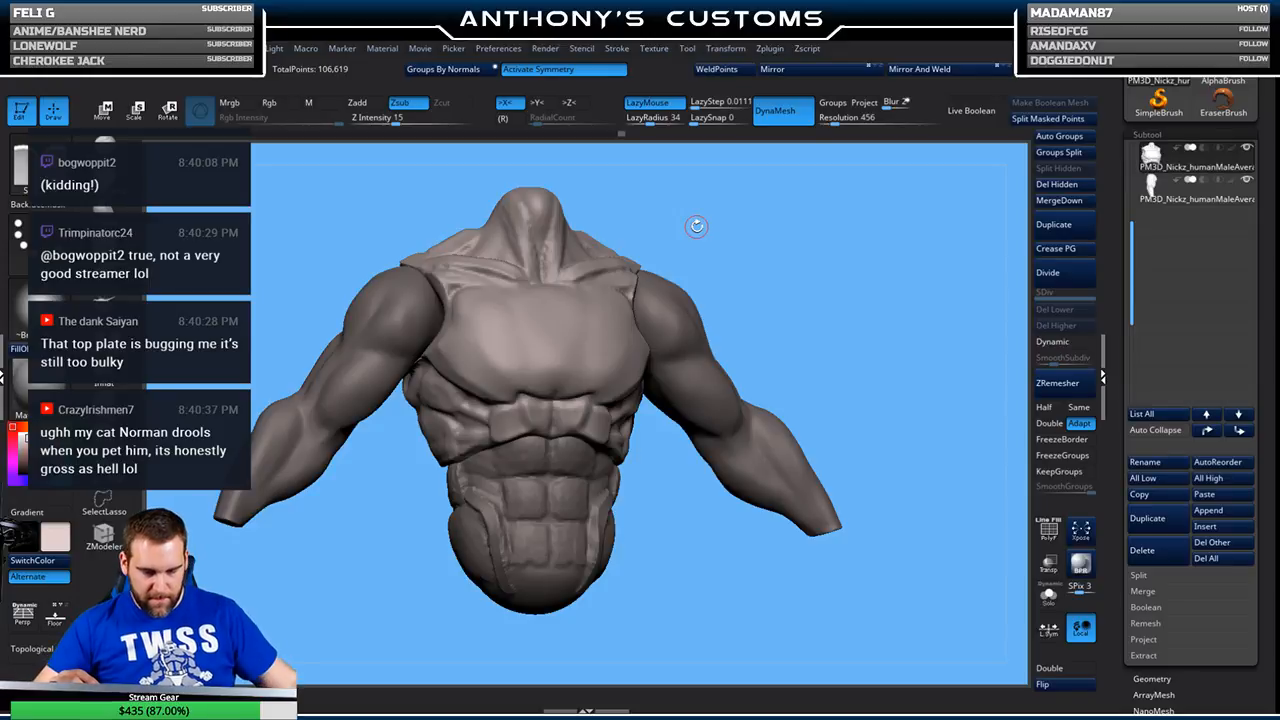
mouse_move(849, 249)
mouse_down()
mouse_move(869, 284)
mouse_move(861, 246)
mouse_move(880, 276)
mouse_move(870, 255)
mouse_up()
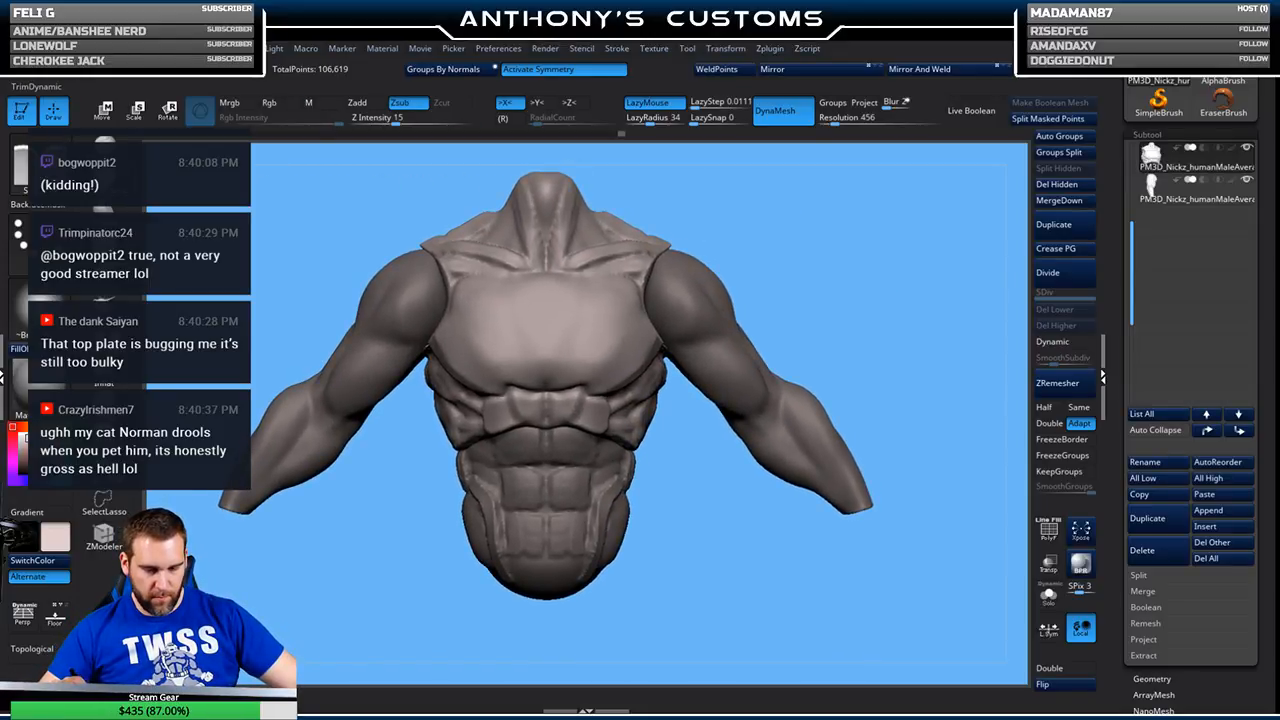
click(104, 300)
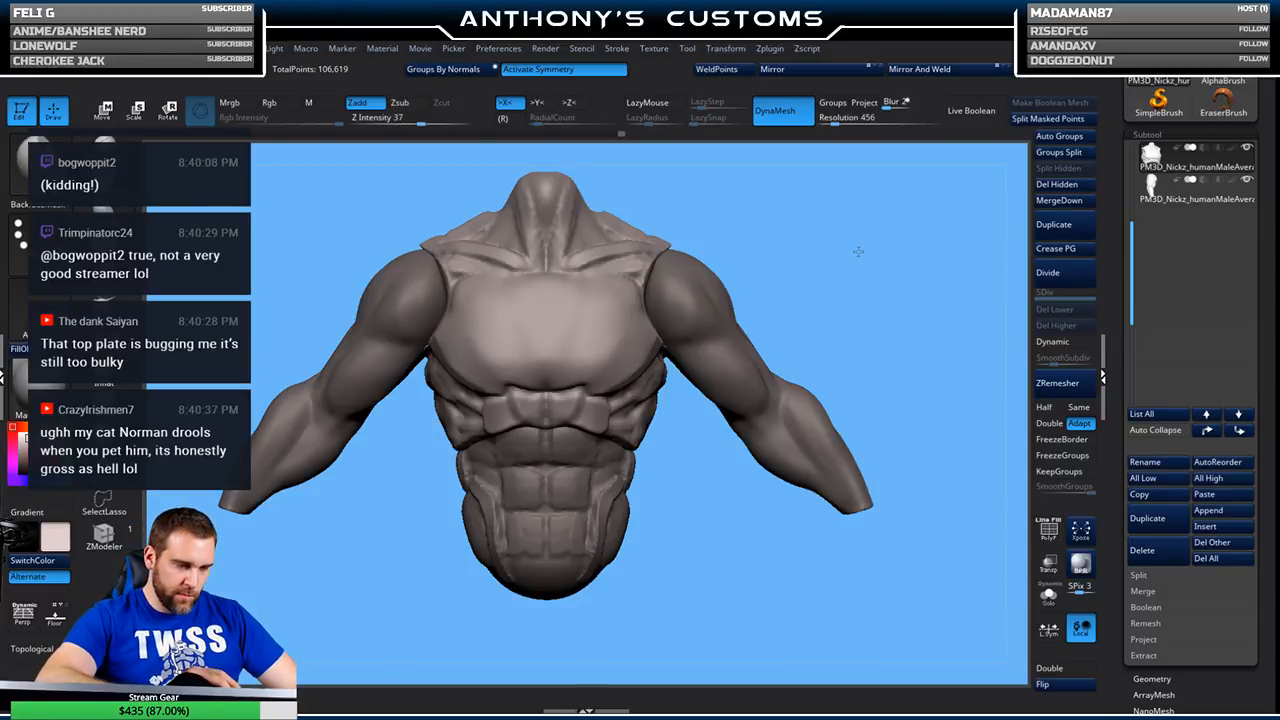
key(space)
drag(860, 250, 849, 220)
mouse_move(619, 364)
mouse_down()
mouse_move(603, 354)
mouse_move(637, 339)
mouse_up()
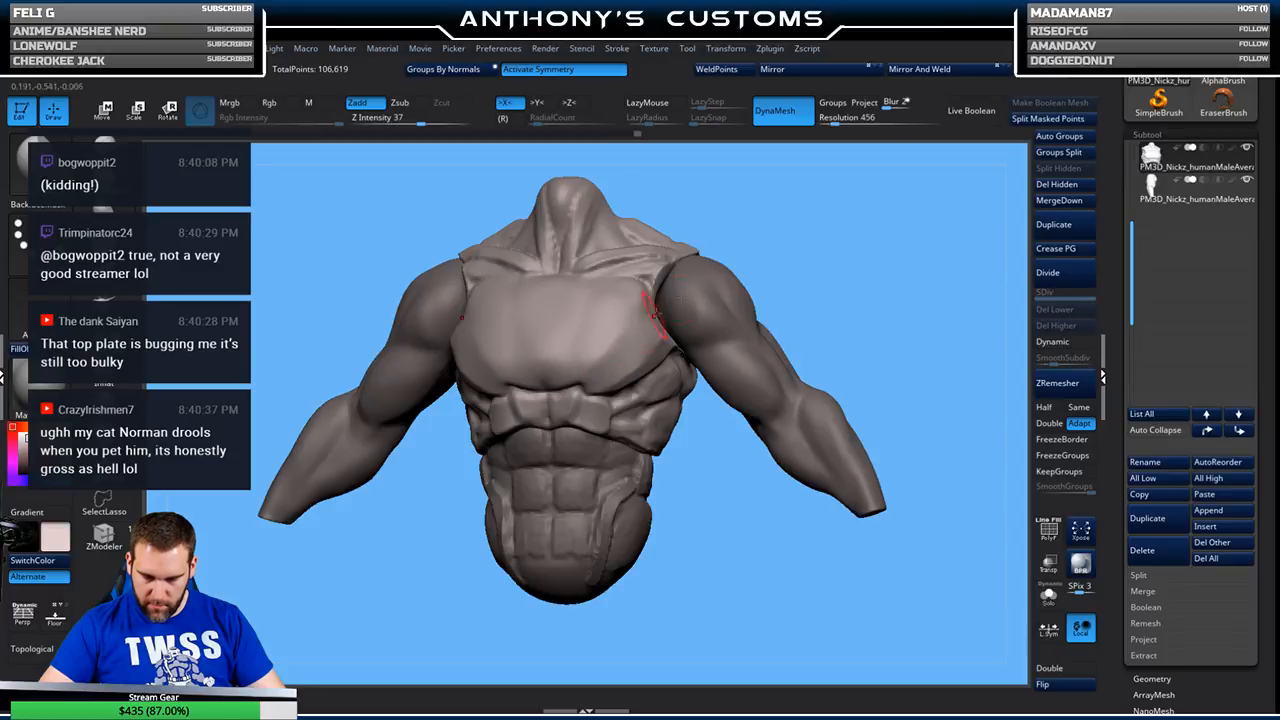
drag(810, 249, 806, 263)
drag(572, 360, 585, 305)
mouse_move(581, 349)
mouse_down()
mouse_move(594, 288)
mouse_move(569, 287)
mouse_up()
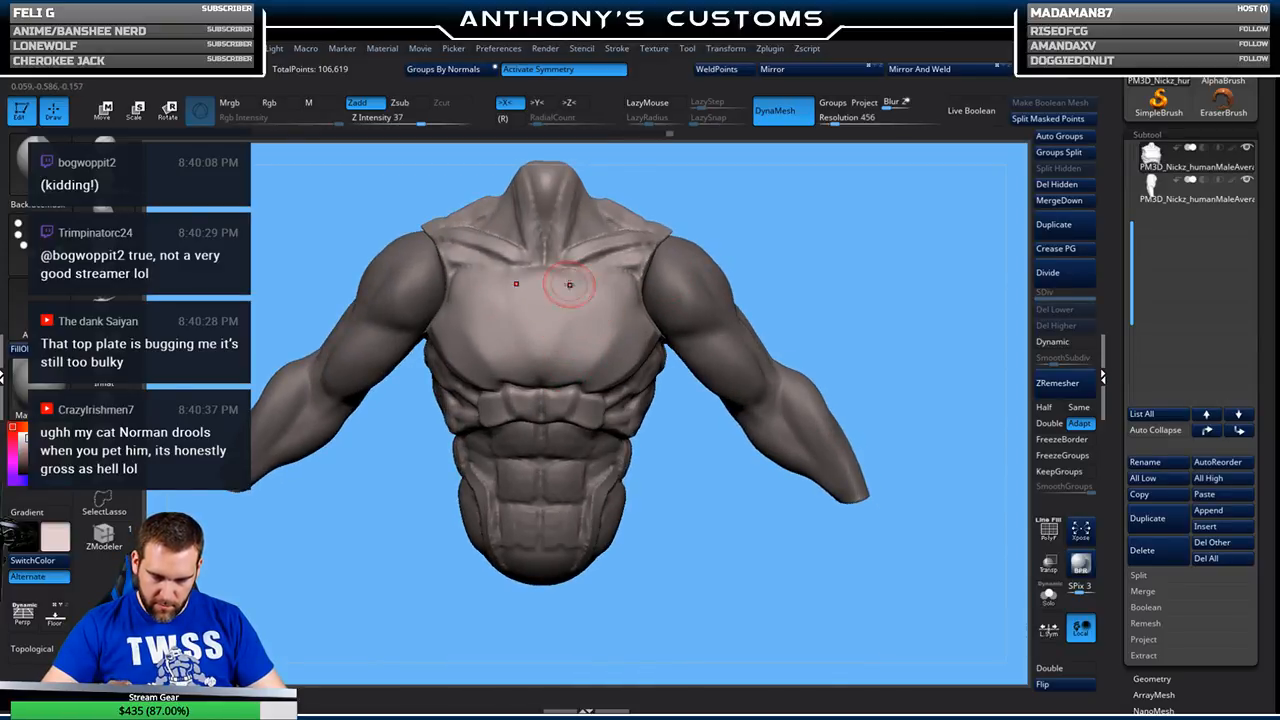
- Even out the lower chest surface and the rim above the ribs from an angled view
drag(851, 271, 736, 268)
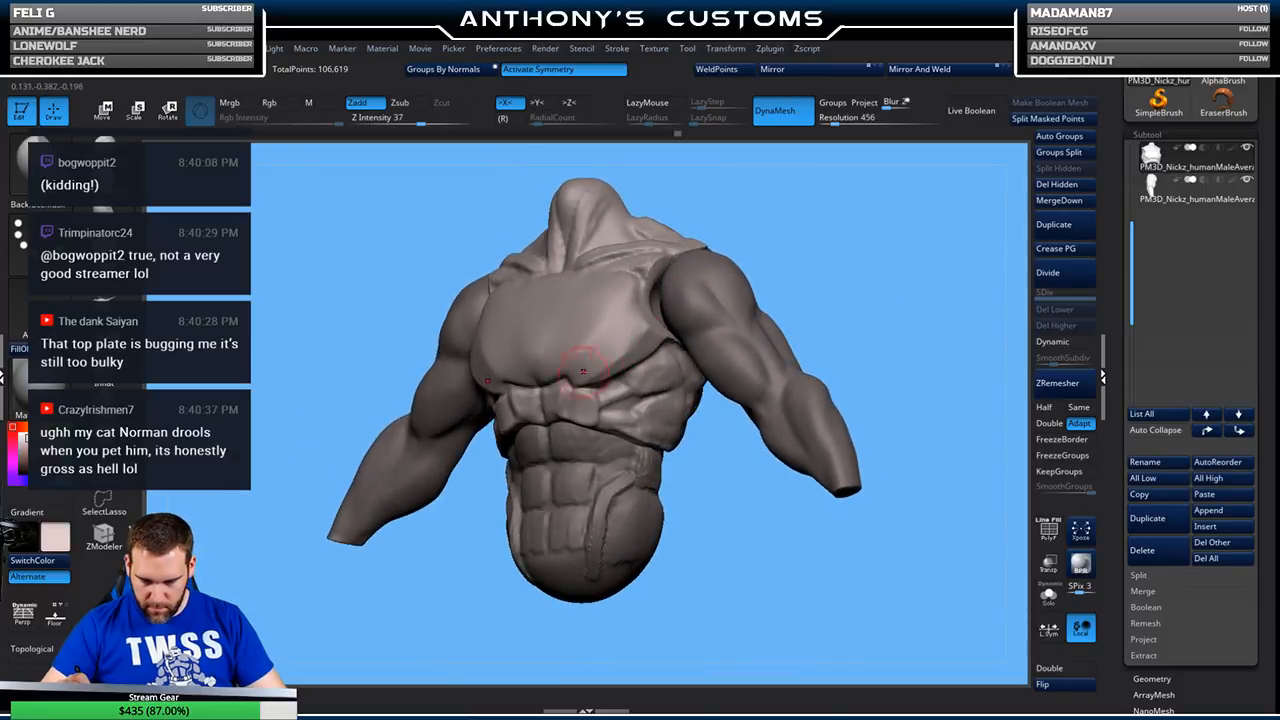
drag(640, 340, 630, 312)
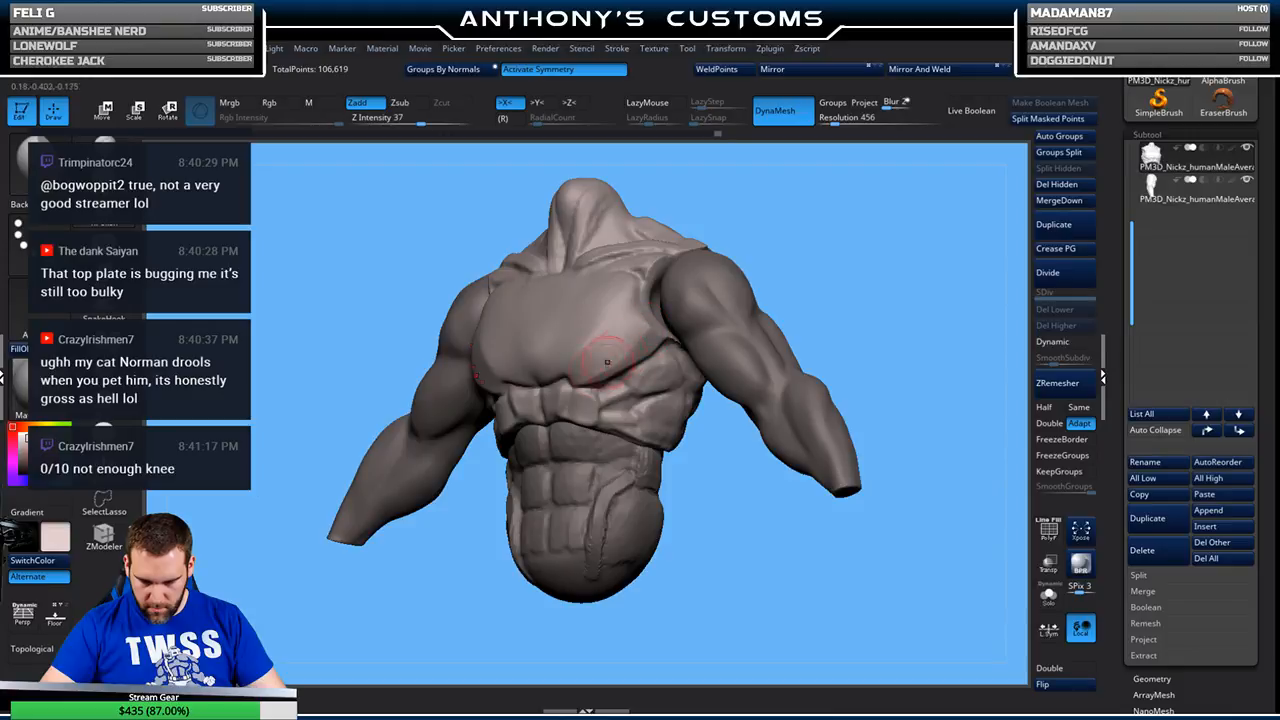
mouse_move(613, 362)
mouse_down()
mouse_move(622, 336)
mouse_move(603, 366)
mouse_up()
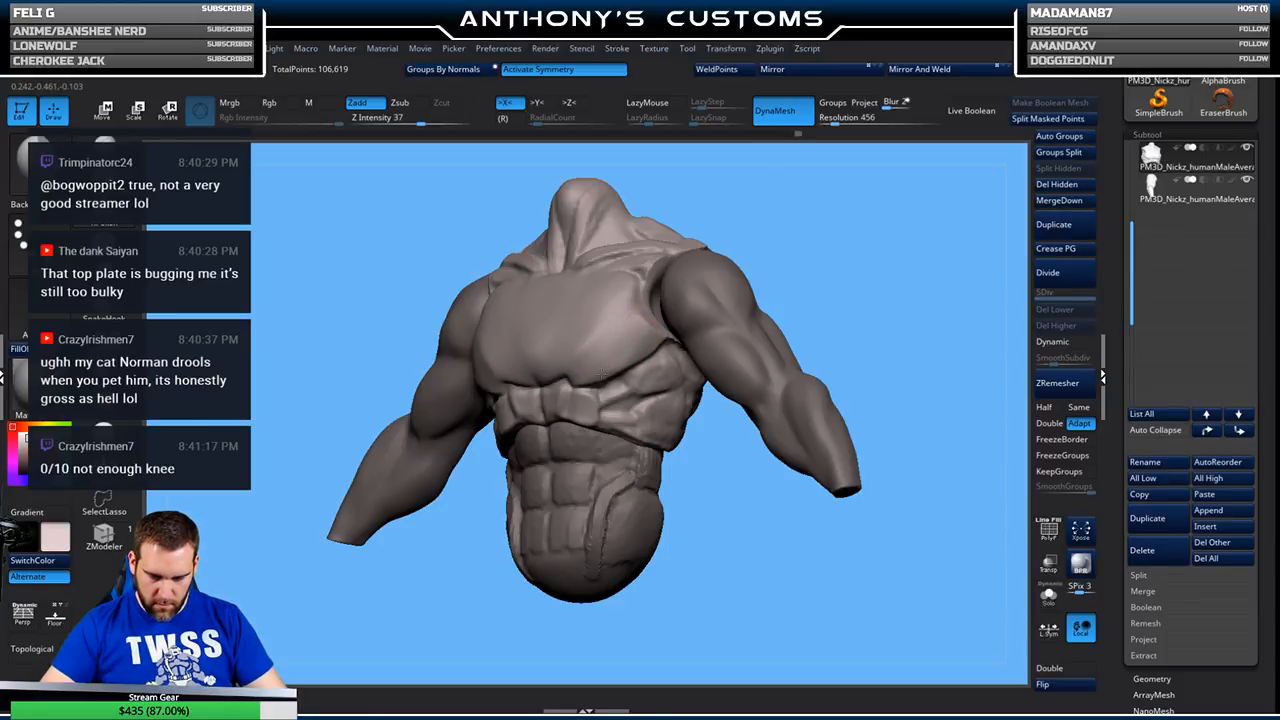
drag(787, 243, 857, 188)
drag(834, 266, 849, 269)
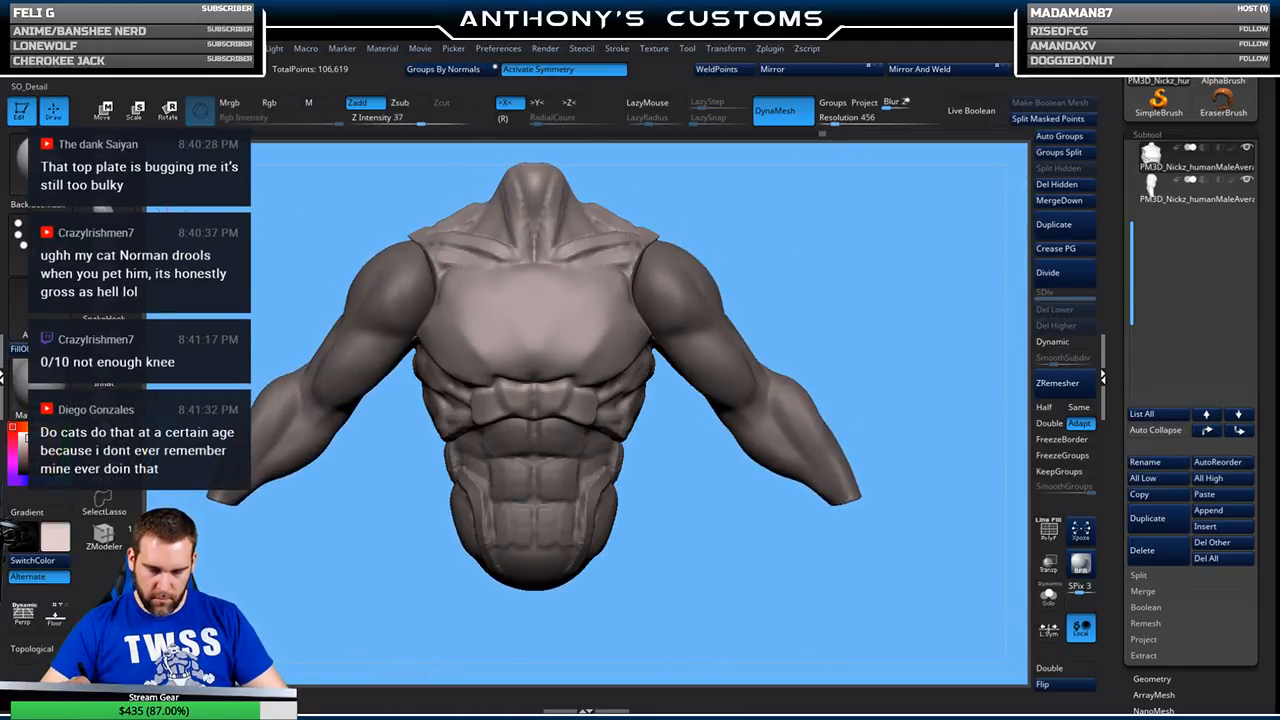
- Try carving a straight vertical groove down the chest's centre with SO_Detail at Z Intensity 20 and LazyRadius 4
key(space)
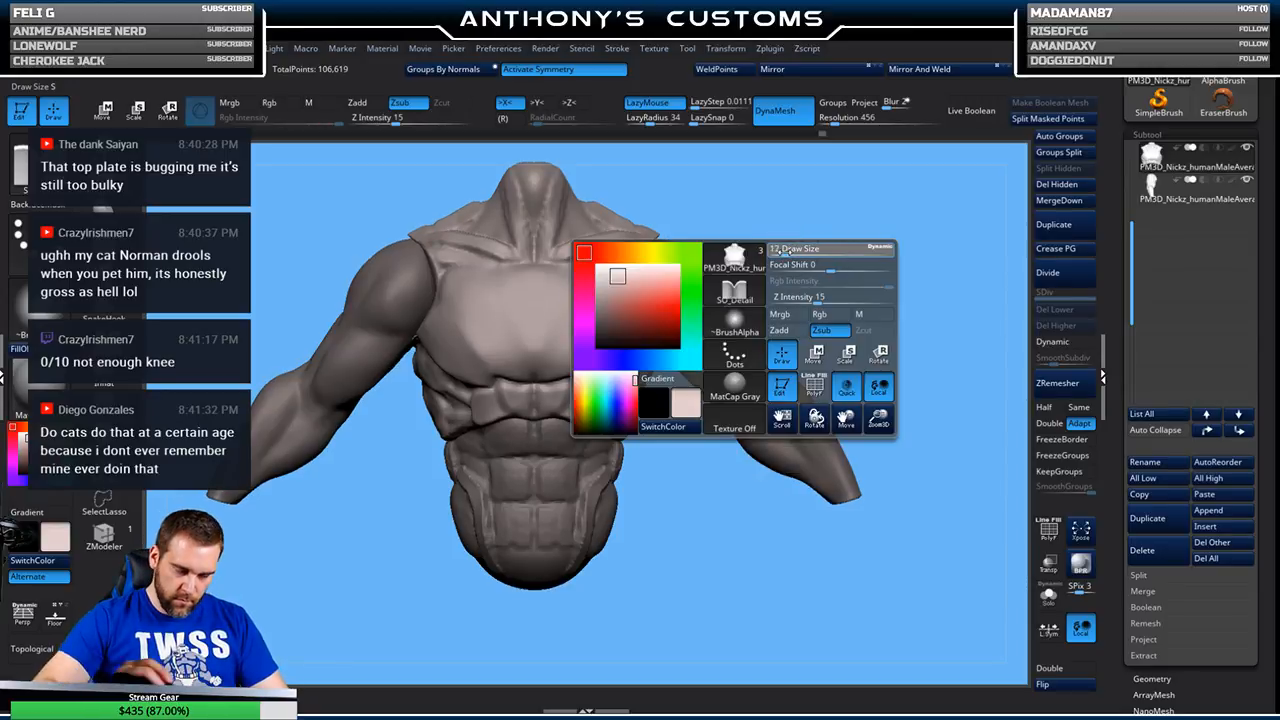
drag(396, 121, 402, 121)
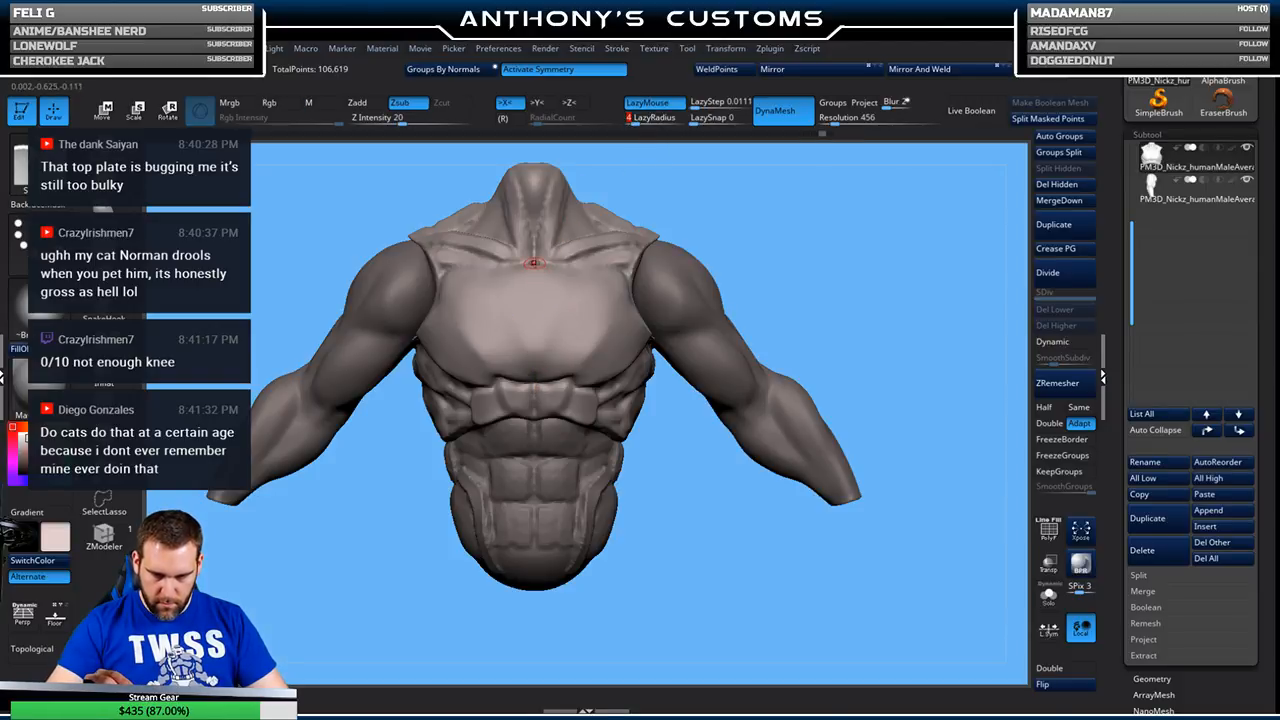
key(Return)
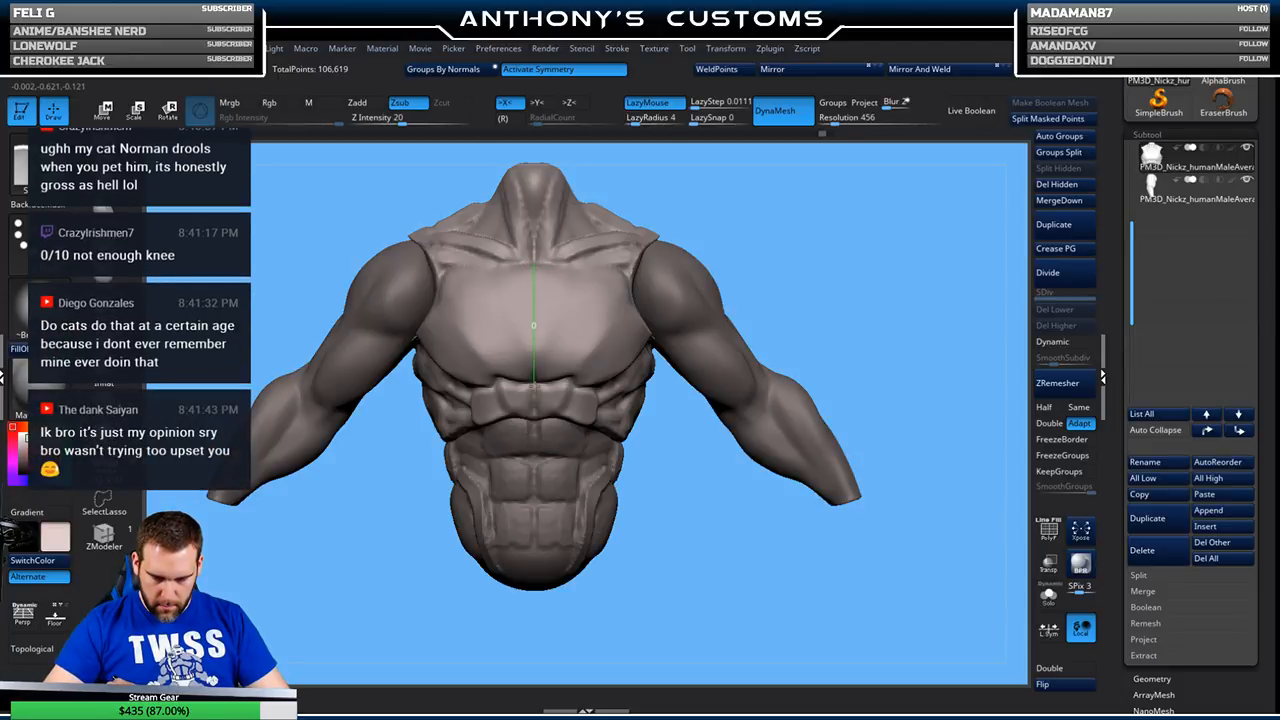
drag(533, 323, 545, 340)
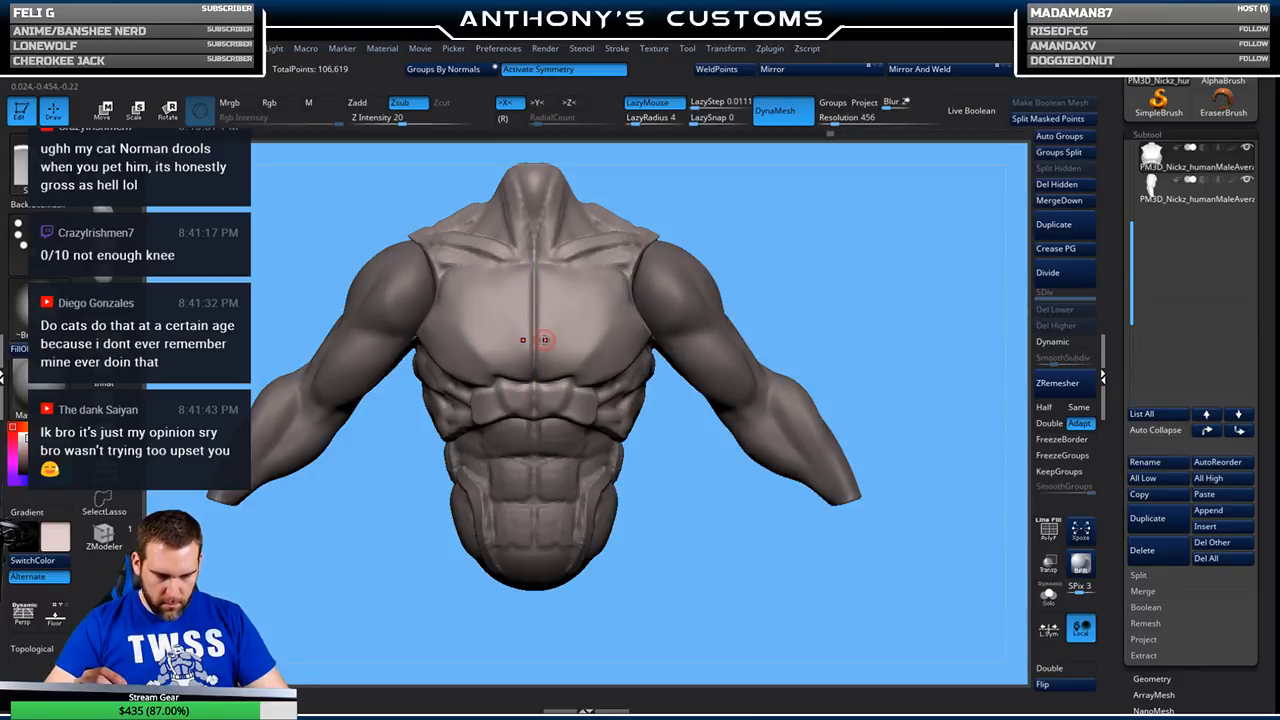
mouse_move(823, 269)
mouse_down()
mouse_move(837, 252)
mouse_move(812, 241)
mouse_move(843, 253)
mouse_move(816, 245)
mouse_up()
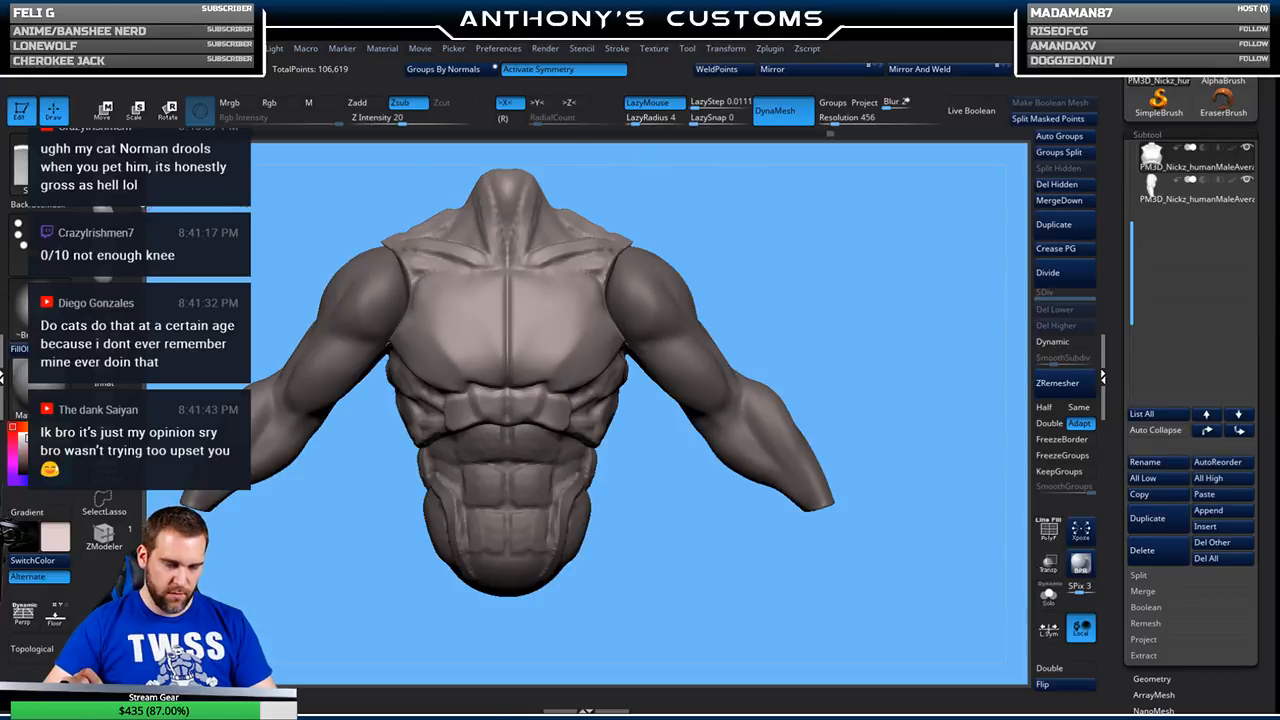
drag(722, 186, 731, 200)
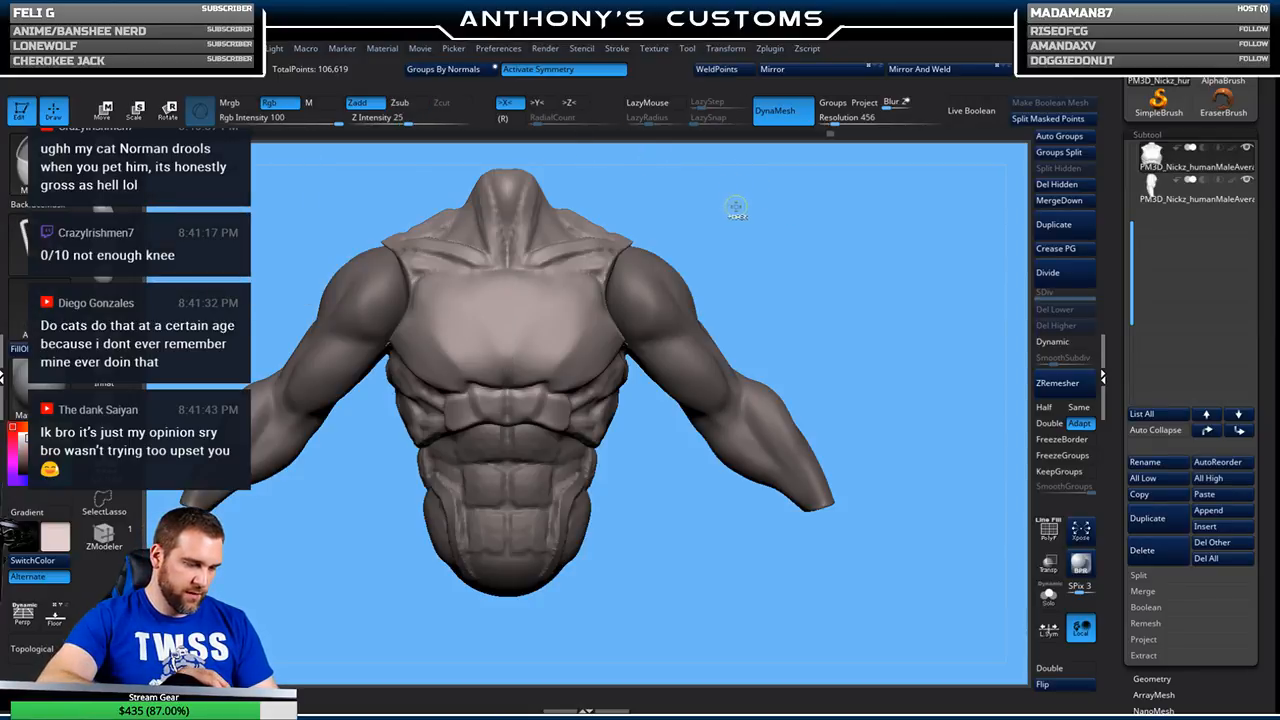
- Try carving a broad vertical groove between the pectorals with SO_Detail at Z Intensity 20
key(space)
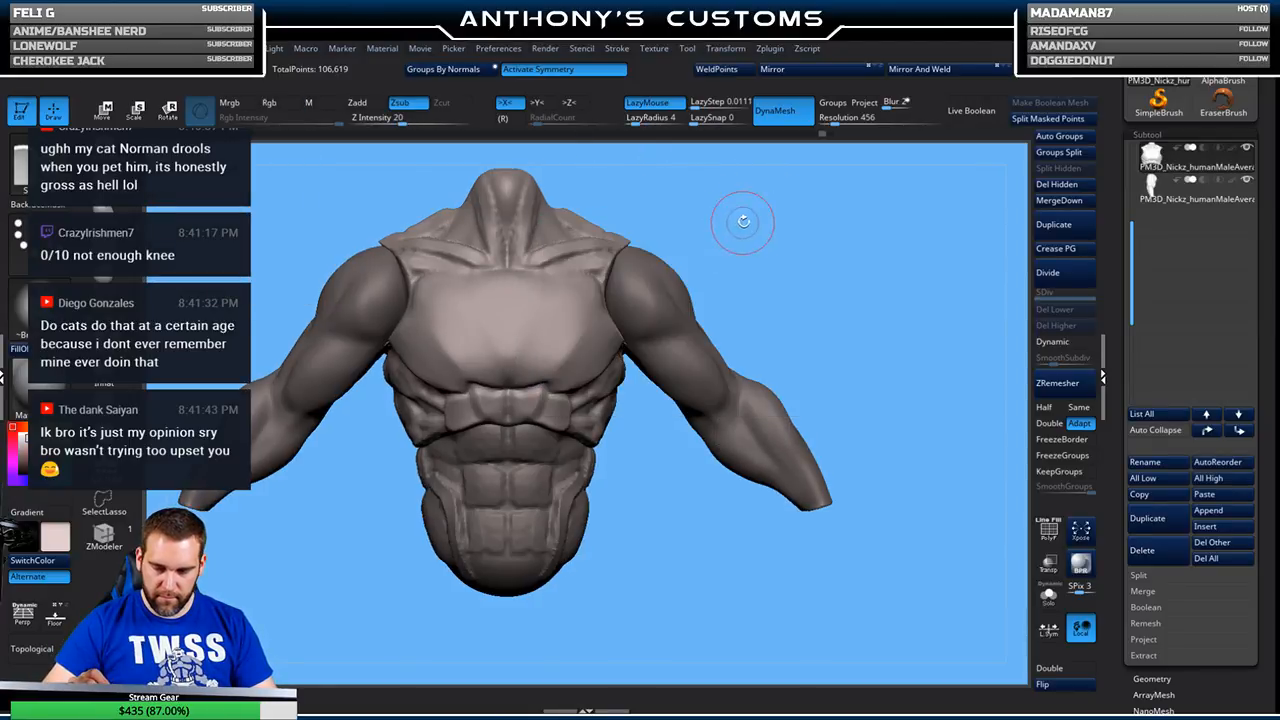
shift+drag(532, 256, 512, 276)
drag(508, 327, 507, 392)
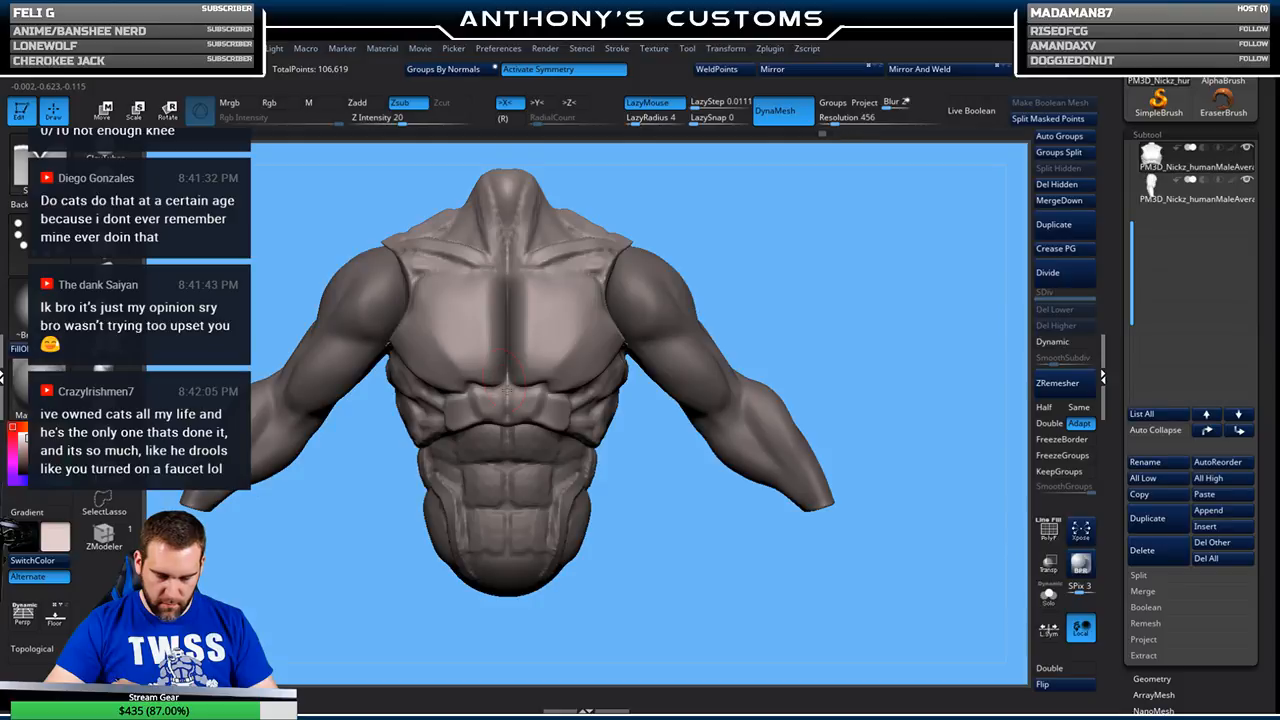
drag(808, 256, 805, 243)
key(ctrl+z)
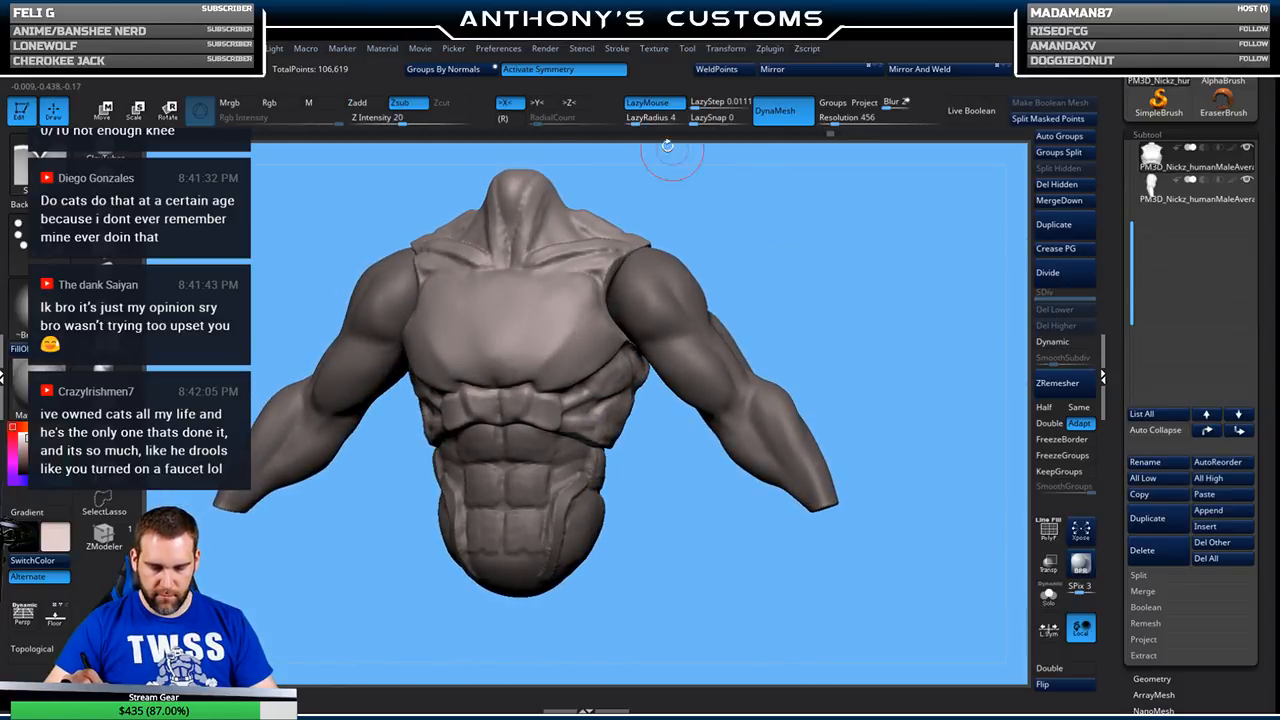
- Carve a shallow straight groove down the chest's centre line with SO_Detail at Z Intensity 10
drag(405, 118, 398, 118)
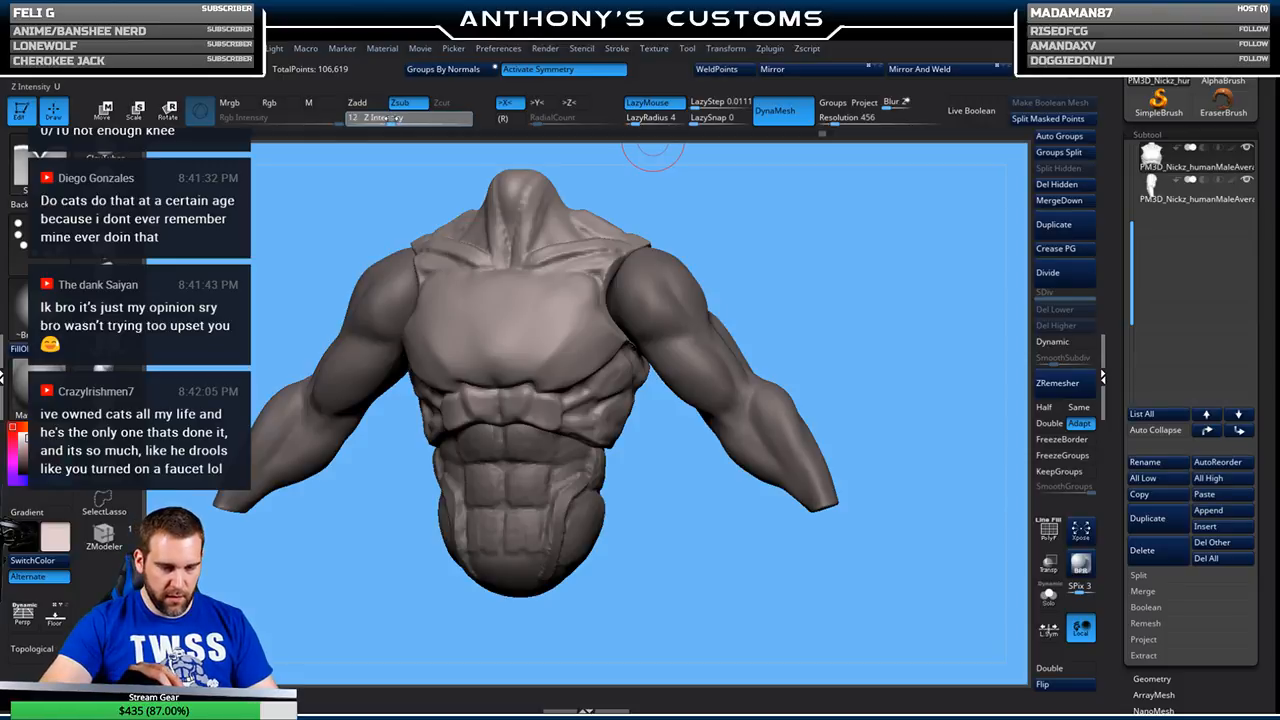
drag(390, 118, 388, 118)
drag(786, 216, 784, 249)
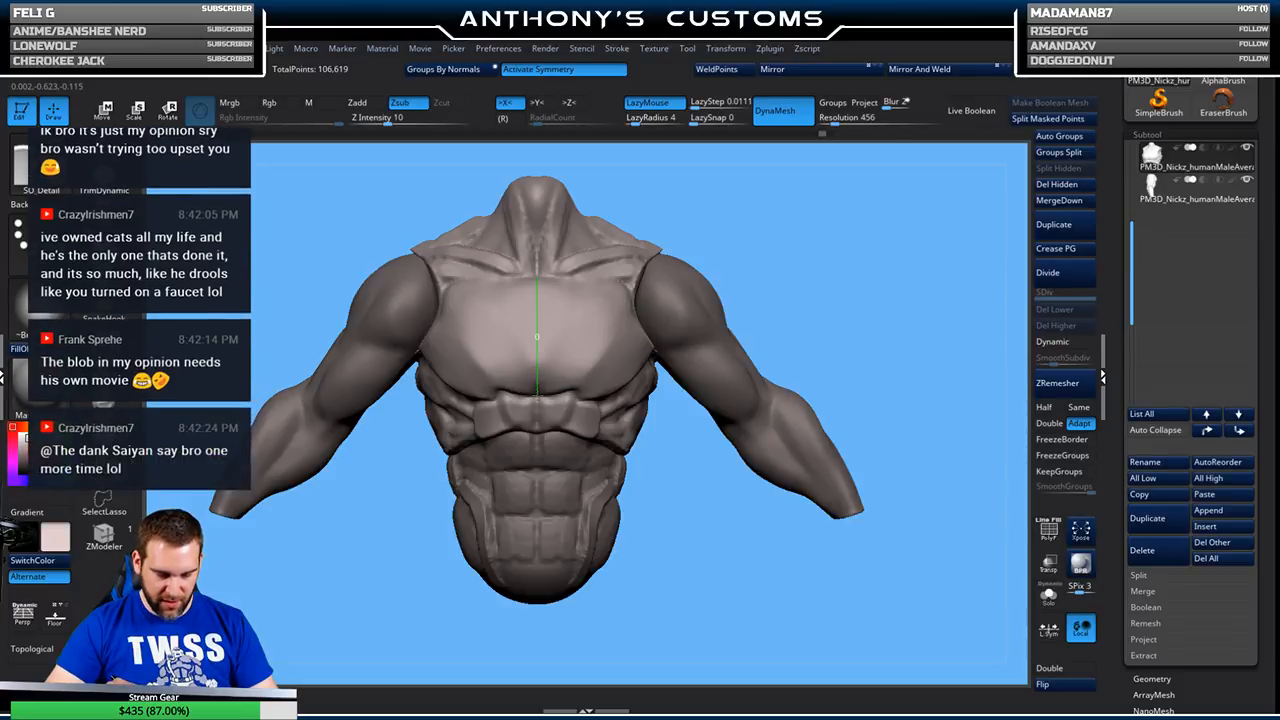
mouse_move(766, 229)
mouse_down()
mouse_move(785, 238)
mouse_move(767, 200)
mouse_up()
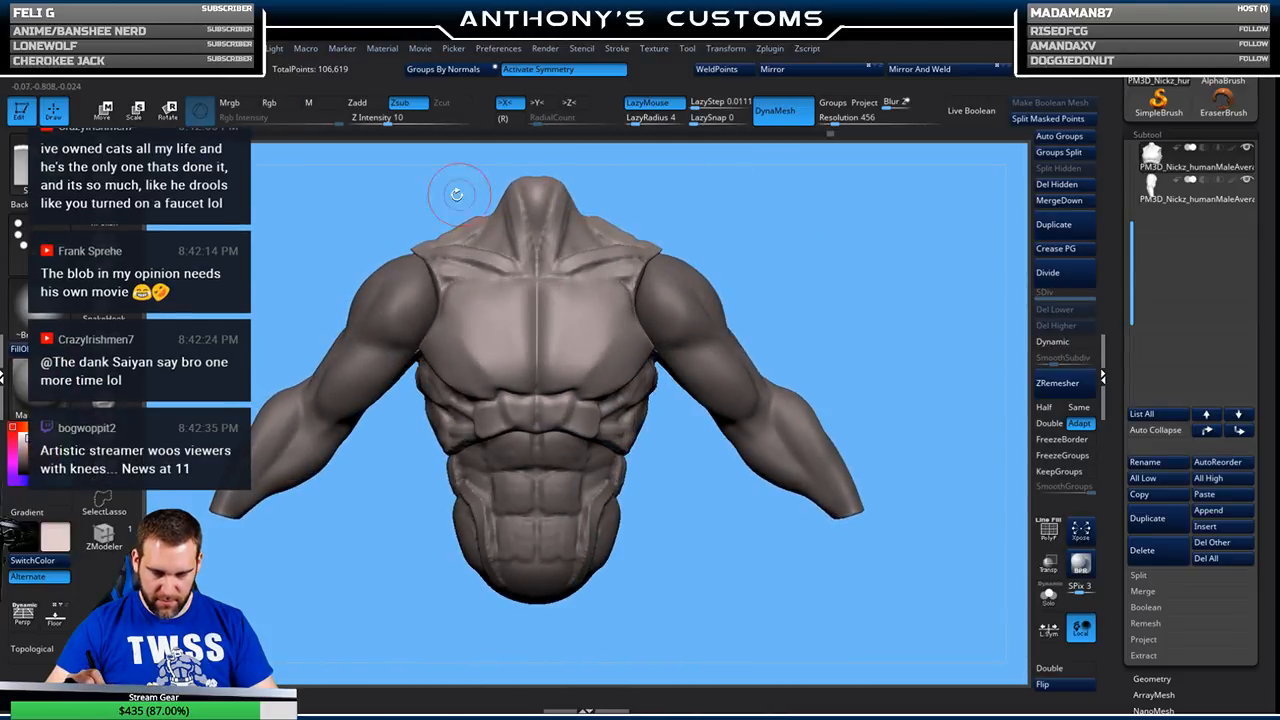
- Flatten the inner chest on both sides of the central groove with a resized TrimDynamic brush at Z Intensity 43, and save the project
click(39, 306)
key(space)
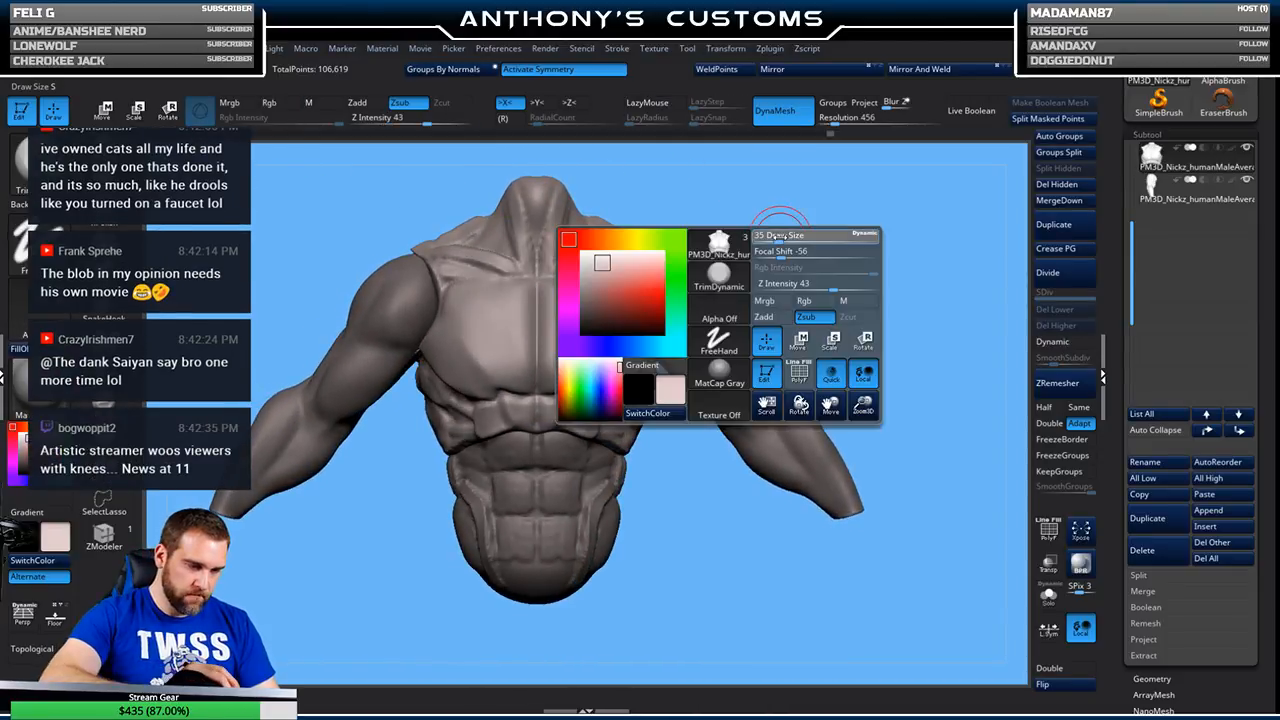
drag(775, 232, 803, 218)
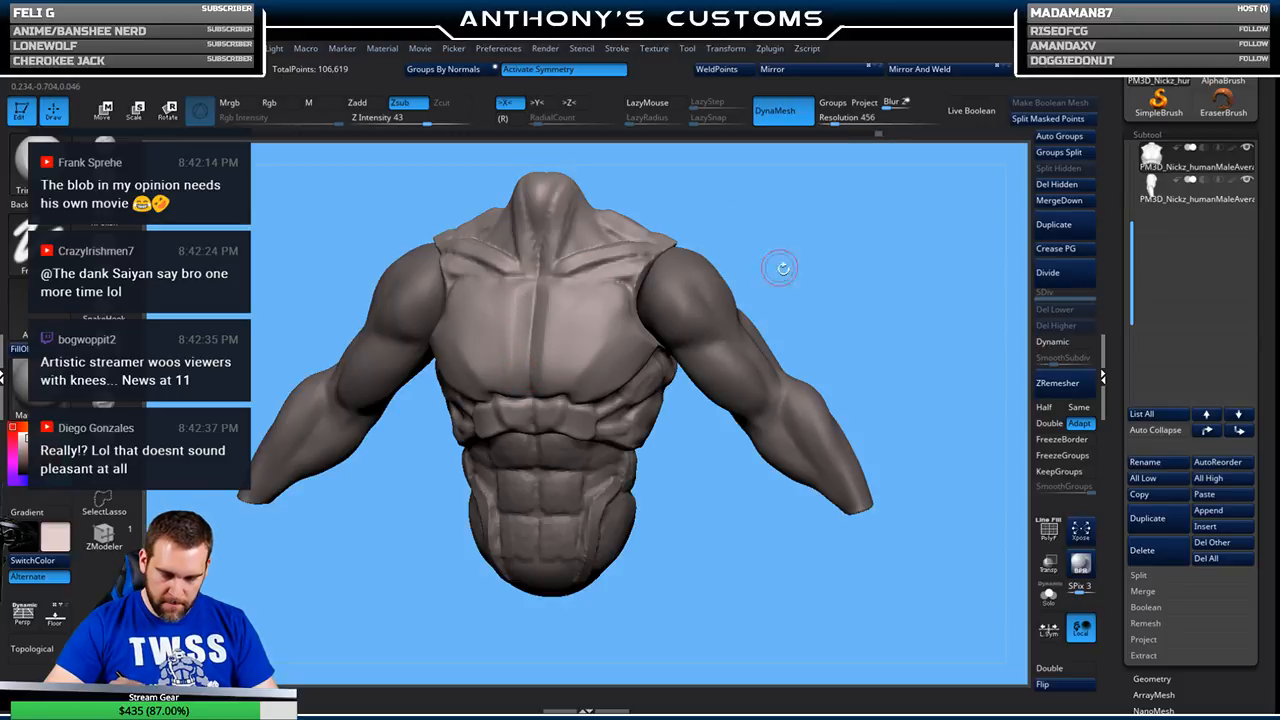
drag(749, 245, 825, 290)
mouse_move(855, 250)
mouse_down()
mouse_move(867, 266)
mouse_move(855, 282)
mouse_move(844, 252)
mouse_up()
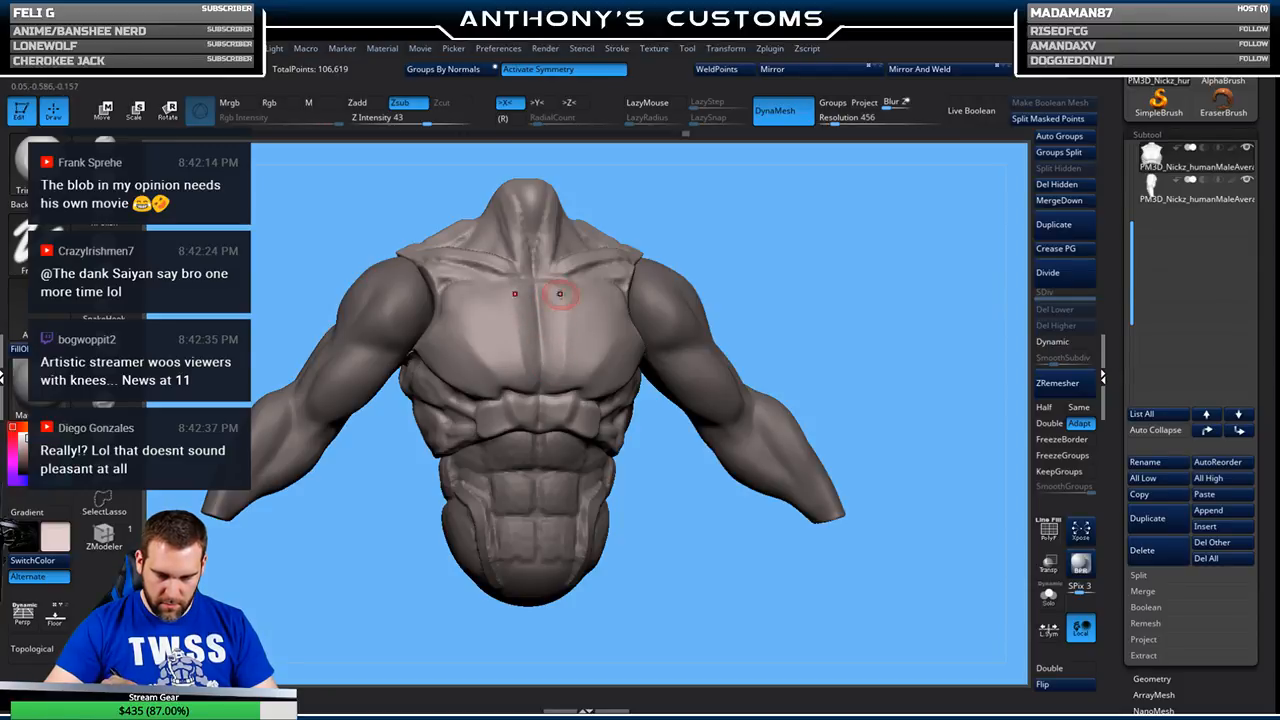
key(ctrl+s)
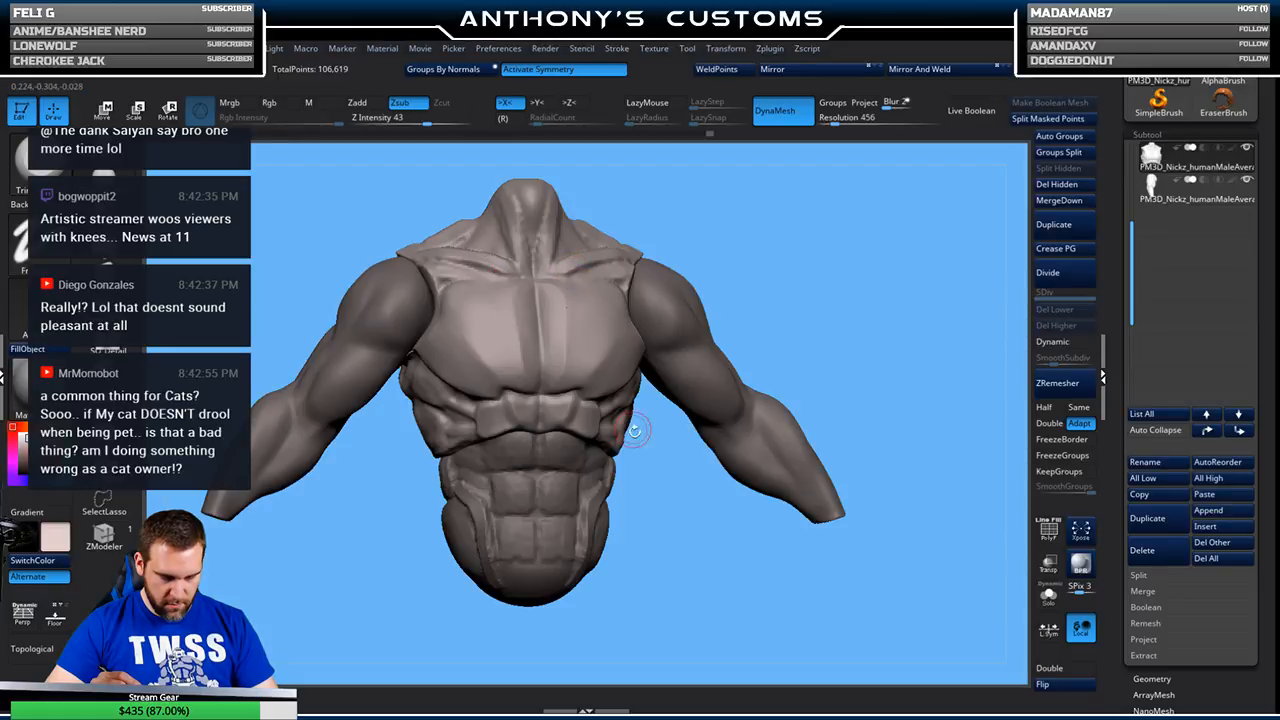
shift+drag(688, 525, 686, 522)
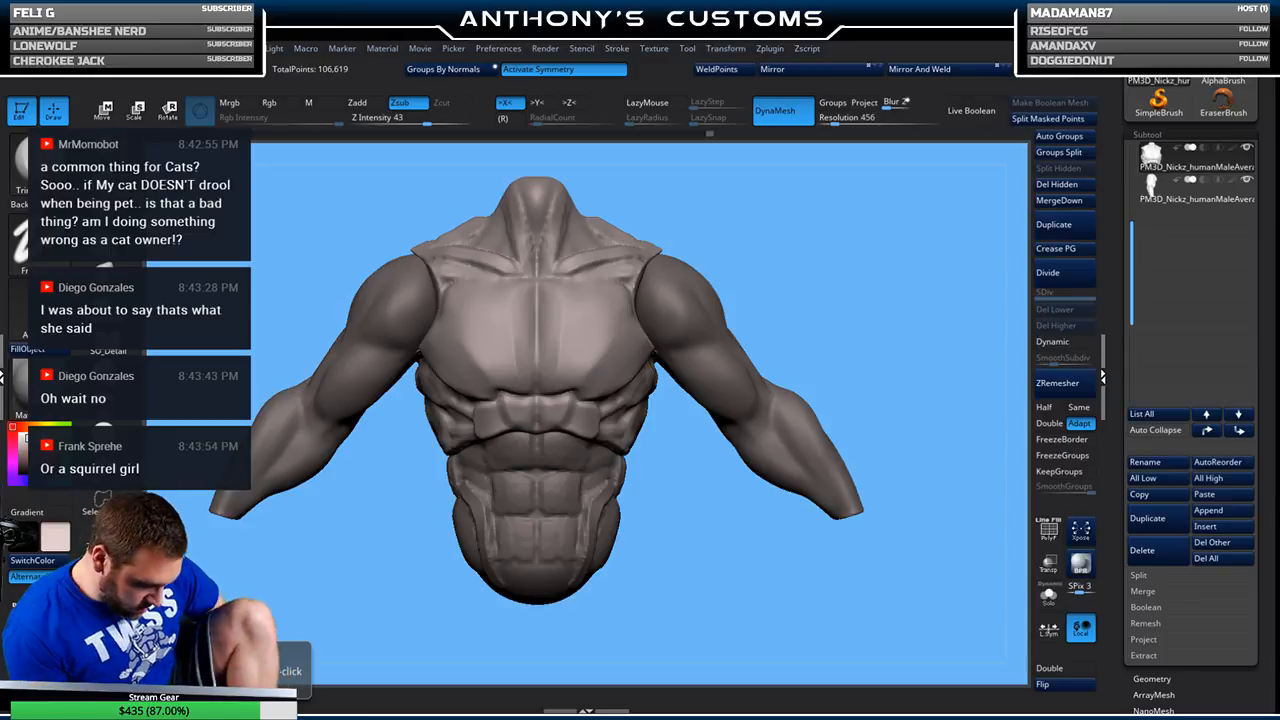
- Carve curved muscle-definition grooves across the inner and lower pectorals with SO_Detail at Z Intensity 10 and LazyRadius 29
mouse_move(837, 289)
mouse_down()
mouse_move(873, 268)
mouse_move(831, 325)
mouse_move(875, 258)
mouse_move(860, 323)
mouse_up()
click(108, 335)
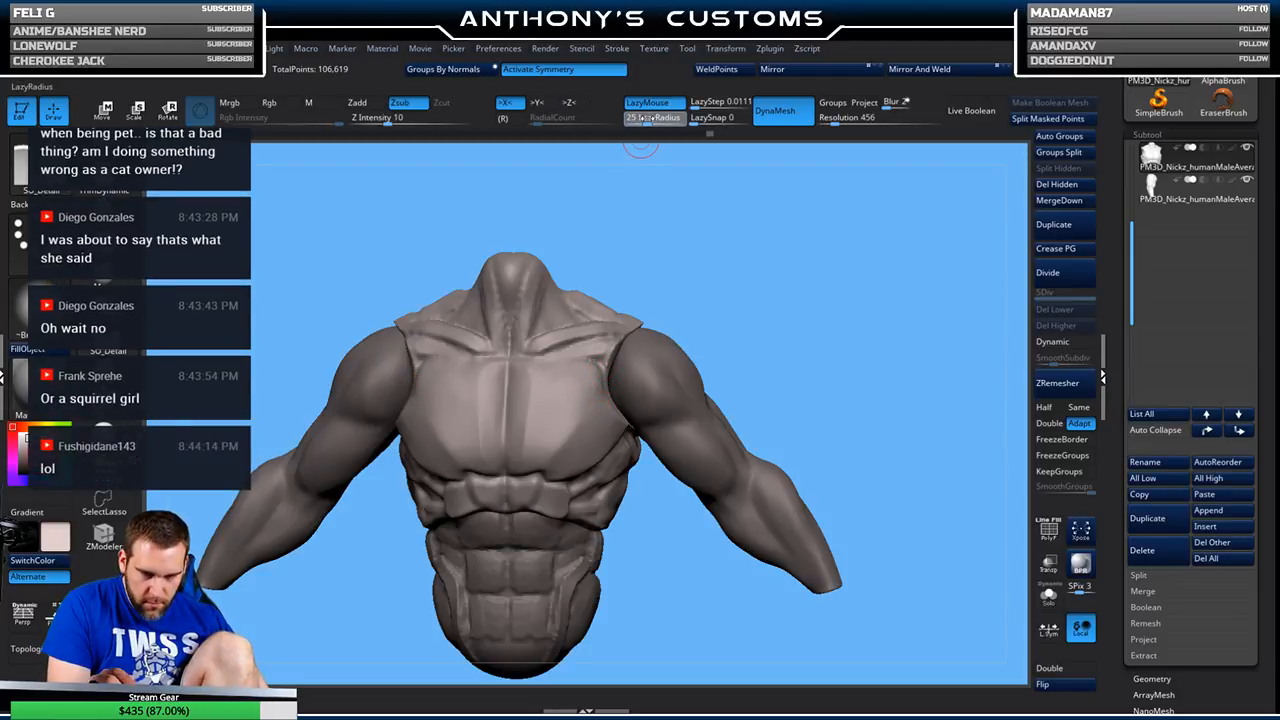
drag(789, 301, 791, 304)
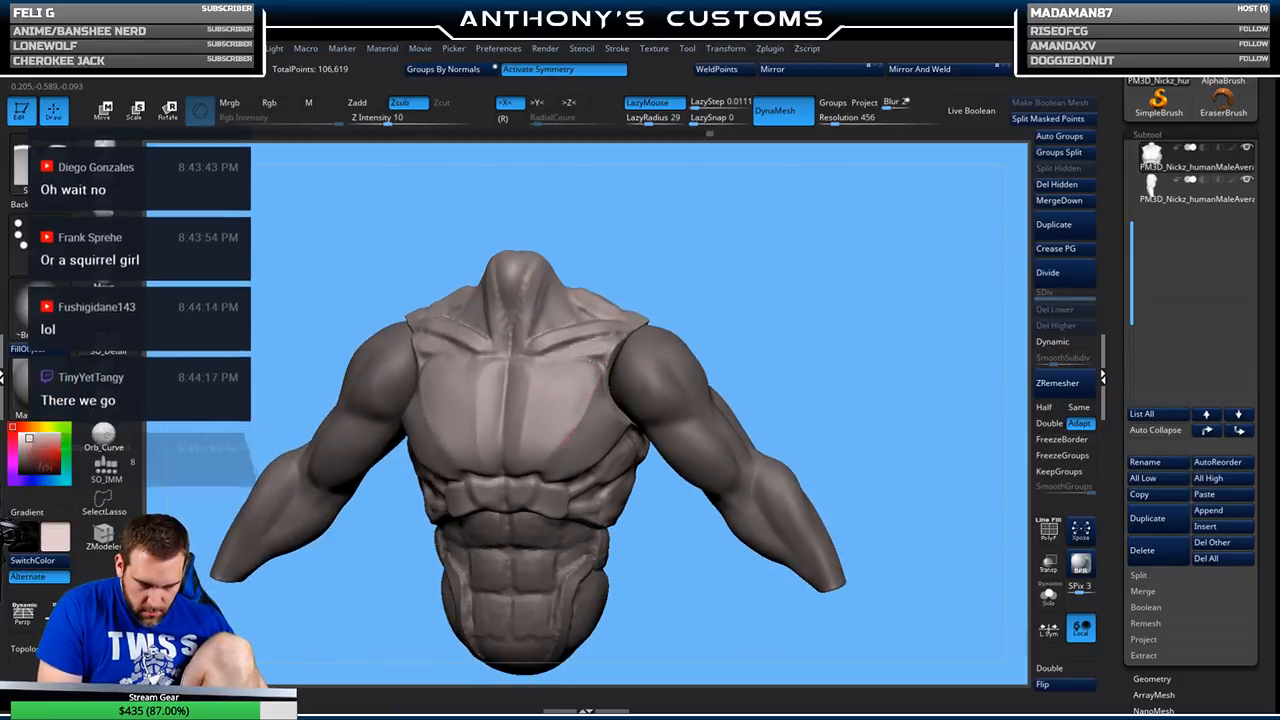
mouse_move(706, 323)
mouse_down()
mouse_move(829, 271)
mouse_move(782, 328)
mouse_move(810, 340)
mouse_move(771, 308)
mouse_up()
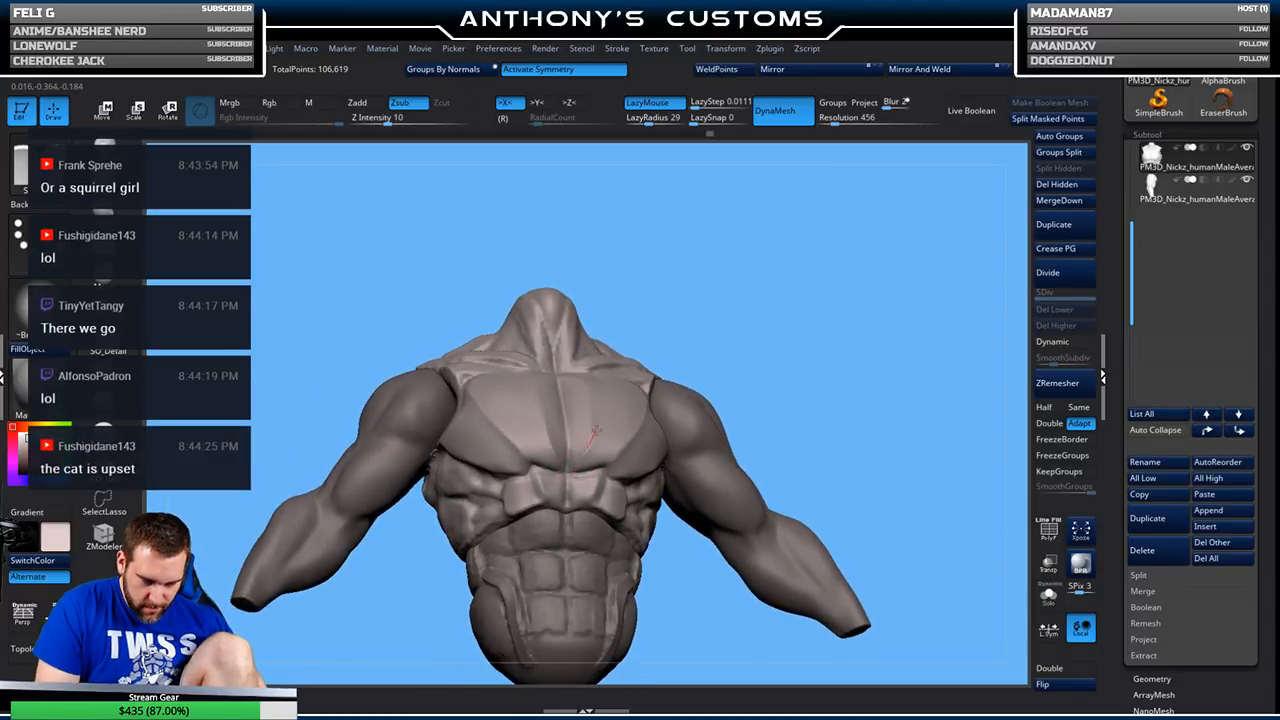
drag(600, 422, 617, 398)
drag(793, 285, 804, 390)
drag(566, 350, 580, 364)
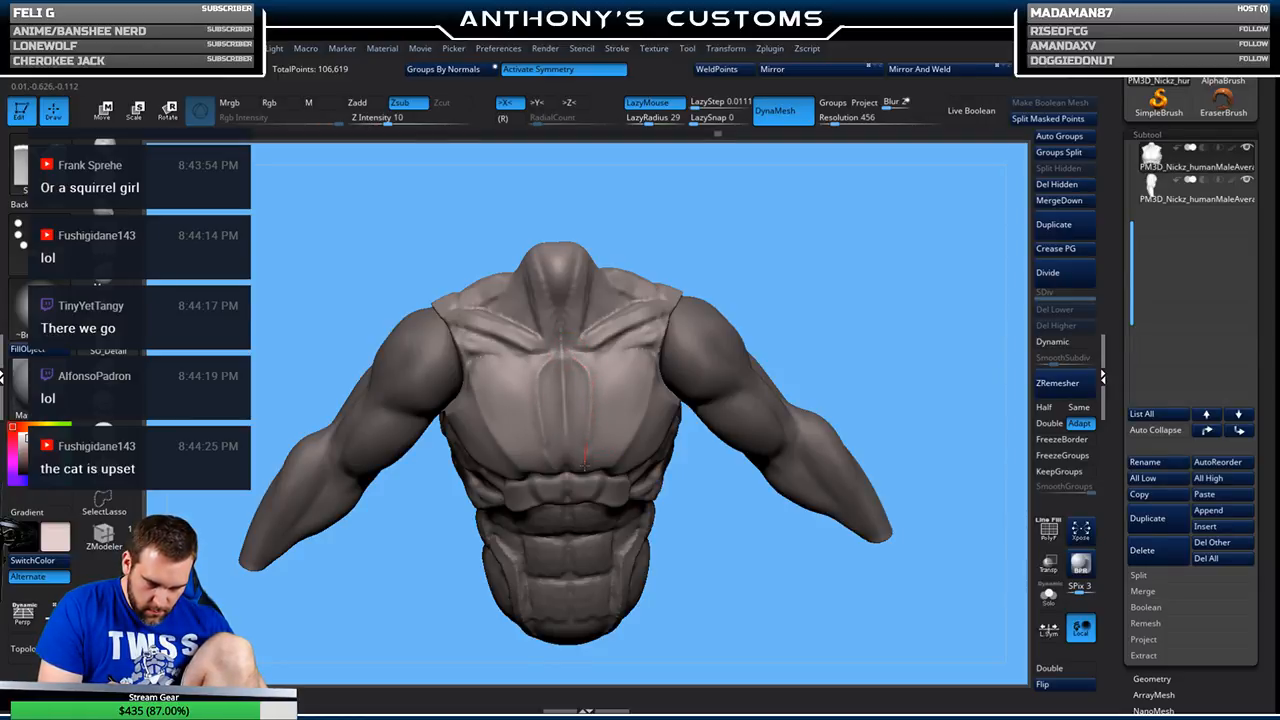
drag(867, 315, 890, 248)
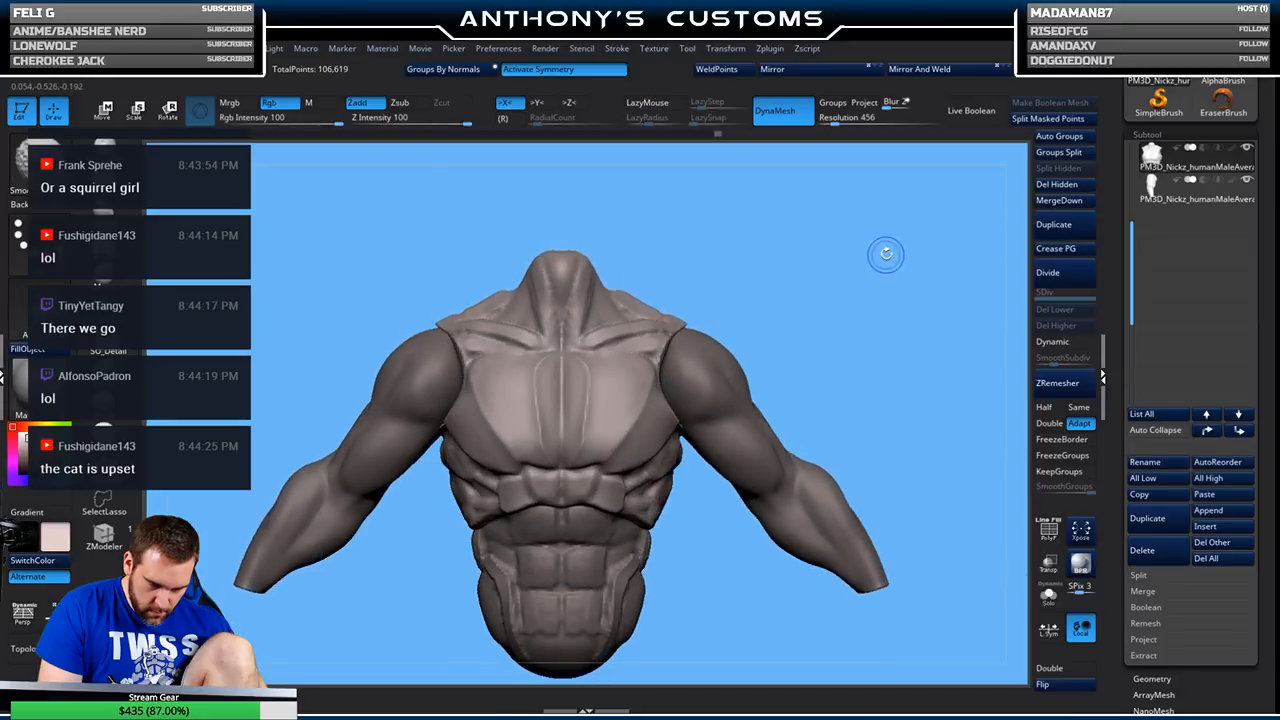
- Define the crease along the outer lower edge of the pectorals up to the armpits
mouse_move(851, 325)
mouse_down()
mouse_move(865, 270)
mouse_move(858, 295)
mouse_move(757, 263)
mouse_up()
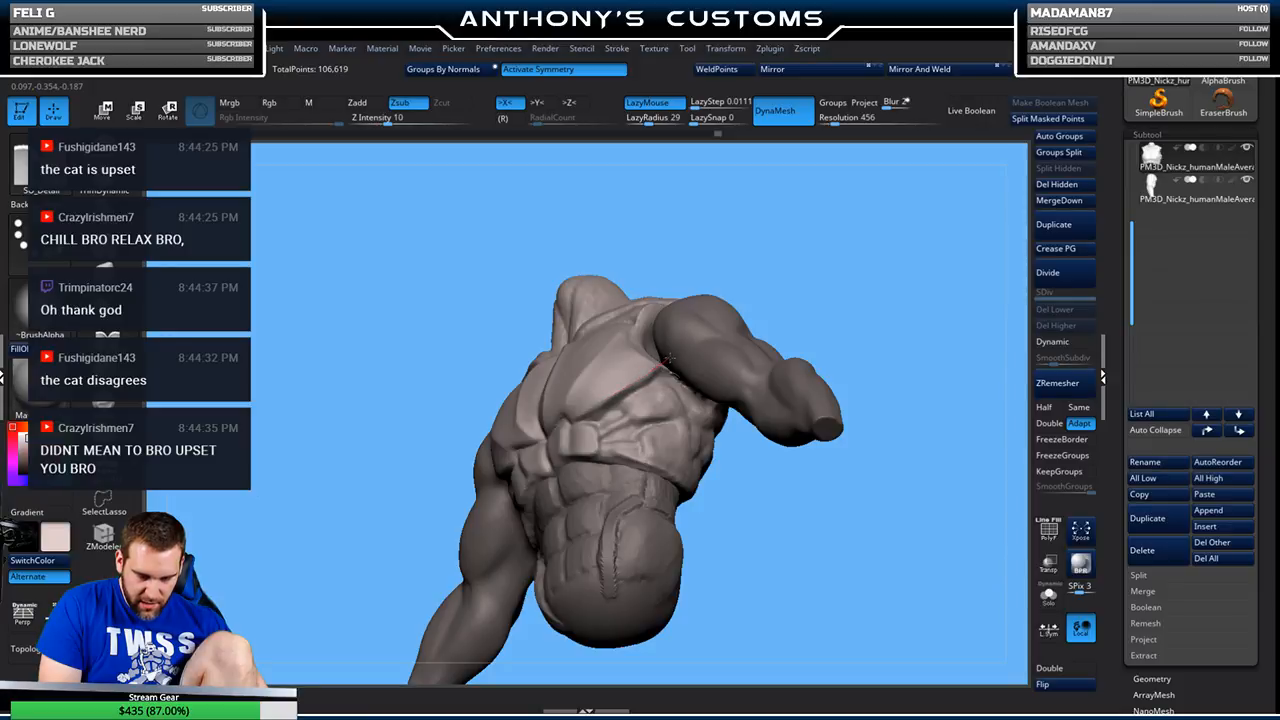
drag(841, 262, 871, 304)
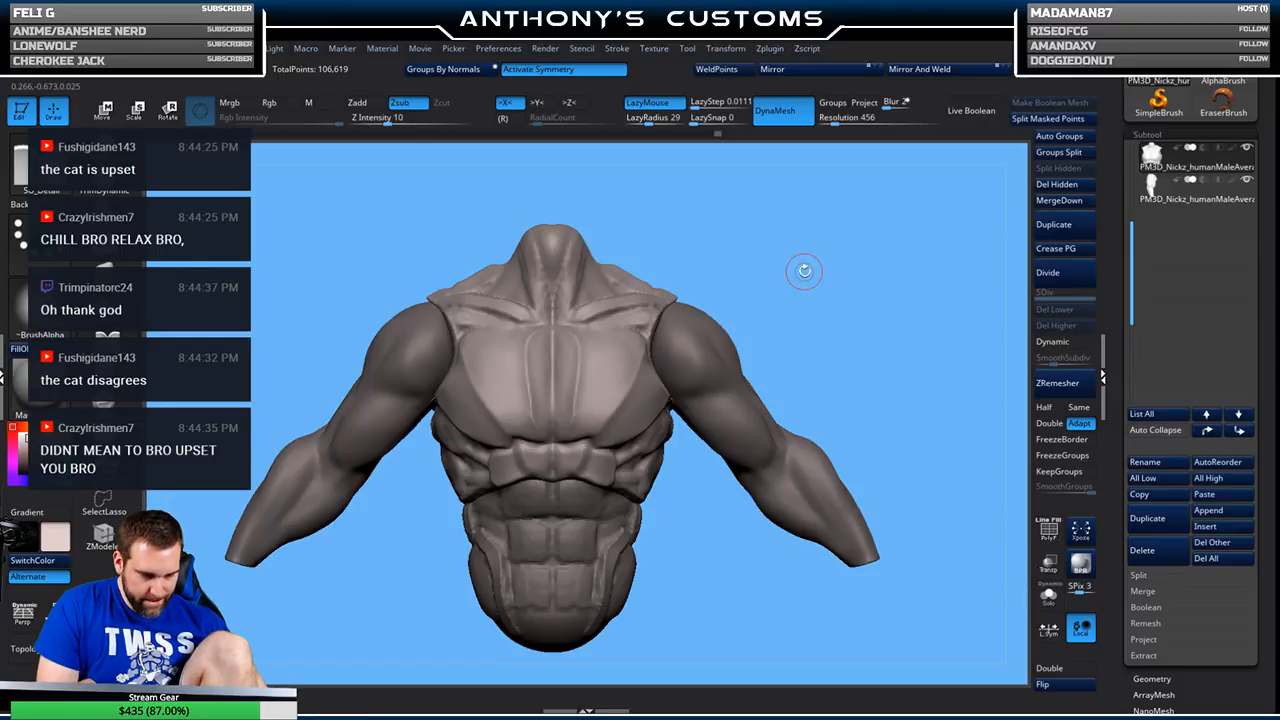
mouse_move(817, 291)
mouse_down()
mouse_move(830, 246)
mouse_move(808, 323)
mouse_move(825, 280)
mouse_move(866, 264)
mouse_move(855, 231)
mouse_up()
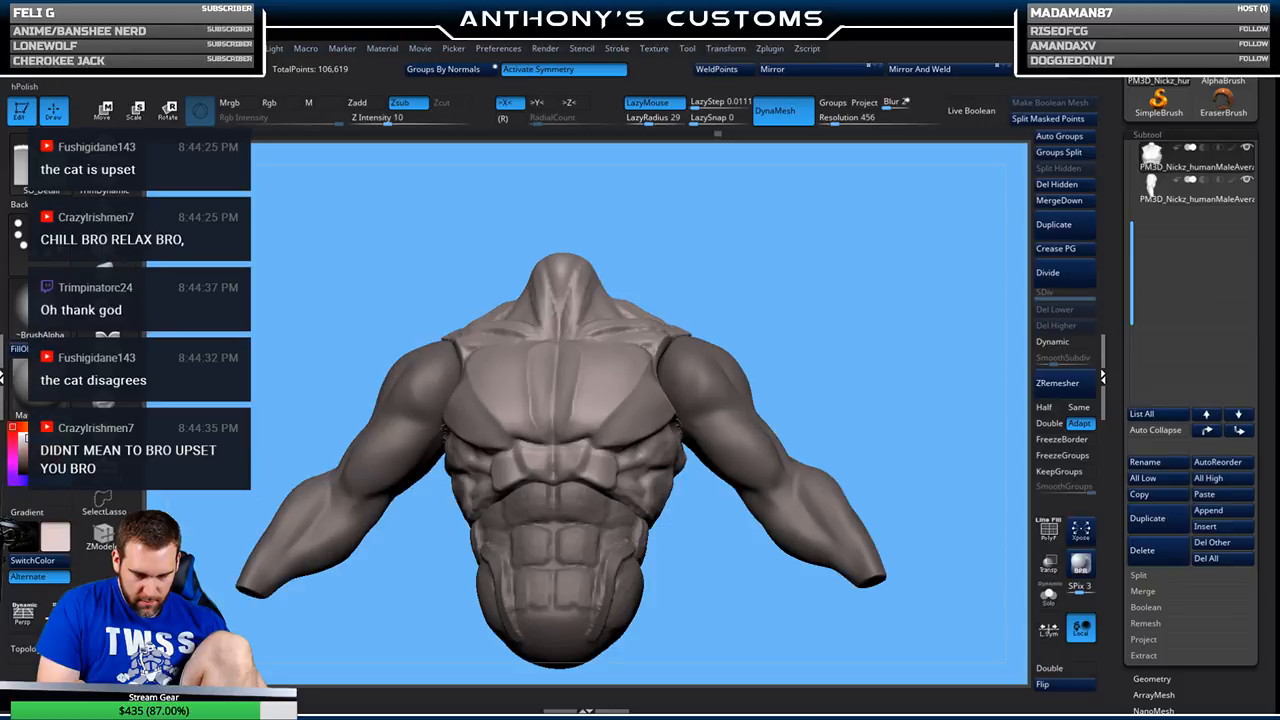
- Fill and smooth the upper abdominal blocks directly beneath the chest with SO_Fill at Z Intensity 10
click(105, 216)
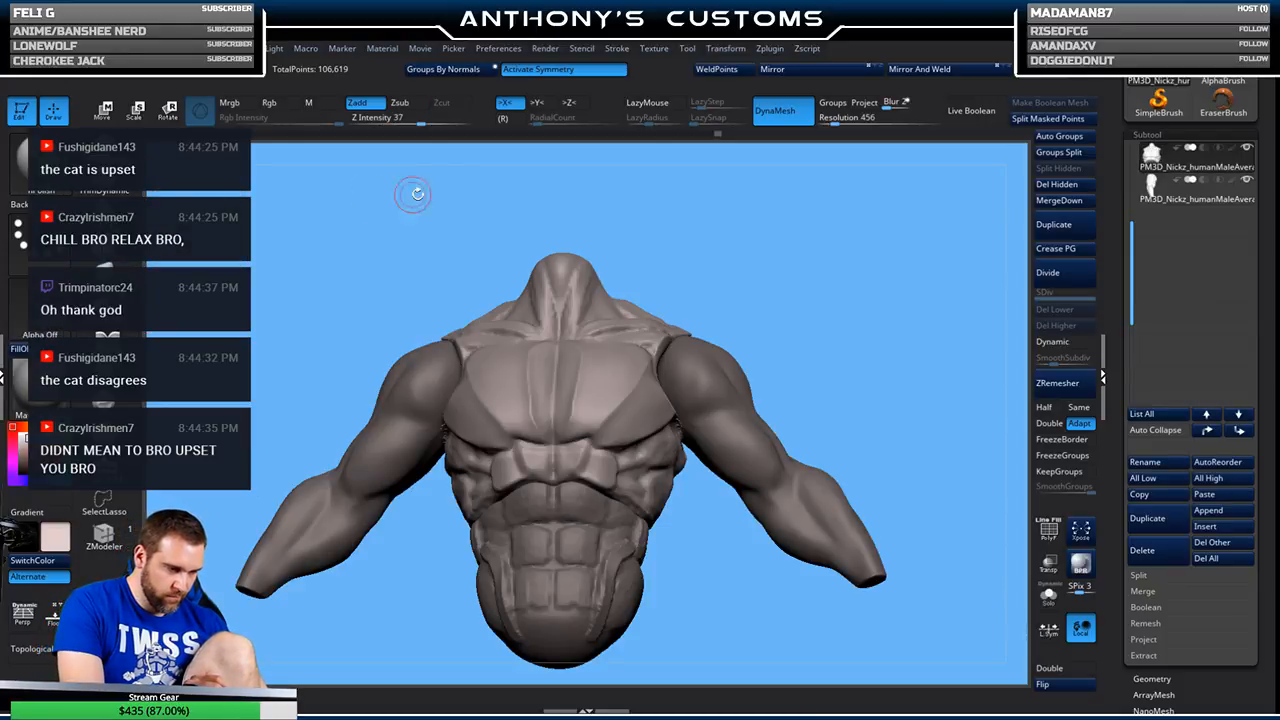
click(112, 265)
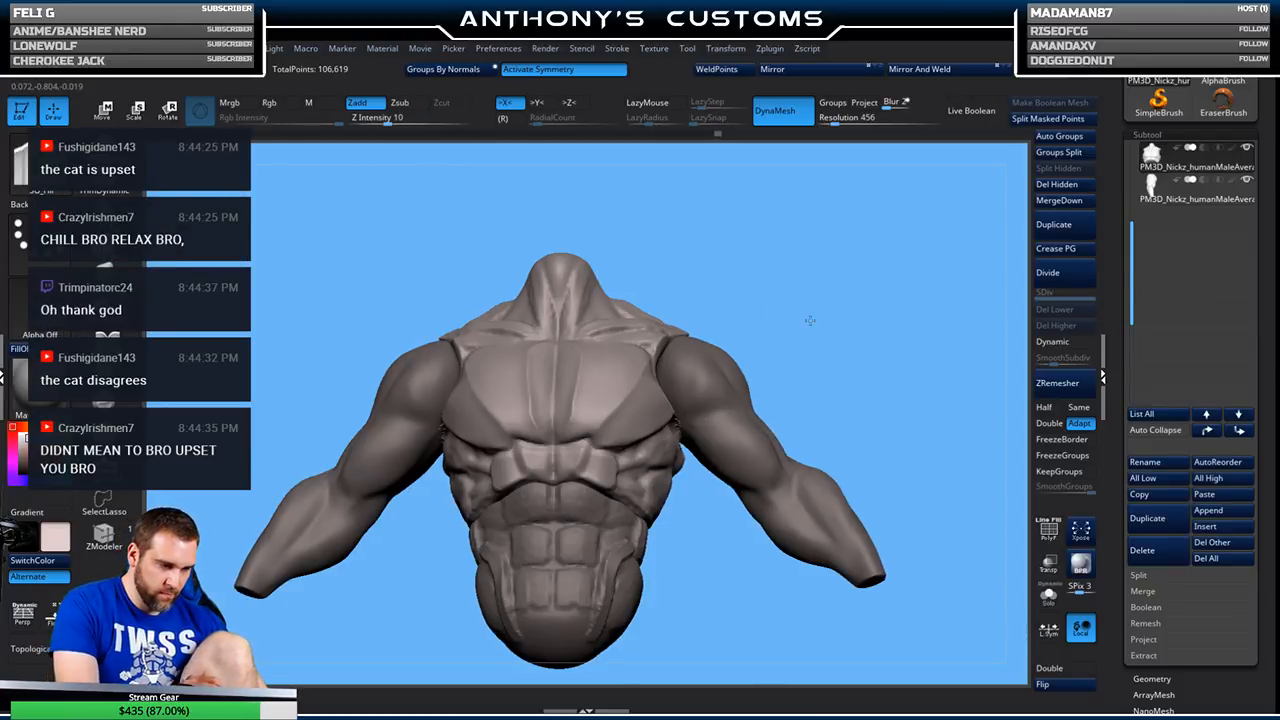
right_click(807, 321)
mouse_move(849, 283)
alt+mouse_down()
mouse_move(851, 323)
mouse_move(849, 296)
alt+mouse_up()
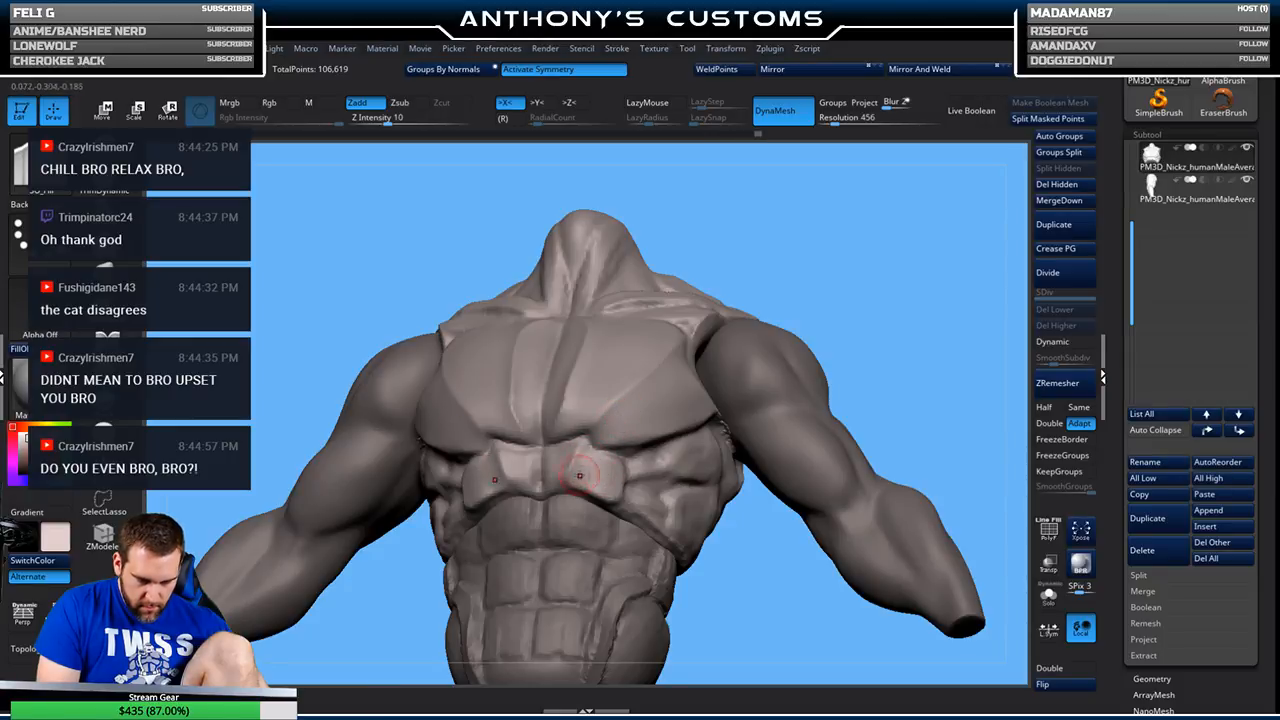
drag(817, 342, 800, 286)
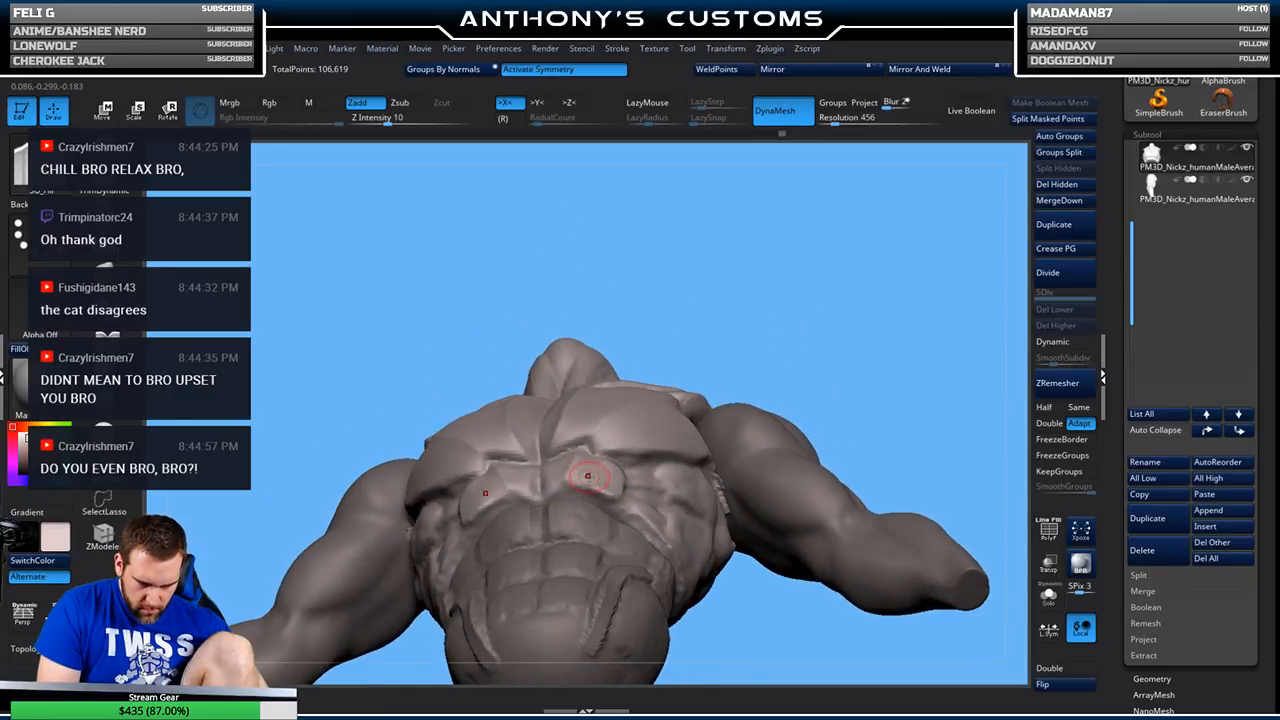
mouse_move(767, 320)
mouse_down()
mouse_move(904, 291)
mouse_move(729, 269)
mouse_up()
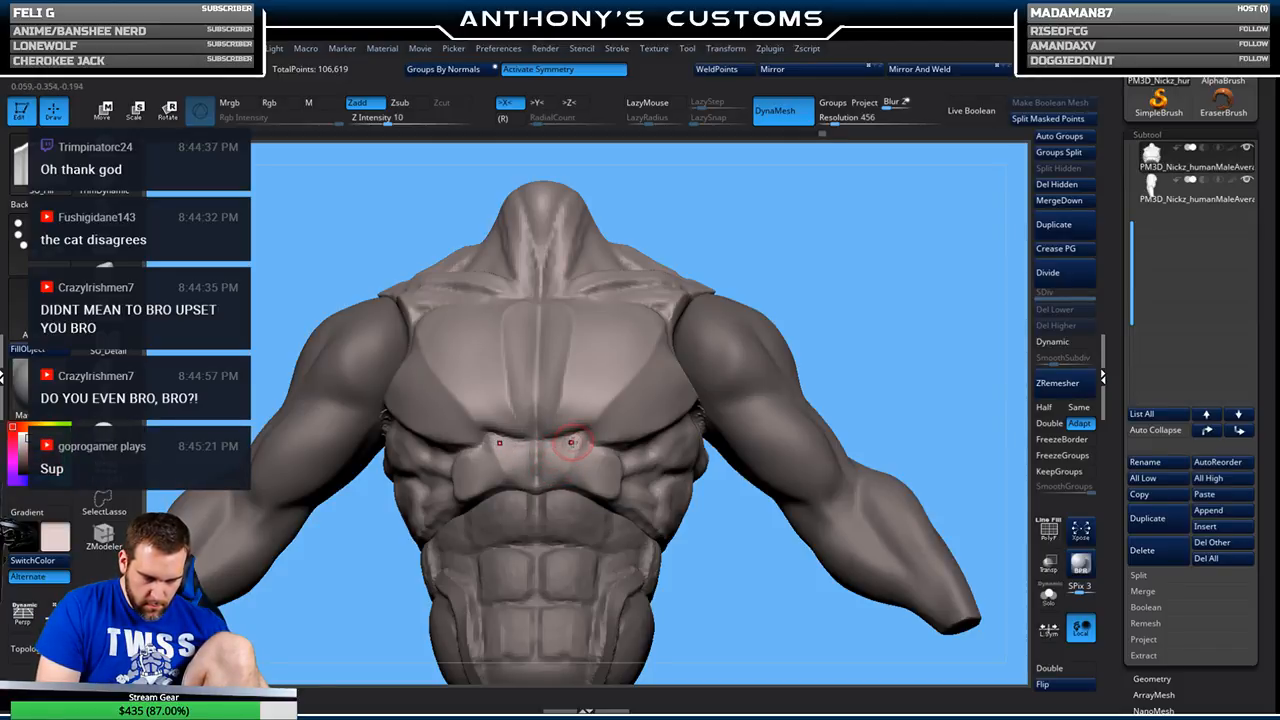
shift+drag(887, 281, 891, 277)
mouse_move(872, 203)
mouse_down()
mouse_move(891, 234)
mouse_move(847, 279)
mouse_move(854, 300)
mouse_move(809, 258)
mouse_up()
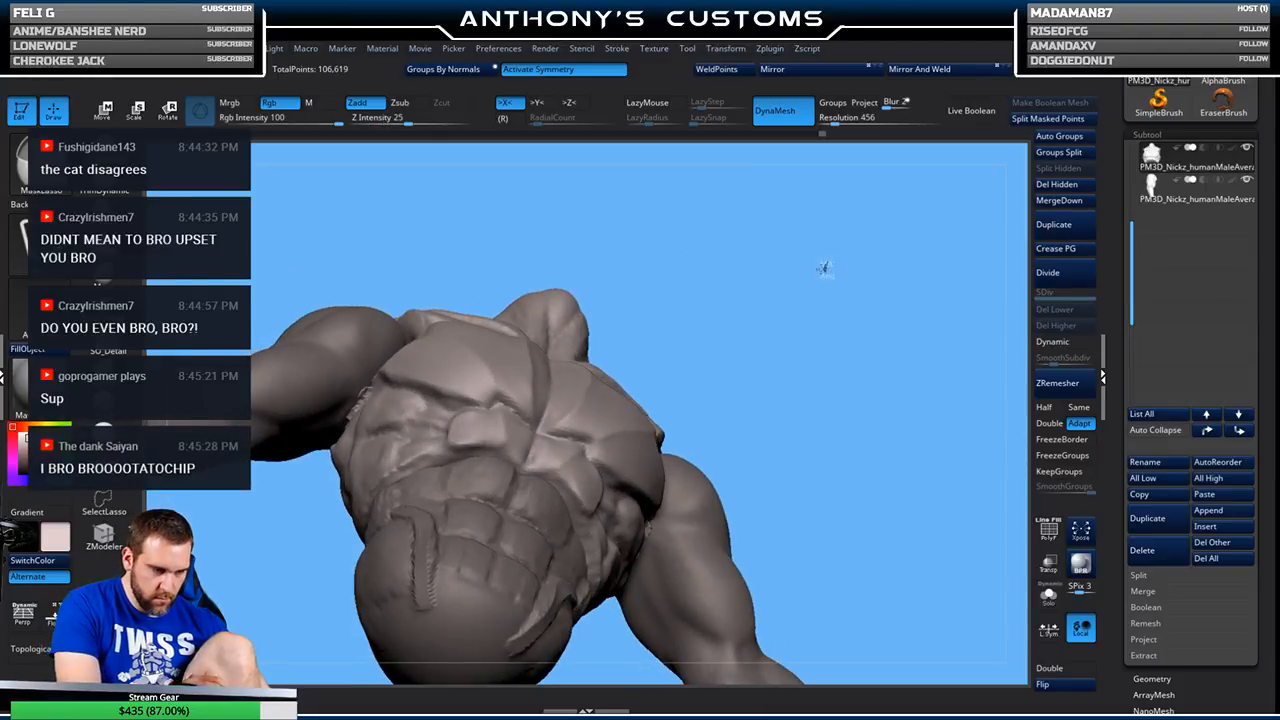
- Re-DynaMesh the torso and deepen the creases between the lower pectorals and upper abdominals with a resized SO_Detail brush
click(108, 351)
mouse_move(840, 294)
alt+mouse_down()
mouse_move(821, 371)
mouse_move(809, 234)
alt+mouse_up()
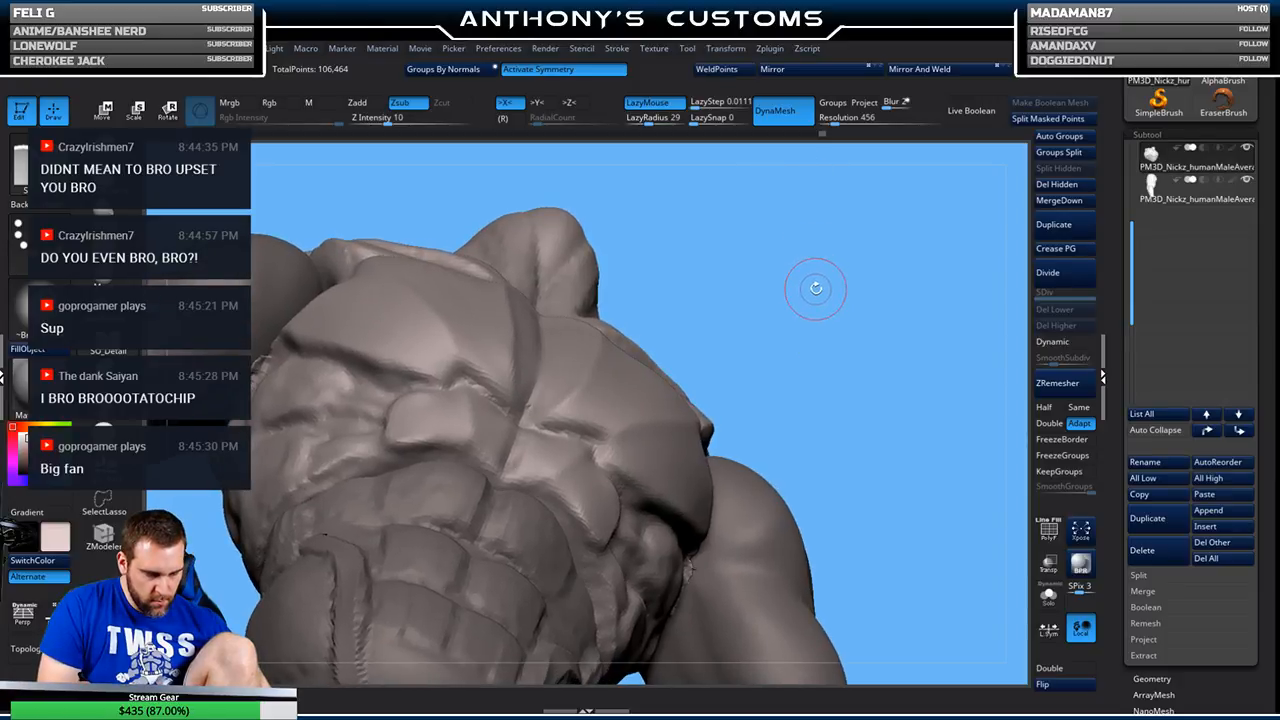
key(space)
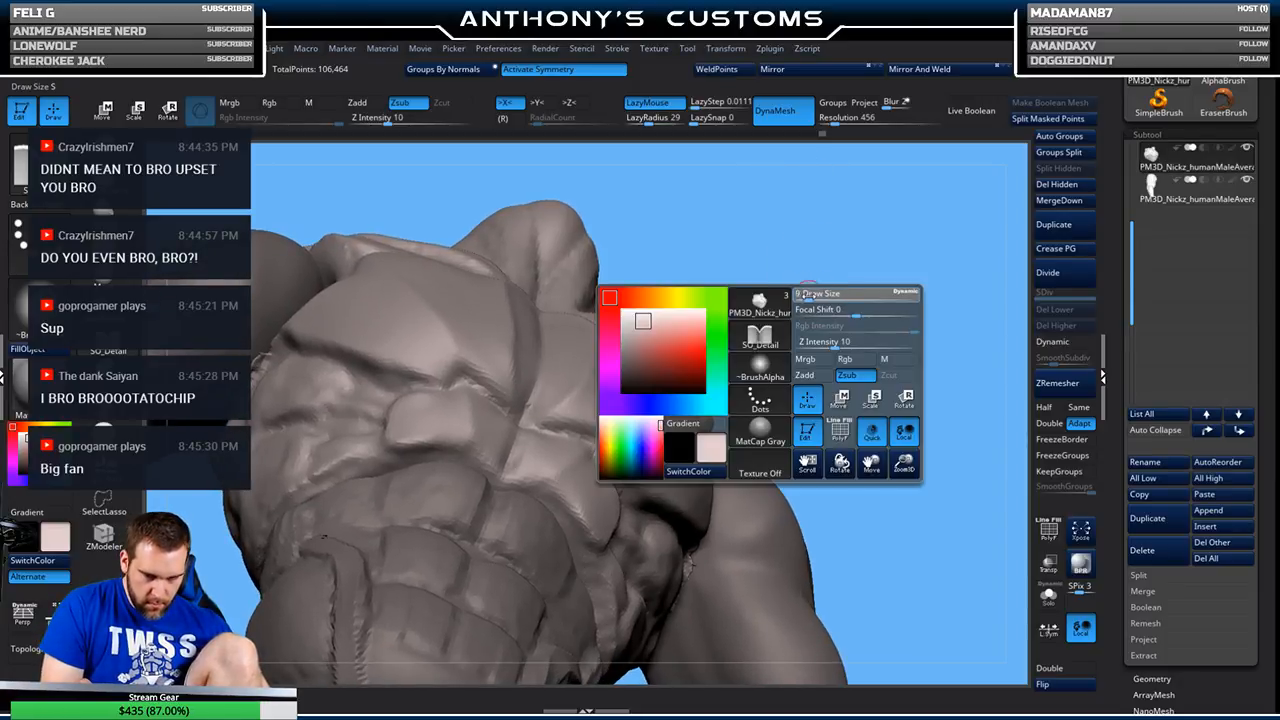
drag(781, 318, 771, 286)
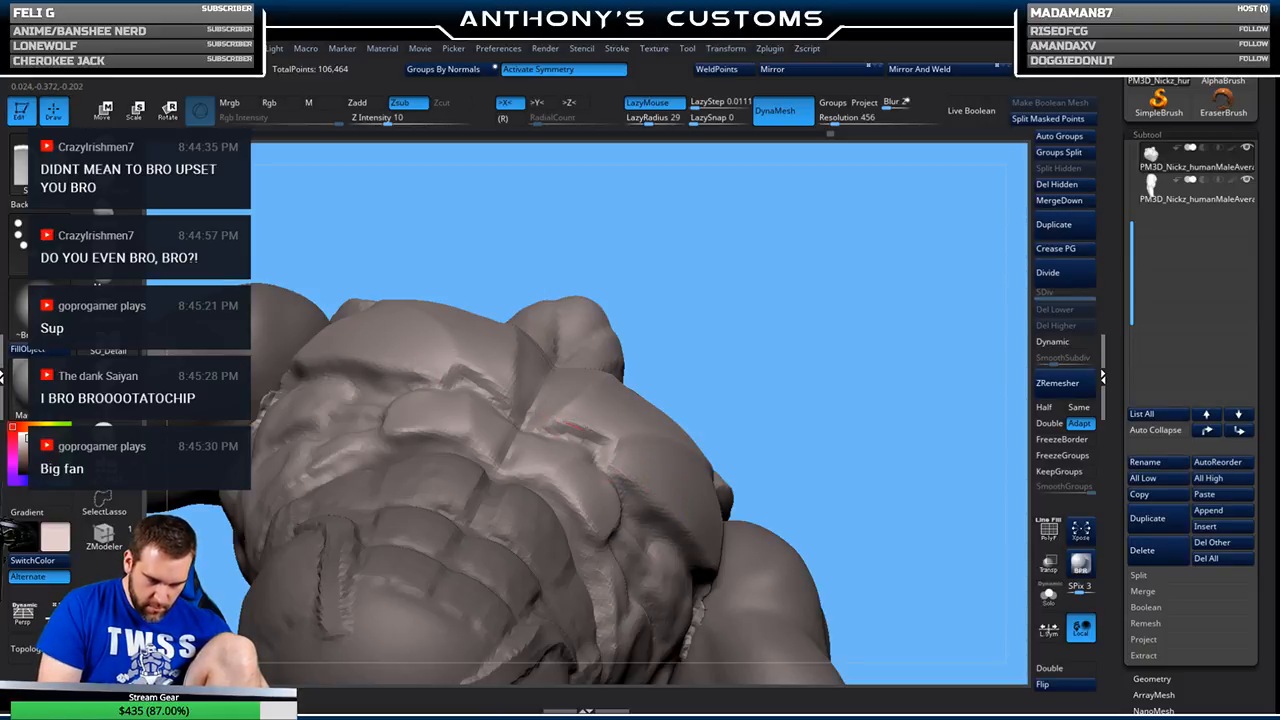
drag(720, 336, 799, 325)
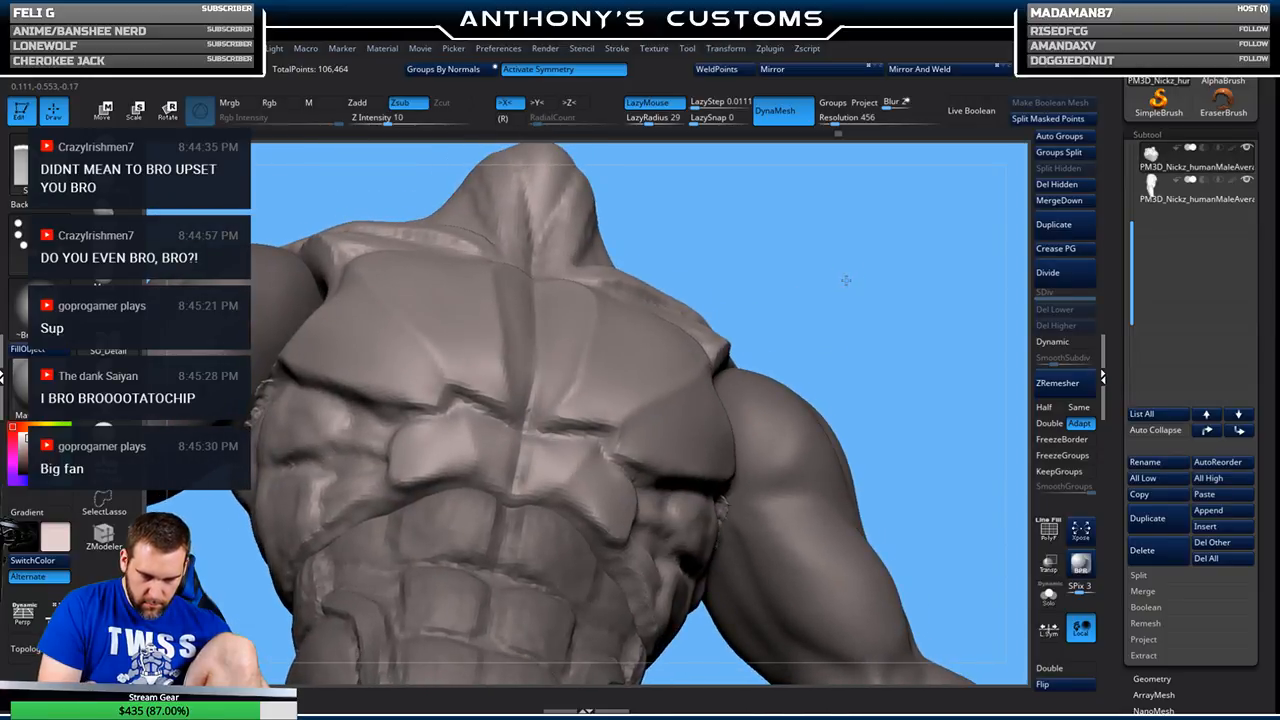
drag(846, 277, 700, 314)
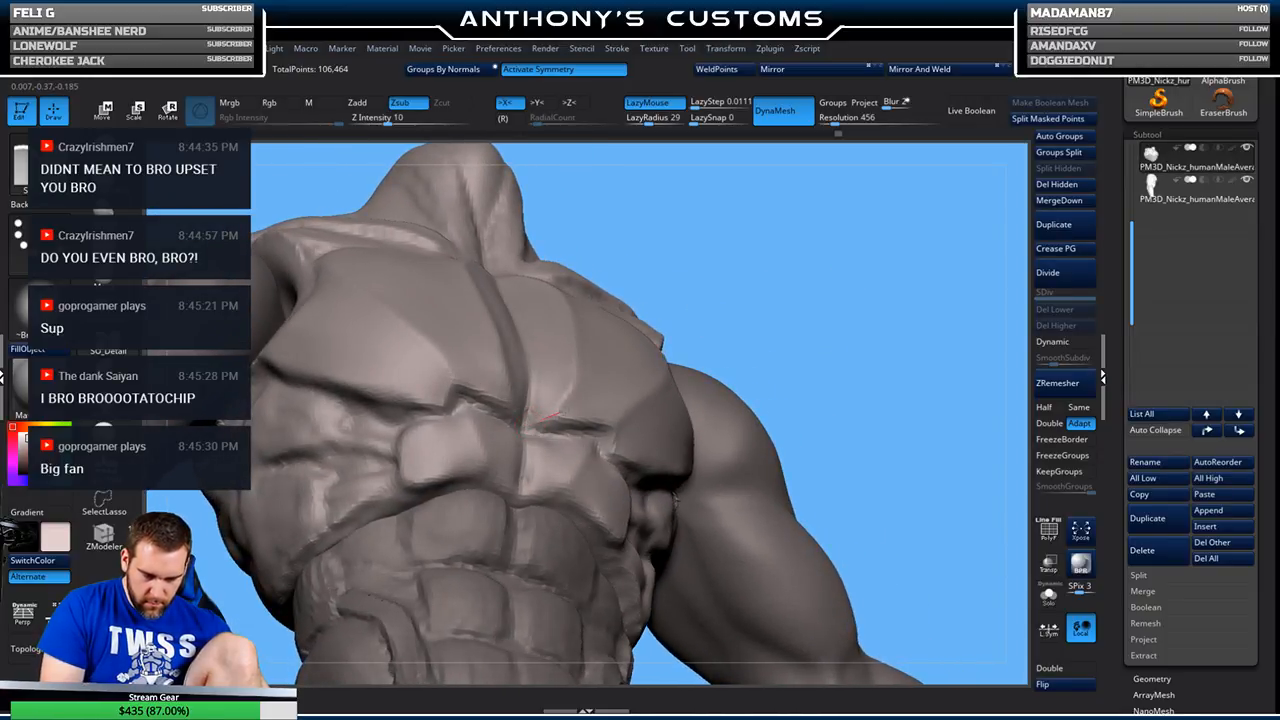
drag(790, 328, 770, 360)
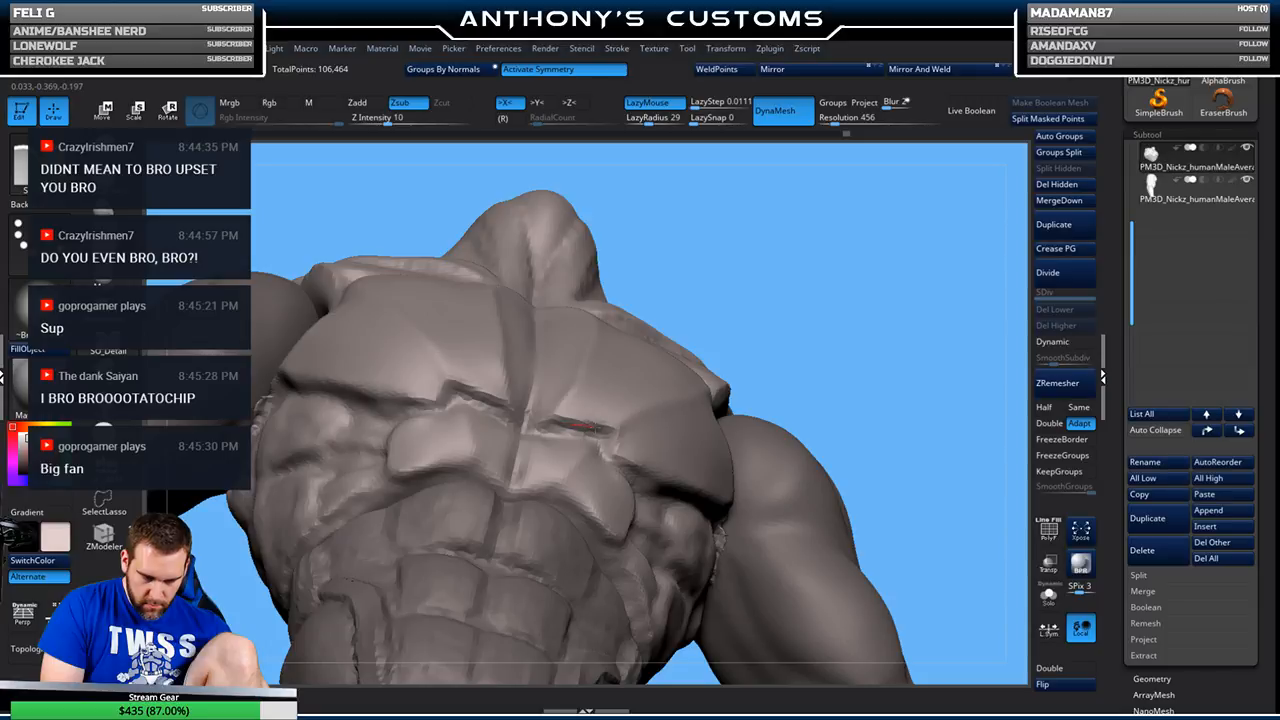
drag(745, 290, 820, 286)
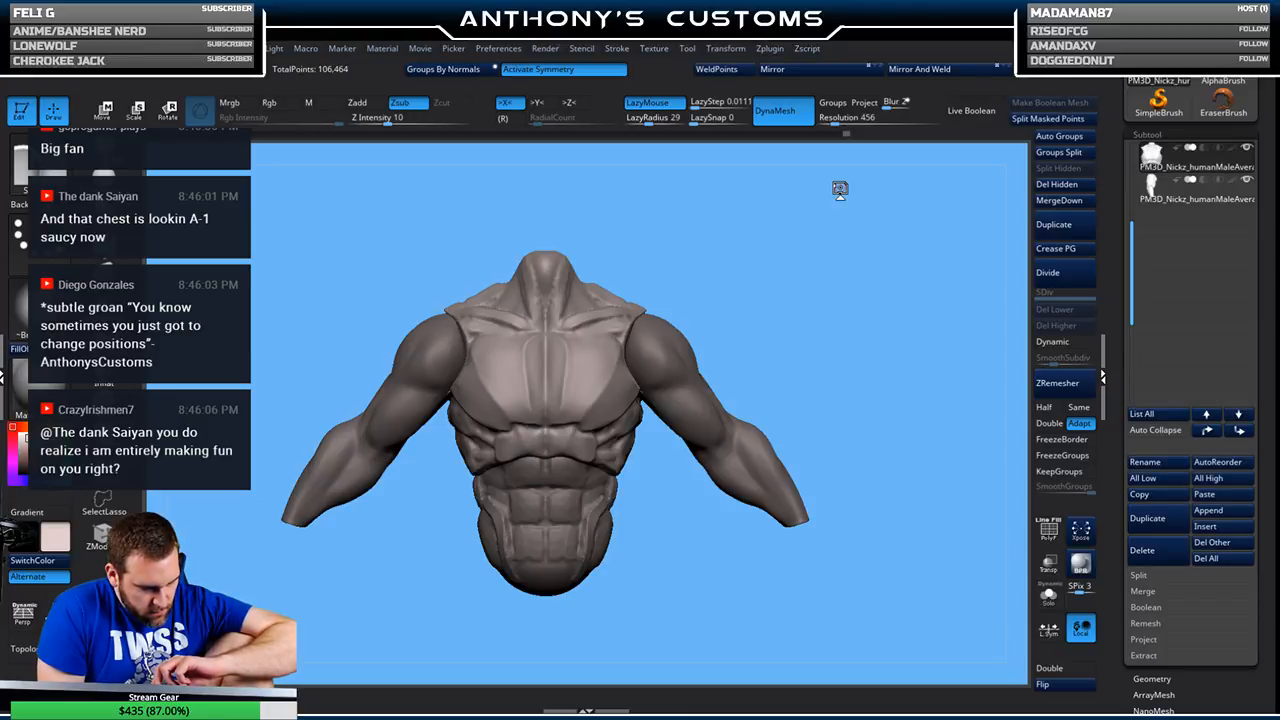
drag(825, 297, 709, 491)
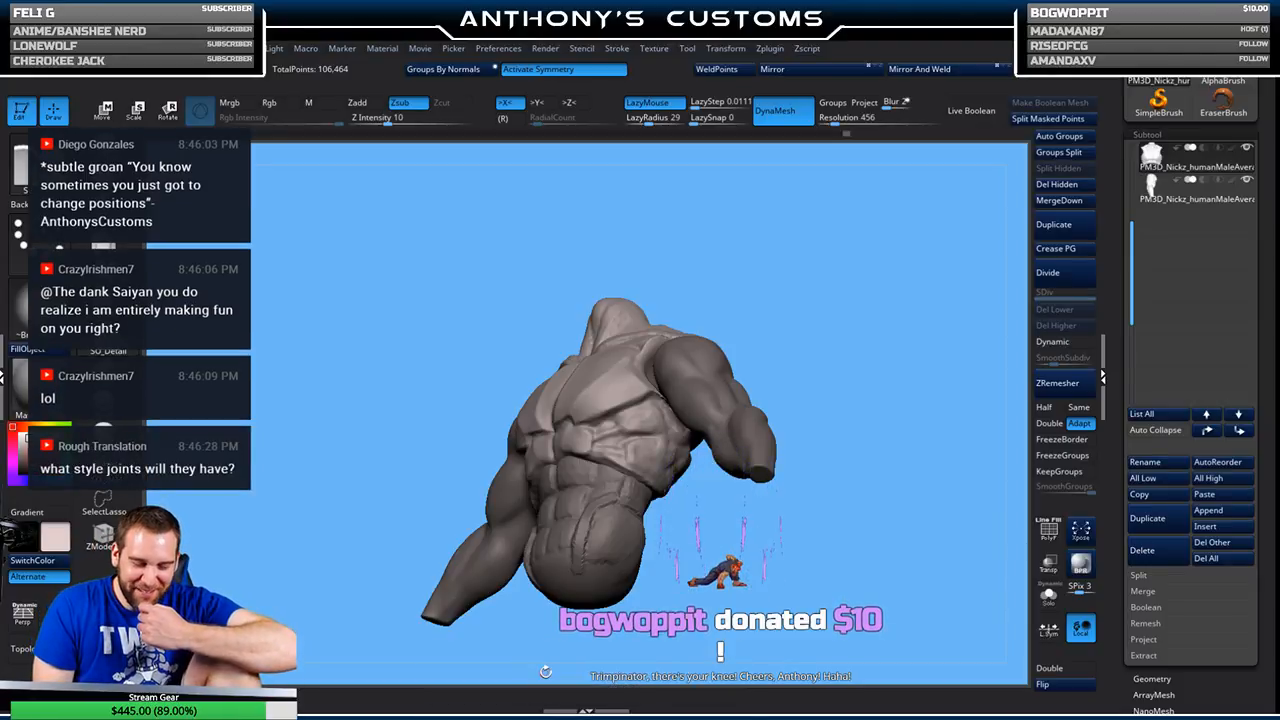
drag(807, 284, 800, 337)
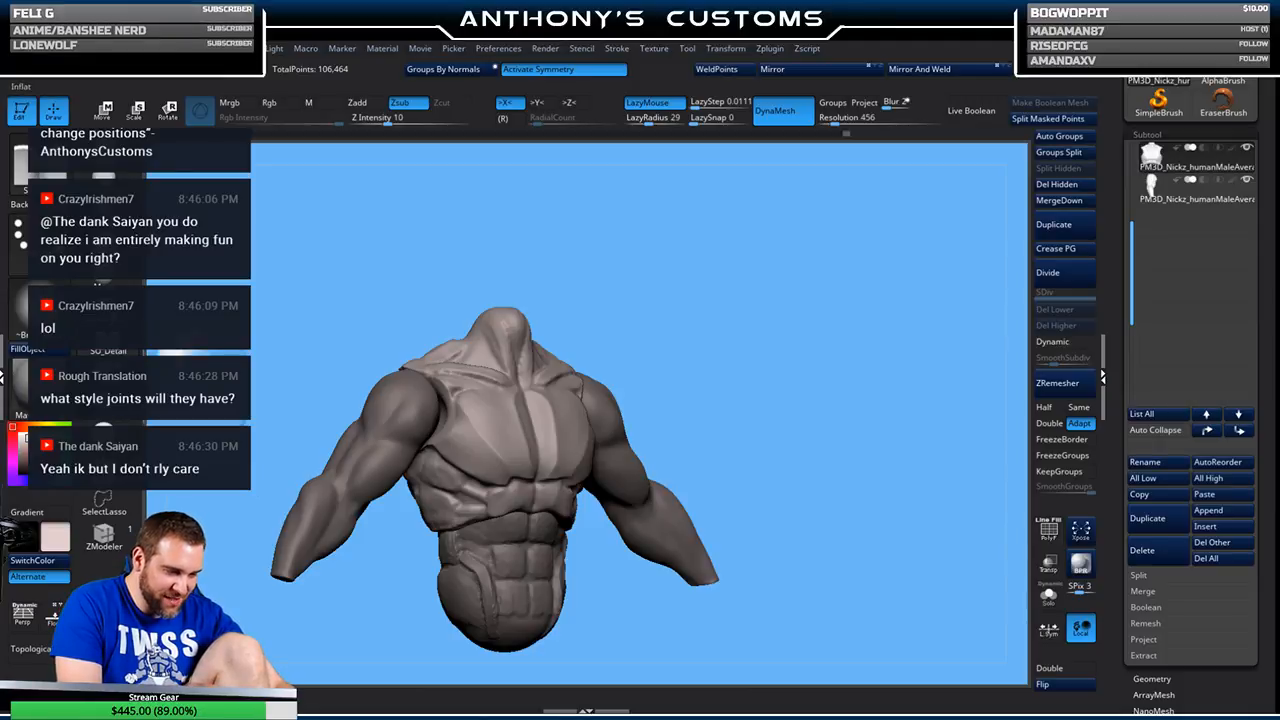
click(549, 716)
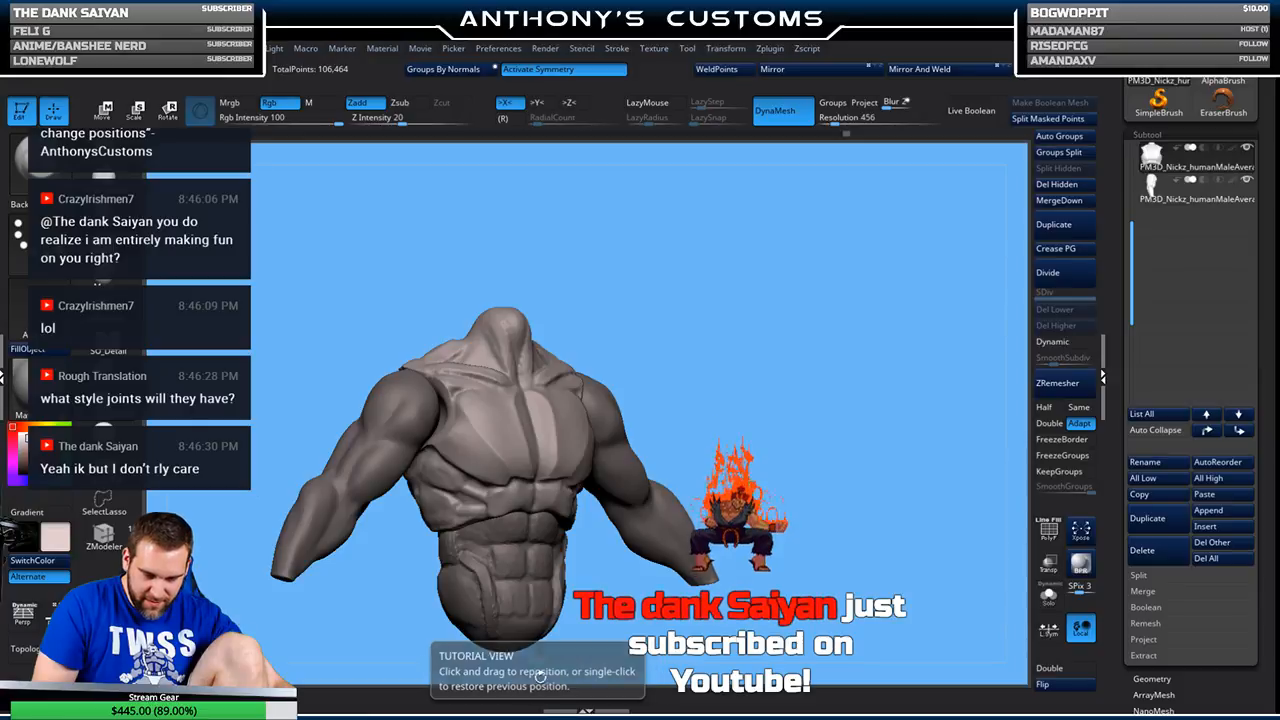
- Reshape the upper abdominal blocks directly beneath the pectorals with the Move brush at Z Intensity 51
shift+drag(640, 285, 695, 289)
key(space)
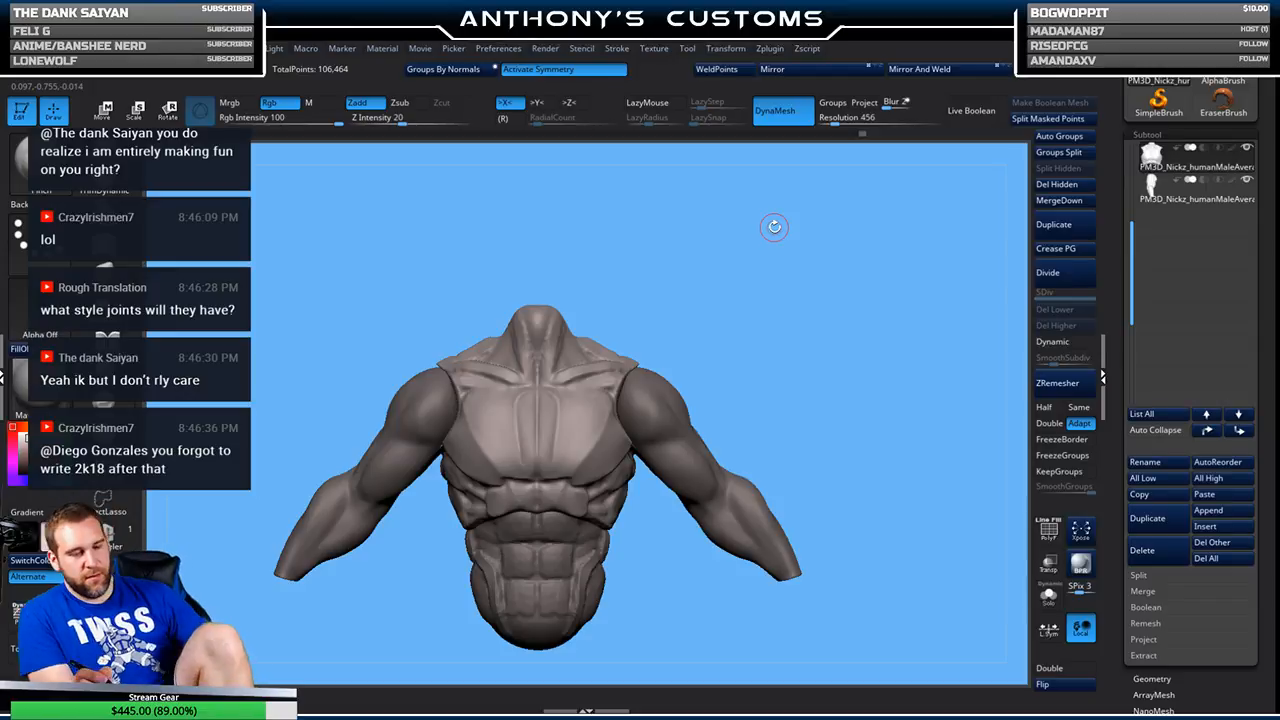
mouse_move(777, 277)
mouse_down()
mouse_move(777, 331)
mouse_move(790, 296)
mouse_move(808, 329)
mouse_move(780, 344)
mouse_move(825, 320)
mouse_move(766, 329)
mouse_move(789, 309)
mouse_up()
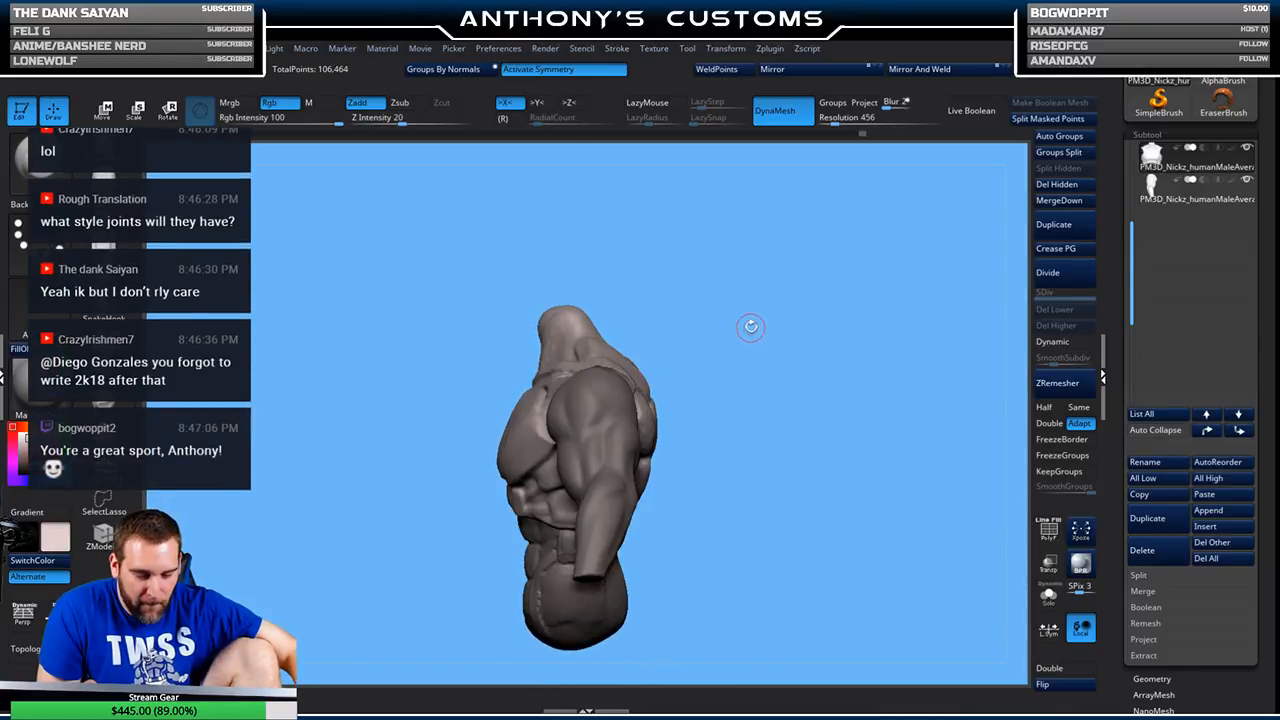
drag(744, 291, 822, 330)
key(space)
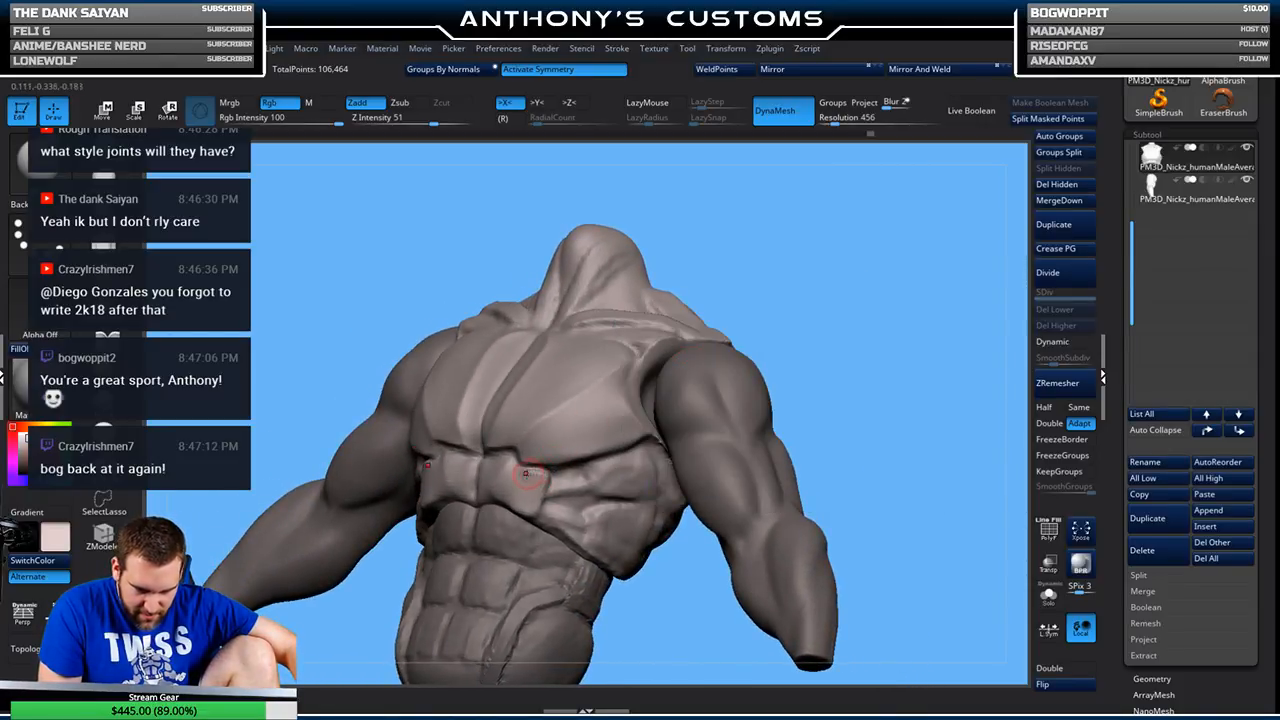
mouse_move(797, 303)
shift+mouse_down()
mouse_move(909, 303)
mouse_move(843, 277)
shift+mouse_up()
key(space)
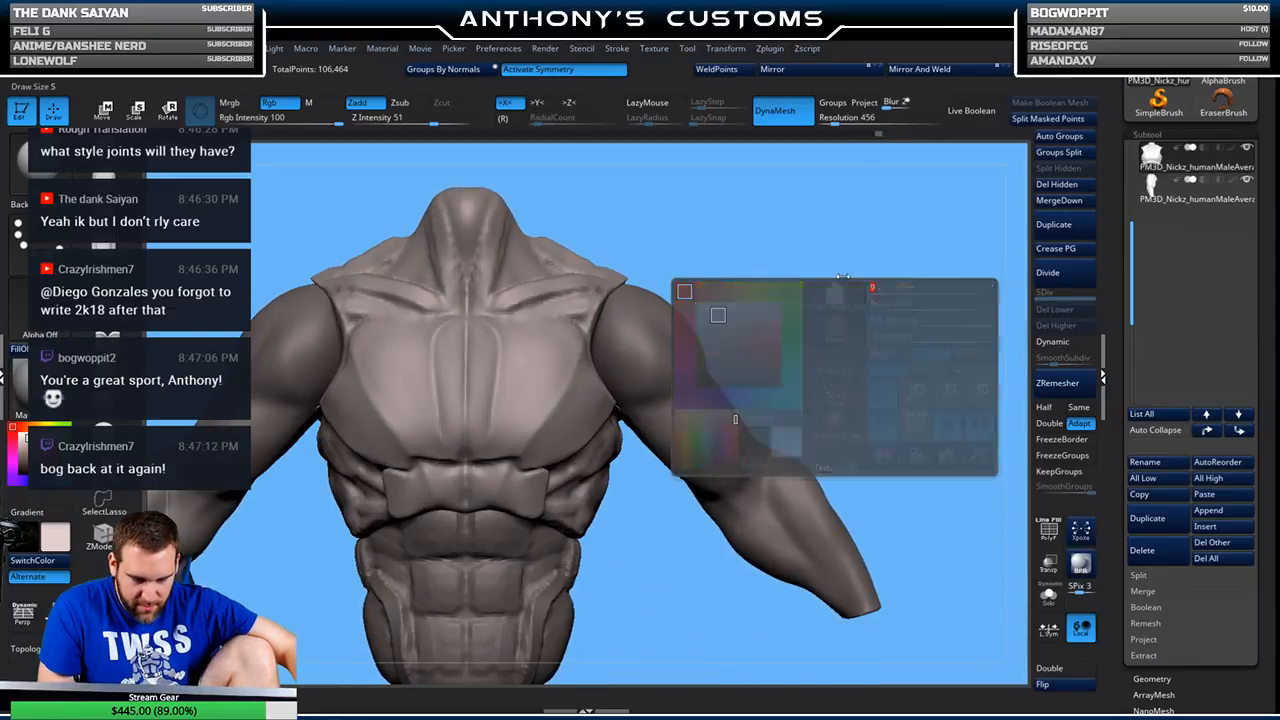
- Flatten the surfaces of the upper abdominal blocks with TrimDynamic at Z Intensity 43
click(104, 240)
mouse_move(806, 338)
mouse_down()
mouse_move(880, 366)
mouse_move(845, 439)
mouse_move(610, 449)
mouse_up()
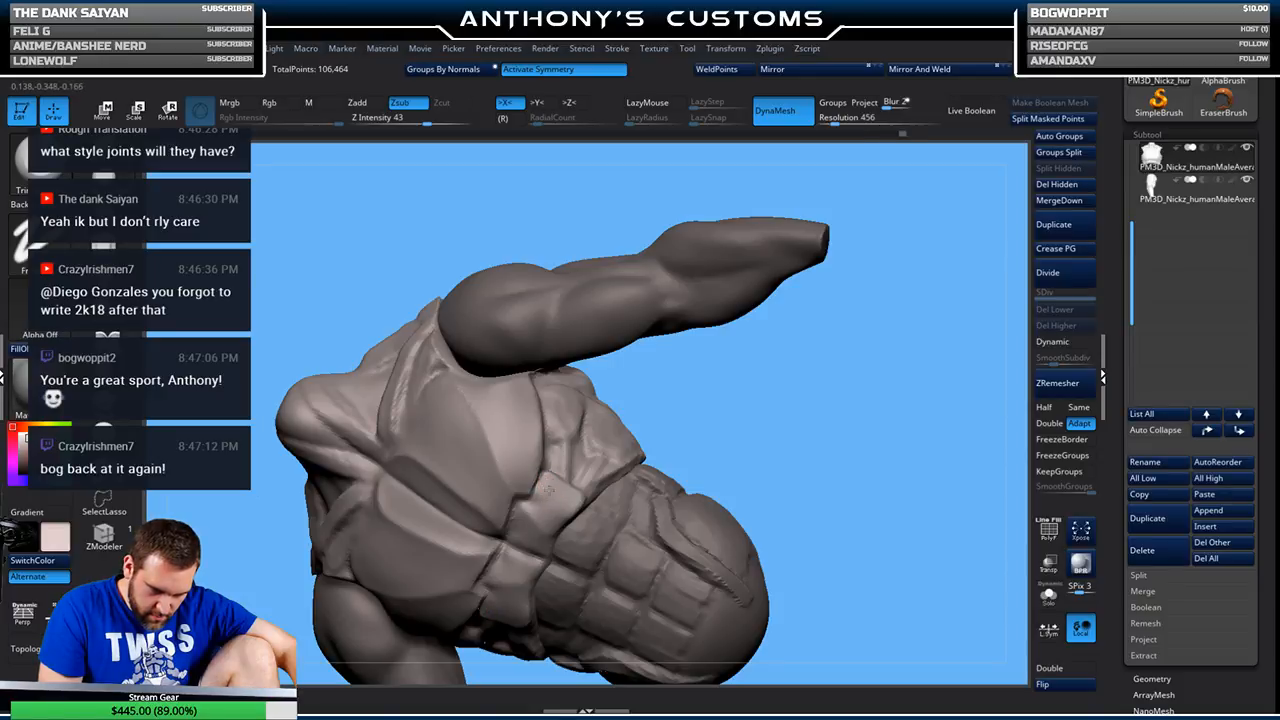
mouse_move(667, 416)
mouse_down()
mouse_move(957, 369)
mouse_move(864, 356)
mouse_move(789, 398)
mouse_move(780, 371)
mouse_move(594, 366)
mouse_move(763, 414)
mouse_move(665, 571)
mouse_move(658, 620)
mouse_up()
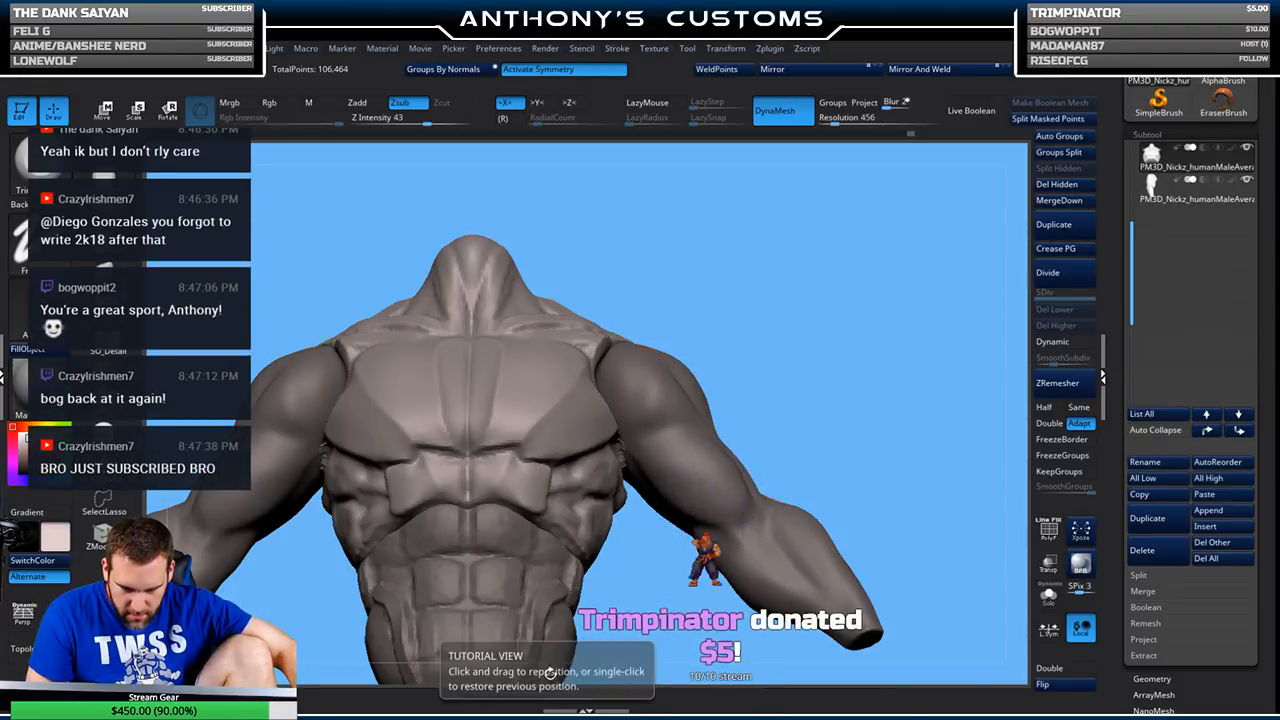
drag(729, 280, 769, 321)
mouse_move(814, 266)
mouse_down()
mouse_move(808, 334)
mouse_move(806, 296)
mouse_move(794, 304)
mouse_move(793, 465)
mouse_up()
- Carve the central line between the upper abdominal blocks with SO_Detail at Z Intensity 10 and LazyRadius 29
click(107, 335)
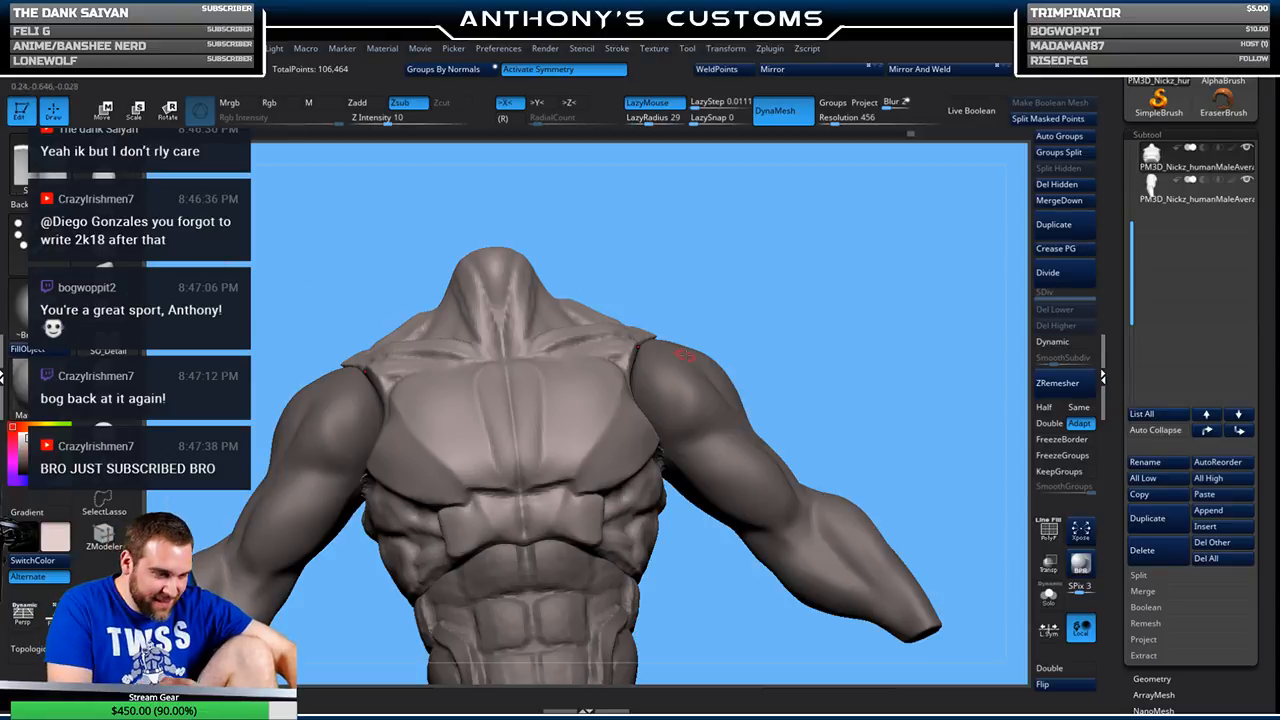
mouse_move(809, 301)
alt+mouse_down()
mouse_move(840, 291)
mouse_move(829, 313)
mouse_move(842, 281)
mouse_move(758, 282)
alt+mouse_up()
key(space)
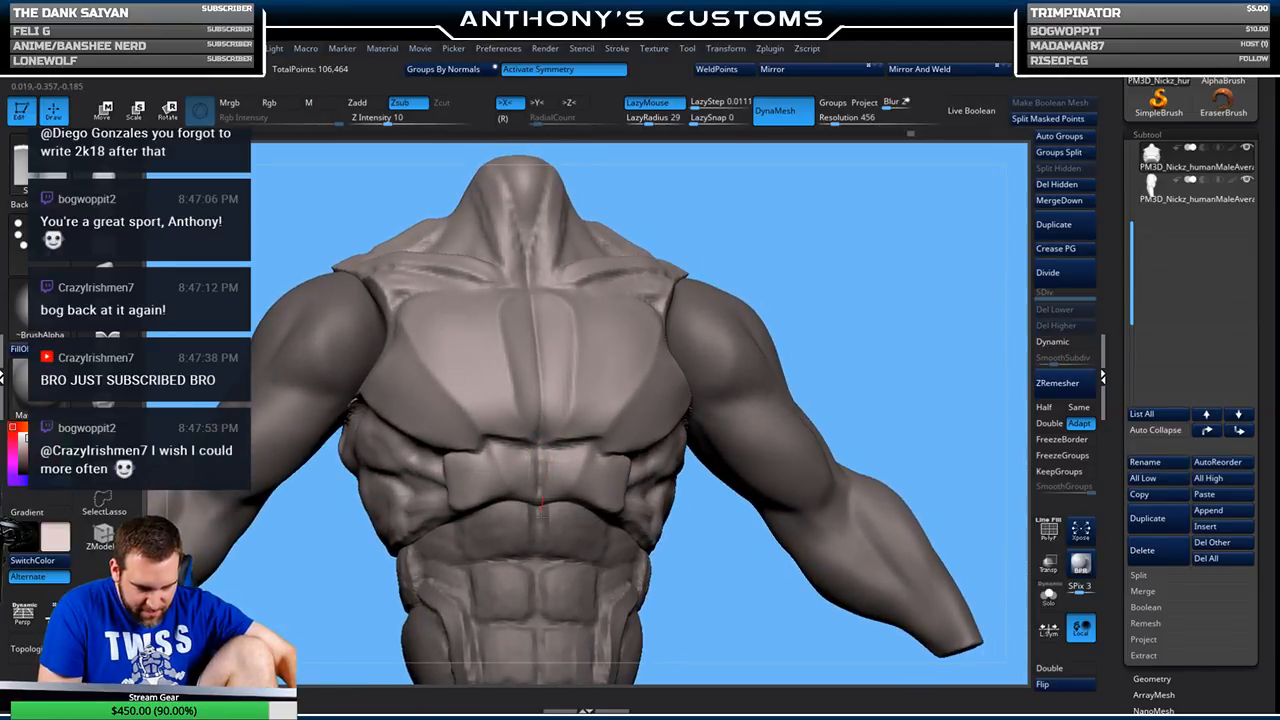
mouse_move(848, 320)
mouse_down()
mouse_move(827, 253)
mouse_move(787, 300)
mouse_move(748, 317)
mouse_up()
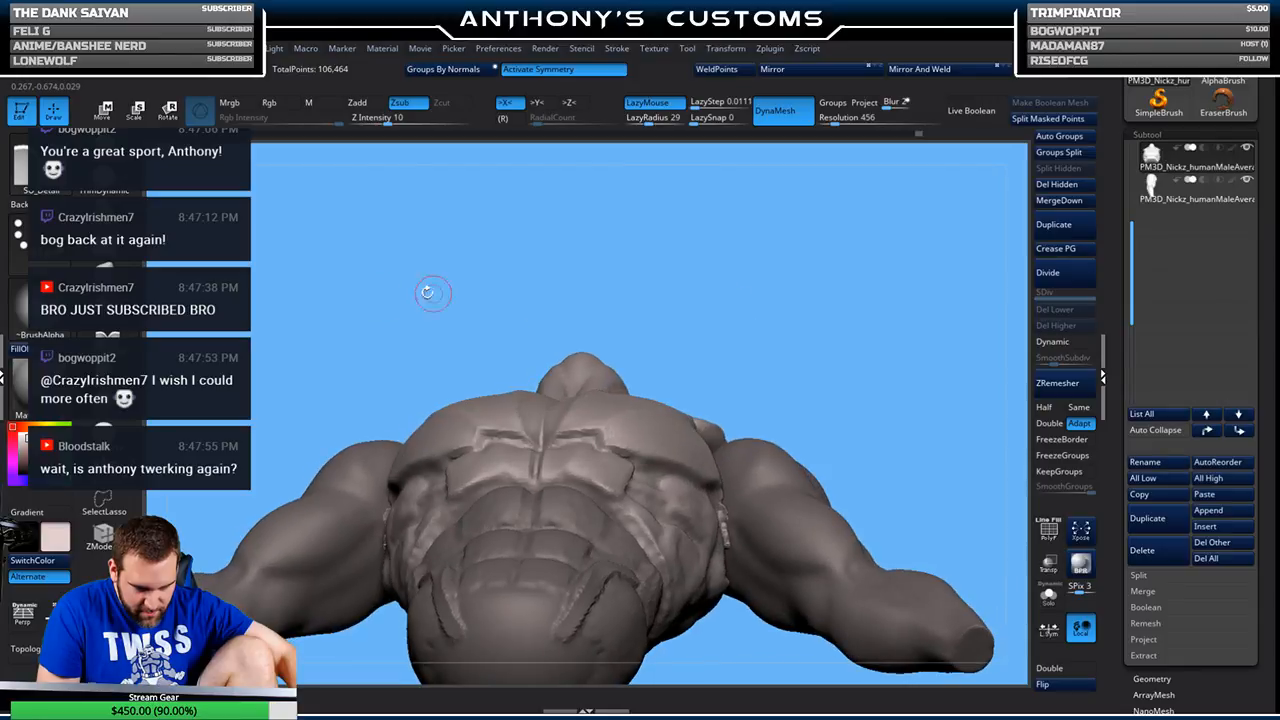
- Adjust the inner lower edges of the pectorals around the sternum with the Move brush at Z Intensity 51
click(104, 284)
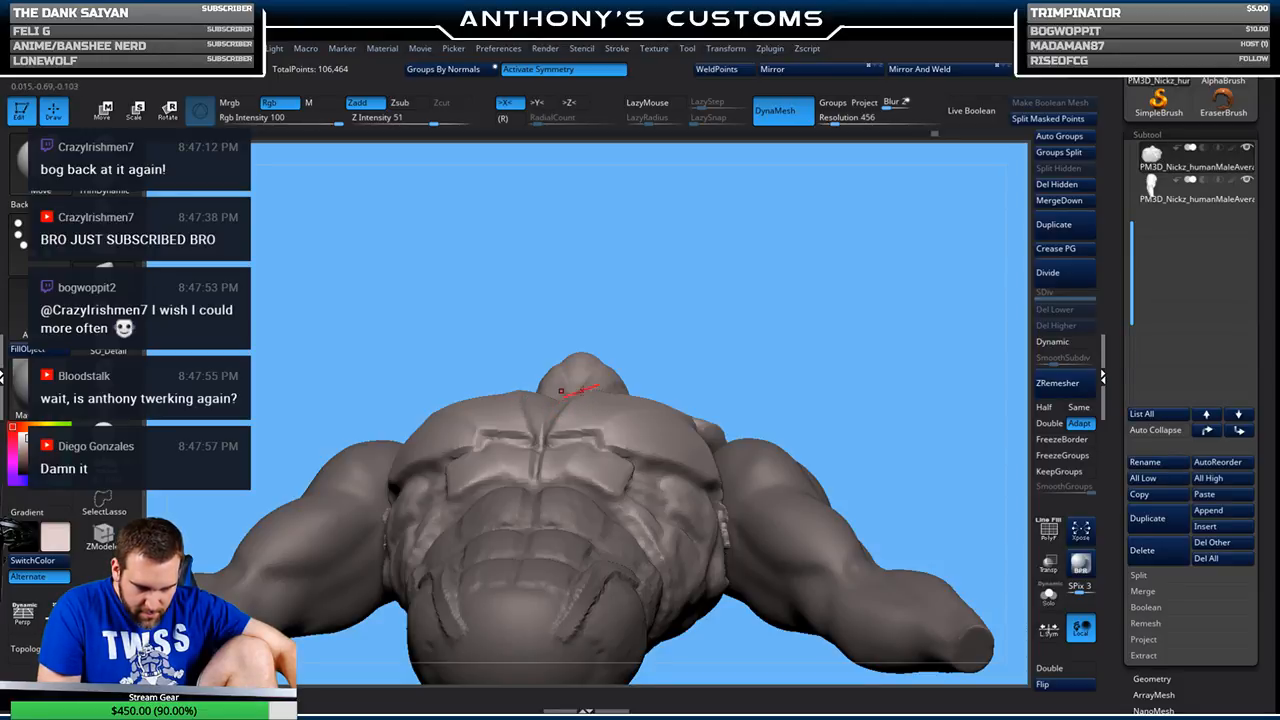
drag(763, 314, 774, 410)
drag(879, 287, 774, 284)
drag(858, 252, 889, 245)
key(space)
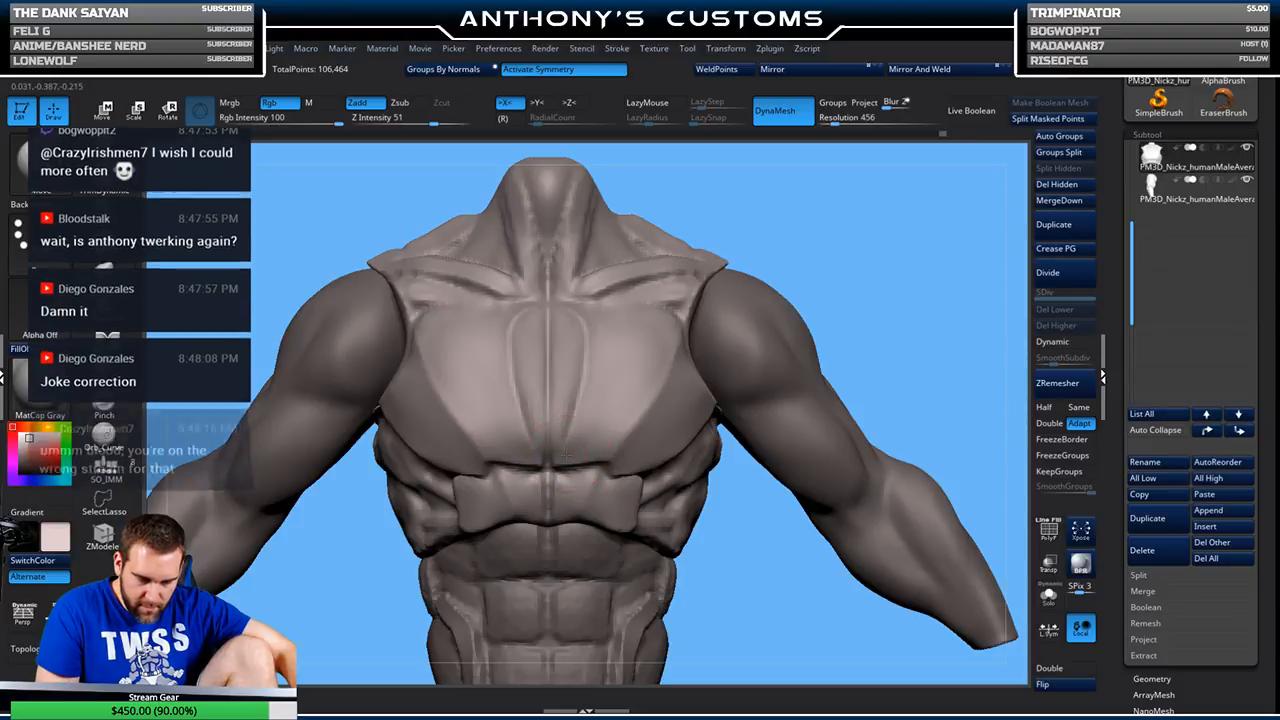
mouse_move(867, 249)
mouse_down()
mouse_move(914, 266)
mouse_move(905, 291)
mouse_up()
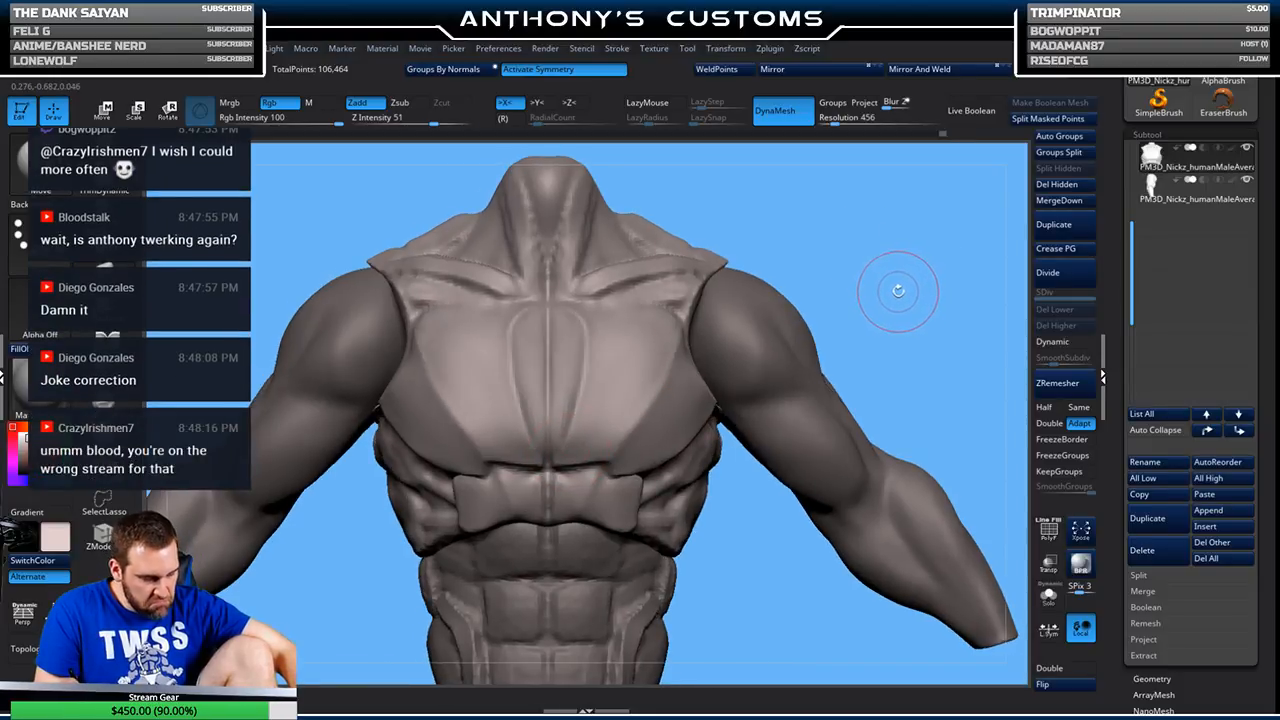
drag(898, 290, 883, 227)
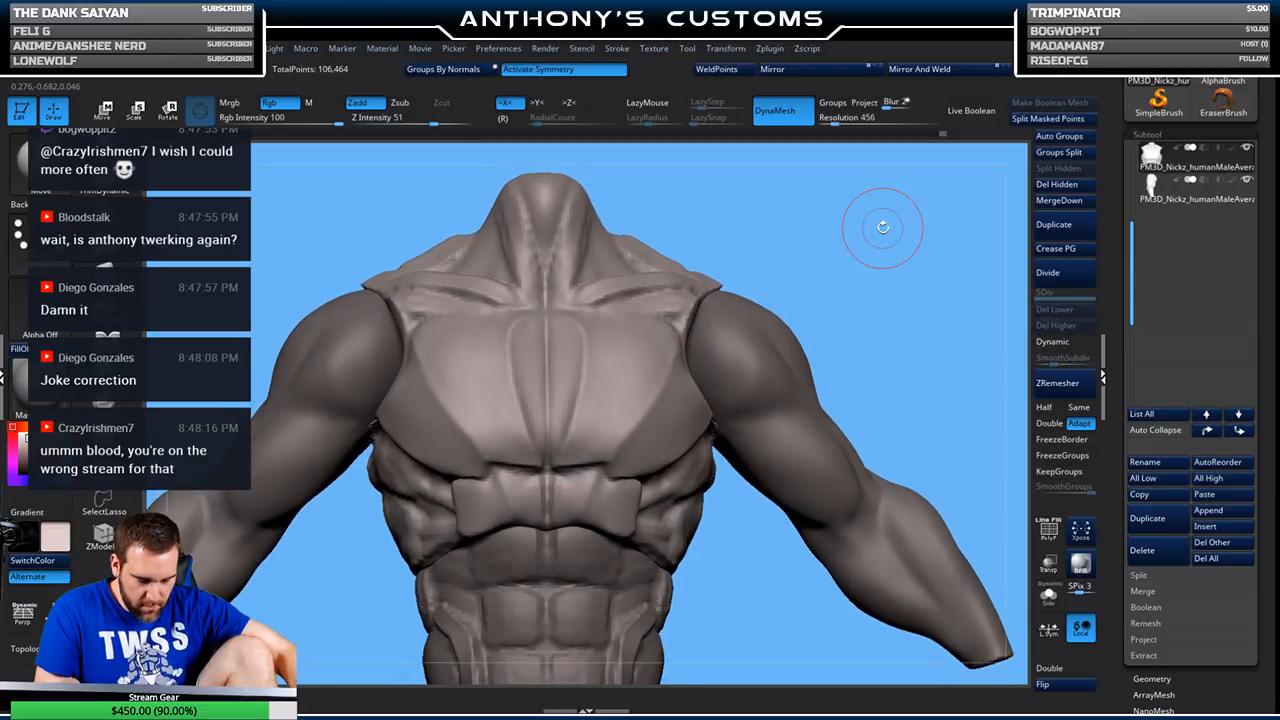
- Pull the outer and lower corners of the upper abdominal blocks into a tapered shape with the Move brush
drag(922, 271, 906, 265)
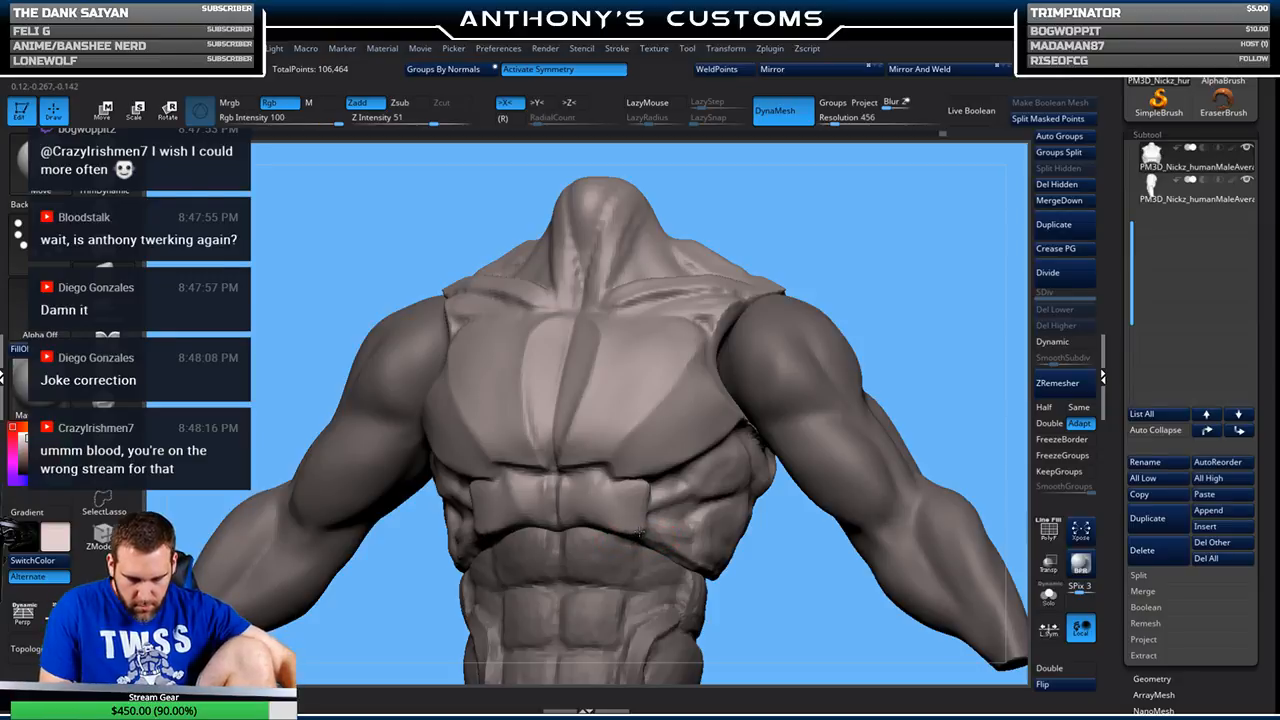
drag(871, 306, 928, 288)
drag(914, 335, 921, 304)
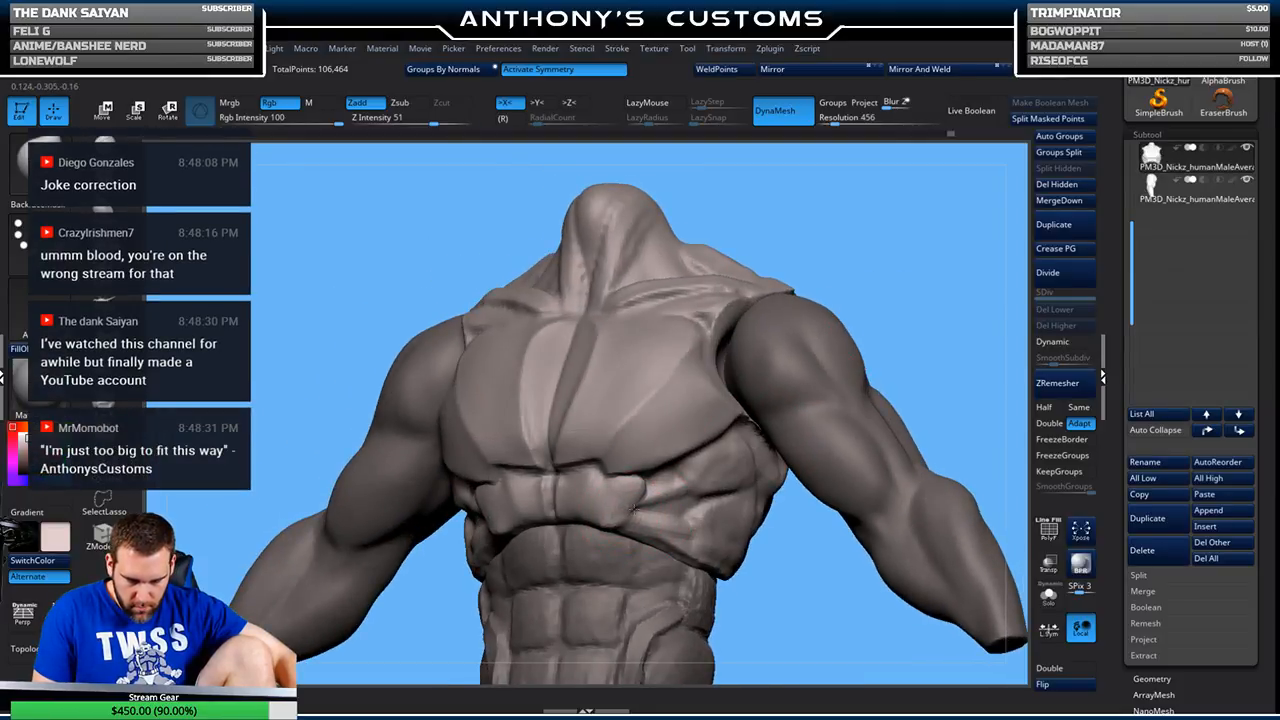
shift+drag(909, 286, 966, 266)
key(space)
mouse_move(885, 275)
mouse_down()
mouse_move(904, 269)
mouse_move(894, 293)
mouse_up()
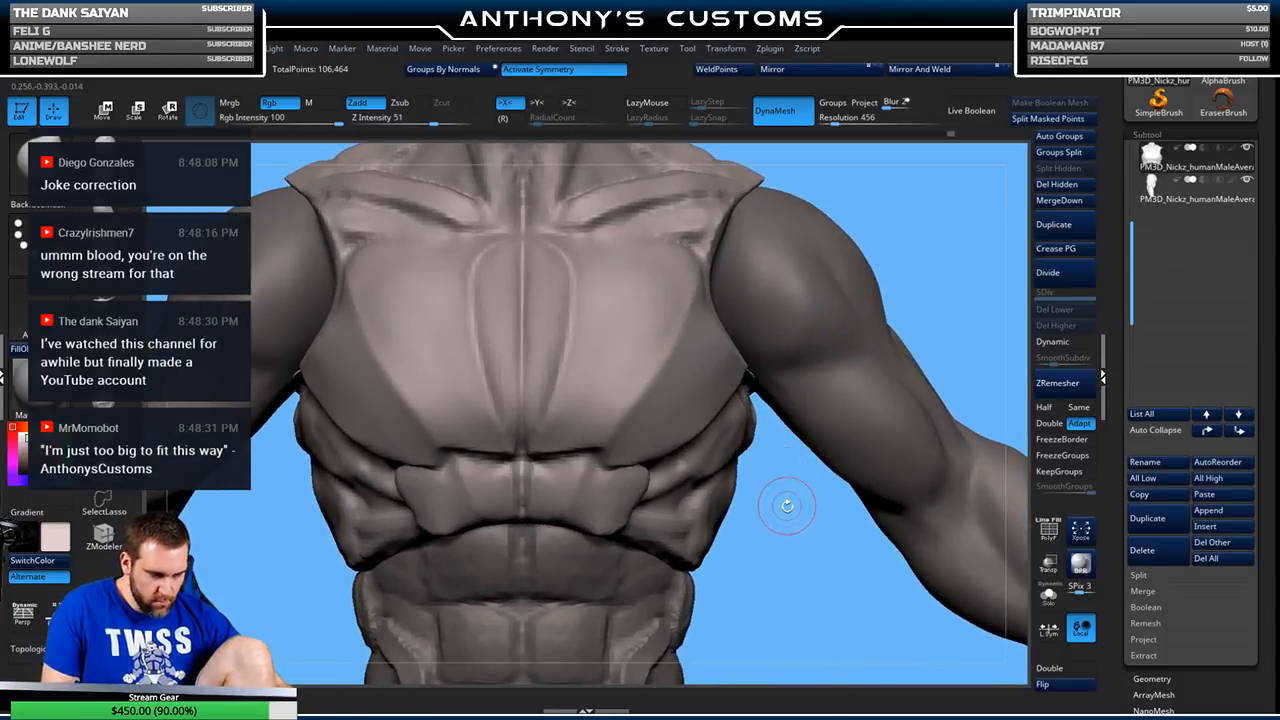
drag(813, 569, 757, 509)
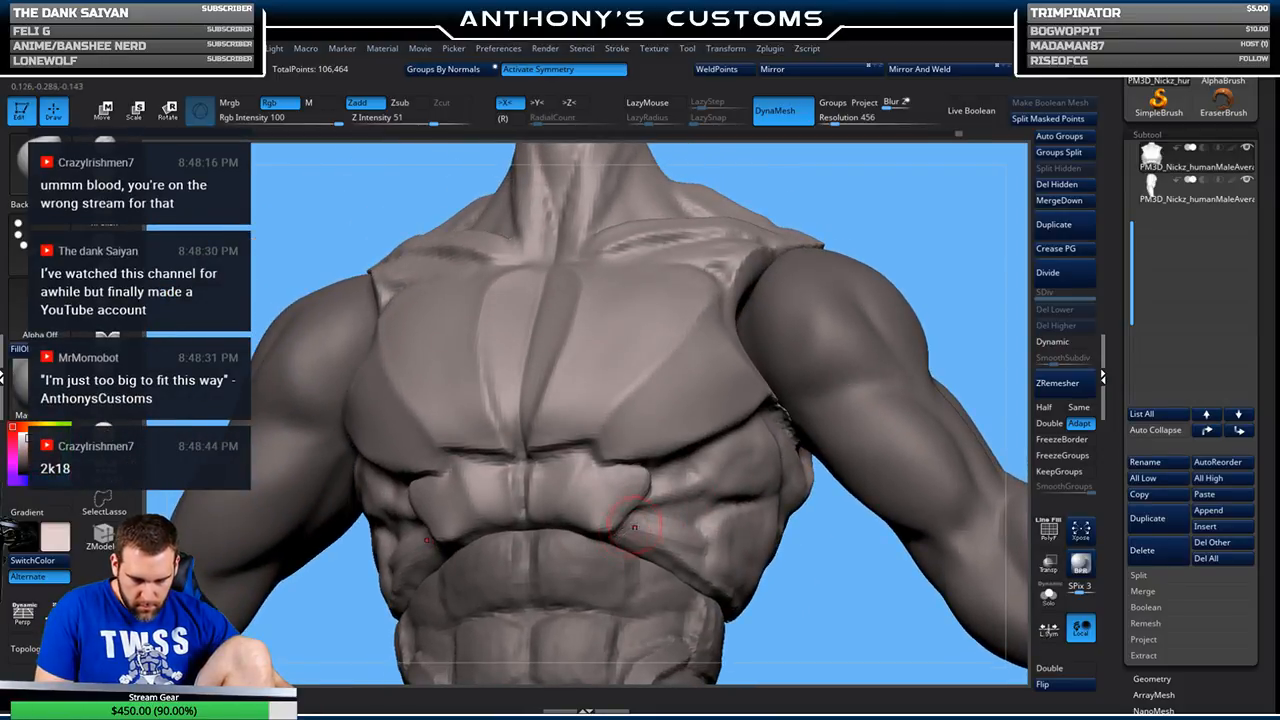
drag(653, 503, 645, 498)
drag(820, 582, 837, 323)
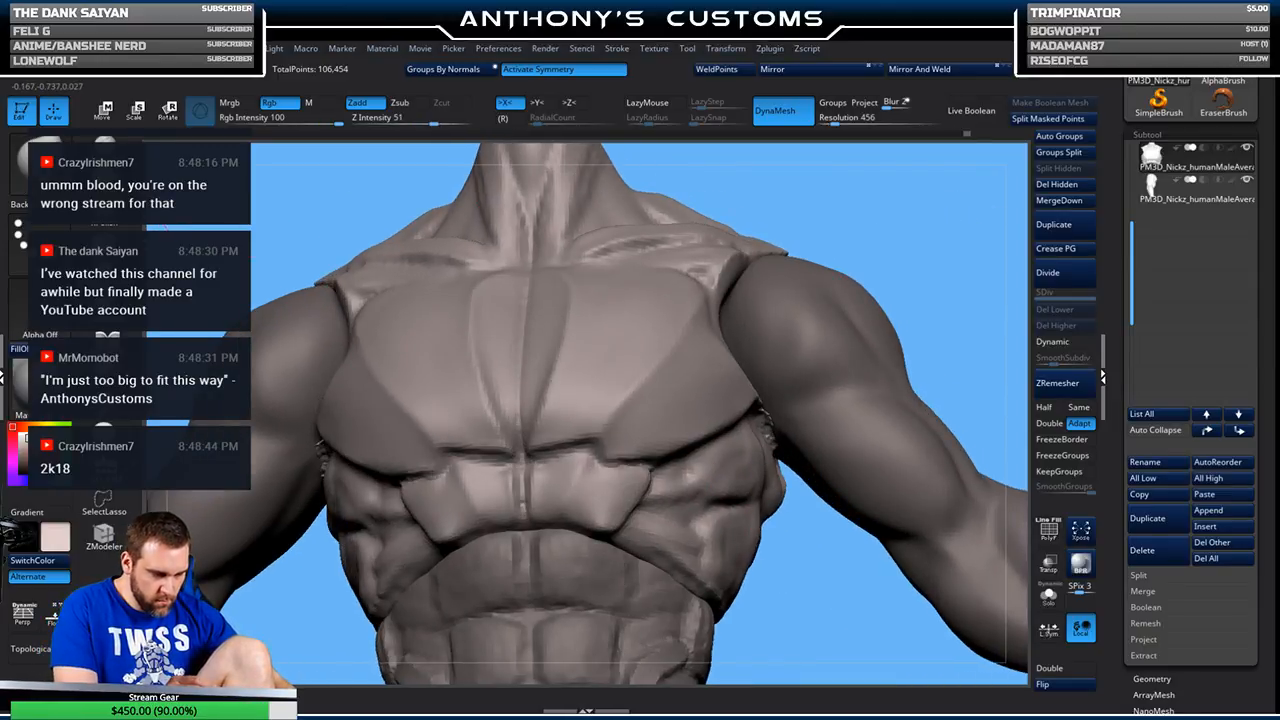
- Flatten the upper abdominal blocks with TrimDynamic at Z Intensity 43 and refine the lower pectoral edges with the Move brush
click(104, 265)
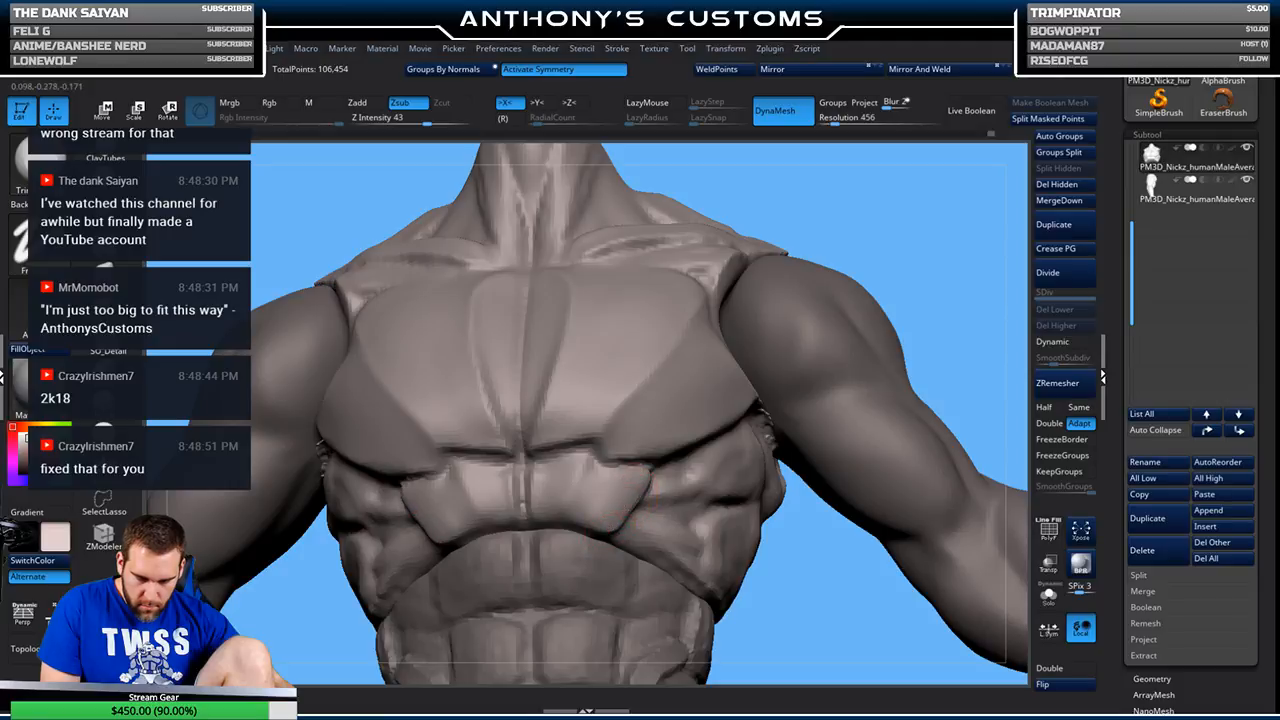
drag(966, 250, 925, 272)
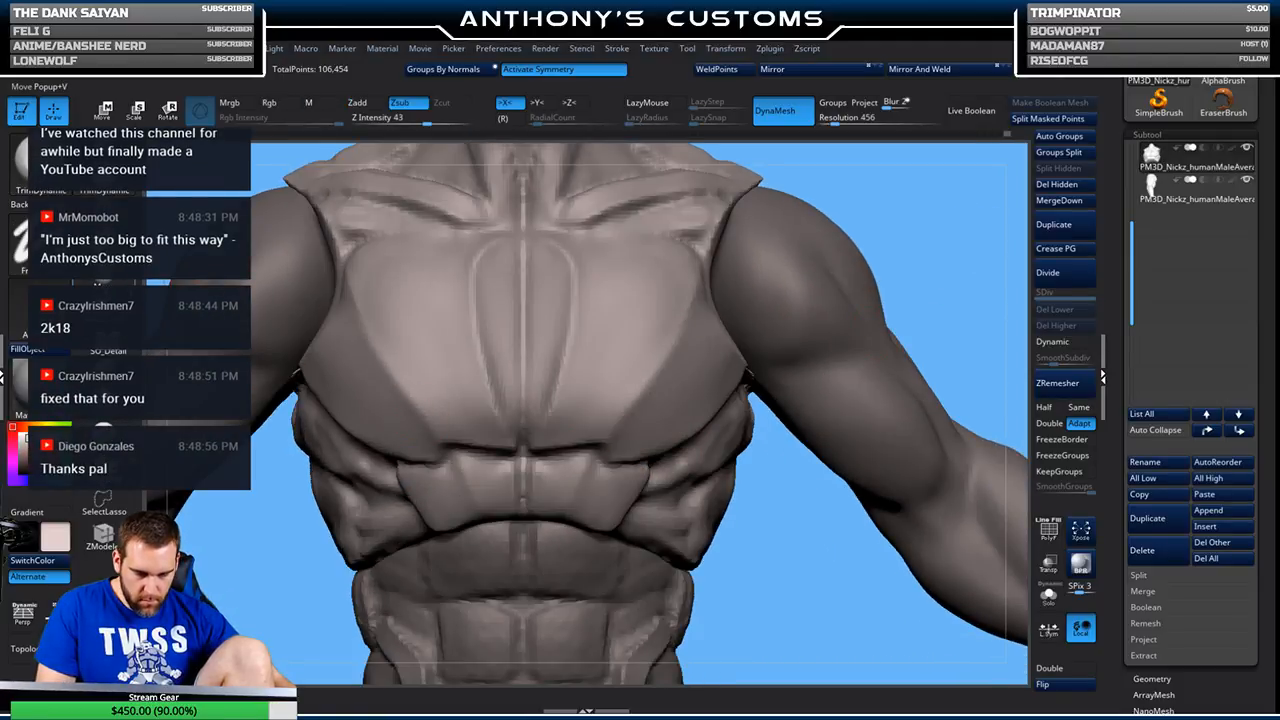
key(v)
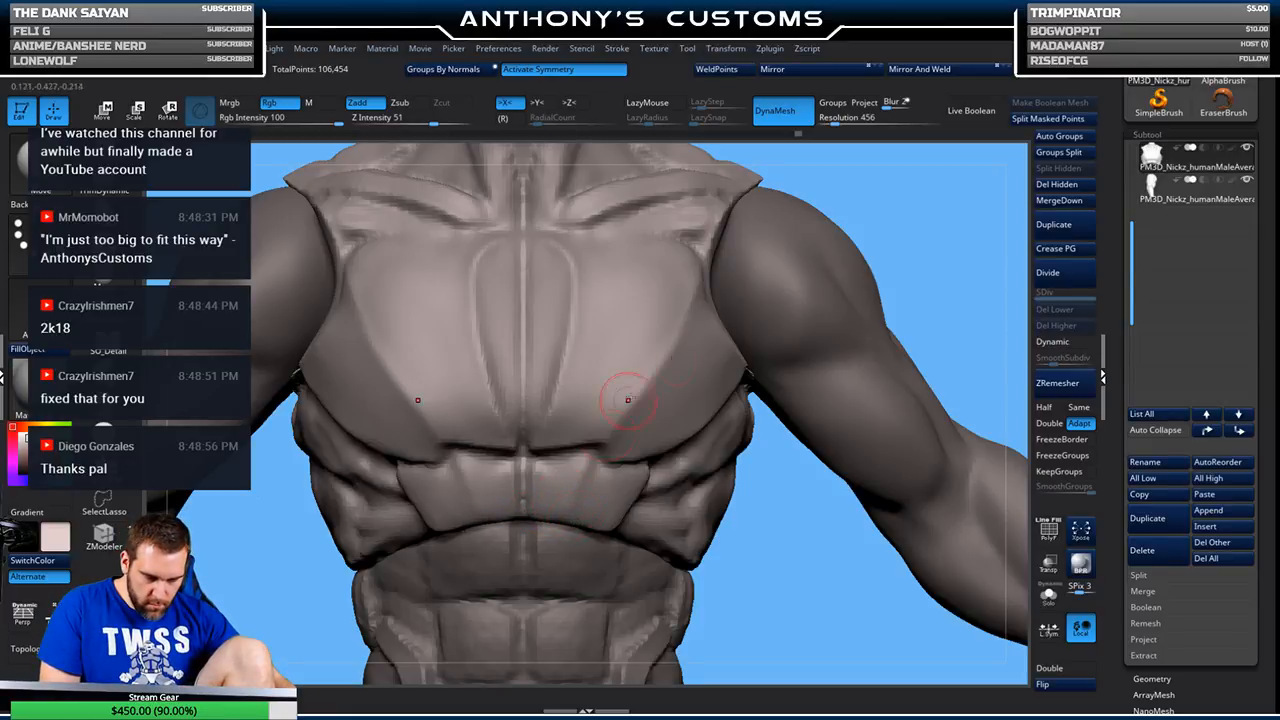
mouse_move(935, 234)
mouse_down()
mouse_move(874, 312)
mouse_move(894, 306)
mouse_move(869, 274)
mouse_move(902, 302)
mouse_move(986, 500)
mouse_move(786, 586)
mouse_up()
- Polish the inner pectoral planes beside the sternum with the hPolish brush at Z Intensity 37
key(b)
key(h)
key(p)
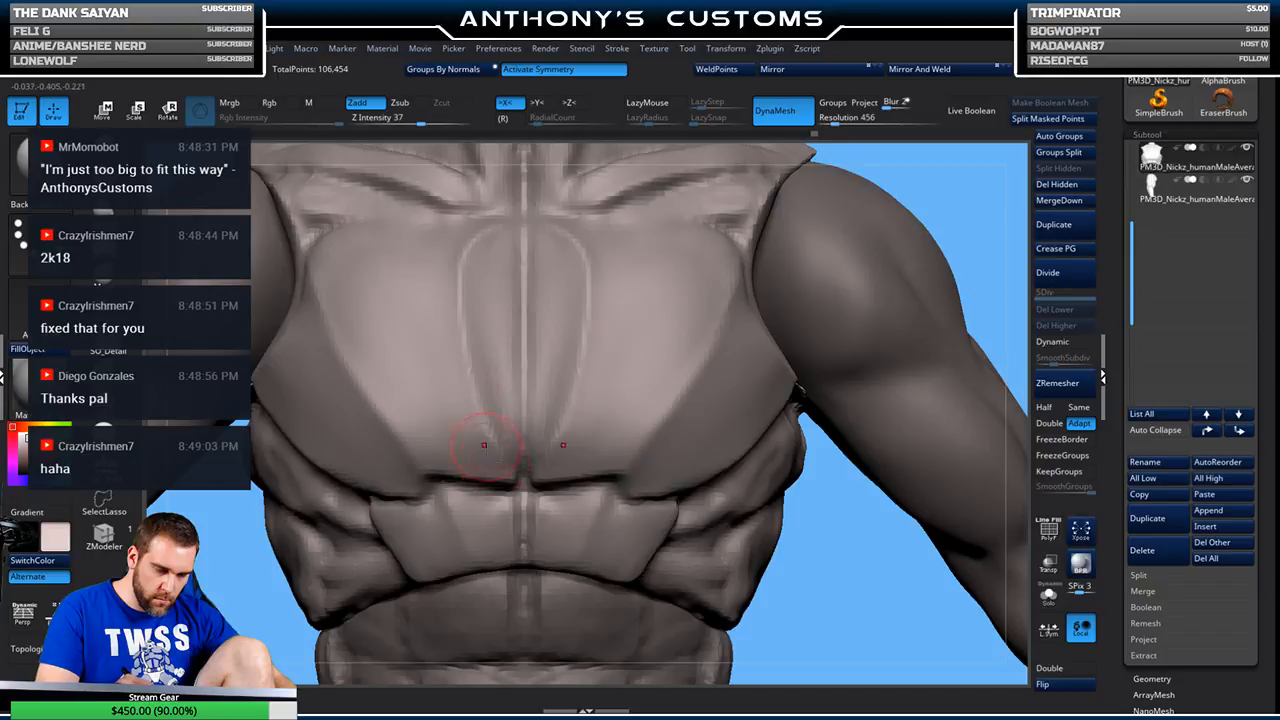
drag(815, 498, 599, 381)
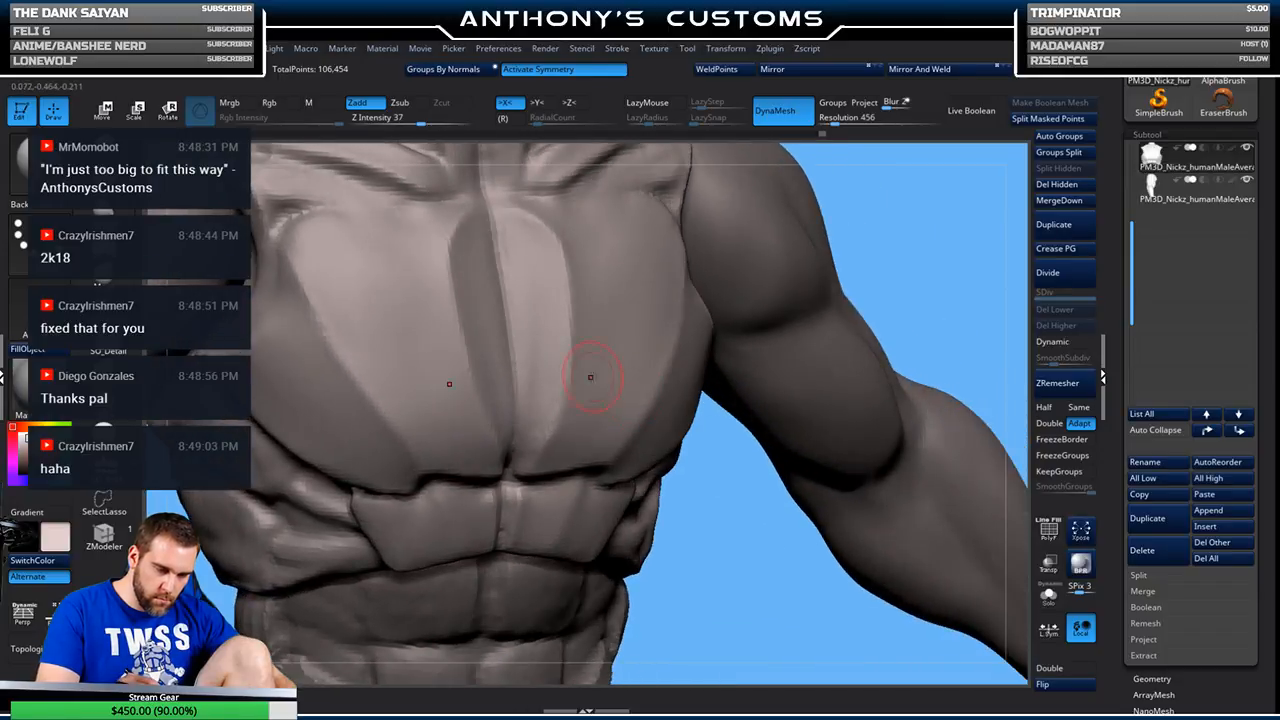
- Fill and smooth the curved grooves on the inner pectorals with SO_Fill at Z Intensity 10
click(104, 210)
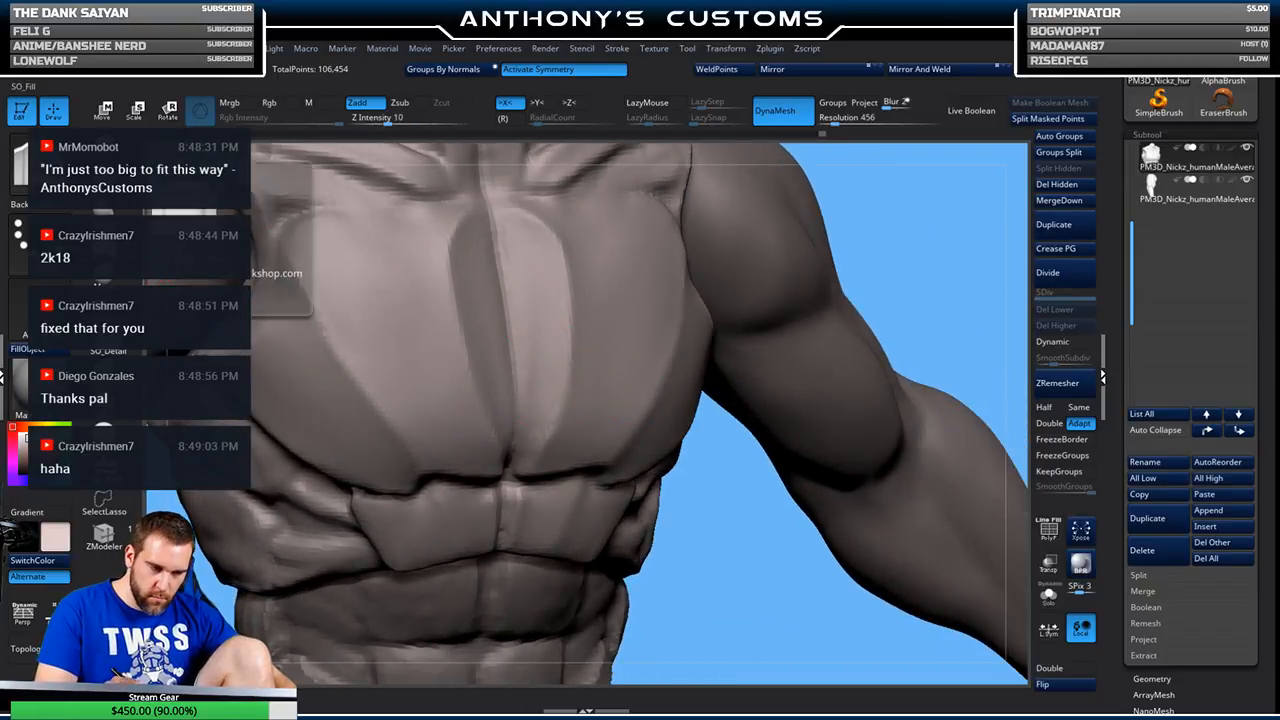
drag(917, 209, 903, 219)
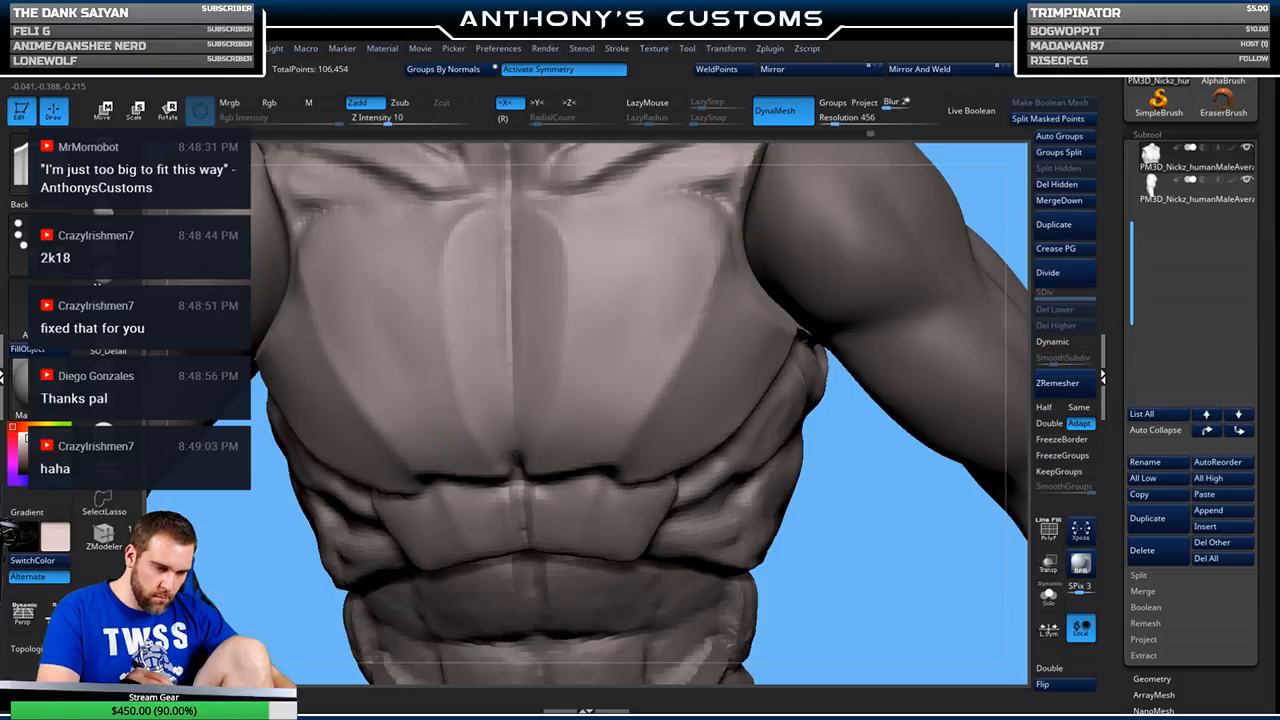
drag(832, 549, 832, 577)
key(f)
drag(798, 371, 878, 346)
alt+drag(878, 346, 886, 480)
mouse_move(806, 590)
mouse_down()
mouse_move(800, 622)
mouse_move(555, 219)
mouse_up()
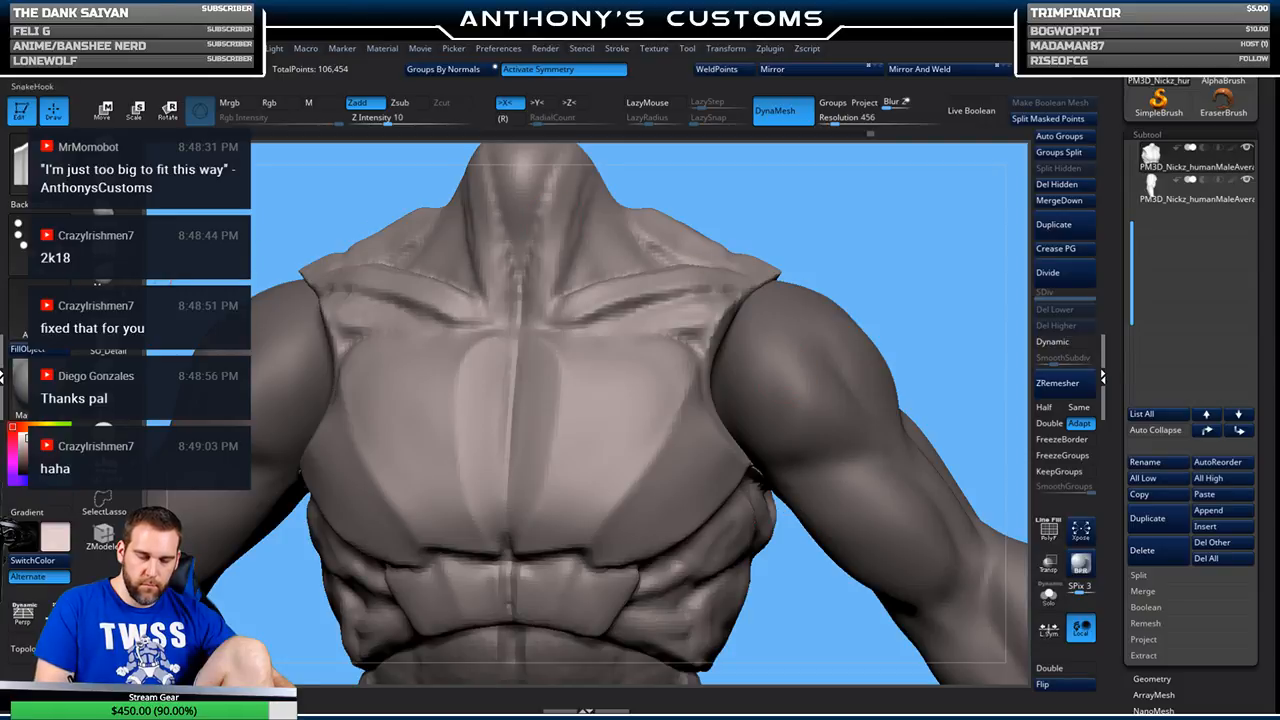
- Carve a notch at the top of the sternum and define the collarbone edges with SO_Detail at Z Intensity 10
click(115, 350)
drag(790, 194, 892, 259)
drag(568, 321, 557, 332)
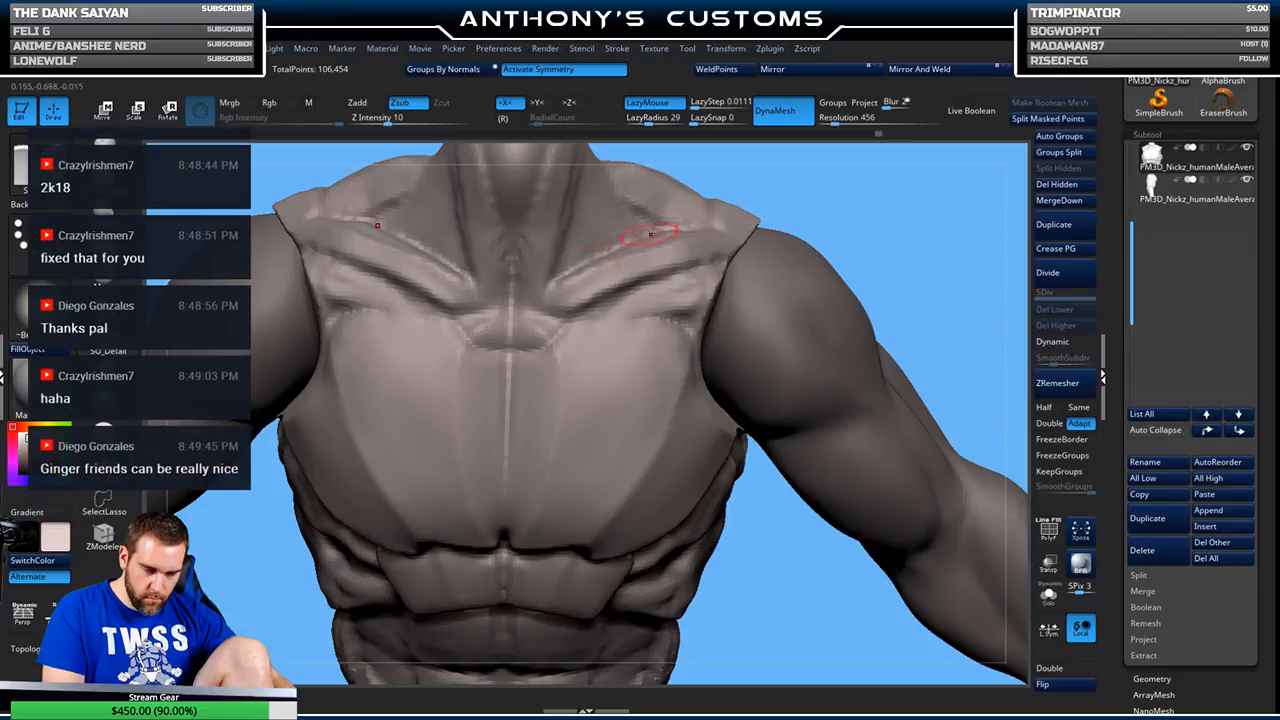
drag(894, 248, 900, 300)
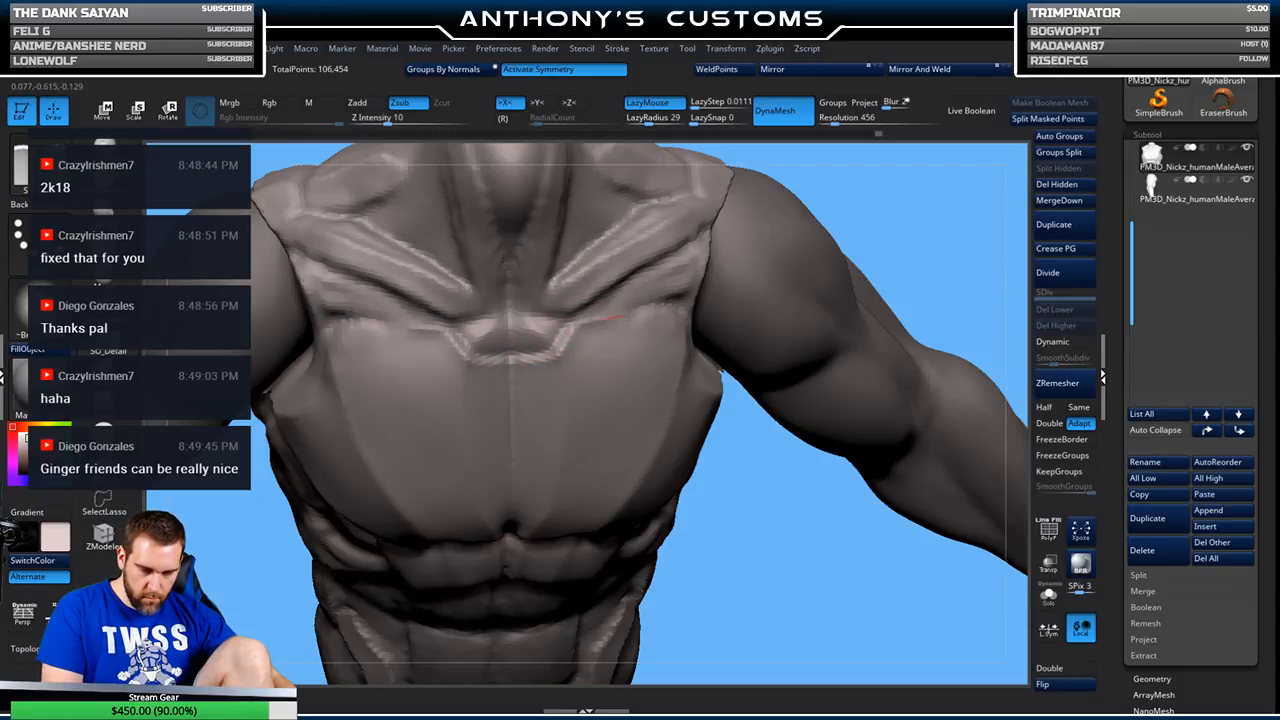
drag(945, 225, 936, 184)
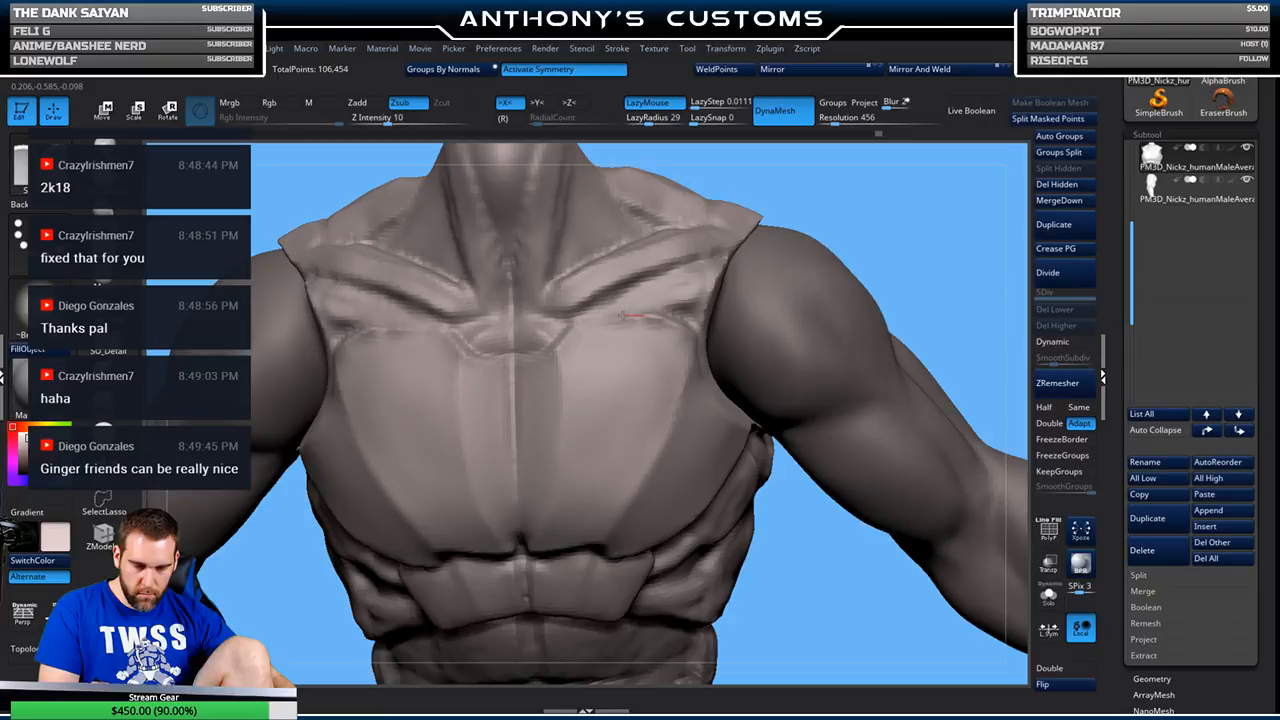
- Carve the crease along the upper pectoral edges from the sternum notch out to the shoulders
drag(949, 219, 962, 230)
alt+drag(946, 312, 914, 204)
drag(871, 290, 926, 420)
drag(814, 543, 834, 555)
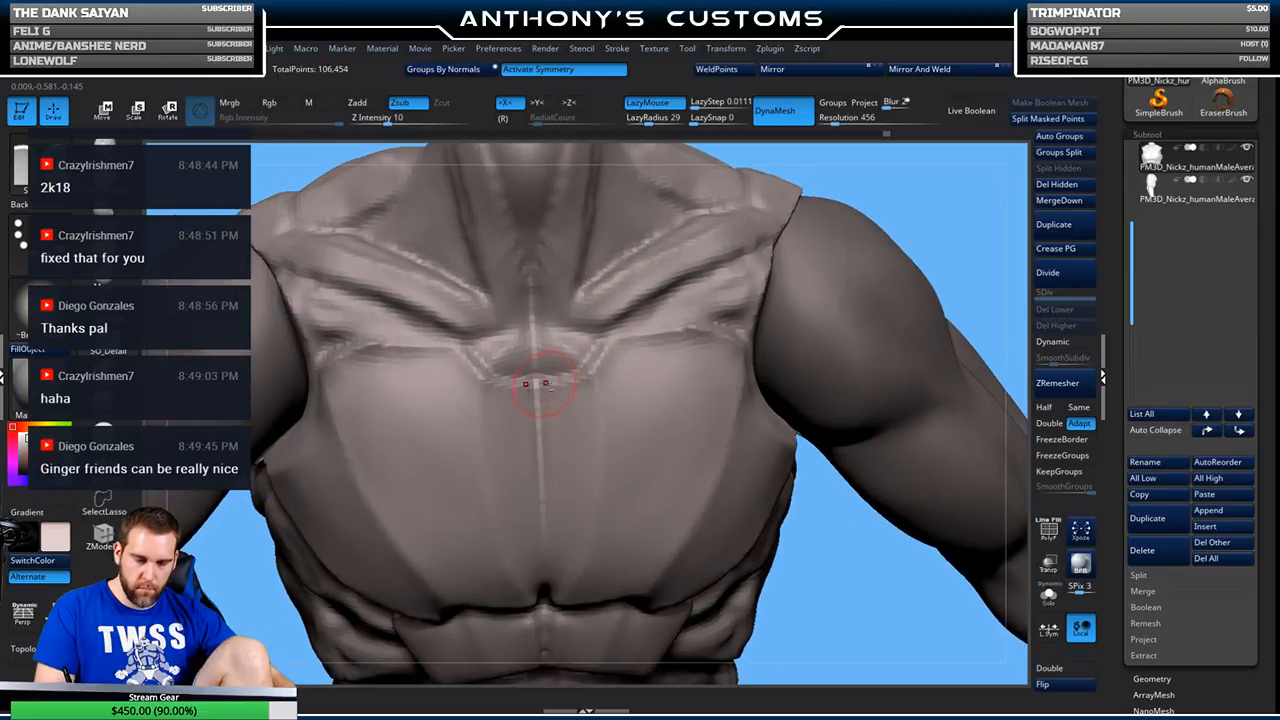
mouse_move(535, 383)
mouse_down()
mouse_move(610, 374)
mouse_move(624, 334)
mouse_move(749, 351)
mouse_up()
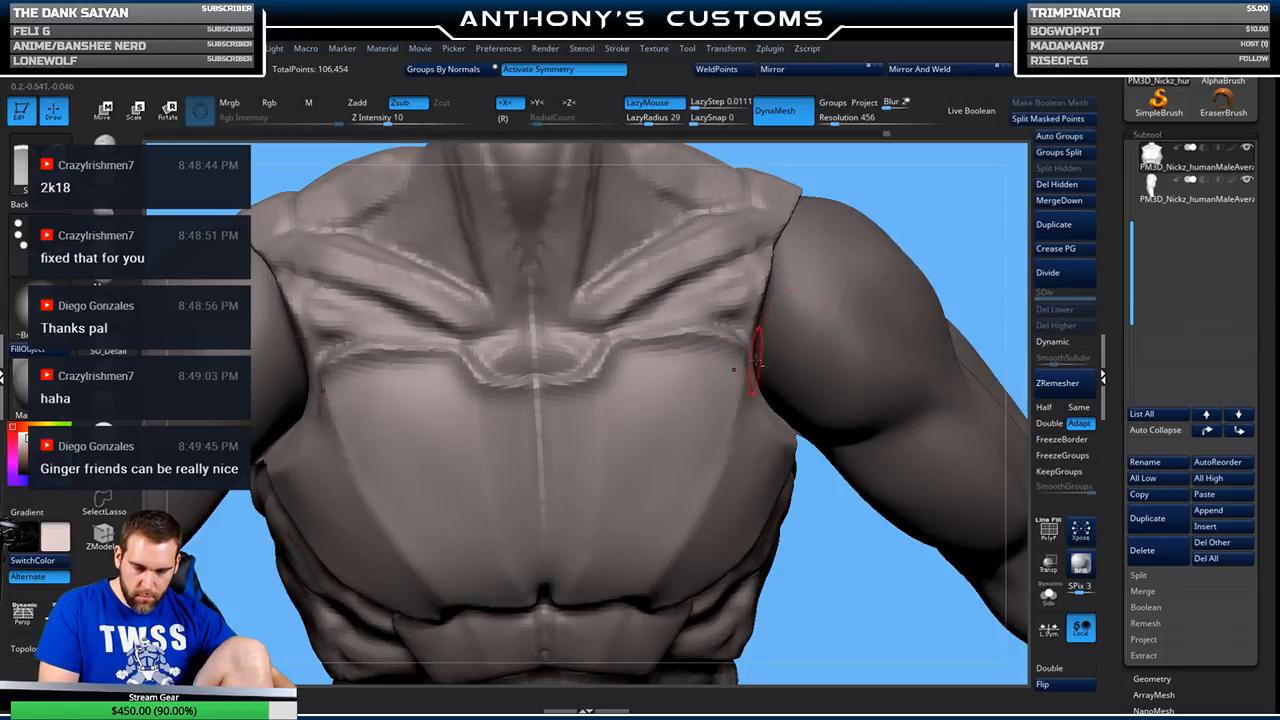
- Continue the crease down the outer upper edges of the pectorals beside the armpits and re-DynaMesh the torso
drag(972, 222, 940, 198)
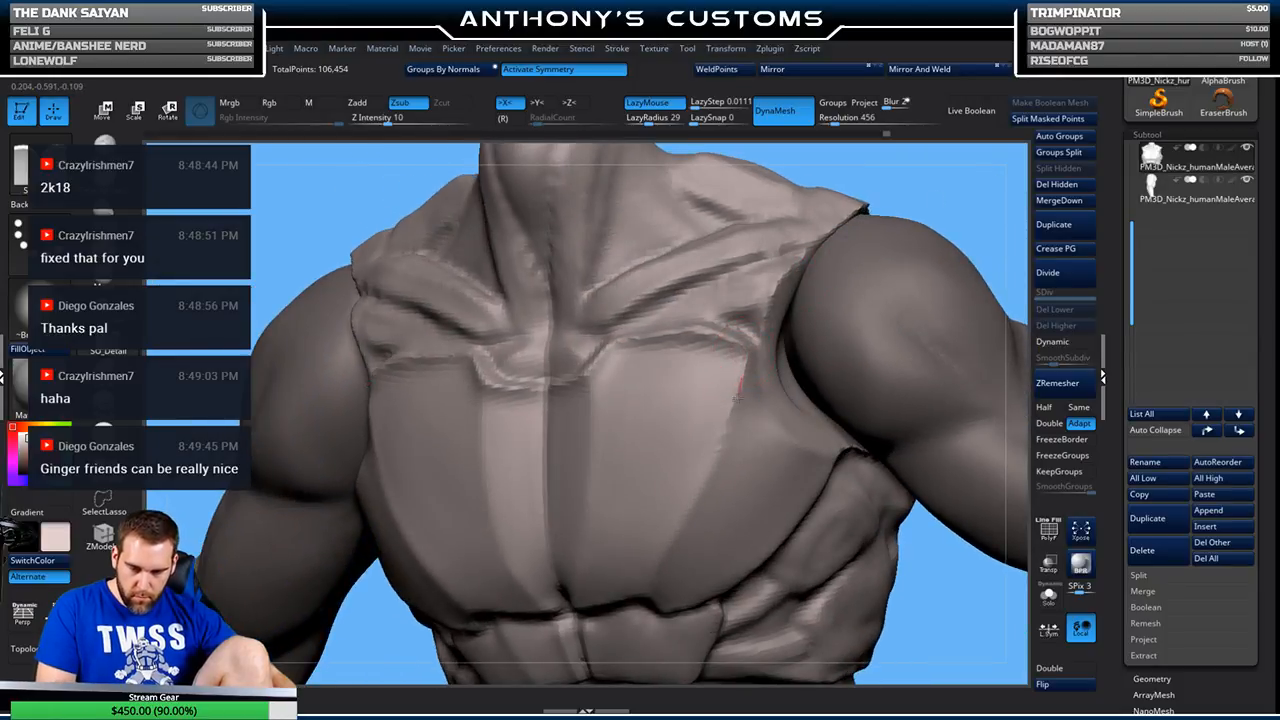
drag(753, 352, 729, 431)
mouse_move(974, 208)
shift+mouse_down()
mouse_move(989, 196)
mouse_move(886, 251)
mouse_move(949, 280)
mouse_move(912, 299)
shift+mouse_up()
key(space)
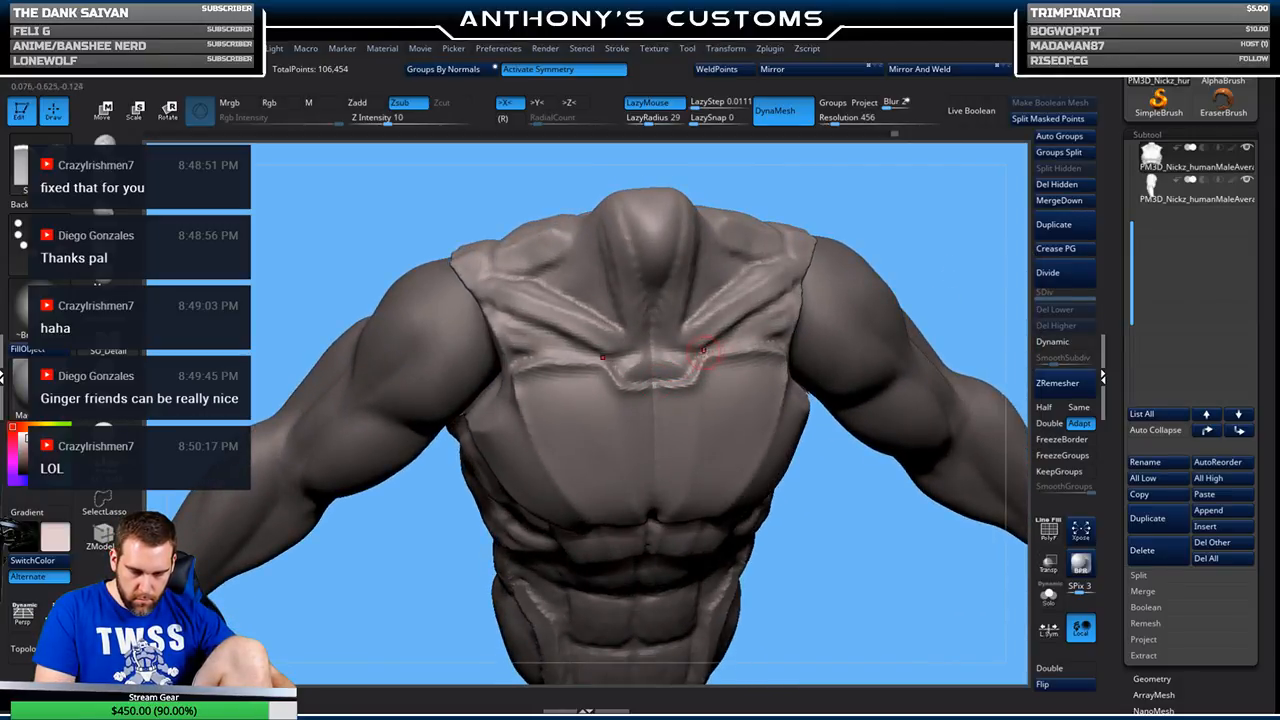
drag(938, 244, 972, 222)
mouse_move(922, 268)
mouse_down()
mouse_move(951, 255)
mouse_move(923, 296)
mouse_move(922, 271)
mouse_up()
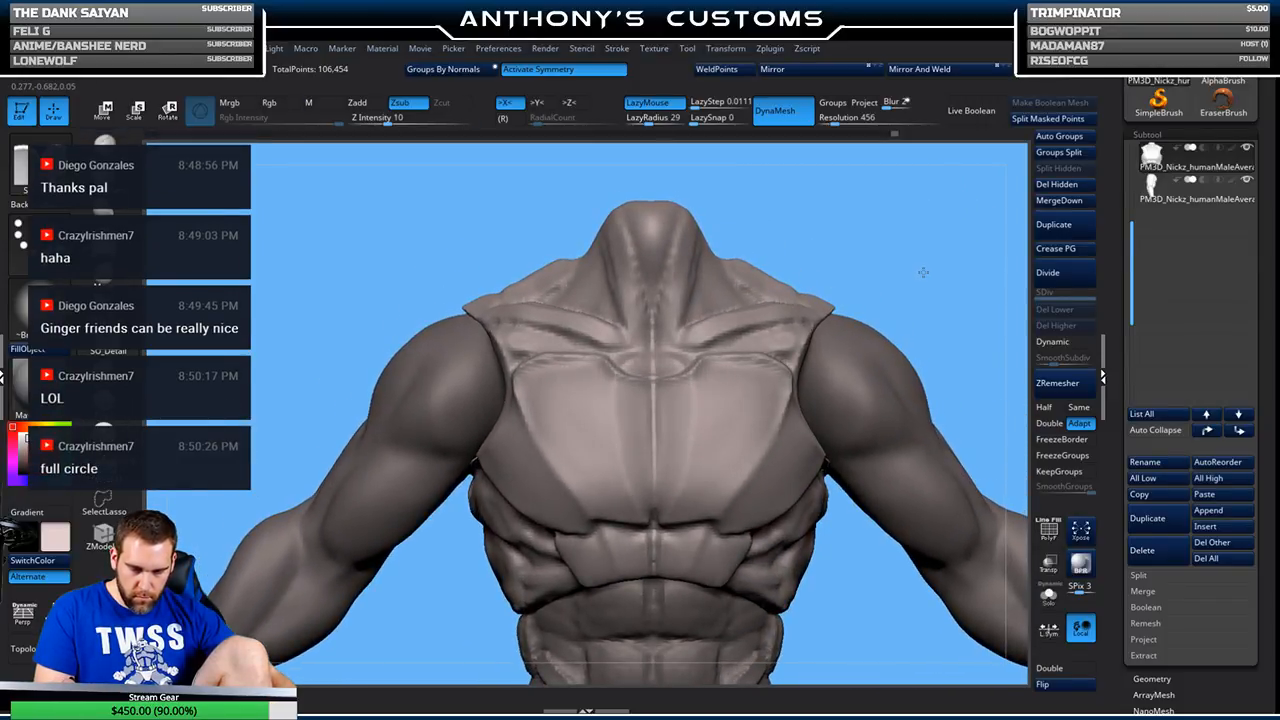
ctrl+drag(333, 210, 344, 222)
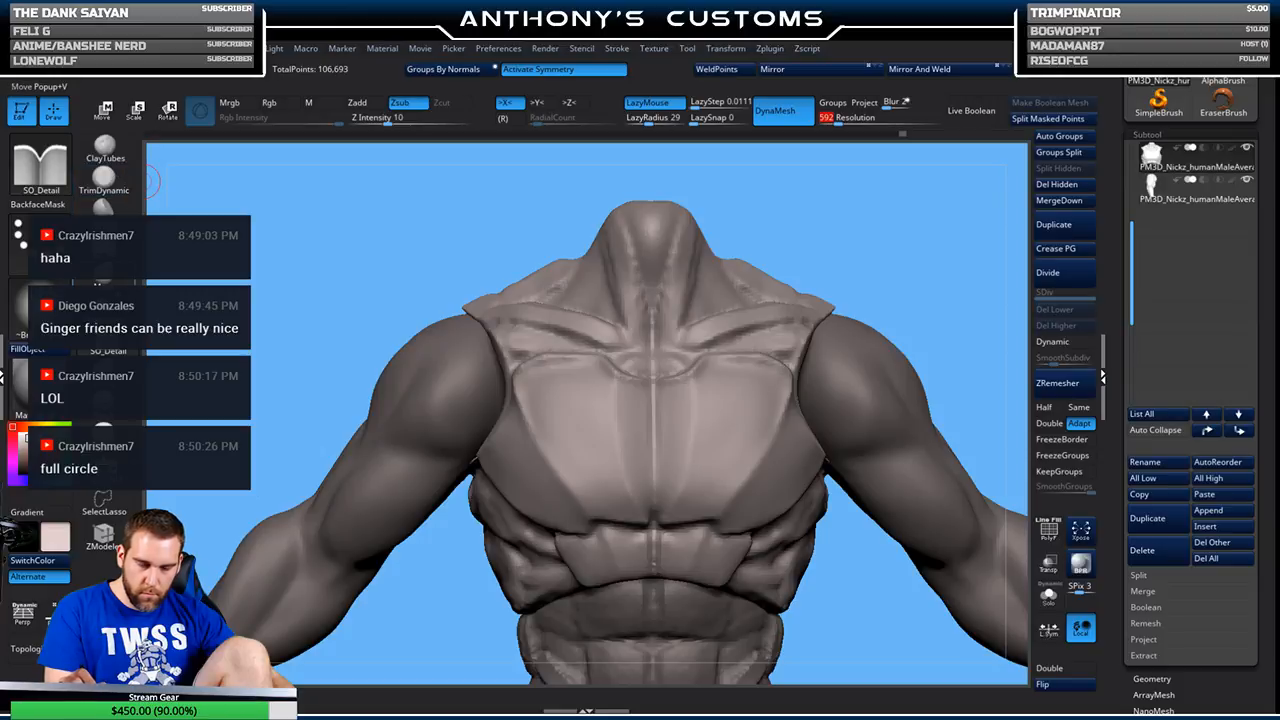
- Fill along the upper pectoral edges beside the sternum notch with SO_Fill at Z Intensity 10
click(104, 369)
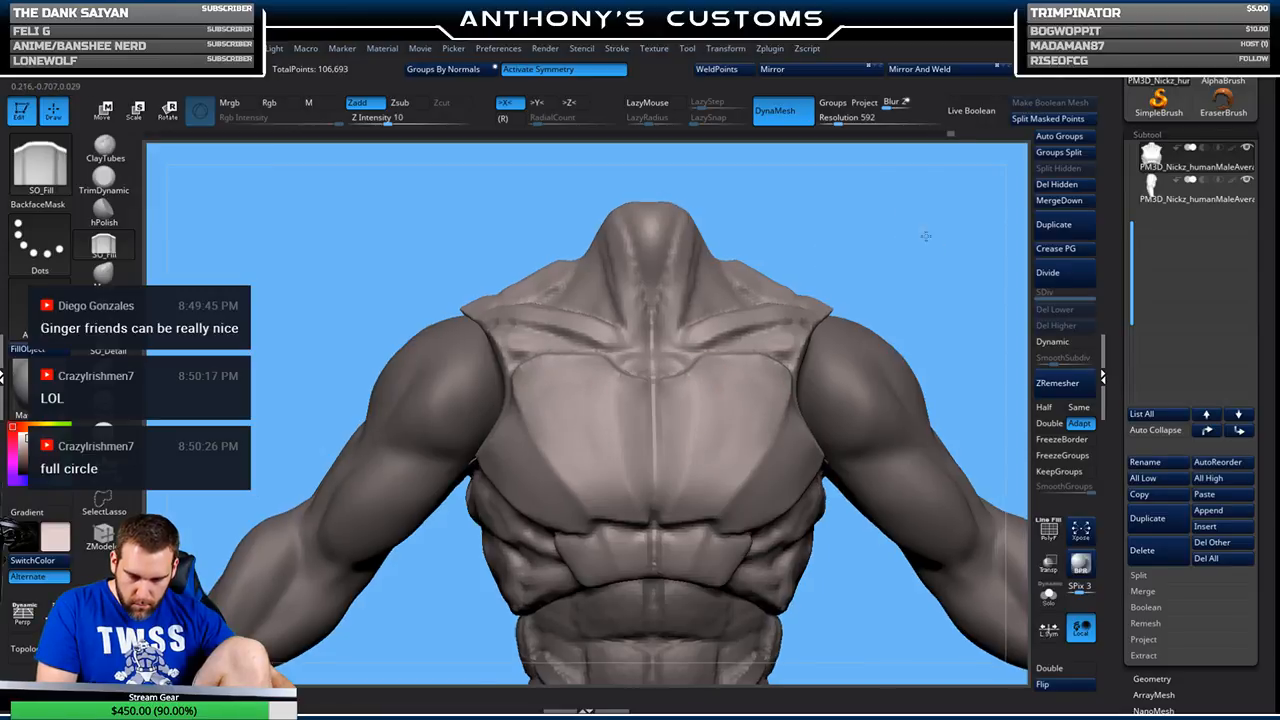
drag(925, 239, 934, 225)
drag(807, 268, 705, 386)
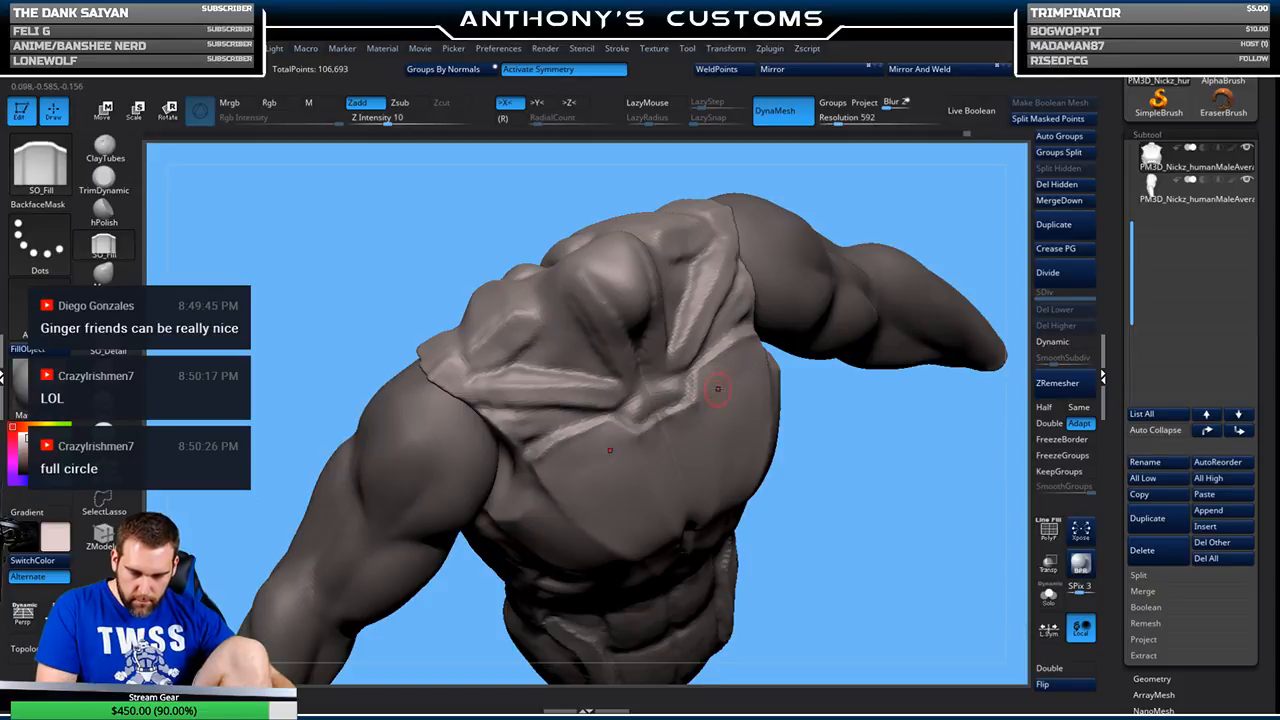
mouse_move(869, 492)
mouse_down()
mouse_move(457, 482)
mouse_move(728, 345)
mouse_up()
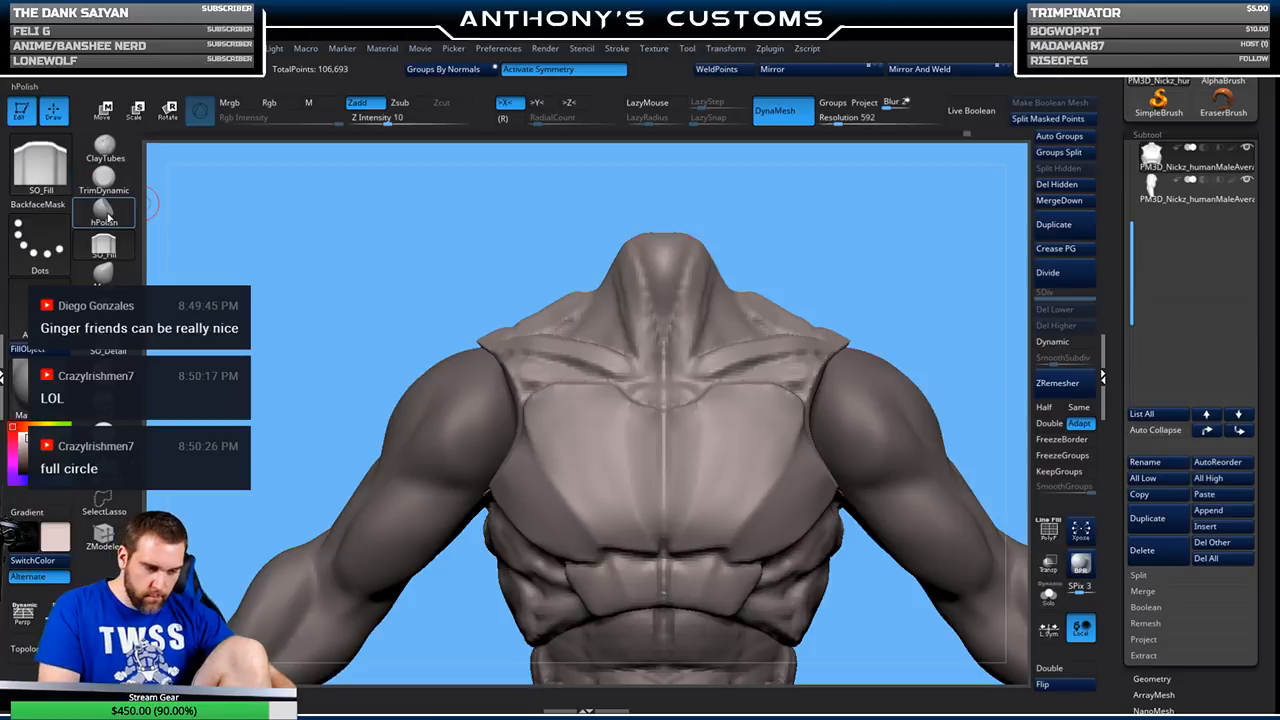
- Polish the upper inner pectorals below the collarbones and sternum notch with hPolish at Z Intensity 37
click(104, 210)
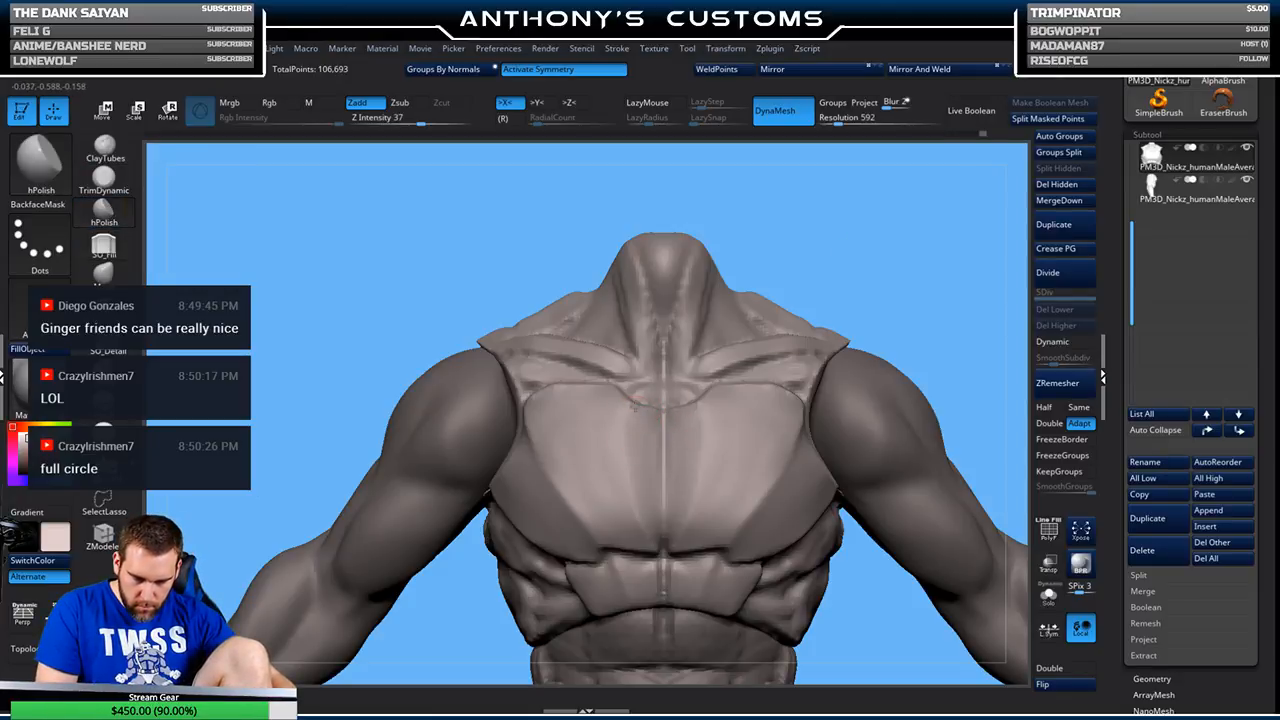
drag(950, 252, 938, 334)
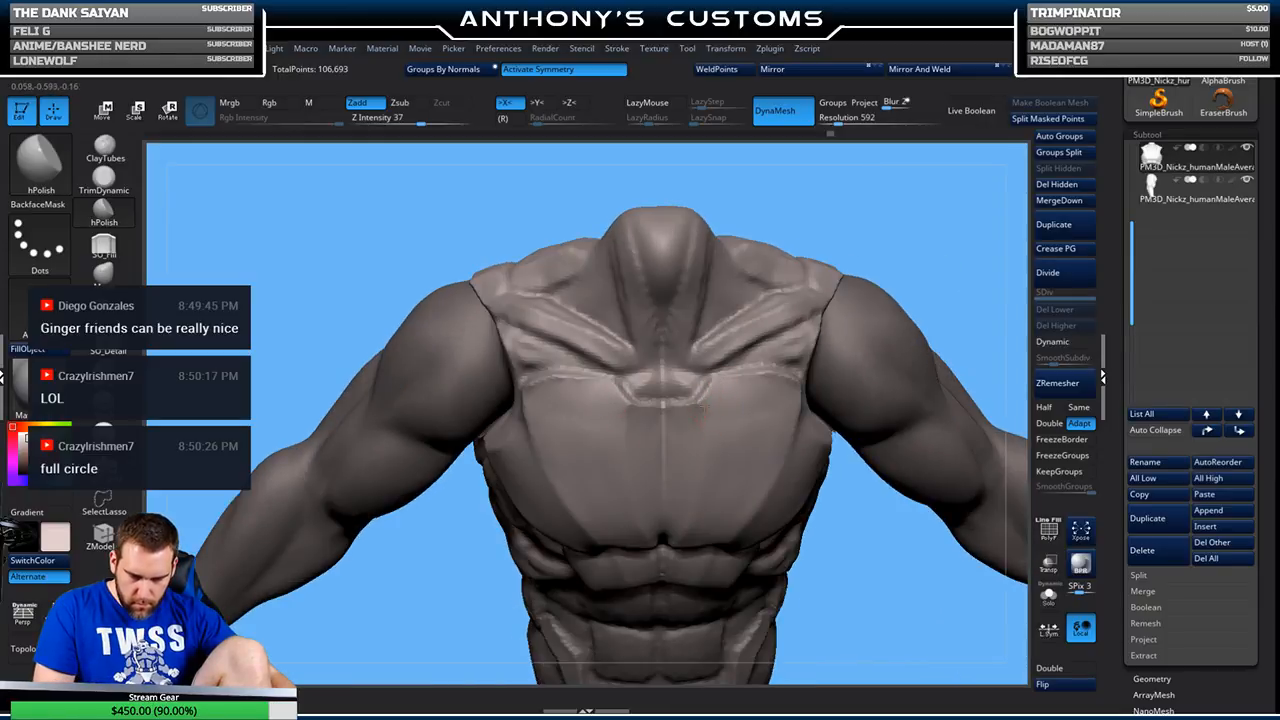
key(space)
mouse_move(926, 269)
mouse_down()
mouse_move(918, 292)
mouse_move(938, 276)
mouse_up()
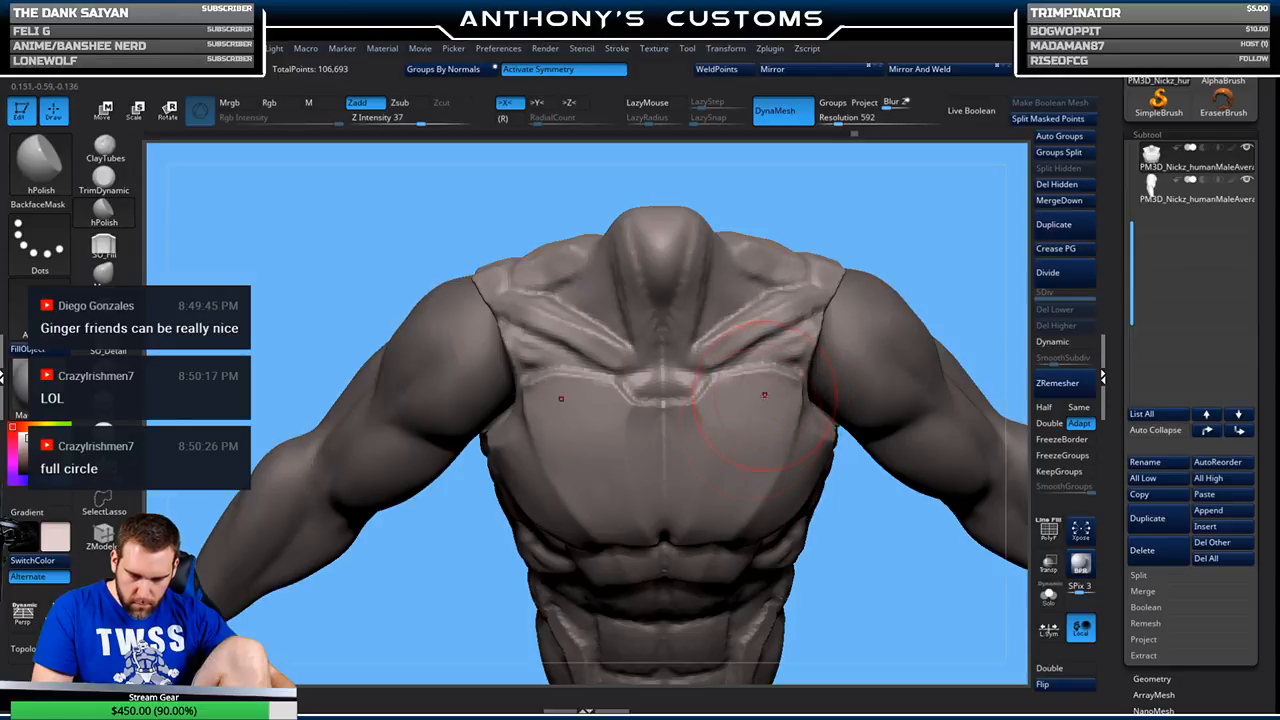
drag(966, 246, 958, 200)
mouse_move(940, 309)
mouse_down()
mouse_move(918, 237)
mouse_move(895, 292)
mouse_up()
mouse_move(929, 297)
mouse_down()
mouse_move(903, 288)
mouse_move(921, 373)
mouse_up()
mouse_move(945, 281)
alt+mouse_down()
mouse_move(937, 260)
mouse_move(923, 263)
alt+mouse_up()
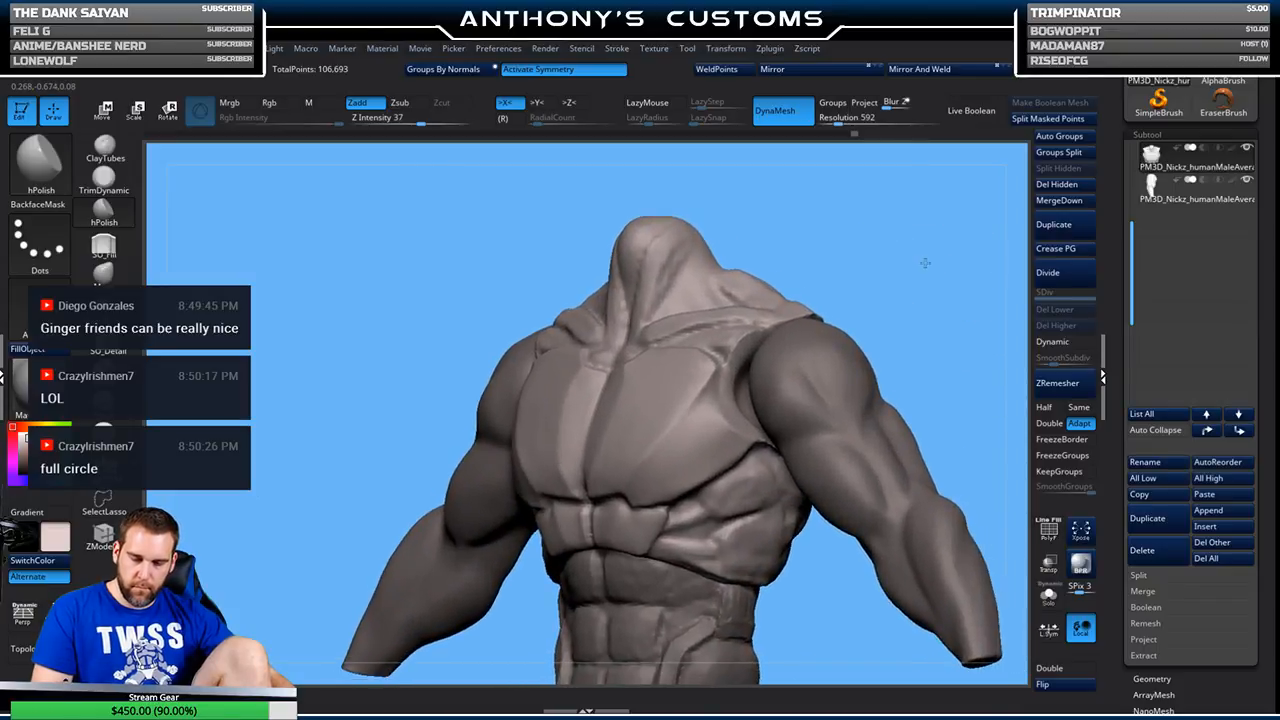
- Carve the crease along the outer pectoral planes beside the armpits with SO_Detail at Z Intensity 10
key(space)
click(106, 334)
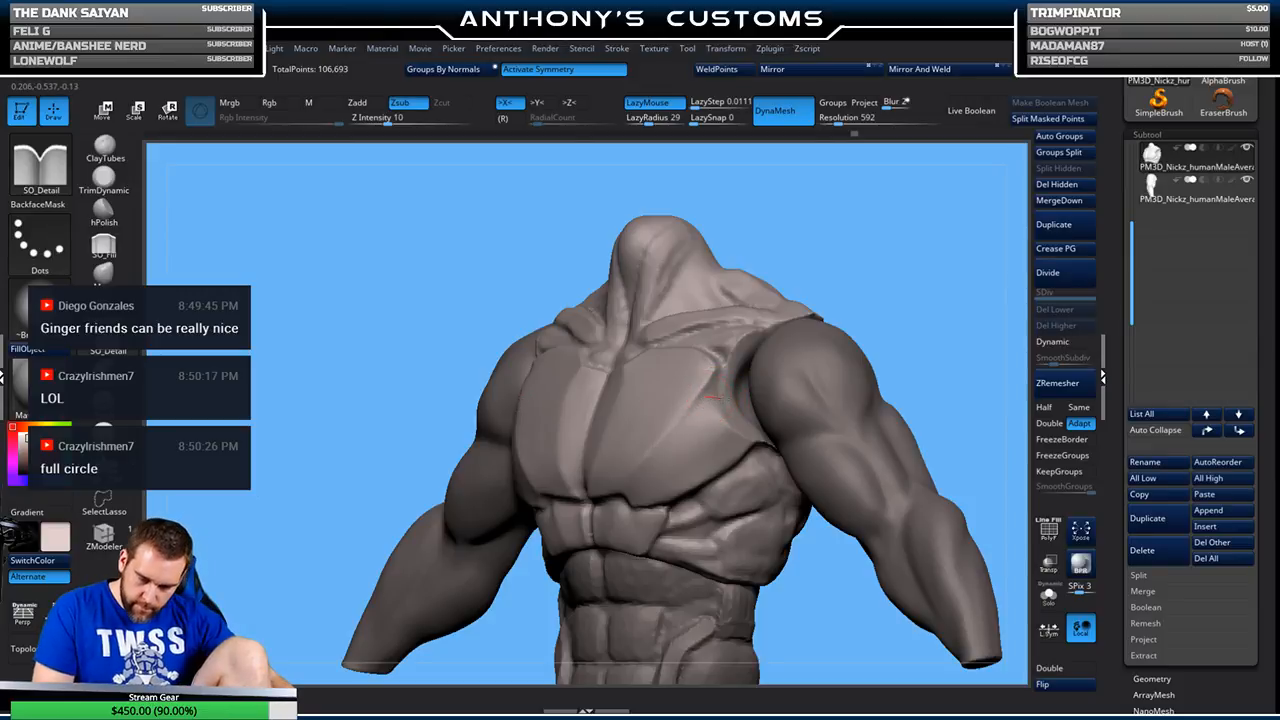
key(space)
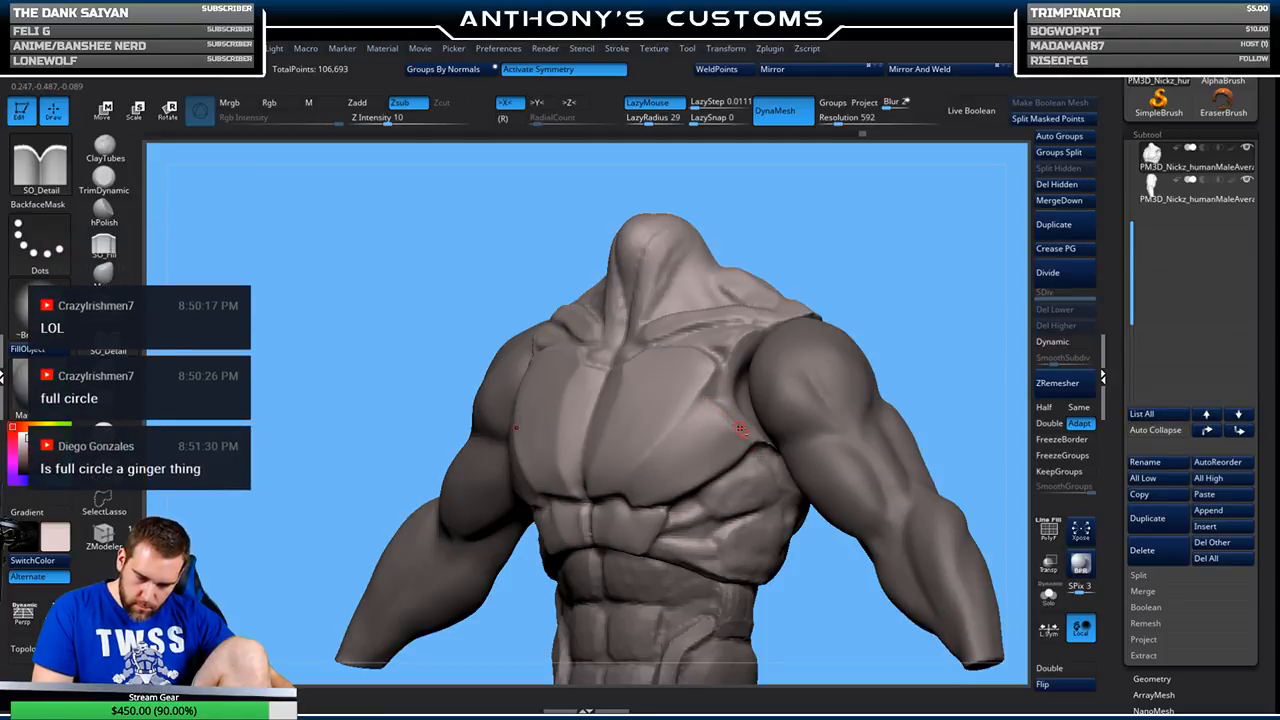
mouse_move(906, 267)
mouse_down()
mouse_move(957, 240)
mouse_move(886, 277)
mouse_up()
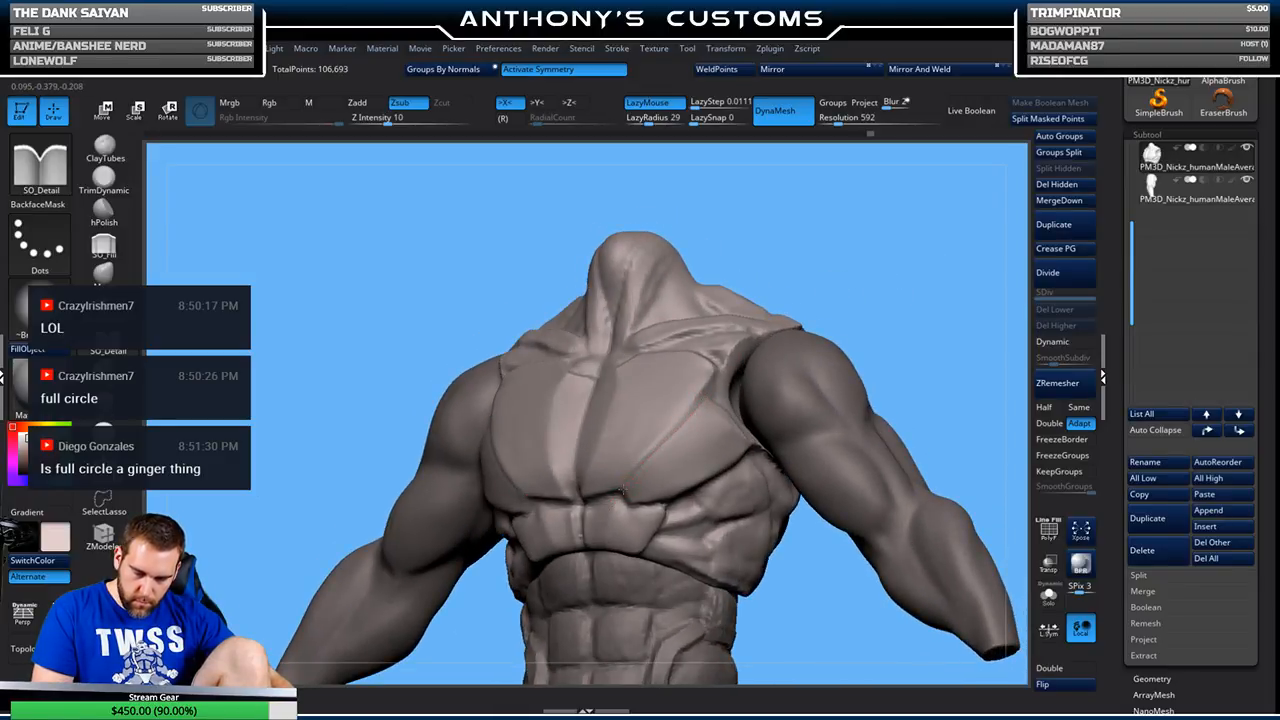
drag(826, 290, 966, 234)
drag(924, 312, 845, 366)
- Extend the outer pectoral crease down to the corner where the chest meets the armpit
drag(952, 239, 809, 242)
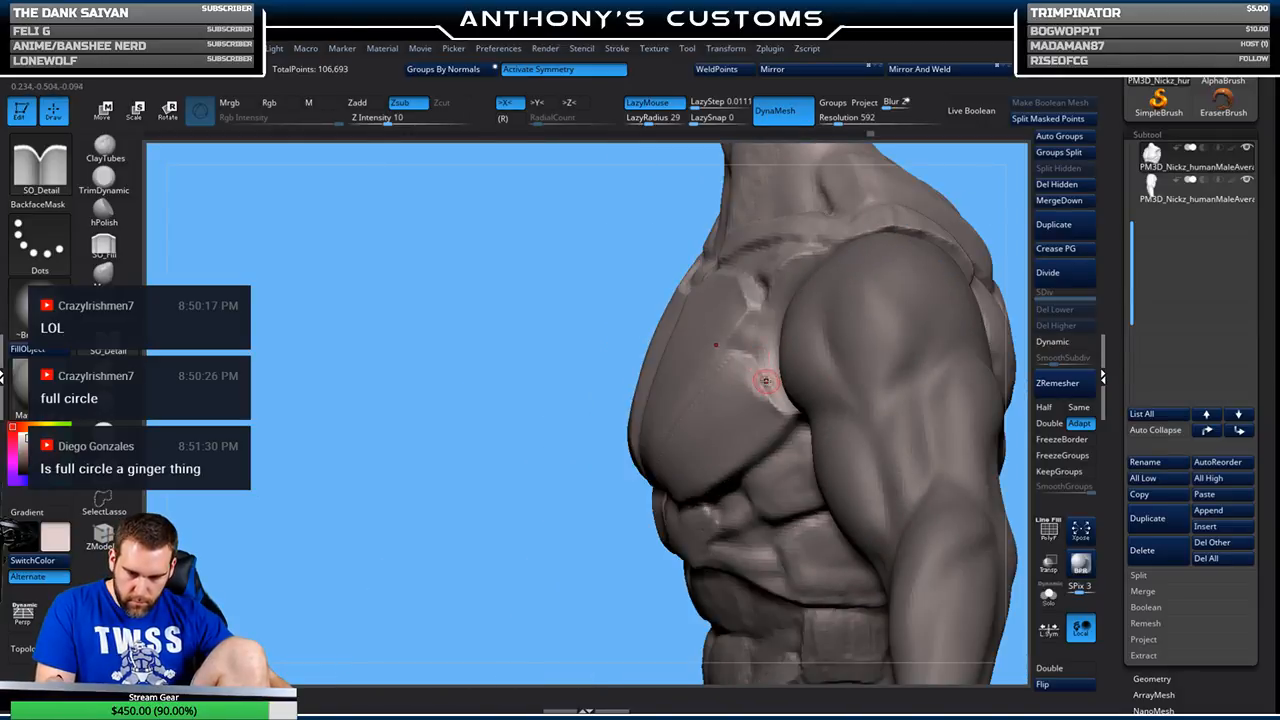
drag(788, 421, 793, 428)
drag(488, 598, 675, 580)
mouse_move(988, 214)
alt+mouse_down()
mouse_move(931, 254)
mouse_move(945, 243)
mouse_move(934, 255)
mouse_move(952, 258)
mouse_move(923, 246)
alt+mouse_up()
key(space)
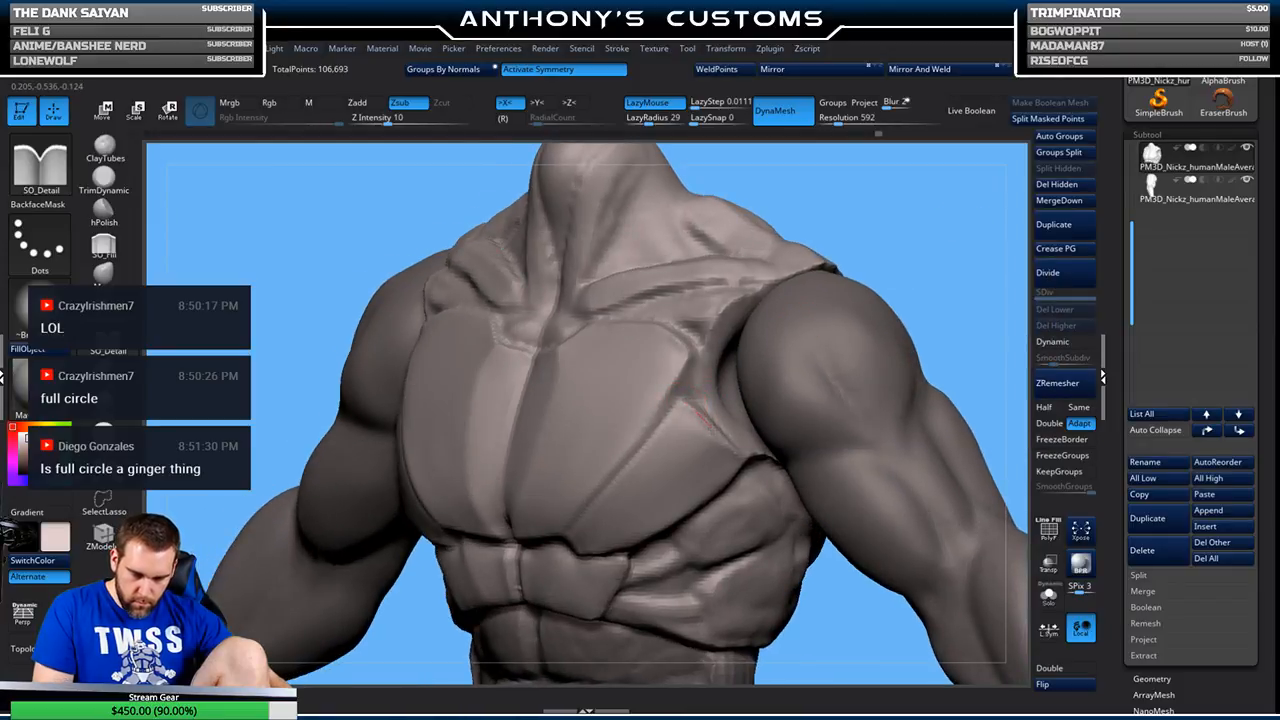
drag(737, 452, 766, 460)
mouse_move(912, 260)
mouse_down()
mouse_move(926, 271)
mouse_move(852, 281)
mouse_up()
- Sharpen the crease at the upper outer corner of the pectorals, where they meet the front of the shoulders
drag(697, 378, 688, 392)
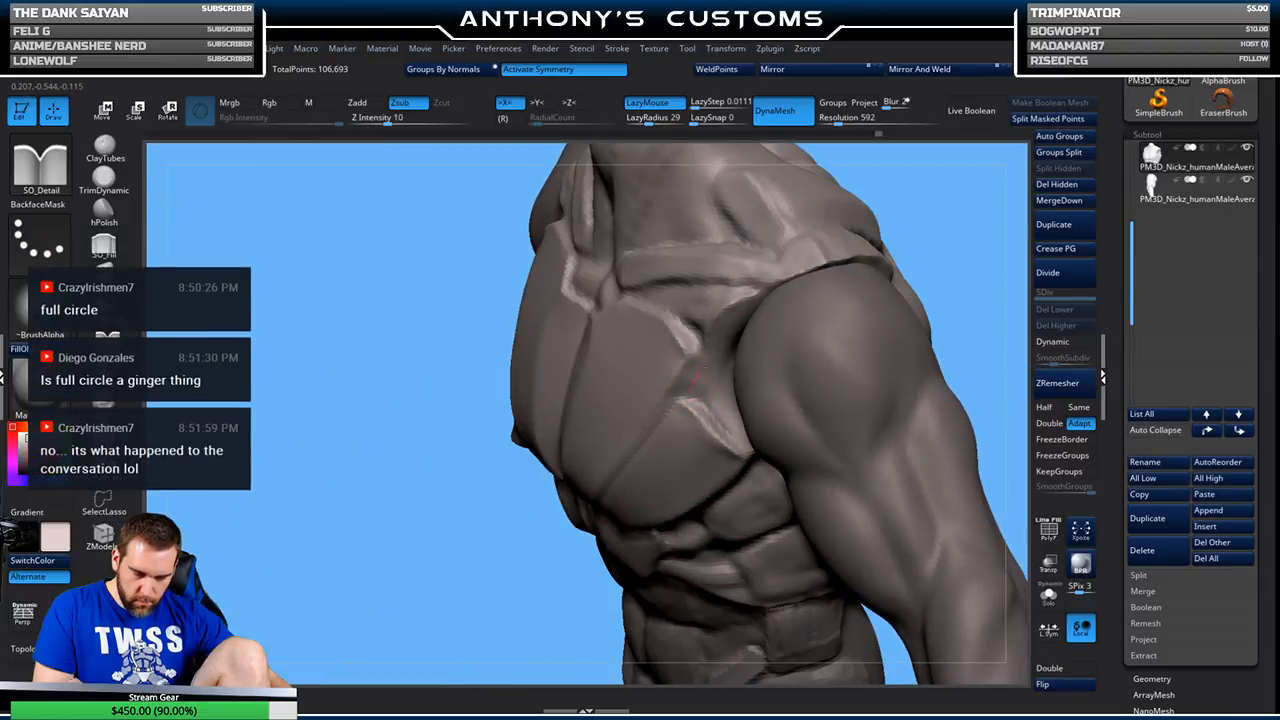
drag(700, 341, 698, 345)
drag(900, 214, 937, 225)
mouse_move(920, 270)
mouse_down()
mouse_move(716, 366)
mouse_move(757, 371)
mouse_up()
drag(957, 220, 980, 236)
- Adjust the torso edge beside the shoulders with the Move brush at Z Intensity 51 and re-DynaMesh the torso
key(space)
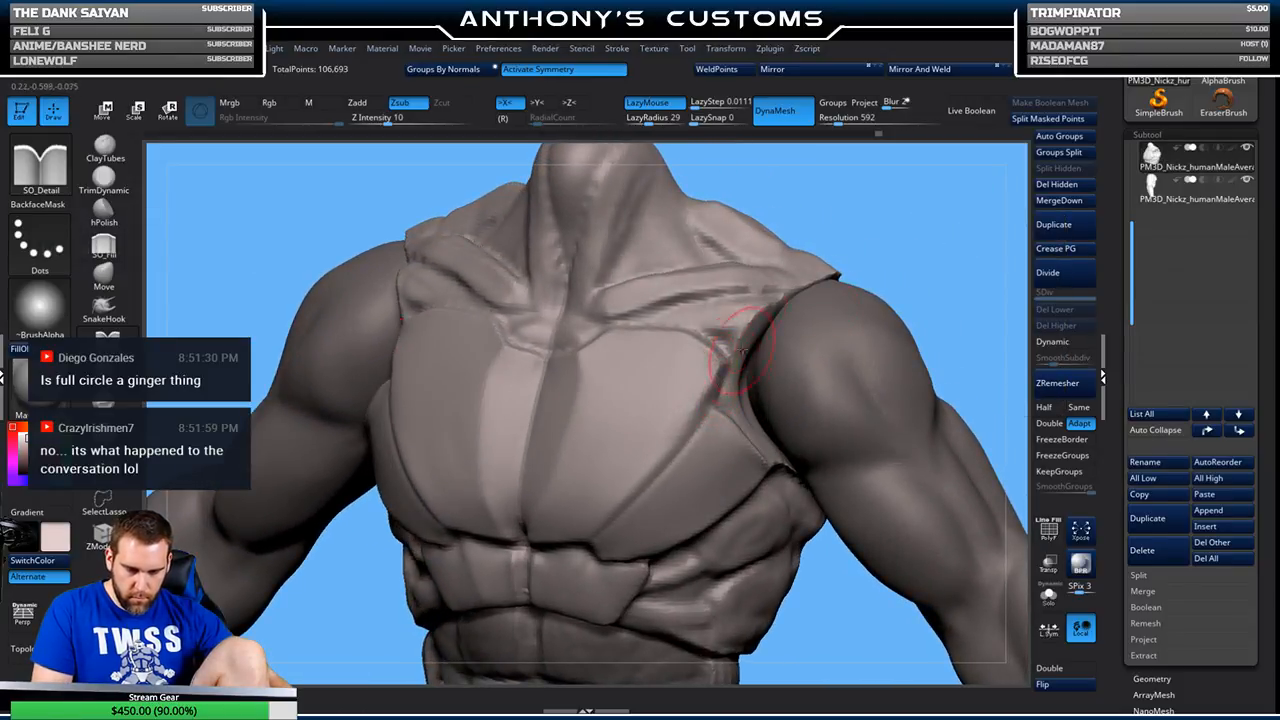
click(107, 280)
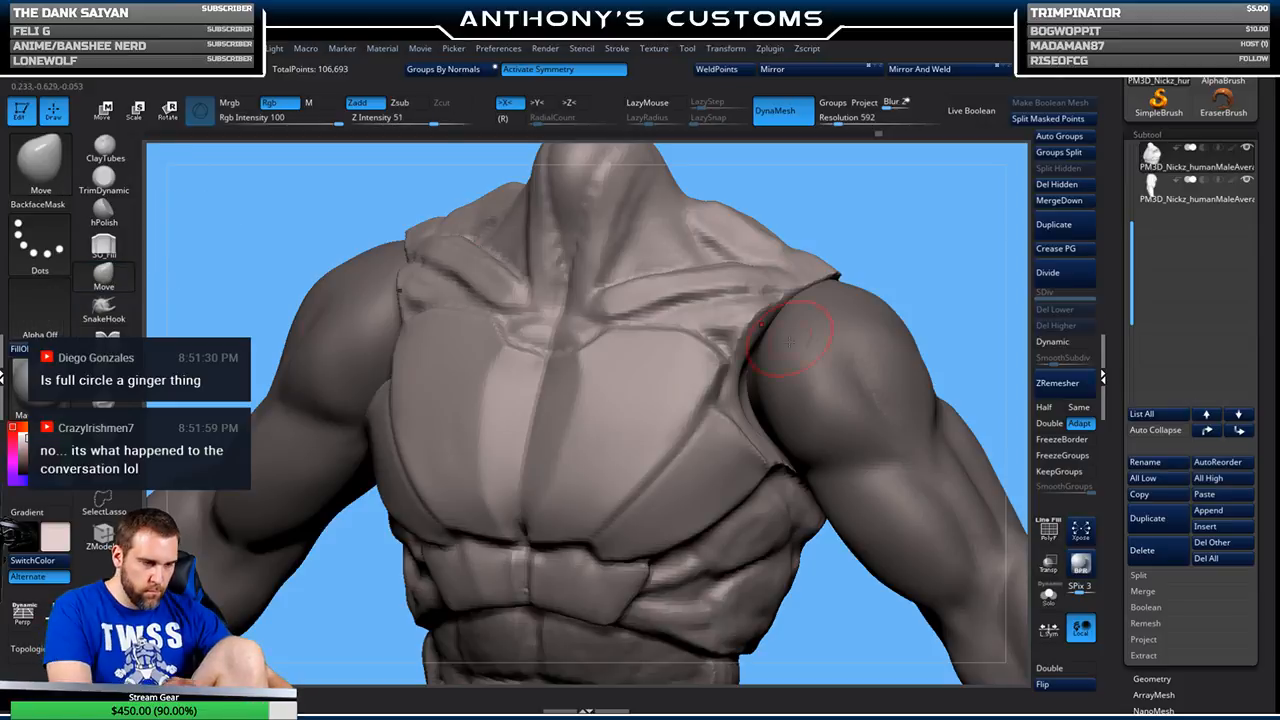
mouse_move(889, 294)
mouse_down()
mouse_move(943, 271)
mouse_move(963, 277)
mouse_move(946, 257)
mouse_move(924, 279)
mouse_up()
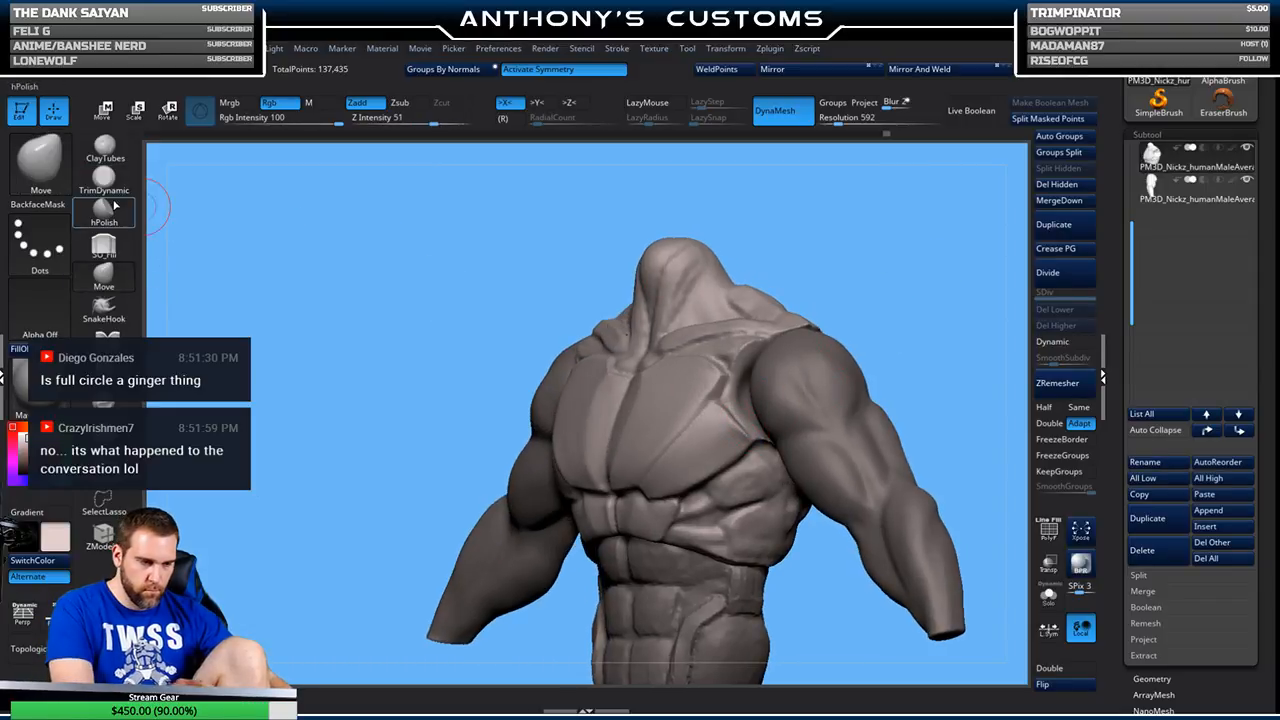
- Flatten the outer pectoral surfaces beside the arm sockets with TrimDynamic at Z Intensity 43, isolating the torso from the arms
click(104, 178)
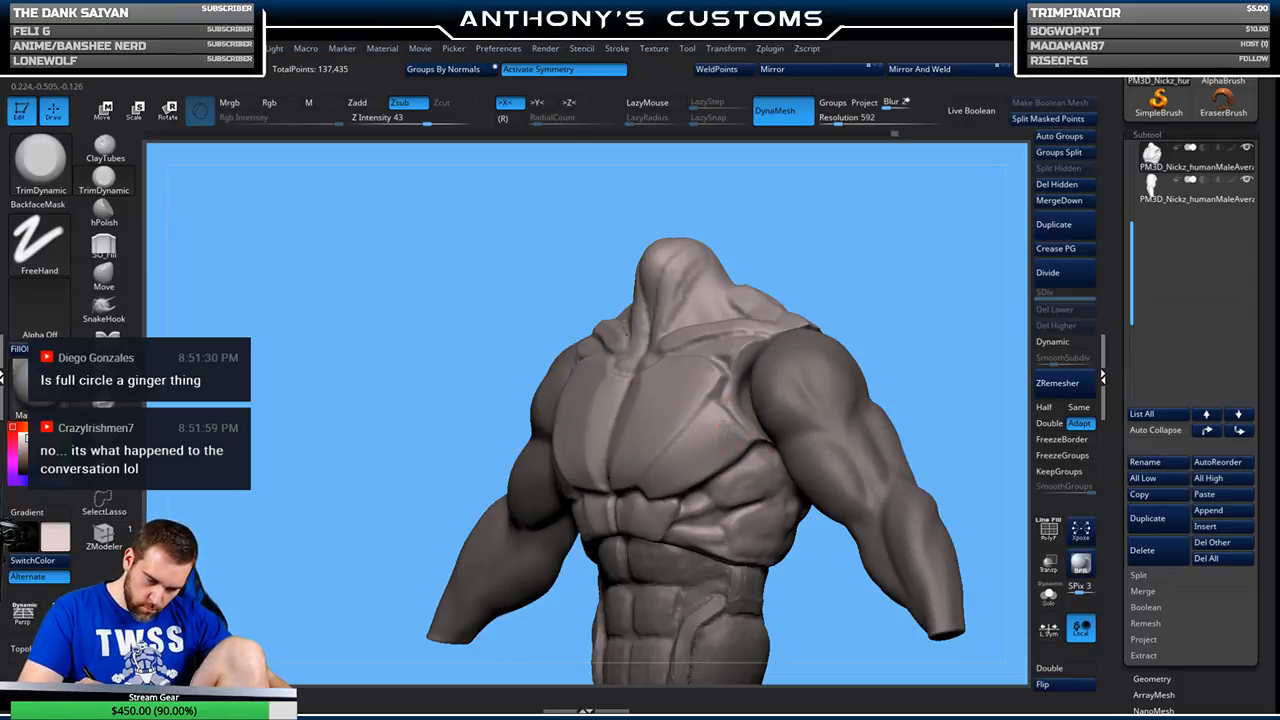
mouse_move(920, 298)
mouse_down()
mouse_move(949, 288)
mouse_move(930, 308)
mouse_up()
key(space)
click(949, 294)
click(1048, 597)
mouse_move(949, 357)
alt+mouse_down()
mouse_move(949, 405)
mouse_move(885, 422)
alt+mouse_up()
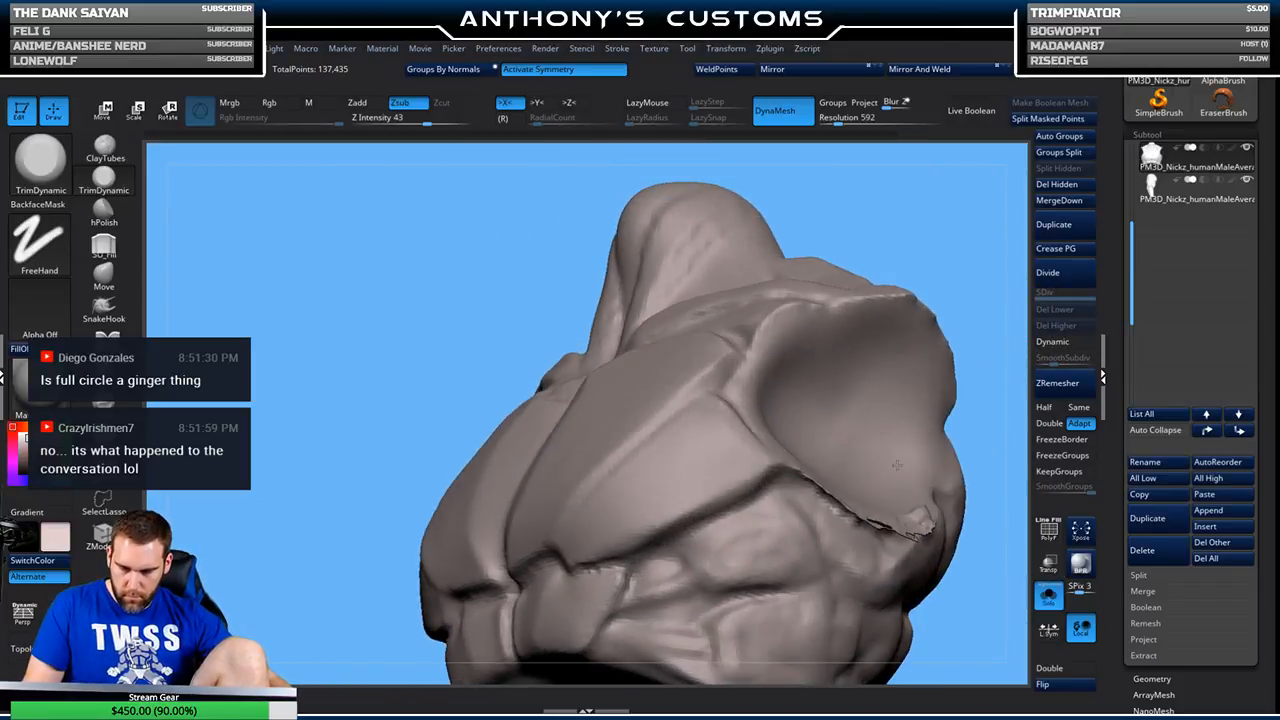
drag(937, 269, 932, 262)
key(space)
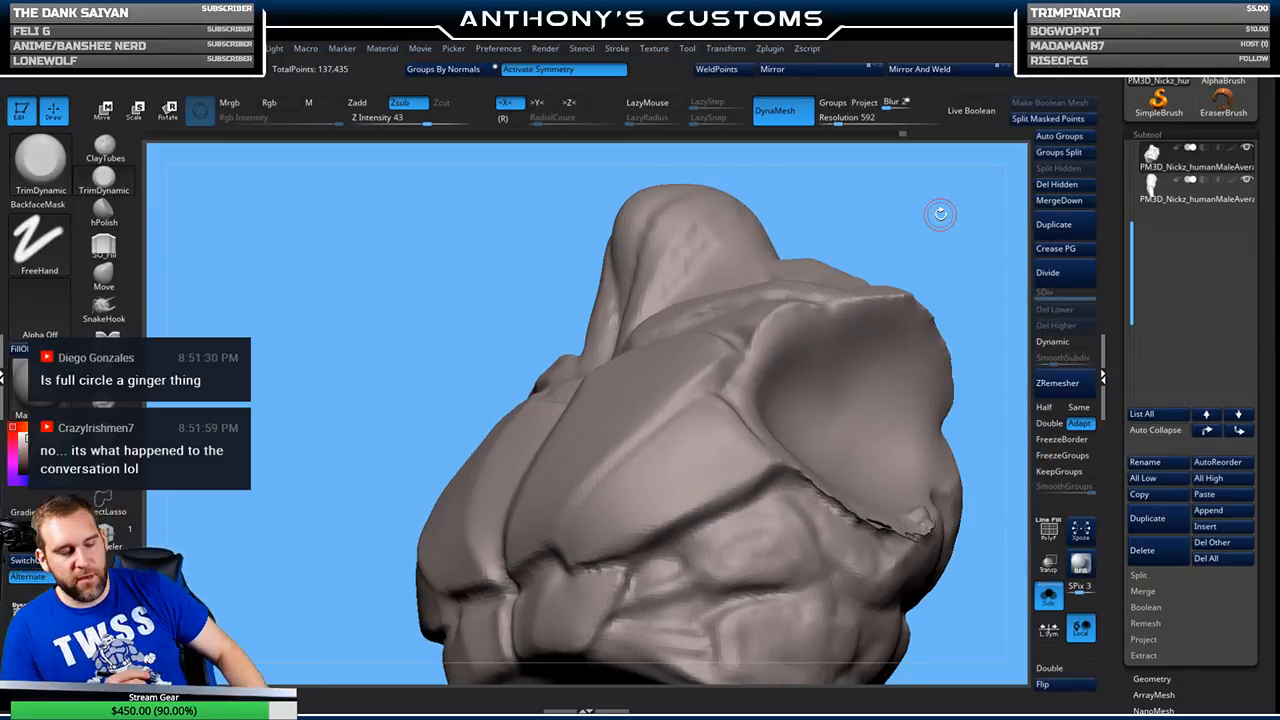
- Smooth the ragged lower rim of the arm sockets and re-DynaMesh the torso to close the torn mesh
mouse_move(940, 213)
mouse_down()
mouse_move(920, 194)
mouse_move(931, 234)
mouse_move(919, 211)
mouse_move(500, 486)
mouse_move(537, 607)
mouse_up()
key(shift)
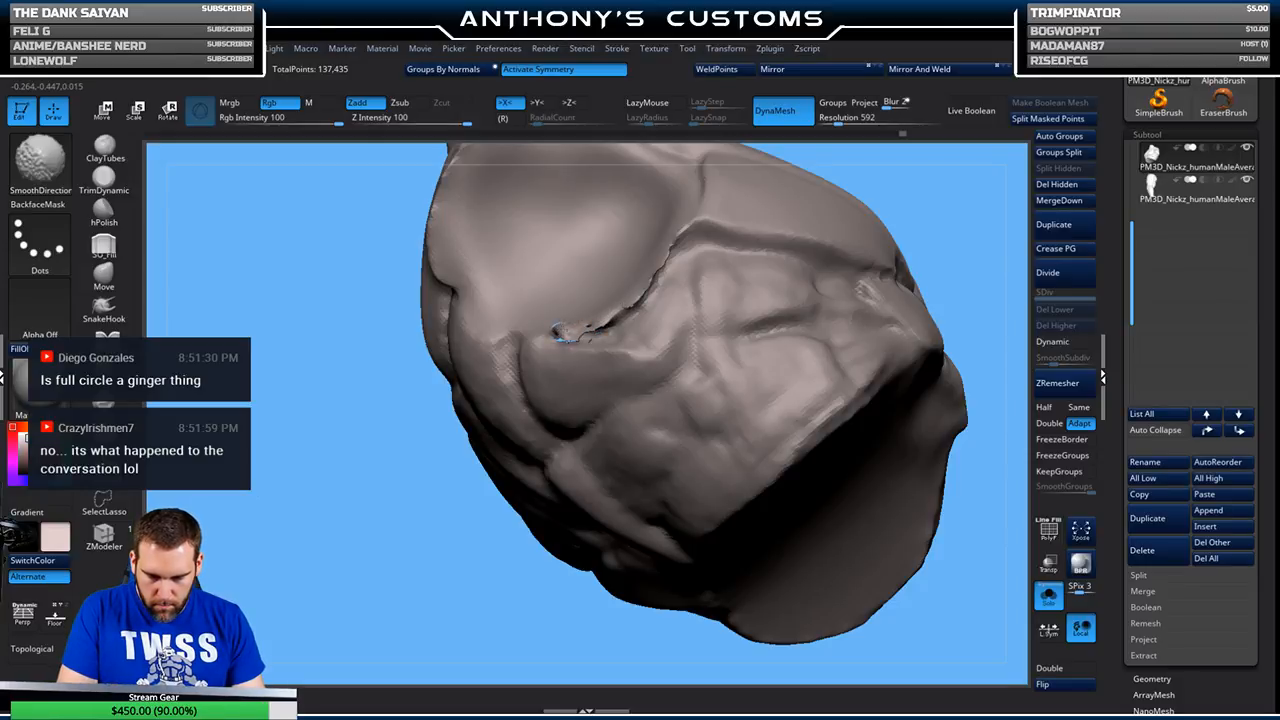
mouse_move(520, 588)
mouse_down()
mouse_move(437, 551)
mouse_move(458, 492)
mouse_up()
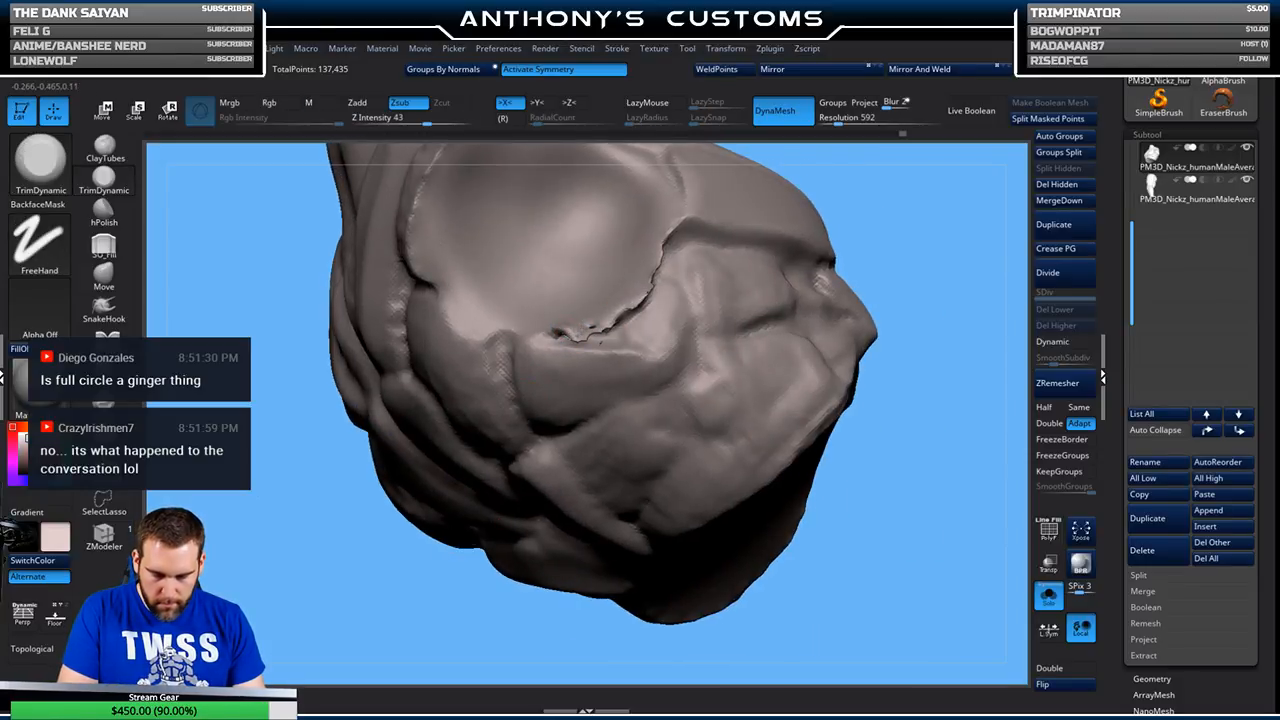
mouse_move(893, 231)
mouse_down()
mouse_move(936, 284)
mouse_move(873, 243)
mouse_move(618, 338)
mouse_up()
key(shift)
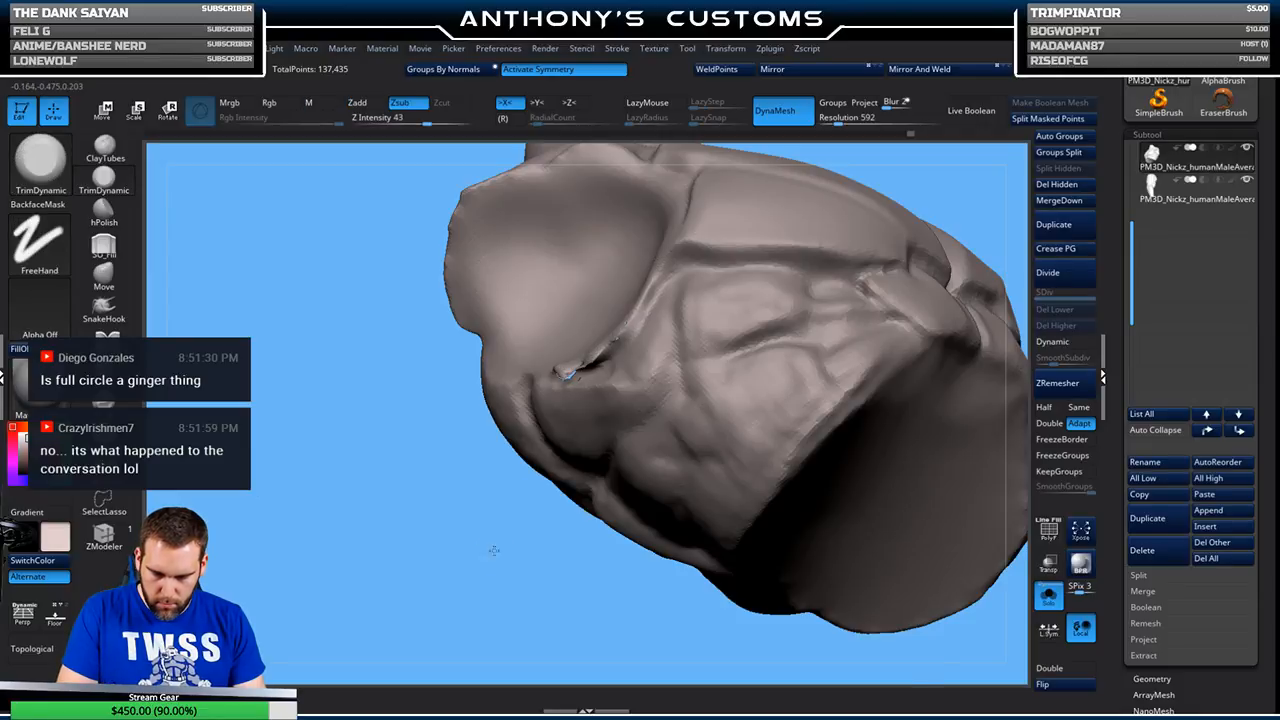
drag(491, 551, 512, 454)
shift+drag(576, 368, 552, 380)
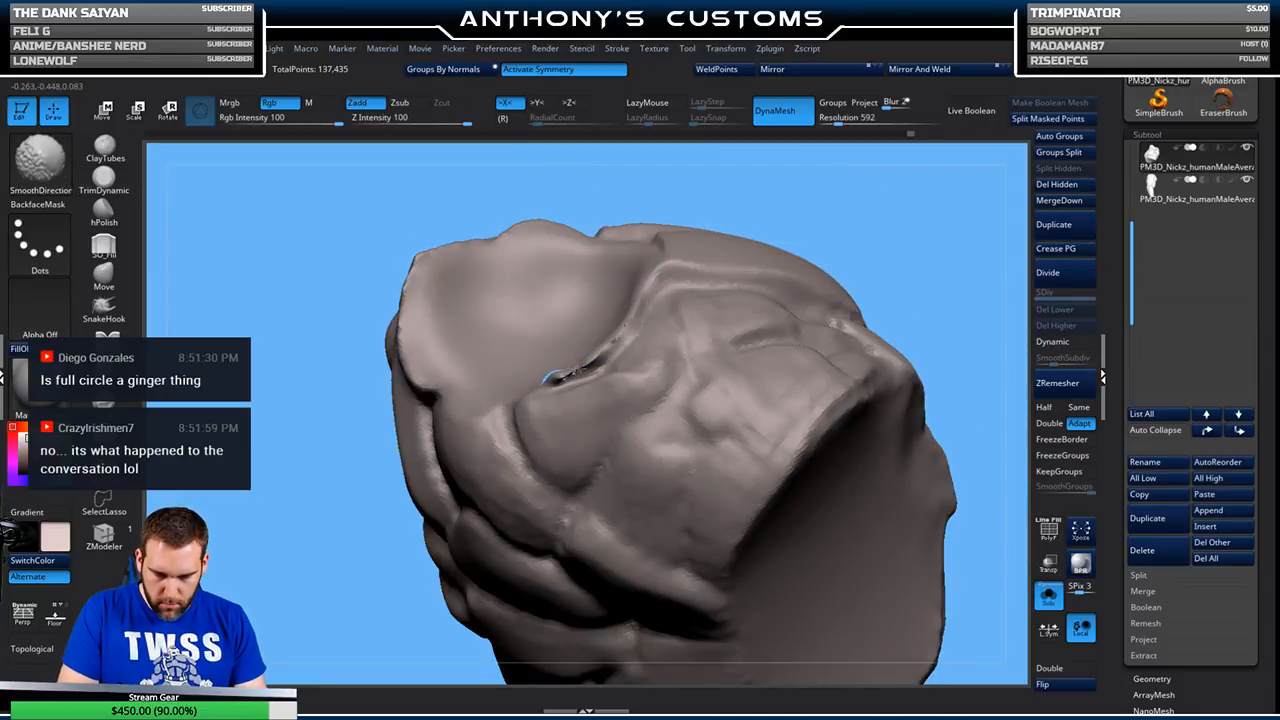
drag(871, 223, 607, 341)
key(shift)
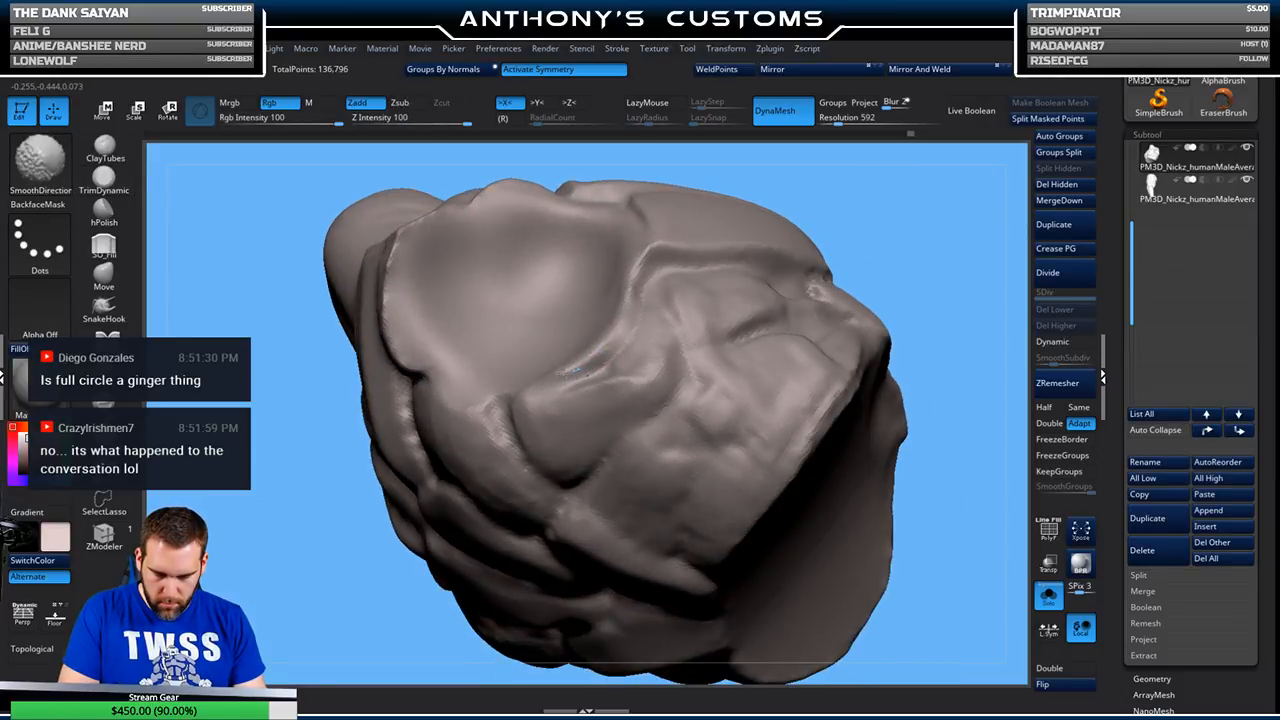
mouse_move(914, 223)
ctrl+mouse_down()
mouse_move(946, 226)
mouse_move(800, 265)
mouse_move(566, 375)
mouse_move(500, 345)
mouse_move(520, 335)
ctrl+mouse_up()
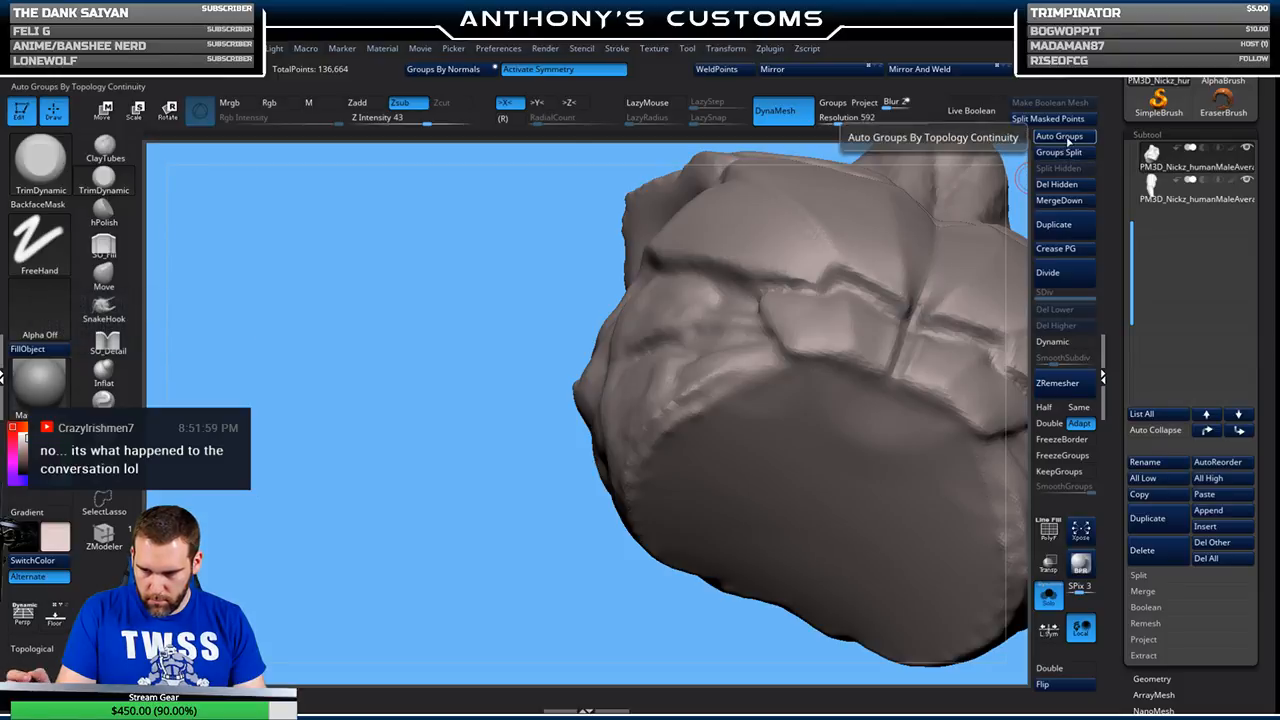
- Auto-group the torso mesh, keep only the main body visible and delete the hidden stray fragments
key(ctrl+shift)
ctrl+shift+click(783, 258)
key(shift+f)
key(shift+f)
mouse_move(502, 488)
mouse_down()
mouse_move(560, 440)
mouse_move(670, 390)
mouse_move(665, 465)
mouse_move(615, 505)
mouse_move(660, 488)
mouse_up()
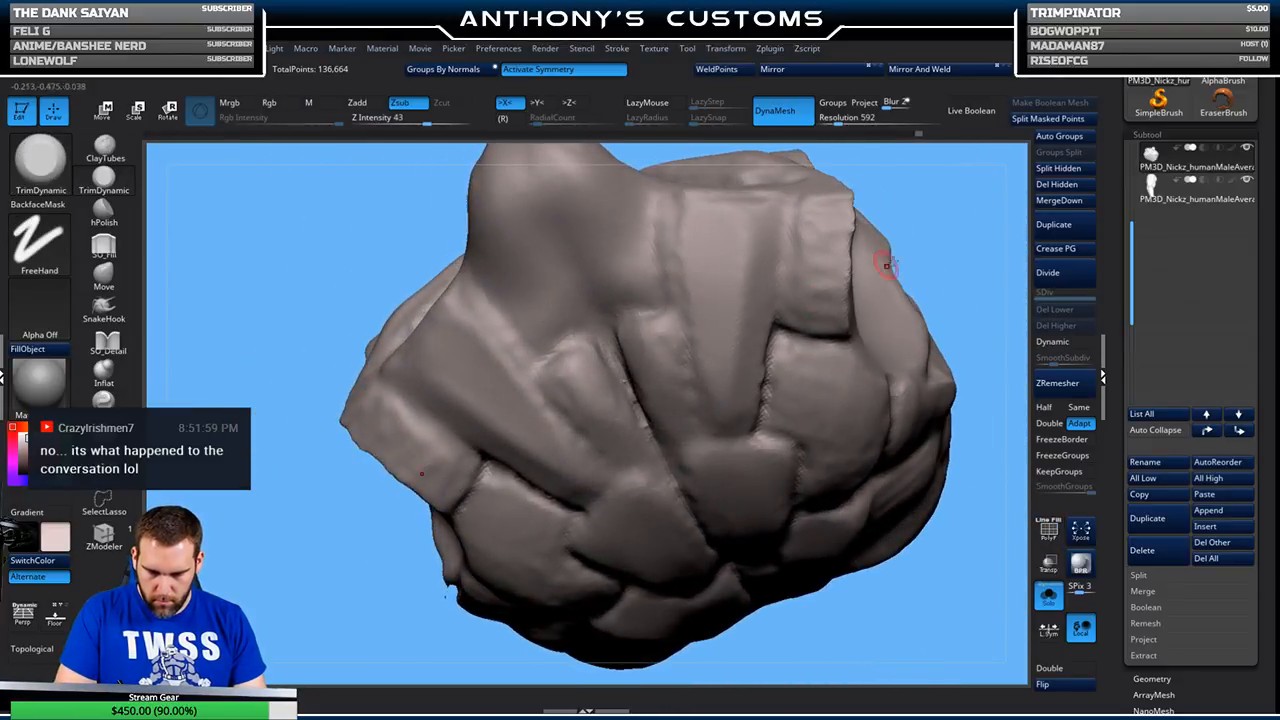
click(1064, 185)
- Smooth the surface inside the lower arm sockets and show the arms and abdomen again
drag(988, 240, 912, 256)
mouse_move(943, 211)
mouse_down()
mouse_move(971, 289)
mouse_move(905, 279)
mouse_up()
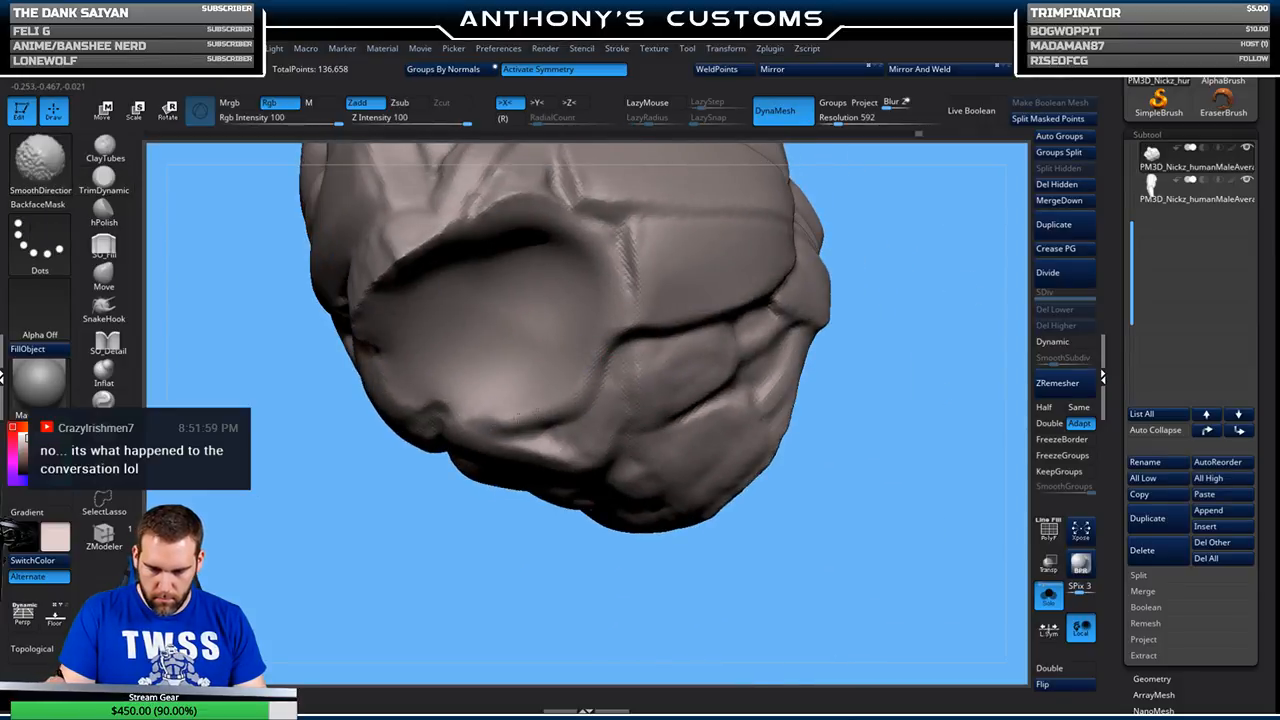
shift+drag(589, 393, 576, 376)
mouse_move(941, 367)
mouse_down()
mouse_move(457, 450)
mouse_move(446, 438)
mouse_up()
alt+drag(905, 492, 795, 504)
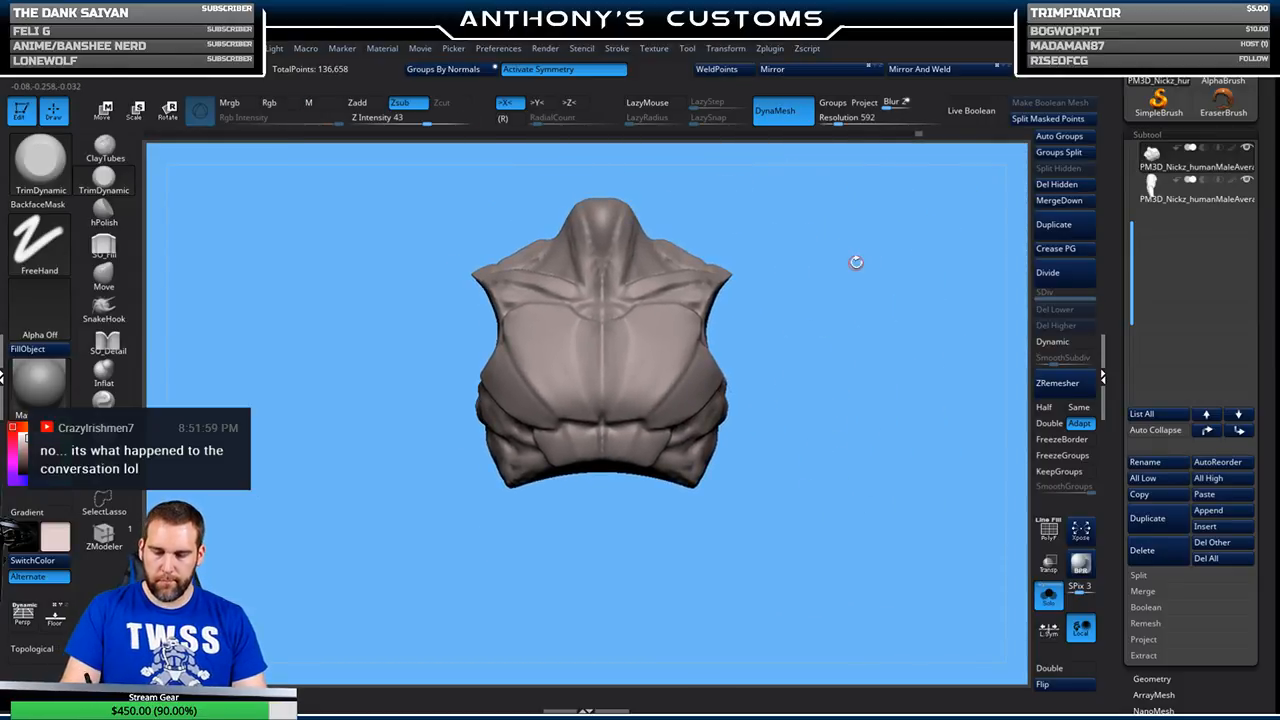
click(1050, 597)
- Carve the creases under the outer pectorals and along the side ribs with SO_Detail at Z Intensity 10
drag(797, 585, 746, 450)
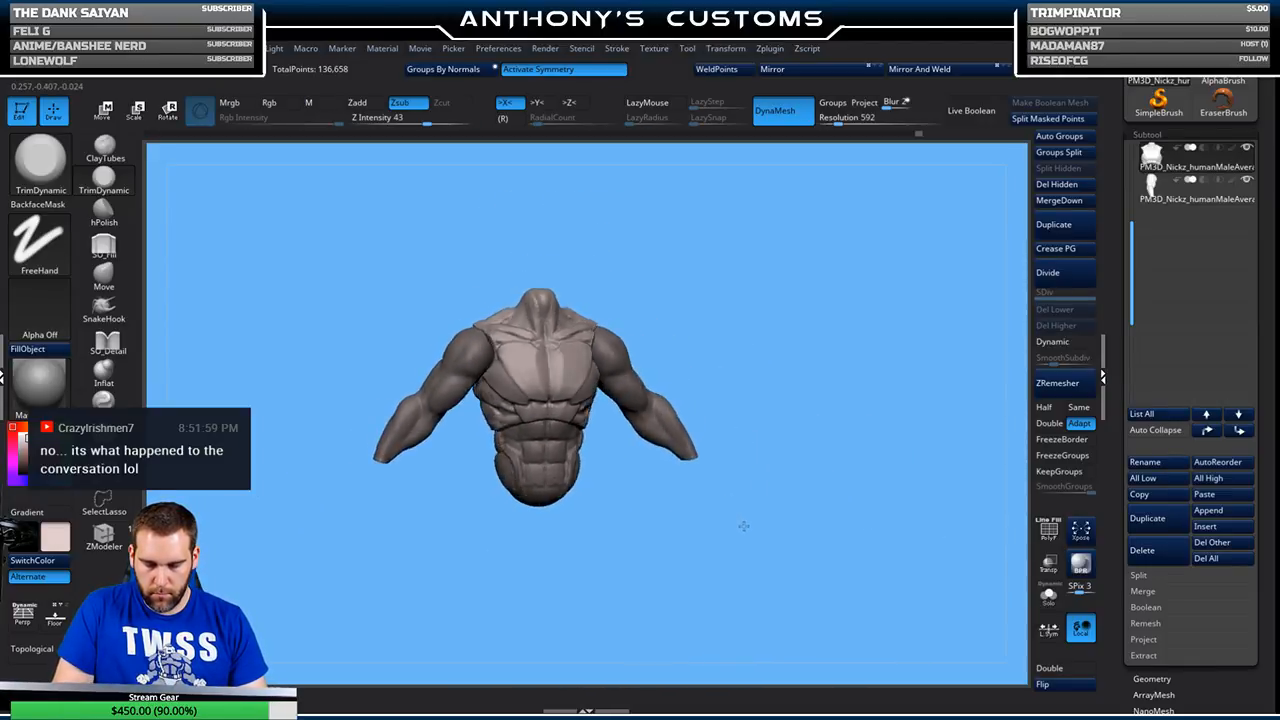
mouse_move(743, 525)
mouse_down()
mouse_move(828, 511)
mouse_move(745, 514)
mouse_move(748, 502)
mouse_move(749, 514)
mouse_move(693, 541)
mouse_up()
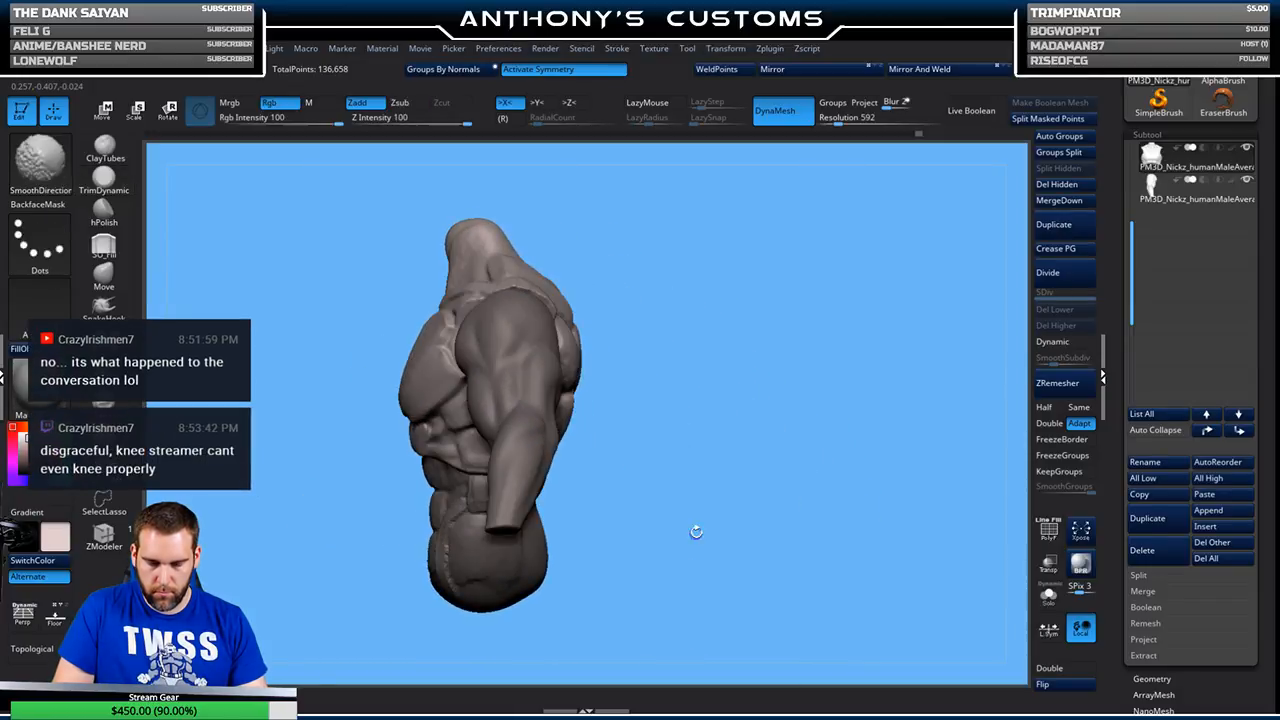
alt+drag(689, 489, 789, 511)
drag(757, 449, 800, 507)
alt+drag(975, 326, 930, 306)
mouse_move(785, 502)
mouse_down()
mouse_move(785, 486)
mouse_move(931, 559)
mouse_move(870, 490)
mouse_up()
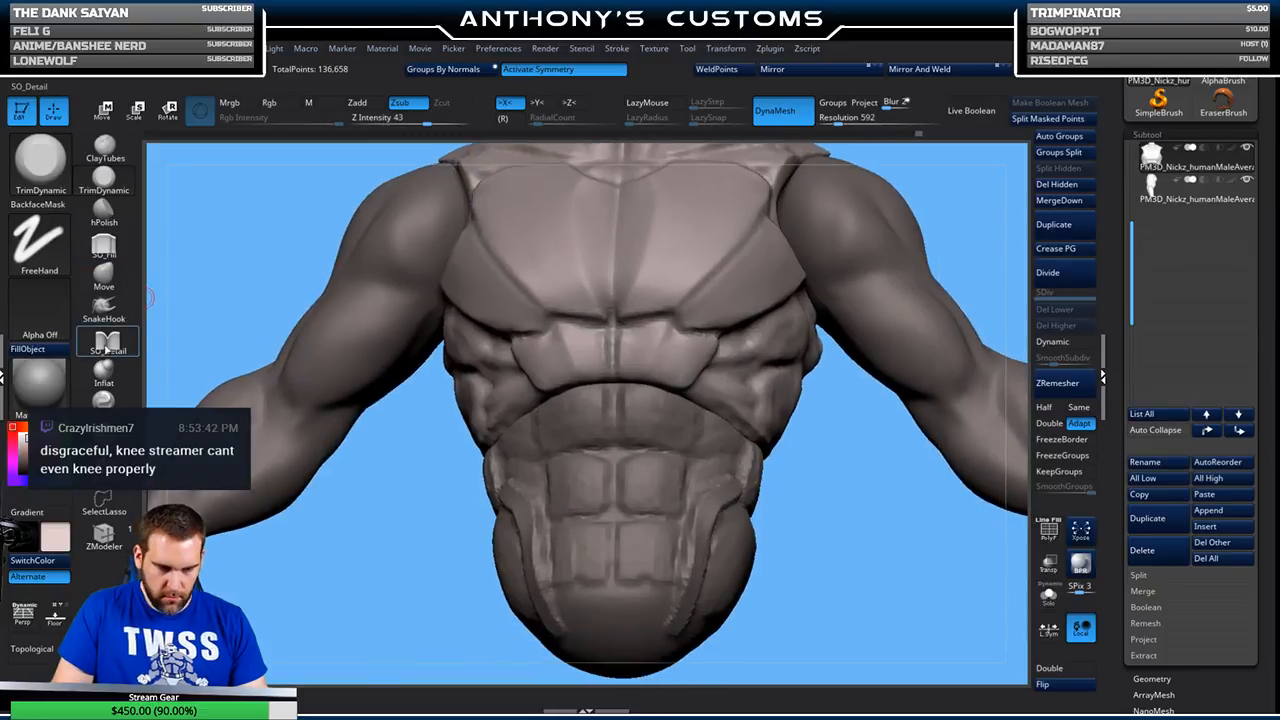
click(107, 340)
key(space)
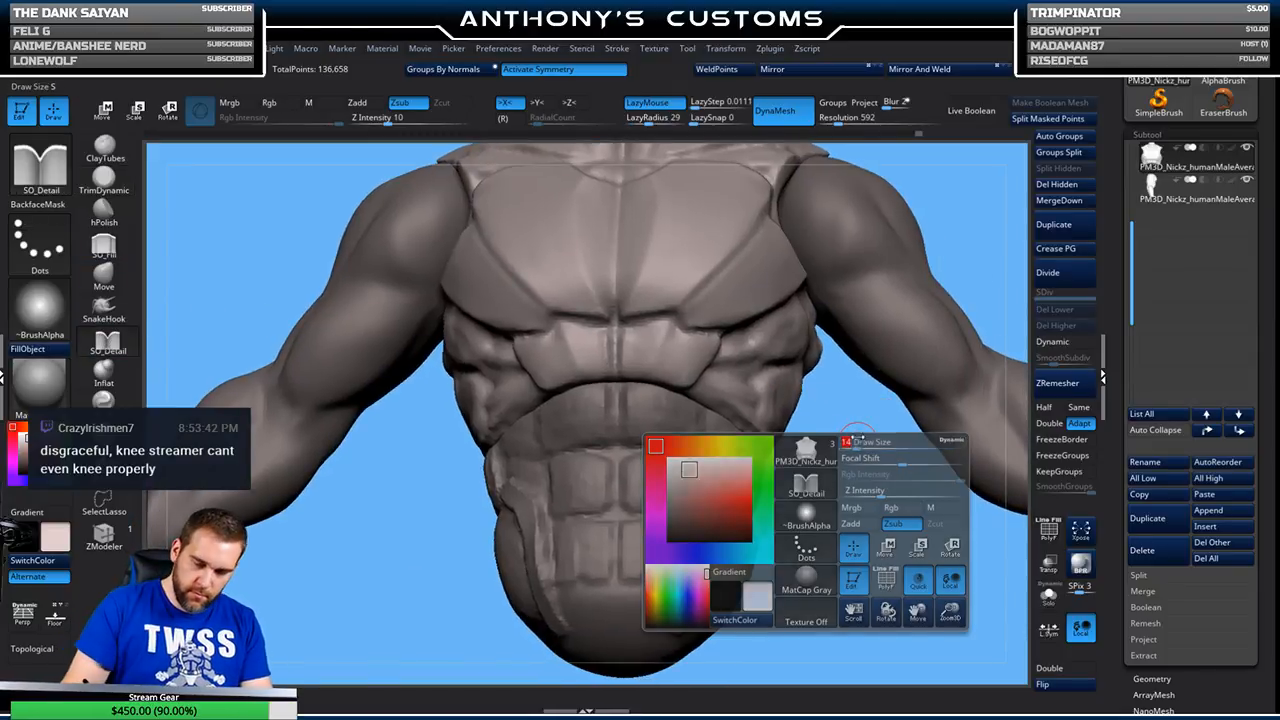
drag(801, 435, 824, 437)
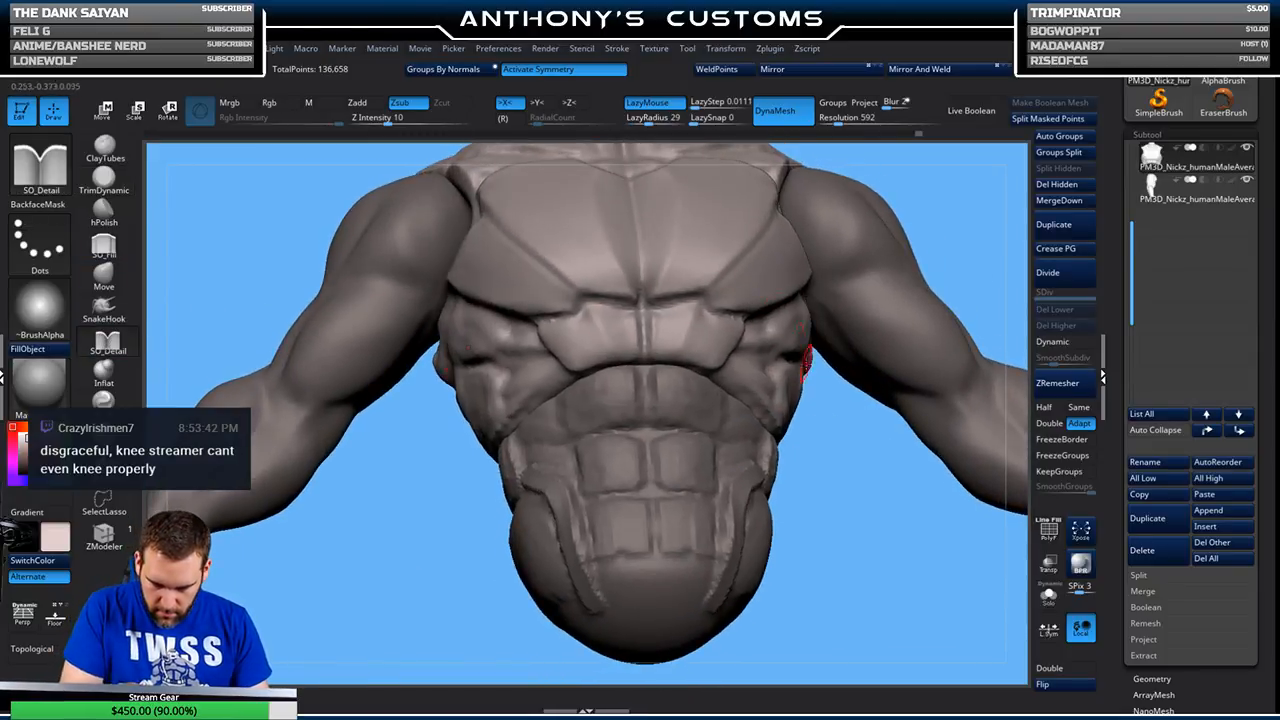
key(space)
drag(811, 382, 815, 382)
key(space)
drag(758, 345, 750, 344)
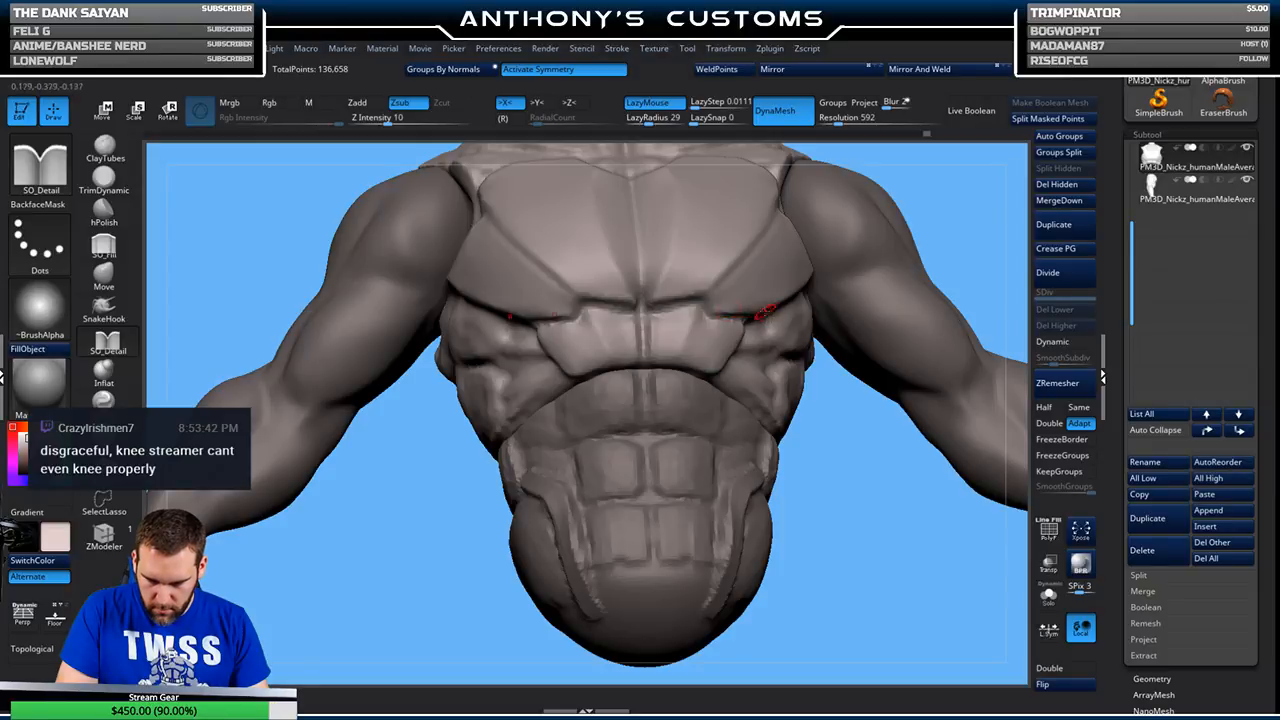
- Adjust the lower pectoral edges and the adjoining rib contours of the torso with the Move brush
click(118, 281)
mouse_move(854, 426)
mouse_down()
mouse_move(863, 463)
mouse_move(842, 446)
mouse_up()
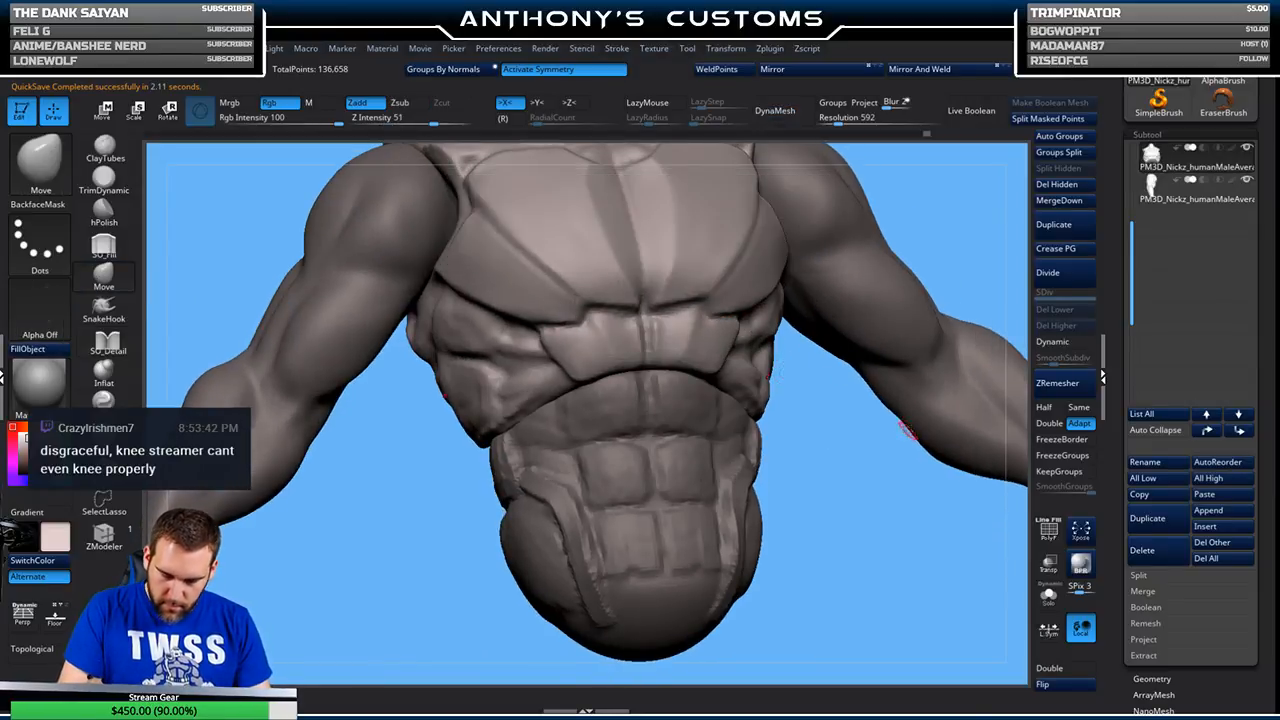
drag(894, 439, 846, 470)
key(space)
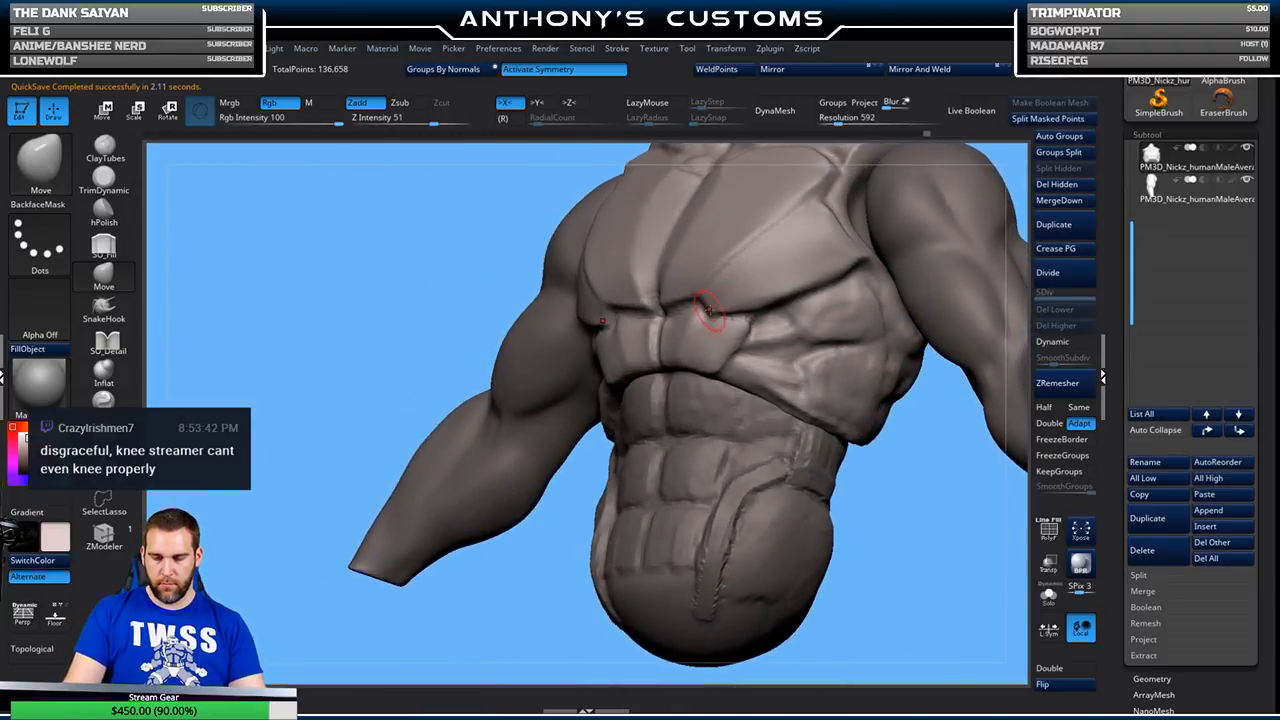
drag(614, 440, 516, 589)
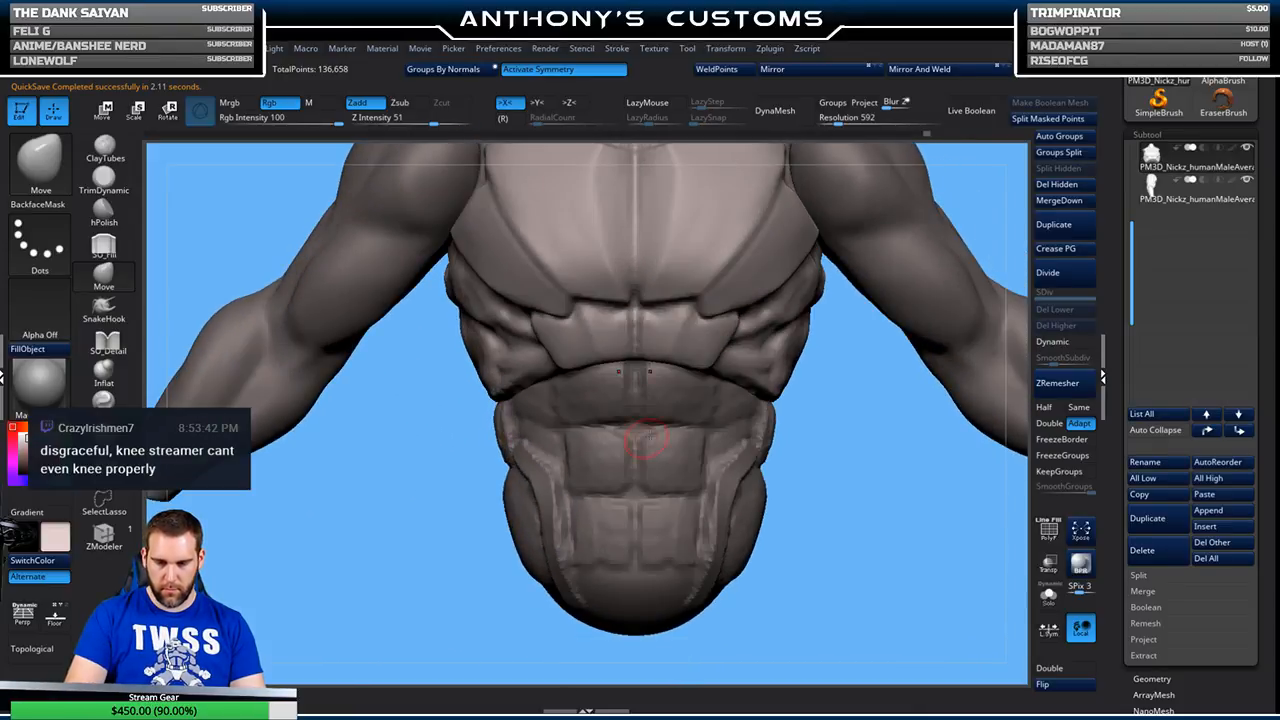
drag(863, 471, 783, 421)
drag(617, 477, 556, 514)
- Carve sharper creases beneath the pectoral corner and around the side rib blocks with SO_Detail at Z Intensity 10
click(107, 336)
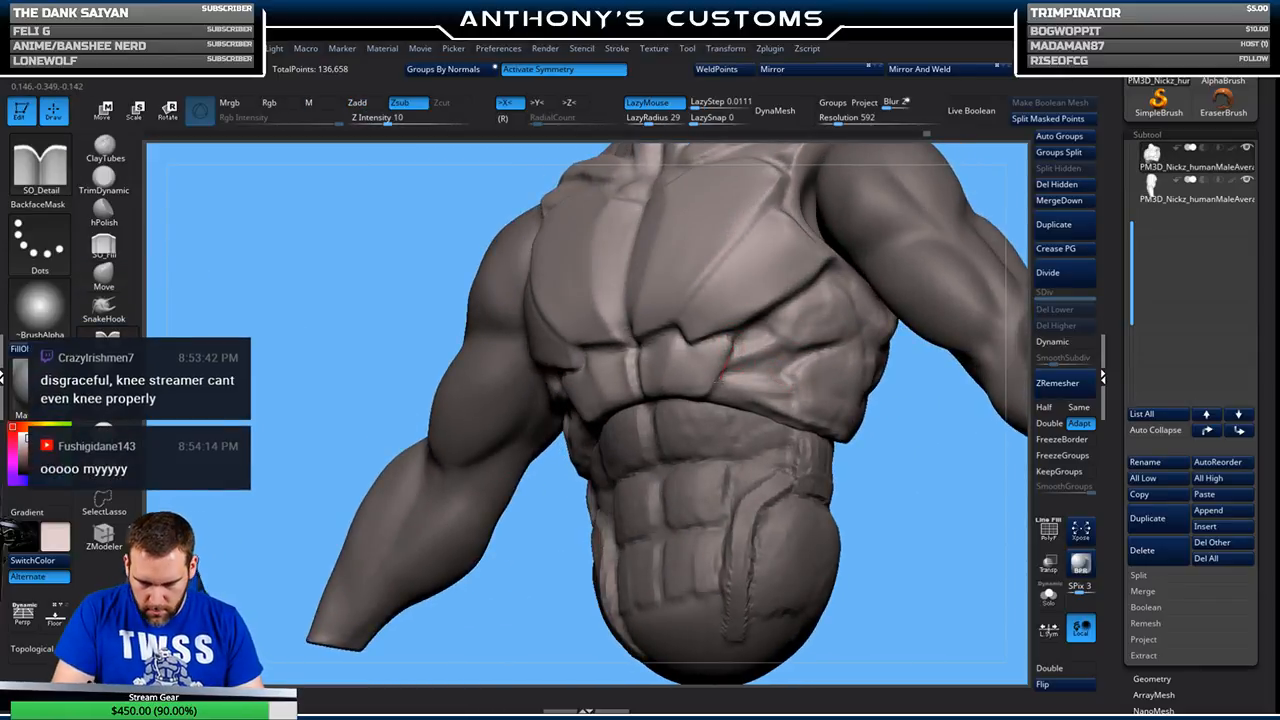
drag(900, 537, 891, 500)
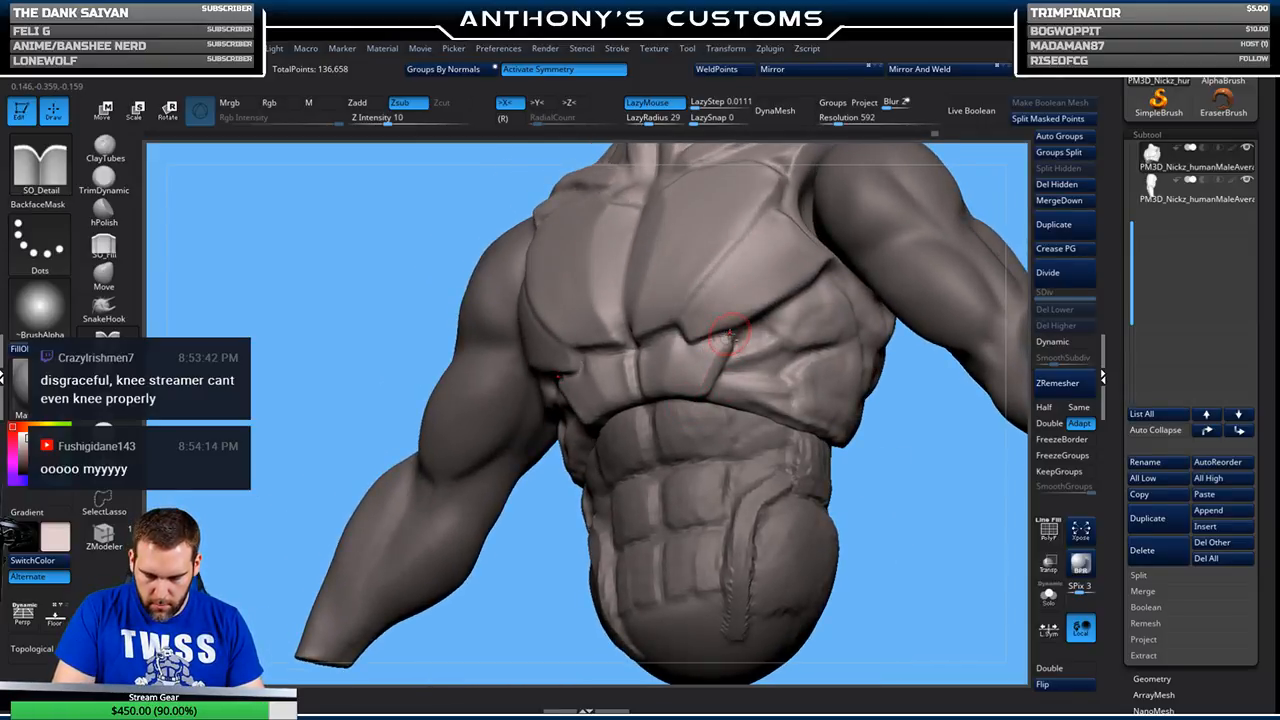
mouse_move(910, 554)
mouse_down()
mouse_move(881, 574)
mouse_move(883, 531)
mouse_move(871, 554)
mouse_move(900, 582)
mouse_move(773, 295)
mouse_up()
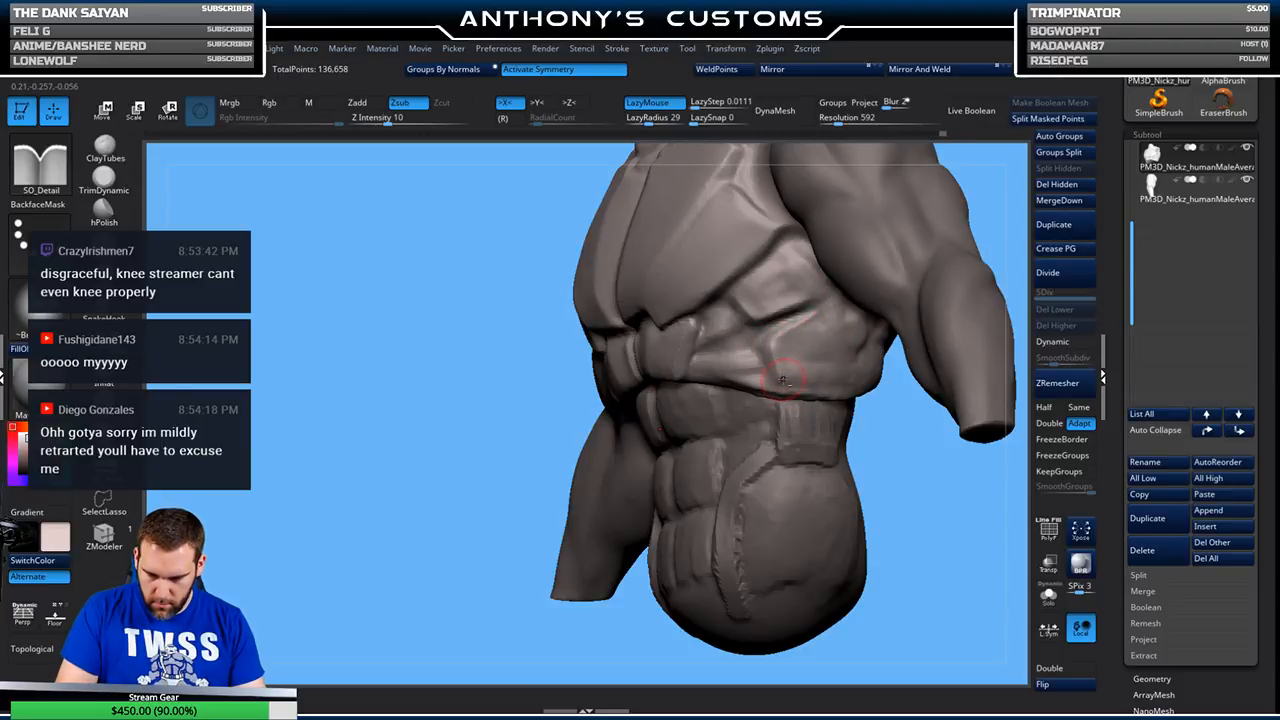
alt+drag(920, 492, 880, 489)
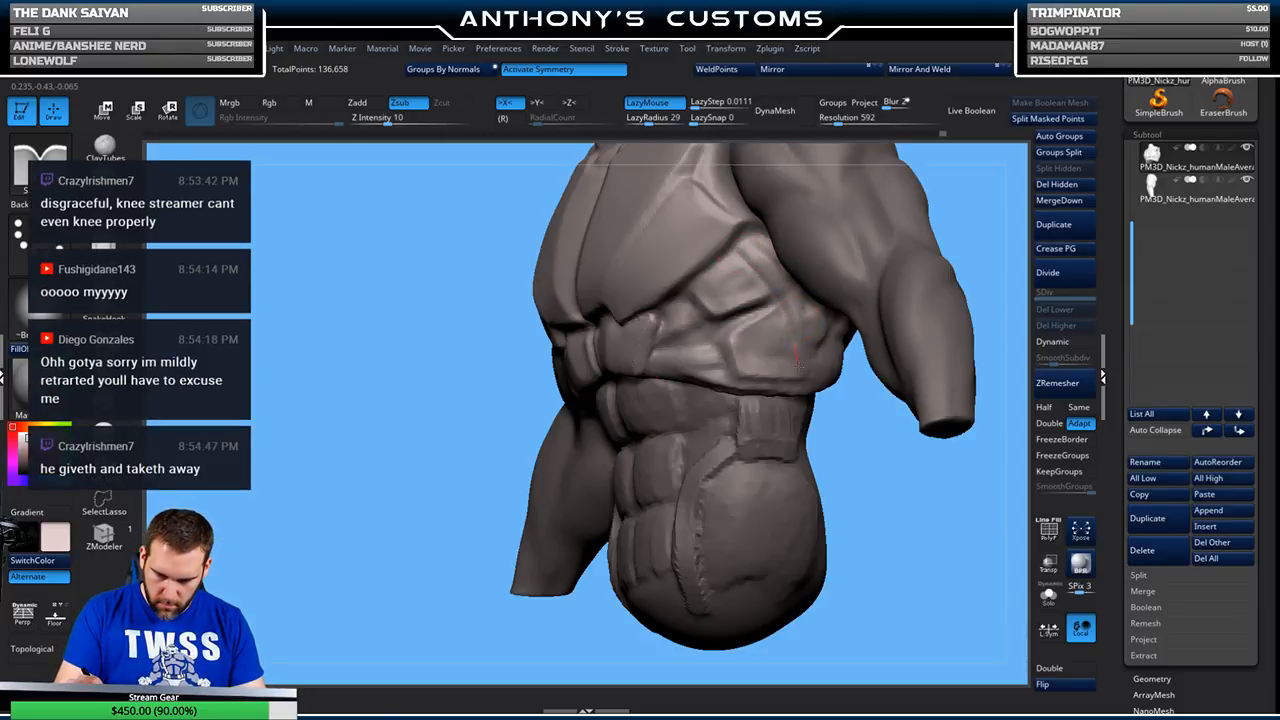
mouse_move(892, 568)
mouse_down()
mouse_move(930, 572)
mouse_move(814, 557)
mouse_move(811, 491)
mouse_up()
- Smooth the lower rim of the arm socket with the torso isolated, and mirror and weld the mesh
click(1048, 595)
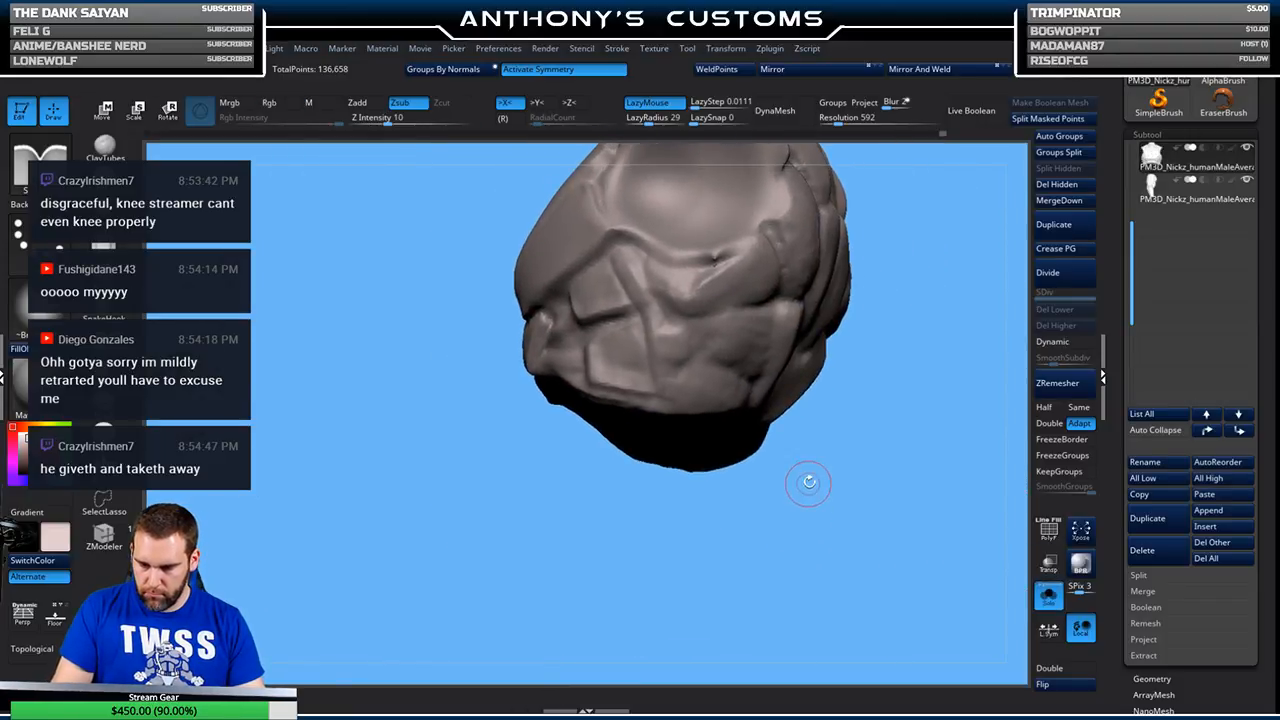
shift+drag(677, 266, 712, 258)
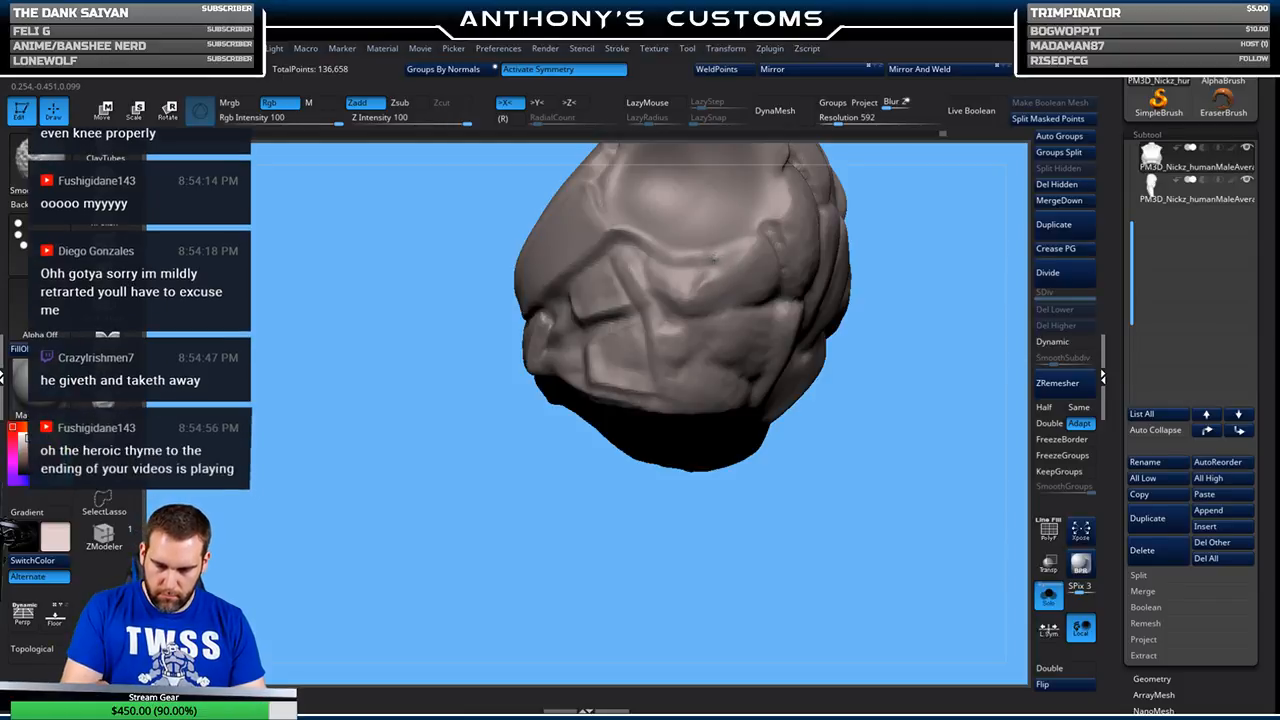
mouse_move(958, 482)
mouse_down()
mouse_move(876, 474)
mouse_move(943, 436)
mouse_move(944, 413)
mouse_up()
click(940, 74)
drag(943, 466, 840, 514)
shift+drag(695, 262, 702, 284)
drag(846, 417, 829, 409)
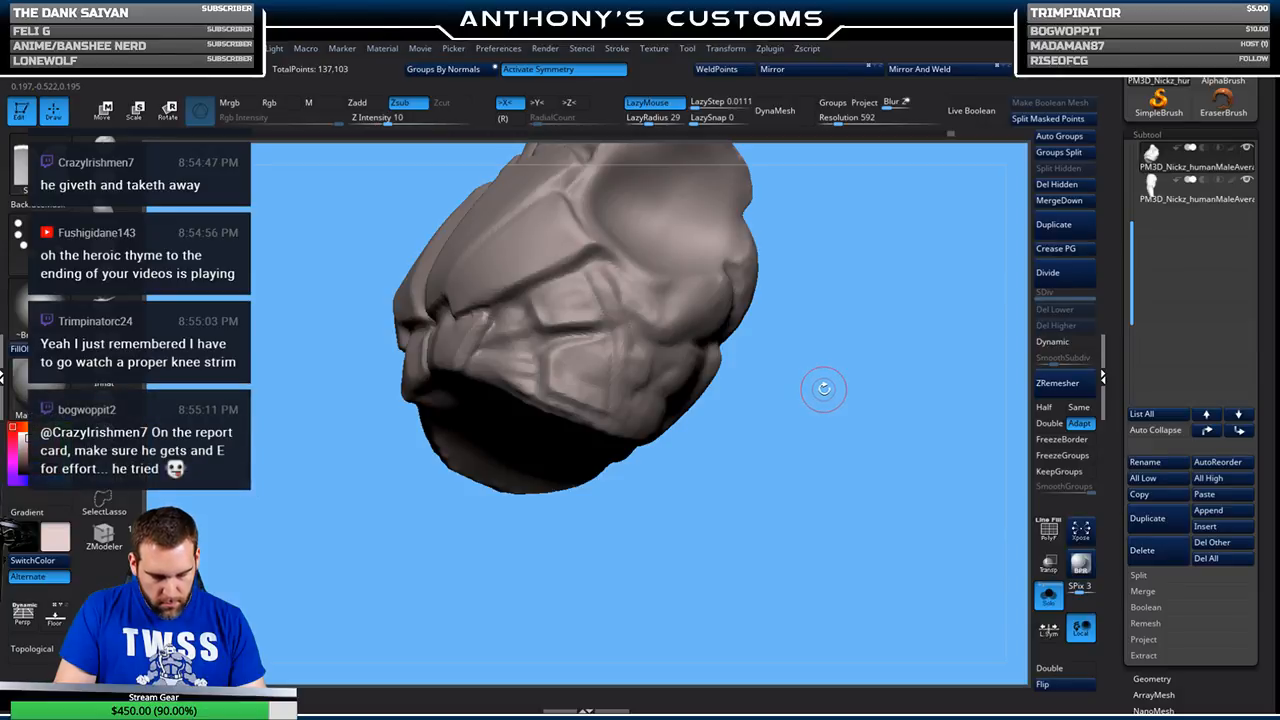
- Carve the outlines of the side ribs and the crease separating them from the lat with SO_Detail
mouse_move(832, 396)
mouse_down()
mouse_move(850, 412)
mouse_move(840, 408)
mouse_move(846, 436)
mouse_up()
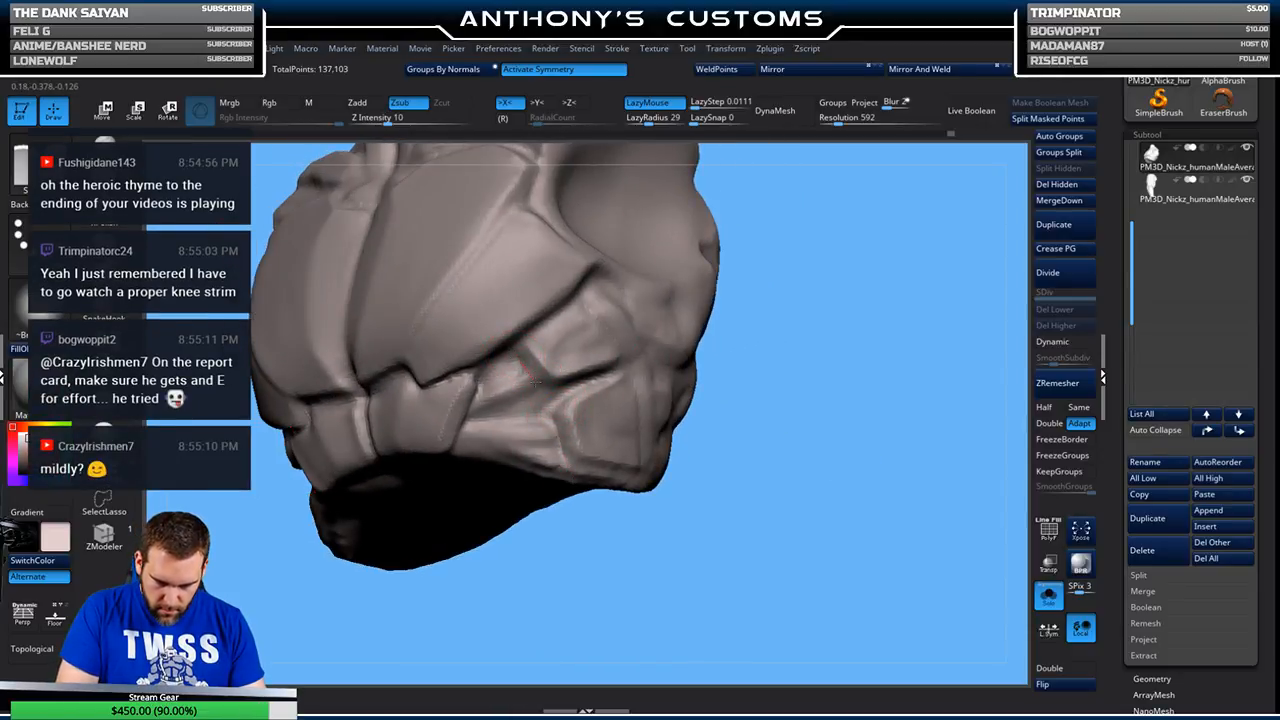
drag(750, 328, 797, 357)
mouse_move(753, 395)
mouse_down()
mouse_move(666, 366)
mouse_move(821, 303)
mouse_move(883, 306)
mouse_move(894, 329)
mouse_move(856, 372)
mouse_move(856, 336)
mouse_up()
key(space)
key(space)
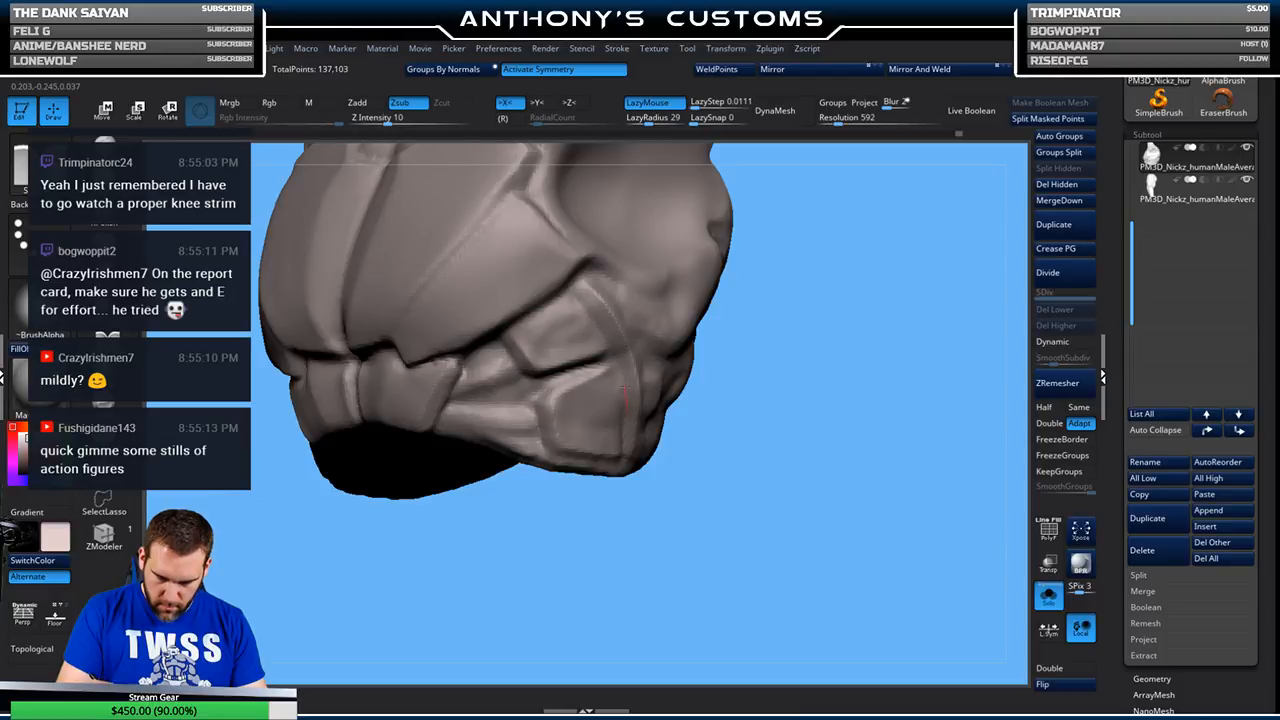
mouse_move(740, 345)
mouse_down()
mouse_move(791, 366)
mouse_move(806, 354)
mouse_move(820, 395)
mouse_move(606, 322)
mouse_up()
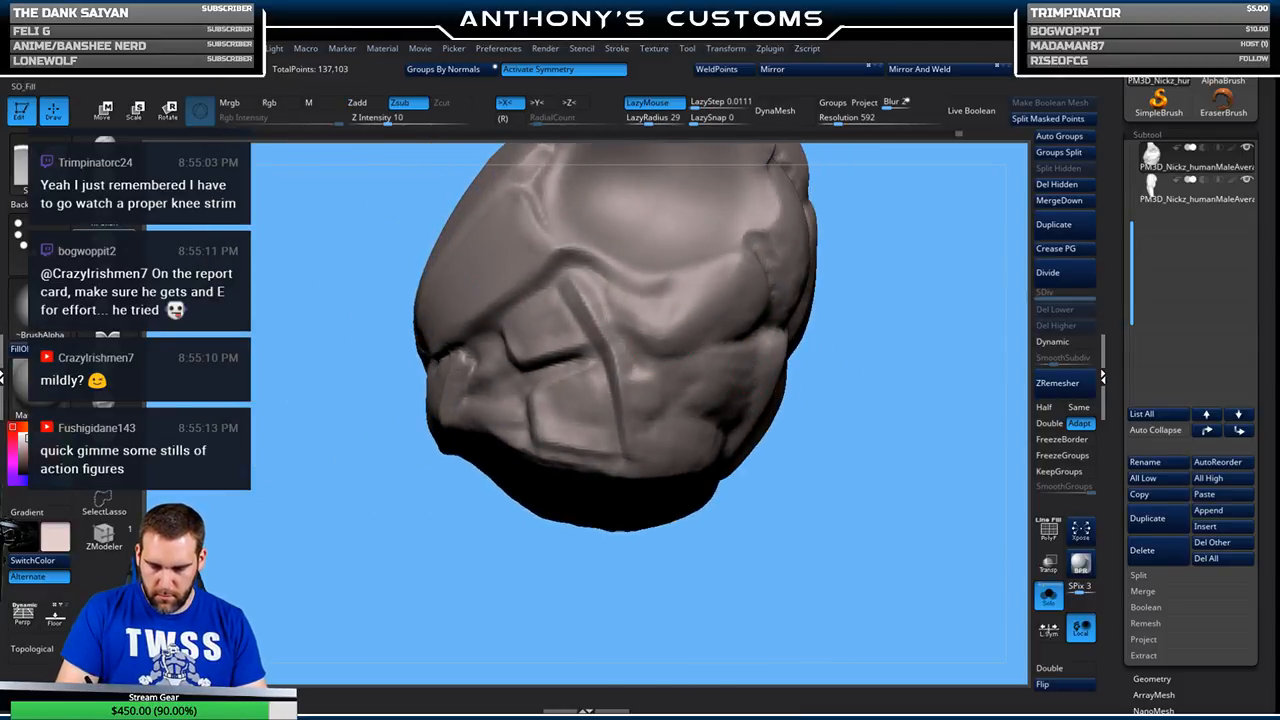
- Build up and refine the rib blocks and the adjoining lat surface with SO_Fill at Z Intensity 10
key(space)
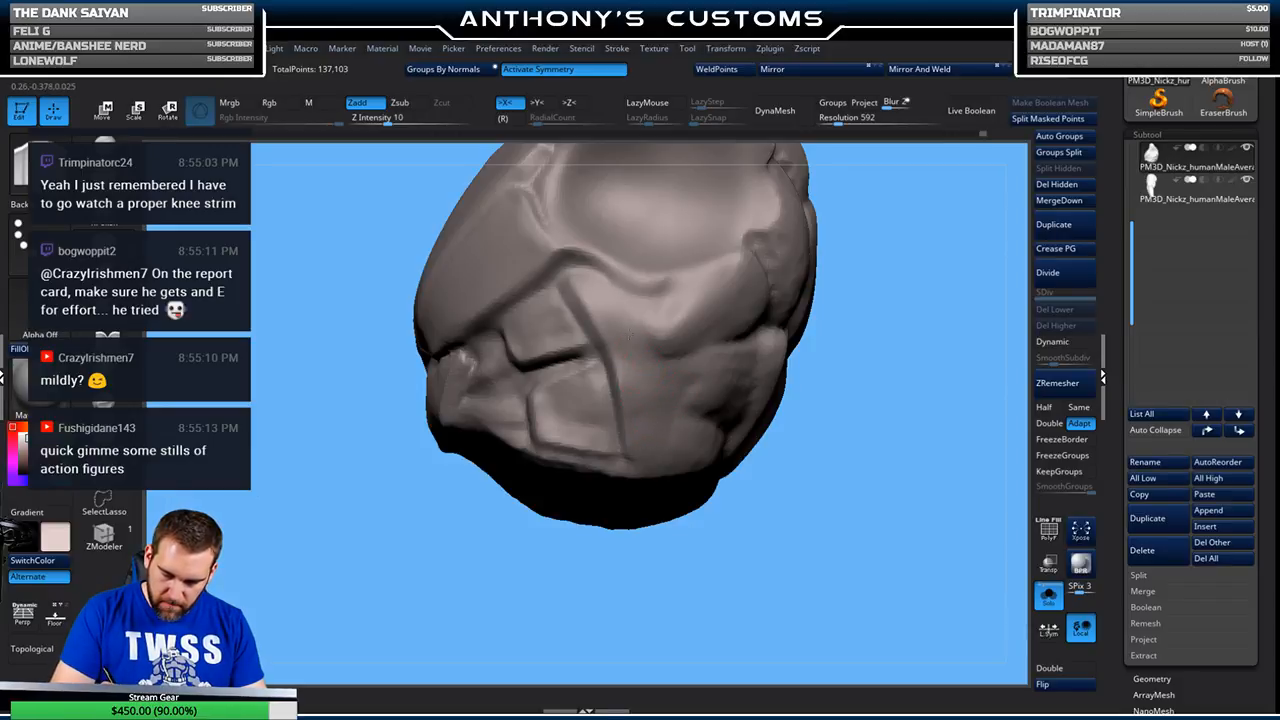
drag(787, 456, 548, 348)
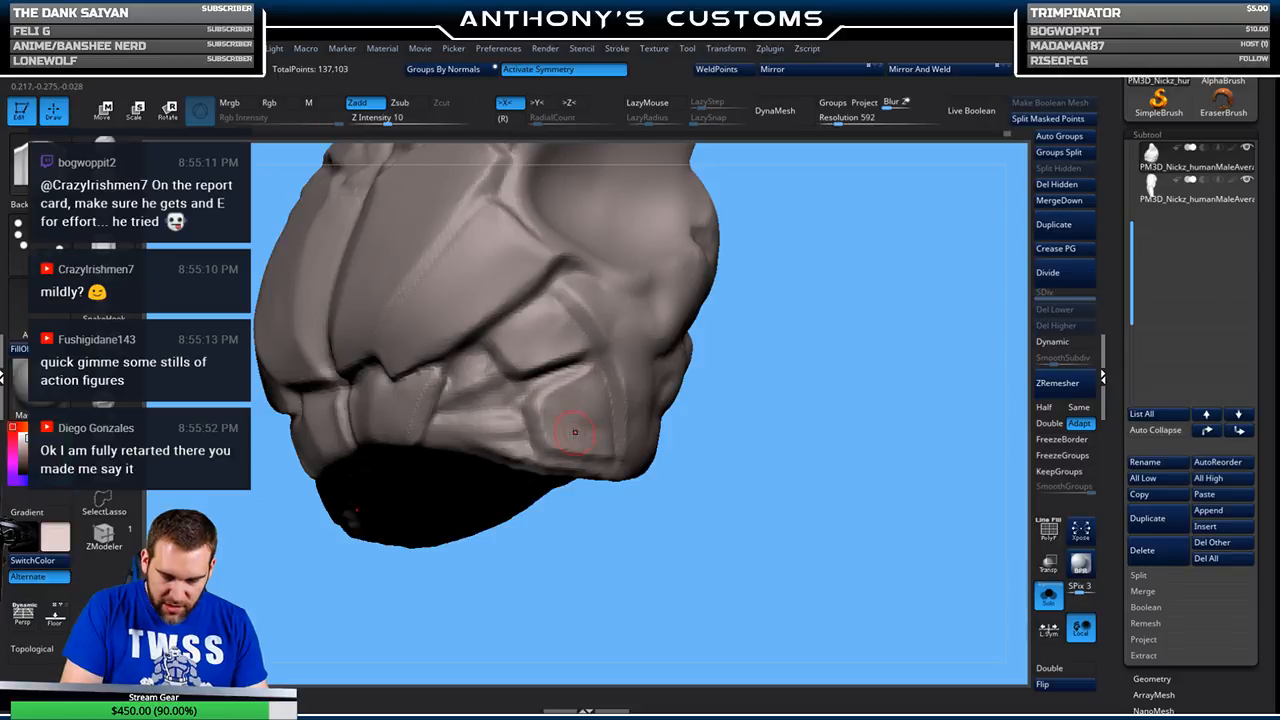
drag(746, 403, 820, 404)
drag(880, 363, 663, 337)
- Trim the planes around the arm socket at Z Intensity 43 and smooth the bumpy lat surface below it
click(104, 240)
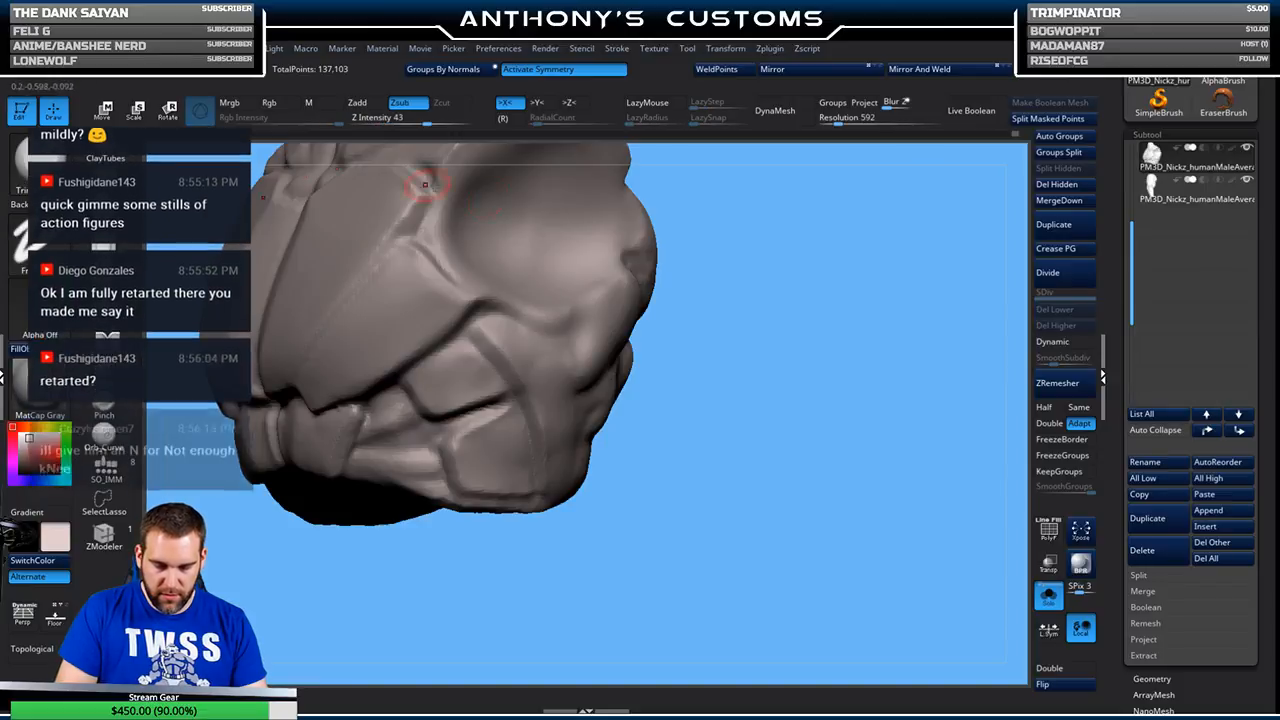
drag(820, 368, 737, 357)
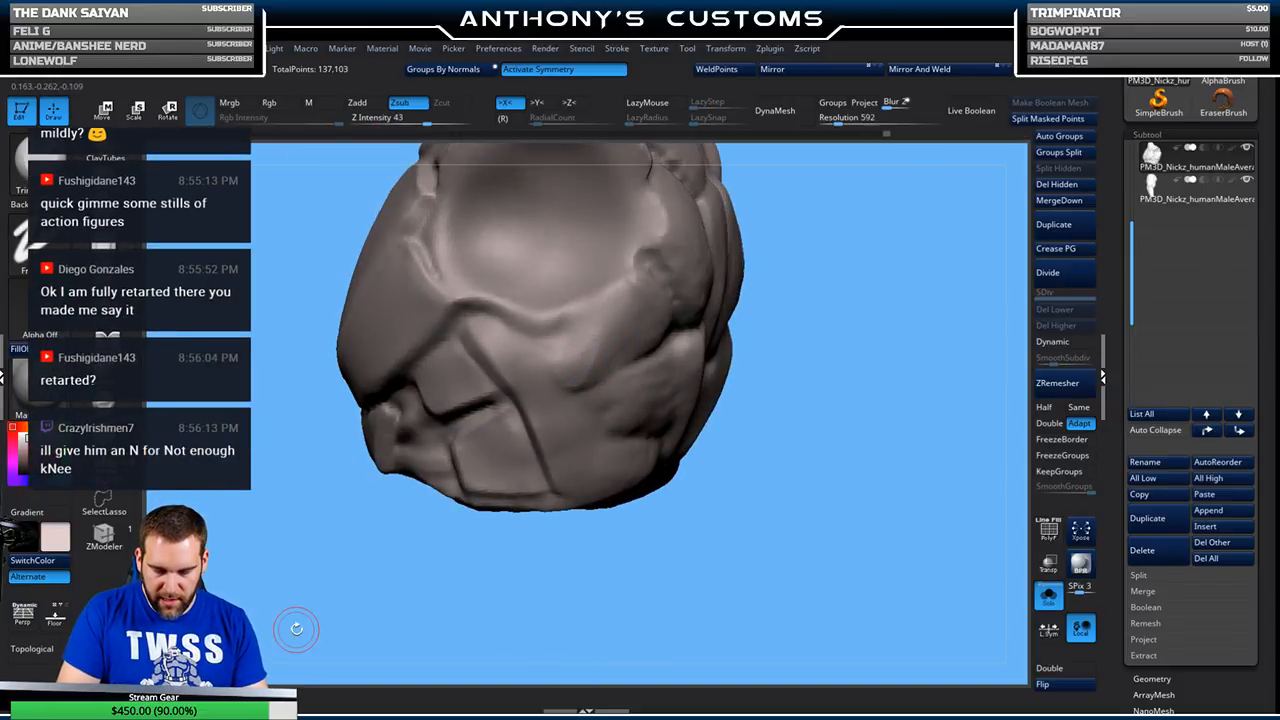
key(space)
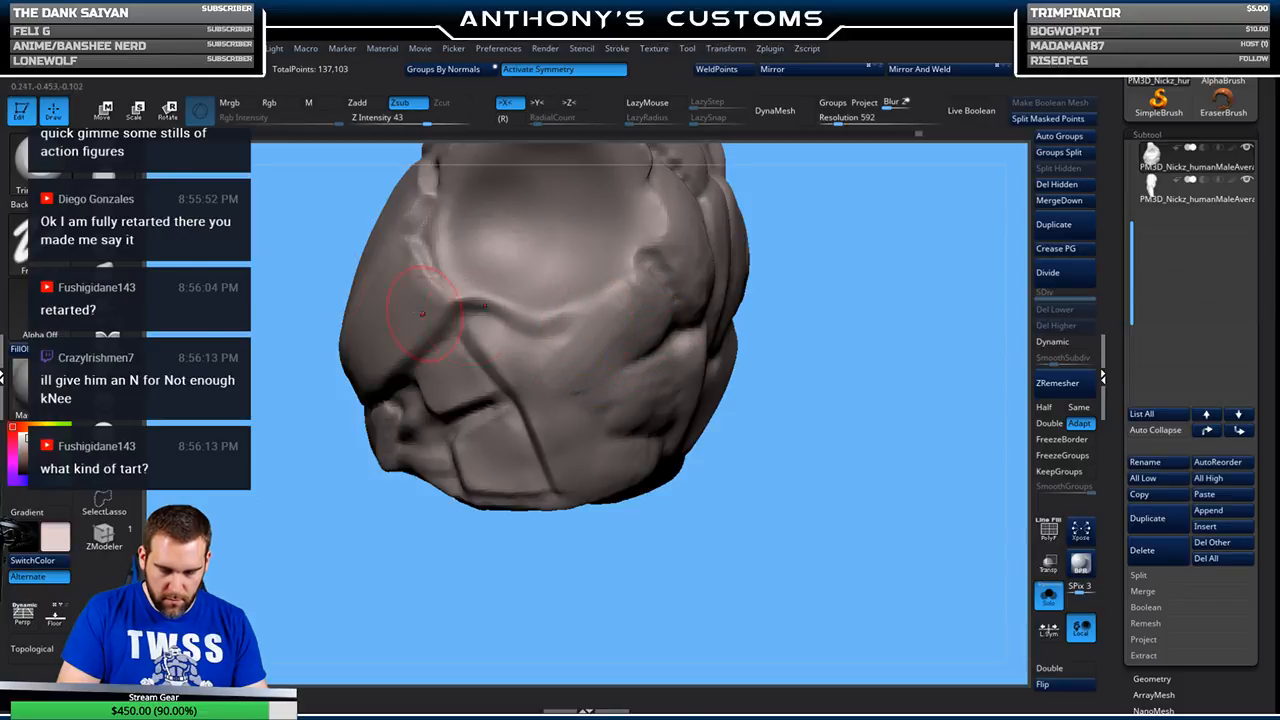
key(2)
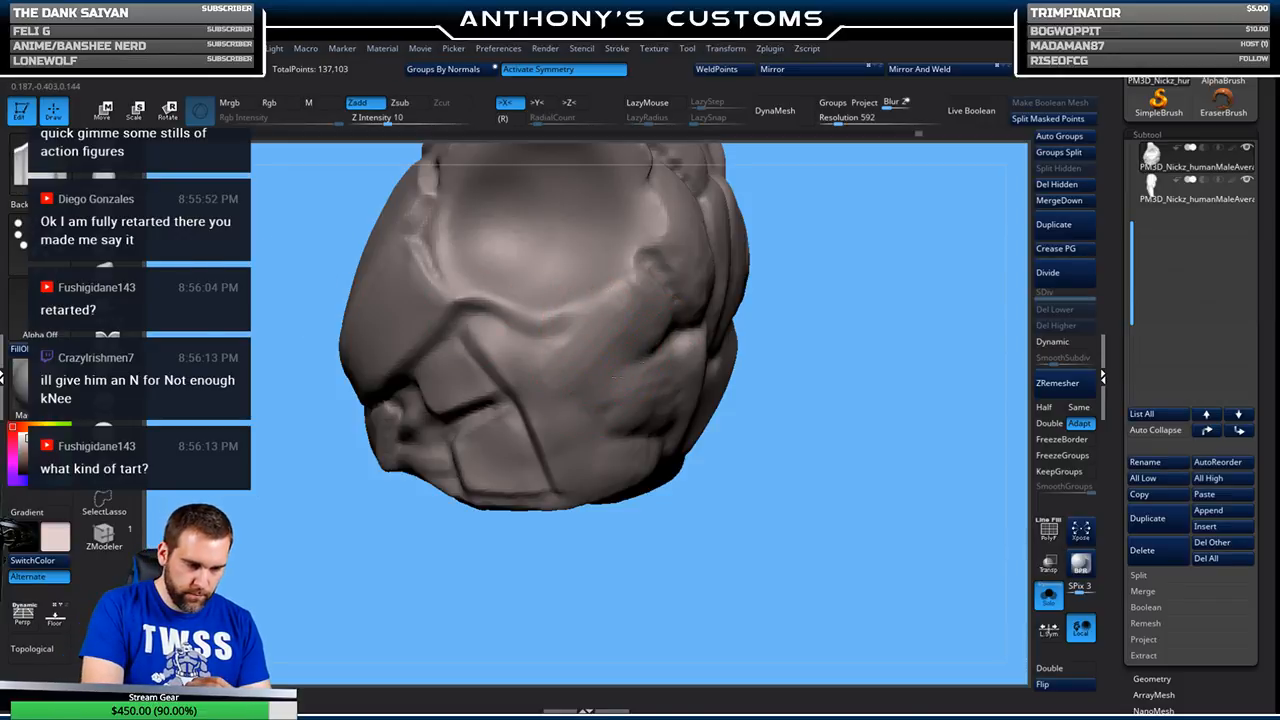
key(shift)
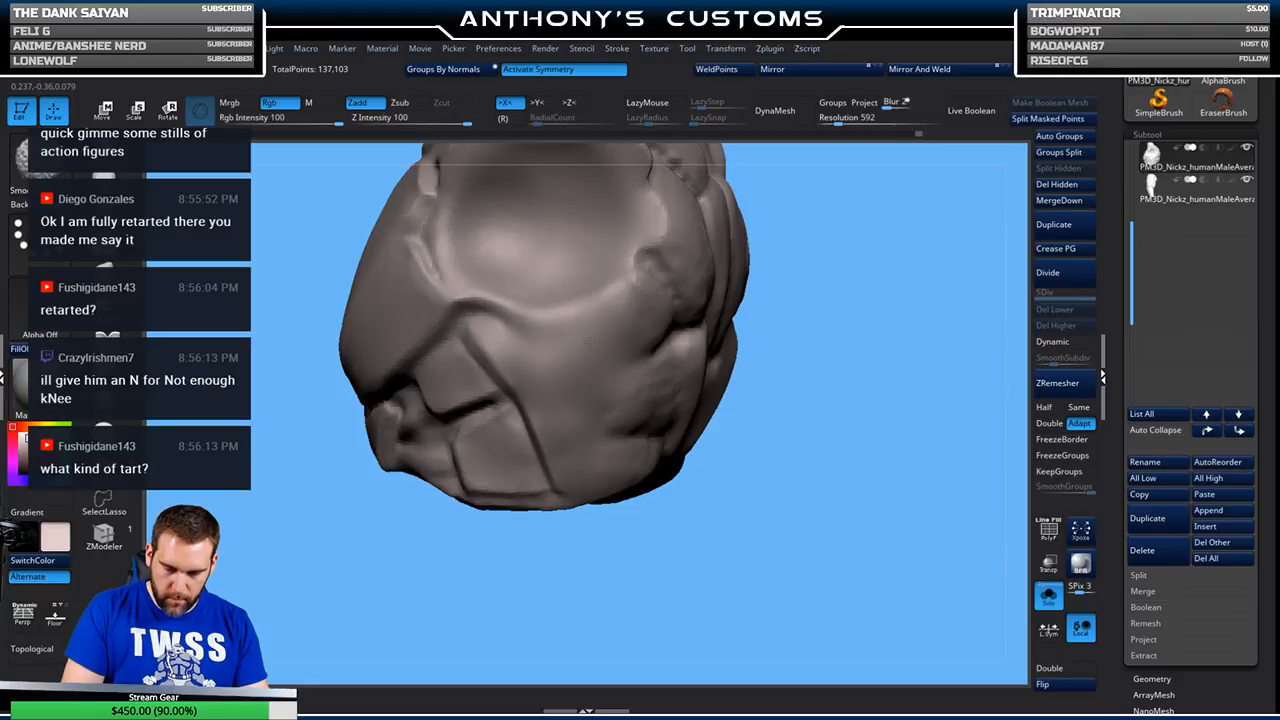
mouse_move(775, 410)
mouse_down()
mouse_move(823, 429)
mouse_move(800, 443)
mouse_move(814, 400)
mouse_up()
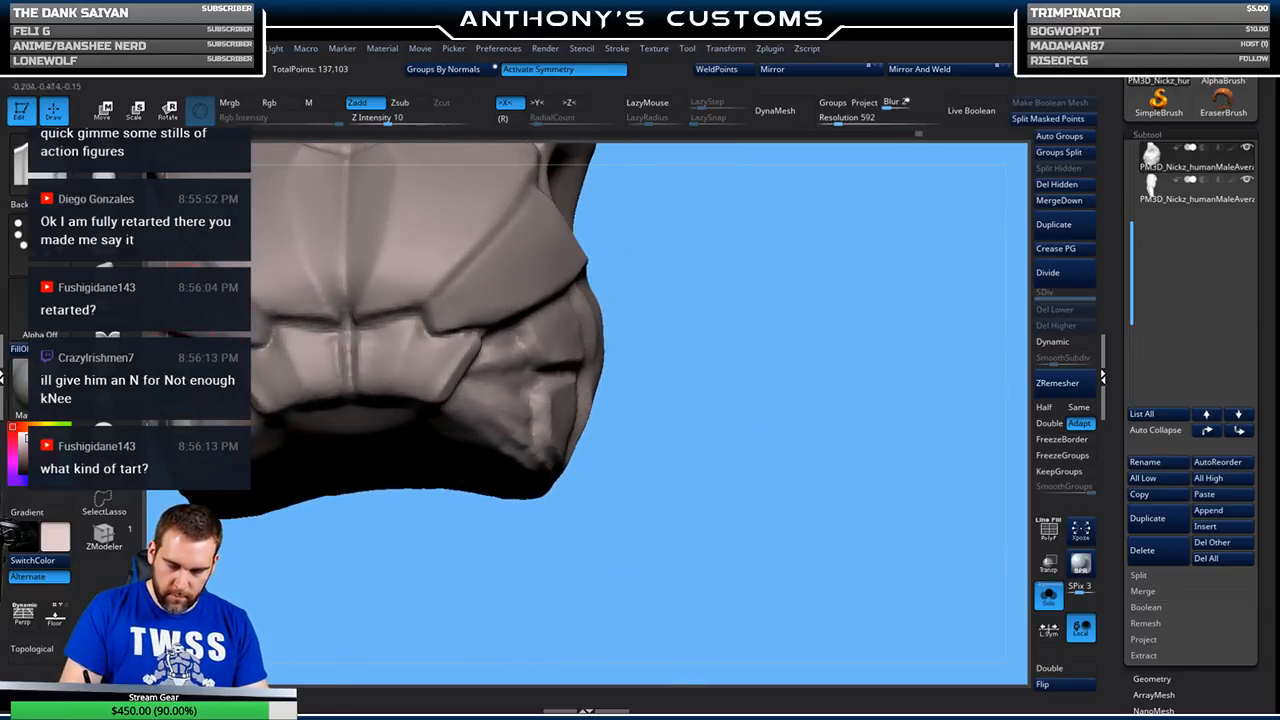
- Reshape the outer silhouette of the side ribs and lat below the arm socket with the Move brush
key(1)
key(space)
drag(686, 361, 624, 363)
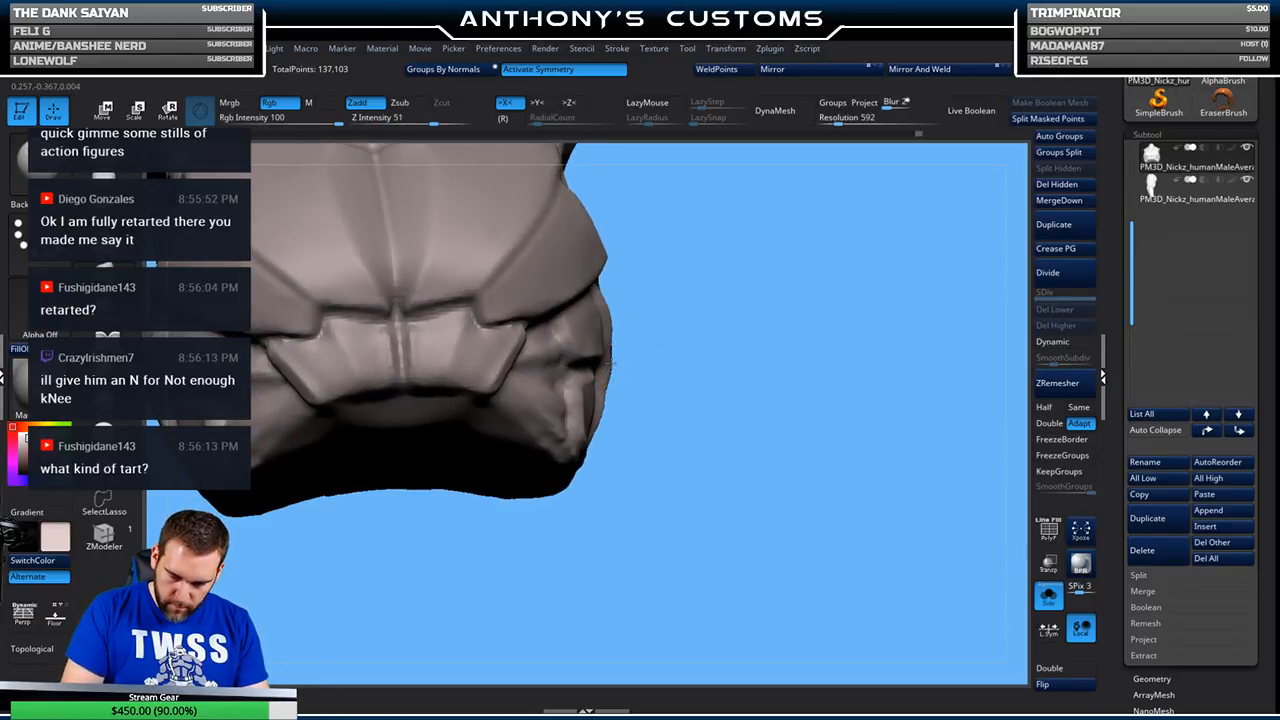
mouse_move(613, 352)
mouse_down()
mouse_move(757, 357)
mouse_move(737, 391)
mouse_move(772, 310)
mouse_up()
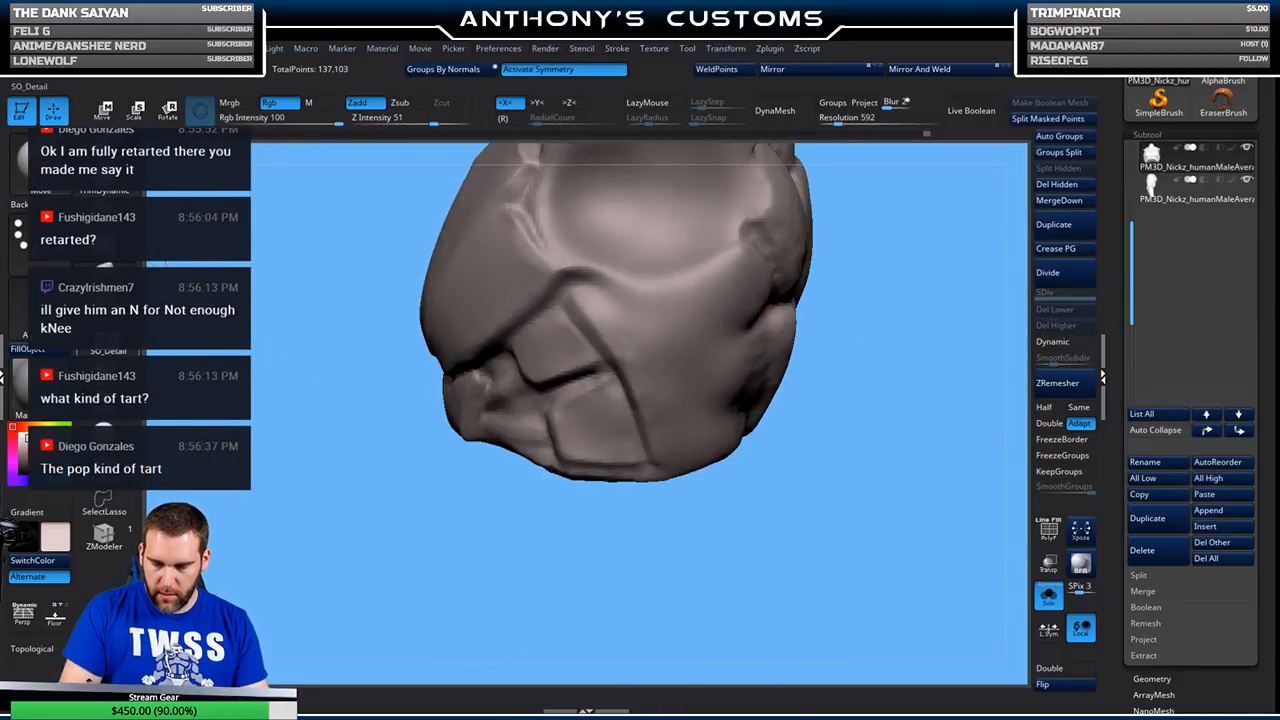
- Deepen the crease at the outer pectoral corner under the arm socket with SO_Detail at Z Intensity 10
click(107, 332)
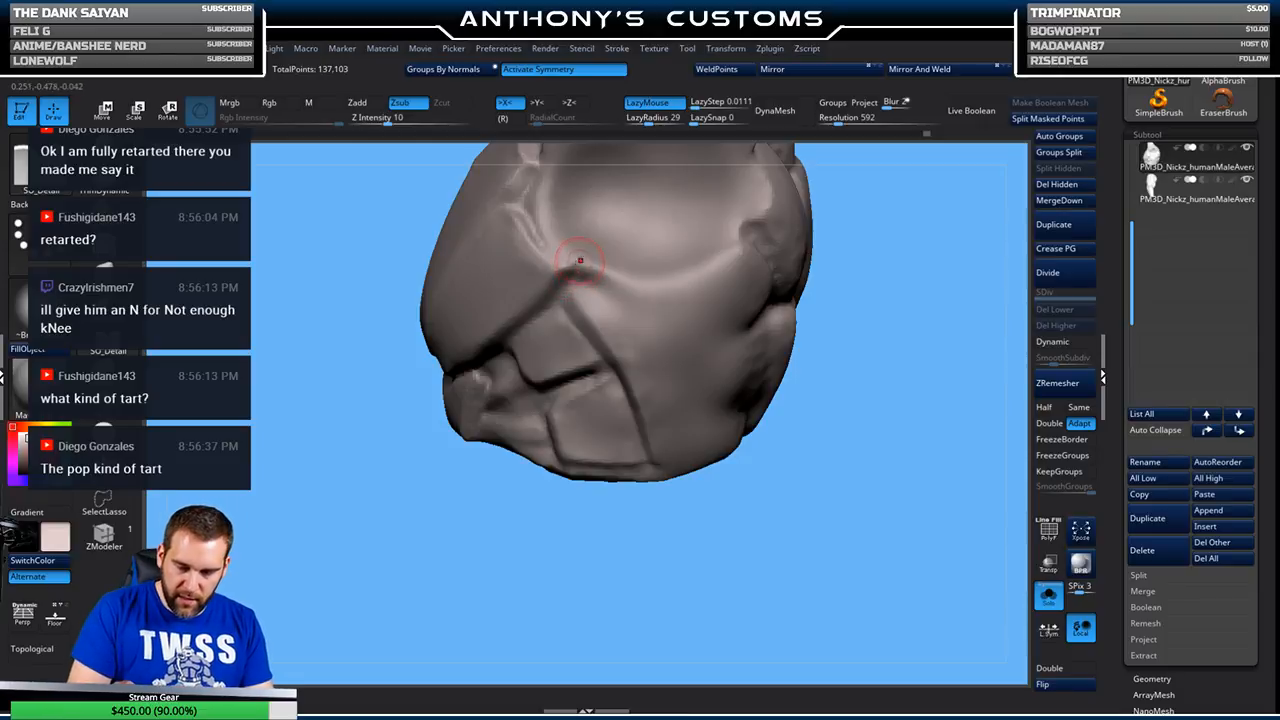
drag(855, 285, 908, 310)
mouse_move(861, 257)
mouse_down()
mouse_move(880, 361)
mouse_move(802, 338)
mouse_up()
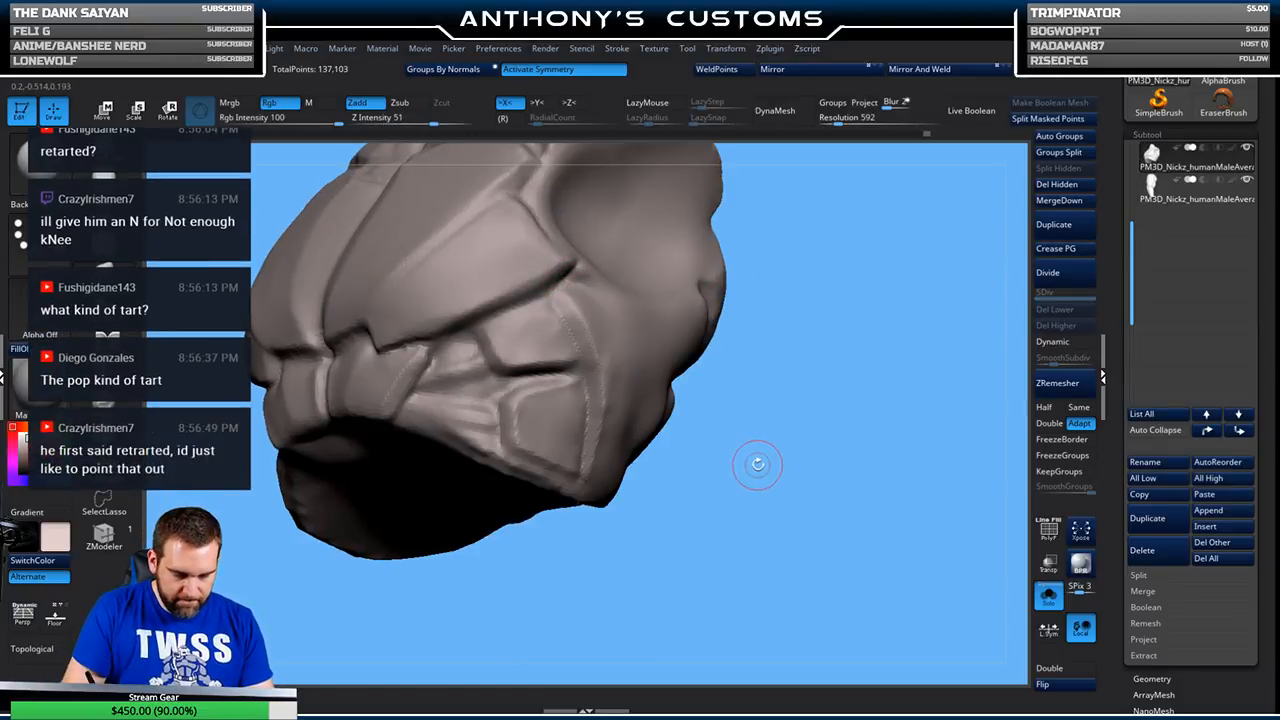
- Flatten the lat surface beside the side ribs with hPolish at Z Intensity 37
mouse_move(745, 518)
mouse_down()
mouse_move(727, 509)
mouse_move(734, 491)
mouse_up()
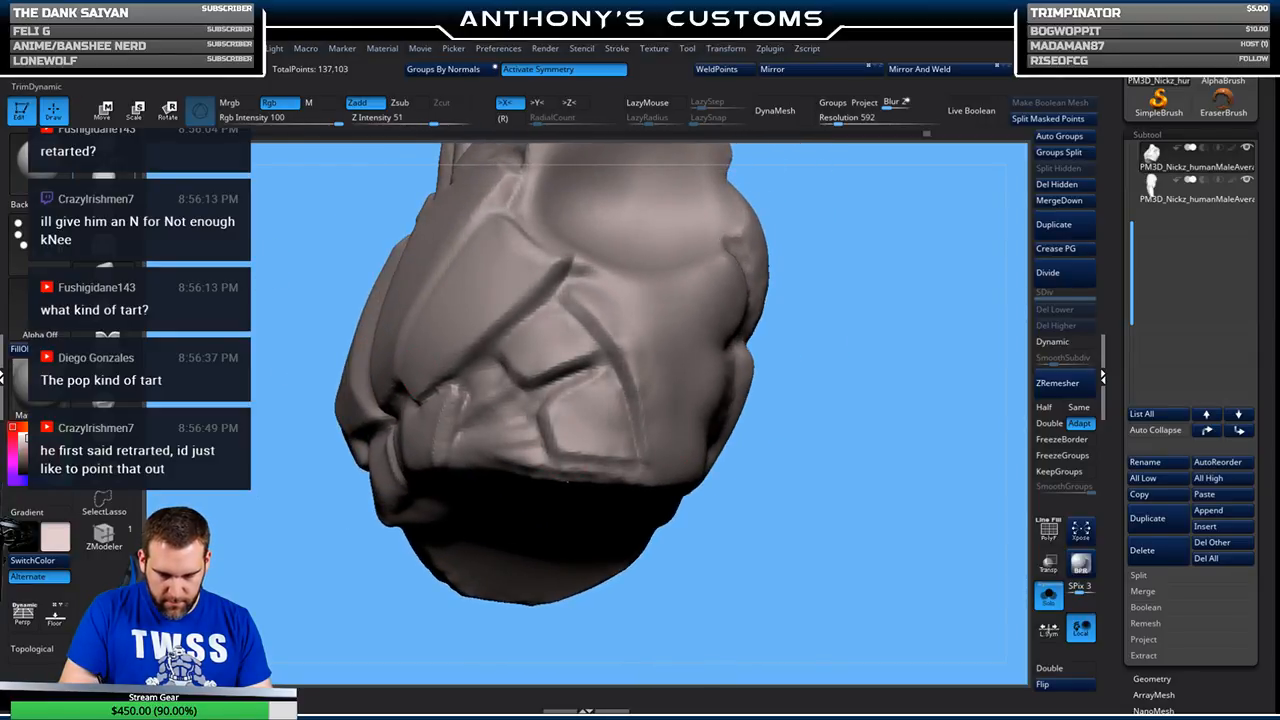
click(104, 185)
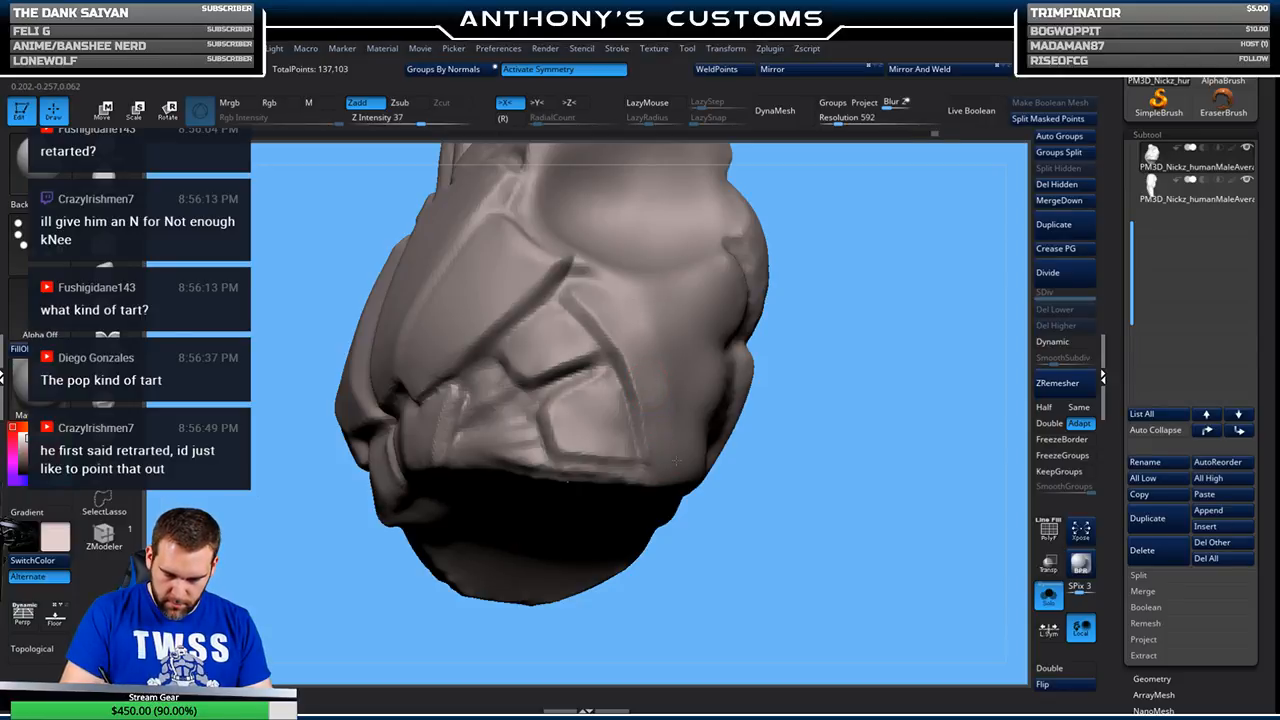
key(space)
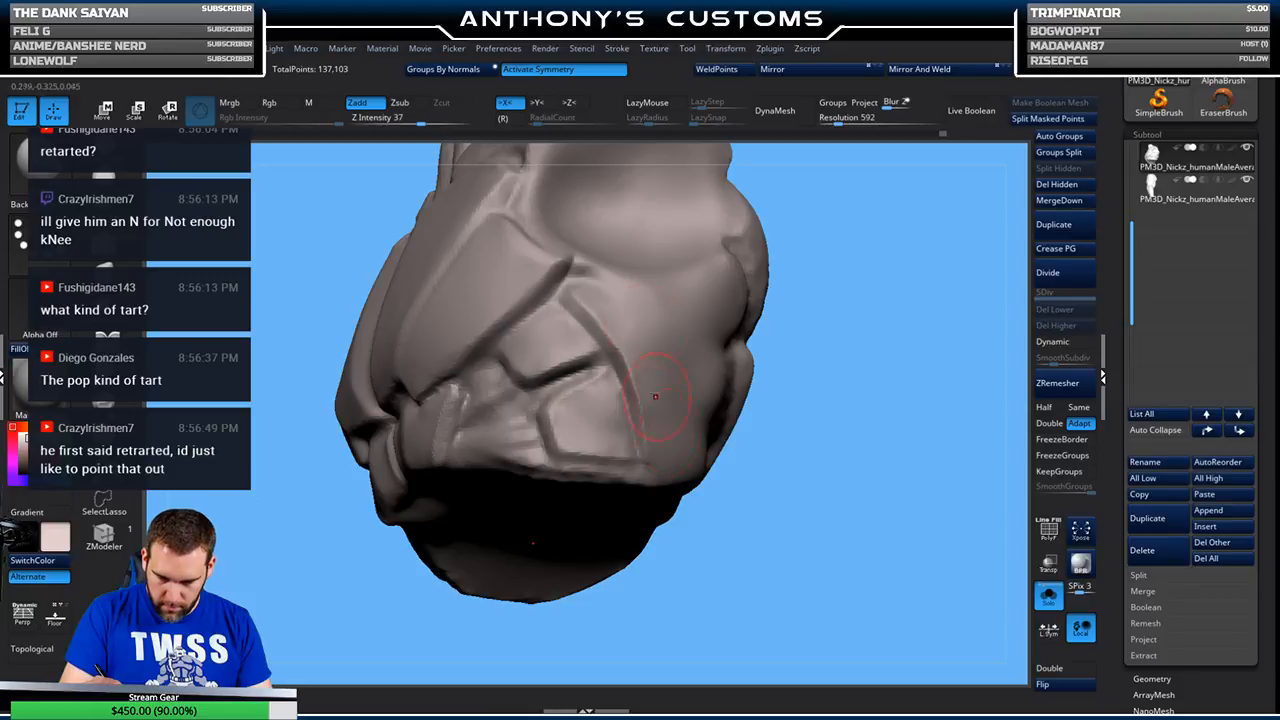
drag(810, 360, 862, 376)
alt+drag(775, 484, 790, 427)
mouse_move(777, 506)
mouse_down()
mouse_move(810, 506)
mouse_move(790, 488)
mouse_up()
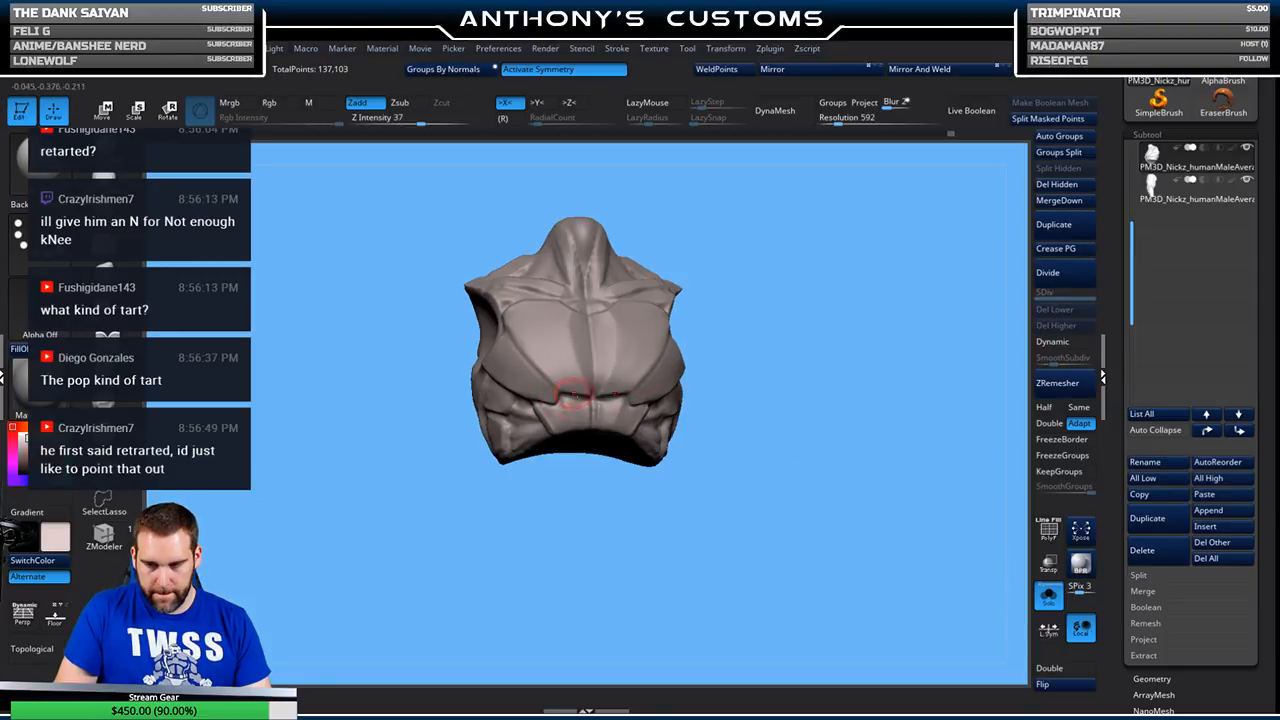
- Straighten the inner lower pectoral edges above the upper abdominal plates with the Move brush
alt+drag(849, 405, 819, 482)
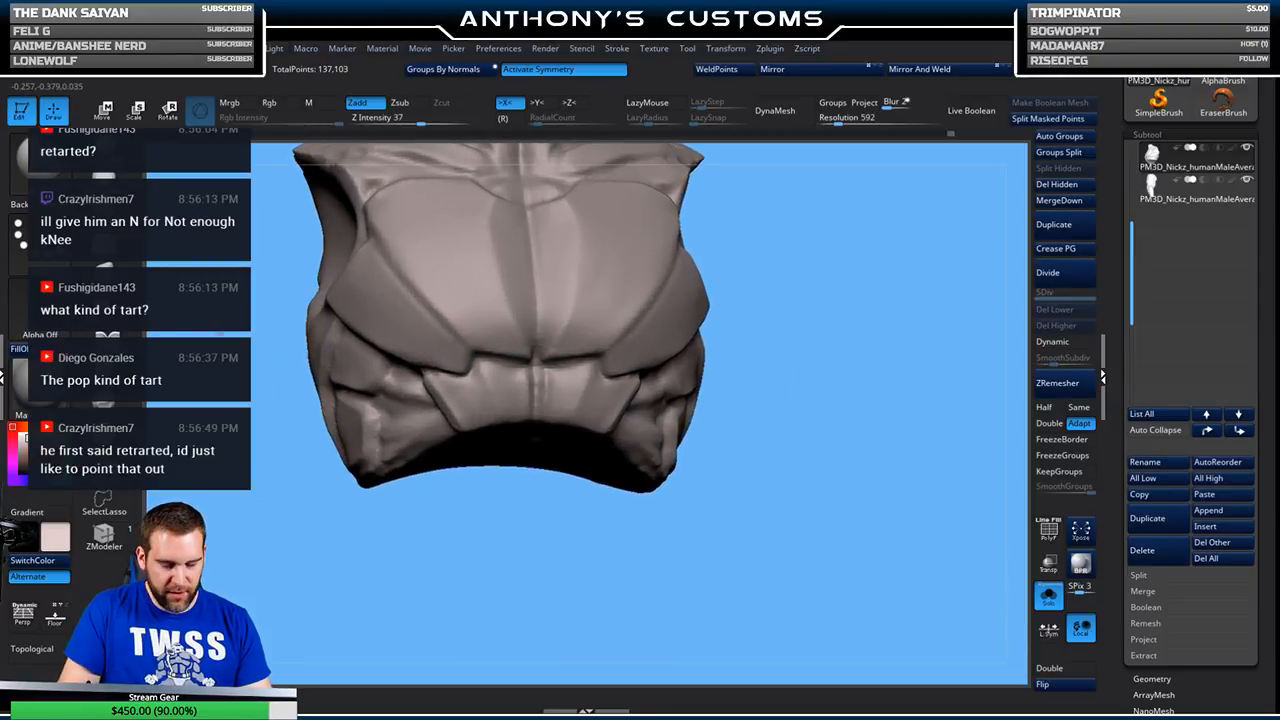
key(space)
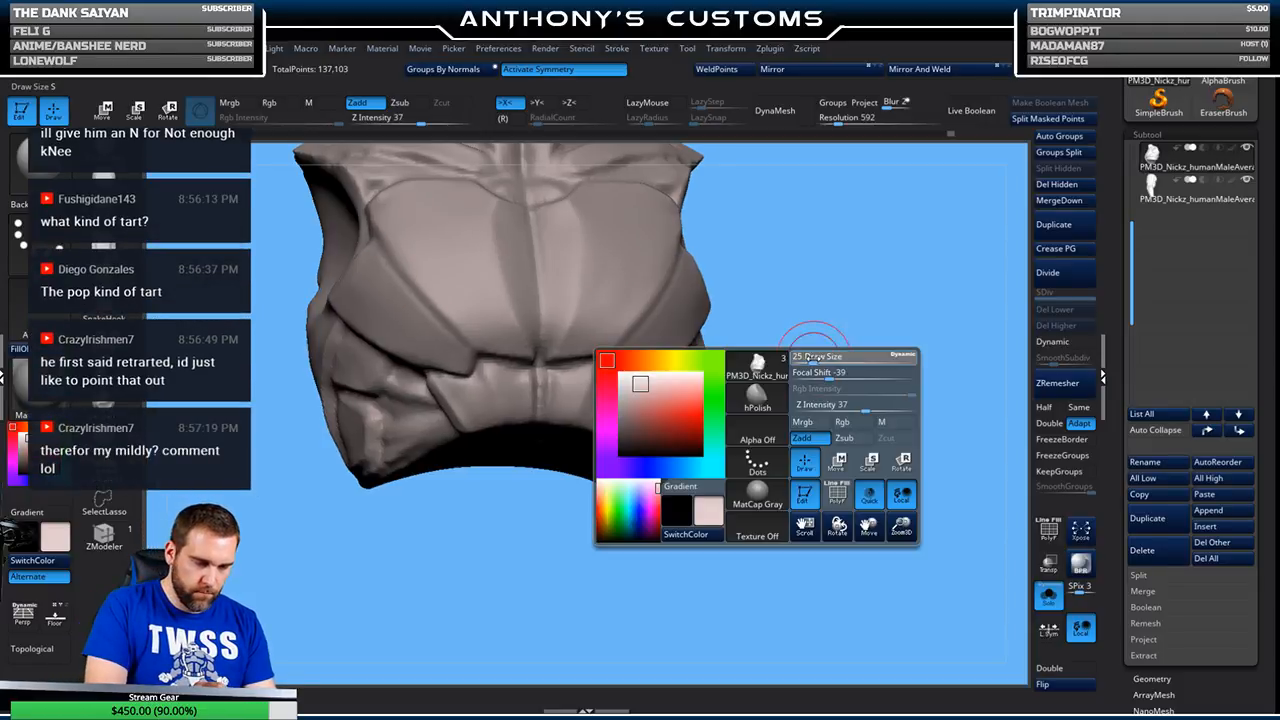
mouse_move(818, 348)
mouse_down()
mouse_move(724, 336)
mouse_move(769, 308)
mouse_move(774, 289)
mouse_up()
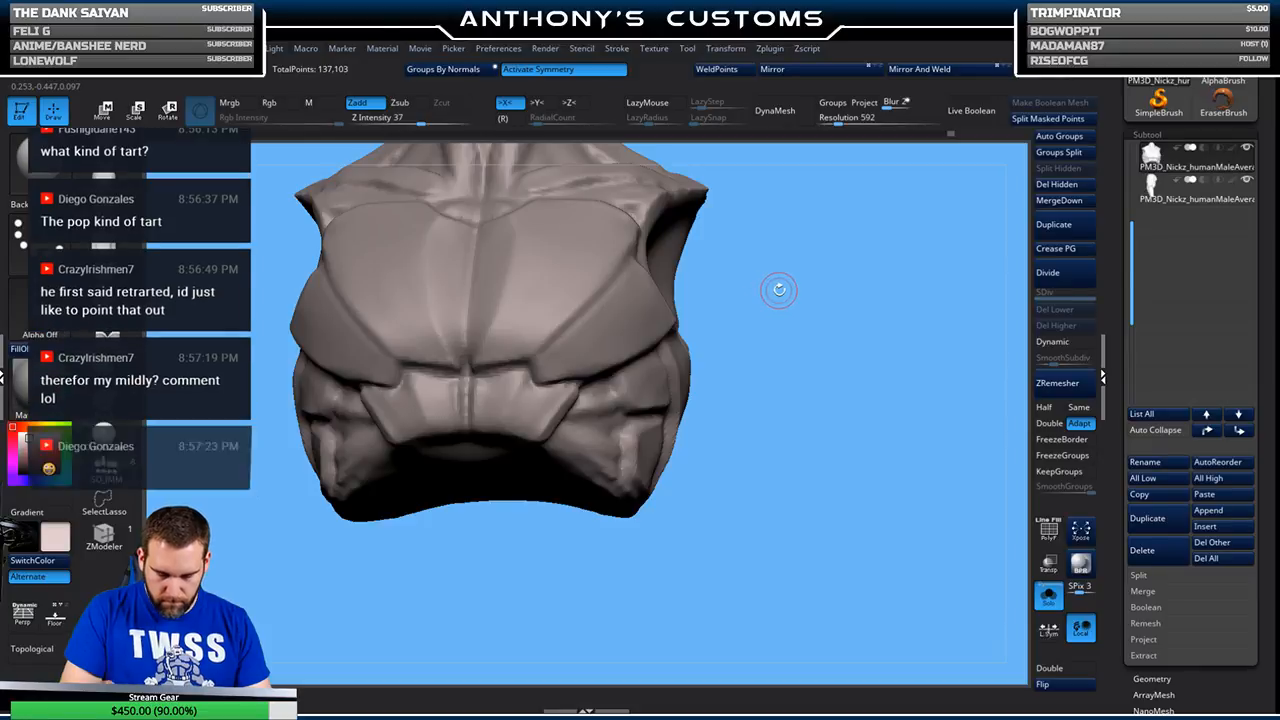
click(104, 185)
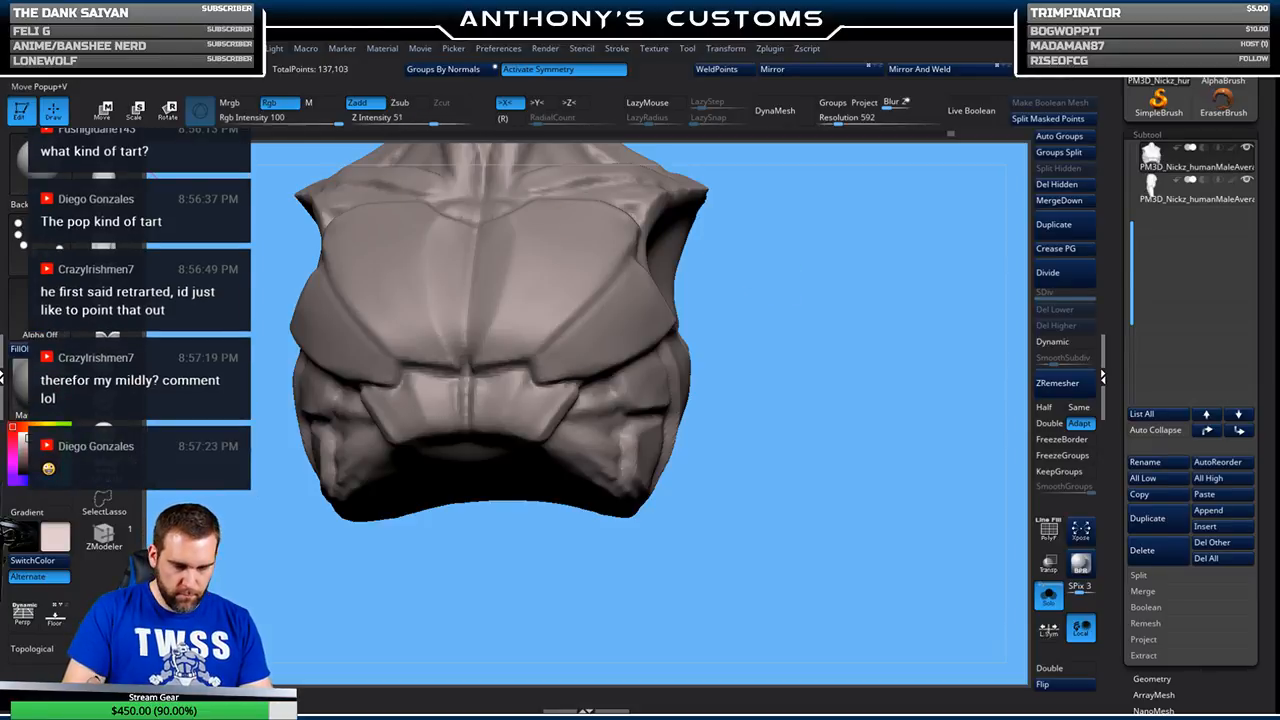
drag(718, 289, 737, 271)
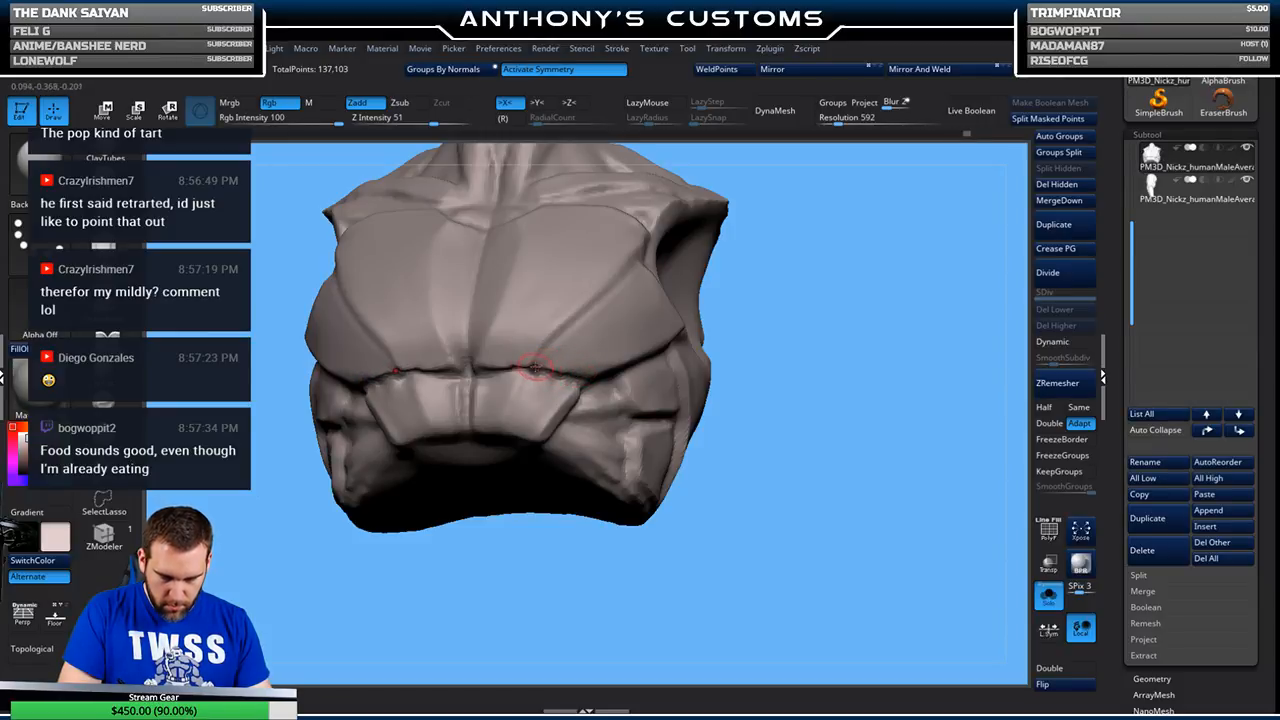
mouse_move(805, 299)
mouse_down()
mouse_move(828, 296)
mouse_move(766, 327)
mouse_move(786, 334)
mouse_move(796, 312)
mouse_up()
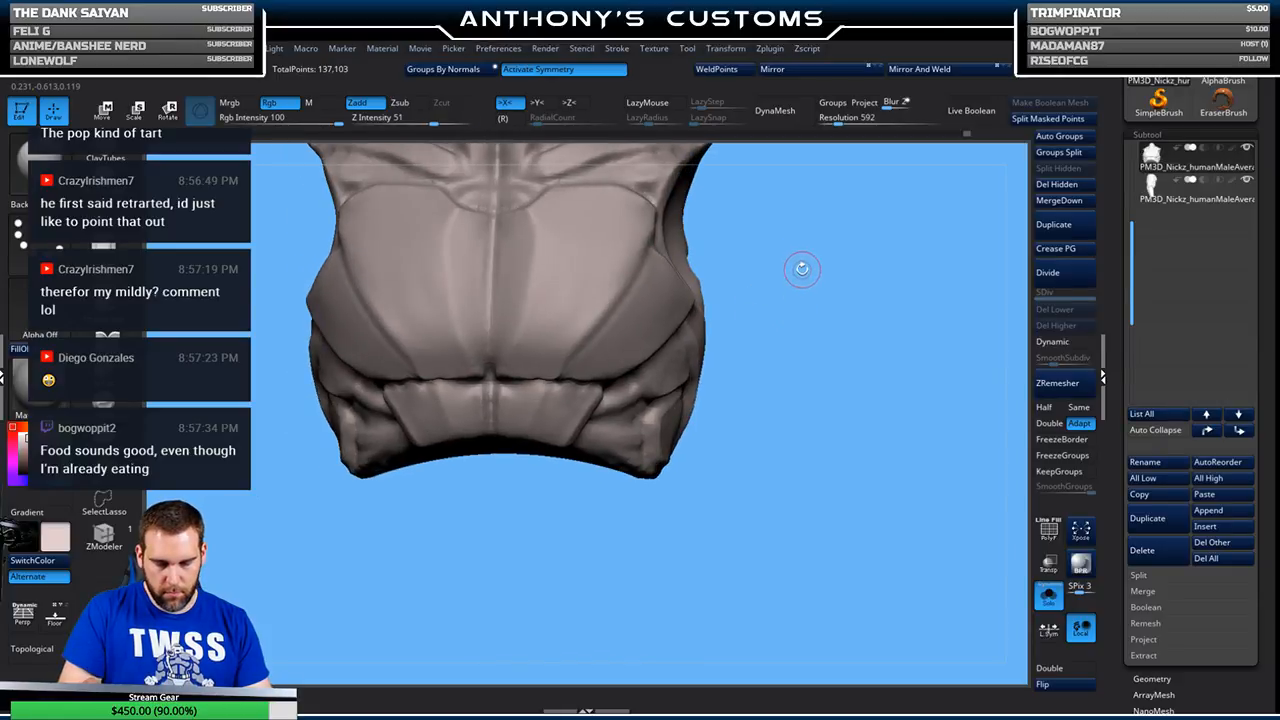
- Adjust the lower pectoral edge where the diagonal crease meets the upper abdominal plates with the Move brush at Z Intensity 51
key(space)
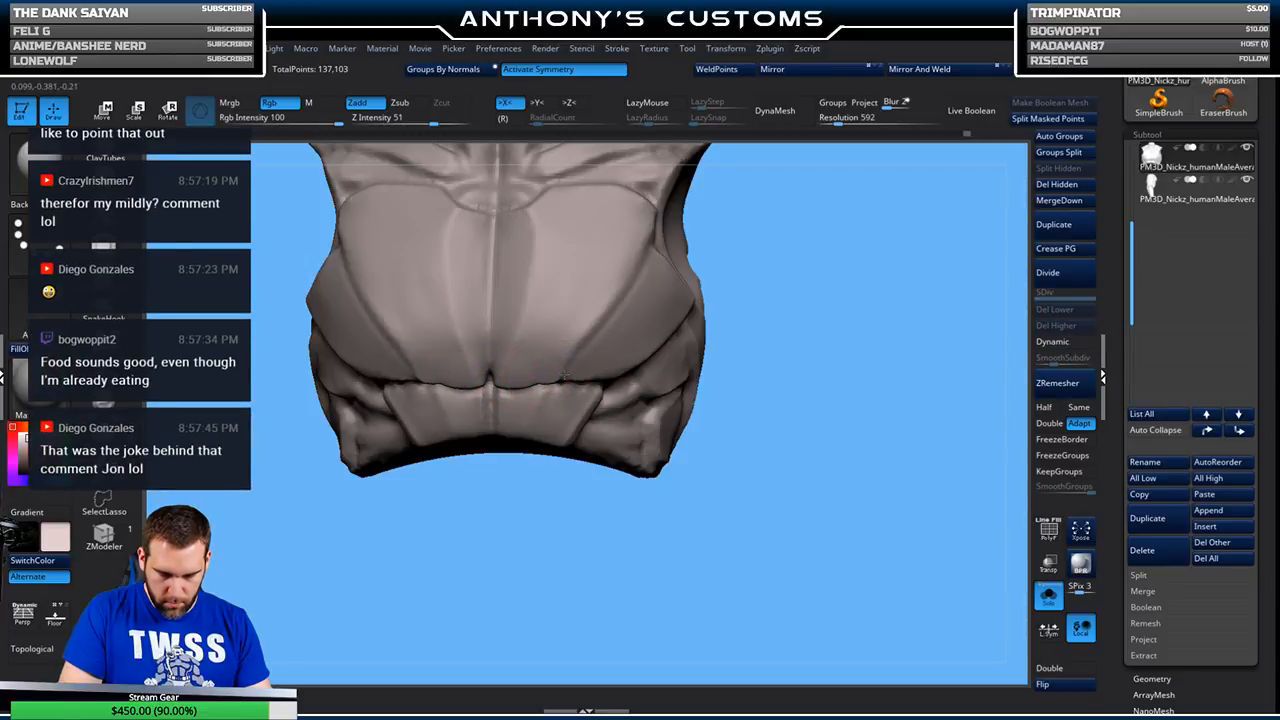
drag(574, 384, 552, 383)
mouse_move(720, 348)
mouse_down()
mouse_move(808, 344)
mouse_move(709, 363)
mouse_up()
alt+drag(811, 340, 763, 297)
drag(785, 358, 715, 389)
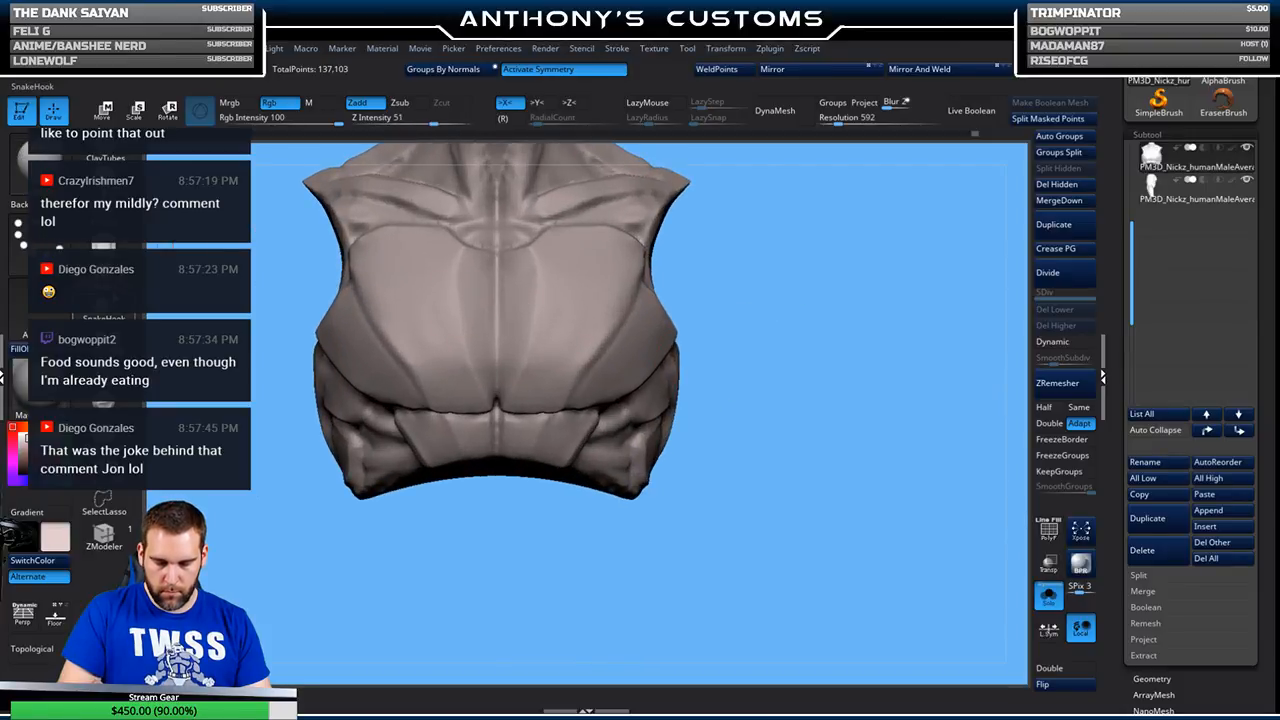
- Check the torso's polygon wireframe and turn on DynaMesh at Resolution 592
click(103, 270)
right_click(823, 333)
click(816, 338)
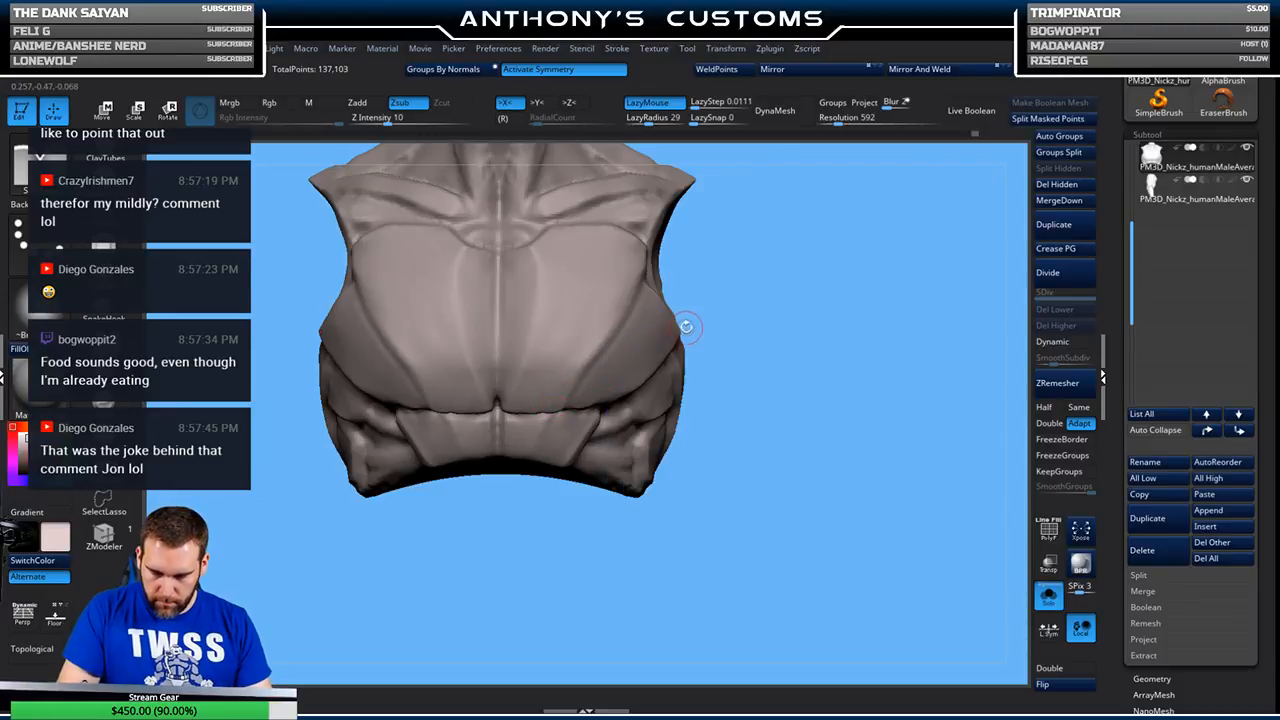
key(shift+f)
key(shift+f)
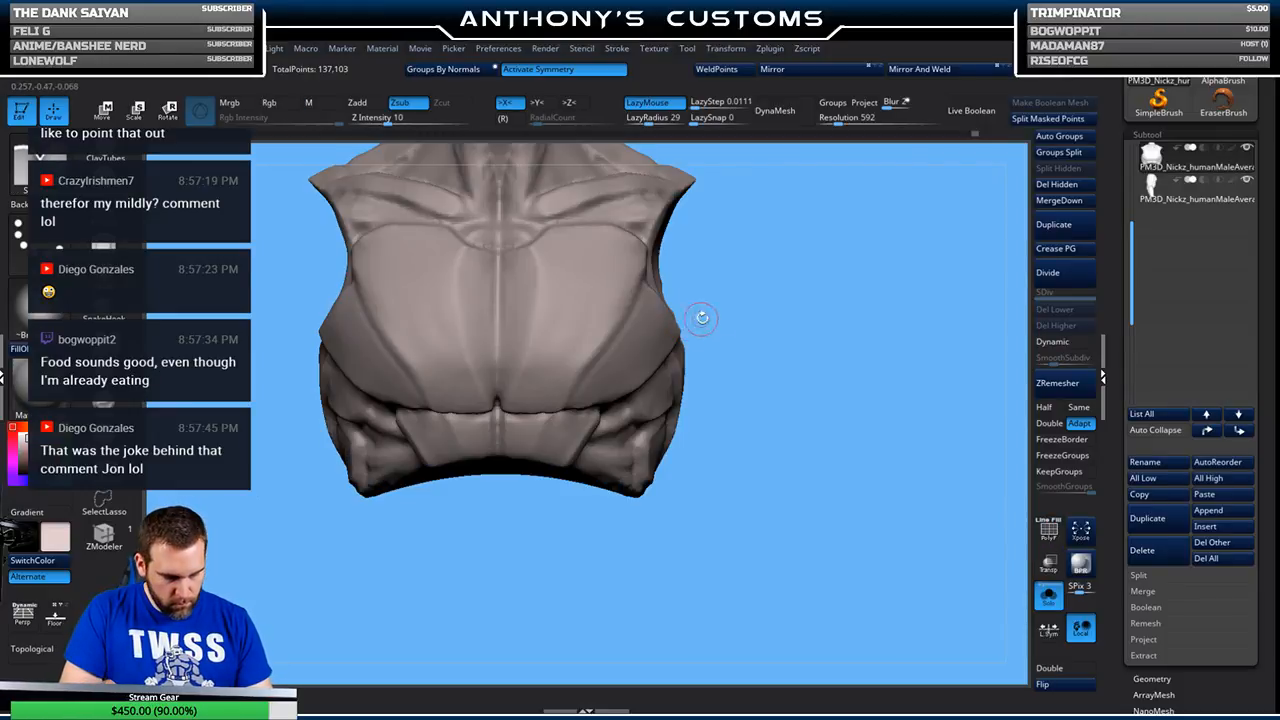
click(775, 110)
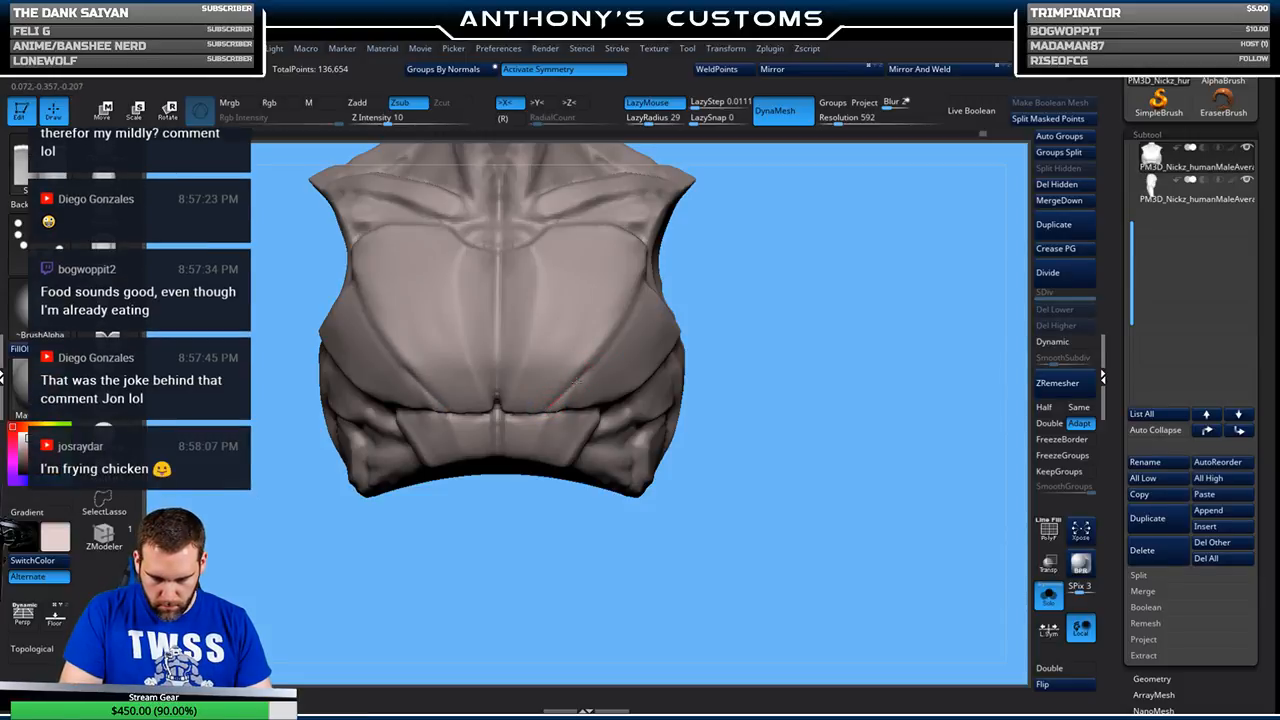
- Deepen the diagonal pectoral creases and the inner pectoral lines beside the sternum with SO_Detail at Z Intensity 10
drag(709, 251, 658, 291)
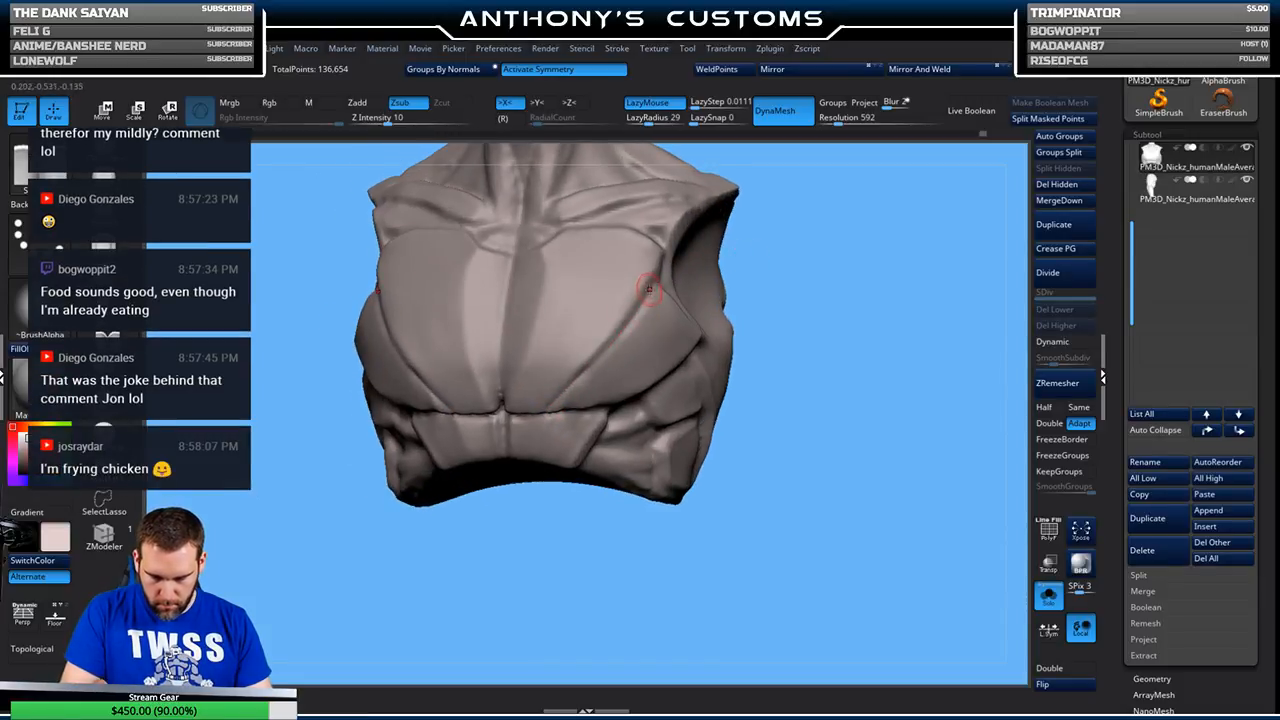
mouse_move(797, 254)
mouse_down()
mouse_move(829, 262)
mouse_move(784, 235)
mouse_up()
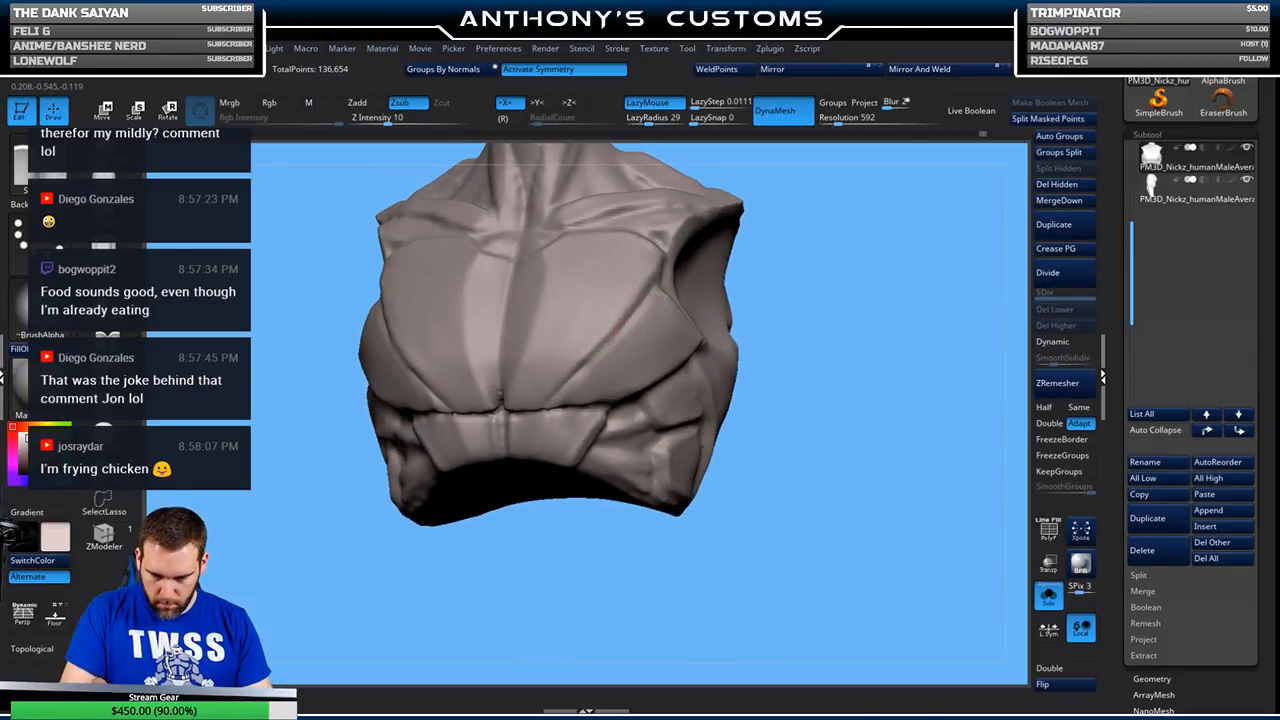
drag(798, 264, 841, 281)
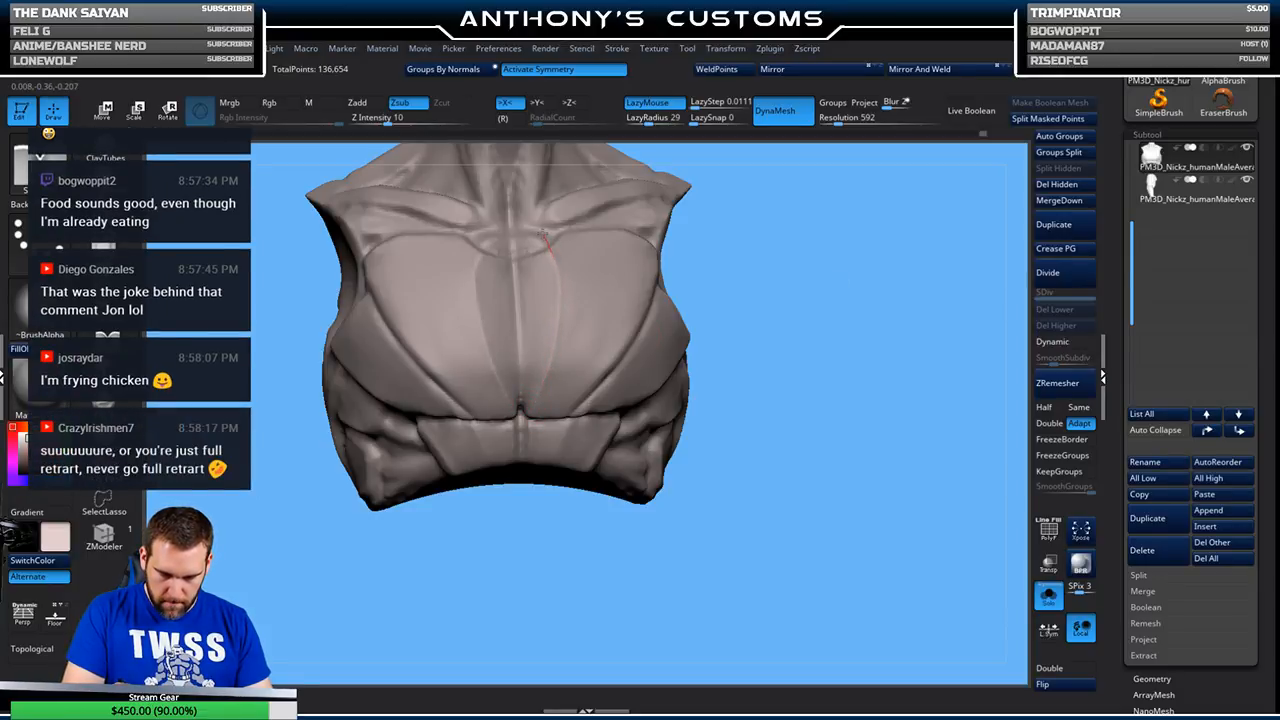
mouse_move(764, 256)
mouse_down()
mouse_move(791, 283)
mouse_move(786, 274)
mouse_up()
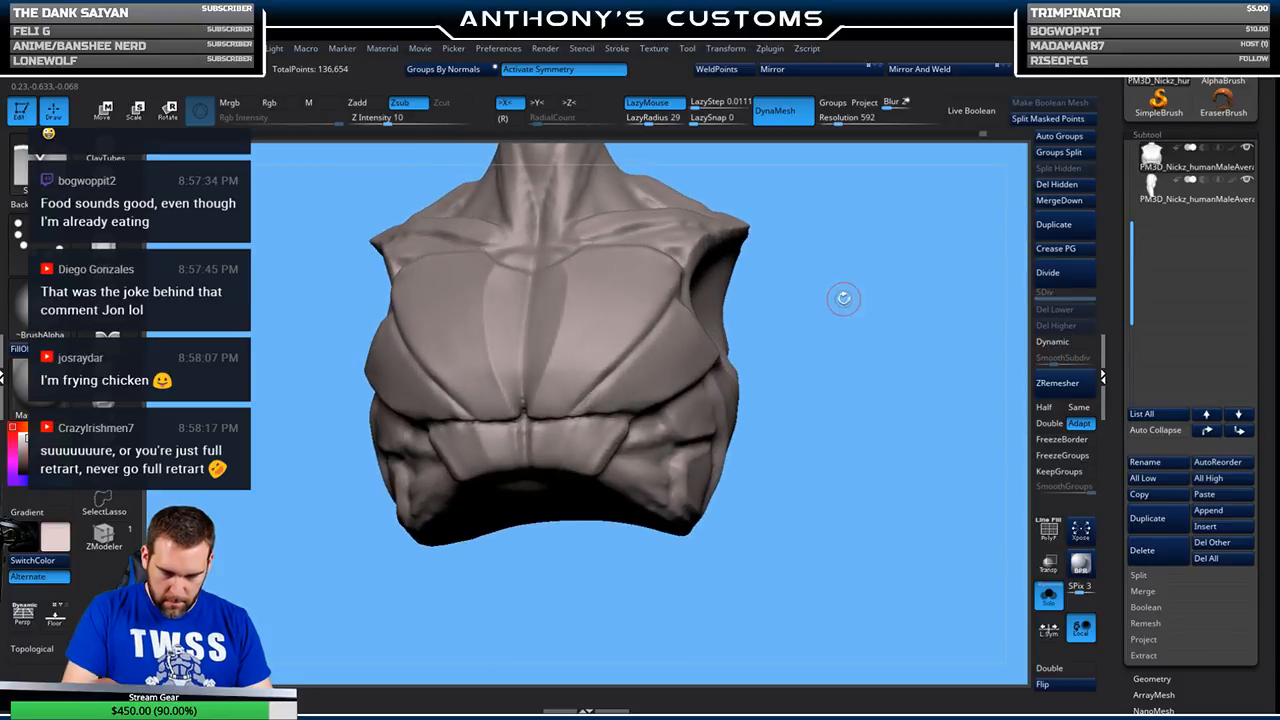
key(shift+f)
key(shift+f)
mouse_move(855, 315)
alt+mouse_down()
mouse_move(852, 341)
mouse_move(830, 264)
alt+mouse_up()
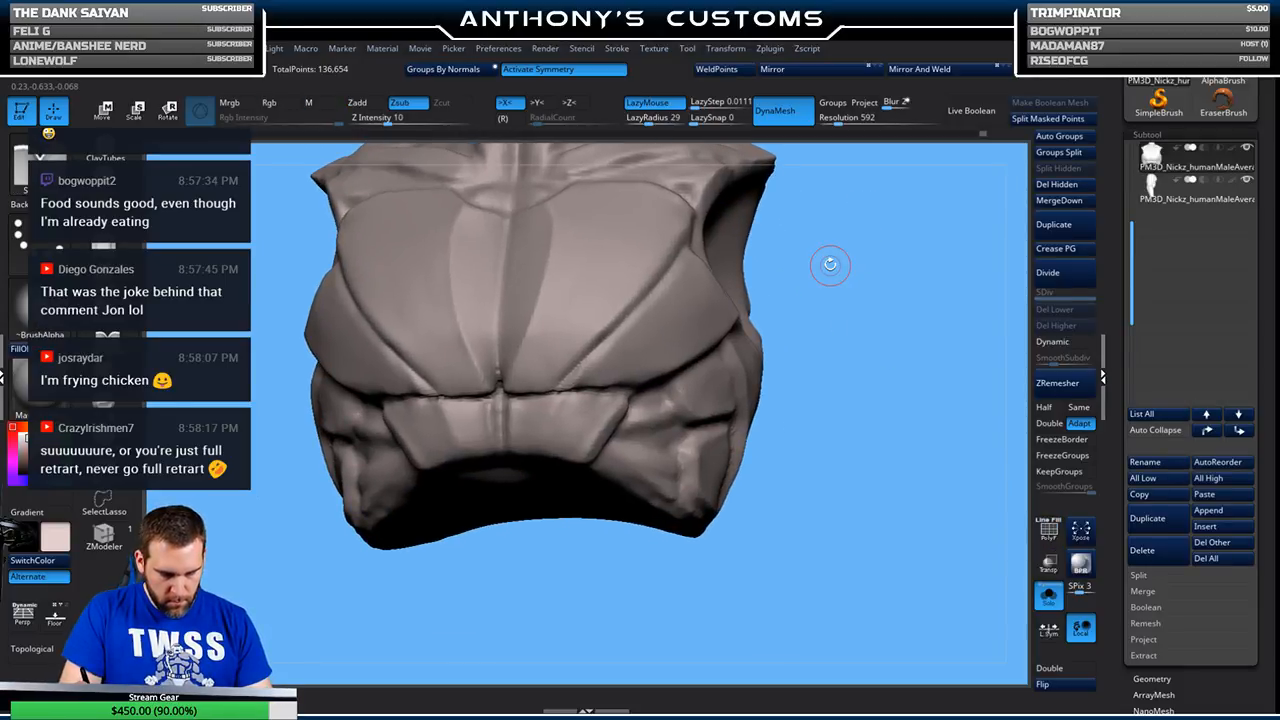
drag(837, 348, 818, 300)
drag(830, 250, 825, 493)
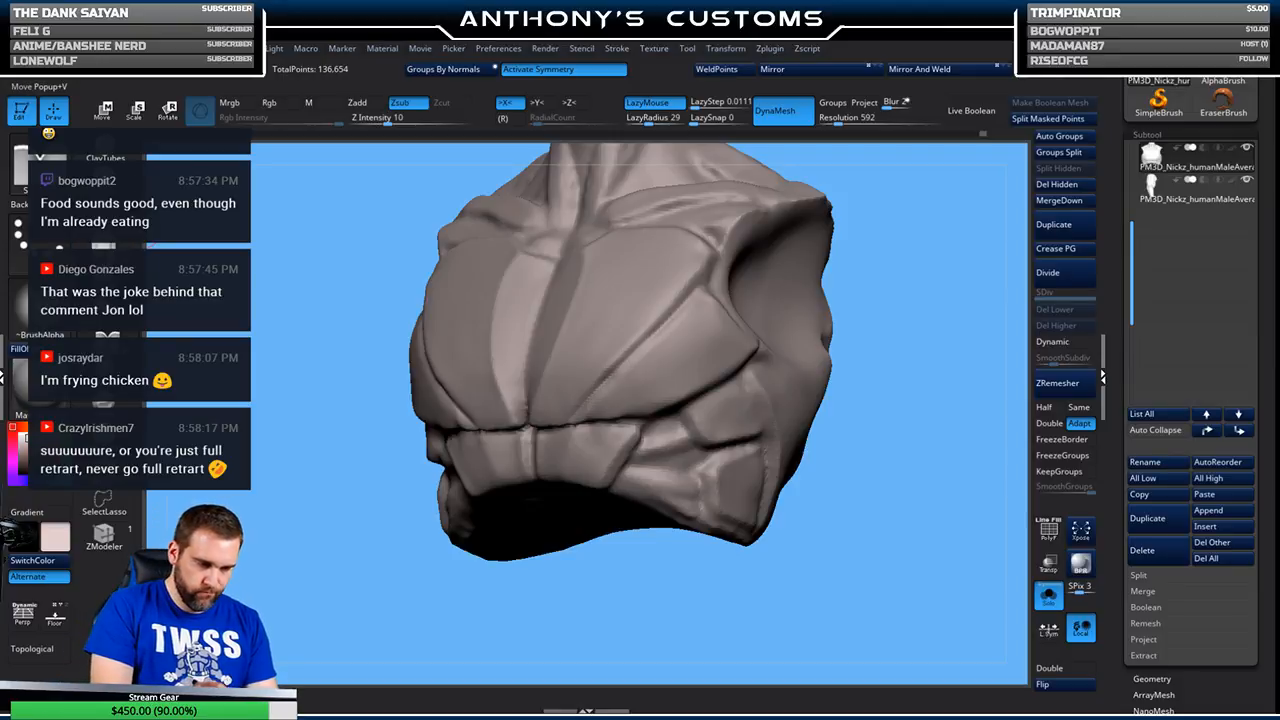
- Flatten the underside of the lower pectoral edges with the Trim brush at Z Intensity 43
click(105, 333)
mouse_move(916, 449)
mouse_down()
mouse_move(914, 370)
mouse_move(908, 492)
mouse_move(859, 423)
mouse_up()
key(space)
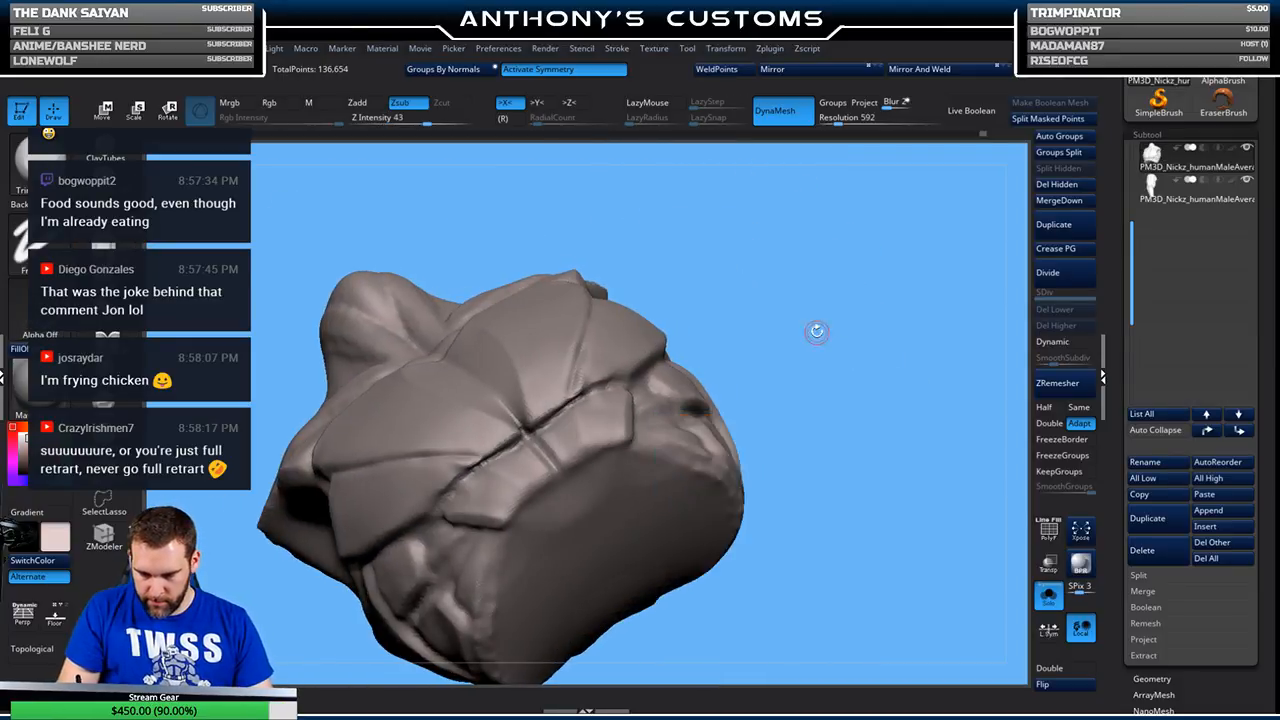
drag(829, 340, 789, 318)
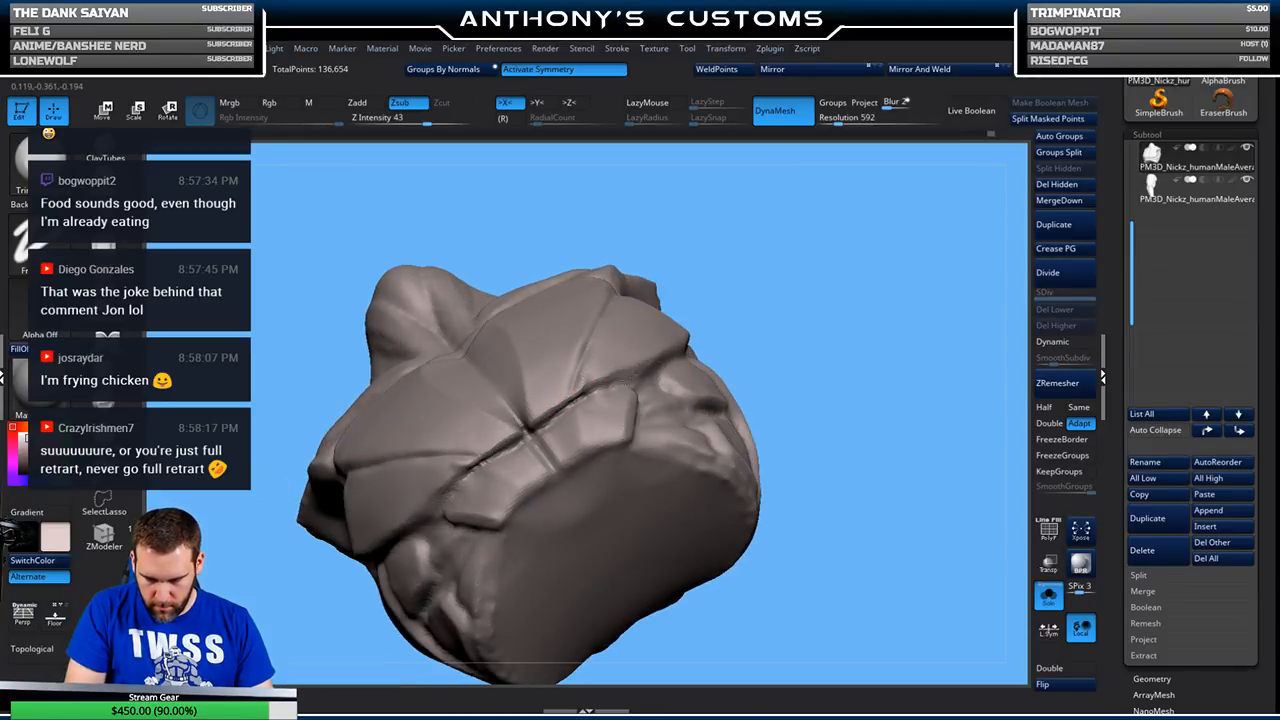
drag(815, 325, 813, 341)
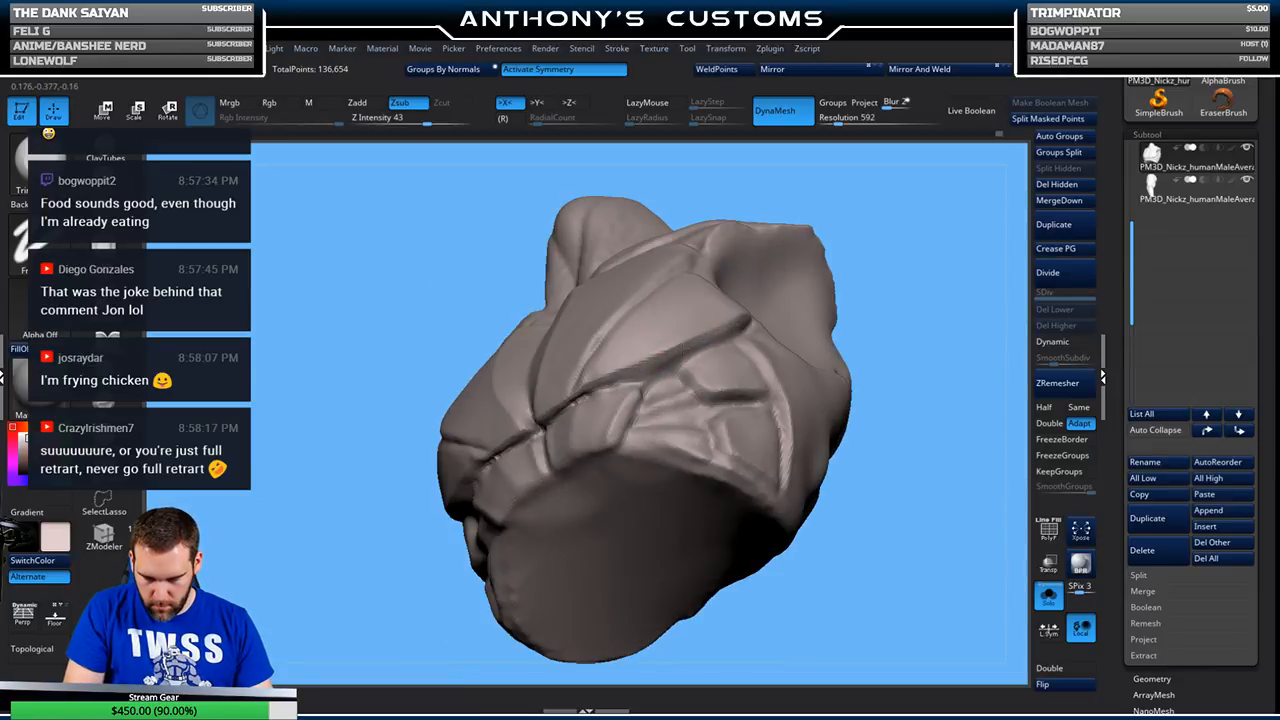
mouse_move(911, 266)
mouse_down()
mouse_move(912, 338)
mouse_move(850, 355)
mouse_move(820, 346)
mouse_up()
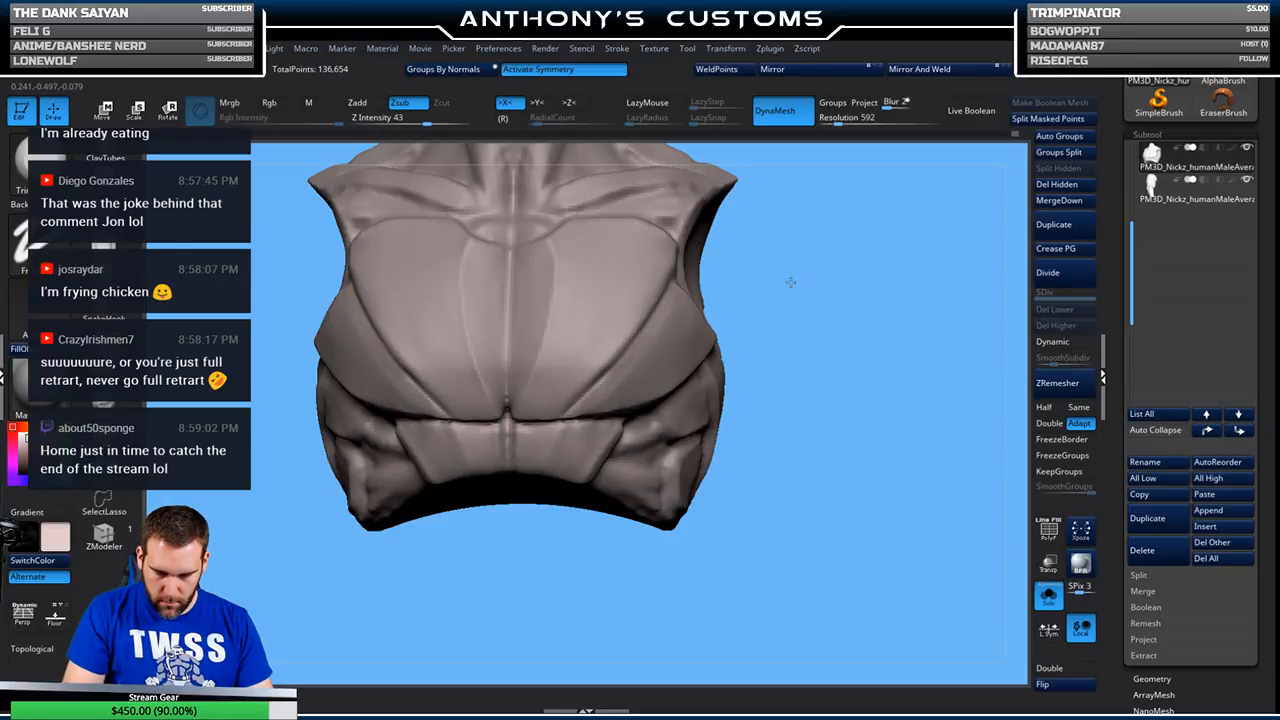
- Trim the pectoral planes flat along the diagonal creases at Z Intensity 43
key(space)
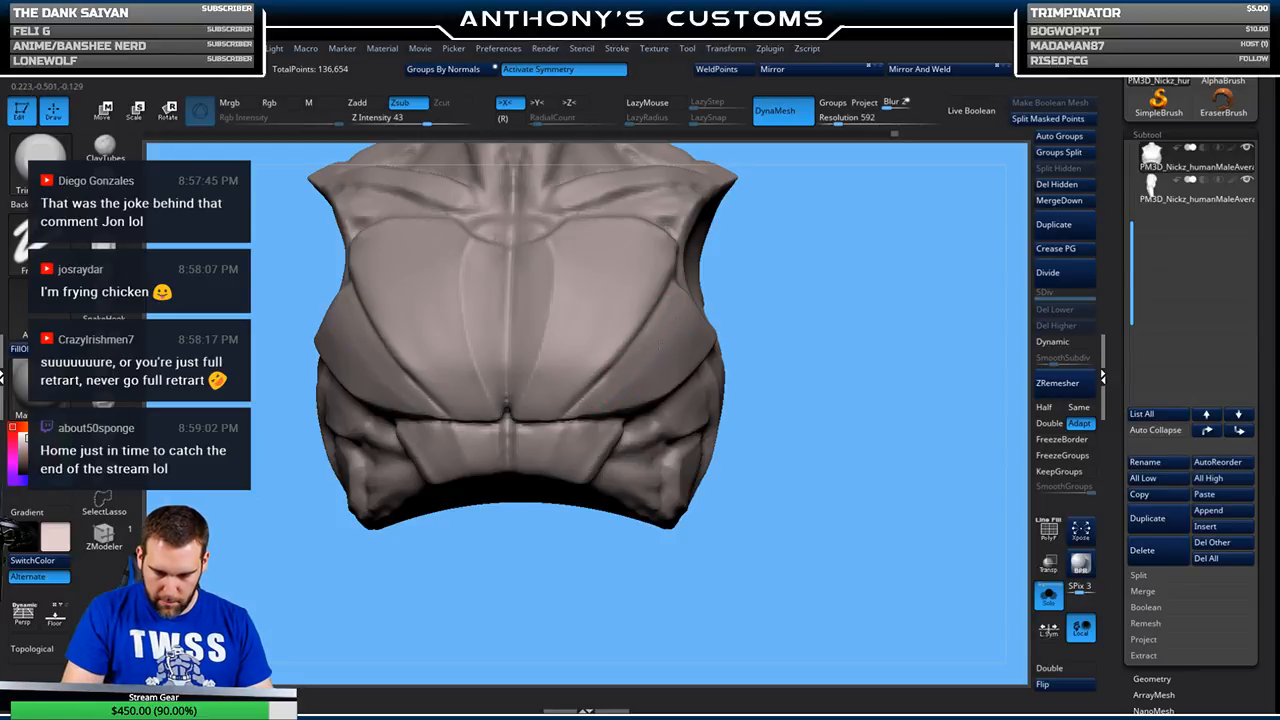
right_drag(620, 390, 543, 384)
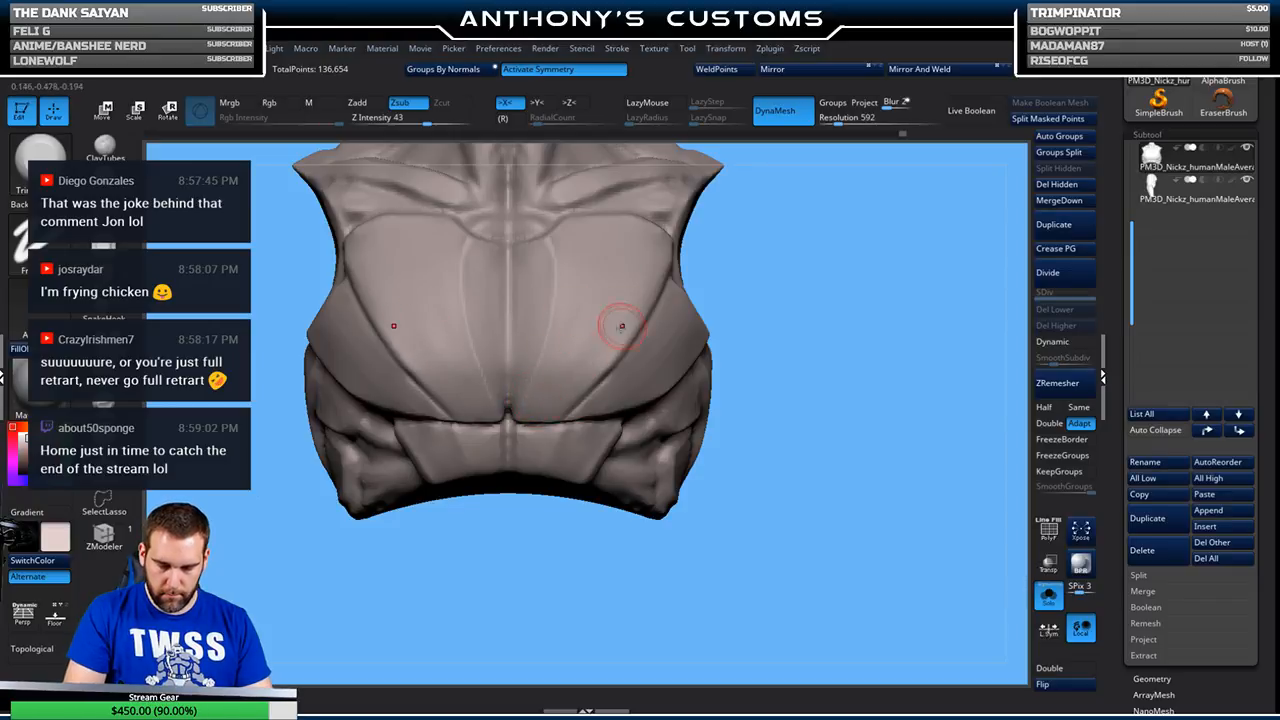
right_drag(655, 270, 803, 291)
mouse_move(523, 509)
right_down()
mouse_move(560, 508)
mouse_move(836, 332)
right_up()
key(space)
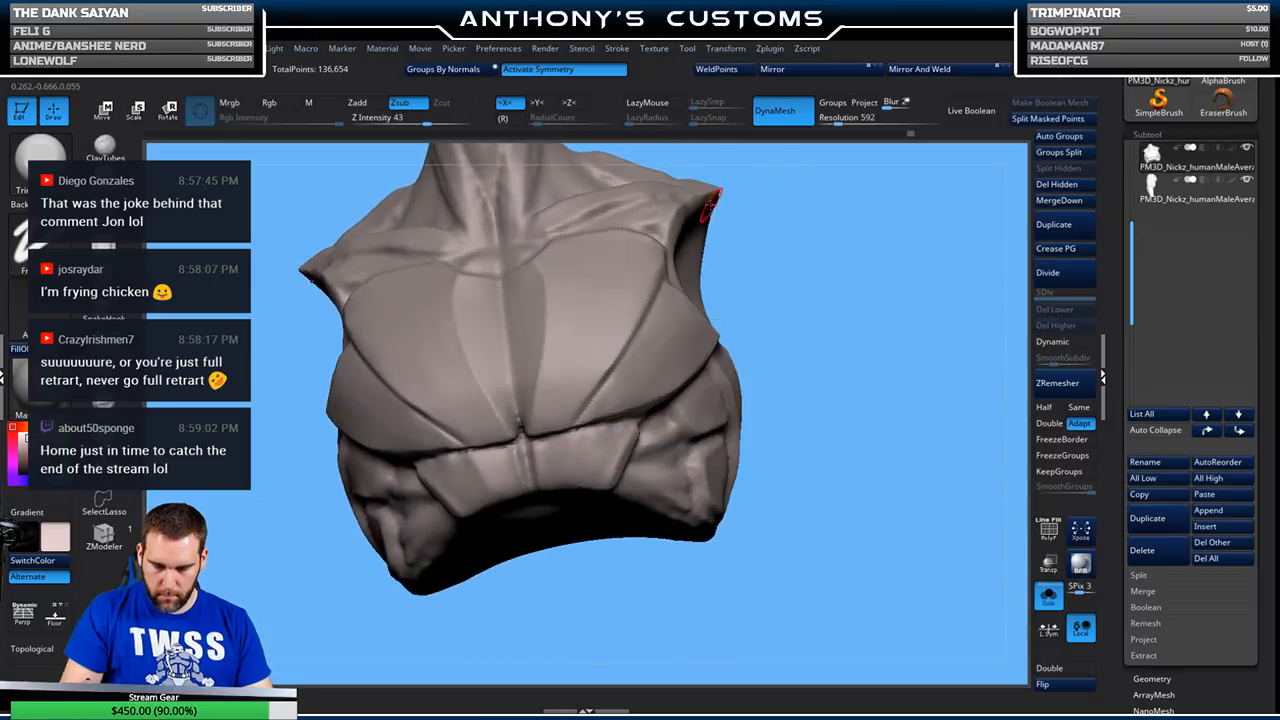
- Mask the inner pectoral planes and shoulders, leaving the outer lower pectoral plates unmasked
right_drag(737, 243, 766, 223)
drag(690, 188, 795, 178)
ctrl+drag(661, 263, 612, 370)
mouse_move(612, 190)
ctrl+mouse_down()
mouse_move(560, 186)
mouse_move(562, 163)
ctrl+mouse_up()
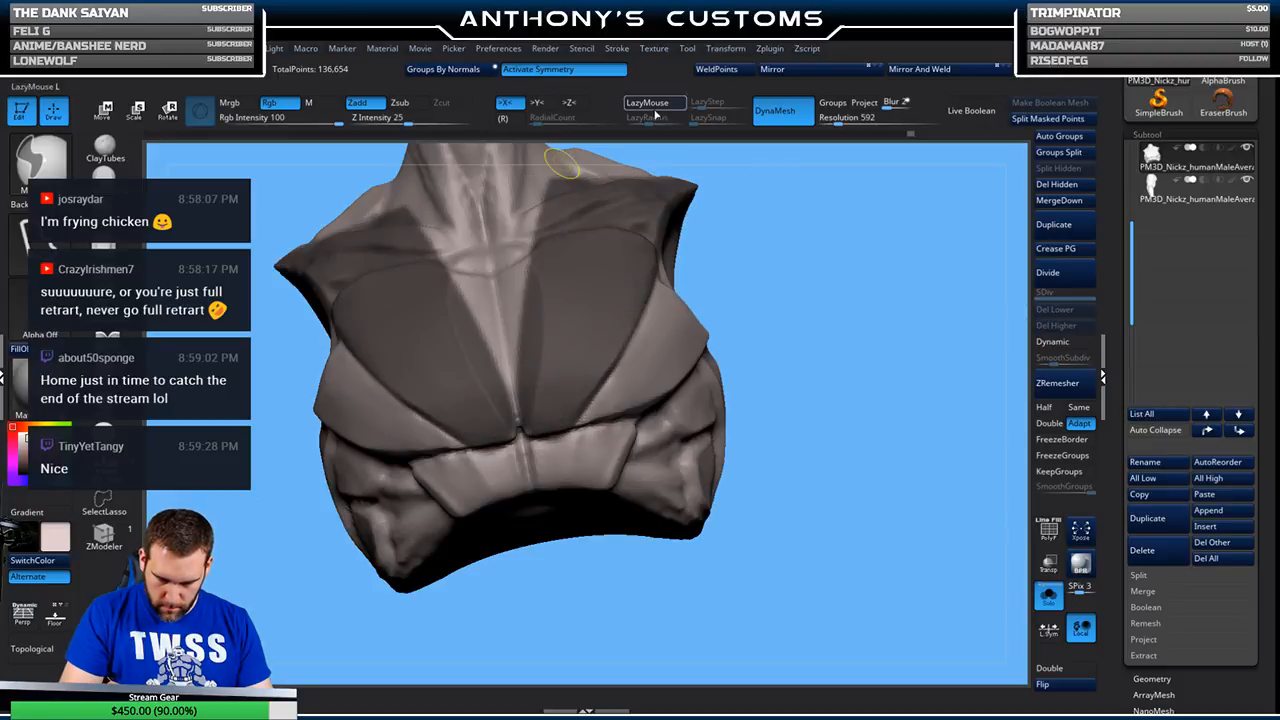
- Trim and reshape the outer lower pectoral plates against the mask with the Trim and Move brushes, and clear the mask
right_click(791, 298)
drag(796, 300, 860, 300)
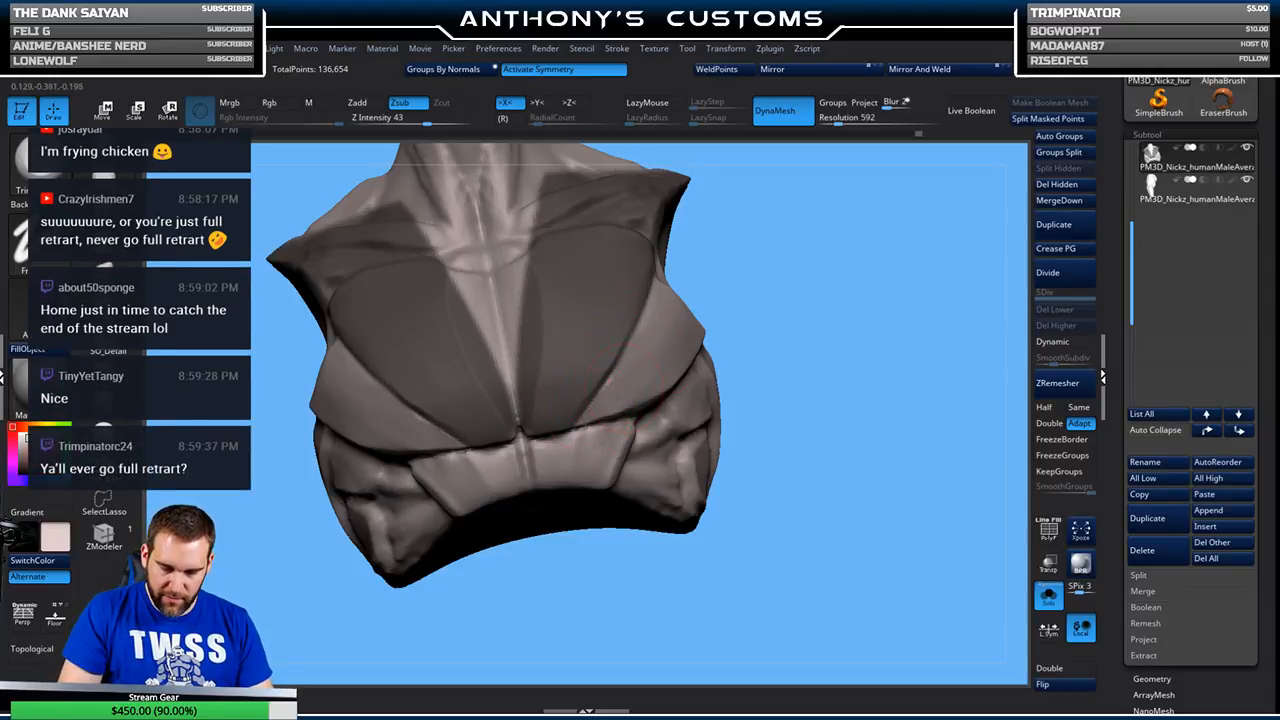
mouse_move(858, 316)
mouse_down()
mouse_move(790, 272)
mouse_move(841, 288)
mouse_move(618, 266)
mouse_up()
key(b)
key(m)
key(v)
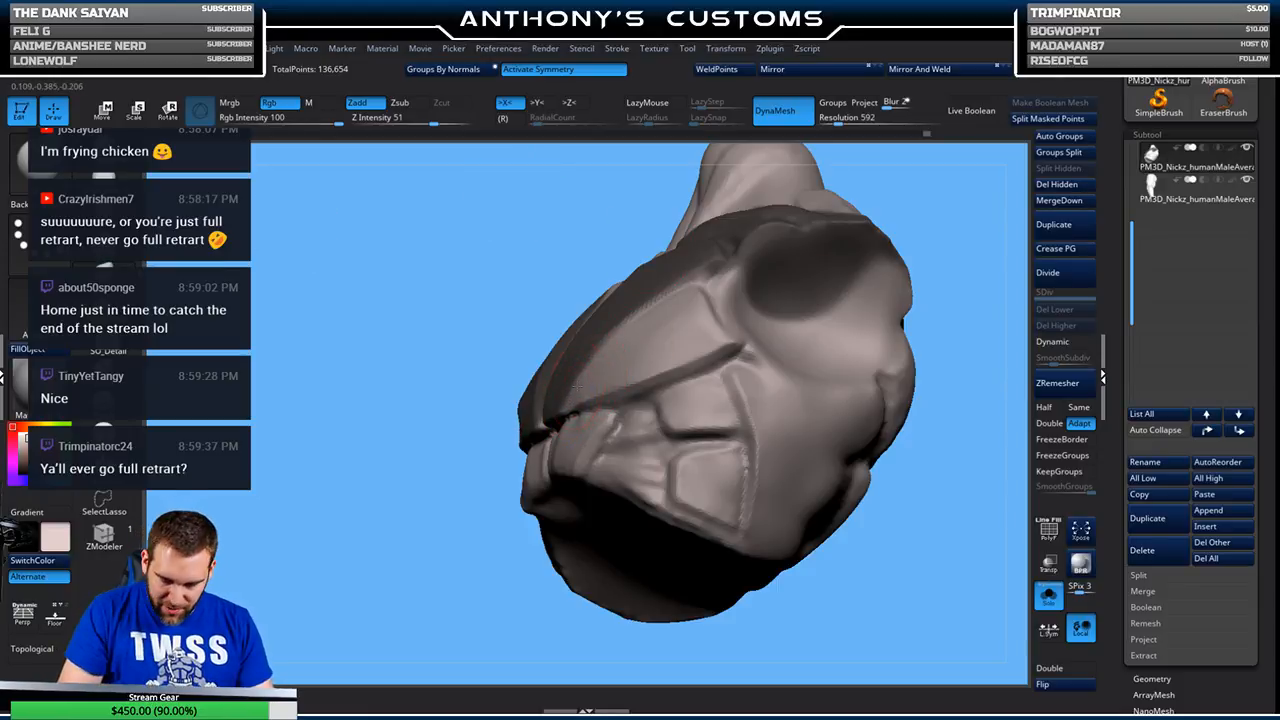
drag(446, 522, 876, 312)
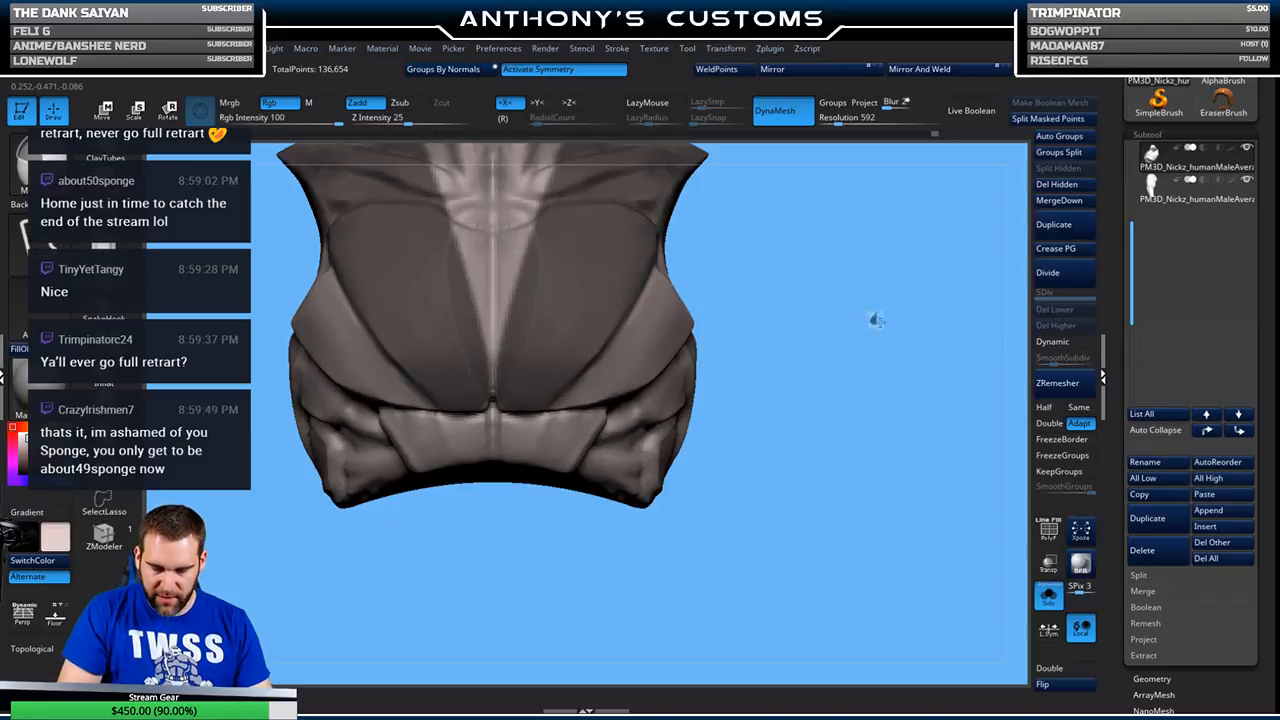
drag(829, 377, 829, 290)
key(space)
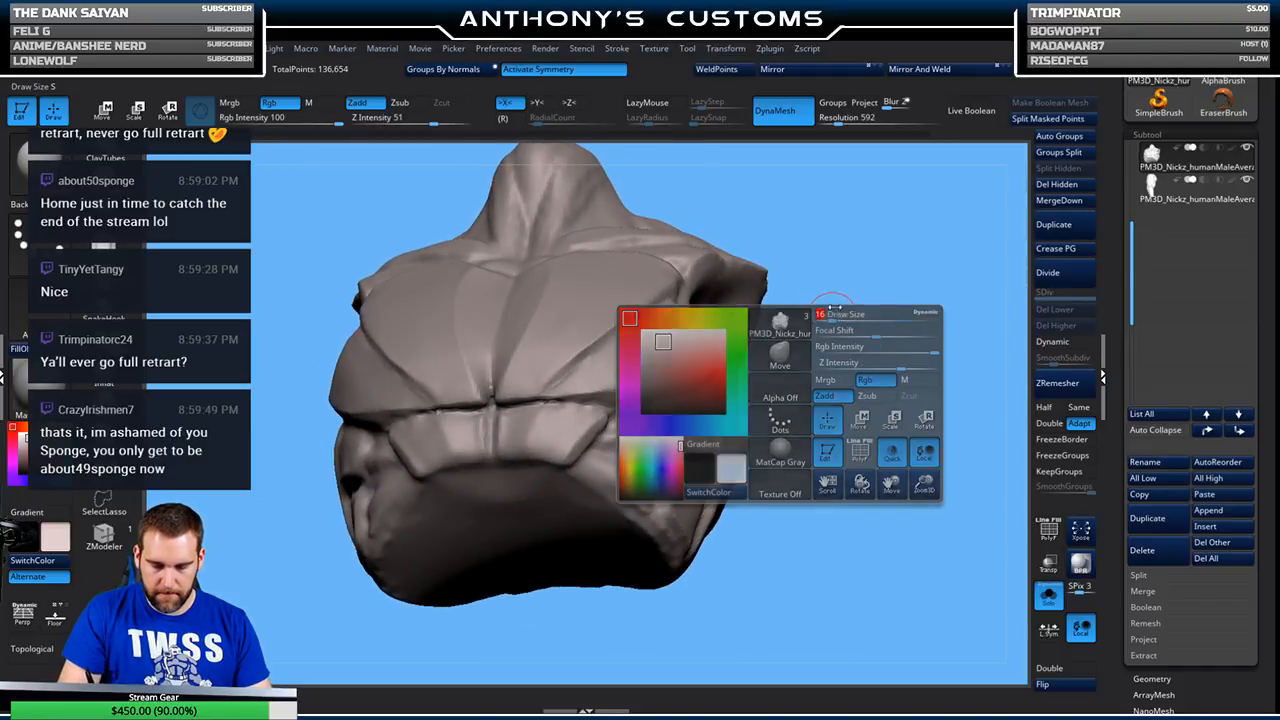
- Sharpen the diagonal crease between the inner and outer pectoral plates with SO_Detail at Z Intensity 10
click(104, 214)
mouse_move(840, 350)
mouse_down()
mouse_move(851, 403)
mouse_move(872, 380)
mouse_move(849, 430)
mouse_move(831, 426)
mouse_move(843, 405)
mouse_up()
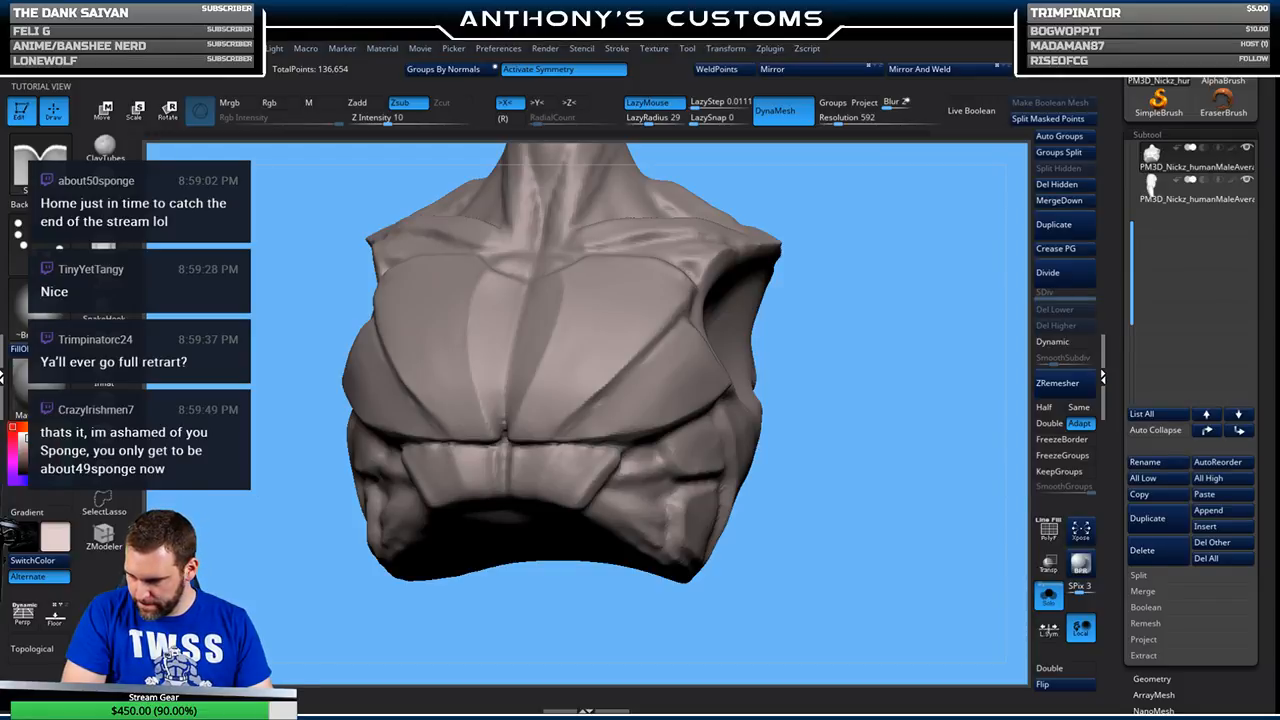
drag(870, 330, 848, 337)
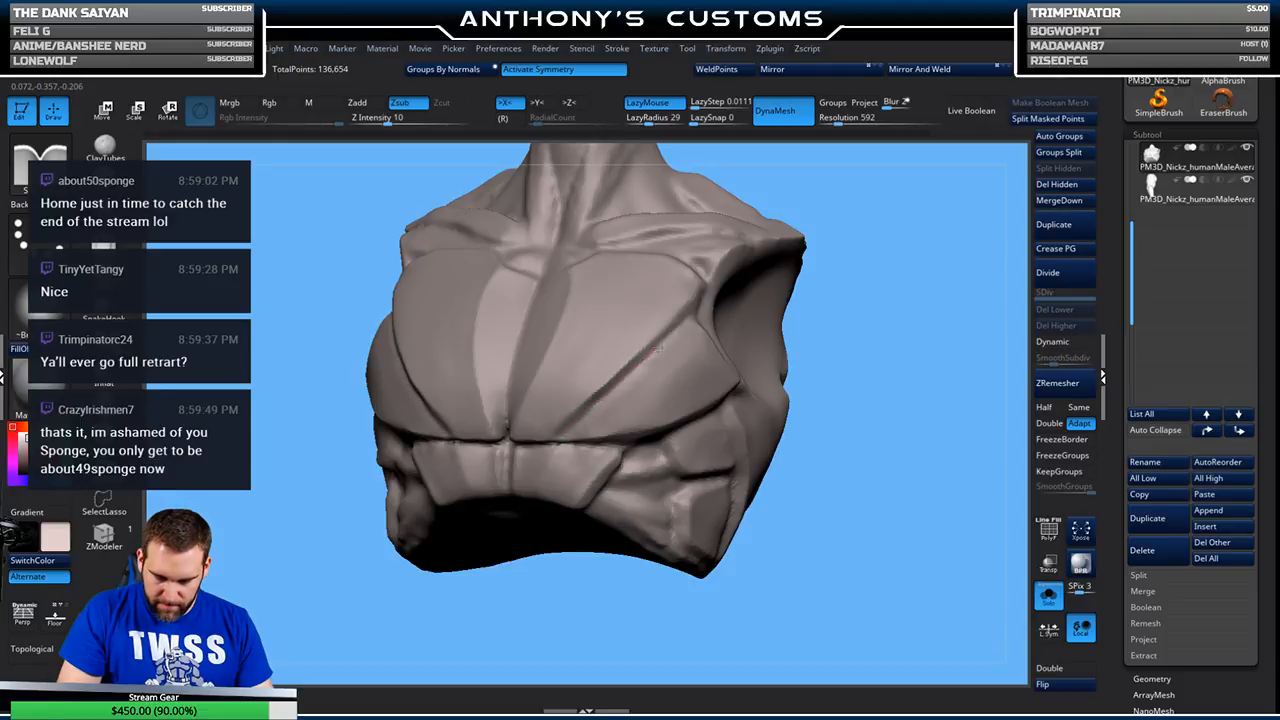
mouse_move(848, 364)
mouse_down()
mouse_move(820, 370)
mouse_move(873, 377)
mouse_move(579, 396)
mouse_up()
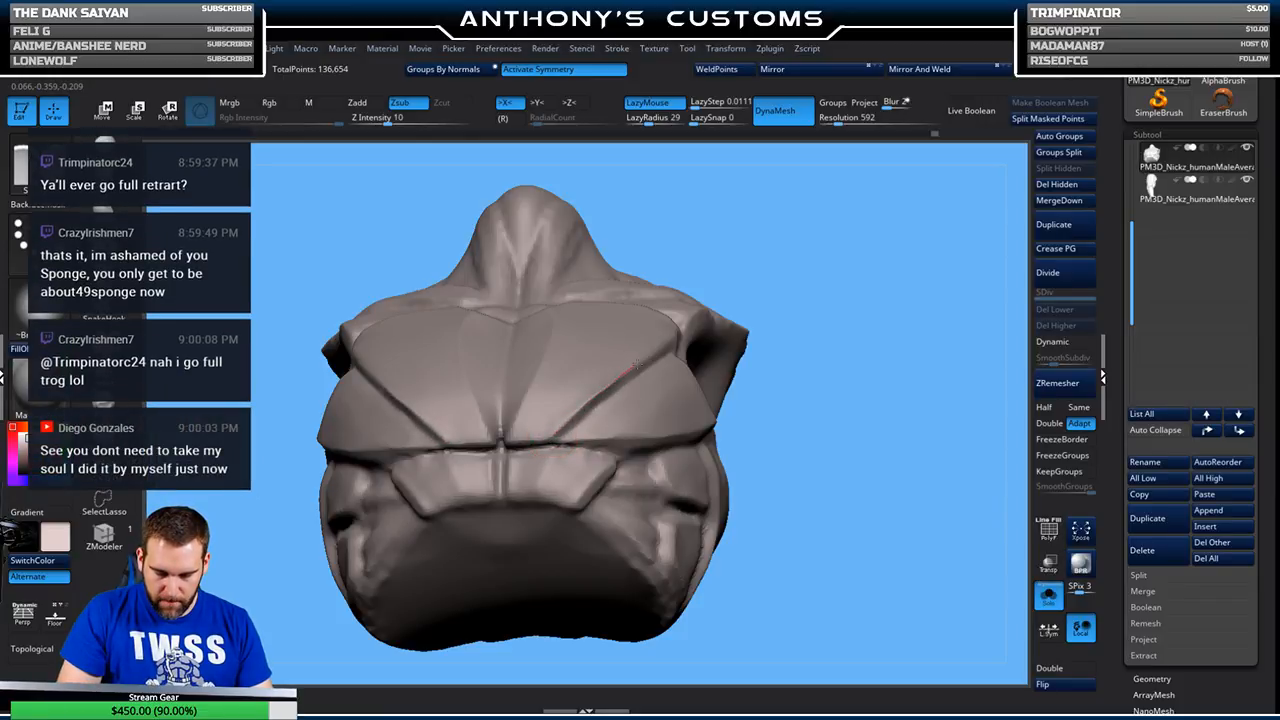
mouse_move(721, 287)
mouse_down()
mouse_move(735, 330)
mouse_move(843, 271)
mouse_move(821, 282)
mouse_up()
drag(816, 396, 817, 248)
mouse_move(758, 356)
mouse_down()
mouse_move(740, 340)
mouse_move(808, 336)
mouse_move(749, 351)
mouse_move(757, 425)
mouse_up()
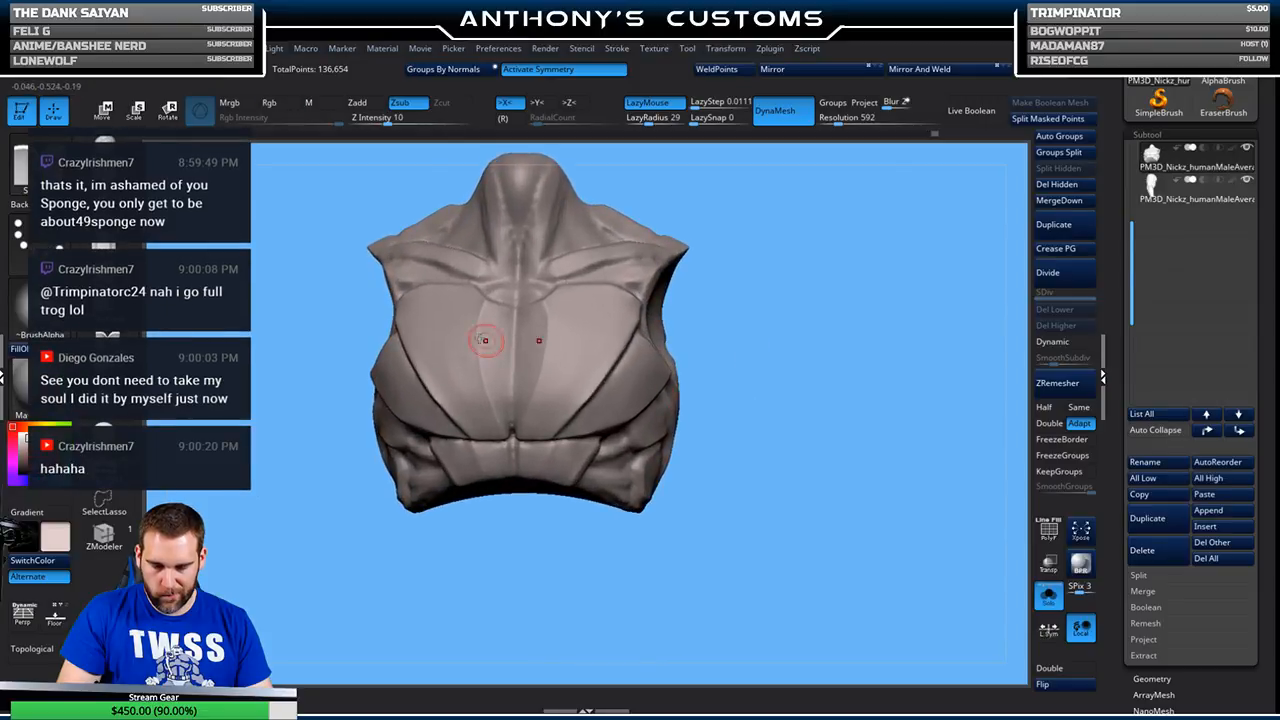
- Reshape the inner pectoral lines beside the sternum into more angular contours with the Move brush at Z Intensity 51
shift+drag(589, 320, 549, 328)
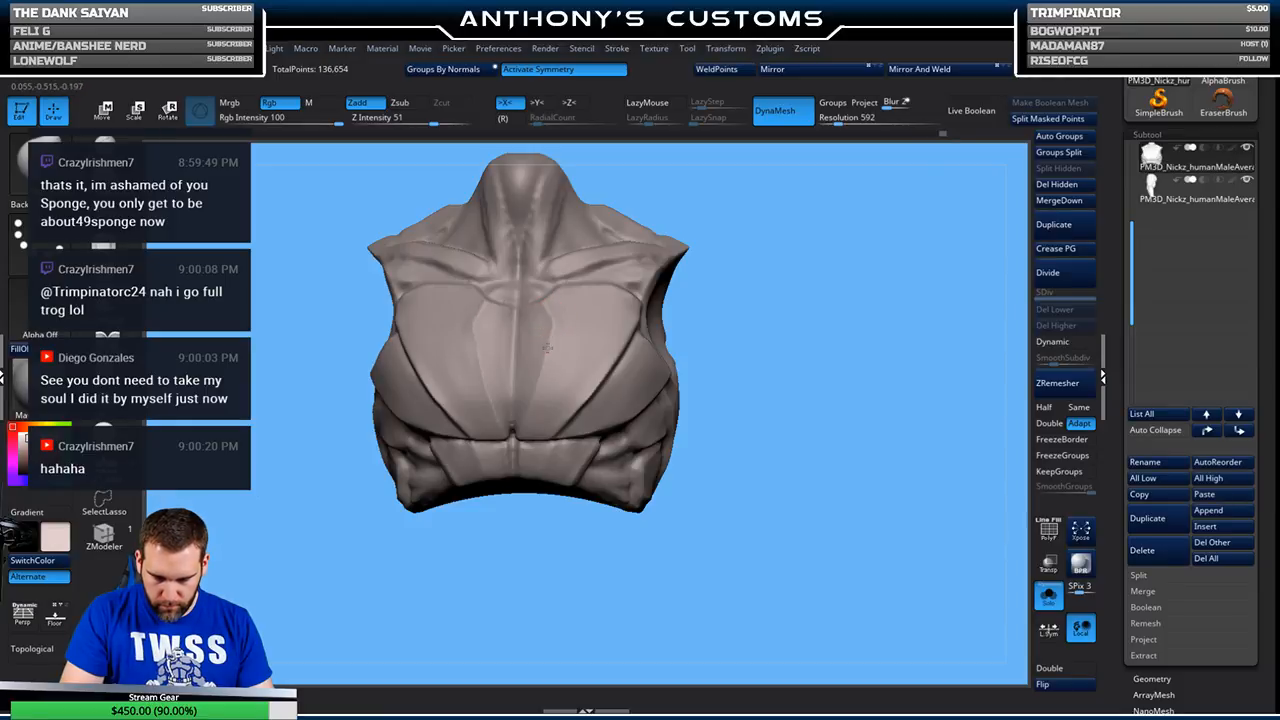
key(space)
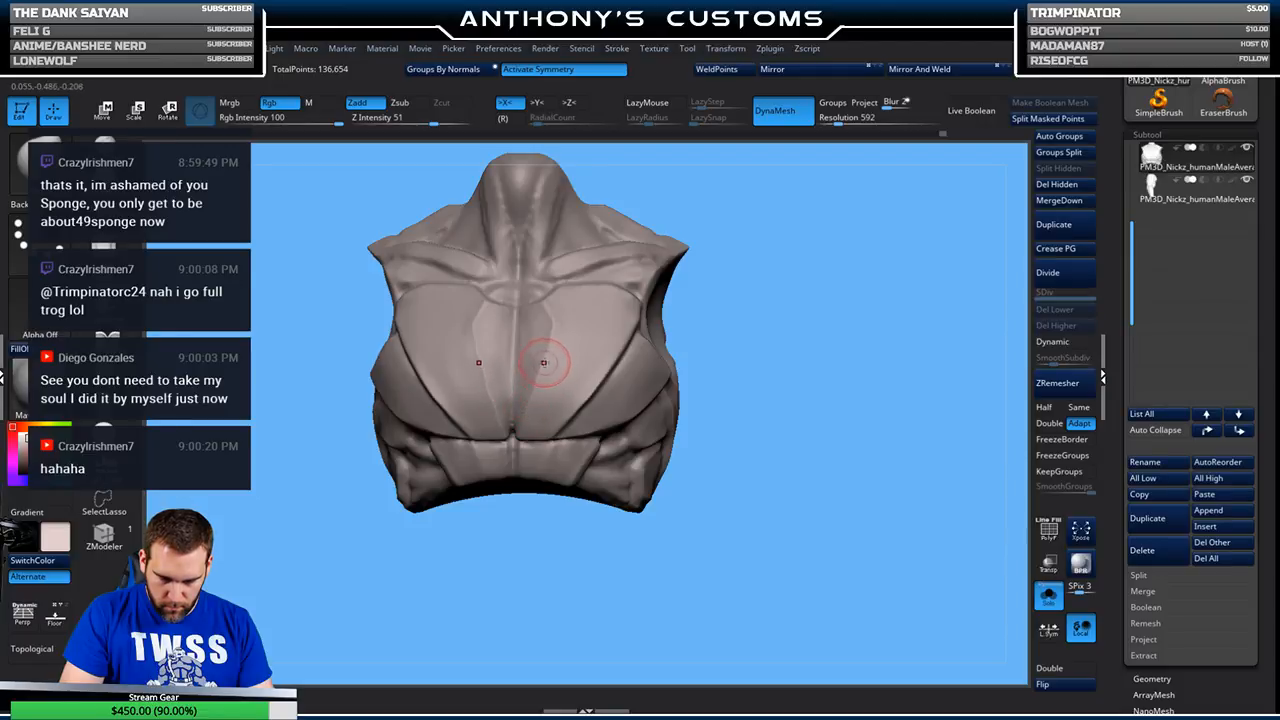
mouse_move(703, 286)
mouse_down()
mouse_move(771, 234)
mouse_move(740, 262)
mouse_move(698, 267)
mouse_up()
key(space)
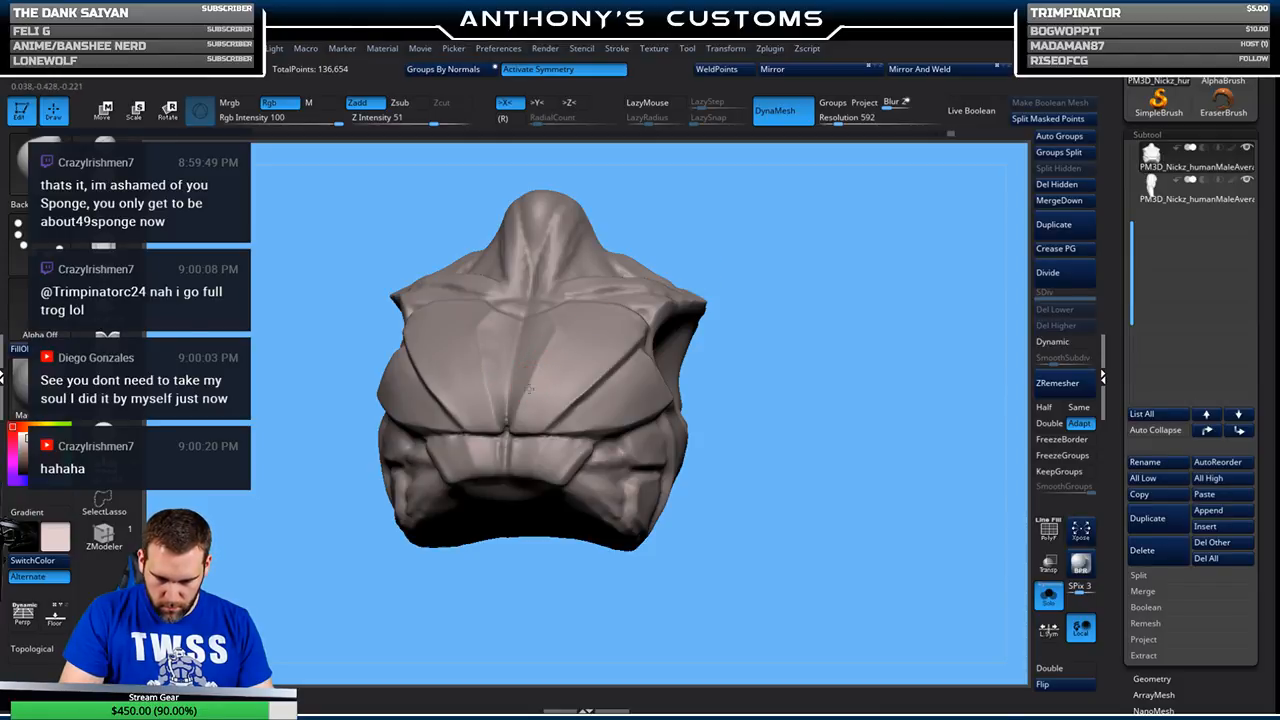
mouse_move(784, 294)
mouse_down()
mouse_move(795, 312)
mouse_move(766, 337)
mouse_move(777, 309)
mouse_up()
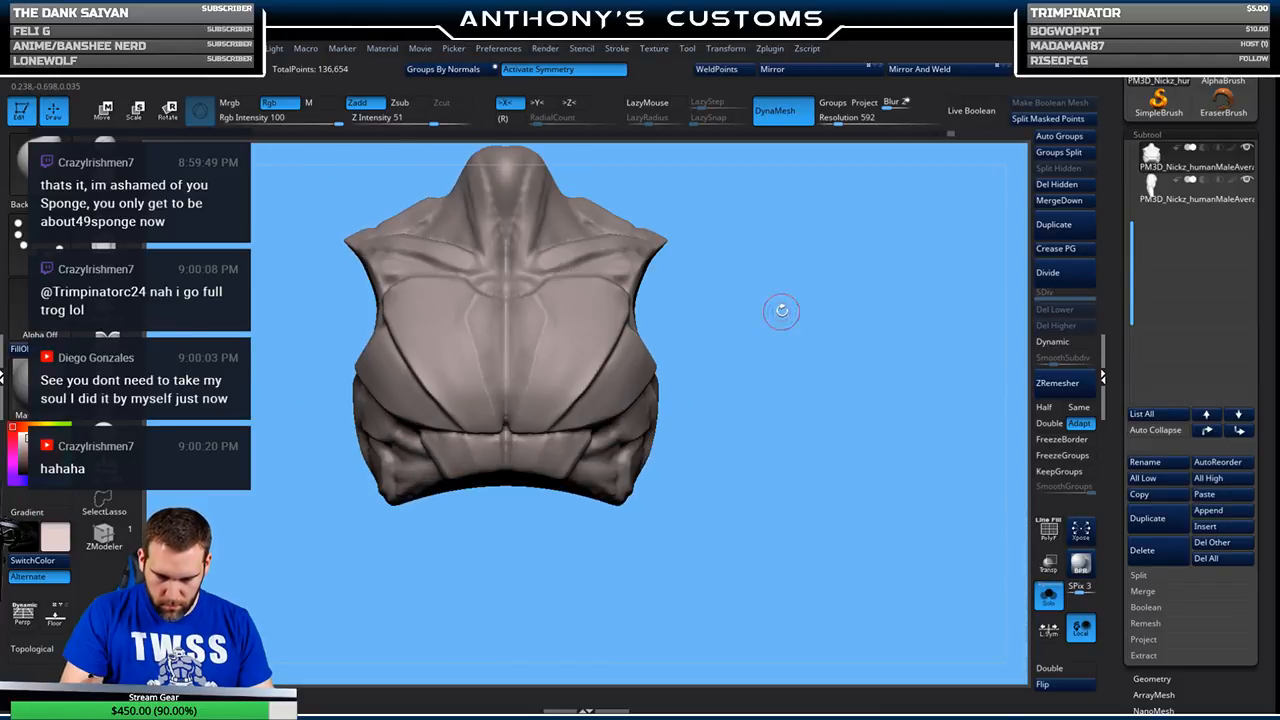
mouse_move(770, 356)
mouse_down()
mouse_move(755, 300)
mouse_move(752, 366)
mouse_up()
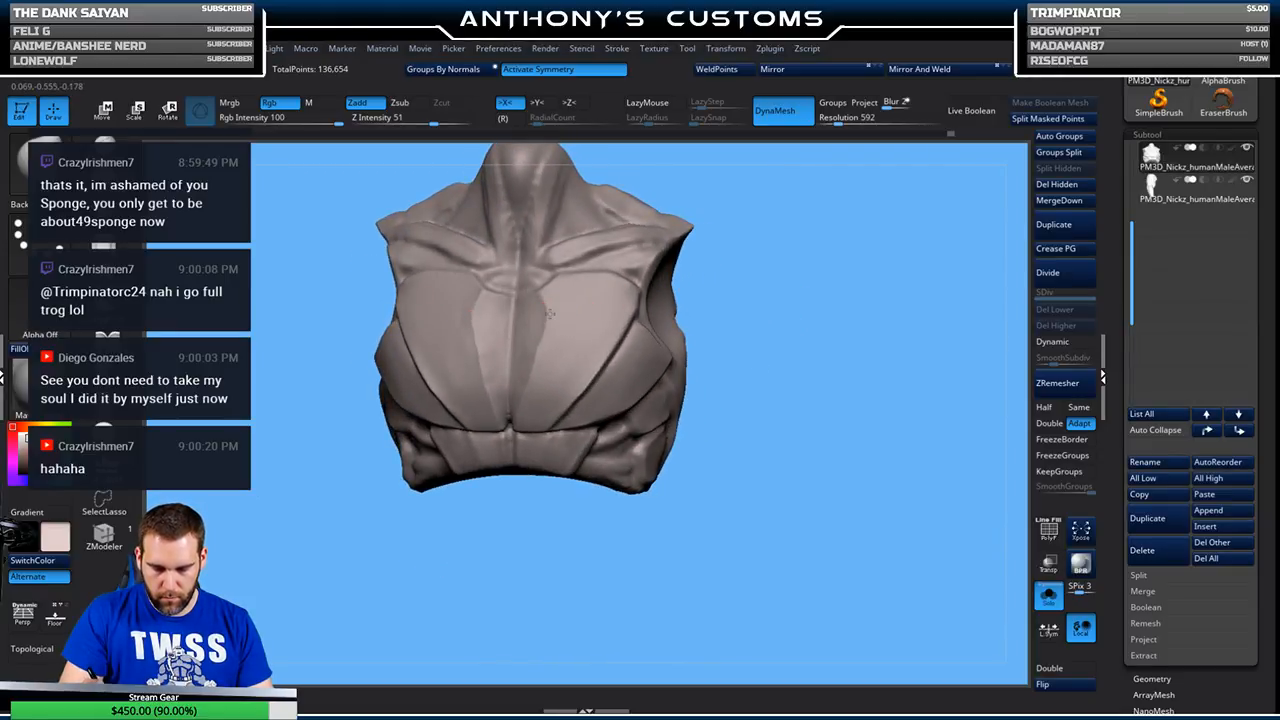
drag(725, 277, 706, 322)
- Flatten and smooth the inner pectoral planes beside the sternum with the hPolish brush at Z Intensity 37
click(104, 246)
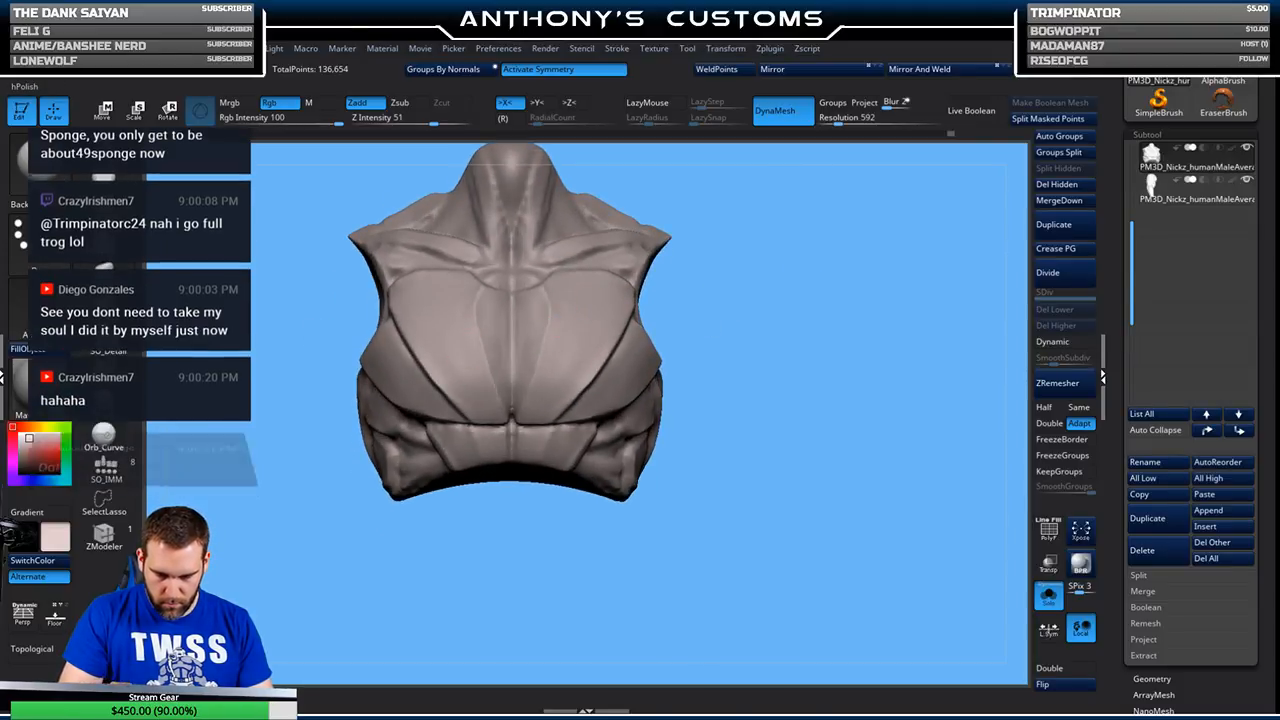
drag(739, 329, 734, 326)
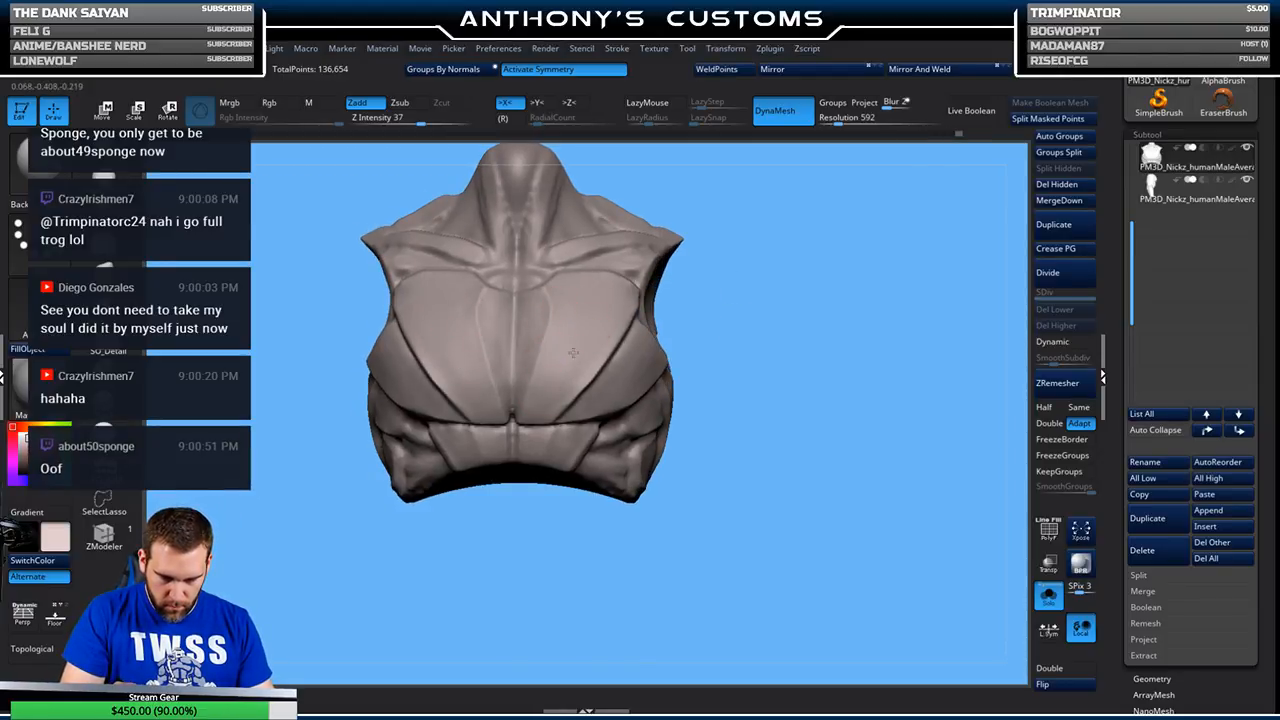
drag(698, 318, 716, 303)
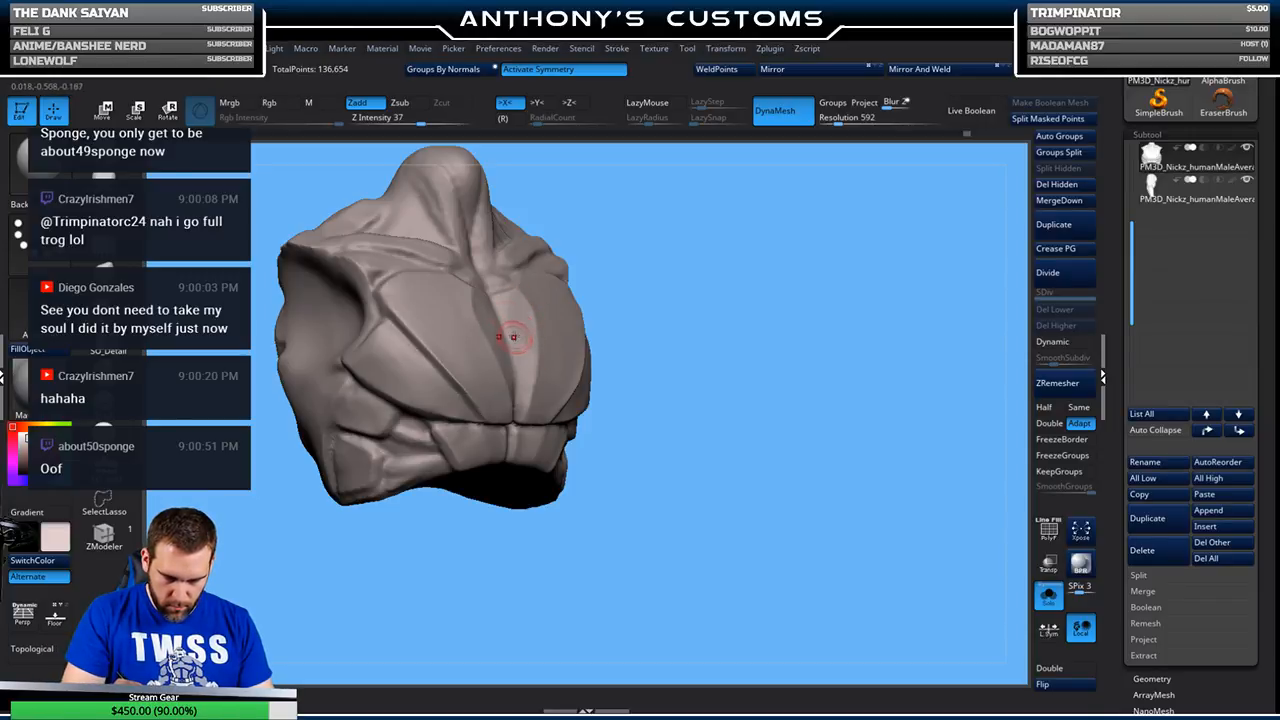
drag(694, 279, 641, 269)
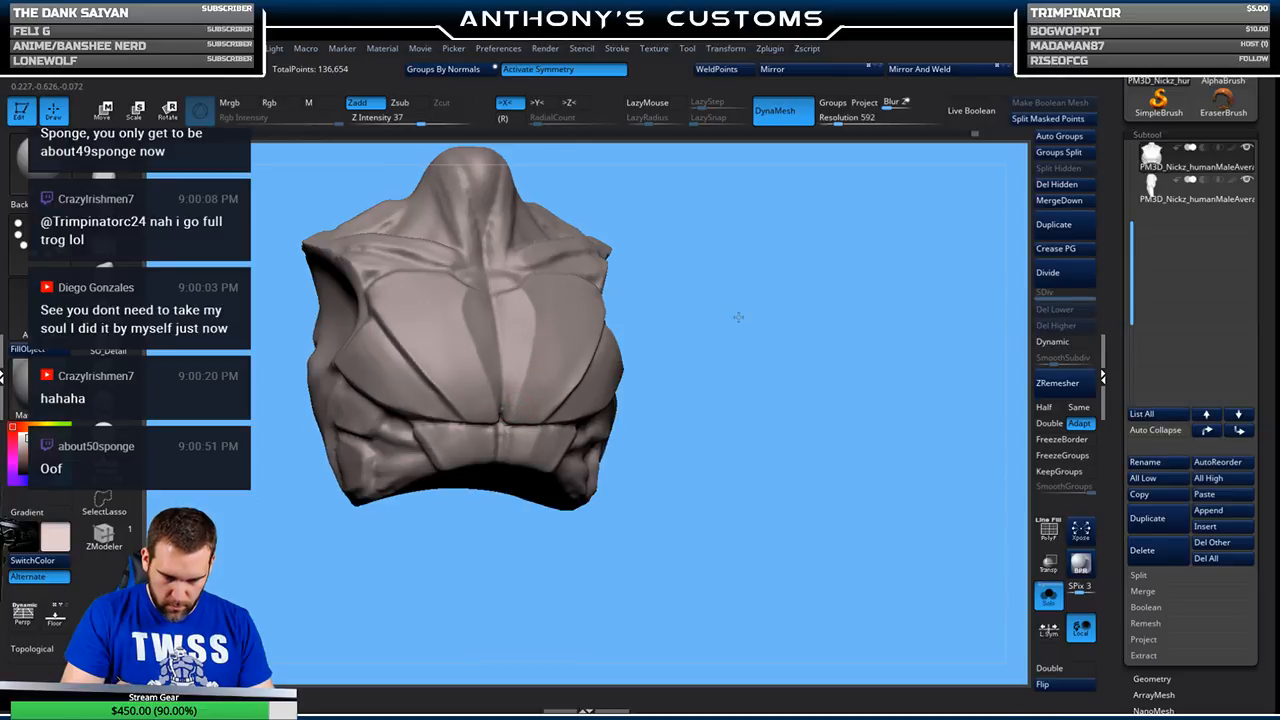
drag(734, 320, 749, 160)
mouse_move(771, 363)
mouse_down()
mouse_move(764, 316)
mouse_move(730, 307)
mouse_up()
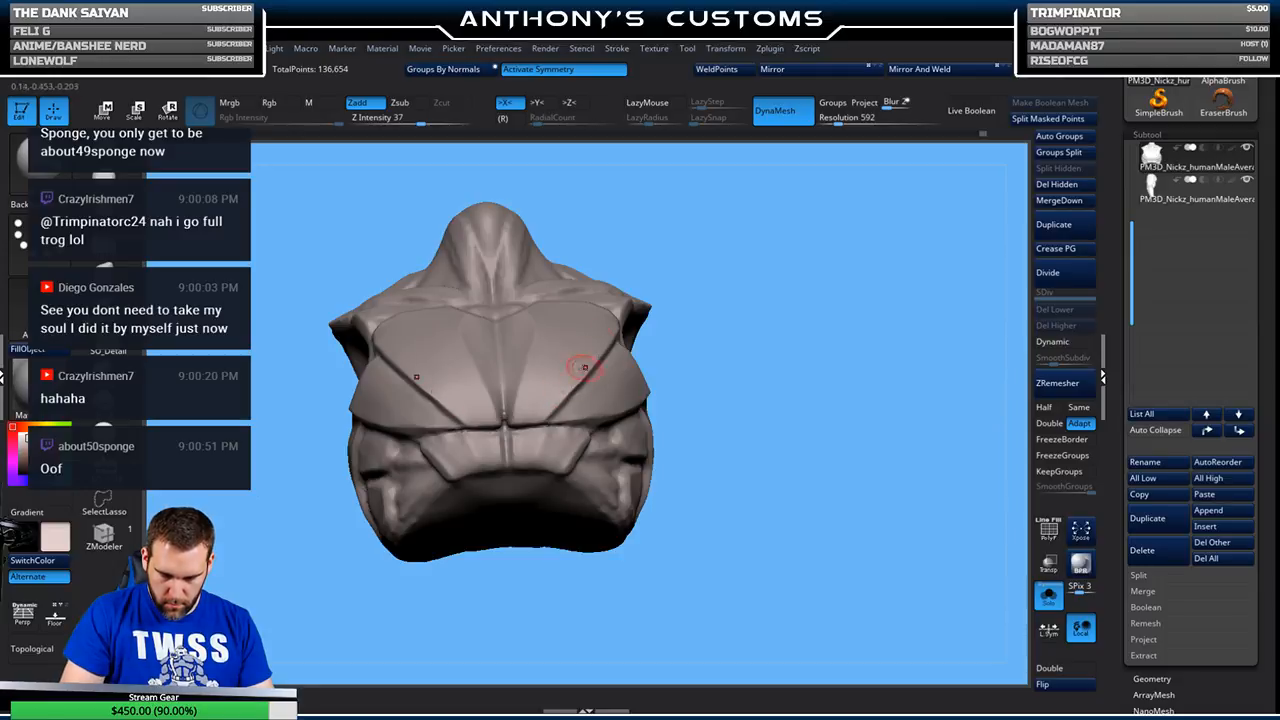
- Polish the outer lower pectoral plates and their lower edges toward the armpits with hPolish at Z Intensity 37
drag(736, 321, 594, 393)
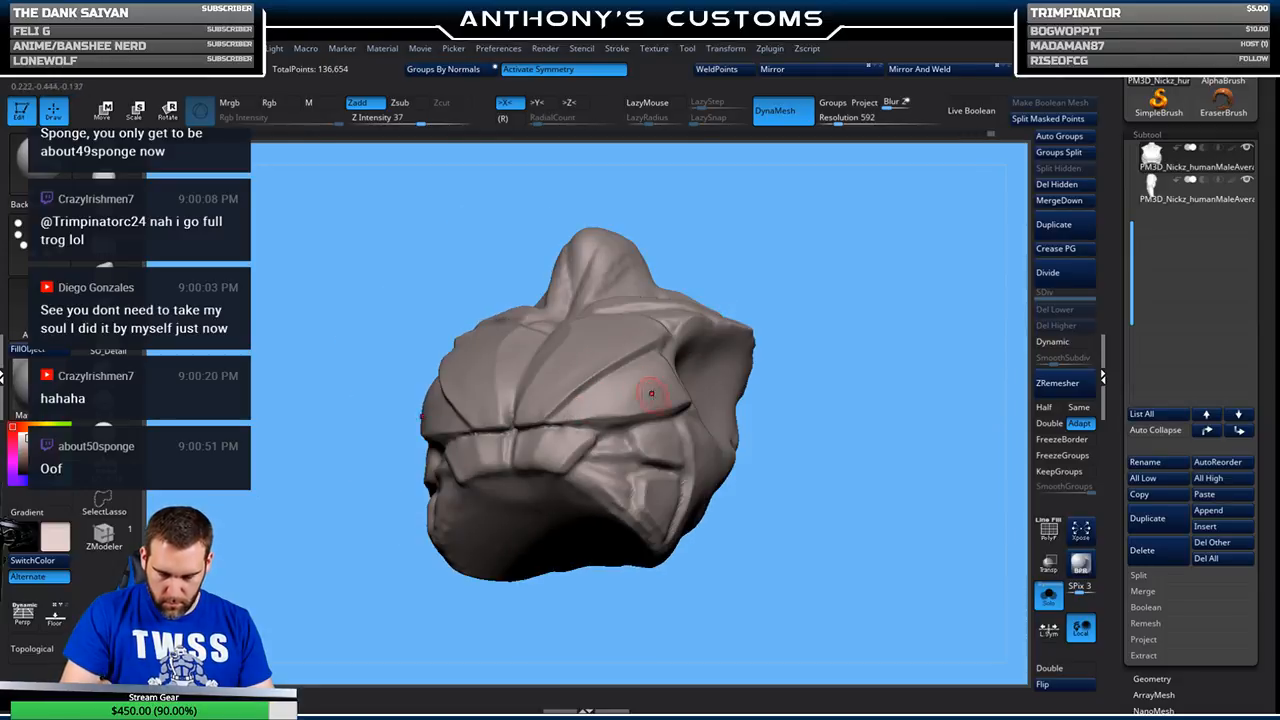
drag(771, 364, 643, 337)
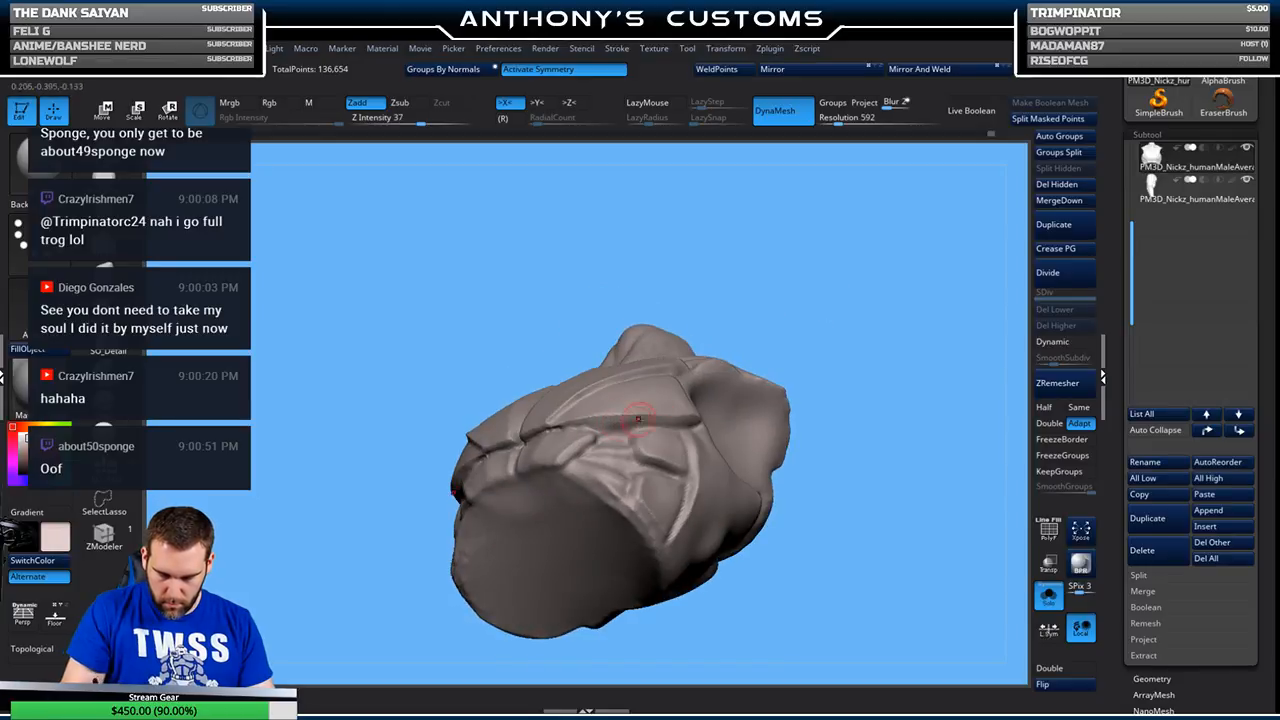
mouse_move(676, 411)
mouse_down()
mouse_move(871, 451)
mouse_move(687, 407)
mouse_up()
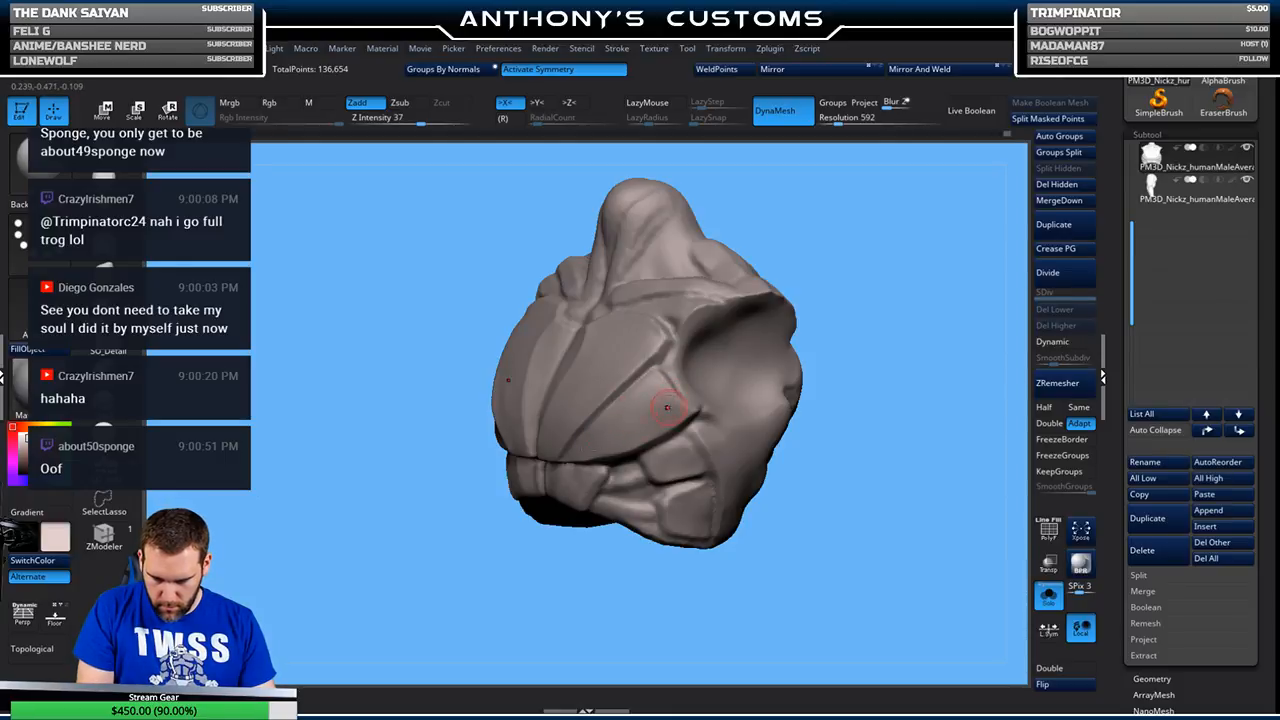
mouse_move(885, 415)
mouse_down()
mouse_move(808, 418)
mouse_move(805, 366)
mouse_move(786, 457)
mouse_move(770, 457)
mouse_up()
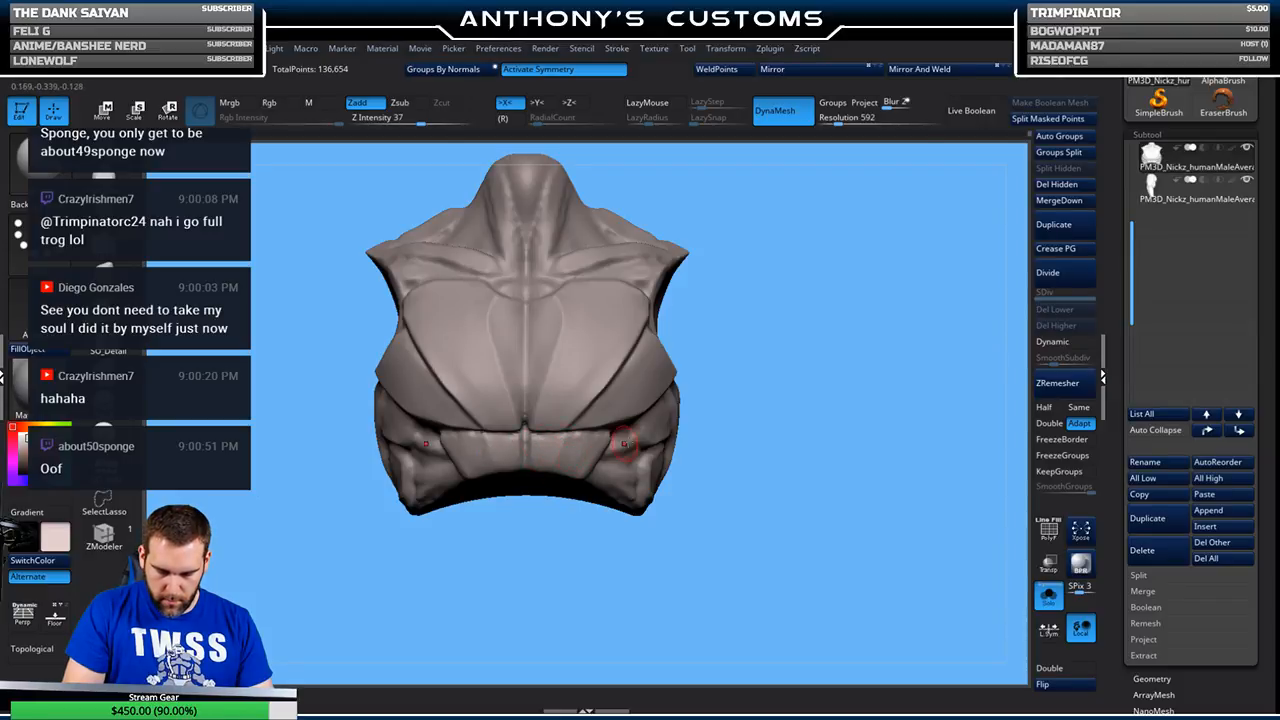
drag(815, 395, 792, 381)
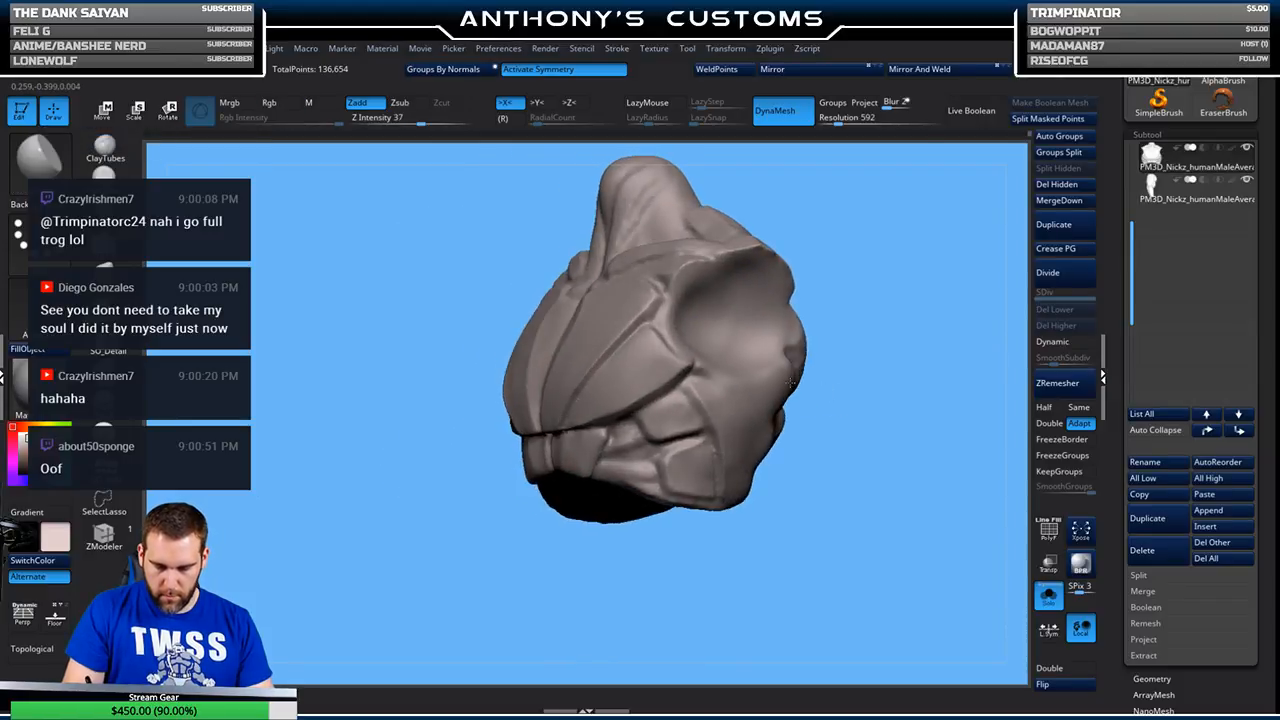
mouse_move(889, 383)
mouse_down()
mouse_move(769, 369)
mouse_move(854, 418)
mouse_move(789, 434)
mouse_move(811, 400)
mouse_up()
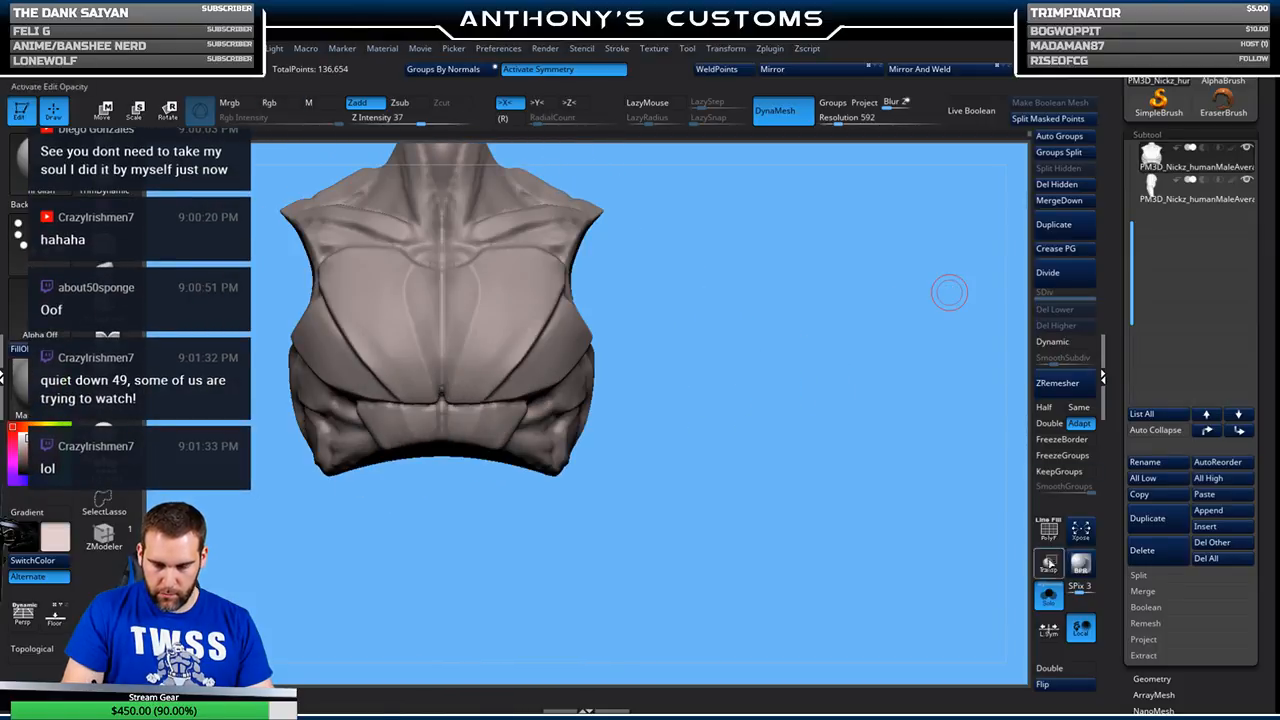
- Show the whole figure again and tighten the creases along the chest's side with the Pinch brush at Z Intensity 20
click(1048, 596)
mouse_move(654, 566)
alt+mouse_down()
mouse_move(684, 344)
mouse_move(809, 350)
mouse_move(814, 337)
mouse_move(797, 386)
mouse_move(862, 325)
mouse_move(840, 320)
mouse_move(871, 306)
mouse_move(852, 300)
mouse_move(868, 259)
alt+mouse_up()
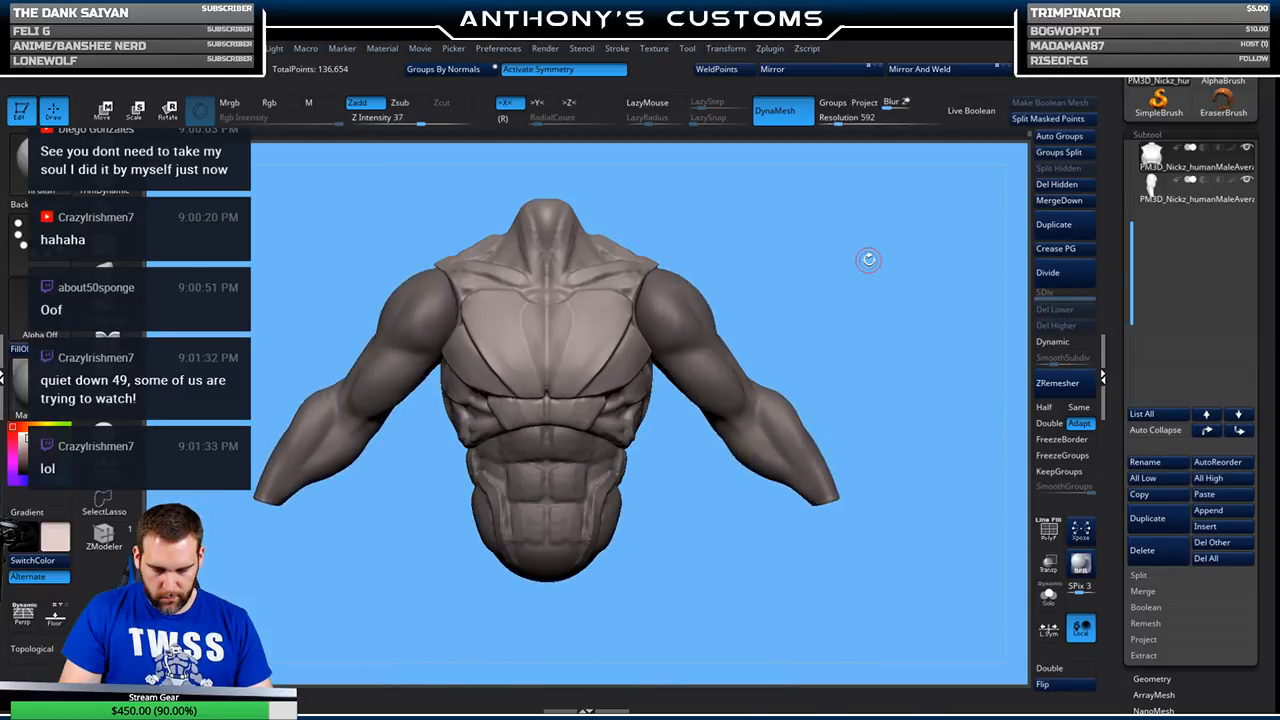
mouse_move(856, 340)
mouse_down()
mouse_move(800, 323)
mouse_move(831, 259)
mouse_move(811, 355)
mouse_move(865, 295)
mouse_up()
key(b)
key(p)
key(i)
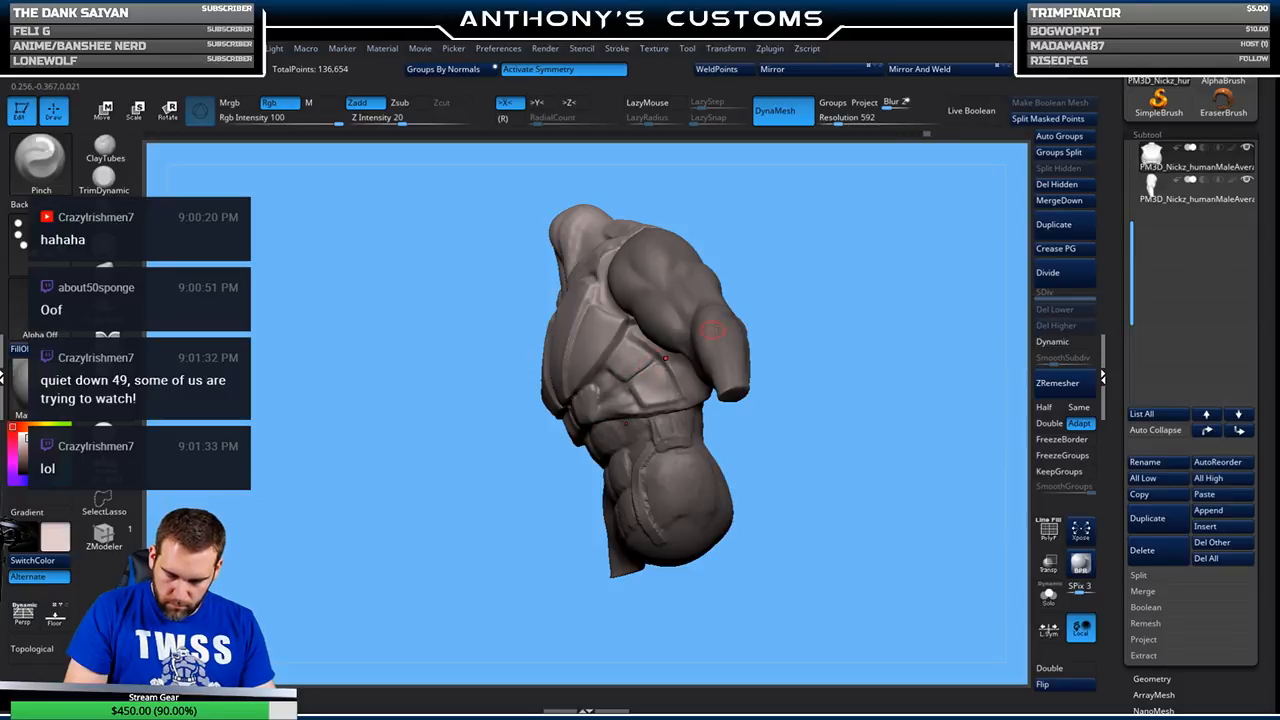
mouse_move(848, 309)
mouse_down()
mouse_move(856, 350)
mouse_move(897, 277)
mouse_move(862, 234)
mouse_move(840, 283)
mouse_move(849, 275)
mouse_move(815, 259)
mouse_move(837, 240)
mouse_move(823, 229)
mouse_up()
- Build up the ribs below the outer chest with ClayTubes at Z Intensity 49, re-DynaMesh the torso, and smooth the added clay
click(105, 148)
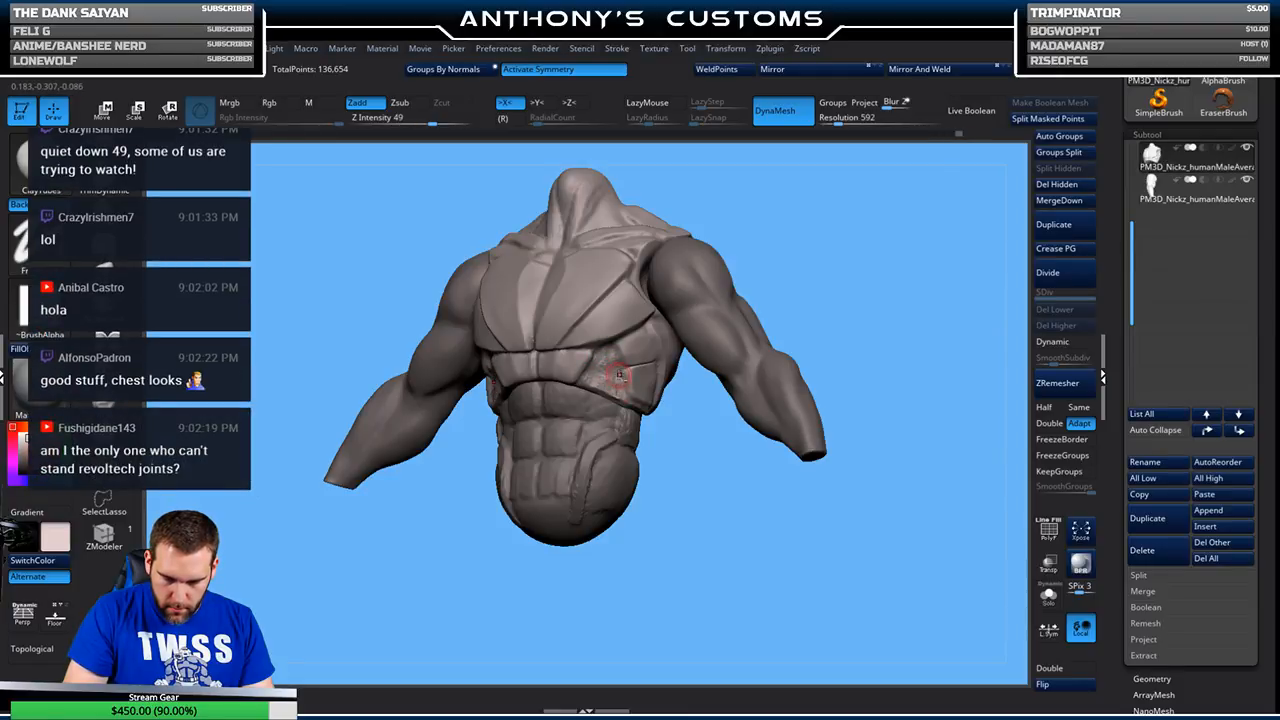
mouse_move(814, 249)
ctrl+mouse_down()
mouse_move(857, 260)
mouse_move(814, 271)
ctrl+mouse_up()
key(space)
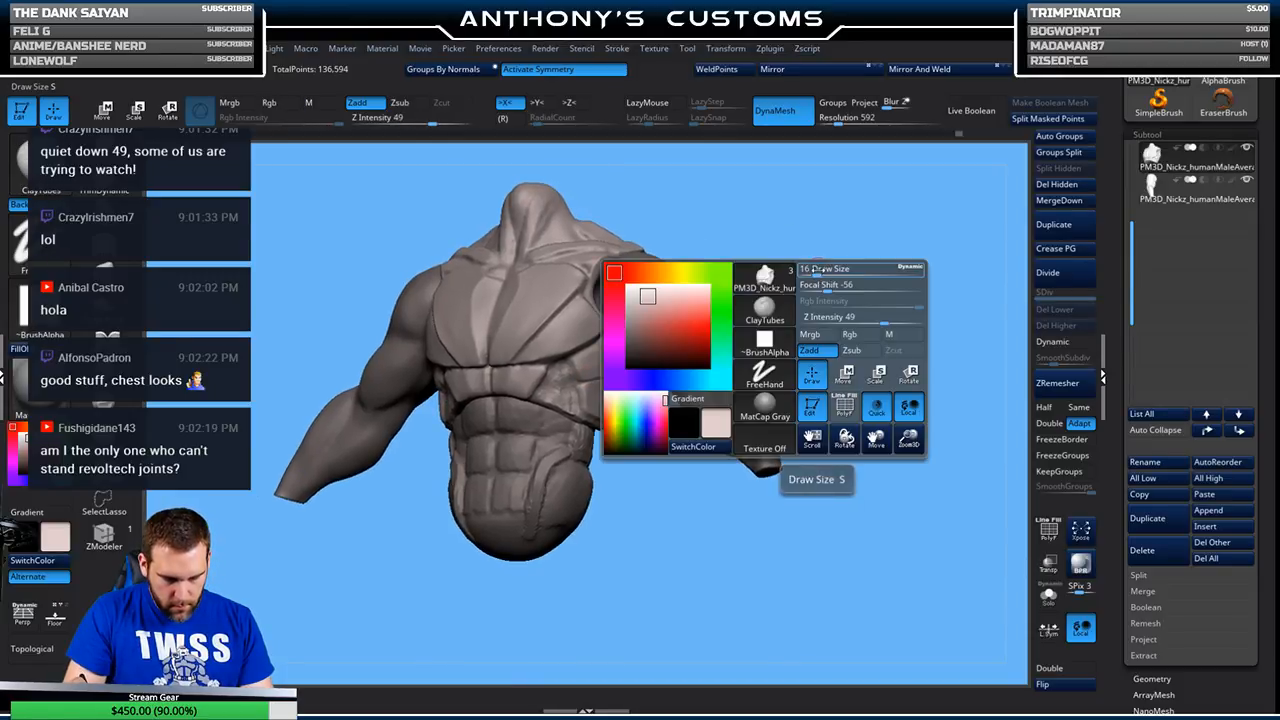
key(shift)
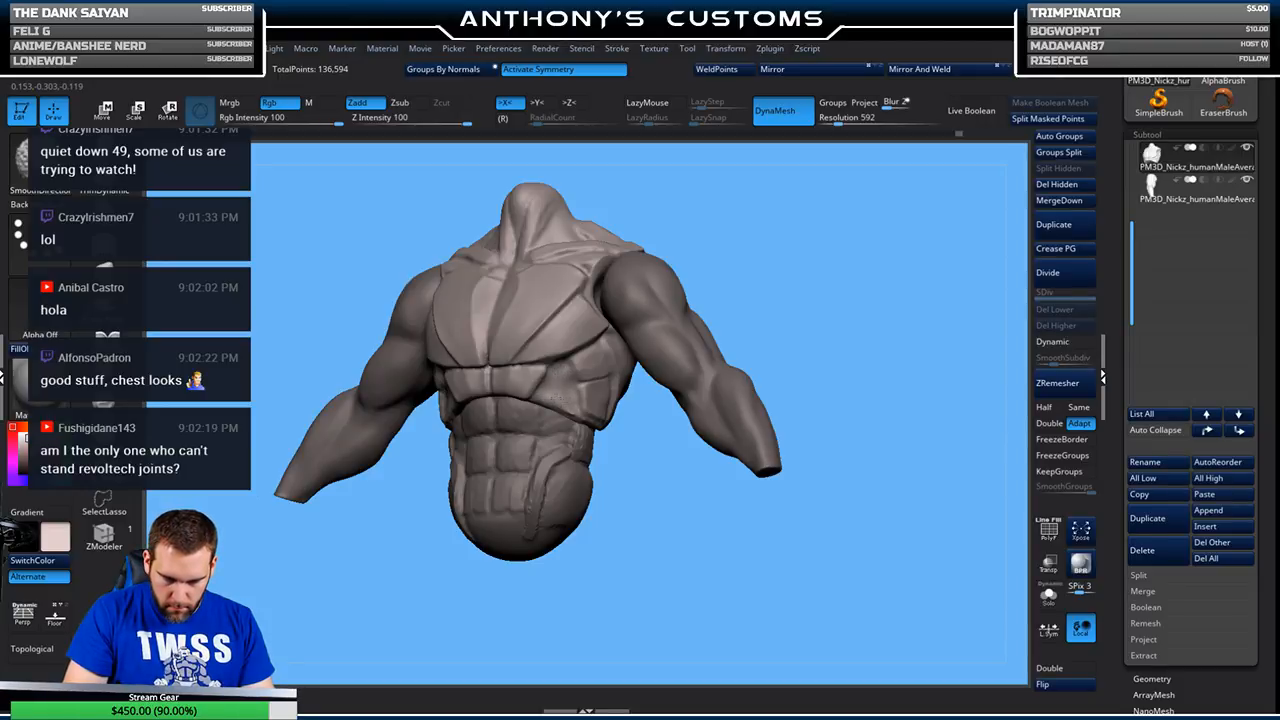
drag(766, 266, 809, 268)
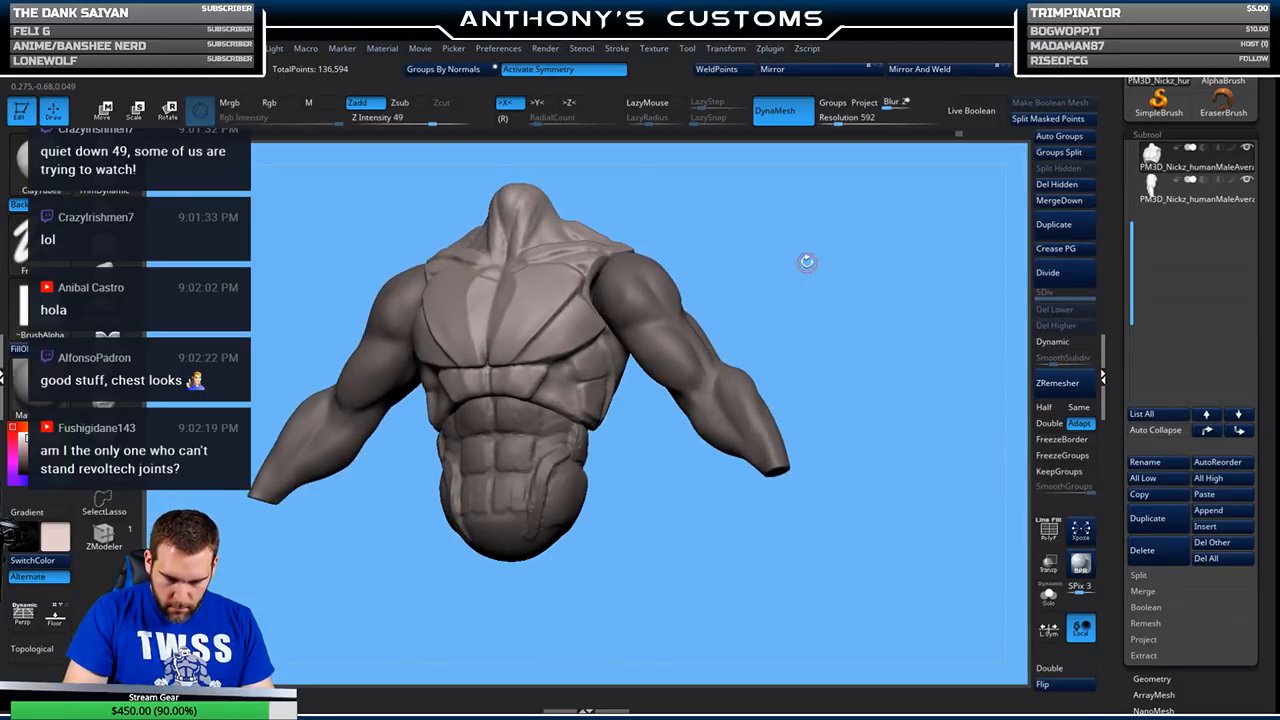
- Refine the rib planes beside the upper abdominal plates and define their borders with SO_Detail at Z Intensity 10
click(108, 263)
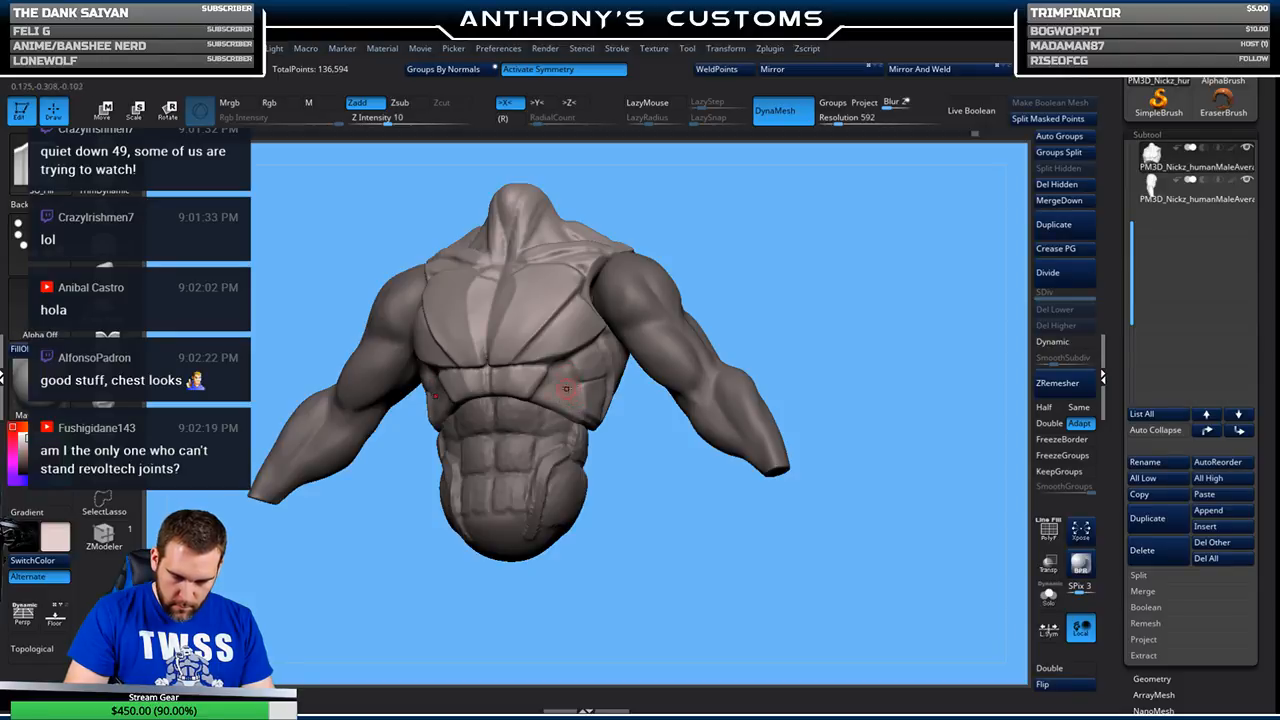
click(110, 334)
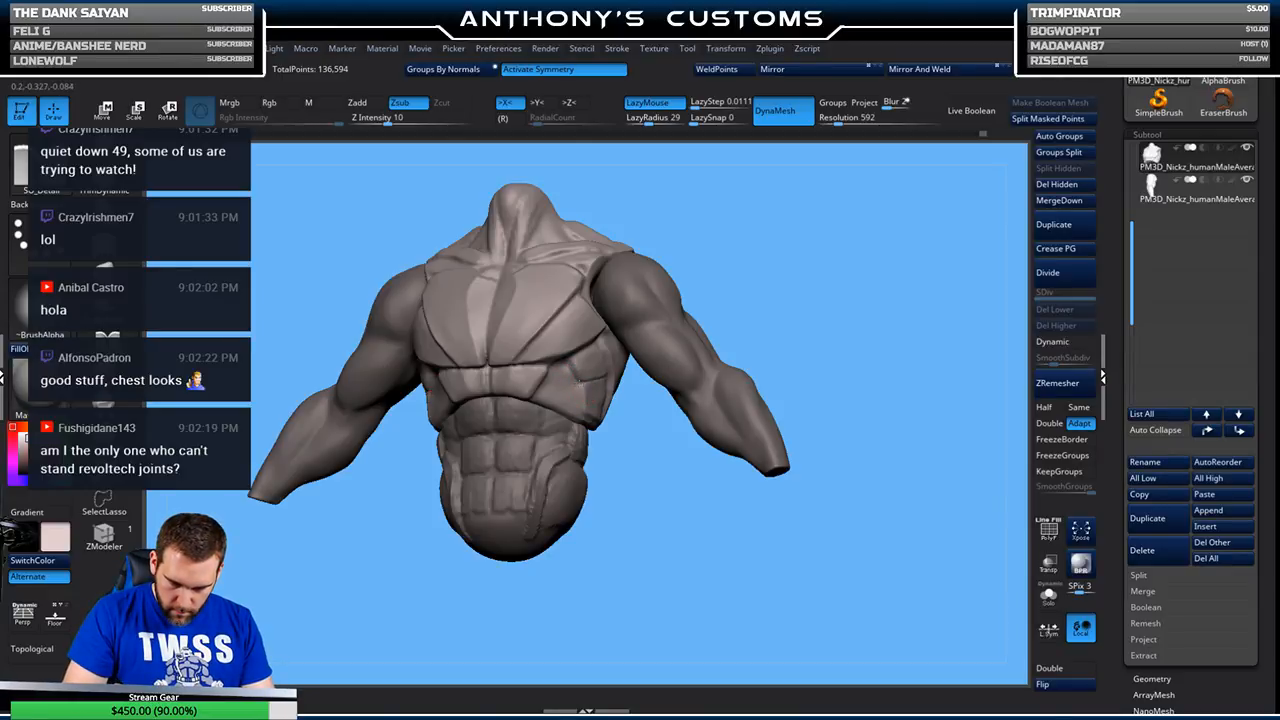
- Add curved, stacked rib bands beside the upper abdominal plates with ClayTubes at Z Intensity 49
mouse_move(787, 332)
mouse_down()
mouse_move(775, 335)
mouse_move(803, 306)
mouse_move(718, 302)
mouse_move(745, 260)
mouse_move(825, 256)
mouse_move(810, 266)
mouse_up()
click(104, 268)
key(space)
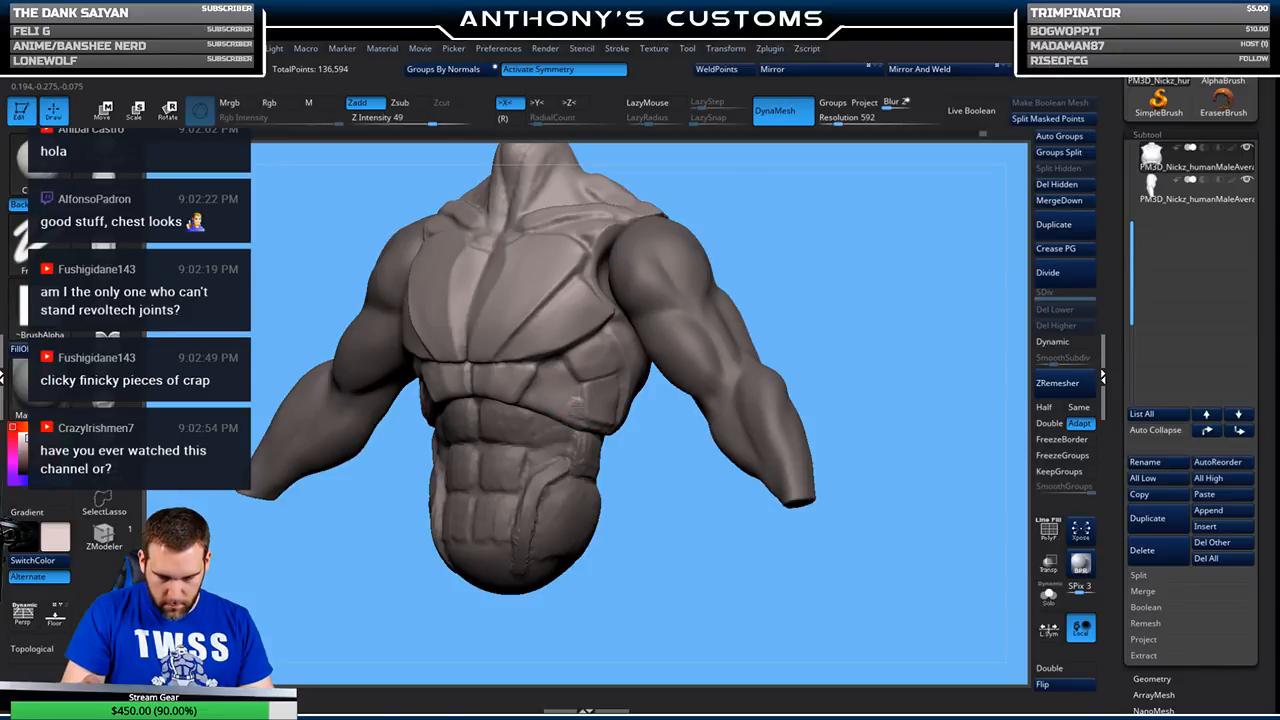
key(space)
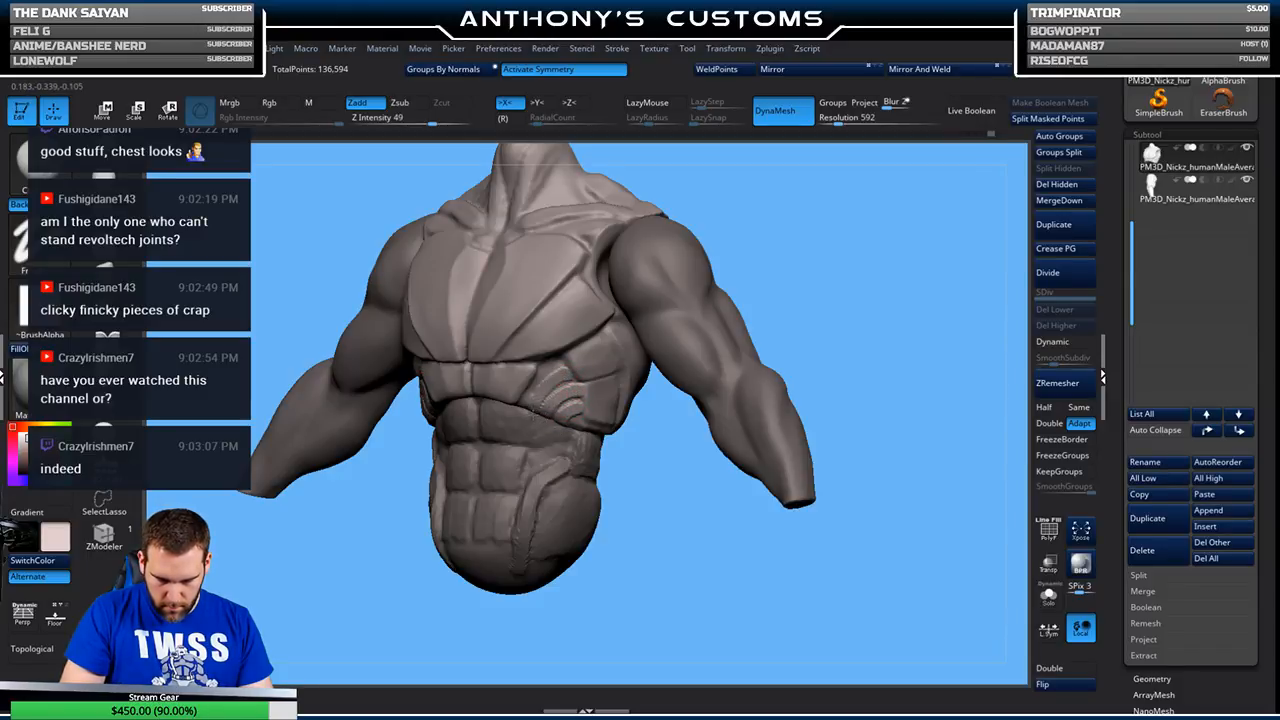
- Carve crisp grooves between the curved rib bands with SO_Detail in Zsub at Z Intensity 10
mouse_move(772, 288)
mouse_down()
mouse_move(832, 279)
mouse_move(777, 277)
mouse_move(565, 360)
mouse_up()
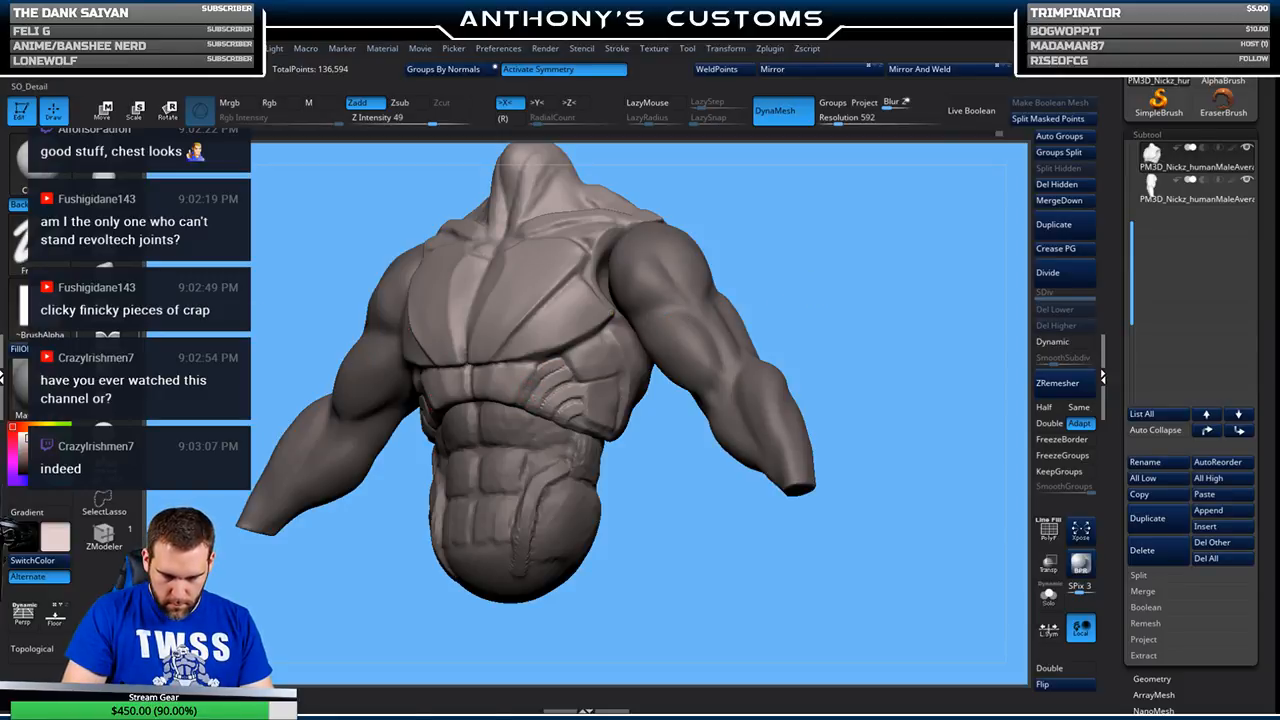
click(105, 275)
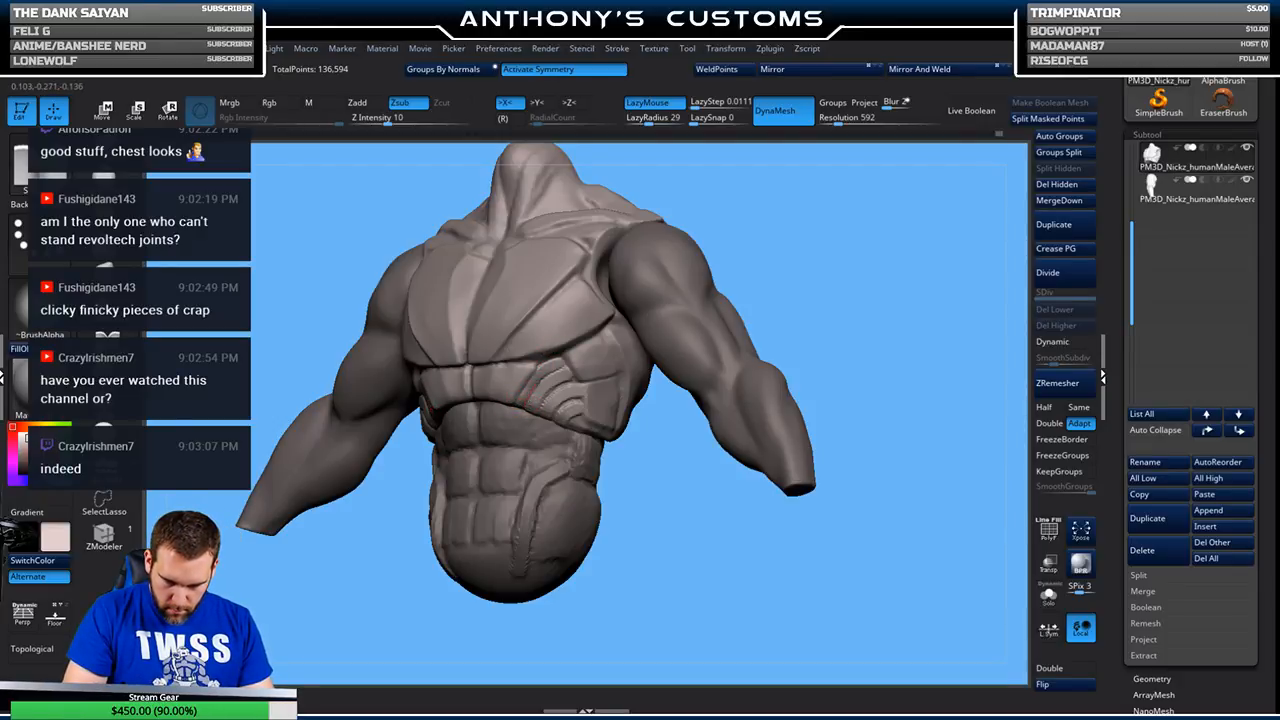
drag(738, 297, 806, 292)
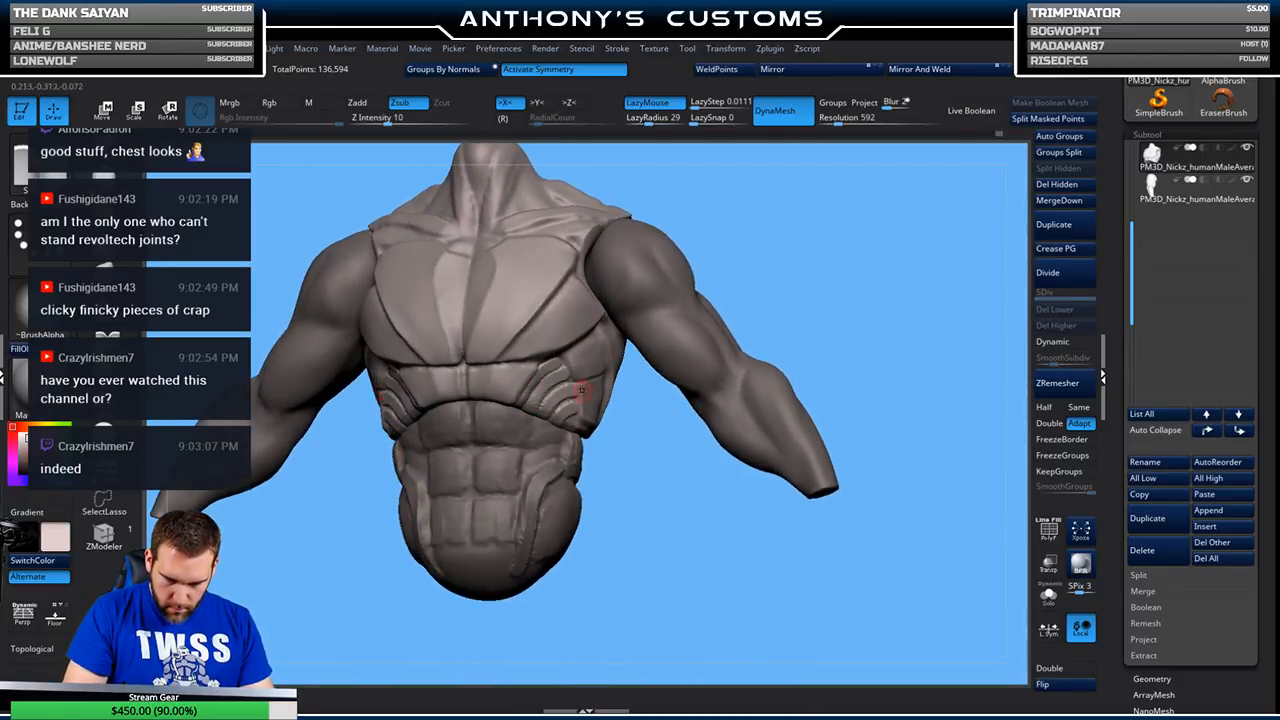
drag(785, 284, 846, 257)
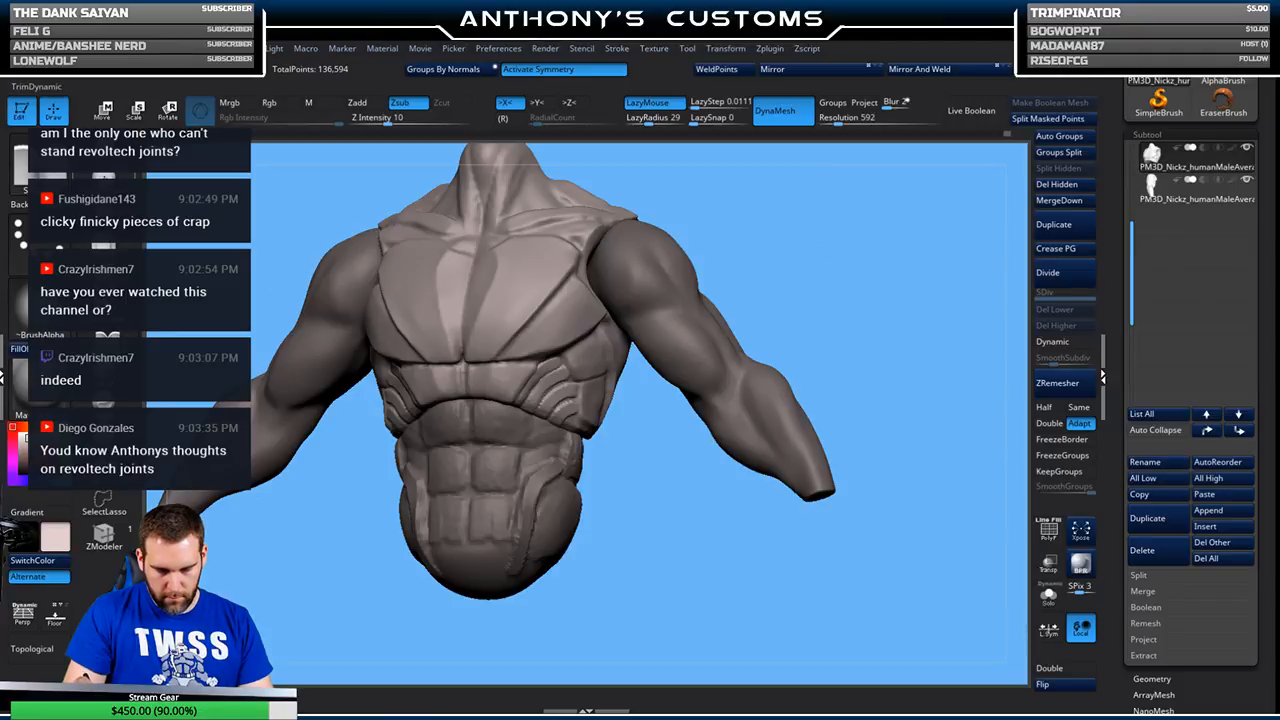
- Build up volume on the upper abdominal plates directly beneath the pectorals with ClayTubes at Z Intensity 49
key(b)
key(c)
key(b)
drag(774, 203, 800, 245)
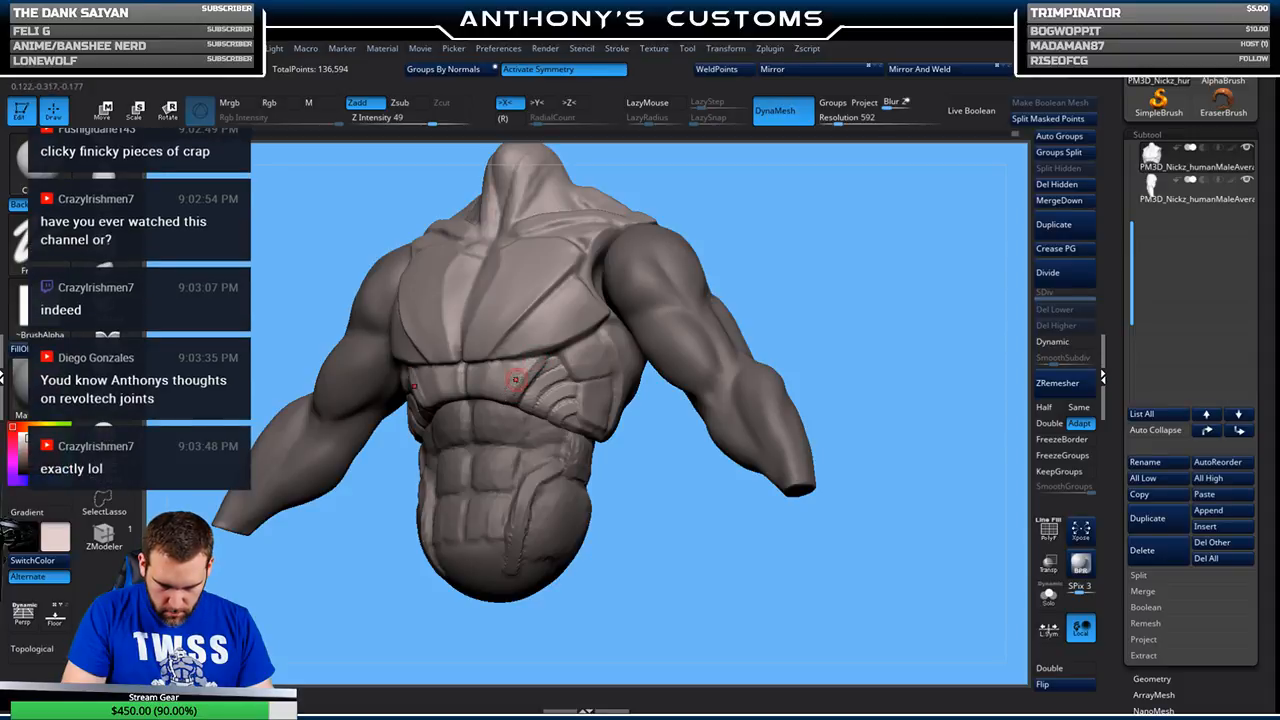
drag(518, 368, 508, 388)
shift+drag(703, 257, 816, 274)
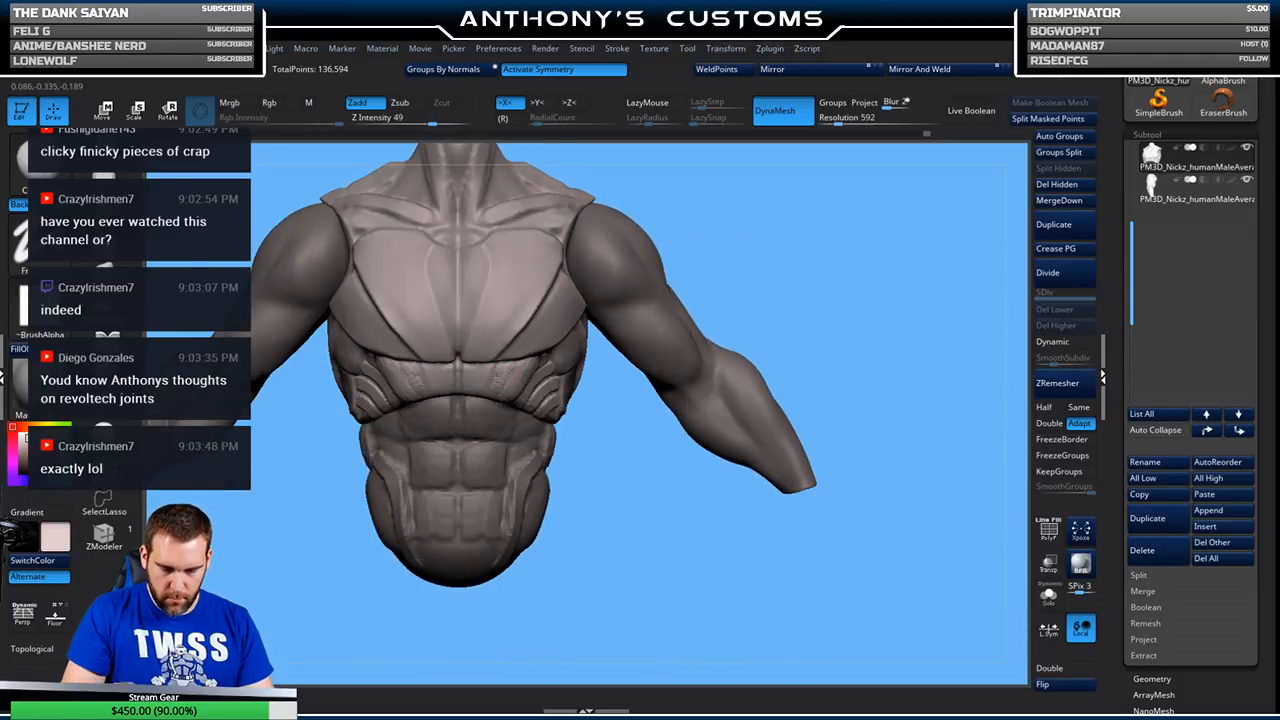
- Re-DynaMesh the torso and smooth the clay texture on the upper abdominal plates
mouse_move(823, 292)
shift+mouse_down()
mouse_move(832, 284)
mouse_move(812, 300)
mouse_move(808, 268)
shift+mouse_up()
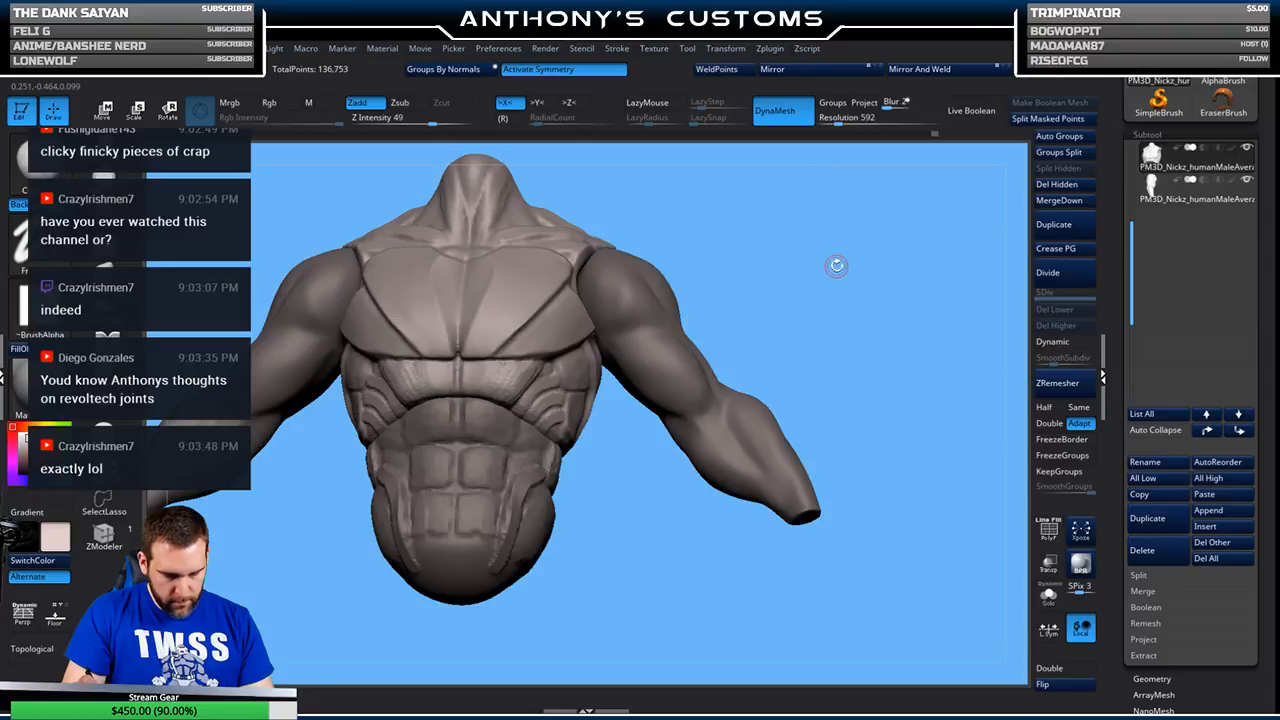
drag(814, 258, 806, 257)
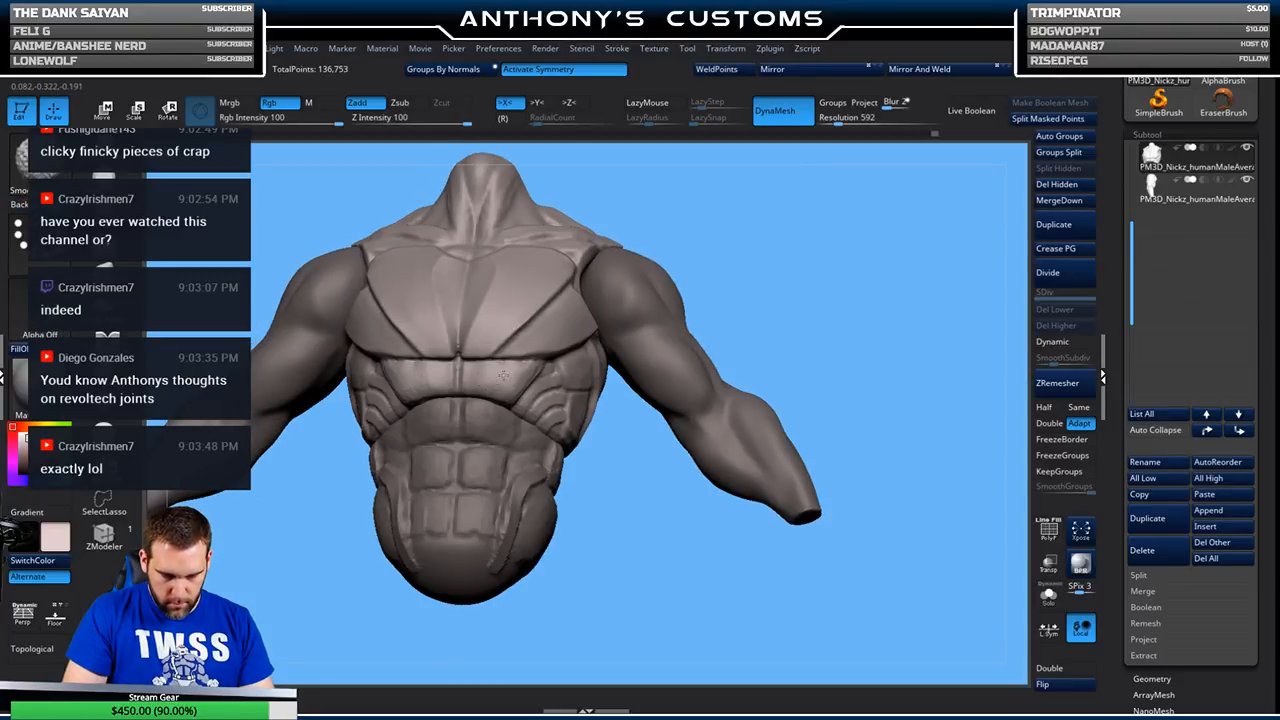
shift+drag(531, 372, 522, 374)
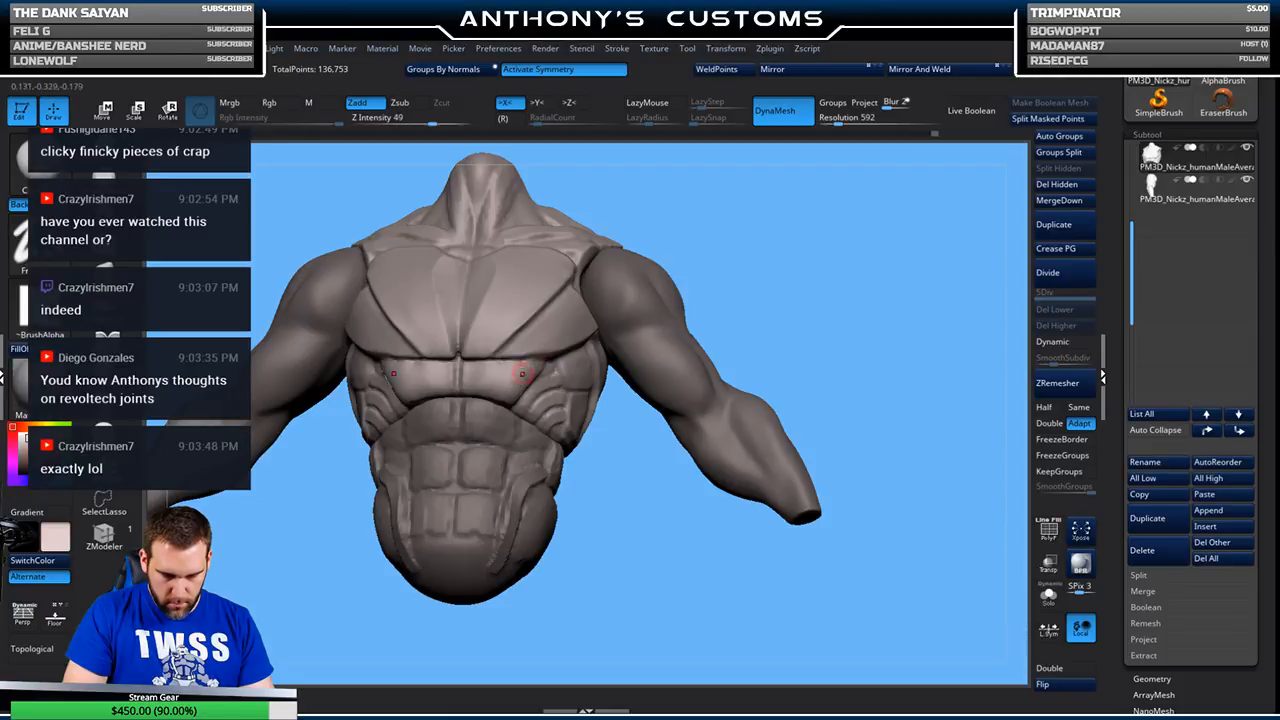
- Sharpen the creases around the upper abdominal plates with SO_Detail in Zsub at Z Intensity 10
click(105, 320)
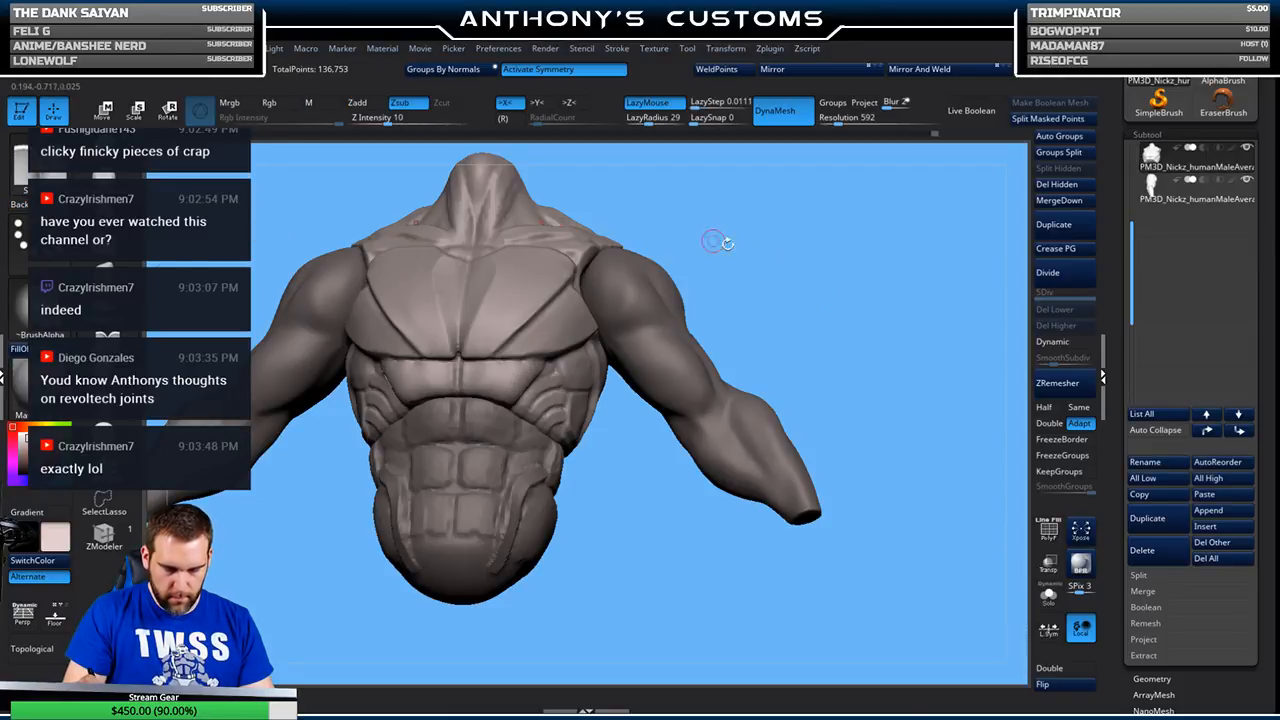
drag(718, 242, 672, 248)
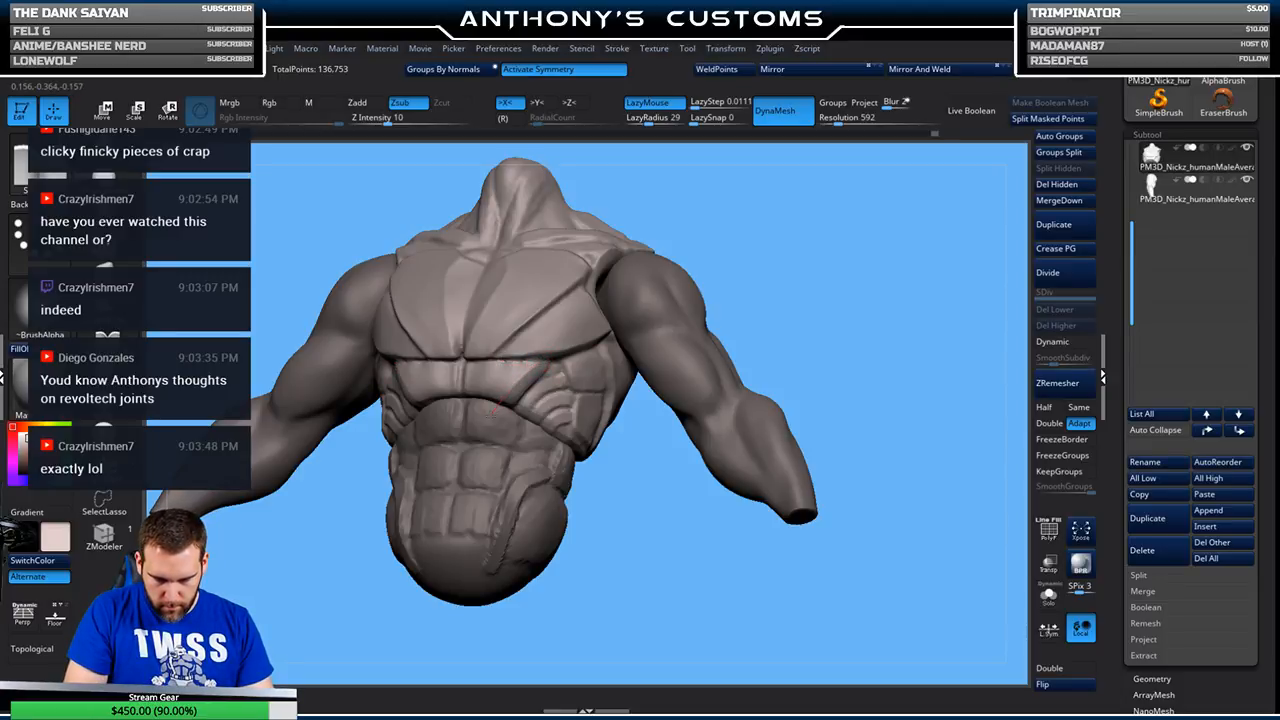
mouse_move(812, 272)
mouse_down()
mouse_move(790, 288)
mouse_move(662, 300)
mouse_move(511, 390)
mouse_up()
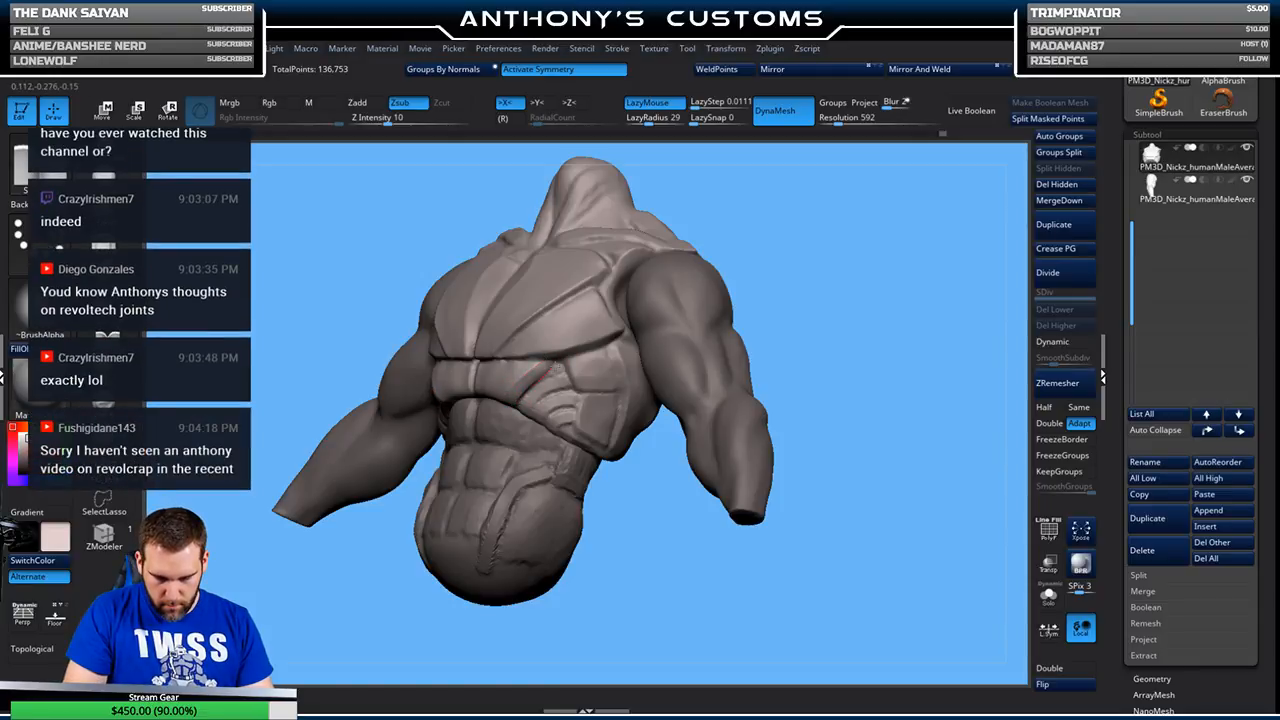
drag(786, 272, 855, 219)
- Reshape the outer silhouette of the ribs and lats with the Move brush at Z Intensity 51
mouse_move(822, 240)
alt+mouse_down()
mouse_move(823, 284)
mouse_move(786, 270)
mouse_move(766, 278)
mouse_move(771, 300)
mouse_move(780, 292)
alt+mouse_up()
key(b)
key(m)
key(v)
key(space)
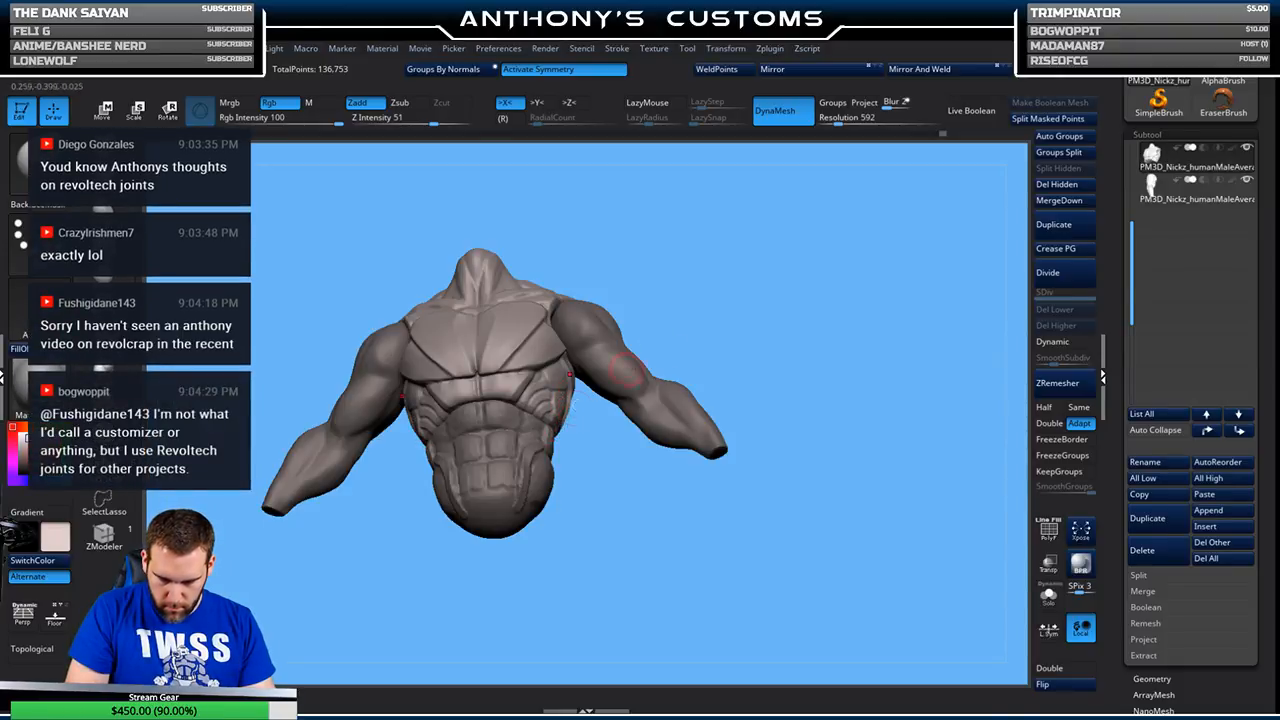
shift+drag(764, 304, 780, 323)
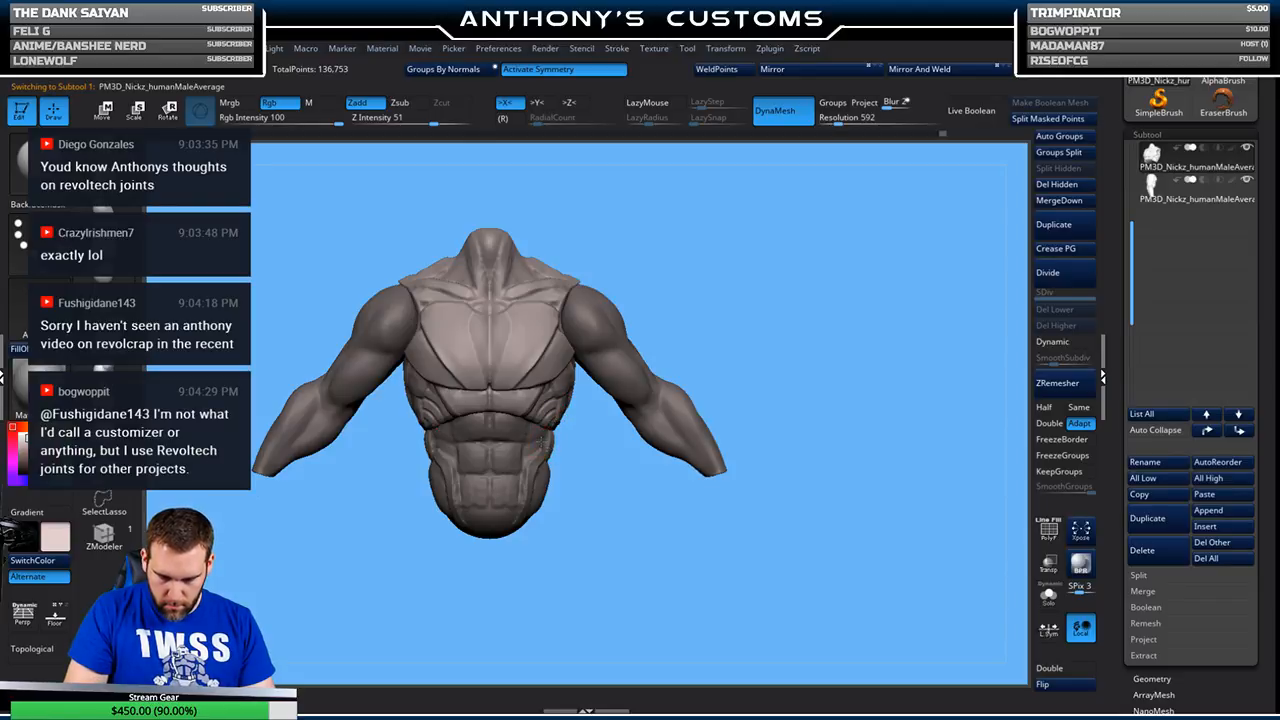
- Isolate the abdomen piece and flatten its flanks with TrimDynamic in Zsub at Z Intensity 43, then restore all subtools
alt+click(556, 440)
click(1057, 597)
drag(893, 561, 824, 544)
mouse_move(752, 343)
alt+mouse_down()
mouse_move(706, 458)
mouse_move(762, 400)
alt+mouse_up()
mouse_move(785, 399)
mouse_down()
mouse_move(750, 395)
mouse_move(743, 363)
mouse_up()
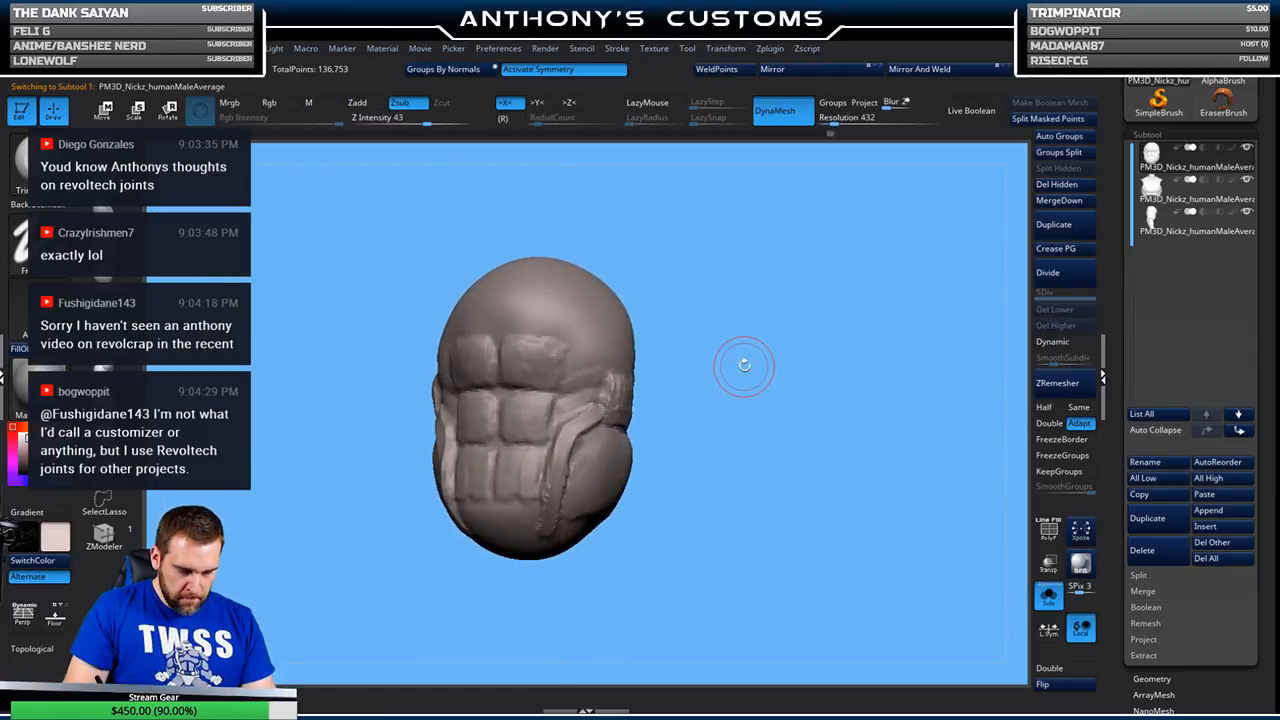
key(space)
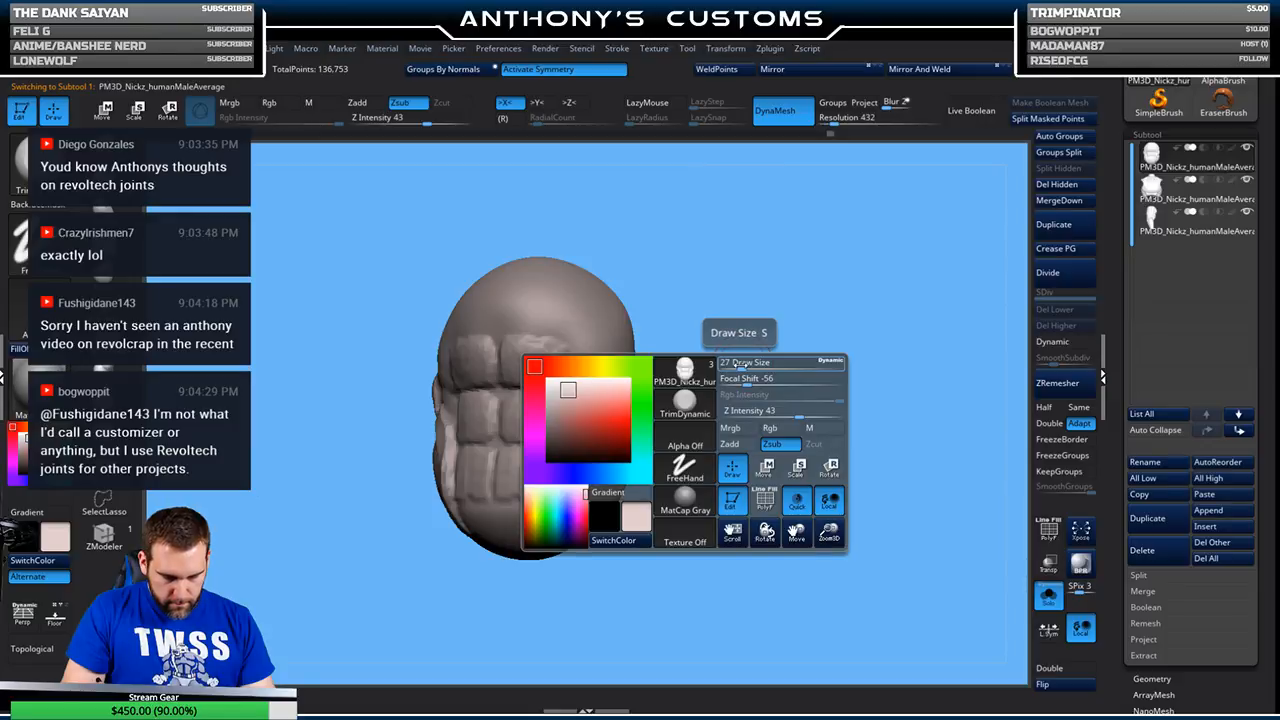
drag(740, 365, 757, 337)
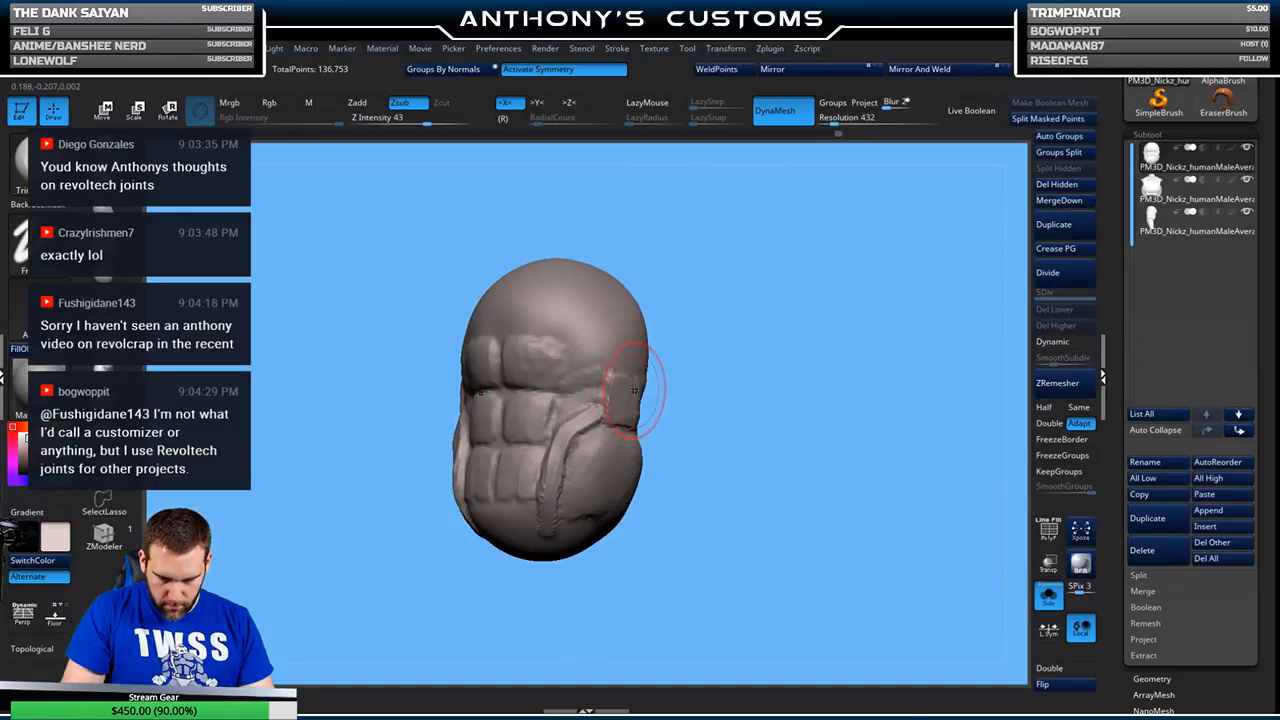
drag(633, 400, 744, 382)
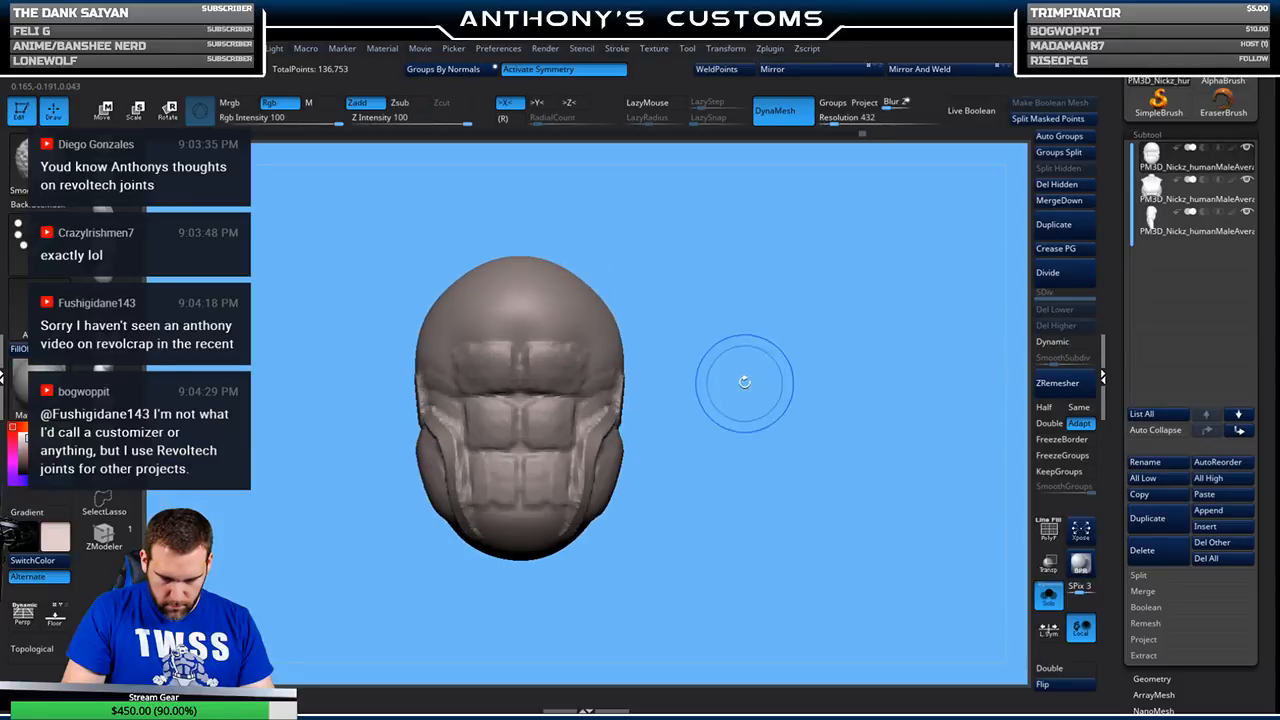
click(1048, 598)
- Build up vertical muscle strips beside the upper abs with ClayTubes in Zadd at Z Intensity 49
key(space)
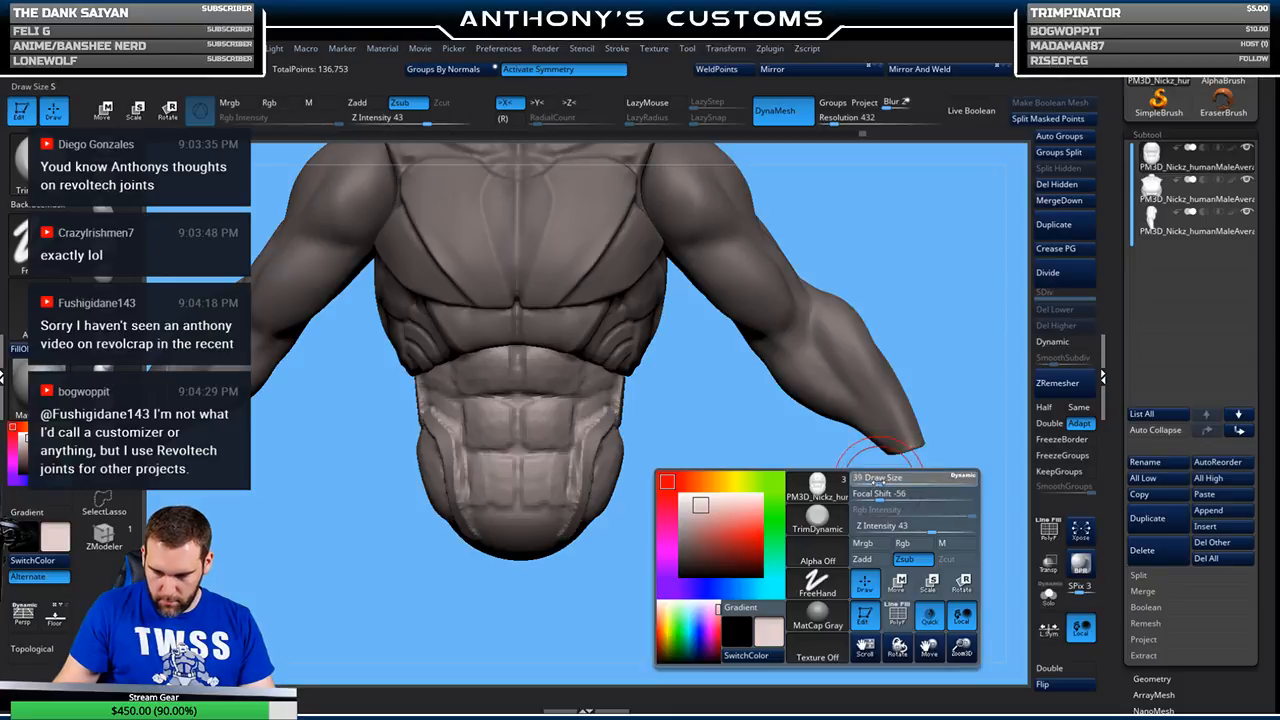
drag(837, 496, 700, 471)
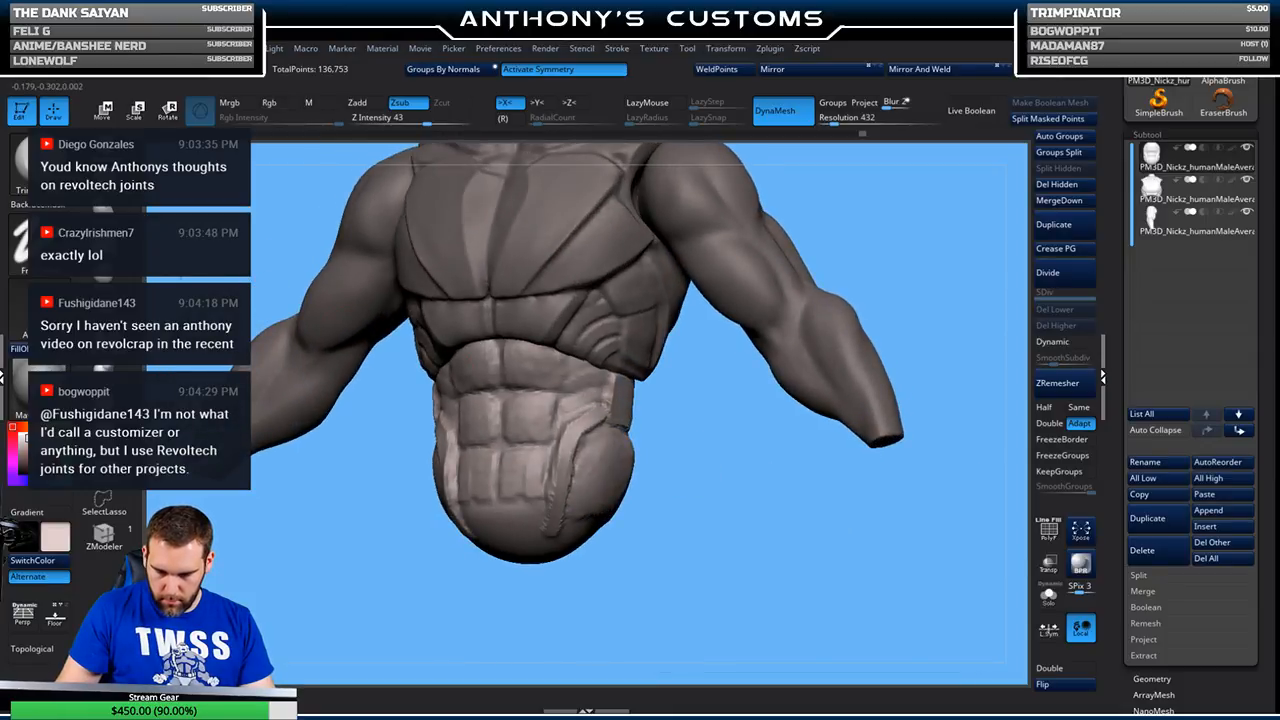
click(103, 188)
key(space)
drag(711, 464, 704, 464)
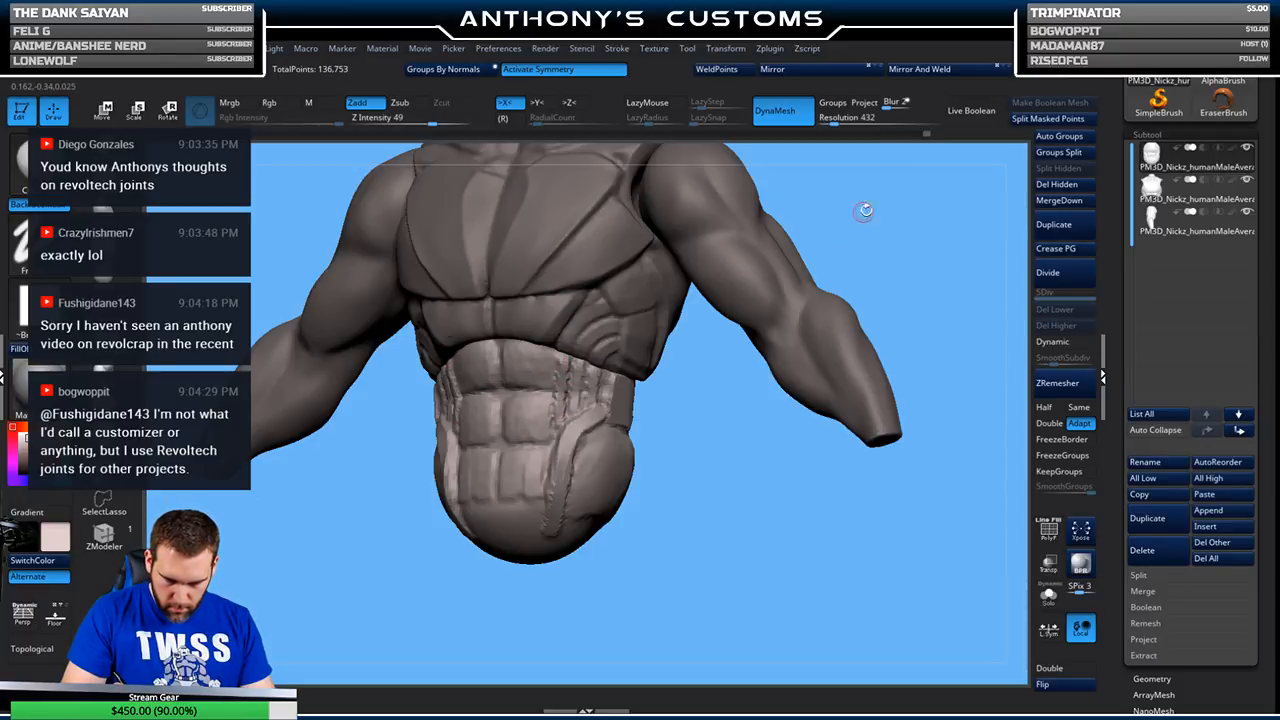
- Raise the abdomen's DynaMesh resolution to 592 and re-DynaMesh it
drag(835, 121, 840, 122)
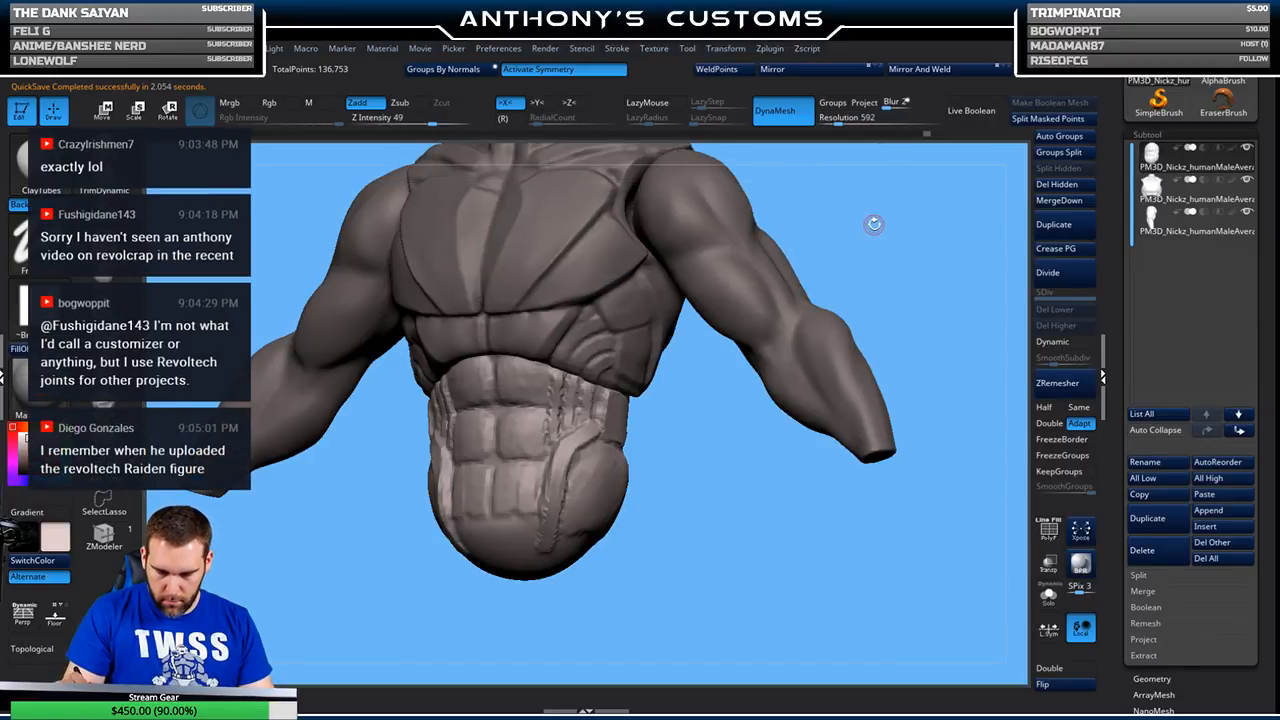
ctrl+click(903, 233)
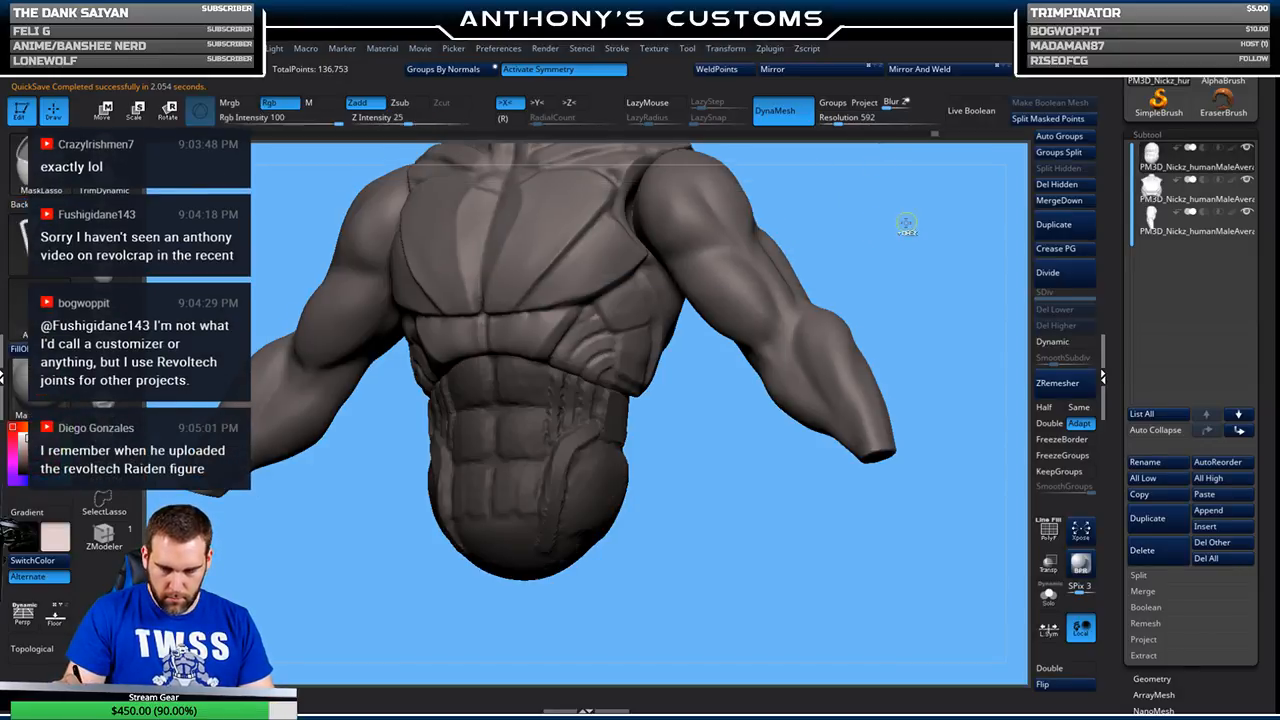
ctrl+click(906, 222)
ctrl+click(887, 198)
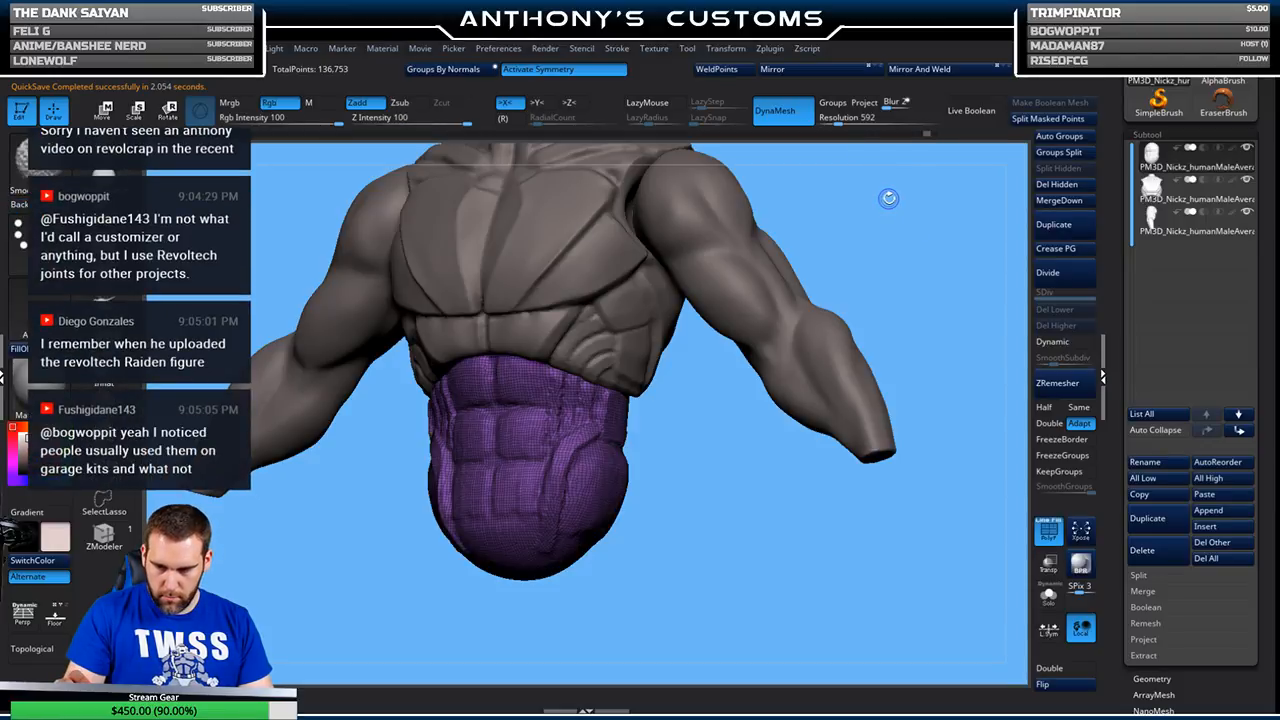
ctrl+click(886, 200)
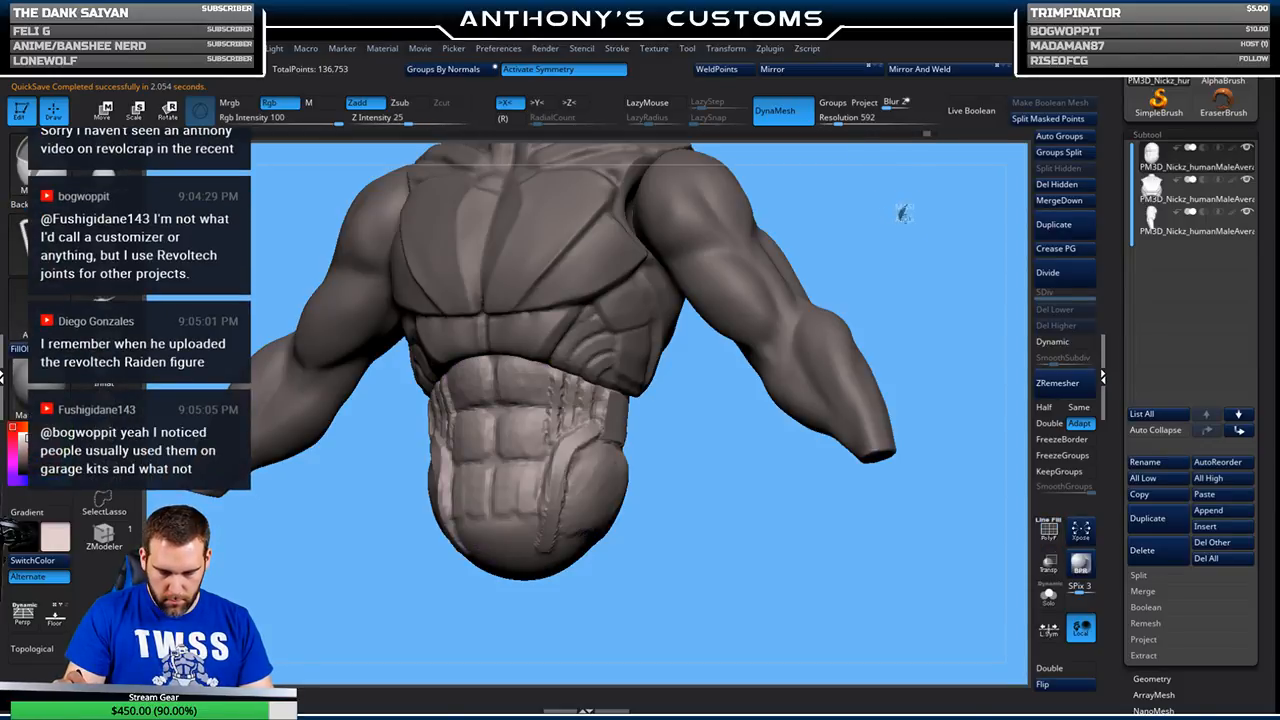
ctrl+drag(904, 214, 905, 219)
- Extend the ClayTubes strips along the outer edge of the abs to the lower abdomen and smooth the clay texture
drag(556, 384, 551, 430)
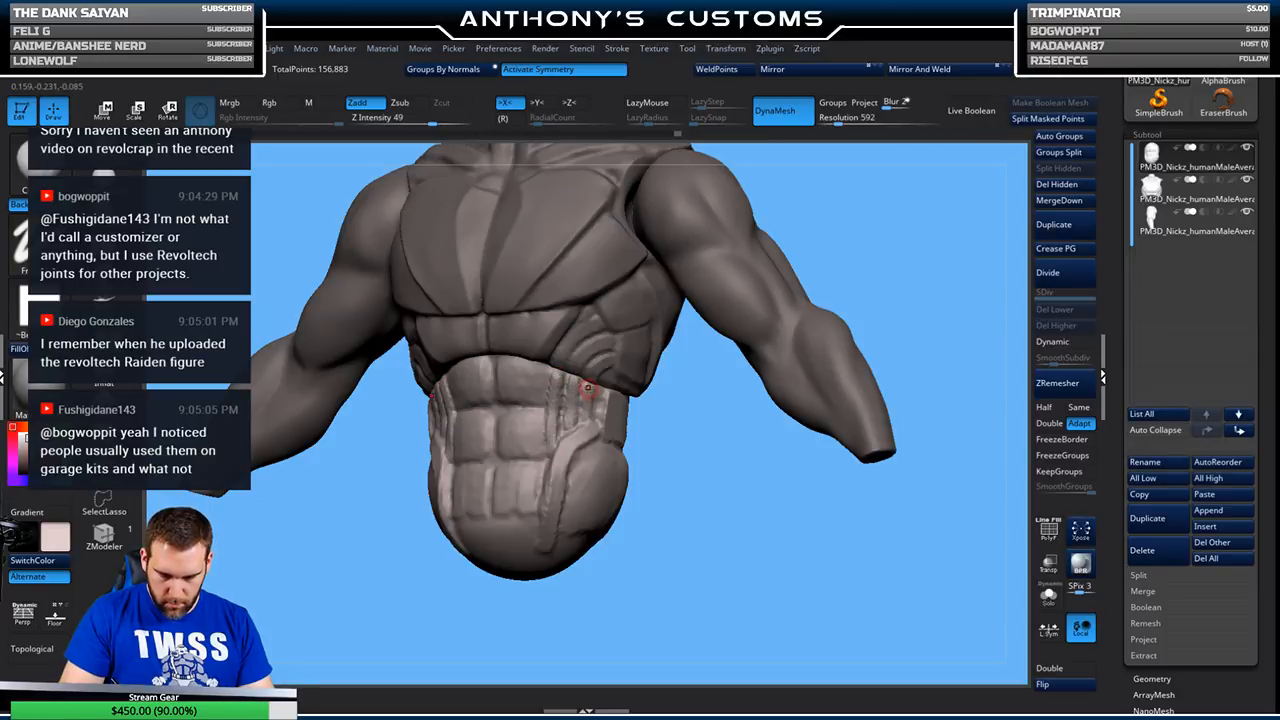
drag(557, 450, 549, 496)
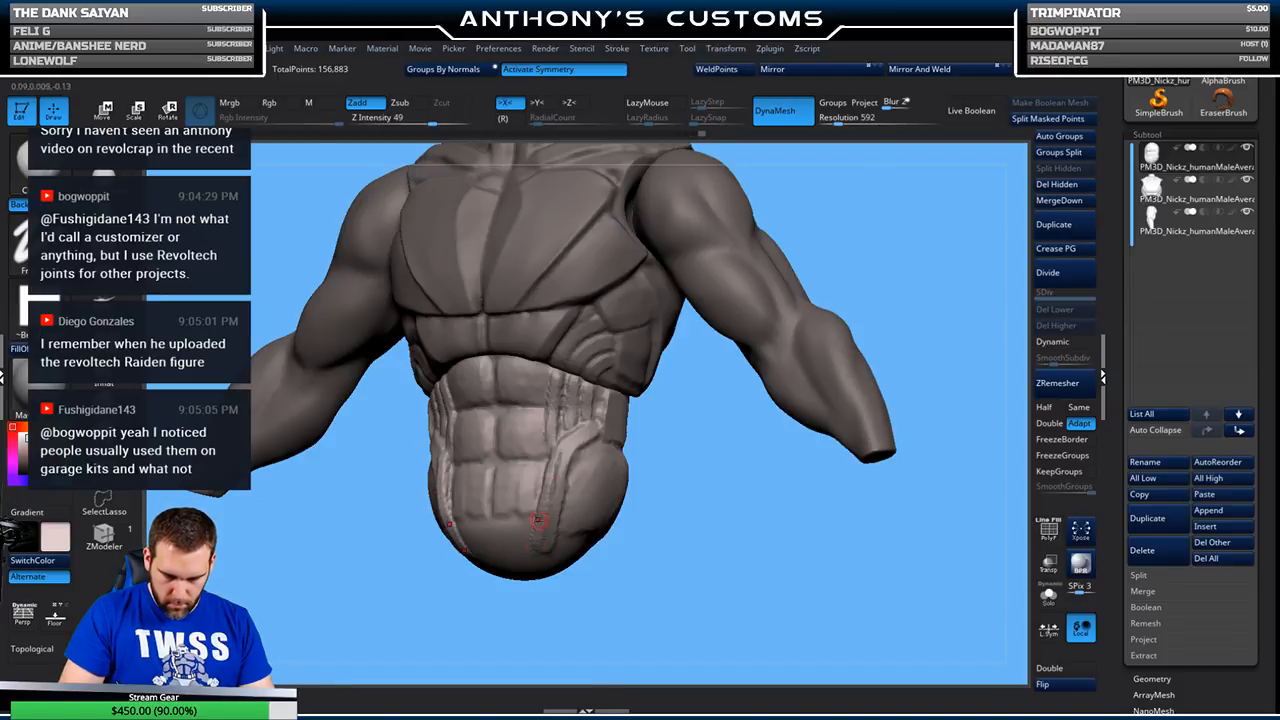
key(shift)
key(alt)
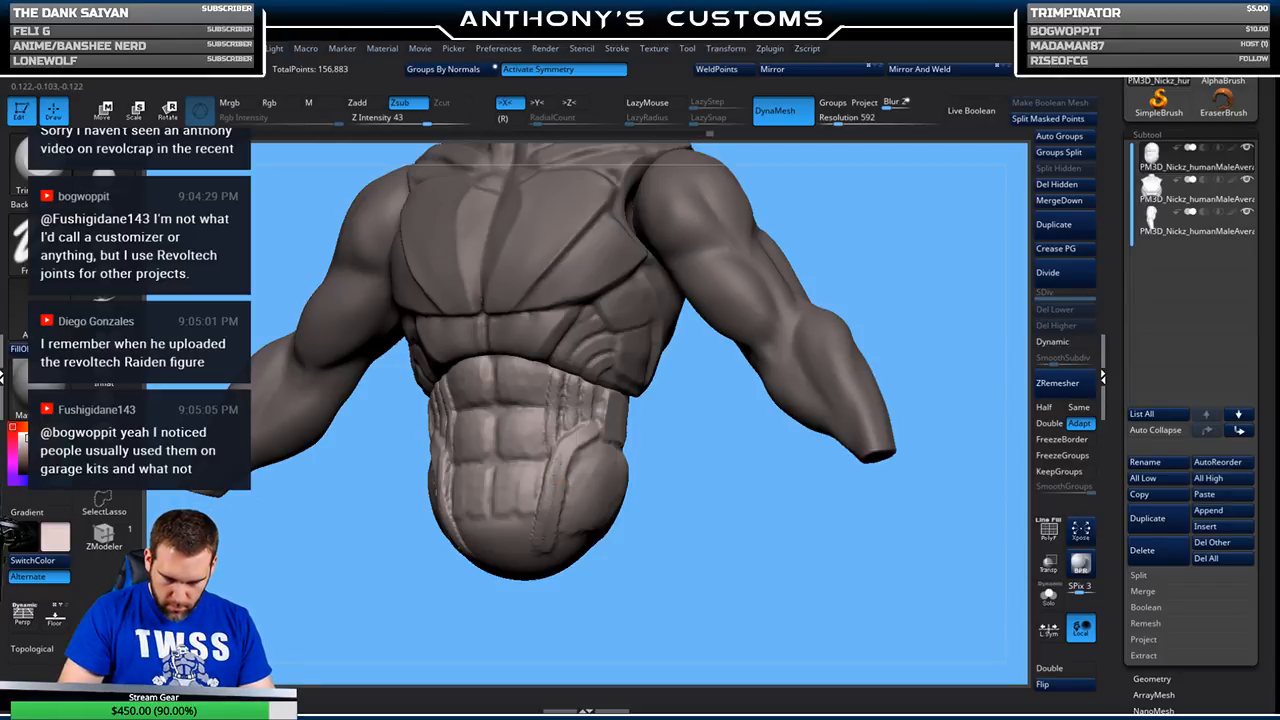
mouse_move(617, 512)
mouse_down()
mouse_move(686, 517)
mouse_move(751, 365)
mouse_move(742, 409)
mouse_move(791, 383)
mouse_move(785, 355)
mouse_move(745, 475)
mouse_move(706, 534)
mouse_move(663, 483)
mouse_move(626, 509)
mouse_move(633, 521)
mouse_move(627, 509)
mouse_up()
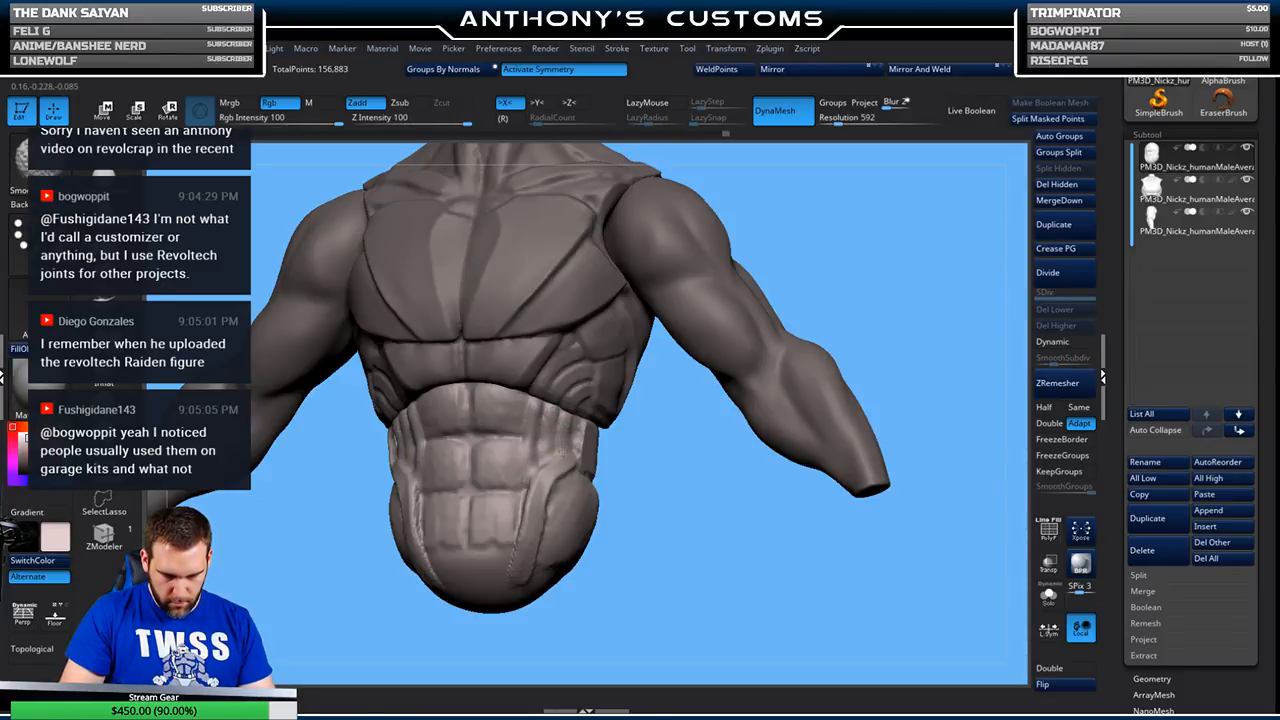
- Refine the creases along the torso's lower rib edge with SO_Detail in Zsub at Z Intensity 10
alt+click(585, 378)
key(alt)
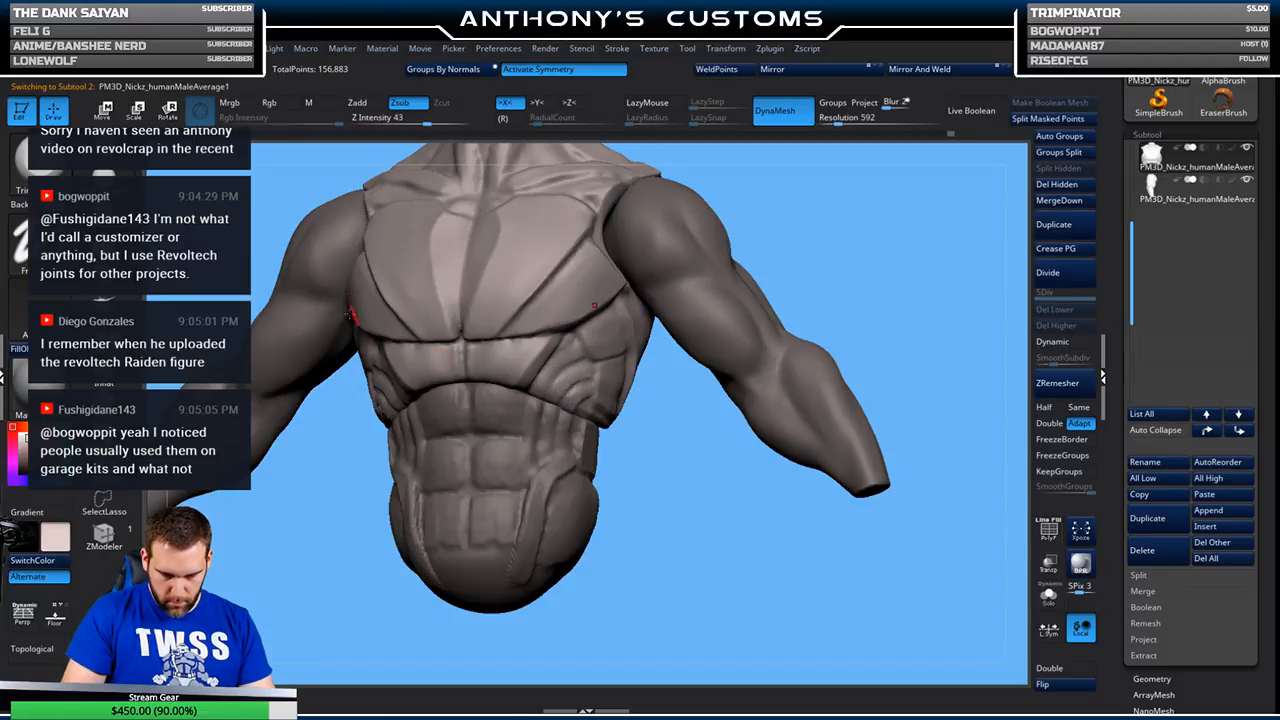
key(b)
key(d)
key(s)
drag(652, 450, 642, 420)
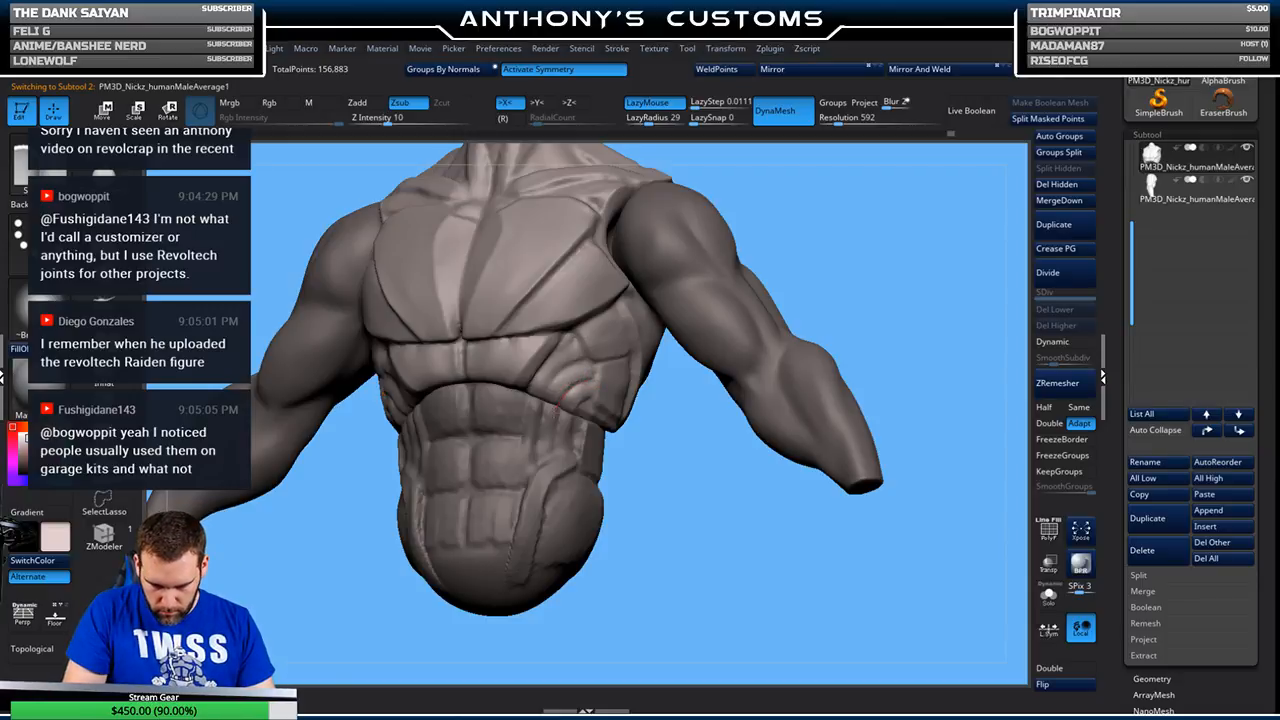
key(space)
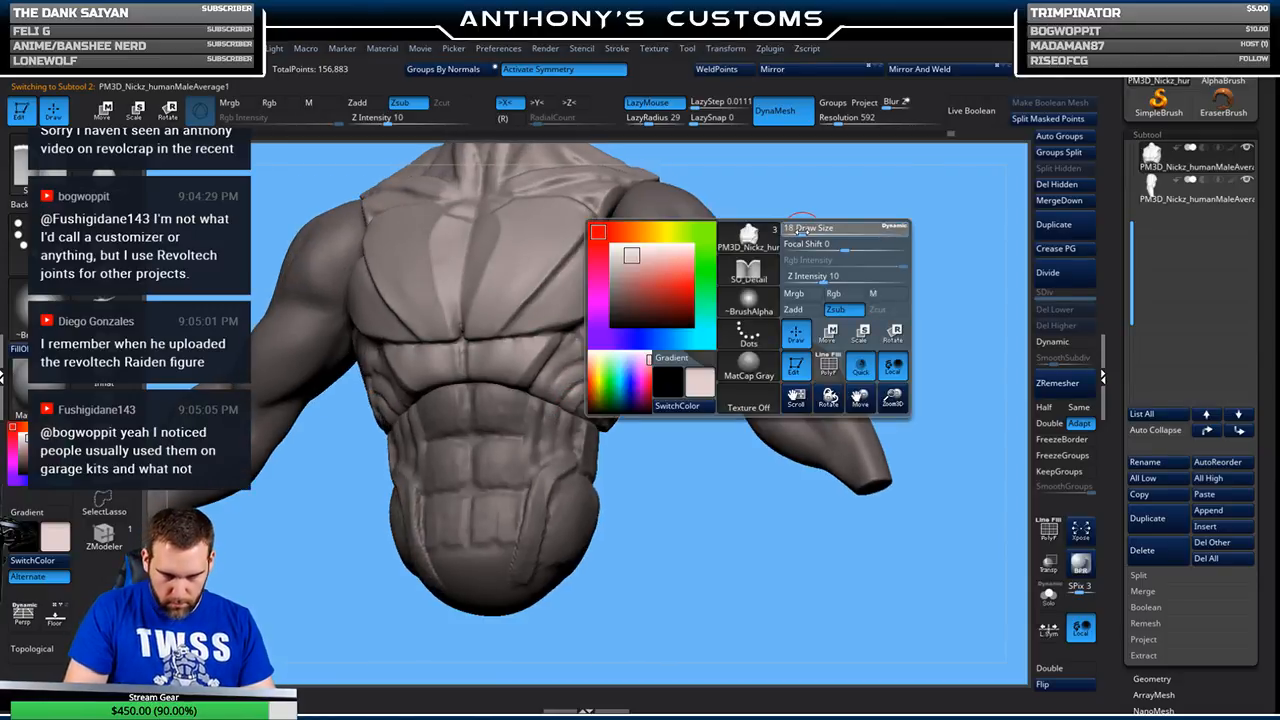
drag(833, 232, 700, 300)
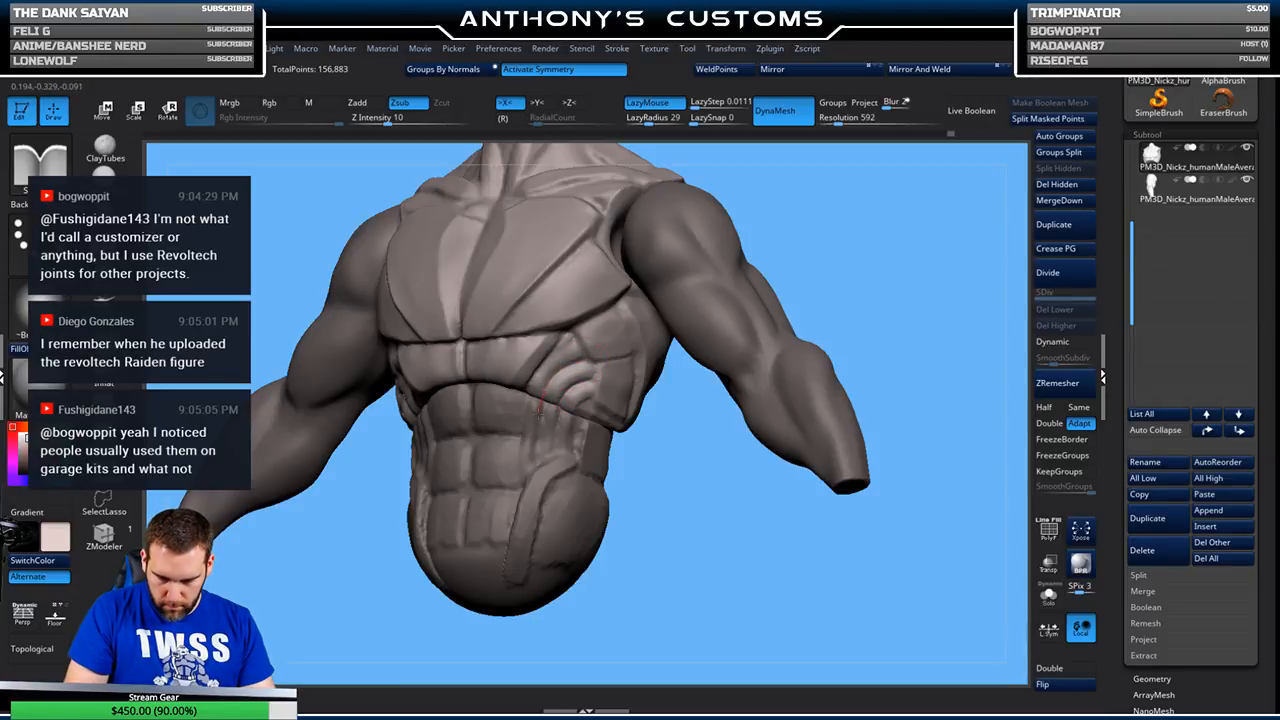
key(space)
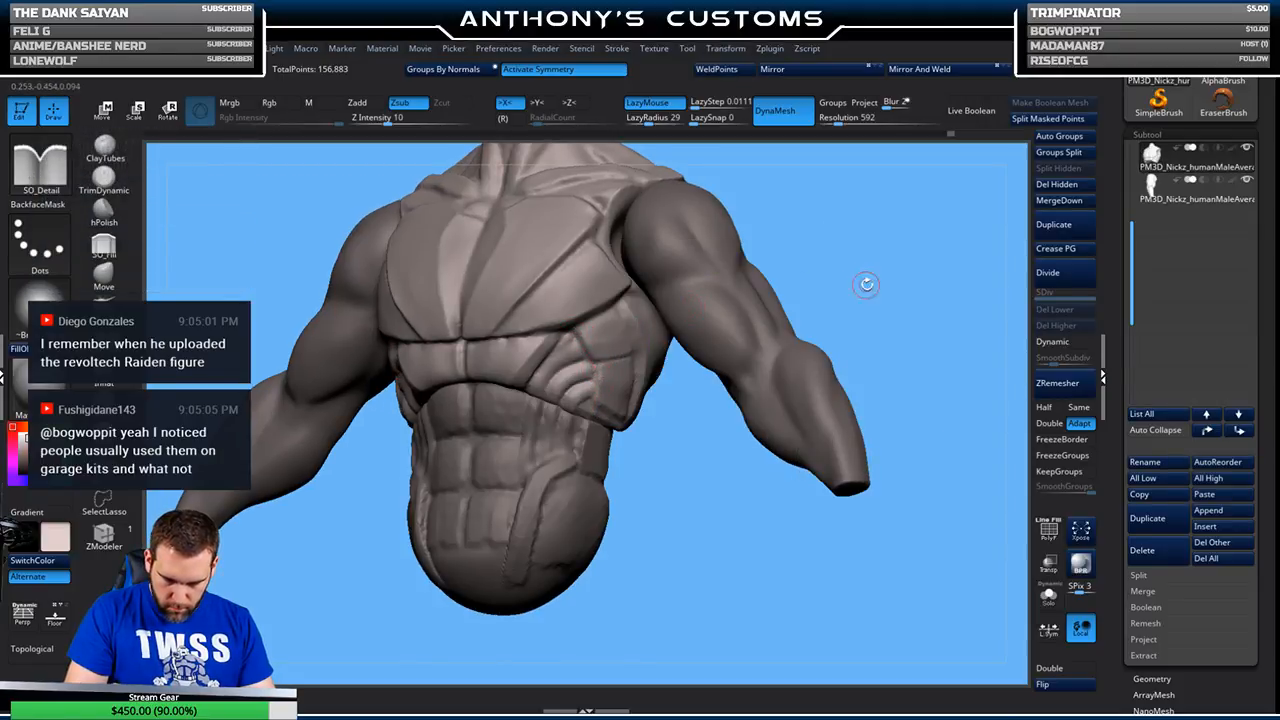
drag(866, 284, 890, 266)
- Carve the grooves between the abdomen's side strips and oblique bands with SO_Detail in Zsub at Z Intensity 10
alt+click(549, 435)
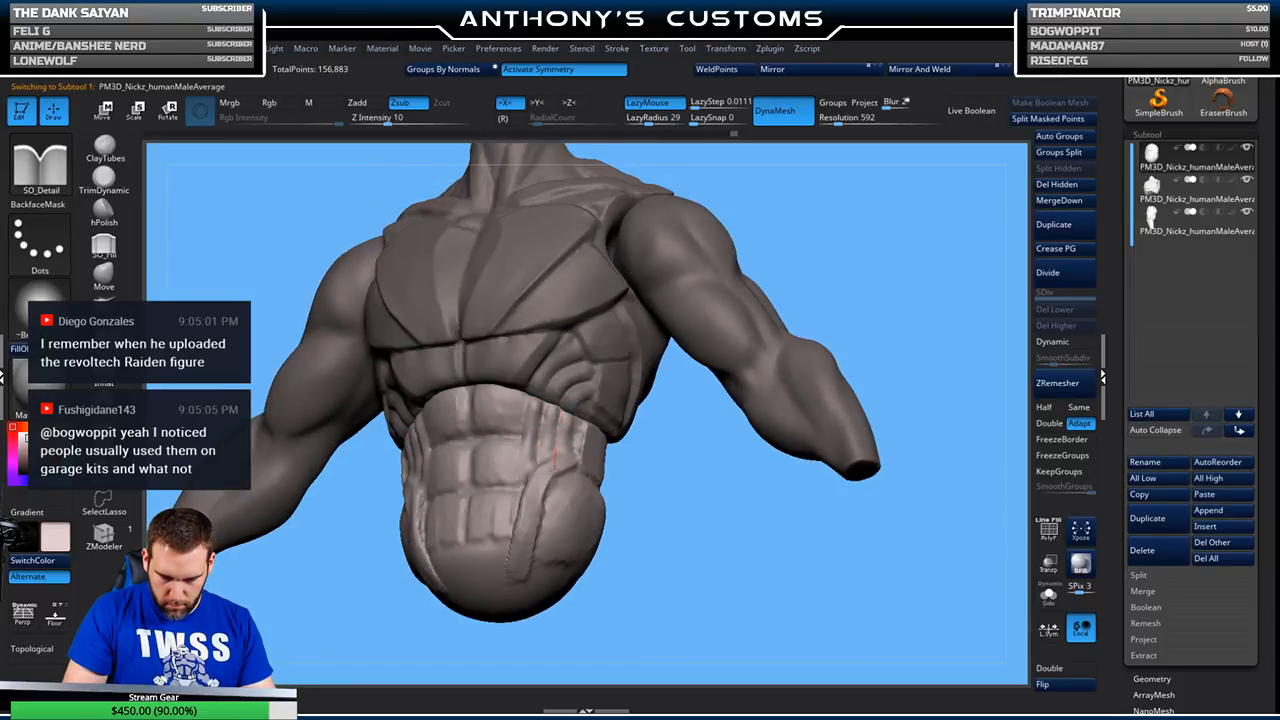
drag(857, 291, 625, 408)
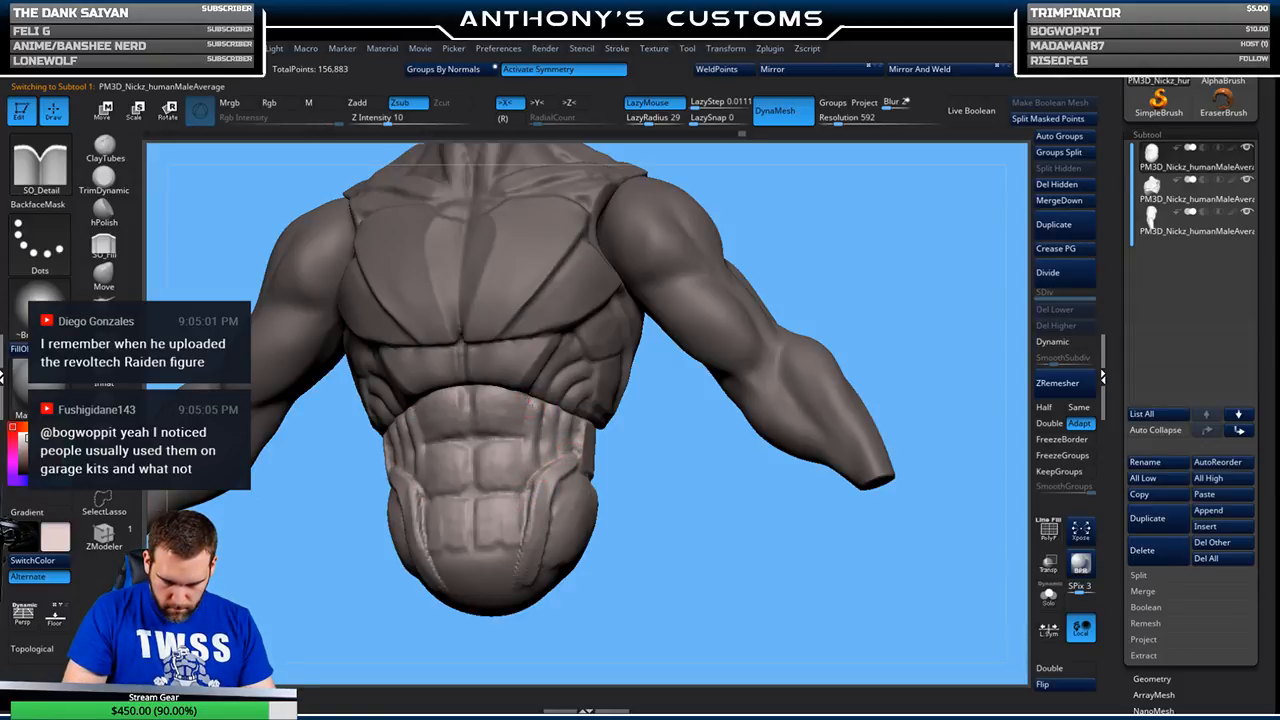
drag(649, 534, 636, 493)
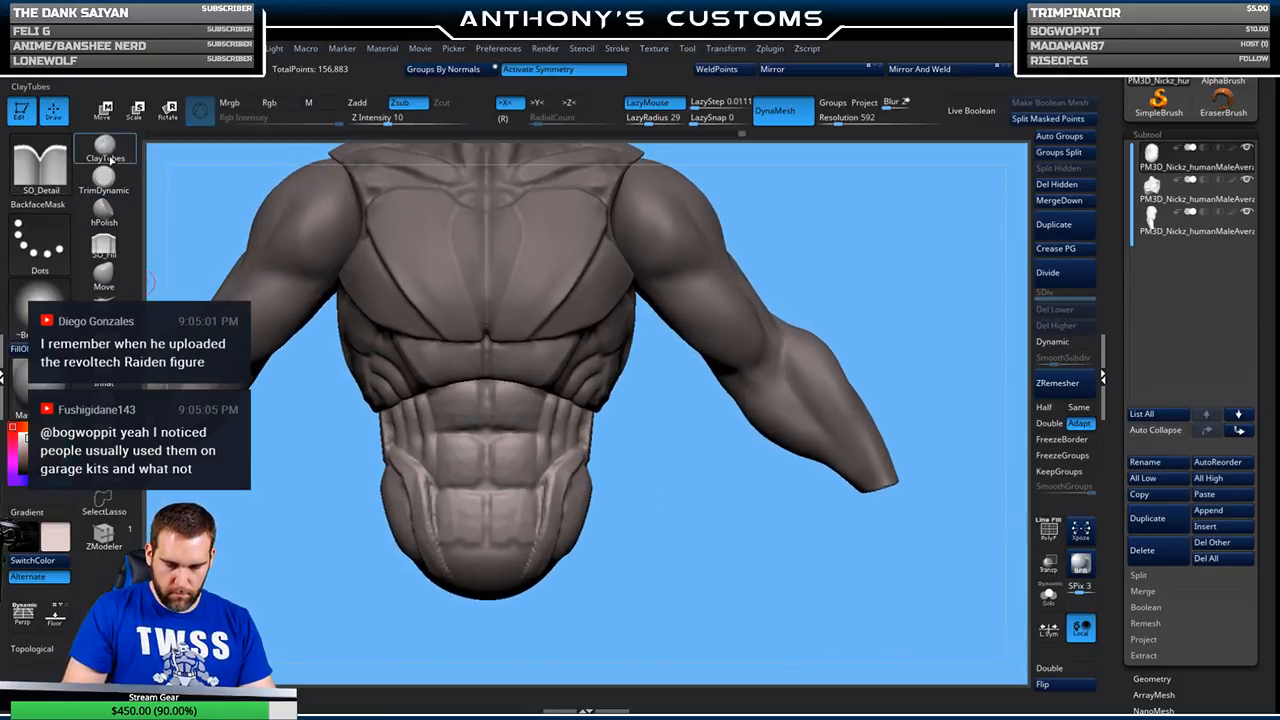
- Fill out the surface beside the lower abs and along the oblique bands with SO_Fill in Zadd at Z Intensity 10
click(104, 245)
drag(662, 492, 669, 491)
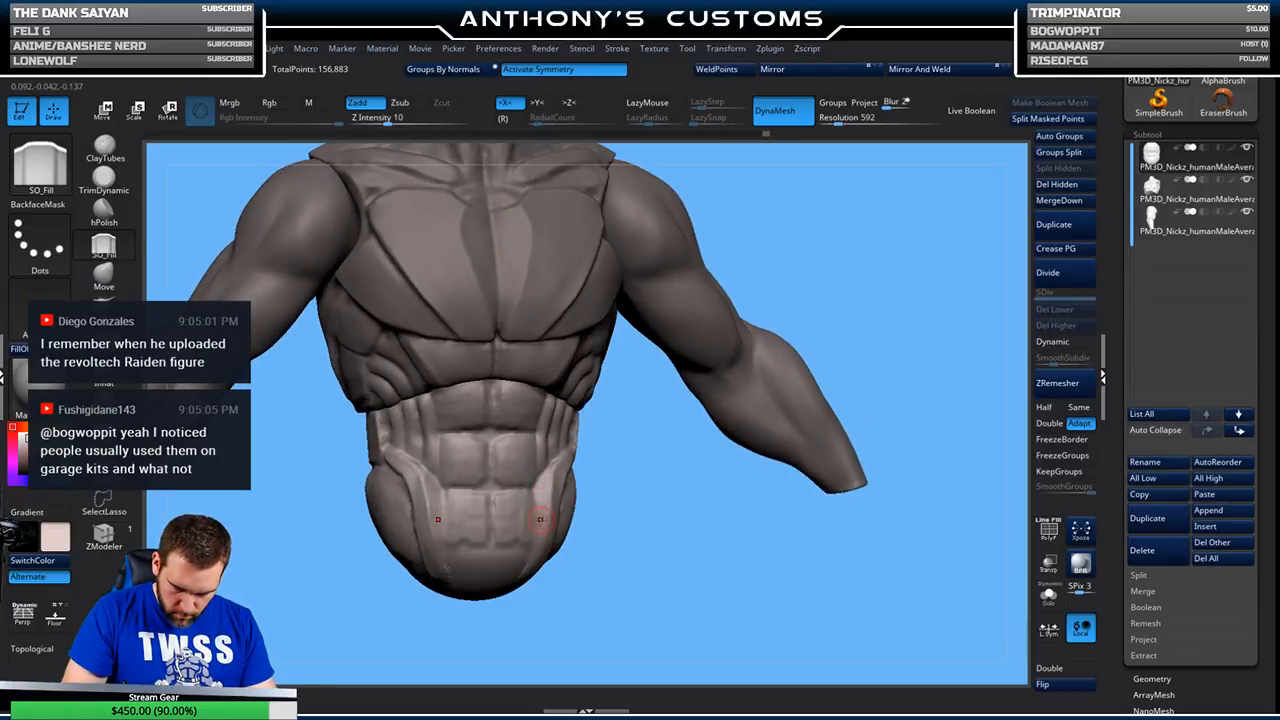
shift+drag(594, 556, 595, 540)
- Reshape the oblique bands with the Move brush at Z Intensity 51 and smooth their lower ends
click(104, 276)
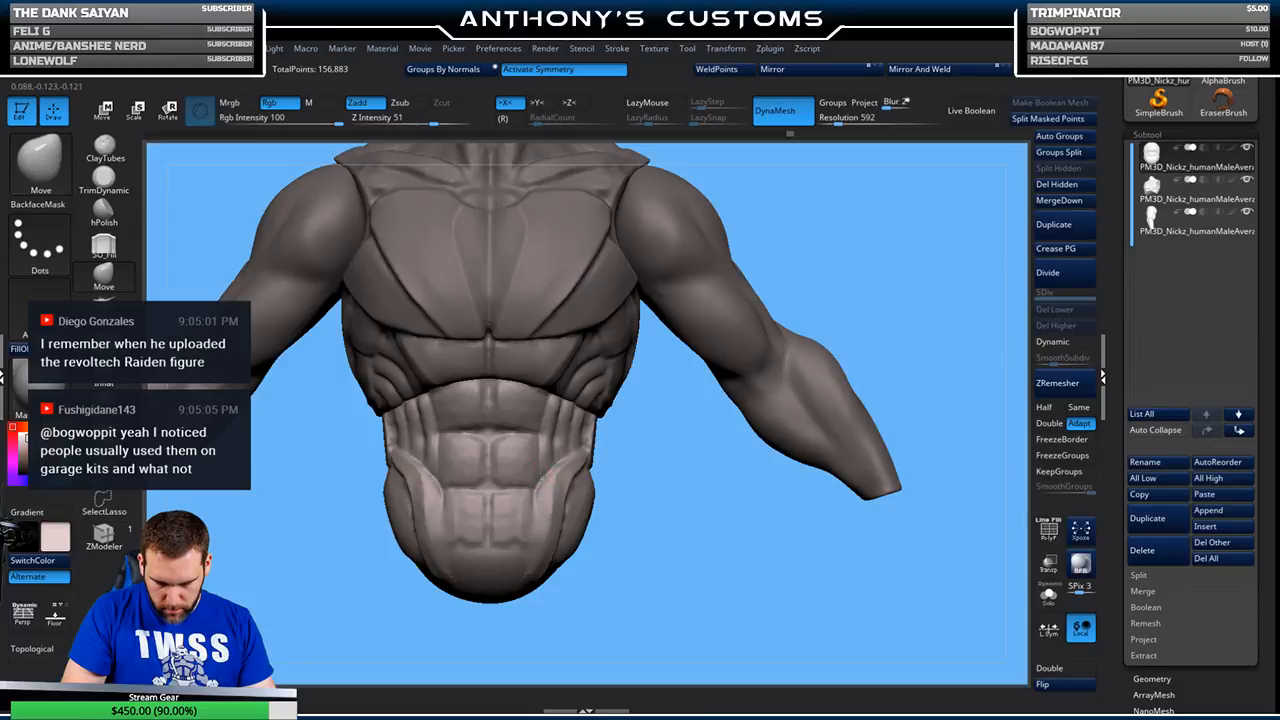
right_click(648, 471)
drag(652, 456, 626, 450)
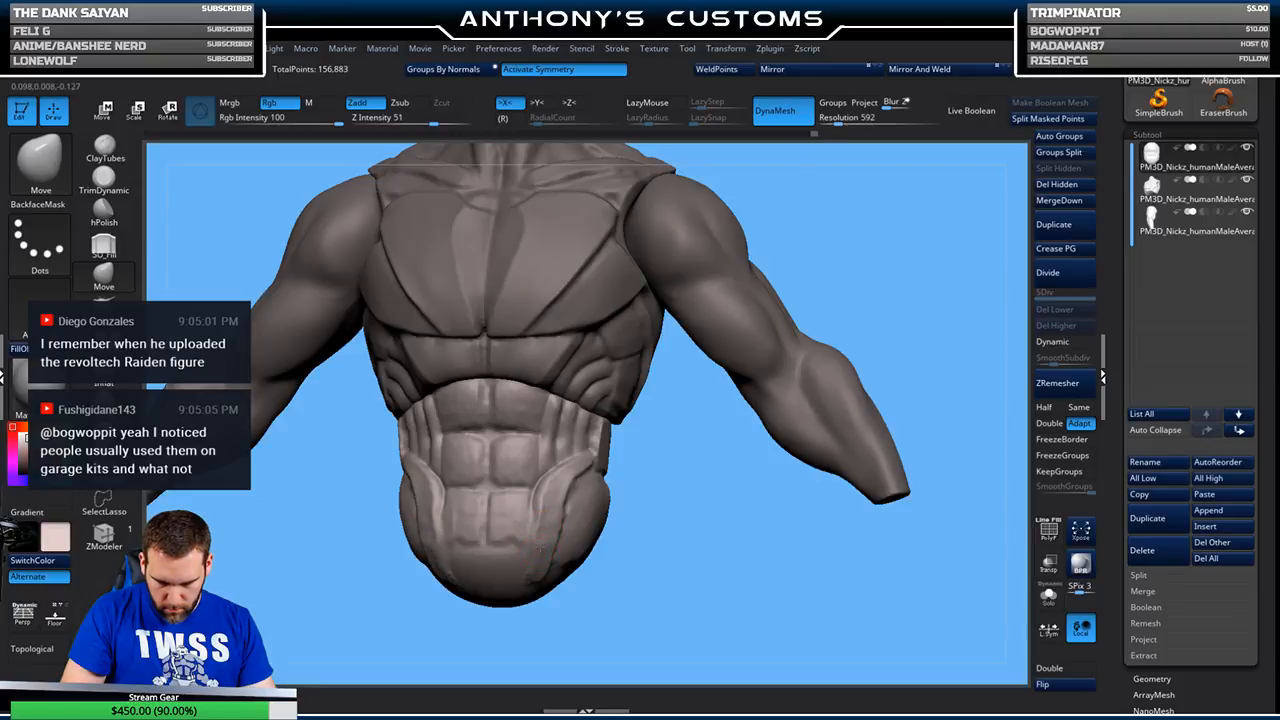
key(shift)
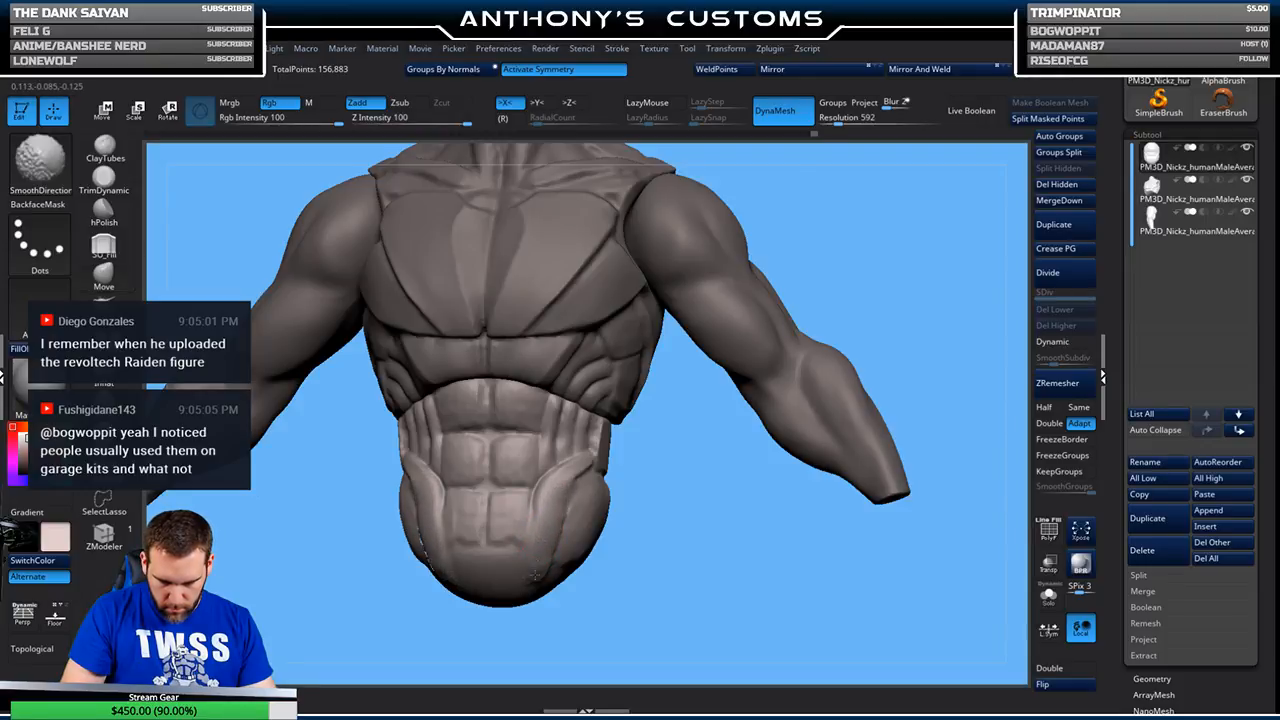
- Define the creases between the lower abs and the obliques with SO_Detail in Zsub at Z Intensity 10
right_click(562, 470)
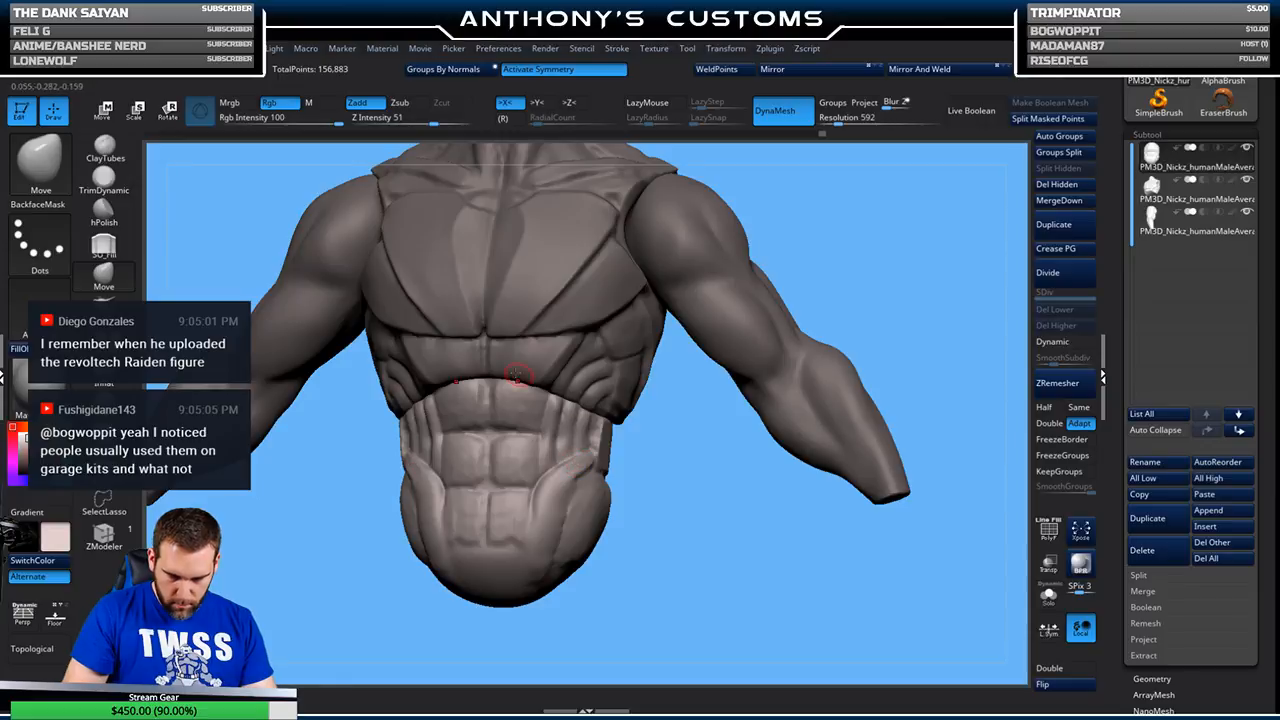
drag(651, 520, 636, 519)
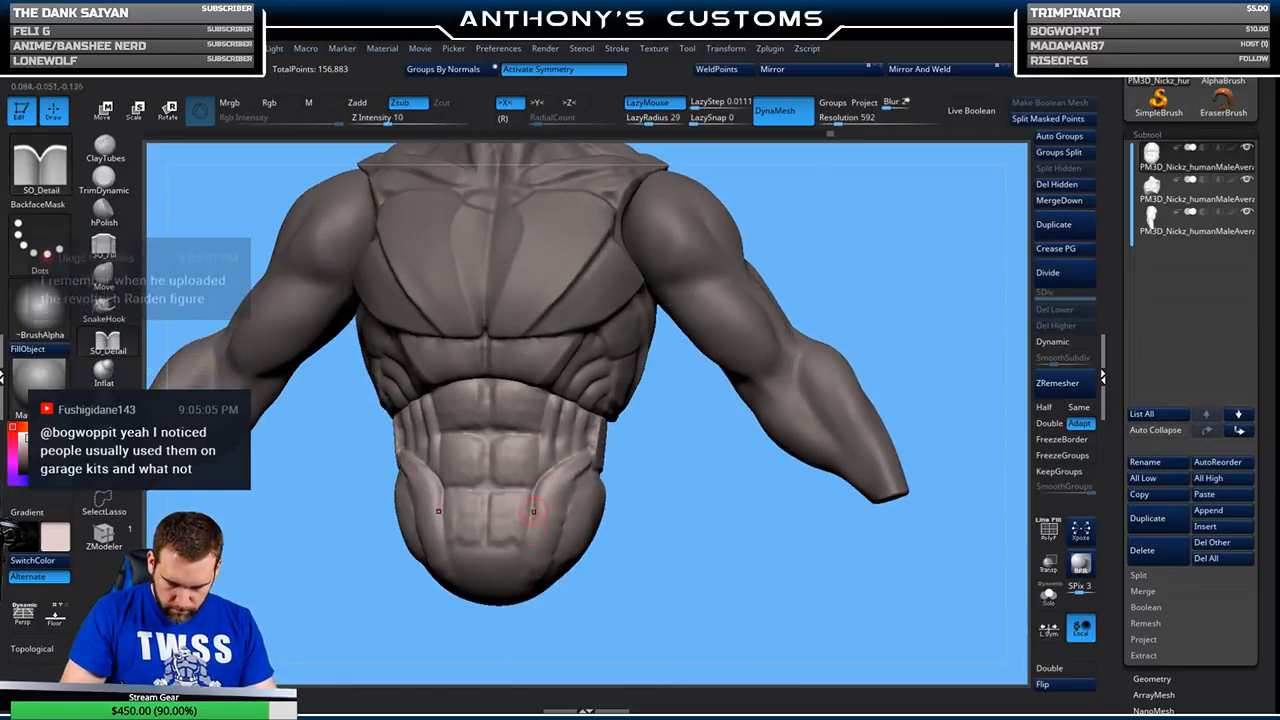
drag(654, 514, 553, 551)
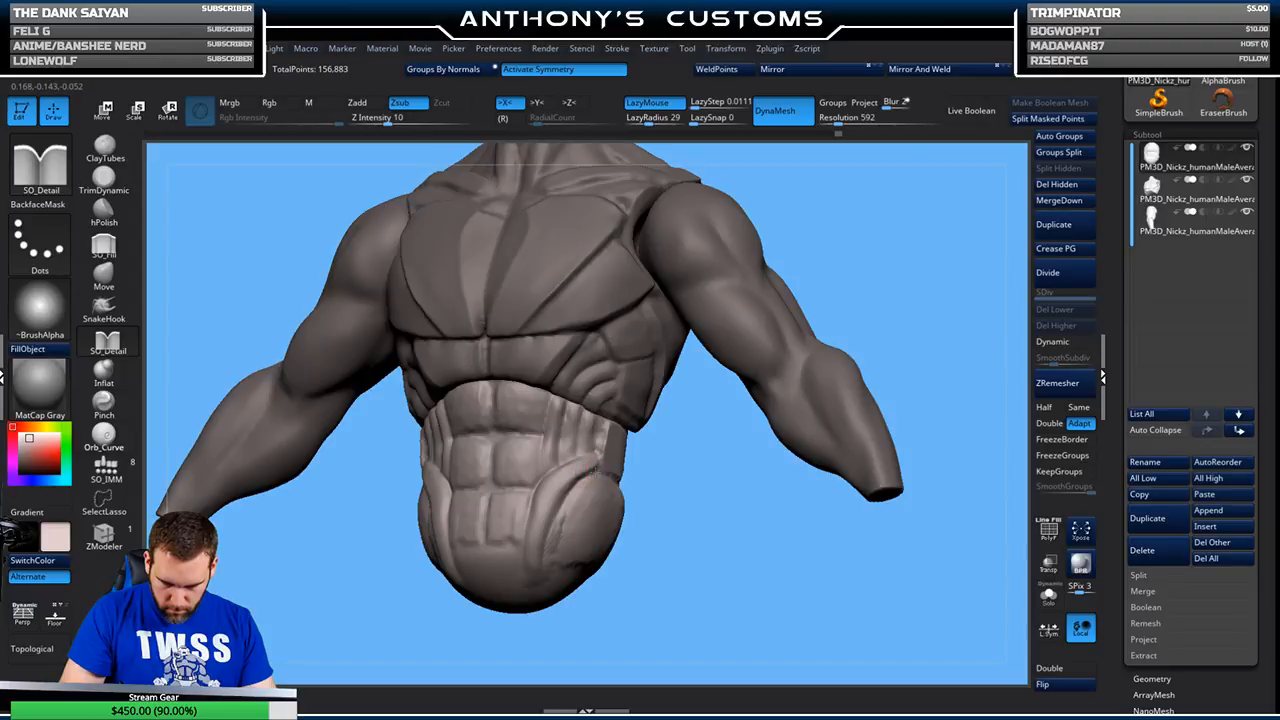
- Reshape the obliques and waist sides with the Move brush at Z Intensity 51, adjusting its size and focal shift
key(b)
key(m)
key(v)
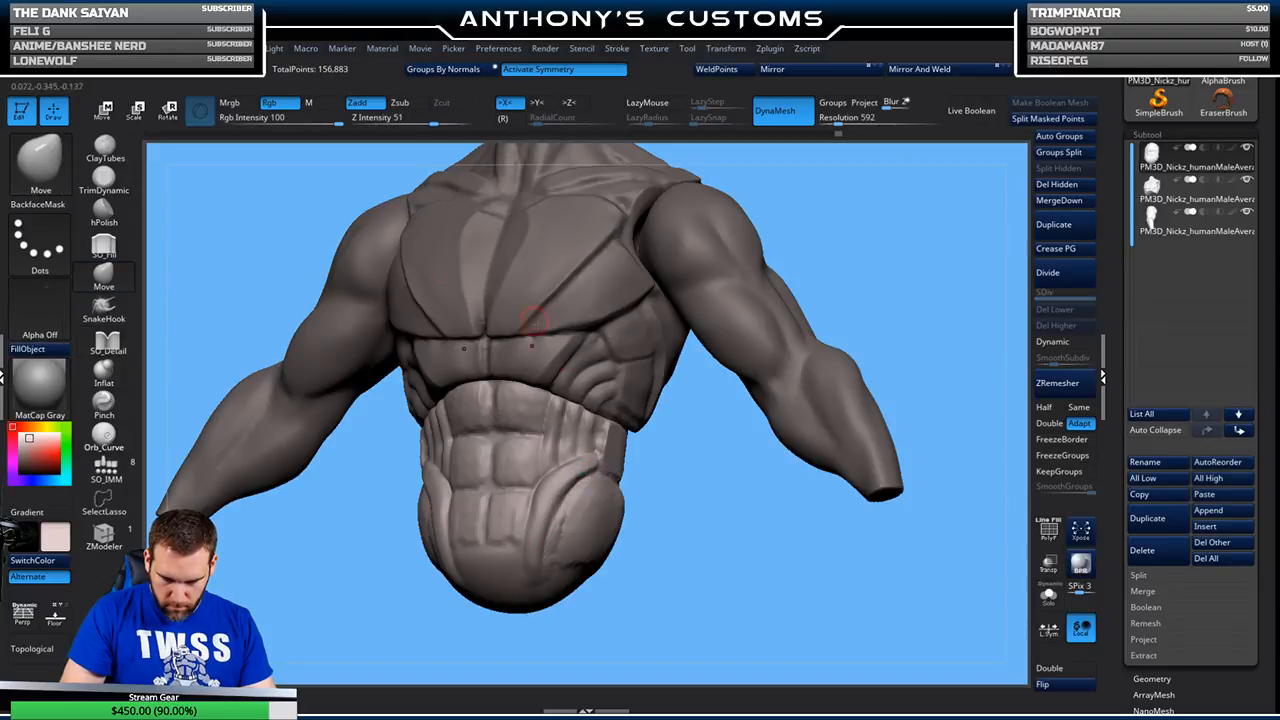
key(space)
drag(563, 485, 585, 497)
key(space)
click(566, 498)
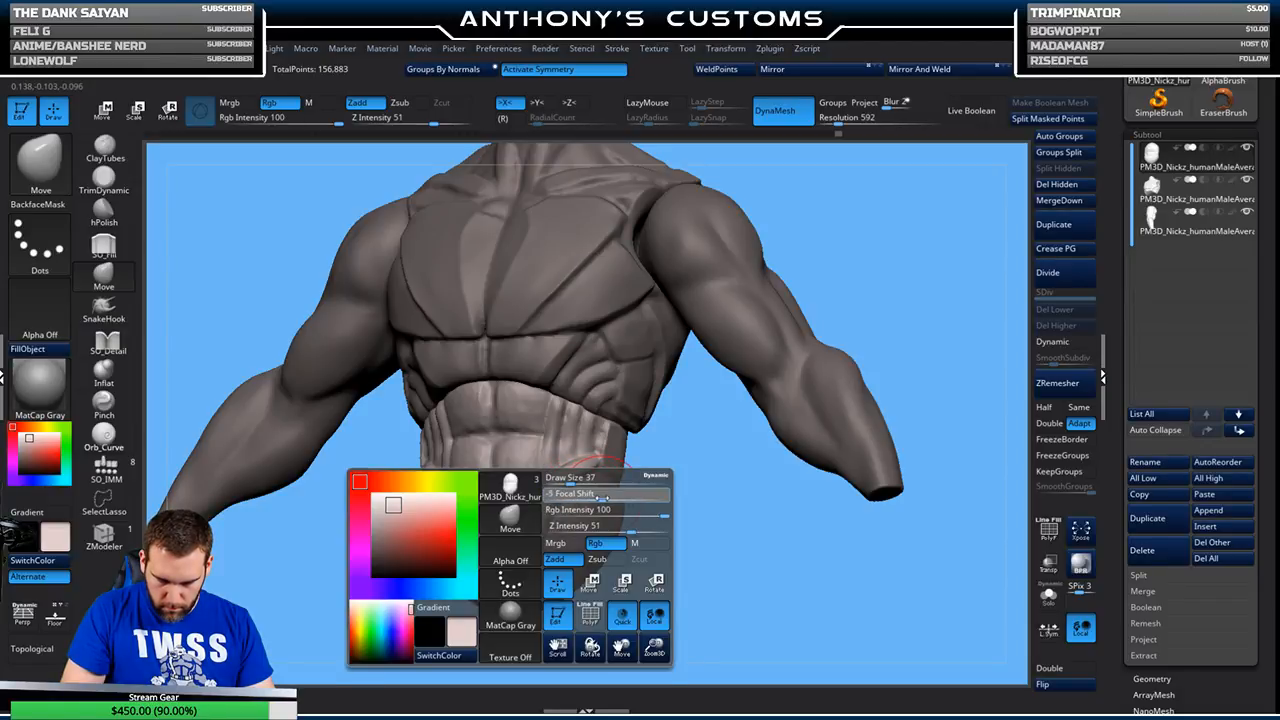
key(space)
click(586, 481)
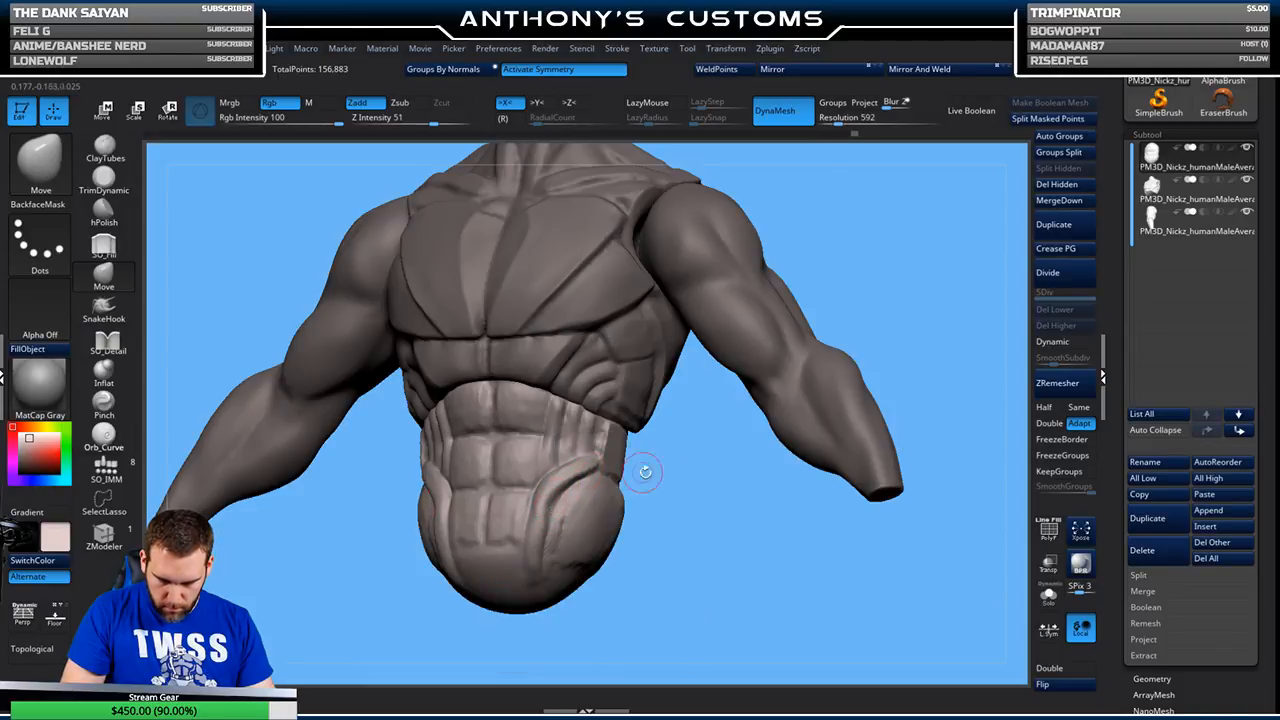
shift+drag(655, 480, 703, 500)
mouse_move(687, 545)
alt+mouse_down()
mouse_move(660, 532)
mouse_move(634, 569)
mouse_move(651, 554)
mouse_move(804, 534)
mouse_move(900, 503)
mouse_move(808, 365)
mouse_move(789, 449)
mouse_move(720, 543)
mouse_move(686, 530)
mouse_move(680, 551)
mouse_move(652, 483)
alt+mouse_up()
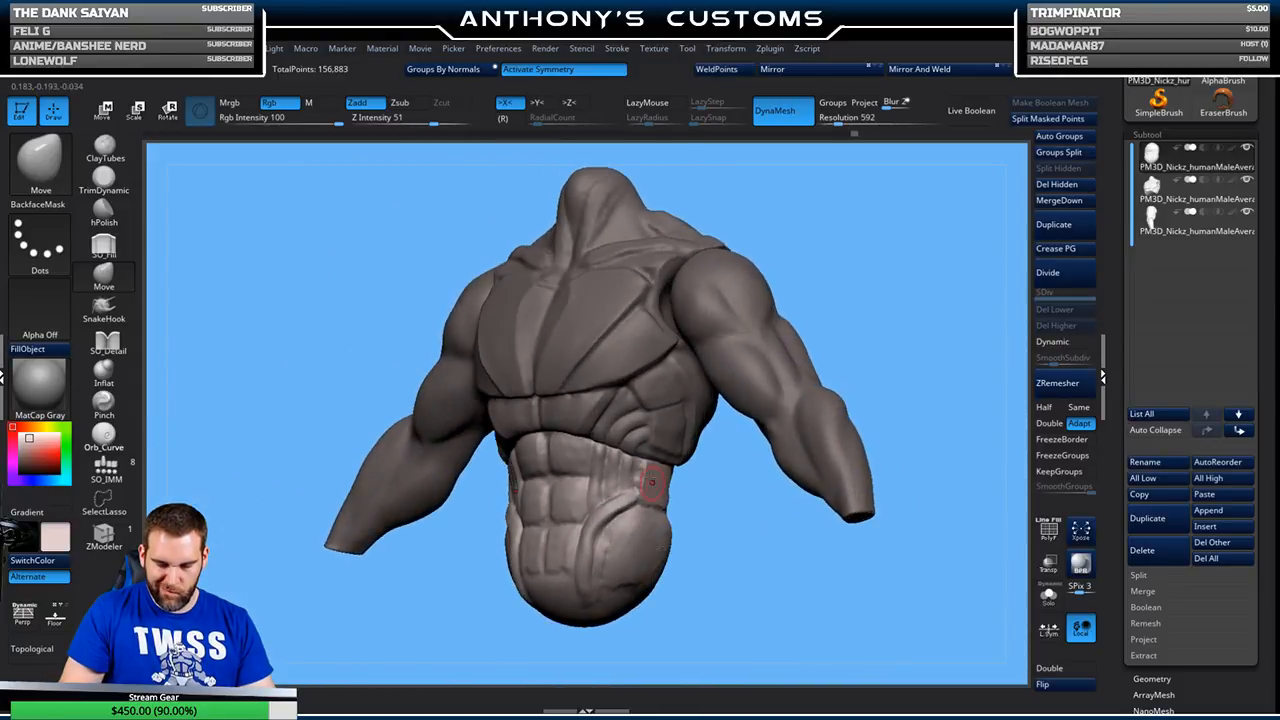
mouse_move(711, 526)
mouse_down()
mouse_move(728, 553)
mouse_move(735, 545)
mouse_move(728, 565)
mouse_move(711, 563)
mouse_up()
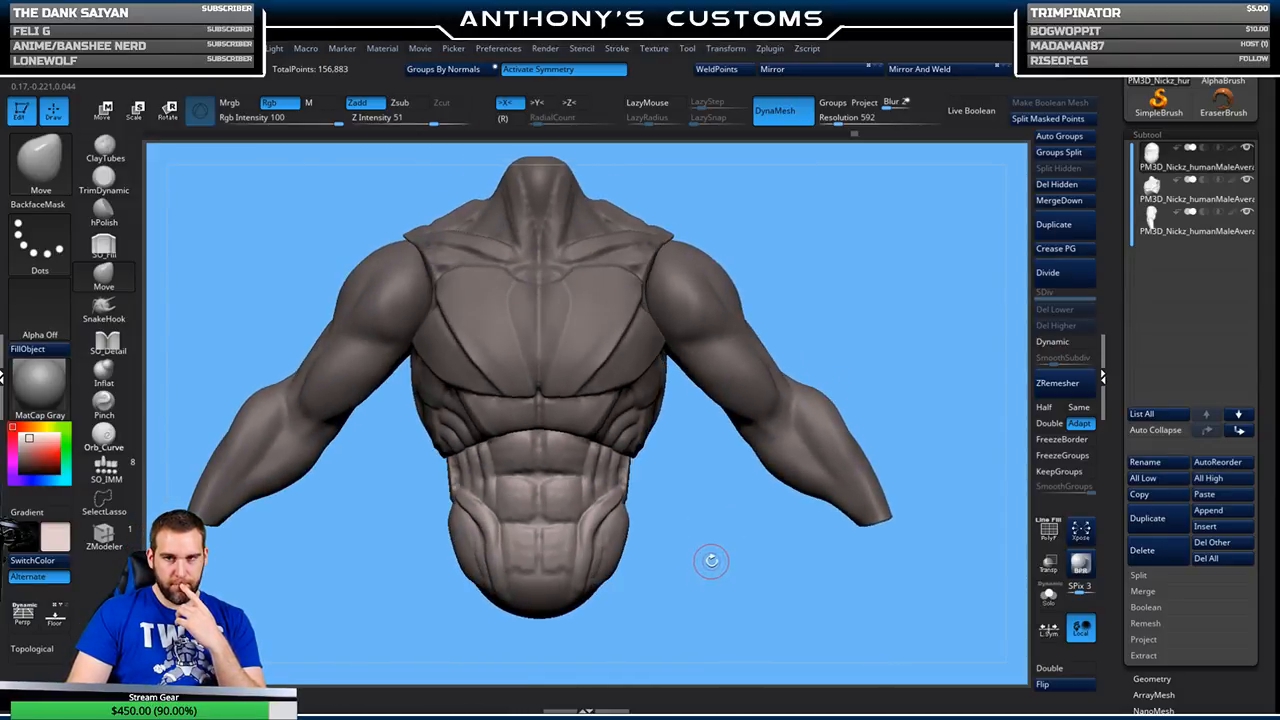
- Select the arms subtool, pick white as the colour, enable Mrgb and choose BasicMaterial
alt+click(728, 350)
drag(915, 363, 926, 329)
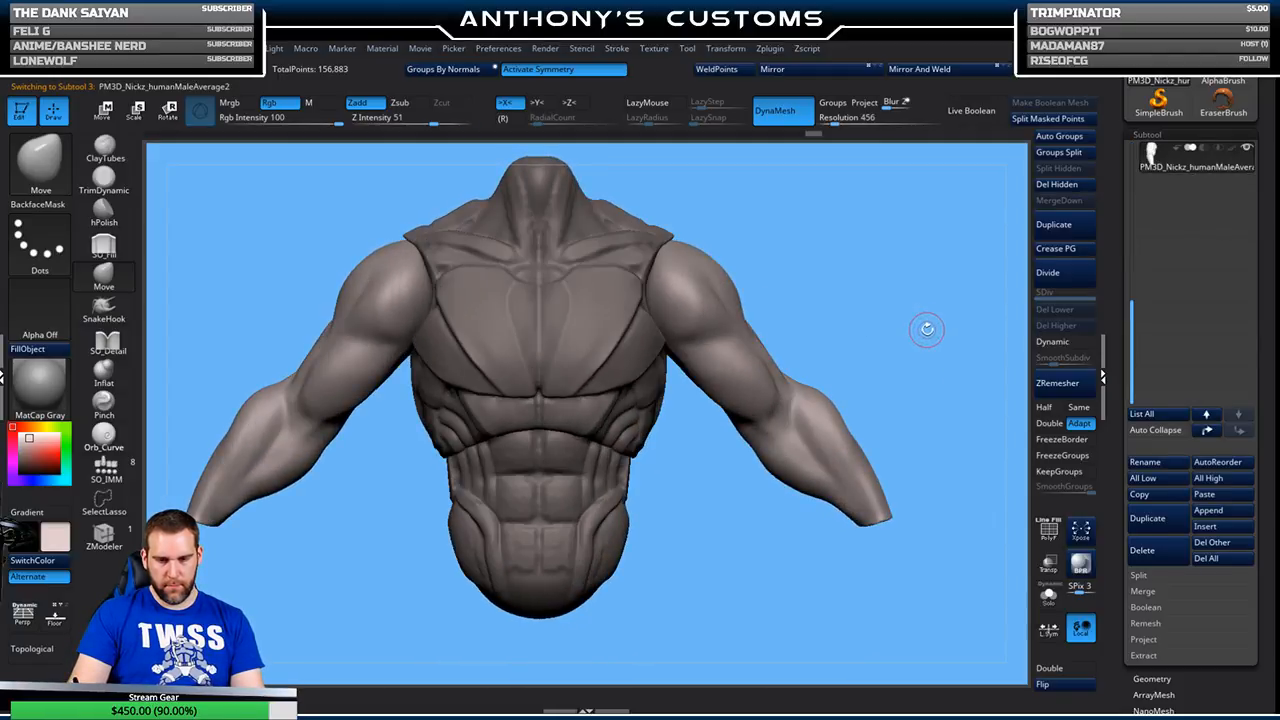
drag(33, 440, 12, 430)
click(28, 349)
click(229, 102)
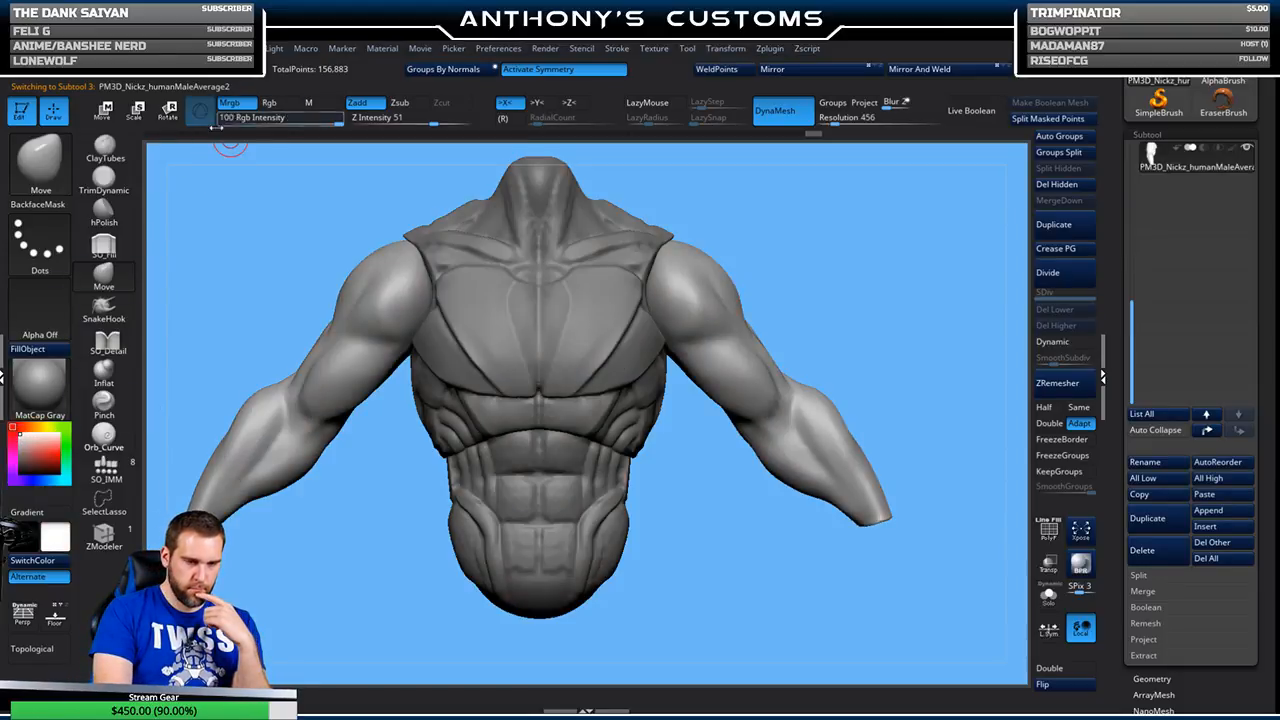
click(39, 385)
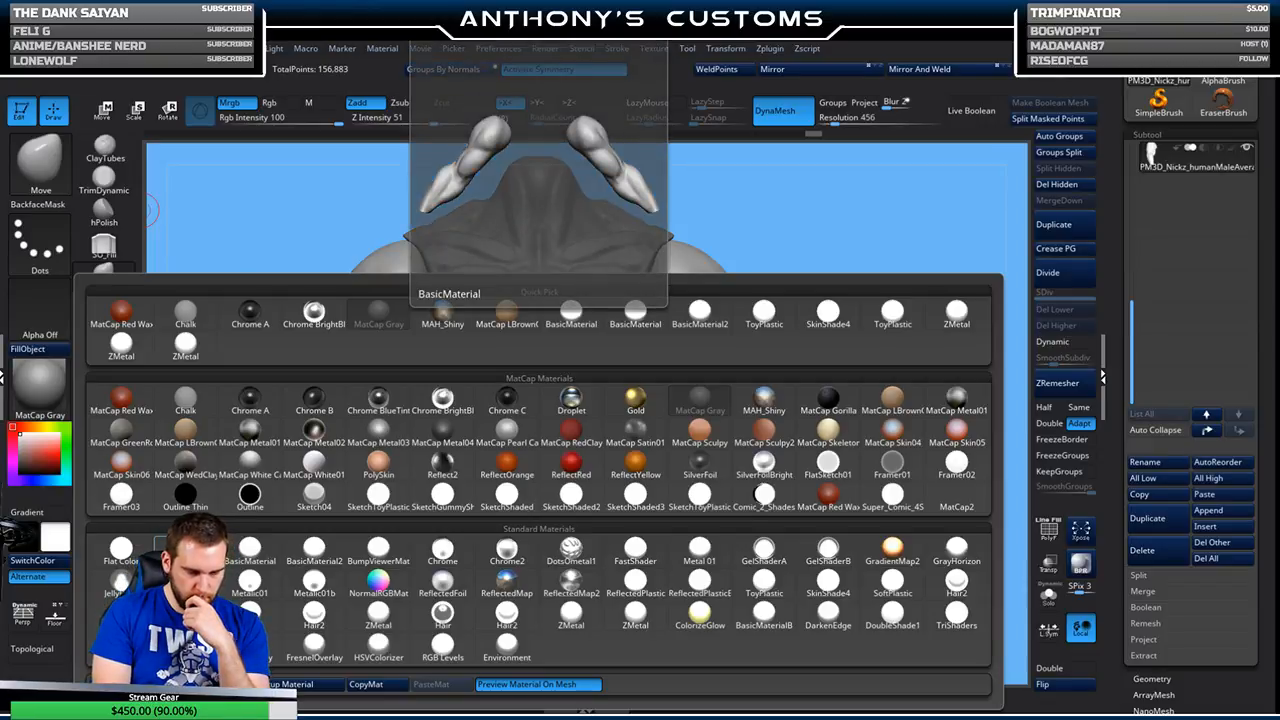
click(571, 312)
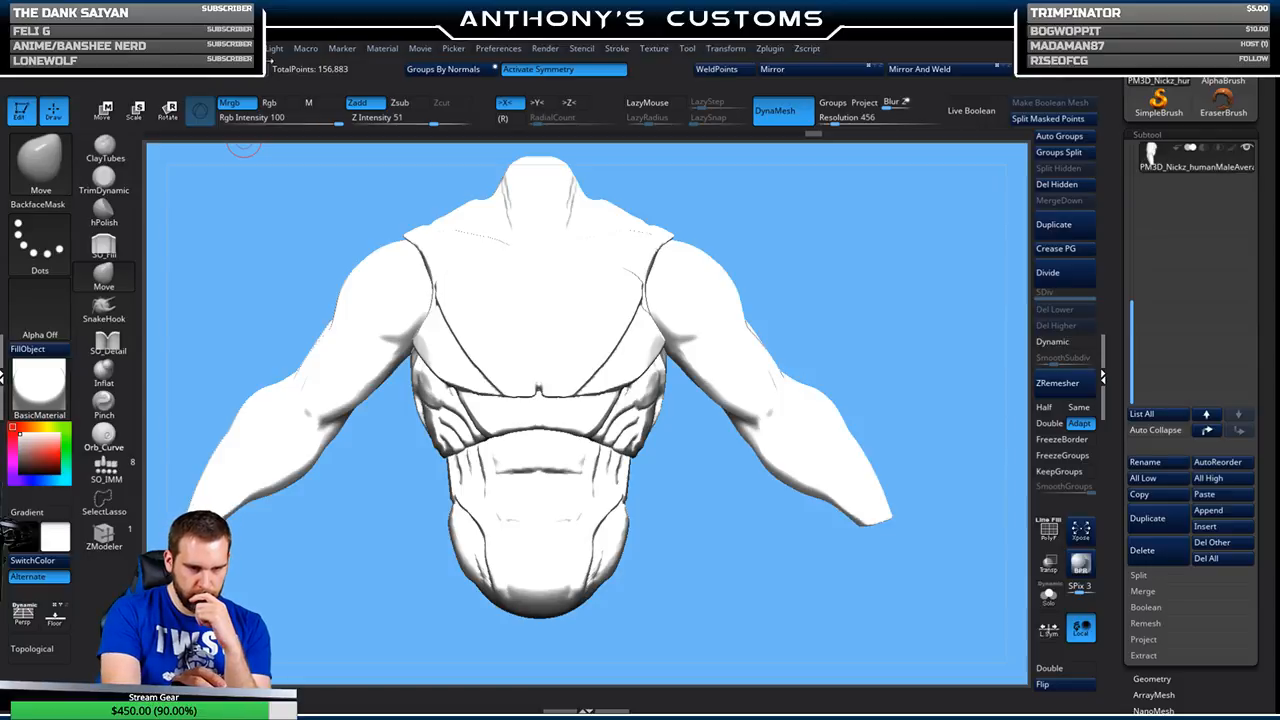
- Lower the light intensity to about 0.75 and fill the arms with the white BasicMaterial
click(274, 48)
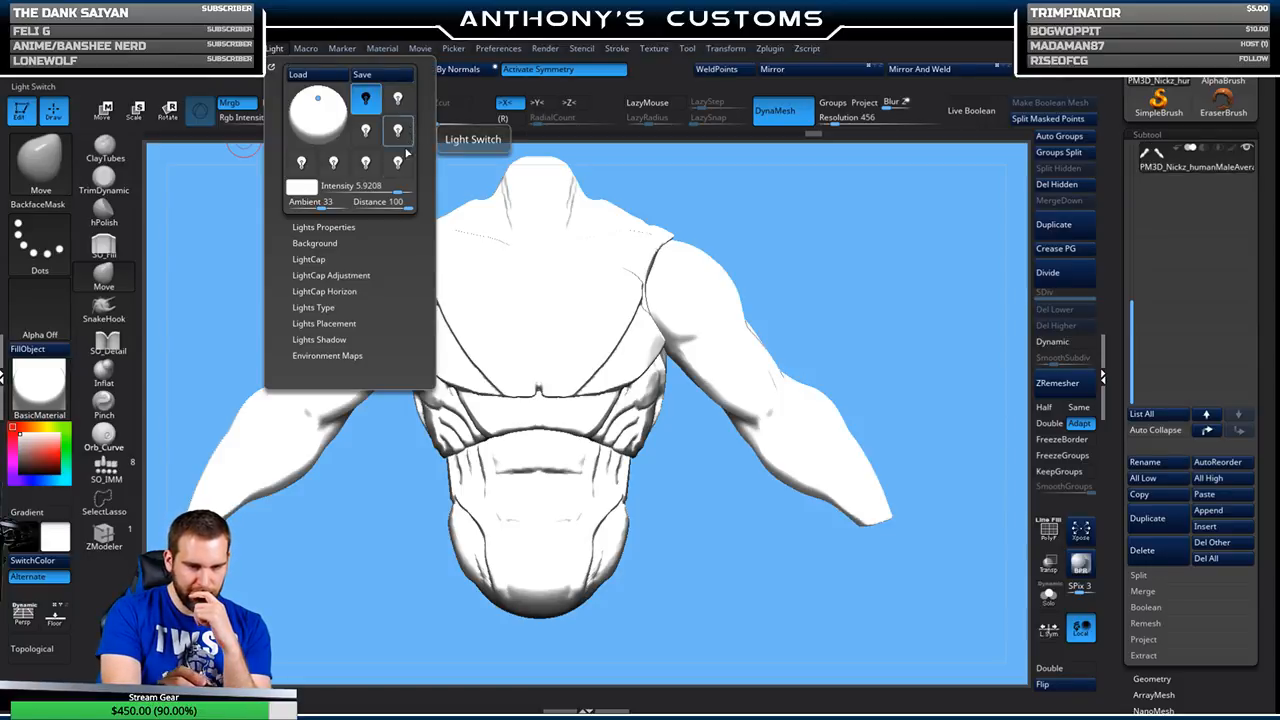
drag(398, 189, 368, 192)
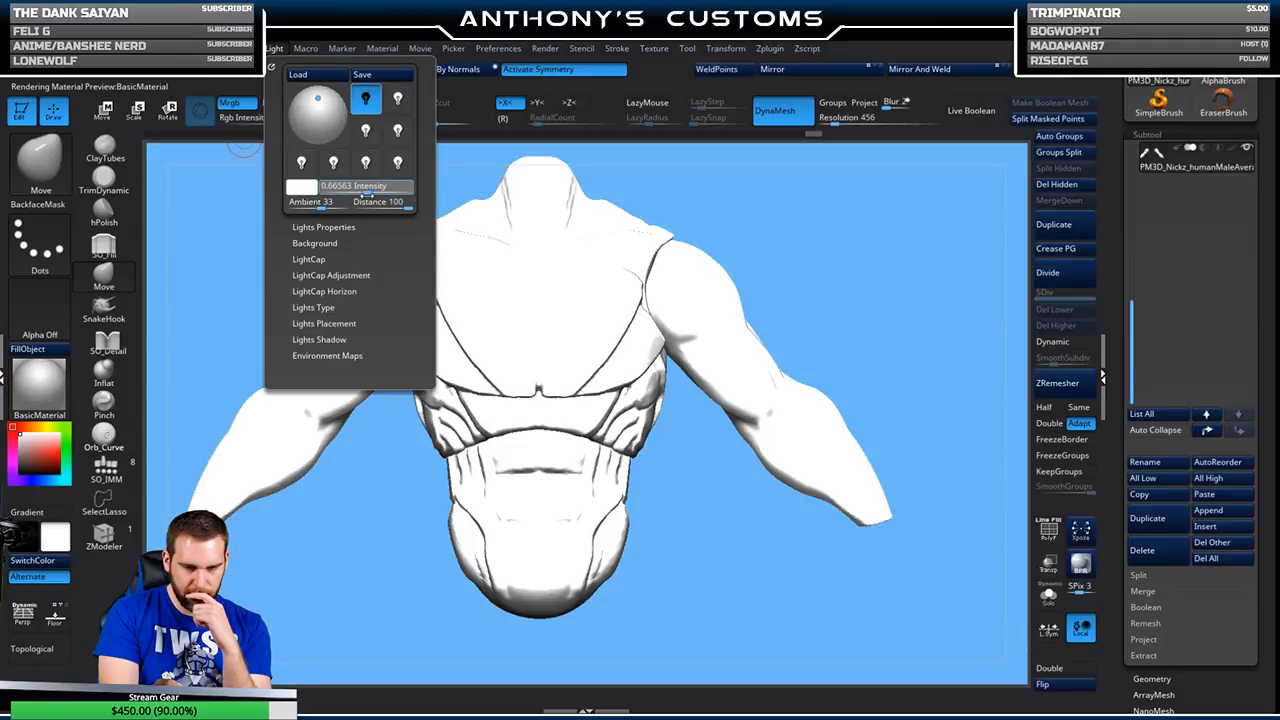
drag(369, 191, 370, 191)
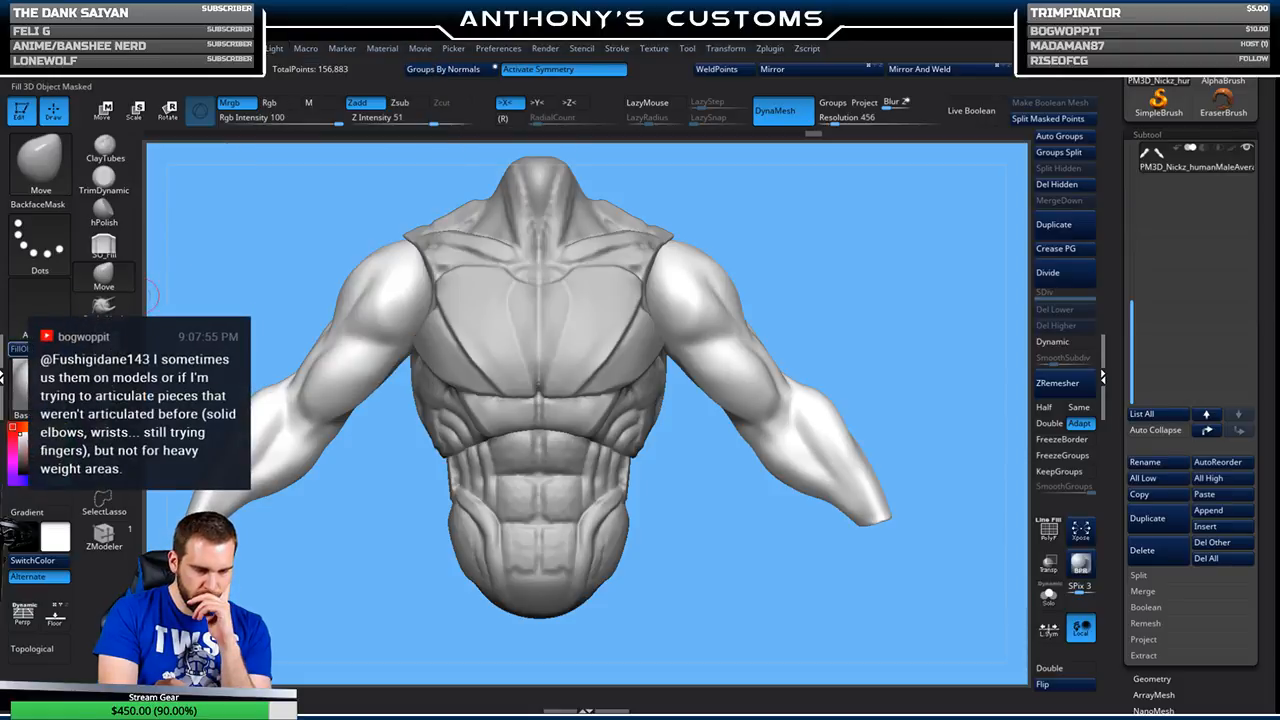
- Fill the chest and abdomen subtools with the same white BasicMaterial
alt+click(513, 334)
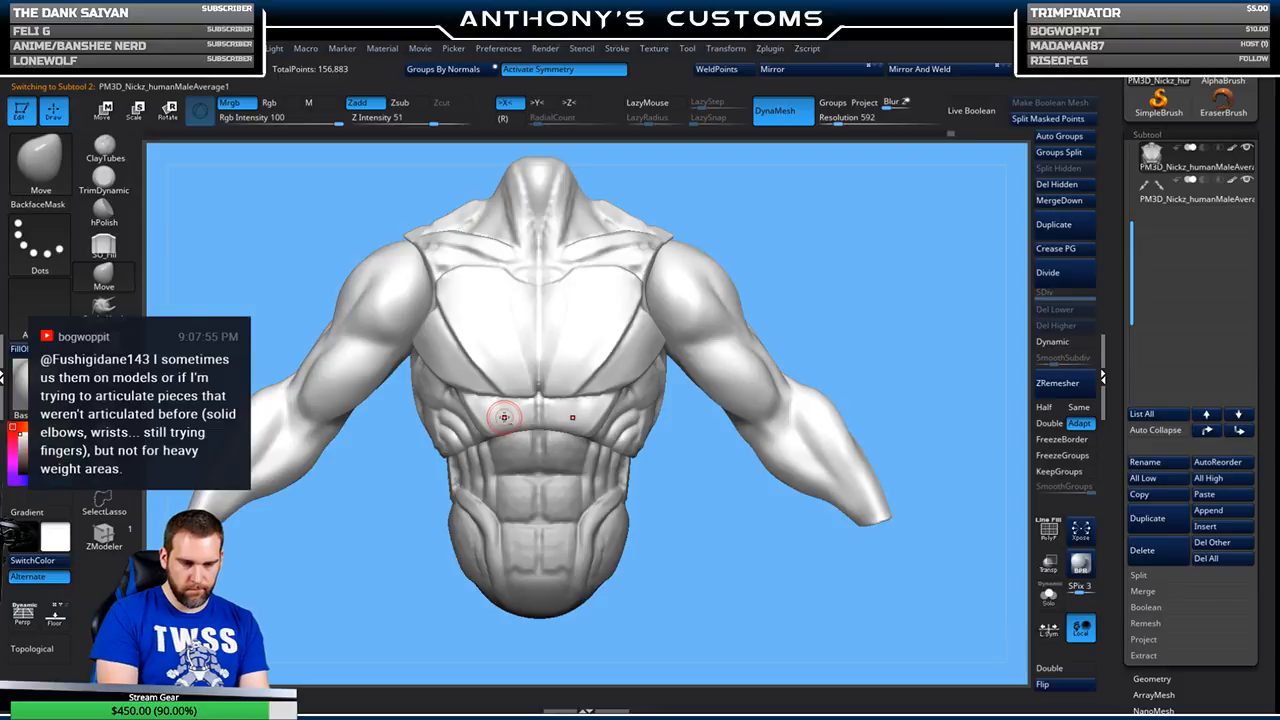
alt+click(455, 453)
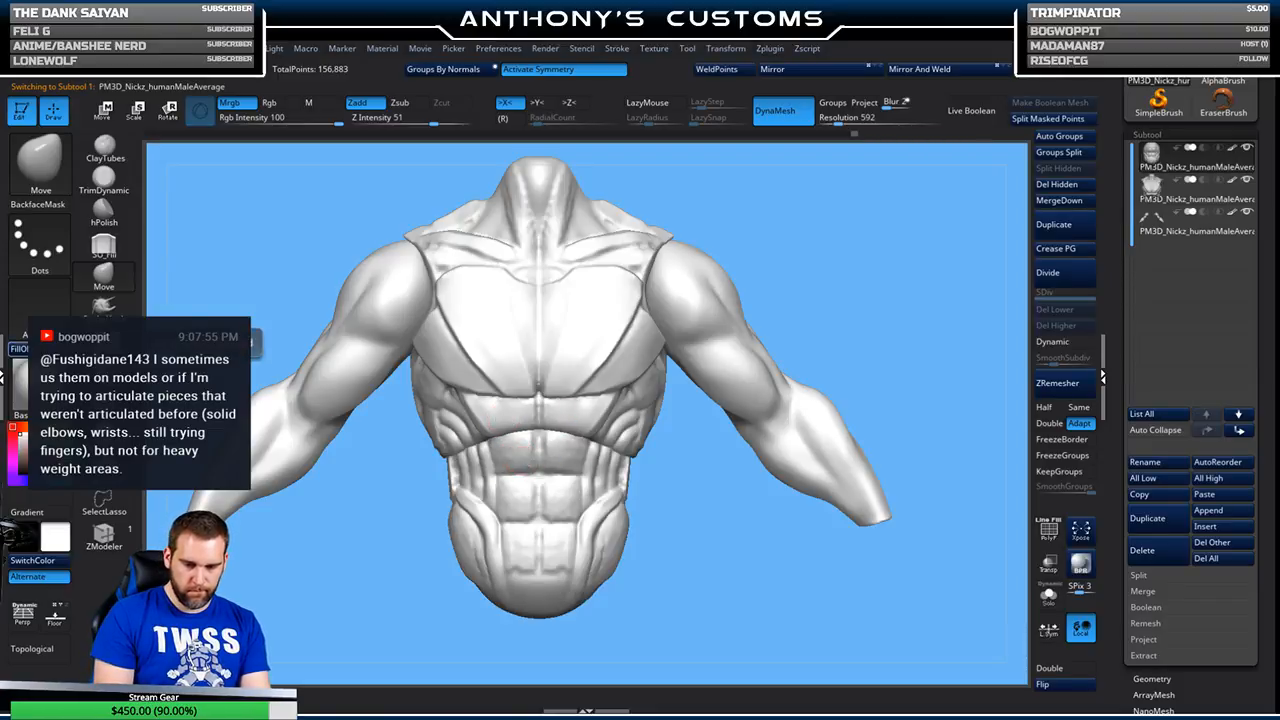
- Reduce the light intensity to about 0.71 and lower the ambient light, leaving the light distance at 100
click(274, 49)
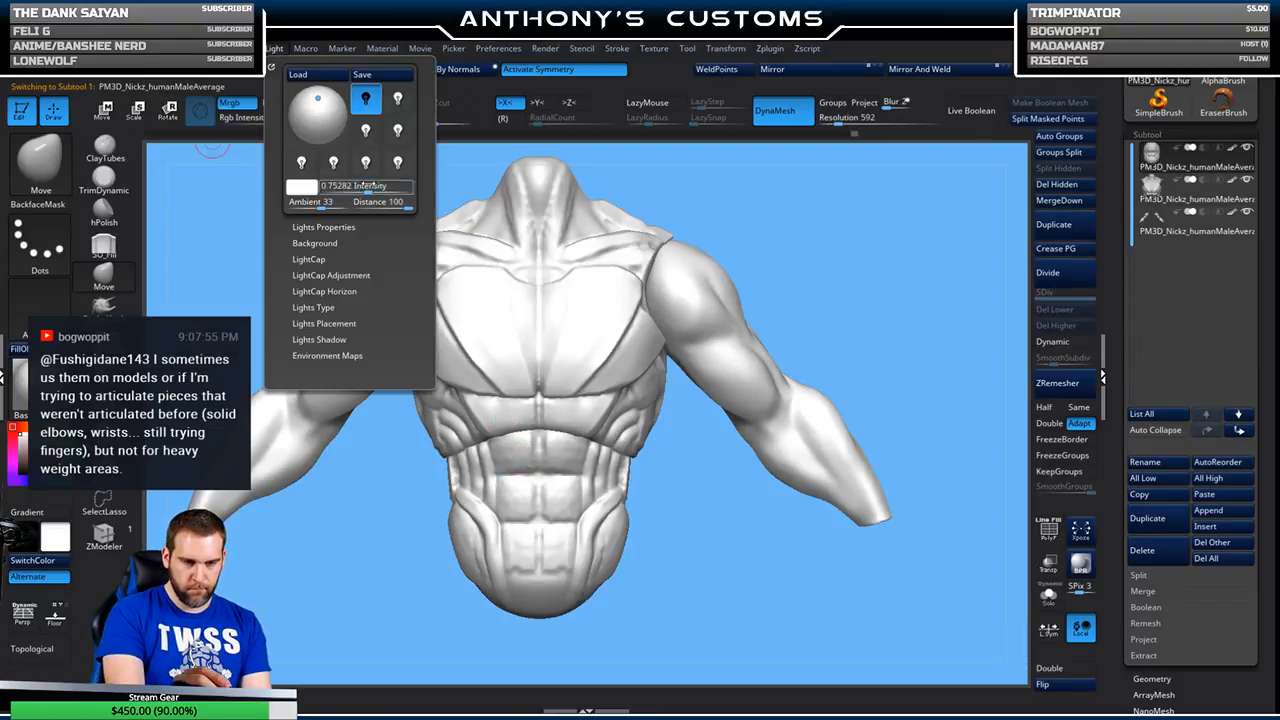
drag(370, 189, 400, 204)
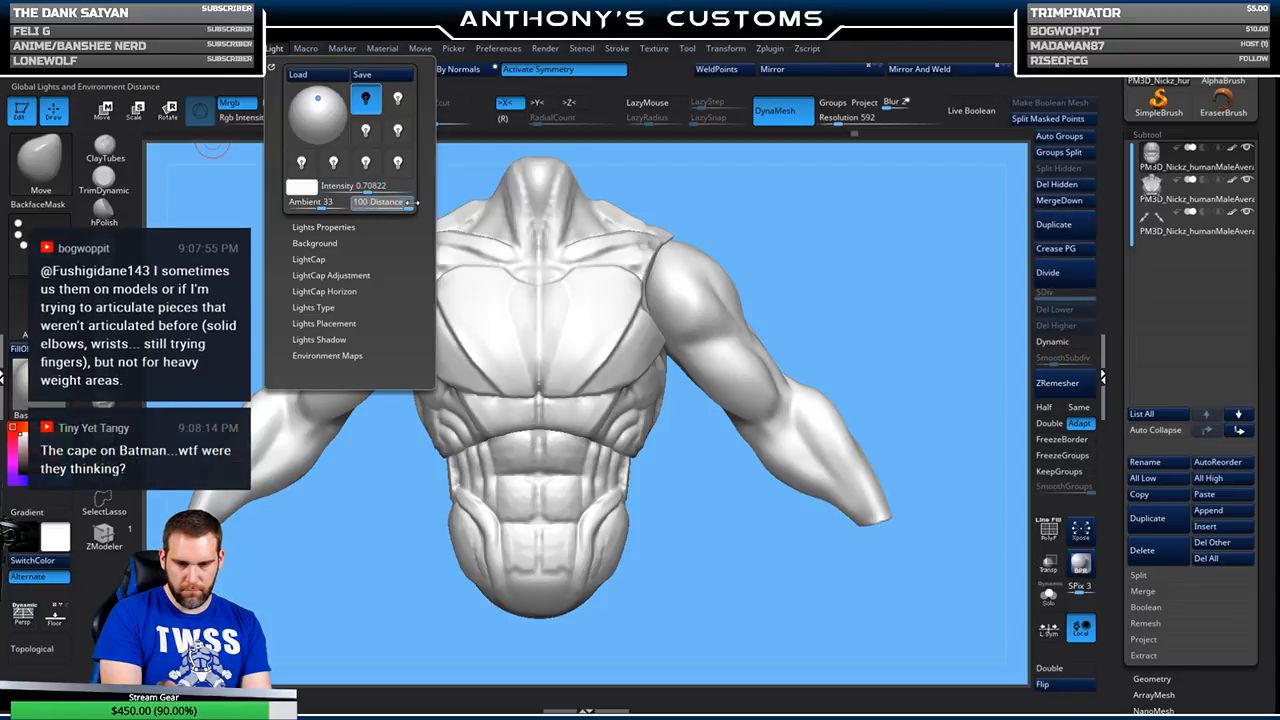
drag(397, 203, 410, 203)
drag(319, 205, 310, 205)
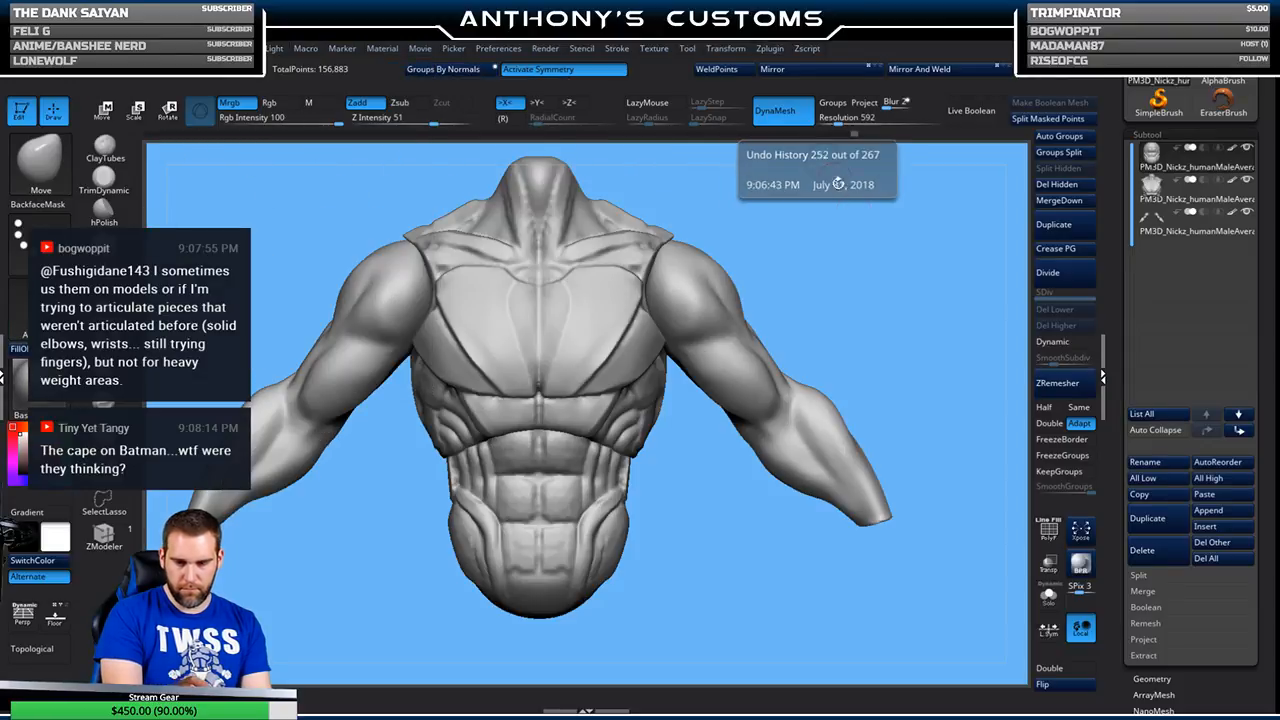
- Frame the full figure in the view and save the project
drag(857, 225, 884, 305)
key(f)
key(f)
key(f)
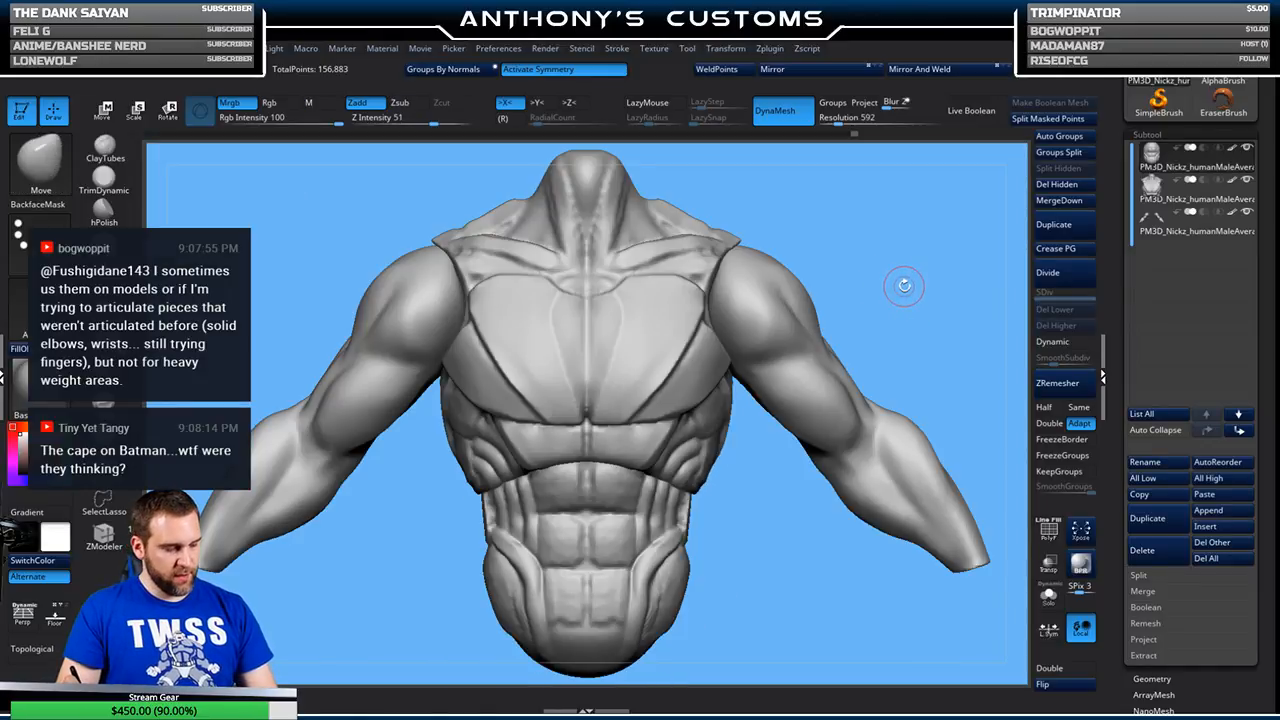
key(ctrl)
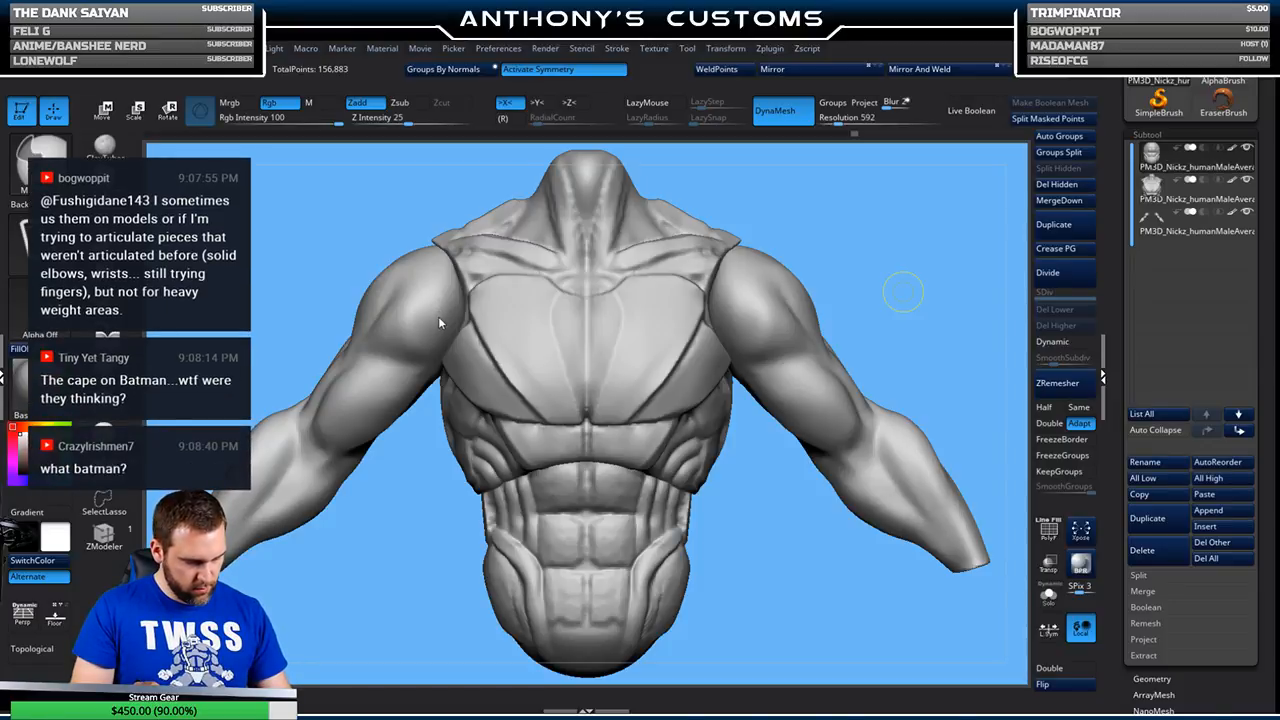
key(ctrl+s)
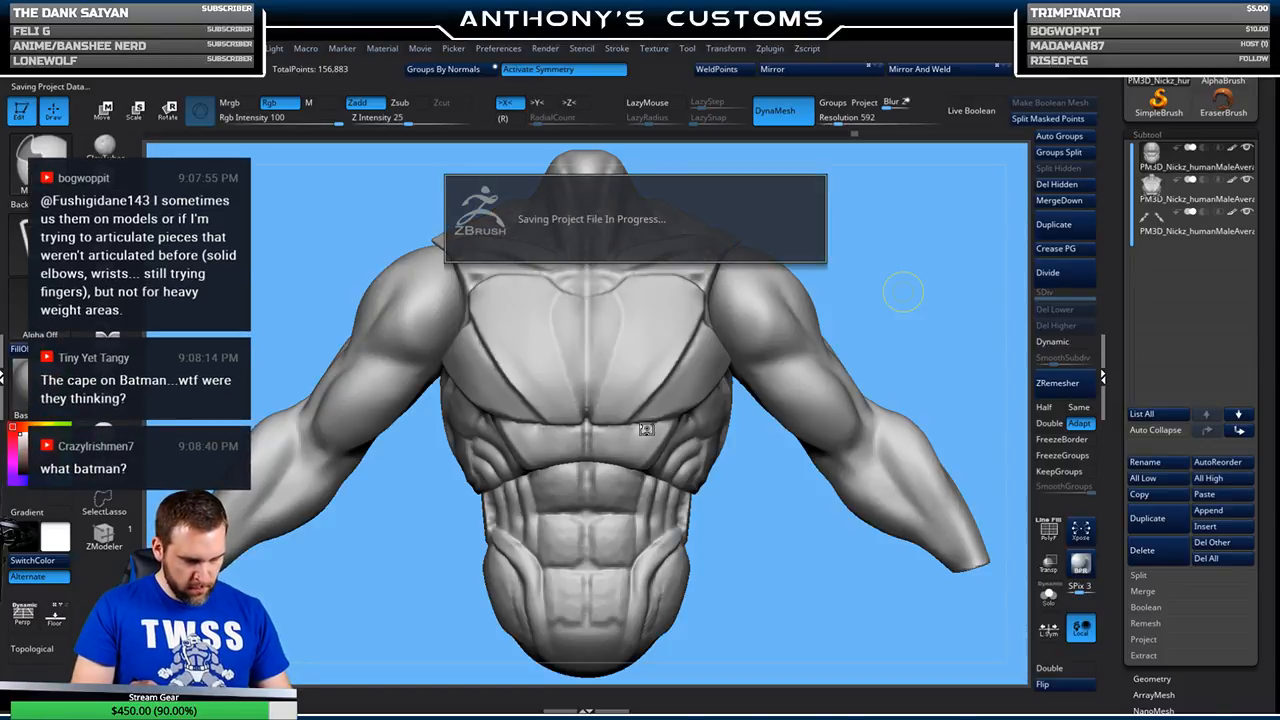